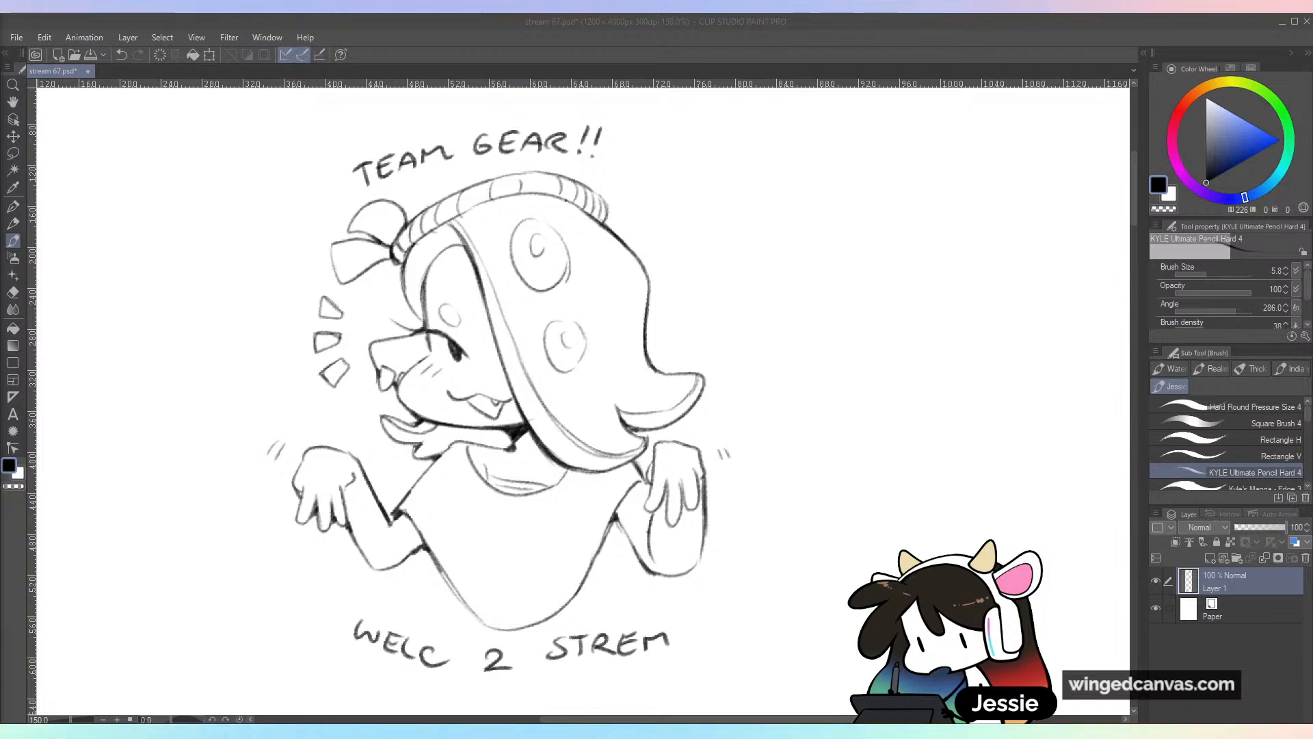
left_click(518, 54)
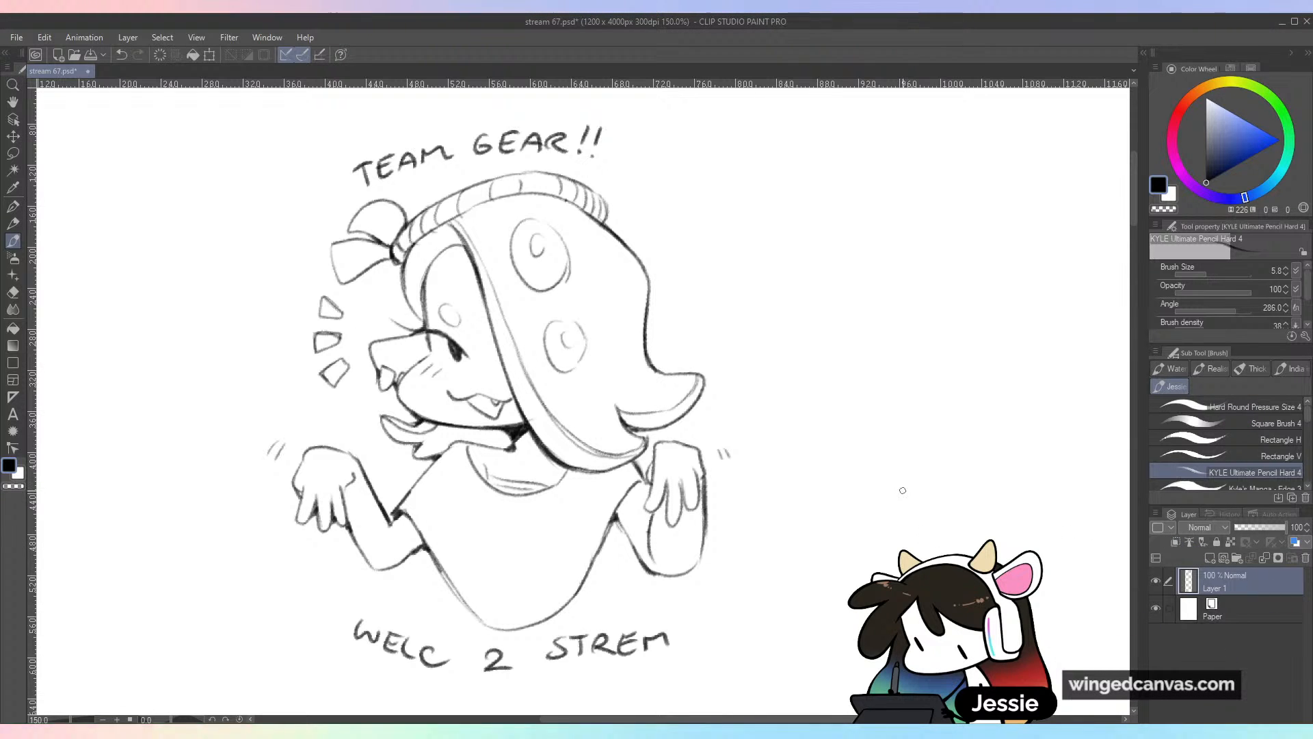
scroll(903, 490, "down", 1)
scroll(903, 491, "up", 1)
left_click_drag(917, 479, 958, 511)
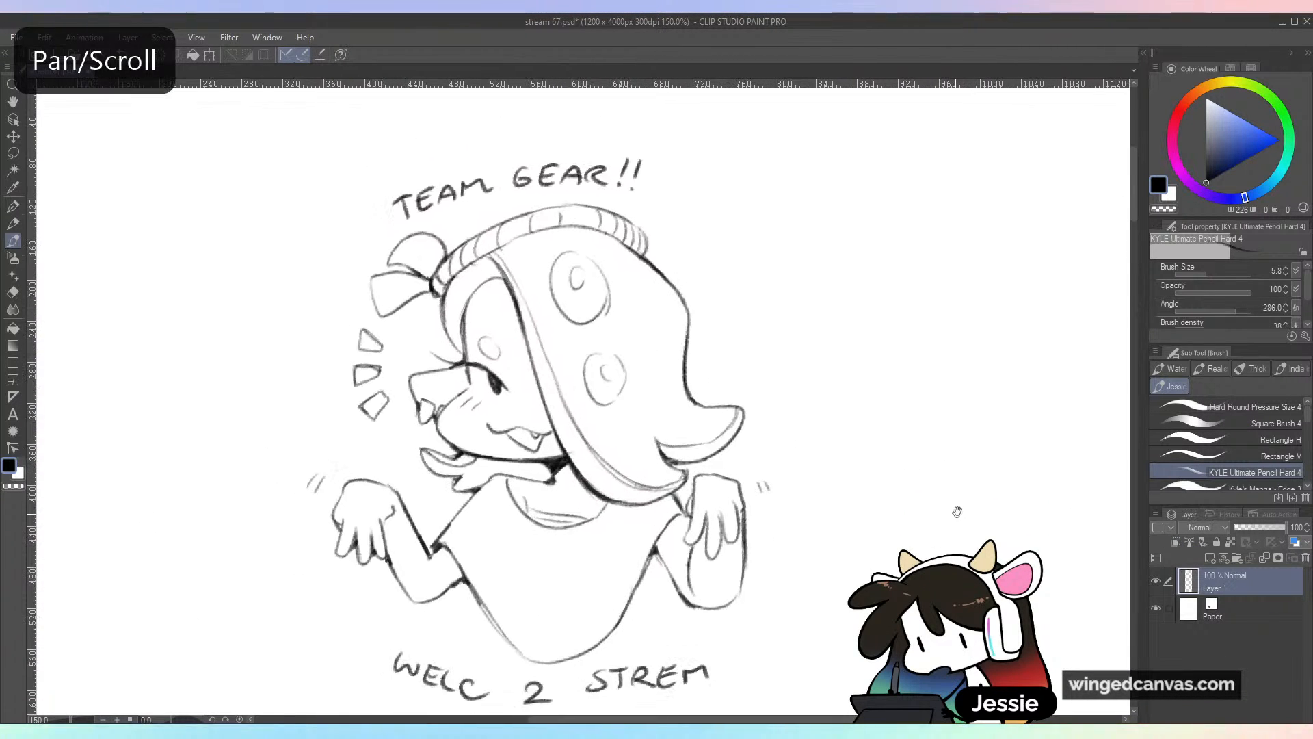
scroll(957, 512, "down", 1)
left_click_drag(996, 595, 864, 492)
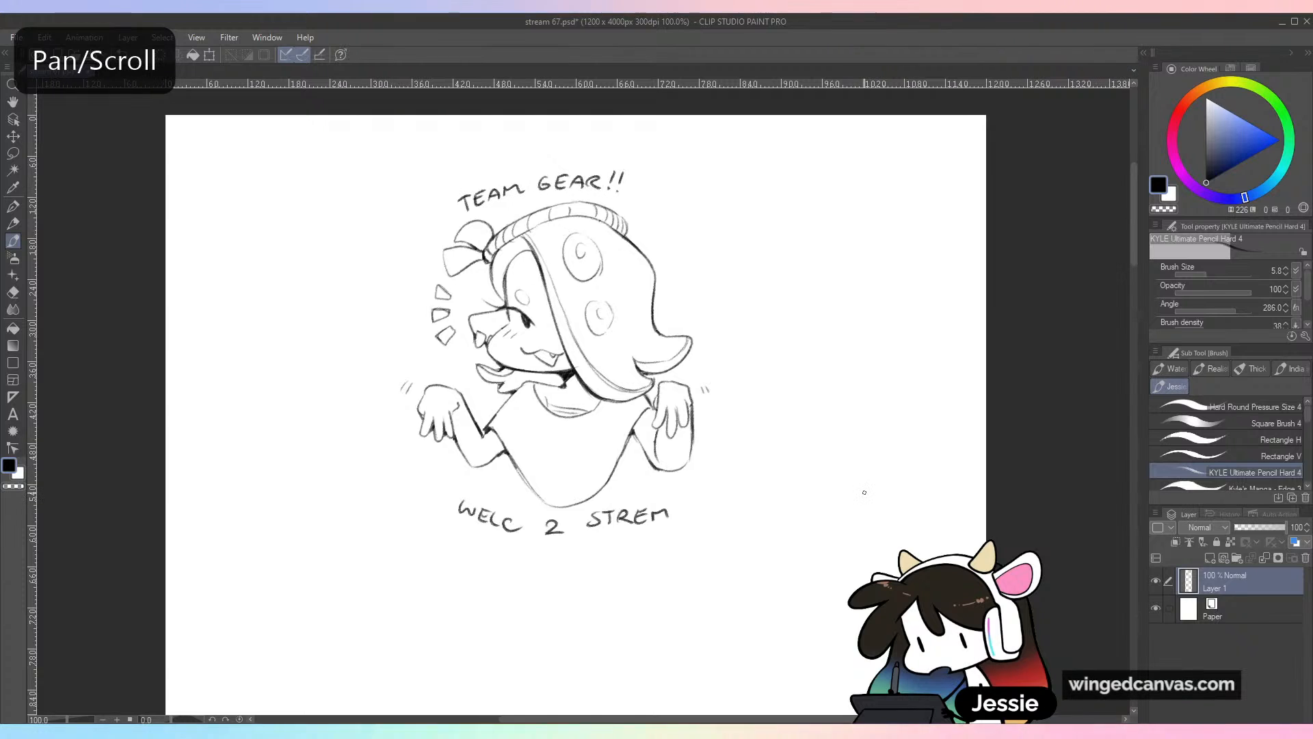
Rename the sketch layer to "d" and hide it
double_click(1216, 590)
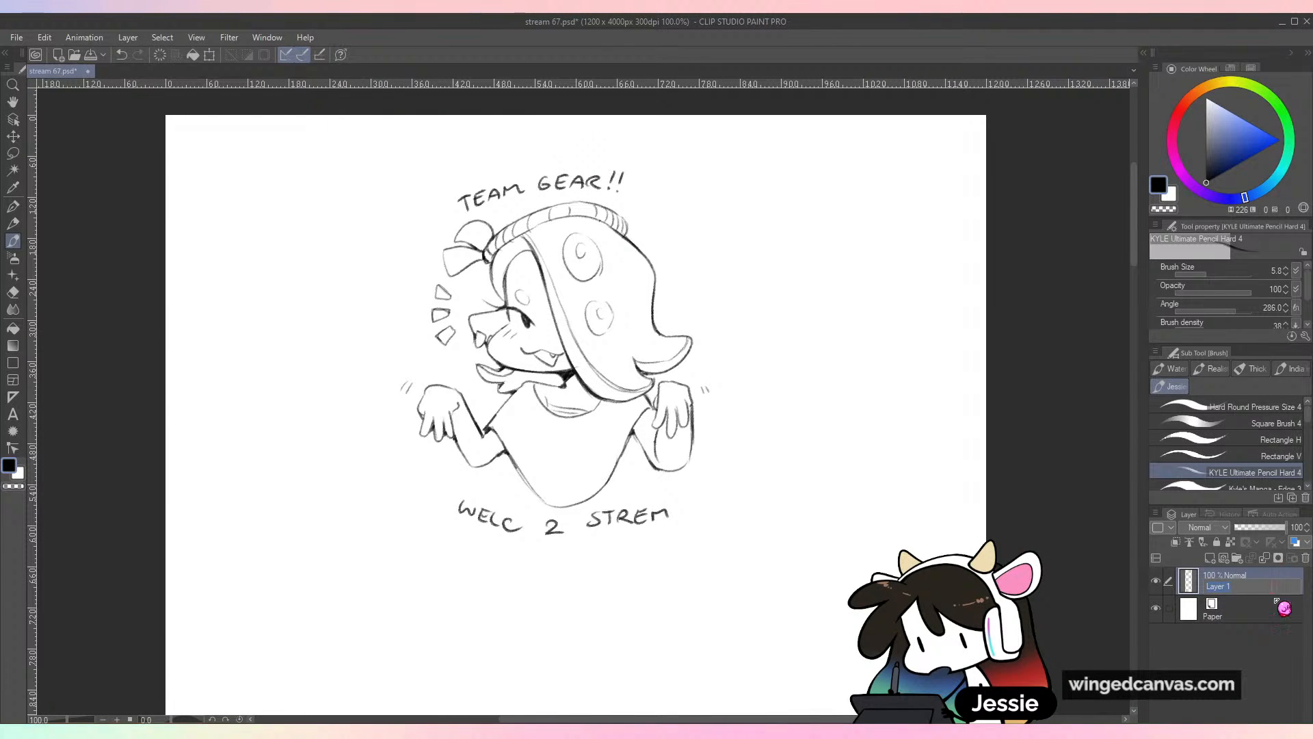
type("d")
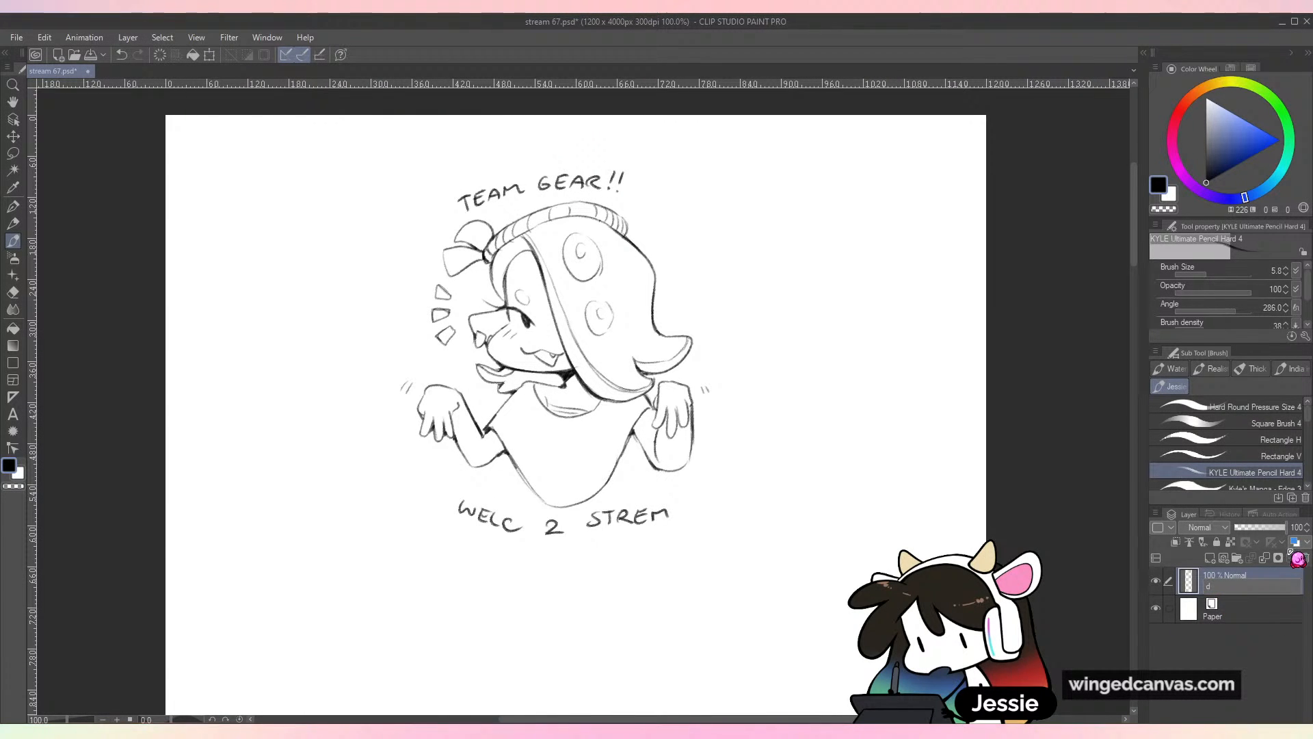
left_click(1158, 582)
Add a new raster layer above the hidden sketch and name it "d2"
key("ctrl+shift+n")
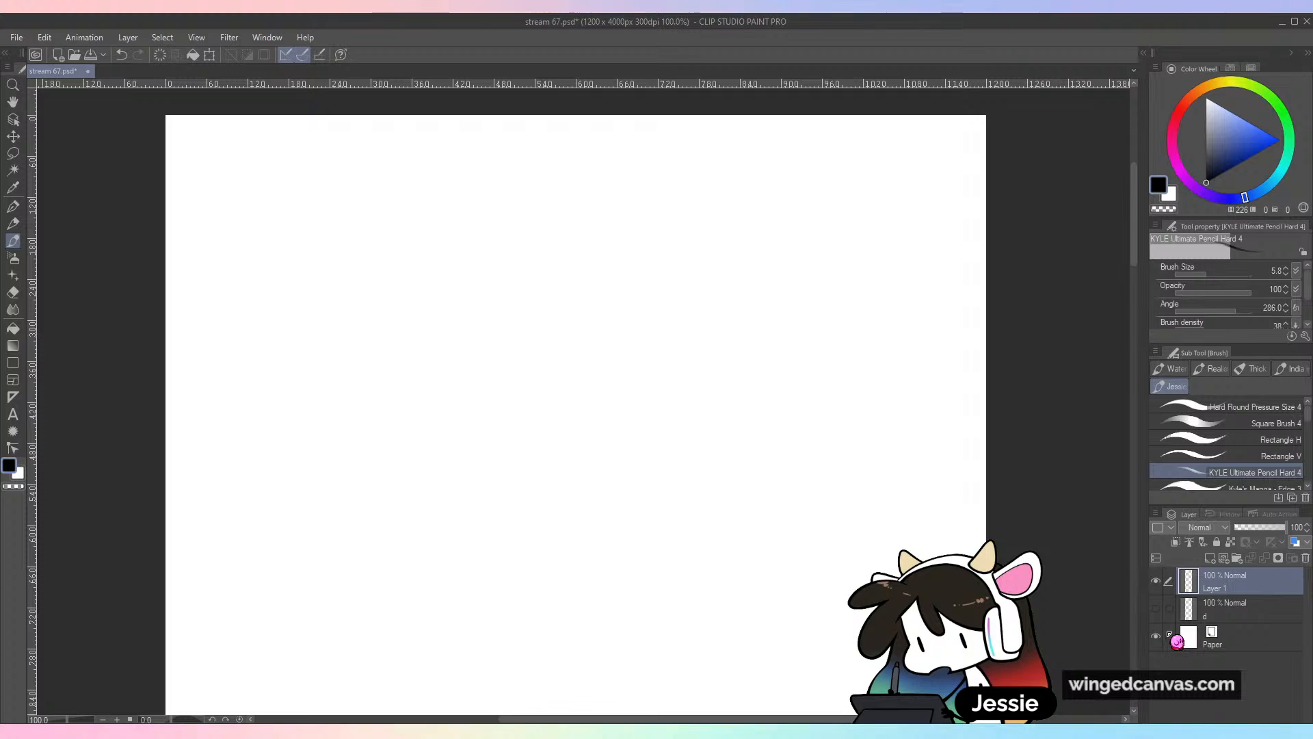
type("d2")
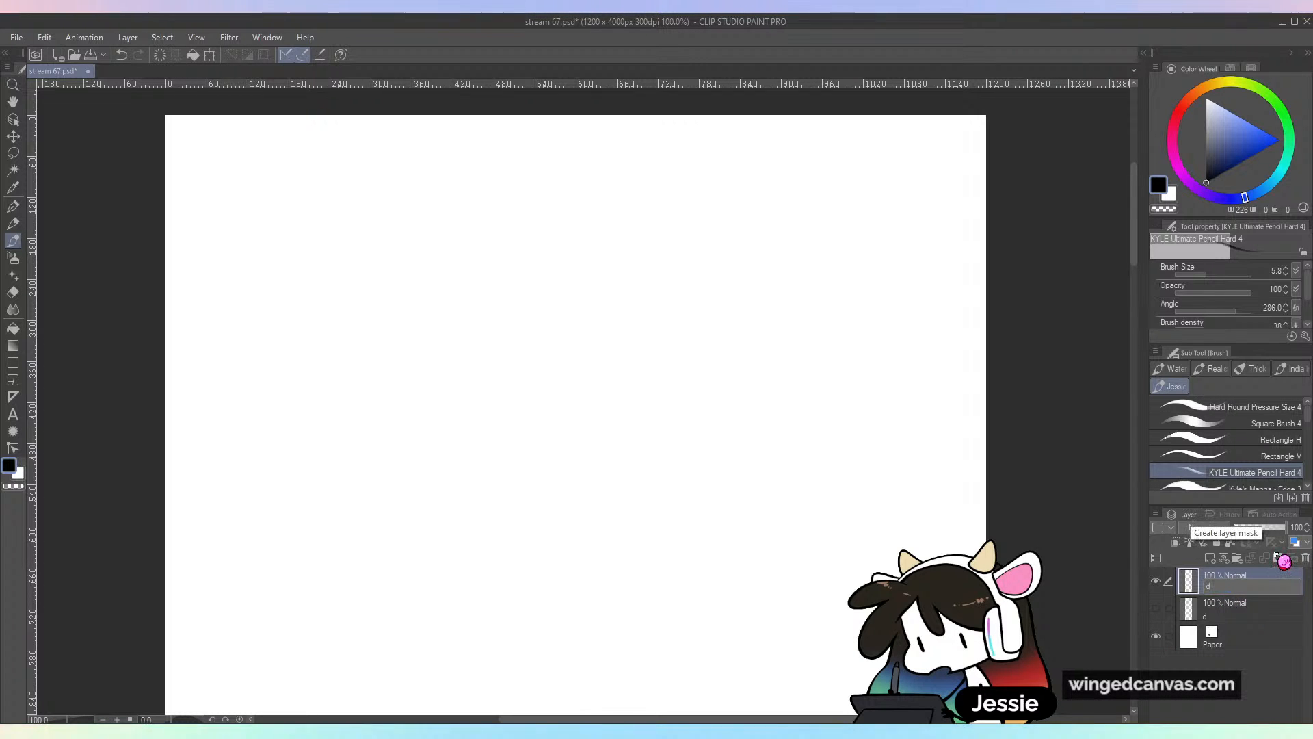
key("Return")
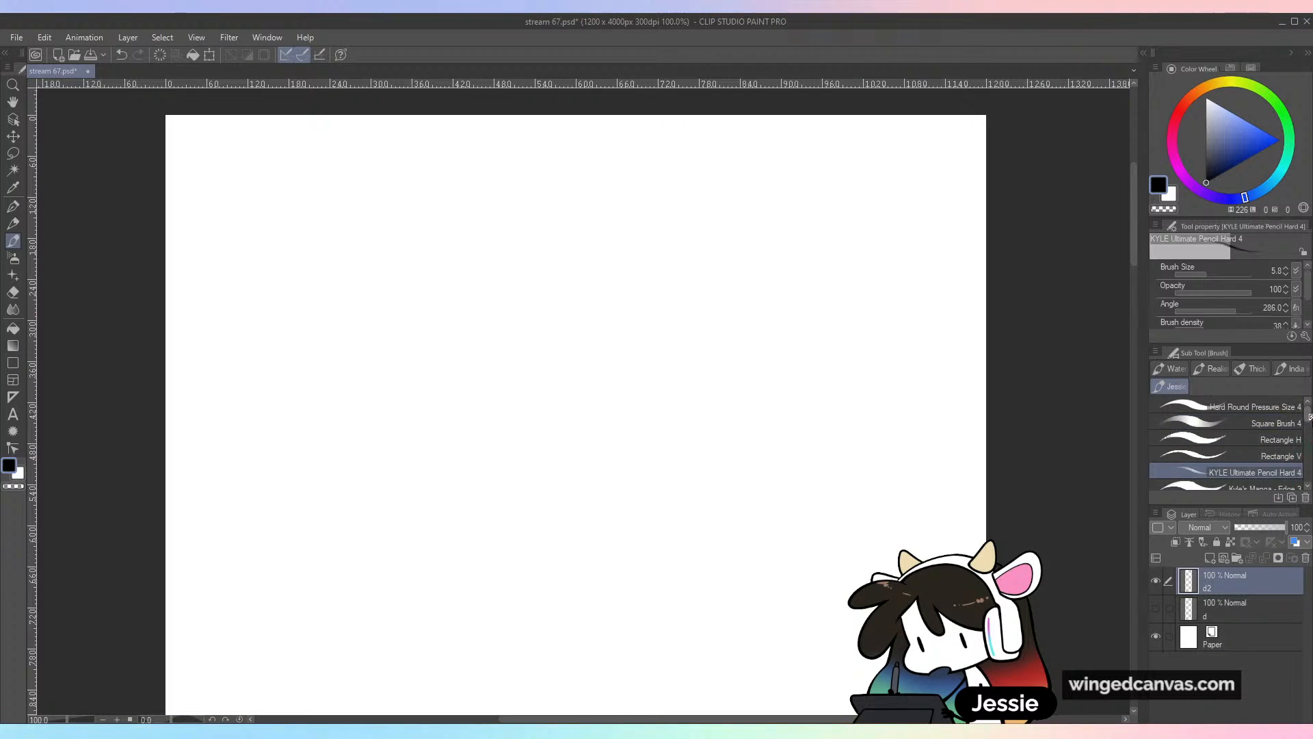
Choose Textured Brush 4 in dark blue, set its size to 11.8, and try it out with undone test strokes
left_click_drag(1308, 418, 1310, 433)
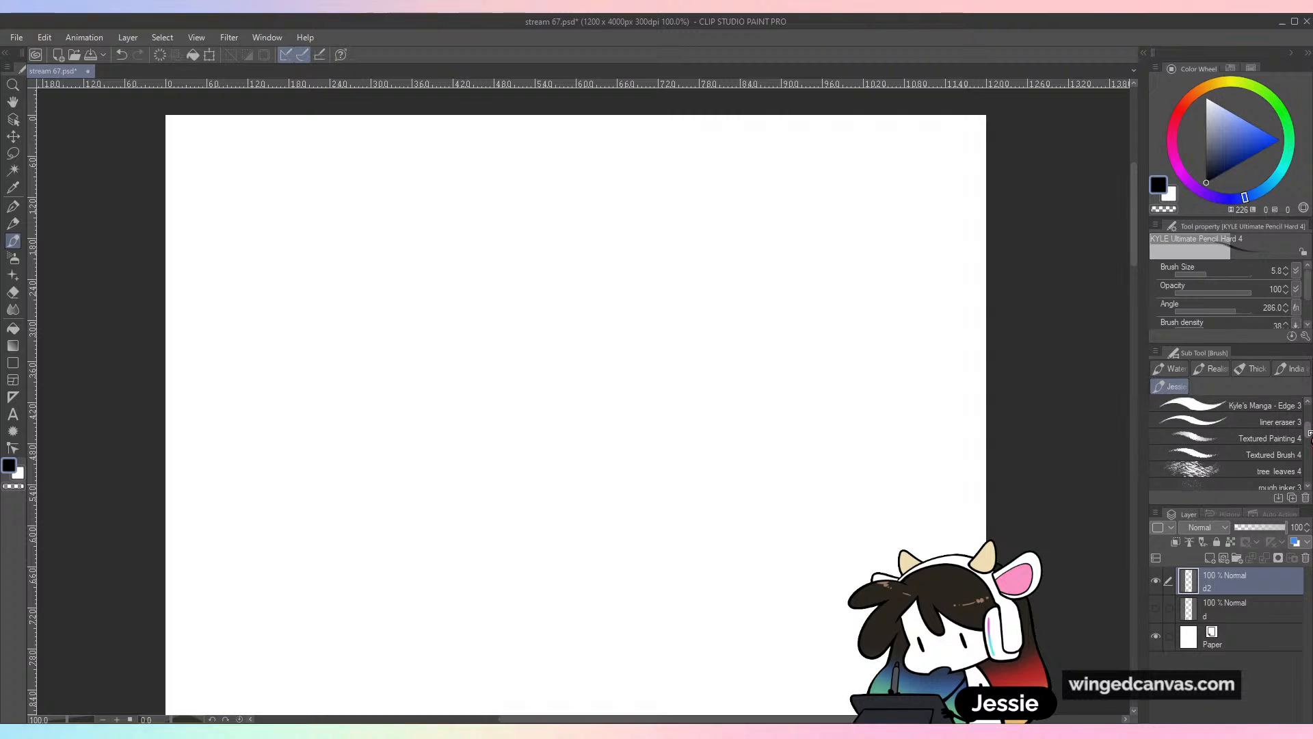
left_click(1225, 455)
left_click(1233, 159)
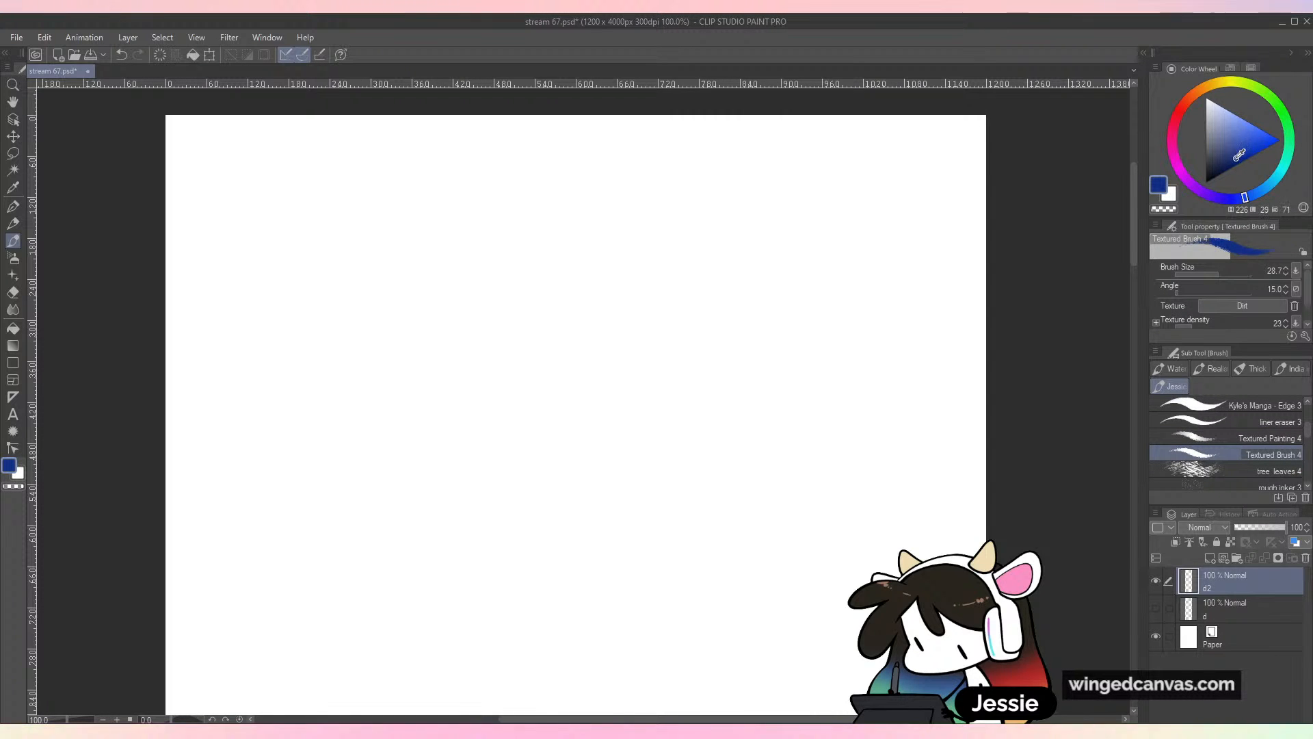
left_click_drag(449, 262, 487, 343)
key("ctrl+z")
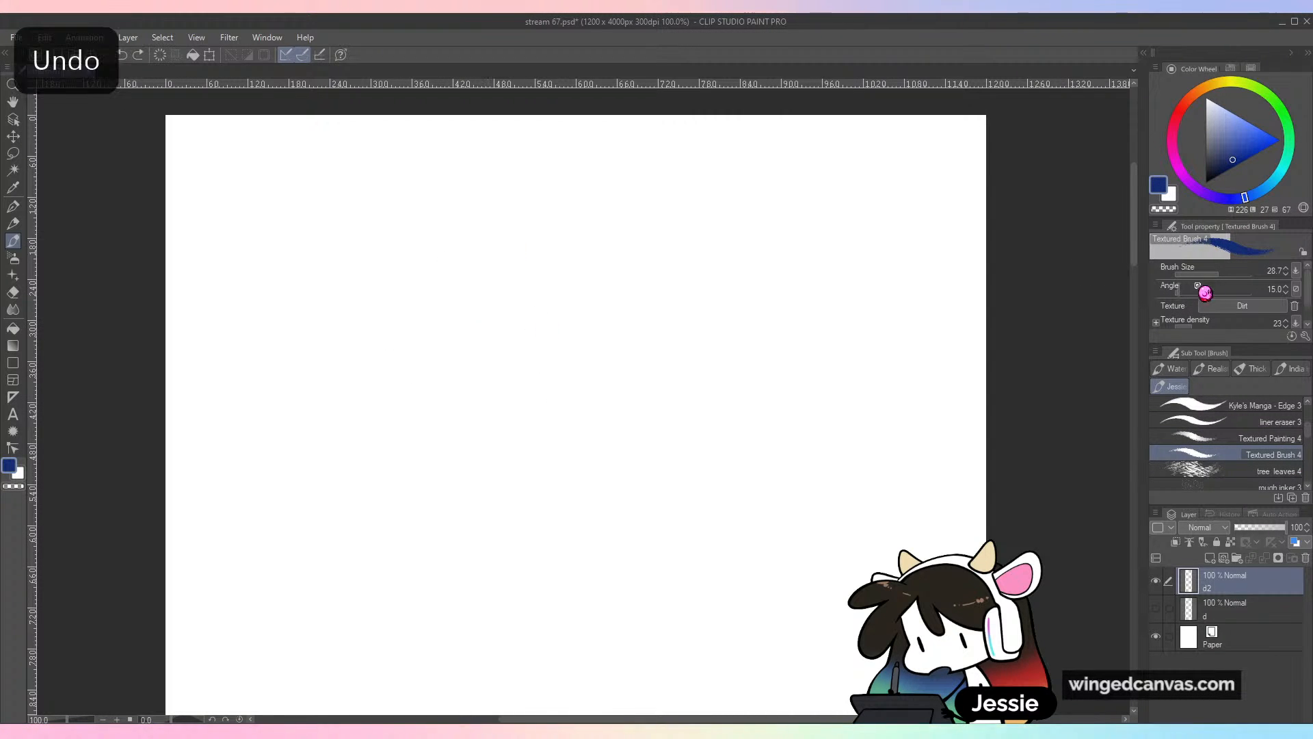
mouse_move(1214, 276)
left_mouse_down()
mouse_move(1200, 282)
mouse_move(1224, 287)
left_mouse_up()
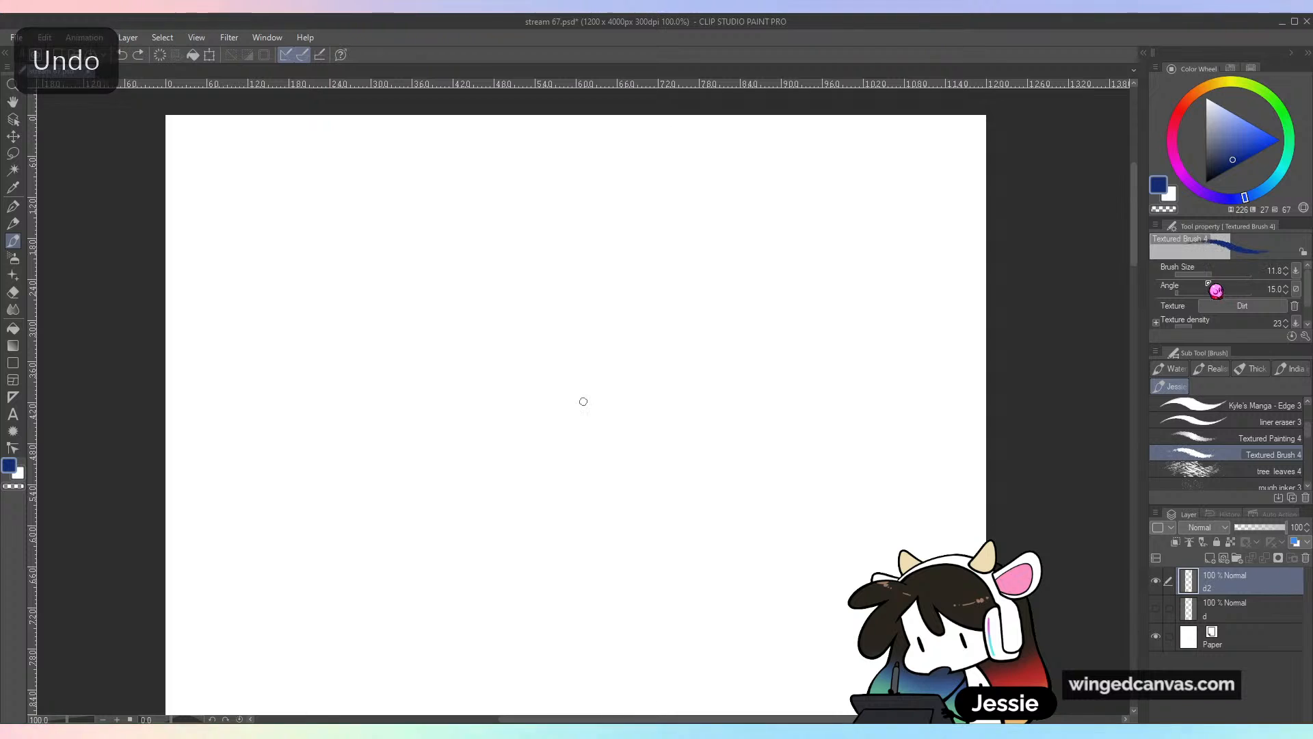
mouse_move(638, 317)
left_mouse_down()
mouse_move(580, 376)
mouse_move(640, 462)
left_mouse_up()
key("ctrl+z")
Handwrite the heading "BACKGROUND TIPS!" in the canvas's upper-left corner and underline it
mouse_move(850, 399)
left_mouse_down()
mouse_move(882, 463)
mouse_move(860, 491)
mouse_move(818, 489)
mouse_move(839, 434)
left_mouse_up()
key("ctrl+plus")
key("ctrl+minus")
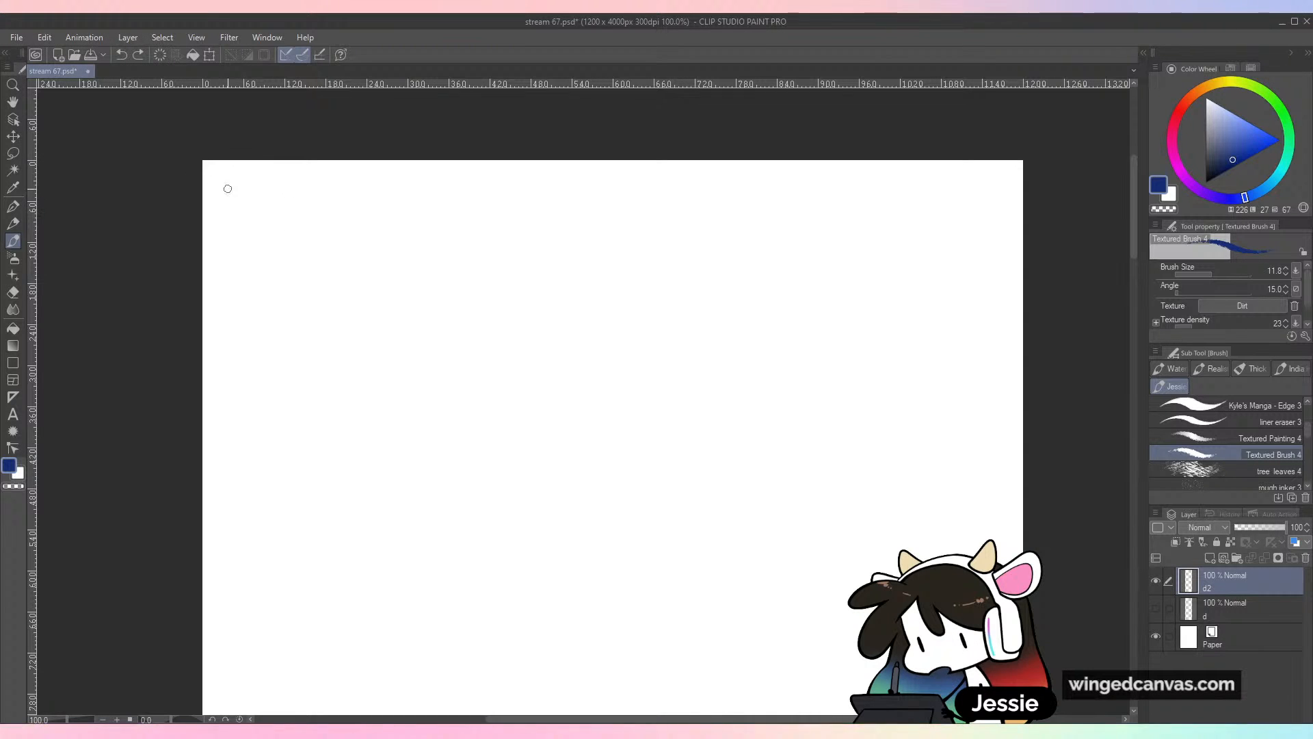
mouse_move(227, 183)
left_mouse_down()
mouse_move(226, 208)
mouse_move(256, 195)
left_mouse_up()
left_click_drag(279, 185, 285, 205)
left_click_drag(300, 185, 309, 199)
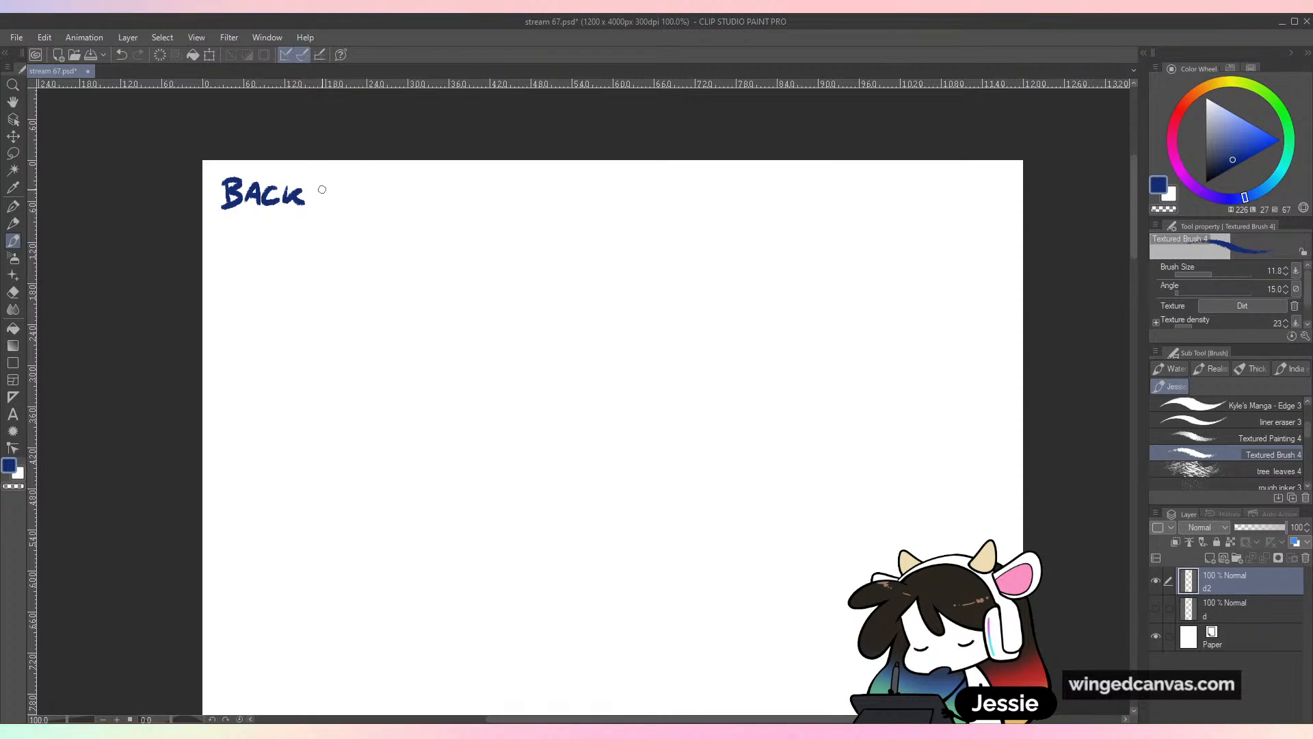
mouse_move(326, 187)
left_mouse_down()
mouse_move(325, 203)
mouse_move(353, 207)
mouse_move(391, 193)
left_mouse_up()
mouse_move(394, 207)
left_mouse_down()
mouse_move(410, 184)
mouse_move(419, 203)
mouse_move(470, 204)
left_mouse_up()
key("ctrl+z")
left_click_drag(458, 191, 483, 184)
mouse_move(485, 180)
left_mouse_down()
mouse_move(483, 206)
mouse_move(500, 197)
left_mouse_up()
mouse_move(529, 183)
left_mouse_down()
mouse_move(512, 200)
mouse_move(545, 195)
left_mouse_up()
left_click(543, 204)
left_click(484, 167)
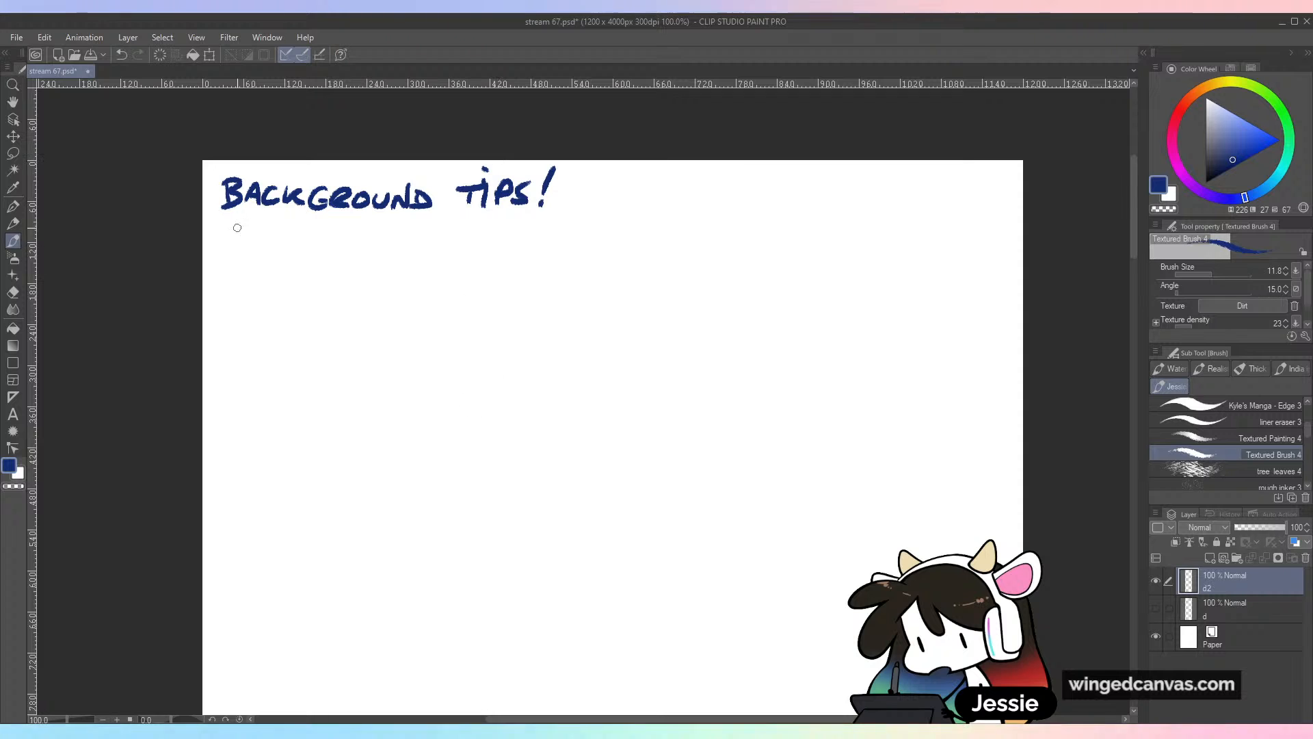
mouse_move(269, 218)
left_mouse_down()
mouse_move(593, 216)
mouse_move(565, 220)
left_mouse_up()
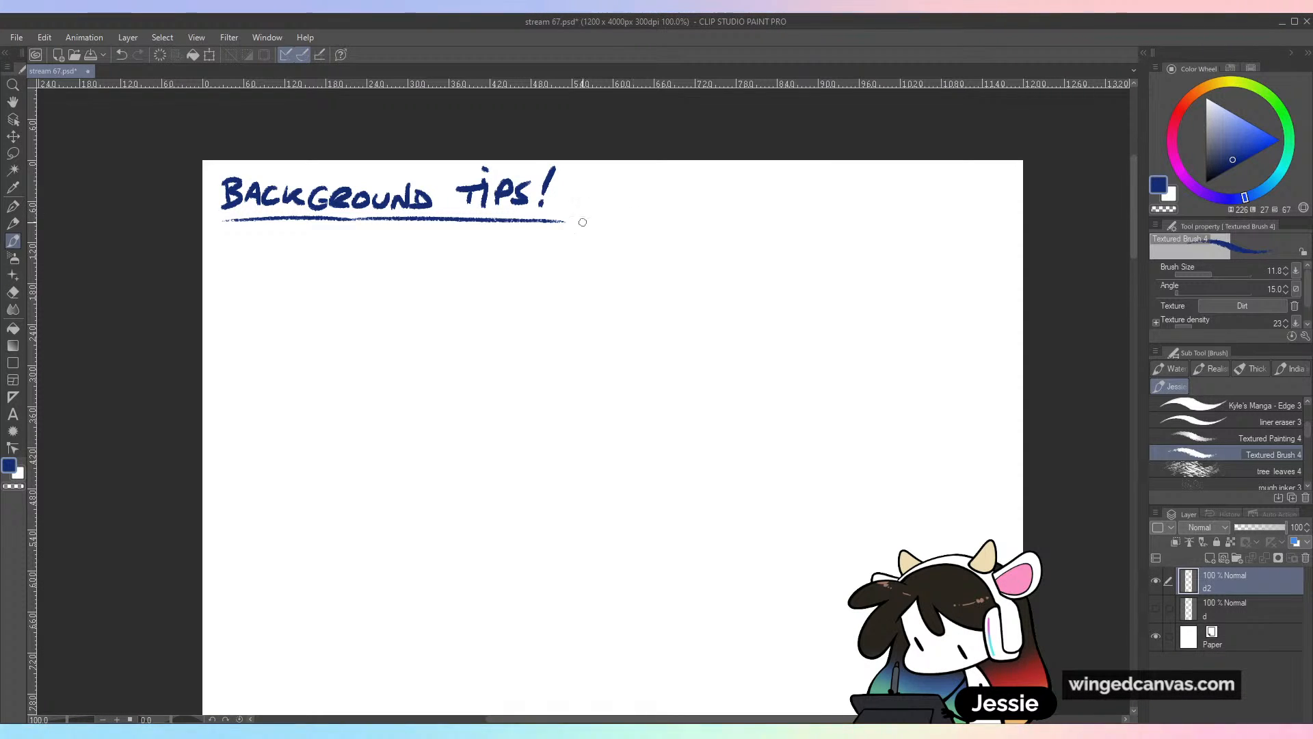
Erase the dot over the "i" in the heading word "TIPS" and redraw it with the brush
left_click_drag(617, 295, 609, 280)
key("e")
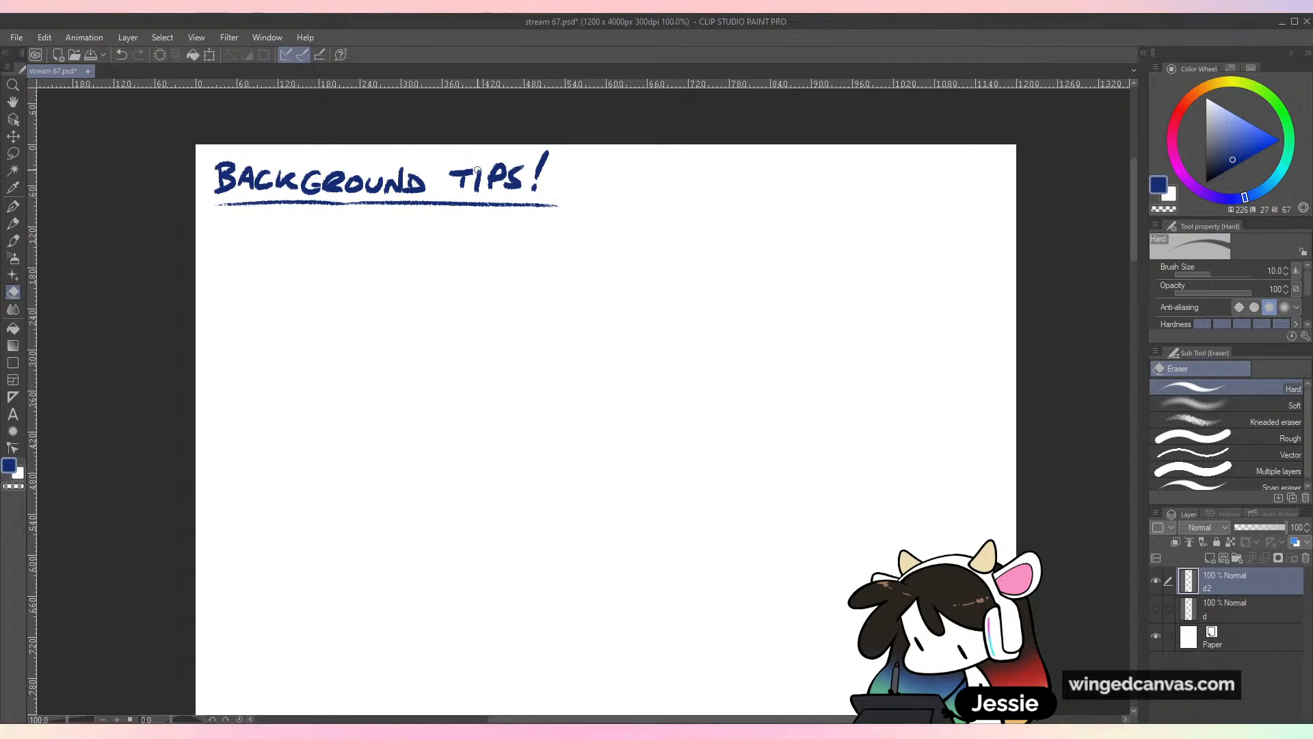
key("b")
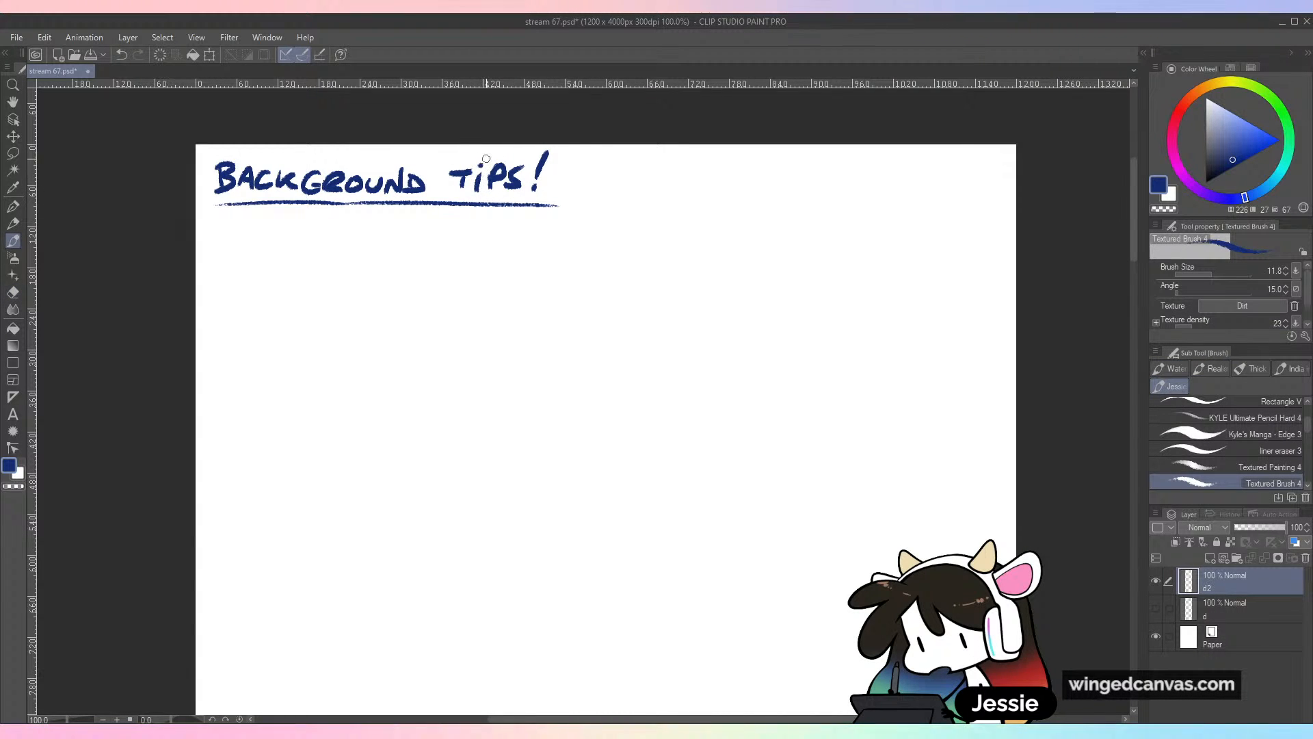
Set the brush size to 10 and handwrite "- WE'VE TALKED ABOUT THE BASICS OF BACK-" below the heading
left_click_drag(646, 481, 650, 443)
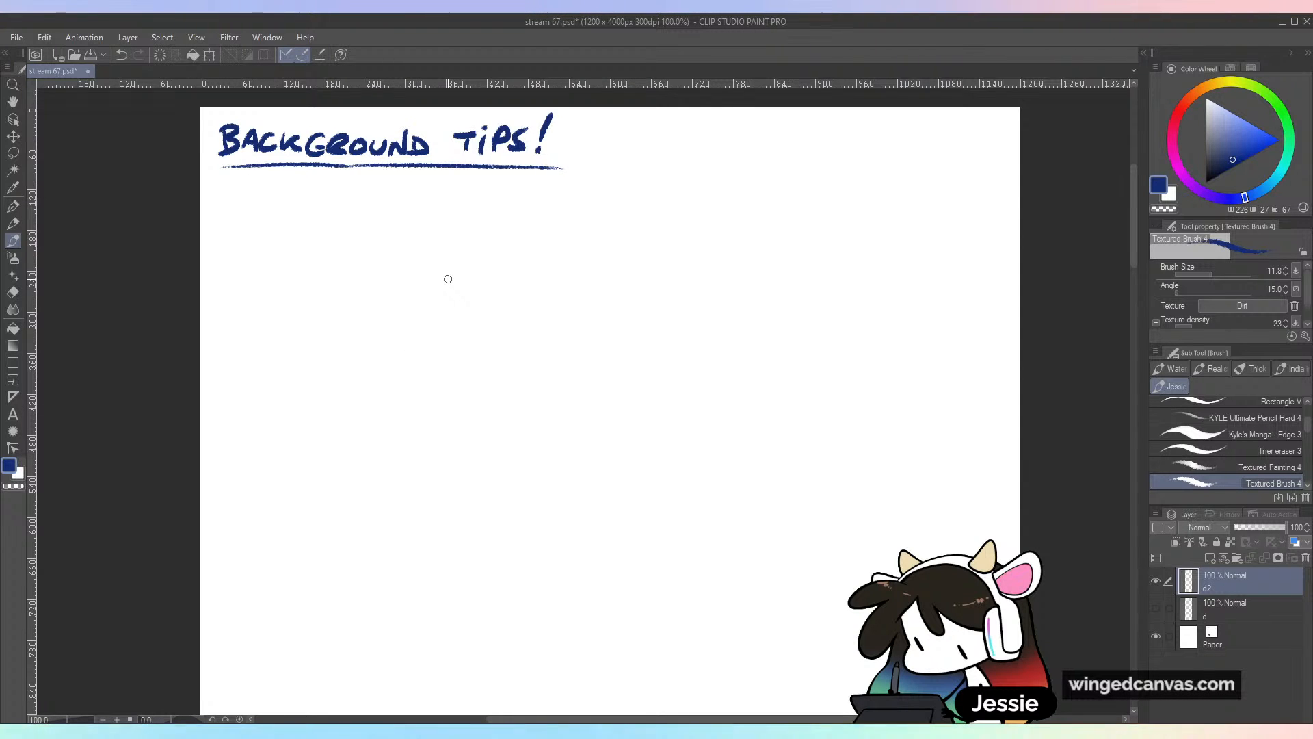
left_click(1207, 275)
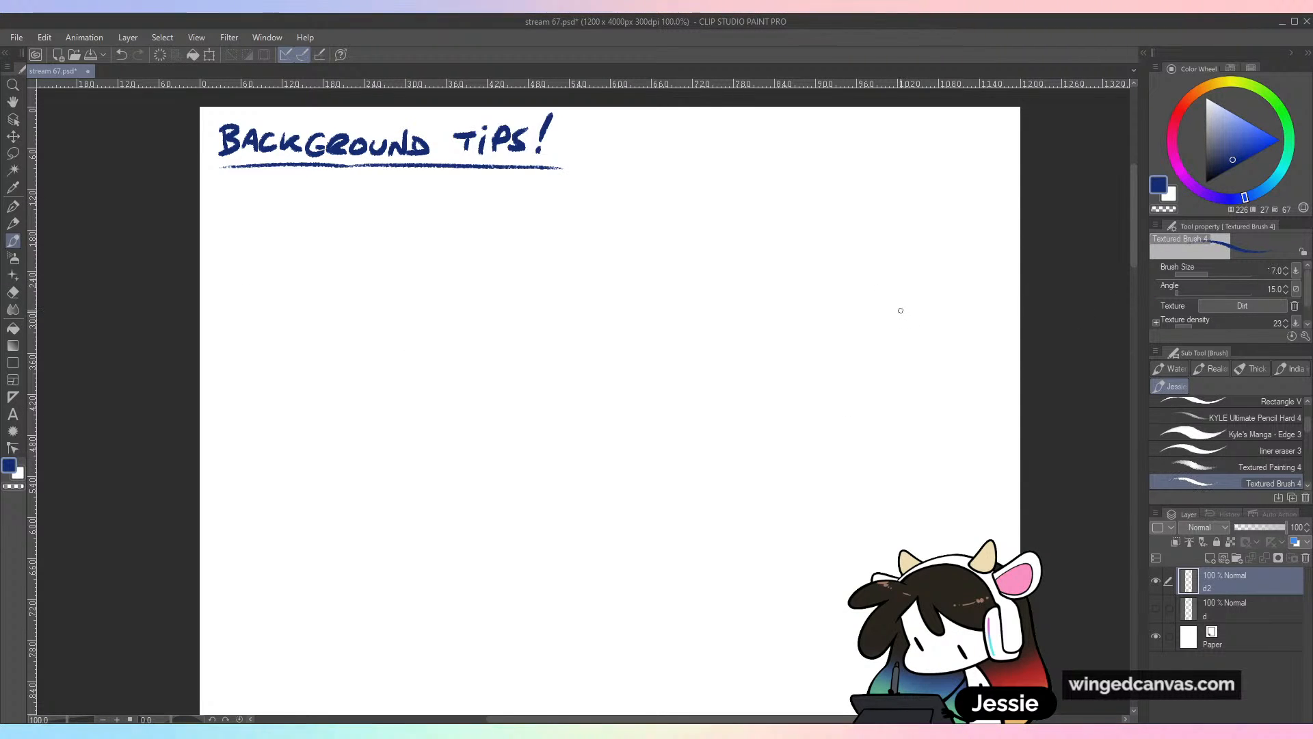
key("bracketright")
key("bracketright")
left_click_drag(233, 197, 523, 205)
left_click_drag(532, 205, 571, 205)
mouse_move(576, 196)
left_mouse_down()
mouse_move(600, 210)
mouse_move(667, 205)
left_mouse_up()
mouse_move(687, 195)
left_mouse_down()
mouse_move(680, 207)
mouse_move(753, 204)
left_mouse_up()
mouse_move(765, 194)
left_mouse_down()
mouse_move(759, 206)
mouse_move(836, 194)
mouse_move(849, 207)
left_mouse_up()
left_click_drag(848, 193, 860, 200)
left_click_drag(889, 195, 889, 208)
left_click_drag(890, 194, 891, 208)
left_click_drag(910, 210, 943, 209)
mouse_move(961, 192)
left_mouse_down()
mouse_move(958, 209)
mouse_move(996, 203)
left_mouse_up()
mouse_move(278, 228)
left_mouse_down()
mouse_move(277, 245)
mouse_move(294, 245)
left_mouse_up()
left_click_drag(305, 228, 306, 228)
left_click_drag(318, 229, 334, 228)
mouse_move(336, 244)
left_mouse_down()
mouse_move(350, 228)
mouse_move(357, 244)
left_mouse_up()
Continue the bullet on a second line with "GROUNDS BEFORE, SO LET'S GO OVER SOME", redoing any bad strokes
mouse_move(388, 229)
left_mouse_down()
mouse_move(427, 226)
mouse_move(419, 243)
mouse_move(442, 244)
mouse_move(457, 227)
mouse_move(664, 244)
left_mouse_up()
mouse_move(682, 228)
left_mouse_down()
mouse_move(675, 245)
mouse_move(683, 236)
left_mouse_up()
left_click_drag(695, 230, 695, 245)
left_click_drag(686, 229, 762, 241)
mouse_move(766, 245)
left_mouse_down()
mouse_move(852, 232)
mouse_move(868, 244)
left_mouse_up()
key("ctrl+z")
left_click_drag(856, 237, 865, 237)
mouse_move(875, 232)
left_mouse_down()
mouse_move(873, 244)
mouse_move(914, 242)
left_mouse_up()
left_click_drag(938, 231, 991, 244)
key("ctrl+z")
left_click_drag(974, 239, 988, 238)
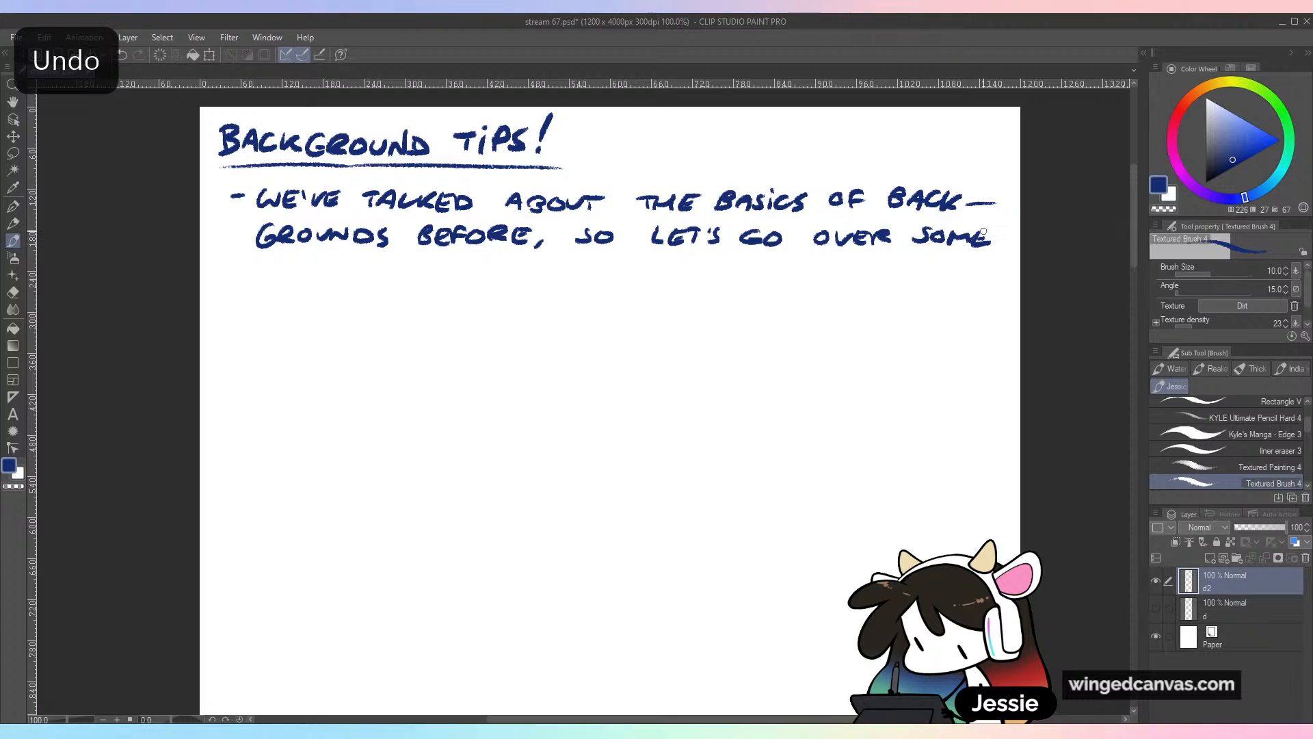
Finish the bullet on a third line with "MORE "AESTHETIC" TIPS"
mouse_move(261, 278)
left_mouse_down()
mouse_move(263, 262)
mouse_move(288, 278)
left_mouse_up()
left_click_drag(299, 263, 335, 279)
left_click_drag(323, 270, 386, 272)
left_click_drag(392, 279, 413, 280)
left_click_drag(397, 273, 432, 281)
left_click_drag(417, 272, 434, 278)
mouse_move(459, 266)
left_mouse_down()
mouse_move(460, 279)
mouse_move(470, 265)
left_mouse_up()
left_click_drag(468, 266, 468, 281)
left_click_drag(479, 265, 479, 281)
left_click_drag(468, 273, 497, 280)
left_click_drag(499, 265, 514, 265)
left_click_drag(507, 266, 507, 281)
left_click_drag(519, 268, 535, 281)
left_click_drag(542, 266, 542, 272)
left_click_drag(547, 266, 602, 264)
left_click_drag(594, 266, 595, 283)
left_click_drag(608, 268, 616, 286)
left_click_drag(617, 268, 631, 285)
Handwrite "1. IF A CHARACTER IS YOUR FOCAL POINT," below the intro bullet, saving the document after the number
mouse_move(848, 545)
left_mouse_down()
mouse_move(822, 519)
mouse_move(843, 527)
left_mouse_up()
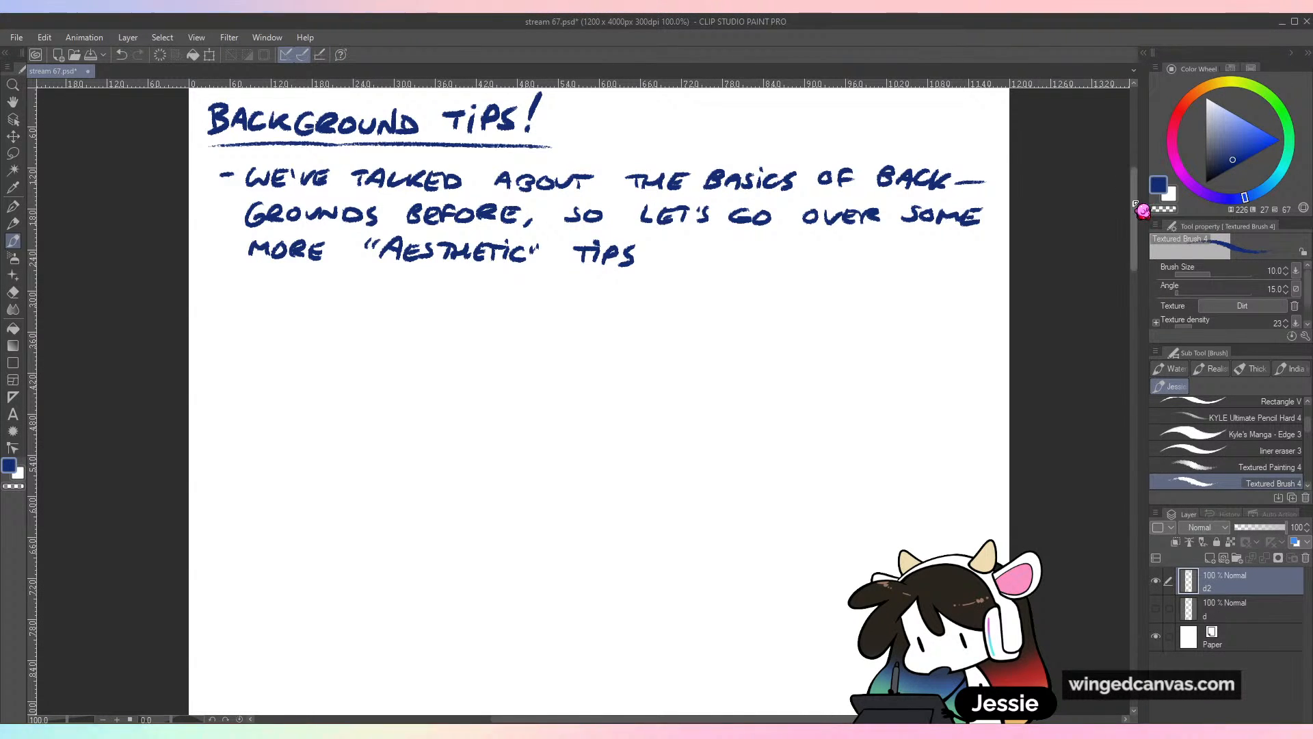
left_click_drag(1134, 200, 1132, 212)
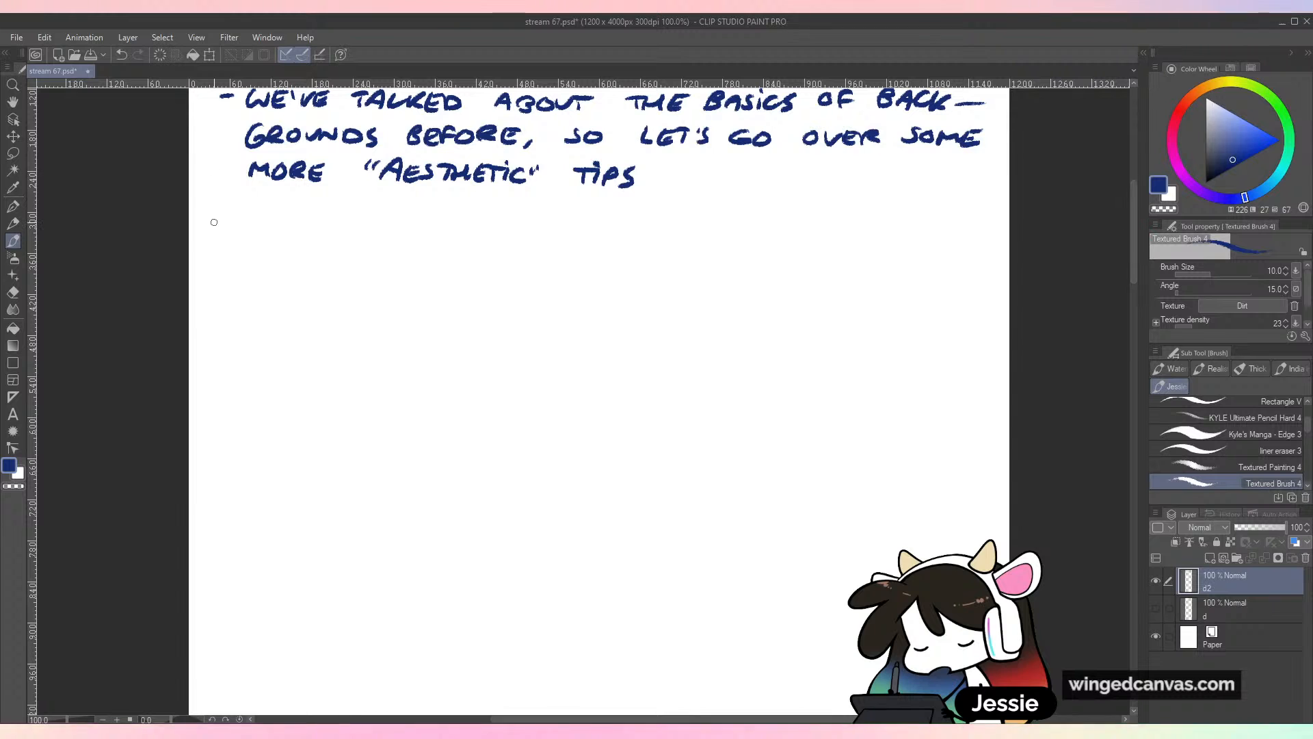
left_click_drag(210, 241, 214, 253)
left_click(233, 252)
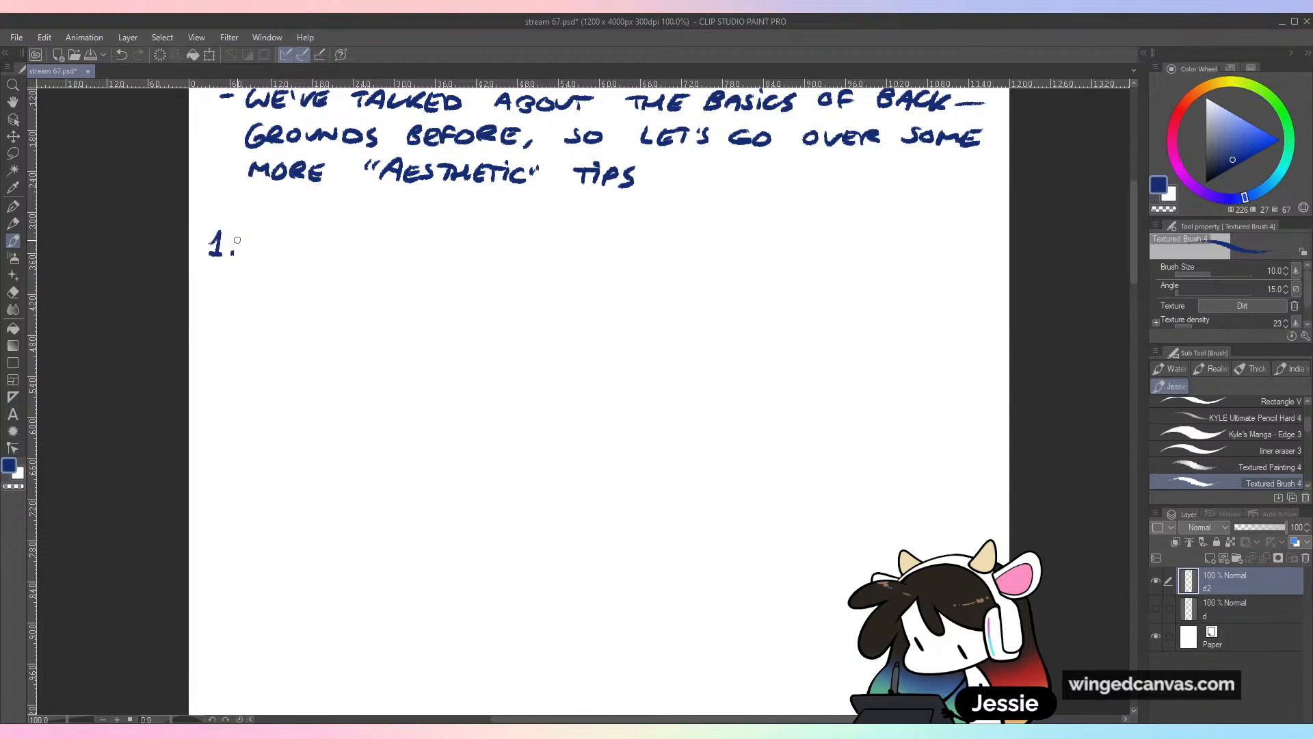
key("ctrl+s")
left_click_drag(267, 236, 265, 256)
mouse_move(275, 236)
left_mouse_down()
mouse_move(273, 256)
mouse_move(290, 236)
left_mouse_up()
left_click_drag(275, 247, 342, 257)
left_click_drag(326, 247, 393, 257)
mouse_move(398, 236)
left_mouse_down()
mouse_move(398, 257)
mouse_move(411, 257)
left_mouse_up()
left_click_drag(414, 258, 437, 257)
left_click_drag(437, 238, 474, 258)
left_click_drag(460, 249, 487, 259)
mouse_move(483, 239)
left_mouse_down()
mouse_move(509, 239)
mouse_move(495, 259)
mouse_move(510, 260)
left_mouse_up()
mouse_move(511, 241)
left_mouse_down()
mouse_move(527, 241)
mouse_move(530, 261)
left_mouse_up()
mouse_move(531, 241)
left_mouse_down()
mouse_move(546, 261)
mouse_move(590, 259)
left_mouse_up()
mouse_move(608, 242)
left_mouse_down()
mouse_move(599, 257)
mouse_move(656, 273)
left_mouse_up()
left_click_drag(680, 244, 710, 246)
left_click_drag(715, 256, 805, 238)
mouse_move(831, 238)
left_mouse_down()
mouse_move(827, 248)
mouse_move(882, 252)
left_mouse_up()
left_click_drag(900, 239, 901, 247)
left_click_drag(927, 235, 944, 253)
left_click_drag(951, 253, 988, 233)
left_click_drag(989, 256, 994, 258)
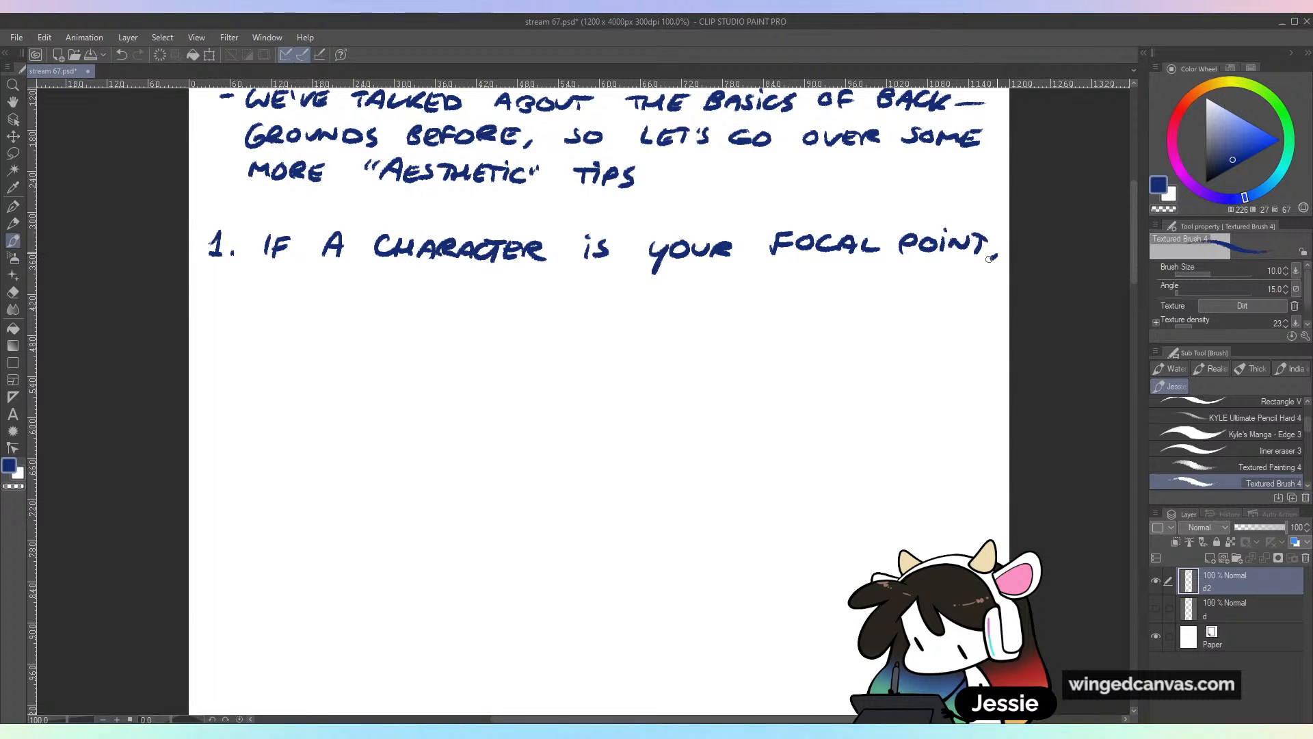
Handwrite "THE BACKGROUND SHOULD" on the second line of item 1
mouse_move(258, 272)
left_mouse_down()
mouse_move(273, 271)
mouse_move(266, 288)
left_mouse_up()
left_click_drag(279, 270, 293, 290)
mouse_move(314, 271)
left_mouse_down()
mouse_move(316, 291)
mouse_move(350, 292)
left_mouse_up()
left_click_drag(361, 295, 376, 288)
mouse_move(409, 278)
left_mouse_down()
mouse_move(404, 293)
mouse_move(469, 295)
mouse_move(481, 278)
left_mouse_up()
left_click_drag(493, 277, 607, 295)
key("ctrl+z")
left_click_drag(607, 286, 645, 280)
mouse_move(661, 280)
left_mouse_down()
mouse_move(669, 296)
mouse_move(684, 281)
left_mouse_up()
left_click_drag(686, 280, 697, 292)
mouse_move(773, 277)
left_mouse_down()
mouse_move(751, 293)
mouse_move(789, 277)
left_mouse_up()
mouse_move(795, 277)
left_mouse_down()
mouse_move(797, 292)
mouse_move(847, 279)
left_mouse_up()
left_click_drag(860, 276, 874, 283)
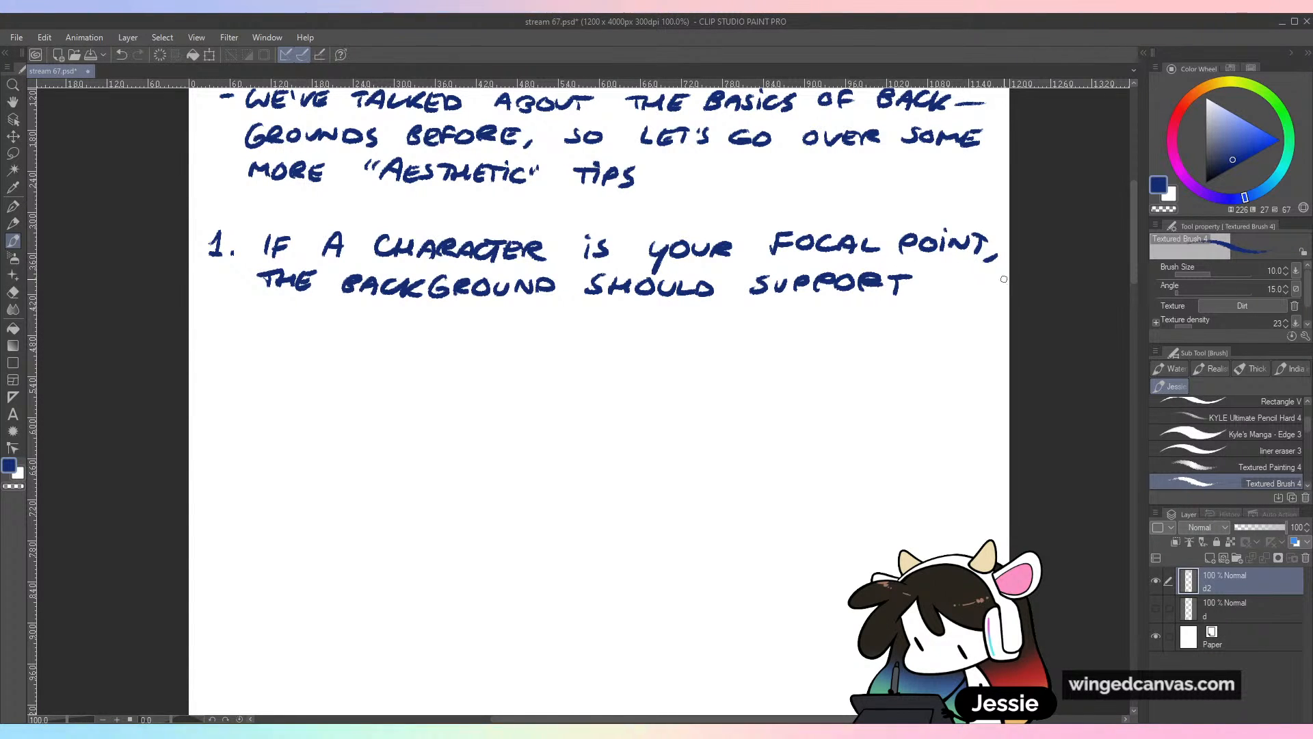
key("ctrl+z")
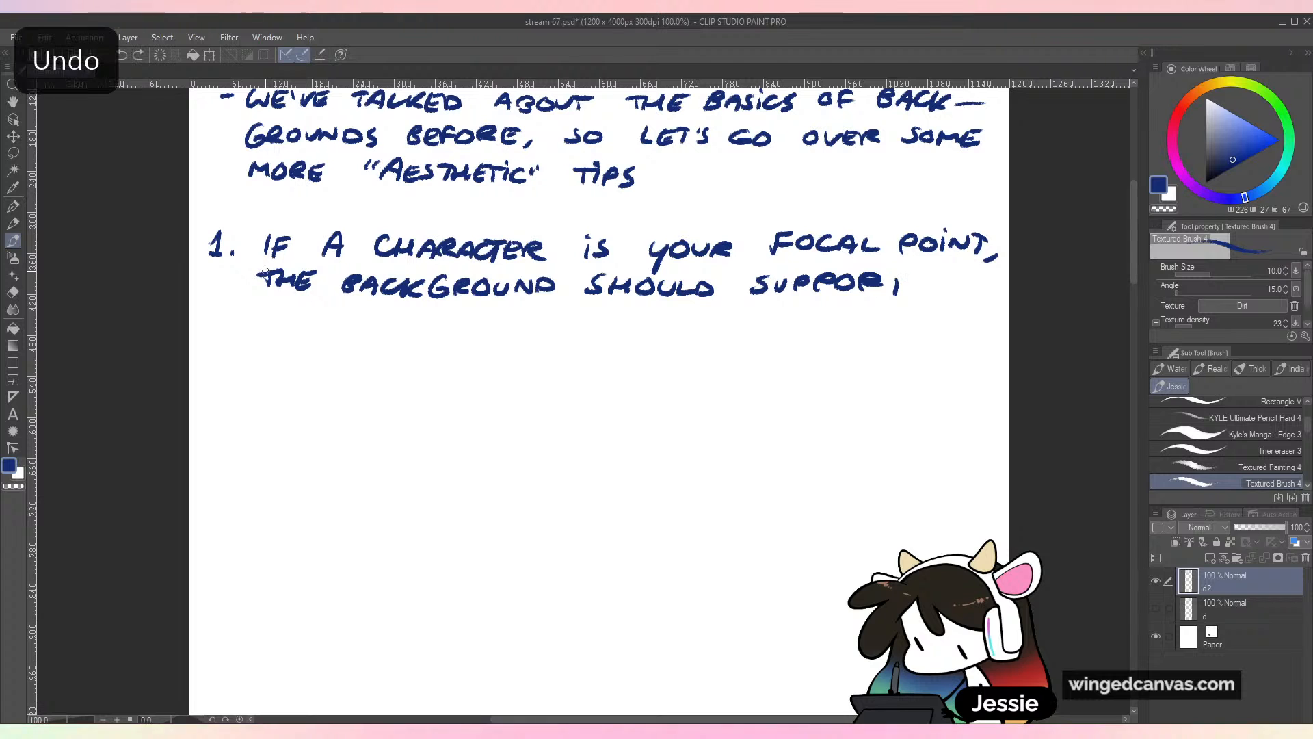
key("ctrl+z")
key("ctrl+z")
key("ctrl+z")
key("ctrl+z")
key("ctrl+z")
key("ctrl+z")
key("ctrl+z")
key("ctrl+z")
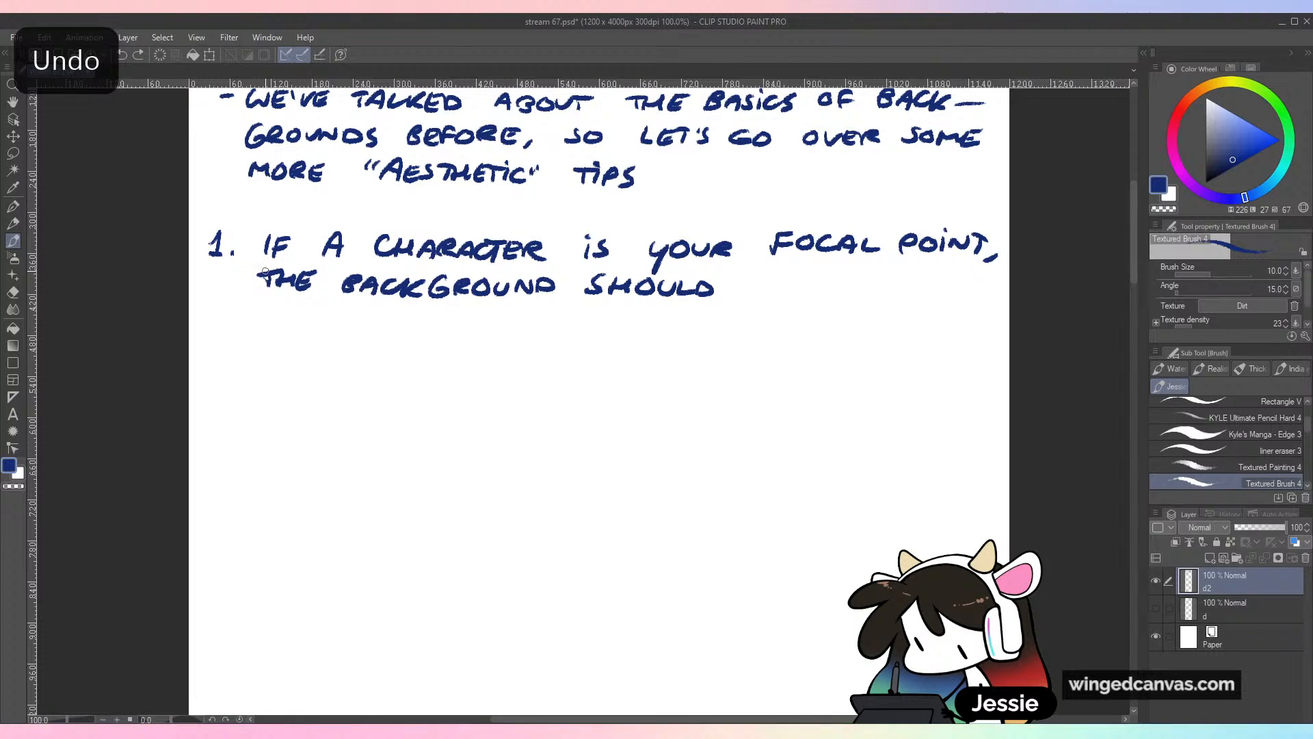
Switch the brush colour to red and handwrite "SUPPORT" after "SHOULD"
mouse_move(1179, 128)
left_mouse_down()
mouse_move(1195, 103)
mouse_move(1184, 109)
left_mouse_up()
left_click(1256, 134)
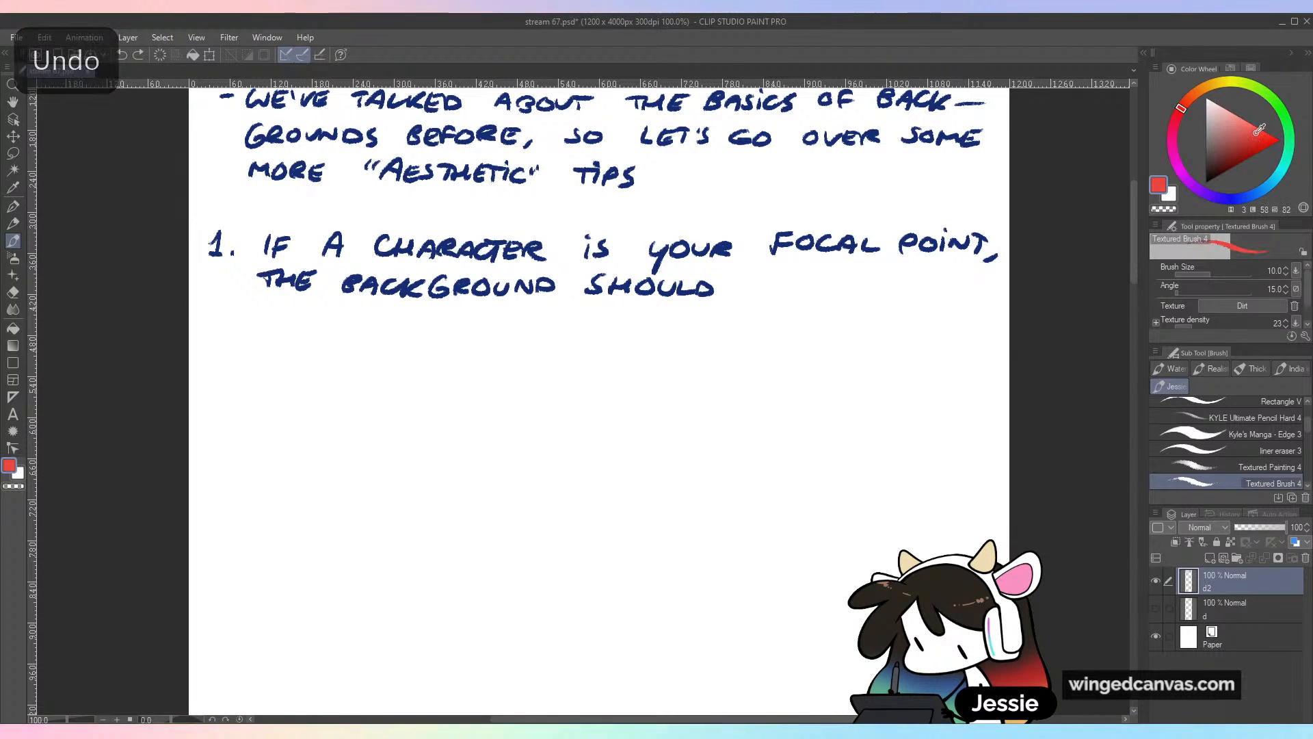
left_click_drag(1260, 129, 1264, 134)
mouse_move(754, 277)
left_mouse_down()
mouse_move(741, 292)
mouse_move(771, 276)
left_mouse_up()
left_click_drag(775, 293, 806, 280)
left_click_drag(821, 277, 863, 293)
left_click_drag(854, 276, 993, 297)
Sample the dark blue from the existing text and complete item 1 with "THEM, NOT OVERTAKE THEM"
left_click(660, 287, "alt")
mouse_move(272, 321)
left_mouse_down()
mouse_move(291, 301)
mouse_move(309, 316)
mouse_move(335, 307)
left_mouse_up()
left_click_drag(320, 307, 319, 320)
left_click_drag(375, 313, 383, 316)
left_click_drag(387, 315, 441, 329)
key("ctrl+z")
key("ctrl+z")
left_click_drag(433, 309, 487, 331)
mouse_move(493, 315)
left_mouse_down()
mouse_move(506, 331)
mouse_move(510, 313)
mouse_move(575, 312)
left_mouse_up()
left_click_drag(562, 313, 567, 331)
mouse_move(590, 311)
left_mouse_down()
mouse_move(591, 331)
mouse_move(606, 331)
left_mouse_up()
left_click_drag(592, 320, 631, 332)
key("space")
left_click_drag(768, 443, 745, 437)
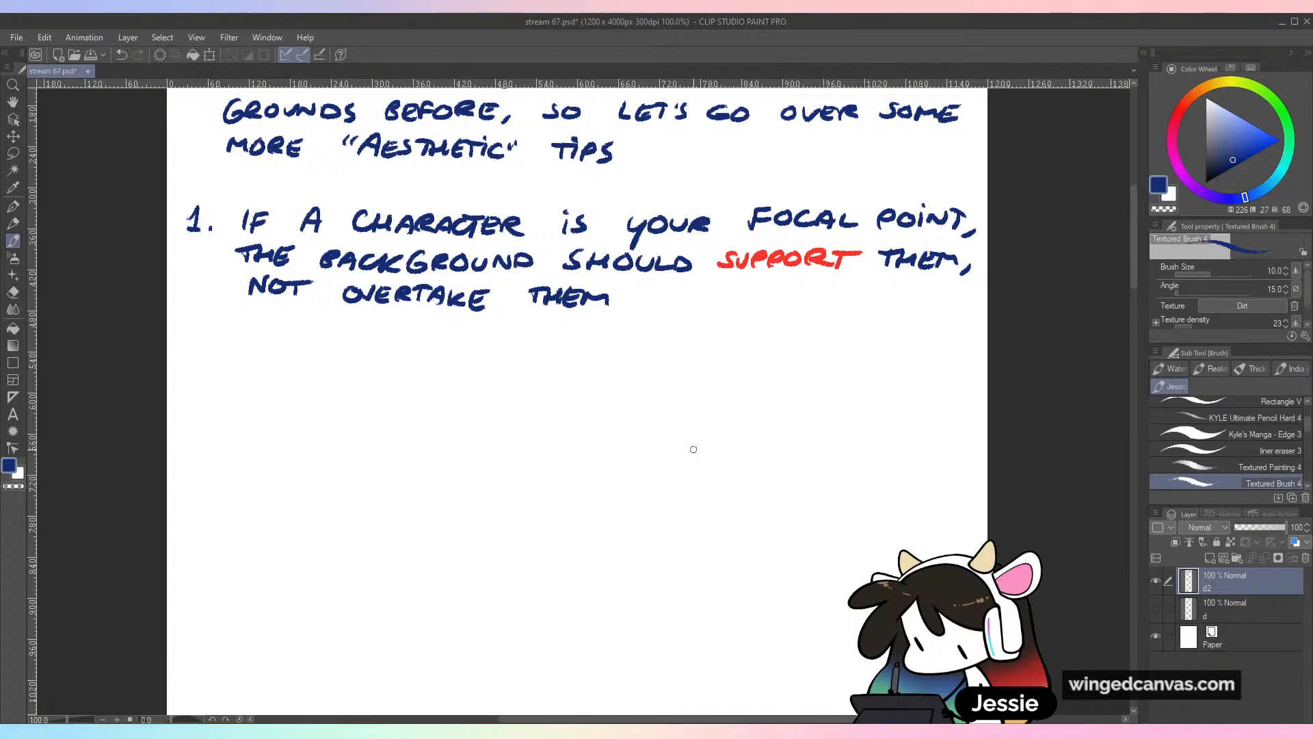
mouse_move(698, 402)
left_mouse_down()
mouse_move(668, 431)
mouse_move(692, 528)
left_mouse_up()
key("ctrl+z")
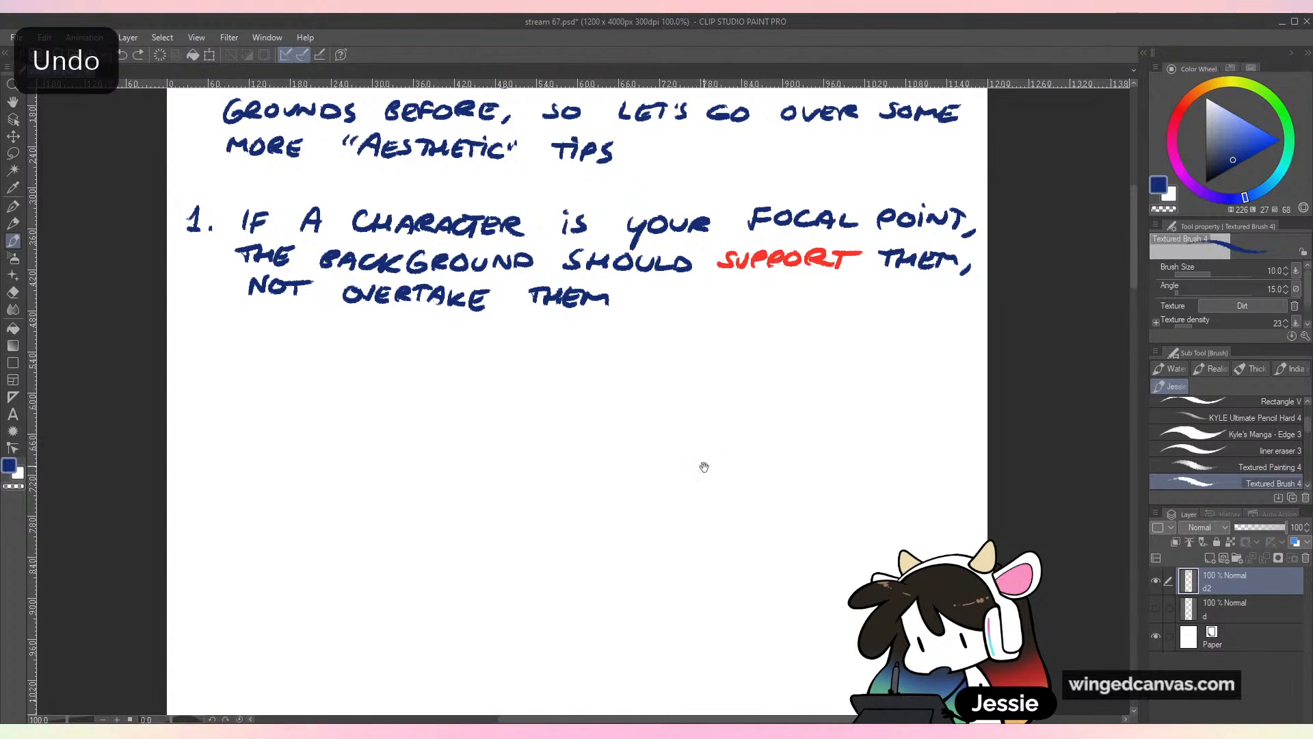
left_click_drag(704, 468, 715, 387)
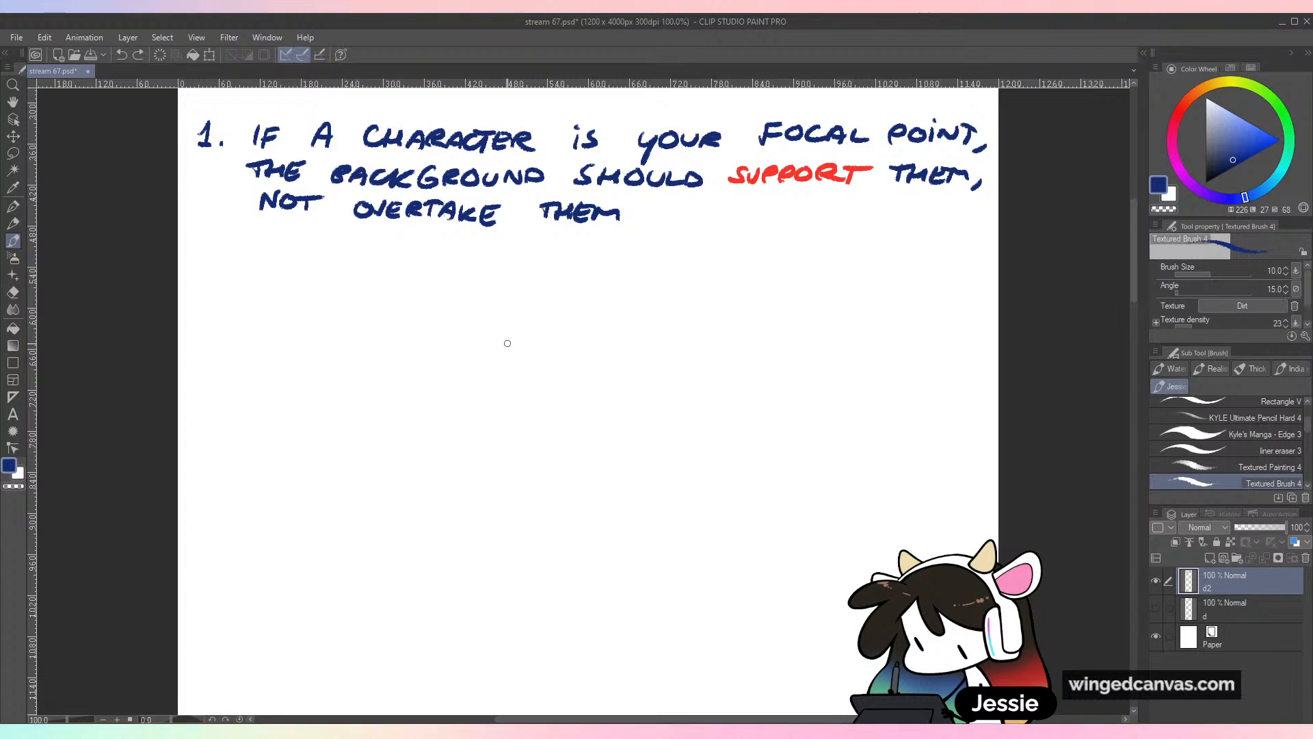
scroll(507, 342, "down", 2)
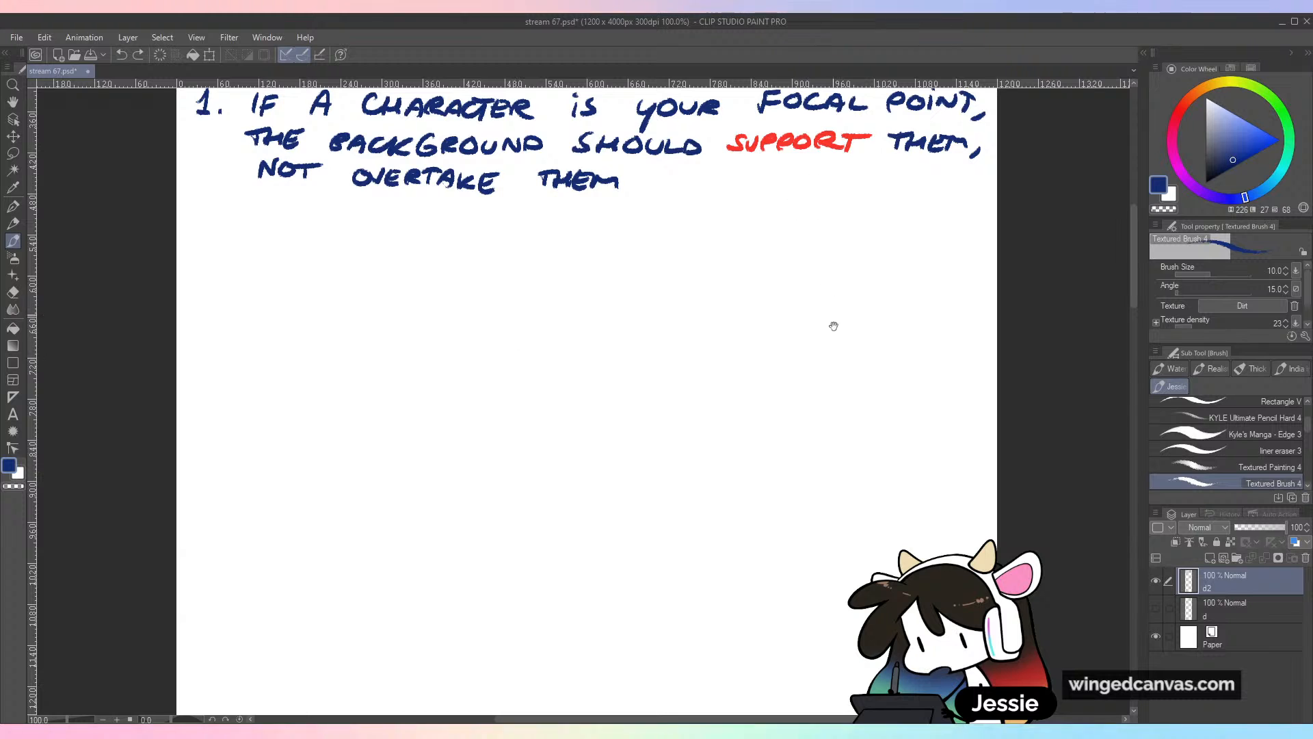
scroll(1029, 268, "up", 3)
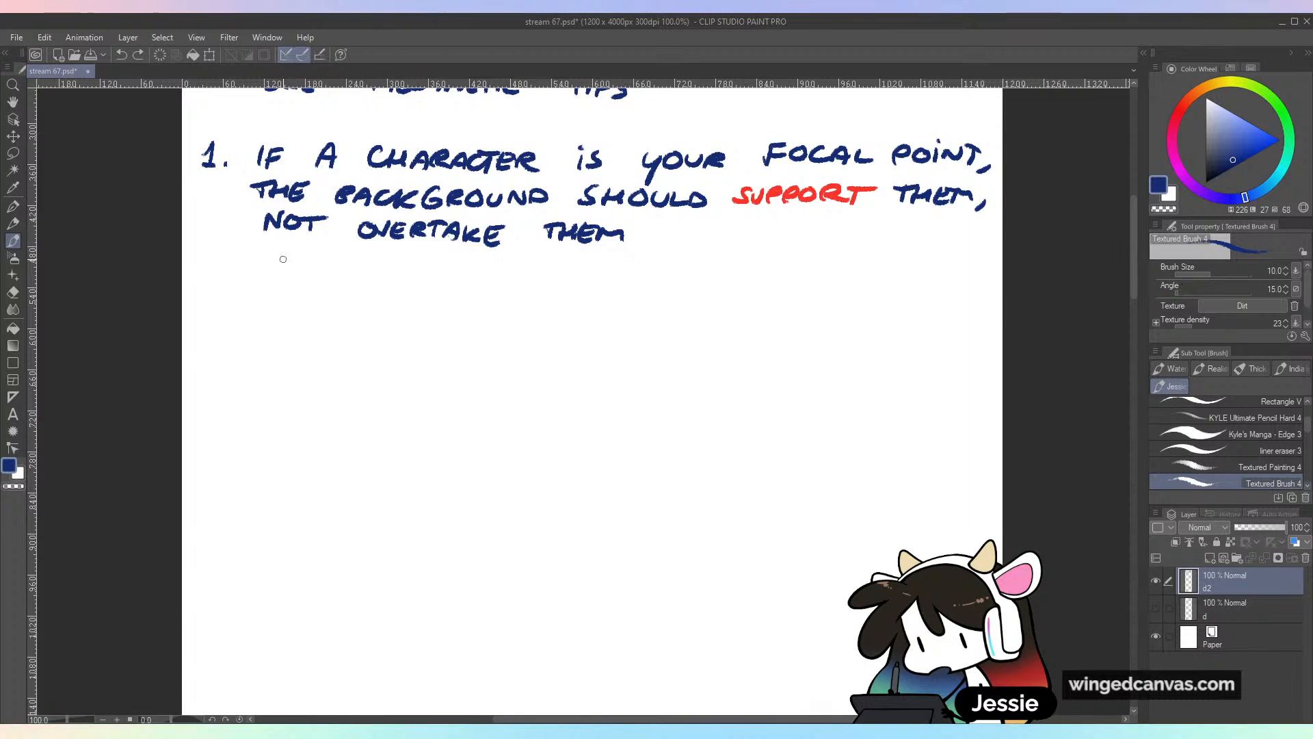
Handwrite the arrow sub-point "CHANGE LINE ART COLOUR" below item 1
mouse_move(265, 269)
left_mouse_down()
mouse_move(344, 296)
mouse_move(389, 277)
mouse_move(432, 295)
mouse_move(502, 293)
mouse_move(519, 278)
mouse_move(582, 292)
left_mouse_up()
left_click_drag(563, 285, 604, 291)
left_click_drag(593, 273, 618, 272)
left_click_drag(606, 274, 605, 292)
left_click_drag(693, 273, 690, 274)
mouse_move(712, 273)
left_mouse_down()
mouse_move(726, 290)
mouse_move(735, 275)
mouse_move(762, 274)
left_mouse_up()
left_click_drag(764, 291, 781, 289)
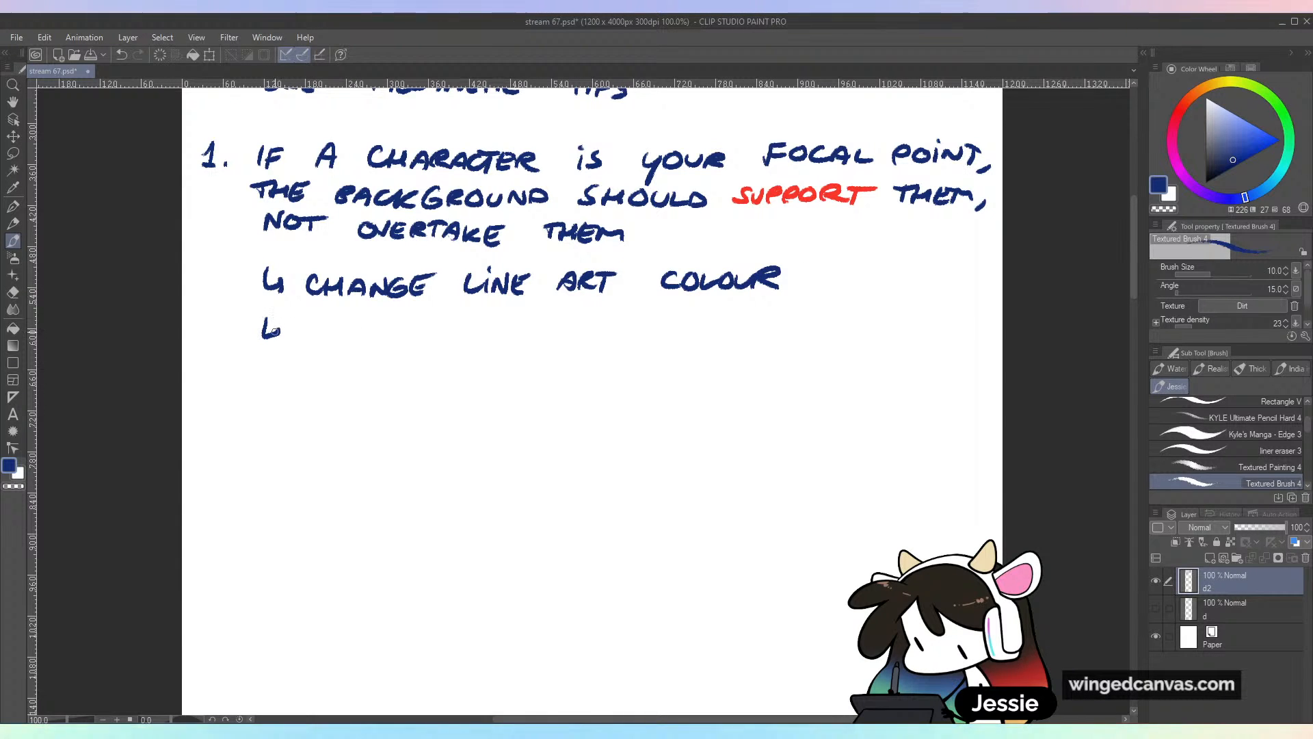
Handwrite a second arrow sub-point reading "NO LINES AT ALL" below the line art colour note
left_click_drag(274, 331, 337, 324)
left_click_drag(354, 326, 415, 341)
mouse_move(424, 327)
left_mouse_down()
mouse_move(426, 342)
mouse_move(451, 323)
mouse_move(468, 339)
left_mouse_up()
mouse_move(478, 323)
left_mouse_down()
mouse_move(470, 336)
mouse_move(653, 342)
left_mouse_up()
left_click_drag(655, 326, 673, 342)
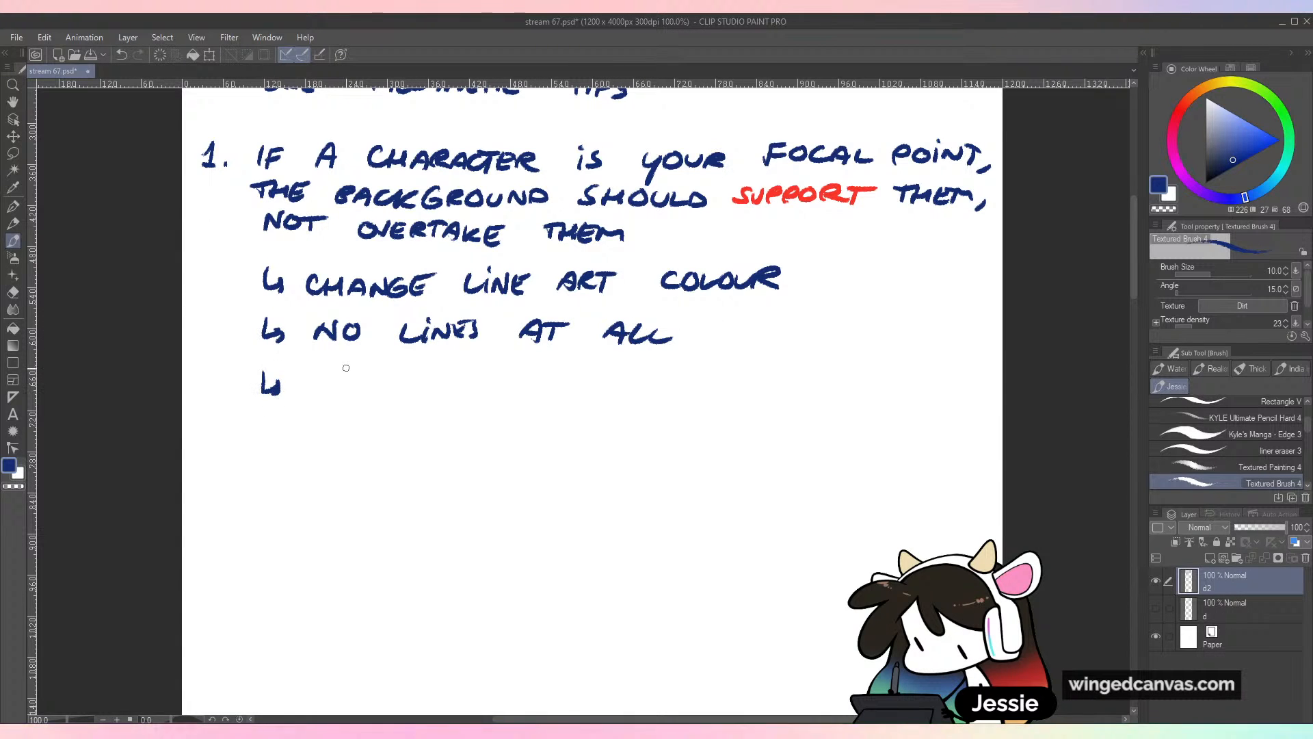
Handwrite a third arrow sub-point reading "BLUR BACKGROUND"
left_click_drag(322, 373, 323, 400)
left_click_drag(323, 372, 328, 400)
mouse_move(346, 373)
left_mouse_down()
mouse_move(370, 401)
mouse_move(379, 380)
mouse_move(403, 402)
mouse_move(448, 403)
left_mouse_up()
mouse_move(451, 376)
left_mouse_down()
mouse_move(454, 402)
mouse_move(506, 401)
left_mouse_up()
mouse_move(520, 378)
left_mouse_down()
mouse_move(540, 402)
mouse_move(566, 398)
left_mouse_up()
mouse_move(570, 386)
left_mouse_down()
mouse_move(582, 399)
mouse_move(590, 384)
left_mouse_up()
left_click_drag(605, 382, 641, 377)
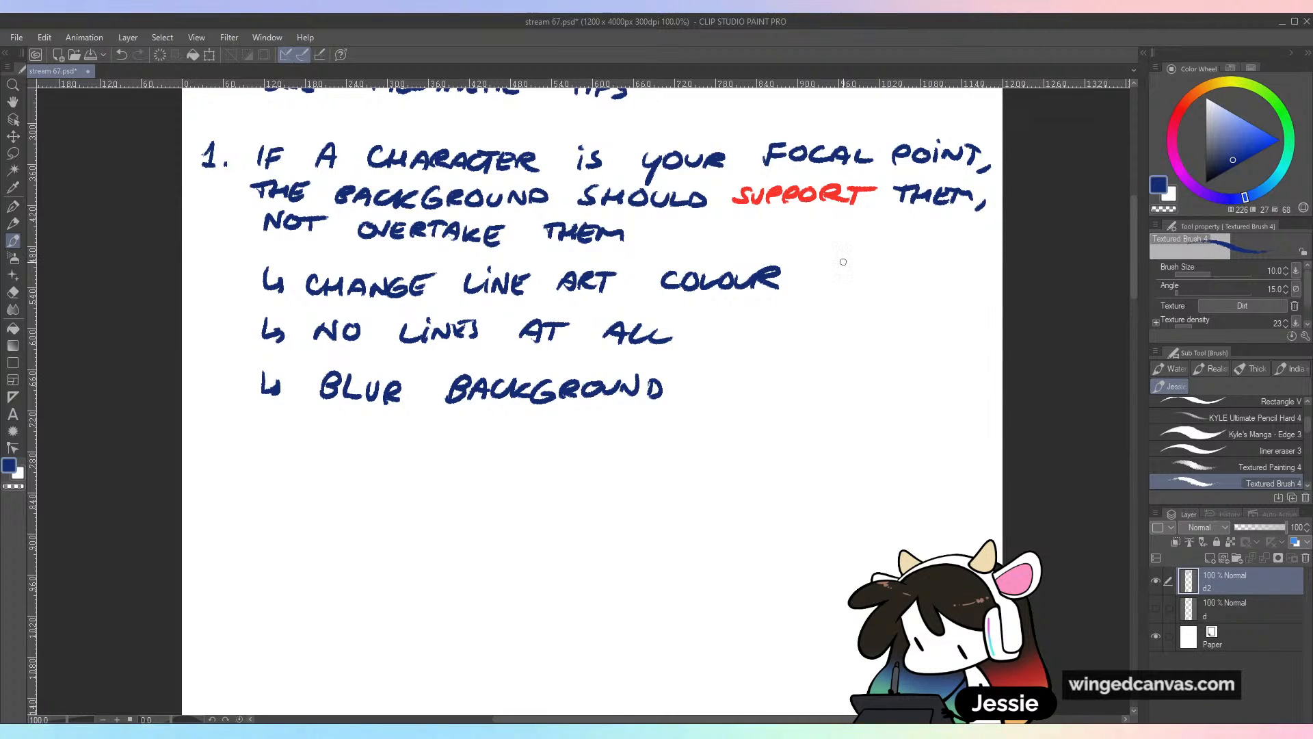
Draw a curly brace spanning the three sub-points and handwrite "ETC." beside it
mouse_move(799, 271)
left_mouse_down()
mouse_move(813, 345)
mouse_move(785, 396)
left_mouse_up()
left_click_drag(852, 335, 855, 360)
left_click_drag(833, 346, 876, 334)
left_click_drag(866, 335, 863, 358)
left_click_drag(889, 339, 889, 357)
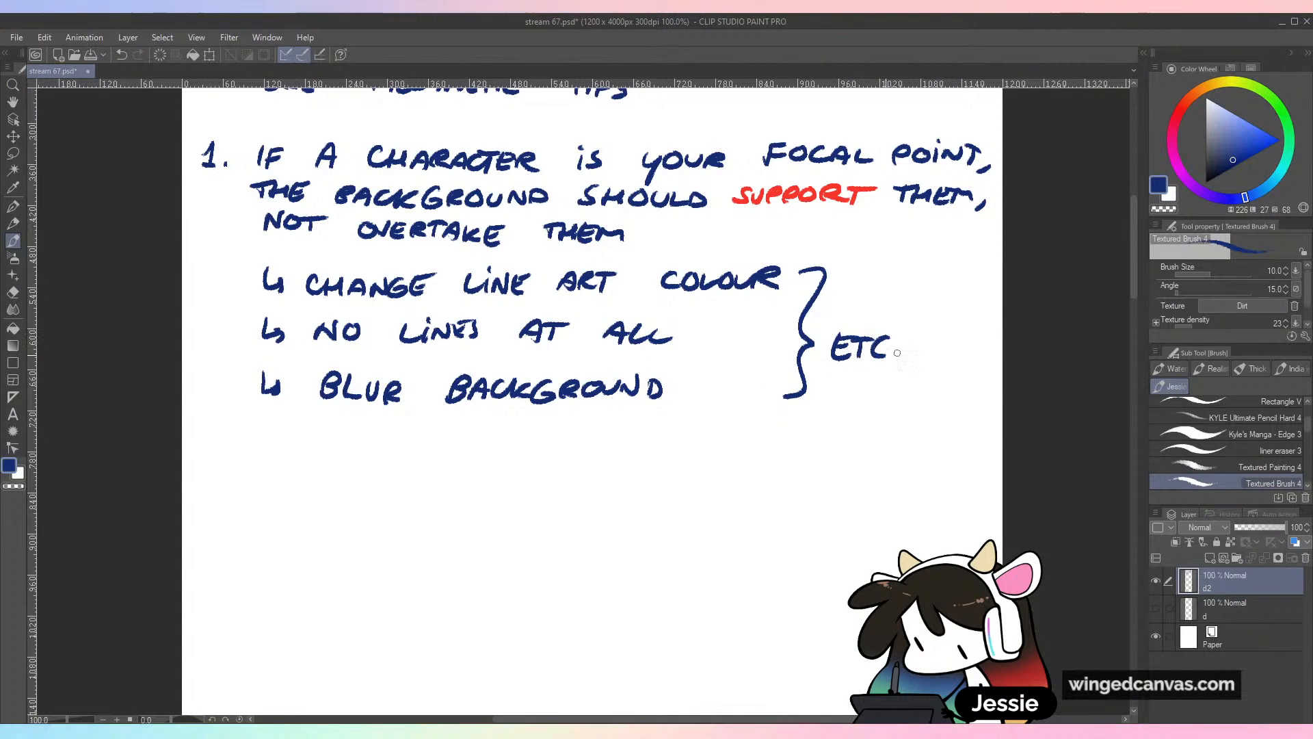
left_click(897, 355)
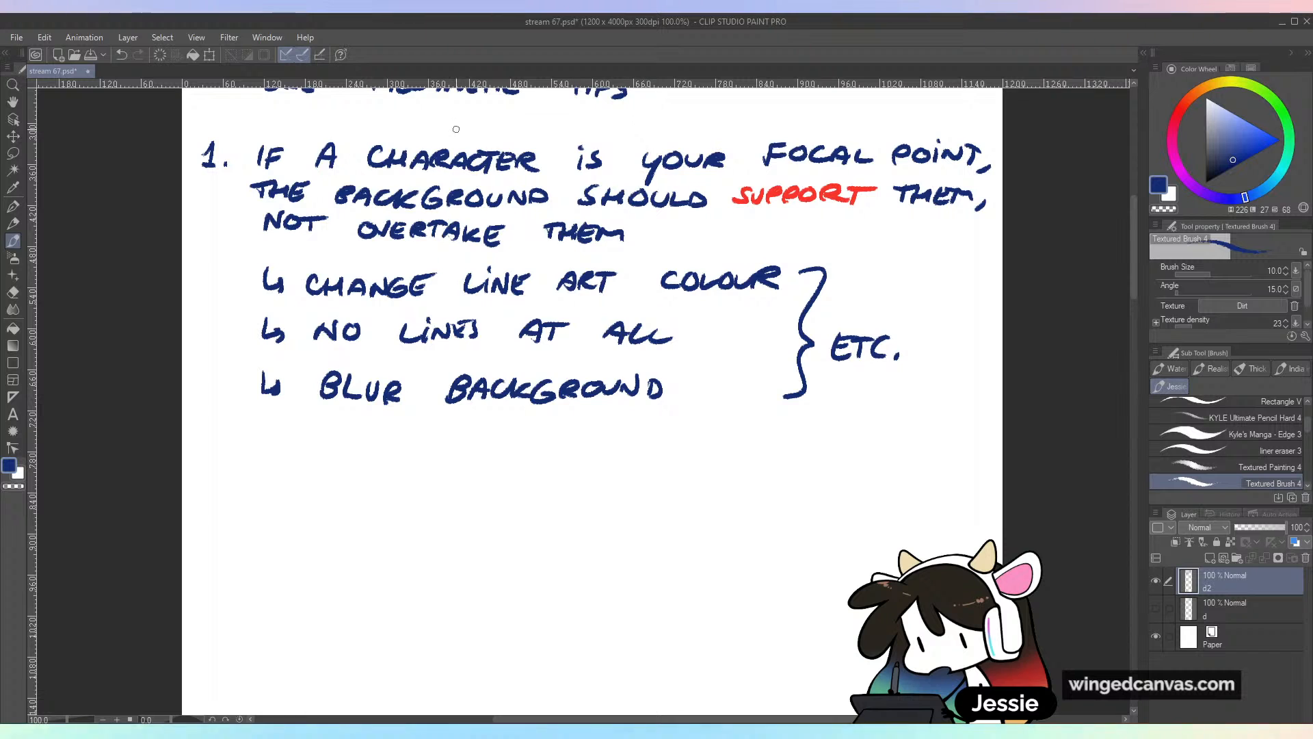
Open the example illustration ep57 SIG.jpg and bring its two characters into close view
left_click(16, 36)
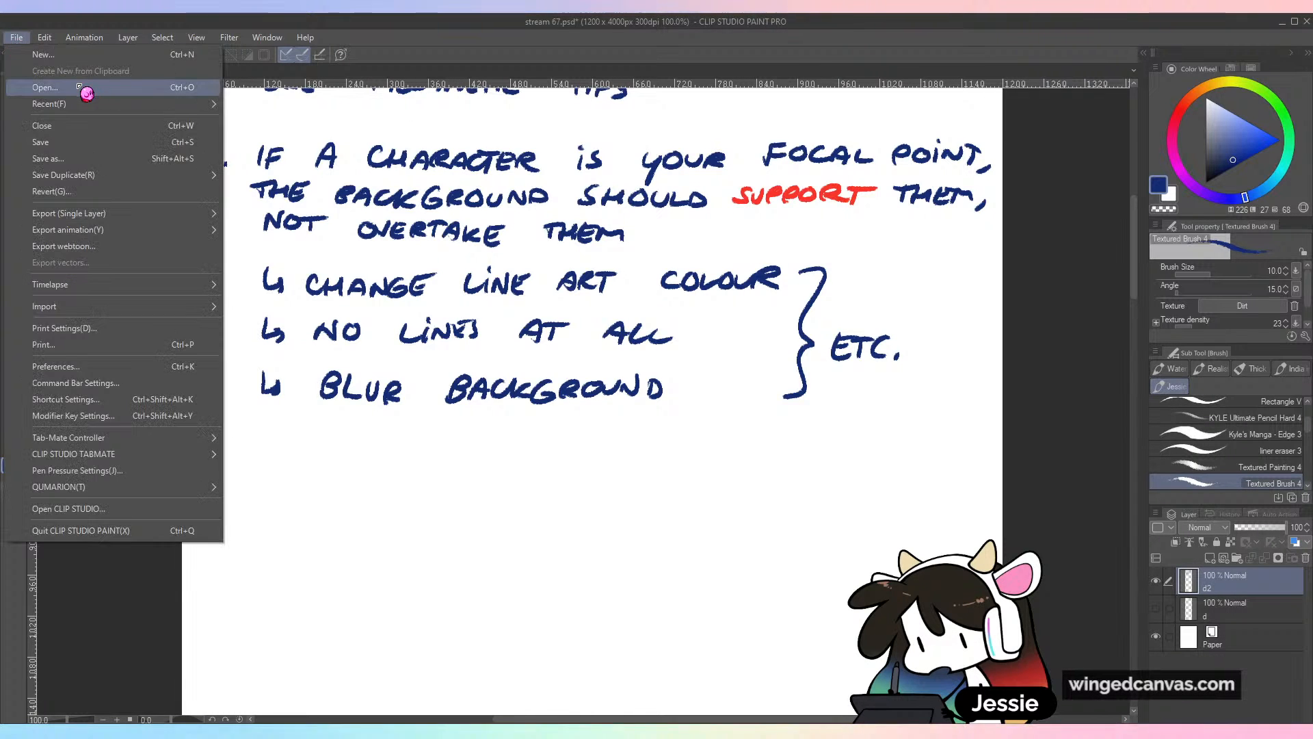
left_click(80, 87)
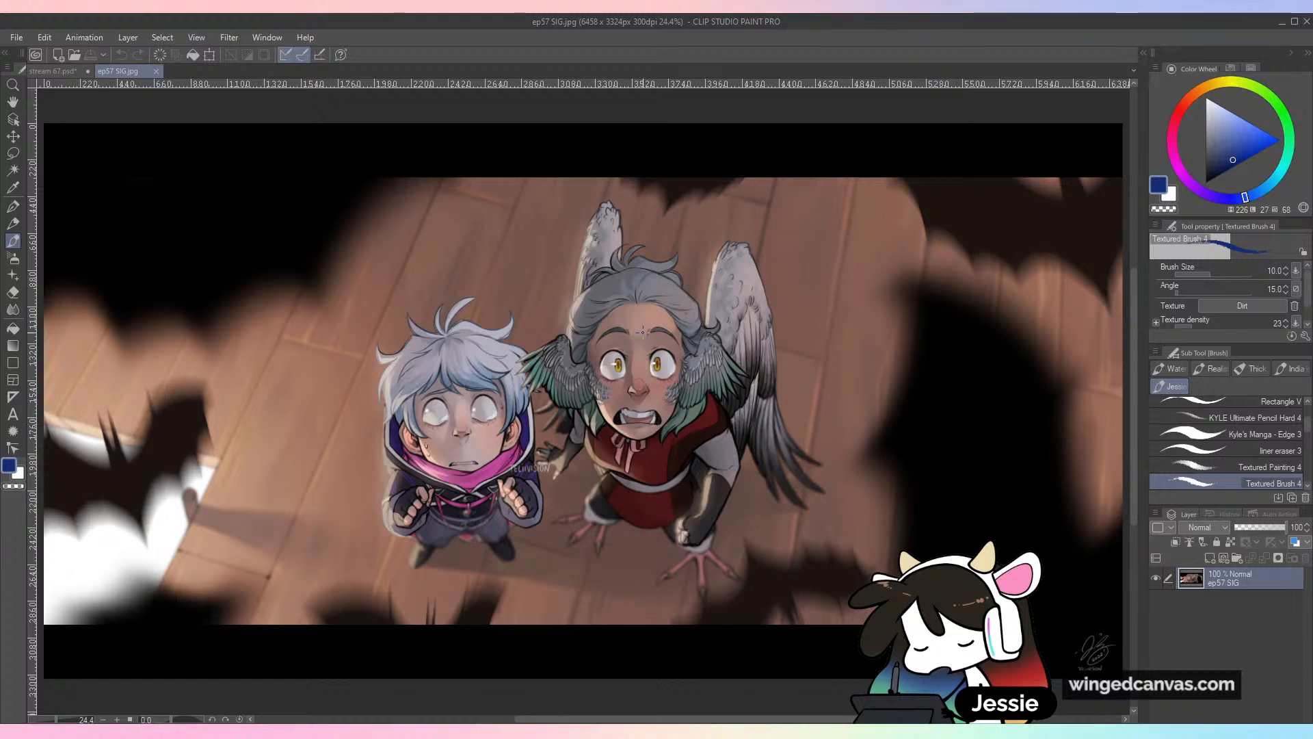
key("ctrl+plus")
left_click_drag(462, 399, 647, 400)
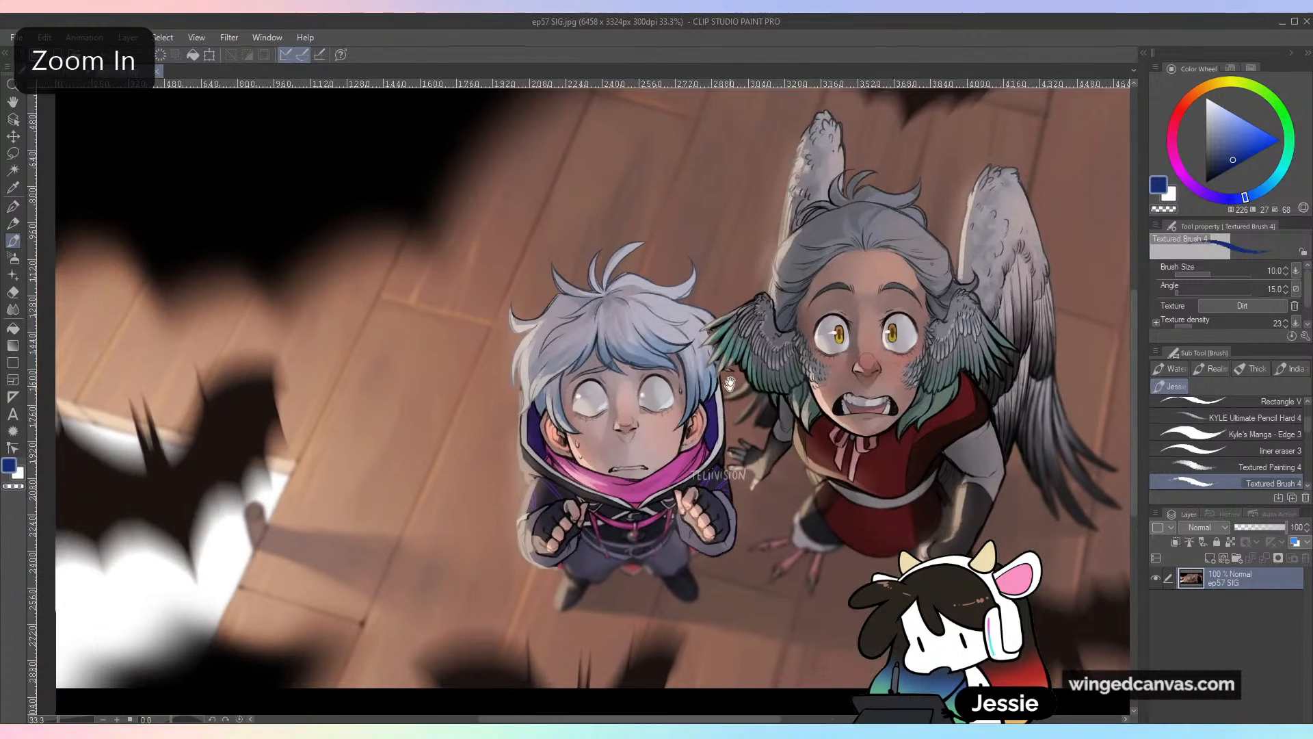
Examine the outlined characters against the softer floor and blurred bats, undoing each stroke drawn to point something out
mouse_move(479, 258)
left_mouse_down()
mouse_move(418, 367)
mouse_move(424, 503)
left_mouse_up()
key("ctrl+z")
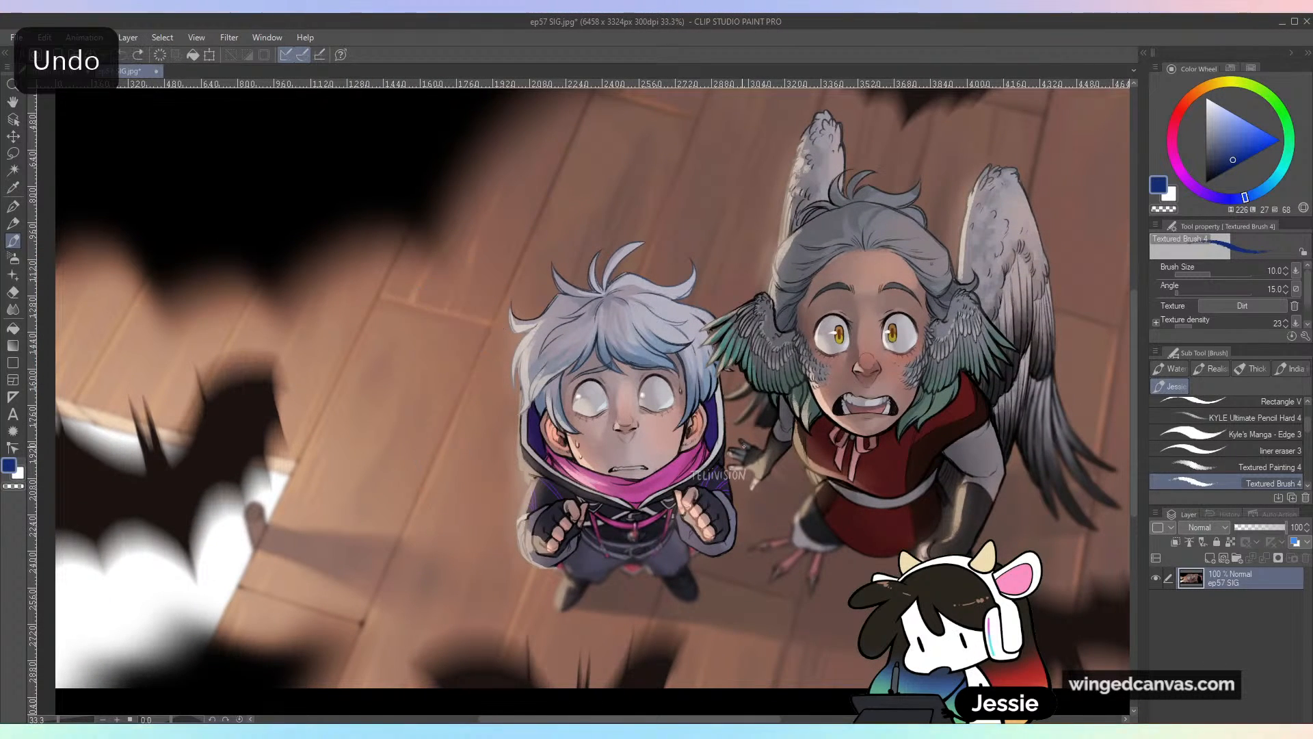
mouse_move(795, 477)
left_mouse_down()
mouse_move(665, 340)
mouse_move(620, 539)
left_mouse_up()
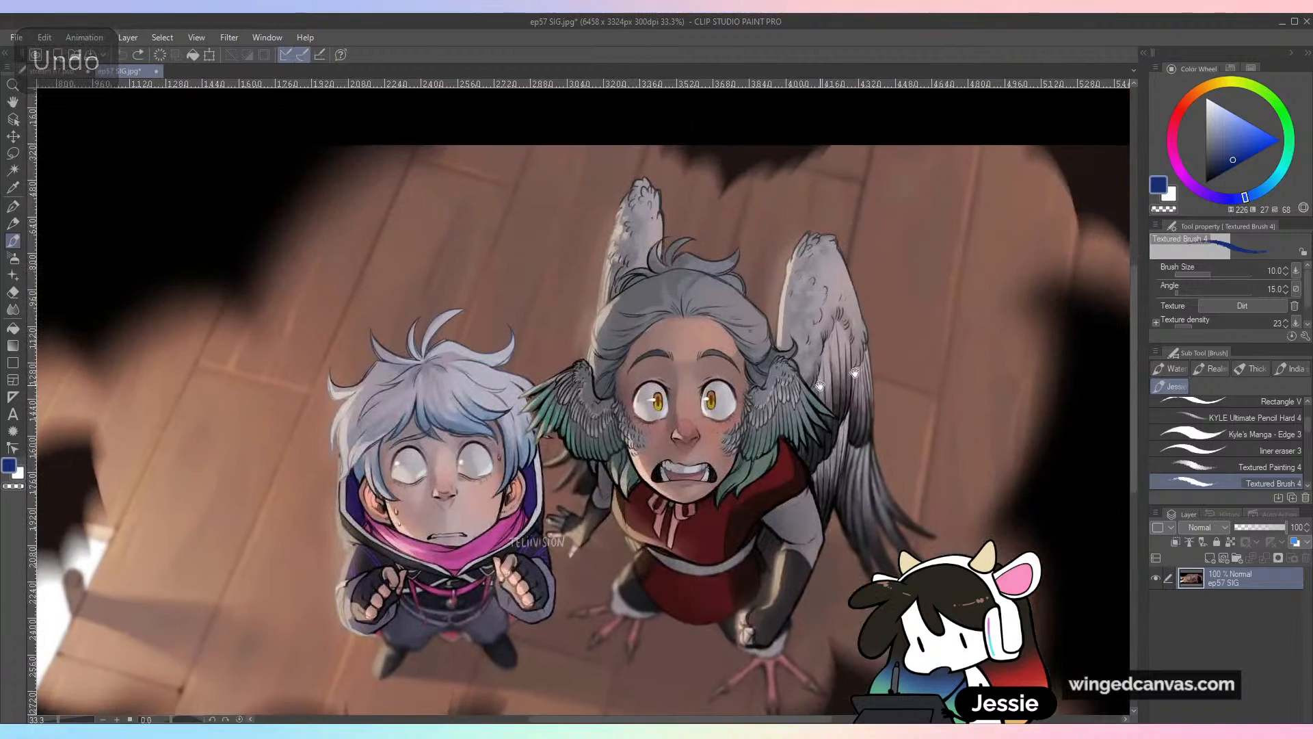
key("ctrl+minus")
left_click_drag(880, 477, 807, 416)
left_click_drag(812, 261, 639, 228)
key("ctrl+z")
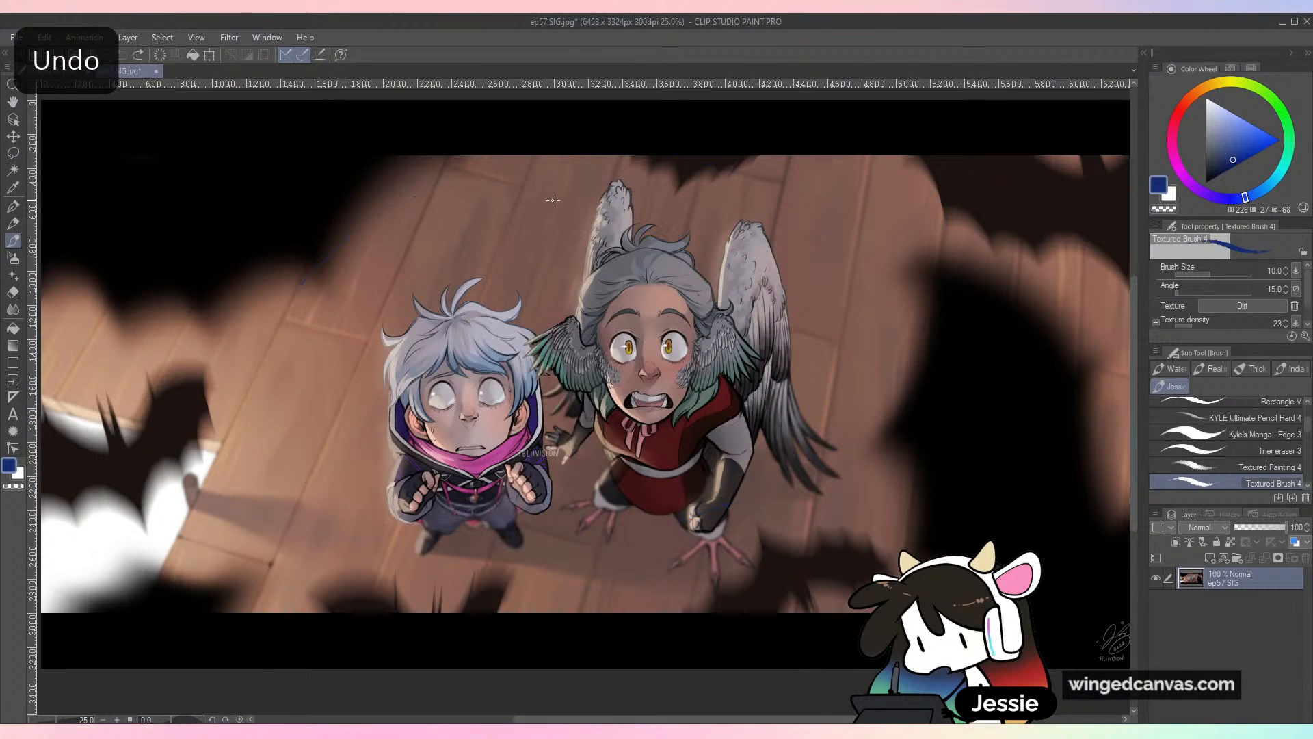
key("ctrl+plus")
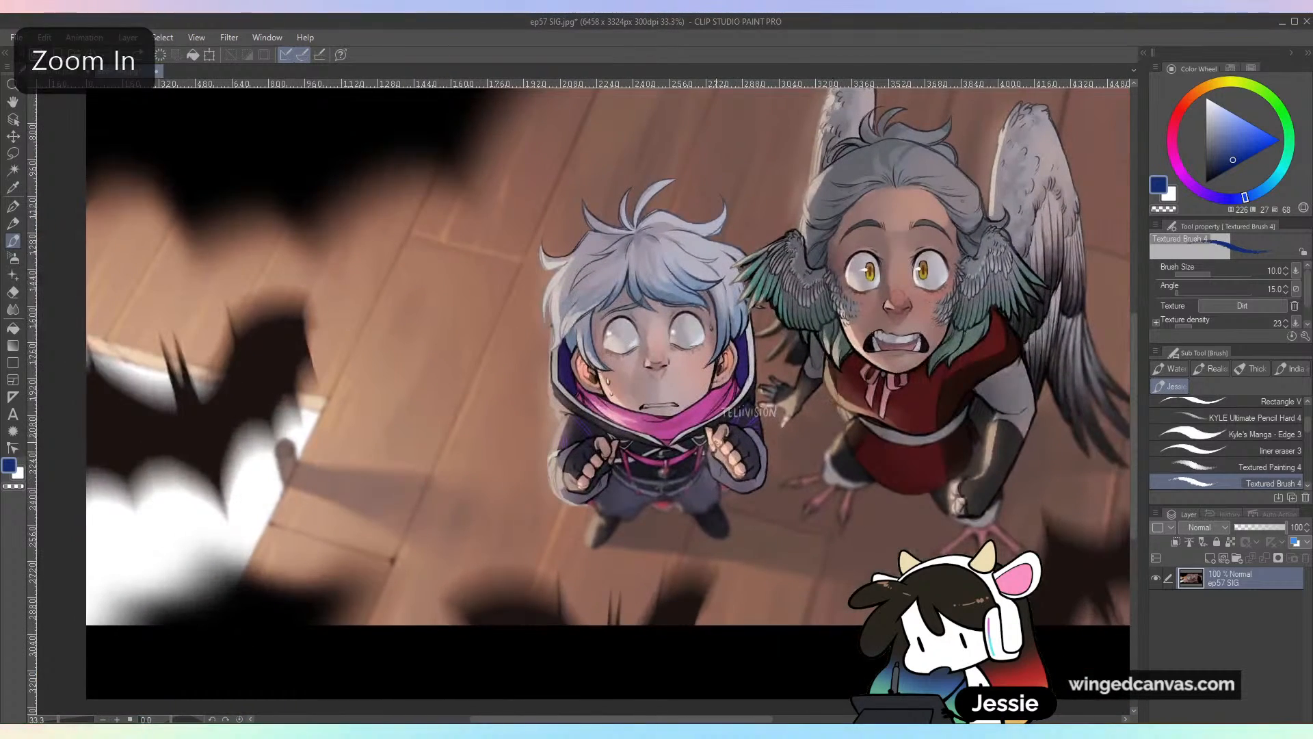
key("ctrl+plus")
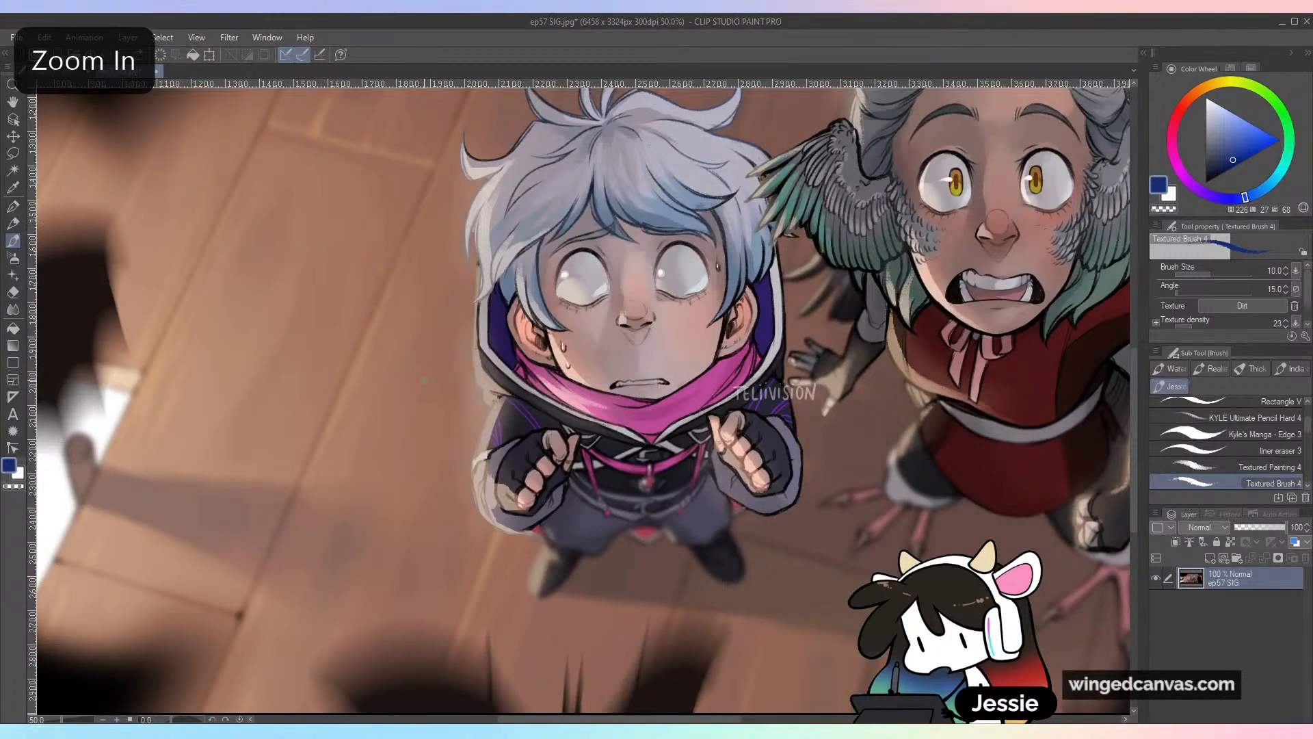
key("ctrl+minus")
key("ctrl+minus")
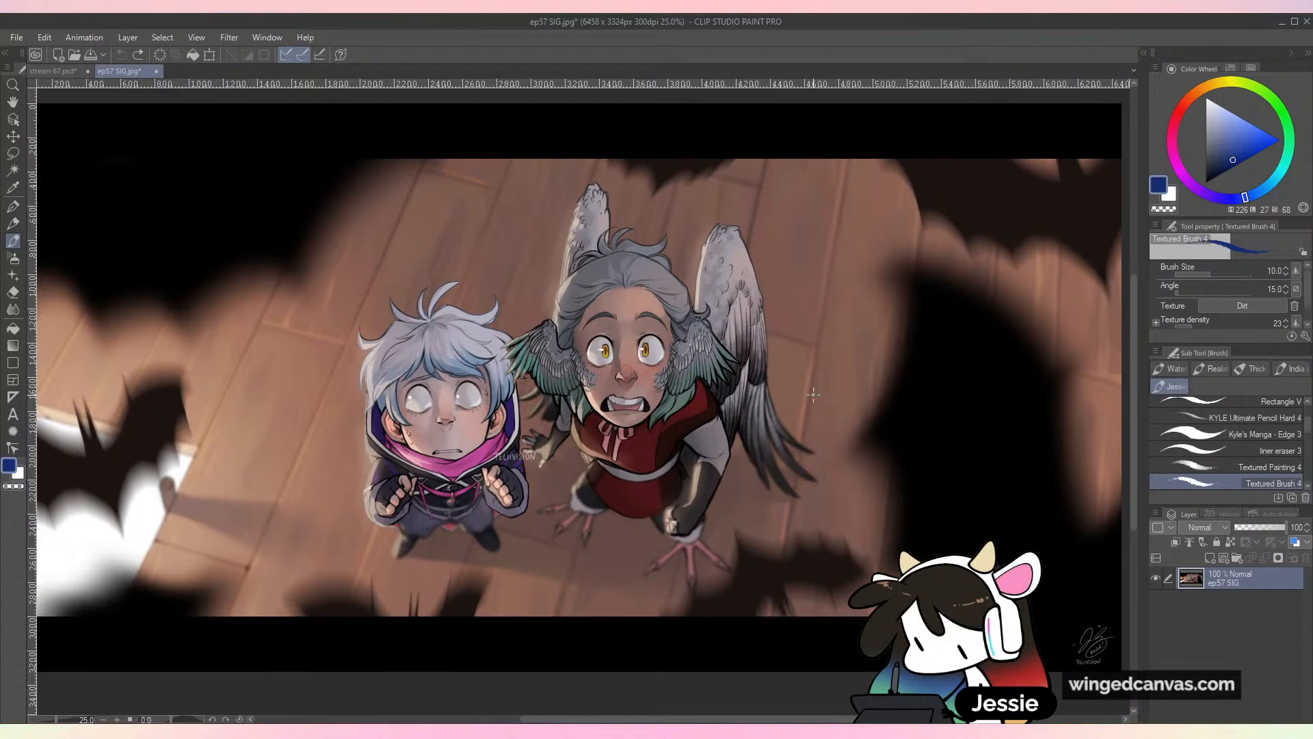
Open the second example illustration, ep56 PNG.png, and show the whole picture
left_click(17, 37)
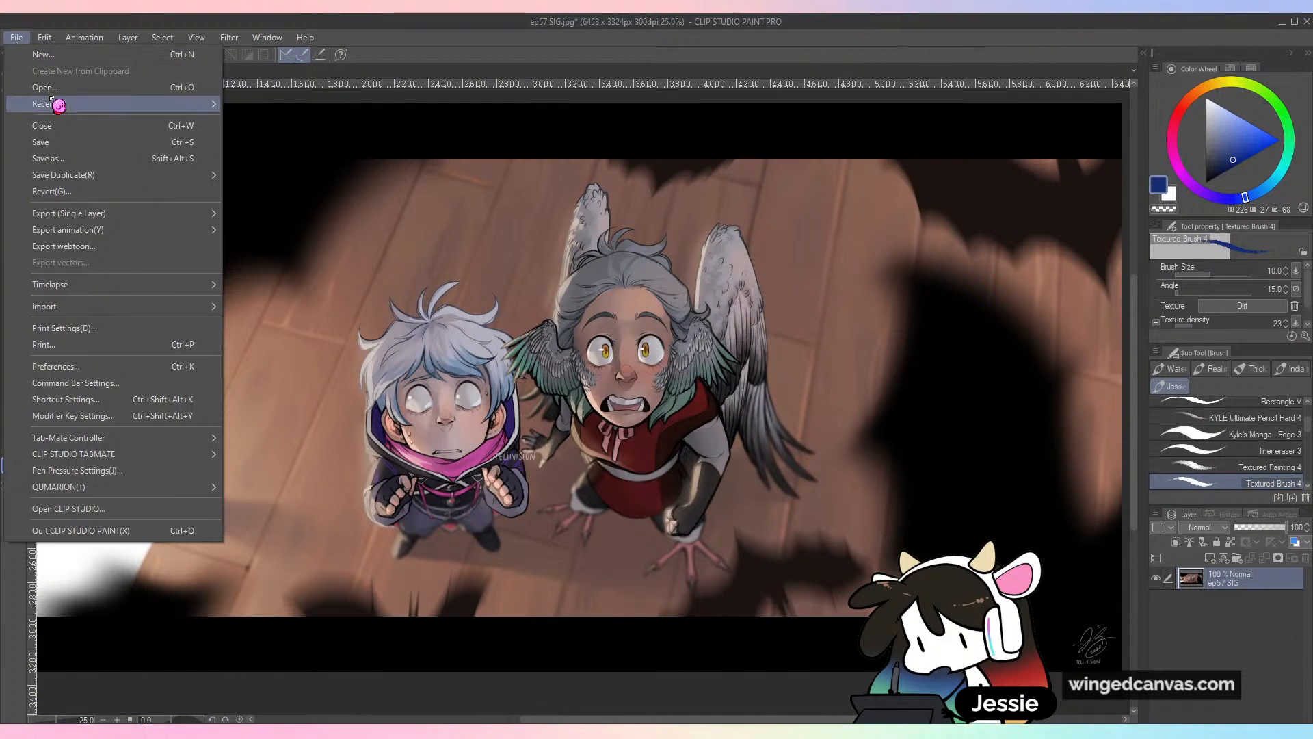
left_click(75, 89)
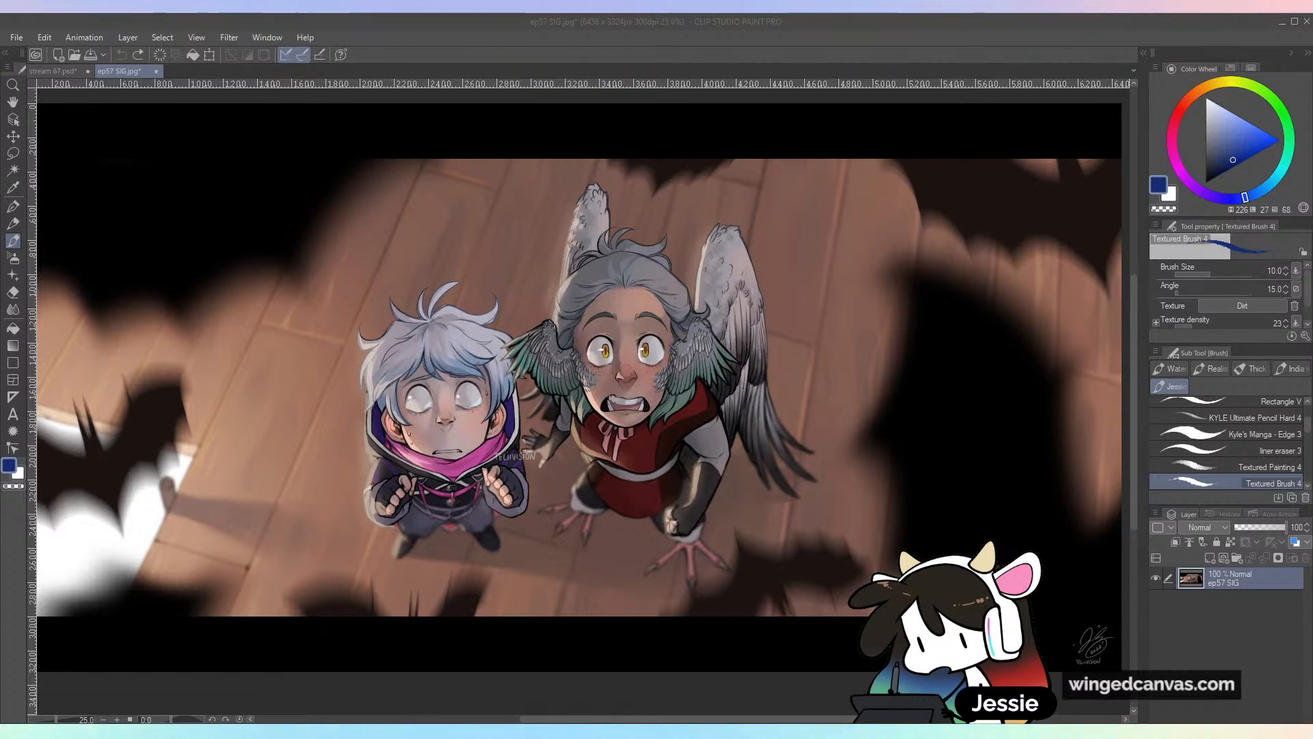
double_click(774, 15)
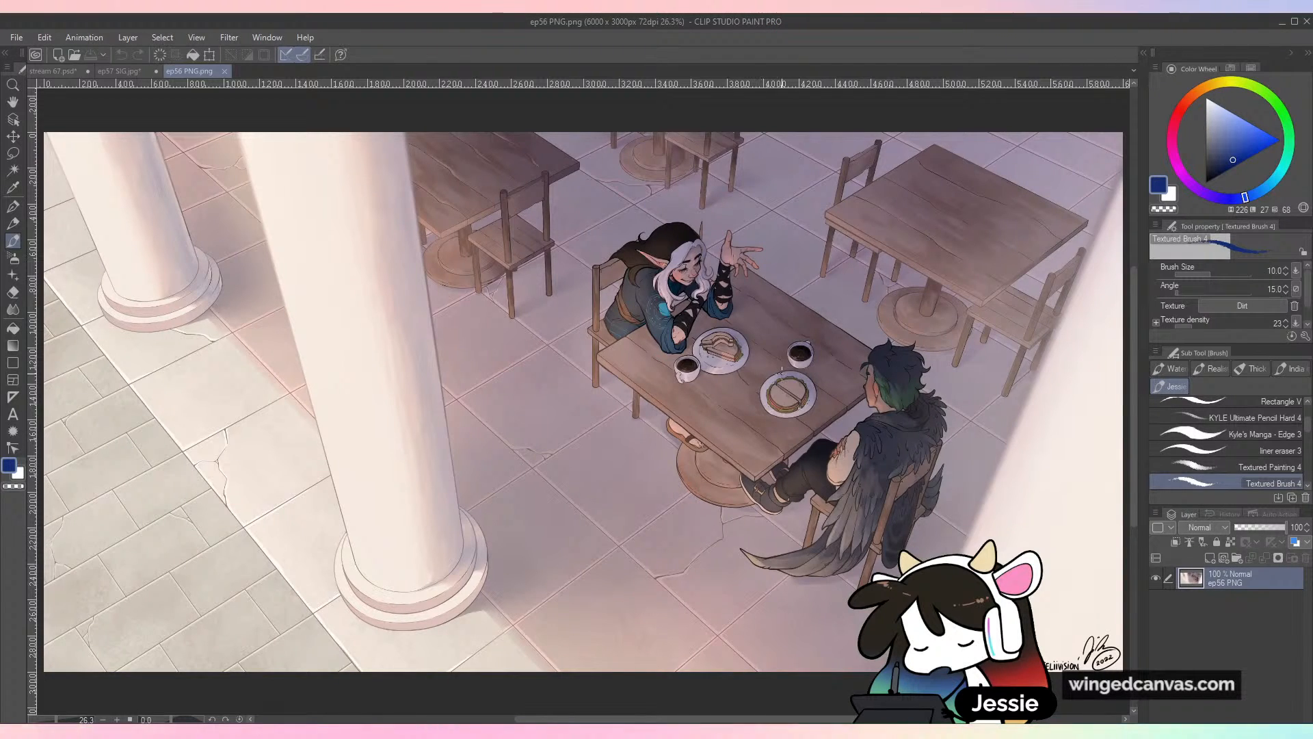
key("ctrl+plus")
key("ctrl+minus")
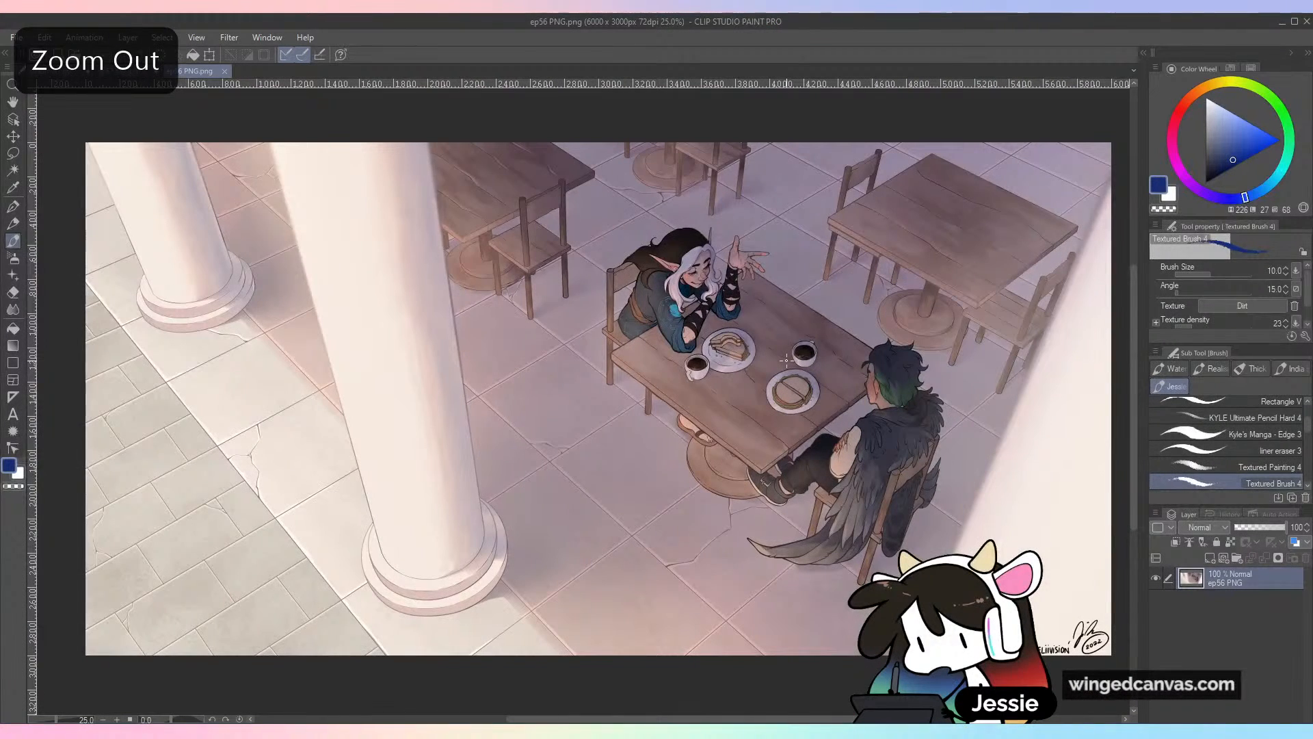
Examine the line art of the pillars and background furniture in the café scene, undoing each stroke drawn to point something out
mouse_move(457, 268)
left_mouse_down()
mouse_move(213, 246)
mouse_move(452, 95)
left_mouse_up()
key("ctrl+z")
mouse_move(1101, 195)
left_mouse_down()
mouse_move(978, 547)
mouse_move(1108, 595)
mouse_move(1077, 167)
left_mouse_up()
scroll(1077, 168, "up", 1)
key("ctrl+z")
left_click_drag(917, 506, 921, 407)
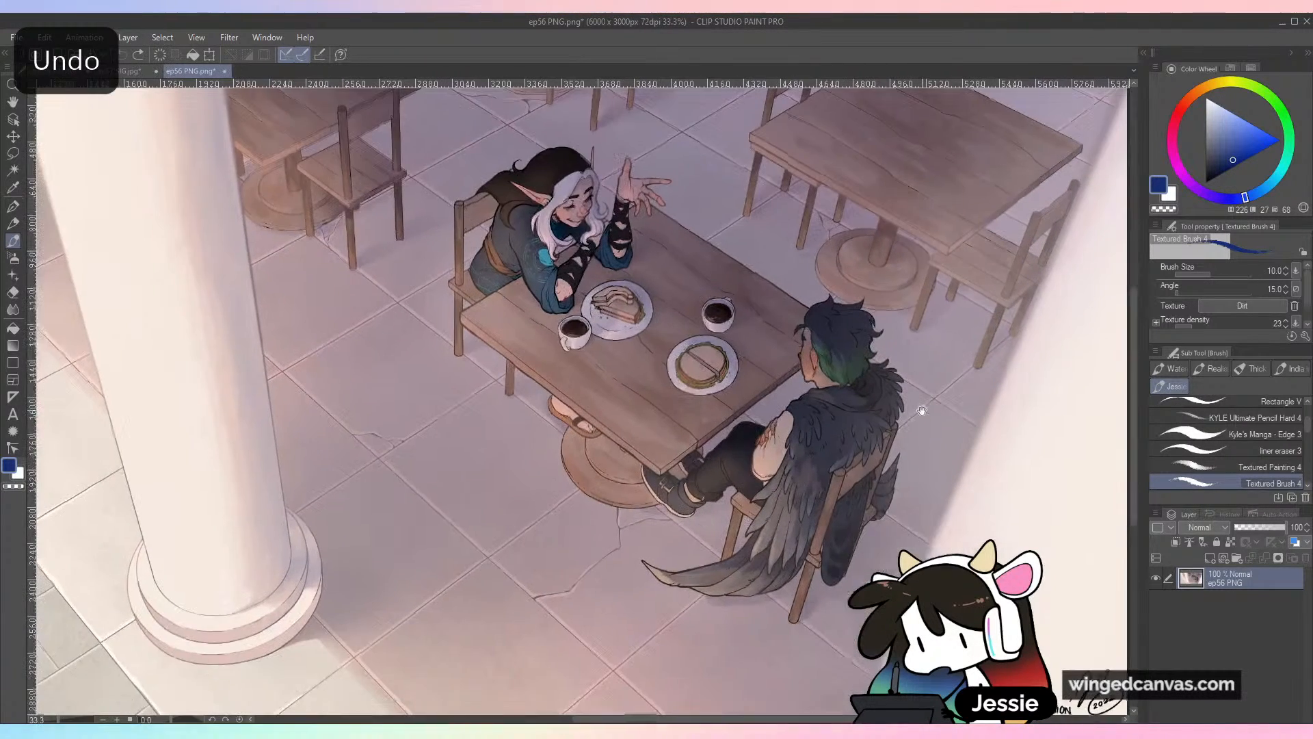
left_click_drag(766, 368, 796, 461)
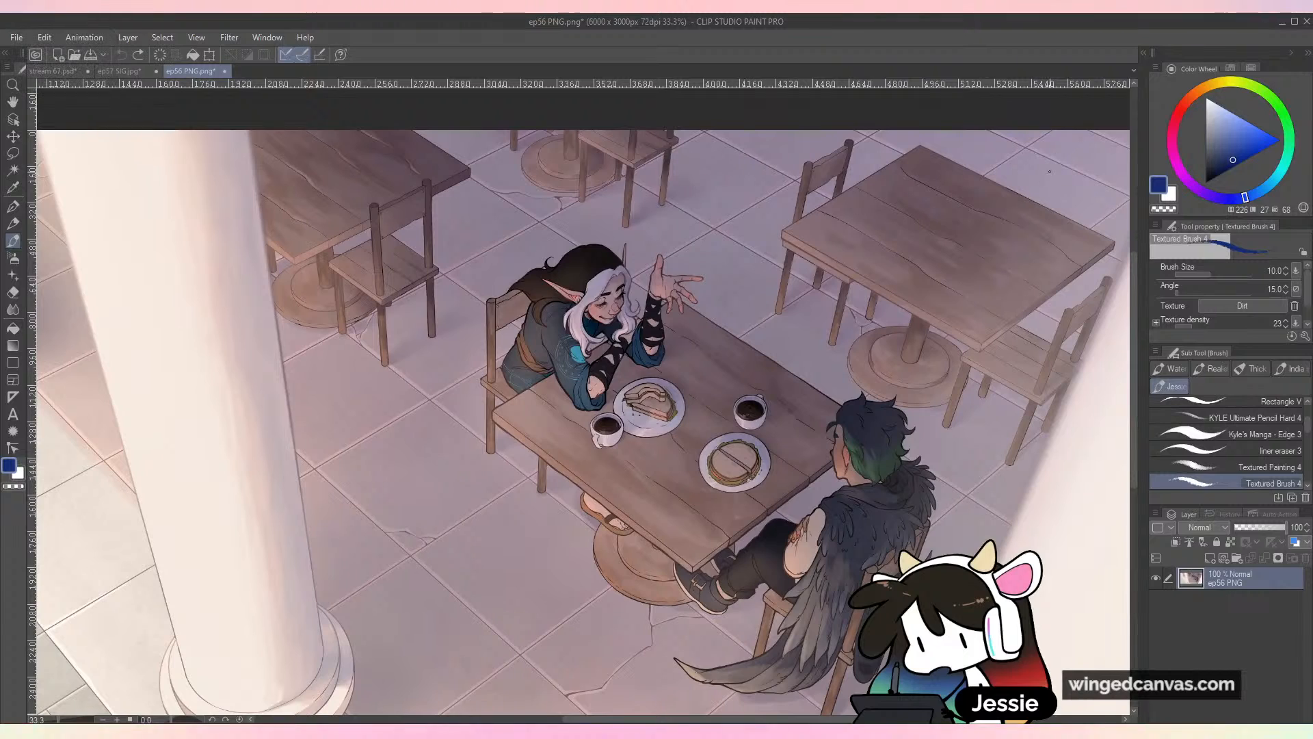
key("ctrl+plus")
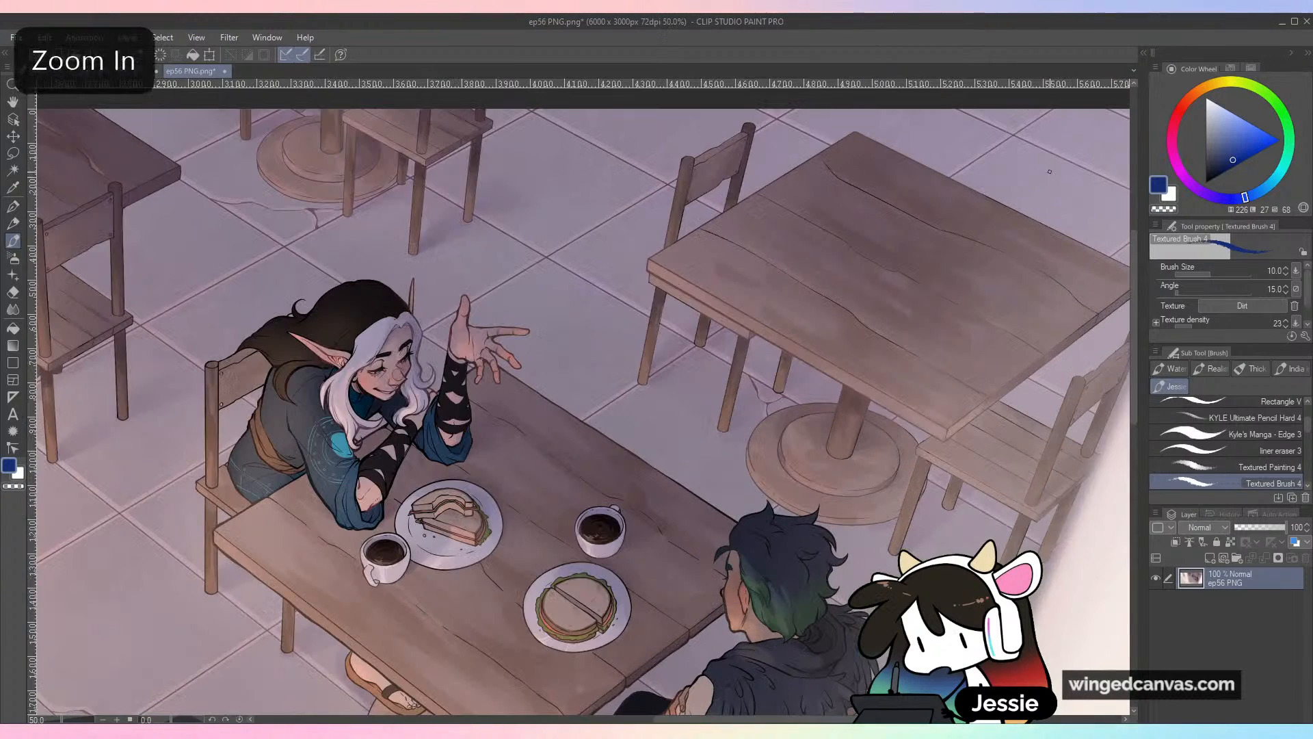
left_click_drag(831, 301, 856, 285)
left_click_drag(748, 303, 921, 515)
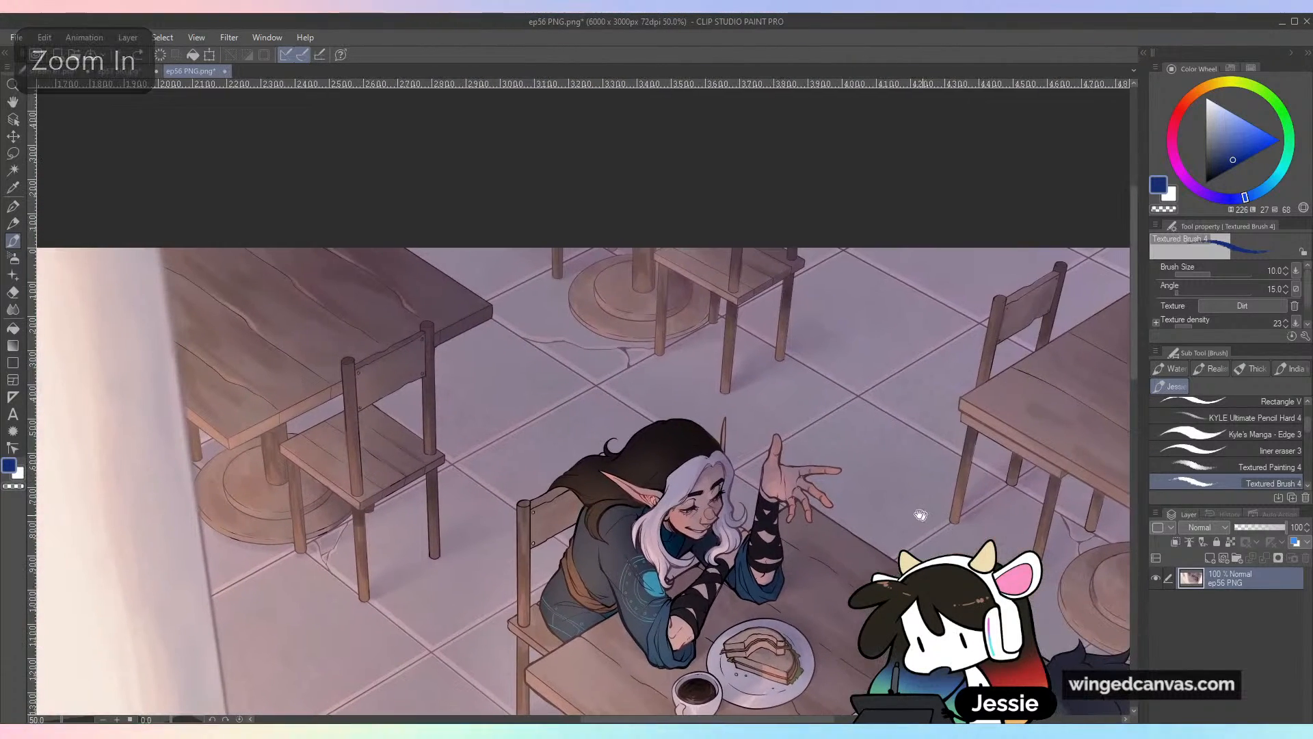
key("ctrl+plus")
left_click_drag(346, 264, 287, 568)
key("ctrl+z")
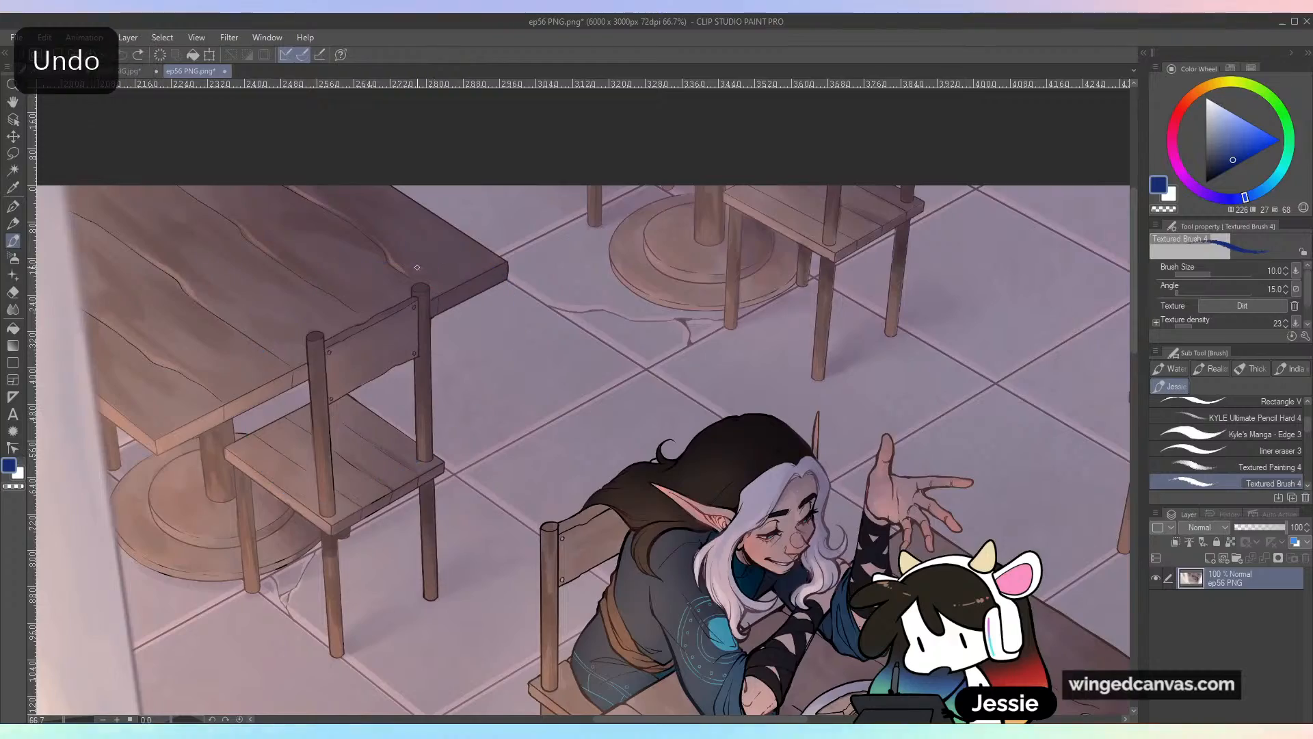
Inspect the main table, food and two seated characters up close, and compare them with the surroundings in the full illustration
left_click_drag(898, 506, 900, 236)
left_click_drag(754, 561, 751, 314)
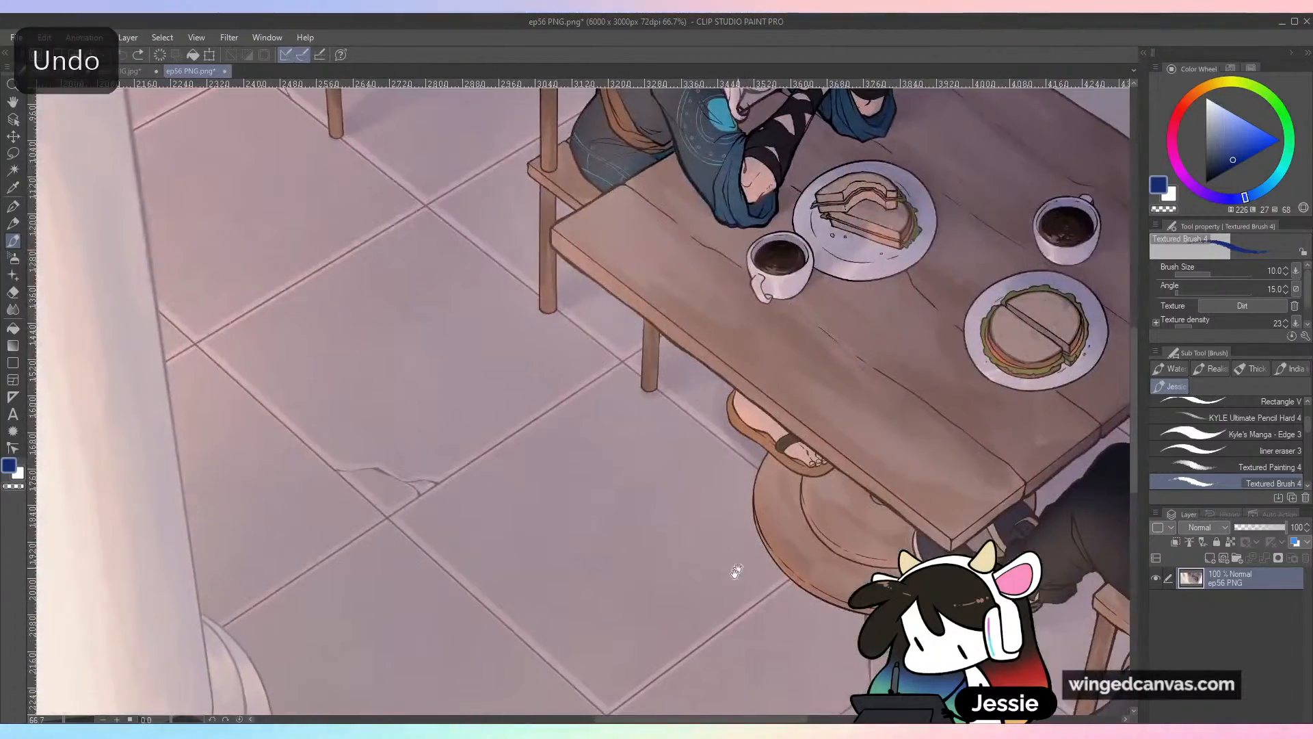
left_click_drag(679, 564, 998, 459)
left_click_drag(859, 276, 291, 458)
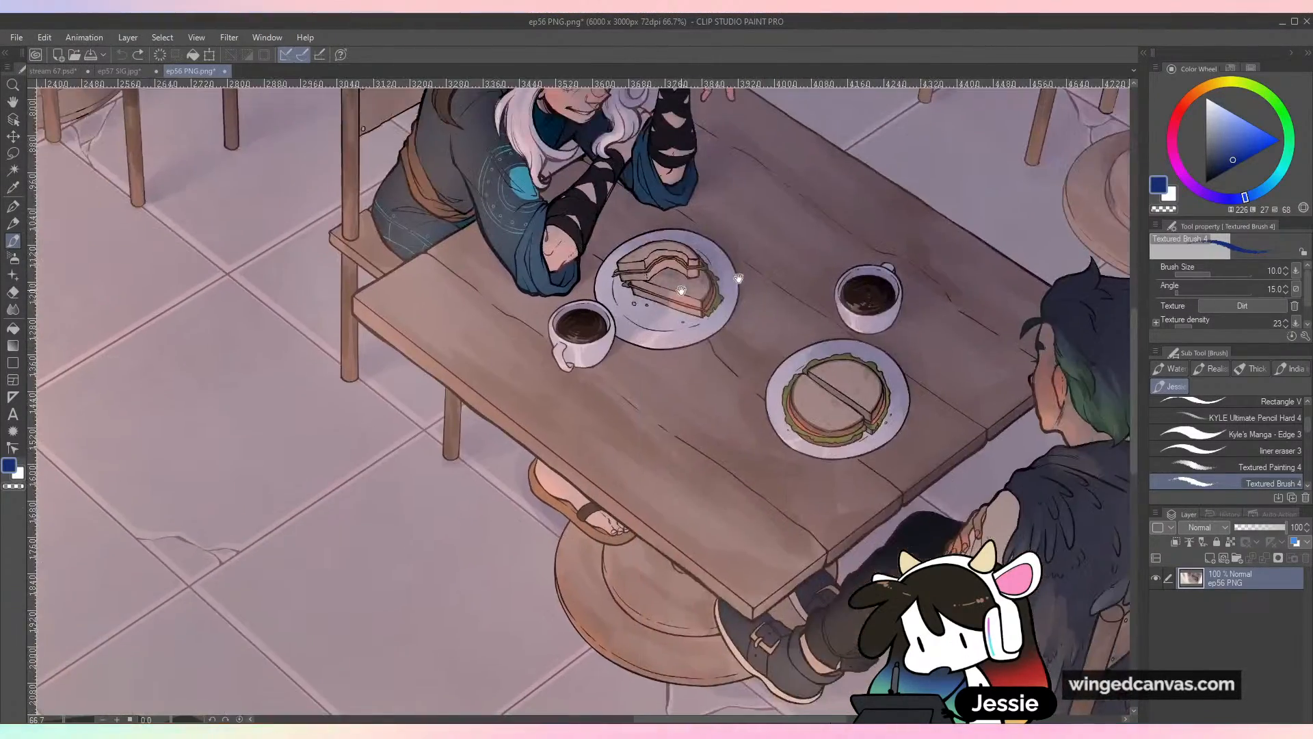
left_click_drag(967, 251, 684, 541)
left_click_drag(518, 584, 606, 419)
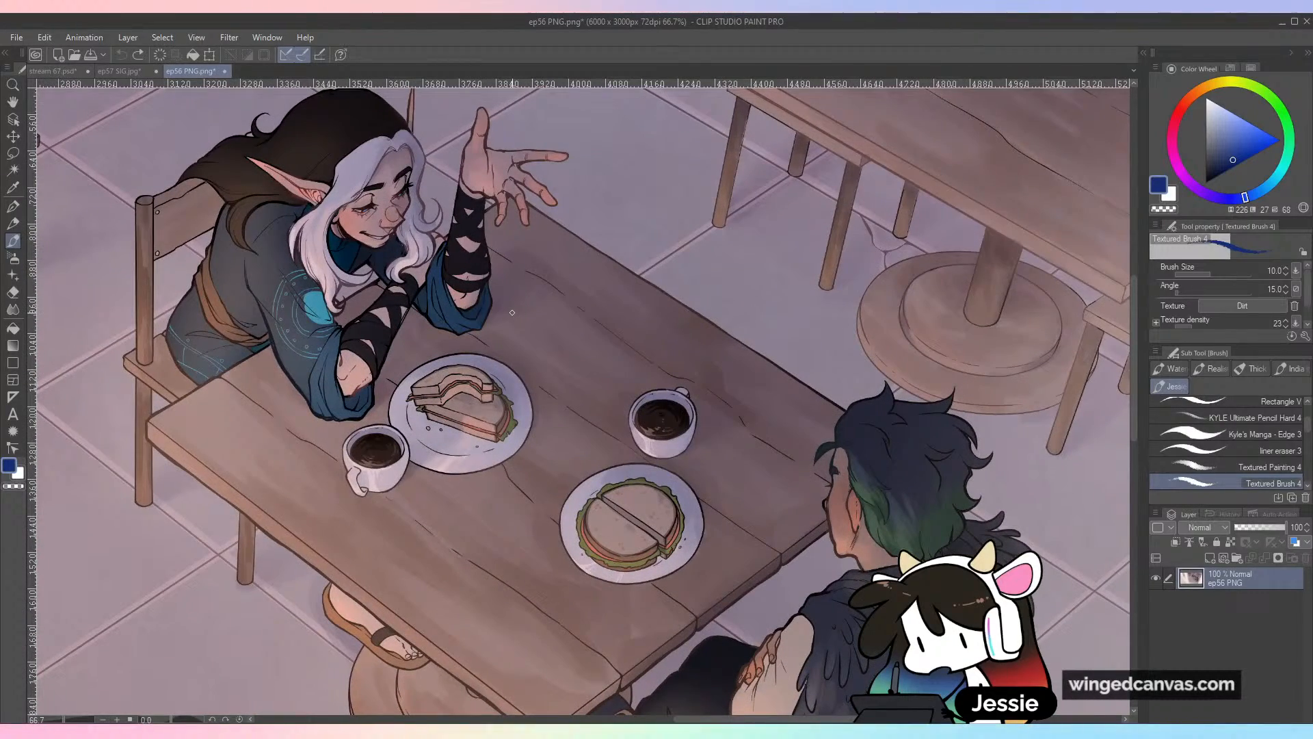
key("ctrl+minus")
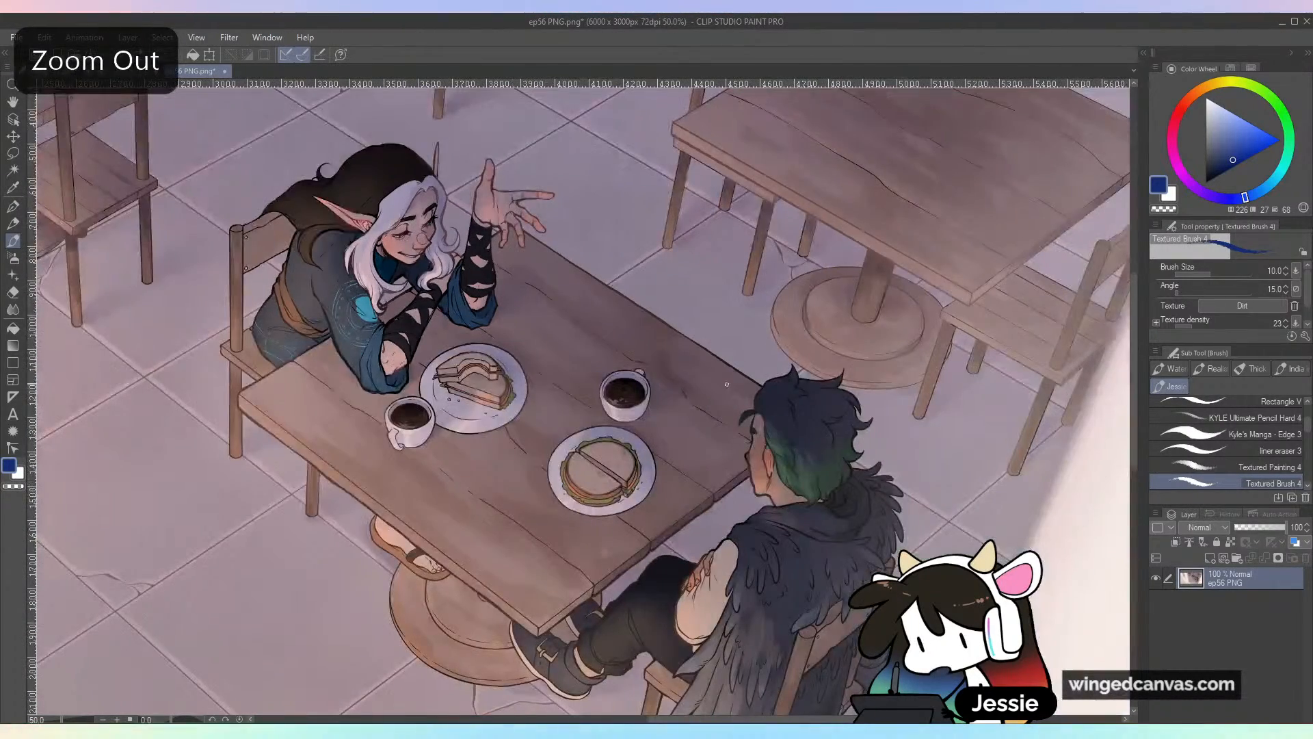
left_click_drag(723, 431, 783, 422)
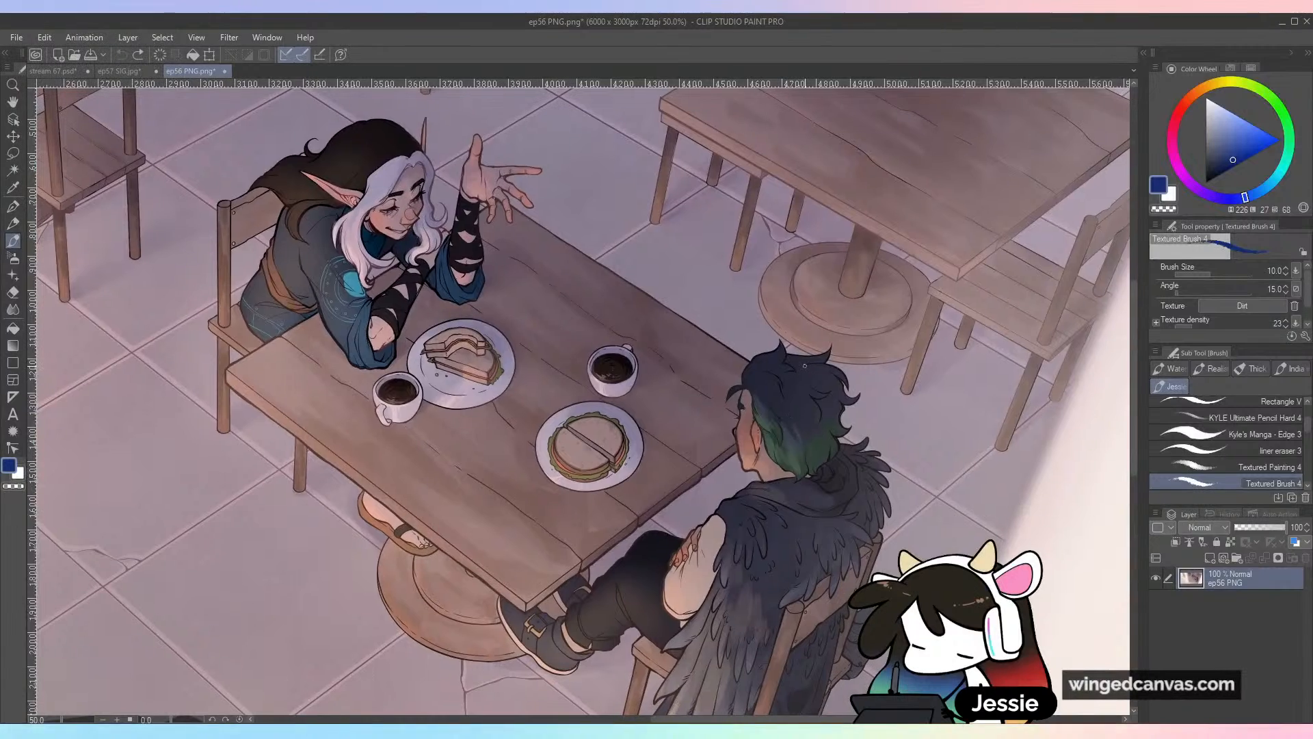
key("ctrl+minus")
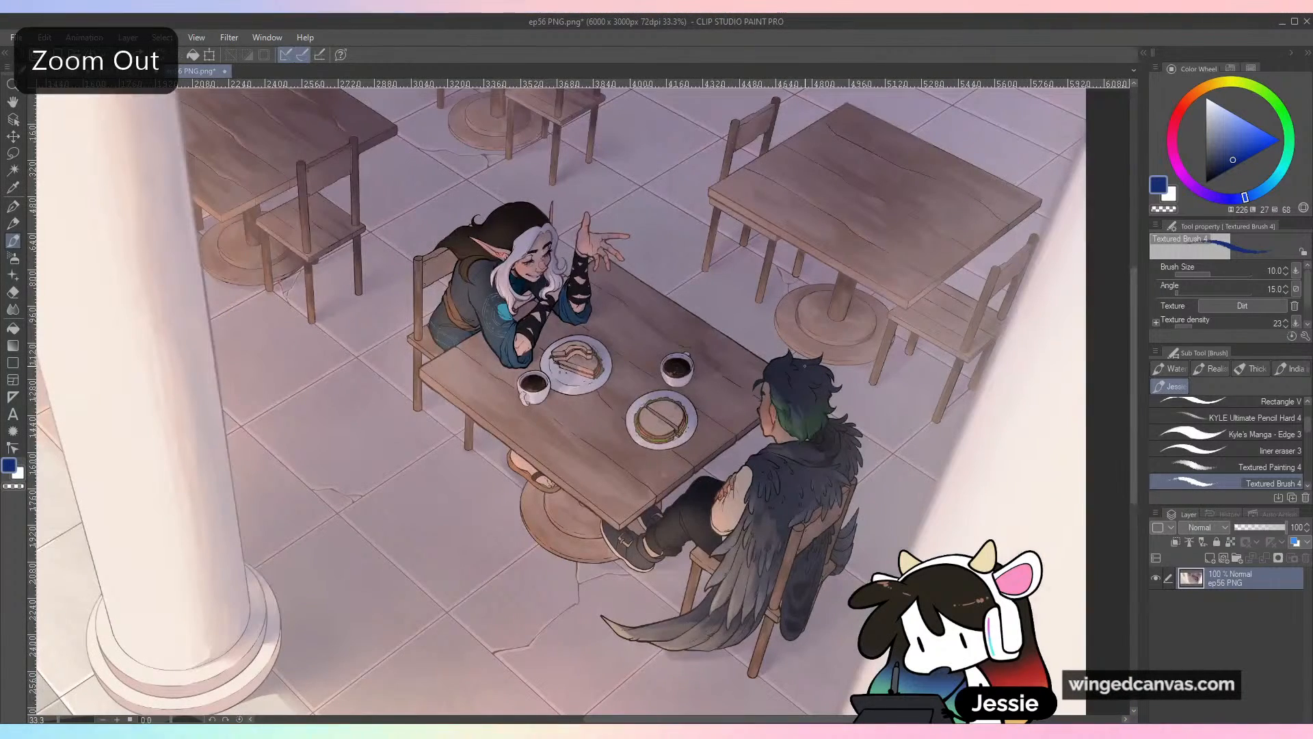
key("ctrl+minus")
key("ctrl+minus")
key("ctrl+minus")
key("ctrl+plus")
key("ctrl+plus")
left_click_drag(809, 494, 896, 488)
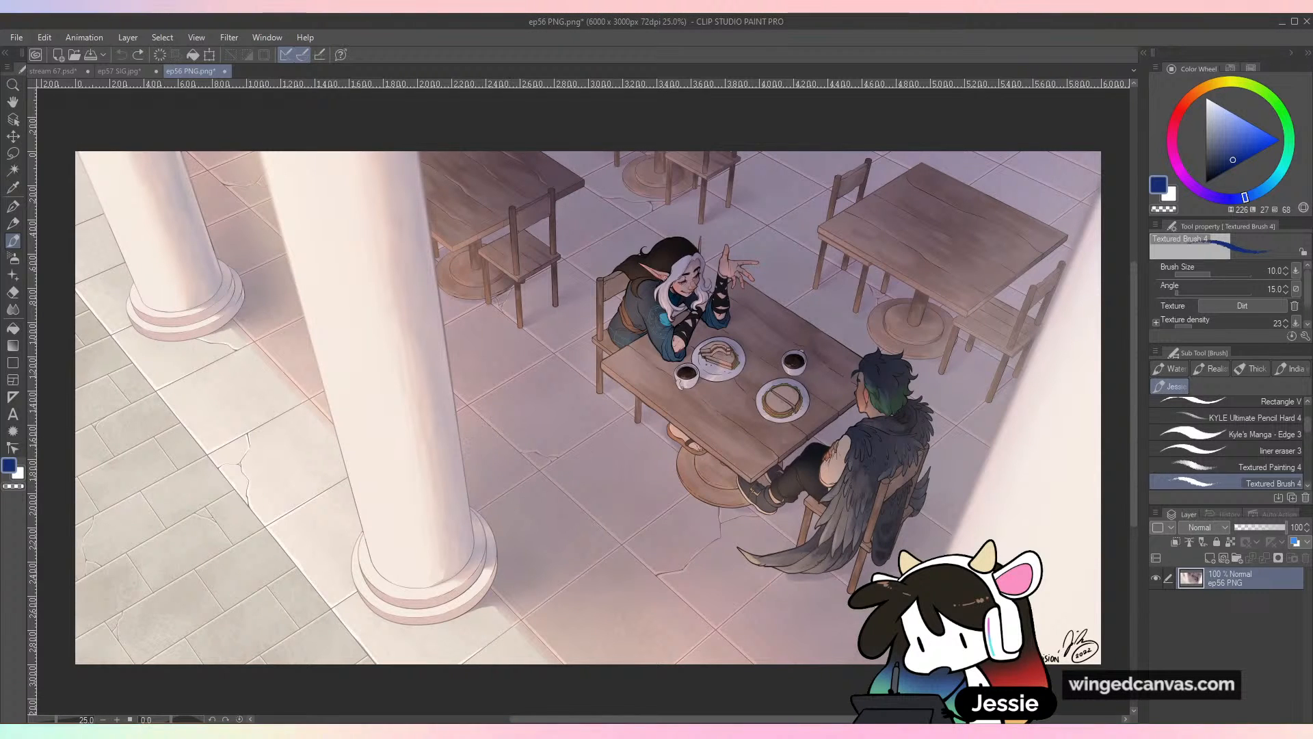
Close ep56 PNG.png without saving its changes
left_click(224, 71)
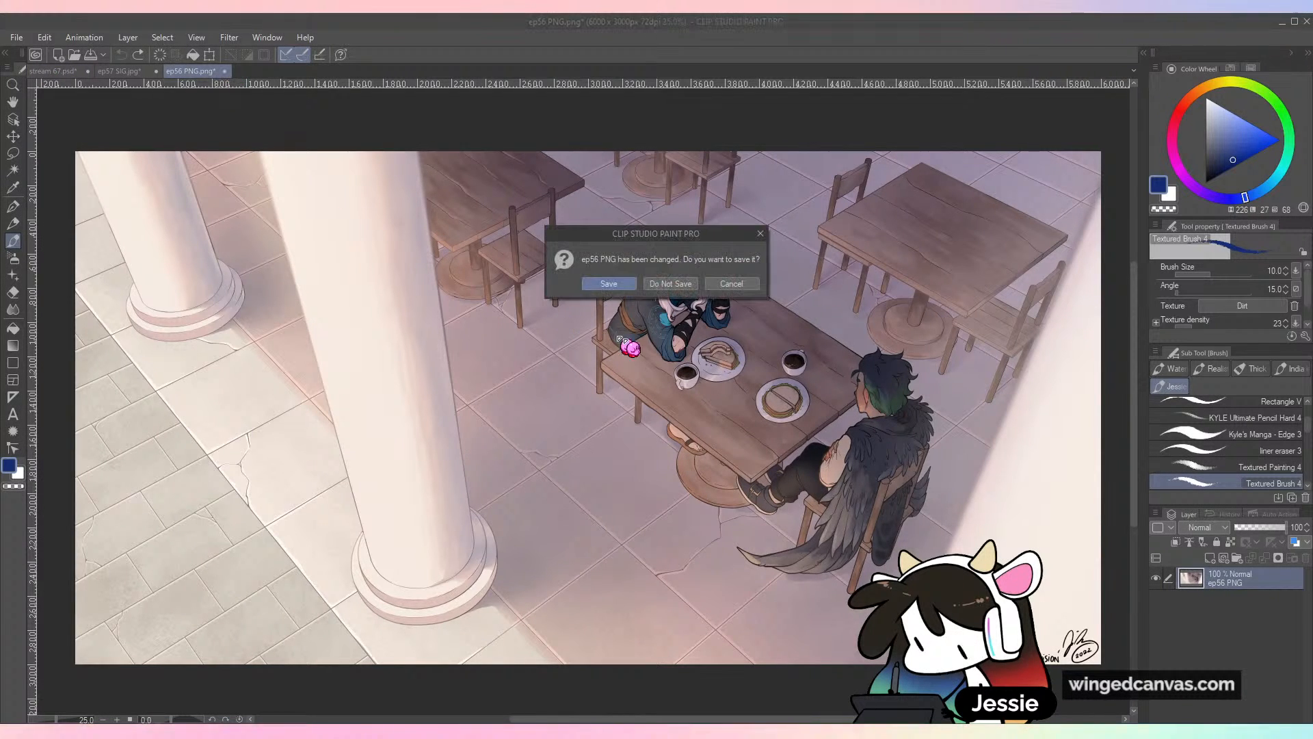
left_click(670, 283)
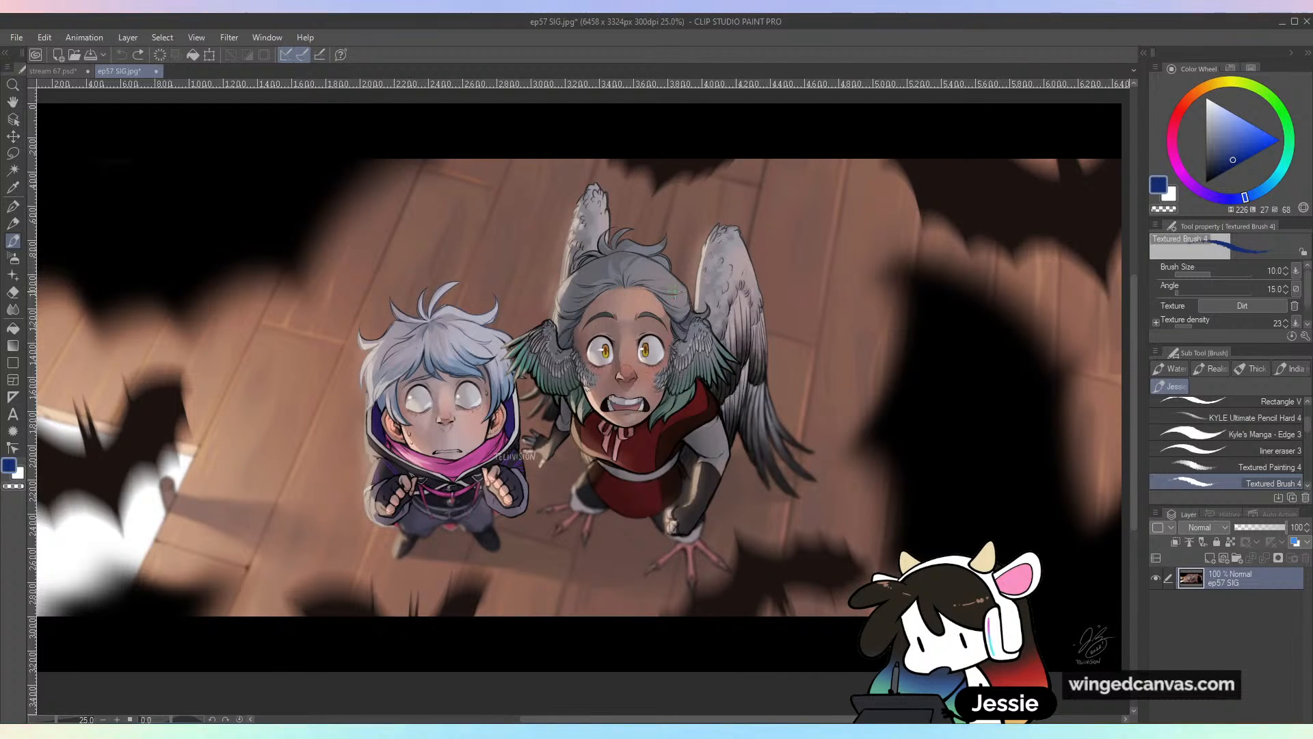
Inspect the two characters up close and against their blurred surroundings, and close ep57 SIG.jpg without saving its changes
scroll(675, 292, "up", 1)
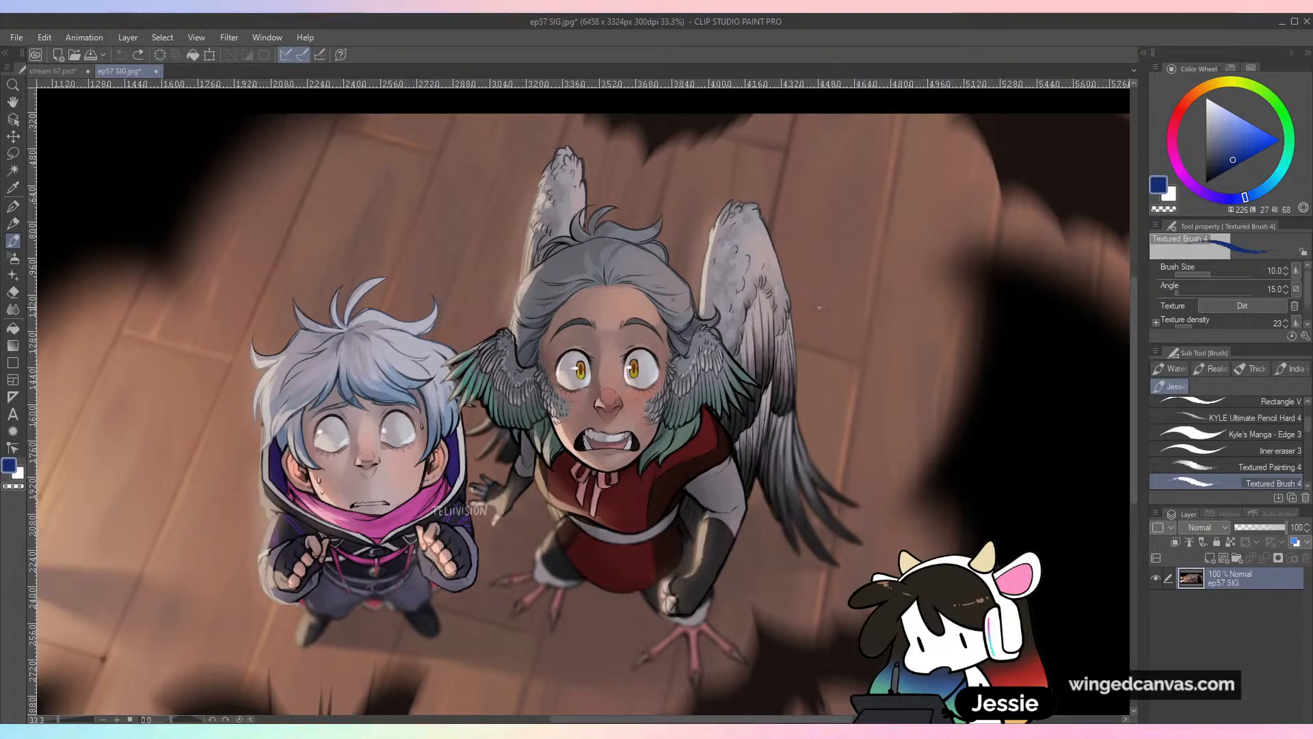
scroll(441, 280, "up", 1)
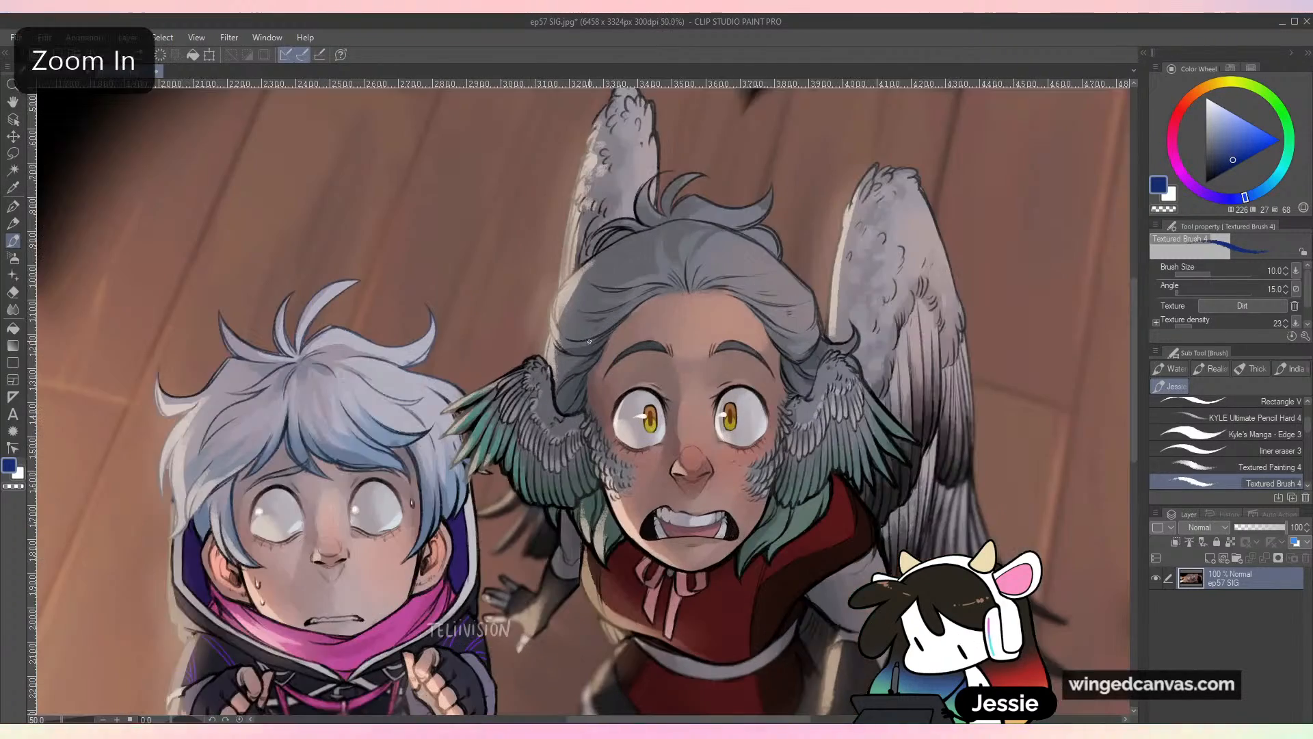
scroll(589, 341, "up", 1)
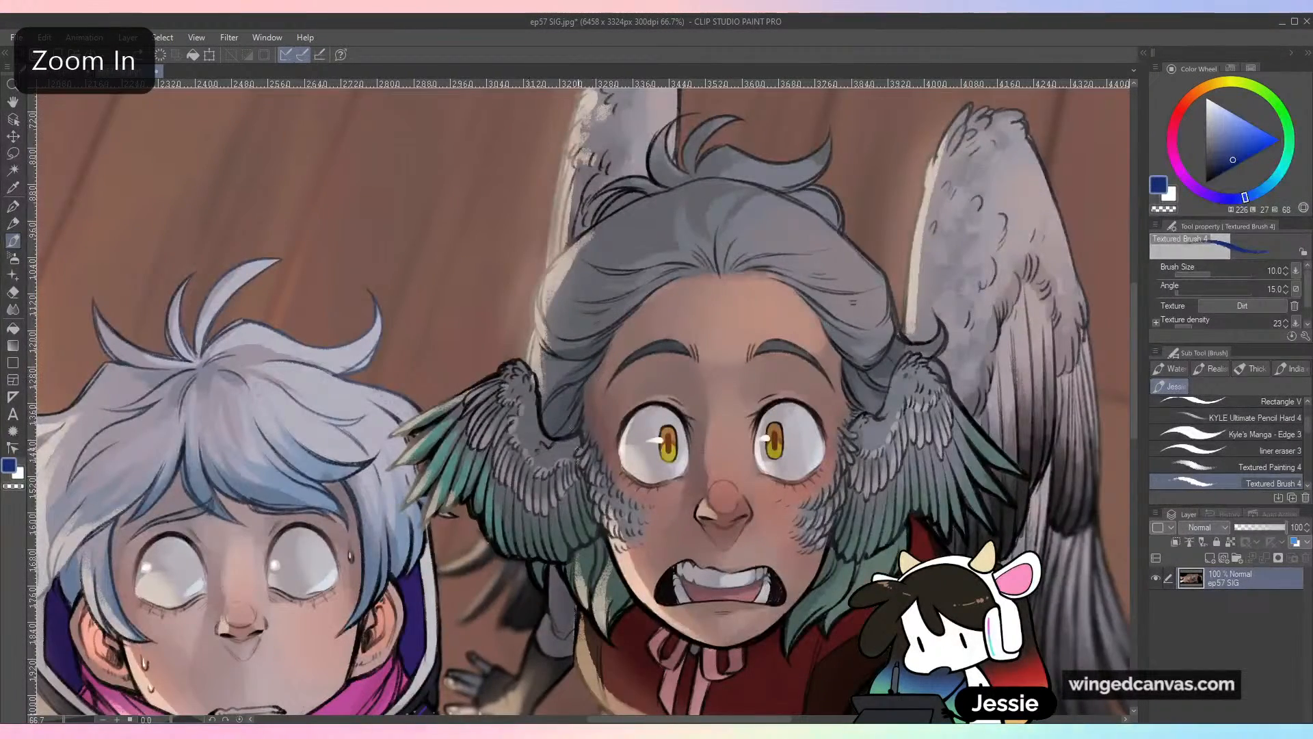
scroll(581, 465, "down", 1)
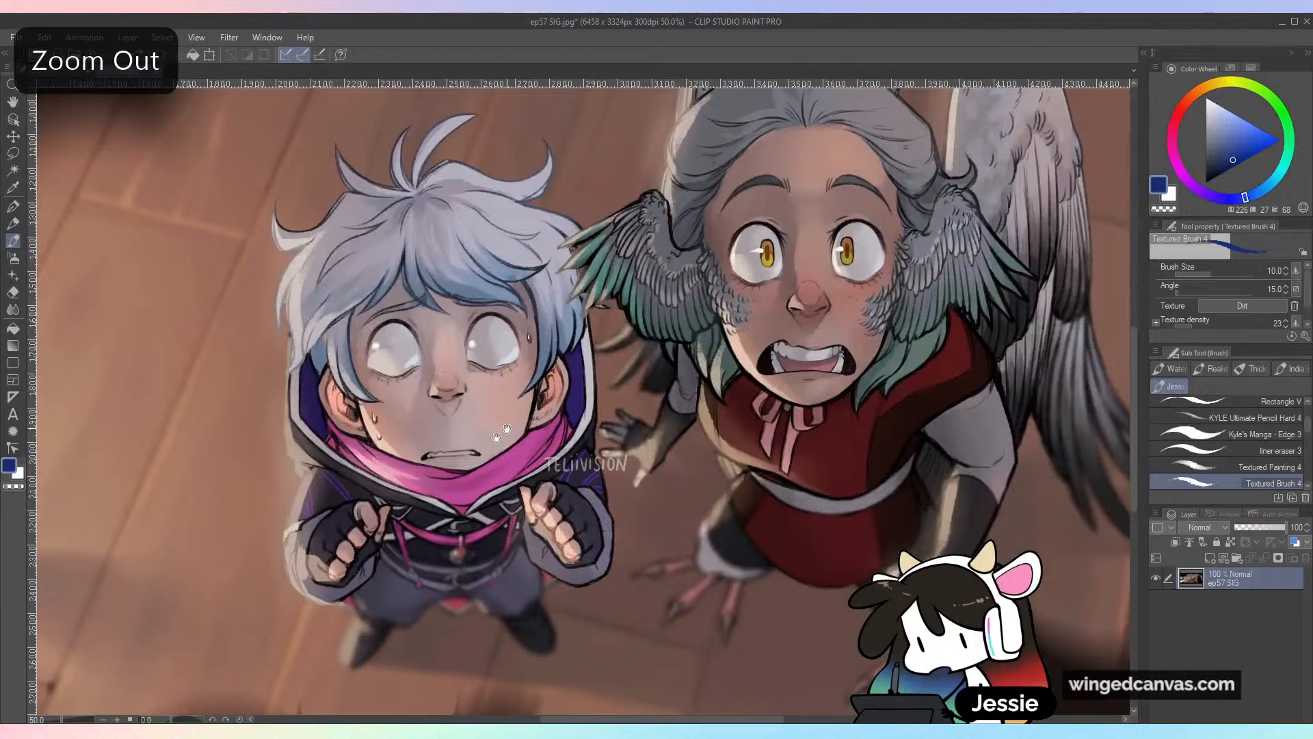
key("ctrl+minus")
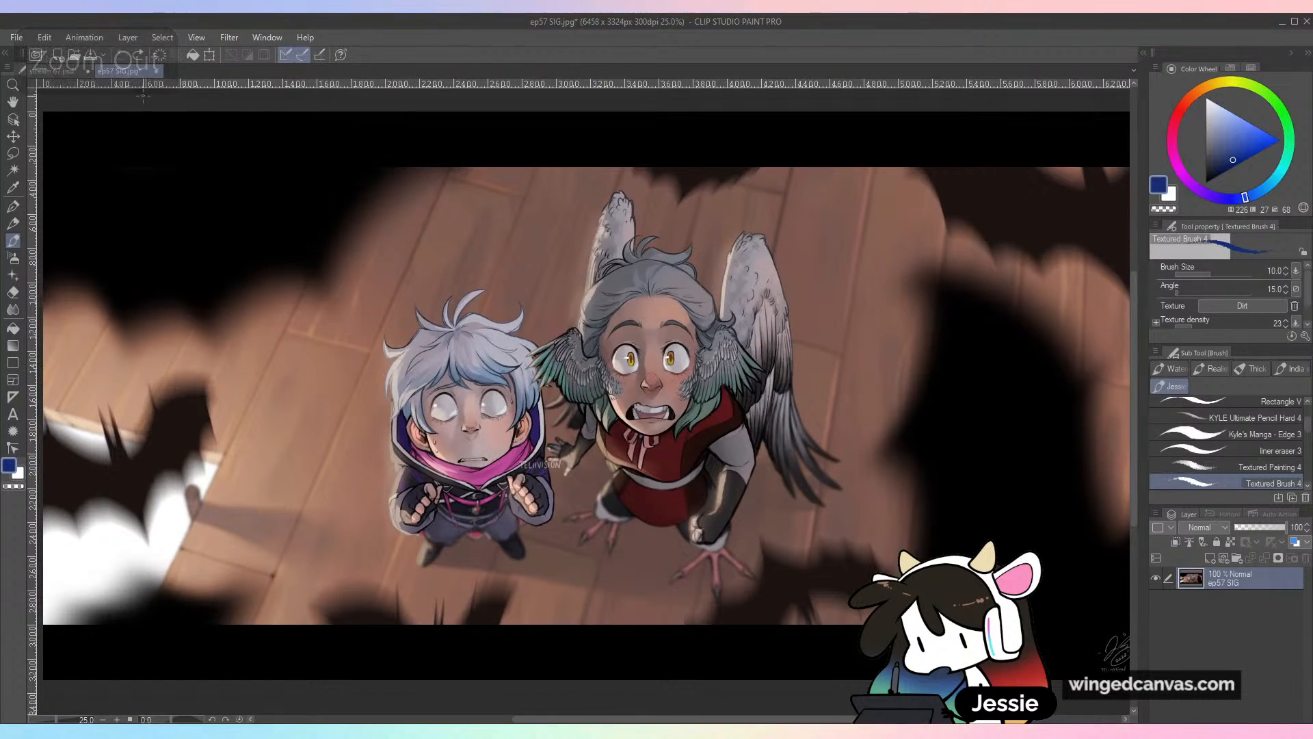
left_click(156, 72)
left_click(665, 283)
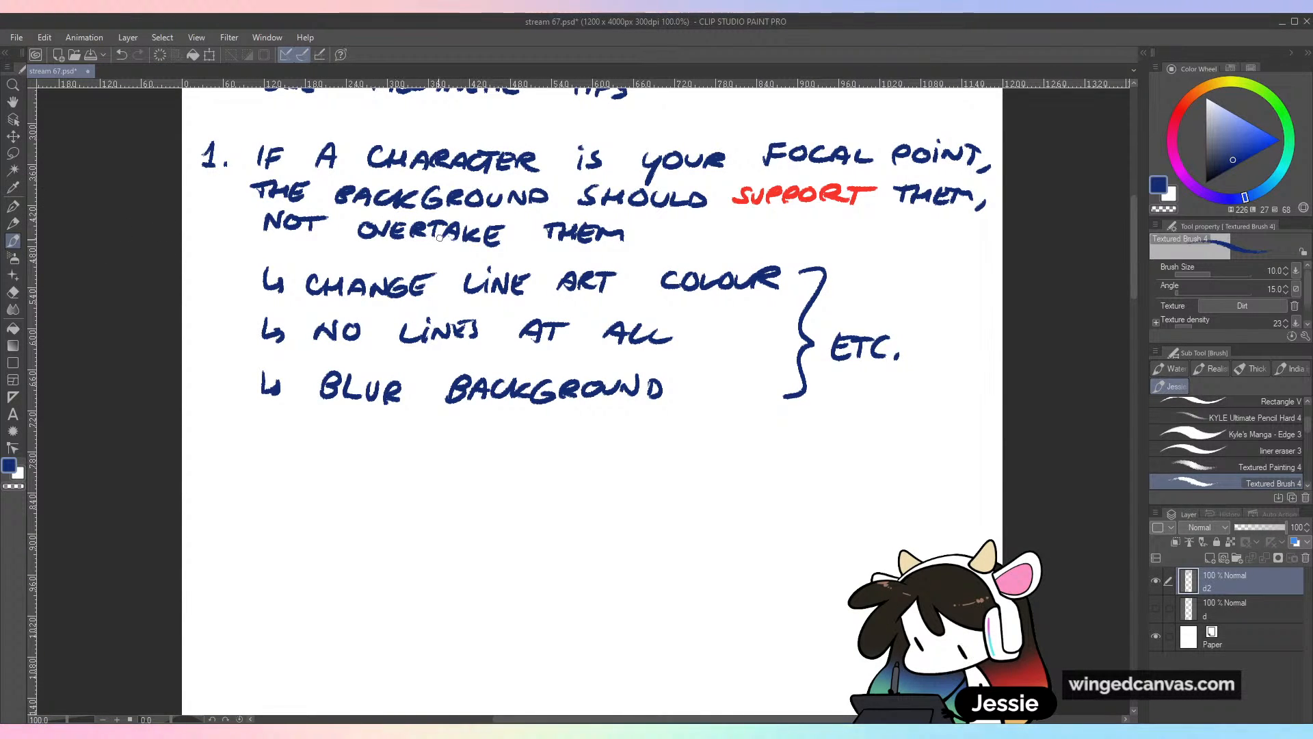
Handwrite "2. LIGHTING IS YOUR UNIFICATION — PALETTE" as the first line of the second tip, below the first tip's list
key("alt")
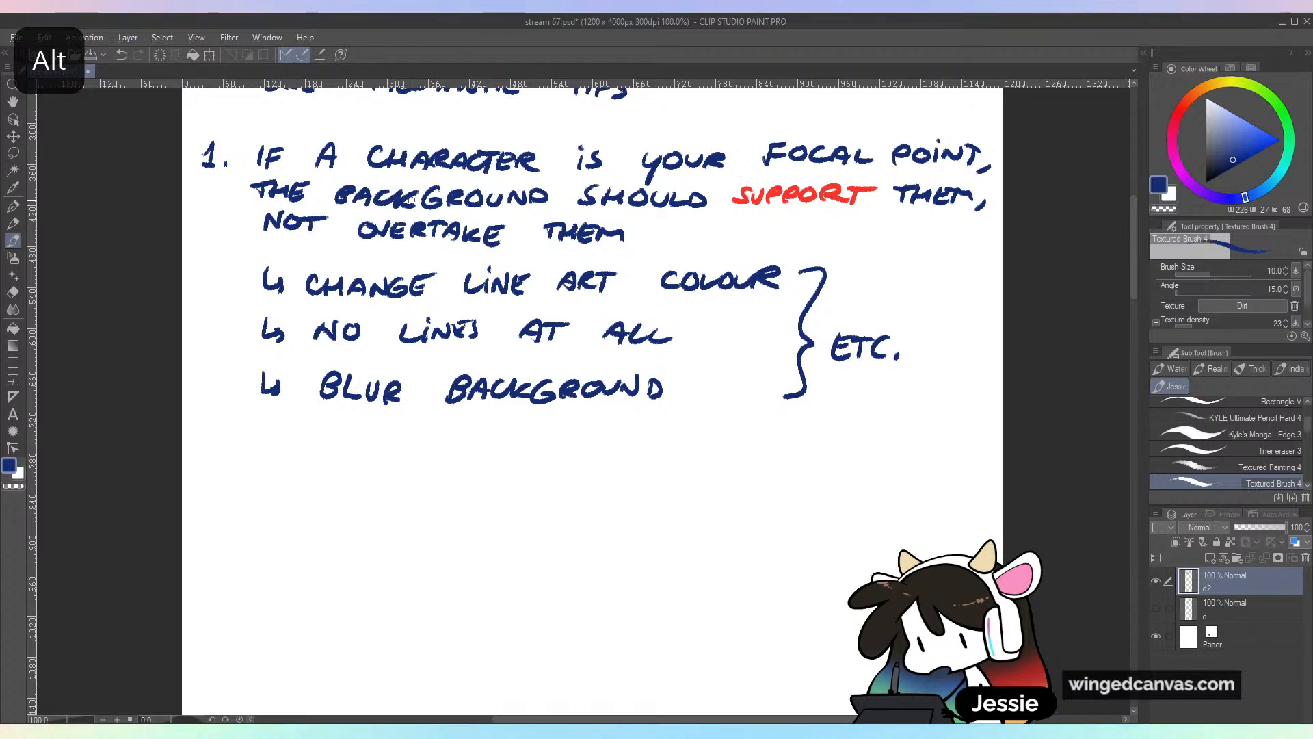
scroll(436, 433, "down", 3)
left_click_drag(247, 361, 268, 388)
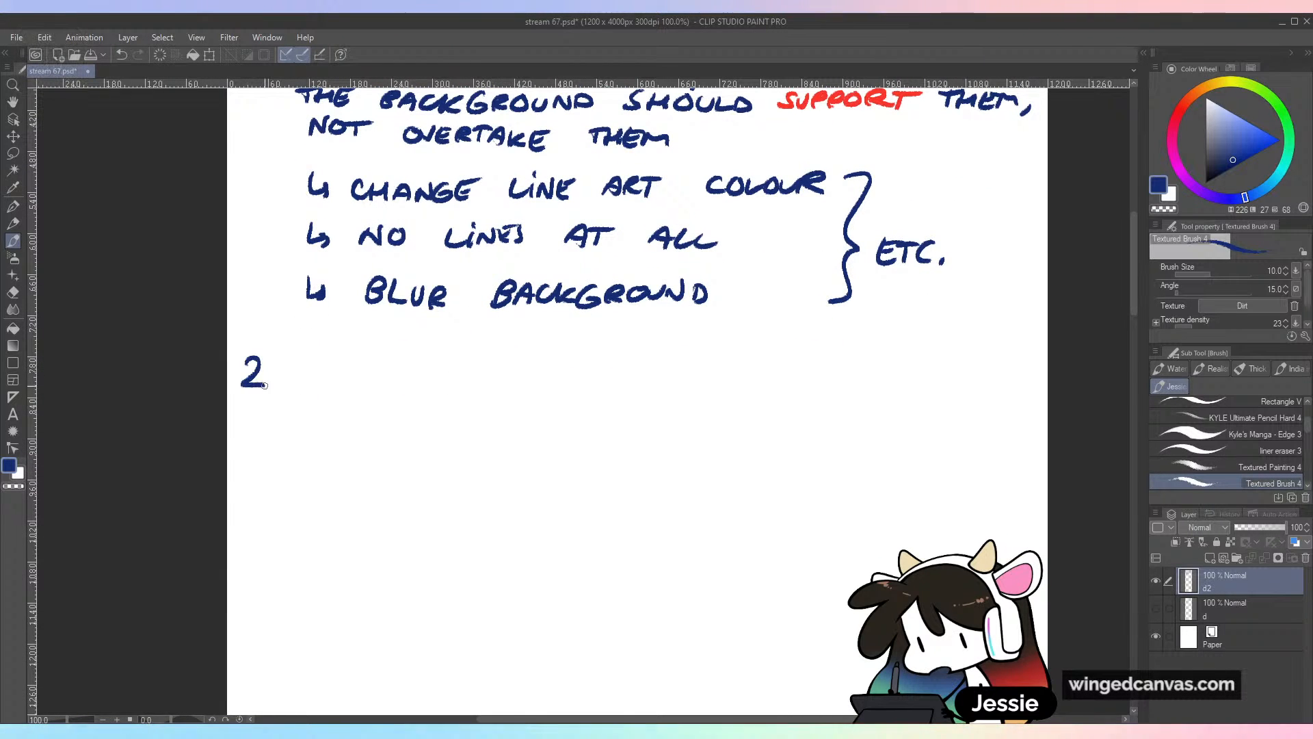
left_click(275, 383)
scroll(448, 394, "left", 1)
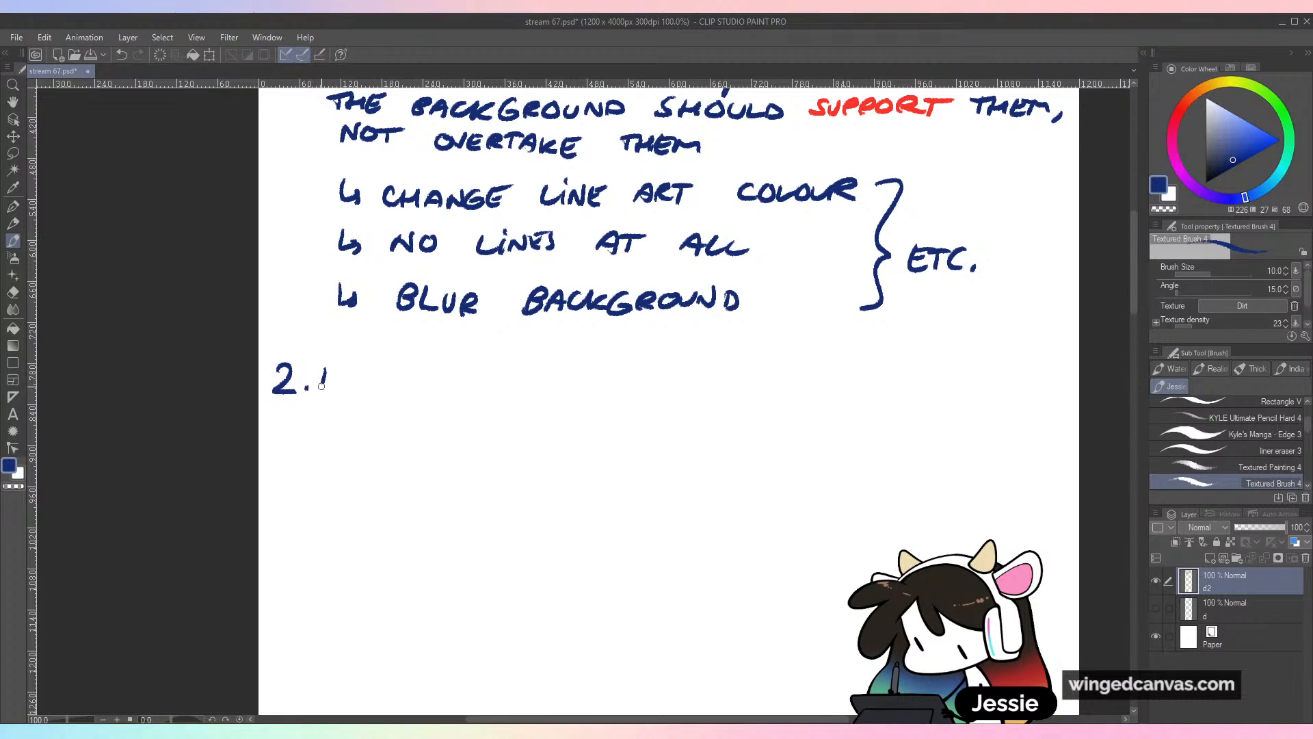
left_click_drag(370, 373, 368, 394)
left_click_drag(380, 373, 389, 394)
mouse_move(381, 374)
left_mouse_down()
mouse_move(399, 370)
mouse_move(404, 394)
mouse_move(432, 371)
left_mouse_up()
left_click(405, 366)
mouse_move(446, 373)
left_mouse_down()
mouse_move(443, 394)
mouse_move(498, 391)
mouse_move(540, 412)
mouse_move(562, 378)
left_mouse_up()
left_click(491, 368)
mouse_move(575, 377)
left_mouse_down()
mouse_move(585, 394)
mouse_move(678, 371)
mouse_move(686, 395)
left_mouse_up()
left_click_drag(693, 375, 731, 393)
left_click_drag(734, 395, 748, 388)
left_click_drag(762, 378, 761, 395)
mouse_move(752, 377)
left_mouse_down()
mouse_move(773, 376)
mouse_move(778, 395)
left_mouse_up()
mouse_move(794, 380)
left_mouse_down()
mouse_move(900, 374)
mouse_move(927, 397)
left_mouse_up()
mouse_move(929, 373)
left_mouse_down()
mouse_move(939, 396)
mouse_move(1009, 378)
left_mouse_up()
mouse_move(999, 381)
left_mouse_down()
mouse_move(1000, 403)
mouse_move(1020, 403)
left_mouse_up()
Handwrite "OF THE BACKGROUND ISN'T" on the second line of tip 2
left_click_drag(330, 410, 342, 429)
mouse_move(342, 409)
left_mouse_down()
mouse_move(403, 411)
mouse_move(397, 433)
left_mouse_up()
mouse_move(405, 411)
left_mouse_down()
mouse_move(424, 431)
mouse_move(473, 438)
left_mouse_up()
mouse_move(494, 438)
left_mouse_down()
mouse_move(500, 415)
mouse_move(509, 437)
left_mouse_up()
mouse_move(525, 419)
left_mouse_down()
mouse_move(515, 437)
mouse_move(531, 439)
left_mouse_up()
left_click_drag(544, 419, 533, 431)
mouse_move(551, 419)
left_mouse_down()
mouse_move(545, 440)
mouse_move(557, 443)
left_mouse_up()
left_click_drag(565, 419, 566, 441)
mouse_move(566, 418)
left_mouse_down()
mouse_move(580, 442)
mouse_move(591, 422)
left_mouse_up()
left_click_drag(605, 422, 637, 422)
mouse_move(646, 423)
left_mouse_down()
mouse_move(653, 442)
mouse_move(708, 443)
left_mouse_up()
mouse_move(726, 420)
left_mouse_down()
mouse_move(713, 441)
mouse_move(747, 423)
left_mouse_up()
left_click_drag(755, 419, 773, 445)
mouse_move(766, 424)
left_mouse_down()
mouse_move(797, 420)
mouse_move(846, 435)
mouse_move(838, 442)
mouse_move(863, 418)
left_mouse_up()
Try to continue the second line with "100%", and undo those strokes
key("ctrl+z")
key("ctrl+z")
mouse_move(879, 417)
left_mouse_down()
mouse_move(873, 439)
mouse_move(879, 418)
mouse_move(898, 440)
left_mouse_up()
left_click(899, 419)
left_click(918, 432)
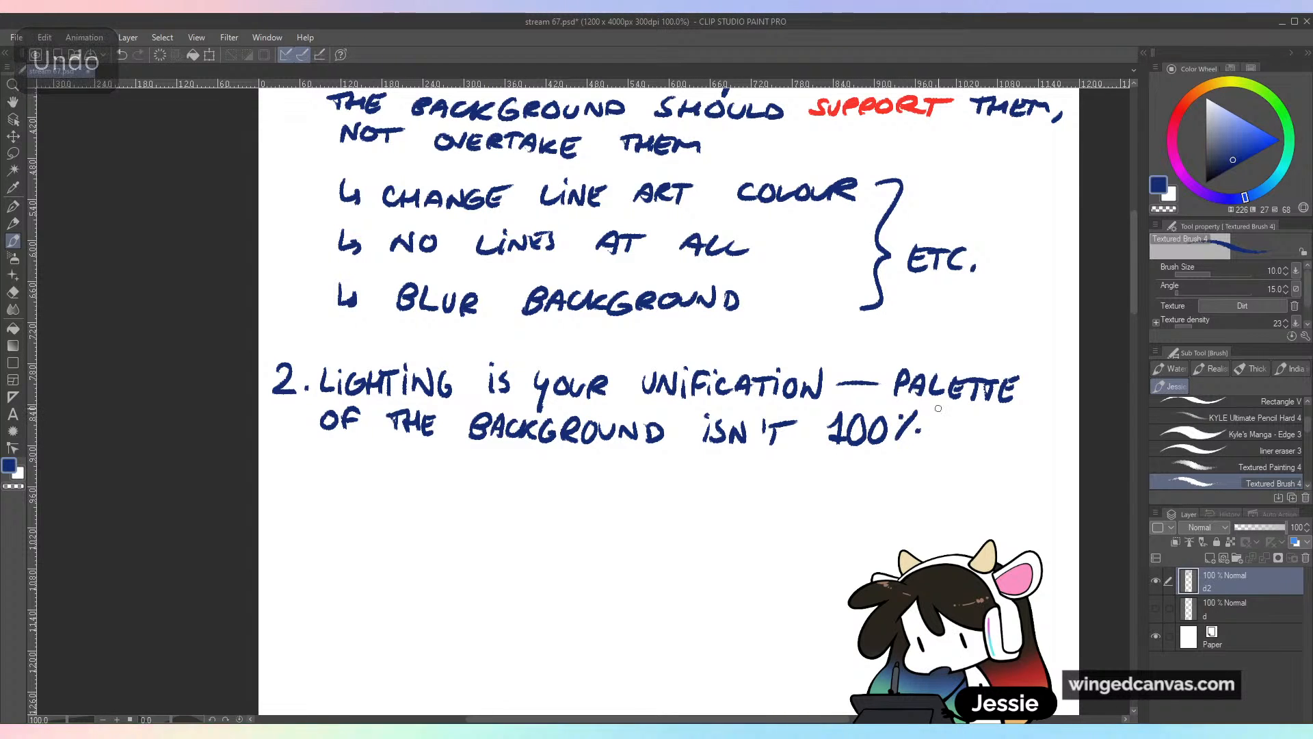
key("ctrl+z")
key("ctrl+z")
key("ctrl+z")
key("ctrl+z")
key("ctrl+z")
key("ctrl+z")
key("ctrl+z")
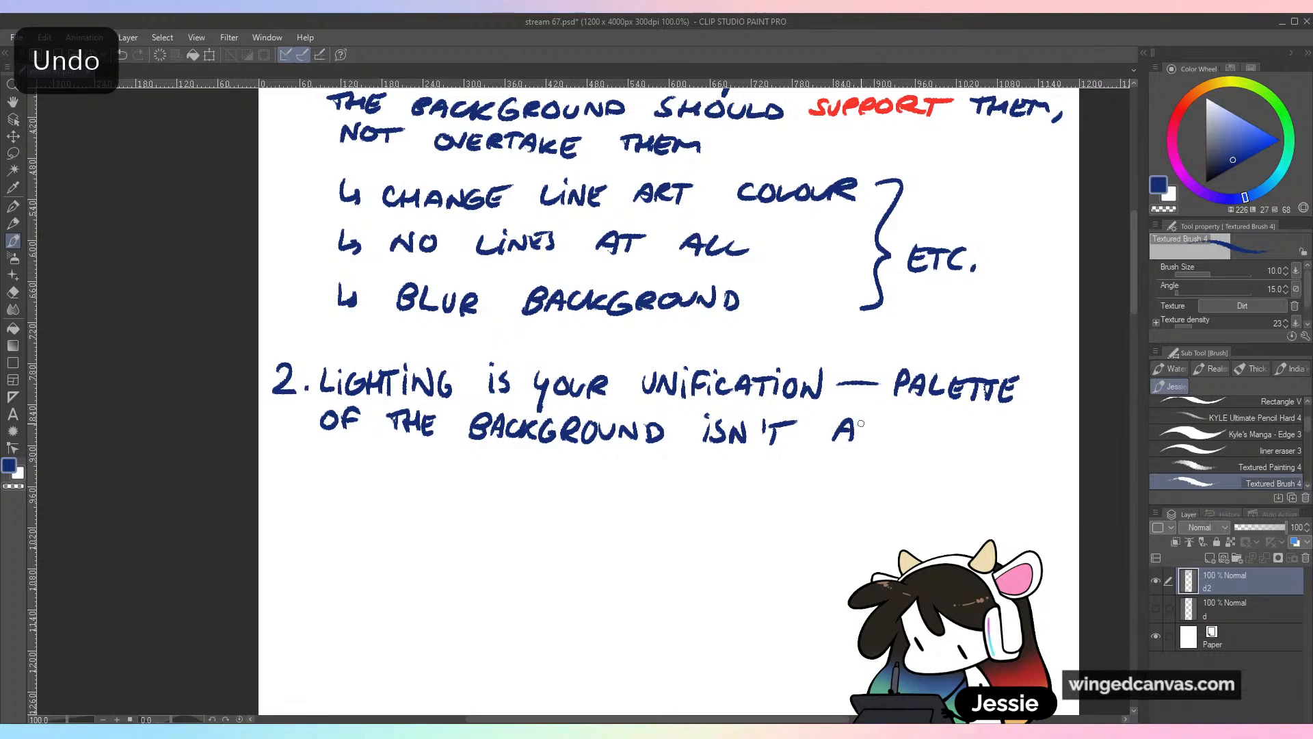
Handwrite "ALWAYS" after "ISN'T" on the second line of tip 2
left_click_drag(861, 421, 872, 440)
left_click_drag(875, 422, 934, 452)
left_click_drag(957, 423, 950, 444)
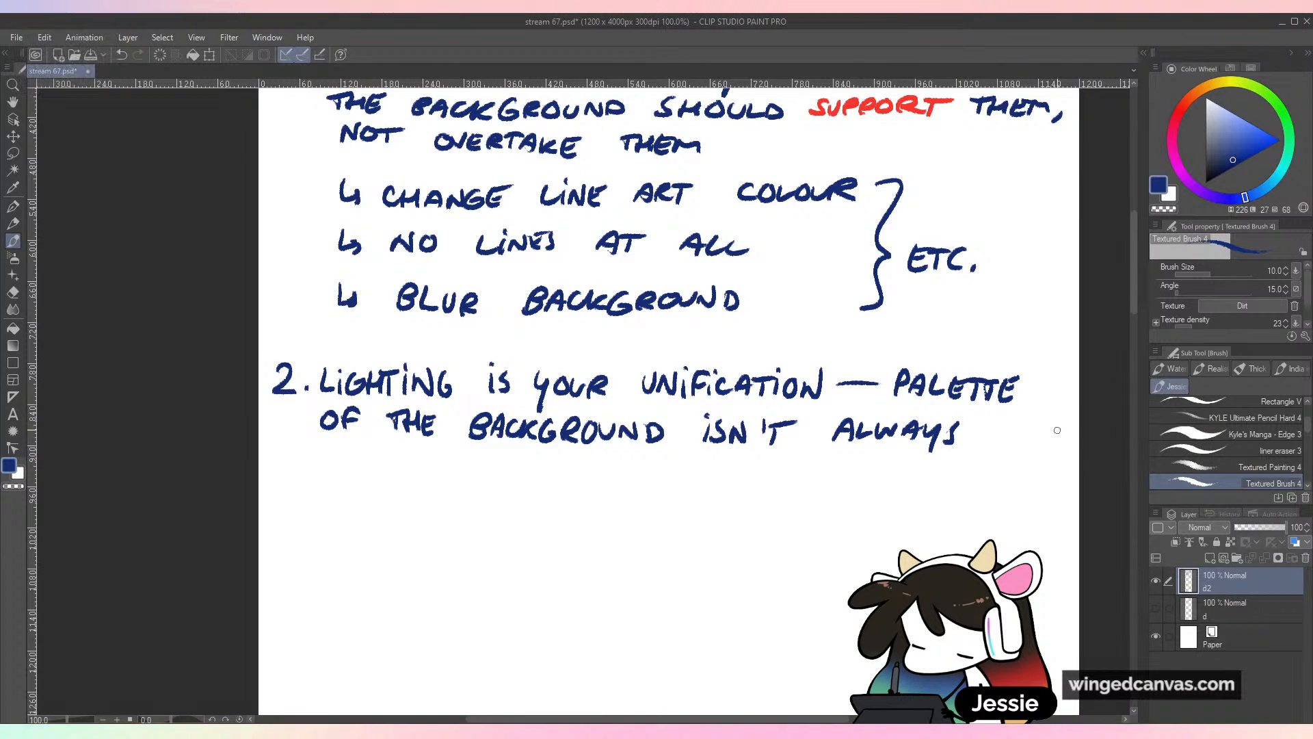
Lasso the second line of tip 2, move it right to free space at its start, and rotate it slightly to level it
key("m")
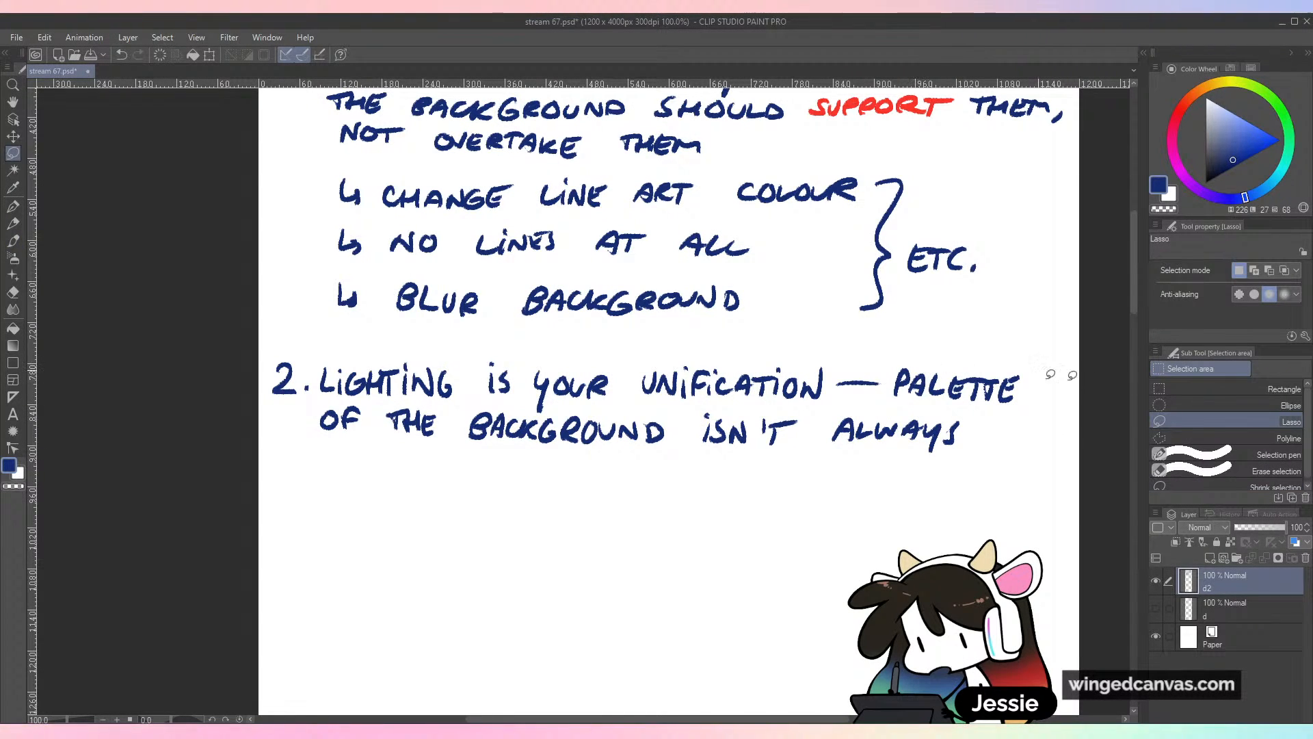
mouse_move(418, 402)
left_mouse_down()
mouse_move(332, 399)
mouse_move(639, 478)
mouse_move(1049, 417)
mouse_move(919, 400)
mouse_move(479, 409)
left_mouse_up()
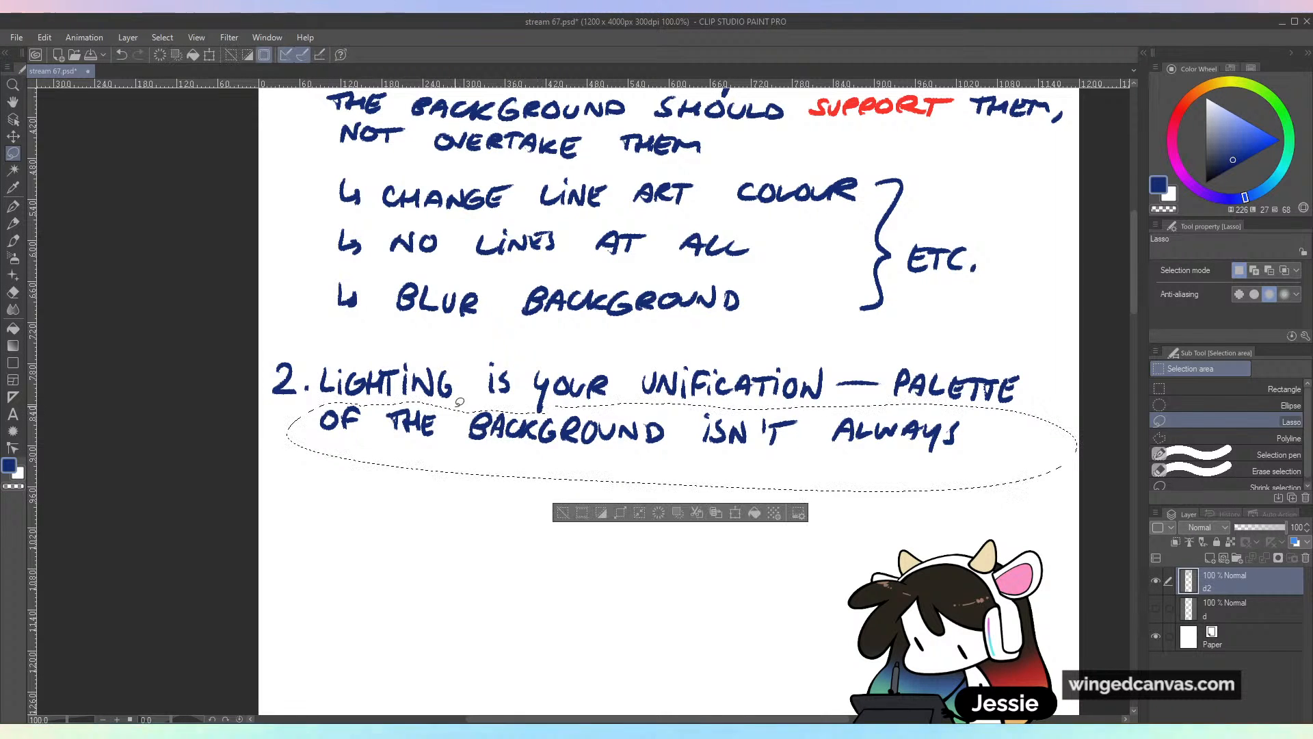
key("k")
mouse_move(769, 434)
left_mouse_down()
mouse_move(880, 452)
mouse_move(863, 434)
left_mouse_up()
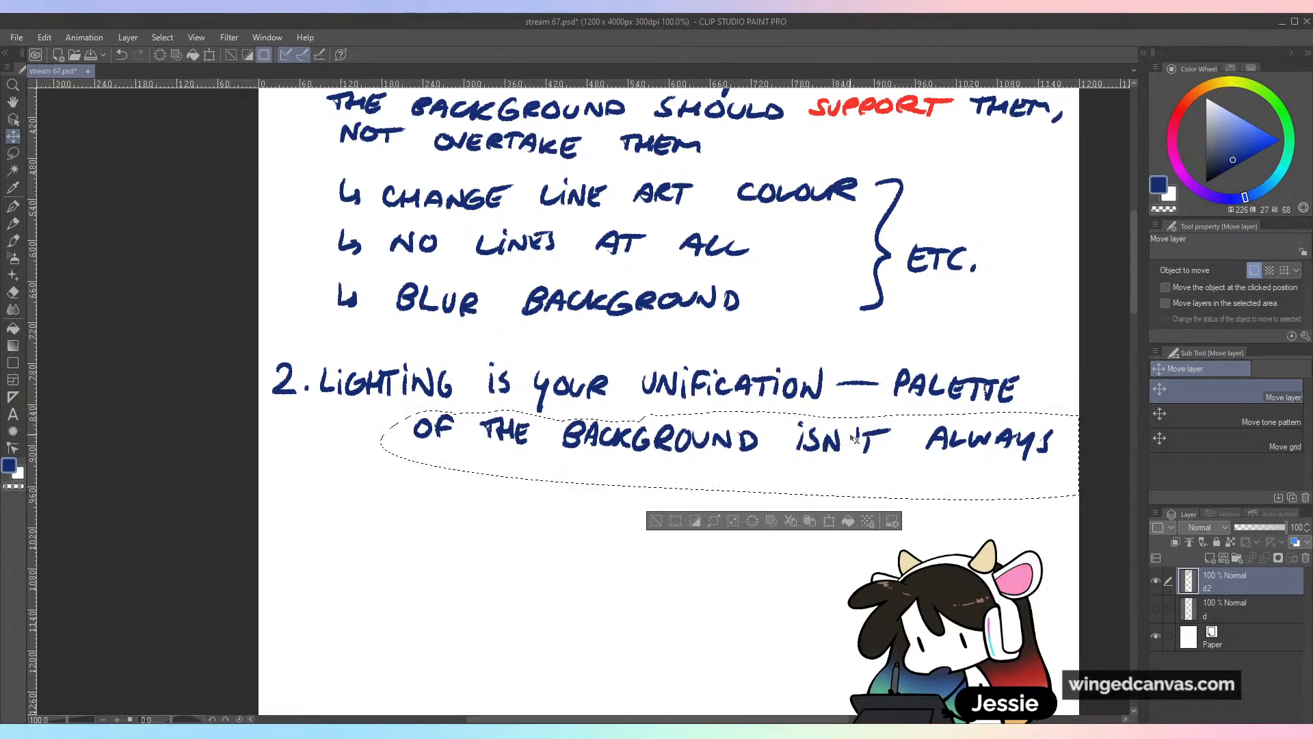
key("ctrl+t")
left_click_drag(1108, 397, 1107, 390)
left_click_drag(364, 432, 400, 428)
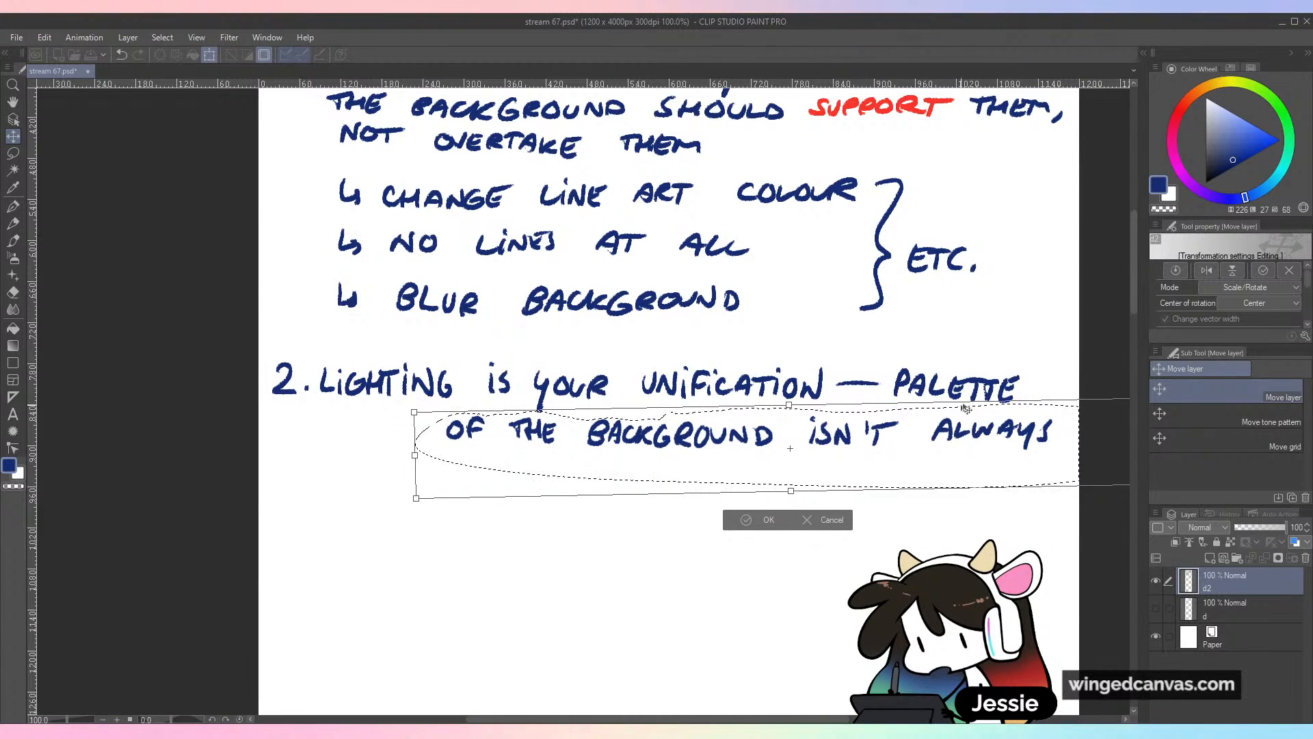
key("Return")
Lasso the word "PALETTE" and move it to the start of the second line, before "OF", clearing the selection
key("m")
mouse_move(1050, 369)
left_mouse_down()
mouse_move(633, 451)
mouse_move(424, 437)
left_mouse_up()
key("k")
key("ctrl+d")
With the brush, handwrite "MATCHING" after the dash and "NECESSARY" on the third line to complete tip 2's sentence
key("b")
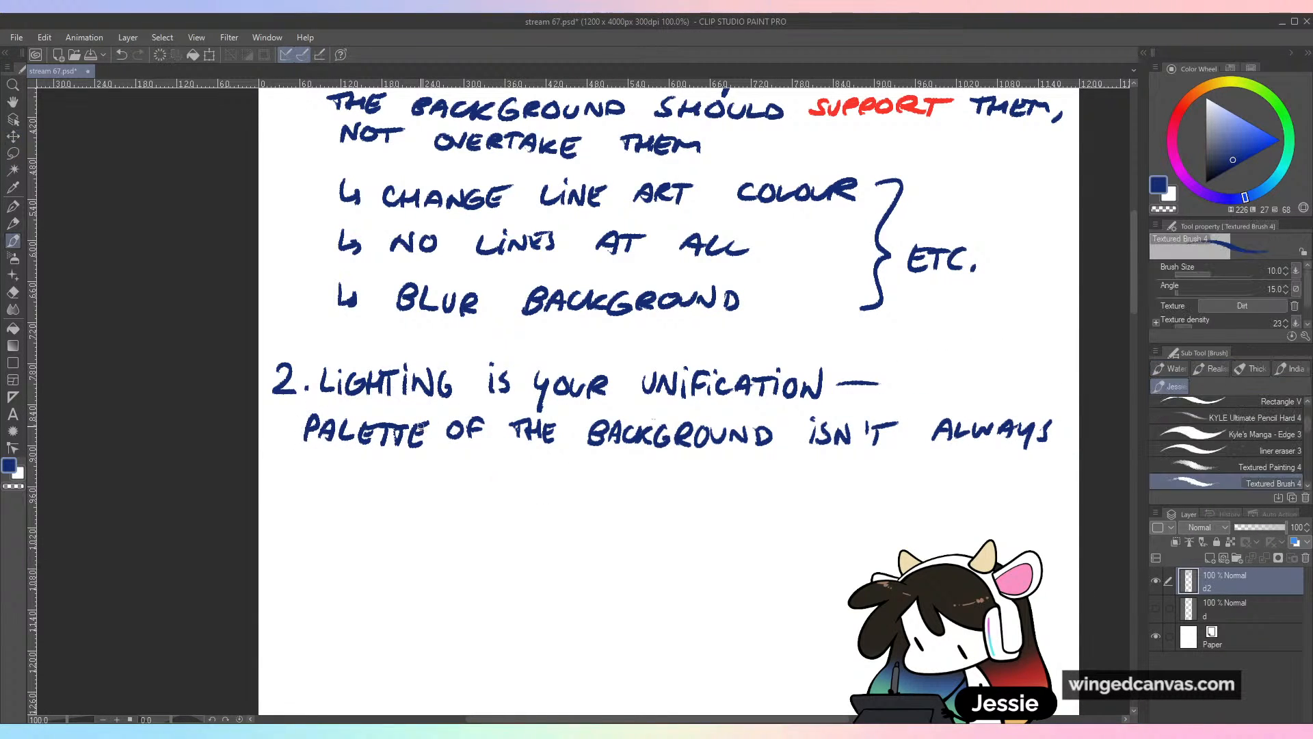
left_click_drag(902, 373, 901, 393)
mouse_move(903, 375)
left_mouse_down()
mouse_move(939, 376)
mouse_move(984, 397)
mouse_move(1006, 368)
mouse_move(1014, 385)
mouse_move(1051, 387)
left_mouse_up()
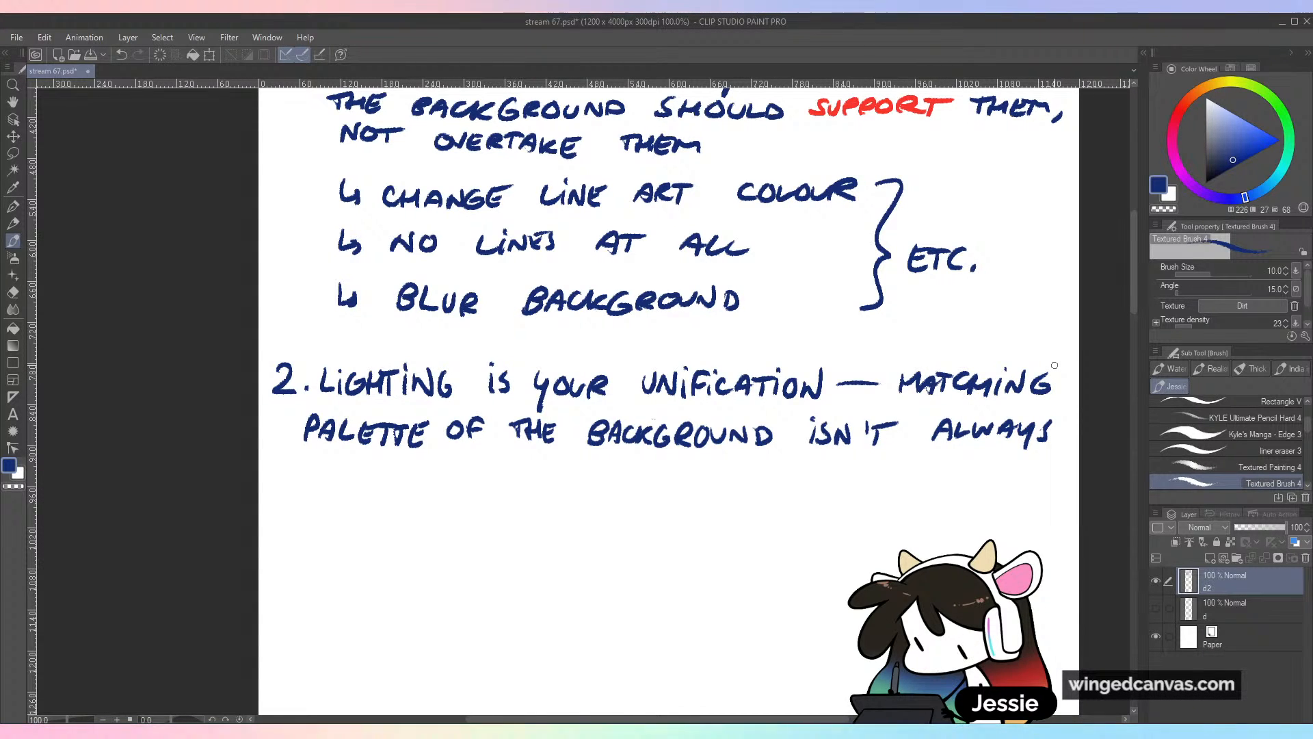
mouse_move(314, 476)
left_mouse_down()
mouse_move(333, 466)
mouse_move(347, 485)
mouse_move(445, 479)
mouse_move(465, 505)
left_mouse_up()
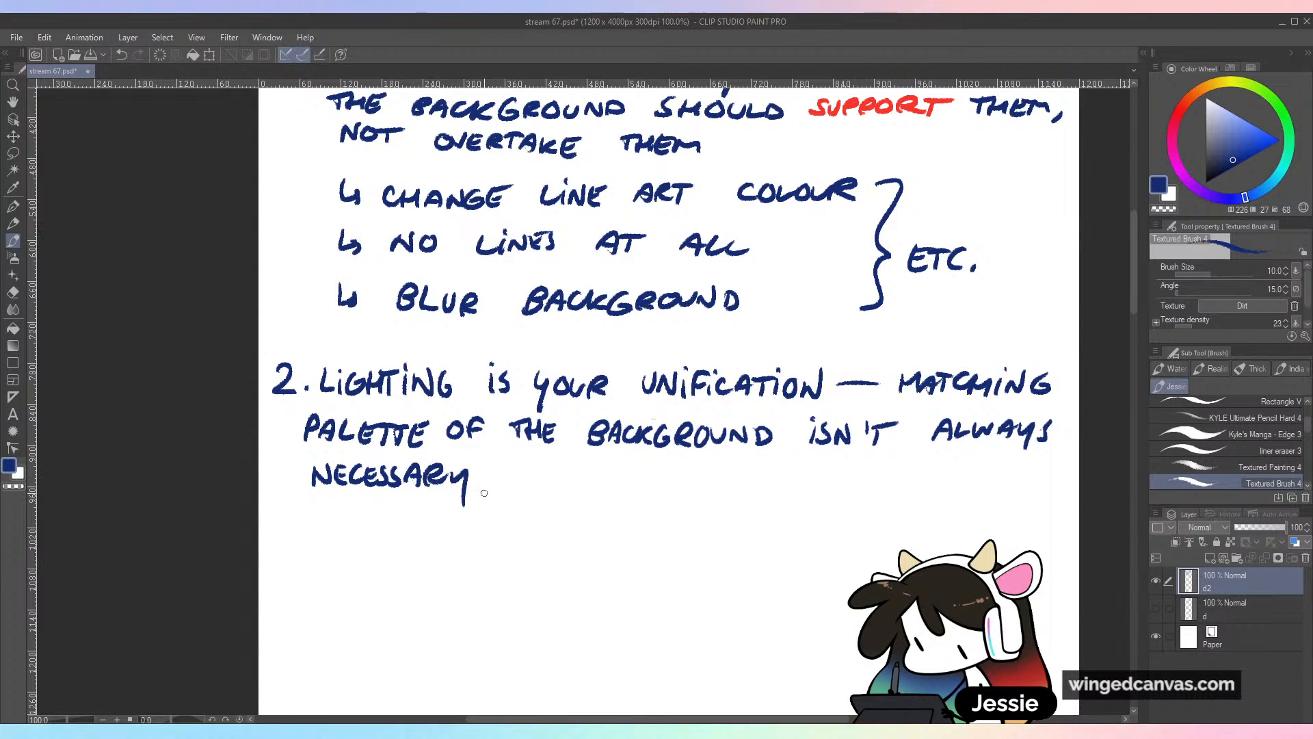
Add an arrowed sub-point under tip 2 reading "OVERLAY LAYERS/MULTIPLY LAYERS HELP LOADS"
left_click_drag(961, 625, 898, 538)
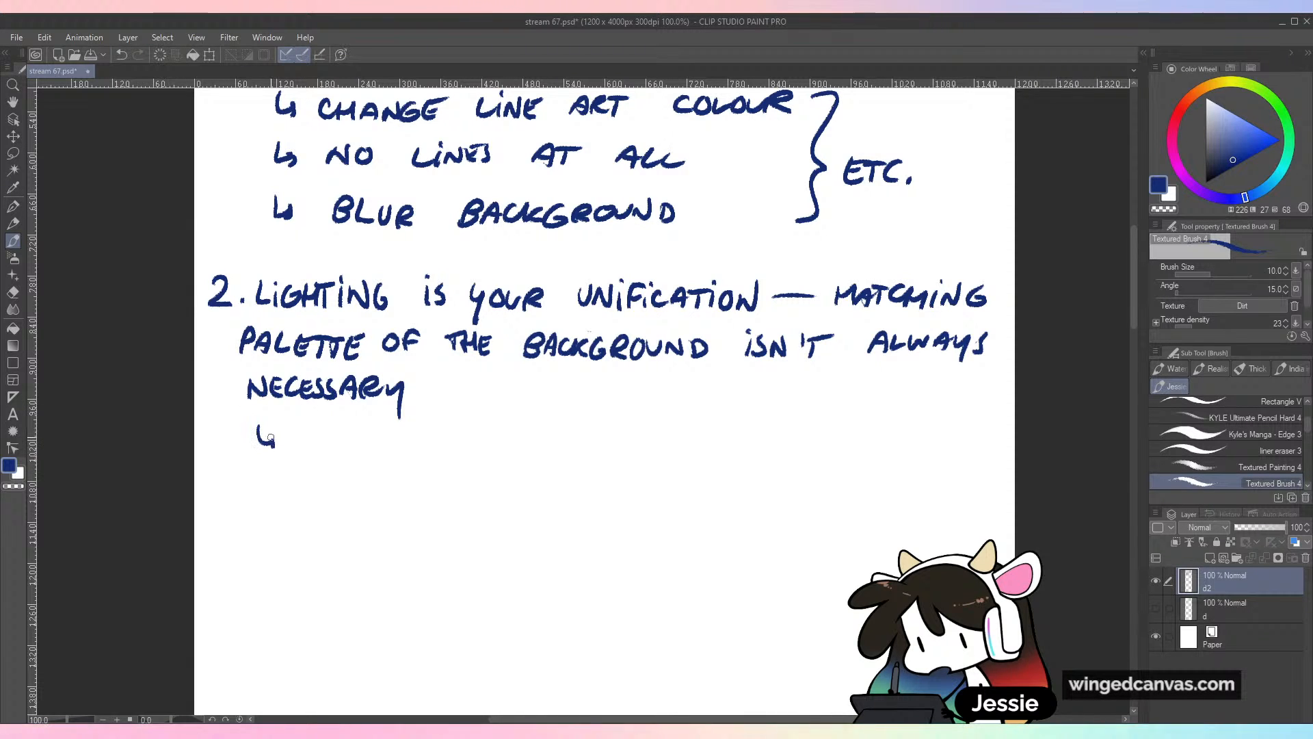
mouse_move(303, 436)
left_mouse_down()
mouse_move(435, 450)
mouse_move(466, 433)
mouse_move(479, 463)
mouse_move(514, 441)
mouse_move(542, 463)
left_mouse_up()
mouse_move(573, 420)
left_mouse_down()
mouse_move(543, 463)
mouse_move(591, 453)
left_mouse_up()
left_click_drag(594, 437, 689, 450)
mouse_move(700, 432)
left_mouse_down()
mouse_move(691, 466)
mouse_move(754, 448)
mouse_move(780, 465)
left_mouse_up()
mouse_move(802, 438)
left_mouse_down()
mouse_move(803, 454)
mouse_move(866, 454)
left_mouse_up()
mouse_move(885, 431)
left_mouse_down()
mouse_move(882, 454)
mouse_move(933, 451)
left_mouse_up()
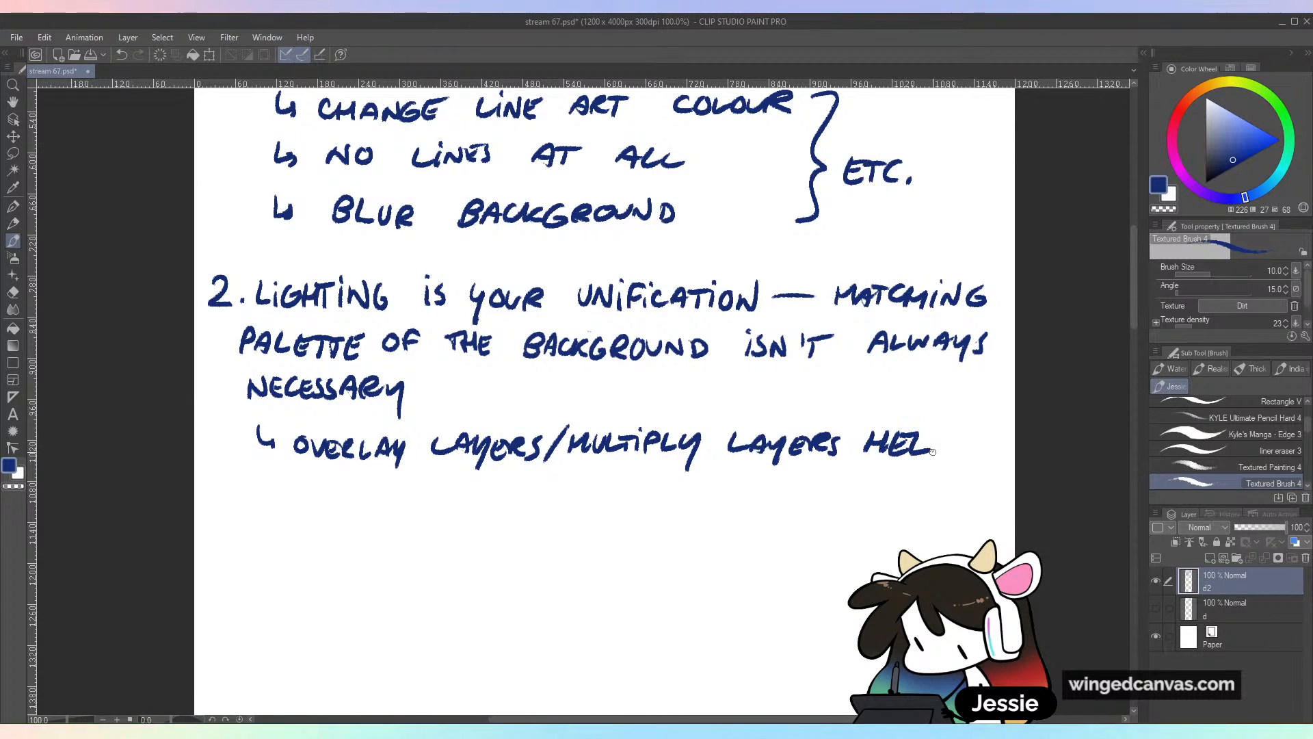
left_click_drag(299, 475, 316, 494)
left_click_drag(330, 477, 351, 494)
left_click_drag(381, 477, 373, 494)
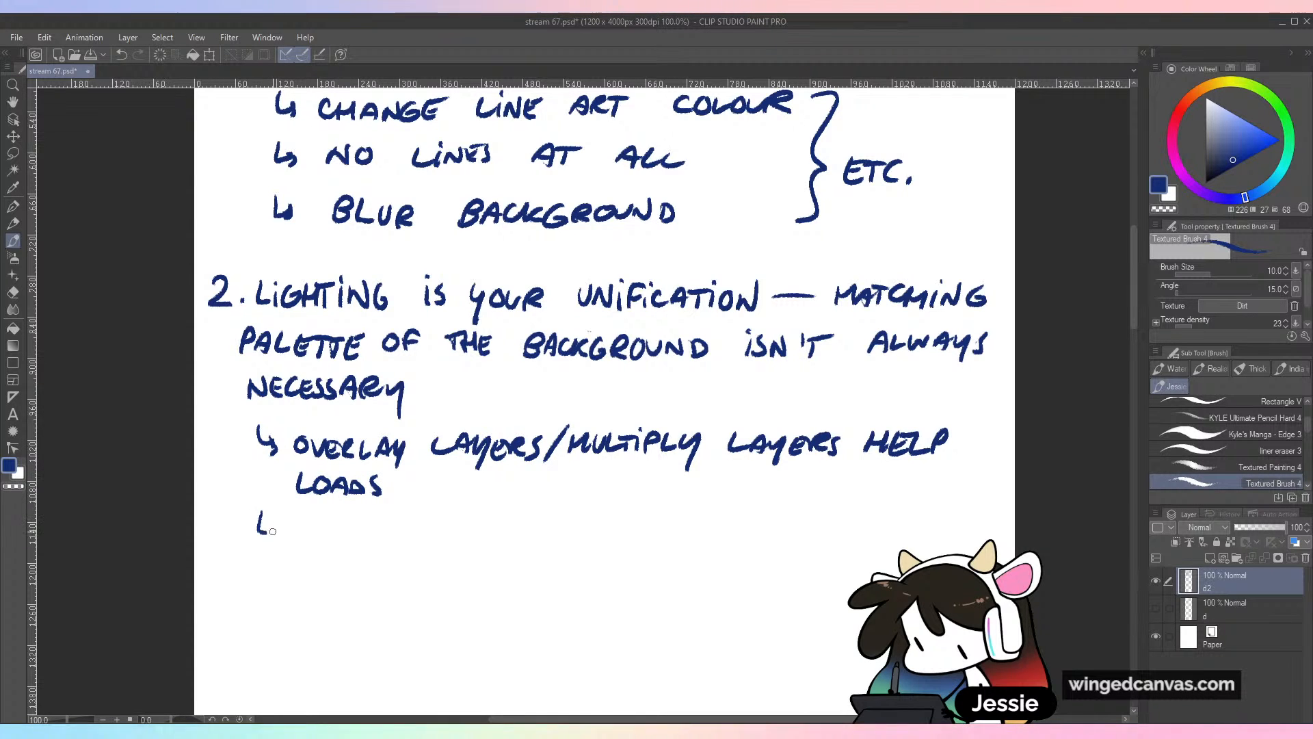
Begin a second arrowed sub-point with the handwritten line "(TRADITIONAL) BASE LAYERS OF THIN COLOUR"
mouse_move(271, 532)
left_mouse_down()
mouse_move(279, 521)
mouse_move(317, 532)
left_mouse_up()
mouse_move(318, 525)
left_mouse_down()
mouse_move(319, 540)
mouse_move(336, 521)
left_mouse_up()
left_click_drag(328, 525, 347, 537)
left_click_drag(344, 538, 363, 539)
mouse_move(364, 519)
left_mouse_down()
mouse_move(368, 538)
mouse_move(395, 539)
left_mouse_up()
mouse_move(385, 519)
left_mouse_down()
mouse_move(410, 510)
mouse_move(411, 539)
left_mouse_up()
left_click_drag(423, 521, 458, 521)
mouse_move(460, 521)
left_mouse_down()
mouse_move(467, 548)
mouse_move(545, 537)
left_mouse_up()
left_click_drag(530, 531, 547, 536)
mouse_move(575, 519)
left_mouse_down()
mouse_move(573, 537)
mouse_move(612, 539)
left_mouse_up()
mouse_move(604, 540)
left_mouse_down()
mouse_move(652, 523)
mouse_move(678, 540)
left_mouse_up()
mouse_move(690, 514)
left_mouse_down()
mouse_move(680, 535)
mouse_move(724, 517)
left_mouse_up()
left_click_drag(752, 514, 735, 534)
mouse_move(737, 524)
left_mouse_down()
mouse_move(792, 532)
mouse_move(812, 512)
left_mouse_up()
left_click_drag(804, 515, 801, 532)
mouse_move(804, 524)
left_mouse_down()
mouse_move(816, 520)
mouse_move(813, 534)
left_mouse_up()
mouse_move(823, 518)
left_mouse_down()
mouse_move(823, 535)
mouse_move(848, 515)
mouse_move(889, 531)
left_mouse_up()
mouse_move(908, 515)
left_mouse_down()
mouse_move(933, 528)
mouse_move(946, 514)
left_mouse_up()
left_click_drag(956, 513, 986, 527)
Complete the traditional-media sub-point by handwriting "HELP WITH UNIFICATION" on the line below
mouse_move(307, 575)
left_mouse_down()
mouse_move(319, 557)
mouse_move(322, 578)
left_mouse_up()
mouse_move(329, 556)
left_mouse_down()
mouse_move(330, 580)
mouse_move(343, 556)
left_mouse_up()
left_click_drag(329, 568, 341, 567)
mouse_move(348, 557)
left_mouse_down()
mouse_move(357, 580)
mouse_move(425, 561)
mouse_move(429, 578)
left_mouse_up()
left_click_drag(443, 562, 443, 579)
left_click_drag(435, 562, 454, 579)
left_click_drag(454, 569, 467, 569)
mouse_move(467, 560)
left_mouse_down()
mouse_move(468, 578)
mouse_move(522, 565)
mouse_move(556, 578)
left_mouse_up()
mouse_move(565, 578)
left_mouse_down()
mouse_move(573, 557)
mouse_move(598, 579)
left_mouse_up()
left_click_drag(603, 579, 652, 556)
left_click_drag(640, 557, 640, 579)
mouse_move(655, 562)
left_mouse_down()
mouse_move(655, 578)
mouse_move(656, 554)
left_mouse_up()
left_click_drag(667, 557, 690, 557)
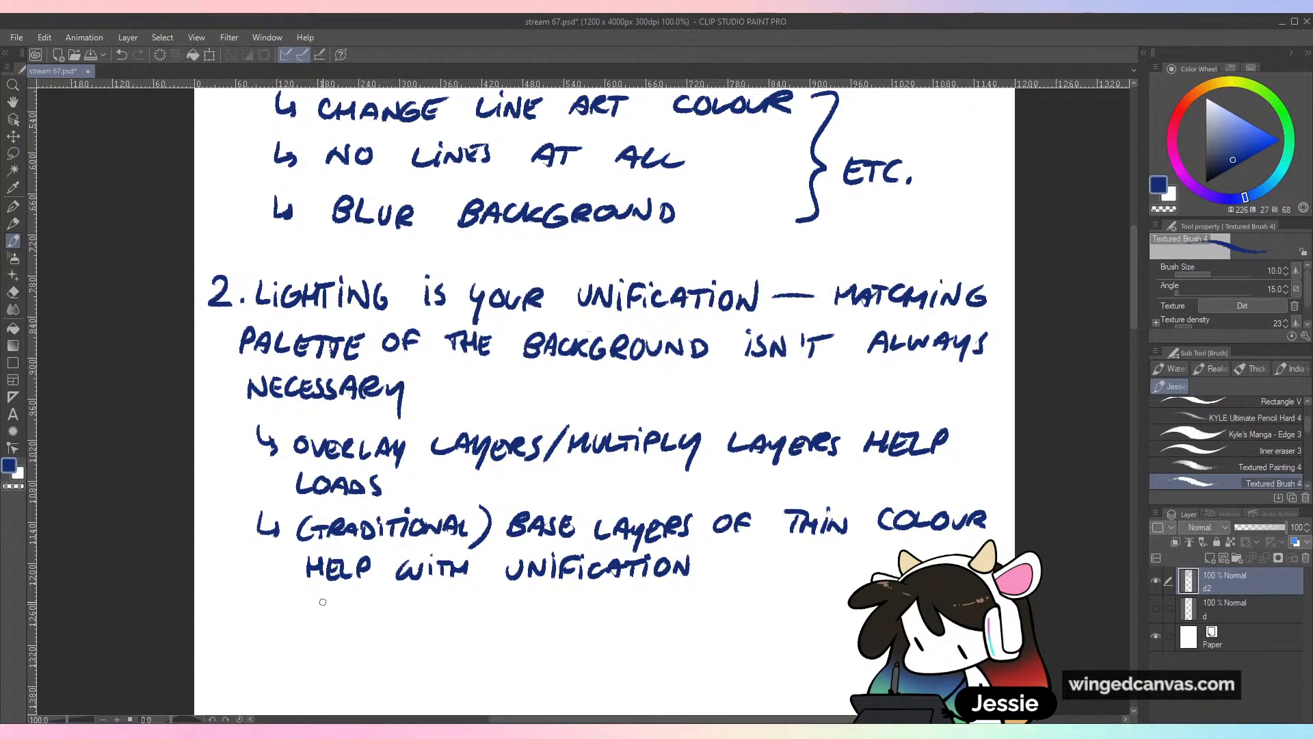
Add the indented note "> BEFORE/AFTER ILLUSTRATING" under the traditional-media sub-point
left_click_drag(323, 606, 325, 622)
scroll(601, 397, "down", 3)
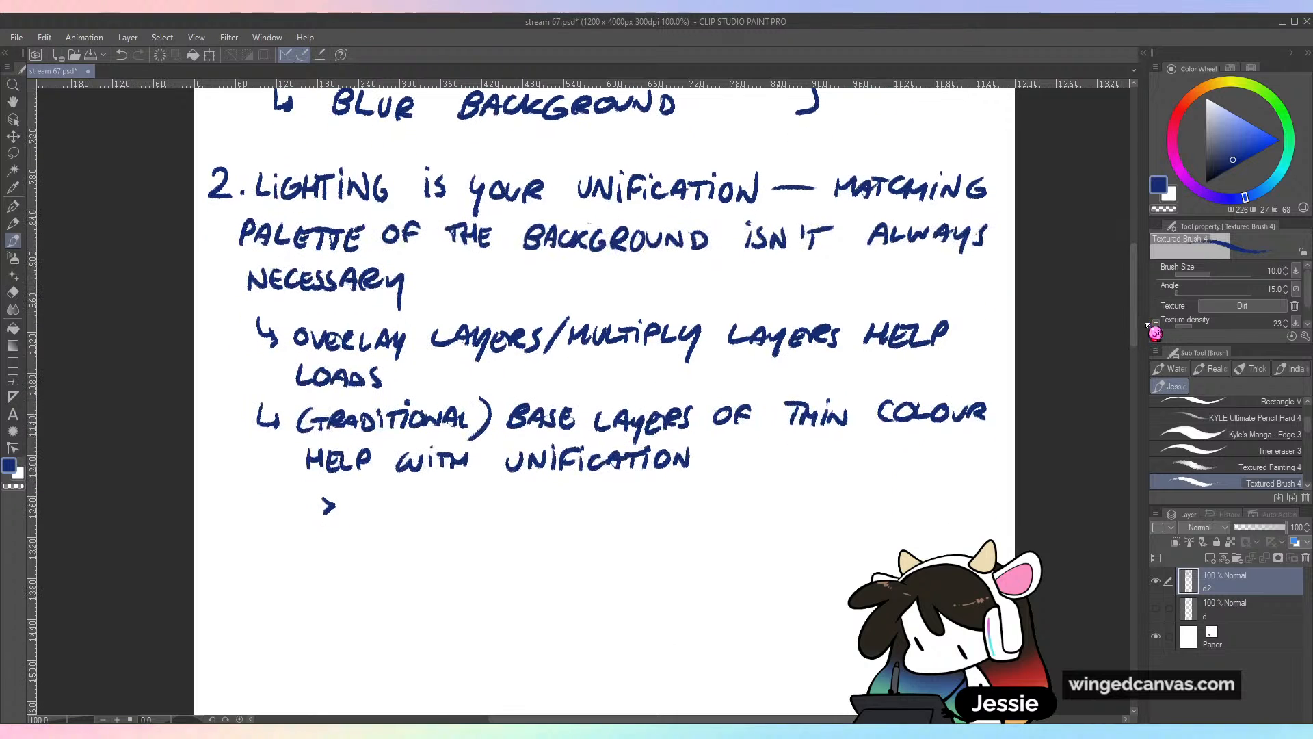
left_click_drag(347, 507, 350, 521)
mouse_move(348, 497)
left_mouse_down()
mouse_move(350, 518)
mouse_move(387, 509)
left_mouse_up()
left_click_drag(407, 502, 446, 520)
mouse_move(467, 493)
left_mouse_down()
mouse_move(445, 530)
mouse_move(477, 501)
mouse_move(485, 520)
left_mouse_up()
mouse_move(492, 500)
left_mouse_down()
mouse_move(489, 519)
mouse_move(521, 505)
left_mouse_up()
left_click_drag(525, 506, 534, 511)
left_click_drag(540, 505, 594, 519)
left_click(596, 497)
mouse_move(602, 504)
left_mouse_down()
mouse_move(629, 518)
mouse_move(646, 501)
left_mouse_up()
mouse_move(666, 500)
left_mouse_down()
mouse_move(649, 517)
mouse_move(678, 497)
left_mouse_up()
left_click_drag(670, 498, 672, 519)
mouse_move(681, 500)
left_mouse_down()
mouse_move(695, 518)
mouse_move(712, 503)
mouse_move(716, 516)
left_mouse_up()
left_click_drag(713, 499, 728, 498)
left_click_drag(721, 499, 721, 517)
mouse_move(732, 499)
left_mouse_down()
mouse_move(731, 511)
mouse_move(760, 489)
mouse_move(771, 505)
left_mouse_up()
Add a second indented note reading "> THIN WASHES OF INK/WATERCOLOUR,", undoing a stray stroke
left_click_drag(327, 547, 326, 558)
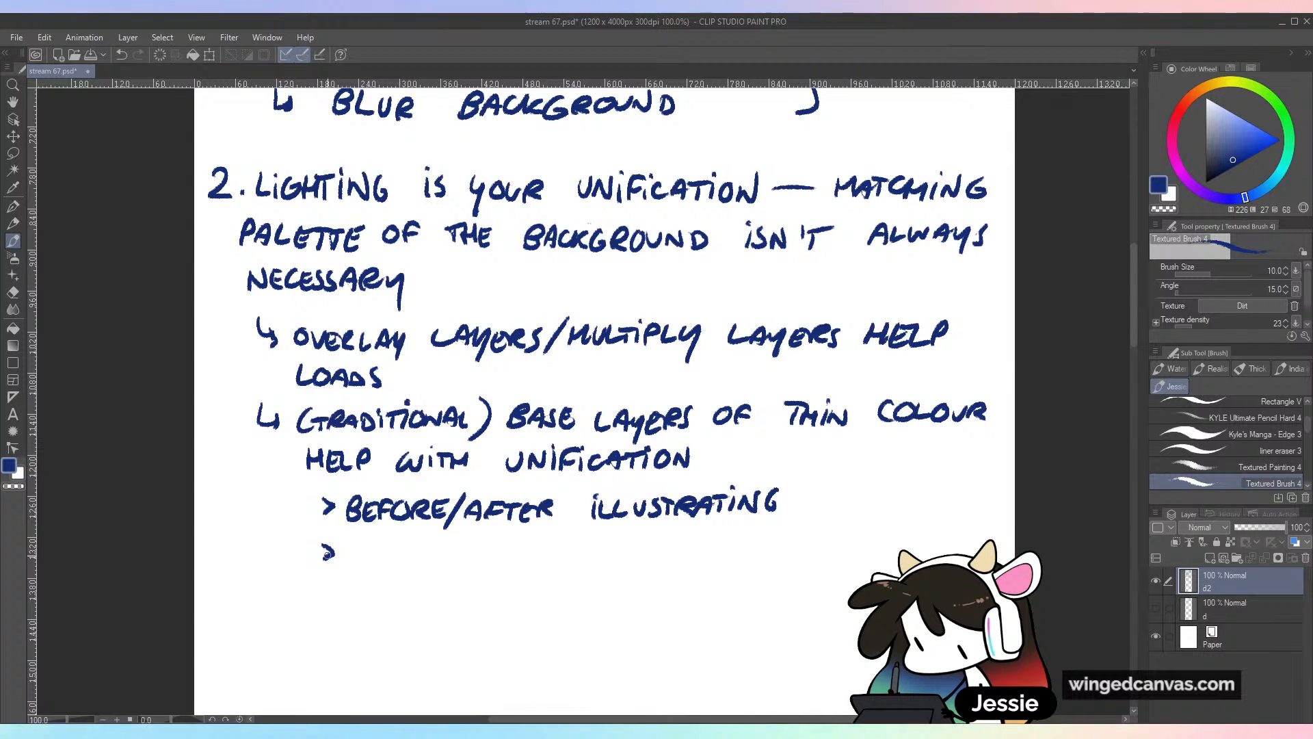
left_click_drag(352, 548, 373, 546)
mouse_move(361, 547)
left_mouse_down()
mouse_move(360, 565)
mouse_move(394, 564)
left_mouse_up()
mouse_move(400, 563)
left_mouse_down()
mouse_move(411, 545)
mouse_move(480, 565)
mouse_move(498, 547)
mouse_move(507, 566)
mouse_move(545, 565)
left_mouse_up()
key("ctrl+z")
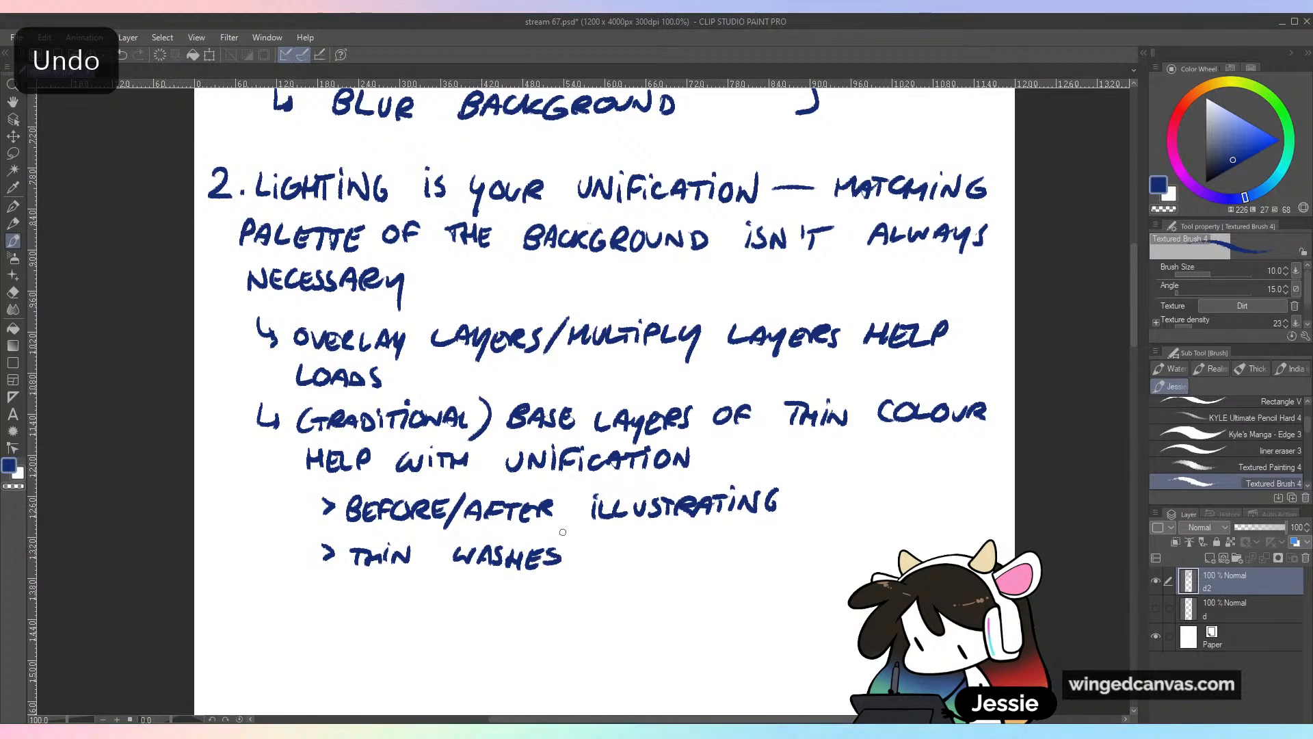
mouse_move(620, 549)
left_mouse_down()
mouse_move(608, 557)
mouse_move(620, 549)
left_mouse_up()
left_click_drag(629, 562, 645, 543)
left_click_drag(628, 553, 696, 560)
left_click(672, 544)
mouse_move(701, 541)
left_mouse_down()
mouse_move(700, 561)
mouse_move(715, 562)
left_mouse_up()
mouse_move(738, 537)
left_mouse_down()
mouse_move(717, 571)
mouse_move(763, 551)
left_mouse_up()
mouse_move(768, 555)
left_mouse_down()
mouse_move(780, 544)
mouse_move(825, 558)
left_mouse_up()
mouse_move(808, 549)
left_mouse_down()
mouse_move(825, 550)
mouse_move(759, 553)
left_mouse_up()
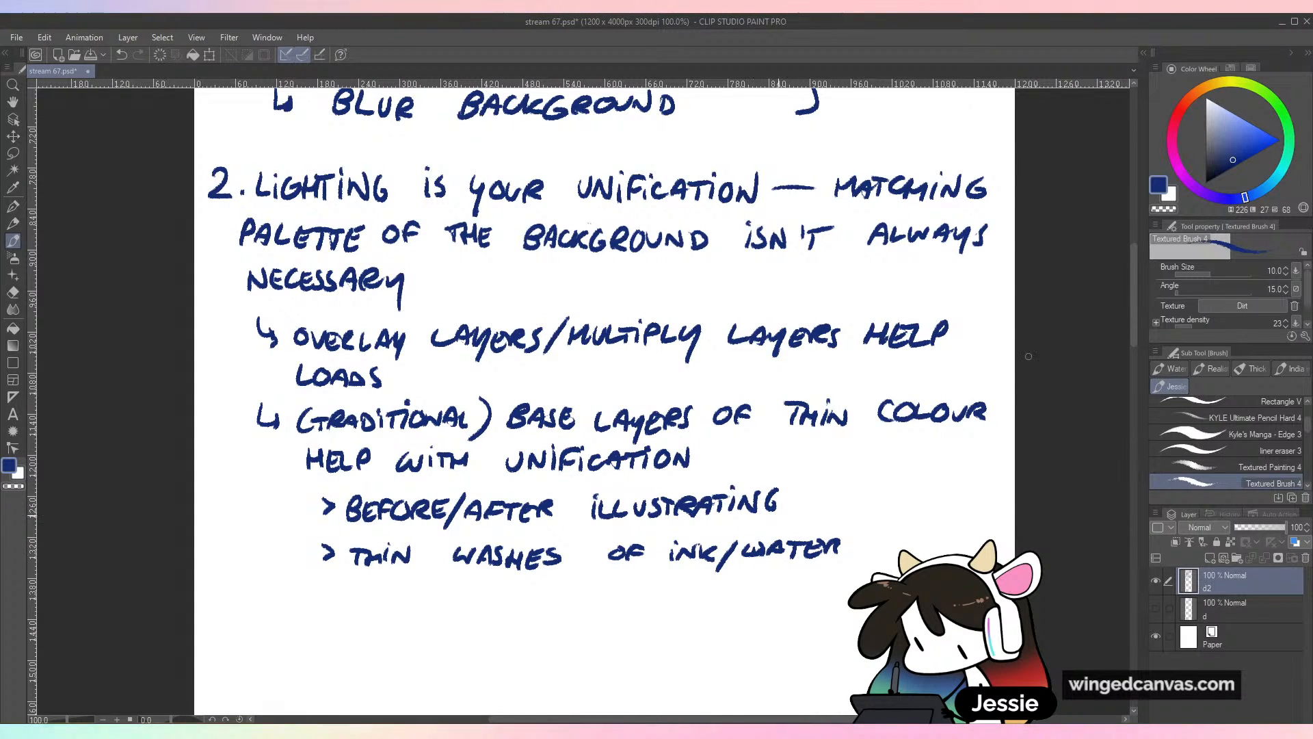
mouse_move(867, 538)
left_mouse_down()
mouse_move(899, 554)
mouse_move(947, 551)
left_mouse_up()
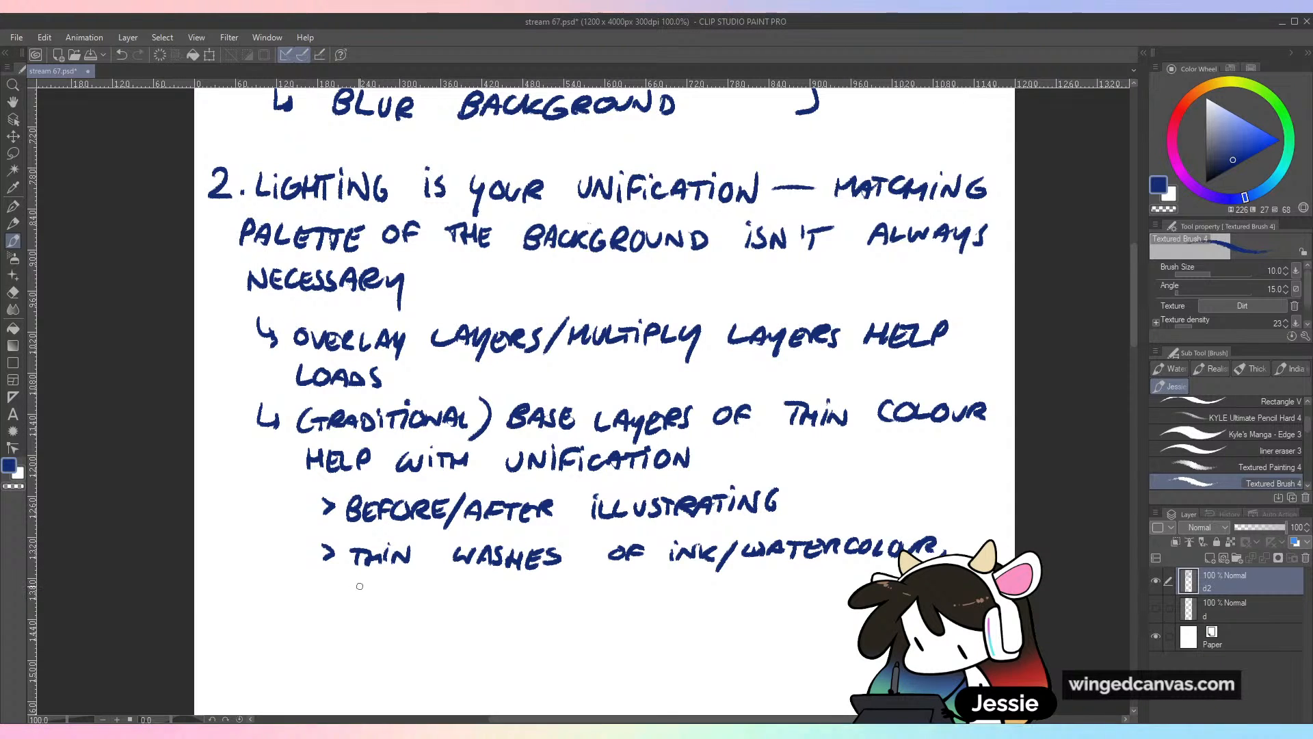
Continue the second indented note with "THIN LAYERS OF COLOURED PENCIL, ETC." and save the document
mouse_move(350, 582)
left_mouse_down()
mouse_move(374, 600)
mouse_move(465, 599)
left_mouse_up()
left_click_drag(468, 599, 493, 609)
mouse_move(506, 584)
left_mouse_down()
mouse_move(532, 599)
mouse_move(596, 581)
mouse_move(610, 598)
mouse_move(671, 597)
mouse_move(682, 582)
left_mouse_up()
mouse_move(694, 580)
left_mouse_down()
mouse_move(705, 597)
mouse_move(711, 582)
left_mouse_up()
mouse_move(722, 583)
left_mouse_down()
mouse_move(753, 599)
mouse_move(765, 587)
left_mouse_up()
mouse_move(766, 580)
left_mouse_down()
mouse_move(767, 599)
mouse_move(828, 575)
mouse_move(847, 593)
left_mouse_up()
left_click_drag(841, 585, 863, 576)
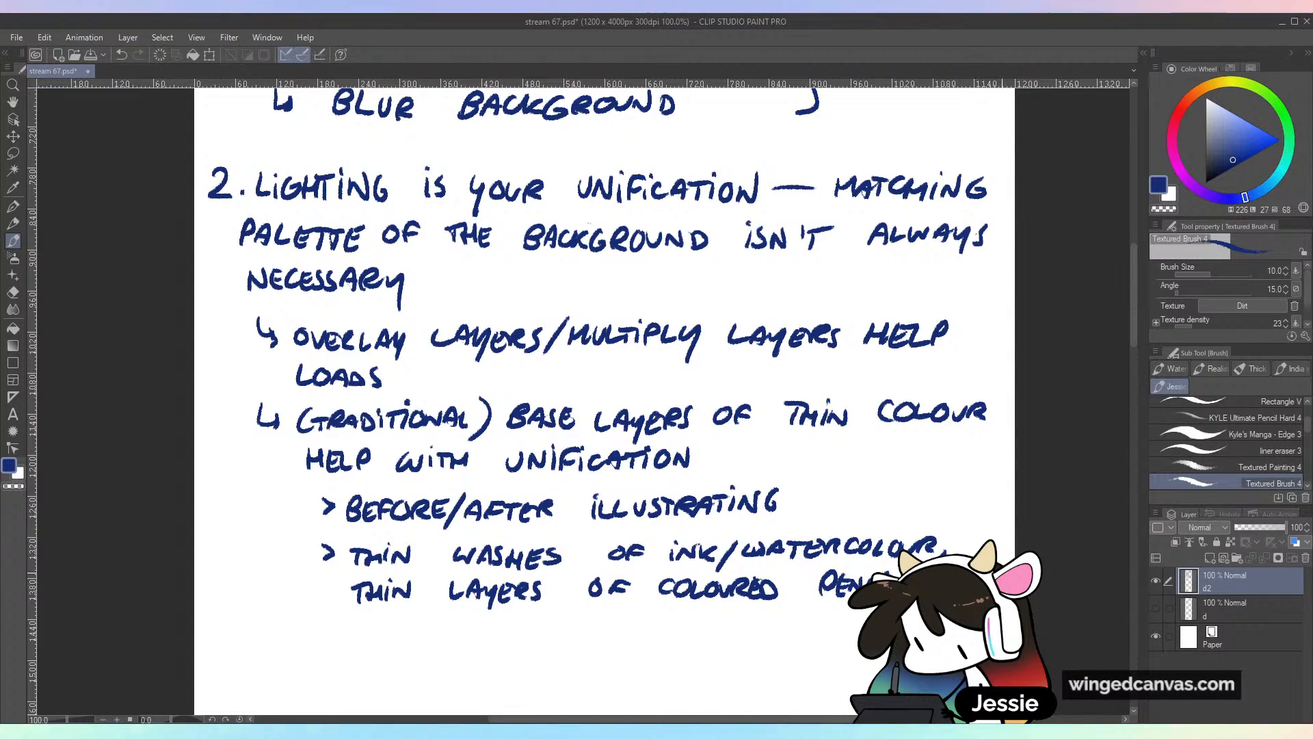
key("ctrl+s")
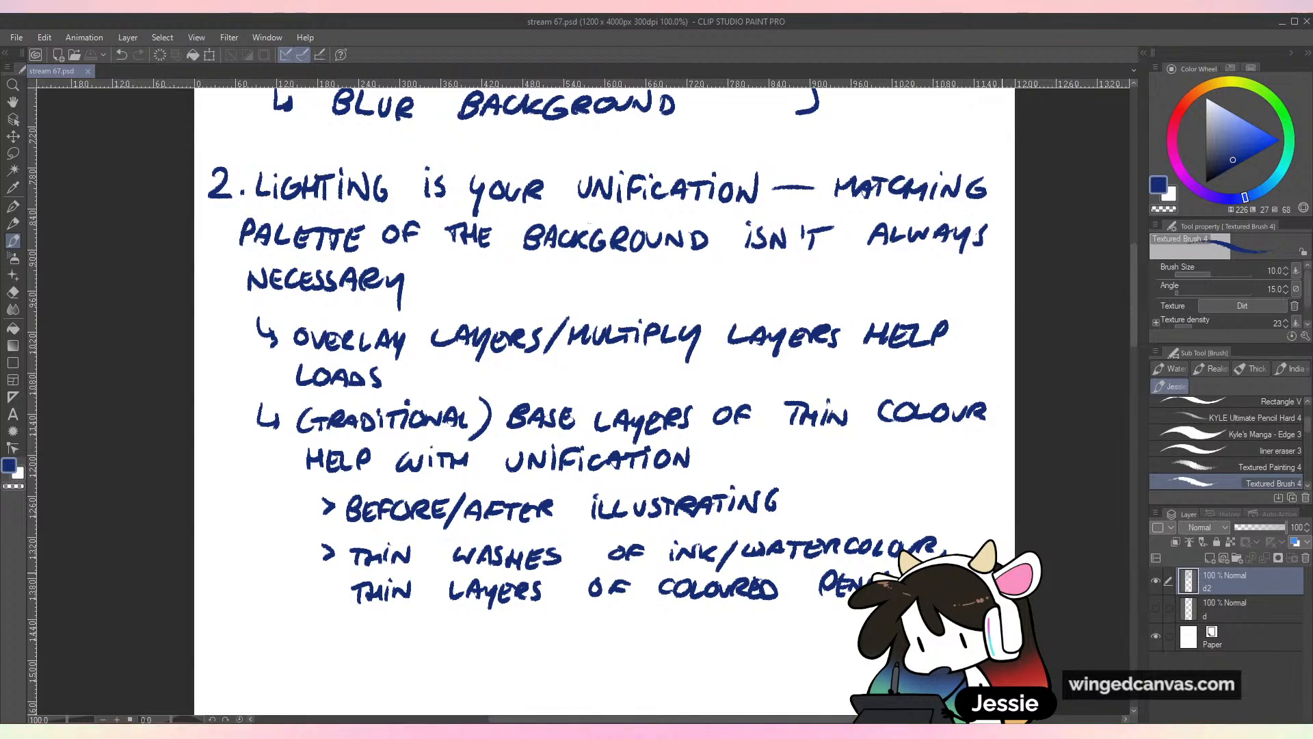
Open the layered illustration file ep56.psd, expand its img layer folder, and show the whole picture
left_click_drag(896, 351, 782, 352)
scroll(783, 350, "down", 1)
left_click_drag(790, 402, 725, 435)
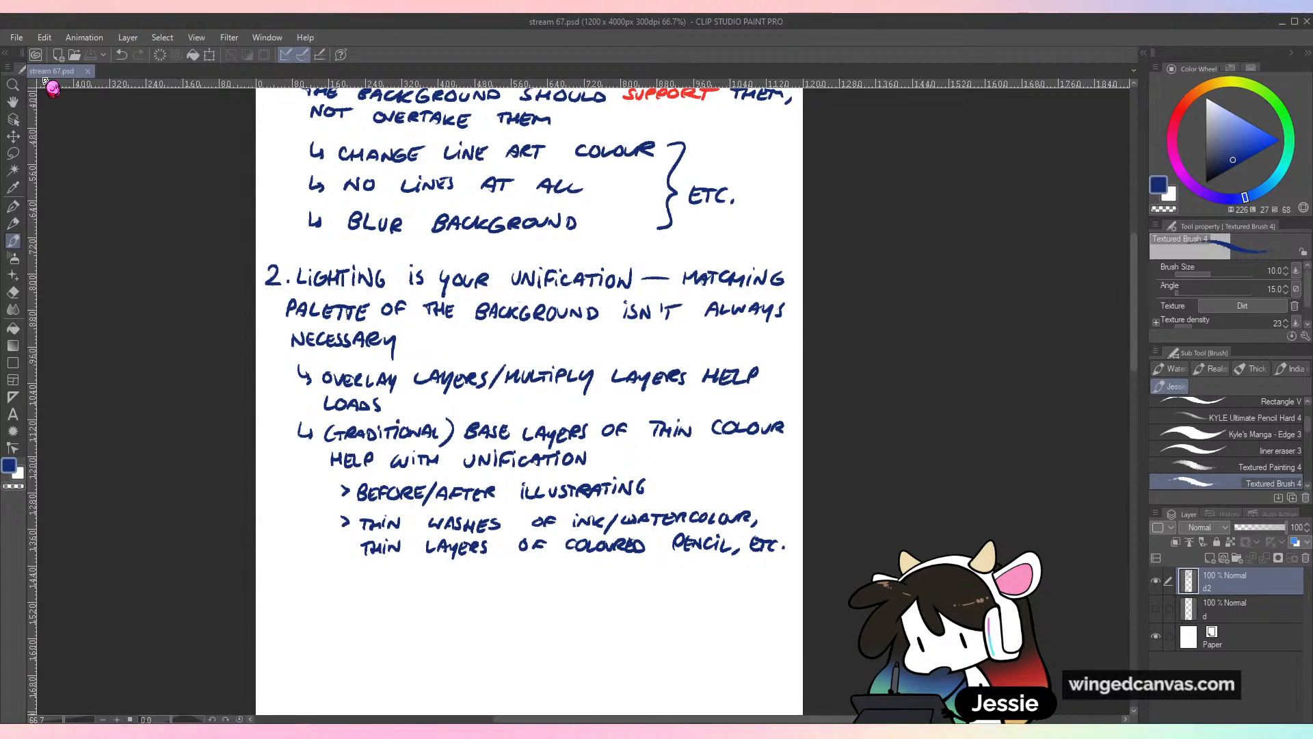
left_click(17, 37)
left_click(146, 96)
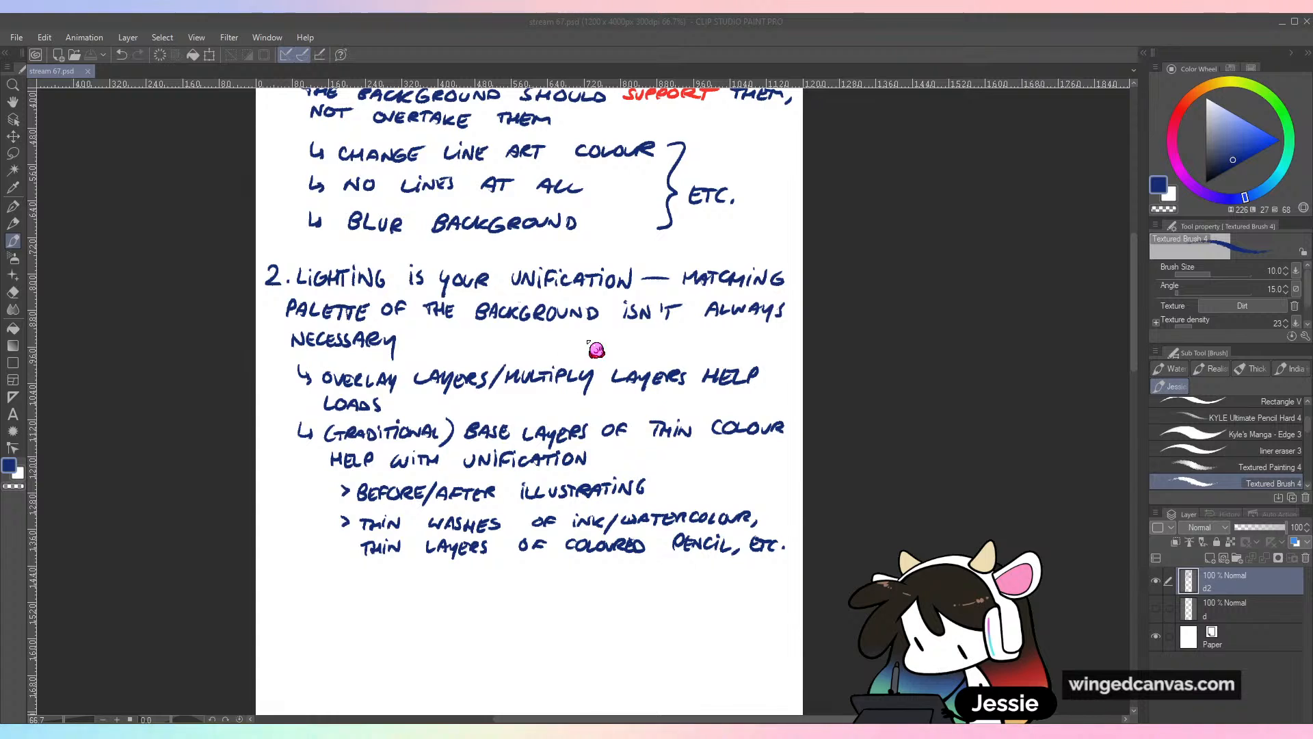
left_click_drag(686, 79, 688, 82)
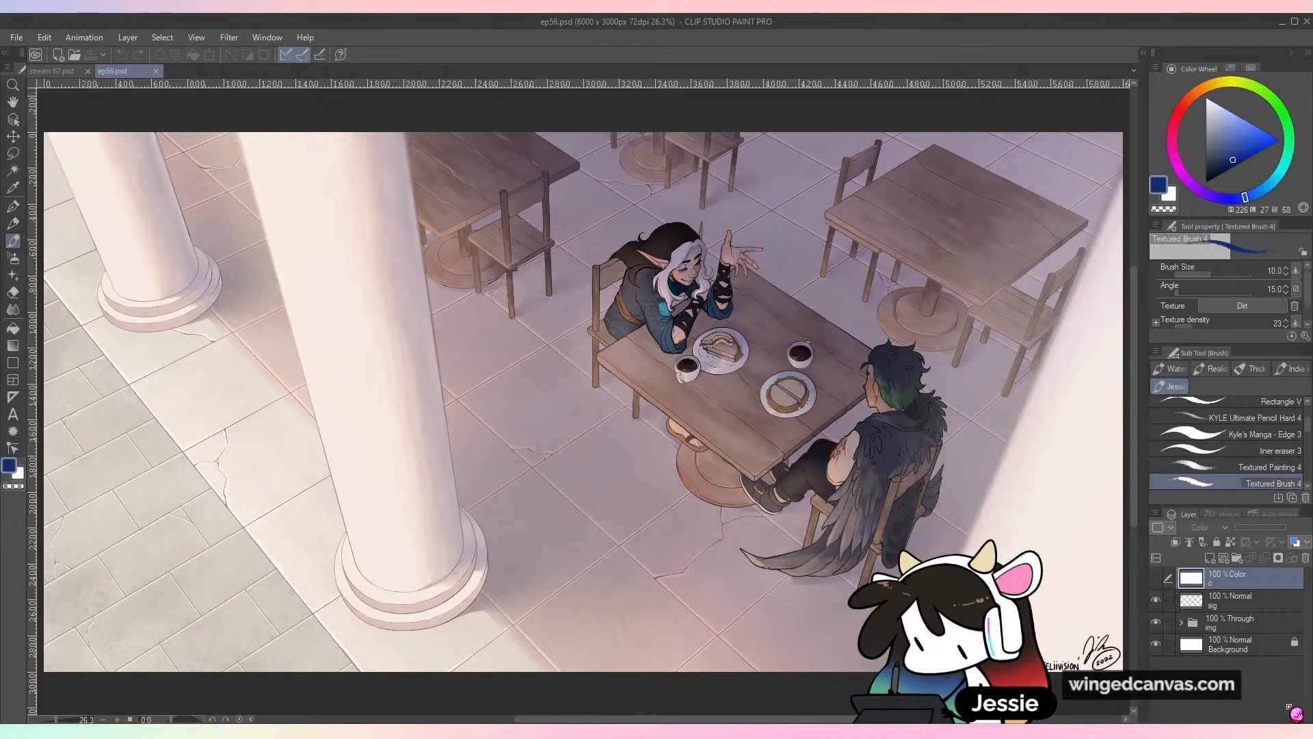
left_click(1182, 622)
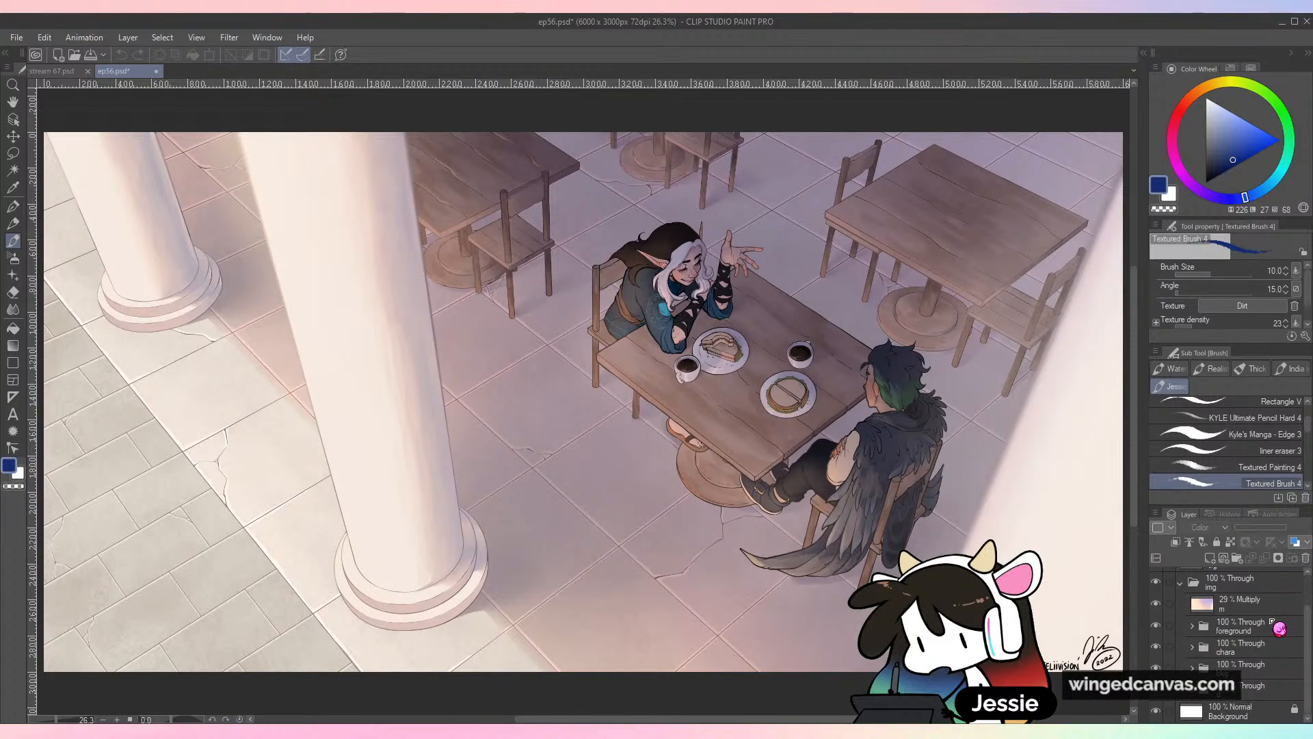
key("ctrl+minus")
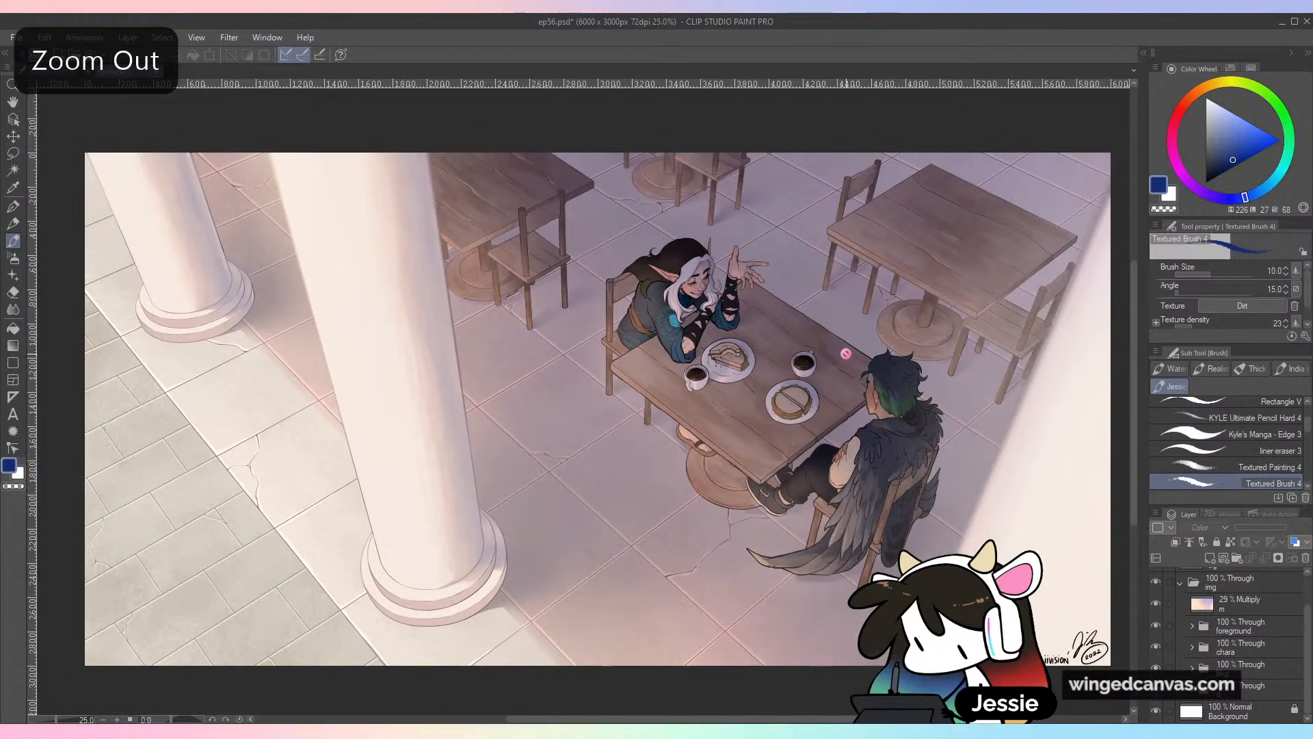
Toggle the 29% Multiply layer at the top of the img folder to compare its tint, leaving it hidden
key("ctrl+minus")
key("ctrl+plus")
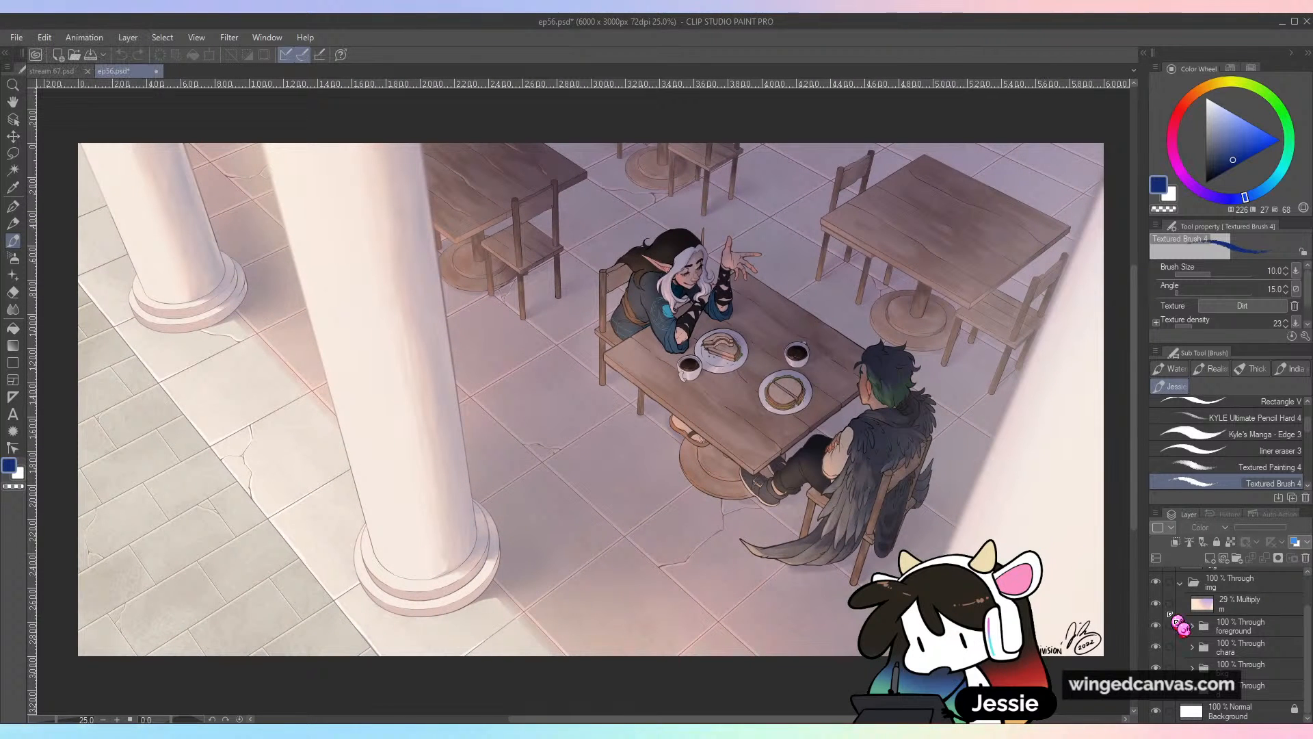
left_click(1167, 601)
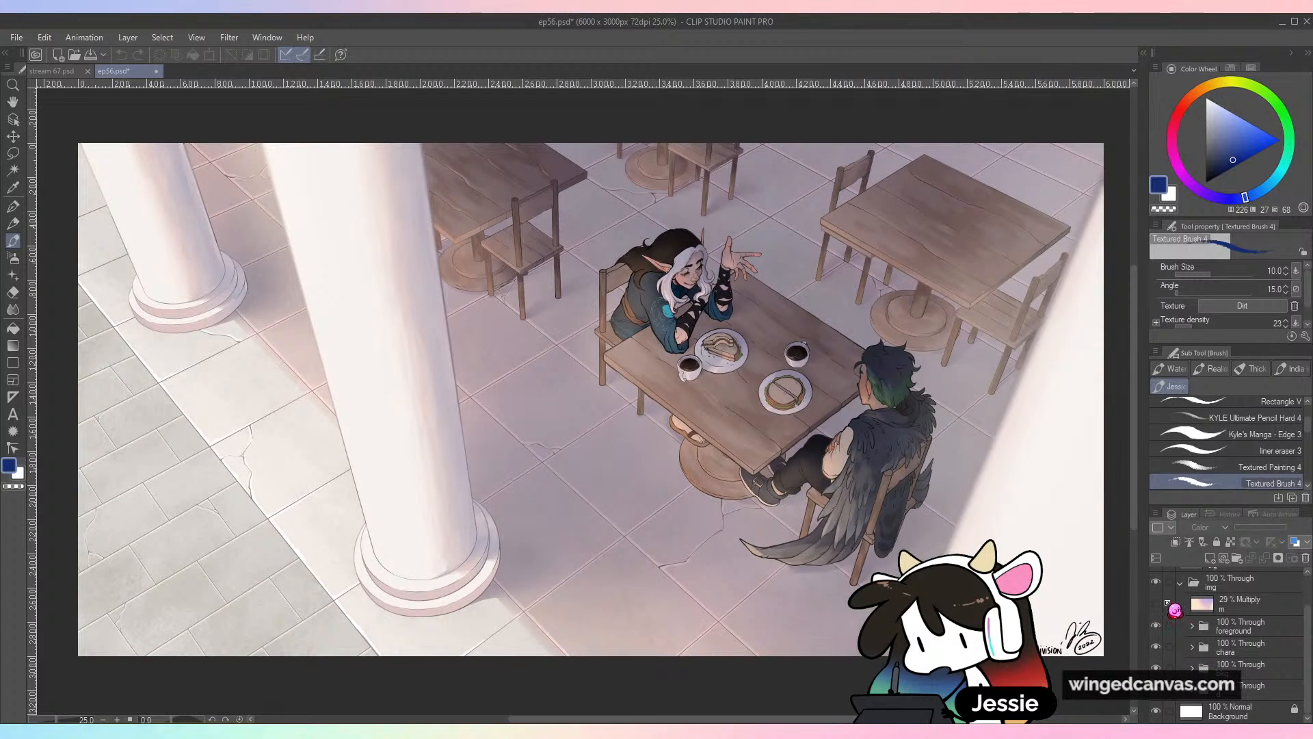
left_click(1160, 606)
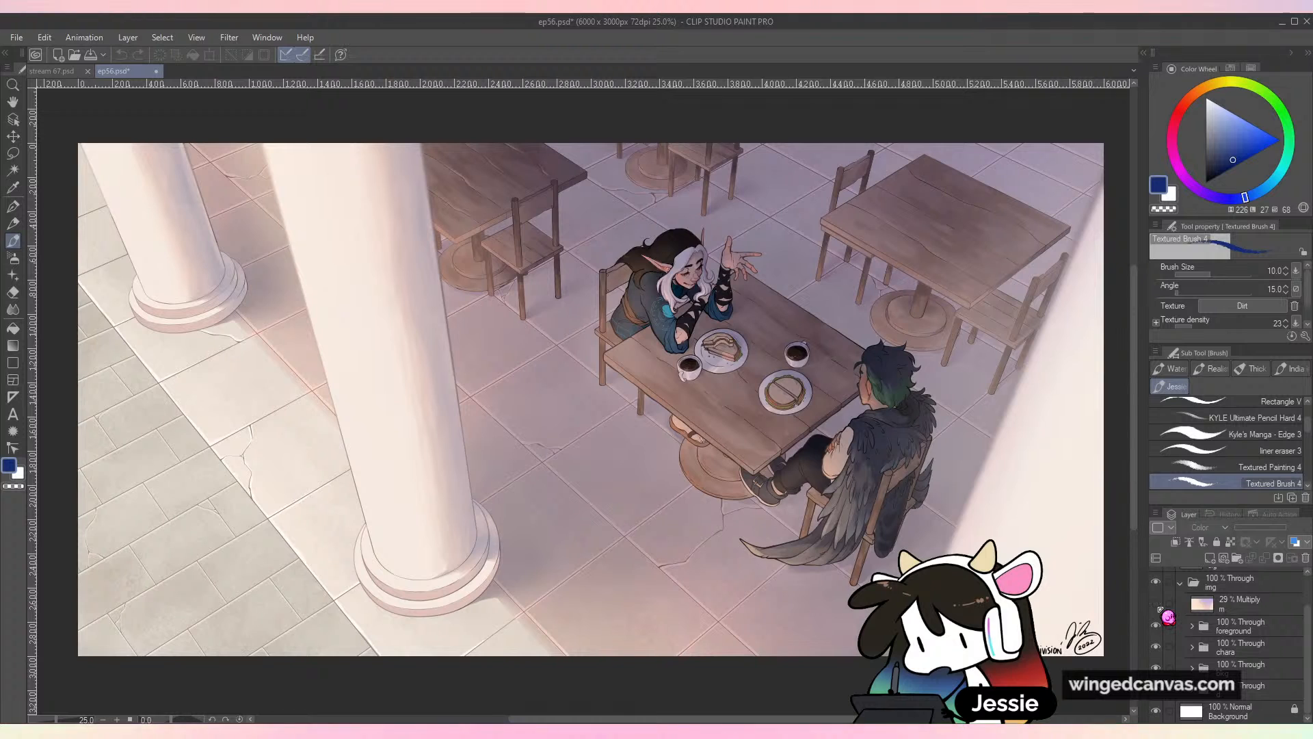
left_click(1159, 605)
left_click(1159, 604)
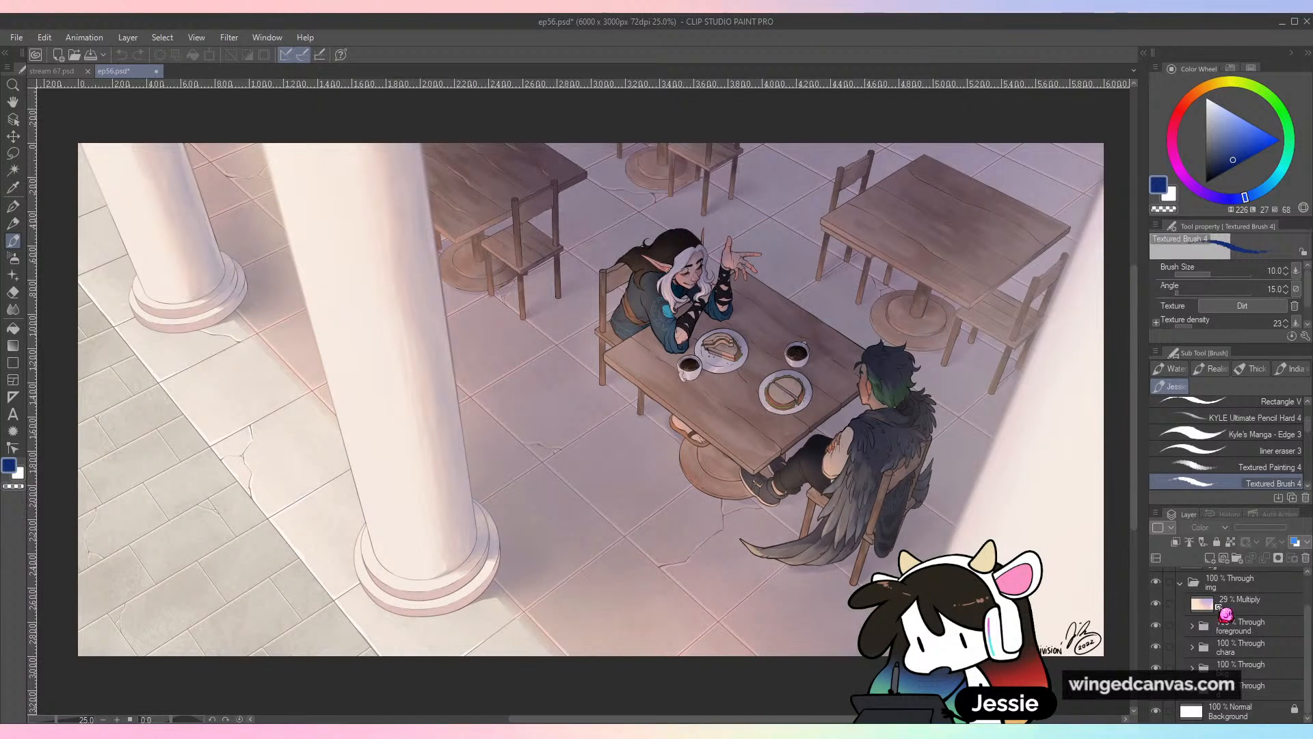
left_click(1240, 603)
left_click(1156, 605)
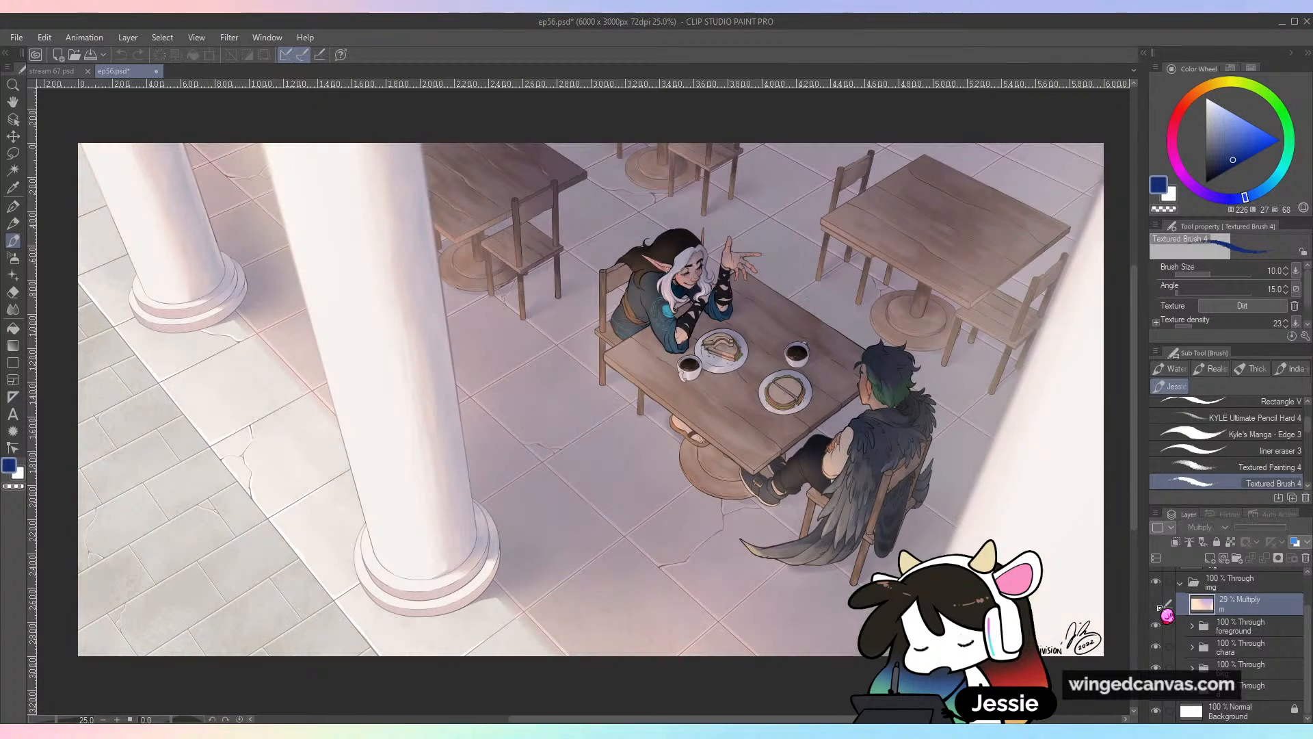
left_click(1157, 605)
left_click(1159, 605)
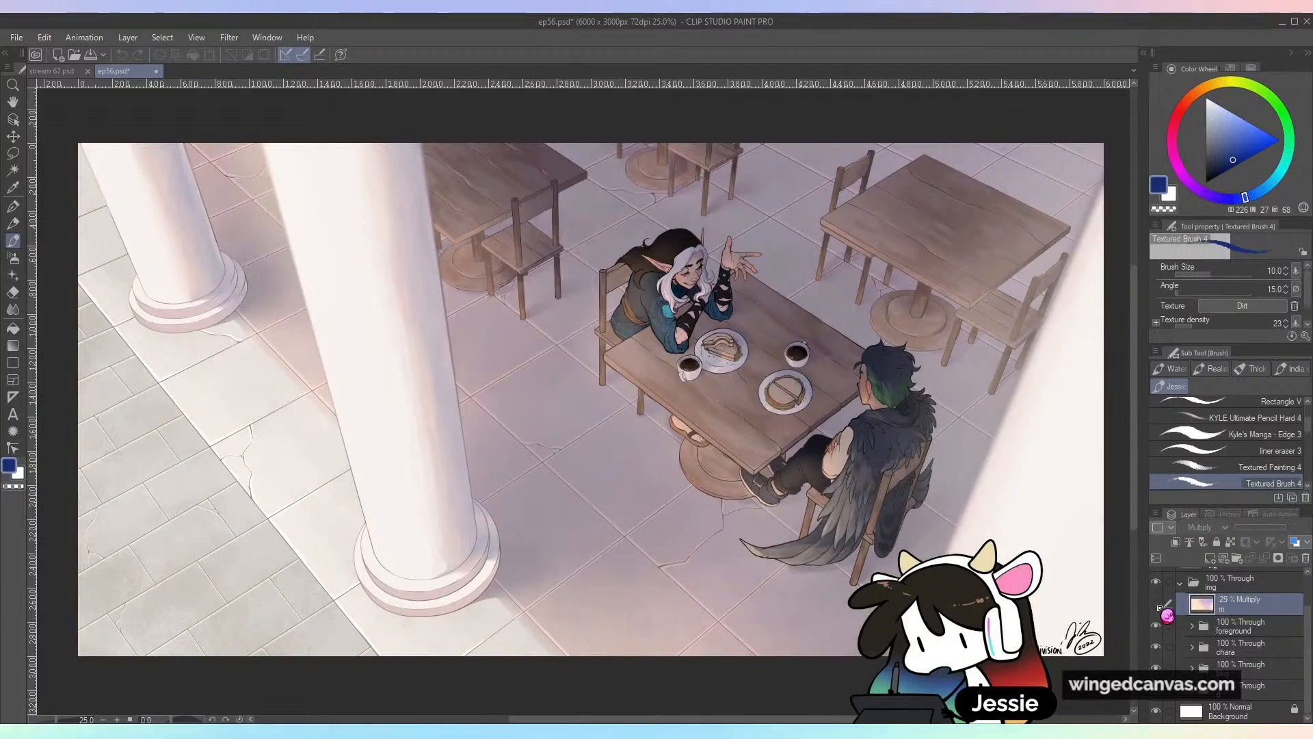
left_click(1157, 604)
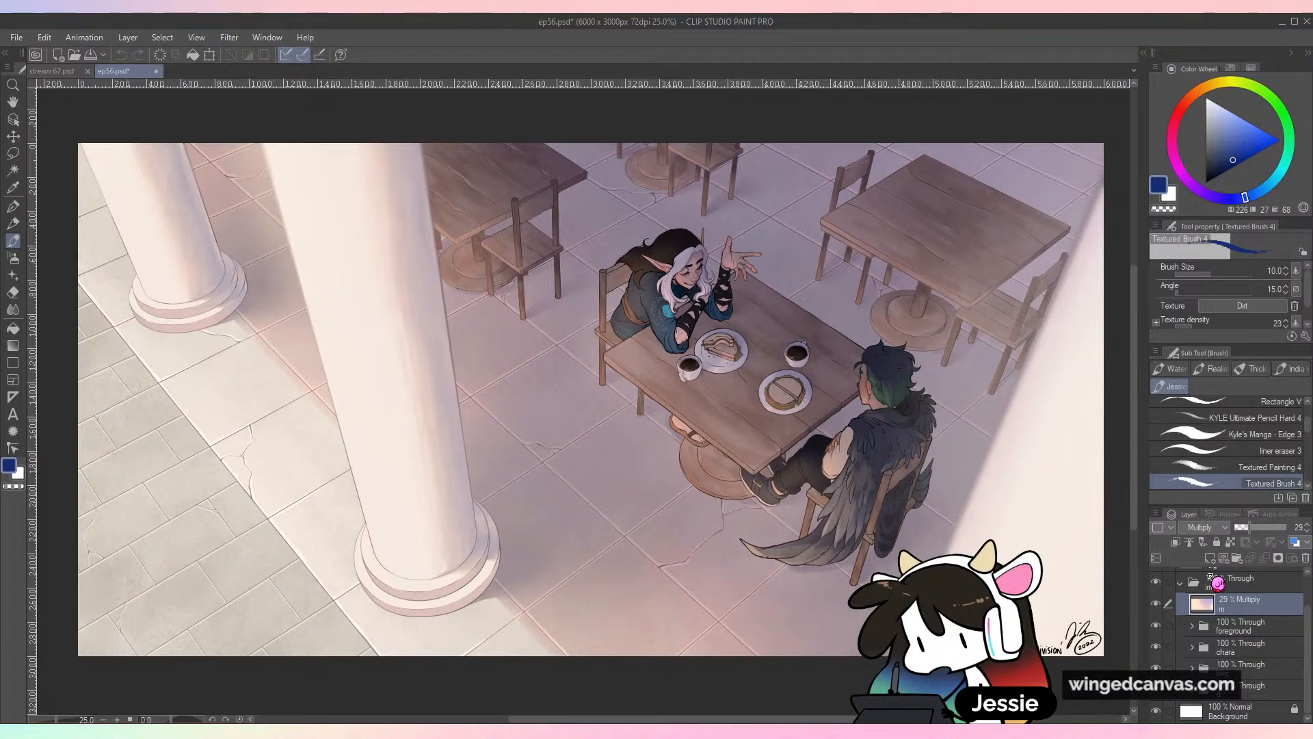
left_click(1156, 604)
Expand the foreground folder and check the picture without its Hard light glow and foreground MERGE layers, restoring the MERGE layer
left_click(1193, 626)
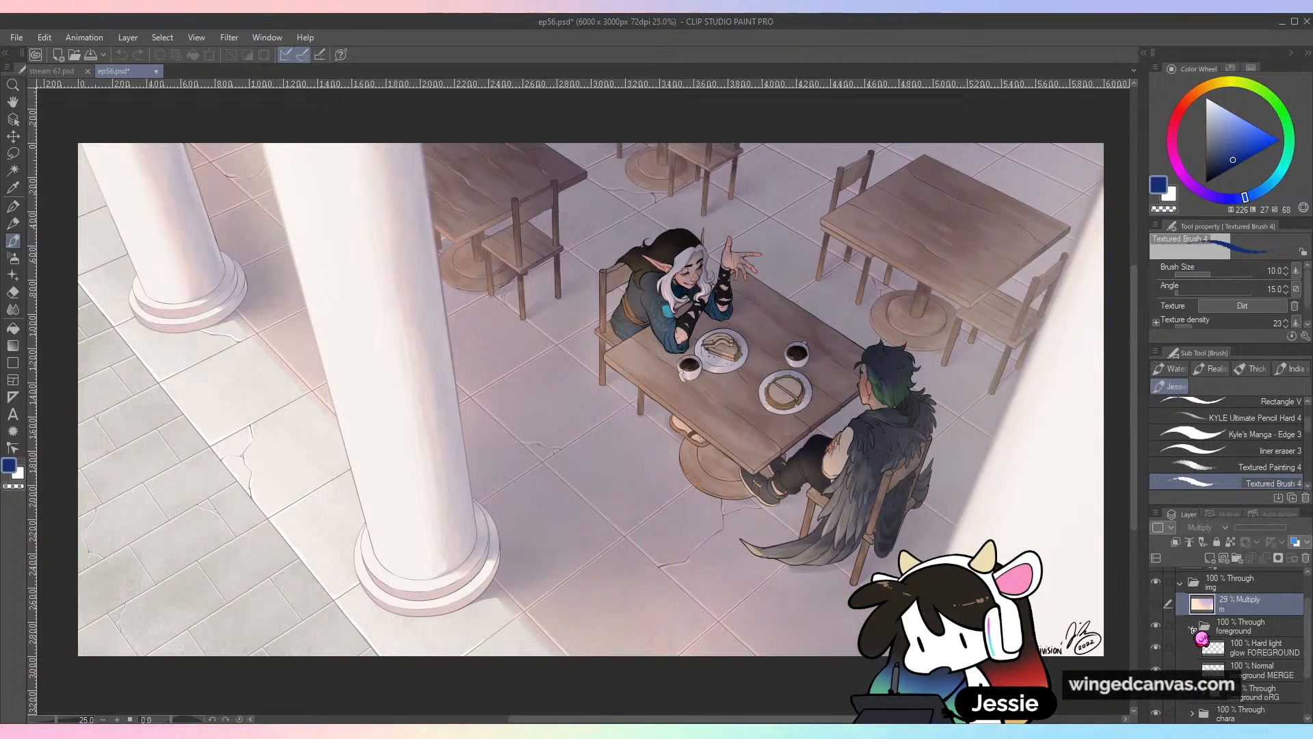
scroll(1193, 630, "down", 2)
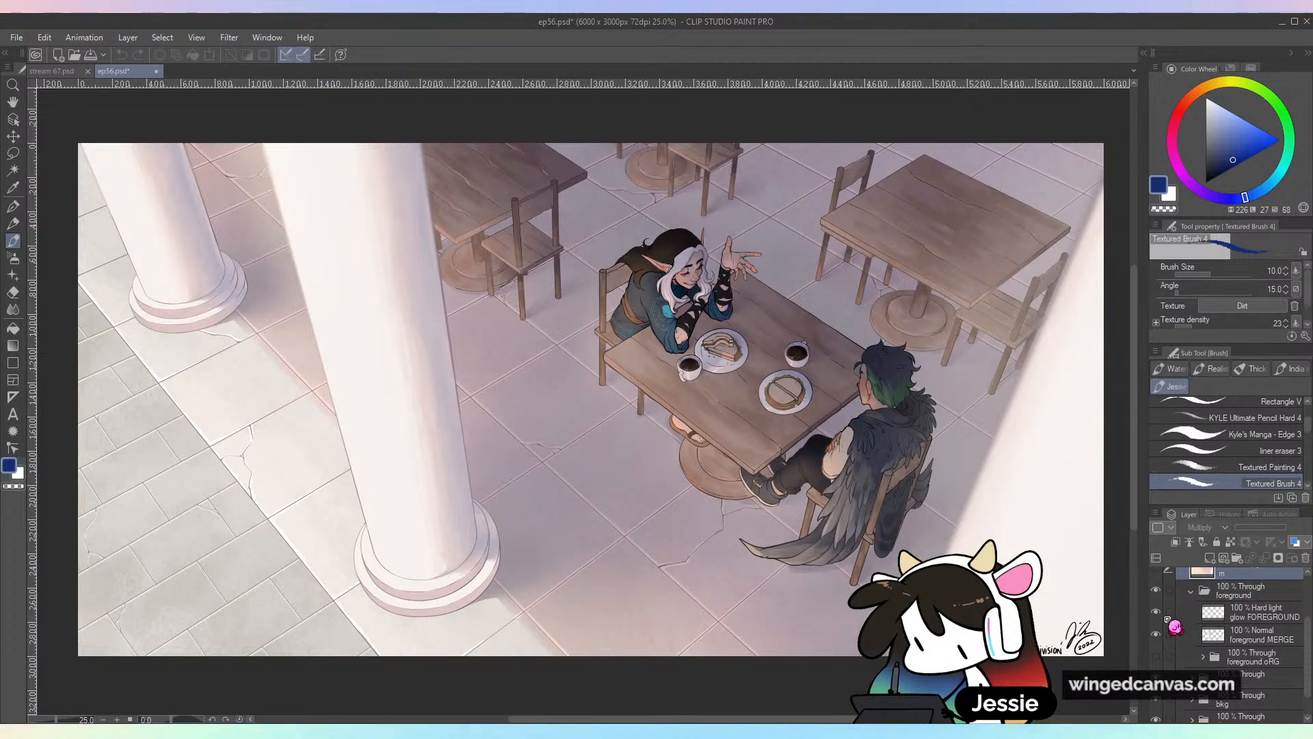
left_click(1157, 612)
left_click(1158, 633)
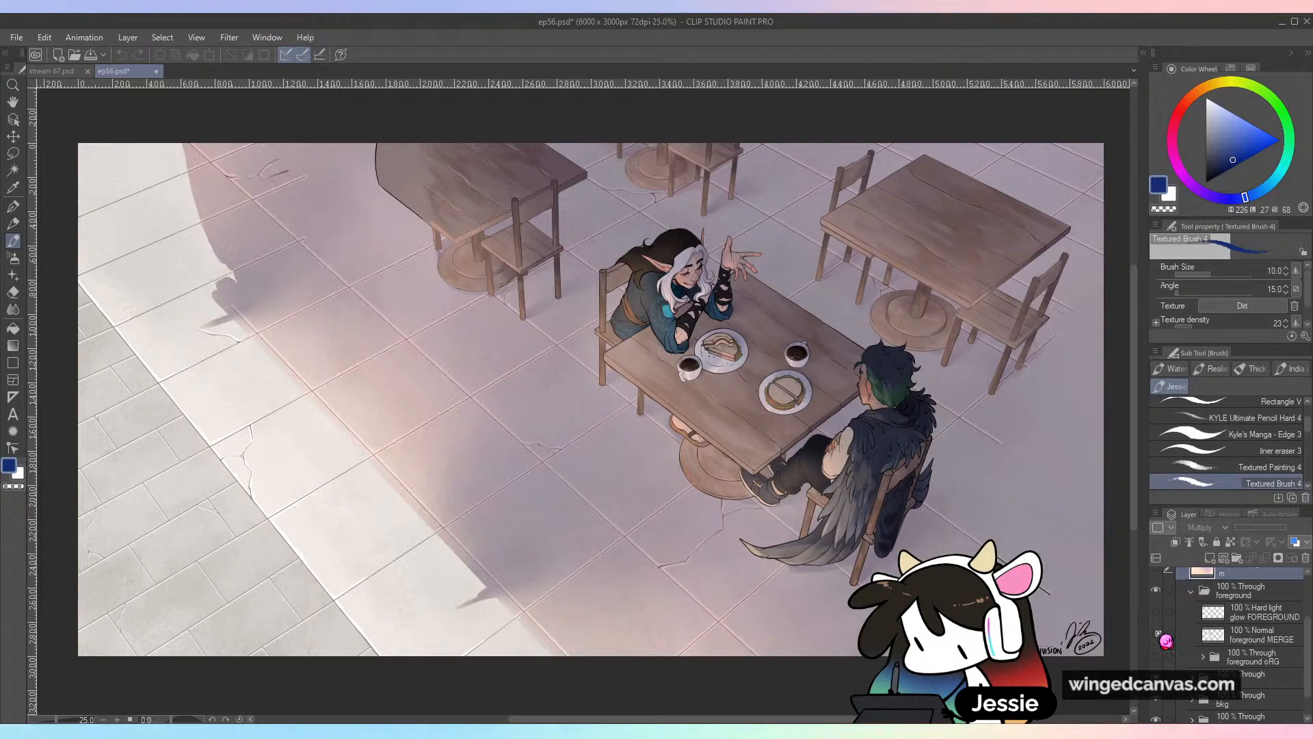
left_click(1158, 633)
Compare the pillars with and without the Hard light glow FOREGROUND layer, leaving it visible, and collapse the foreground folder
left_click(1157, 614)
left_click(1156, 614)
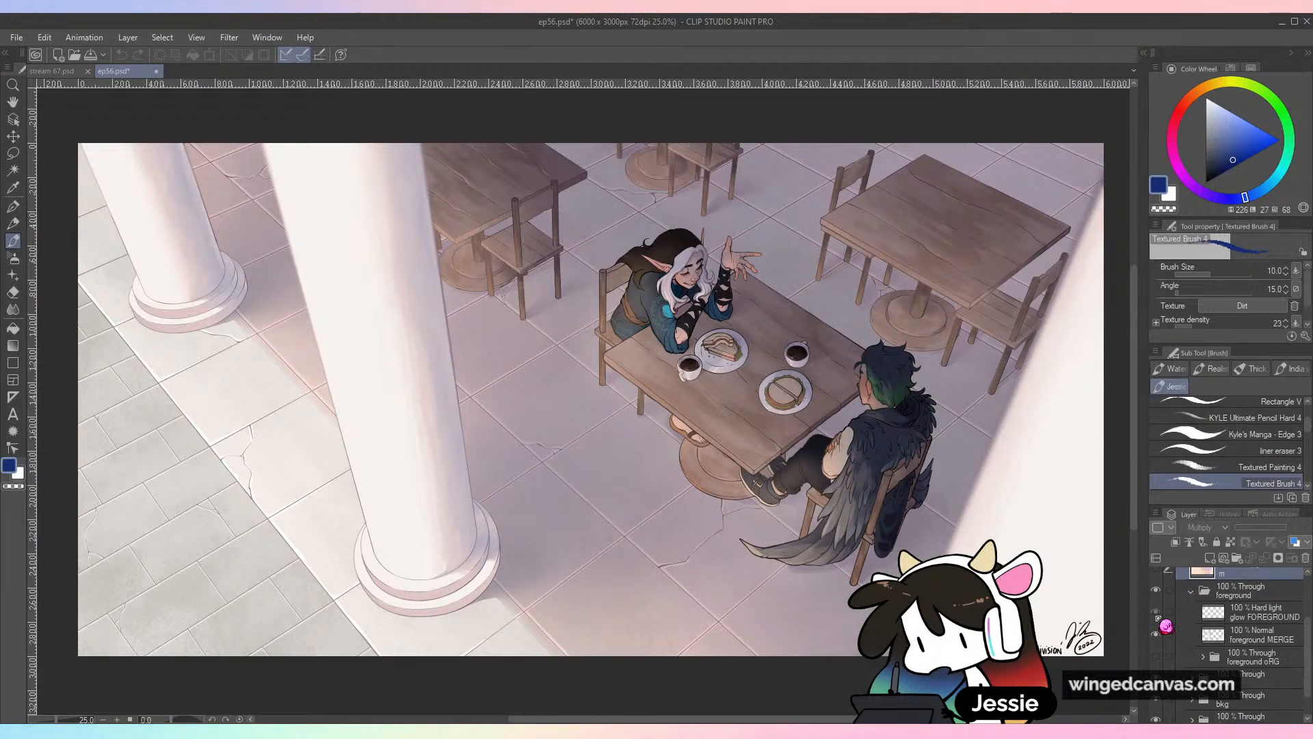
left_click(1157, 615)
left_click(1158, 615)
left_click(1158, 615)
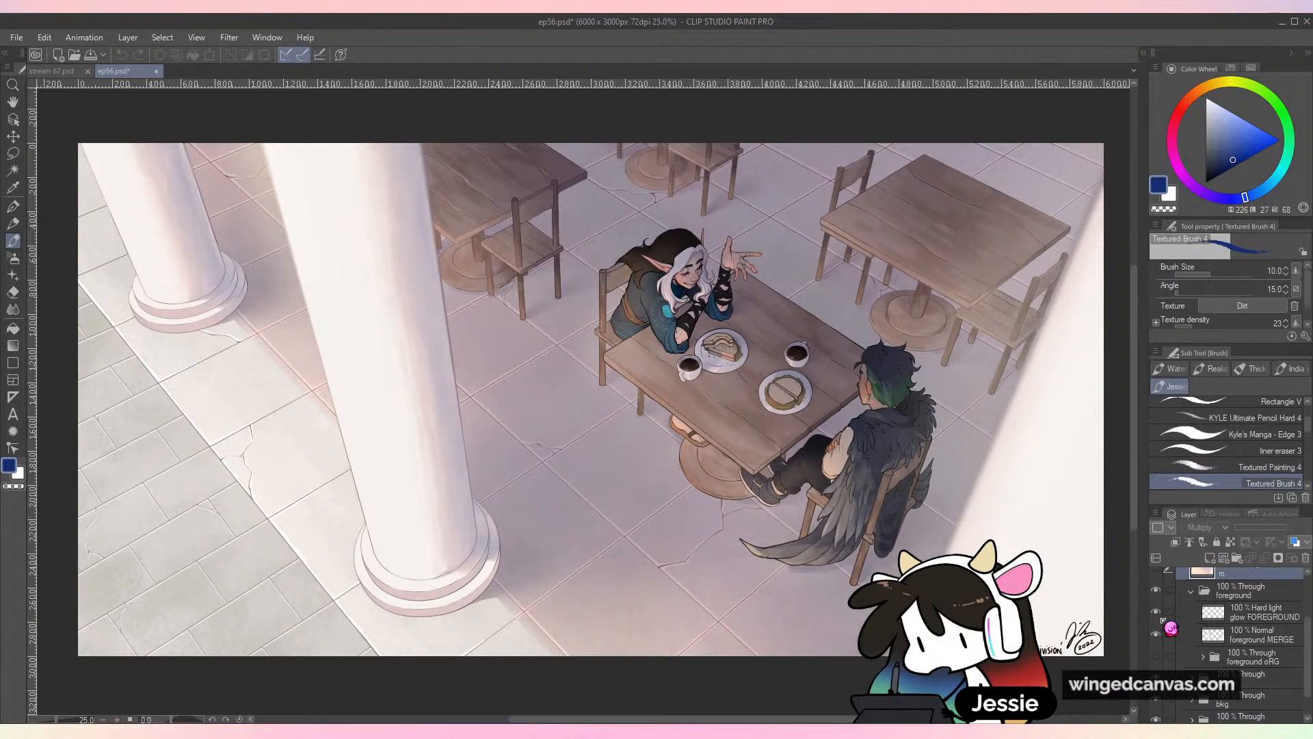
left_click(1157, 615)
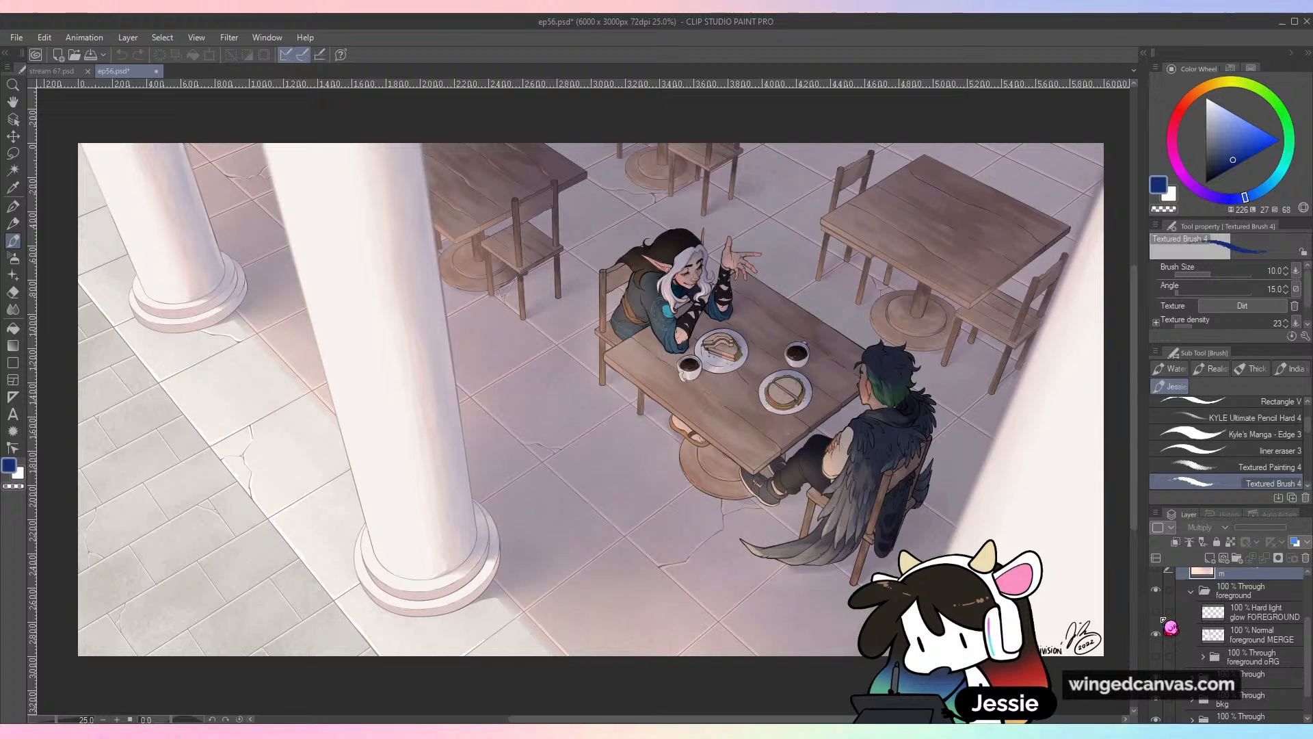
left_click(1160, 616)
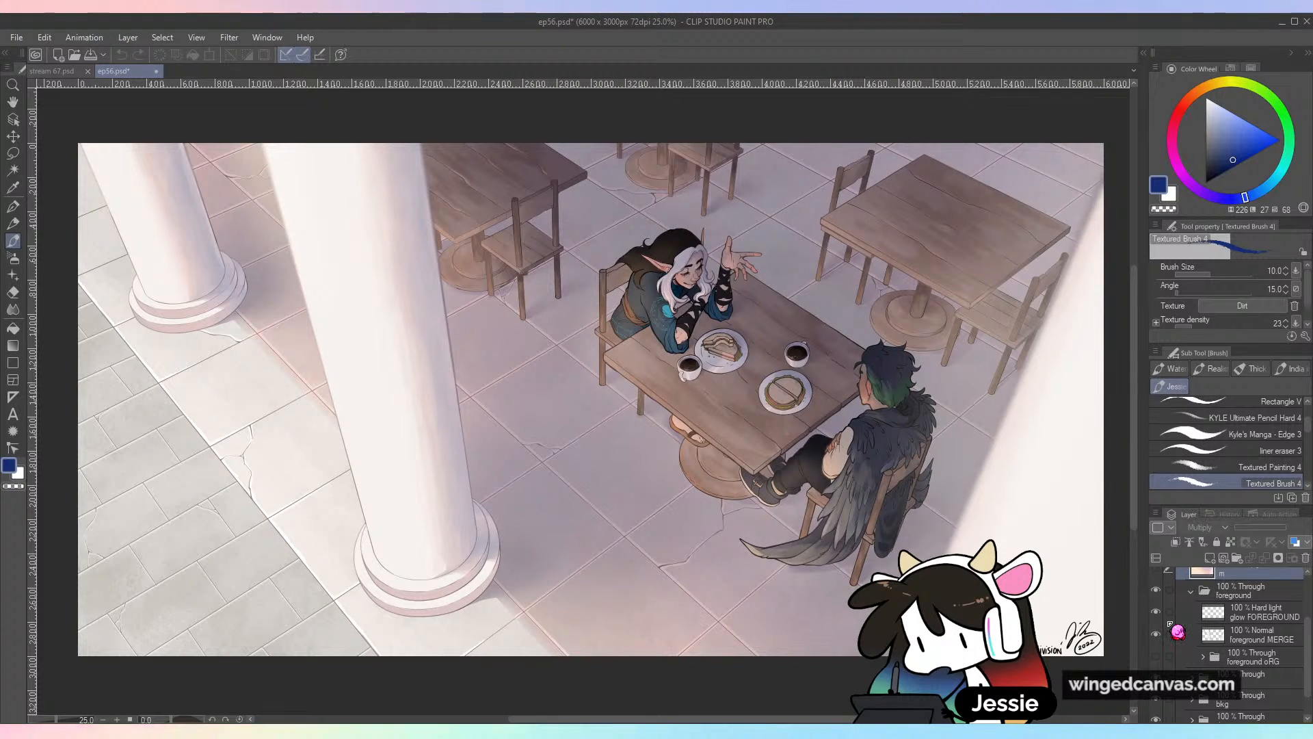
left_click(1158, 615)
left_click(1158, 615)
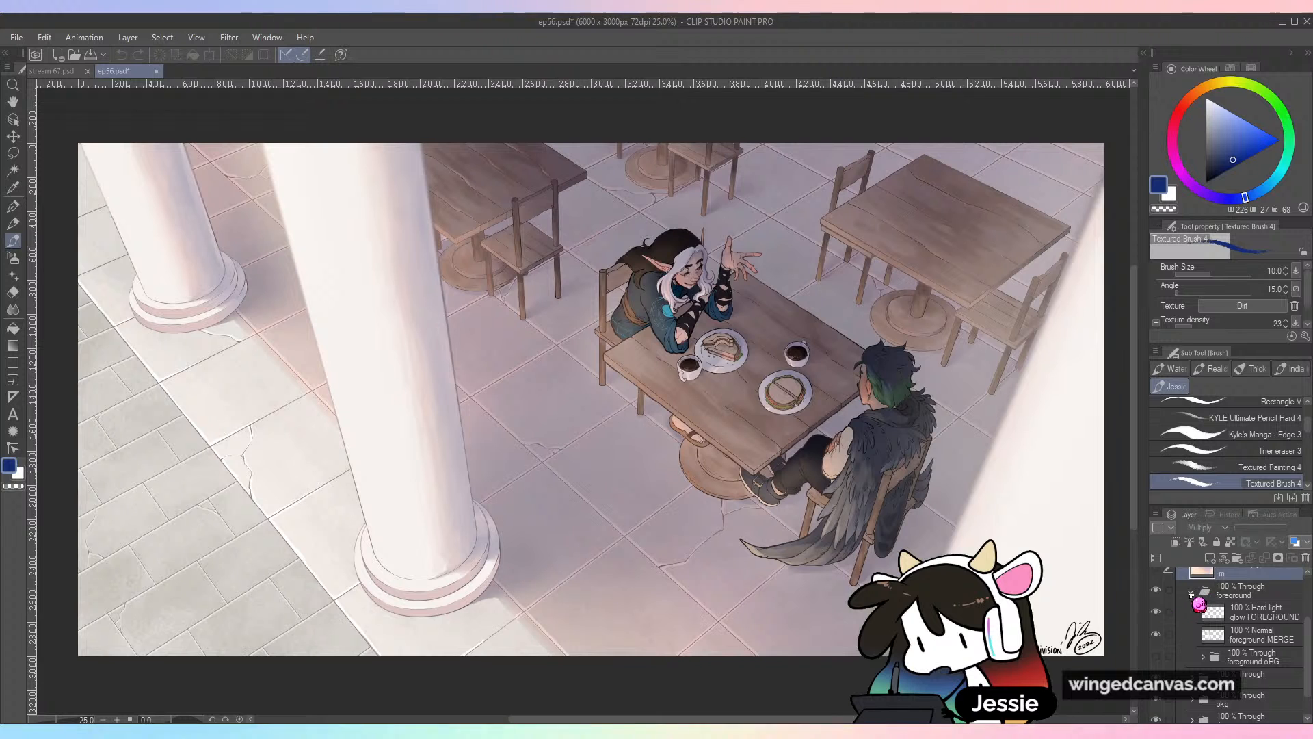
left_click(1193, 590)
scroll(1192, 637, "up", 1)
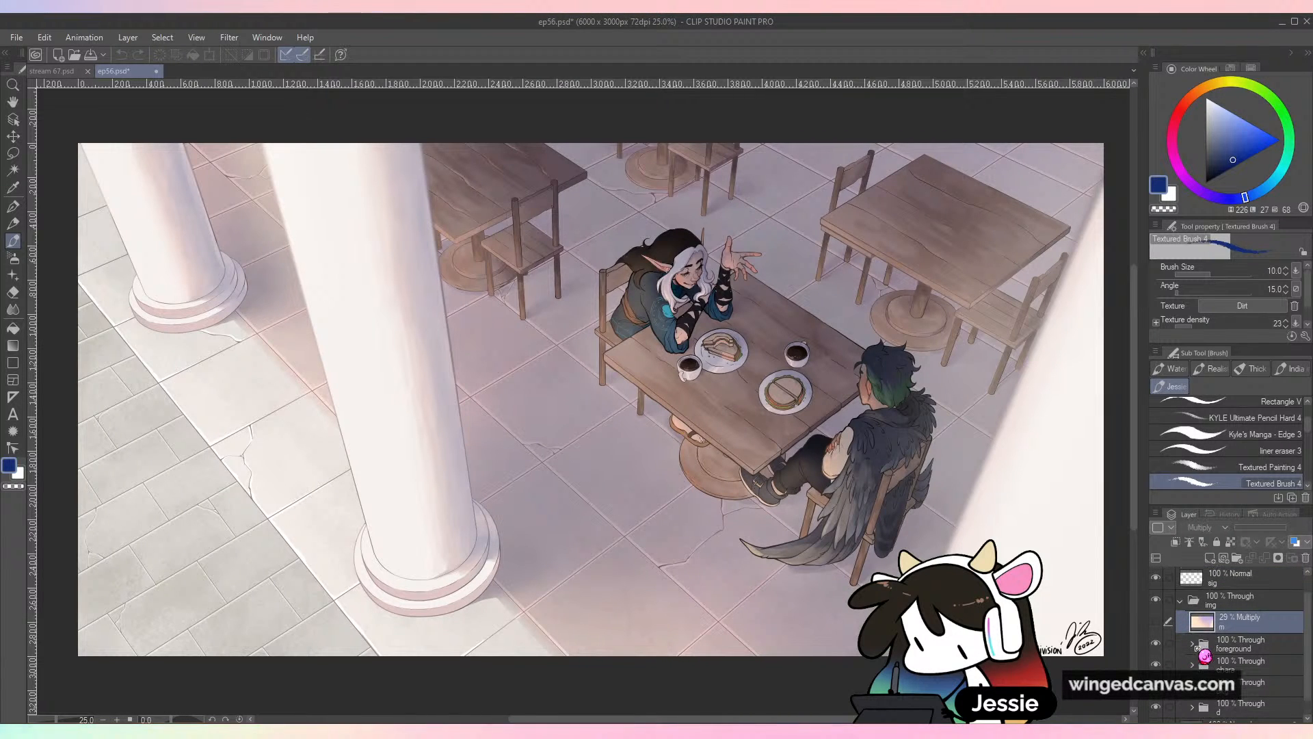
Reopen the foreground folder and replace its visible glow and MERGE layers with the foreground oRG subfolder
scroll(1193, 636, "down", 1)
left_click(1192, 626)
scroll(1192, 627, "down", 1)
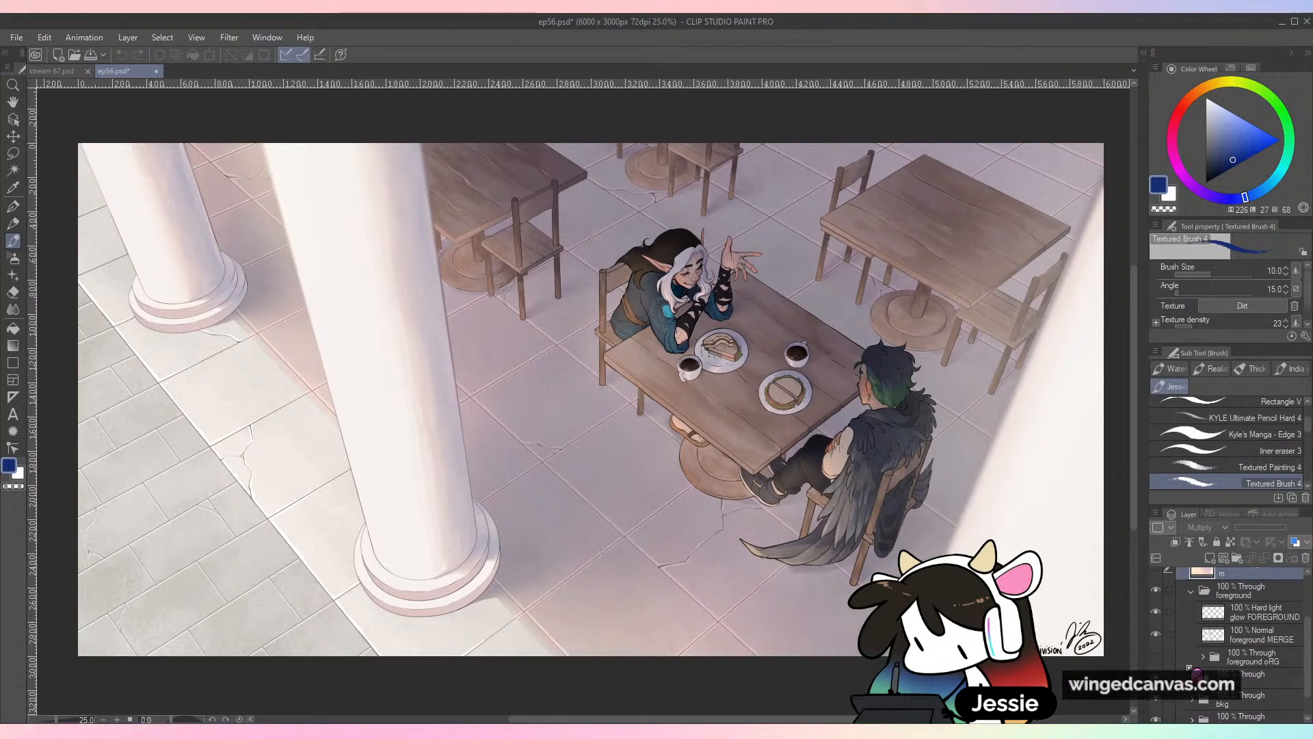
left_click_drag(1156, 613, 1157, 634)
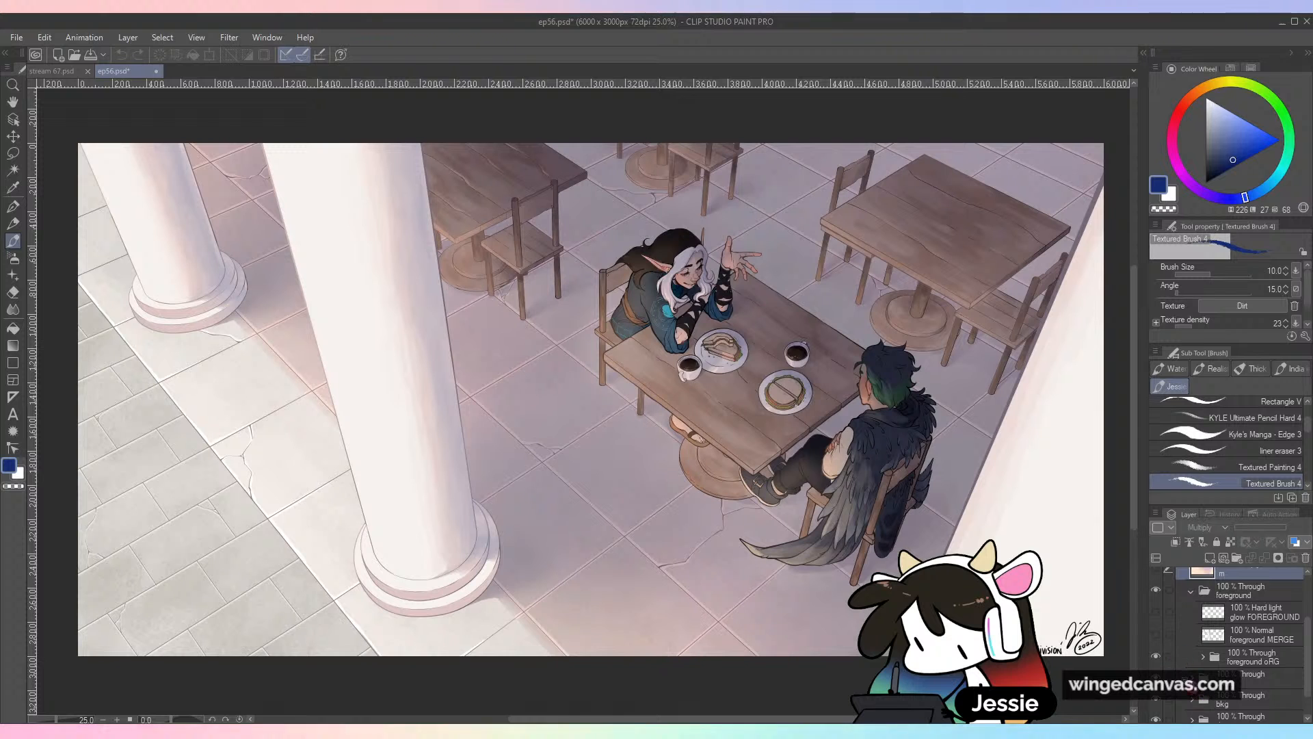
Expand the foreground oRG subfolder and hide its Multiply shading layer to show the pillars as flat colours
left_click(1202, 658)
scroll(1207, 664, "down", 1)
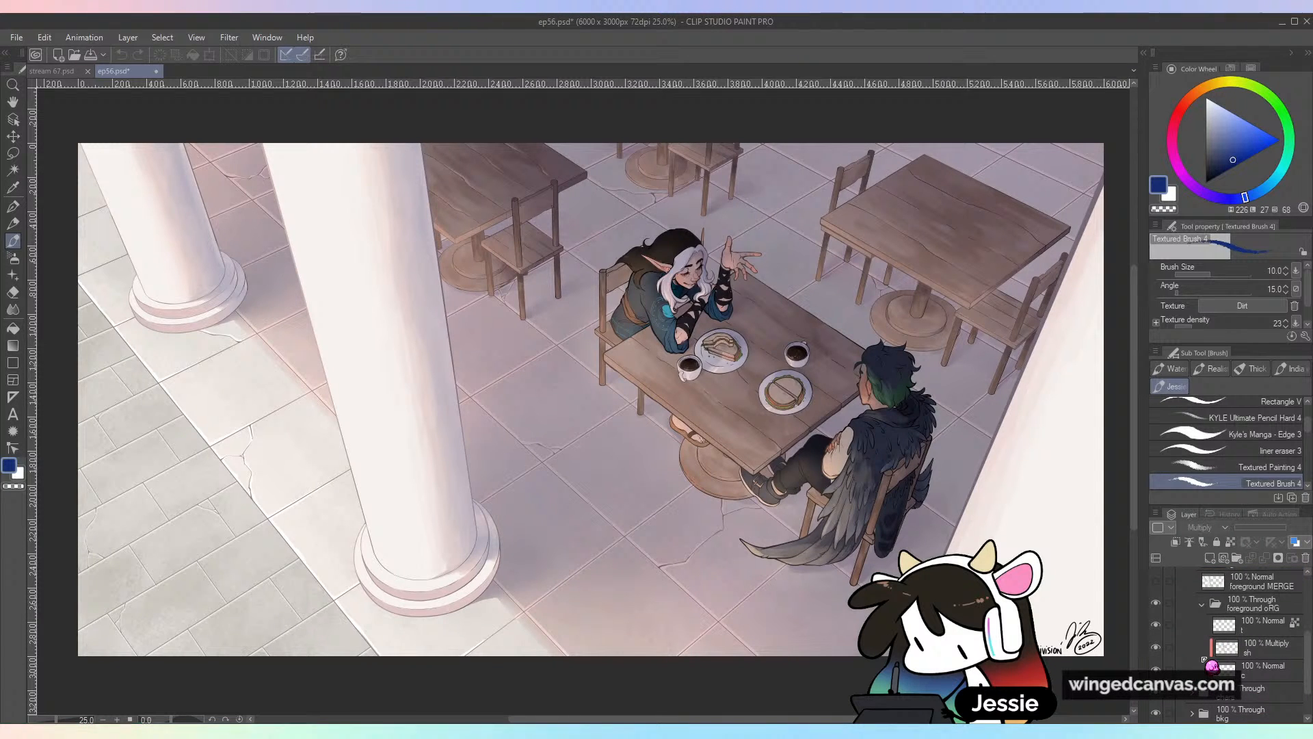
left_click(1157, 648)
left_click(1157, 649)
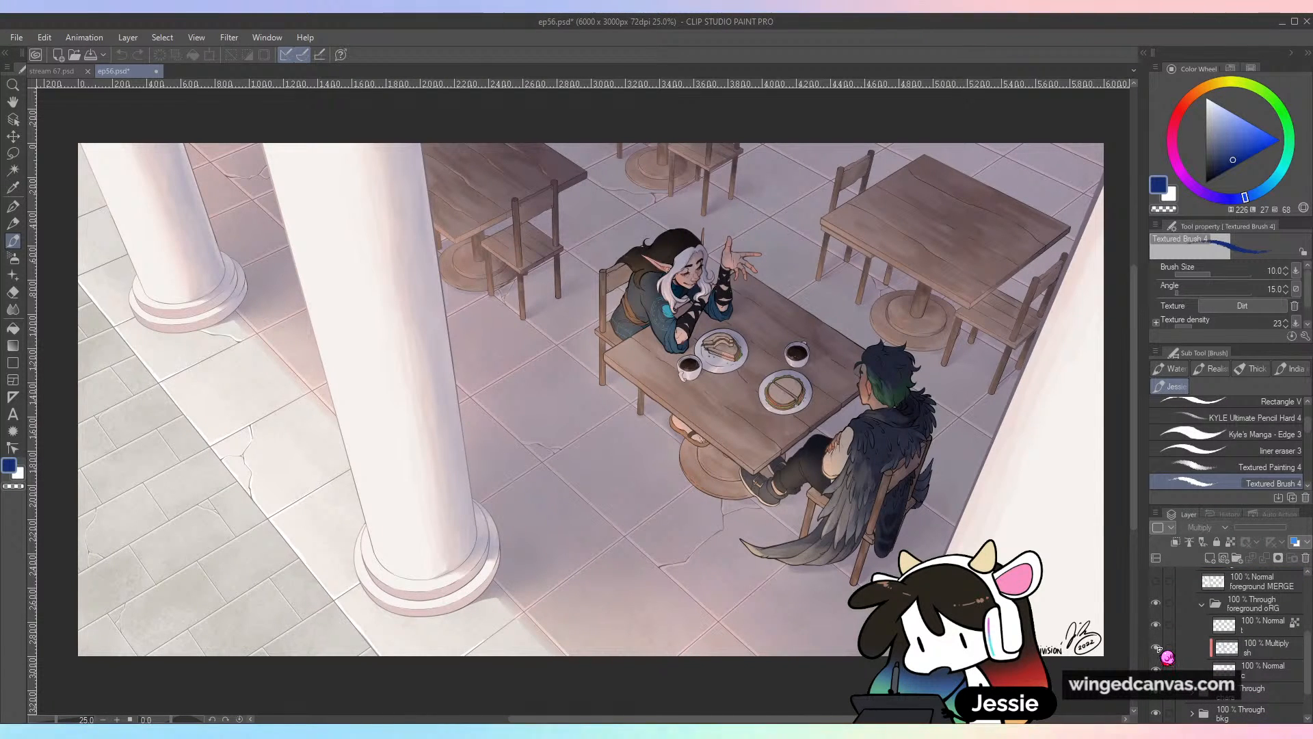
left_click(1157, 648)
Hide the clipped Normal, Hard light and Multiply lighting layers in the chara folder to leave the characters in flat colours
scroll(1211, 656, "up", 3)
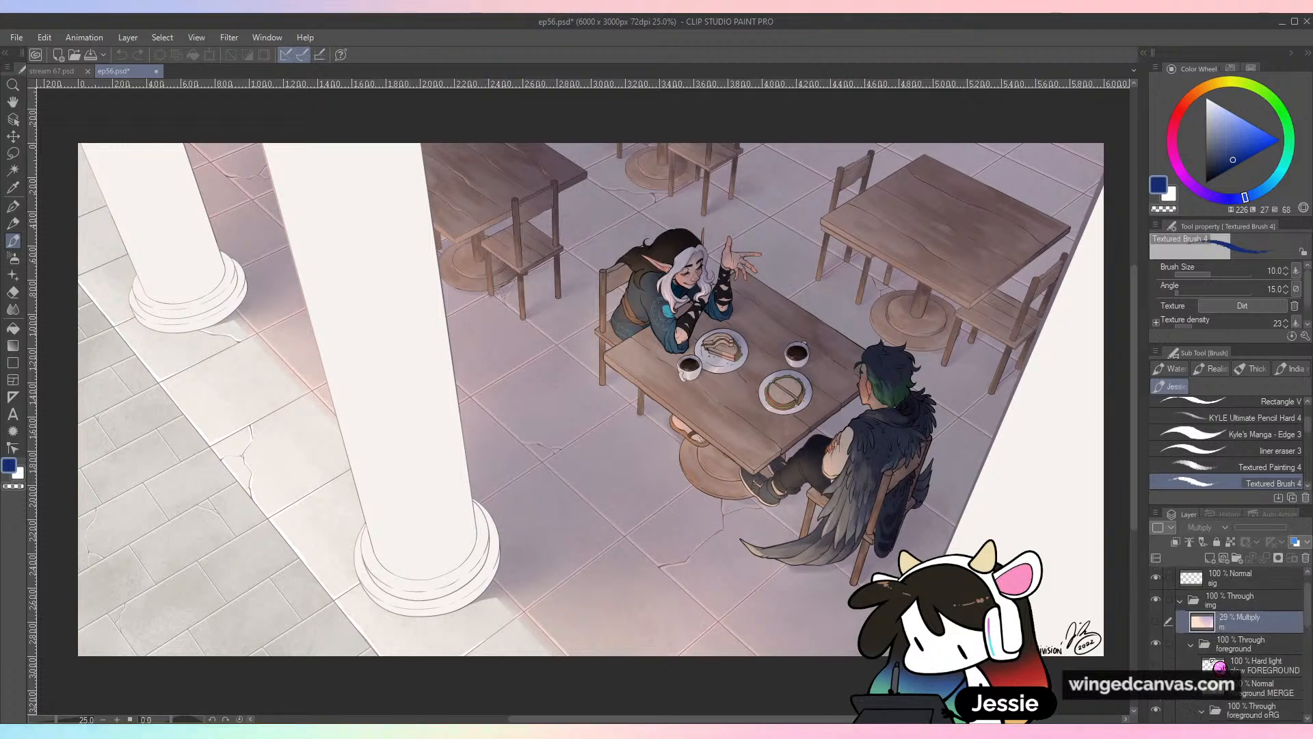
scroll(1220, 667, "down", 5)
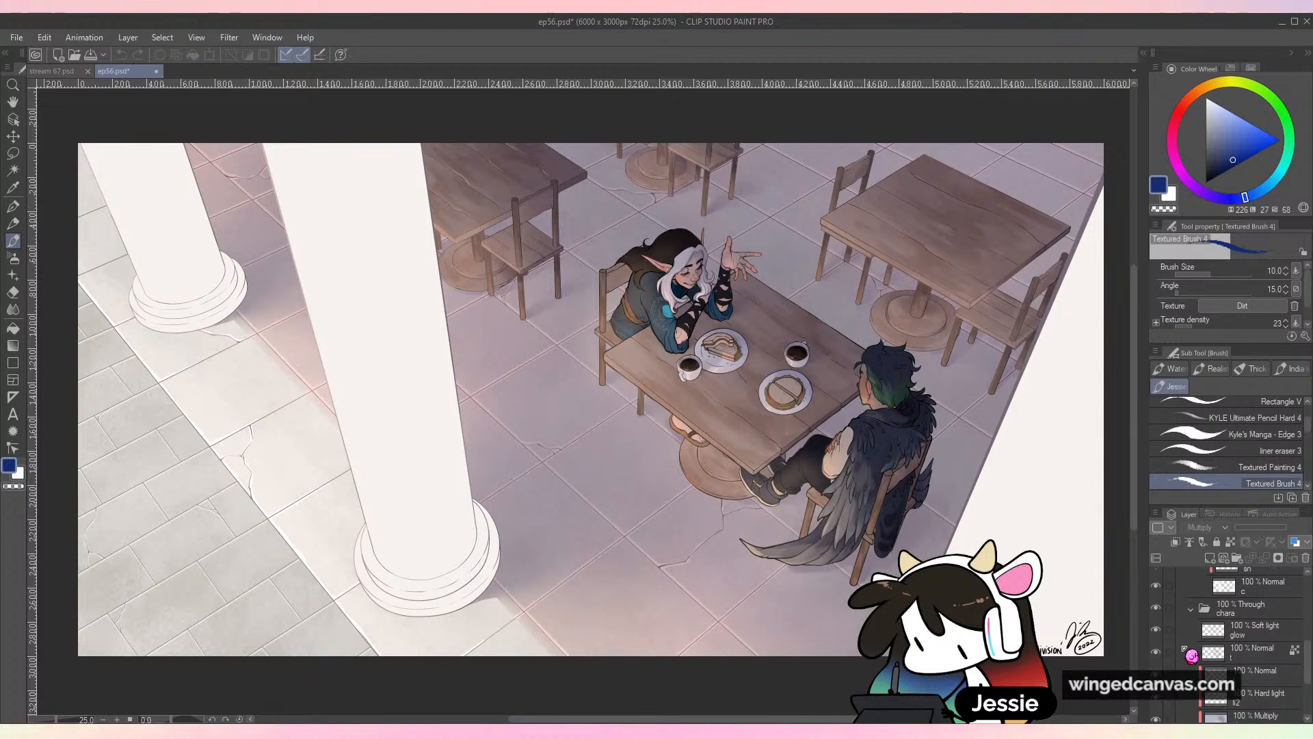
scroll(1191, 655, "down", 3)
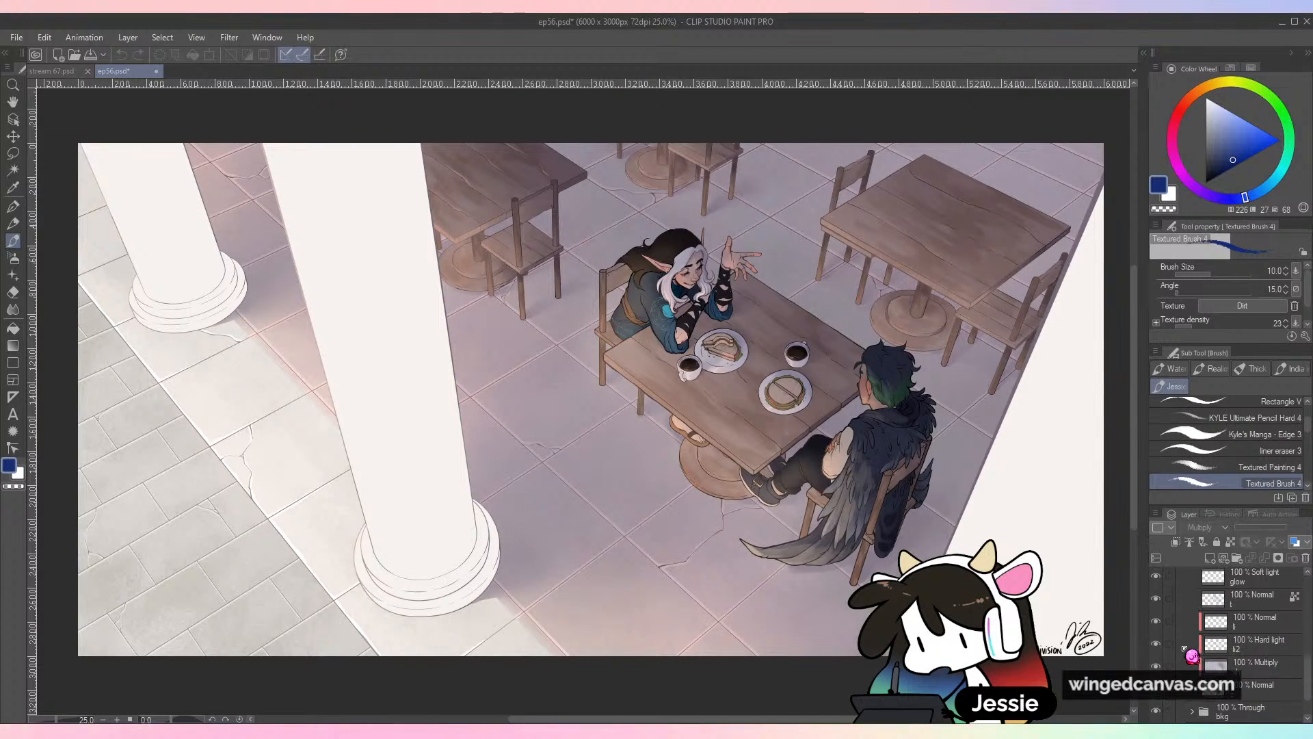
left_click(1158, 623)
left_click(1158, 646)
Expand the bkg folder and compare the floor with and without its stone copy and texture layers, leaving both visible
scroll(1166, 665, "down", 2)
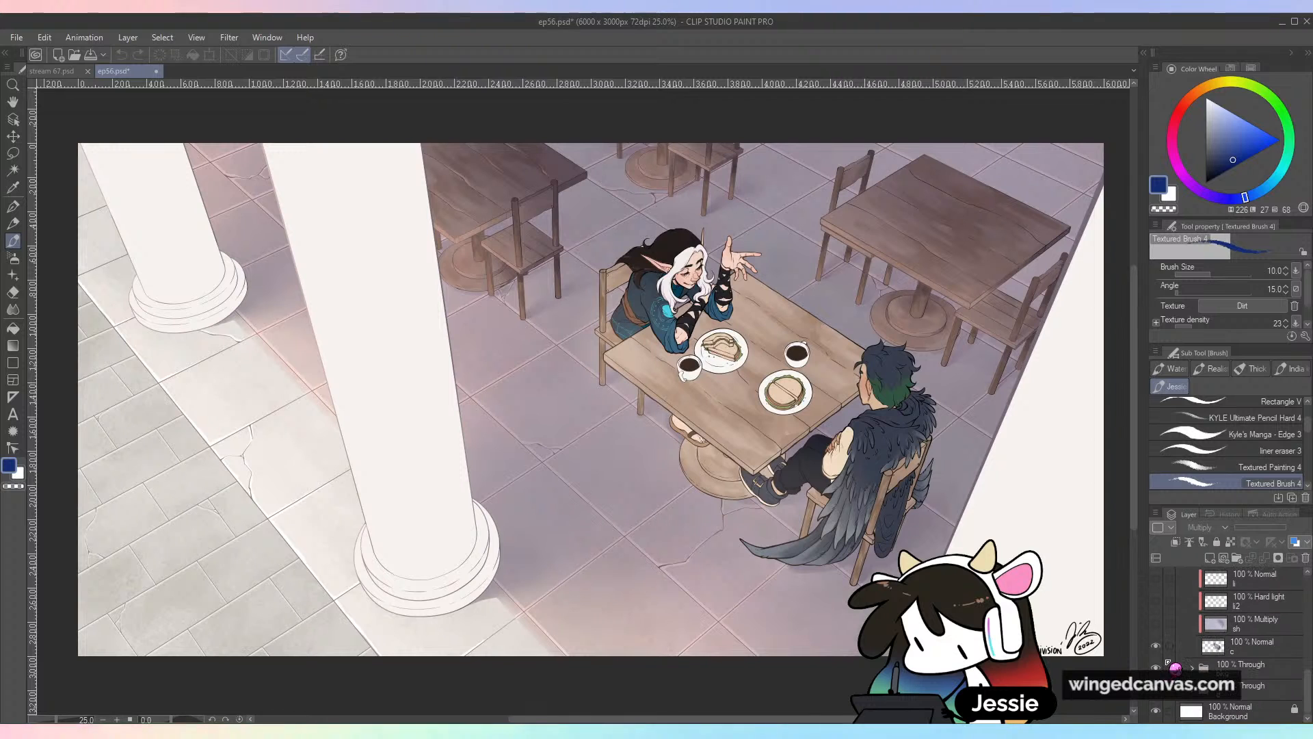
left_click(1191, 663)
scroll(1213, 646, "down", 2)
scroll(1221, 651, "down", 3)
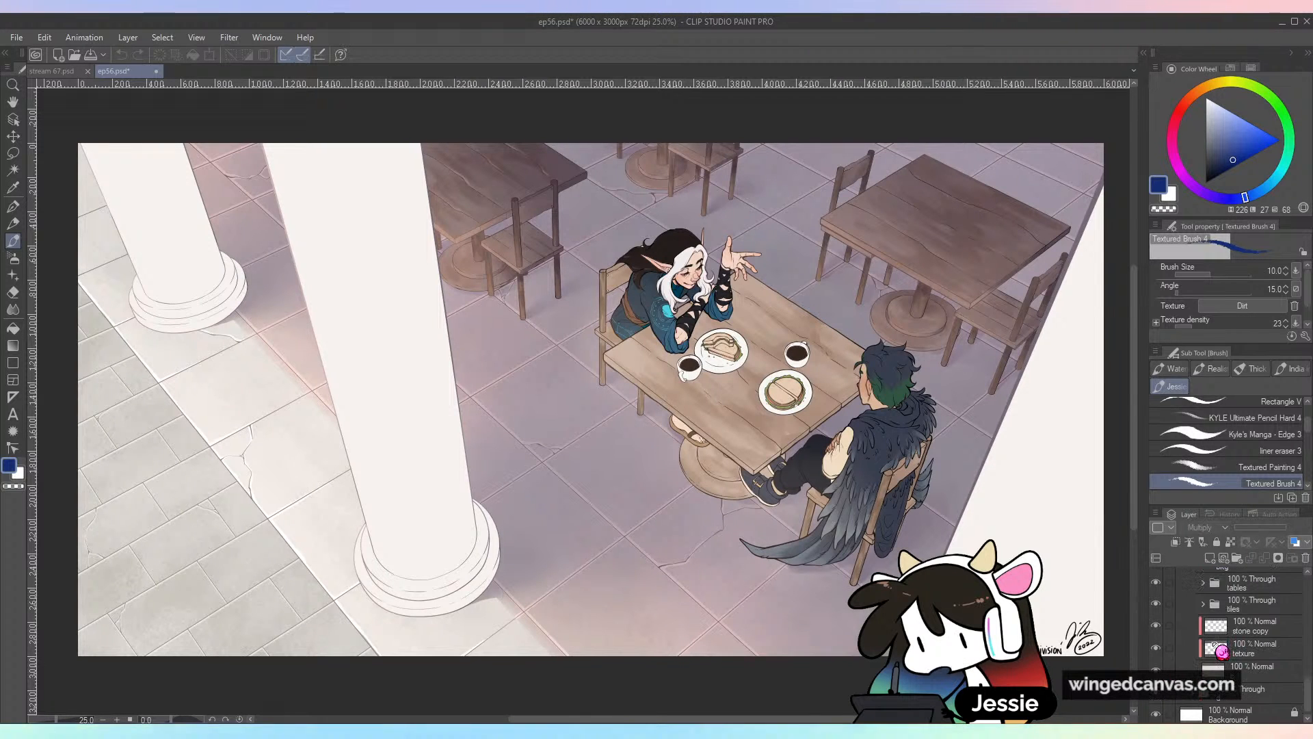
left_click(1156, 630)
left_click(1157, 646)
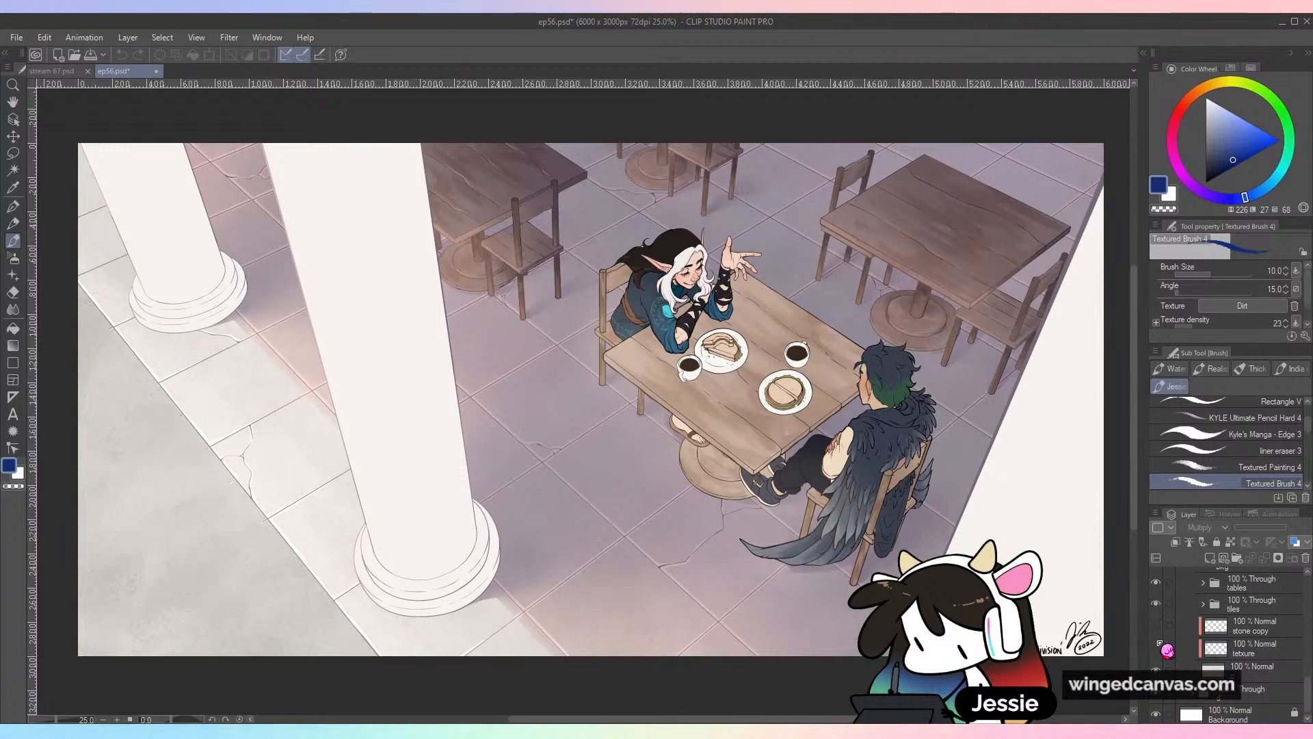
left_click(1158, 645)
left_click(1158, 629)
left_click(1158, 628)
left_click(1161, 644)
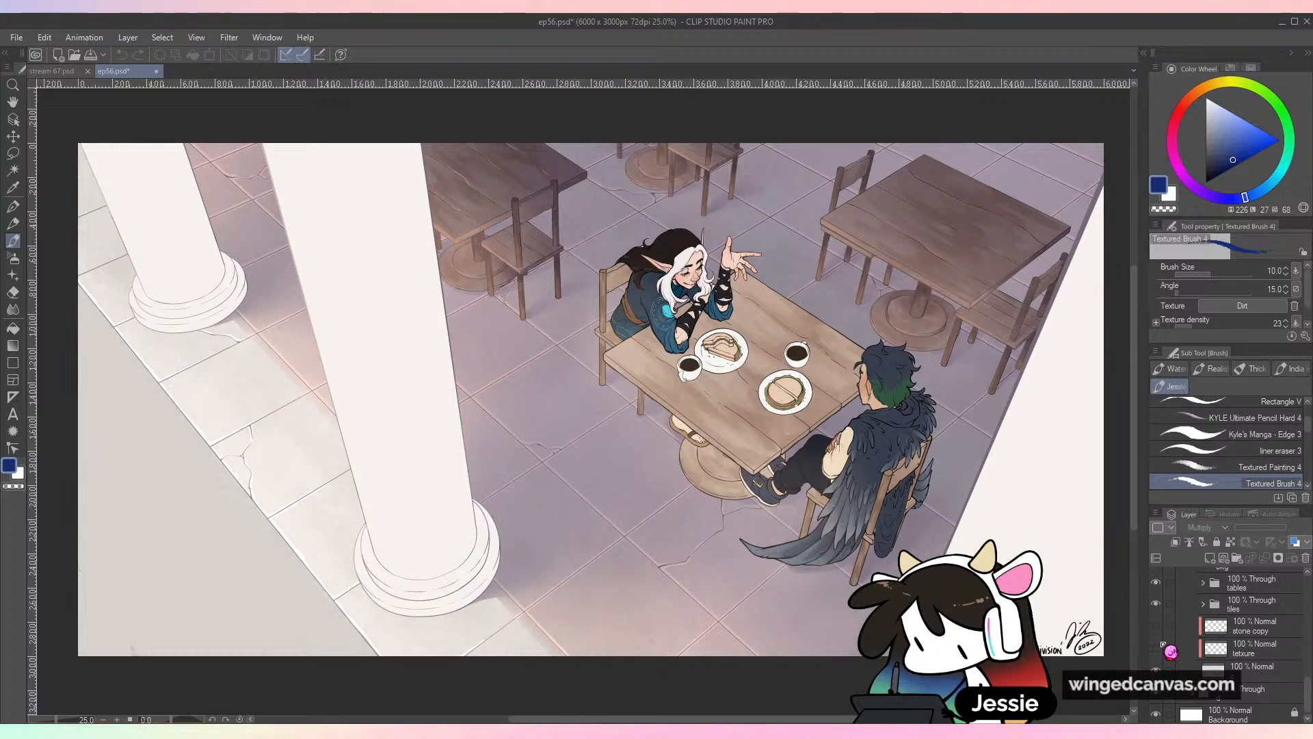
left_click(1158, 645)
left_click(1157, 627)
Expand the tiles subfolder of the bkg folder and hide its Multiply shading layer
scroll(1206, 636, "up", 1)
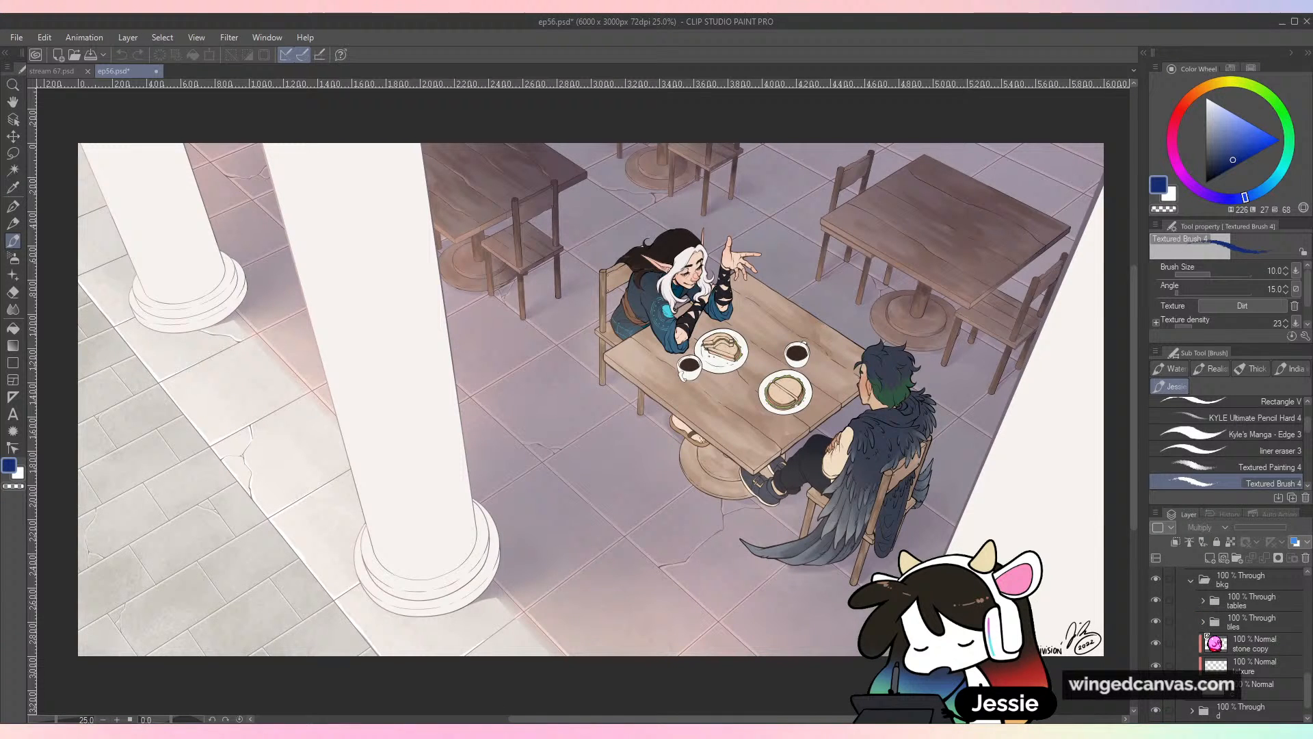
left_click(1203, 621)
scroll(1203, 616, "down", 1)
left_click(1158, 627)
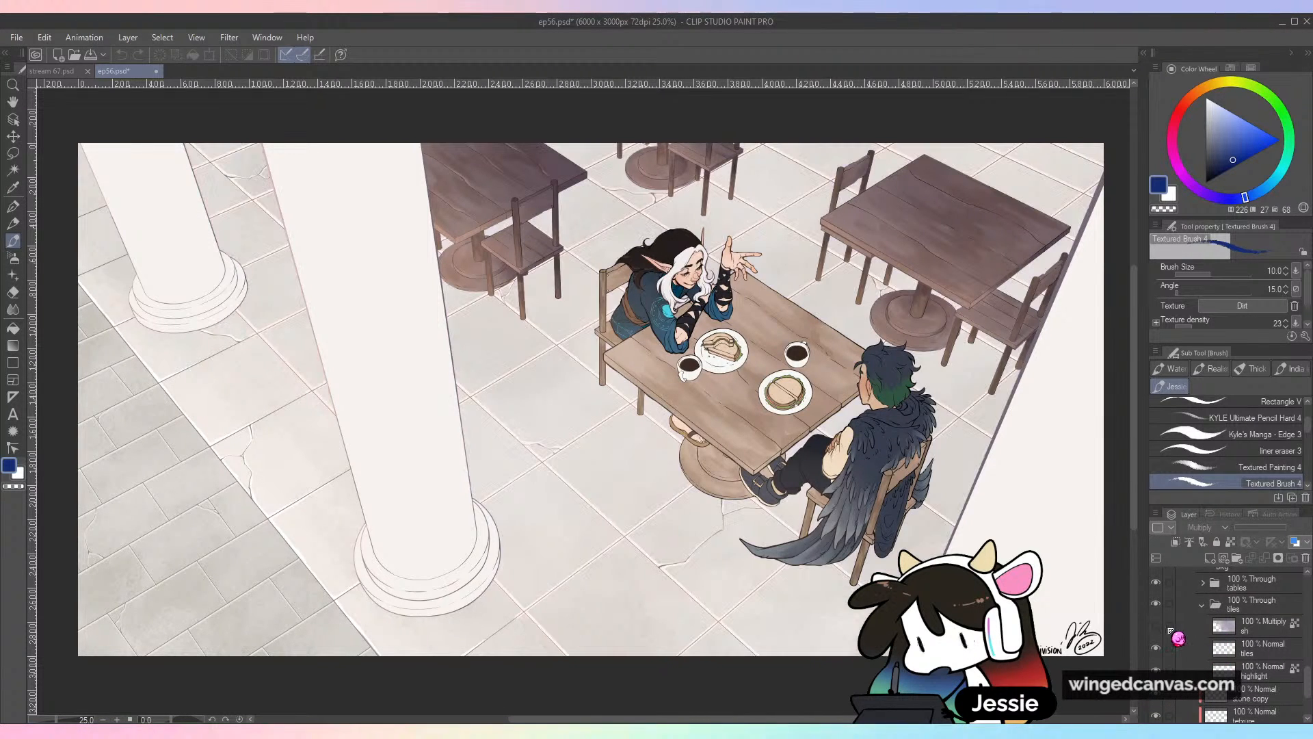
Expand the tables subfolder, hide its clipped Multiply shading layer, and view the whole unlit picture
scroll(1203, 616, "up", 1)
left_click(1205, 601)
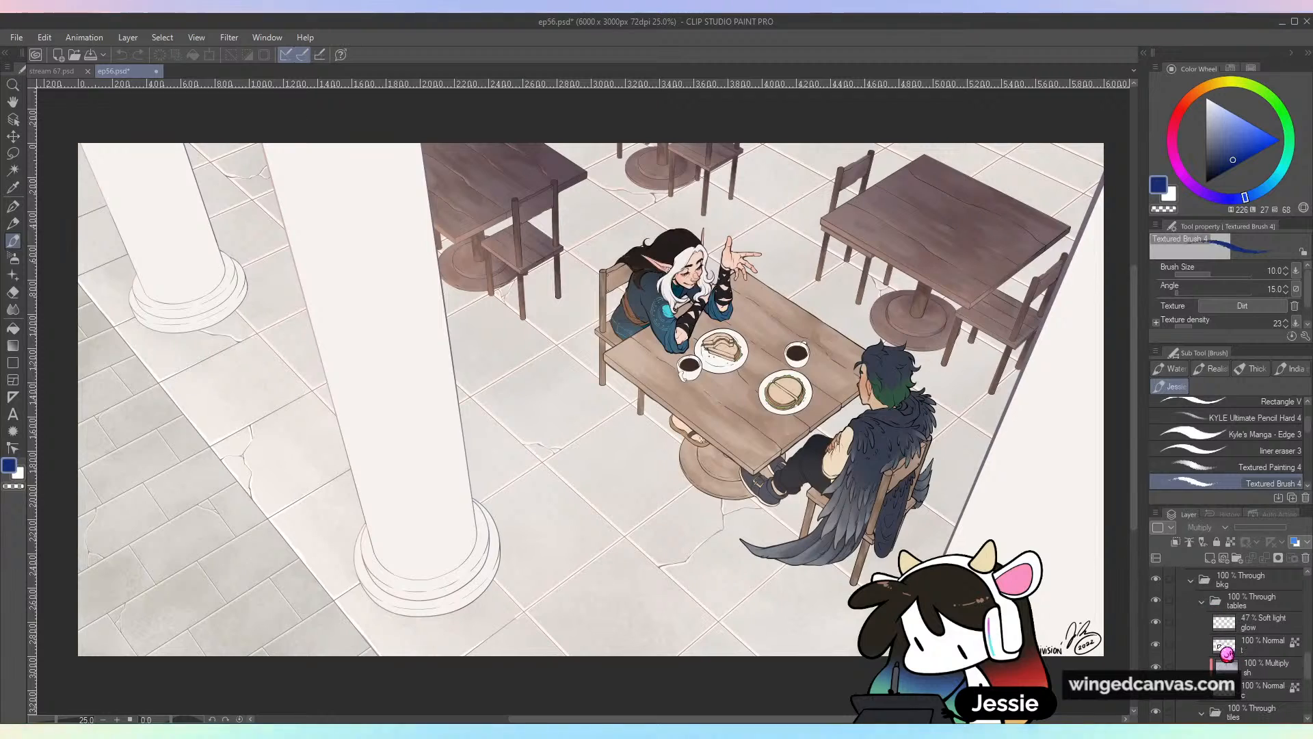
left_click(1157, 667)
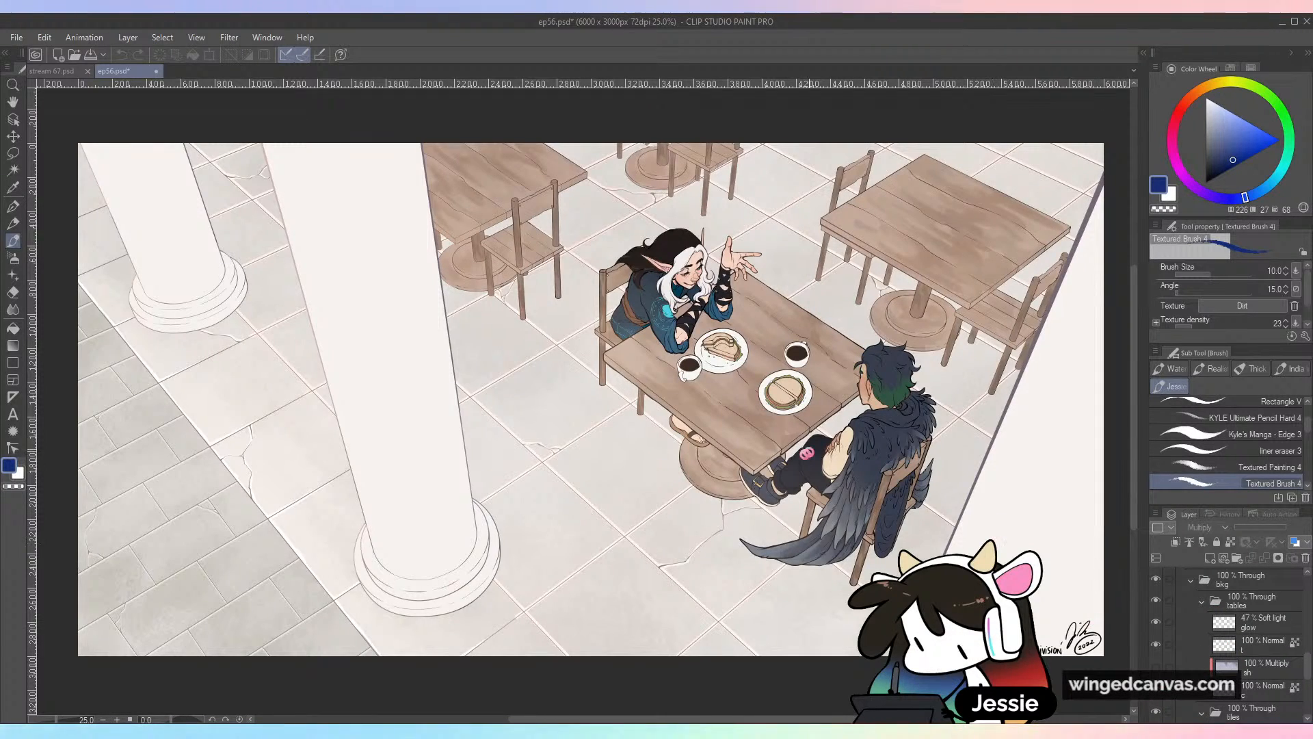
key("ctrl+minus")
key("ctrl+plus")
left_click_drag(860, 419, 855, 398)
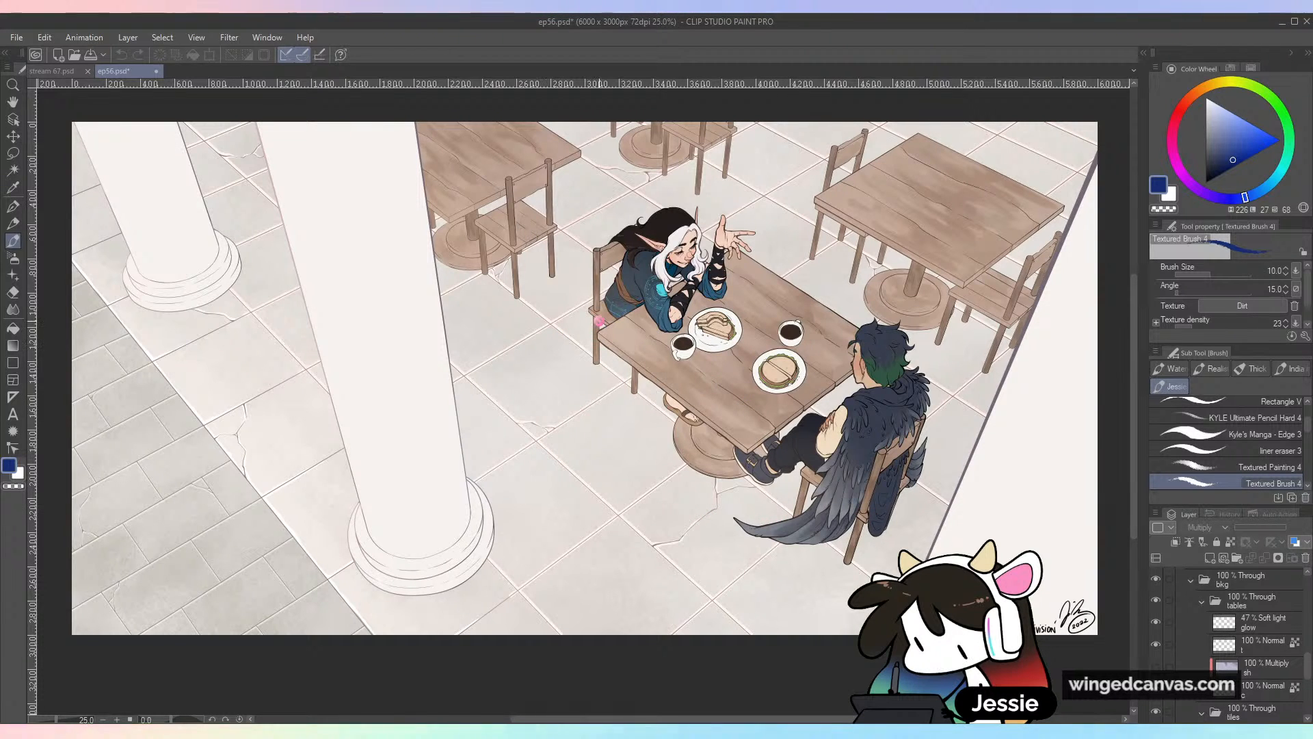
Show the Multiply shading layers of the tables and tiles subfolders again
scroll(1193, 675, "down", 1)
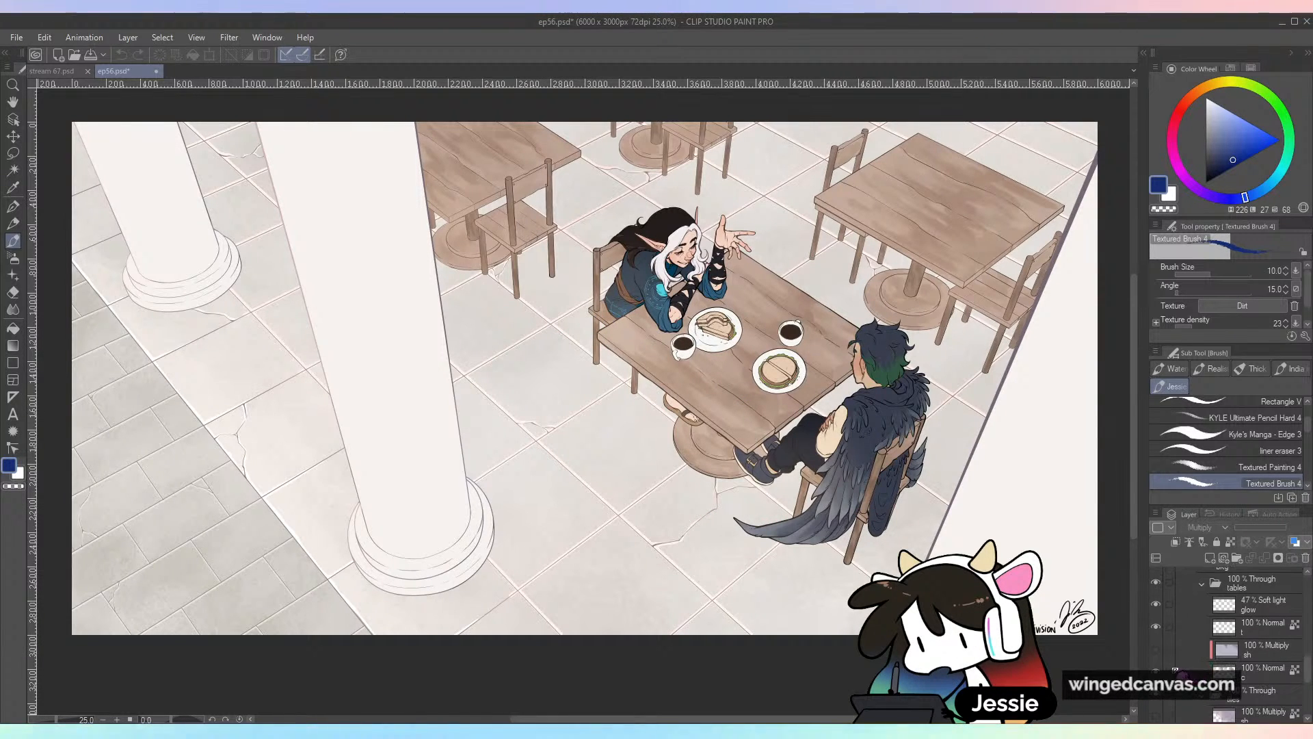
left_click(1156, 649)
scroll(1163, 657, "down", 2)
scroll(1163, 653, "down", 2)
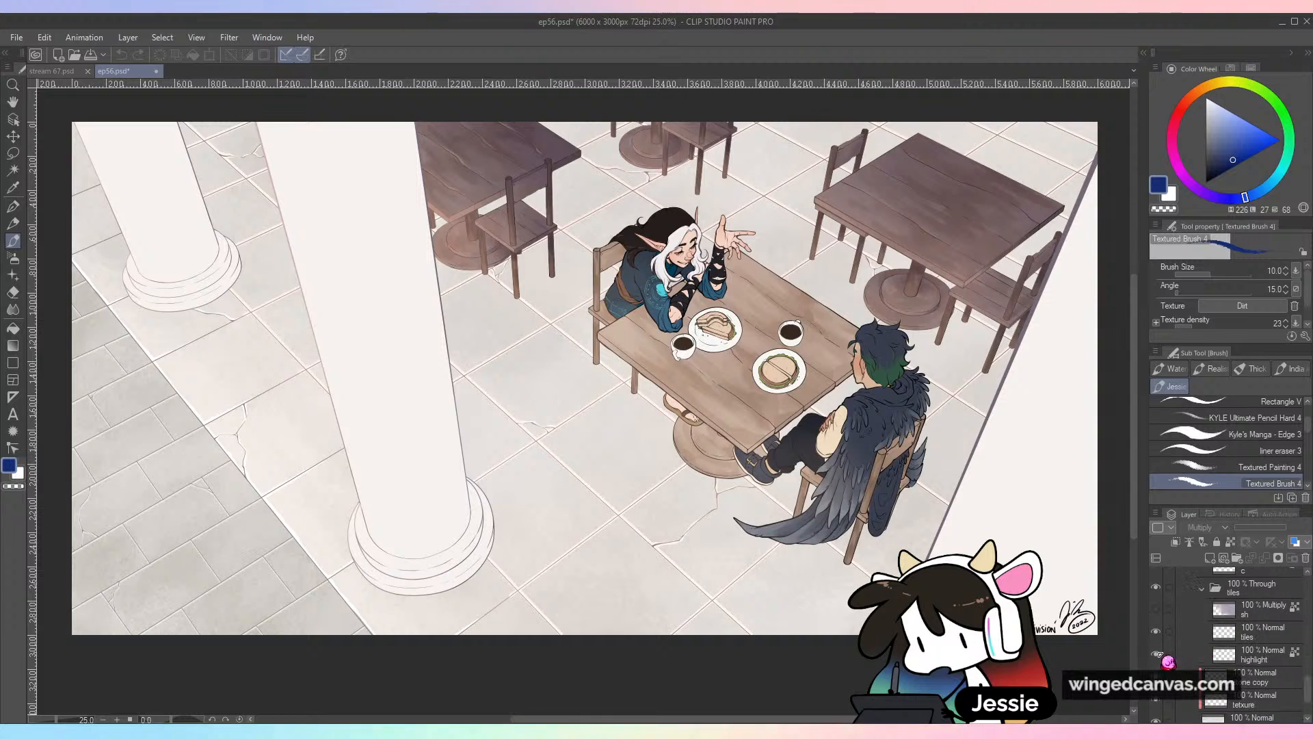
left_click(1157, 630)
scroll(1168, 633, "up", 5)
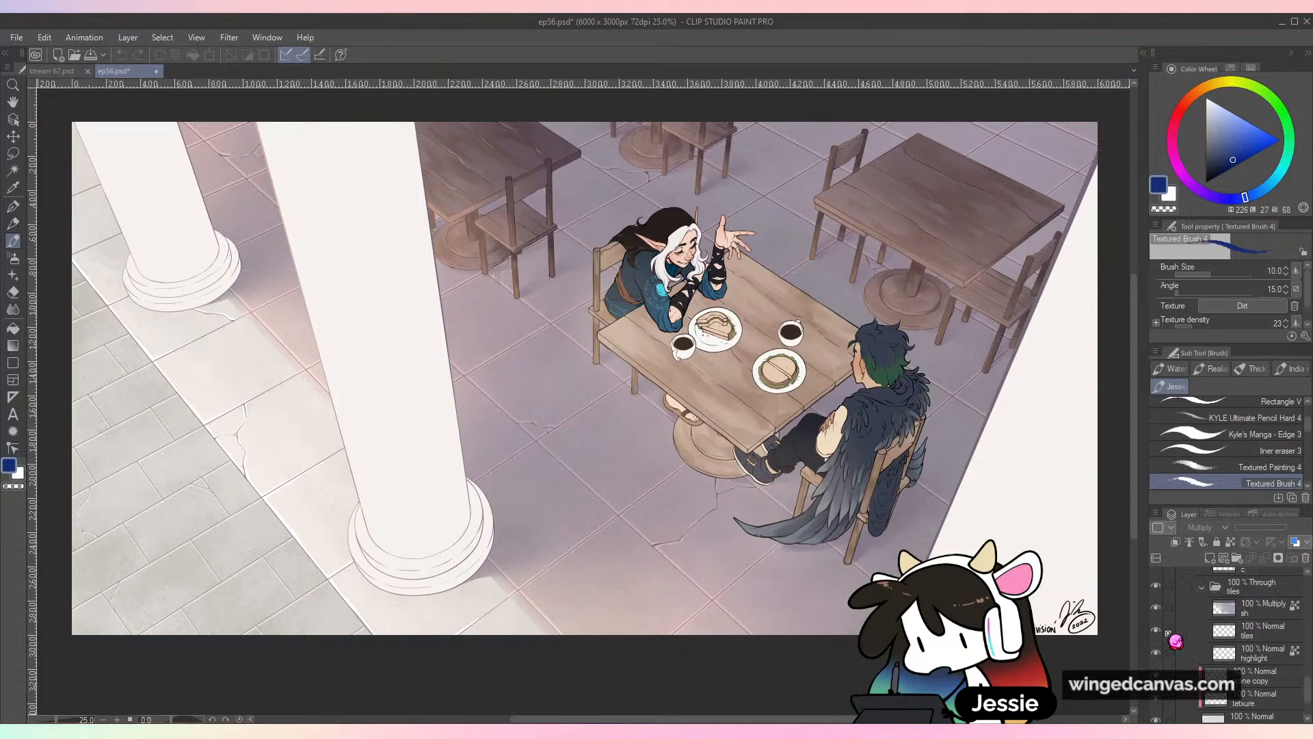
Show the chara folder's clipped Normal li, Hard light li2 and Multiply sh layers again, and collapse the folder
scroll(1169, 633, "down", 3)
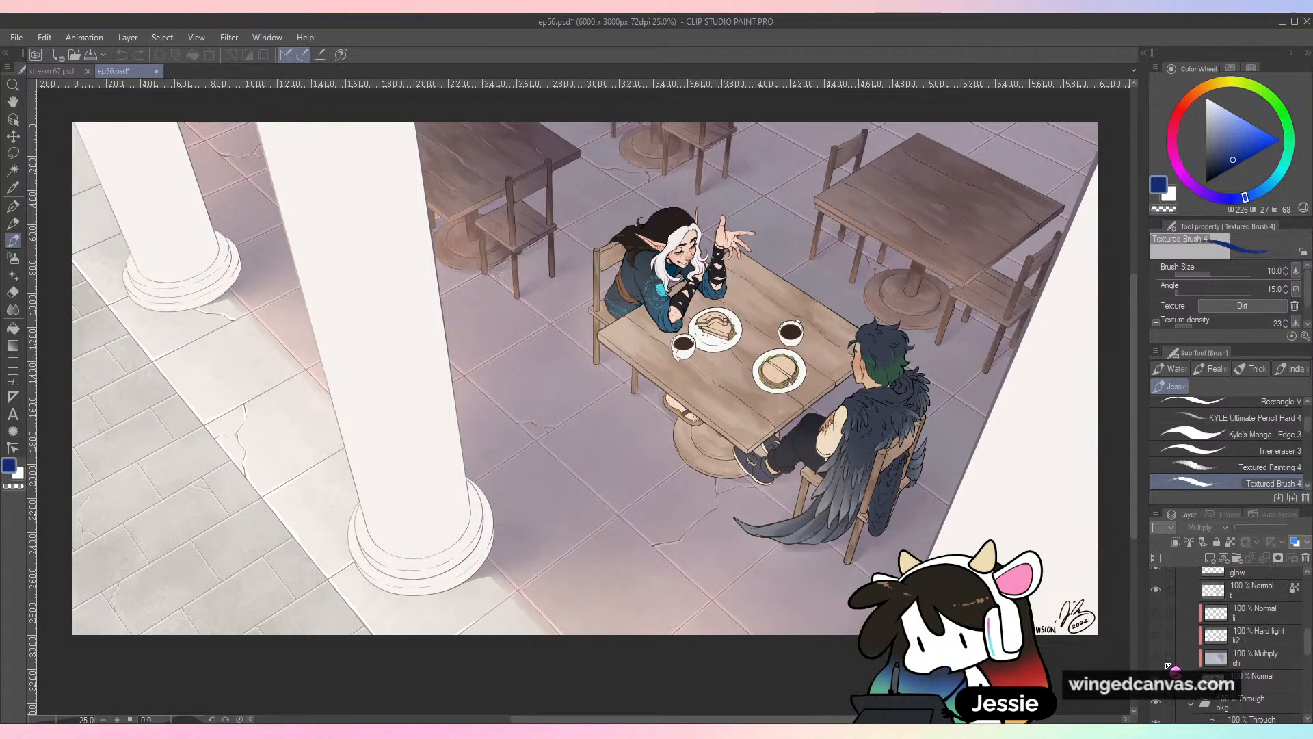
left_click(1157, 636)
left_click(1156, 636)
left_click(1157, 613)
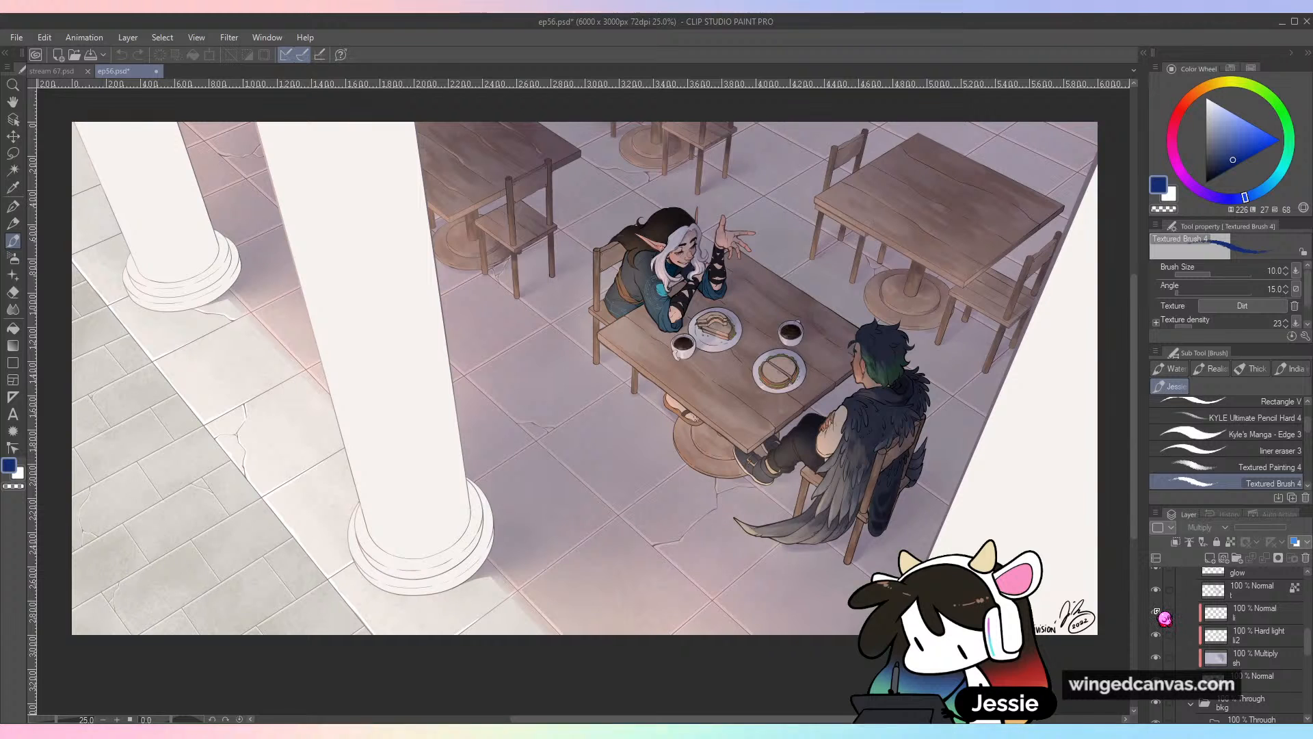
left_click(1156, 613)
left_click(1157, 613)
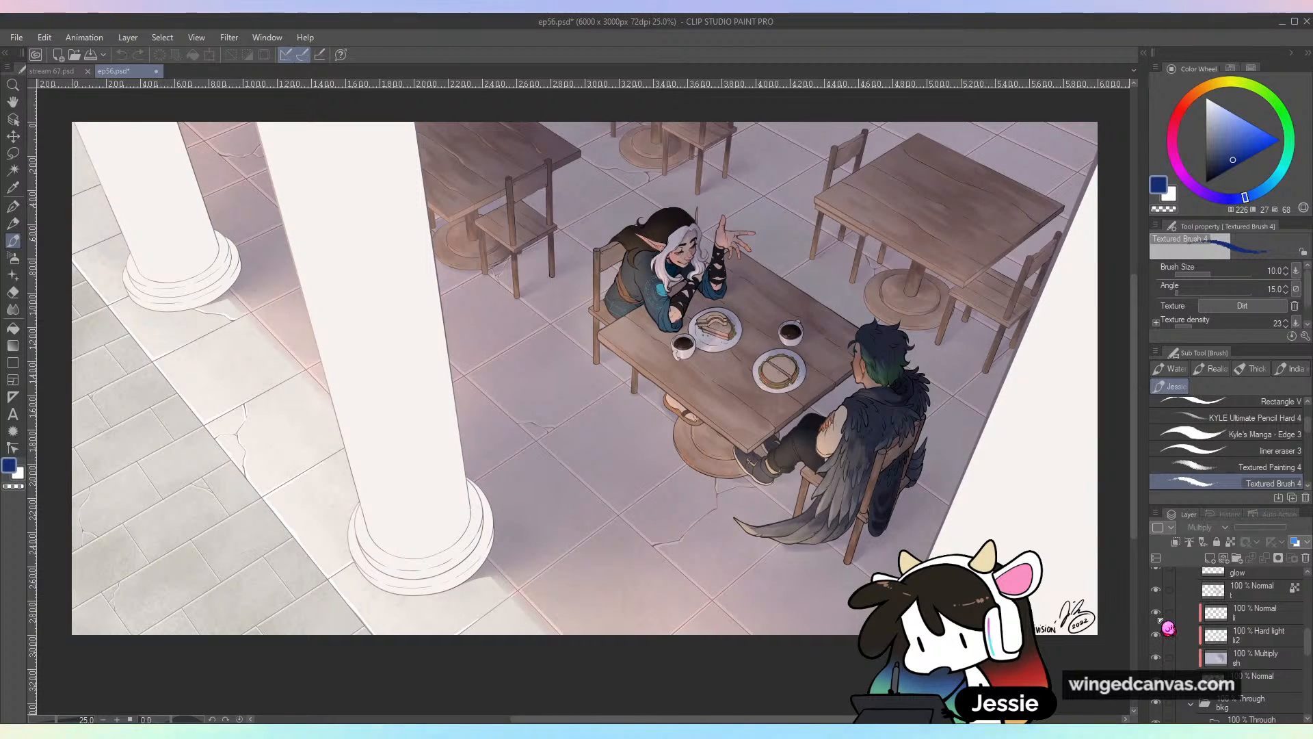
left_click(1158, 615)
left_click(1158, 614)
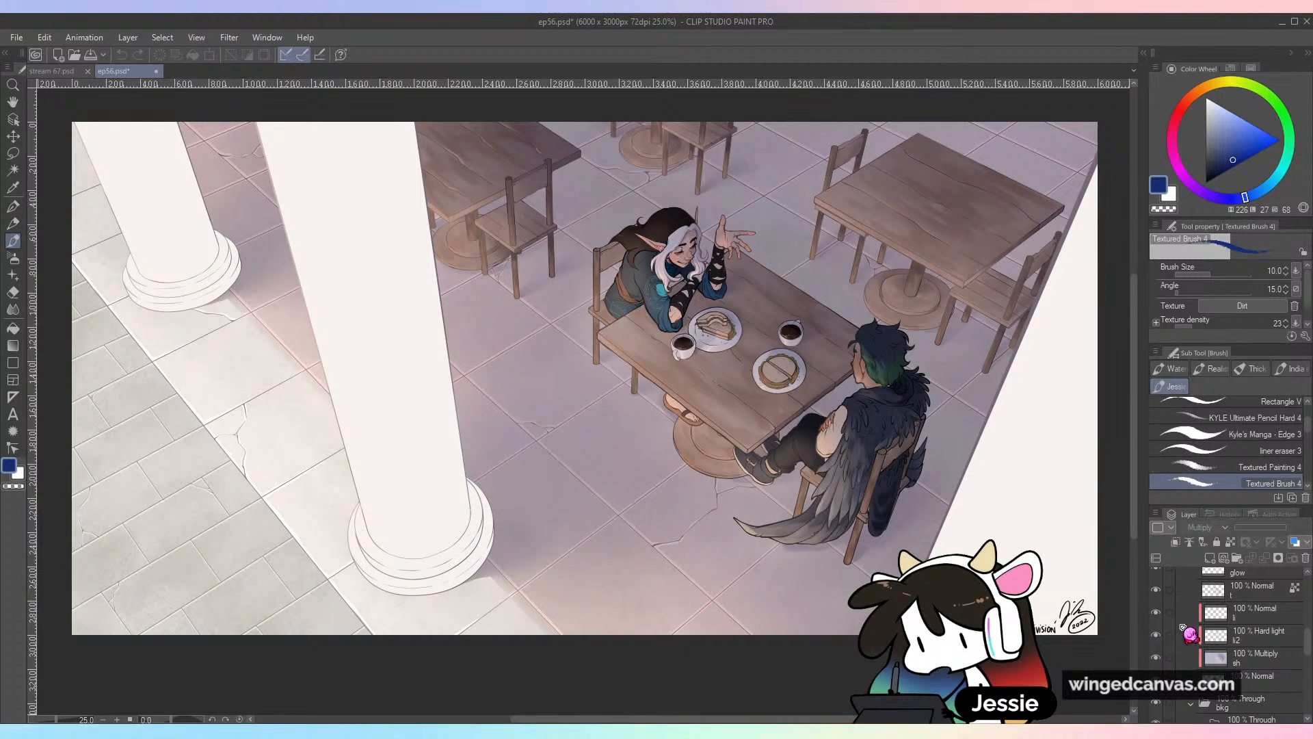
left_click(1156, 660)
left_click(1156, 659)
scroll(1167, 665, "up", 5)
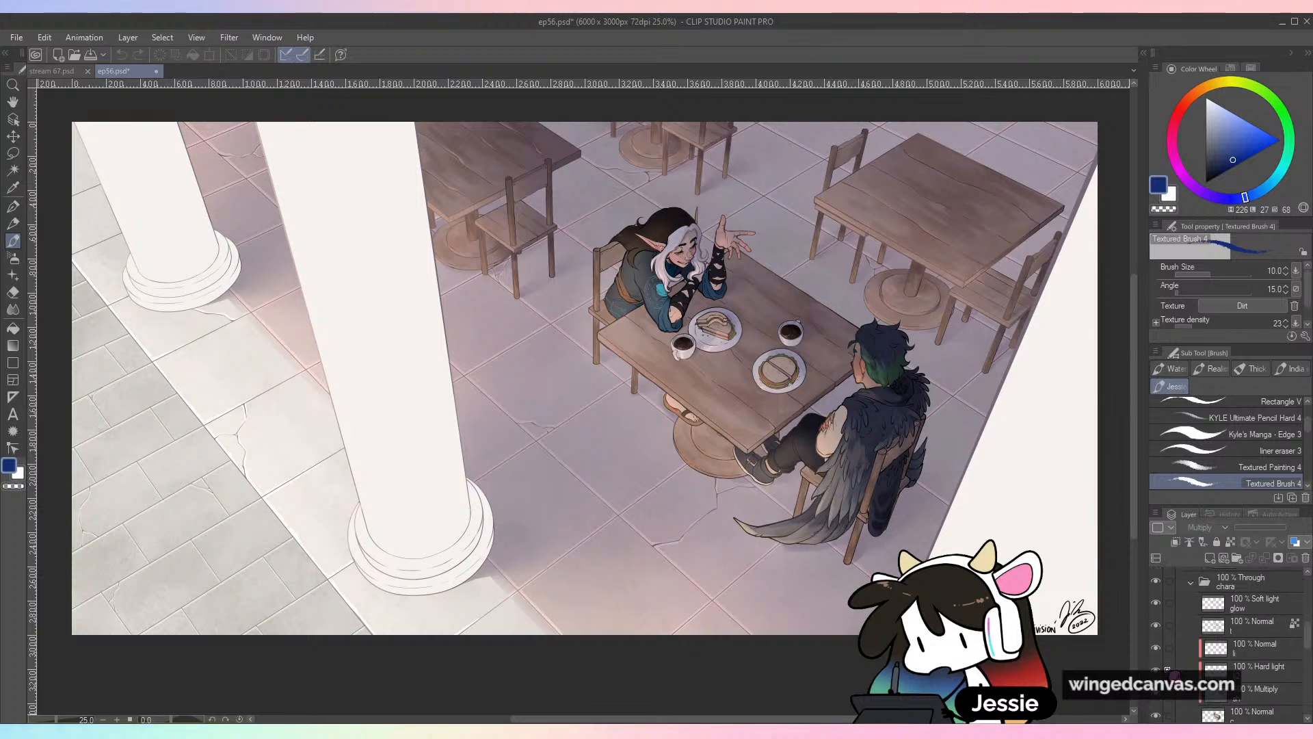
left_click(1192, 668)
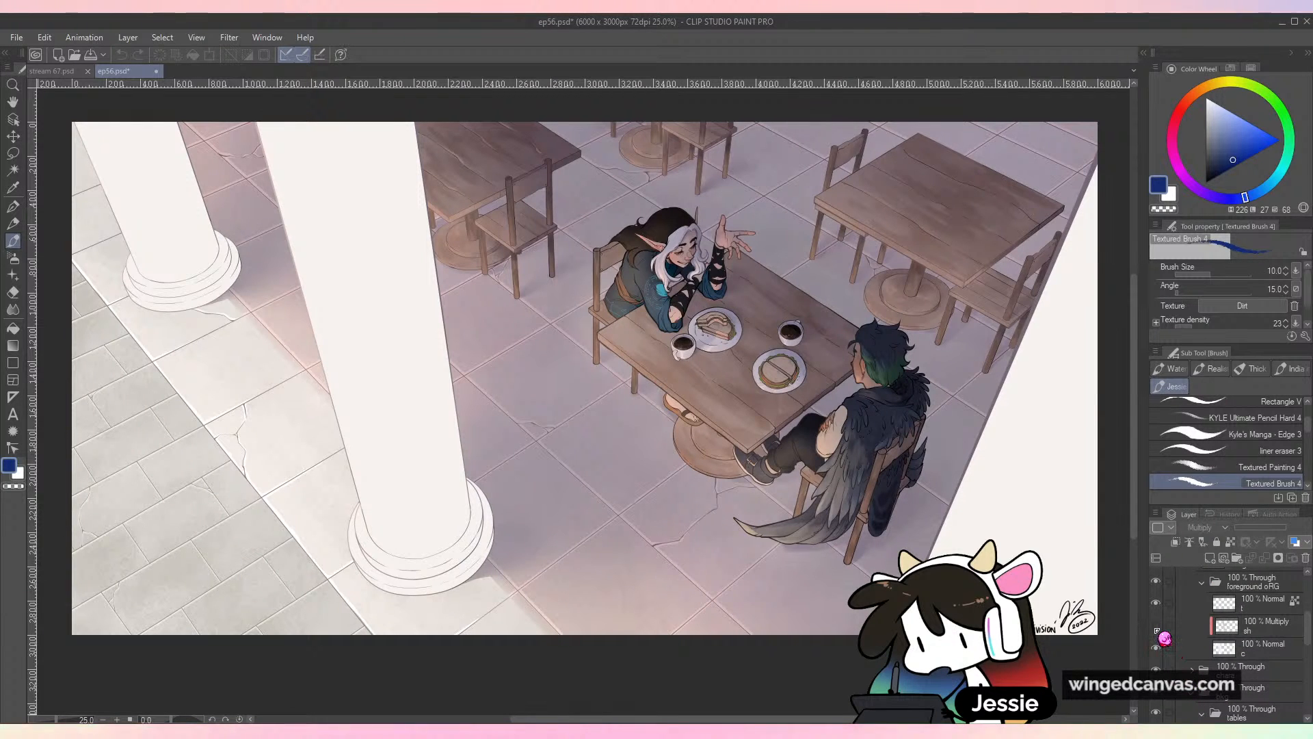
Show the foreground subfolder's clipped Multiply sh shading and the 29% Multiply layer in the img folder again
left_click(1157, 630)
scroll(1226, 624, "up", 2)
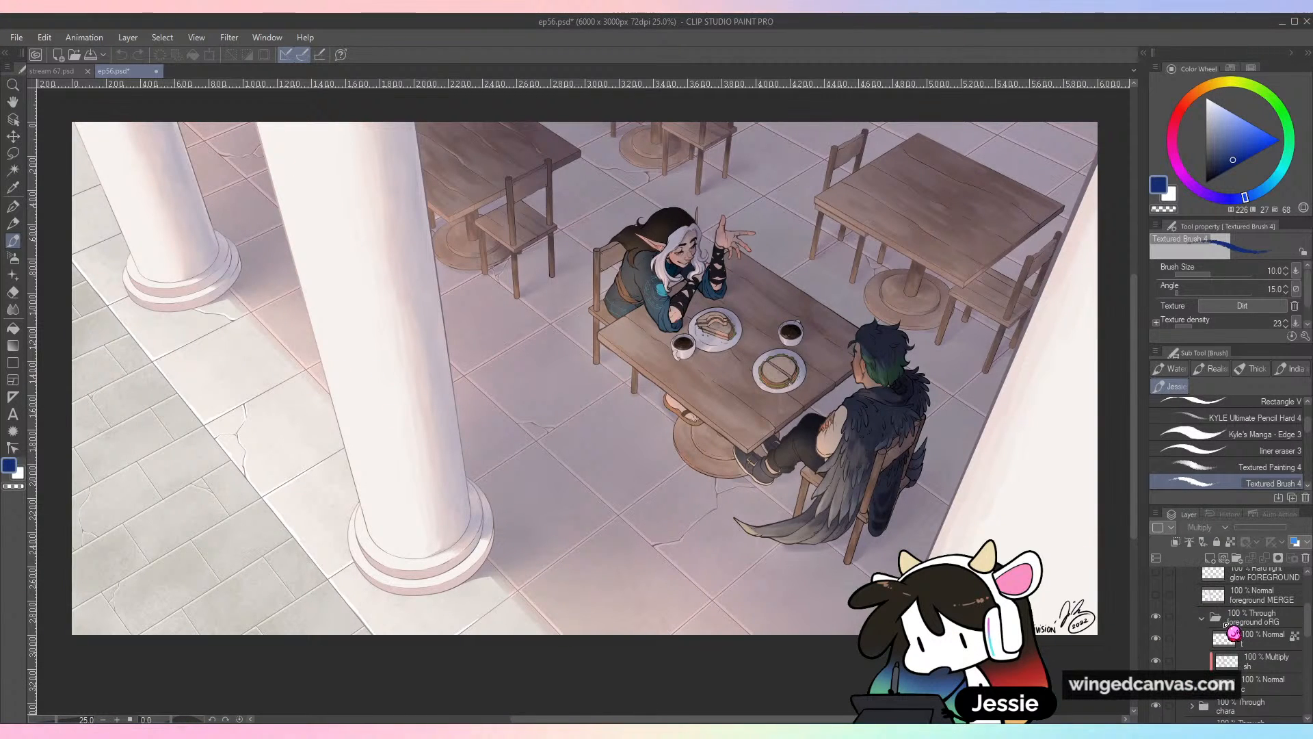
scroll(1163, 657, "up", 4)
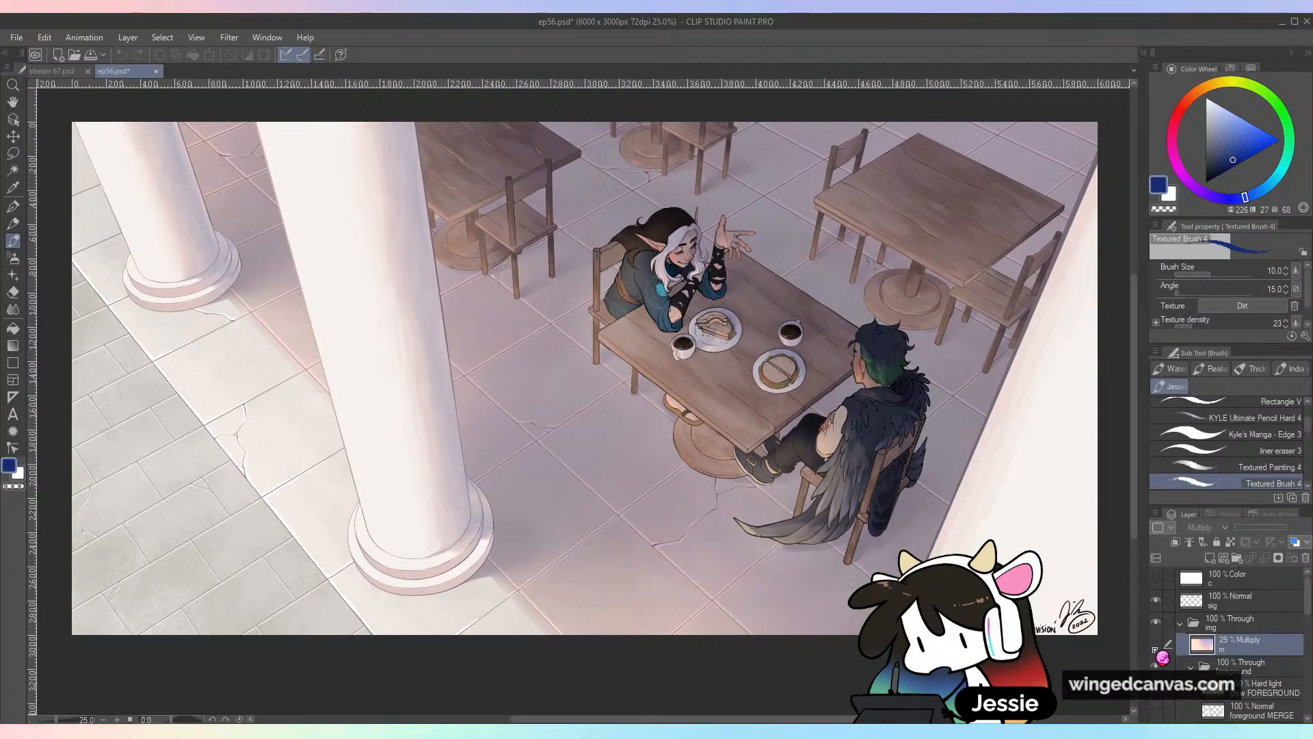
left_click(1156, 644)
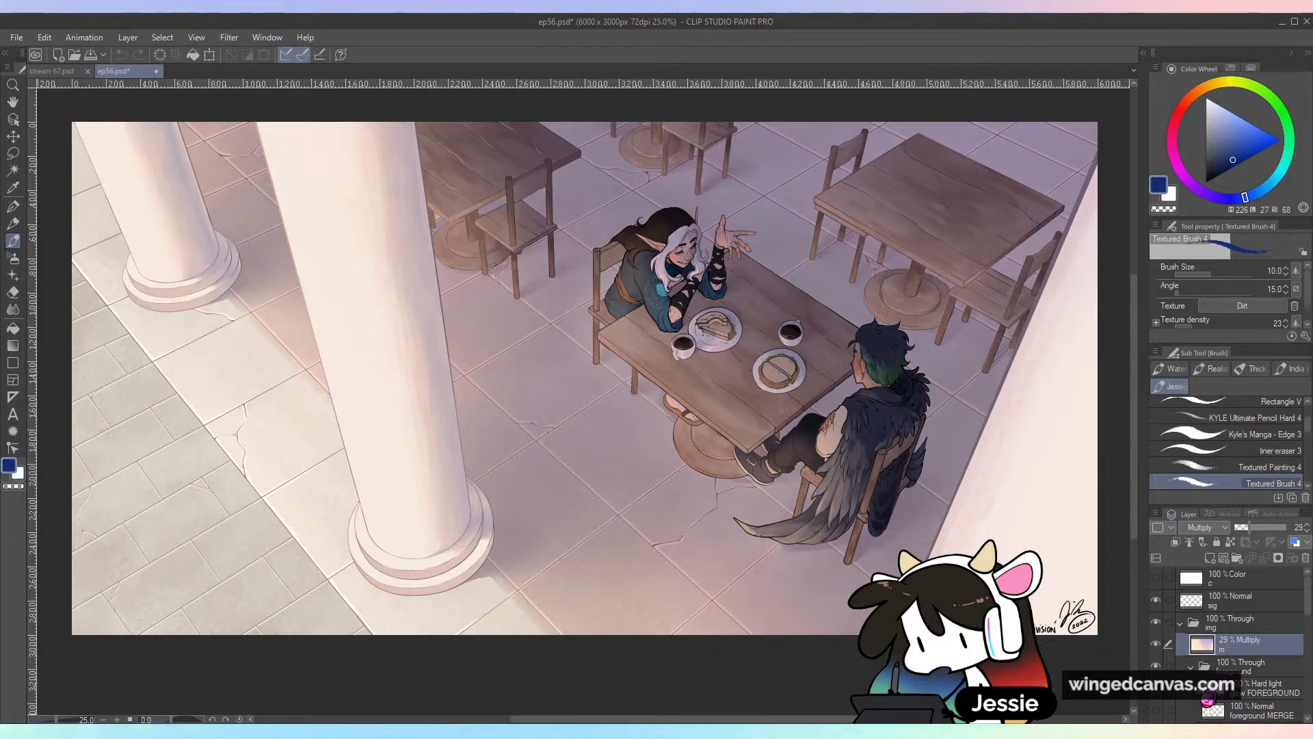
Collapse the foreground, bkg and img folders and close the ep56.psd artwork
left_click(1190, 667)
scroll(1206, 648, "down", 2)
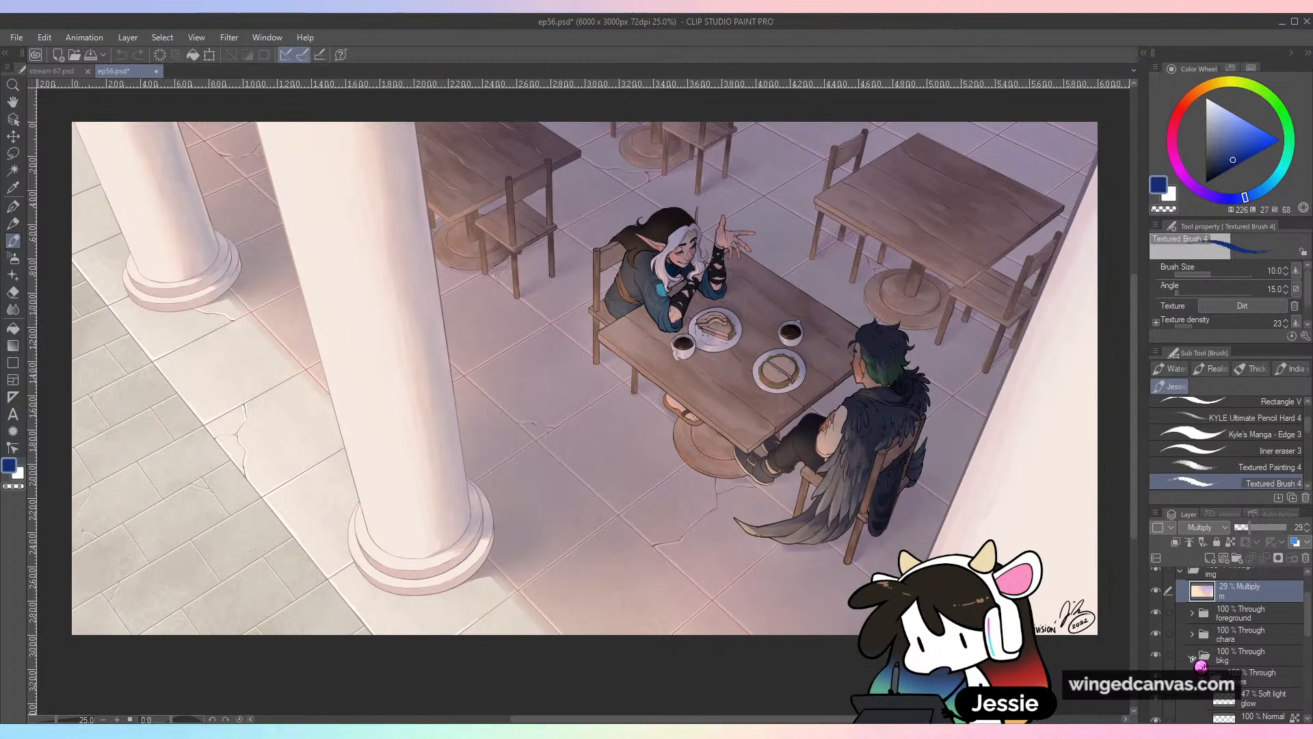
left_click(1192, 659)
scroll(1190, 646, "up", 2)
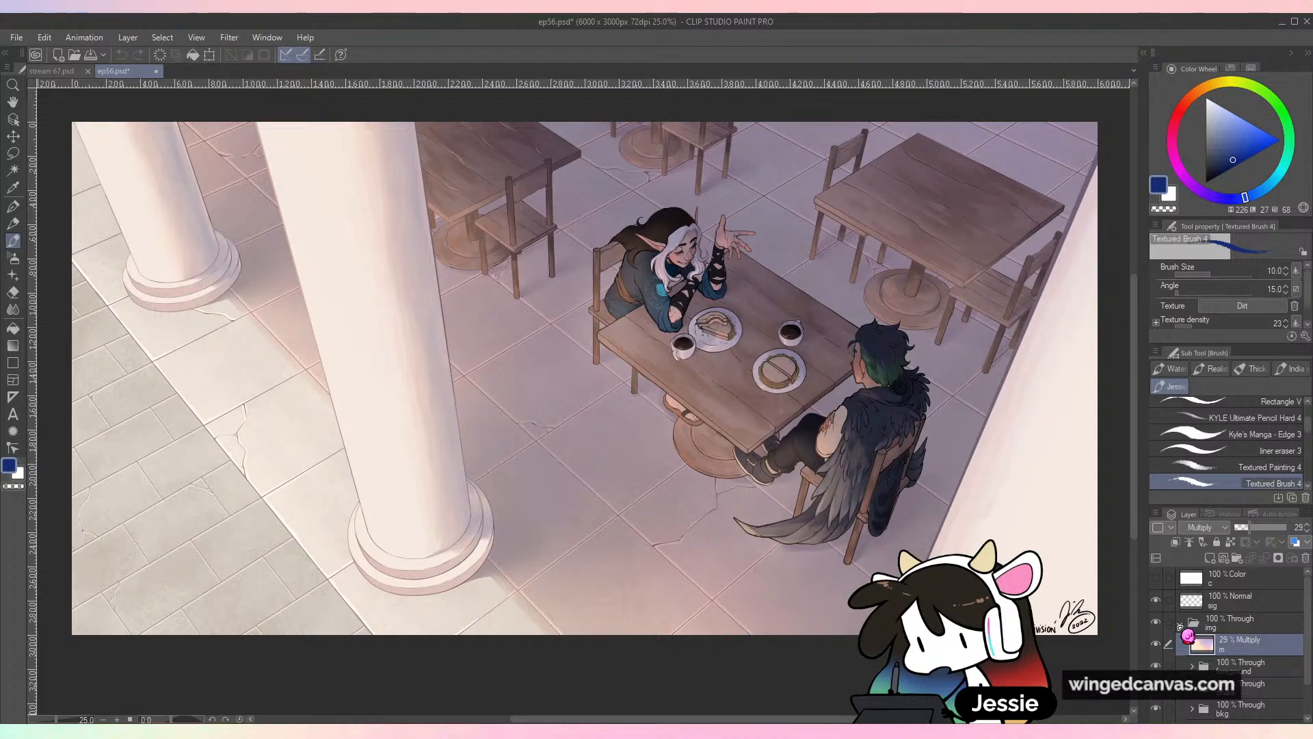
left_click(1180, 624)
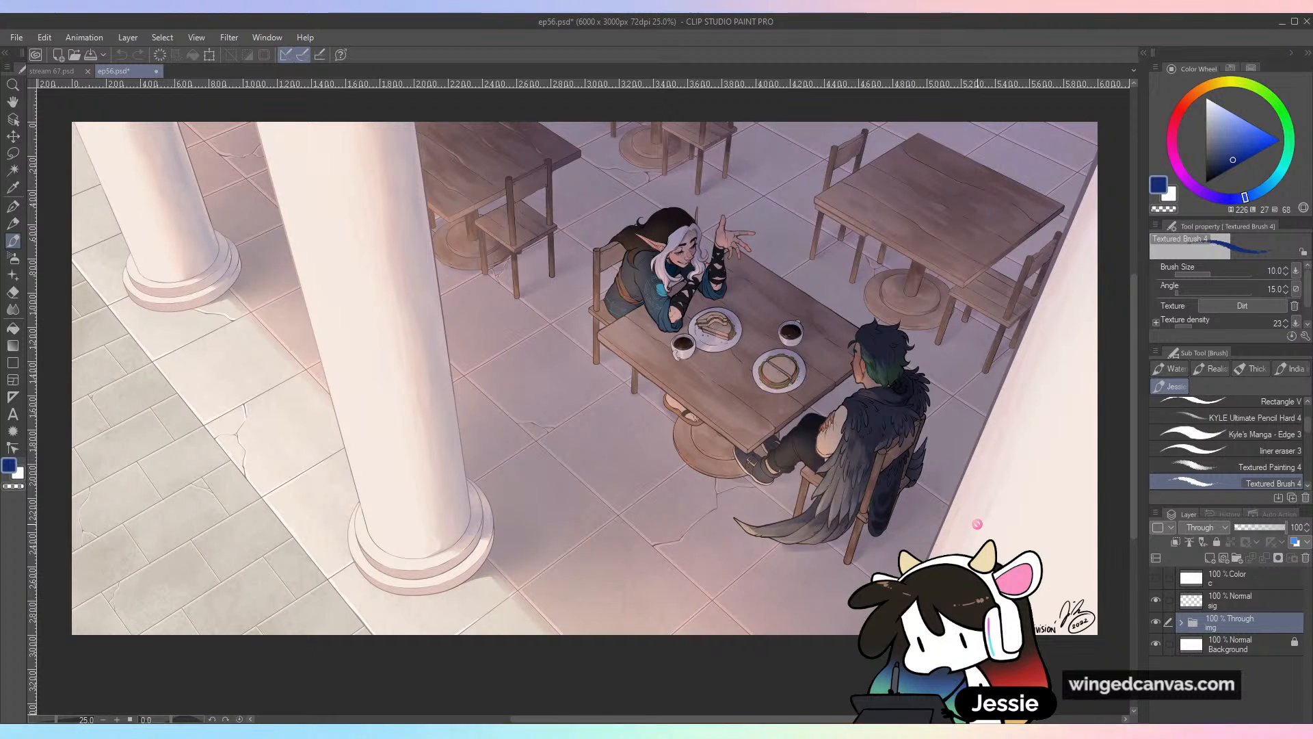
left_click(157, 72)
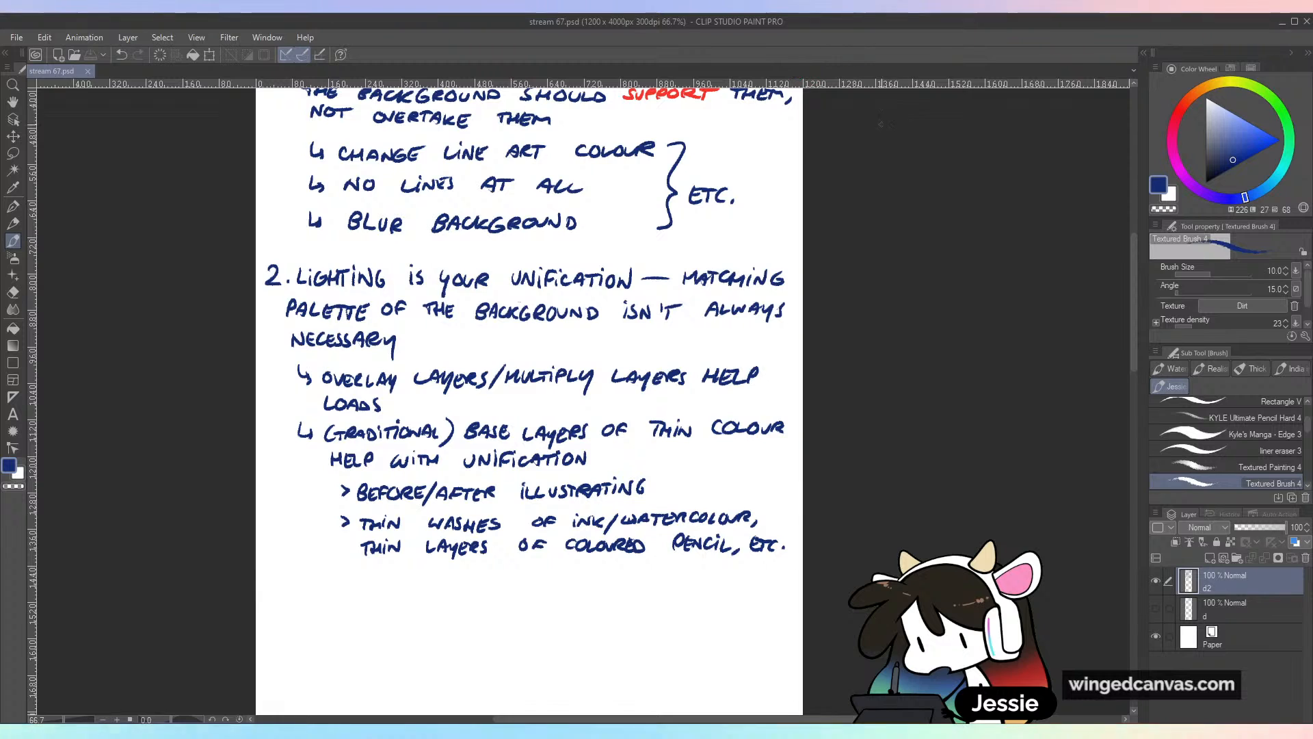
Review the handwritten lighting tip and the blank space beneath it on the stream 67.psd page
scroll(956, 351, "down", 1)
scroll(956, 349, "up", 2)
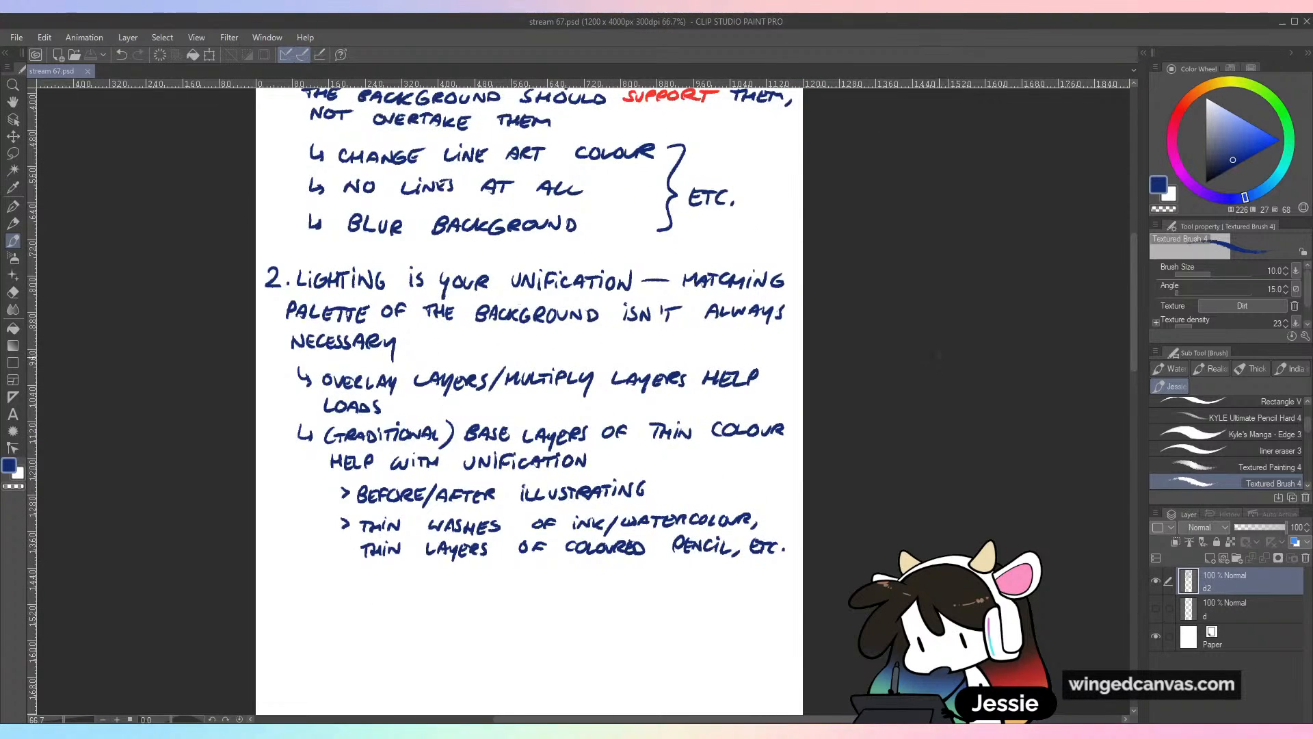
scroll(965, 341, "down", 1)
left_click_drag(882, 352, 947, 317)
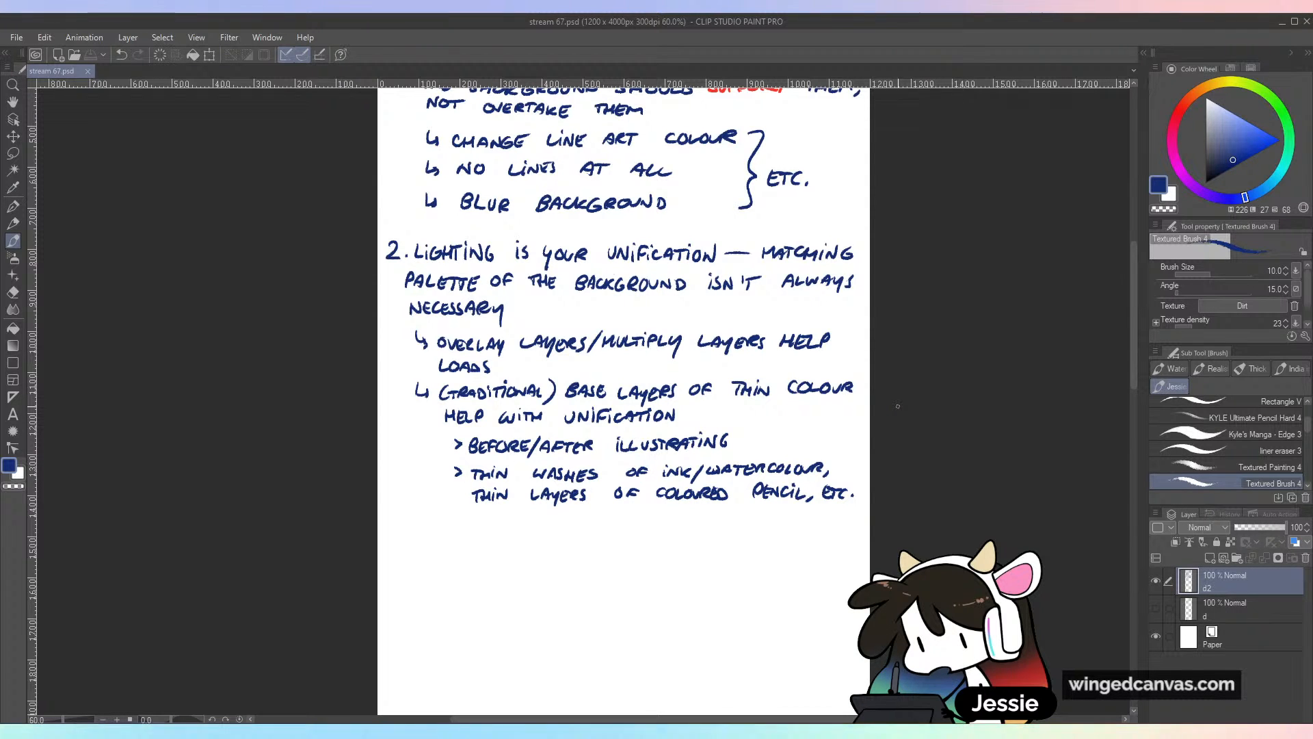
key("ctrl+plus")
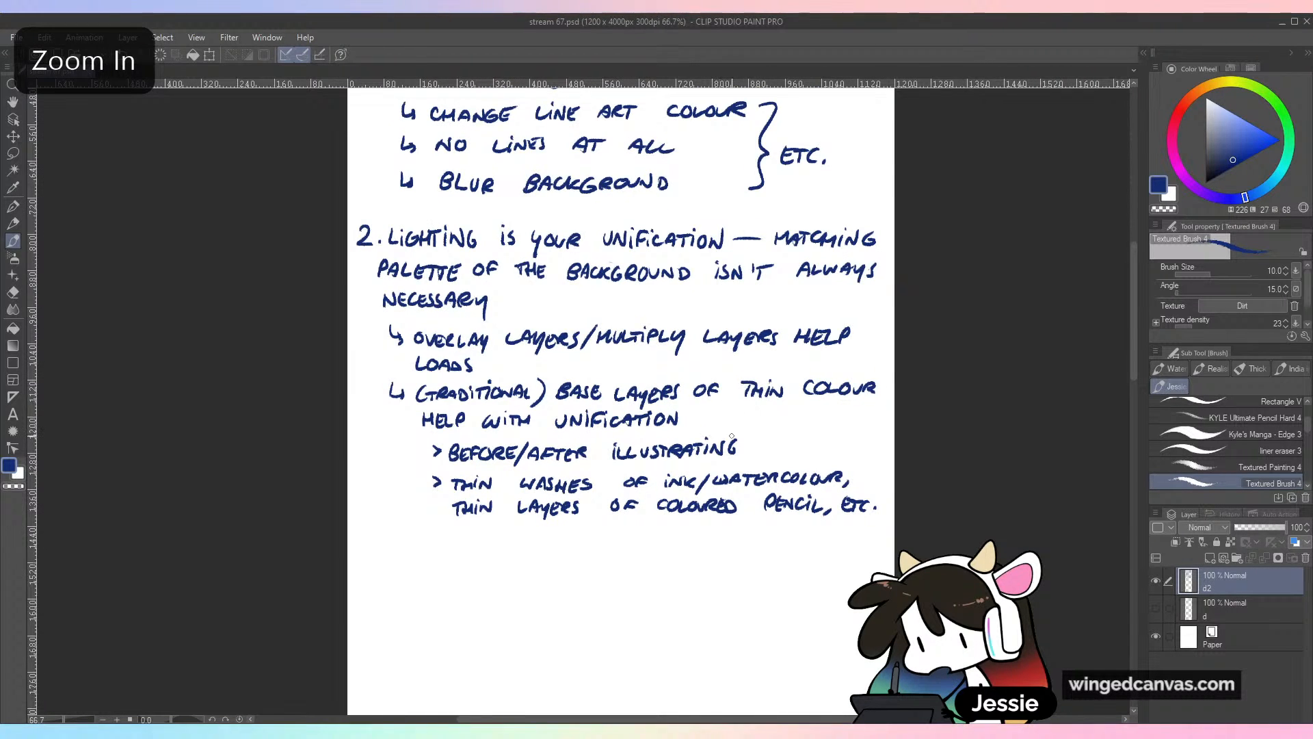
key("ctrl+plus")
left_click_drag(725, 524, 724, 340)
left_click_drag(727, 479, 763, 350)
left_click_drag(756, 474, 774, 397)
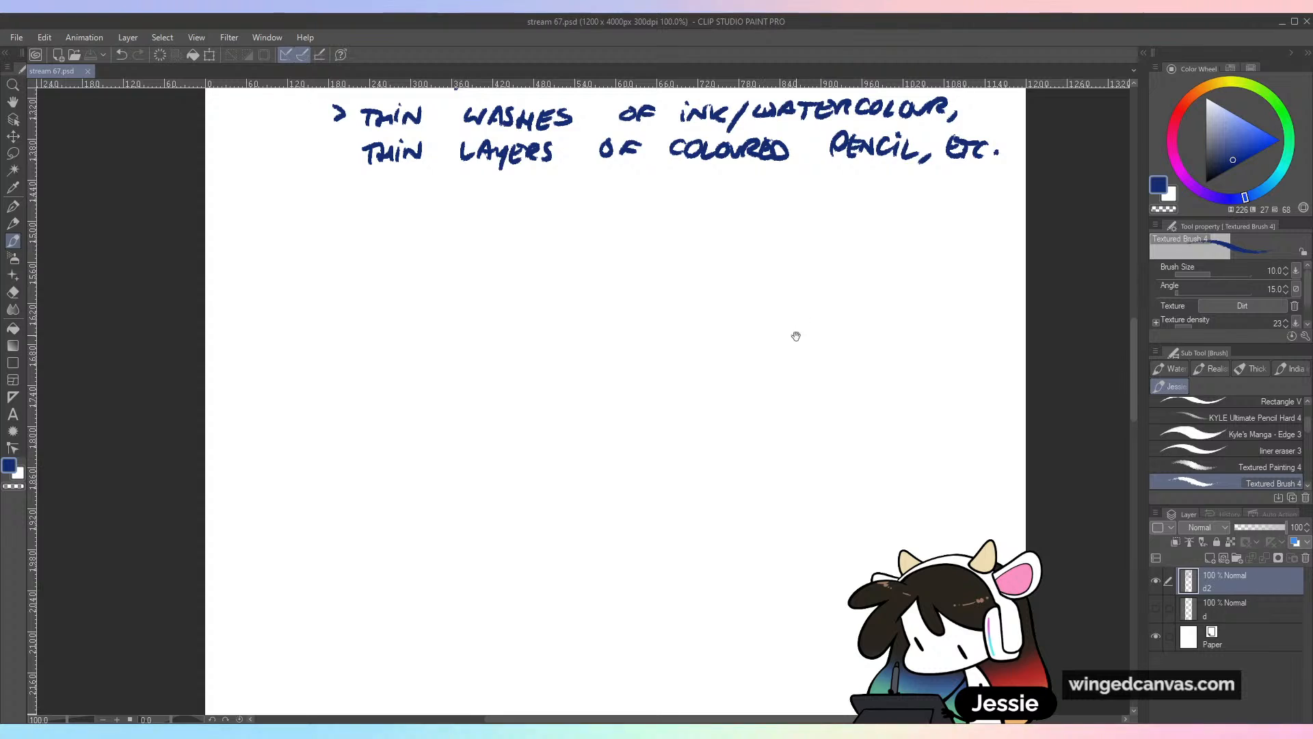
left_click_drag(796, 336, 803, 606)
left_click_drag(808, 509, 816, 621)
mouse_move(760, 541)
left_mouse_down()
mouse_move(761, 628)
mouse_move(750, 531)
left_mouse_up()
left_click_drag(777, 609, 770, 504)
left_click_drag(782, 349, 765, 587)
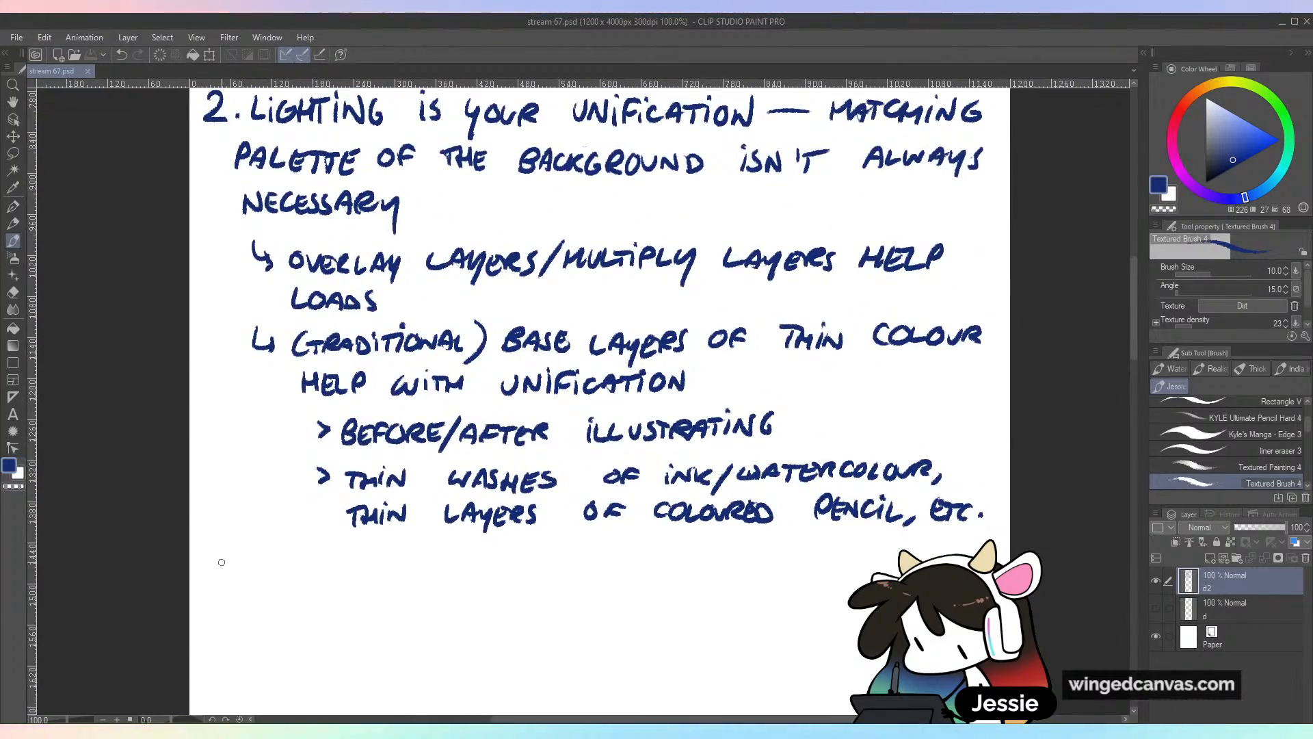
Handwrite the third tip, "3. A full scene isn't always necessary", in dark blue below the second tip
left_click_drag(214, 562, 214, 589)
left_click(238, 585)
left_click_drag(874, 388, 856, 548)
left_click_drag(968, 217, 967, 364)
left_click_drag(874, 708, 895, 267)
left_click_drag(900, 502, 946, 394)
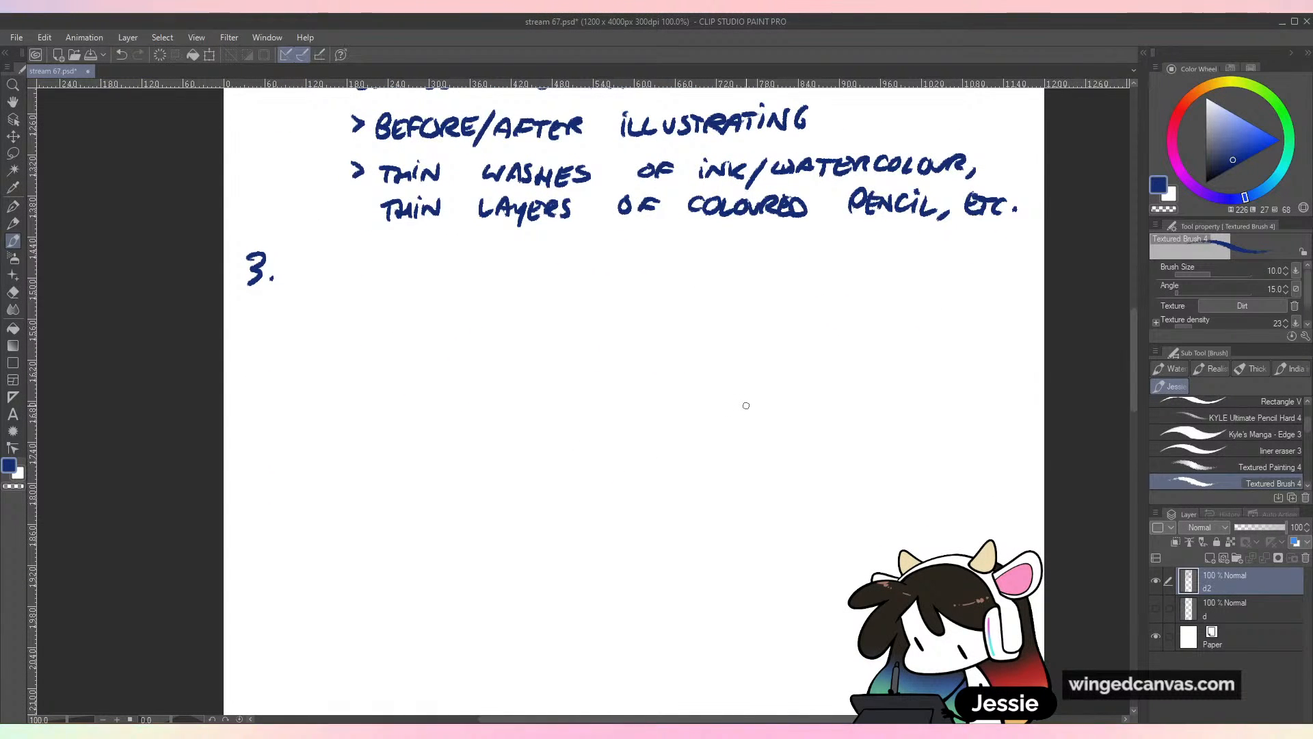
left_click_drag(296, 284, 353, 280)
left_click_drag(355, 257, 375, 256)
left_click_drag(353, 269, 396, 259)
mouse_move(399, 258)
left_mouse_down()
mouse_move(410, 280)
mouse_move(510, 265)
mouse_move(512, 281)
left_mouse_up()
left_click_drag(513, 260, 528, 258)
mouse_move(513, 271)
left_mouse_down()
mouse_move(549, 259)
mouse_move(581, 258)
left_mouse_up()
left_click(613, 255)
mouse_move(614, 263)
left_mouse_down()
mouse_move(613, 281)
mouse_move(659, 259)
left_mouse_up()
left_click_drag(670, 258, 696, 259)
mouse_move(683, 261)
left_mouse_down()
mouse_move(682, 280)
mouse_move(748, 282)
mouse_move(744, 271)
left_mouse_up()
mouse_move(751, 265)
left_mouse_down()
mouse_move(761, 281)
mouse_move(793, 267)
left_mouse_up()
mouse_move(795, 283)
left_mouse_down()
mouse_move(842, 287)
mouse_move(901, 265)
mouse_move(944, 277)
left_mouse_up()
mouse_move(956, 264)
left_mouse_down()
mouse_move(946, 283)
mouse_move(959, 283)
left_mouse_up()
mouse_move(973, 284)
left_mouse_down()
mouse_move(982, 265)
mouse_move(989, 284)
left_mouse_up()
mouse_move(994, 284)
left_mouse_down()
mouse_move(1006, 272)
mouse_move(1007, 317)
left_mouse_up()
left_click_drag(1013, 272, 1024, 283)
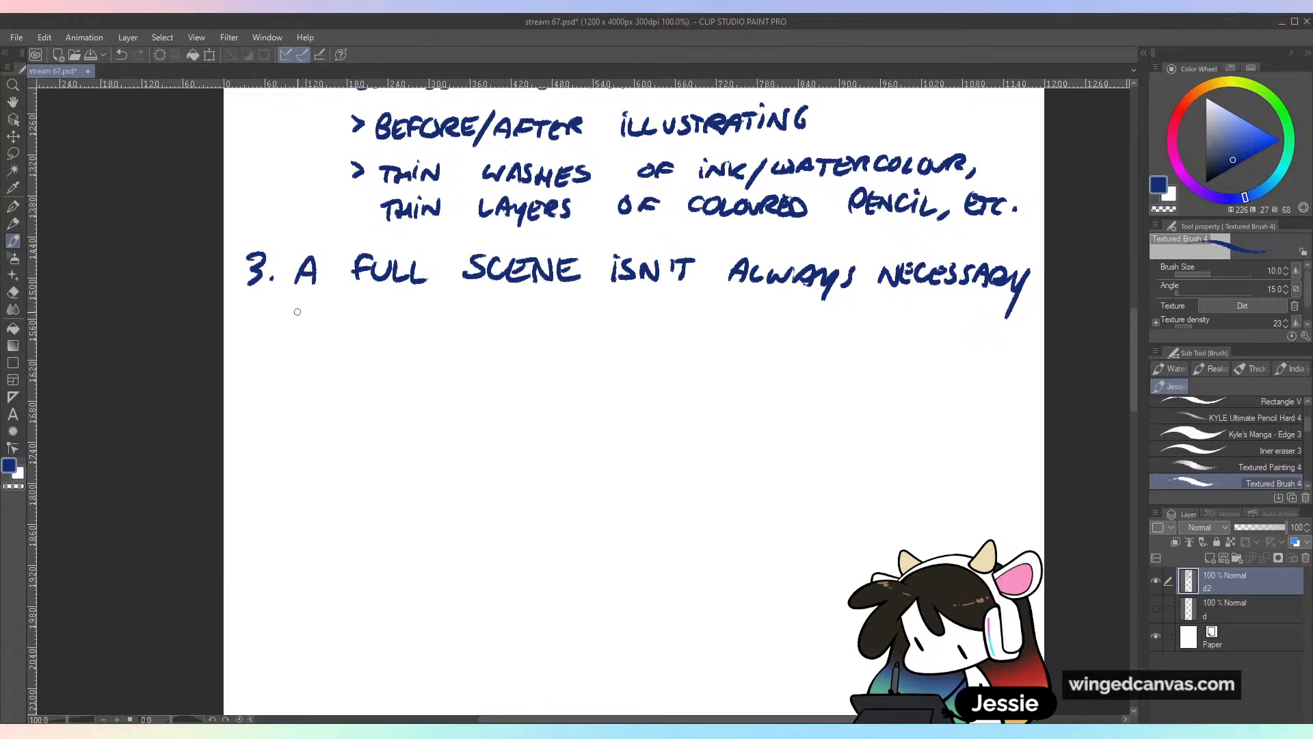
Handwrite an arrowed sub-point under tip 3 beginning "Single shapes, solid colours and"
left_click_drag(296, 308, 327, 332)
mouse_move(351, 318)
left_mouse_down()
mouse_move(352, 332)
mouse_move(362, 314)
left_mouse_up()
left_click_drag(363, 315, 397, 326)
mouse_move(404, 316)
left_mouse_down()
mouse_move(409, 331)
mouse_move(472, 331)
left_mouse_up()
mouse_move(494, 312)
left_mouse_down()
mouse_move(494, 333)
mouse_move(509, 332)
left_mouse_up()
mouse_move(514, 333)
left_mouse_down()
mouse_move(544, 315)
mouse_move(576, 335)
left_mouse_up()
left_click_drag(599, 331, 597, 342)
left_click_drag(656, 312, 637, 329)
left_click_drag(676, 314, 711, 335)
left_click_drag(713, 315, 714, 335)
mouse_move(791, 314)
left_mouse_down()
mouse_move(792, 334)
mouse_move(806, 319)
left_mouse_up()
mouse_move(822, 314)
left_mouse_down()
mouse_move(843, 334)
mouse_move(870, 317)
left_mouse_up()
key("ctrl+z")
mouse_move(876, 316)
left_mouse_down()
mouse_move(887, 335)
mouse_move(953, 337)
left_mouse_up()
mouse_move(937, 330)
left_mouse_down()
mouse_move(971, 317)
mouse_move(974, 338)
left_mouse_up()
left_click_drag(976, 317, 977, 337)
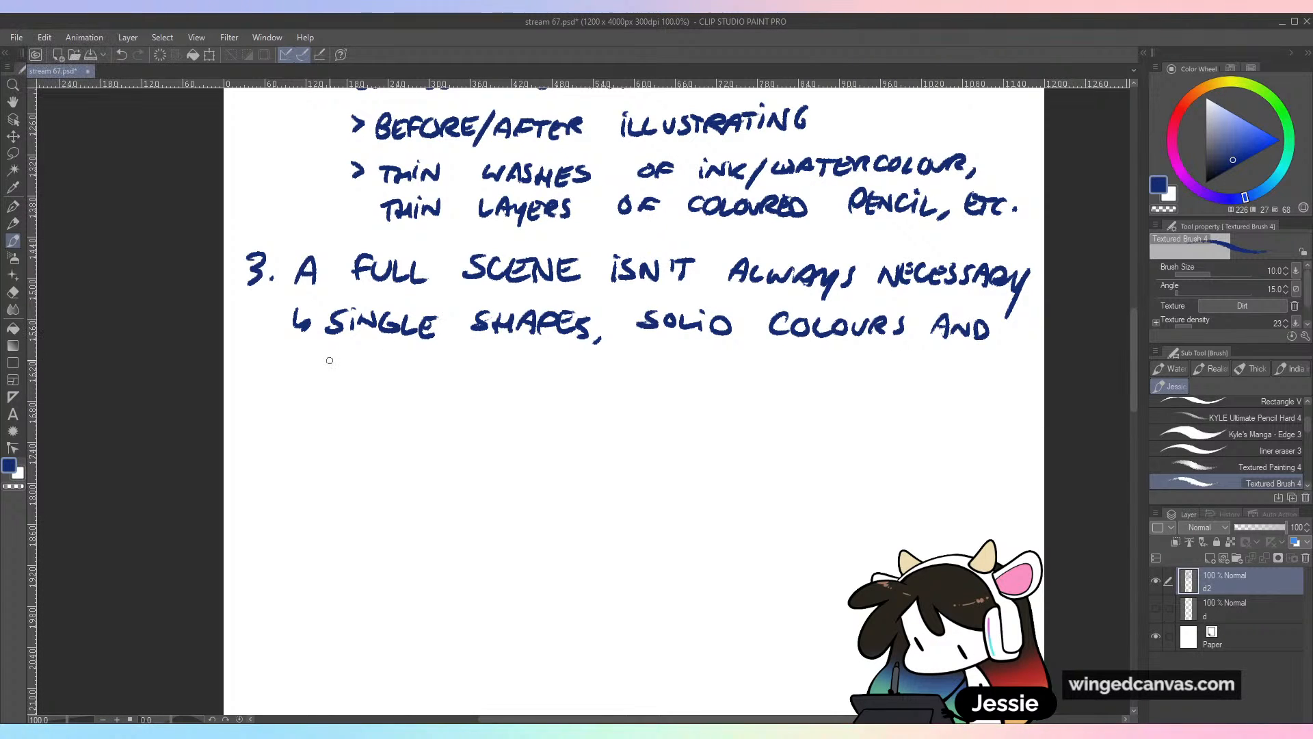
Continue the sub-point on the next line with "patterns are perfectly fine for"
left_click_drag(329, 377, 366, 377)
mouse_move(367, 360)
left_mouse_down()
mouse_move(368, 377)
mouse_move(378, 357)
left_mouse_up()
left_click_drag(381, 359, 382, 375)
mouse_move(375, 357)
left_mouse_down()
mouse_move(419, 375)
mouse_move(444, 355)
mouse_move(448, 376)
mouse_move(531, 368)
left_mouse_up()
left_click_drag(541, 376, 541, 356)
left_click_drag(542, 355, 560, 377)
left_click_drag(559, 366, 647, 374)
mouse_move(650, 377)
left_mouse_down()
mouse_move(663, 362)
mouse_move(671, 380)
left_mouse_up()
mouse_move(670, 360)
left_mouse_down()
mouse_move(686, 358)
mouse_move(692, 381)
left_mouse_up()
left_click_drag(692, 369, 715, 383)
mouse_move(713, 368)
left_mouse_down()
mouse_move(739, 365)
mouse_move(752, 383)
left_mouse_up()
left_click_drag(757, 369, 758, 404)
left_click_drag(804, 362, 801, 388)
mouse_move(802, 364)
left_mouse_down()
mouse_move(823, 360)
mouse_move(835, 380)
left_mouse_up()
mouse_move(840, 381)
left_mouse_down()
mouse_move(855, 363)
mouse_move(857, 386)
left_mouse_up()
left_click_drag(857, 363, 878, 360)
left_click_drag(858, 373, 873, 373)
left_click_drag(860, 386, 878, 384)
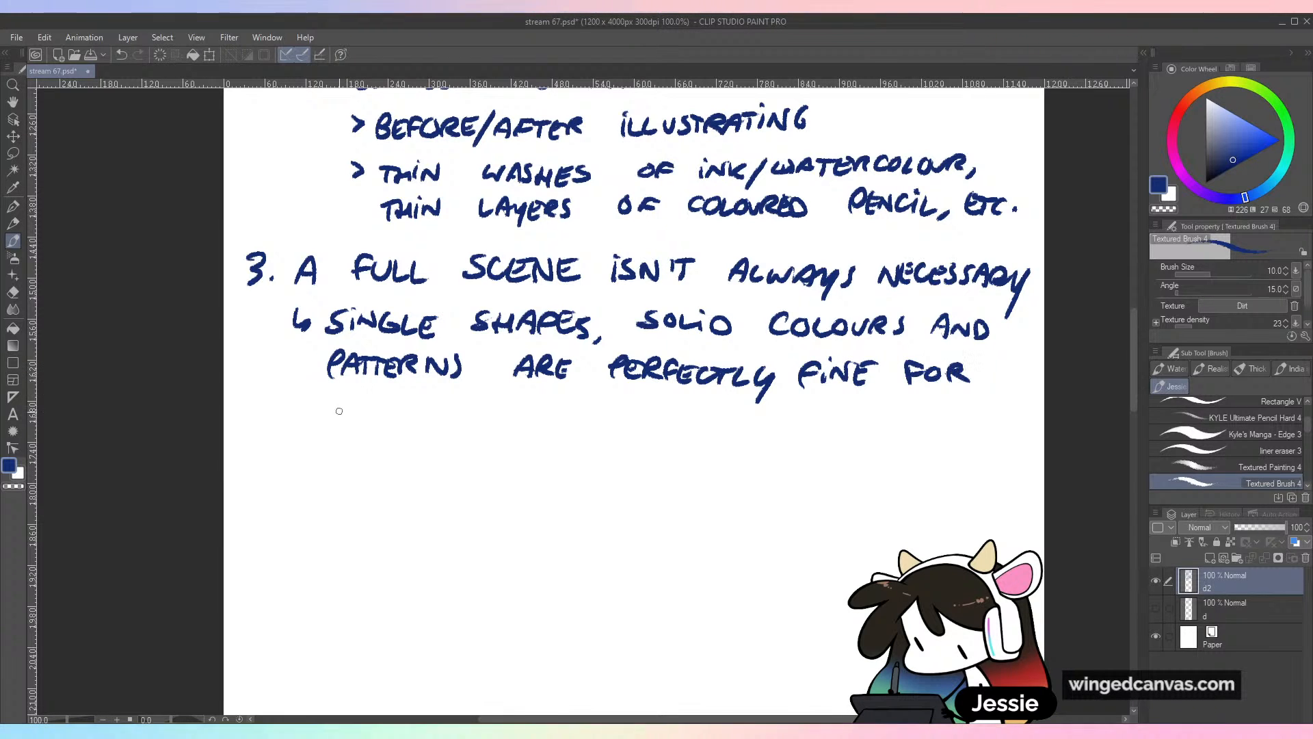
Finish the sub-point with "a lot of cases" on a third line
left_click_drag(331, 423, 351, 423)
left_click_drag(335, 414, 381, 420)
mouse_move(401, 406)
left_mouse_down()
mouse_move(391, 421)
mouse_move(401, 407)
left_mouse_up()
left_click_drag(405, 405, 424, 403)
mouse_move(415, 405)
left_mouse_down()
mouse_move(413, 423)
mouse_move(474, 421)
left_mouse_up()
left_click_drag(477, 411, 540, 420)
mouse_move(545, 421)
left_mouse_down()
mouse_move(554, 402)
mouse_move(564, 421)
left_mouse_up()
mouse_move(572, 404)
left_mouse_down()
mouse_move(557, 420)
mouse_move(590, 423)
left_mouse_up()
left_click_drag(577, 413, 595, 418)
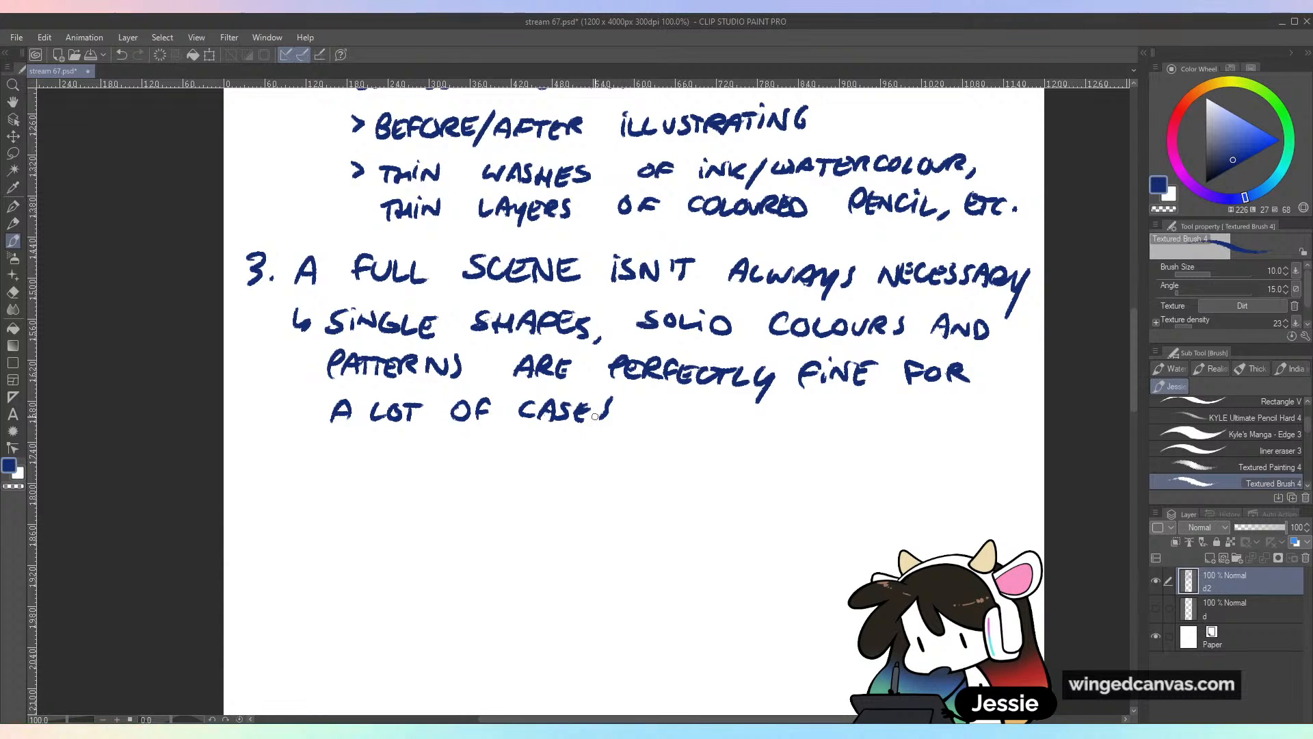
Erase and rewrite the D of "solid" and the final S of "cases", and save the page
key("e")
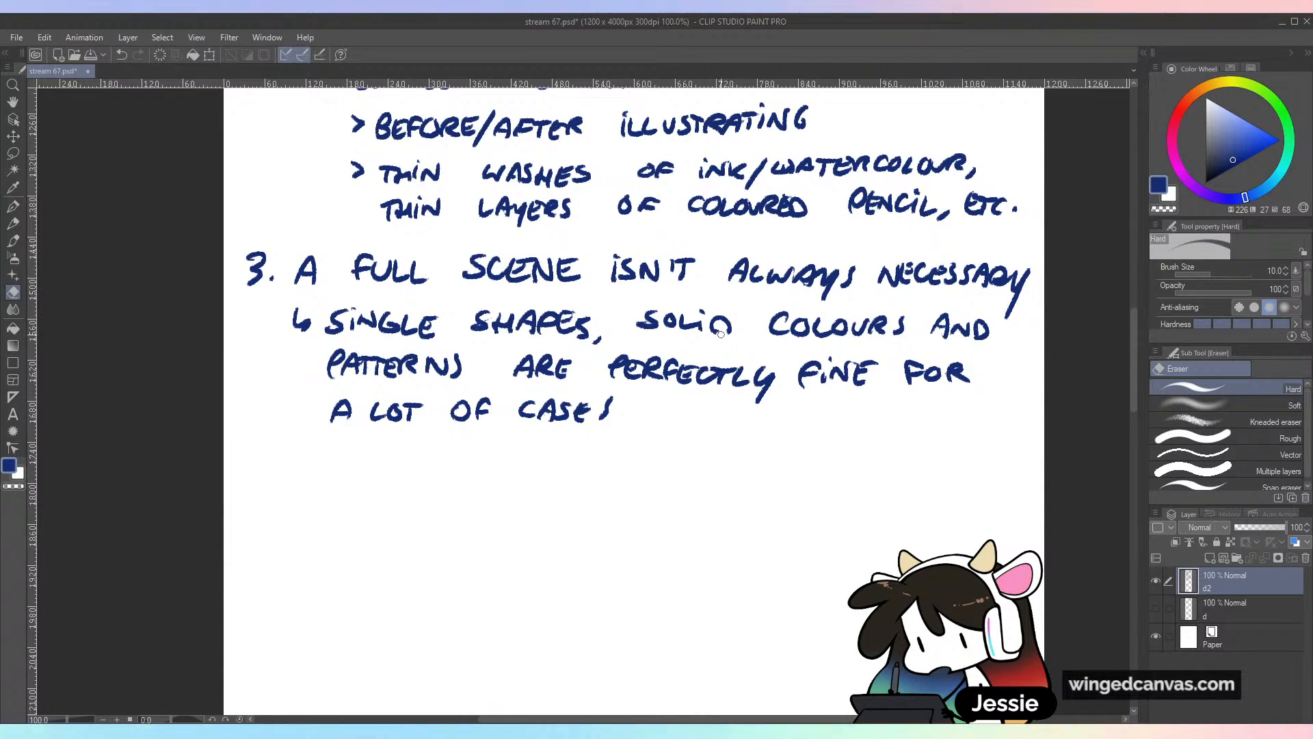
left_click_drag(713, 316, 732, 330)
left_click_drag(607, 407, 602, 423)
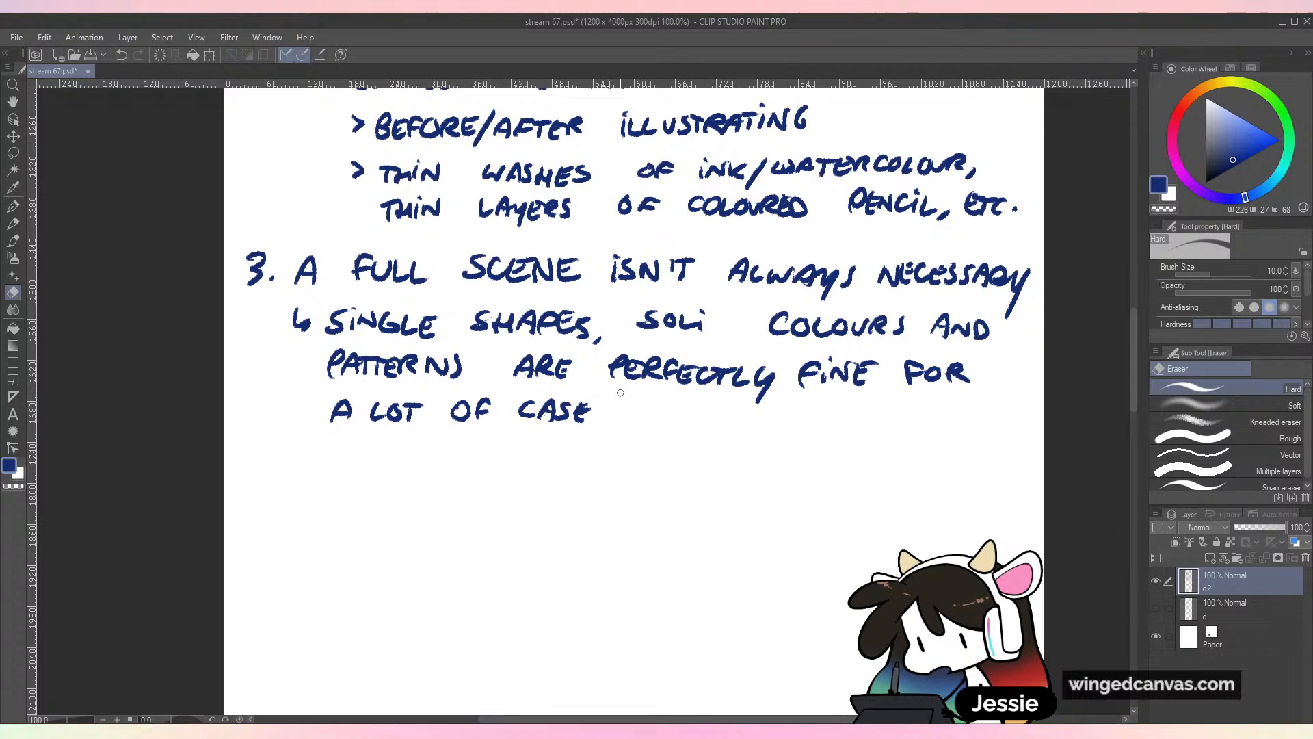
key("b")
left_click_drag(712, 315, 711, 326)
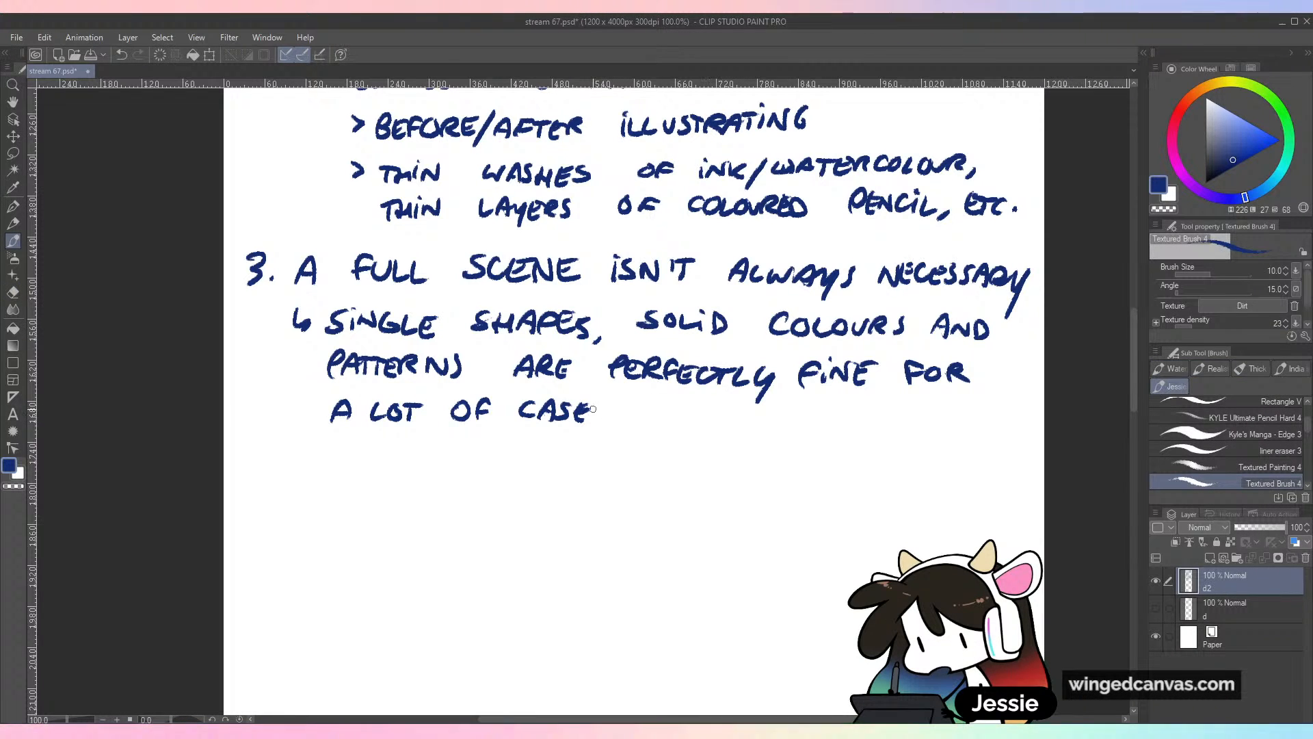
left_click_drag(613, 400, 595, 418)
key("ctrl+s")
Open jacq.jpg and view the whole portrait with its gradient rectangle background
key("ctrl+minus")
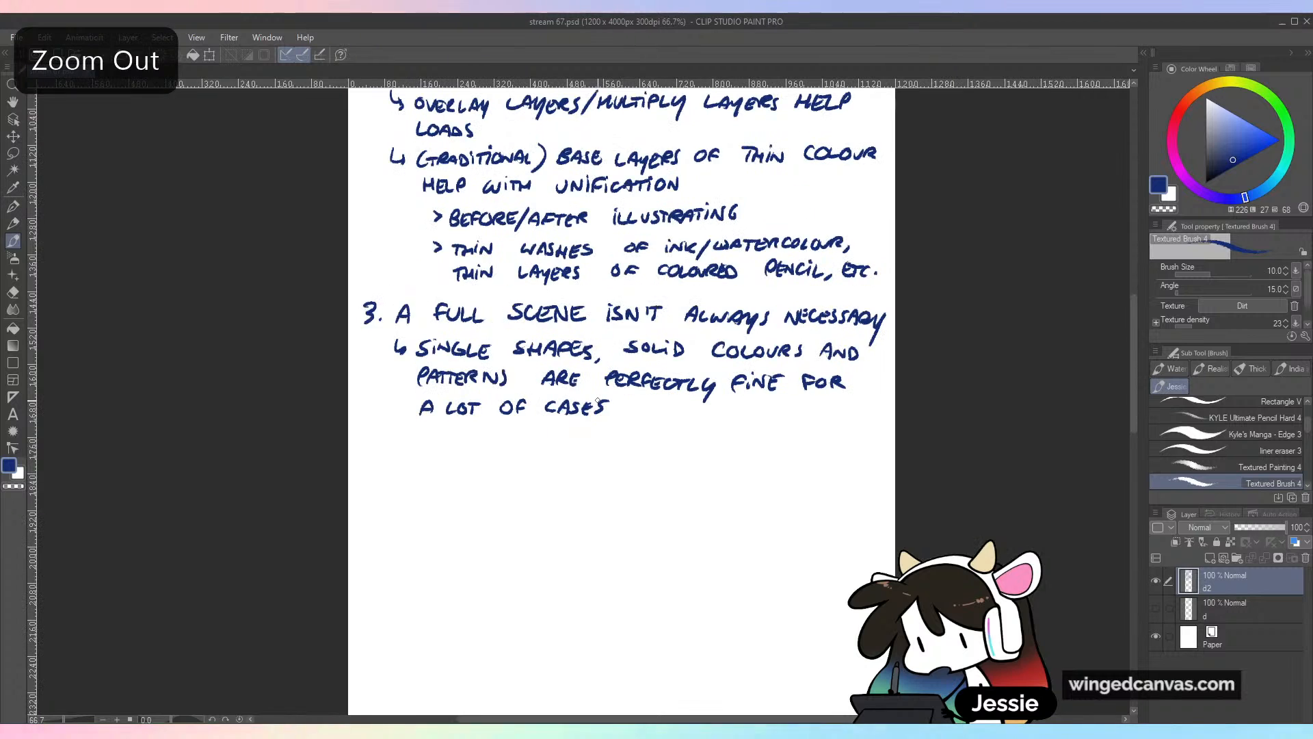
key("ctrl+plus")
left_click_drag(880, 484, 846, 510)
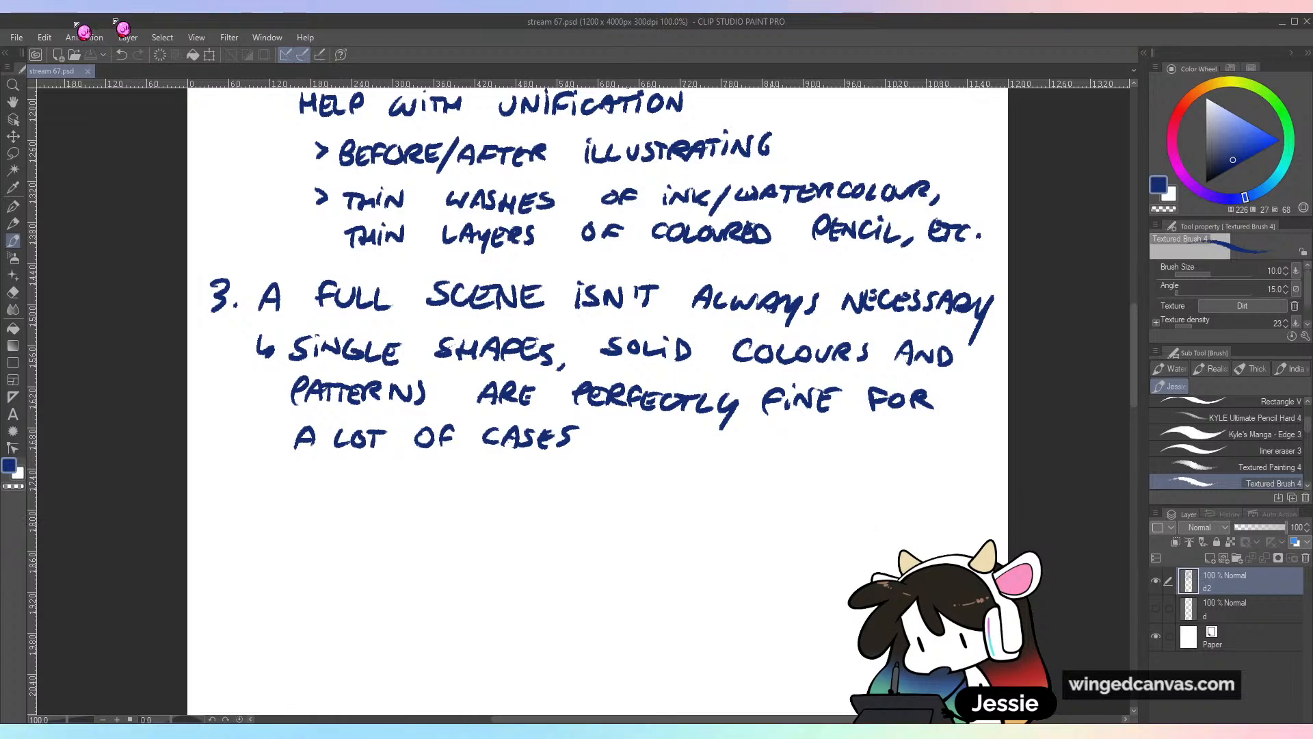
left_click(29, 36)
left_click(63, 97)
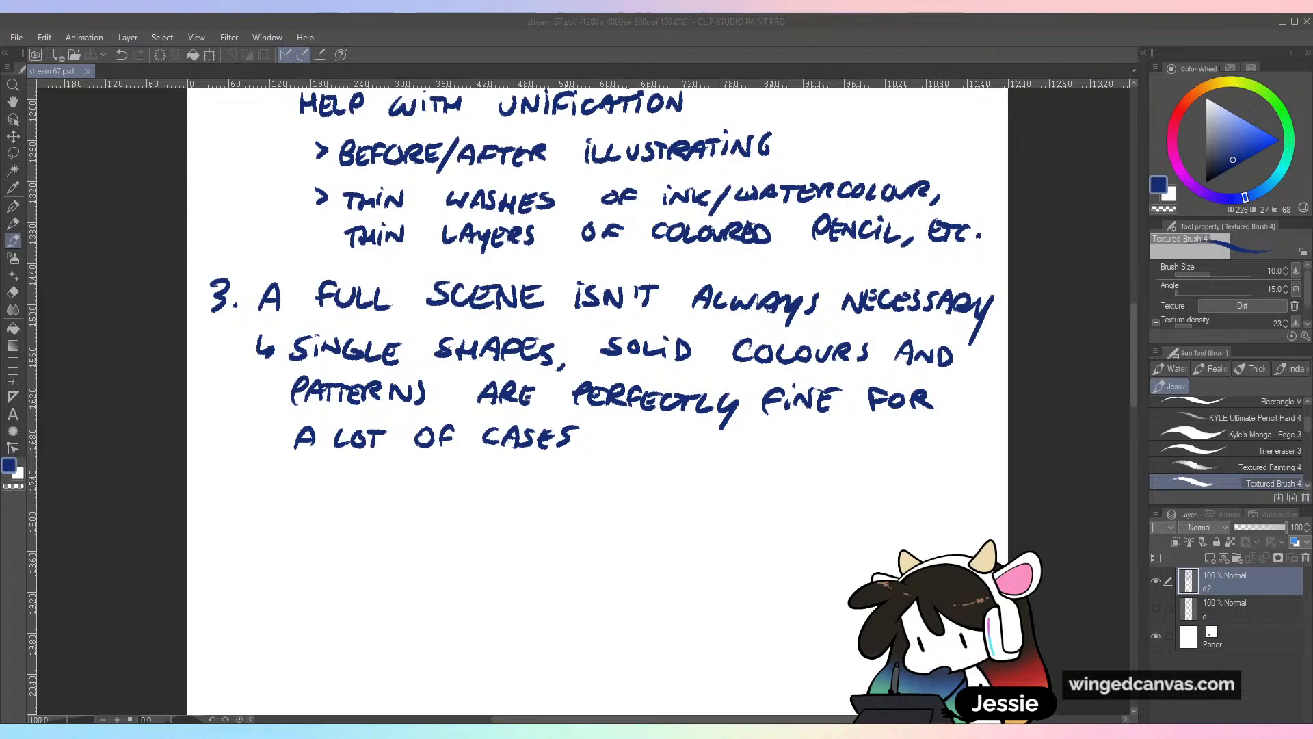
key("ctrl+minus")
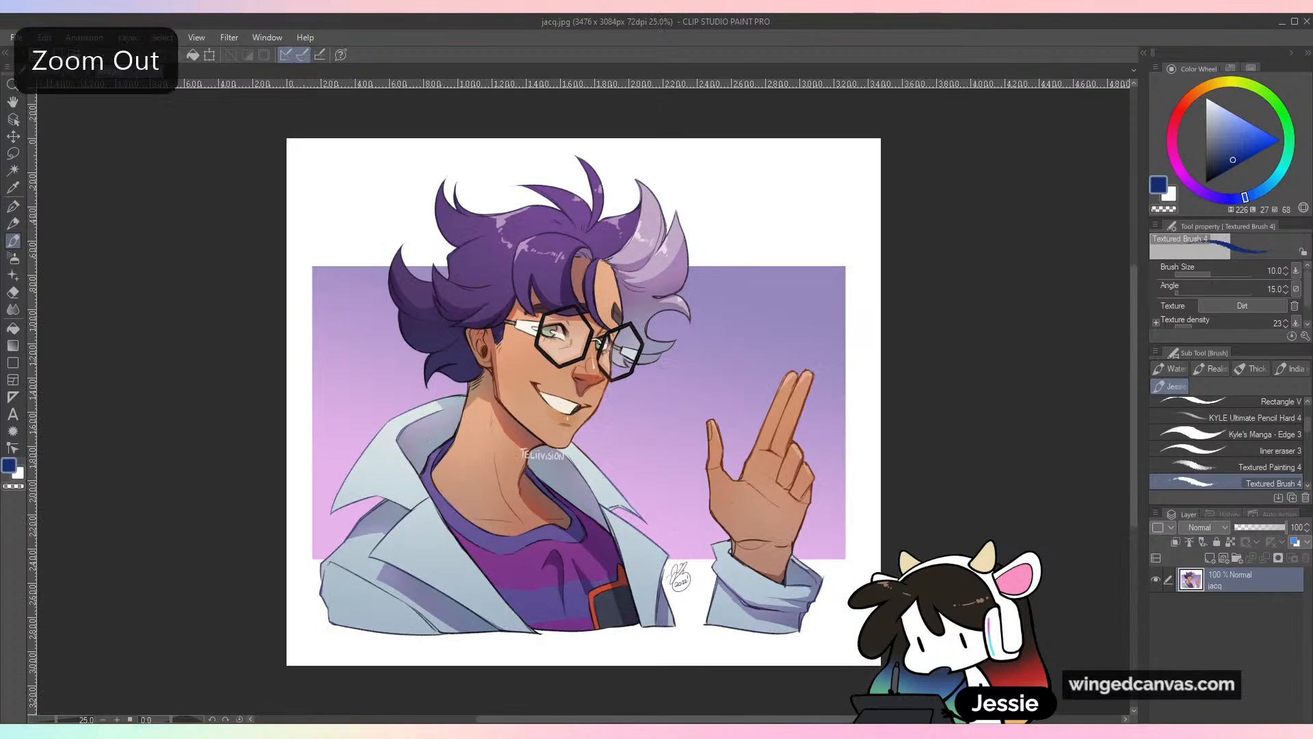
key("ctrl+plus")
mouse_move(820, 396)
left_mouse_down()
mouse_move(823, 325)
mouse_move(822, 378)
left_mouse_up()
key("ctrl+minus")
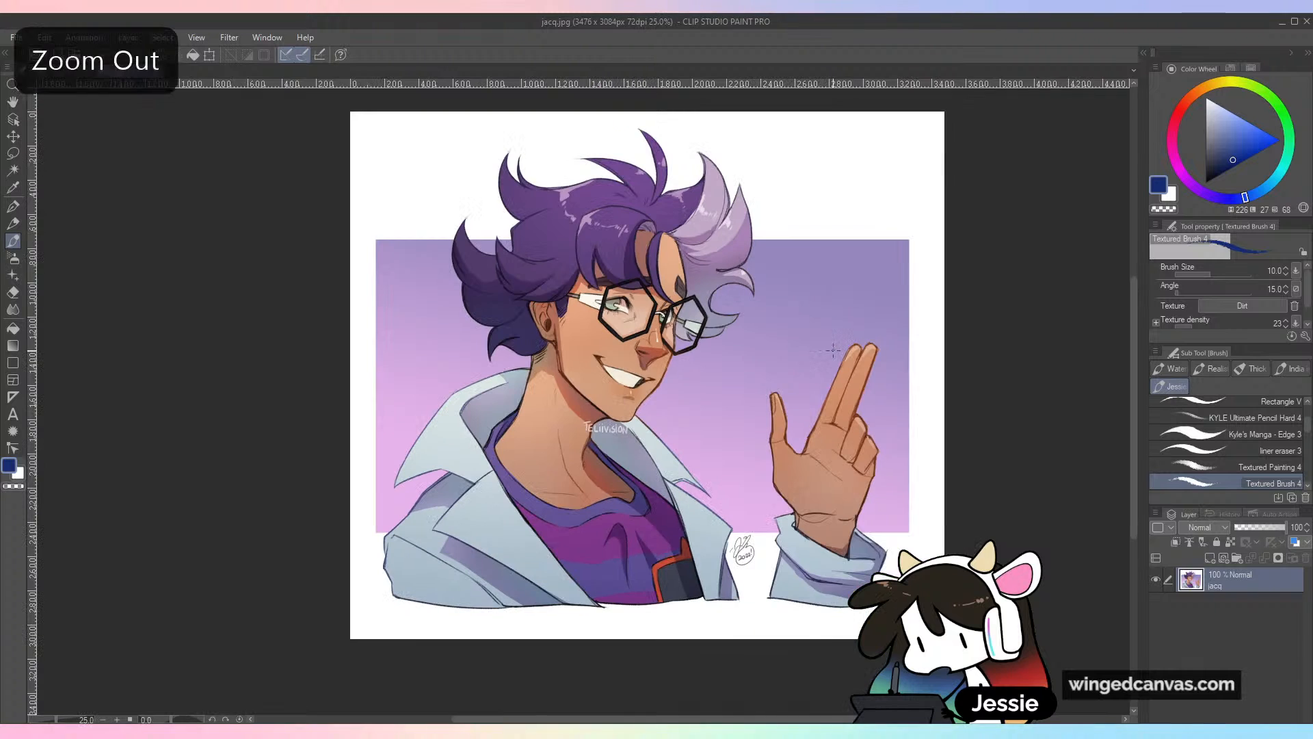
left_click_drag(907, 294, 828, 315)
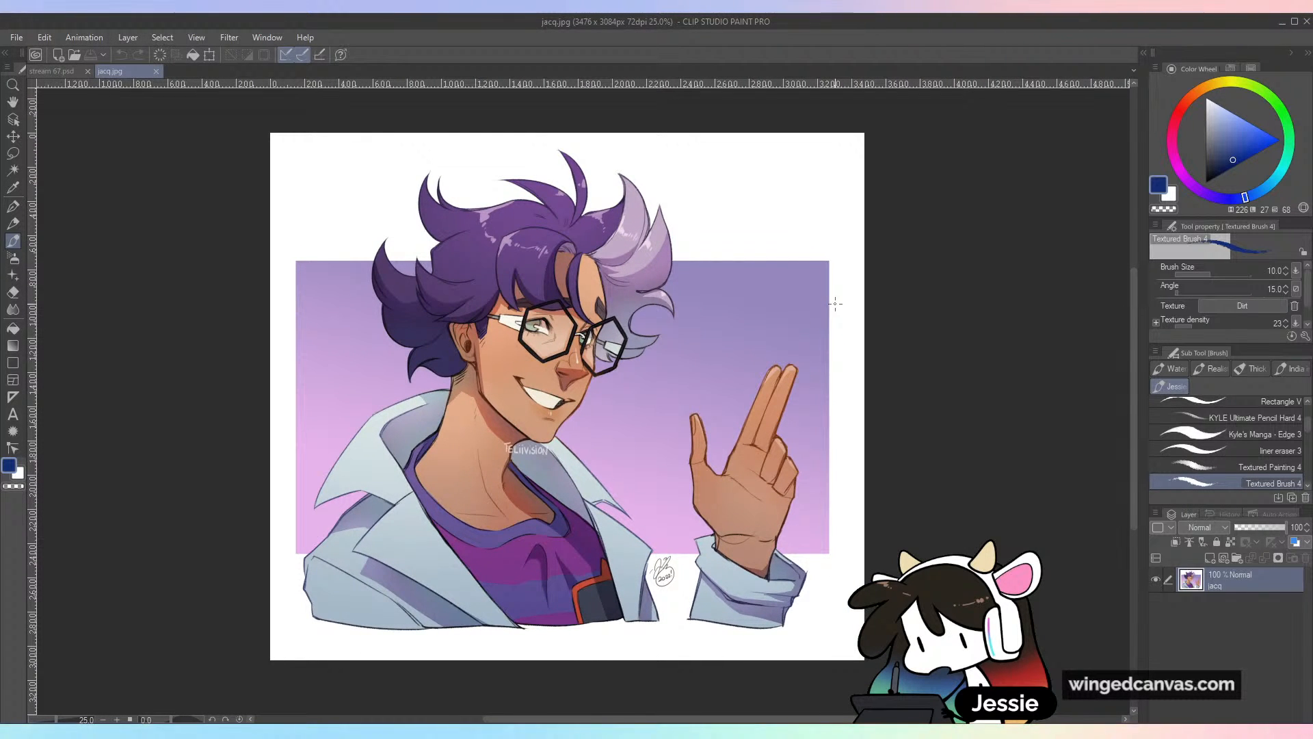
Open pierce n corn.png and view the whole illustration with its solid cream background
left_click(16, 38)
left_click(65, 86)
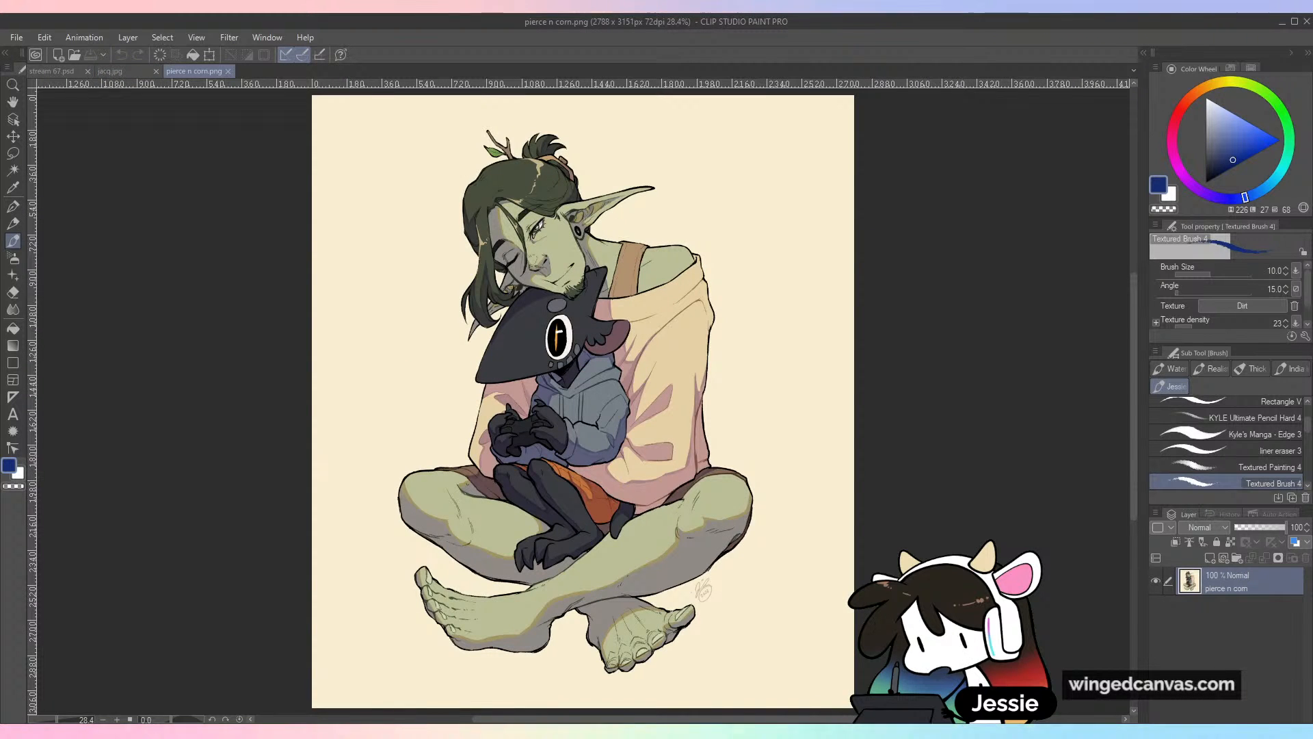
key("ctrl+minus")
key("ctrl+plus")
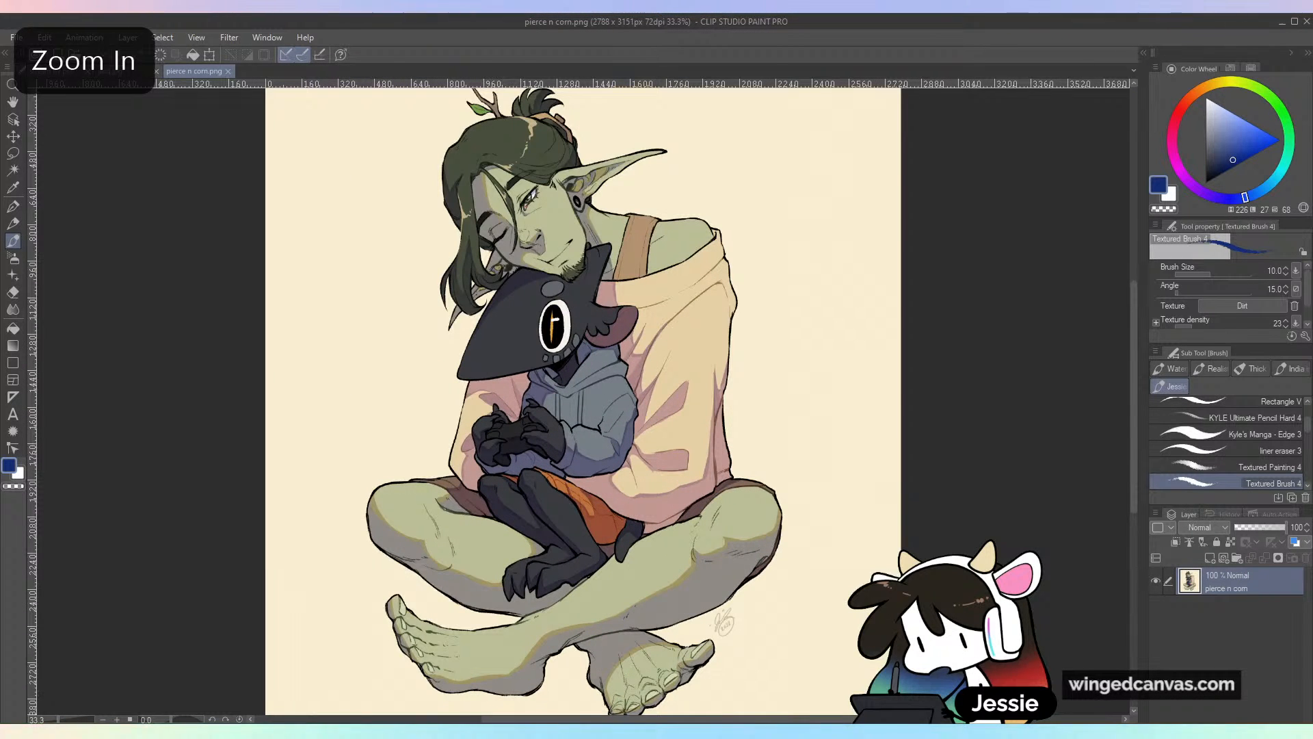
mouse_move(1135, 326)
left_mouse_down()
mouse_move(1143, 310)
mouse_move(1133, 322)
left_mouse_up()
key("ctrl+minus")
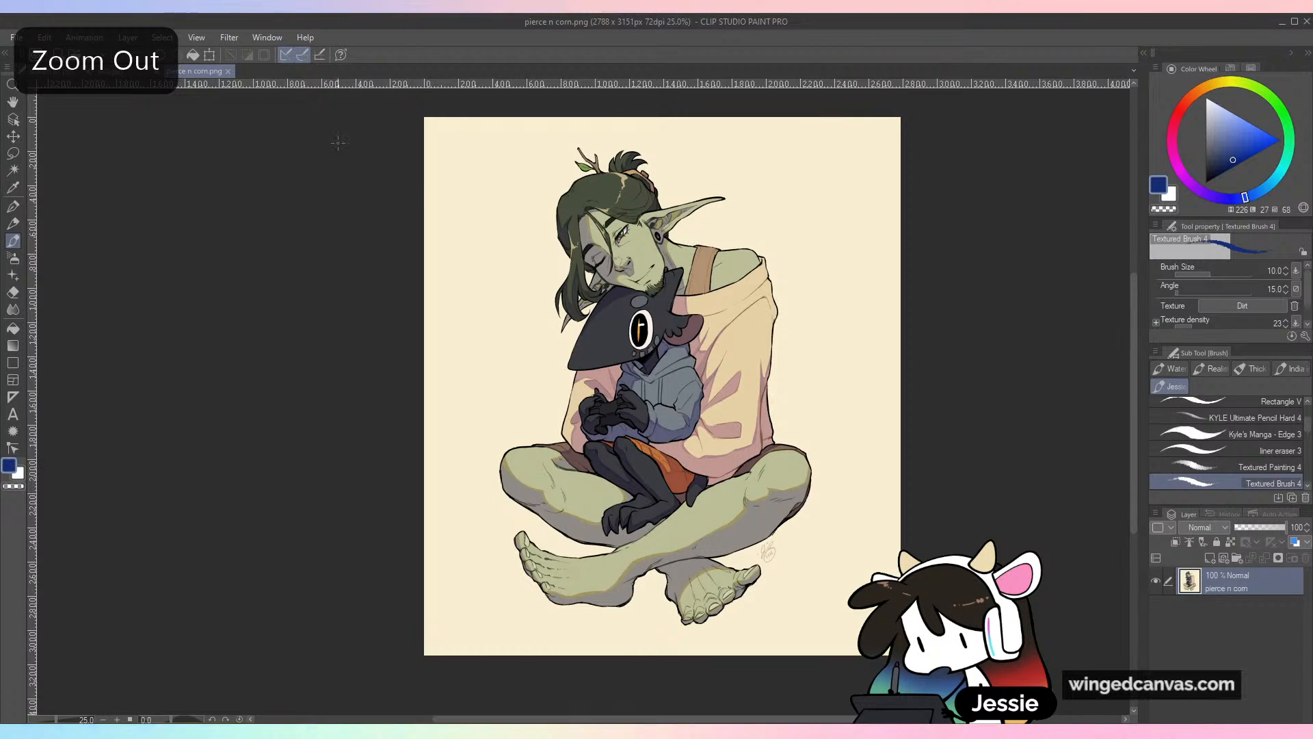
Switch back to jacq.jpg and view the gradient rectangle behind the portrait, undoing any stray mark
left_click_drag(493, 220, 440, 243)
left_click(183, 74)
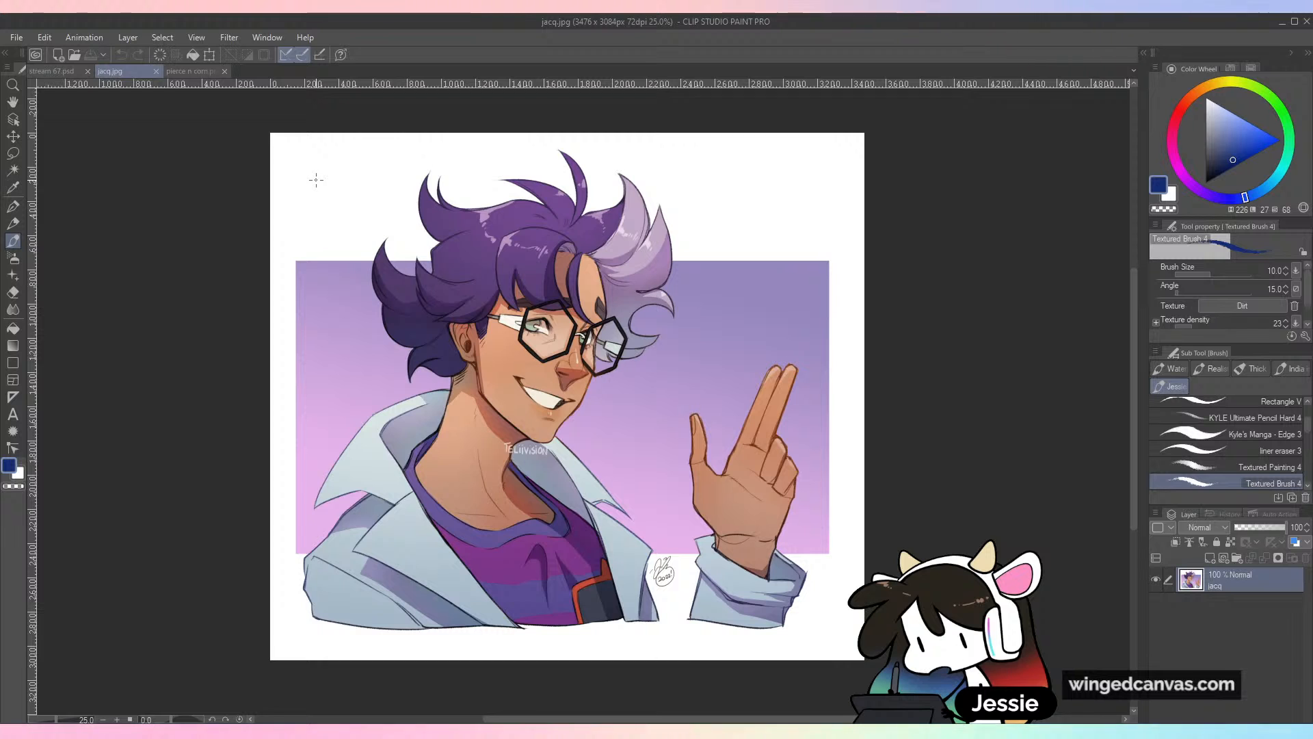
left_click_drag(712, 309, 772, 181)
key("ctrl+z")
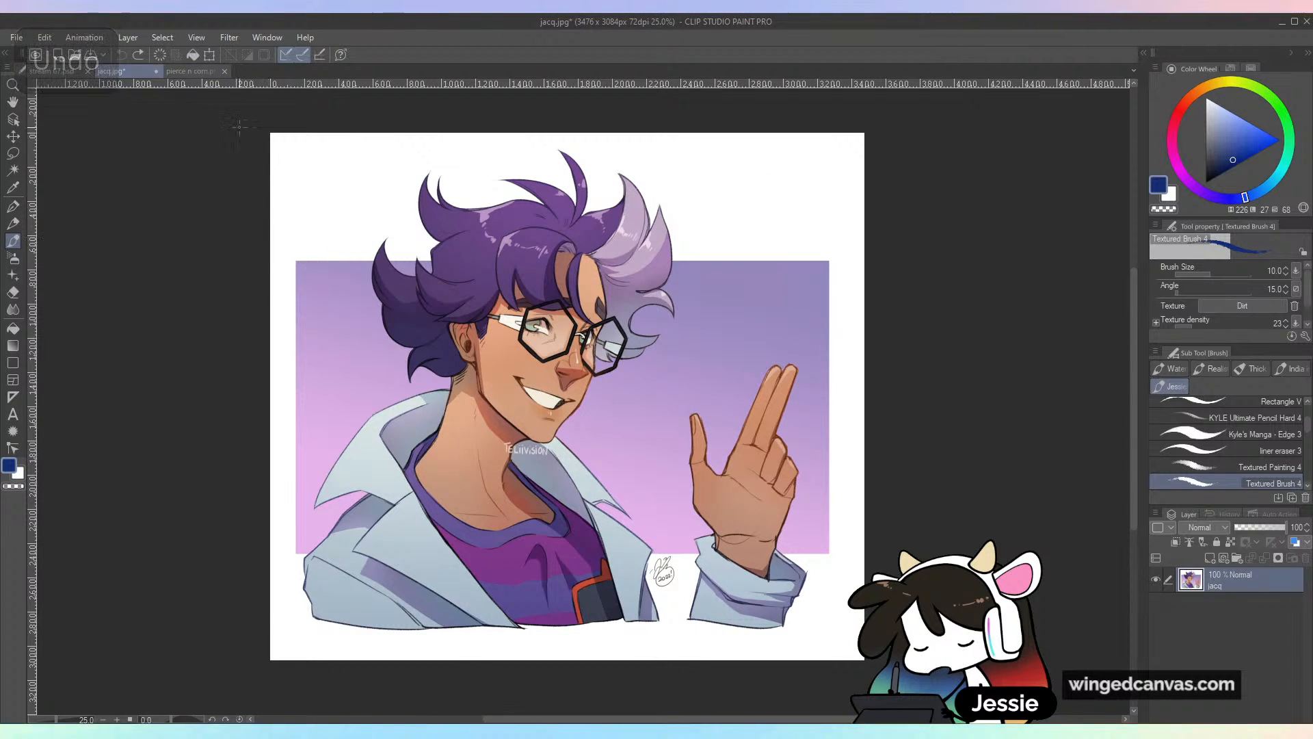
Close the pierce n corn.png and jacq.jpg example artworks to return to the lesson page
left_click(225, 71)
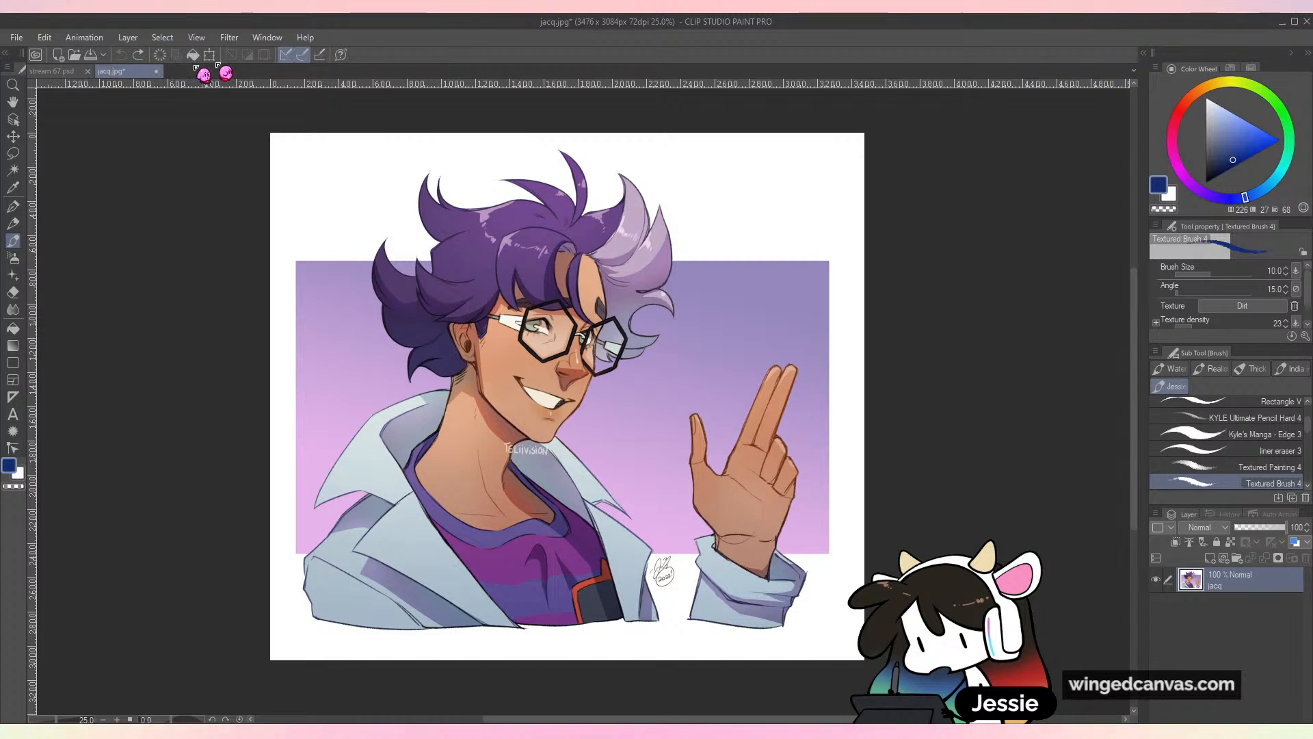
left_click(157, 72)
left_click(661, 280)
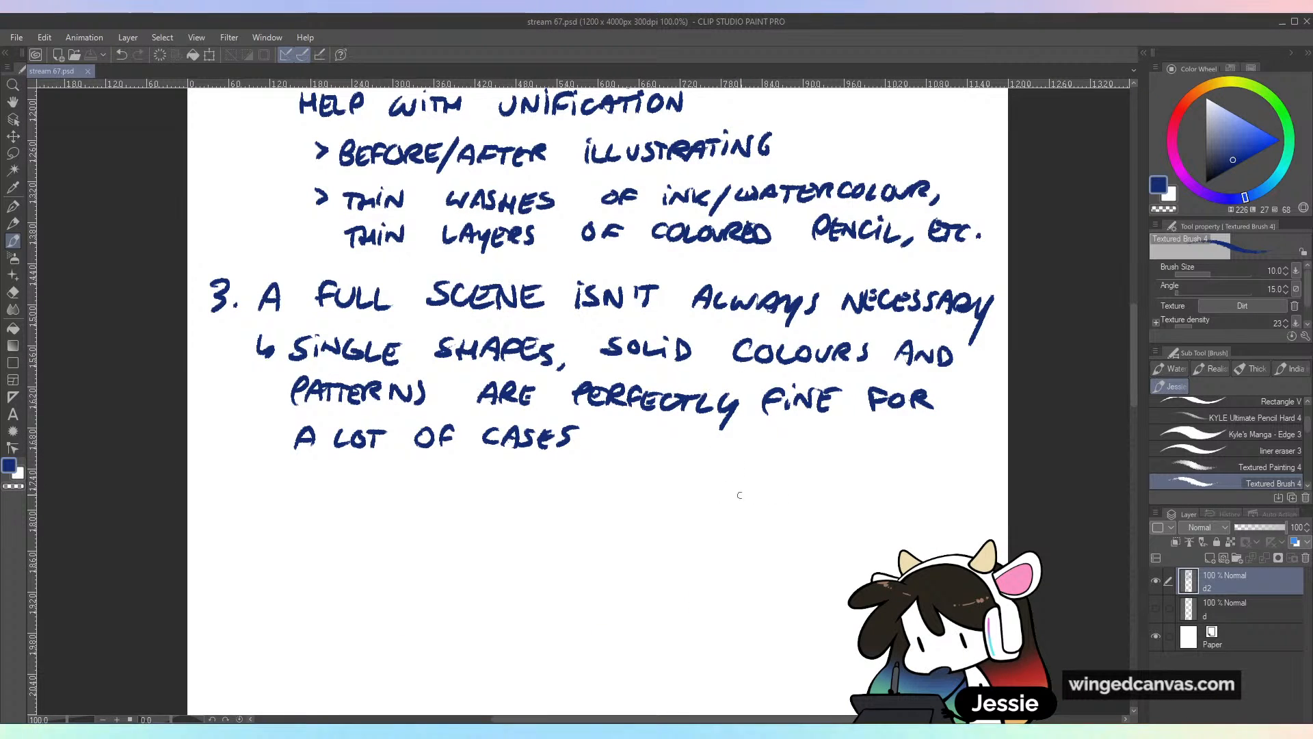
Handwrite the number "4." below the third tip to start a new tip
scroll(827, 489, "up", 1)
scroll(828, 466, "down", 1)
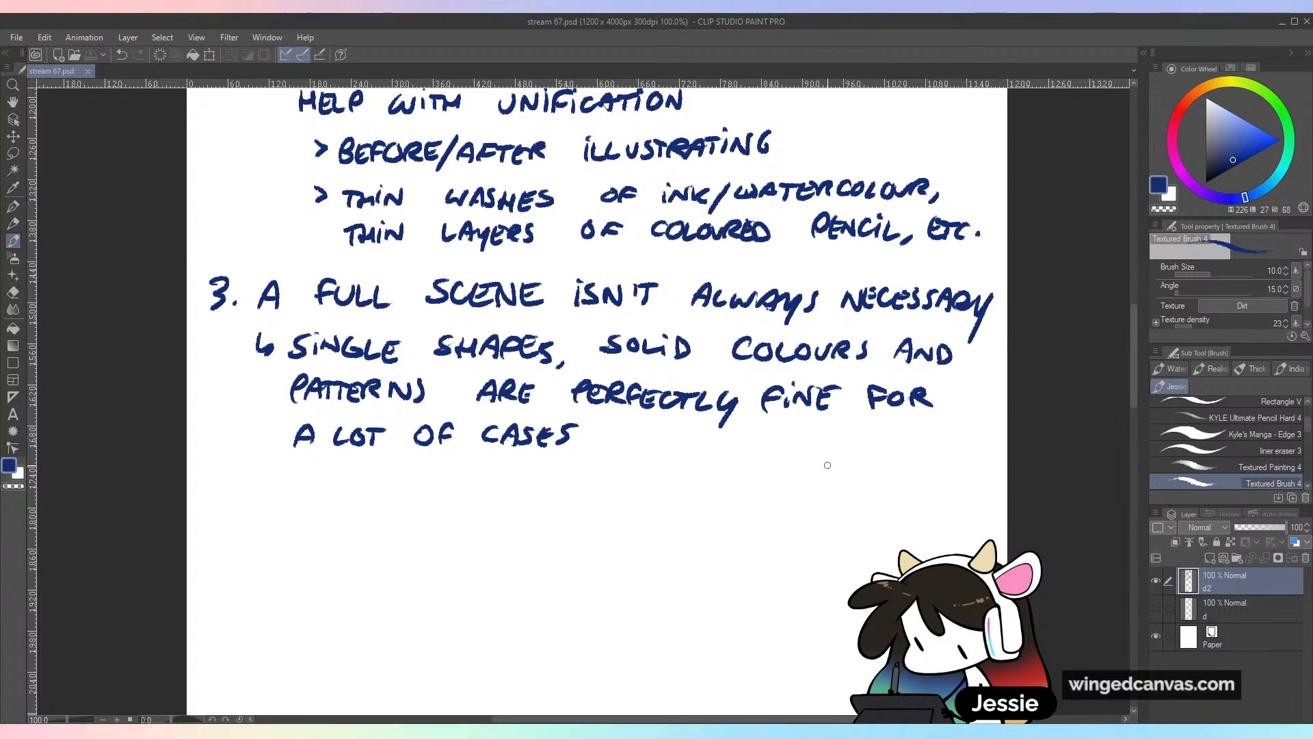
left_click_drag(593, 457, 614, 328)
mouse_move(233, 350)
left_mouse_down()
mouse_move(230, 371)
mouse_move(250, 370)
left_mouse_up()
left_click_drag(241, 350, 239, 387)
left_click(262, 387)
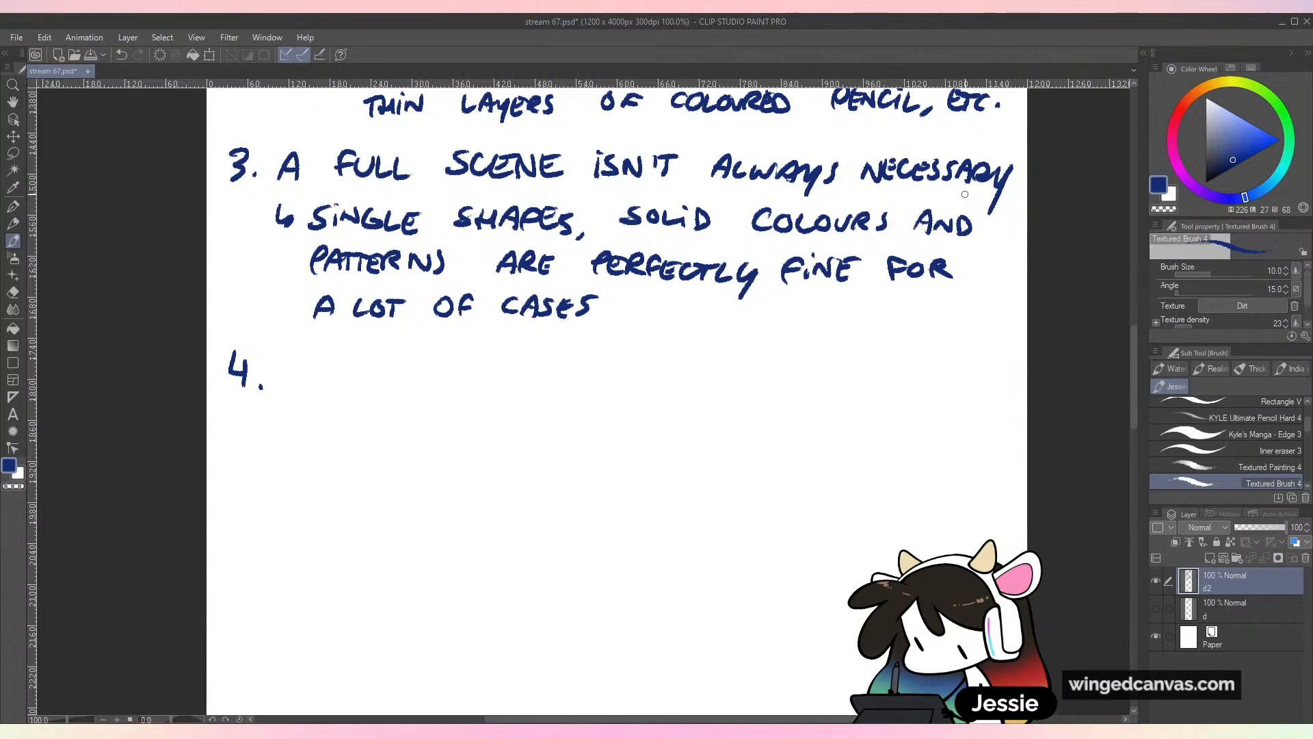
left_click_drag(842, 275, 921, 317)
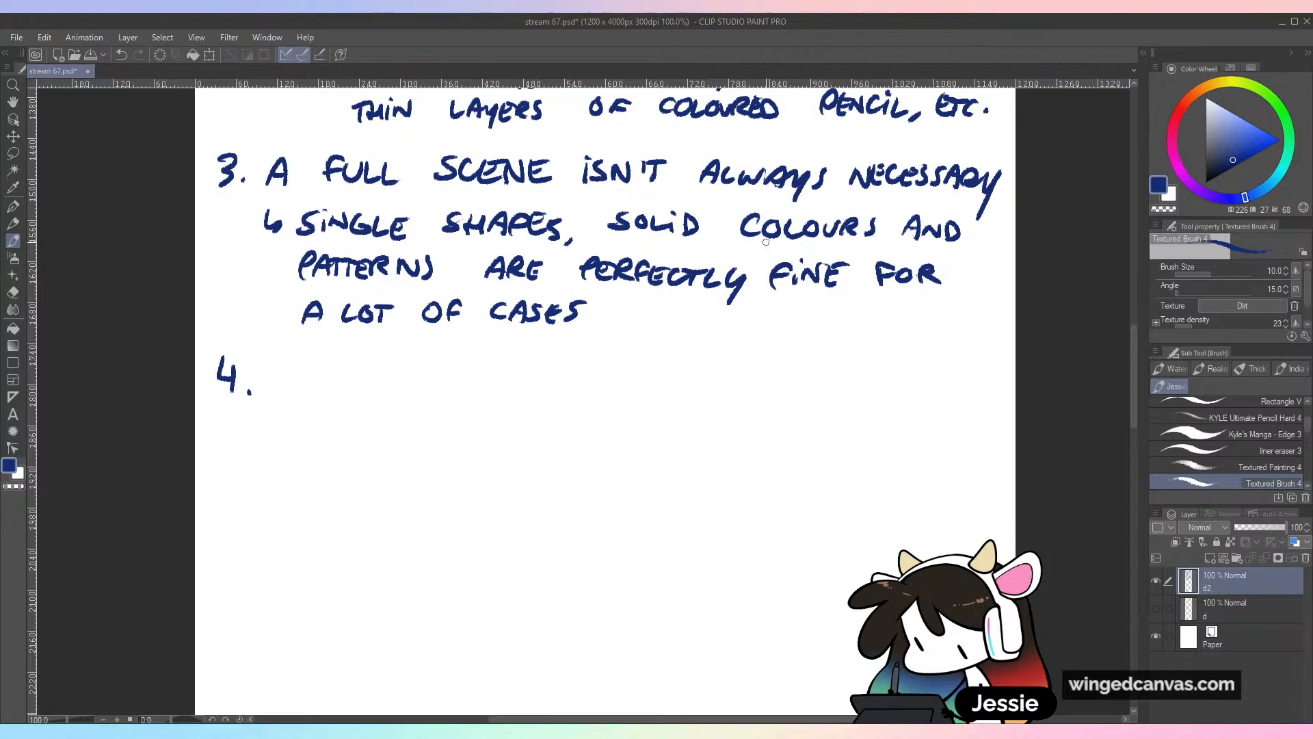
left_click_drag(855, 118, 828, 404)
mouse_move(828, 576)
left_mouse_down()
mouse_move(823, 396)
mouse_move(861, 303)
left_mouse_up()
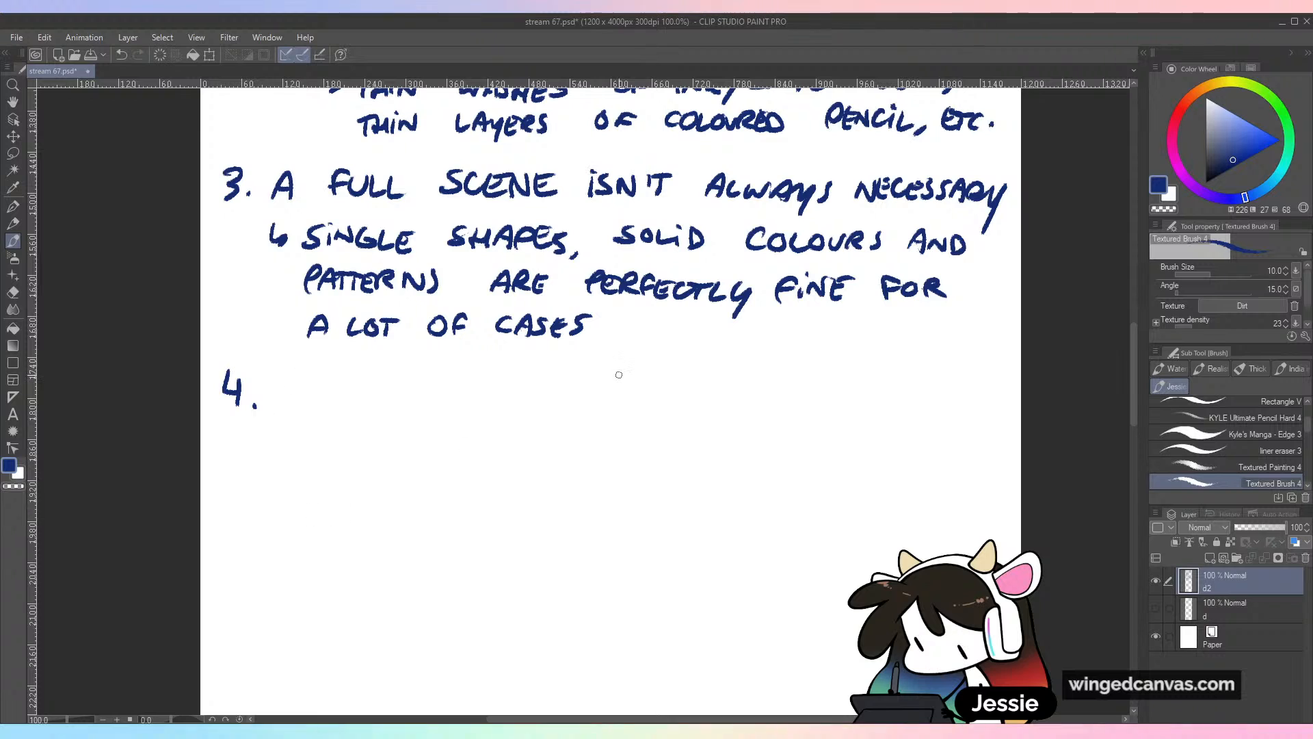
scroll(1144, 311, "up", 4)
scroll(1142, 309, "down", 4)
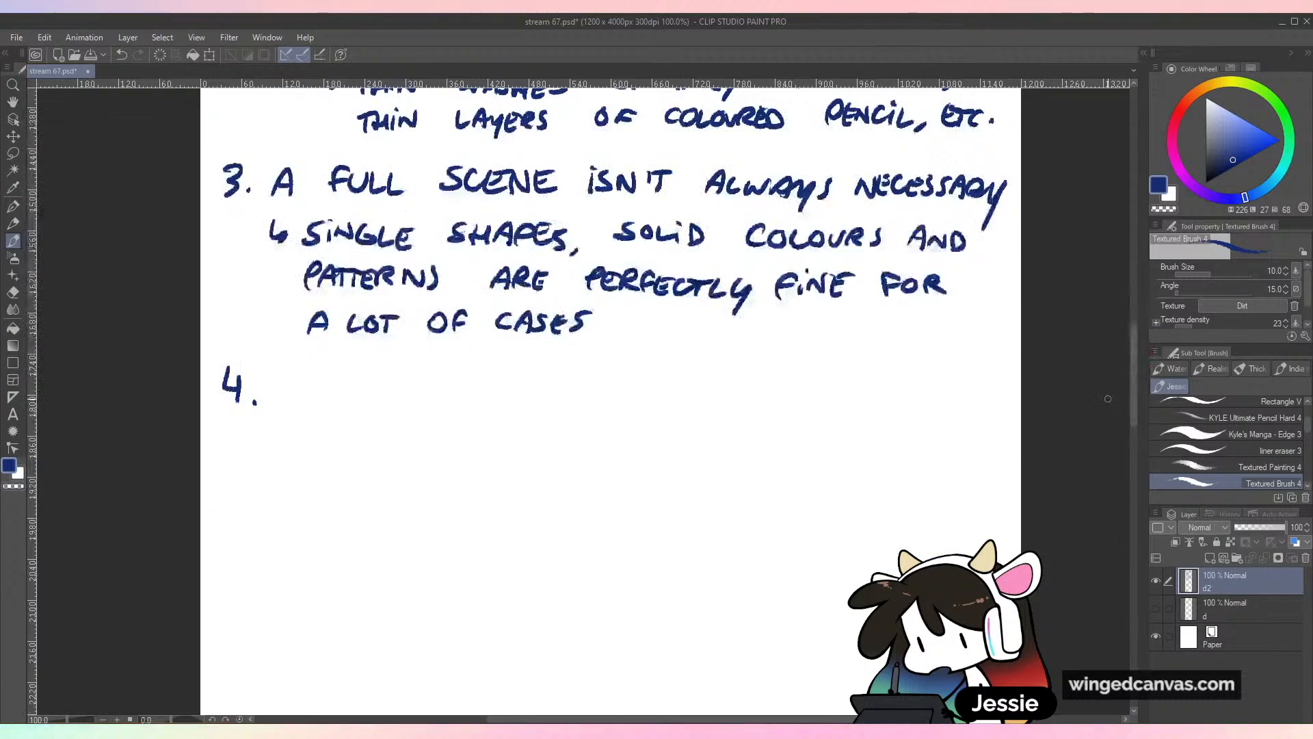
Save the lesson page with the new tip number in place
key("ctrl+minus")
key("ctrl+plus")
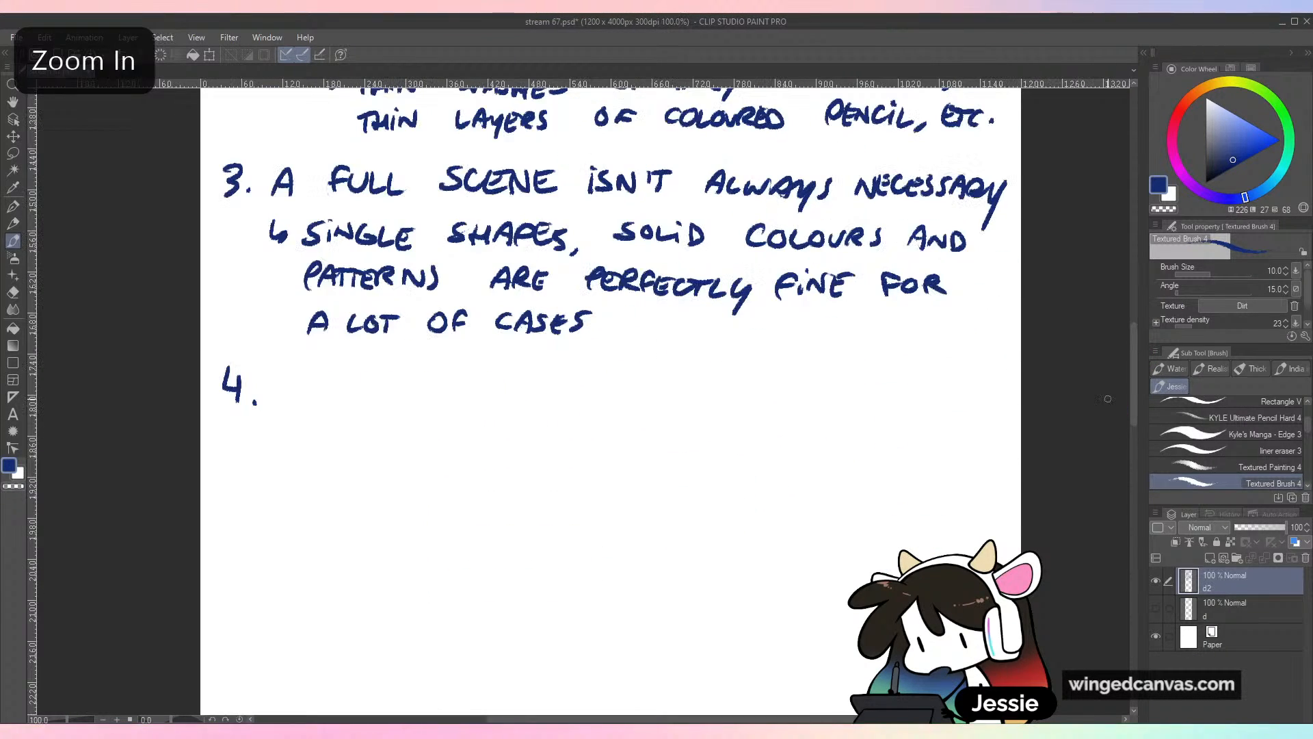
key("ctrl+s")
left_click_drag(585, 452, 596, 478)
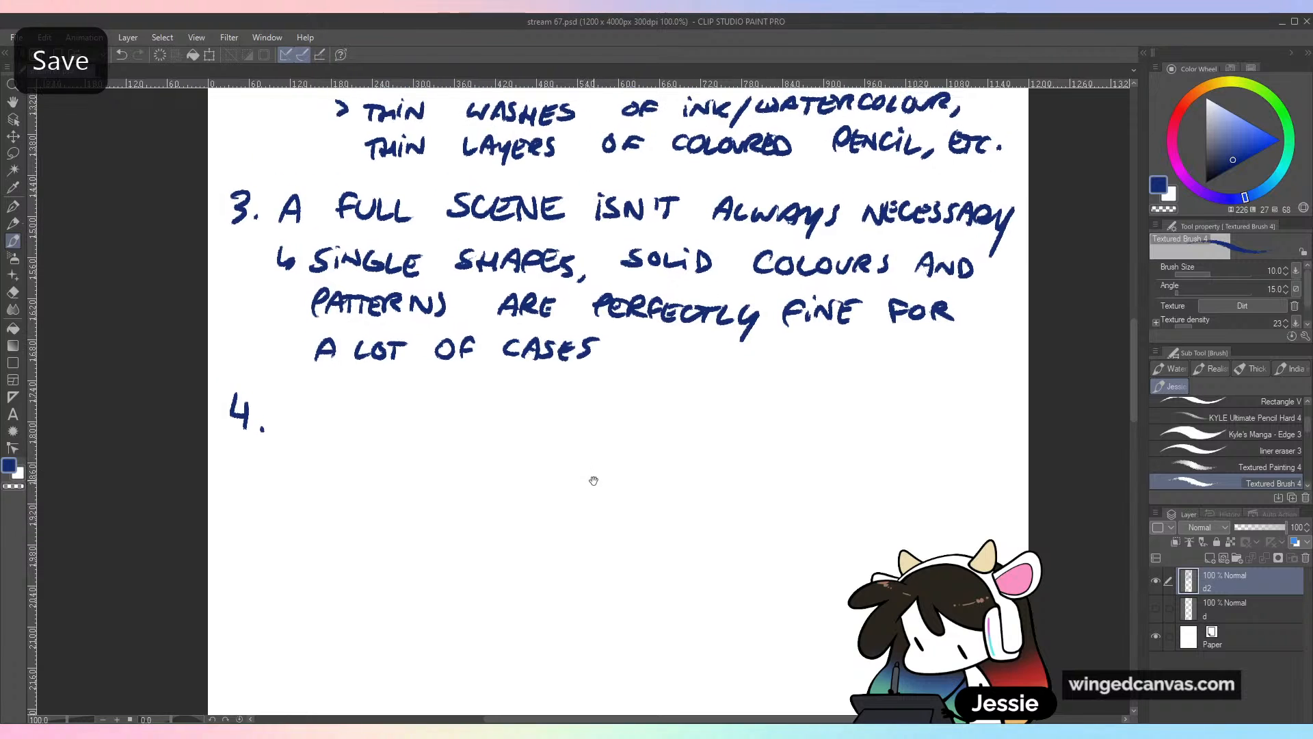
left_click_drag(625, 567, 633, 520)
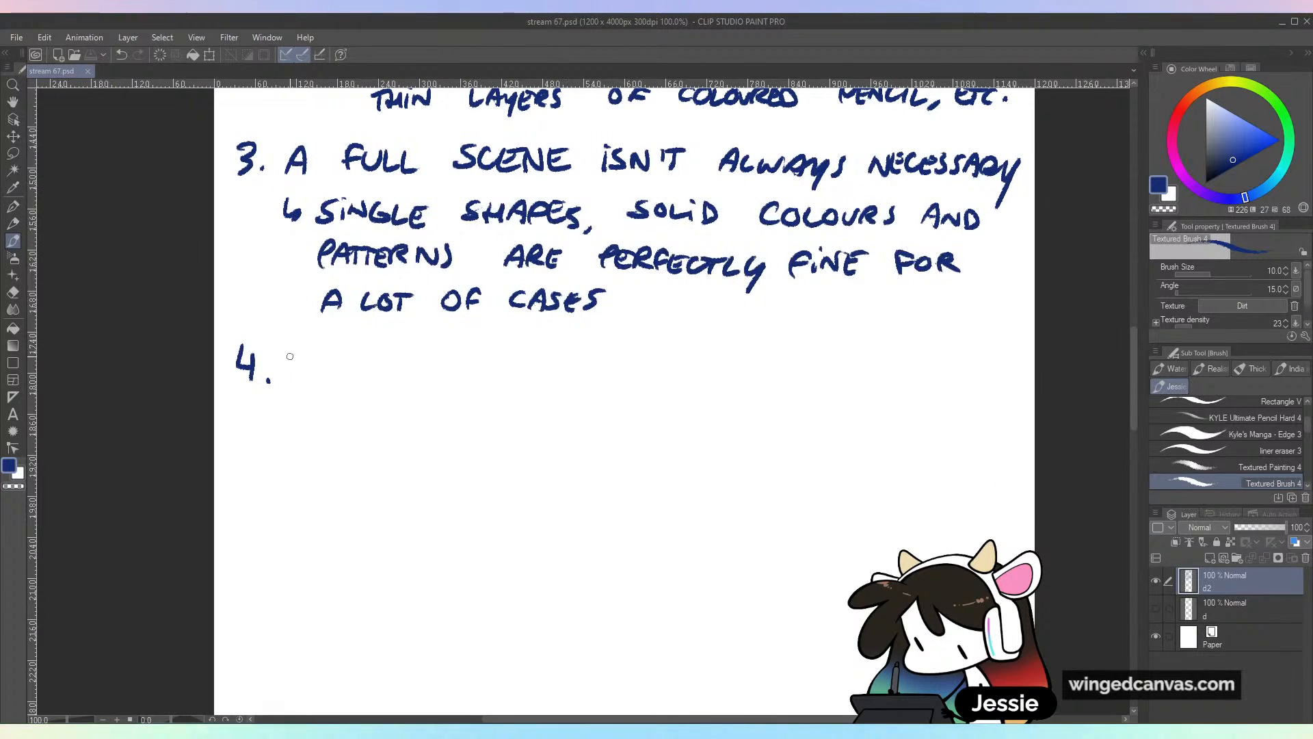
Handwrite "Dark area" in blue after the number 4 to begin the fourth tip
mouse_move(296, 359)
left_mouse_down()
mouse_move(297, 385)
mouse_move(334, 387)
left_mouse_up()
left_click_drag(320, 378, 339, 387)
left_click_drag(339, 368, 356, 386)
left_click_drag(359, 368, 360, 390)
mouse_move(379, 368)
left_mouse_down()
mouse_move(380, 391)
mouse_move(441, 368)
mouse_move(446, 389)
left_mouse_up()
left_click_drag(431, 380, 444, 379)
left_click_drag(452, 388, 487, 380)
left_click_drag(483, 392, 495, 368)
left_click_drag(496, 368, 503, 382)
Try wording the fourth tip as "Dark areas don't necessarily need light", starting "light" on a second line
mouse_move(517, 370)
left_mouse_down()
mouse_move(507, 390)
mouse_move(573, 389)
left_mouse_up()
left_click_drag(585, 367, 599, 387)
mouse_move(600, 369)
left_mouse_down()
mouse_move(615, 387)
mouse_move(616, 367)
left_mouse_up()
left_click_drag(627, 367, 650, 370)
mouse_move(642, 371)
left_mouse_down()
mouse_move(641, 386)
mouse_move(681, 369)
left_mouse_up()
left_click_drag(680, 369, 717, 387)
left_click_drag(704, 378, 736, 387)
mouse_move(742, 373)
left_mouse_down()
mouse_move(754, 389)
mouse_move(755, 369)
left_mouse_up()
left_click_drag(767, 370, 764, 389)
left_click_drag(777, 388, 794, 370)
mouse_move(794, 371)
left_mouse_down()
mouse_move(808, 389)
mouse_move(836, 389)
left_mouse_up()
left_click_drag(842, 375, 851, 392)
mouse_move(860, 375)
left_mouse_down()
mouse_move(848, 409)
mouse_move(887, 369)
left_mouse_up()
left_click_drag(887, 370, 912, 387)
left_click_drag(915, 378, 934, 370)
left_click_drag(923, 379, 932, 378)
left_click_drag(936, 370, 933, 390)
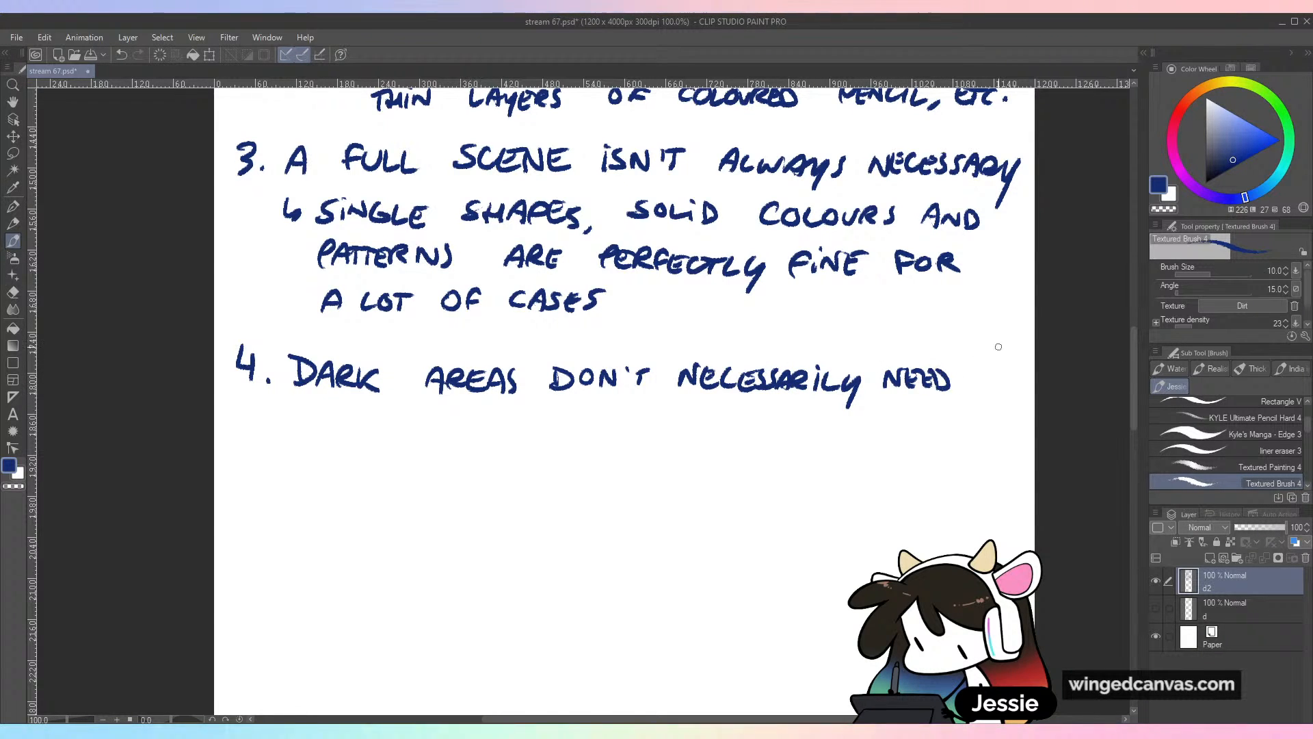
mouse_move(295, 405)
left_mouse_down()
mouse_move(313, 431)
mouse_move(345, 435)
left_mouse_up()
left_click_drag(354, 414, 354, 435)
left_click_drag(357, 414, 372, 414)
left_click_drag(364, 414, 375, 440)
Undo the strokes of the fourth tip's wording back to "Dark area"
key("ctrl+z")
key("ctrl+z")
key("ctrl+z")
key("ctrl+z")
key("ctrl+z")
key("ctrl+z")
key("ctrl+z")
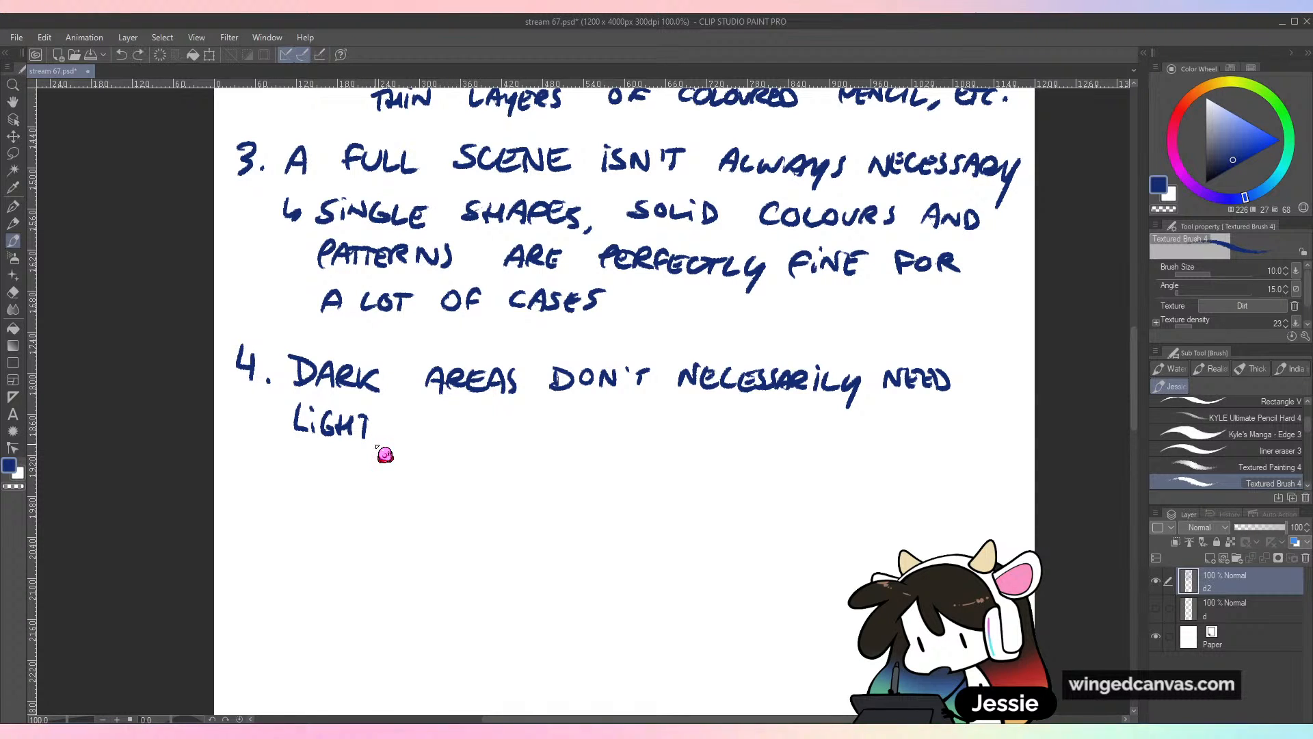
key("ctrl+z")
key("ctrl+z")
key("ctrl+z")
key("ctrl+z")
key("ctrl+z")
key("ctrl+z")
key("ctrl+z")
key("ctrl+z")
key("ctrl+z")
key("ctrl+z")
key("ctrl+z")
key("ctrl+z")
key("ctrl+z")
key("ctrl+z")
key("ctrl+z")
key("ctrl+z")
key("ctrl+z")
key("ctrl+z")
key("ctrl+z")
key("ctrl+z")
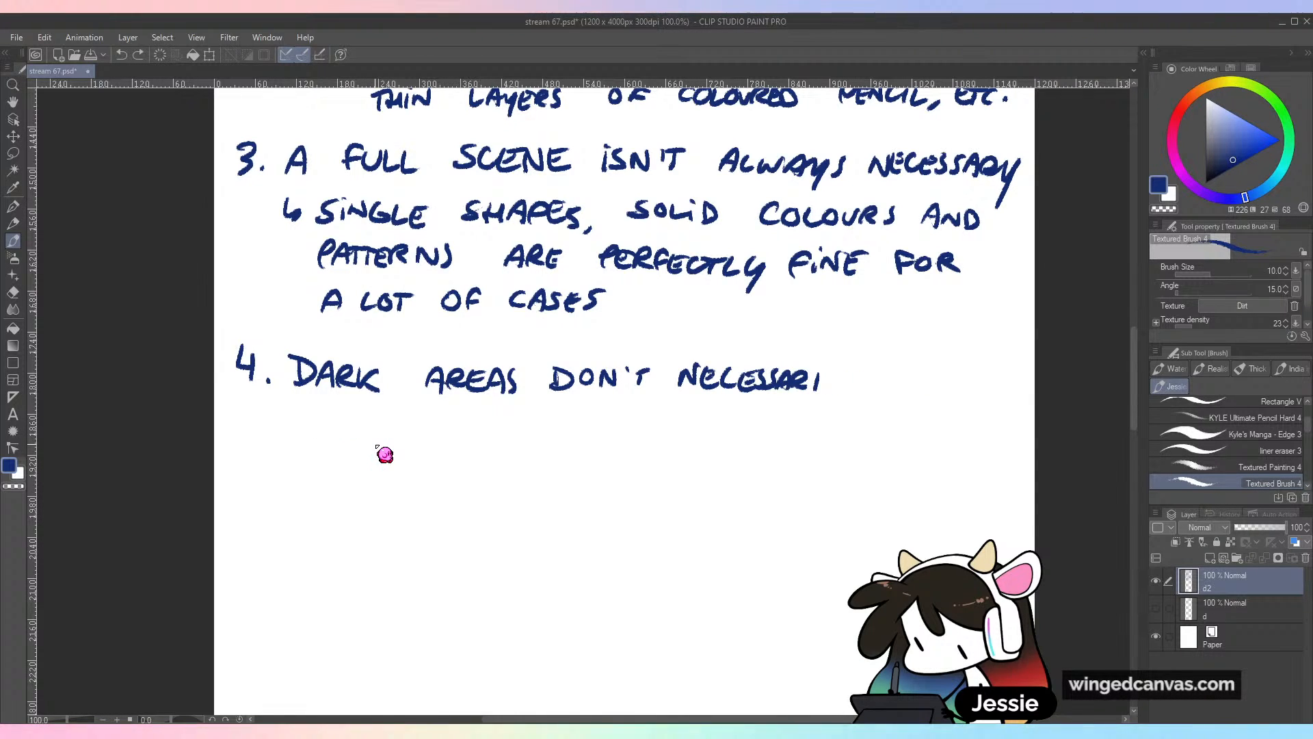
key("ctrl+z")
key("ctrl+z")
key("ctrl+z")
key("ctrl+z")
key("ctrl+z")
key("ctrl+z")
key("ctrl+z")
key("ctrl+z")
key("ctrl+z")
key("ctrl+z")
key("ctrl+z")
key("ctrl+z")
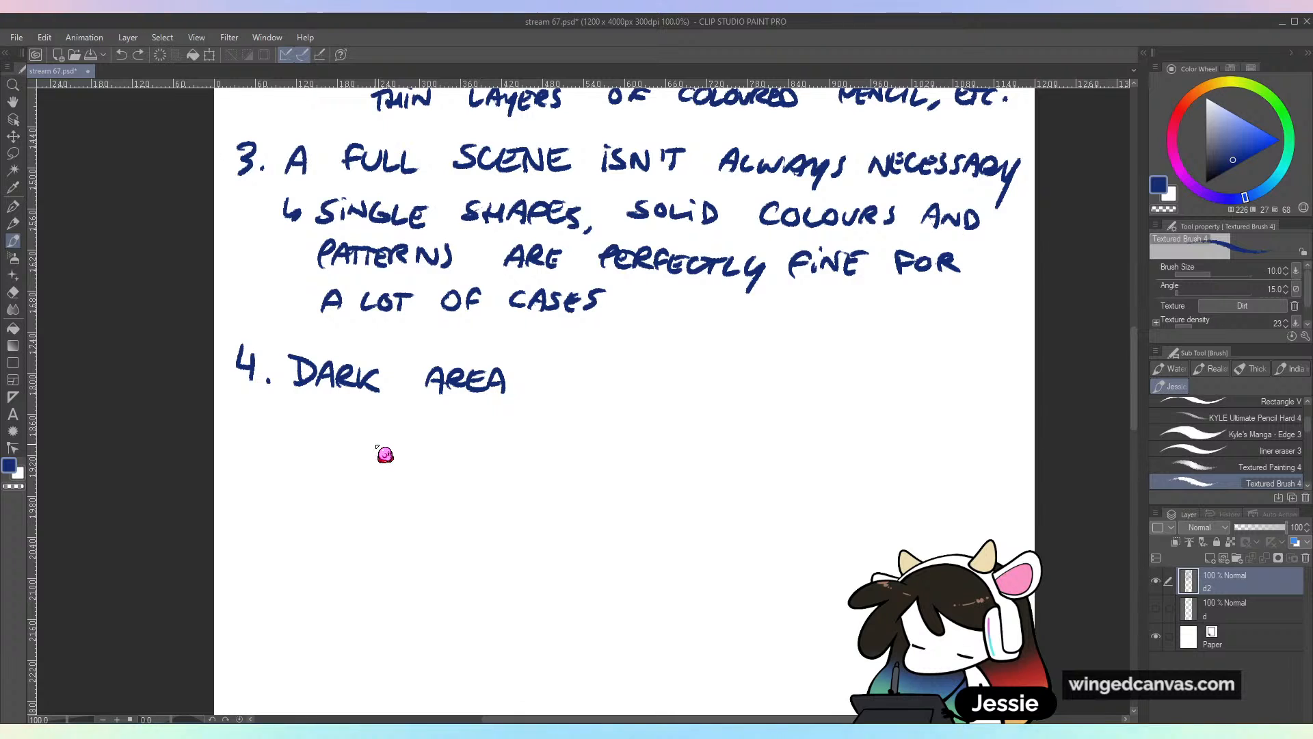
Complete the fourth tip's first line to read "Dark areas will always have minor"
mouse_move(523, 381)
left_mouse_down()
mouse_move(510, 390)
mouse_move(579, 369)
mouse_move(585, 390)
mouse_move(606, 390)
left_mouse_up()
mouse_move(608, 369)
left_mouse_down()
mouse_move(622, 390)
mouse_move(687, 390)
mouse_move(715, 372)
mouse_move(732, 390)
left_mouse_up()
mouse_move(736, 373)
left_mouse_down()
mouse_move(749, 374)
mouse_move(740, 406)
left_mouse_up()
mouse_move(762, 371)
left_mouse_down()
mouse_move(755, 394)
mouse_move(805, 376)
left_mouse_up()
mouse_move(805, 363)
left_mouse_down()
mouse_move(809, 391)
mouse_move(824, 369)
left_mouse_up()
mouse_move(825, 373)
left_mouse_down()
mouse_move(842, 391)
mouse_move(857, 372)
left_mouse_up()
mouse_move(873, 369)
left_mouse_down()
mouse_move(874, 391)
mouse_move(891, 392)
left_mouse_up()
mouse_move(896, 363)
left_mouse_down()
mouse_move(899, 389)
mouse_move(910, 373)
left_mouse_up()
left_click_drag(910, 373, 928, 373)
left_click_drag(943, 369, 942, 390)
left_click_drag(944, 368, 948, 376)
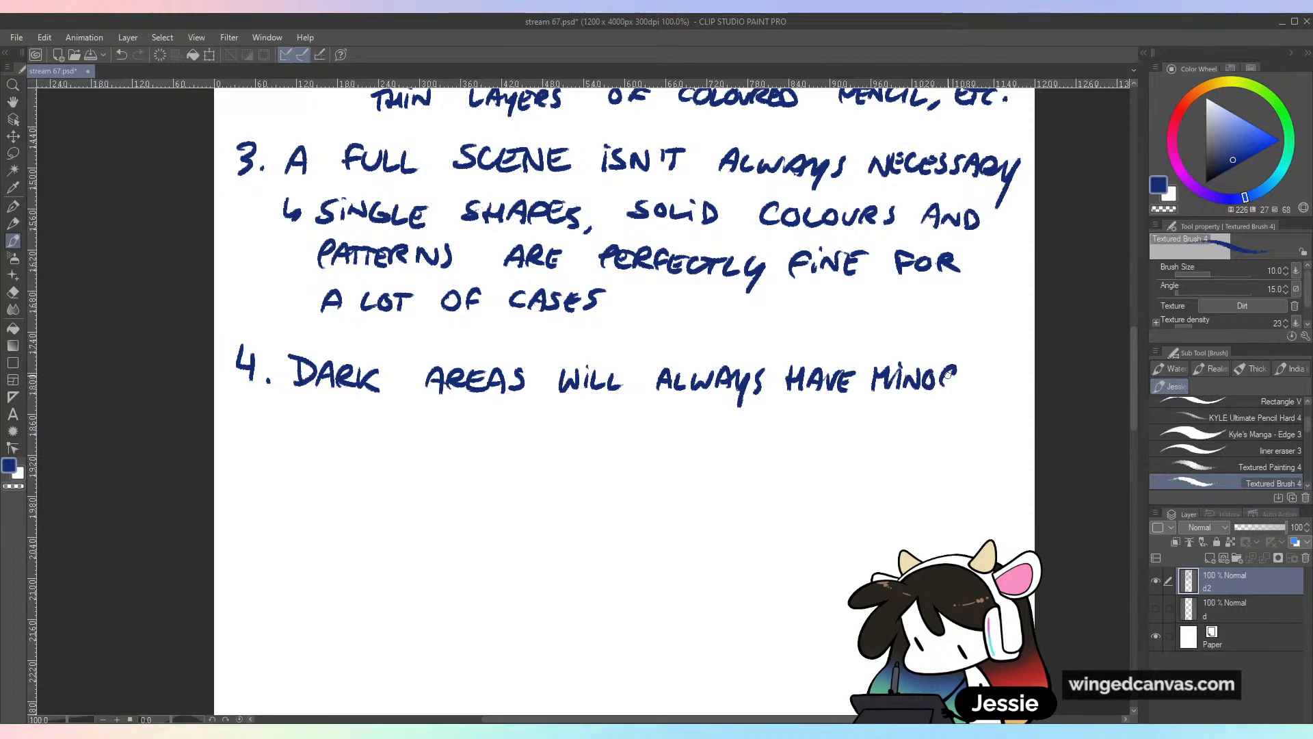
Handwrite "bits of light" at the start of the fourth tip's second line
left_click_drag(293, 404, 301, 428)
mouse_move(309, 409)
left_mouse_down()
mouse_move(309, 426)
mouse_move(329, 404)
left_mouse_up()
mouse_move(321, 405)
left_mouse_down()
mouse_move(321, 426)
mouse_move(379, 414)
left_mouse_up()
mouse_move(392, 429)
left_mouse_down()
mouse_move(399, 410)
mouse_move(448, 433)
left_mouse_up()
mouse_move(452, 418)
left_mouse_down()
mouse_move(452, 433)
mouse_move(483, 434)
left_mouse_up()
mouse_move(497, 413)
left_mouse_down()
mouse_move(497, 434)
mouse_move(516, 413)
left_mouse_up()
left_click_drag(507, 414, 507, 435)
Continue the second line with a long dash and "otherwise, we wouldn't be"
left_click_drag(526, 427, 586, 416)
mouse_move(603, 413)
left_mouse_down()
mouse_move(602, 435)
mouse_move(618, 412)
left_mouse_up()
left_click_drag(614, 415, 624, 435)
left_click_drag(640, 416, 635, 433)
mouse_move(645, 415)
left_mouse_down()
mouse_move(660, 432)
mouse_move(673, 416)
left_mouse_up()
mouse_move(679, 415)
left_mouse_down()
mouse_move(710, 439)
mouse_move(755, 433)
mouse_move(764, 412)
left_mouse_up()
left_click_drag(769, 414, 769, 434)
left_click_drag(770, 414, 848, 414)
mouse_move(859, 415)
left_mouse_down()
mouse_move(877, 413)
mouse_move(887, 431)
left_mouse_up()
mouse_move(889, 410)
left_mouse_down()
mouse_move(903, 430)
mouse_move(915, 409)
left_mouse_up()
mouse_move(934, 415)
left_mouse_down()
mouse_move(935, 434)
mouse_move(944, 409)
left_mouse_up()
left_click_drag(959, 408, 962, 432)
mouse_move(969, 410)
left_mouse_down()
mouse_move(971, 433)
mouse_move(996, 406)
left_mouse_up()
left_click_drag(924, 405, 926, 411)
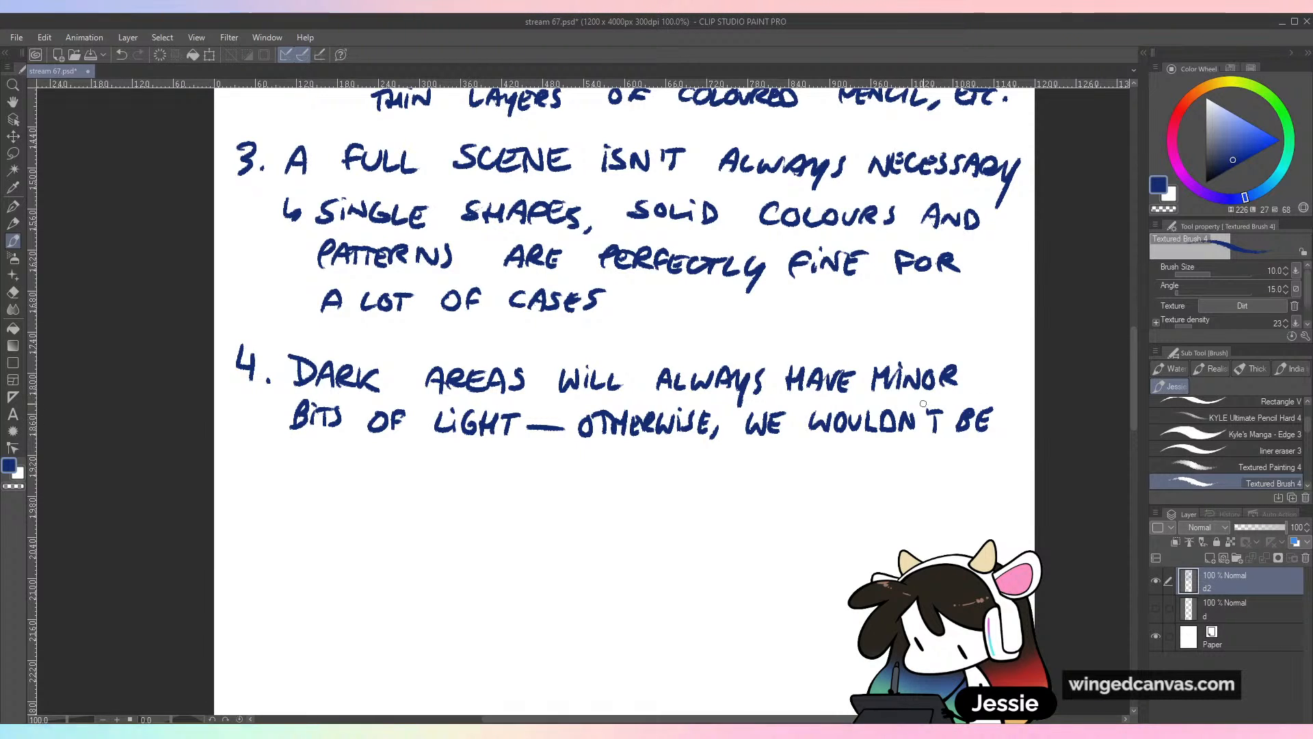
Handwrite "able to see anything" on a third line to finish the fourth tip's statement
left_click_drag(290, 467, 307, 466)
mouse_move(311, 444)
left_mouse_down()
mouse_move(311, 468)
mouse_move(334, 467)
left_mouse_up()
mouse_move(349, 448)
left_mouse_down()
mouse_move(340, 466)
mouse_move(413, 447)
left_mouse_up()
mouse_move(401, 448)
left_mouse_down()
mouse_move(403, 465)
mouse_move(412, 452)
mouse_move(446, 466)
left_mouse_up()
mouse_move(472, 452)
left_mouse_down()
mouse_move(472, 469)
mouse_move(481, 450)
left_mouse_up()
left_click_drag(472, 470, 483, 471)
mouse_move(486, 452)
left_mouse_down()
mouse_move(485, 471)
mouse_move(498, 450)
left_mouse_up()
mouse_move(487, 471)
left_mouse_down()
mouse_move(550, 470)
mouse_move(561, 453)
left_mouse_up()
left_click_drag(562, 452, 611, 476)
left_click_drag(621, 458, 621, 476)
left_click_drag(611, 467, 621, 466)
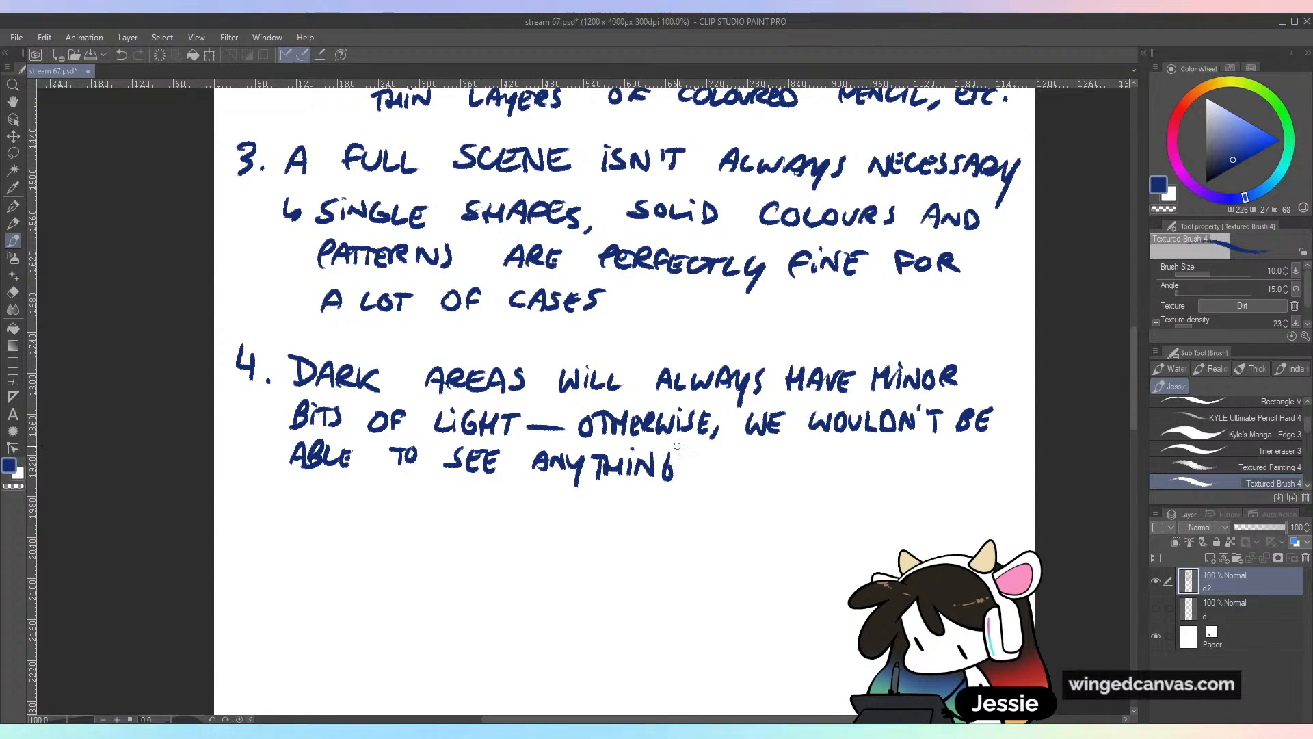
Start an arrowed sub-point below the fourth tip, handwriting "Pick these light so"
left_click_drag(319, 511, 350, 523)
left_click_drag(352, 495, 368, 523)
left_click_drag(380, 509, 385, 524)
mouse_move(397, 506)
left_mouse_down()
mouse_move(398, 524)
mouse_move(453, 497)
left_mouse_up()
mouse_move(445, 497)
left_mouse_down()
mouse_move(445, 523)
mouse_move(457, 522)
left_mouse_up()
mouse_move(470, 500)
left_mouse_down()
mouse_move(471, 521)
mouse_move(471, 509)
left_mouse_up()
left_click_drag(481, 500, 481, 523)
mouse_move(492, 501)
left_mouse_down()
mouse_move(488, 523)
mouse_move(501, 505)
mouse_move(556, 521)
left_mouse_up()
mouse_move(564, 510)
left_mouse_down()
mouse_move(564, 524)
mouse_move(590, 526)
left_mouse_up()
mouse_move(603, 502)
left_mouse_down()
mouse_move(604, 526)
mouse_move(613, 501)
mouse_move(636, 519)
left_mouse_up()
left_click_drag(658, 499, 659, 502)
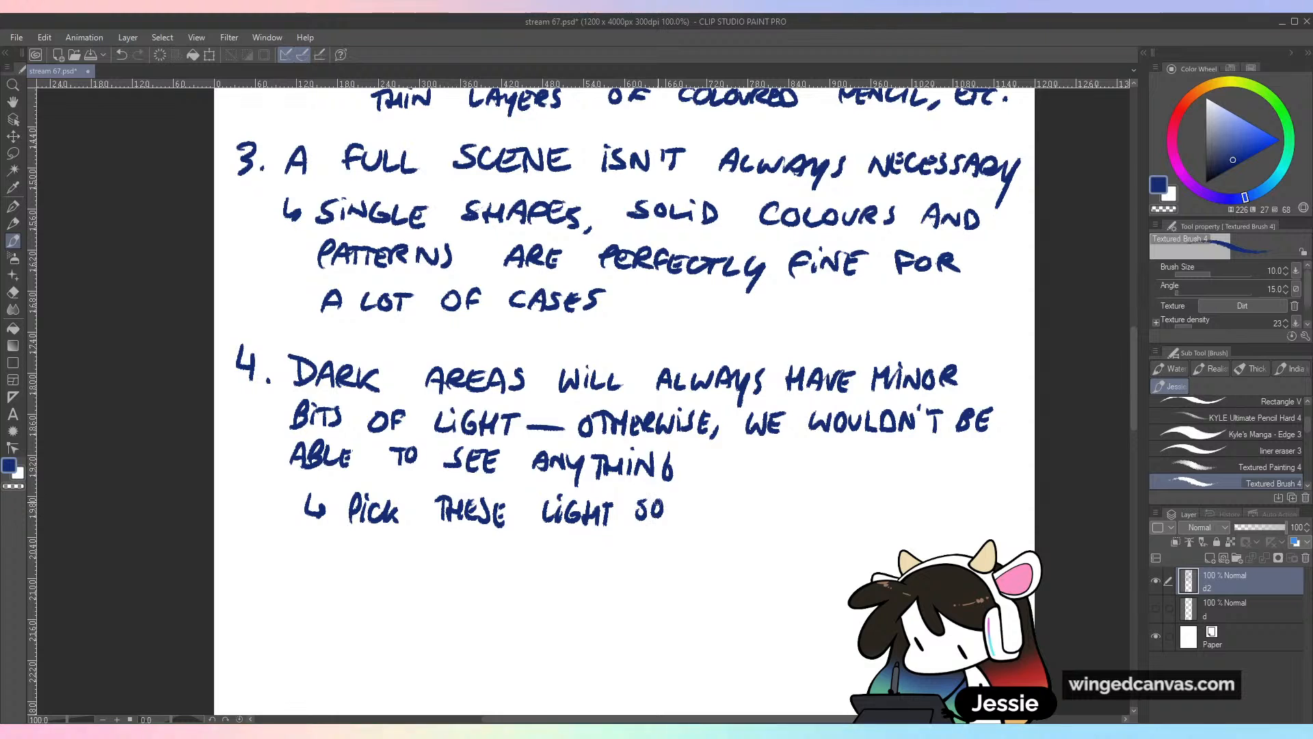
Tidy the final G of "anything" and complete the word "sources" in the sub-point
key("e")
mouse_move(678, 457)
left_mouse_down()
mouse_move(667, 479)
mouse_move(671, 465)
mouse_move(683, 501)
left_mouse_up()
key("b")
mouse_move(687, 498)
left_mouse_down()
mouse_move(688, 517)
mouse_move(701, 518)
left_mouse_up()
left_click_drag(718, 499, 731, 519)
mouse_move(742, 498)
left_mouse_down()
mouse_move(734, 519)
mouse_move(794, 498)
mouse_move(800, 516)
left_mouse_up()
Finish the sub-point's first line with "wisely & look"
left_click_drag(818, 493, 807, 519)
mouse_move(829, 494)
left_mouse_down()
mouse_move(819, 518)
mouse_move(835, 505)
left_mouse_up()
left_click_drag(832, 494, 856, 518)
mouse_move(868, 497)
left_mouse_down()
mouse_move(854, 544)
mouse_move(903, 508)
mouse_move(966, 517)
left_mouse_up()
left_click_drag(979, 494, 969, 506)
left_click_drag(970, 505, 981, 518)
Handwrite "at references" on an indented second line to finish the first sub-point
left_click_drag(345, 565, 365, 564)
mouse_move(347, 555)
left_mouse_down()
mouse_move(449, 567)
mouse_move(511, 556)
left_mouse_up()
mouse_move(511, 566)
left_mouse_down()
mouse_move(514, 545)
mouse_move(527, 565)
left_mouse_up()
left_click_drag(527, 565, 528, 545)
mouse_move(541, 545)
left_mouse_down()
mouse_move(535, 565)
mouse_move(552, 556)
left_mouse_up()
left_click_drag(567, 544, 554, 566)
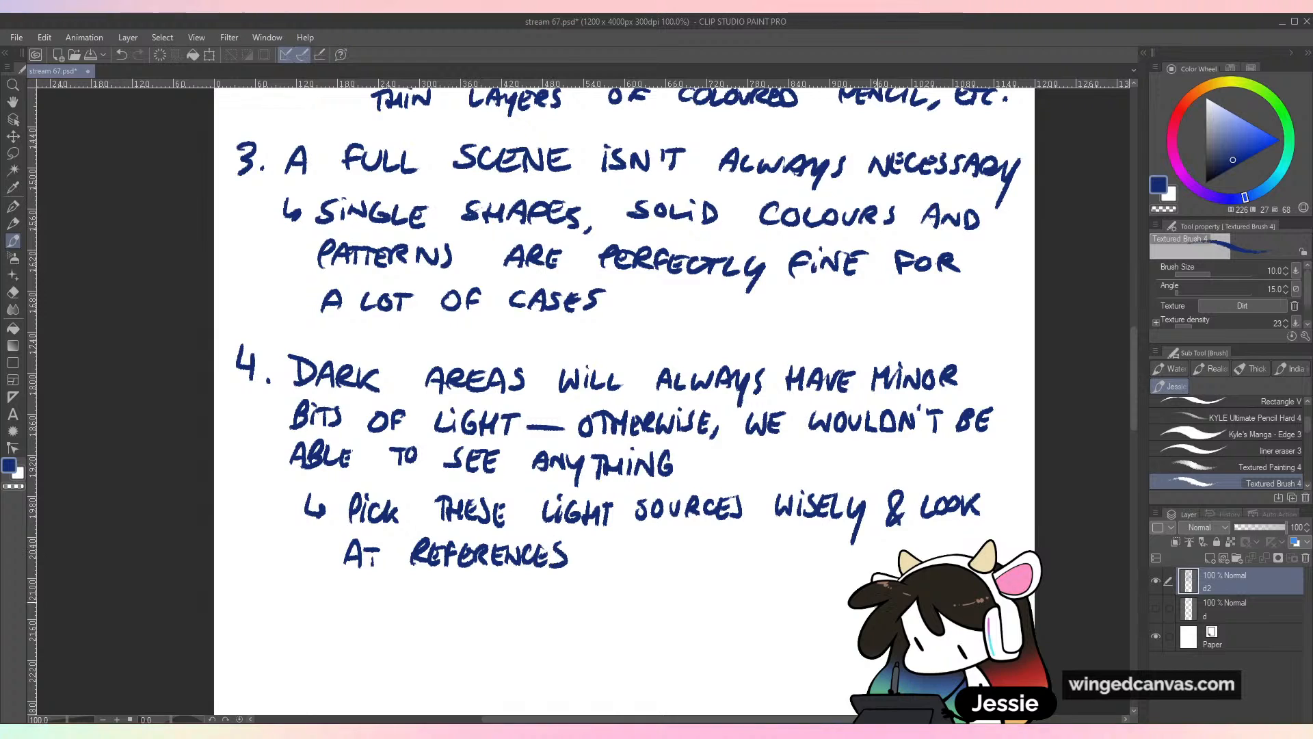
Add a second arrowed sub-point under the fourth tip, starting with "Lighting is"
left_click_drag(887, 610, 859, 545)
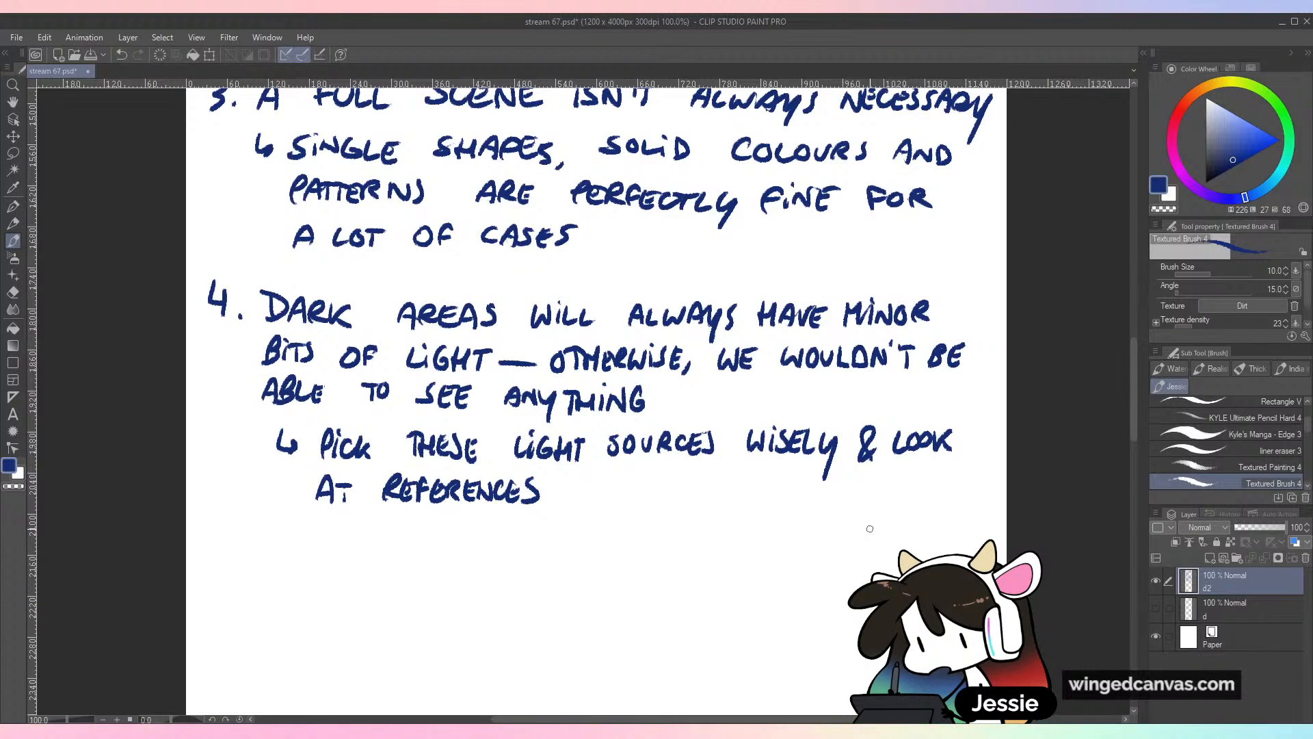
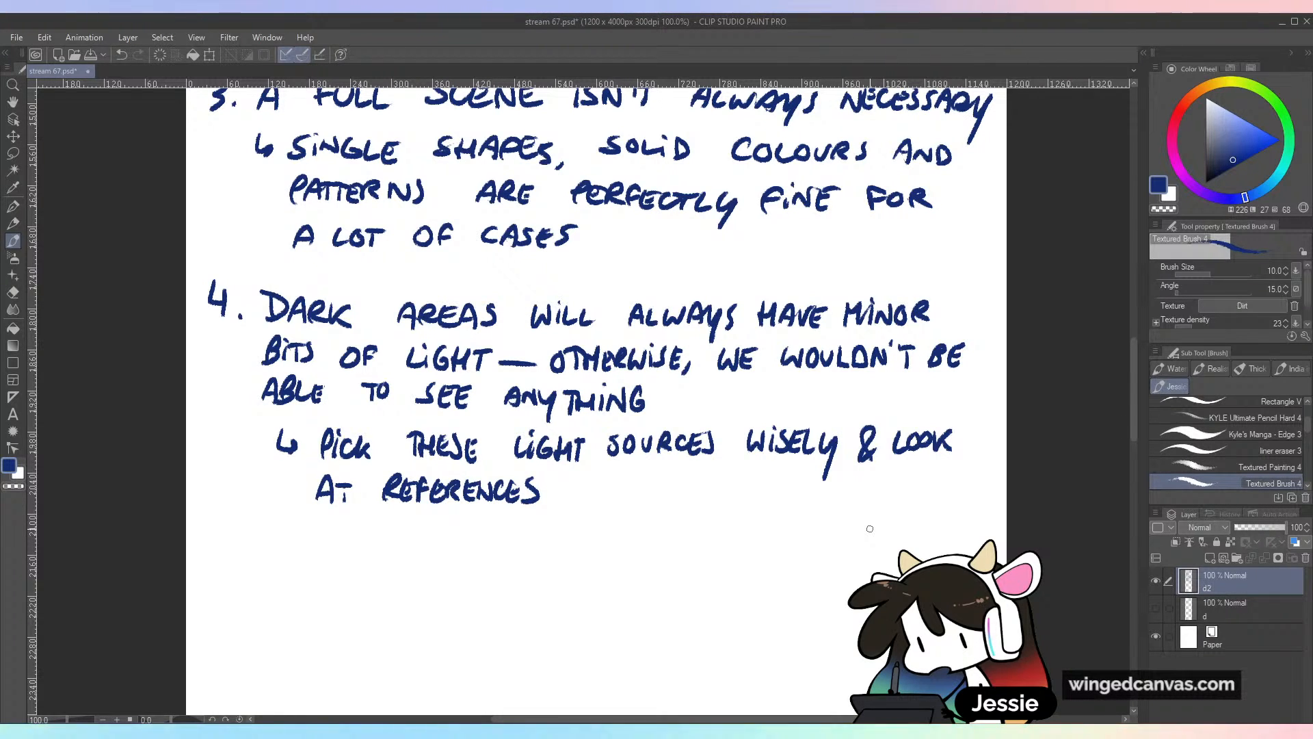
left_click_drag(281, 523, 298, 538)
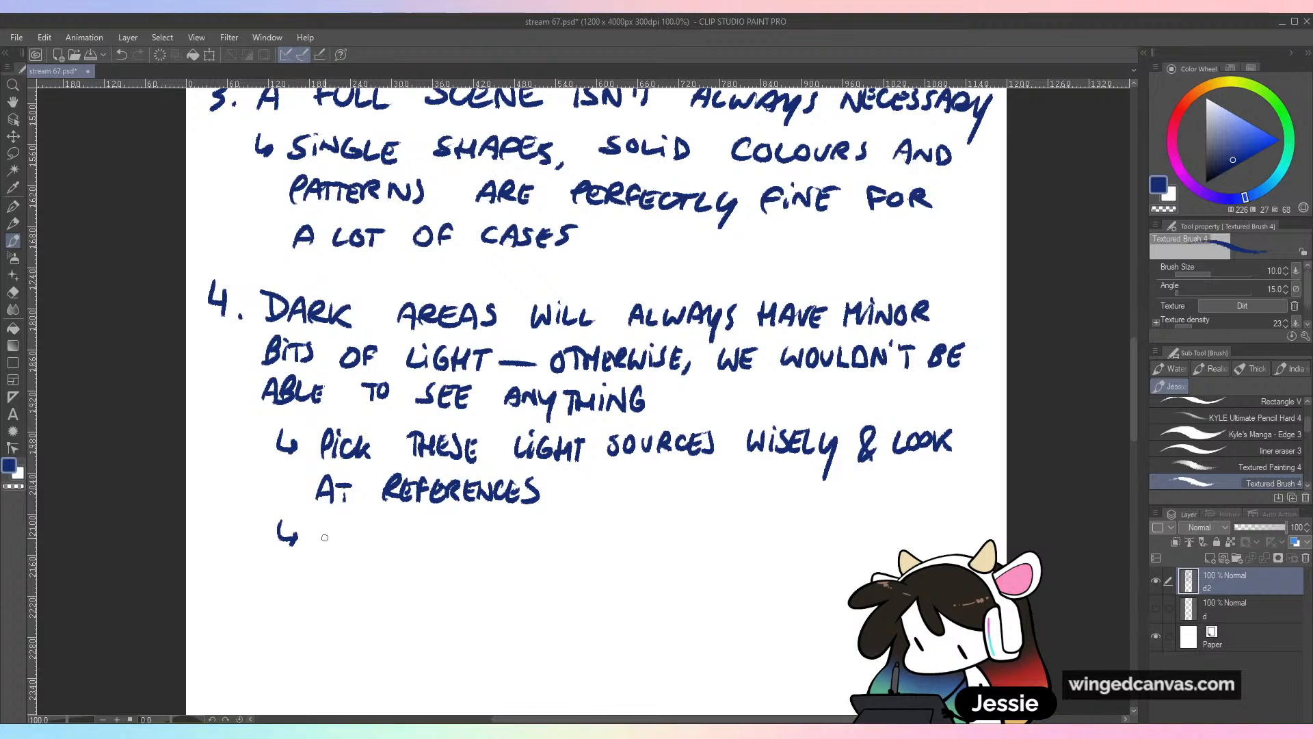
scroll(365, 549, "down", 3)
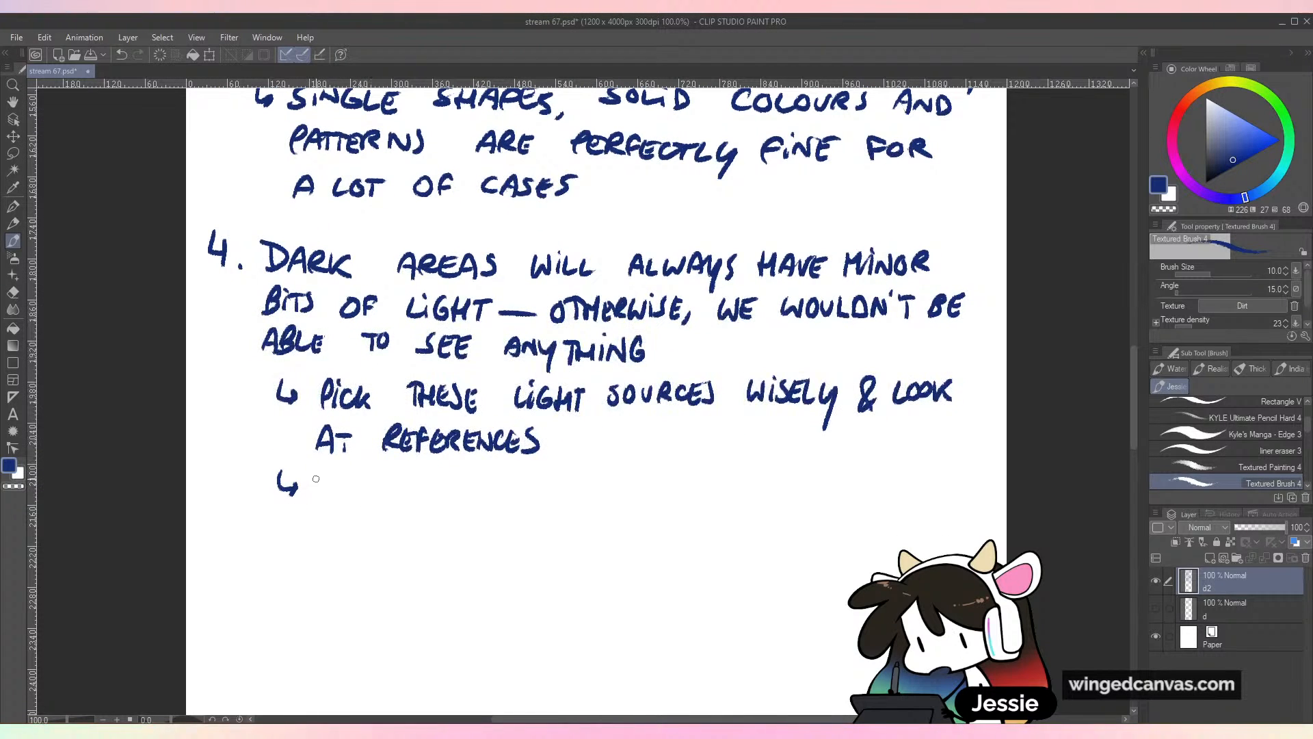
left_click_drag(313, 479, 325, 503)
mouse_move(331, 487)
left_mouse_down()
mouse_move(333, 504)
mouse_move(363, 505)
left_mouse_up()
mouse_move(370, 485)
left_mouse_down()
mouse_move(380, 508)
mouse_move(396, 486)
left_mouse_up()
left_click_drag(391, 479, 401, 506)
mouse_move(406, 506)
left_mouse_down()
mouse_move(416, 481)
mouse_move(430, 507)
mouse_move(469, 506)
left_mouse_up()
left_click(468, 482)
left_click_drag(483, 487, 485, 500)
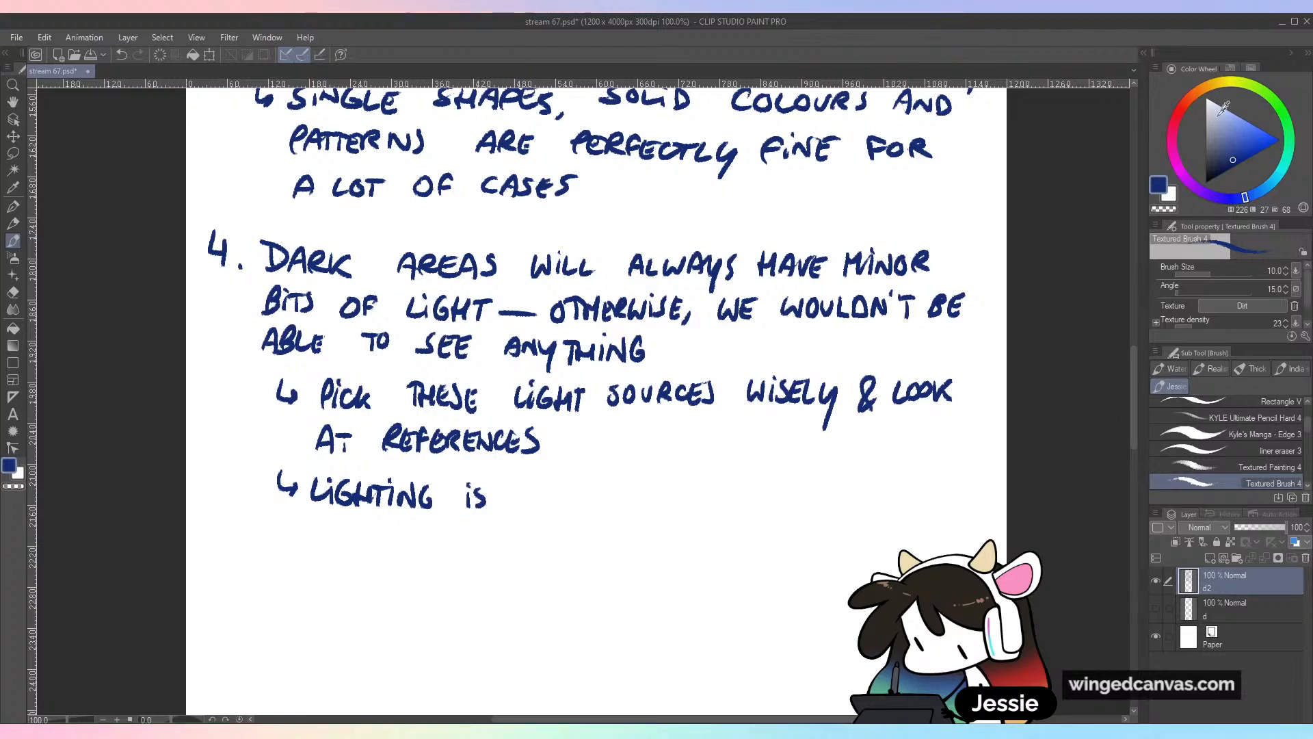
Sample the red from the word "support" in the first tip and handwrite "essential" in it after "Lighting is"
scroll(840, 236, "down", 2)
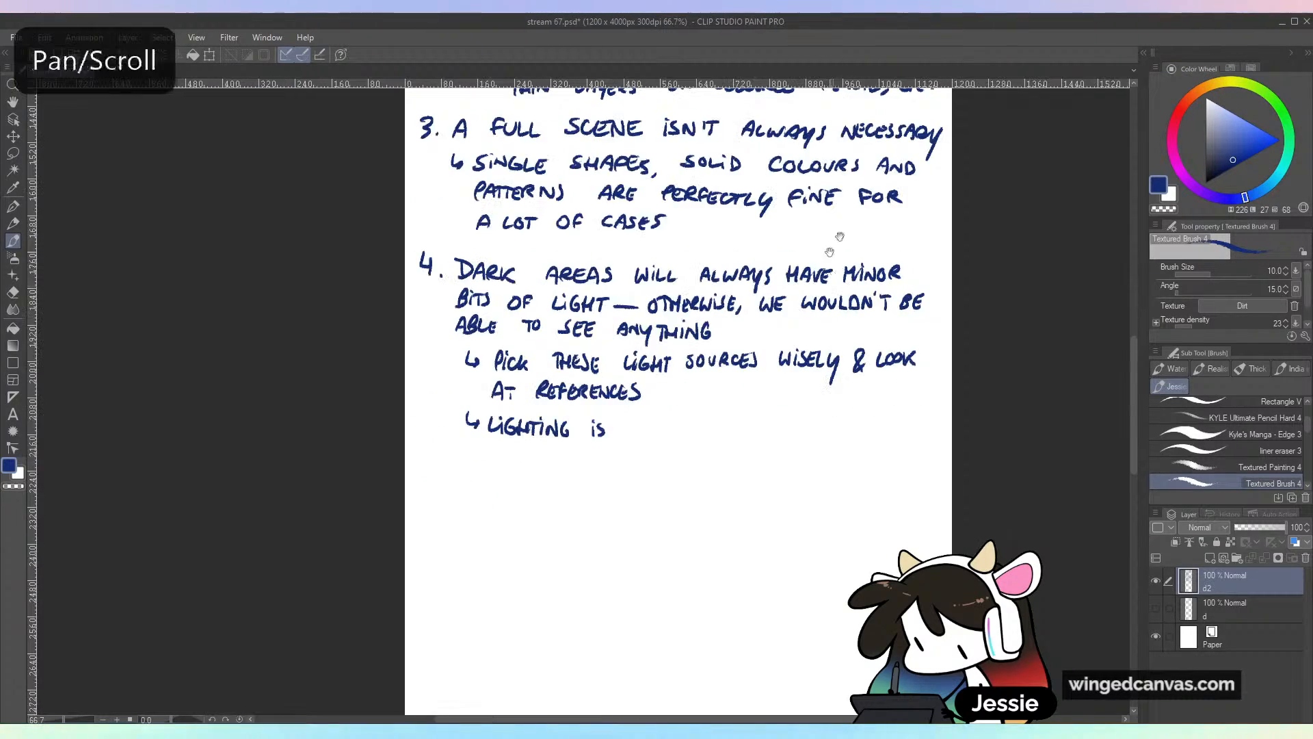
scroll(840, 237, "up", 10)
key("alt")
scroll(875, 449, "up", 2)
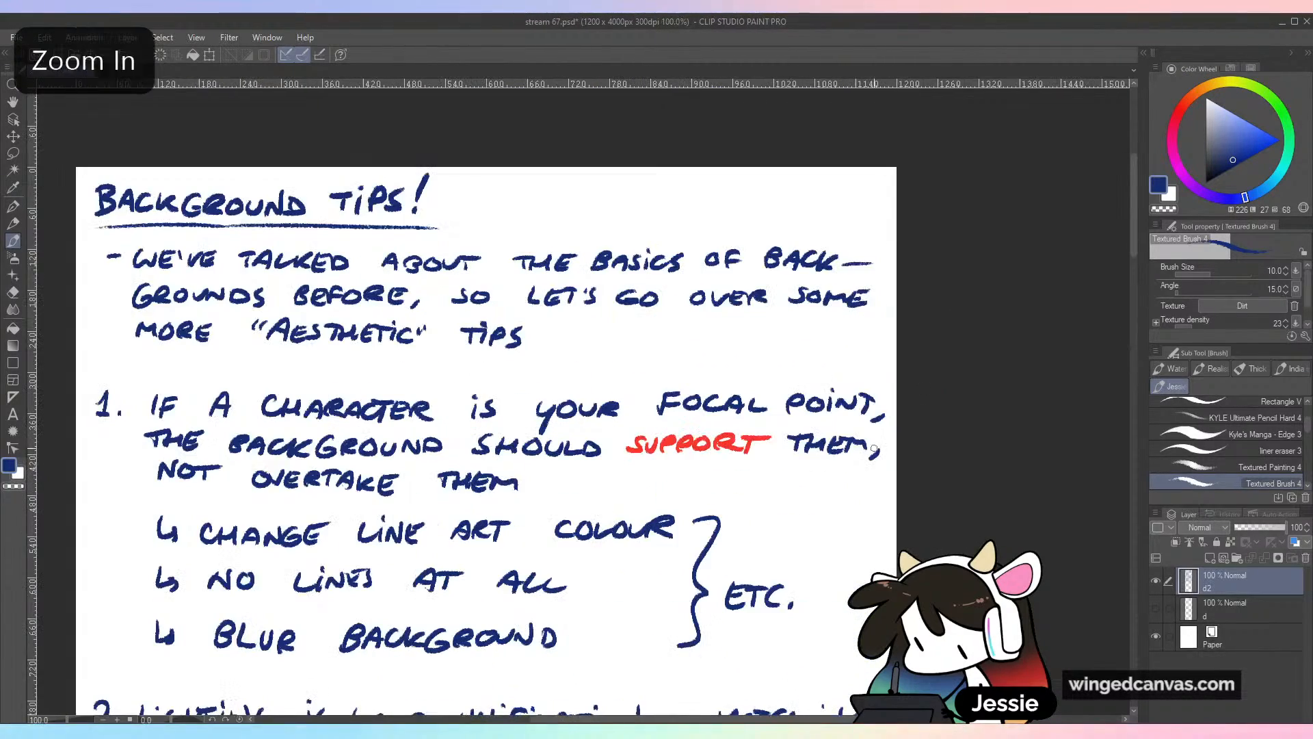
left_click(750, 438, "alt")
mouse_move(761, 576)
left_mouse_down()
mouse_move(842, 237)
mouse_move(821, 115)
left_mouse_up()
mouse_move(576, 403)
left_mouse_down()
mouse_move(587, 423)
mouse_move(588, 401)
left_mouse_up()
left_click_drag(577, 413, 587, 411)
mouse_move(600, 399)
left_mouse_down()
mouse_move(590, 414)
mouse_move(619, 421)
mouse_move(665, 400)
mouse_move(684, 411)
left_mouse_up()
mouse_move(693, 401)
left_mouse_down()
mouse_move(704, 423)
mouse_move(732, 425)
left_mouse_up()
Sample the dark blue of the existing text and complete the line with "to these things"
left_click(446, 394, "alt")
left_click_drag(723, 405, 802, 424)
left_click_drag(791, 403, 814, 401)
left_click_drag(809, 402, 828, 425)
mouse_move(841, 402)
left_mouse_down()
mouse_move(846, 426)
mouse_move(921, 398)
left_mouse_up()
mouse_move(920, 401)
left_mouse_down()
mouse_move(922, 418)
mouse_move(936, 419)
mouse_move(961, 397)
left_mouse_up()
mouse_move(977, 400)
left_mouse_down()
mouse_move(964, 417)
mouse_move(981, 417)
left_mouse_up()
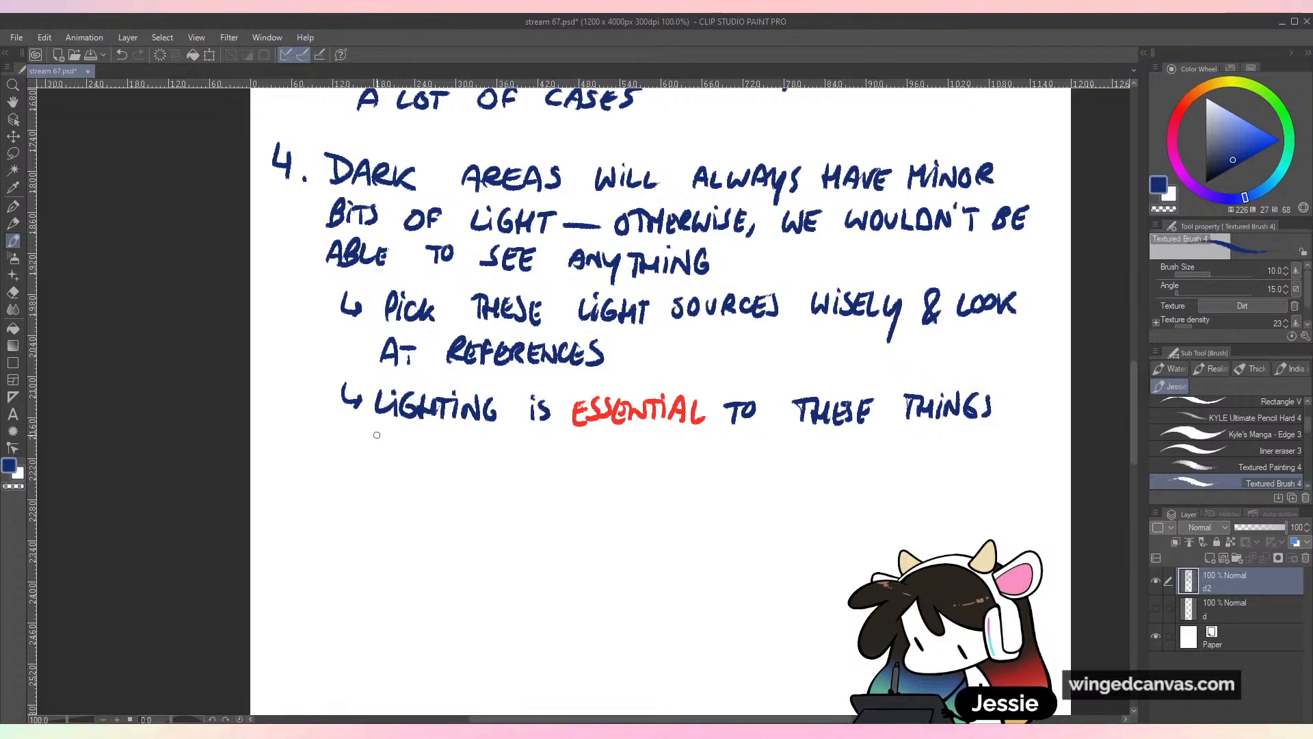
Handwrite "working" followed by a long dash on the second sub-point's second line
left_click_drag(374, 433, 404, 439)
left_click_drag(415, 436, 424, 454)
left_click_drag(427, 437, 427, 455)
mouse_move(441, 436)
left_mouse_down()
mouse_move(436, 453)
mouse_move(452, 459)
mouse_move(458, 439)
left_mouse_up()
left_click_drag(457, 439, 468, 460)
left_click_drag(468, 459, 468, 437)
left_click_drag(485, 440, 543, 457)
Continue the line after the dash with "if you do the lighting"
left_click_drag(565, 439, 555, 457)
mouse_move(556, 448)
left_mouse_down()
mouse_move(596, 457)
mouse_move(592, 474)
left_mouse_up()
left_click_drag(615, 446, 684, 460)
left_click_drag(705, 440, 759, 440)
mouse_move(748, 442)
left_mouse_down()
mouse_move(747, 462)
mouse_move(764, 462)
left_mouse_up()
mouse_move(777, 442)
left_mouse_down()
mouse_move(778, 462)
mouse_move(855, 459)
left_mouse_up()
left_click_drag(874, 444, 883, 460)
mouse_move(887, 450)
left_mouse_down()
mouse_move(896, 459)
mouse_move(912, 438)
left_mouse_up()
left_click_drag(907, 440, 908, 460)
left_click_drag(918, 445, 954, 451)
Handwrite "incorrectly," at the start of the second sub-point's third line
left_click_drag(380, 471, 379, 487)
mouse_move(387, 487)
left_mouse_down()
mouse_move(399, 471)
mouse_move(409, 489)
mouse_move(431, 474)
left_mouse_up()
left_click_drag(442, 472, 453, 488)
mouse_move(456, 472)
left_mouse_down()
mouse_move(381, 461)
mouse_move(496, 494)
left_mouse_up()
left_click_drag(488, 477, 534, 489)
left_click_drag(542, 476, 531, 509)
left_click(549, 496)
Finish the second sub-point with "it will look incorrect"
left_click_drag(586, 474, 585, 498)
mouse_move(599, 478)
left_mouse_down()
mouse_move(599, 496)
mouse_move(624, 475)
left_mouse_up()
mouse_move(620, 479)
left_mouse_down()
mouse_move(638, 490)
mouse_move(647, 479)
left_mouse_up()
left_click_drag(652, 478, 663, 492)
mouse_move(669, 478)
left_mouse_down()
mouse_move(673, 493)
mouse_move(722, 494)
mouse_move(730, 480)
left_mouse_up()
left_click_drag(747, 479, 756, 494)
mouse_move(767, 478)
left_mouse_down()
mouse_move(769, 493)
mouse_move(798, 494)
mouse_move(820, 479)
left_mouse_up()
mouse_move(838, 481)
left_mouse_down()
mouse_move(833, 495)
mouse_move(854, 482)
mouse_move(867, 495)
left_mouse_up()
left_click_drag(881, 481, 936, 477)
key("space")
left_click_drag(935, 586, 892, 455)
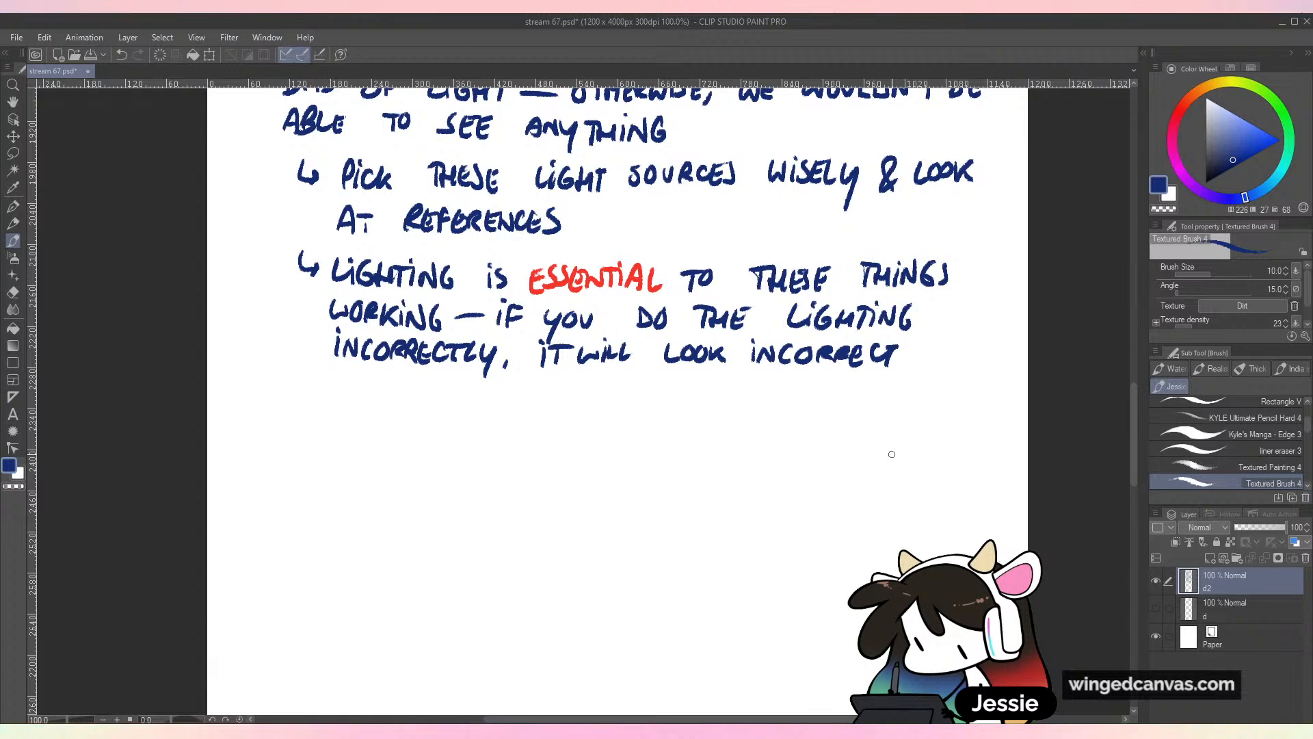
mouse_move(562, 248)
left_mouse_down()
mouse_move(229, 236)
mouse_move(287, 257)
left_mouse_up()
key("ctrl+z")
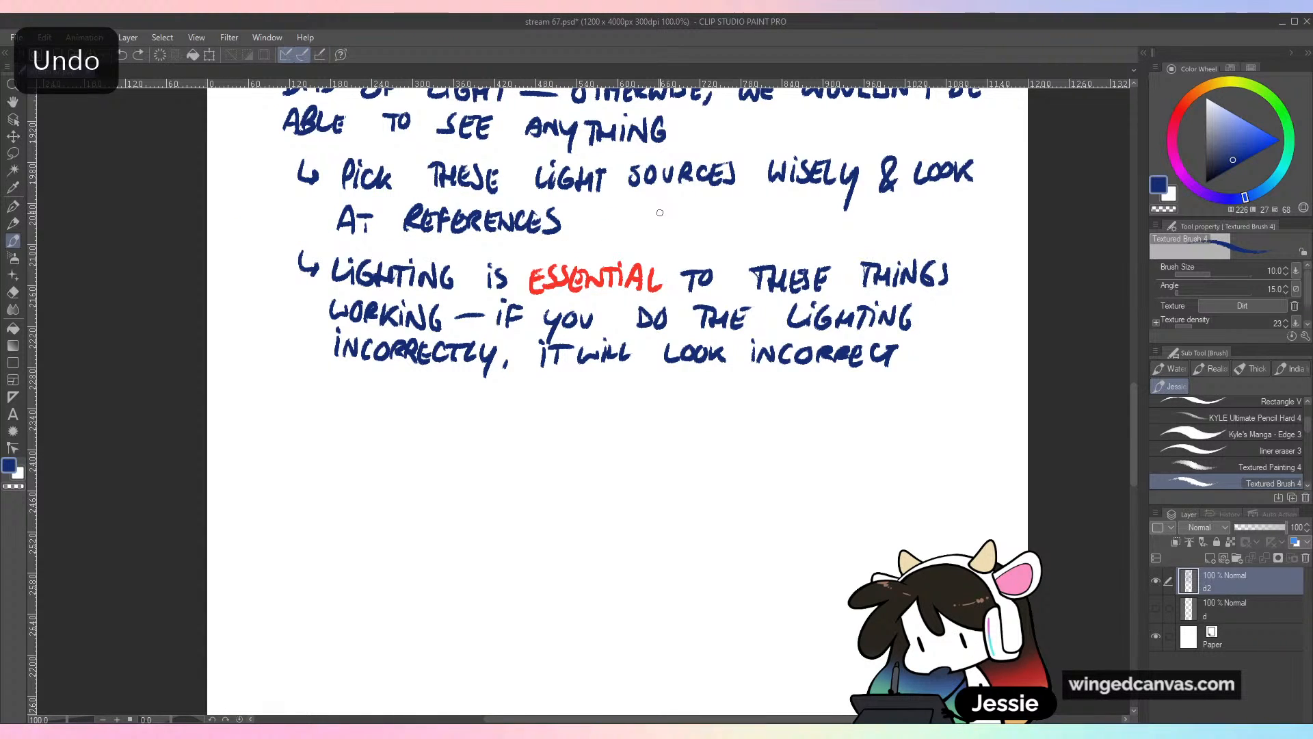
Review the handwritten notes from the second tip down to the fourth tip's sub-points
left_click_drag(678, 314, 702, 345)
left_click_drag(655, 491, 683, 398)
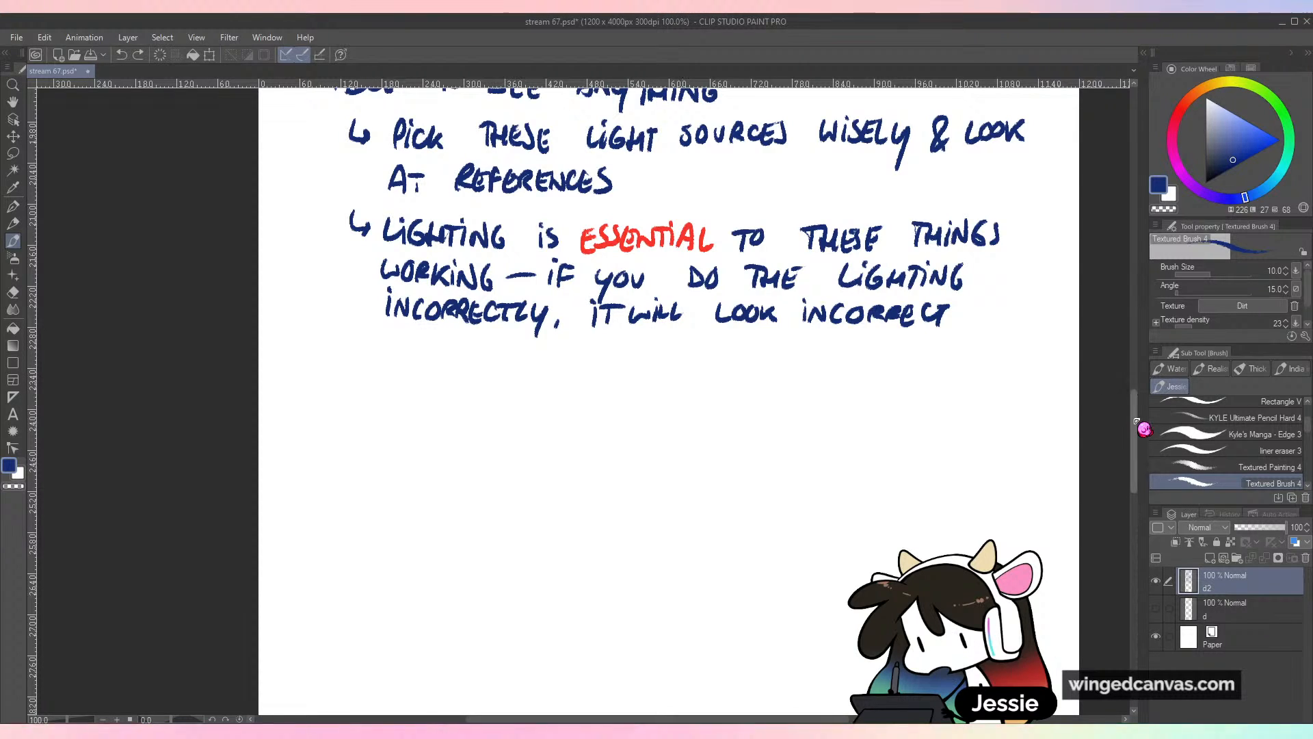
scroll(1137, 390, "up", 3)
scroll(1144, 395, "up", 10)
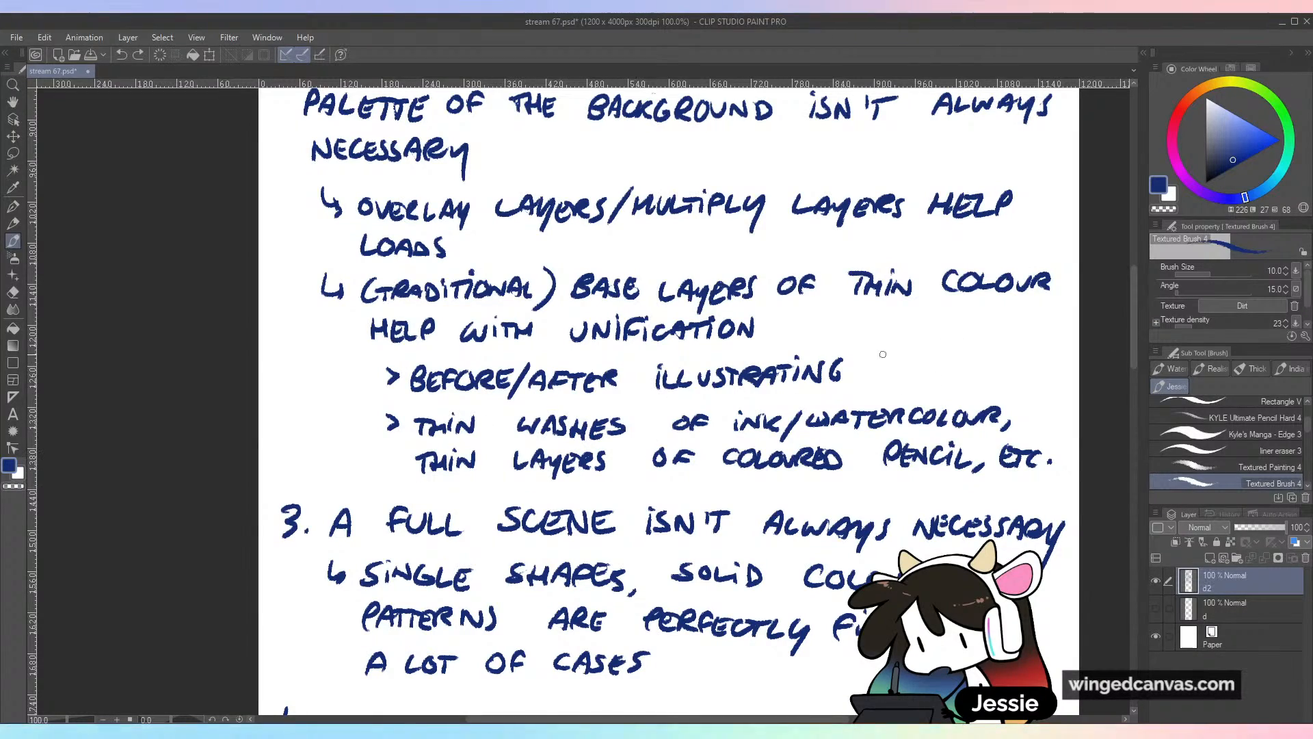
scroll(1141, 369, "down", 10)
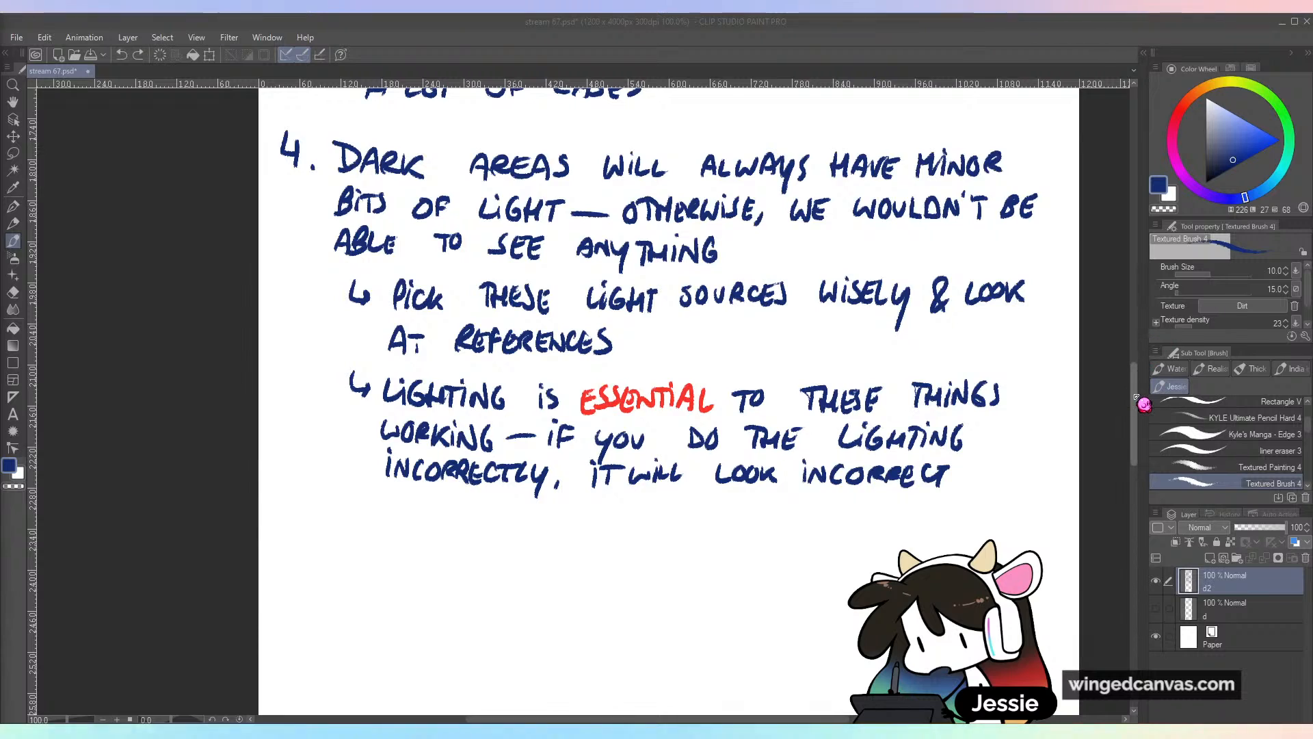
scroll(1141, 398, "up", 2)
left_click_drag(1134, 392, 1134, 401)
left_click_drag(855, 557, 755, 514)
mouse_move(208, 455)
left_mouse_down()
mouse_move(194, 460)
mouse_move(194, 495)
left_mouse_up()
left_click(215, 495)
mouse_move(387, 516)
left_mouse_down()
mouse_move(422, 459)
mouse_move(427, 419)
left_mouse_up()
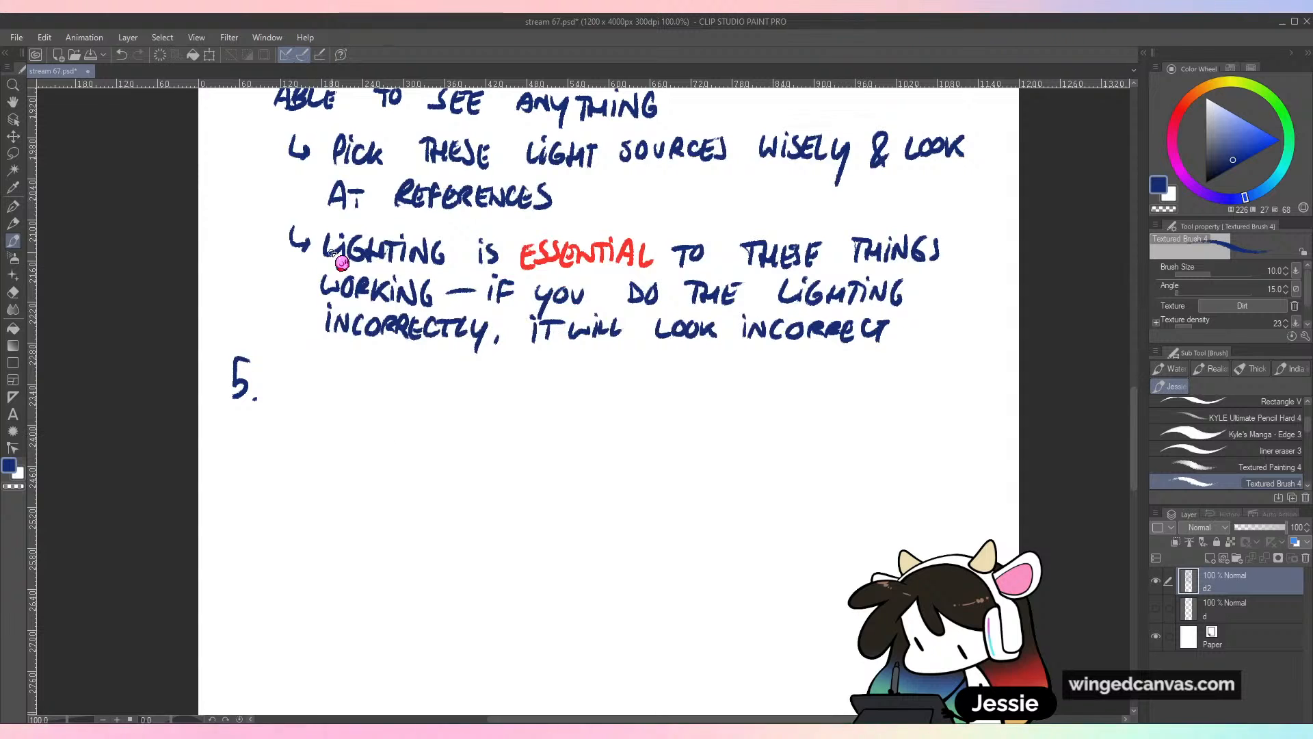
key("ctrl+z")
key("ctrl+z")
Handwrite the number "5." for the fifth tip, leaving a clear gap below the fourth tip
left_click_drag(240, 389, 223, 391)
left_click_drag(223, 391, 222, 424)
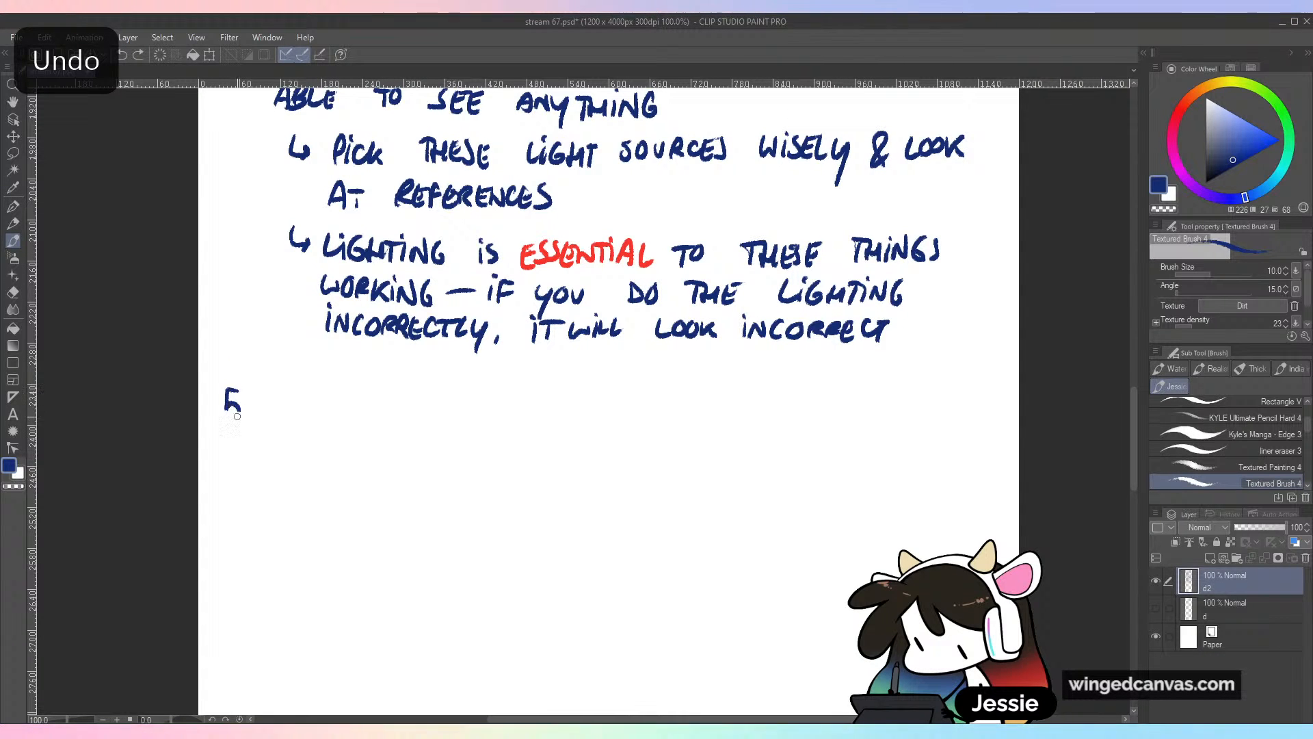
left_click(246, 416)
Begin the fifth tip's first line with "A good majority of"
left_click_drag(656, 427, 597, 489)
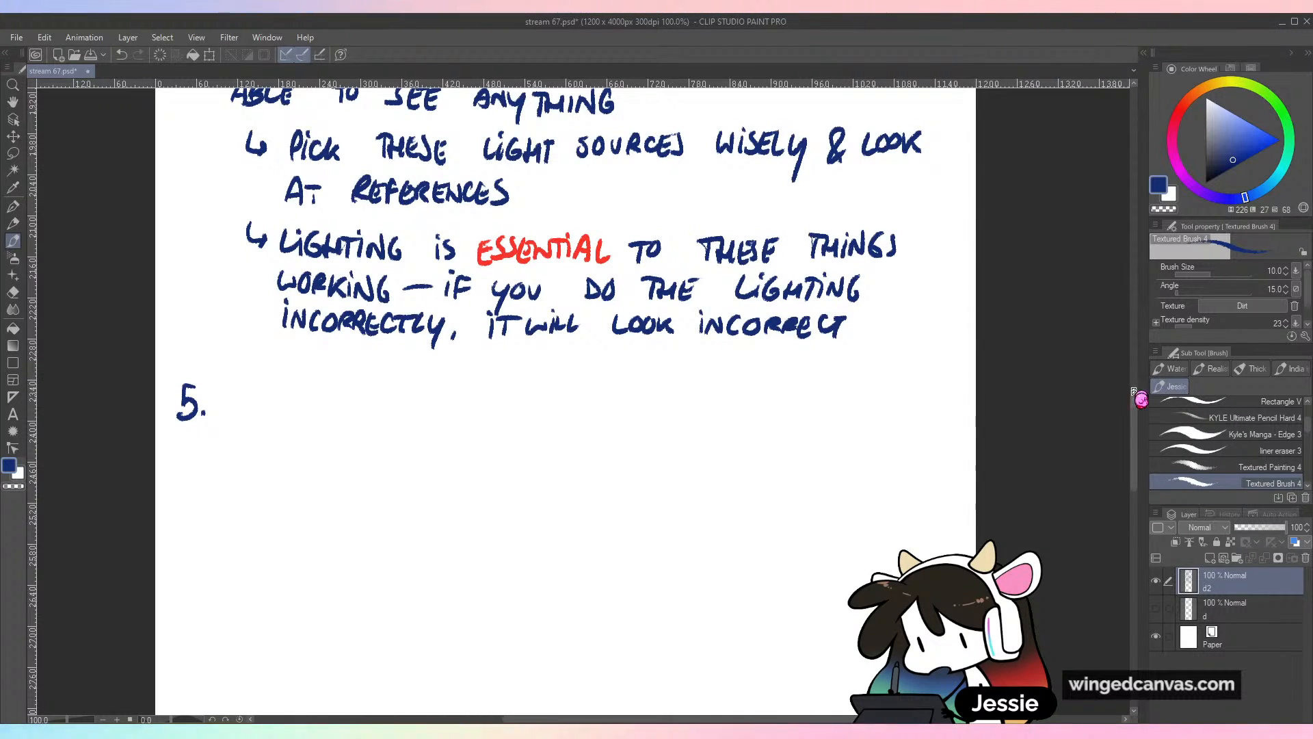
mouse_move(1134, 392)
left_mouse_down()
mouse_move(1140, 318)
mouse_move(1118, 411)
left_mouse_up()
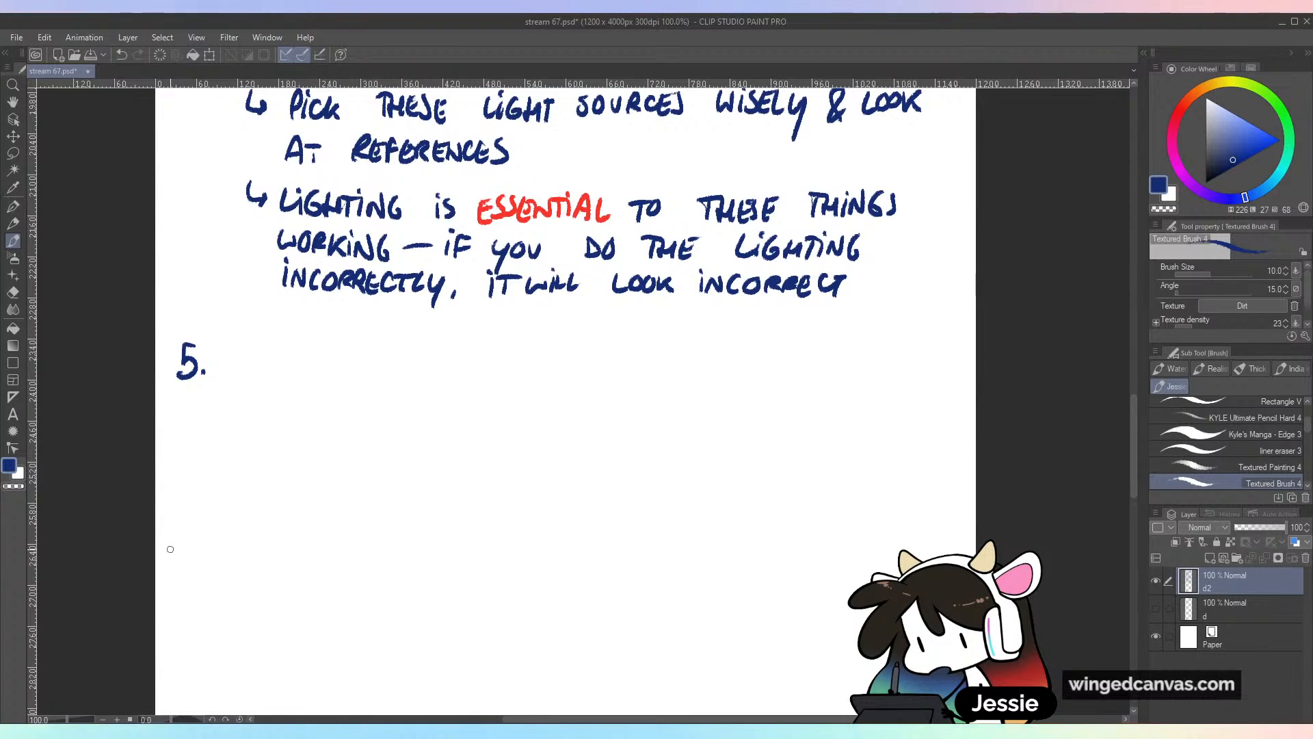
mouse_move(237, 377)
left_mouse_down()
mouse_move(257, 377)
mouse_move(253, 366)
left_mouse_up()
mouse_move(296, 356)
left_mouse_down()
mouse_move(294, 368)
mouse_move(320, 360)
left_mouse_up()
mouse_move(330, 357)
left_mouse_down()
mouse_move(328, 370)
mouse_move(396, 357)
mouse_move(470, 376)
mouse_move(490, 355)
left_mouse_up()
left_click_drag(482, 357, 497, 403)
left_click_drag(553, 354, 565, 372)
left_click_drag(565, 354, 619, 374)
mouse_move(622, 375)
left_mouse_down()
mouse_move(636, 362)
mouse_move(708, 377)
left_mouse_up()
left_click_drag(732, 360, 734, 371)
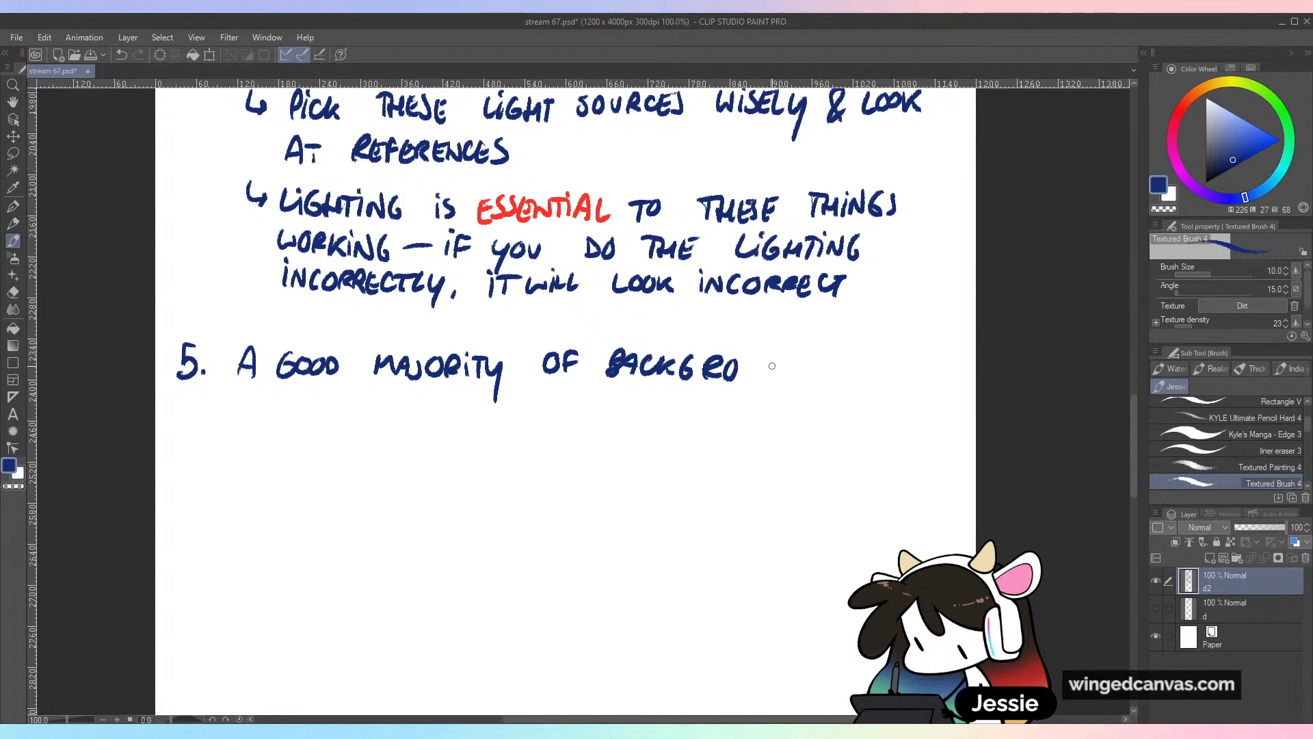
key("ctrl+z")
key("ctrl+z")
key("ctrl+z")
key("ctrl+z")
key("ctrl+z")
key("ctrl+z")
key("ctrl+z")
key("ctrl+z")
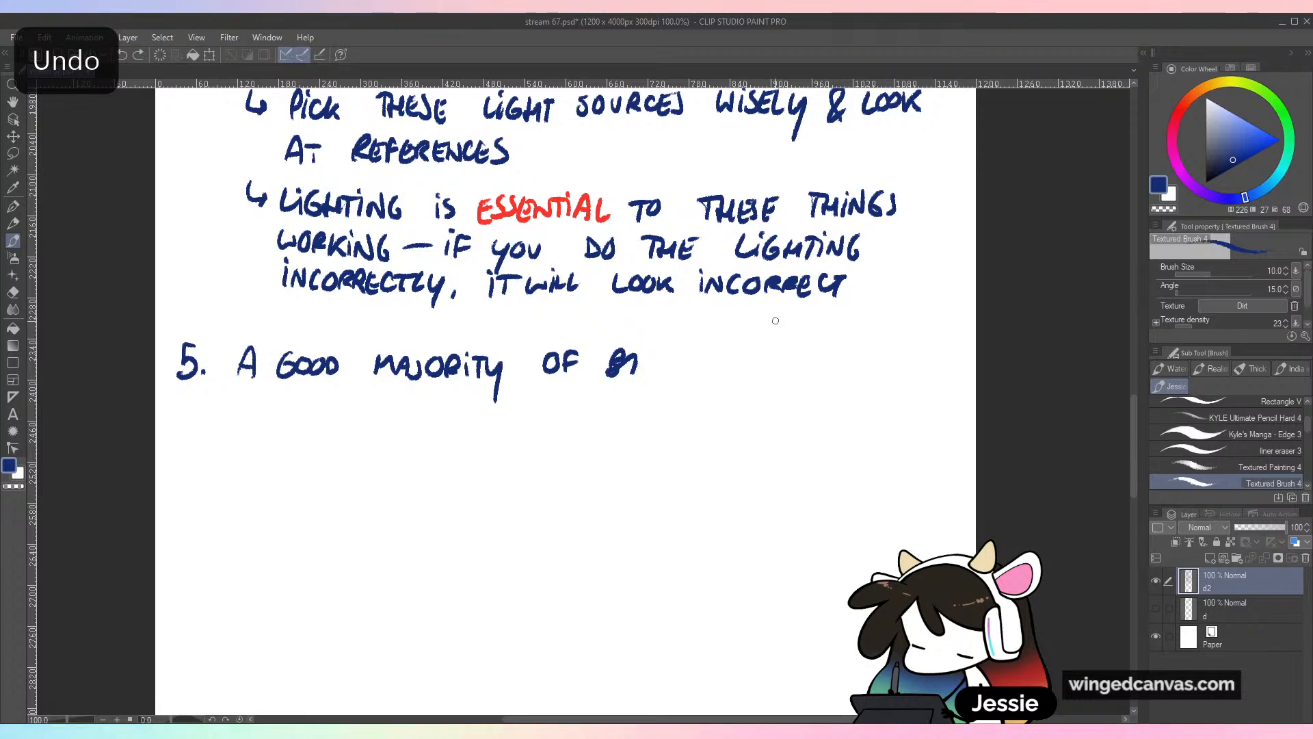
key("ctrl+z")
key("ctrl+z")
Complete the fifth tip's first line with "backgrounds will"
mouse_move(623, 355)
left_mouse_down()
mouse_move(620, 377)
mouse_move(669, 377)
left_mouse_up()
mouse_move(681, 357)
left_mouse_down()
mouse_move(678, 378)
mouse_move(696, 378)
left_mouse_up()
mouse_move(711, 360)
left_mouse_down()
mouse_move(714, 376)
mouse_move(735, 380)
left_mouse_up()
mouse_move(749, 365)
left_mouse_down()
mouse_move(741, 378)
mouse_move(752, 362)
left_mouse_up()
mouse_move(760, 363)
left_mouse_down()
mouse_move(794, 361)
mouse_move(797, 381)
left_mouse_up()
left_click_drag(797, 362, 799, 380)
mouse_move(829, 363)
left_mouse_down()
mouse_move(816, 382)
mouse_move(898, 383)
left_mouse_up()
key("ctrl+z")
left_click_drag(901, 363, 912, 383)
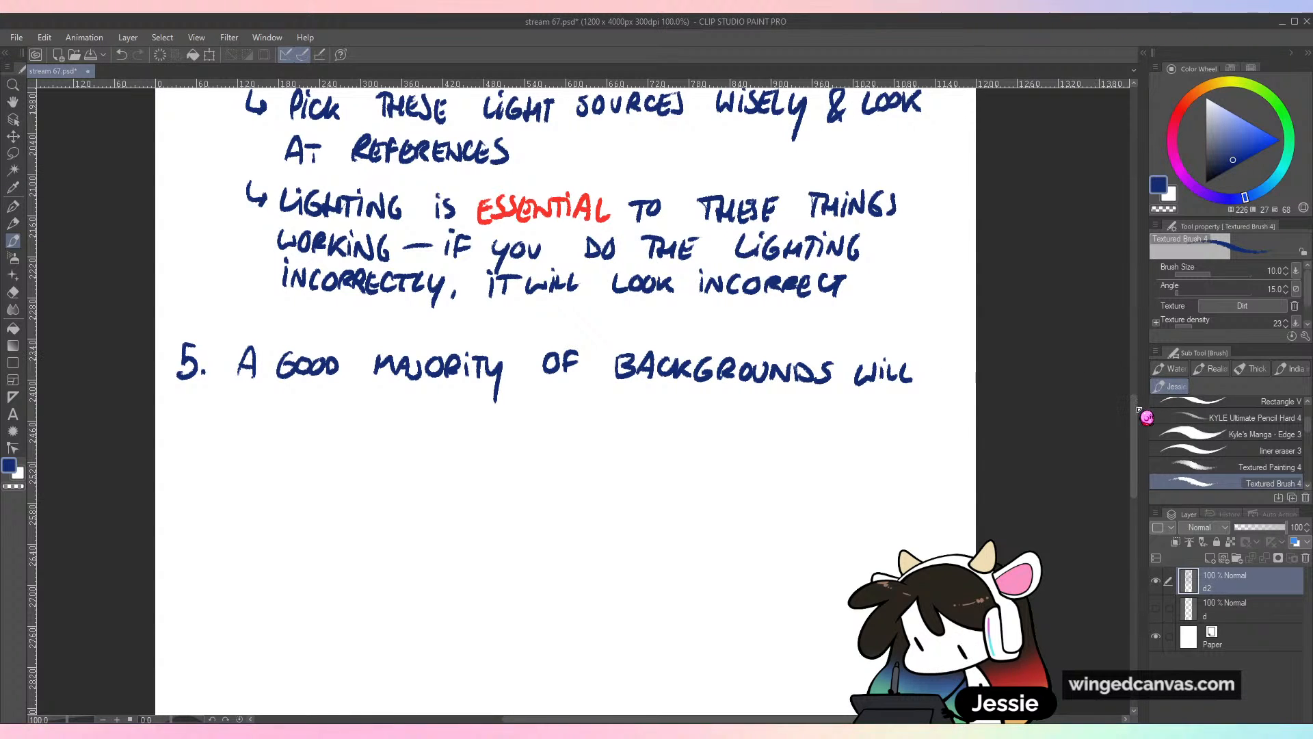
Erase and redraw the stem of the D in "good" in the fifth tip
scroll(1136, 420, "down", 3)
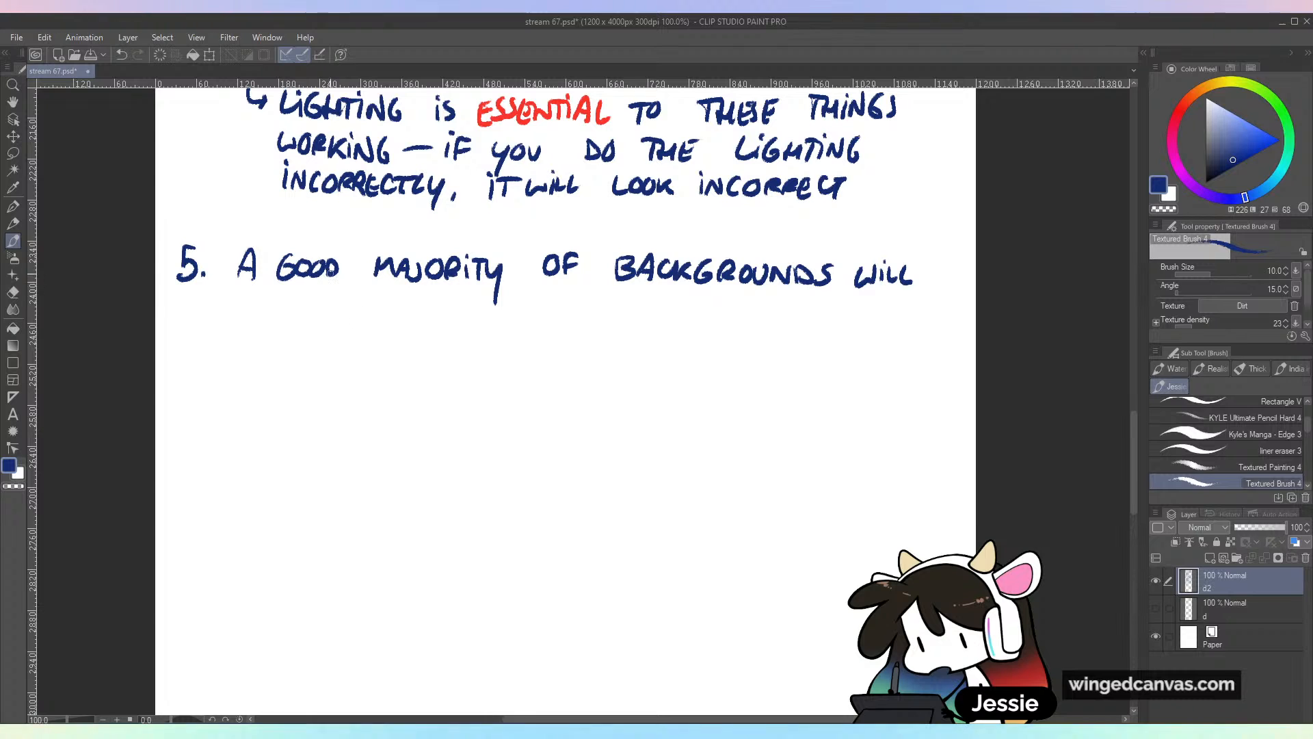
key("e")
left_click_drag(330, 273, 331, 281)
key("b")
mouse_move(329, 258)
left_mouse_down()
mouse_move(348, 271)
mouse_move(332, 281)
left_mouse_up()
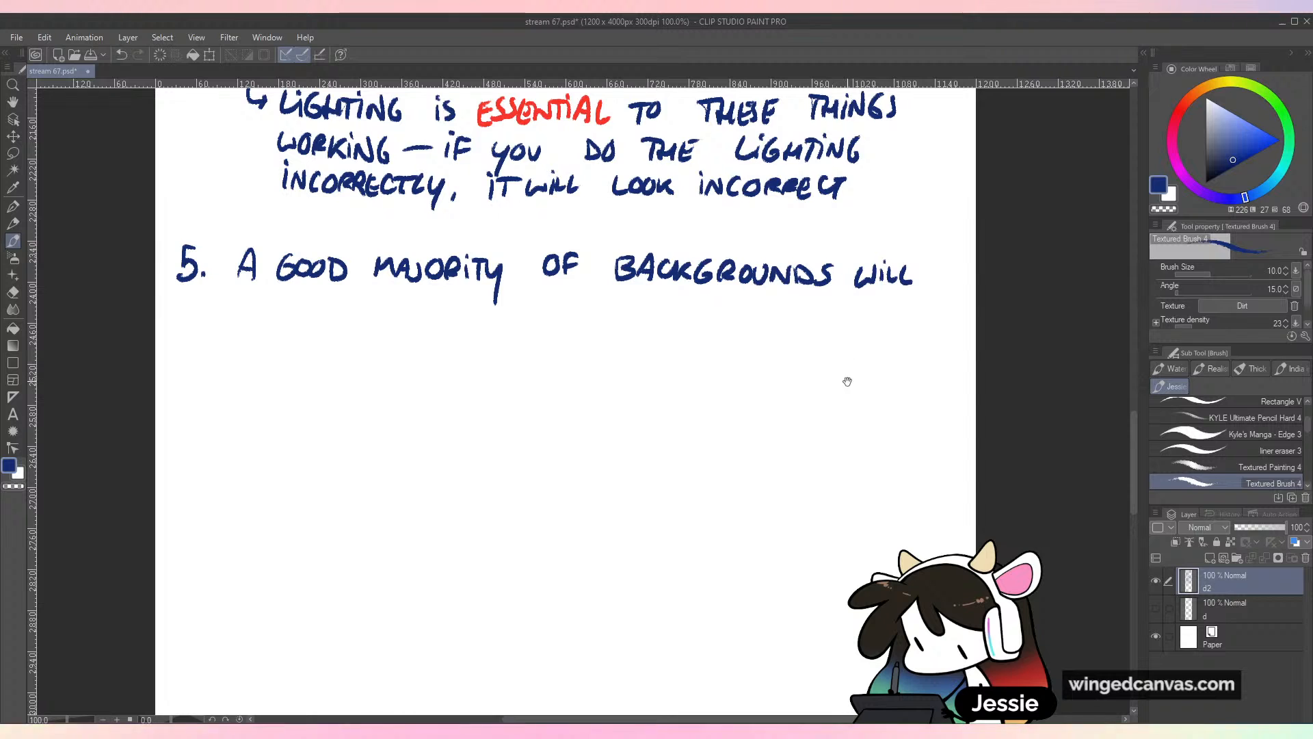
Write the fifth tip's second line, "have perspective", below "A good majority", undoing faulty strokes along the way
mouse_move(848, 381)
left_mouse_down()
mouse_move(847, 342)
mouse_move(859, 354)
left_mouse_up()
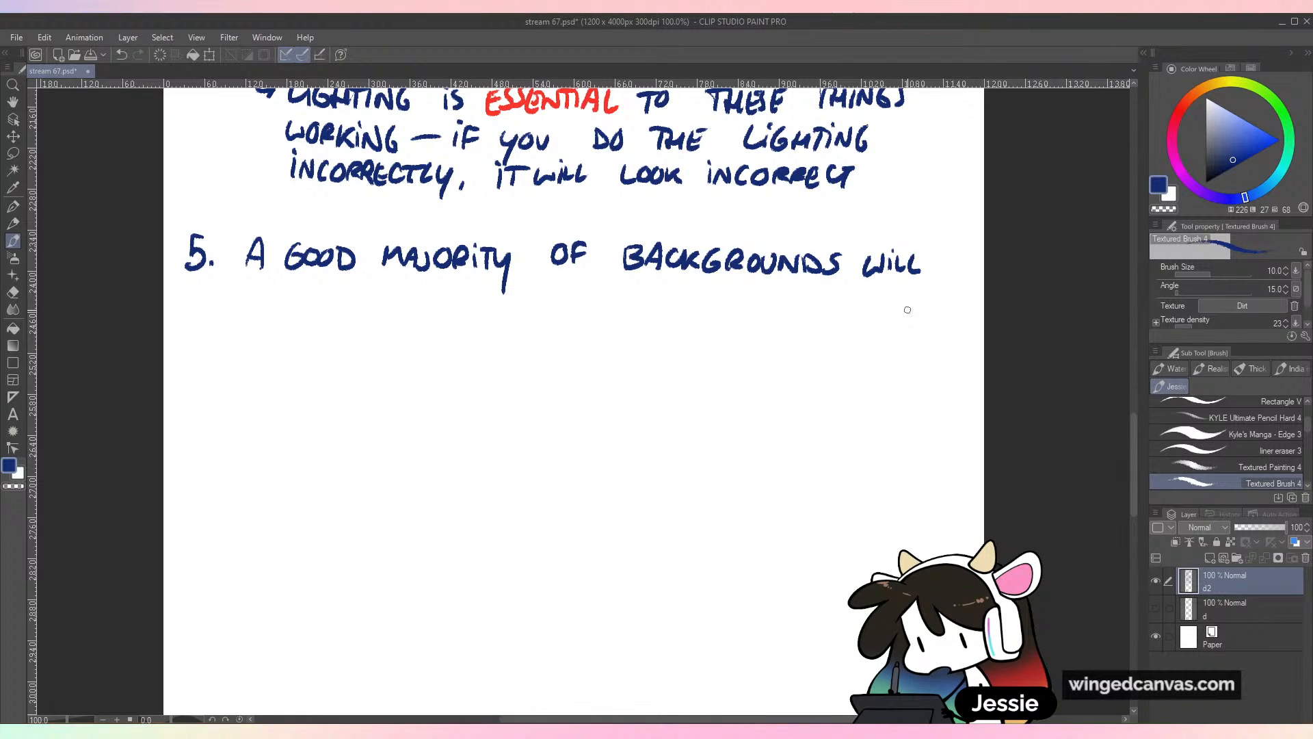
mouse_move(248, 293)
left_mouse_down()
mouse_move(265, 312)
mouse_move(296, 293)
left_mouse_up()
mouse_move(307, 293)
left_mouse_down()
mouse_move(308, 313)
mouse_move(409, 309)
left_mouse_up()
key("ctrl+z")
key("ctrl+z")
key("ctrl+z")
key("ctrl+z")
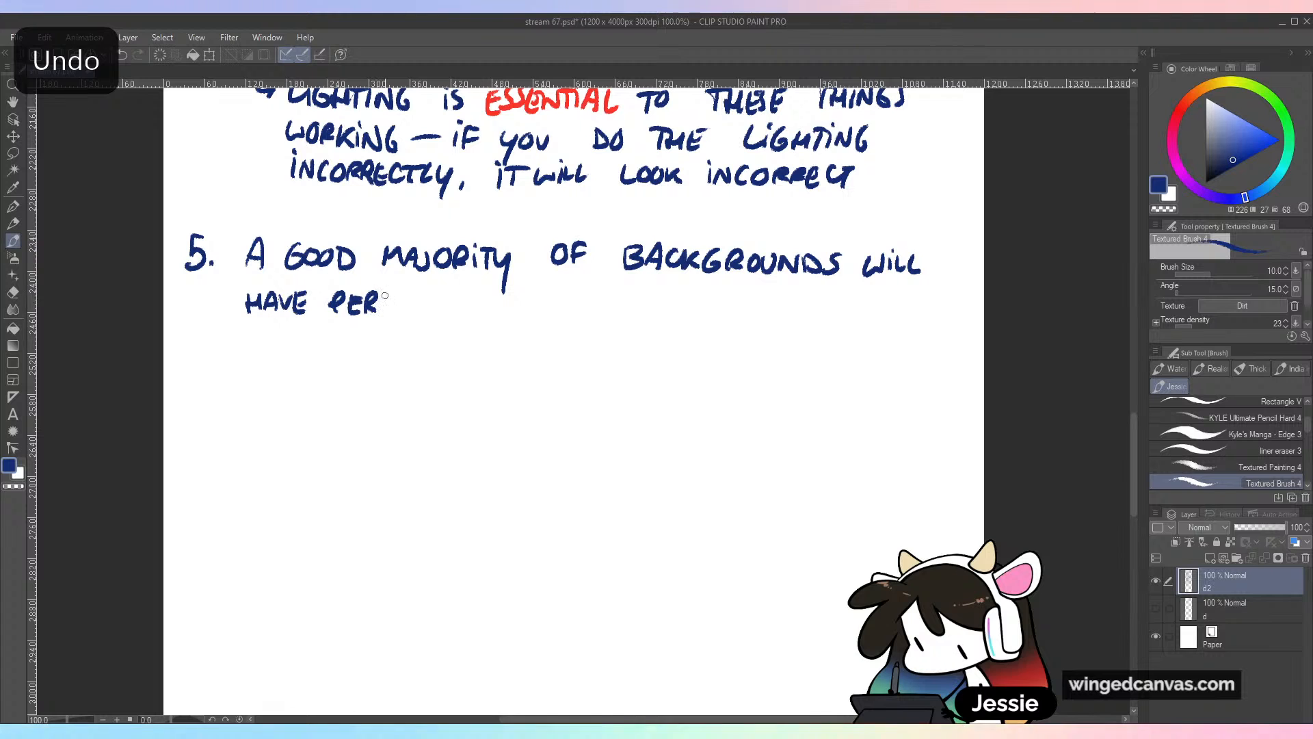
mouse_move(389, 294)
left_mouse_down()
mouse_move(379, 309)
mouse_move(397, 305)
left_mouse_up()
left_click_drag(408, 294, 418, 301)
left_click_drag(434, 295, 436, 308)
mouse_move(443, 297)
left_mouse_down()
mouse_move(441, 315)
mouse_move(452, 295)
left_mouse_up()
mouse_move(454, 298)
left_mouse_down()
mouse_move(453, 311)
mouse_move(477, 292)
left_mouse_up()
left_click_drag(486, 293, 484, 302)
Draw a sub-point arrow under the fifth tip and start its first line with "Learning basic"
mouse_move(255, 329)
left_mouse_down()
mouse_move(262, 355)
mouse_move(327, 340)
left_mouse_up()
key("ctrl+z")
key("ctrl+z")
mouse_move(310, 351)
left_mouse_down()
mouse_move(347, 361)
mouse_move(353, 340)
left_mouse_up()
mouse_move(353, 342)
left_mouse_down()
mouse_move(371, 360)
mouse_move(389, 342)
left_mouse_up()
mouse_move(391, 347)
left_mouse_down()
mouse_move(391, 359)
mouse_move(408, 340)
left_mouse_up()
left_click_drag(426, 344, 453, 363)
mouse_move(454, 342)
left_mouse_down()
mouse_move(454, 363)
mouse_move(485, 362)
left_mouse_up()
left_click_drag(467, 352, 510, 361)
Finish the sub-point's first line with "perspective is essential"
mouse_move(524, 343)
left_mouse_down()
mouse_move(524, 360)
mouse_move(562, 352)
left_mouse_up()
mouse_move(567, 345)
left_mouse_down()
mouse_move(597, 356)
mouse_move(624, 342)
left_mouse_up()
mouse_move(633, 338)
left_mouse_down()
mouse_move(630, 357)
mouse_move(665, 360)
left_mouse_up()
left_click_drag(658, 342, 682, 341)
left_click_drag(673, 342, 675, 355)
mouse_move(702, 340)
left_mouse_down()
mouse_move(711, 360)
mouse_move(744, 361)
left_mouse_up()
left_click_drag(757, 339, 750, 357)
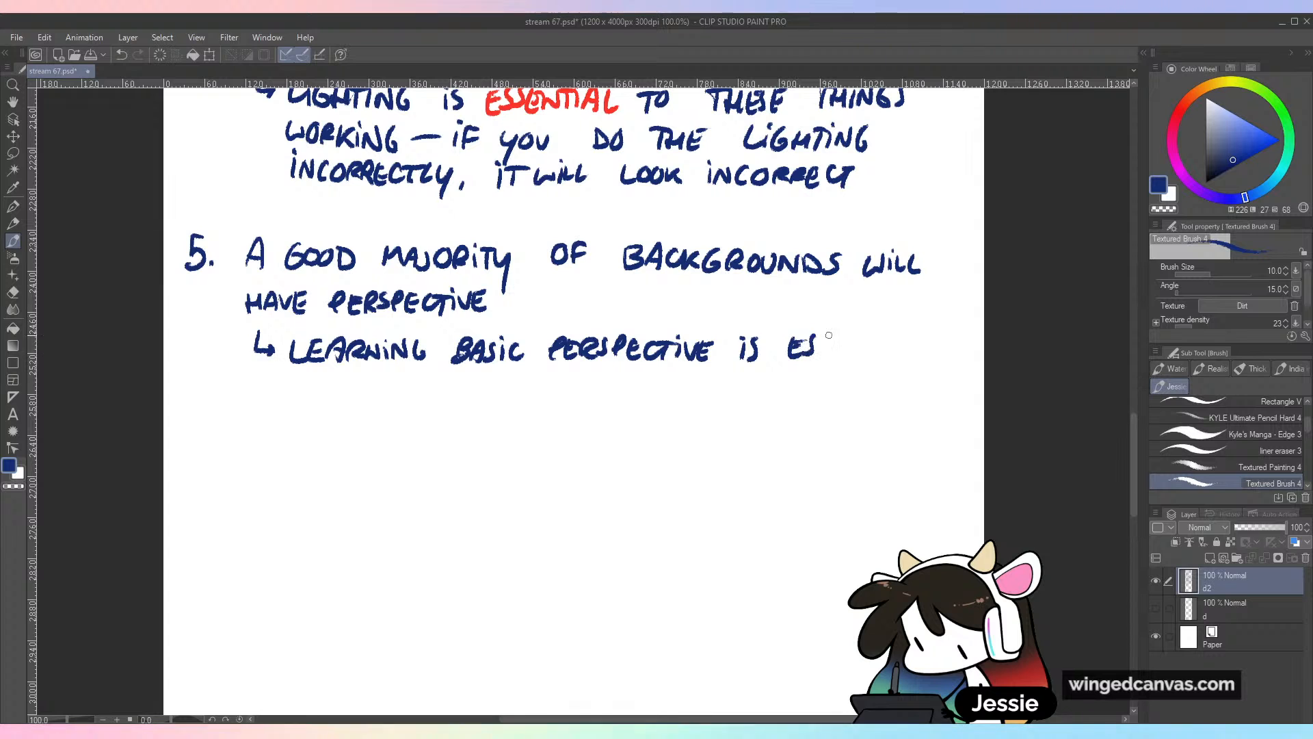
left_click_drag(838, 346, 847, 355)
left_click_drag(849, 356, 873, 337)
left_click_drag(876, 337, 885, 357)
mouse_move(890, 357)
left_mouse_down()
mouse_move(903, 338)
mouse_move(910, 357)
left_mouse_up()
left_click_drag(916, 342, 927, 359)
Start the sub-point's second line with "for hefty", indented level with the line above
left_click_drag(294, 375, 294, 397)
mouse_move(293, 375)
left_mouse_down()
mouse_move(307, 374)
mouse_move(305, 386)
left_mouse_up()
left_click_drag(319, 382, 368, 398)
mouse_move(377, 376)
left_mouse_down()
mouse_move(378, 398)
mouse_move(400, 377)
mouse_move(407, 399)
left_mouse_up()
left_click_drag(407, 378, 429, 377)
left_click_drag(421, 378, 422, 401)
left_click_drag(428, 388, 440, 393)
key("ctrl+z")
Continue the sub-point's second line with a comma and "good looking"
mouse_move(447, 379)
left_mouse_down()
mouse_move(448, 403)
mouse_move(524, 389)
left_mouse_up()
left_click_drag(533, 387, 534, 405)
left_click_drag(534, 386, 595, 399)
left_click_drag(609, 388, 659, 400)
Complete the sub-point's second line with "backgrounds", undoing and redrawing the faulty letters near the word's end
left_click_drag(666, 400, 795, 399)
left_click_drag(800, 379, 800, 400)
mouse_move(813, 379)
left_mouse_down()
mouse_move(813, 400)
mouse_move(831, 394)
left_mouse_up()
left_click_drag(836, 400, 893, 382)
mouse_move(898, 401)
left_mouse_down()
mouse_move(915, 382)
mouse_move(922, 401)
mouse_move(939, 401)
mouse_move(894, 399)
left_mouse_up()
key("ctrl+z")
key("ctrl+z")
key("ctrl+z")
key("ctrl+z")
left_click_drag(896, 384, 908, 384)
left_click_drag(914, 384, 912, 401)
left_click_drag(935, 384, 927, 402)
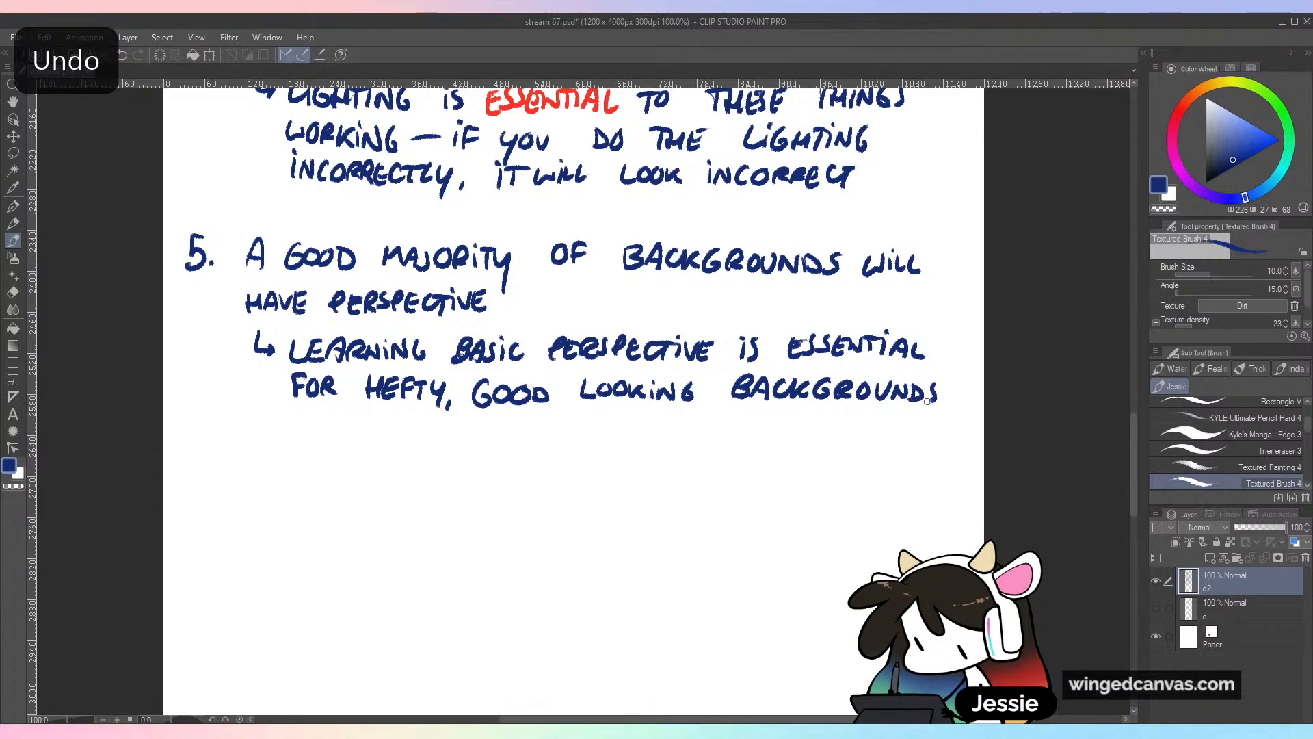
Write the sub-point's third line, "within an environment"
left_click_drag(293, 415, 313, 415)
left_click_drag(322, 420, 335, 435)
left_click_drag(326, 420, 348, 418)
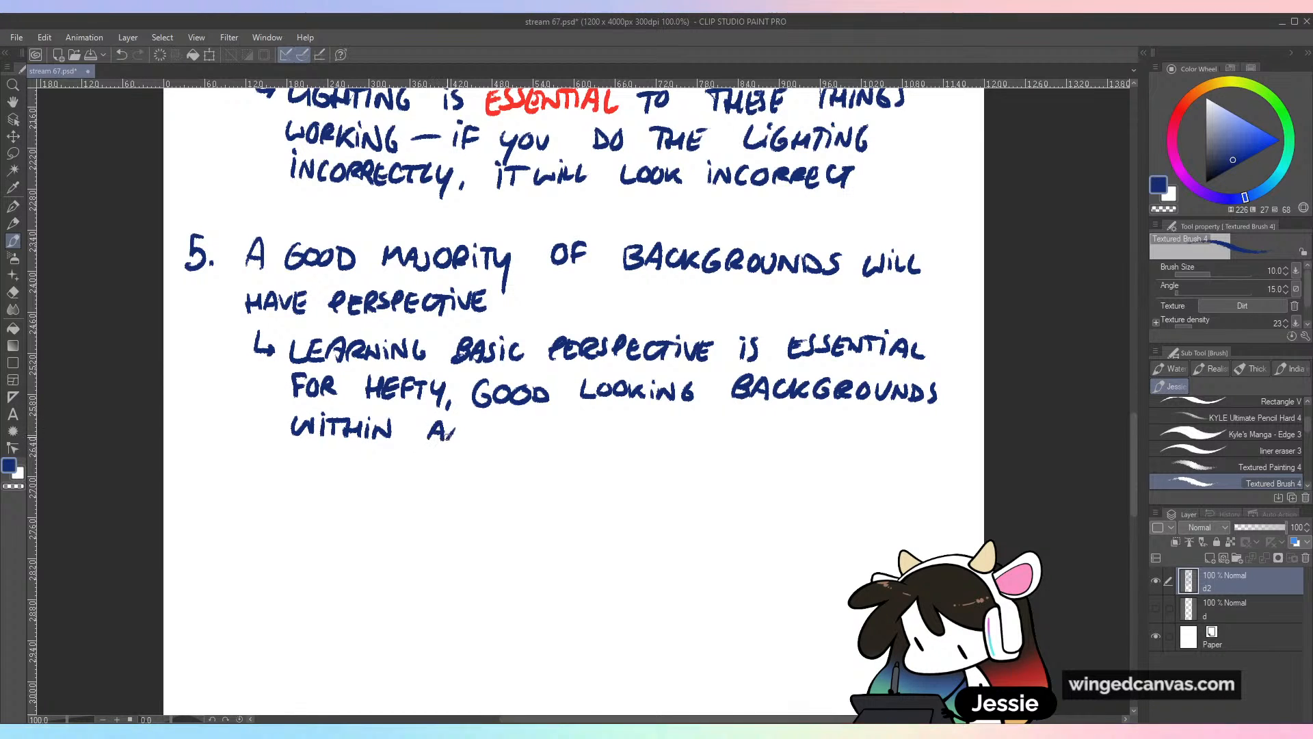
left_click_drag(457, 441, 474, 422)
mouse_move(489, 424)
left_mouse_down()
mouse_move(489, 443)
mouse_move(506, 423)
left_mouse_up()
left_click_drag(490, 442, 528, 423)
mouse_move(532, 428)
left_mouse_down()
mouse_move(552, 443)
mouse_move(559, 425)
left_mouse_up()
mouse_move(560, 426)
left_mouse_down()
mouse_move(574, 442)
mouse_move(584, 427)
left_mouse_up()
mouse_move(596, 442)
left_mouse_down()
mouse_move(613, 424)
mouse_move(654, 434)
left_mouse_up()
left_click_drag(661, 444, 694, 424)
left_click_drag(686, 425, 686, 444)
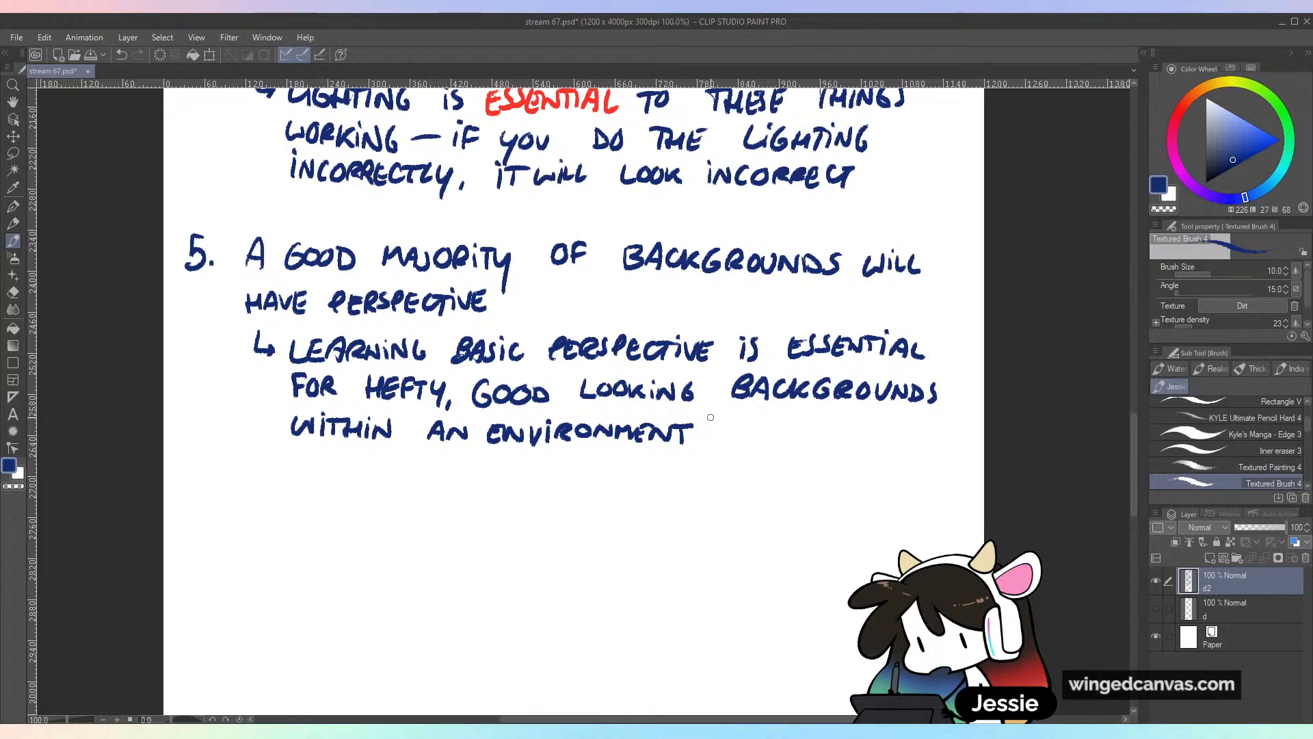
Sketch a rough rectangular frame in the blank area below the fifth tip for a perspective example
left_click_drag(1135, 428, 1134, 475)
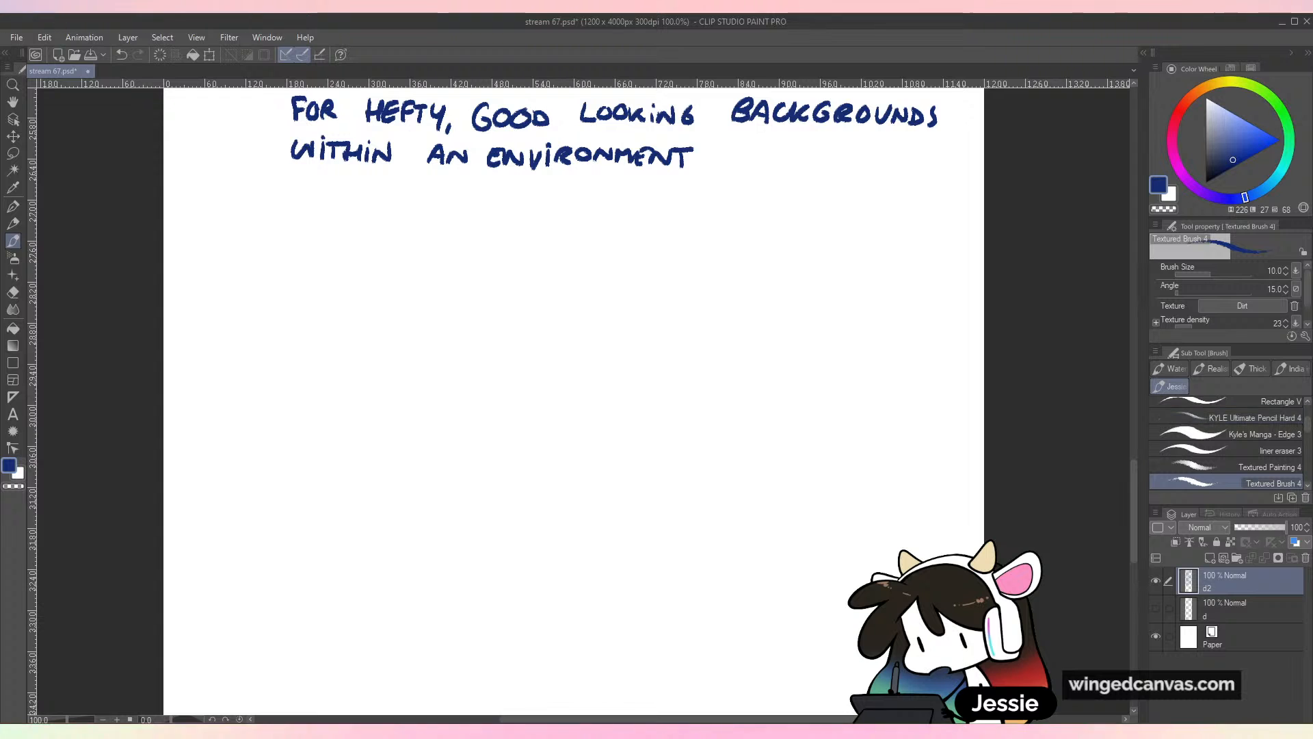
left_click_drag(803, 409, 766, 399)
key("ctrl+z")
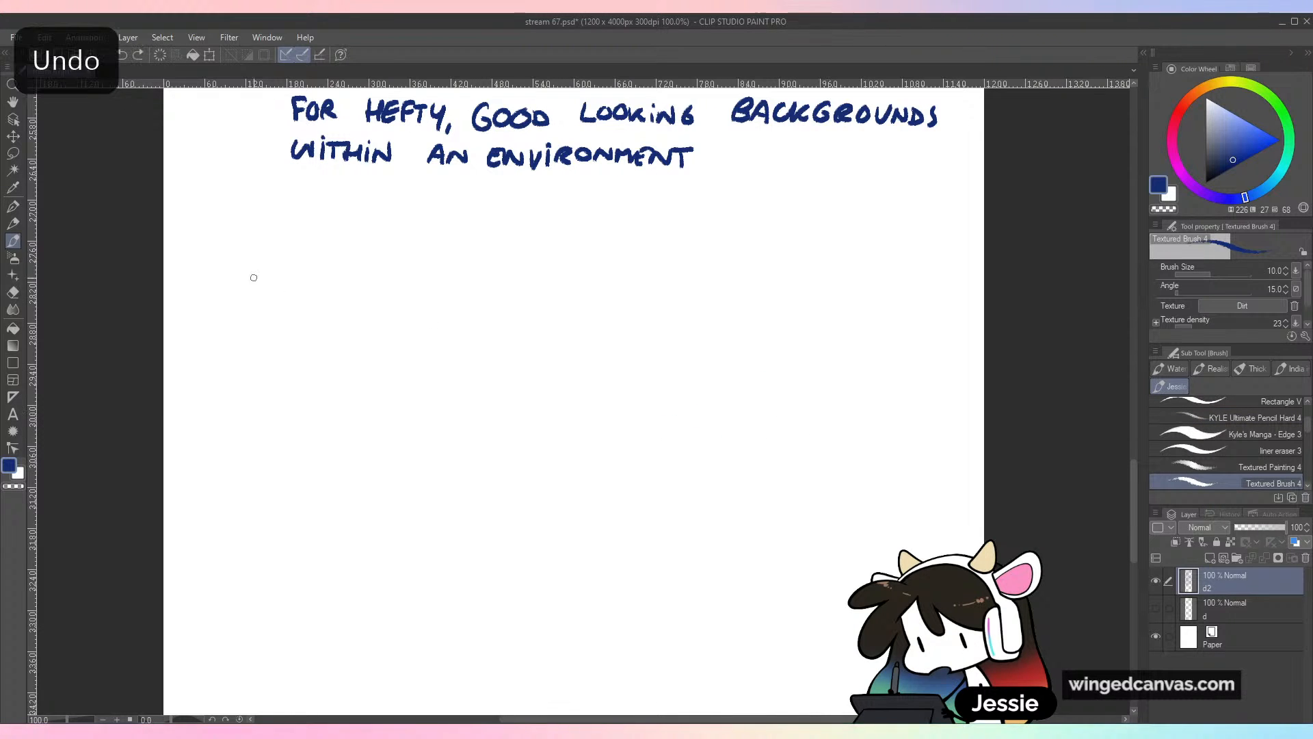
mouse_move(252, 219)
left_mouse_down()
mouse_move(254, 437)
mouse_move(435, 220)
mouse_move(585, 232)
left_mouse_up()
left_click_drag(277, 427, 597, 417)
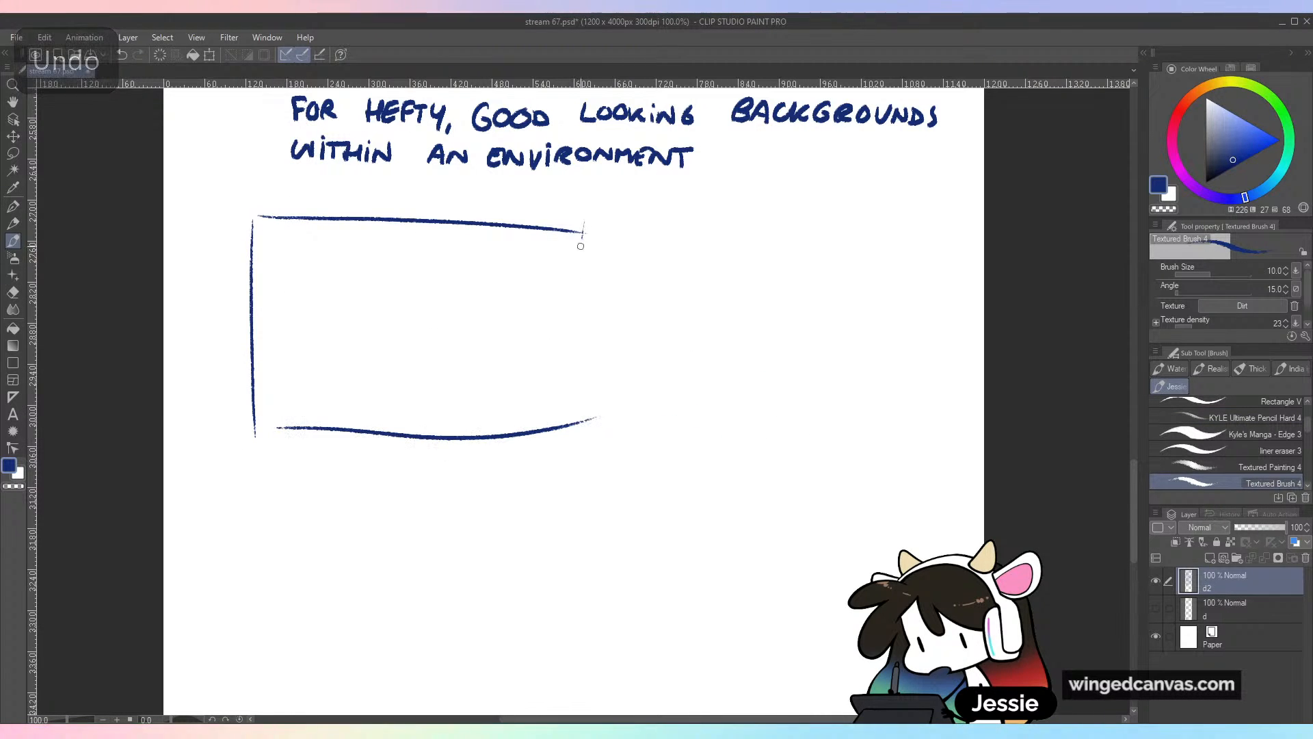
left_click_drag(583, 223, 566, 420)
Draw a horizon line, a central vanishing point and lines converging on it inside the frame
left_click_drag(241, 355, 604, 355)
mouse_move(410, 348)
left_mouse_down()
mouse_move(409, 367)
mouse_move(536, 268)
mouse_move(568, 363)
mouse_move(479, 427)
mouse_move(537, 442)
mouse_move(336, 428)
mouse_move(234, 387)
left_mouse_up()
key("ctrl+z")
left_click_drag(254, 229, 396, 346)
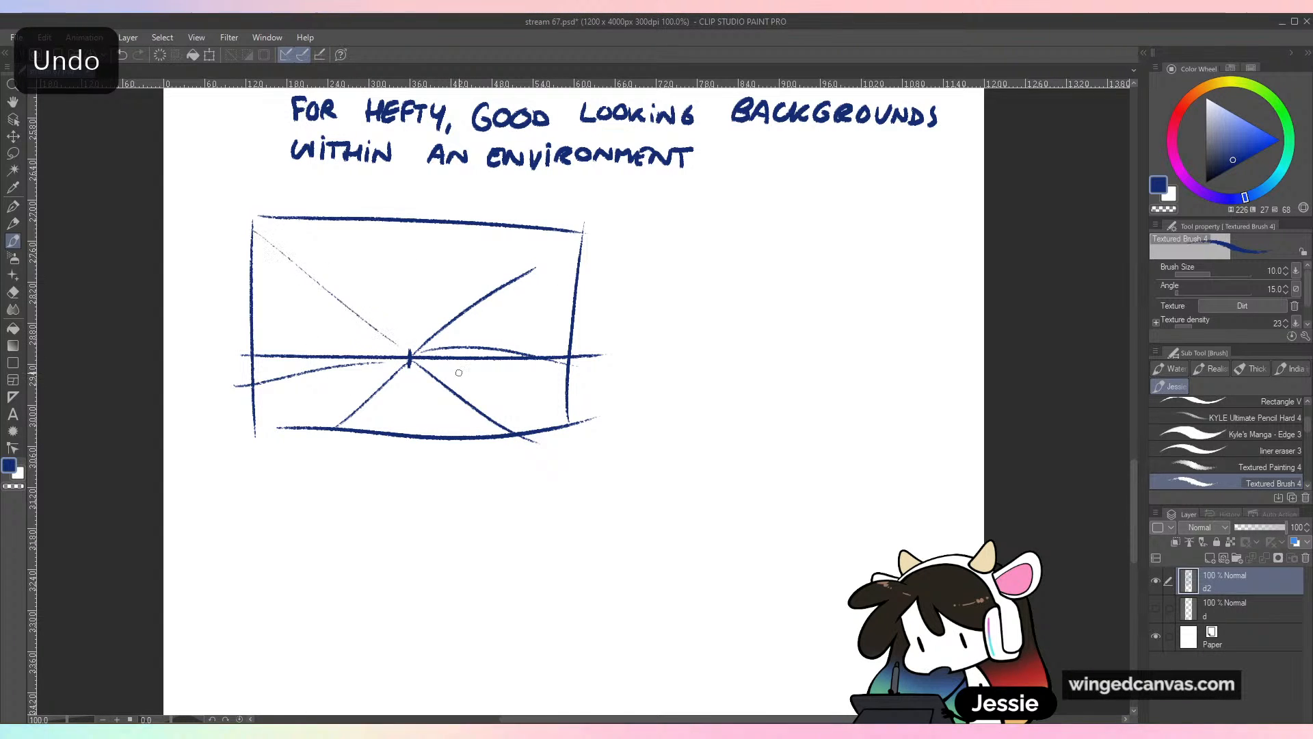
Sketch building facades along the converging lines on both sides of the one-point perspective example
left_click_drag(317, 287, 309, 404)
mouse_move(265, 234)
left_mouse_down()
mouse_move(333, 301)
mouse_move(317, 406)
mouse_move(271, 431)
mouse_move(314, 409)
left_mouse_up()
left_click_drag(368, 320, 369, 397)
mouse_move(332, 299)
left_mouse_down()
mouse_move(371, 328)
mouse_move(338, 404)
left_mouse_up()
left_click_drag(338, 404, 384, 376)
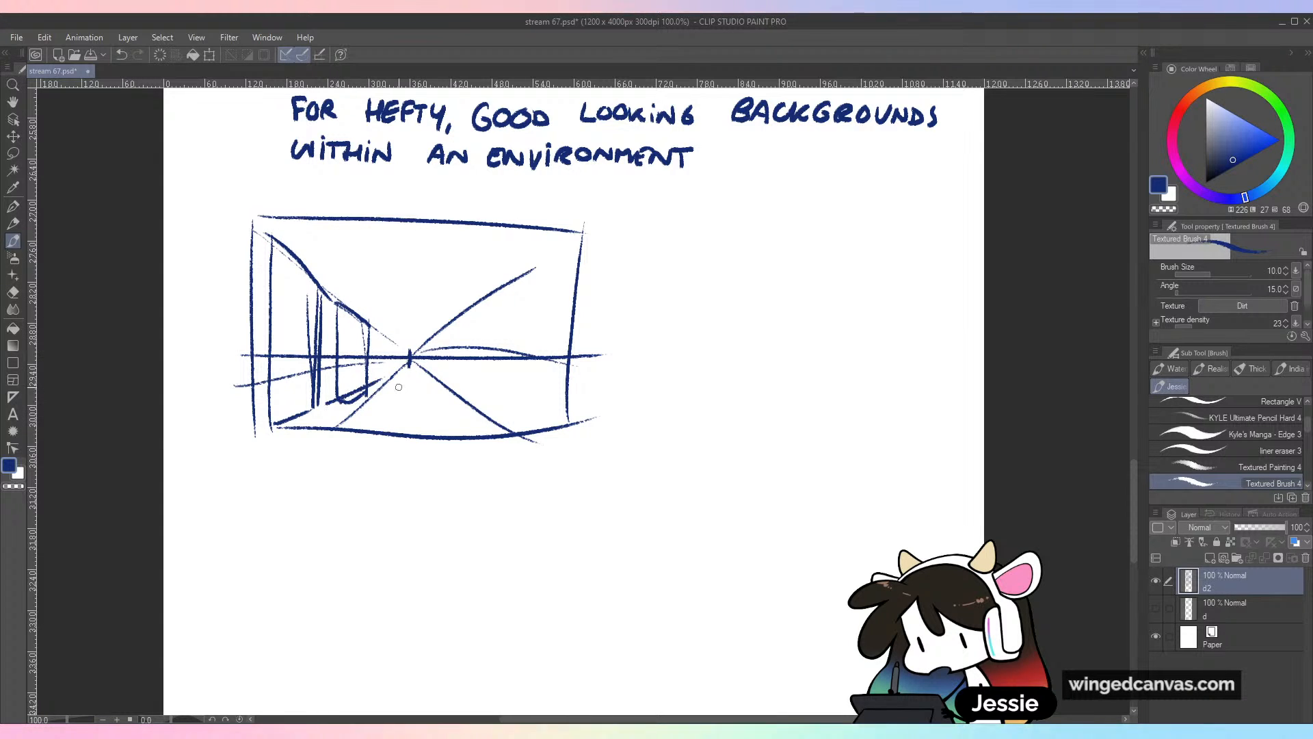
mouse_move(448, 328)
left_mouse_down()
mouse_move(450, 388)
mouse_move(497, 286)
left_mouse_up()
left_click_drag(492, 293, 483, 397)
mouse_move(505, 287)
left_mouse_down()
mouse_move(501, 414)
mouse_move(558, 259)
left_mouse_up()
left_click_drag(492, 414, 544, 446)
Add road lines running to the vanishing point and clouds in the sky of the one-point perspective example
left_click_drag(409, 367, 406, 435)
left_click_drag(411, 367, 424, 435)
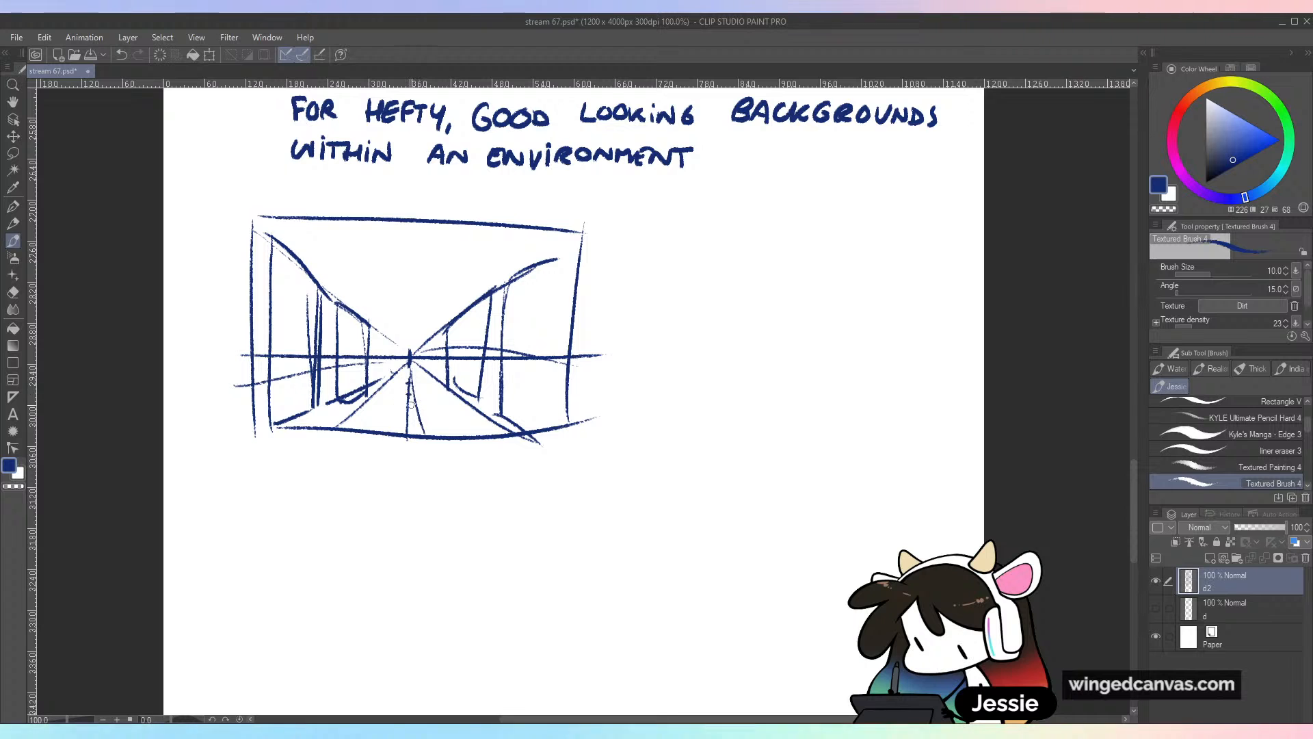
mouse_move(336, 268)
left_mouse_down()
mouse_move(357, 240)
mouse_move(382, 271)
left_mouse_up()
left_click_drag(350, 278, 399, 306)
mouse_move(421, 305)
left_mouse_down()
mouse_move(458, 292)
mouse_move(444, 302)
mouse_move(426, 273)
left_mouse_up()
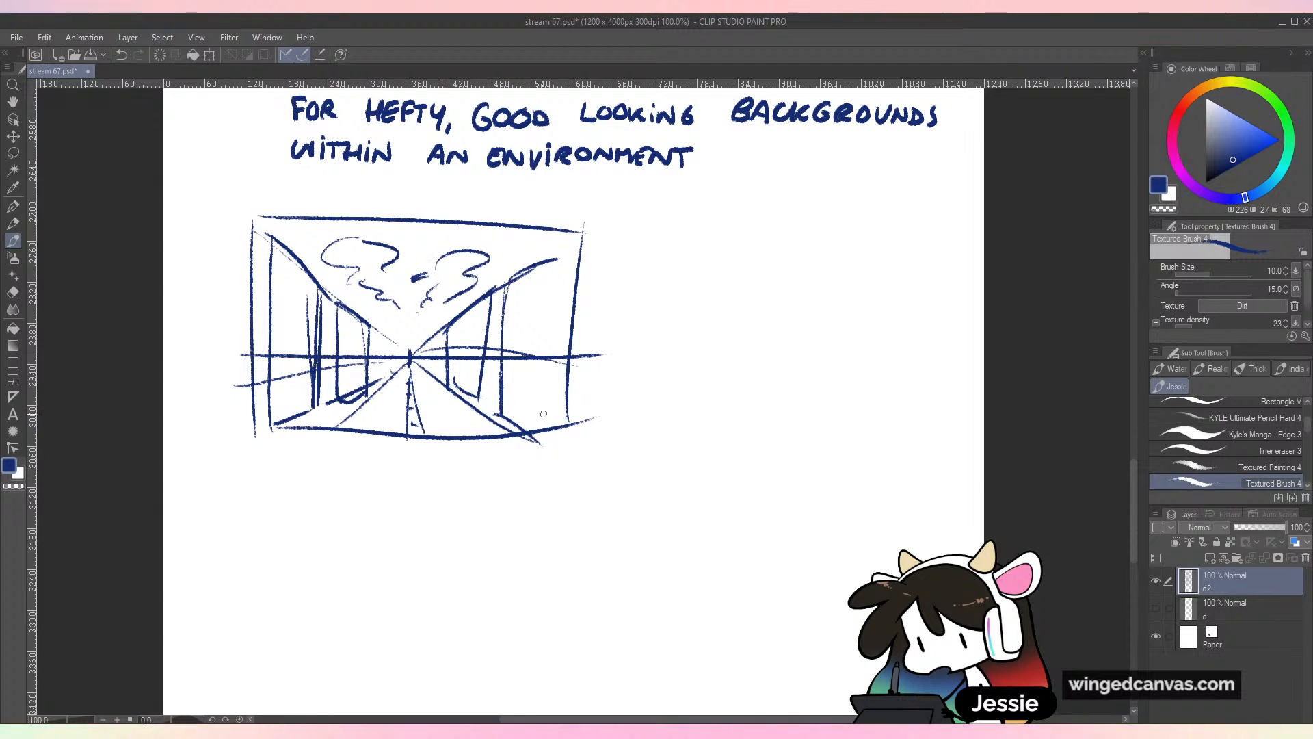
Sketch a second frame beside the first, with a high horizon line and a vanishing point near each end
mouse_move(650, 421)
left_mouse_down()
mouse_move(643, 217)
mouse_move(833, 204)
mouse_move(924, 438)
left_mouse_up()
mouse_move(847, 197)
left_mouse_down()
mouse_move(951, 238)
mouse_move(922, 358)
left_mouse_up()
left_click_drag(648, 268, 946, 272)
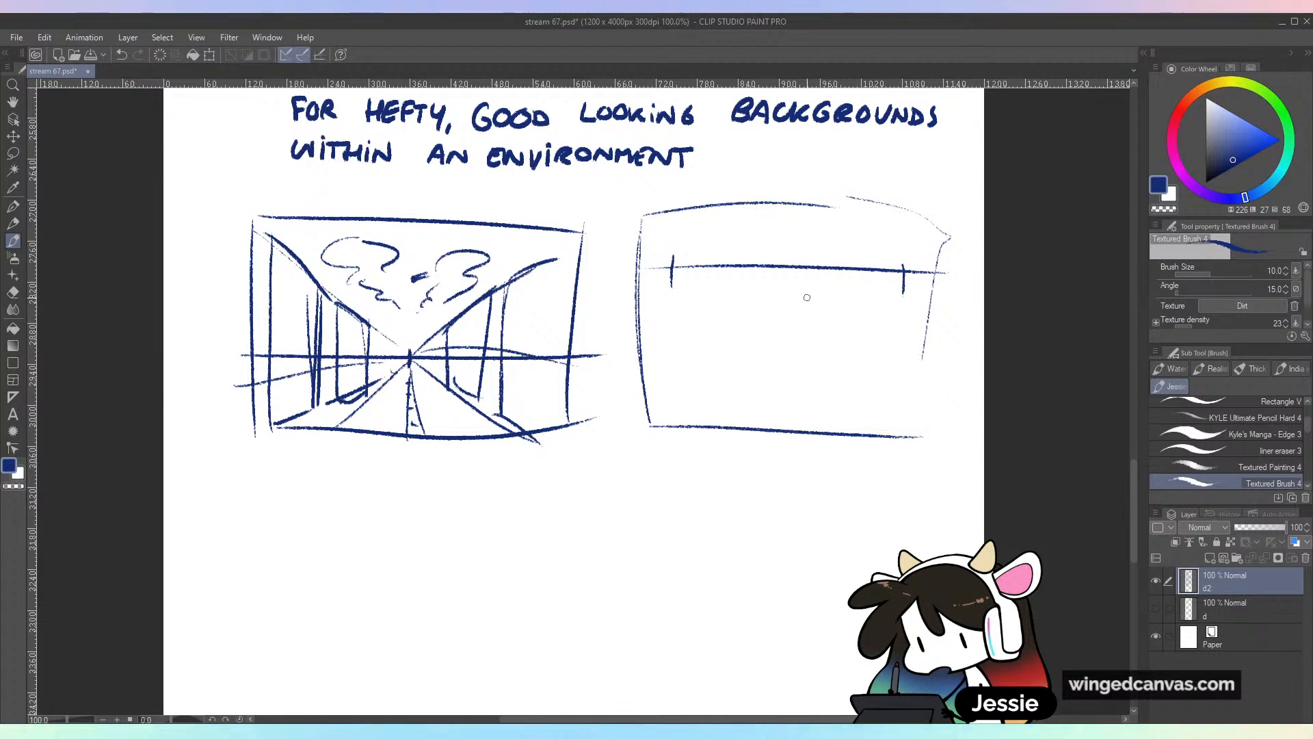
Draw guide lines from both vanishing points and vertical edges that form a building corner in the second frame
left_click_drag(901, 272, 738, 377)
left_click_drag(673, 262, 836, 395)
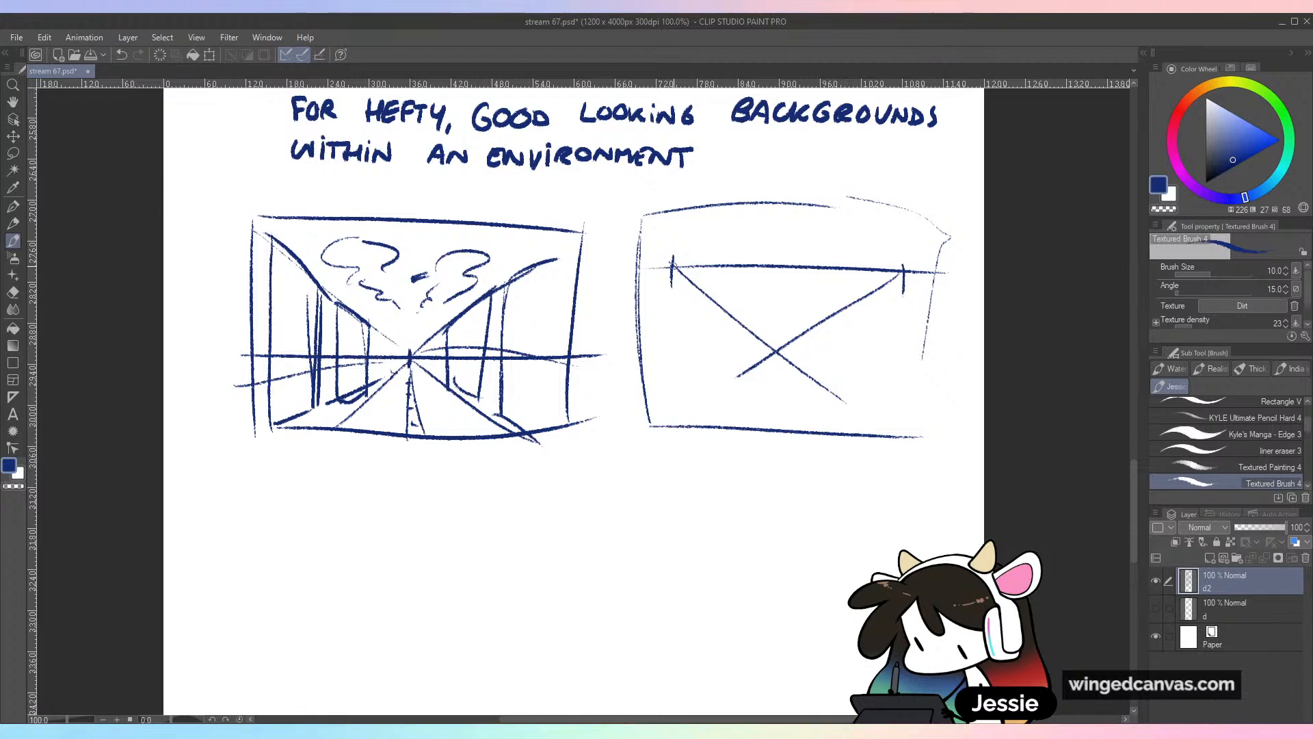
left_click_drag(672, 263, 952, 368)
mouse_move(903, 273)
left_mouse_down()
mouse_move(714, 327)
mouse_move(735, 410)
mouse_move(763, 420)
left_mouse_up()
left_click_drag(774, 349, 772, 418)
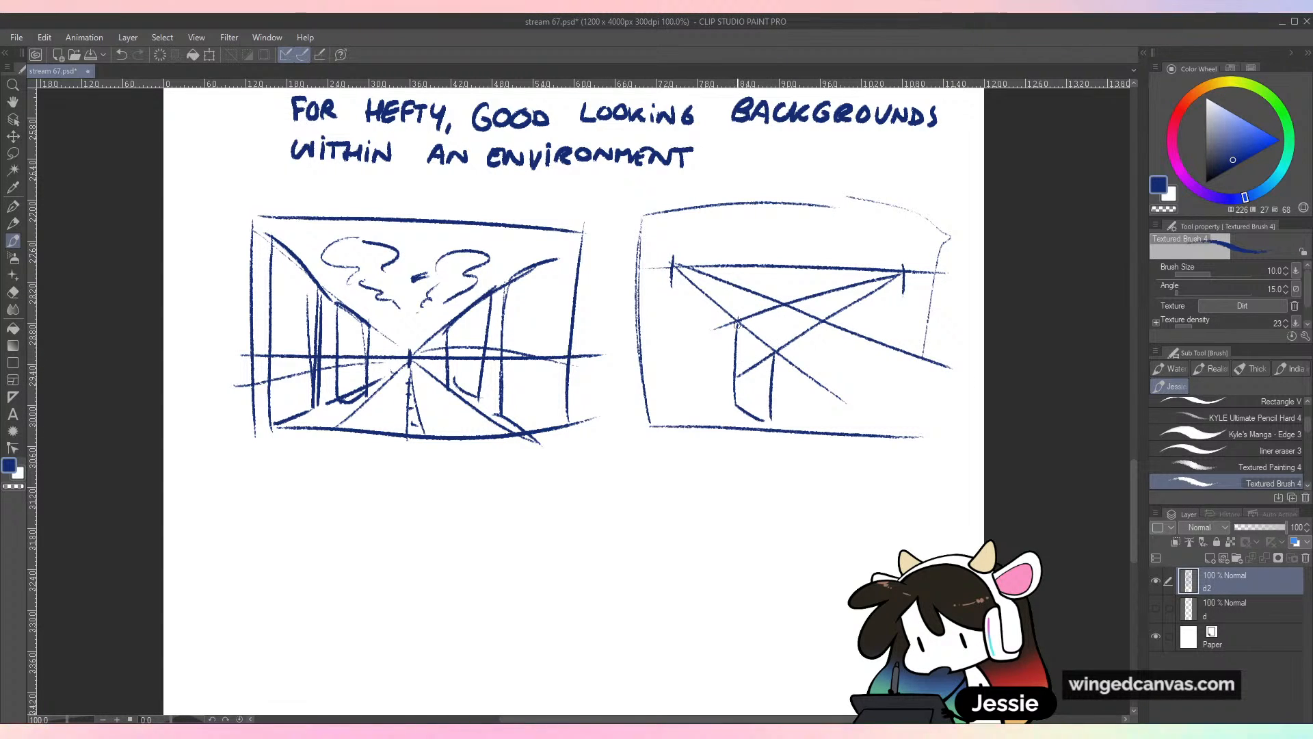
left_click_drag(737, 322, 736, 383)
left_click_drag(673, 263, 771, 447)
Draw the building's lower edge towards the far vanishing point and divide its sides with receding vertical sections
mouse_move(774, 353)
left_mouse_down()
mouse_move(770, 447)
mouse_move(904, 284)
left_mouse_up()
key("ctrl+z")
left_click_drag(775, 438, 926, 260)
left_click_drag(820, 323, 815, 346)
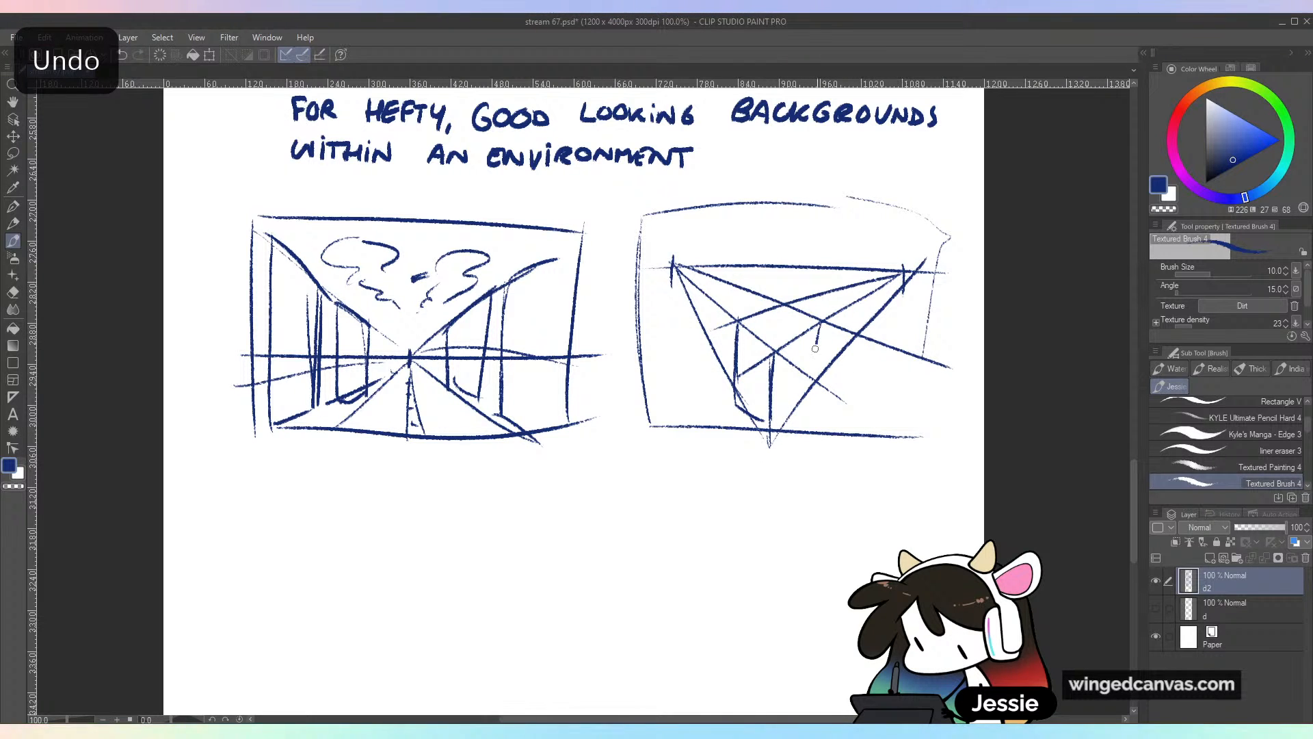
mouse_move(814, 297)
left_mouse_down()
mouse_move(852, 313)
mouse_move(878, 297)
mouse_move(877, 330)
left_mouse_up()
key("ctrl+z")
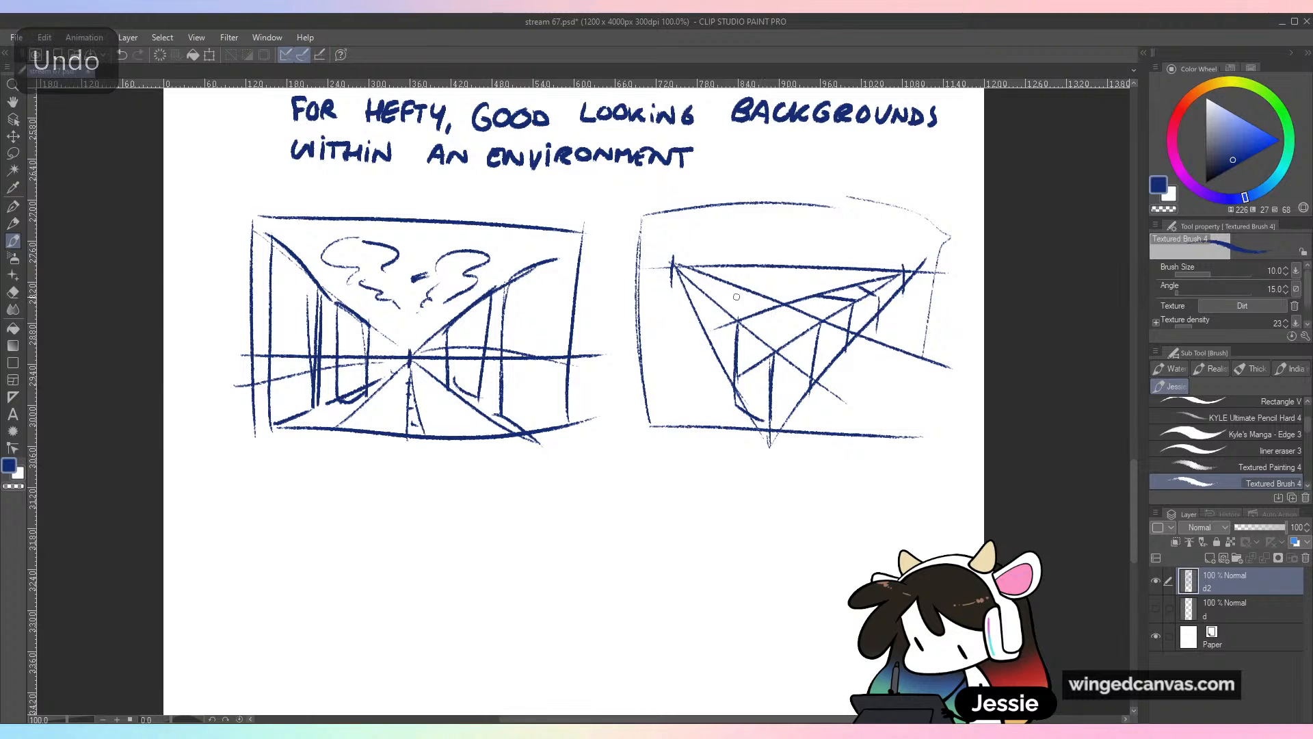
mouse_move(714, 299)
left_mouse_down()
mouse_move(964, 264)
mouse_move(745, 277)
mouse_move(818, 267)
mouse_move(708, 349)
left_mouse_up()
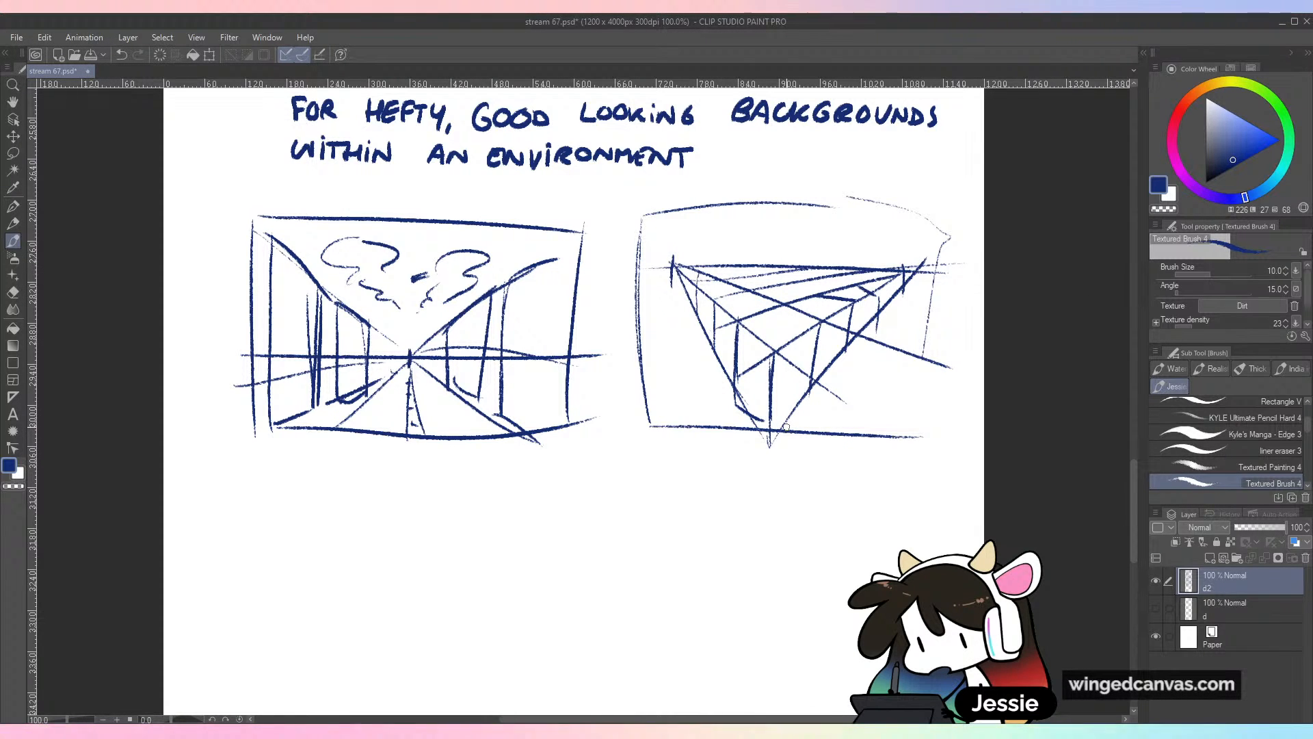
Lasso both perspective sketches below the fifth tip, delete them, clear the selection and return to the brush
left_click_drag(844, 358, 852, 351)
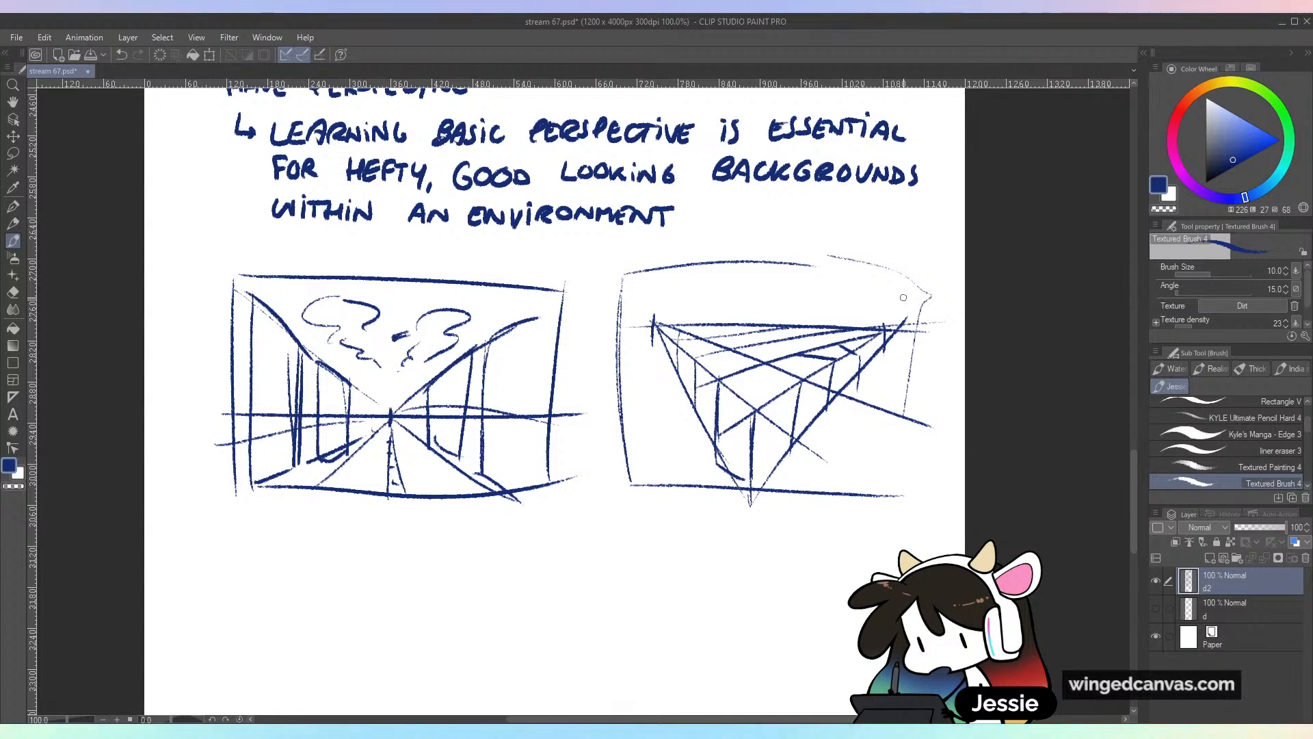
key("ctrl+minus")
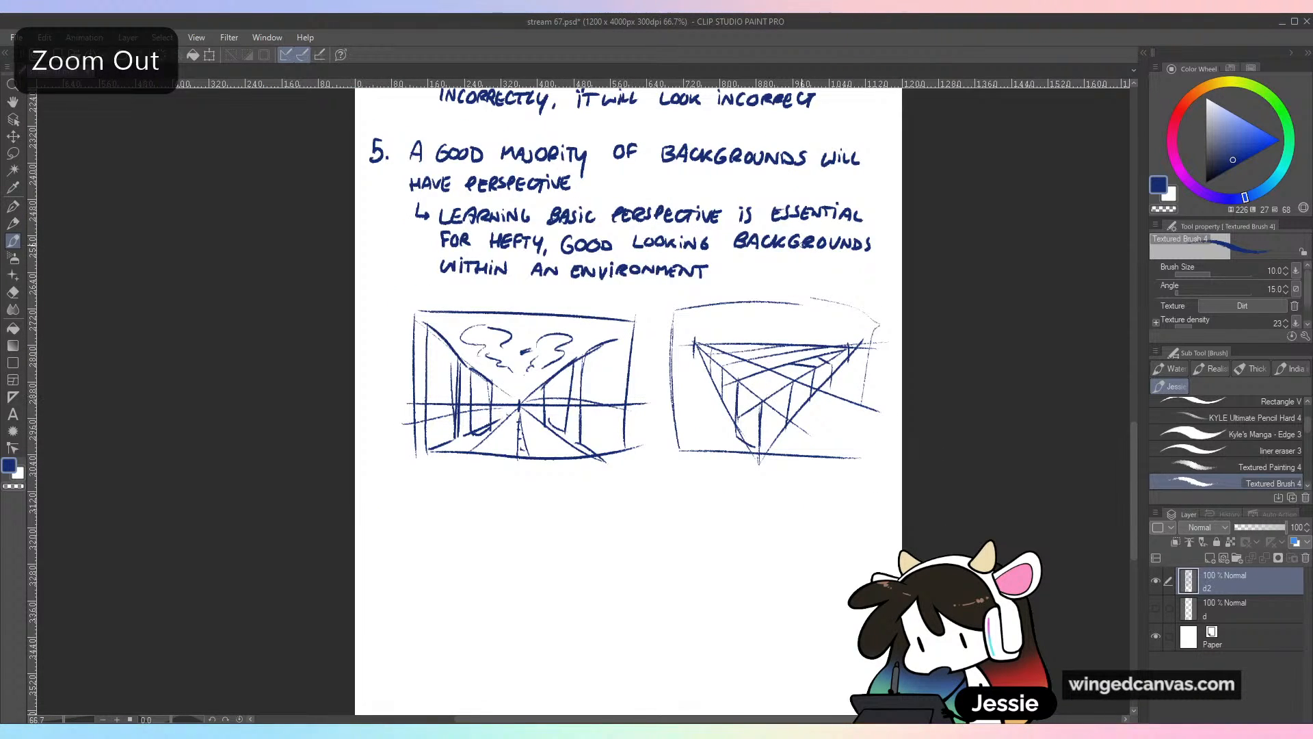
key("m")
mouse_move(746, 283)
left_mouse_down()
mouse_move(675, 285)
mouse_move(420, 473)
mouse_move(878, 230)
mouse_move(871, 255)
mouse_move(448, 282)
mouse_move(916, 438)
left_mouse_up()
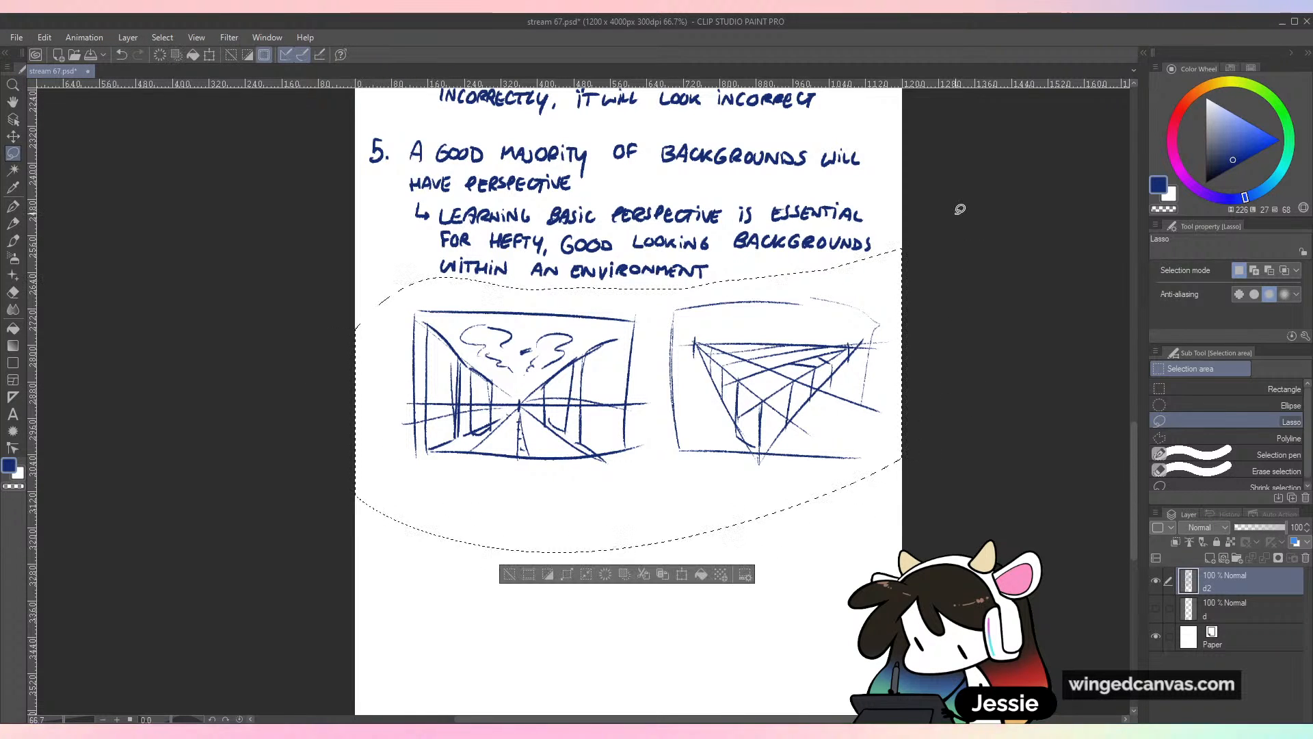
key("Delete")
key("ctrl+d")
key("b")
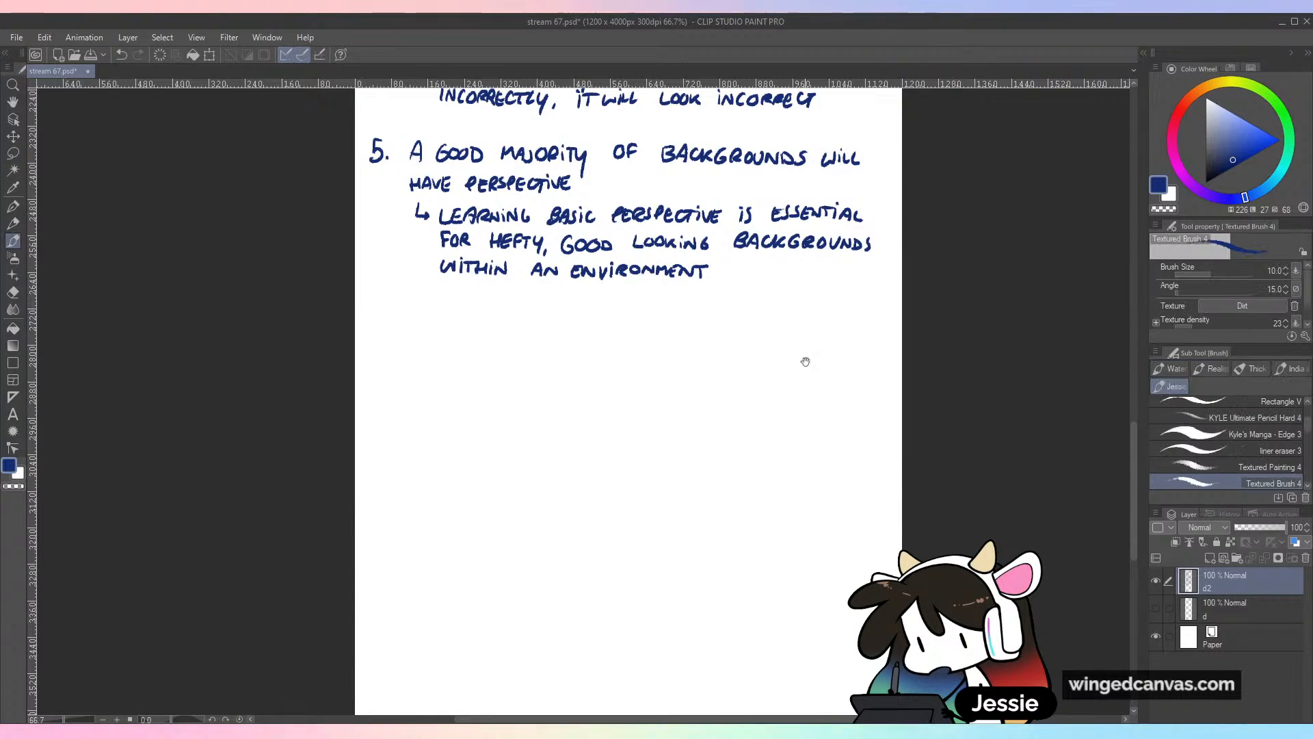
Save the document with the fifth tip completed
left_click_drag(805, 362, 780, 567)
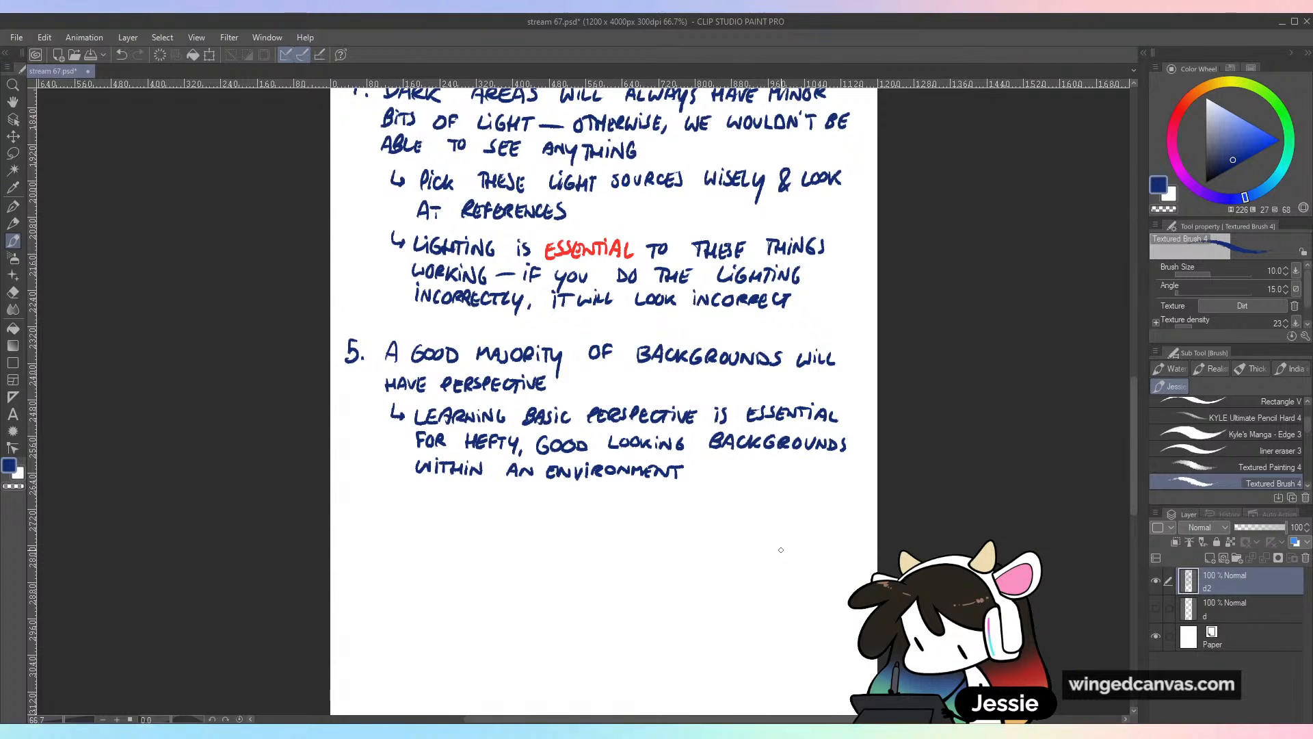
key("ctrl+minus")
key("ctrl+s")
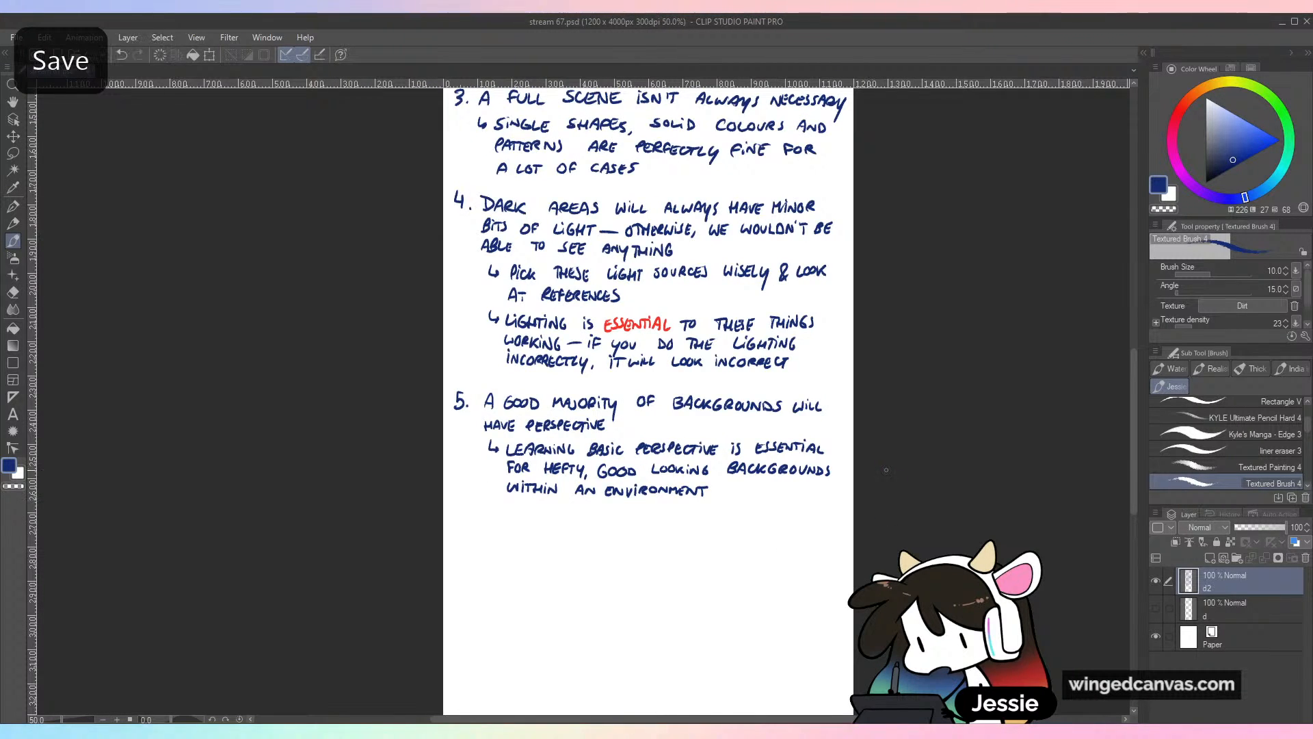
Look over the whole page of tips, from the blank area below the fifth tip up to the title
key("ctrl+minus")
key("ctrl+minus")
key("ctrl+plus")
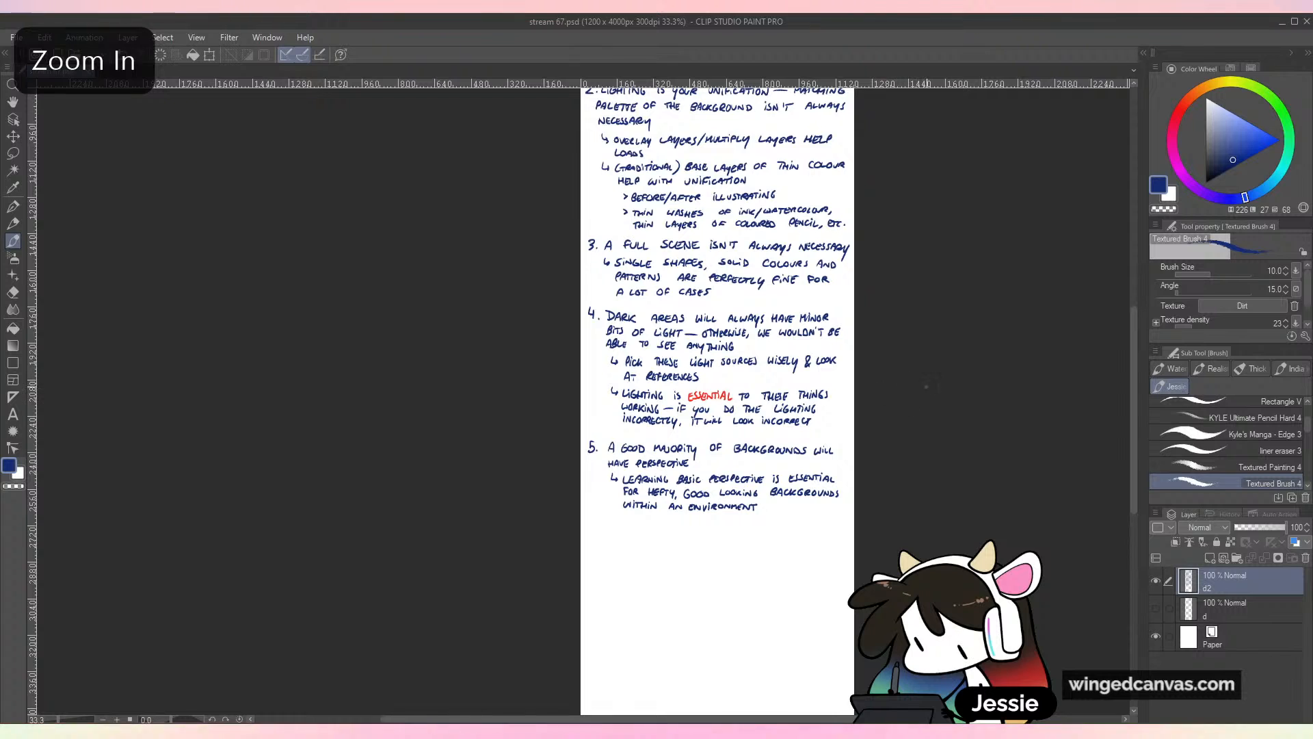
left_click_drag(922, 401, 835, 561)
left_click_drag(851, 442, 835, 504)
left_click_drag(814, 647, 811, 492)
left_click_drag(800, 665, 776, 560)
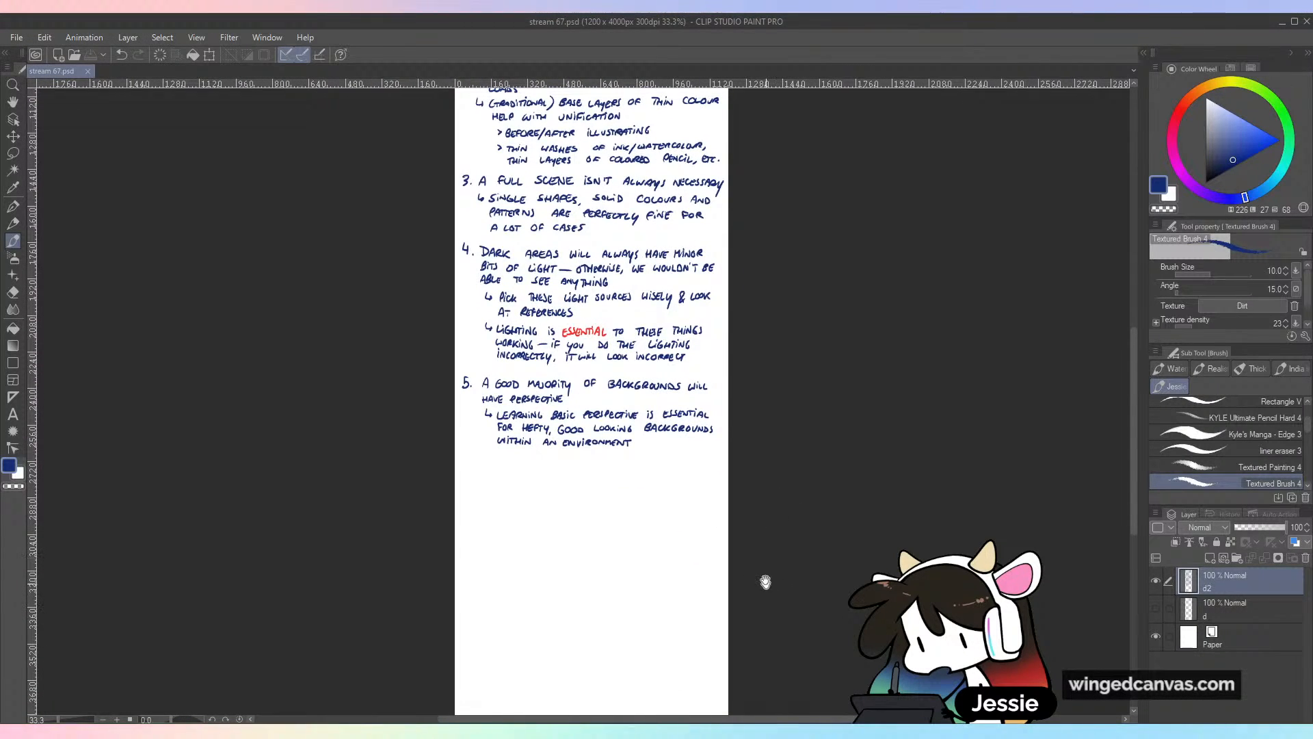
left_click_drag(821, 607, 824, 519)
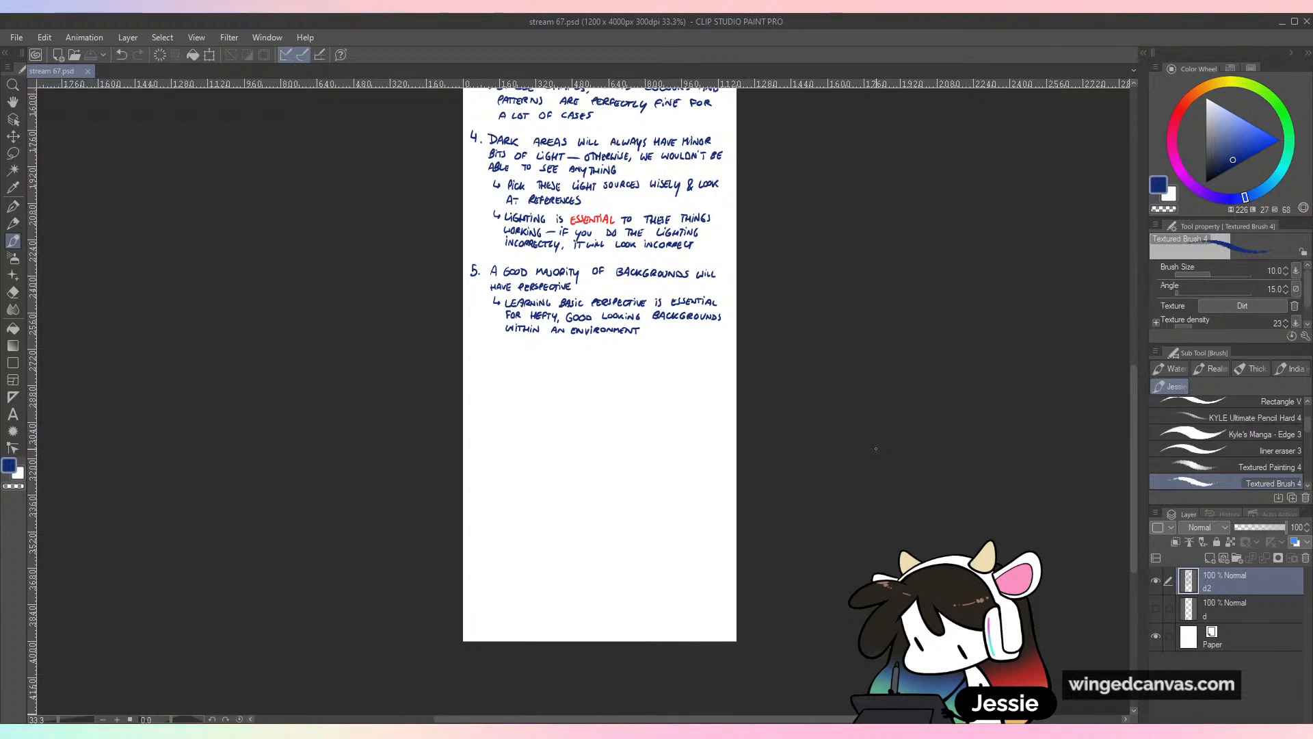
mouse_move(841, 446)
left_mouse_down()
mouse_move(794, 531)
mouse_move(821, 531)
mouse_move(837, 595)
left_mouse_up()
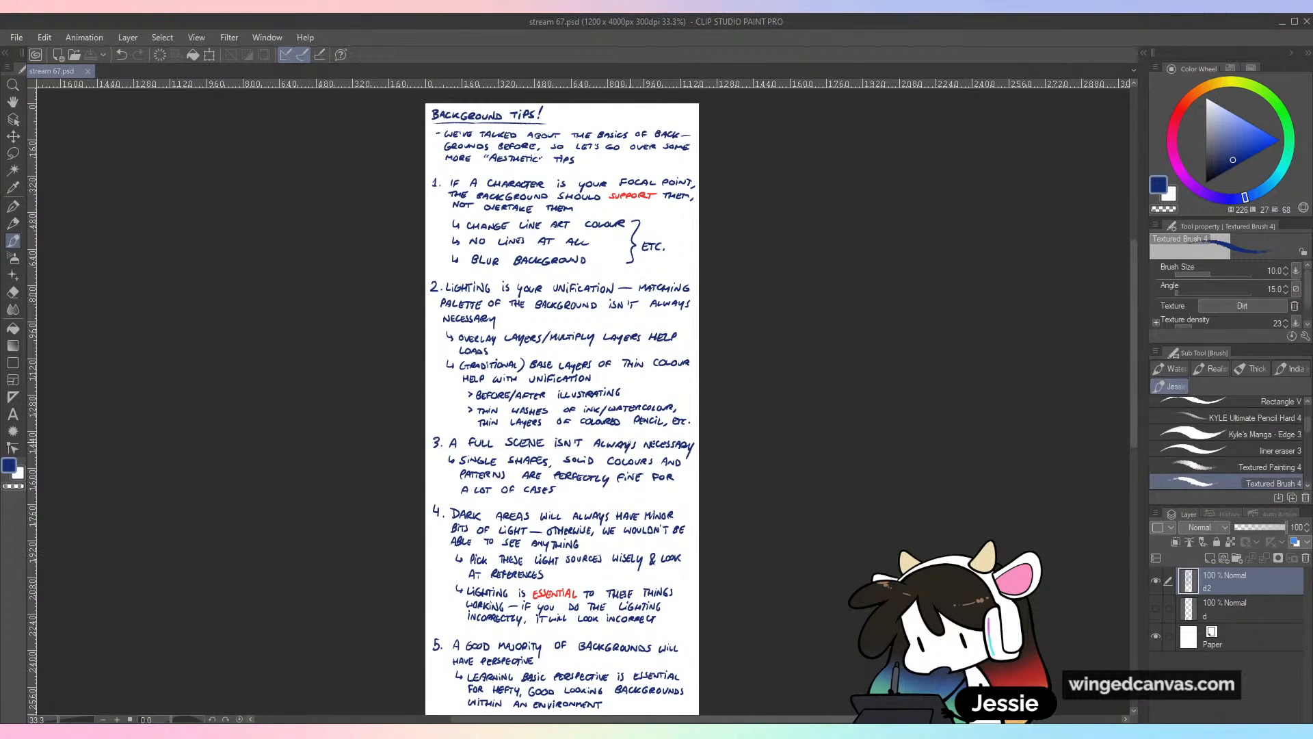
Crop the blank area below the fifth tip by reducing the canvas height to about 2737 px, keeping the 1200 px width
left_click(17, 38)
left_click(17, 37)
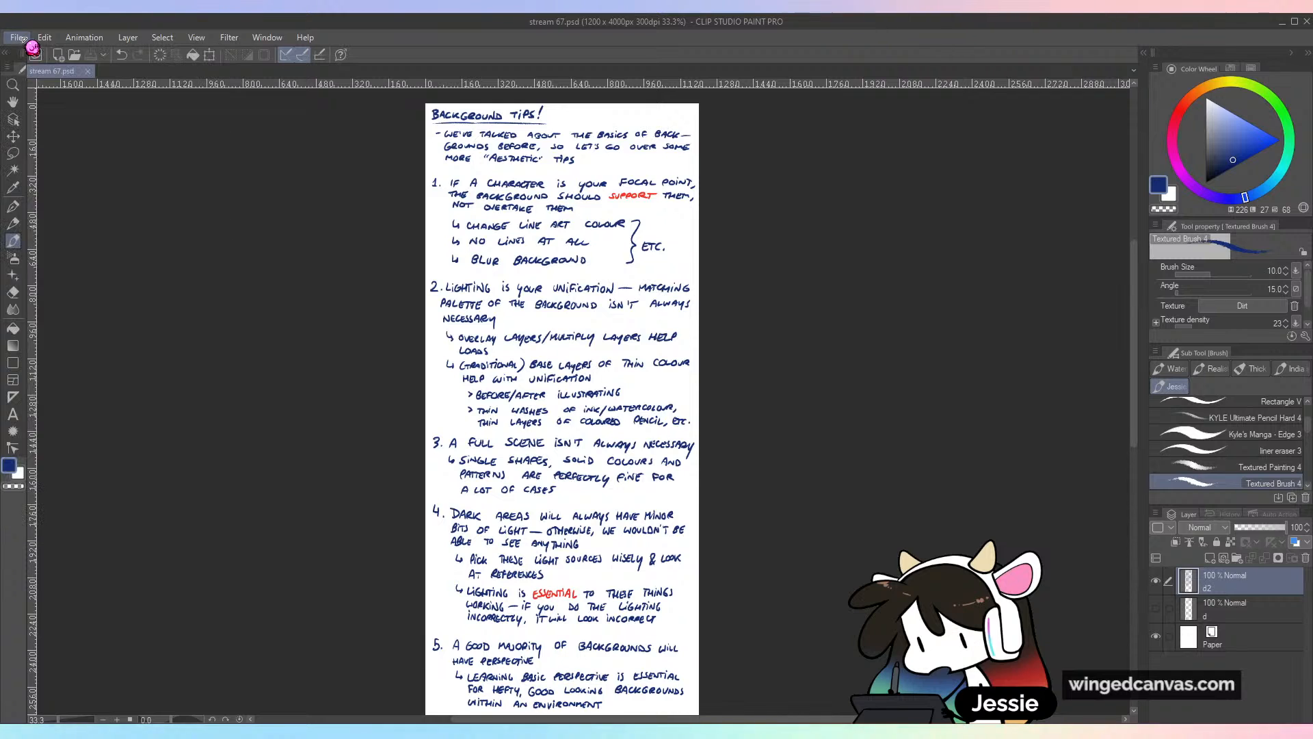
left_click(44, 38)
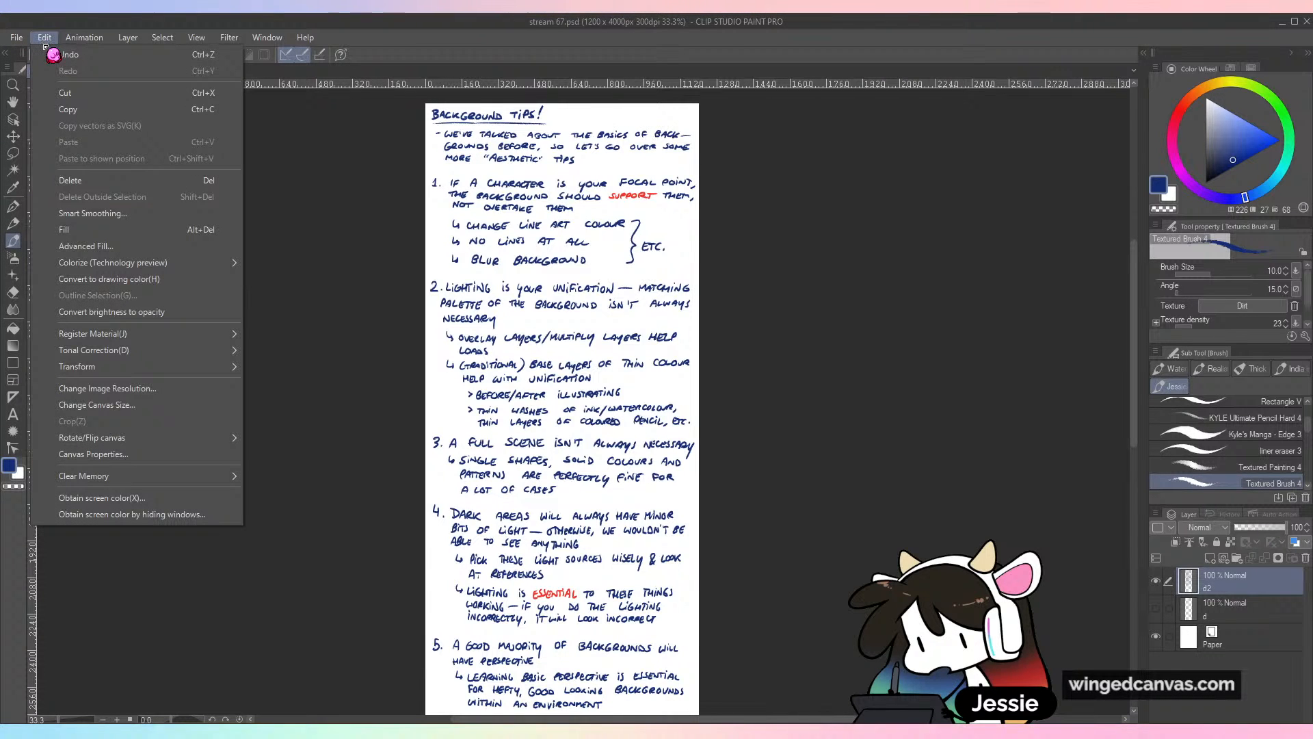
left_click(171, 405)
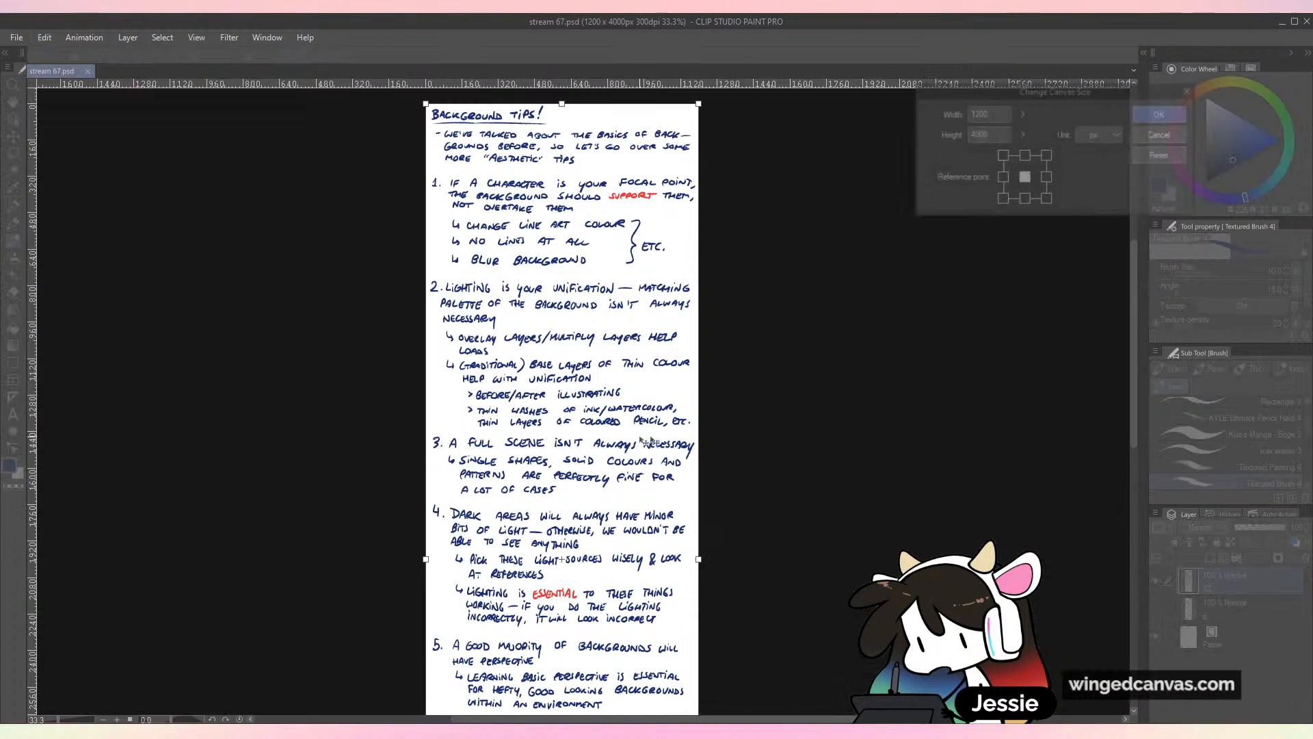
scroll(776, 449, "down", 3)
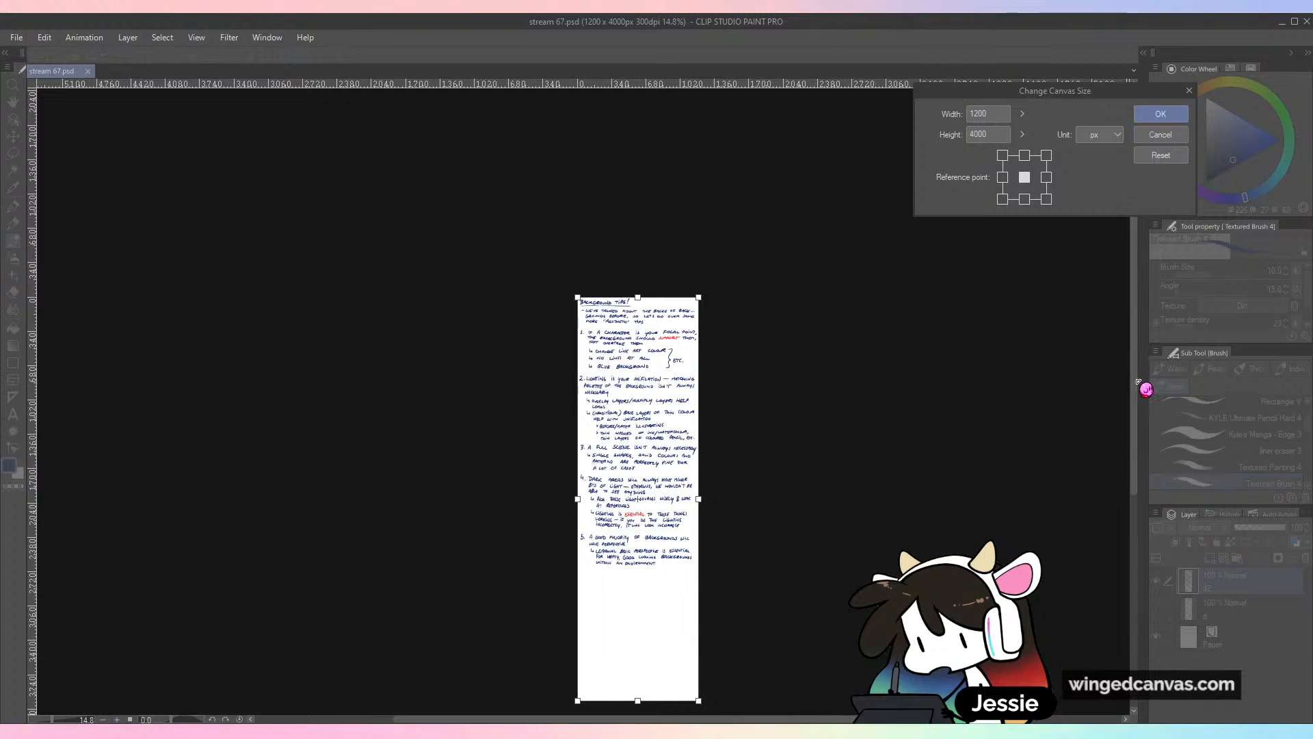
left_click_drag(1134, 444, 1135, 513)
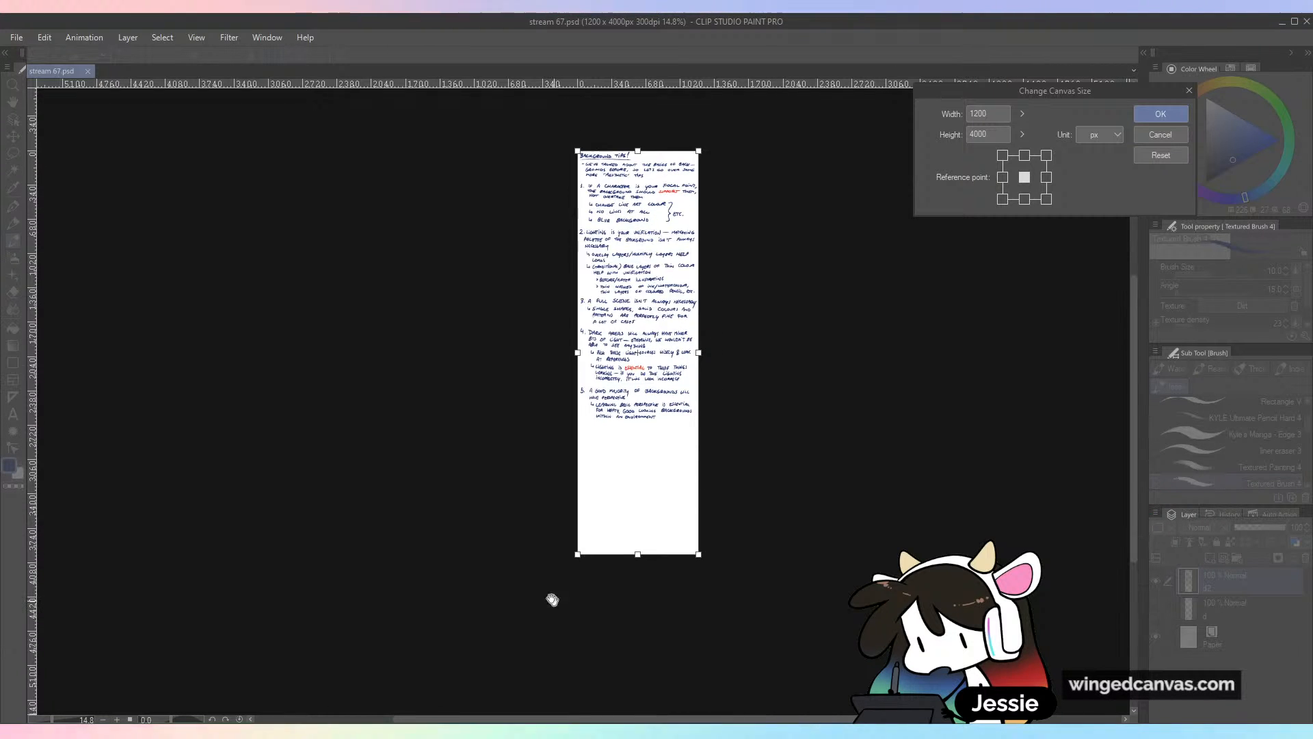
left_click_drag(638, 557, 684, 427)
left_click(1162, 115)
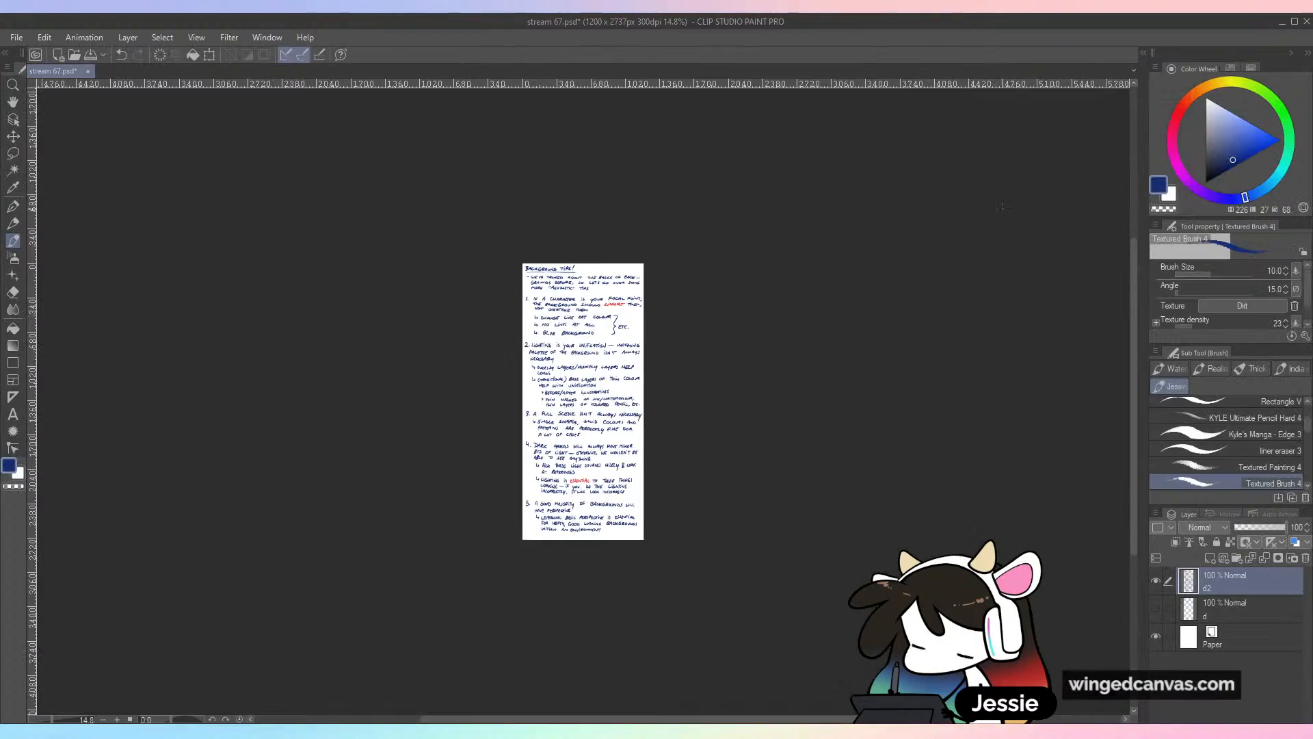
Check the cropped page of background tips and save the document
key("ctrl+plus")
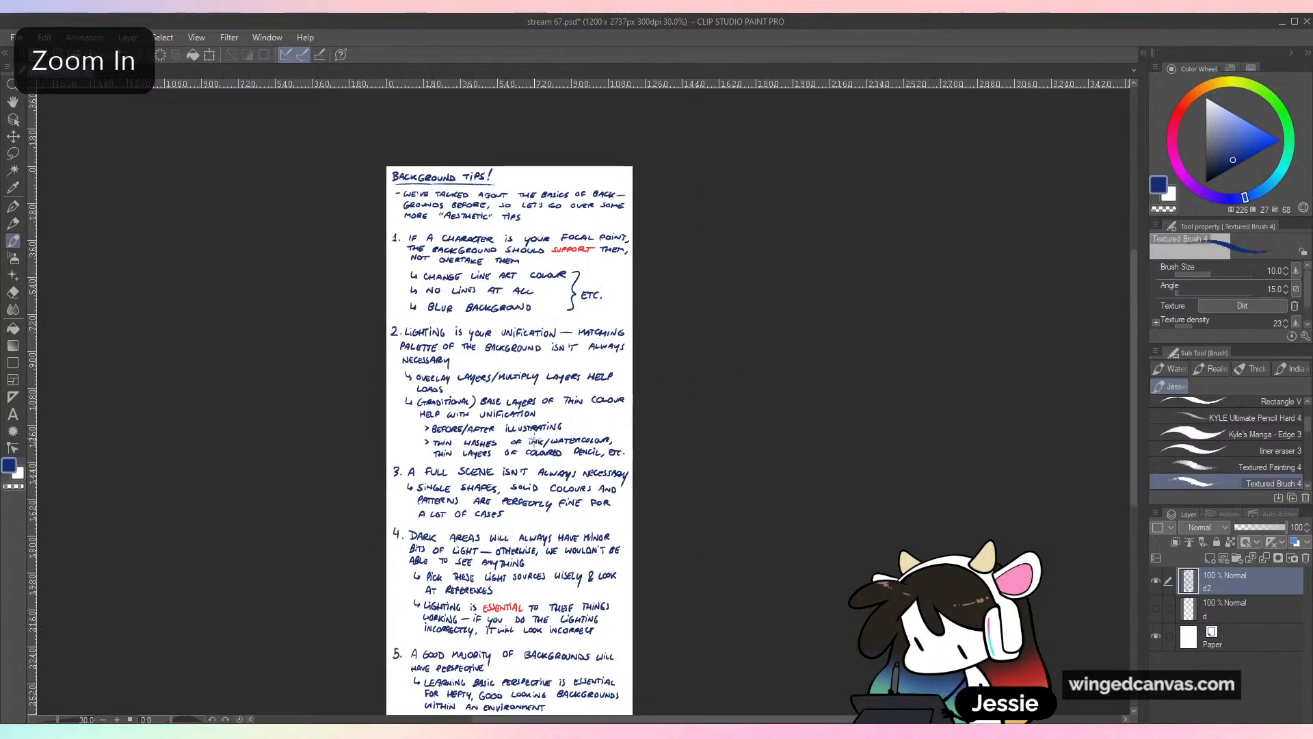
scroll(528, 436, "up", 1)
left_click_drag(557, 306, 686, 182)
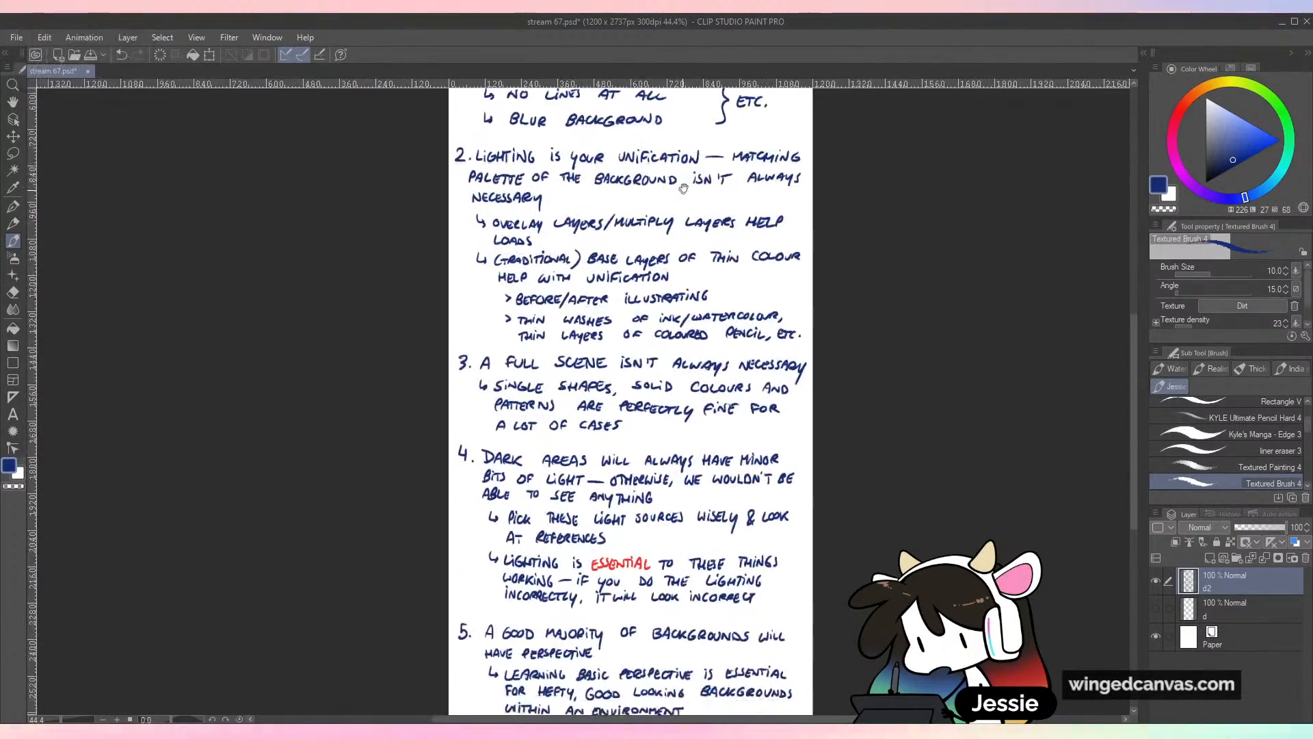
left_click_drag(695, 475, 711, 510)
left_click_drag(732, 271, 727, 457)
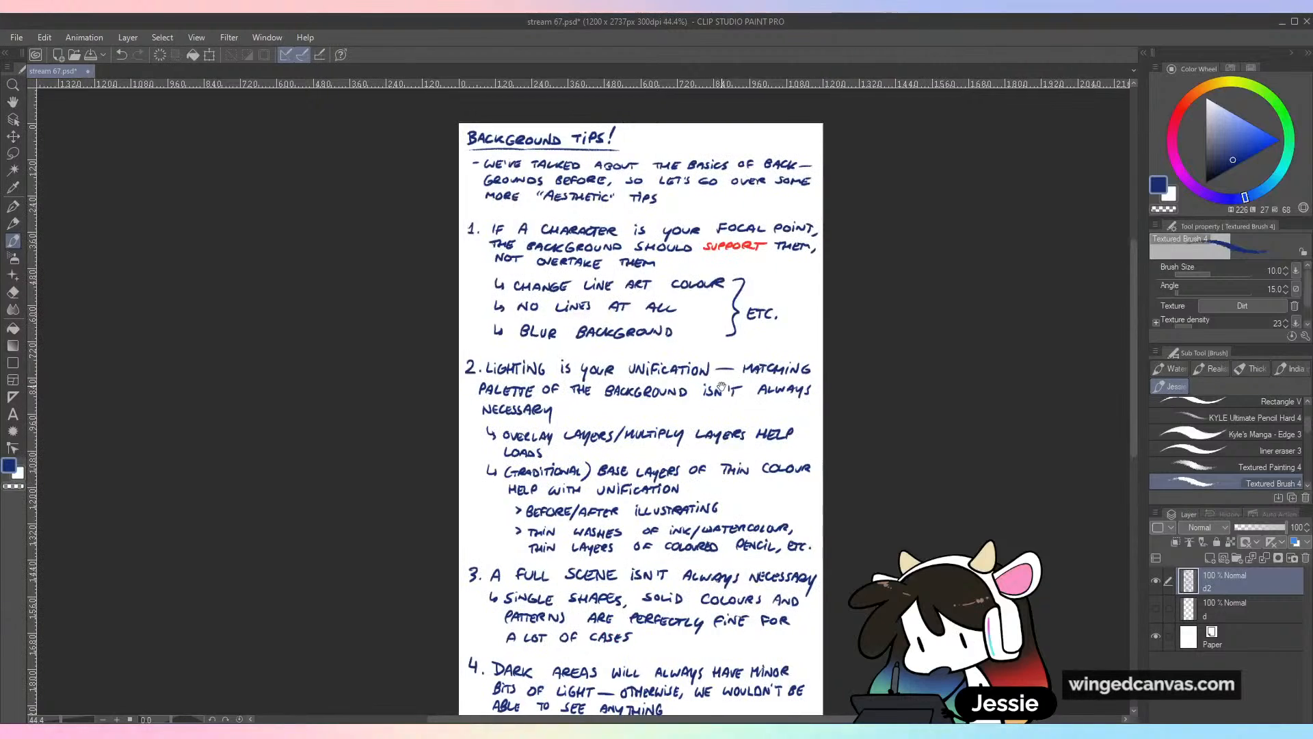
left_click_drag(723, 386, 701, 378)
key("ctrl+s")
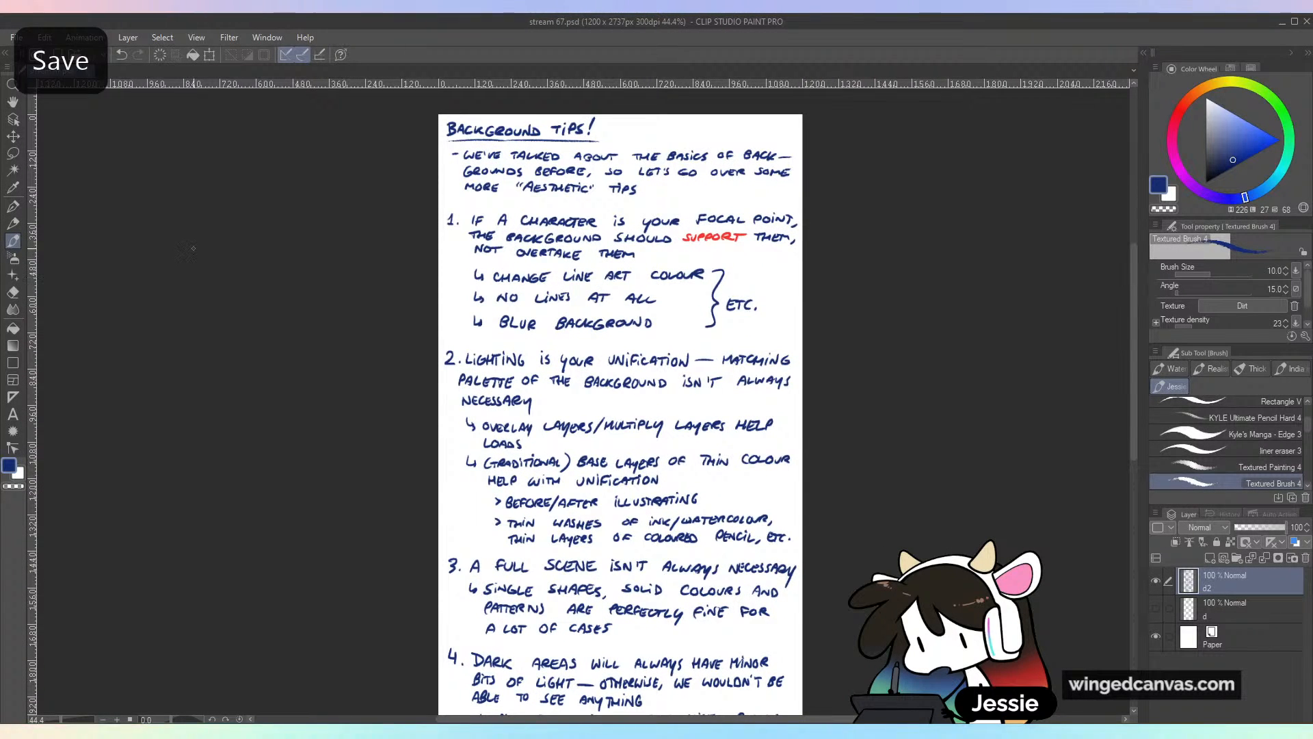
Create a new illustration canvas 4000 px wide and 2000 px high at 300 dpi
left_click(16, 38)
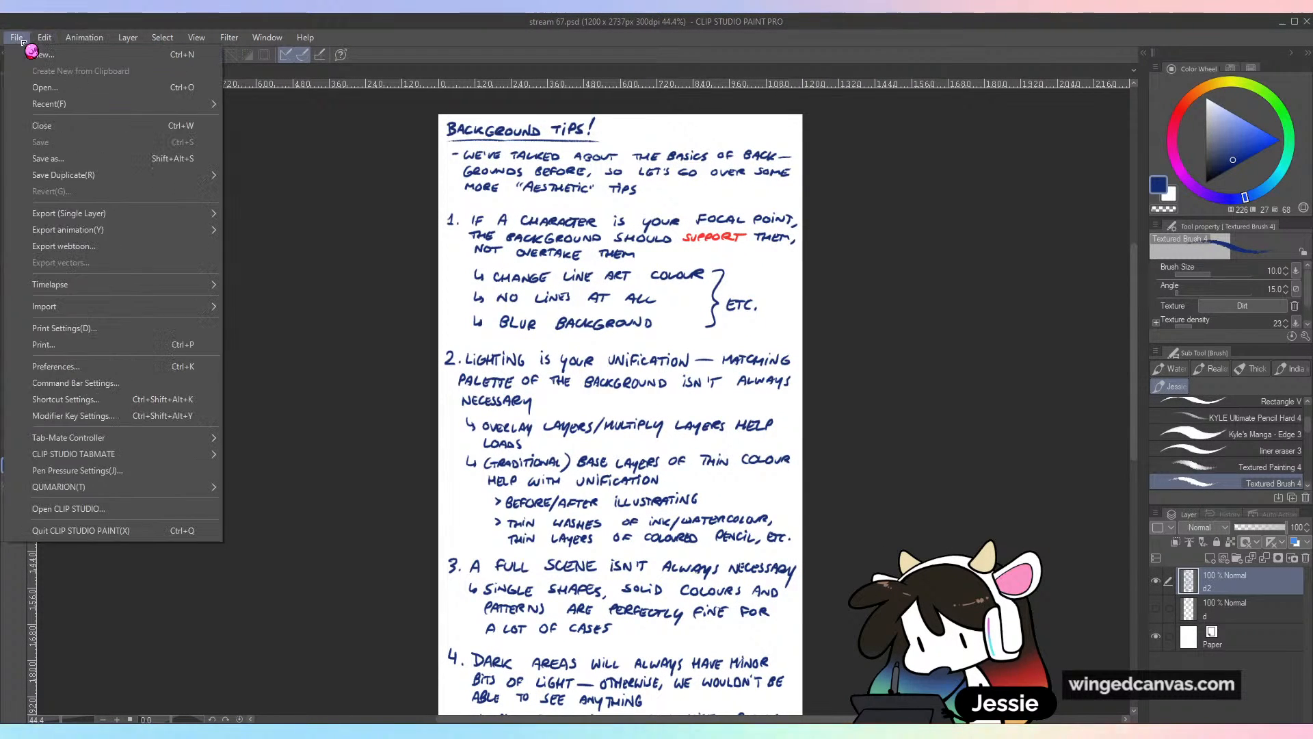
left_click(38, 55)
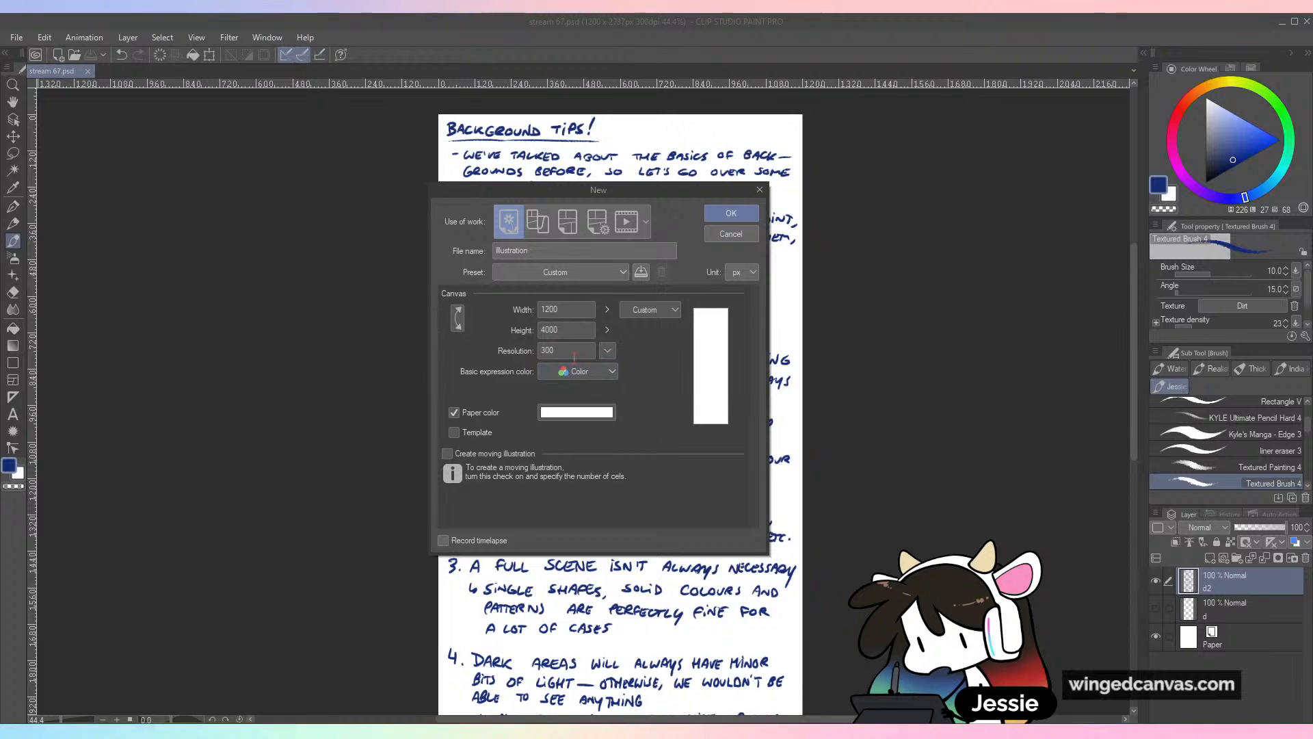
left_click_drag(572, 311, 442, 307)
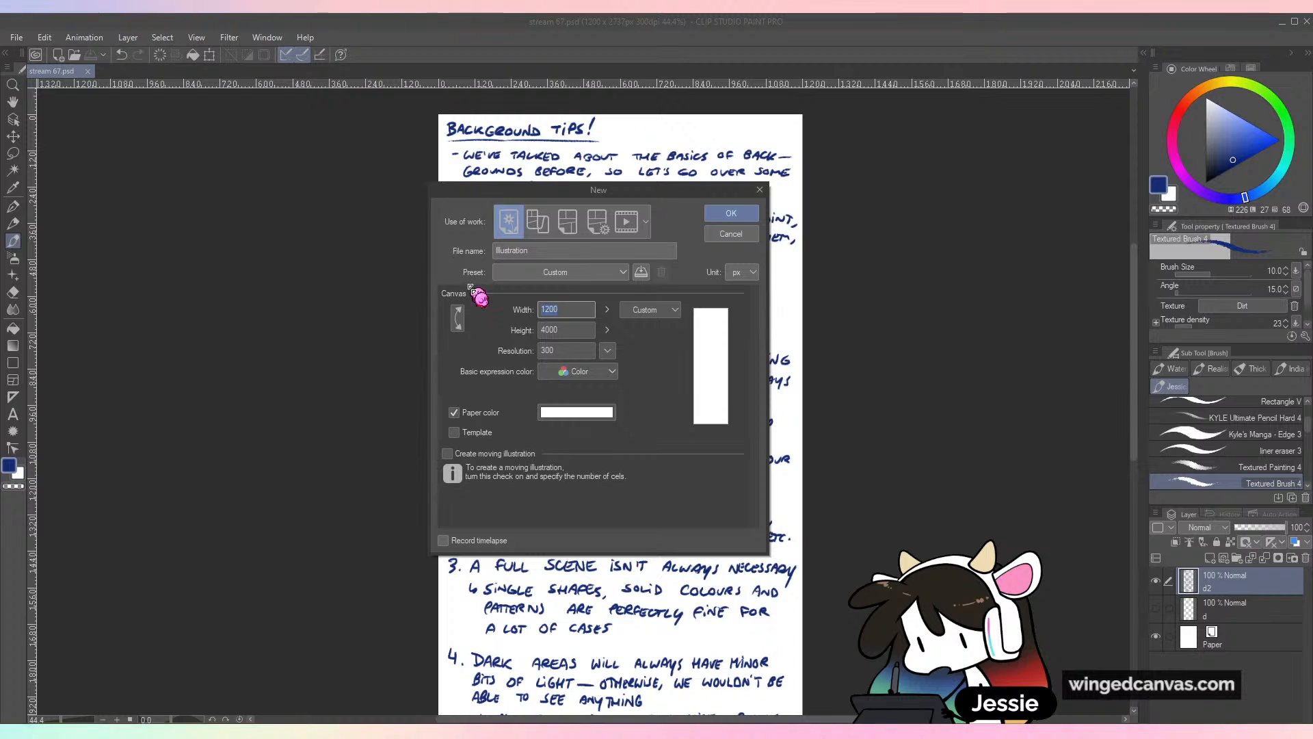
left_click(547, 331)
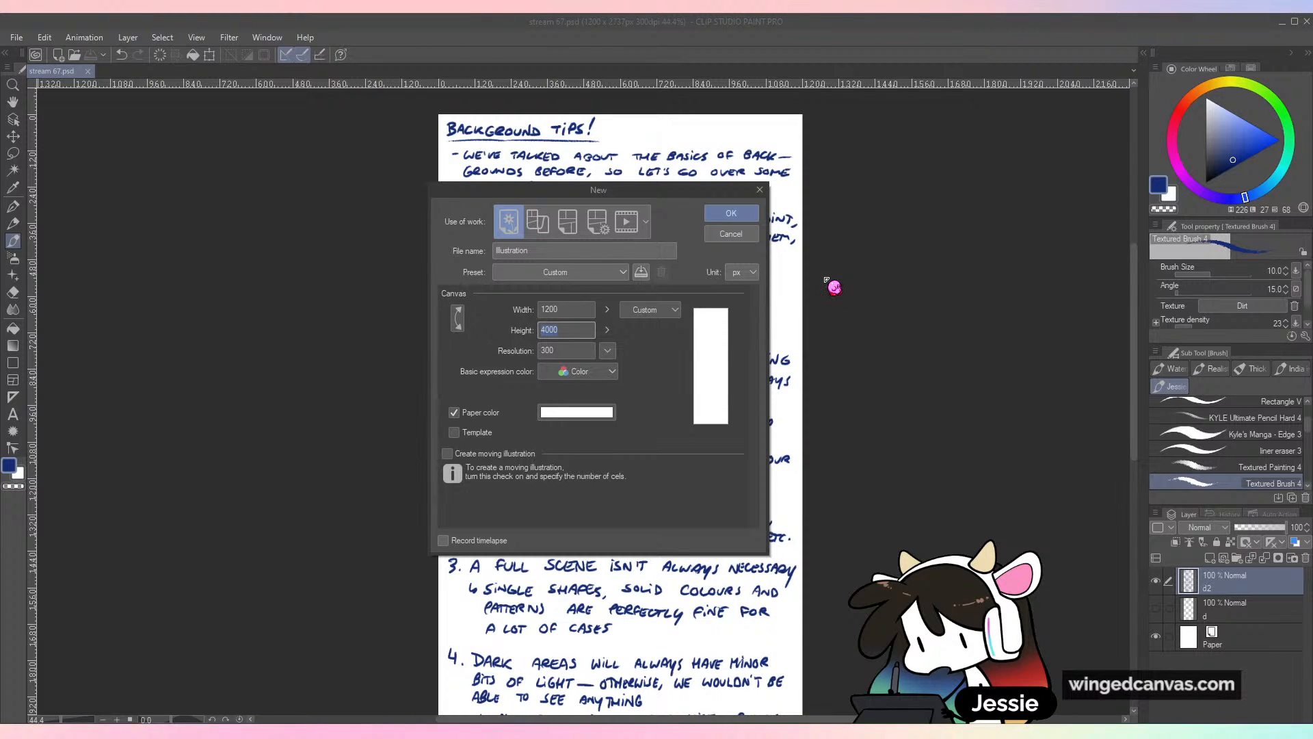
type("2000")
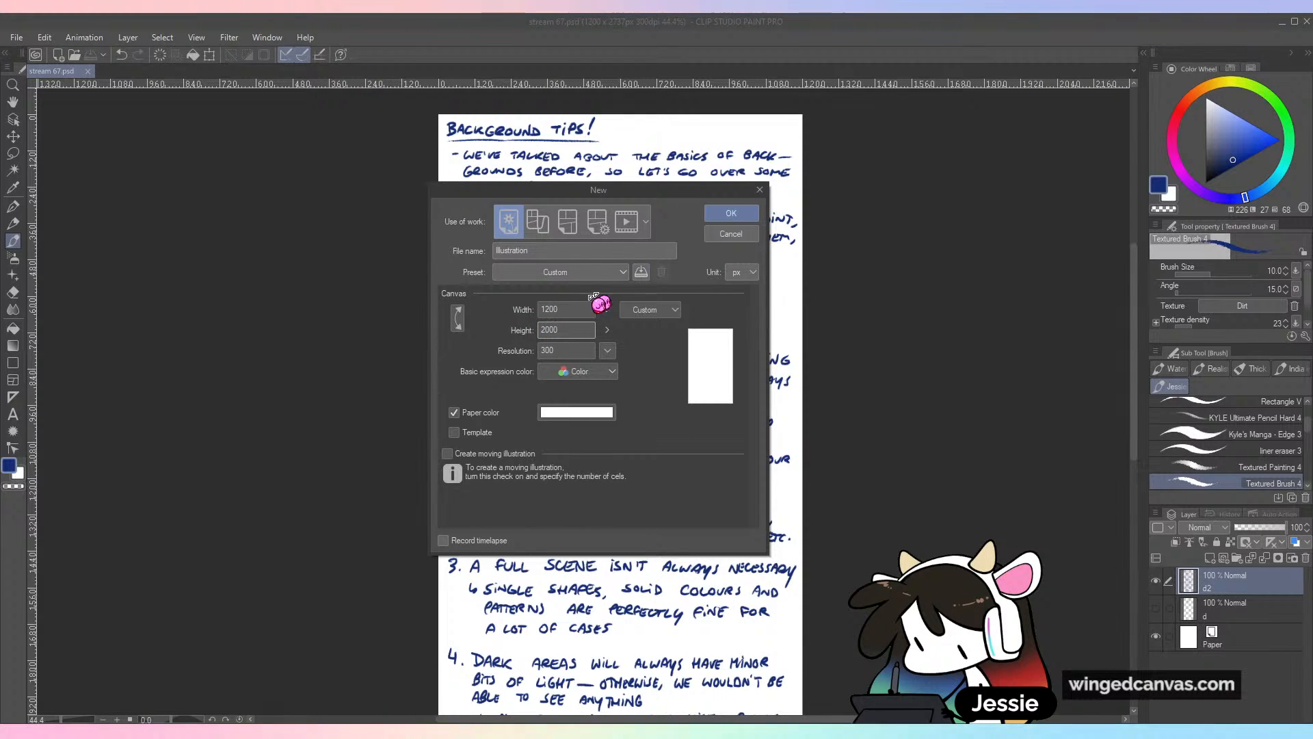
left_click(592, 308)
type("4000")
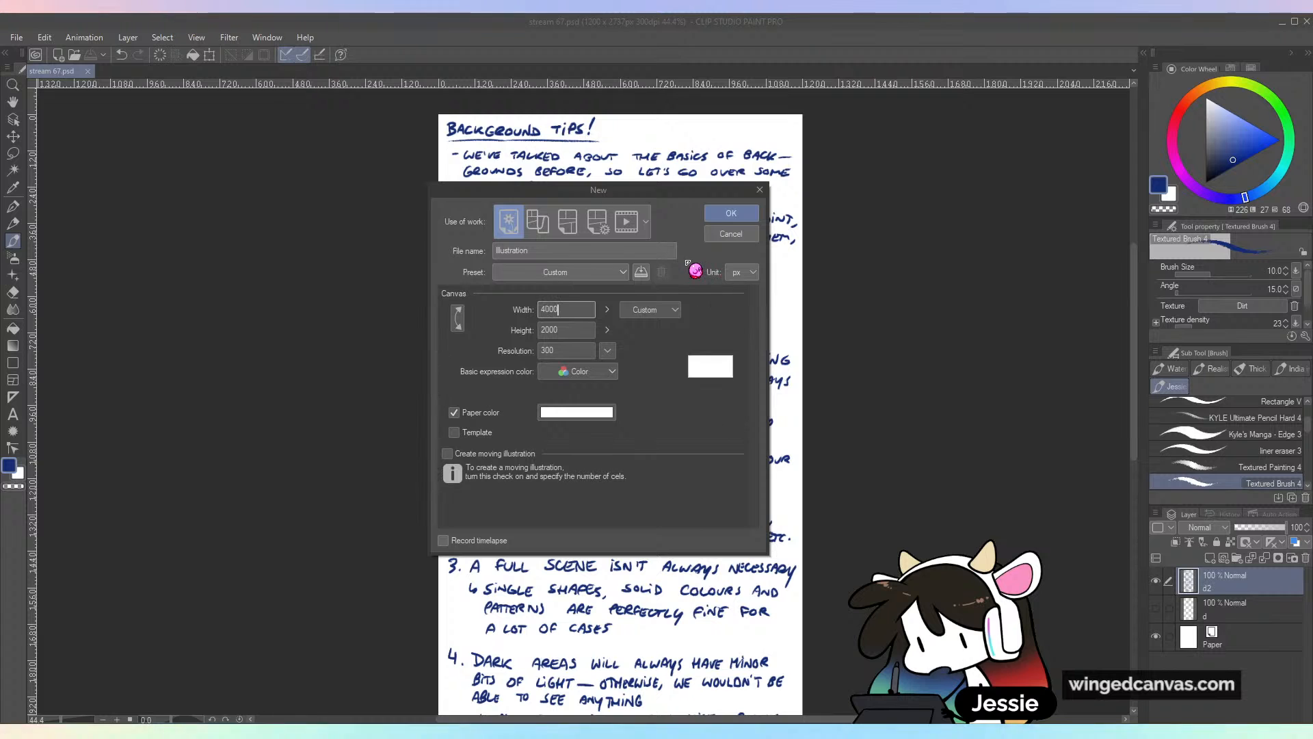
key("Return")
Bring the whole new canvas into view and rename its drawing layer as d
scroll(820, 298, "down", 1)
scroll(820, 296, "up", 1)
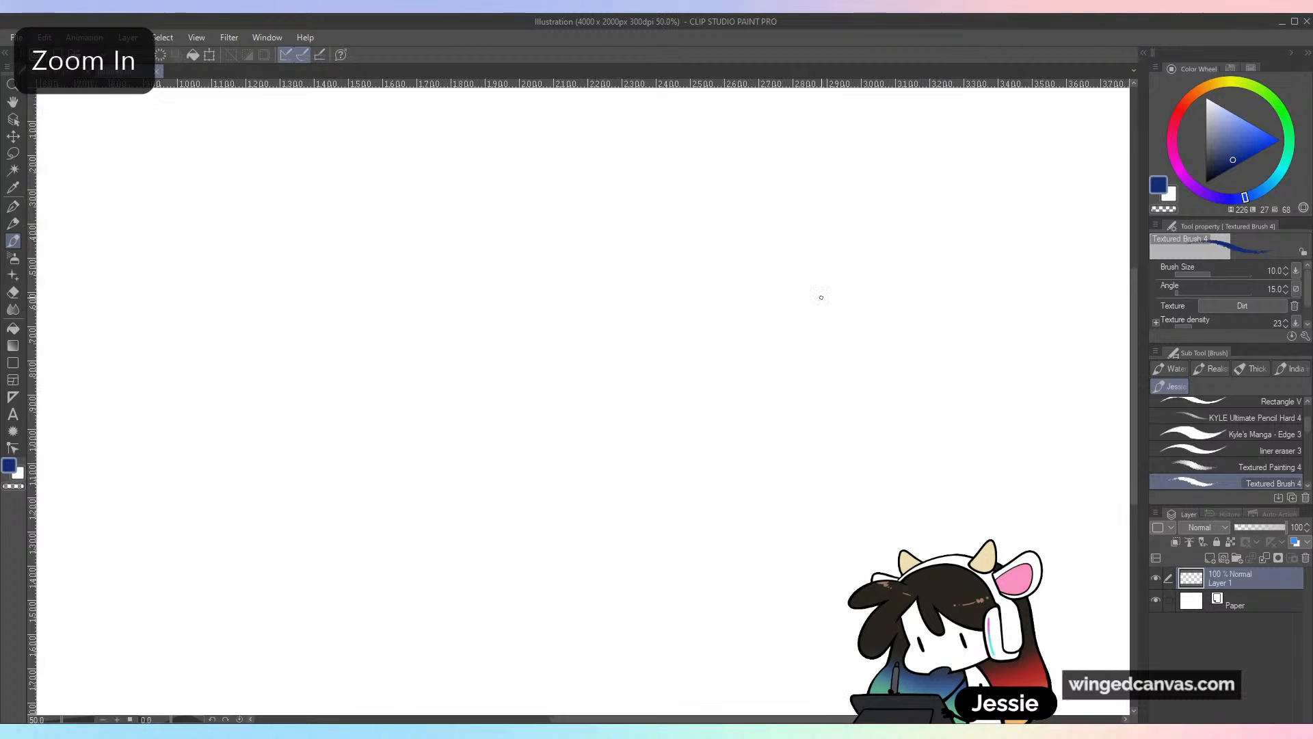
scroll(820, 297, "down", 1)
left_click_drag(916, 369, 872, 394)
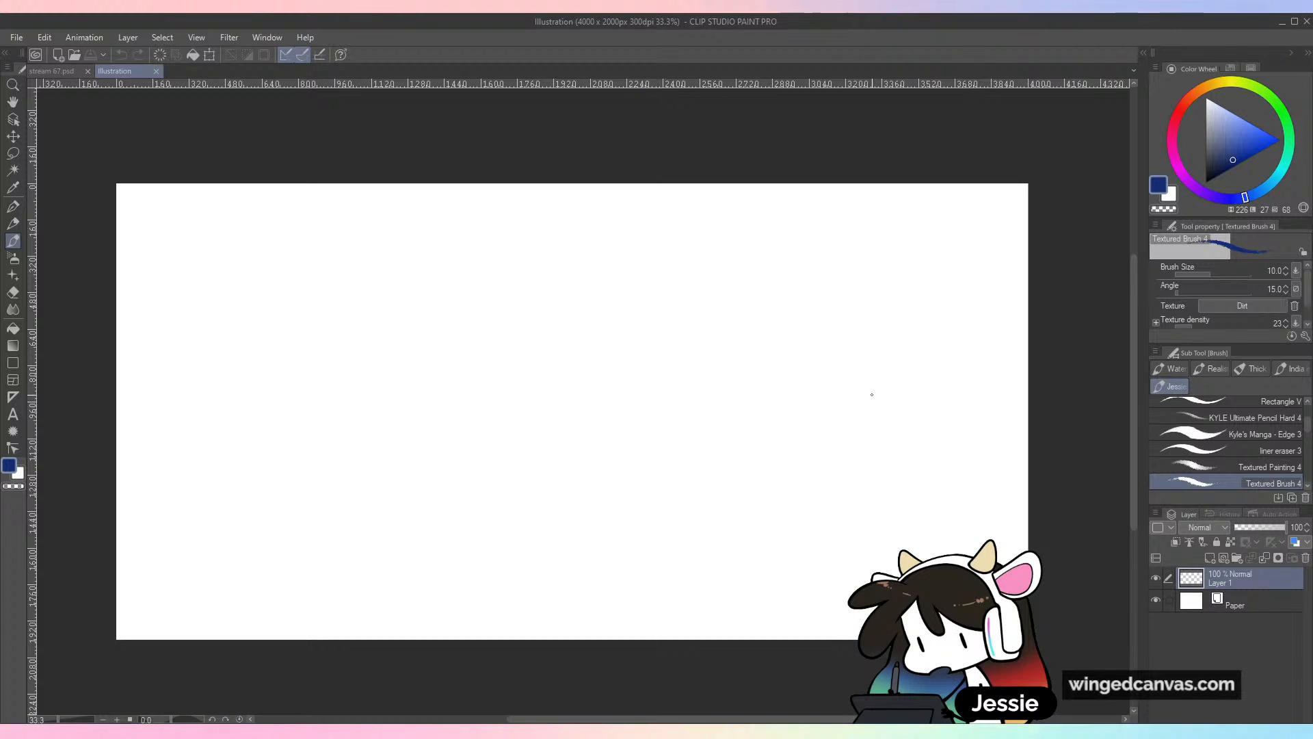
double_click(1232, 582)
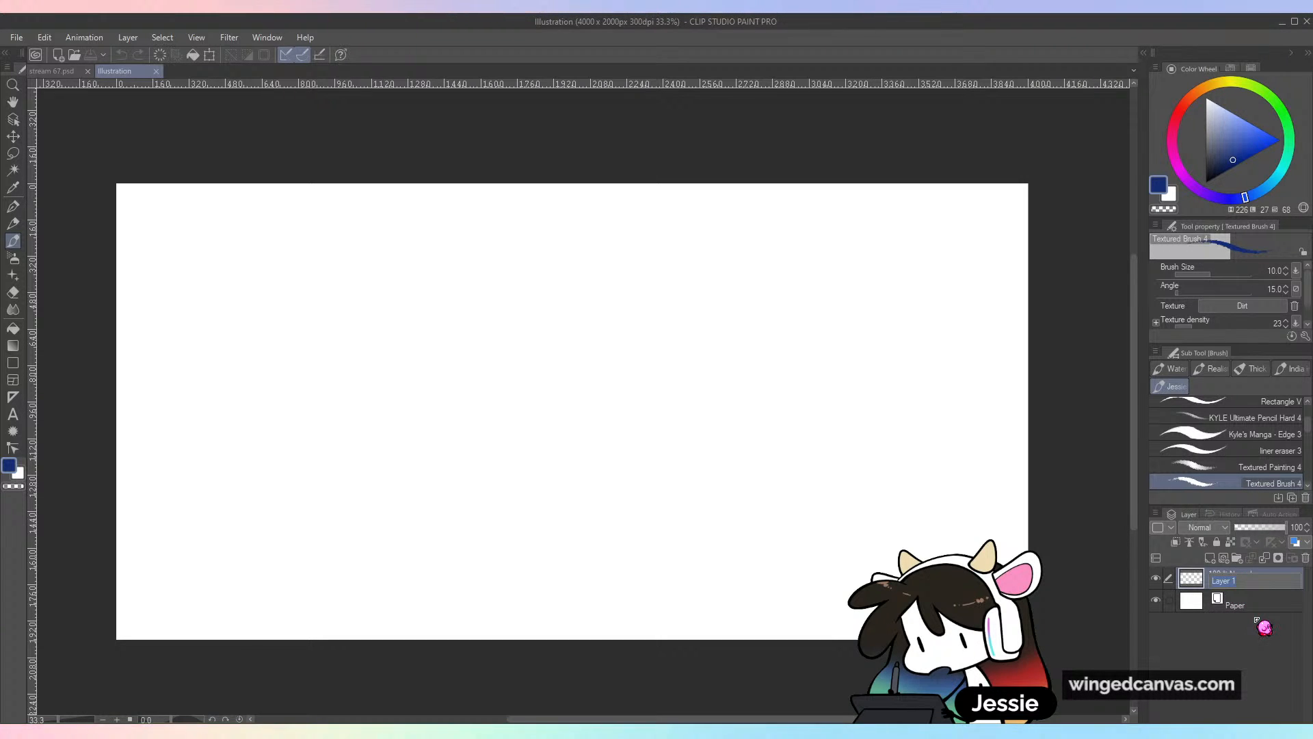
type("d")
key("Return")
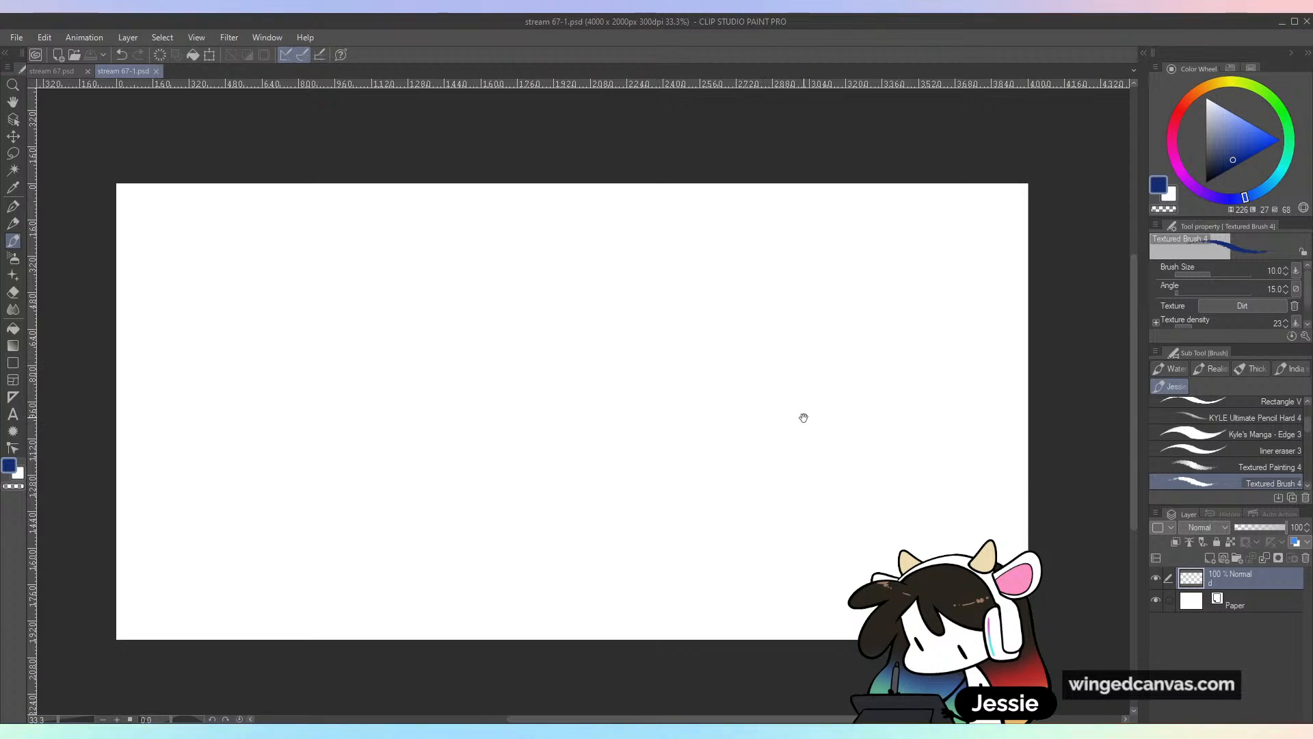
left_click_drag(804, 417, 710, 447)
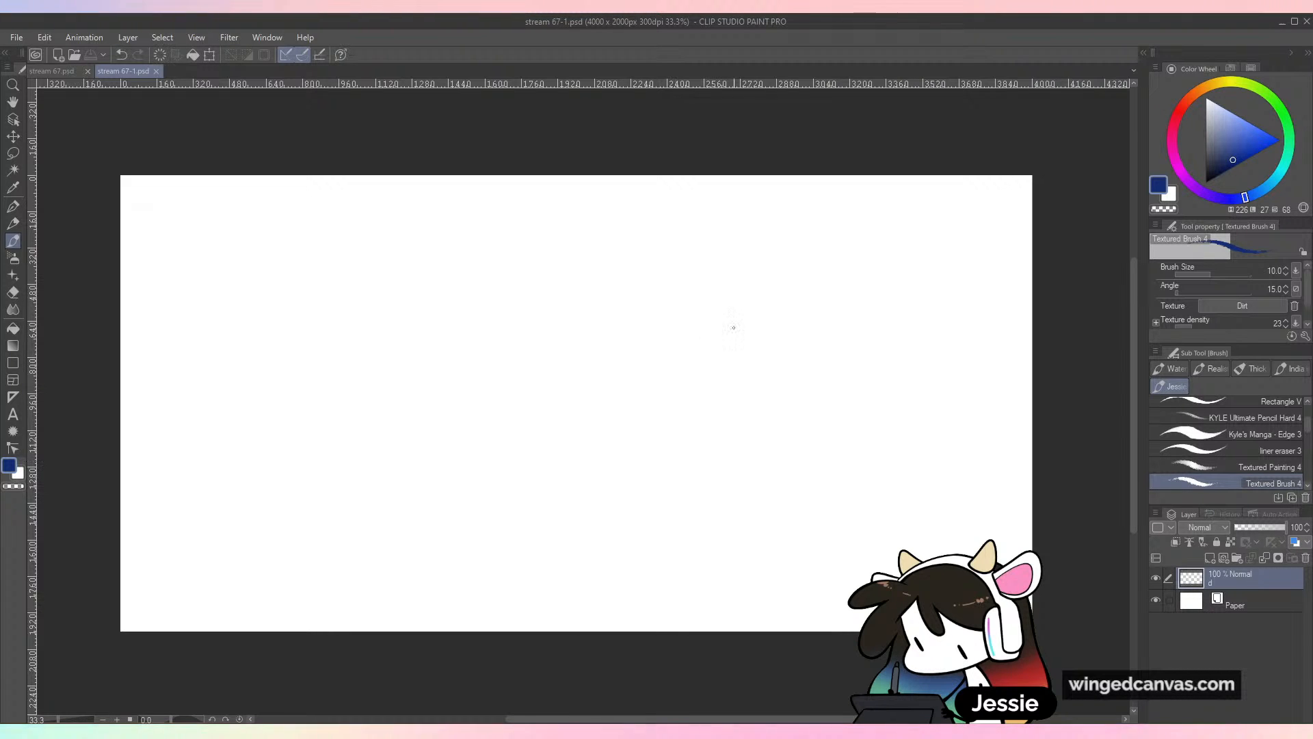
left_click_drag(751, 323, 790, 477)
key("ctrl+z")
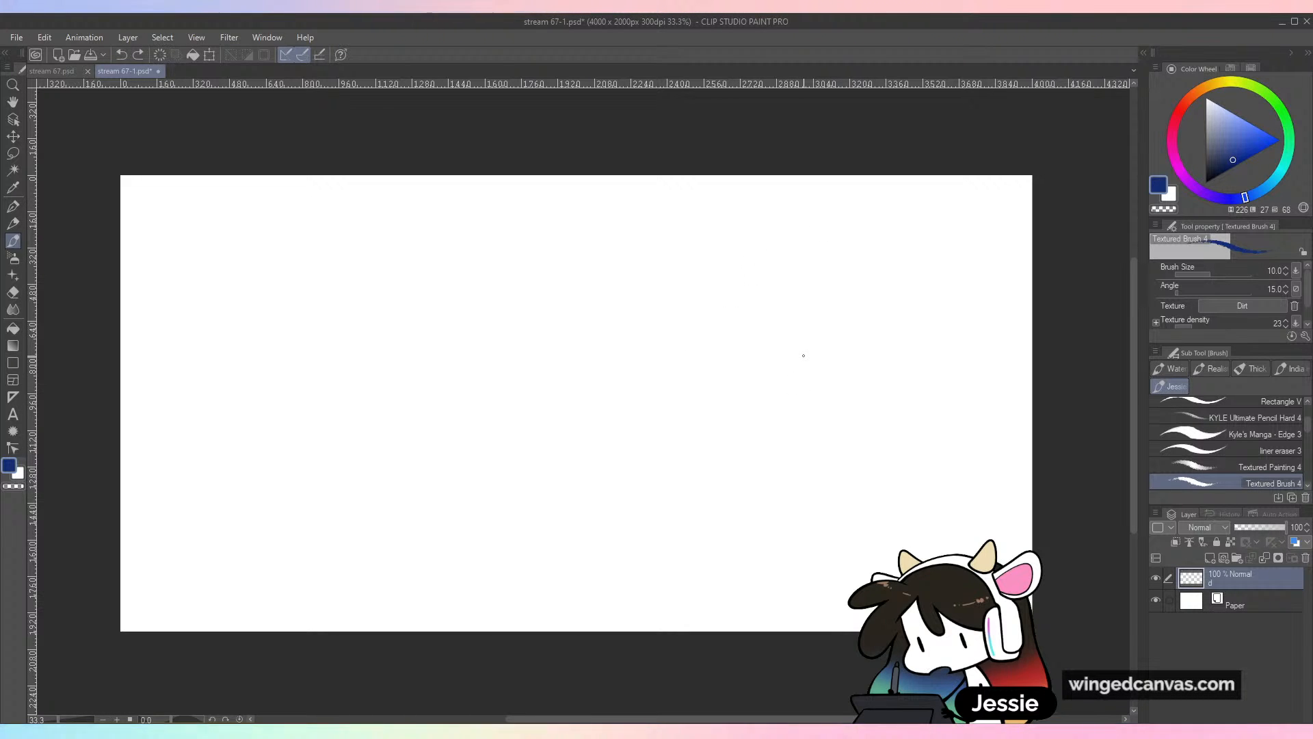
key("ctrl+minus")
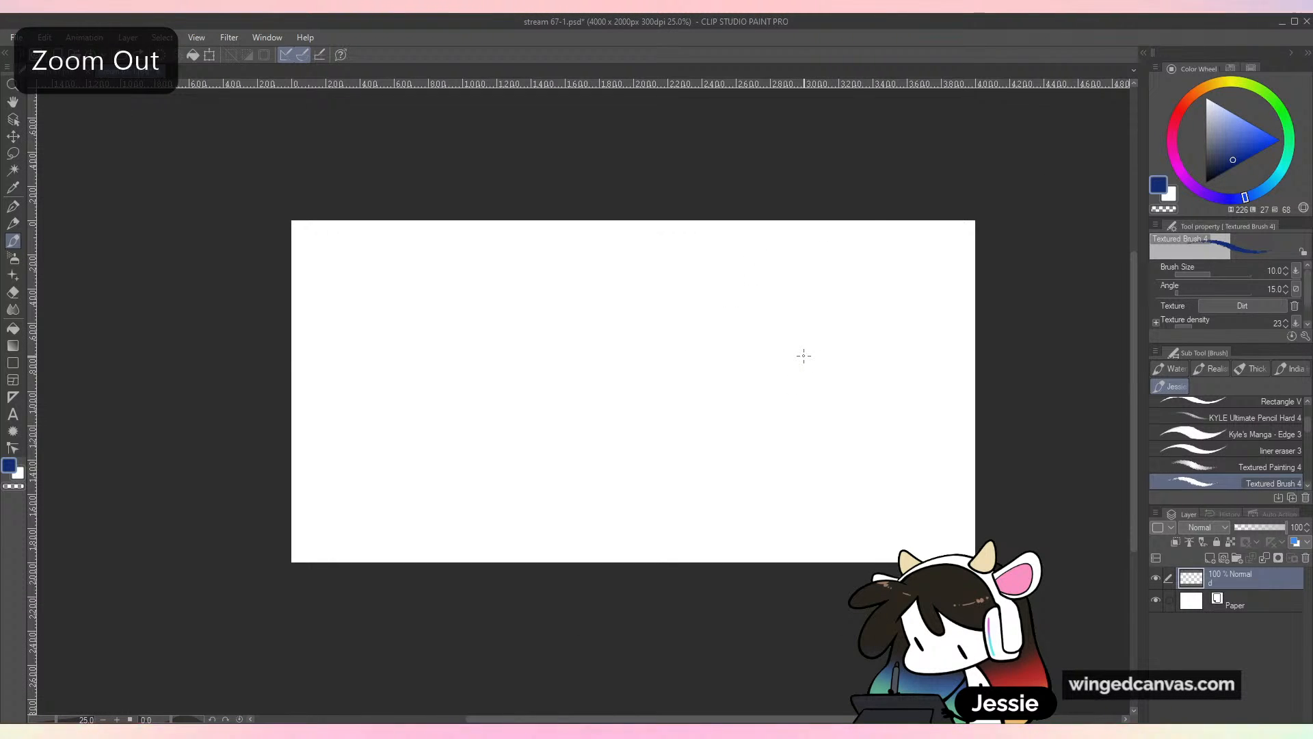
key("ctrl+plus")
mouse_move(833, 442)
left_mouse_down()
mouse_move(837, 488)
mouse_move(837, 431)
left_mouse_up()
left_click_drag(685, 228, 694, 425)
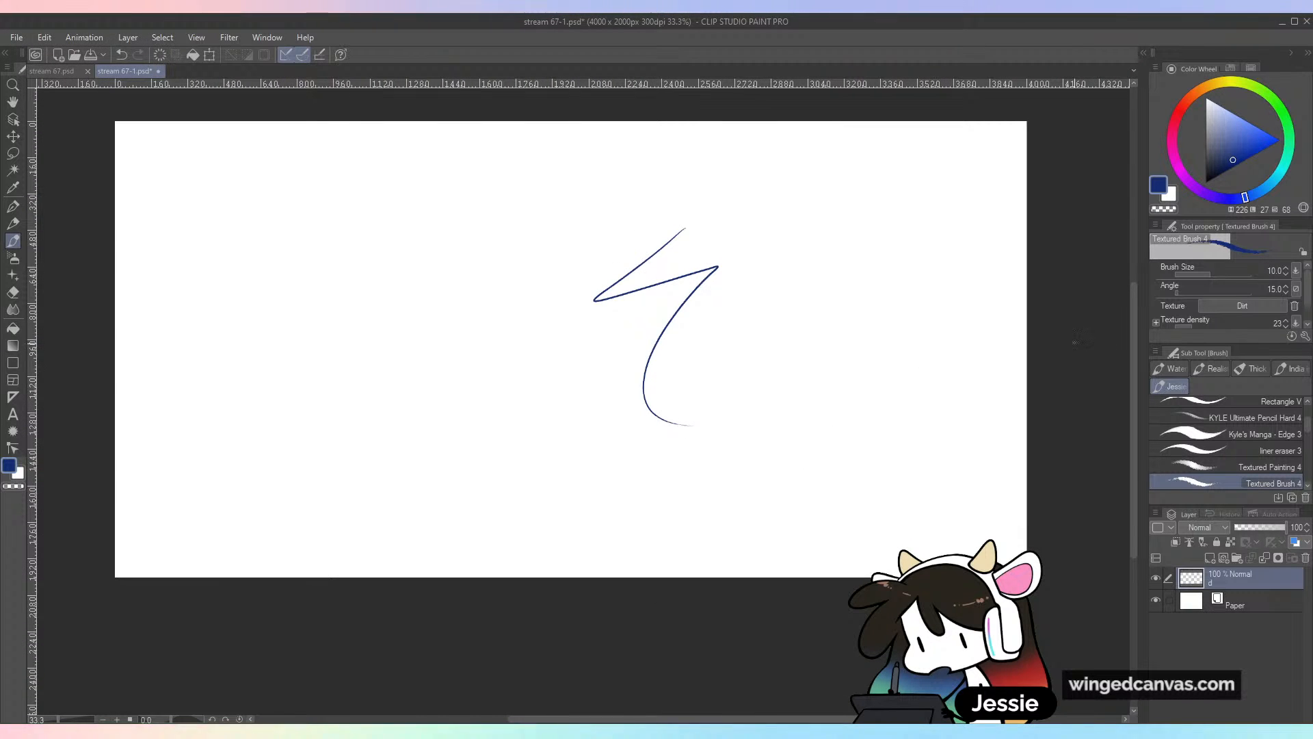
key("ctrl+z")
left_click_drag(818, 394, 818, 434)
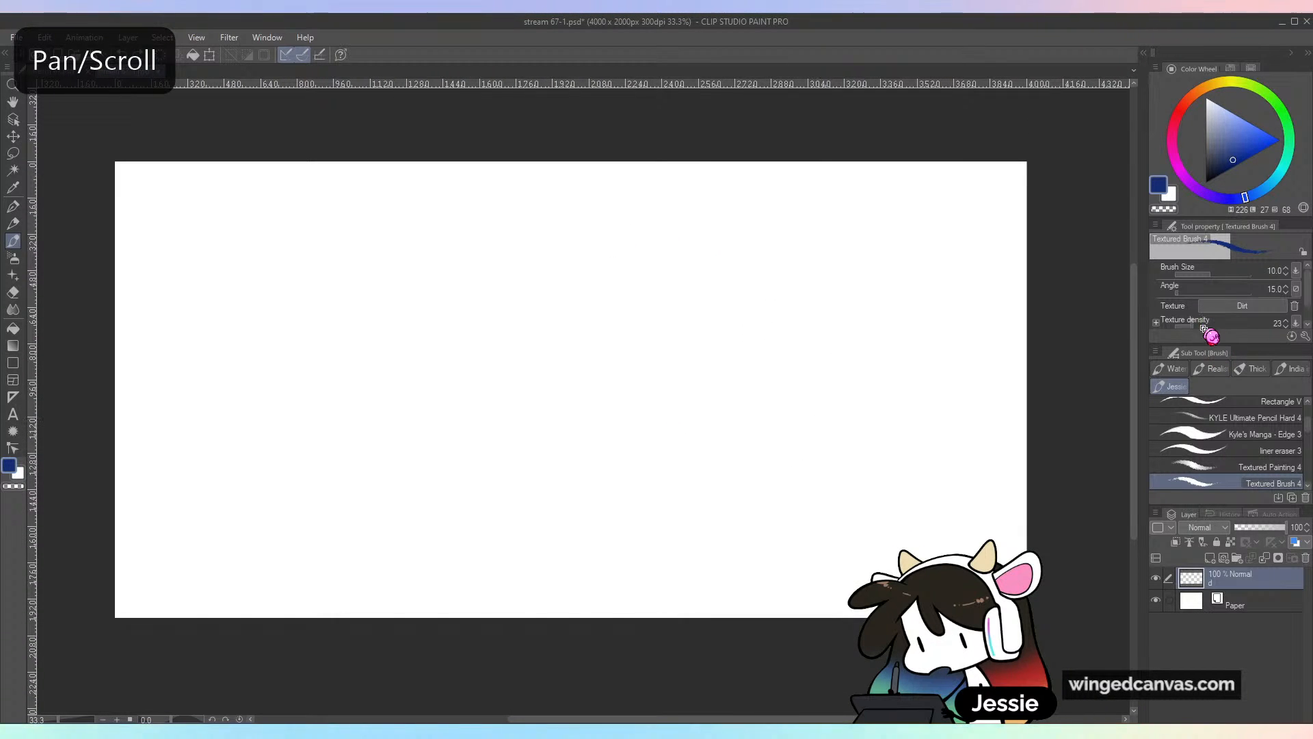
Switch to the Textured Painting 4 brush and choose a muted grey-blue drawing colour
scroll(1303, 304, "down", 1)
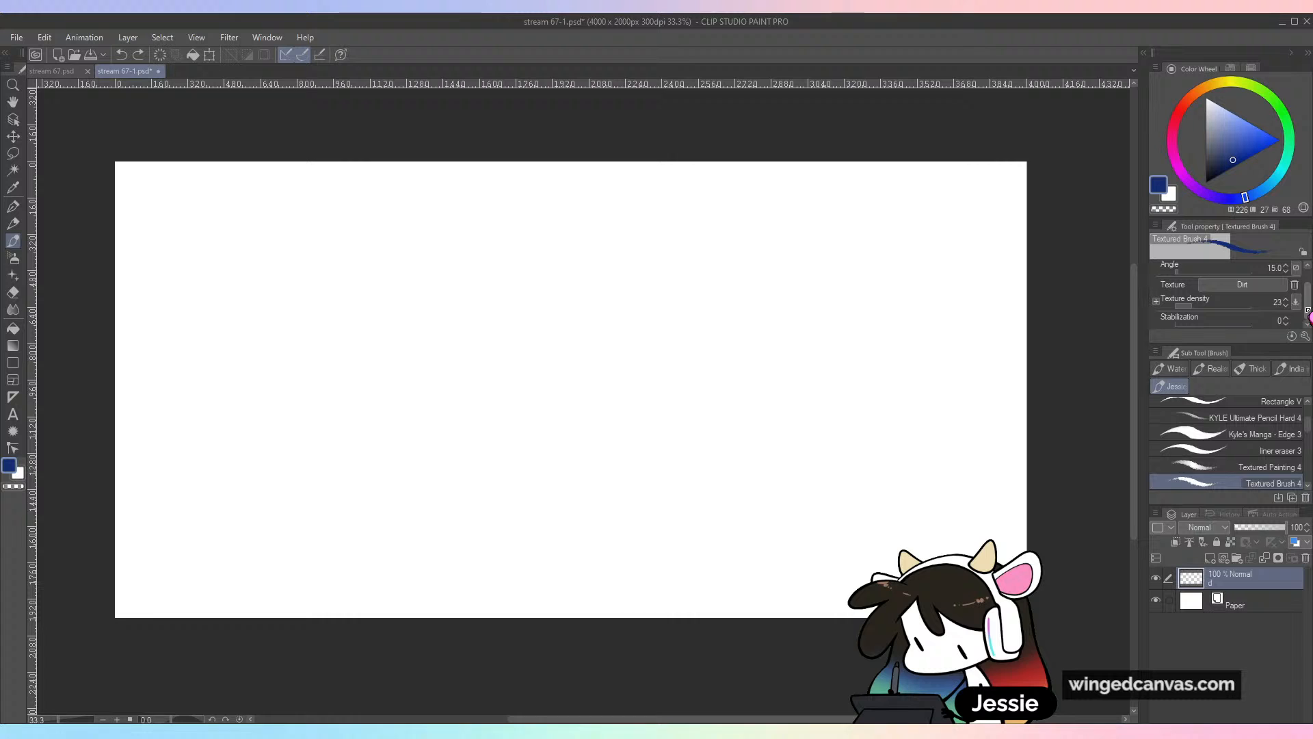
left_click(1274, 467)
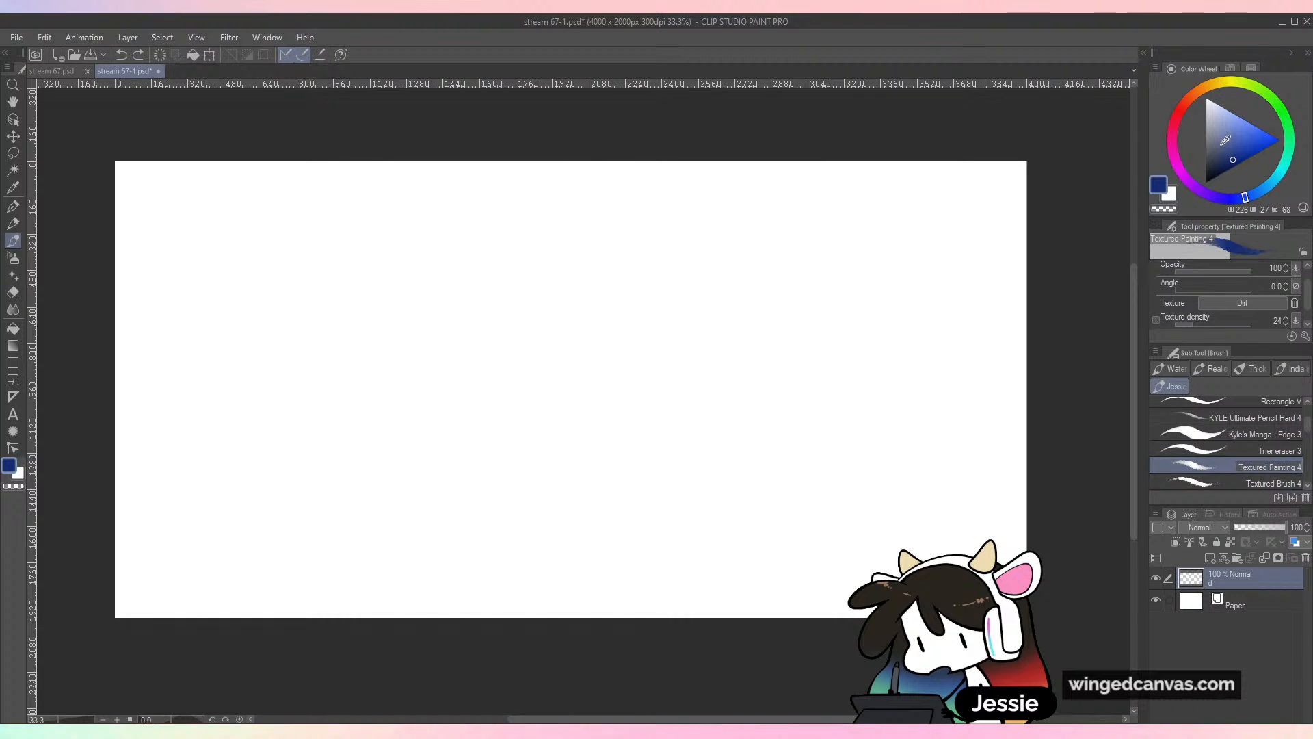
left_click_drag(1223, 144, 1215, 150)
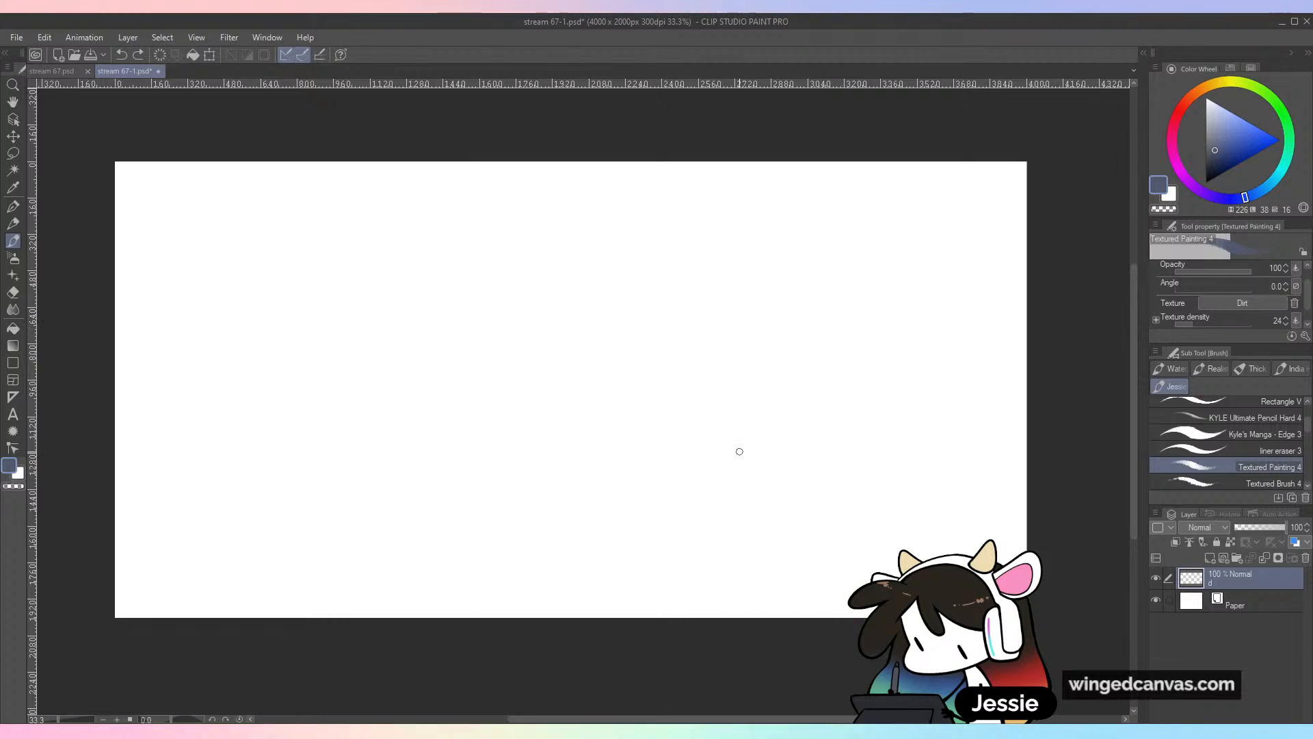
key("ctrl+minus")
key("ctrl+plus")
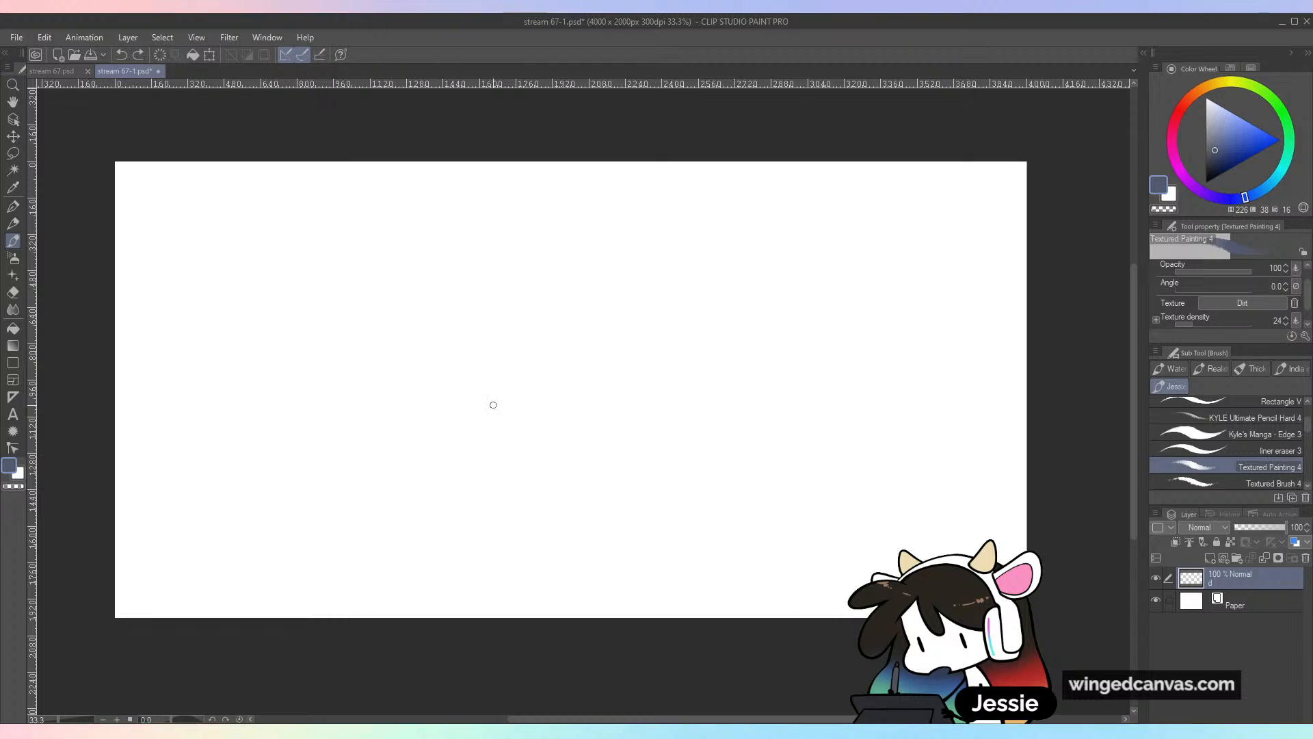
mouse_move(728, 386)
left_mouse_down()
mouse_move(623, 388)
mouse_move(684, 407)
mouse_move(749, 387)
mouse_move(817, 394)
mouse_move(751, 406)
mouse_move(615, 384)
mouse_move(591, 400)
mouse_move(824, 386)
mouse_move(667, 375)
left_mouse_up()
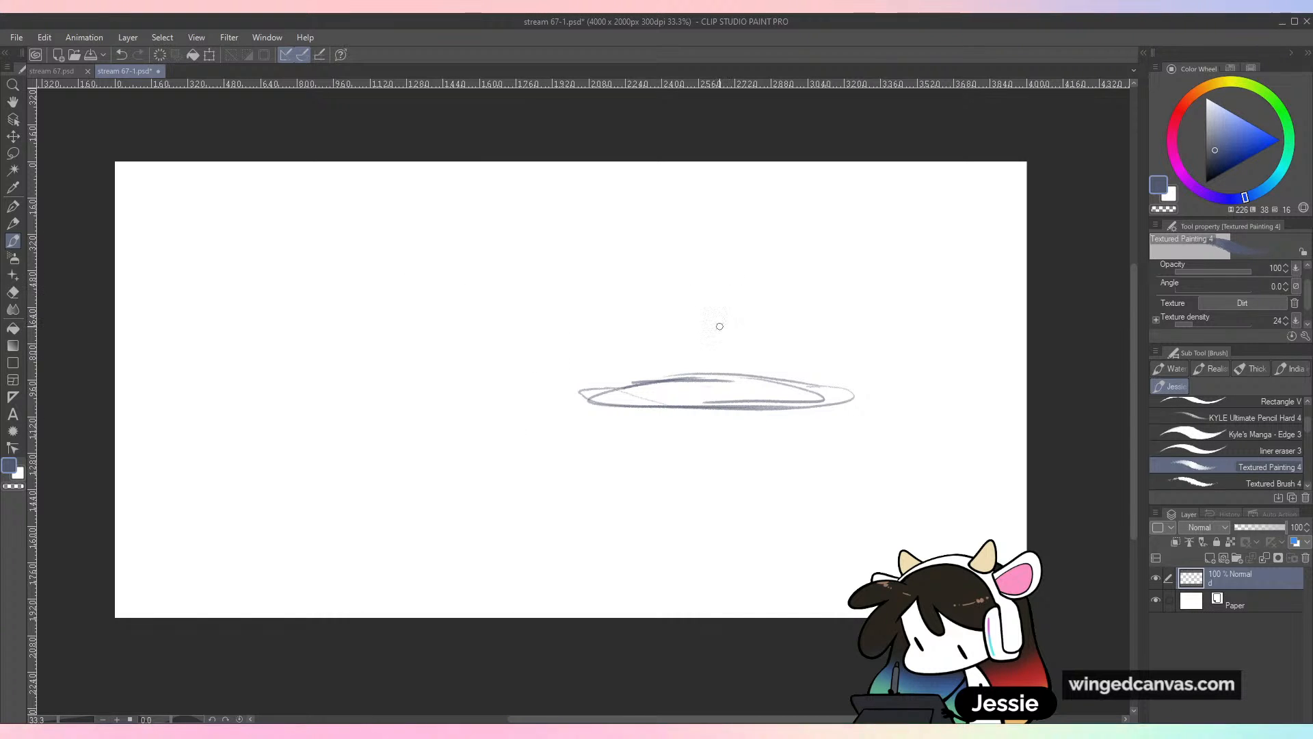
key("ctrl+z")
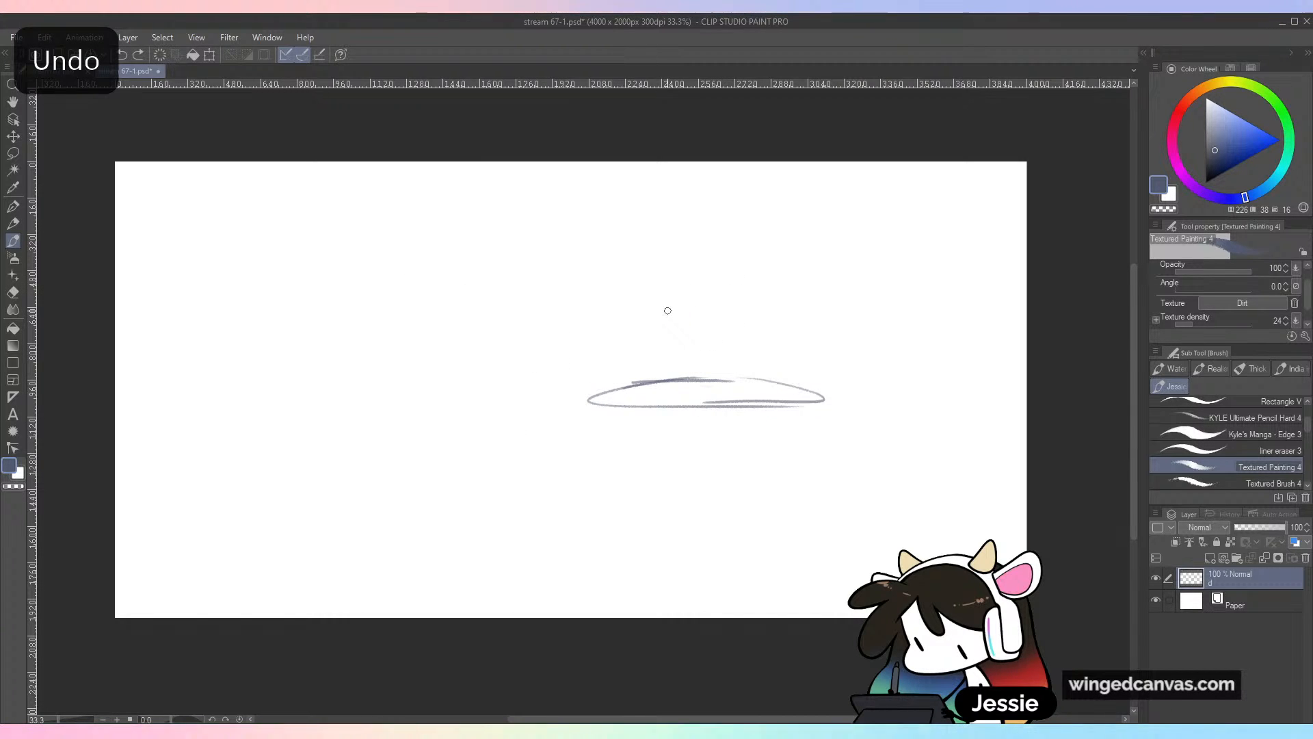
key("ctrl+z")
key("ctrl+z")
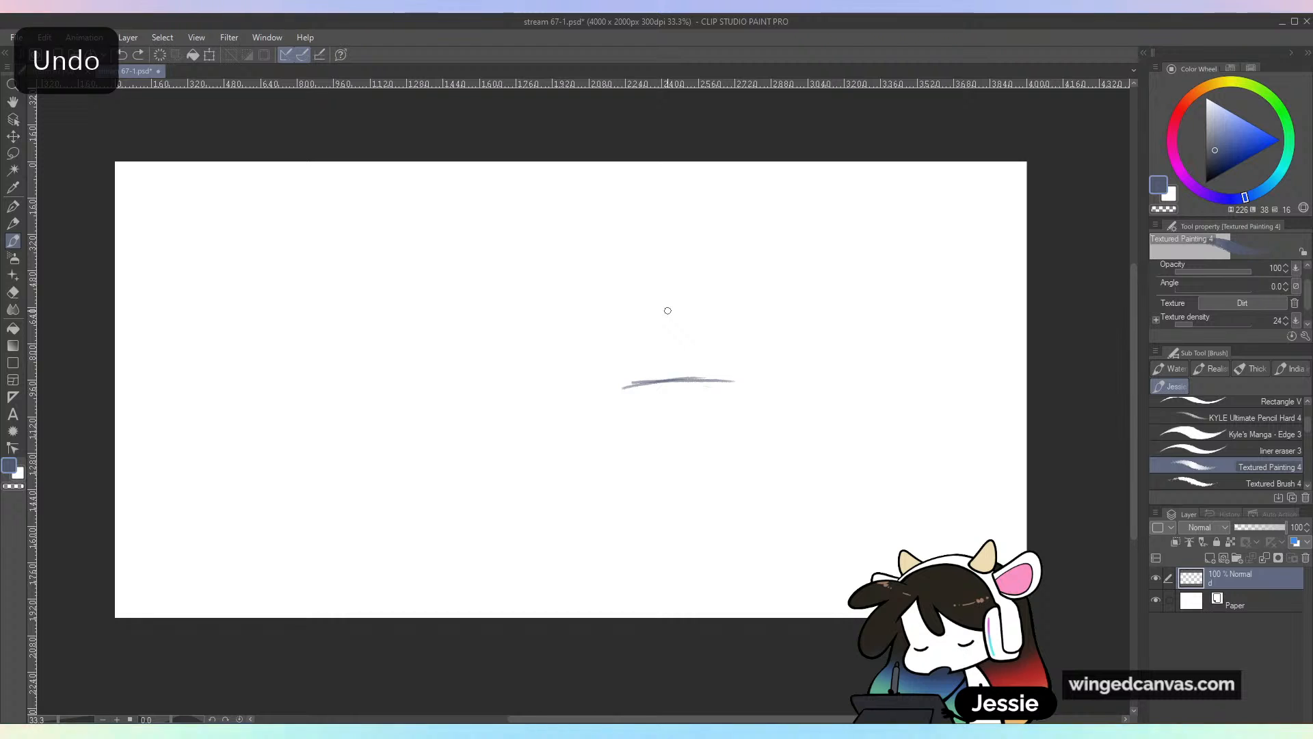
key("ctrl+z")
key("ctrl+z")
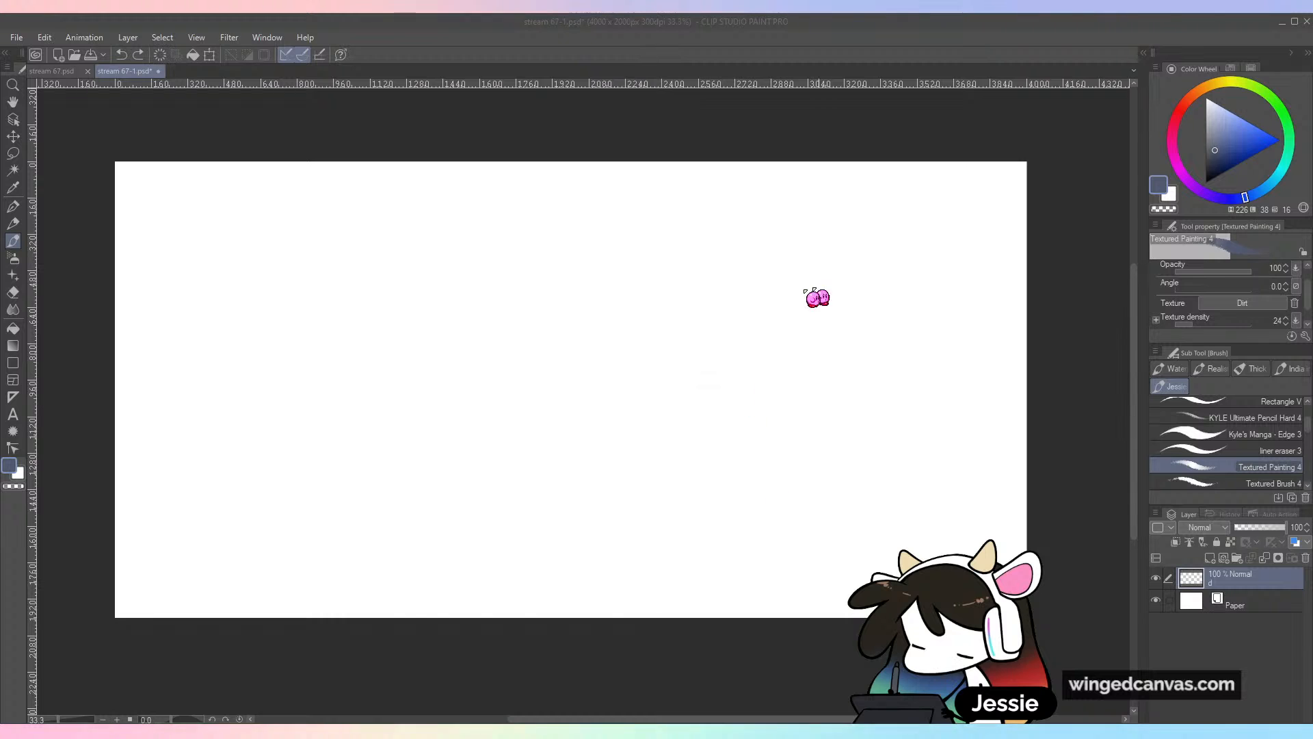
left_click(665, 340)
left_click_drag(714, 297, 690, 320)
key("ctrl+z")
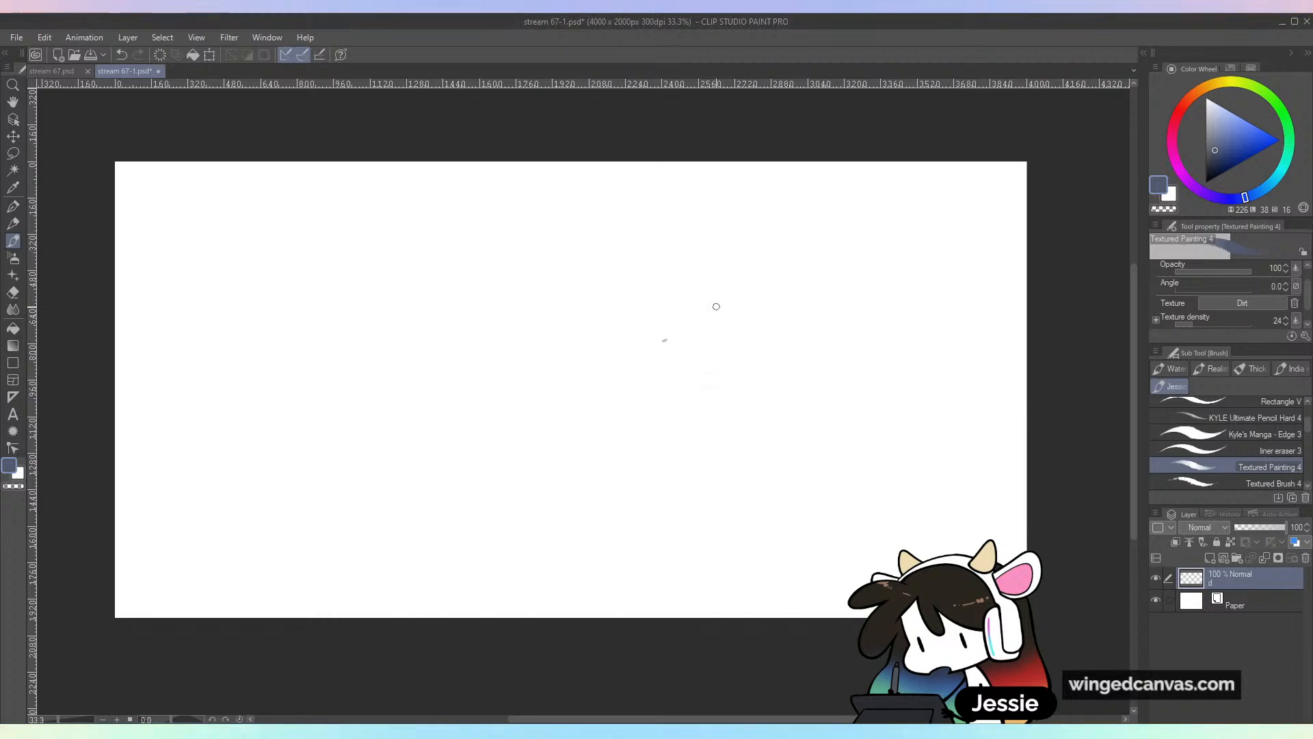
mouse_move(714, 269)
left_mouse_down()
mouse_move(674, 323)
mouse_move(787, 394)
left_mouse_up()
key("ctrl+z")
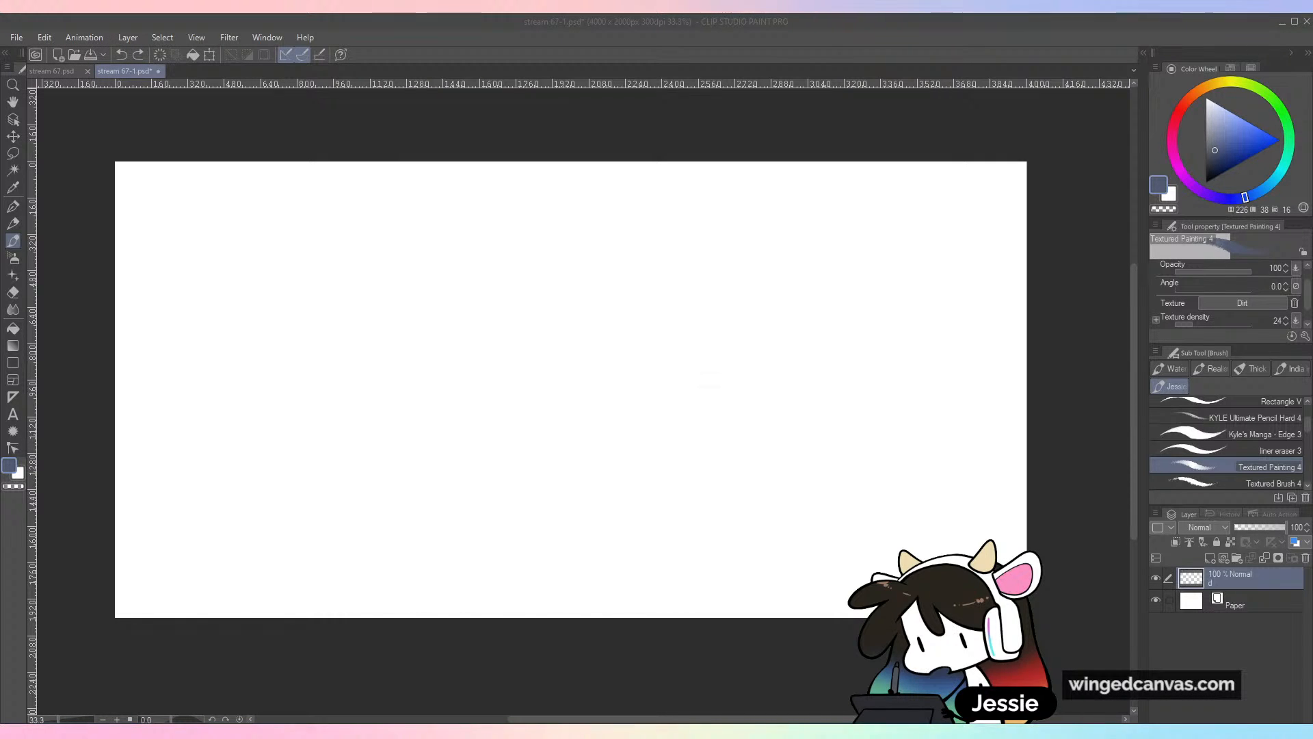
left_click(130, 435)
mouse_move(644, 231)
left_mouse_down()
mouse_move(613, 269)
mouse_move(710, 383)
left_mouse_up()
key("ctrl+z")
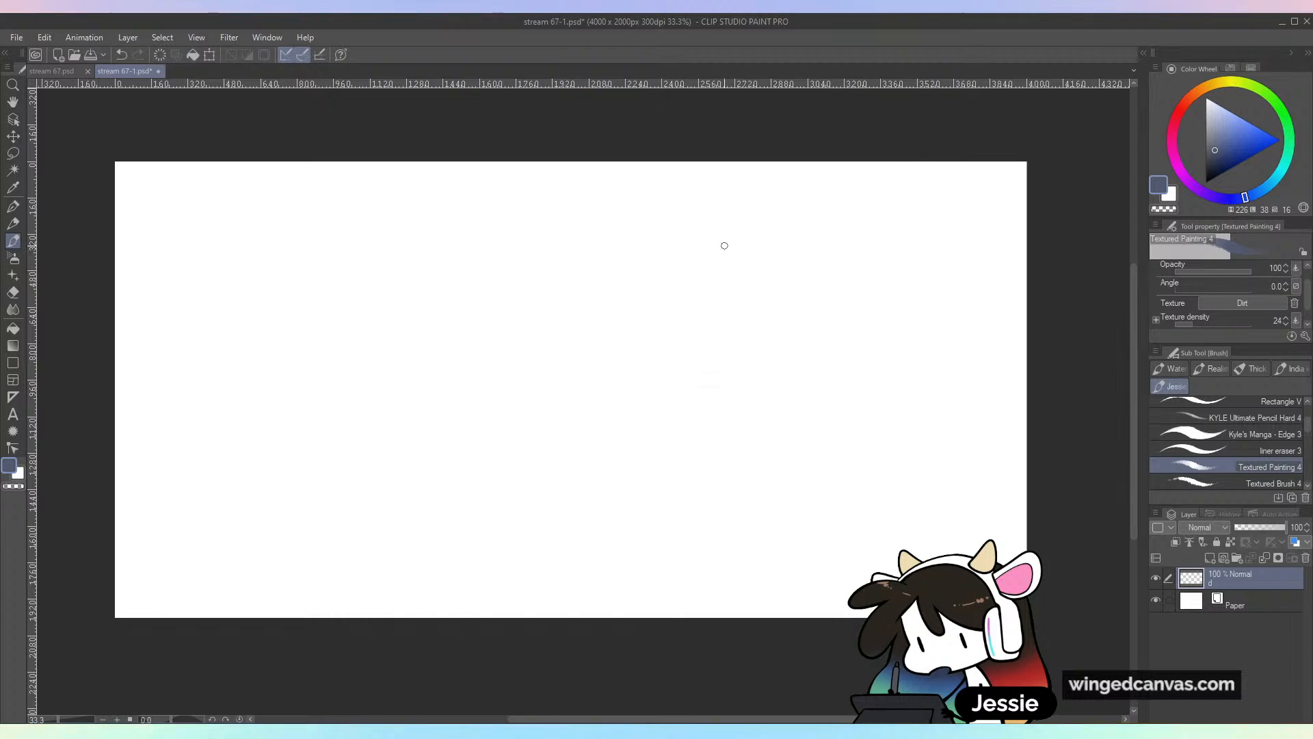
Sketch a tall tree trunk with flaring roots in the right half of the canvas
mouse_move(723, 245)
left_mouse_down()
mouse_move(733, 377)
mouse_move(698, 458)
left_mouse_up()
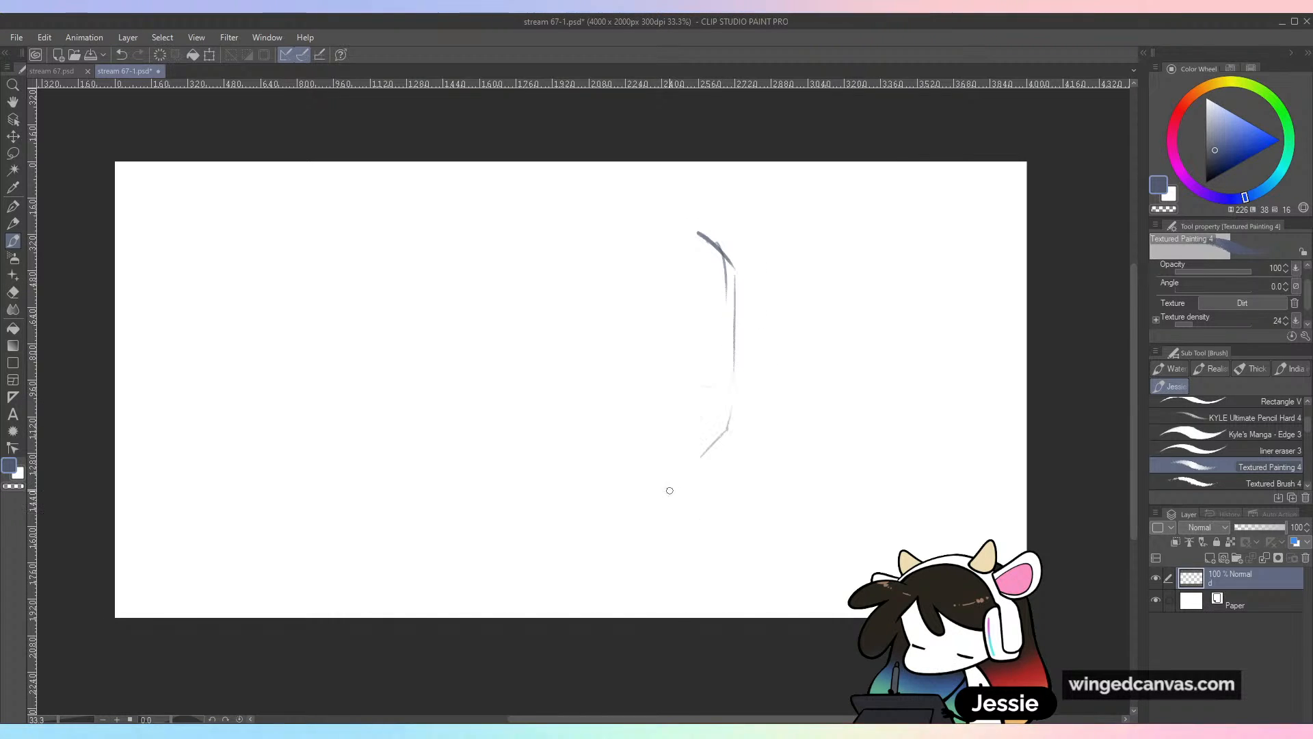
left_click_drag(846, 209, 811, 427)
mouse_move(725, 251)
left_mouse_down()
mouse_move(730, 404)
mouse_move(682, 500)
mouse_move(699, 504)
mouse_move(731, 477)
mouse_move(760, 369)
left_mouse_up()
mouse_move(759, 375)
left_mouse_down()
mouse_move(786, 510)
mouse_move(803, 516)
left_mouse_up()
left_click_drag(814, 395, 892, 489)
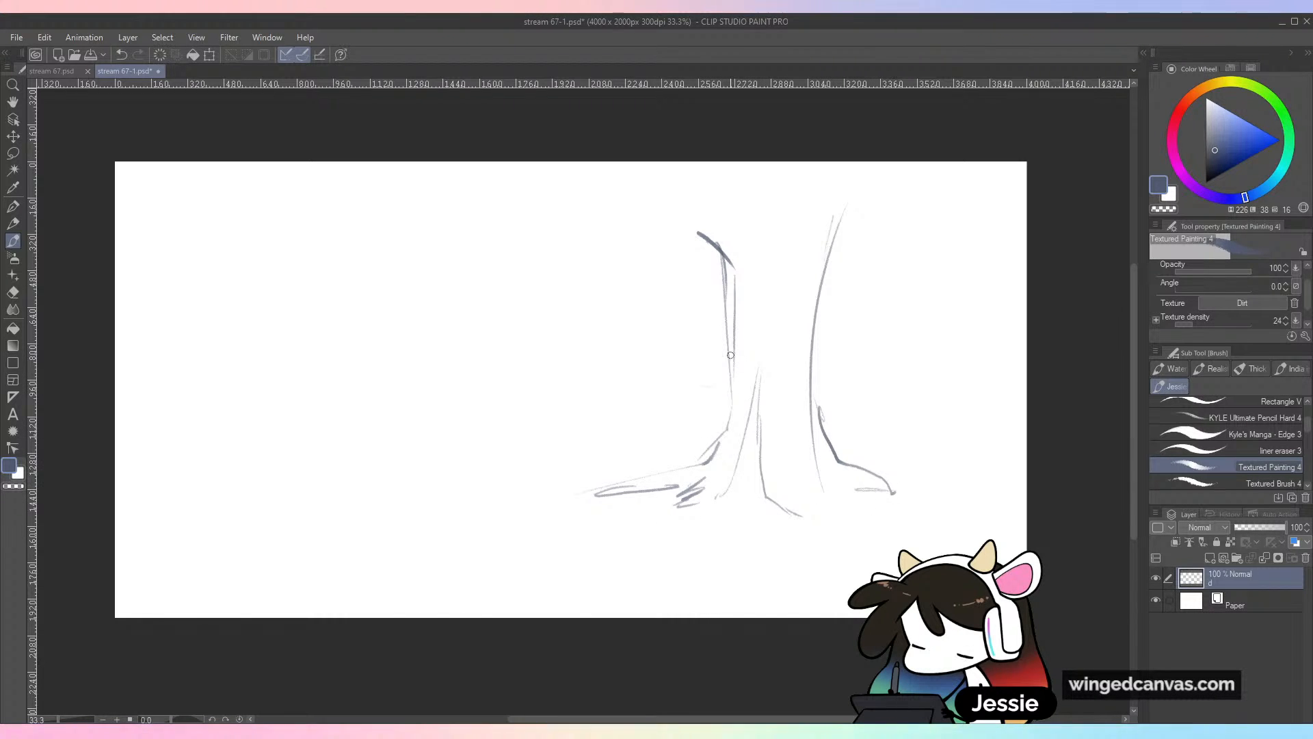
left_click_drag(730, 348, 707, 452)
Sketch the tree's spreading canopy edges and upper branches, and add a ground line beneath its roots
mouse_move(698, 232)
left_mouse_down()
mouse_move(731, 266)
mouse_move(664, 227)
mouse_move(474, 221)
mouse_move(375, 162)
left_mouse_up()
left_click_drag(848, 220, 985, 184)
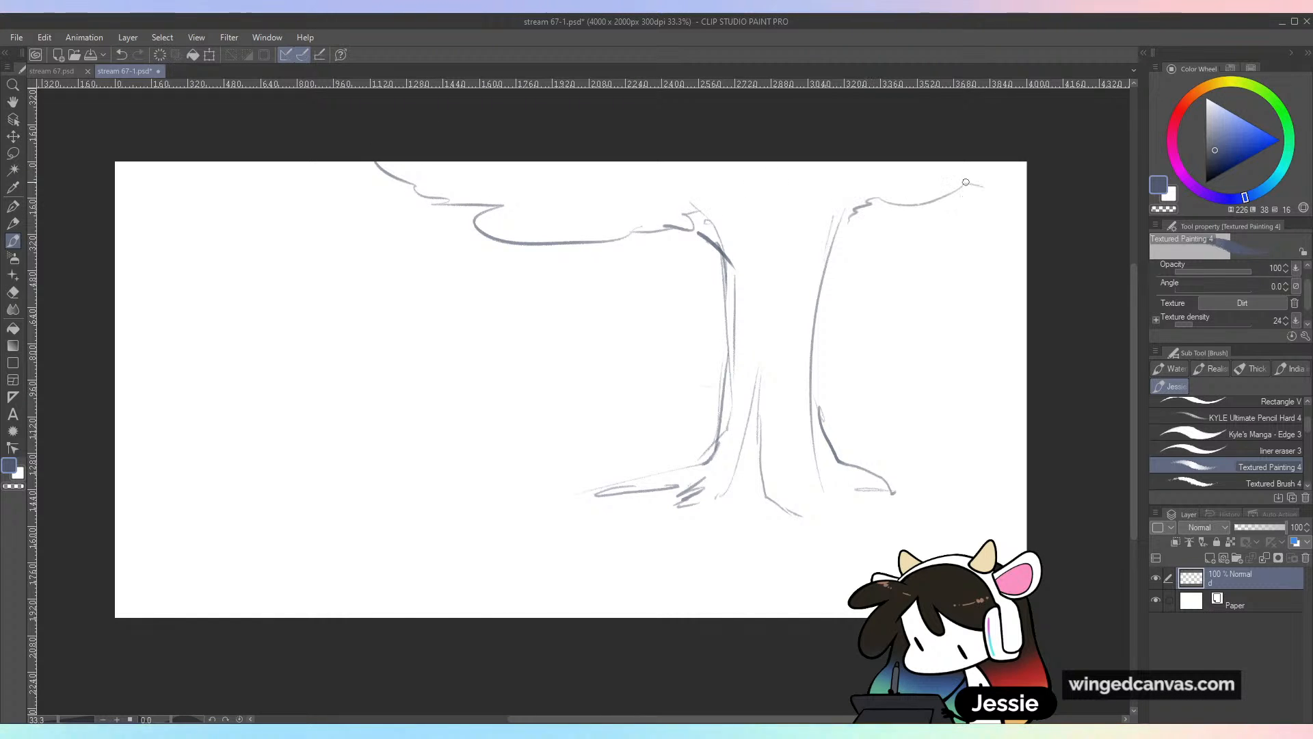
mouse_move(677, 162)
left_mouse_down()
mouse_move(785, 202)
mouse_move(814, 181)
left_mouse_up()
left_click_drag(735, 186, 647, 218)
left_click_drag(689, 530, 897, 518)
key("ctrl+minus")
key("ctrl+plus")
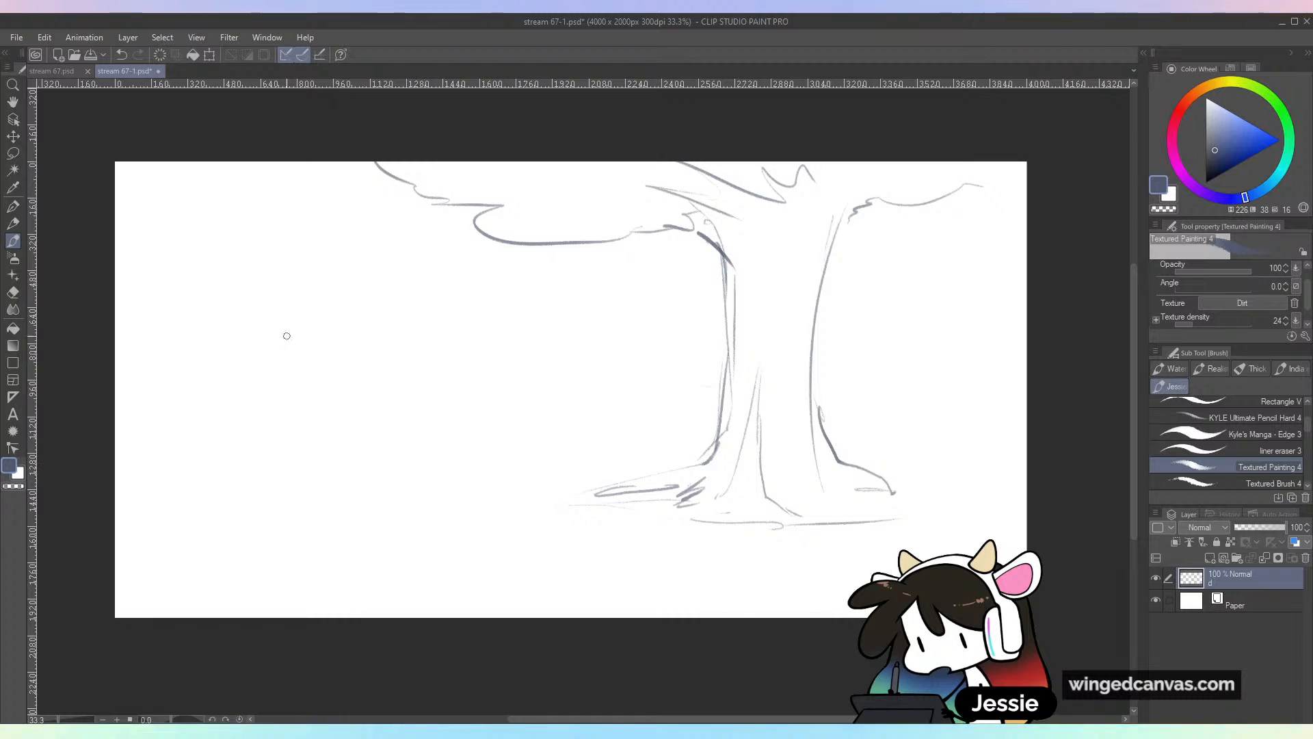
Sketch a loose foliage outline with inner leaf marks in the canvas's upper-left corner
mouse_move(118, 369)
left_mouse_down()
mouse_move(223, 324)
mouse_move(264, 332)
mouse_move(364, 263)
left_mouse_up()
mouse_move(141, 165)
left_mouse_down()
mouse_move(182, 172)
mouse_move(159, 190)
left_mouse_up()
left_click_drag(242, 241, 323, 237)
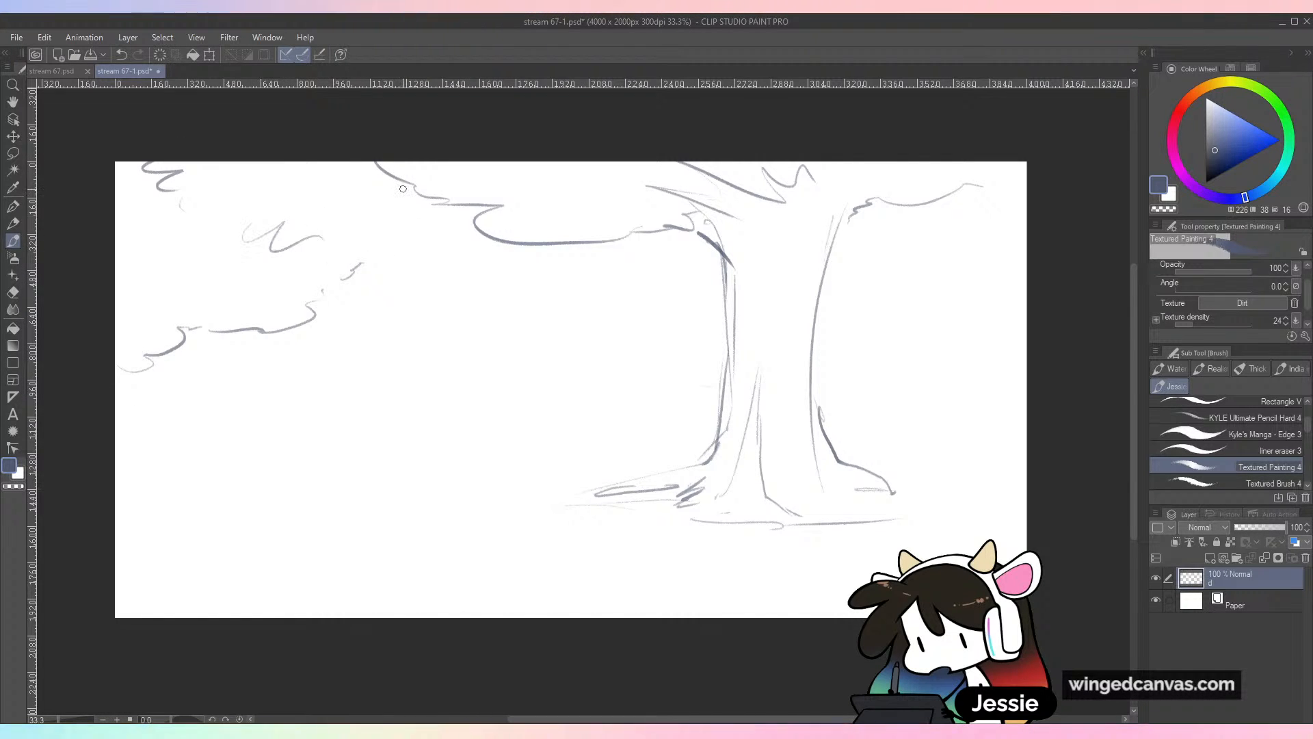
Undo the entire tree and foliage sketch back to a blank canvas
key("ctrl+z")
key("ctrl+z")
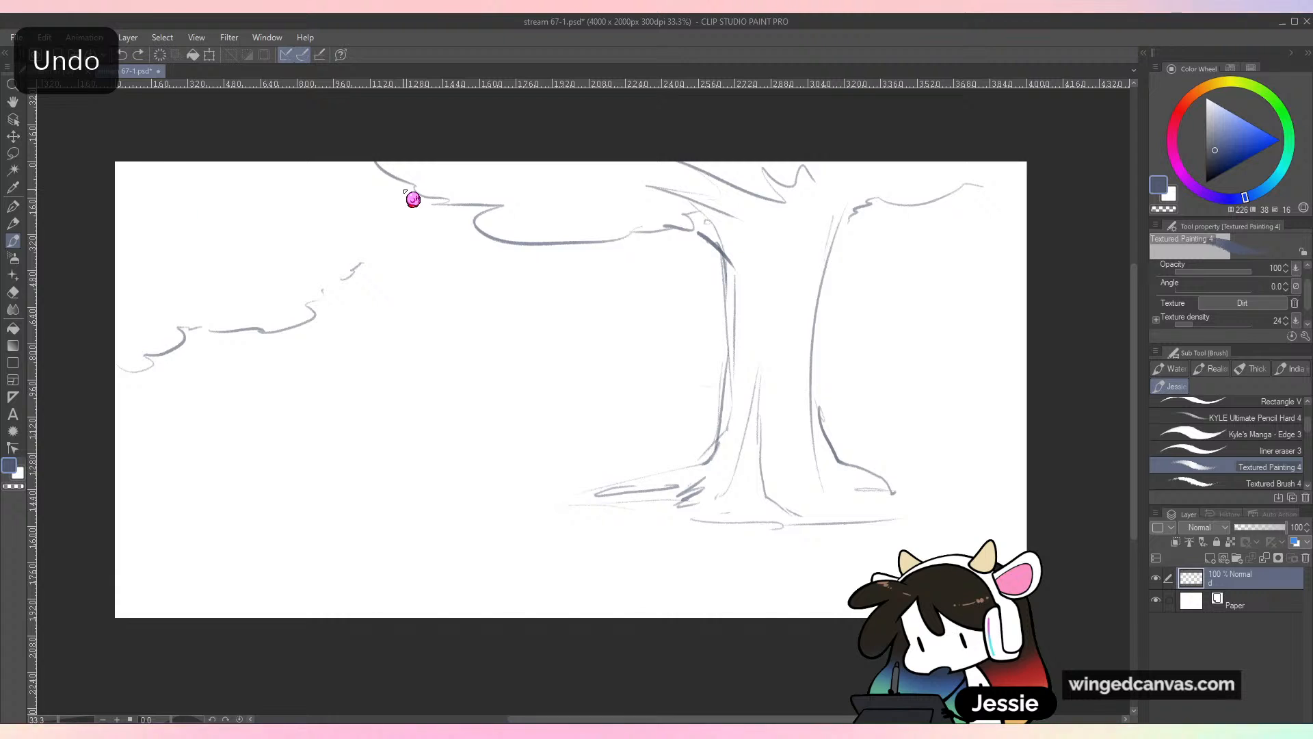
key("ctrl+z")
key("ctrl+z")
key("ctrl+z")
key("ctrl+z")
key("ctrl+z")
key("ctrl+z")
key("ctrl+z")
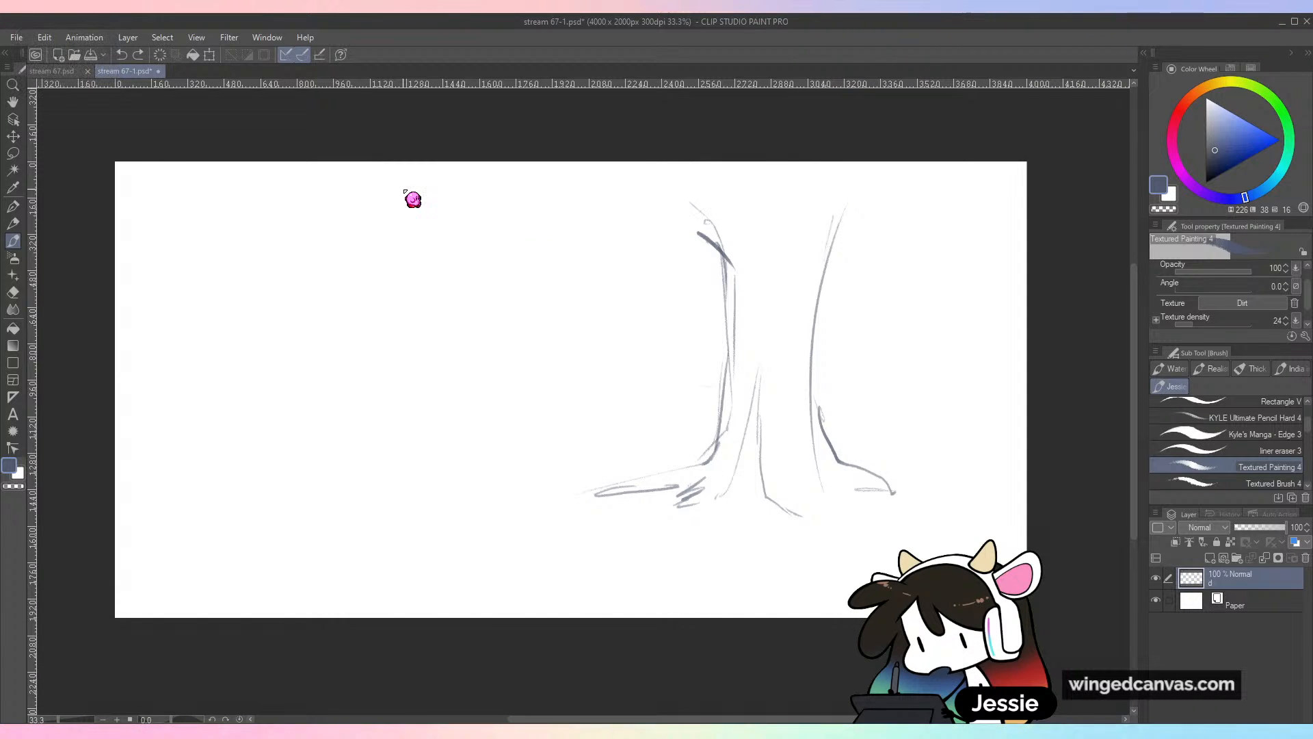
key("ctrl+z")
key("ctrl+z")
key("ctrl+z")
key("ctrl+z")
key("ctrl+z")
key("ctrl+z")
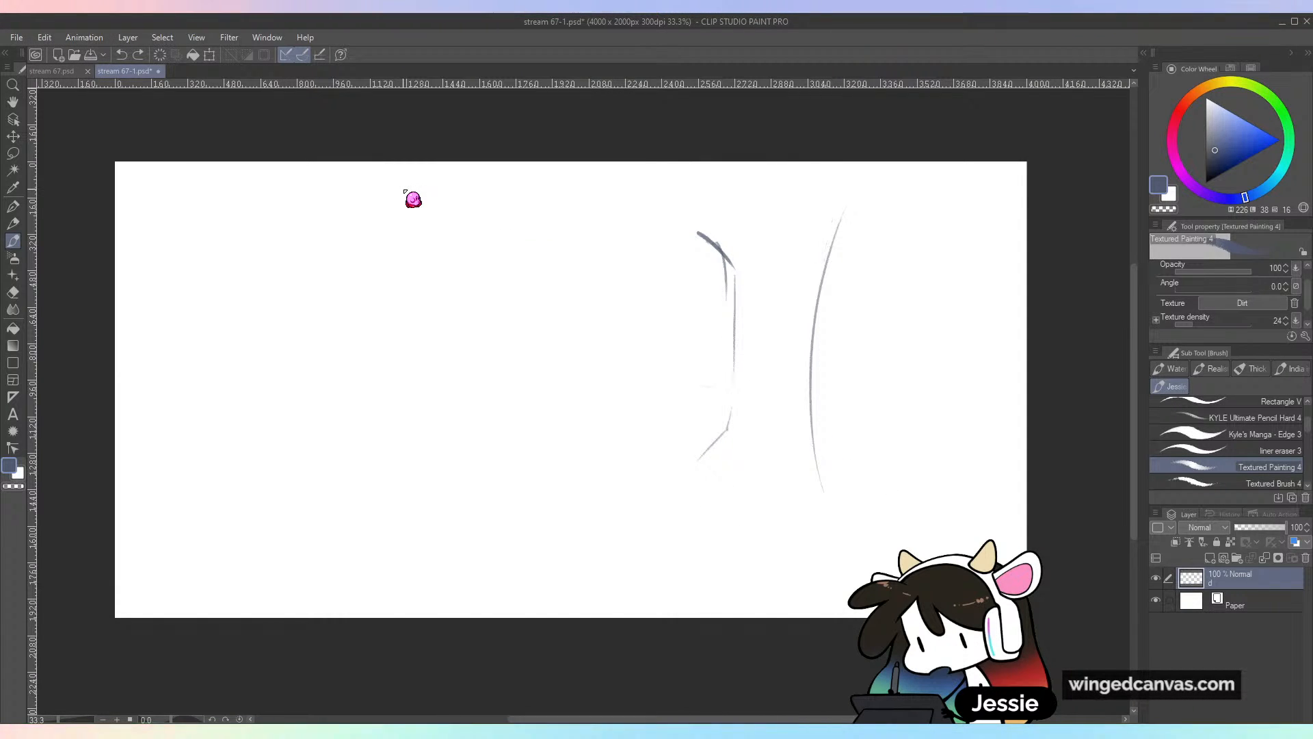
key("ctrl+z")
key("ctrl+z")
key("ctrl+z")
key("ctrl+z")
key("ctrl+z")
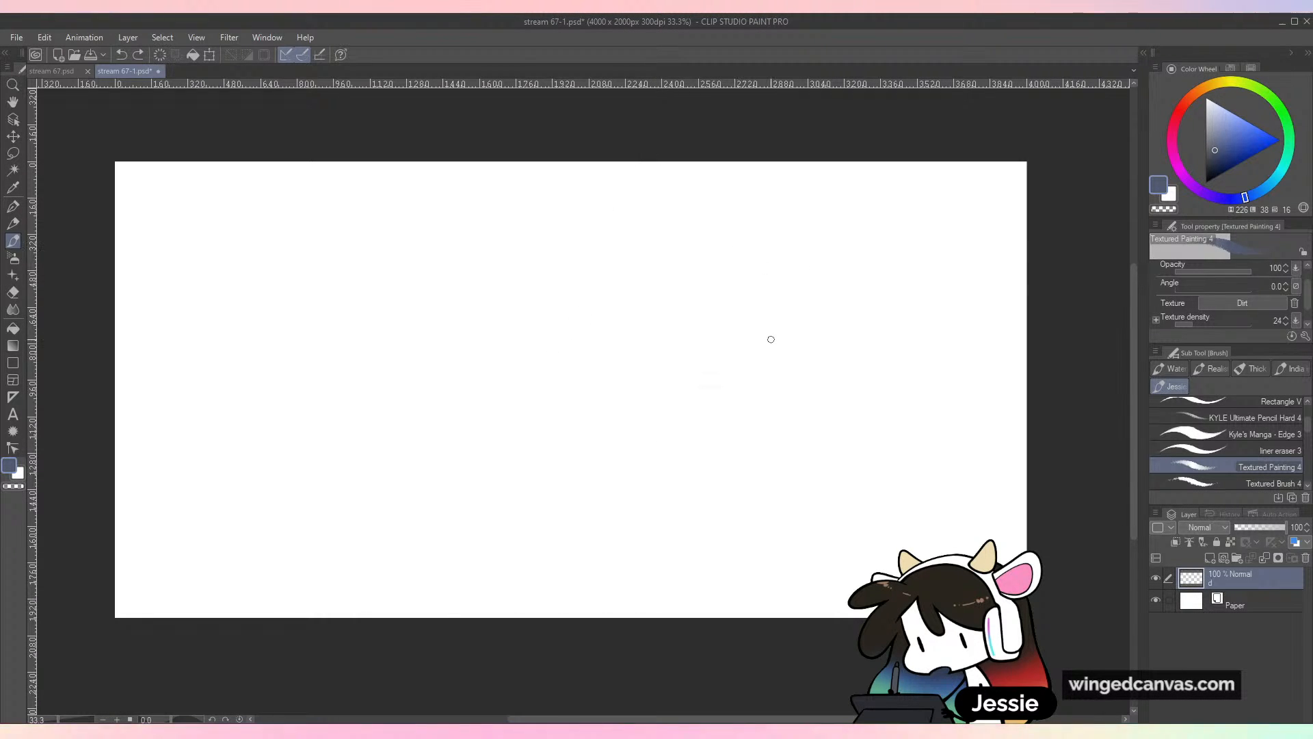
left_click(687, 291)
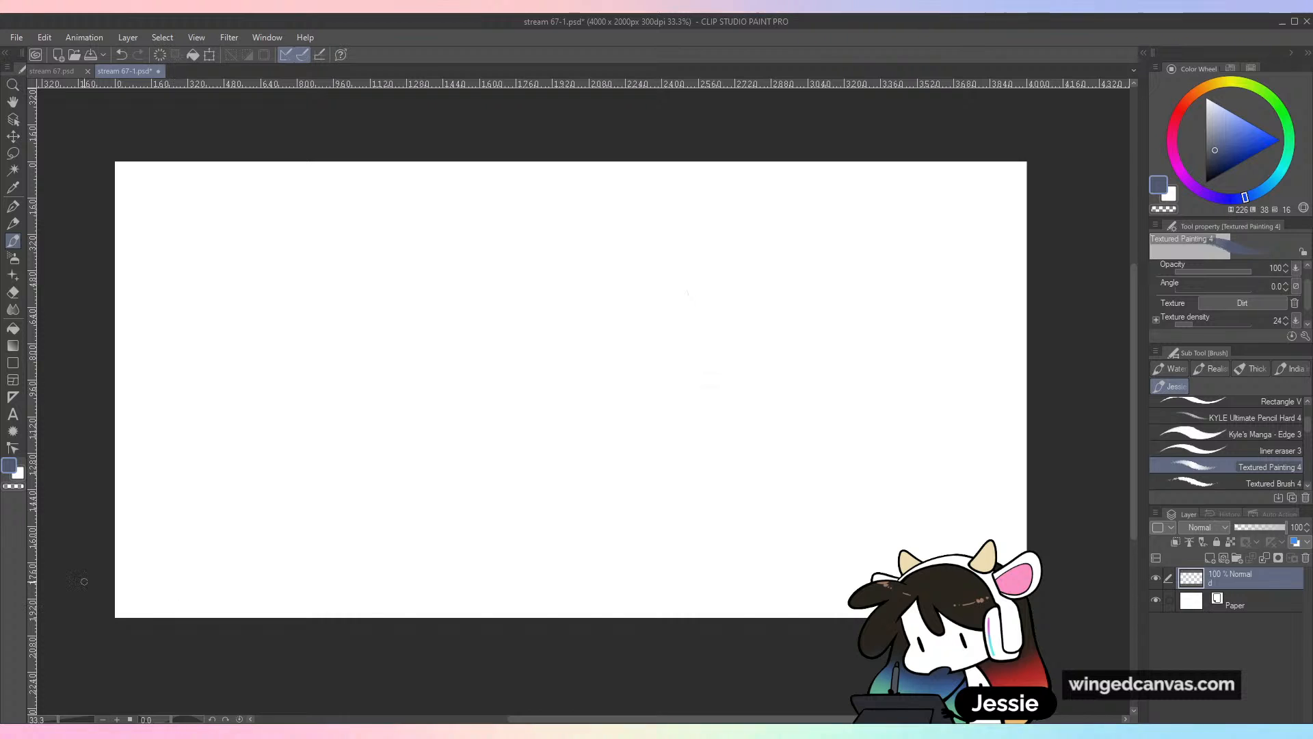
key("ctrl+z")
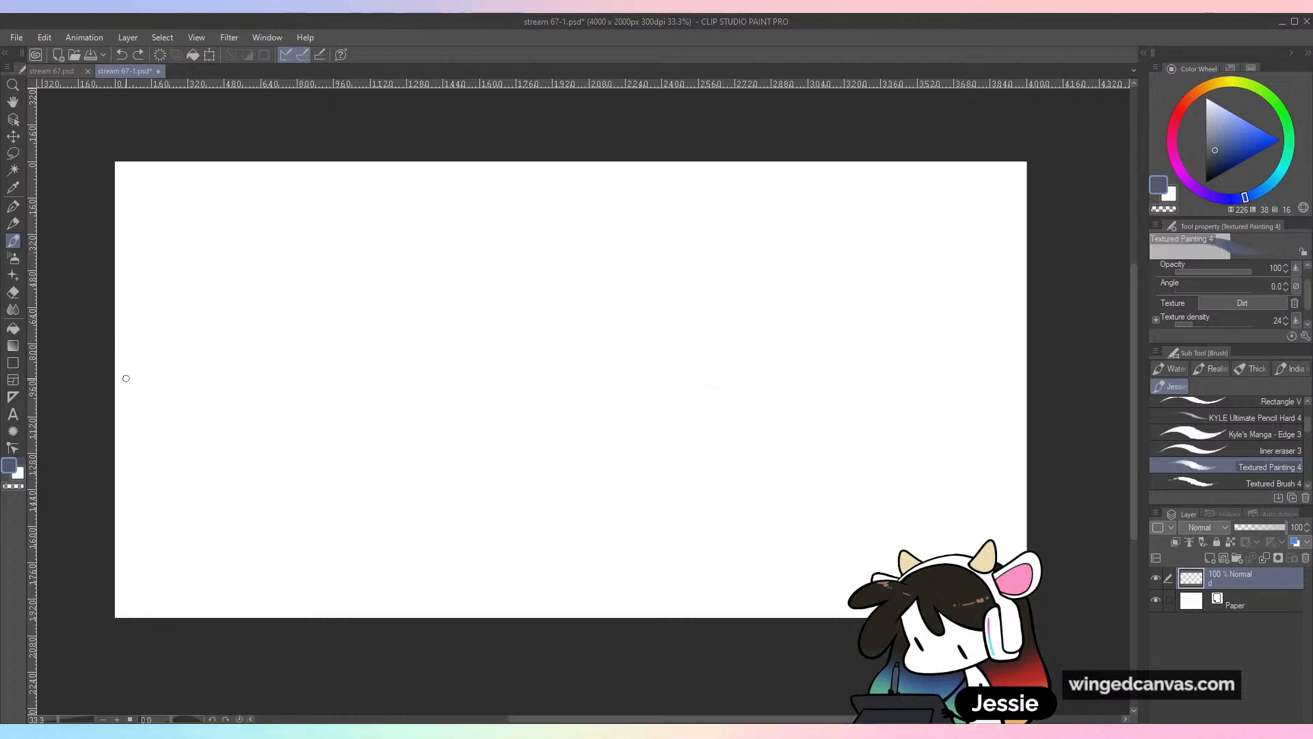
Sketch a horizon line across the canvas with a vanishing-point mark near each end and converging perspective guides
left_click_drag(123, 375, 722, 386)
left_click_drag(403, 376, 1029, 375)
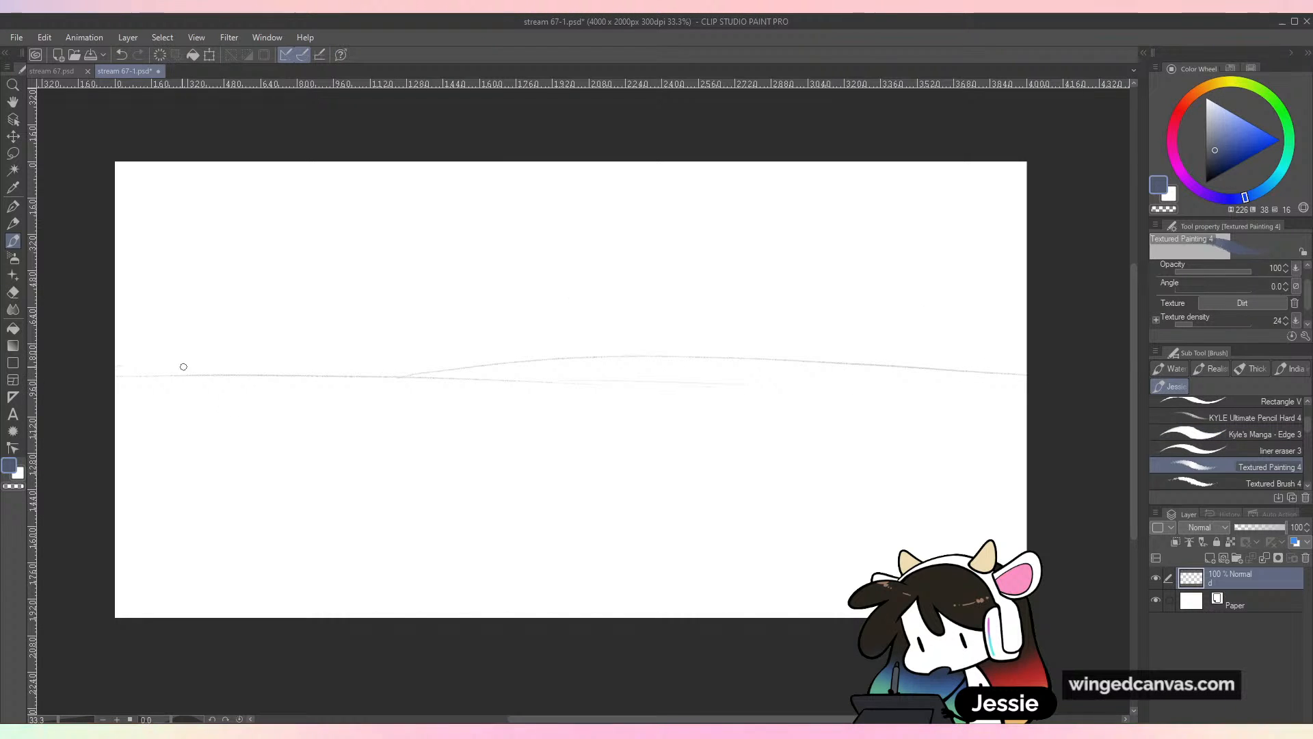
left_click_drag(181, 362, 181, 392)
left_click_drag(959, 355, 961, 388)
mouse_move(575, 162)
left_mouse_down()
mouse_move(220, 343)
mouse_move(557, 388)
left_mouse_up()
left_click_drag(212, 401, 732, 617)
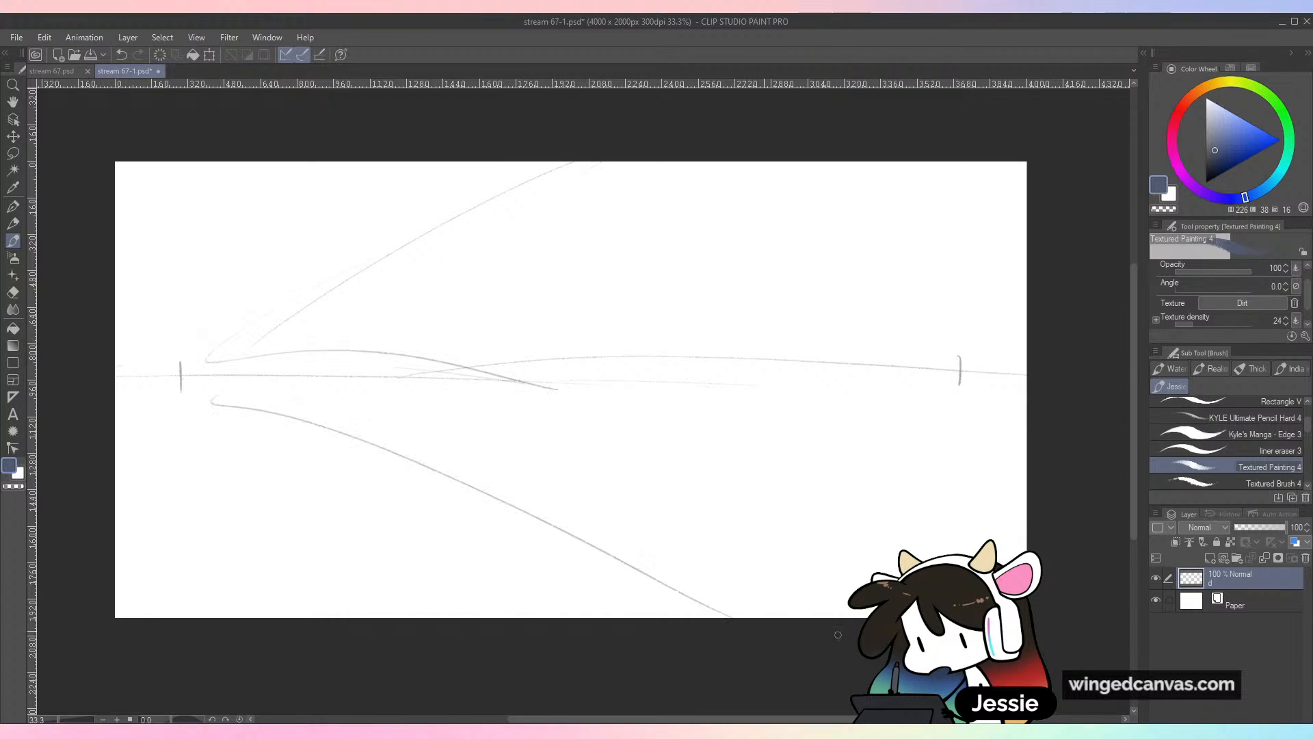
mouse_move(657, 216)
left_mouse_down()
mouse_move(765, 386)
mouse_move(701, 396)
left_mouse_up()
Undo the horizon line, its vanishing-point marks and all the perspective guides
key("ctrl+z")
key("ctrl+z")
key("ctrl+z")
key("ctrl+z")
key("ctrl+z")
key("ctrl+z")
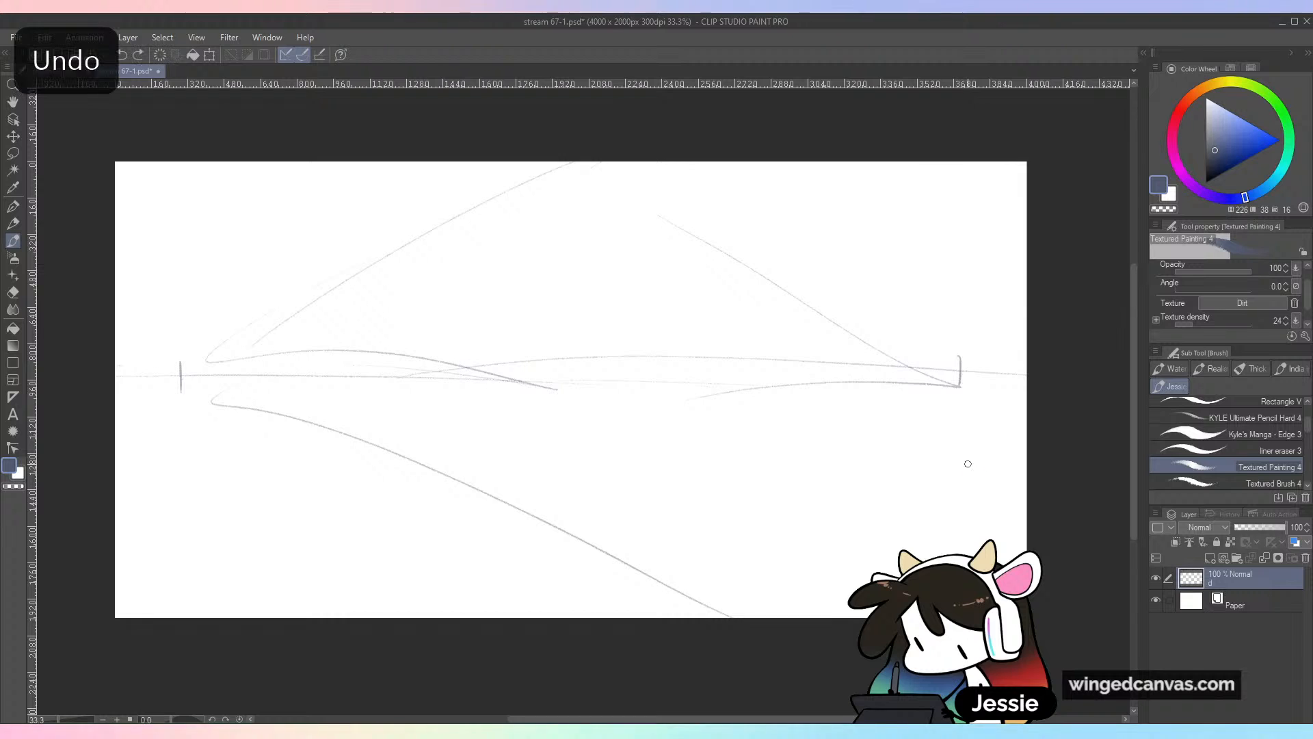
key("ctrl+z")
key("ctrl+z")
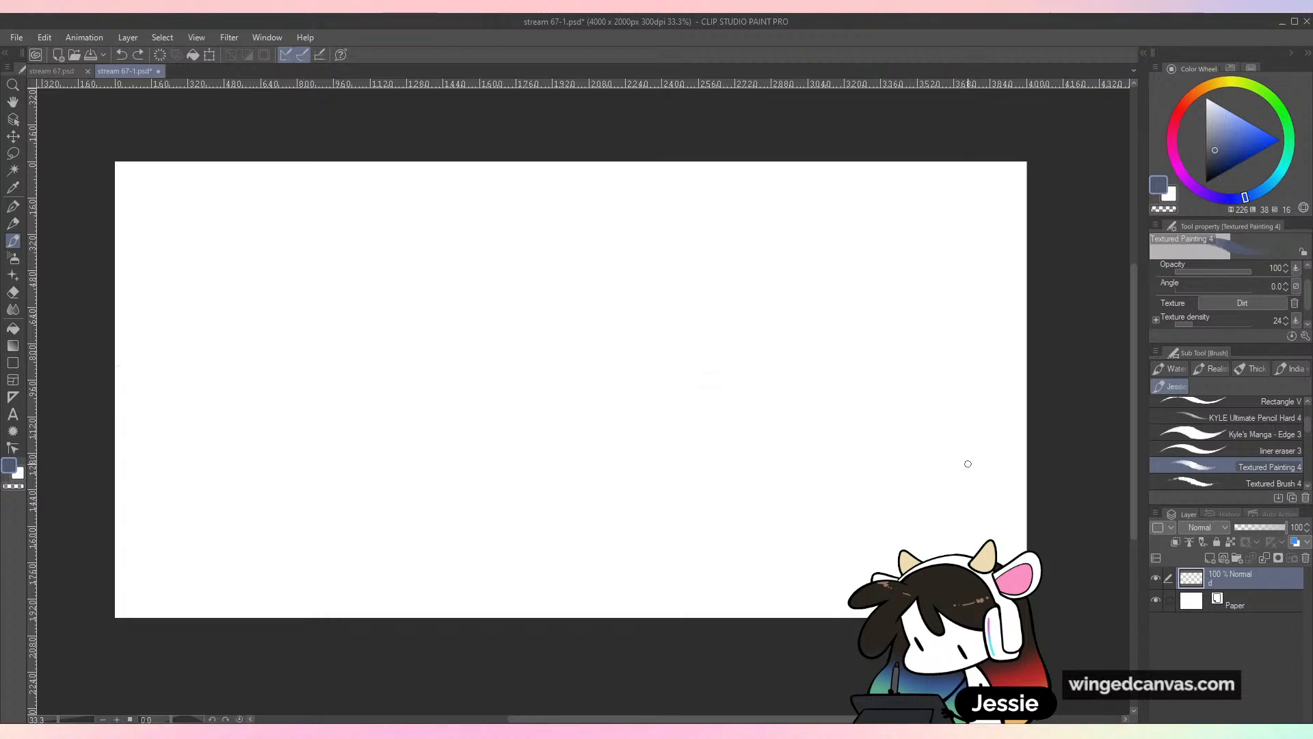
Sketch a downward-tapering tree trunk with pointed, jagged roots in the canvas's right half, with a large circle inside its lower part
mouse_move(703, 160)
left_mouse_down()
mouse_move(693, 349)
mouse_move(677, 394)
left_mouse_up()
mouse_move(669, 401)
left_mouse_down()
mouse_move(776, 452)
mouse_move(847, 530)
left_mouse_up()
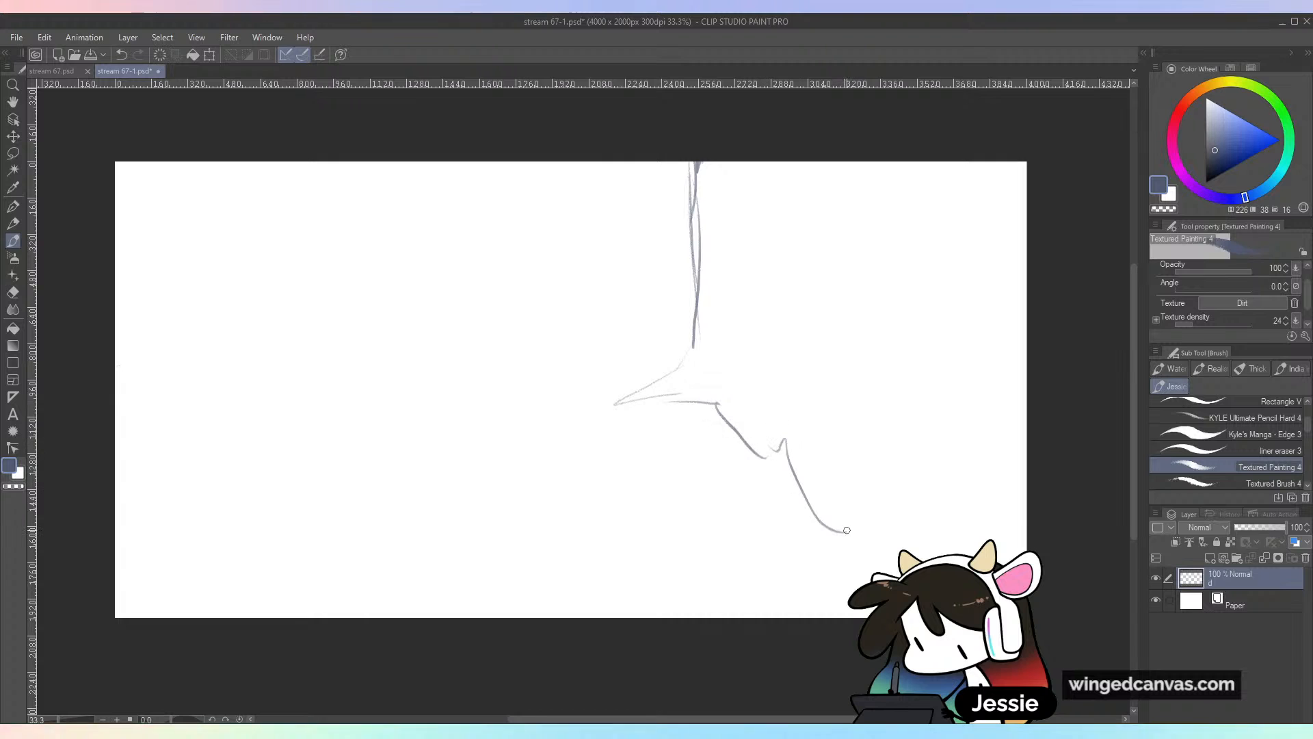
left_click_drag(888, 410, 965, 425)
left_click_drag(955, 408, 978, 395)
left_click_drag(819, 360, 721, 402)
left_click_drag(795, 436, 733, 380)
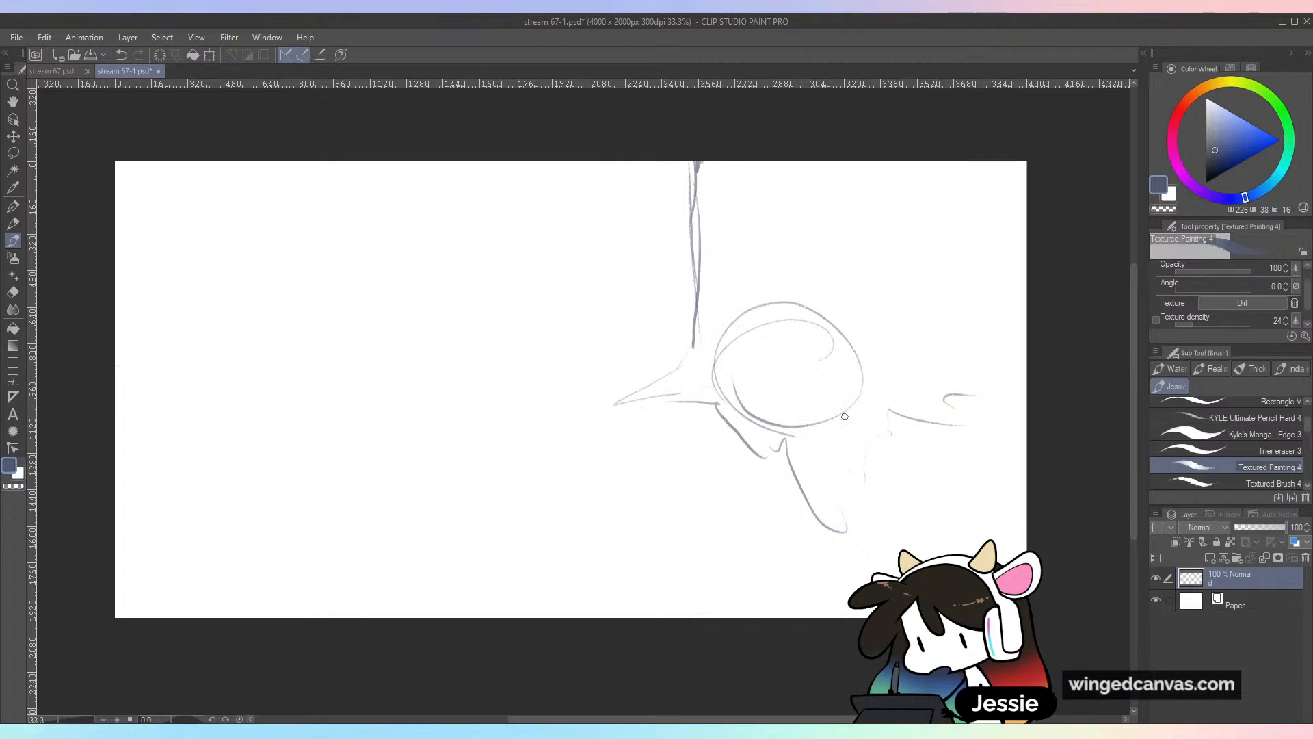
left_click_drag(879, 424, 1014, 167)
mouse_move(1024, 162)
left_mouse_down()
mouse_move(895, 365)
mouse_move(831, 433)
left_mouse_up()
mouse_move(710, 326)
left_mouse_down()
mouse_move(639, 383)
mouse_move(697, 401)
mouse_move(773, 494)
left_mouse_up()
Sketch loose foliage outlines beside the trunk in the upper middle and rounded bush shapes in the lower-right area
left_click_drag(577, 175, 593, 239)
left_click_drag(415, 175, 378, 250)
left_click_drag(395, 272, 544, 312)
left_click_drag(643, 253, 586, 319)
left_click_drag(626, 197, 674, 217)
left_click_drag(885, 437, 821, 483)
mouse_move(907, 502)
left_mouse_down()
mouse_move(907, 440)
mouse_move(990, 352)
left_mouse_up()
left_click_drag(667, 299, 611, 296)
left_click_drag(639, 332, 654, 351)
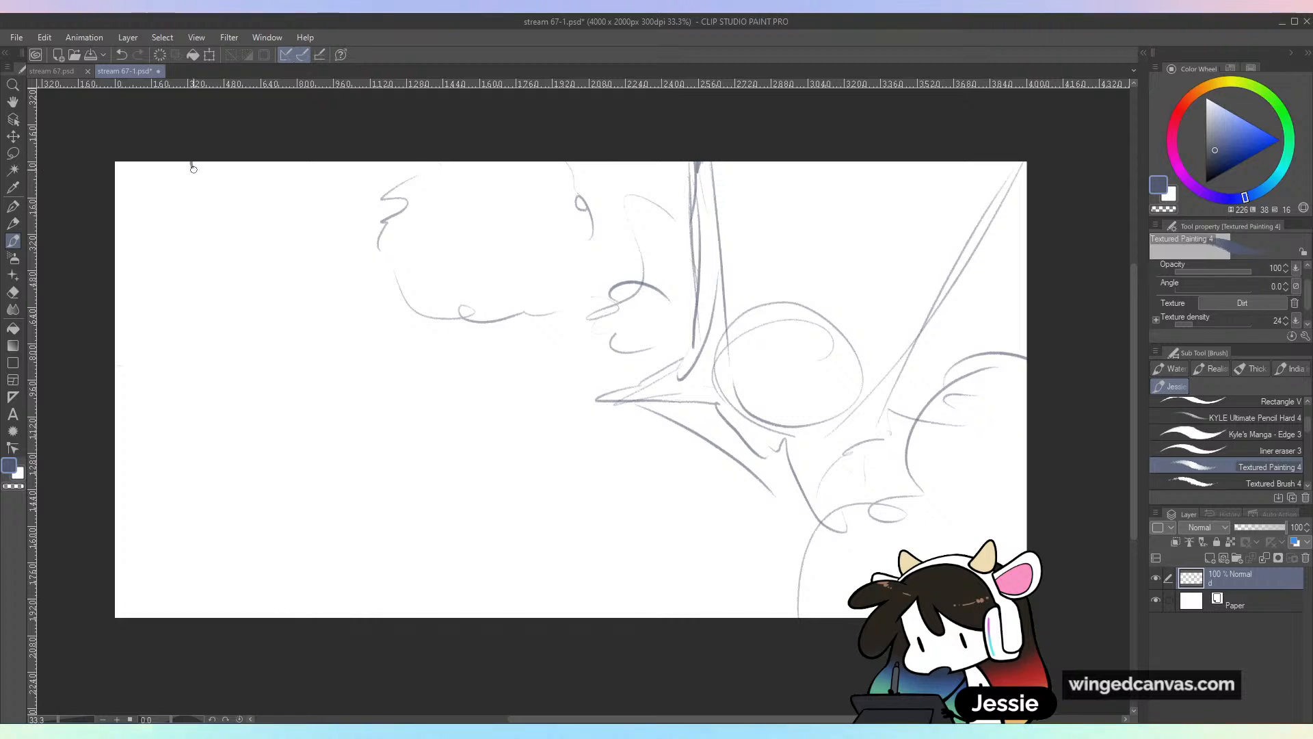
left_click_drag(193, 168, 181, 199)
left_click_drag(191, 224, 199, 218)
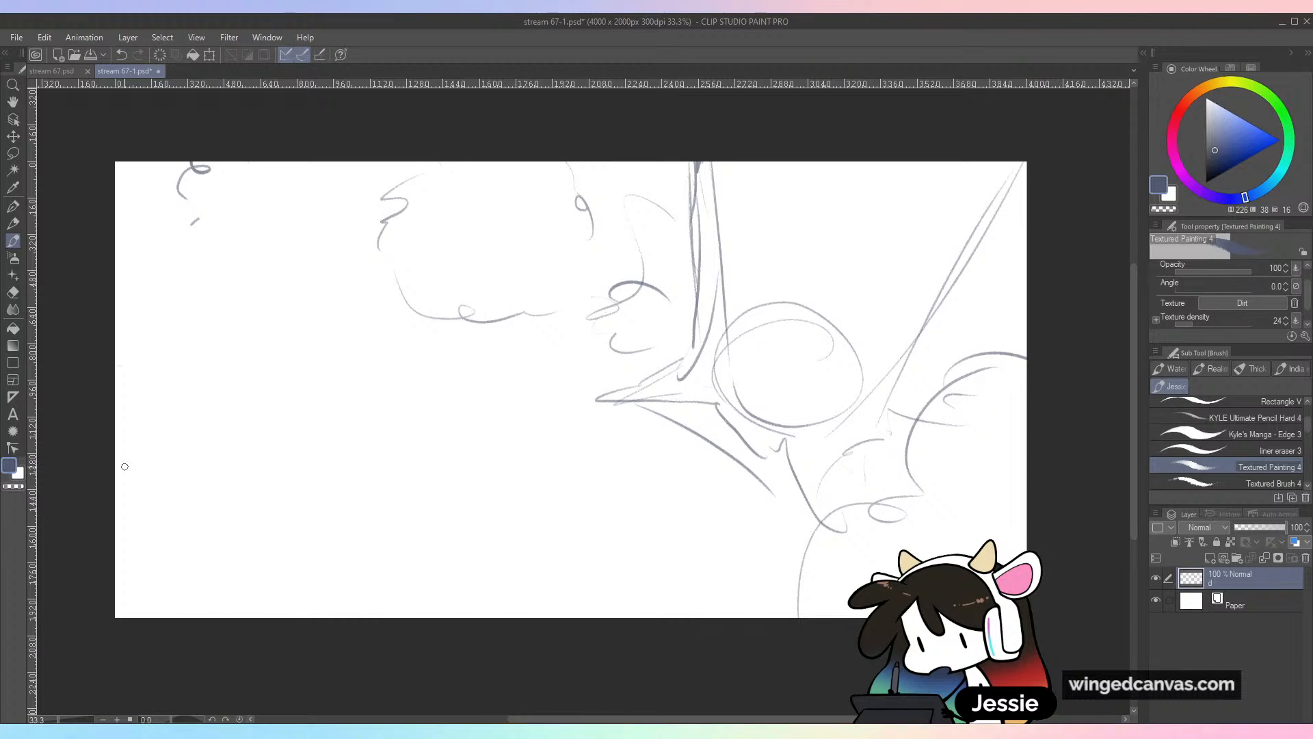
key("ctrl+z")
key("ctrl+z")
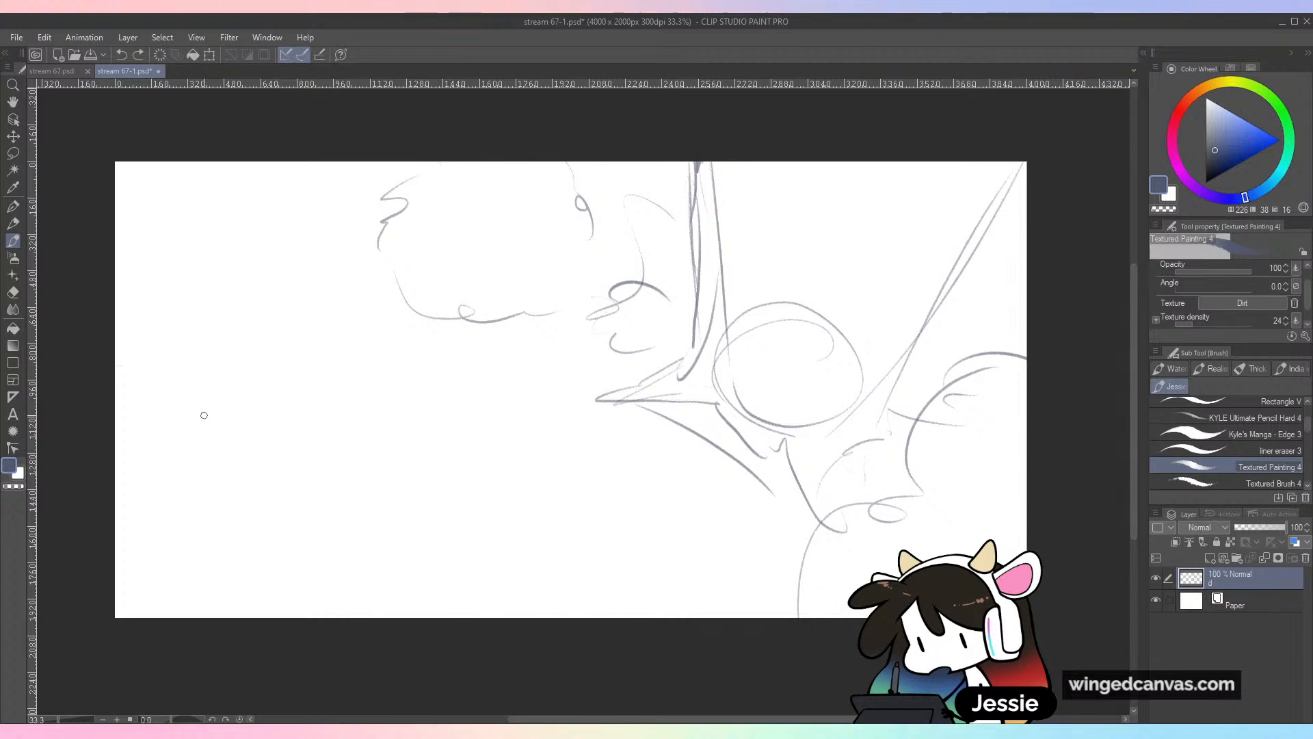
Draw a straight horizon line in the lower-left blank area with a short tick mark near each end
left_click(162, 490)
key("shift")
left_click(607, 482, "shift")
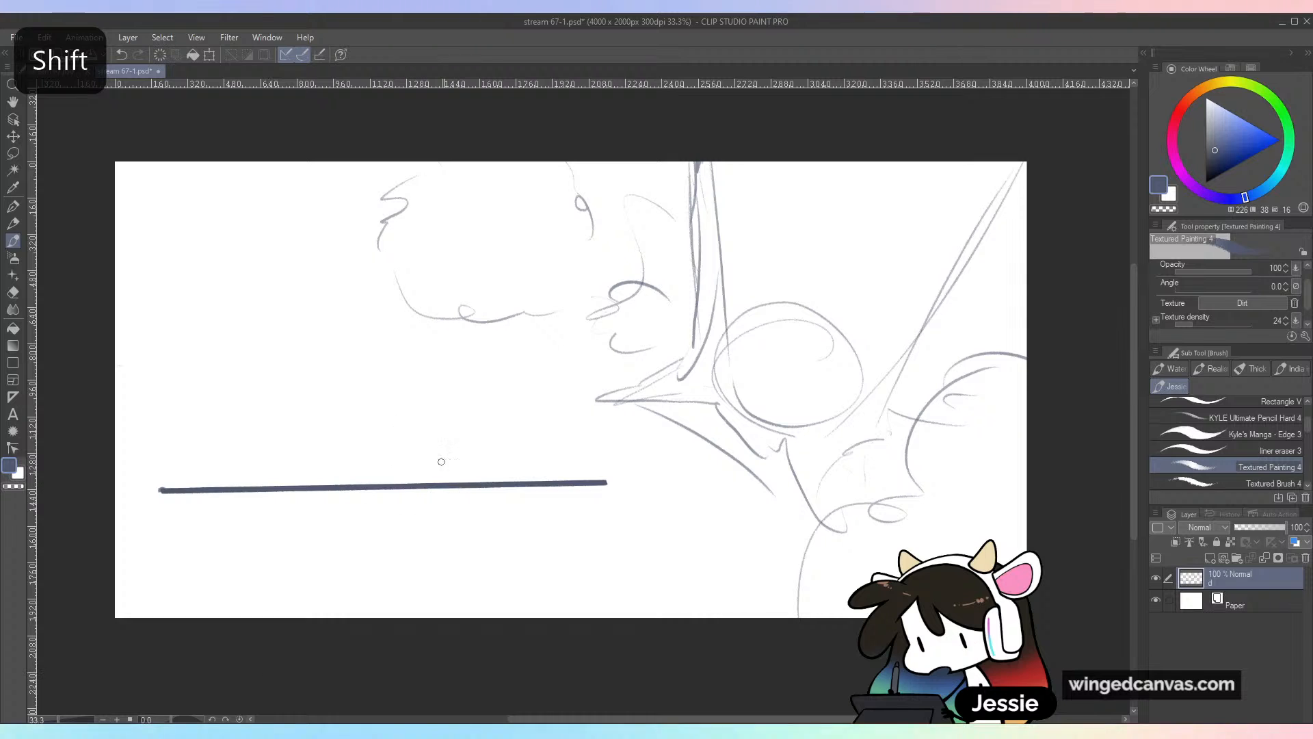
key("ctrl+z")
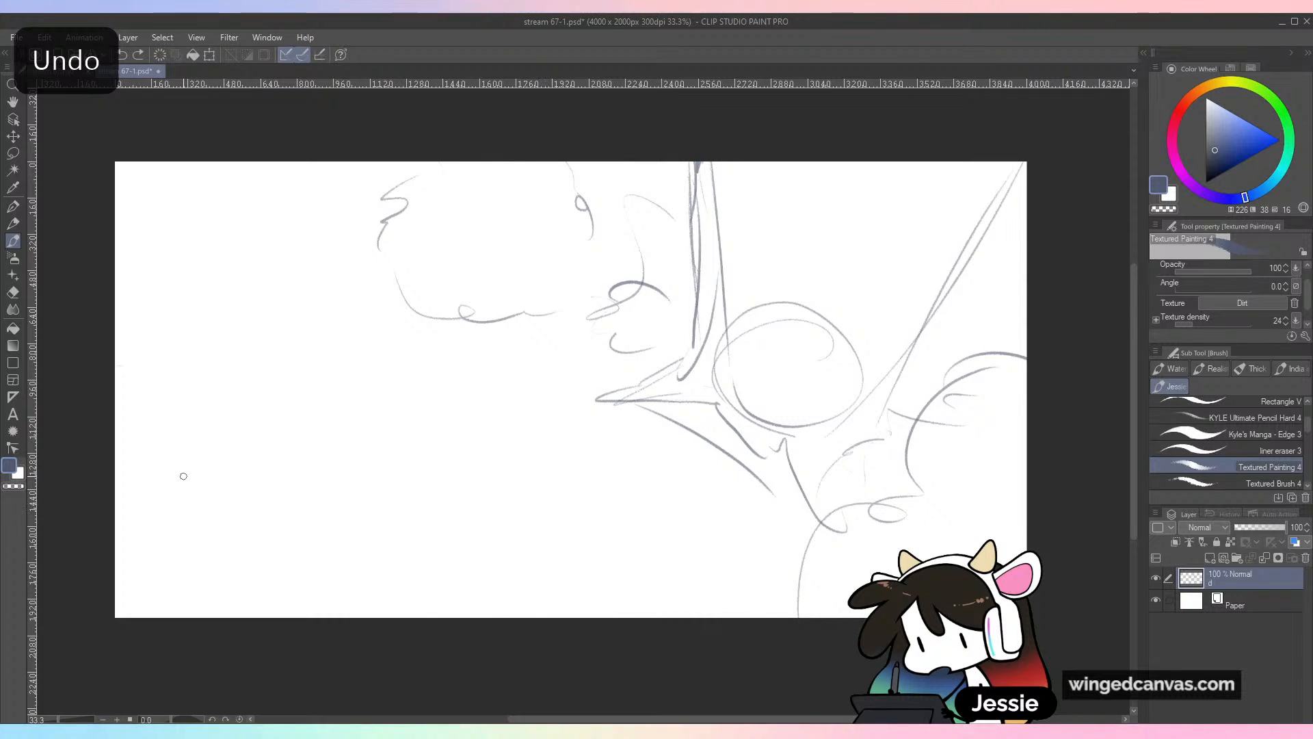
left_click(611, 470, "shift")
left_click_drag(224, 461, 225, 479)
left_click_drag(579, 462, 581, 485)
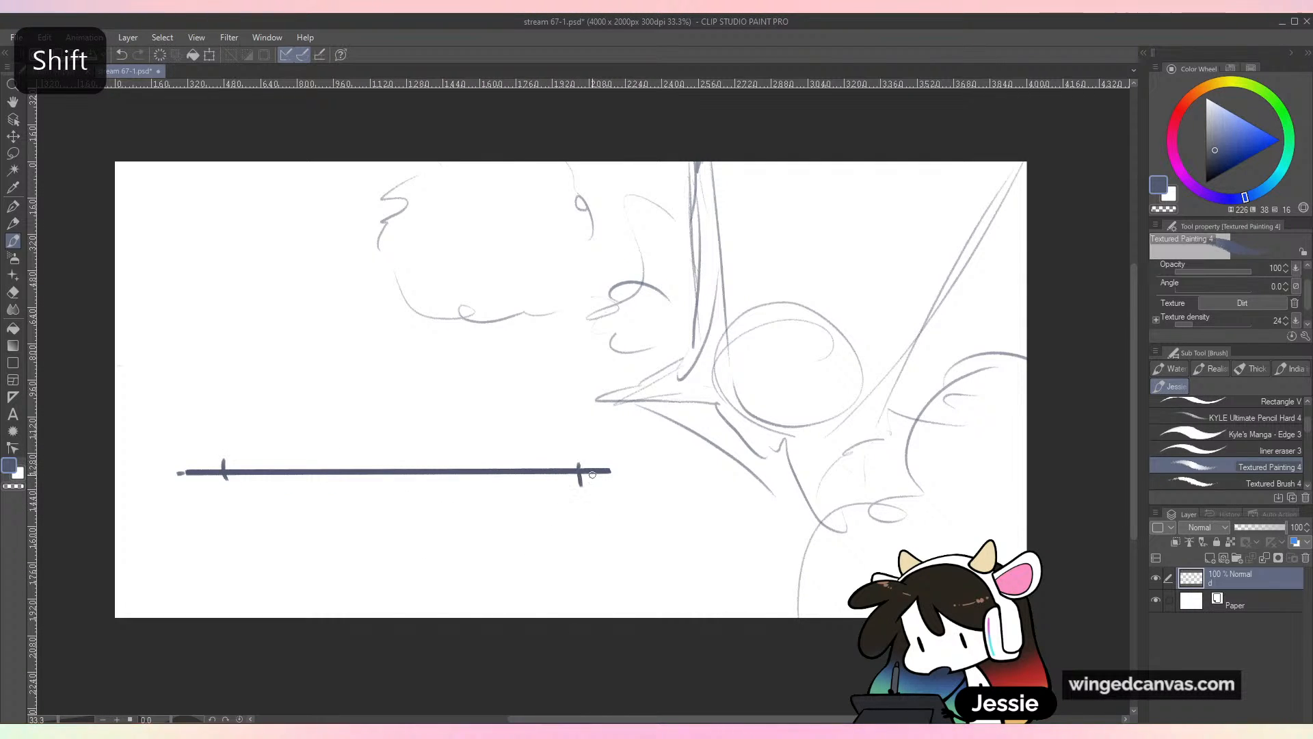
Mark a vanishing point below the straight horizon line and draw two arrows converging down towards it
left_click(373, 285)
left_click(403, 612)
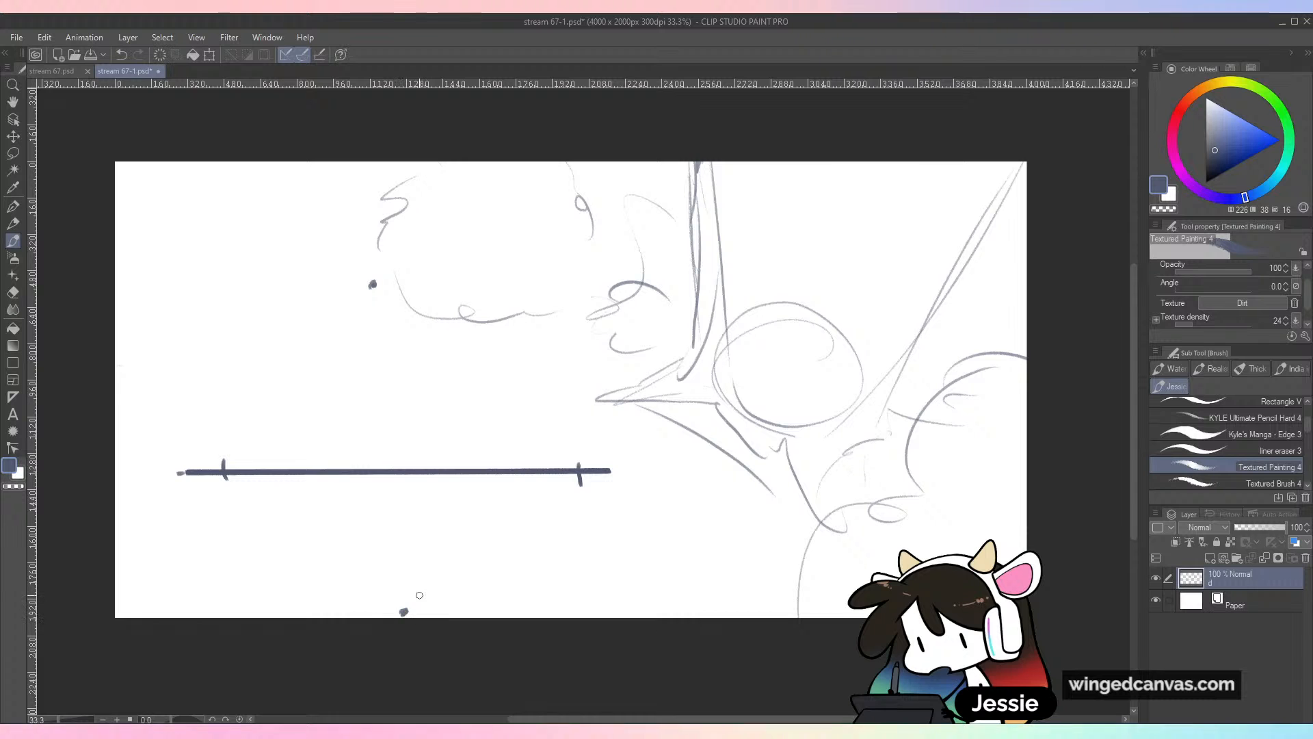
key("ctrl+z")
mouse_move(373, 558)
left_mouse_down()
mouse_move(384, 405)
mouse_move(414, 388)
left_mouse_up()
key("ctrl+z")
key("ctrl+z")
key("ctrl+z")
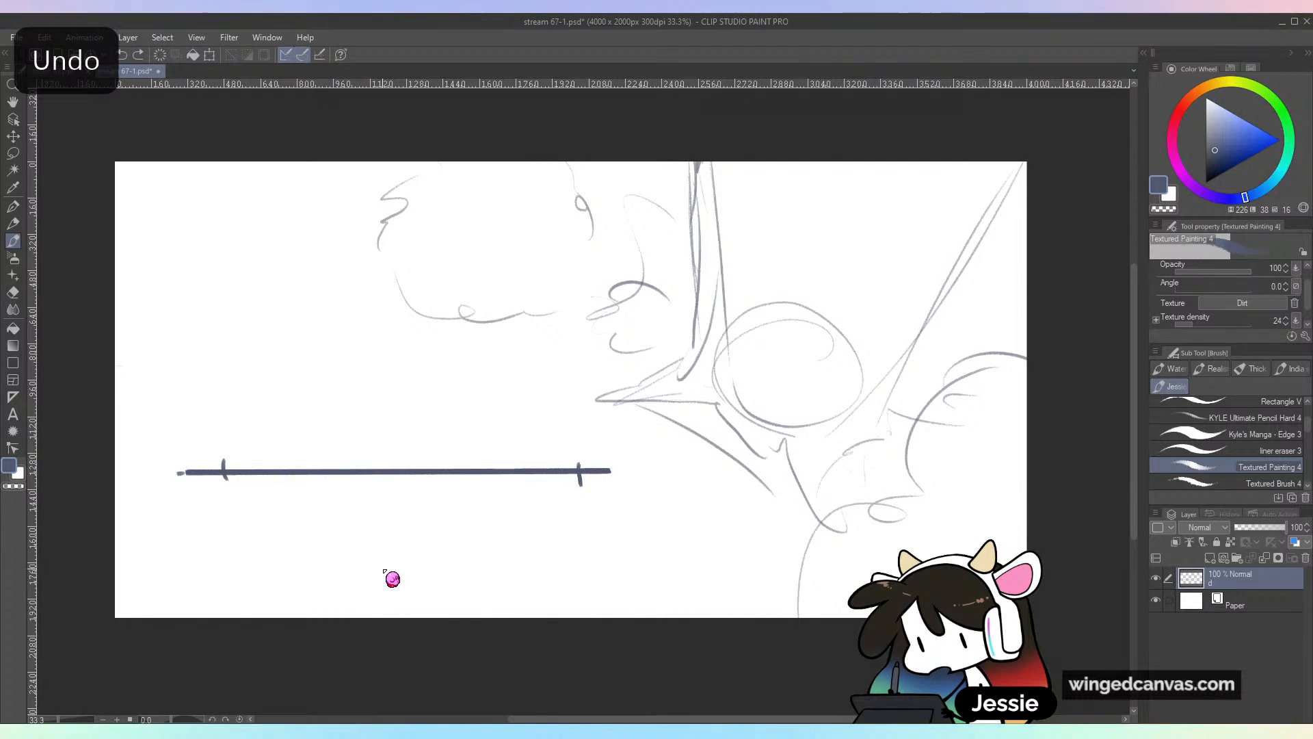
left_click_drag(354, 379, 418, 477)
left_click_drag(472, 381, 413, 537)
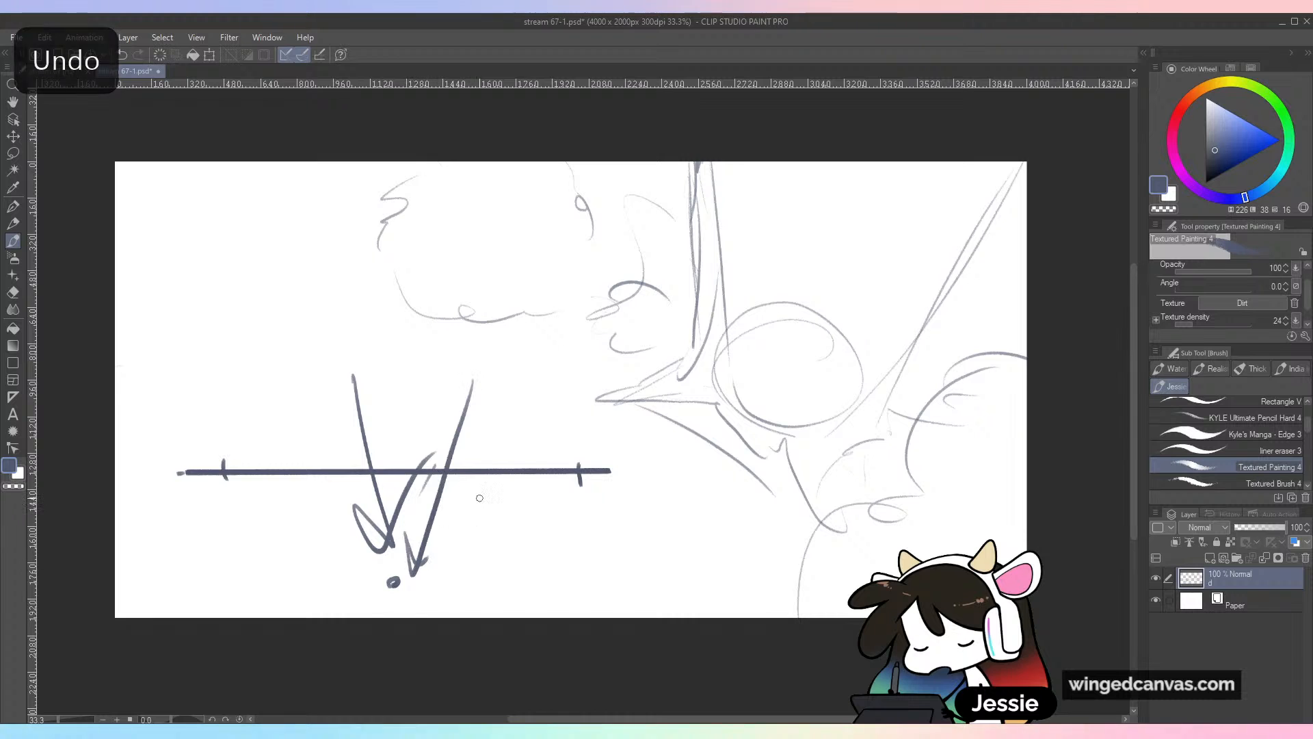
Undo the arrows, the tick marks and the straight horizon line
key("ctrl+z")
key("ctrl+z")
key("ctrl+z")
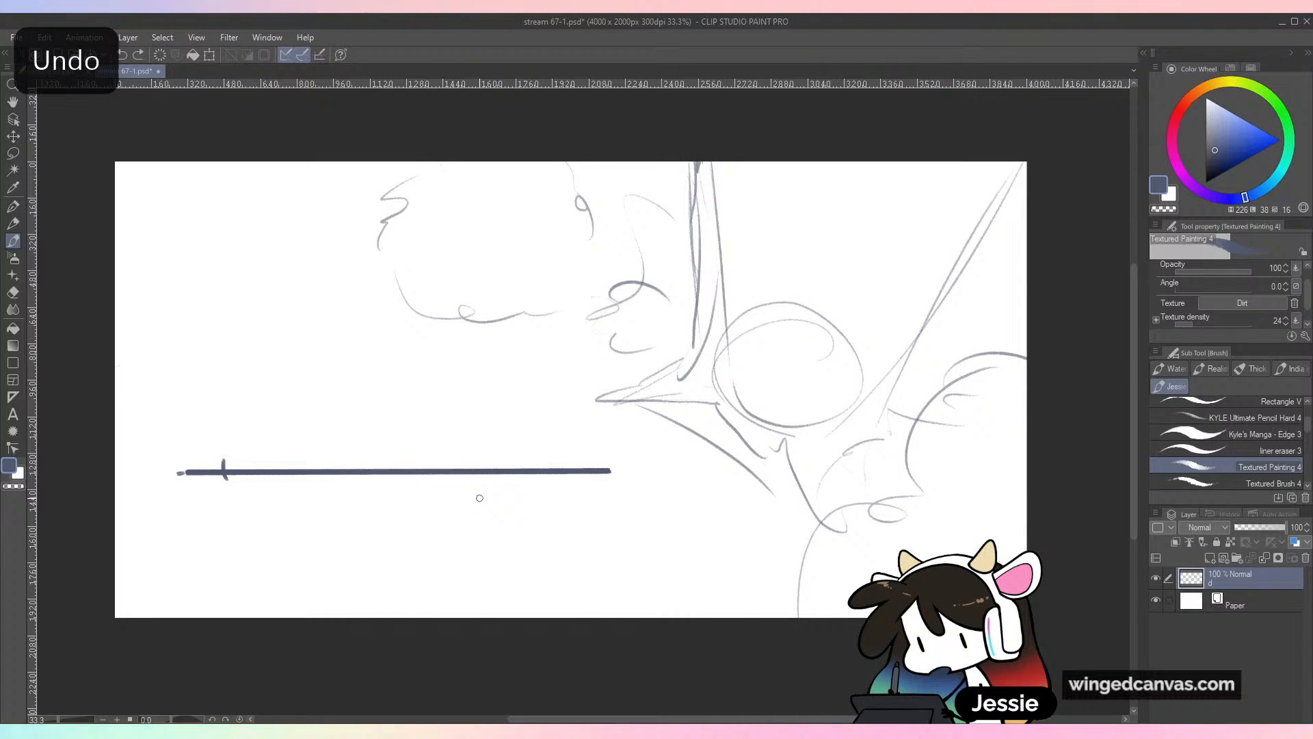
key("ctrl+z")
key("ctrl+z")
Try adding converging vertical guide lines down the length of the trunk, then undo them
left_click_drag(683, 162, 692, 359)
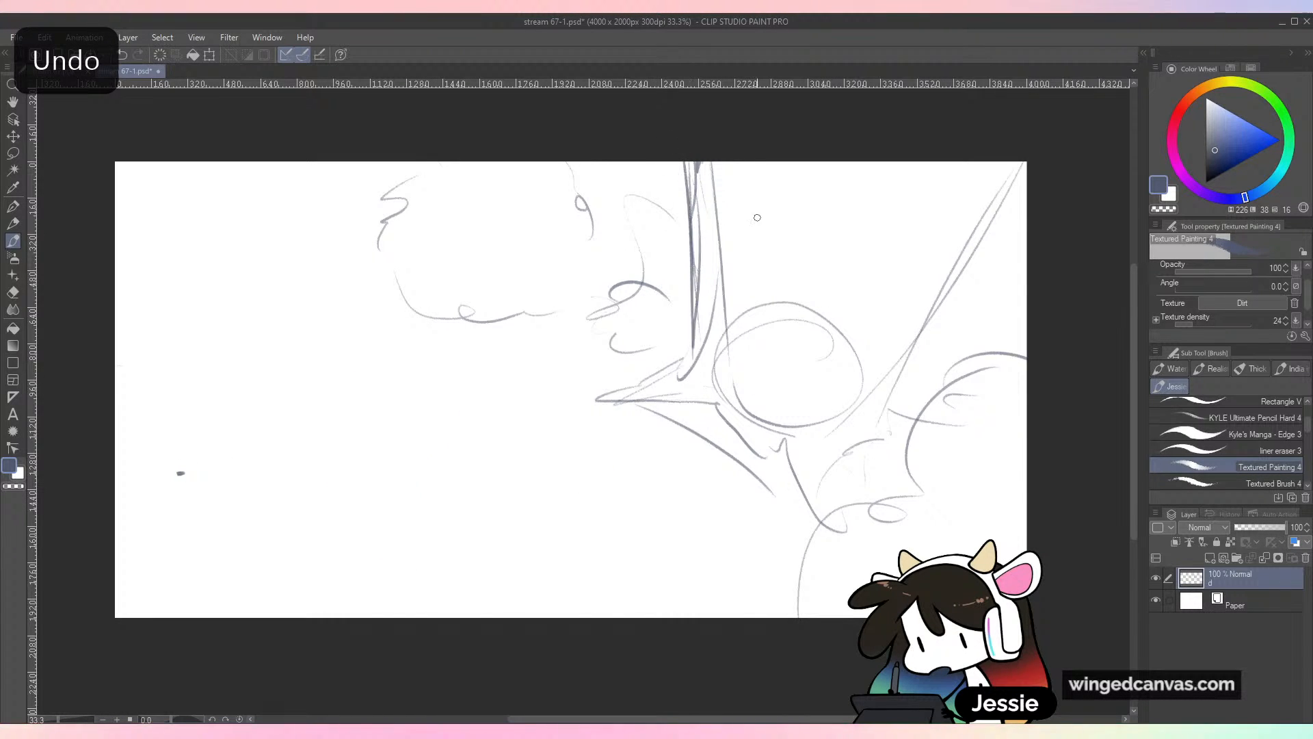
left_click_drag(753, 161, 730, 366)
left_click_drag(848, 165, 781, 396)
left_click_drag(961, 227, 833, 454)
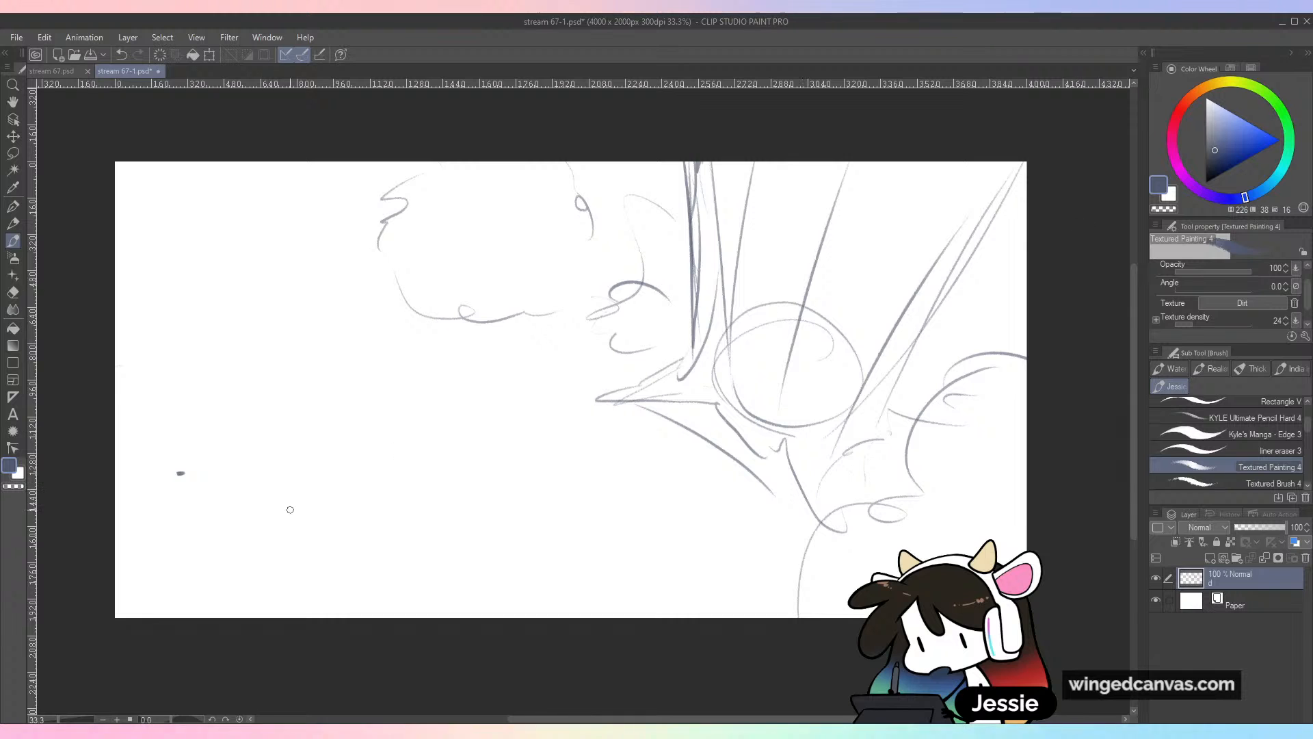
key("ctrl+z")
key("ctrl+z")
key("ctrl+z")
key("ctrl+z")
key("ctrl+z")
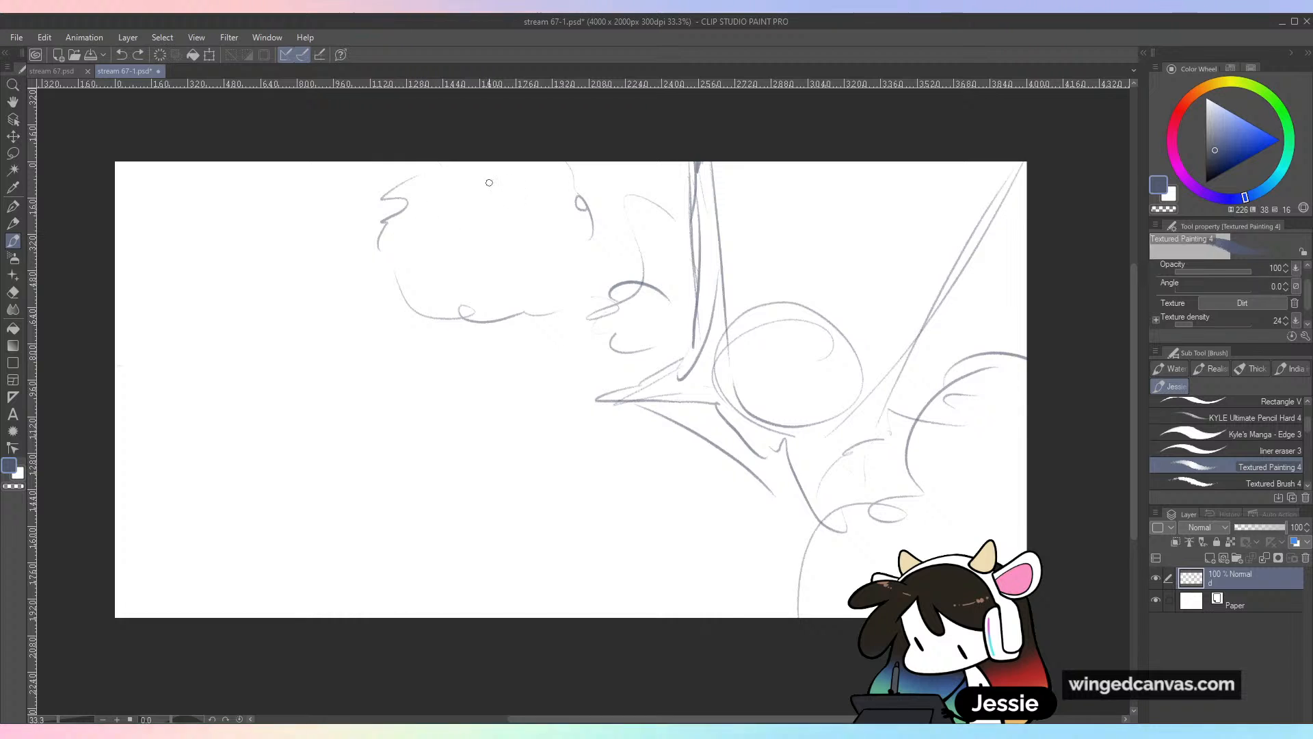
Sketch scalloped leaf clusters along the edges of the upper-middle foliage outline, extending it towards the upper left
mouse_move(354, 164)
left_mouse_down()
mouse_move(325, 169)
mouse_move(333, 190)
mouse_move(306, 243)
mouse_move(342, 259)
left_mouse_up()
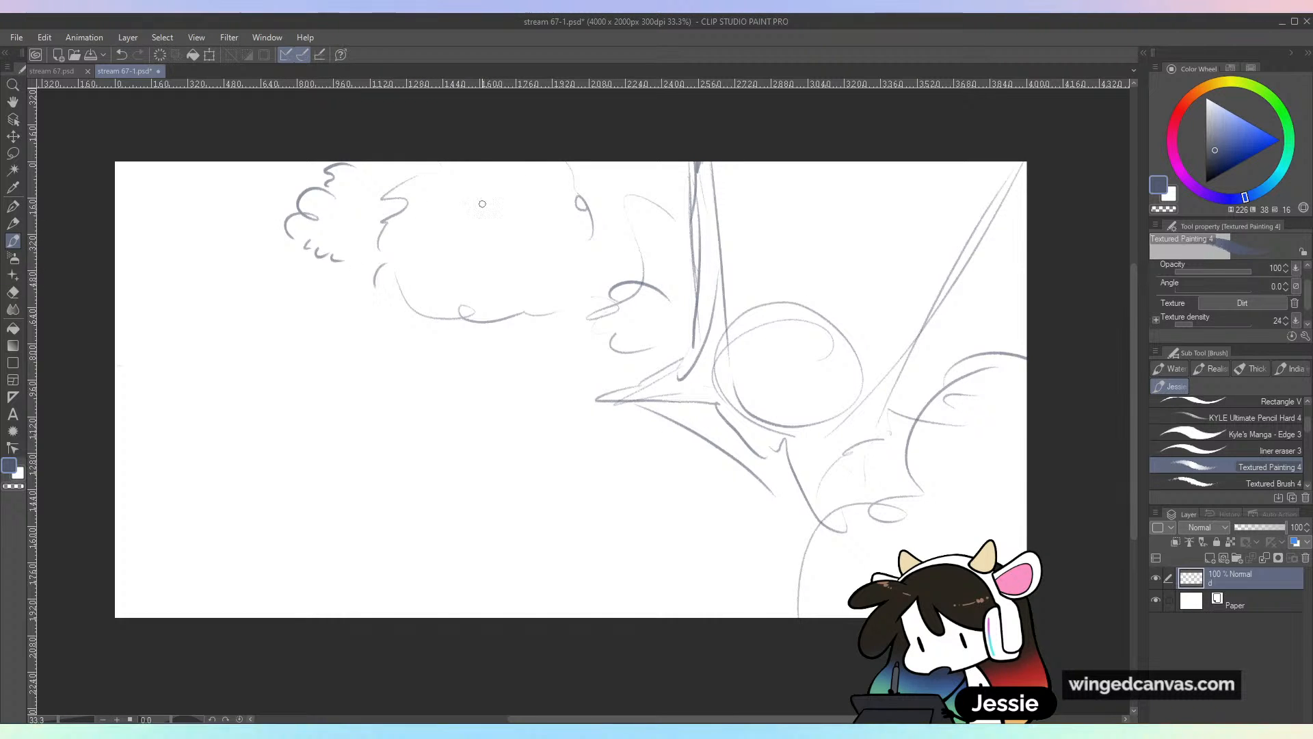
mouse_move(418, 214)
left_mouse_down()
mouse_move(391, 239)
mouse_move(413, 258)
mouse_move(366, 281)
left_mouse_up()
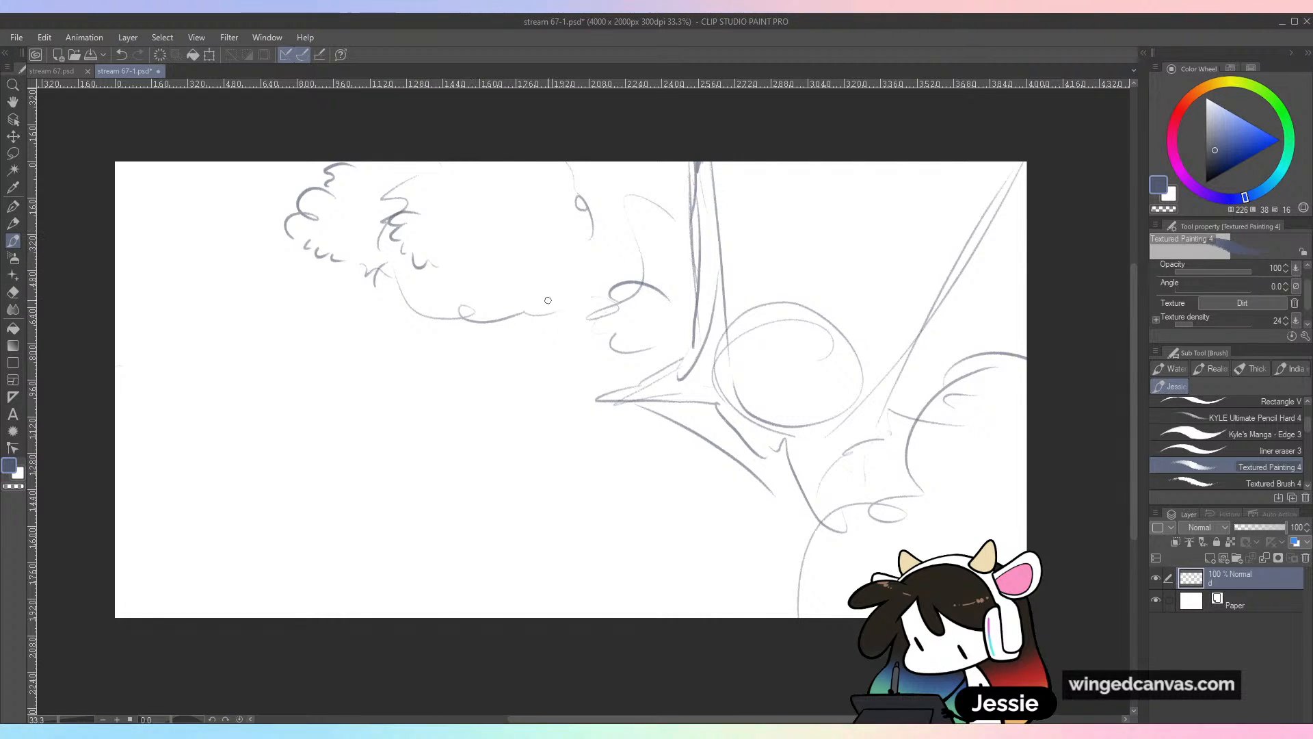
mouse_move(547, 303)
left_mouse_down()
mouse_move(548, 338)
mouse_move(596, 321)
left_mouse_up()
left_click_drag(627, 163, 615, 186)
left_click_drag(630, 190, 646, 216)
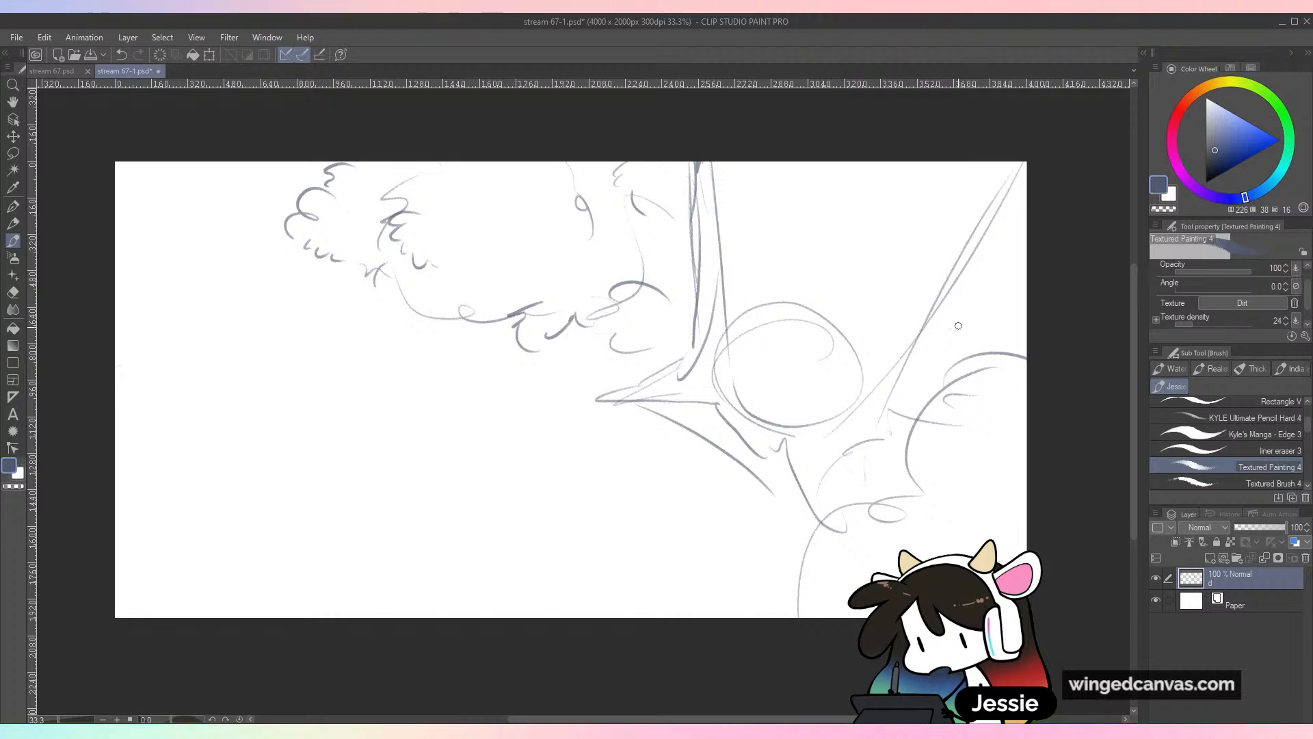
Sketch curly leaf clusters along the trunk's right edge and around the bush shapes in the lower-right area
mouse_move(979, 292)
left_mouse_down()
mouse_move(954, 254)
mouse_move(910, 259)
left_mouse_up()
left_click_drag(917, 272, 910, 303)
mouse_move(896, 288)
left_mouse_down()
mouse_move(935, 354)
mouse_move(896, 377)
left_mouse_up()
left_click_drag(898, 373, 882, 431)
left_click_drag(1007, 271, 988, 309)
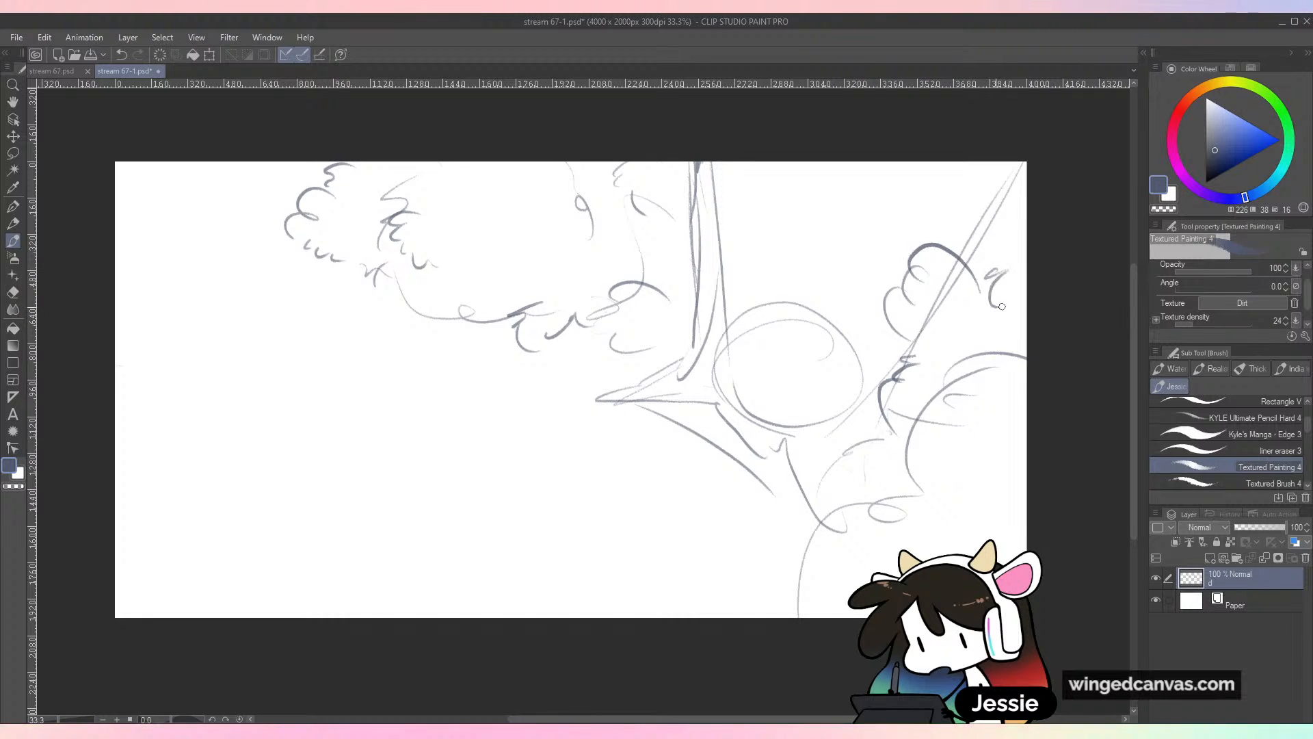
left_click_drag(1024, 250, 1006, 243)
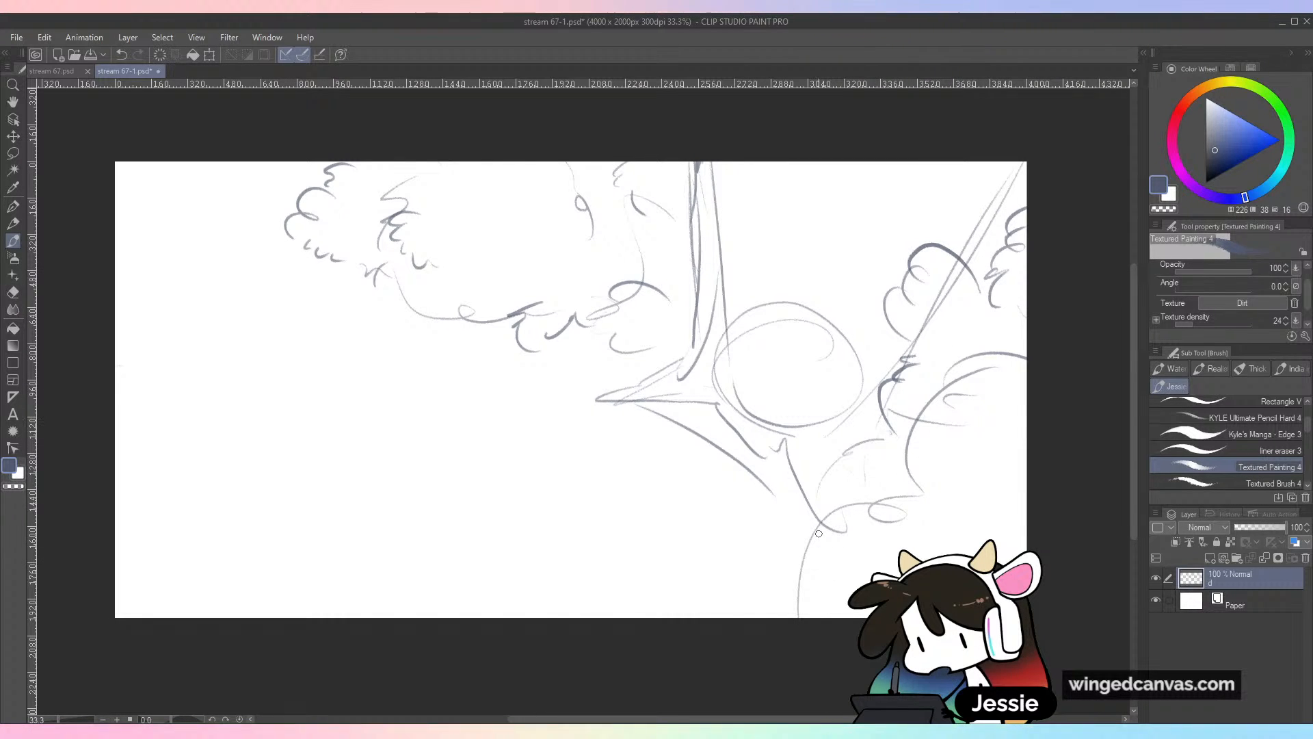
mouse_move(813, 527)
left_mouse_down()
mouse_move(802, 594)
mouse_move(732, 616)
mouse_move(848, 531)
mouse_move(863, 558)
left_mouse_up()
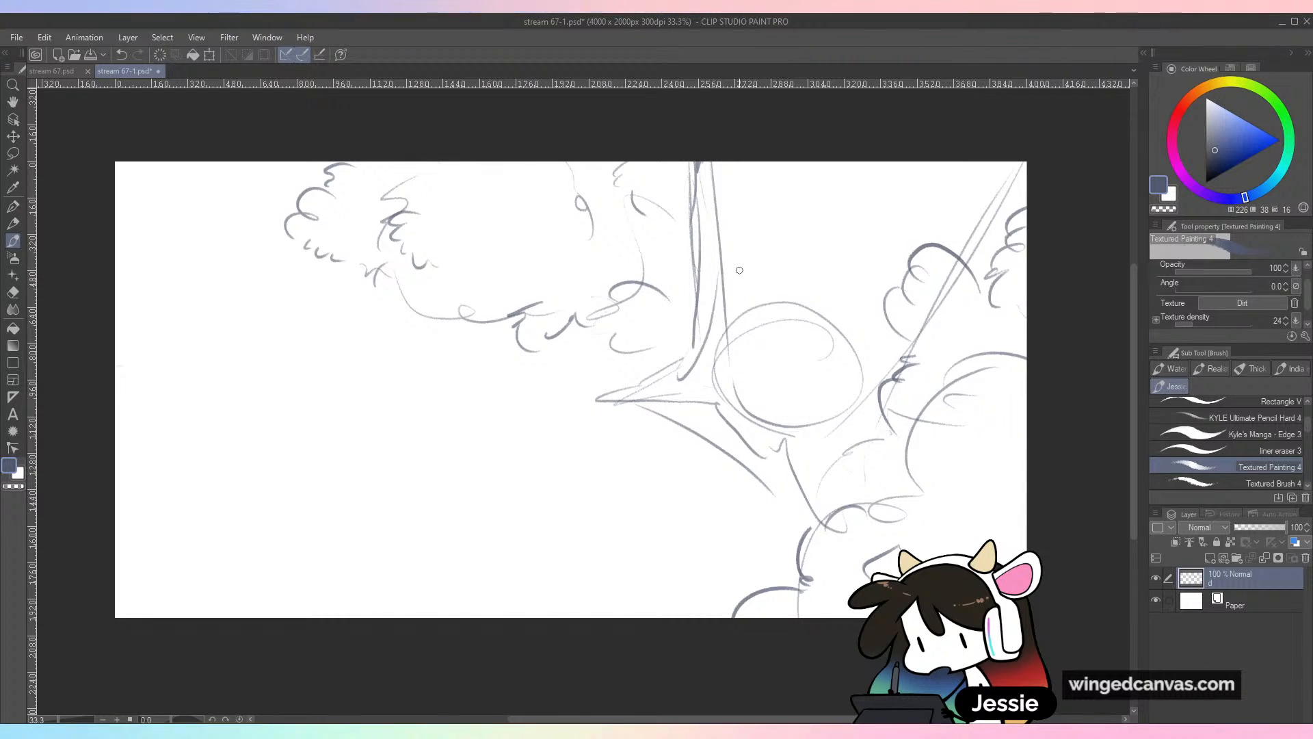
Sketch a smaller rounded form overlapping the upper part of the large circle, undoing the rough attempts
mouse_move(752, 262)
left_mouse_down()
mouse_move(722, 267)
mouse_move(695, 337)
left_mouse_up()
key("ctrl+z")
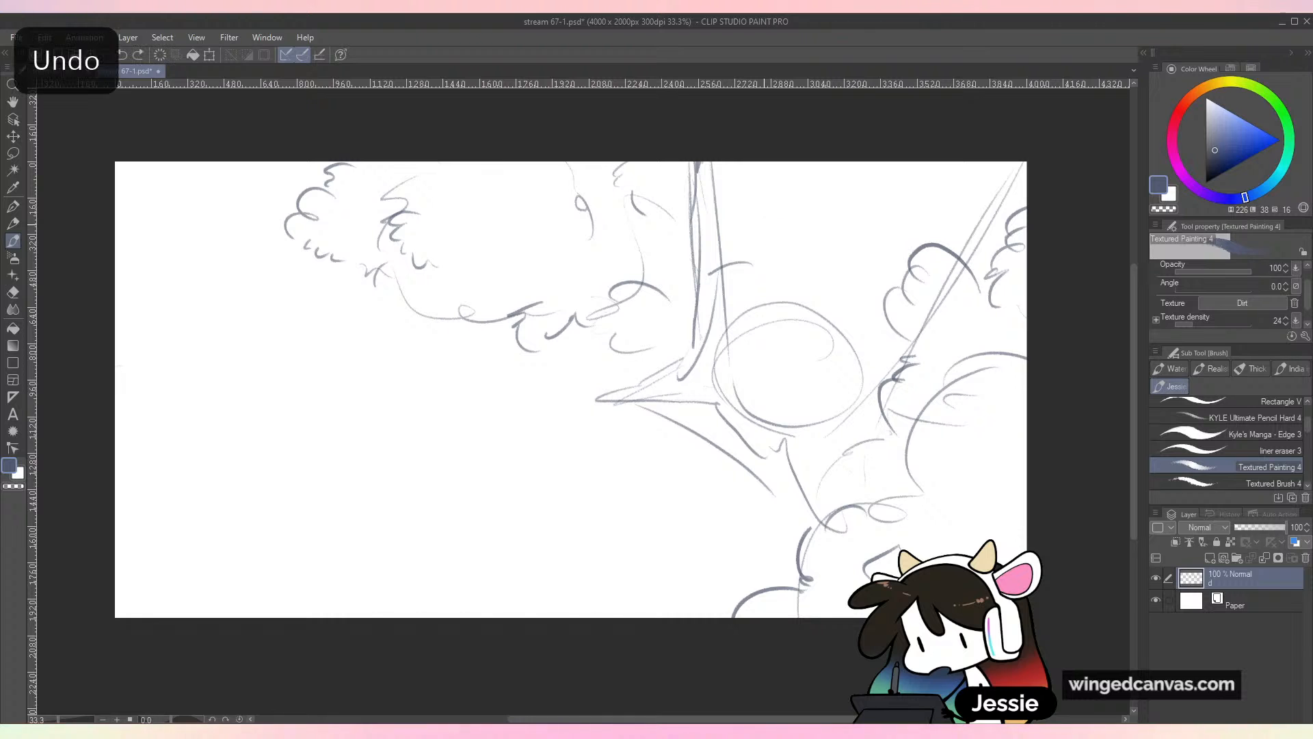
mouse_move(786, 291)
left_mouse_down()
mouse_move(742, 345)
mouse_move(793, 304)
mouse_move(701, 373)
mouse_move(783, 375)
left_mouse_up()
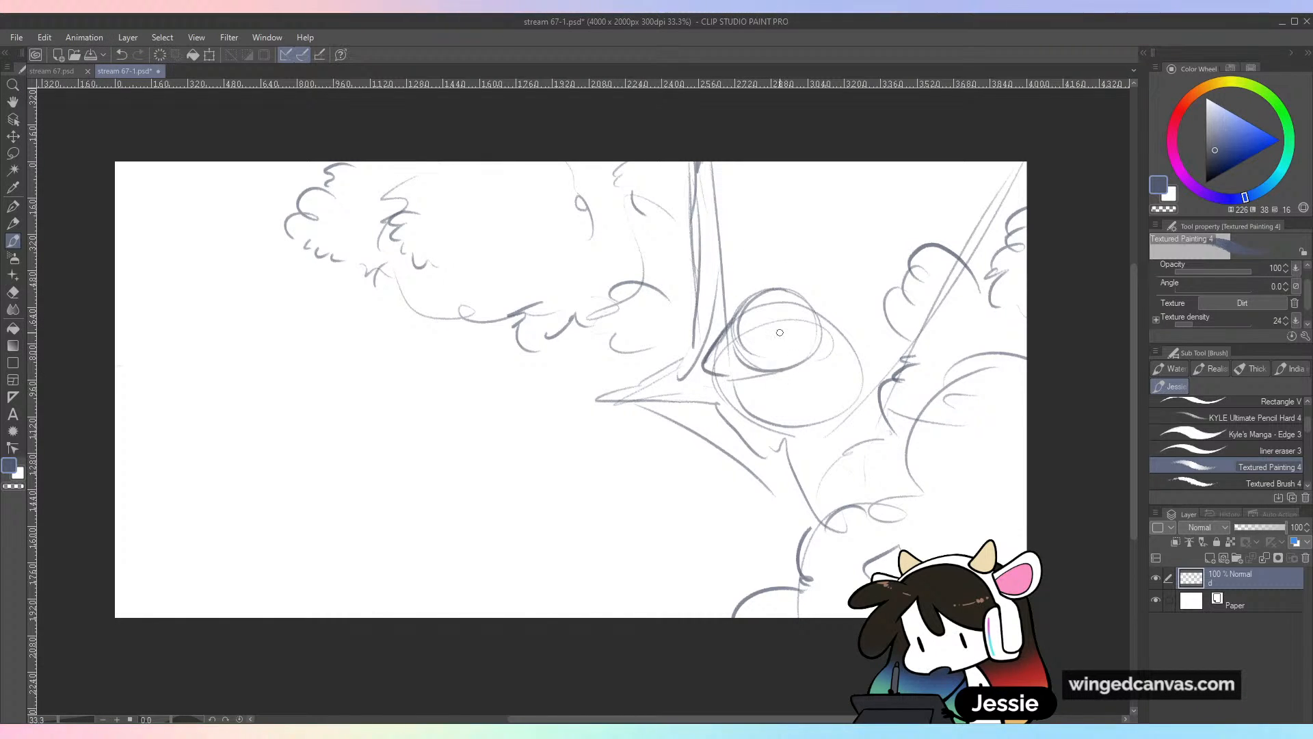
key("ctrl+z")
key("ctrl+z")
key("ctrl+z")
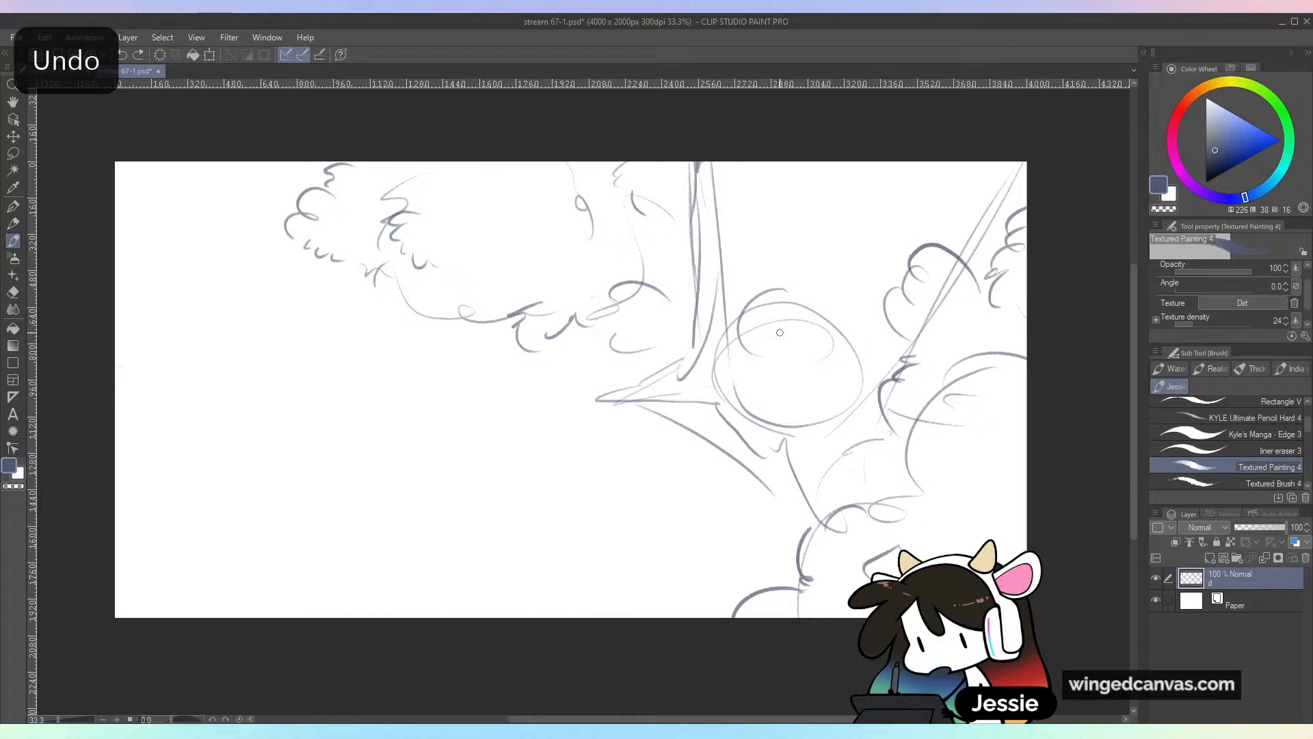
mouse_move(741, 322)
left_mouse_down()
mouse_move(793, 290)
mouse_move(793, 366)
mouse_move(816, 346)
mouse_move(785, 277)
mouse_move(815, 301)
mouse_move(754, 288)
mouse_move(739, 345)
left_mouse_up()
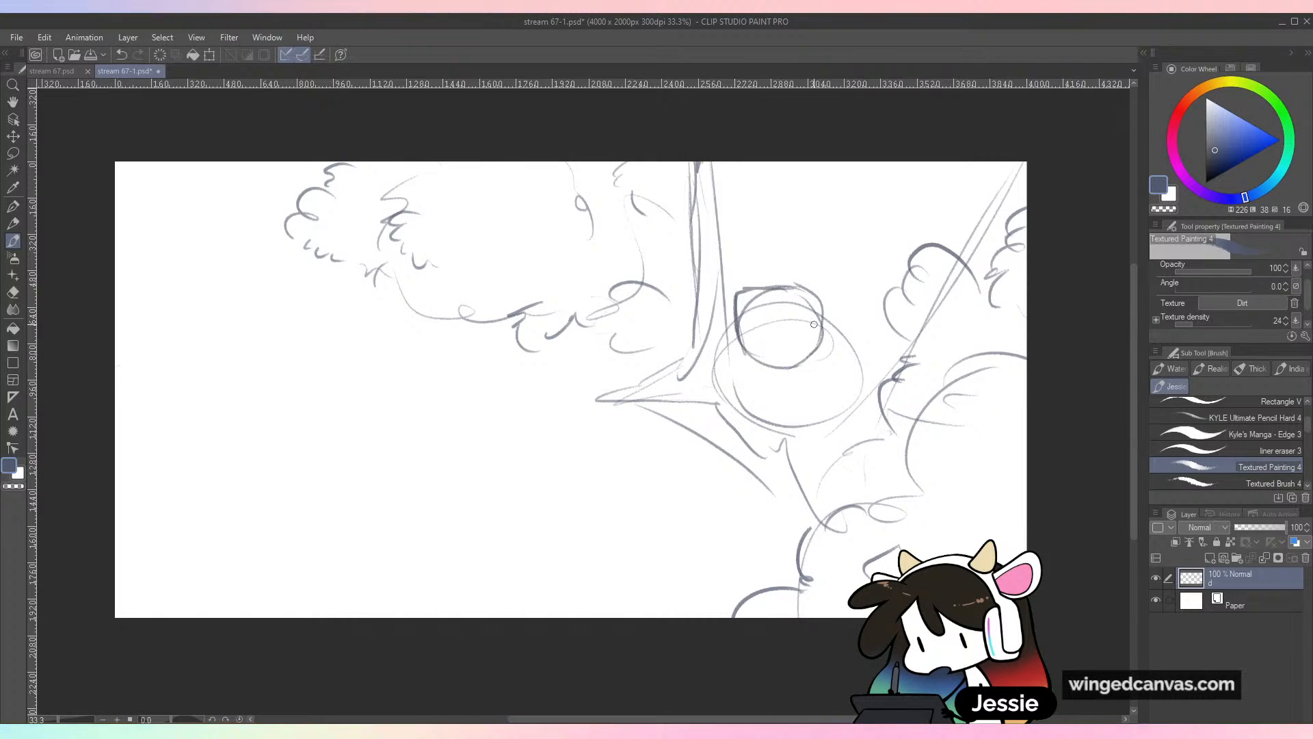
Sketch a small oval inside the right edge of the figure's head and a contour curving around it, undoing the rough first stroke
mouse_move(814, 324)
left_mouse_down()
mouse_move(787, 347)
mouse_move(817, 312)
left_mouse_up()
key("ctrl+z")
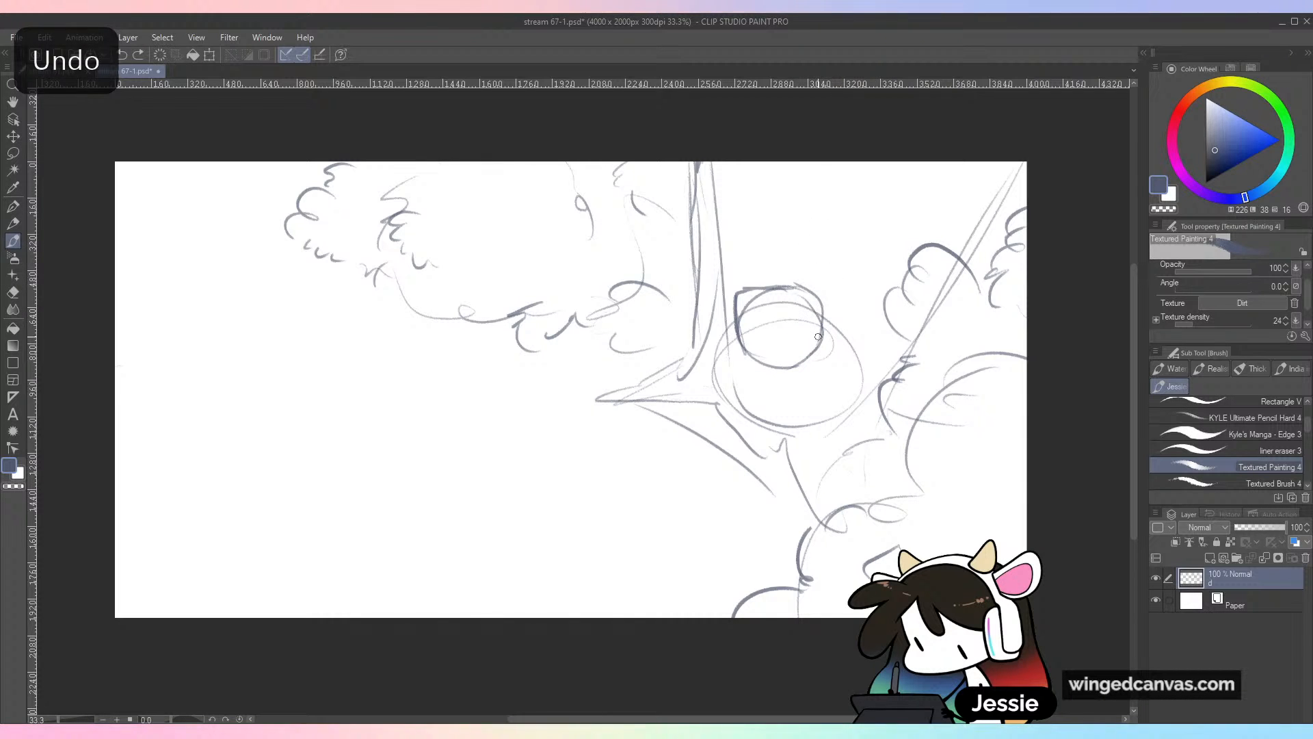
mouse_move(819, 323)
left_mouse_down()
mouse_move(813, 314)
mouse_move(800, 356)
left_mouse_up()
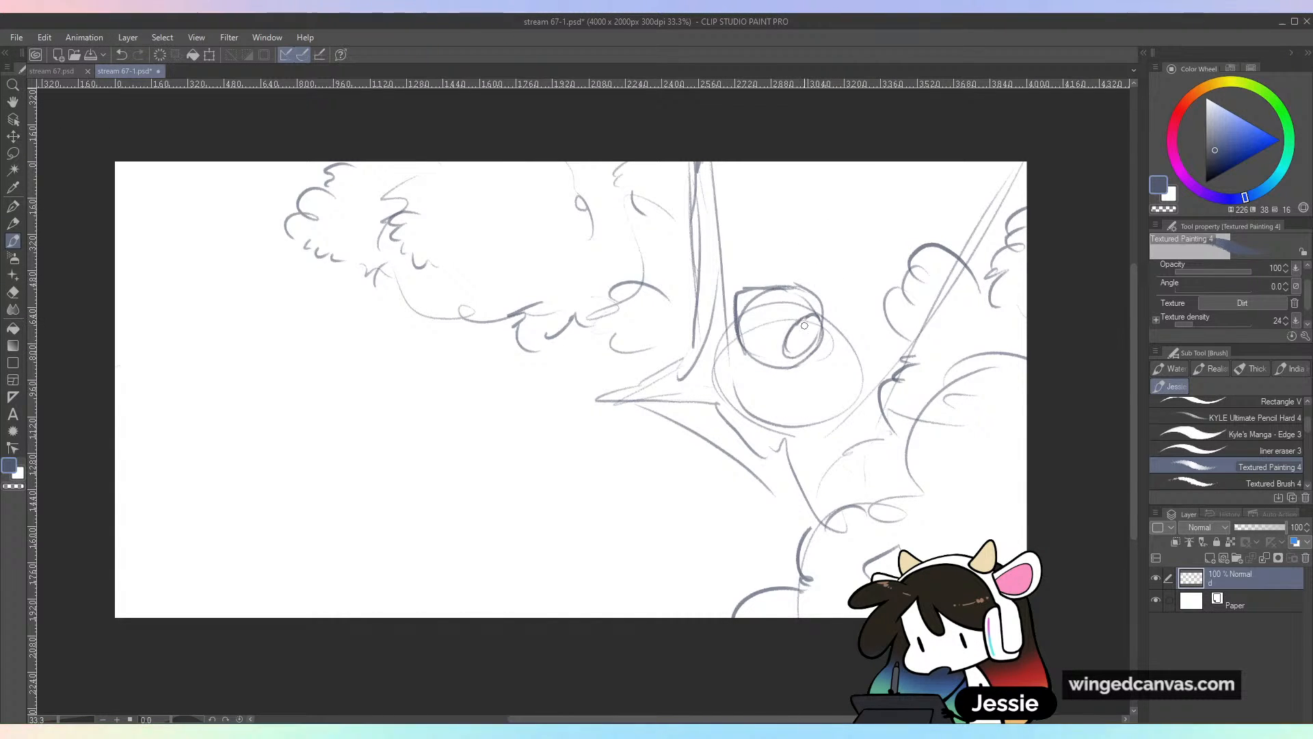
mouse_move(817, 299)
left_mouse_down()
mouse_move(801, 368)
mouse_move(833, 346)
left_mouse_up()
Mark the neckline beneath the head and try a bowl-shaped torso outline, undoing the torso strokes
mouse_move(766, 375)
left_mouse_down()
mouse_move(781, 382)
mouse_move(740, 363)
mouse_move(805, 375)
mouse_move(752, 426)
left_mouse_up()
left_click_drag(770, 429, 804, 389)
mouse_move(750, 427)
left_mouse_down()
mouse_move(800, 394)
mouse_move(770, 422)
left_mouse_up()
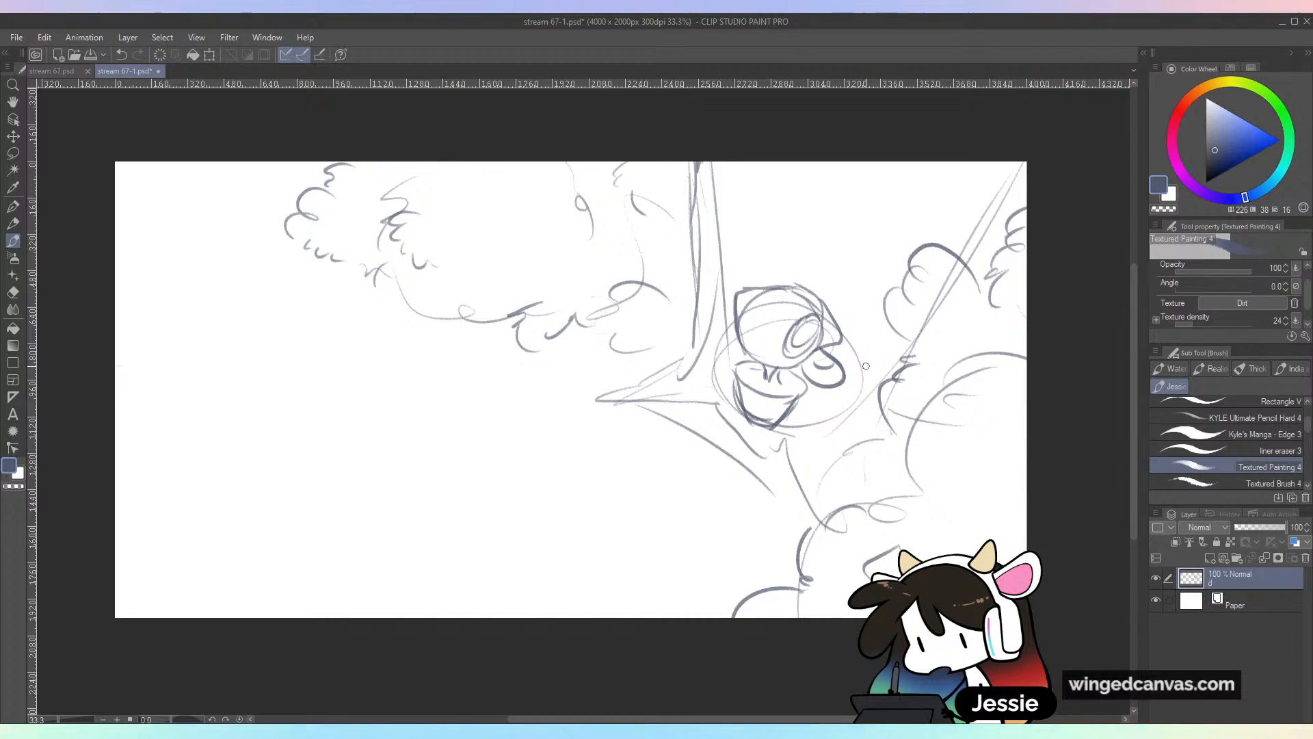
key("ctrl+z")
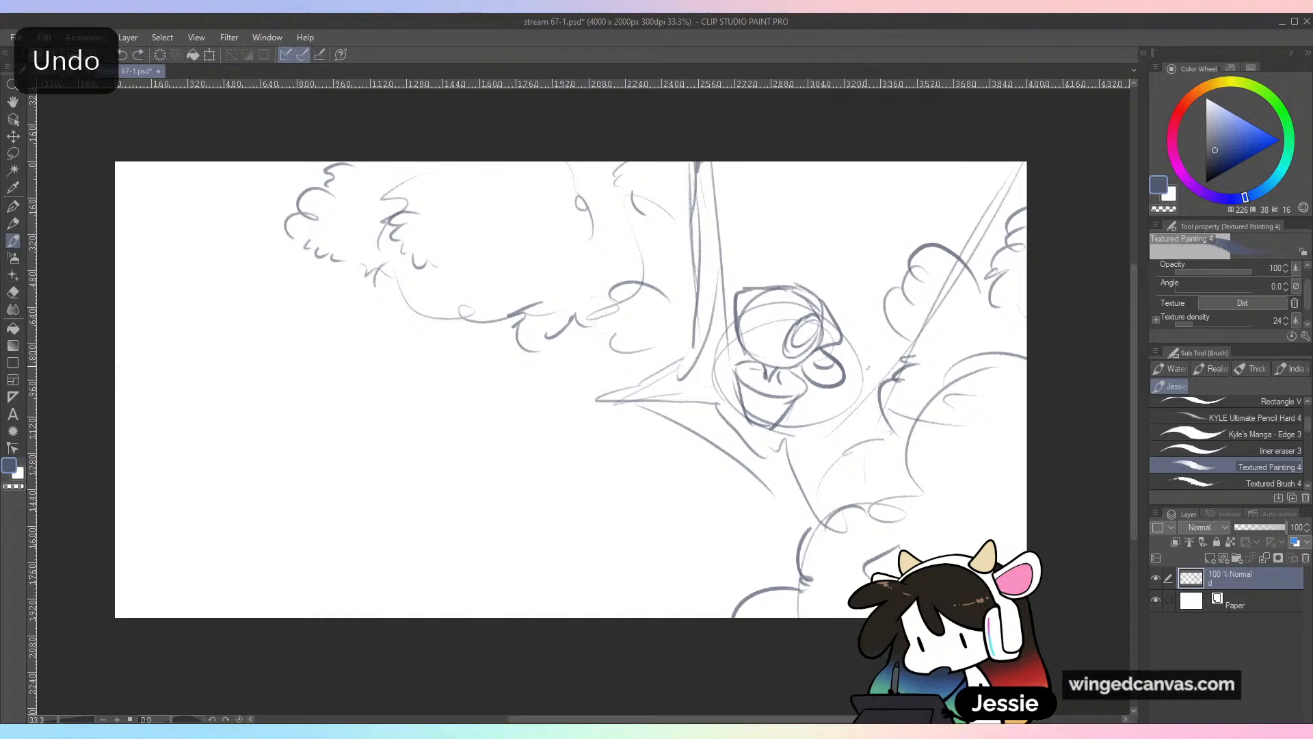
key("ctrl+z")
key("ctrl+z")
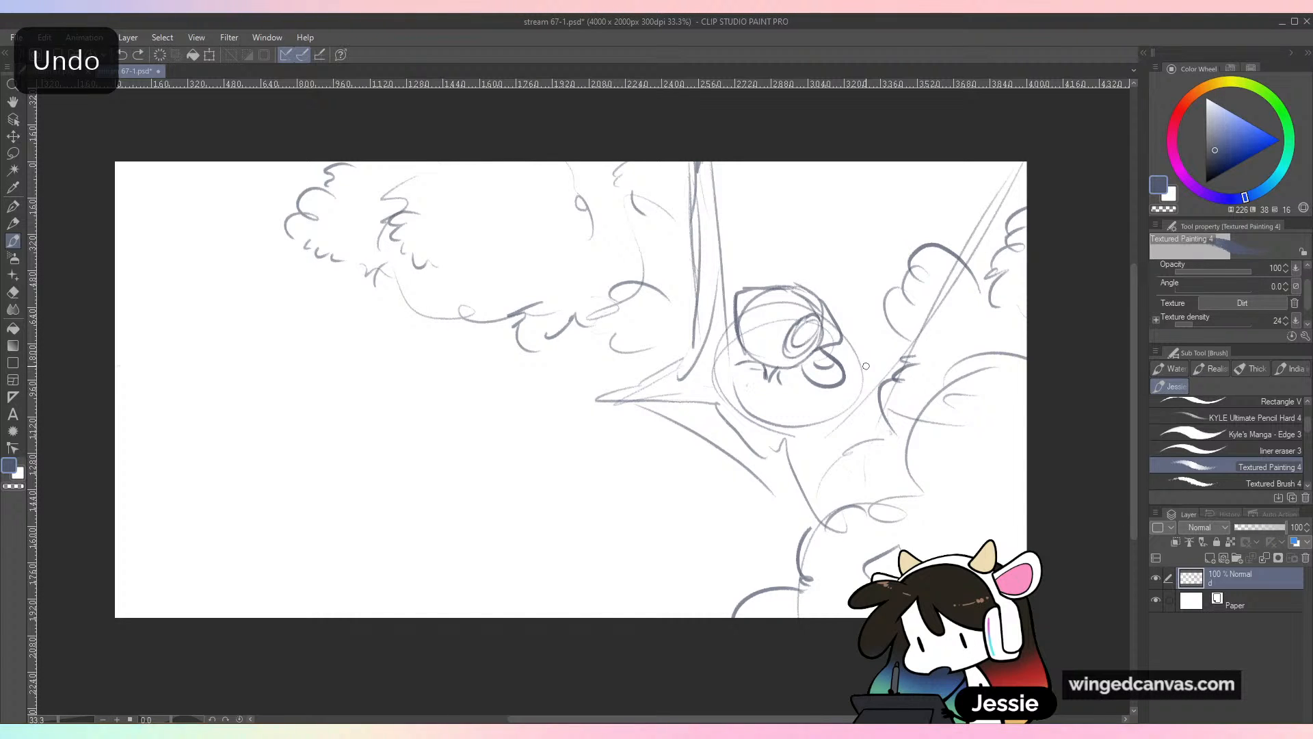
Sketch the figure's curved neckline, shoulders and narrow upper torso directly beneath the head
mouse_move(747, 355)
left_mouse_down()
mouse_move(752, 382)
mouse_move(786, 394)
left_mouse_up()
left_click_drag(799, 372, 800, 392)
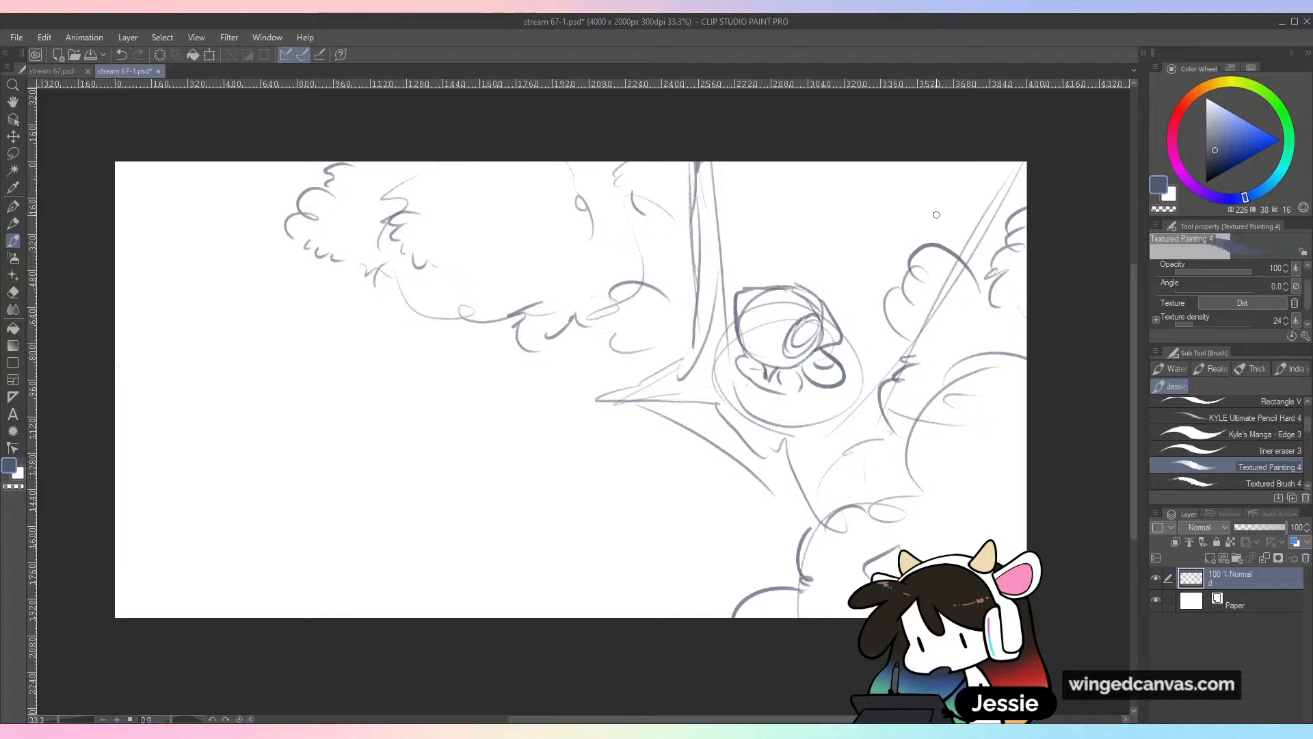
mouse_move(734, 363)
left_mouse_down()
mouse_move(770, 419)
mouse_move(796, 405)
left_mouse_up()
left_click_drag(803, 391, 783, 414)
Block in the figure's waist and hips, with the thighs angling down and to the left over the tree fork
mouse_move(736, 370)
left_mouse_down()
mouse_move(767, 415)
mouse_move(756, 444)
mouse_move(689, 429)
mouse_move(692, 448)
mouse_move(766, 454)
mouse_move(757, 484)
left_mouse_up()
mouse_move(746, 452)
left_mouse_down()
mouse_move(746, 486)
mouse_move(749, 451)
left_mouse_up()
mouse_move(744, 454)
left_mouse_down()
mouse_move(743, 479)
mouse_move(765, 466)
left_mouse_up()
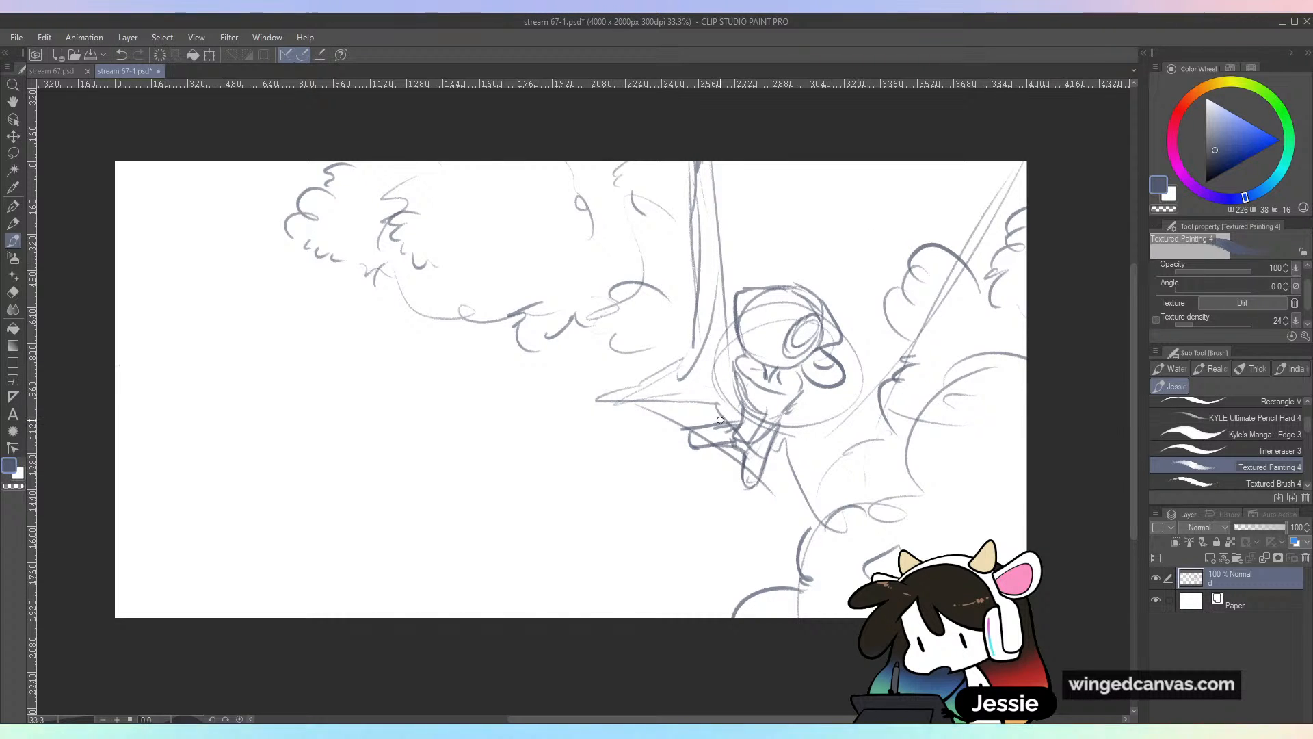
mouse_move(739, 414)
left_mouse_down()
mouse_move(692, 432)
mouse_move(696, 452)
left_mouse_up()
left_click_drag(780, 428, 752, 481)
left_click_drag(785, 413, 771, 437)
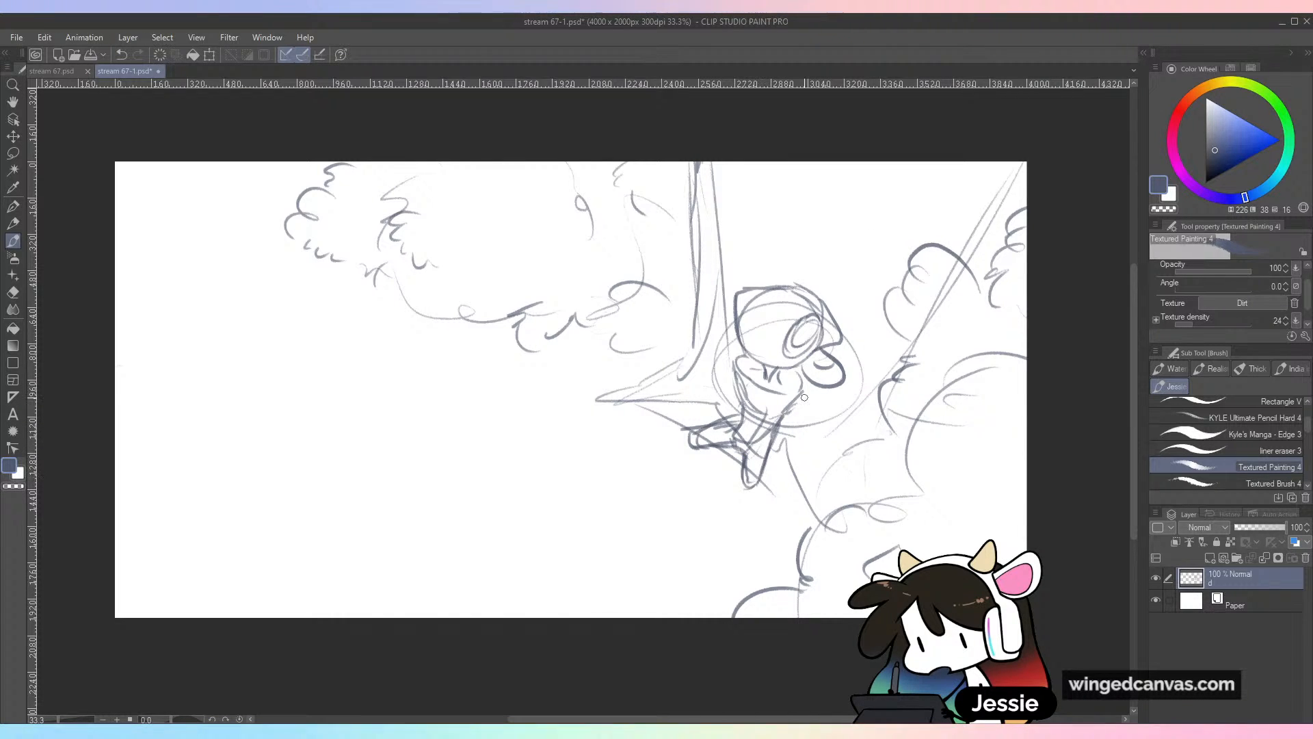
Sketch the long sides and ruffled hem of the figure's clothing, and add the lower legs and feet extending beyond it
mouse_move(736, 359)
left_mouse_down()
mouse_move(712, 458)
mouse_move(730, 457)
left_mouse_up()
mouse_move(732, 375)
left_mouse_down()
mouse_move(683, 476)
mouse_move(736, 465)
left_mouse_up()
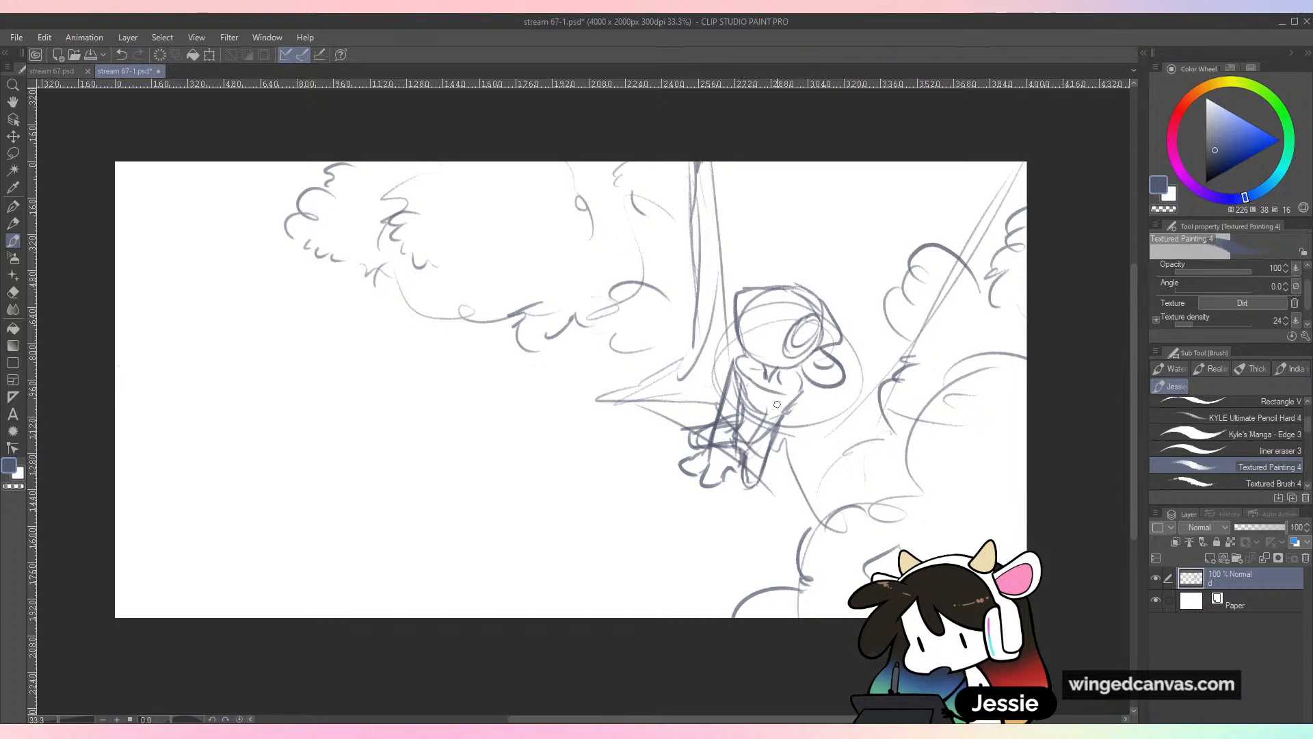
mouse_move(799, 389)
left_mouse_down()
mouse_move(740, 479)
mouse_move(684, 477)
mouse_move(741, 500)
mouse_move(706, 494)
left_mouse_up()
mouse_move(728, 484)
left_mouse_down()
mouse_move(730, 505)
mouse_move(703, 502)
left_mouse_up()
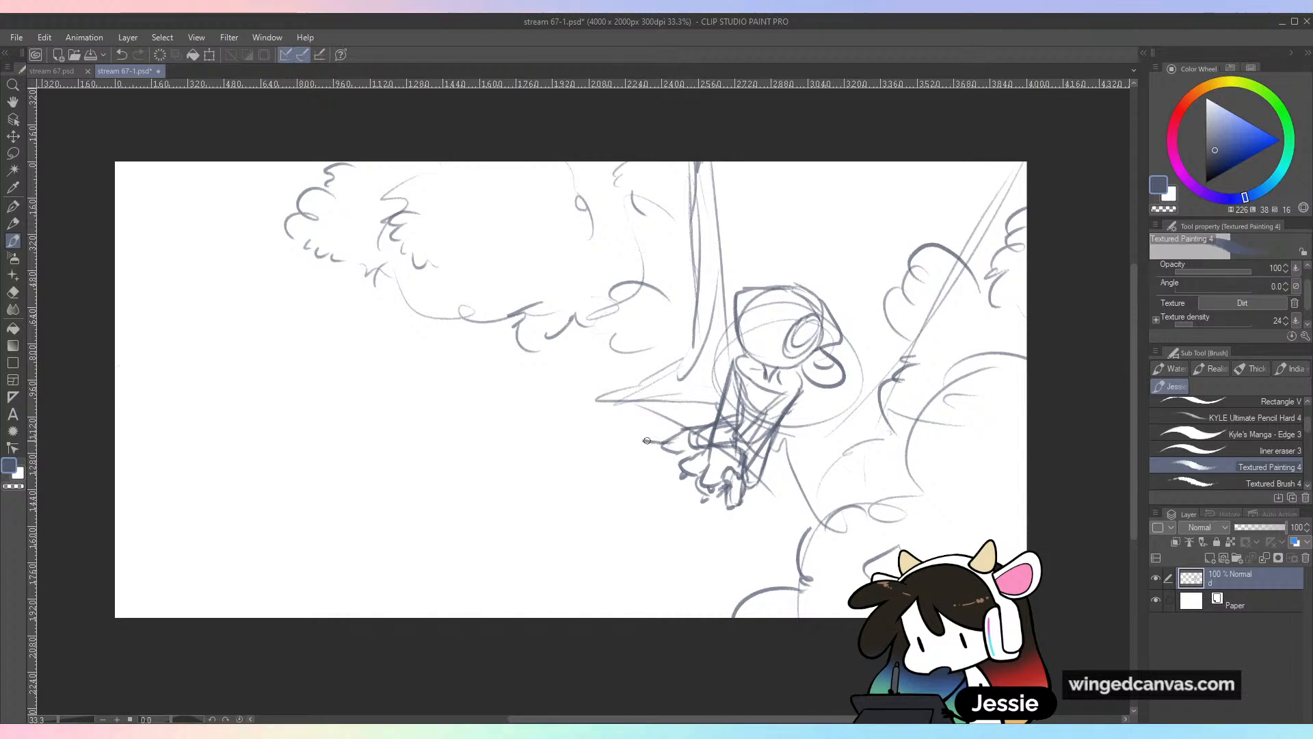
mouse_move(645, 441)
left_mouse_down()
mouse_move(622, 439)
mouse_move(649, 454)
left_mouse_up()
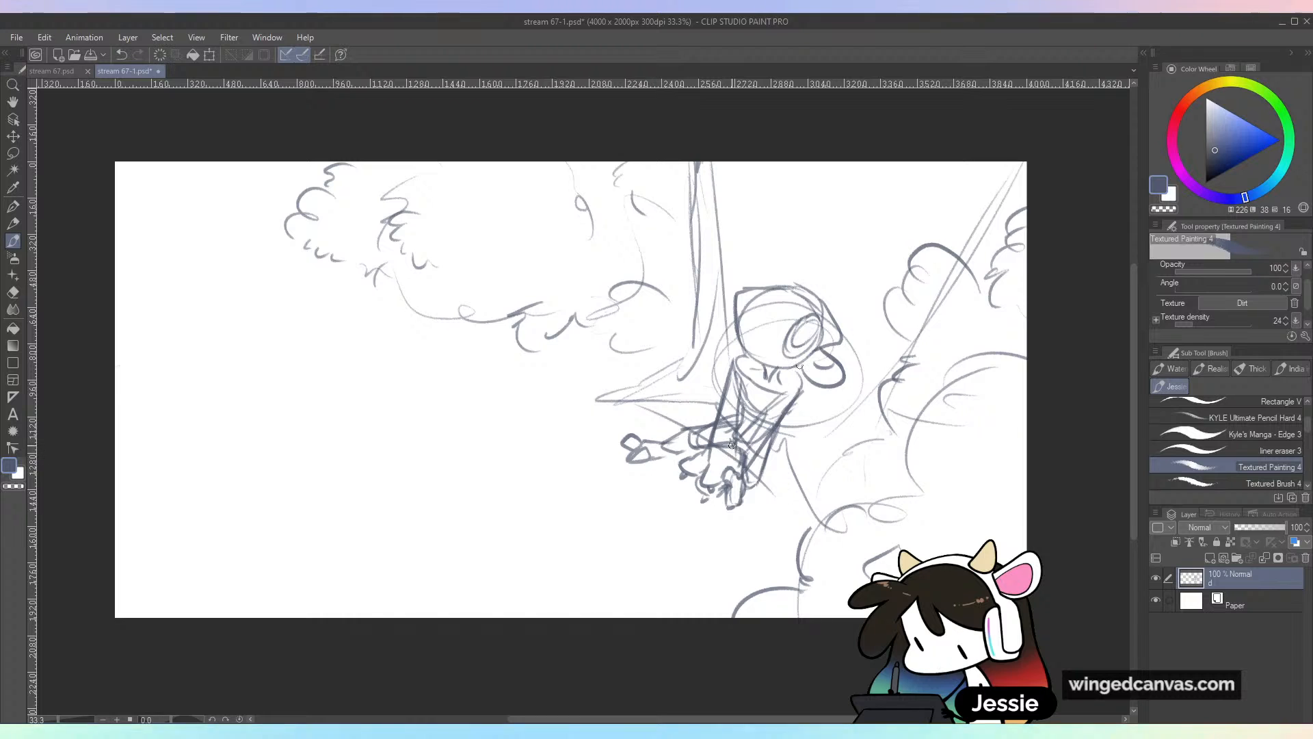
mouse_move(755, 487)
left_mouse_down()
mouse_move(723, 546)
mouse_move(746, 541)
left_mouse_up()
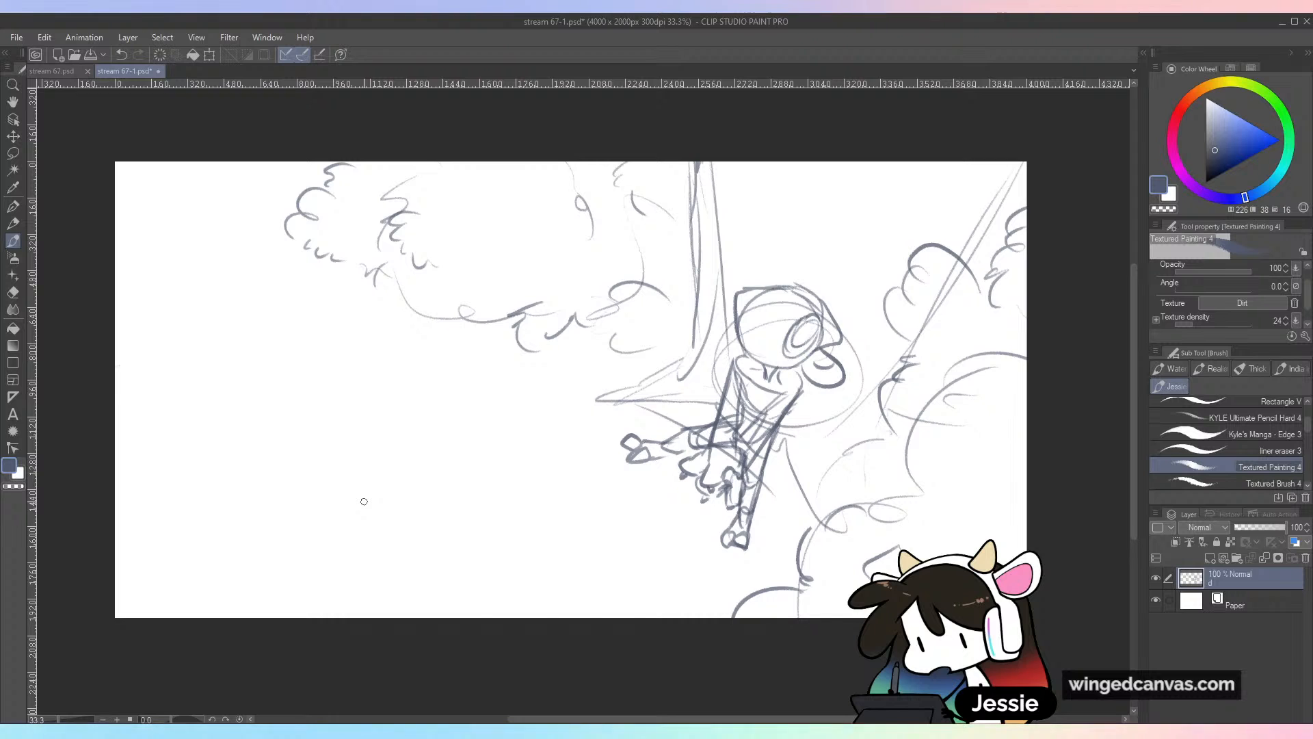
Sketch scalloped leaf clusters along the canvas's upper-left edge, with small curls above them towards the existing foliage
mouse_move(118, 291)
left_mouse_down()
mouse_move(148, 314)
mouse_move(199, 286)
mouse_move(213, 310)
left_mouse_up()
mouse_move(219, 305)
left_mouse_down()
mouse_move(238, 331)
mouse_move(260, 306)
left_mouse_up()
left_click_drag(255, 295, 273, 280)
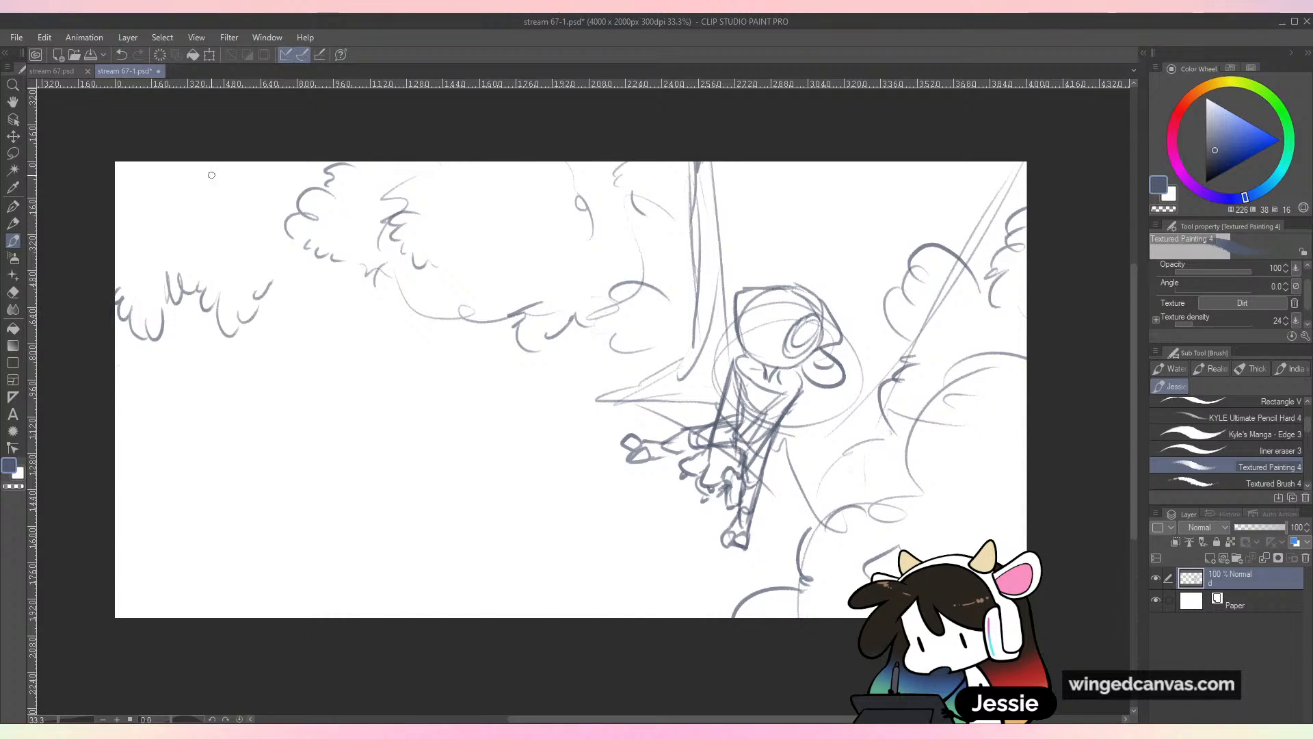
mouse_move(208, 202)
left_mouse_down()
mouse_move(186, 225)
mouse_move(190, 254)
left_mouse_up()
left_click_drag(273, 250, 292, 259)
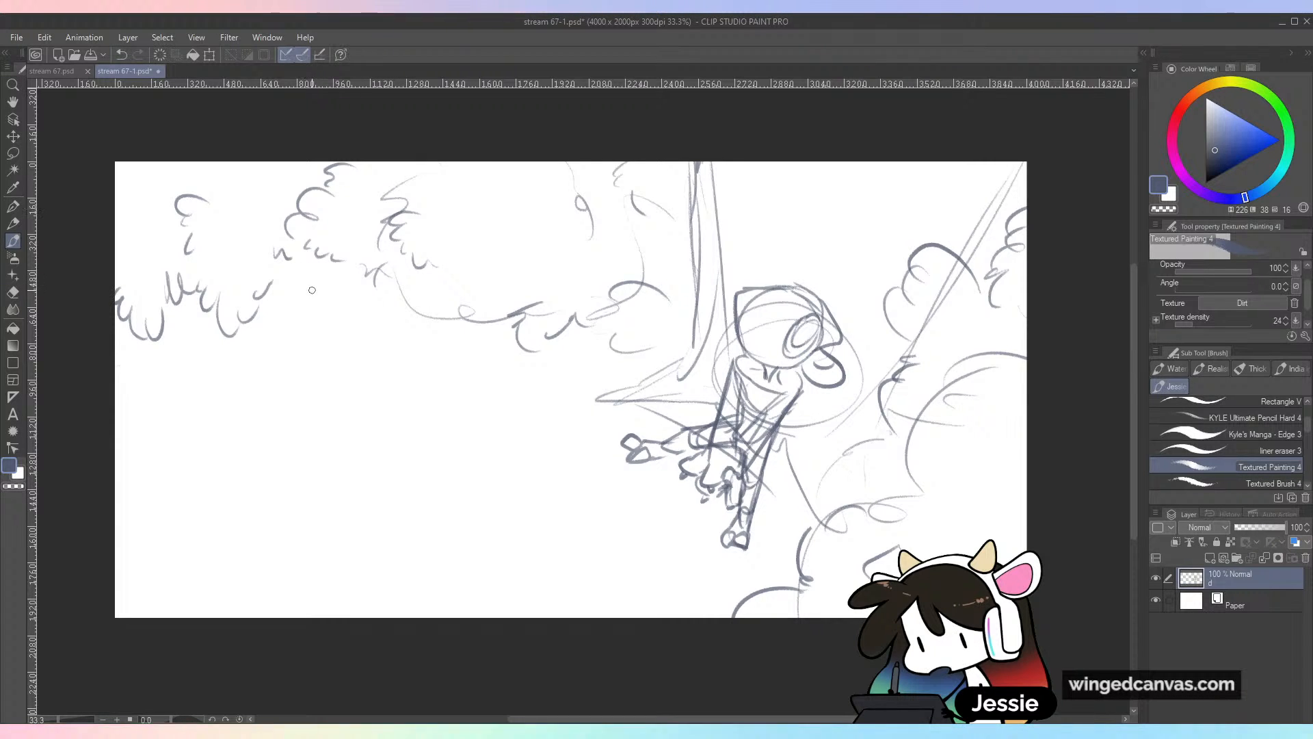
Sketch scalloped leaf clusters below the existing upper-left foliage, joining them to the upper-middle foliage outline
left_click_drag(323, 287, 299, 334)
left_click_drag(318, 340, 344, 327)
mouse_move(338, 277)
left_mouse_down()
mouse_move(327, 295)
mouse_move(330, 279)
left_mouse_up()
mouse_move(367, 326)
left_mouse_down()
mouse_move(390, 305)
mouse_move(409, 309)
left_mouse_up()
left_click_drag(395, 263, 412, 286)
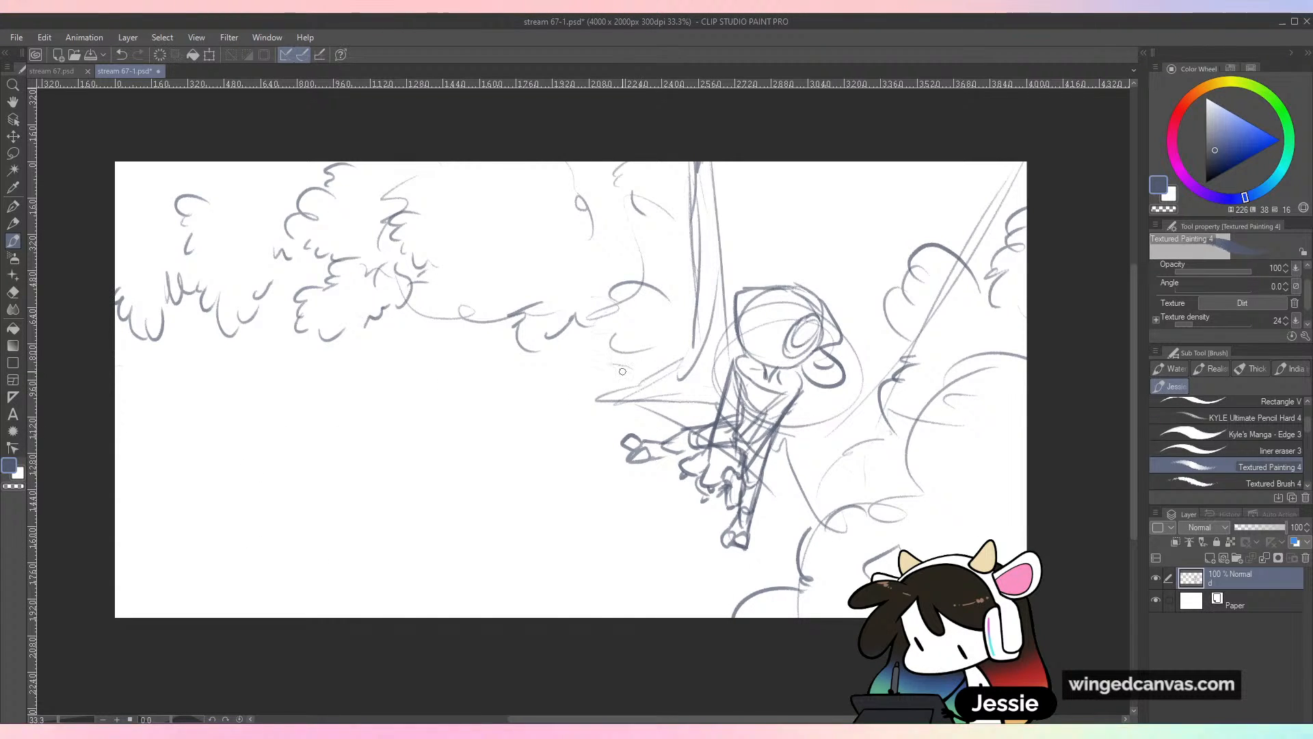
Sketch long arching lines from the trunk's base to the canvas's left edge, and extend the lower-right bush outline with rounded clusters
mouse_move(618, 376)
left_mouse_down()
mouse_move(349, 342)
mouse_move(147, 429)
mouse_move(248, 370)
left_mouse_up()
left_click_drag(170, 451, 496, 358)
mouse_move(400, 330)
left_mouse_down()
mouse_move(609, 359)
mouse_move(301, 379)
mouse_move(114, 443)
mouse_move(115, 495)
left_mouse_up()
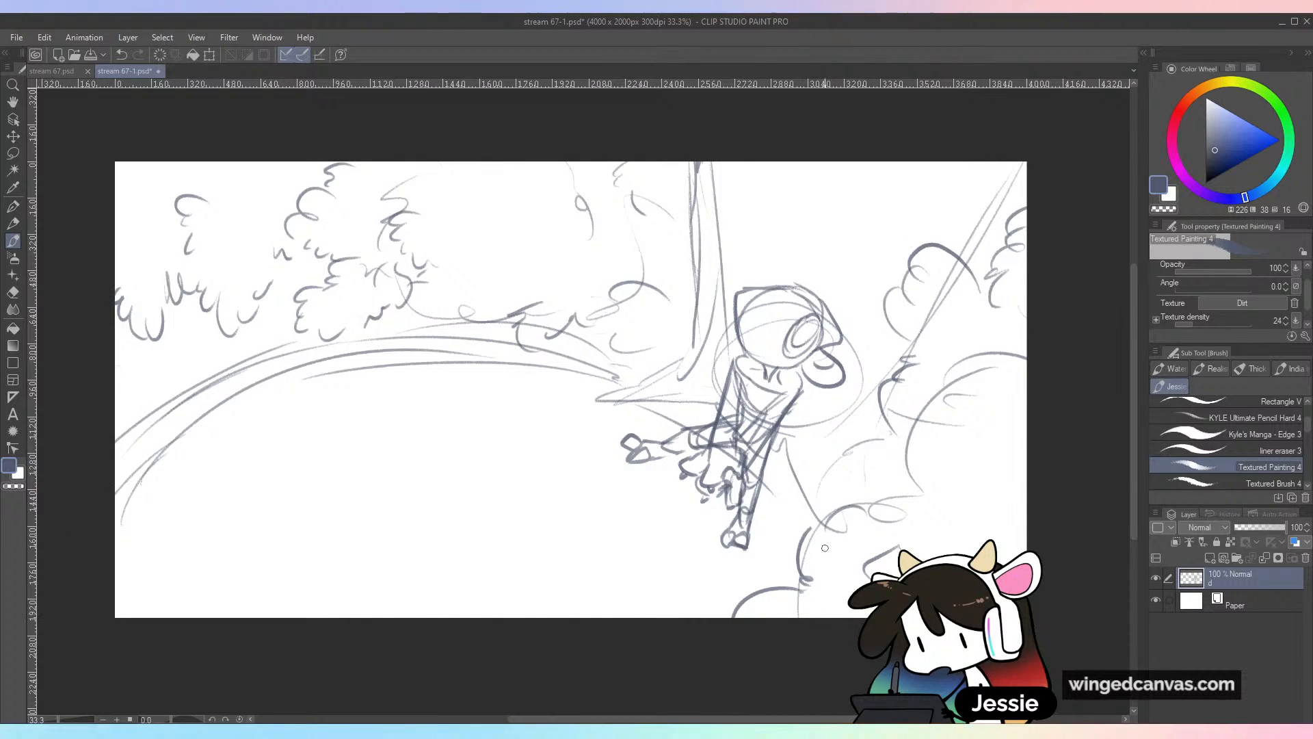
mouse_move(855, 509)
left_mouse_down()
mouse_move(776, 554)
mouse_move(749, 589)
mouse_move(673, 616)
left_mouse_up()
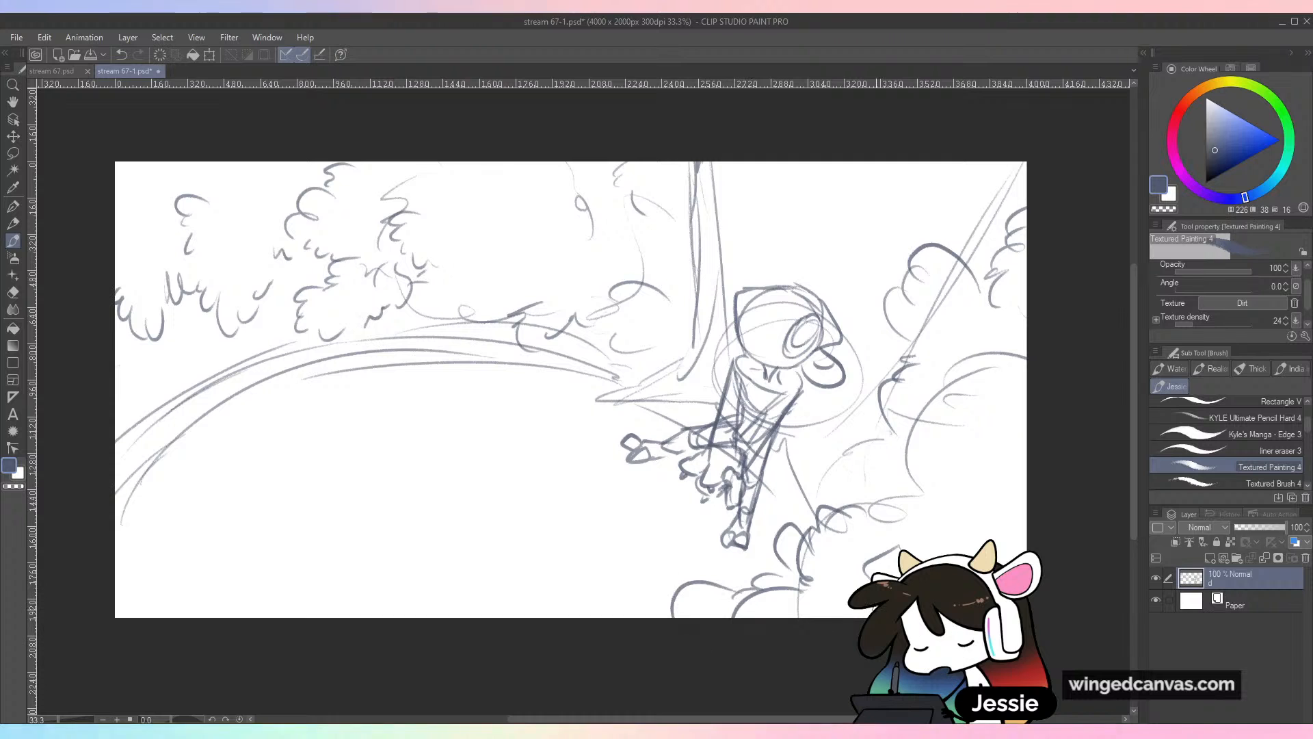
Sketch loose foliage outlines in the bushes at the canvas's right and bottom edges and leaves at its upper-right corner
left_click_drag(938, 501, 915, 542)
left_click_drag(836, 445, 883, 432)
left_click_drag(846, 452, 830, 473)
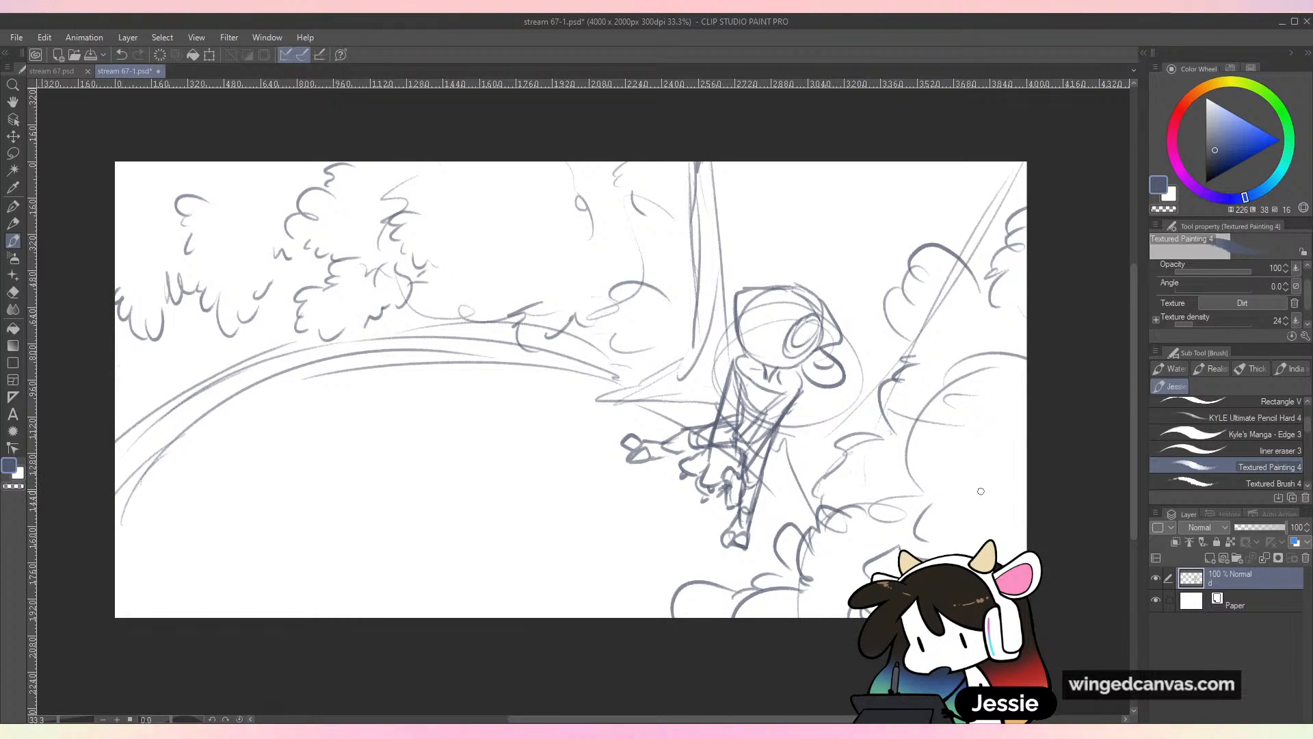
left_click_drag(951, 513, 991, 490)
left_click_drag(983, 410, 979, 421)
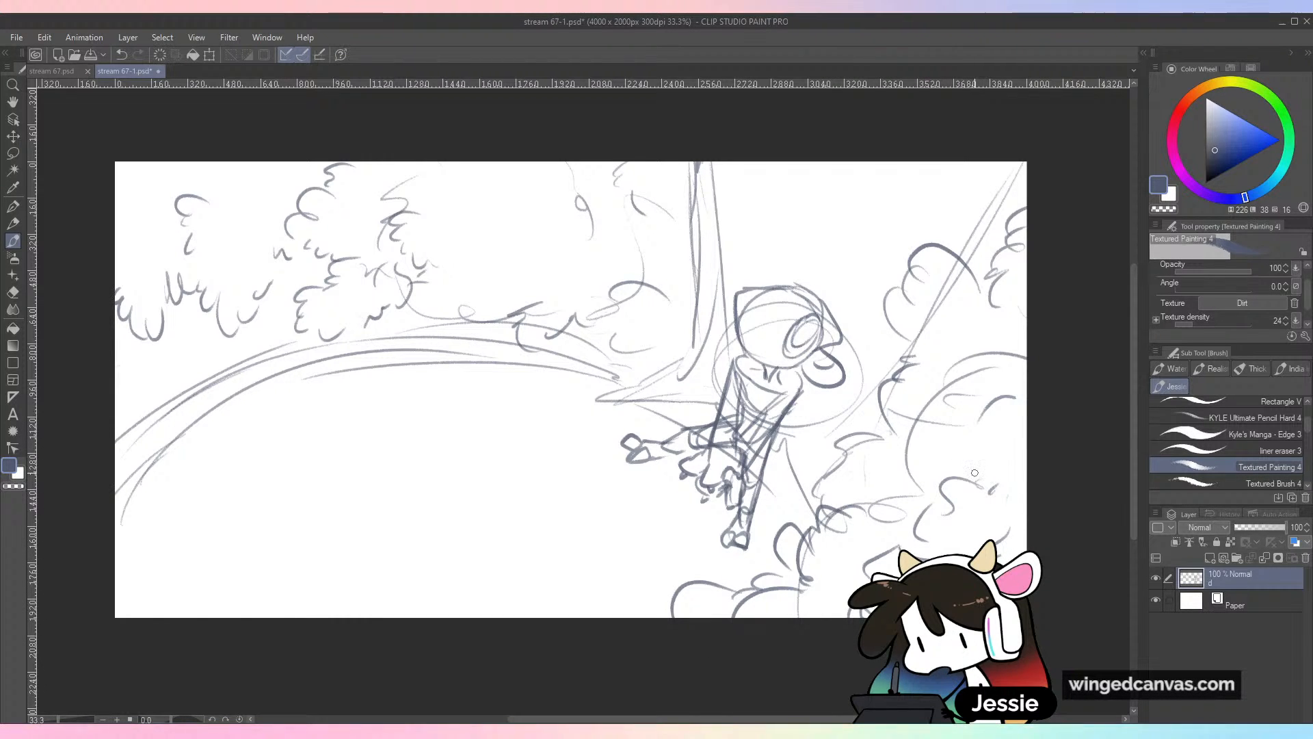
left_click_drag(812, 506, 796, 521)
left_click_drag(675, 607, 646, 617)
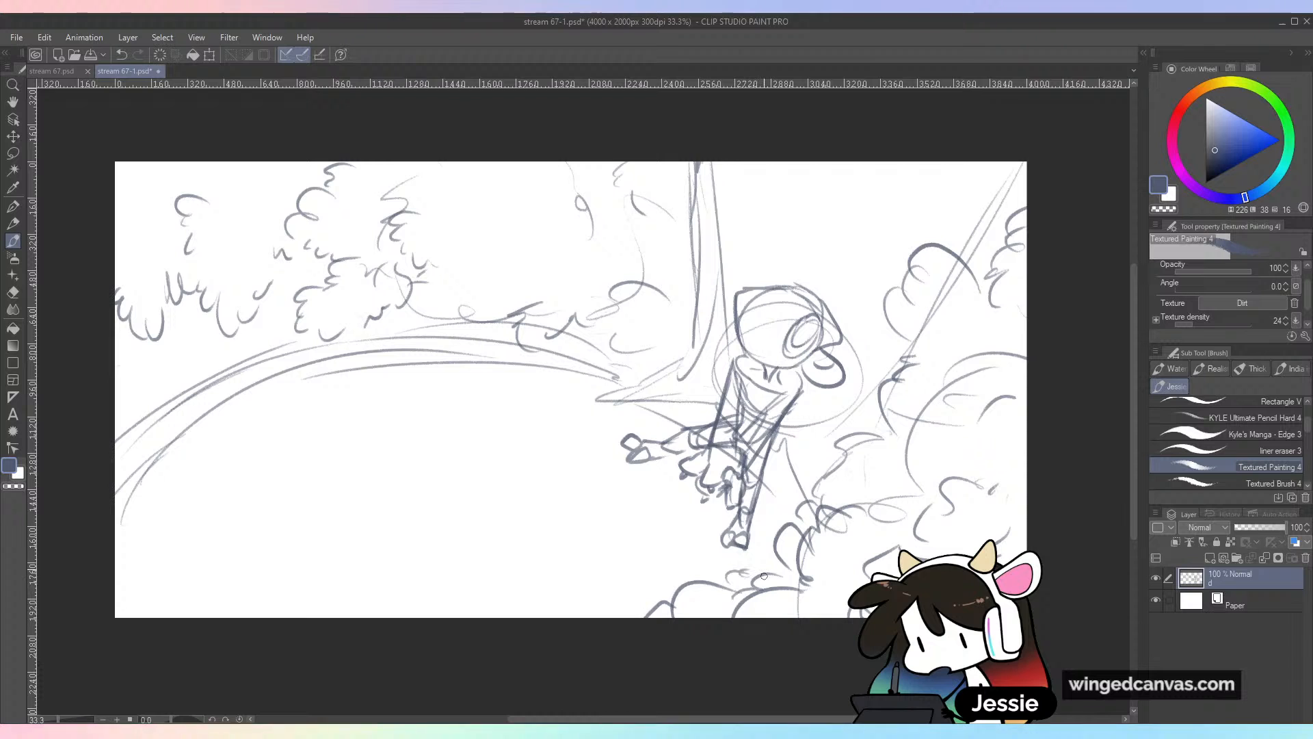
mouse_move(966, 234)
left_mouse_down()
mouse_move(992, 182)
mouse_move(1026, 180)
left_mouse_up()
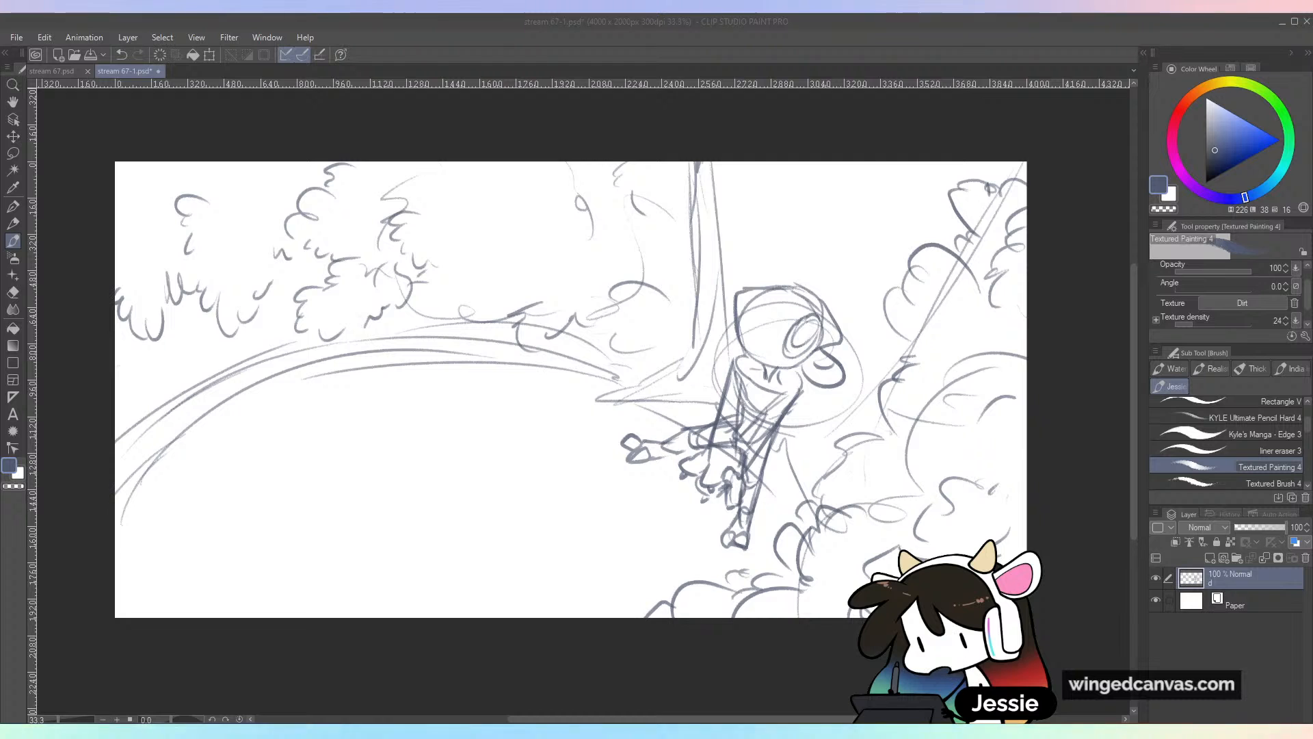
left_click(373, 112)
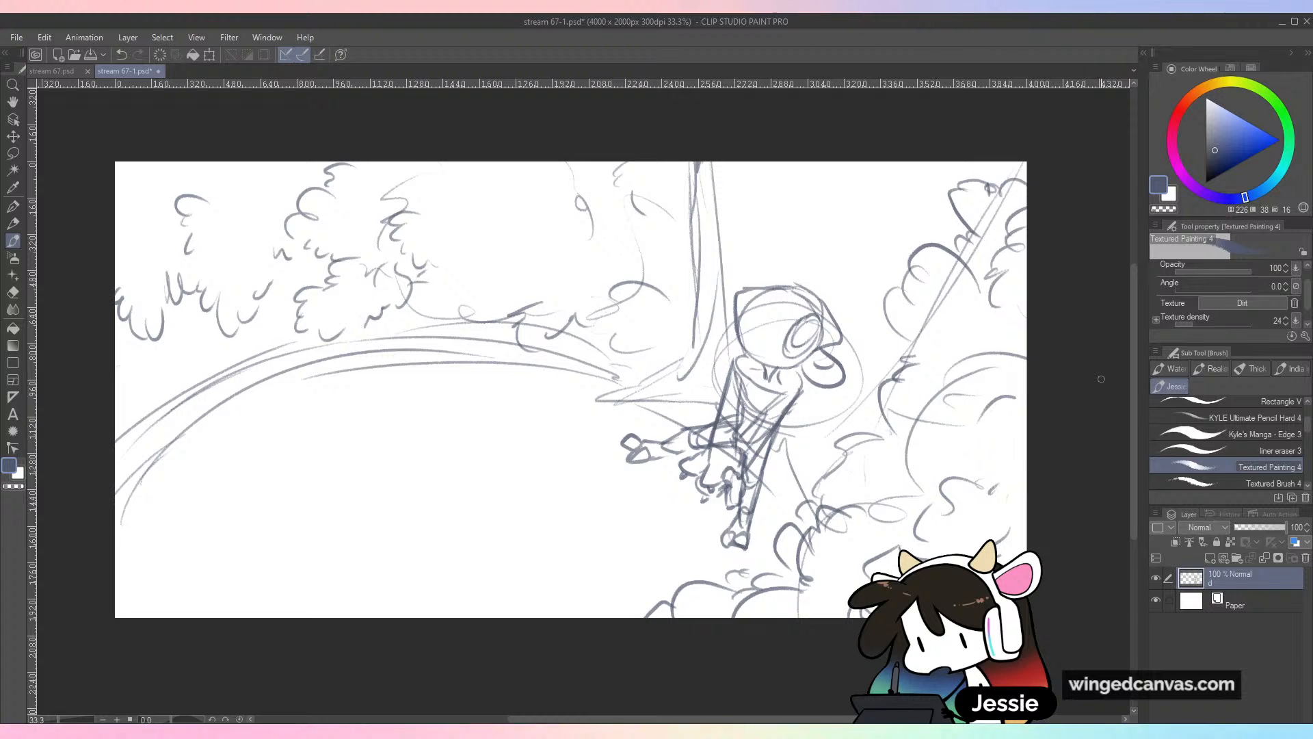
Shift the whole sketch slightly upward and add foliage strokes between the figure's legs and the bush beside it
key("k")
left_click_drag(948, 472, 952, 464)
key("b")
left_click_drag(781, 422, 770, 512)
left_click_drag(835, 443, 782, 508)
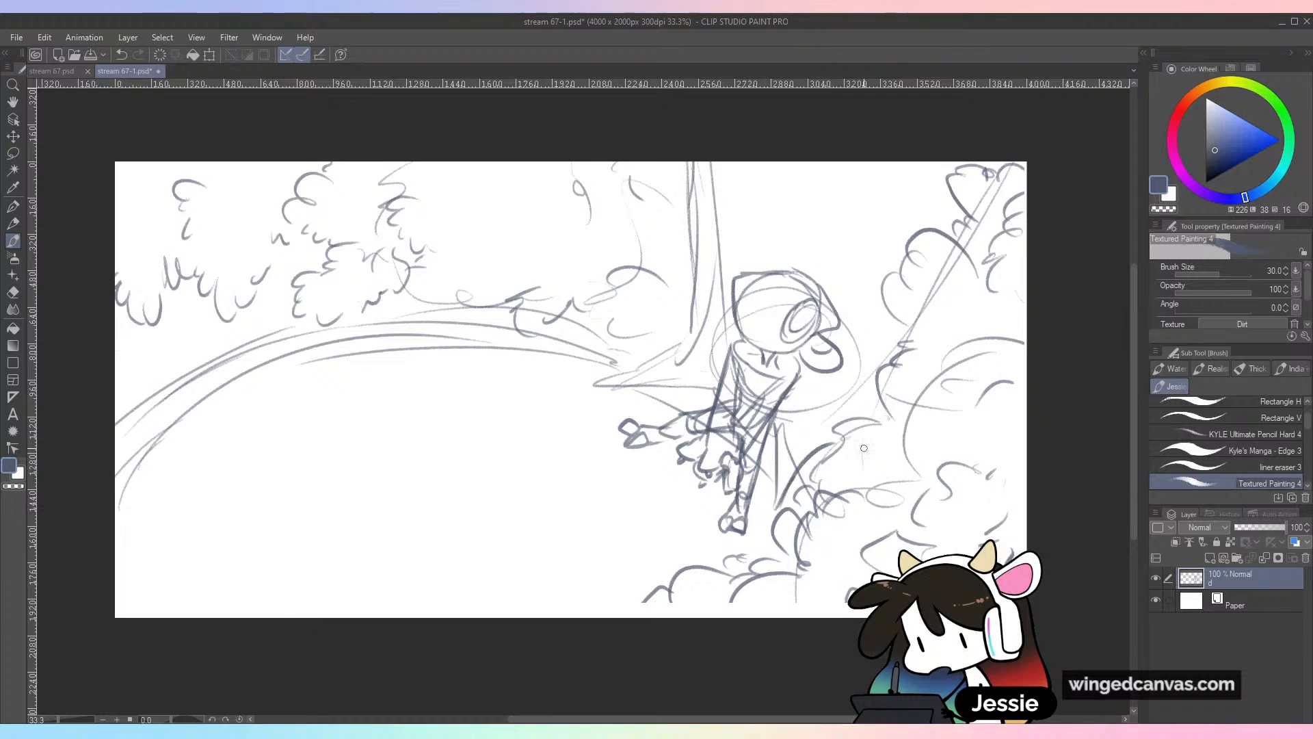
Darken the tree trunk behind the figure, add an angular shape at its base and reinforce the diagonal trunk among the bushes
mouse_move(698, 290)
left_mouse_down()
mouse_move(630, 311)
mouse_move(678, 361)
left_mouse_up()
mouse_move(665, 301)
left_mouse_down()
mouse_move(699, 286)
mouse_move(683, 163)
left_mouse_up()
left_click_drag(683, 163, 698, 296)
left_click_drag(881, 391, 1003, 225)
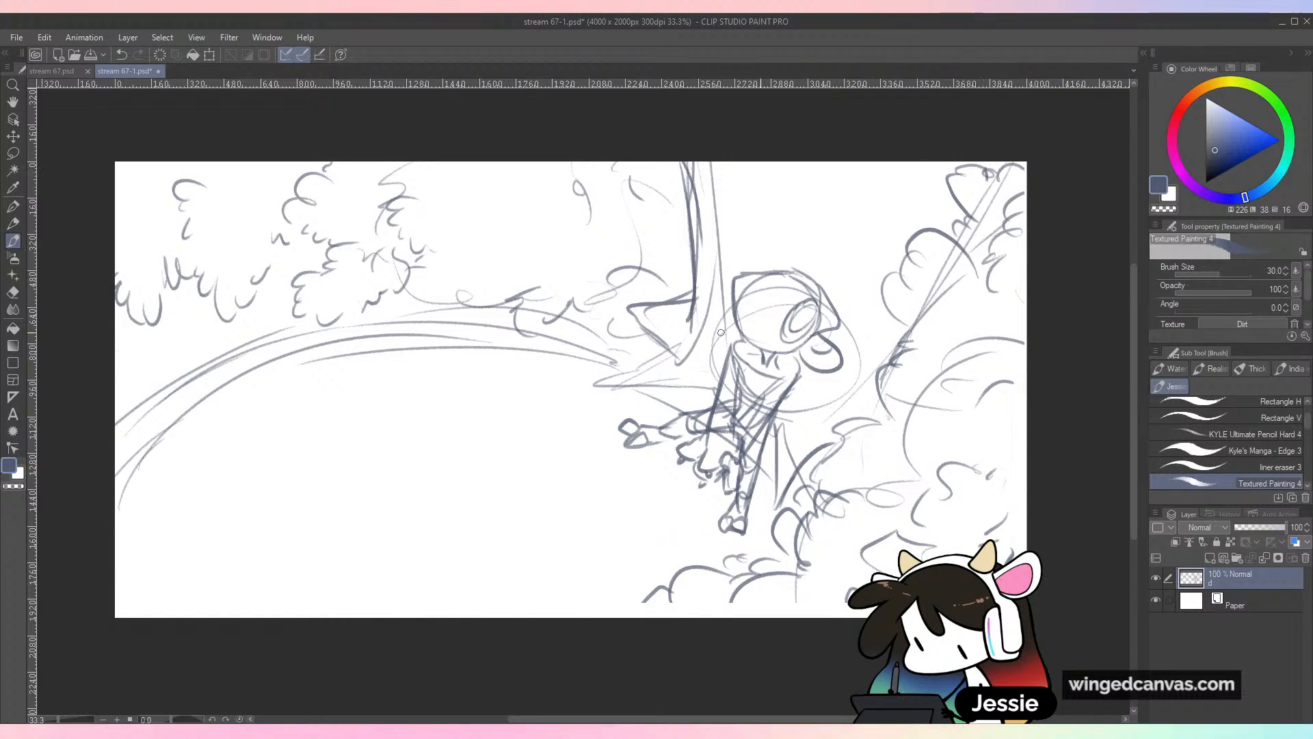
left_click_drag(650, 376, 773, 418)
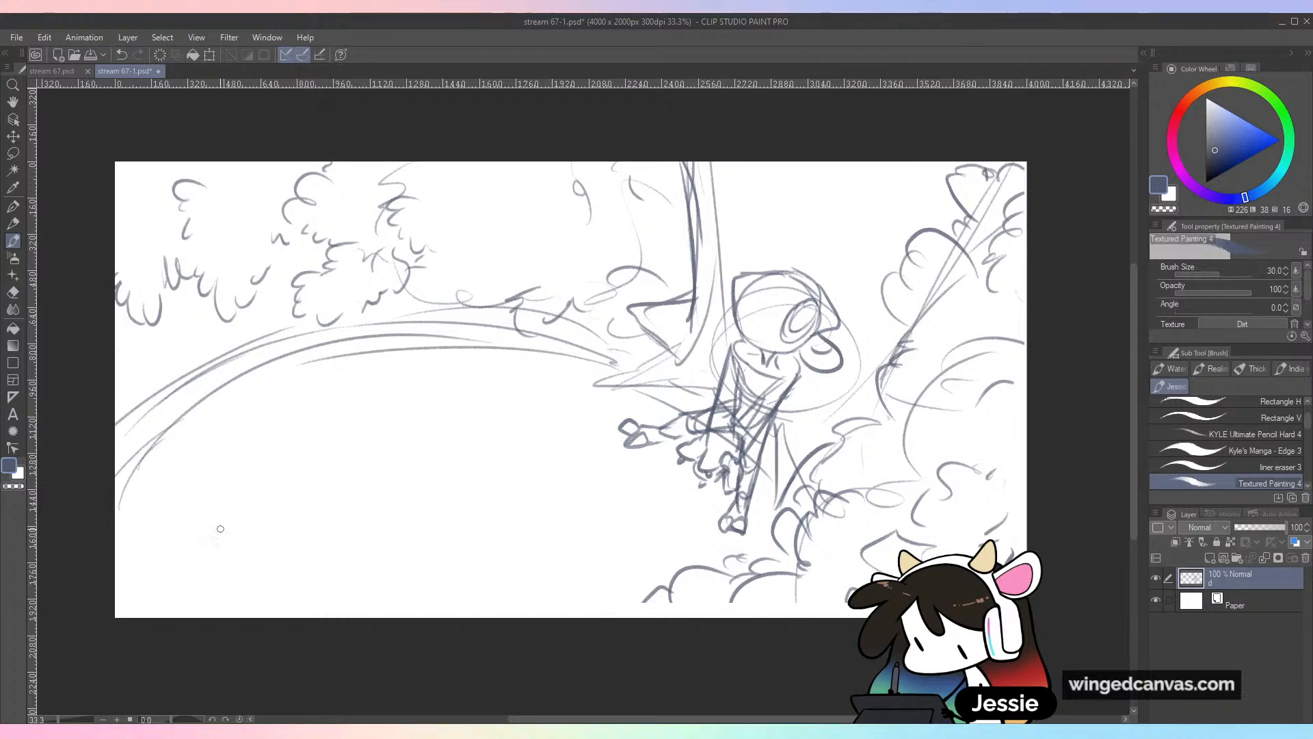
Draw small flowers and extra leaf strokes in the foliage at the left side of the canvas
left_click_drag(160, 389, 231, 349)
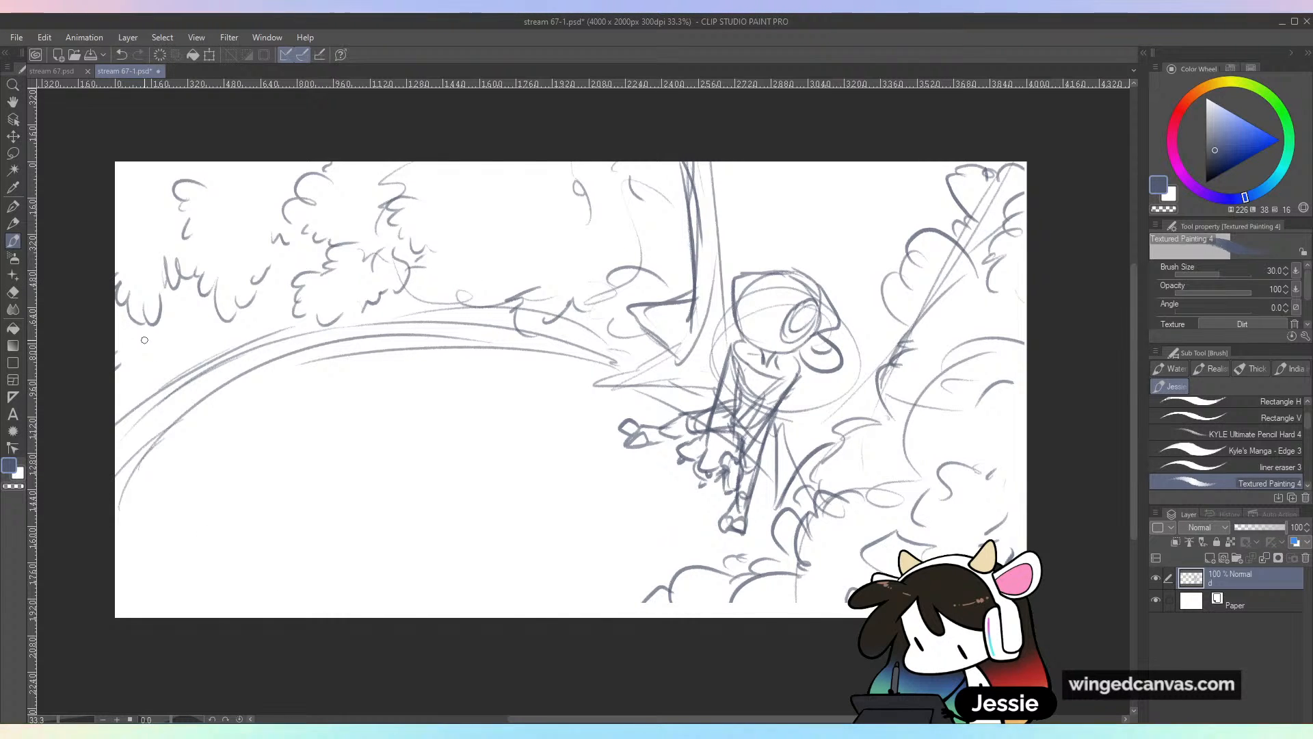
key("ctrl+z")
left_click_drag(141, 351, 194, 342)
mouse_move(132, 207)
left_mouse_down()
mouse_move(154, 210)
mouse_move(140, 228)
mouse_move(244, 240)
mouse_move(236, 250)
left_mouse_up()
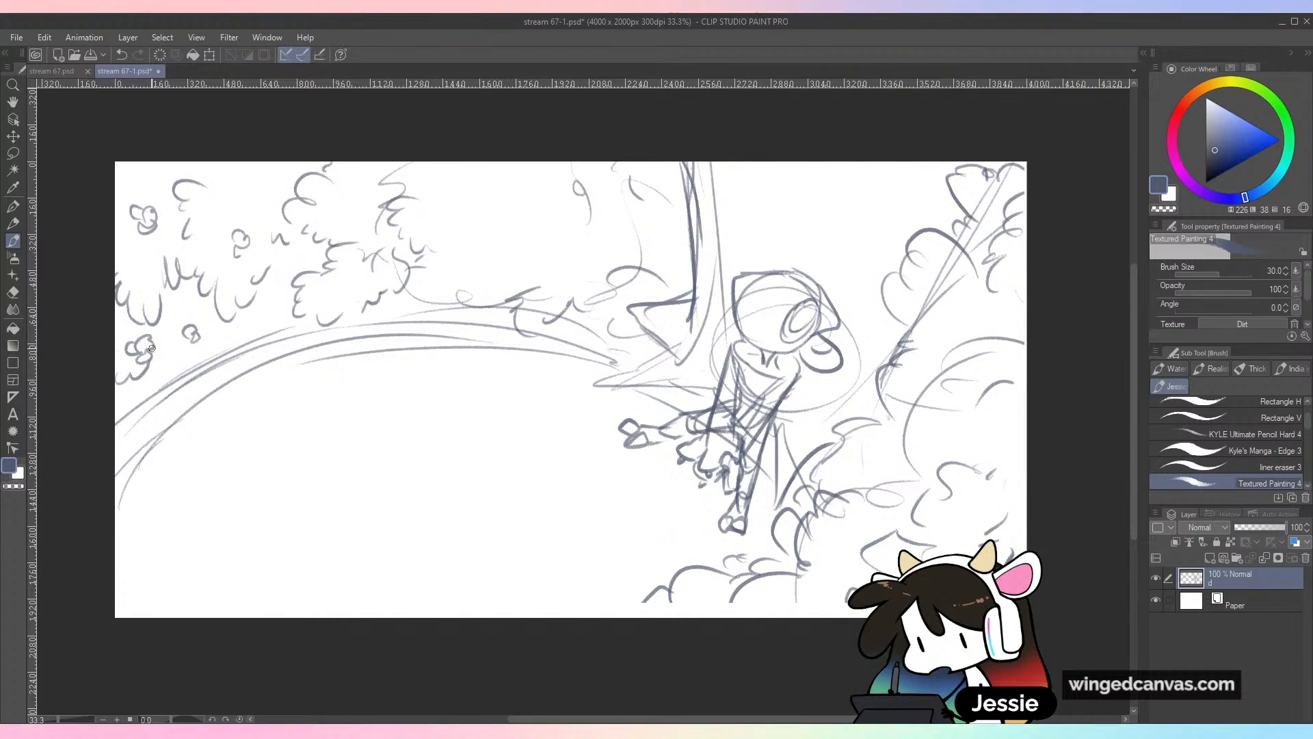
mouse_move(152, 348)
left_mouse_down()
mouse_move(210, 333)
mouse_move(183, 306)
mouse_move(172, 335)
mouse_move(182, 306)
mouse_move(211, 335)
left_mouse_up()
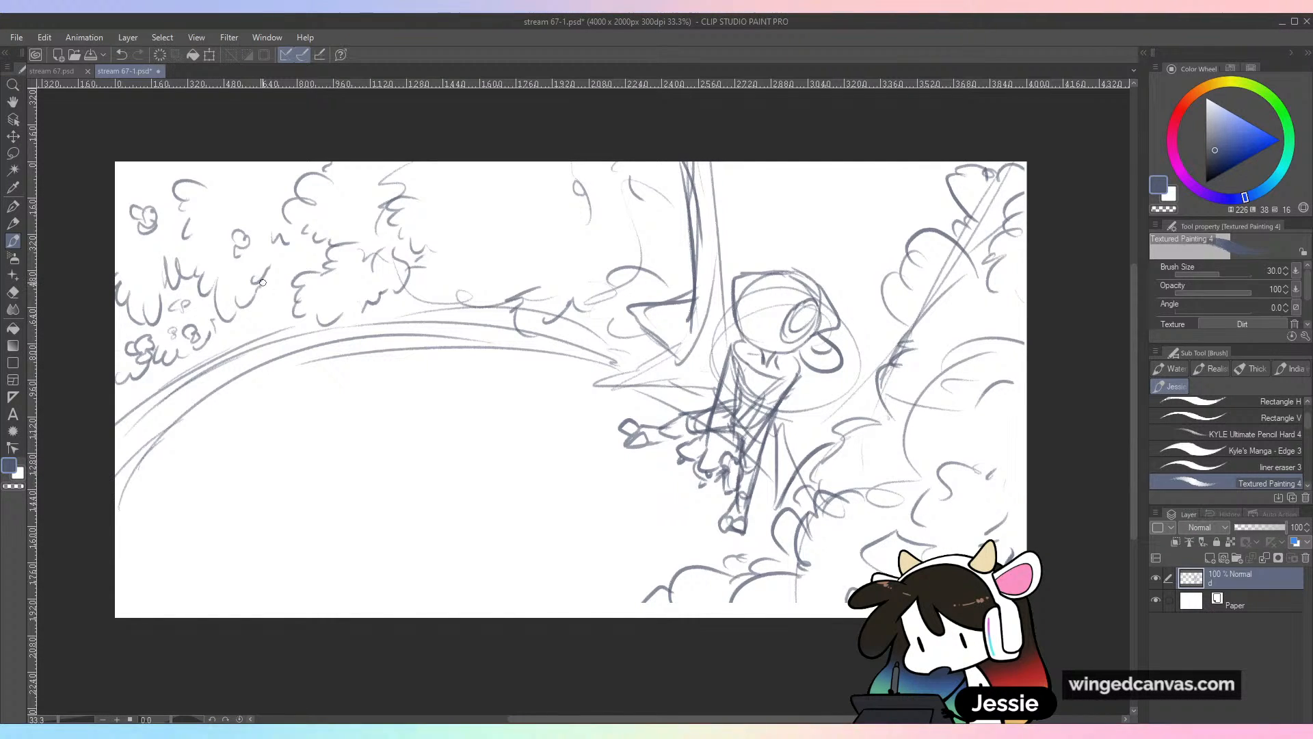
left_click_drag(263, 282, 268, 301)
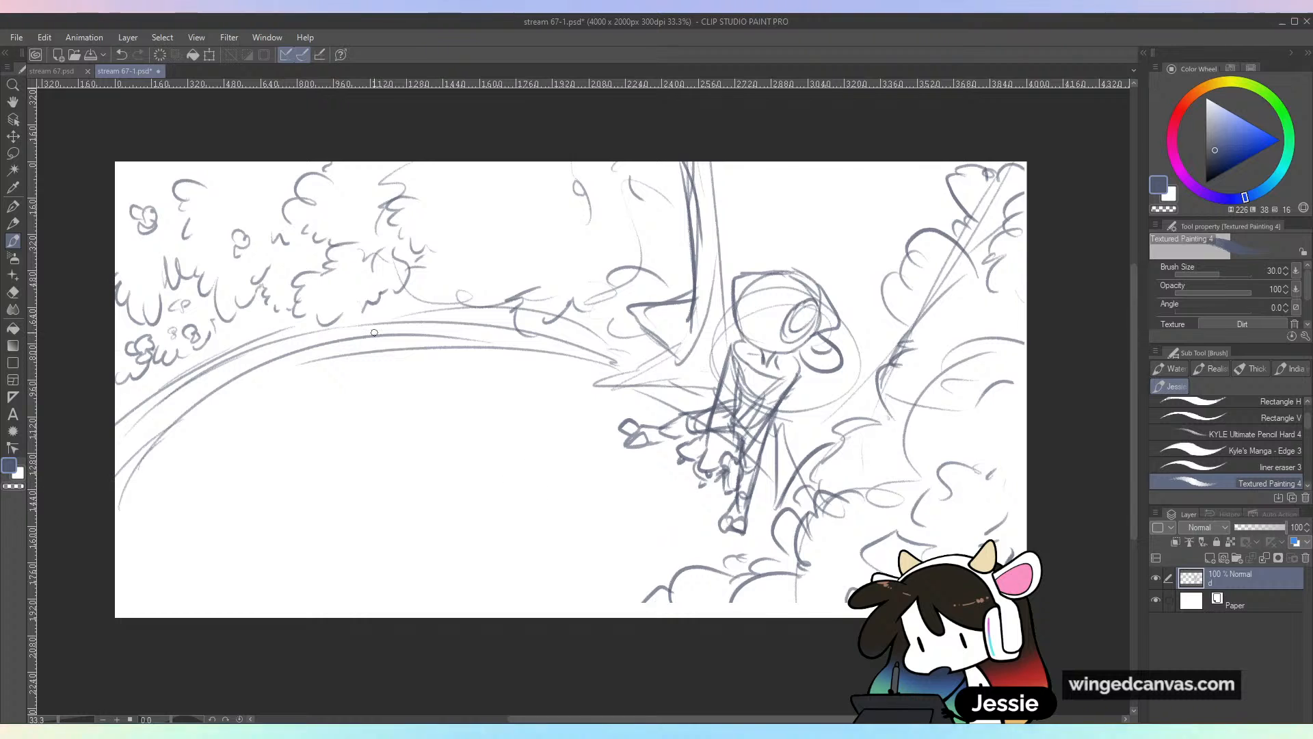
Add small flowers to the middle background foliage, beside the tree trunk and in the right-hand bush
left_click_drag(535, 248, 555, 251)
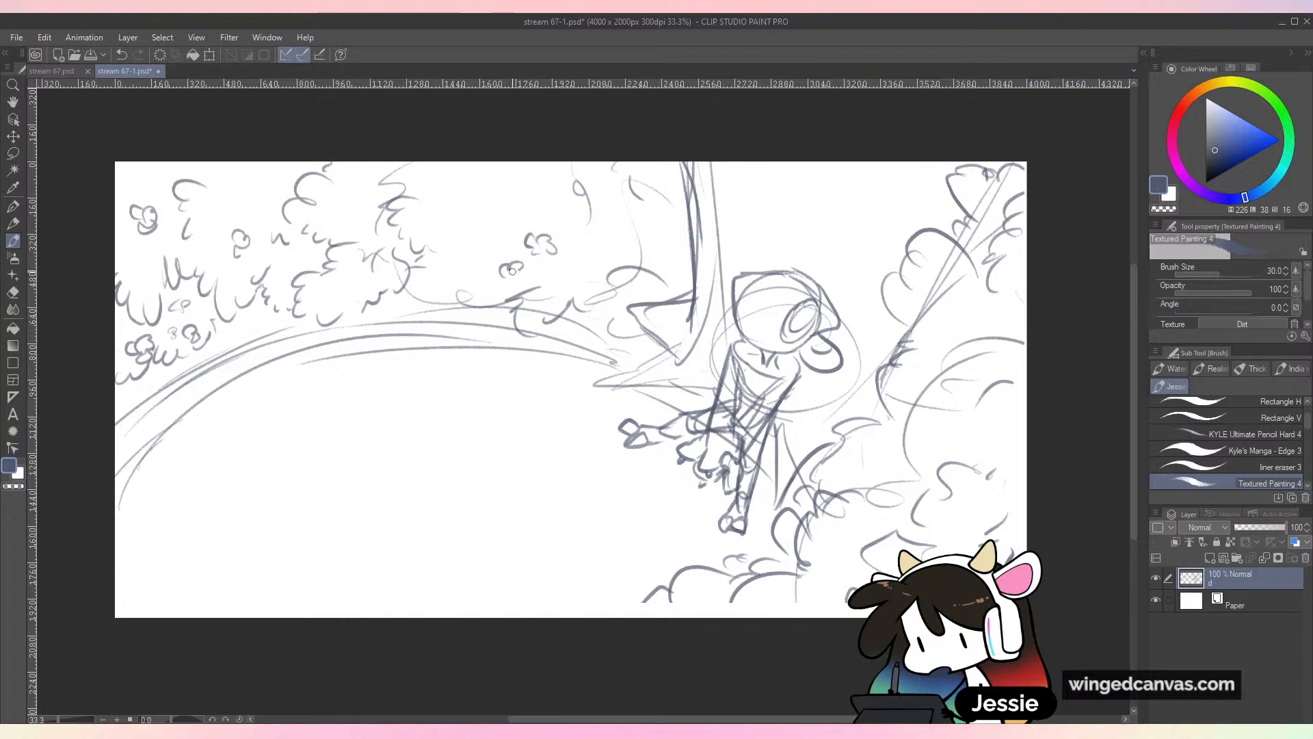
left_click_drag(512, 272, 518, 280)
left_click_drag(479, 233, 493, 233)
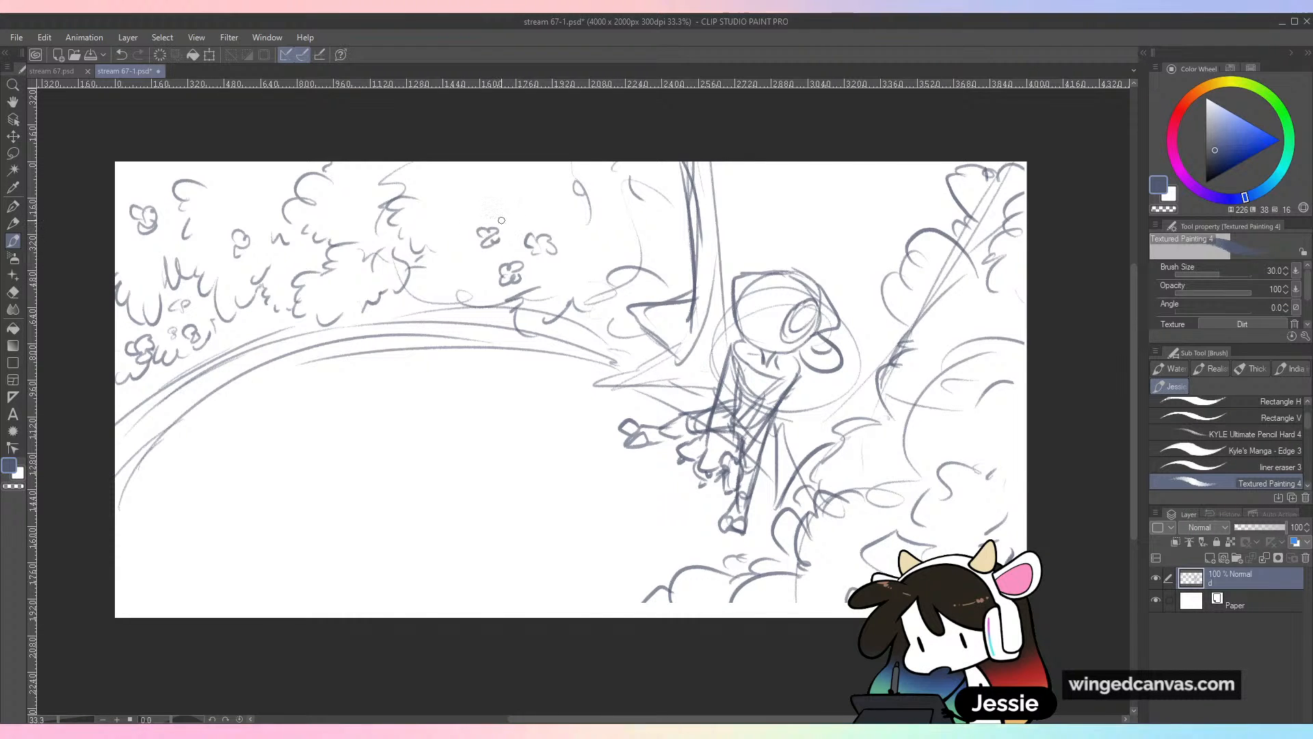
left_click_drag(643, 208, 682, 258)
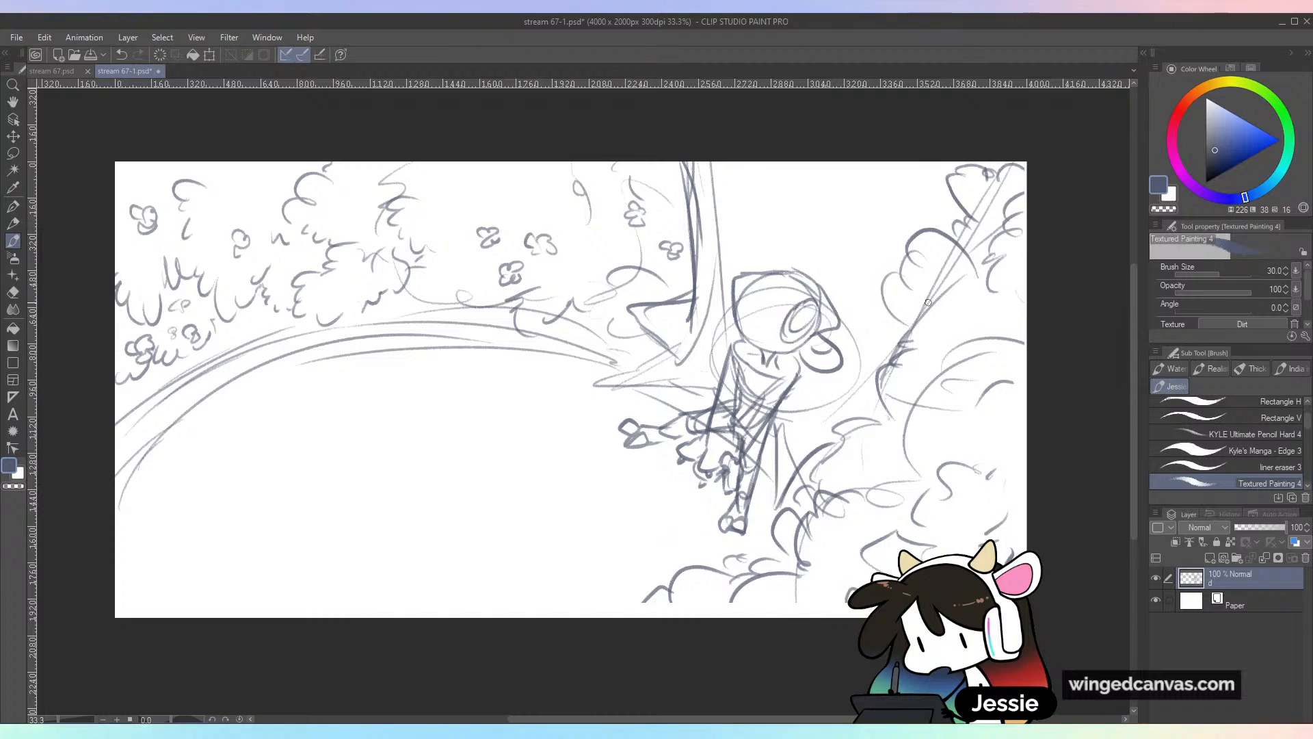
mouse_move(948, 308)
left_mouse_down()
mouse_move(937, 316)
mouse_move(953, 319)
left_mouse_up()
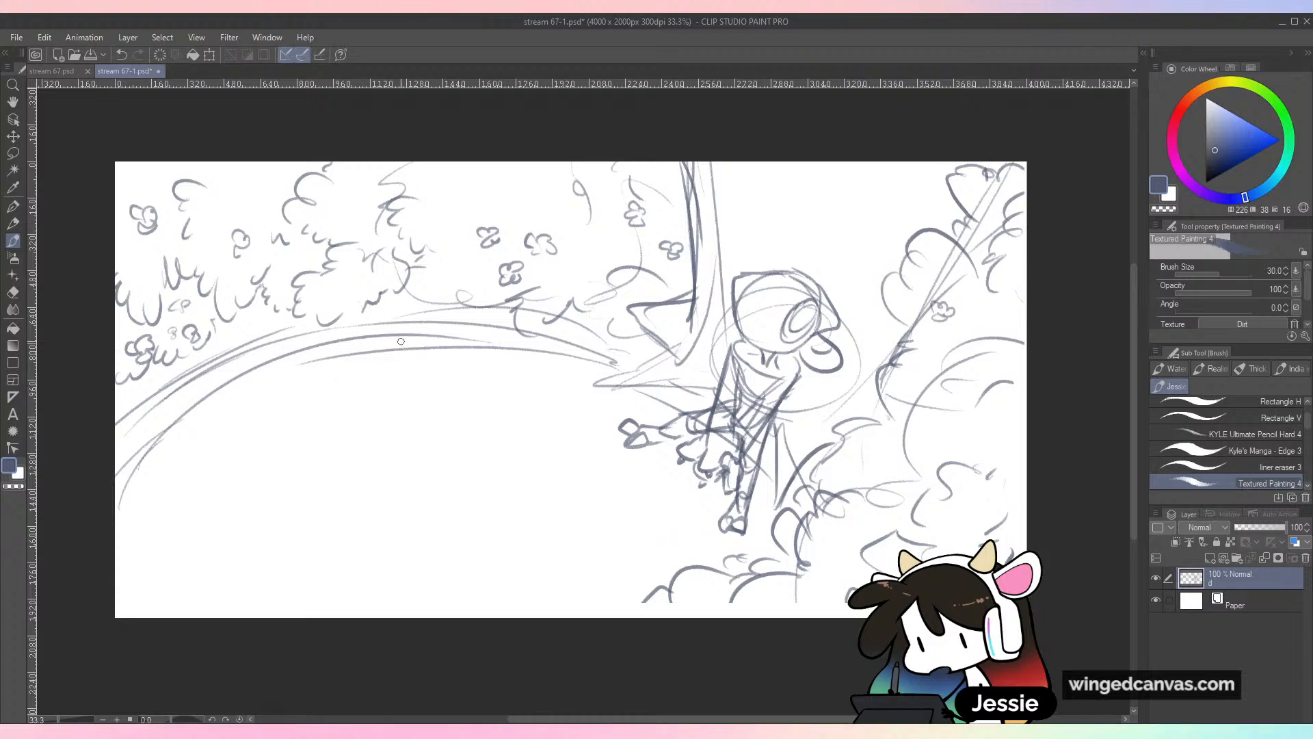
left_click_drag(119, 520, 387, 348)
mouse_move(407, 397)
left_mouse_down()
mouse_move(287, 457)
mouse_move(117, 605)
left_mouse_up()
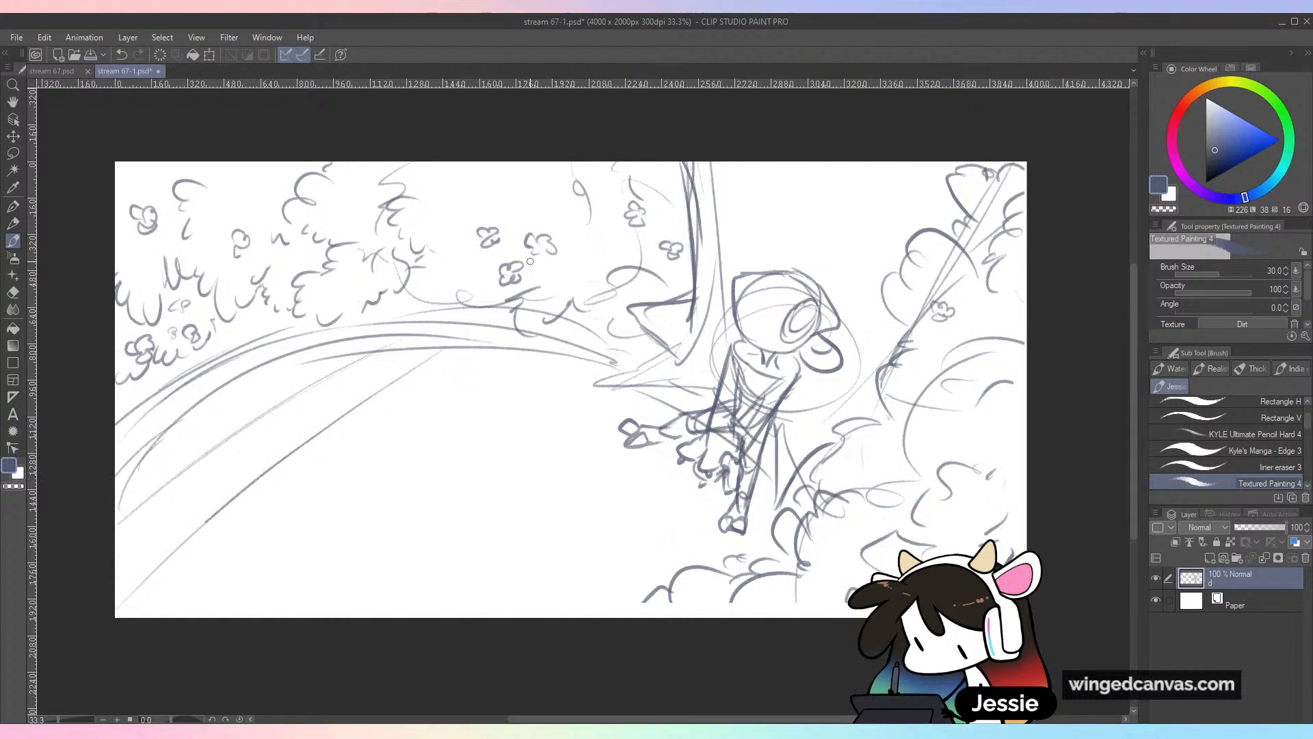
key("ctrl+z")
key("ctrl+z")
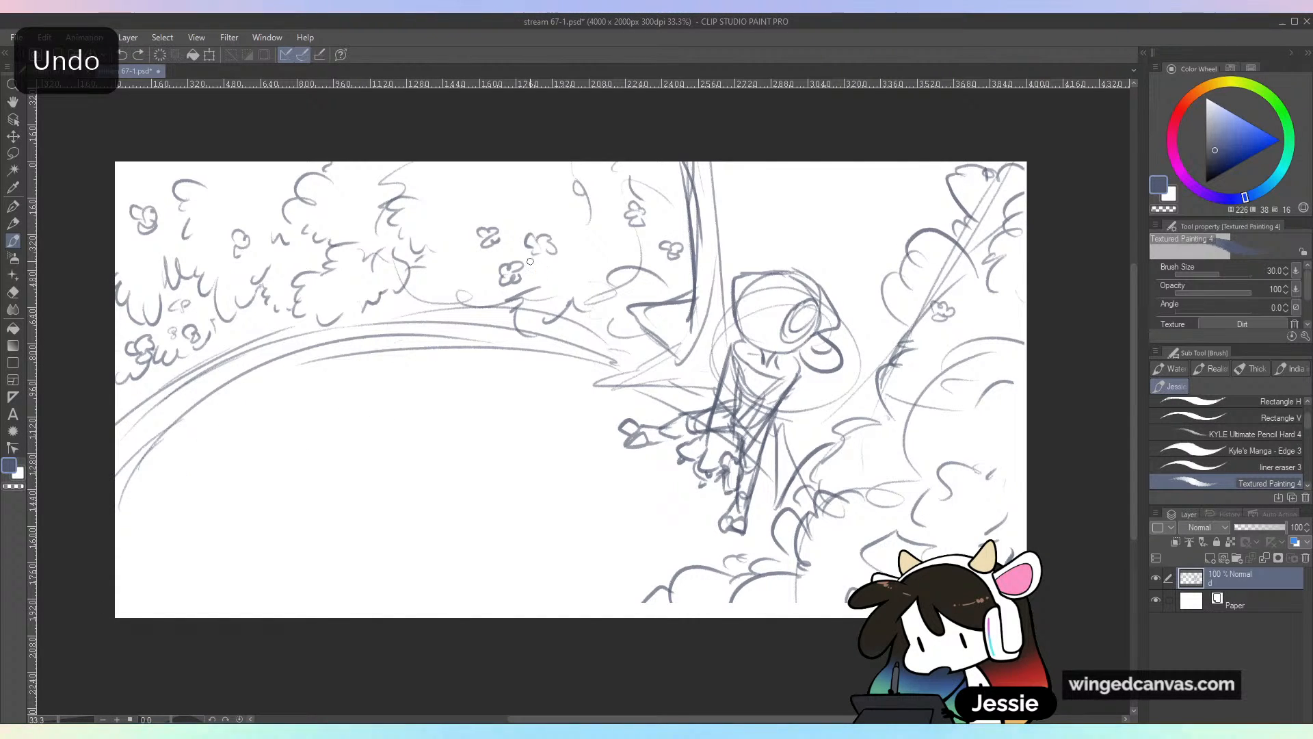
Sketch long diagonal paving lines running down-left from the curved path edge across the open ground
mouse_move(316, 353)
left_mouse_down()
mouse_move(116, 483)
mouse_move(414, 341)
mouse_move(143, 513)
left_mouse_up()
left_click_drag(115, 595, 432, 384)
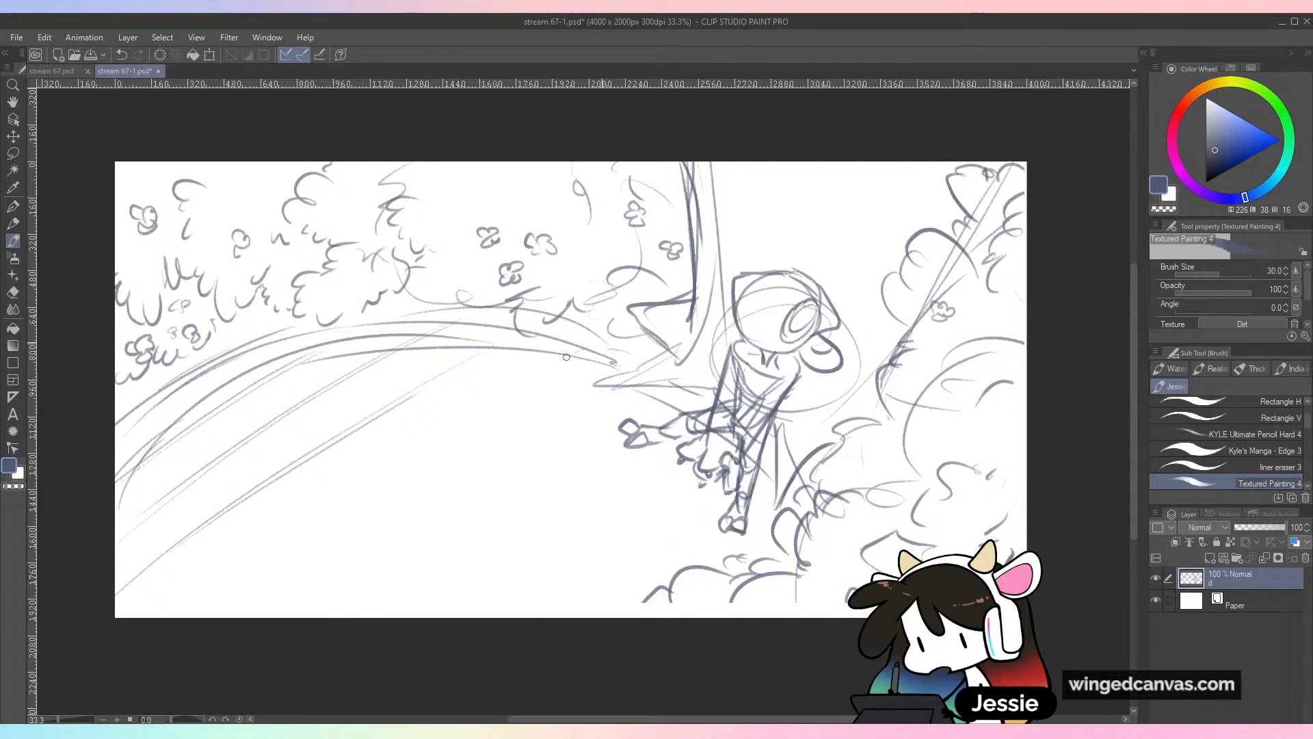
left_click_drag(566, 357, 207, 618)
mouse_move(284, 553)
left_mouse_down()
mouse_move(534, 396)
mouse_move(309, 619)
mouse_move(679, 352)
left_mouse_up()
left_click_drag(630, 461, 434, 618)
left_click_drag(447, 618, 697, 436)
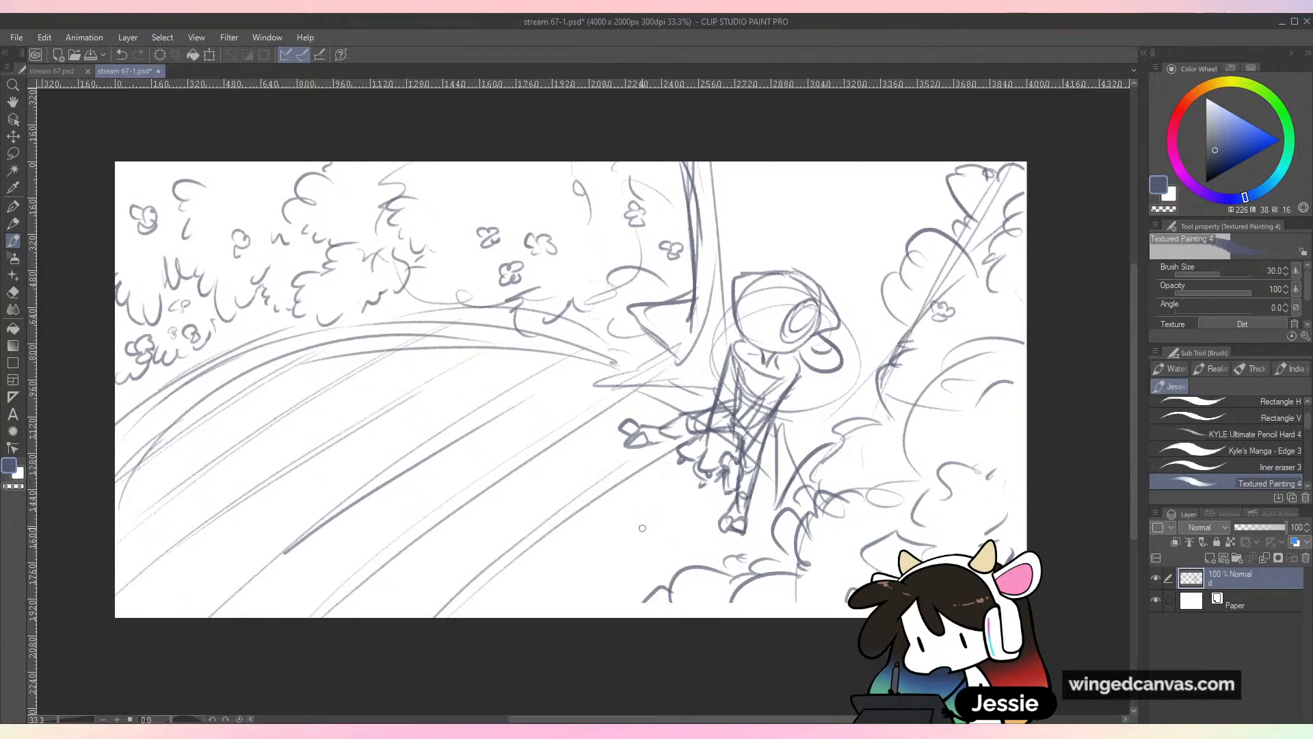
left_click_drag(729, 493, 572, 616)
left_click_drag(744, 537, 717, 555)
key("ctrl+z")
key("ctrl+z")
key("ctrl+z")
key("ctrl+z")
key("ctrl+z")
key("ctrl+z")
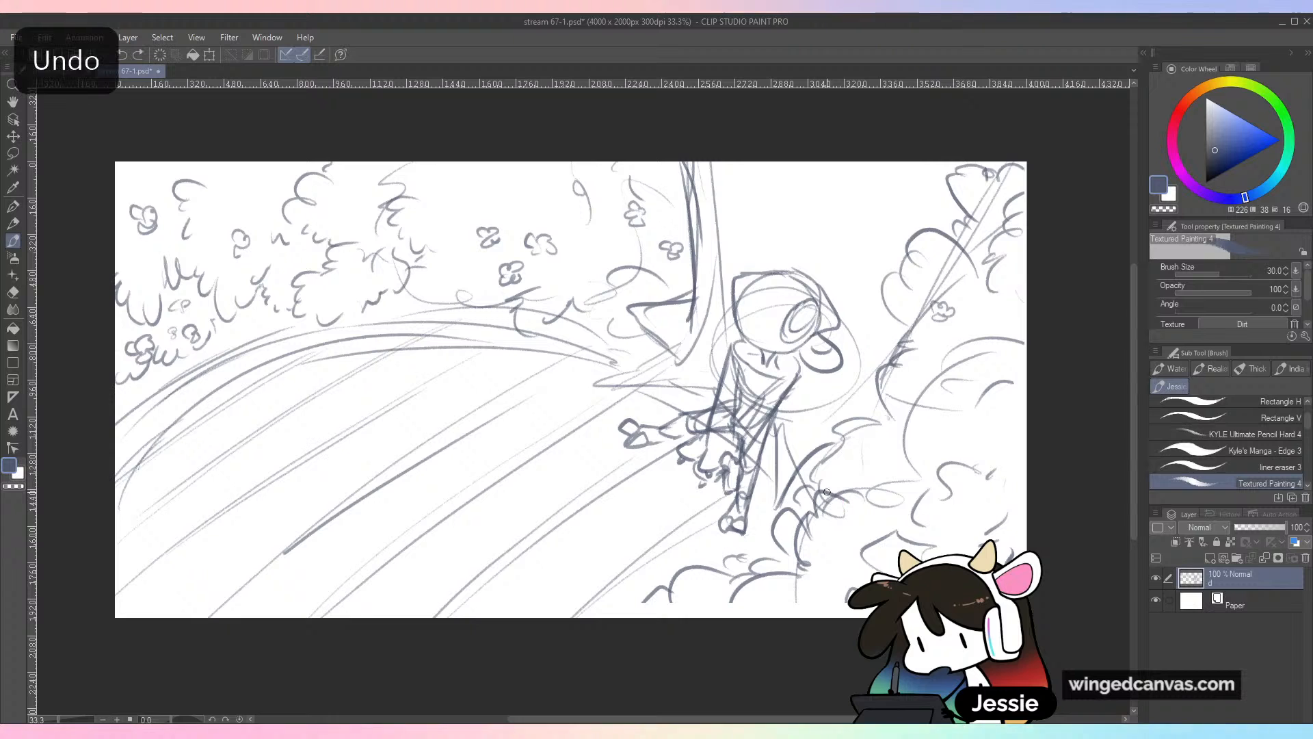
Continue the diagonal paving lines across the ground toward the seated figure and the lower bushes
mouse_move(591, 415)
left_mouse_down()
mouse_move(304, 609)
mouse_move(568, 420)
mouse_move(392, 617)
left_mouse_up()
left_click_drag(593, 468, 400, 617)
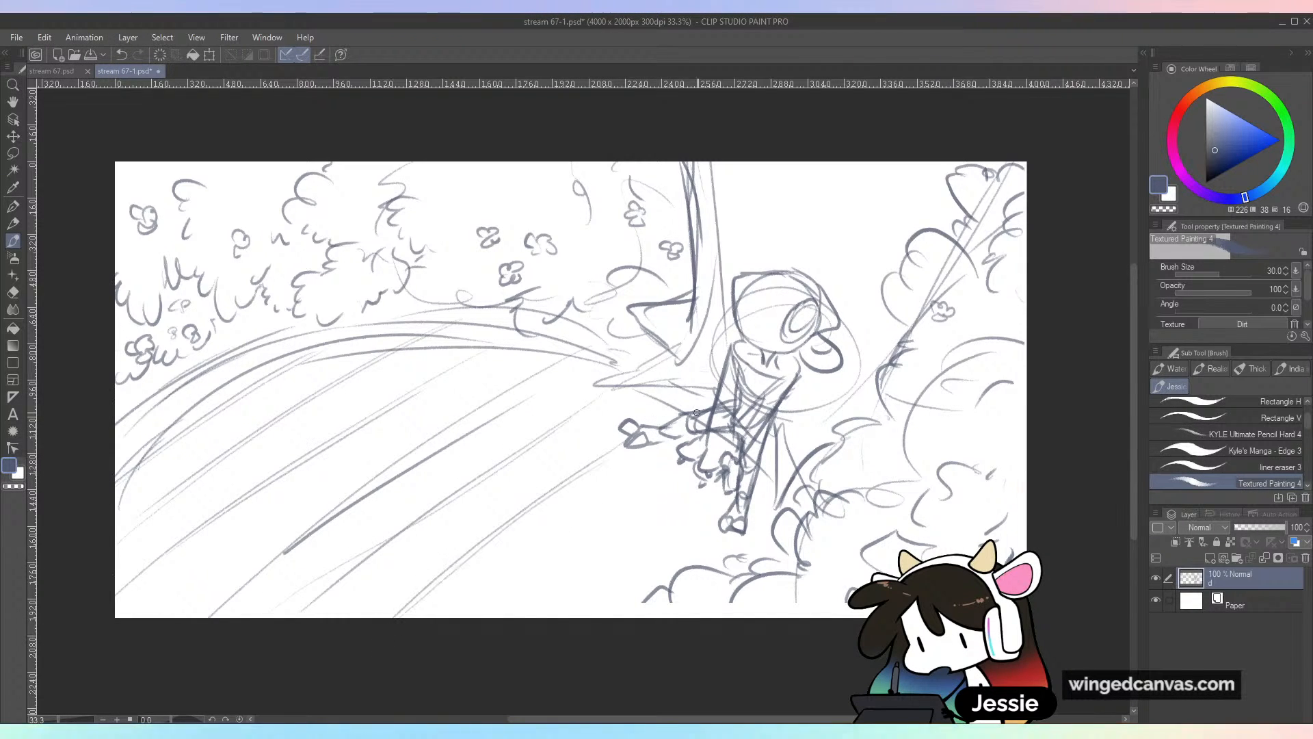
left_click_drag(678, 462, 472, 617)
left_click_drag(651, 487, 506, 601)
left_click_drag(712, 498, 570, 618)
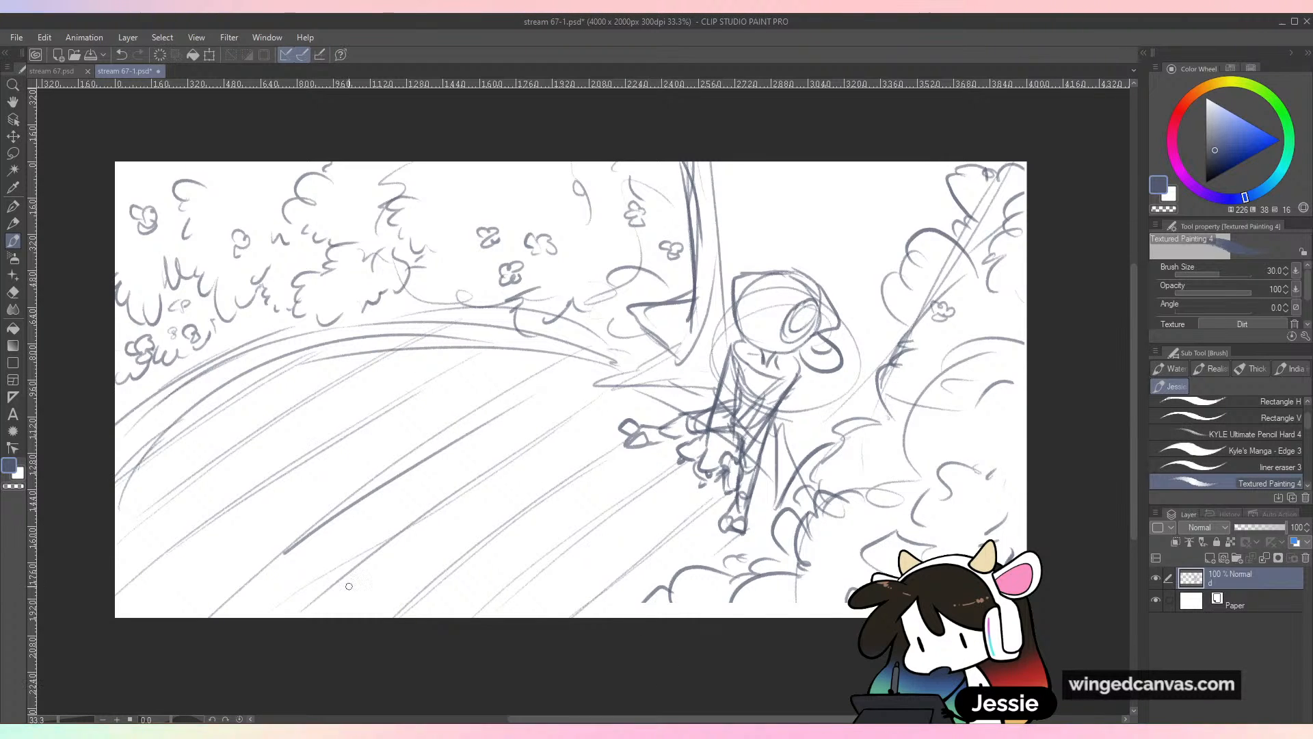
Divide the diagonal paving rows into bricks with short, staggered cross strokes, and save the drawing
left_click_drag(257, 431, 285, 474)
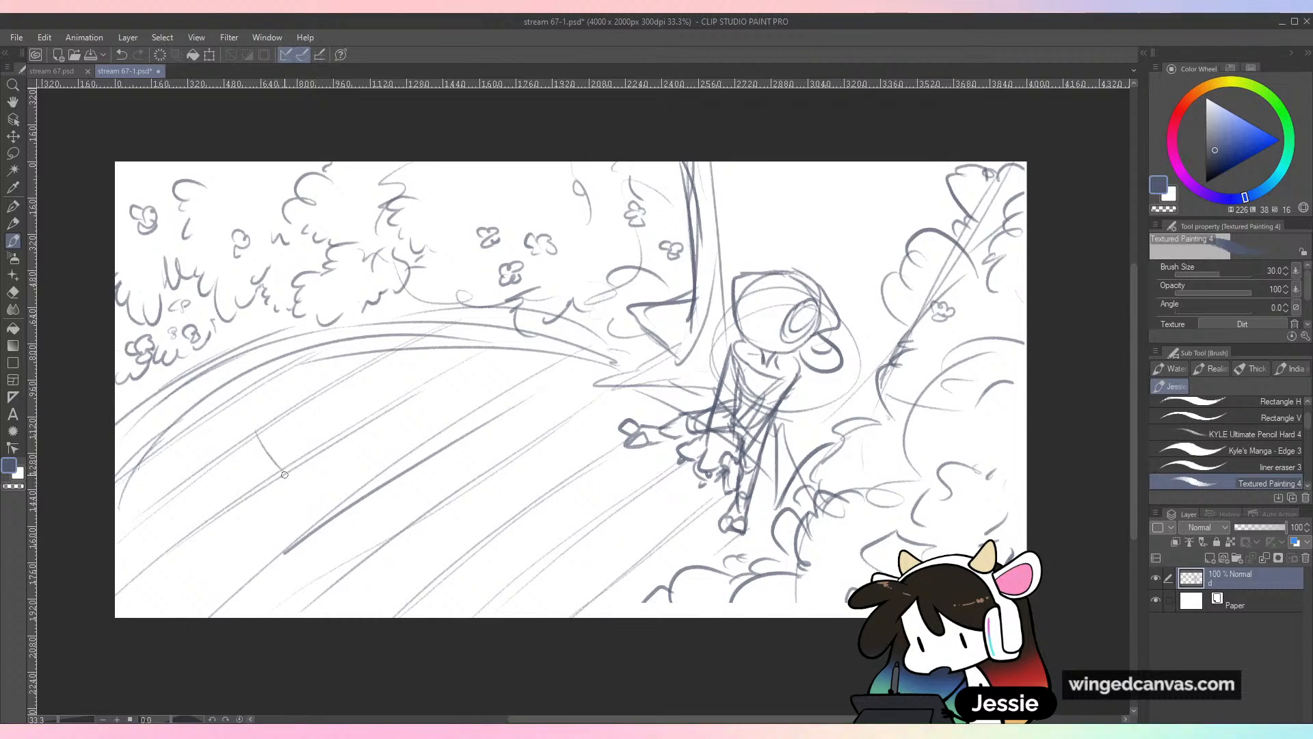
left_click_drag(173, 454, 186, 478)
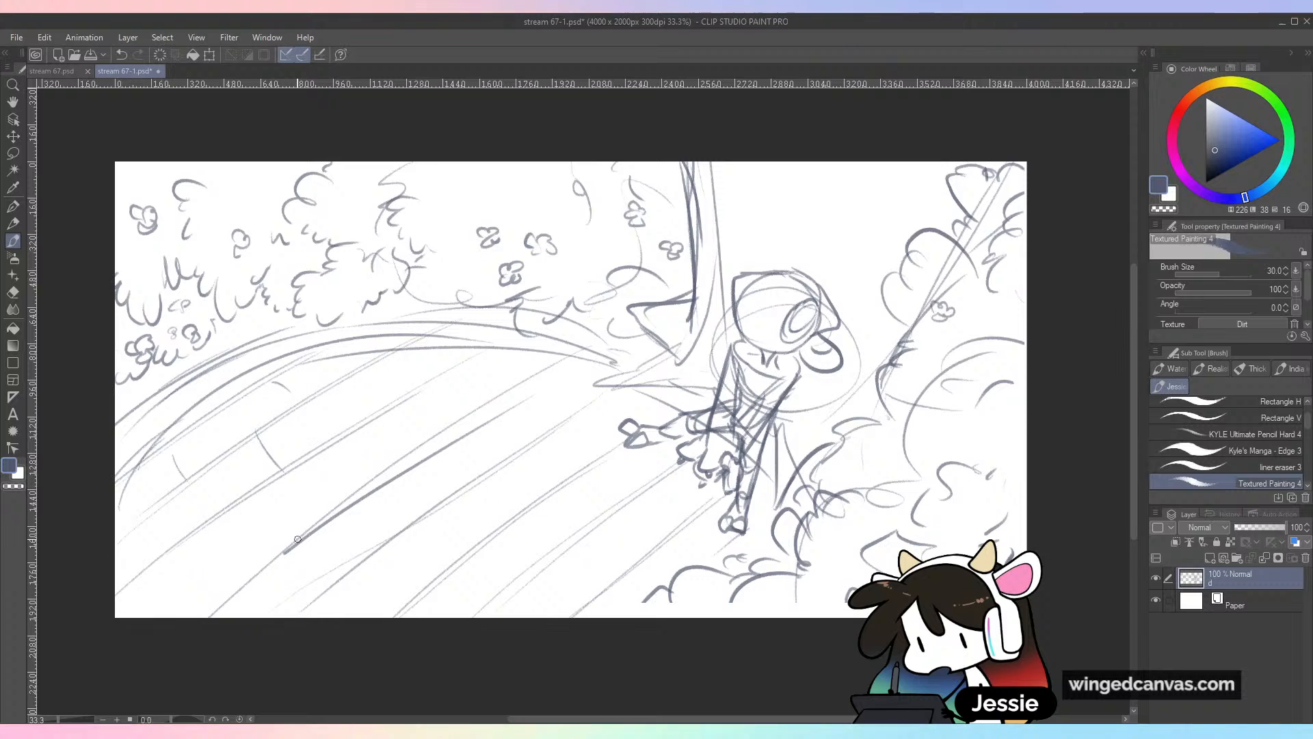
left_click_drag(233, 533, 260, 561)
left_click_drag(379, 371, 408, 408)
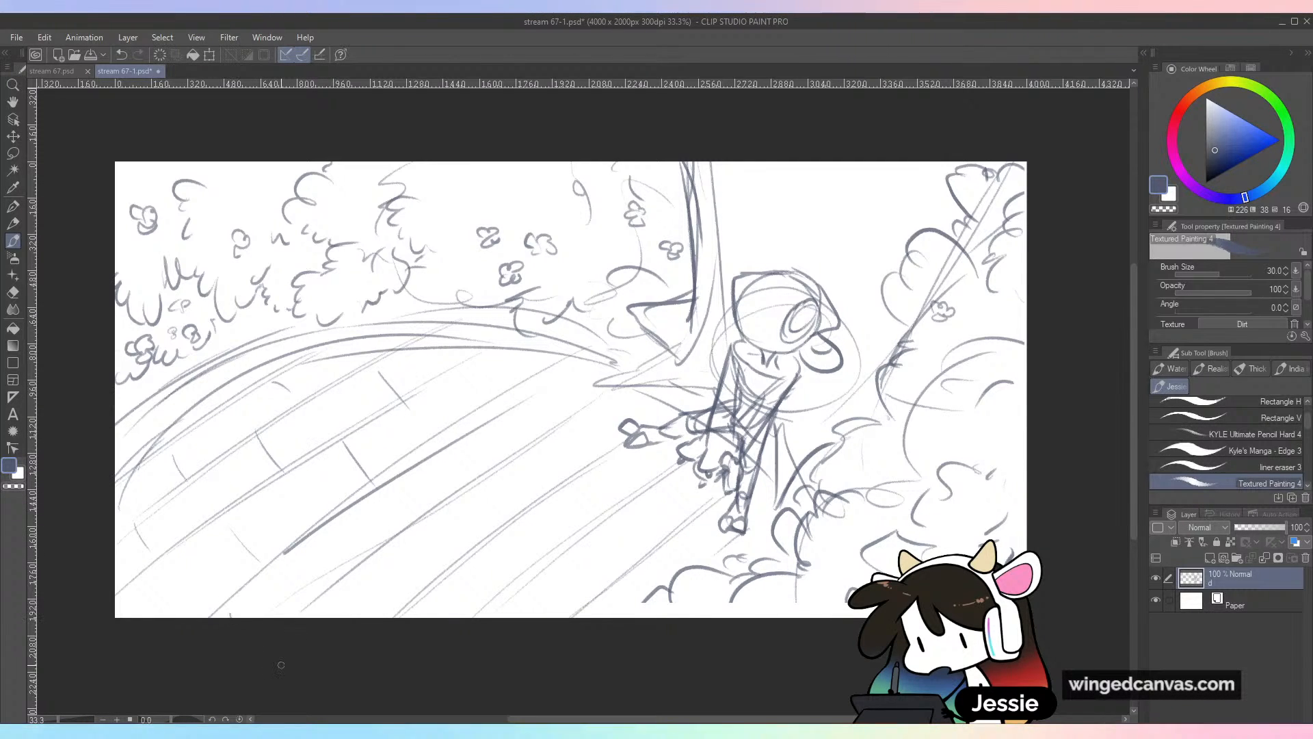
left_click_drag(326, 539, 337, 553)
left_click_drag(442, 461, 468, 492)
left_click_drag(468, 363, 497, 398)
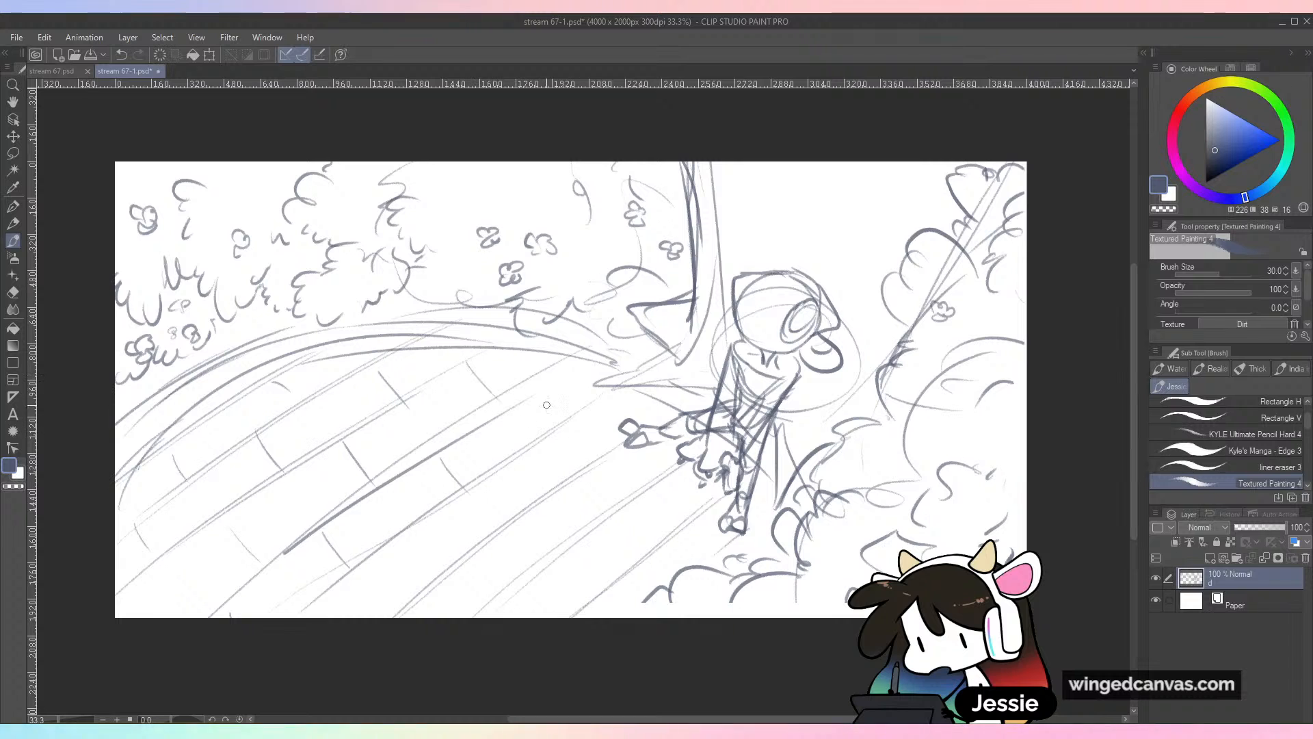
left_click_drag(526, 456, 532, 465)
mouse_move(408, 530)
left_mouse_down()
mouse_move(435, 564)
mouse_move(423, 618)
left_mouse_up()
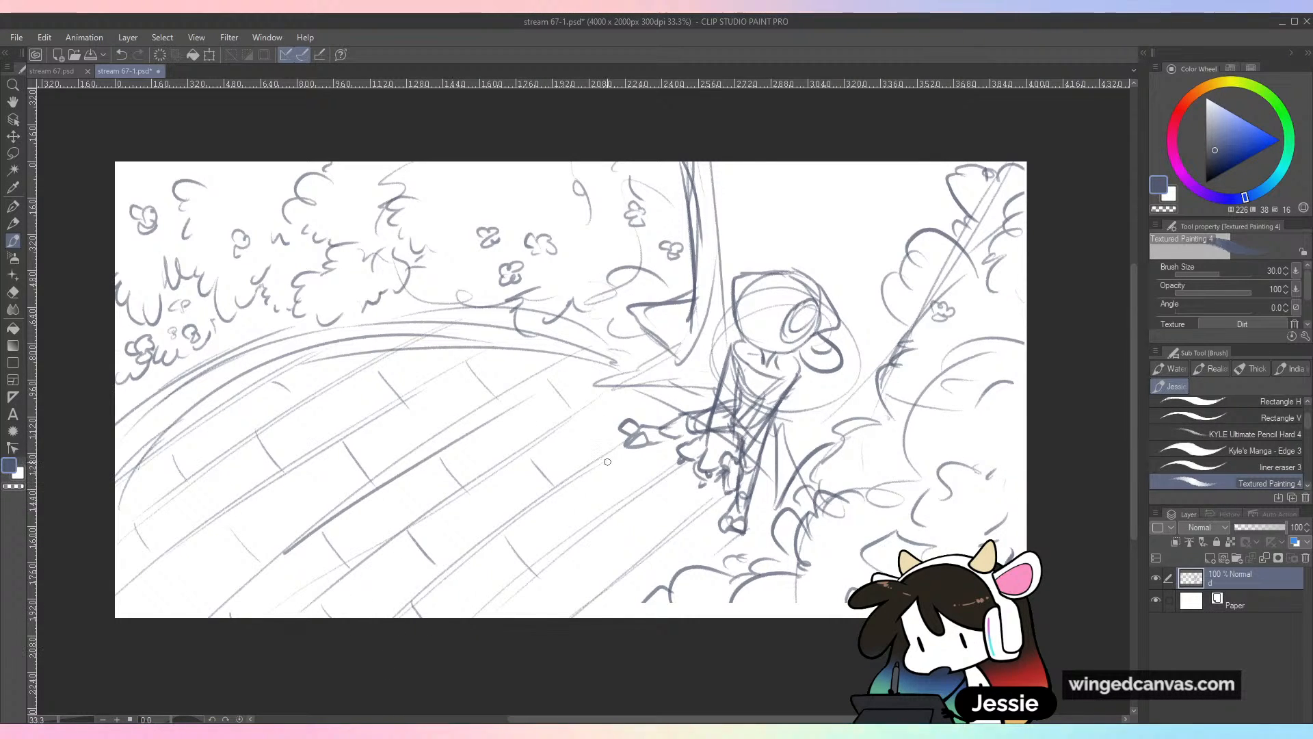
left_click_drag(608, 462, 625, 485)
mouse_move(599, 542)
left_mouse_down()
mouse_move(706, 539)
mouse_move(698, 568)
left_mouse_up()
left_click_drag(683, 468, 701, 488)
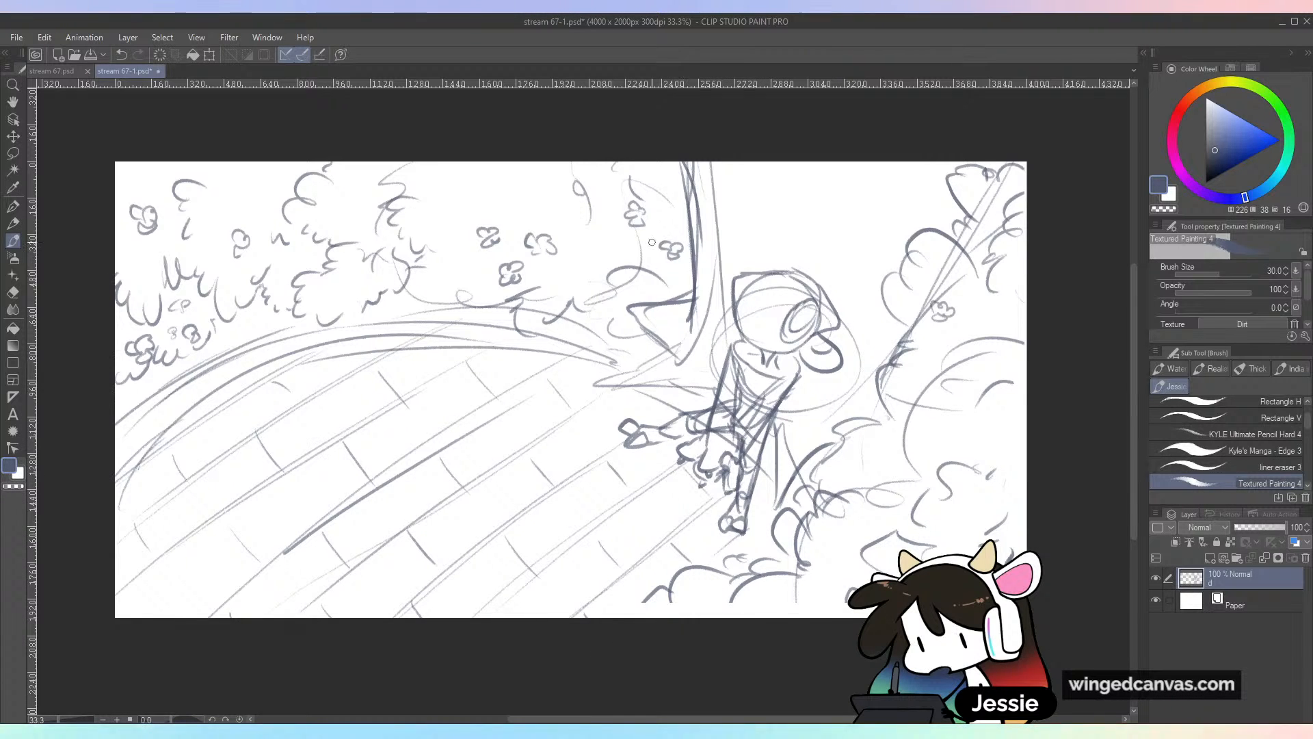
left_click_drag(623, 393, 649, 425)
key("ctrl+minus")
key("ctrl+plus")
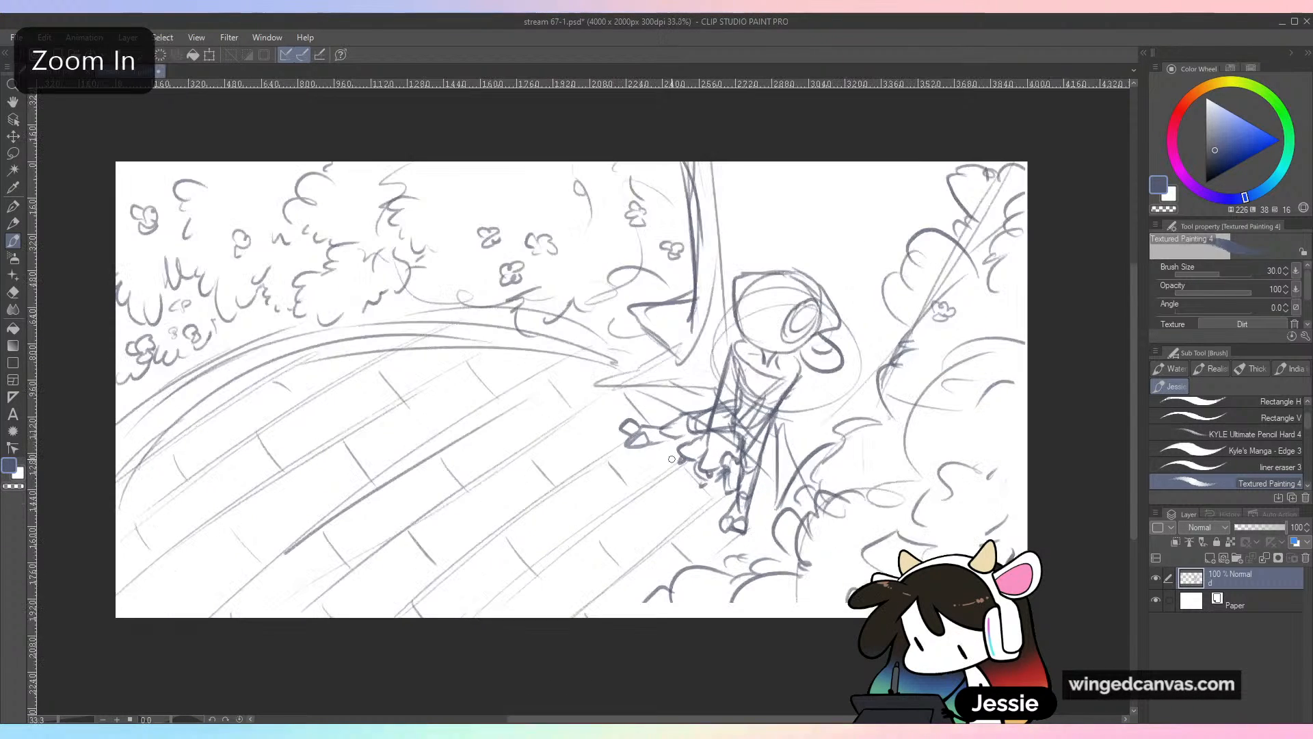
key("ctrl+s")
Erase the surplus line inside the curved path border using the Hard eraser at size 80
left_click(13, 291)
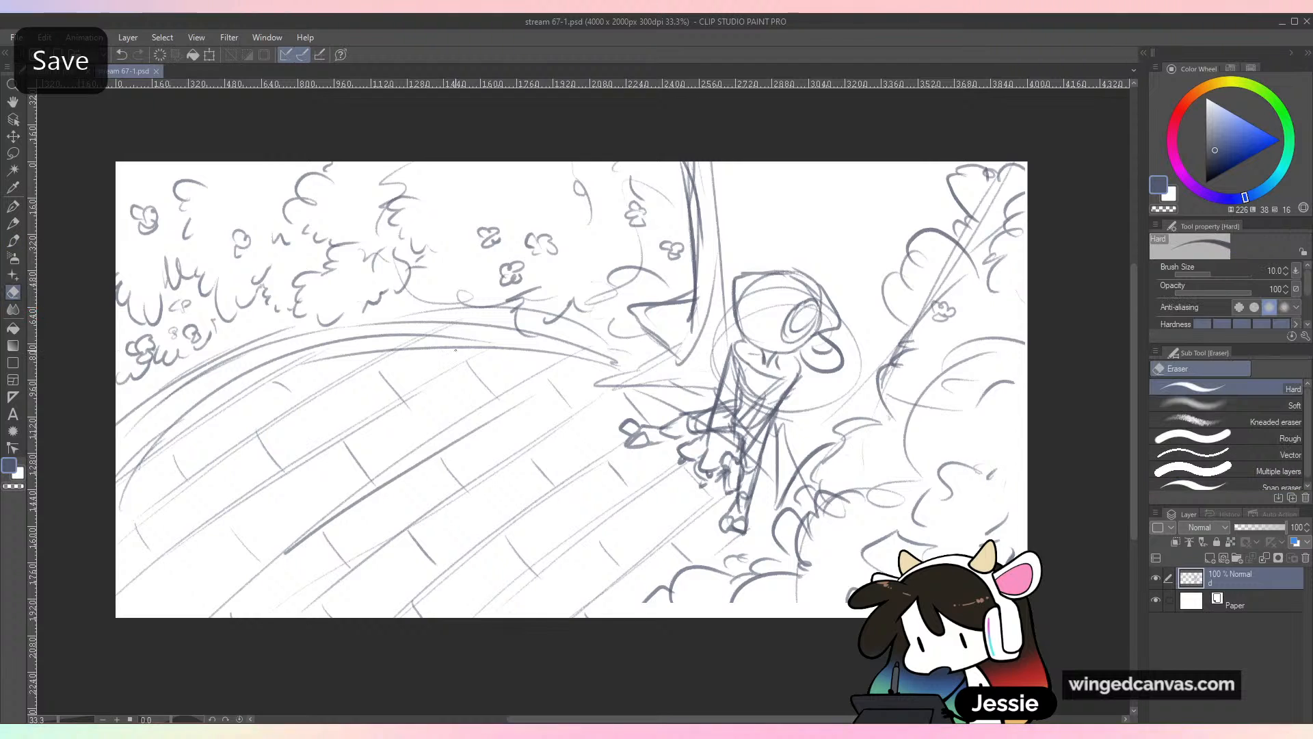
key("bracketright")
key("bracketright")
key("bracketright")
key("bracketright")
key("bracketright")
key("bracketright")
key("bracketright")
key("bracketright")
key("bracketright")
key("bracketright")
key("bracketright")
key("bracketright")
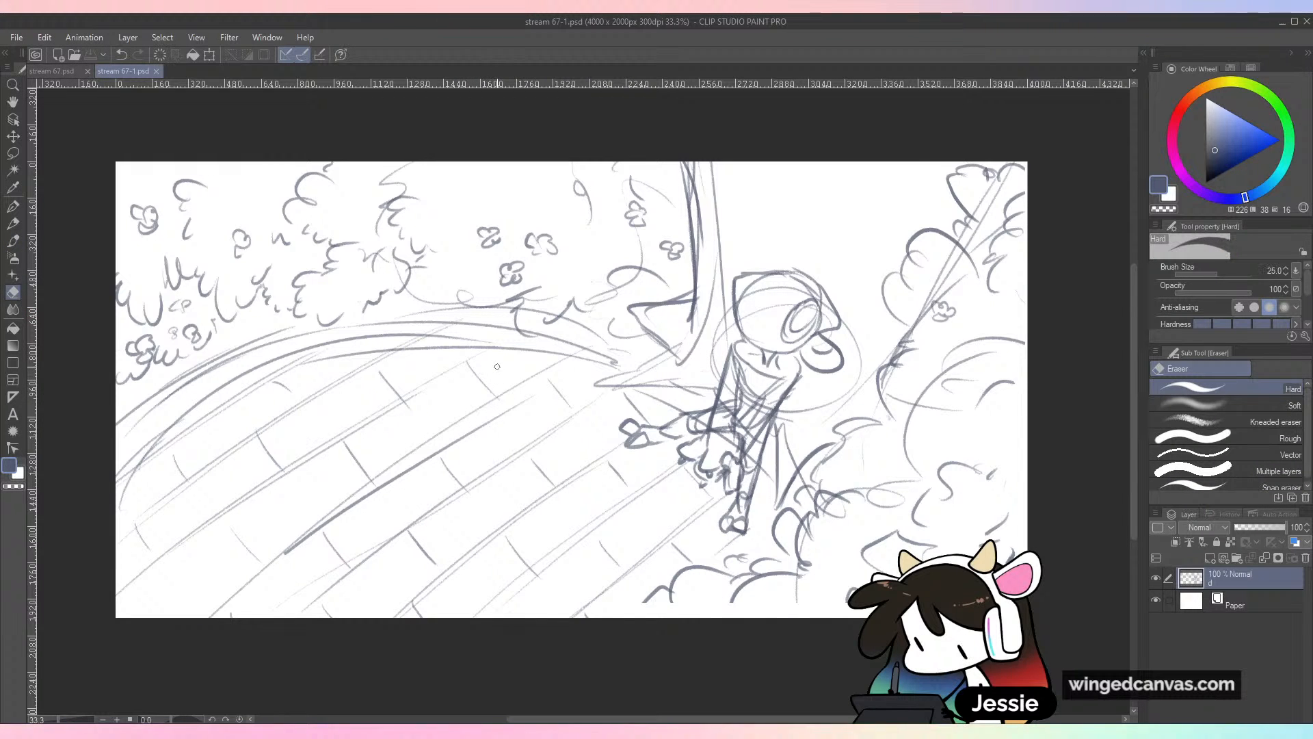
key("bracketleft")
mouse_move(589, 348)
left_mouse_down()
mouse_move(415, 324)
mouse_move(325, 336)
mouse_move(283, 349)
mouse_move(125, 481)
left_mouse_up()
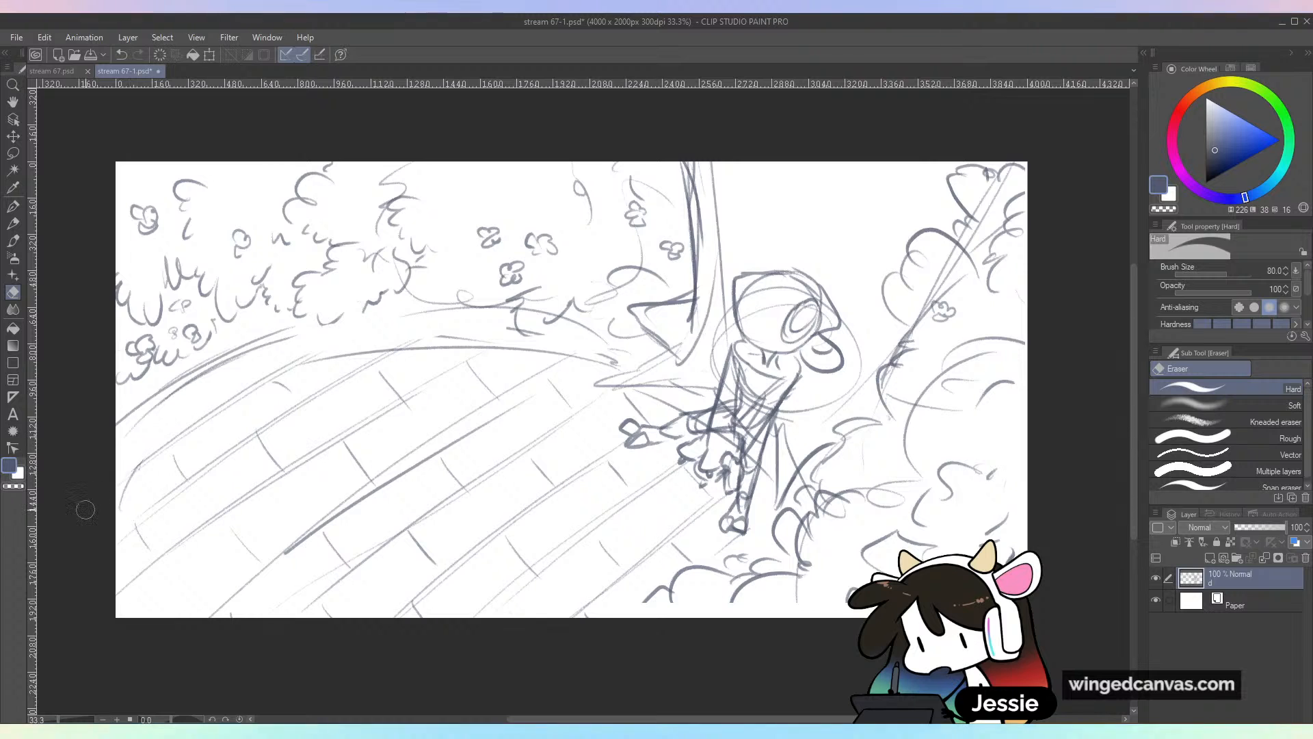
Redraw the outer and inner curves of the path border with the Textured Painting brush
key("b")
left_click_drag(294, 334, 393, 314)
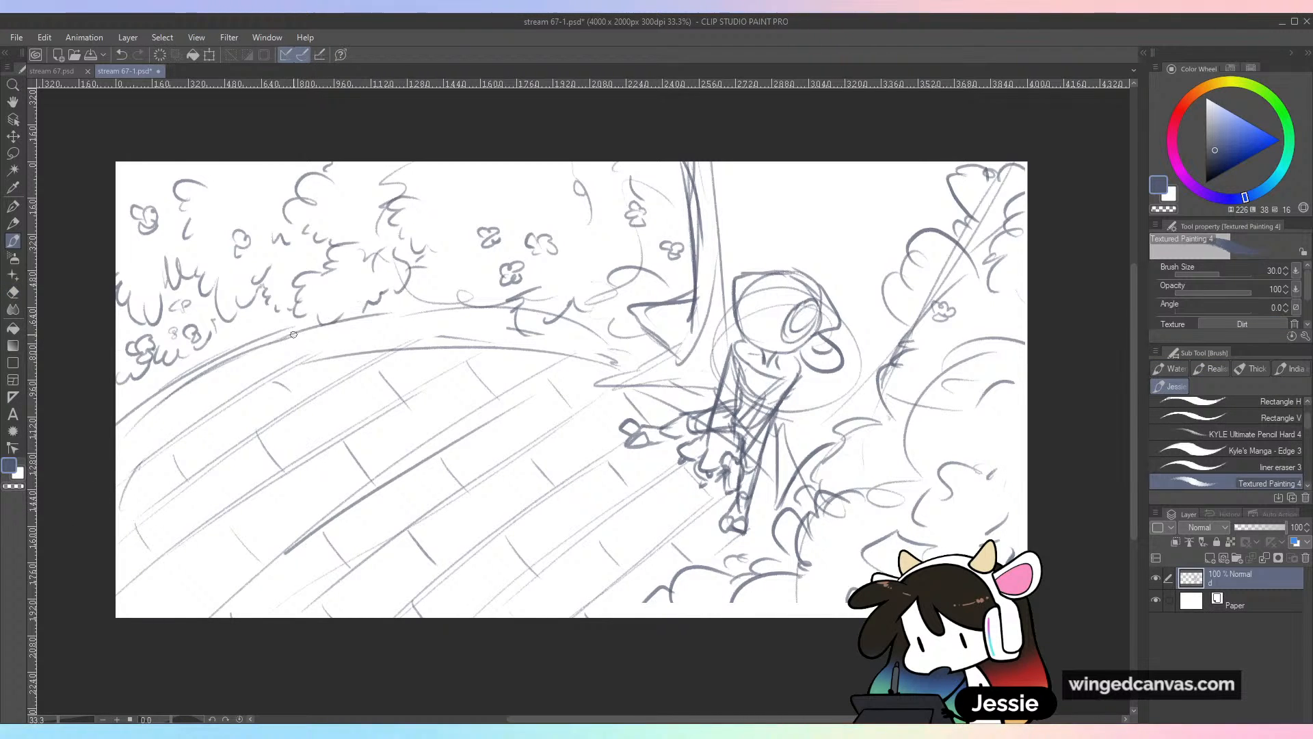
left_click_drag(118, 504, 271, 377)
mouse_move(171, 443)
left_mouse_down()
mouse_move(371, 344)
mouse_move(505, 334)
left_mouse_up()
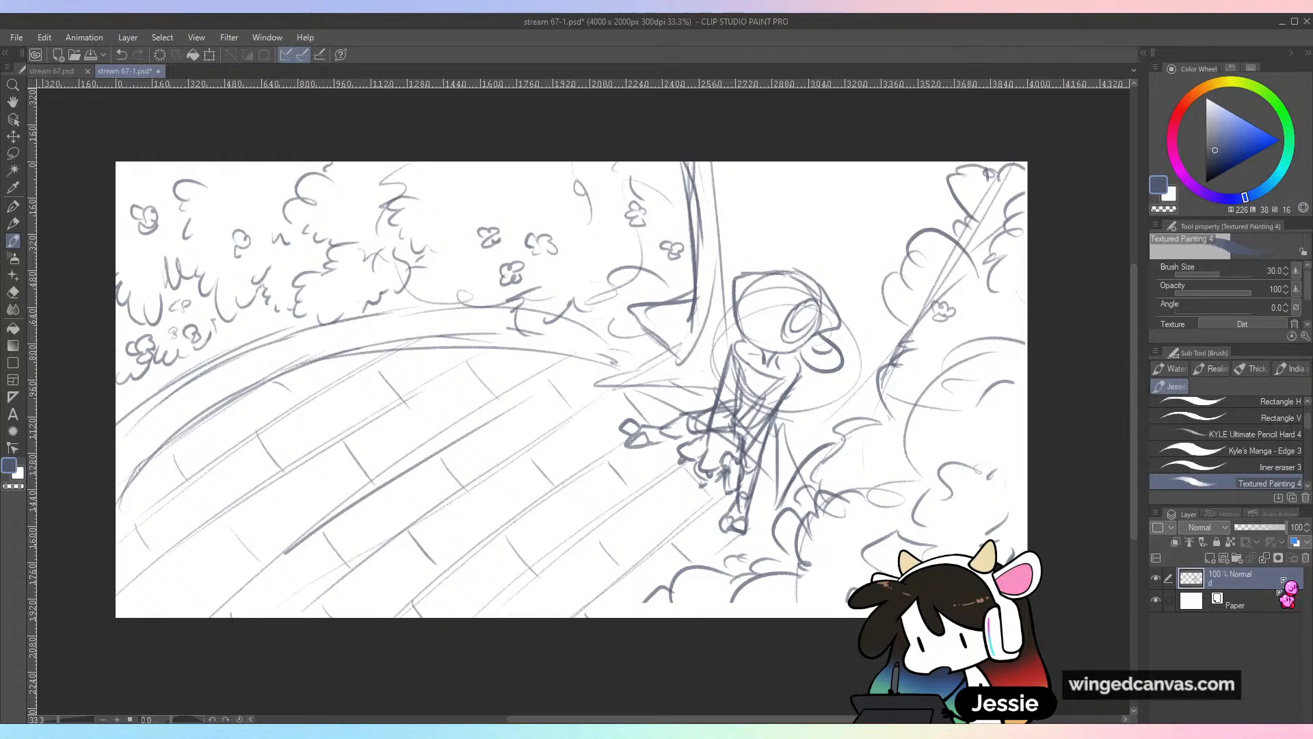
Lower the opacity of sketch layer d to 33% and add a new layer named d2 above it
left_click_drag(1267, 526, 1254, 533)
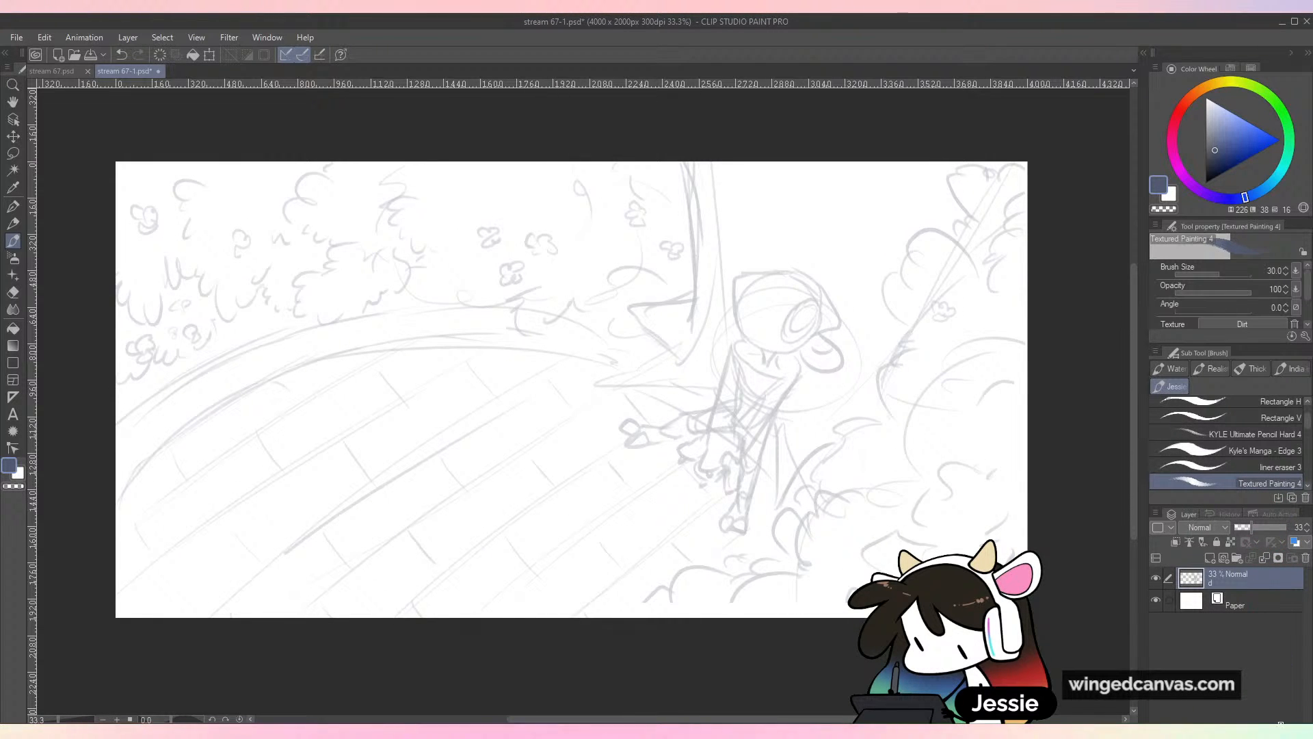
key("ctrl+shift+n")
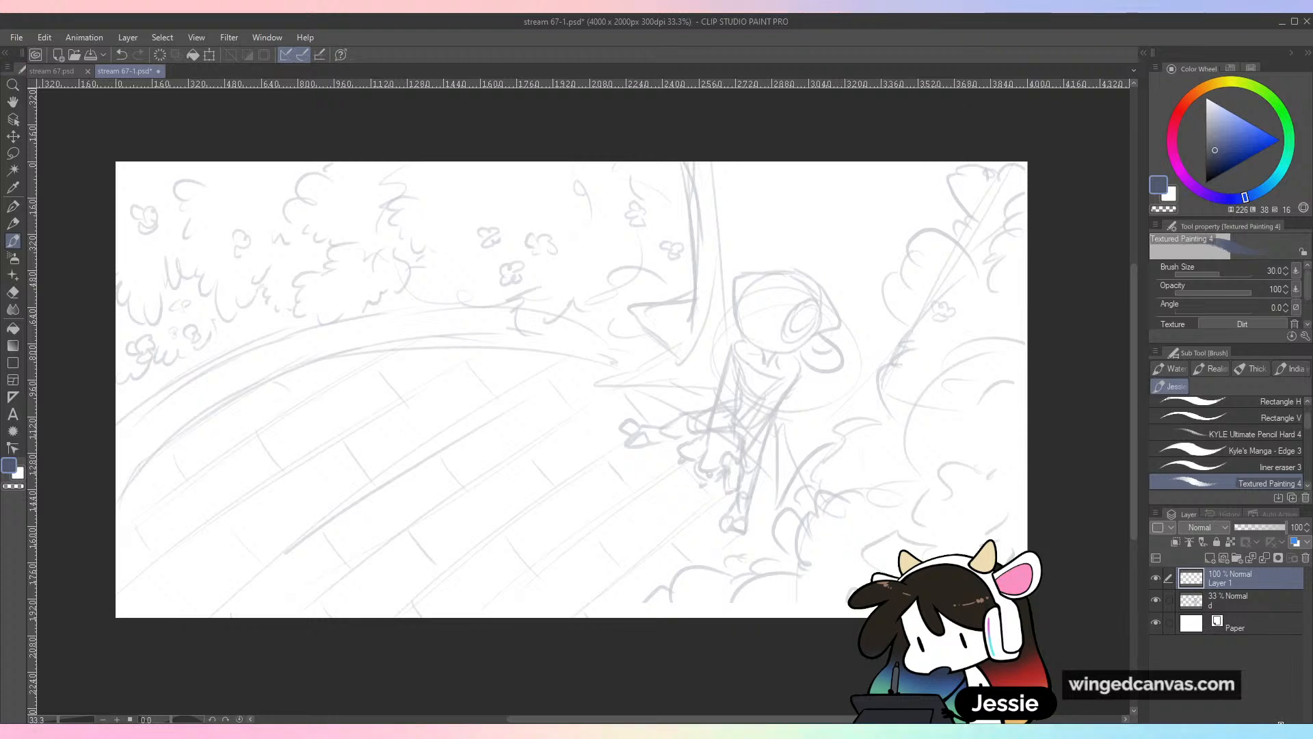
double_click(1229, 581)
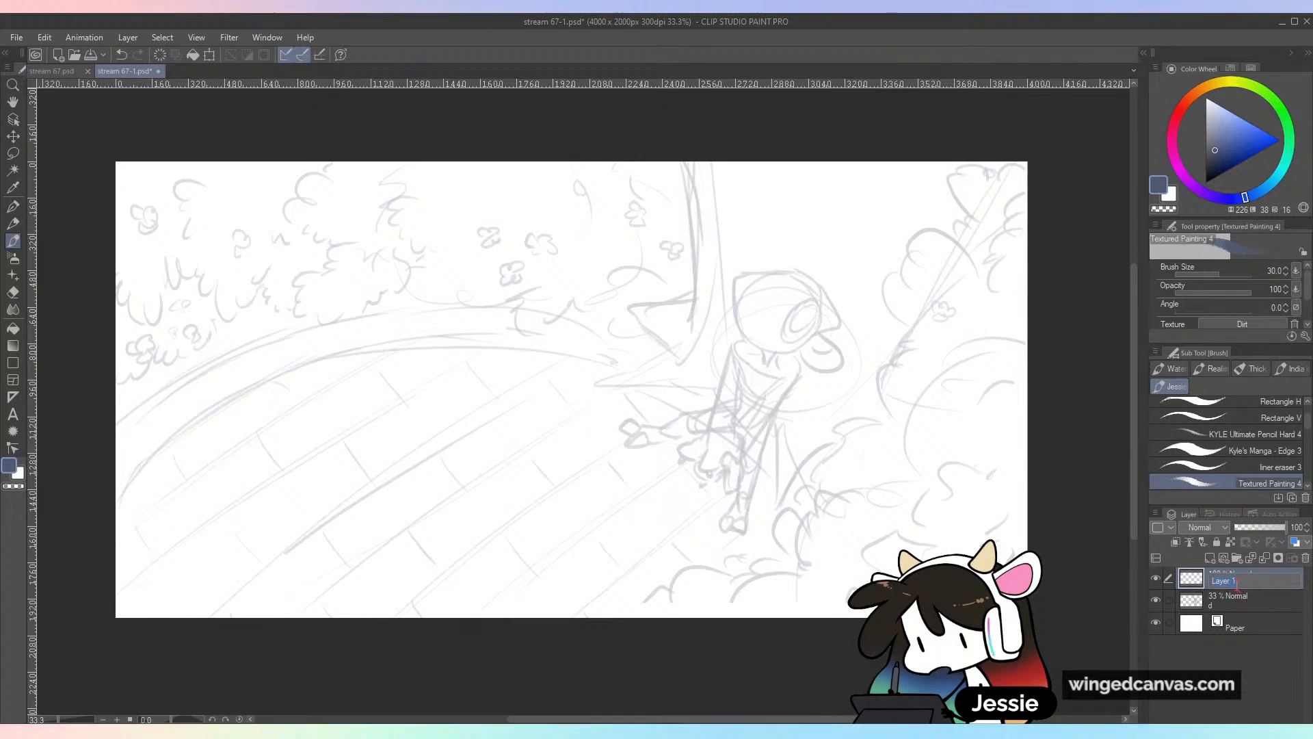
key("Return")
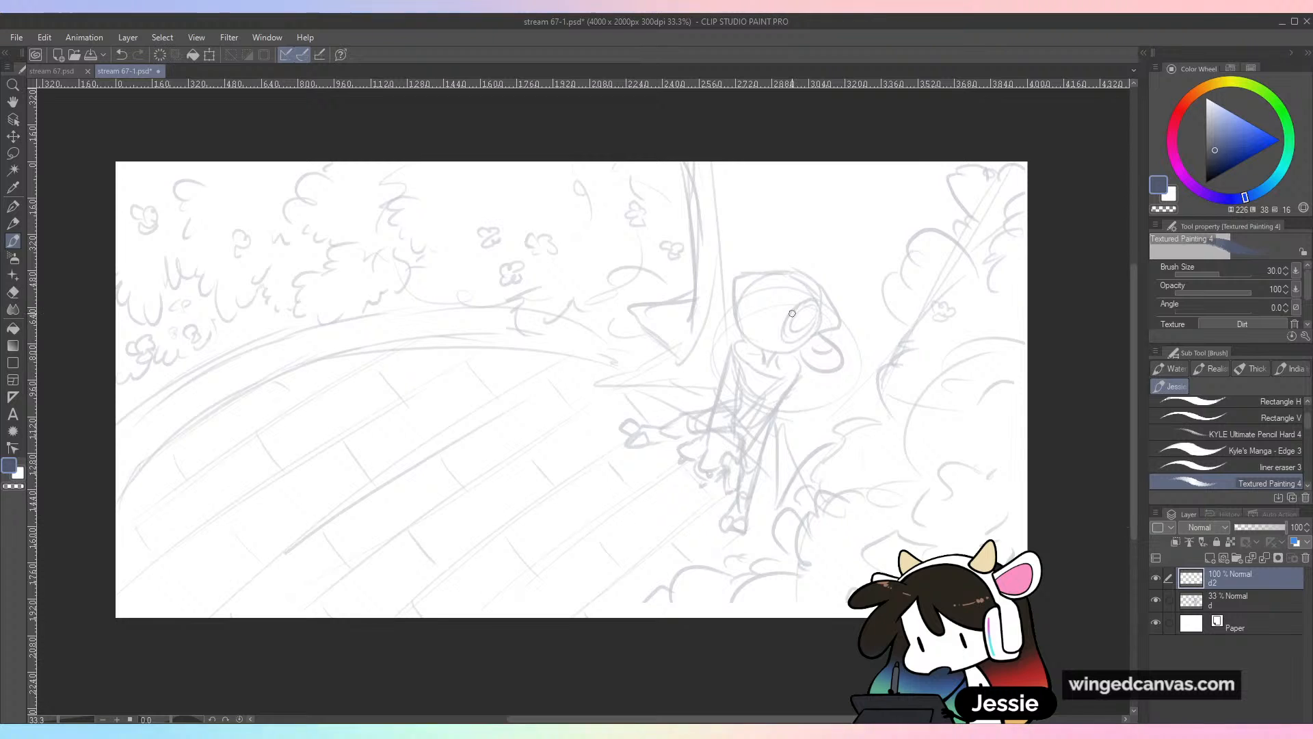
mouse_move(792, 313)
left_mouse_down()
mouse_move(852, 274)
mouse_move(838, 345)
left_mouse_up()
key("ctrl+z")
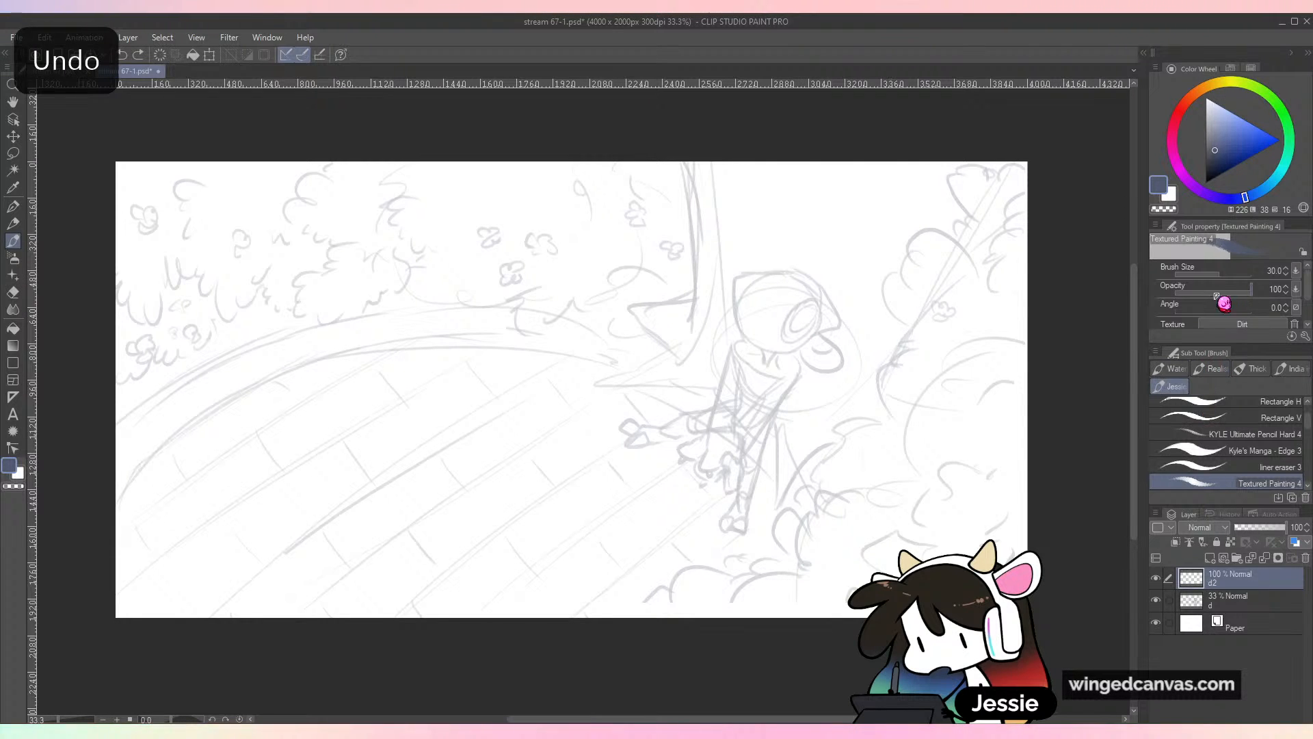
left_click(1211, 274)
left_click_drag(743, 336, 737, 279)
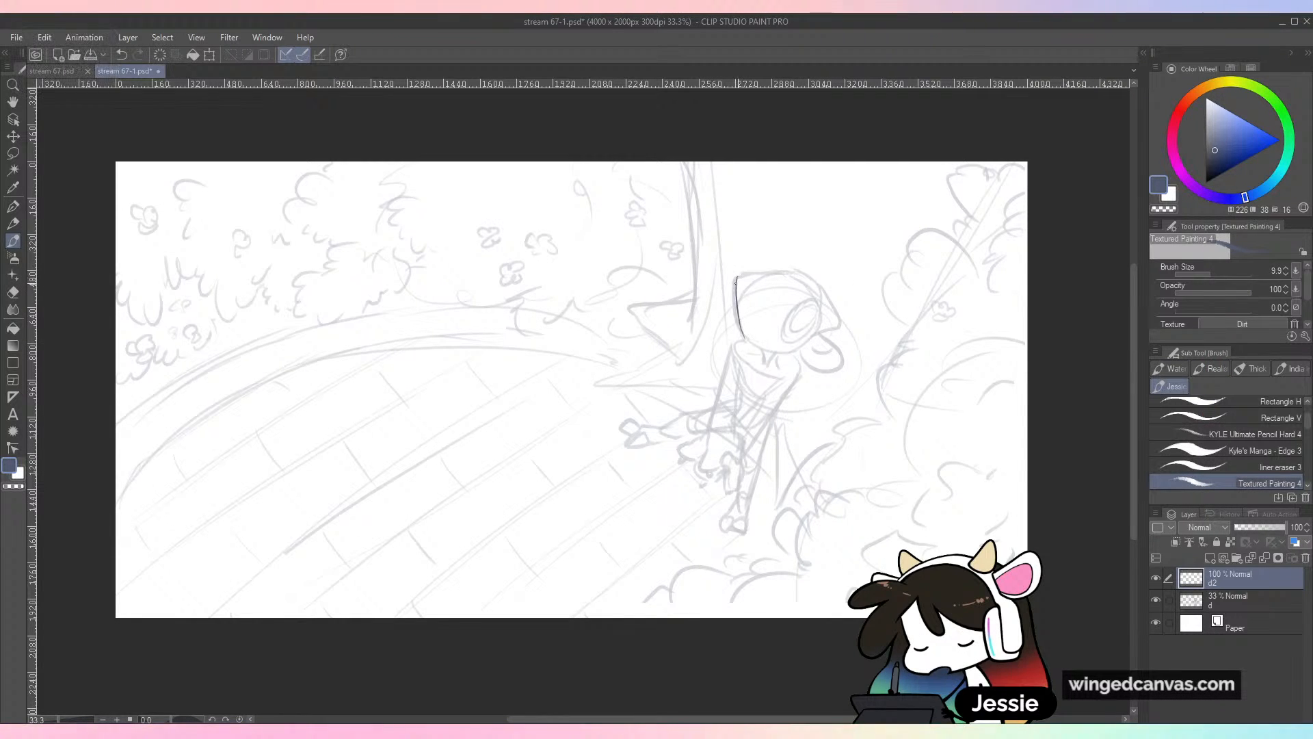
key("ctrl+z")
Outline the seated figure's rounded head over the faint sketch with the Textured Painting brush at size 24
left_click(1221, 275)
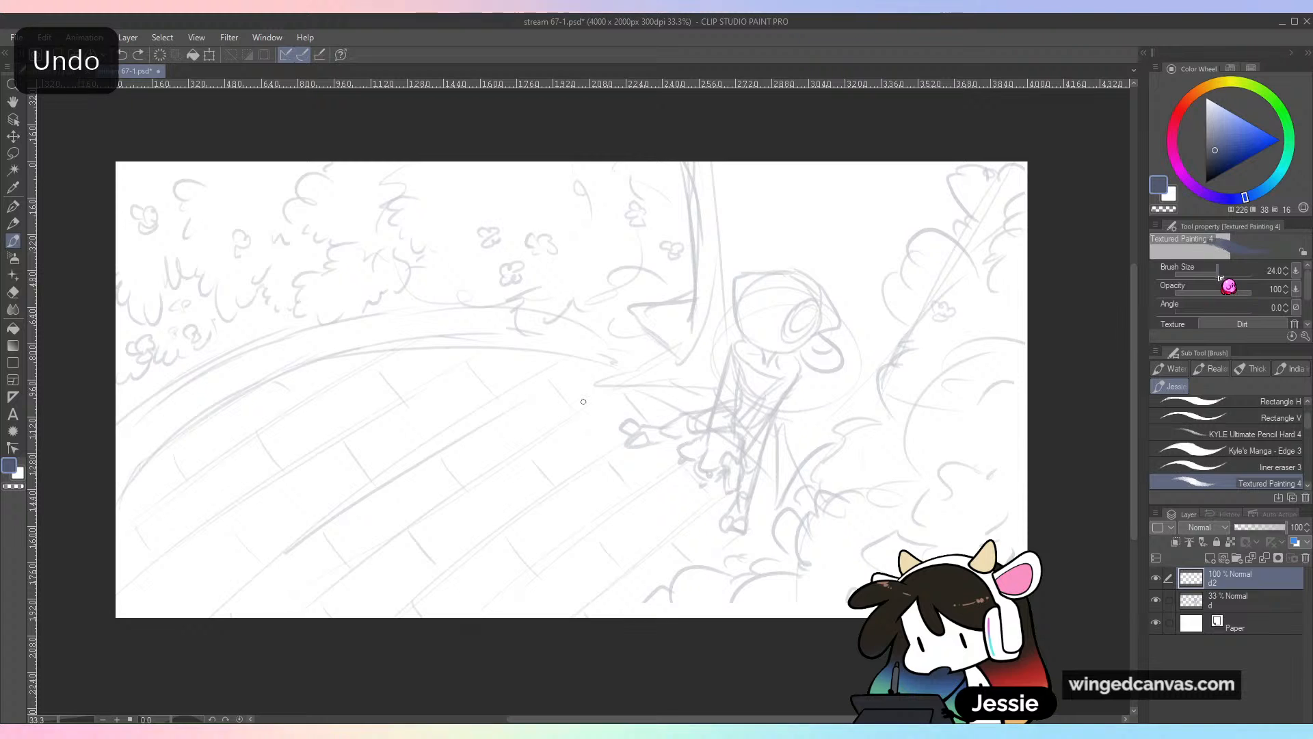
left_click_drag(737, 277, 755, 343)
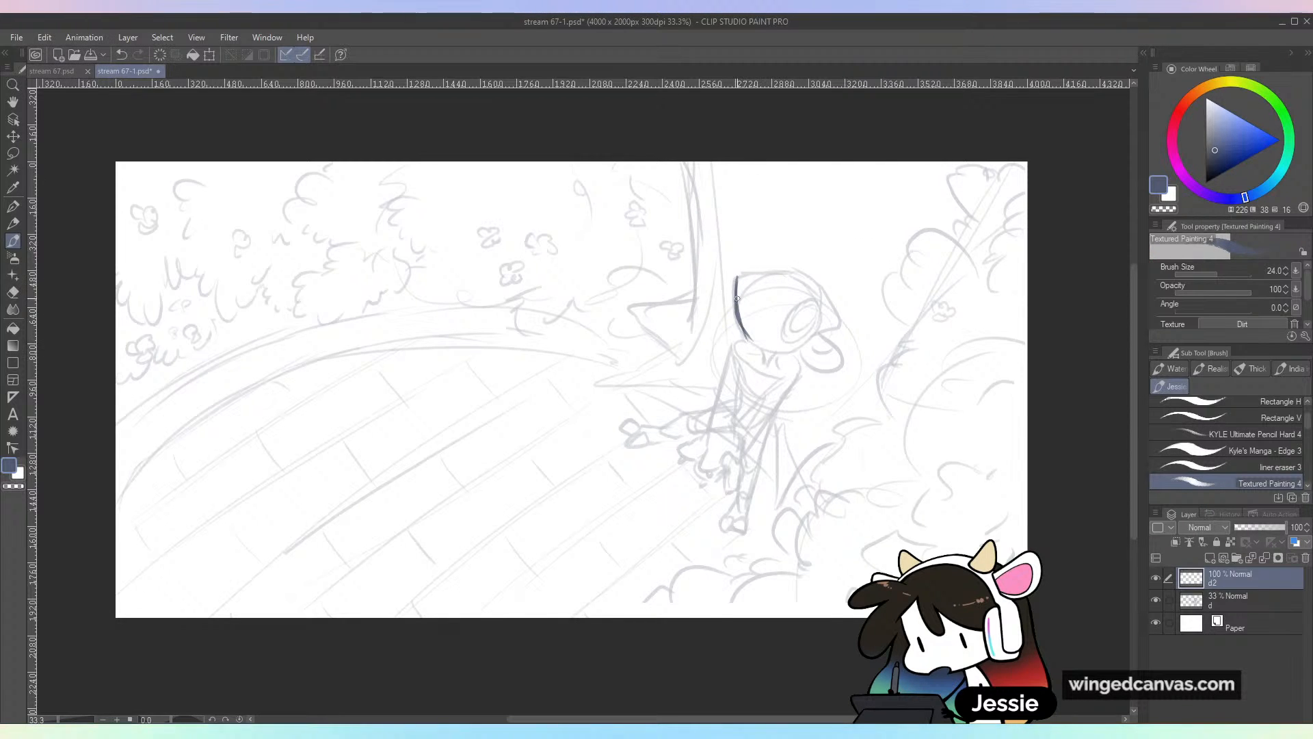
key("ctrl+z")
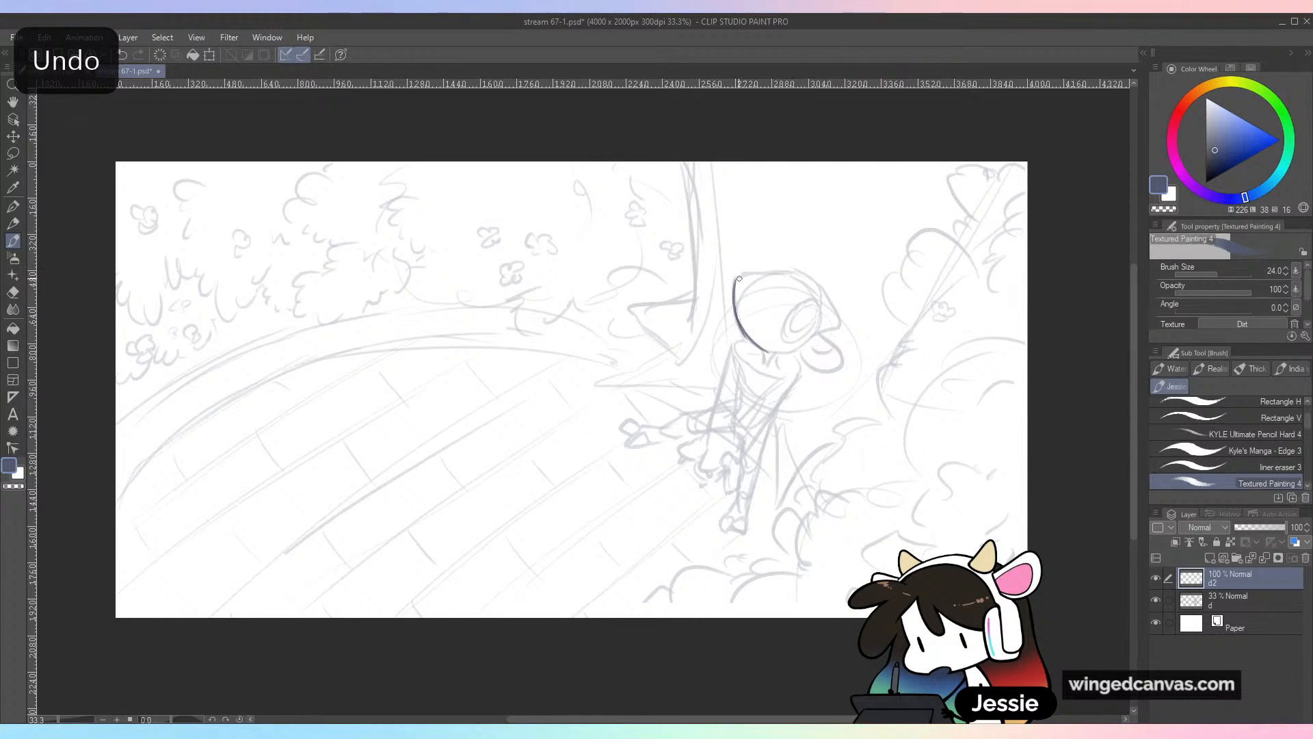
left_click_drag(739, 279, 788, 273)
key("ctrl+z")
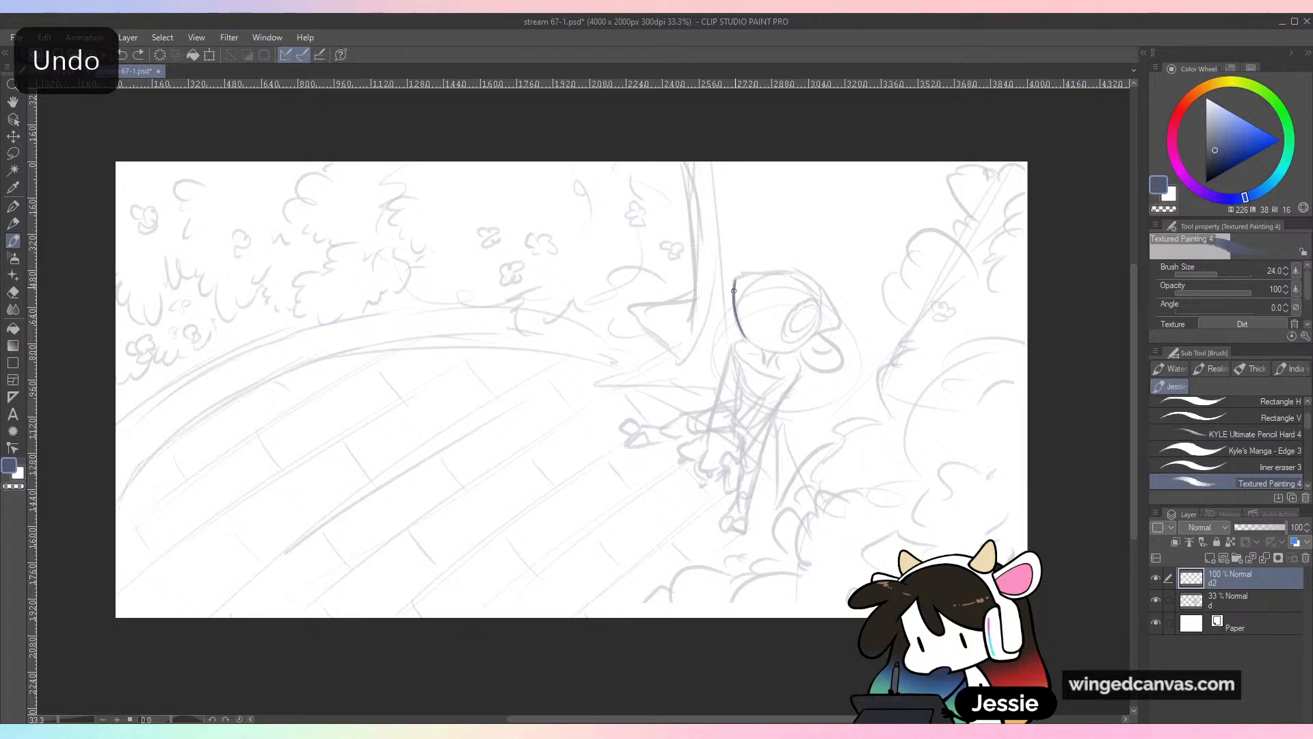
left_click_drag(740, 328, 780, 353)
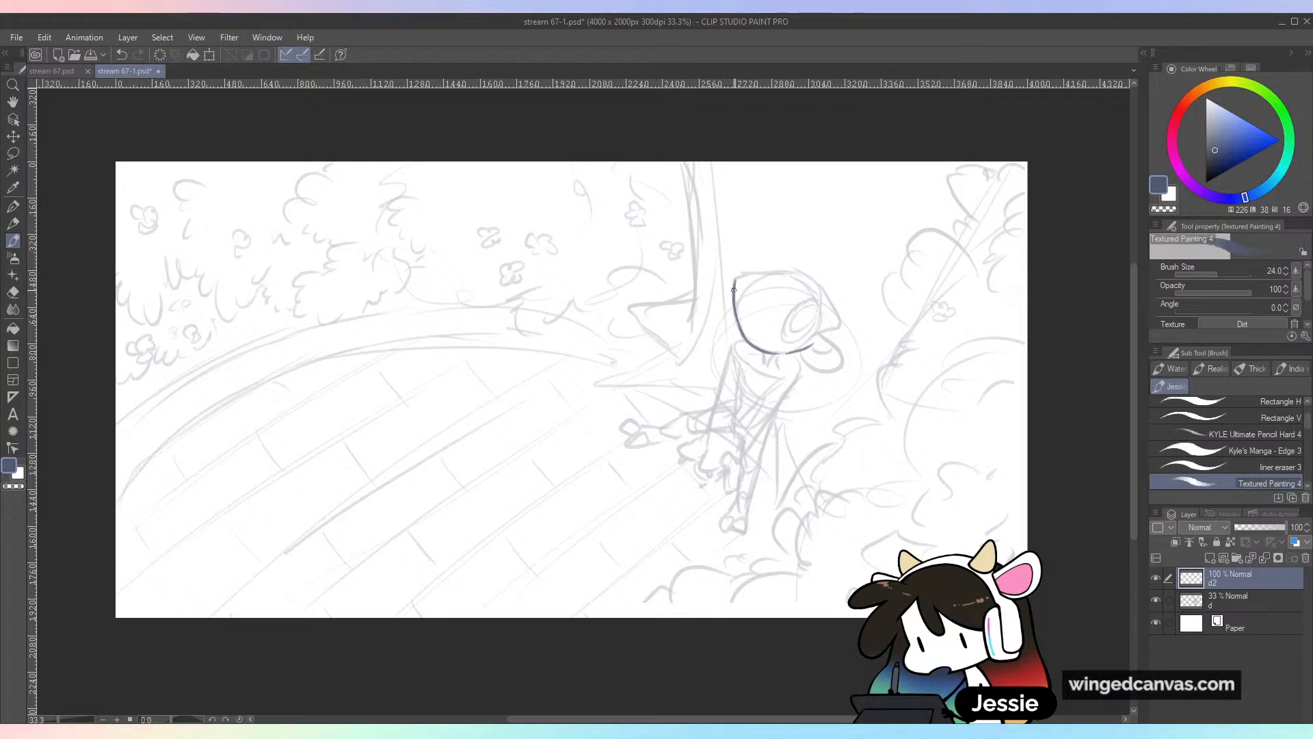
mouse_move(733, 290)
left_mouse_down()
mouse_move(749, 273)
mouse_move(823, 281)
mouse_move(844, 303)
mouse_move(831, 334)
left_mouse_up()
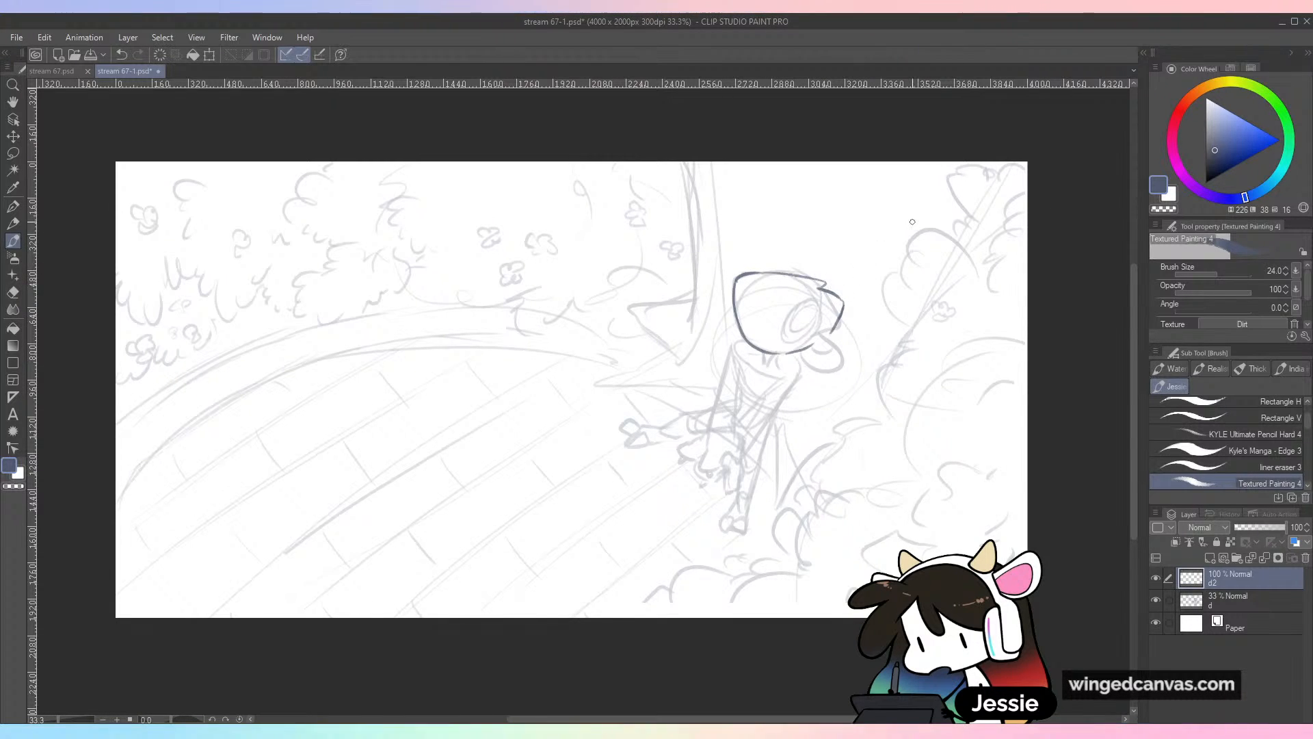
key("ctrl+z")
key("ctrl+z")
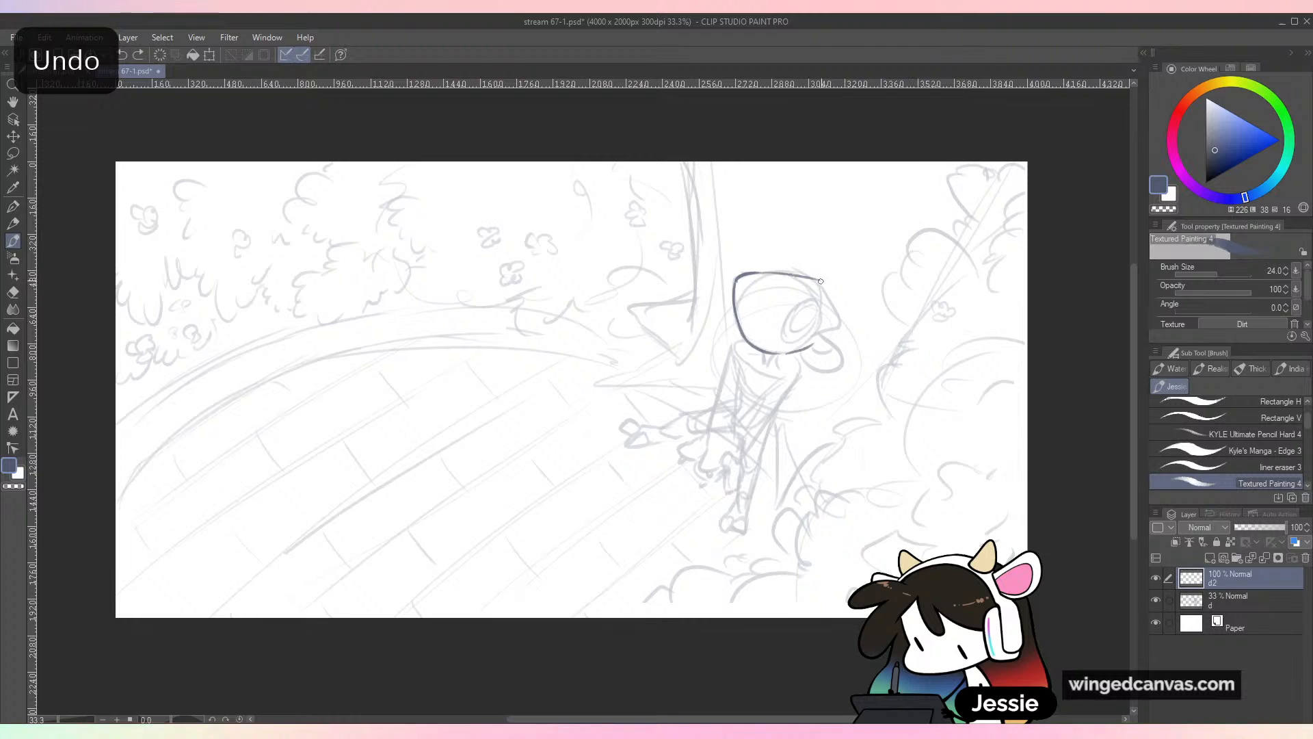
Draw the protruding side of the figure's head with the rounded shape below it, and fill in the large oval eye
left_click_drag(820, 281, 840, 316)
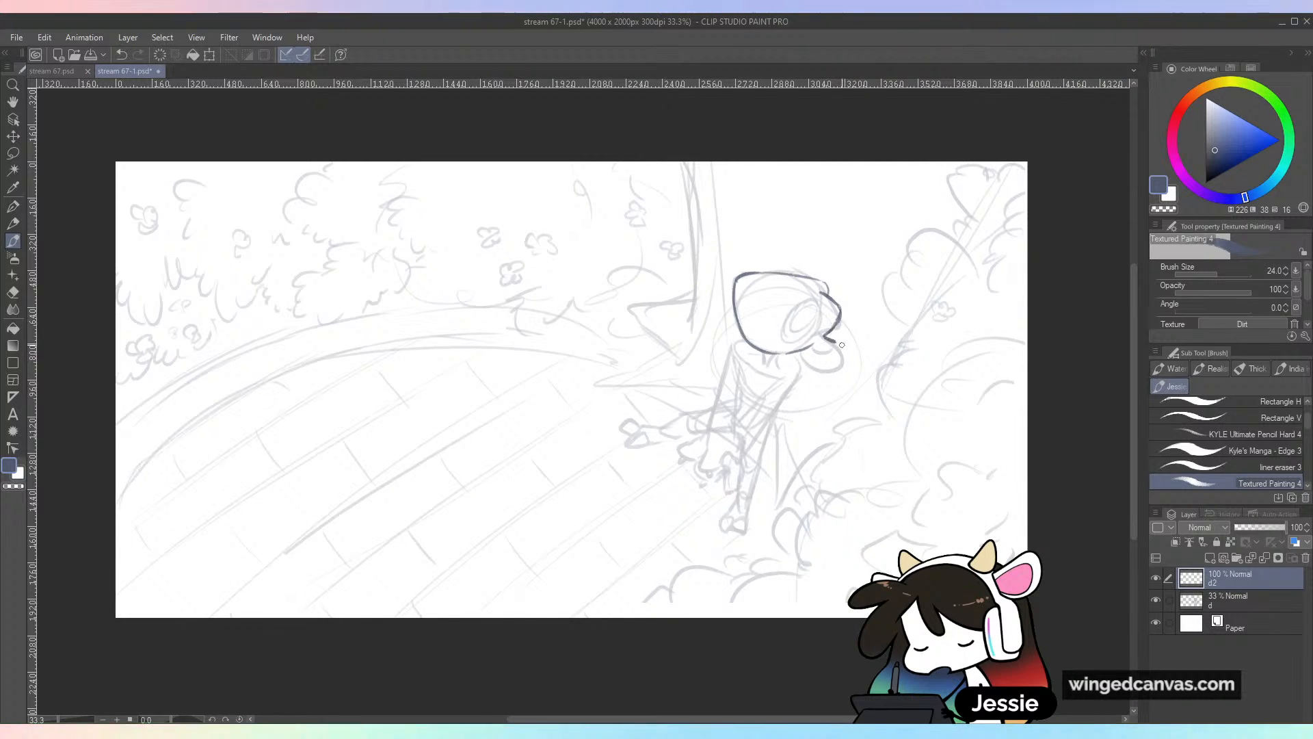
left_click_drag(826, 338, 807, 357)
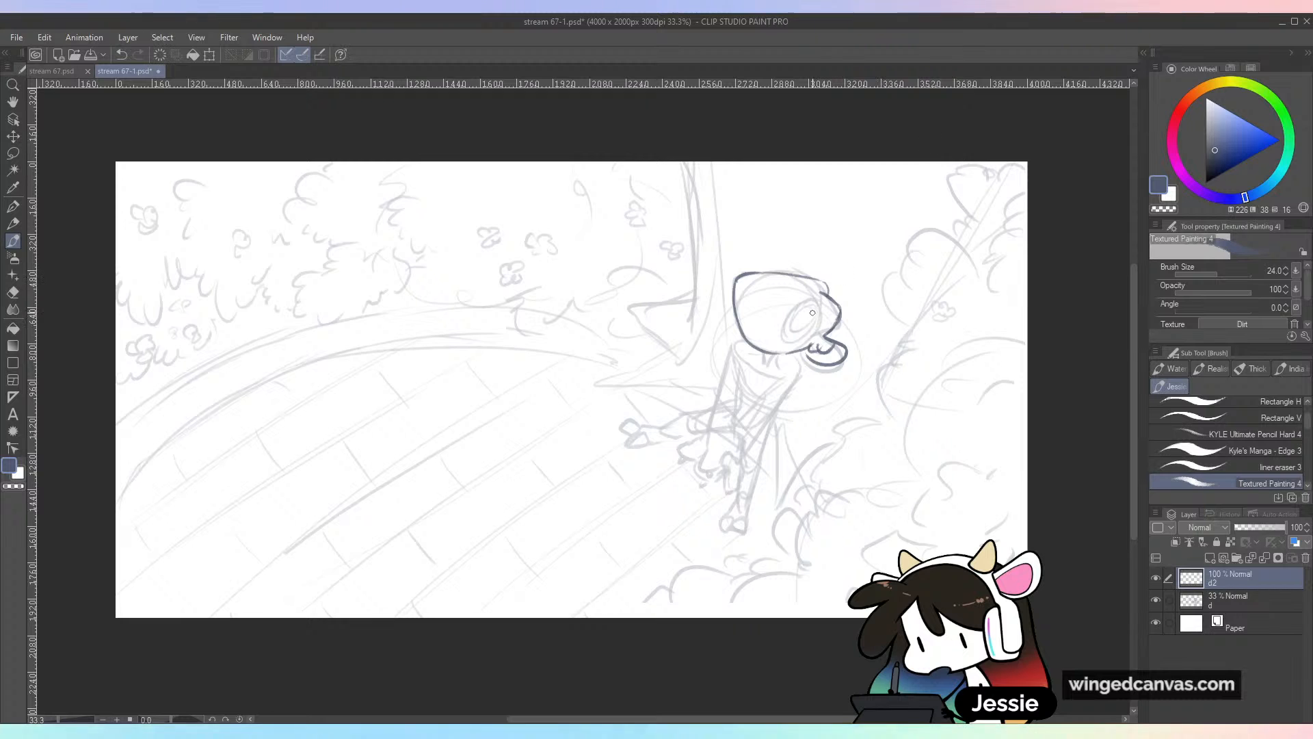
mouse_move(824, 313)
left_mouse_down()
mouse_move(793, 319)
mouse_move(820, 306)
mouse_move(794, 323)
mouse_move(799, 335)
left_mouse_up()
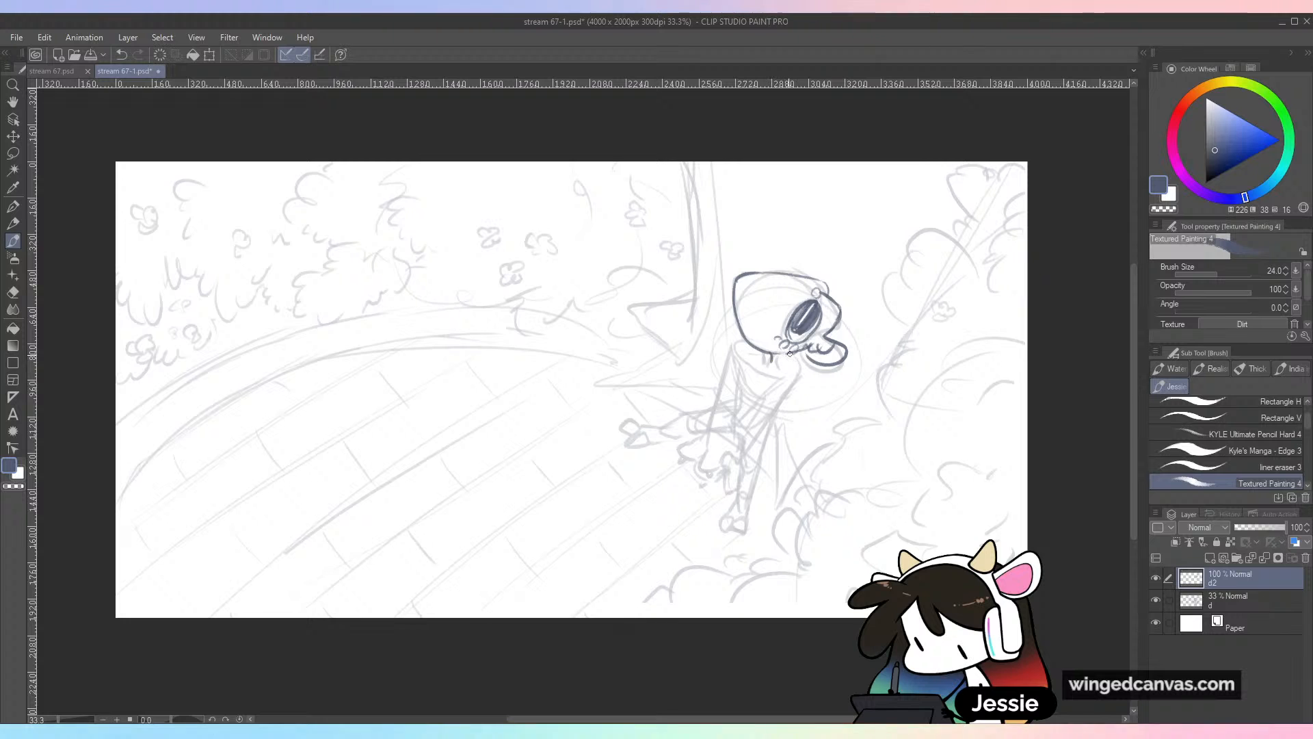
Draw the figure's neck, both arms and the overlapping clawed hands along the sketch, and save the drawing
left_click_drag(792, 352, 769, 360)
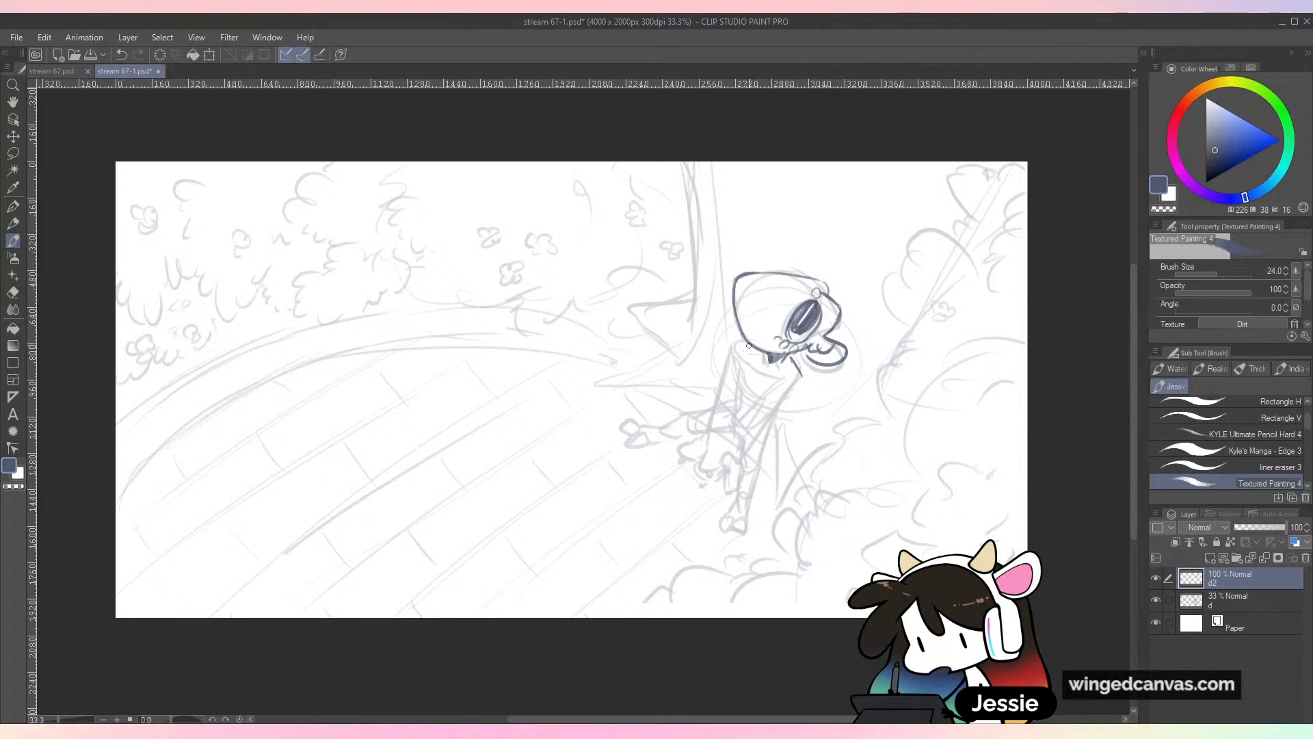
left_click_drag(736, 344, 719, 405)
mouse_move(744, 360)
left_mouse_down()
mouse_move(740, 420)
mouse_move(687, 446)
mouse_move(696, 464)
left_mouse_up()
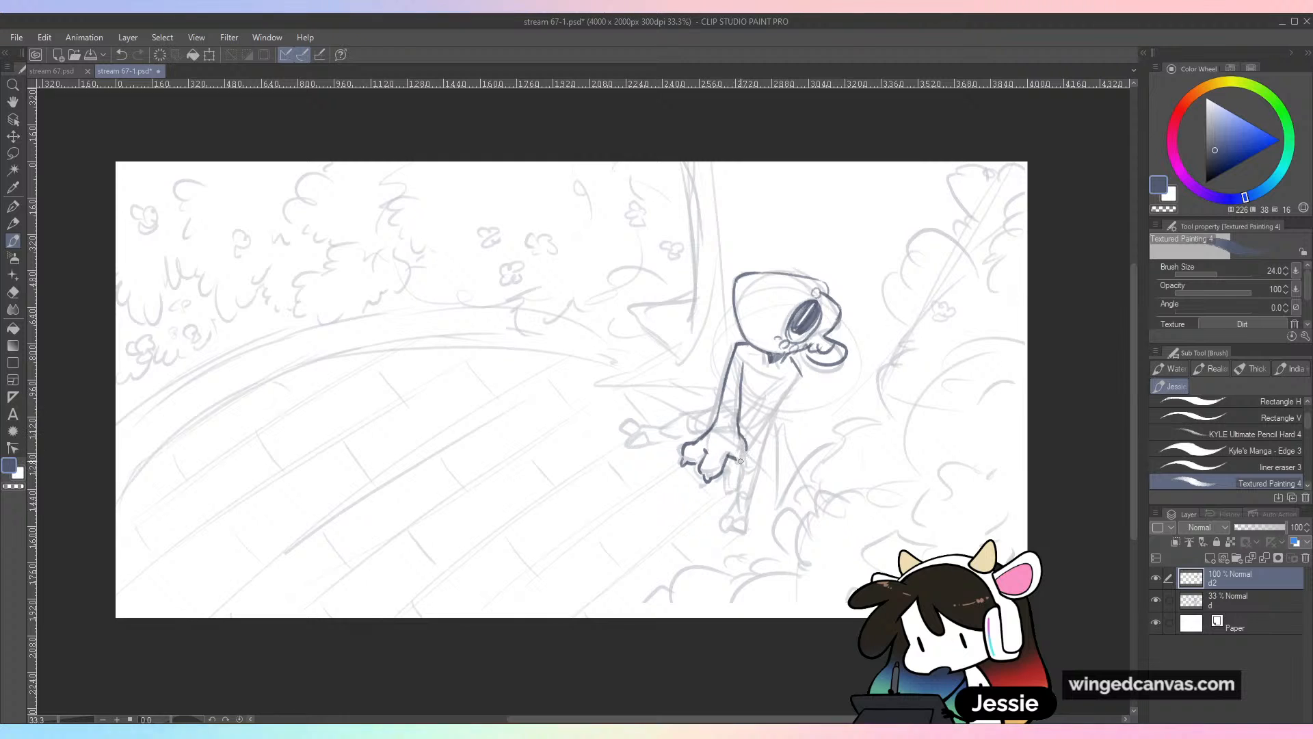
left_click_drag(731, 458, 746, 457)
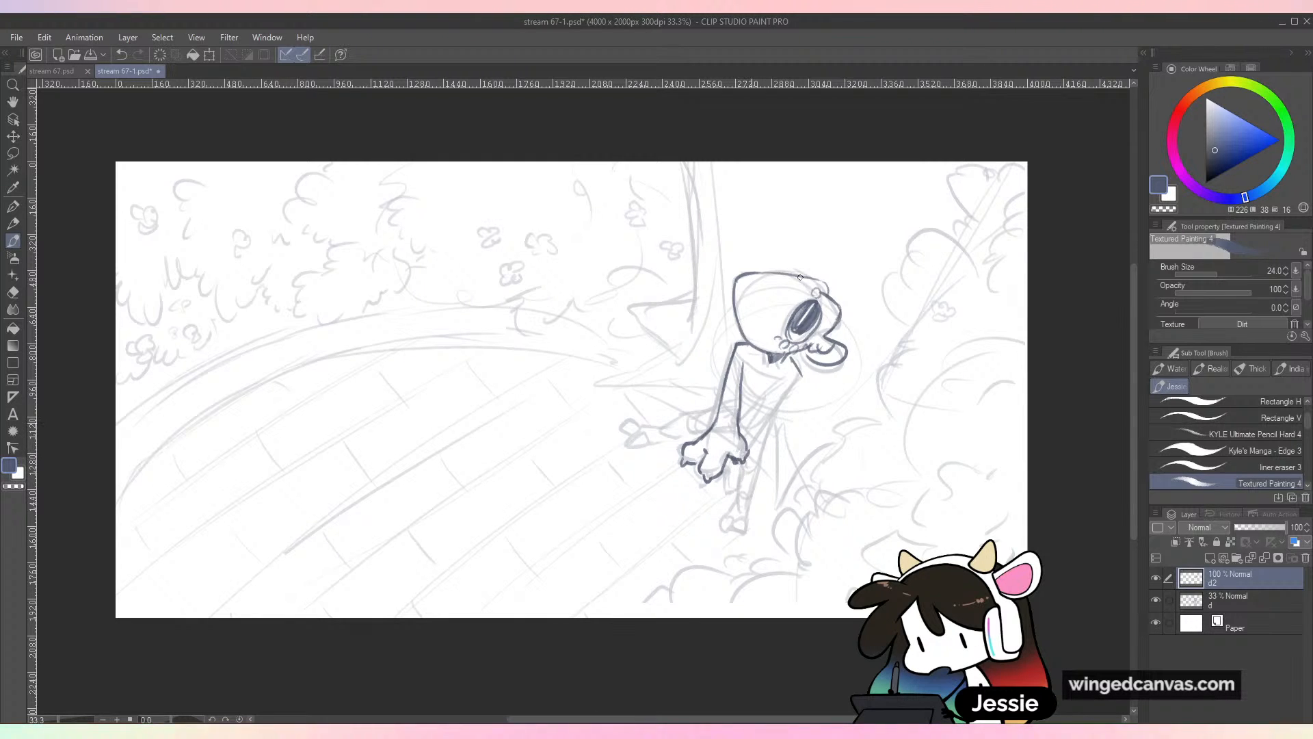
left_click_drag(799, 379, 729, 488)
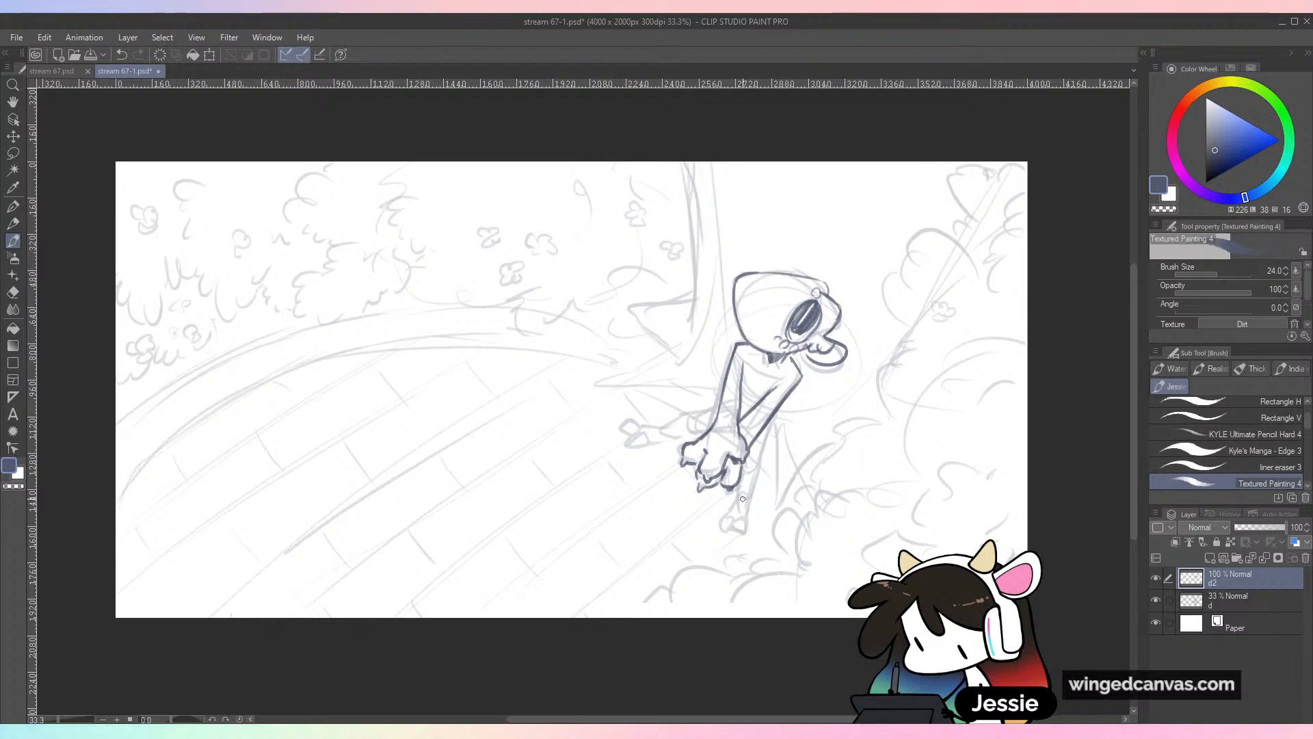
key("ctrl+z")
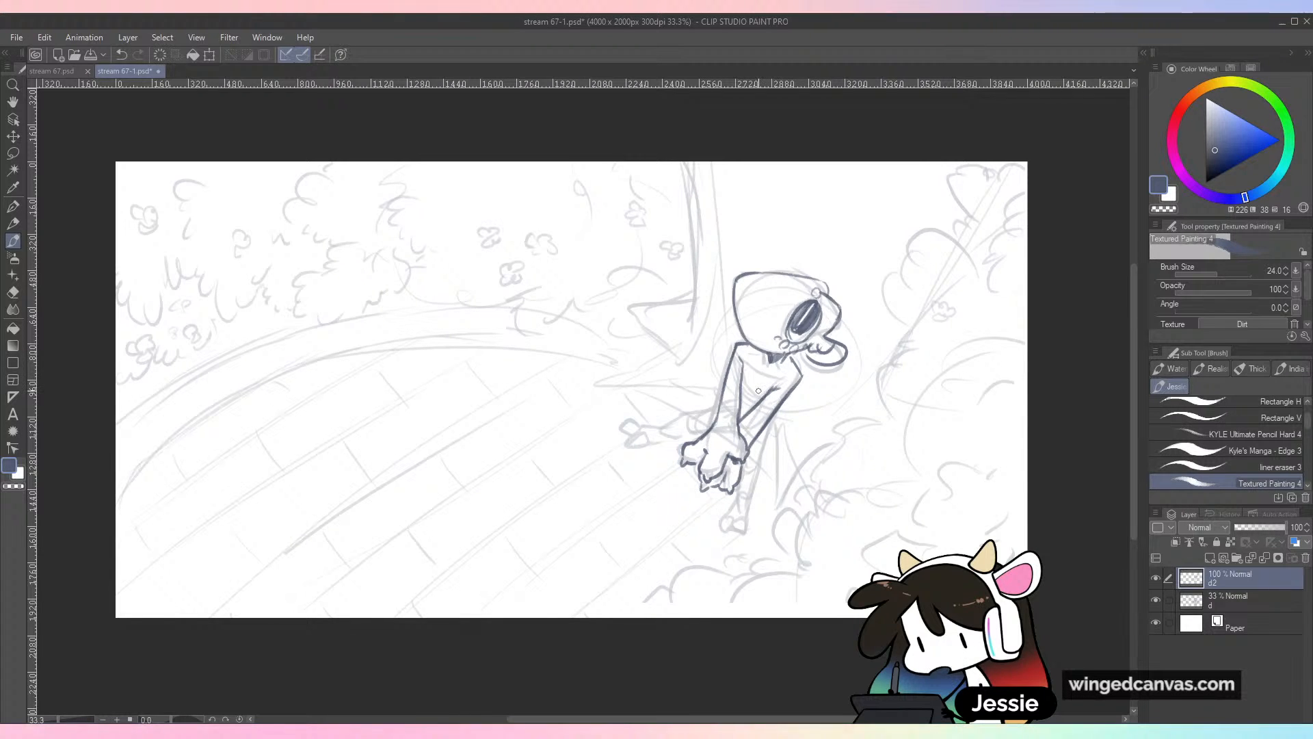
key("ctrl+minus")
key("ctrl+plus")
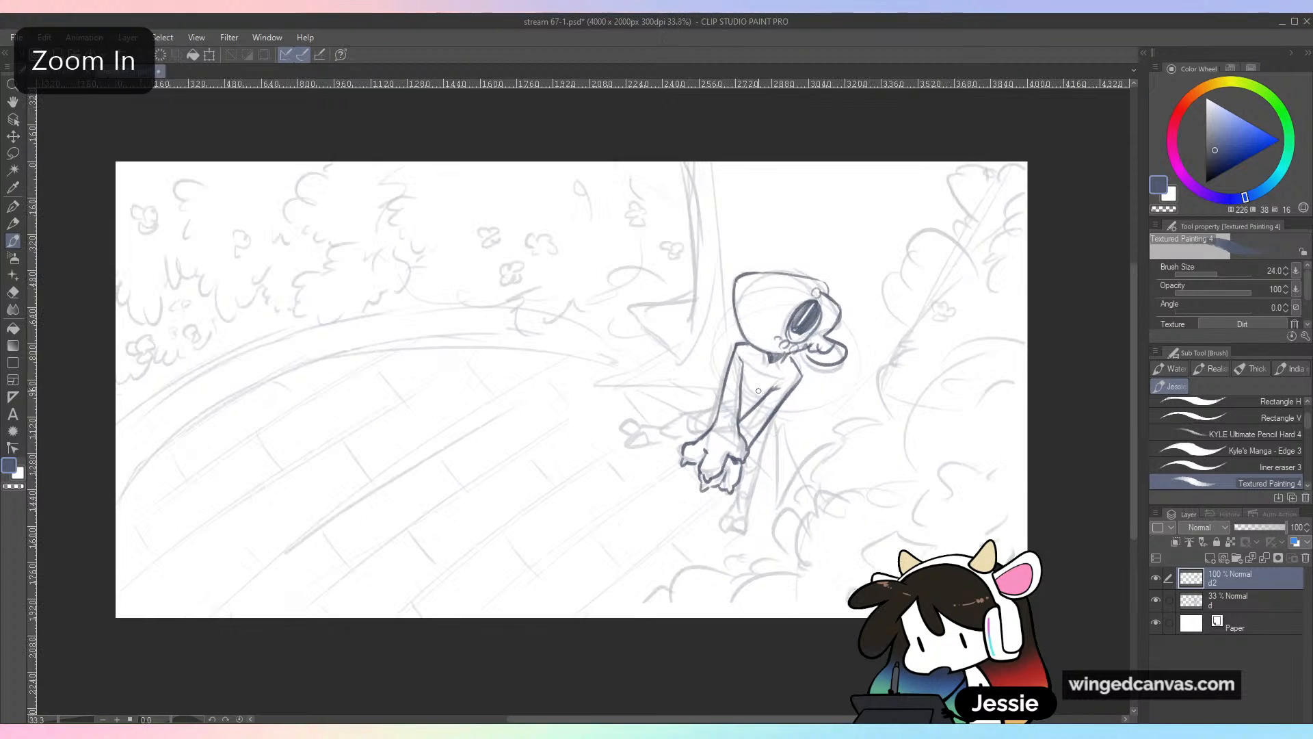
key("ctrl+s")
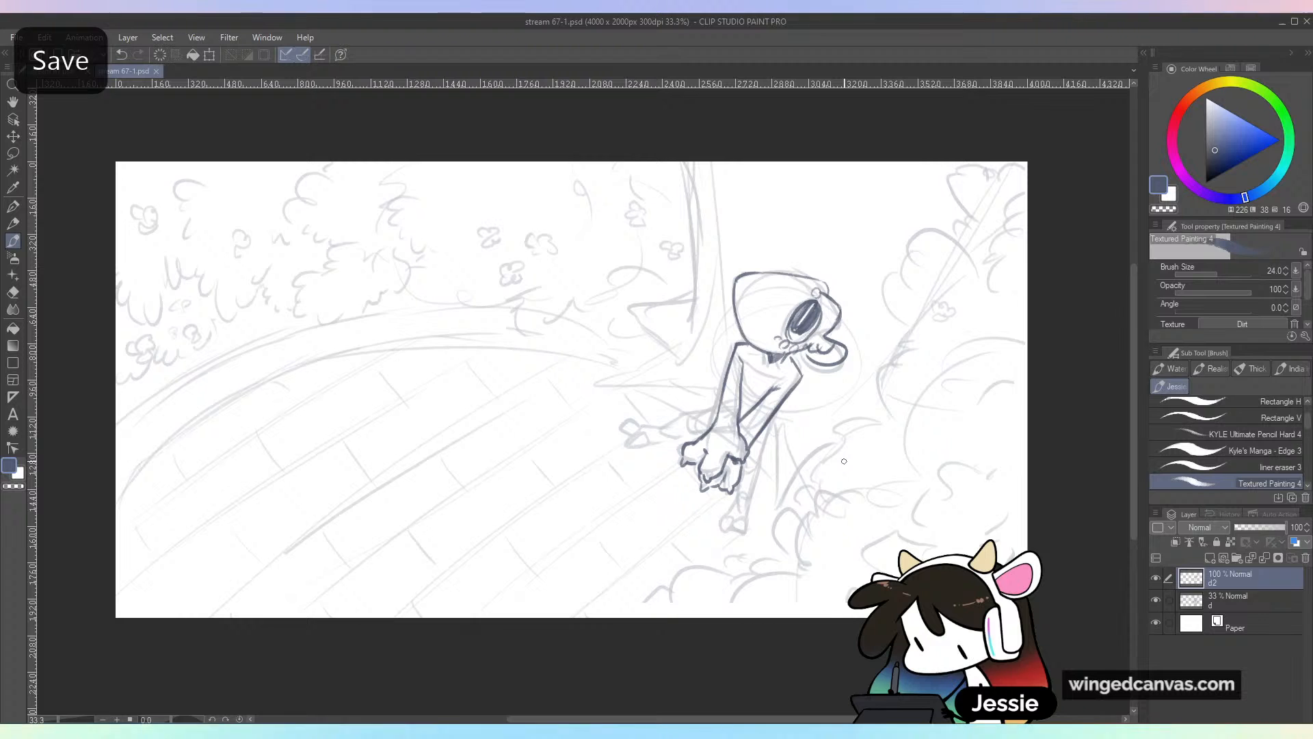
Add the shirt collar below the neck, the sleeve edges on both arms and the torso lines between them
mouse_move(746, 344)
left_mouse_down()
mouse_move(734, 353)
mouse_move(764, 364)
left_mouse_up()
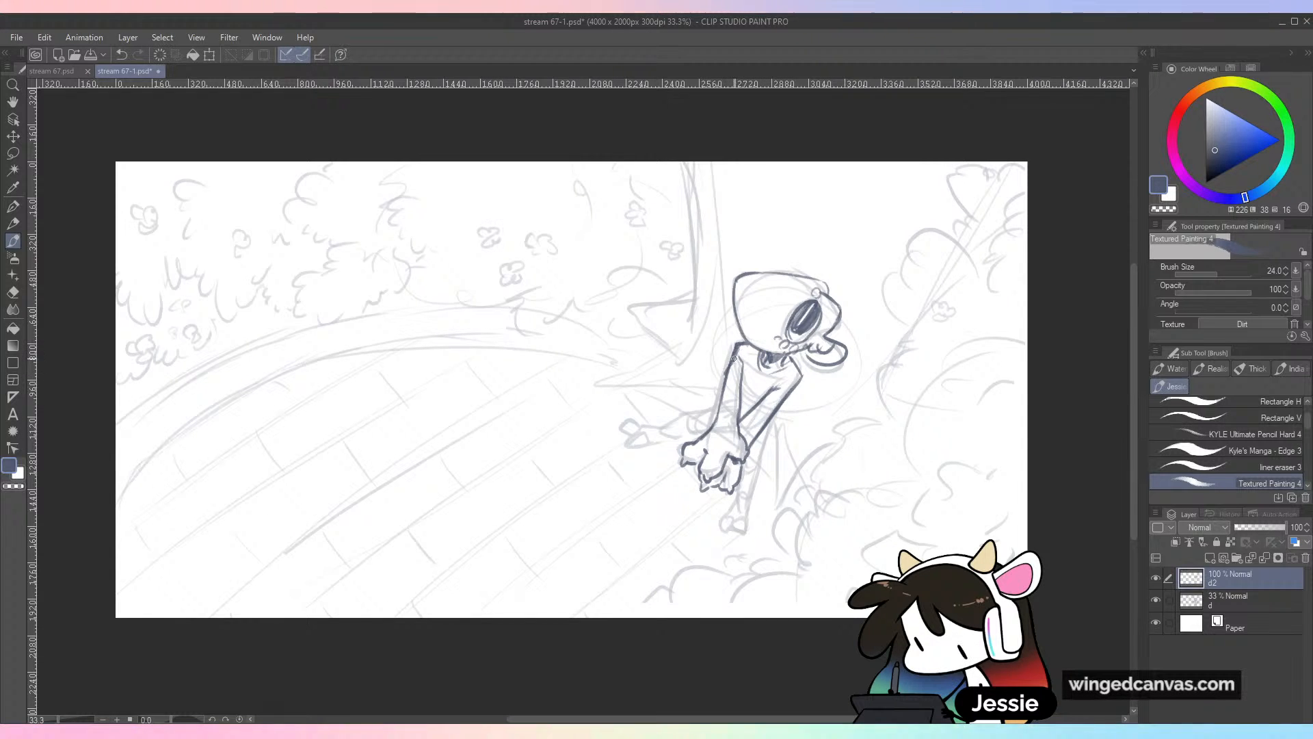
key("ctrl+z")
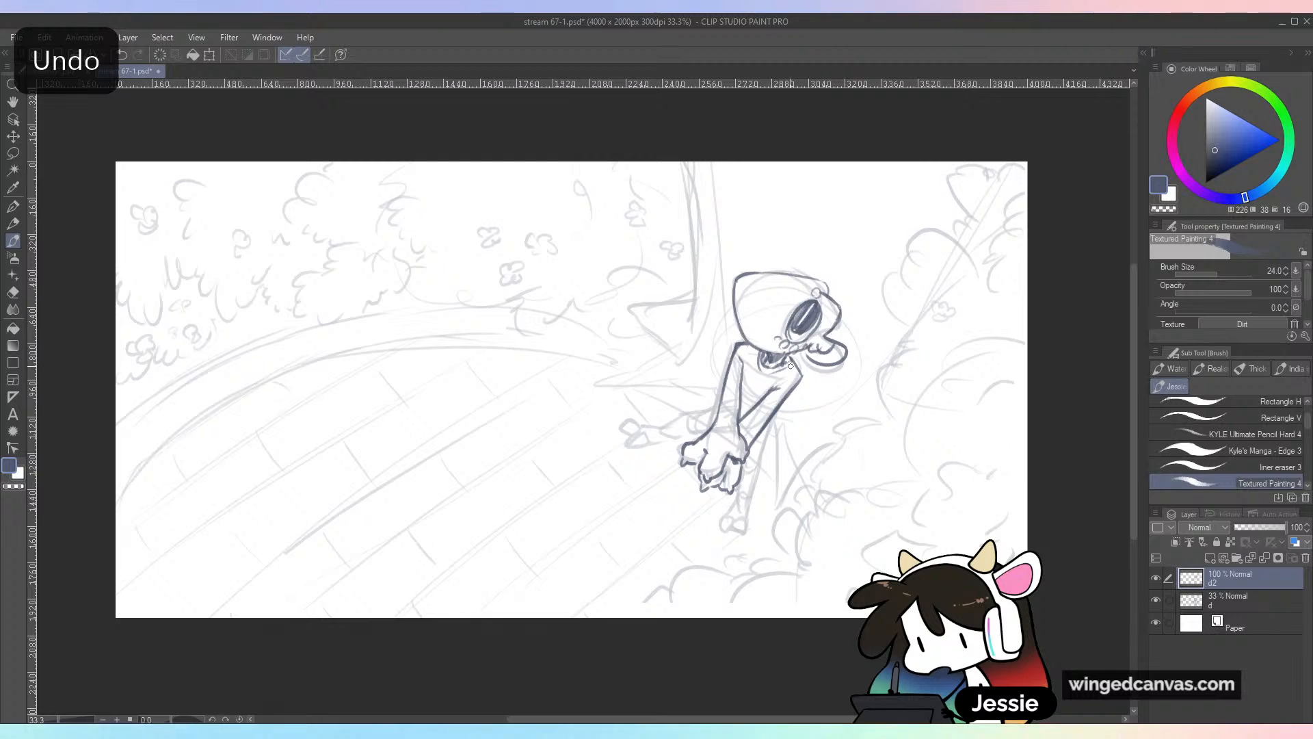
mouse_move(726, 379)
left_mouse_down()
mouse_move(742, 374)
mouse_move(779, 406)
left_mouse_up()
left_click_drag(762, 402, 773, 412)
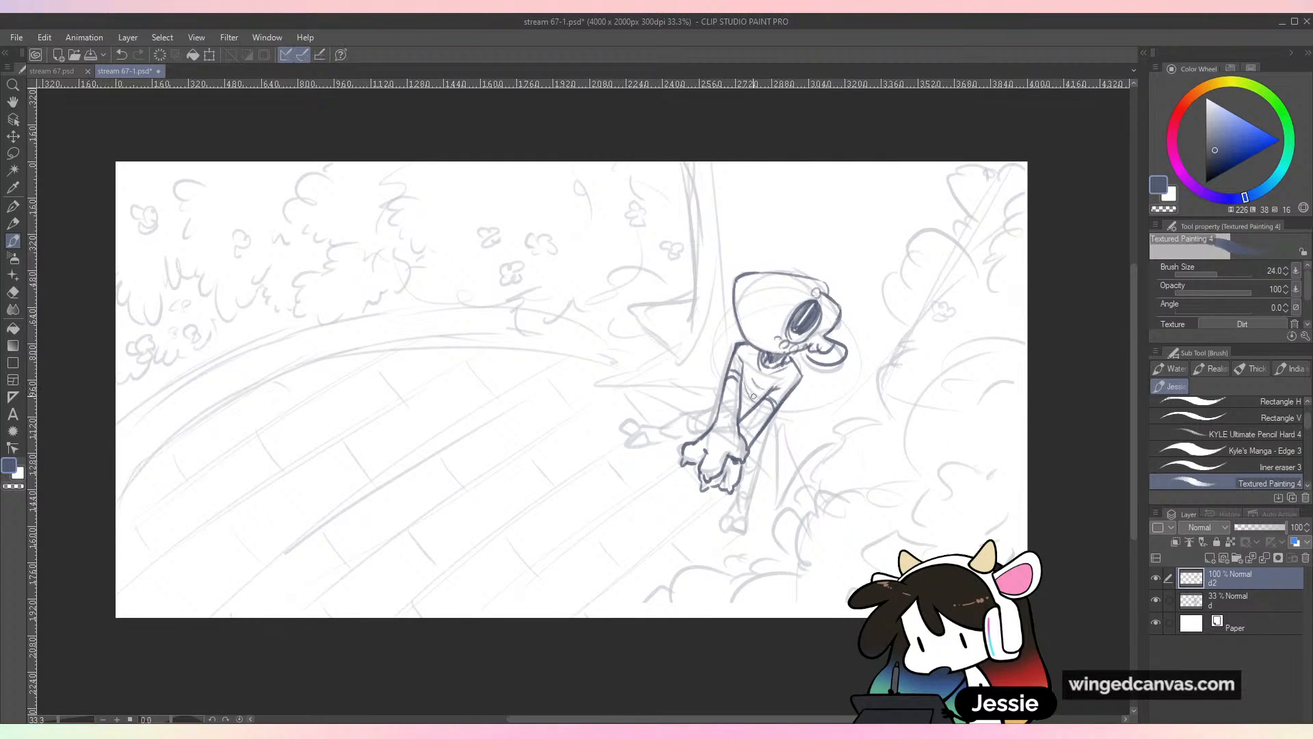
left_click_drag(741, 401, 751, 412)
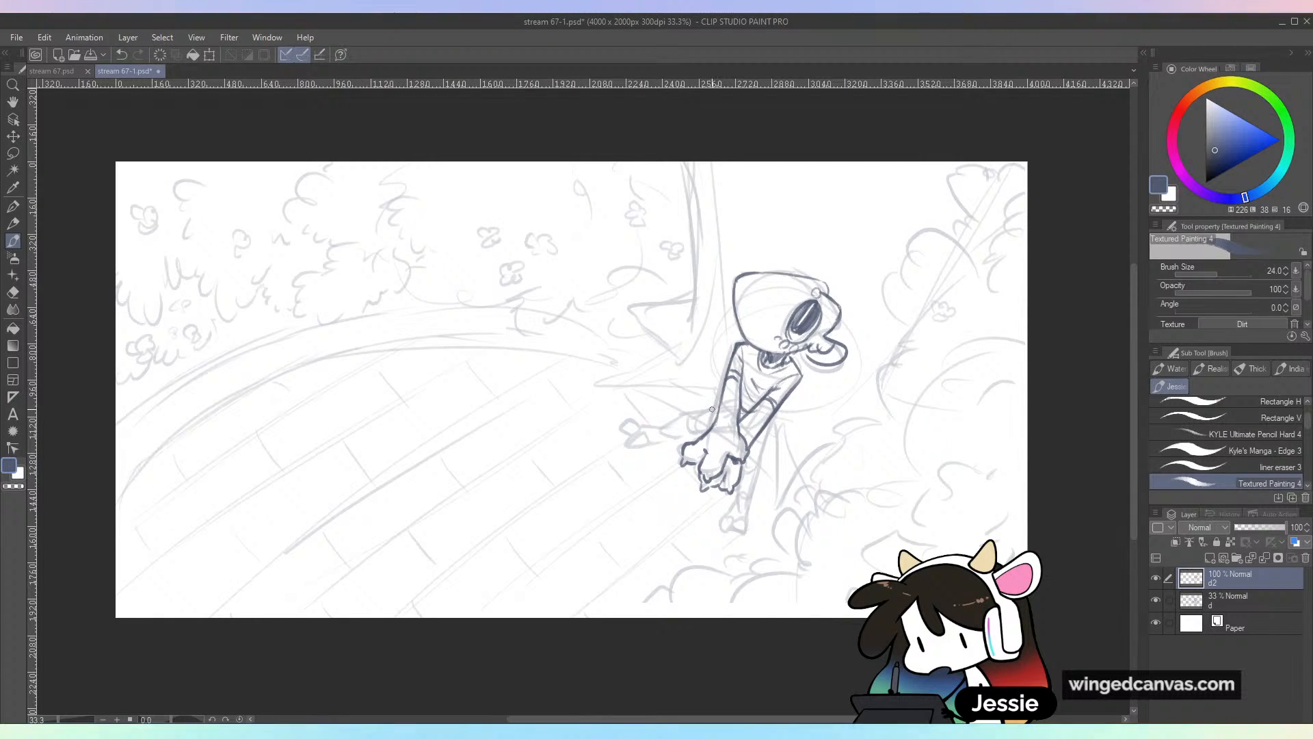
Draw the figure's two legs with clawed feet, one stretched across the paving and one hanging down
mouse_move(673, 416)
left_mouse_down()
mouse_move(702, 410)
mouse_move(629, 429)
mouse_move(642, 436)
mouse_move(632, 446)
mouse_move(707, 430)
left_mouse_up()
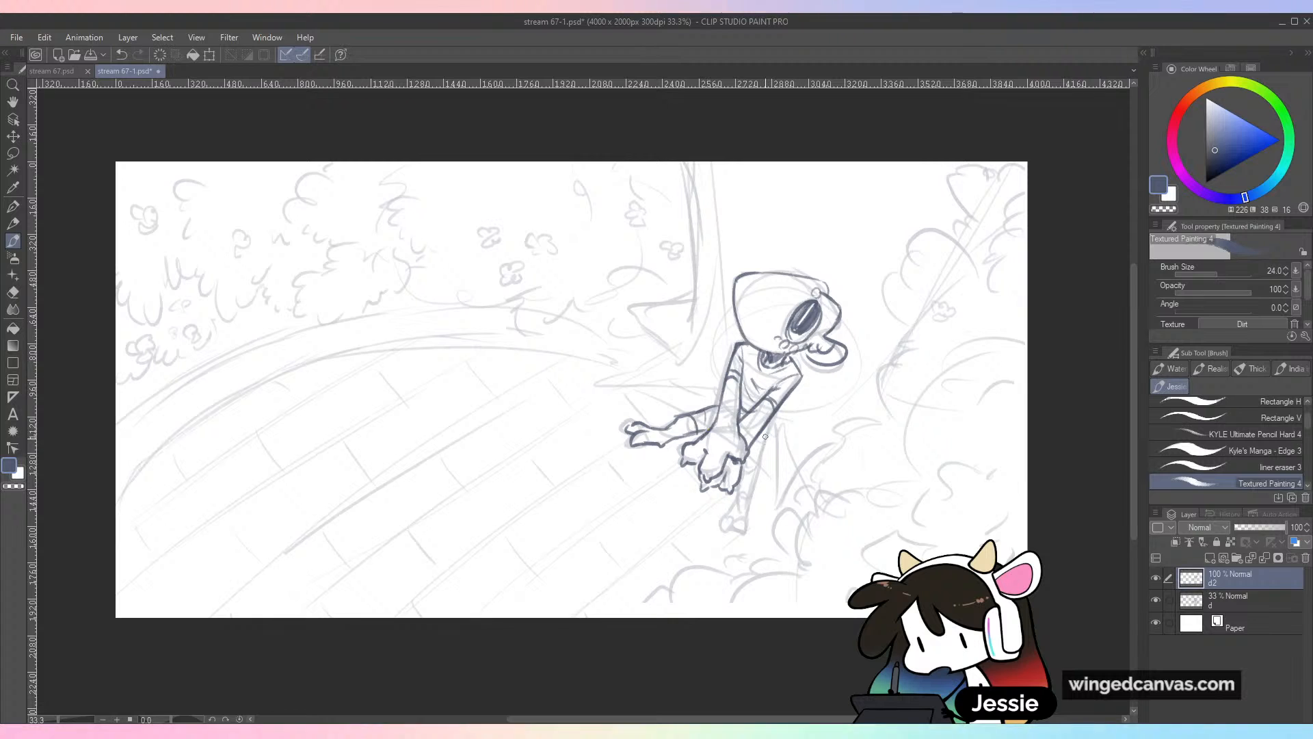
left_click_drag(744, 465, 760, 470)
mouse_move(750, 457)
left_mouse_down()
mouse_move(769, 503)
mouse_move(761, 469)
mouse_move(740, 503)
mouse_move(738, 483)
mouse_move(743, 533)
left_mouse_up()
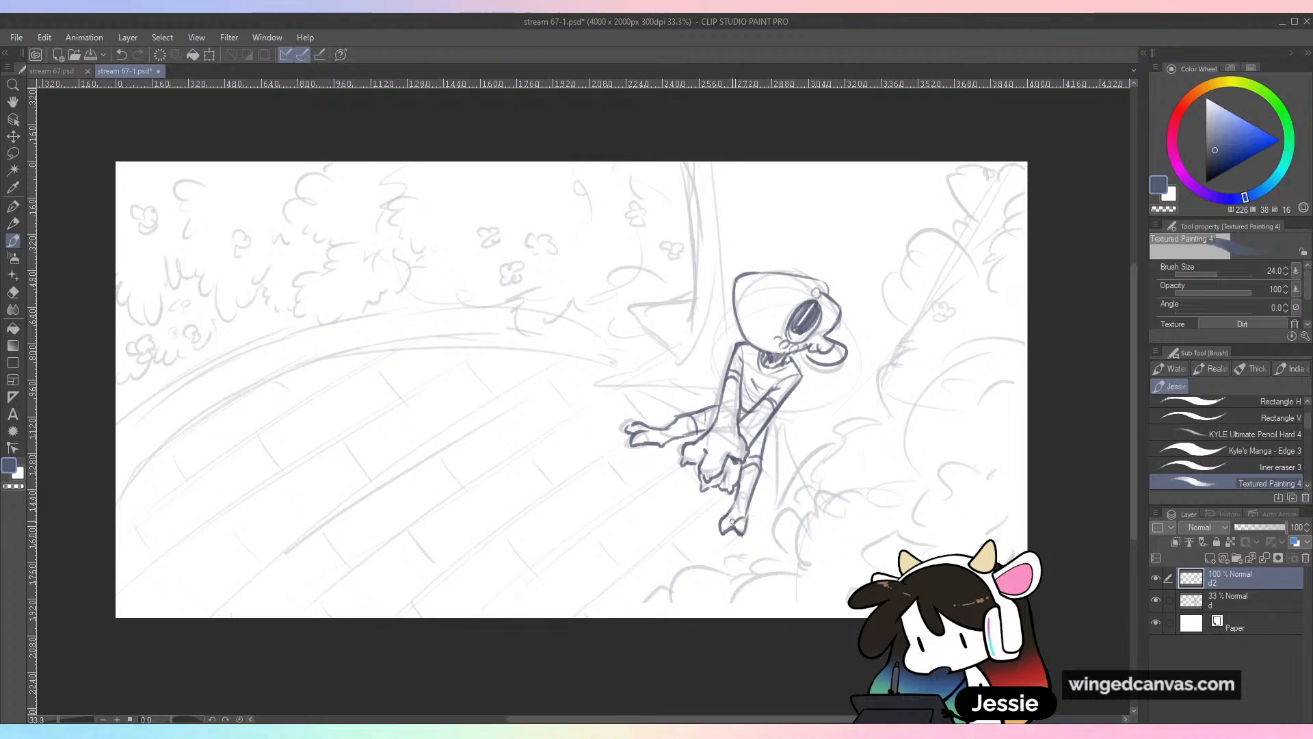
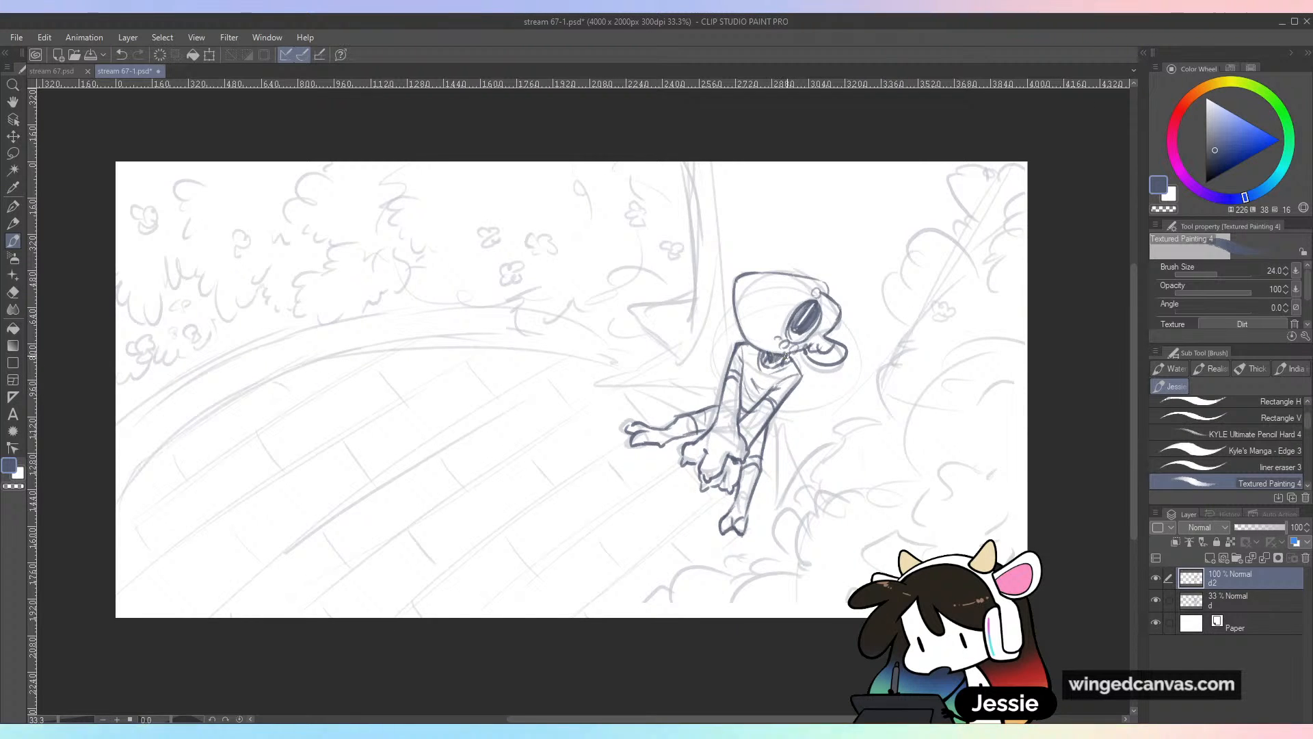
Clean up the stray lines below the figure's eye with the Hard eraser at size 30, and return to the Textured Painting brush
left_click_drag(778, 357, 806, 352)
key("e")
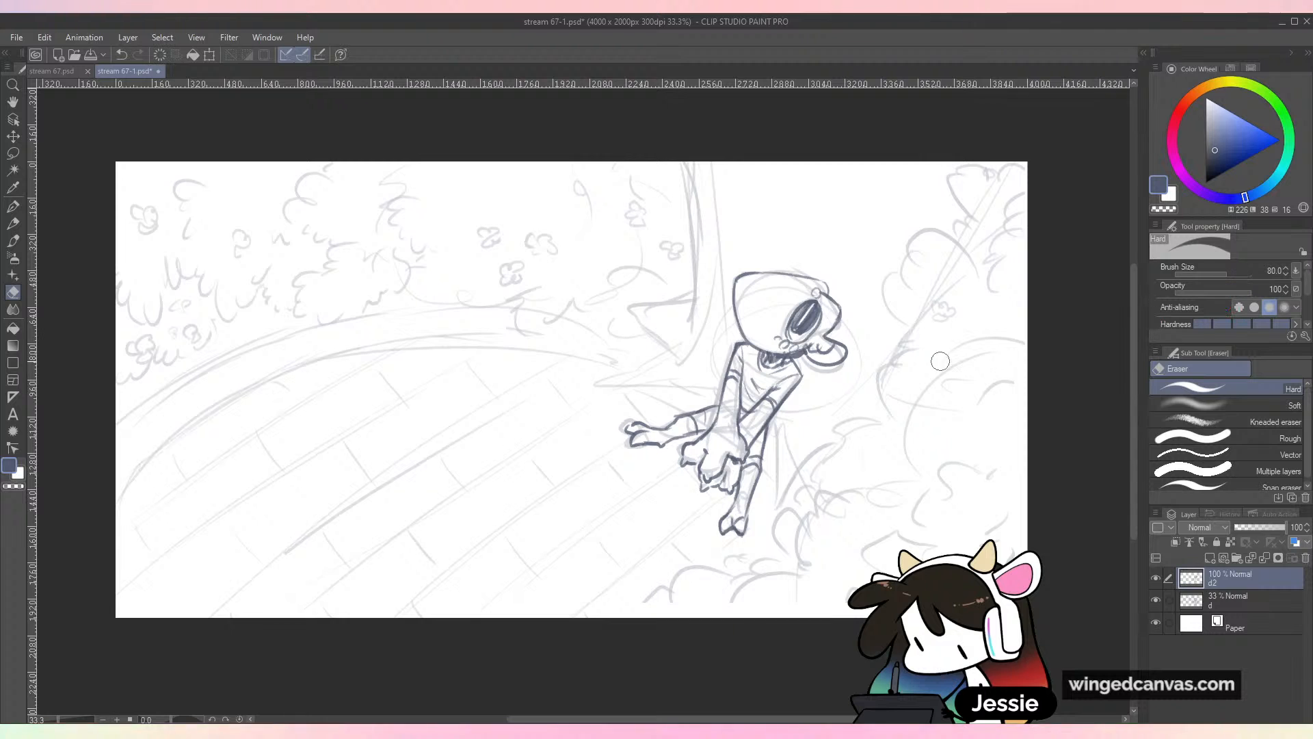
key("p")
key("b")
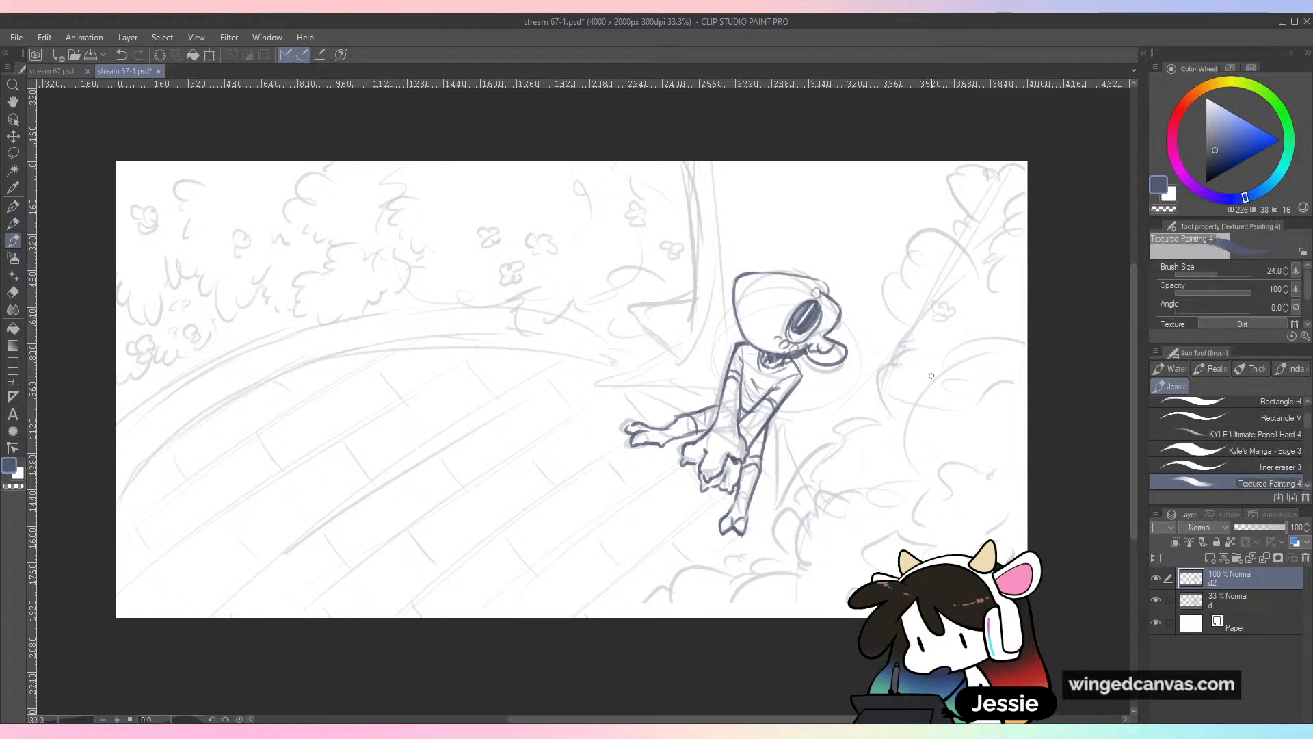
key("e")
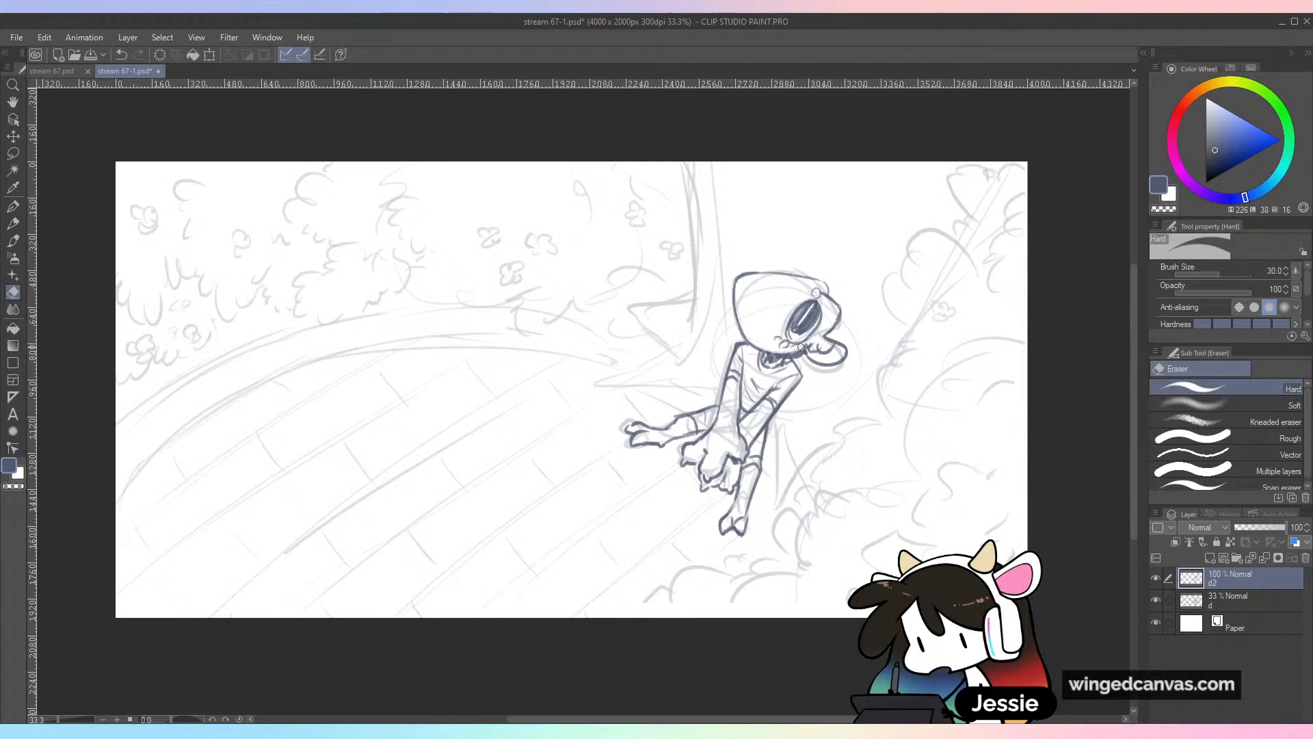
left_click_drag(791, 343, 786, 340)
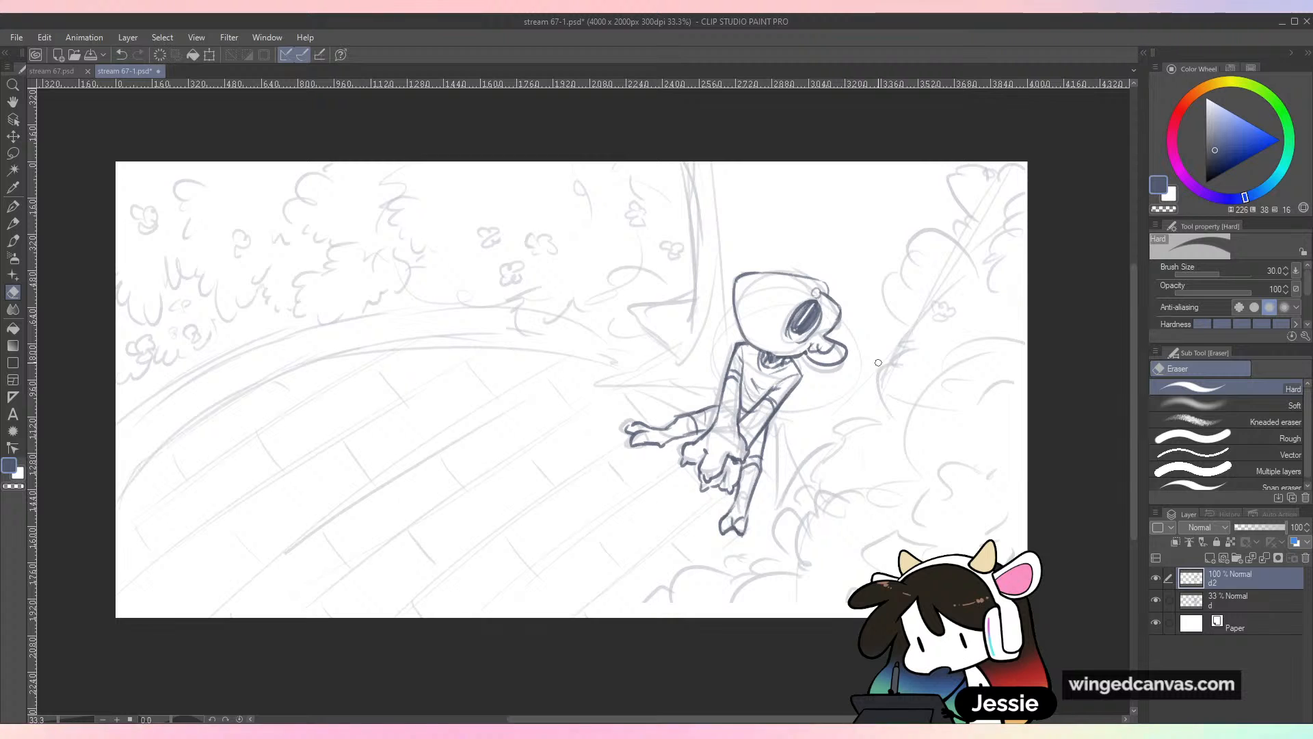
key("b")
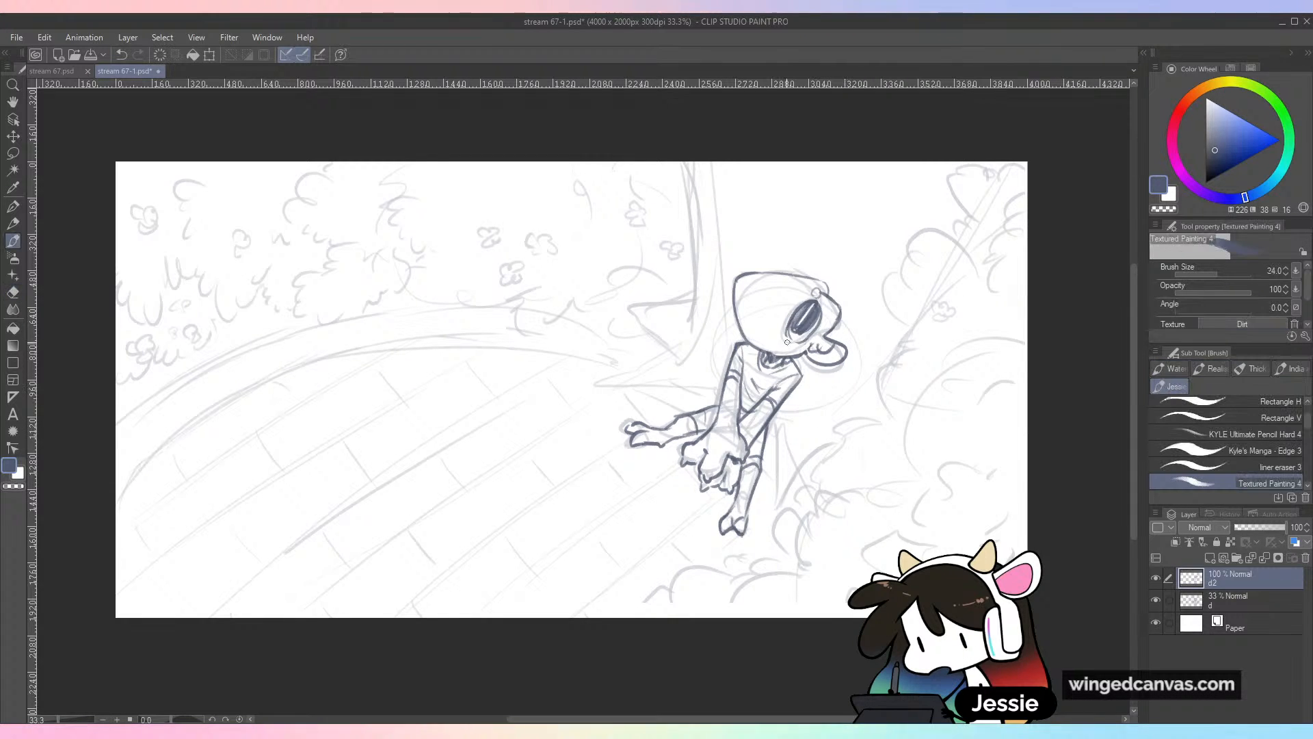
Undo the last two edits on the figure's face, and draw the trunk edge and jagged roots around the figure at brush size 50
key("ctrl+z")
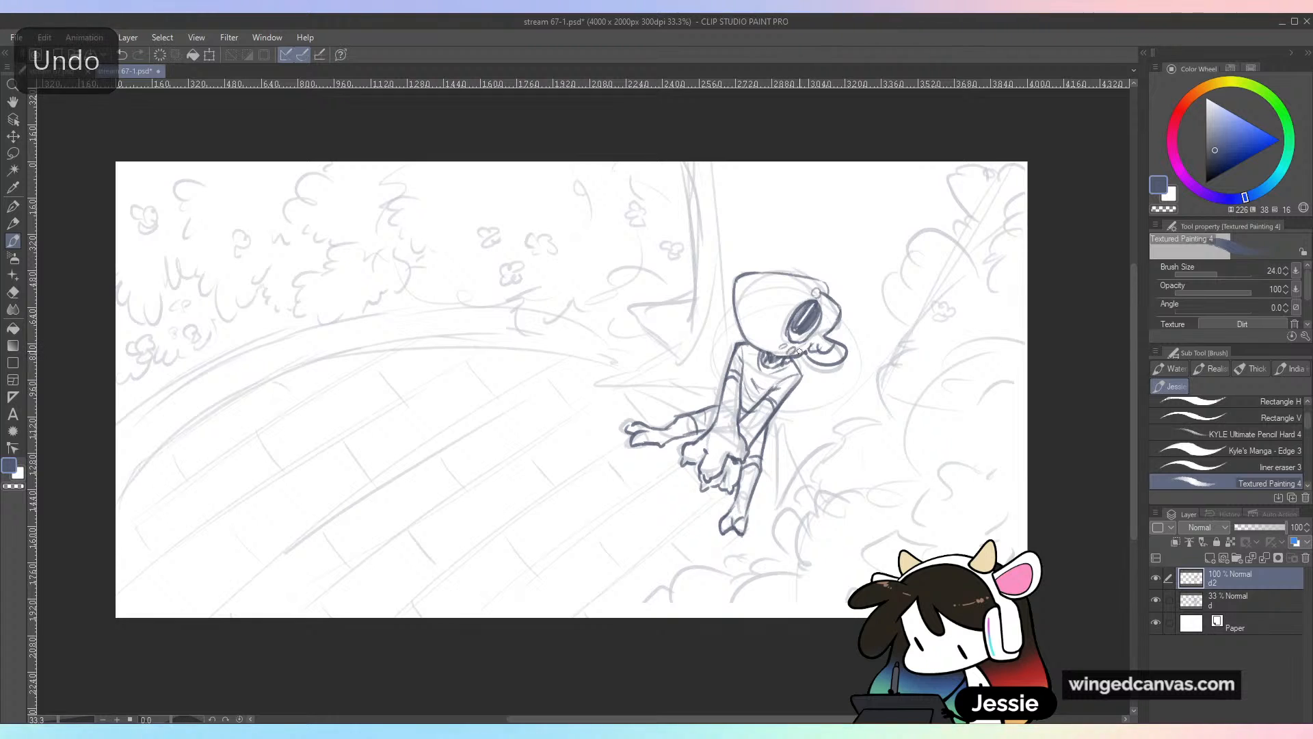
key("ctrl+z")
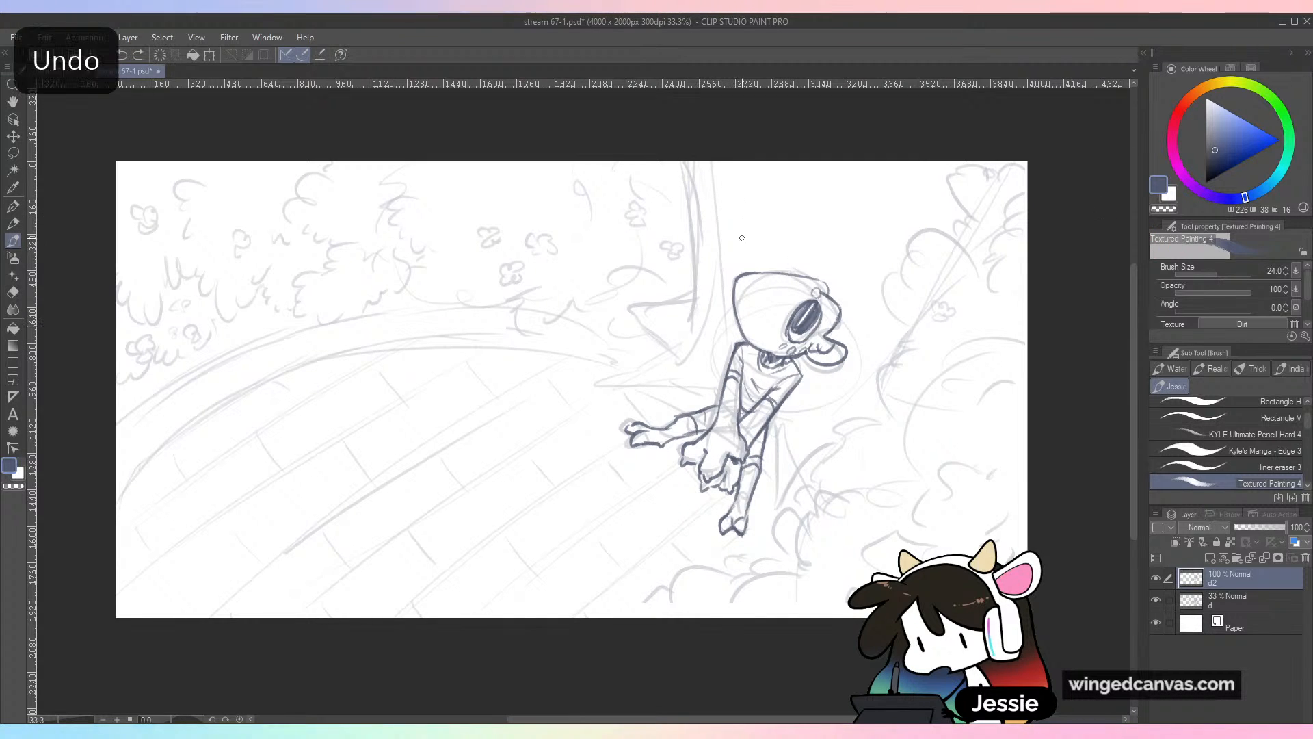
mouse_move(683, 159)
left_mouse_down()
mouse_move(705, 345)
mouse_move(701, 284)
mouse_move(691, 345)
left_mouse_up()
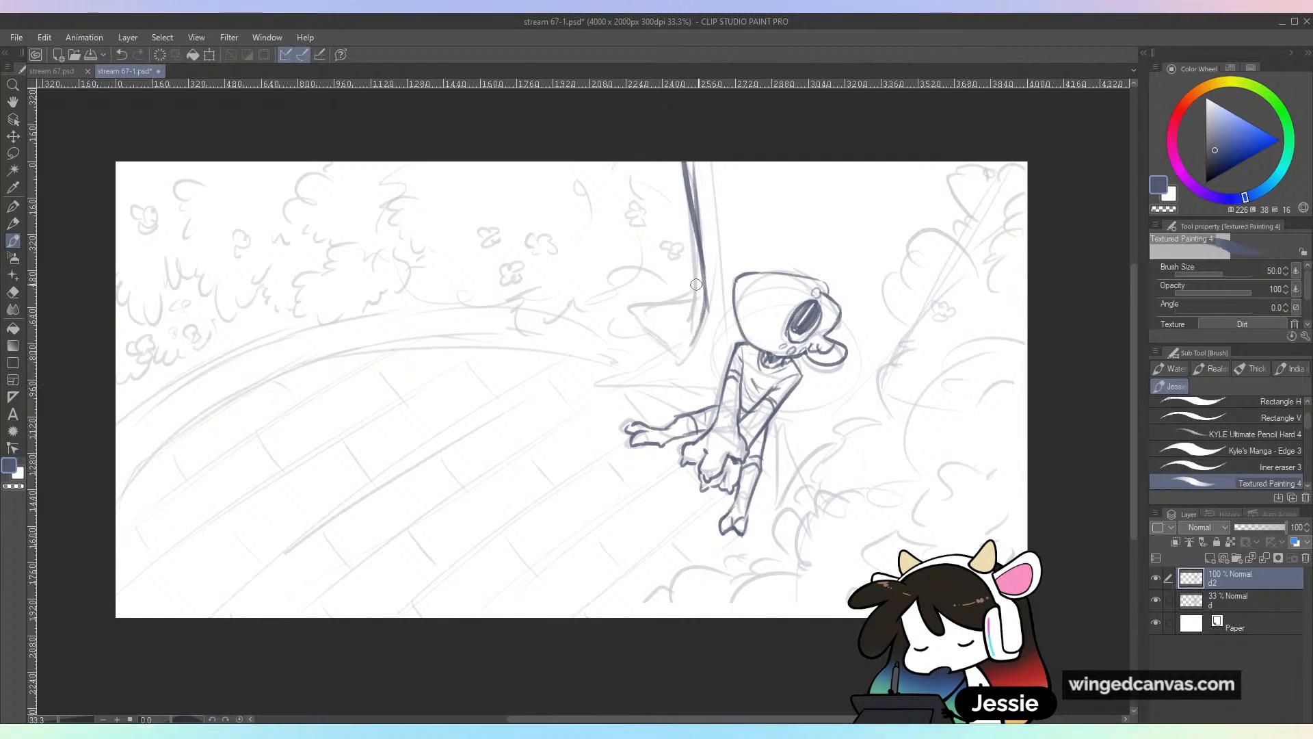
mouse_move(703, 275)
left_mouse_down()
mouse_move(690, 269)
mouse_move(672, 312)
mouse_move(686, 306)
mouse_move(629, 317)
mouse_move(576, 353)
mouse_move(701, 345)
mouse_move(616, 407)
mouse_move(725, 386)
left_mouse_up()
left_click_drag(781, 427, 783, 509)
left_click_drag(837, 431, 880, 306)
left_click_drag(837, 404, 877, 417)
Draw both edges of the slanted trunk, add bark lines above the figure's head and a leafy bush edge along the slanted trunk's base
mouse_move(916, 326)
left_mouse_down()
mouse_move(942, 261)
mouse_move(996, 189)
left_mouse_up()
left_click_drag(920, 301, 1036, 178)
left_click_drag(937, 270, 1028, 186)
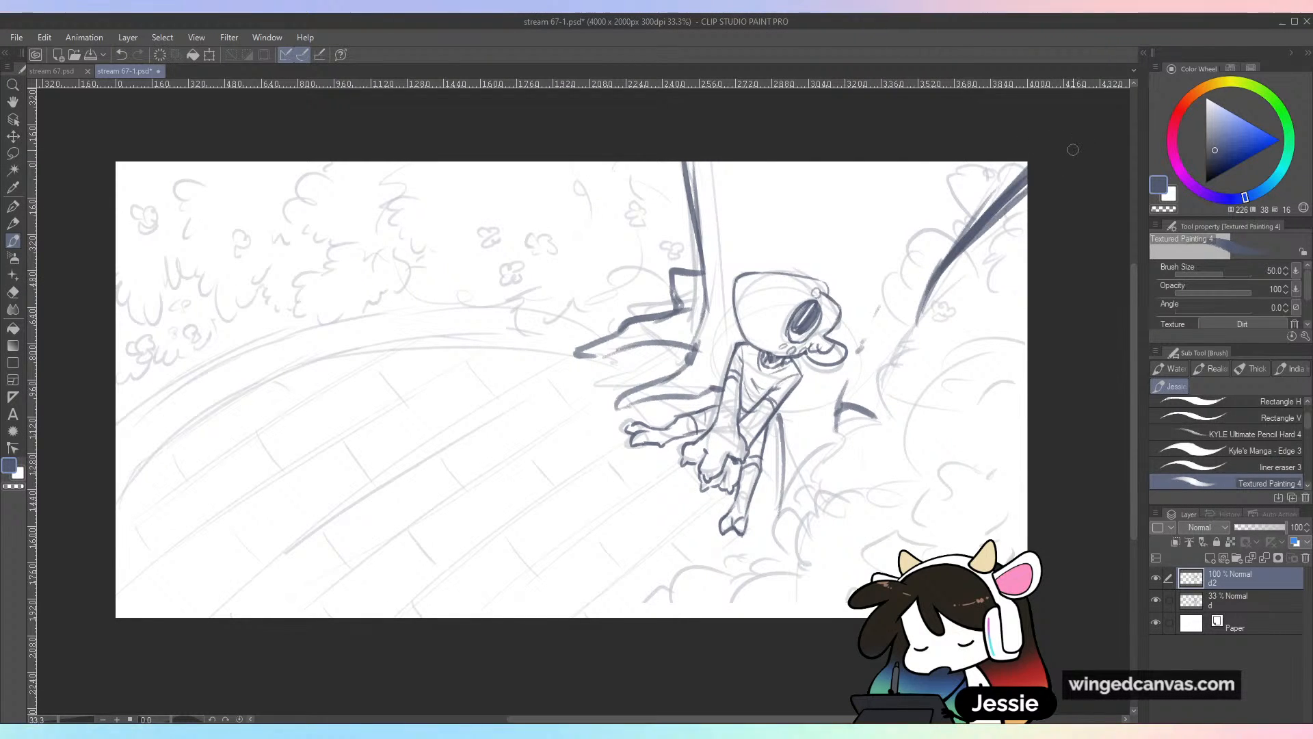
left_click_drag(680, 161, 710, 266)
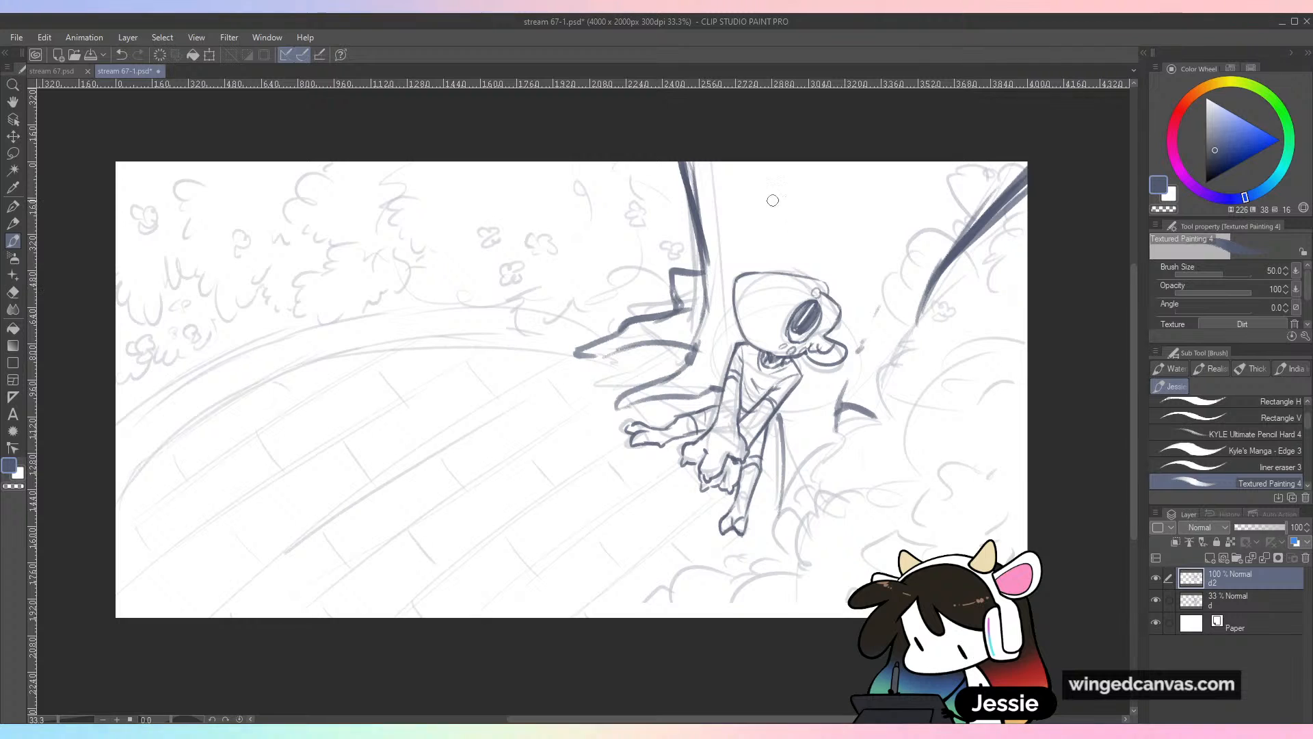
mouse_move(779, 166)
left_mouse_down()
mouse_move(774, 232)
mouse_move(788, 251)
mouse_move(763, 224)
left_mouse_up()
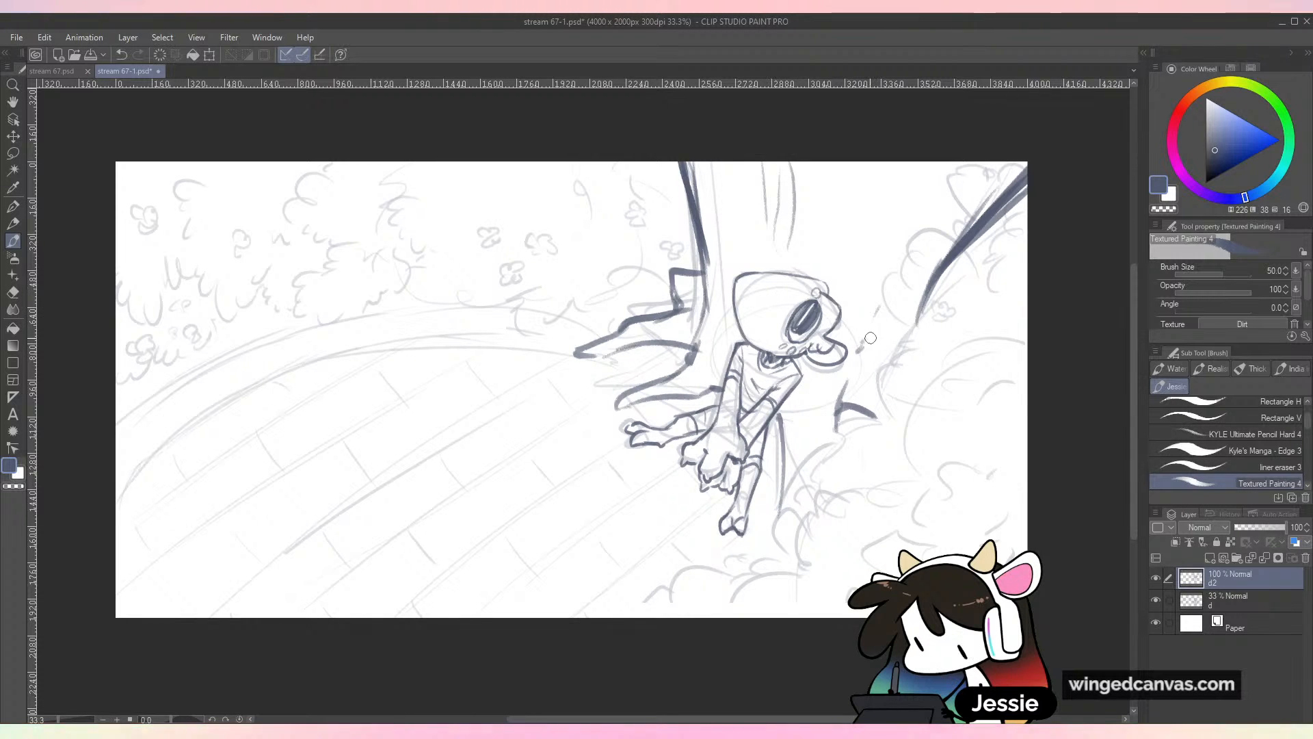
mouse_move(867, 342)
left_mouse_down()
mouse_move(937, 236)
mouse_move(1012, 163)
left_mouse_up()
mouse_move(941, 236)
left_mouse_down()
mouse_move(1008, 163)
mouse_move(872, 328)
mouse_move(904, 334)
mouse_move(867, 383)
mouse_move(877, 418)
left_mouse_up()
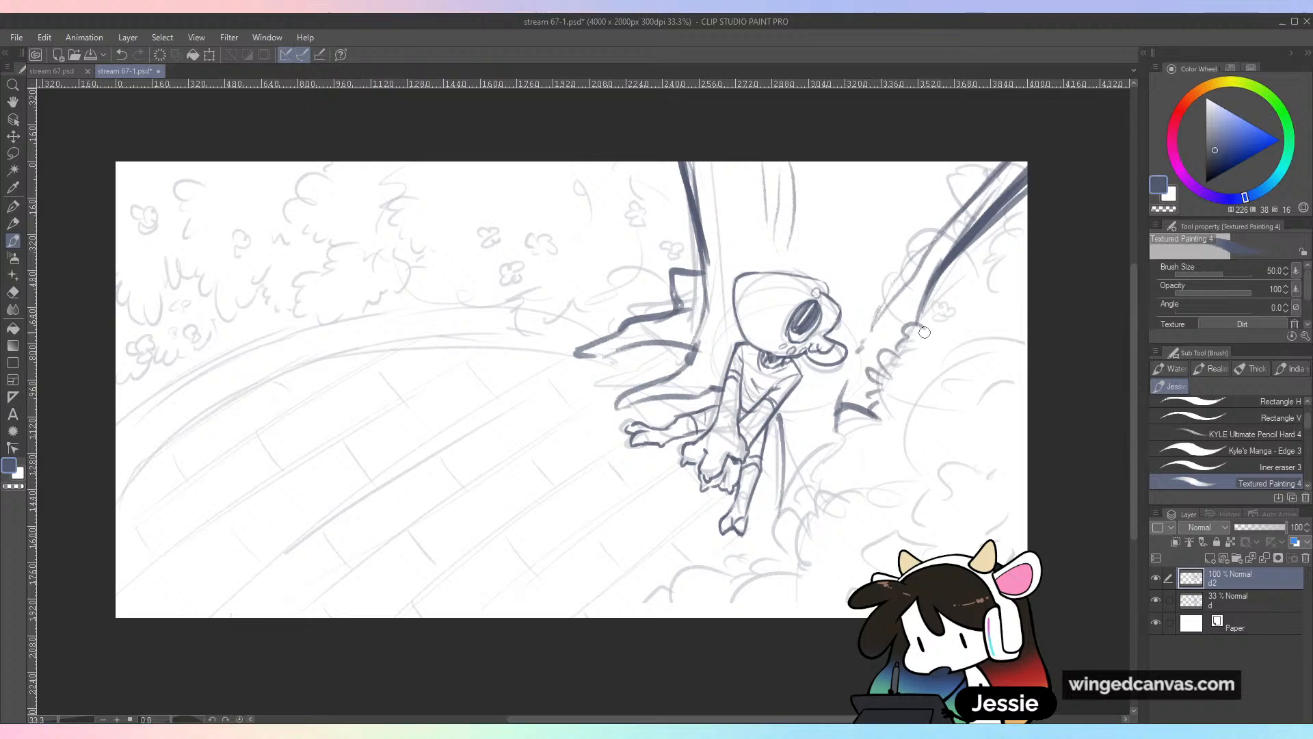
left_click_drag(920, 328, 961, 308)
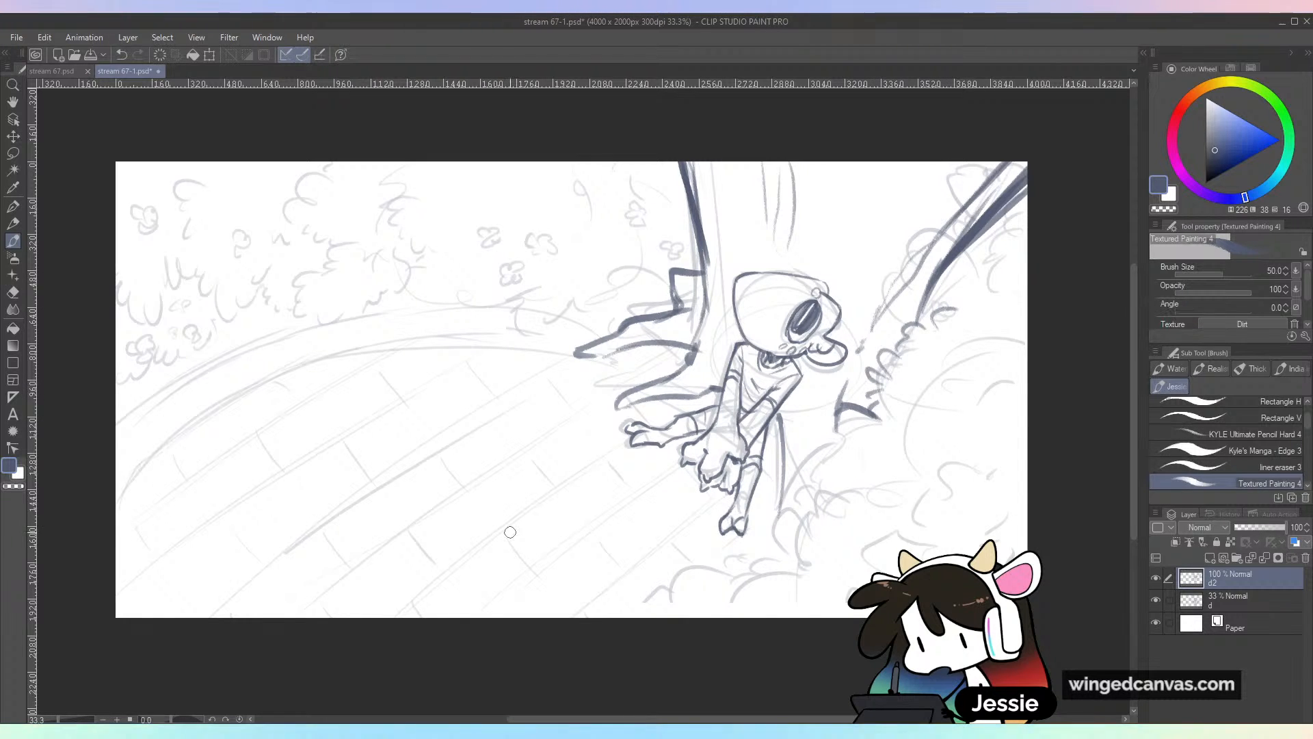
Draw the two long parallel curves of the paving's outer border, running from the roots to the canvas edge, at brush size 30
left_click_drag(670, 376, 808, 389)
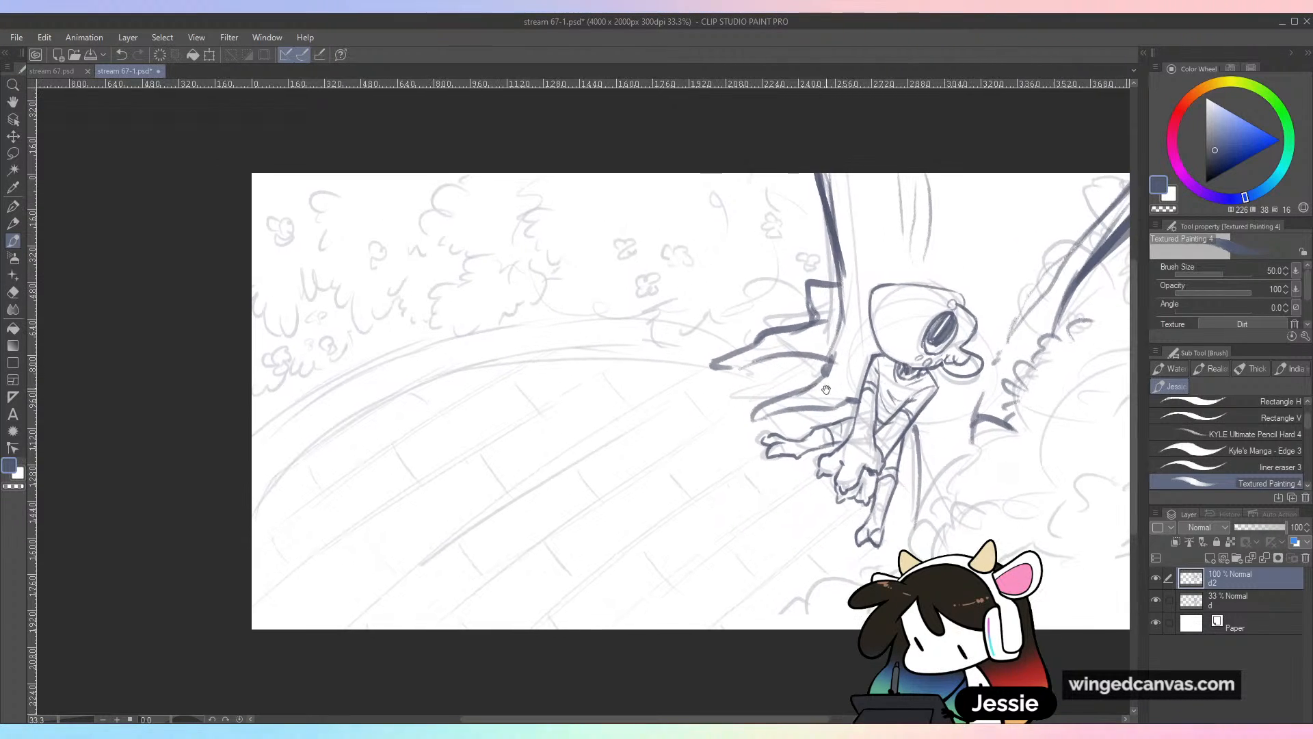
left_click_drag(806, 324, 274, 430)
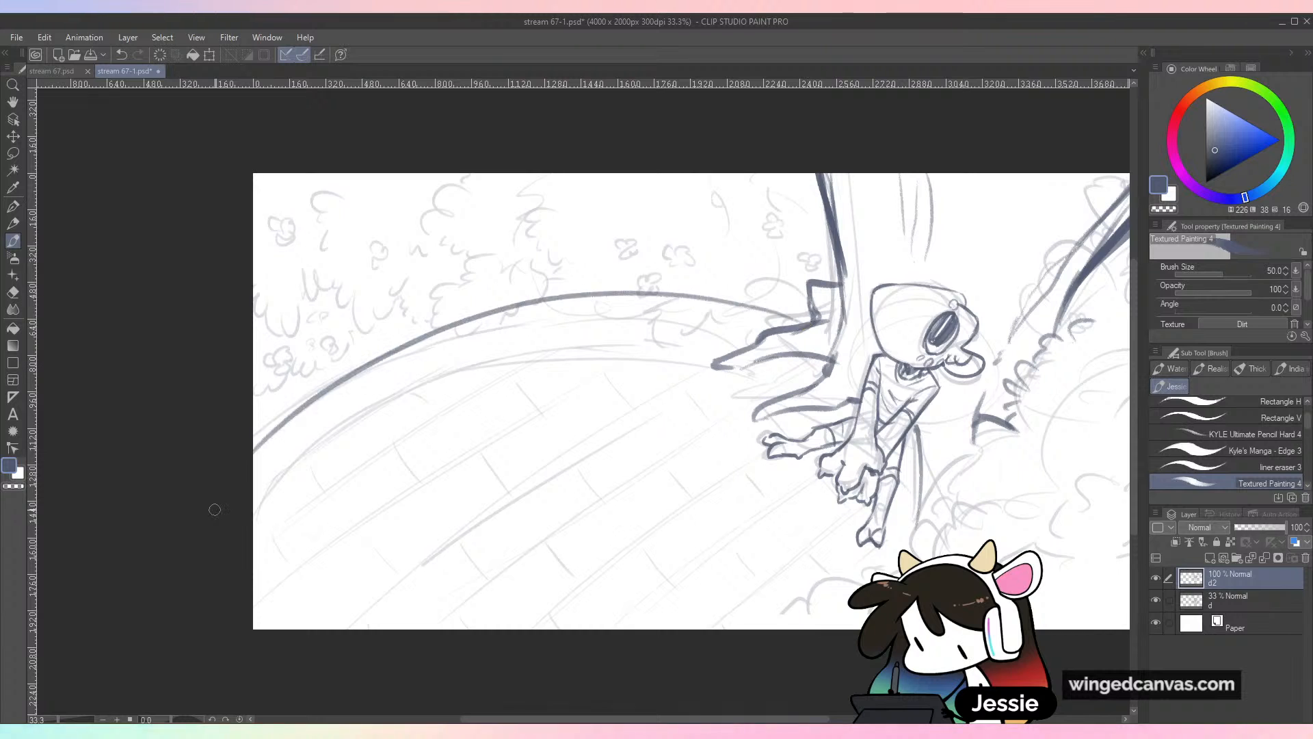
key("ctrl+z")
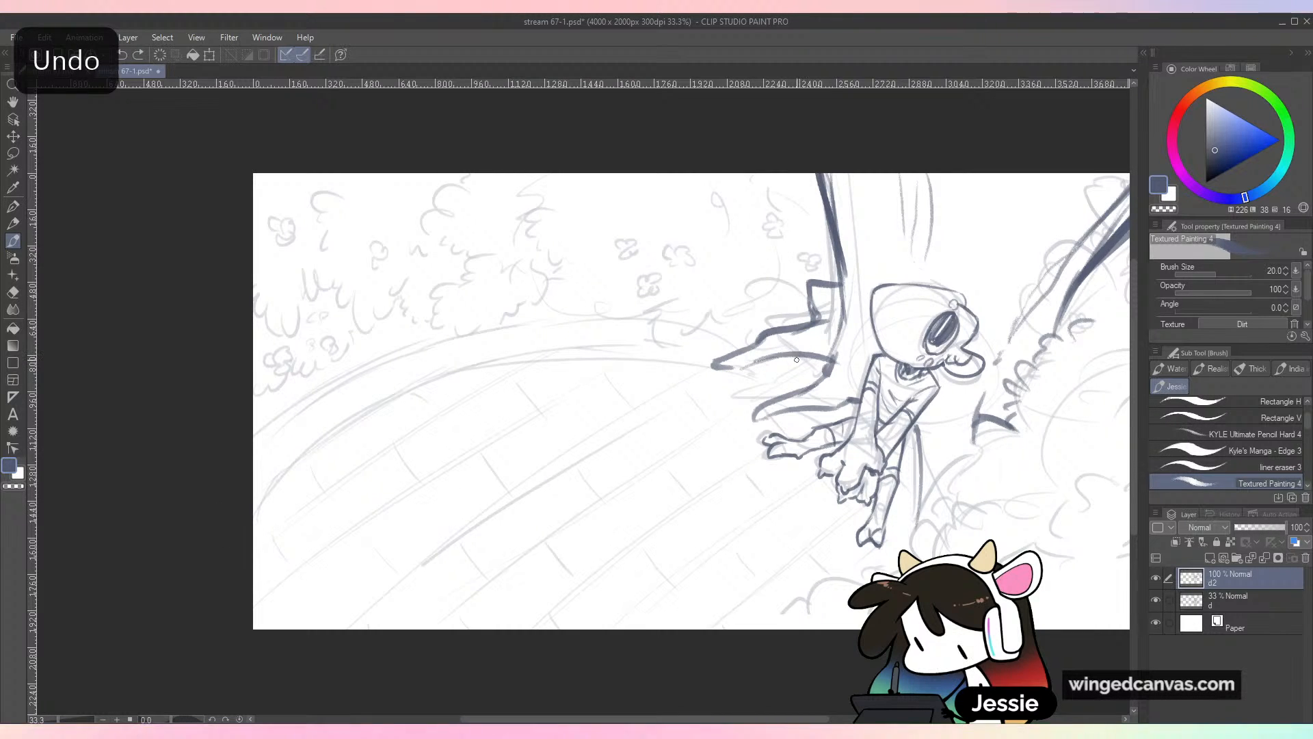
key("]")
mouse_move(792, 319)
left_mouse_down()
mouse_move(400, 387)
mouse_move(329, 444)
left_mouse_up()
key("ctrl+z")
left_click_drag(815, 317, 240, 464)
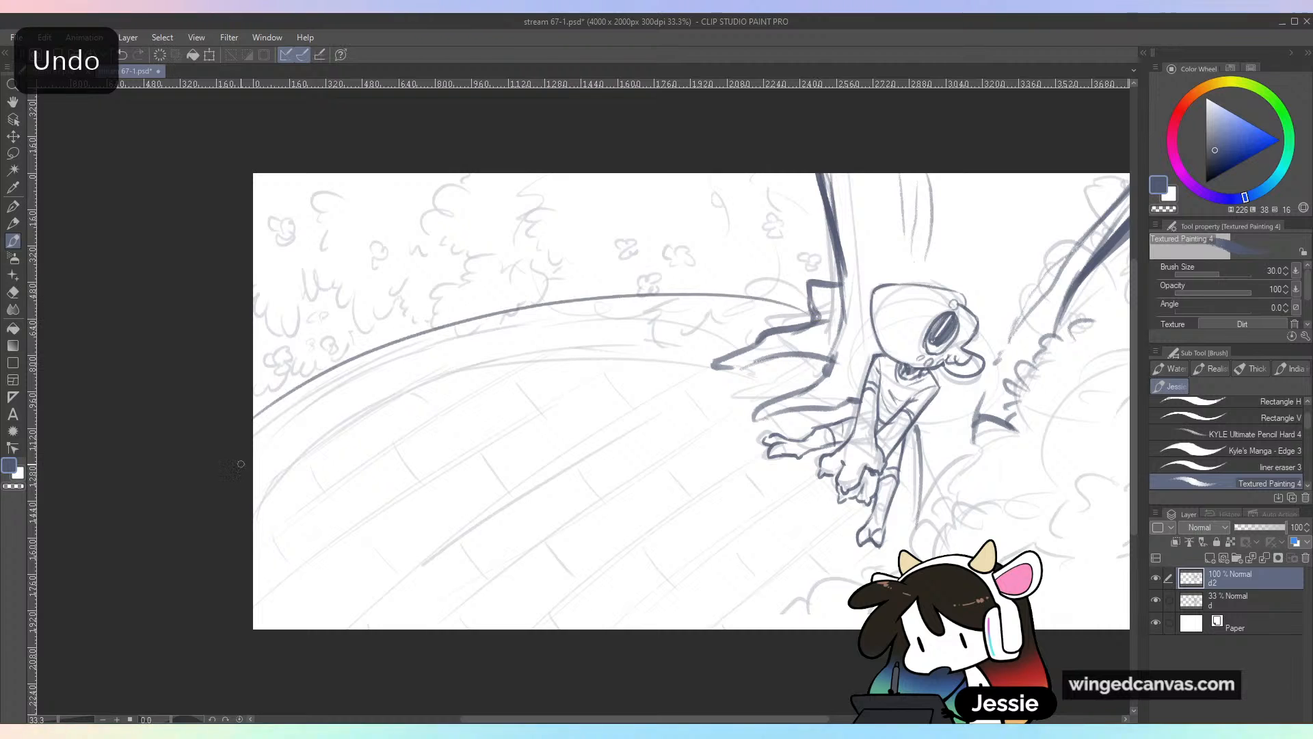
left_click_drag(761, 334, 254, 466)
key("ctrl+z")
left_click_drag(813, 321, 251, 468)
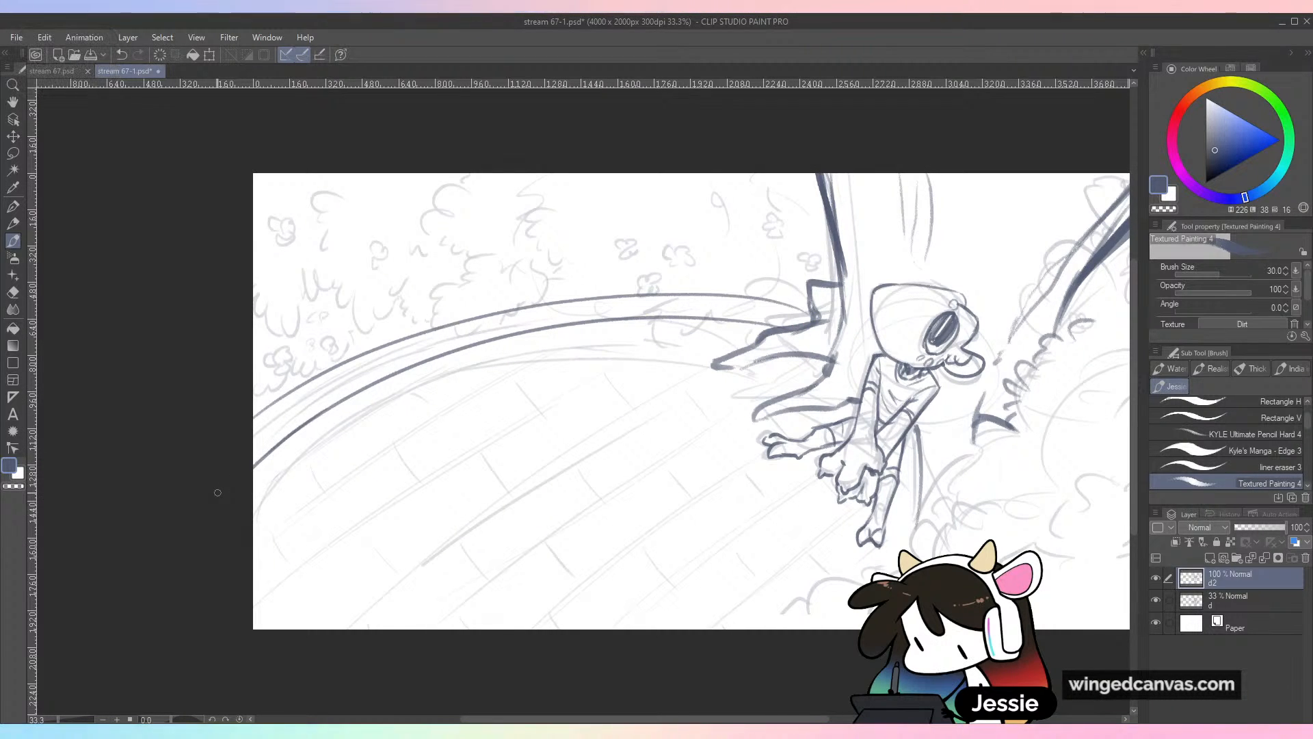
Draw the lower trunk and root lines behind the figure, tapering to a point beside the hanging leg
left_click_drag(920, 472, 933, 535)
left_click_drag(936, 534, 982, 414)
left_click_drag(1037, 492, 918, 460)
mouse_move(868, 352)
left_mouse_down()
mouse_move(855, 392)
mouse_move(816, 433)
mouse_move(814, 469)
left_mouse_up()
left_click_drag(826, 389, 812, 459)
mouse_move(839, 349)
left_mouse_down()
mouse_move(816, 437)
mouse_move(854, 385)
mouse_move(829, 435)
left_mouse_up()
mouse_move(856, 377)
left_mouse_down()
mouse_move(829, 454)
mouse_move(845, 389)
mouse_move(835, 430)
mouse_move(866, 389)
left_mouse_up()
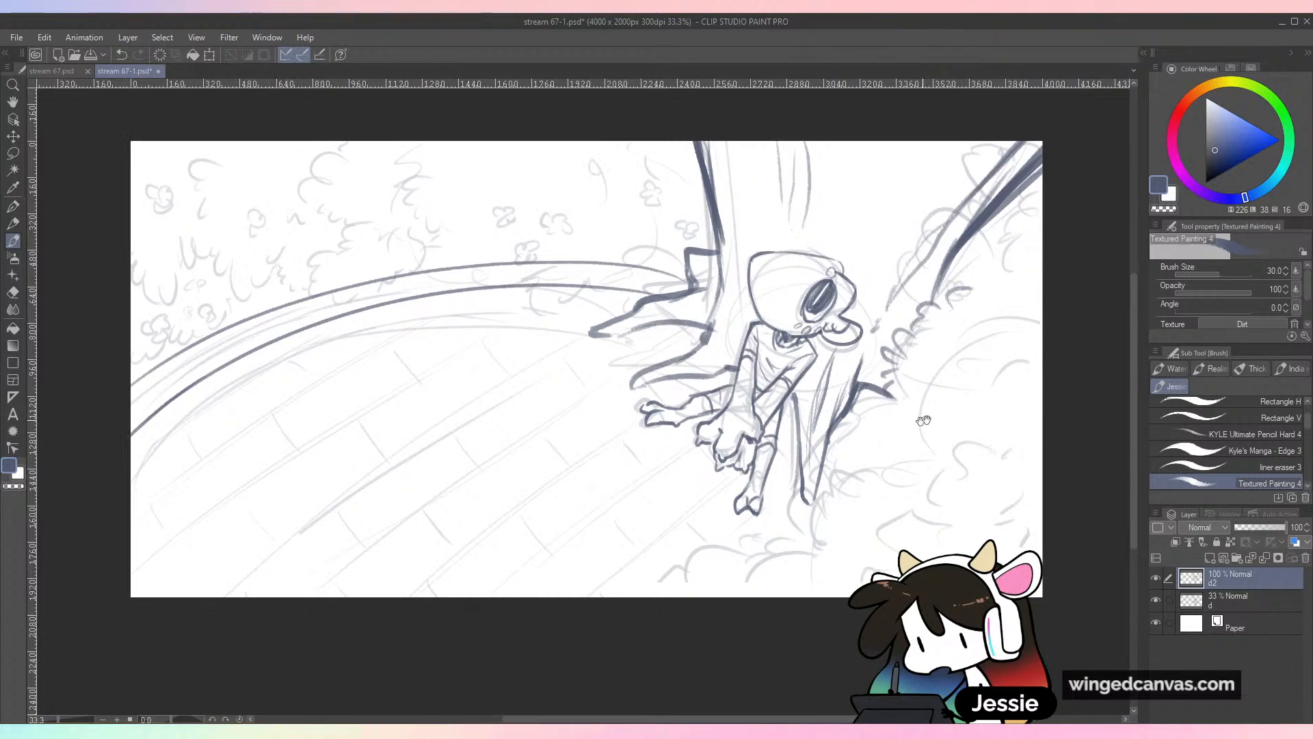
Reinforce the jagged roots, and add inner contour lines to the upright trunk and bark lines to the slanted trunk
left_click_drag(954, 440, 892, 452)
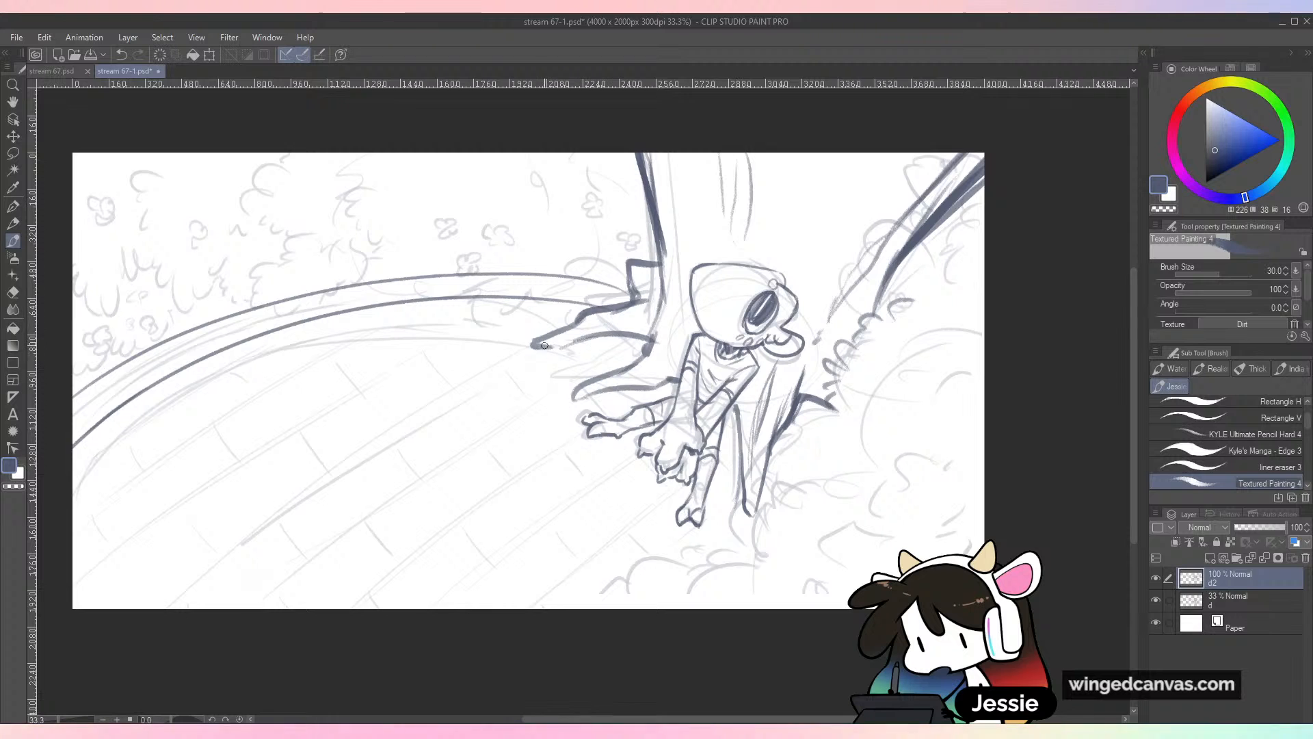
mouse_move(544, 347)
left_mouse_down()
mouse_move(653, 318)
mouse_move(645, 304)
left_mouse_up()
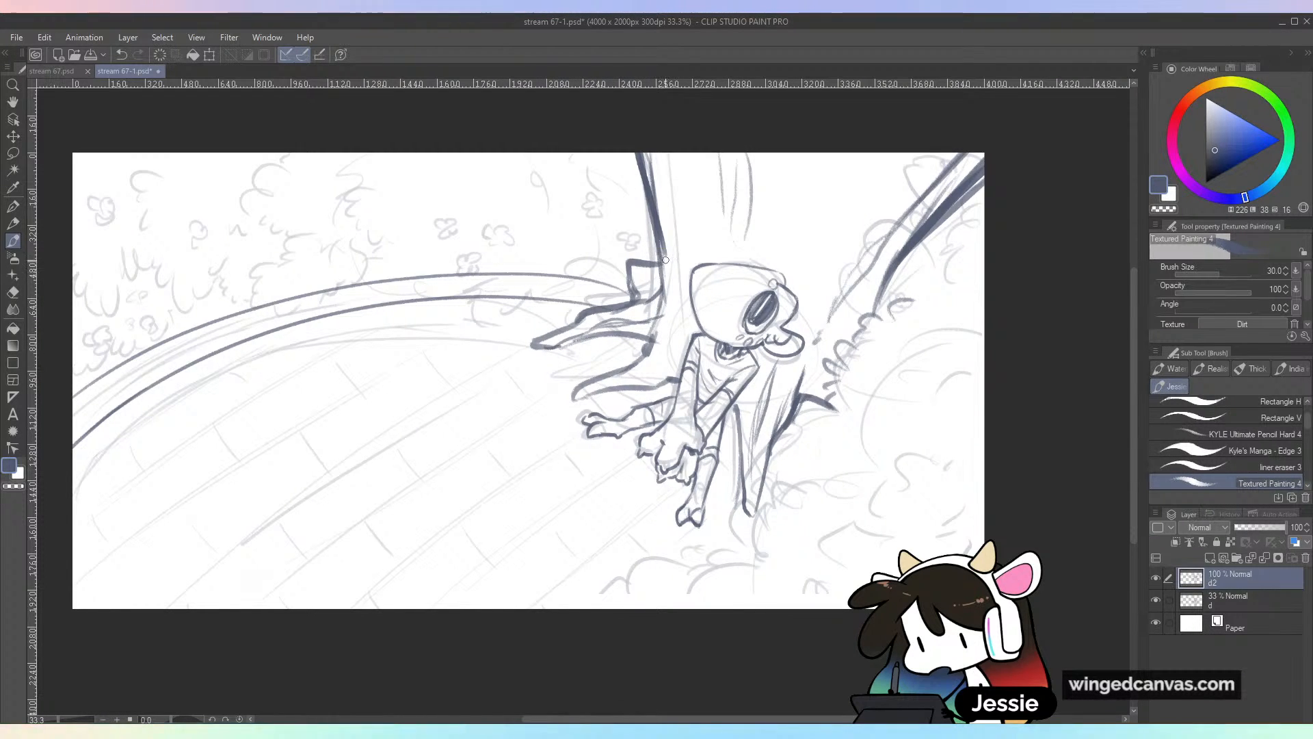
mouse_move(667, 247)
left_mouse_down()
mouse_move(670, 366)
mouse_move(607, 388)
left_mouse_up()
left_click_drag(838, 268, 800, 328)
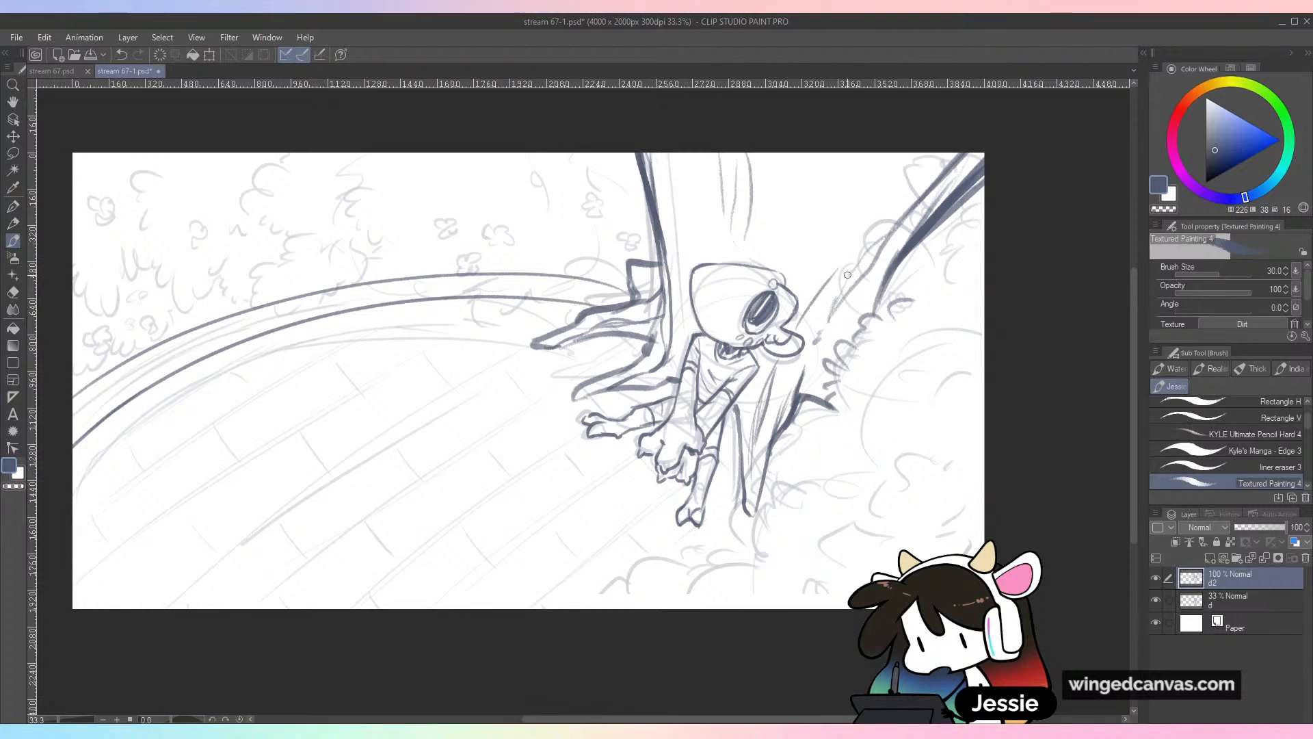
left_click_drag(867, 227, 831, 278)
left_click_drag(903, 252, 851, 313)
left_click_drag(888, 268, 850, 326)
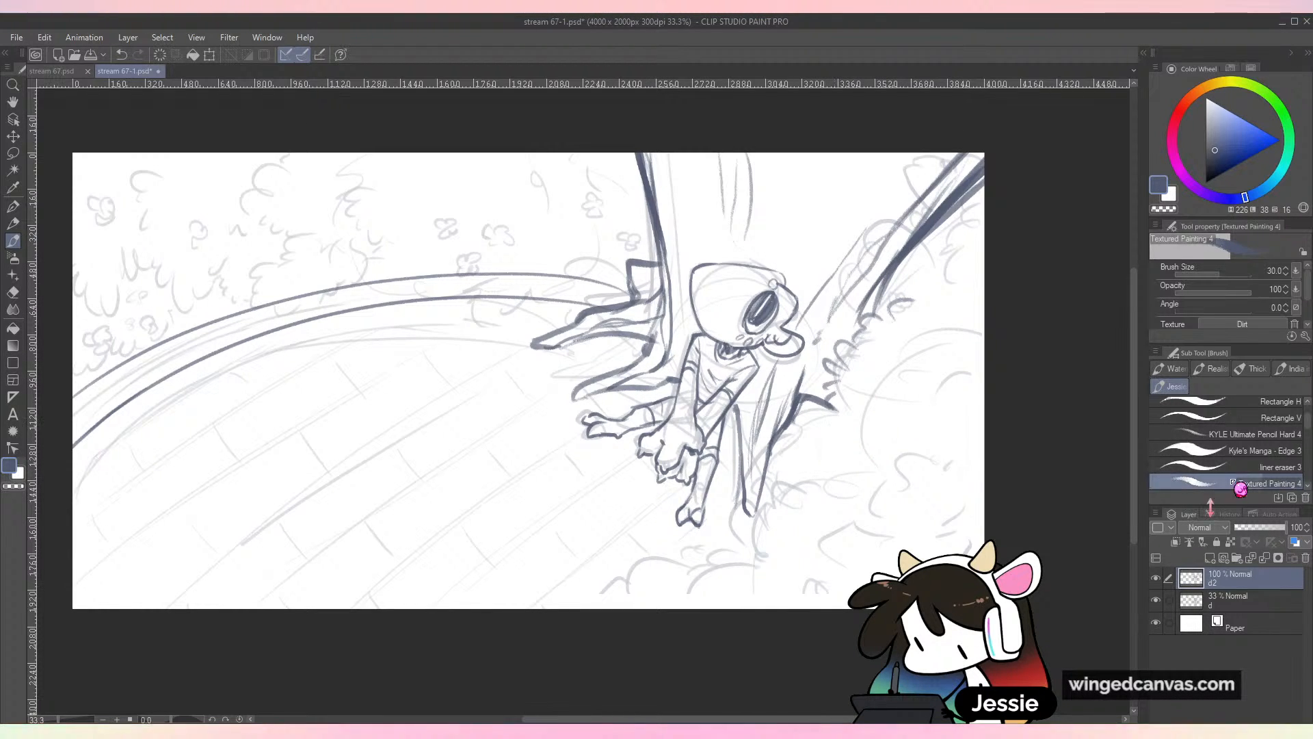
Check the linework by hiding and reshowing the rough sketch layer, undo the last stroke and save the drawing
left_click(1157, 600)
left_click(1157, 599)
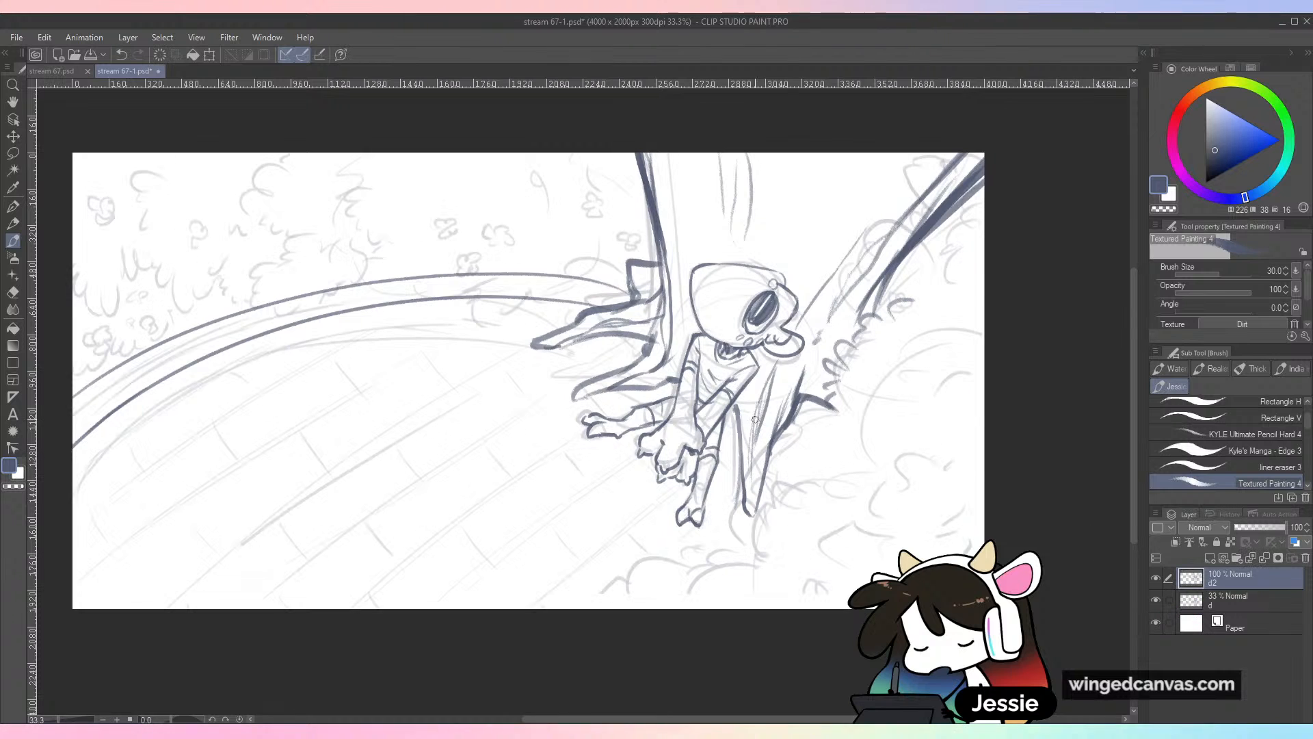
key("ctrl+z")
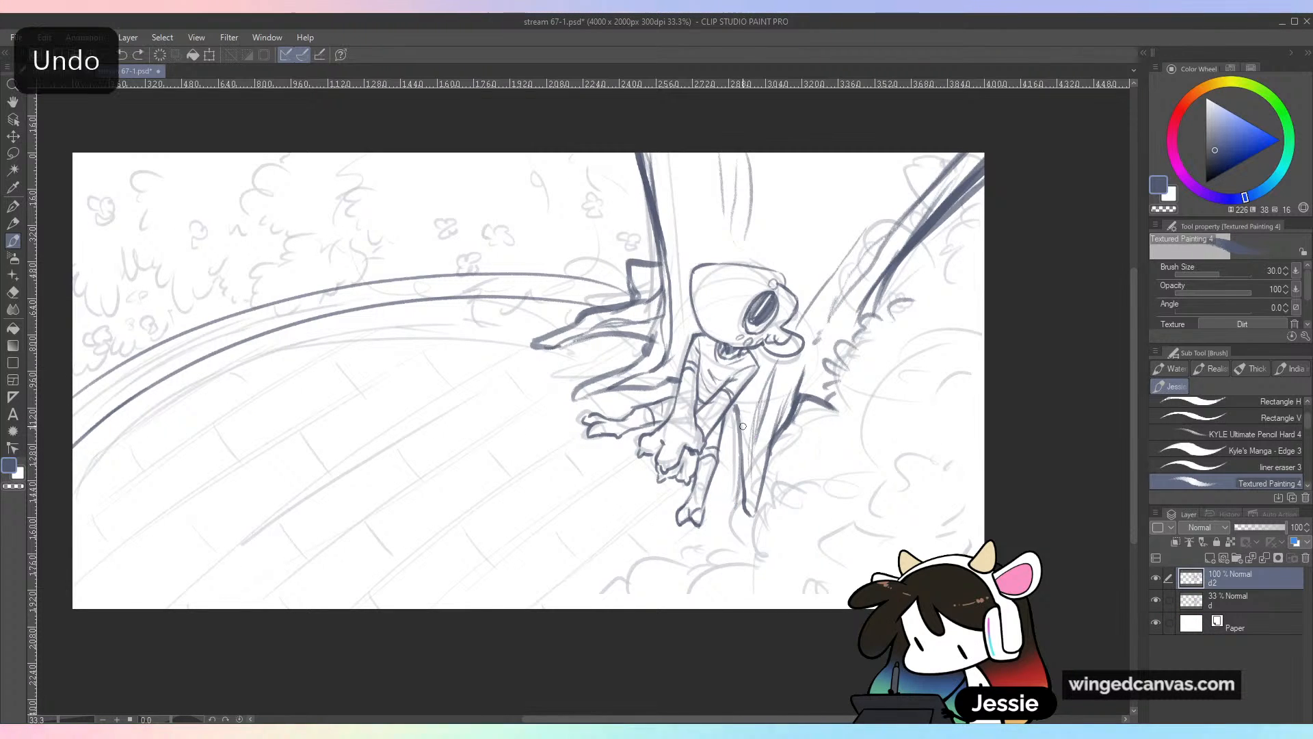
key("ctrl+s")
key("ctrl+minus")
key("ctrl+plus")
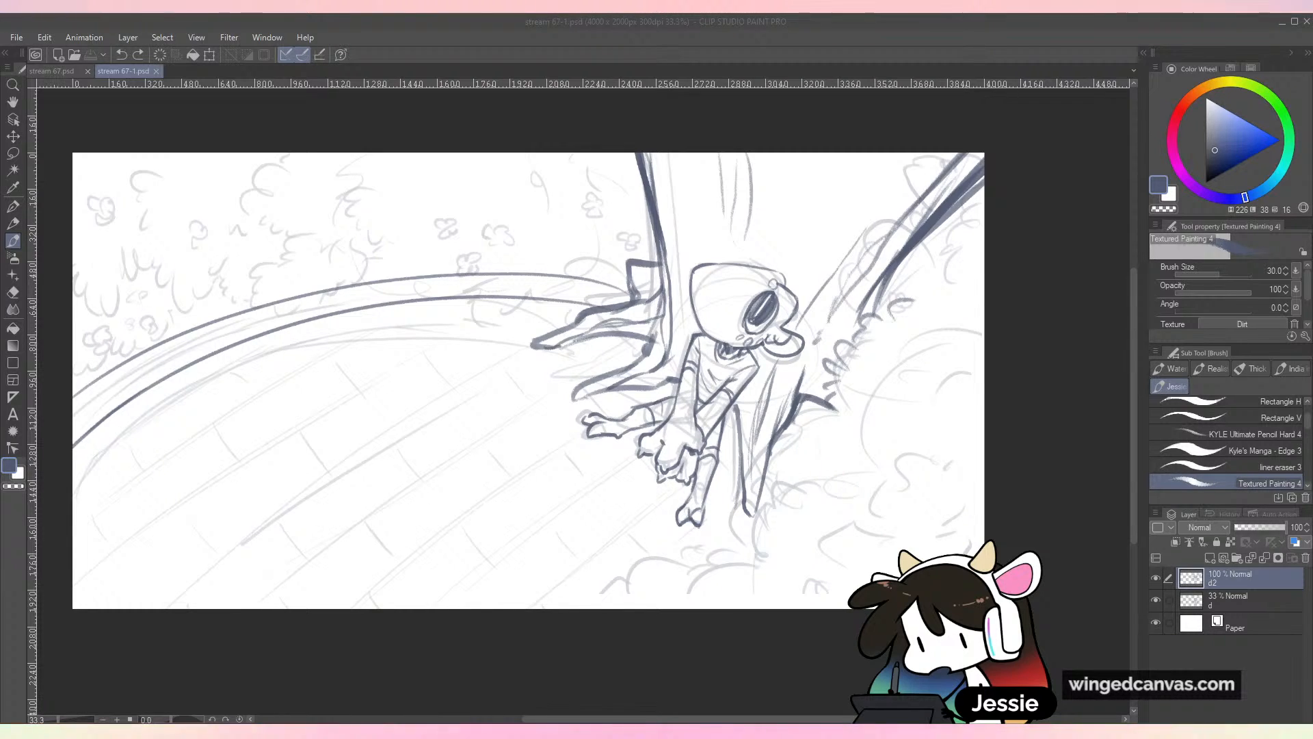
Switch to the D&D Beyond character sheet in the browser, examine its stats, attacks and Rage details, and return to Clip Studio Paint
key("alt+Tab")
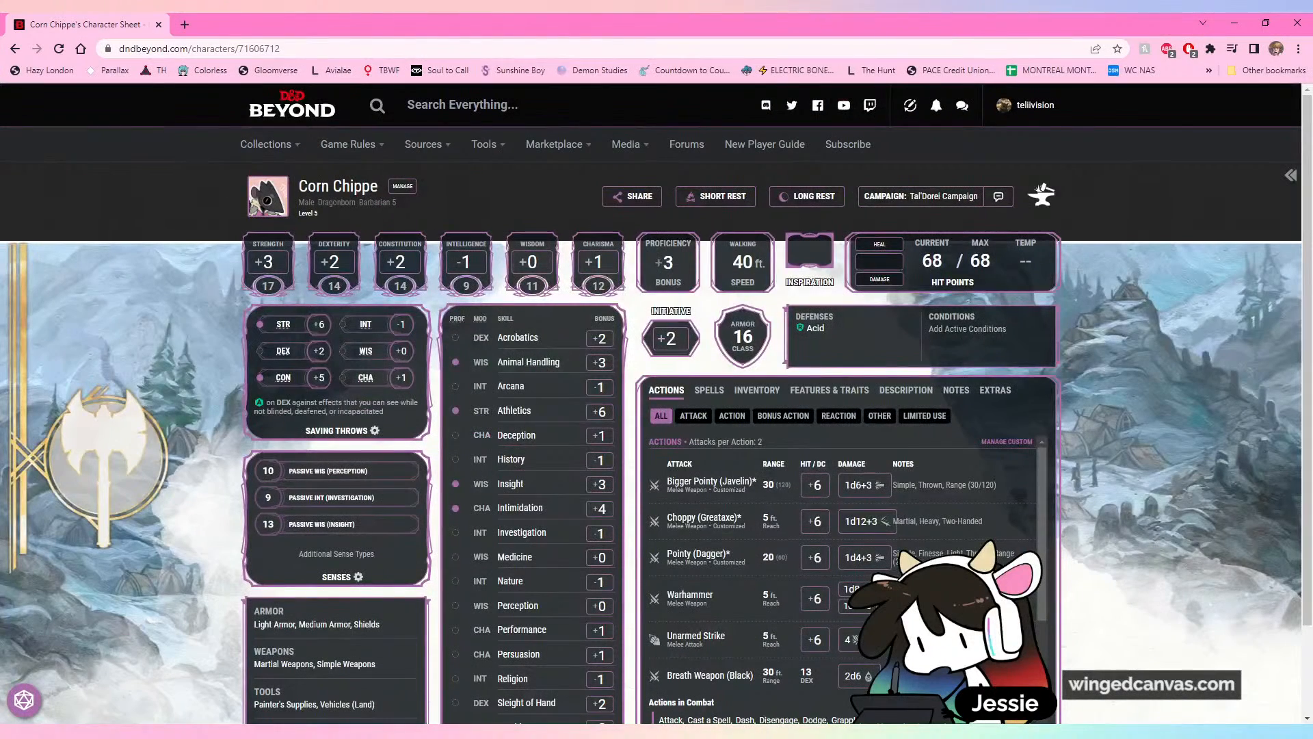
scroll(1065, 203, "down", 1)
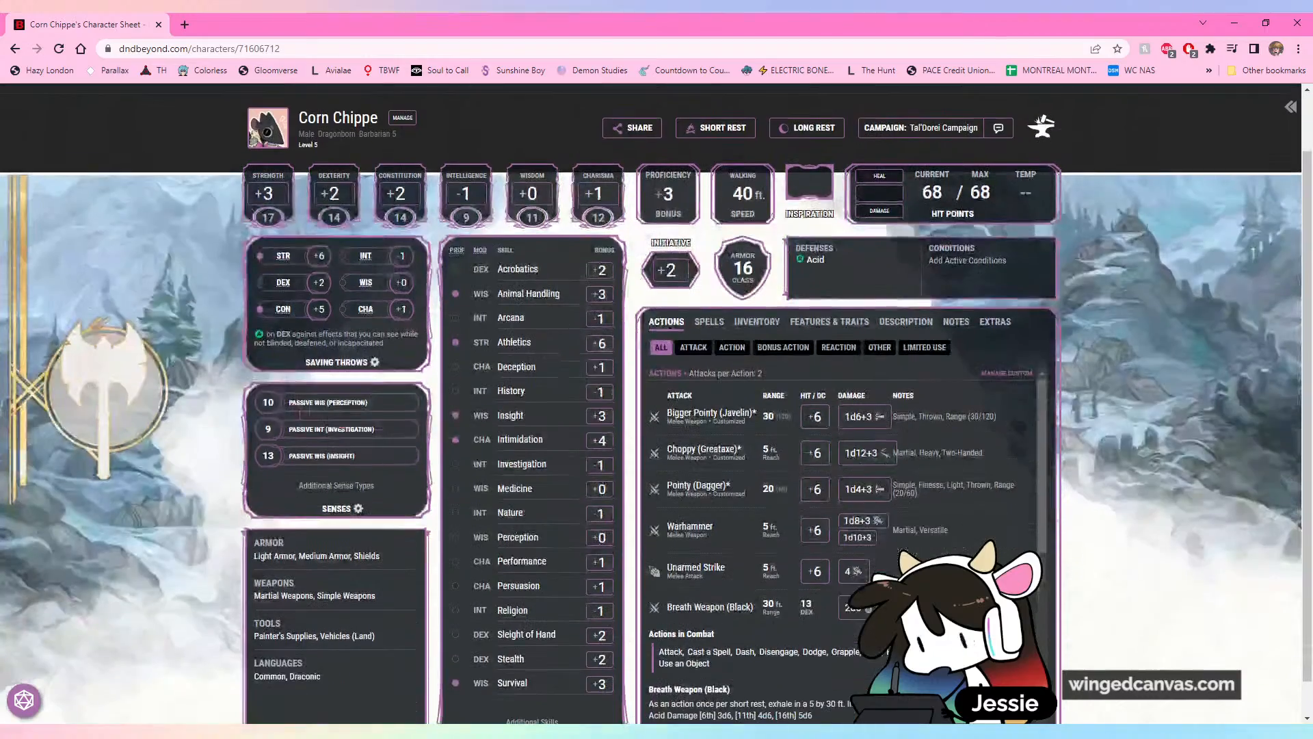
scroll(673, 380, "down", 2)
scroll(672, 379, "up", 2)
scroll(1257, 506, "up", 3)
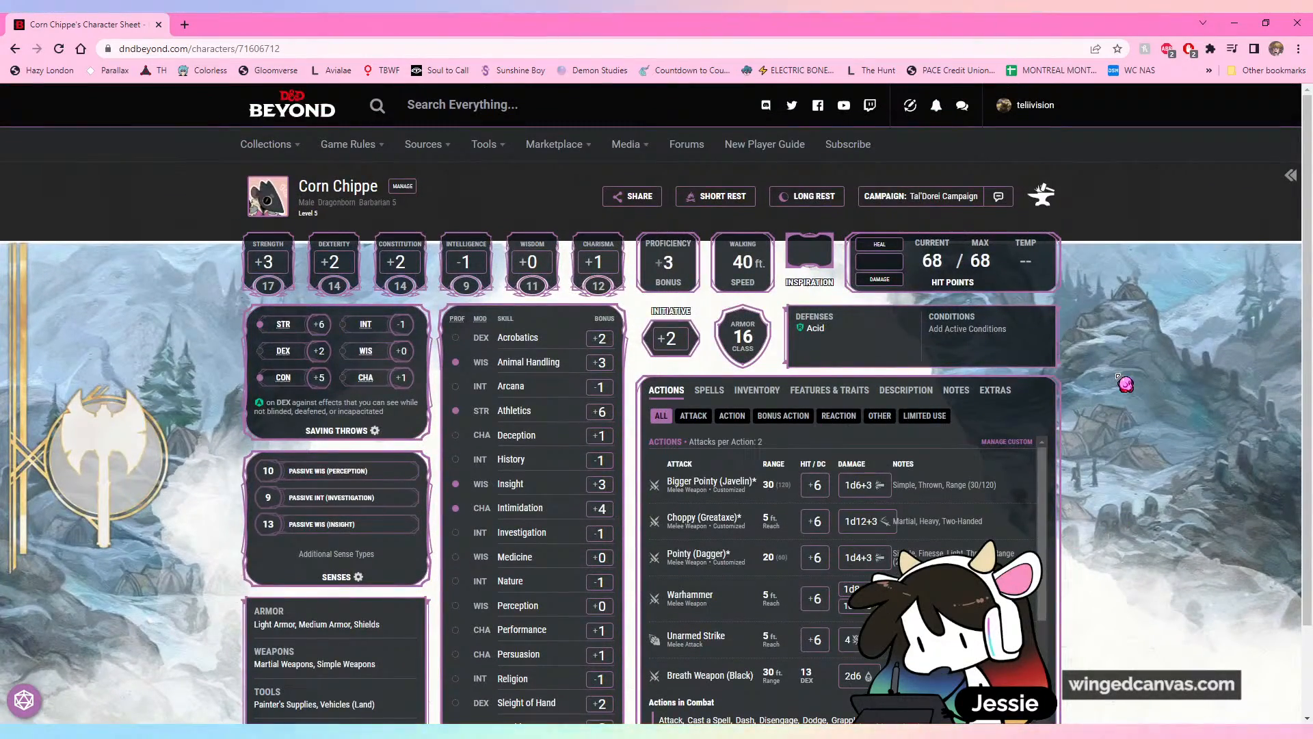
scroll(1125, 384, "down", 2)
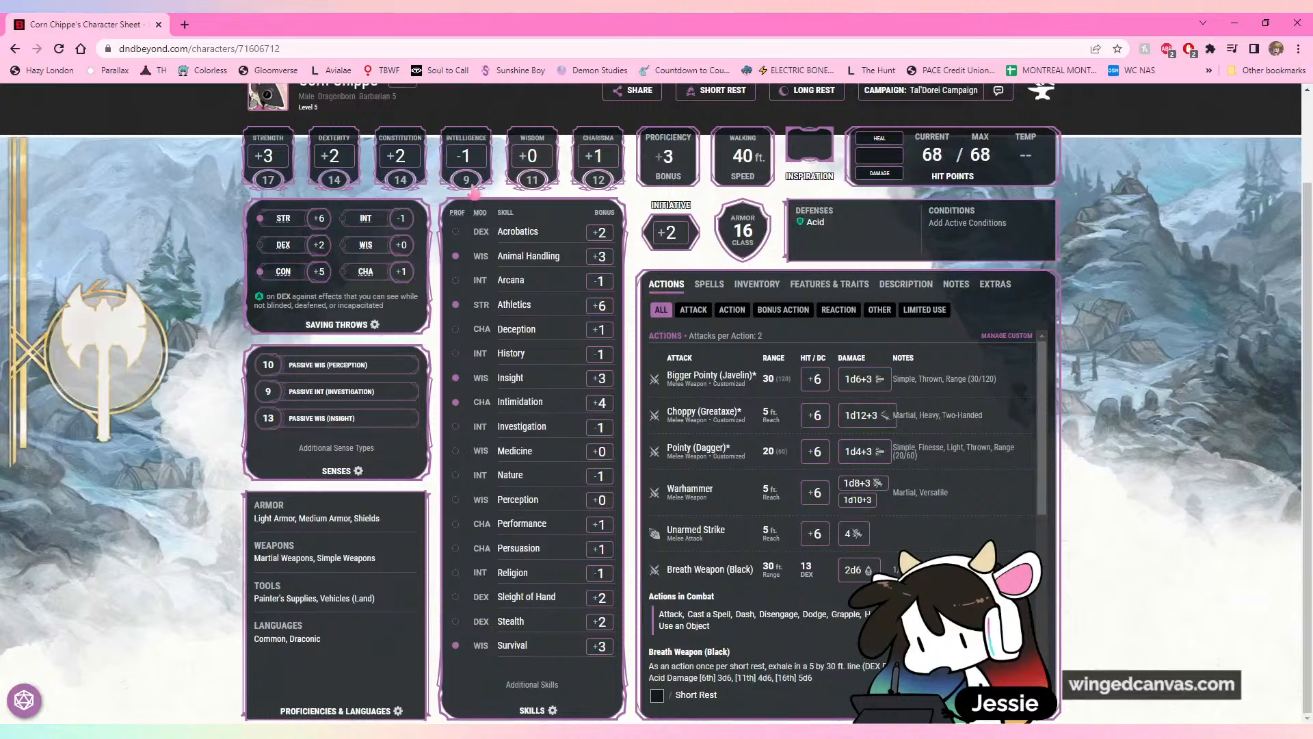
scroll(881, 479, "down", 5)
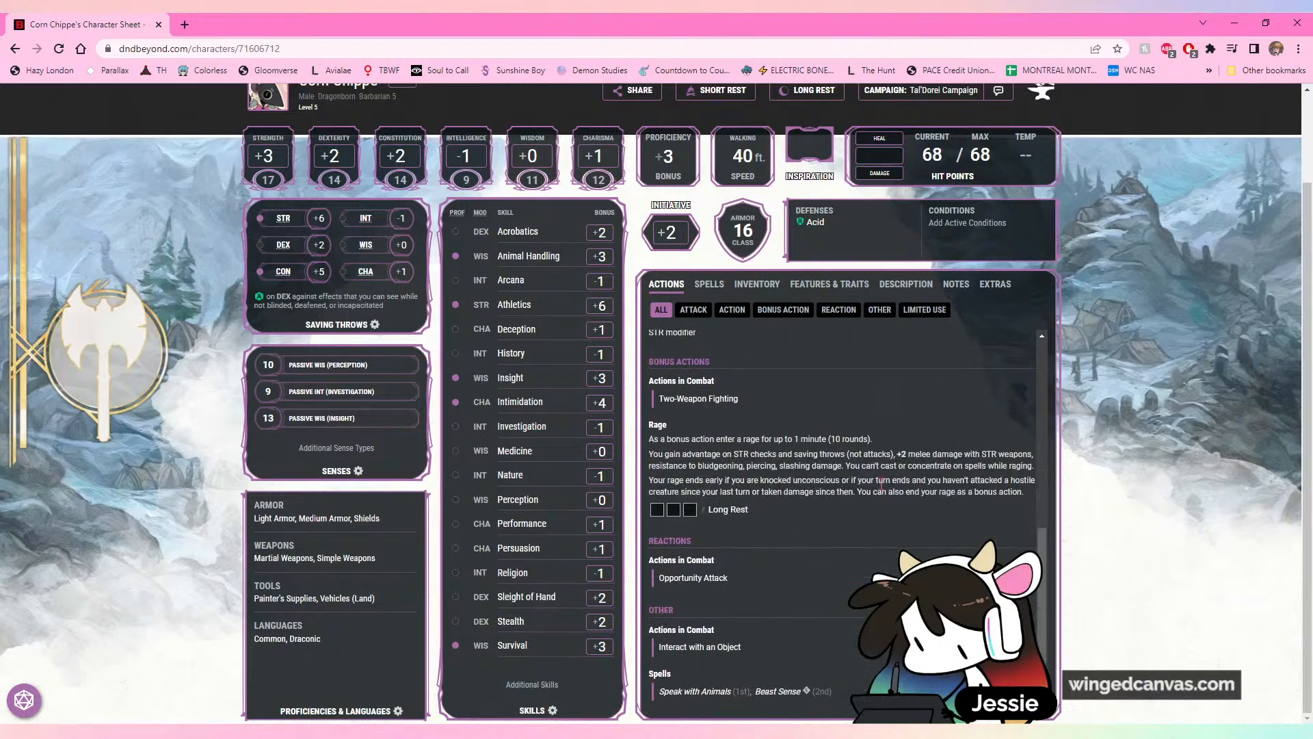
scroll(917, 534, "up", 10)
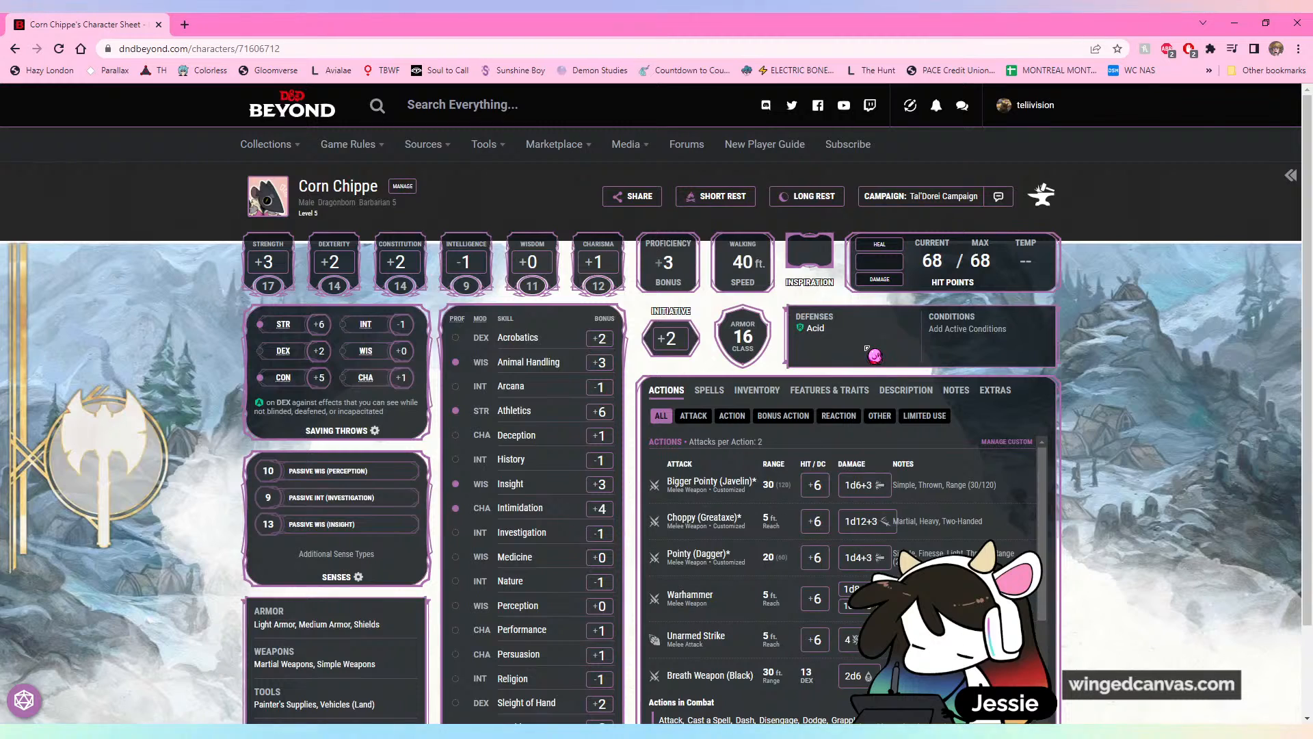
left_click(1297, 23)
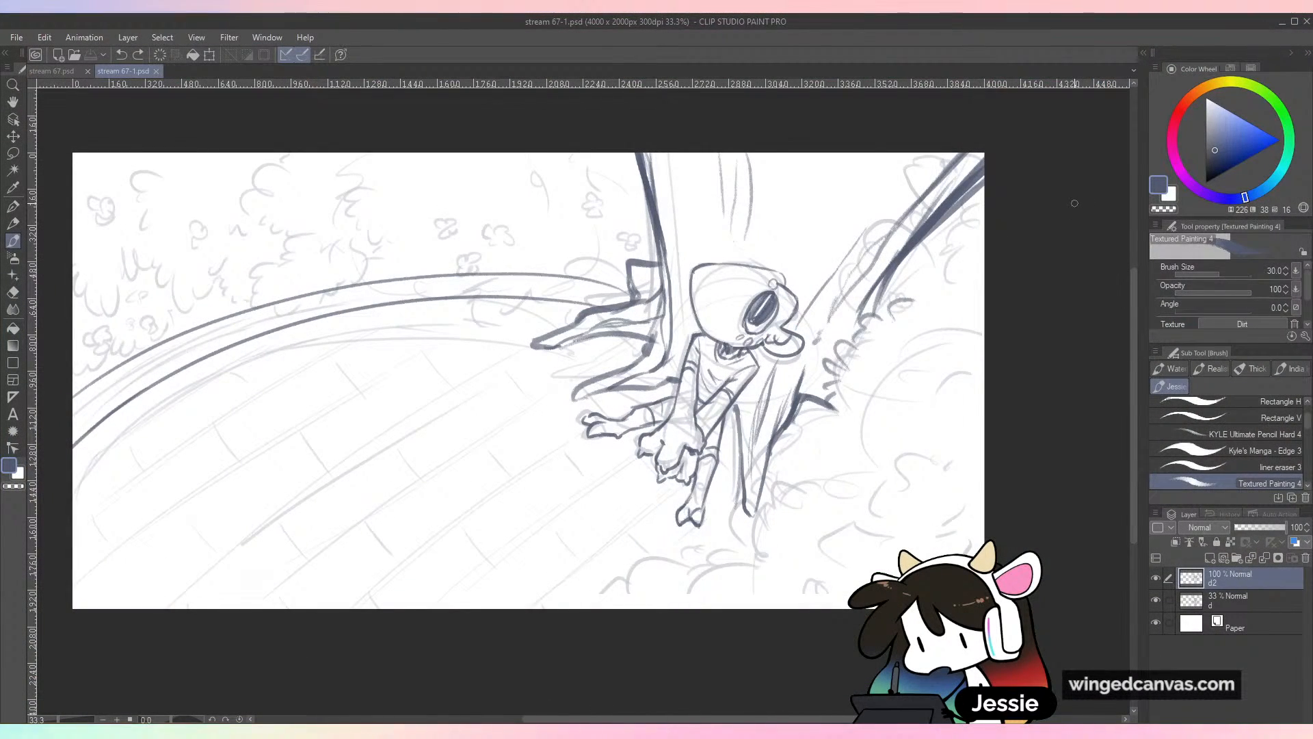
Draw the leafy bush edges around the trunk's base and beside the lower paving, and erase the overlapping trunk lines with the Hard eraser
left_click_drag(852, 425, 877, 437)
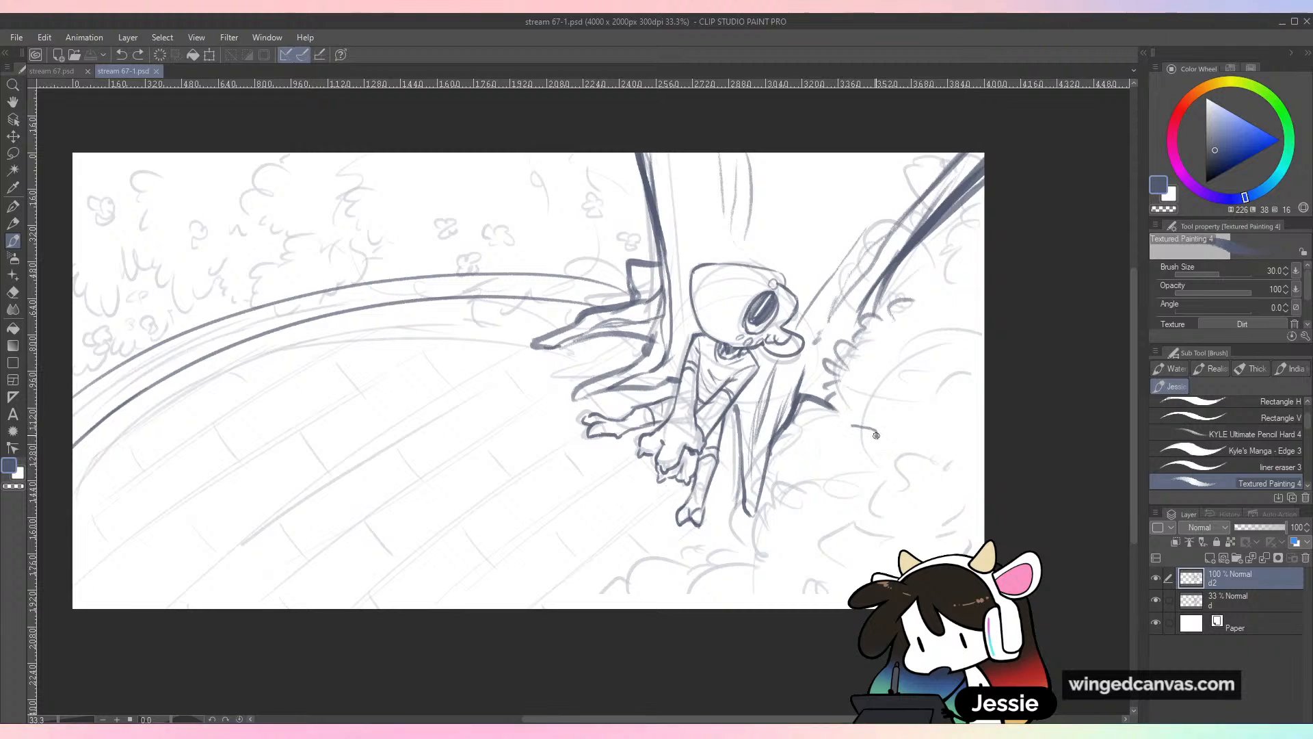
key("ctrl+z")
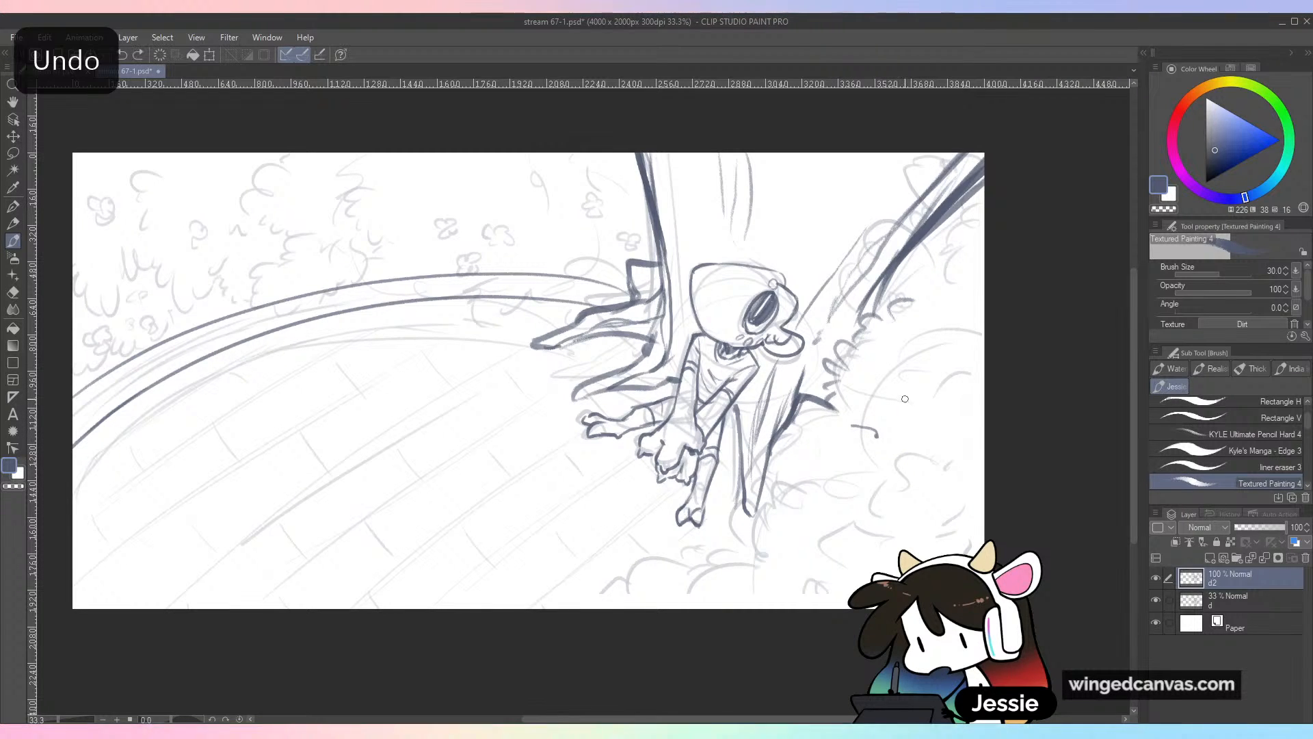
mouse_move(889, 383)
left_mouse_down()
mouse_move(950, 404)
mouse_move(811, 487)
left_mouse_up()
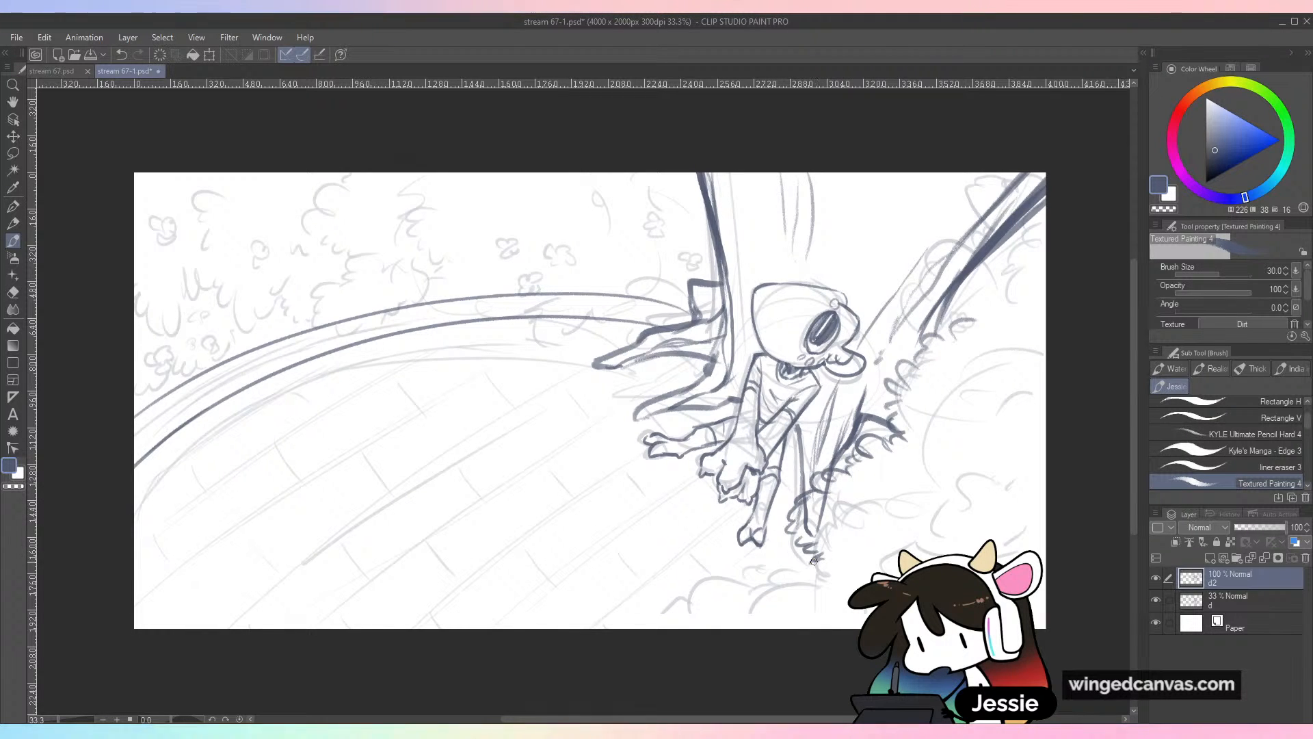
left_click_drag(814, 561, 821, 574)
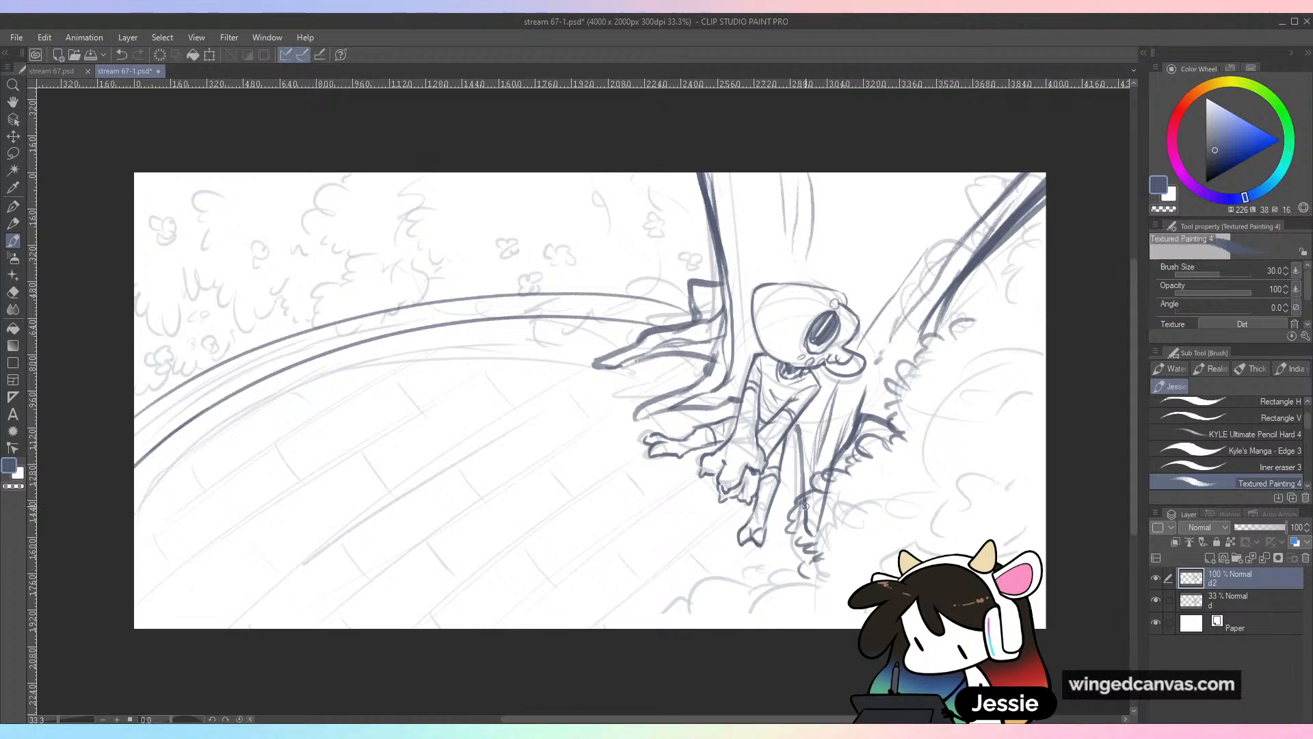
mouse_move(715, 615)
left_mouse_down()
mouse_move(773, 570)
mouse_move(804, 585)
mouse_move(848, 545)
left_mouse_up()
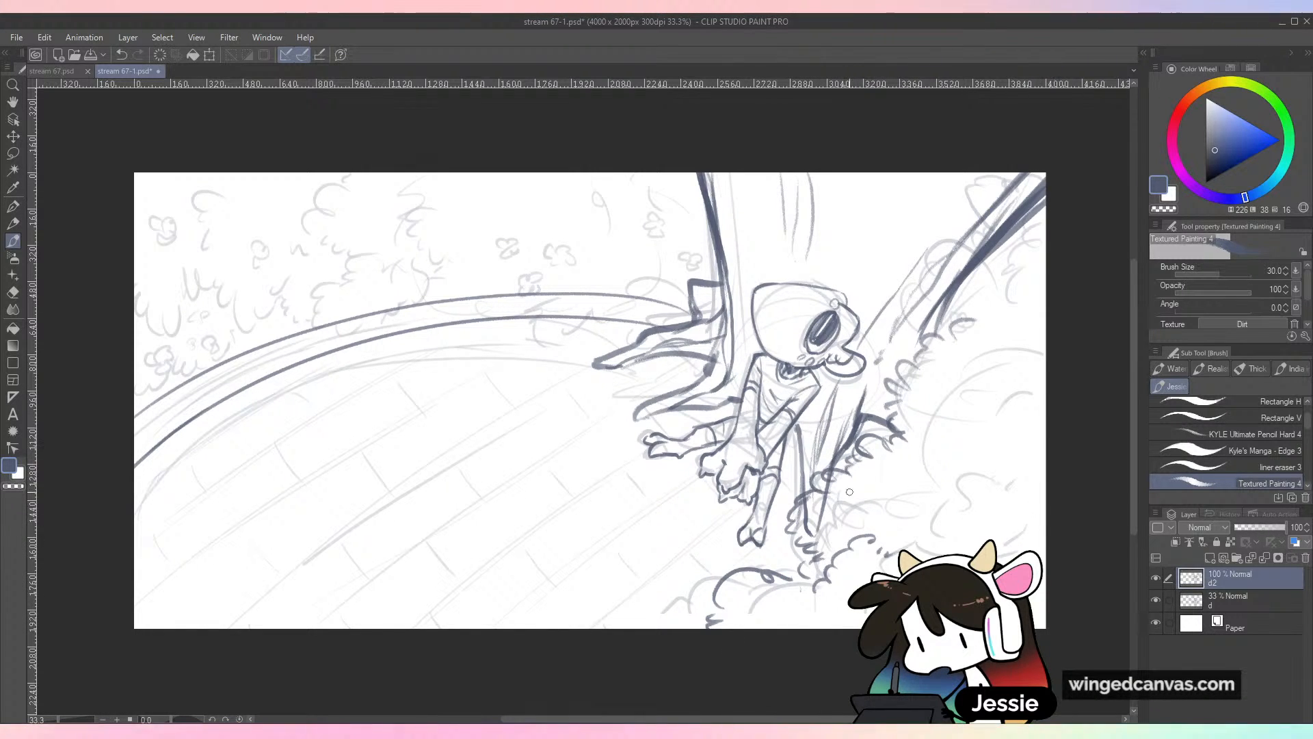
key("e")
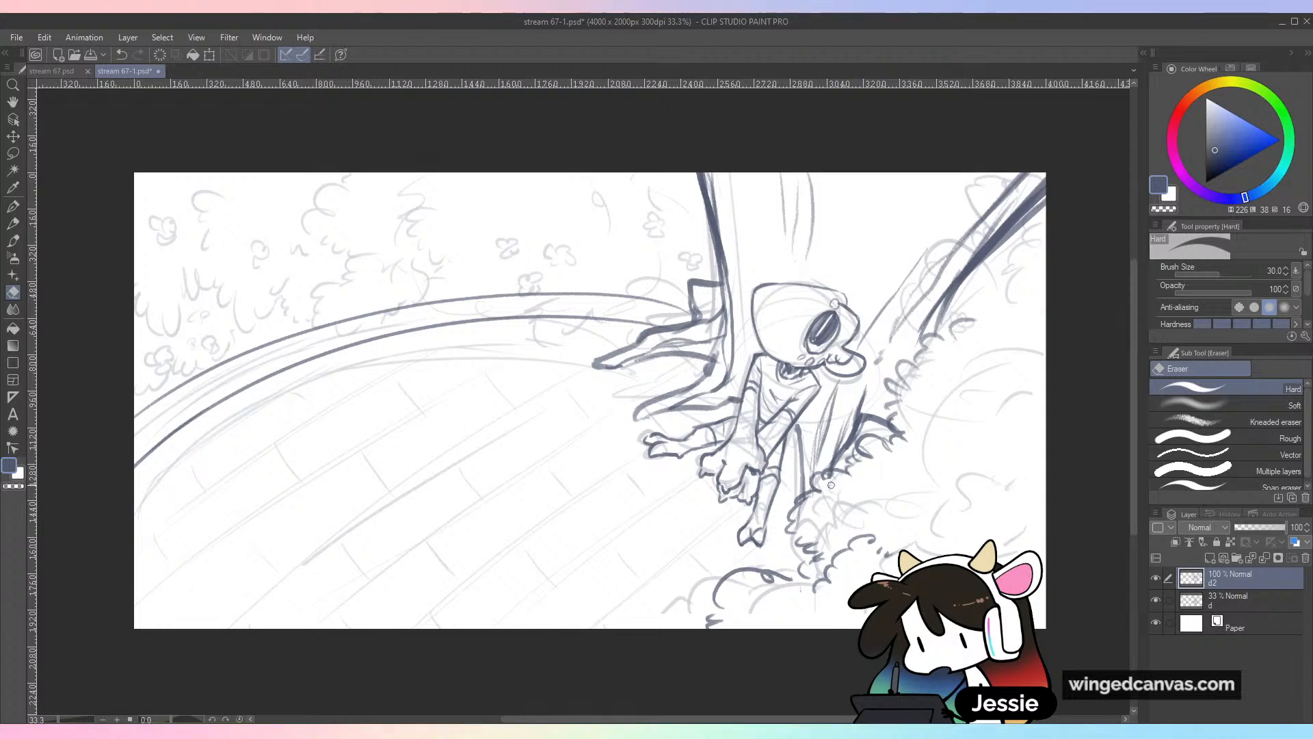
key("b")
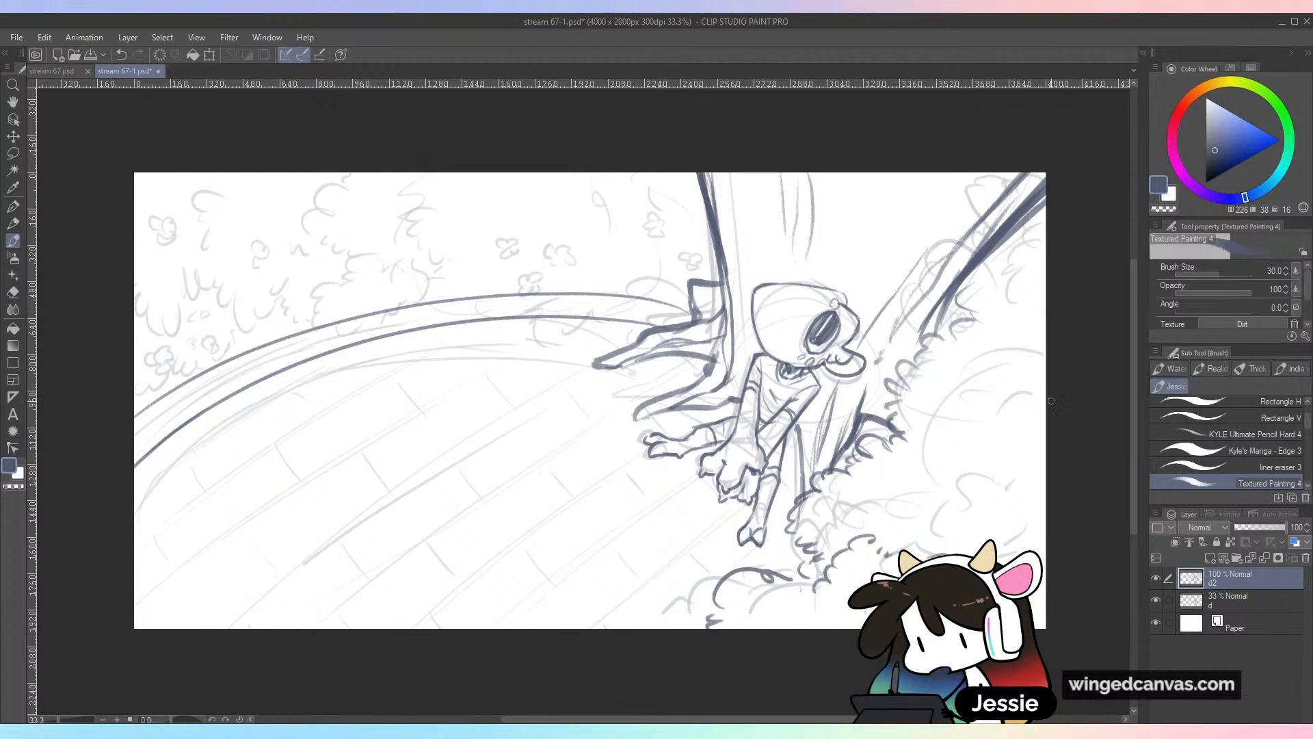
Draw the curly leaf contours of the foreground bush and the leafy edges of the background bushes along the curved border
mouse_move(1045, 377)
left_mouse_down()
mouse_move(972, 435)
mouse_move(972, 468)
left_mouse_up()
mouse_move(994, 455)
left_mouse_down()
mouse_move(942, 484)
mouse_move(946, 520)
left_mouse_up()
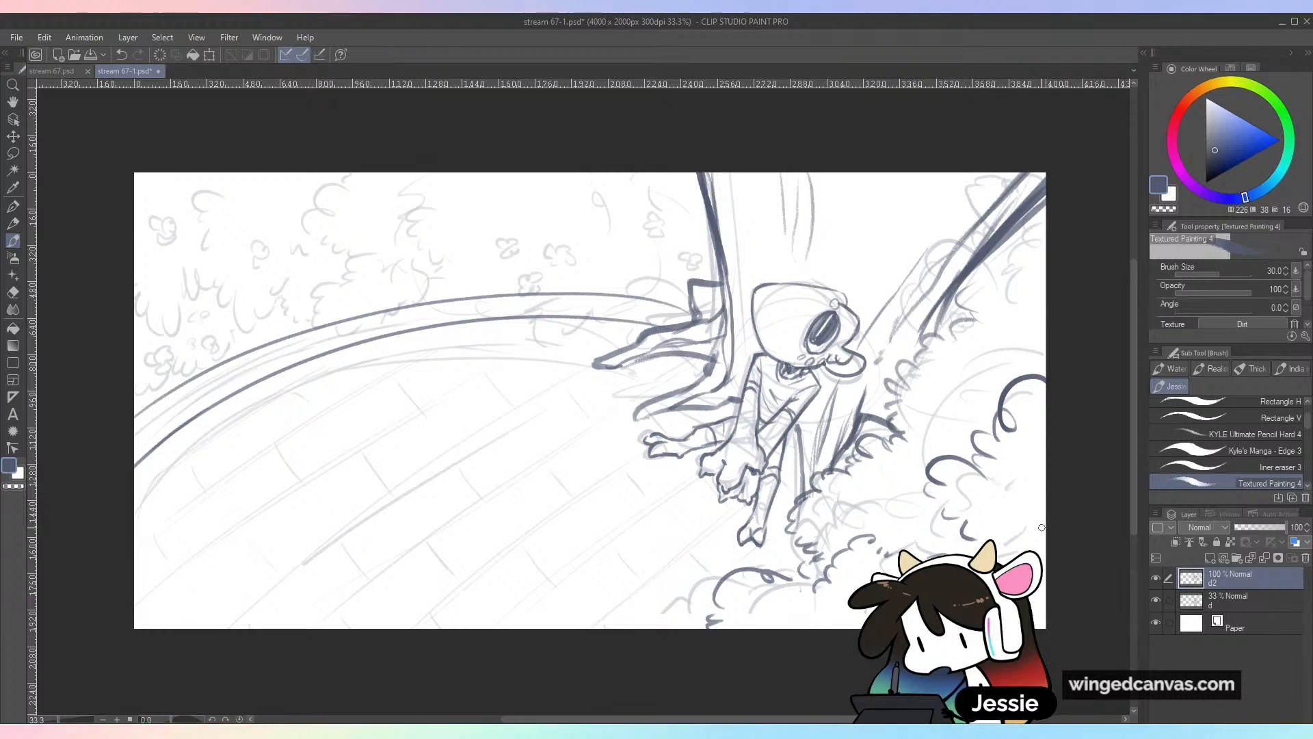
mouse_move(142, 377)
left_mouse_down()
mouse_move(194, 382)
mouse_move(257, 324)
left_mouse_up()
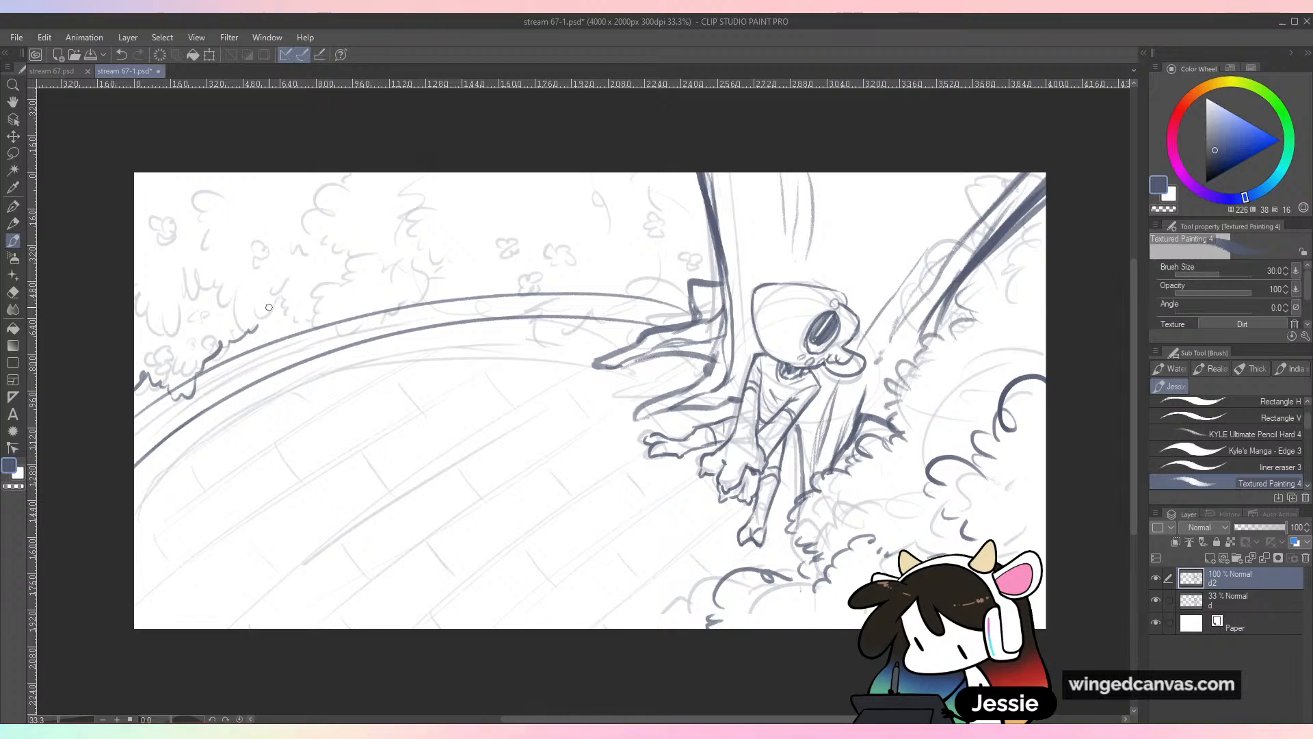
mouse_move(168, 192)
left_mouse_down()
mouse_move(178, 260)
mouse_move(220, 249)
mouse_move(254, 213)
left_mouse_up()
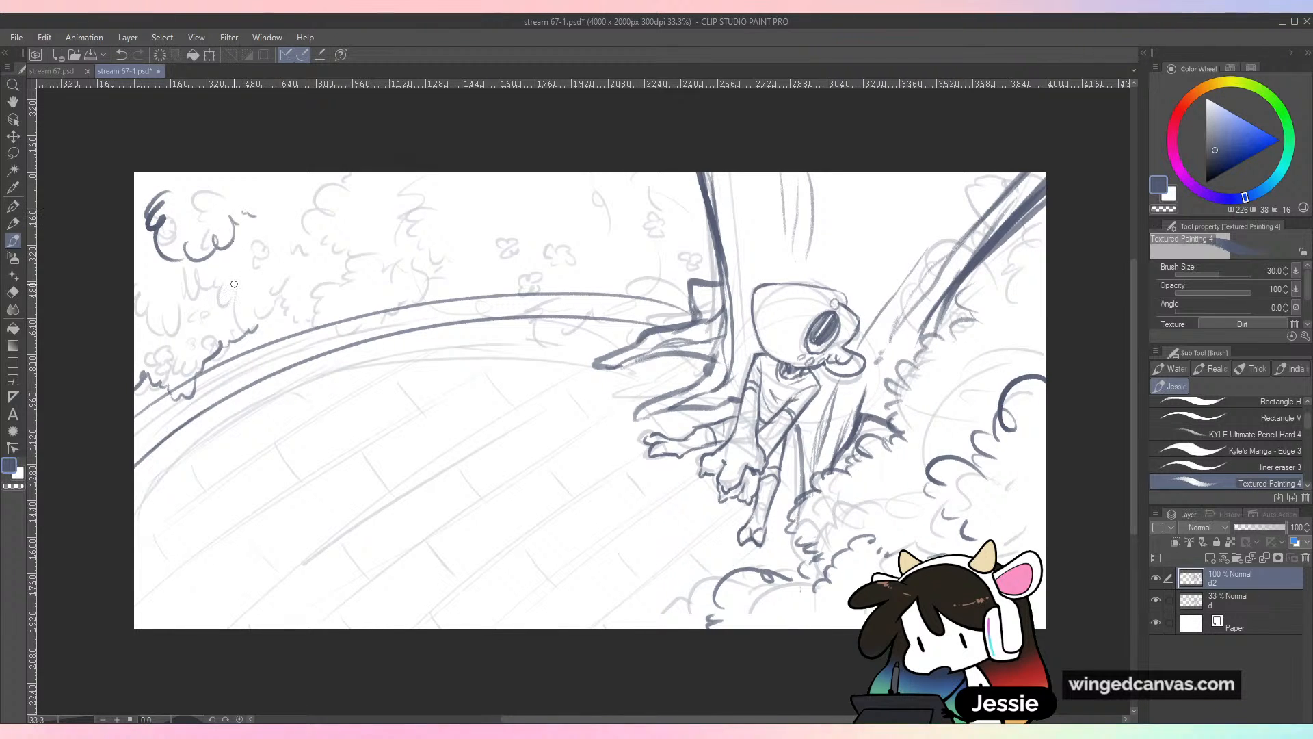
mouse_move(253, 316)
left_mouse_down()
mouse_move(283, 333)
mouse_move(322, 313)
left_mouse_up()
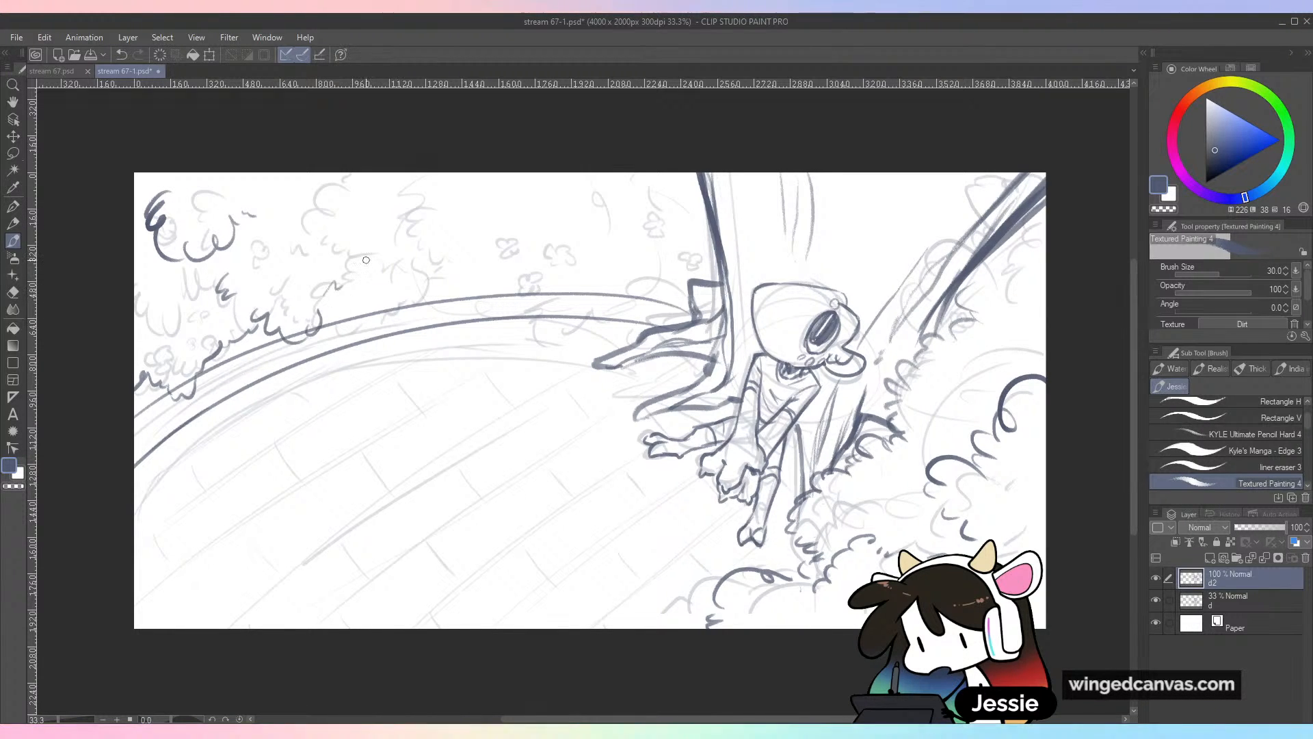
mouse_move(327, 177)
left_mouse_down()
mouse_move(330, 224)
mouse_move(416, 306)
mouse_move(465, 262)
mouse_move(540, 240)
mouse_move(616, 251)
left_mouse_up()
left_click_drag(518, 179, 496, 201)
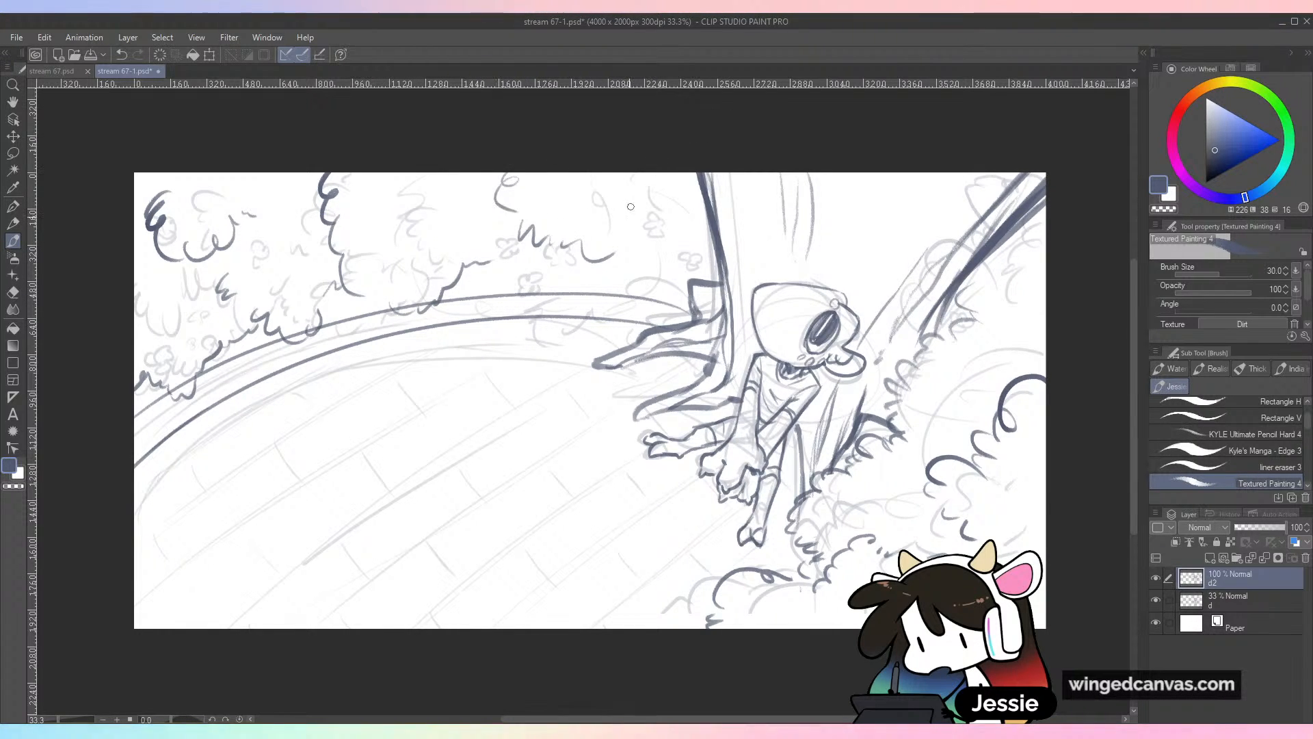
mouse_move(477, 262)
left_mouse_down()
mouse_move(551, 283)
mouse_move(566, 262)
mouse_move(571, 300)
mouse_move(625, 303)
mouse_move(594, 344)
left_mouse_up()
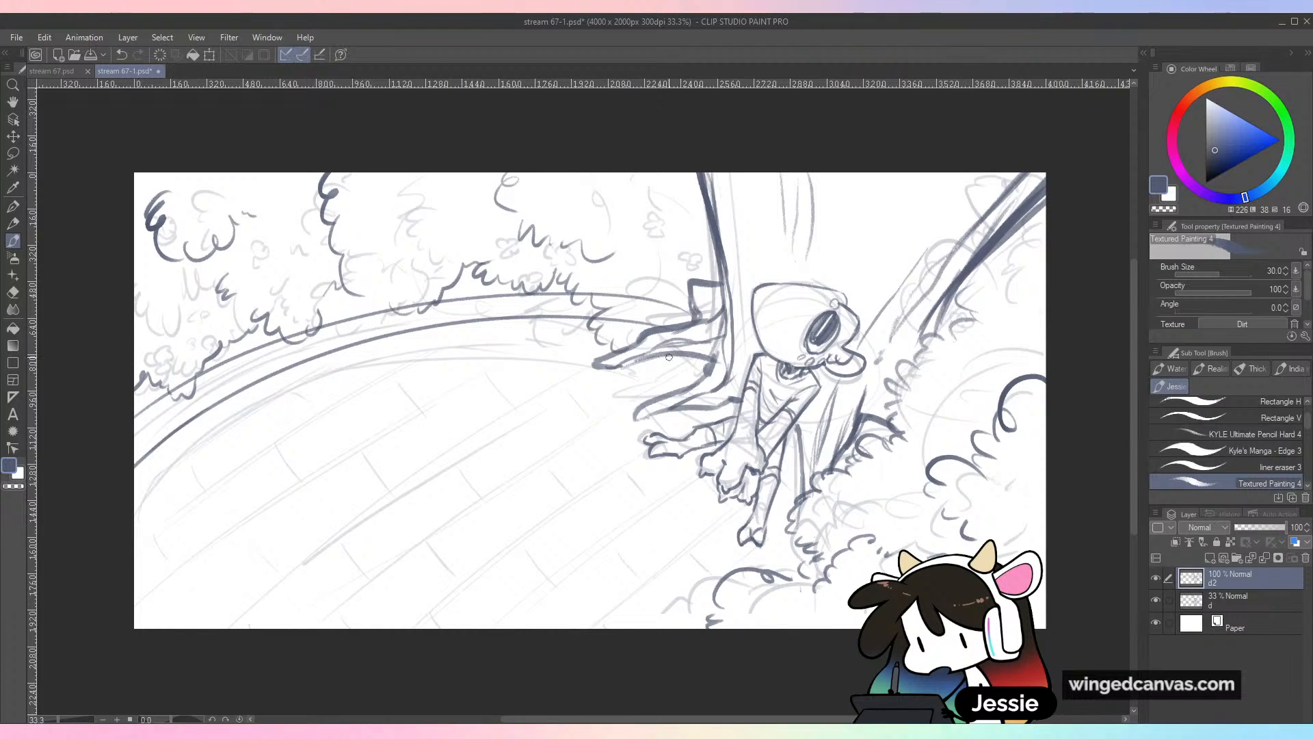
Erase the border and root lines overlapping the bush beside the upright trunk, and draw that bush's leafy edges and inner curls
key("e")
mouse_move(597, 295)
left_mouse_down()
mouse_move(580, 293)
mouse_move(595, 317)
left_mouse_up()
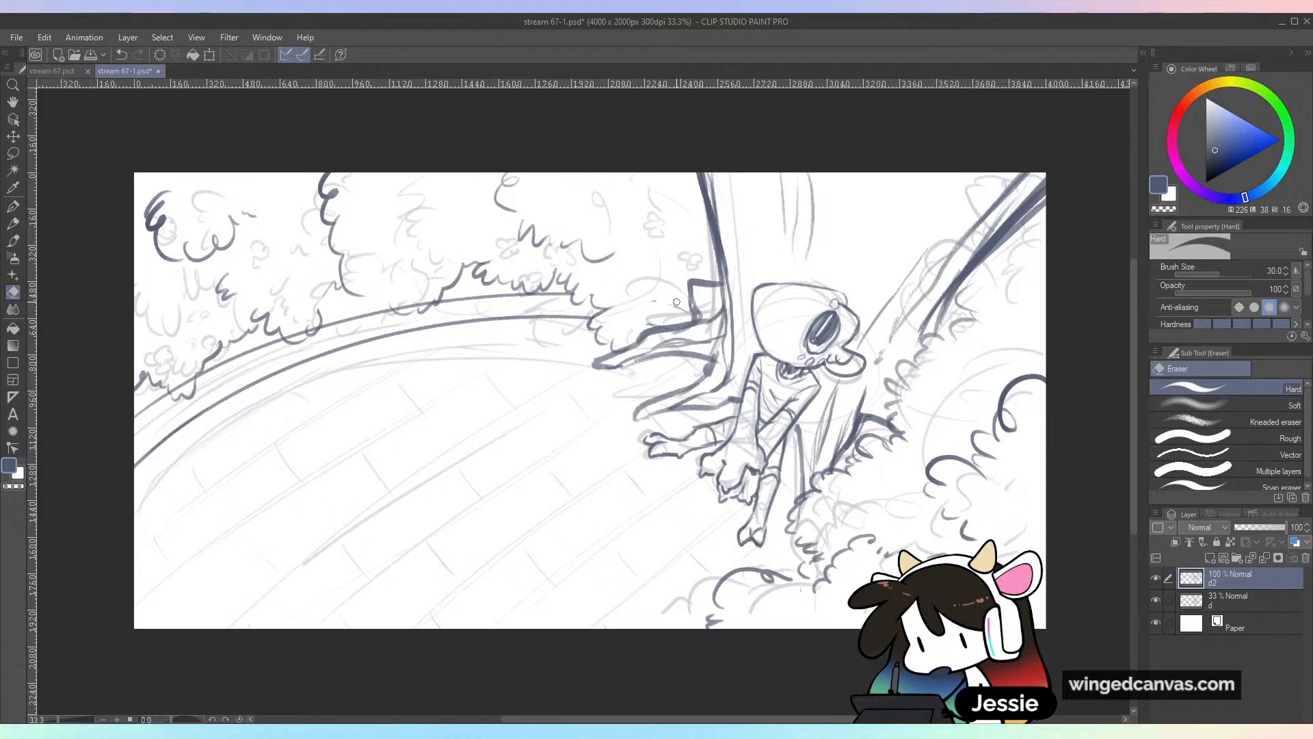
key("b")
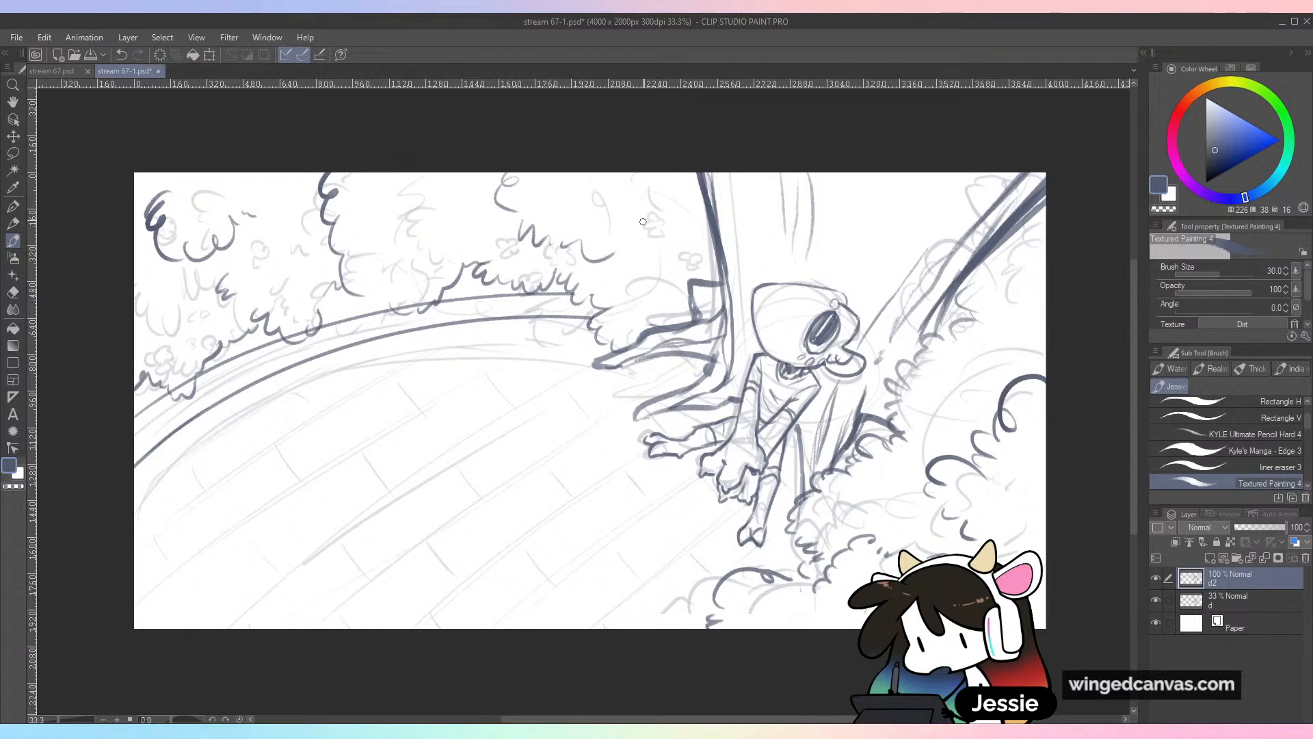
left_click_drag(631, 342, 655, 320)
mouse_move(643, 225)
left_mouse_down()
mouse_move(626, 277)
mouse_move(647, 323)
mouse_move(711, 307)
left_mouse_up()
key("e")
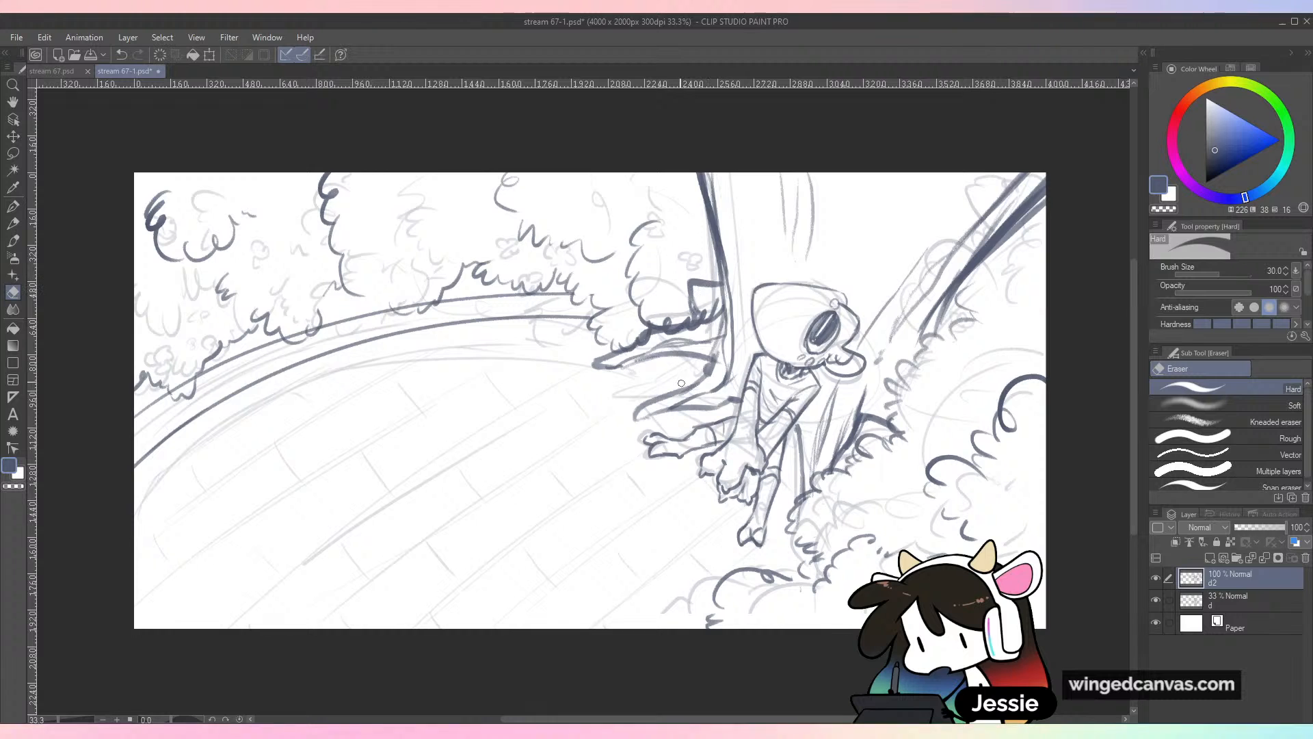
key("bracketright")
key("bracketright")
mouse_move(684, 323)
left_mouse_down()
mouse_move(684, 290)
mouse_move(707, 317)
mouse_move(691, 245)
mouse_move(711, 179)
mouse_move(674, 329)
mouse_move(684, 298)
mouse_move(707, 332)
mouse_move(721, 297)
mouse_move(713, 193)
mouse_move(673, 257)
left_mouse_up()
key("b")
left_click_drag(661, 188, 650, 202)
left_click_drag(588, 309, 614, 342)
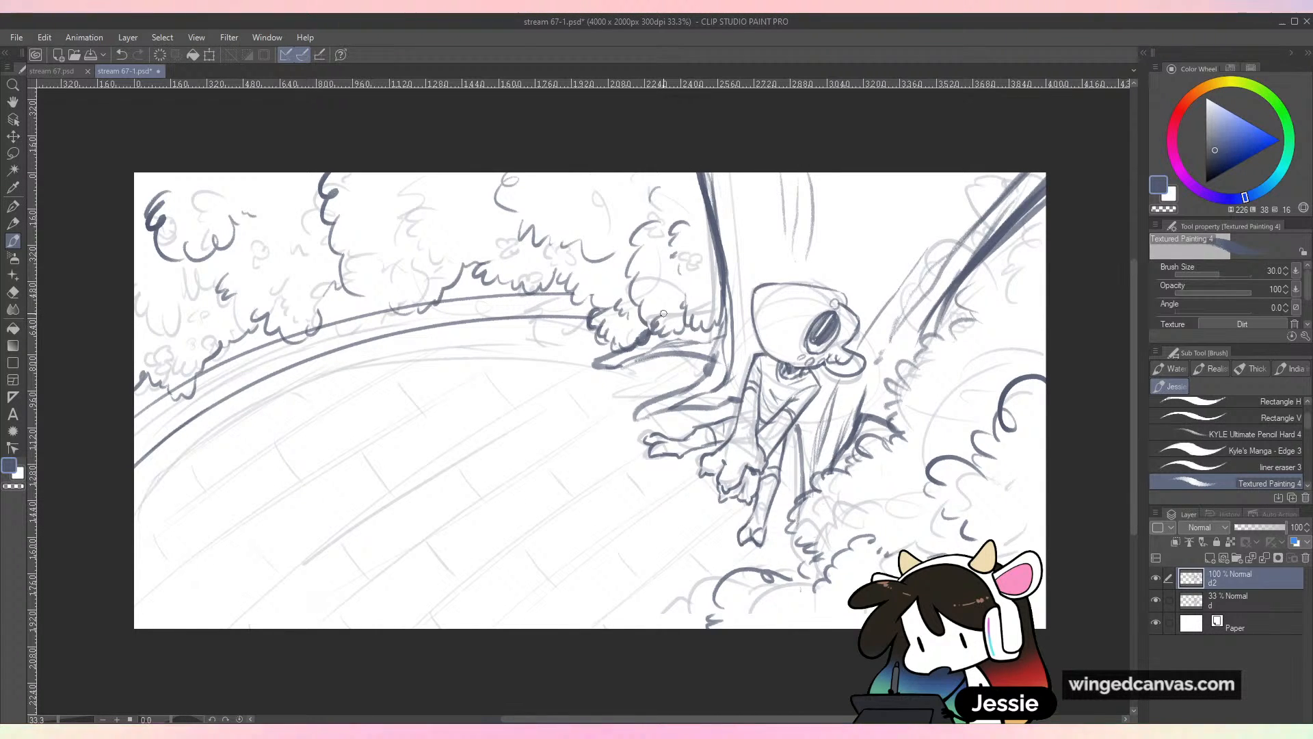
Add inner leaf clusters to the background bushes and check the linework by hiding and reshowing the rough sketch layer
left_click(1156, 600)
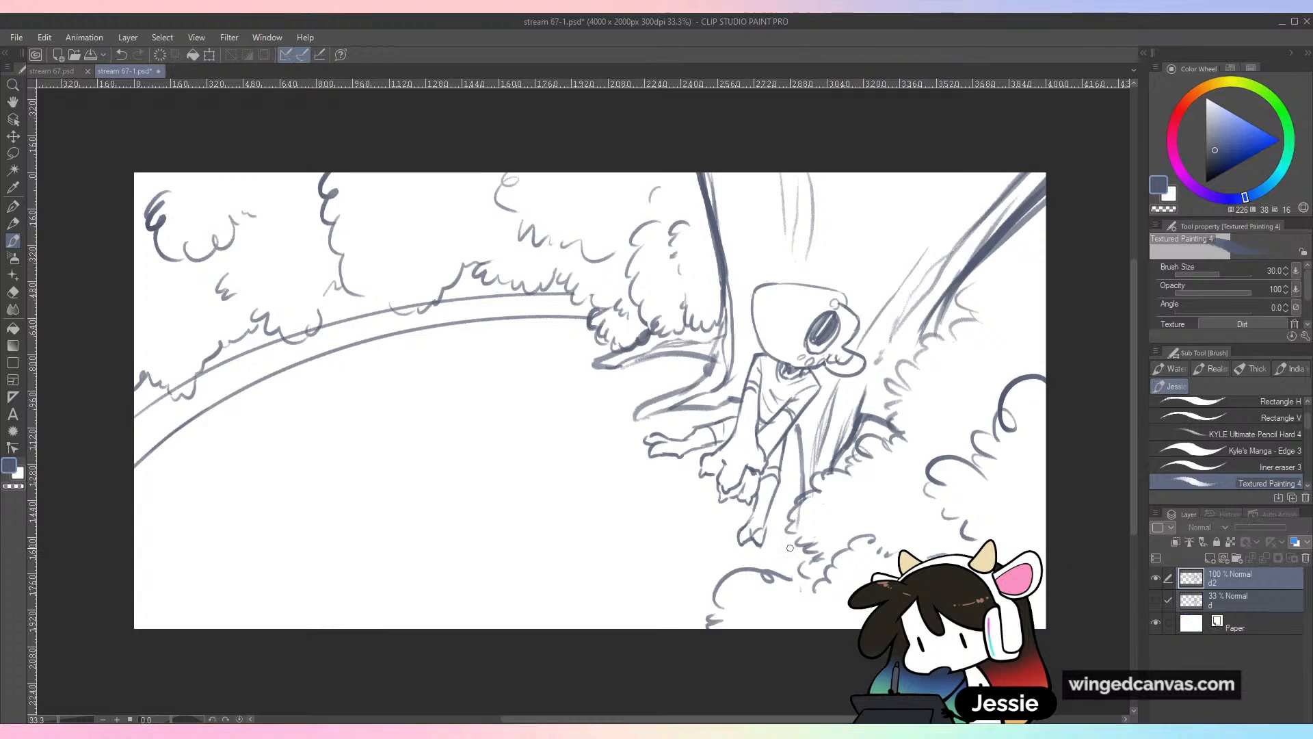
left_click(1156, 600)
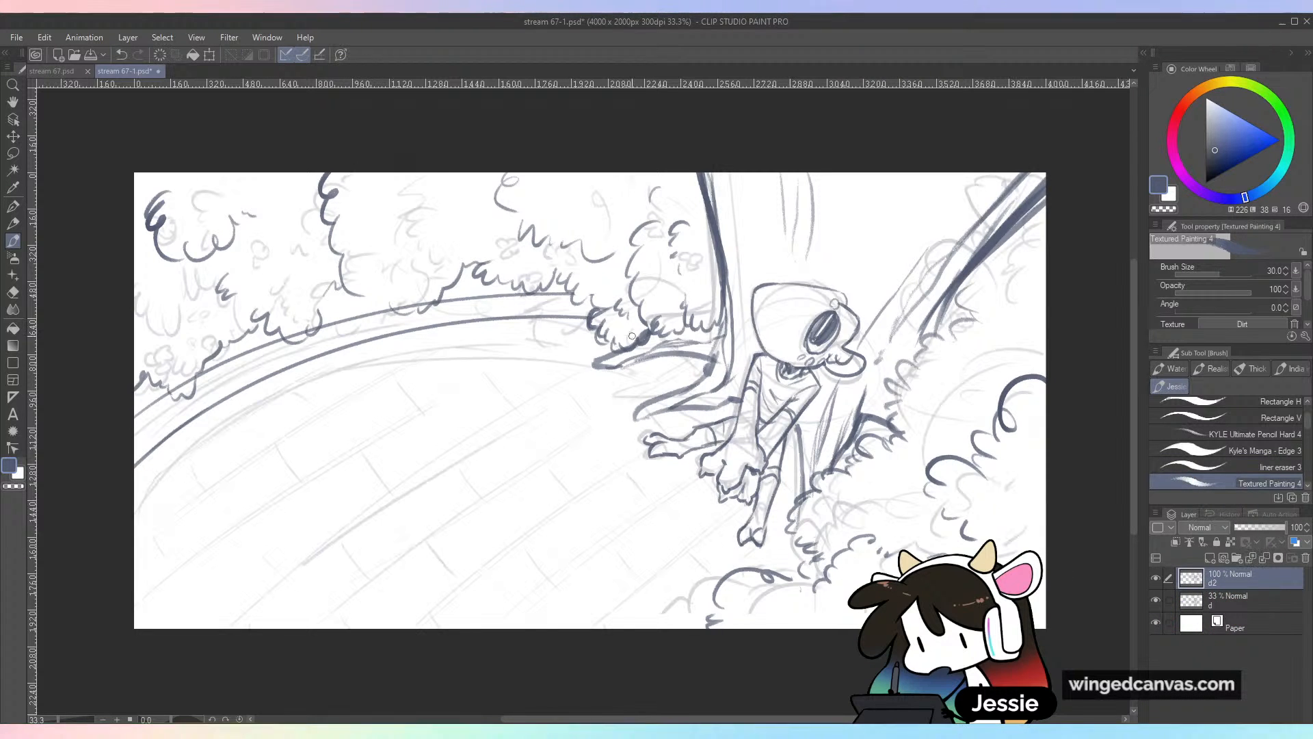
mouse_move(443, 221)
left_mouse_down()
mouse_move(439, 250)
mouse_move(521, 231)
mouse_move(383, 295)
left_mouse_up()
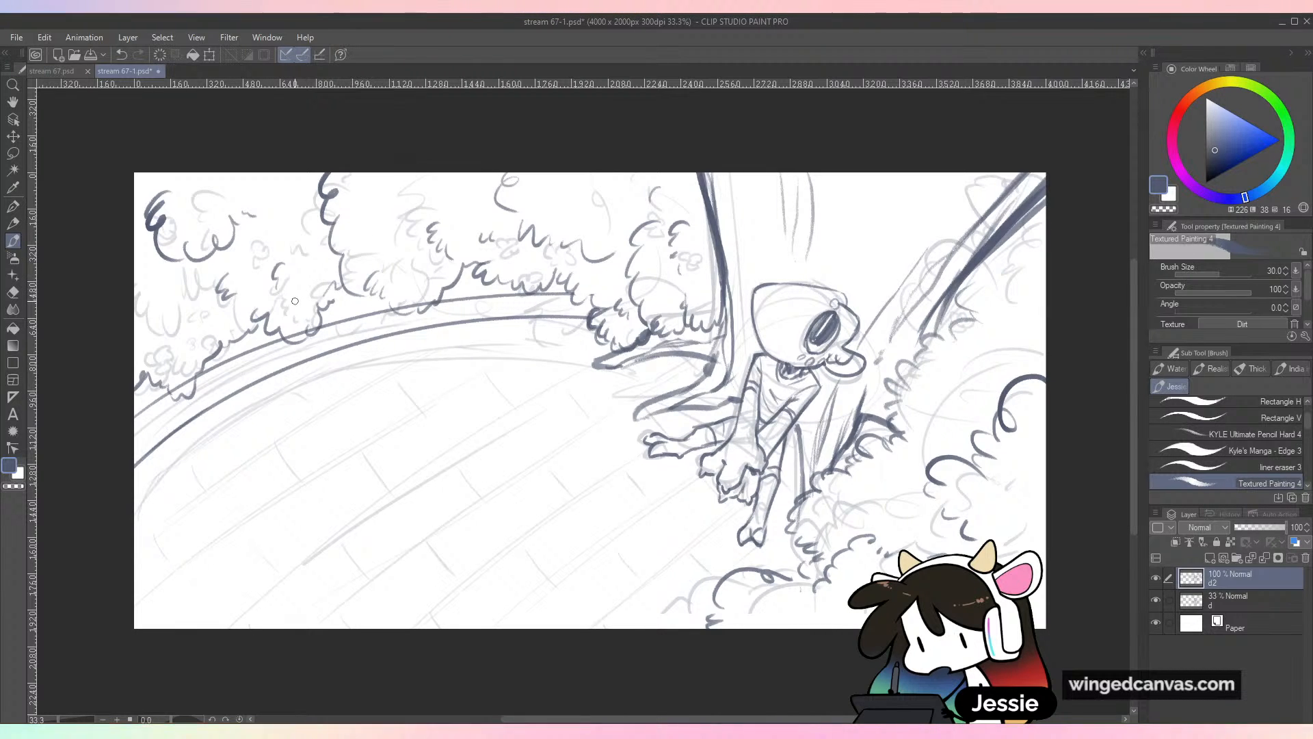
left_click(1157, 602)
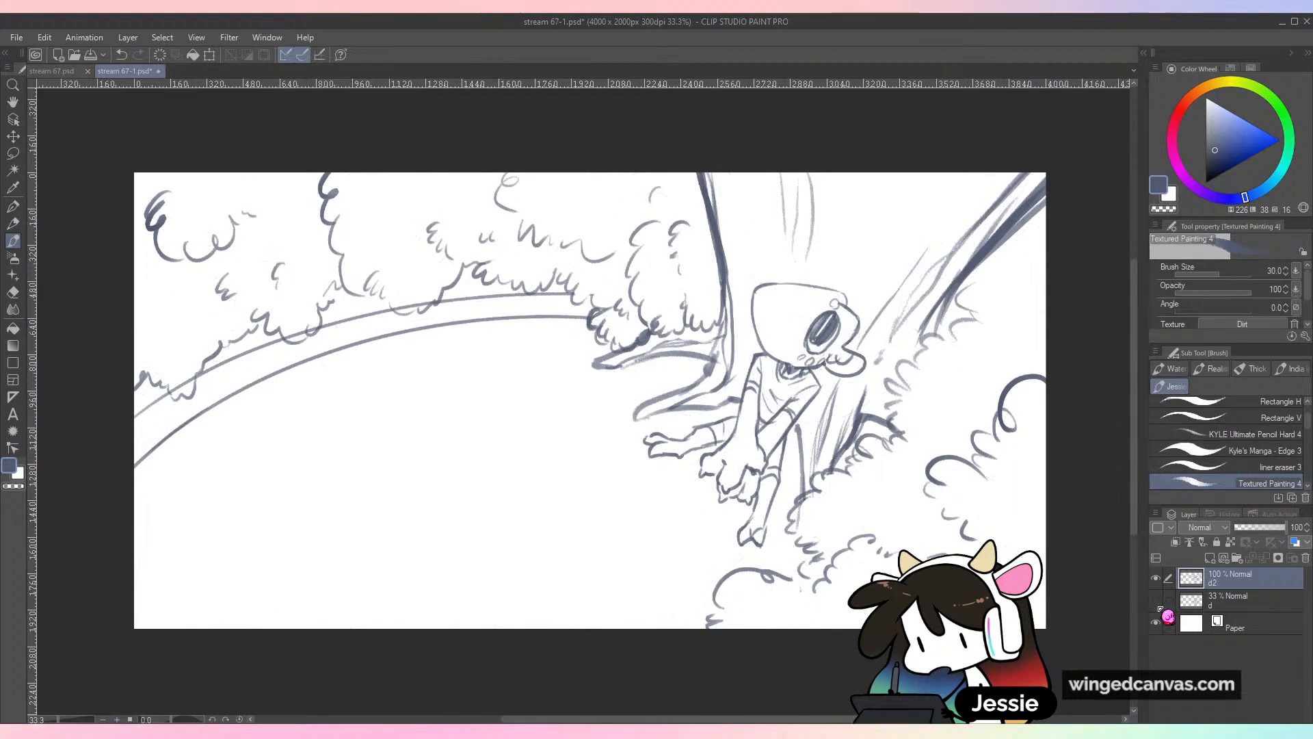
left_click(1157, 601)
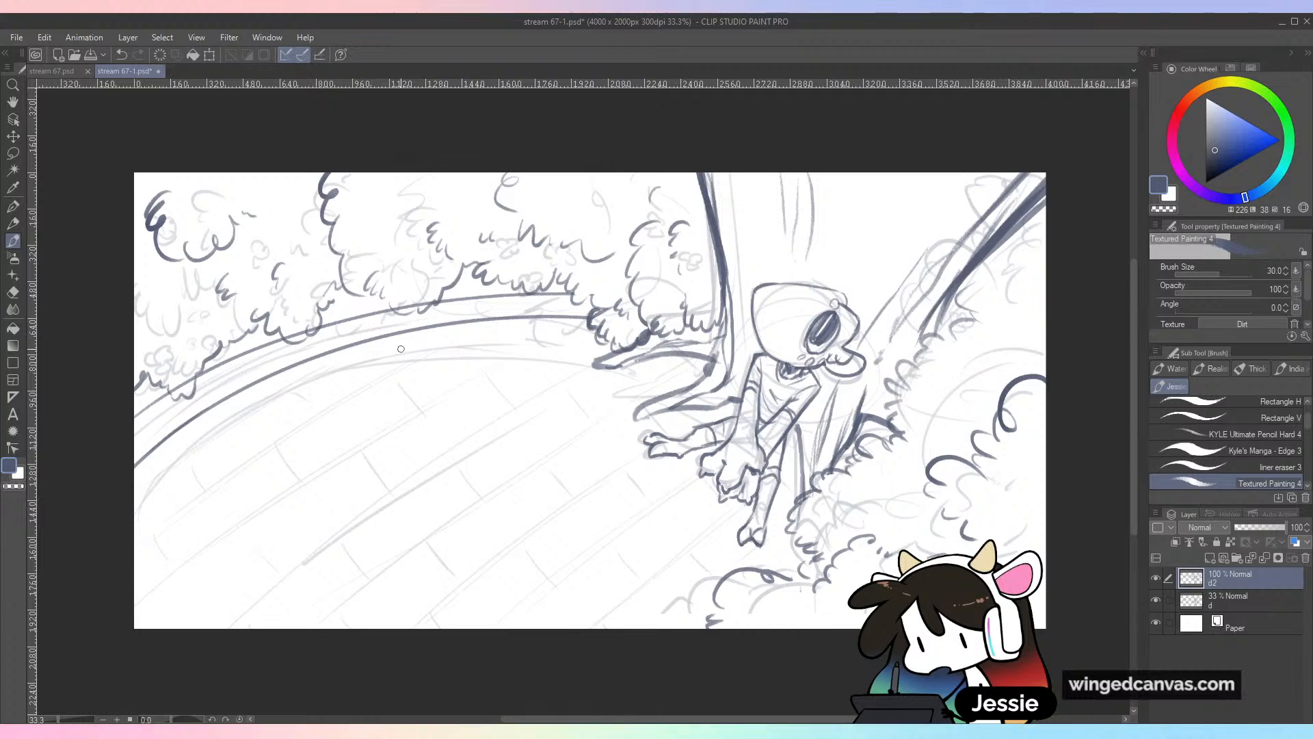
Erase the border lines running through the background bushes, add small leaf strokes there, and hide the rough sketch layer
key("e")
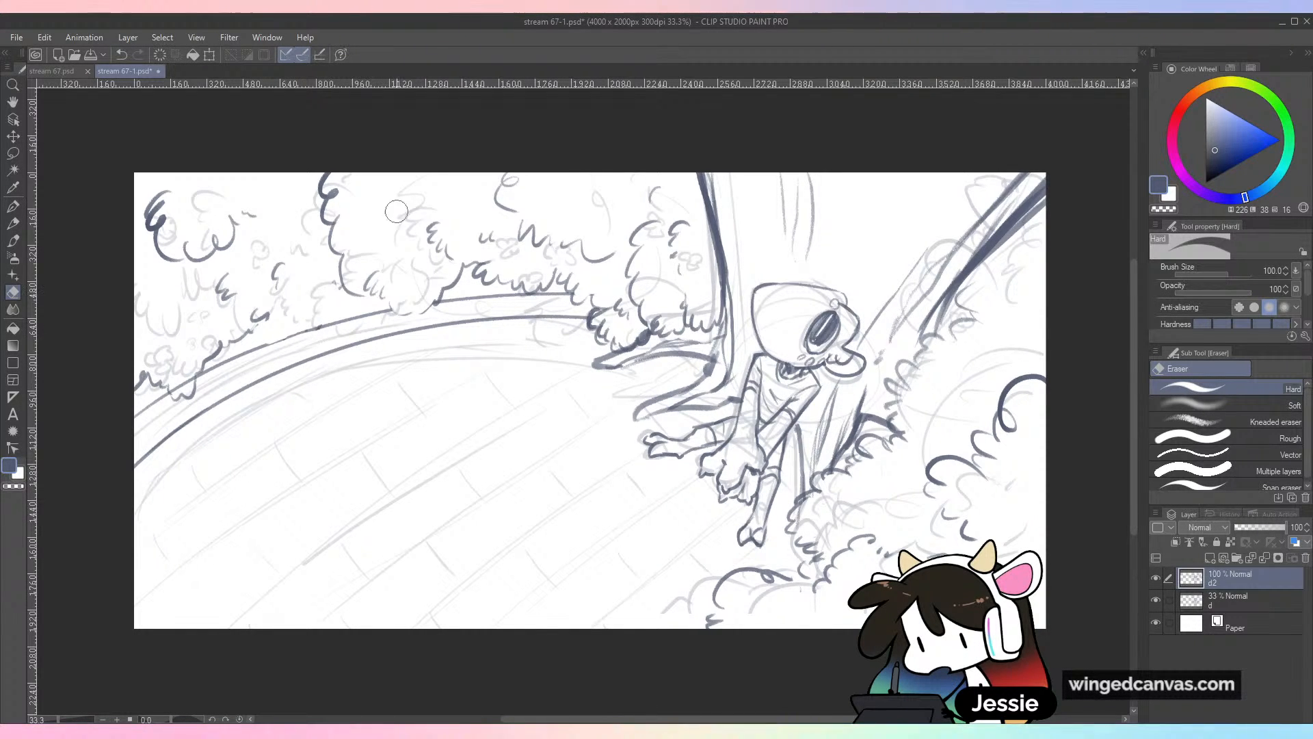
key("b")
mouse_move(273, 325)
left_mouse_down()
mouse_move(276, 291)
mouse_move(290, 287)
mouse_move(308, 316)
mouse_move(331, 264)
left_mouse_up()
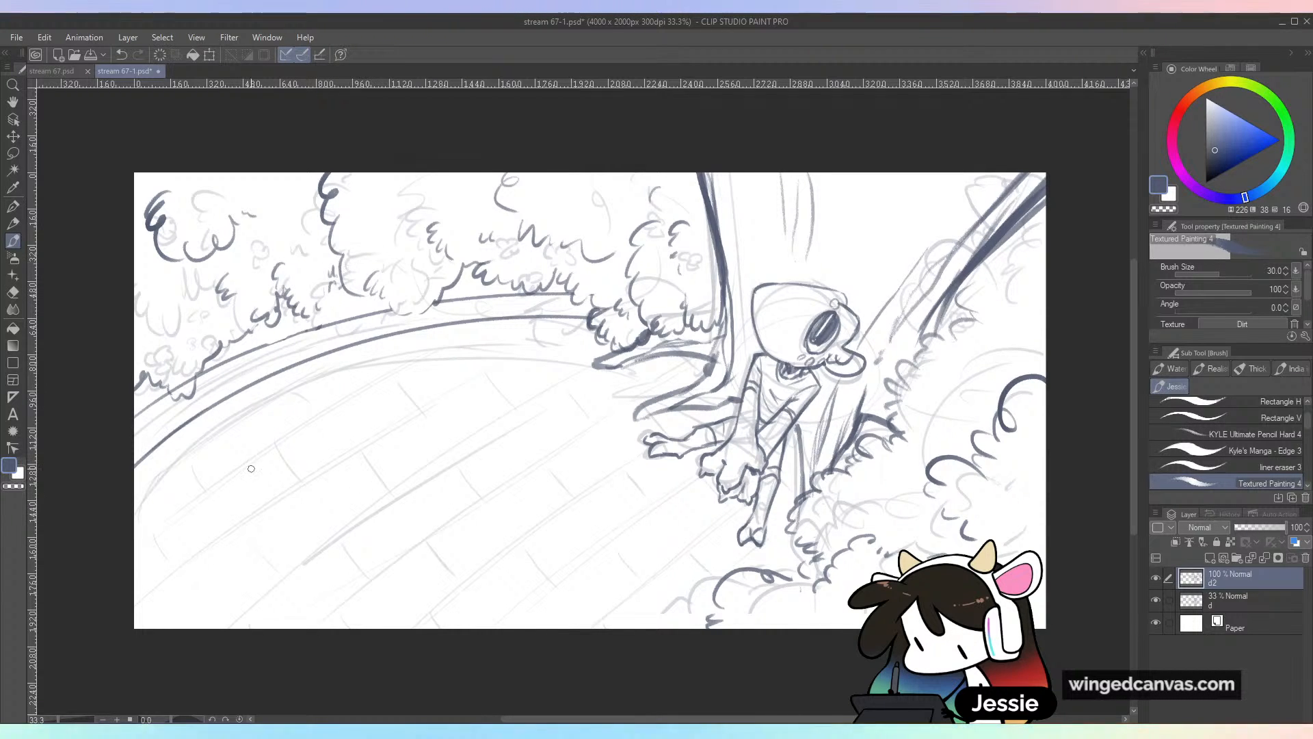
key("e")
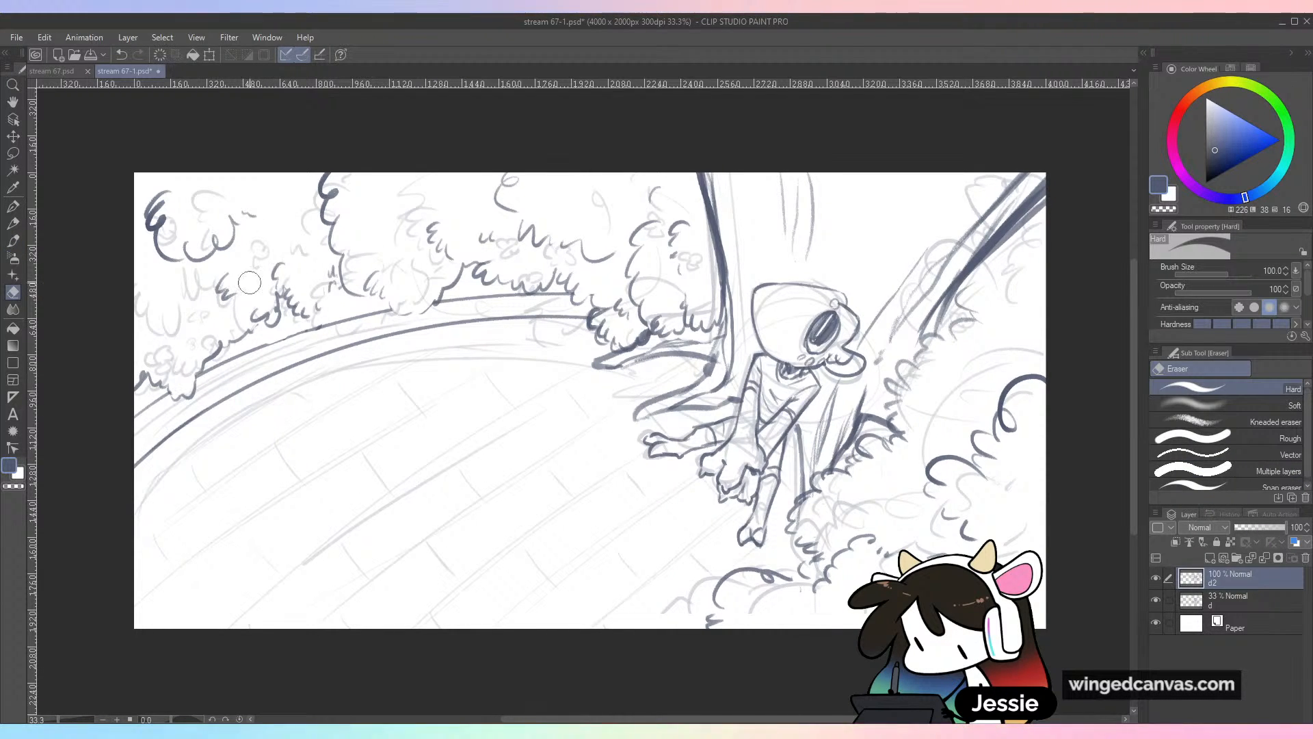
key("b")
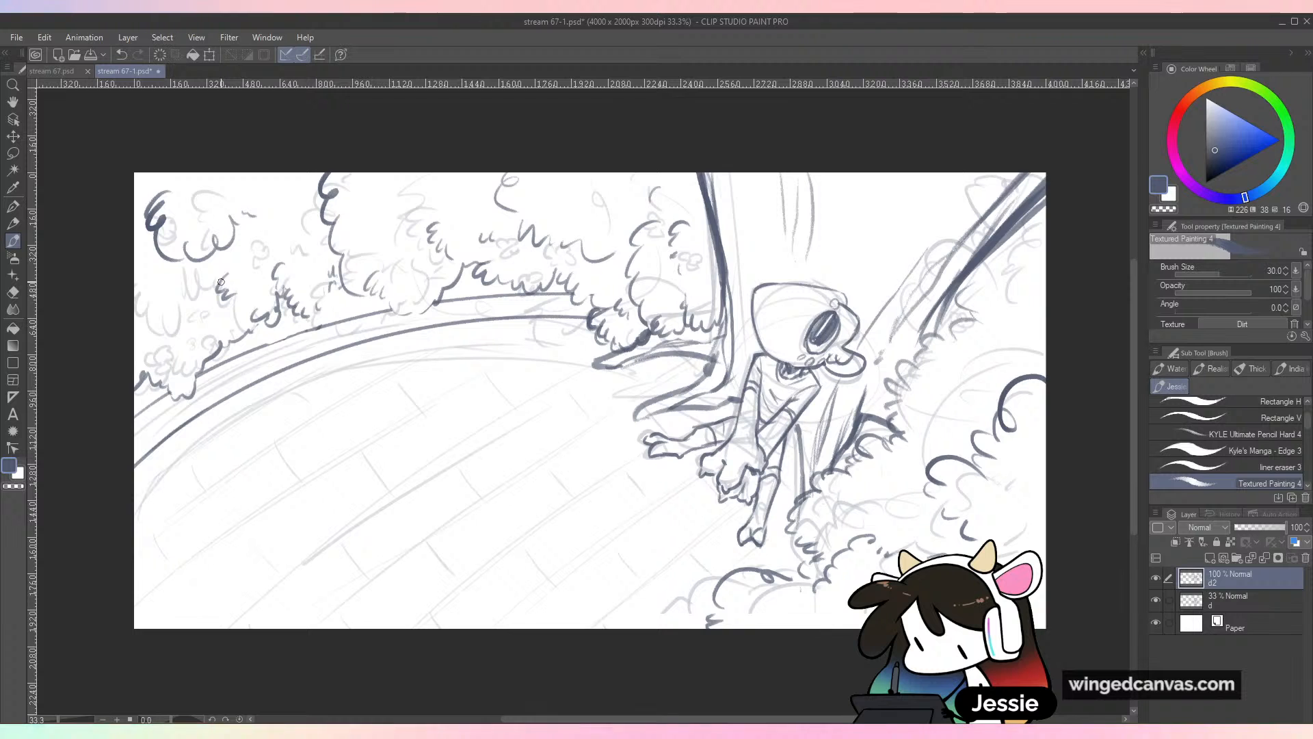
left_click(1155, 599)
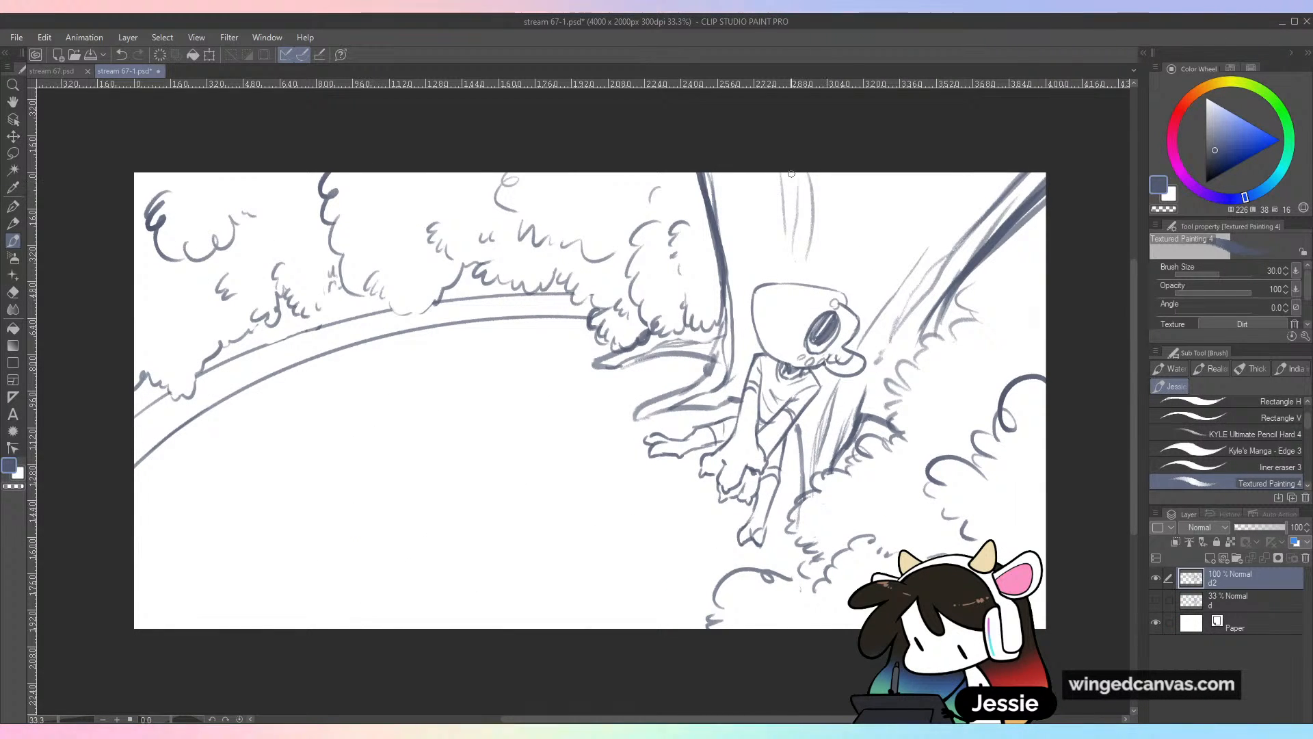
mouse_move(766, 175)
left_mouse_down()
mouse_move(777, 207)
mouse_move(848, 258)
left_mouse_up()
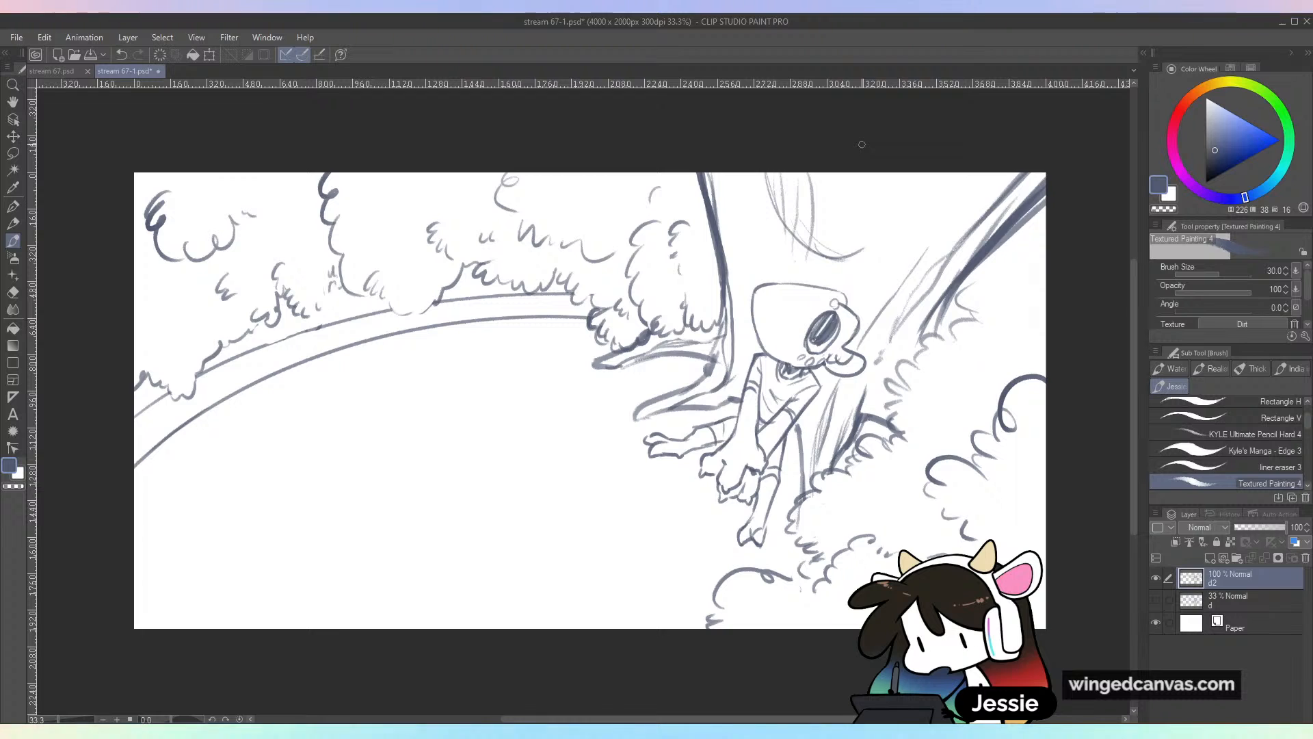
key("ctrl+z")
key("ctrl+z")
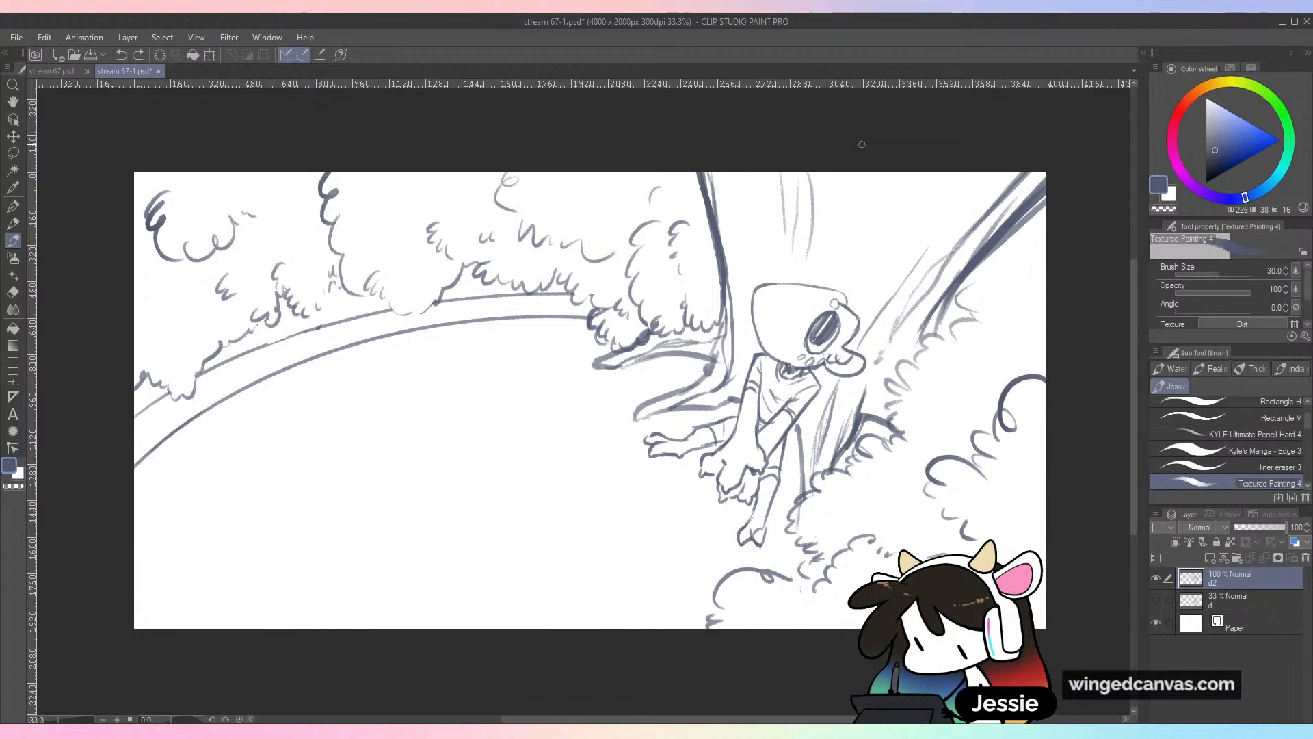
Draw short double divider lines across the curved border at regular intervals to split it into bricks
left_click_drag(135, 437, 148, 453)
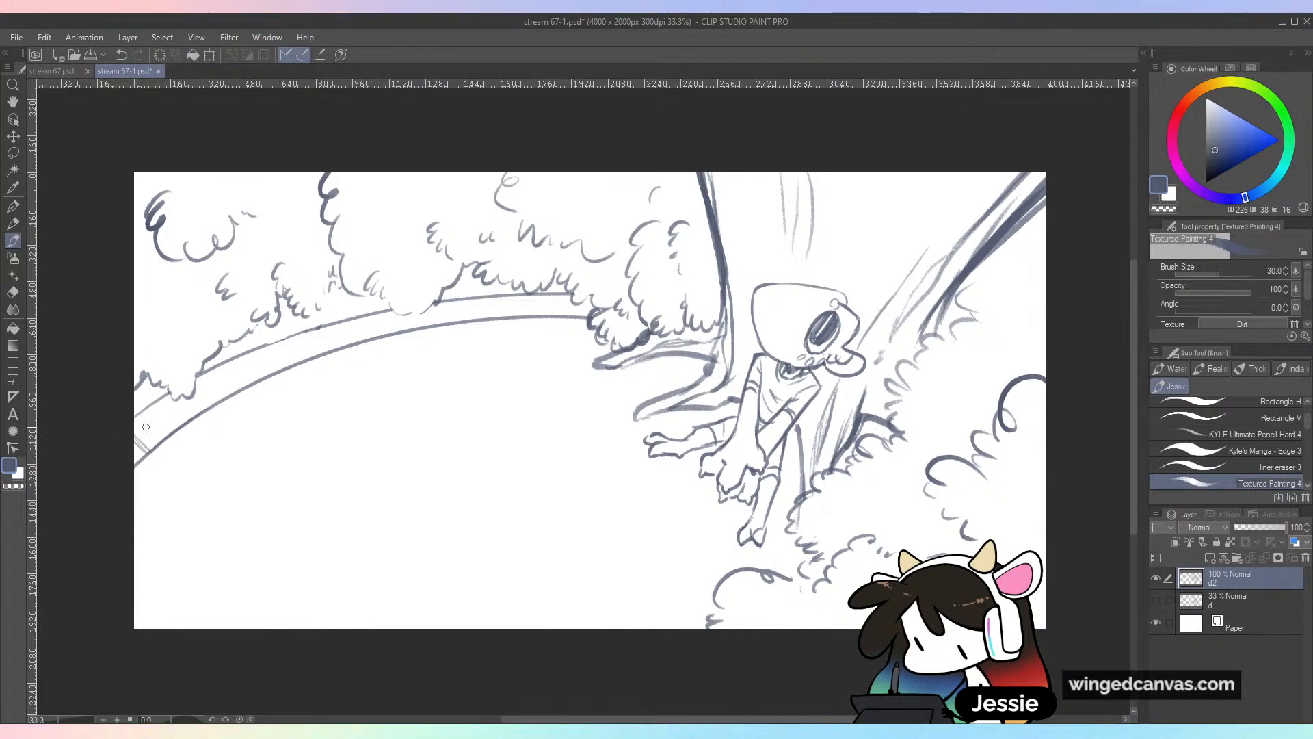
left_click_drag(176, 395, 191, 420)
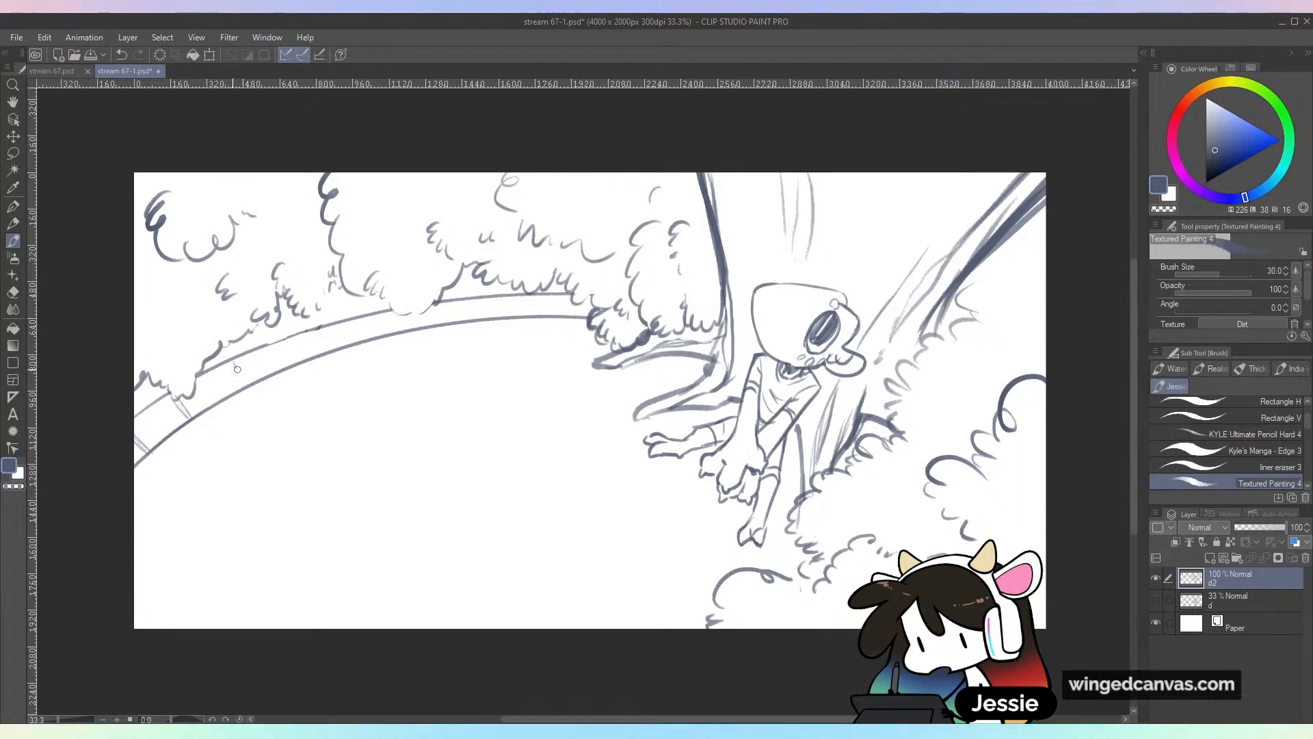
left_click_drag(235, 359, 247, 385)
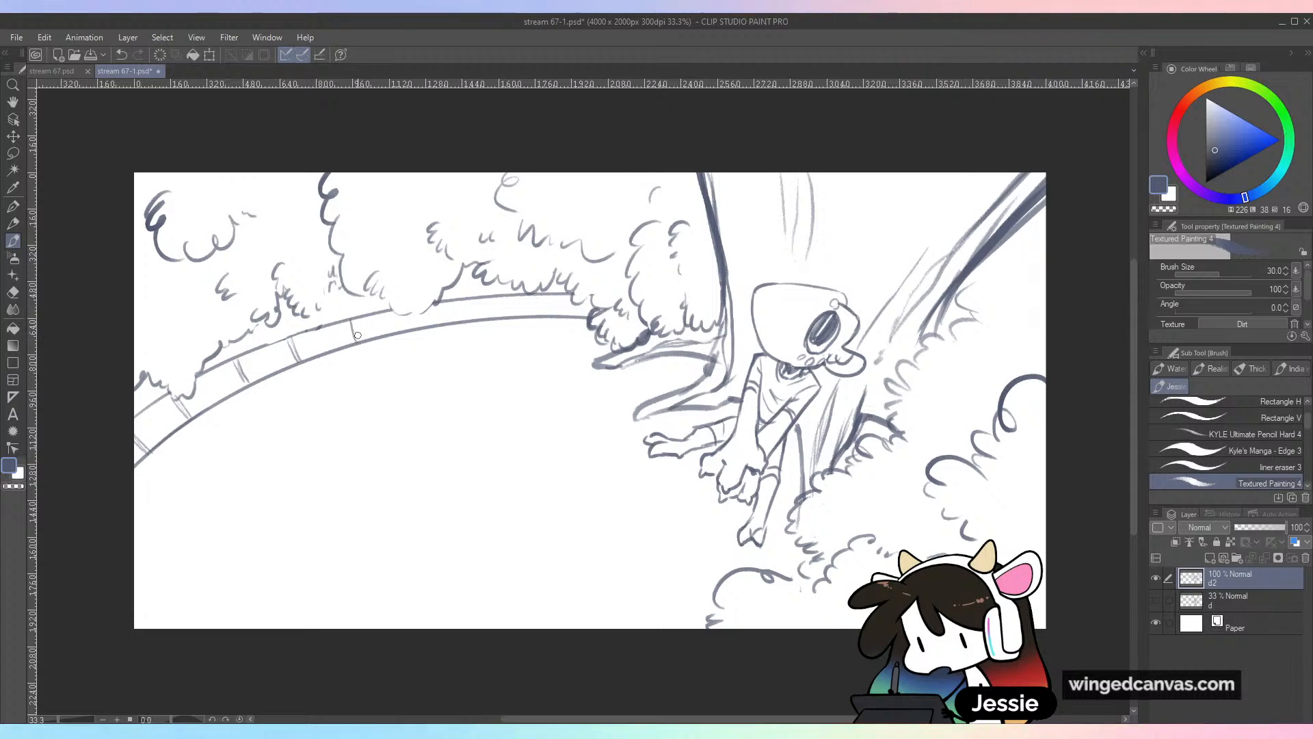
left_click_drag(359, 319, 362, 340)
left_click_drag(429, 311, 432, 329)
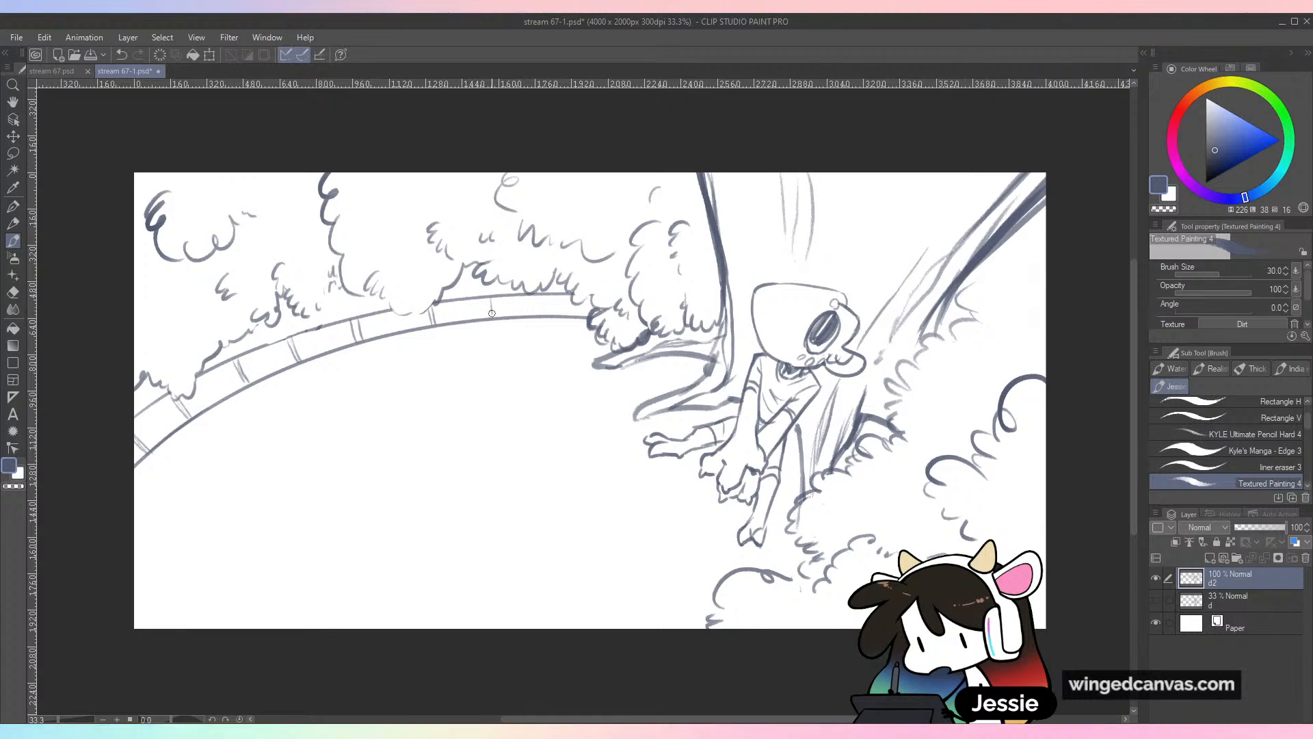
mouse_move(491, 299)
left_mouse_down()
mouse_move(494, 316)
mouse_move(545, 312)
left_mouse_up()
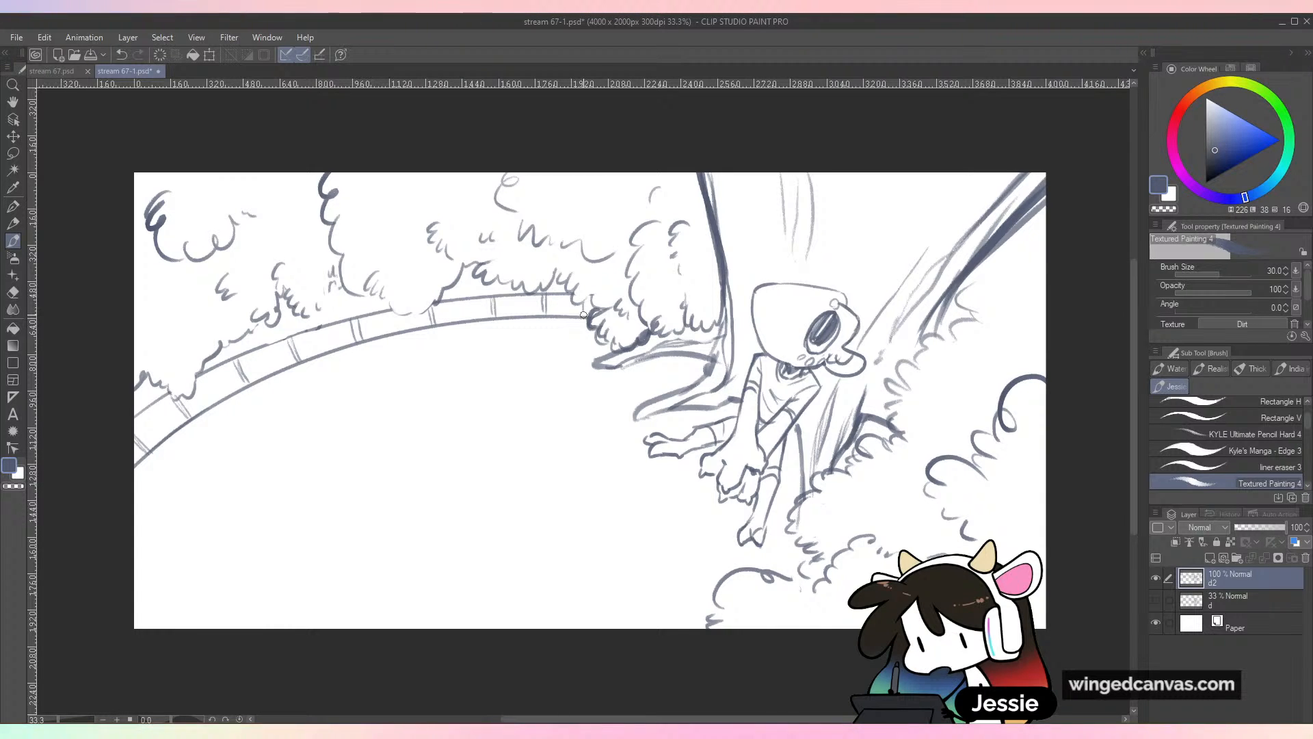
Draw a trial arrow on the open paving towards the figure's hands, undo it and save the drawing
mouse_move(580, 547)
left_mouse_down()
mouse_move(660, 488)
mouse_move(671, 498)
left_mouse_up()
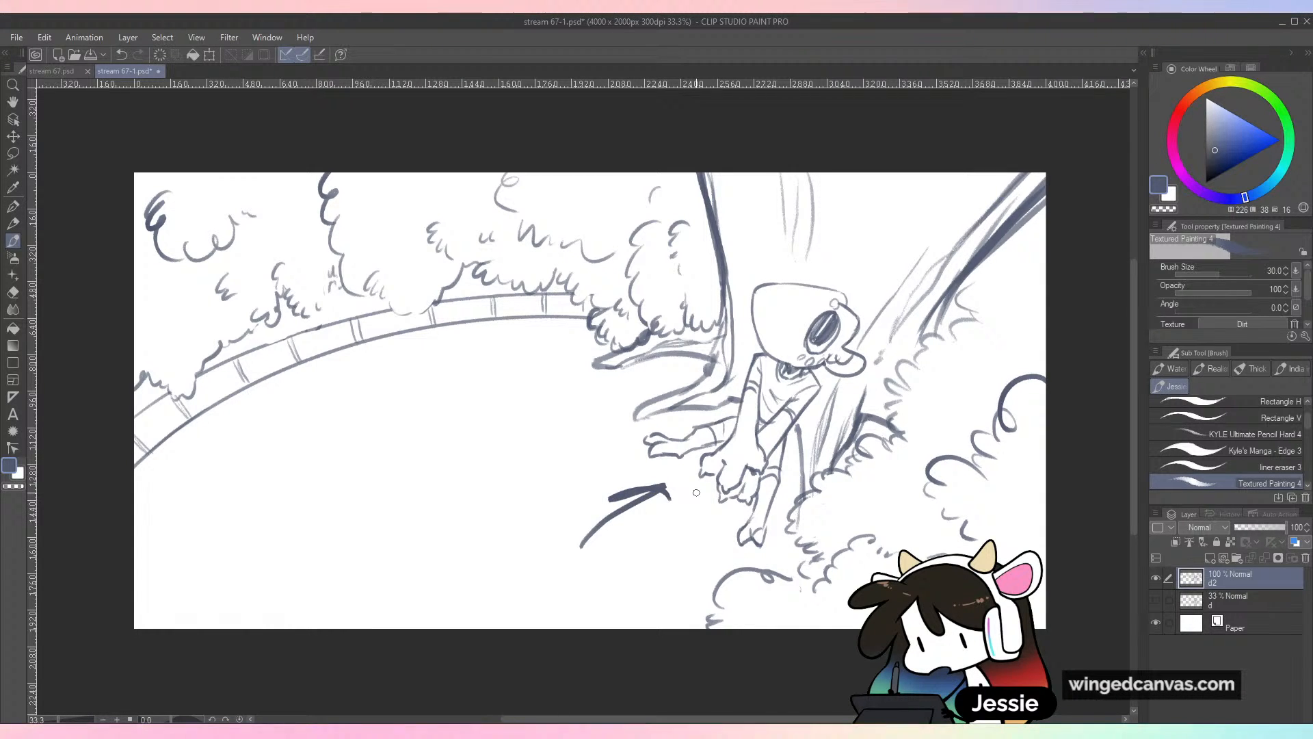
key("ctrl+z")
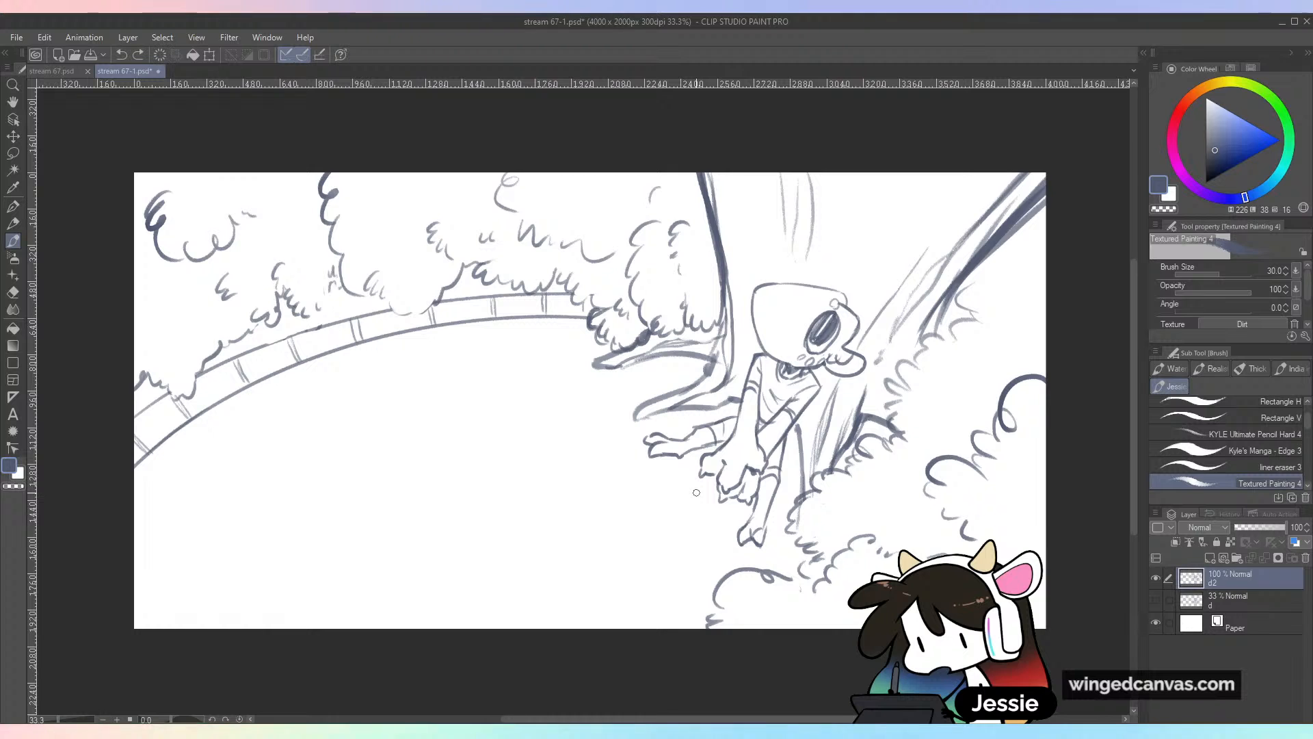
key("ctrl+s")
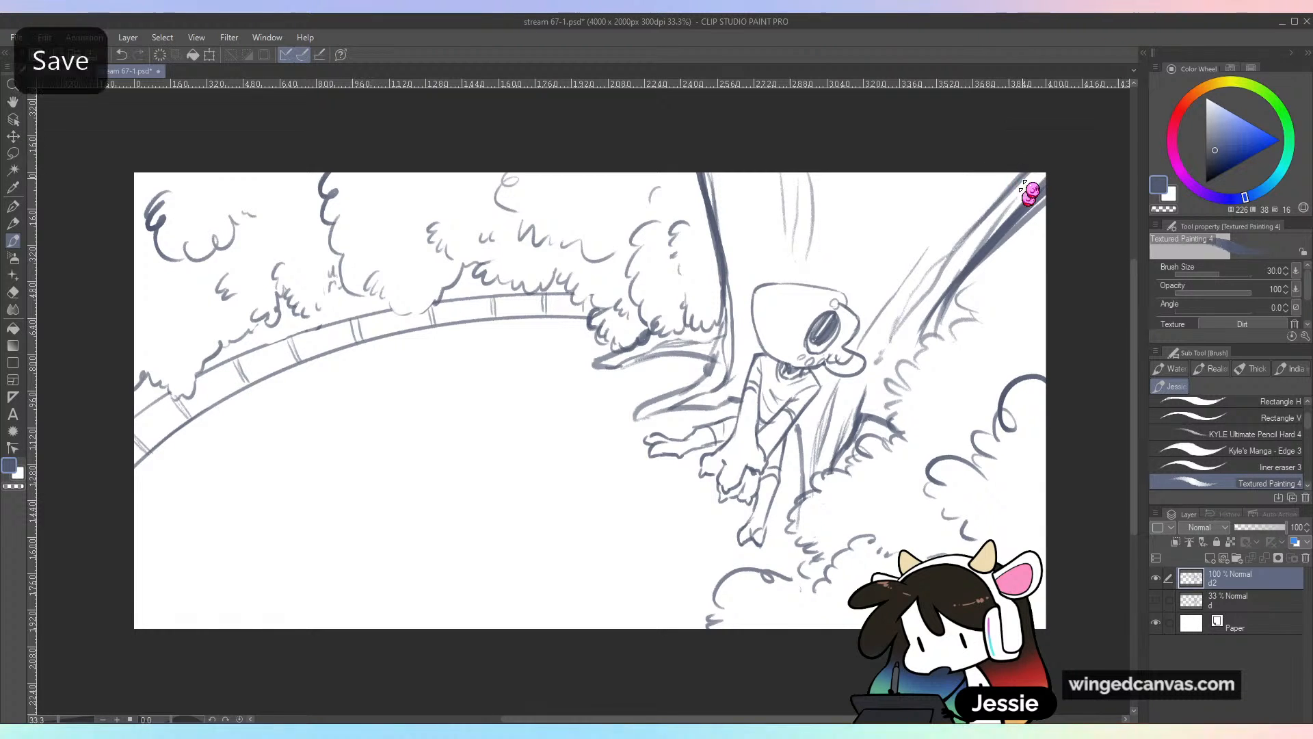
Flip the canvas view horizontally, rework the top outline of the figure's head, undo the extra strokes and flip the view back
key("h")
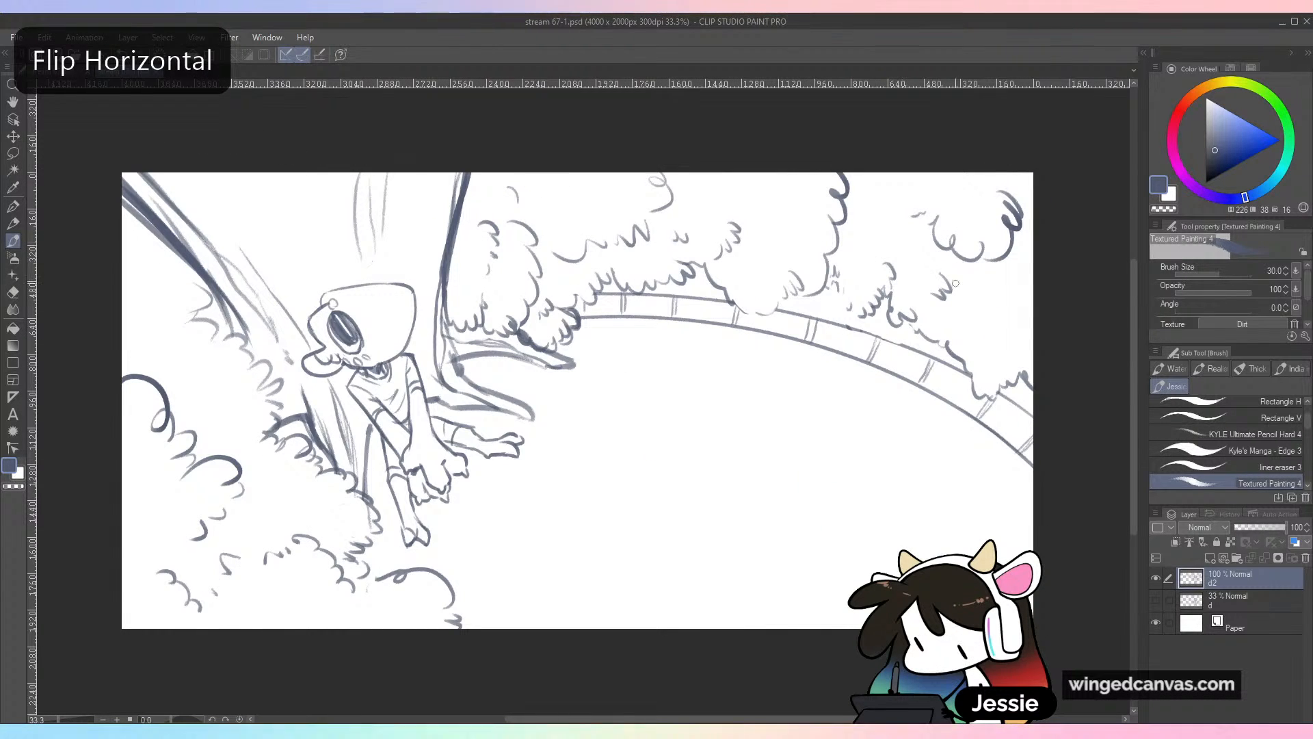
key("e")
left_click_drag(324, 293, 381, 282)
key("b")
mouse_move(315, 314)
left_mouse_down()
mouse_move(396, 286)
mouse_move(305, 321)
mouse_move(361, 290)
mouse_move(313, 313)
mouse_move(340, 286)
mouse_move(400, 281)
left_mouse_up()
key("ctrl+z")
key("ctrl+z")
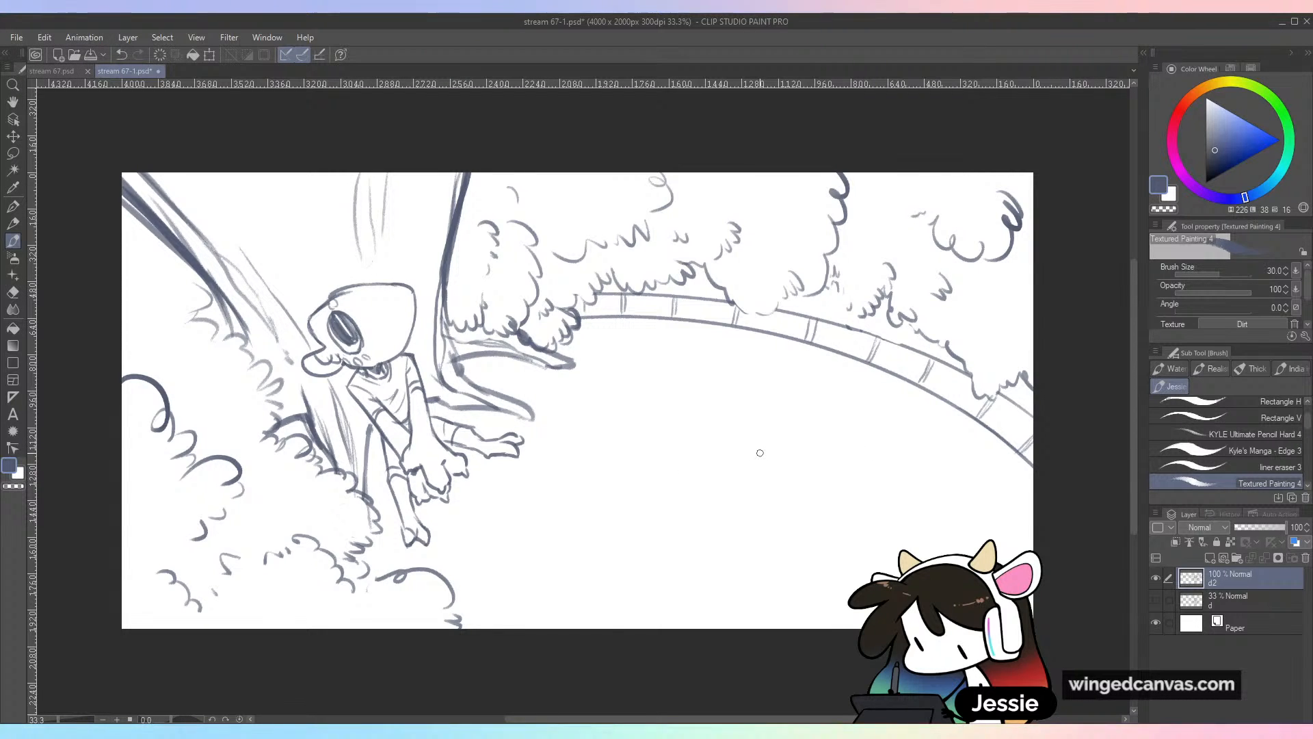
key("h")
Draw a large arc across the lower part of the open paving, undoing the trial curves
mouse_move(856, 534)
left_mouse_down()
mouse_move(854, 504)
mouse_move(863, 527)
left_mouse_up()
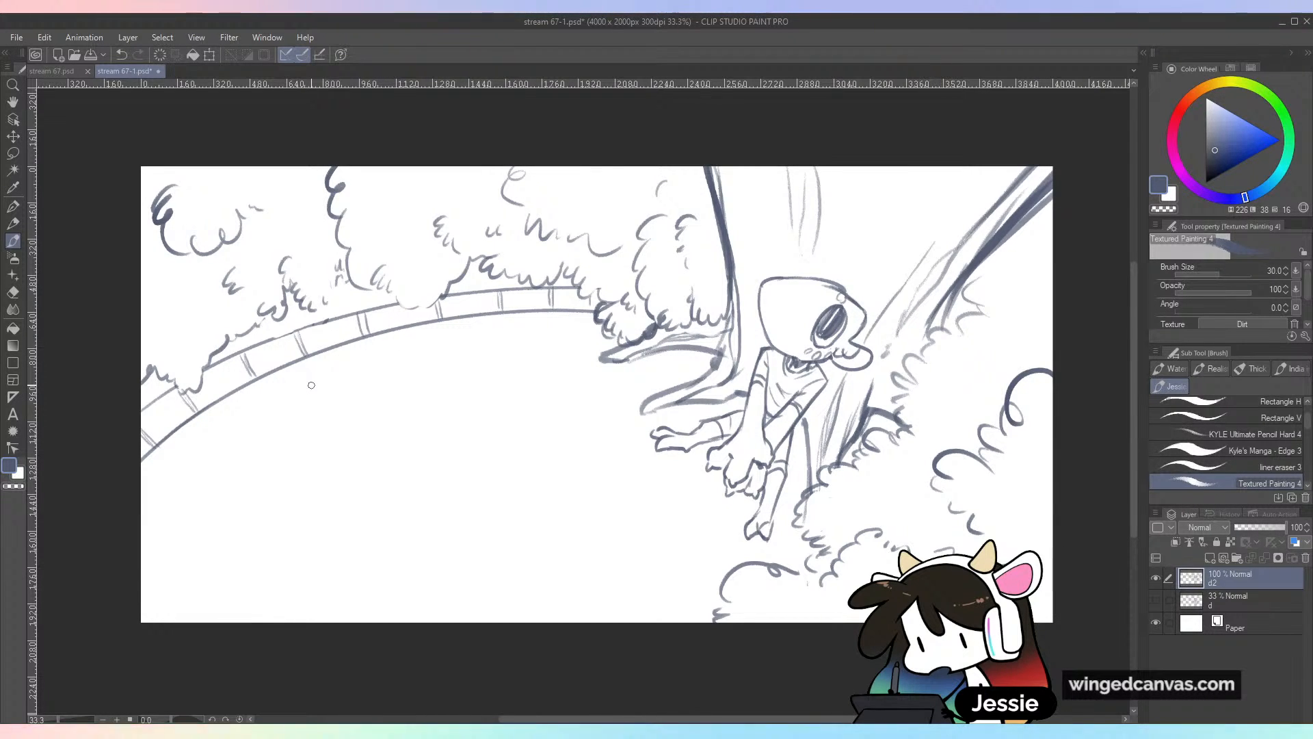
left_click_drag(362, 335, 146, 519)
key("ctrl+z")
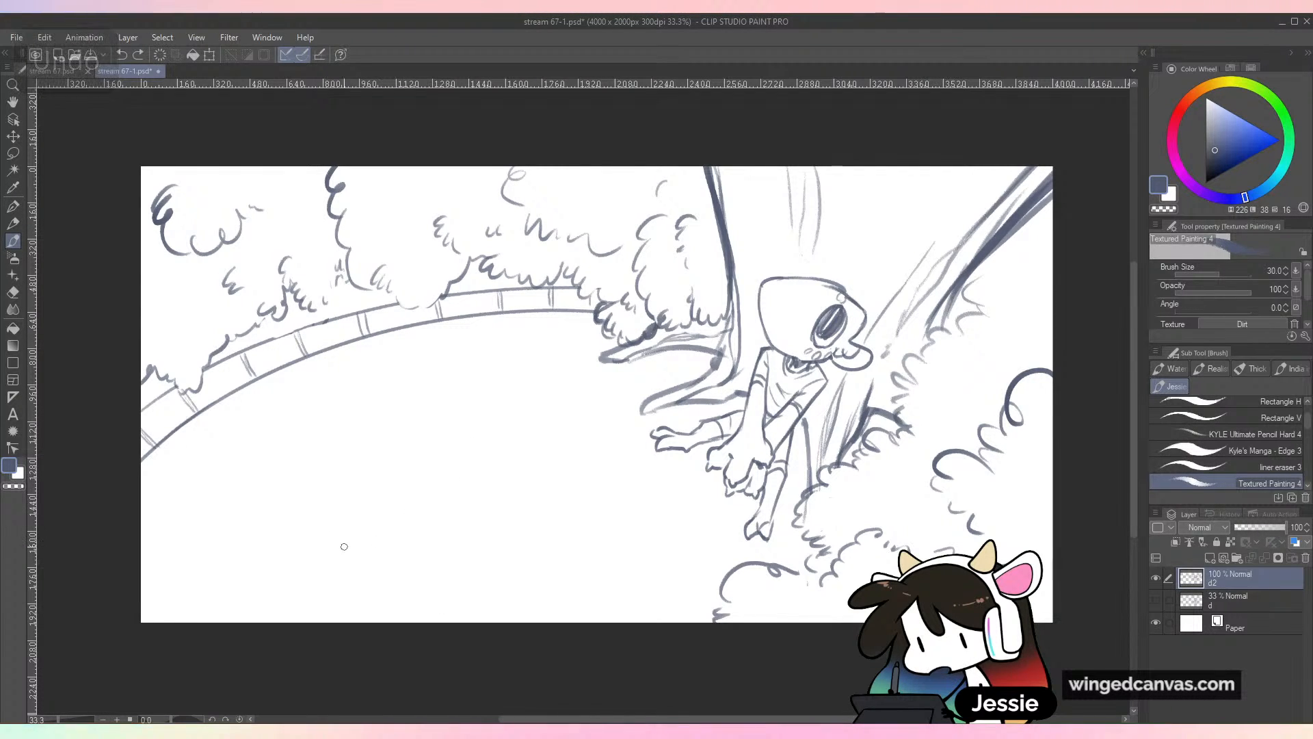
mouse_move(313, 648)
left_mouse_down()
mouse_move(545, 489)
mouse_move(711, 637)
left_mouse_up()
key("ctrl+z")
key("ctrl+z")
mouse_move(567, 496)
left_mouse_down()
mouse_move(294, 623)
mouse_move(731, 569)
left_mouse_up()
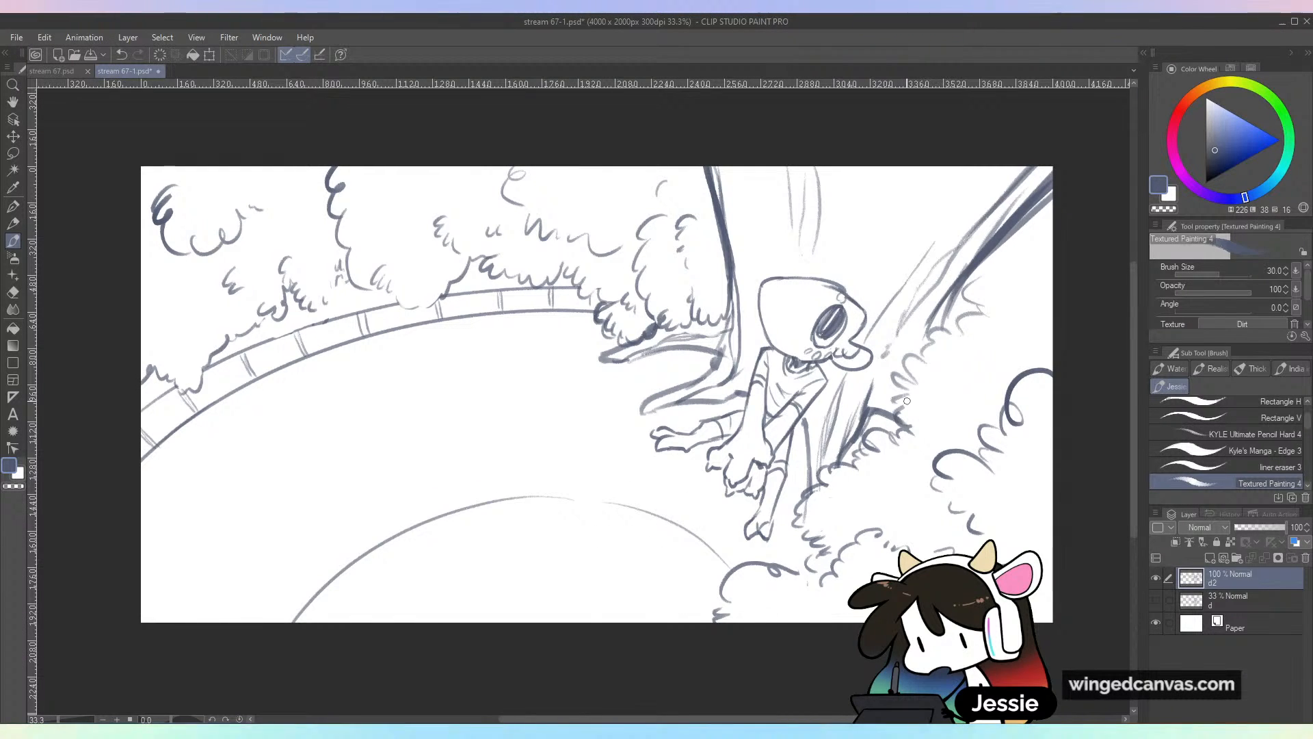
Draw a second arc just outside the lower paving arc, undoing the trial curves, to form a narrow curved border
mouse_move(561, 471)
left_mouse_down()
mouse_move(268, 583)
mouse_move(612, 475)
left_mouse_up()
key("ctrl+z")
key("ctrl+z")
mouse_move(265, 622)
left_mouse_down()
mouse_move(376, 517)
mouse_move(443, 516)
mouse_move(438, 496)
mouse_move(585, 482)
left_mouse_up()
key("ctrl+z")
left_click_drag(443, 490, 641, 487)
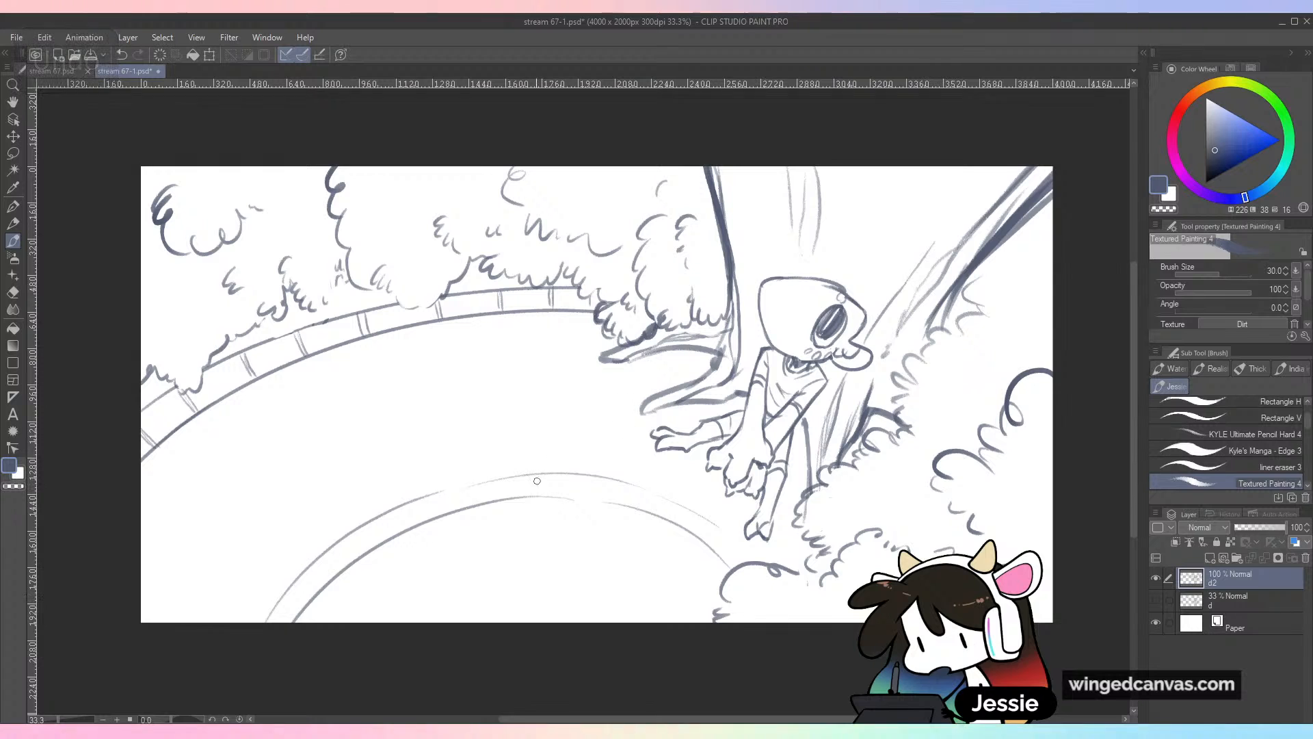
Draw short divider lines across the lower curved border at regular intervals to split it into bricks
left_click_drag(541, 473, 542, 496)
left_click_drag(623, 483, 621, 495)
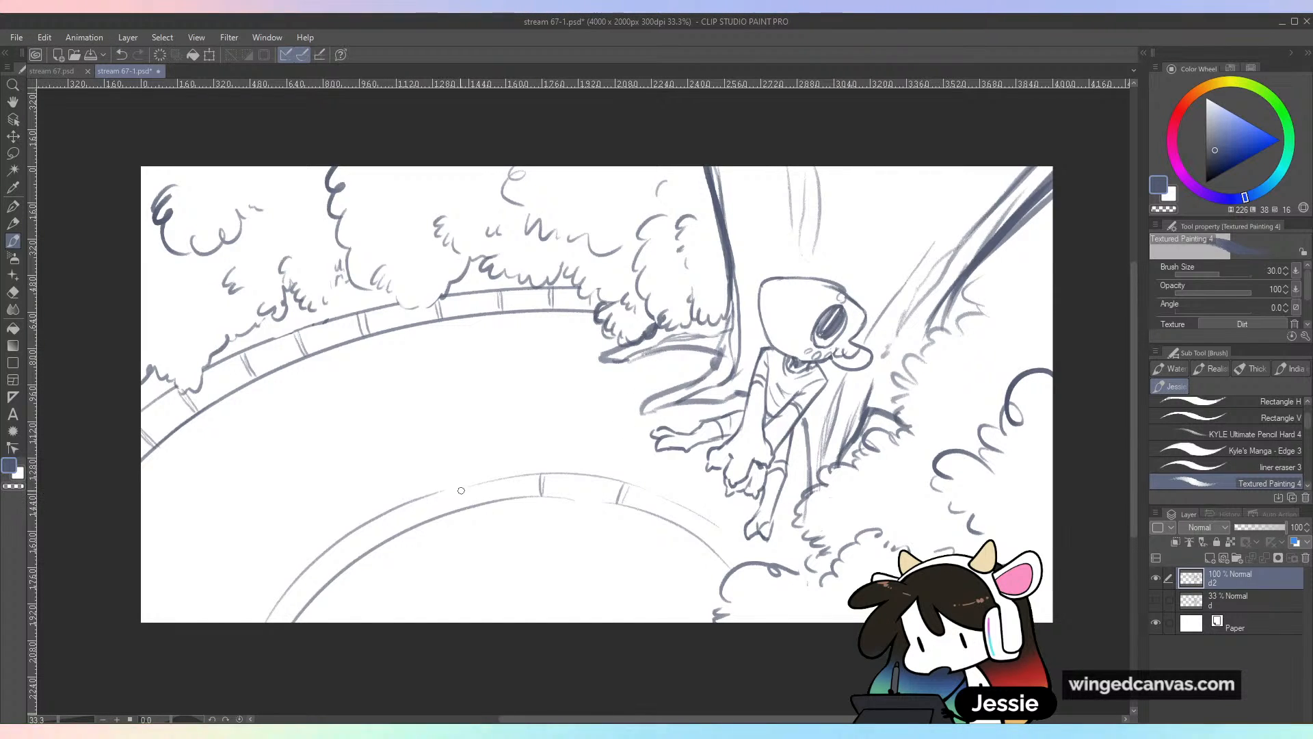
key("ctrl+z")
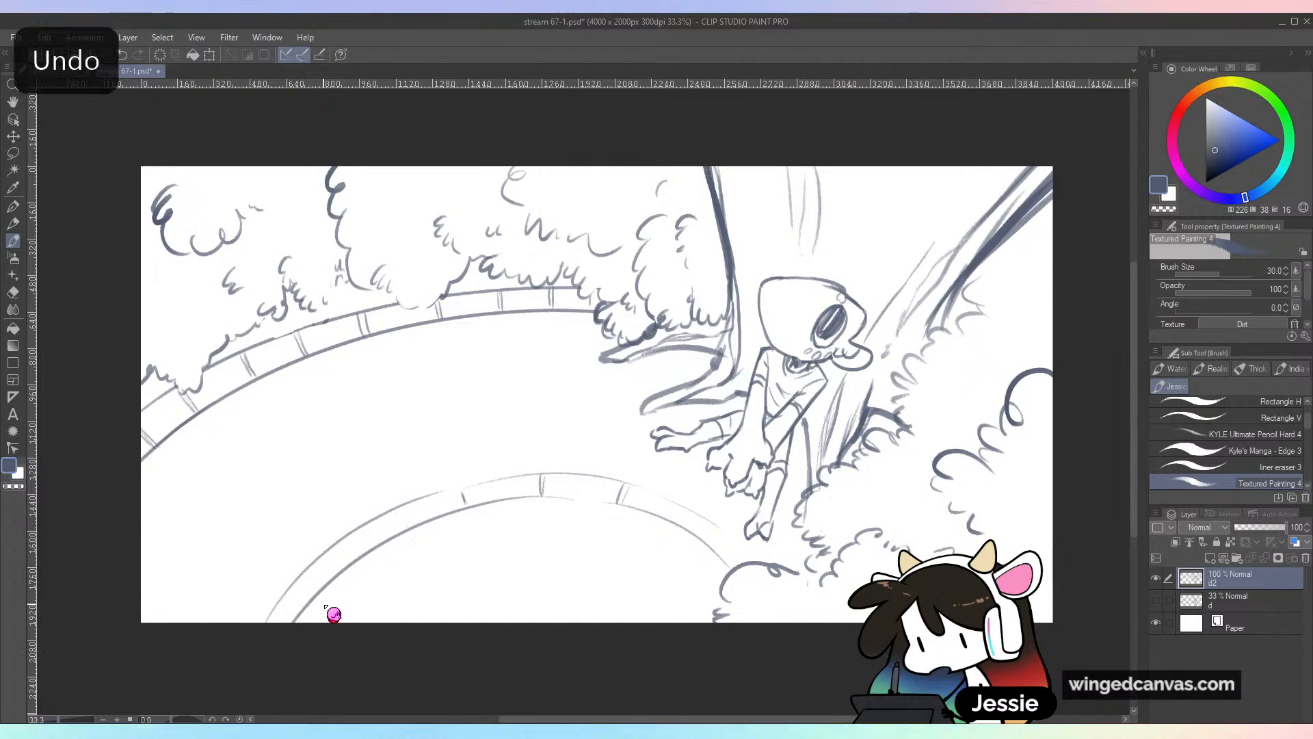
left_click_drag(684, 516, 687, 530)
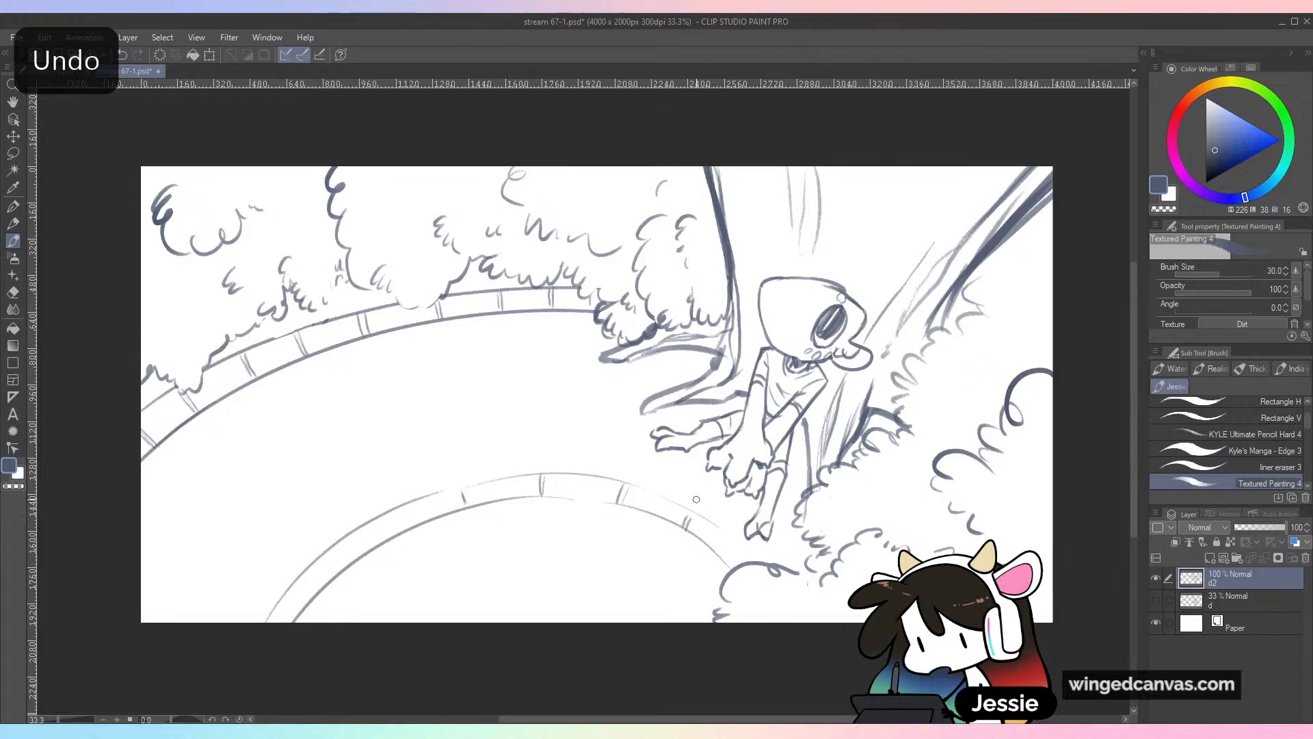
left_click_drag(378, 521, 383, 535)
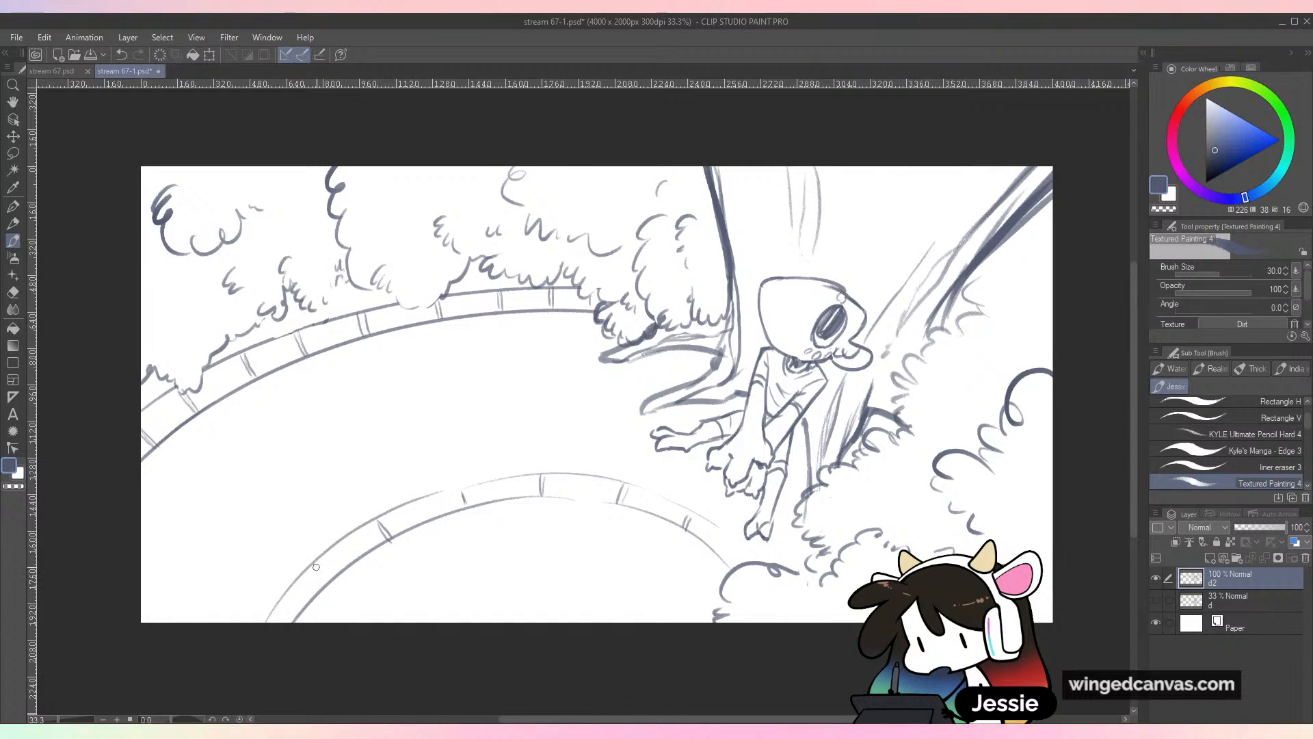
left_click_drag(316, 567, 333, 582)
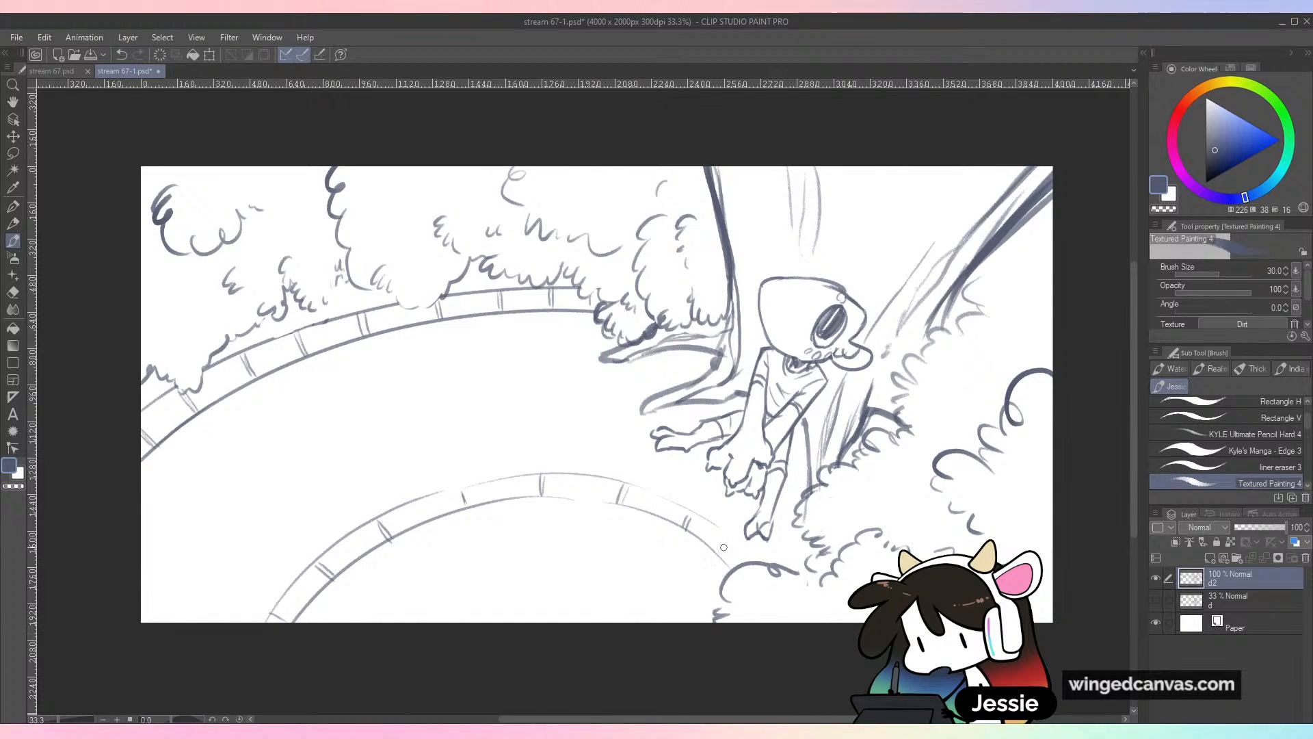
mouse_move(724, 553)
left_mouse_down()
mouse_move(738, 568)
mouse_move(751, 552)
left_mouse_up()
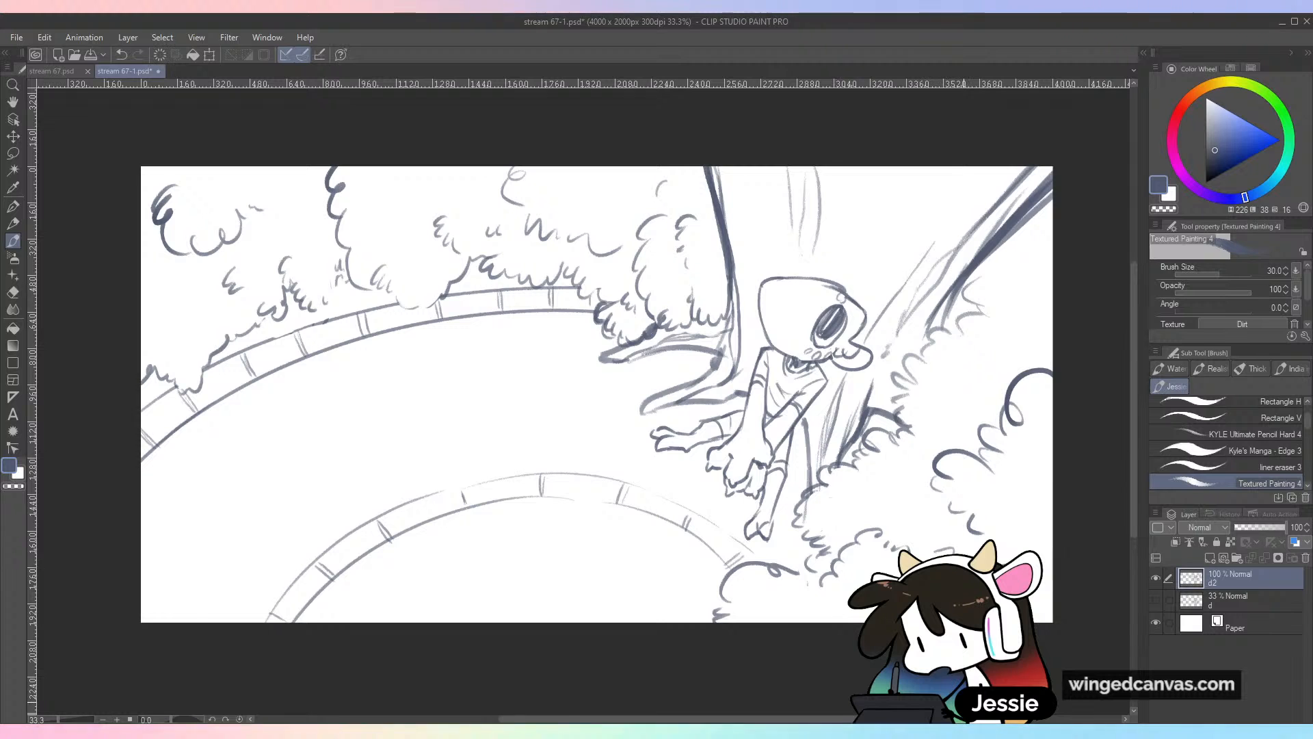
Draw a long arc across the open paving between the two brick borders, undoing the trial curves, and save the drawing
key("ctrl+minus")
key("ctrl+plus")
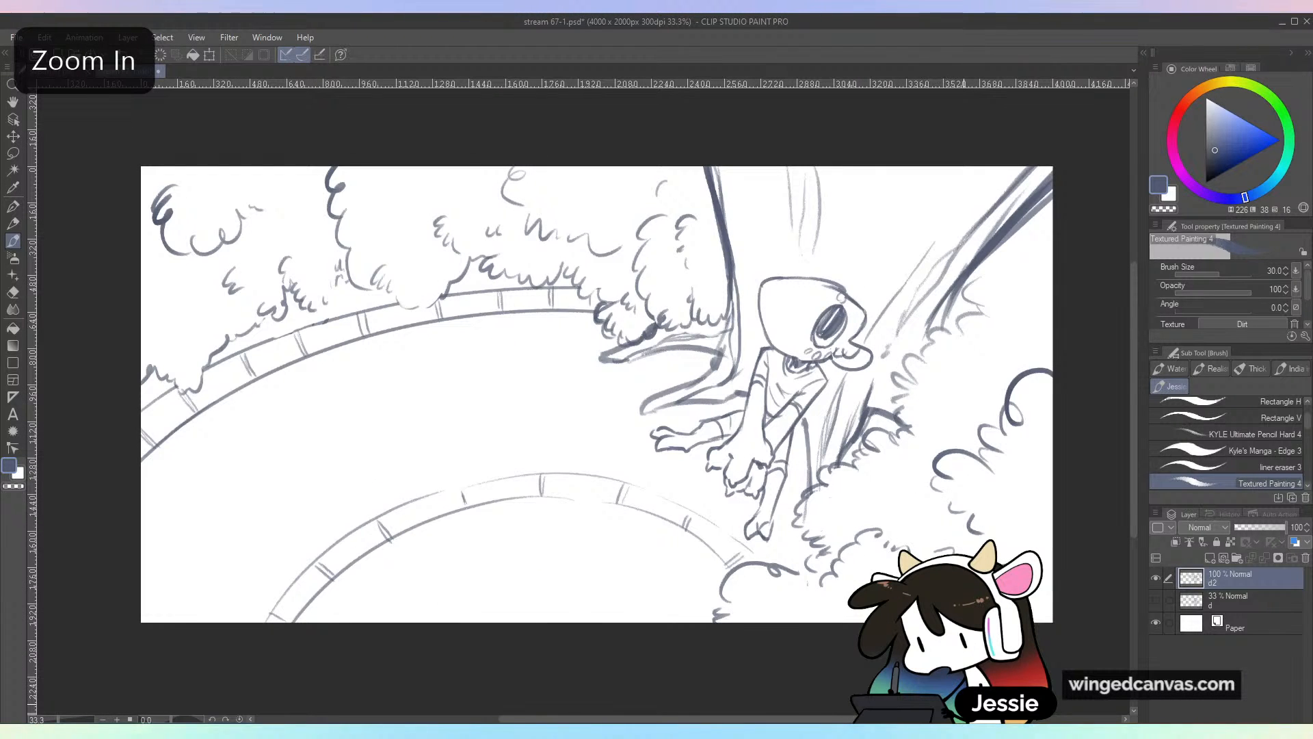
left_click_drag(687, 393, 808, 352)
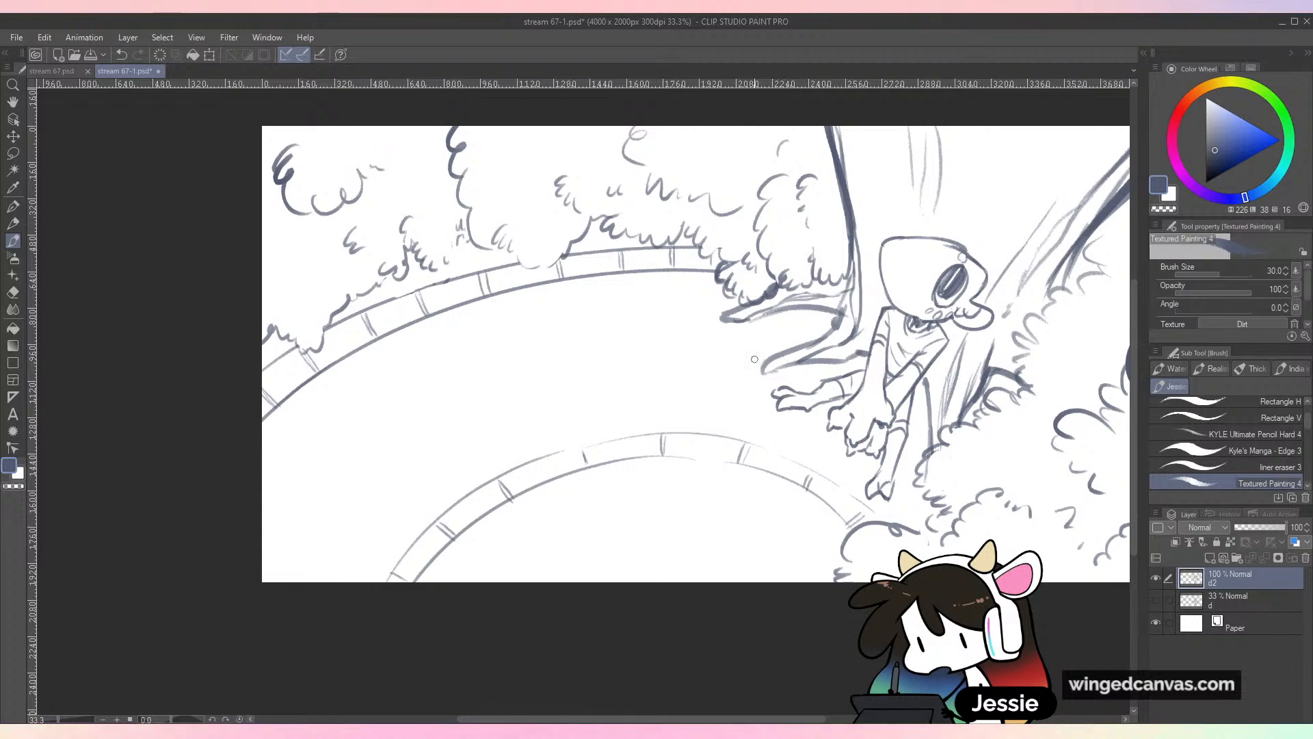
left_click_drag(769, 351, 416, 433)
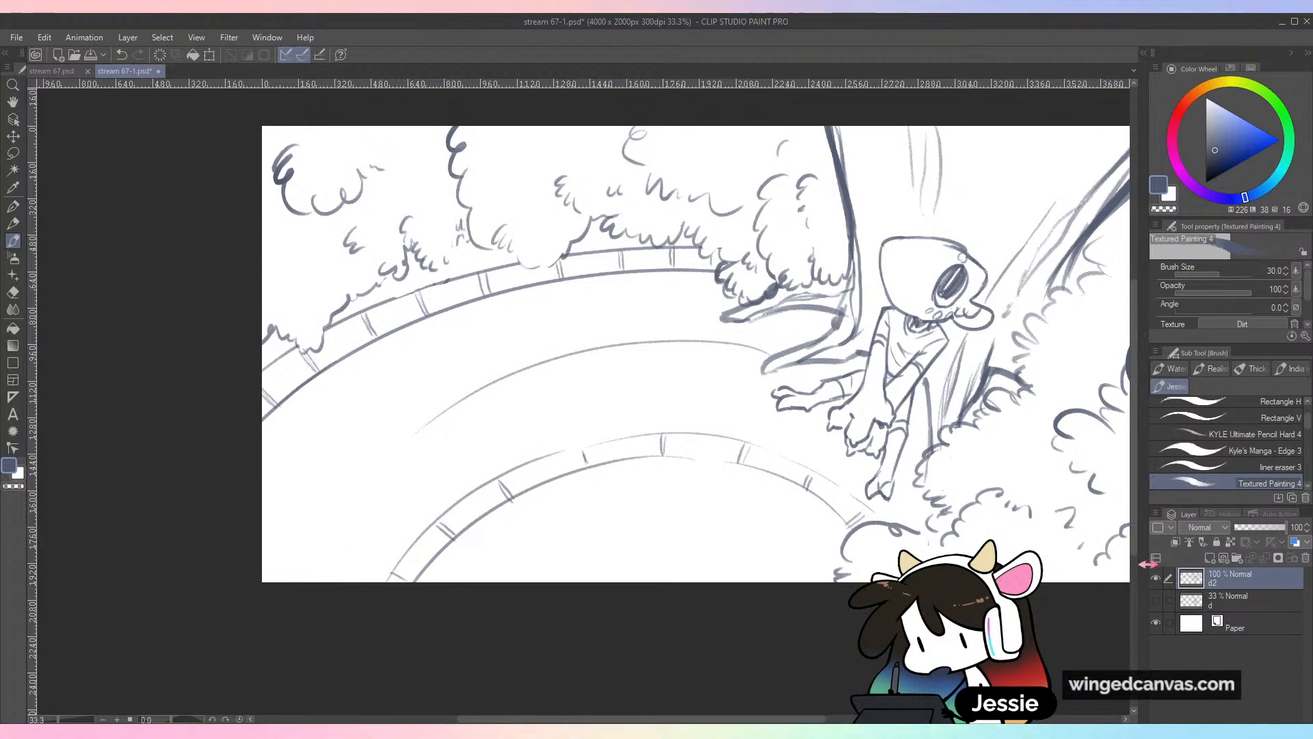
left_click_drag(329, 519, 436, 404)
key("ctrl+z")
key("ctrl+z")
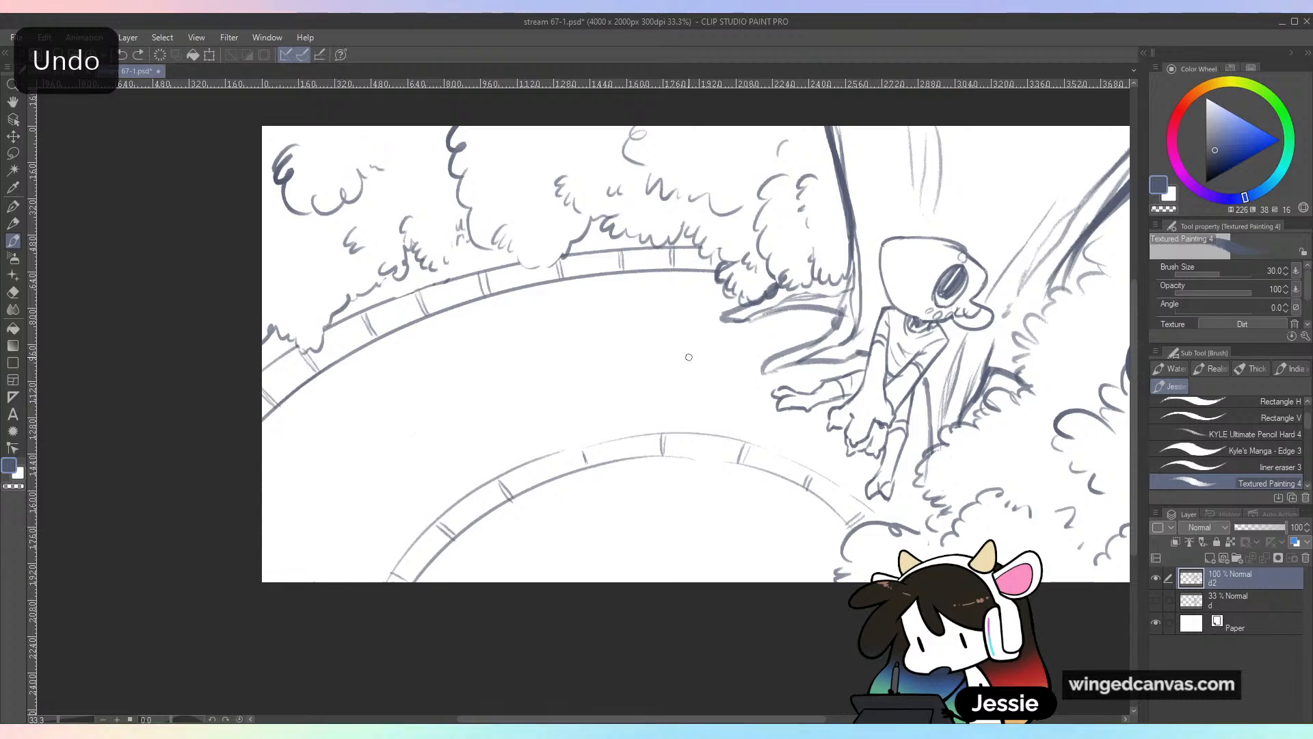
mouse_move(780, 349)
left_mouse_down()
mouse_move(573, 339)
mouse_move(403, 396)
left_mouse_up()
key("ctrl+z")
left_click_drag(317, 528, 515, 380)
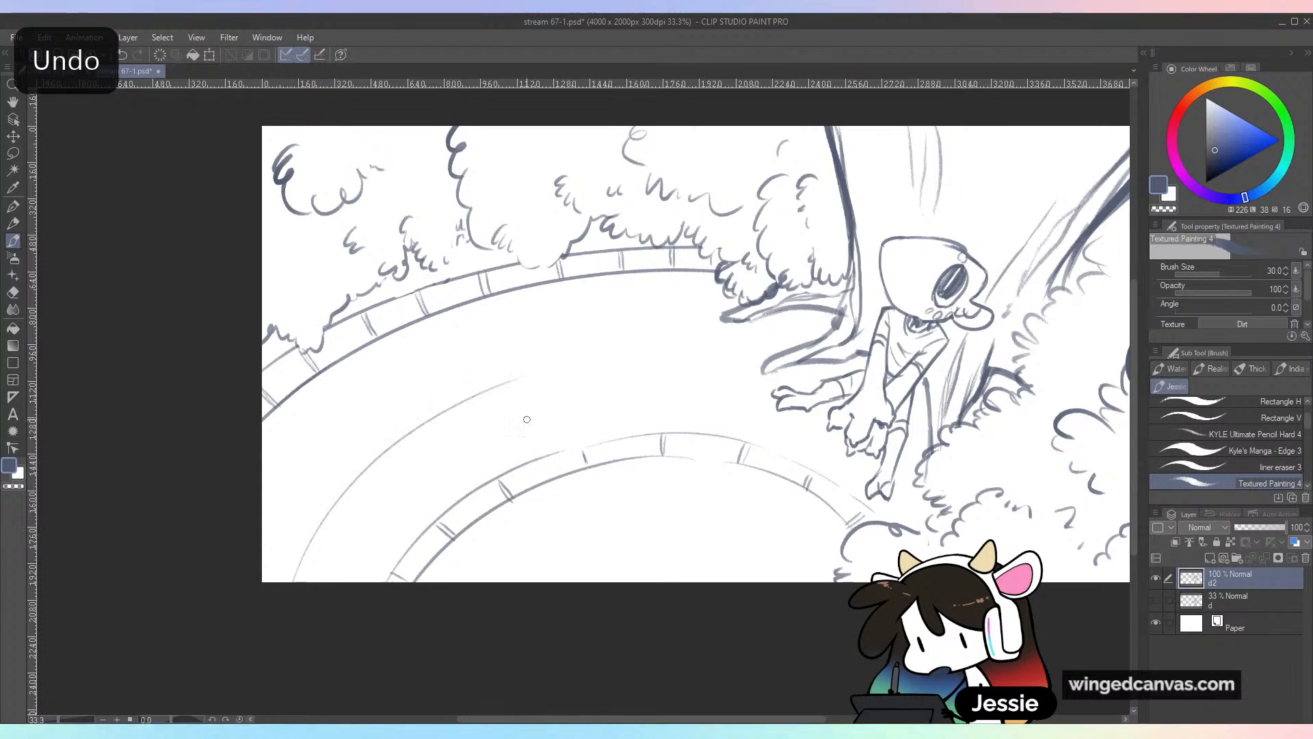
key("ctrl+z")
mouse_move(293, 571)
left_mouse_down()
mouse_move(572, 398)
mouse_move(782, 372)
left_mouse_up()
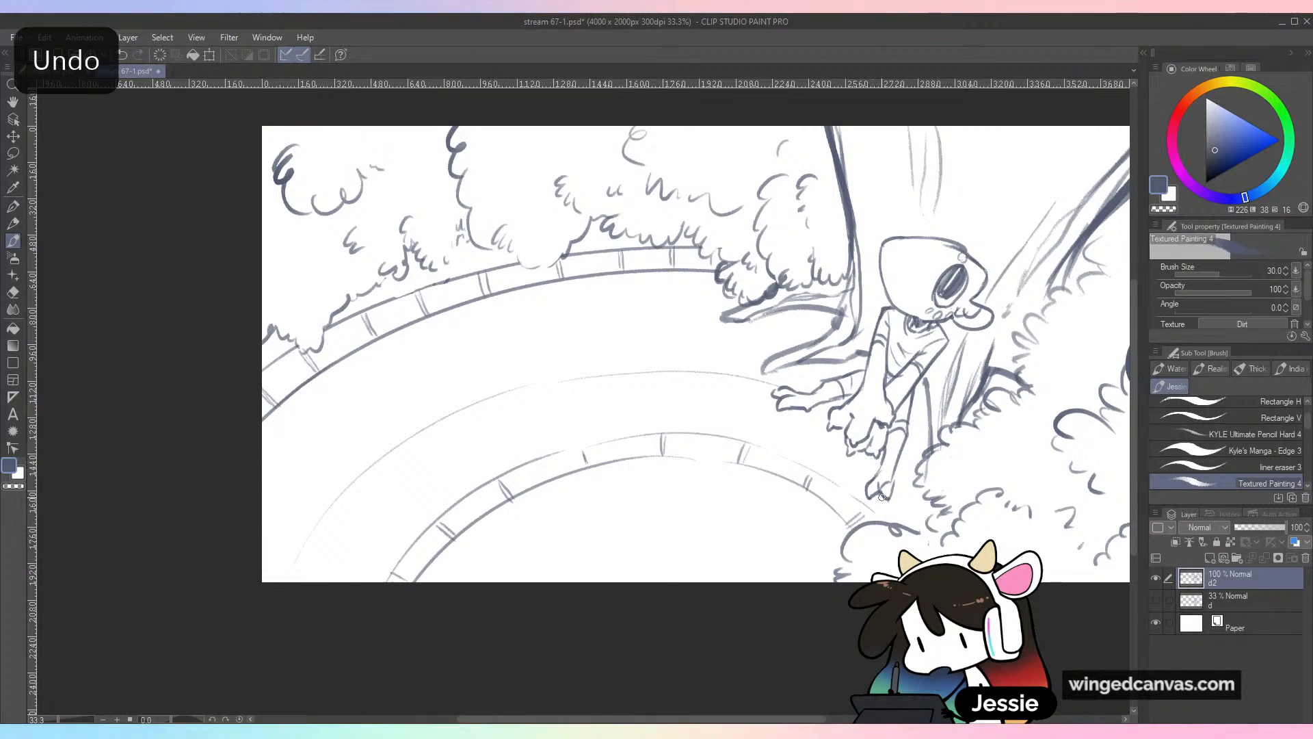
key("ctrl+minus")
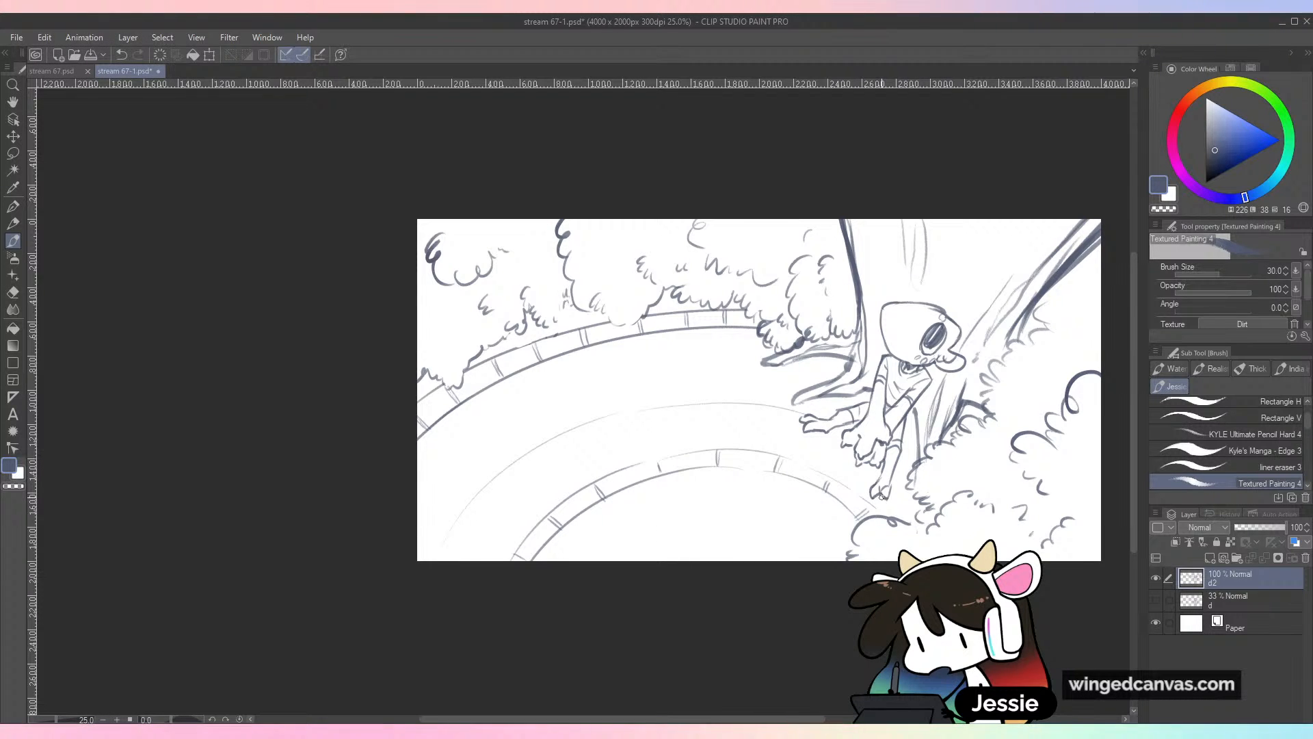
key("ctrl+s")
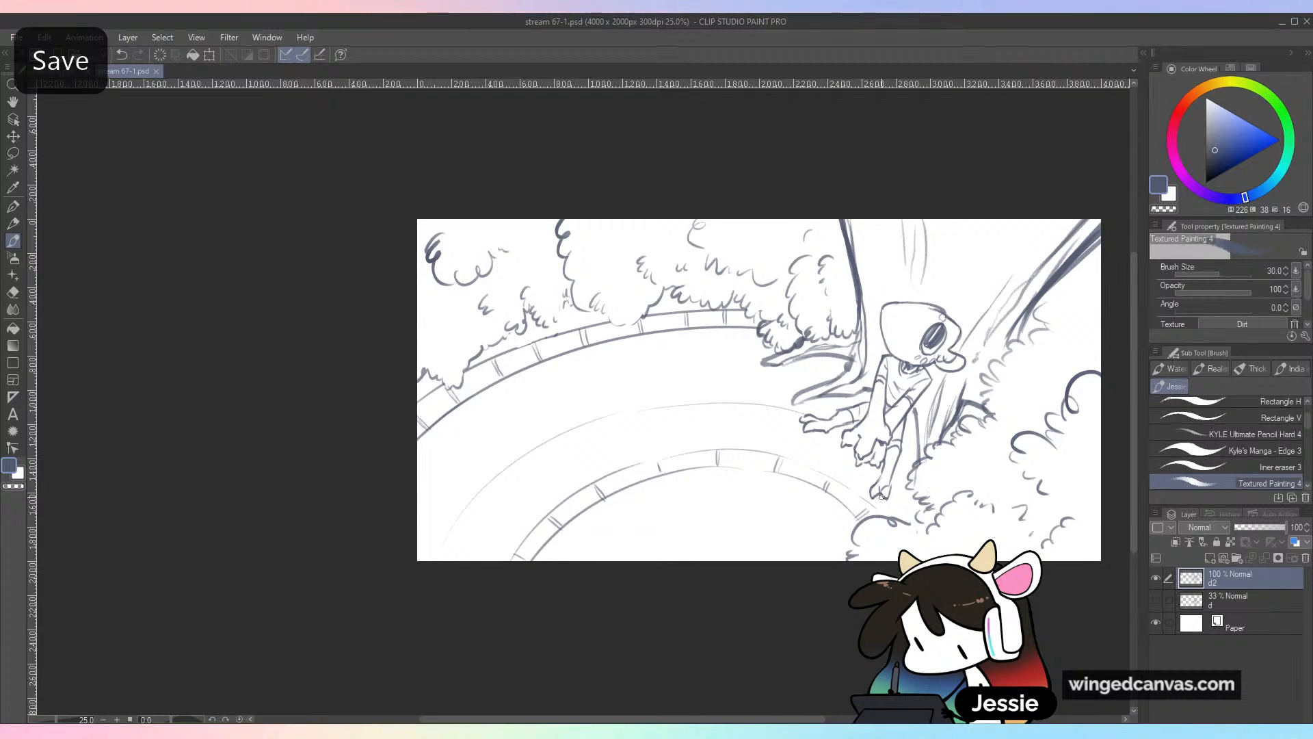
Divide the wide band between the new arc and the lower border into paving stones with spaced radial lines, undoing the misplaced ones
key("ctrl+plus")
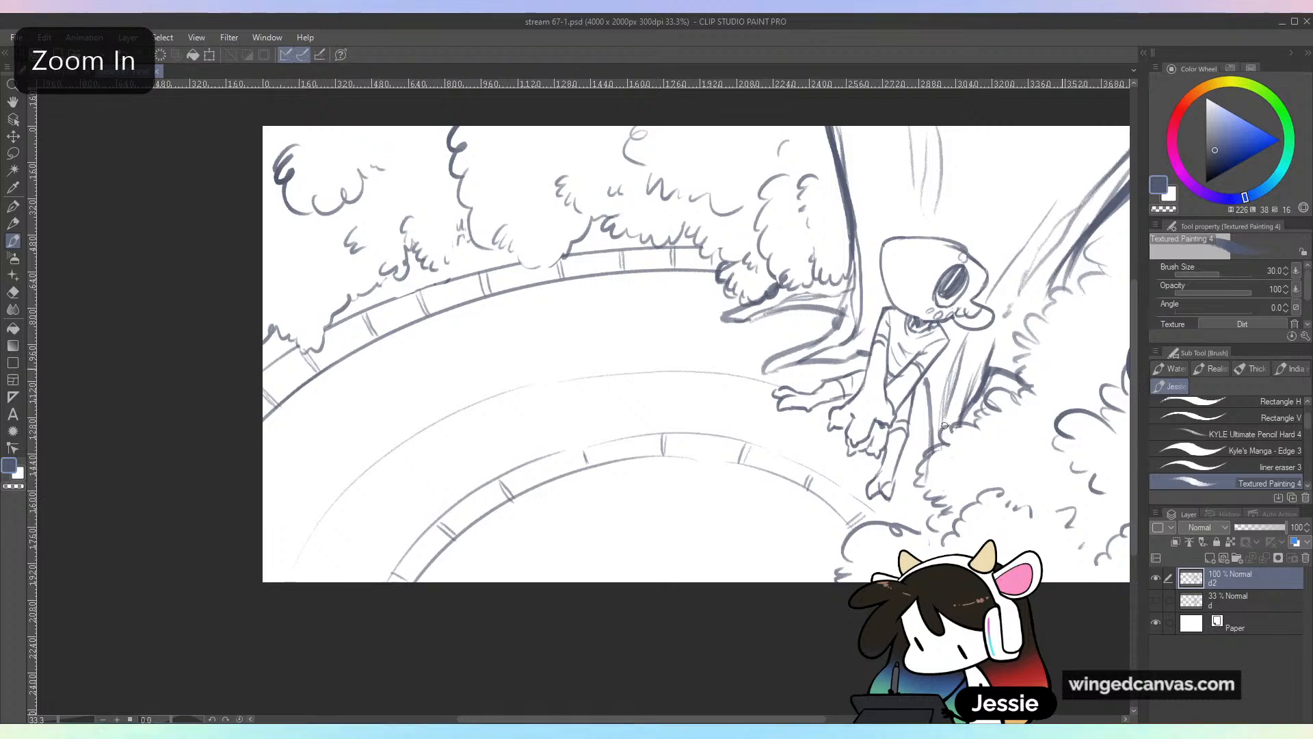
left_click_drag(882, 497, 881, 487)
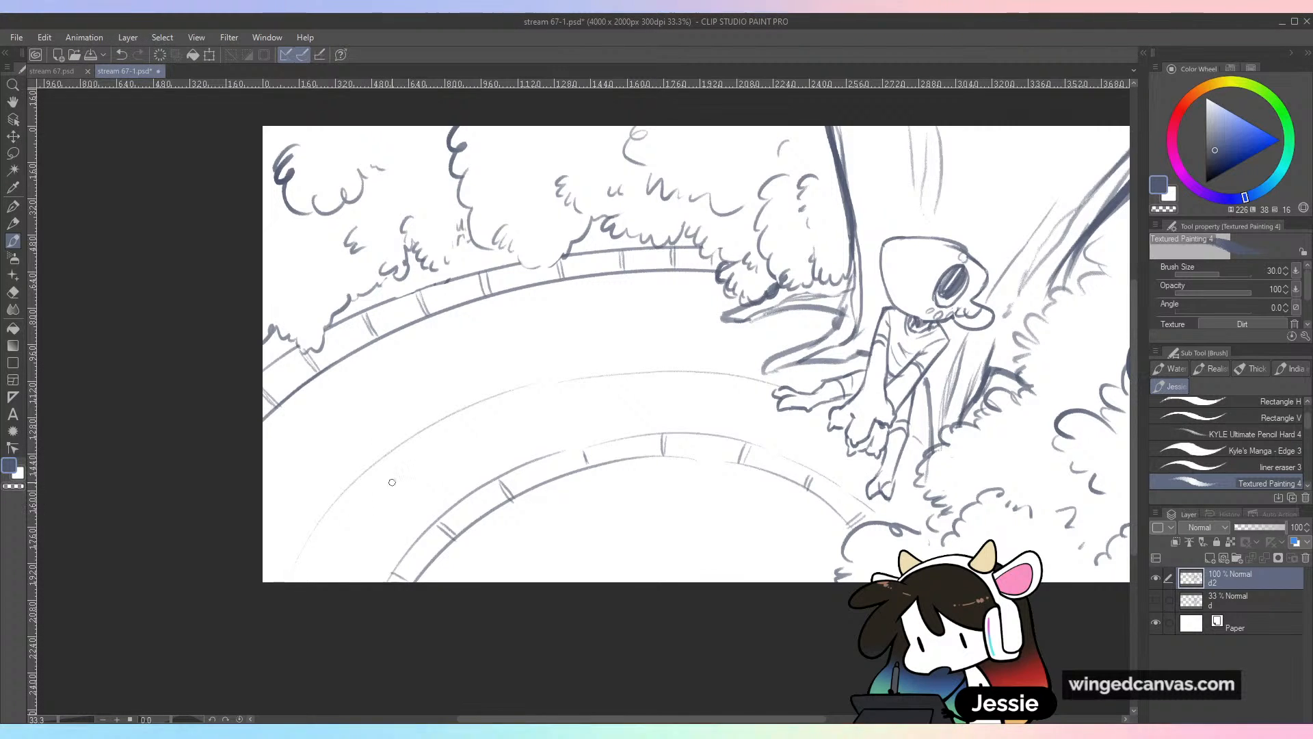
left_click_drag(379, 470, 426, 507)
key("ctrl+z")
left_click_drag(423, 440, 466, 495)
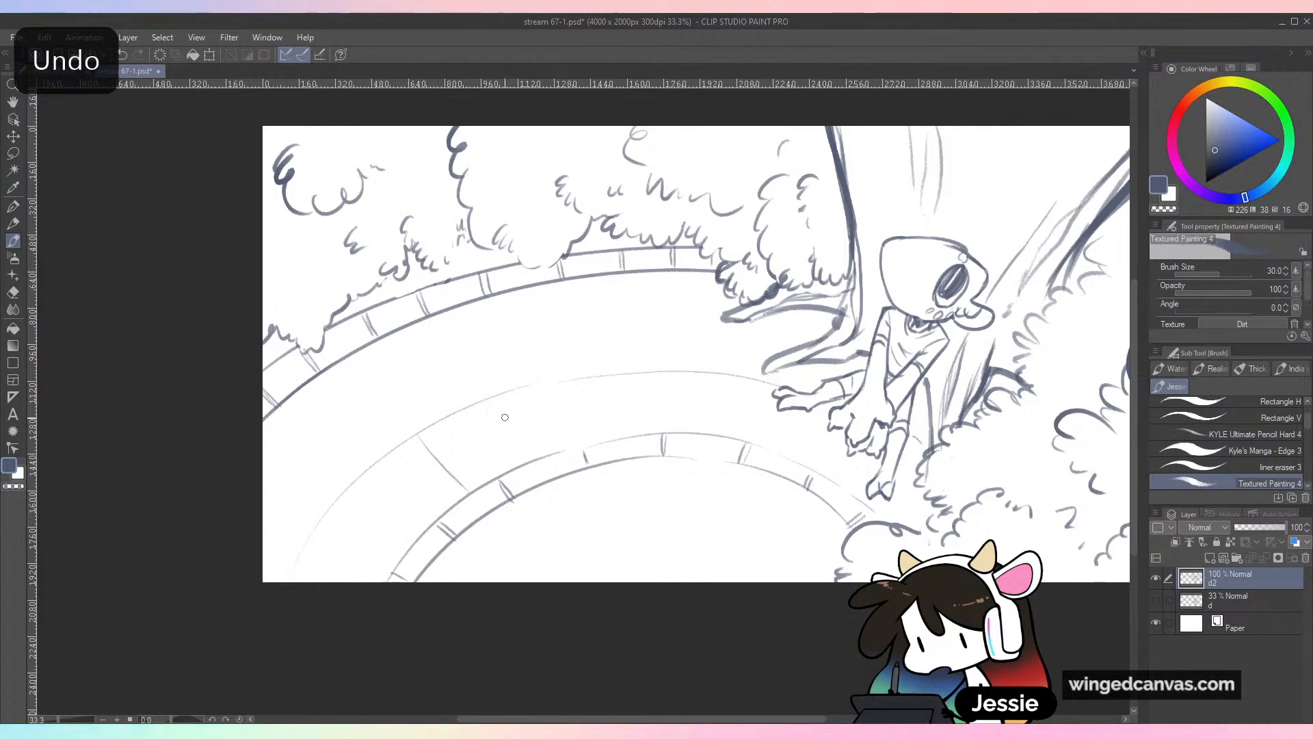
key("ctrl+z")
left_click_drag(422, 440, 455, 488)
left_click_drag(507, 402, 536, 457)
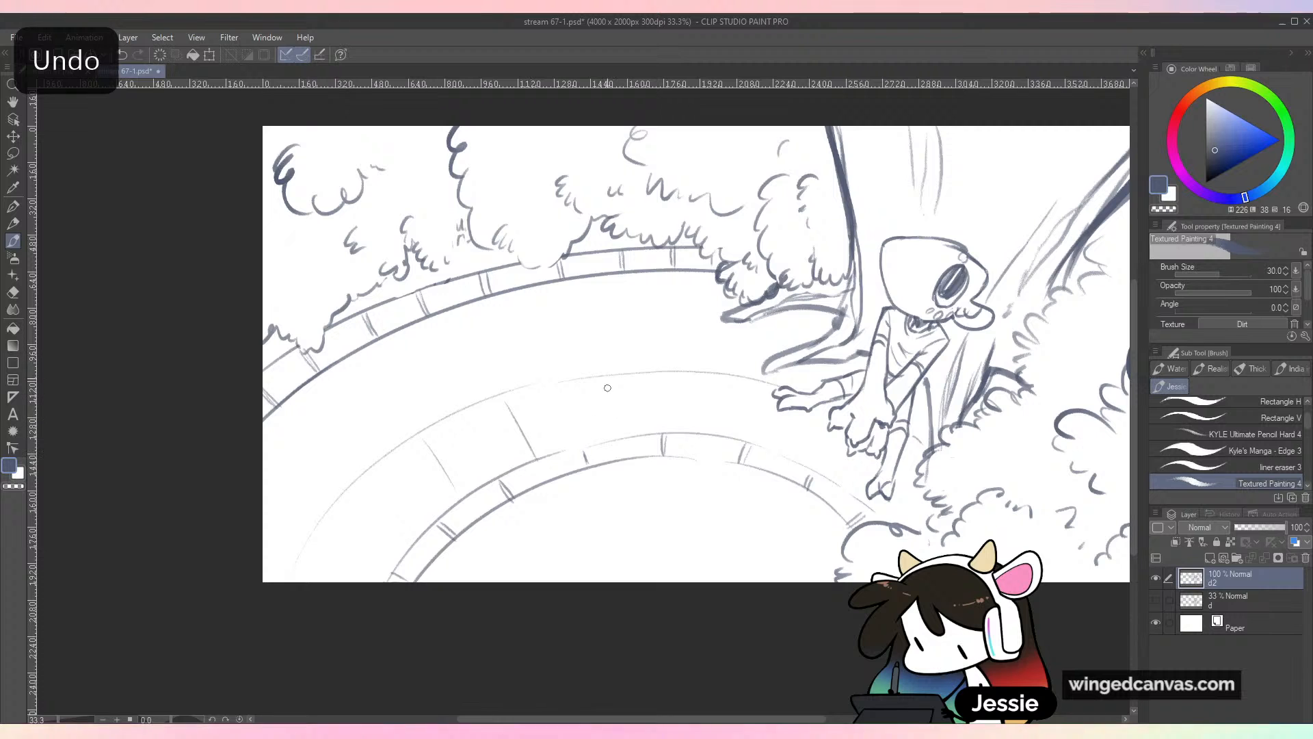
left_click_drag(608, 384, 617, 424)
left_click_drag(710, 385, 708, 422)
left_click_drag(788, 457, 811, 416)
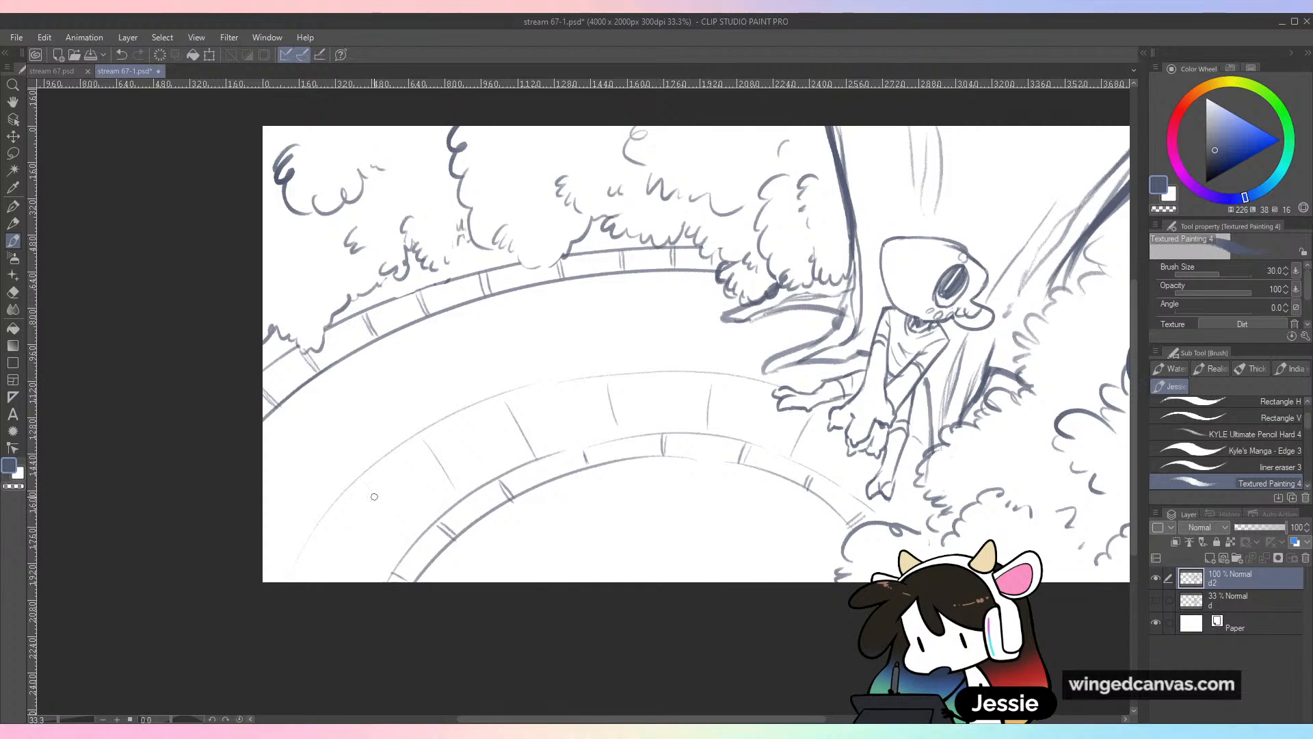
left_click_drag(343, 513, 404, 552)
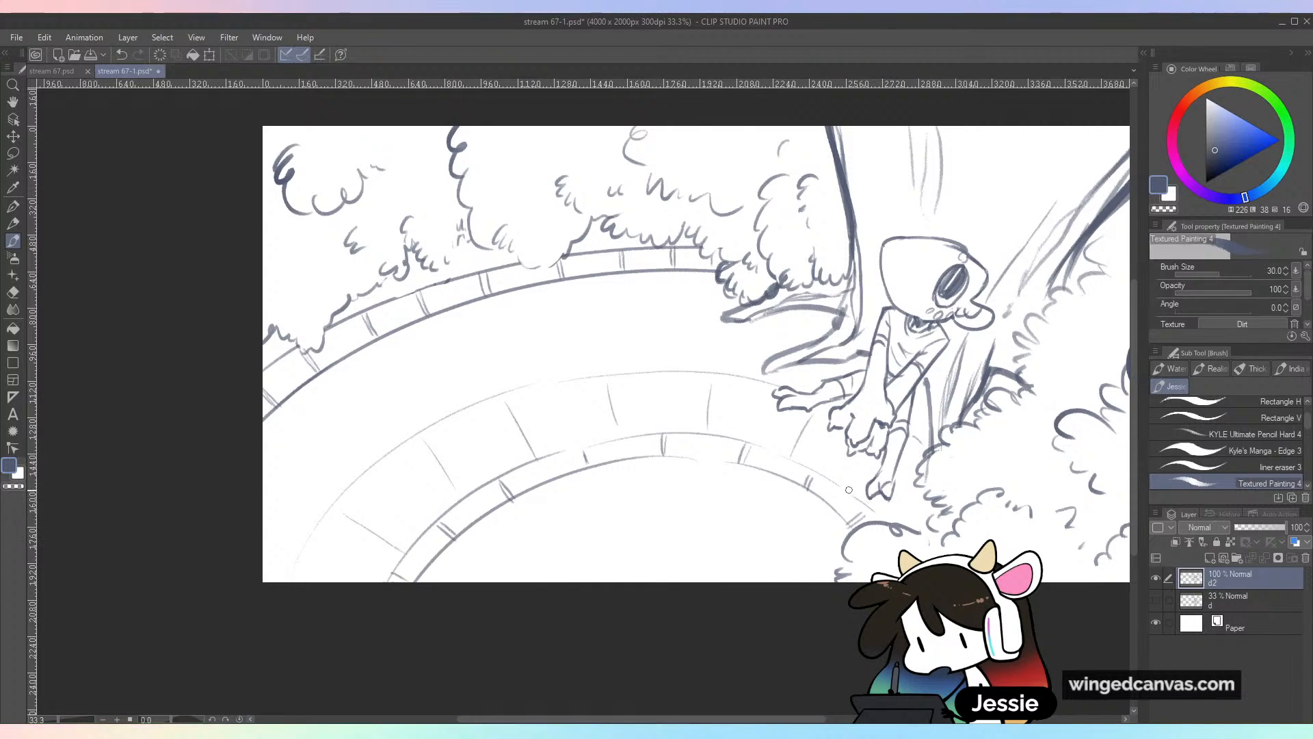
Strengthen the lower-left end of the middle paving arc and save the drawing
left_click_drag(289, 582, 350, 490)
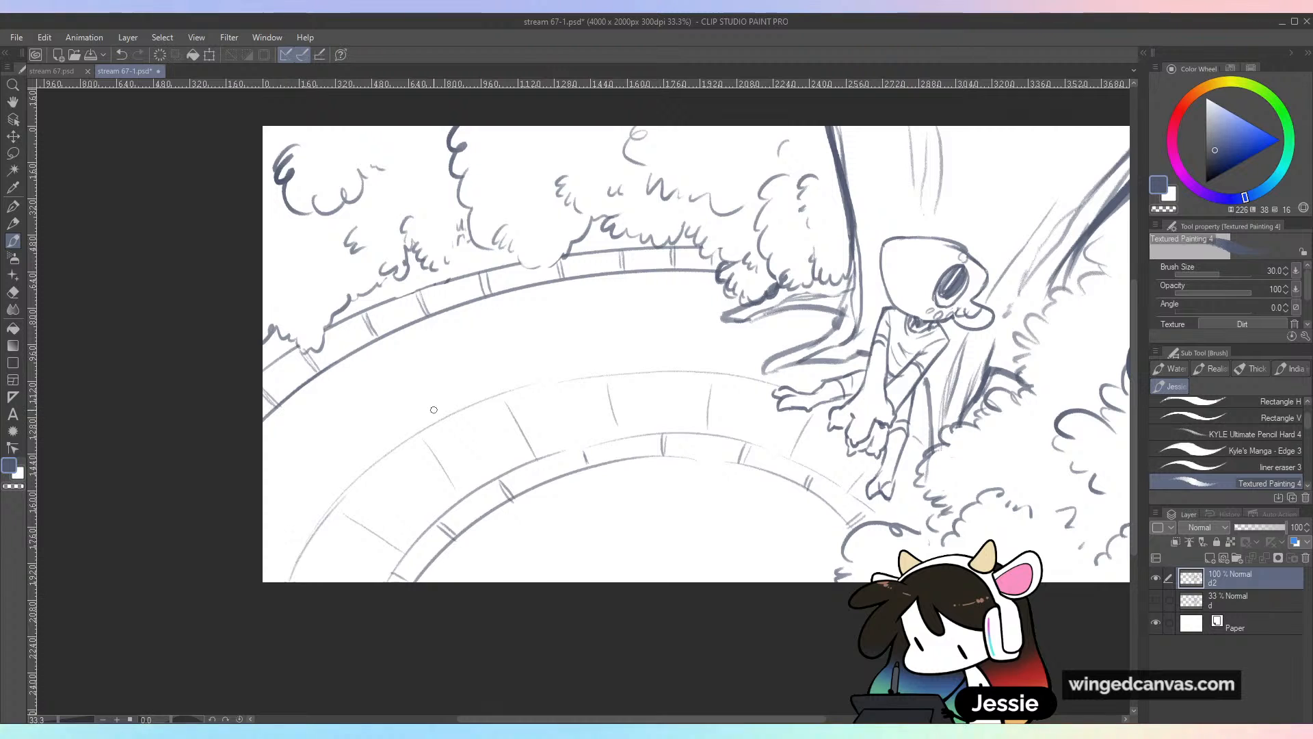
key("ctrl+minus")
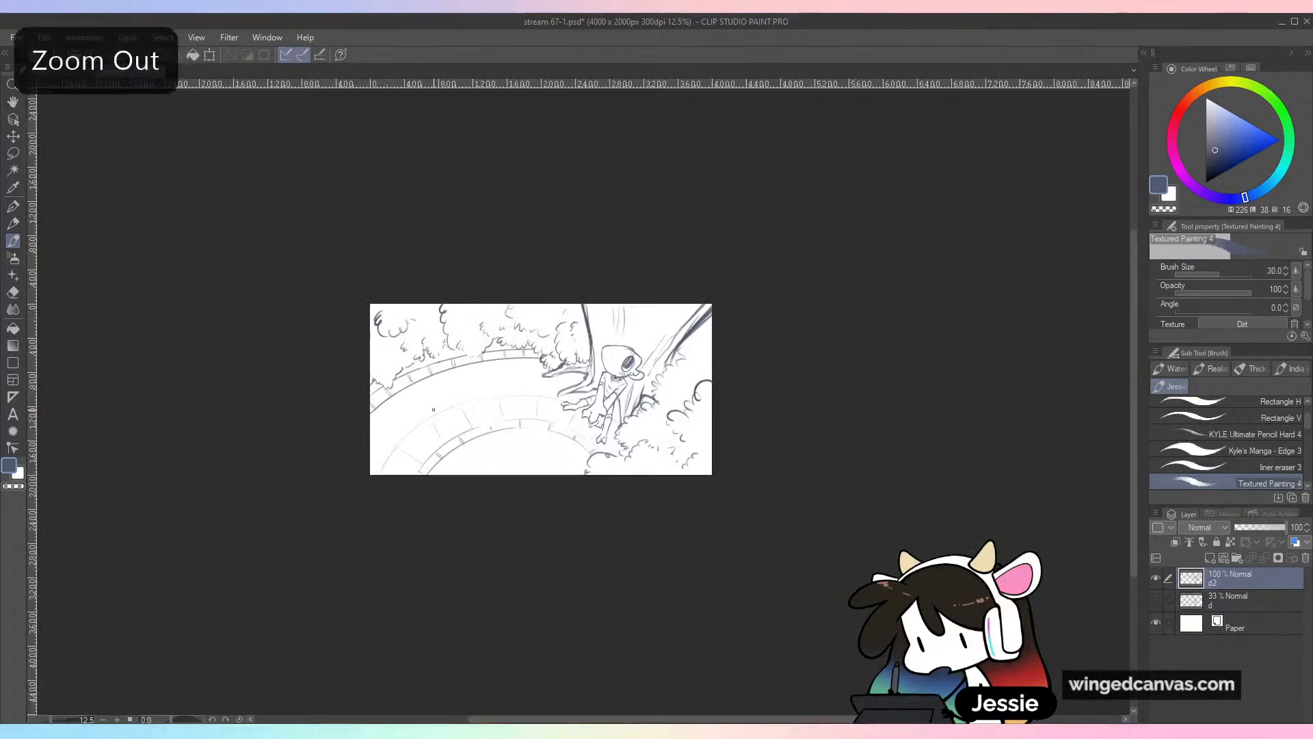
key("ctrl+plus")
key("ctrl+s")
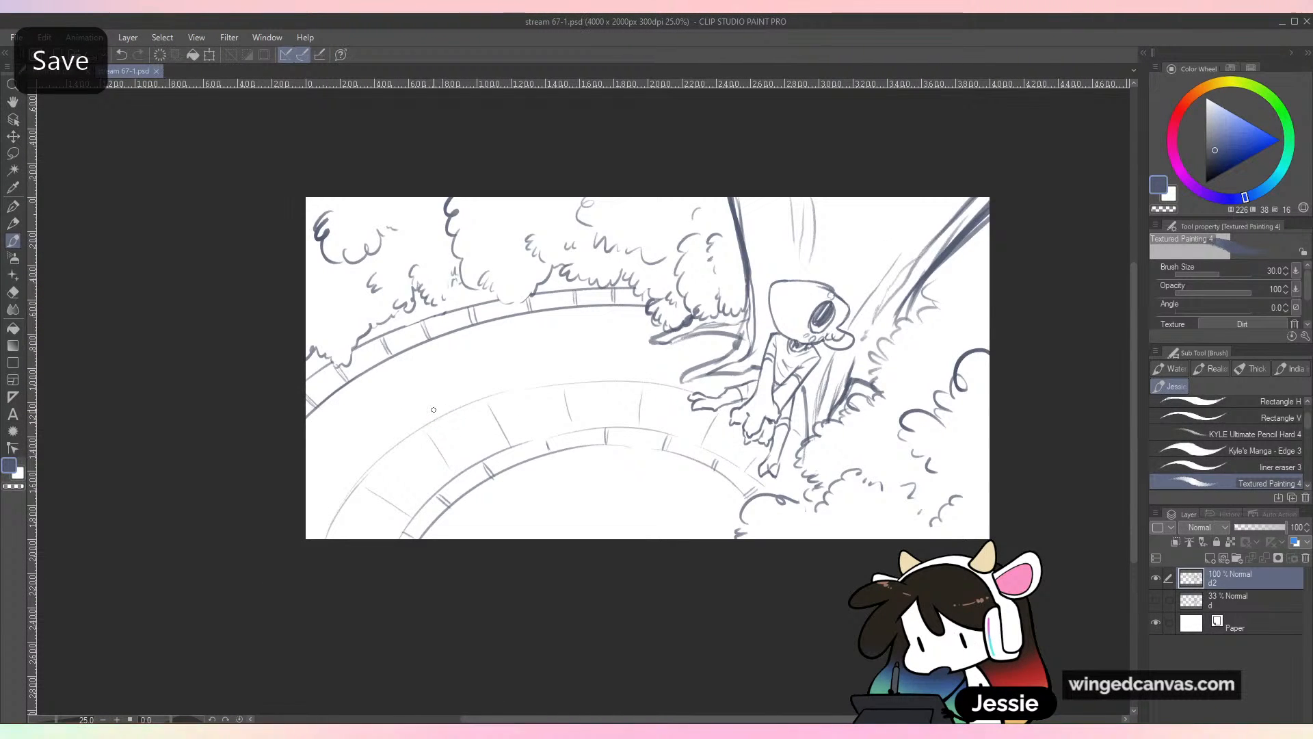
Add small curly foliage strokes to the bushes beside the figure and to the hedge along the far border
left_click_drag(904, 346, 903, 381)
mouse_move(951, 291)
left_mouse_down()
mouse_move(990, 313)
mouse_move(915, 290)
mouse_move(935, 301)
mouse_move(968, 272)
left_mouse_up()
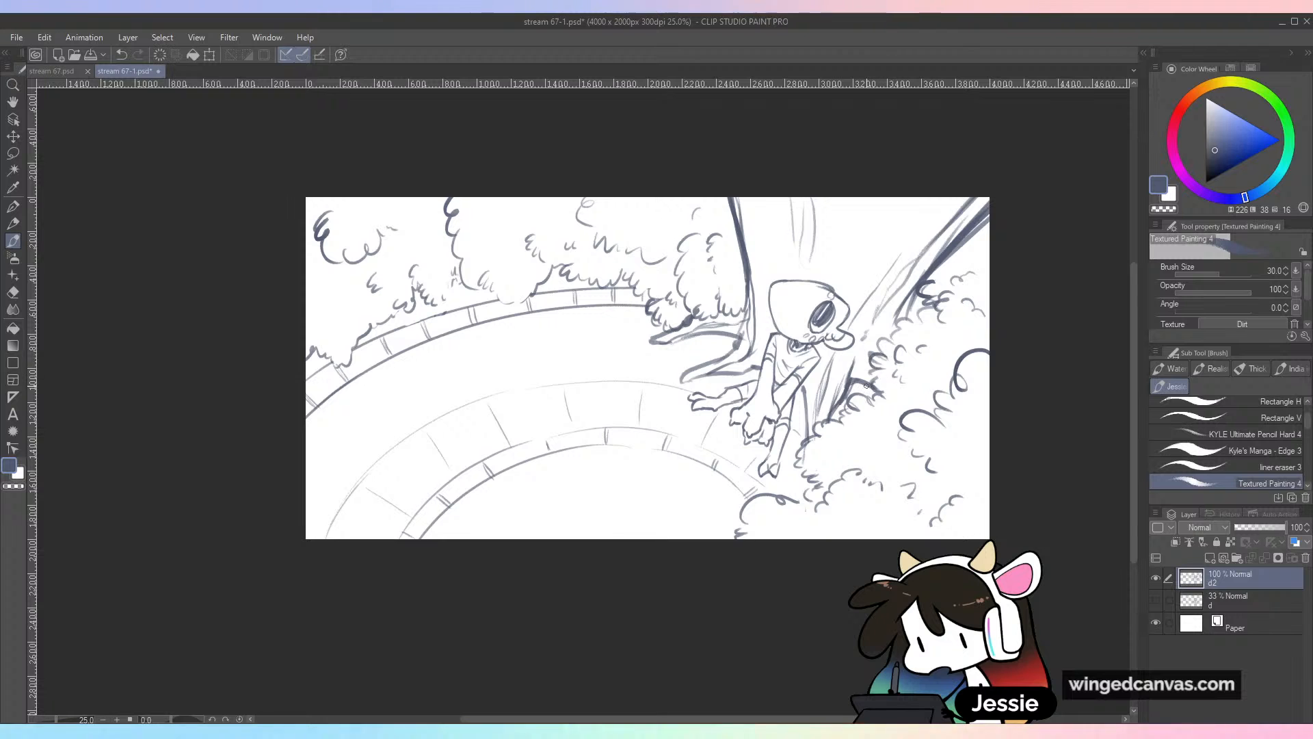
left_click_drag(896, 411, 862, 437)
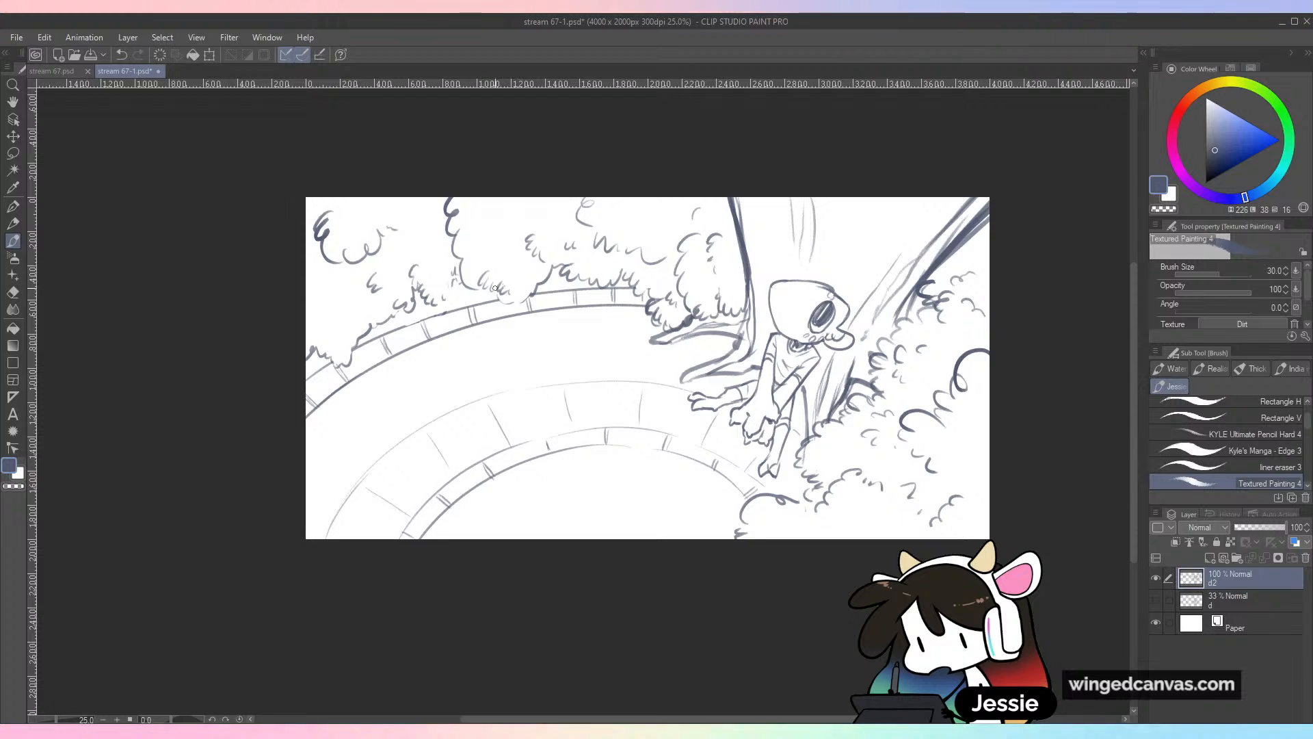
left_click_drag(495, 288, 523, 298)
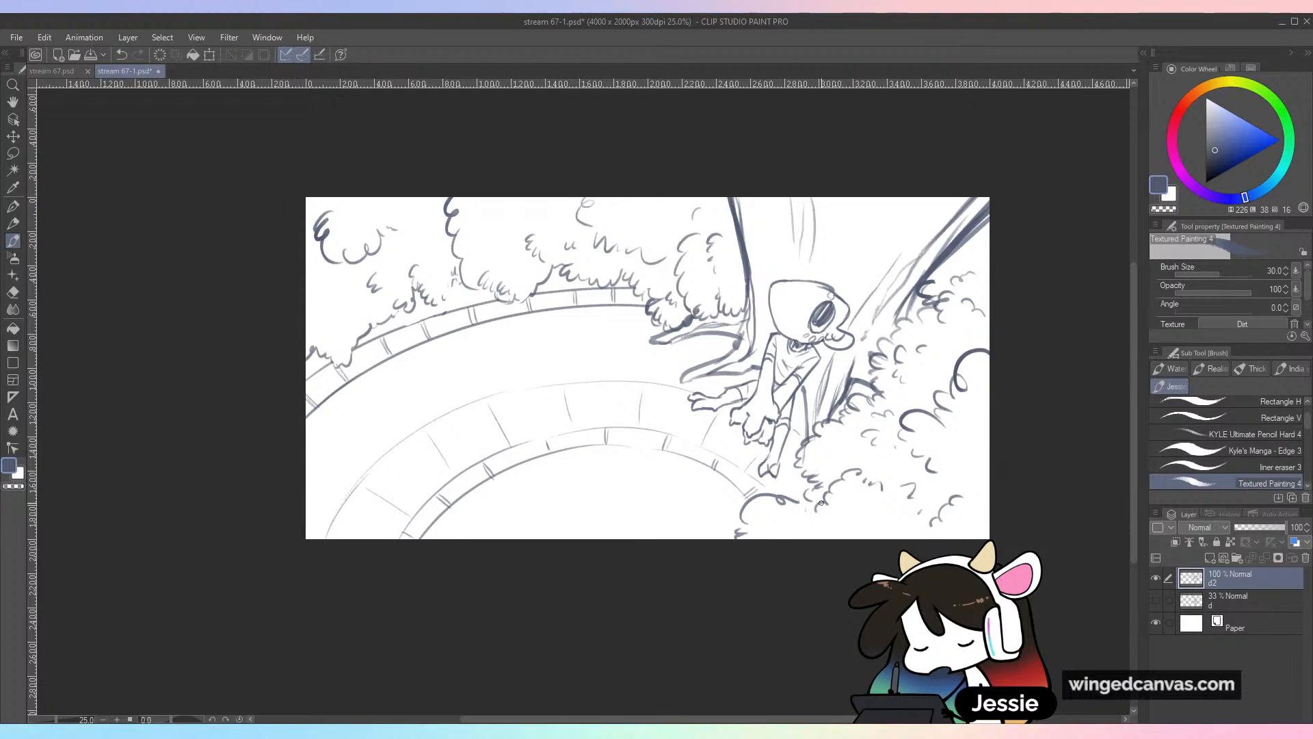
Lower the opacity of layer d2 to 39% and add a new layer named t above it
left_click_drag(1279, 527, 1257, 530)
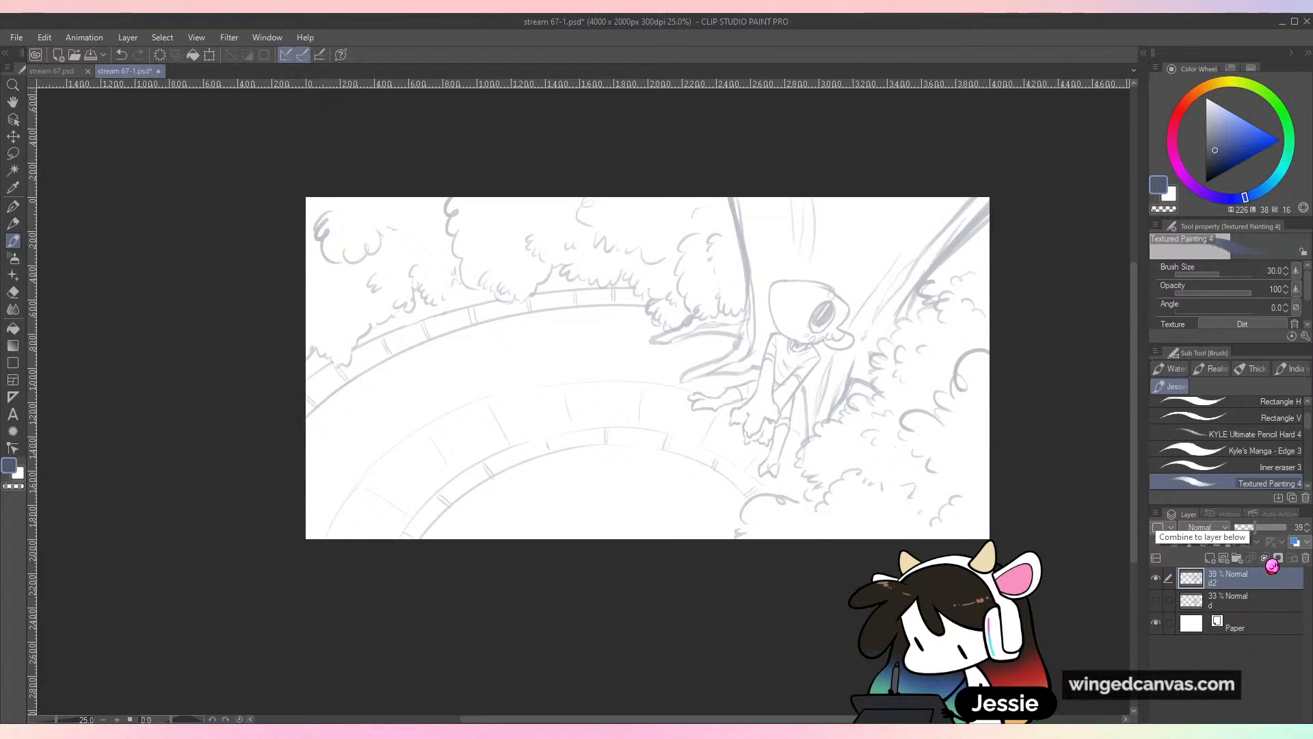
key("ctrl+shift+n")
double_click(1227, 584)
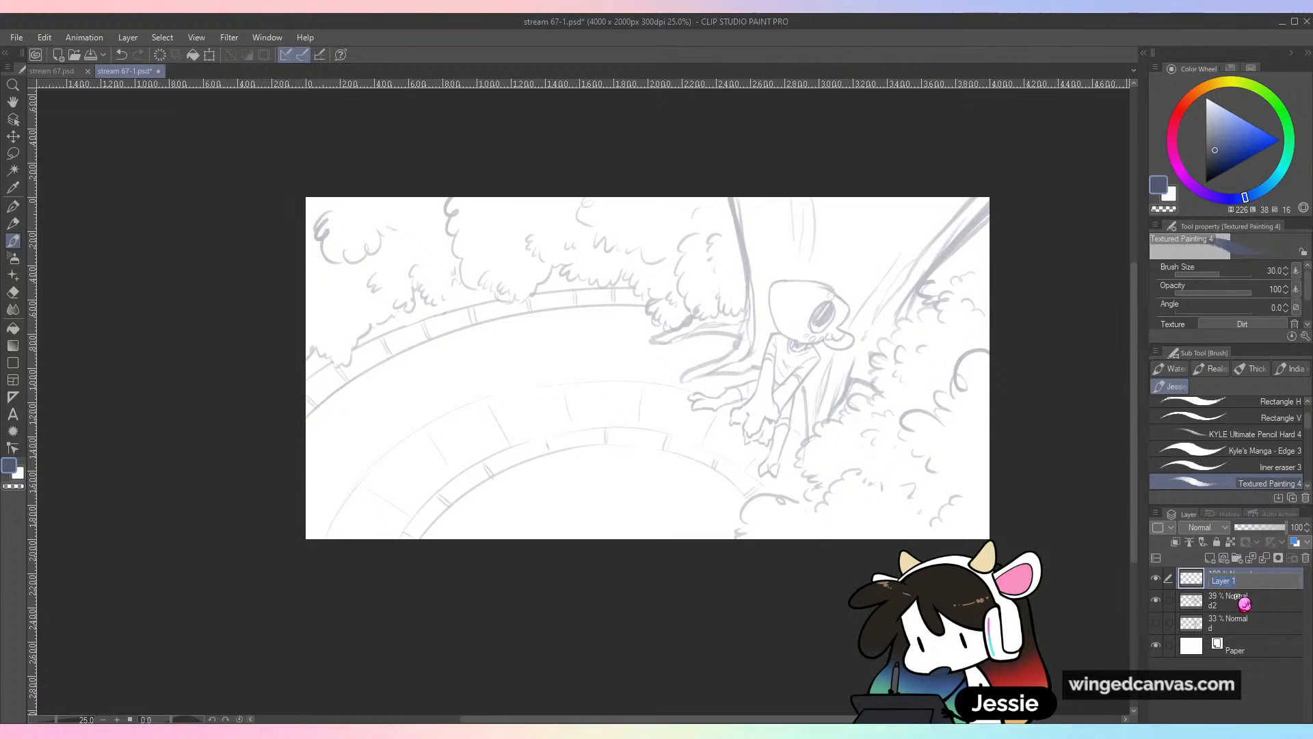
type("t")
key("Return")
Set the drawing colour to black, choose the rough inker 3 brush and undo a test stroke beside the figure
key("ctrl+plus")
left_click(1207, 183)
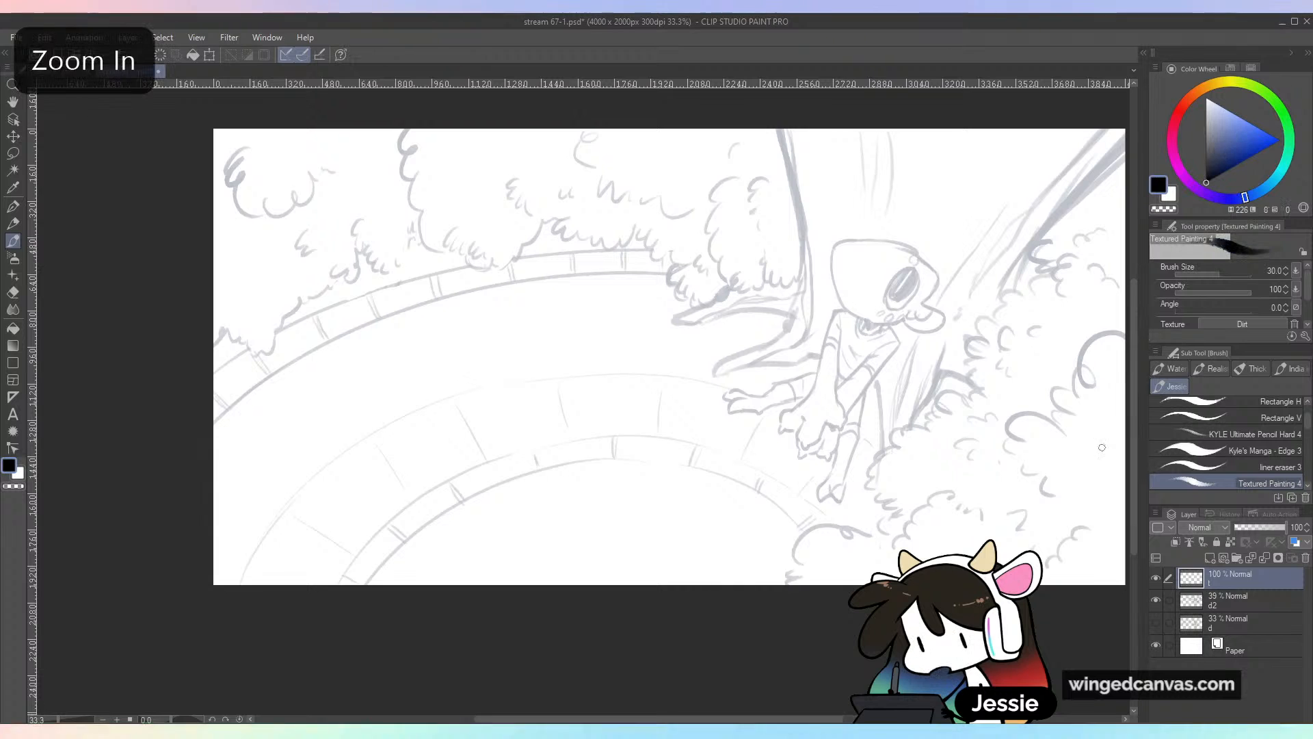
left_click_drag(1025, 393, 775, 478)
key("ctrl+plus")
scroll(1308, 441, "down", 4)
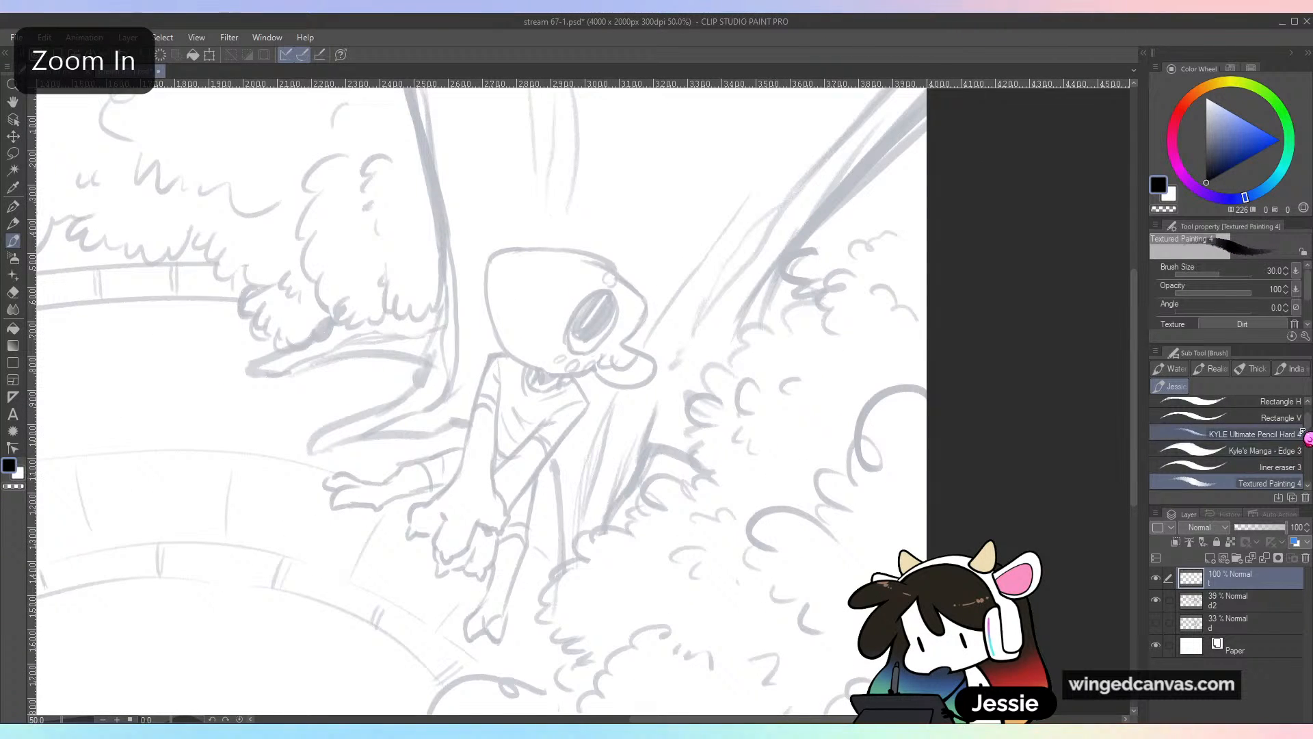
scroll(1308, 441, "up", 4)
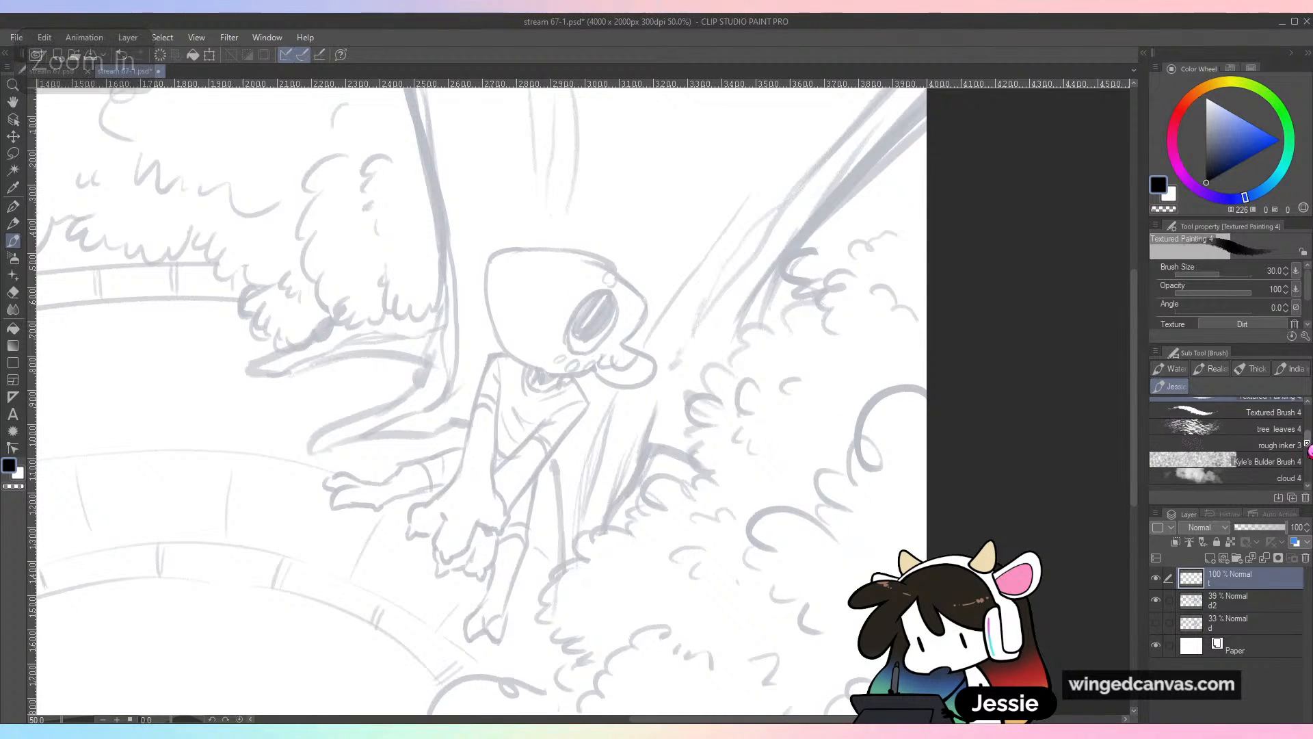
left_click_drag(1310, 427, 1309, 441)
left_click(1298, 455)
left_click_drag(675, 391, 642, 500)
key("ctrl+z")
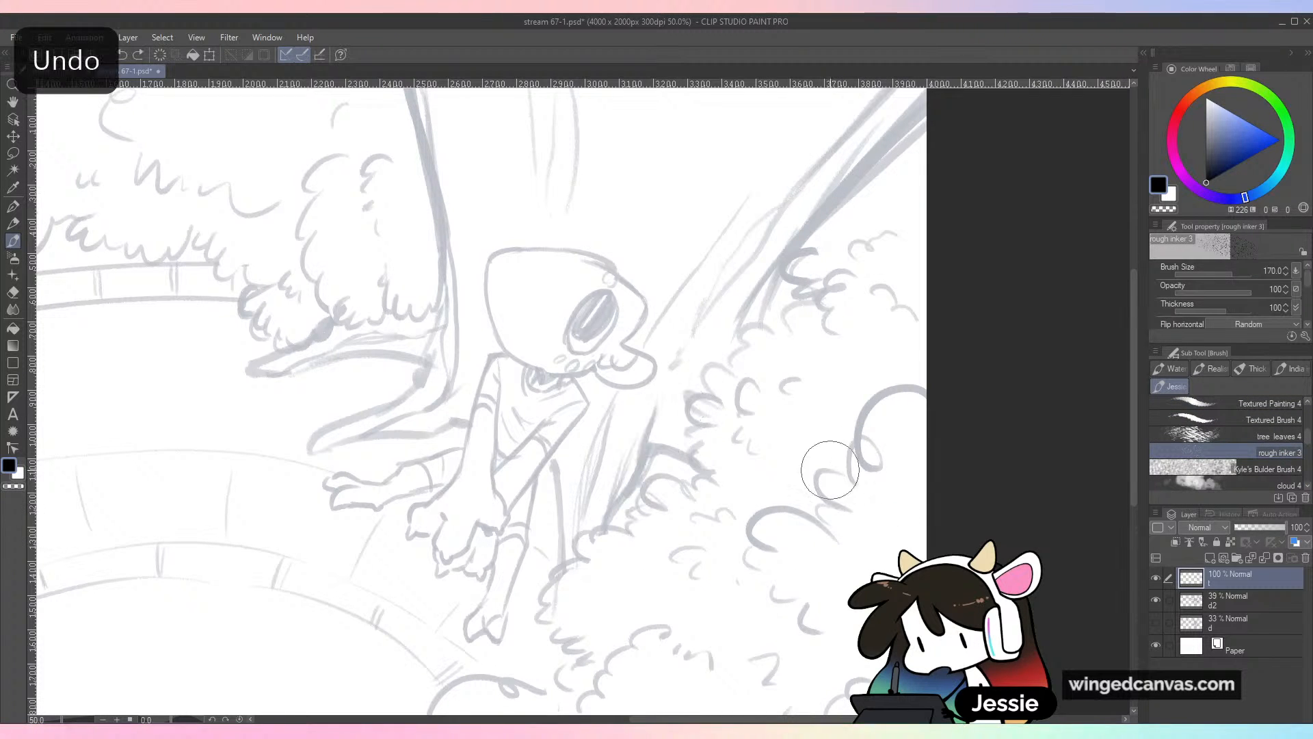
Reduce the brush size to 15, undoing a test stroke made beside the figure
key("bracketleft")
key("bracketleft")
key("bracketleft")
key("bracketleft")
key("bracketleft")
key("bracketleft")
key("bracketleft")
key("bracketleft")
key("bracketleft")
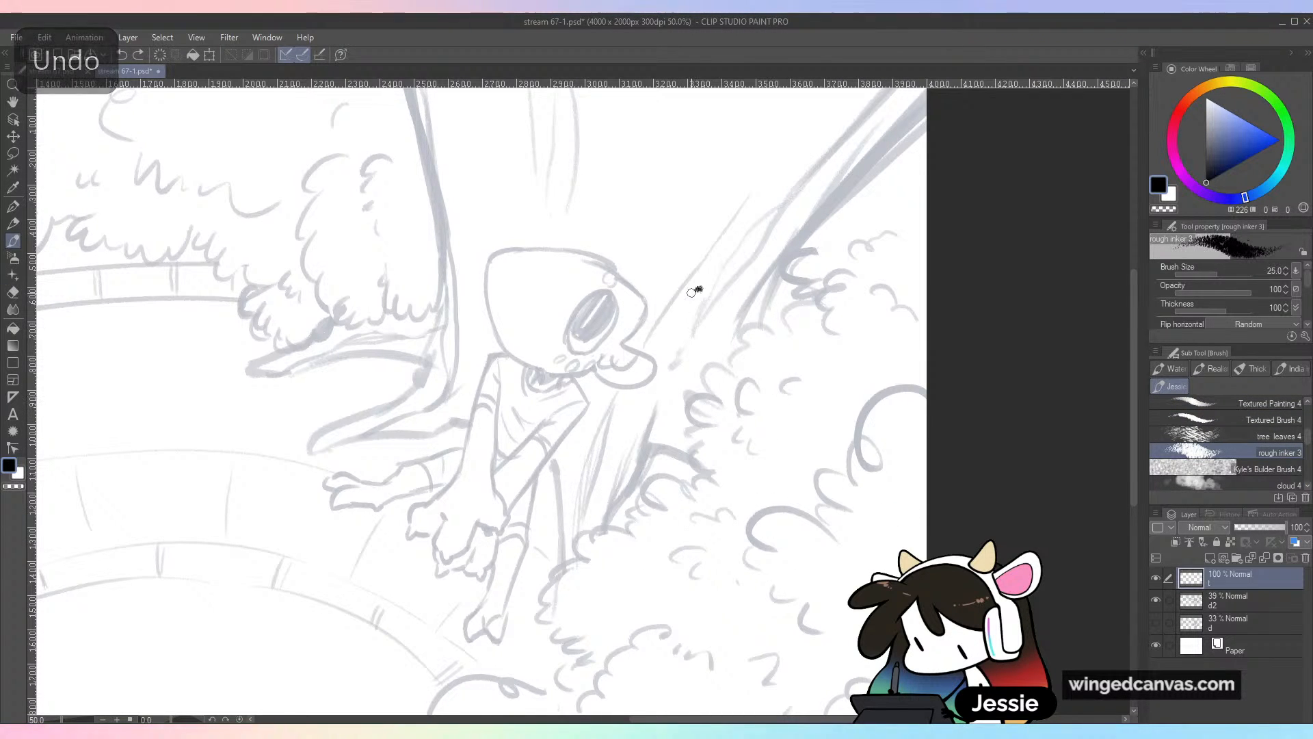
left_click_drag(695, 287, 715, 397)
key("ctrl+z")
key("bracketleft")
key("bracketleft")
key("bracketleft")
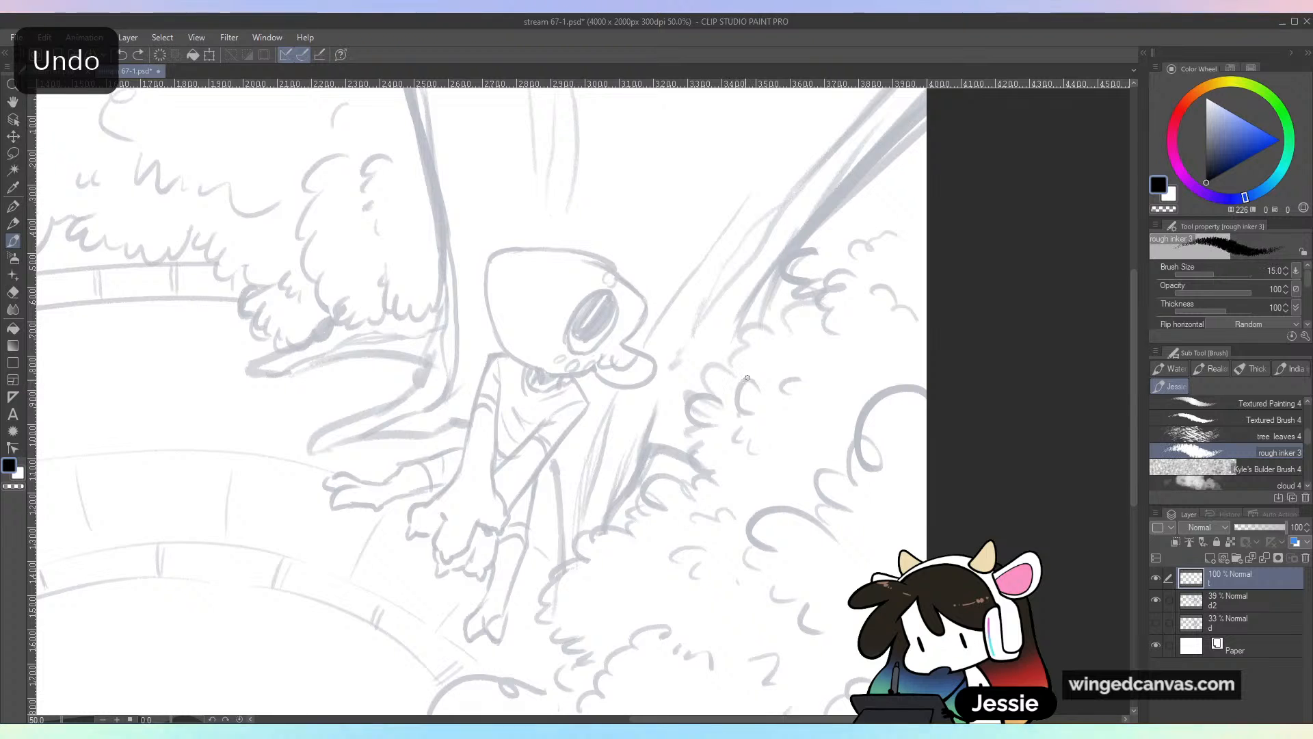
mouse_move(725, 263)
left_mouse_down()
mouse_move(801, 280)
mouse_move(708, 420)
left_mouse_up()
key("ctrl+z")
scroll(857, 460, "up", 1)
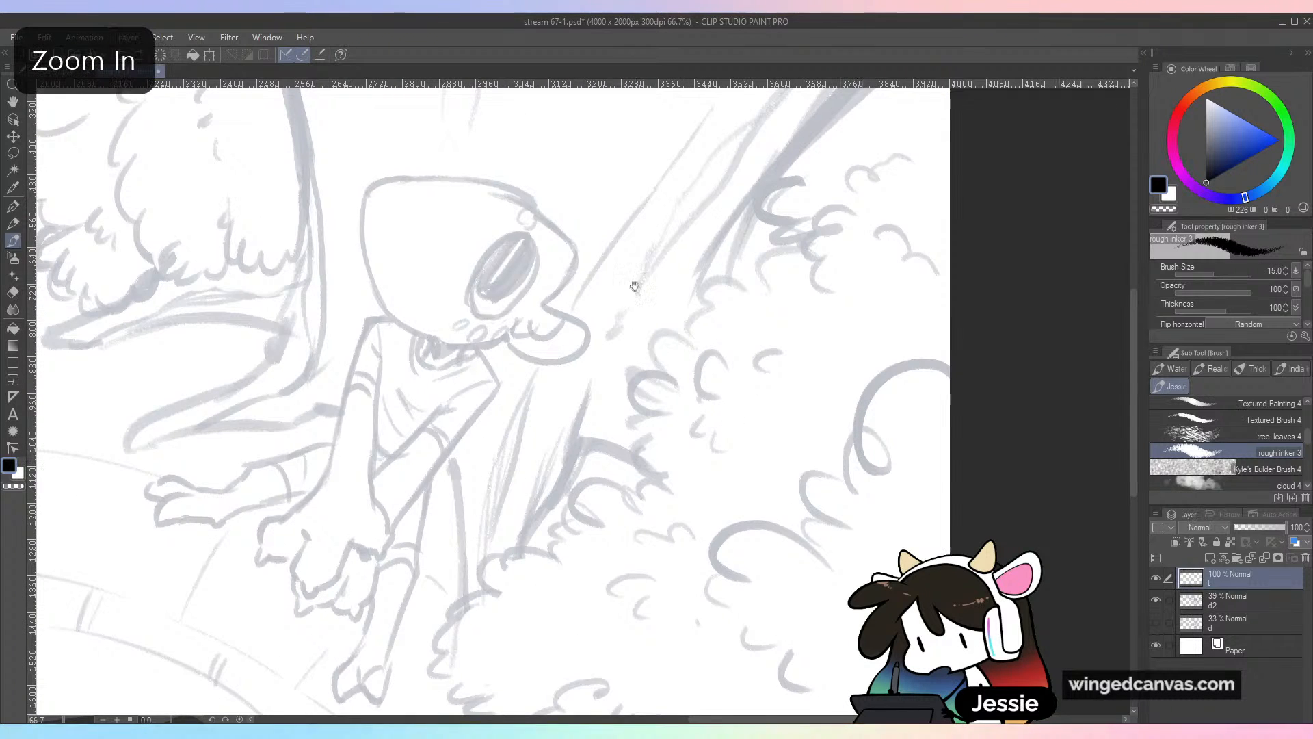
left_click_drag(667, 274, 824, 461)
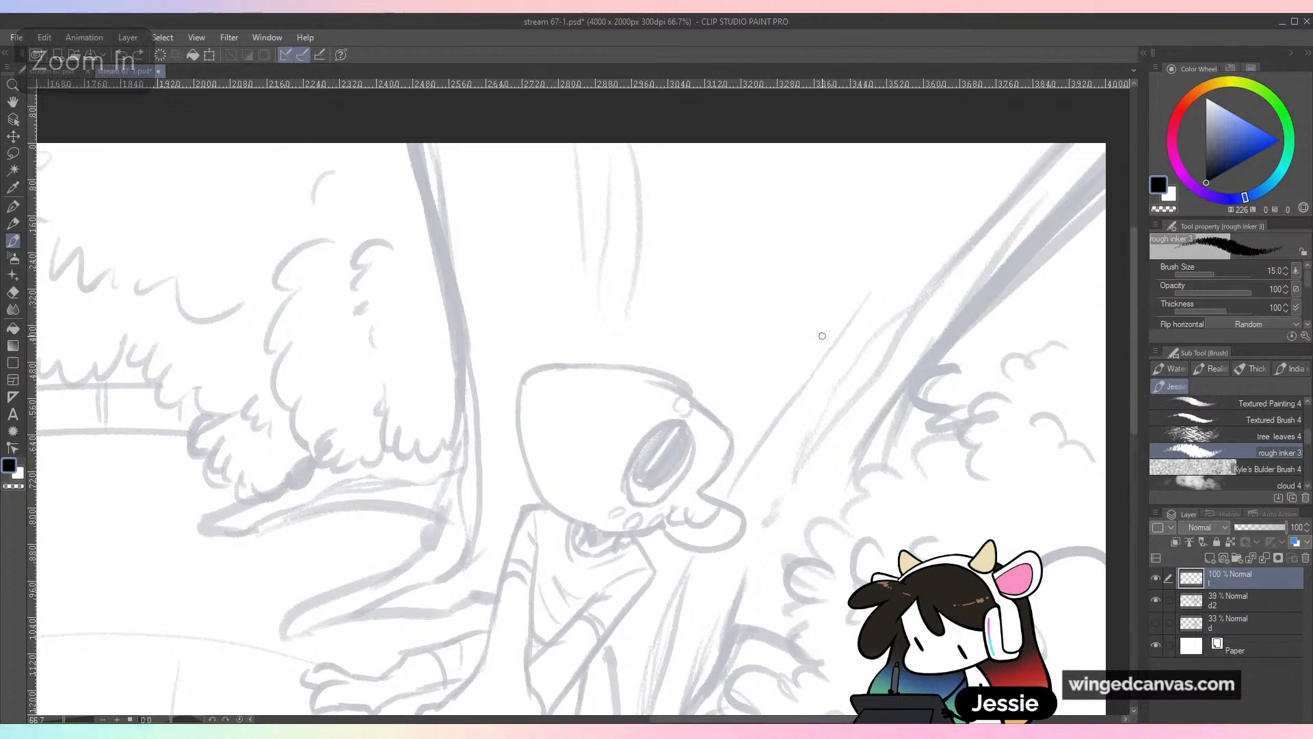
key("bracketleft")
key("bracketleft")
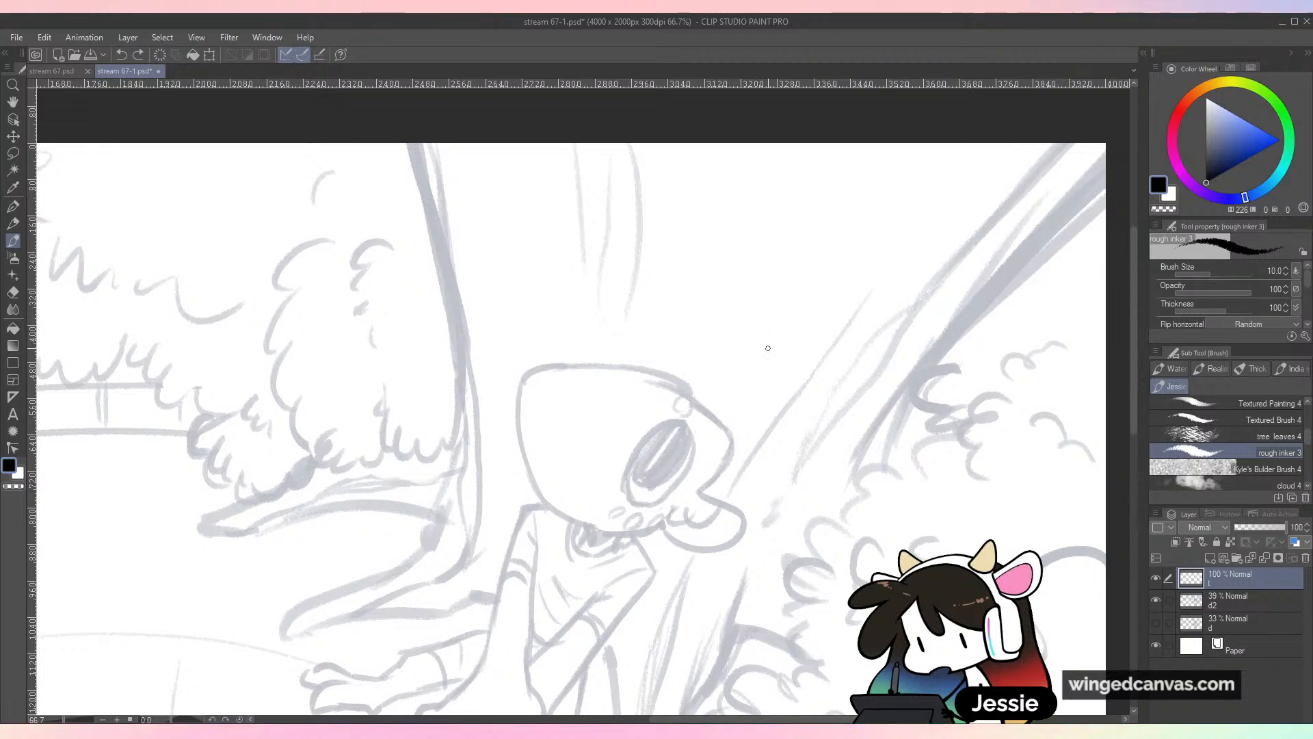
left_click_drag(736, 432, 750, 341)
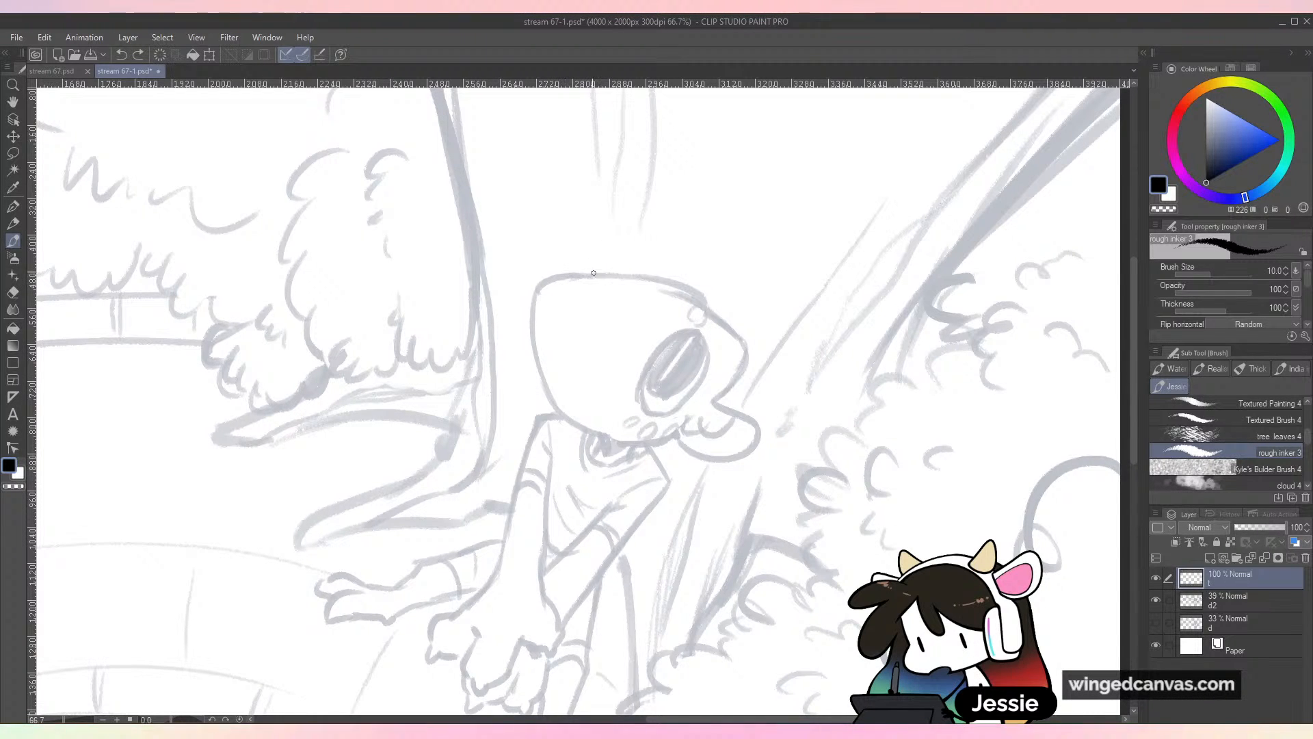
key("bracketright")
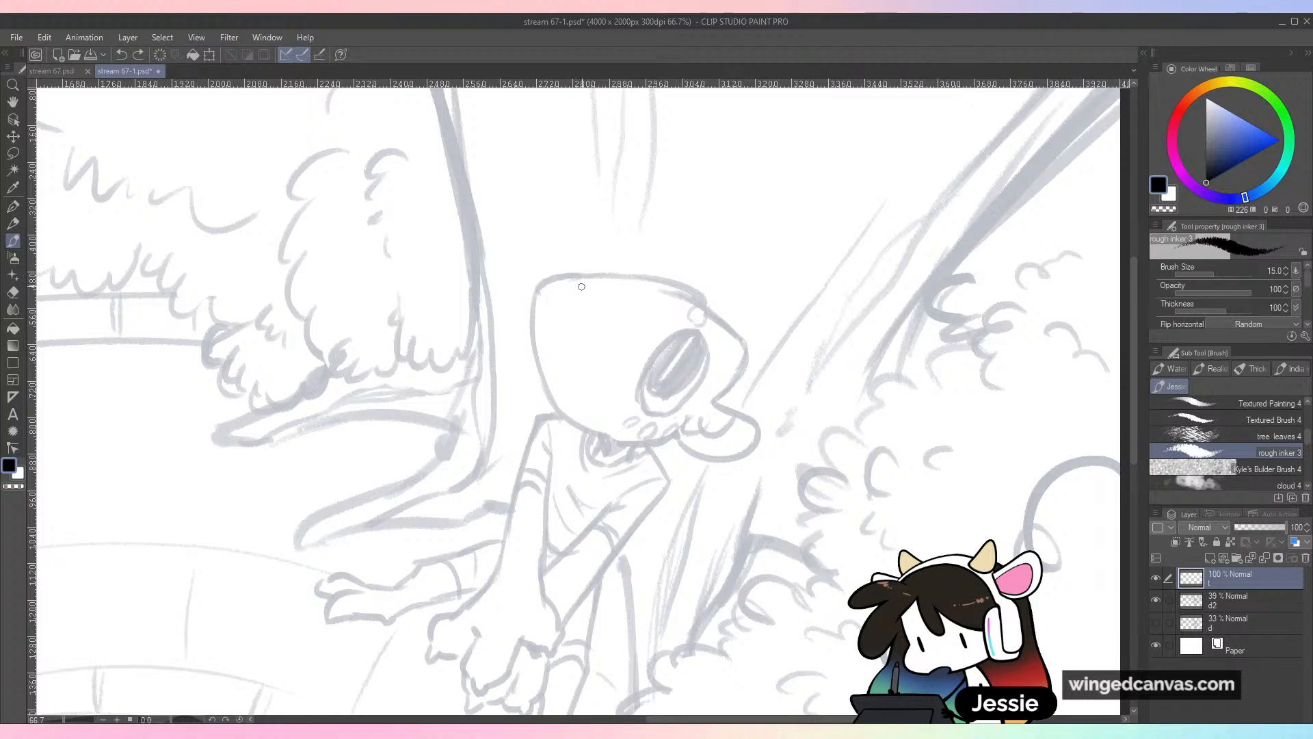
left_click_drag(543, 284, 537, 335)
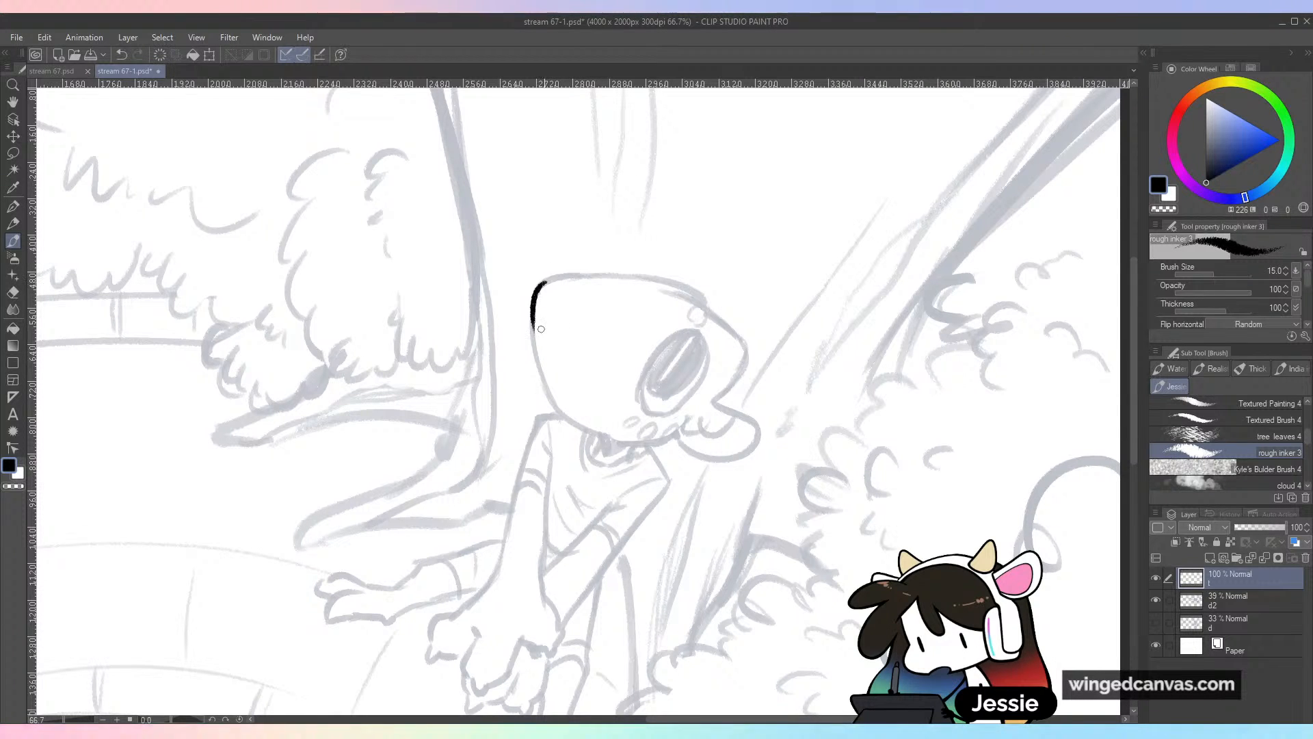
key("ctrl+z")
Set the brush size to 12 and ink the back edge of the figure's head, redoing strokes that miss the sketch
key("bracketleft")
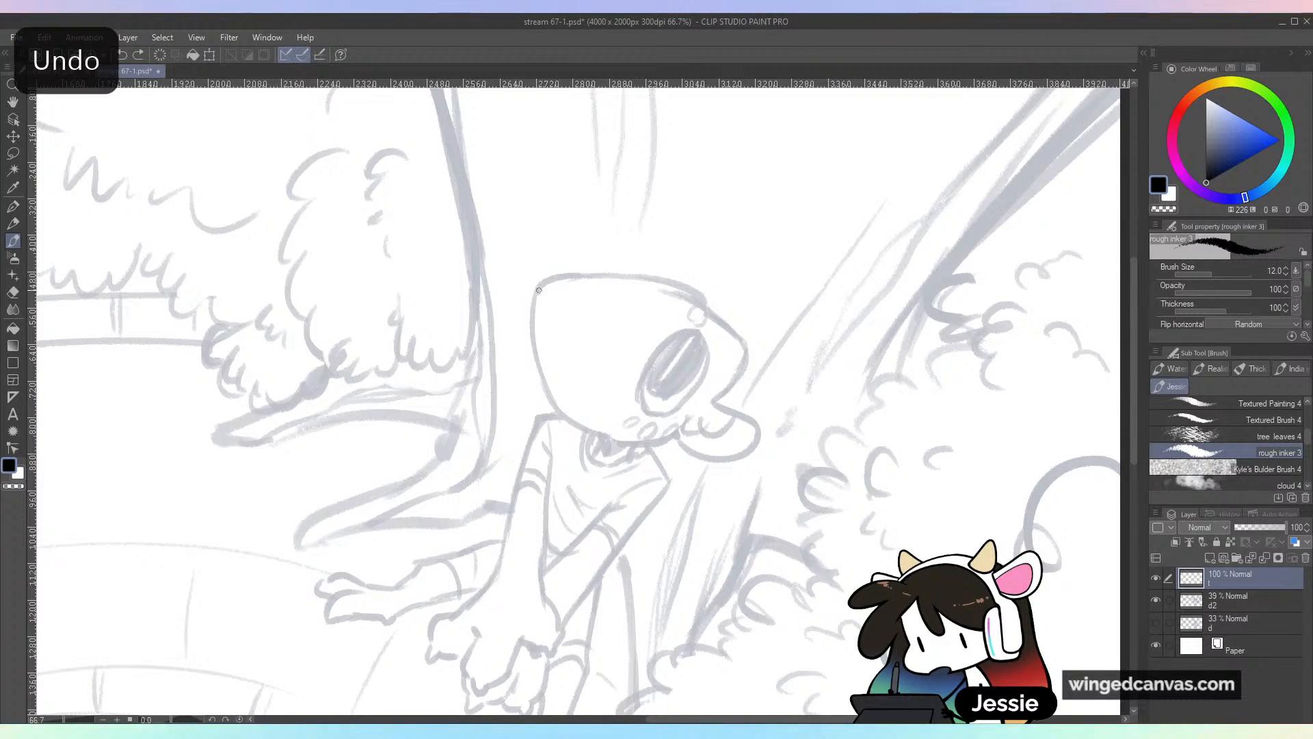
left_click_drag(543, 283, 546, 378)
key("ctrl+z")
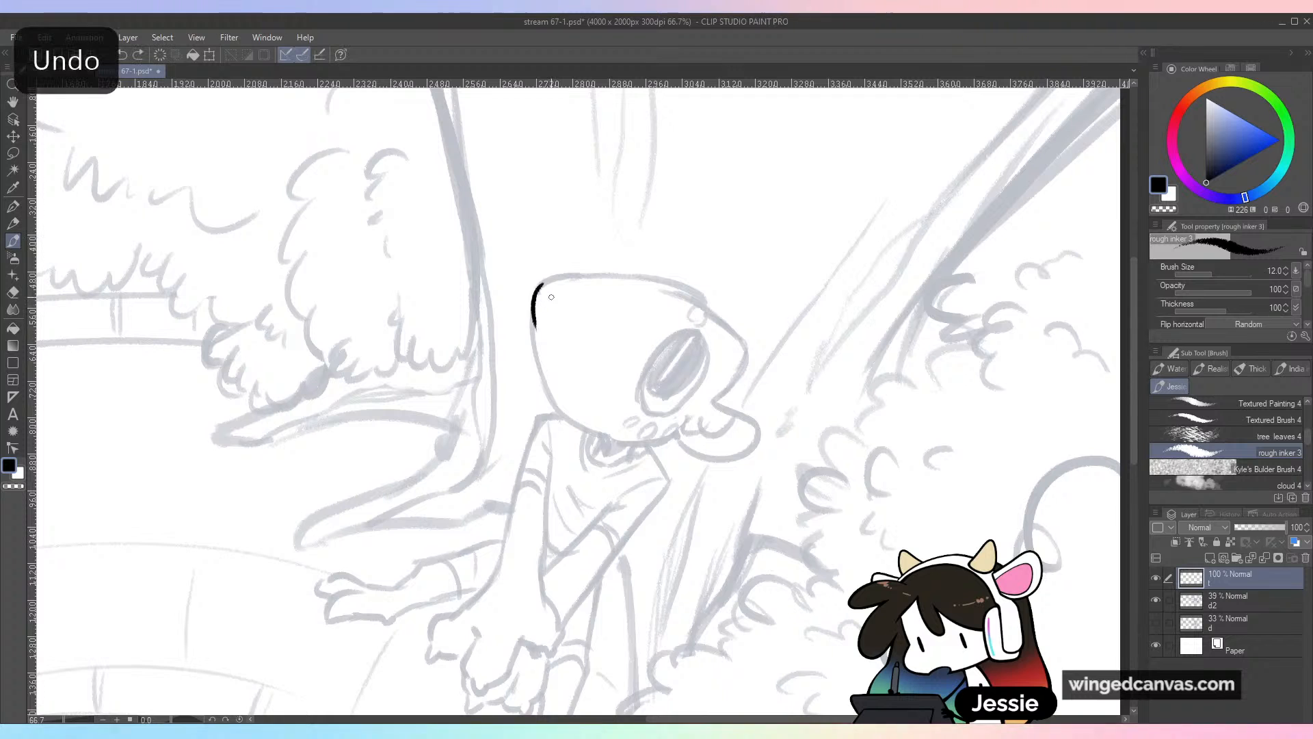
key("ctrl+z")
left_click_drag(536, 293, 540, 364)
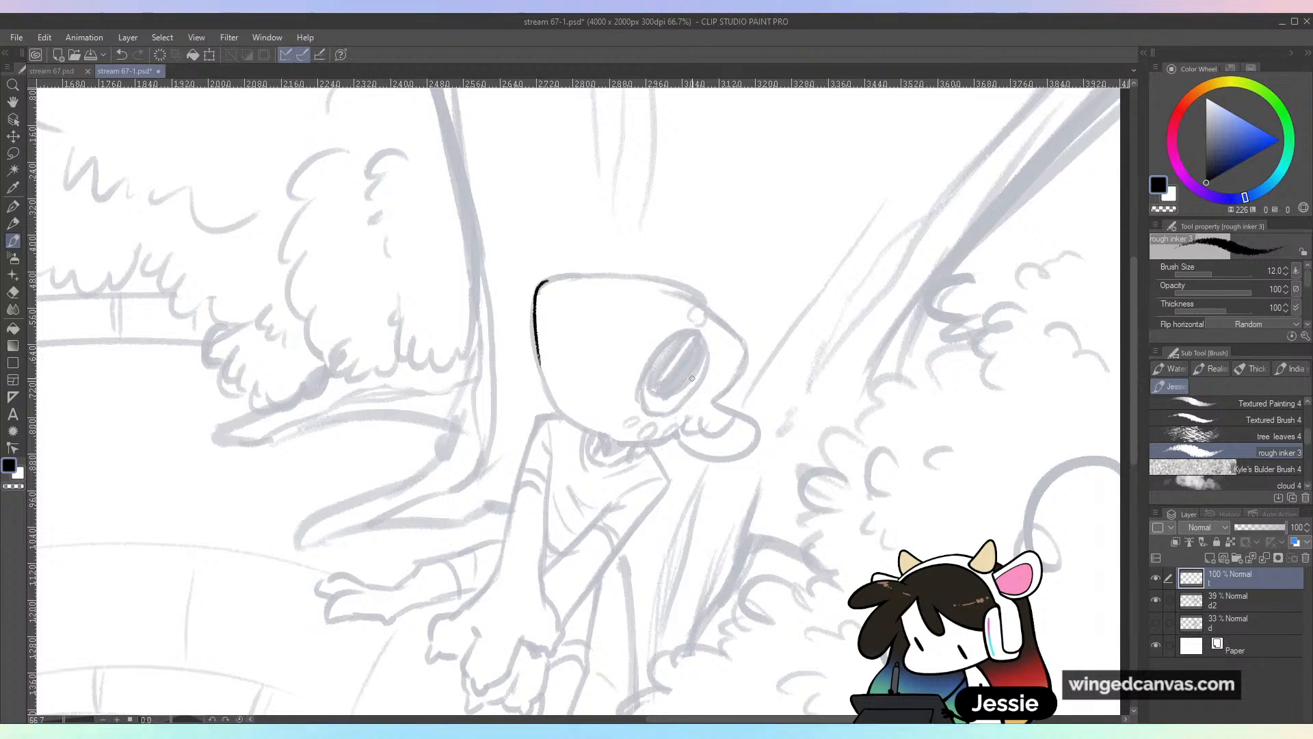
left_click_drag(639, 284, 633, 251)
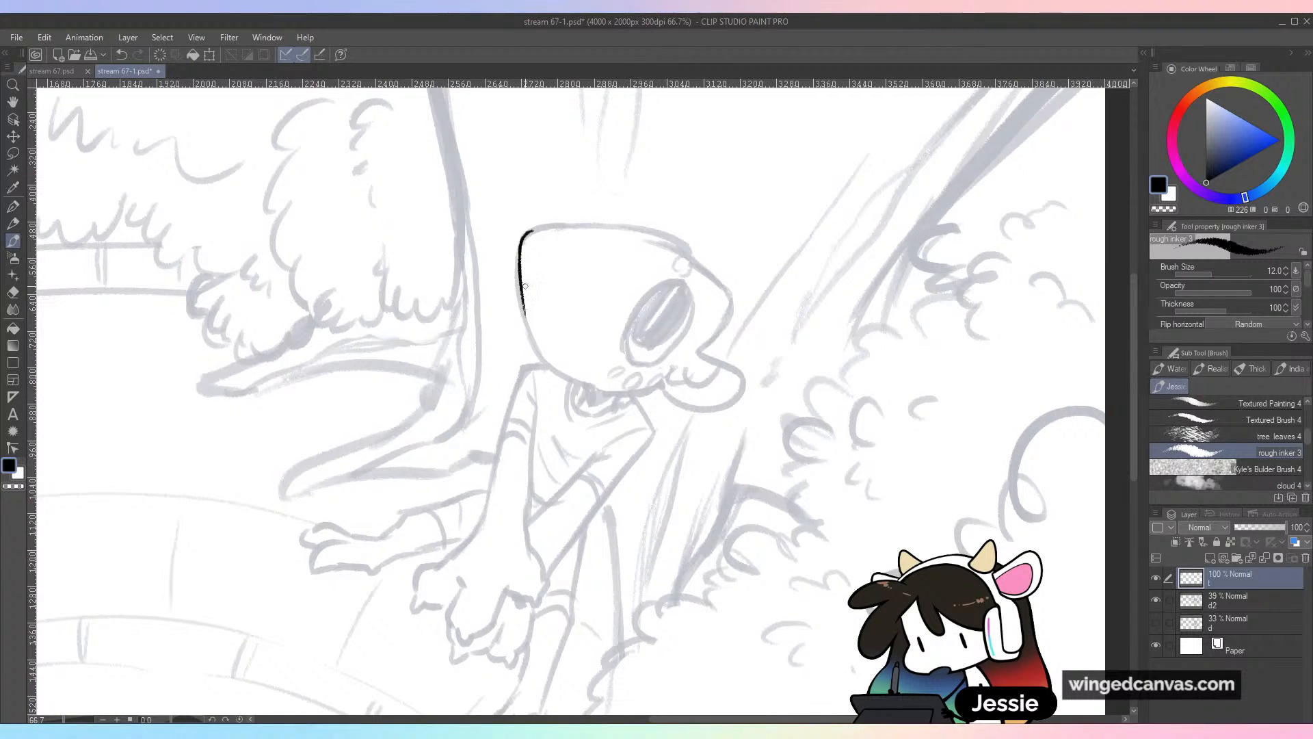
left_click_drag(522, 296, 540, 345)
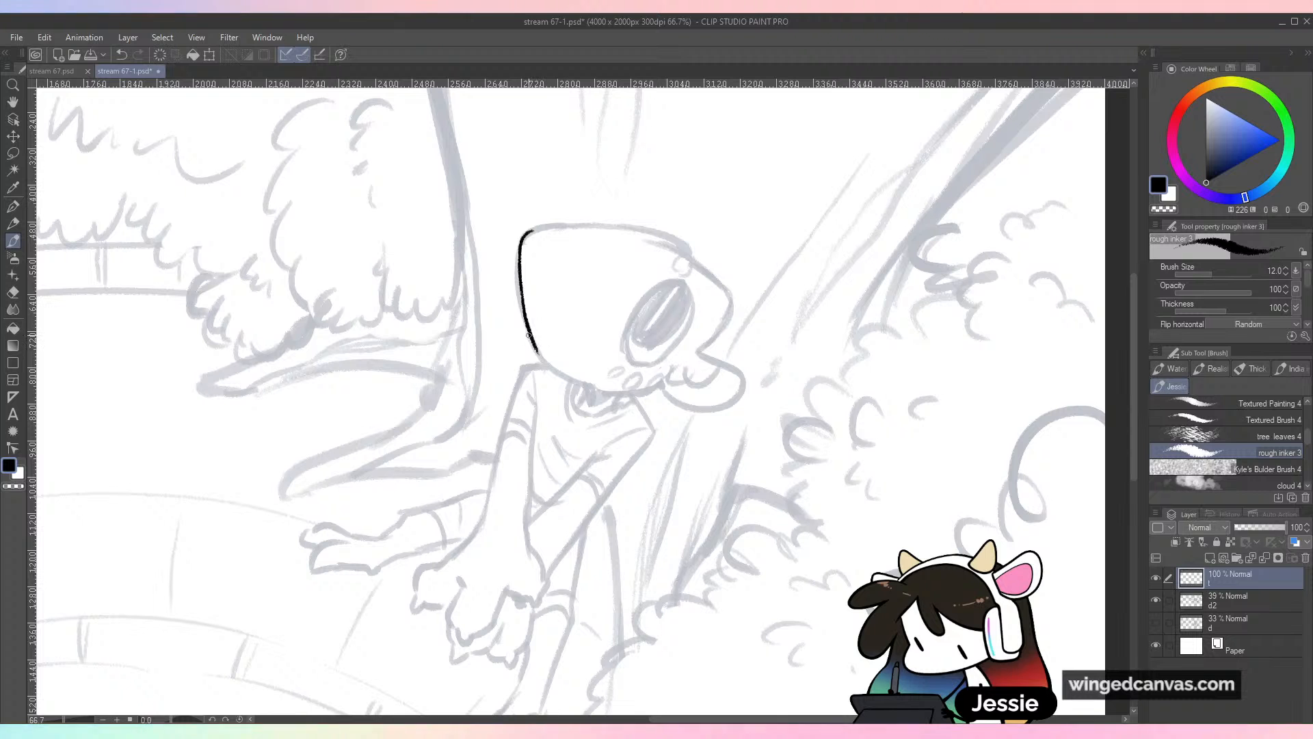
key("ctrl+plus")
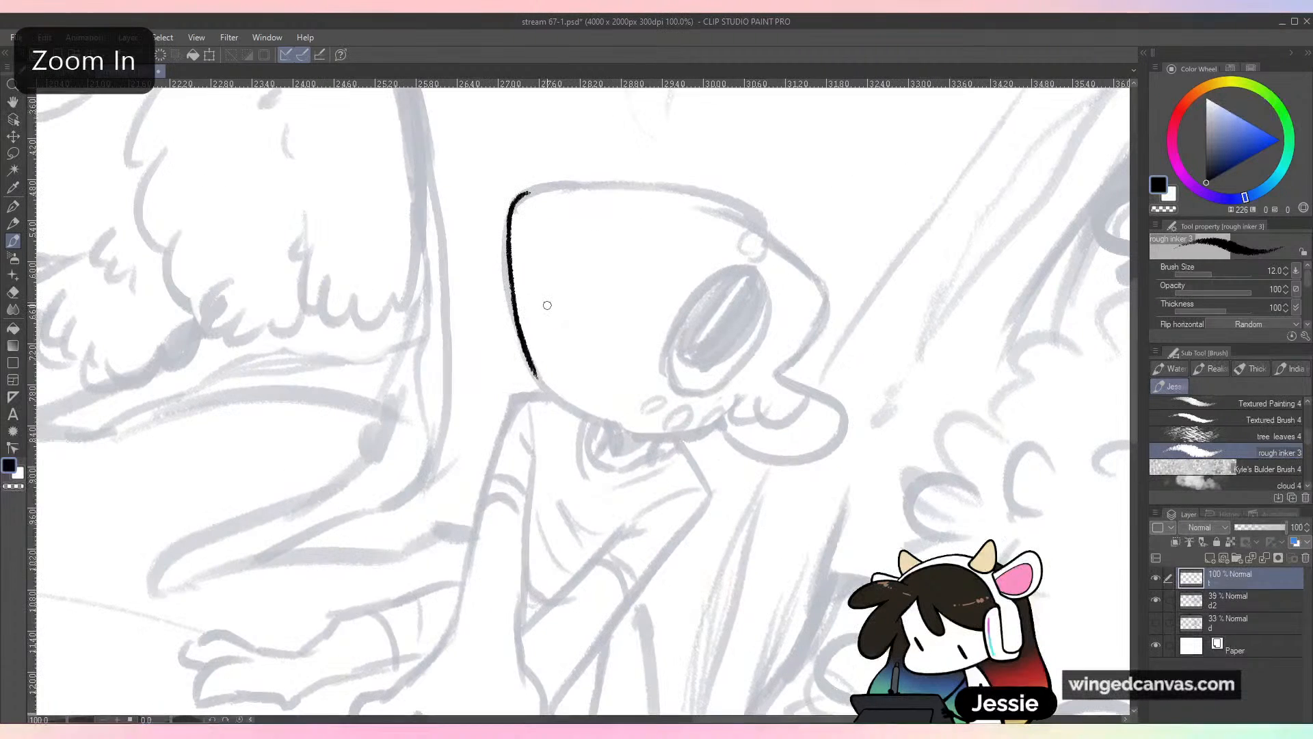
key("ctrl+z")
left_click_drag(668, 278, 625, 305)
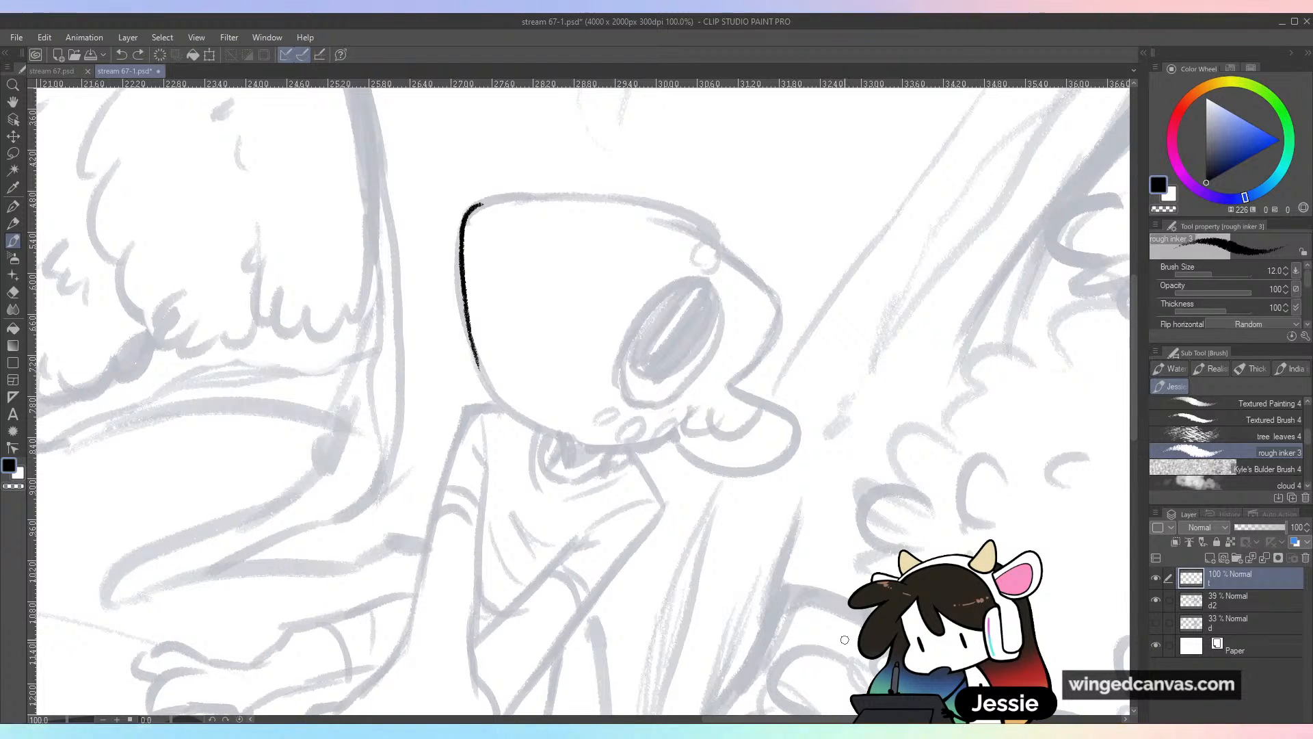
Ink the underside of the head up to the mouth and the first part of the crown, redoing uneven strokes
mouse_move(482, 375)
left_mouse_down()
mouse_move(546, 440)
mouse_move(615, 453)
mouse_move(670, 441)
left_mouse_up()
left_click_drag(474, 204, 571, 198)
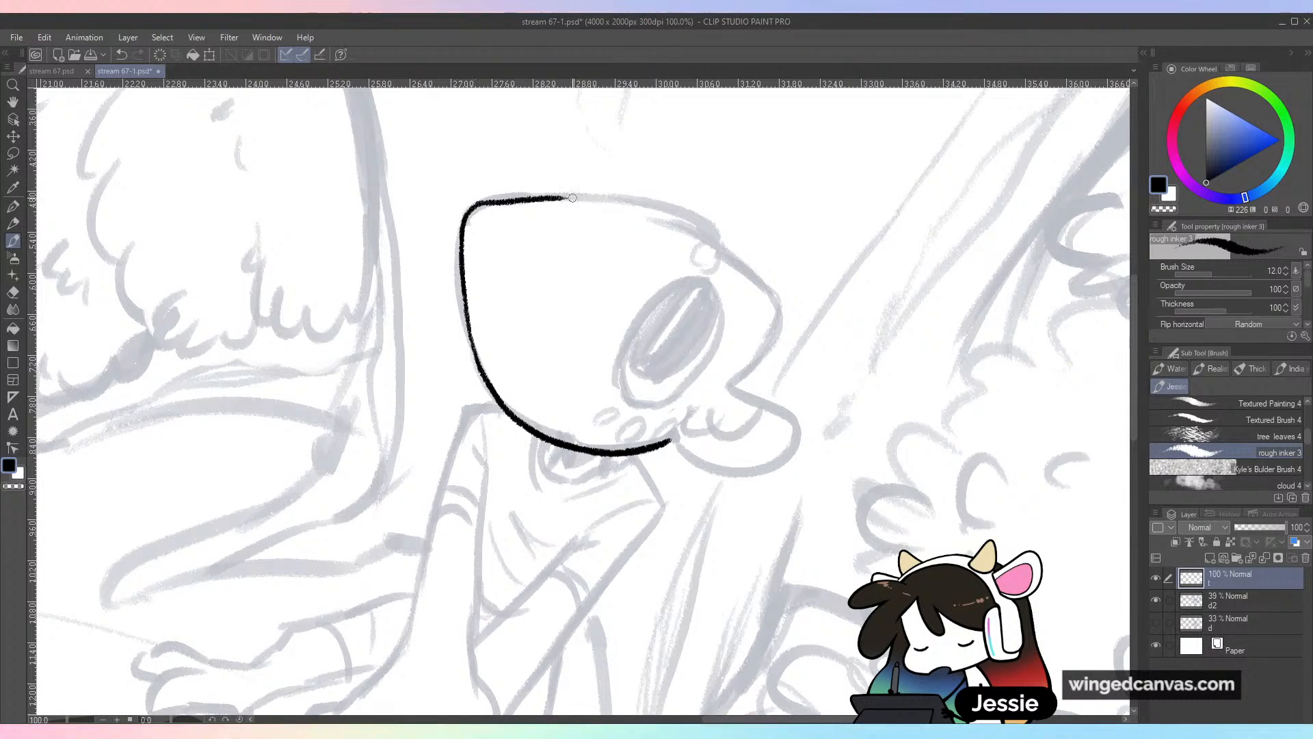
key("ctrl+z")
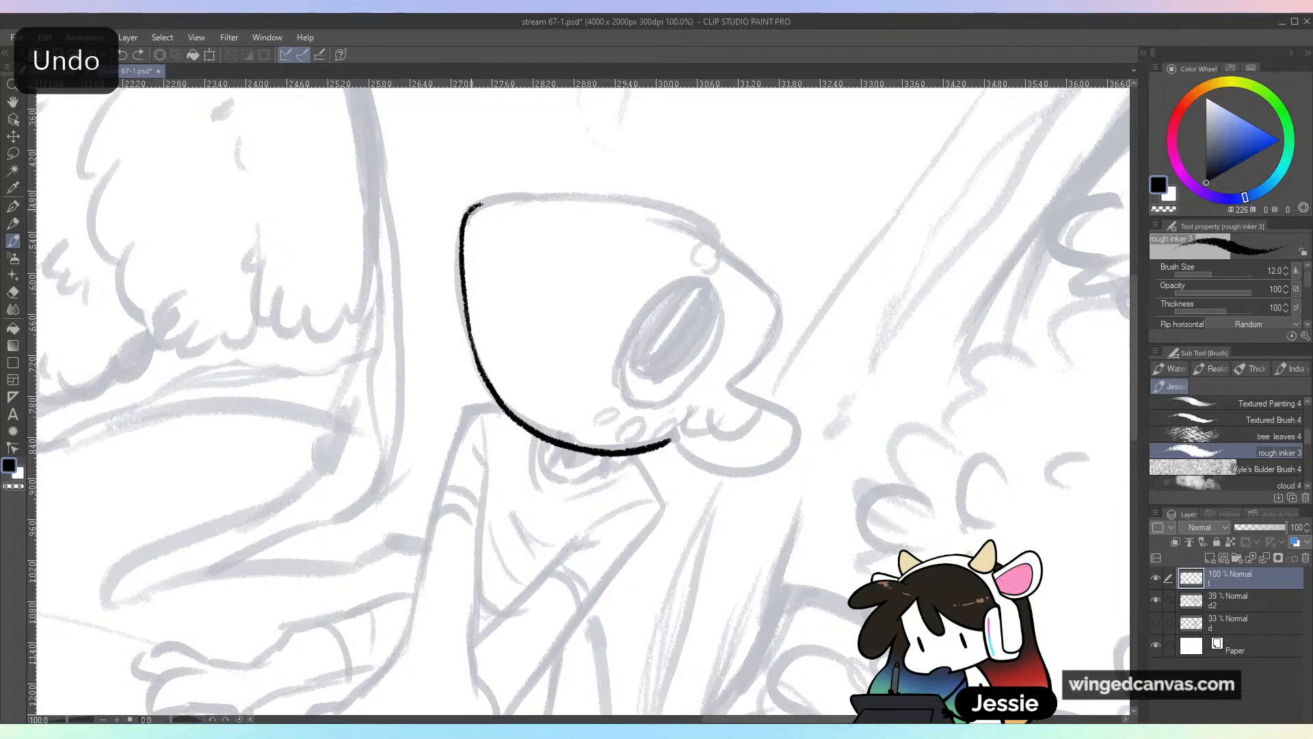
left_click_drag(473, 203, 572, 197)
key("ctrl+z")
left_click_drag(472, 205, 594, 197)
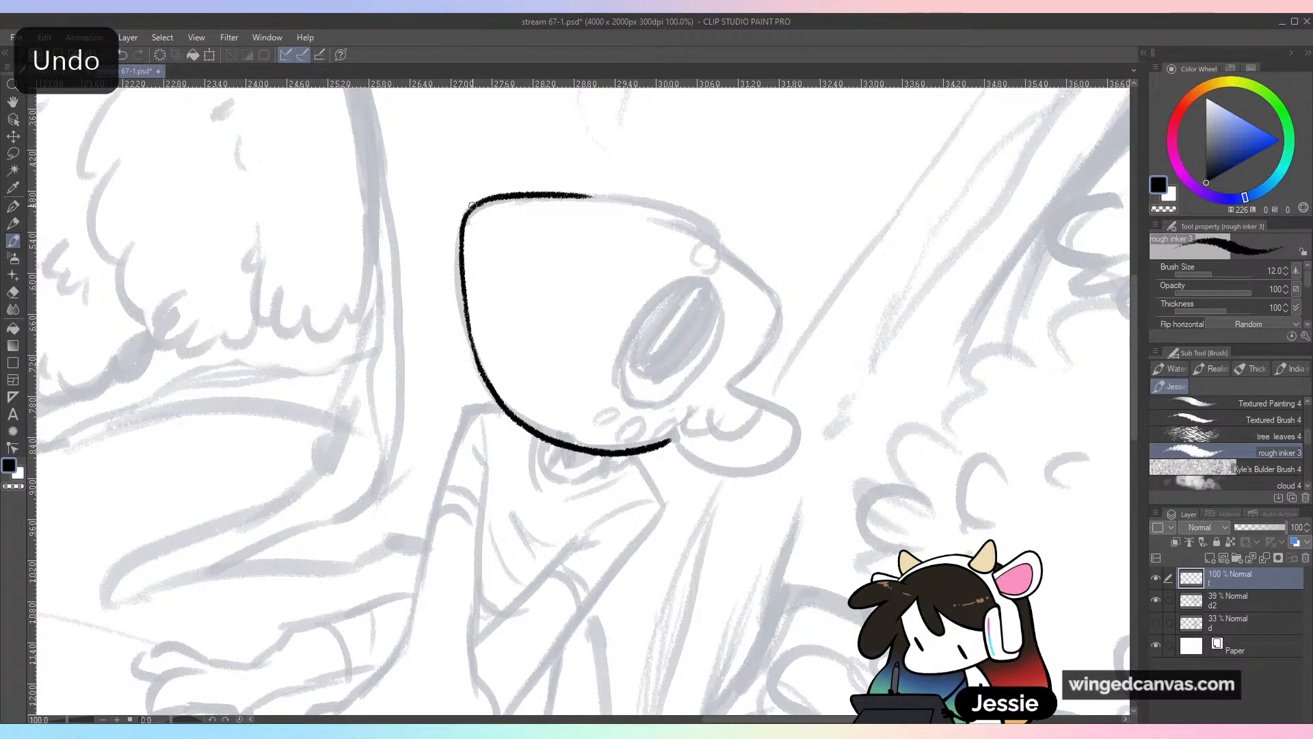
Extend the crown line forward above the eye and ink its short hooked end at the brow
left_click_drag(484, 200, 667, 206)
key("ctrl+z")
left_click_drag(547, 193, 703, 219)
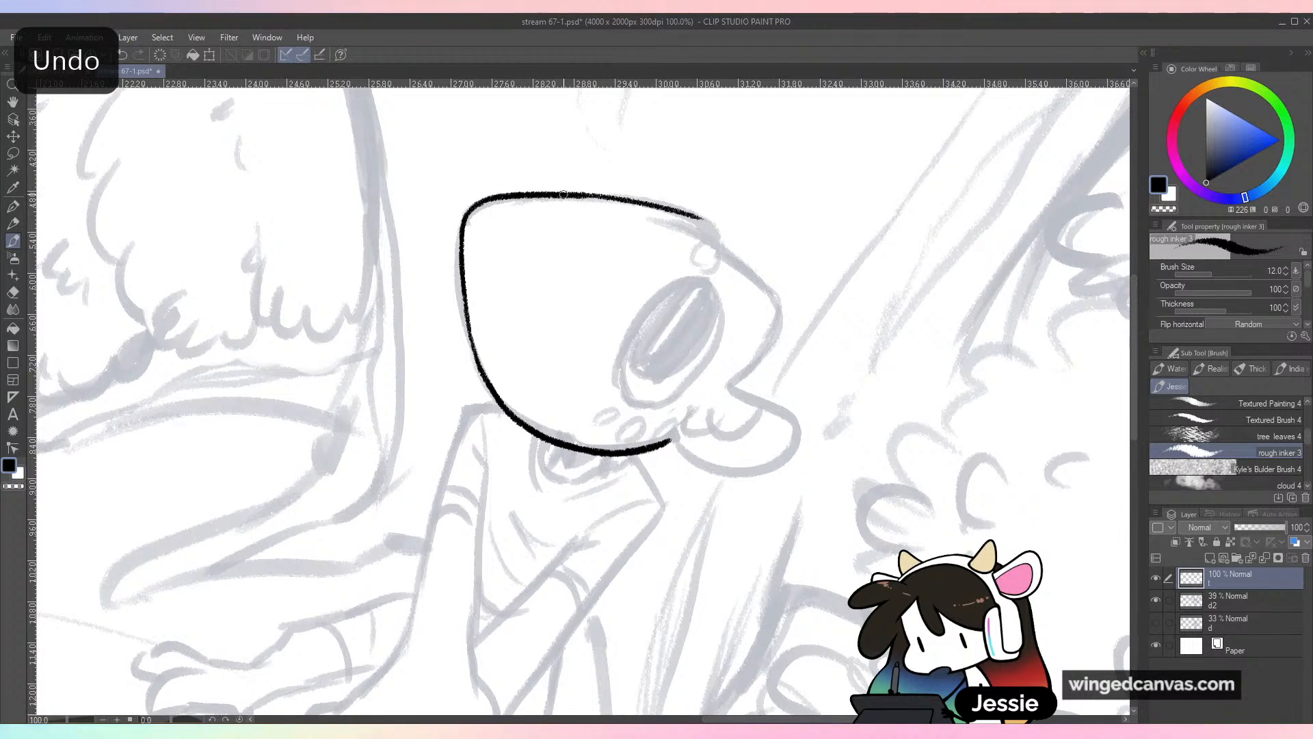
left_click_drag(570, 193, 725, 231)
key("ctrl+z")
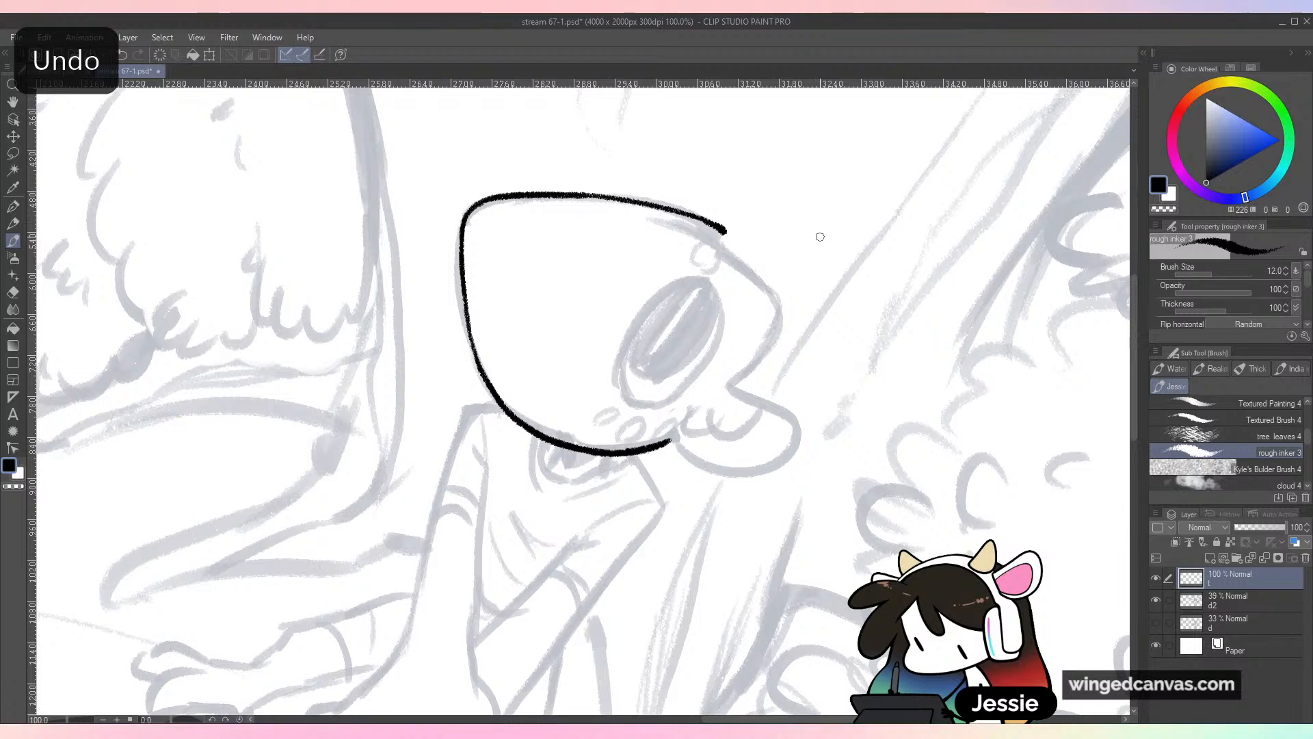
left_click_drag(764, 318, 717, 324)
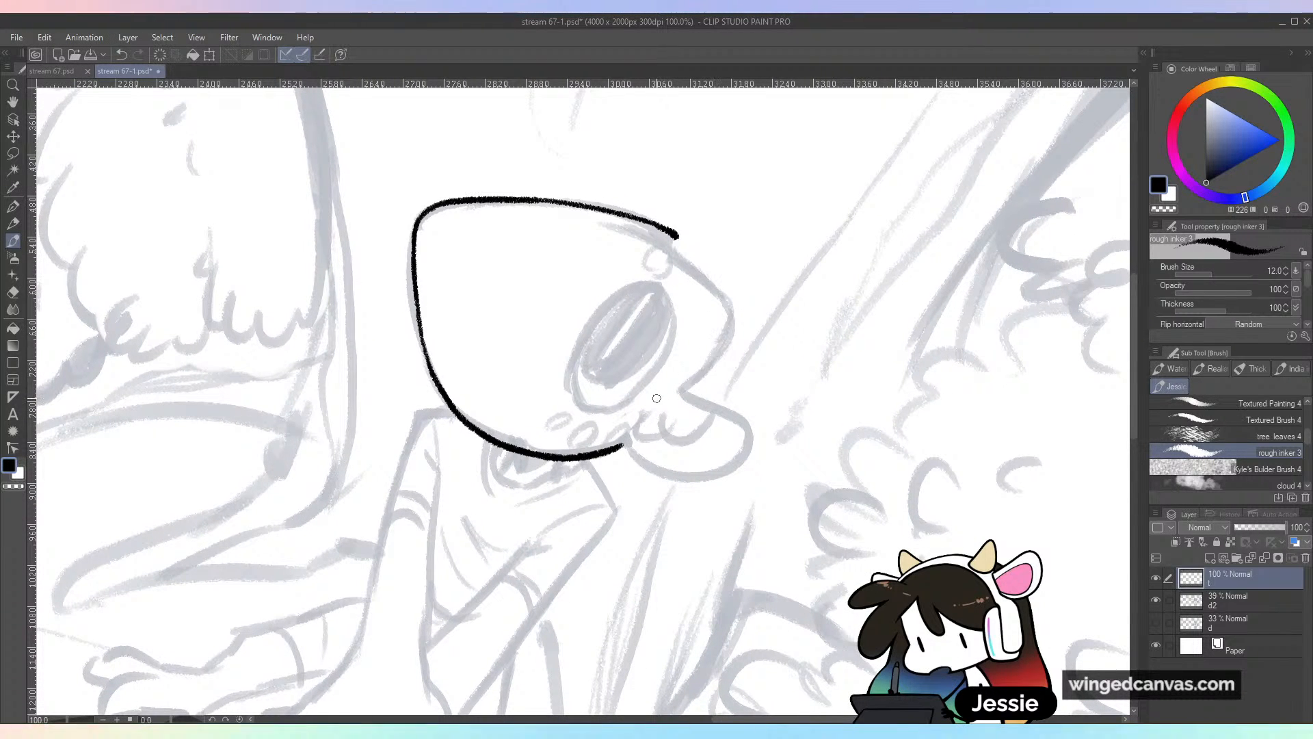
mouse_move(673, 234)
left_mouse_down()
mouse_move(707, 279)
mouse_move(682, 260)
left_mouse_up()
Review the handwritten background tips in stream 67.psd and return to the stream 67-1.psd drawing
left_click(51, 71)
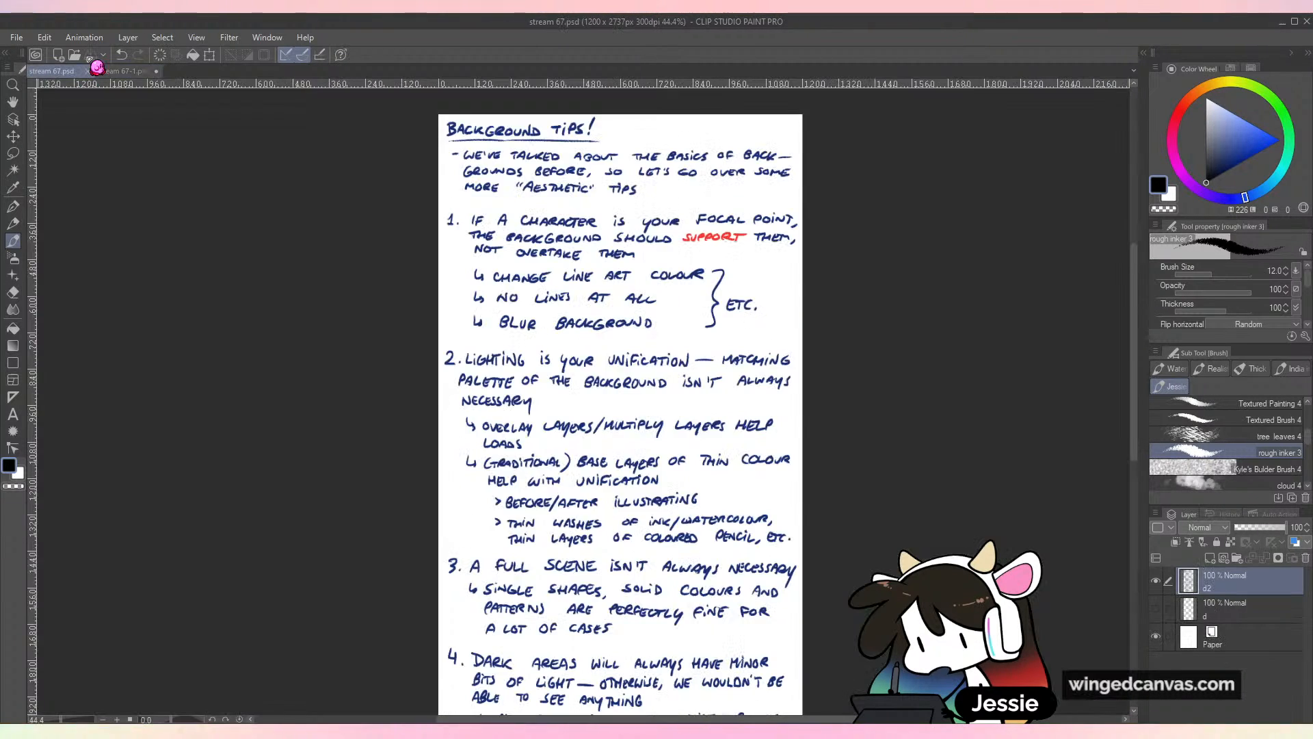
key("ctrl+minus")
key("ctrl+plus")
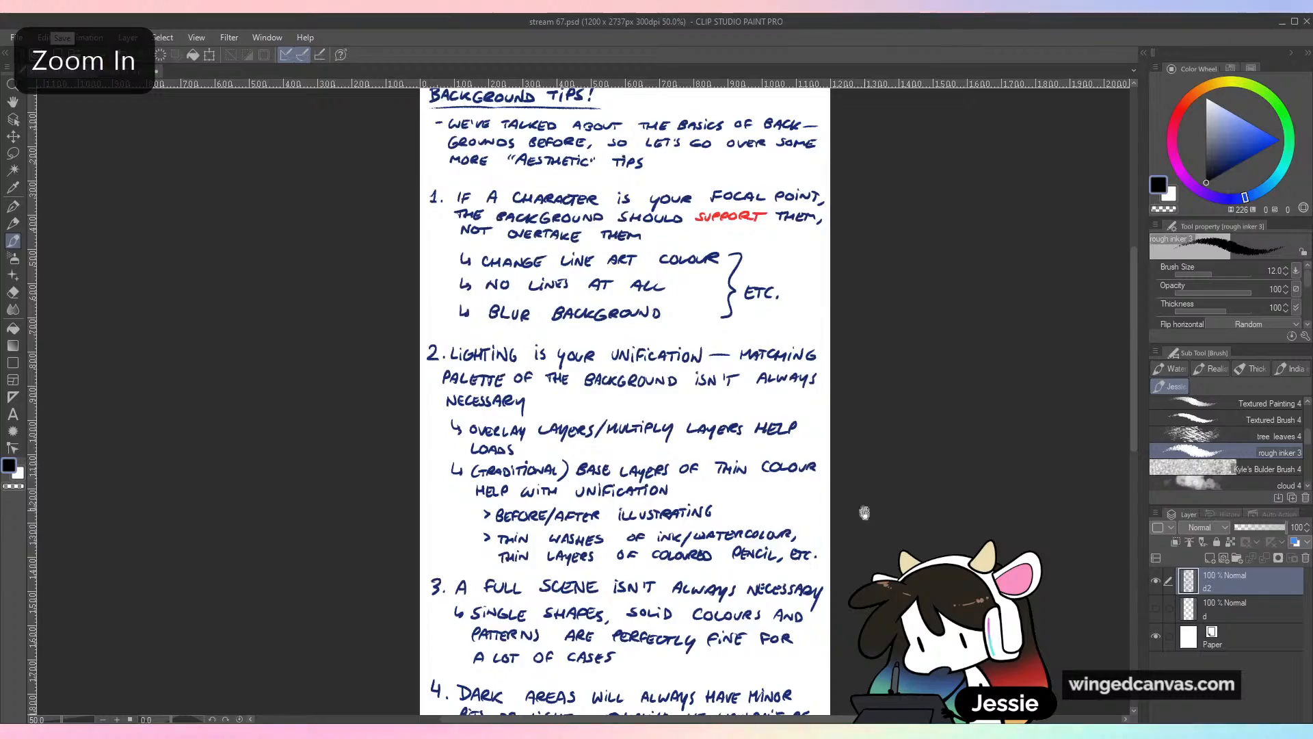
scroll(885, 366, "down", 8)
scroll(885, 366, "up", 8)
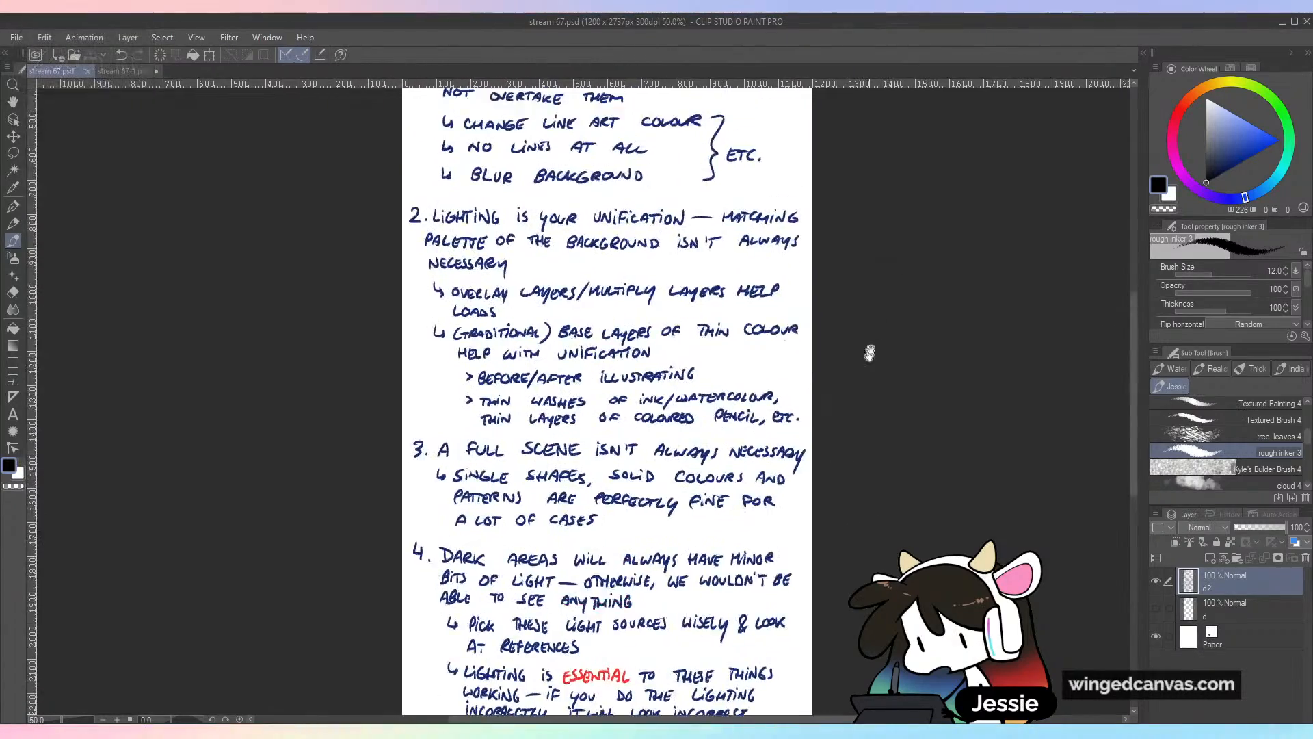
left_click_drag(875, 506, 876, 535)
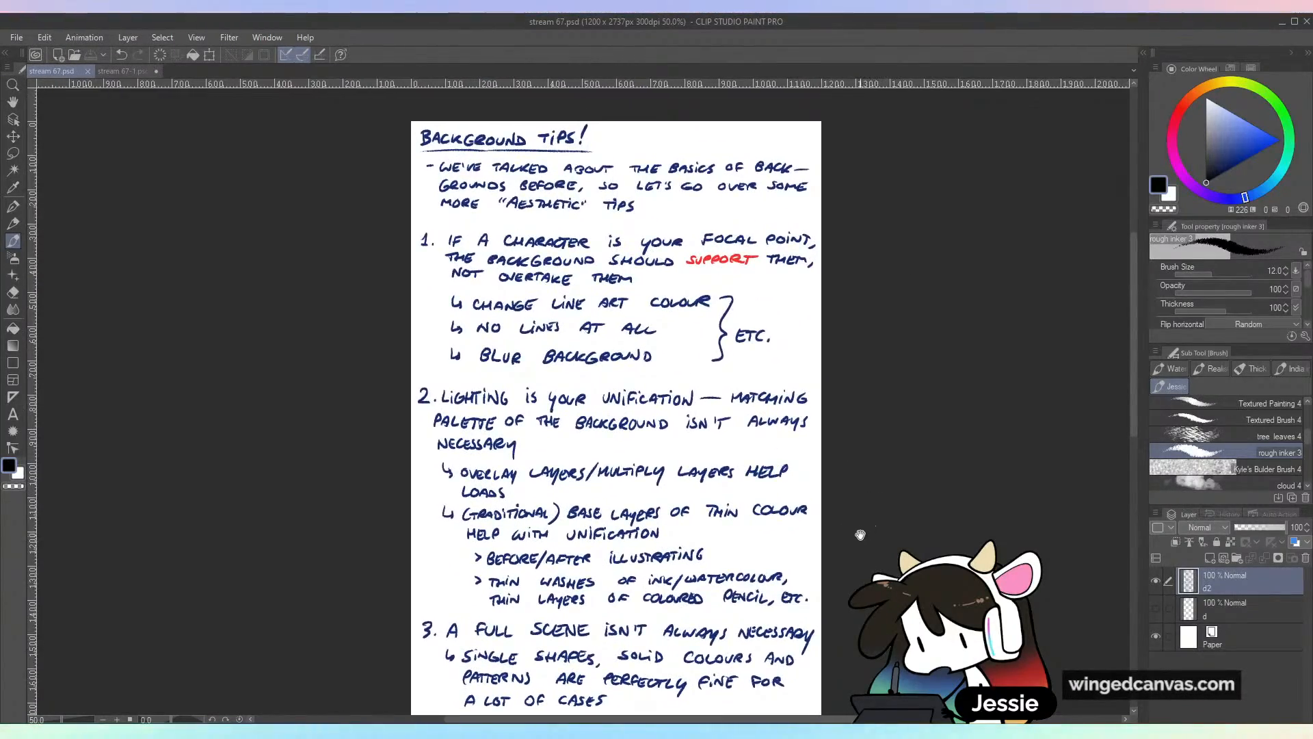
scroll(860, 535, "down", 6)
scroll(897, 517, "up", 3)
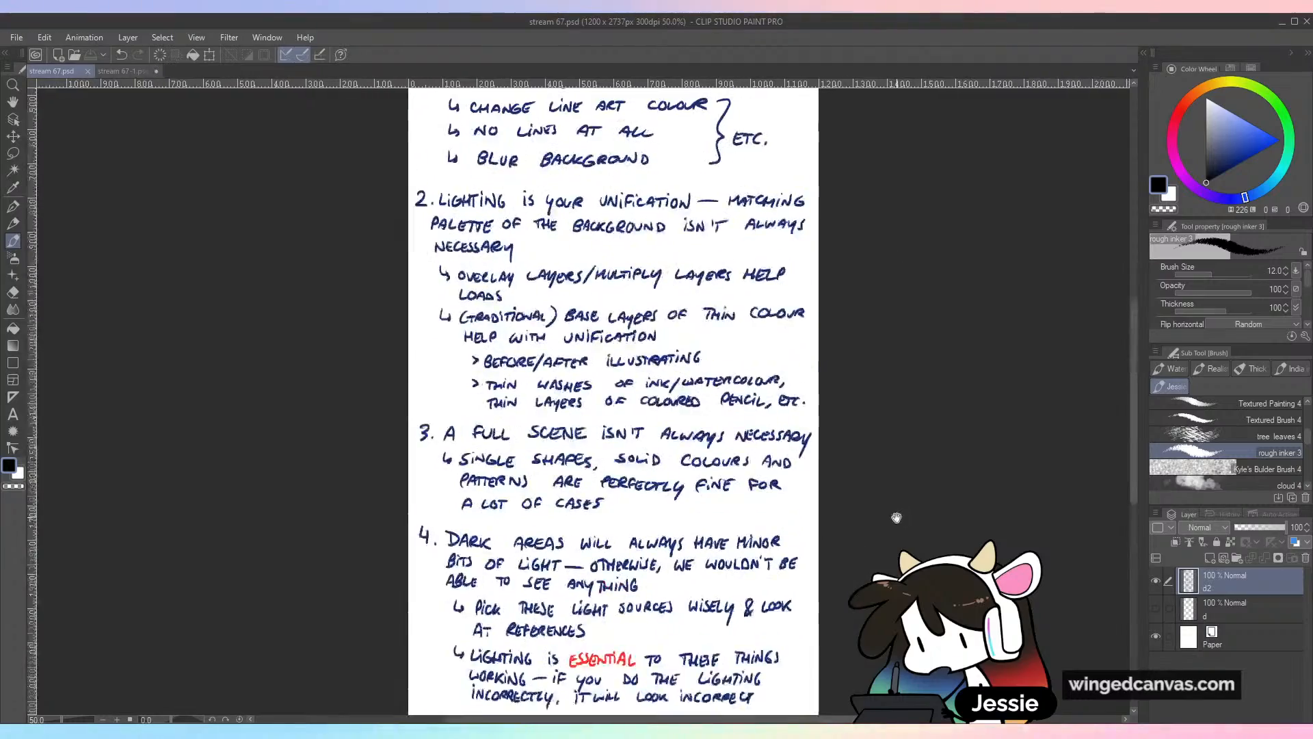
scroll(897, 518, "up", 4)
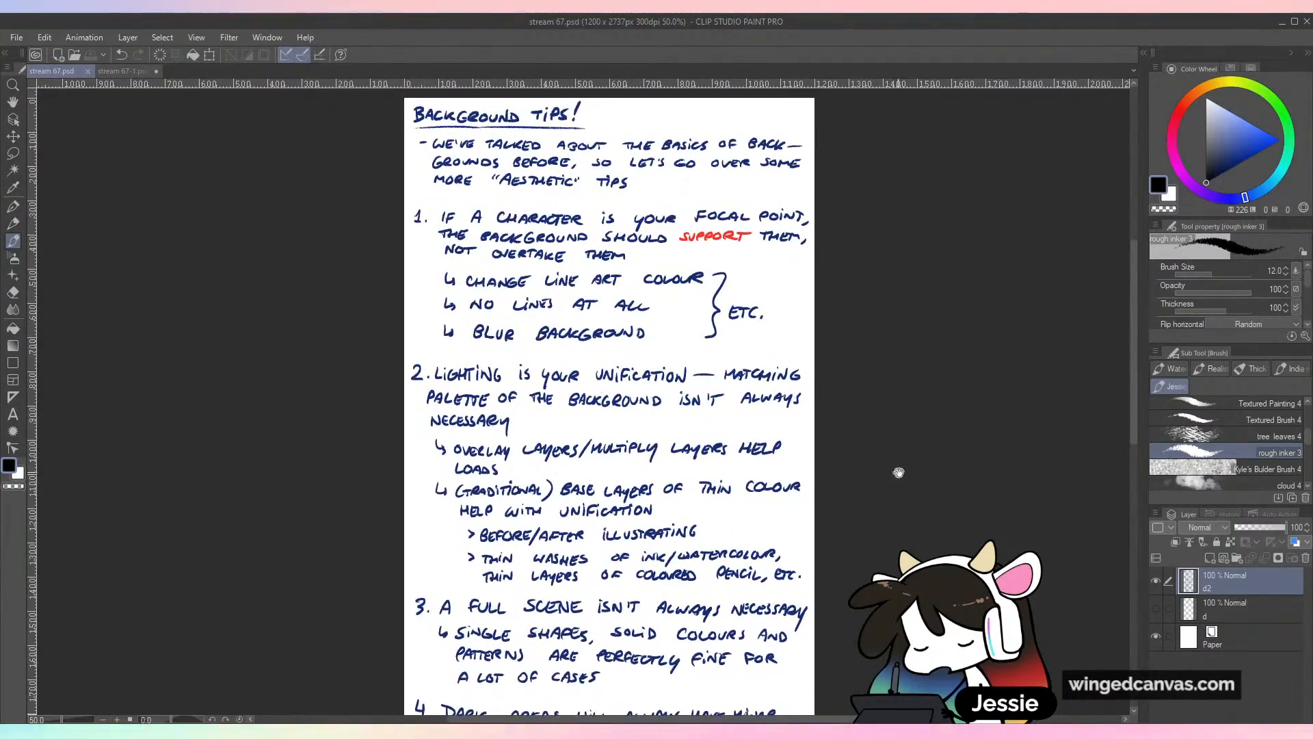
left_click_drag(931, 499, 913, 499)
left_click_drag(894, 559, 889, 424)
left_click(133, 73)
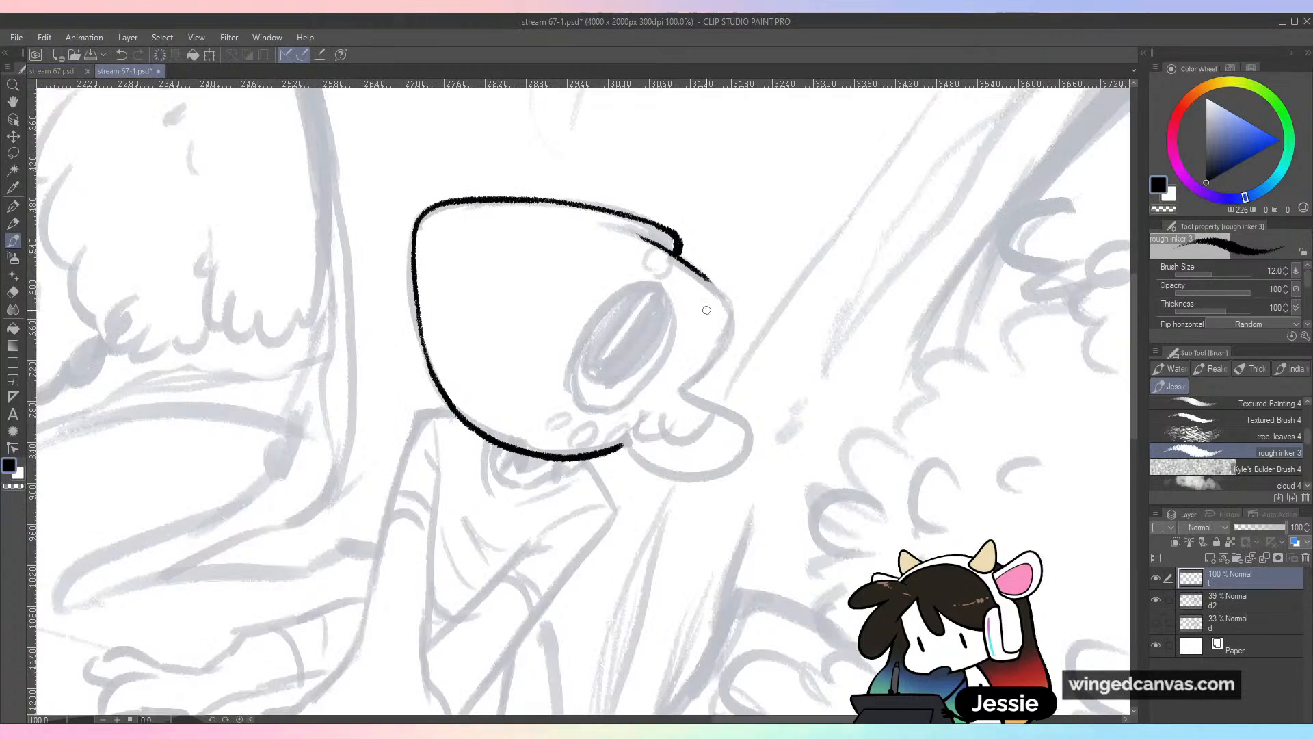
key("ctrl+minus")
key("ctrl+minus")
key("ctrl+plus")
key("ctrl+plus")
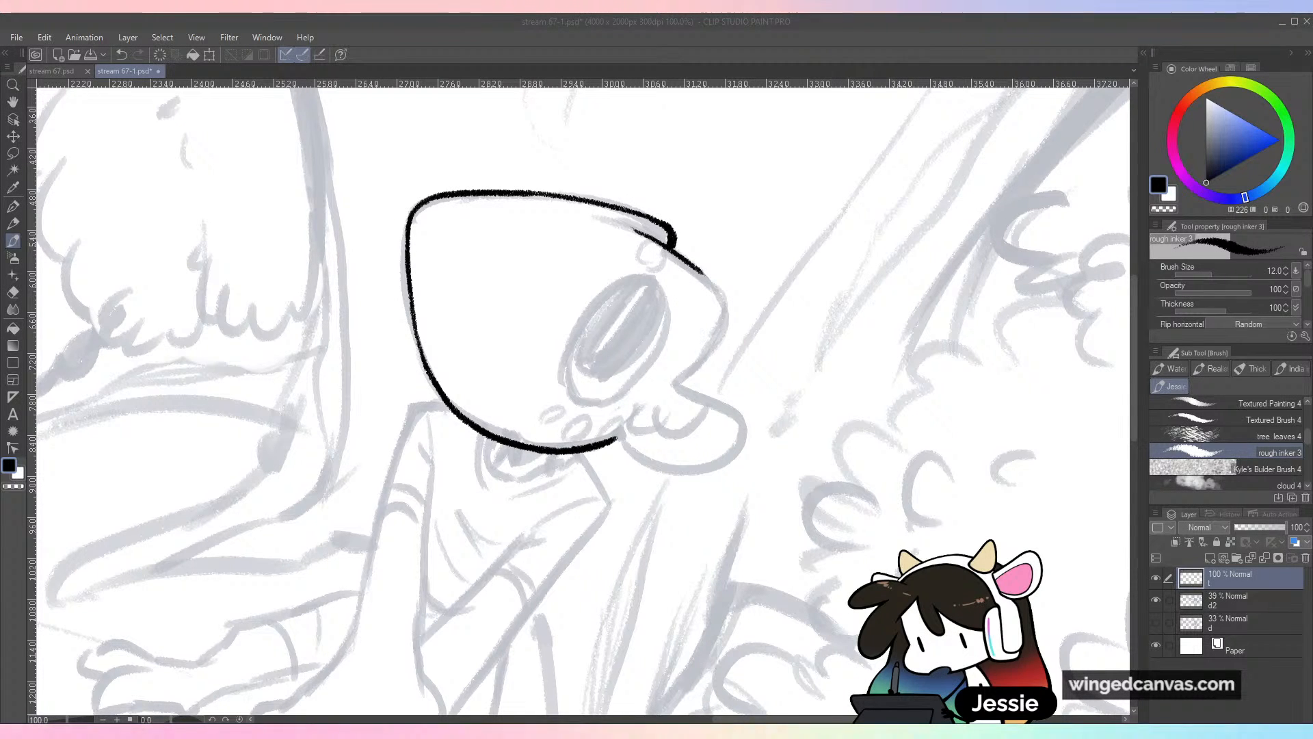
left_click(178, 467)
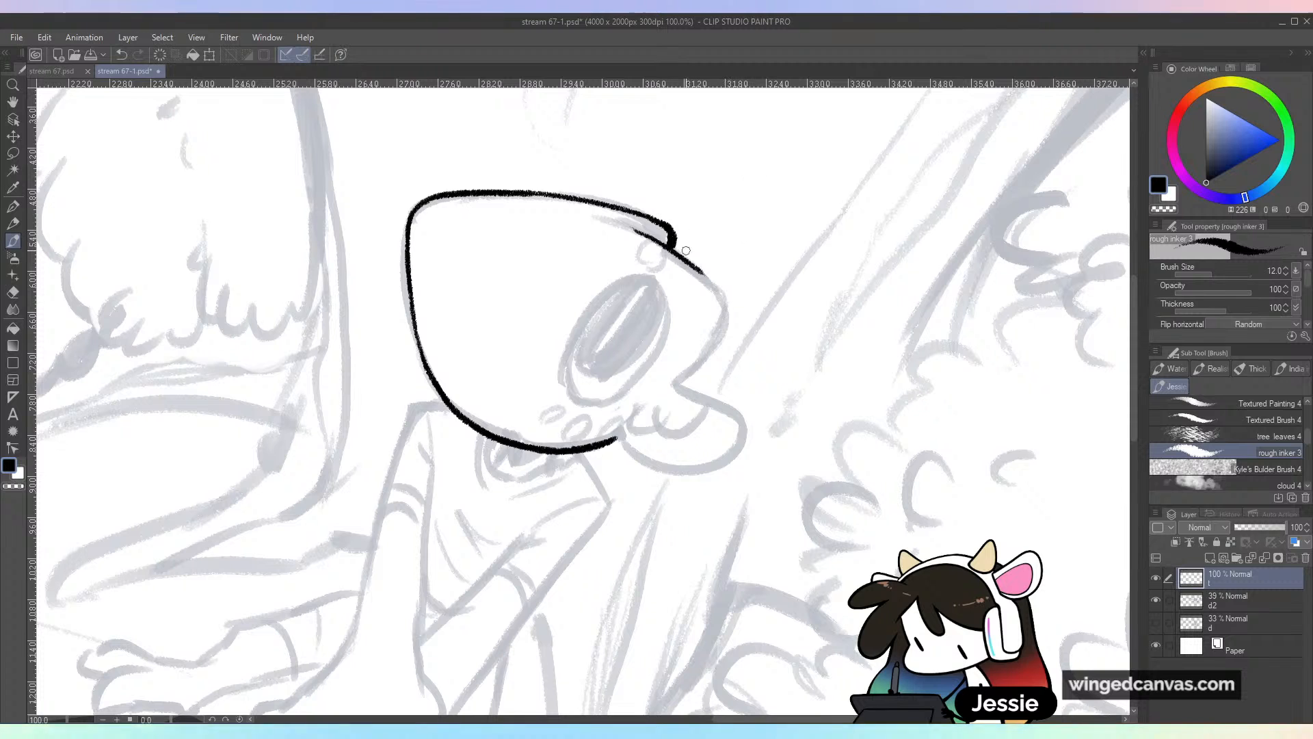
Ink the front of the face from the brow to the mouth and the protruding muzzle around its tip, redoing stray strokes
mouse_move(698, 269)
left_mouse_down()
mouse_move(725, 314)
mouse_move(691, 374)
left_mouse_up()
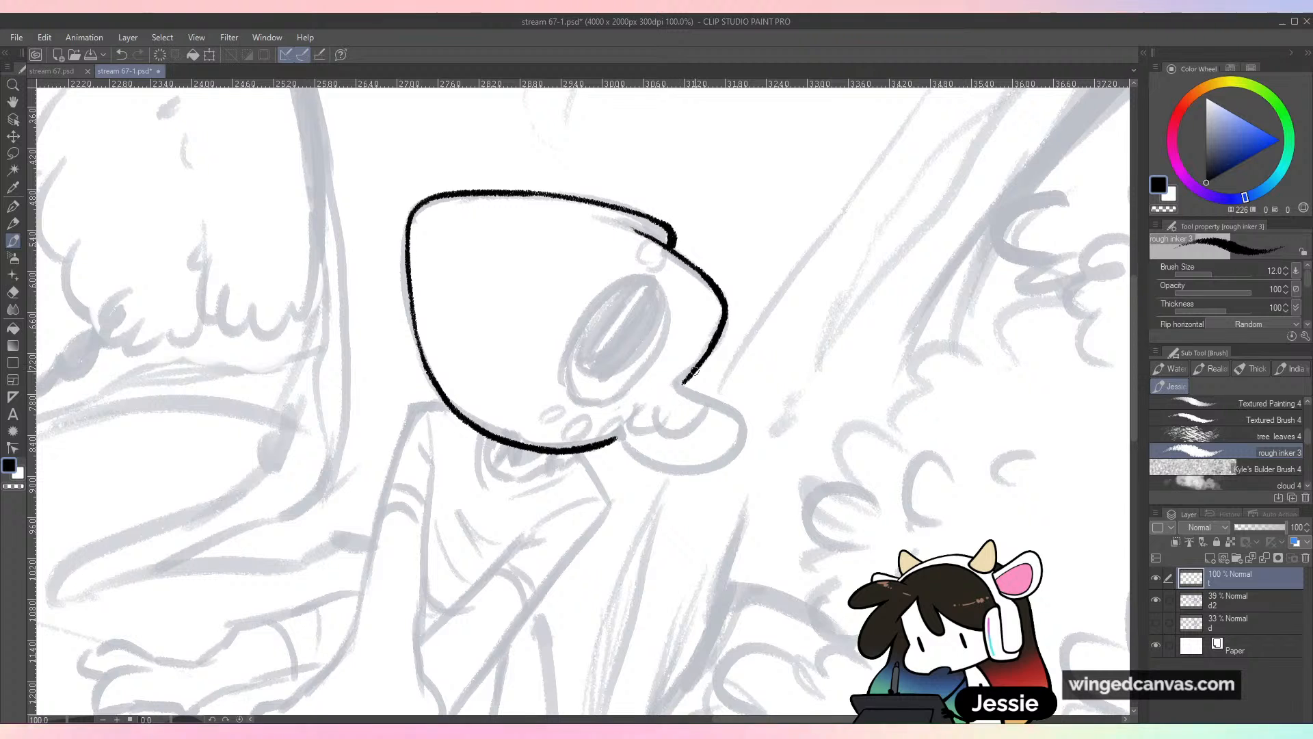
left_click_drag(680, 397, 722, 400)
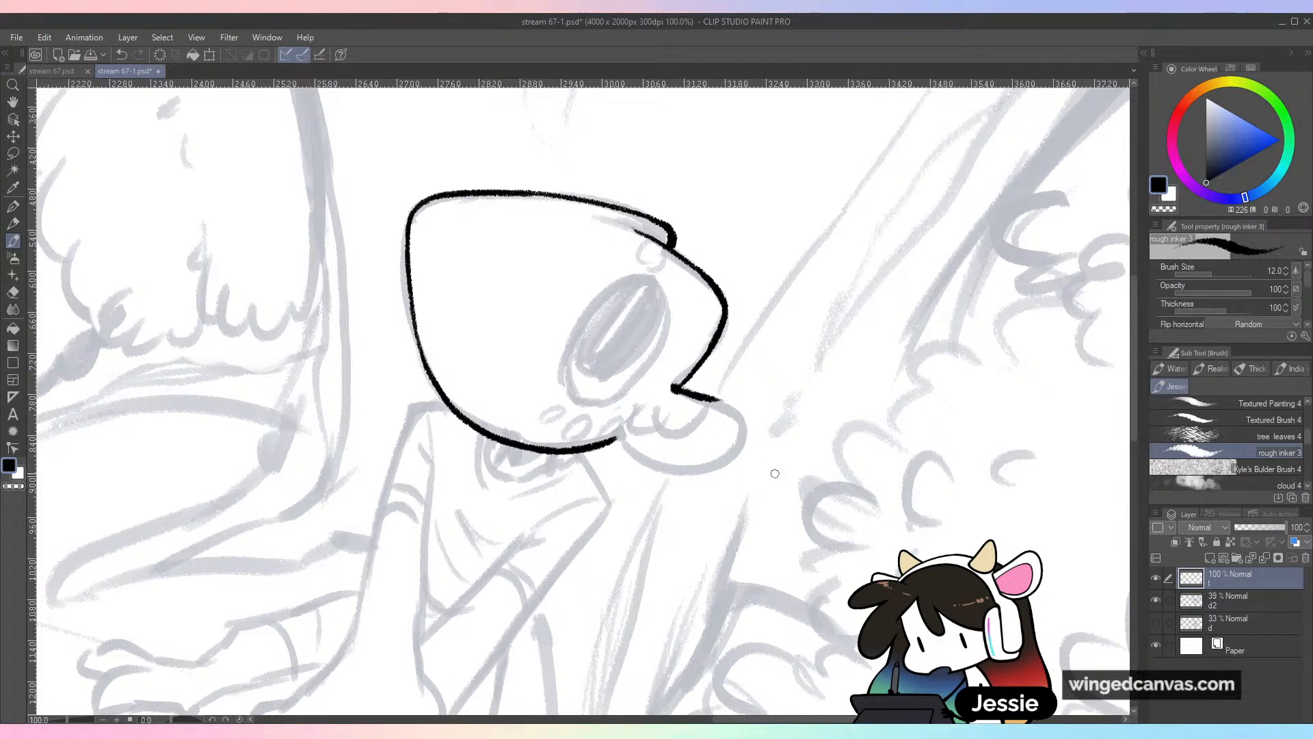
key("ctrl+z")
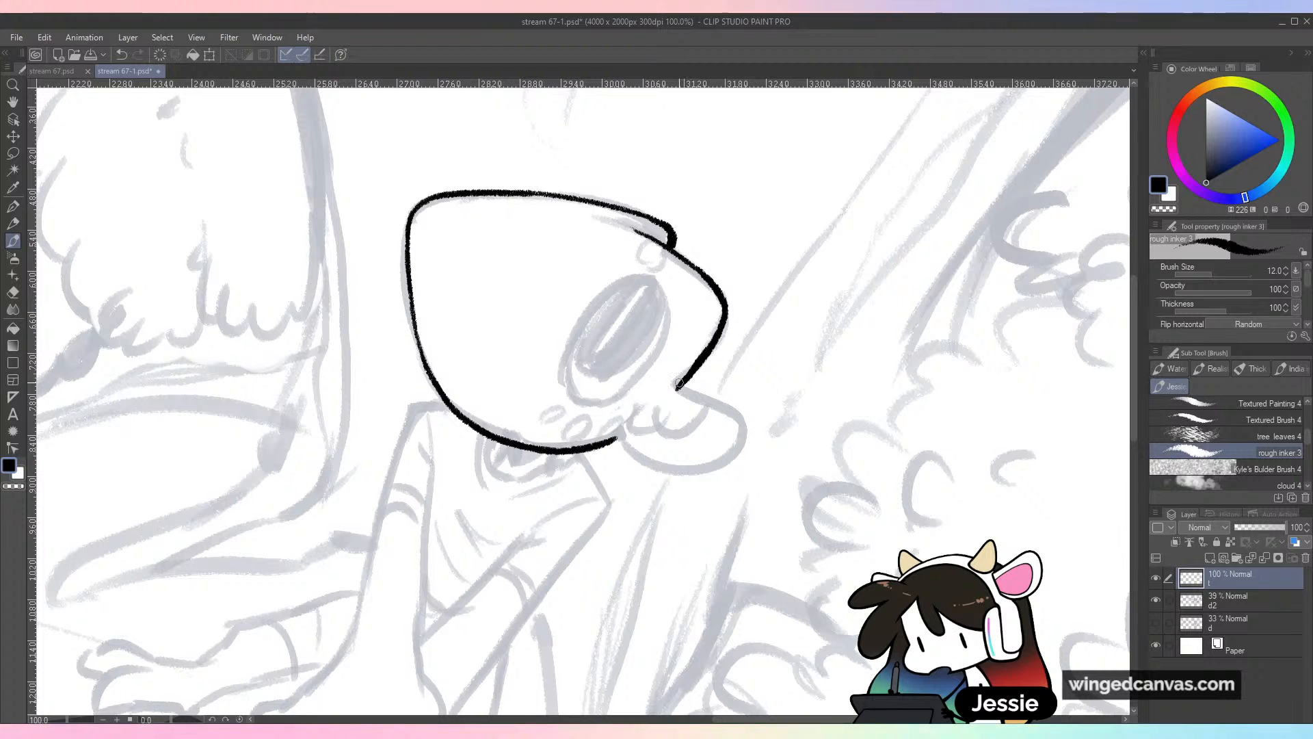
left_click_drag(677, 380, 750, 446)
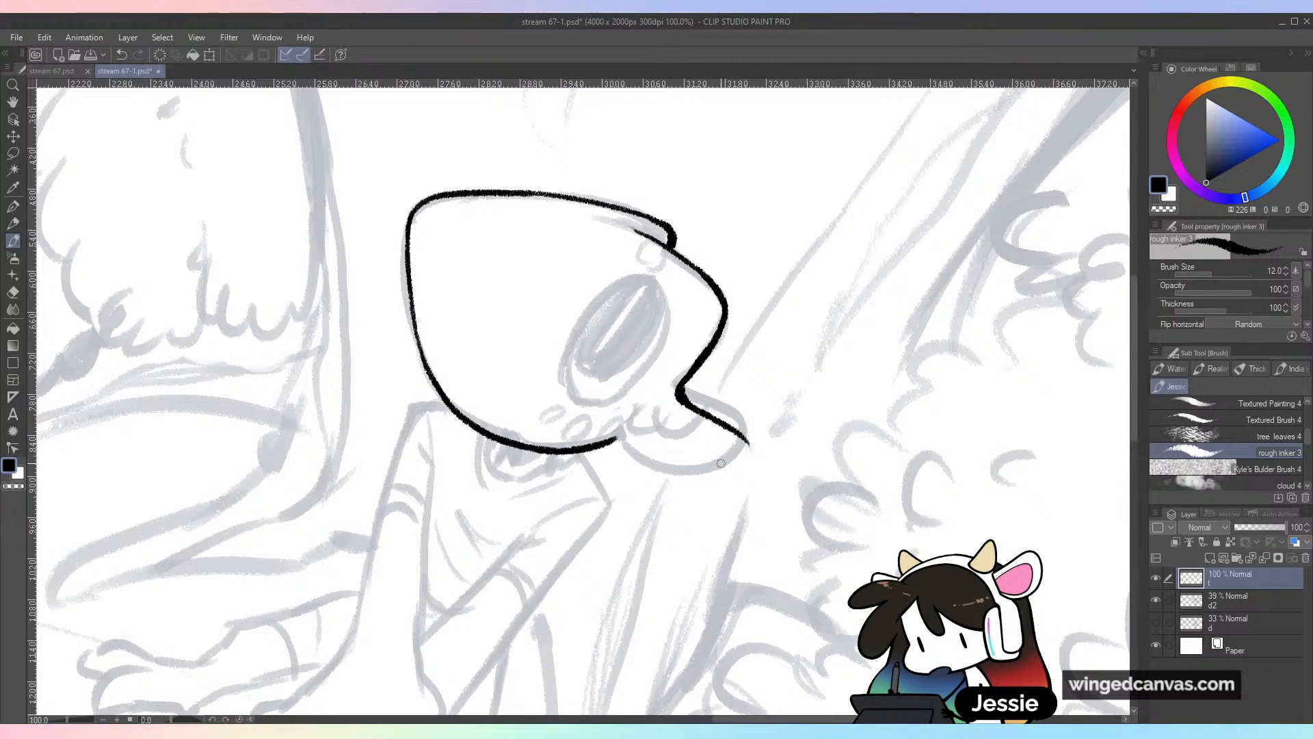
key("ctrl+z")
key("ctrl+z")
key("ctrl+z")
mouse_move(680, 386)
left_mouse_down()
mouse_move(684, 405)
mouse_move(724, 418)
mouse_move(691, 471)
left_mouse_up()
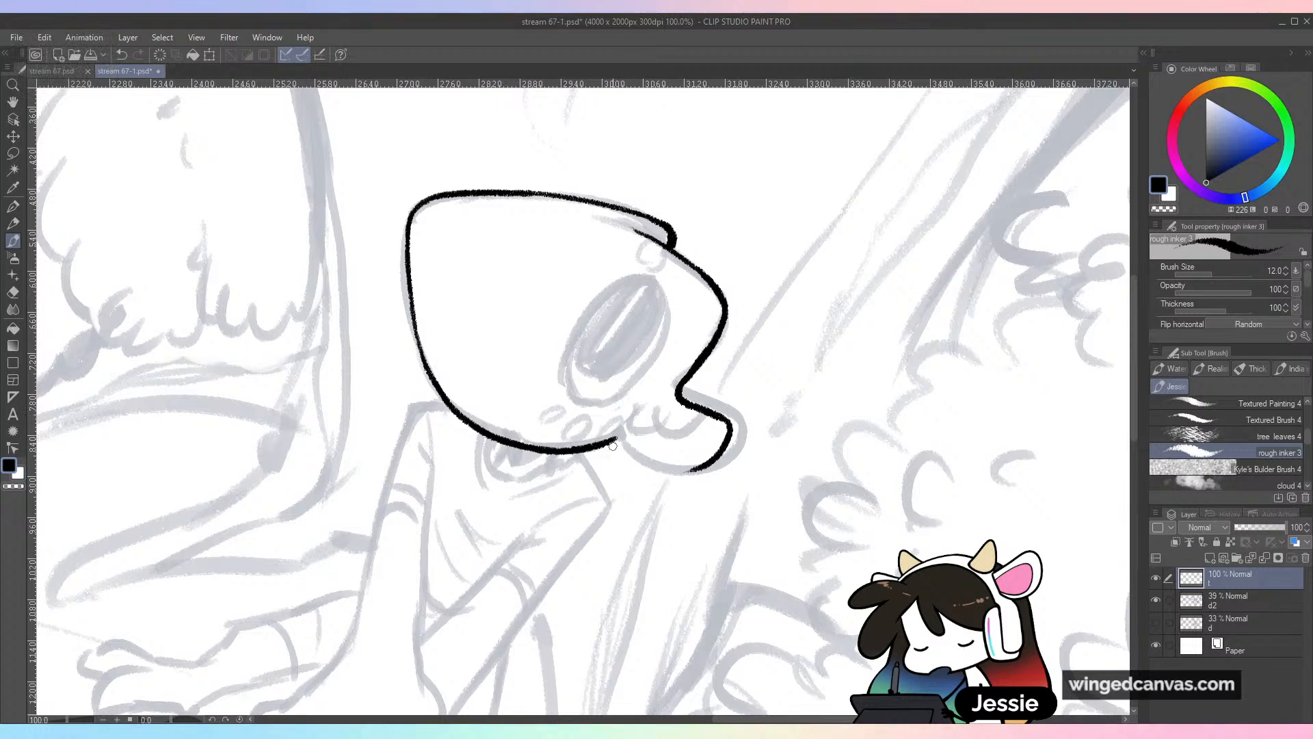
Close the underside of the muzzle and ink the curved mouth line with its small rounded shapes inside
mouse_move(612, 441)
left_mouse_down()
mouse_move(705, 487)
mouse_move(627, 464)
mouse_move(731, 454)
mouse_move(698, 471)
left_mouse_up()
key("ctrl+z")
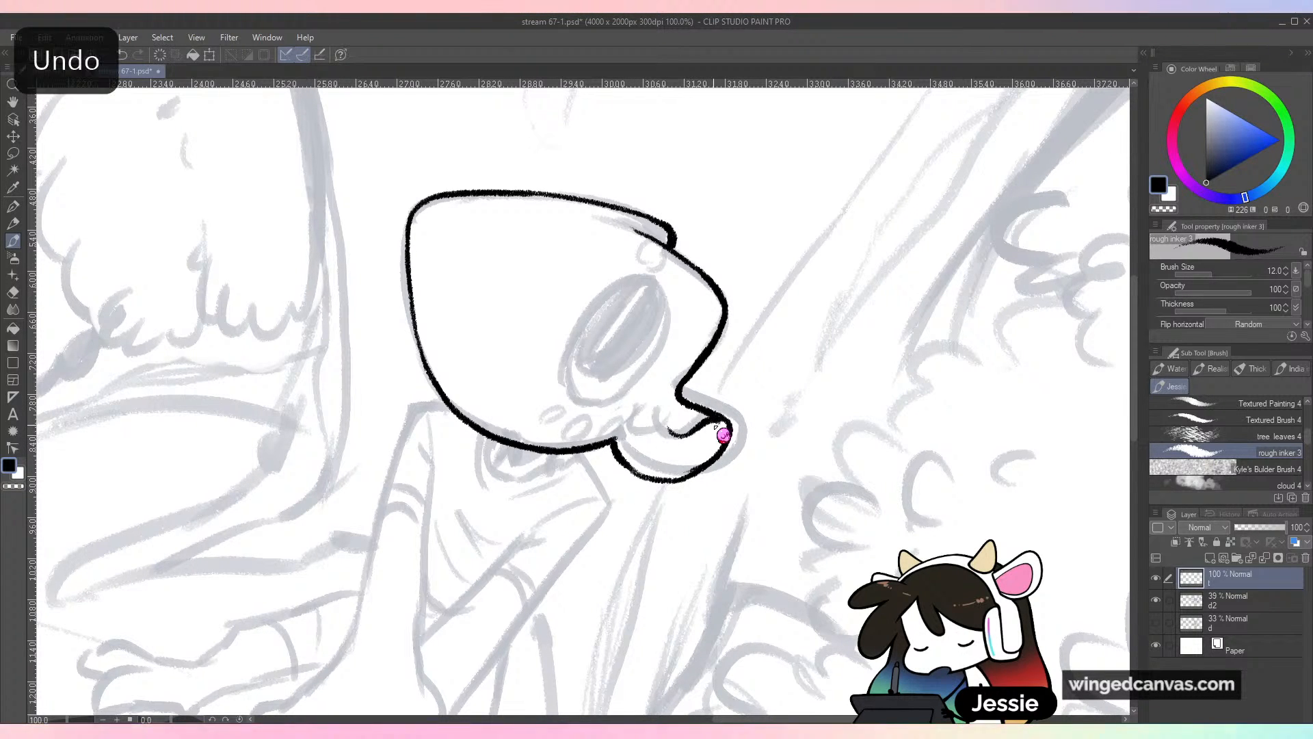
mouse_move(711, 419)
left_mouse_down()
mouse_move(643, 436)
mouse_move(662, 452)
mouse_move(640, 417)
left_mouse_up()
key("ctrl+z")
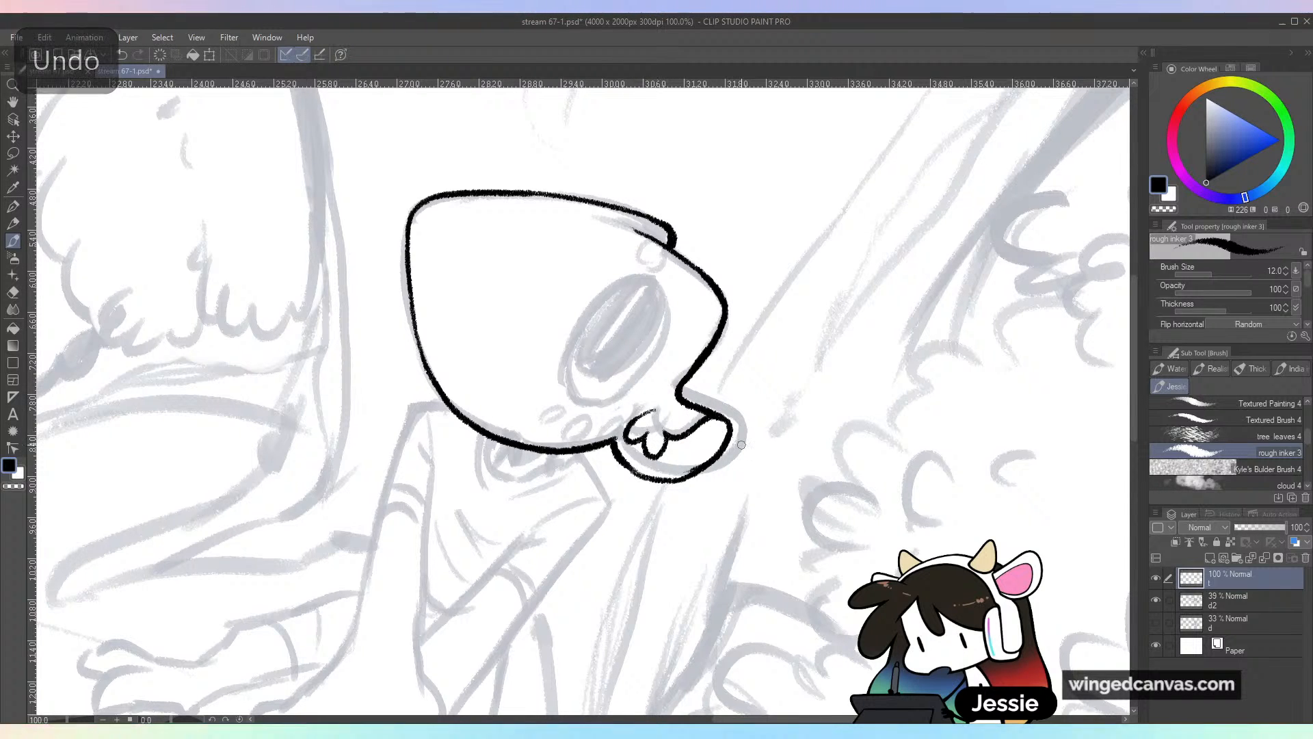
Check the linework with the d2 sketch layer hidden, restore it, ink short creases at the brow and crown's hooked end, and save
key("ctrl+minus")
key("ctrl+plus")
left_click(1156, 600)
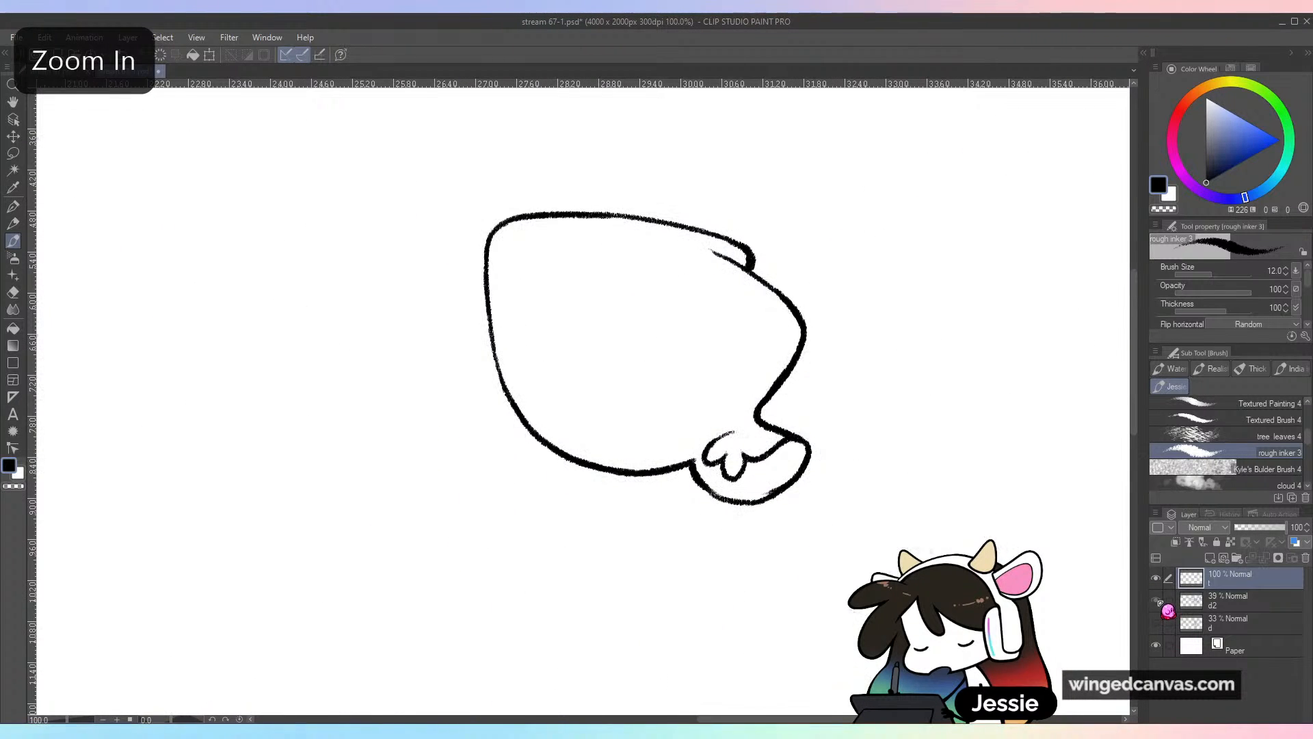
left_click(1156, 600)
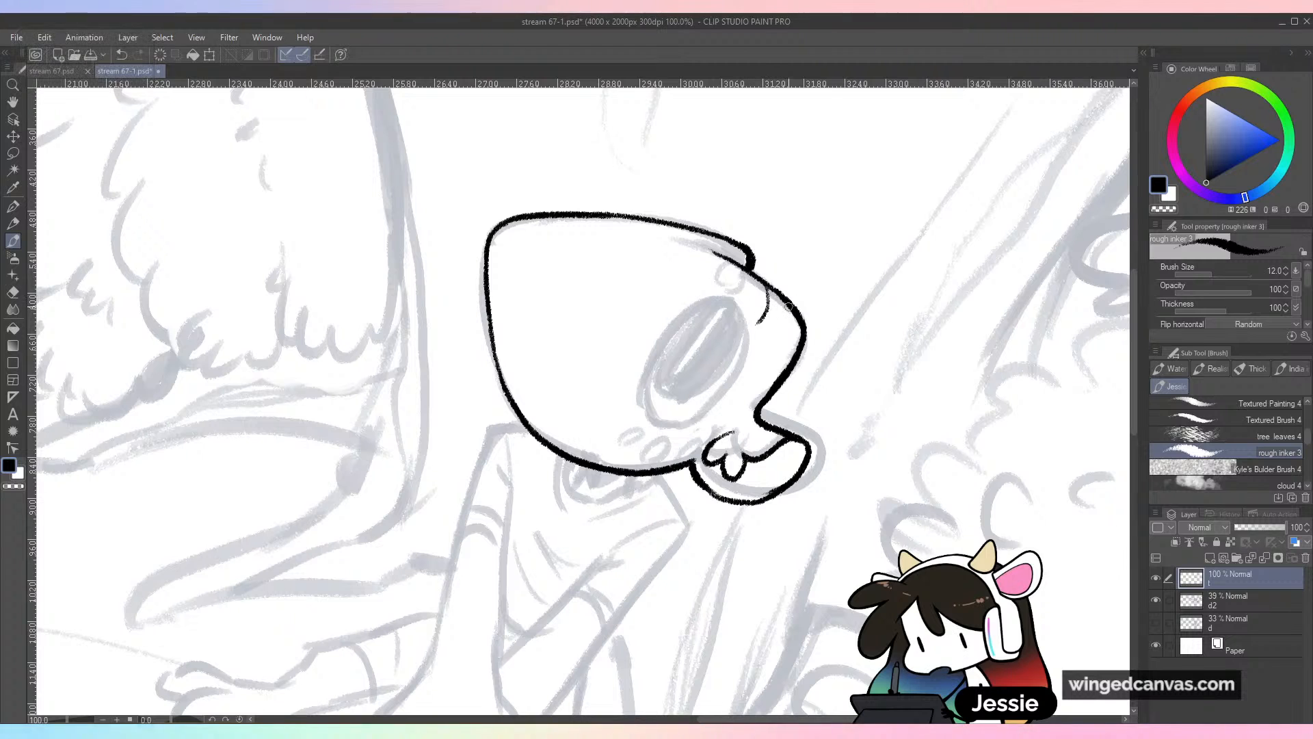
key("ctrl+z")
mouse_move(758, 282)
left_mouse_down()
mouse_move(762, 348)
mouse_move(794, 341)
left_mouse_up()
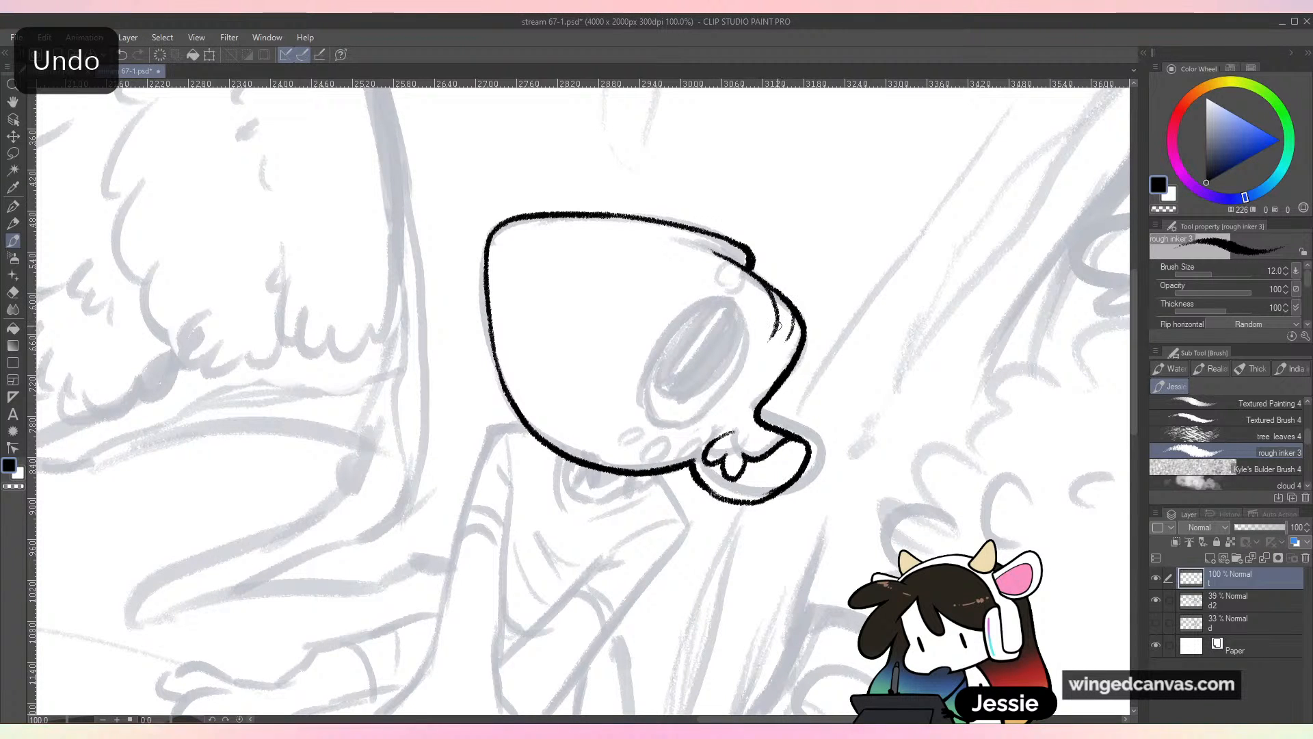
left_click_drag(713, 251, 742, 265)
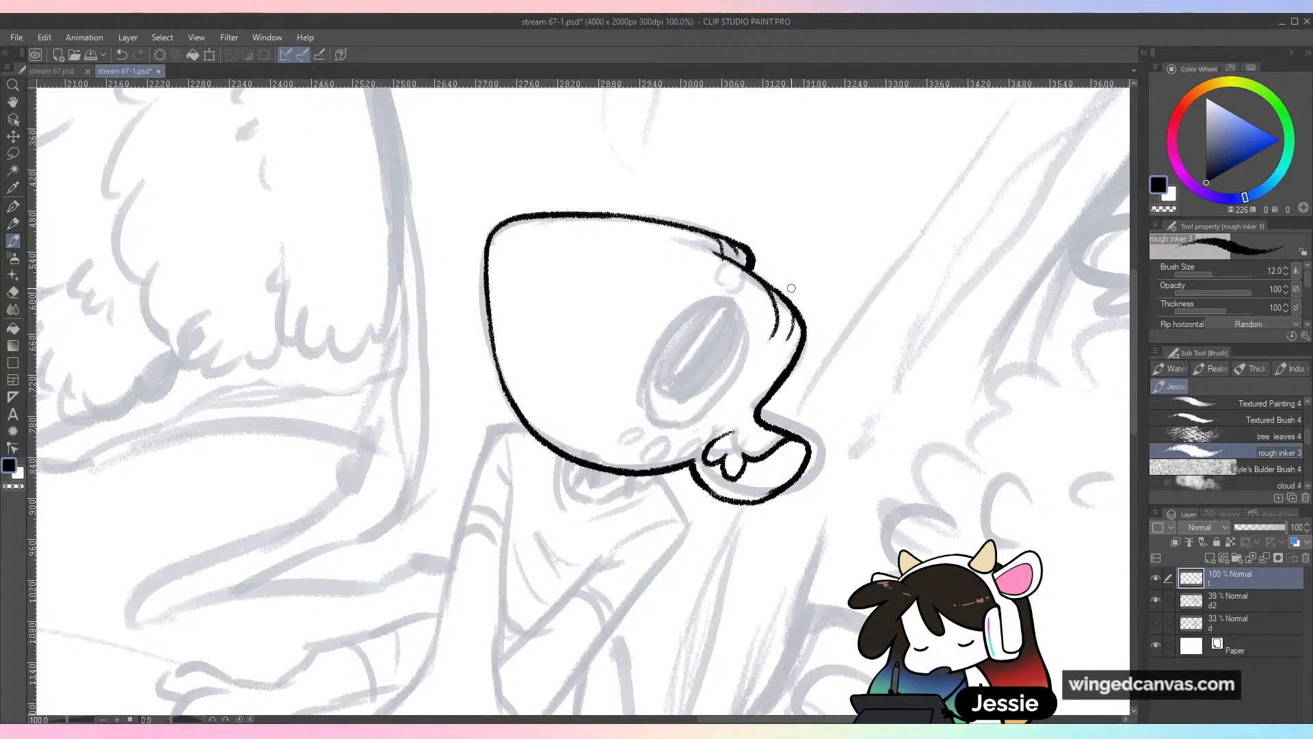
key("ctrl+z")
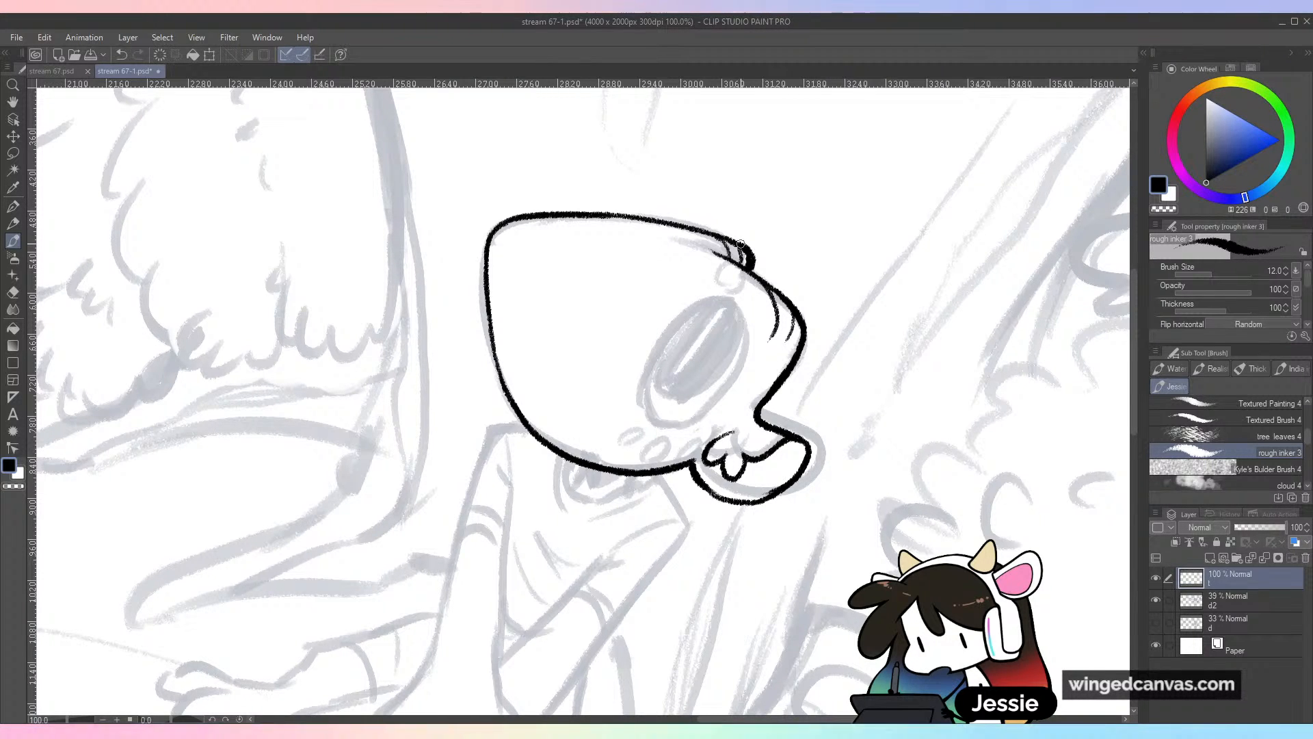
key("ctrl+s")
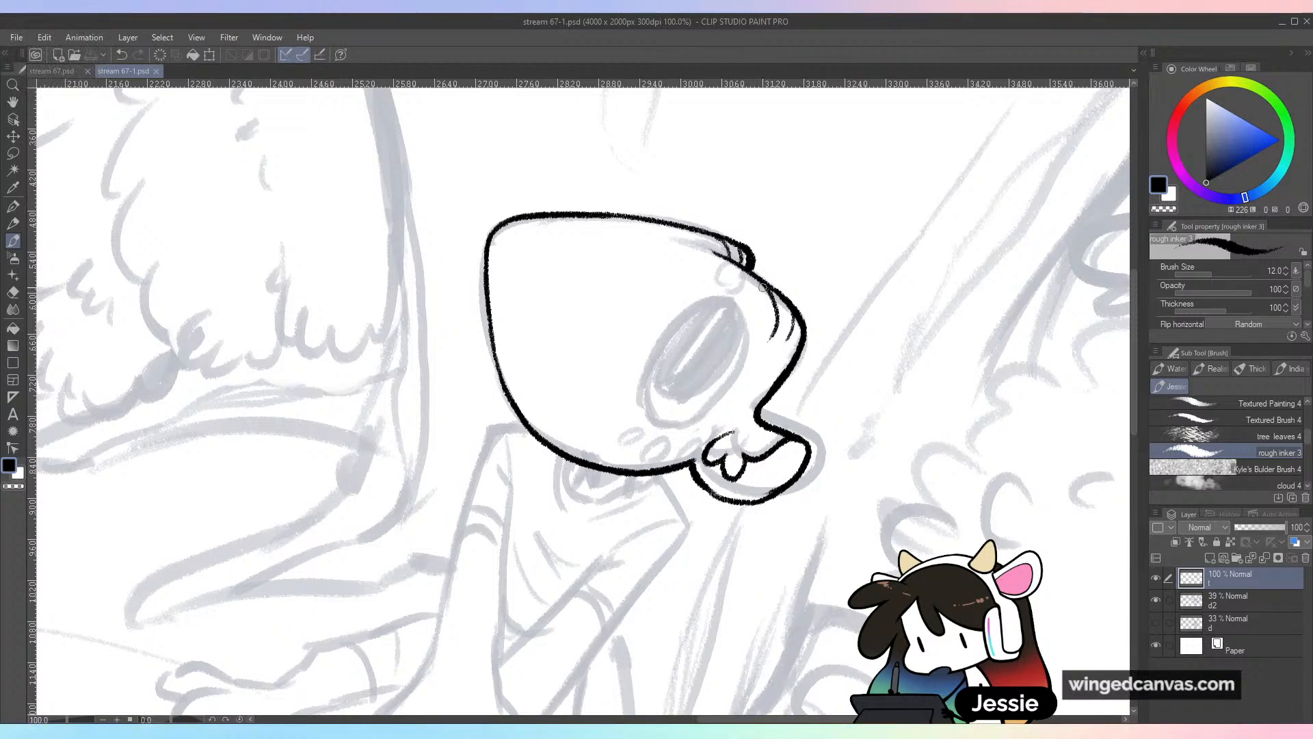
Ink the slanted oval outline of the eye over the sketched eye, redoing uneven strokes
mouse_move(729, 327)
left_mouse_down()
mouse_move(668, 355)
mouse_move(643, 387)
mouse_move(654, 427)
left_mouse_up()
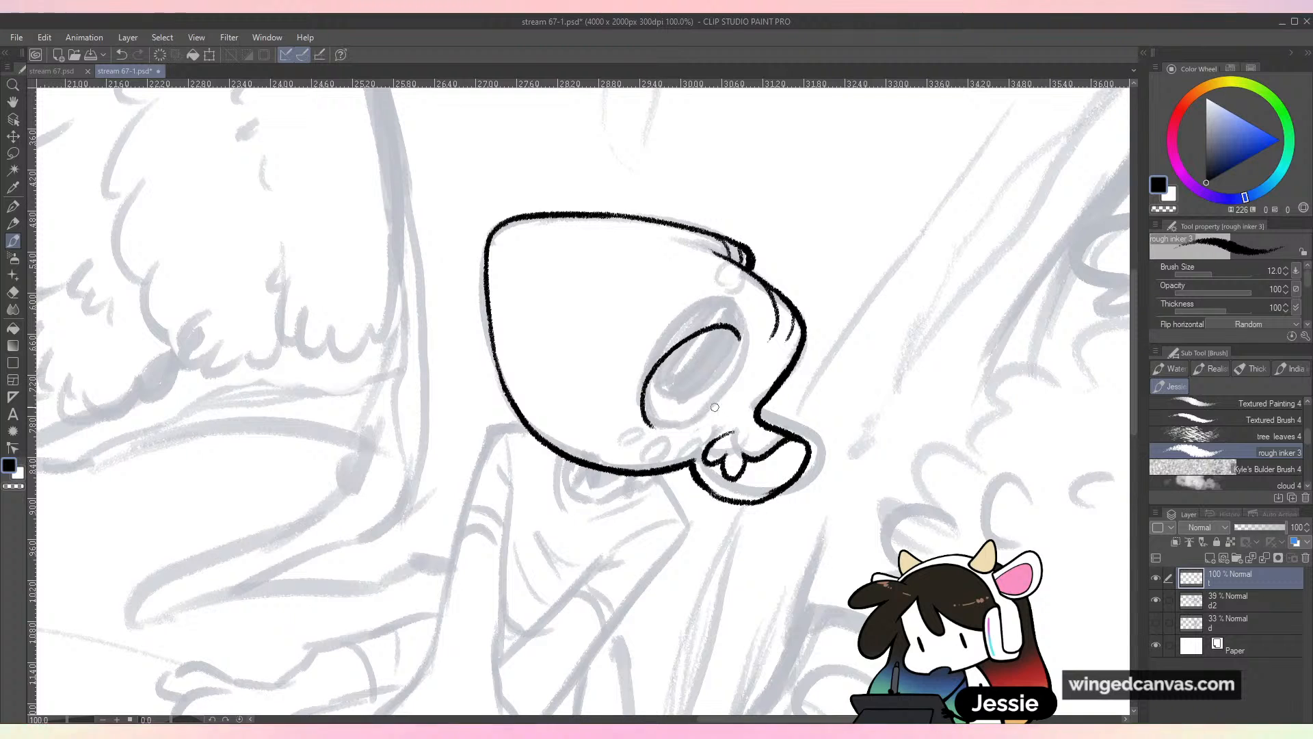
key("ctrl+z")
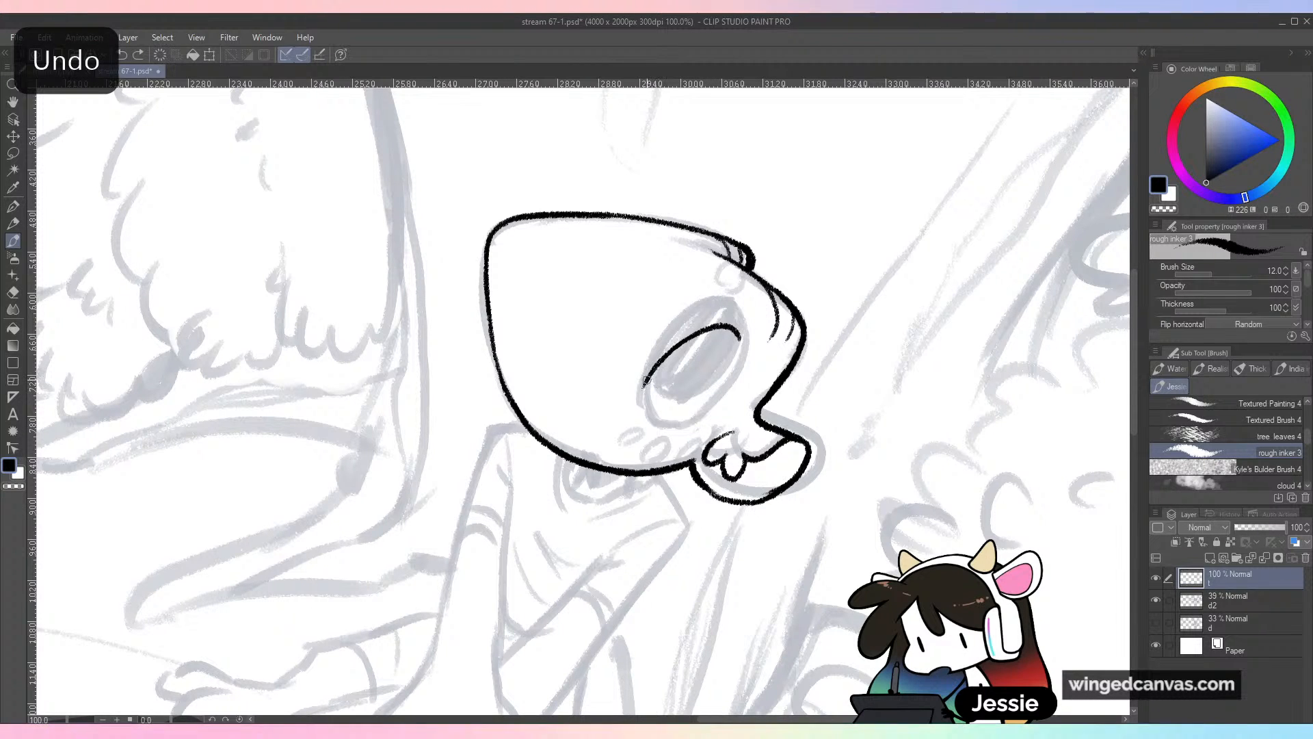
mouse_move(645, 386)
left_mouse_down()
mouse_move(638, 420)
mouse_move(664, 427)
mouse_move(721, 397)
left_mouse_up()
key("ctrl+z")
key("ctrl+z")
mouse_move(743, 338)
left_mouse_down()
mouse_move(721, 387)
mouse_move(742, 367)
mouse_move(717, 400)
left_mouse_up()
key("ctrl+z")
key("ctrl+z")
key("ctrl+z")
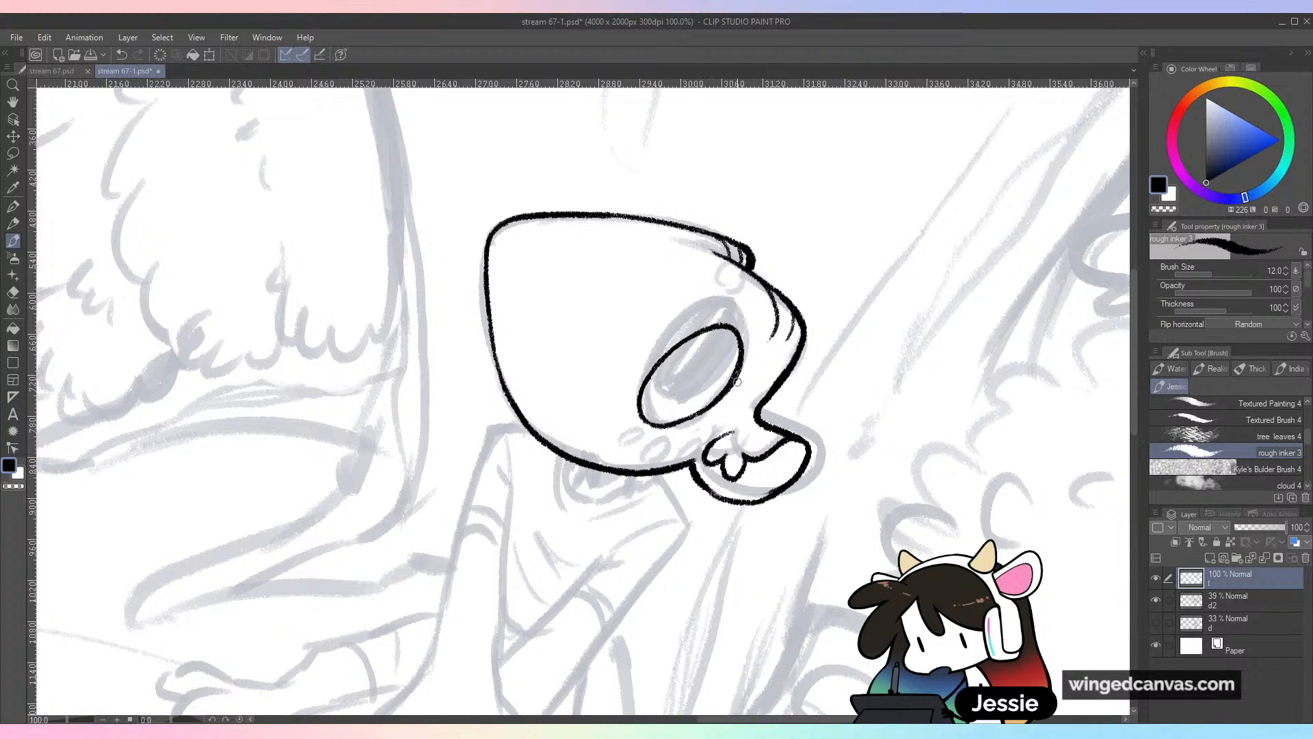
Clean the inner front edge of the eye outline with the Hard eraser at a reduced size, and return to the rough inker brush
key("e")
key("bracketleft")
key("bracketleft")
key("bracketleft")
key("bracketleft")
key("bracketleft")
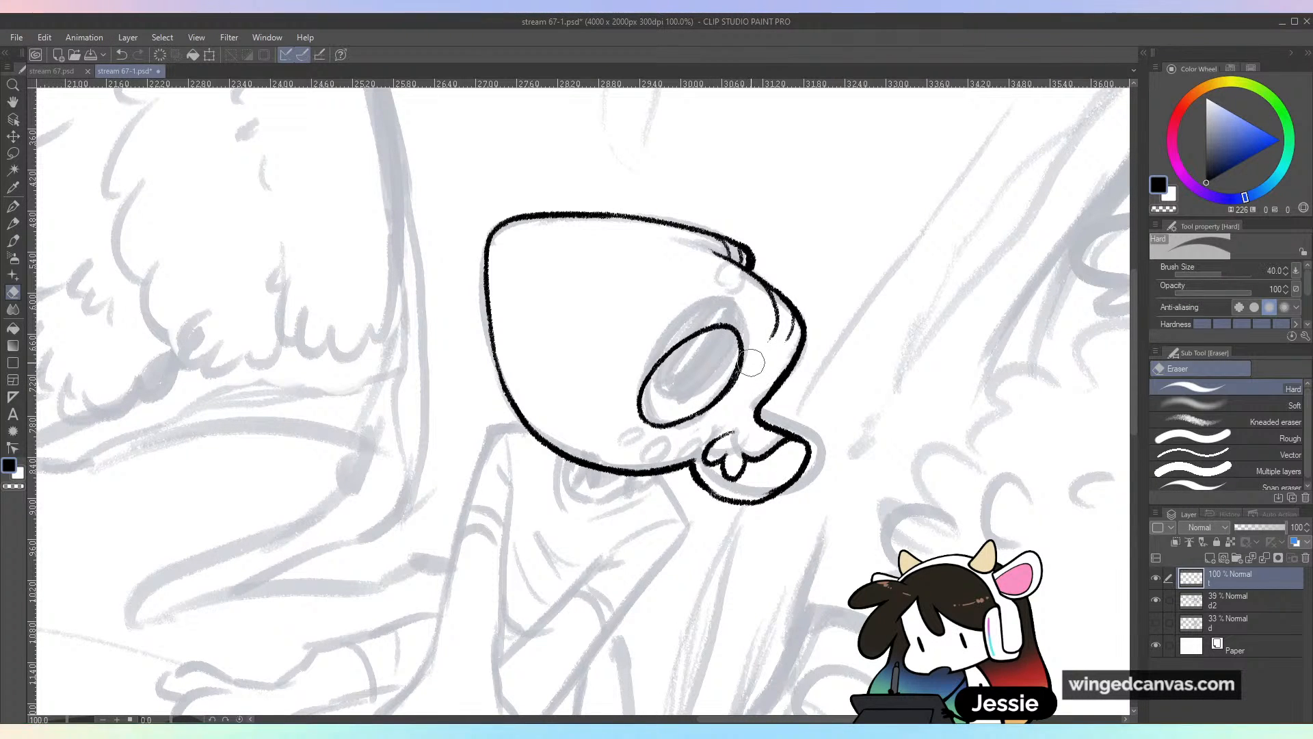
mouse_move(725, 342)
left_mouse_down()
mouse_move(746, 346)
mouse_move(743, 366)
mouse_move(712, 412)
left_mouse_up()
key("b")
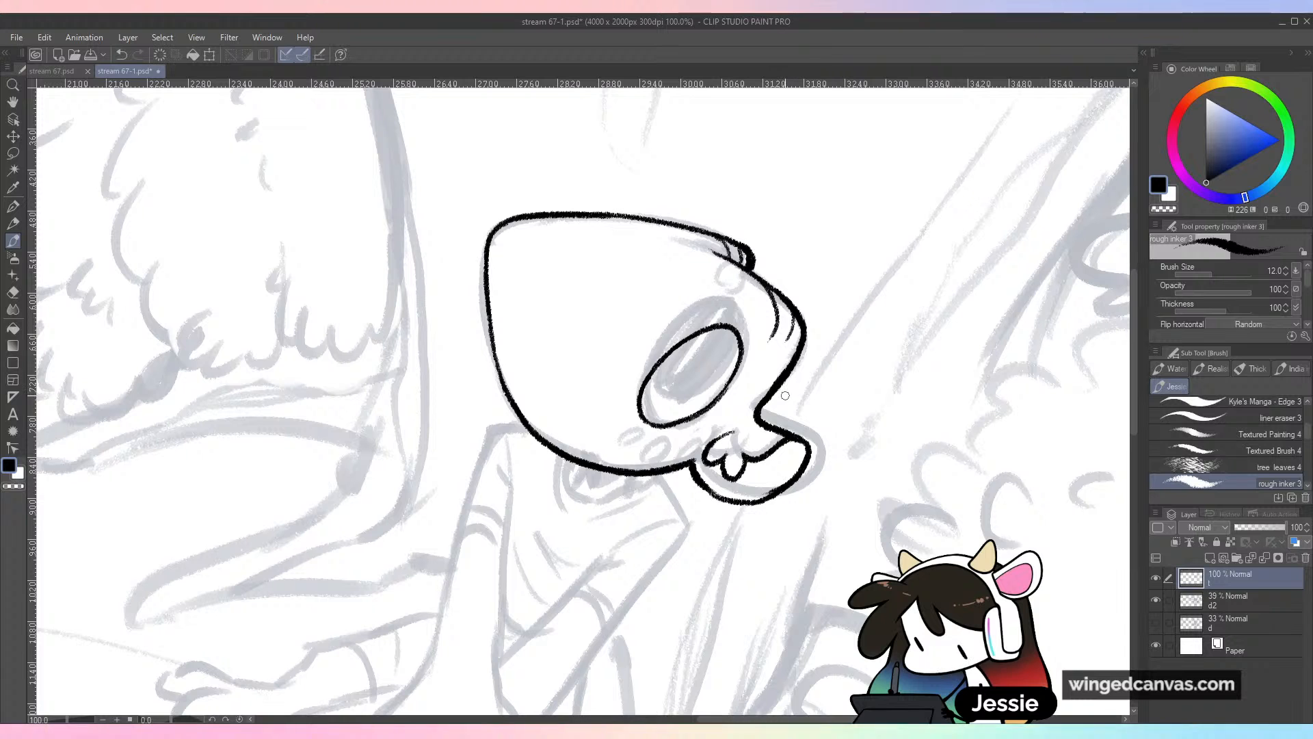
Handwrite the first two-word name in large black letters in the sky area behind the figure's head
left_click_drag(451, 257, 844, 458)
mouse_move(392, 226)
left_mouse_down()
mouse_move(367, 263)
mouse_move(391, 273)
left_mouse_up()
mouse_move(419, 248)
left_mouse_down()
mouse_move(459, 246)
mouse_move(487, 272)
left_mouse_up()
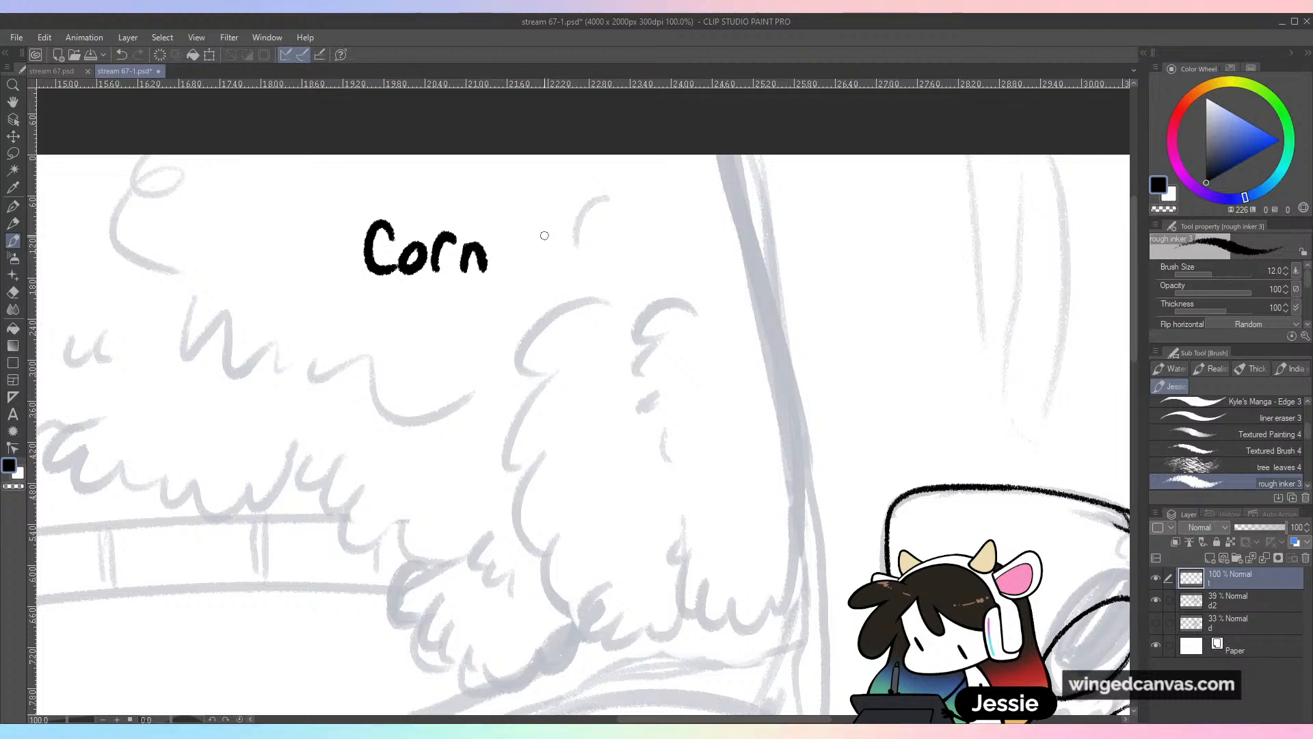
mouse_move(565, 219)
left_mouse_down()
mouse_move(550, 274)
mouse_move(604, 273)
left_mouse_up()
left_click_drag(616, 241, 618, 290)
left_click_drag(618, 241, 644, 296)
mouse_move(644, 242)
left_mouse_down()
mouse_move(648, 268)
mouse_move(701, 273)
left_mouse_up()
Handwrite the second two-word name on a new line directly beneath the first one
left_click_drag(379, 297, 379, 359)
left_click_drag(377, 295, 379, 319)
key("ctrl+z")
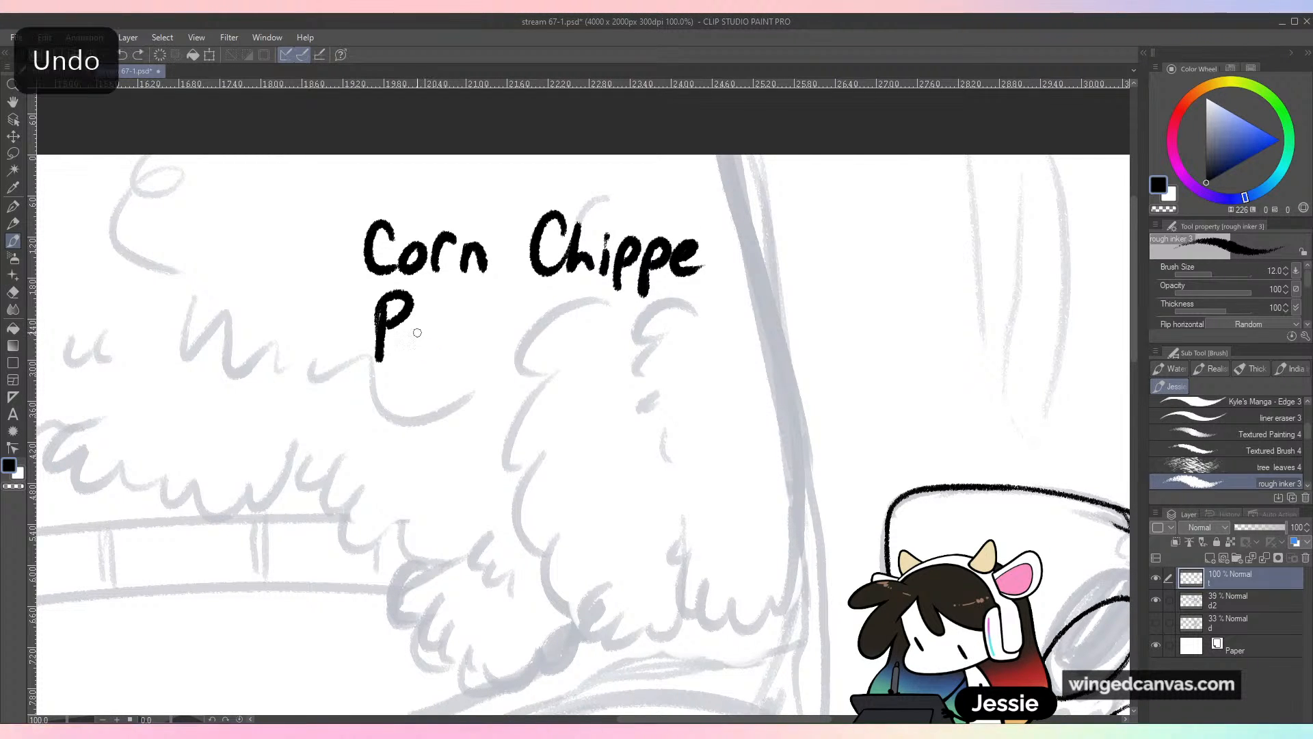
left_click(419, 311)
mouse_move(414, 327)
left_mouse_down()
mouse_move(413, 354)
mouse_move(455, 350)
left_mouse_up()
left_click_drag(463, 328, 538, 340)
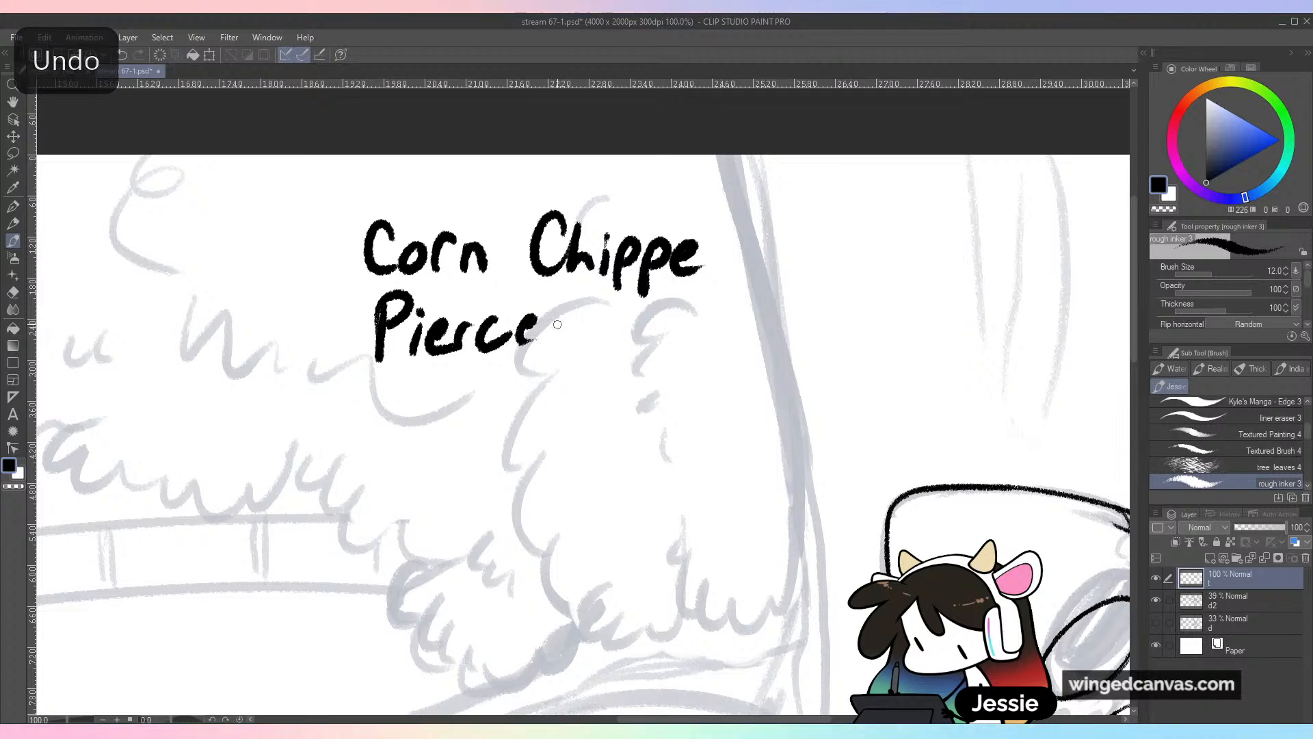
left_click_drag(578, 296, 579, 363)
mouse_move(638, 327)
left_mouse_down()
mouse_move(625, 335)
mouse_move(636, 328)
left_mouse_up()
mouse_move(647, 361)
left_mouse_down()
mouse_move(693, 334)
mouse_move(707, 361)
left_mouse_up()
mouse_move(741, 332)
left_mouse_down()
mouse_move(720, 342)
mouse_move(701, 395)
mouse_move(769, 337)
left_mouse_up()
left_click_drag(784, 363, 813, 359)
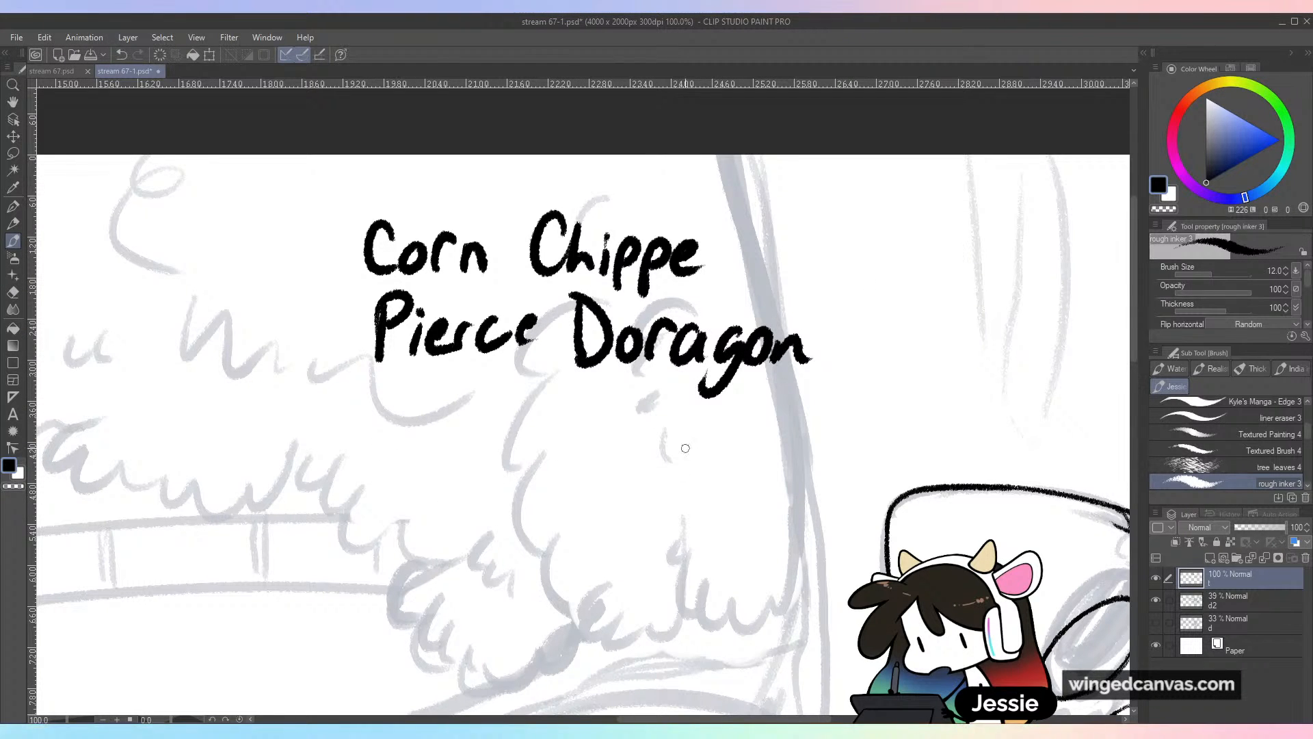
Add the third name as another handwritten line of the list, redoing its faulty letter strokes
left_click_drag(714, 556, 723, 456)
mouse_move(412, 291)
left_mouse_down()
mouse_move(399, 279)
mouse_move(366, 346)
left_mouse_up()
mouse_move(432, 318)
left_mouse_down()
mouse_move(409, 342)
mouse_move(459, 322)
left_mouse_up()
left_click_drag(468, 311, 467, 342)
left_click_drag(491, 277, 487, 346)
left_click_drag(522, 281, 524, 350)
left_click_drag(547, 279, 546, 356)
mouse_move(552, 339)
left_mouse_down()
mouse_move(567, 332)
mouse_move(583, 355)
left_mouse_up()
left_click_drag(619, 313, 590, 359)
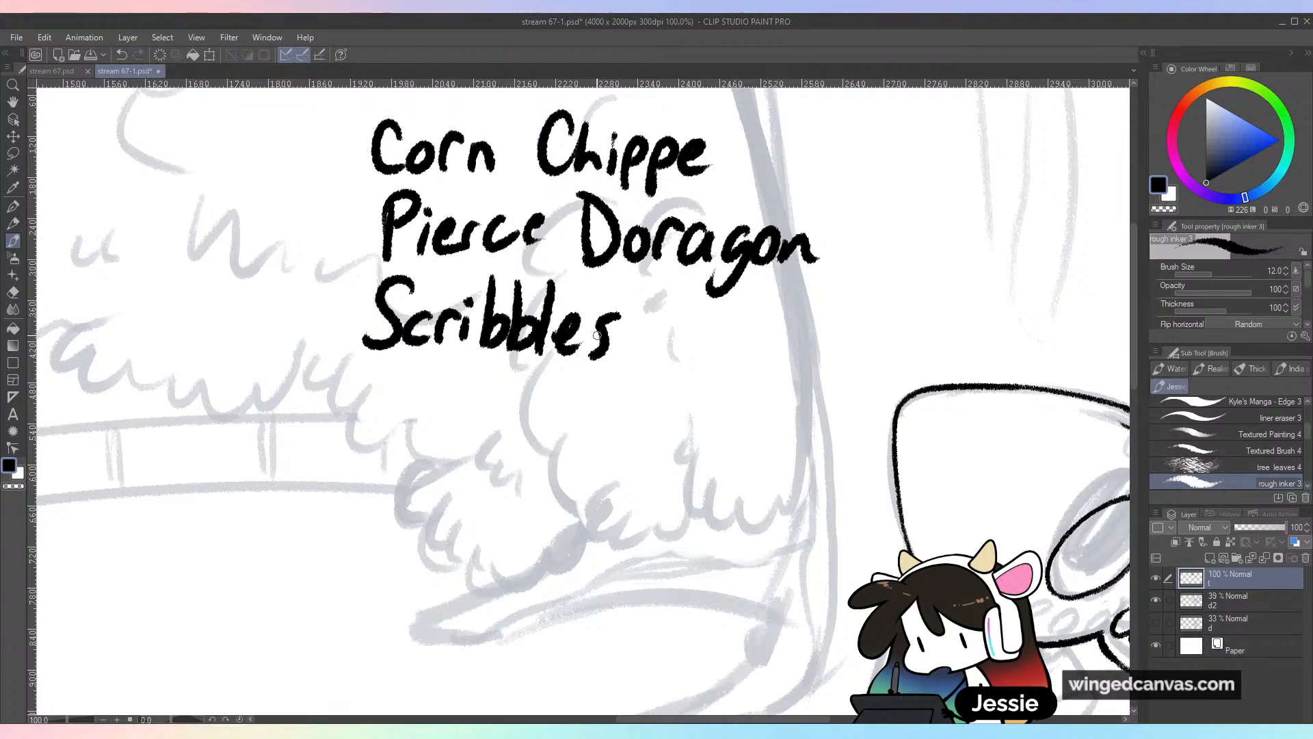
left_click_drag(672, 290, 669, 352)
left_click_drag(673, 296, 724, 349)
left_click_drag(760, 295, 759, 355)
mouse_move(762, 296)
left_mouse_down()
mouse_move(766, 330)
mouse_move(825, 358)
left_mouse_up()
mouse_move(799, 335)
left_mouse_down()
mouse_move(819, 333)
mouse_move(814, 351)
mouse_move(828, 355)
left_mouse_up()
key("ctrl+z")
key("ctrl+z")
mouse_move(844, 318)
left_mouse_down()
mouse_move(834, 337)
mouse_move(871, 318)
left_mouse_up()
left_click_drag(891, 316, 876, 355)
Add the fourth name, made of two words, beneath the third in the handwritten list
mouse_move(736, 554)
left_mouse_down()
mouse_move(718, 513)
mouse_move(720, 529)
left_mouse_up()
mouse_move(359, 407)
left_mouse_down()
mouse_move(362, 382)
mouse_move(393, 405)
left_mouse_up()
mouse_move(364, 380)
left_mouse_down()
mouse_move(404, 374)
mouse_move(426, 409)
left_mouse_up()
left_click_drag(444, 333, 441, 411)
left_click_drag(428, 374, 459, 367)
mouse_move(457, 378)
left_mouse_down()
mouse_move(490, 365)
mouse_move(490, 392)
left_mouse_up()
mouse_move(519, 363)
left_mouse_down()
mouse_move(503, 399)
mouse_move(586, 402)
mouse_move(579, 380)
left_mouse_up()
mouse_move(597, 331)
left_mouse_down()
mouse_move(603, 397)
mouse_move(619, 381)
mouse_move(653, 405)
left_mouse_up()
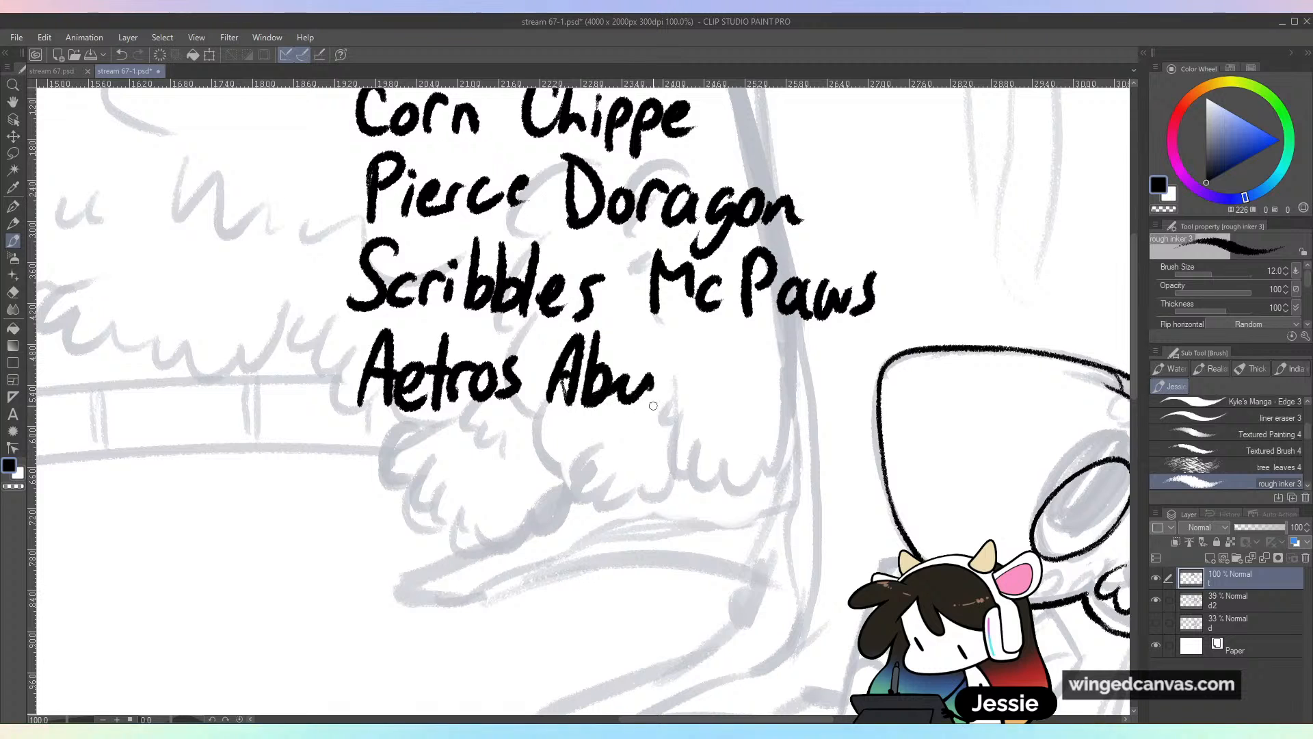
left_click_drag(679, 335, 667, 418)
left_click_drag(673, 383, 718, 404)
left_click_drag(619, 383, 643, 363)
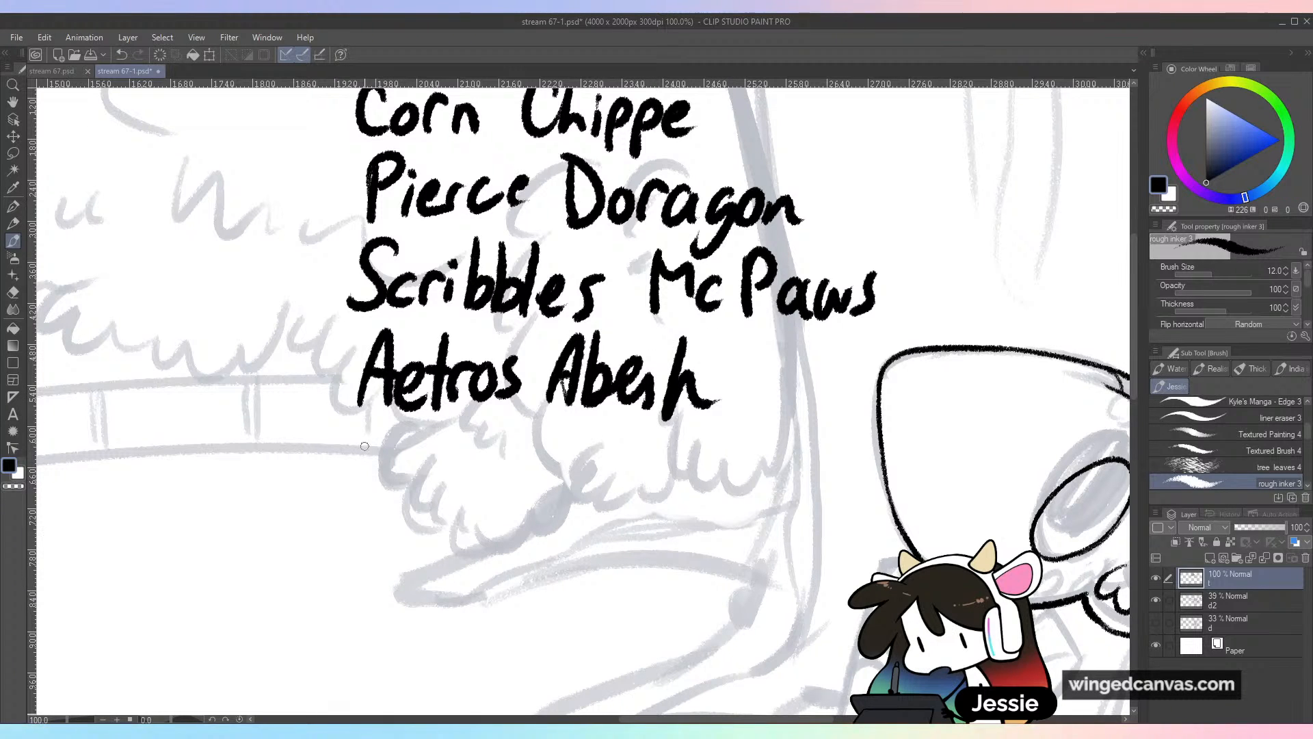
Add the single-word fifth name at the end of the handwritten list, rewriting its letters after the initial more clearly
left_click_drag(391, 431, 357, 505)
mouse_move(414, 464)
left_mouse_down()
mouse_move(463, 469)
mouse_move(506, 497)
left_mouse_up()
left_click_drag(512, 481, 538, 498)
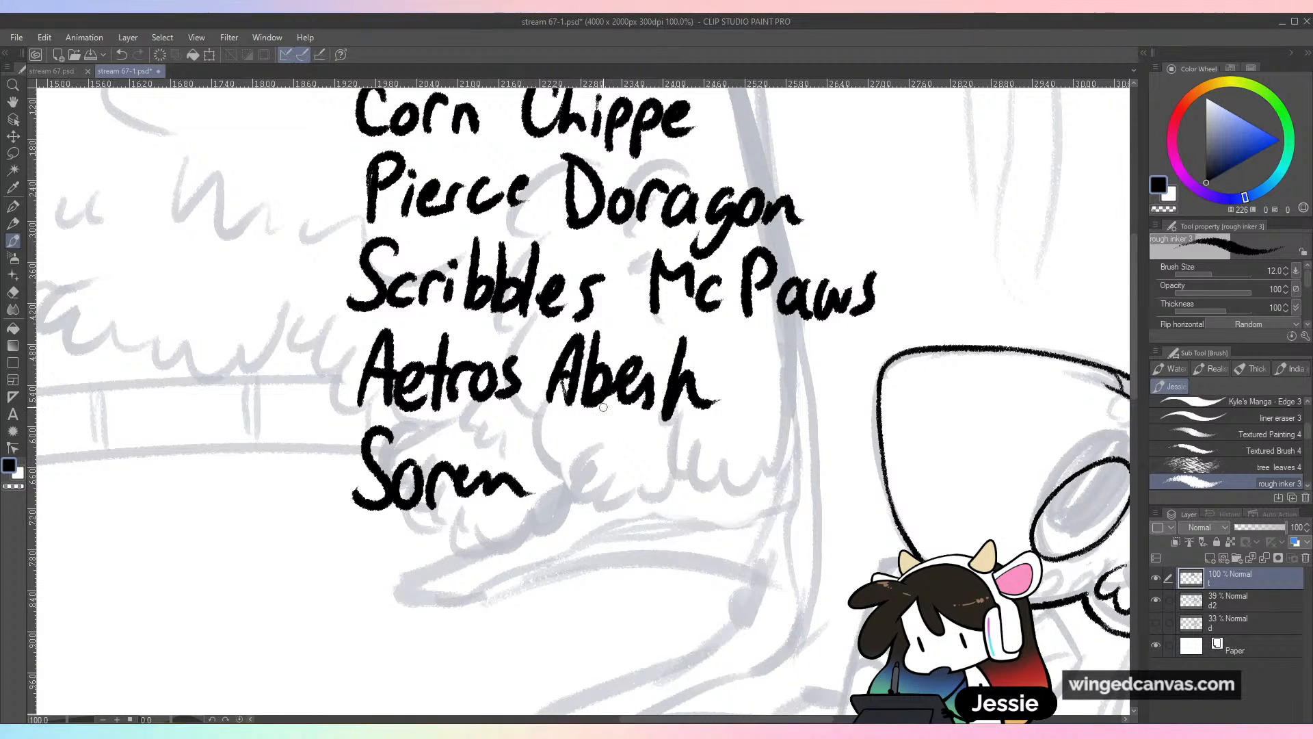
key("ctrl+z")
key("ctrl+z")
key("ctrl+z")
mouse_move(430, 476)
left_mouse_down()
mouse_move(437, 506)
mouse_move(476, 472)
mouse_move(492, 498)
mouse_move(544, 507)
left_mouse_up()
key("ctrl+minus")
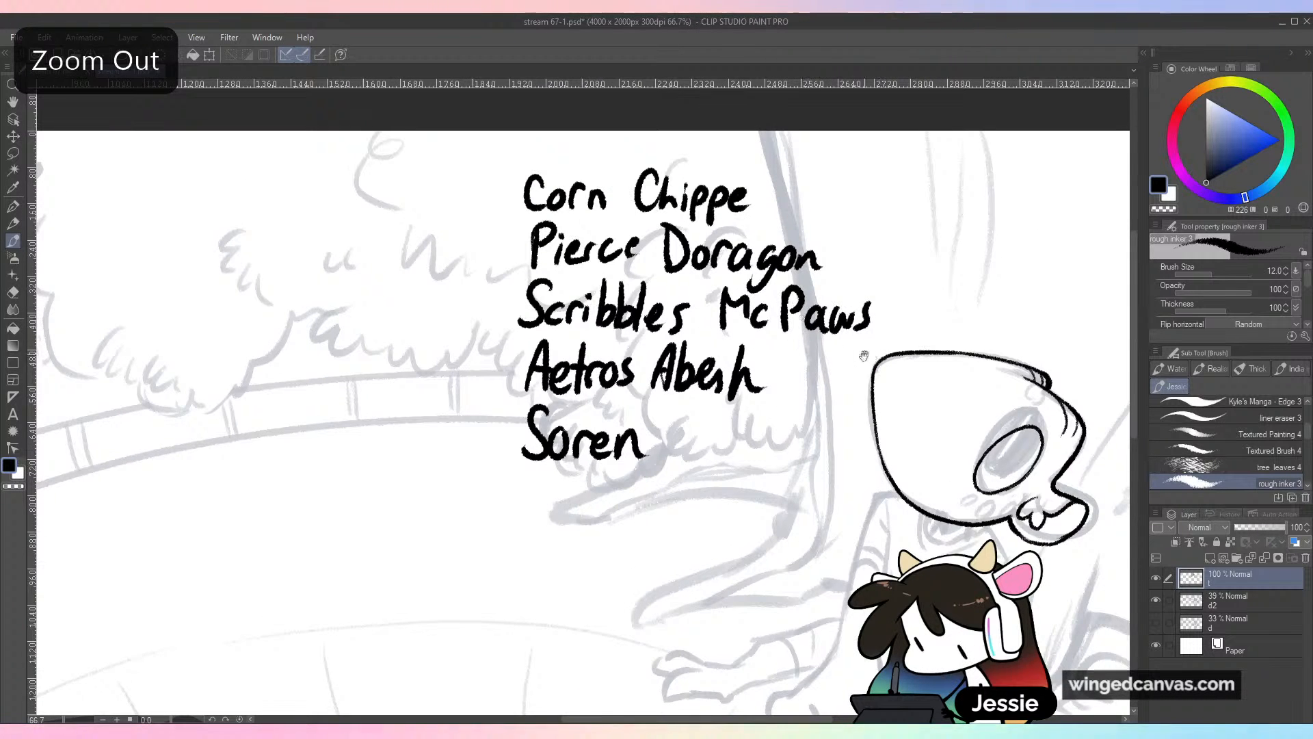
key("ctrl+minus")
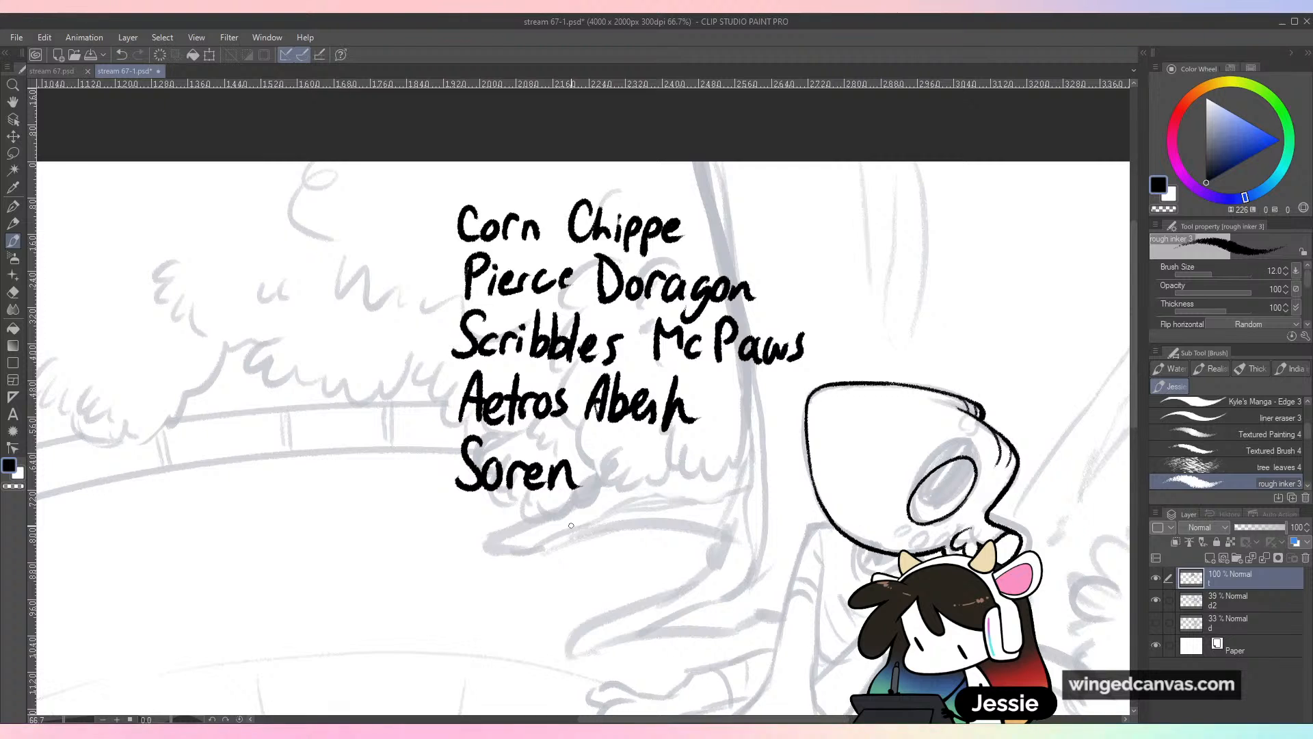
Lasso the whole handwritten name list, delete it from the ink layer, deselect, and return to the brush
key("m")
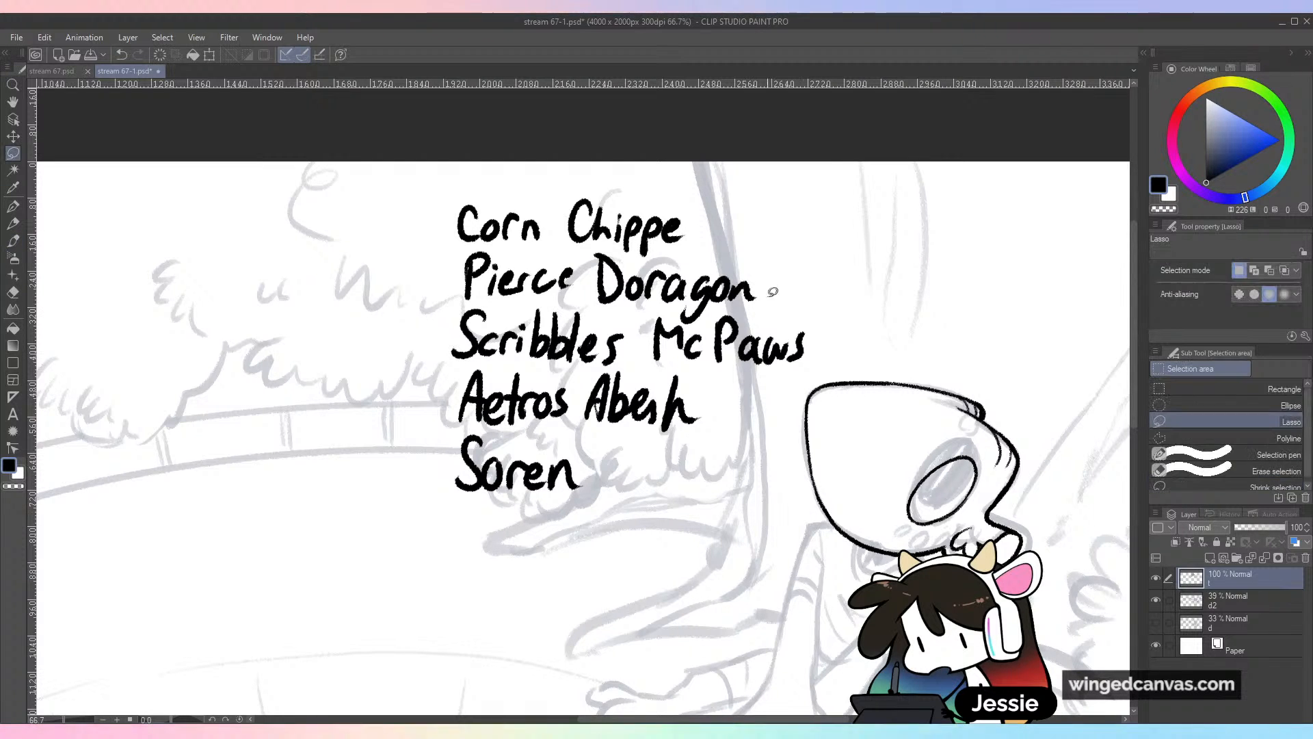
mouse_move(825, 294)
left_mouse_down()
mouse_move(536, 598)
mouse_move(824, 203)
mouse_move(858, 250)
left_mouse_up()
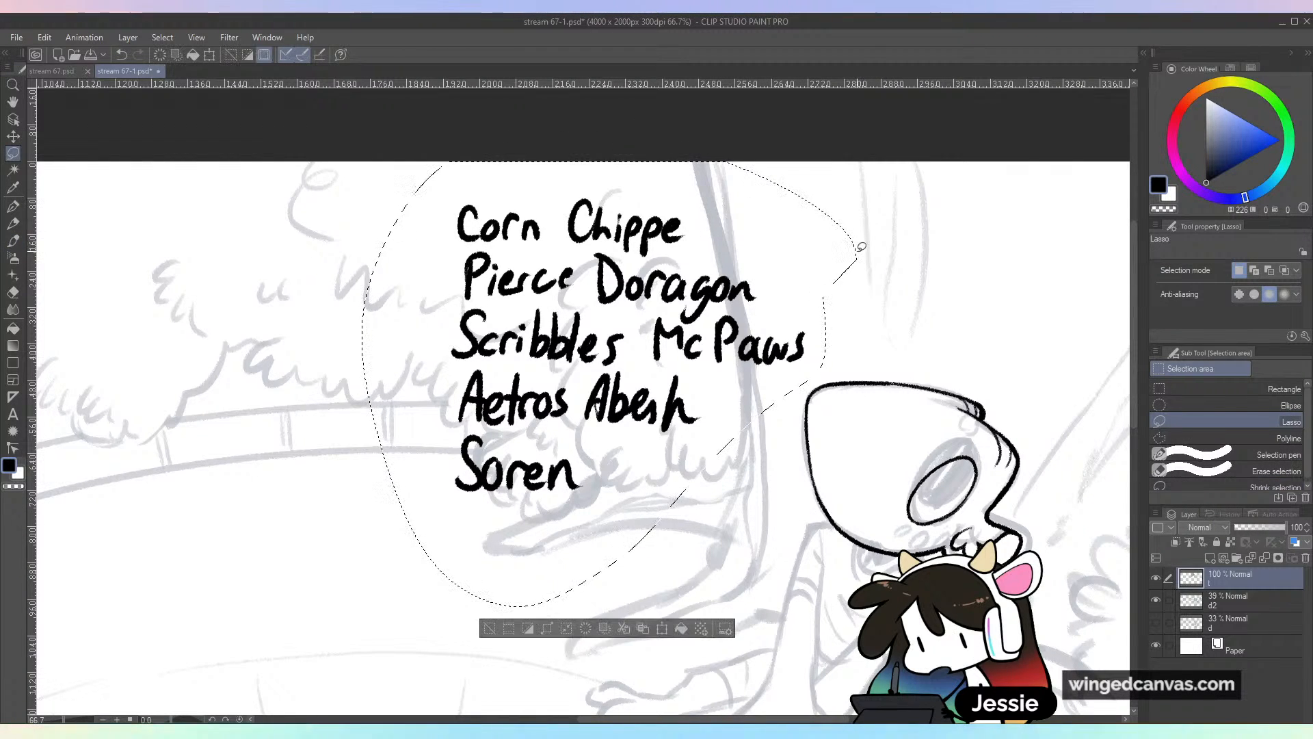
key("Delete")
key("ctrl+d")
key("b")
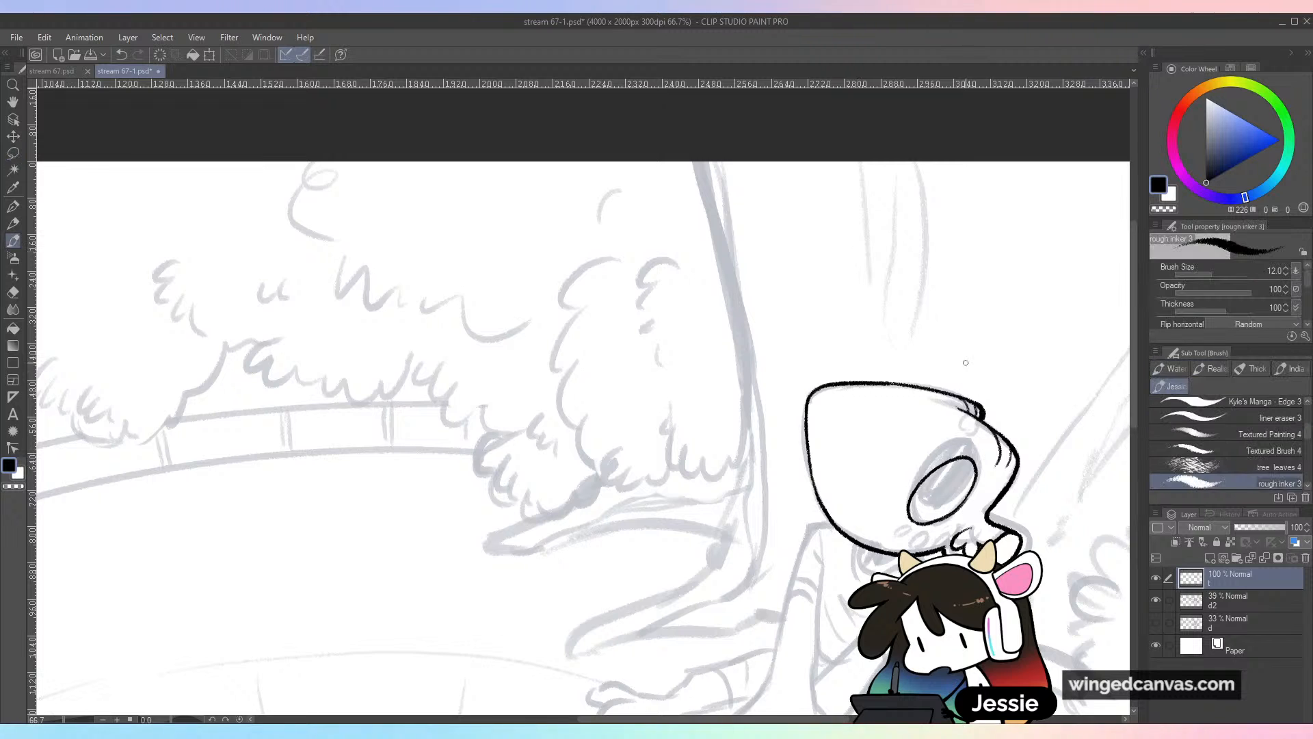
Fill a large solid black pupil inside the eye outline, leaving a thin light rim along its lower edge, and save the drawing
left_click_drag(994, 441, 744, 328)
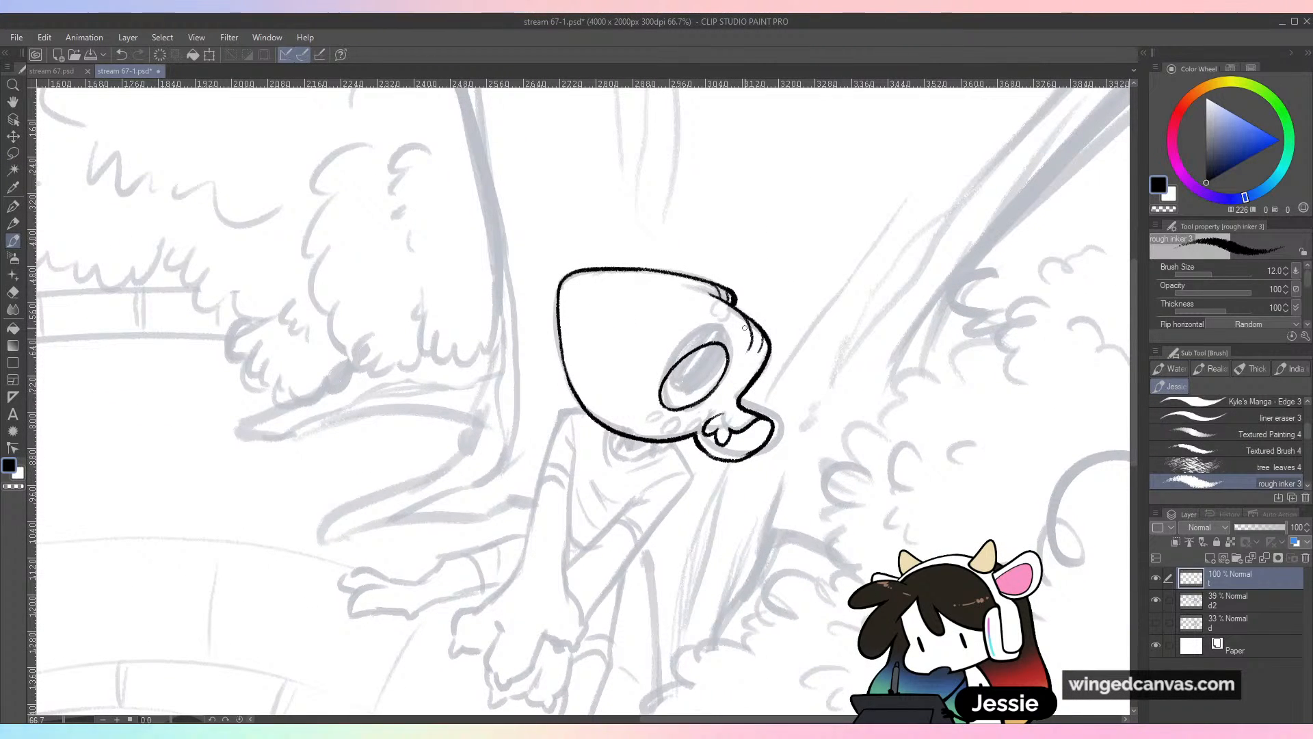
key("ctrl+plus")
left_click_drag(655, 338, 639, 349)
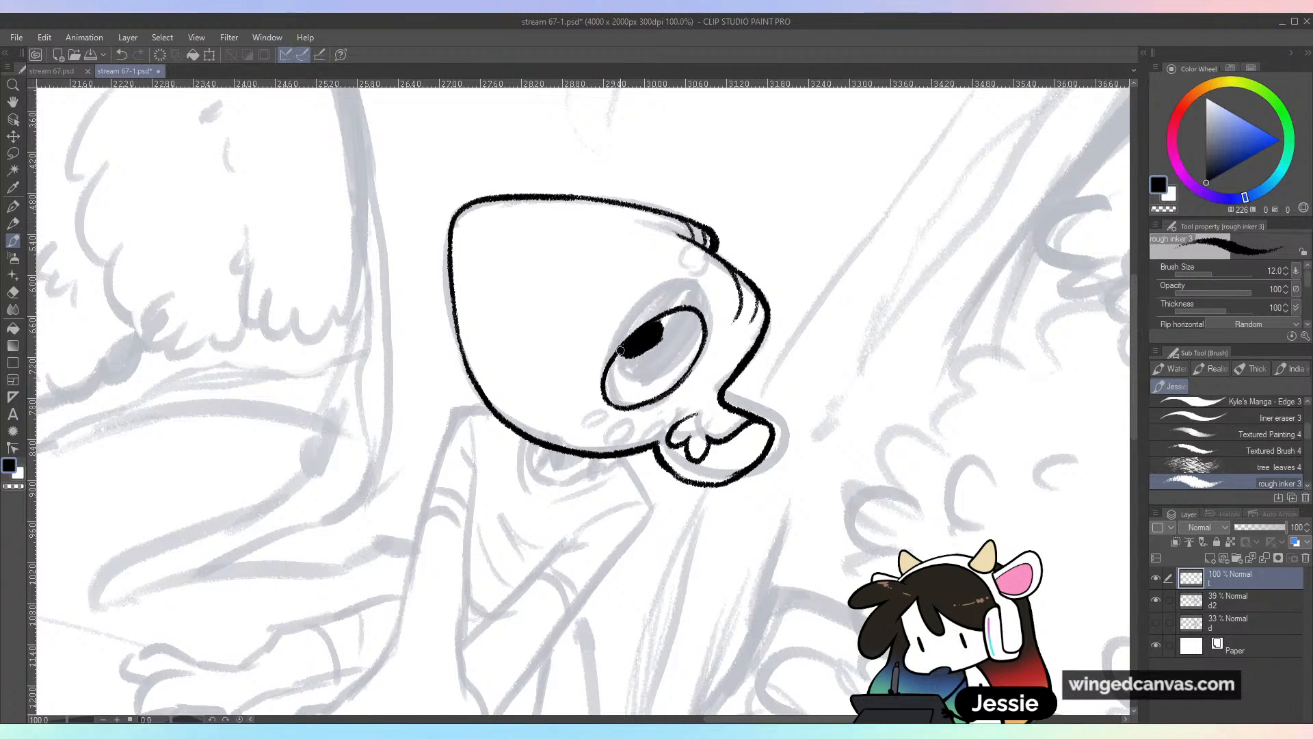
mouse_move(632, 377)
left_mouse_down()
mouse_move(662, 371)
mouse_move(697, 333)
mouse_move(692, 315)
mouse_move(633, 351)
mouse_move(673, 328)
mouse_move(656, 360)
mouse_move(671, 322)
mouse_move(691, 317)
mouse_move(619, 366)
mouse_move(690, 343)
mouse_move(667, 335)
mouse_move(618, 359)
mouse_move(615, 378)
mouse_move(642, 382)
mouse_move(688, 354)
mouse_move(691, 303)
left_mouse_up()
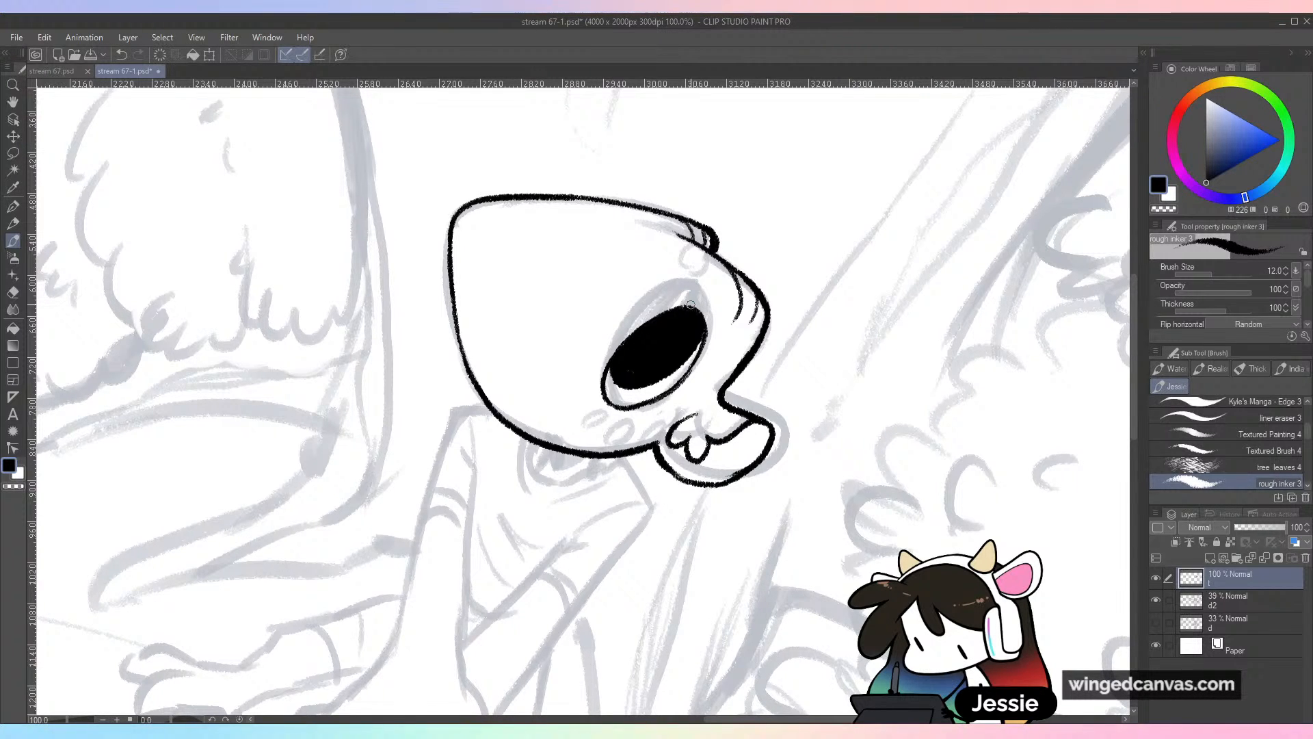
left_click_drag(812, 337, 897, 404)
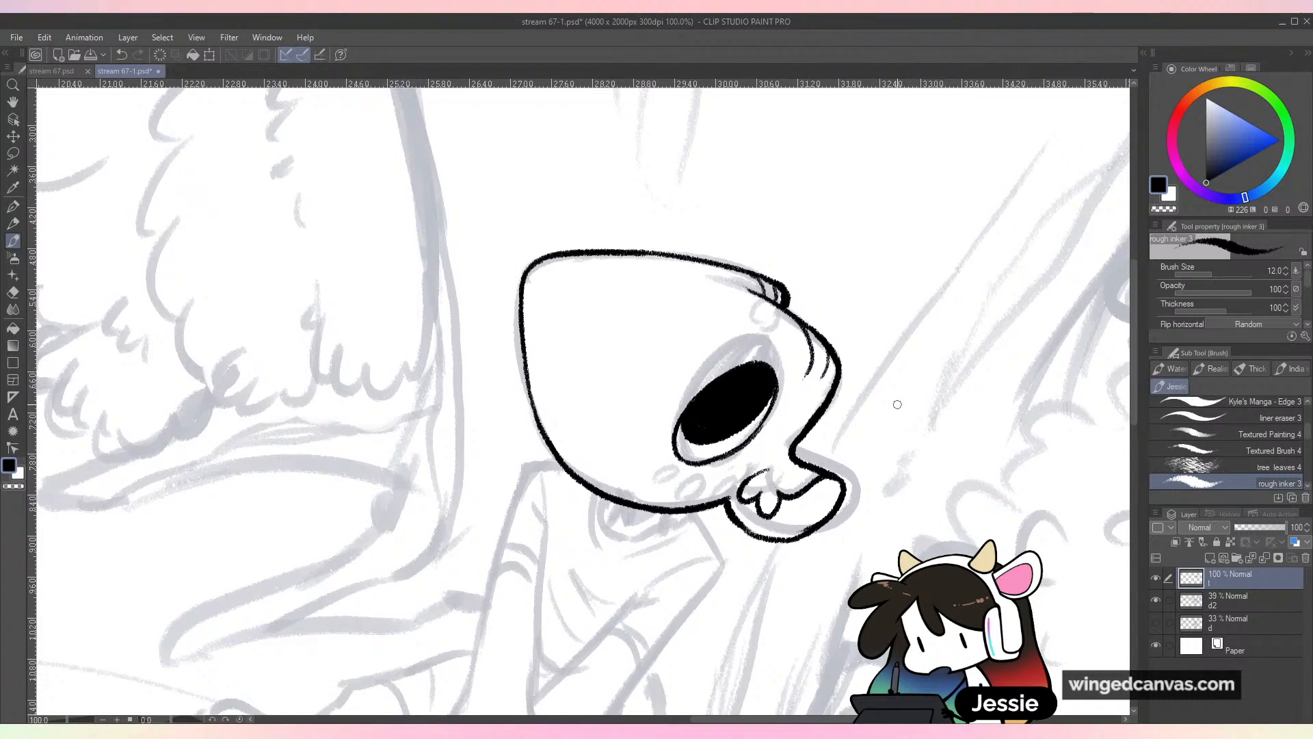
key("ctrl+minus")
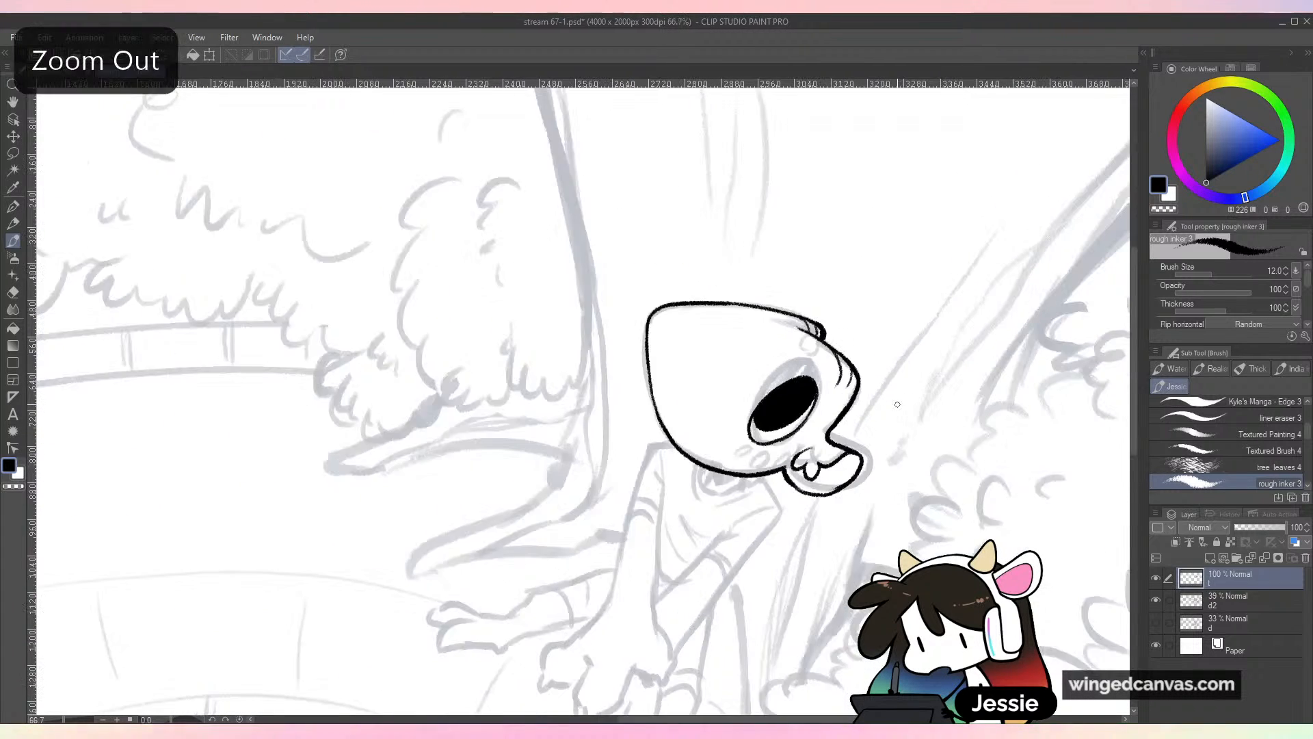
key("ctrl+plus")
key("ctrl+s")
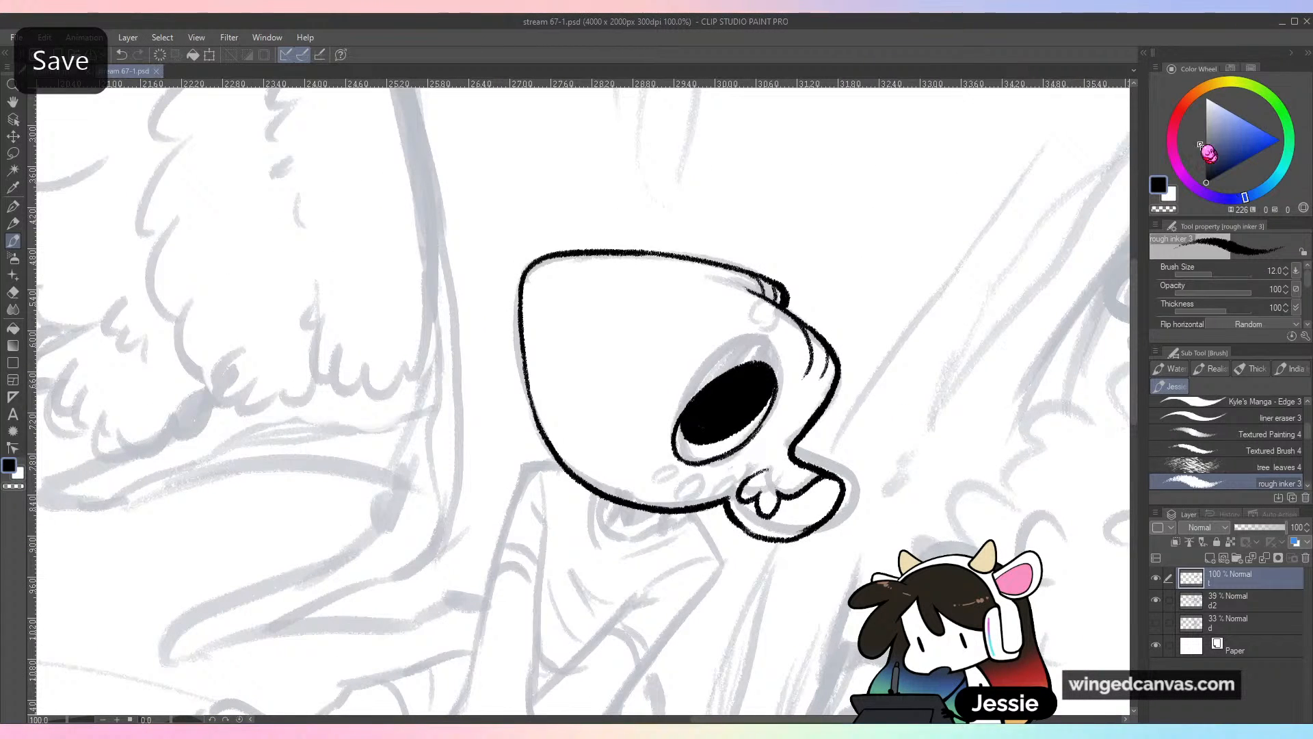
Paint a slanted white highlight across the black pupil, redoing stray strokes, and pick black again from the eye
left_click(880, 270, "alt")
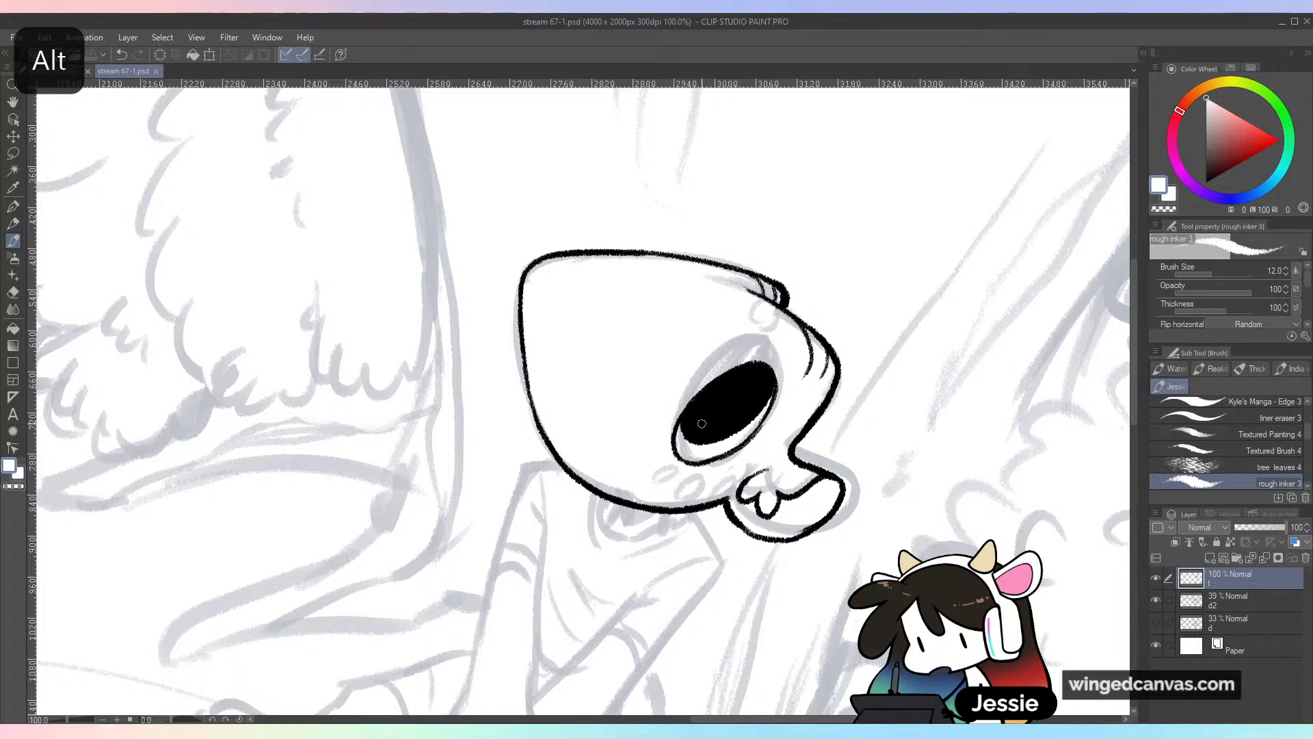
left_click_drag(721, 409, 763, 381)
key("ctrl+z")
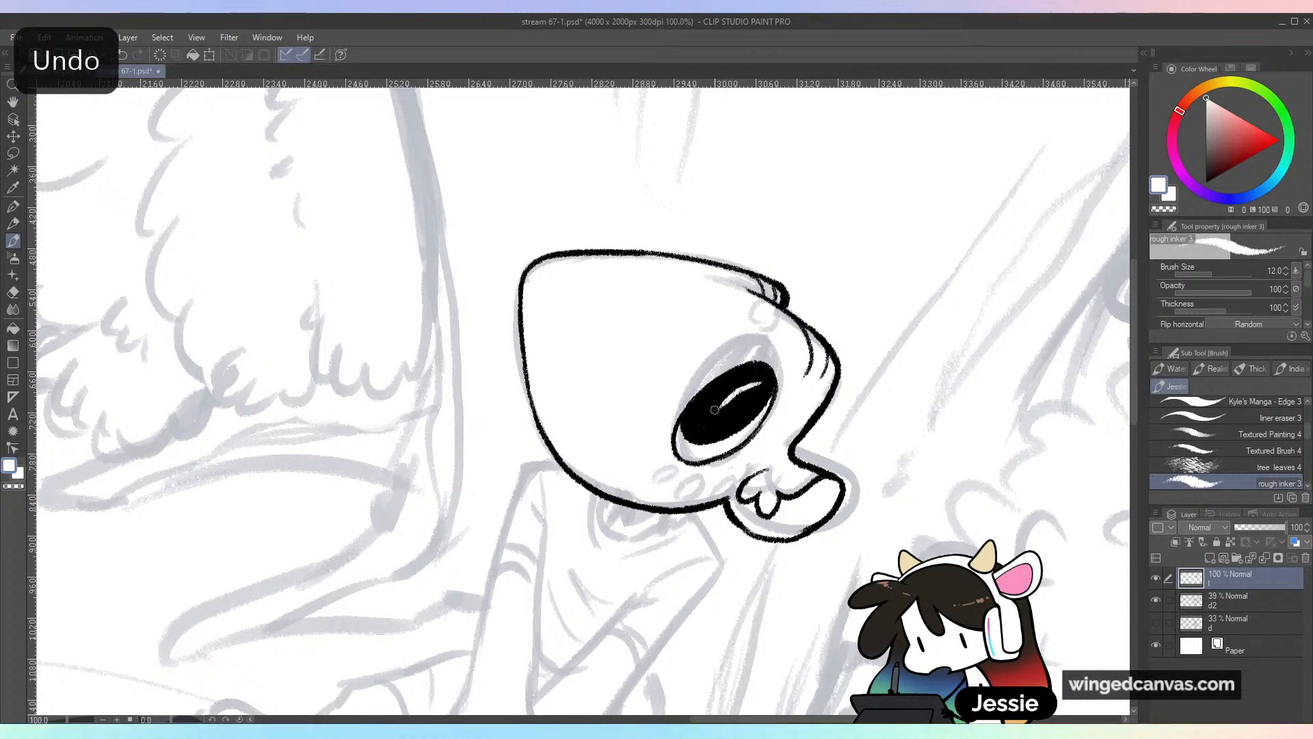
key("ctrl+z")
mouse_move(697, 423)
left_mouse_down()
mouse_move(761, 378)
mouse_move(718, 413)
left_mouse_up()
key("ctrl+z")
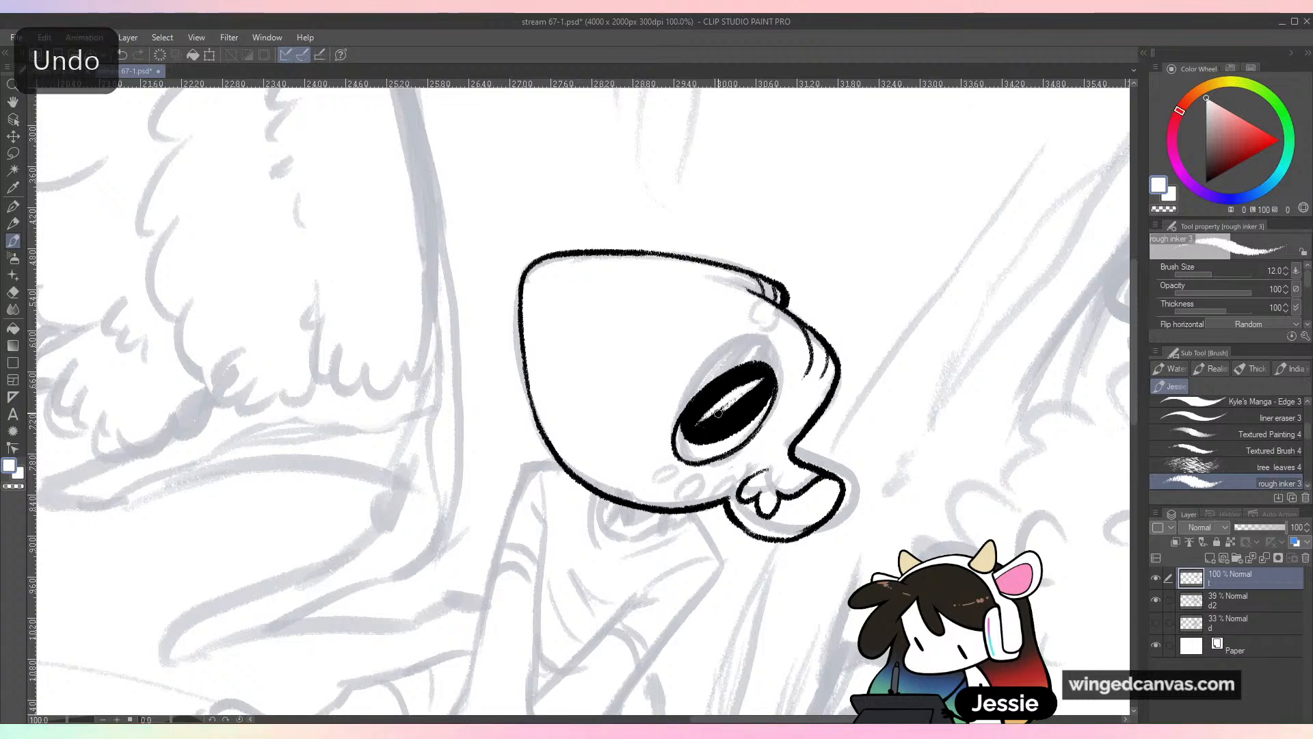
key("ctrl+z")
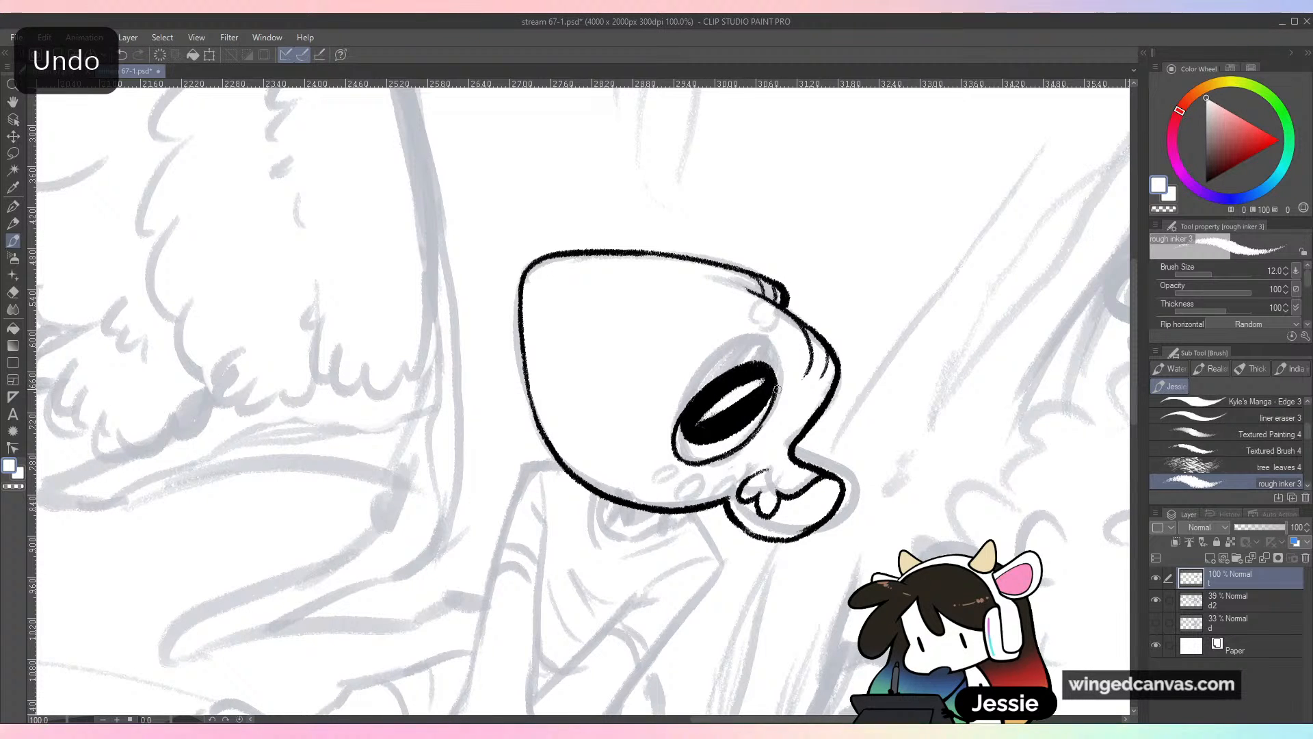
left_click(766, 387, "alt")
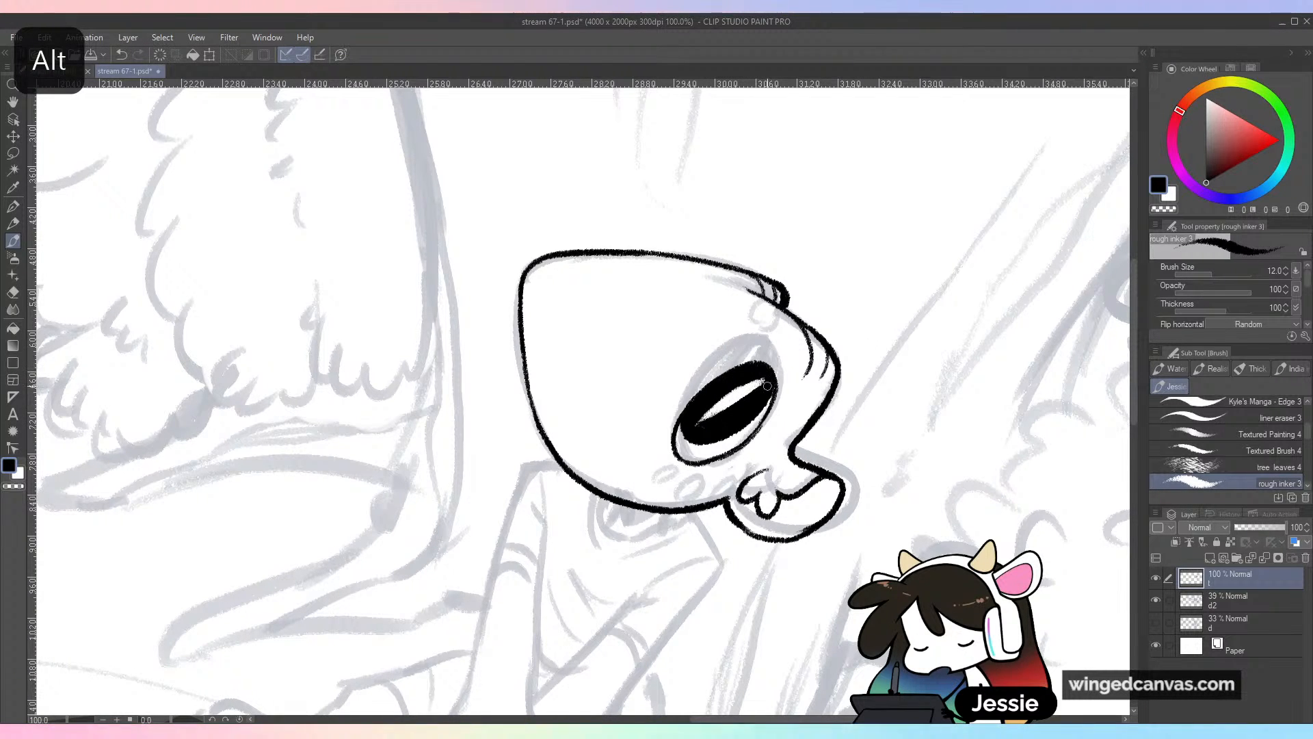
Touch up the slanted white highlight in the eye with black so its edge inside the pupil is cleaner
left_click_drag(729, 410, 762, 382)
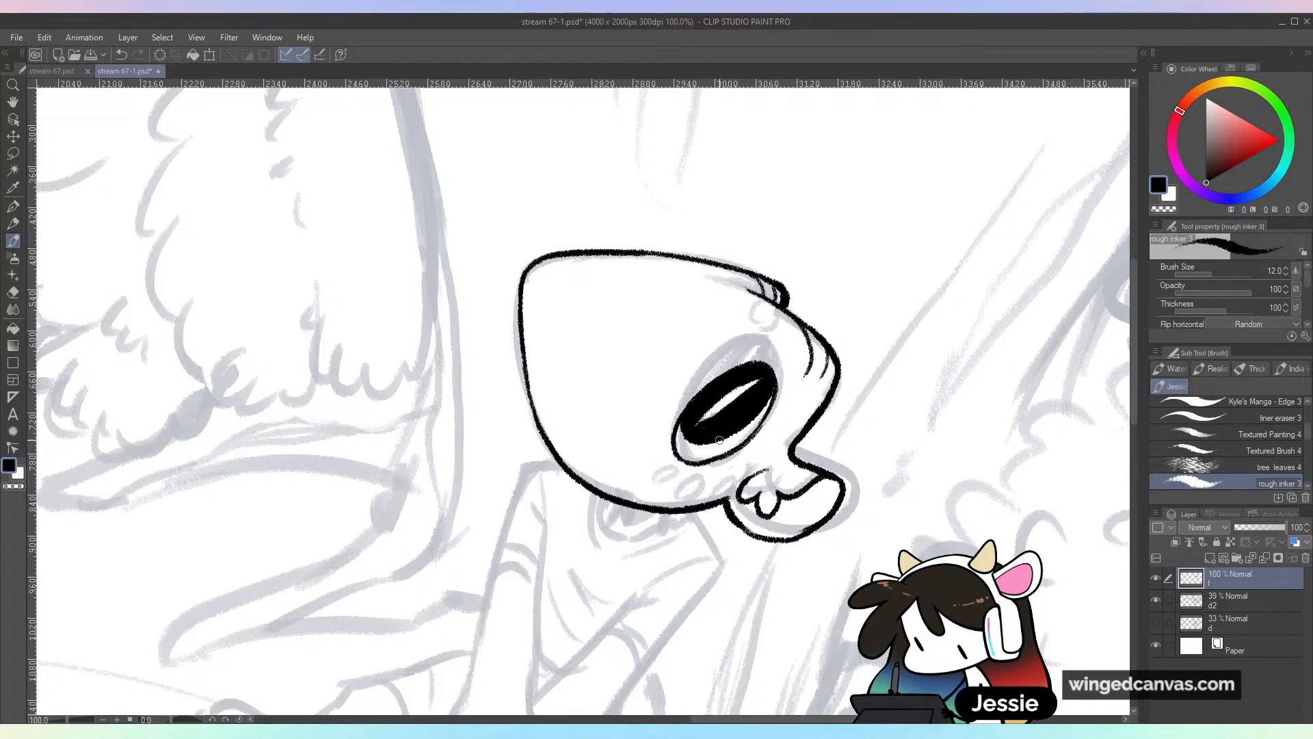
key("ctrl+minus")
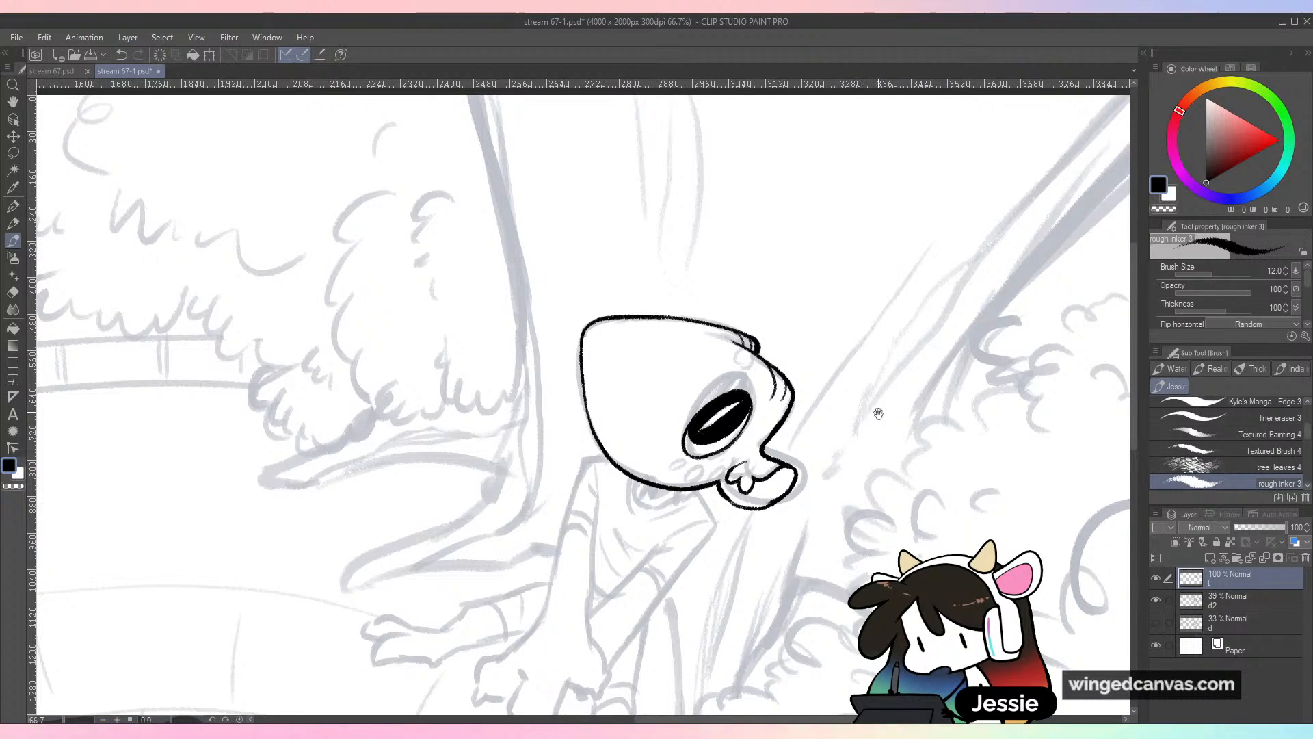
left_click_drag(874, 410, 859, 381)
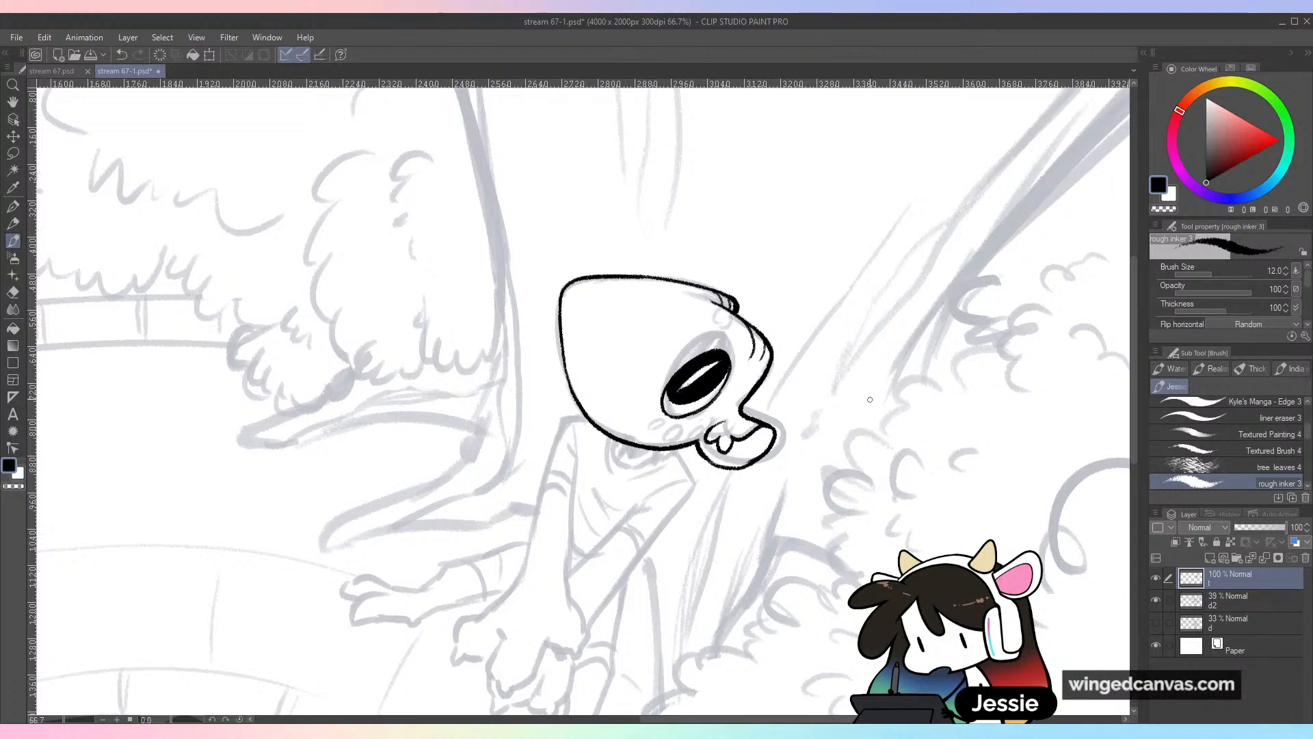
key("alt")
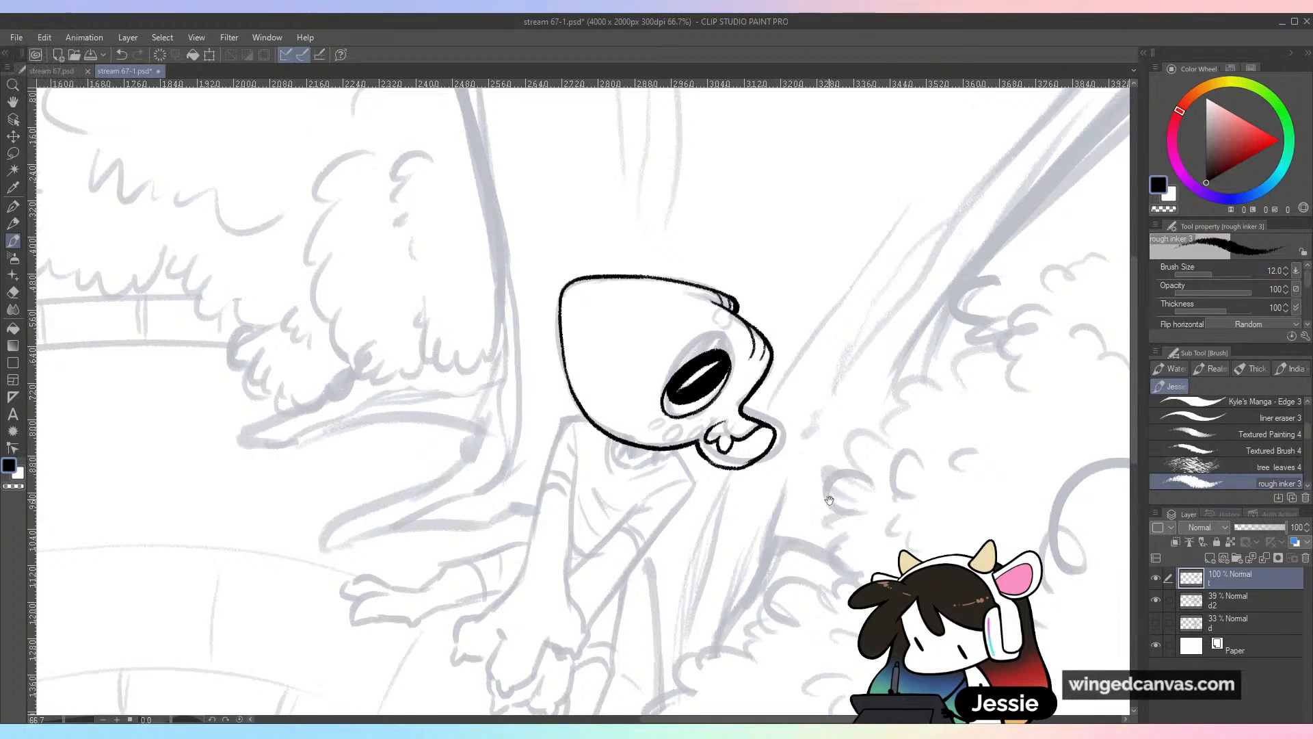
left_click_drag(834, 502, 823, 458)
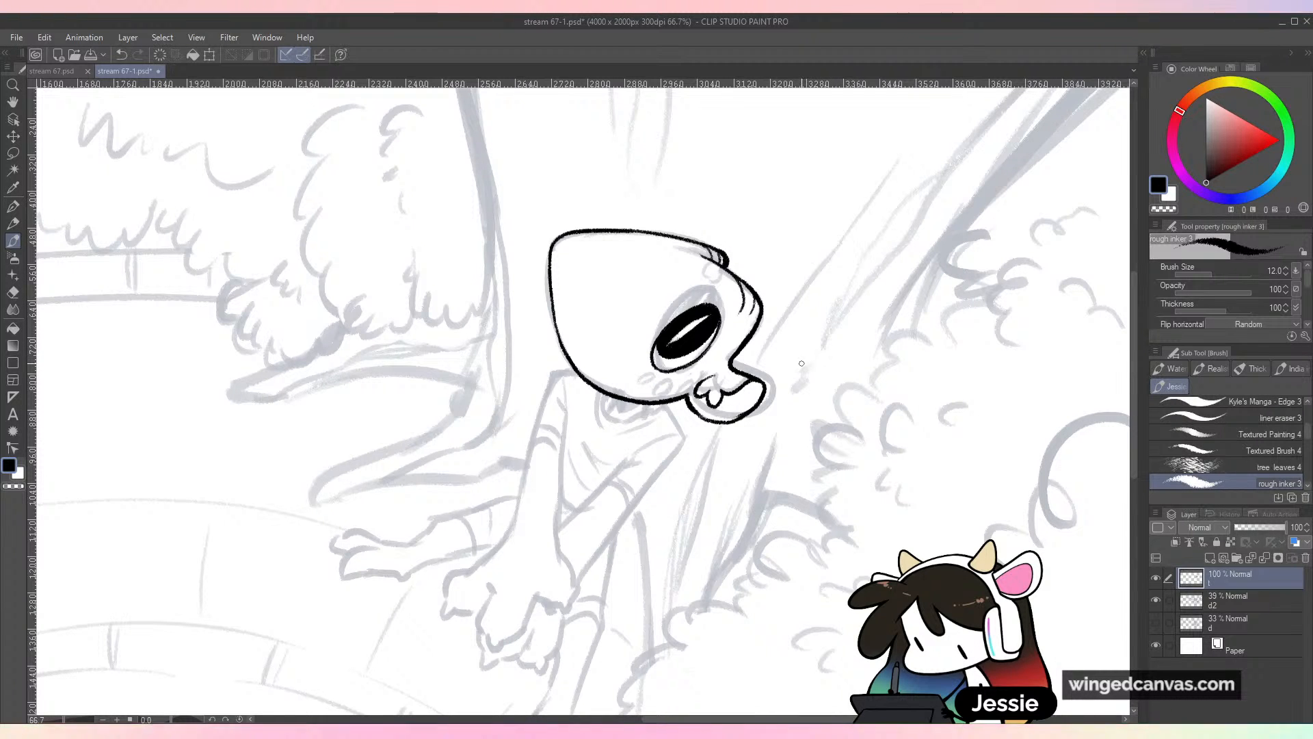
Ink the neck under the head with a solid black shadow and outline the curved shirt collar around it
key("ctrl+plus")
key("ctrl+plus")
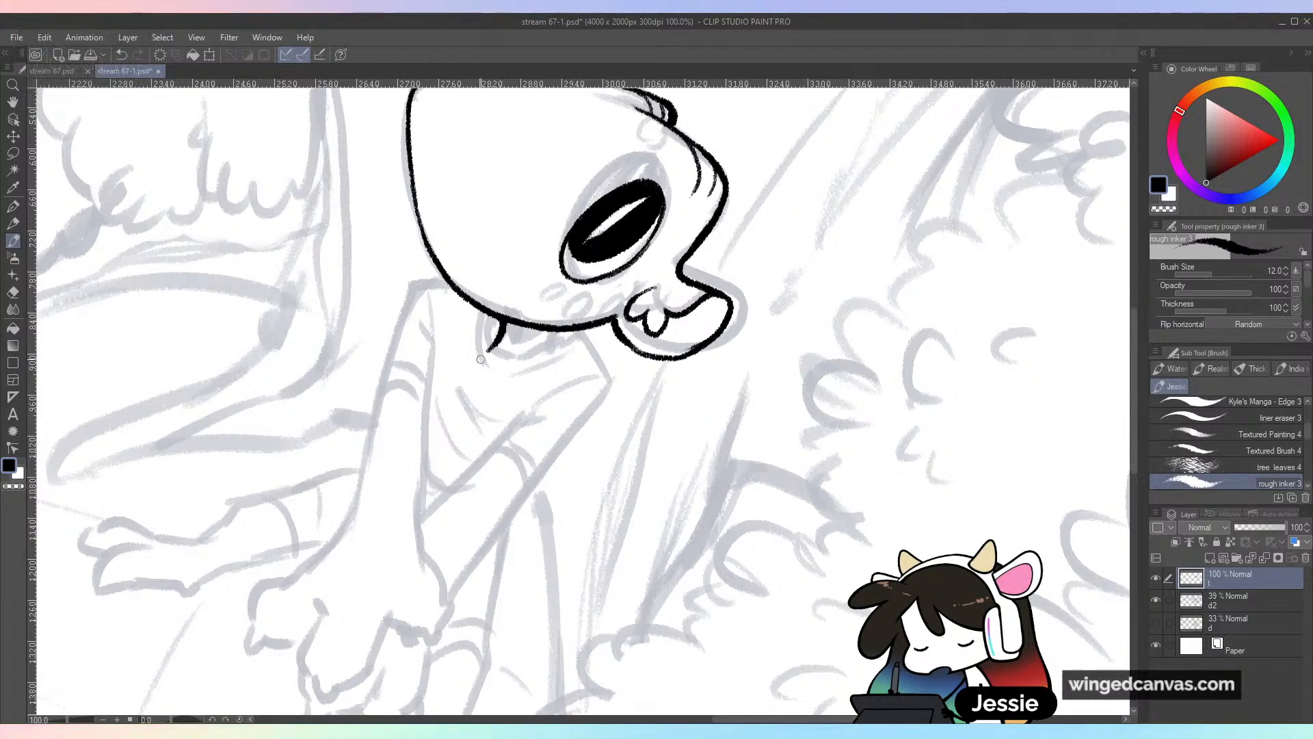
mouse_move(505, 322)
left_mouse_down()
mouse_move(483, 356)
mouse_move(557, 328)
mouse_move(512, 327)
left_mouse_up()
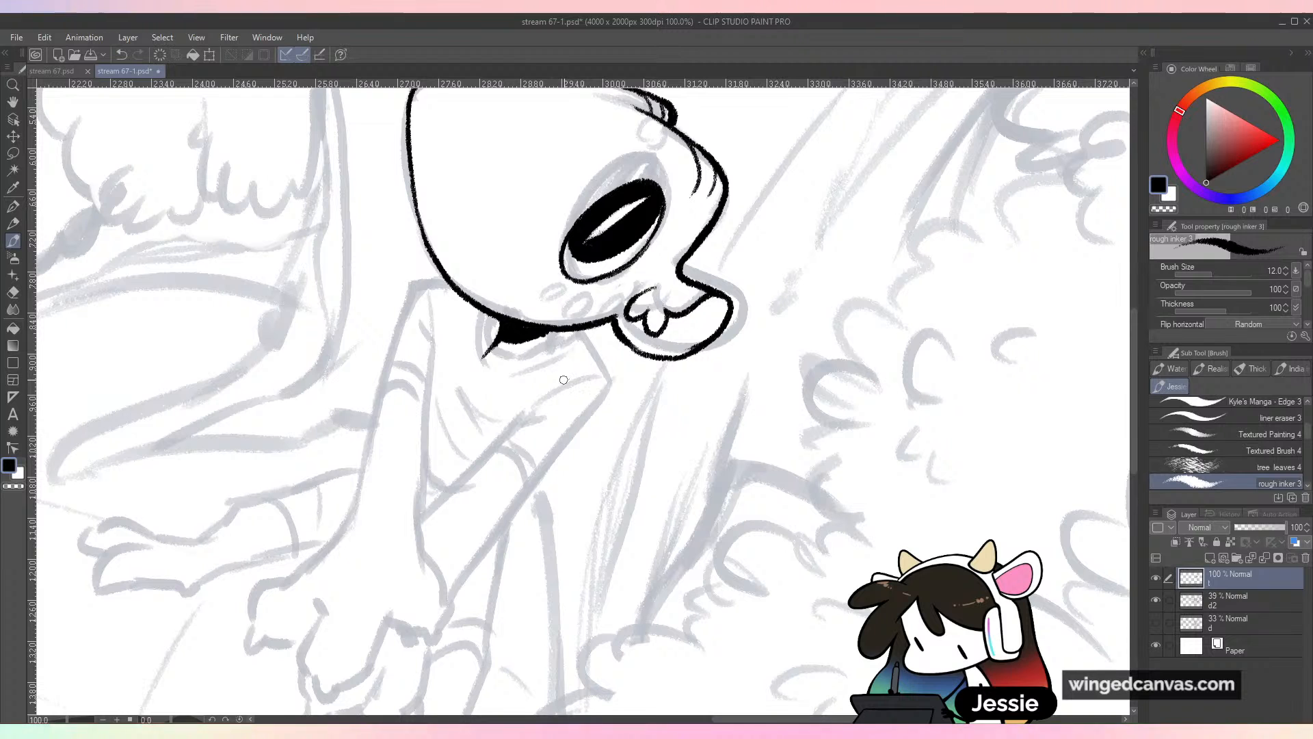
left_click_drag(696, 383, 768, 420)
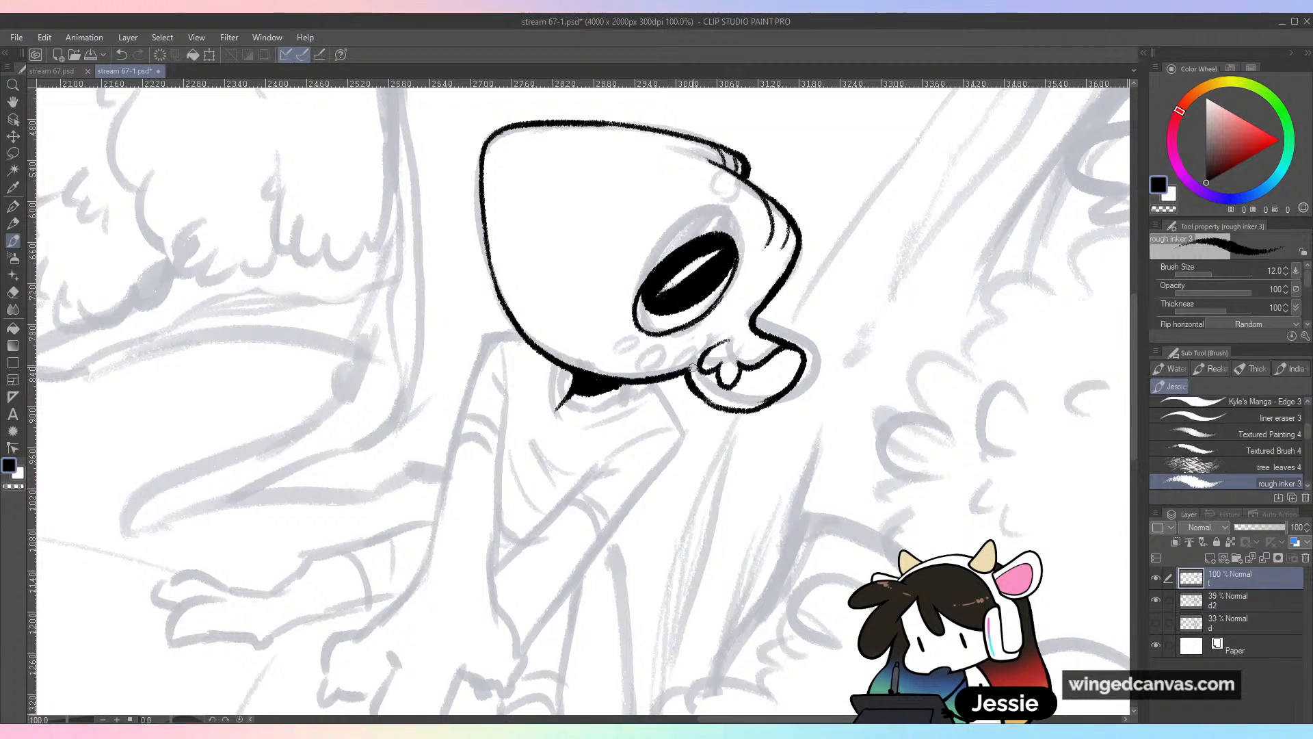
left_click_drag(627, 385, 623, 394)
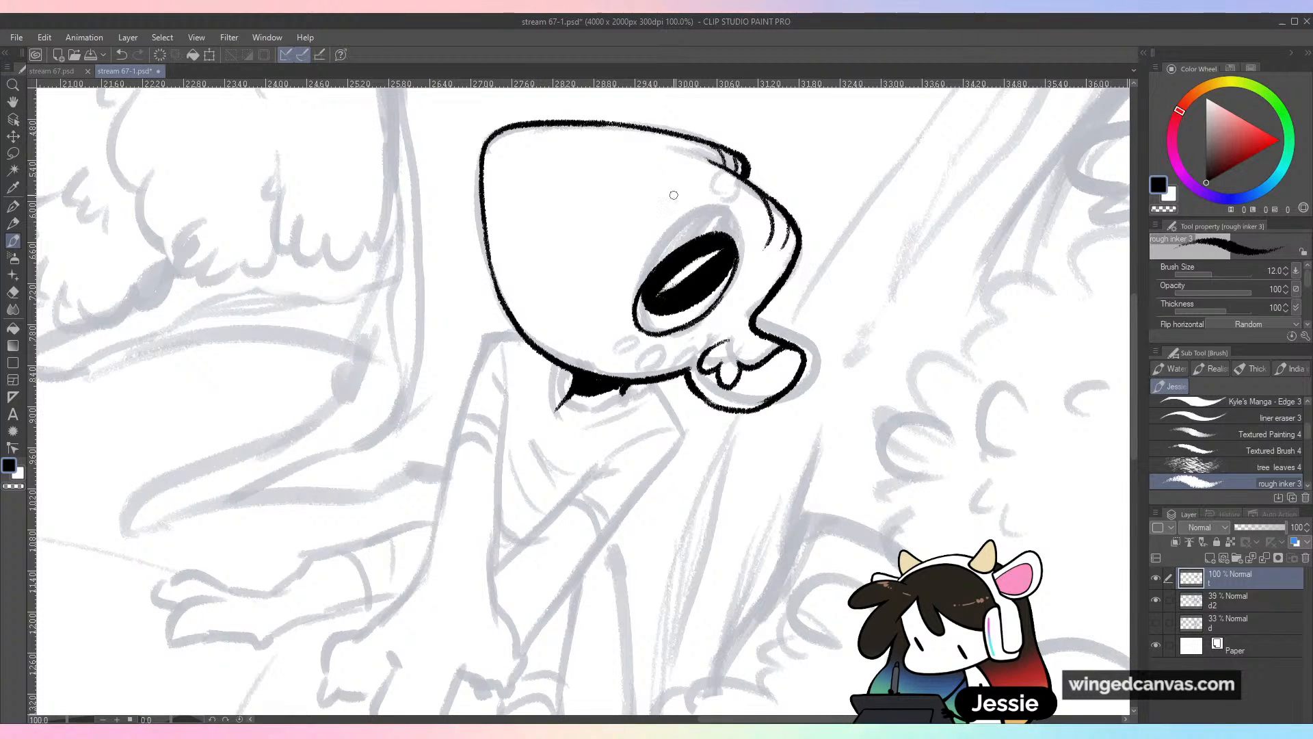
mouse_move(565, 367)
left_mouse_down()
mouse_move(548, 409)
mouse_move(600, 425)
mouse_move(641, 380)
left_mouse_up()
key("ctrl+minus")
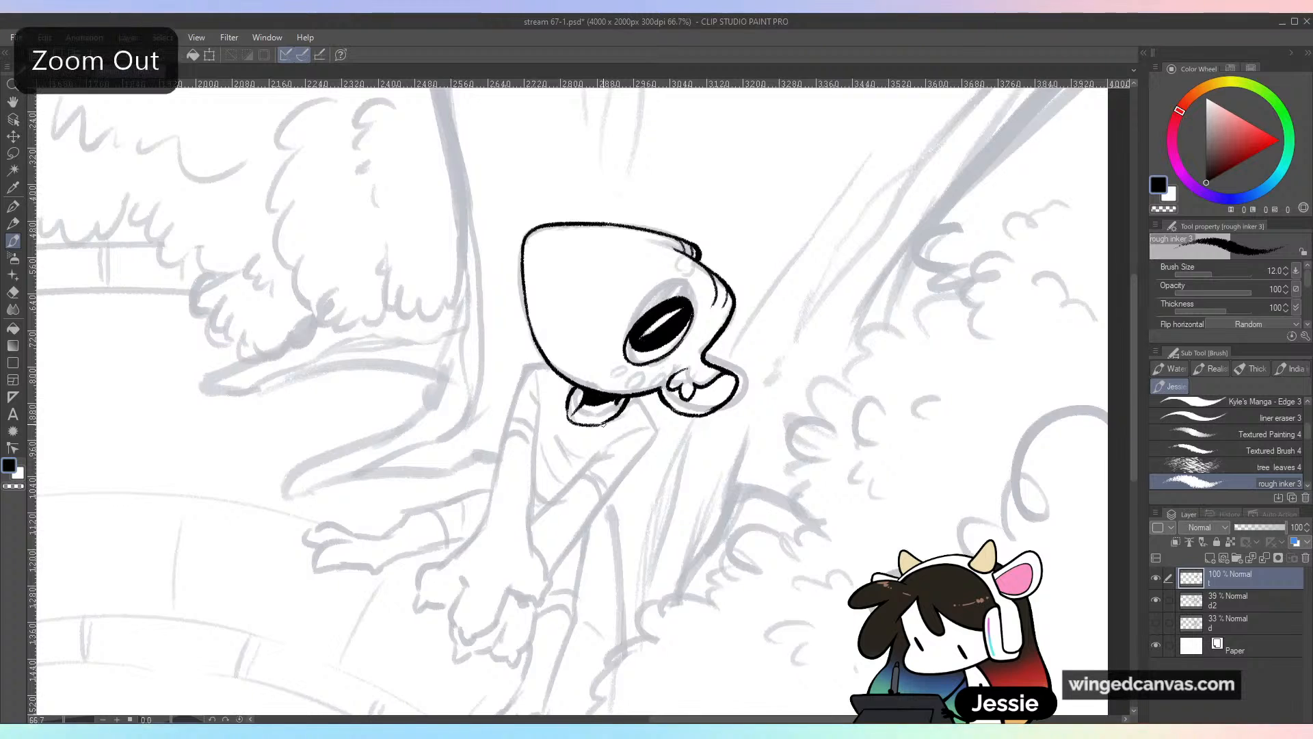
Reduce the brush size to 7 and ink a small oval spot above the eye, redoing and tidying its outline
key("ctrl+plus")
key("bracketleft")
key("bracketleft")
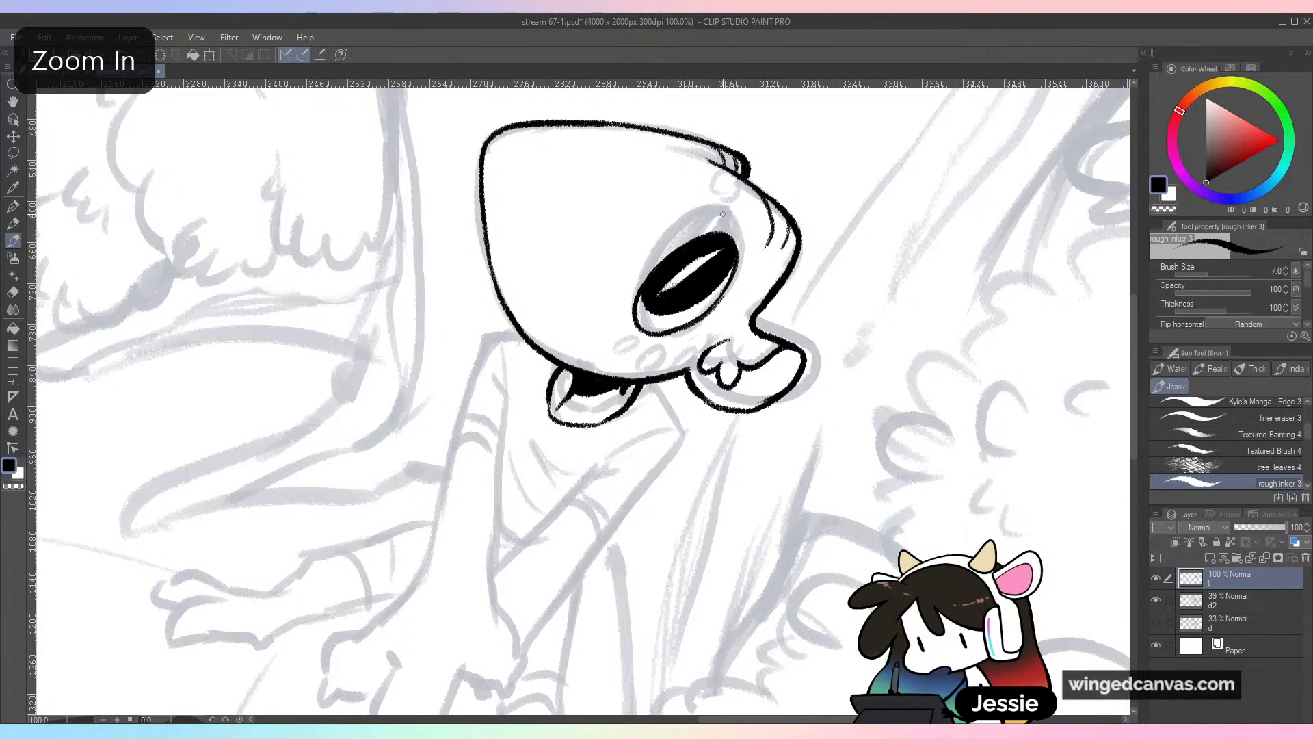
mouse_move(716, 221)
left_mouse_down()
mouse_move(745, 211)
mouse_move(714, 215)
mouse_move(731, 225)
left_mouse_up()
key("ctrl+z")
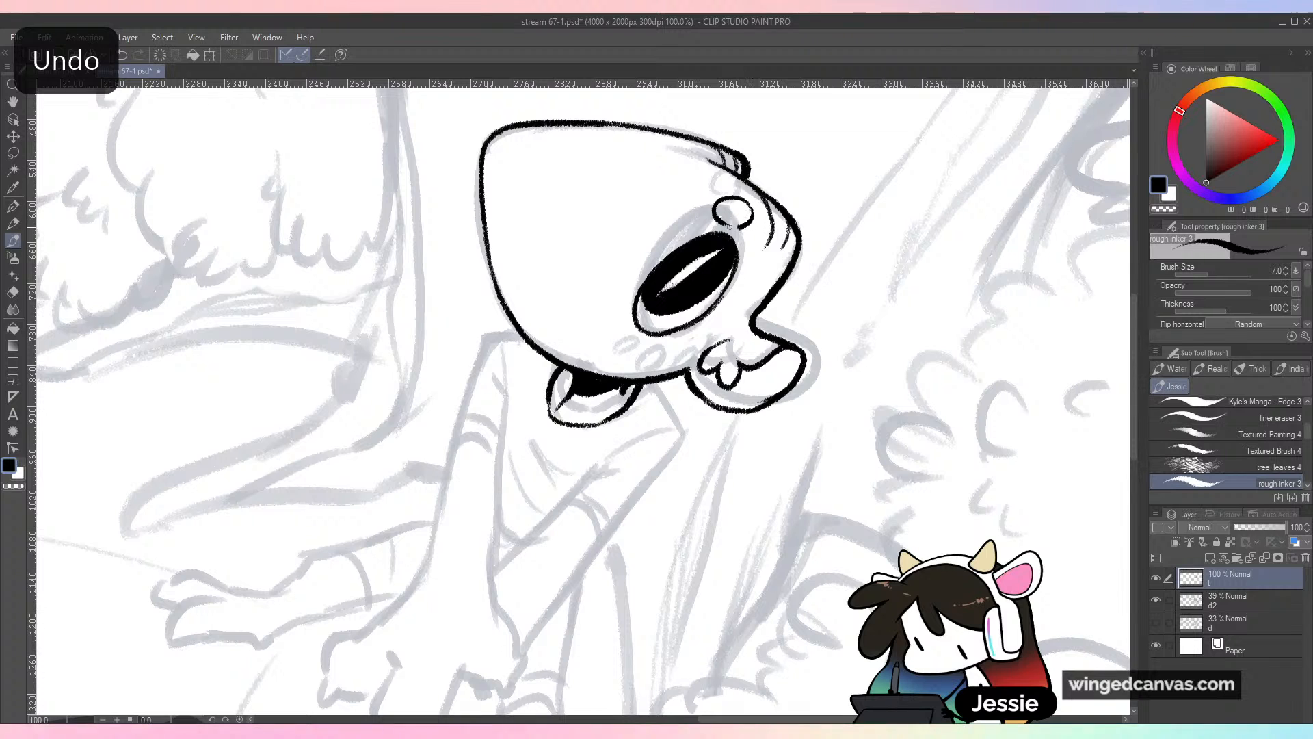
key("ctrl+z")
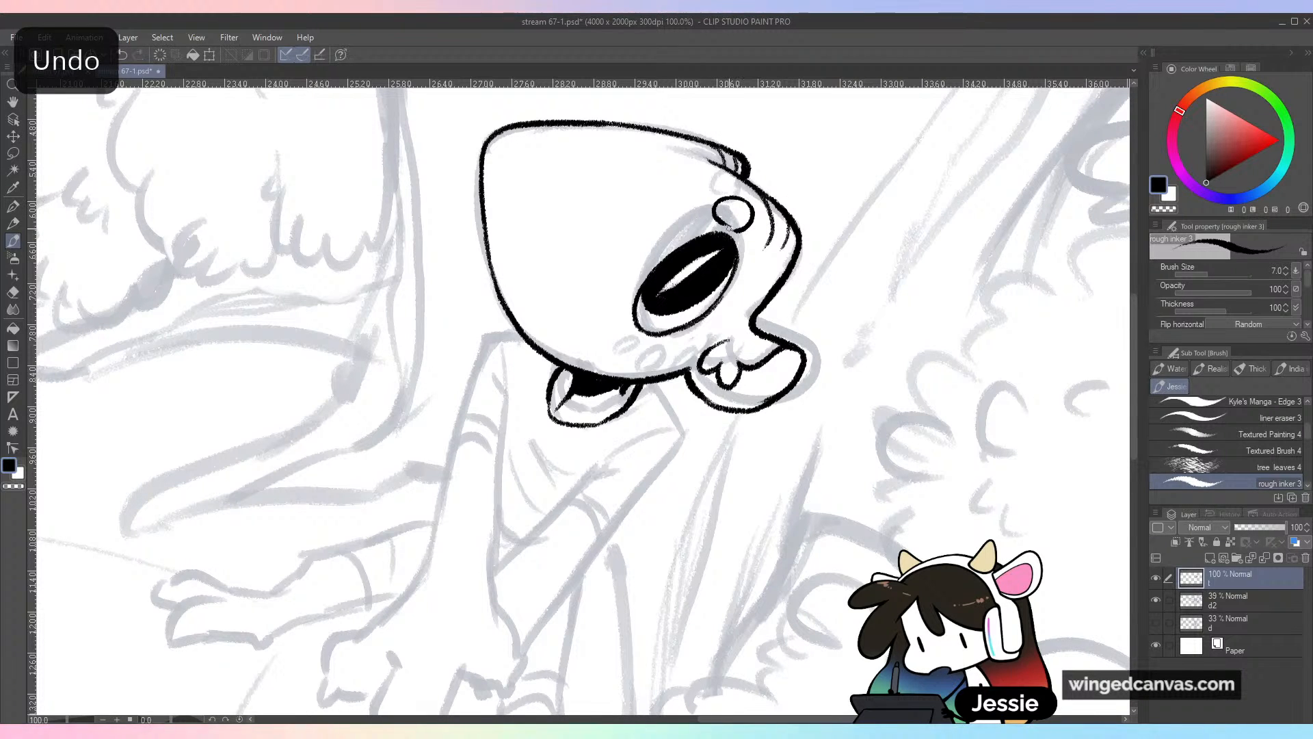
key("e")
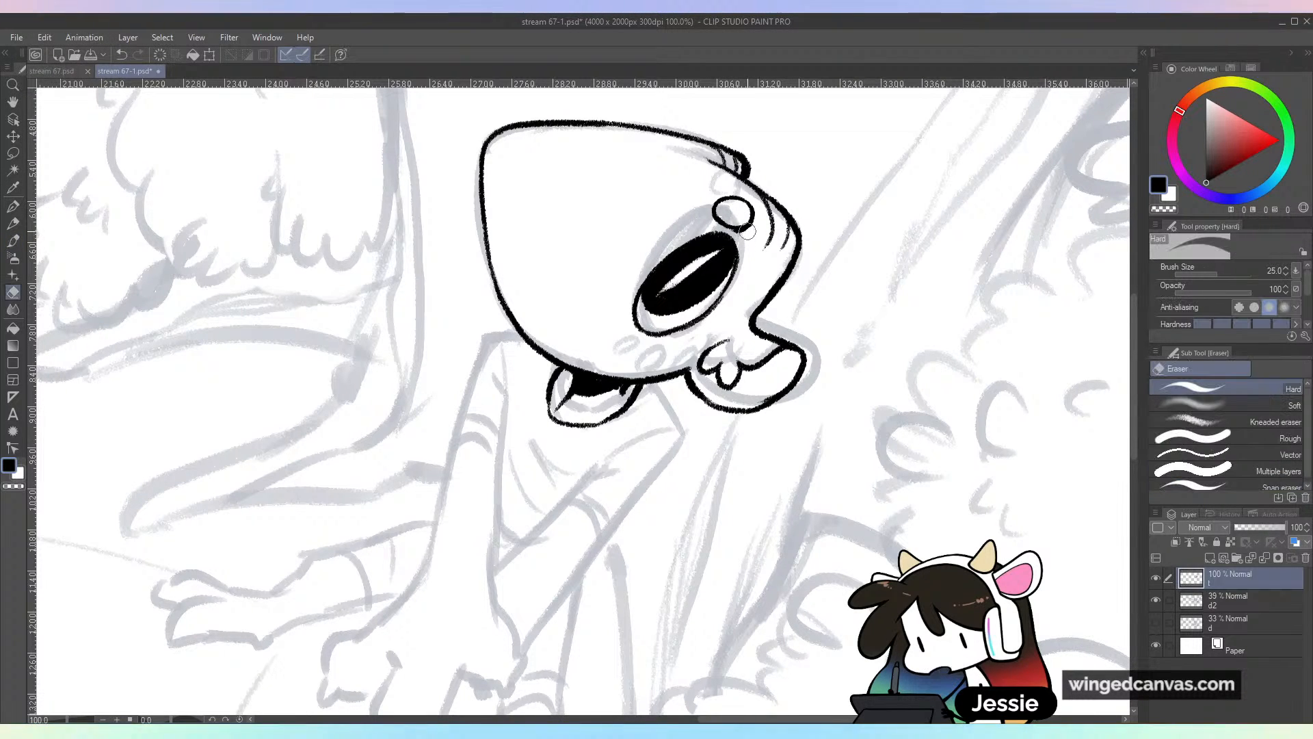
key("p")
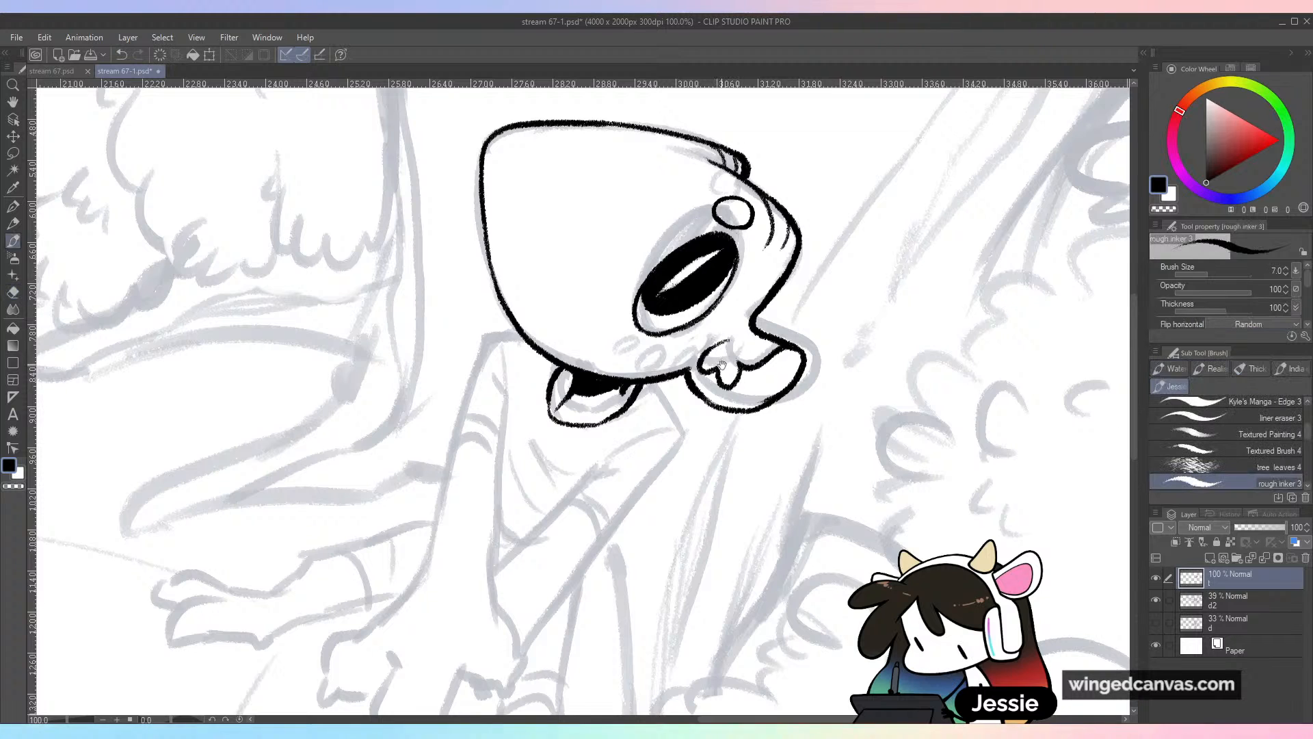
Ink a row of four small rounded spots on the cheek below the eye, and save the drawing
left_click_drag(722, 366, 768, 306)
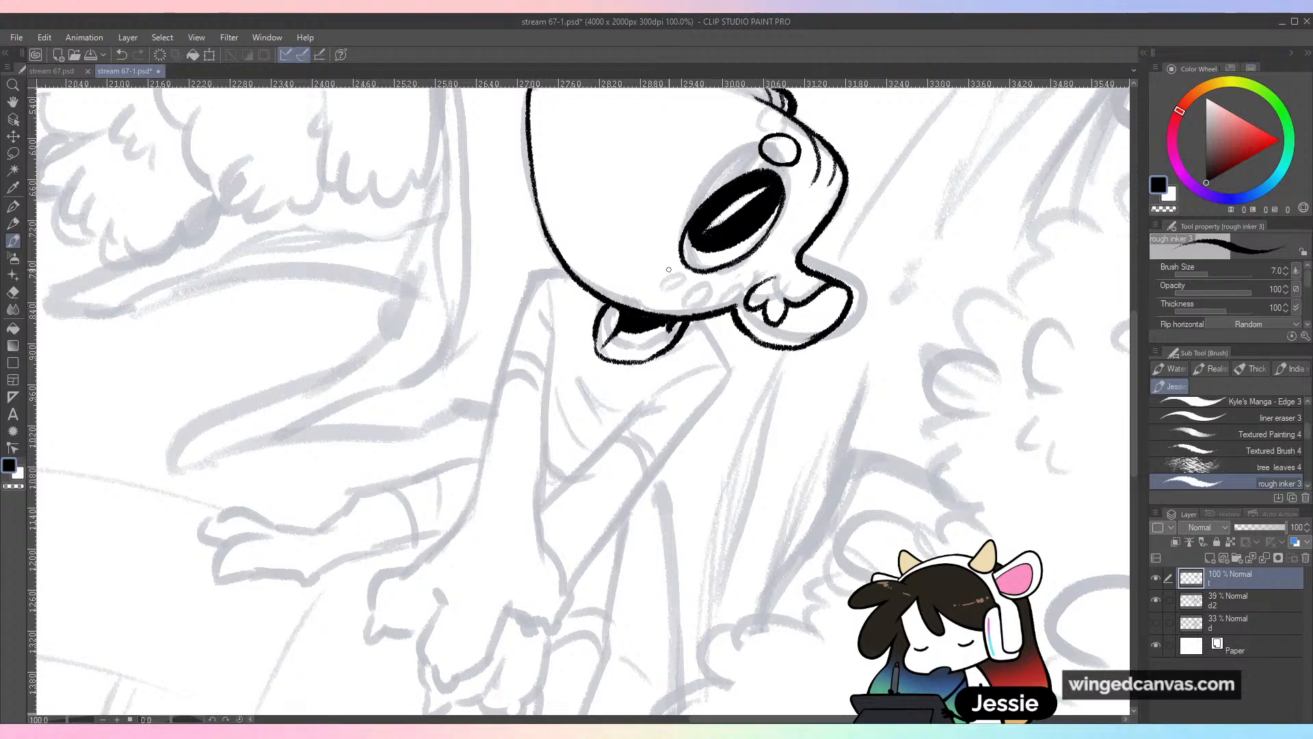
mouse_move(669, 267)
left_mouse_down()
mouse_move(656, 273)
mouse_move(709, 299)
mouse_move(733, 276)
left_mouse_up()
scroll(737, 264, "down", 2)
key("ctrl+s")
Ink the shoulder line behind the head and the outer edge of its short sleeve, undoing the stray attempts and the first cuff
scroll(739, 264, "up", 1)
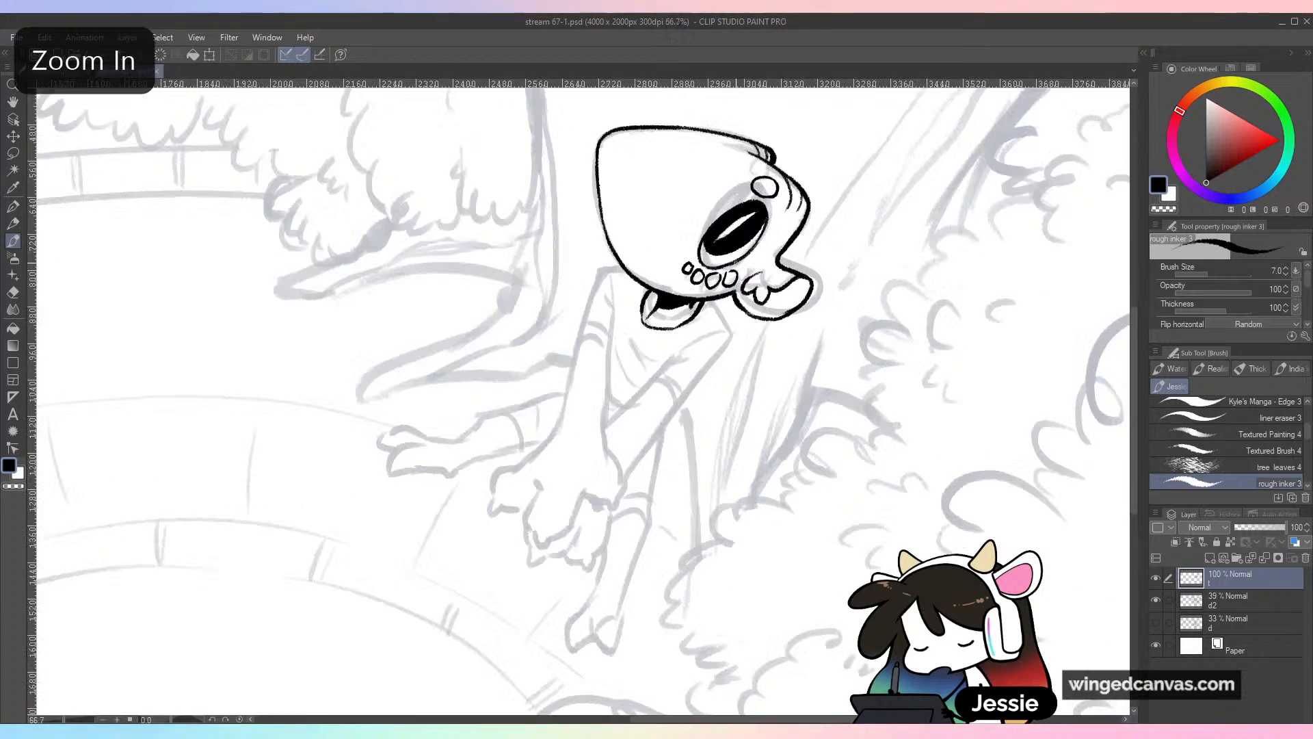
scroll(739, 263, "up", 1)
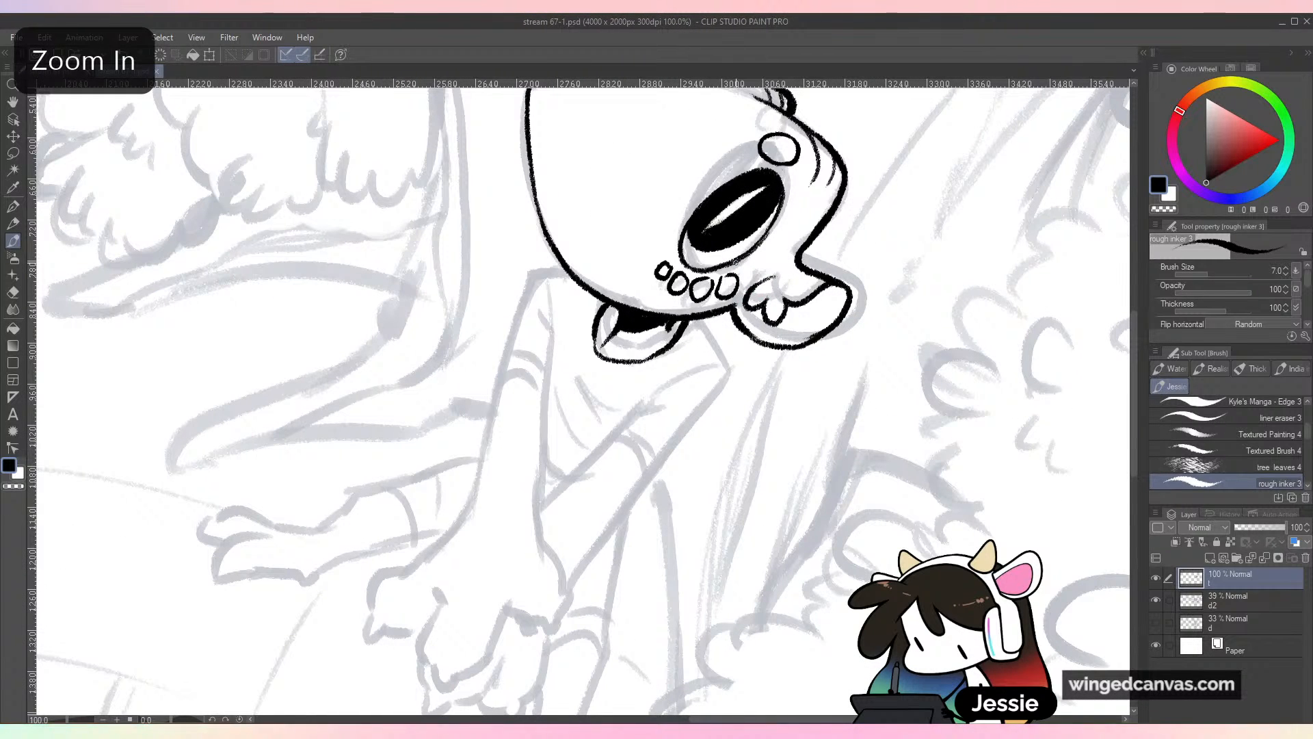
left_click_drag(563, 267, 538, 277)
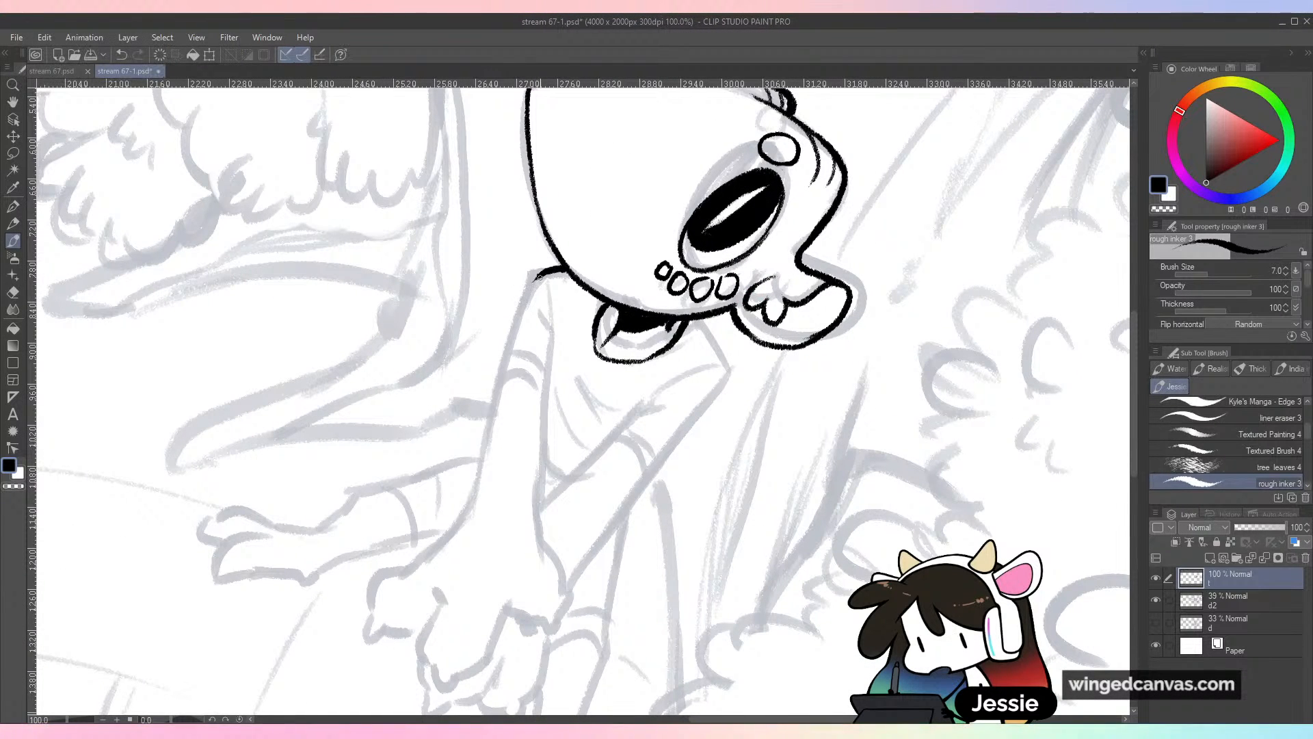
key("ctrl+z")
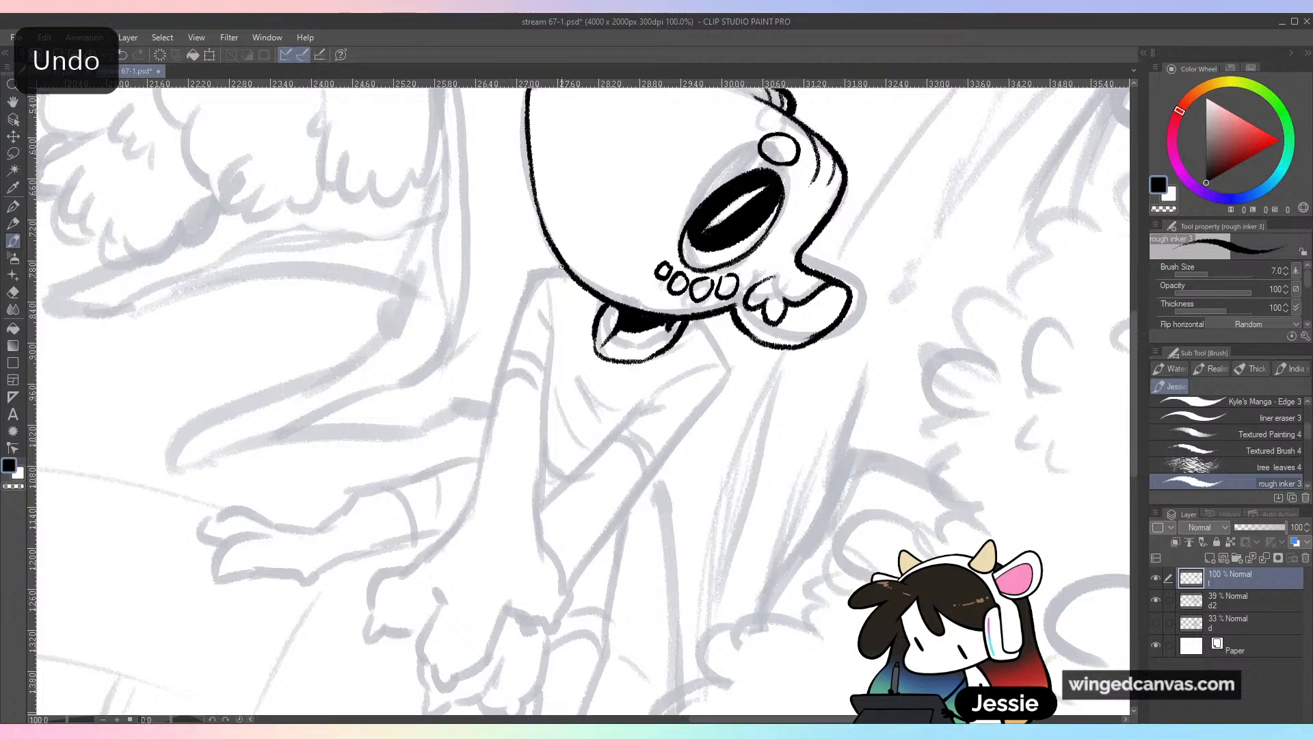
mouse_move(562, 266)
left_mouse_down()
mouse_move(529, 279)
mouse_move(503, 379)
left_mouse_up()
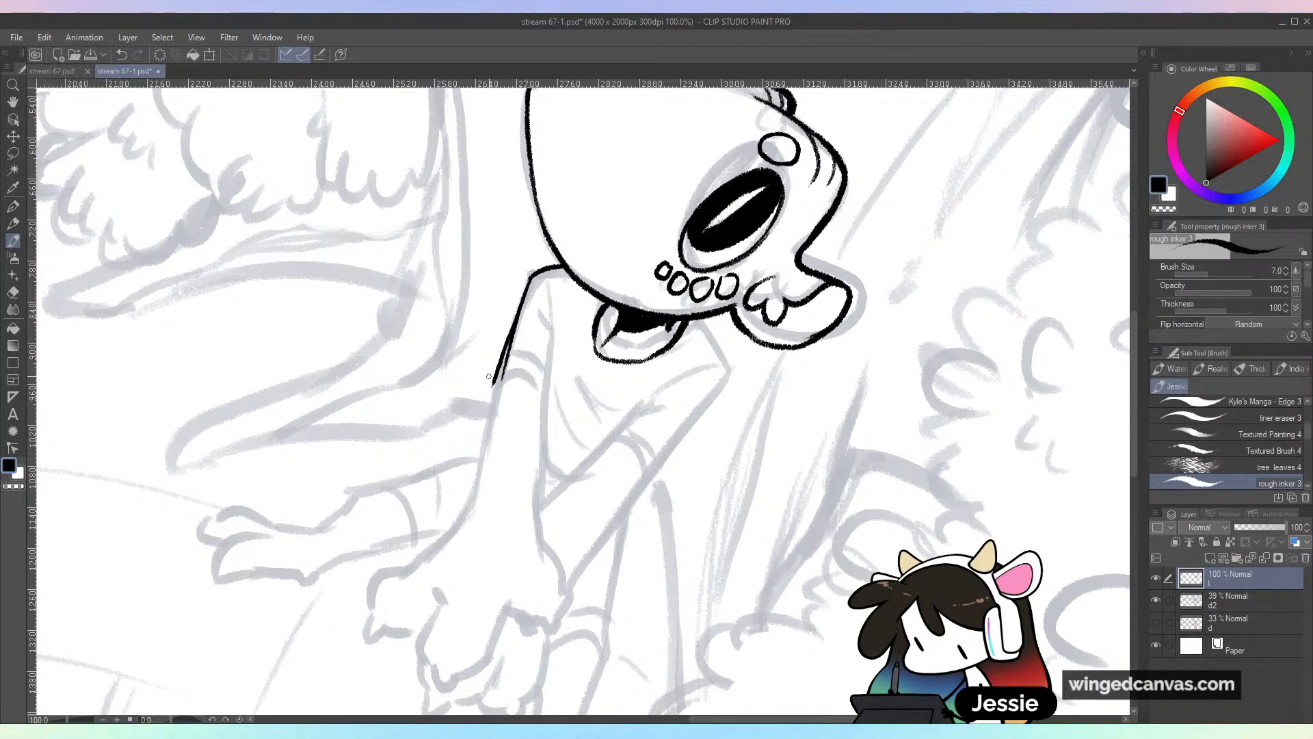
key("ctrl+z")
key("ctrl+z")
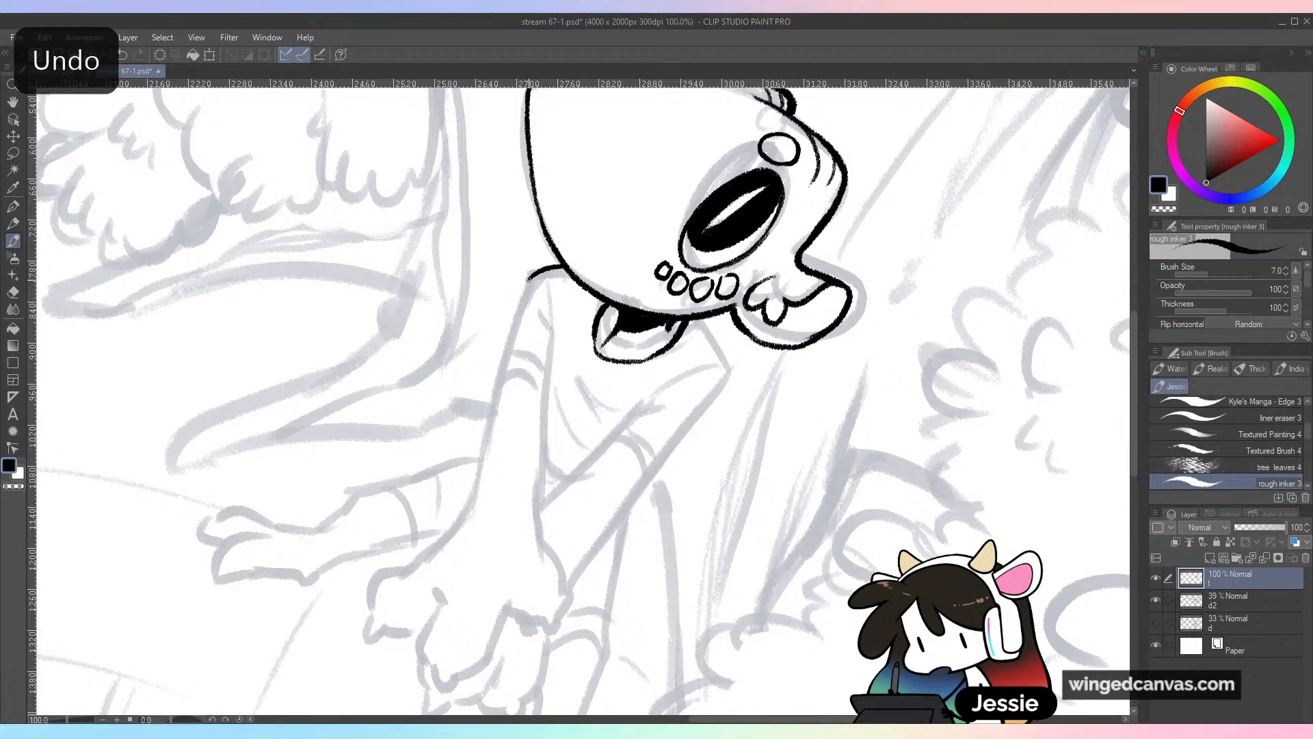
mouse_move(528, 277)
left_mouse_down()
mouse_move(487, 386)
mouse_move(498, 405)
mouse_move(487, 389)
mouse_move(556, 394)
mouse_move(519, 389)
mouse_move(520, 419)
left_mouse_up()
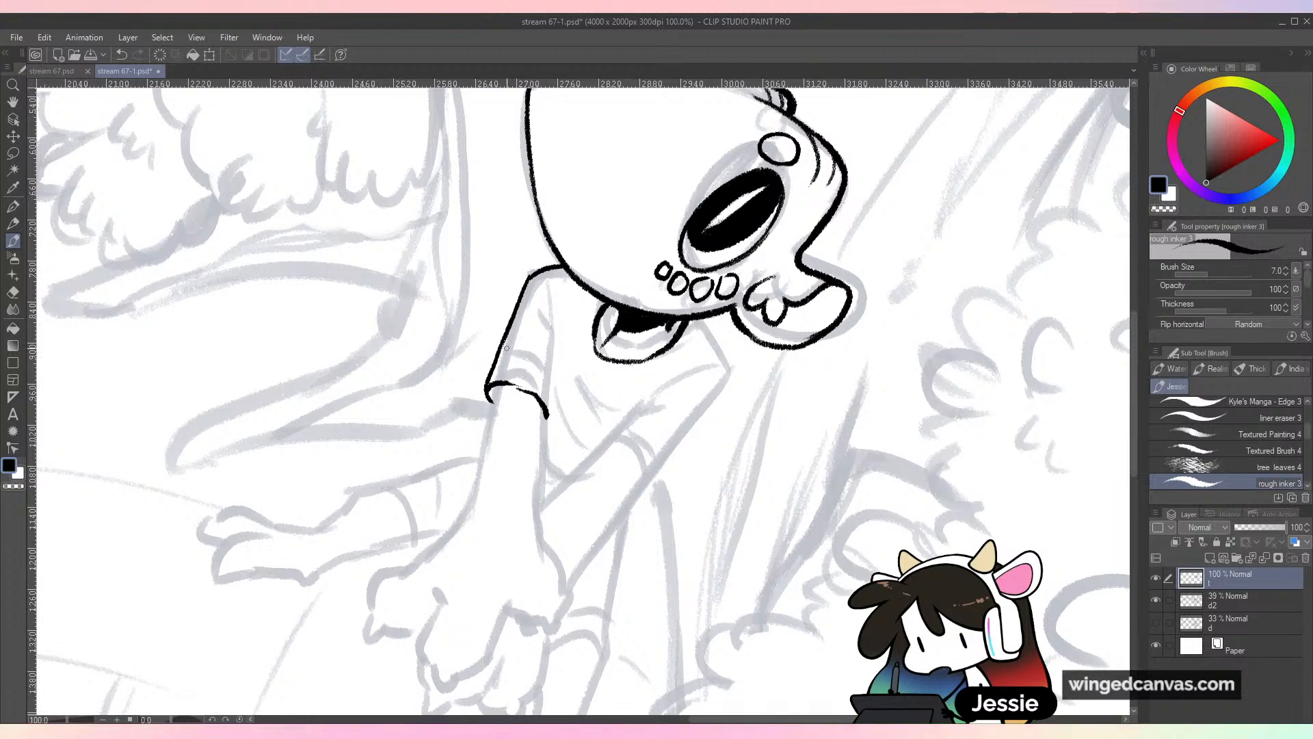
key("ctrl+z")
key("ctrl+z")
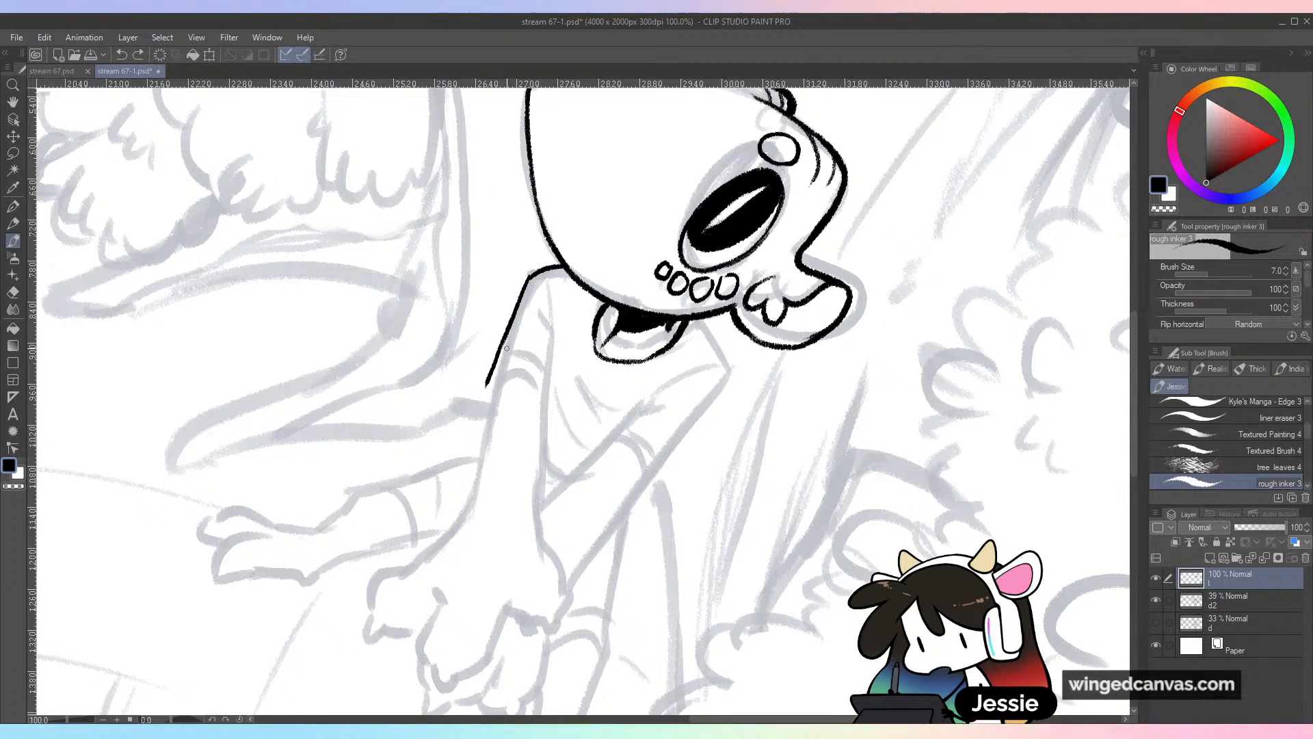
Close the back sleeve with a rounded cuff, then ink its inner edge and a thin fold line, redoing the inner strokes
mouse_move(489, 384)
left_mouse_down()
mouse_move(522, 406)
mouse_move(585, 337)
mouse_move(566, 260)
mouse_move(554, 355)
mouse_move(550, 294)
left_mouse_up()
left_click_drag(544, 365, 548, 308)
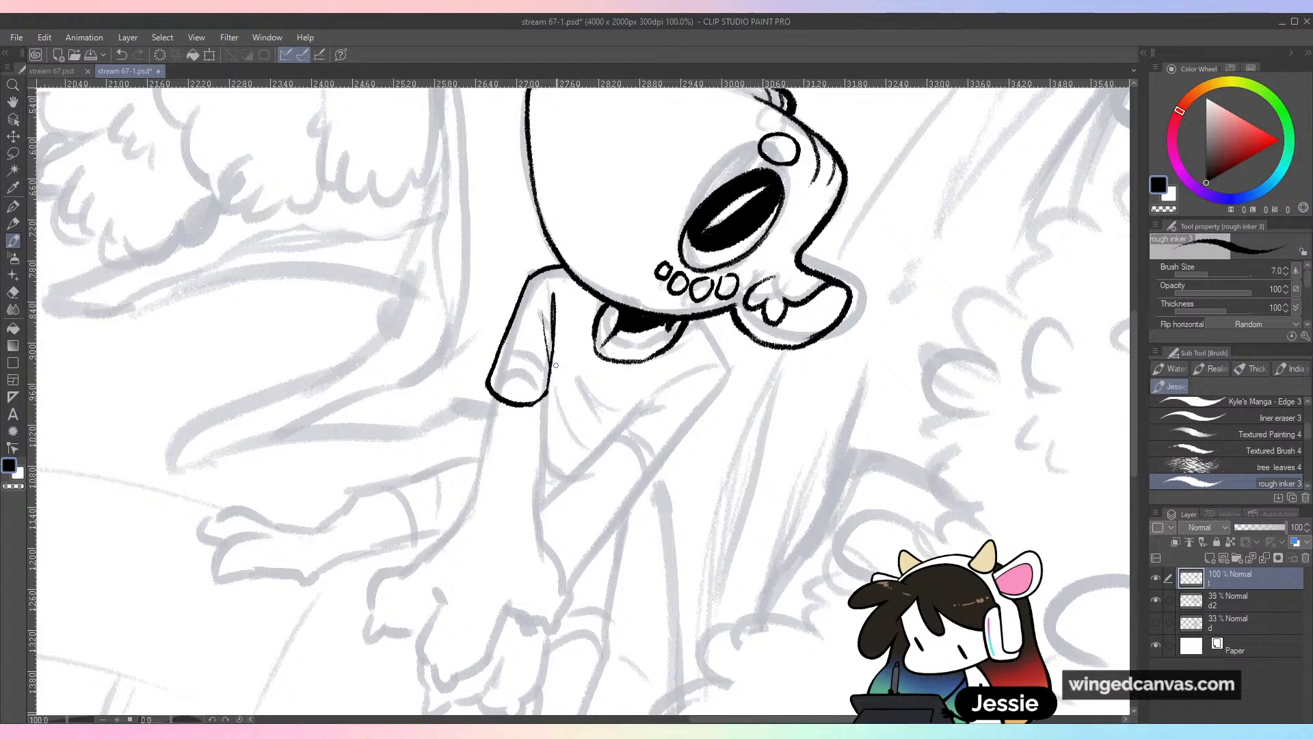
key("ctrl+z")
key("ctrl+z")
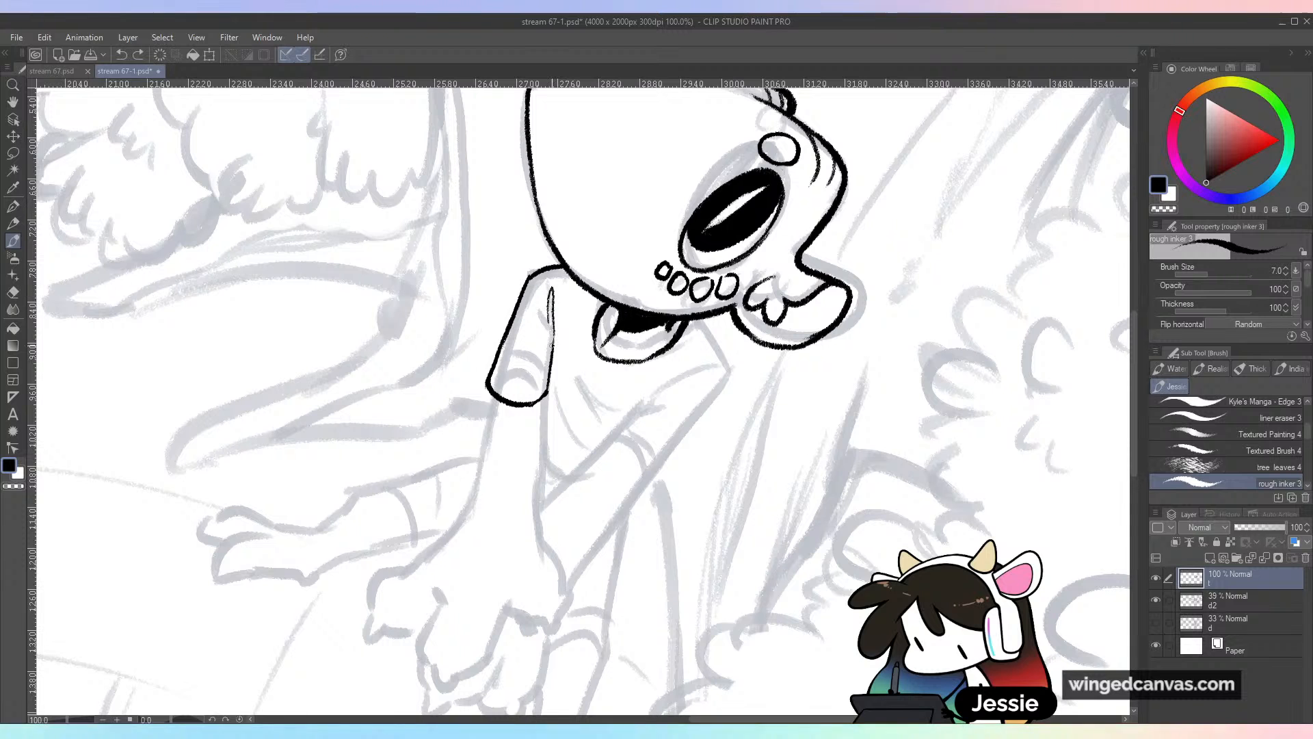
left_click_drag(551, 349, 549, 303)
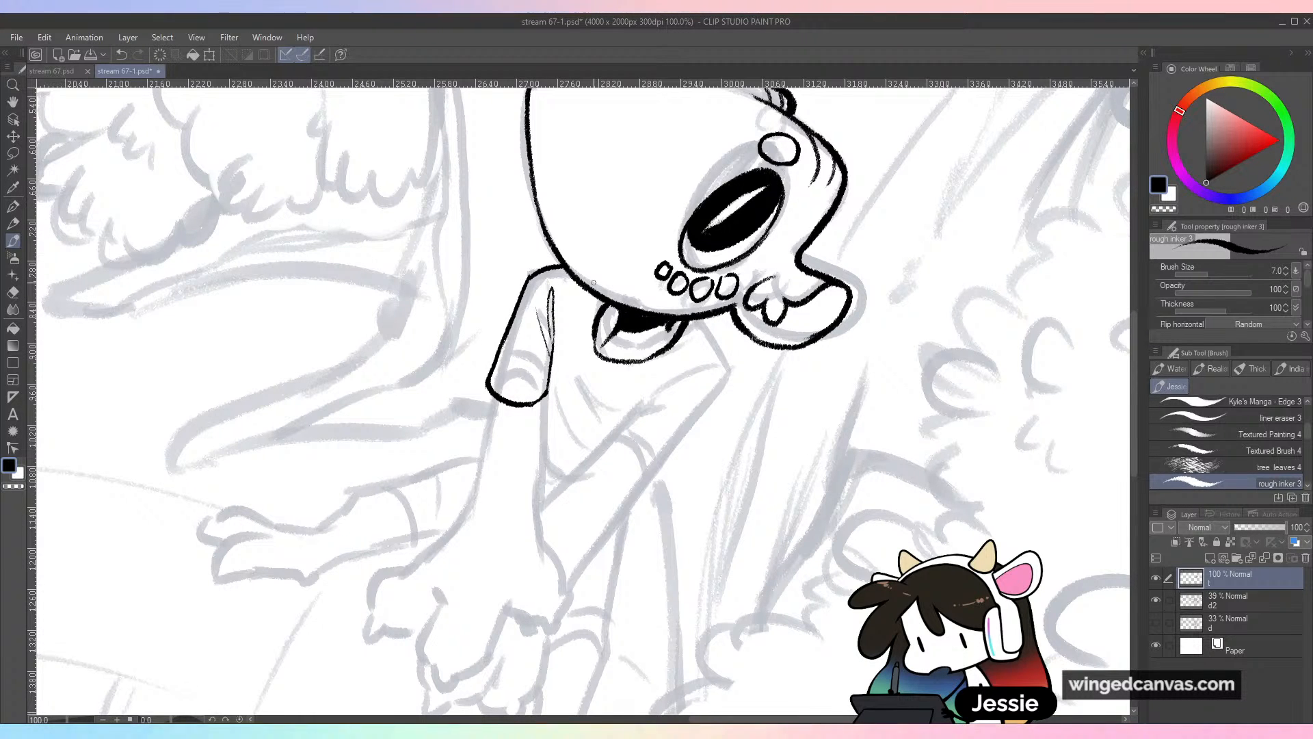
Ink the front shoulder below the chin and its angled short sleeve with a cuff and fold line, redoing the shoulder stroke
scroll(643, 305, "down", 2)
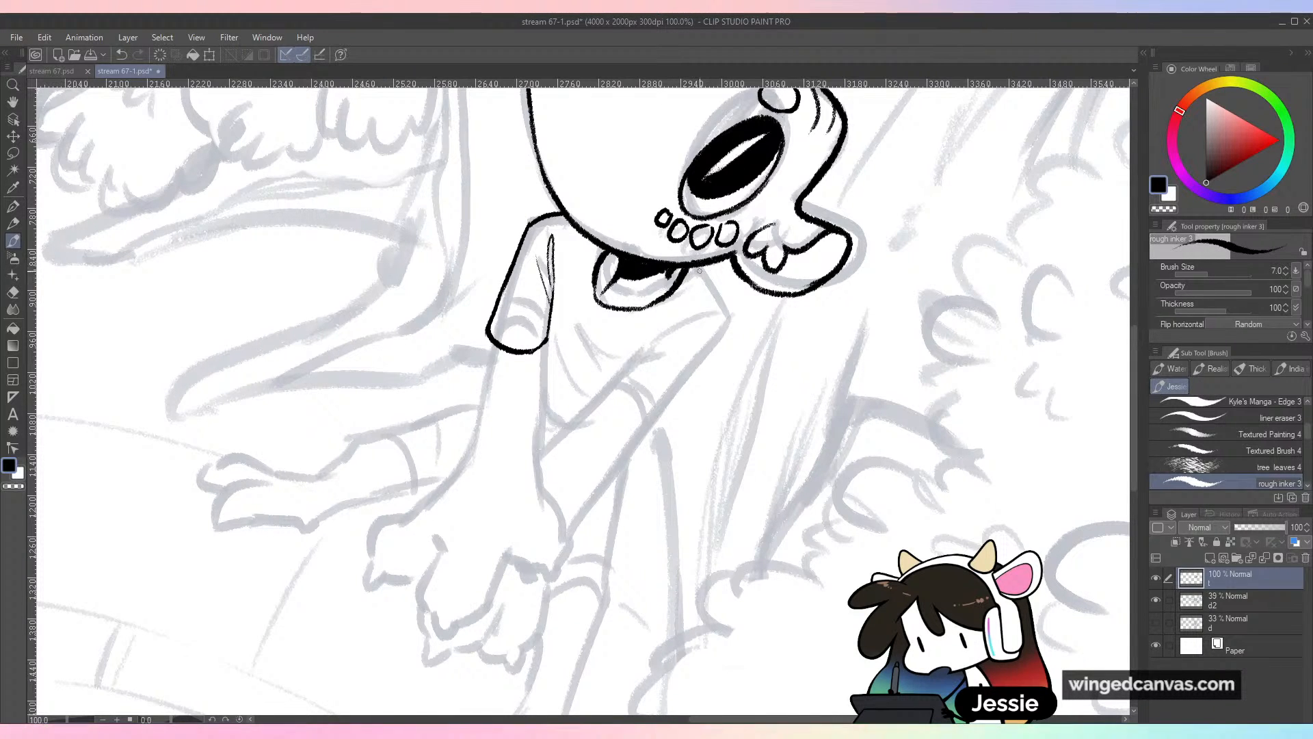
left_click_drag(698, 267, 724, 330)
key("ctrl+z")
left_click_drag(699, 267, 733, 345)
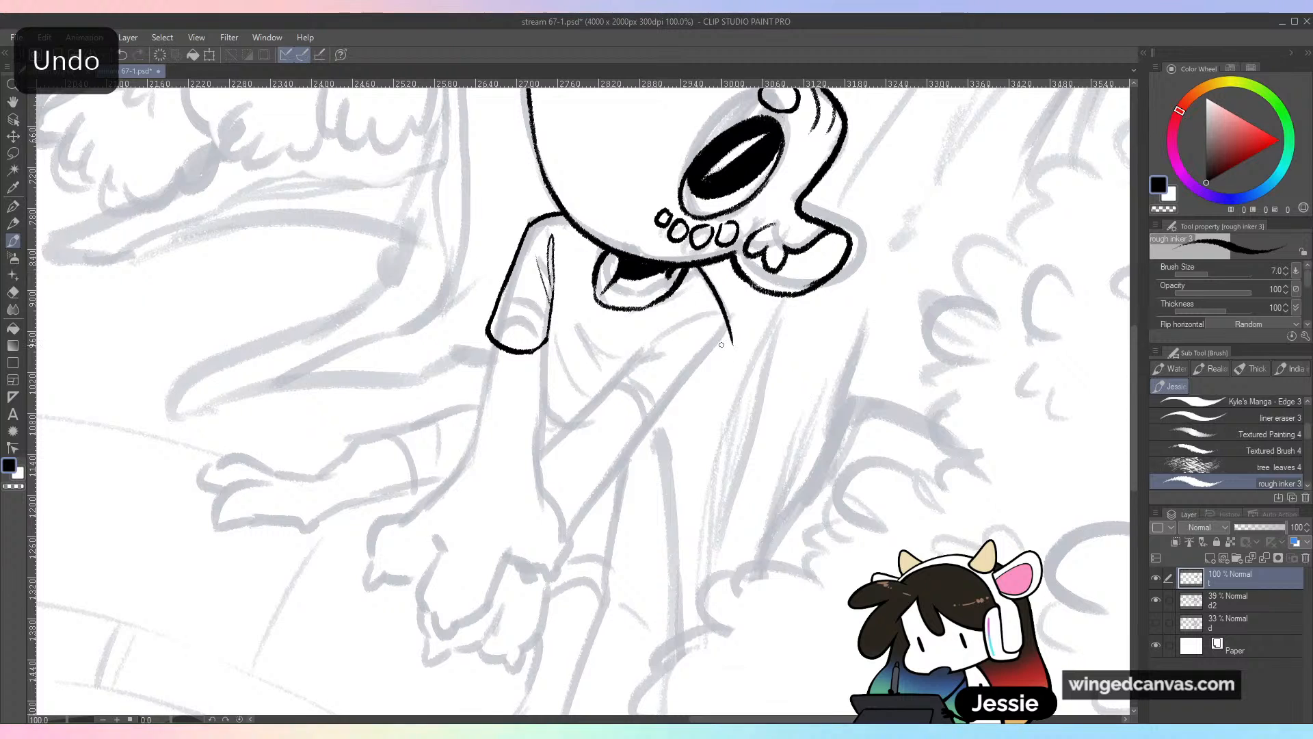
key("ctrl+z")
left_click_drag(779, 255, 716, 286)
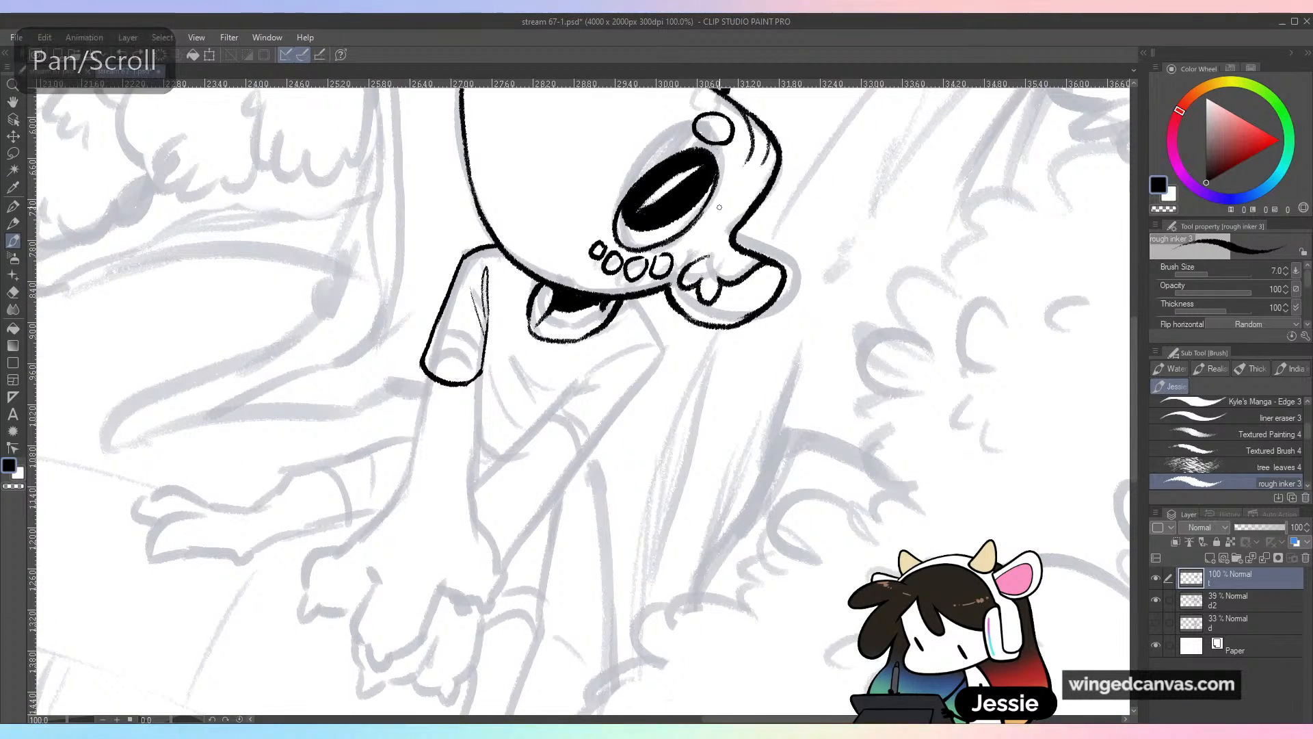
mouse_move(631, 297)
left_mouse_down()
mouse_move(662, 361)
mouse_move(580, 374)
mouse_move(634, 369)
mouse_move(613, 436)
left_mouse_up()
mouse_move(574, 382)
left_mouse_down()
mouse_move(619, 437)
mouse_move(601, 450)
mouse_move(623, 419)
left_mouse_up()
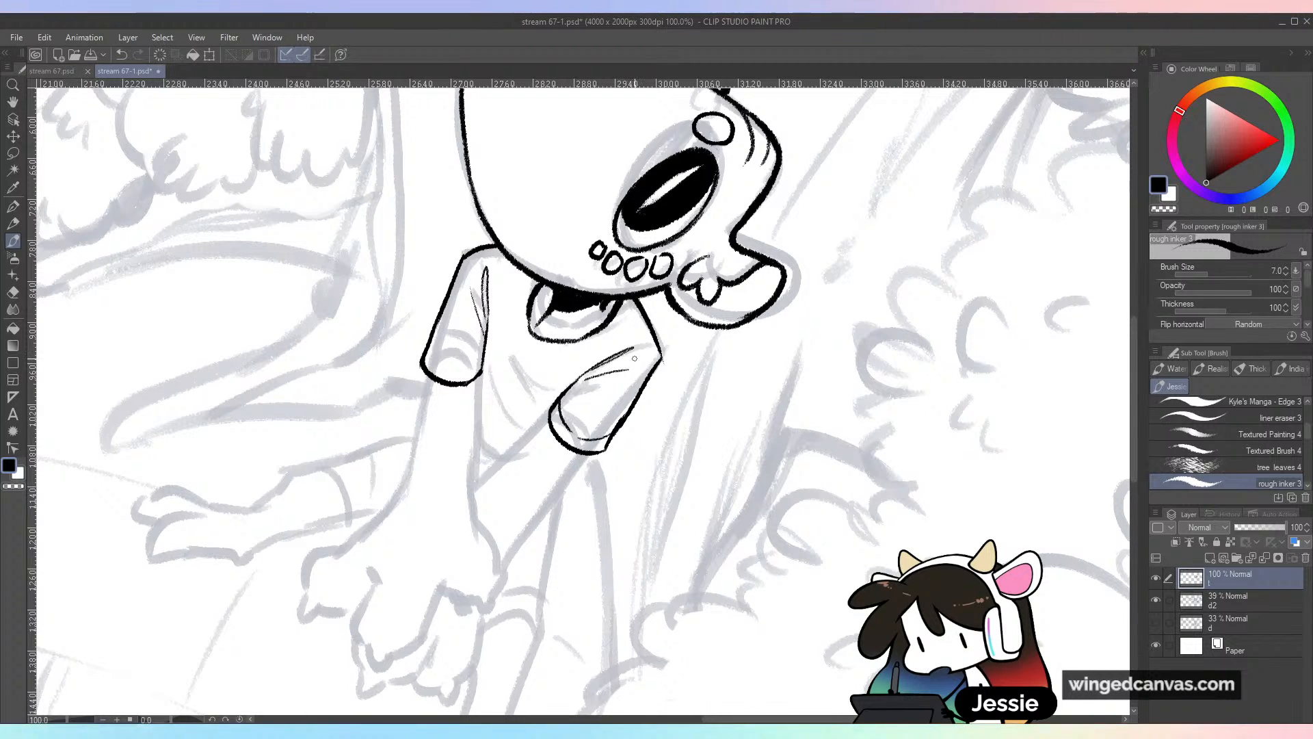
Erase the pointed lower corner of the front sleeve's cuff and redraw it as a smooth rounded edge
key("e")
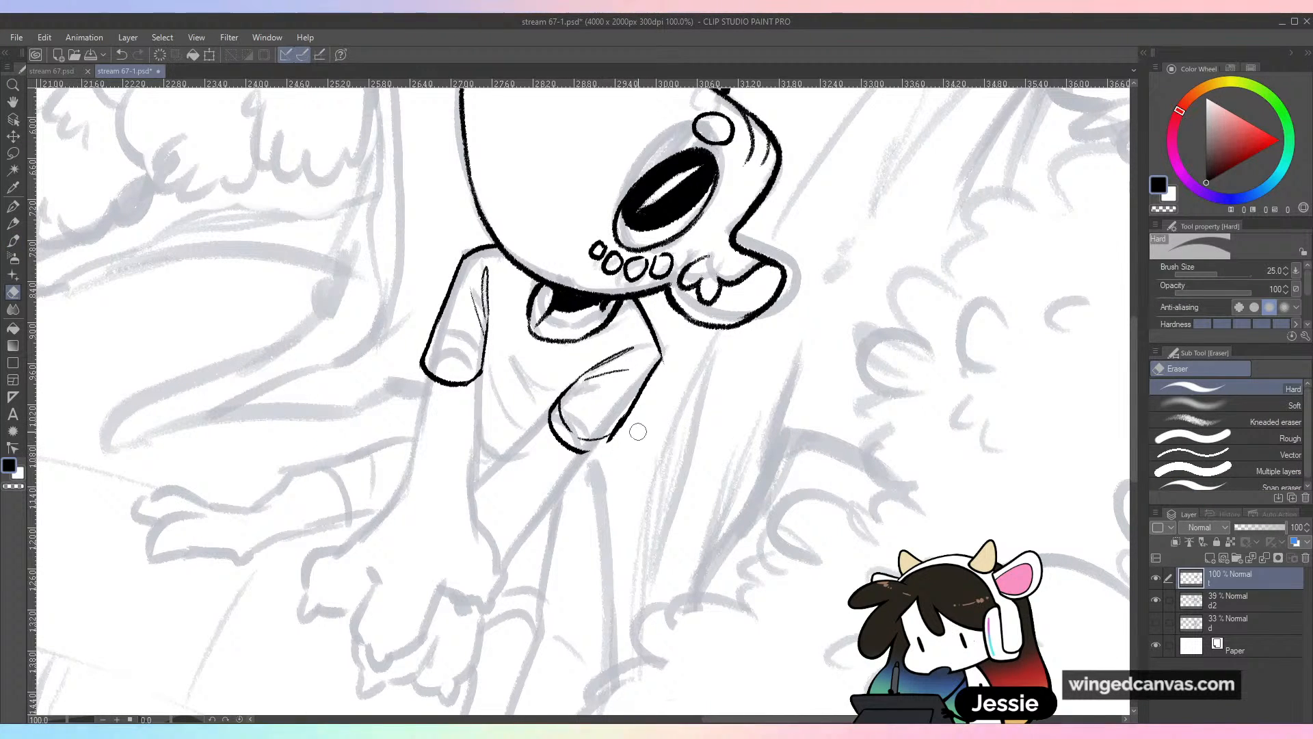
key("p")
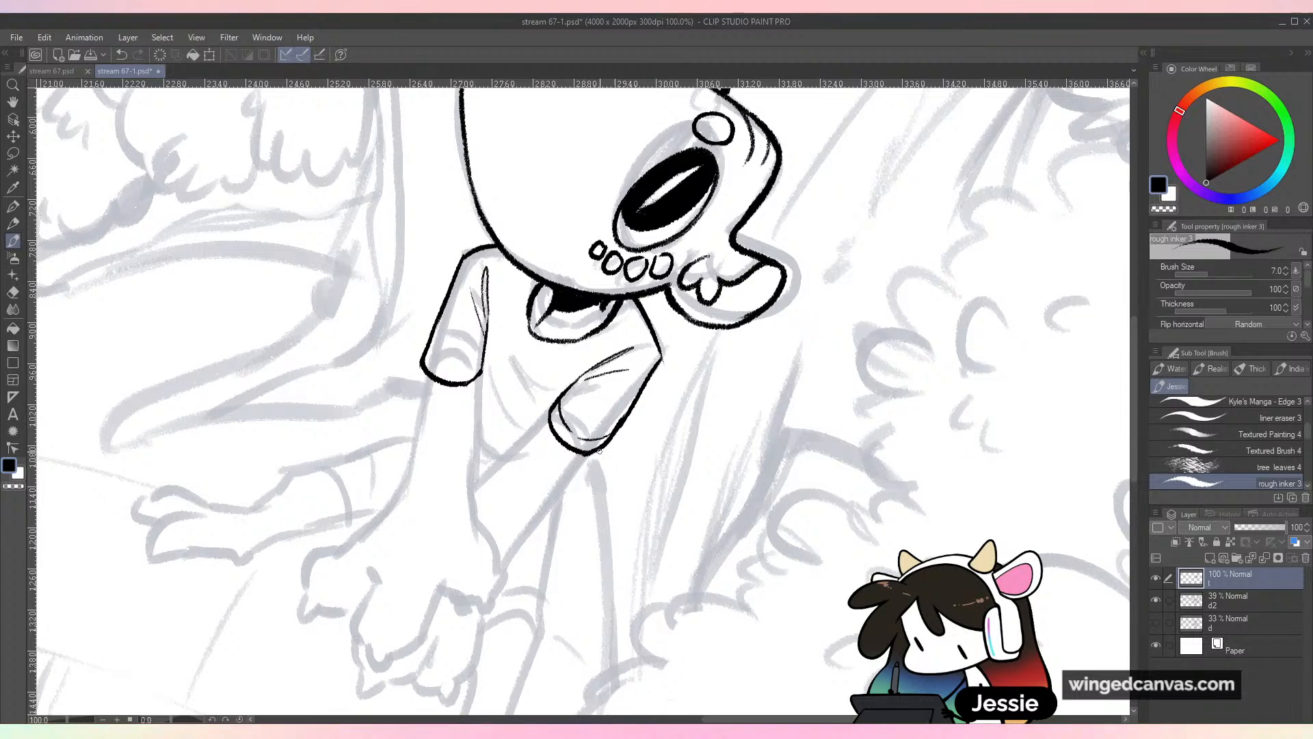
key("ctrl+z")
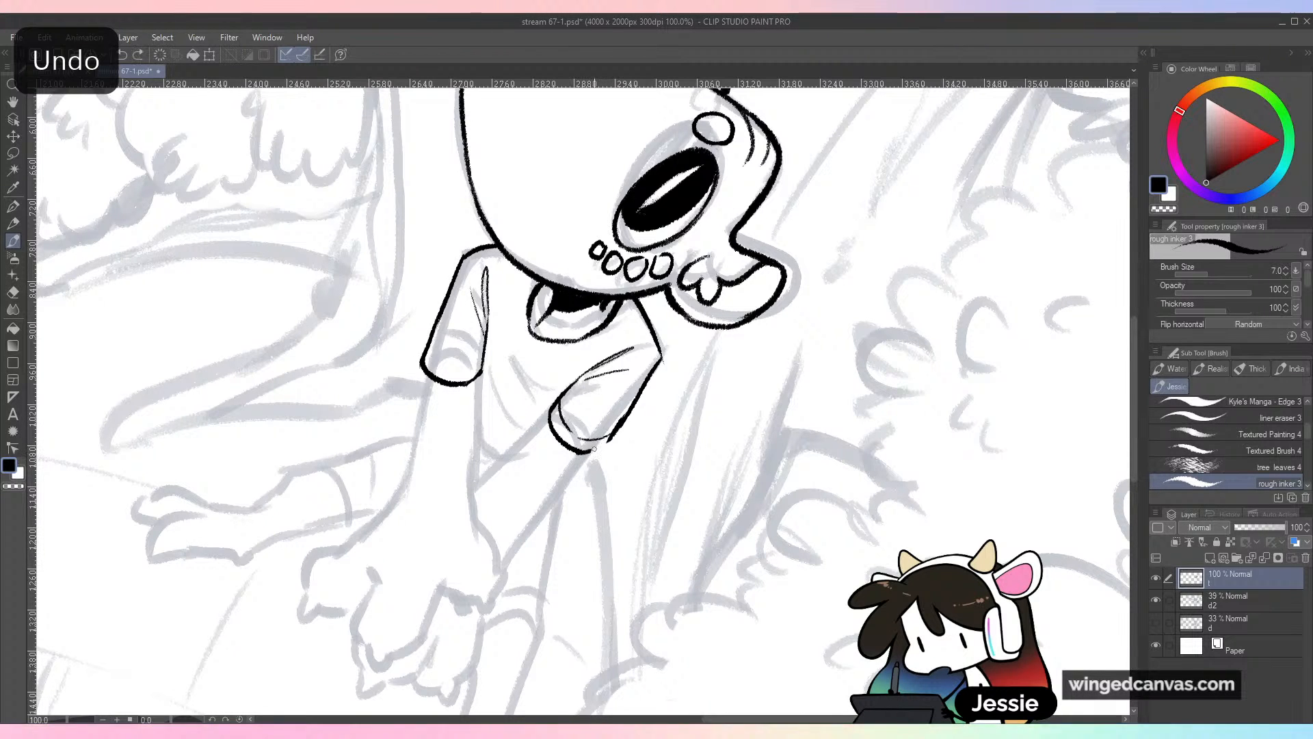
key("ctrl+minus")
key("ctrl+plus")
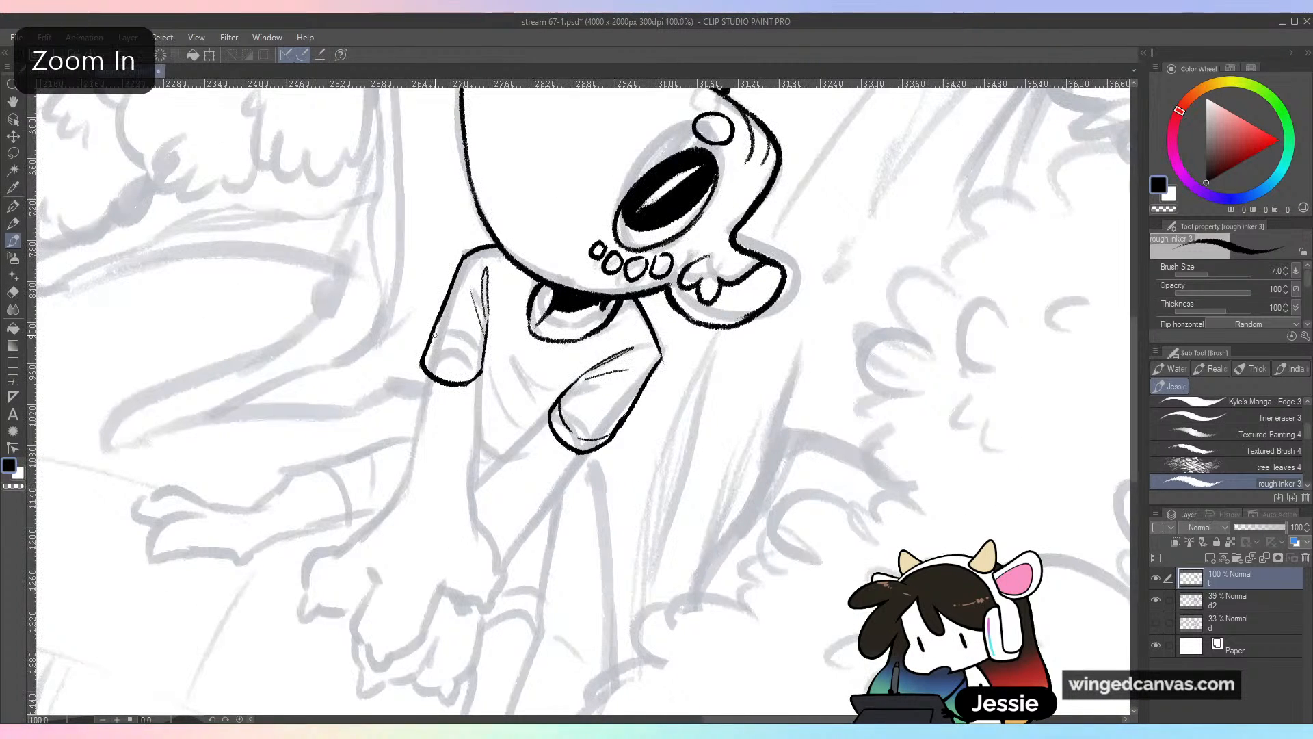
Ink the inner seam line of the back sleeve's cuff, then erase its pointed lower corner and redraw it as a rounded edge
left_click_drag(435, 331, 473, 366)
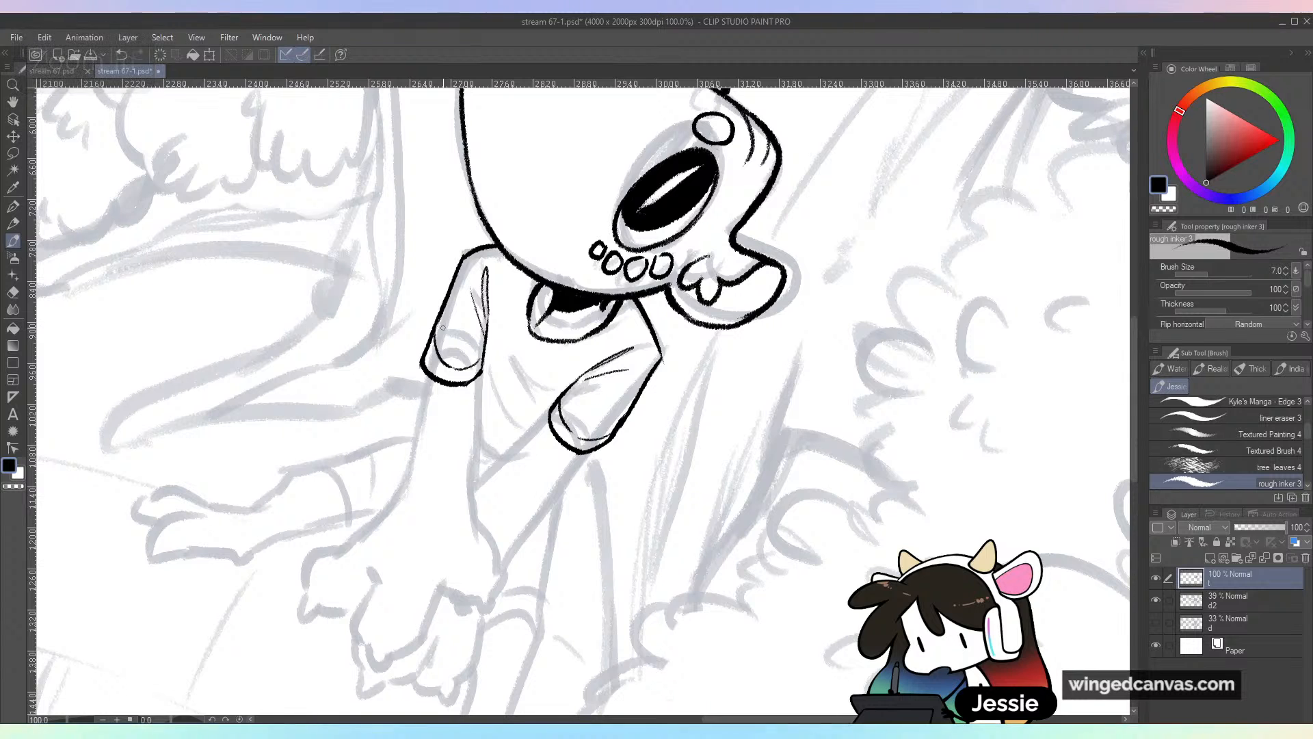
key("e")
mouse_move(422, 342)
left_mouse_down()
mouse_move(439, 396)
mouse_move(459, 403)
mouse_move(455, 387)
left_mouse_up()
key("b")
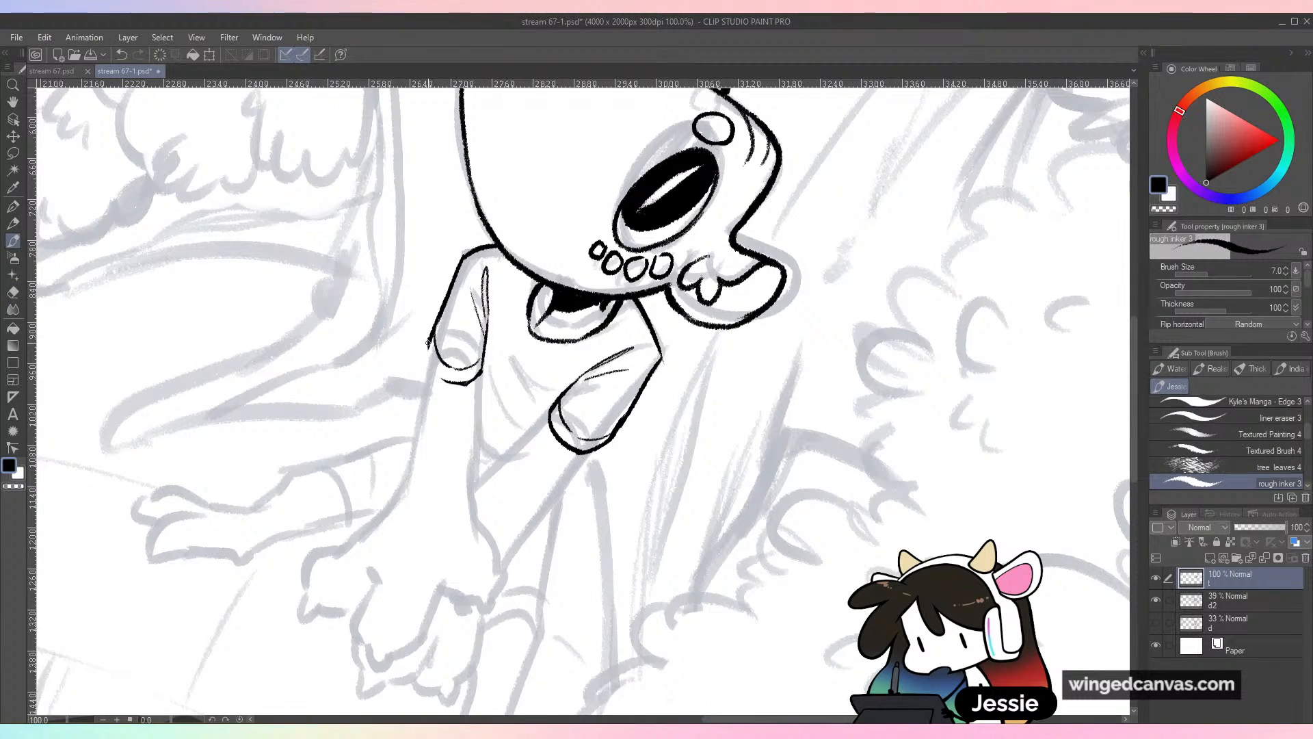
mouse_move(430, 336)
left_mouse_down()
mouse_move(438, 379)
mouse_move(432, 357)
mouse_move(479, 377)
left_mouse_up()
Ink thin curved fold lines across the shirt's chest between the two sleeves, redoing the first attempt, and save the file
key("ctrl+minus")
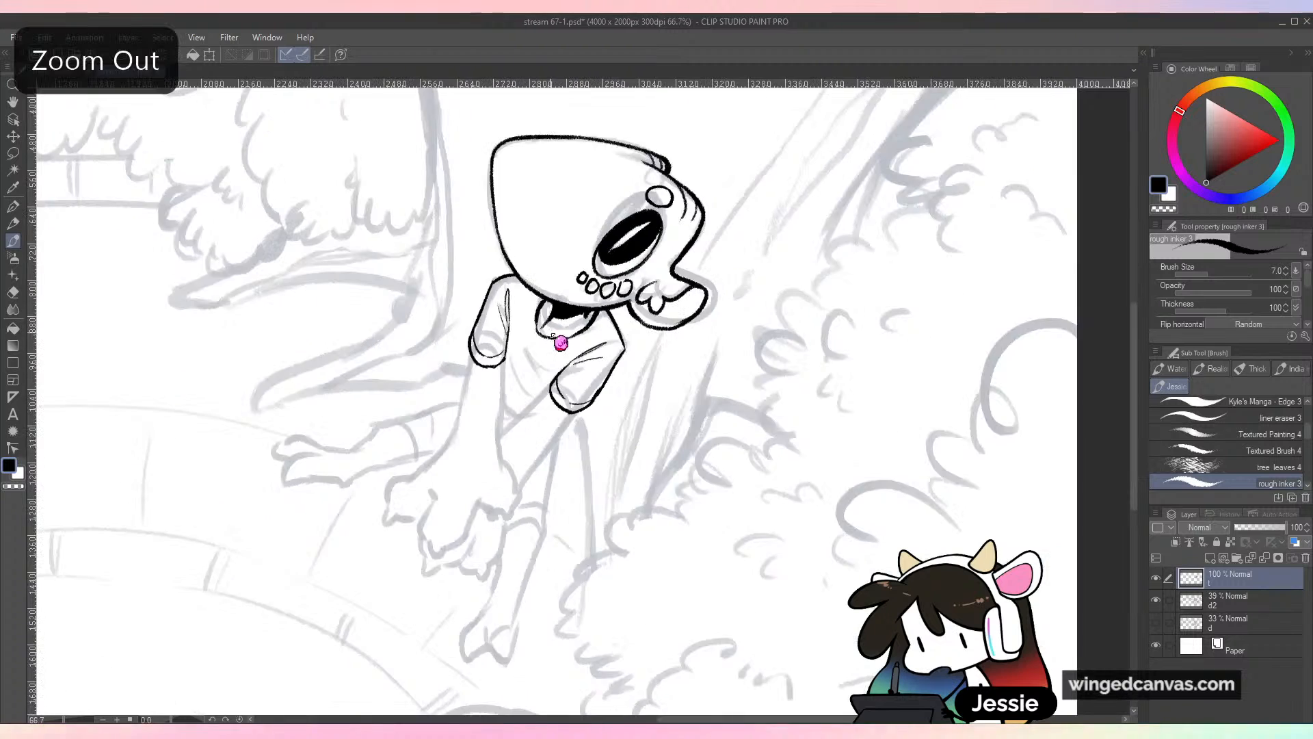
key("ctrl+plus")
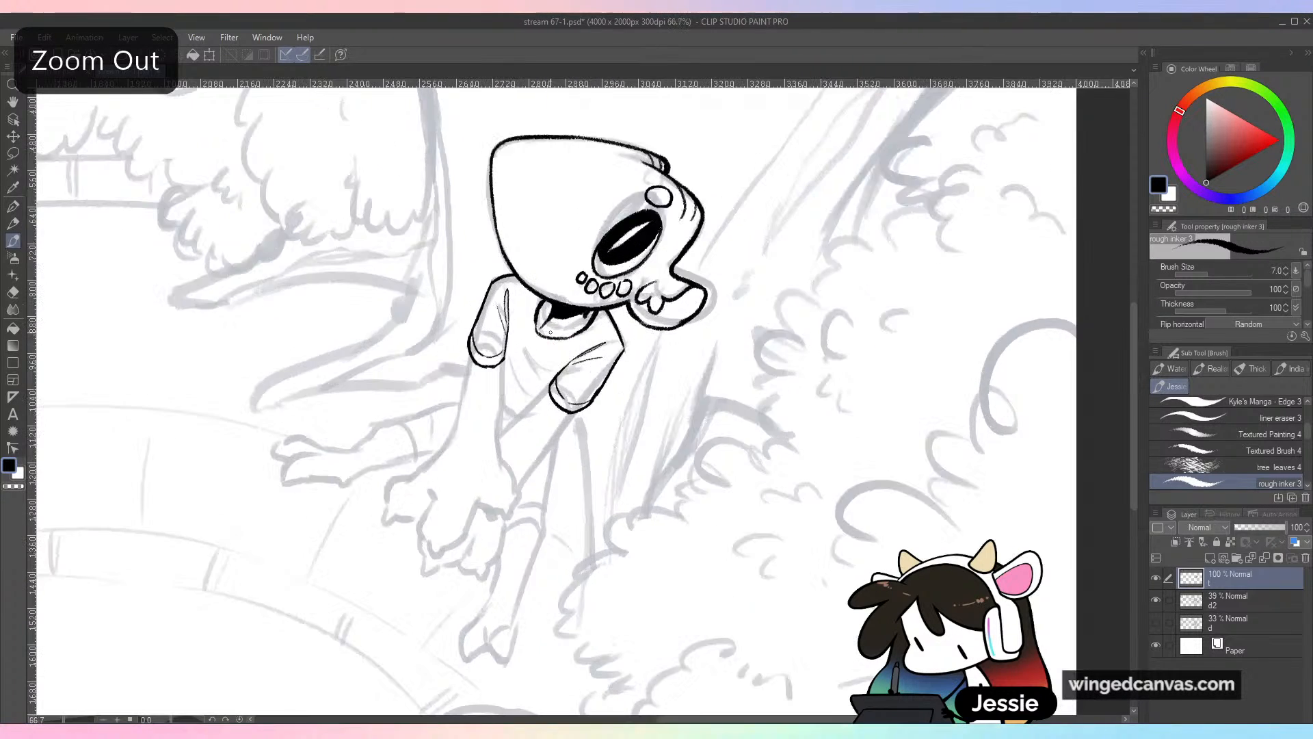
key("space")
left_click_drag(672, 365, 722, 445)
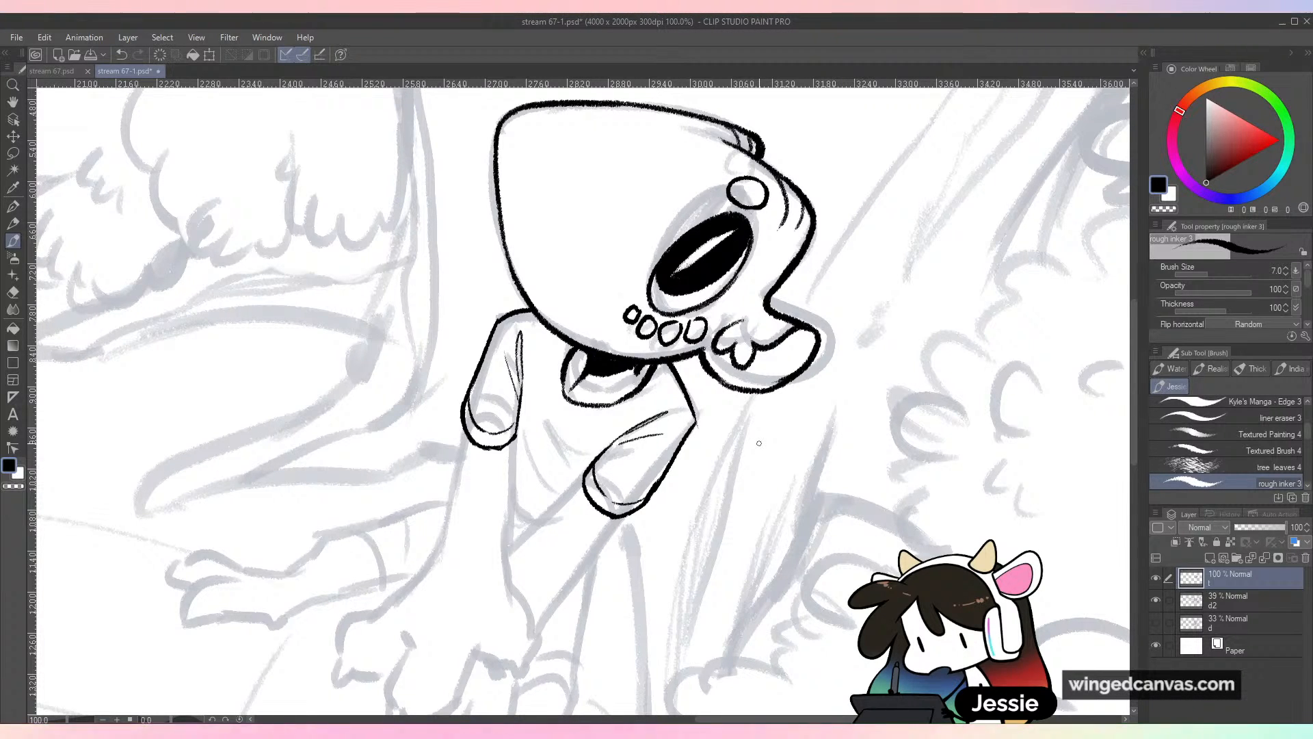
left_click_drag(533, 391, 573, 452)
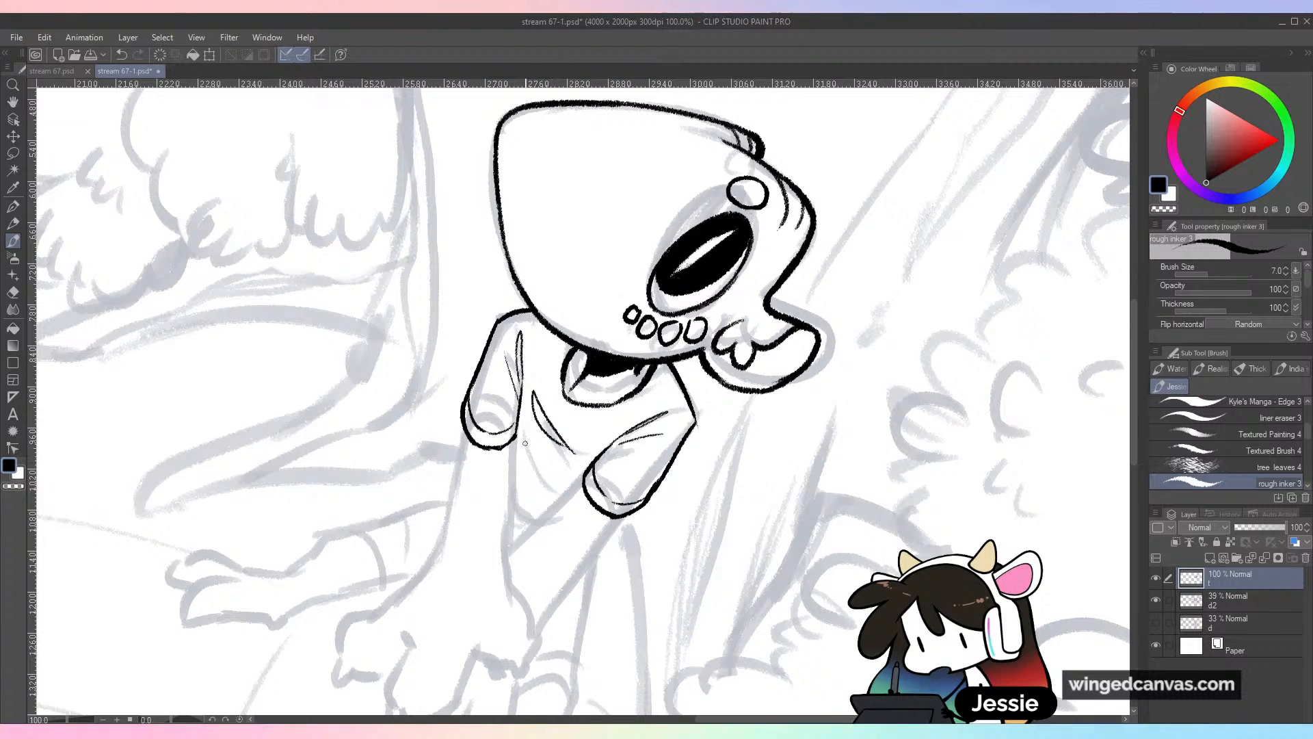
key("ctrl+z")
key("ctrl+z")
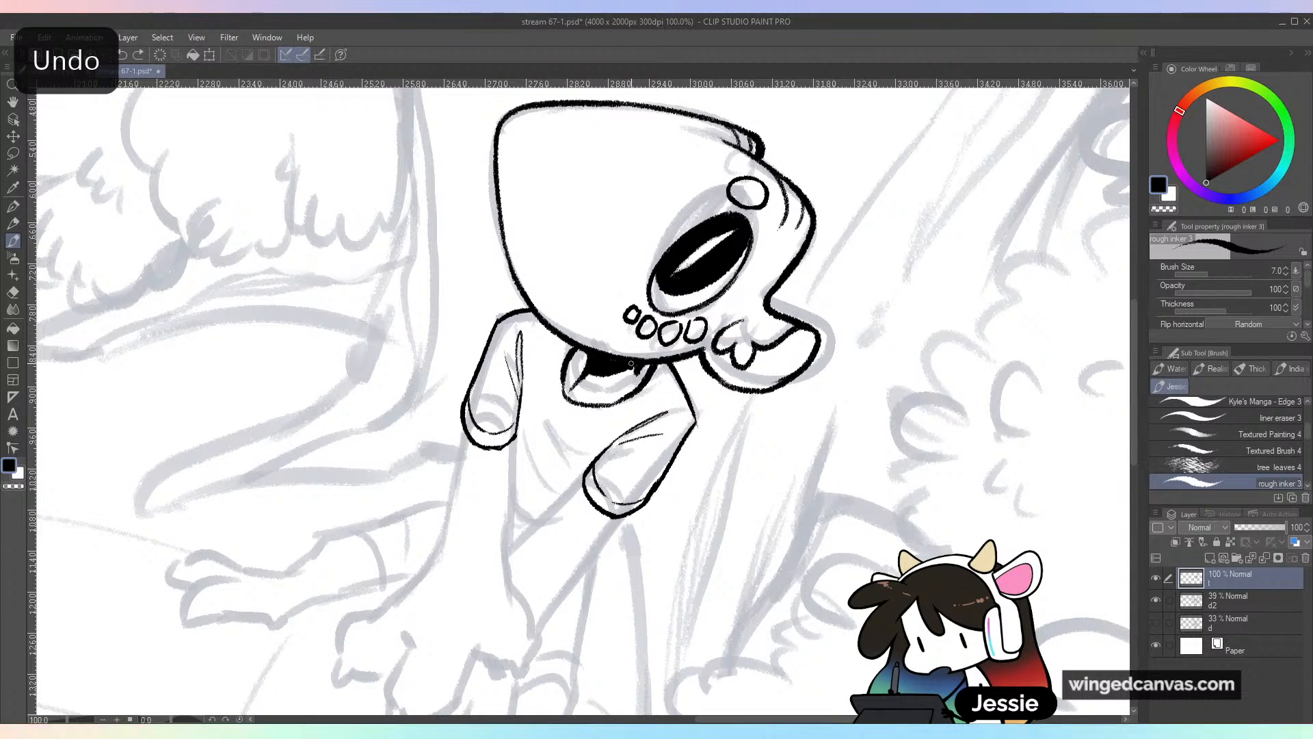
left_click_drag(535, 410, 578, 467)
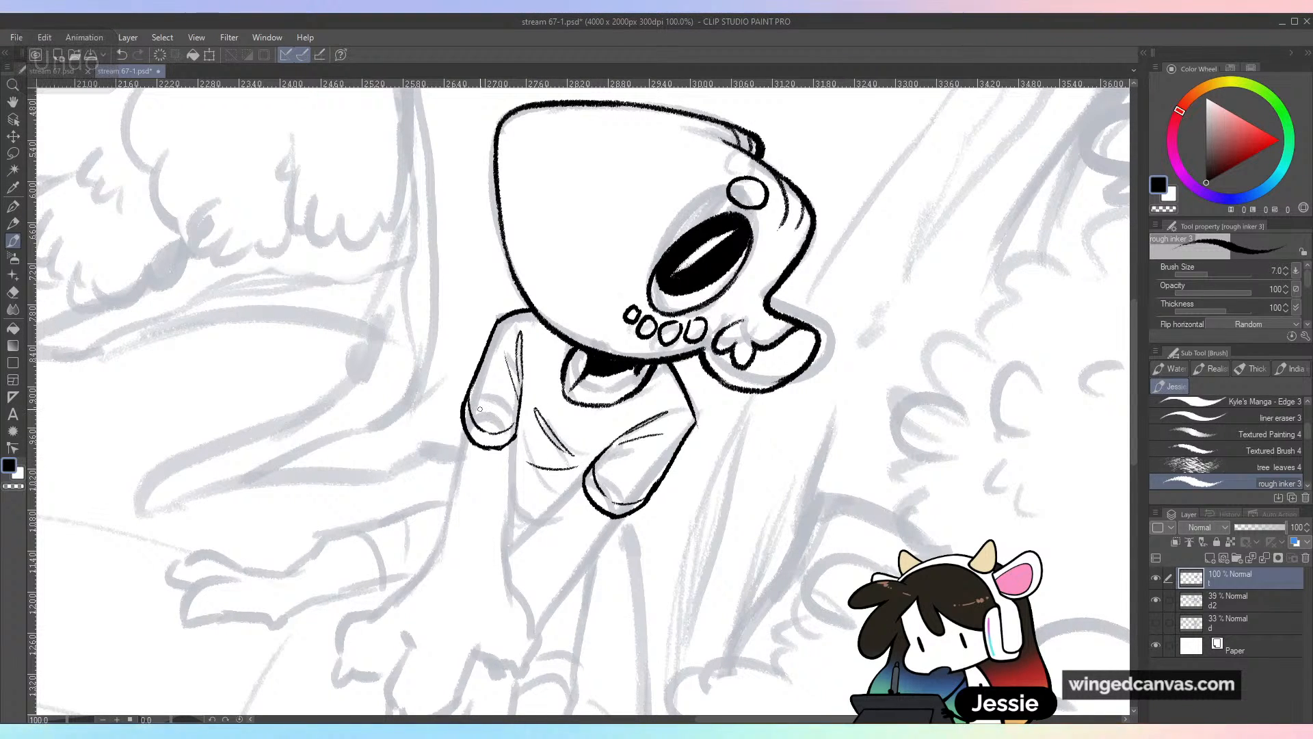
key("ctrl+s")
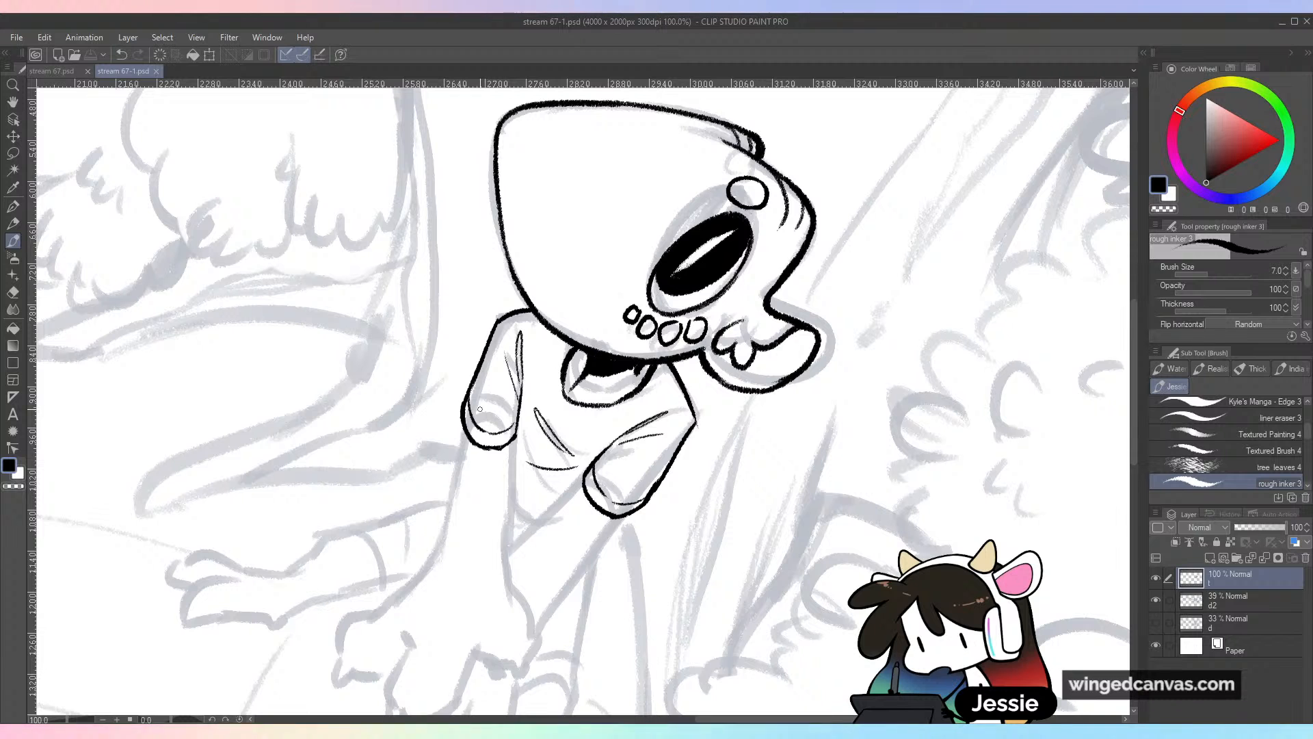
Touch up the lower edge of the back sleeve's cuff and ink both sides of the forearm coming out of it
left_click_drag(489, 450, 512, 446)
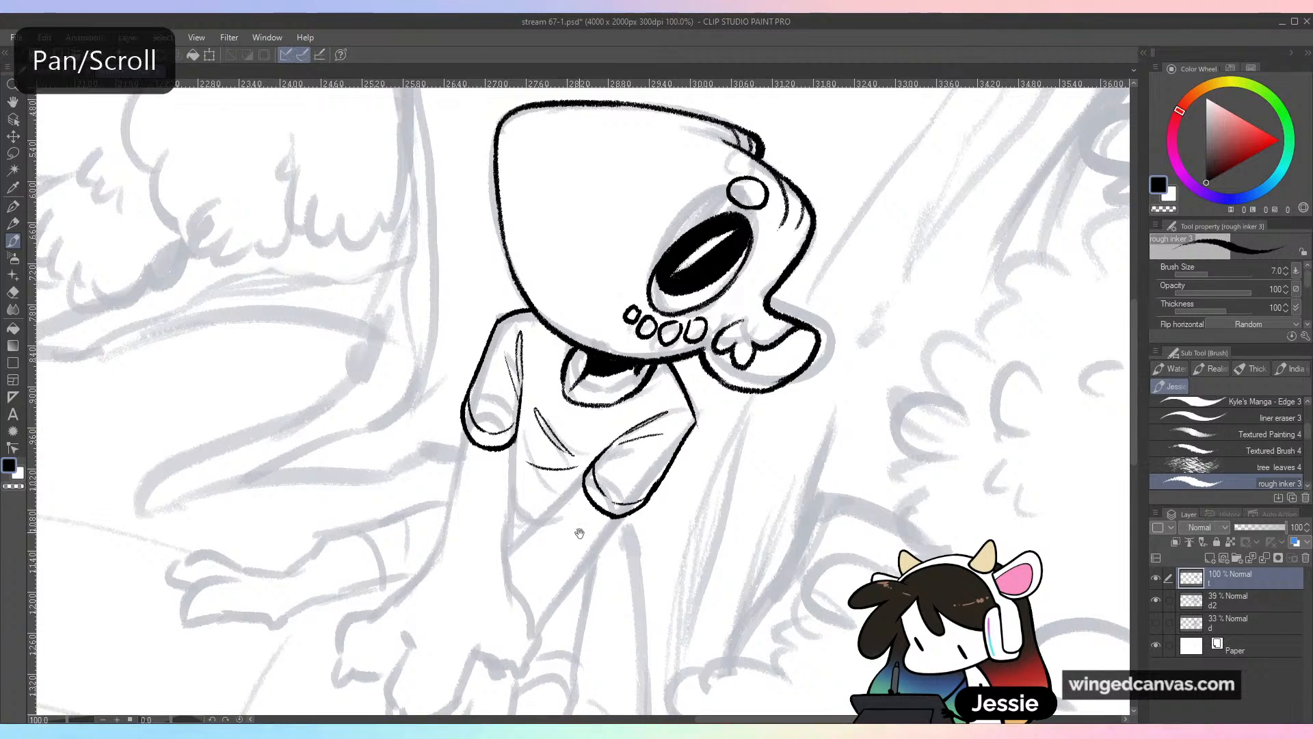
left_click_drag(581, 532, 593, 463)
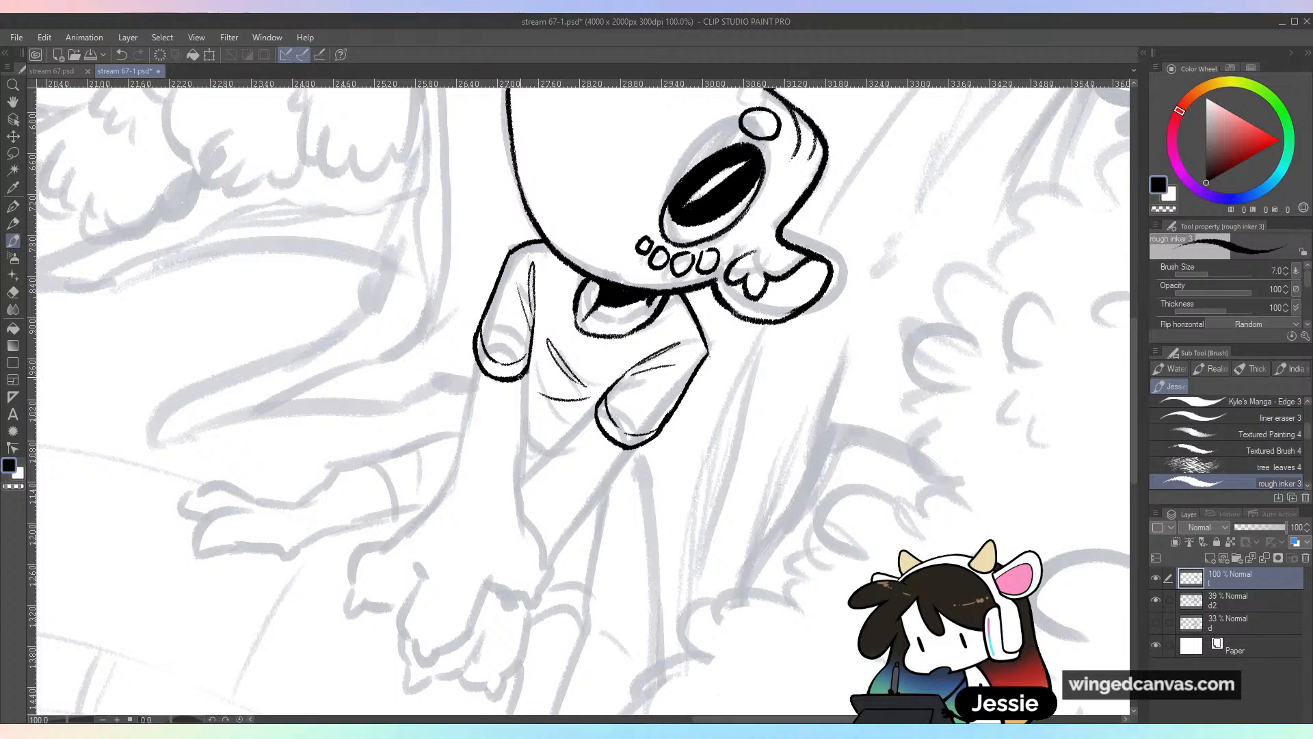
left_click_drag(530, 357, 520, 521)
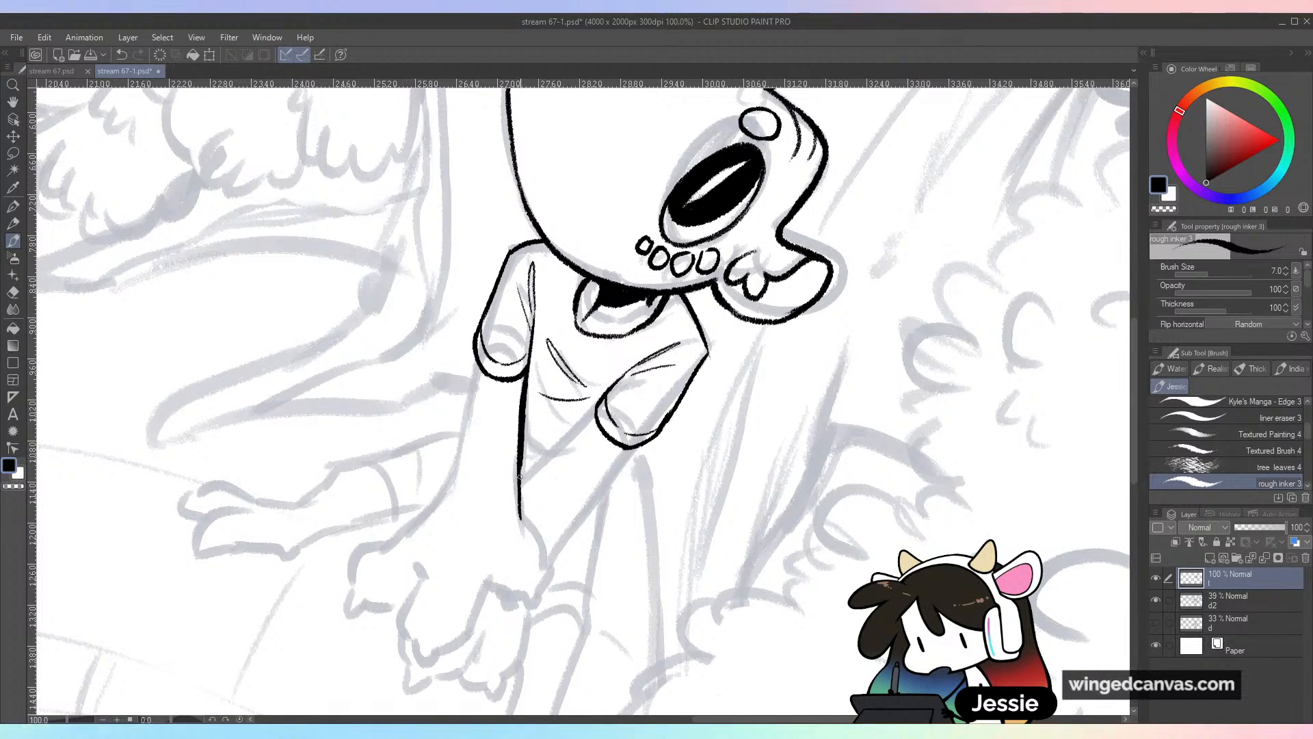
left_click_drag(478, 363, 456, 474)
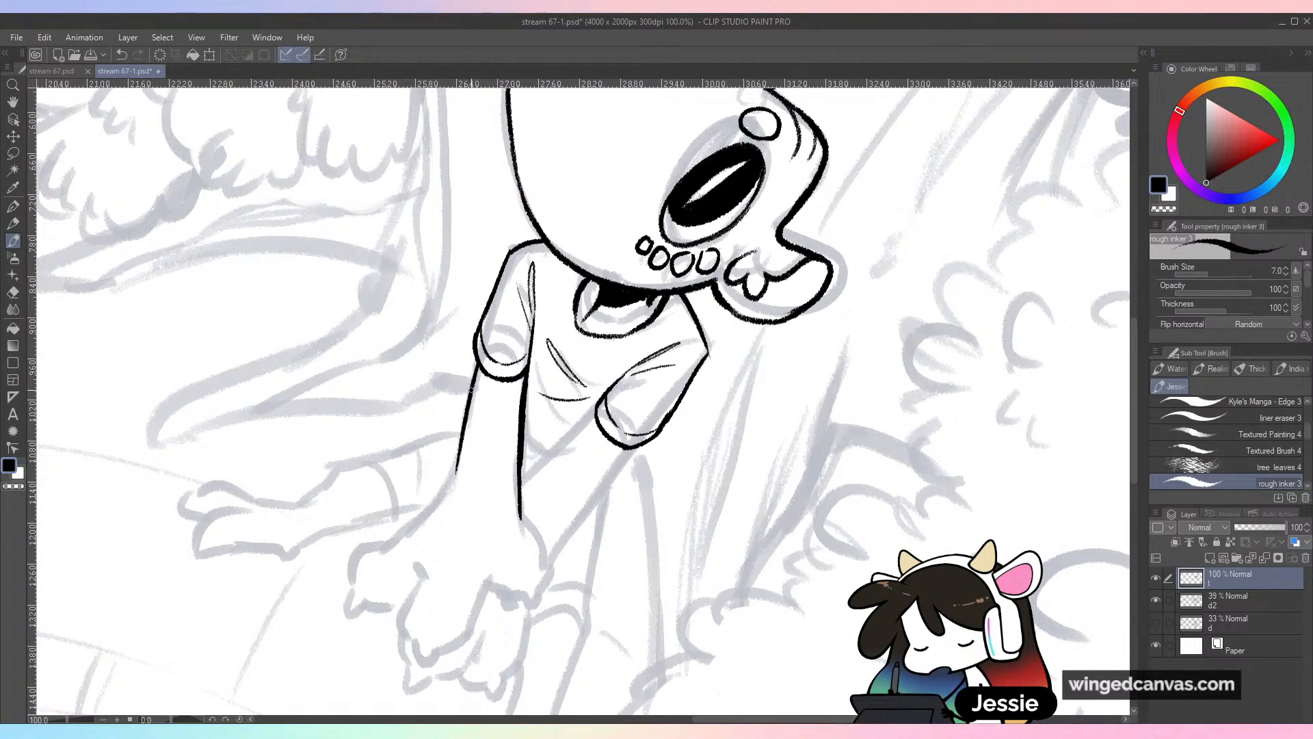
Extend the back arm into a hand with three broad fingers and pointed claws, redoing the first claw tip, and save the file
mouse_move(472, 388)
left_mouse_down()
mouse_move(448, 491)
mouse_move(352, 570)
mouse_move(354, 596)
left_mouse_up()
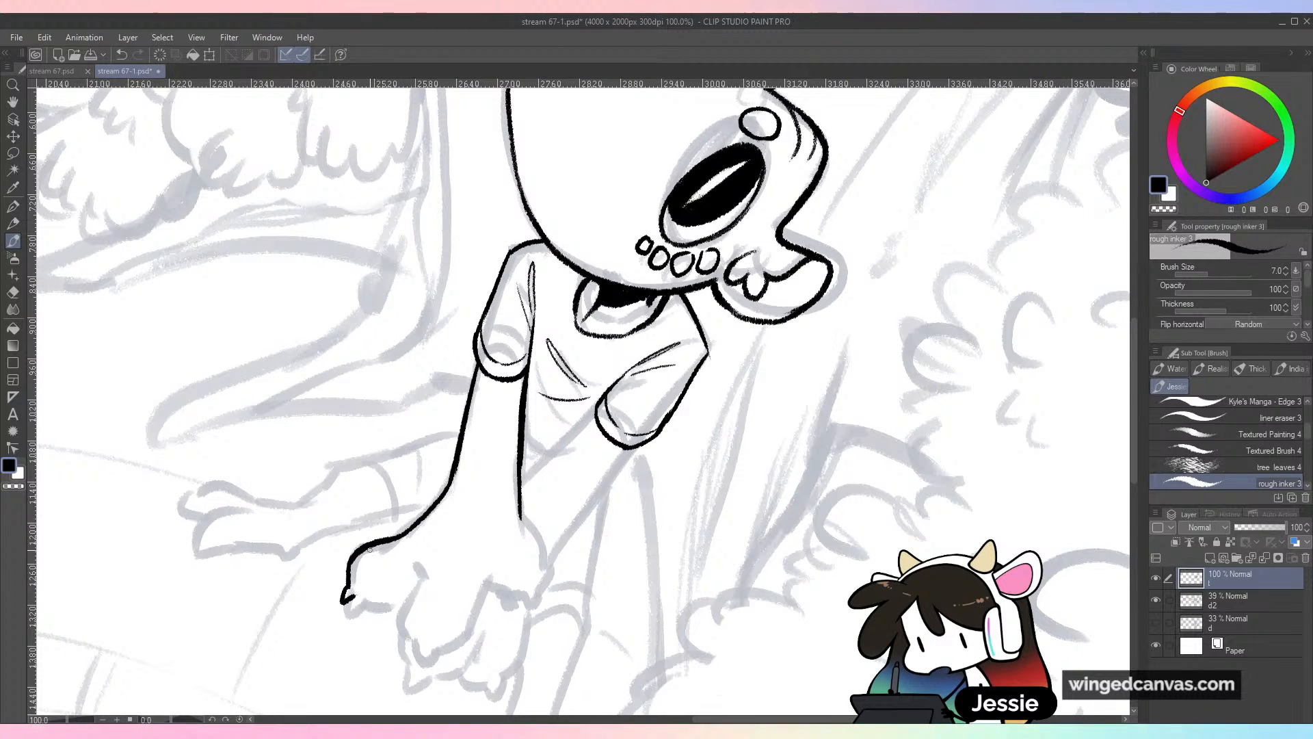
key("ctrl+z")
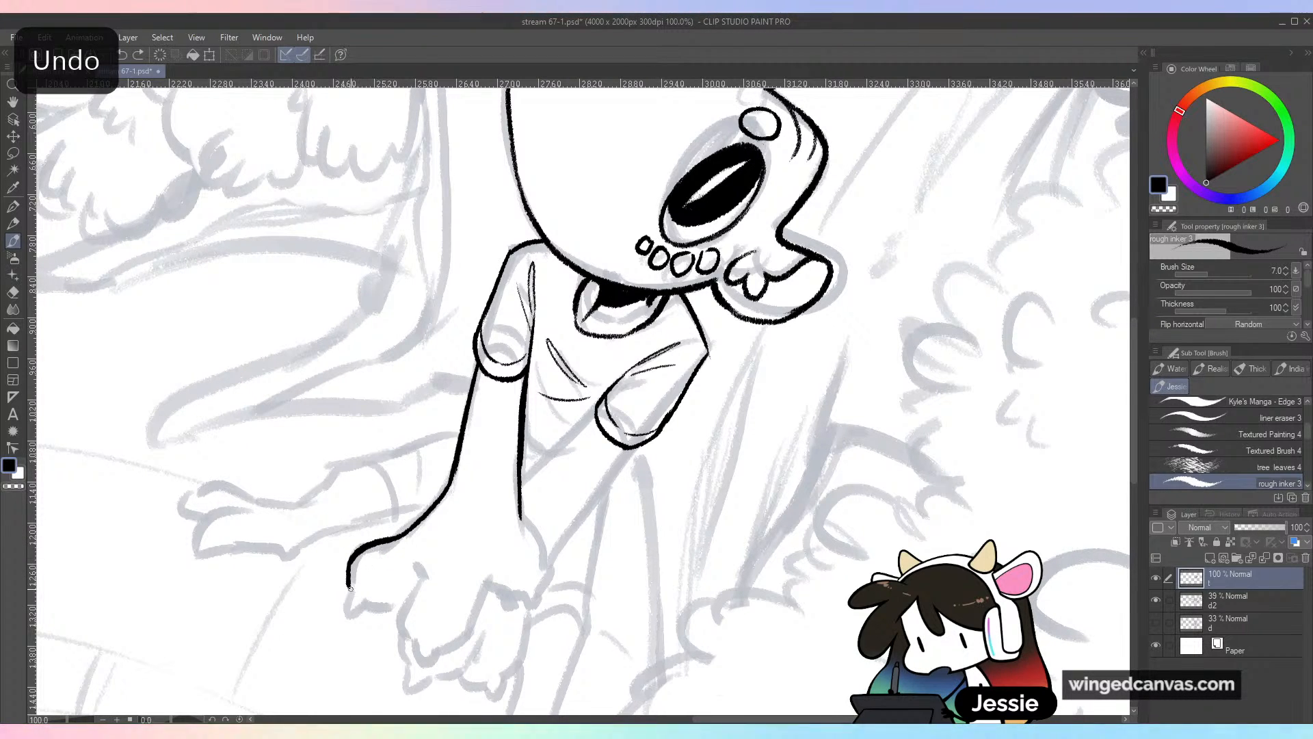
mouse_move(350, 587)
left_mouse_down()
mouse_move(344, 610)
mouse_move(404, 598)
left_mouse_up()
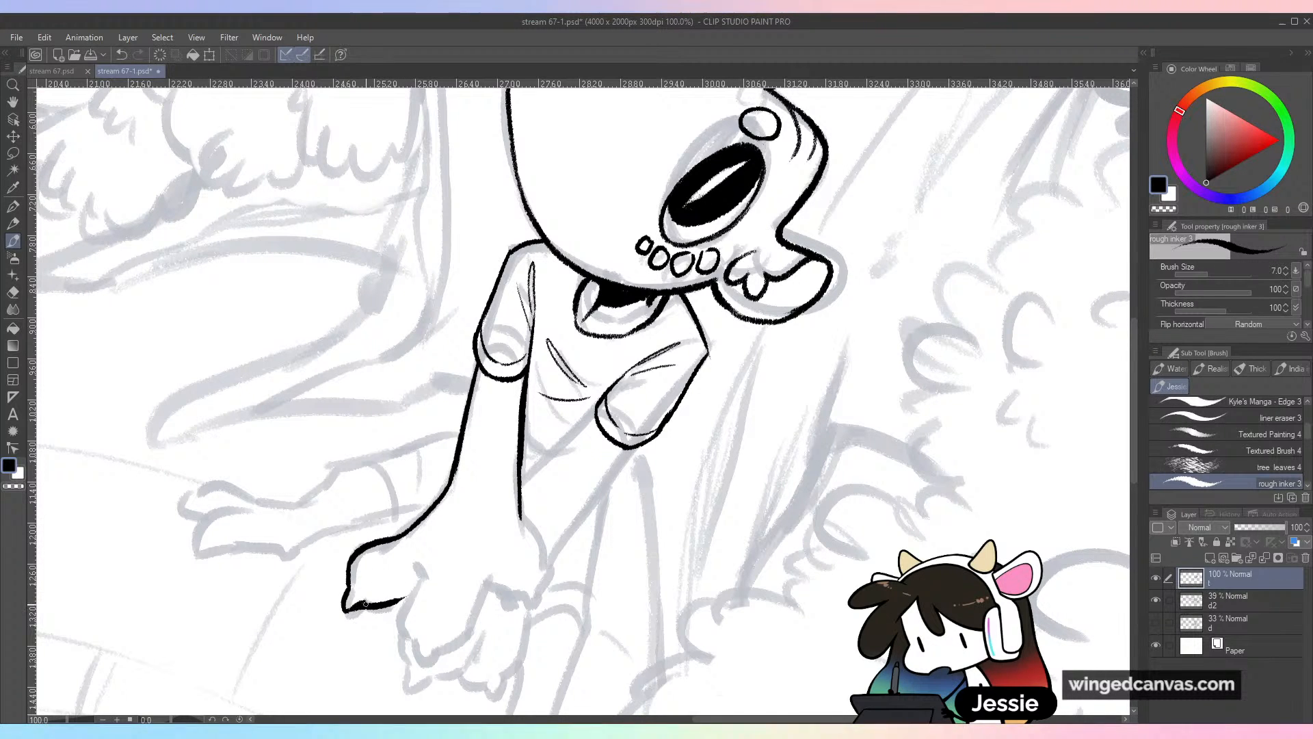
mouse_move(402, 599)
left_mouse_down()
mouse_move(420, 582)
mouse_move(405, 640)
mouse_move(438, 659)
mouse_move(467, 635)
mouse_move(487, 576)
mouse_move(506, 590)
left_mouse_up()
mouse_move(519, 511)
left_mouse_down()
mouse_move(540, 559)
mouse_move(502, 594)
mouse_move(533, 596)
mouse_move(519, 597)
mouse_move(548, 531)
mouse_move(528, 530)
mouse_move(502, 579)
left_mouse_up()
key("e")
key("b")
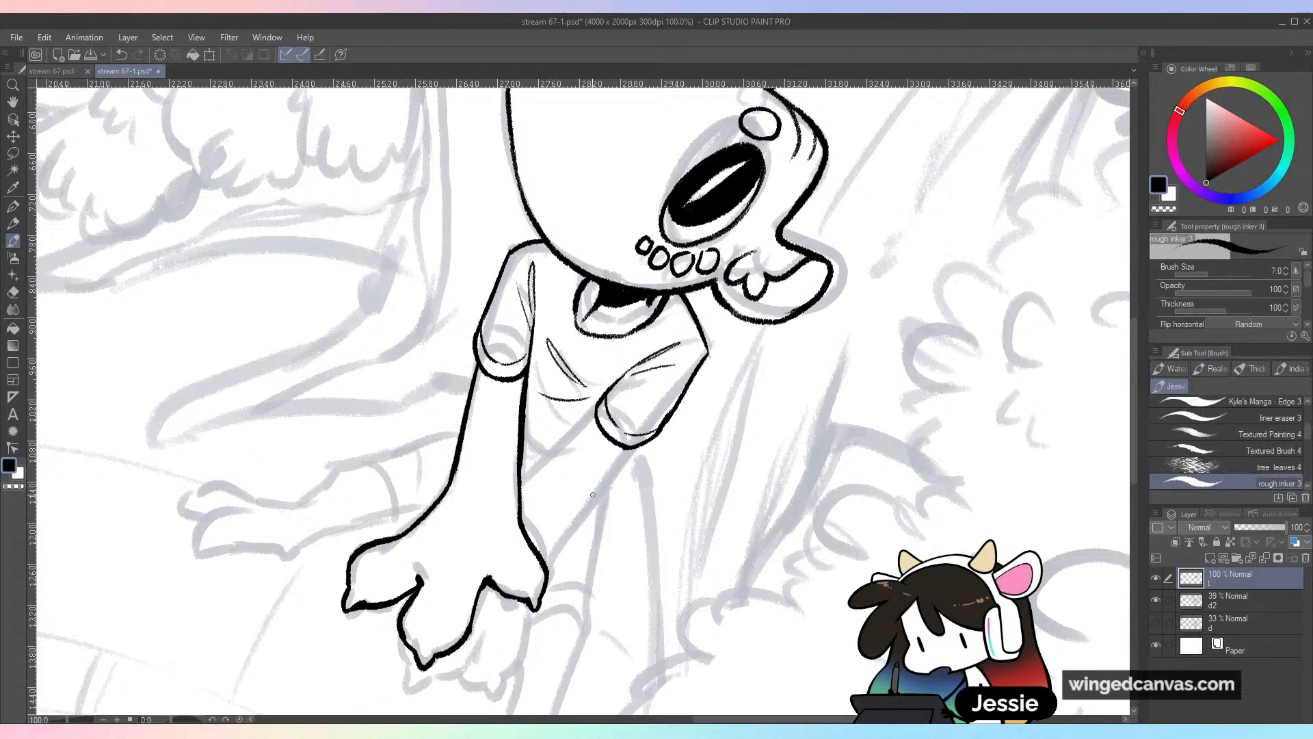
left_click_drag(600, 534, 656, 459)
key("ctrl+s")
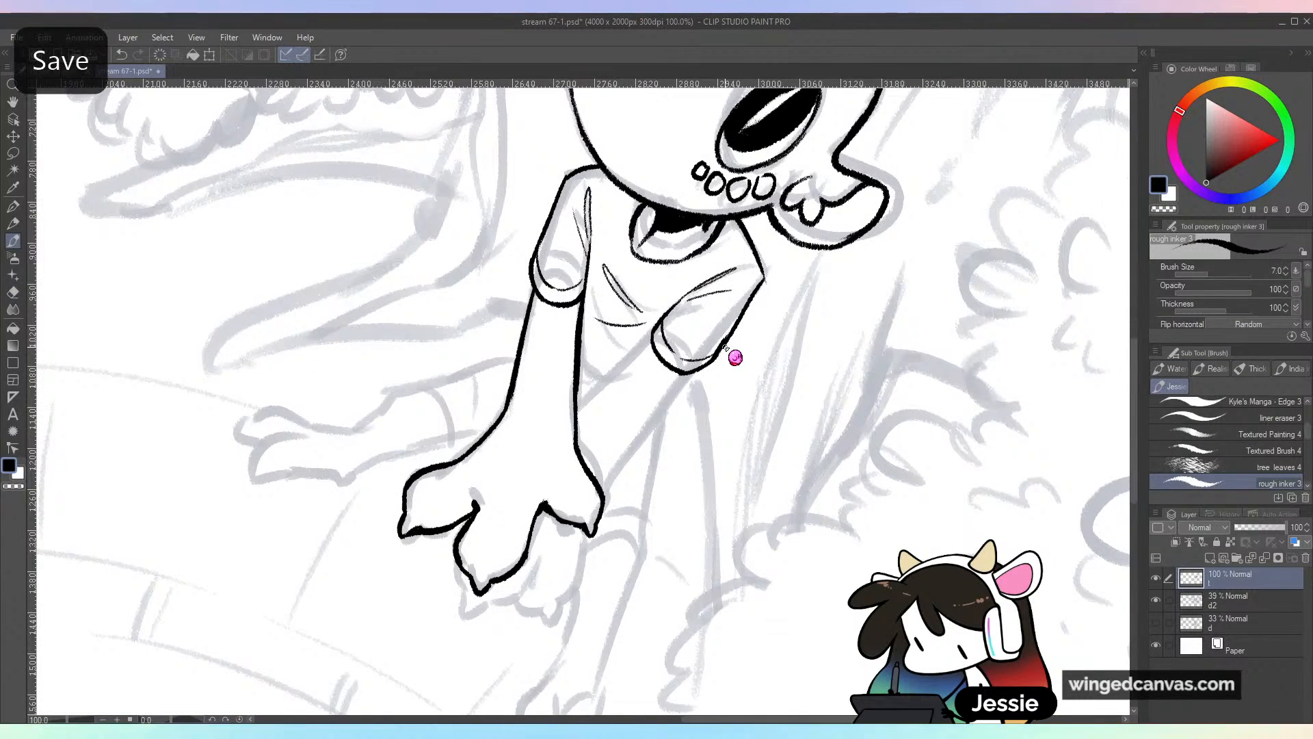
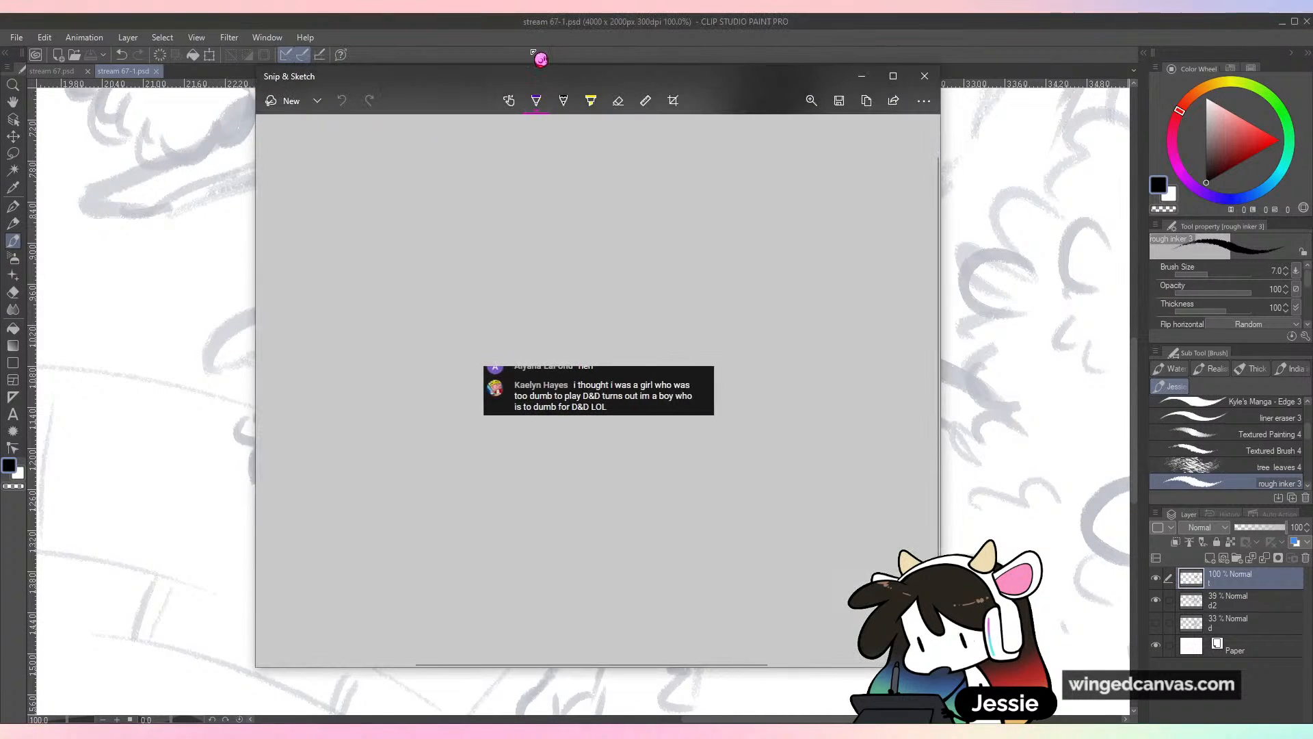
Move the Snip & Sketch window off the canvas
left_click_drag(540, 83, 0, 120)
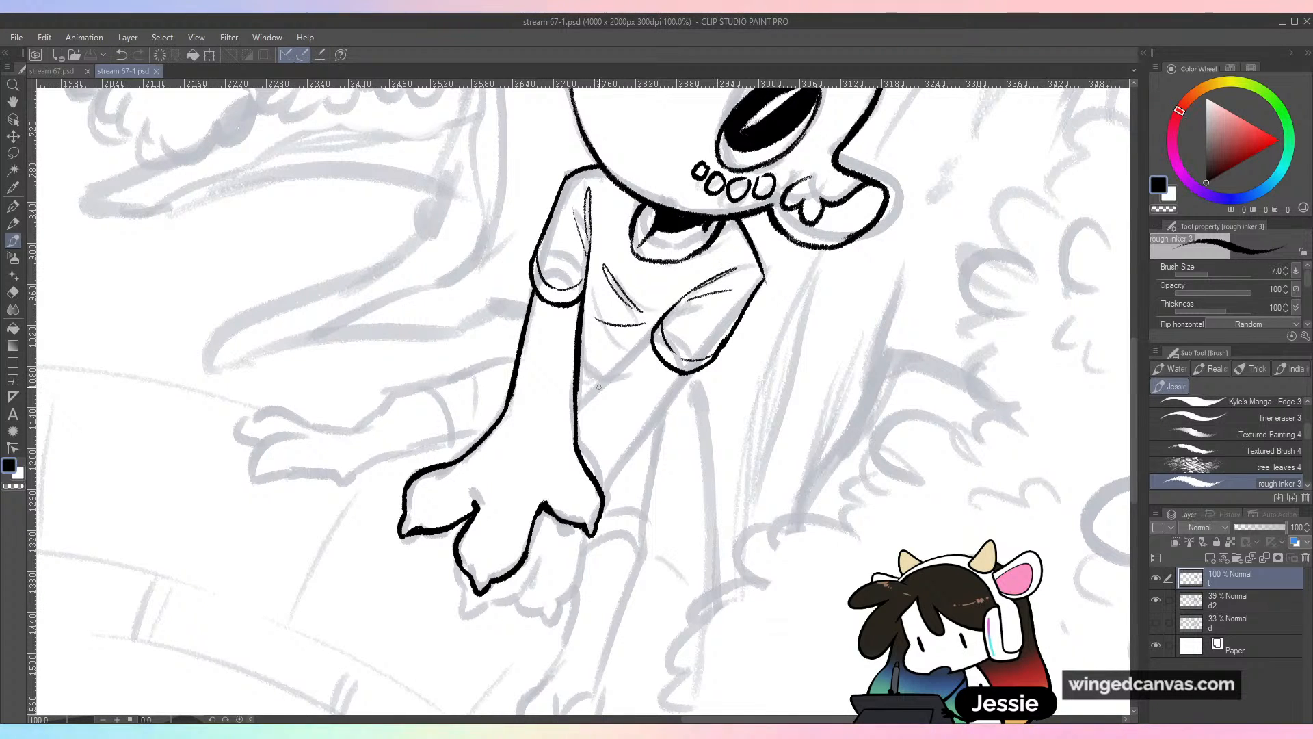
Ink both edges of the front arm from its cuff down behind the back arm, redoing the outer edge's join to the sleeve
left_click_drag(578, 411, 648, 340)
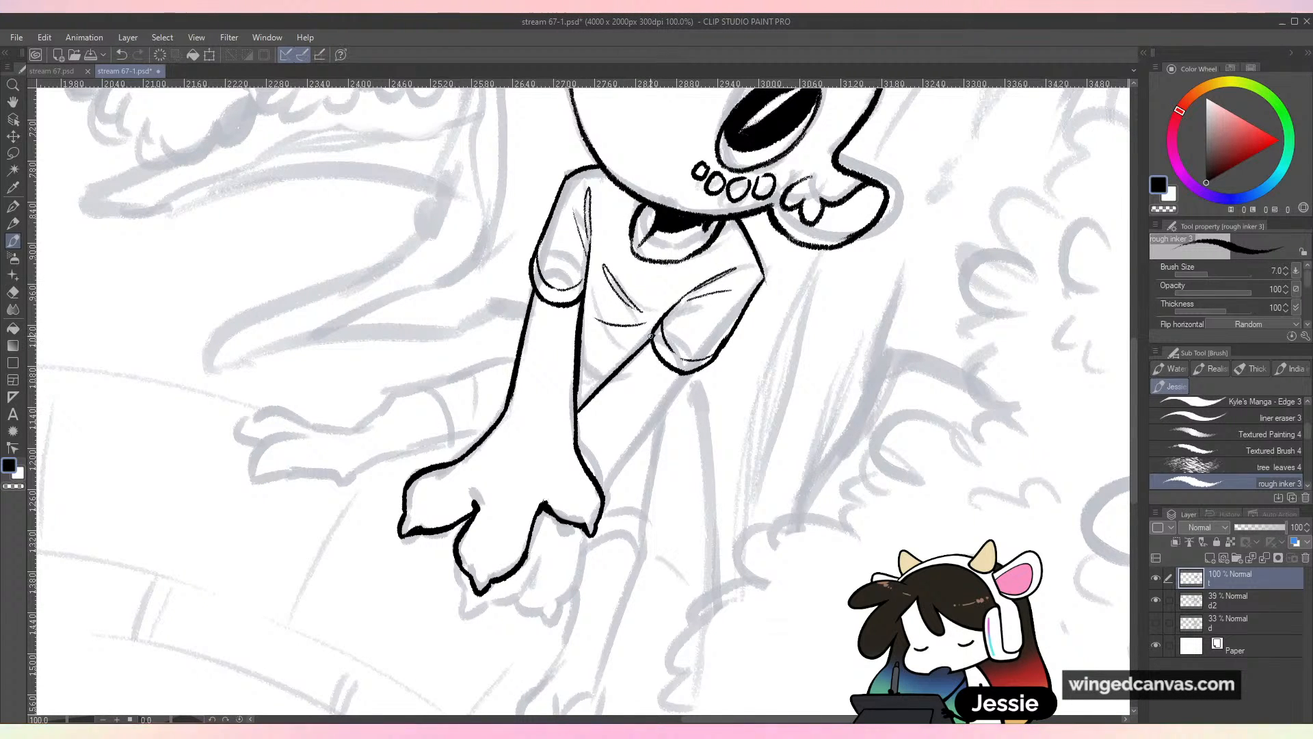
left_click_drag(599, 495, 654, 417)
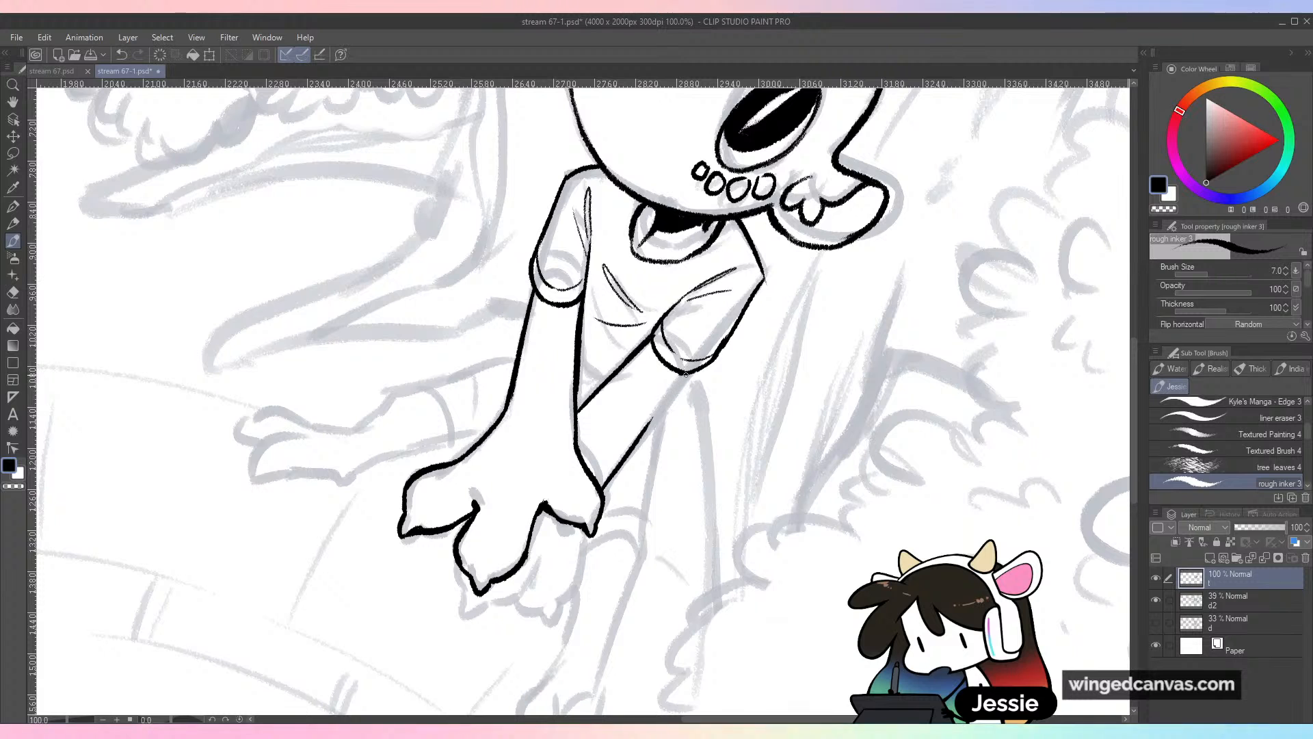
left_click_drag(686, 374, 642, 430)
key("ctrl+z")
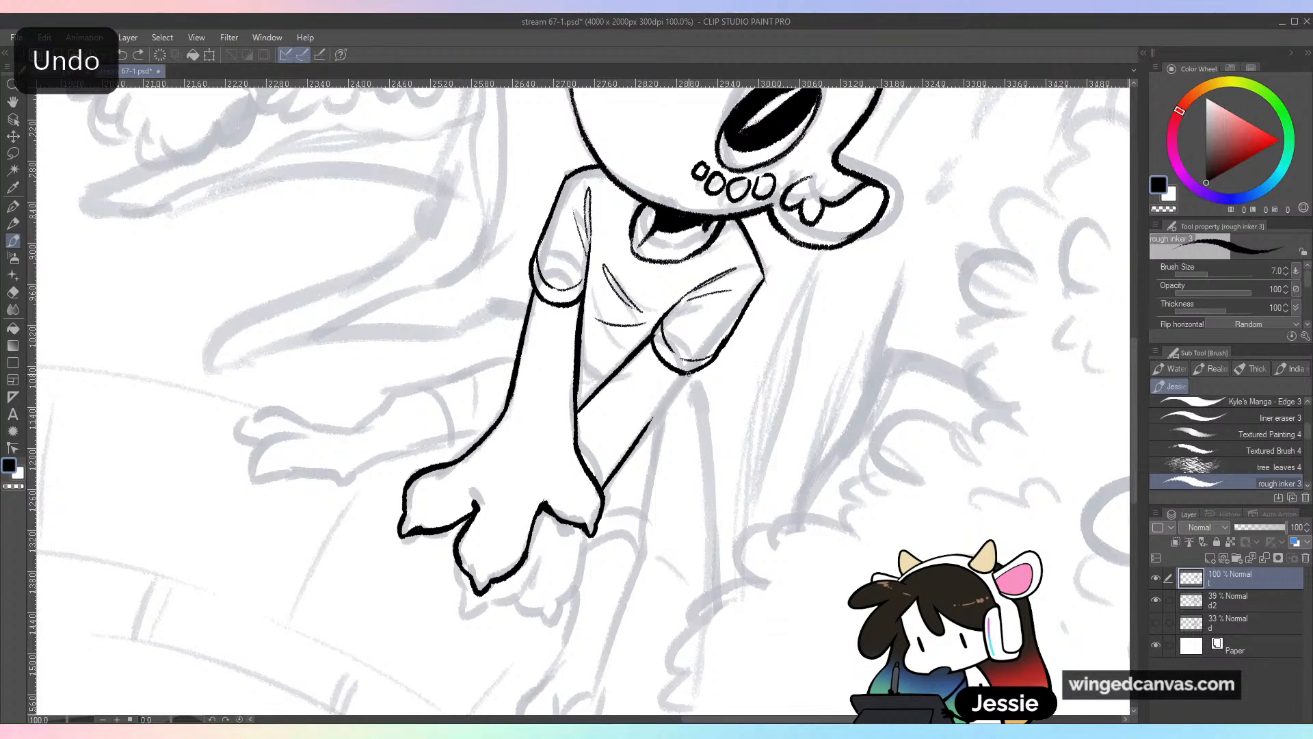
key("ctrl+z")
left_click_drag(691, 372, 663, 406)
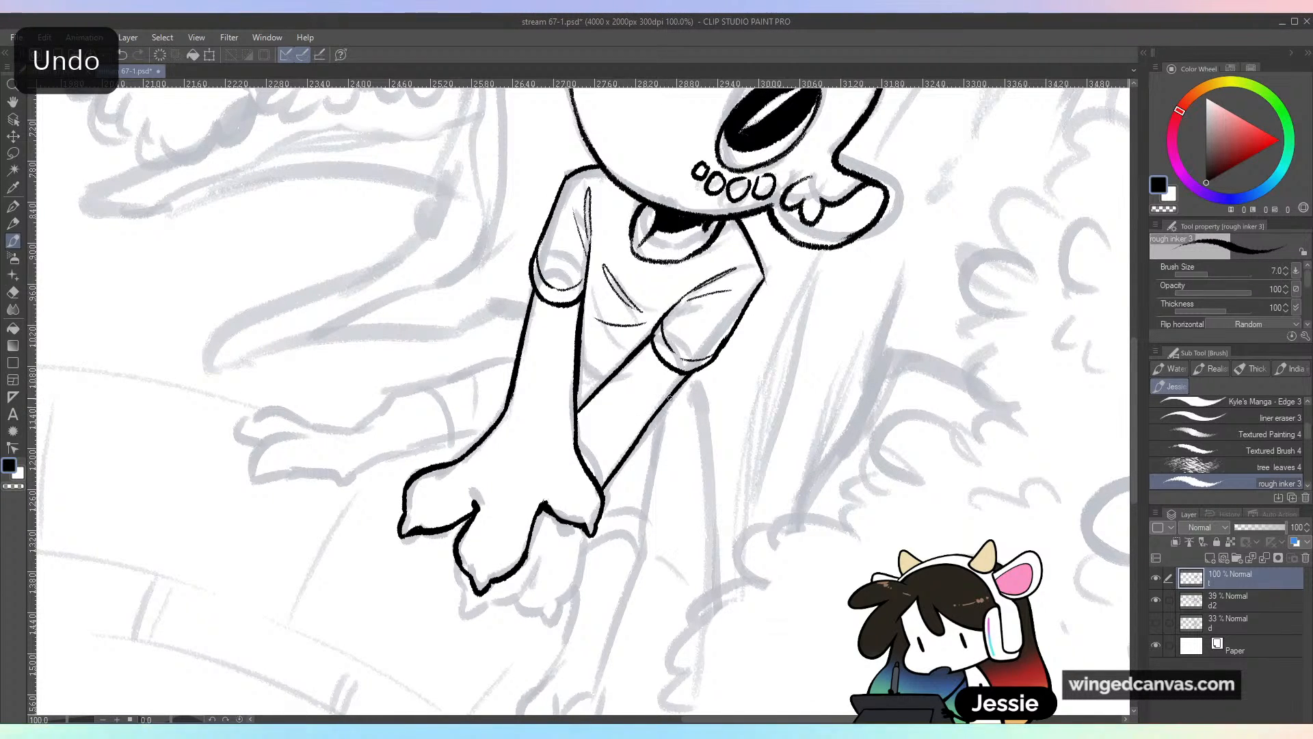
Ink the clawed fingers of the second hand showing beneath and between the first hand's fingers, then save the file
left_click_drag(615, 486, 656, 404)
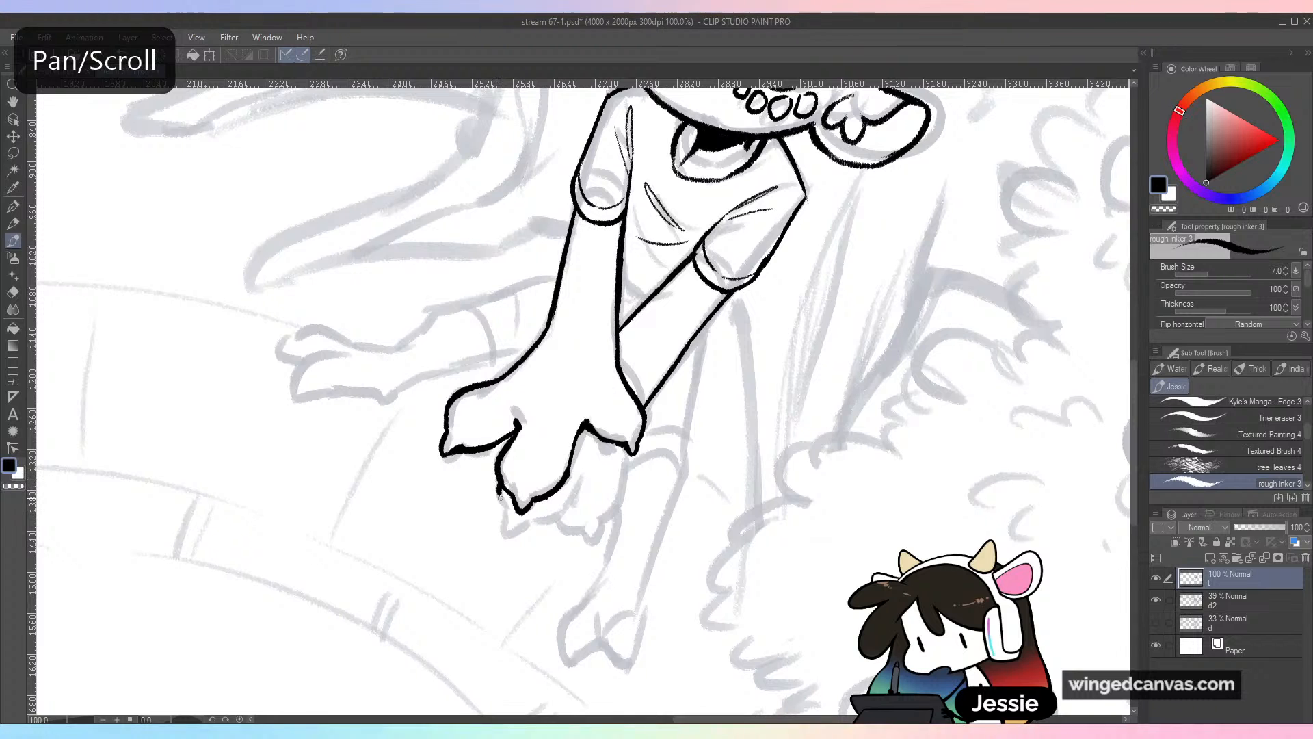
mouse_move(497, 488)
left_mouse_down()
mouse_move(523, 527)
mouse_move(562, 519)
mouse_move(574, 488)
mouse_move(592, 531)
left_mouse_up()
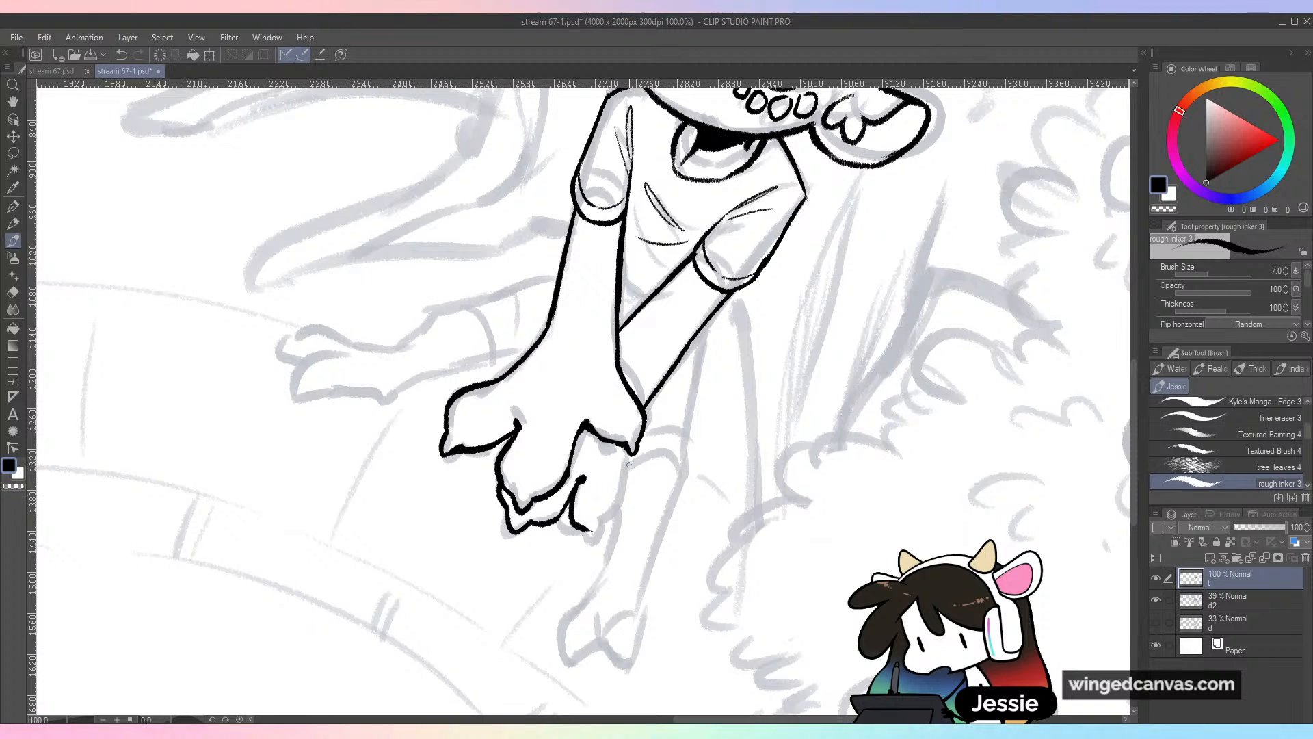
mouse_move(629, 451)
left_mouse_down()
mouse_move(604, 535)
mouse_move(625, 492)
mouse_move(626, 505)
mouse_move(596, 545)
left_mouse_up()
key("ctrl+z")
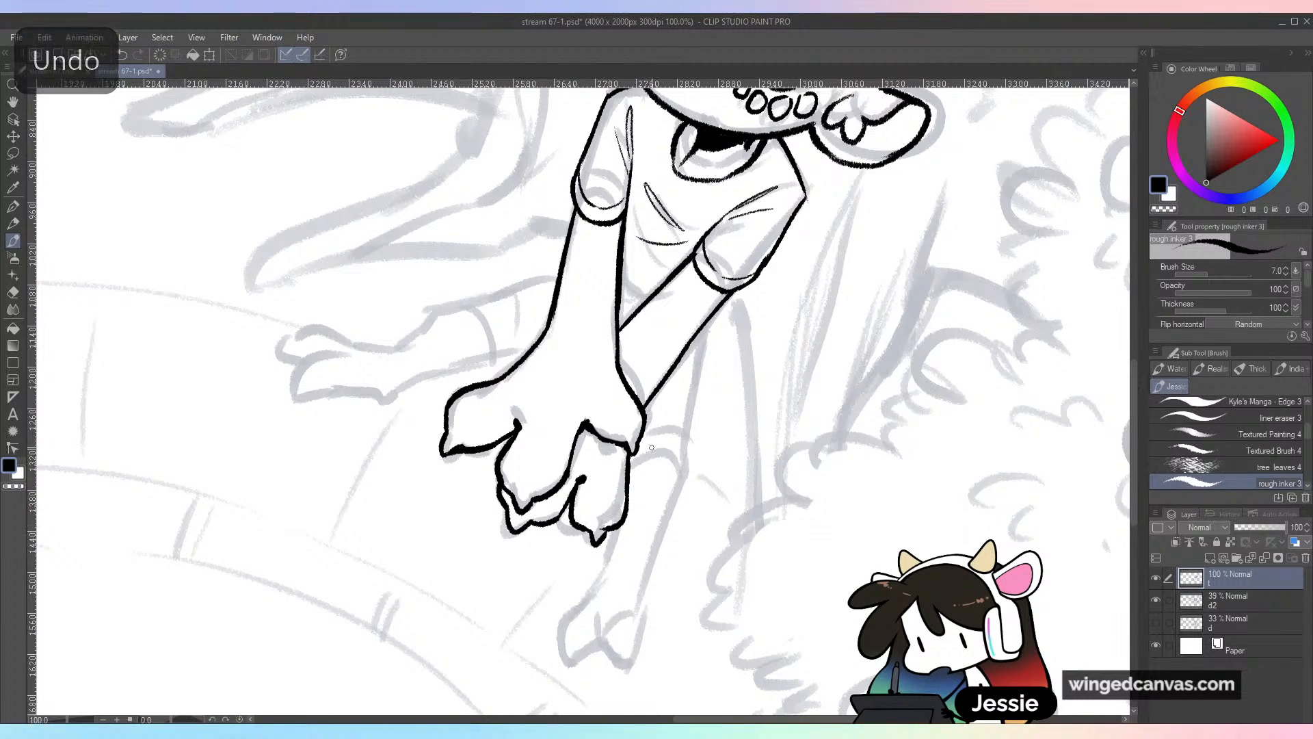
left_click_drag(505, 443, 478, 465)
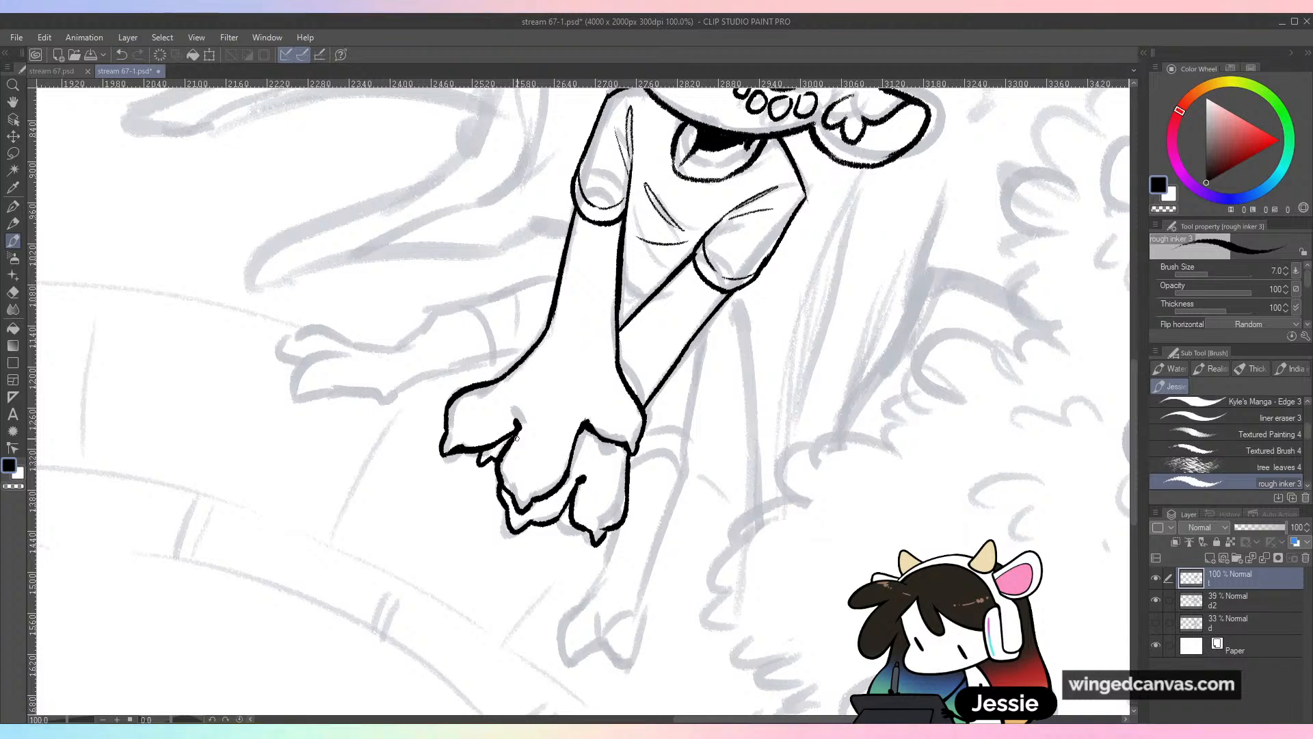
key("ctrl+minus")
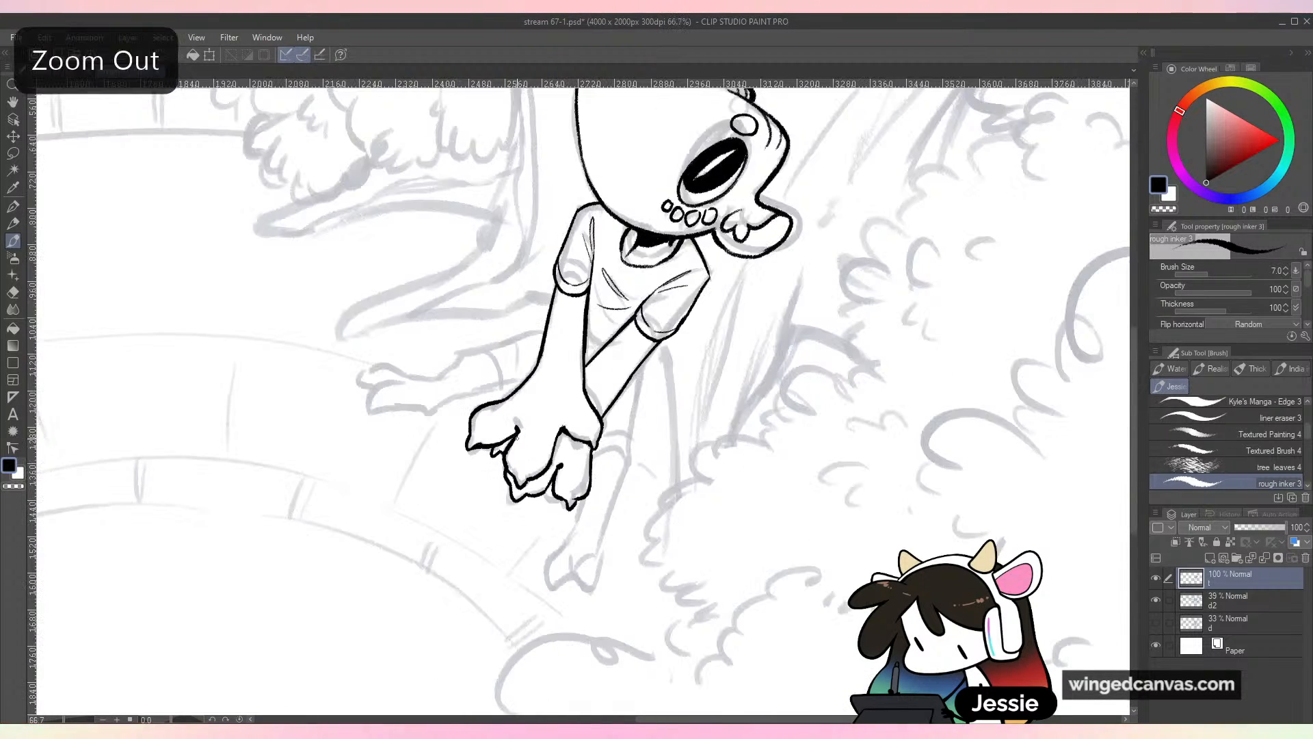
key("ctrl+plus")
key("ctrl+s")
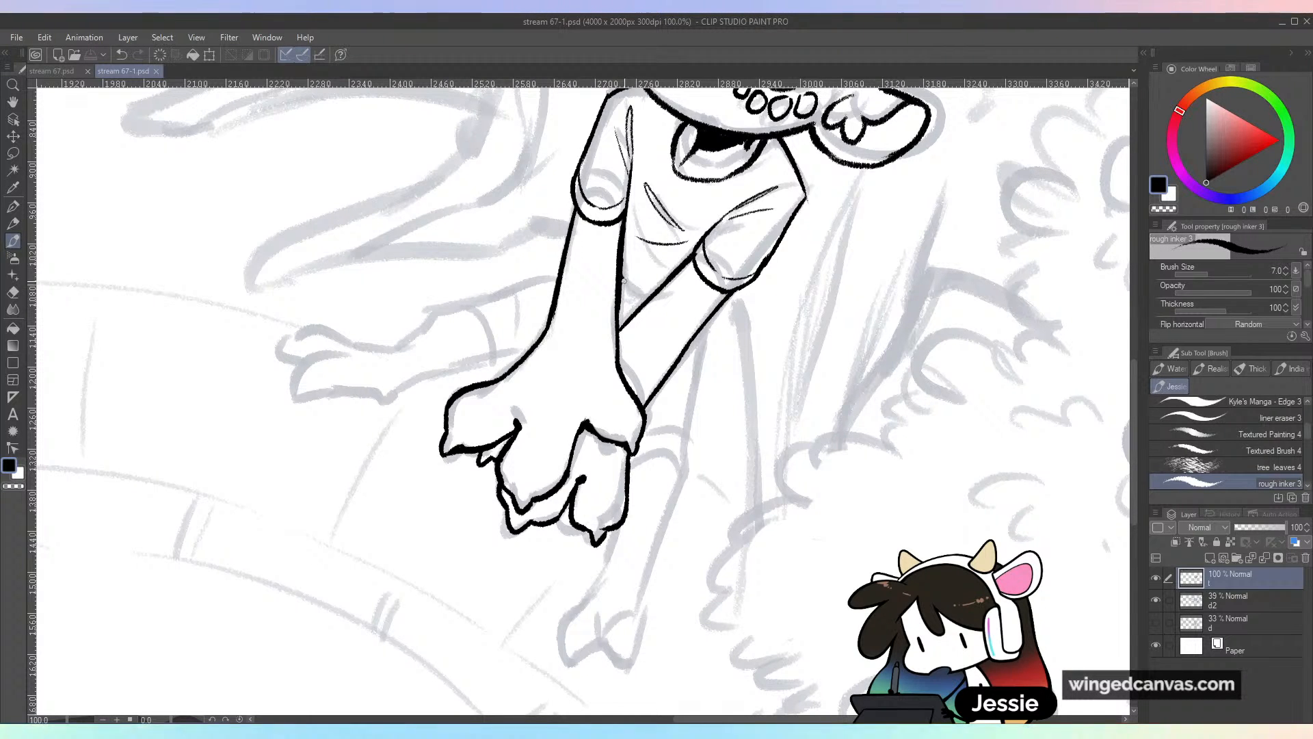
Ink the curved shirt edge between the crossed arms, thicken the line where the arms meet, and save the file
mouse_move(624, 279)
left_mouse_down()
mouse_move(653, 297)
mouse_move(639, 285)
mouse_move(663, 287)
left_mouse_up()
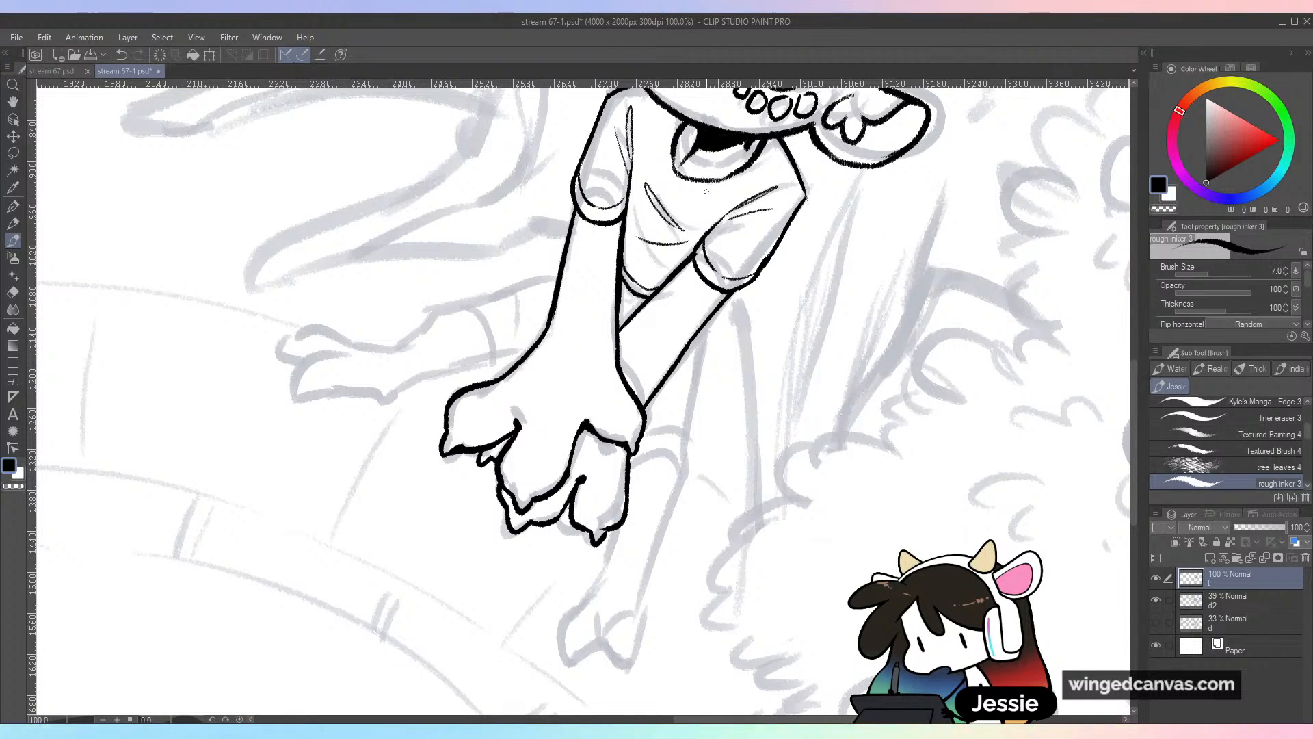
left_click_drag(637, 310, 619, 327)
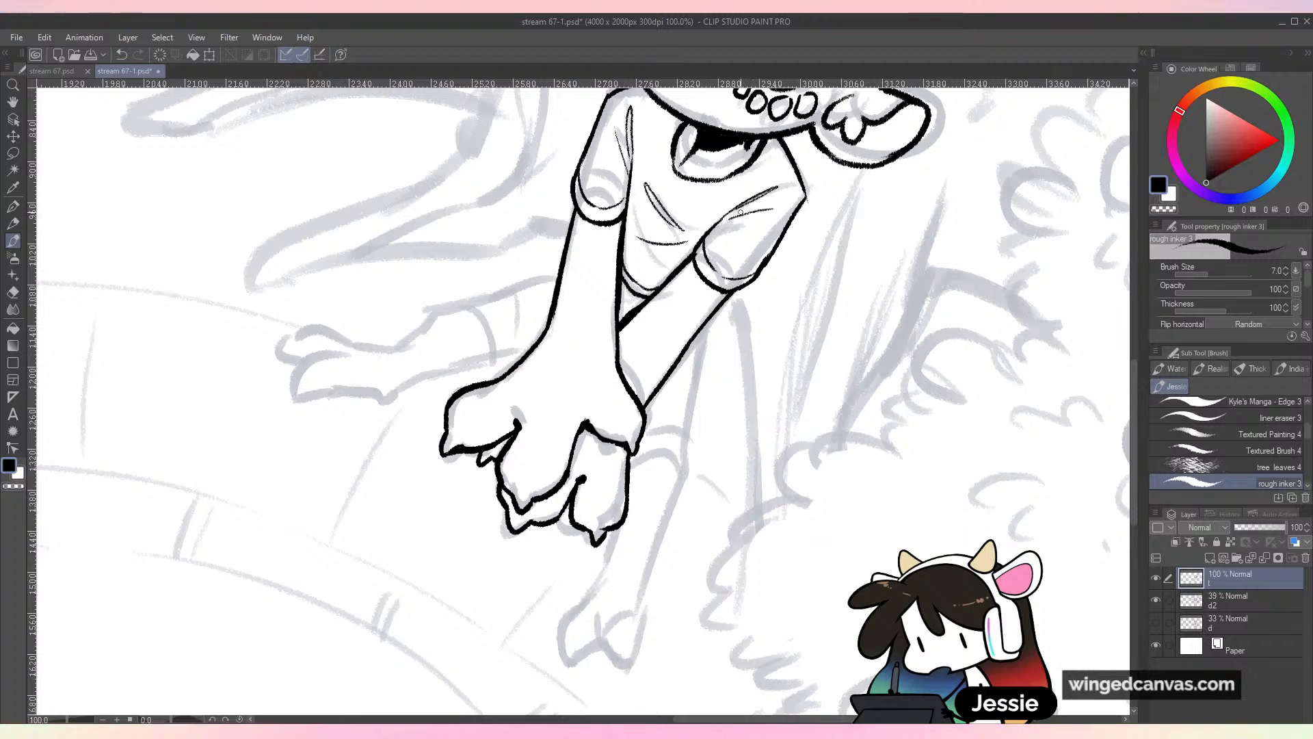
key("ctrl+minus")
key("ctrl+s")
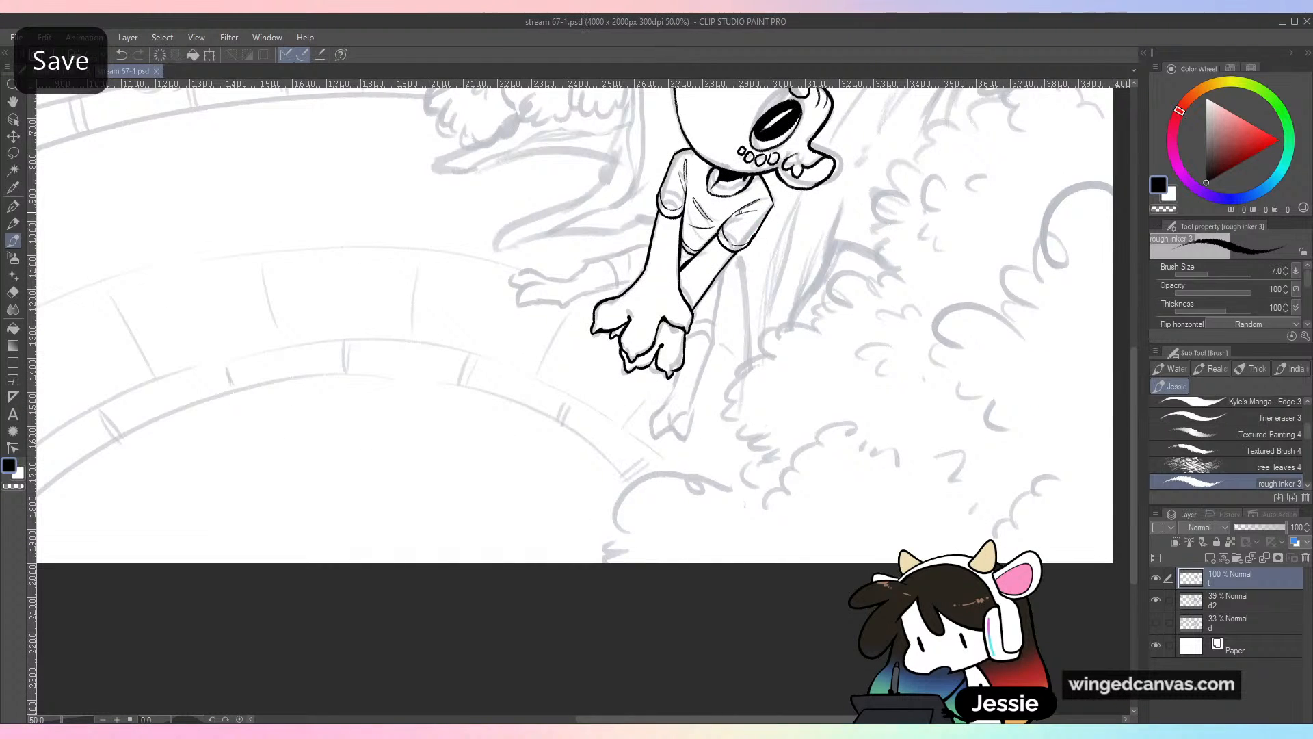
key("ctrl+plus")
mouse_move(740, 213)
left_mouse_down()
mouse_move(658, 411)
mouse_move(624, 453)
left_mouse_up()
key("ctrl+plus")
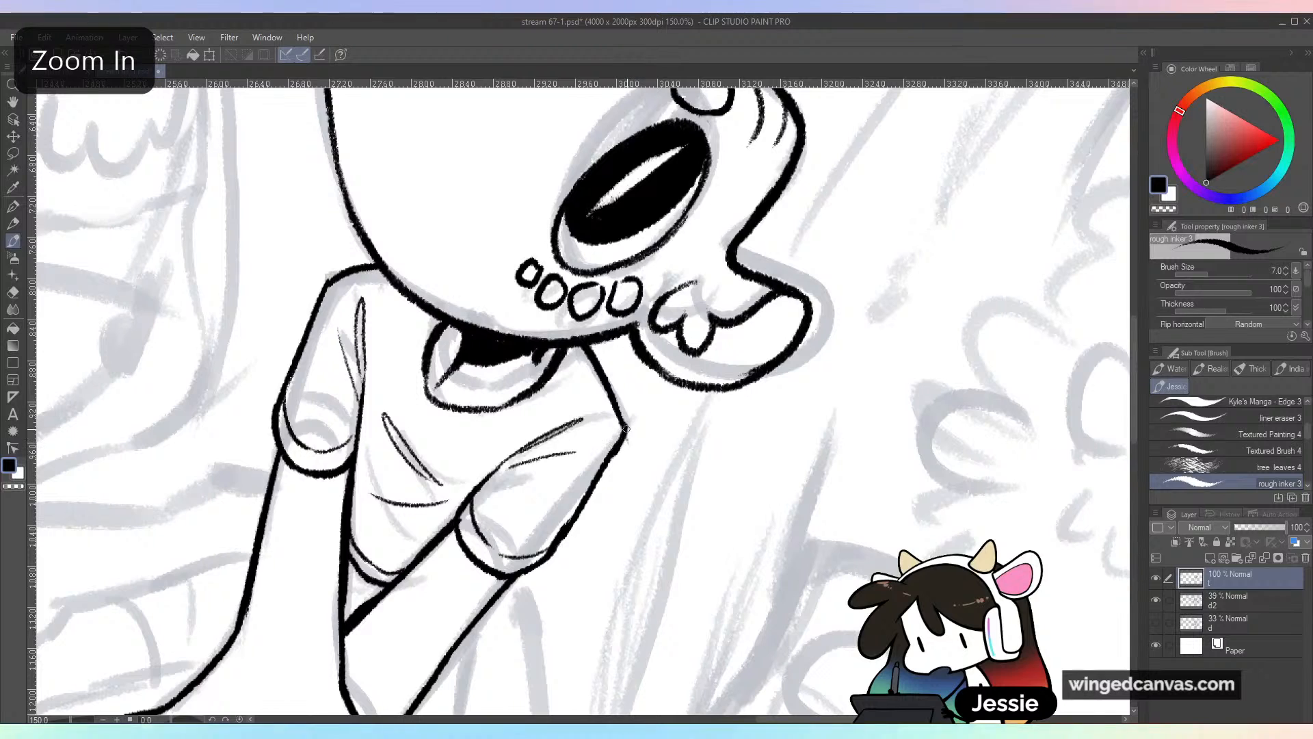
key("ctrl+z")
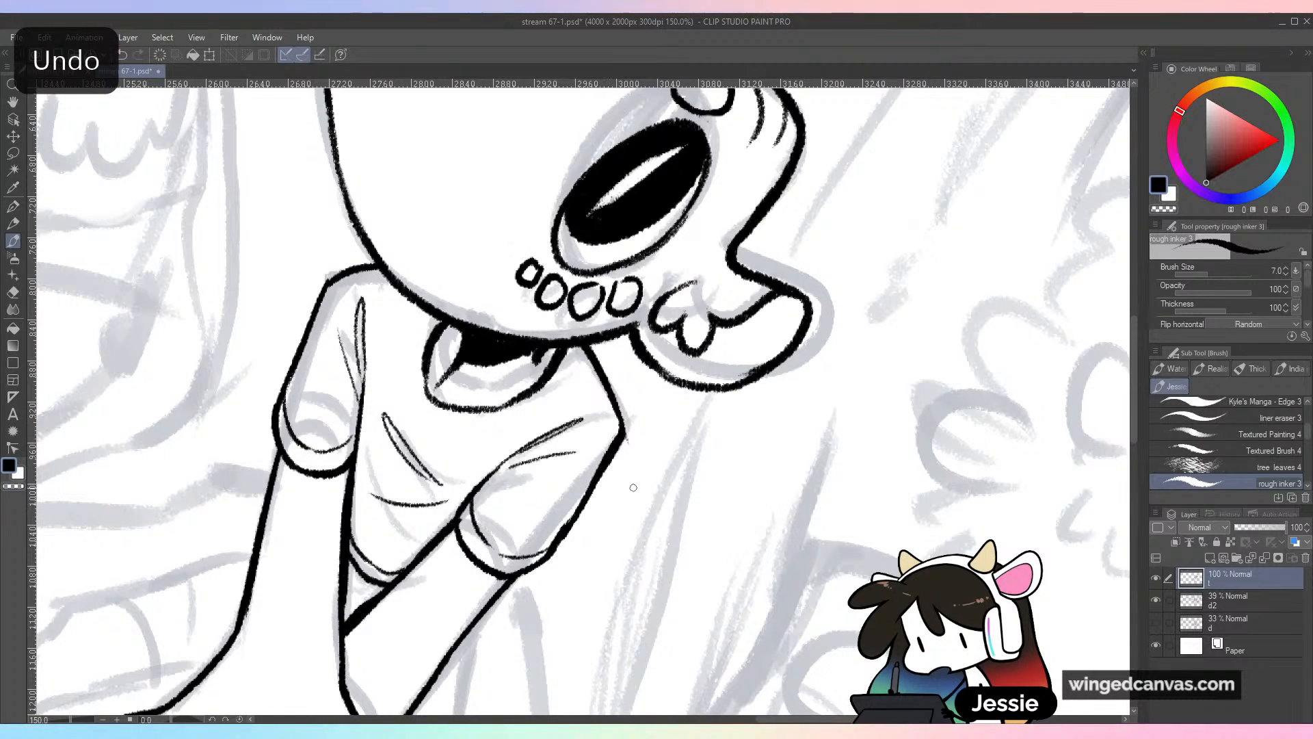
Ink the upper and lower edges of the outstretched leg where it emerges from behind the front arm
key("ctrl+minus")
left_click_drag(663, 544, 825, 407)
left_click_drag(742, 498, 875, 467)
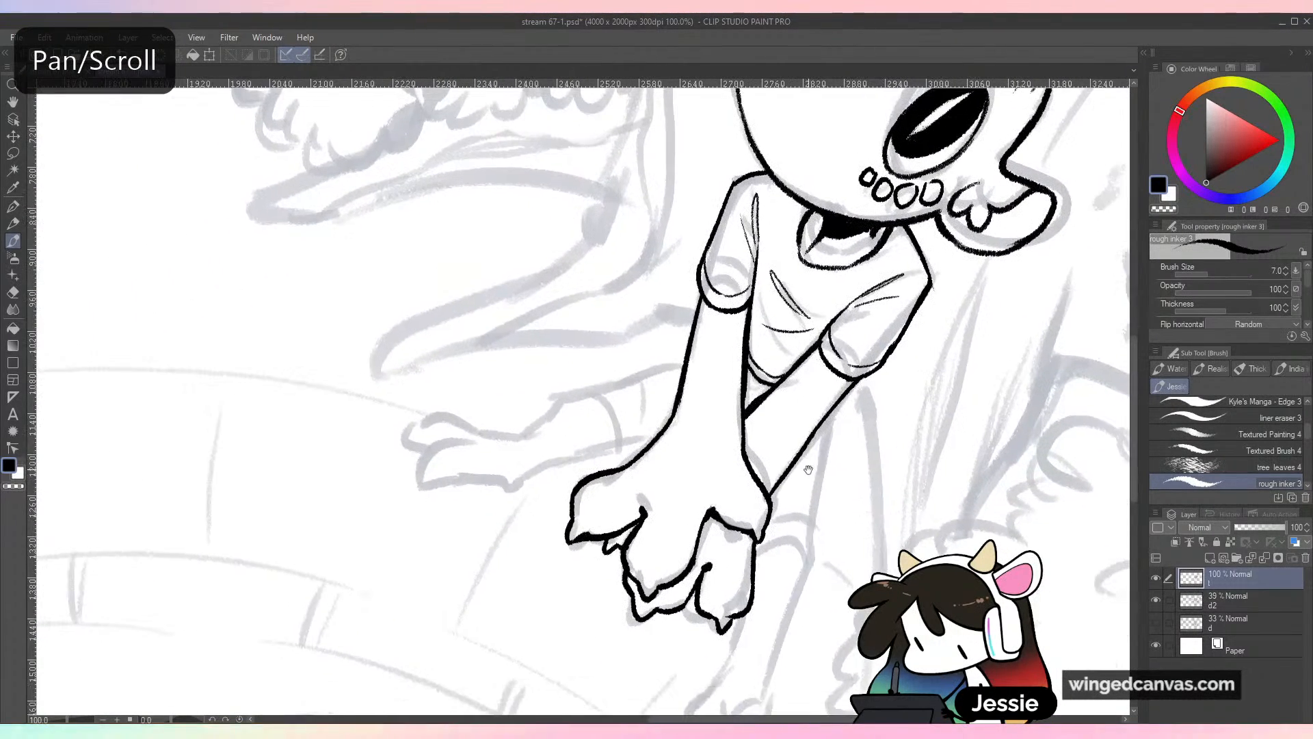
left_click_drag(730, 422, 739, 492)
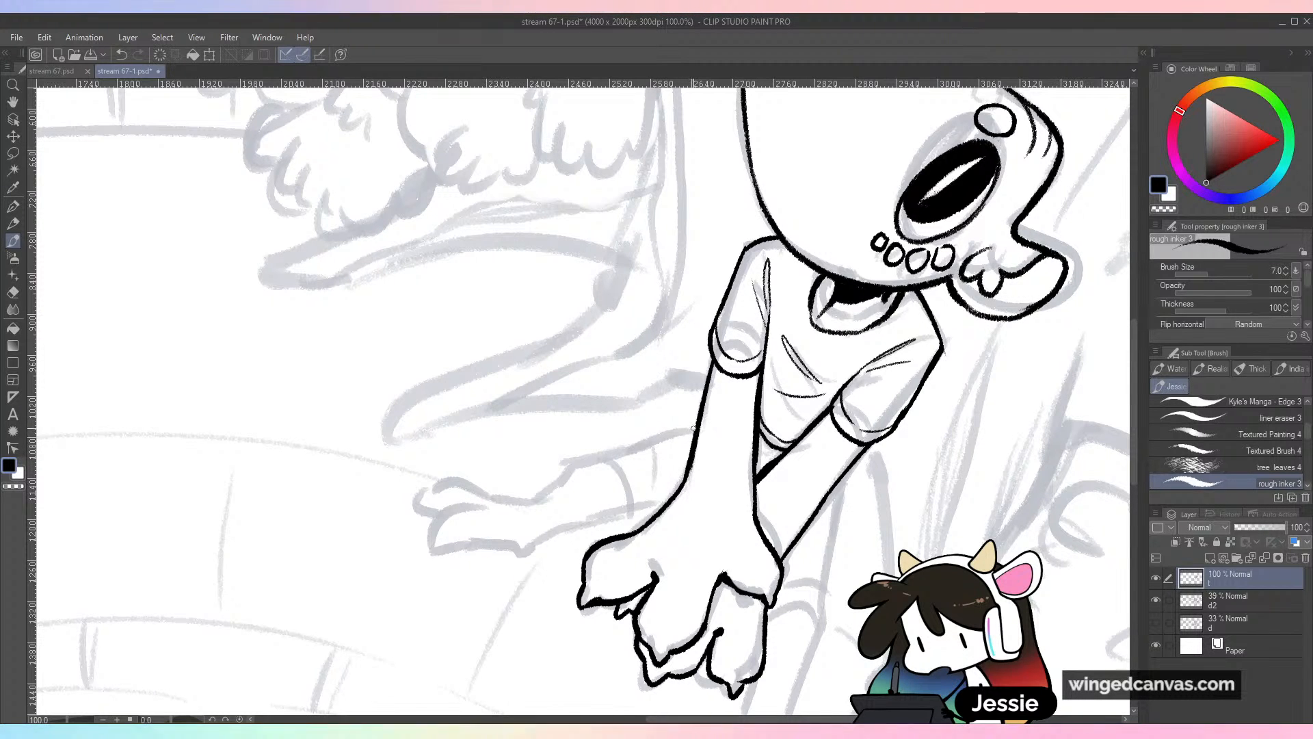
mouse_move(692, 428)
left_mouse_down()
mouse_move(569, 448)
mouse_move(543, 487)
mouse_move(674, 497)
left_mouse_up()
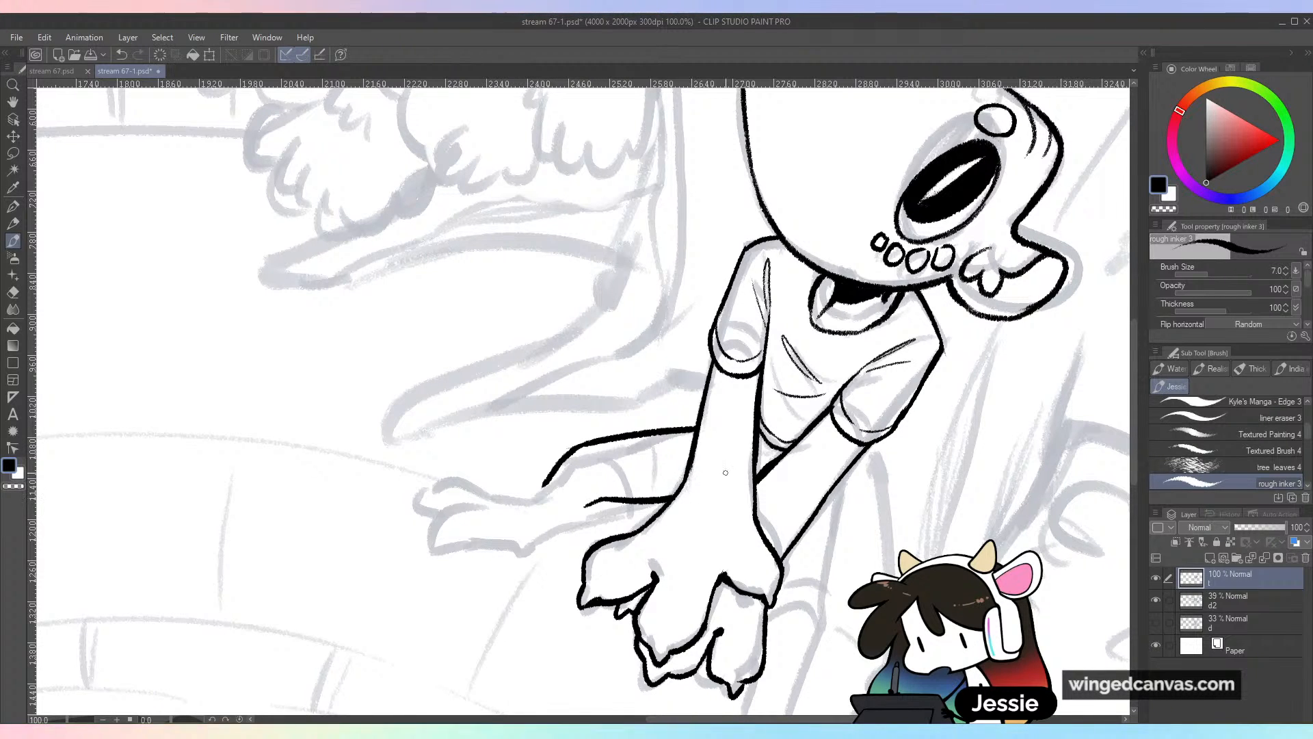
Ink the curved shorts hem across the outstretched leg, redoing it closer to the arm, and add thin fold lines to the fabric
mouse_move(618, 441)
left_mouse_down()
mouse_move(633, 458)
mouse_move(620, 492)
left_mouse_up()
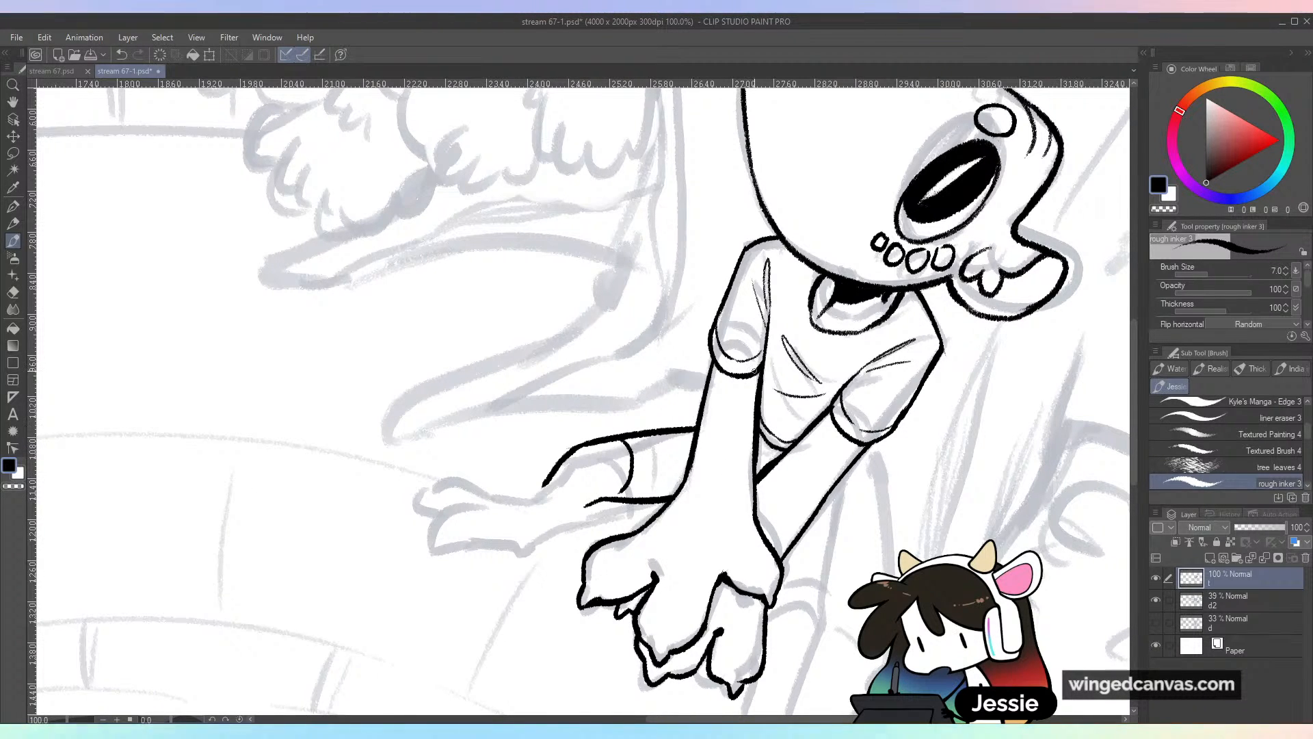
key("ctrl+z")
left_click_drag(630, 439, 645, 487)
key("ctrl+z")
mouse_move(630, 438)
left_mouse_down()
mouse_move(647, 464)
mouse_move(633, 508)
mouse_move(674, 486)
left_mouse_up()
key("e")
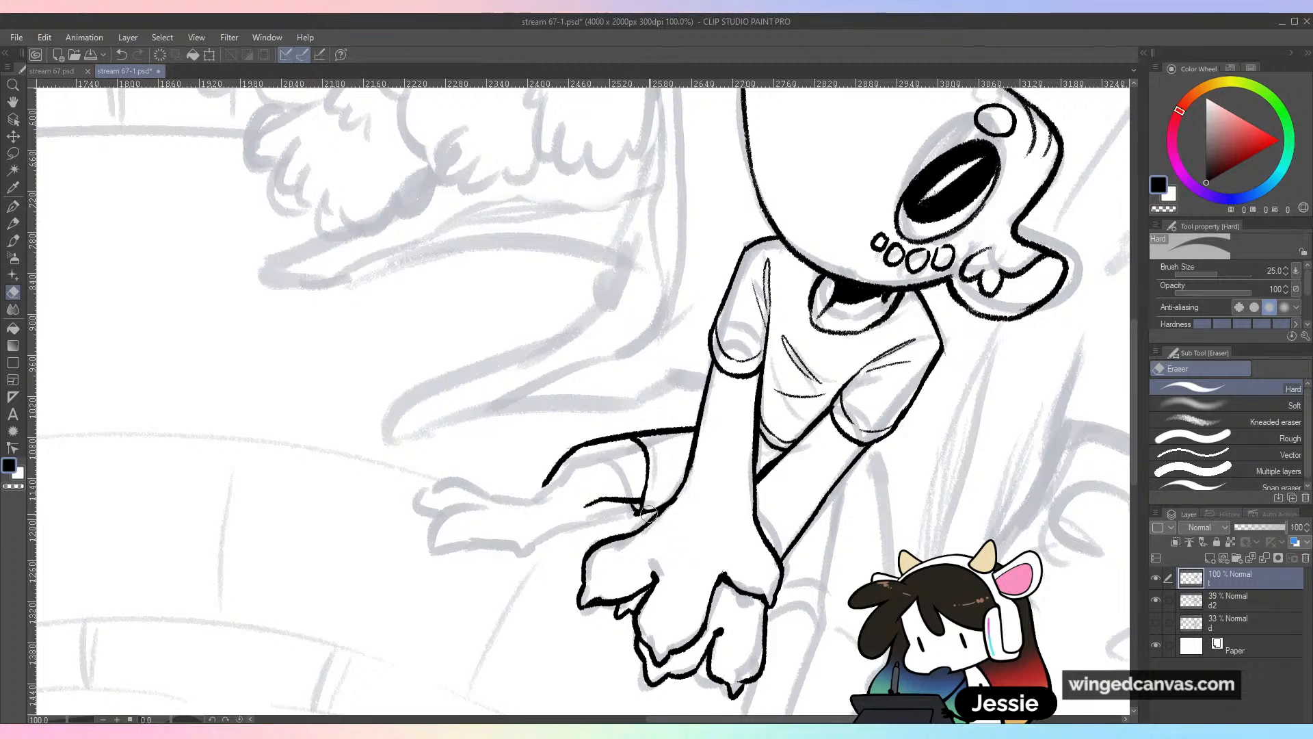
key("b")
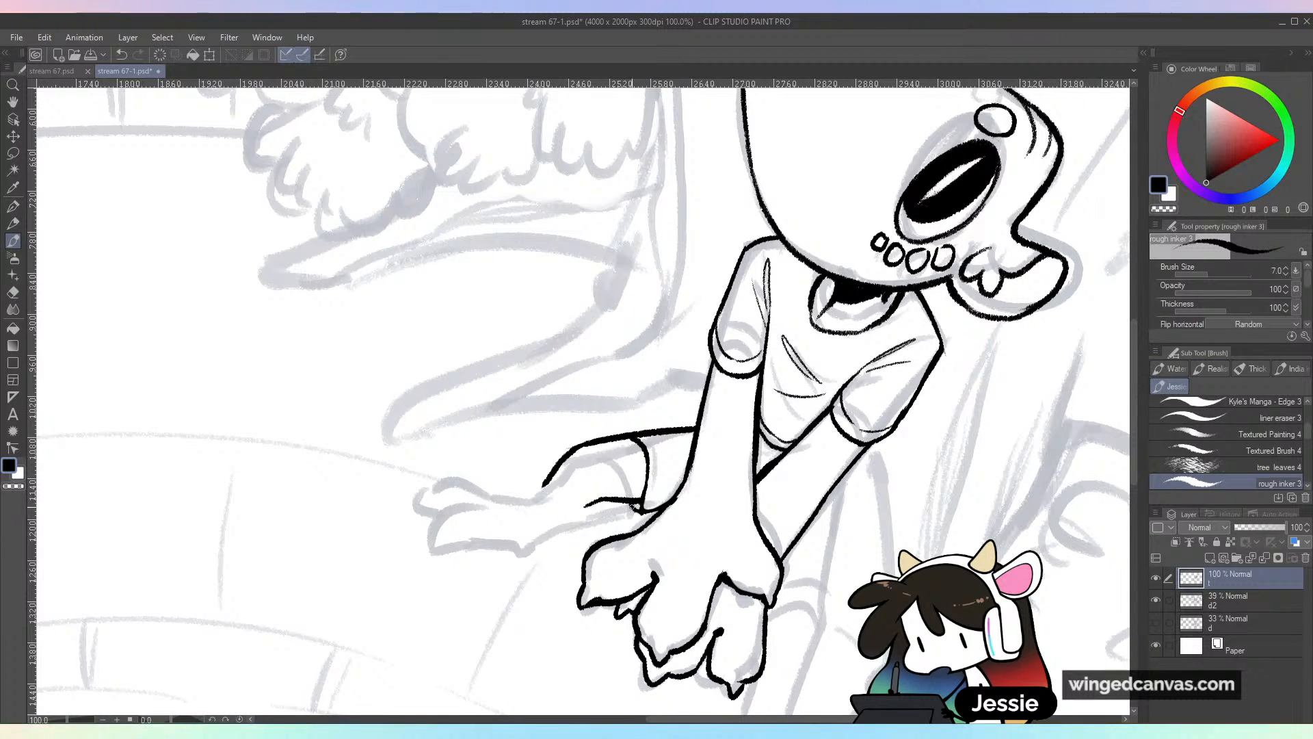
left_click_drag(661, 435, 660, 505)
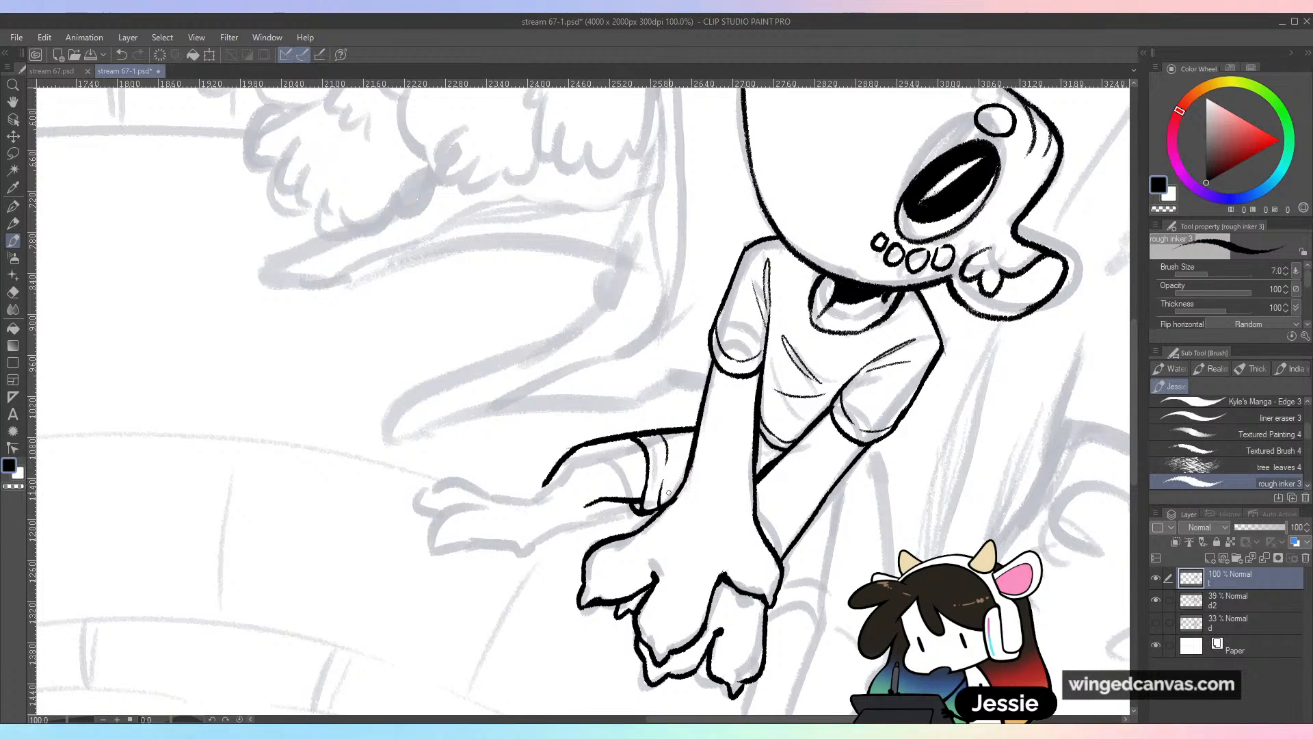
Ink the shorts' outer edge and hem on the lower leg beneath the crossed arms, continuing its outer contour past the knee
left_click_drag(868, 549, 830, 454)
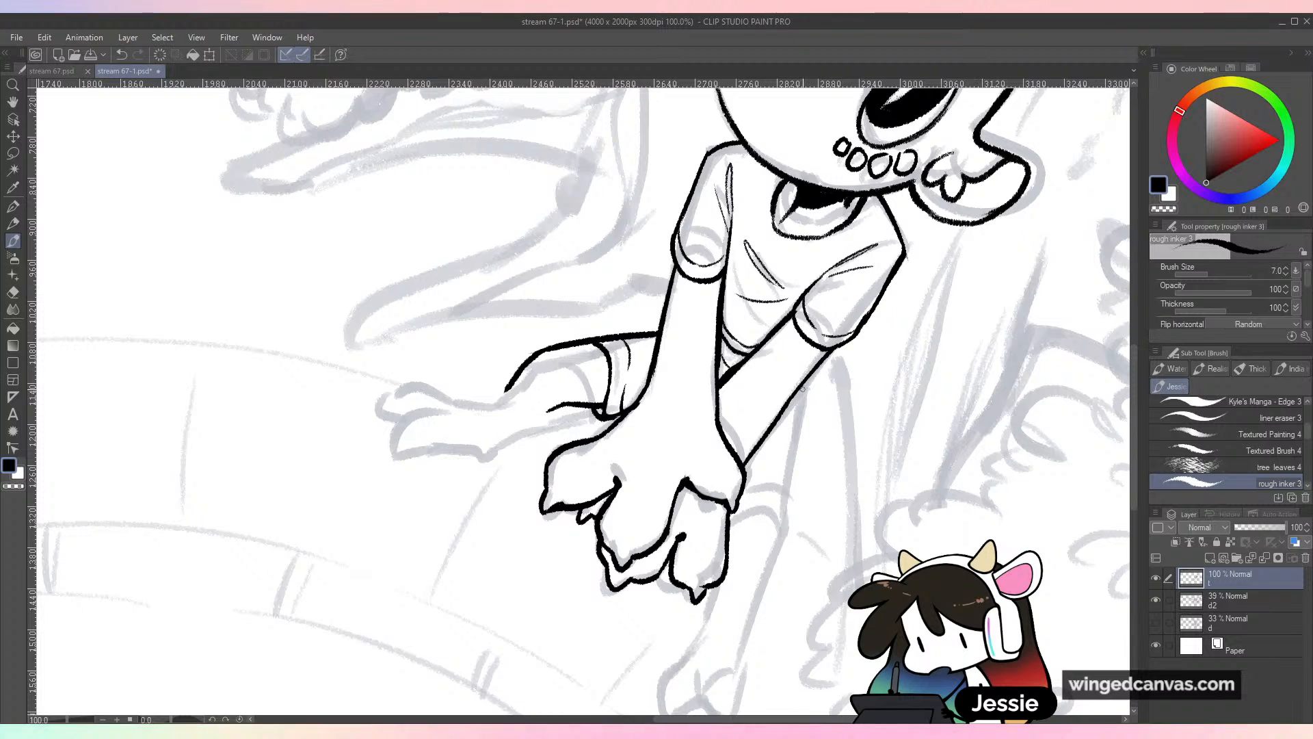
mouse_move(805, 385)
left_mouse_down()
mouse_move(785, 518)
mouse_move(765, 464)
left_mouse_up()
left_click_drag(789, 513, 773, 552)
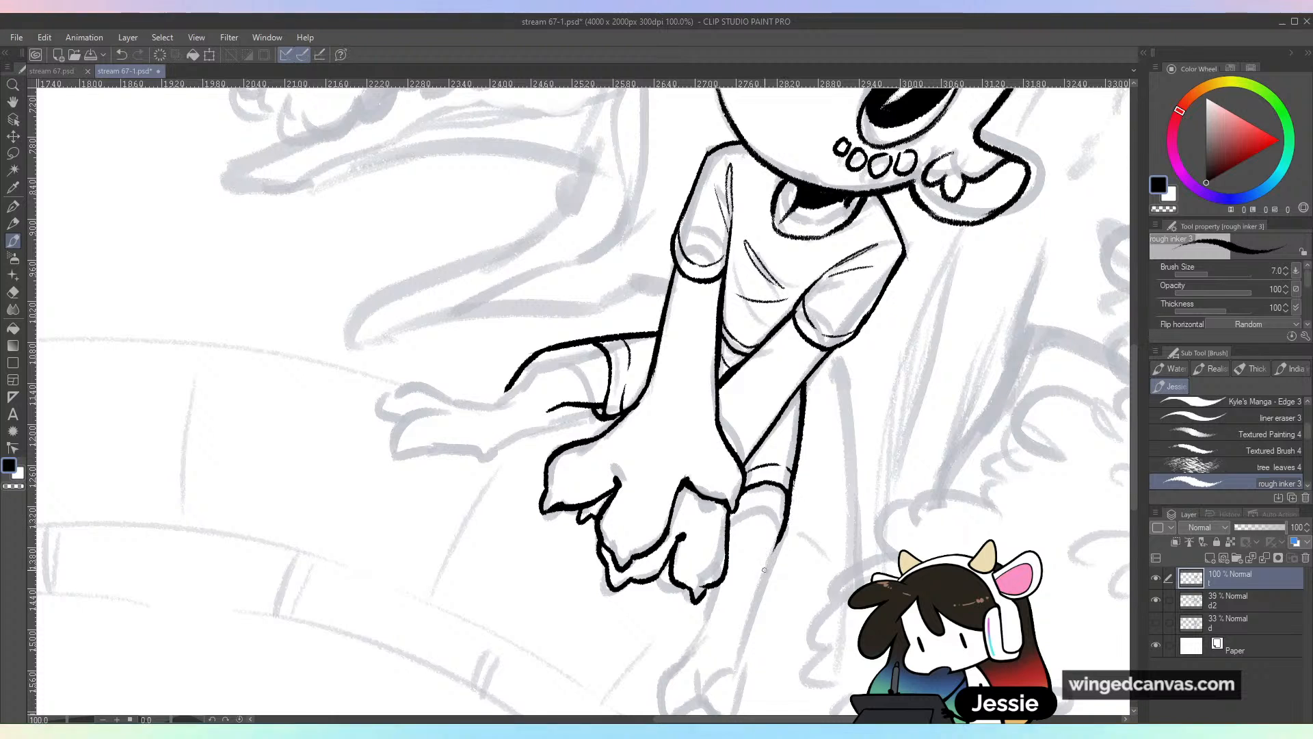
Extend the outstretched leg's underside to the ankle and ink its clawed foot, undoing stray strokes
left_click_drag(557, 407, 519, 434)
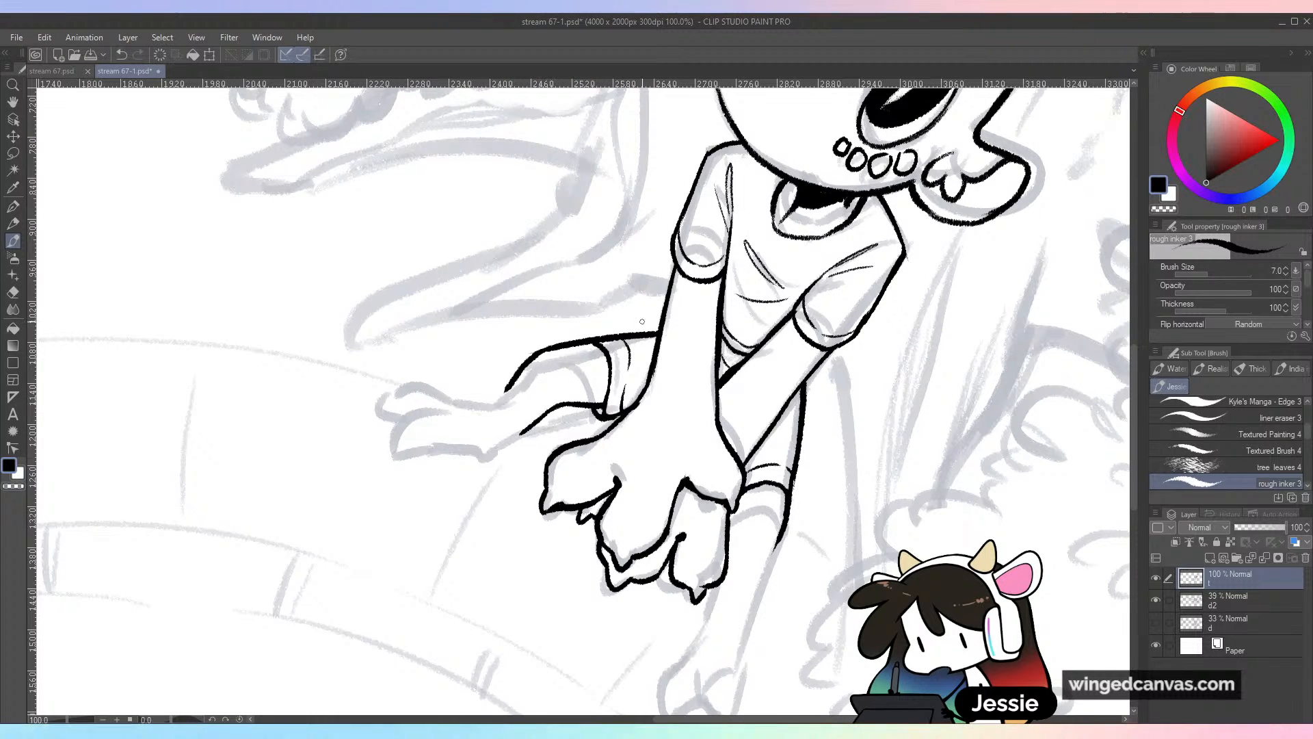
mouse_move(510, 385)
left_mouse_down()
mouse_move(490, 407)
mouse_move(382, 411)
mouse_move(391, 452)
mouse_move(496, 458)
mouse_move(491, 417)
mouse_move(484, 453)
mouse_move(484, 422)
mouse_move(439, 433)
mouse_move(467, 459)
mouse_move(455, 446)
mouse_move(462, 455)
mouse_move(579, 402)
left_mouse_up()
key("ctrl+z")
key("ctrl+z")
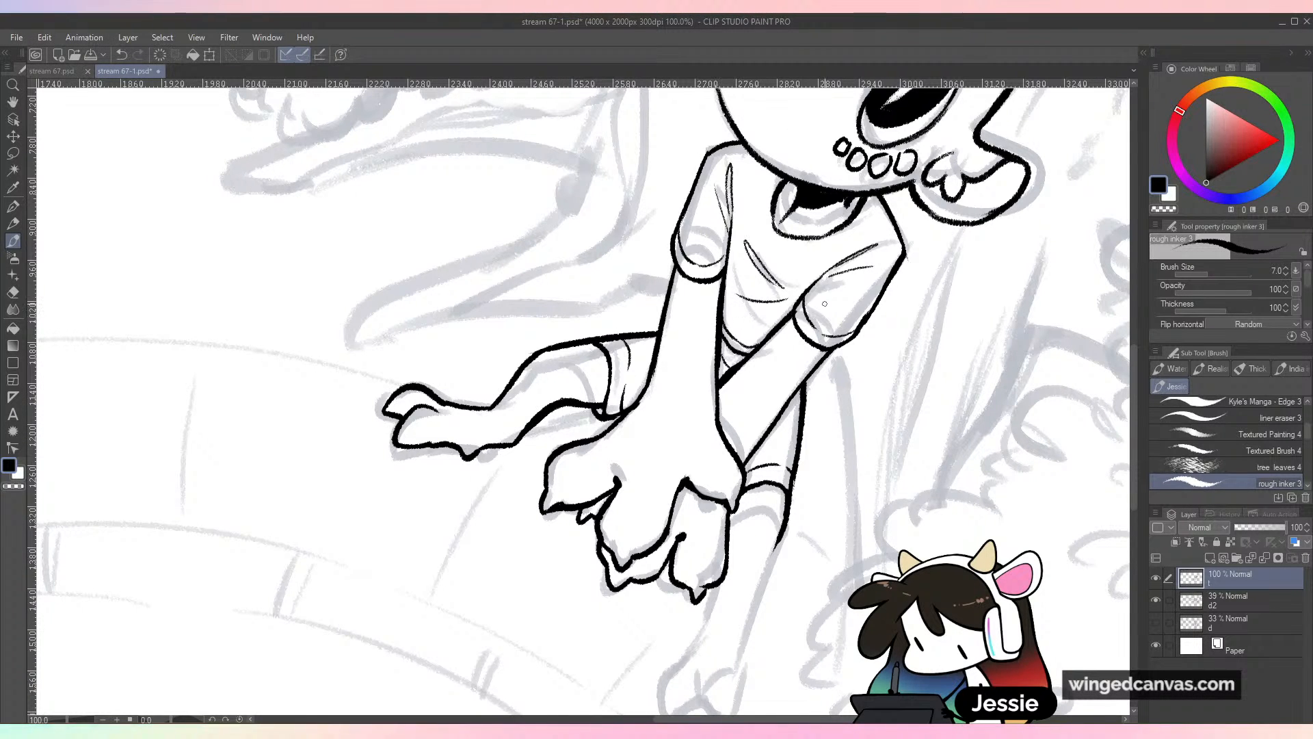
key("ctrl+z")
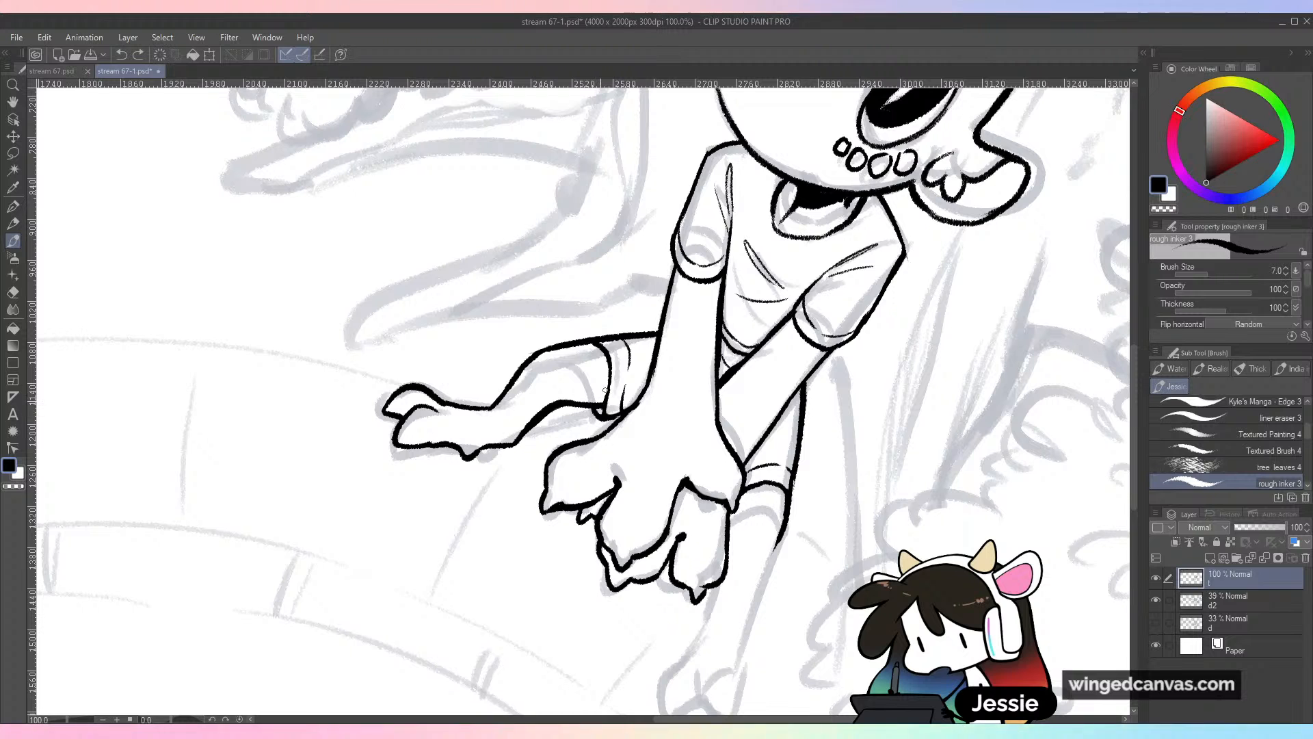
Ink both edges of the lower leg below the hands and its clawed foot, and save the file
left_click_drag(827, 583, 836, 440)
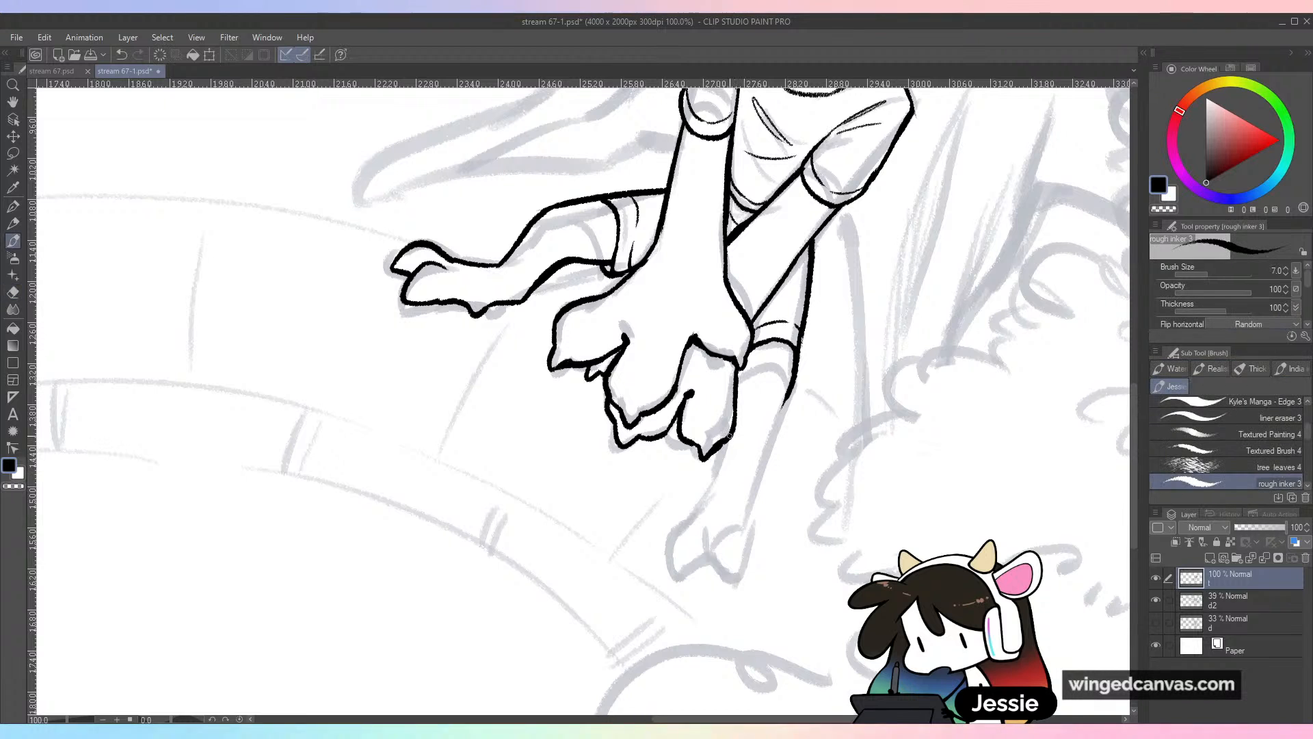
left_click_drag(725, 445, 711, 482)
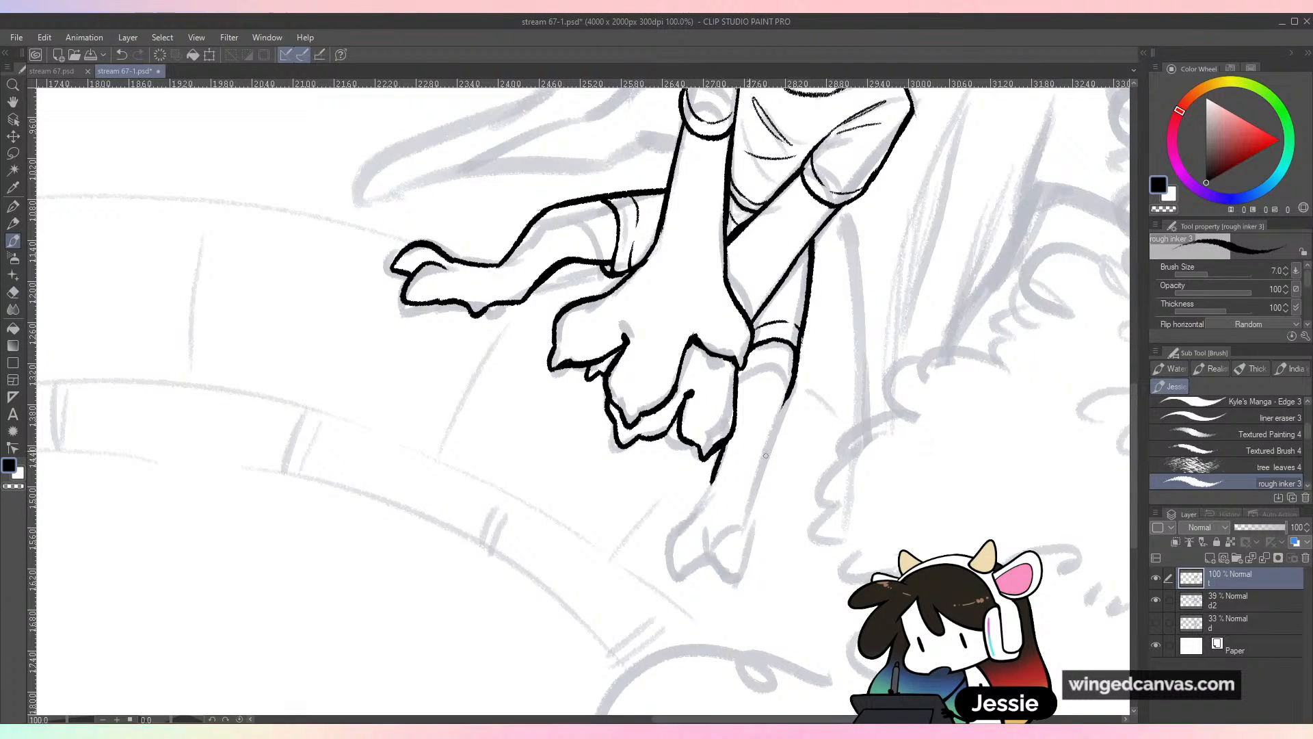
mouse_move(795, 385)
left_mouse_down()
mouse_move(767, 426)
mouse_move(745, 523)
left_mouse_up()
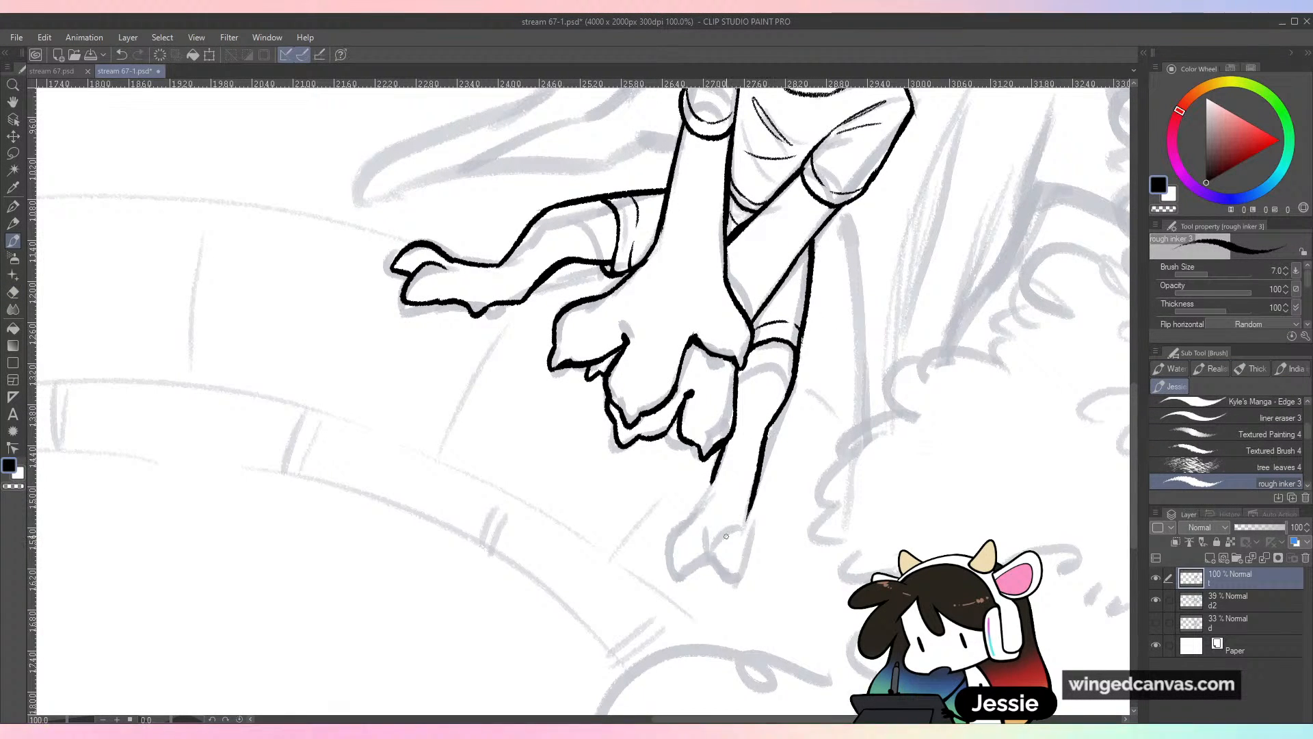
mouse_move(718, 458)
left_mouse_down()
mouse_move(688, 535)
mouse_move(727, 524)
mouse_move(712, 537)
mouse_move(739, 559)
left_mouse_up()
left_click_drag(753, 512, 741, 559)
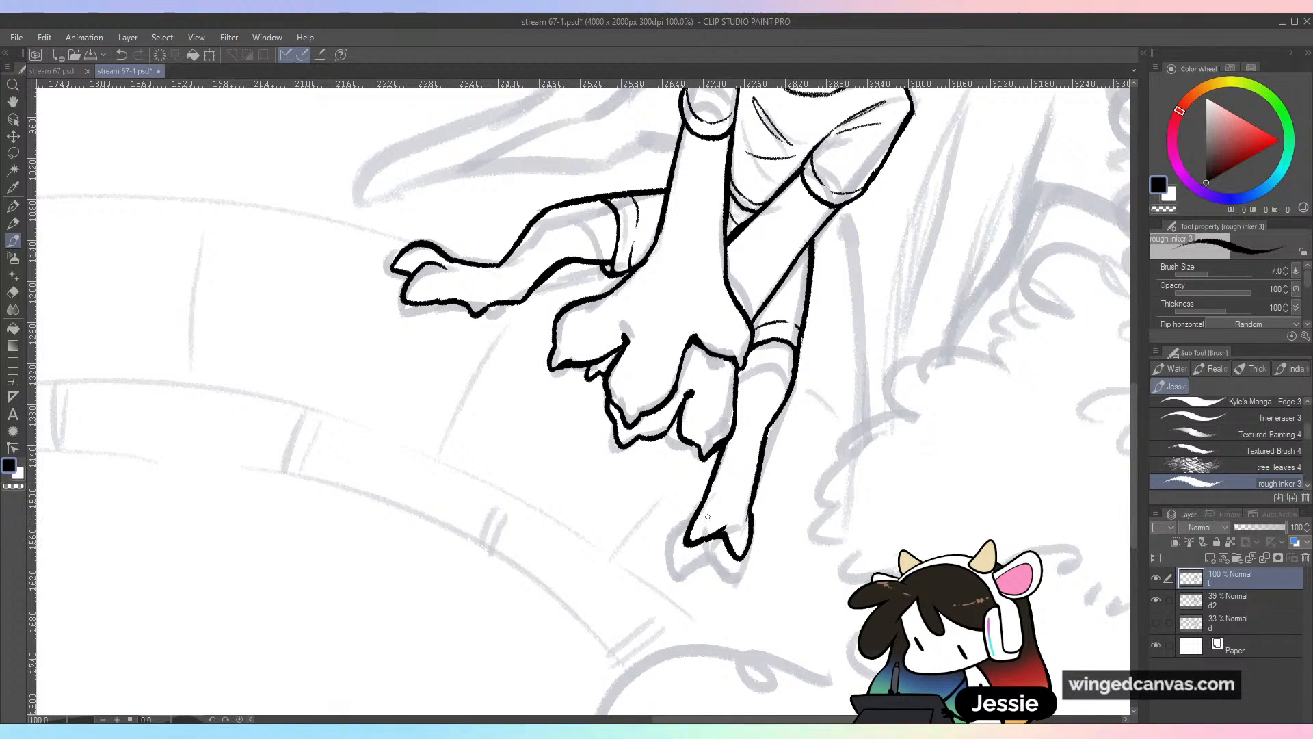
key("ctrl+minus")
key("ctrl+minus")
key("ctrl+minus")
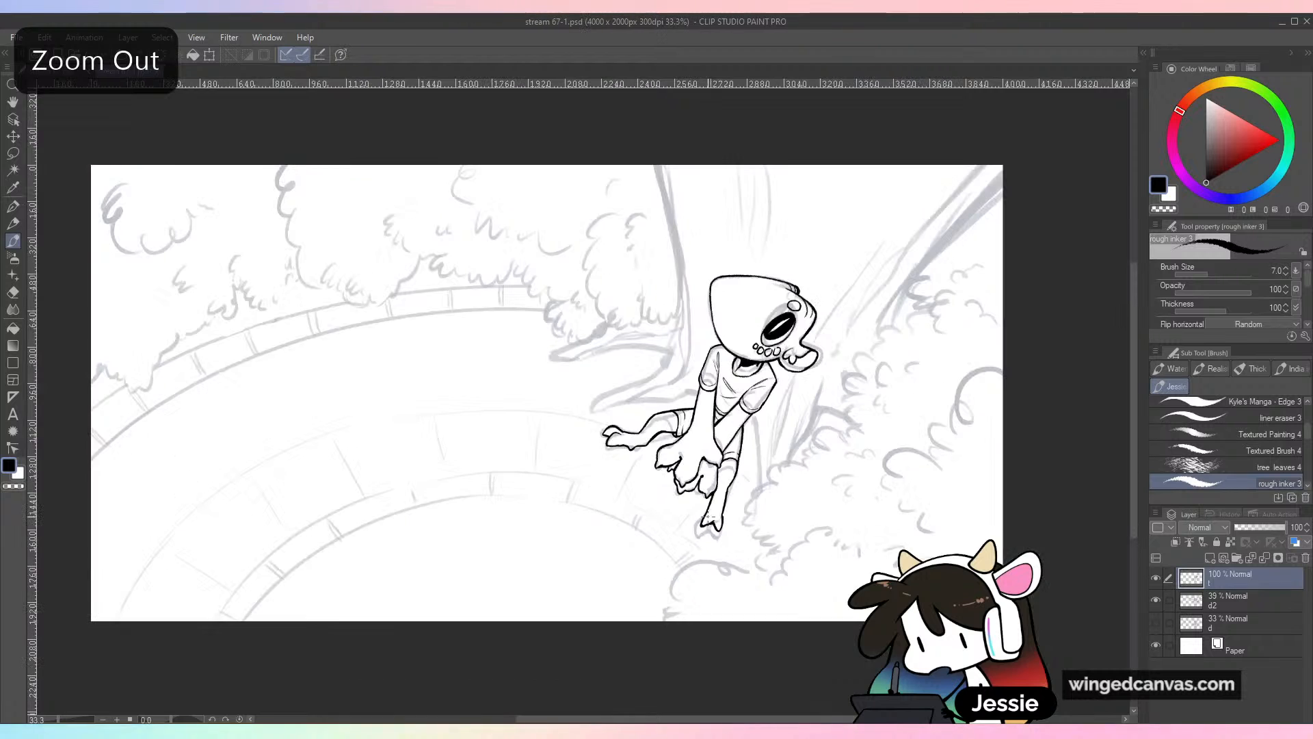
key("ctrl+plus")
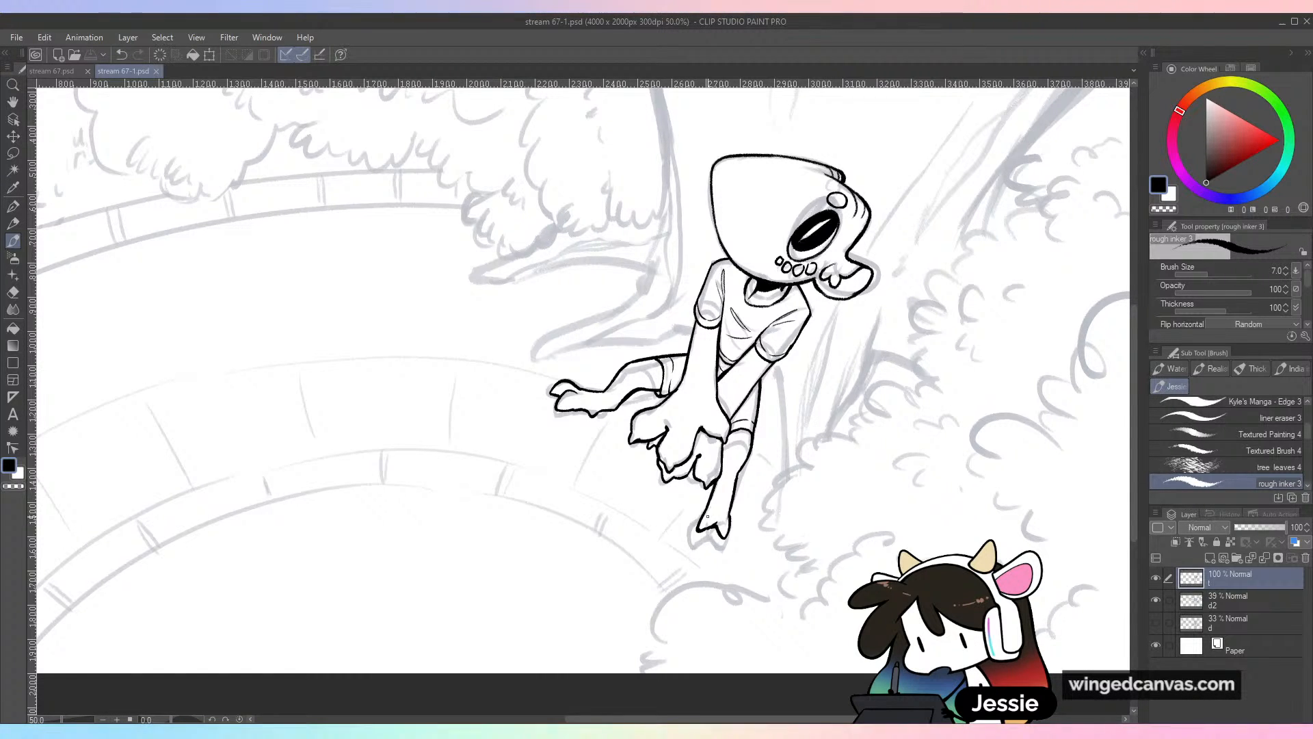
left_click_drag(708, 517, 705, 525)
Ink the scalloped leafy outline of the bushes from the canvas's bottom edge up beside the figure's lower leg
left_click_drag(809, 224, 773, 424)
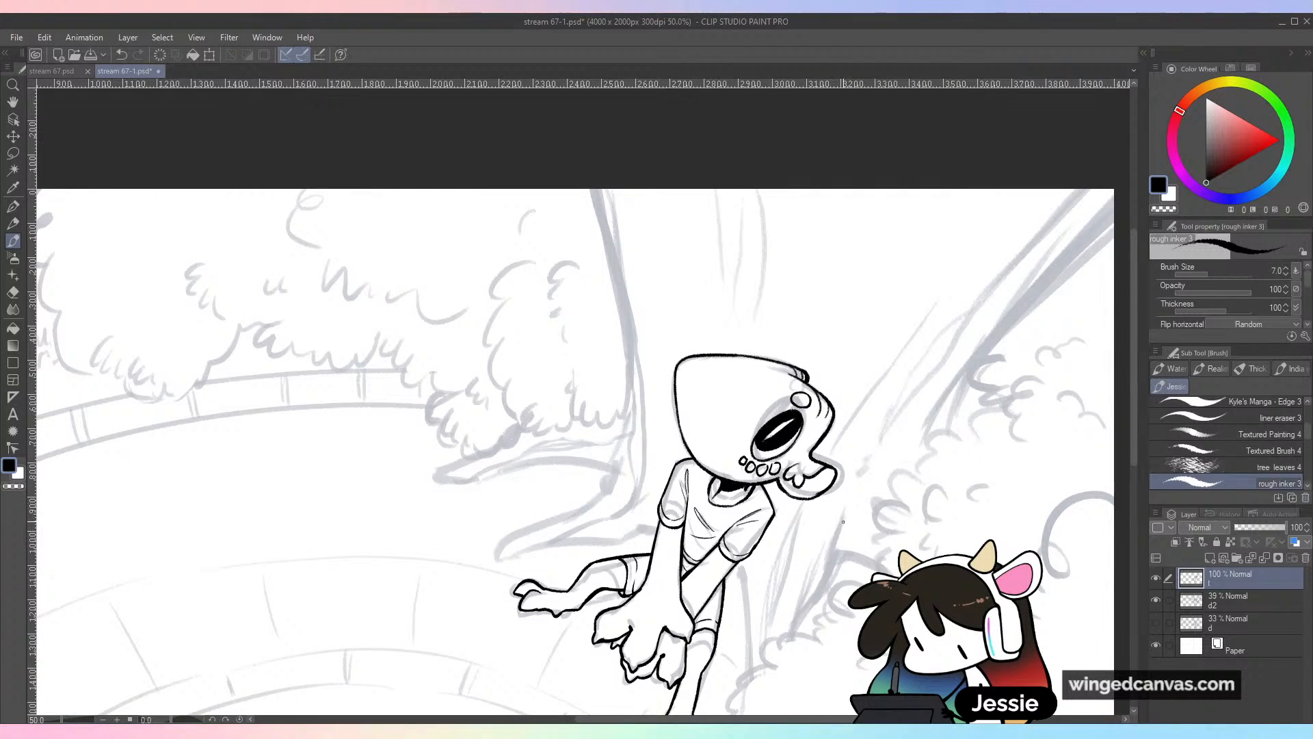
left_click_drag(850, 553, 753, 461)
left_click_drag(846, 581, 802, 482)
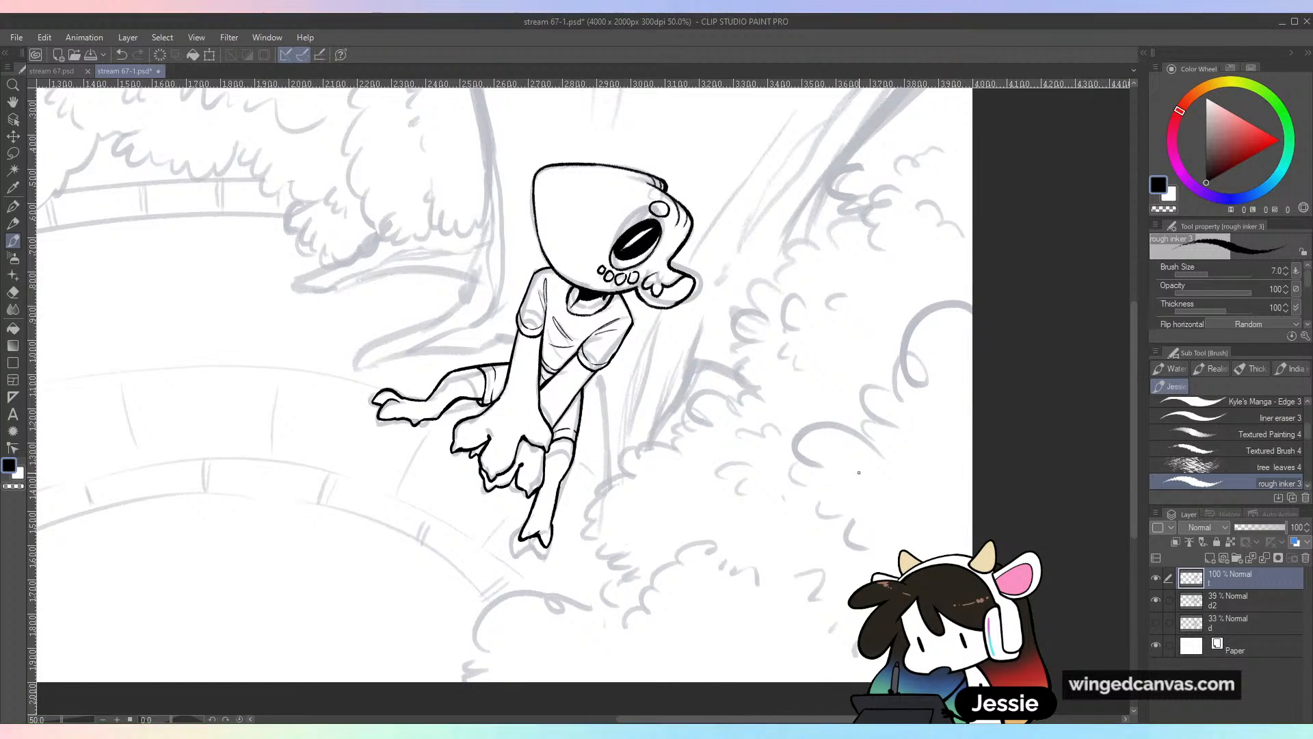
mouse_move(470, 679)
left_mouse_down()
mouse_move(508, 607)
mouse_move(549, 615)
mouse_move(538, 601)
mouse_move(583, 622)
mouse_move(580, 597)
mouse_move(624, 573)
mouse_move(605, 575)
mouse_move(643, 589)
mouse_move(624, 563)
mouse_move(619, 491)
mouse_move(650, 456)
left_mouse_up()
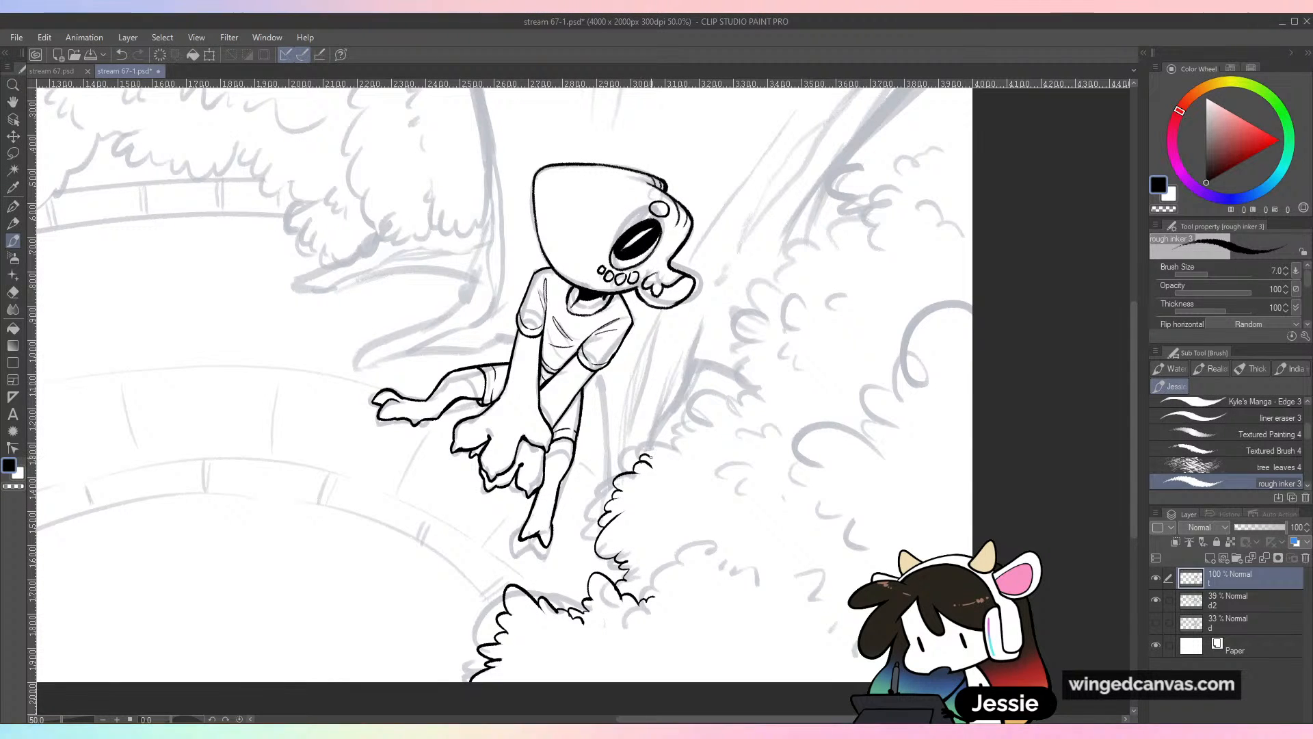
Ink the scalloped outline of the bush beside the character, following the sketch up to the canvas's right edge
left_click_drag(661, 437, 699, 461)
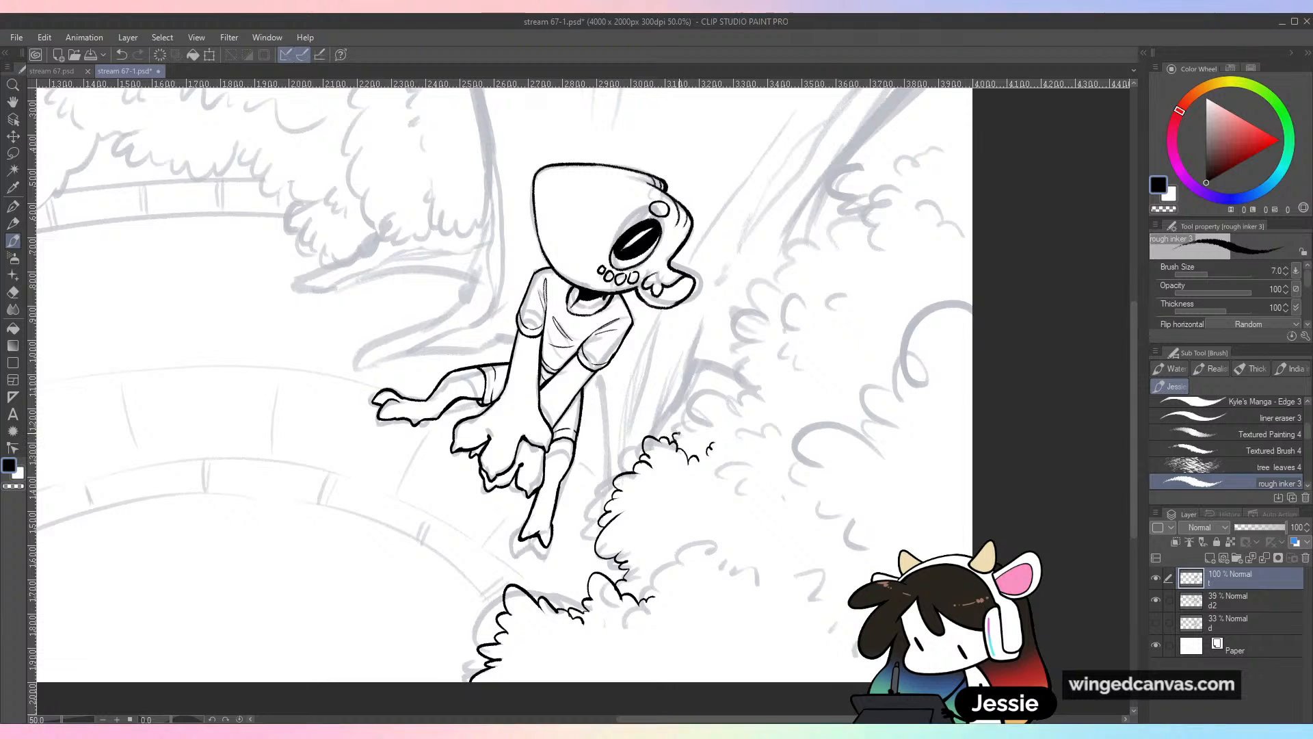
left_click_drag(690, 426, 709, 415)
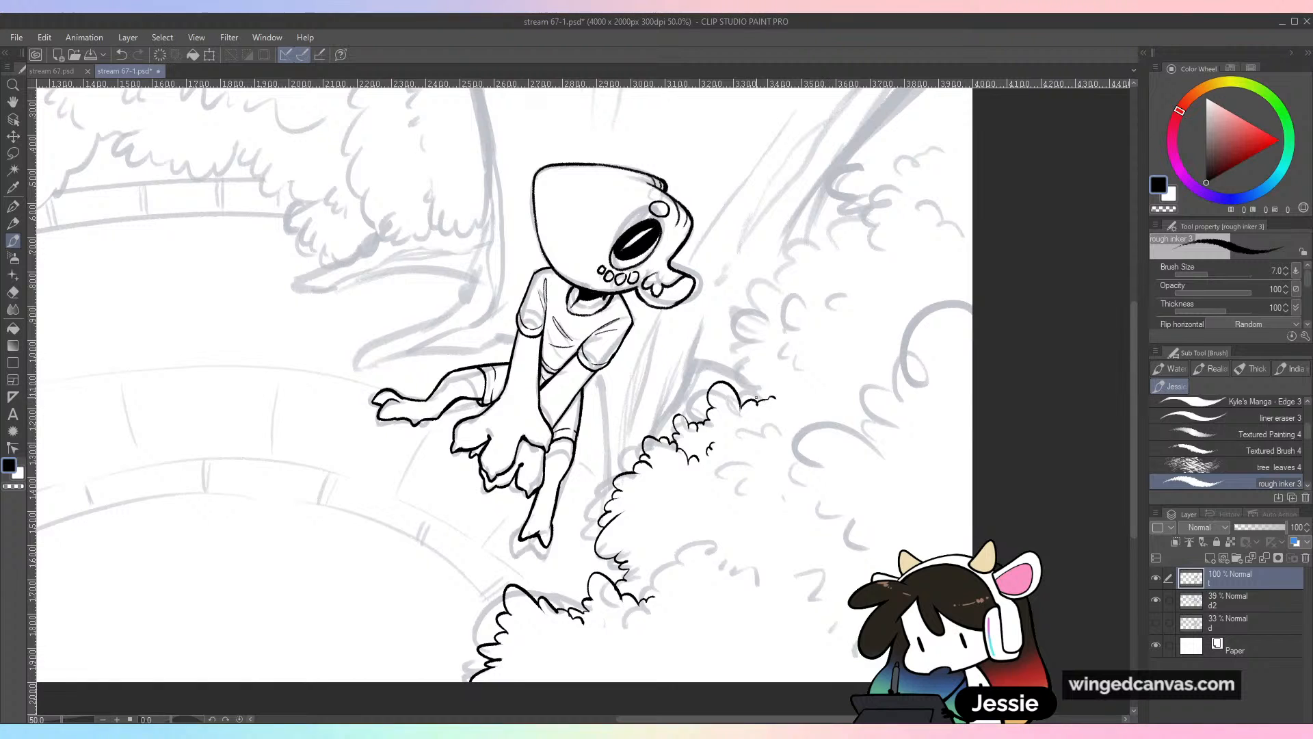
mouse_move(746, 390)
left_mouse_down()
mouse_move(736, 359)
mouse_move(755, 340)
left_mouse_up()
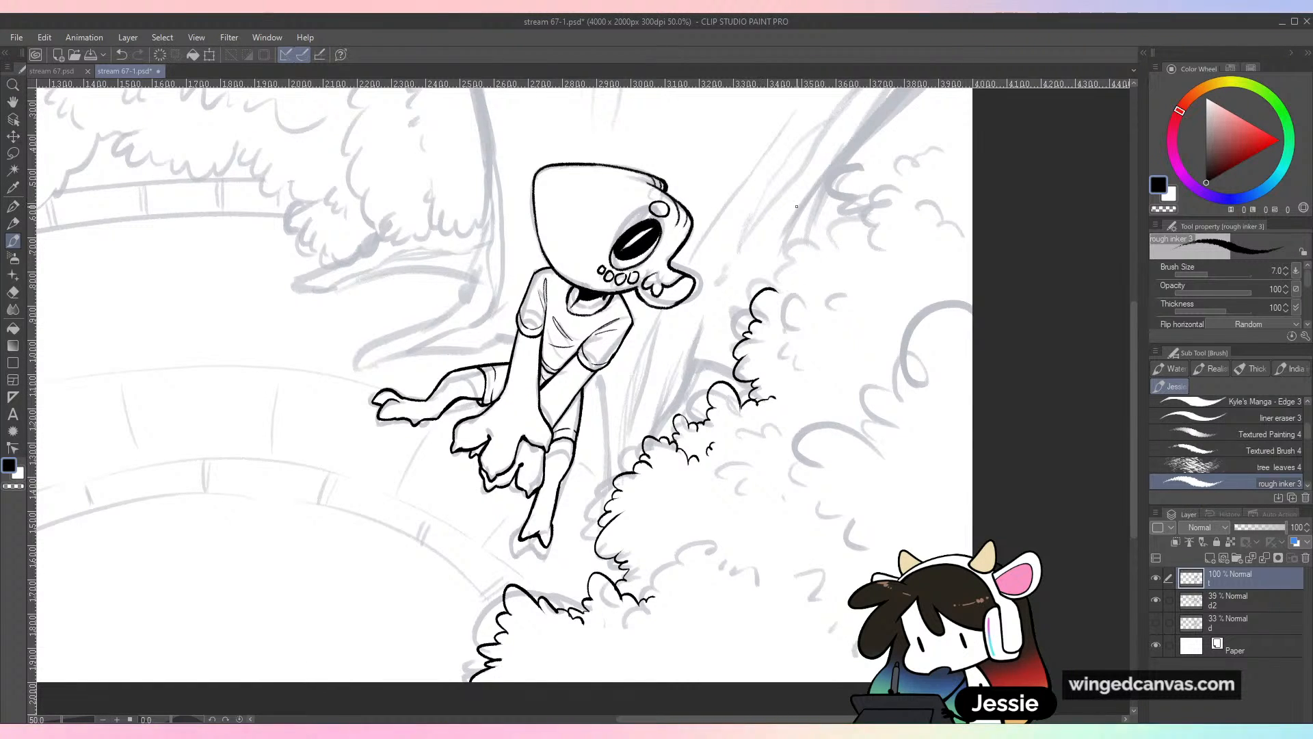
mouse_move(777, 290)
left_mouse_down()
mouse_move(790, 269)
mouse_move(839, 273)
mouse_move(819, 244)
mouse_move(835, 219)
mouse_move(880, 204)
left_mouse_up()
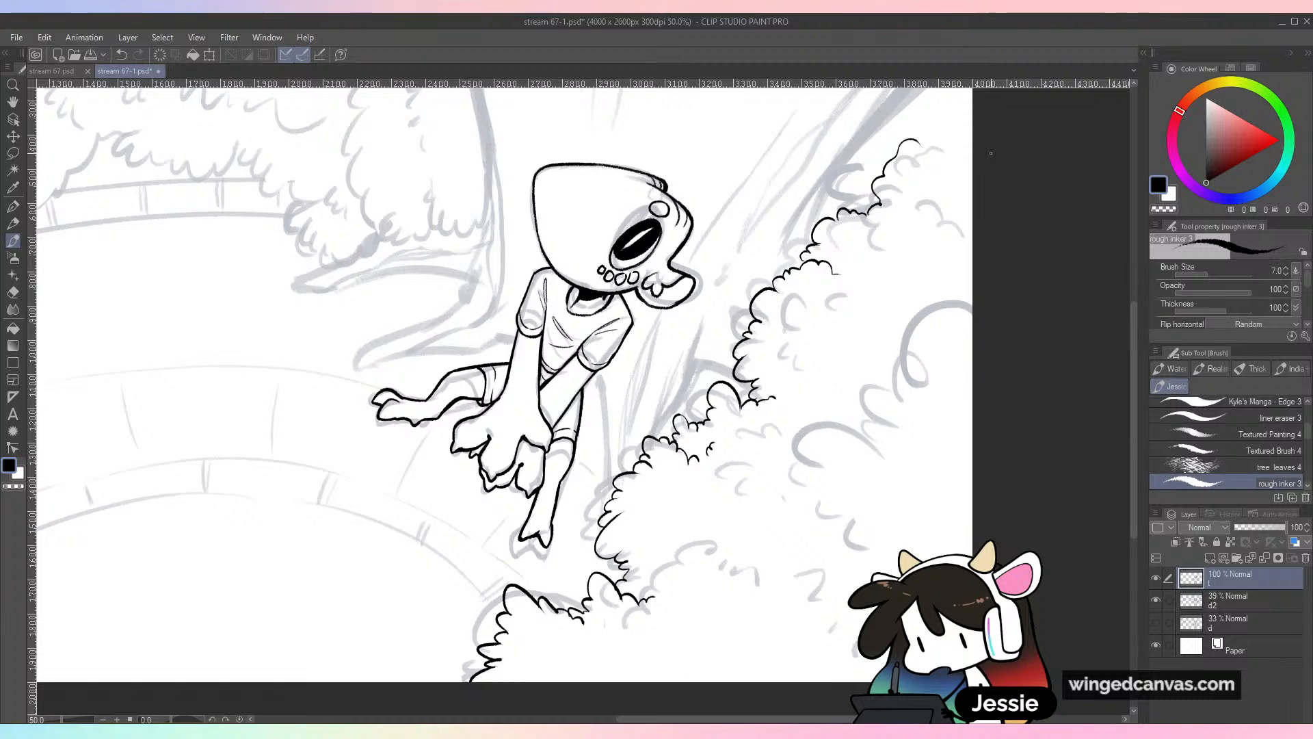
key("ctrl+z")
left_click_drag(881, 227, 914, 227)
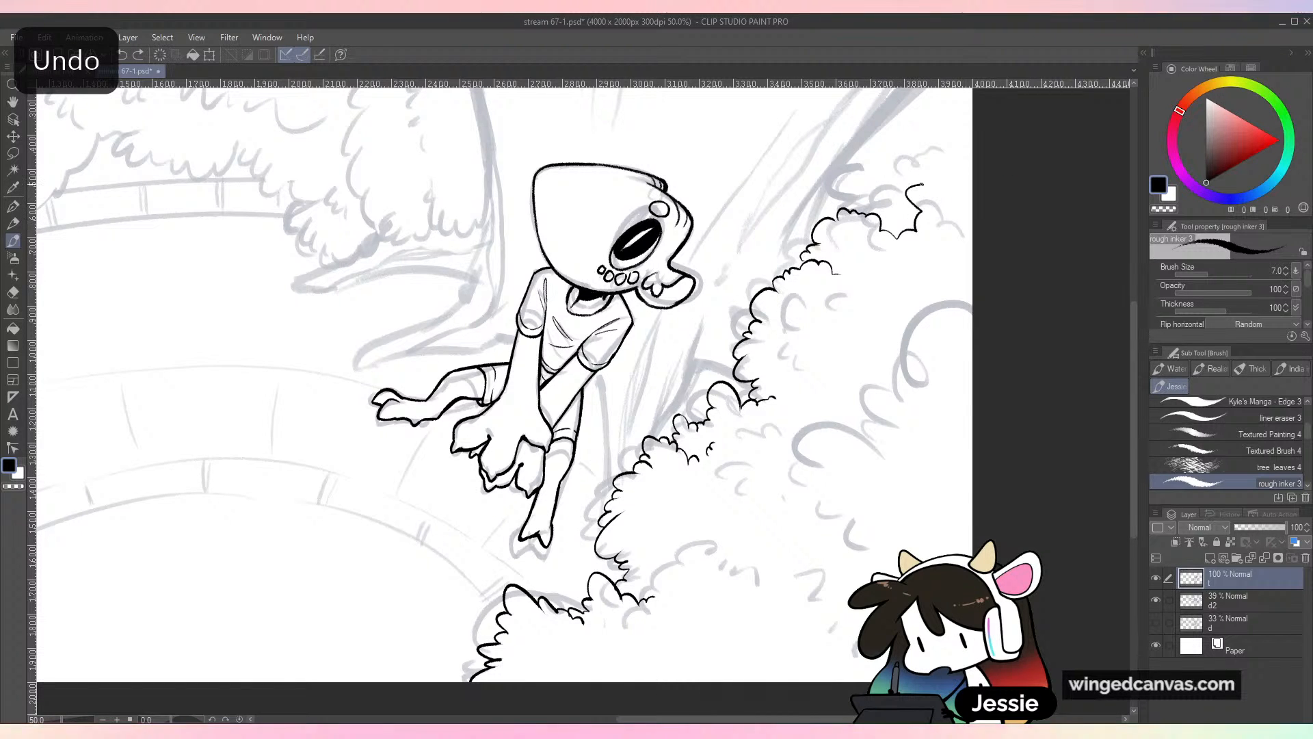
mouse_move(924, 171)
left_mouse_down()
mouse_move(894, 136)
mouse_move(971, 110)
left_mouse_up()
Set the brush size to 17 and ink thicker leafy clumps on the bush along the canvas's right edge
key("ctrl+minus")
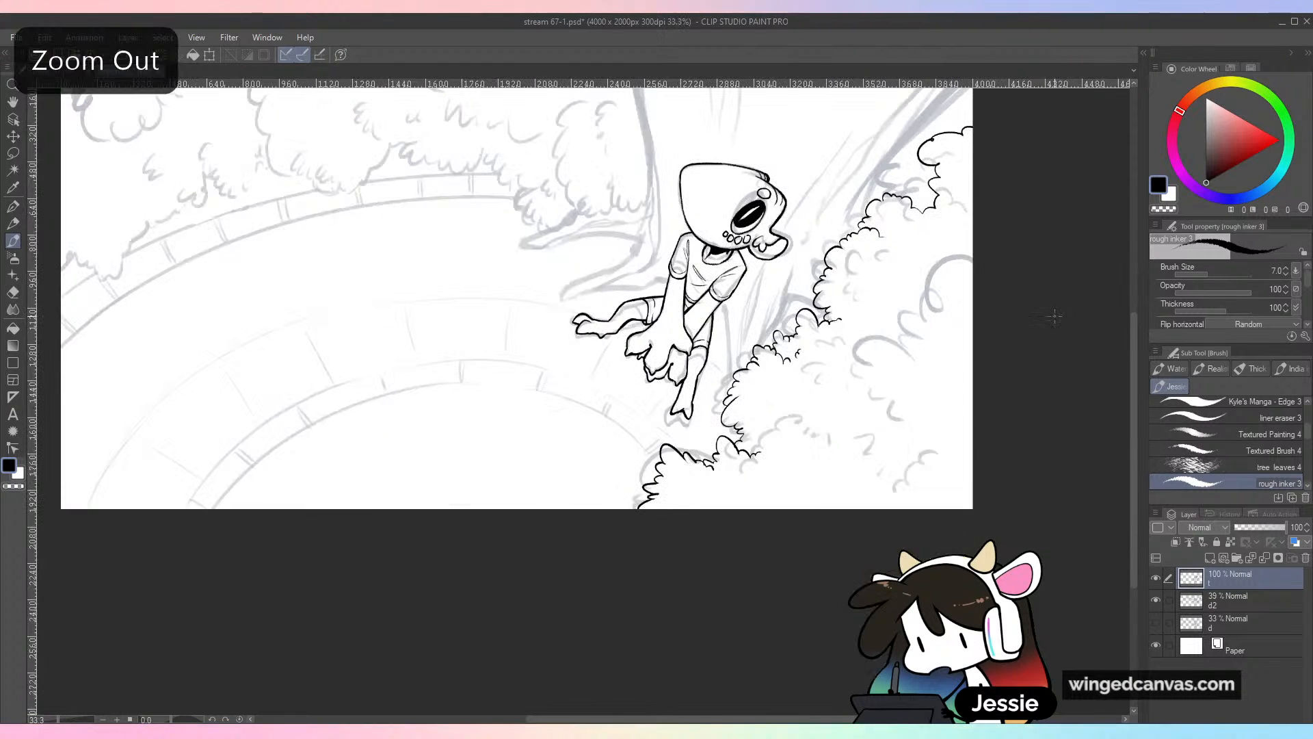
key("ctrl+plus")
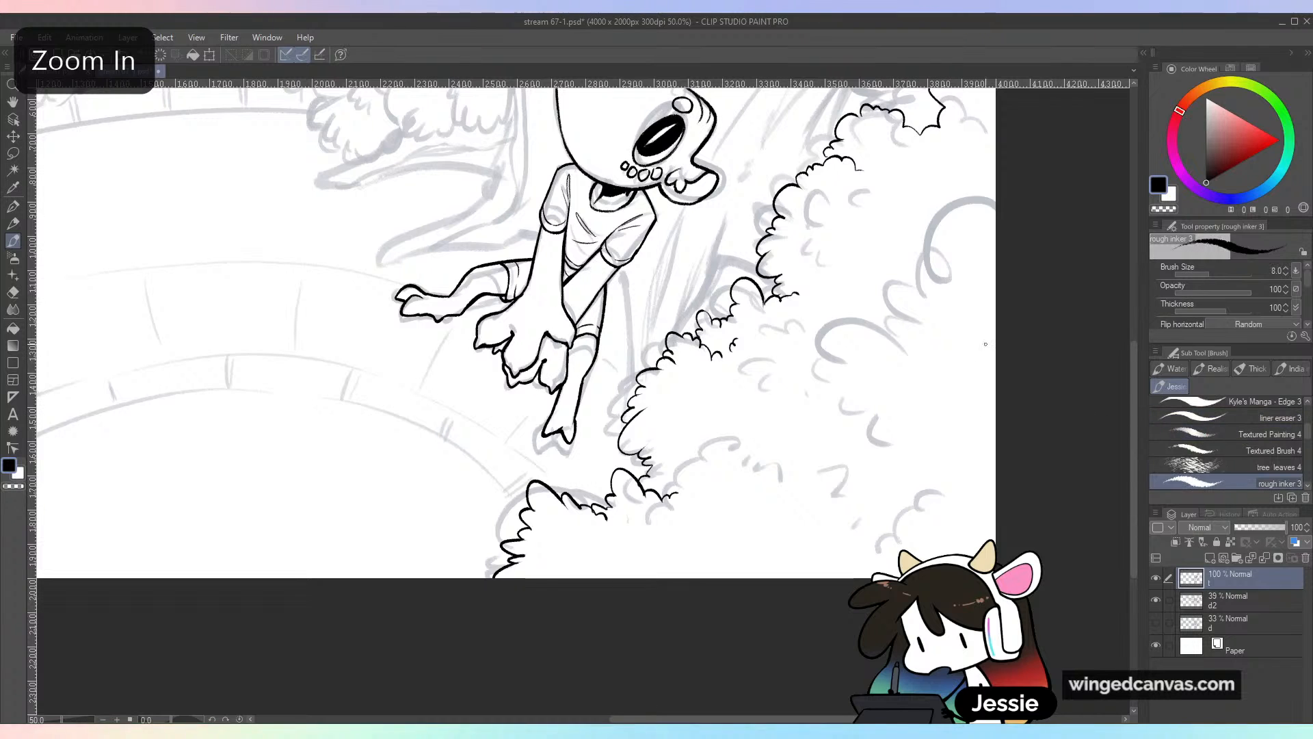
key("bracketright")
key("bracketright")
key("bracketright")
key("bracketright")
key("bracketright")
key("bracketright")
key("bracketleft")
left_click_drag(995, 207, 980, 214)
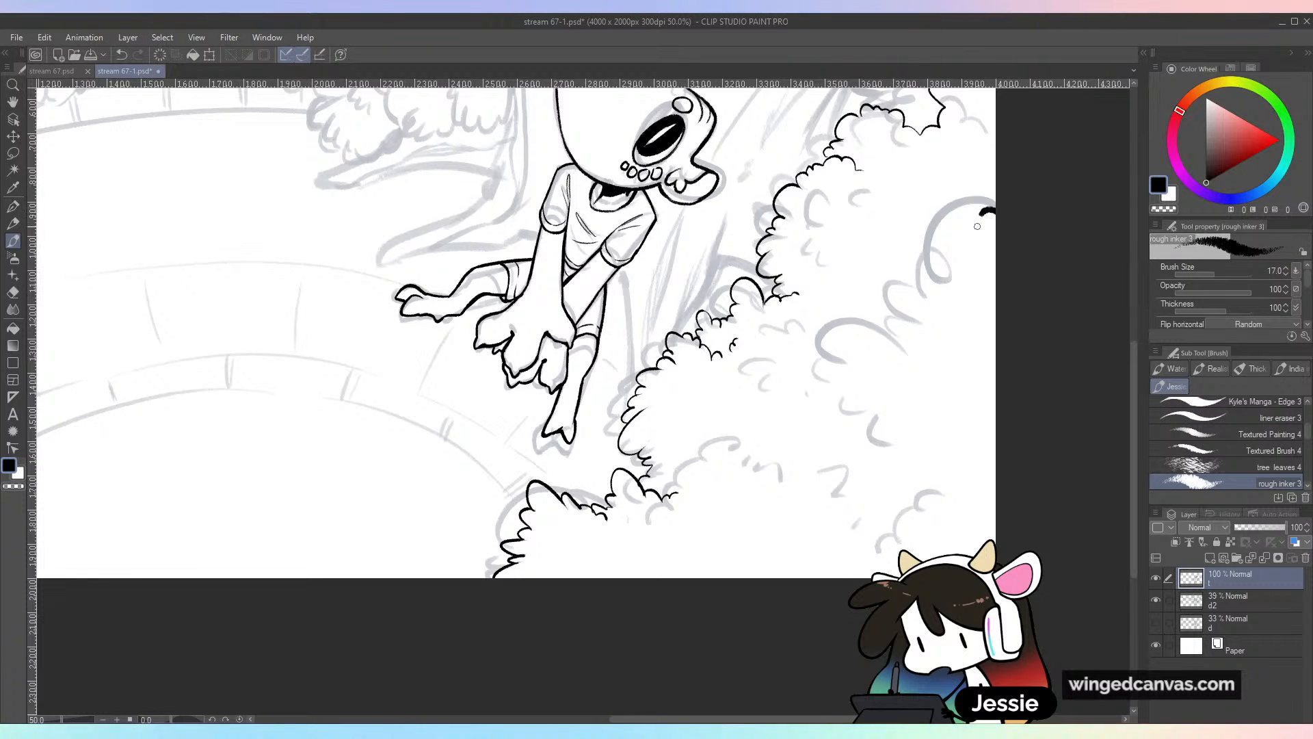
key("ctrl+plus")
key("ctrl+minus")
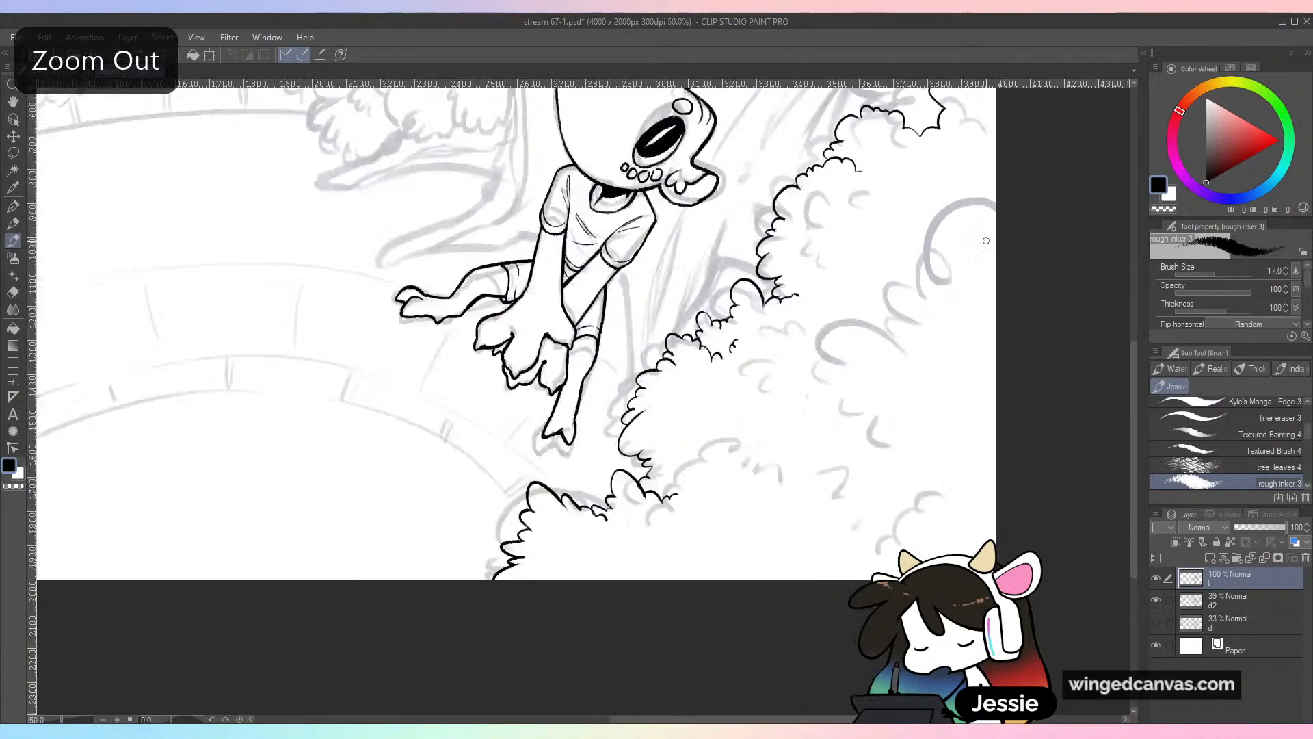
mouse_move(978, 233)
left_mouse_down()
mouse_move(933, 246)
mouse_move(948, 266)
left_mouse_up()
key("ctrl+z")
mouse_move(933, 266)
left_mouse_down()
mouse_move(939, 284)
mouse_move(867, 281)
mouse_move(882, 319)
mouse_move(858, 338)
mouse_move(883, 367)
mouse_move(952, 329)
mouse_move(943, 377)
left_mouse_up()
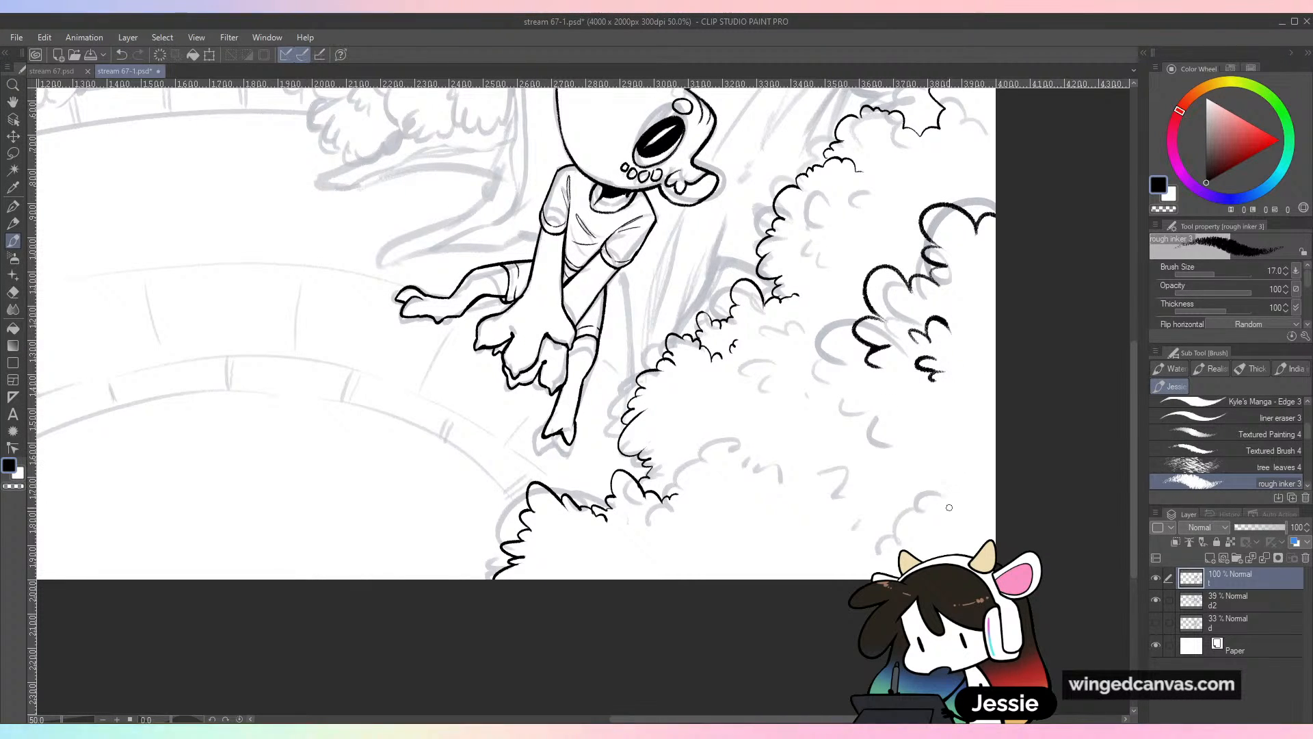
Ink the thick foreground bush in the canvas's lower-right corner and small leaf curls in the middle of the large bush
mouse_move(949, 507)
left_mouse_down()
mouse_move(926, 522)
mouse_move(874, 495)
mouse_move(877, 521)
mouse_move(851, 495)
mouse_move(851, 552)
left_mouse_up()
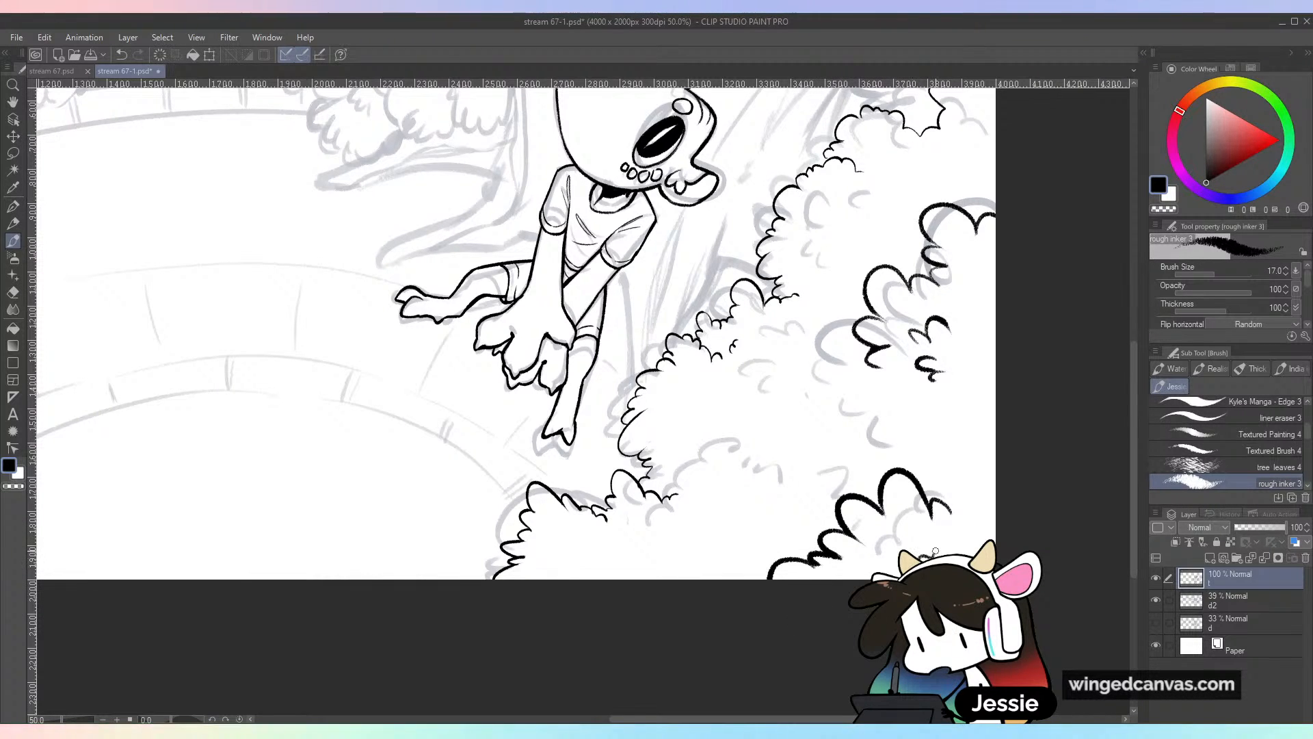
left_click_drag(972, 537, 996, 508)
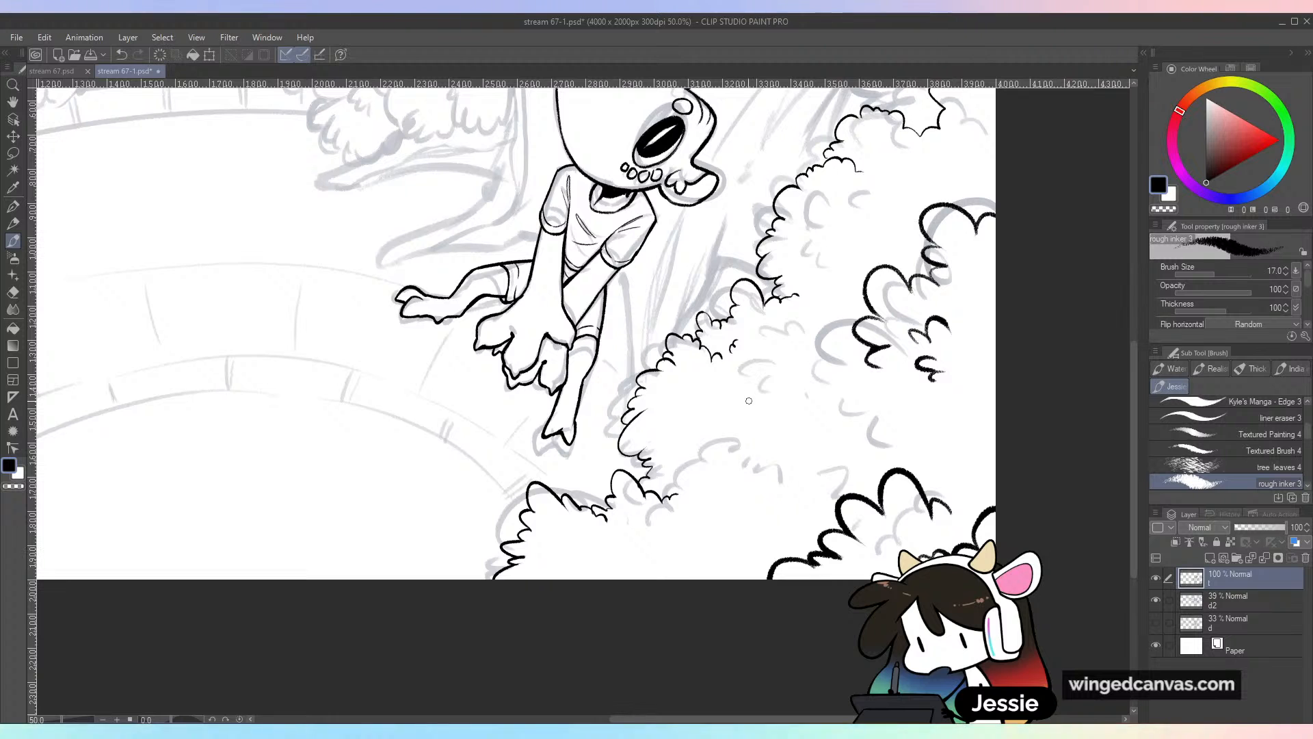
left_click_drag(759, 392, 769, 370)
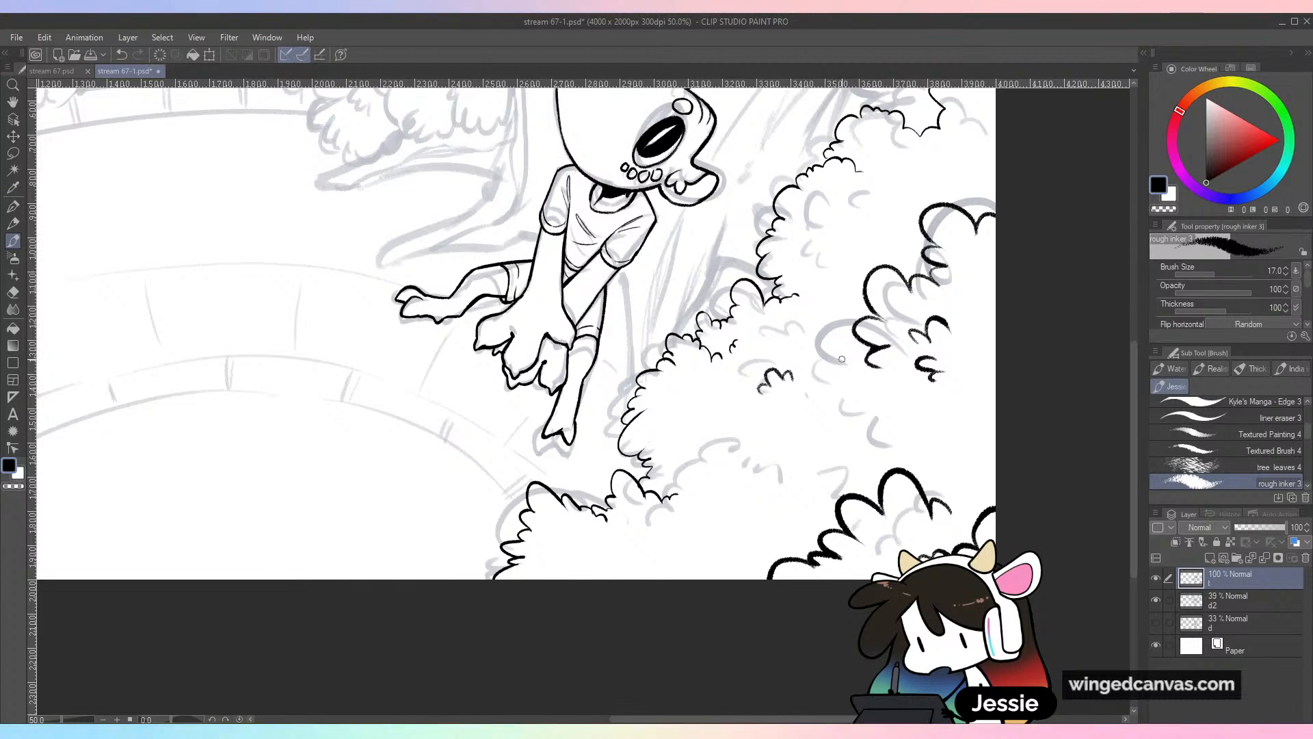
key("ctrl+minus")
key("ctrl+minus")
key("ctrl+plus")
key("ctrl+plus")
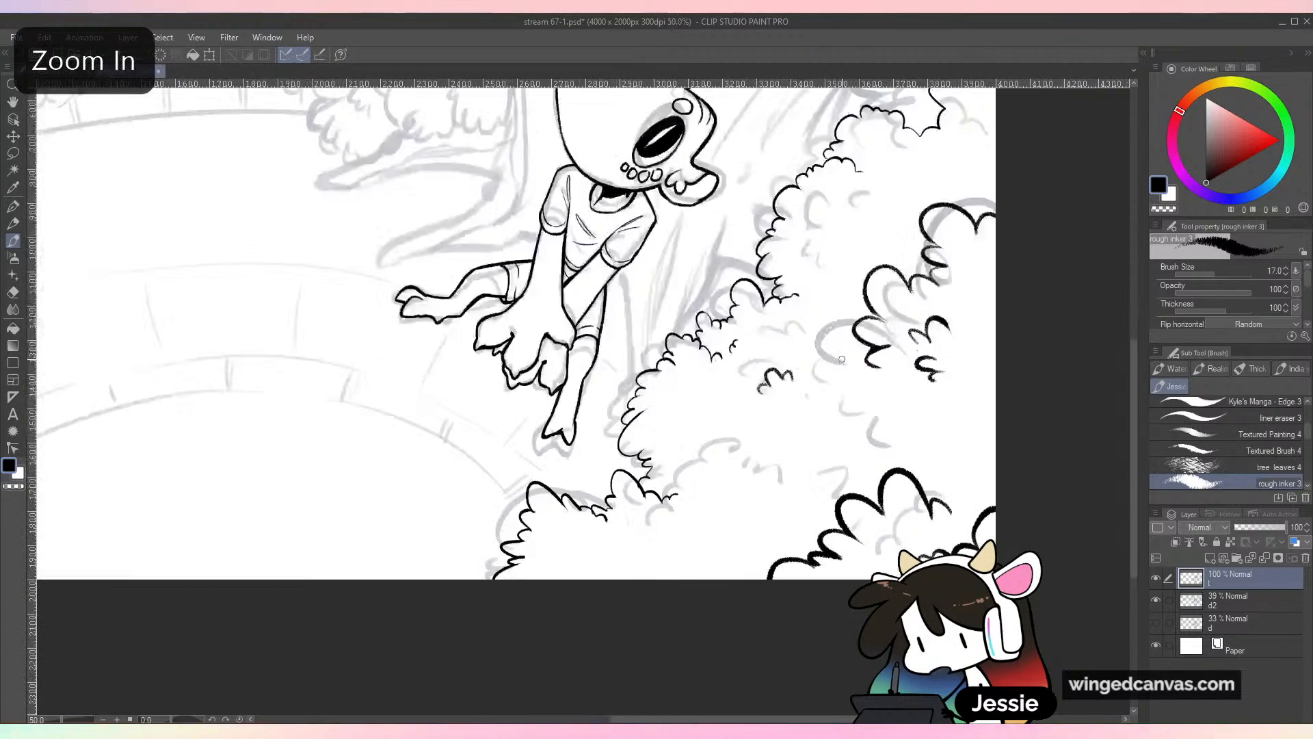
key("ctrl+minus")
mouse_move(697, 505)
left_mouse_down()
mouse_move(725, 472)
mouse_move(760, 471)
mouse_move(783, 506)
left_mouse_up()
key("ctrl+z")
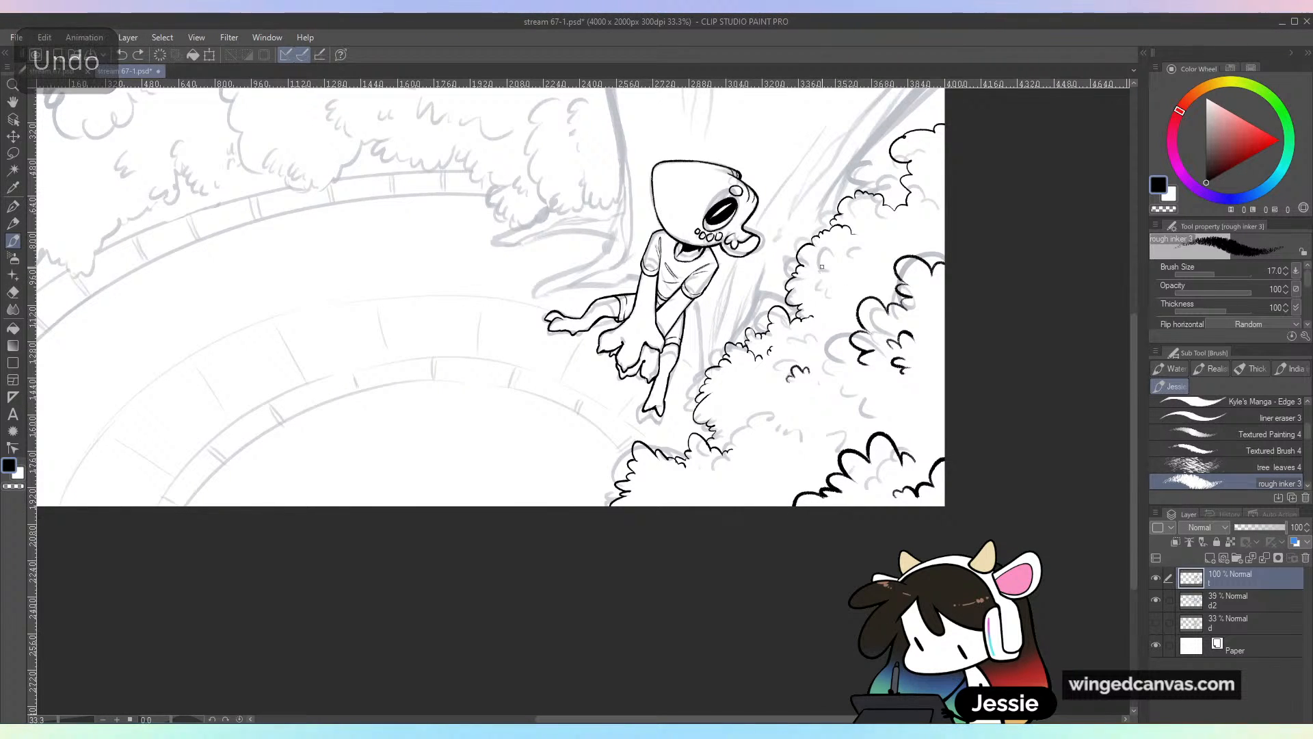
Set the brush size to 12 and ink a scalloped leafy clump behind the large bush's upper edge, below the slanted trunk line
left_click_drag(848, 277, 764, 462)
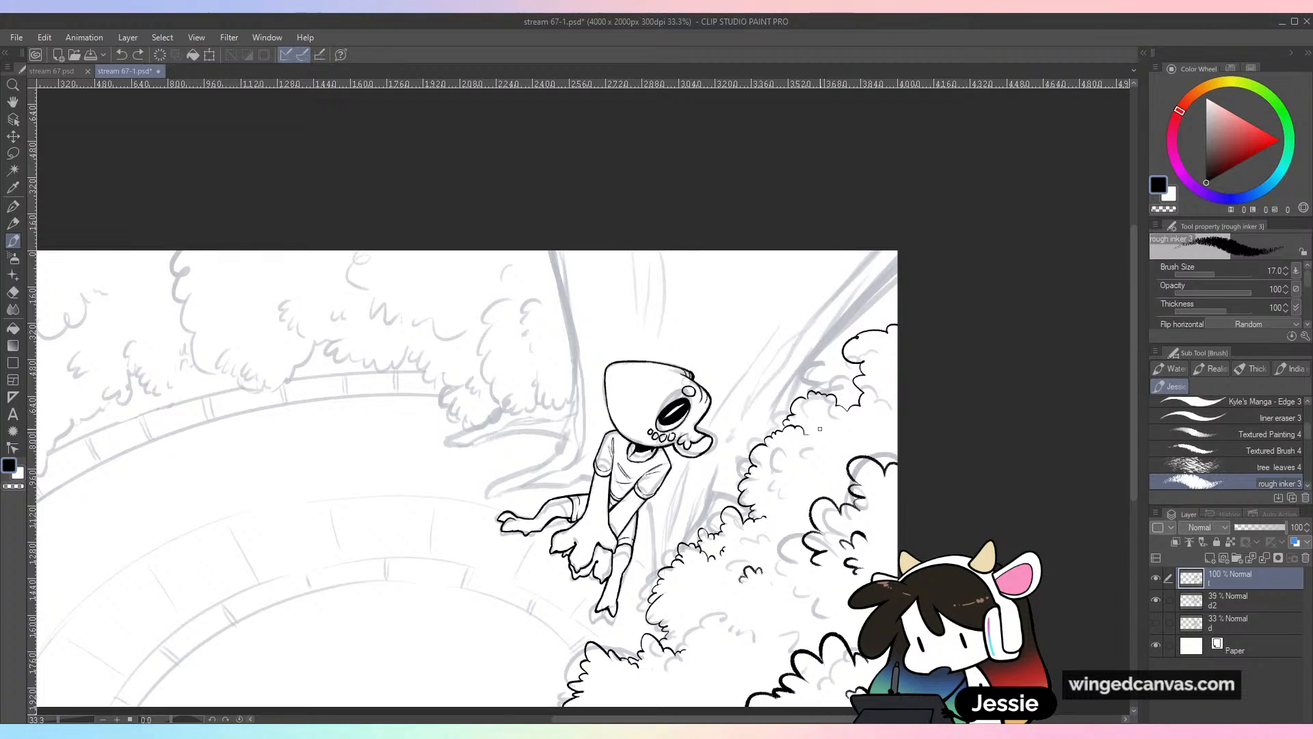
key("ctrl+plus")
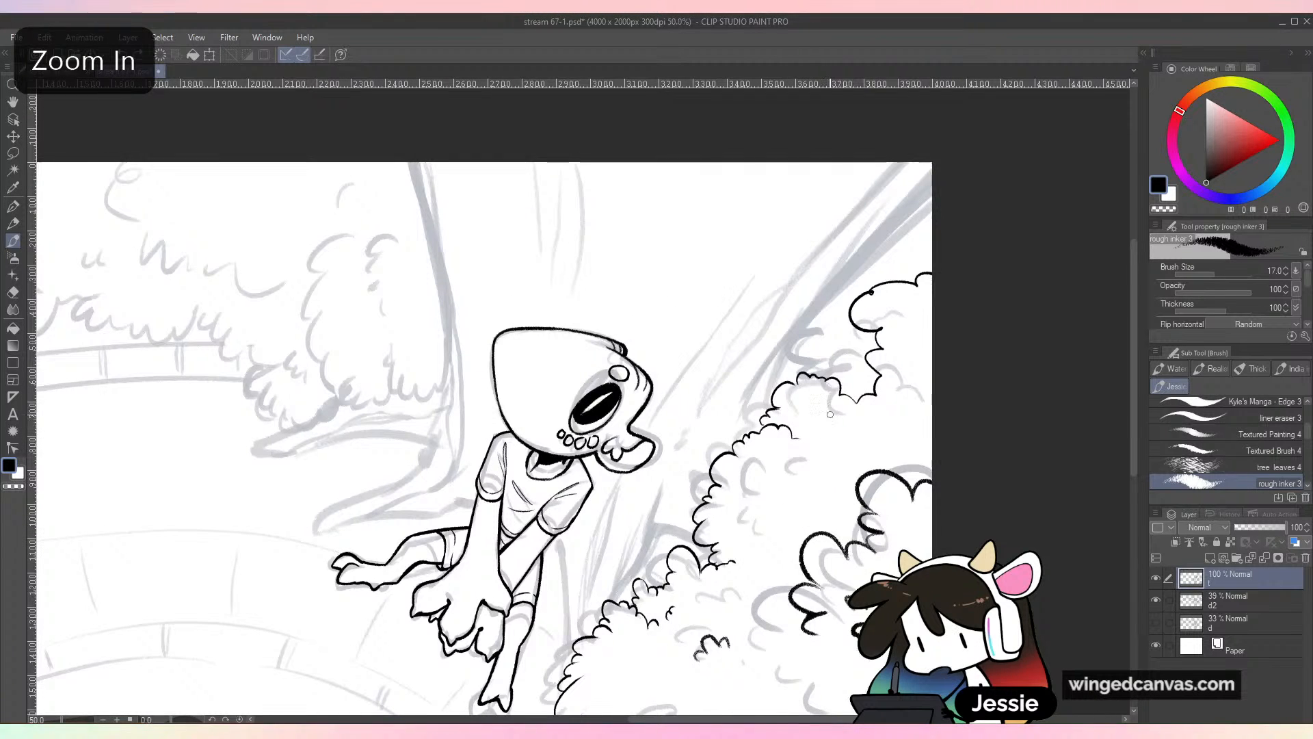
key("bracketleft")
key("bracketleft")
left_click_drag(802, 329, 790, 325)
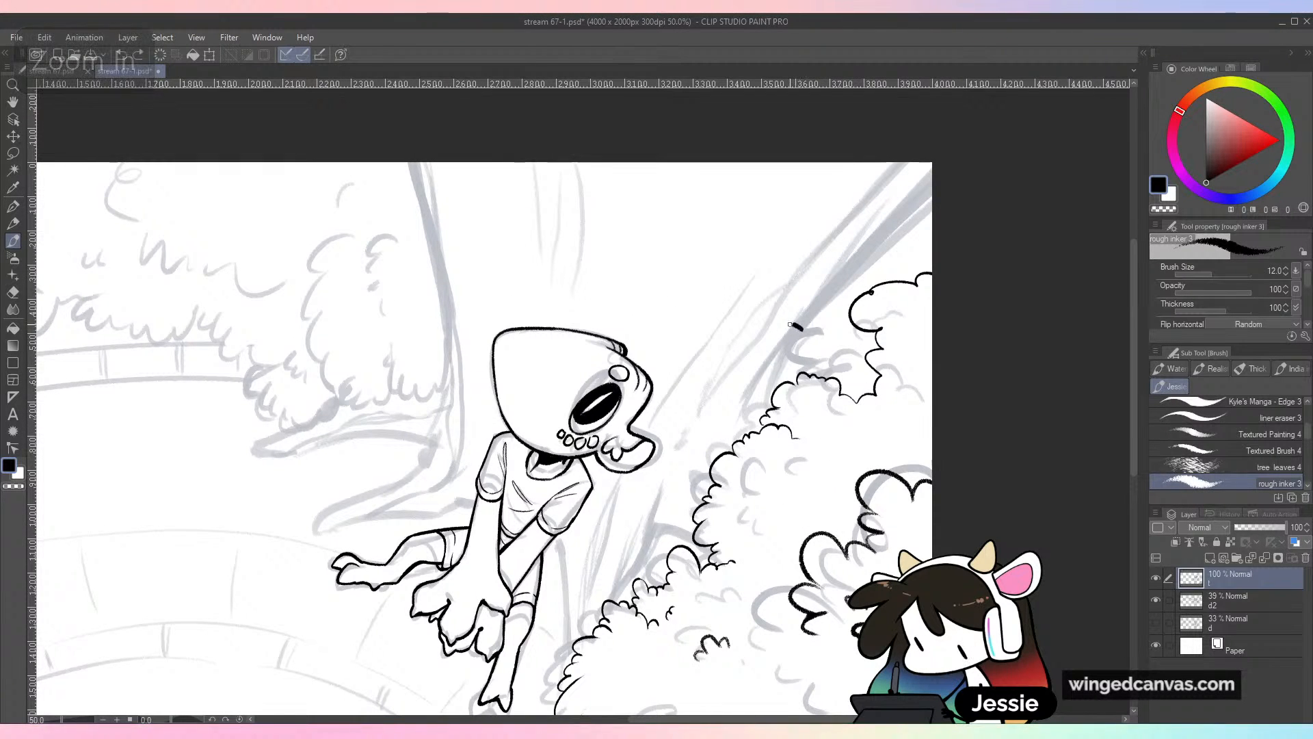
key("ctrl+z")
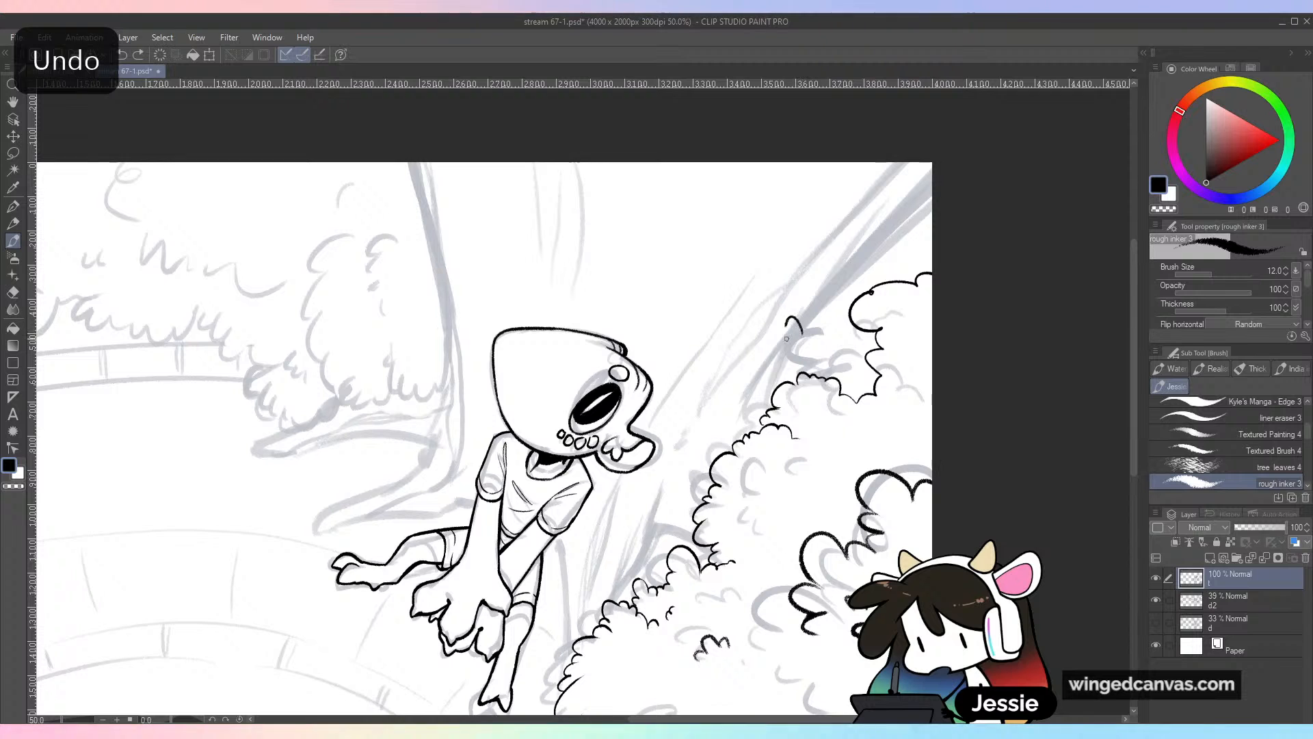
mouse_move(790, 340)
left_mouse_down()
mouse_move(762, 331)
mouse_move(755, 368)
mouse_move(771, 389)
mouse_move(743, 395)
mouse_move(743, 449)
mouse_move(746, 396)
mouse_move(755, 408)
mouse_move(724, 416)
mouse_move(750, 420)
mouse_move(730, 440)
left_mouse_up()
key("ctrl+z")
key("ctrl+z")
key("ctrl+z")
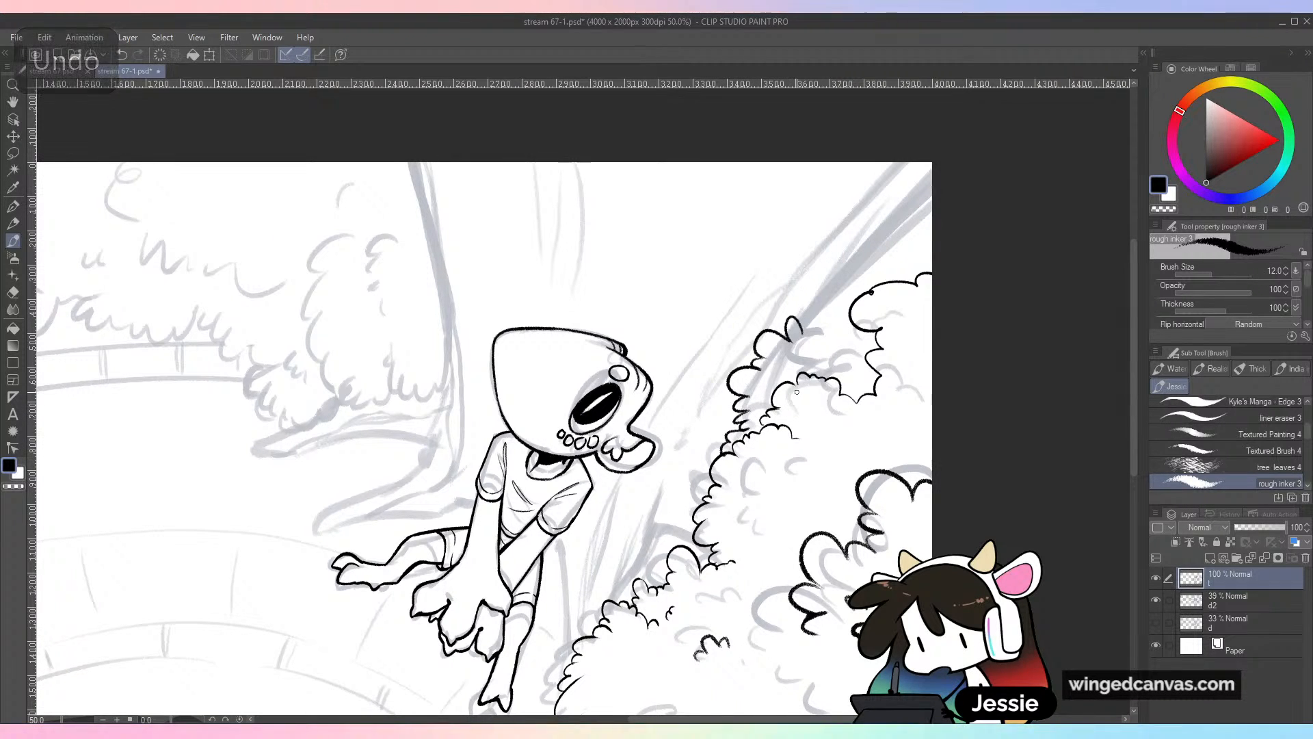
Set the brush size to 17 for inking the tree trunk
key("bracketright")
key("bracketright")
key("bracketright")
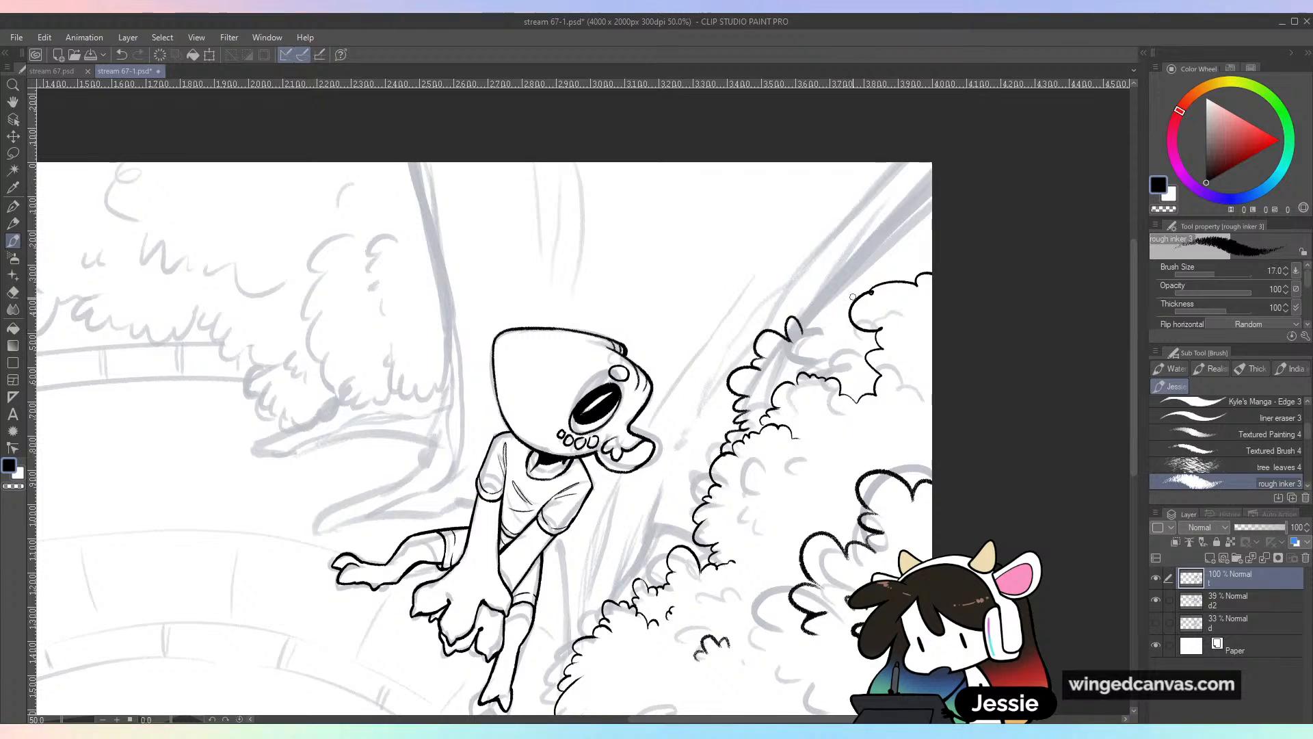
key("bracketleft")
left_click_drag(801, 325, 931, 197)
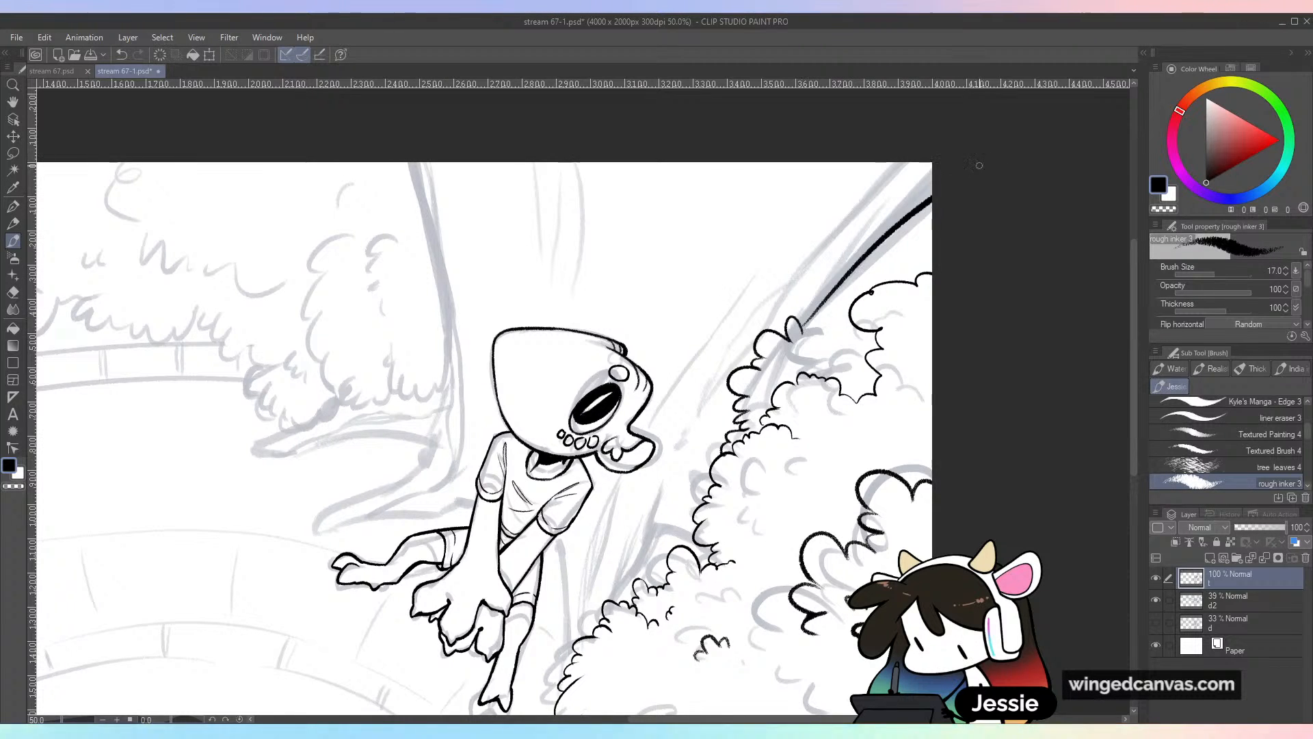
key("ctrl+z")
left_click_drag(803, 321, 931, 194)
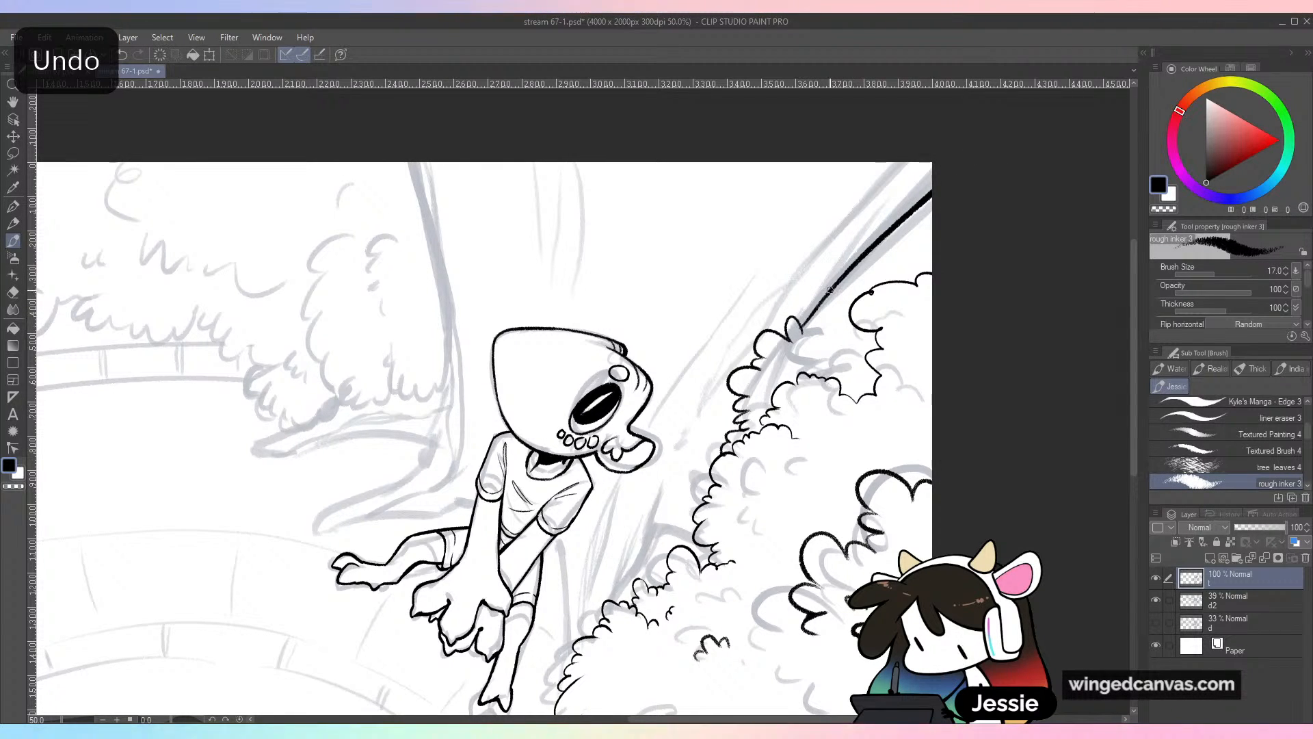
left_click_drag(809, 322, 933, 205)
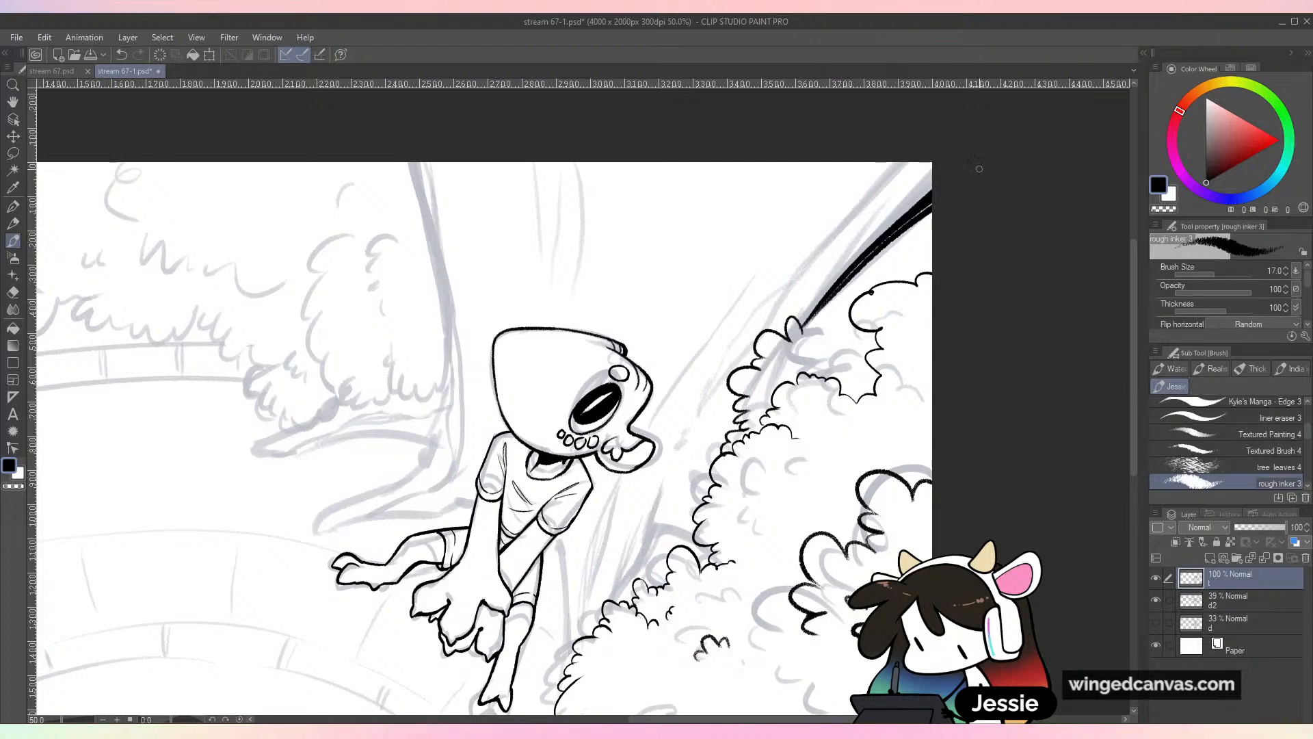
left_click_drag(859, 266, 932, 208)
left_click_drag(802, 324, 841, 278)
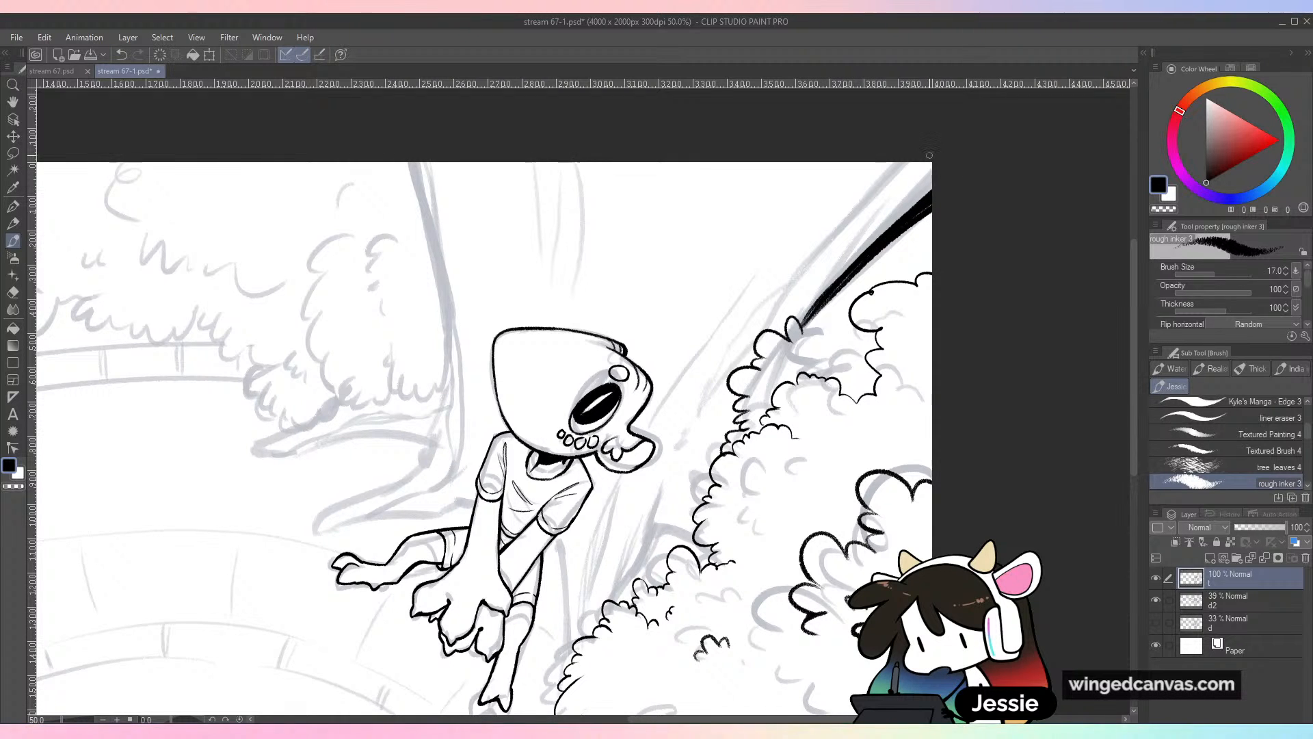
key("ctrl+z")
key("ctrl+z")
key("ctrl+z")
key("ctrl+z")
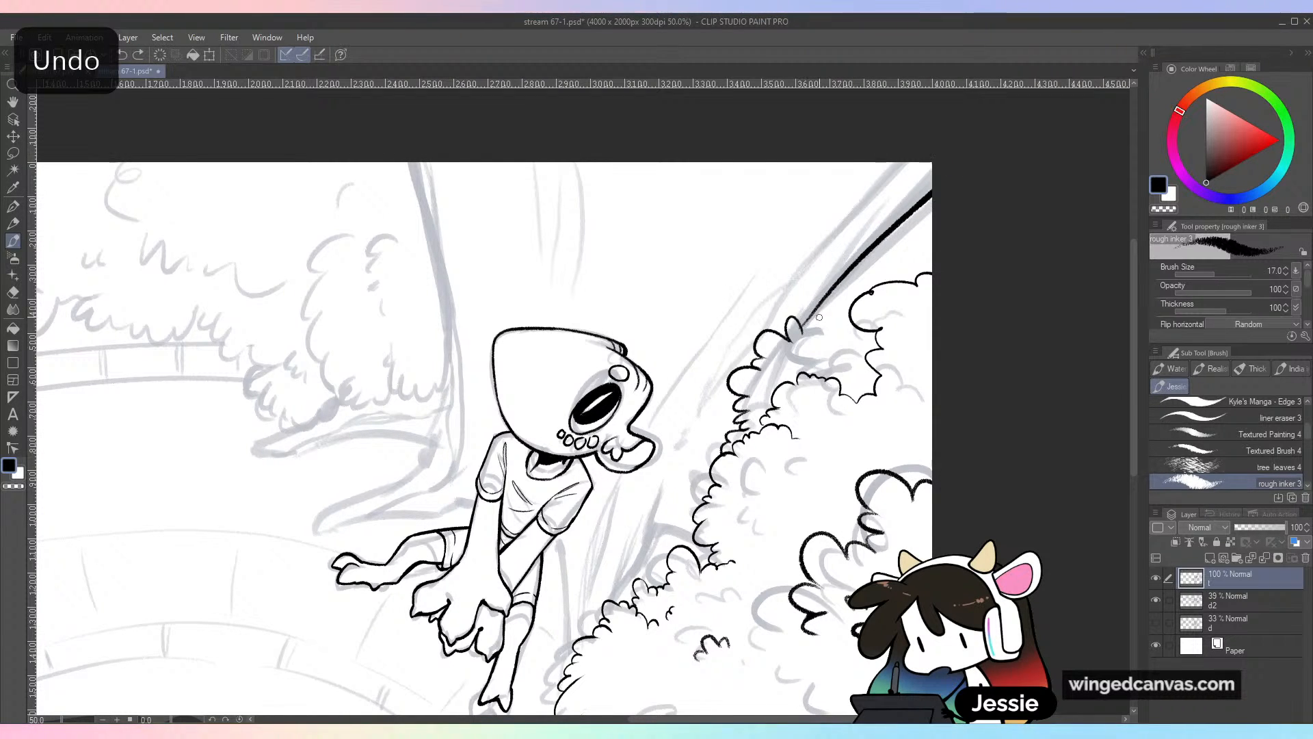
Ink the right and left edges of the tree trunk behind the character as thick lines tapering downward from the canvas edges
left_click_drag(799, 325, 933, 199)
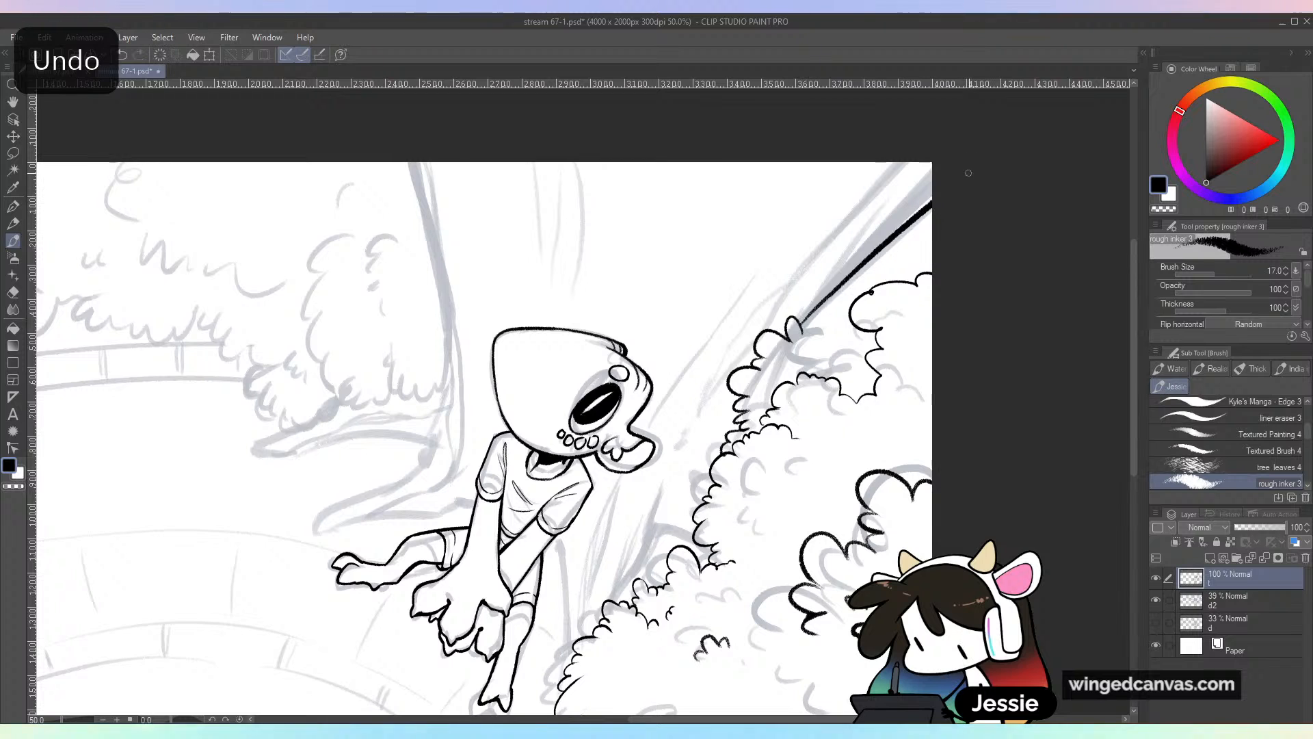
left_click_drag(874, 256, 944, 205)
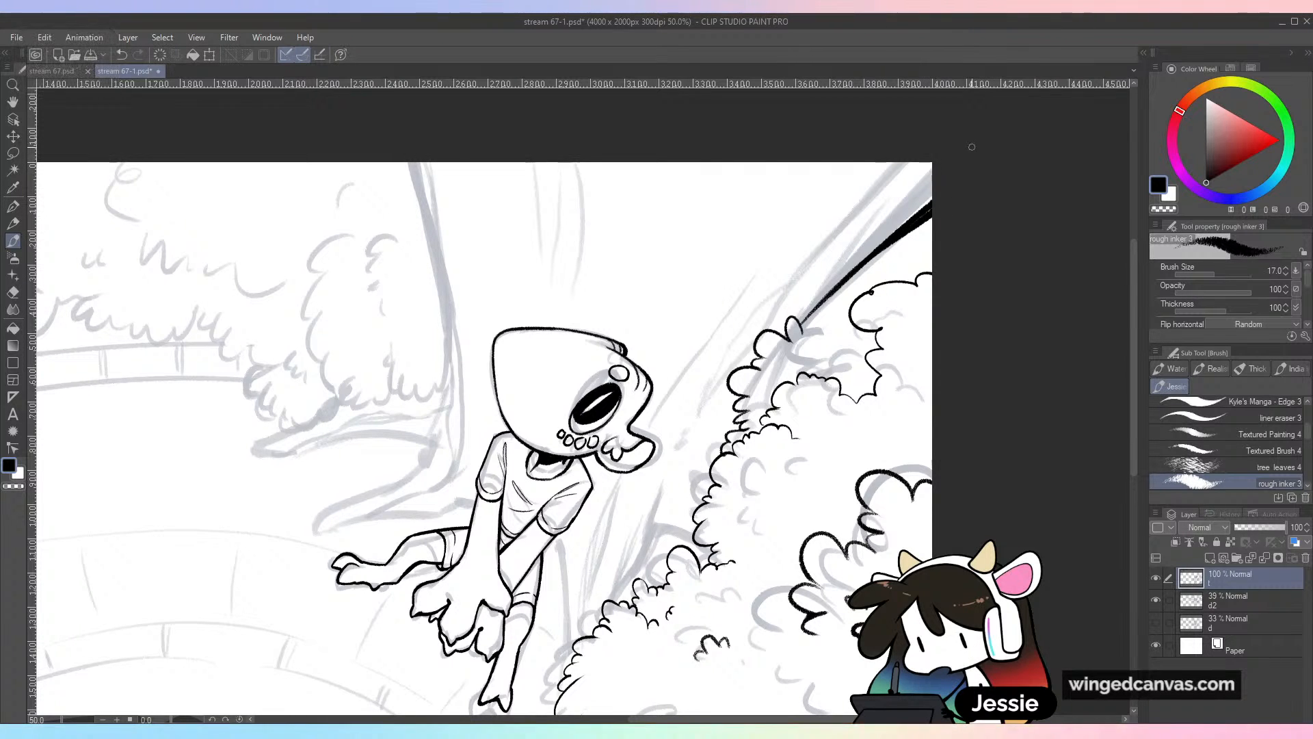
left_click_drag(447, 259, 450, 365)
left_click_drag(451, 294, 423, 163)
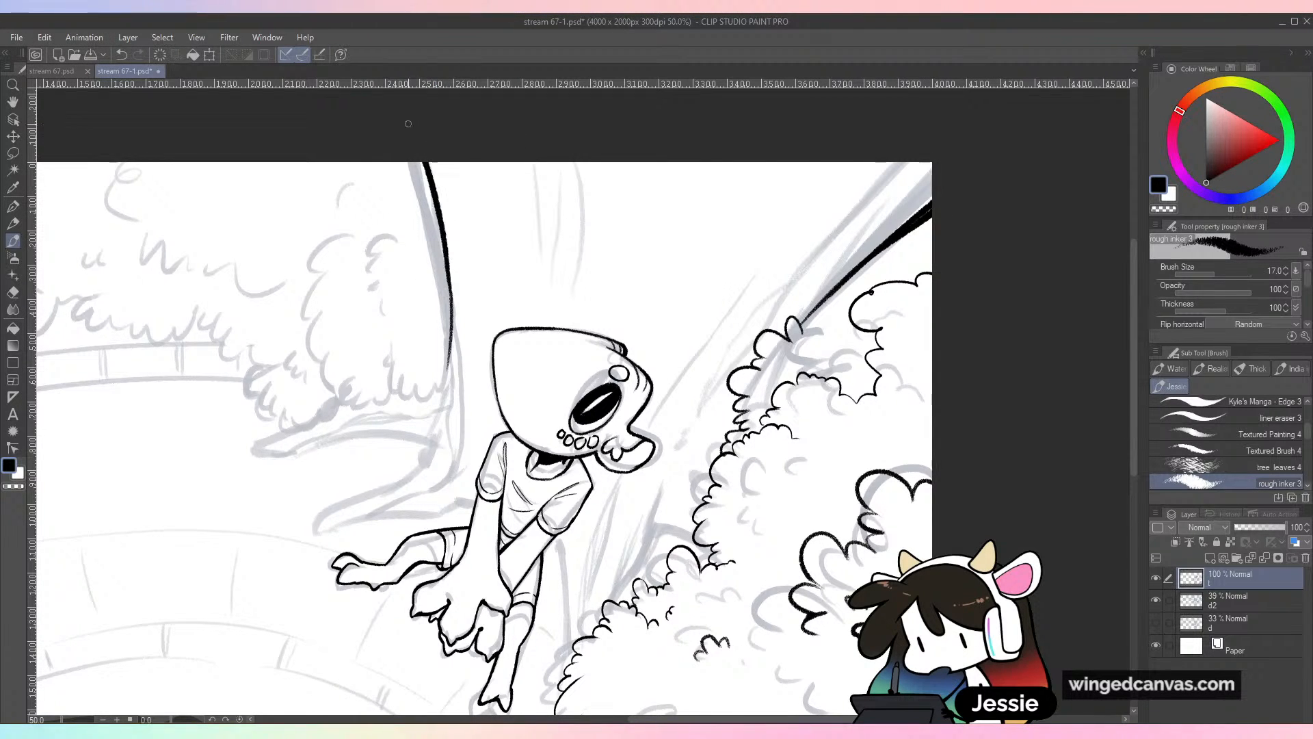
key("ctrl+z")
key("ctrl+z")
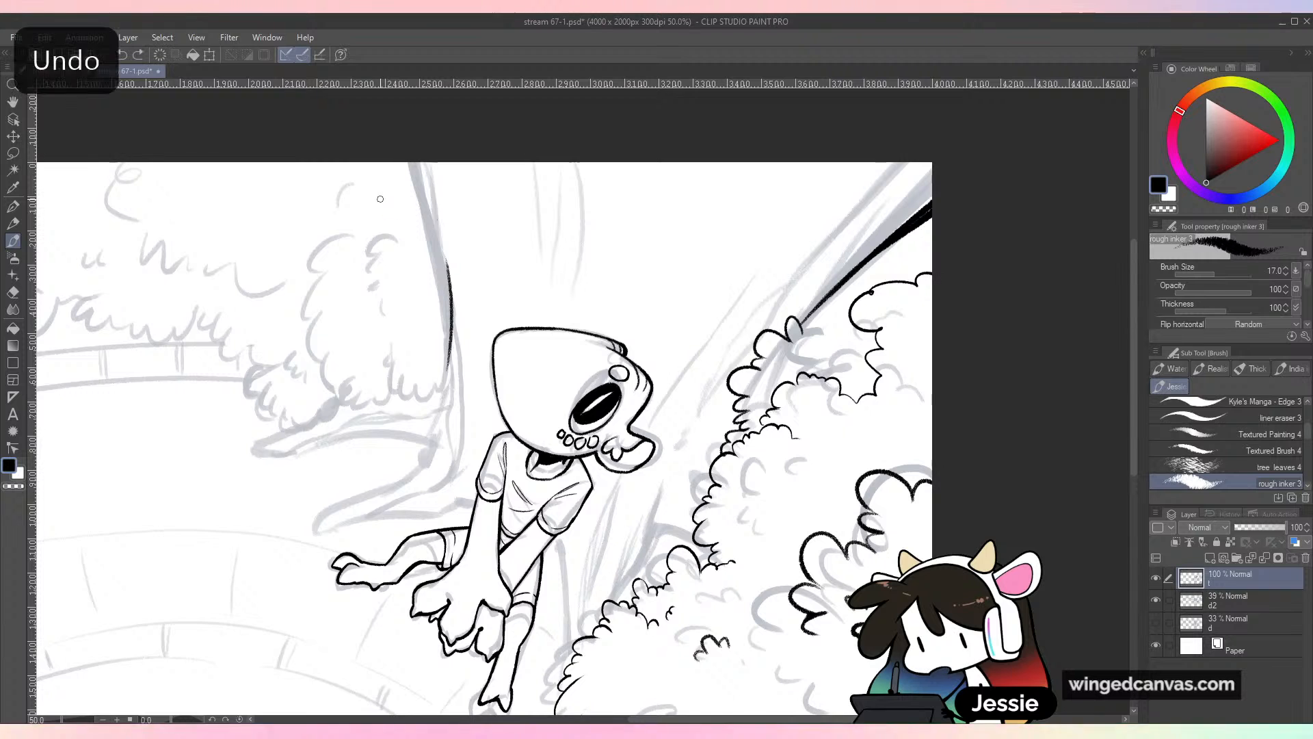
left_click_drag(449, 363, 408, 129)
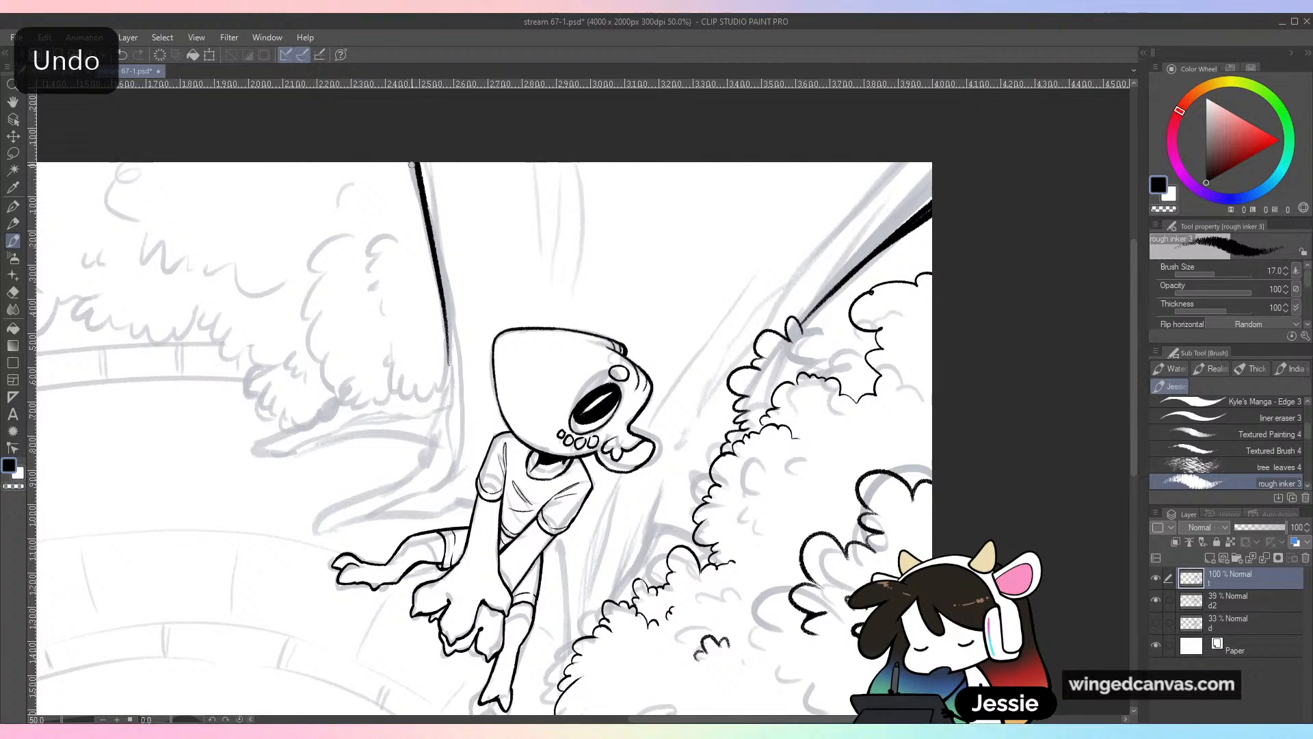
mouse_move(425, 219)
left_mouse_down()
mouse_move(407, 166)
mouse_move(438, 272)
left_mouse_up()
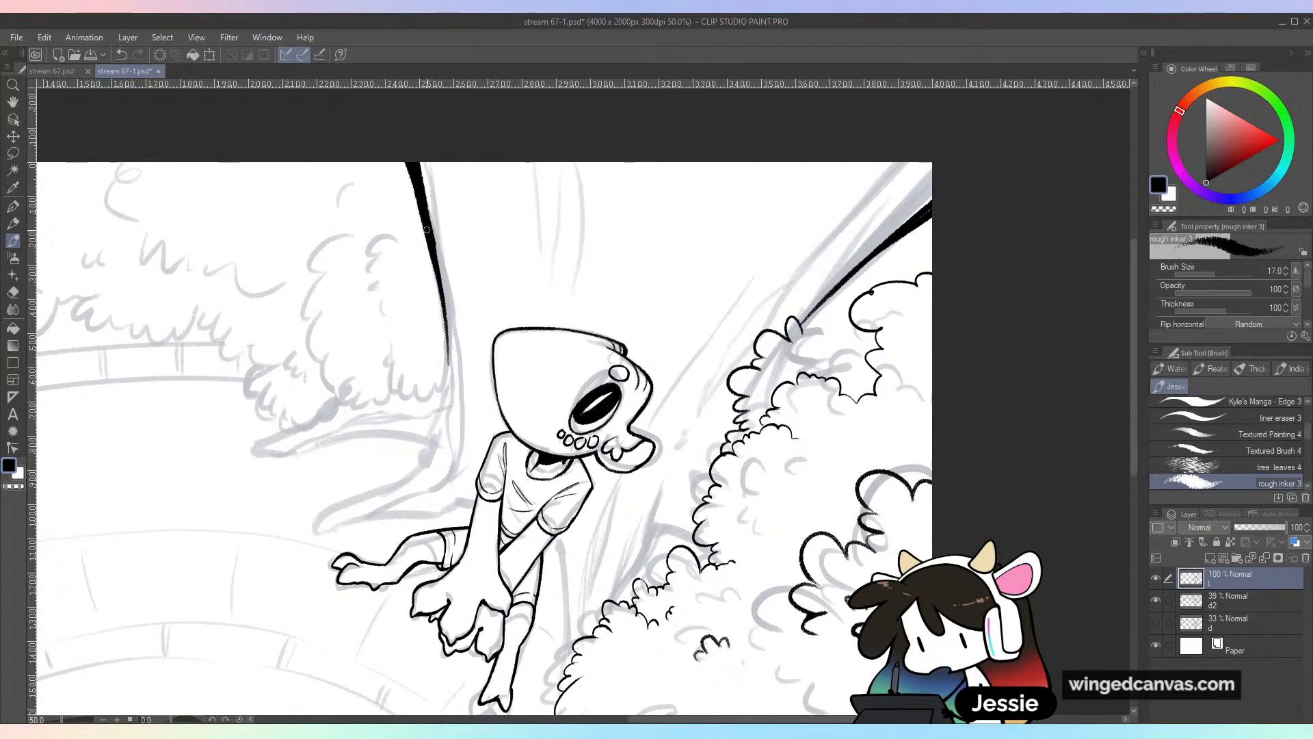
Hide the d2 sketch layer to check the inked lines on their own, and show it again
key("ctrl+minus")
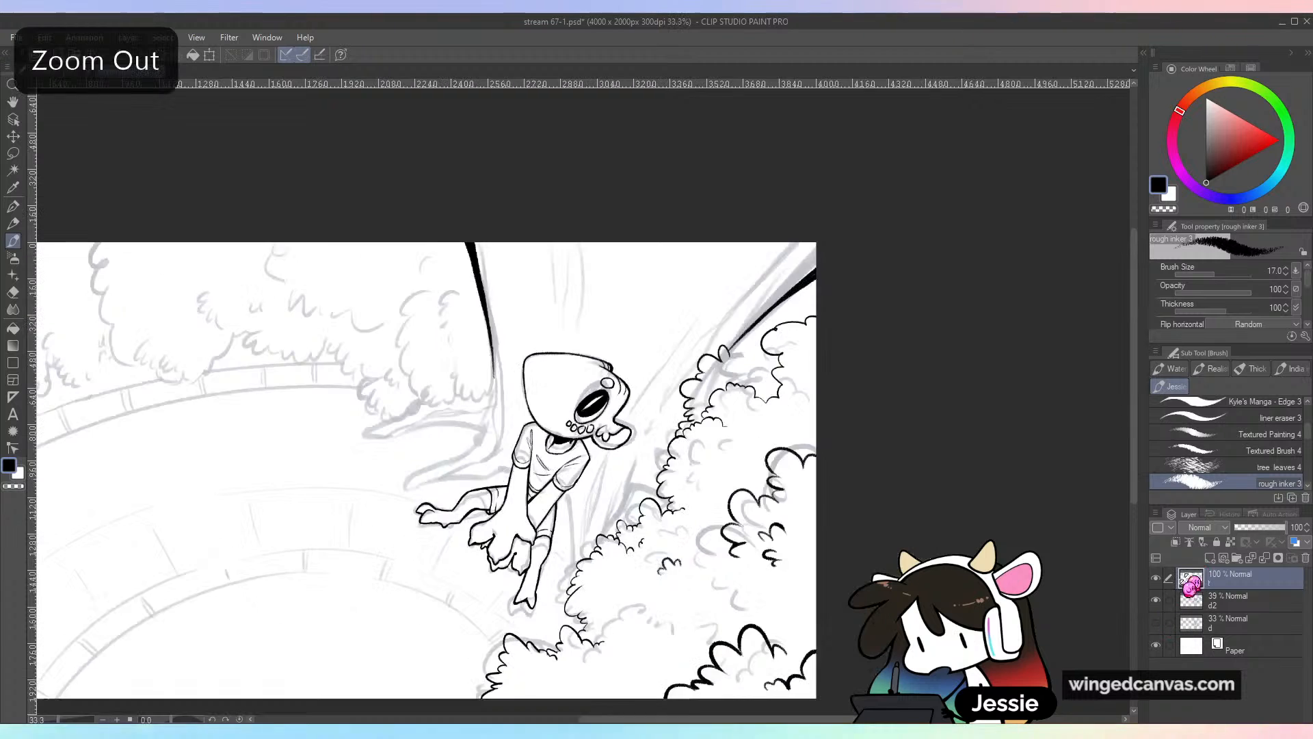
left_click(1157, 600)
left_click(1158, 600)
key("ctrl+plus")
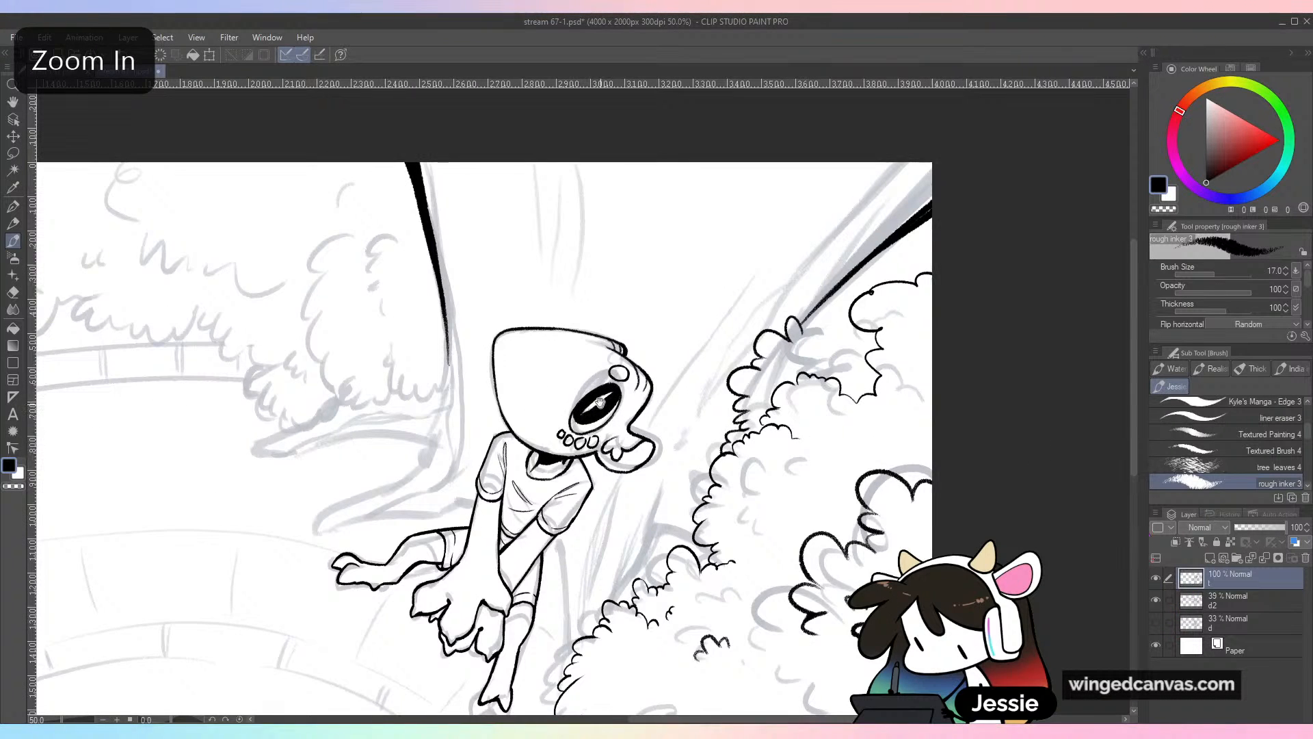
key("ctrl+plus")
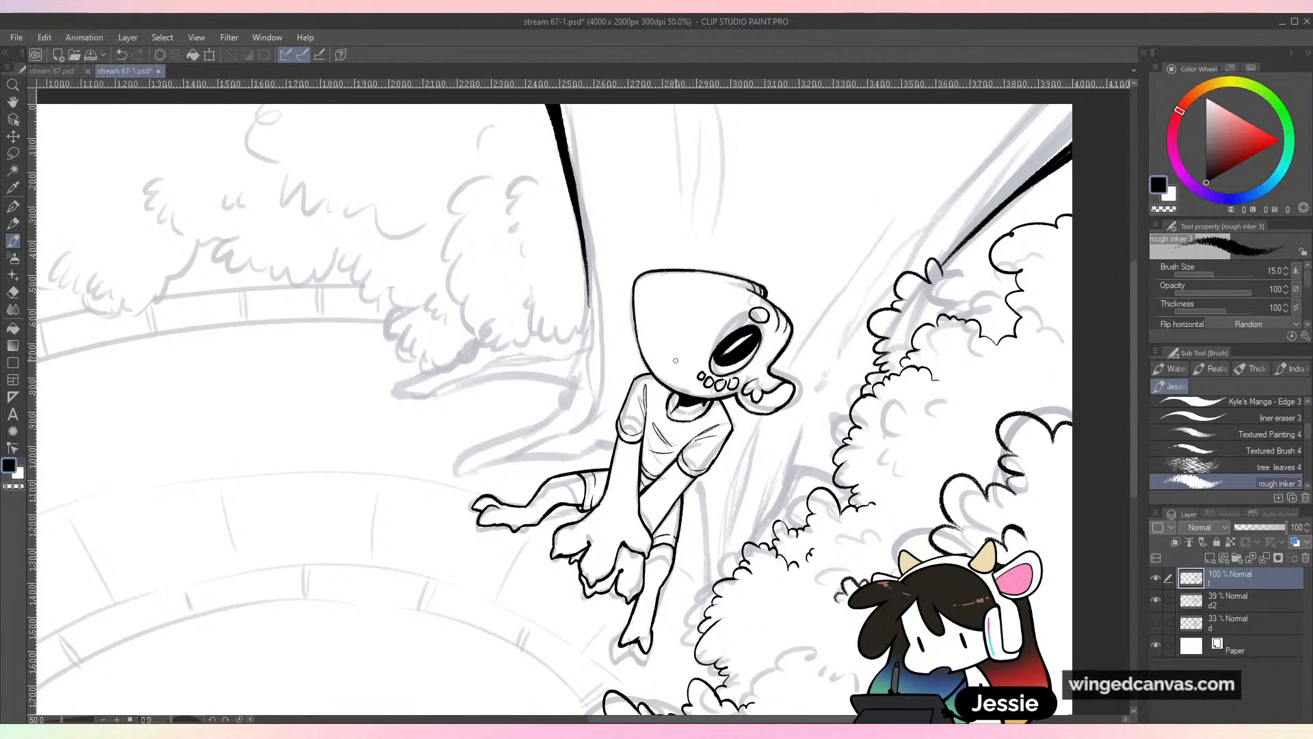
Set the brush size to 15 and ink the trunk's left edge down past the character's head, flaring into a pointed root beside the legs
key("[")
left_click_drag(591, 322, 593, 334)
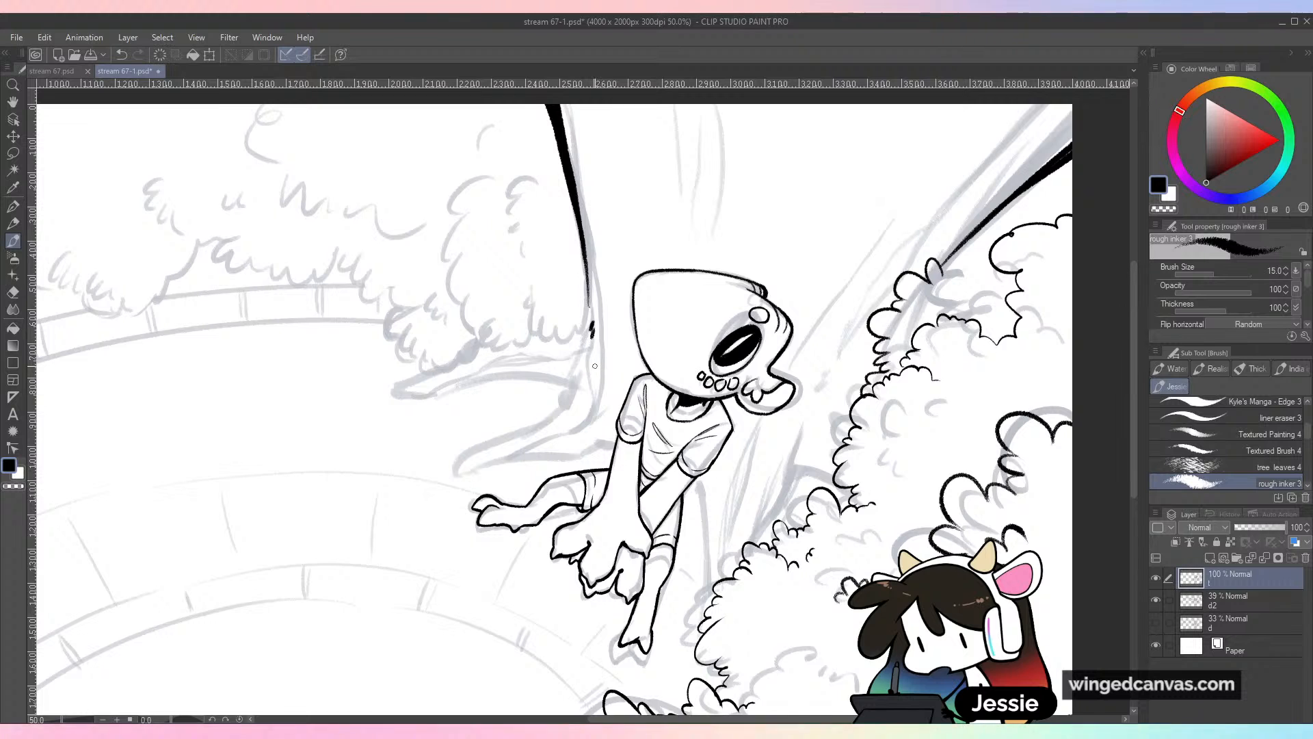
key("ctrl+z")
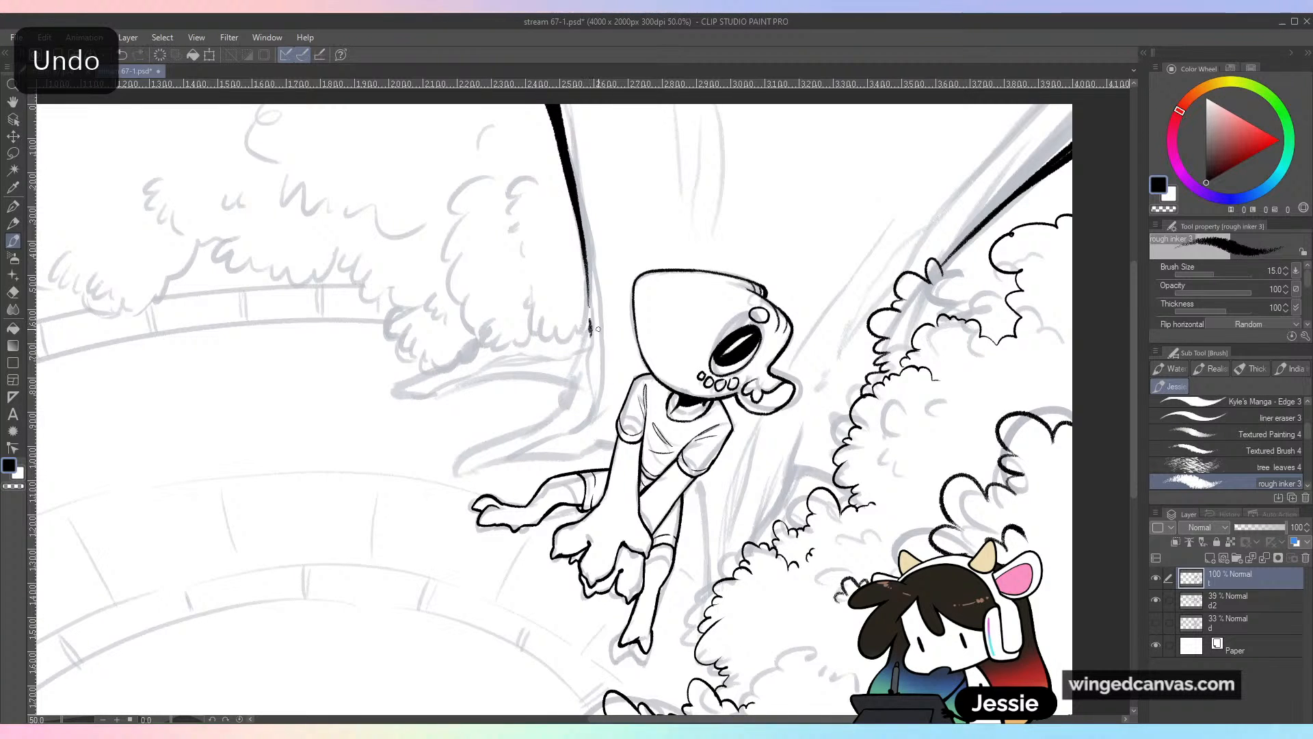
key("ctrl+z")
left_click_drag(591, 322, 590, 410)
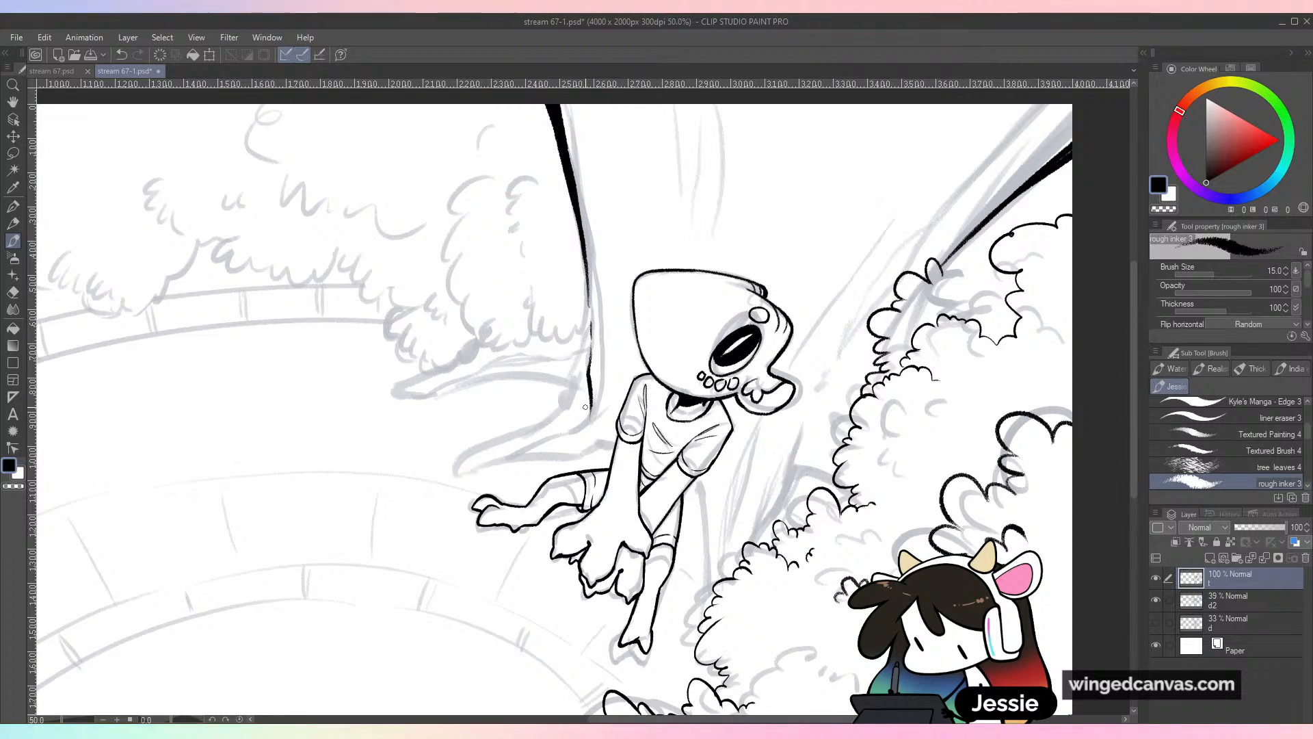
key("ctrl+z")
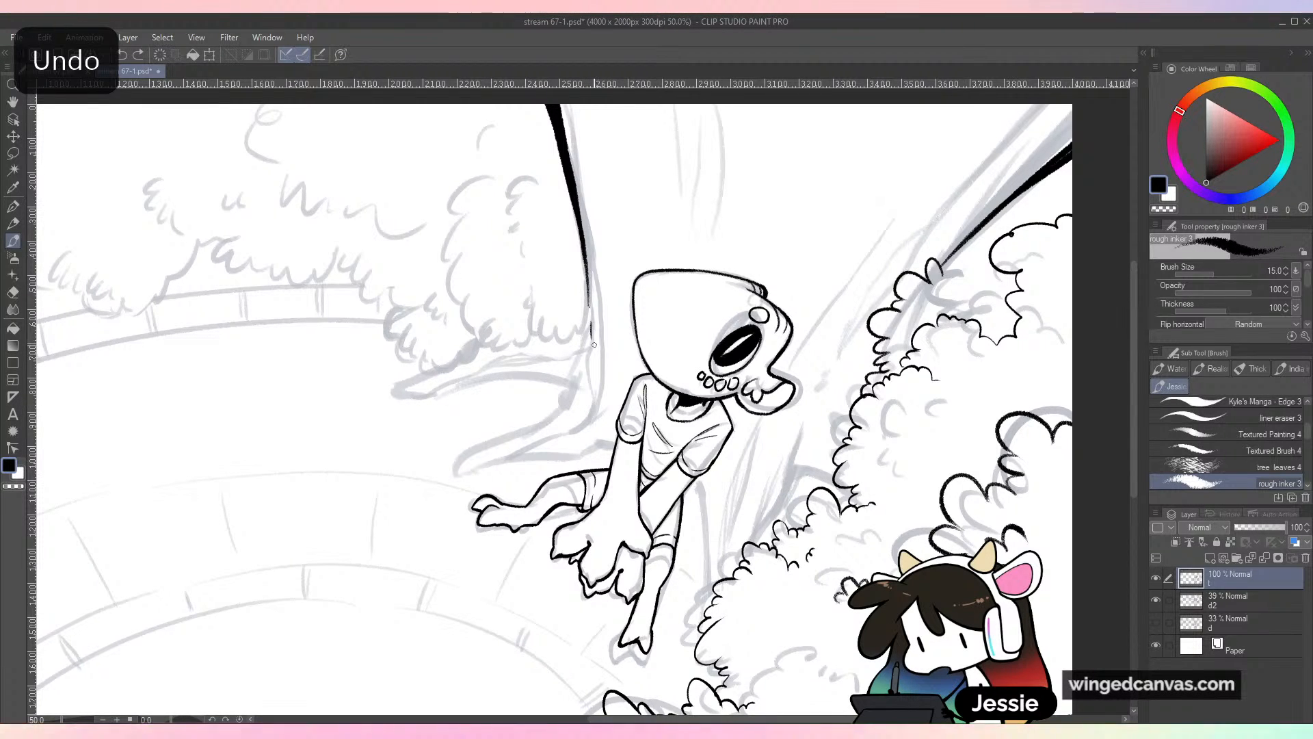
left_click_drag(590, 349, 590, 410)
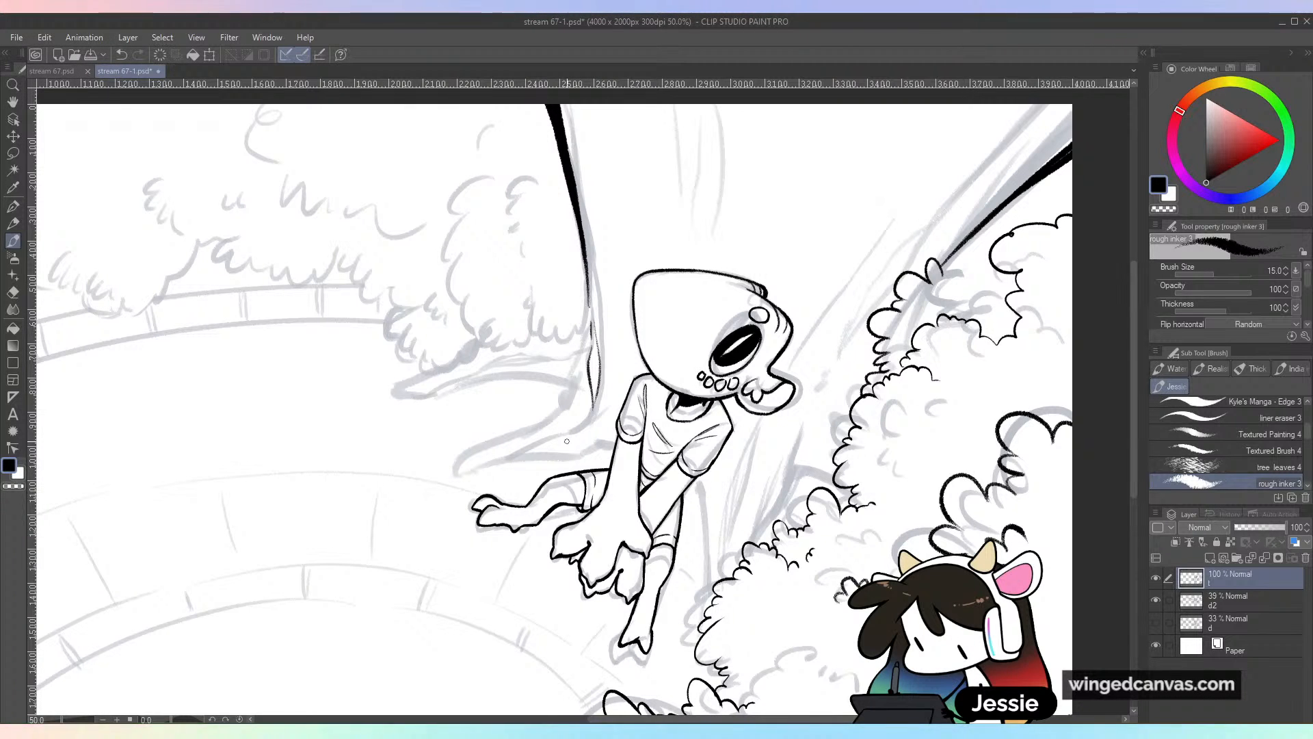
key("ctrl+z")
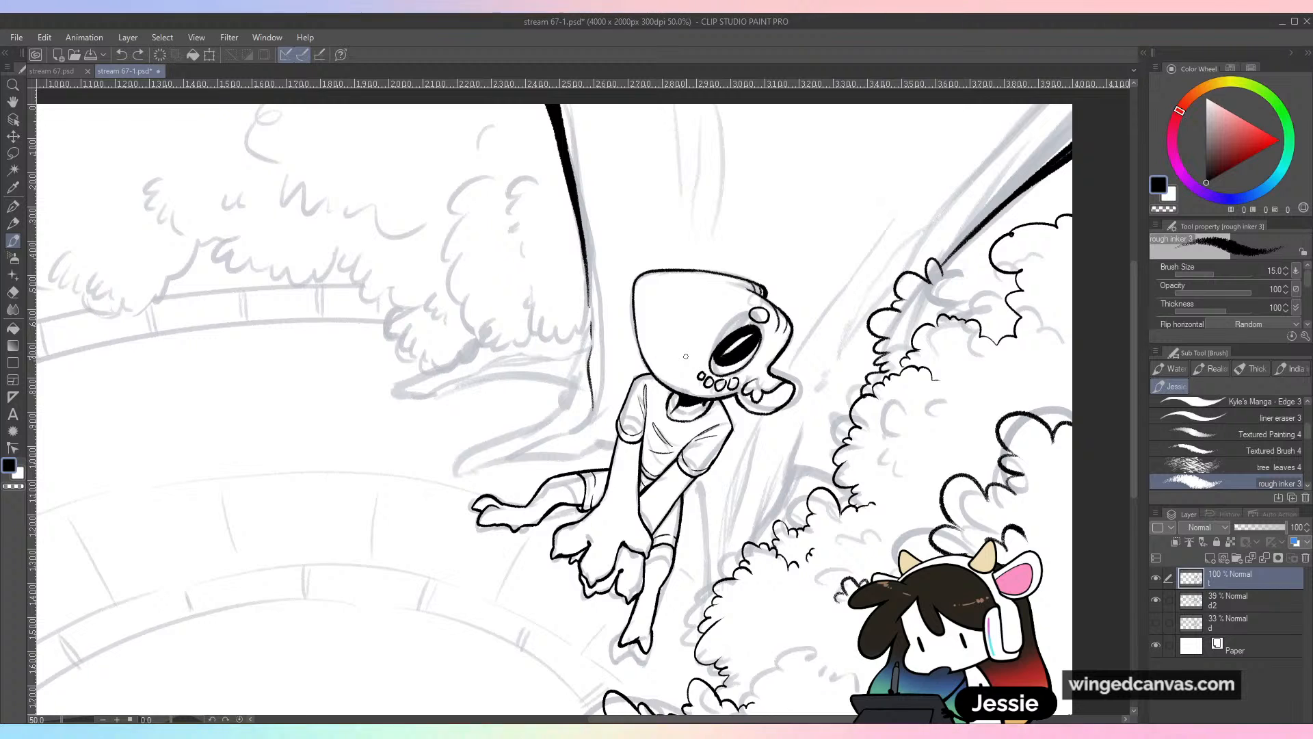
left_click_drag(596, 377, 578, 426)
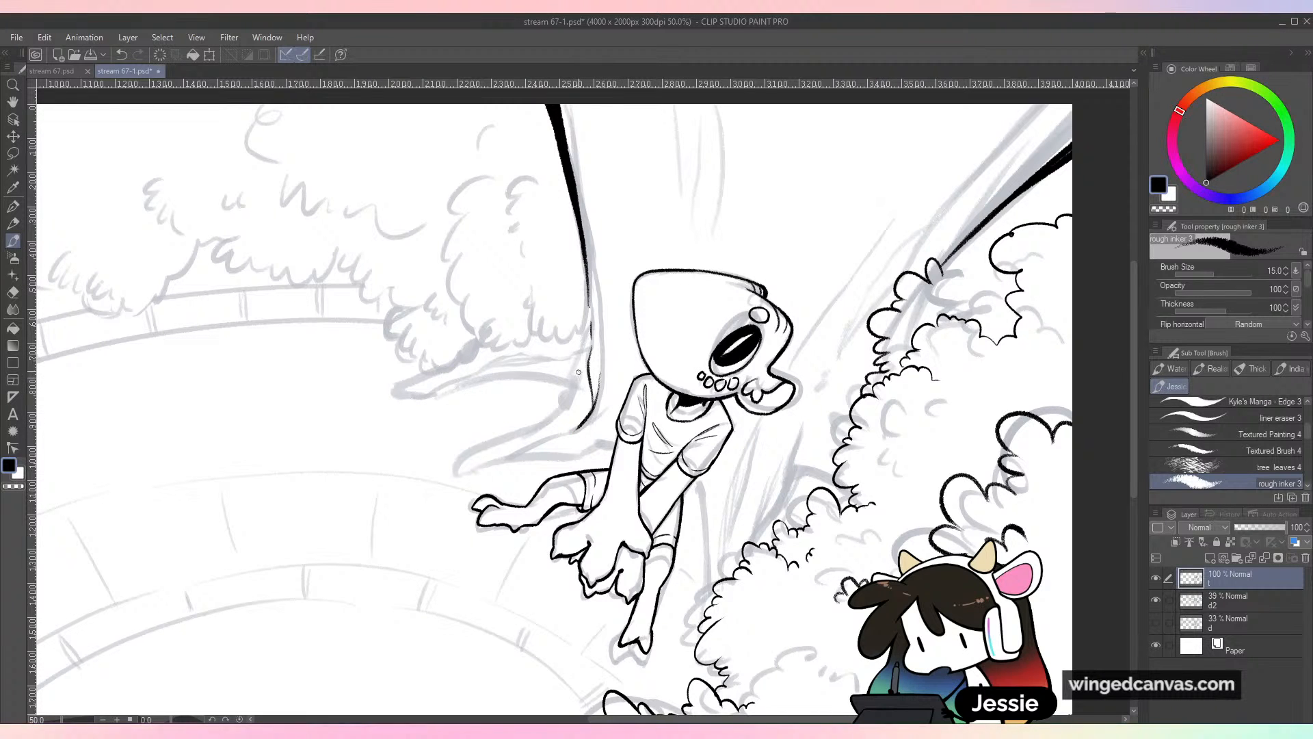
mouse_move(571, 405)
left_mouse_down()
mouse_move(431, 482)
mouse_move(541, 451)
left_mouse_up()
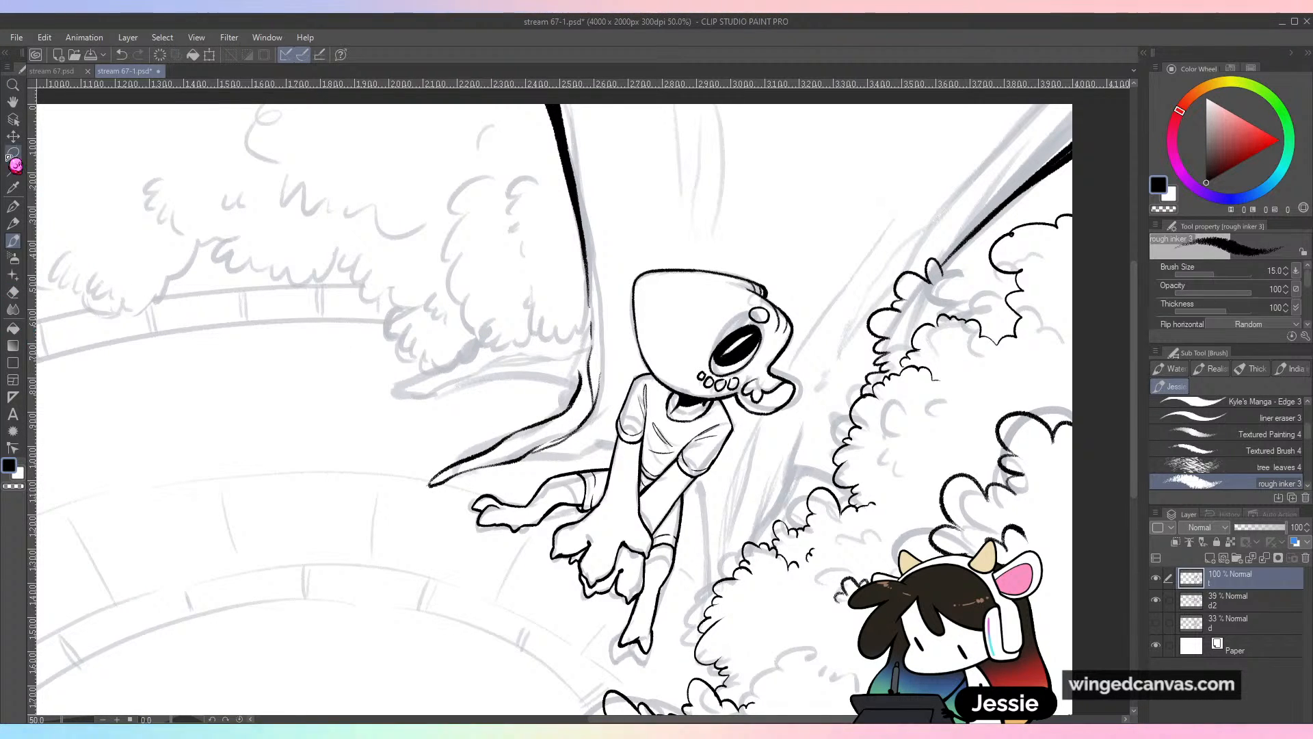
Open the comic page "you gonna see the rest of the body.png" and examine its first panel and the antlered character's inset up close
left_click(81, 89)
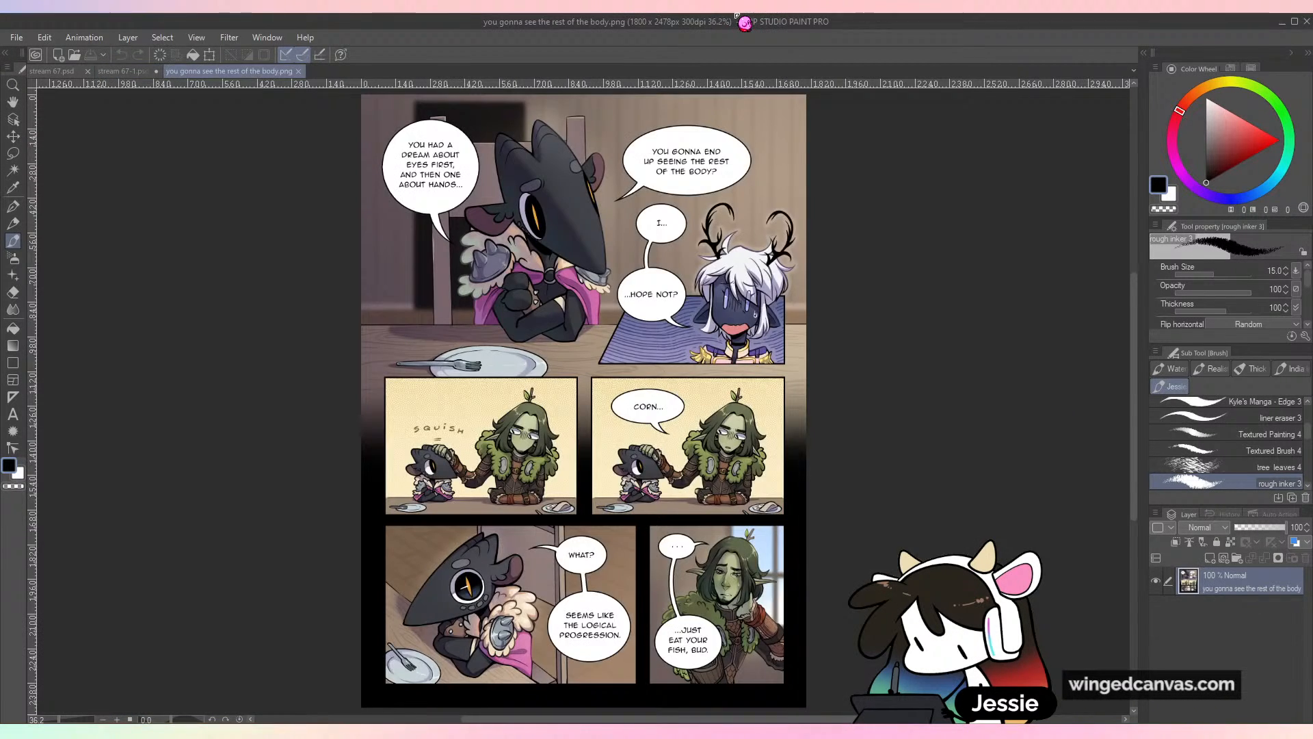
key("ctrl+plus")
key("ctrl+plus")
key("ctrl+plus")
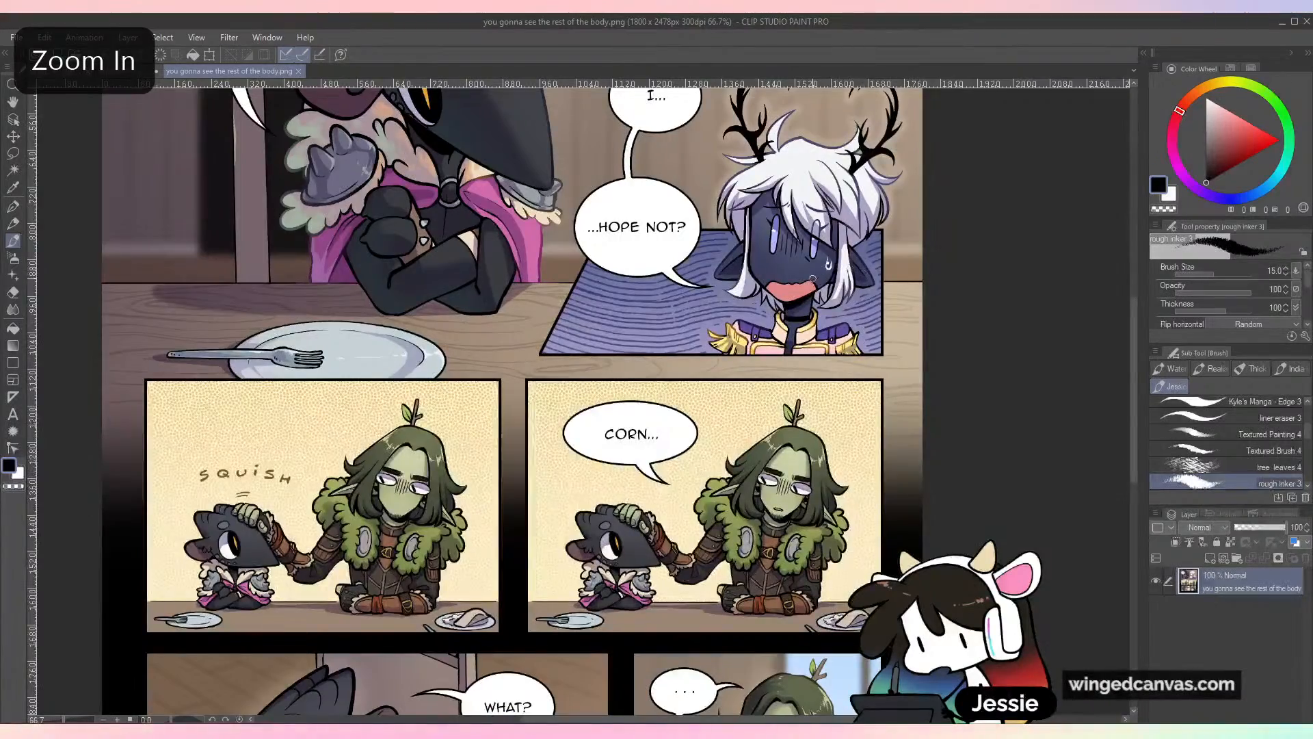
left_click_drag(813, 279, 842, 520)
scroll(887, 473, "up", 1)
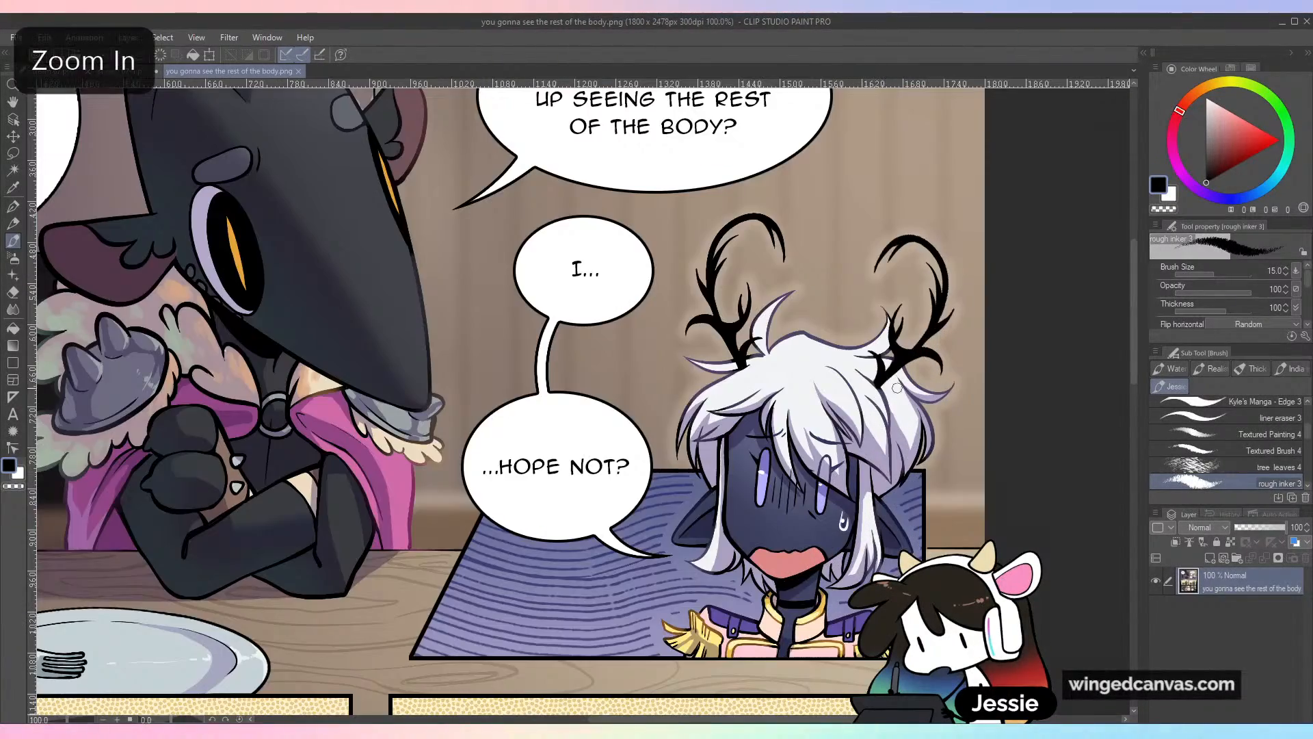
left_click_drag(598, 462, 829, 355)
Examine the line art and backgrounds of the comic page's middle and lower panels, including the beaked character leaning on the table
left_click_drag(807, 606, 811, 176)
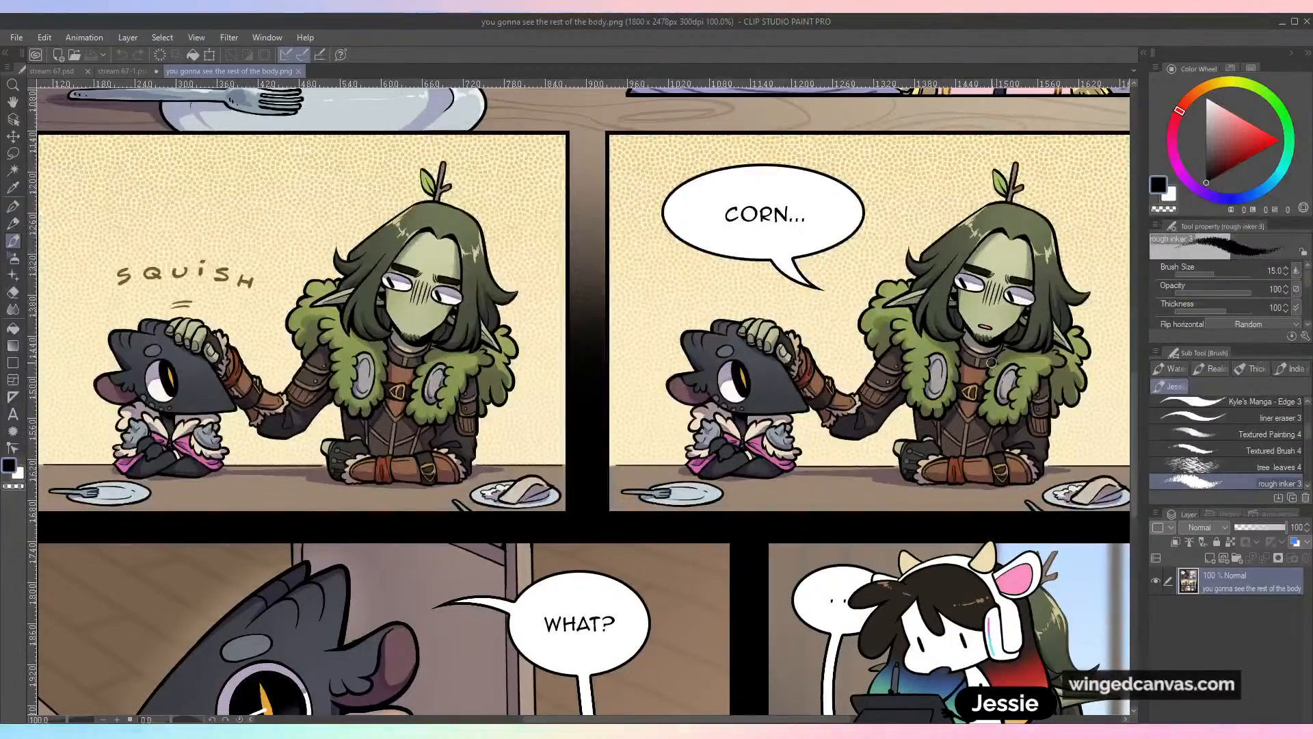
key("ctrl+minus")
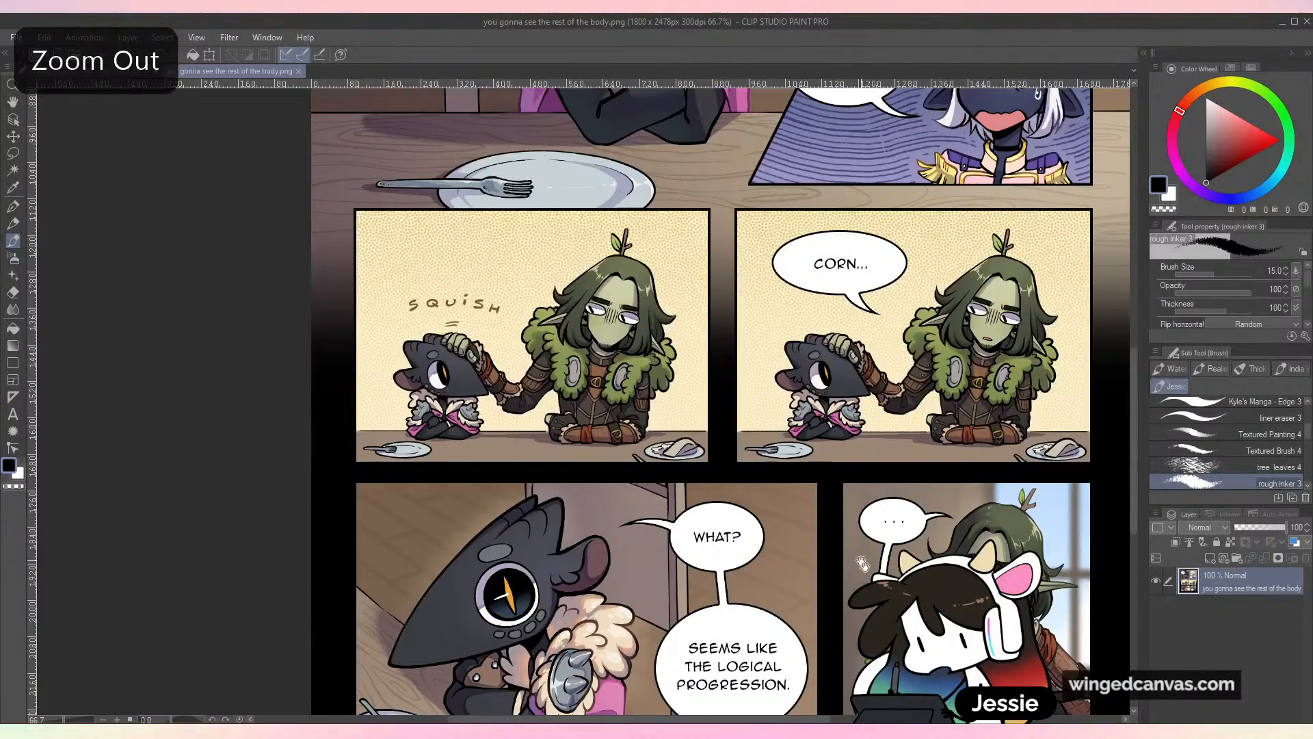
left_click_drag(863, 564, 821, 474)
left_click_drag(976, 416, 909, 382)
key("ctrl+plus")
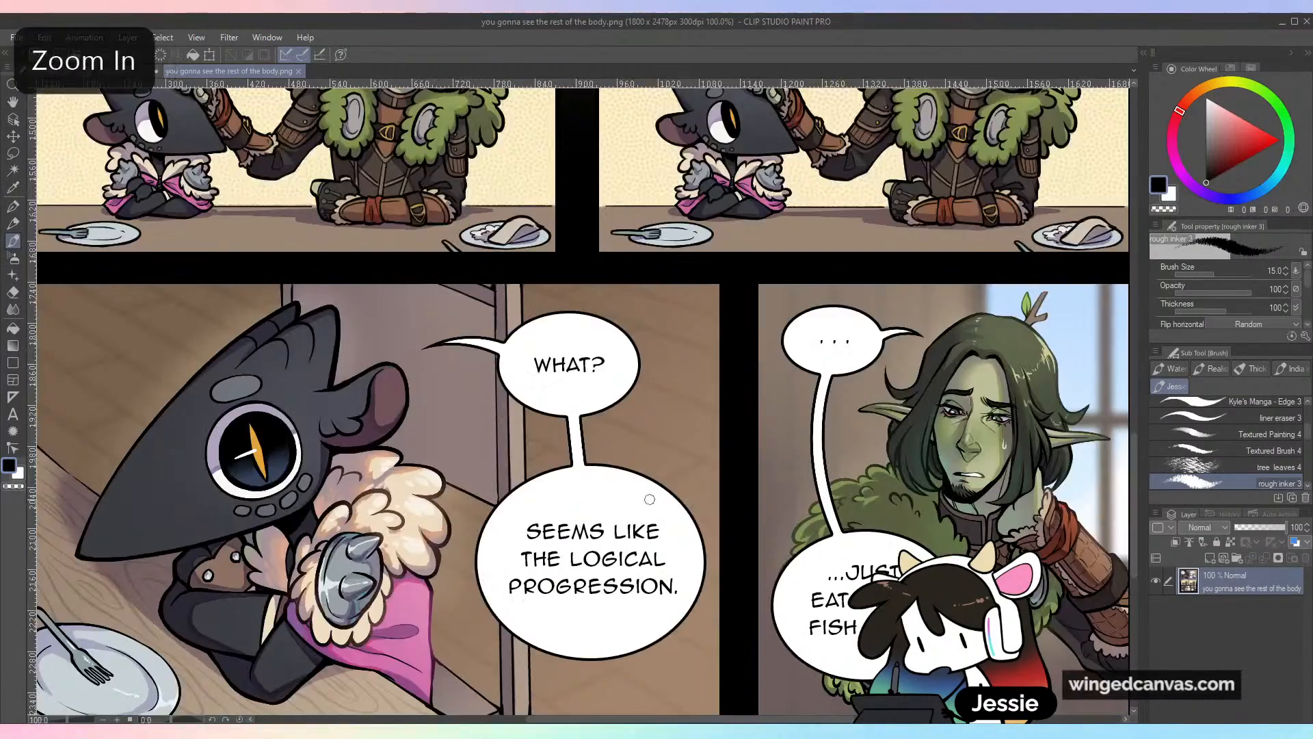
left_click_drag(562, 502, 752, 393)
key("ctrl+plus")
left_click_drag(566, 335, 668, 398)
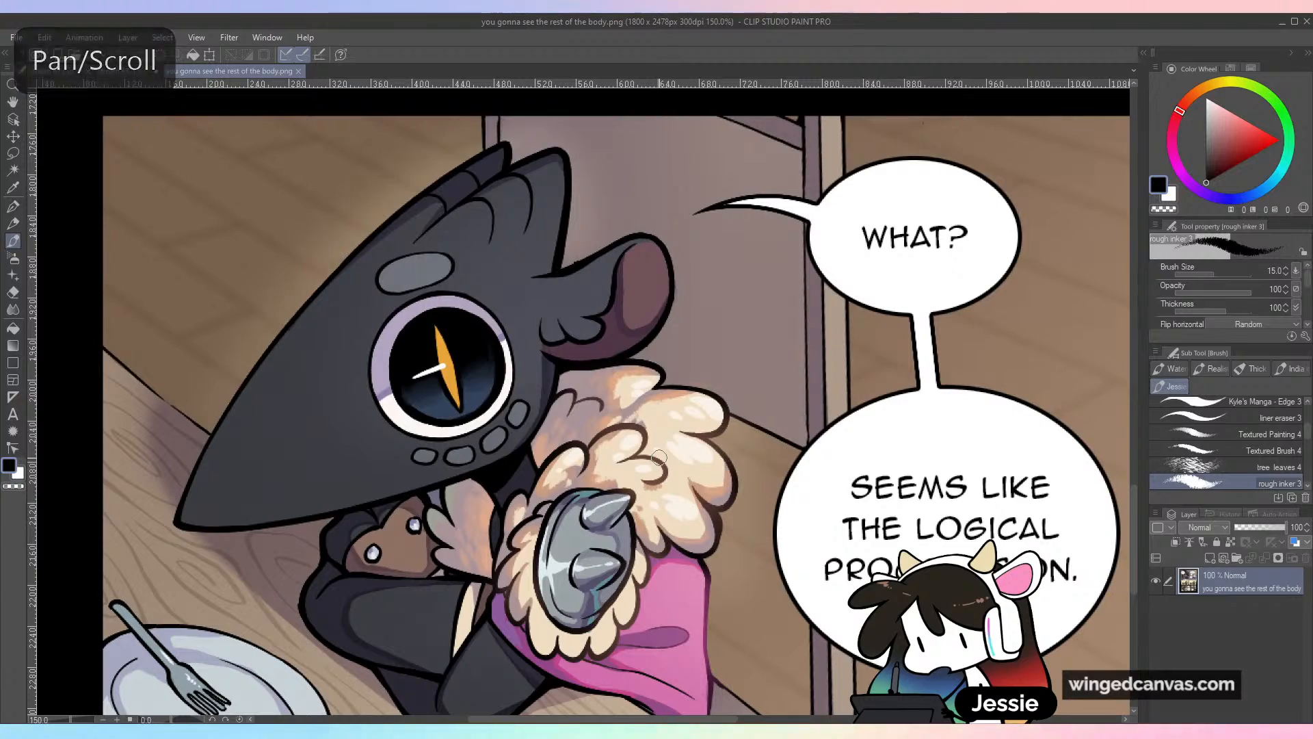
key("ctrl+minus")
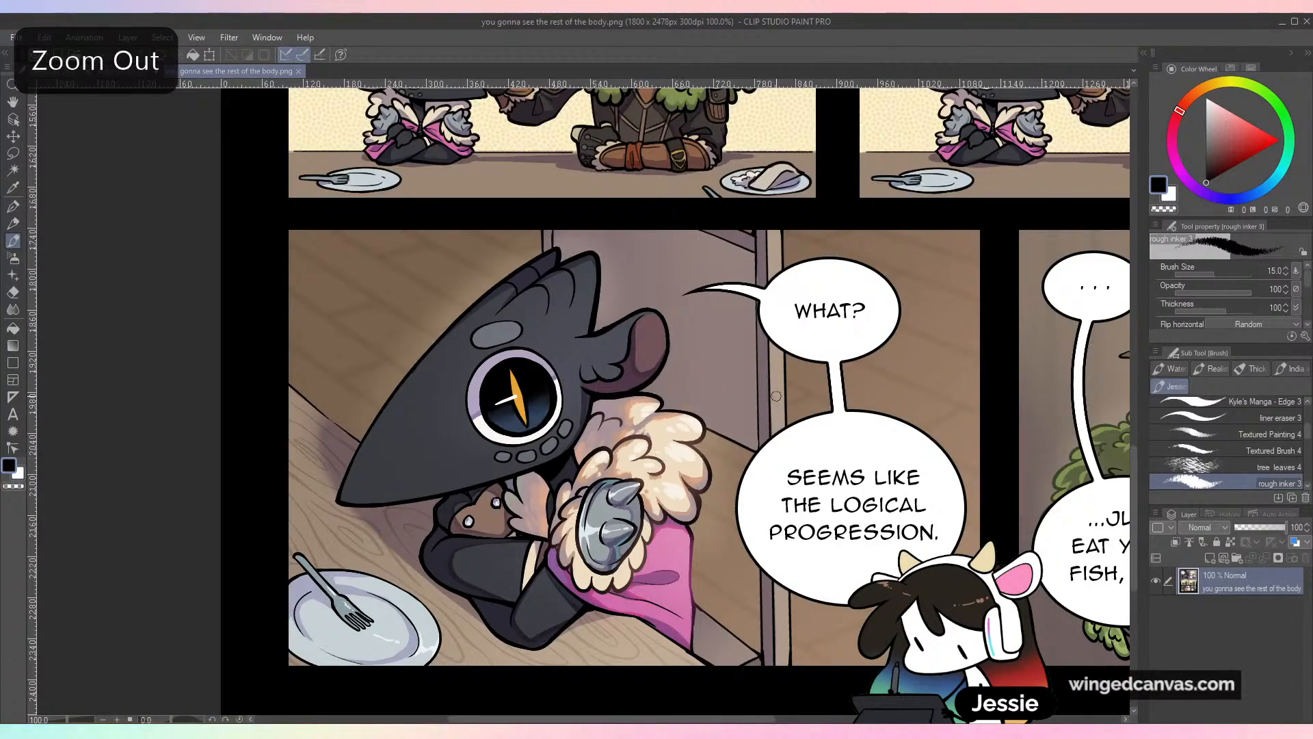
key("ctrl+minus")
key("ctrl+minus")
left_click_drag(842, 294, 715, 382)
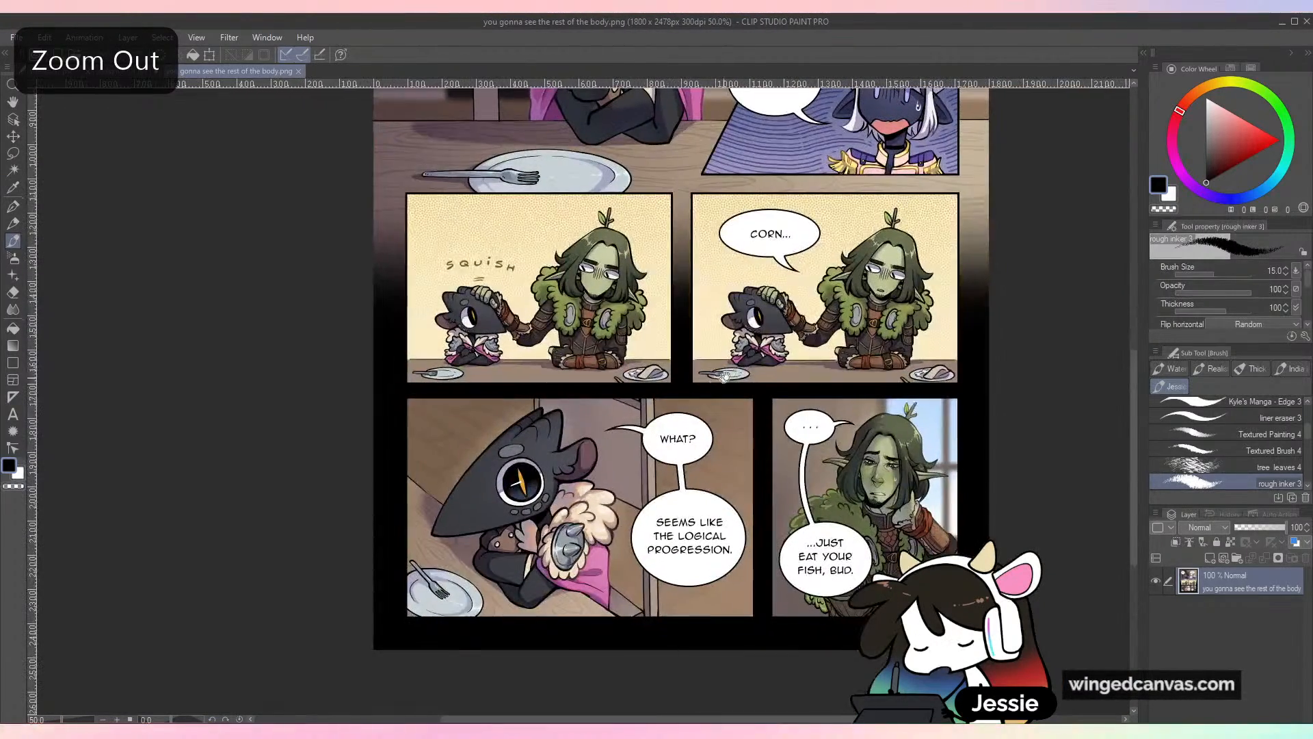
left_click_drag(788, 321, 693, 424)
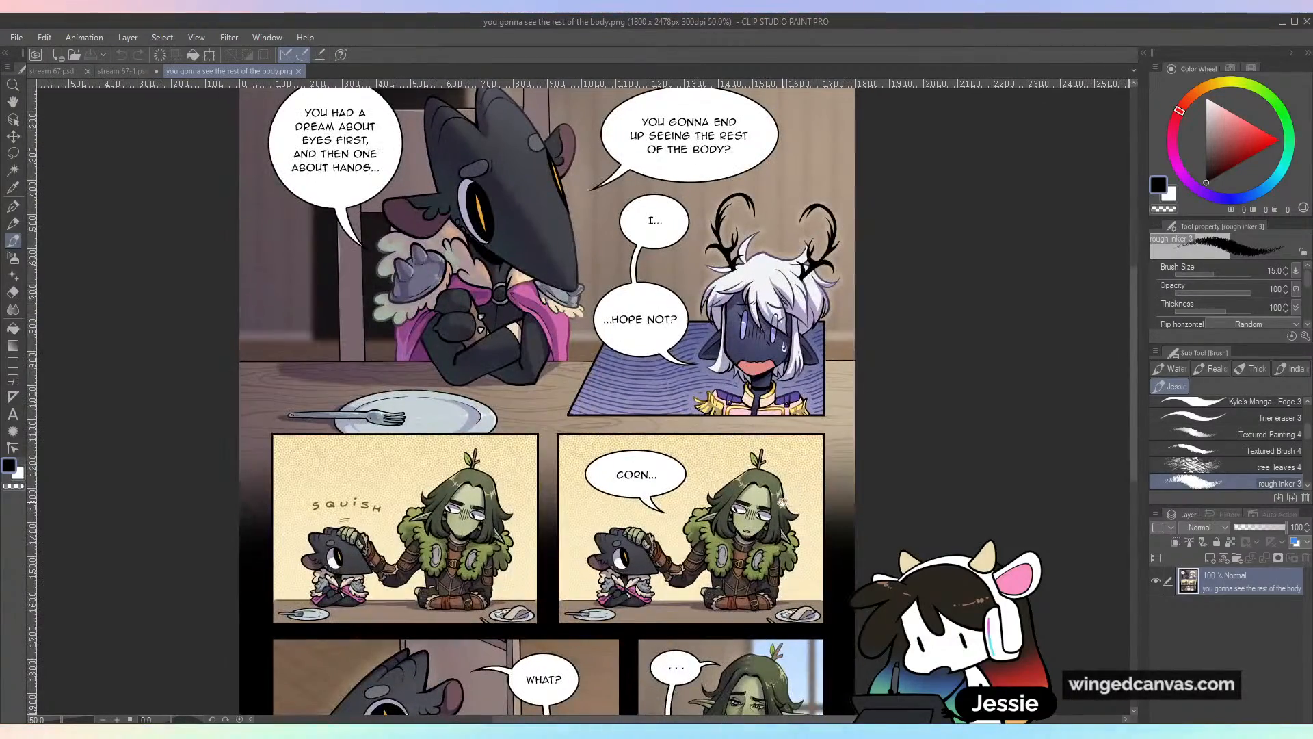
Circle the blue wavy-patterned background around the antlered character's inset on the comic page, and undo the mark
key("ctrl+plus")
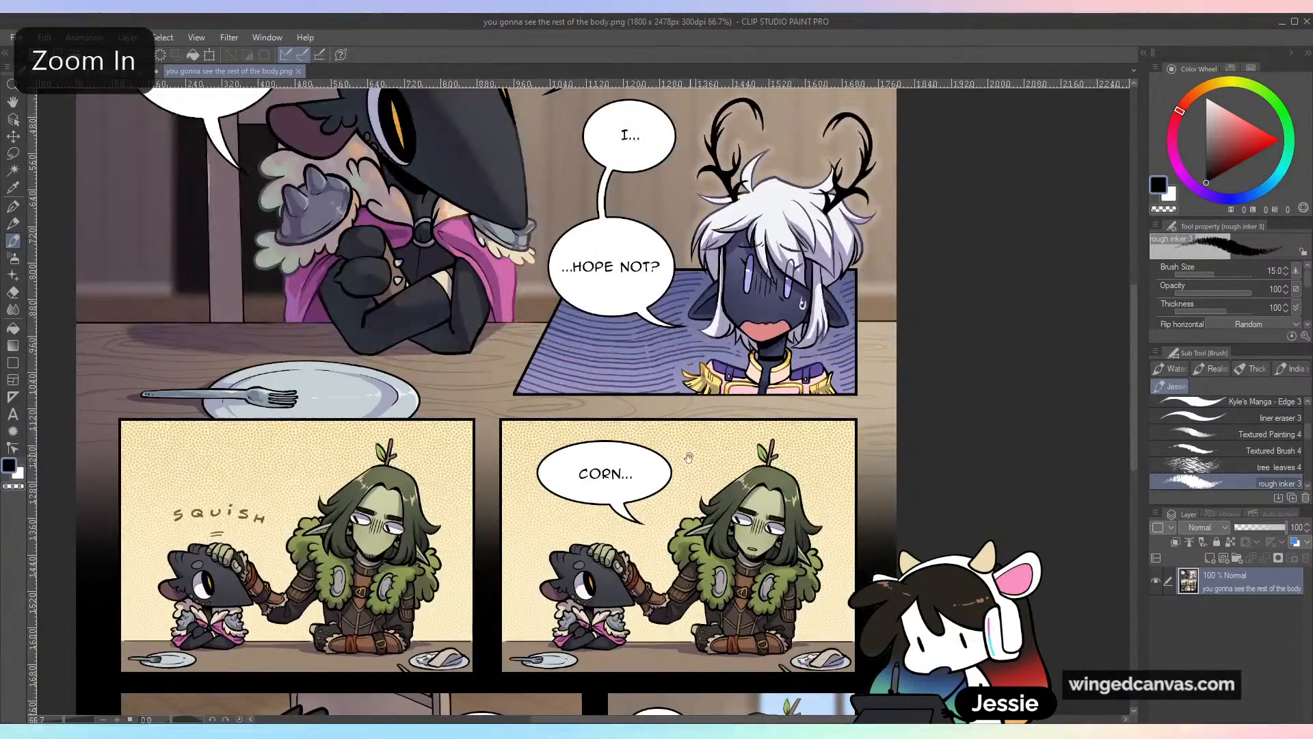
left_click_drag(682, 442, 704, 394)
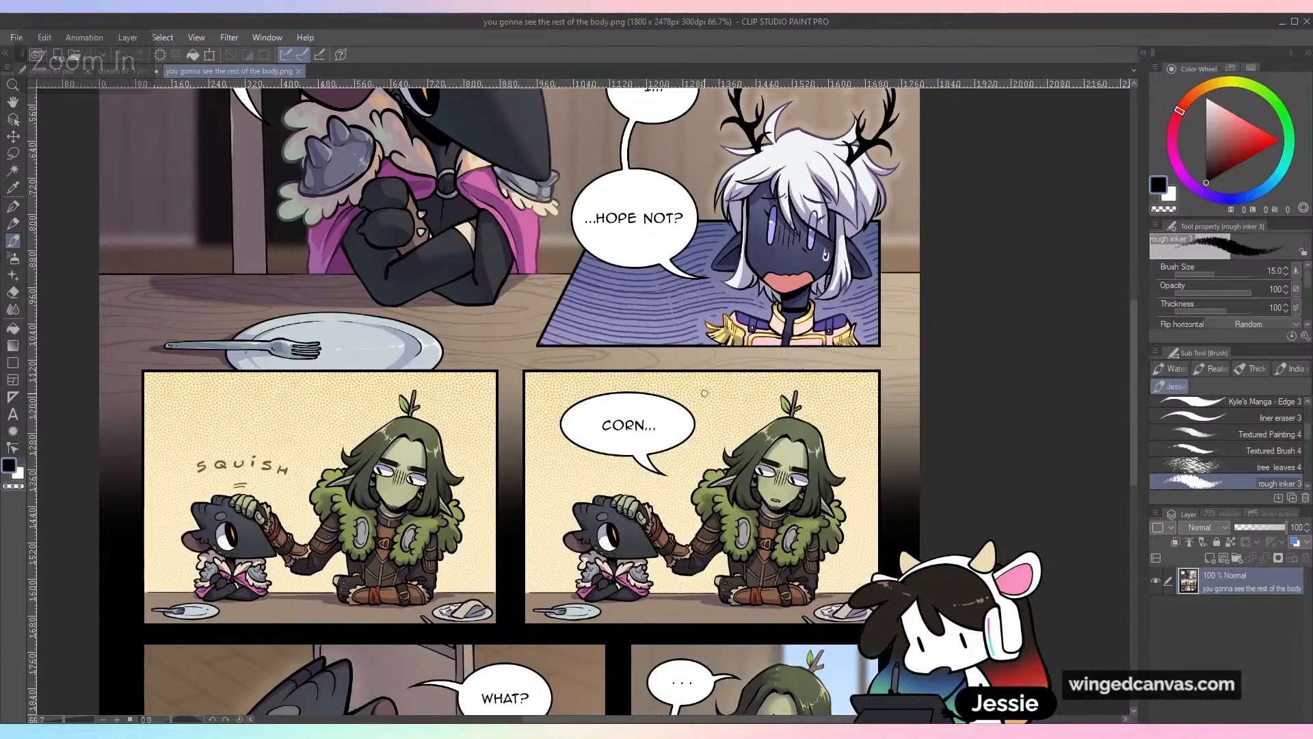
key("ctrl+minus")
key("ctrl+plus")
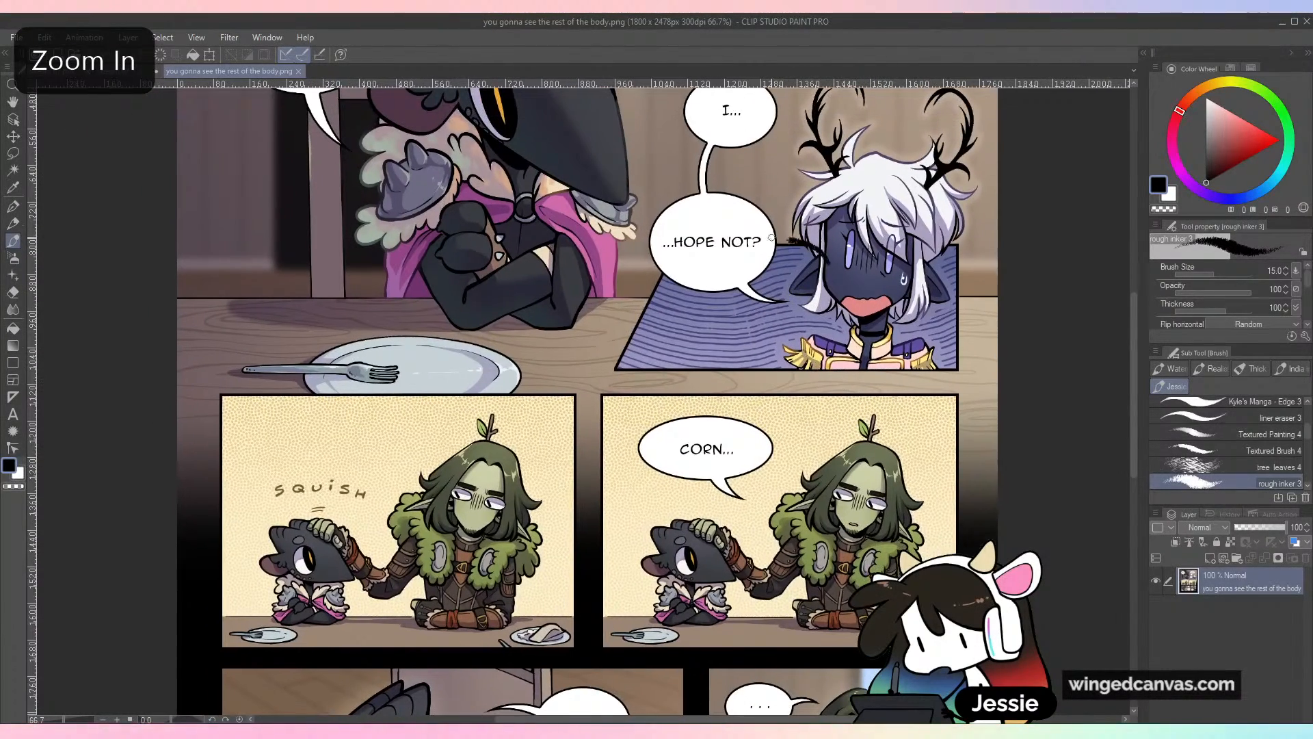
left_click_drag(771, 237, 868, 287)
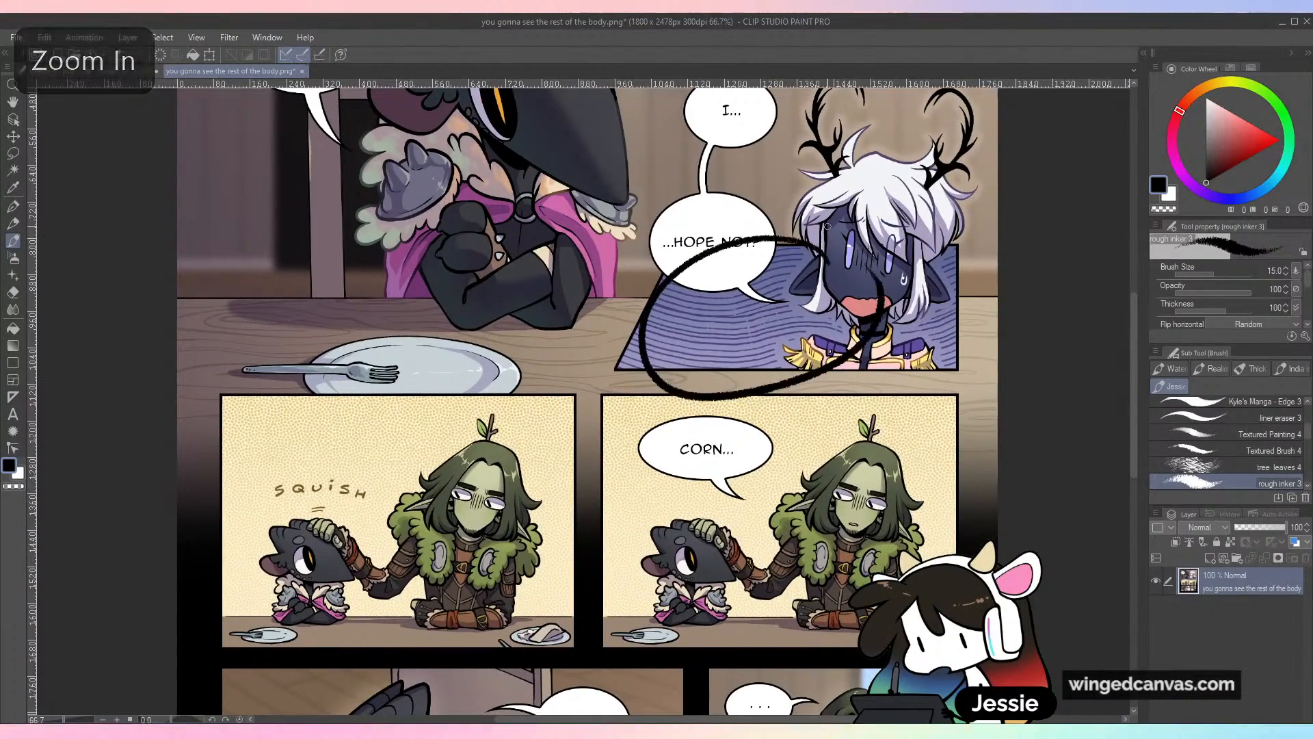
key("ctrl+z")
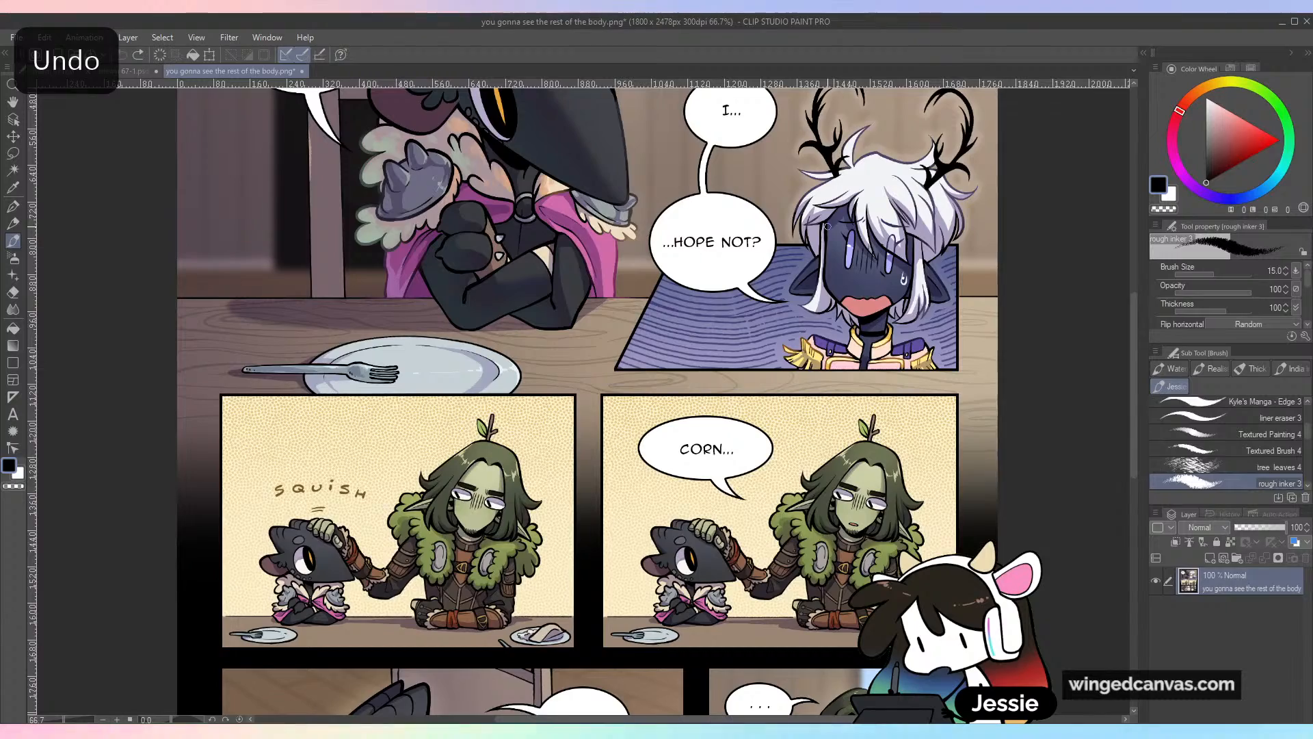
Review the comic page as a whole and panel by panel, comparing how the backgrounds are handled behind the characters
left_click_drag(497, 403, 525, 231)
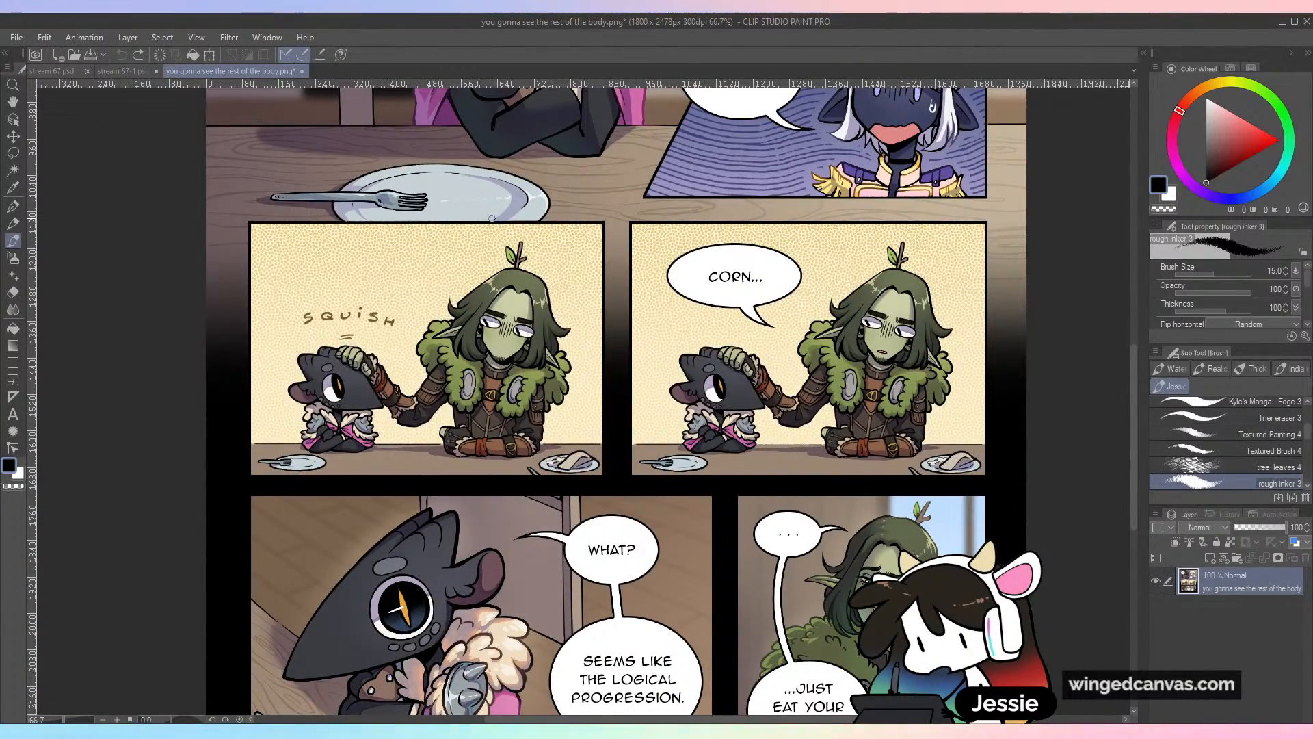
key("ctrl+minus")
left_click_drag(725, 288, 751, 397)
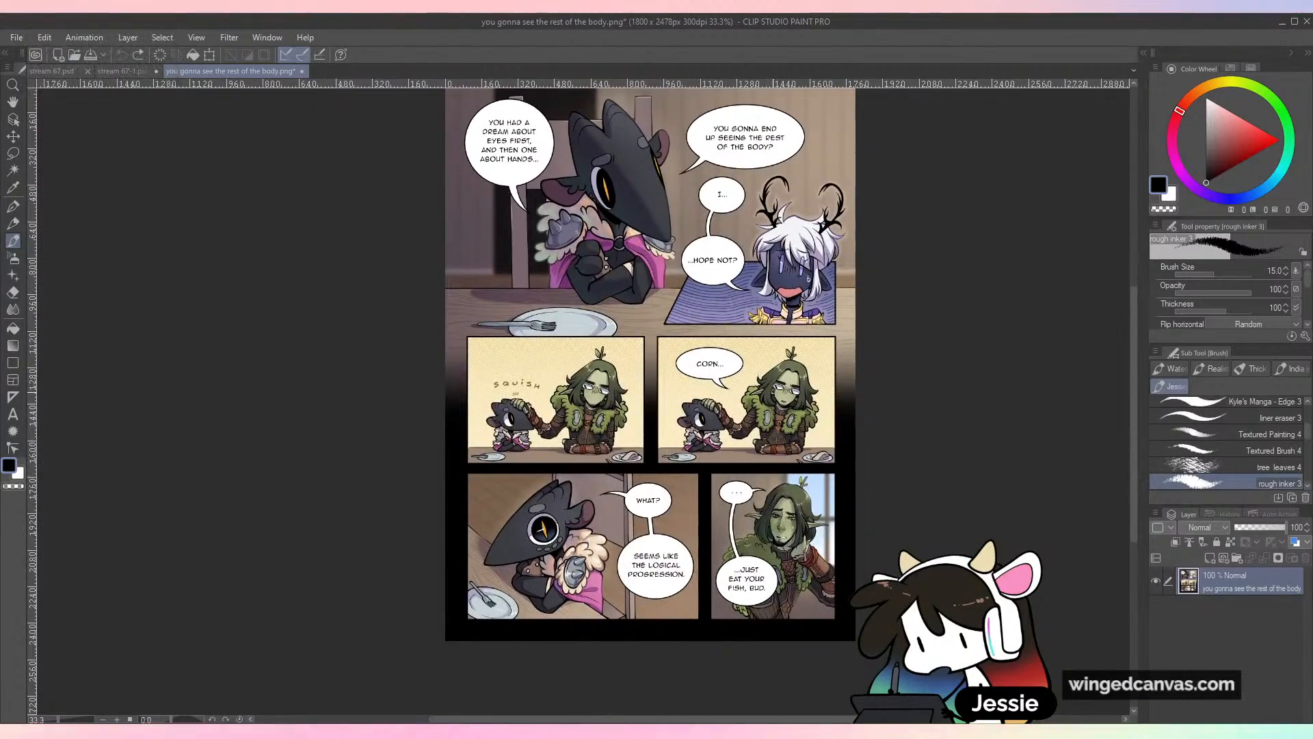
key("ctrl+plus")
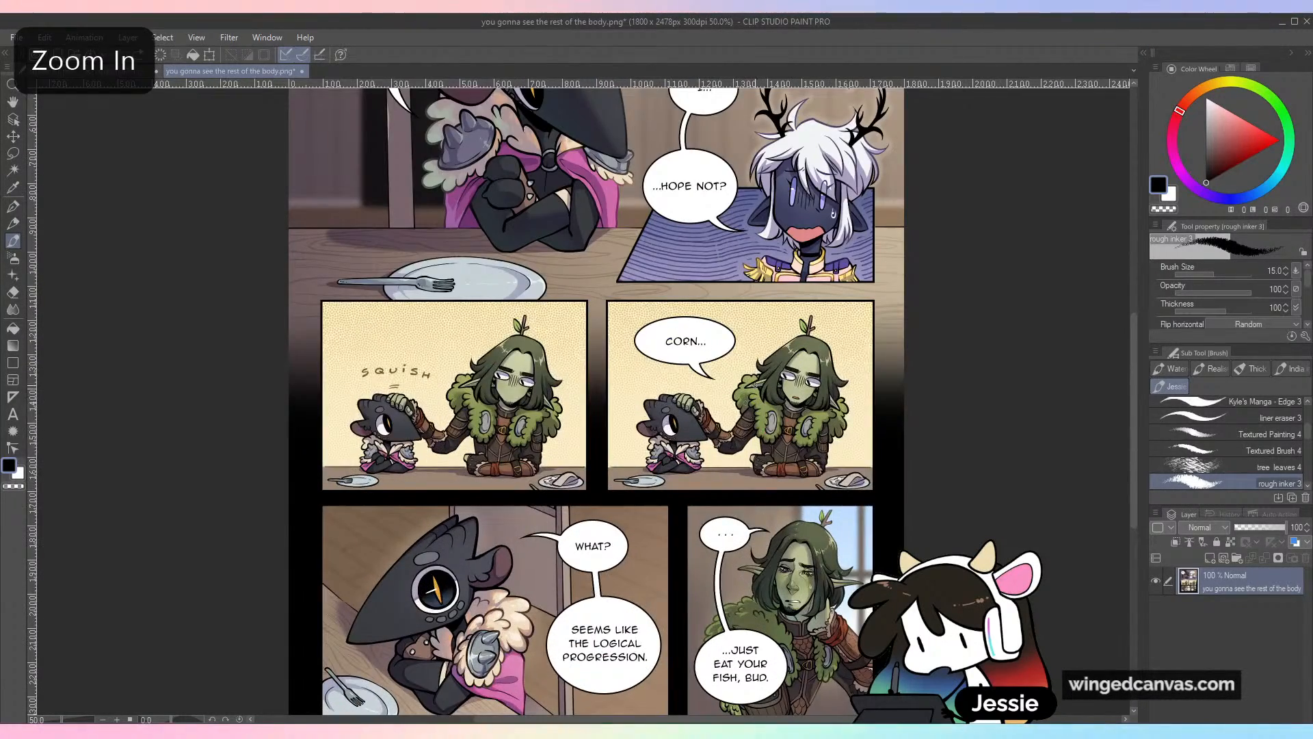
left_click_drag(756, 366, 733, 297)
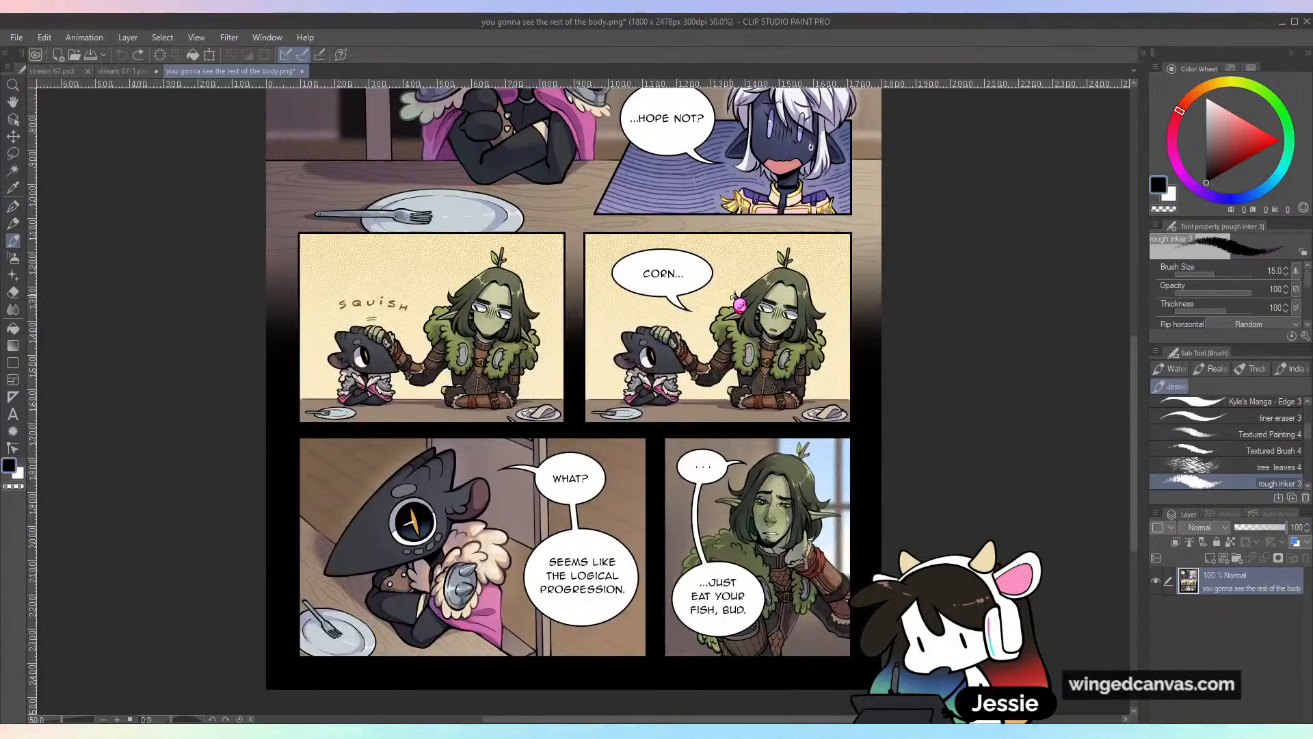
key("ctrl+plus")
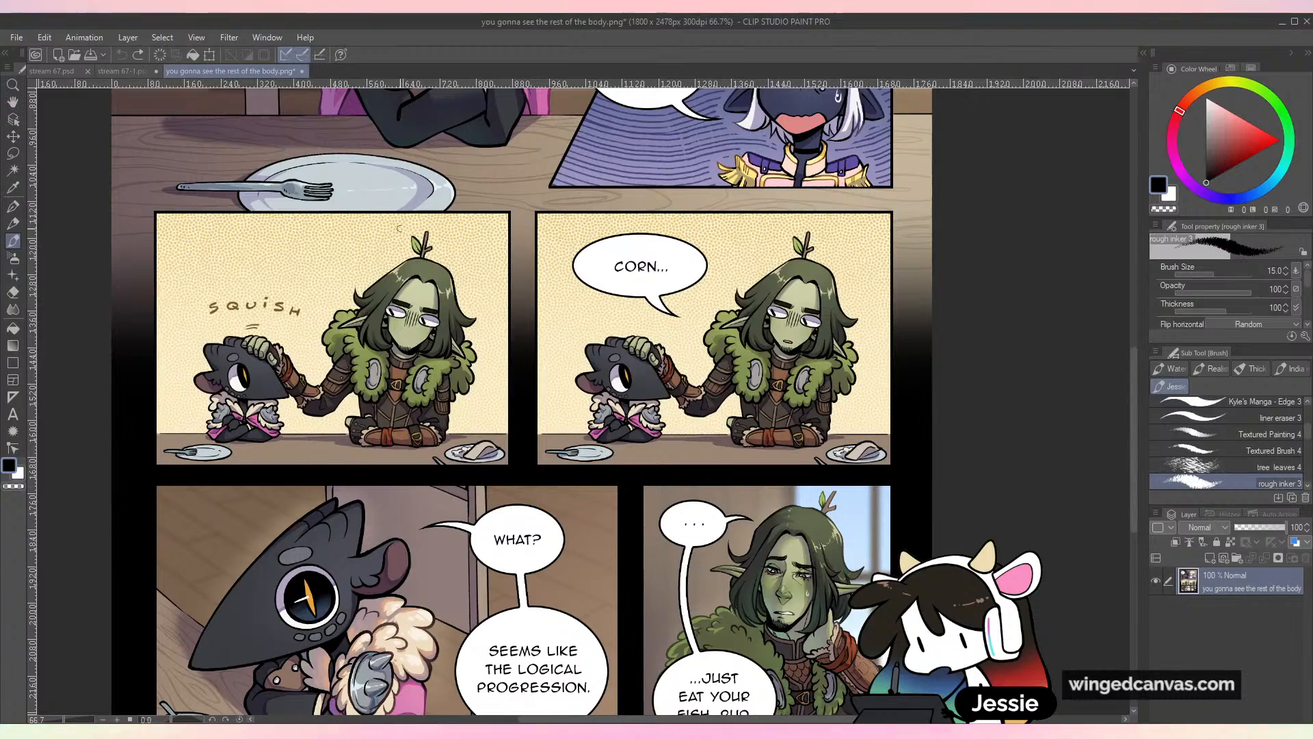
scroll(642, 188, "down", 3)
scroll(597, 219, "down", 1)
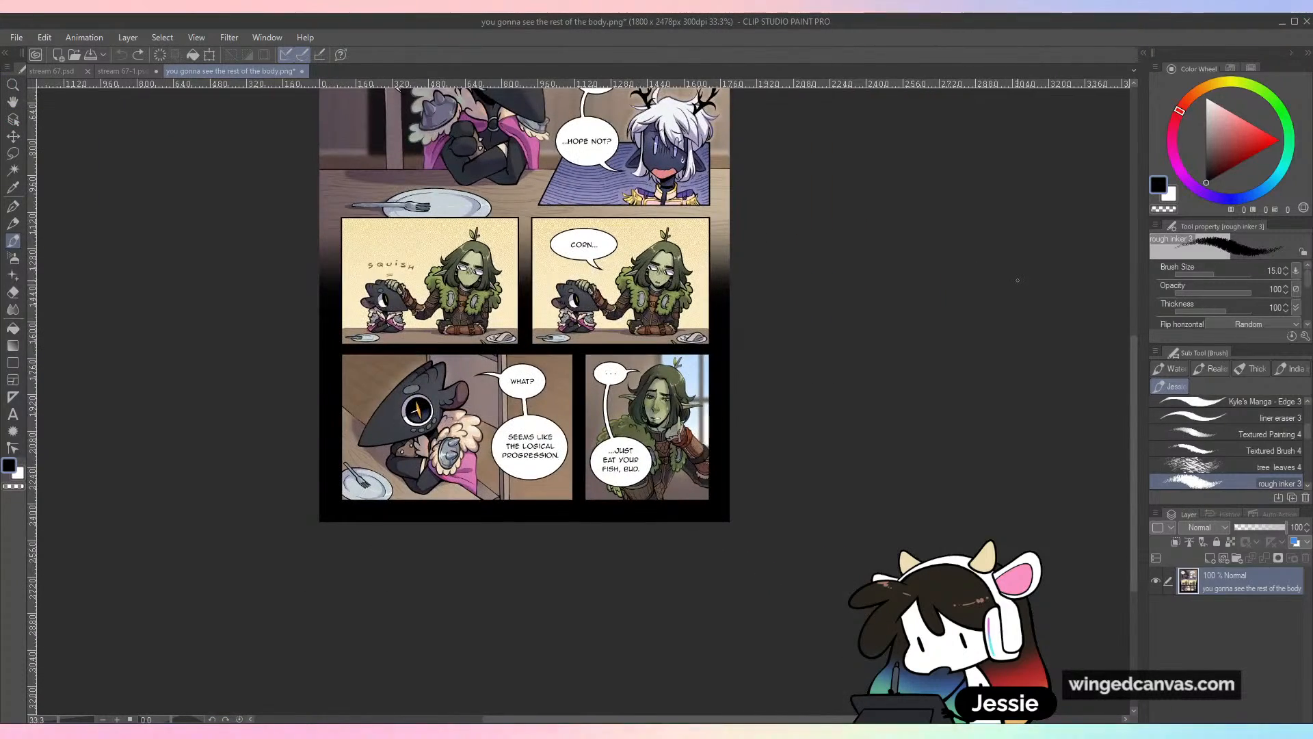
left_click_drag(737, 234, 837, 404)
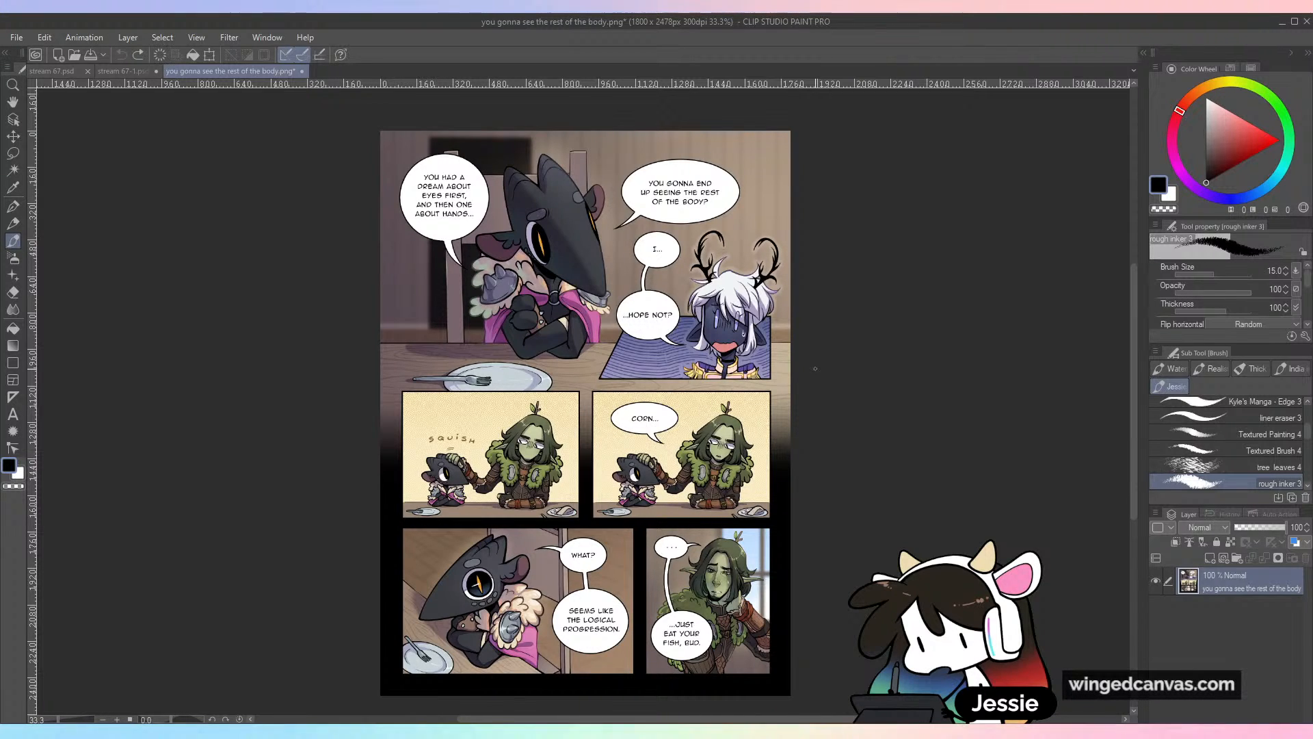
scroll(605, 276, "up", 4)
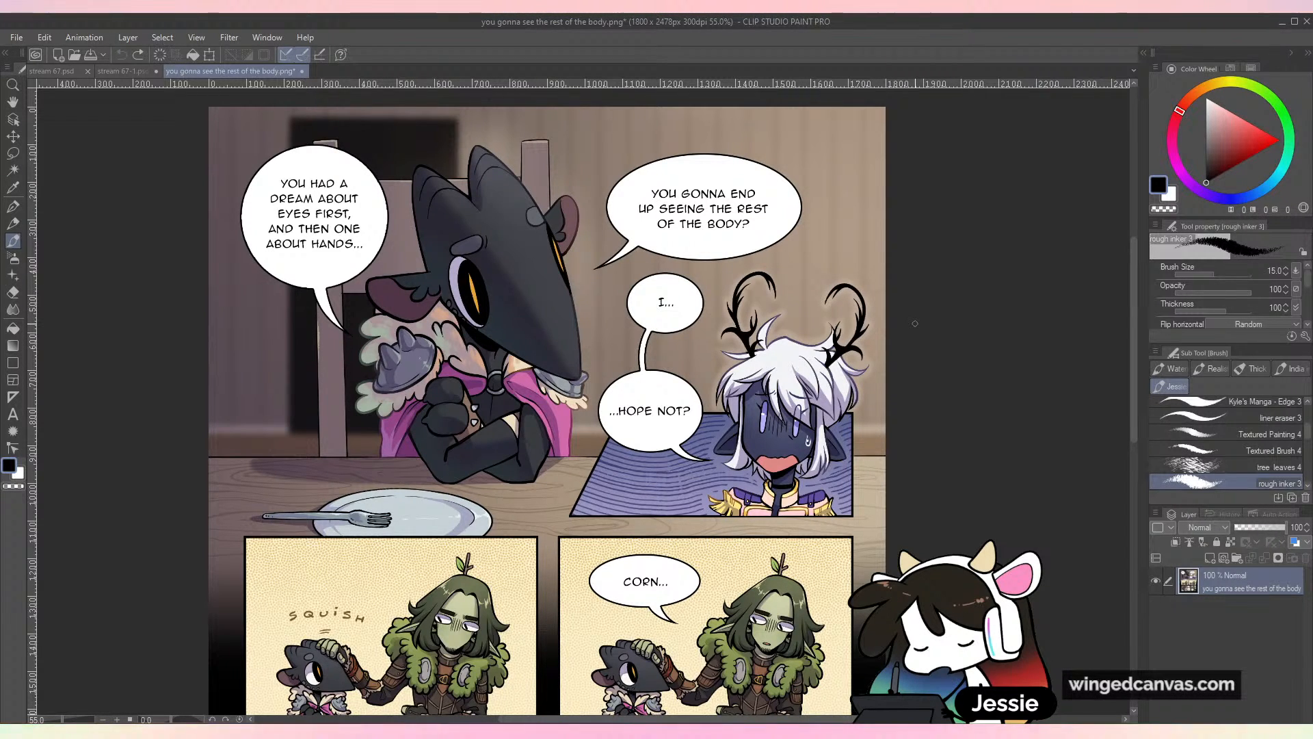
scroll(912, 351, "down", 1)
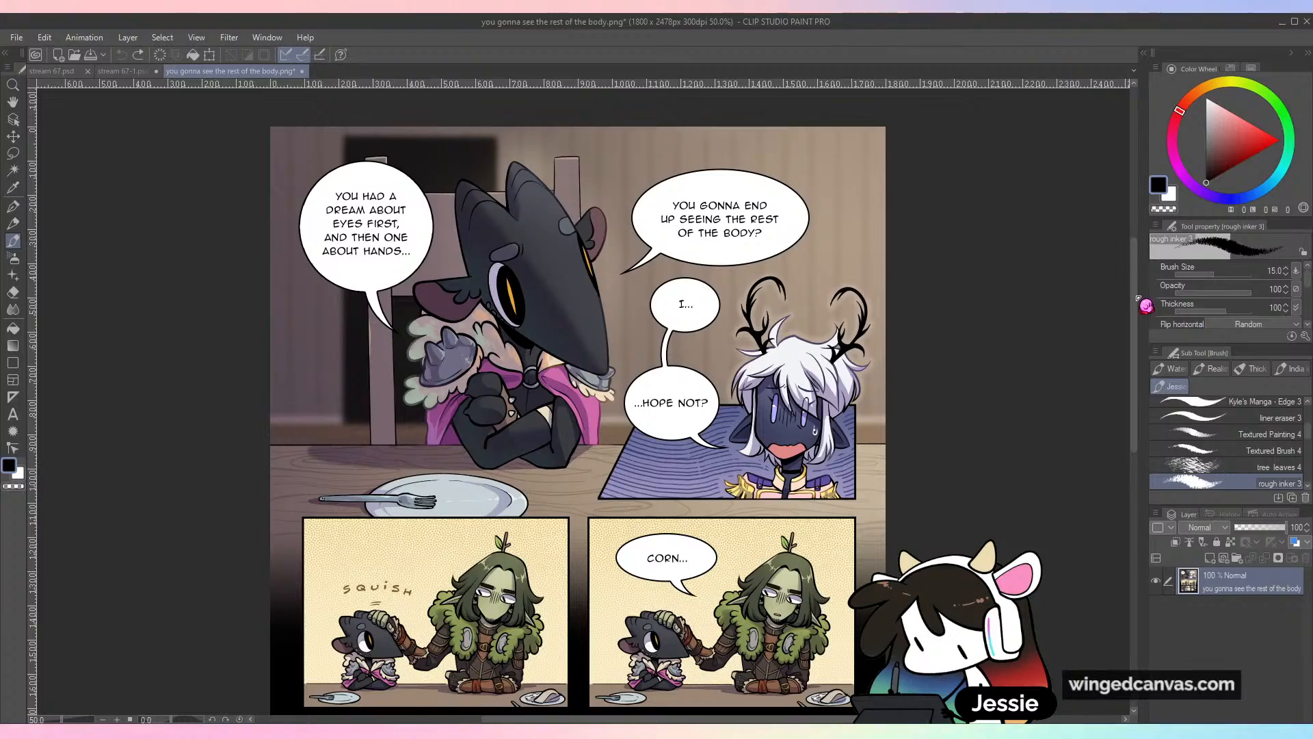
left_click_drag(1135, 299, 1143, 392)
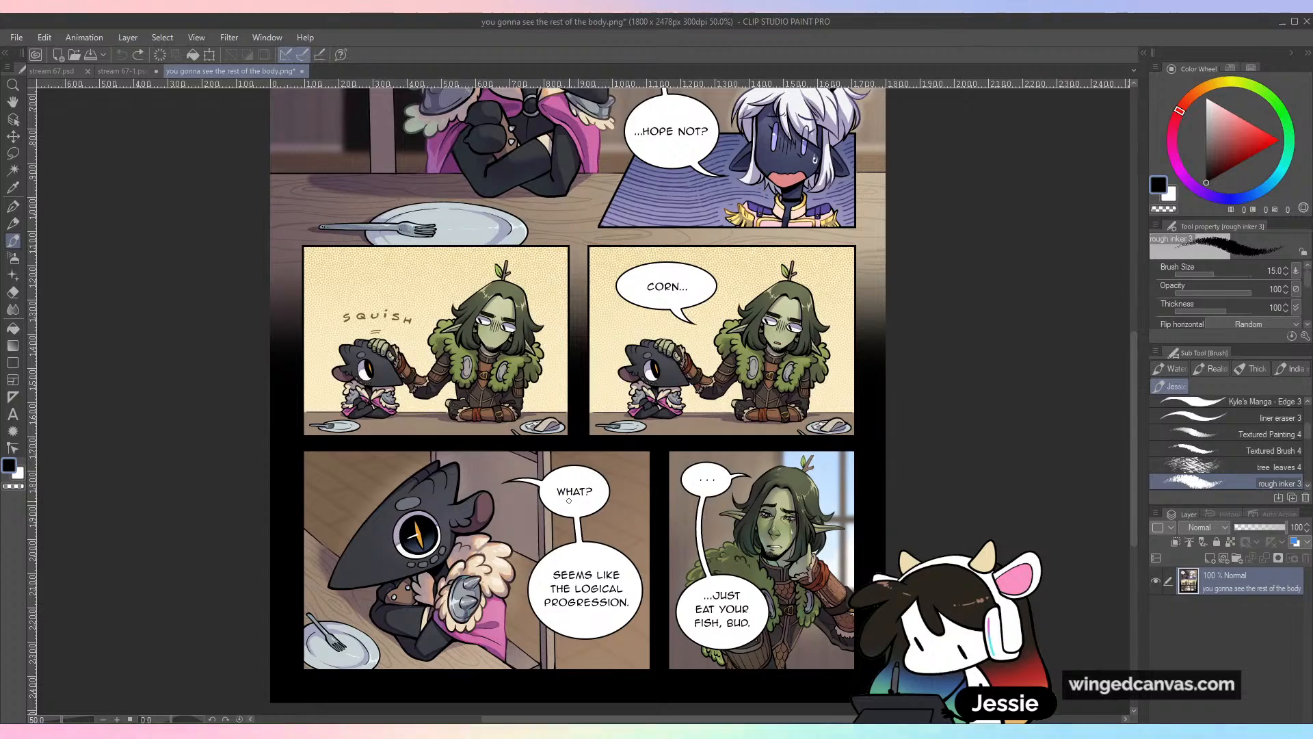
scroll(664, 313, "up", 1)
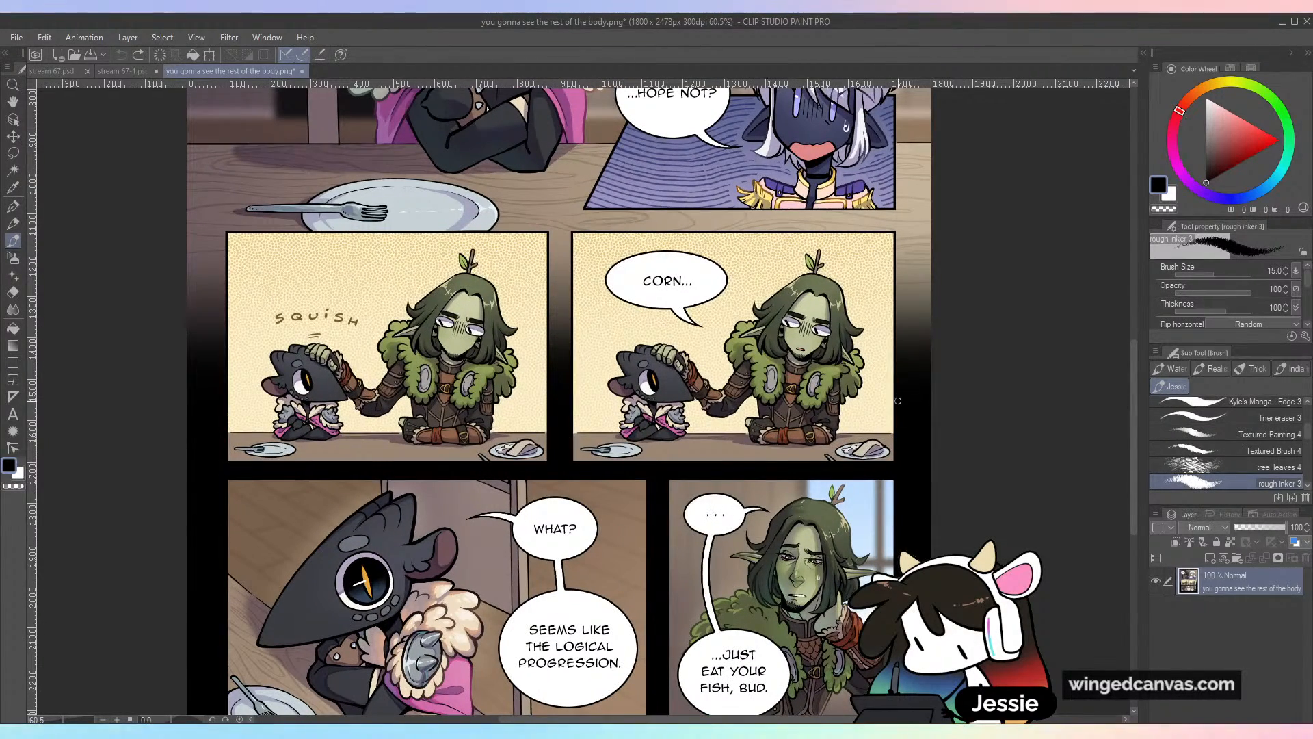
key("space")
left_click_drag(848, 565, 911, 440)
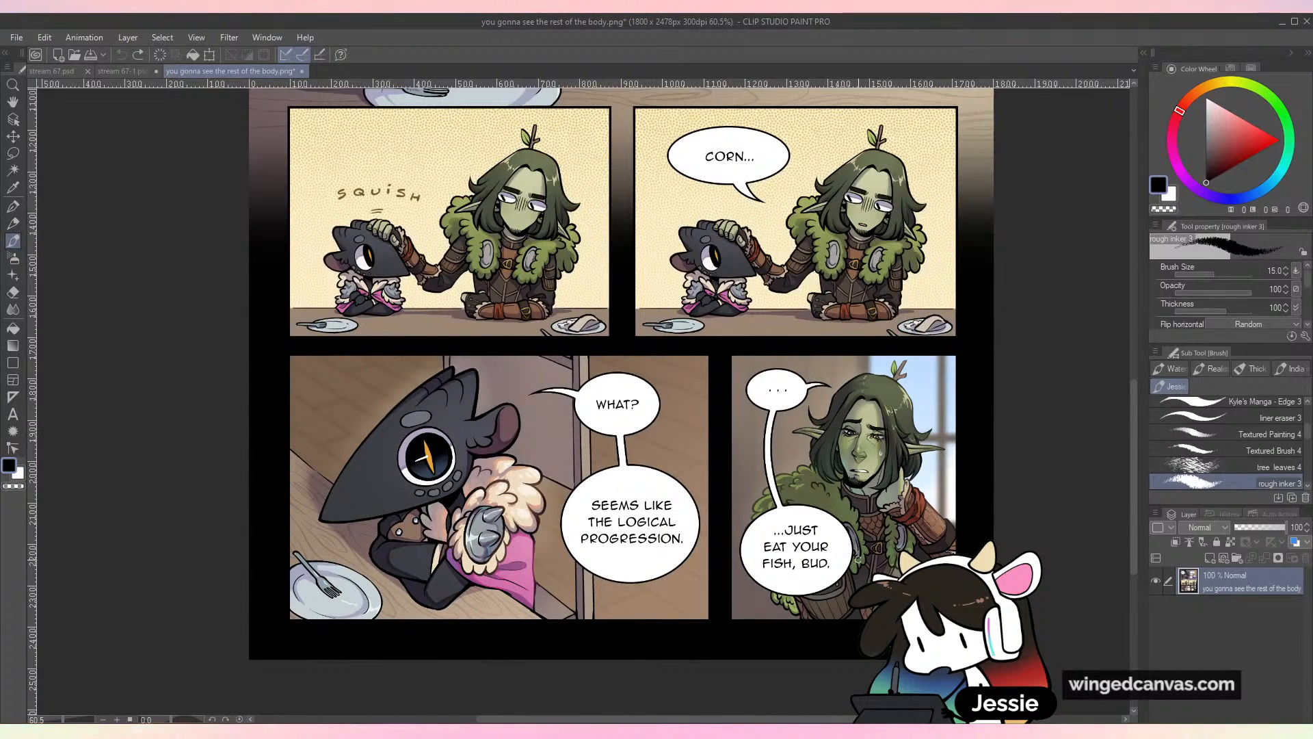
Examine the comic page's final panel with the green-haired character up close, and close the page without saving its changes
scroll(920, 549, "up", 1)
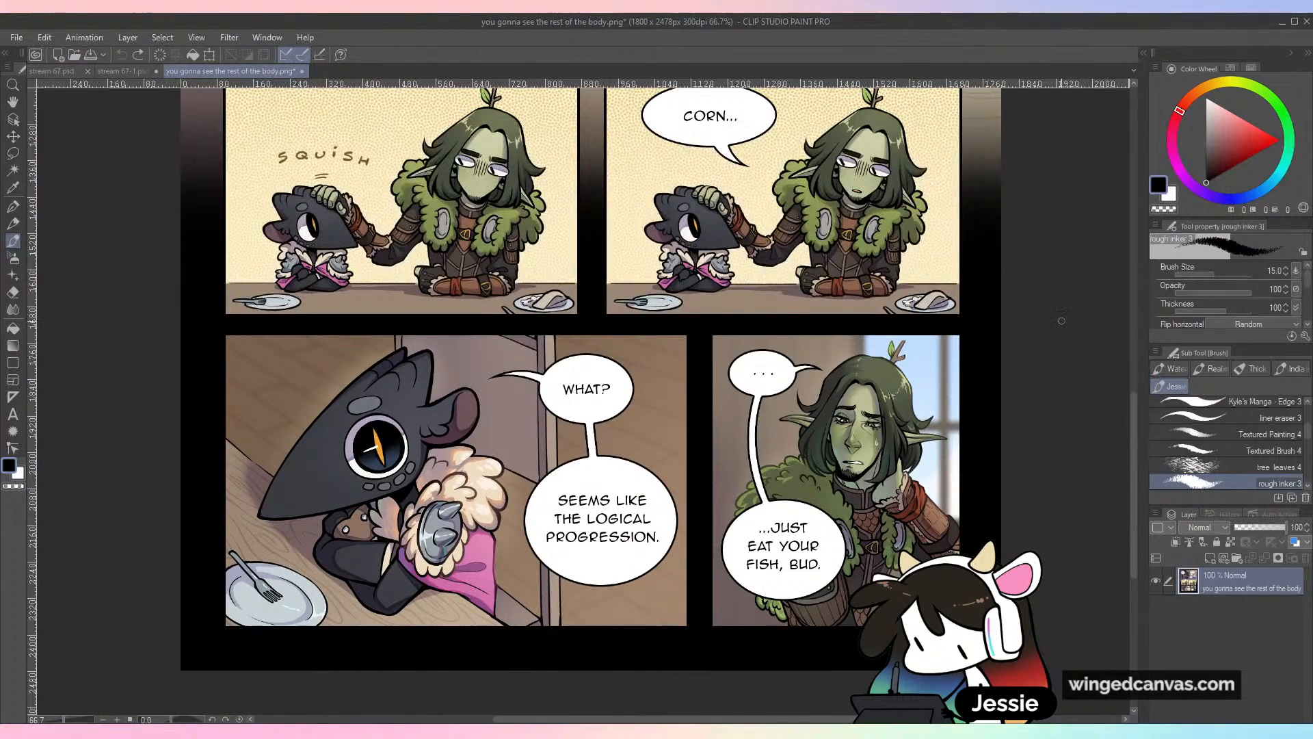
scroll(1053, 273, "up", 5)
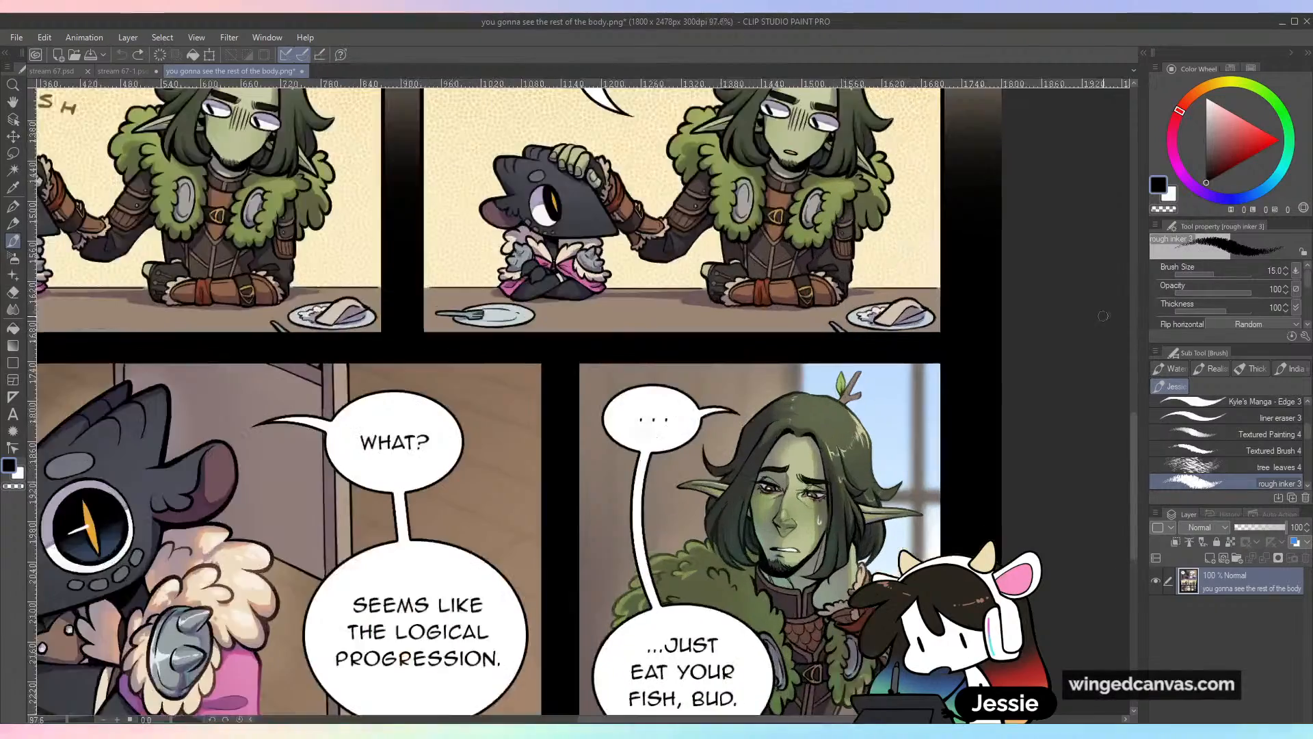
left_click_drag(897, 605, 779, 377)
scroll(889, 364, "up", 2)
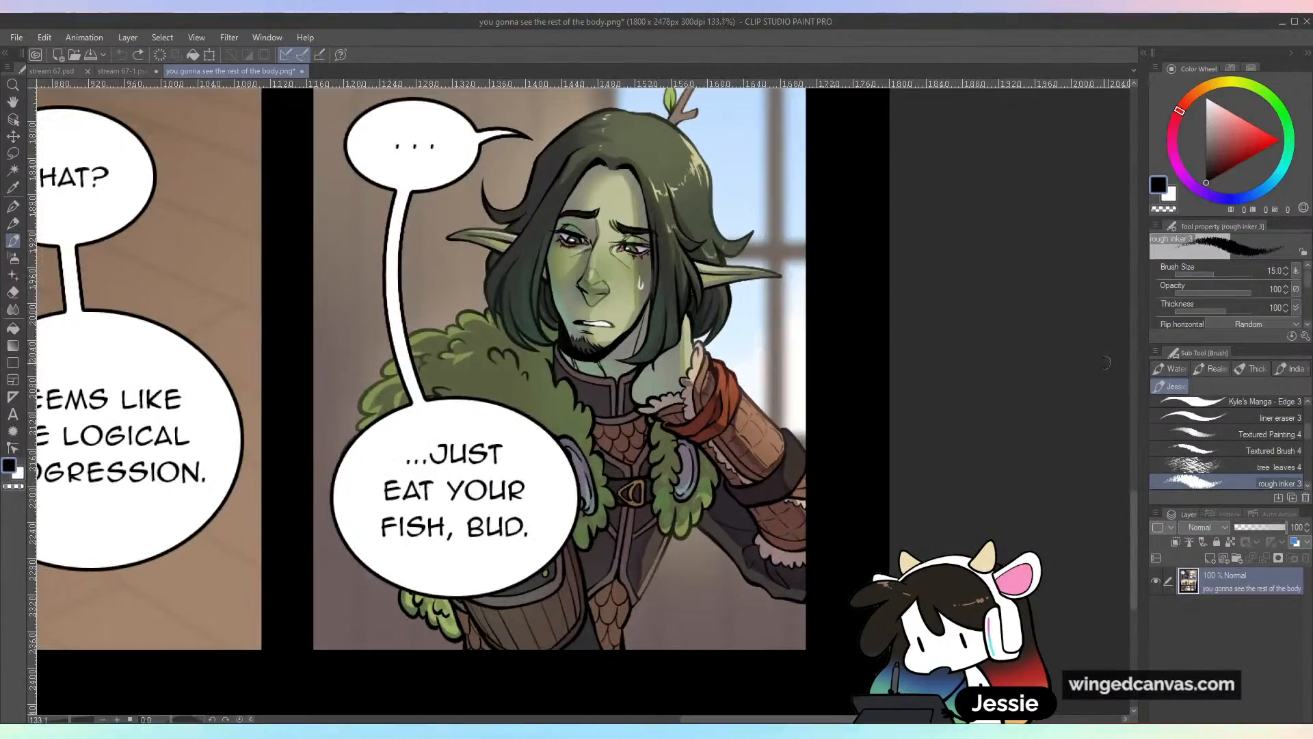
scroll(734, 330, "down", 2)
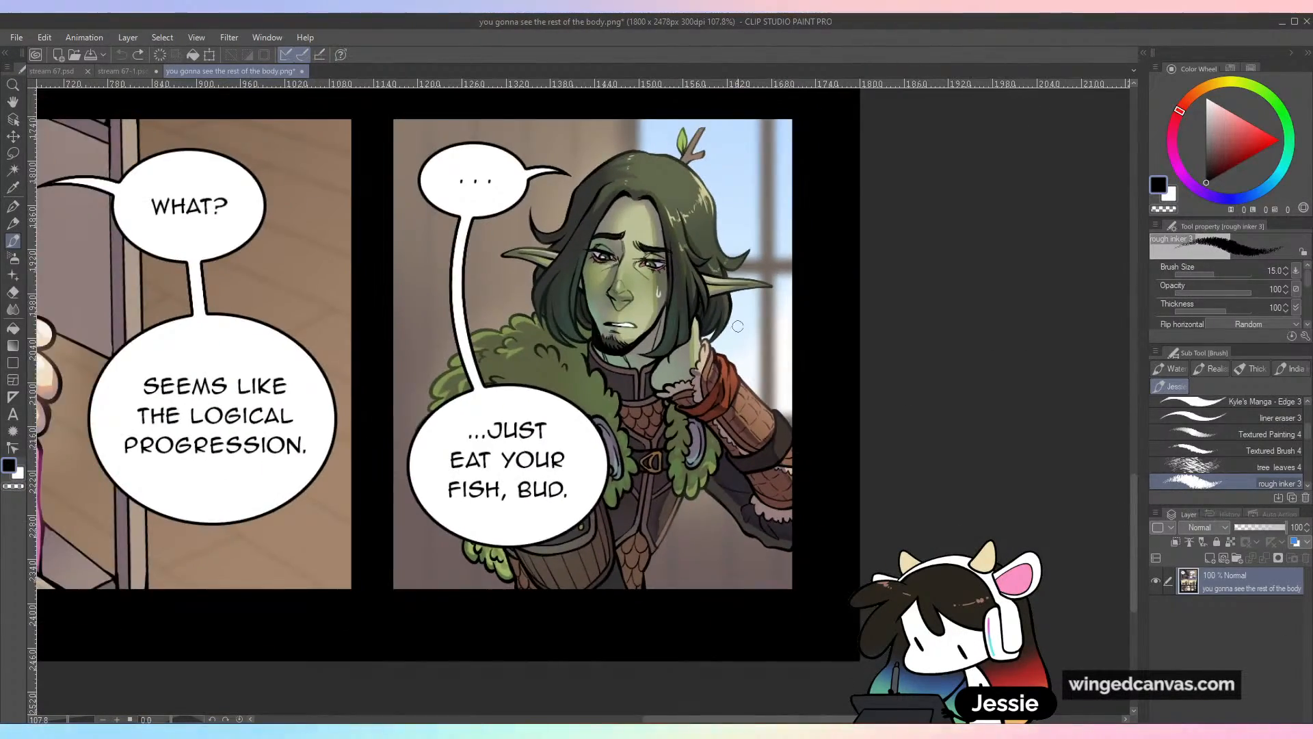
scroll(734, 331, "down", 4)
mouse_move(751, 189)
left_mouse_down()
mouse_move(838, 377)
mouse_move(879, 540)
mouse_move(898, 367)
left_mouse_up()
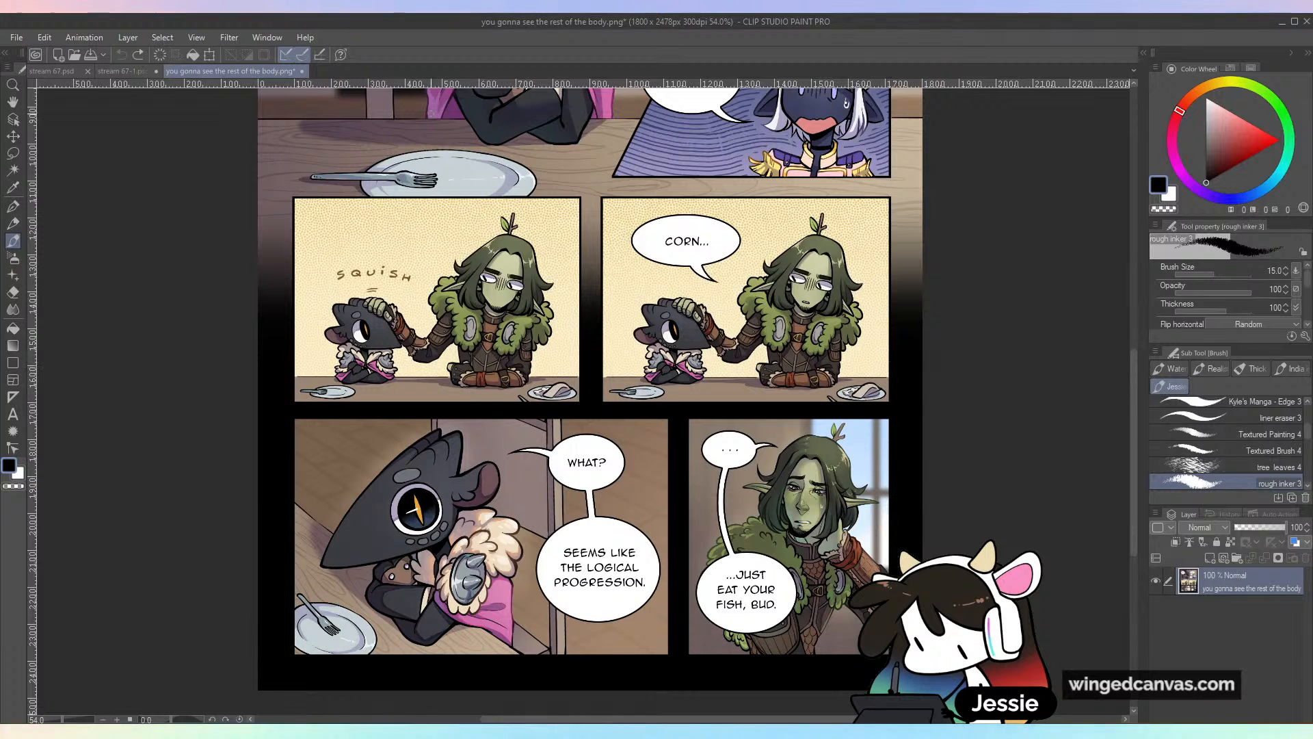
left_click(301, 72)
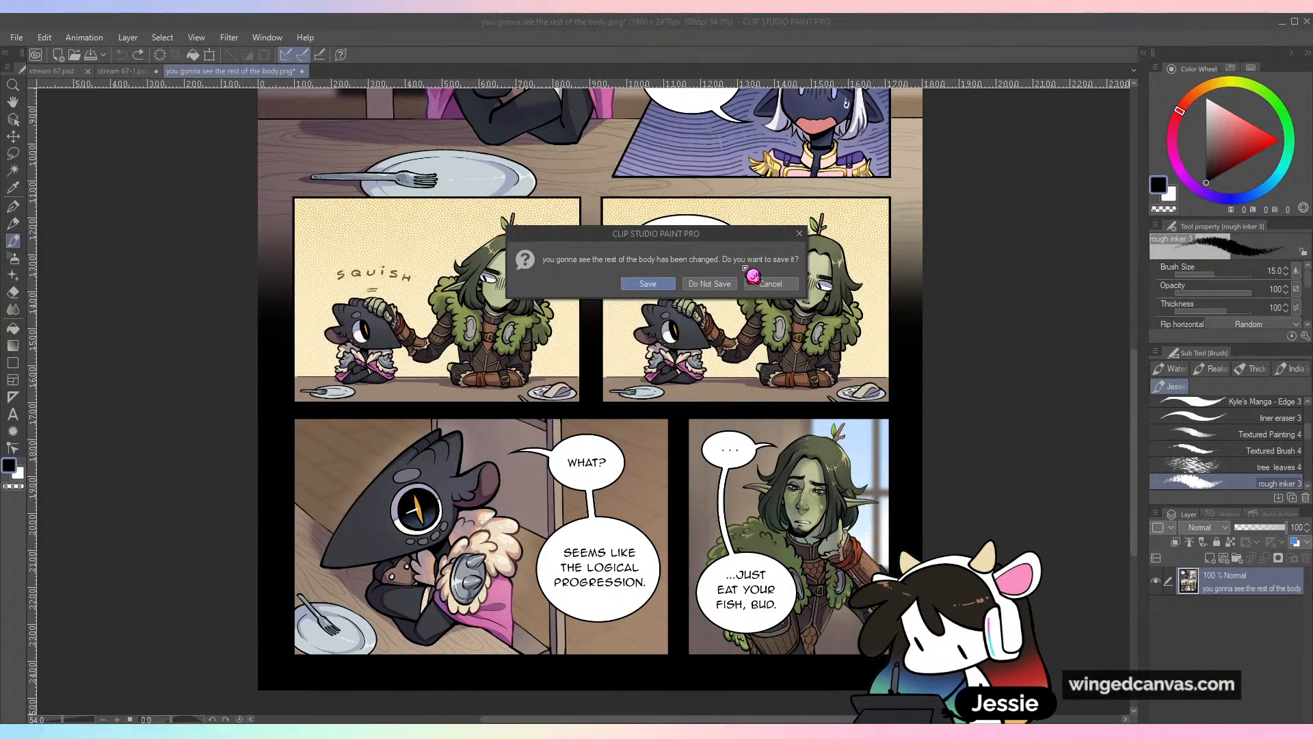
left_click(710, 283)
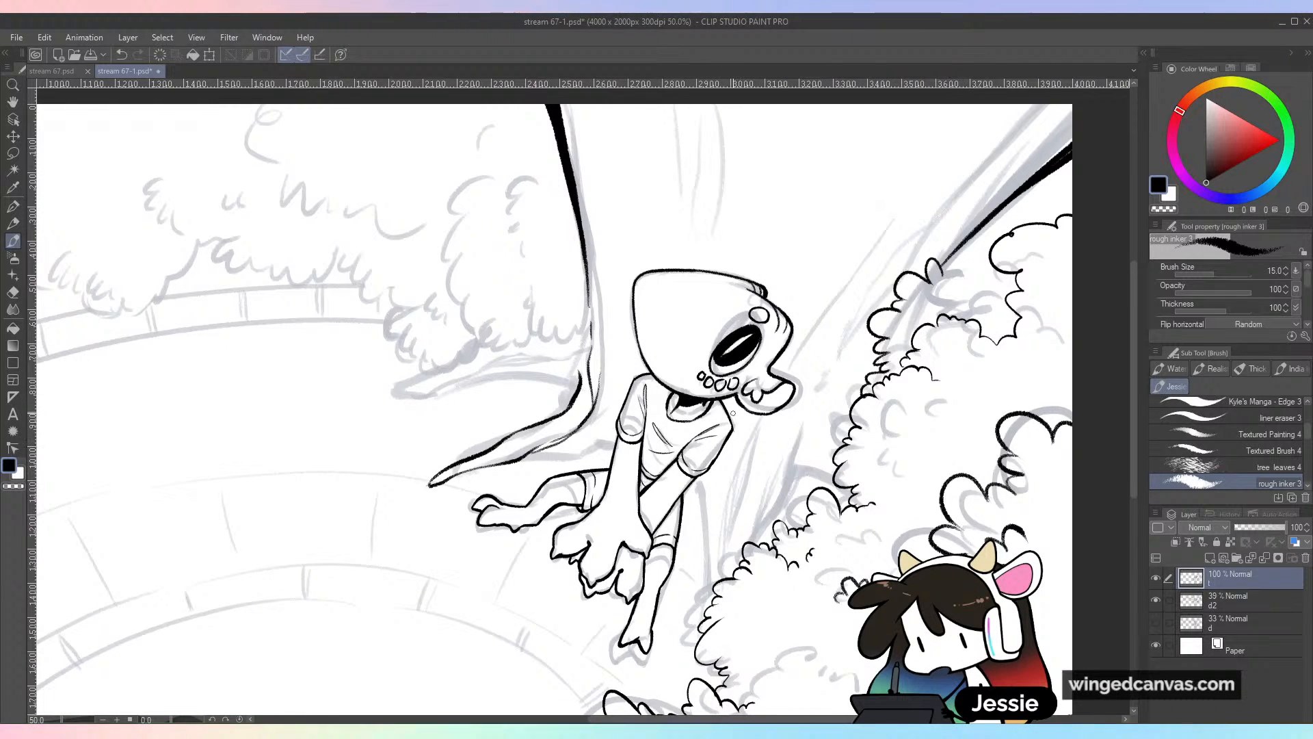
Ink the lower root's line up to the character's arm and the trunk line from behind the legs down to the bush
left_click_drag(751, 464, 809, 487)
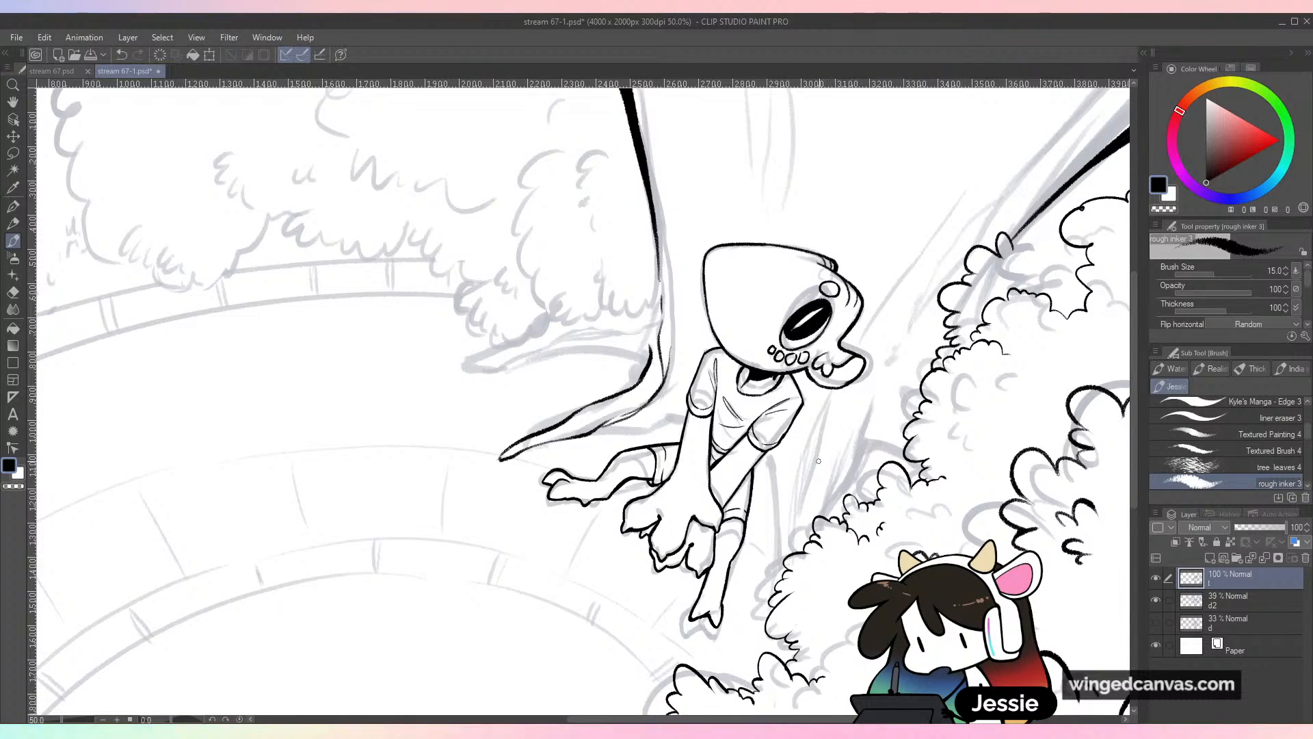
key("ctrl+plus")
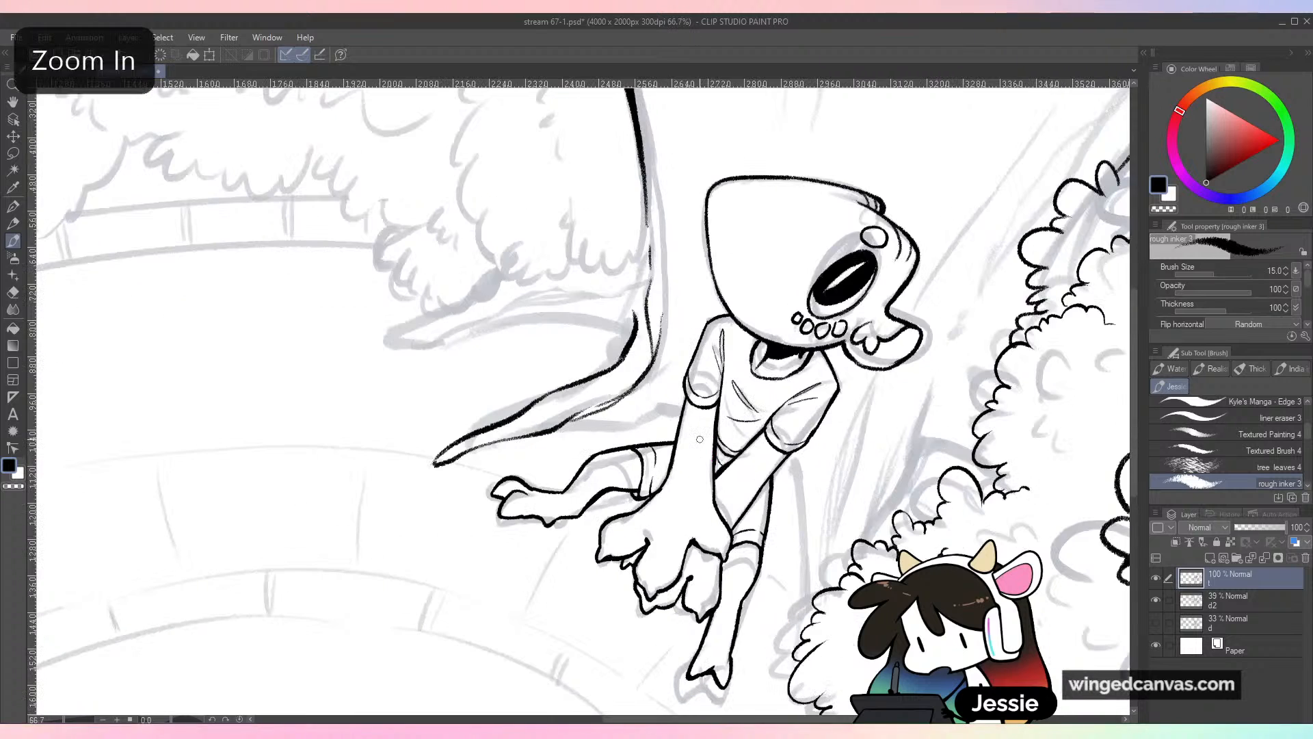
left_click_drag(558, 431, 673, 409)
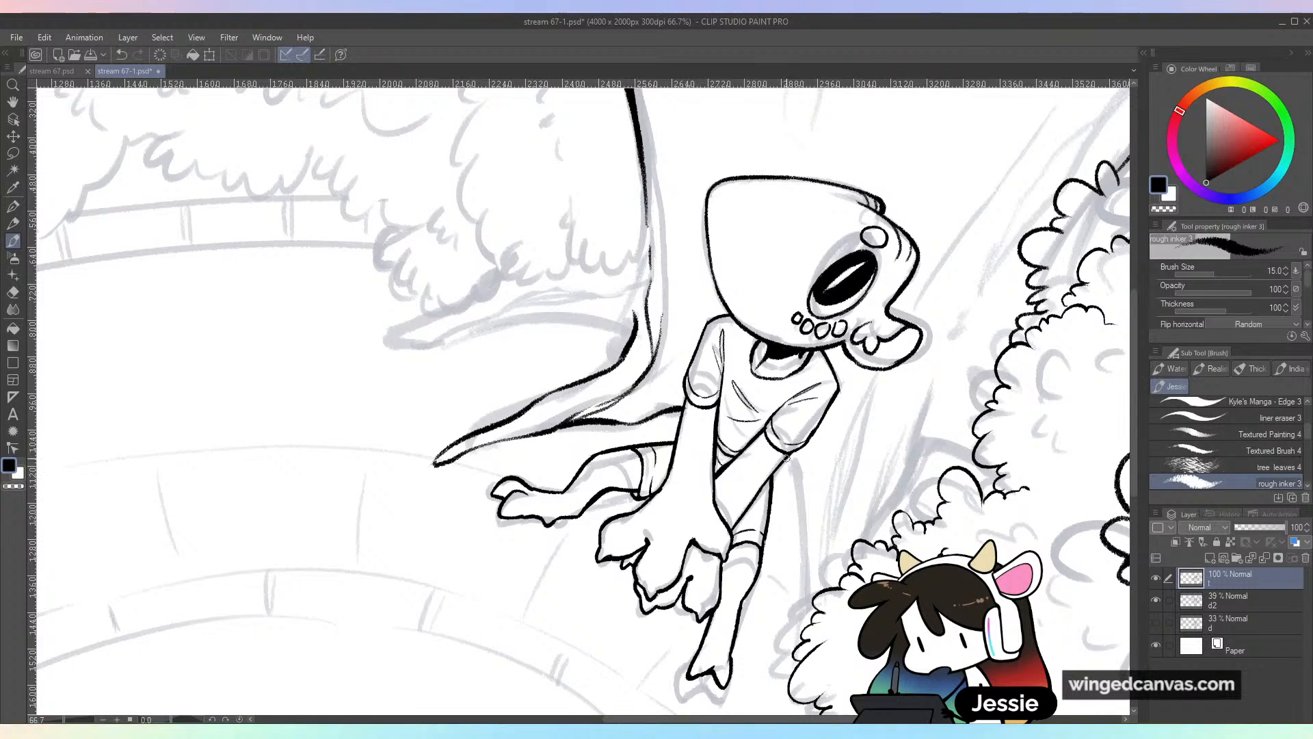
left_click_drag(804, 485, 804, 563)
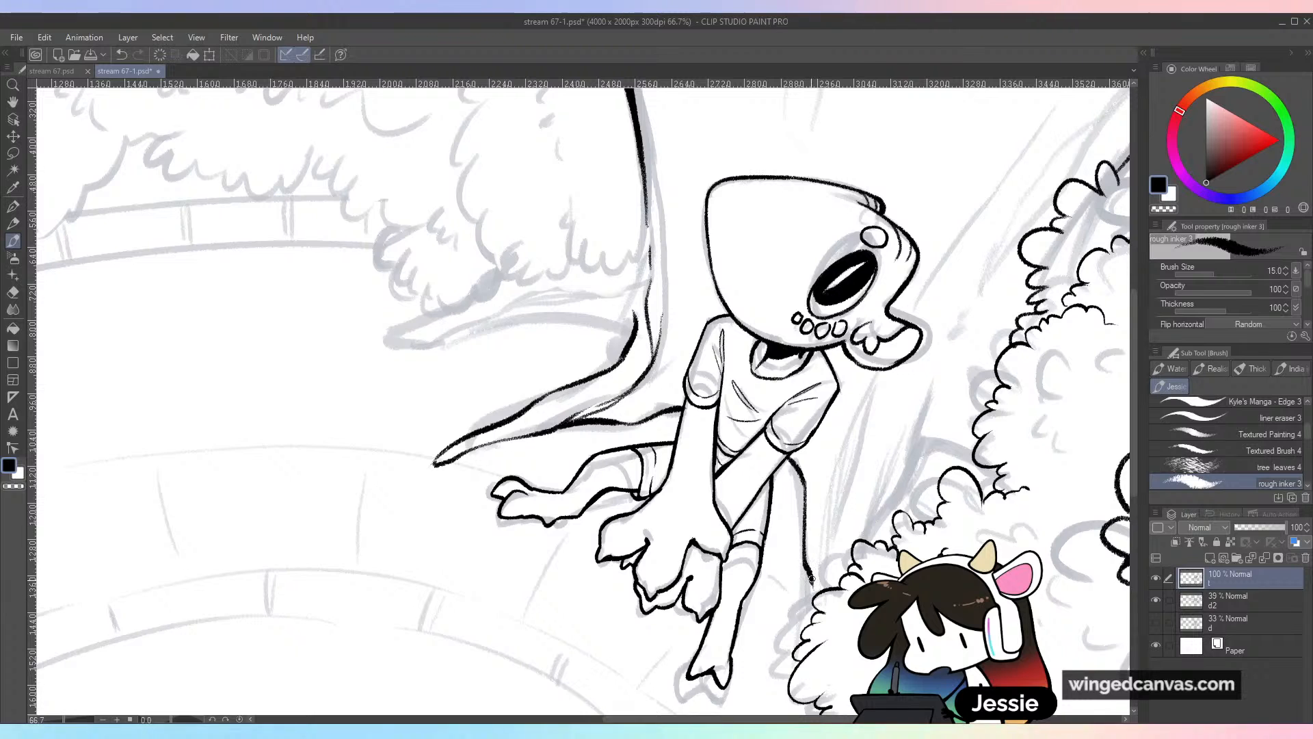
key("ctrl+z")
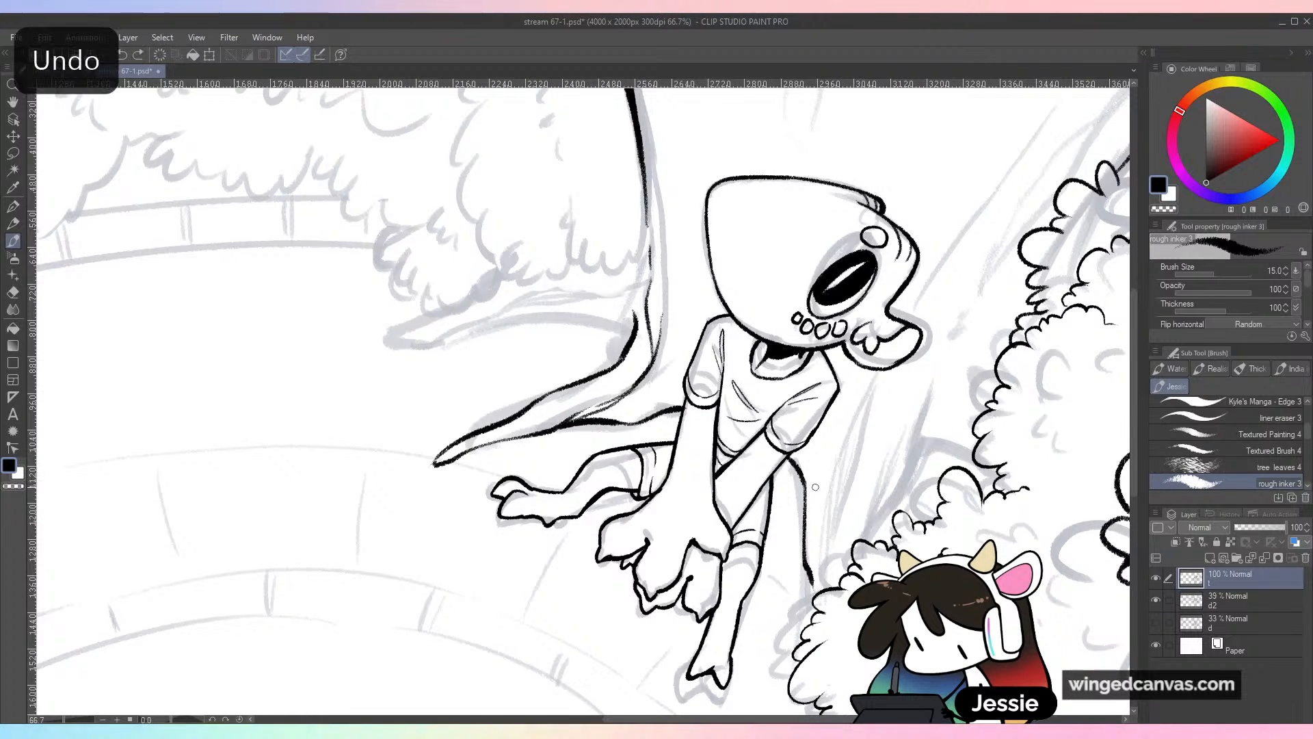
left_click_drag(805, 535, 812, 595)
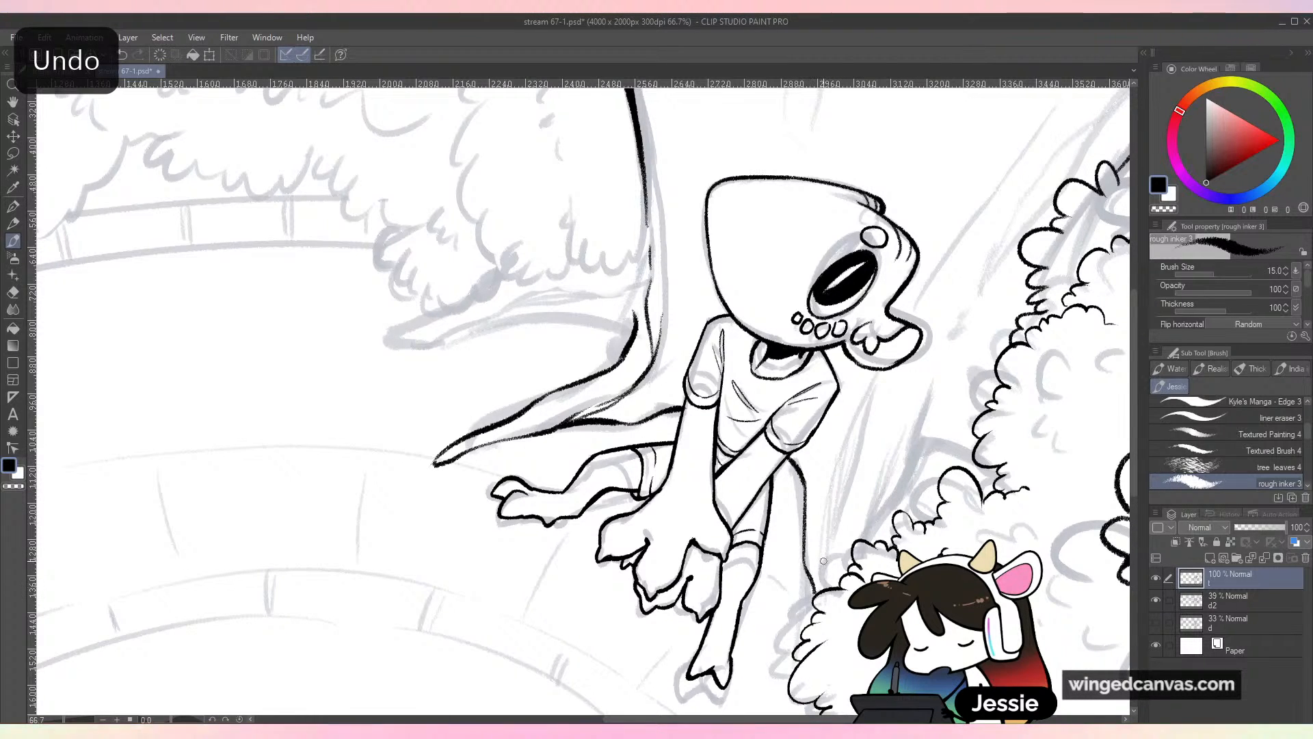
key("ctrl+z")
left_click_drag(805, 539, 816, 585)
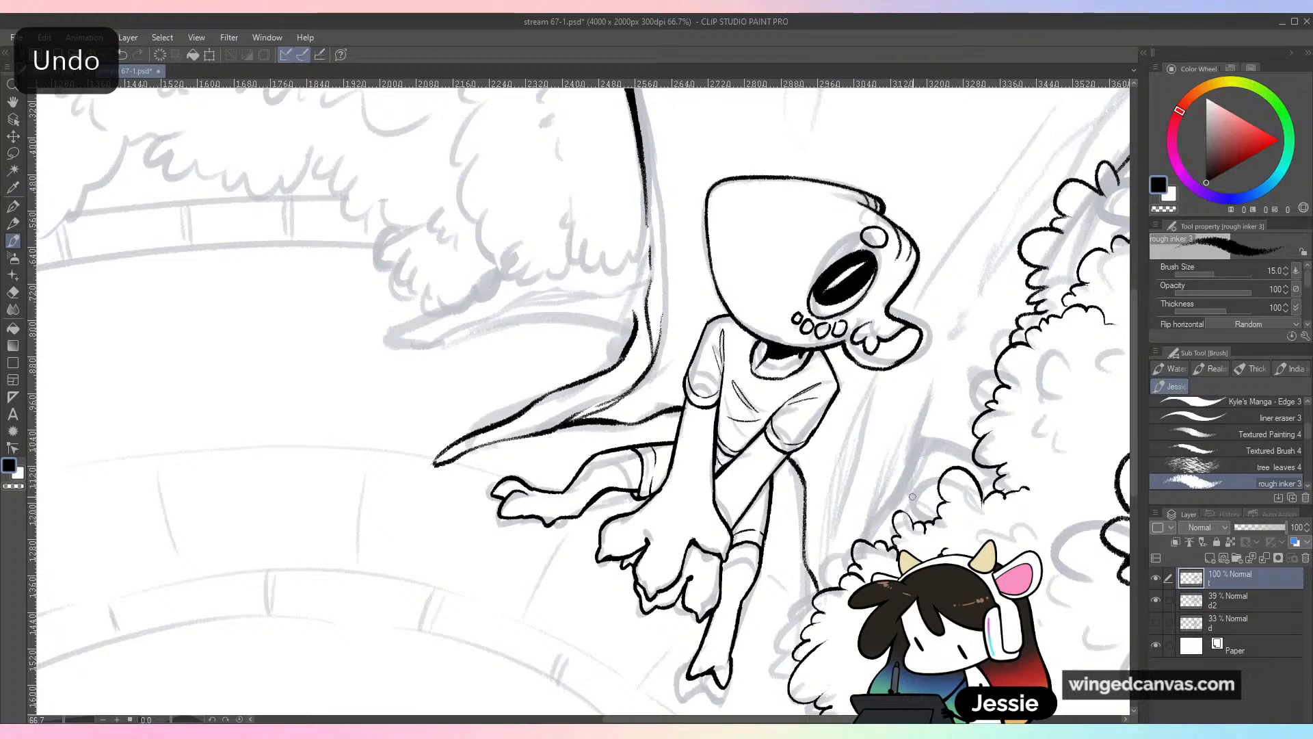
Set the brush size to 10 and ink the short curve where the upper root branches off the trunk
key("bracketleft")
key("bracketleft")
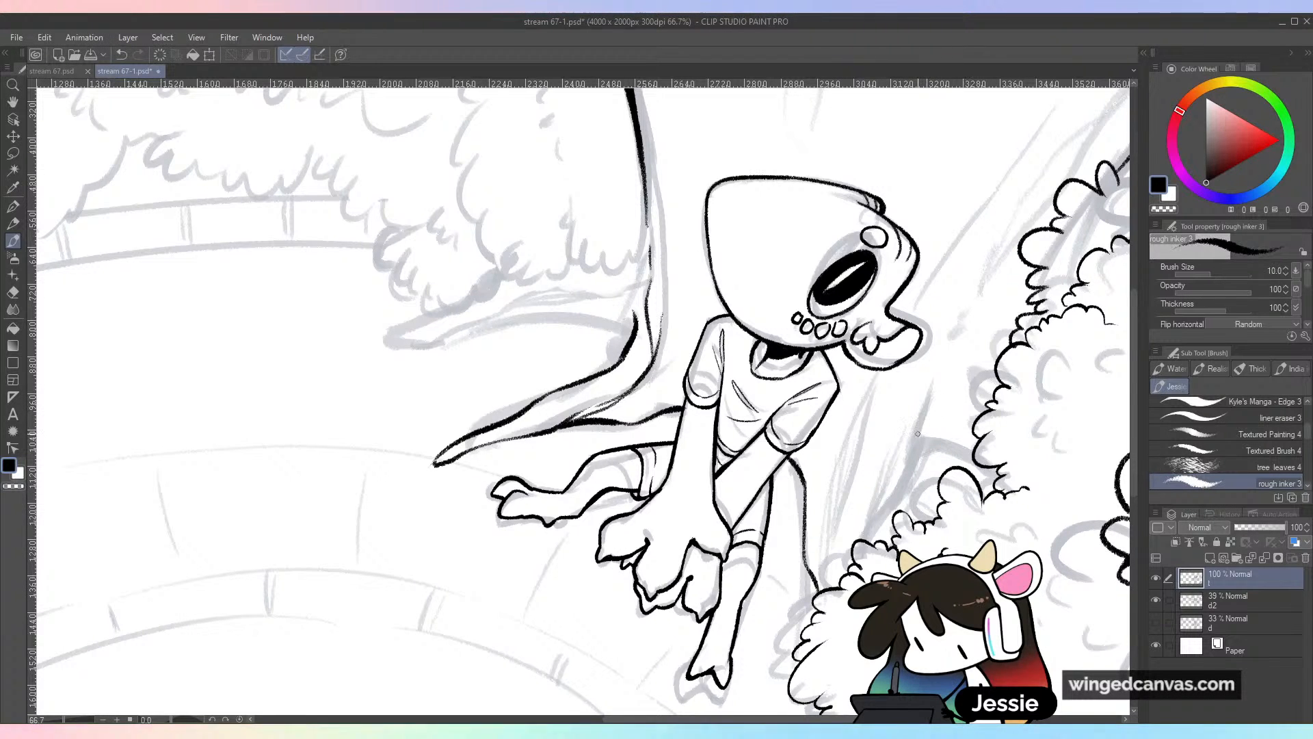
left_click_drag(930, 419, 915, 465)
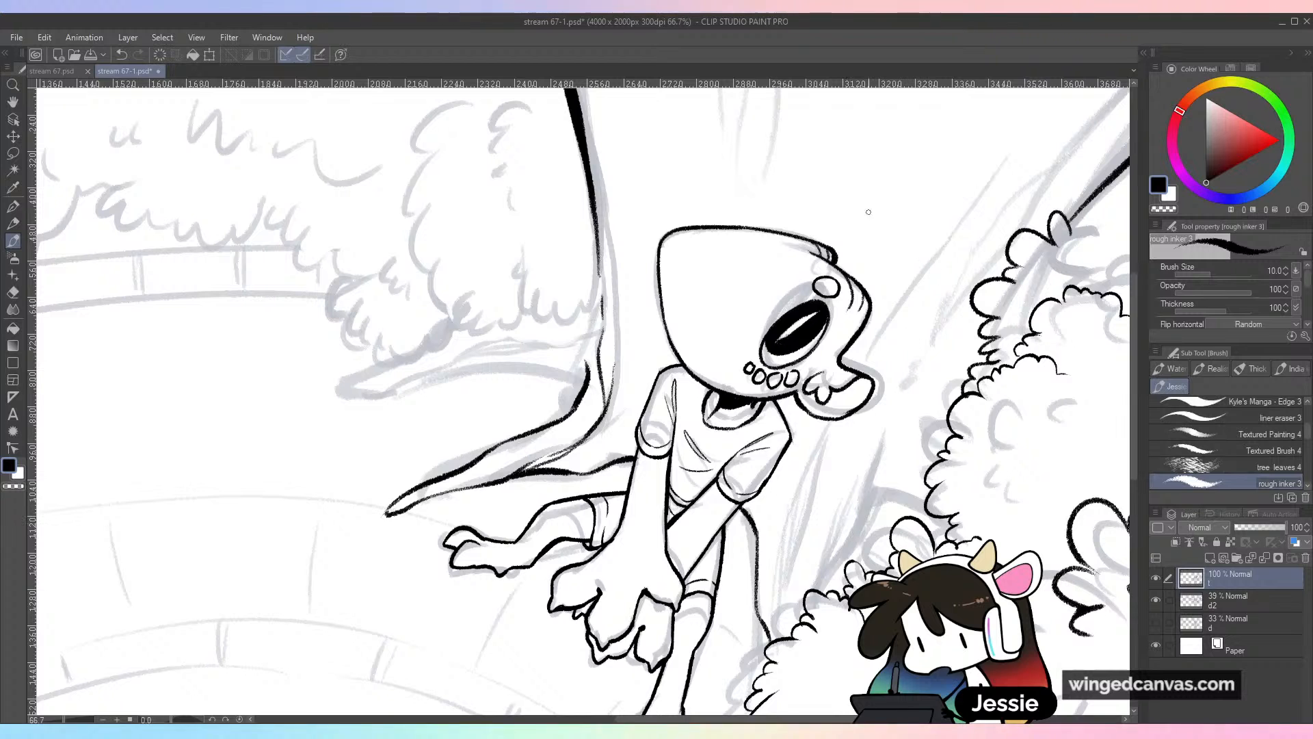
left_click_drag(645, 318, 705, 375)
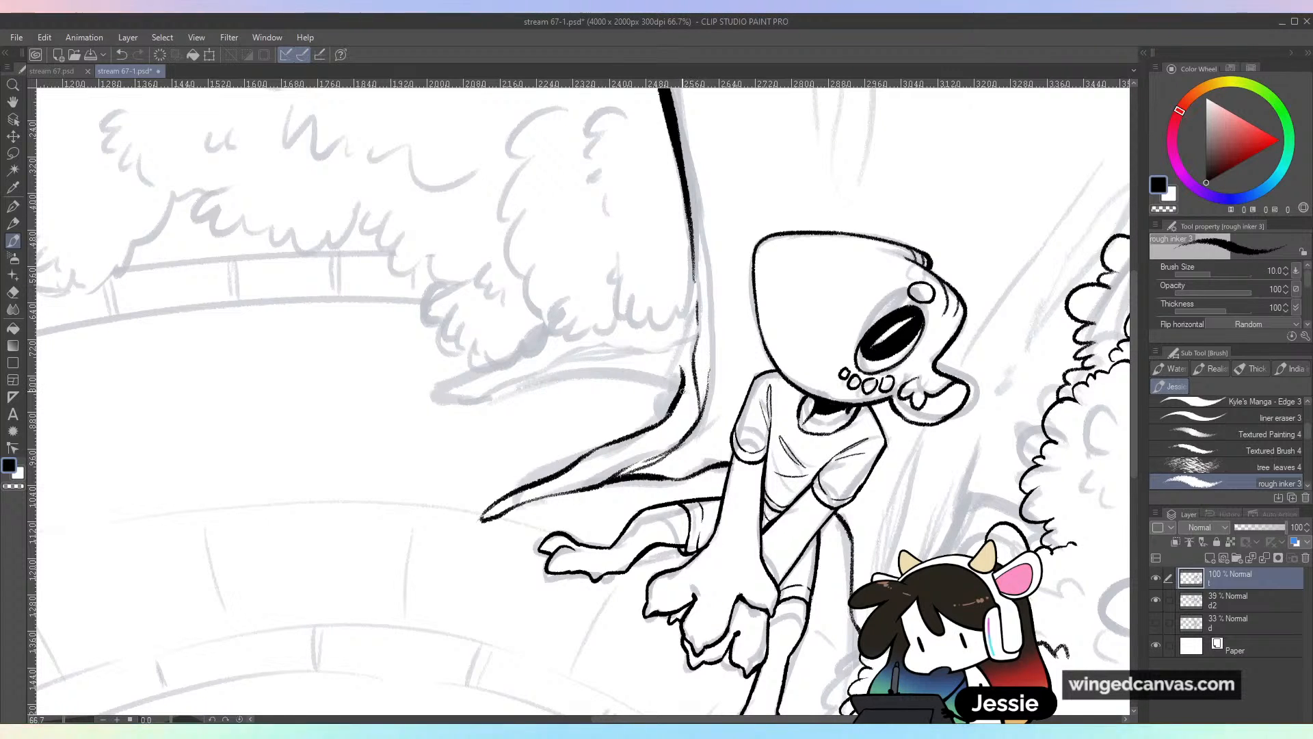
left_click_drag(681, 387, 575, 370)
key("ctrl+z")
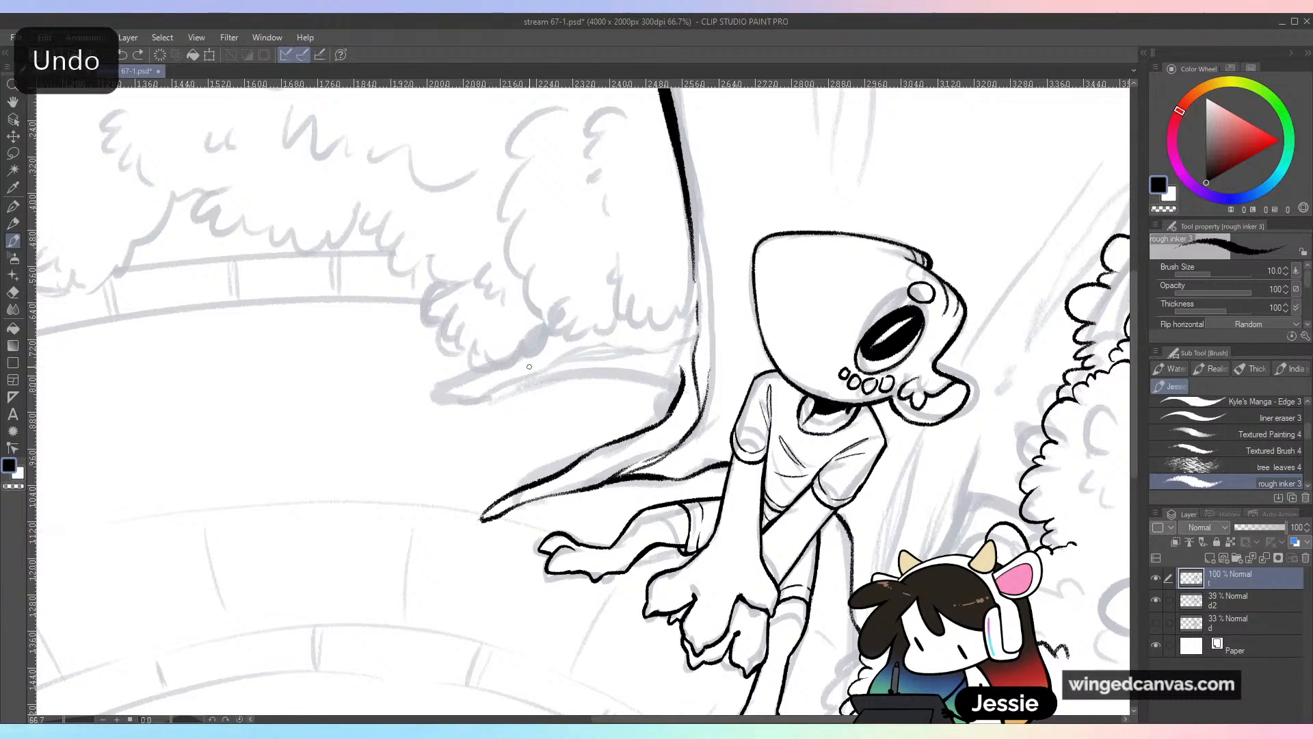
mouse_move(679, 389)
left_mouse_down()
mouse_move(650, 370)
mouse_move(452, 387)
left_mouse_up()
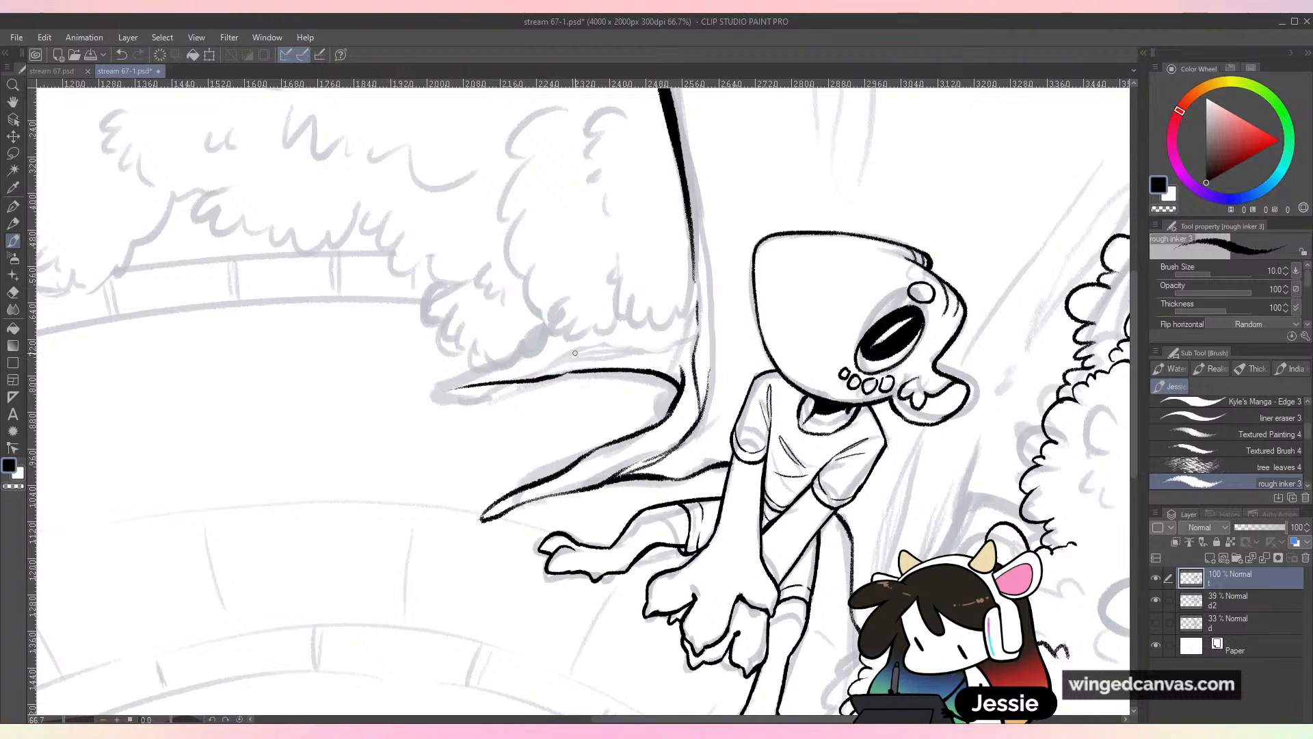
key("ctrl+z")
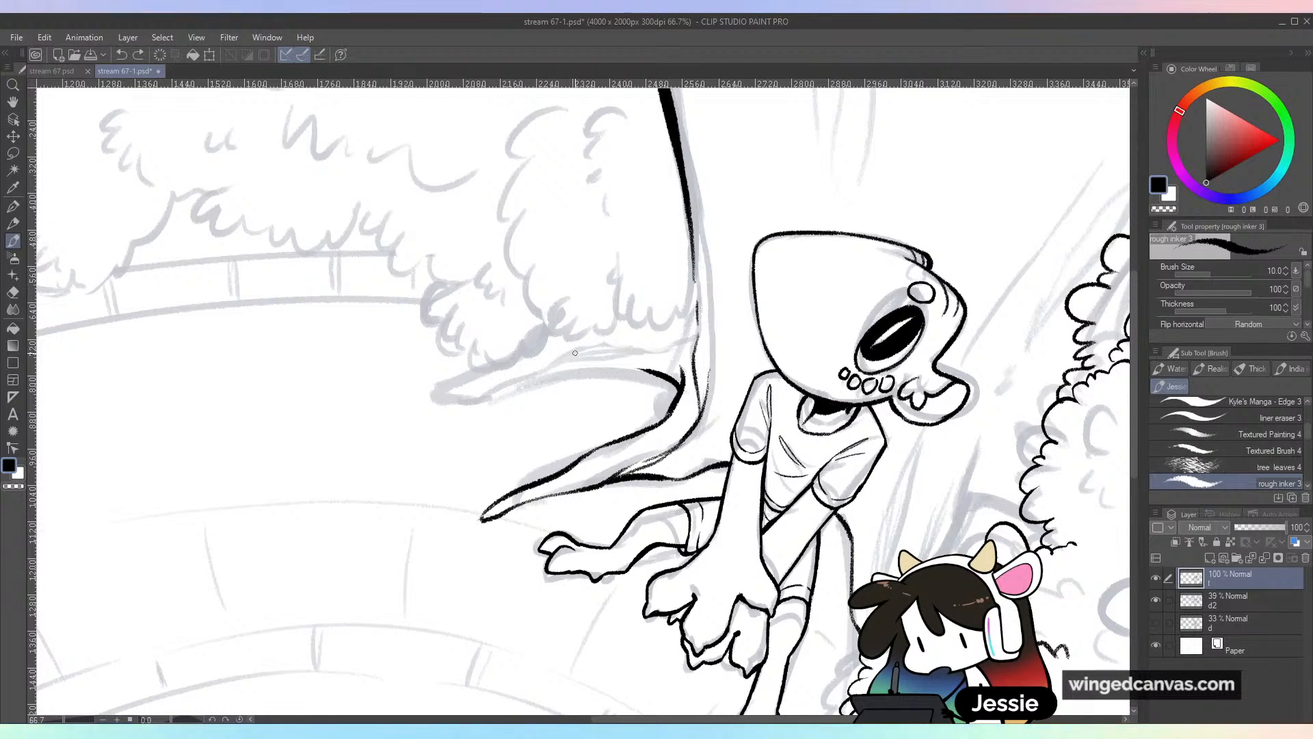
Save the drawing and ink the upper root's lower line from the short curve out toward the background shrubs
key("ctrl+minus")
key("ctrl+minus")
key("ctrl+plus")
key("ctrl+plus")
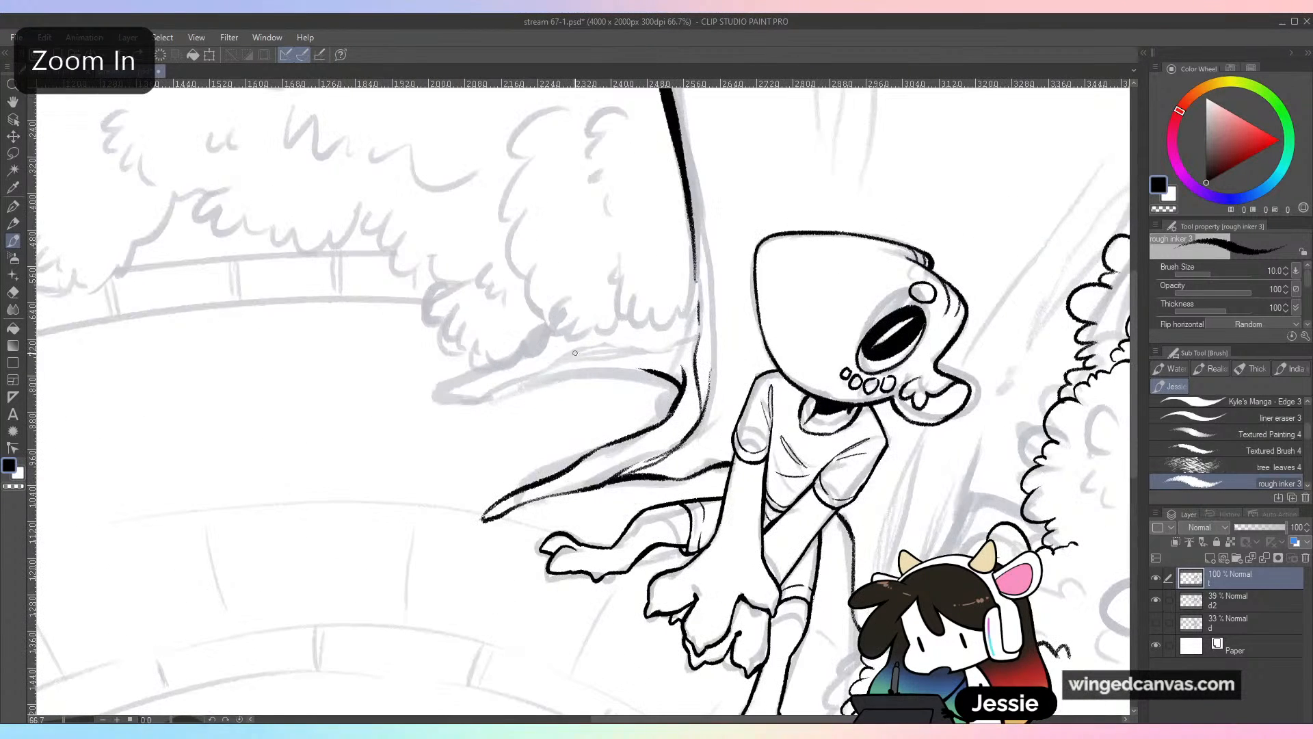
key("ctrl+s")
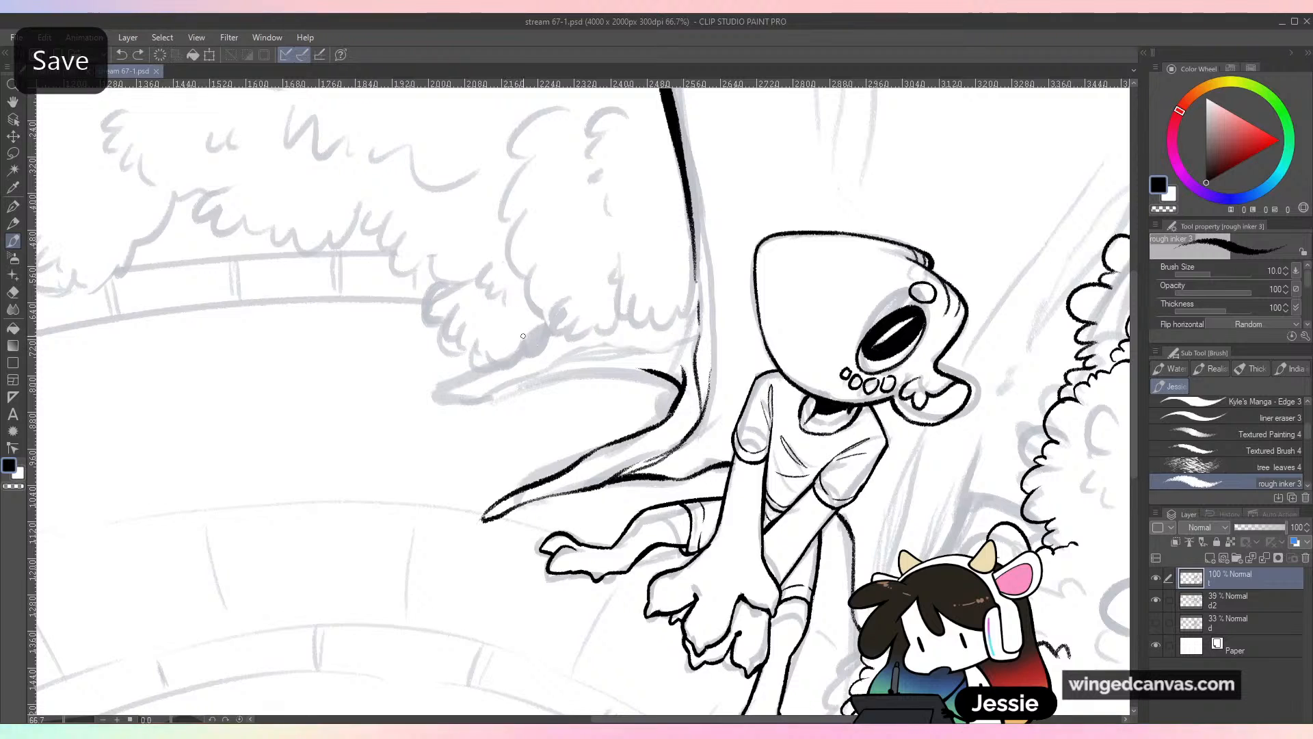
left_click_drag(518, 361, 647, 370)
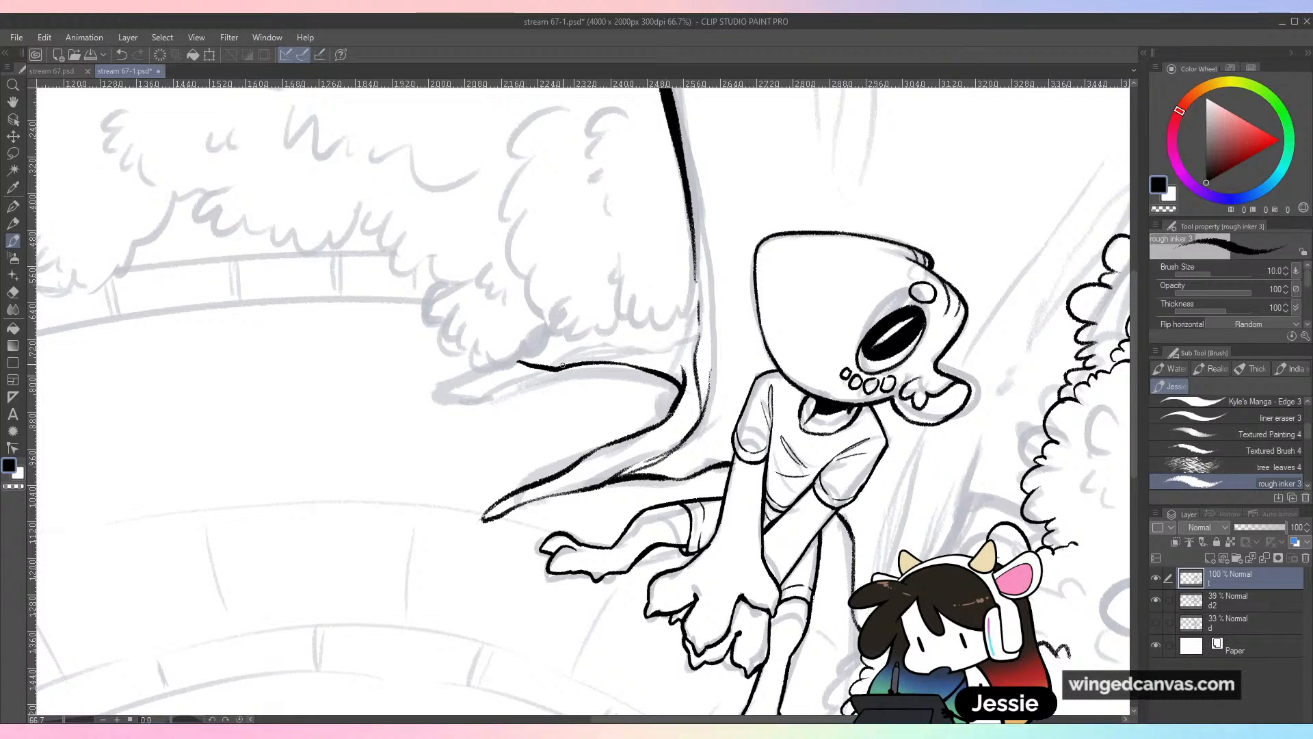
key("ctrl+z")
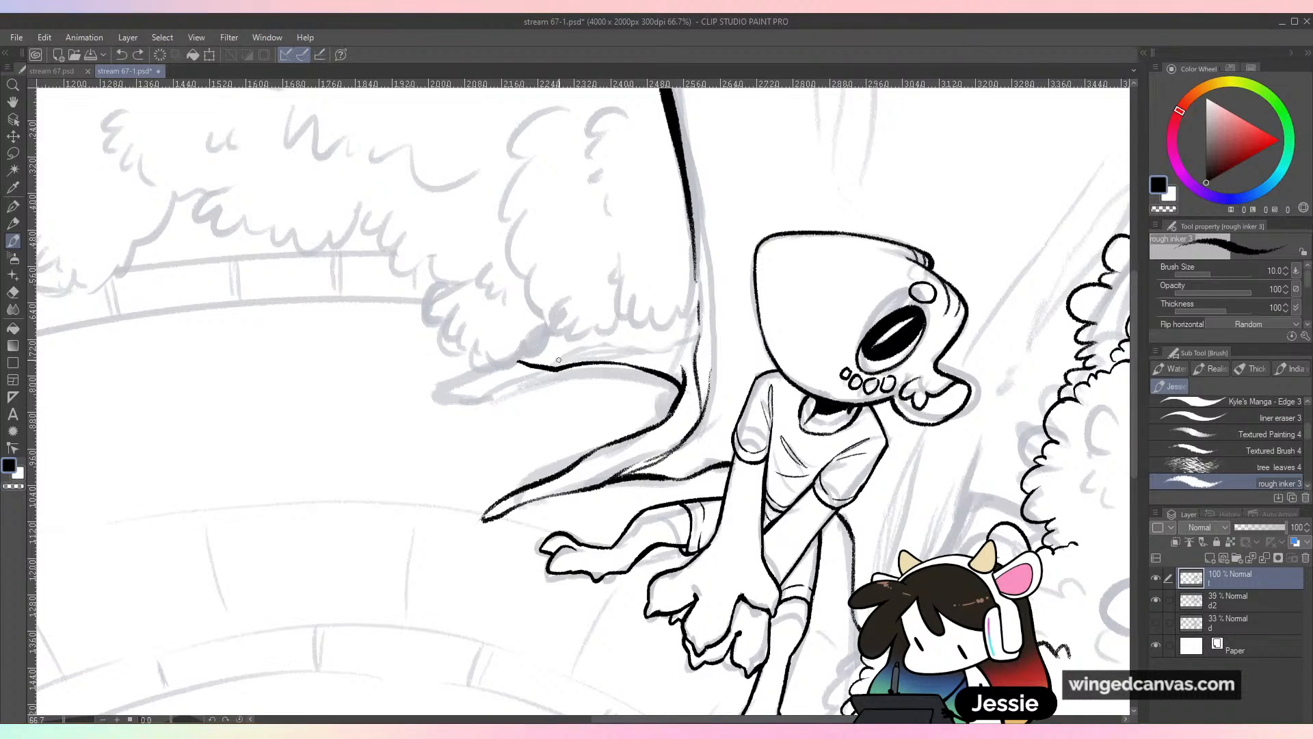
left_click_drag(558, 361, 641, 345)
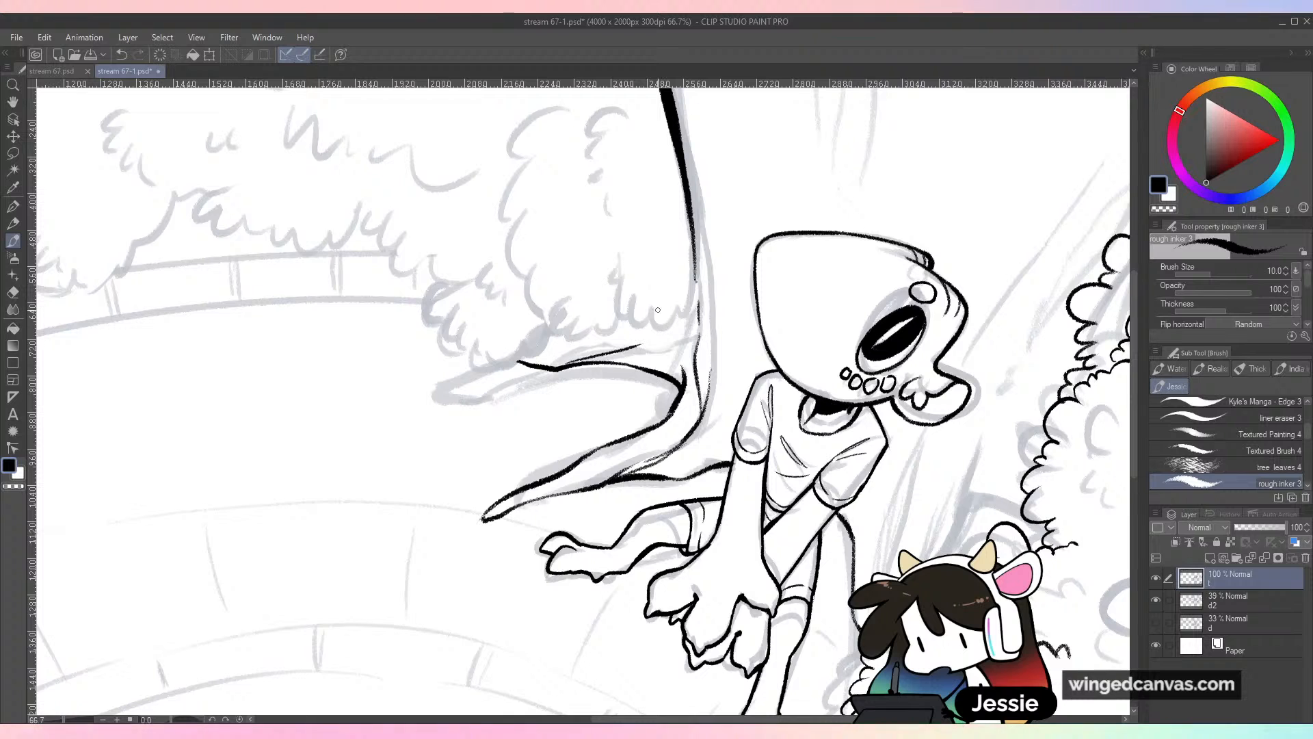
key("ctrl+z")
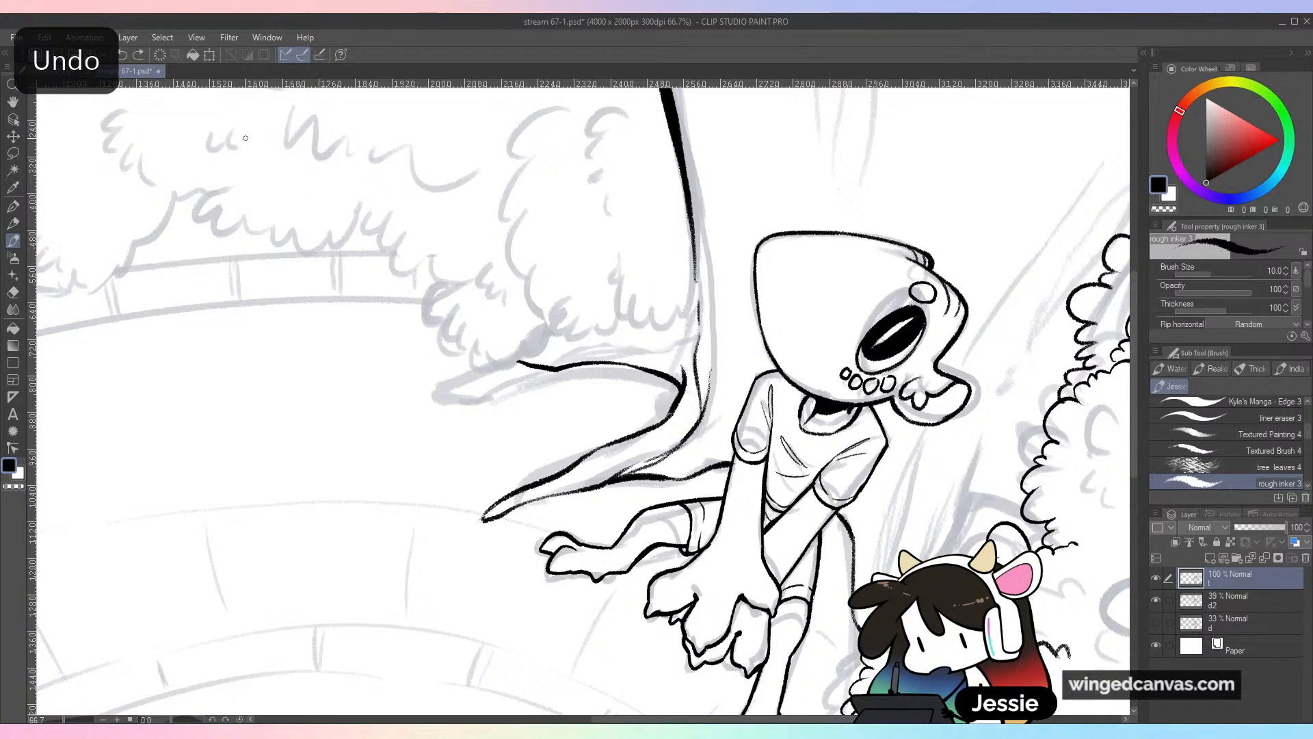
mouse_move(294, 162)
left_mouse_down()
mouse_move(278, 232)
mouse_move(355, 219)
mouse_move(397, 263)
left_mouse_up()
left_click_drag(402, 217, 411, 265)
left_click(411, 199)
left_click_drag(413, 263, 440, 259)
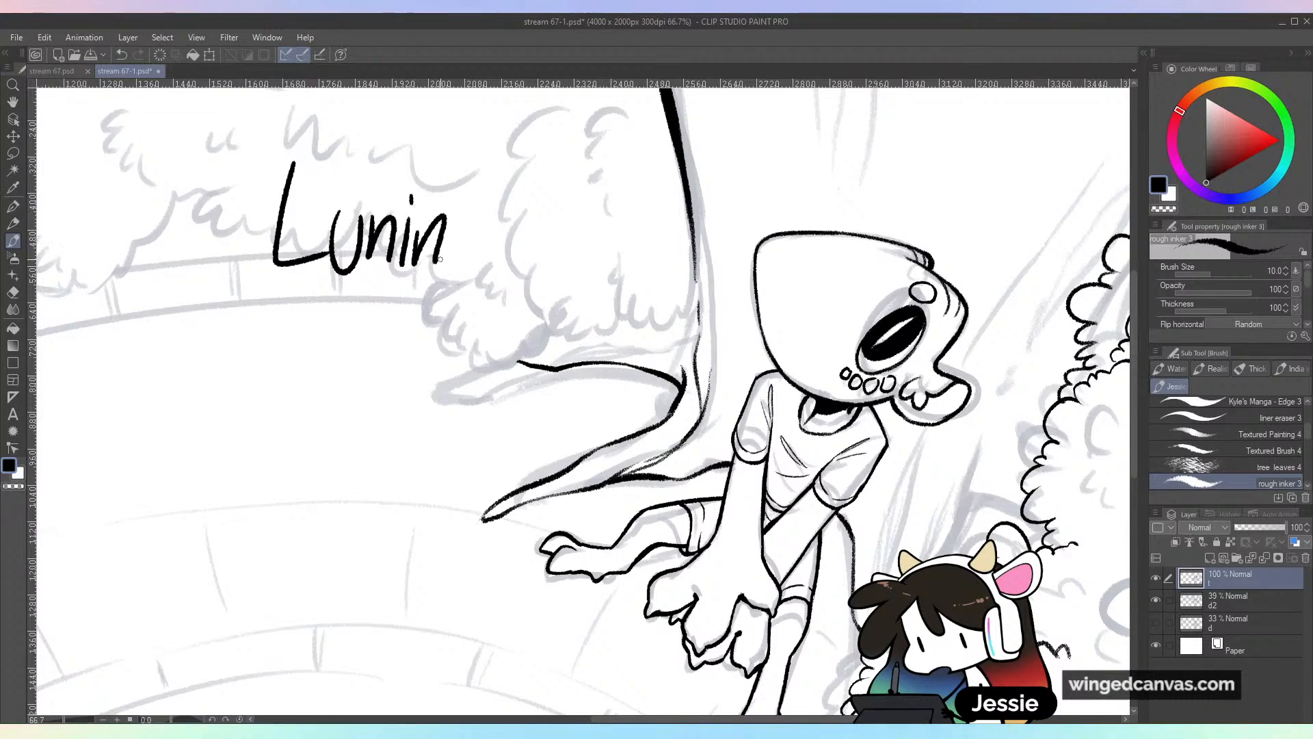
key("ctrl+z")
key("ctrl+z")
key("ctrl+z")
key("ctrl+z")
key("ctrl+z")
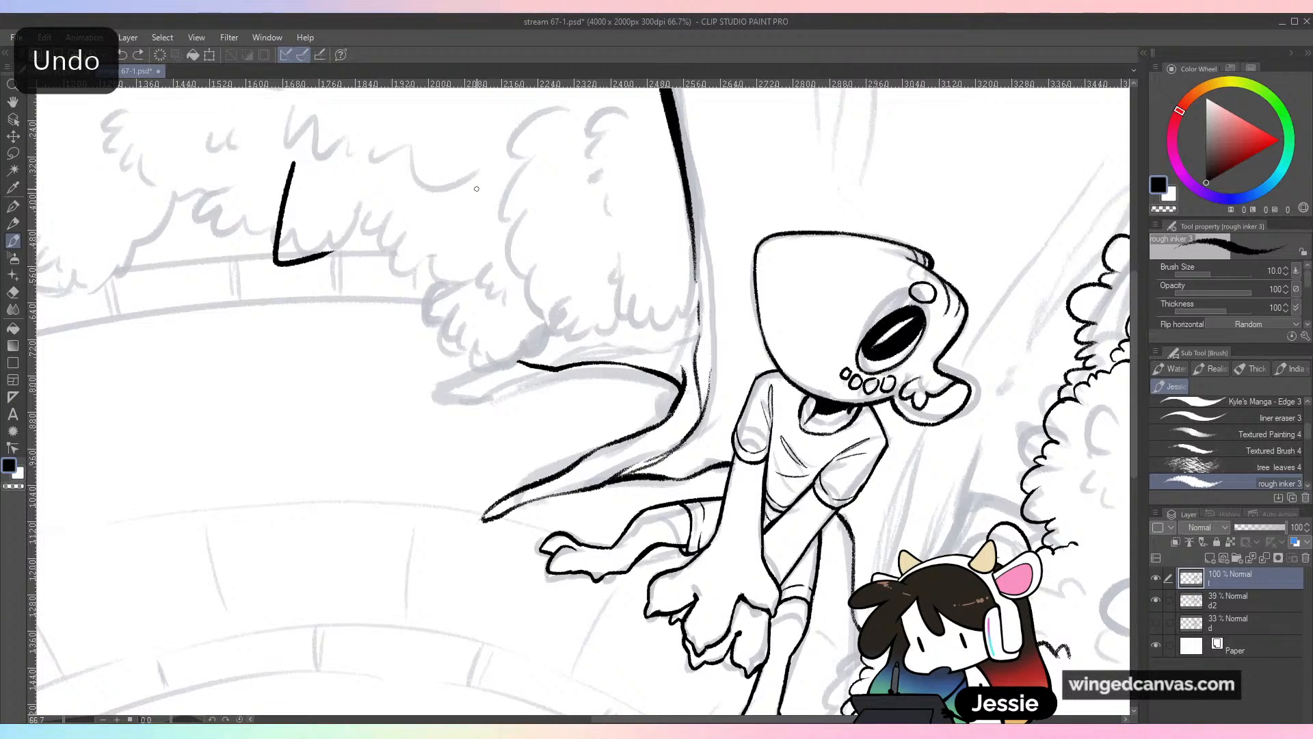
key("ctrl+z")
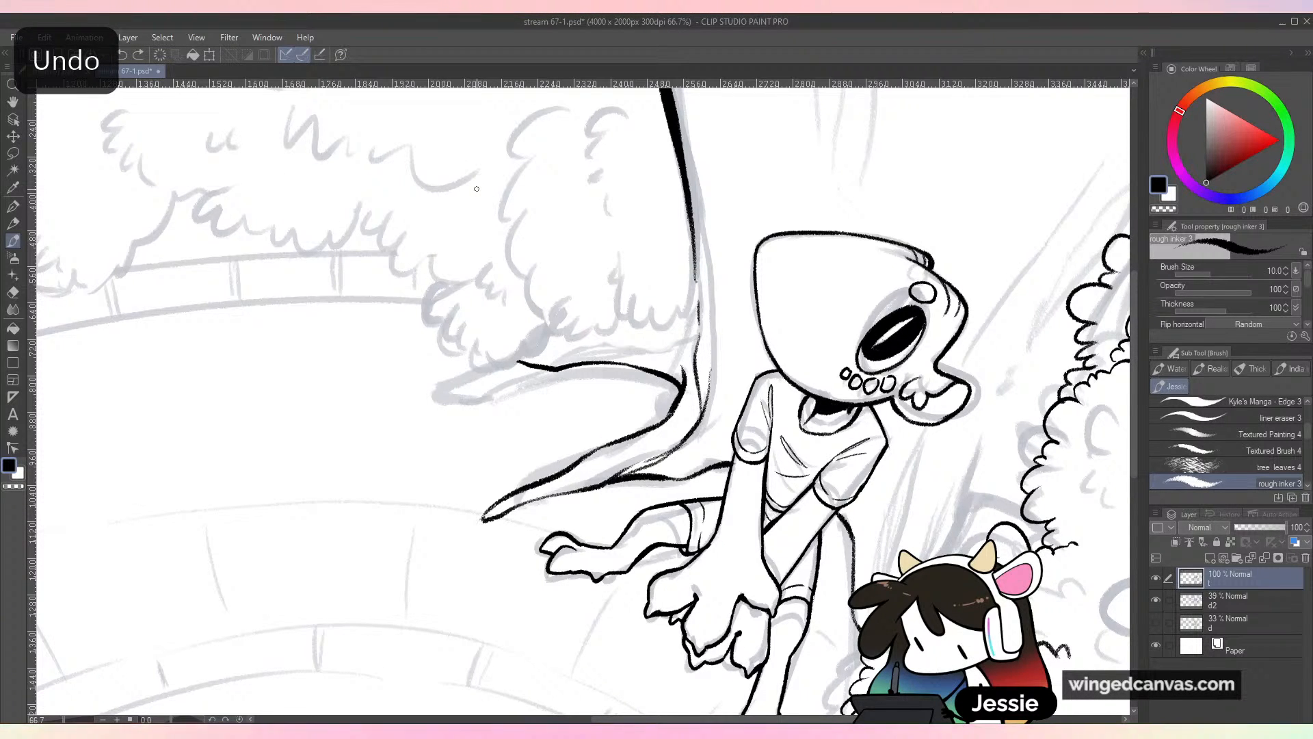
Ink the upper root's top edge back to the trunk and save the drawing
key("ctrl+s")
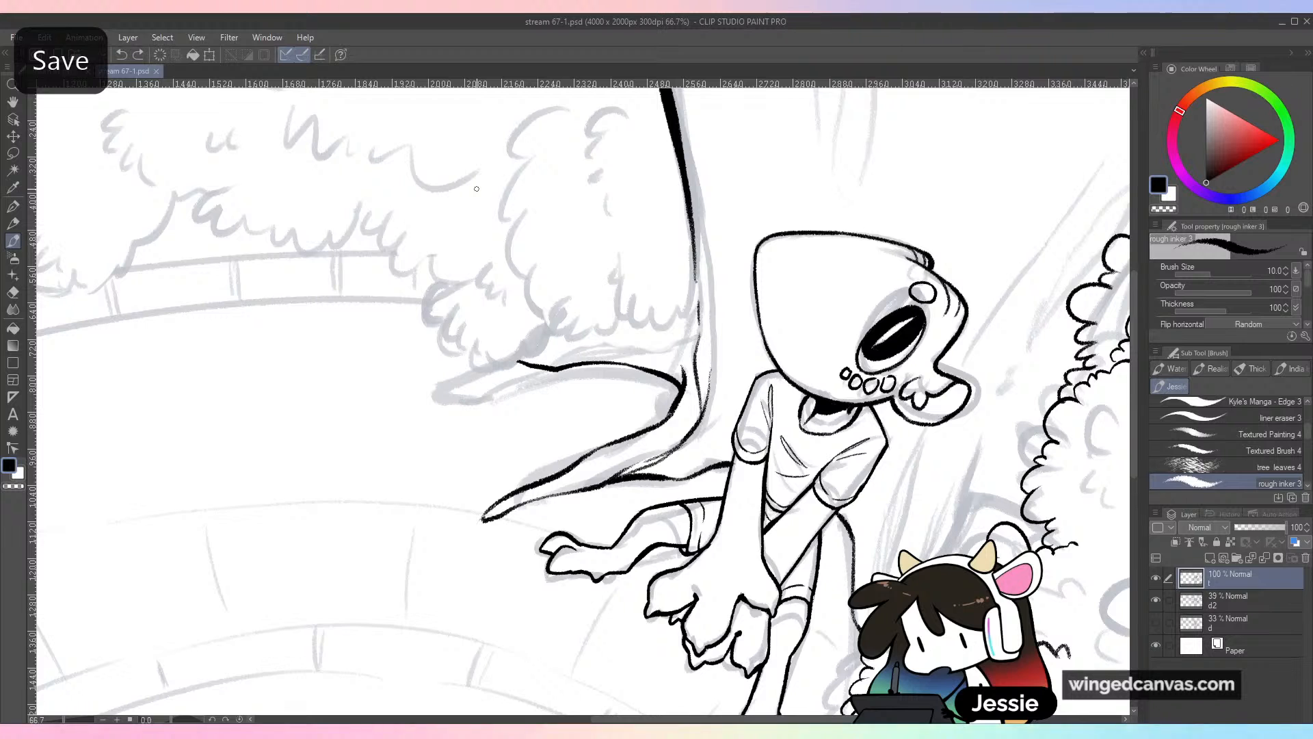
mouse_move(579, 361)
left_mouse_down()
mouse_move(691, 344)
mouse_move(675, 346)
left_mouse_up()
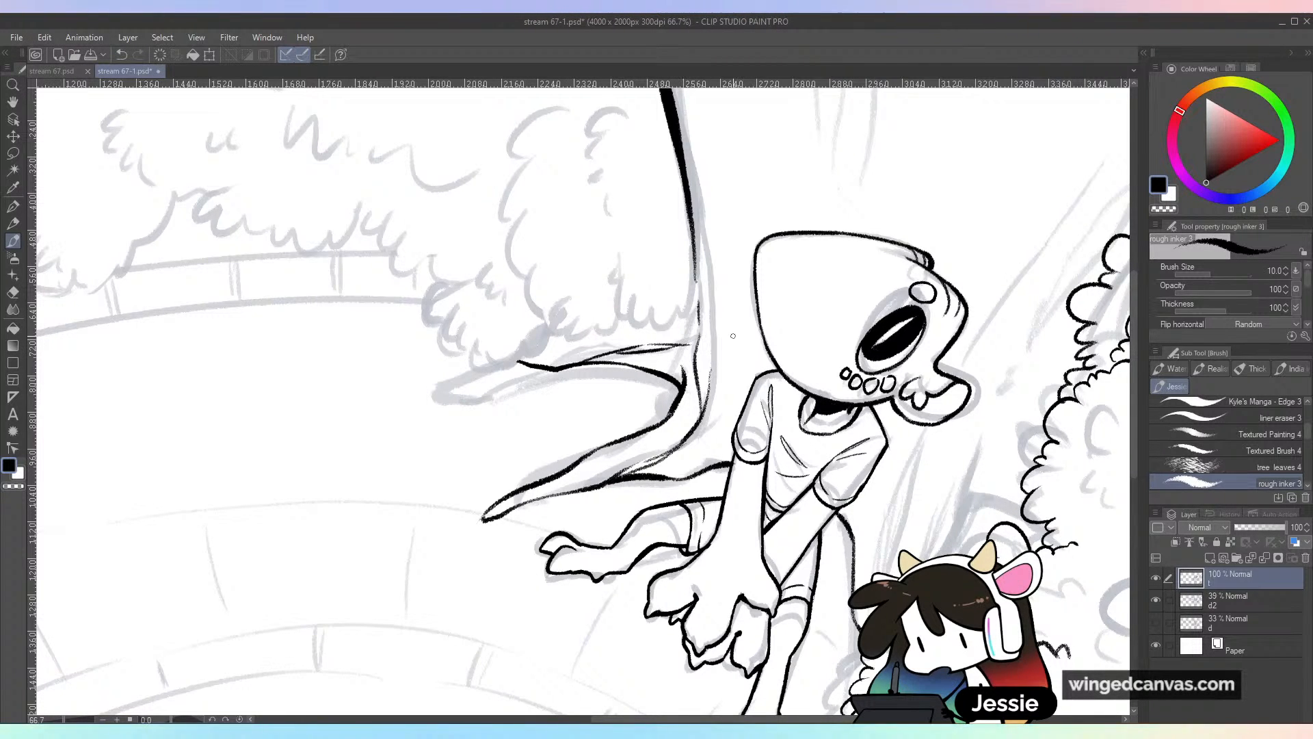
key("minus")
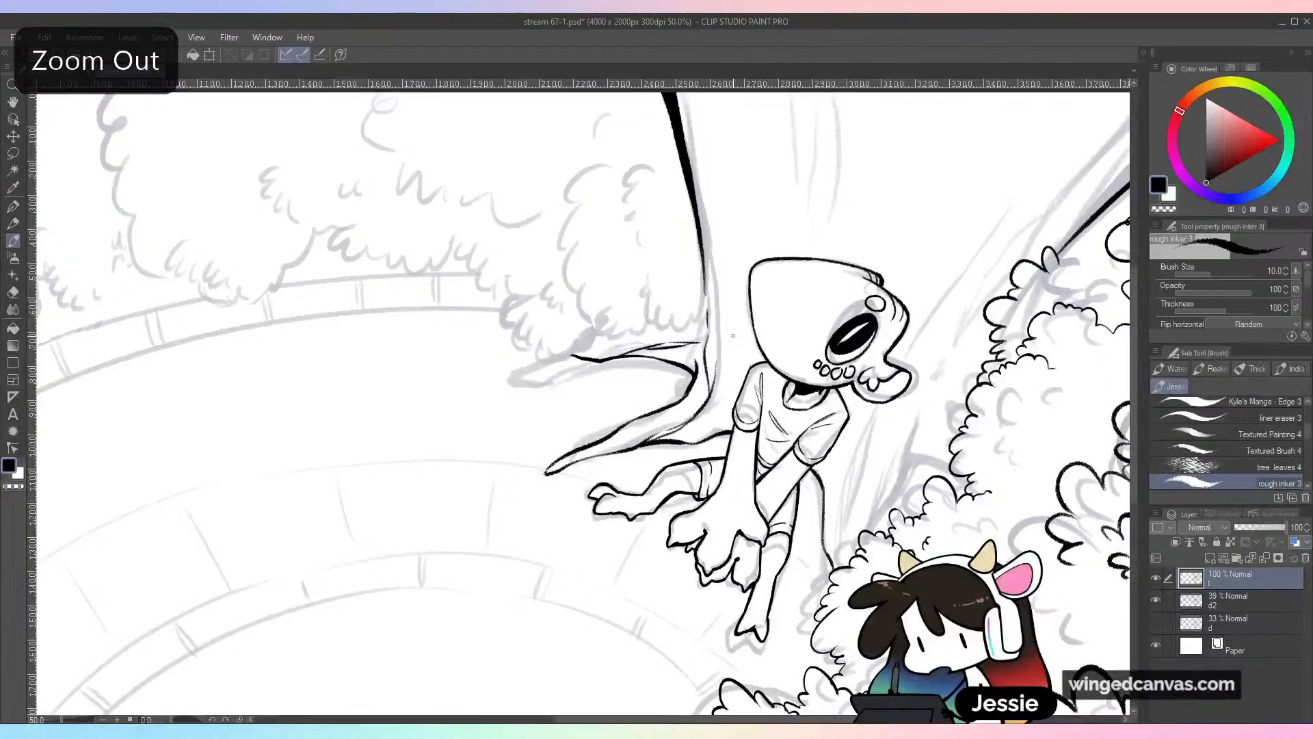
key("ctrl+s")
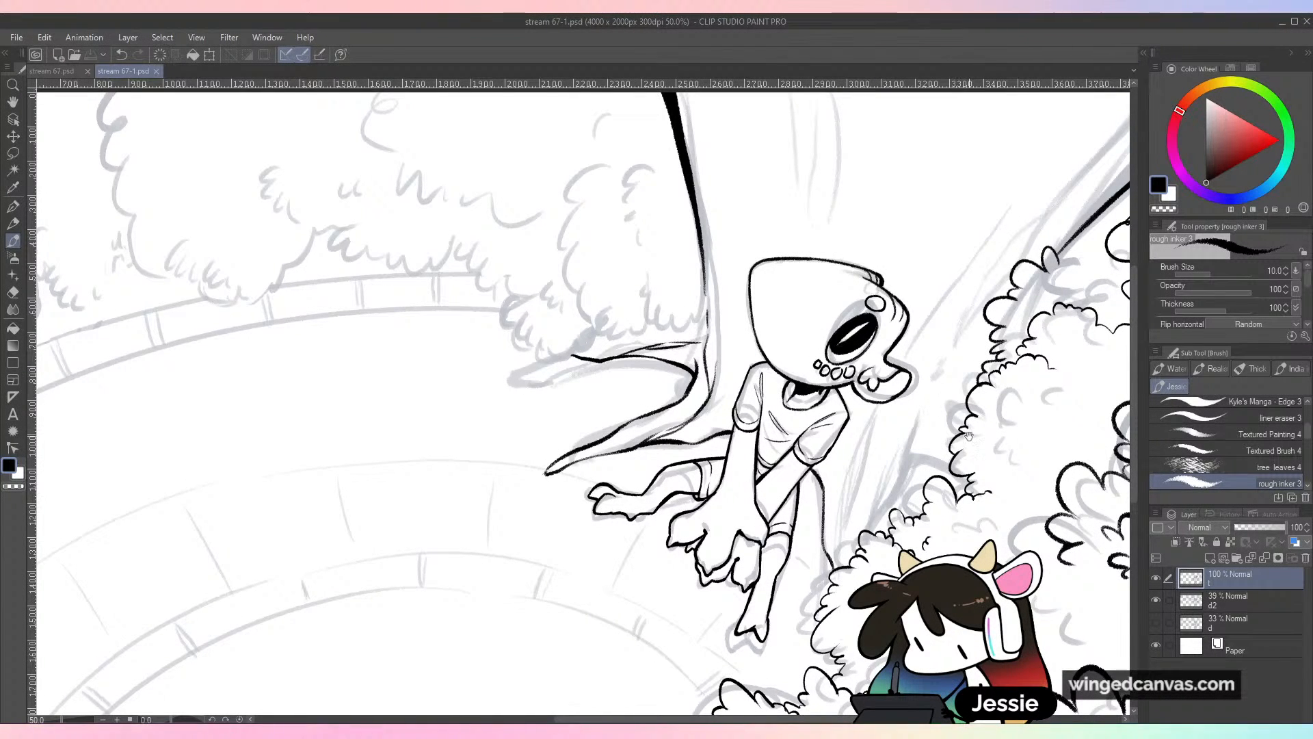
Ink the trunk's edge between the character and the bushes, from beside the head down to the foliage
left_click_drag(961, 468, 872, 443)
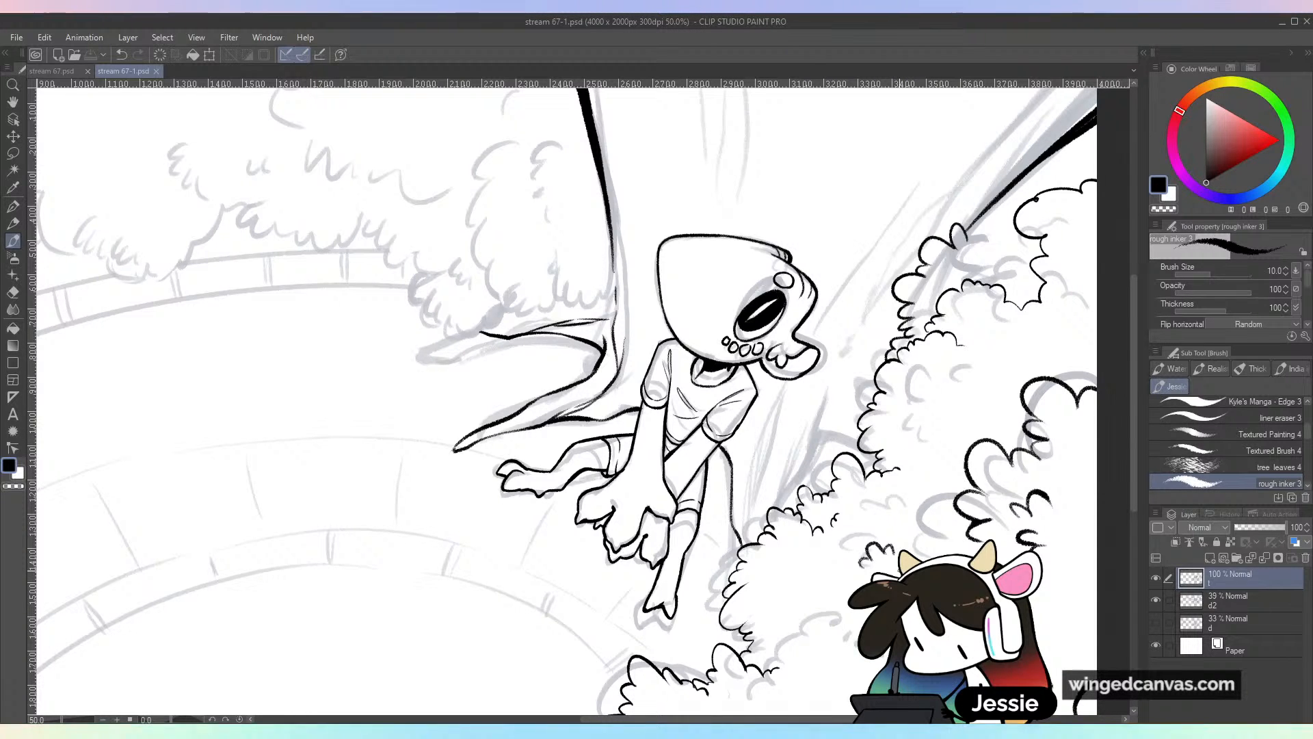
left_click_drag(852, 346, 785, 509)
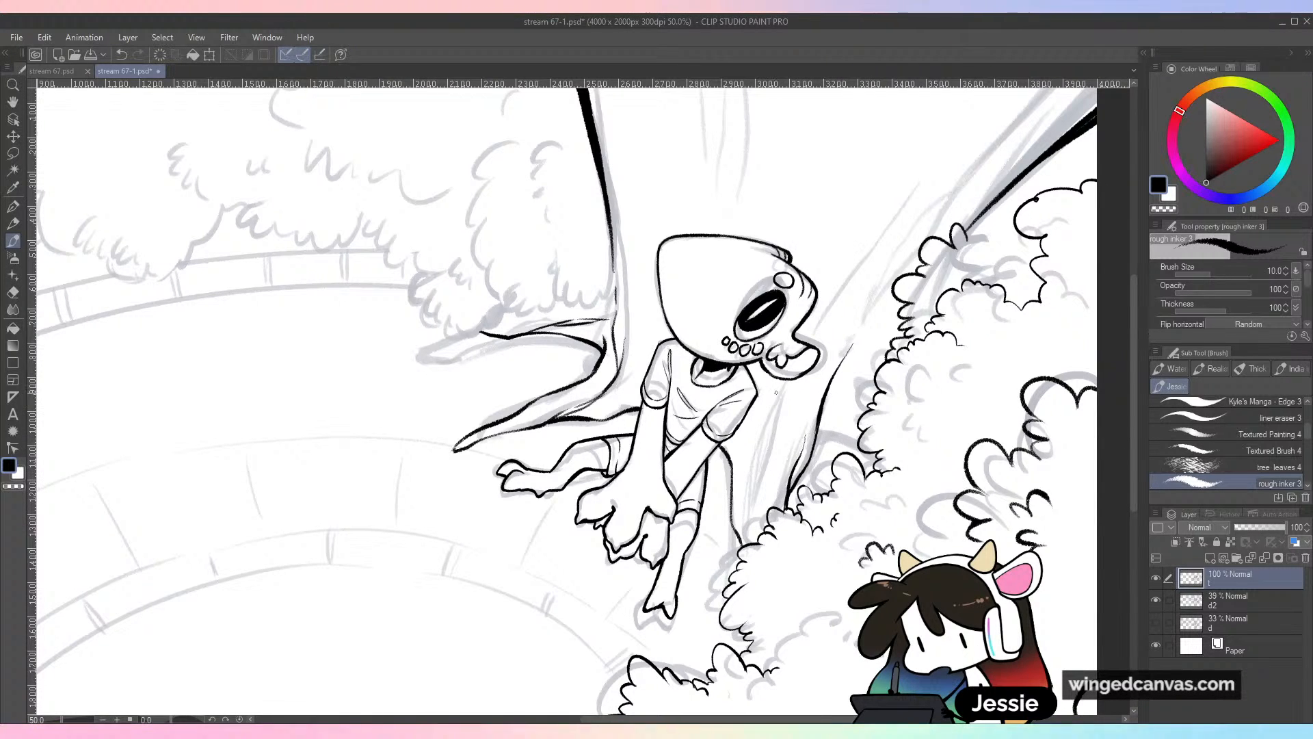
Ink a bark line below the character's head and the trunk line rising from the face toward the upper branch, undoing the last stray mark
left_click_drag(779, 394, 771, 435)
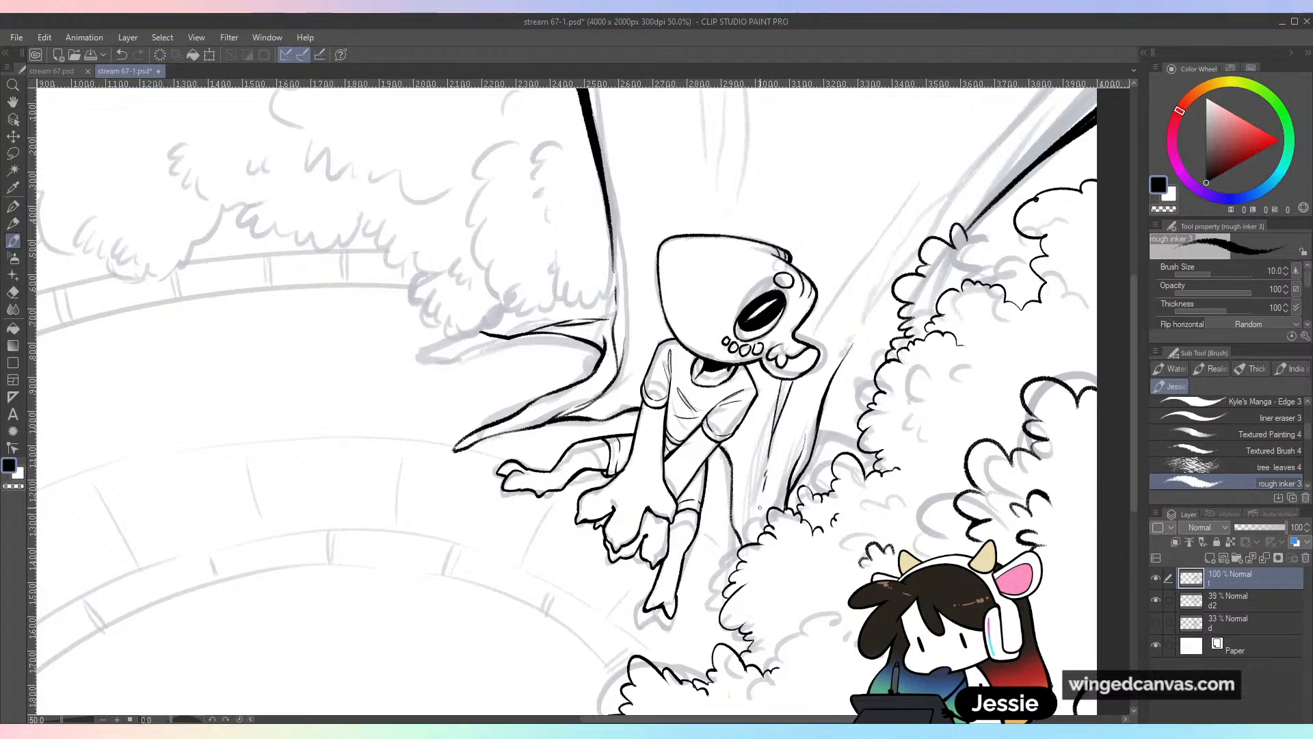
left_click_drag(807, 338, 859, 268)
left_click_drag(886, 226, 961, 122)
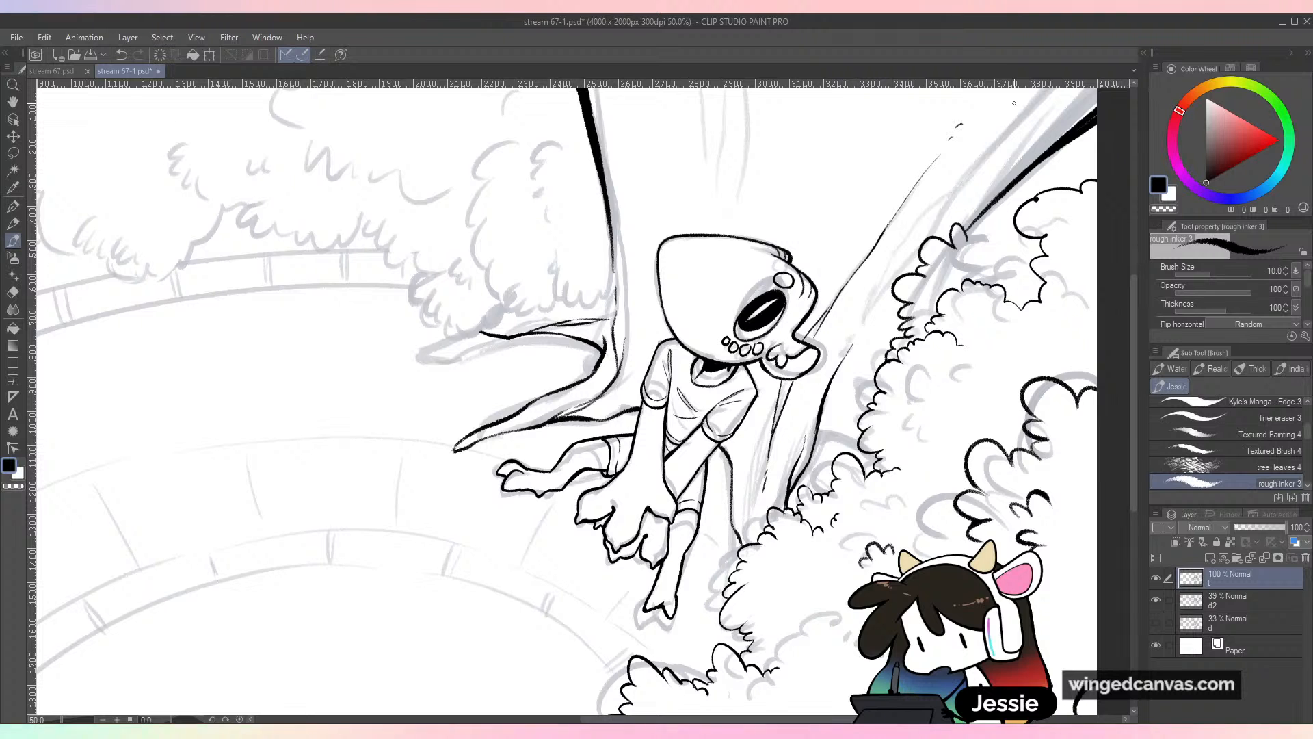
key("ctrl+z")
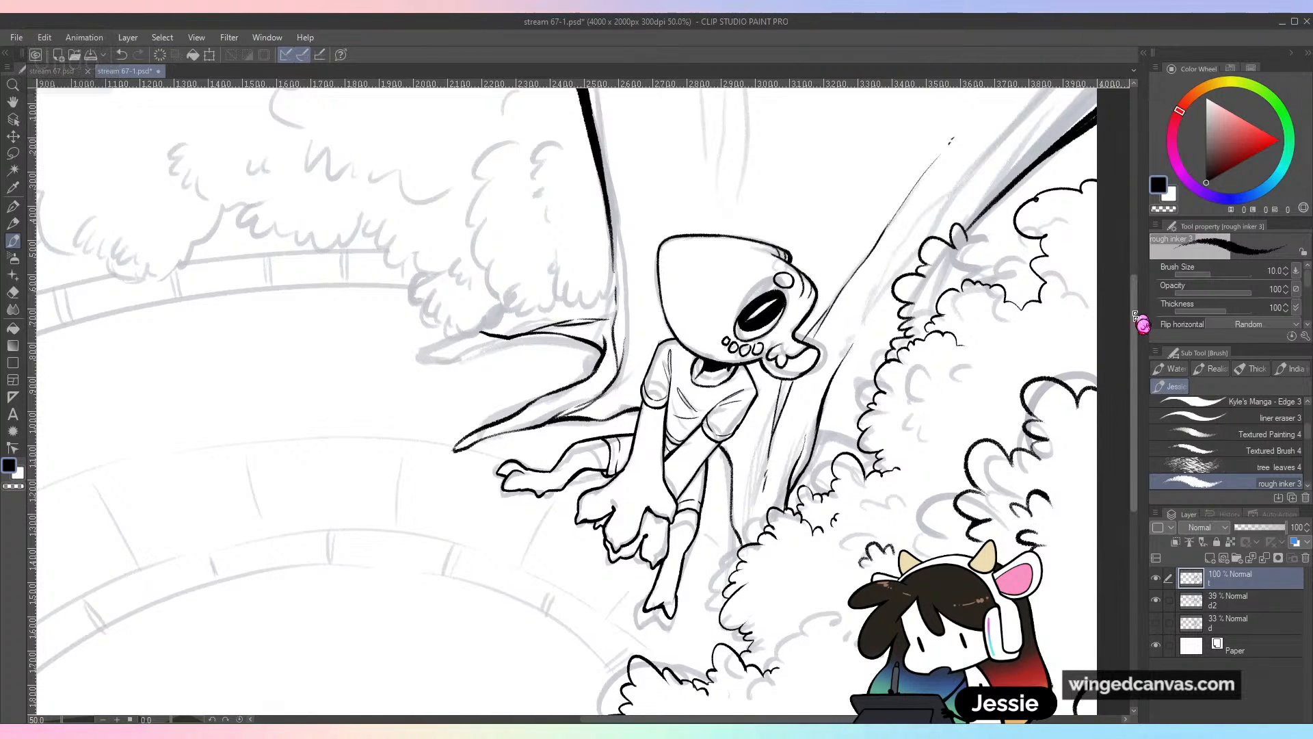
Ink the inner edge line of the branch above the bushes out to the canvas border, replacing an undone thick stroke
left_click_drag(1135, 316, 1134, 301)
left_click_drag(703, 719, 753, 719)
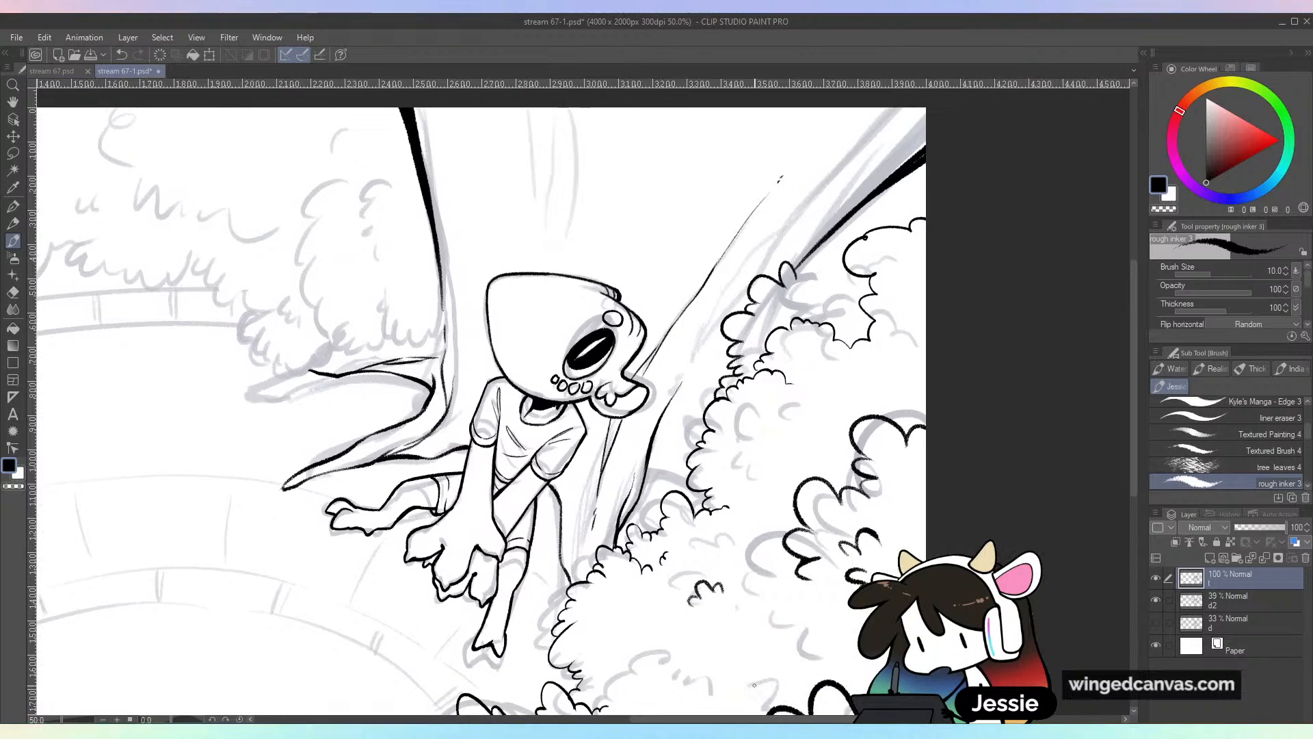
left_click_drag(683, 378, 726, 296)
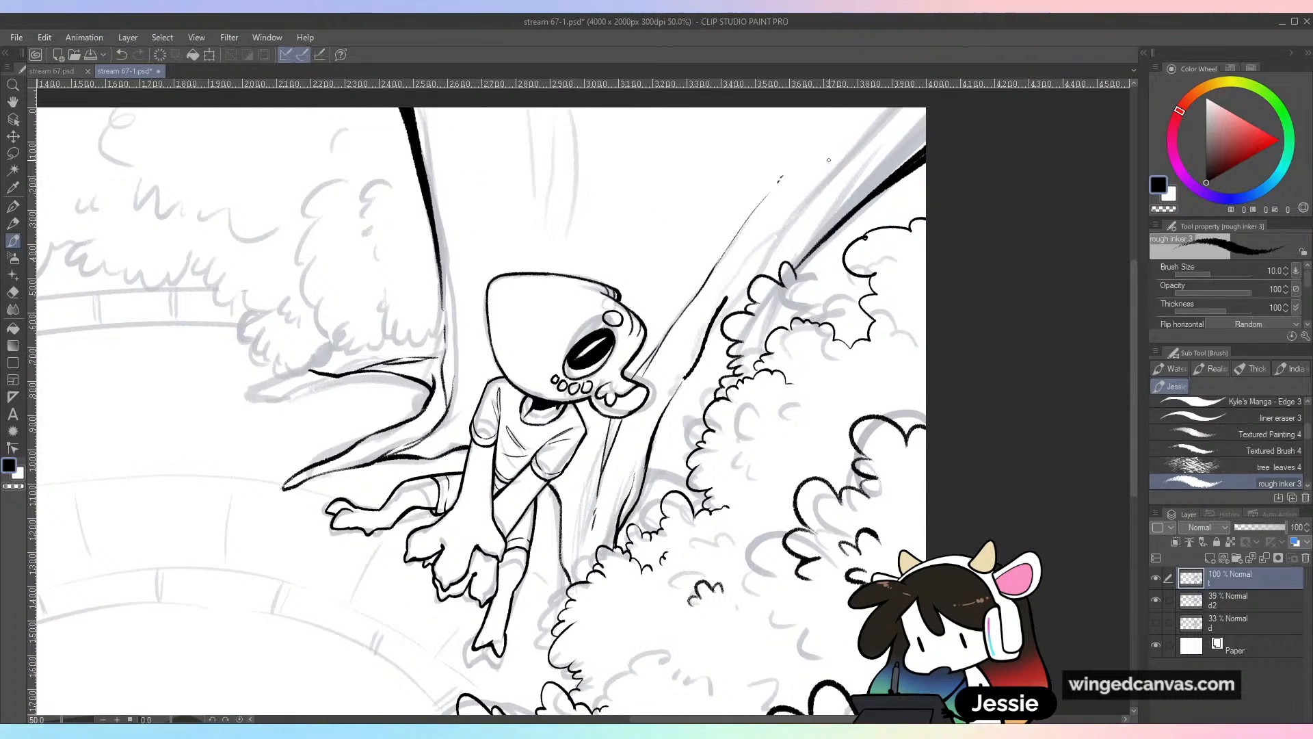
key("ctrl+z")
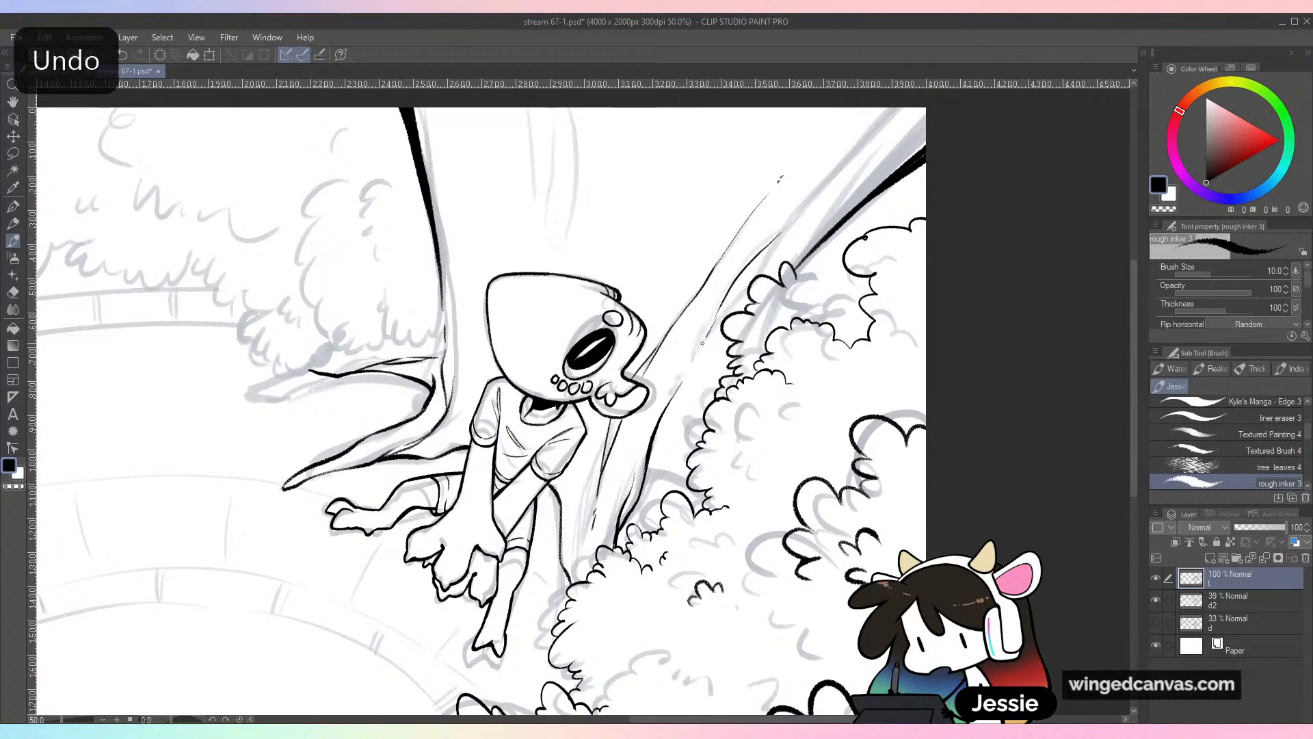
left_click_drag(779, 234, 929, 106)
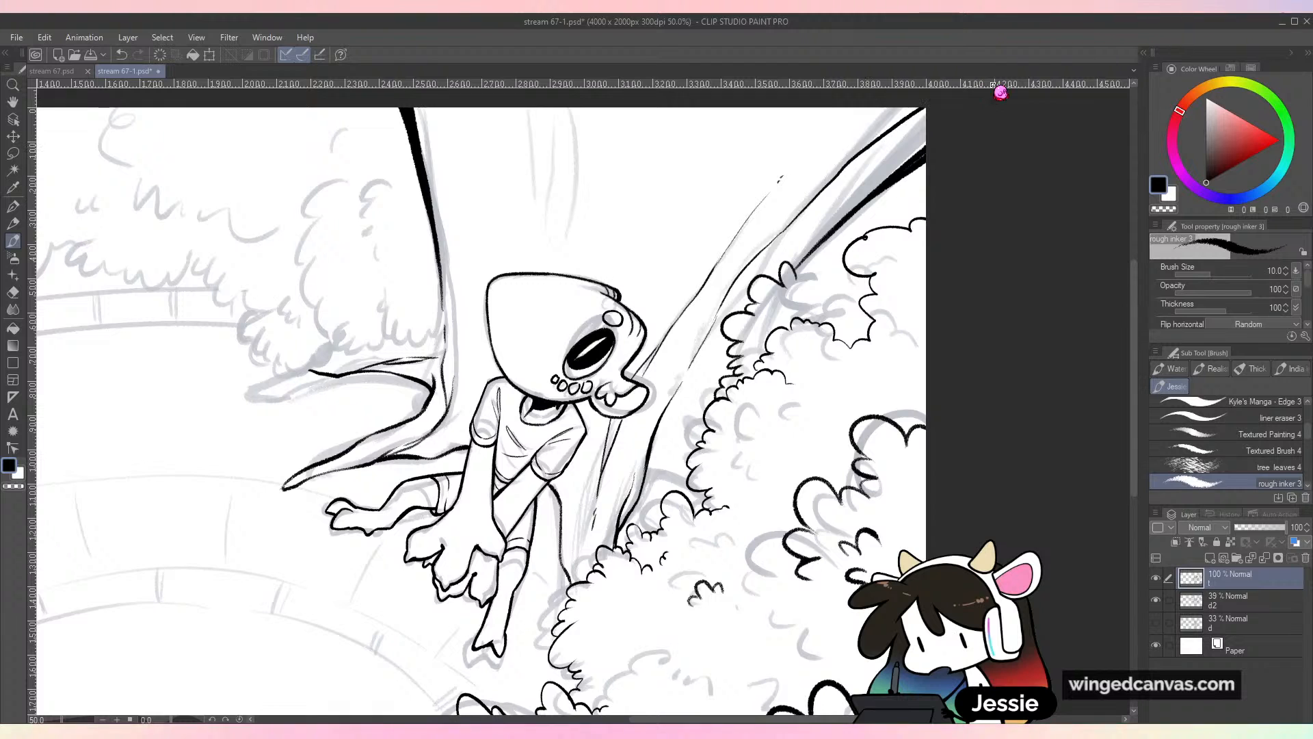
Try extra bark strokes along the branch and trunk, undo them, and save the drawing
left_click_drag(758, 254, 811, 215)
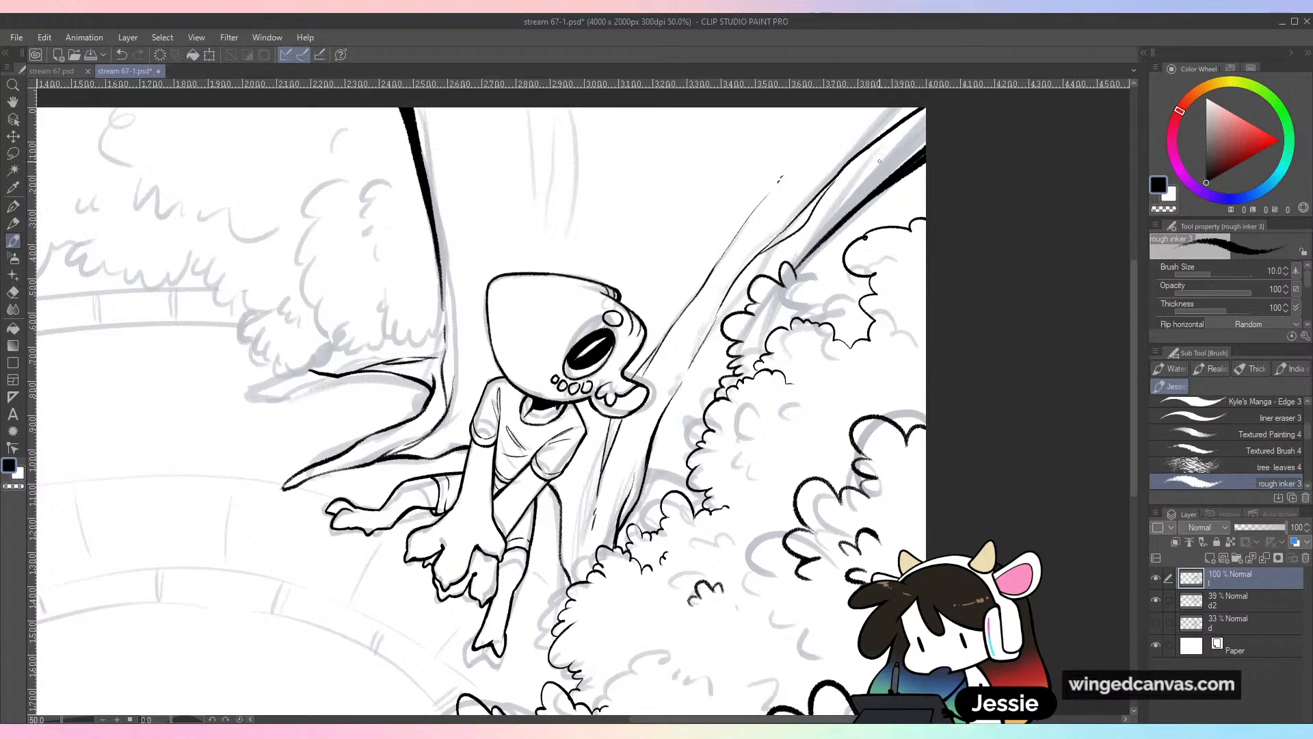
key("ctrl+z")
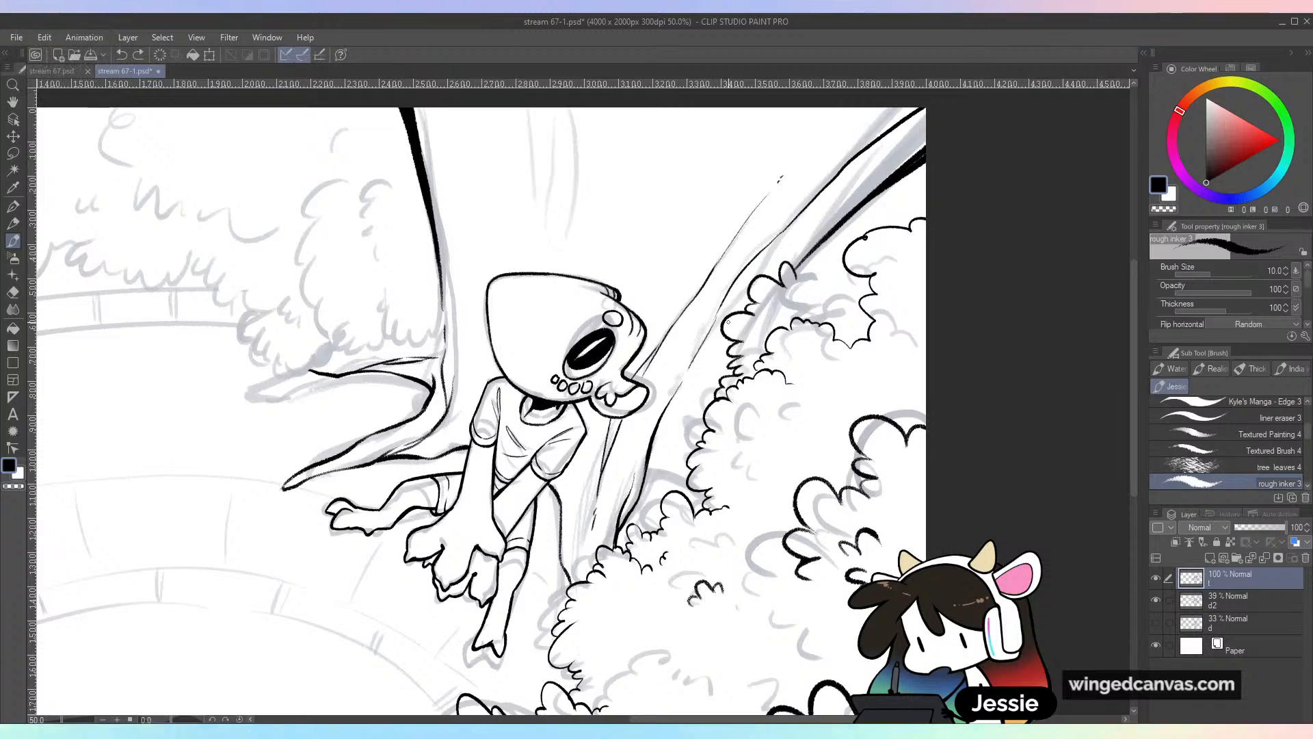
left_click_drag(710, 327, 735, 281)
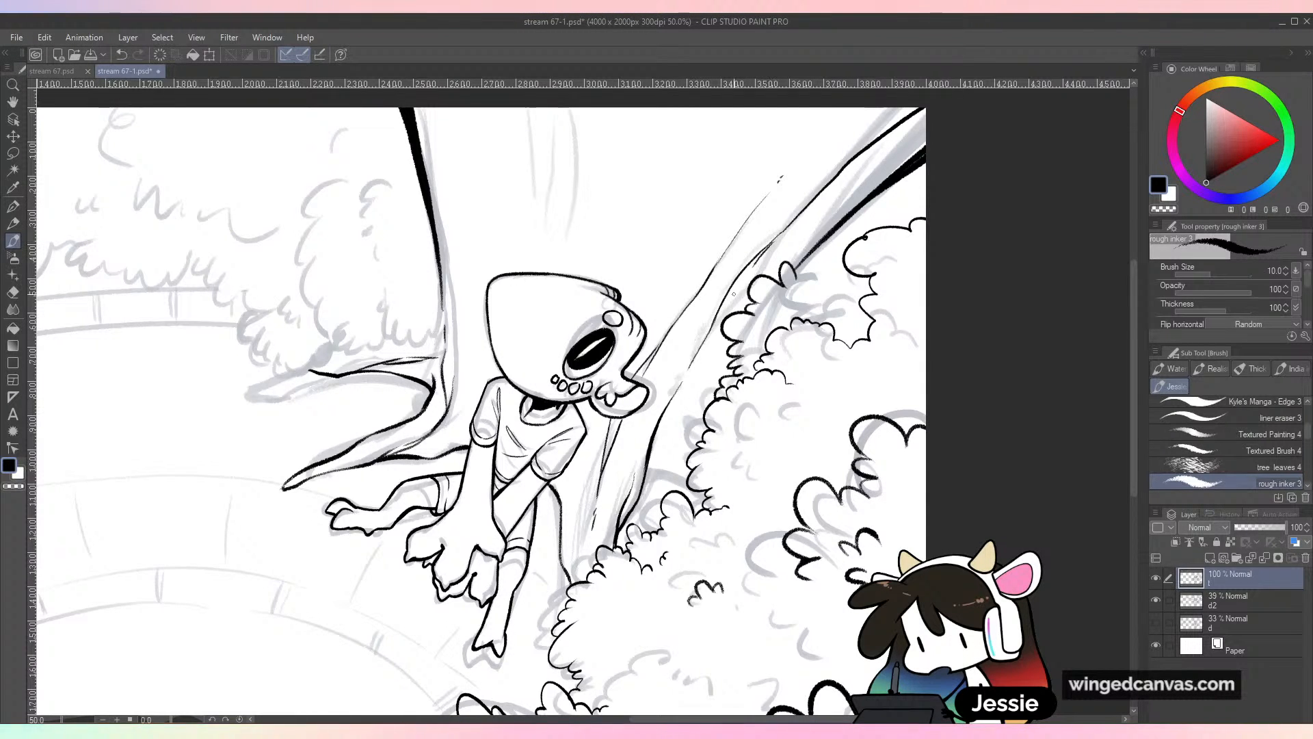
key("ctrl+z")
key("ctrl+s")
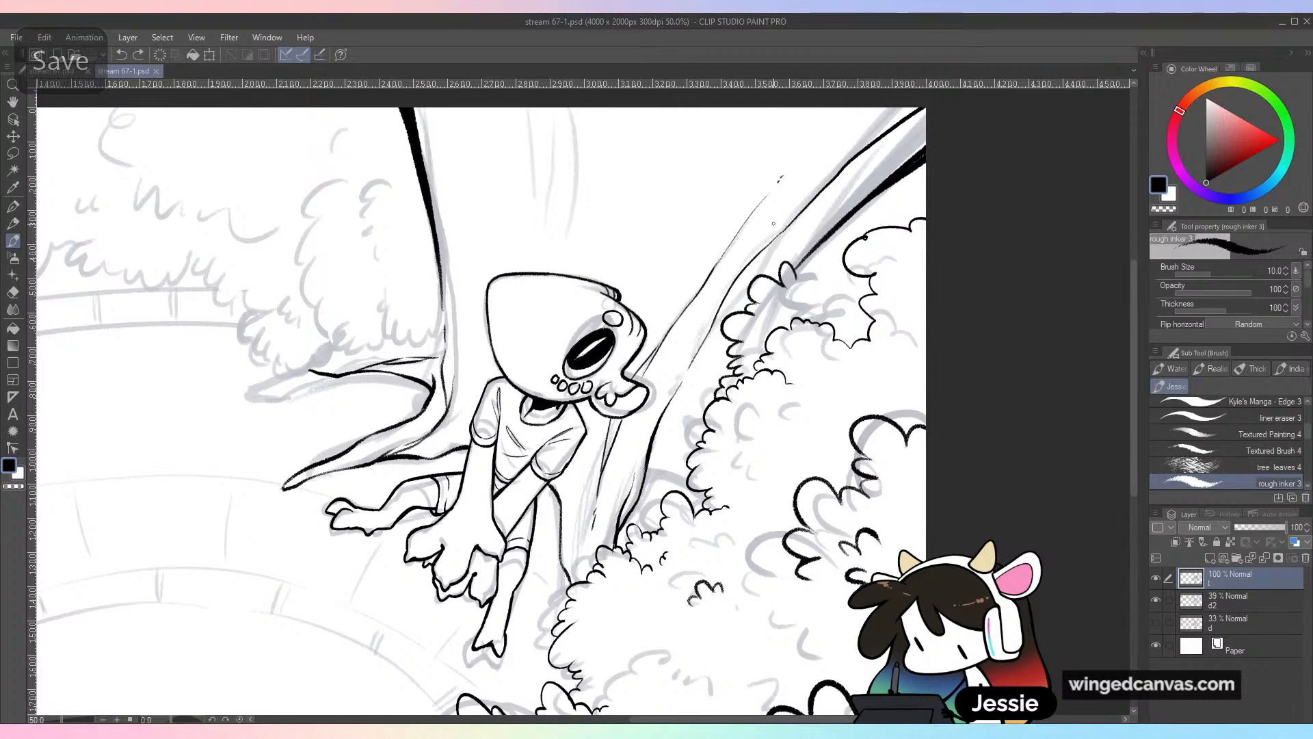
key("ctrl+minus")
key("ctrl+plus")
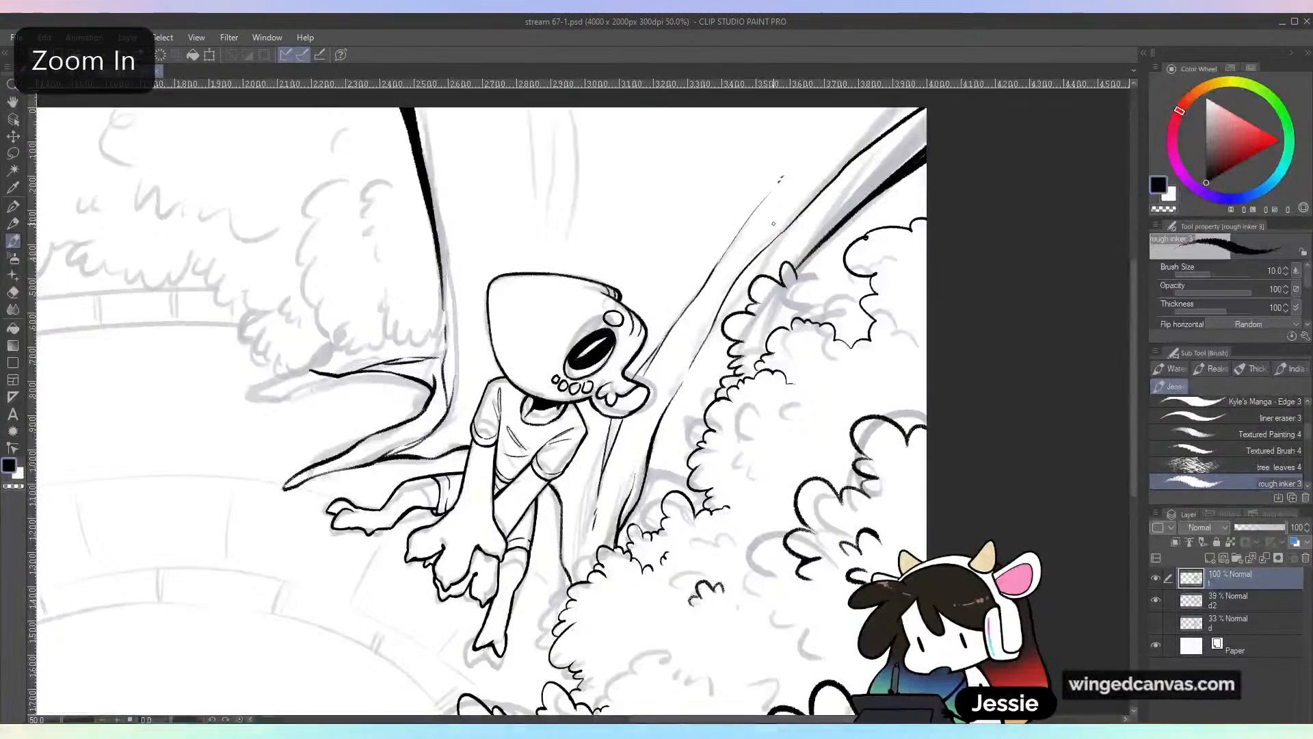
Open the image scribbles pfp.jpg to examine the cat in the witch hat and close it again
left_click(25, 42)
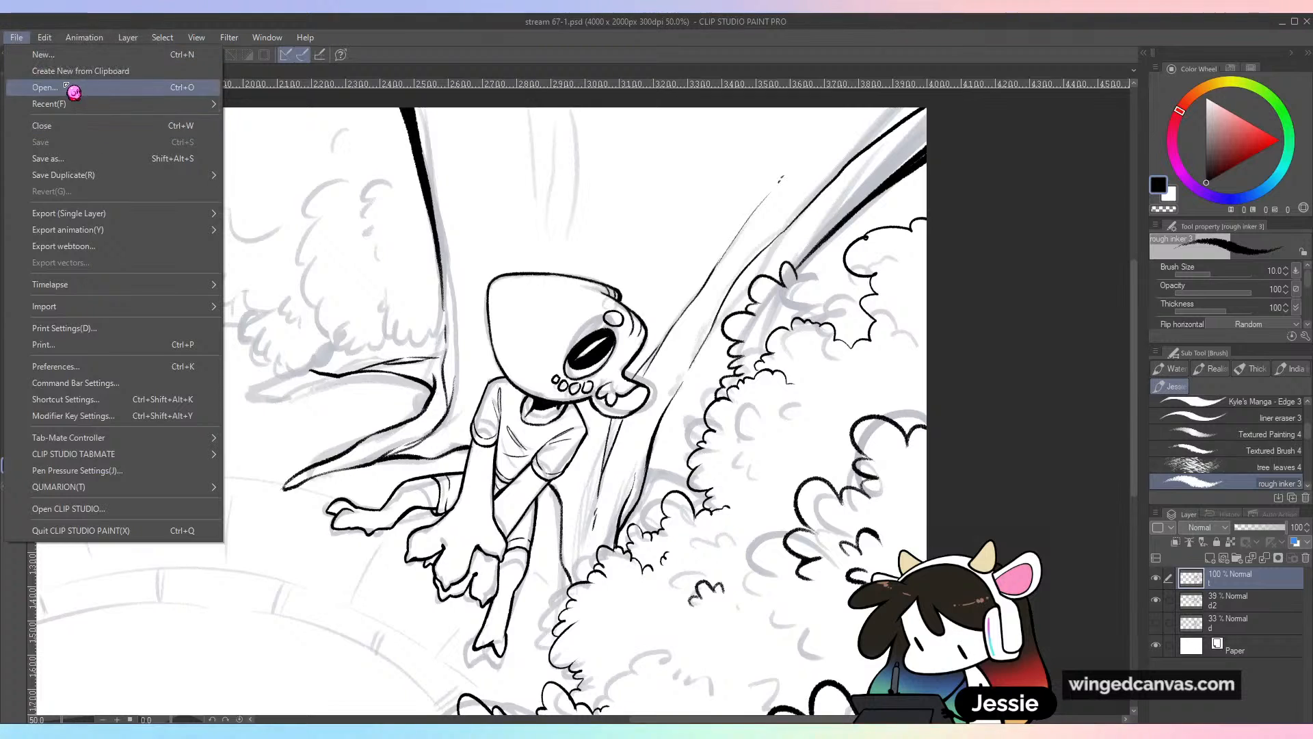
left_click(79, 89)
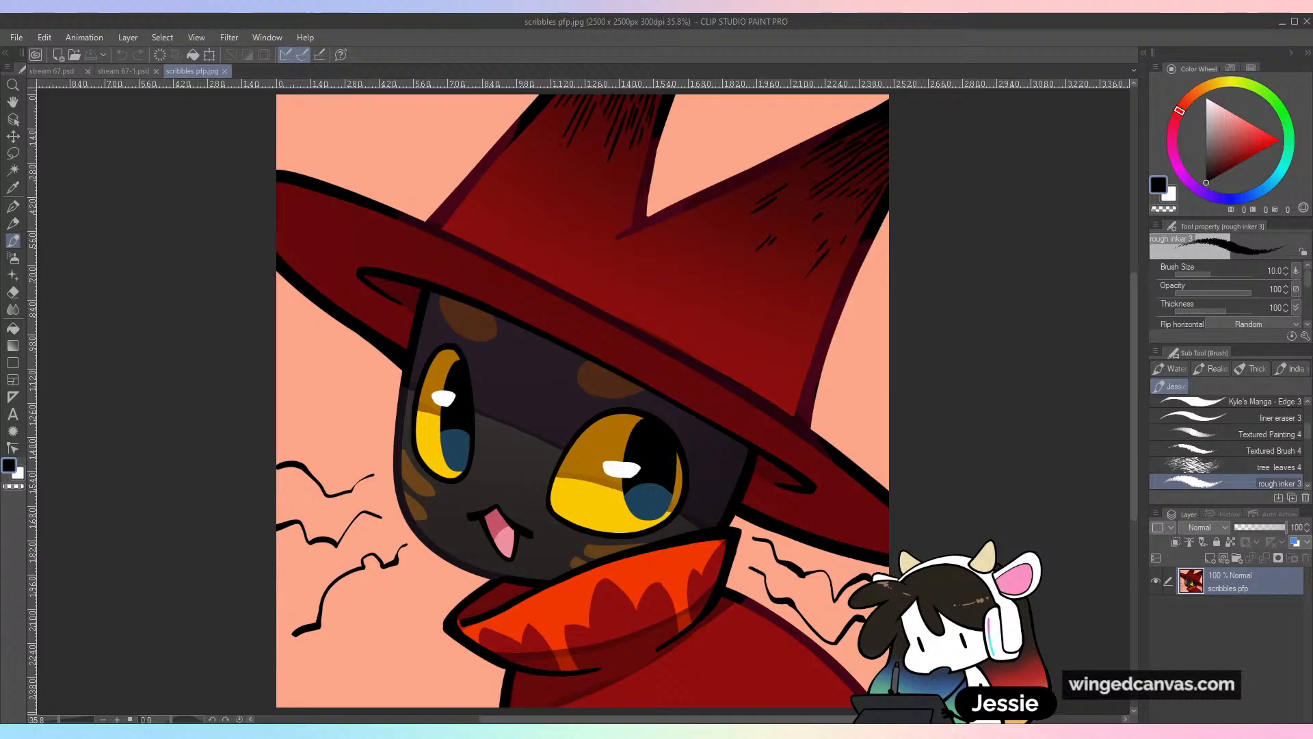
key("ctrl+minus")
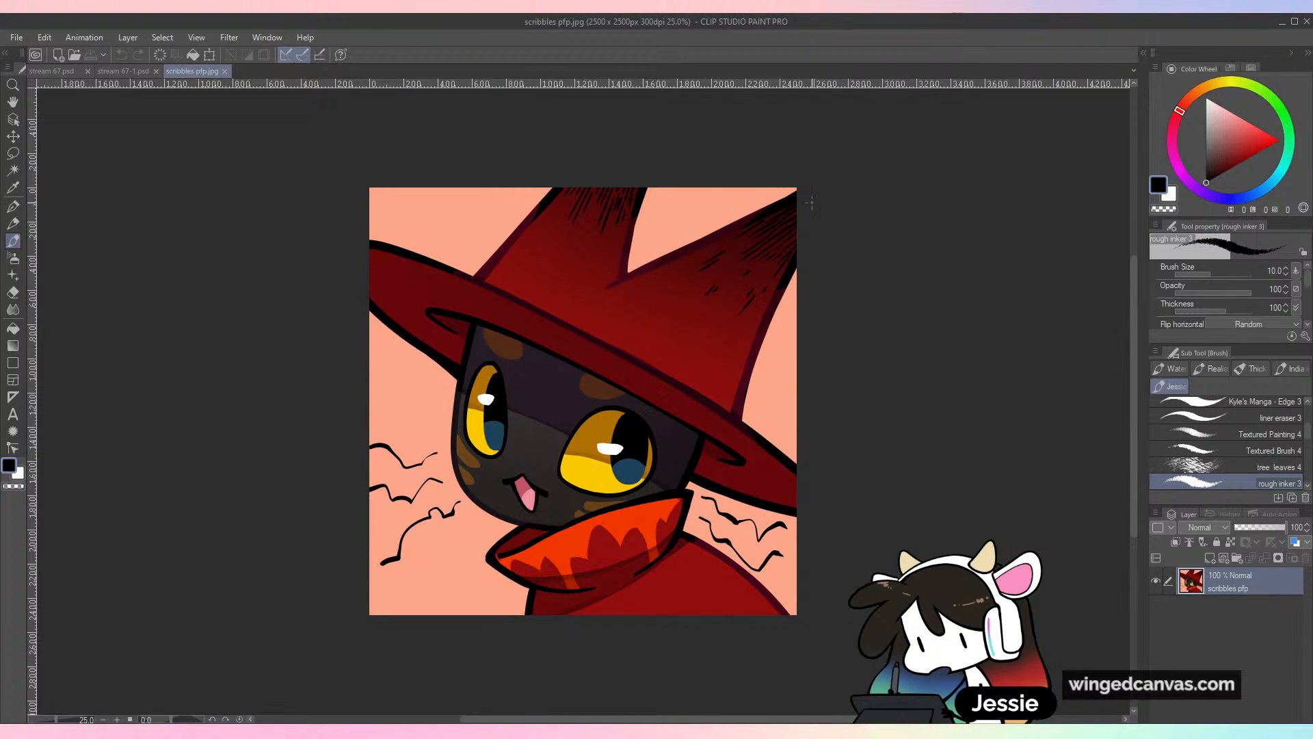
left_click(229, 71)
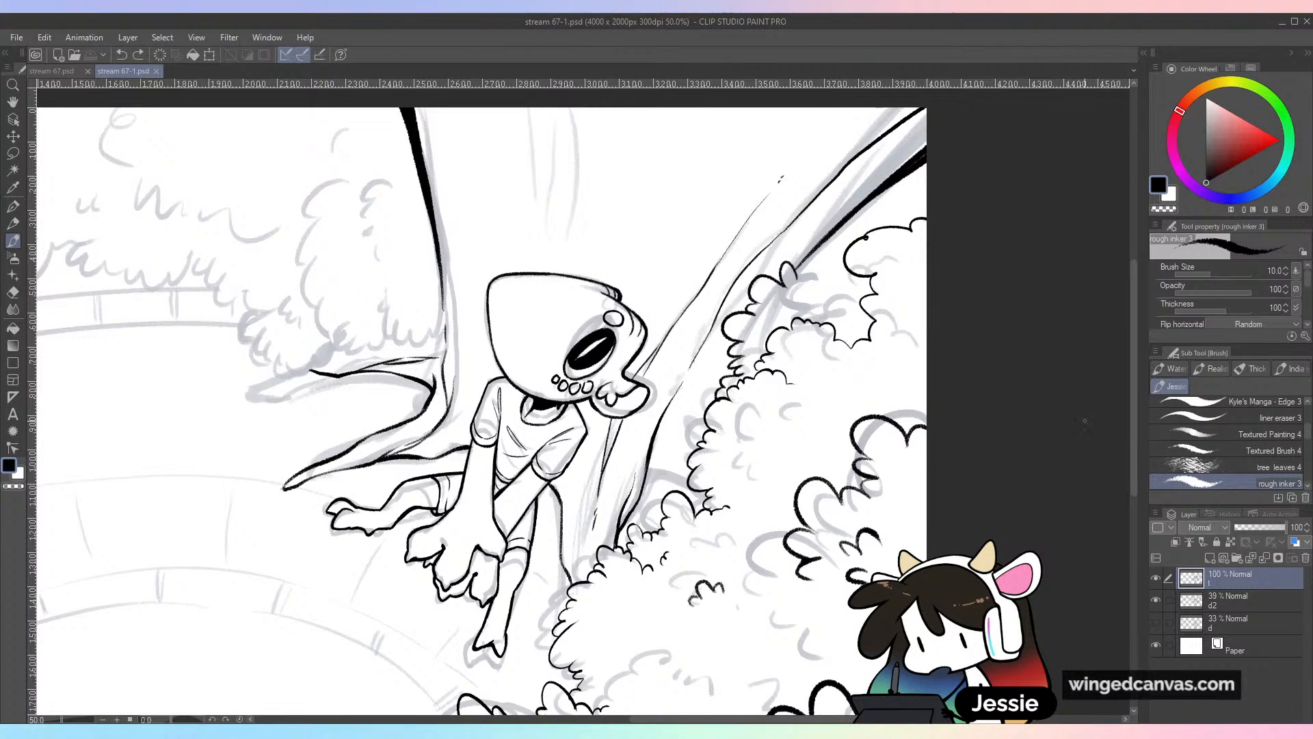
Doodle a wide-brimmed, two-pointed witch hat on the empty area beside the squid-headed character
key("ctrl+plus")
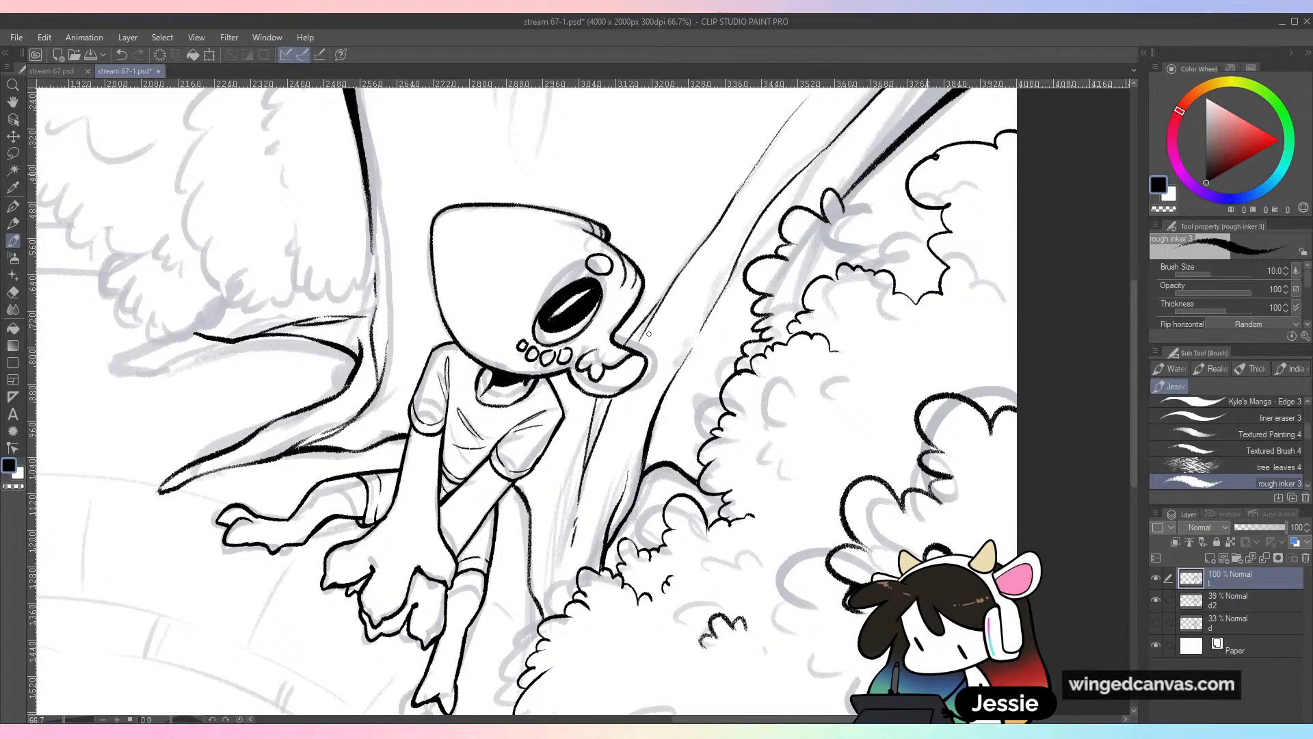
mouse_move(649, 334)
left_mouse_down()
mouse_move(772, 287)
mouse_move(1109, 292)
left_mouse_up()
left_click_drag(324, 404, 443, 334)
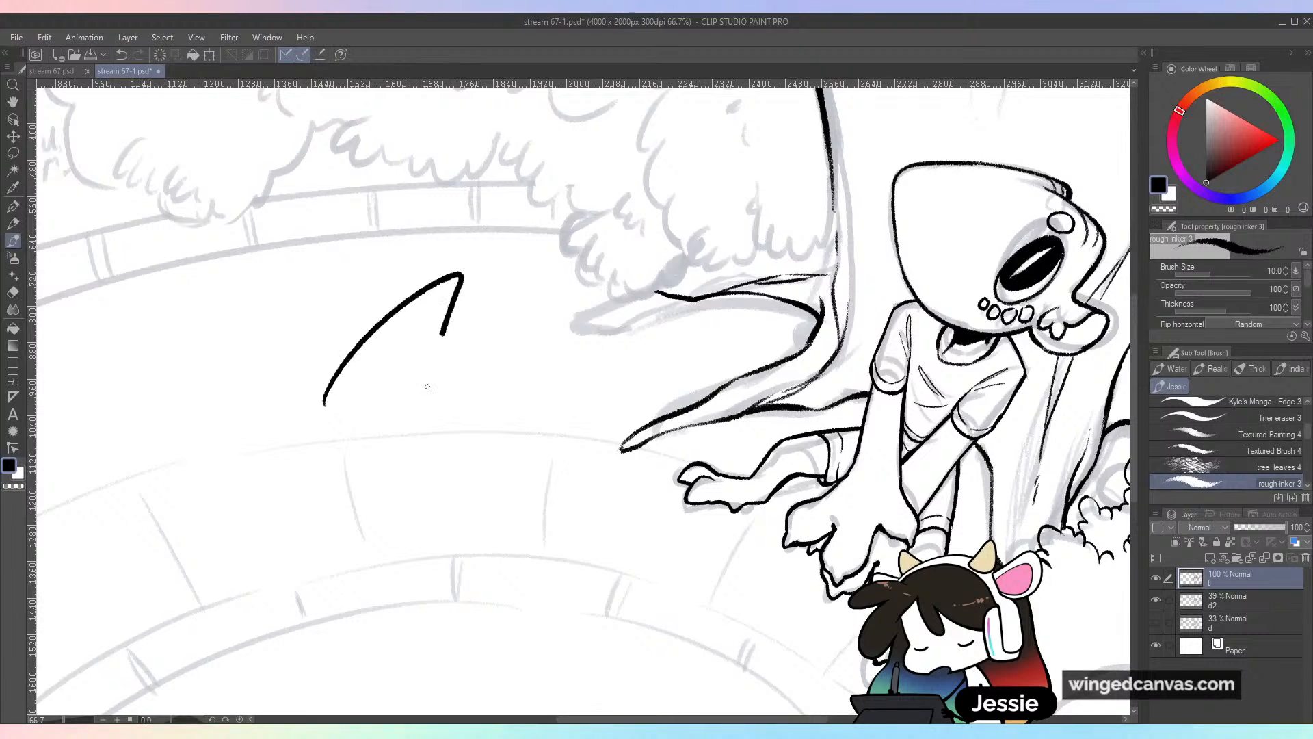
key("ctrl+z")
left_click_drag(325, 412, 435, 335)
mouse_move(393, 375)
left_mouse_down()
mouse_move(423, 350)
mouse_move(483, 419)
left_mouse_up()
mouse_move(325, 397)
left_mouse_down()
mouse_move(455, 444)
mouse_move(528, 435)
mouse_move(540, 469)
left_mouse_up()
mouse_move(488, 414)
left_mouse_down()
mouse_move(535, 420)
mouse_move(555, 457)
left_mouse_up()
Draw a cat face under the hat with eyes, mouth, cheek marks and wavy squiggles beside it
mouse_move(323, 440)
left_mouse_down()
mouse_move(391, 520)
mouse_move(449, 480)
mouse_move(321, 449)
mouse_move(474, 481)
mouse_move(417, 519)
mouse_move(452, 494)
left_mouse_up()
key("ctrl+z")
mouse_move(354, 492)
left_mouse_down()
mouse_move(434, 469)
mouse_move(425, 477)
left_mouse_up()
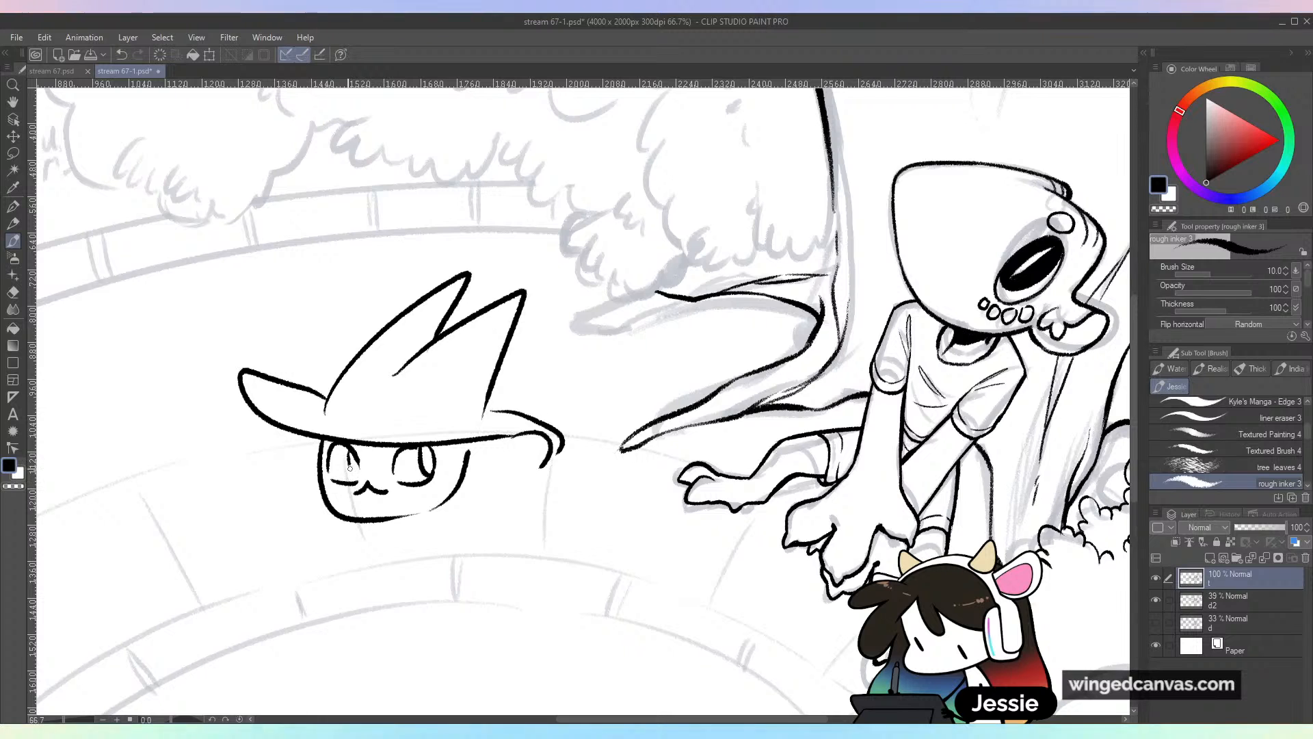
mouse_move(350, 454)
left_mouse_down()
mouse_move(355, 479)
mouse_move(438, 507)
left_mouse_up()
mouse_move(334, 483)
left_mouse_down()
mouse_move(344, 509)
mouse_move(264, 487)
mouse_move(219, 454)
left_mouse_up()
mouse_move(243, 506)
left_mouse_down()
mouse_move(268, 518)
mouse_move(303, 494)
left_mouse_up()
left_click_drag(265, 568, 309, 513)
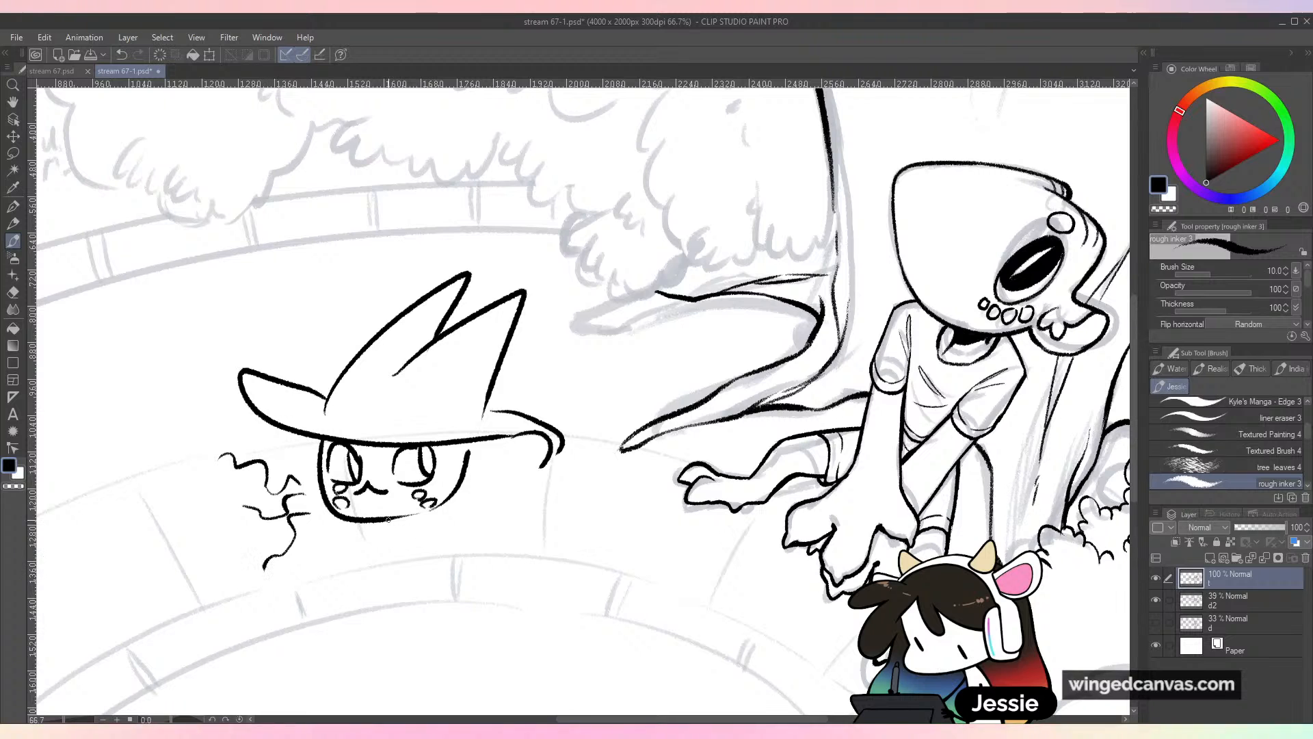
Add a collar and a rounded cape below the doodled cat's face
left_click_drag(389, 522, 448, 507)
left_click_drag(389, 545, 416, 550)
left_click_drag(453, 494, 455, 522)
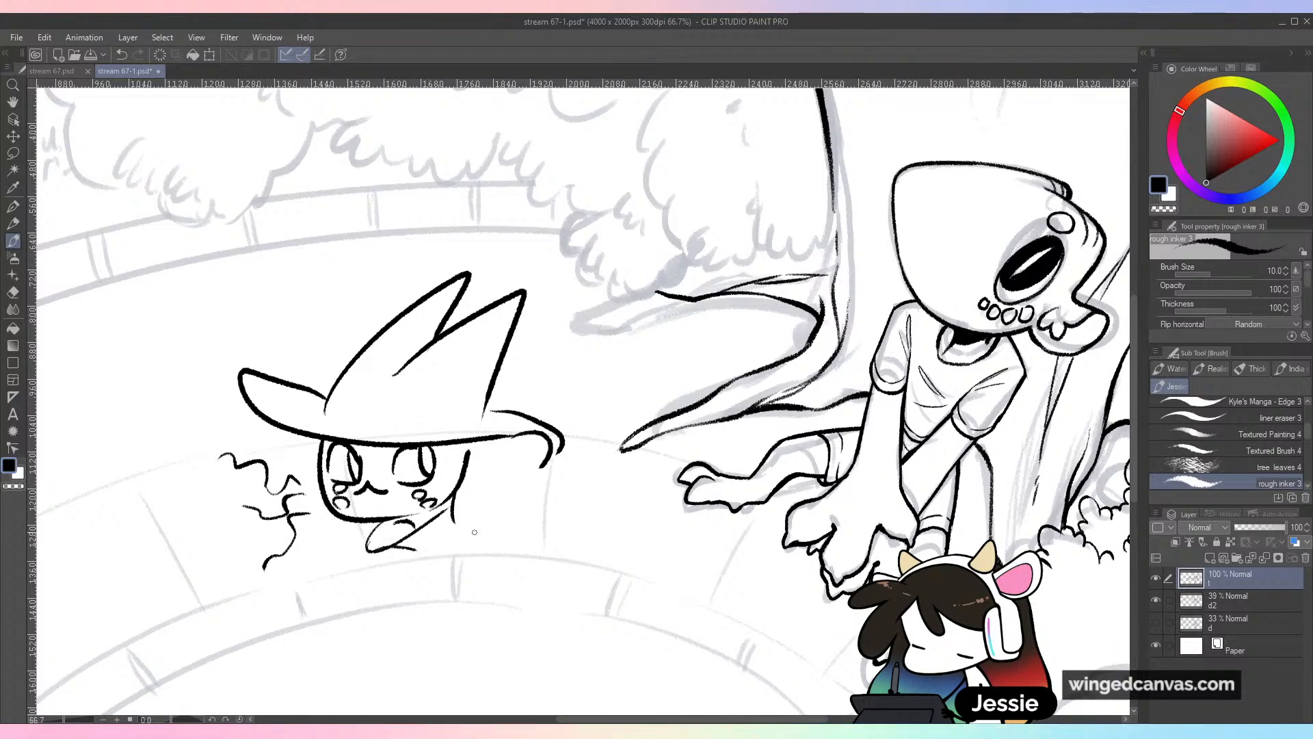
left_click_drag(369, 549, 503, 593)
left_click_drag(458, 517, 506, 581)
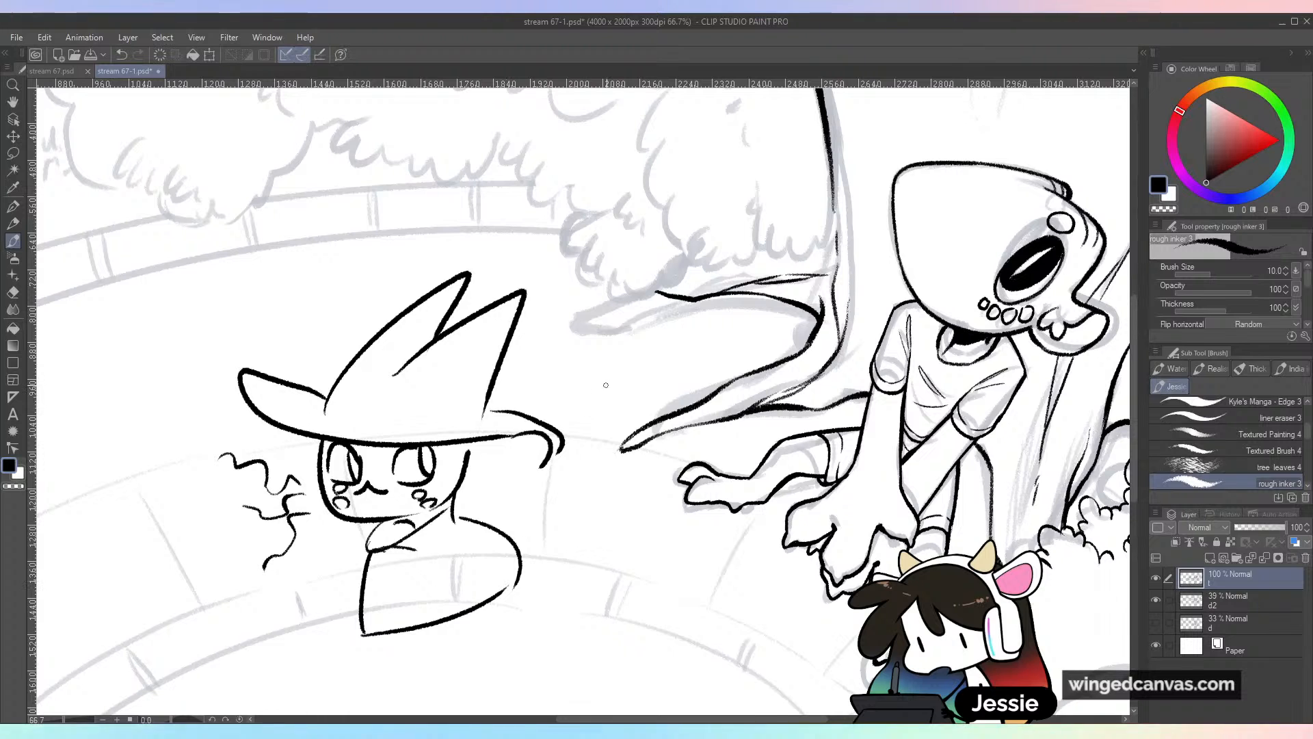
Lasso the whole cat doodle, delete it, clear the selection and return to the rough inker brush
key("m")
mouse_move(582, 369)
left_mouse_down()
mouse_move(503, 692)
mouse_move(606, 397)
left_mouse_up()
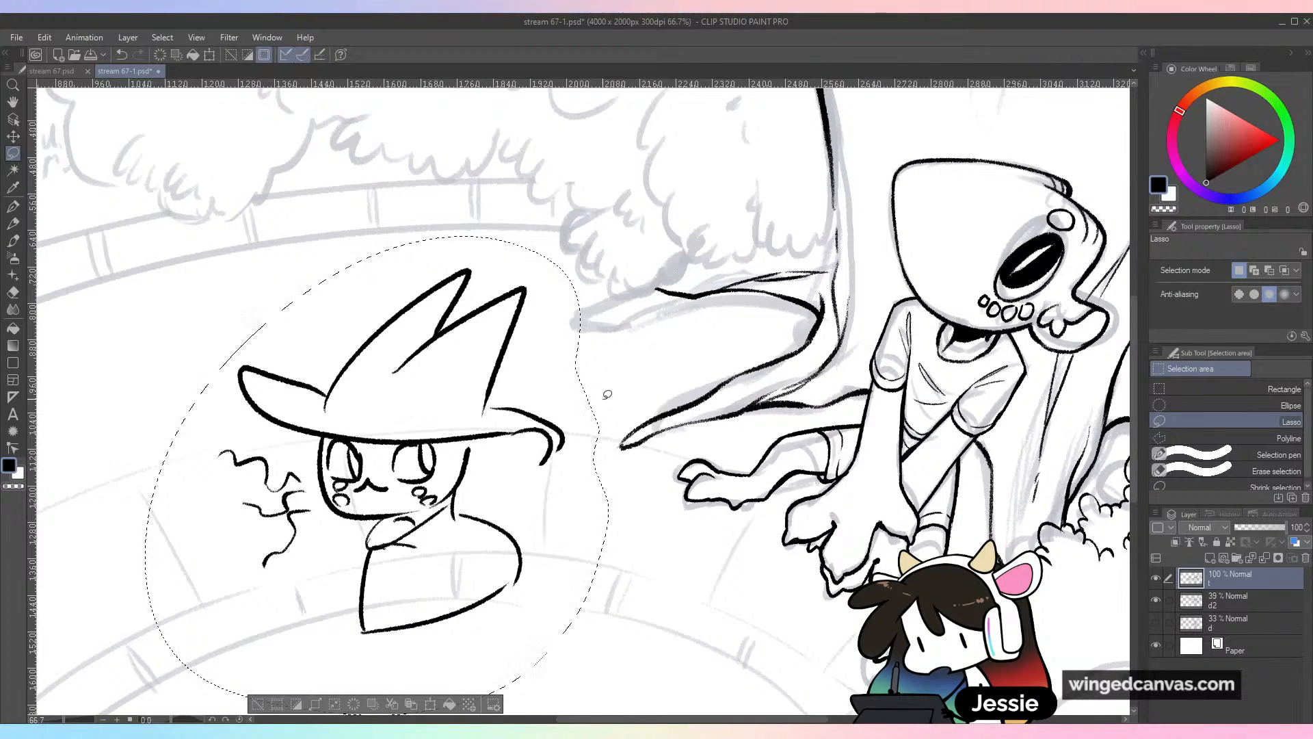
key("Delete")
key("ctrl+d")
key("b")
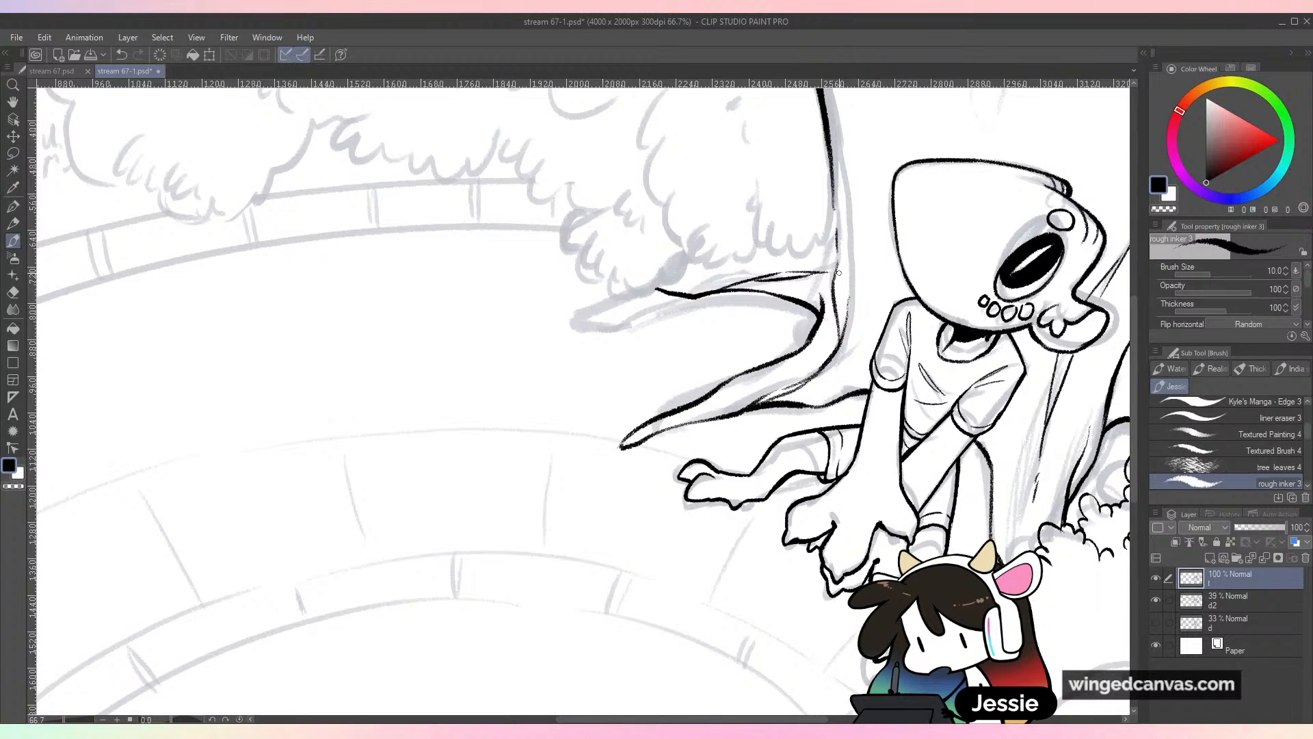
Handwrite the word "teliivision" over the background shrubs and undo the stray mark made above it
left_click_drag(848, 286, 621, 383)
scroll(938, 476, "down", 2)
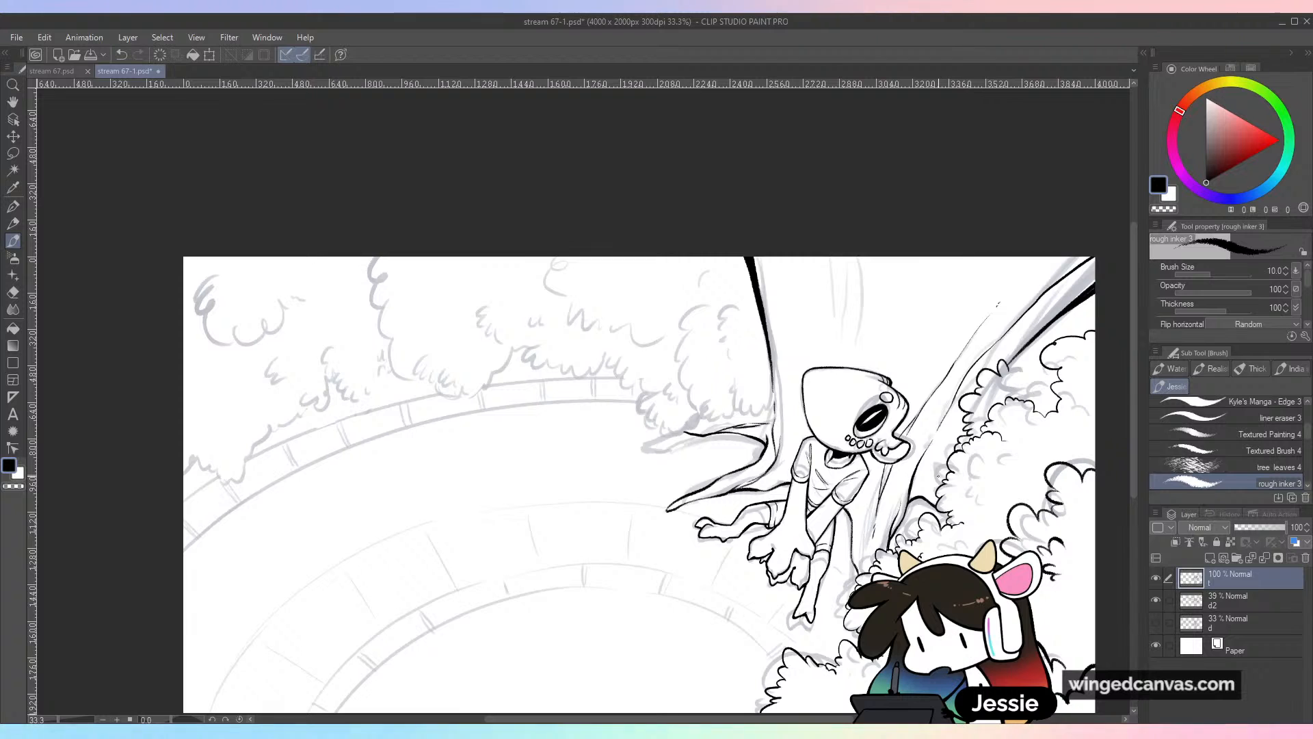
key("ctrl+plus")
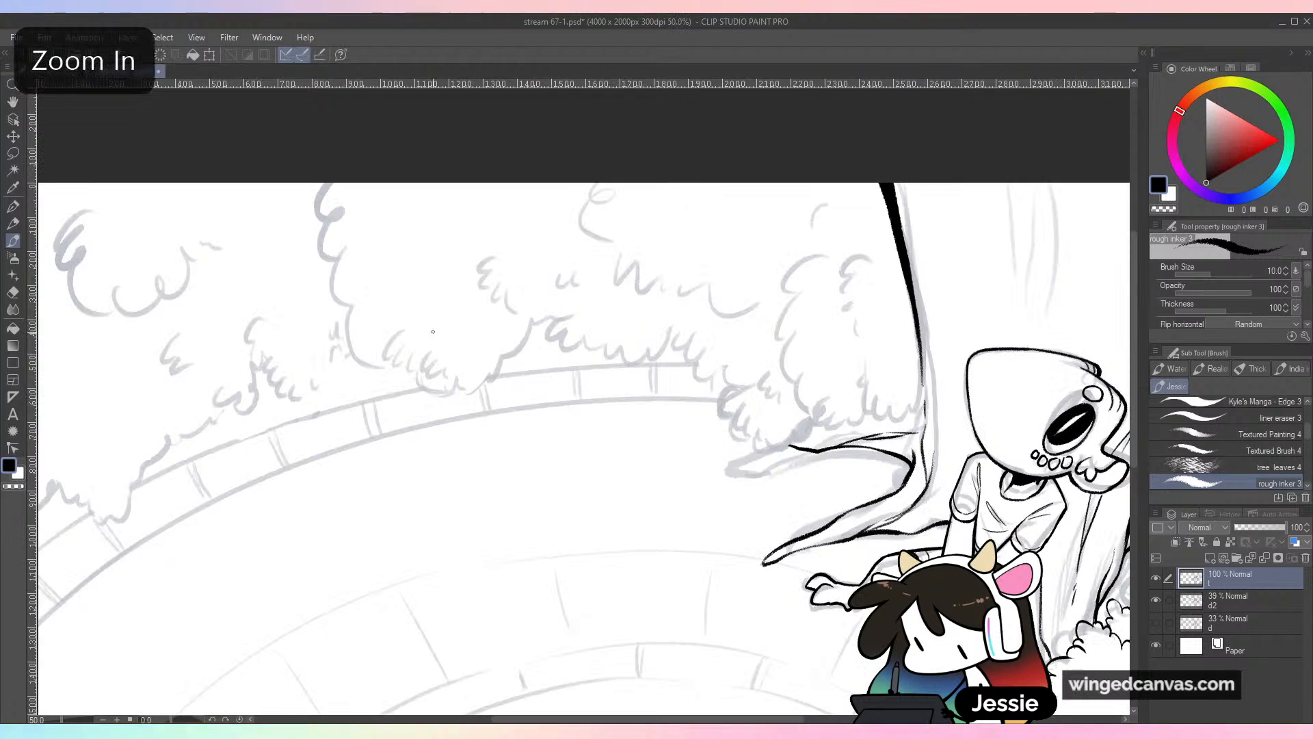
mouse_move(425, 324)
left_mouse_down()
mouse_move(419, 392)
mouse_move(437, 354)
left_mouse_up()
left_click_drag(429, 374, 446, 386)
left_click_drag(460, 323, 462, 391)
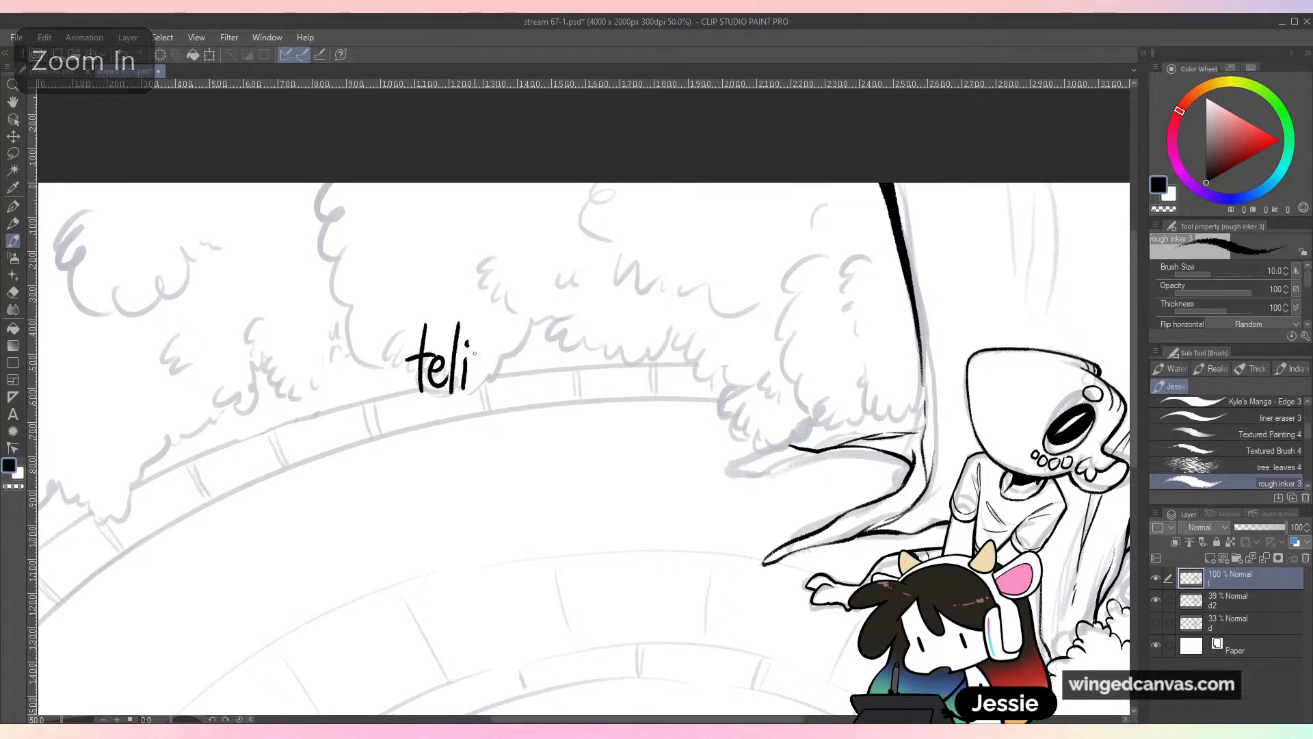
mouse_move(474, 347)
left_mouse_down()
mouse_move(472, 389)
mouse_move(496, 354)
left_mouse_up()
mouse_move(502, 355)
left_mouse_down()
mouse_move(506, 383)
mouse_move(519, 346)
mouse_move(510, 373)
mouse_move(531, 378)
mouse_move(545, 326)
mouse_move(547, 373)
mouse_move(555, 347)
left_mouse_up()
left_click(507, 345)
left_click(536, 338)
left_click_drag(563, 352, 581, 373)
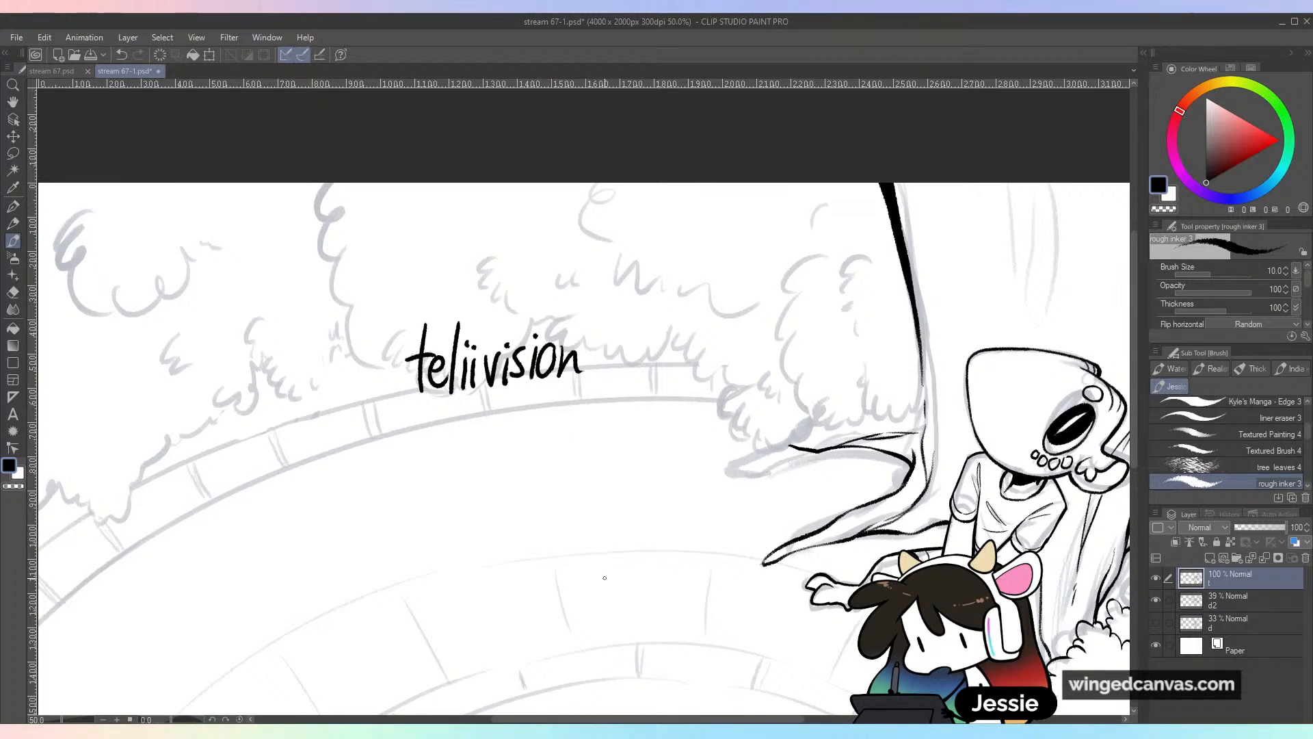
mouse_move(569, 267)
left_mouse_down()
mouse_move(606, 287)
mouse_move(581, 270)
left_mouse_up()
key("ctrl+z")
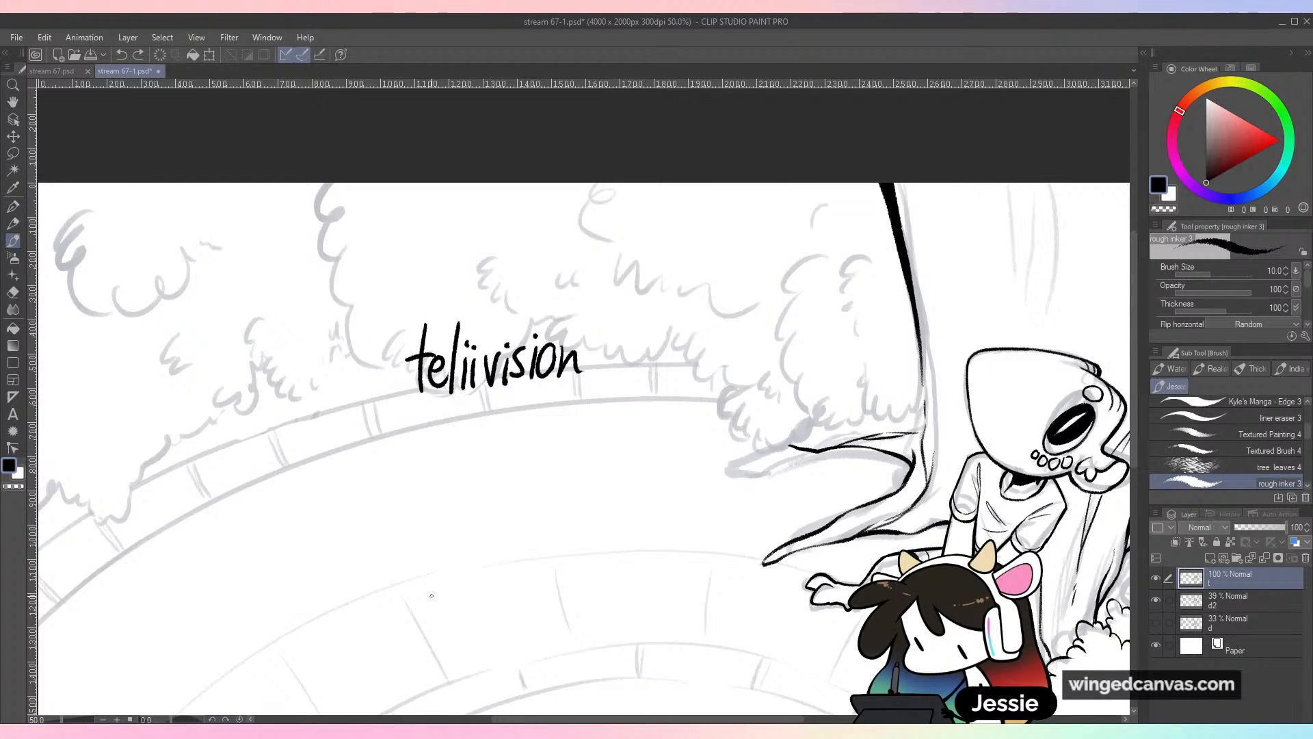
Lasso and delete the handwritten word, clear the selection and return to the rough inker brush
left_click(13, 154)
mouse_move(567, 303)
left_mouse_down()
mouse_move(424, 294)
mouse_move(677, 301)
left_mouse_up()
key("Delete")
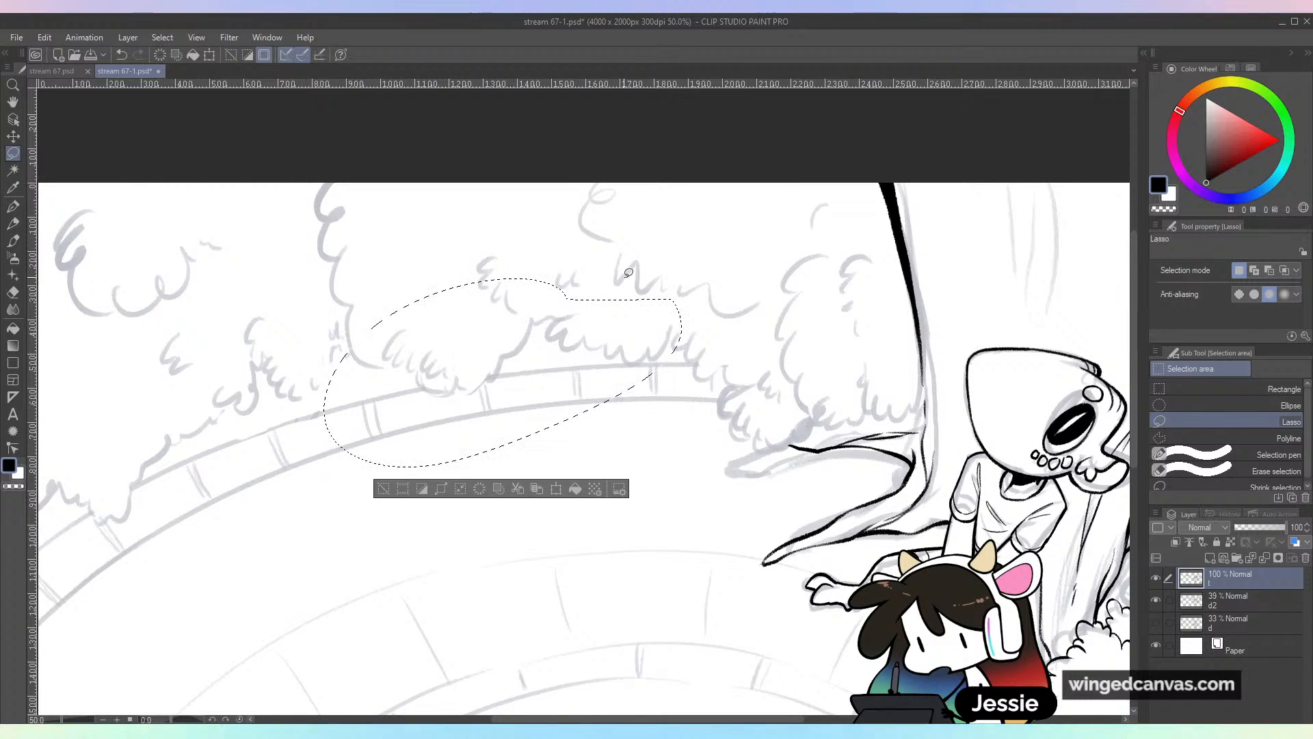
key("ctrl+d")
key("b")
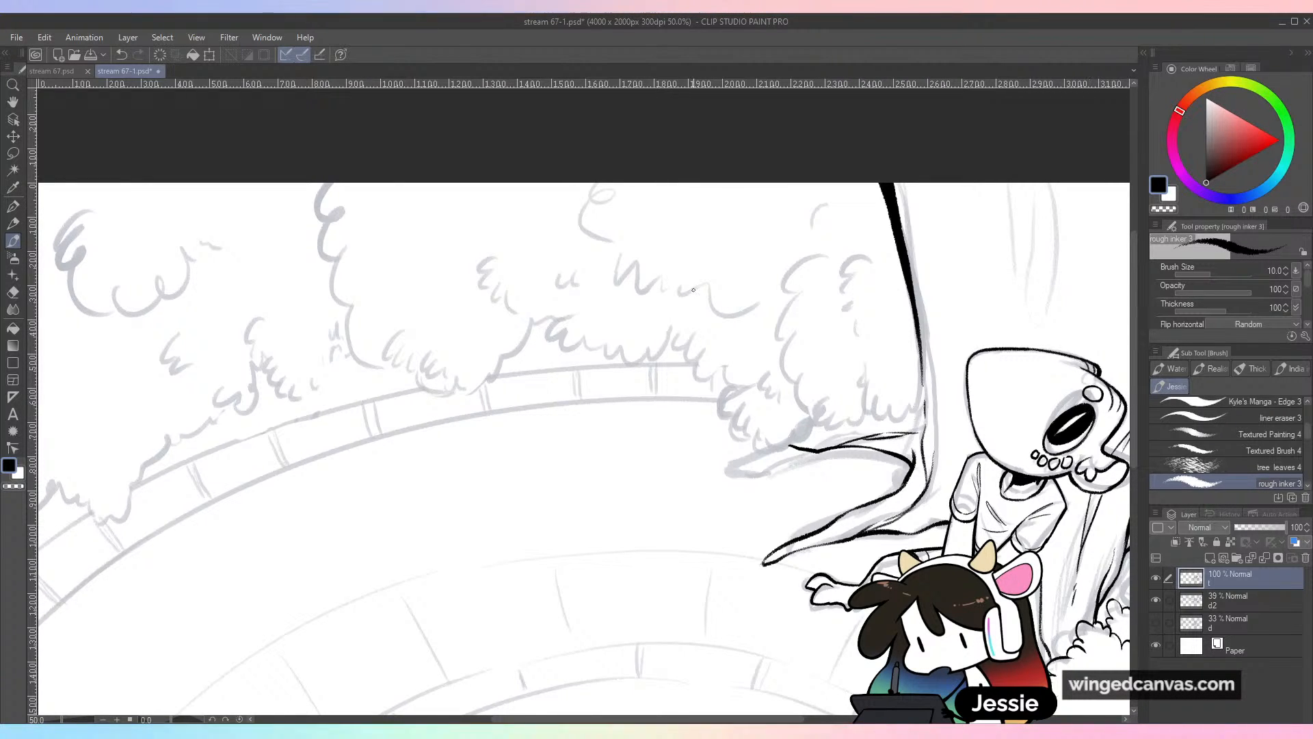
Ink the scalloped leafy edges of the background shrubs next to the trunk and upper root, adding small leaf curves inside
left_click_drag(696, 360, 717, 356)
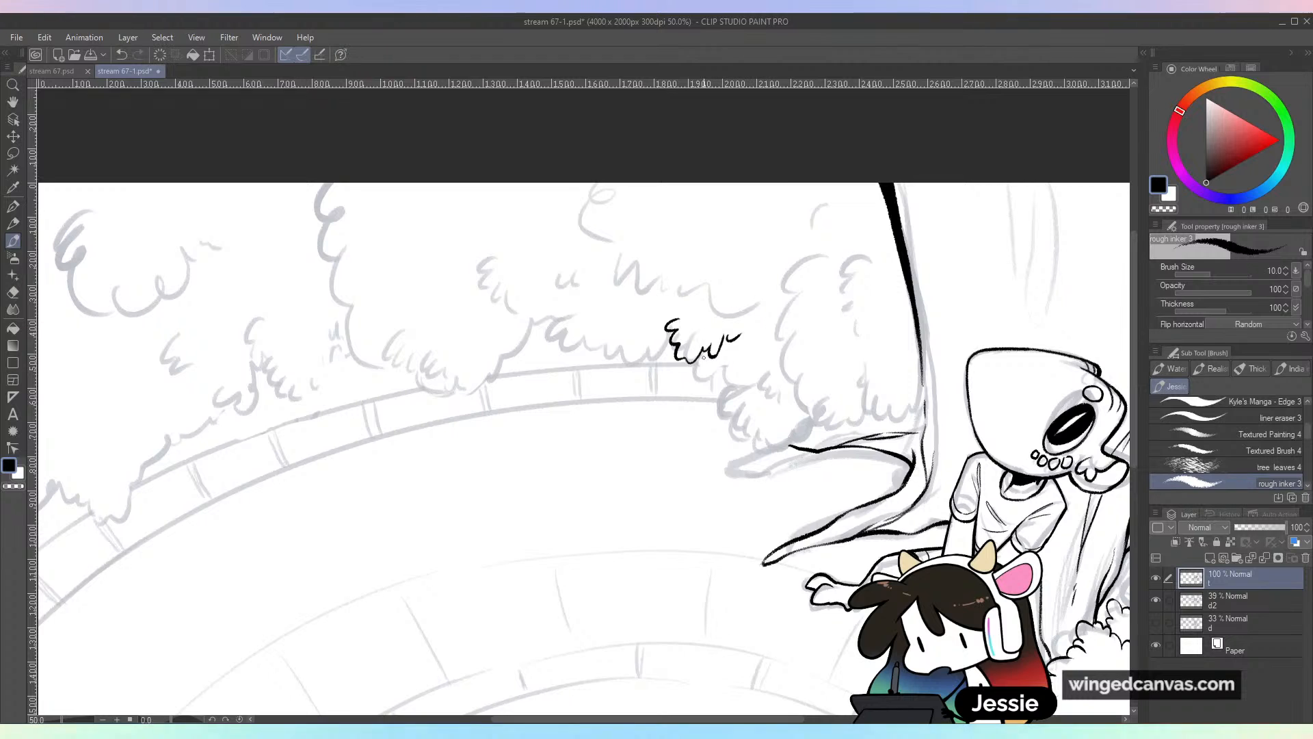
mouse_move(695, 361)
left_mouse_down()
mouse_move(702, 392)
mouse_move(735, 400)
mouse_move(709, 426)
mouse_move(768, 424)
mouse_move(785, 435)
mouse_move(778, 448)
mouse_move(813, 430)
left_mouse_up()
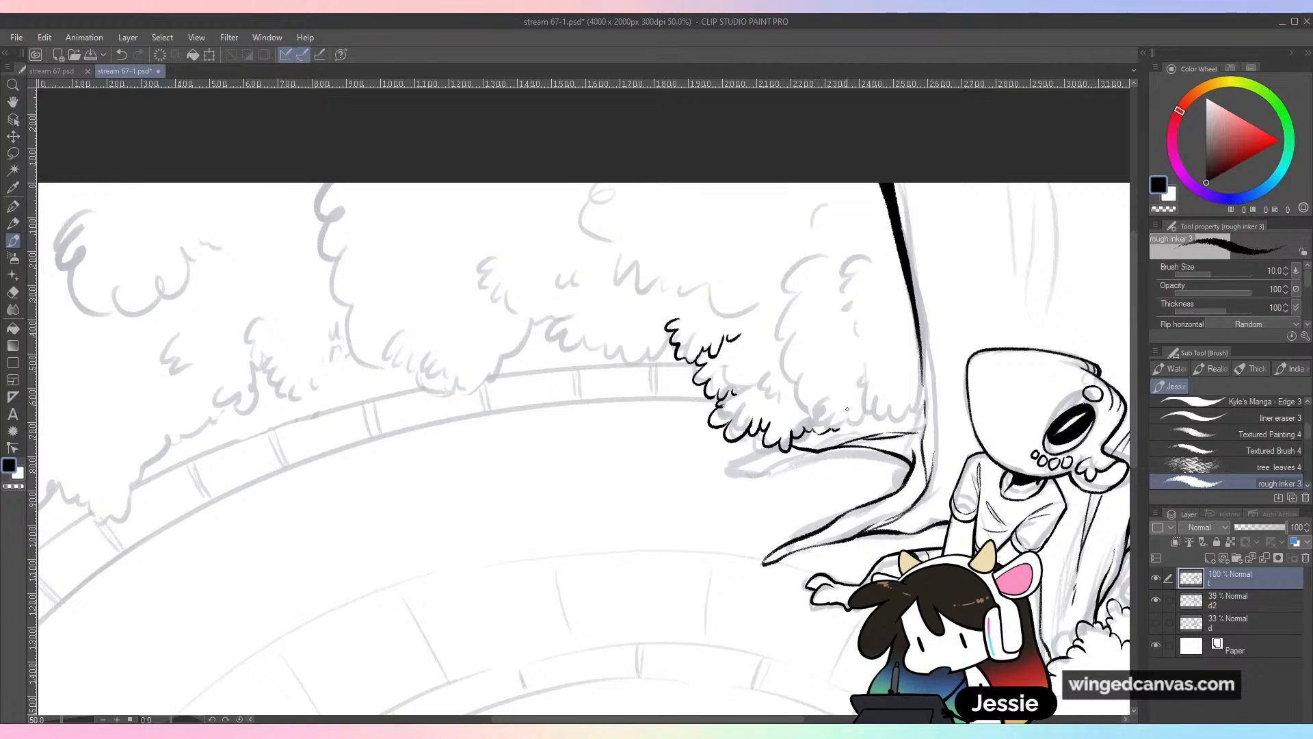
mouse_move(814, 280)
left_mouse_down()
mouse_move(790, 350)
mouse_move(811, 389)
mouse_move(839, 398)
left_mouse_up()
mouse_move(840, 412)
left_mouse_down()
mouse_move(843, 431)
mouse_move(902, 410)
mouse_move(914, 387)
left_mouse_up()
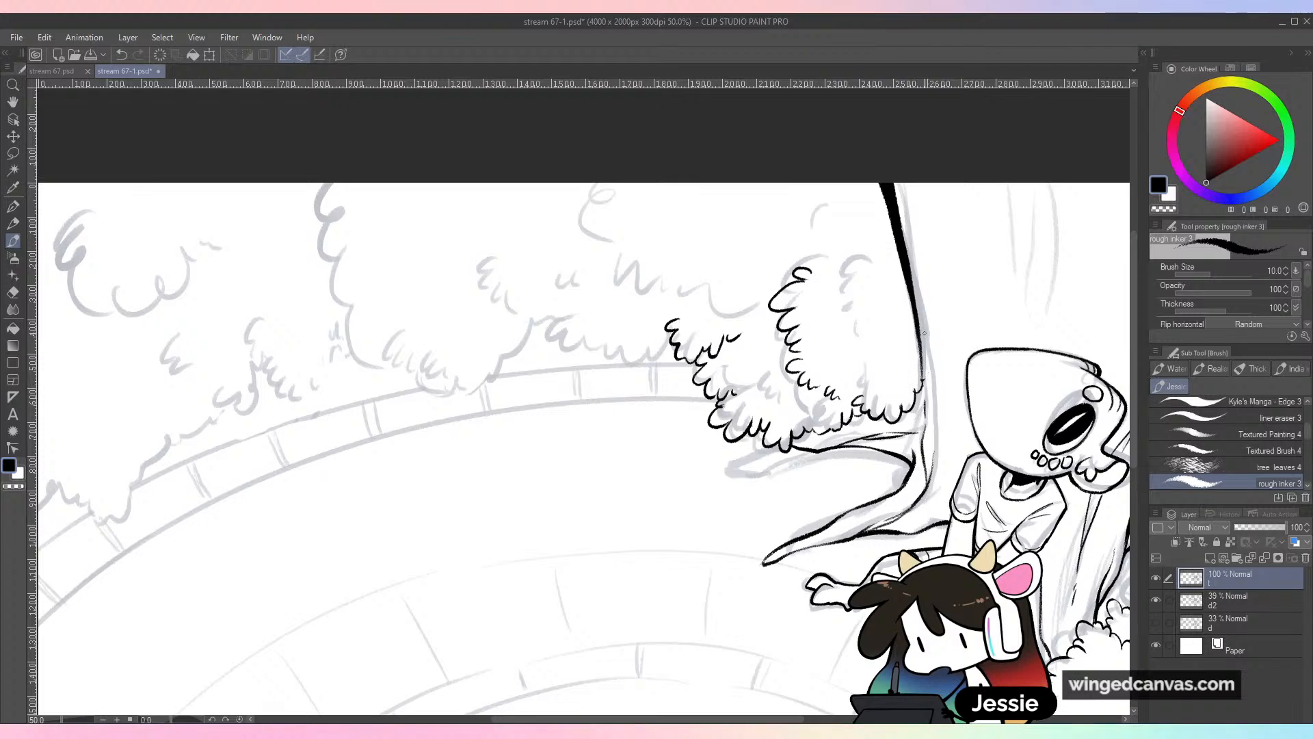
left_click_drag(874, 320, 893, 316)
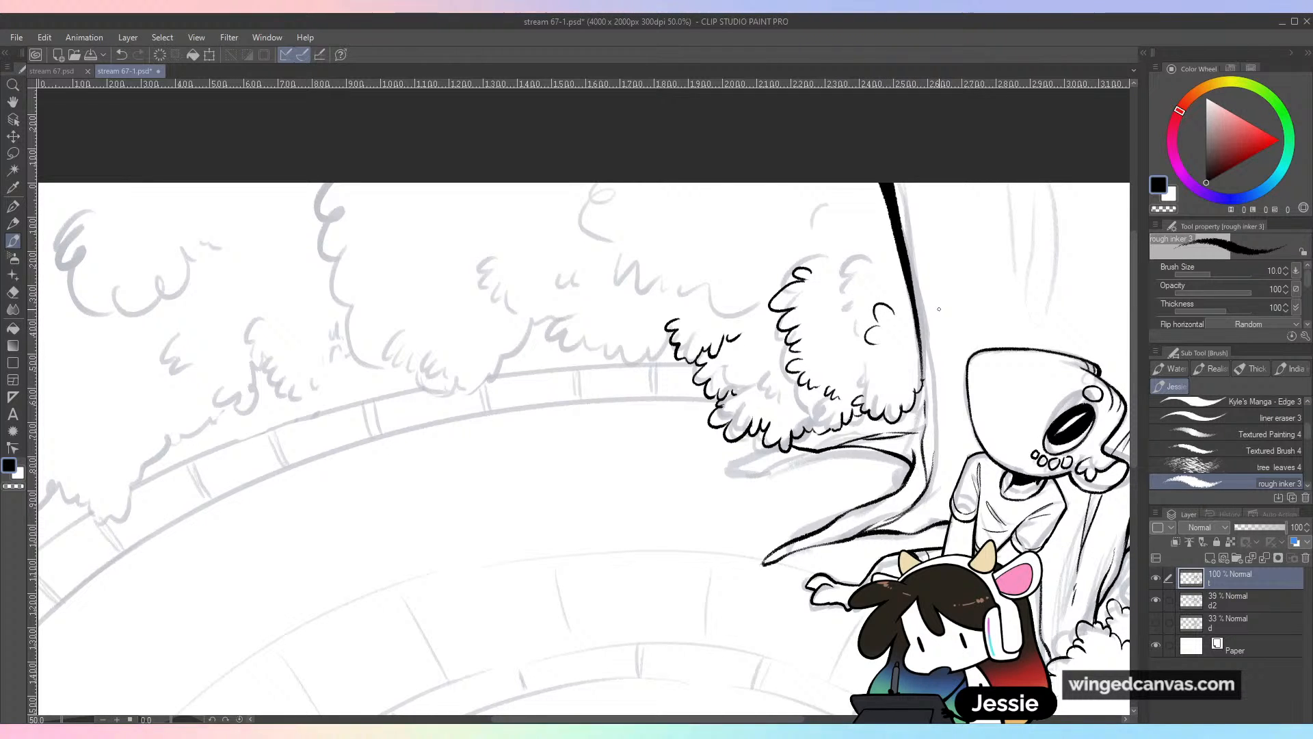
Undo the last two leaf curves inside the shrub beside the trunk, redraw them as small scallops, and save the file
key("ctrl+z")
key("ctrl+z")
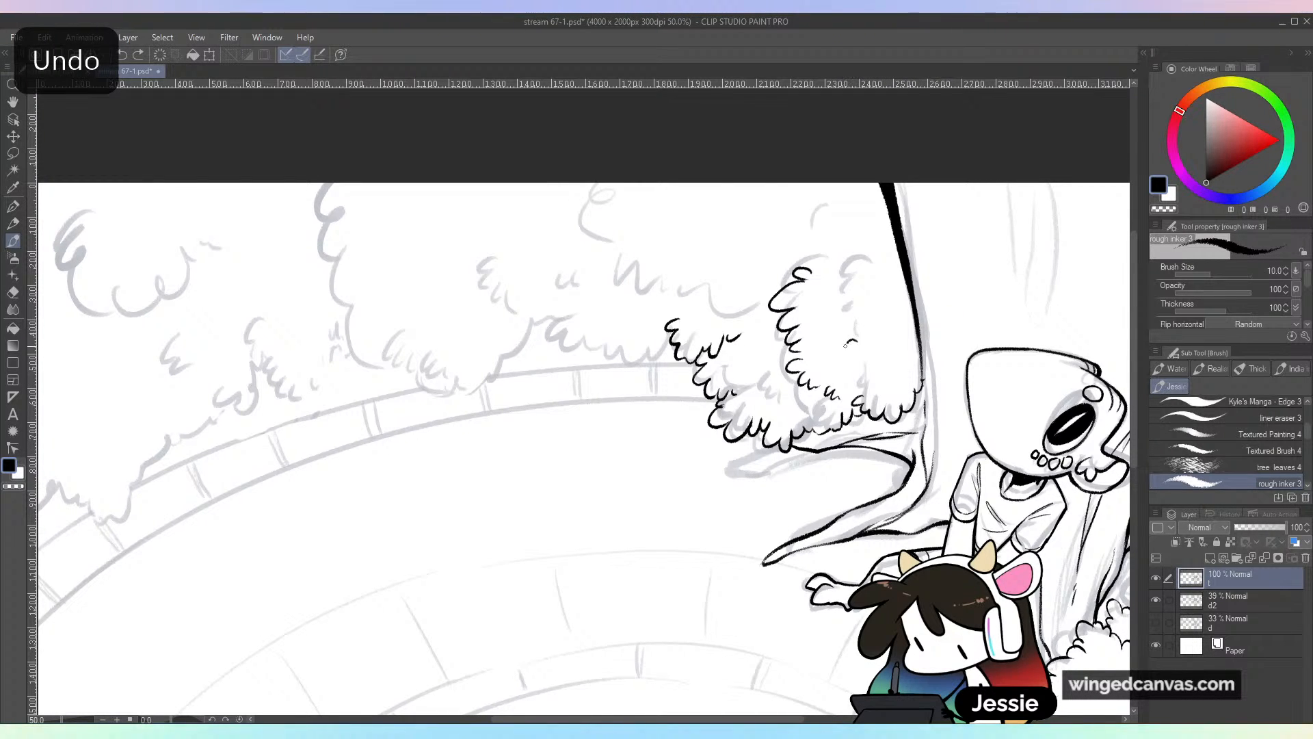
key("ctrl+minus")
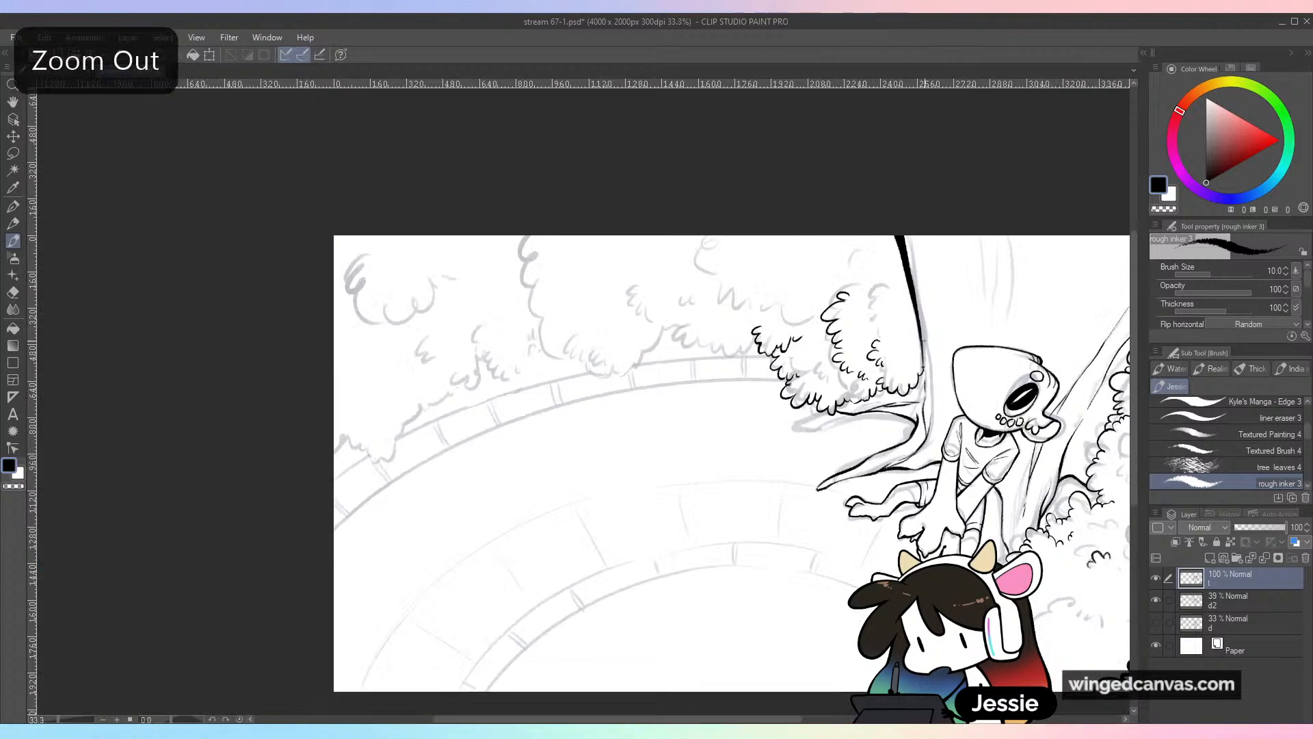
key("ctrl+minus")
key("ctrl+plus")
key("ctrl+plus")
key("ctrl+s")
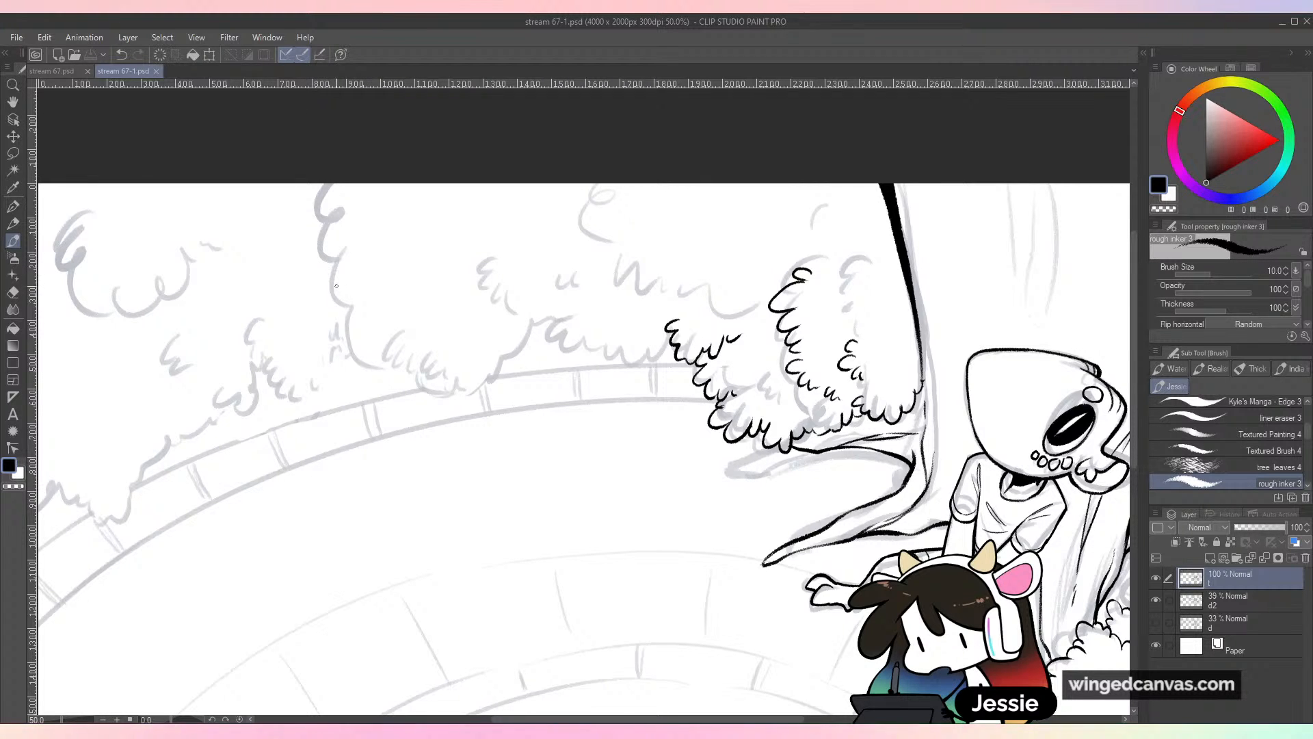
Ink the scalloped lower edge of the background shrubs along the middle of the curved wall, joining the shrub by the trunk, and save
mouse_move(339, 285)
left_mouse_down()
mouse_move(359, 311)
mouse_move(341, 323)
mouse_move(359, 368)
left_mouse_up()
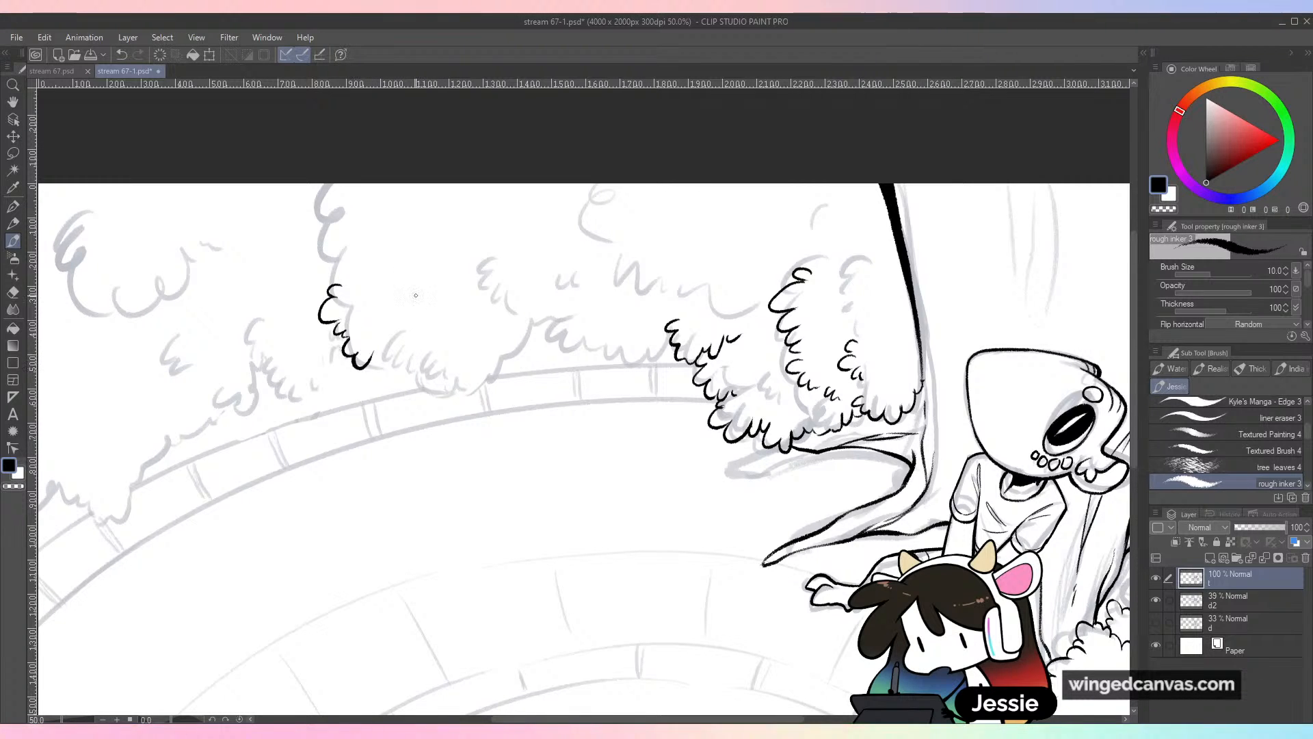
mouse_move(372, 353)
left_mouse_down()
mouse_move(445, 375)
mouse_move(427, 389)
mouse_move(475, 363)
mouse_move(499, 386)
mouse_move(537, 325)
left_mouse_up()
key("ctrl+z")
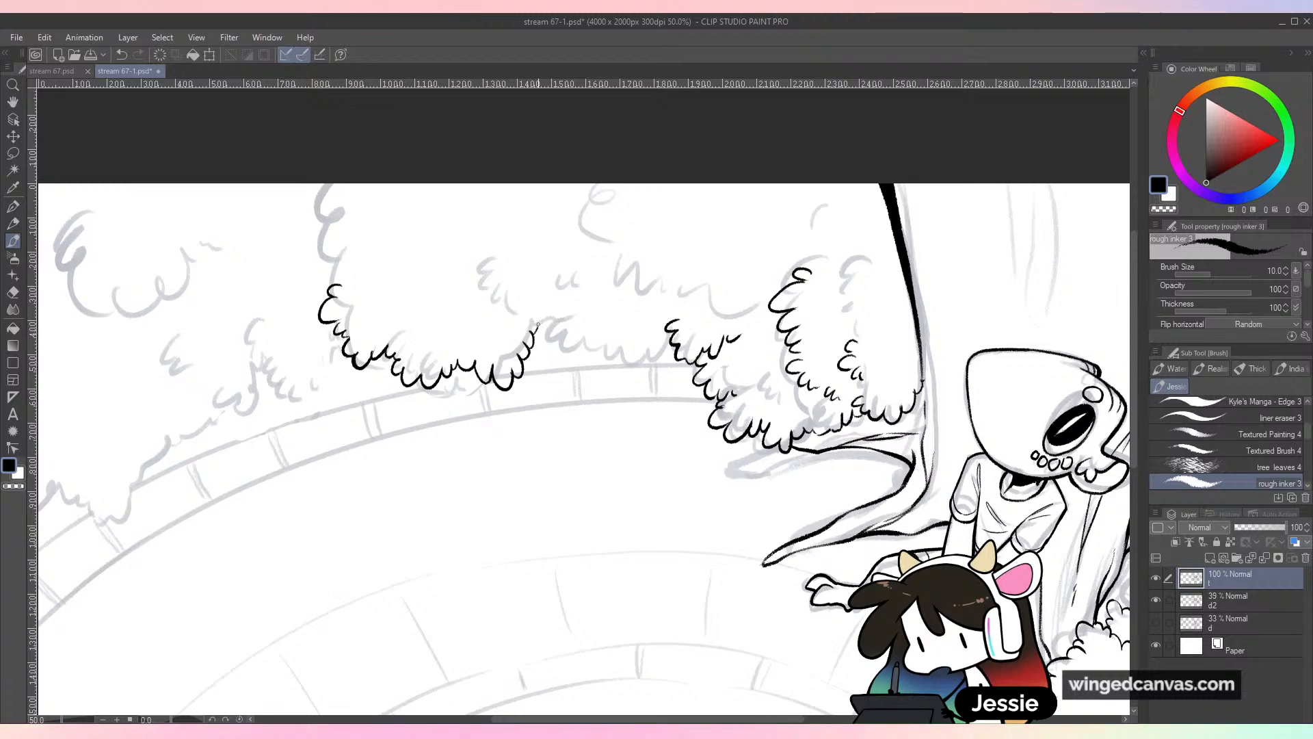
left_click_drag(524, 262, 529, 300)
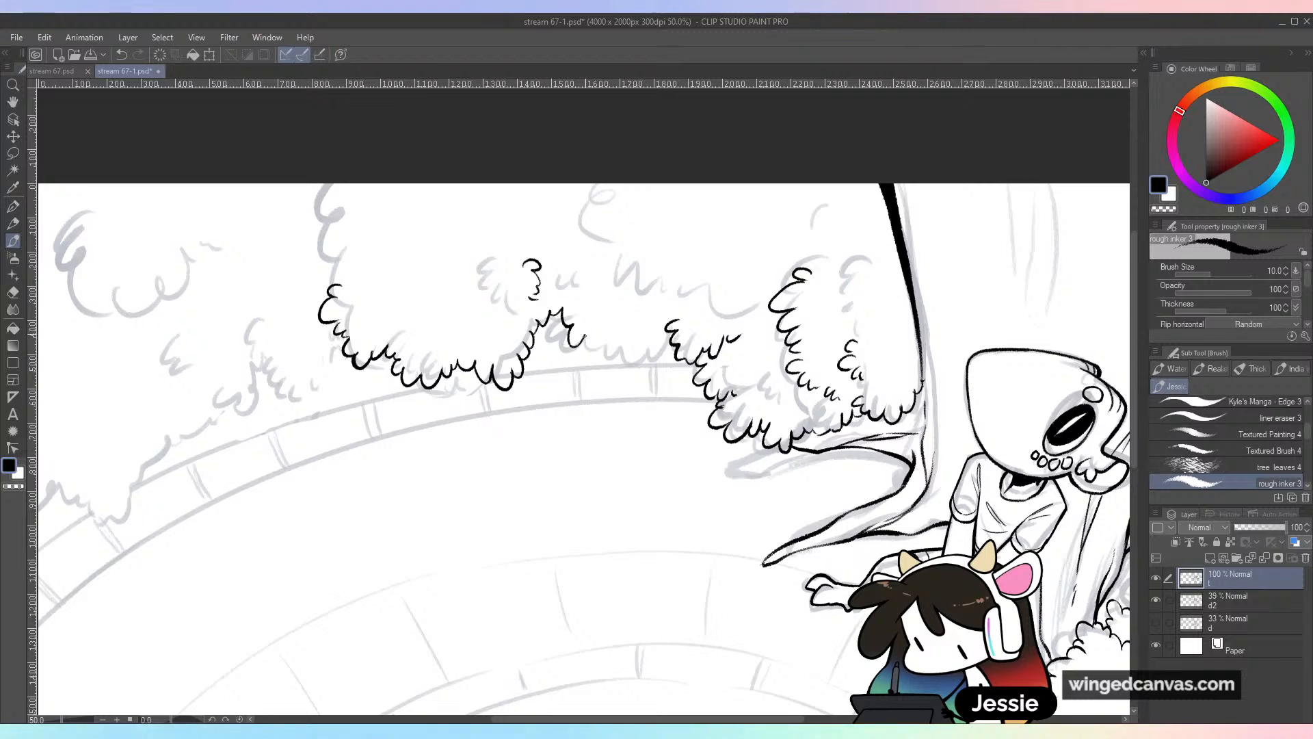
mouse_move(585, 337)
left_mouse_down()
mouse_move(632, 319)
mouse_move(659, 342)
left_mouse_up()
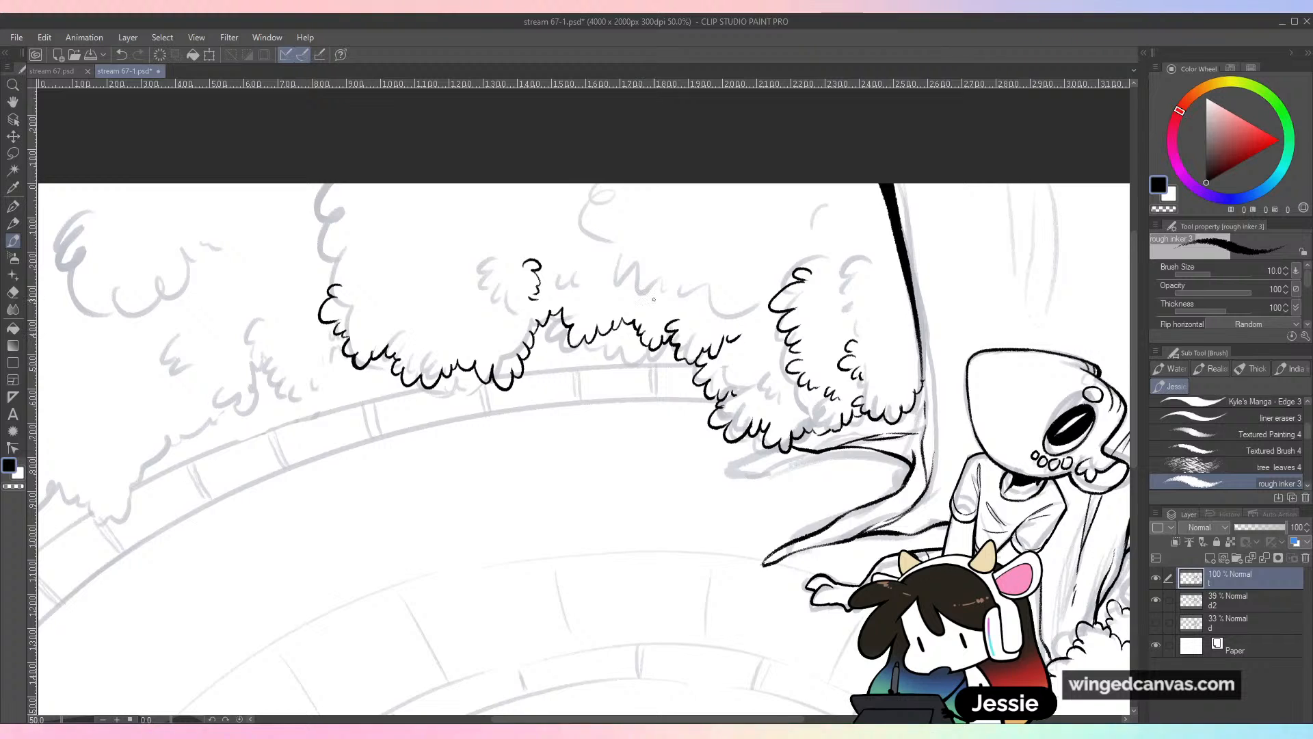
key("ctrl+minus")
key("ctrl+s")
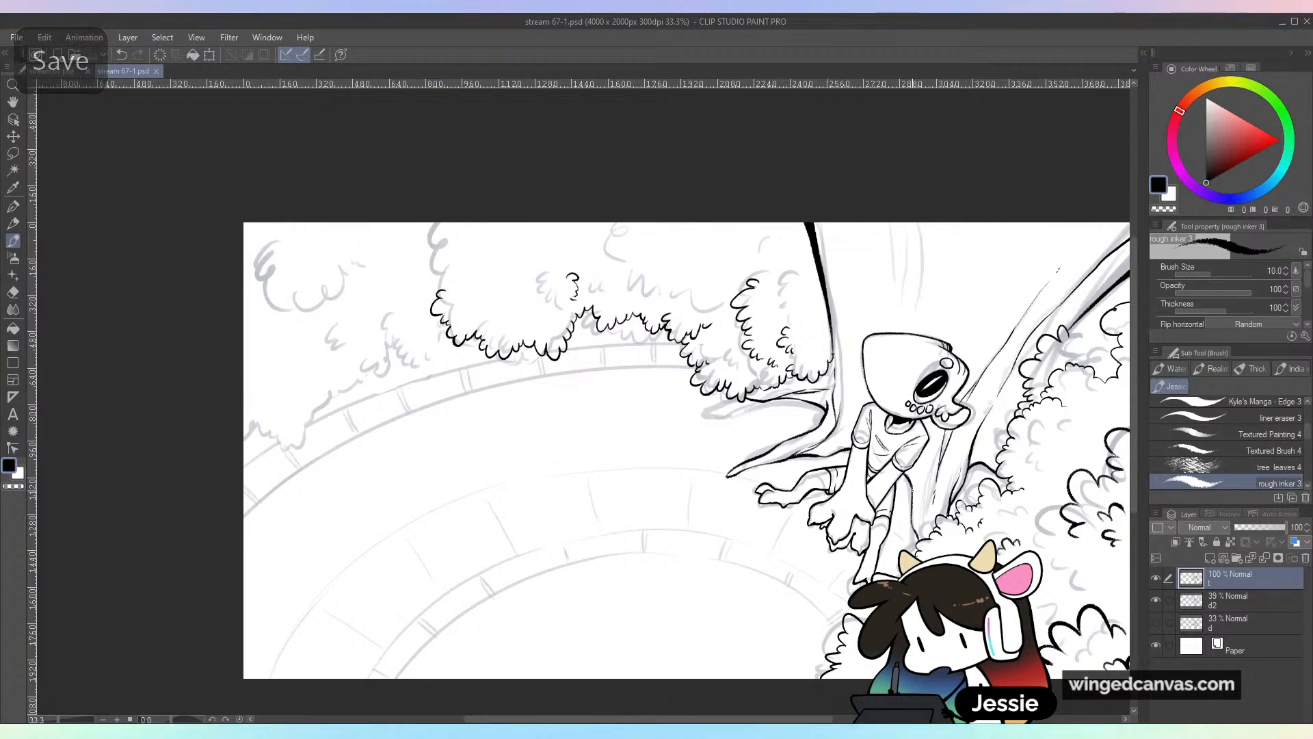
key("ctrl+plus")
key("ctrl+s")
key("ctrl+minus")
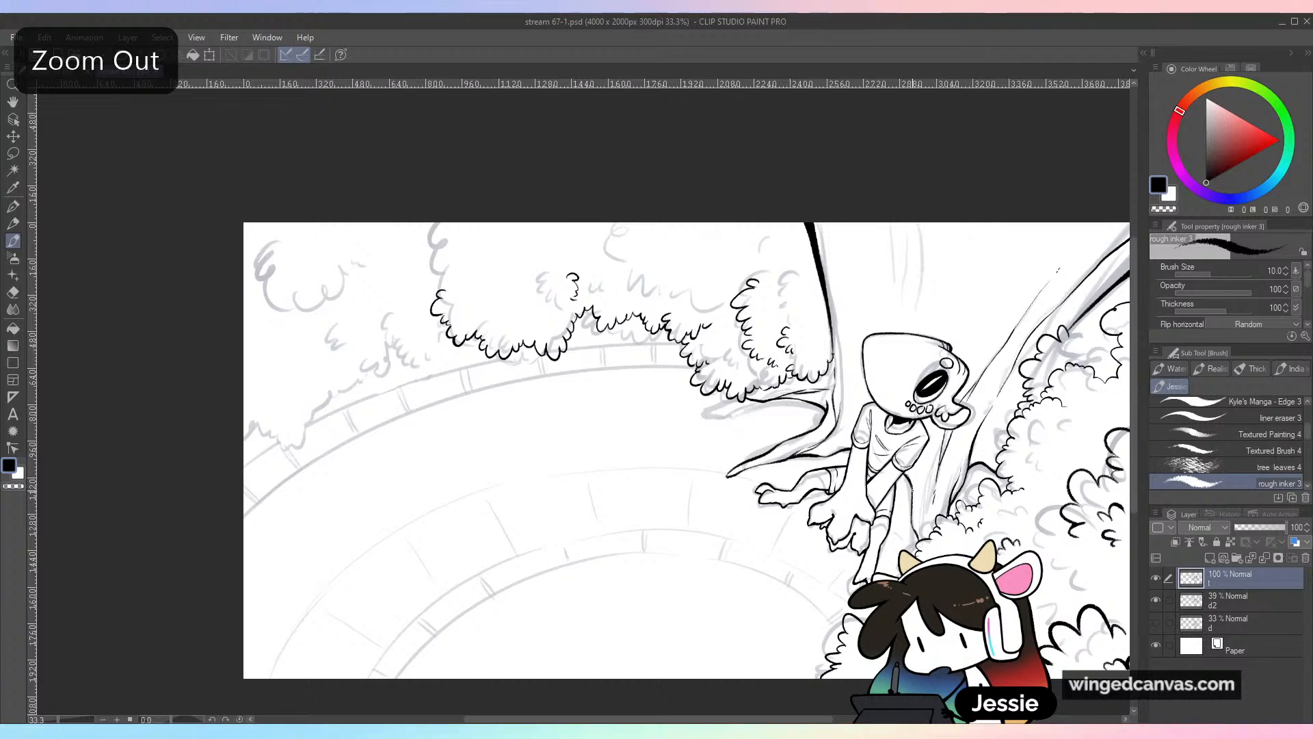
Ink the leafy shrub edge from the canvas's left border along the wall to the middle shrub, redoing stray strokes, and save
left_click_drag(389, 379, 517, 367)
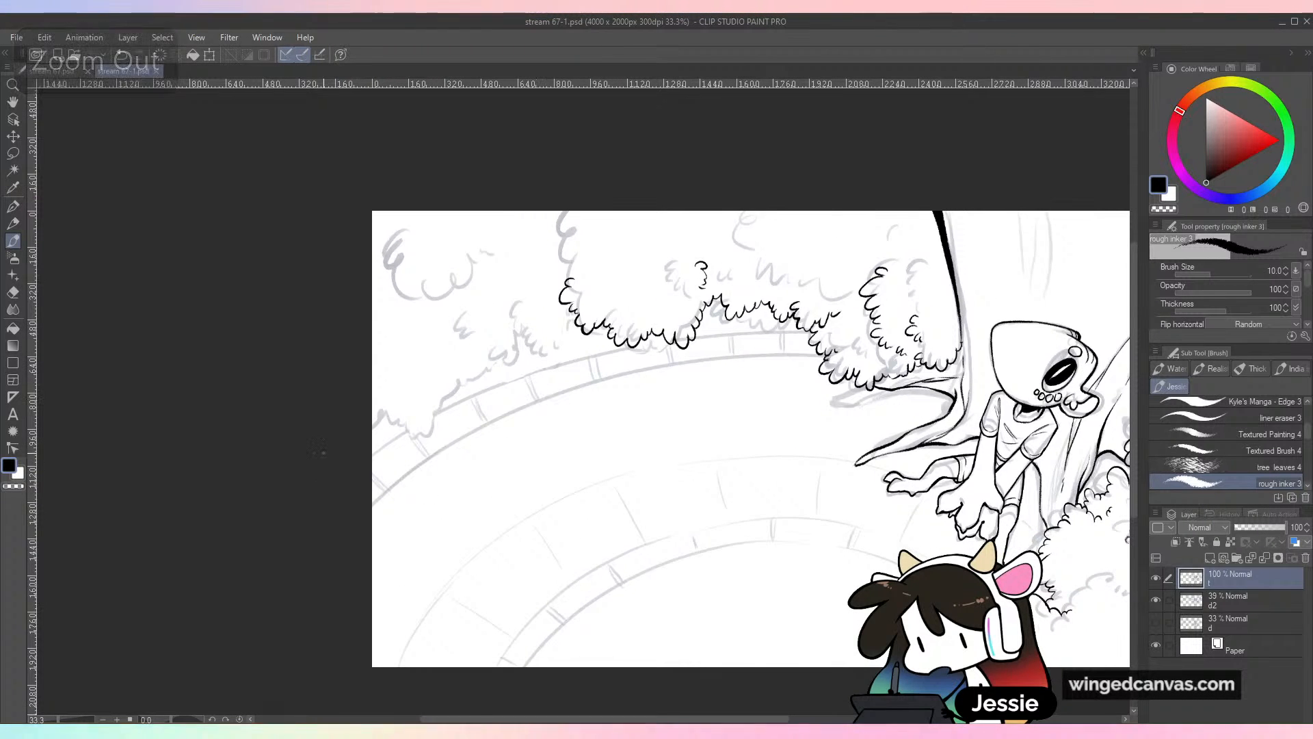
key("ctrl+plus")
mouse_move(385, 403)
left_mouse_down()
mouse_move(411, 381)
mouse_move(438, 409)
left_mouse_up()
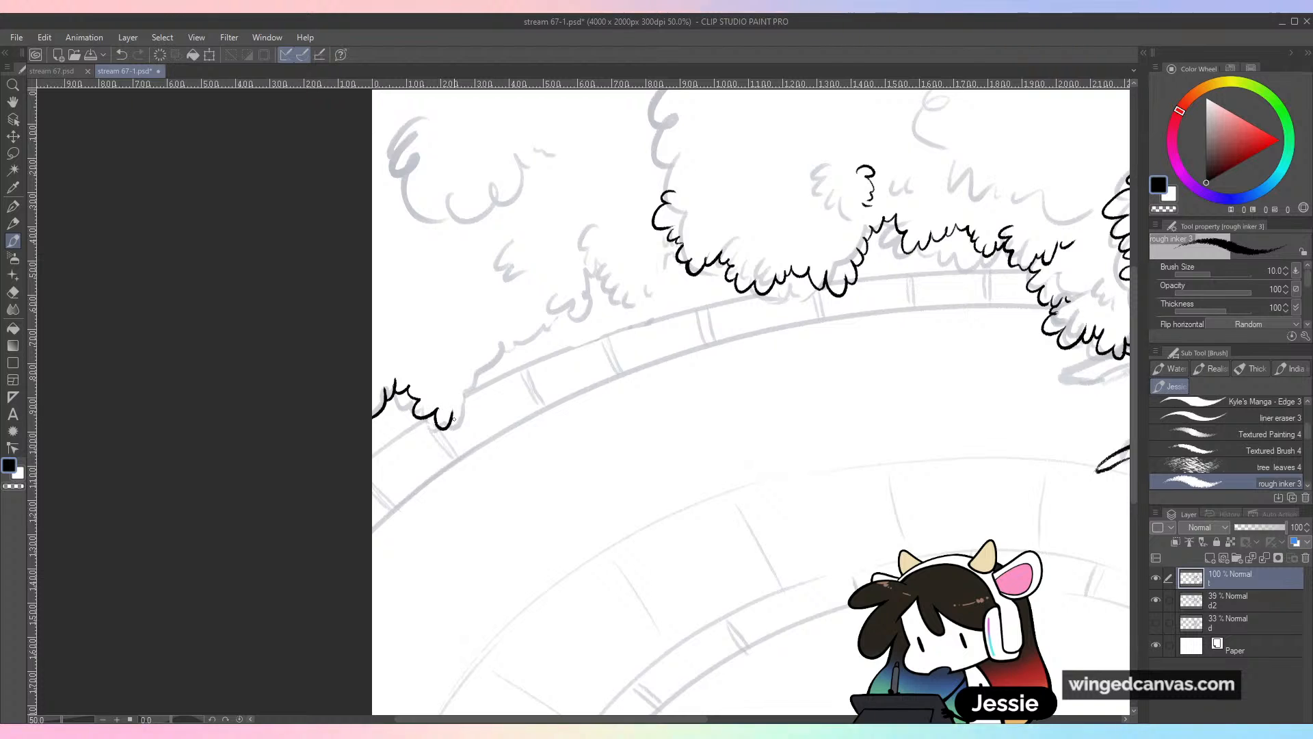
mouse_move(483, 413)
left_mouse_down()
mouse_move(489, 370)
mouse_move(554, 279)
mouse_move(518, 329)
mouse_move(548, 339)
mouse_move(571, 305)
left_mouse_up()
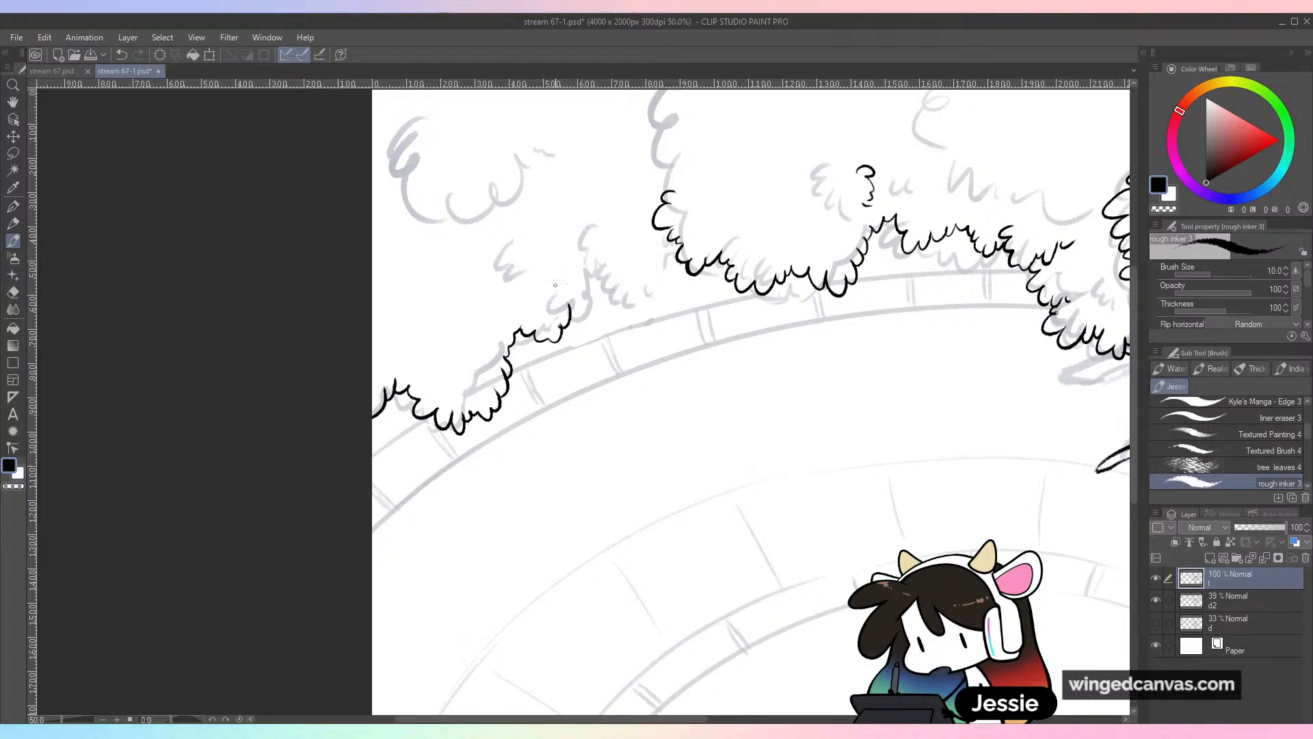
key("ctrl+z")
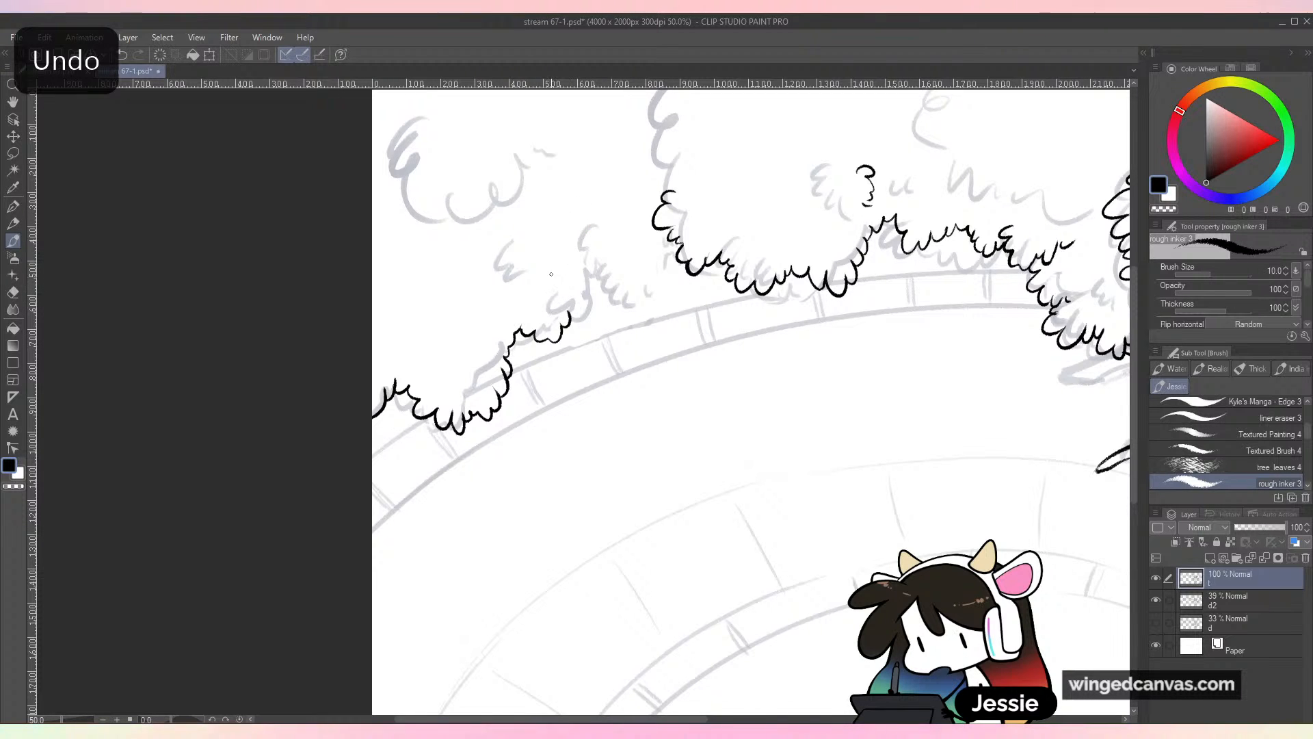
mouse_move(547, 271)
left_mouse_down()
mouse_move(576, 311)
mouse_move(591, 287)
mouse_move(610, 309)
mouse_move(595, 263)
mouse_move(607, 291)
mouse_move(647, 290)
left_mouse_up()
key("ctrl+z")
key("ctrl+z")
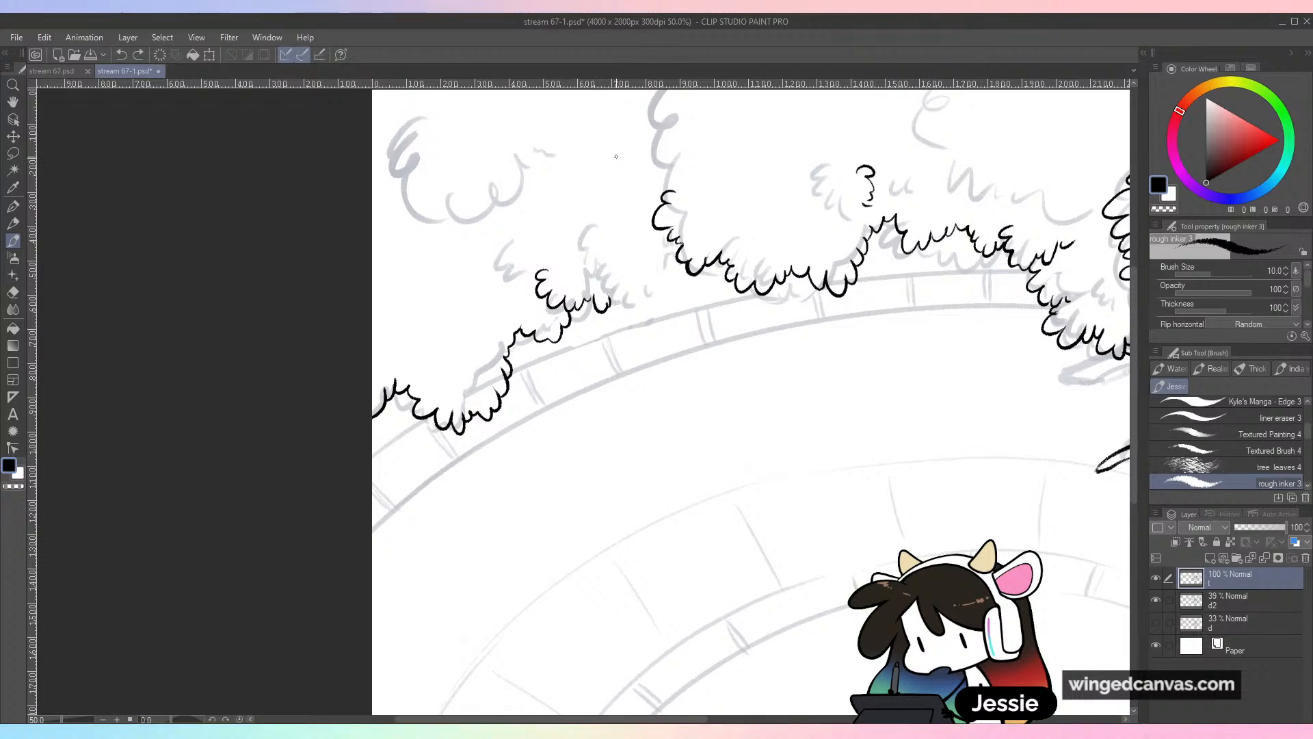
mouse_move(612, 307)
left_mouse_down()
mouse_move(637, 272)
mouse_move(673, 275)
left_mouse_up()
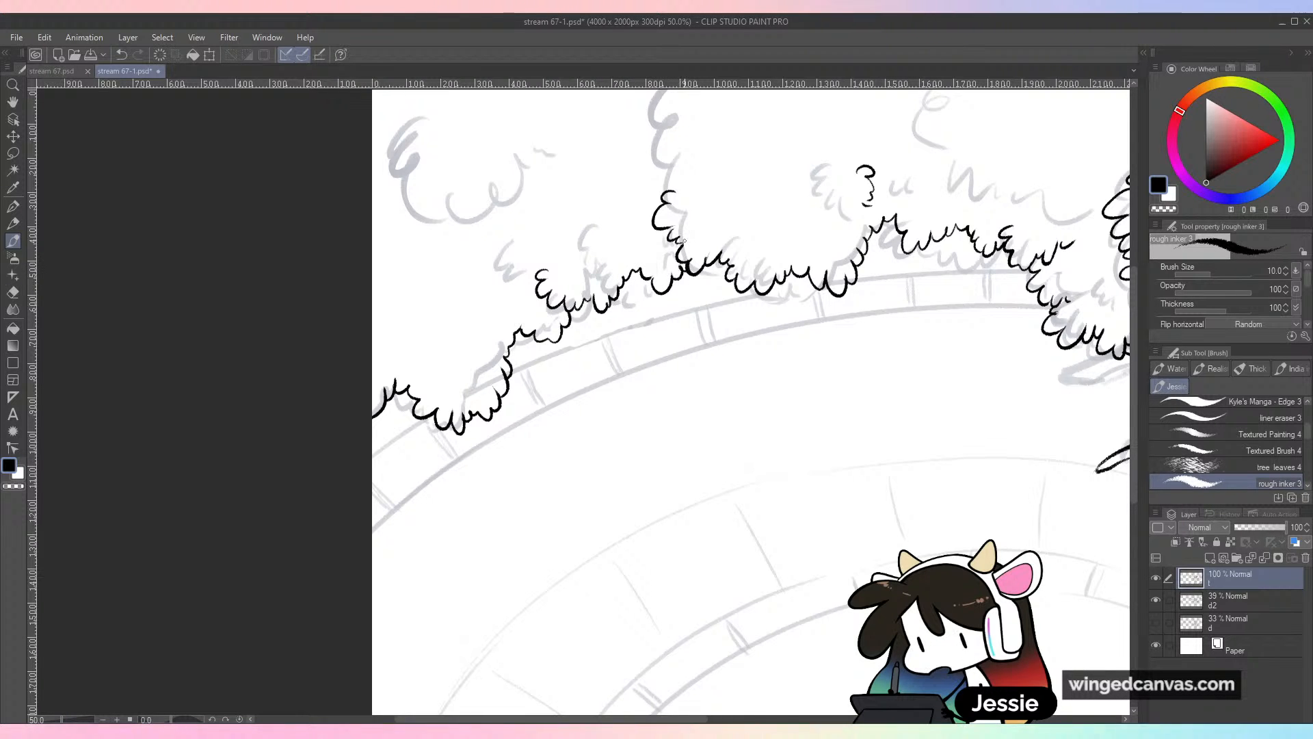
key("ctrl+minus")
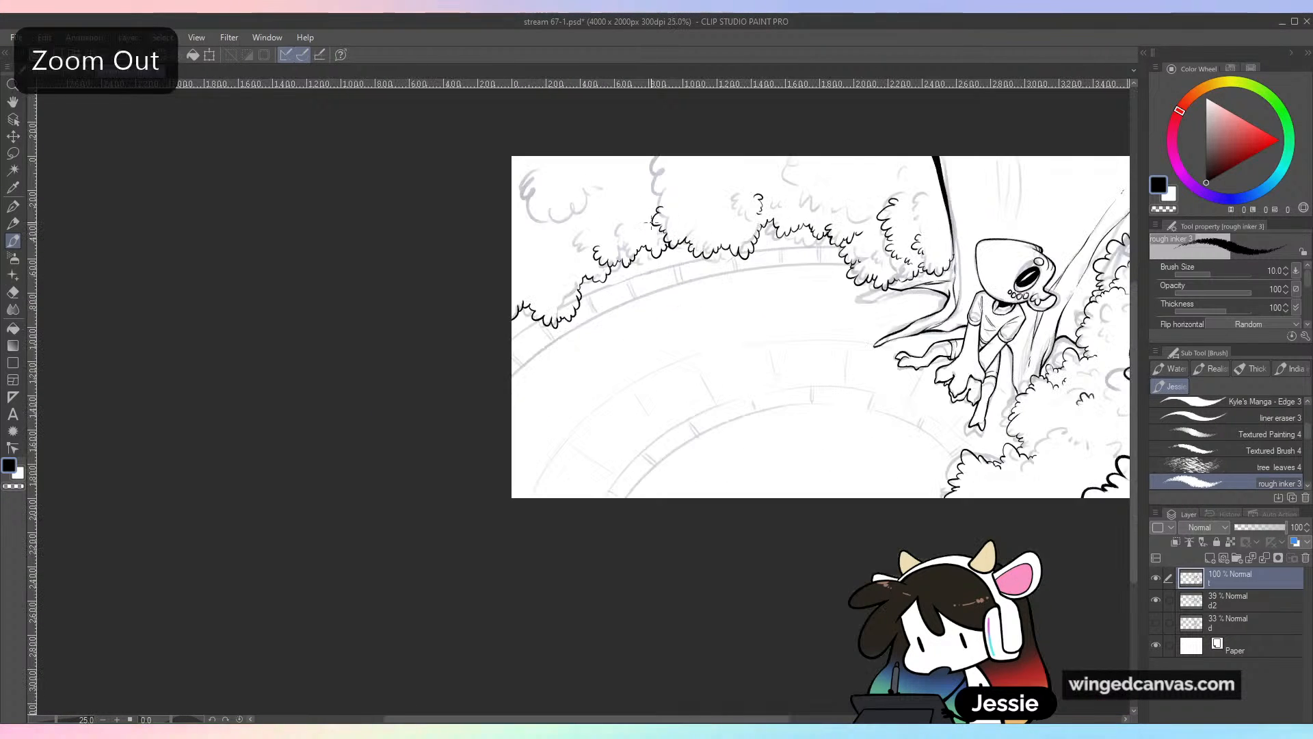
key("ctrl+s")
key("ctrl+plus")
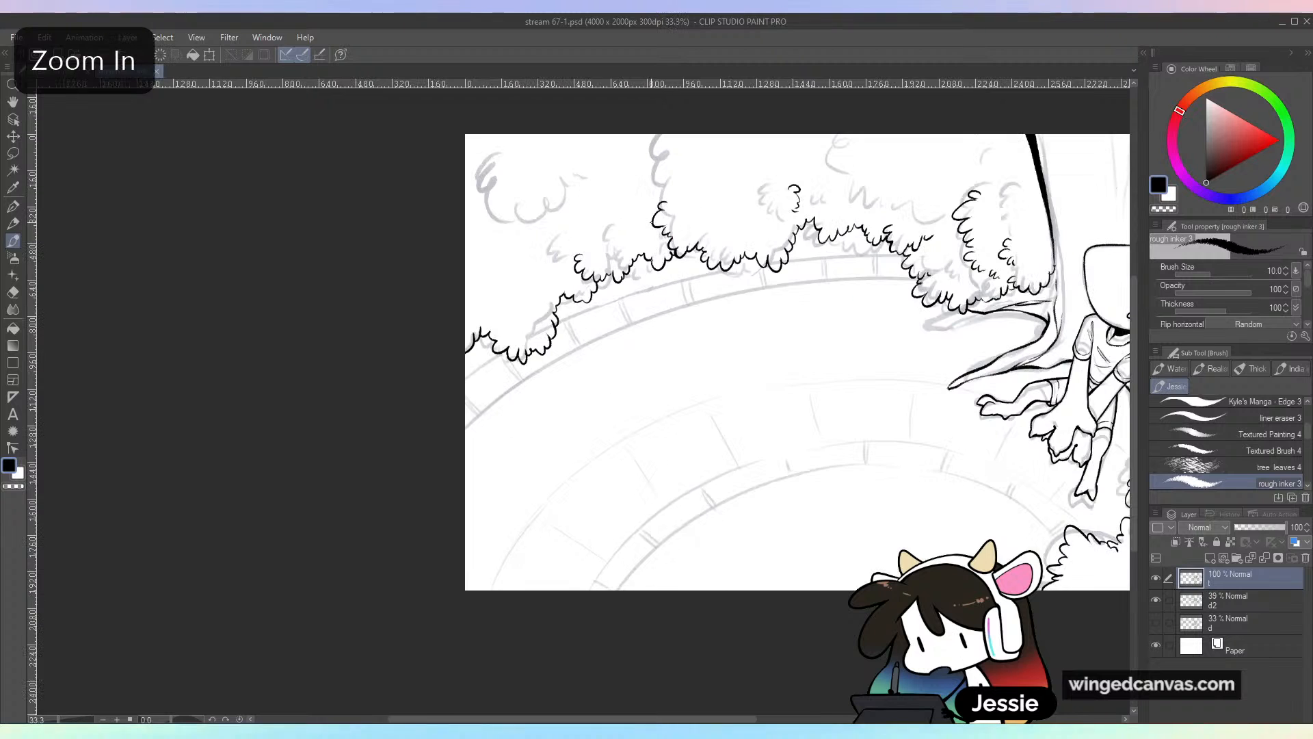
Set the brush size to 24, ink bold leaf scallops on the corner foliage clump, and undo the last two strokes
left_click_drag(1136, 321, 1136, 299)
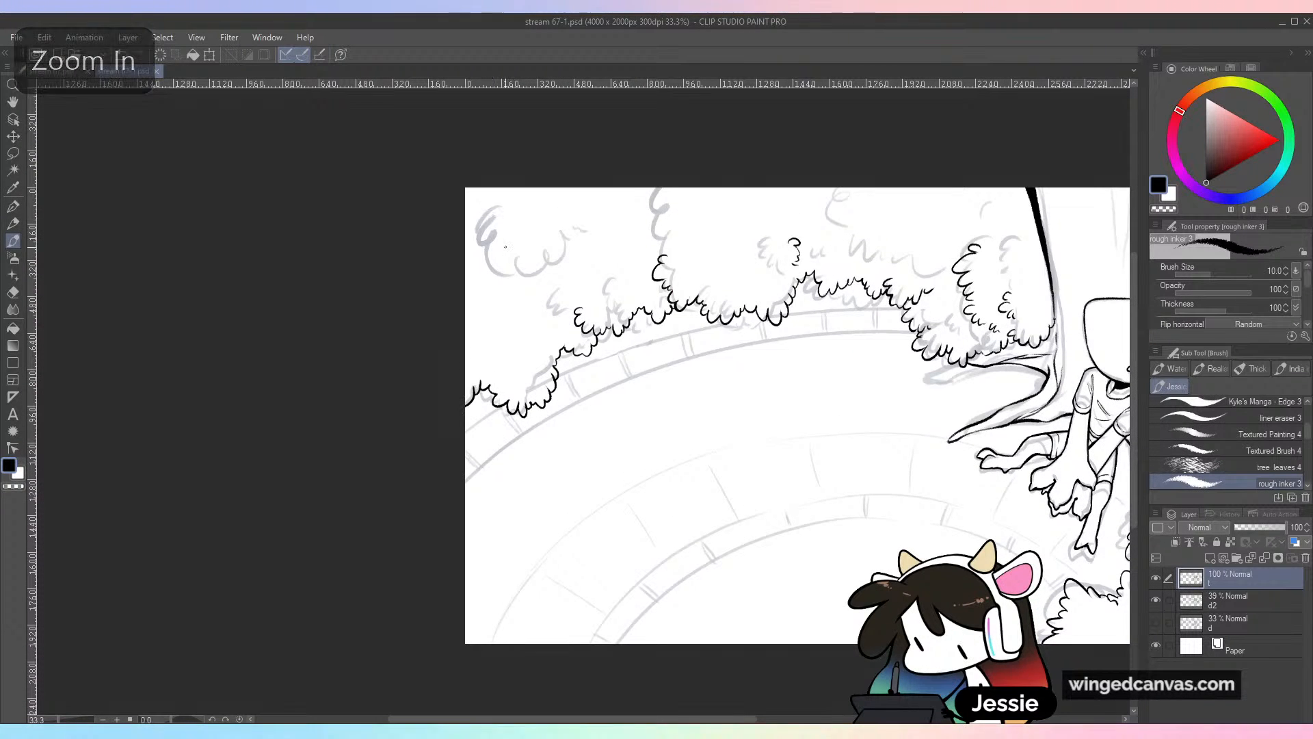
left_click(1217, 275)
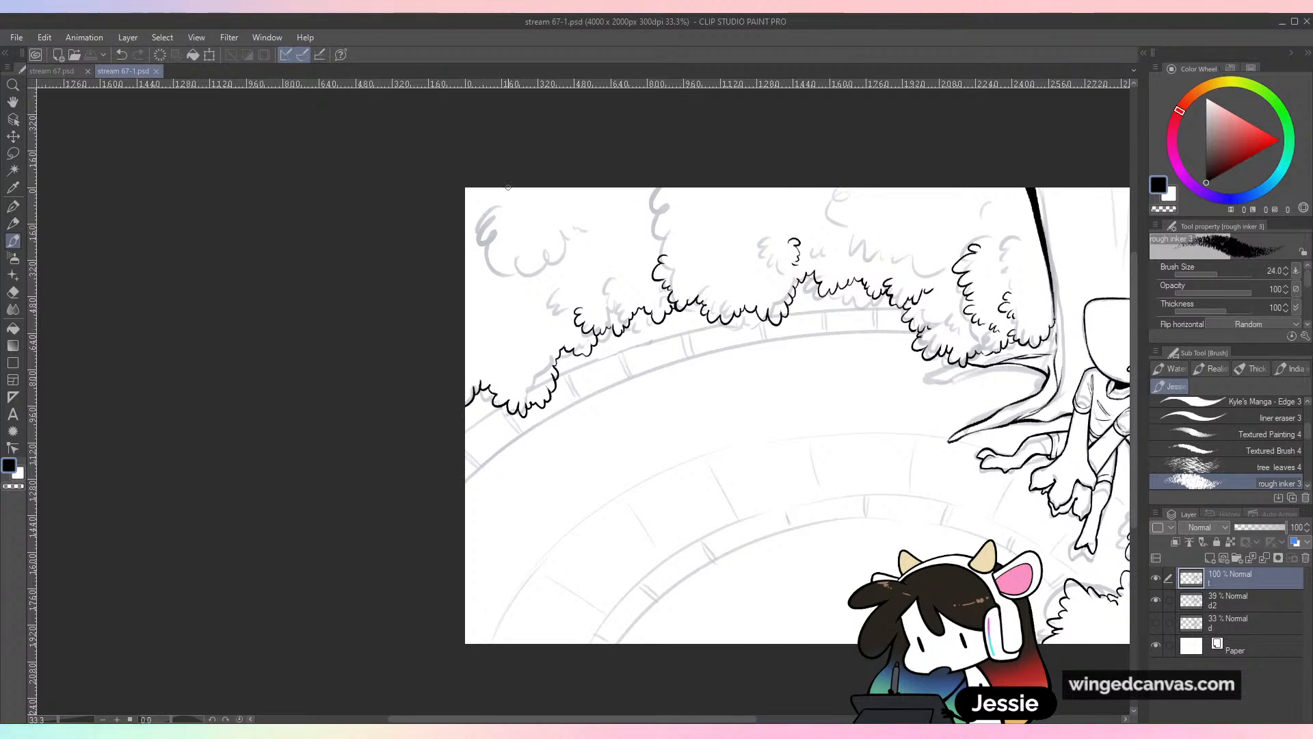
mouse_move(496, 204)
left_mouse_down()
mouse_move(496, 251)
mouse_move(555, 243)
left_mouse_up()
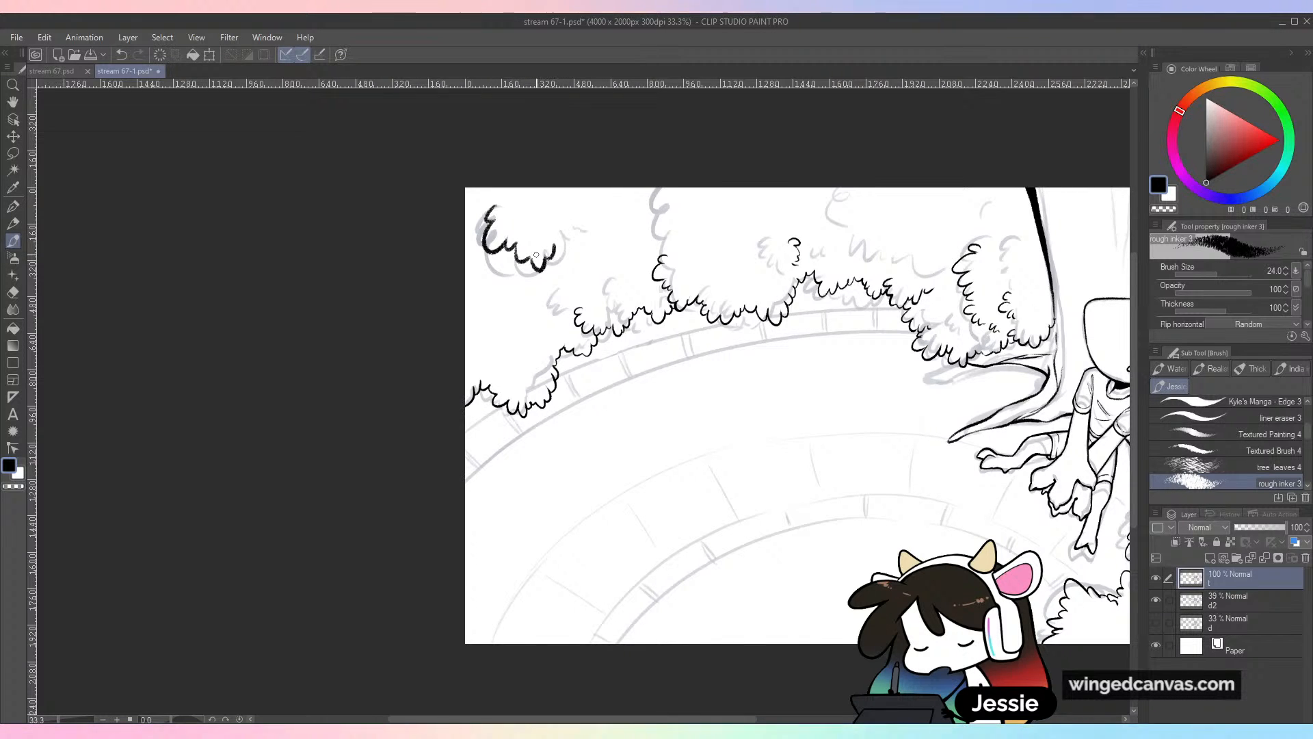
key("ctrl+z")
key("ctrl+z")
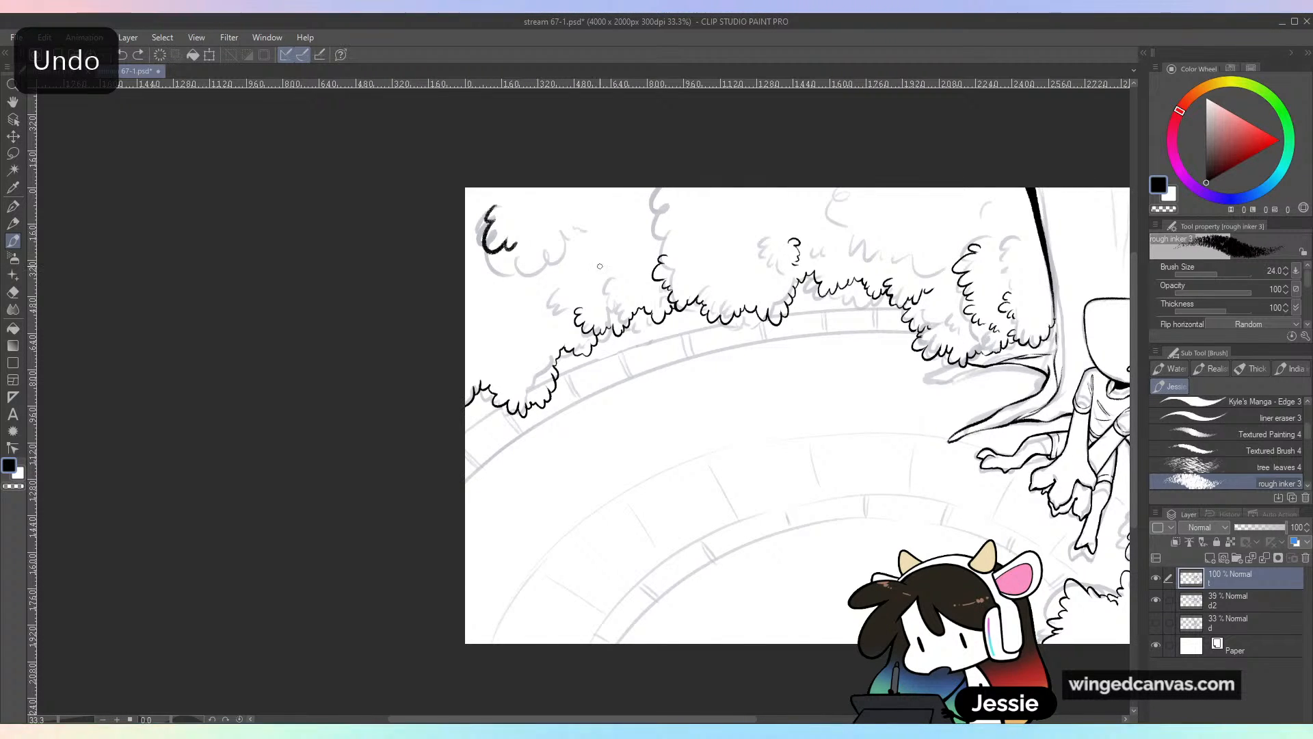
Reduce the brush size to 17, ink the bold foliage clumps across the upper-left part of the canvas, and save
key("bracketleft")
key("bracketleft")
mouse_move(516, 244)
left_mouse_down()
mouse_move(574, 254)
mouse_move(614, 203)
mouse_move(640, 208)
left_mouse_up()
mouse_move(466, 333)
left_mouse_down()
mouse_move(479, 301)
mouse_move(521, 286)
left_mouse_up()
mouse_move(664, 201)
left_mouse_down()
mouse_move(650, 218)
mouse_move(665, 248)
mouse_move(707, 266)
left_mouse_up()
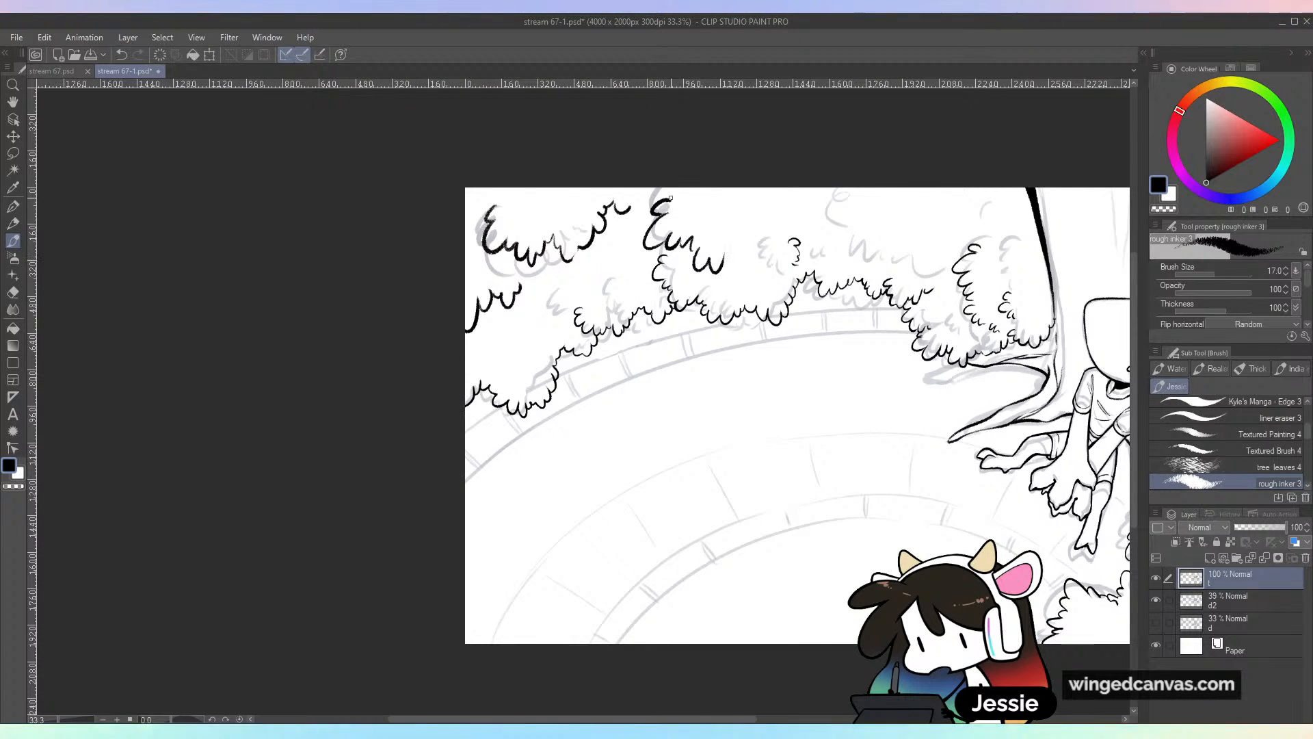
scroll(684, 165, "down", 2)
scroll(684, 165, "up", 1)
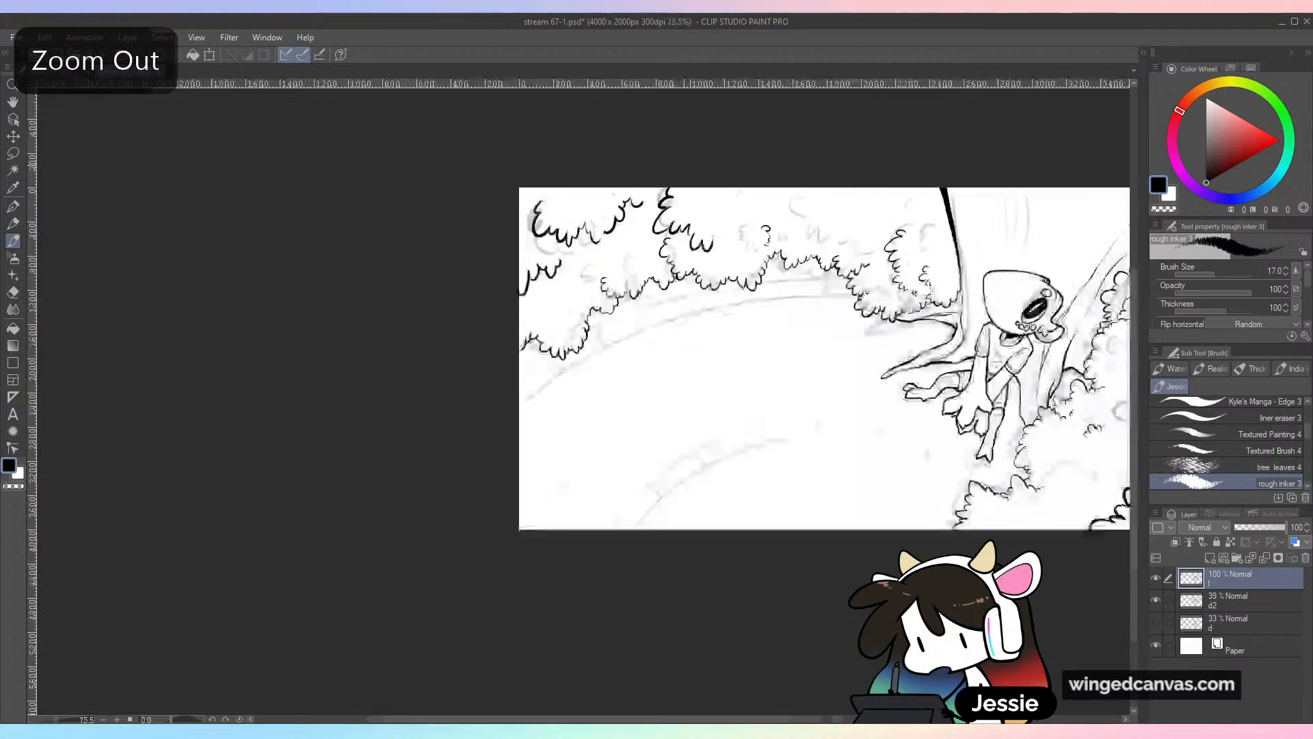
left_click_drag(970, 362, 828, 442)
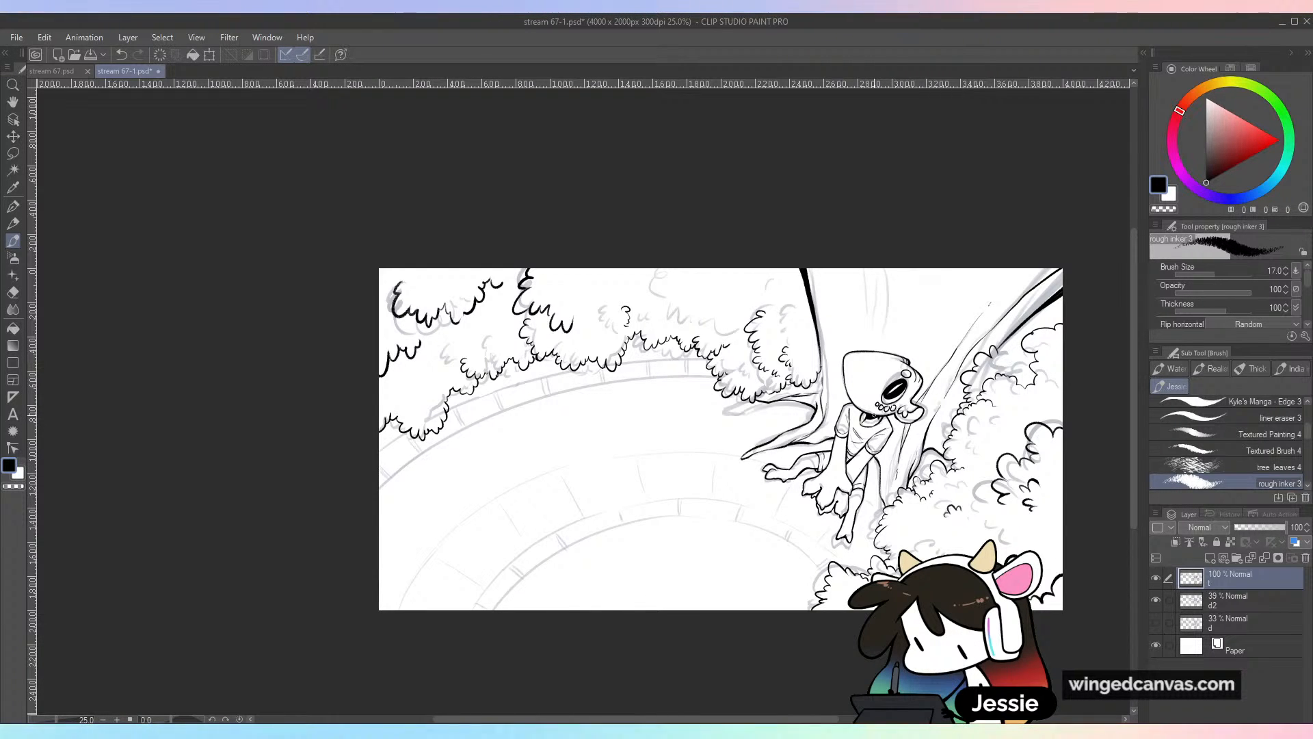
scroll(874, 416, "up", 1)
key("ctrl+s")
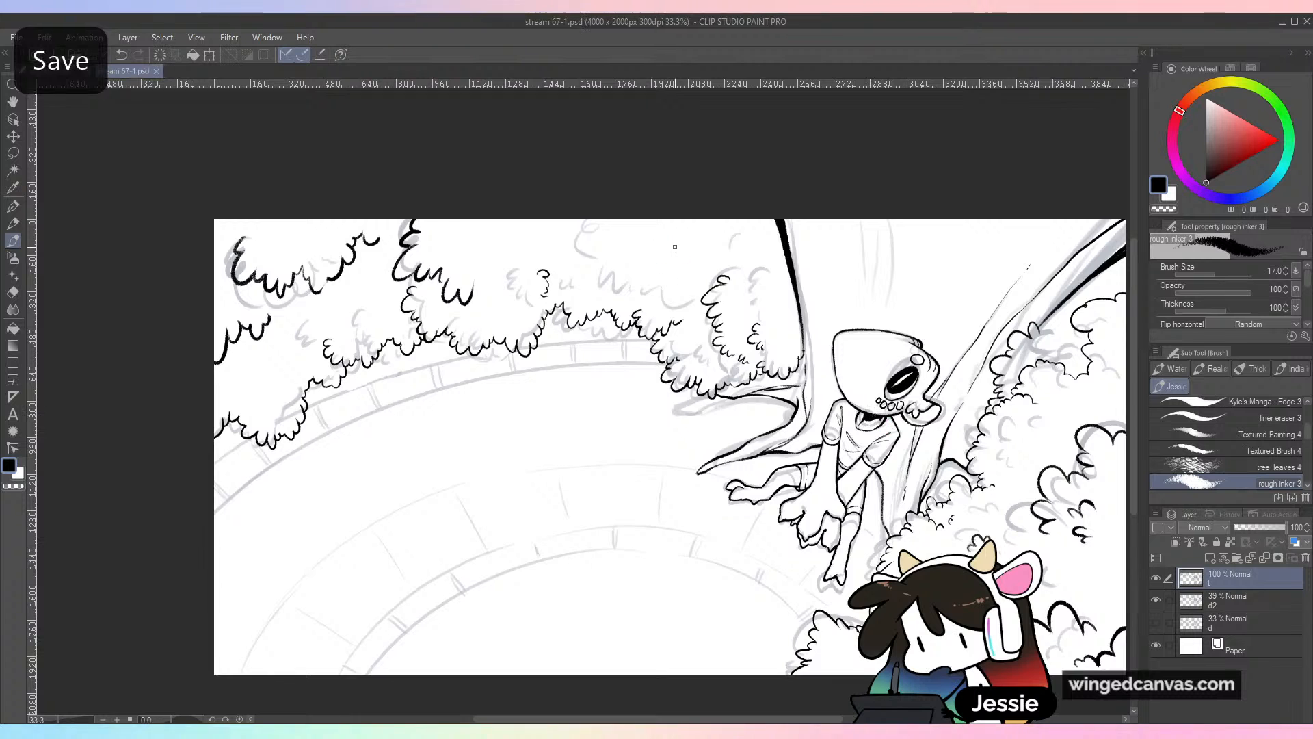
Ink a bold foliage cluster above the shrub beside the large trunk, undo its last stroke, and save
mouse_move(666, 233)
left_mouse_down()
mouse_move(699, 278)
mouse_move(732, 271)
mouse_move(755, 301)
mouse_move(748, 316)
mouse_move(780, 287)
mouse_move(795, 319)
left_mouse_up()
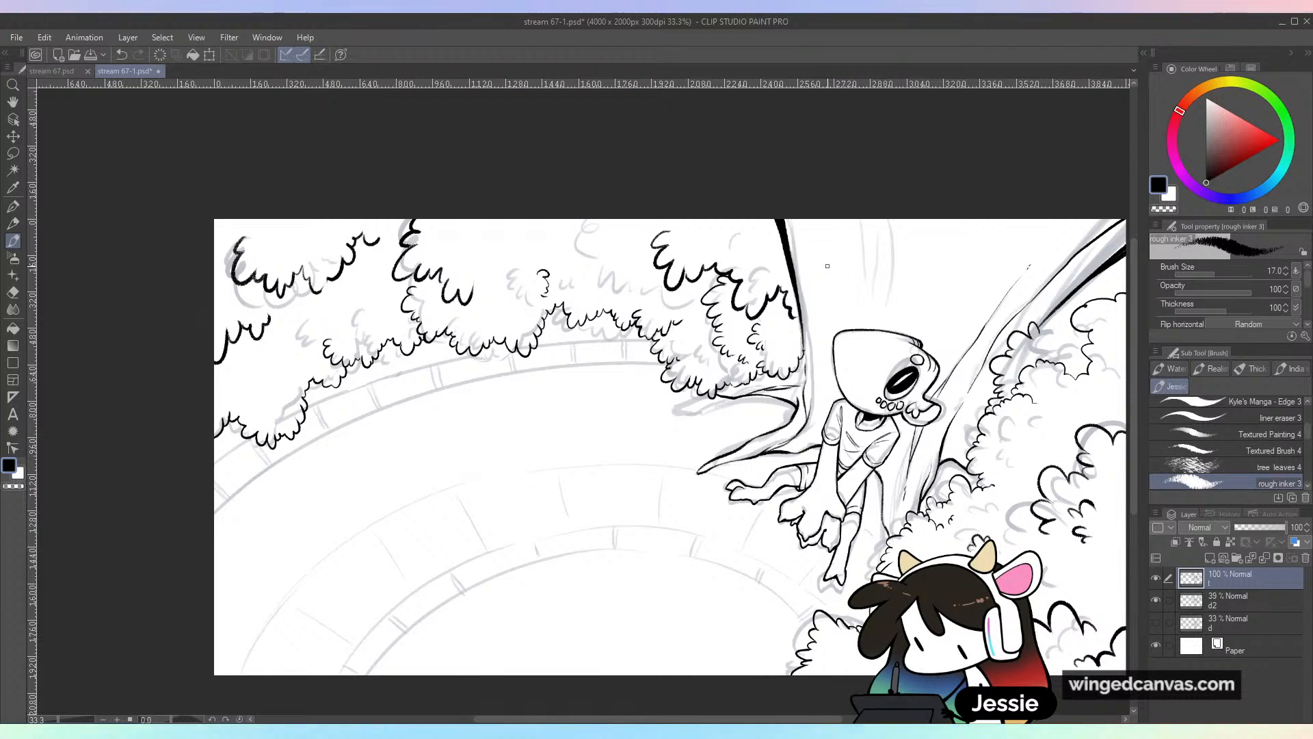
key("ctrl+z")
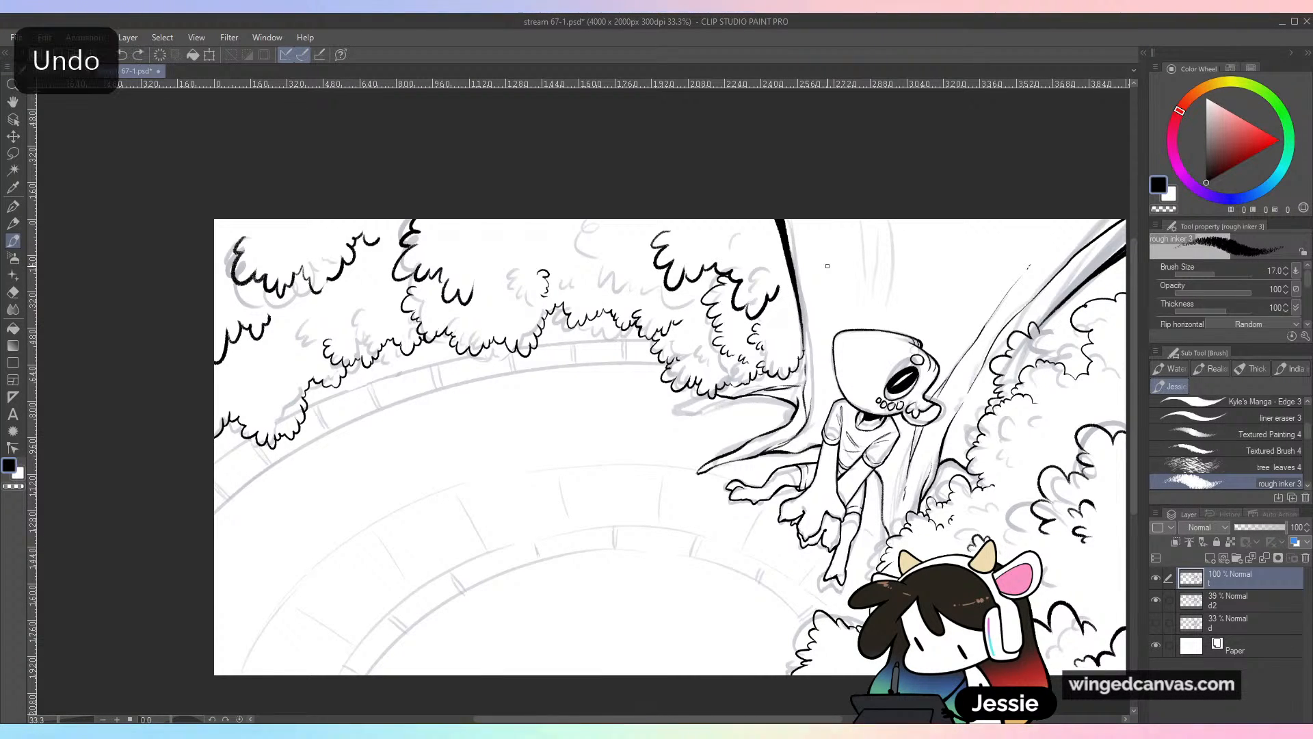
key("ctrl+plus")
key("ctrl+minus")
key("ctrl+s")
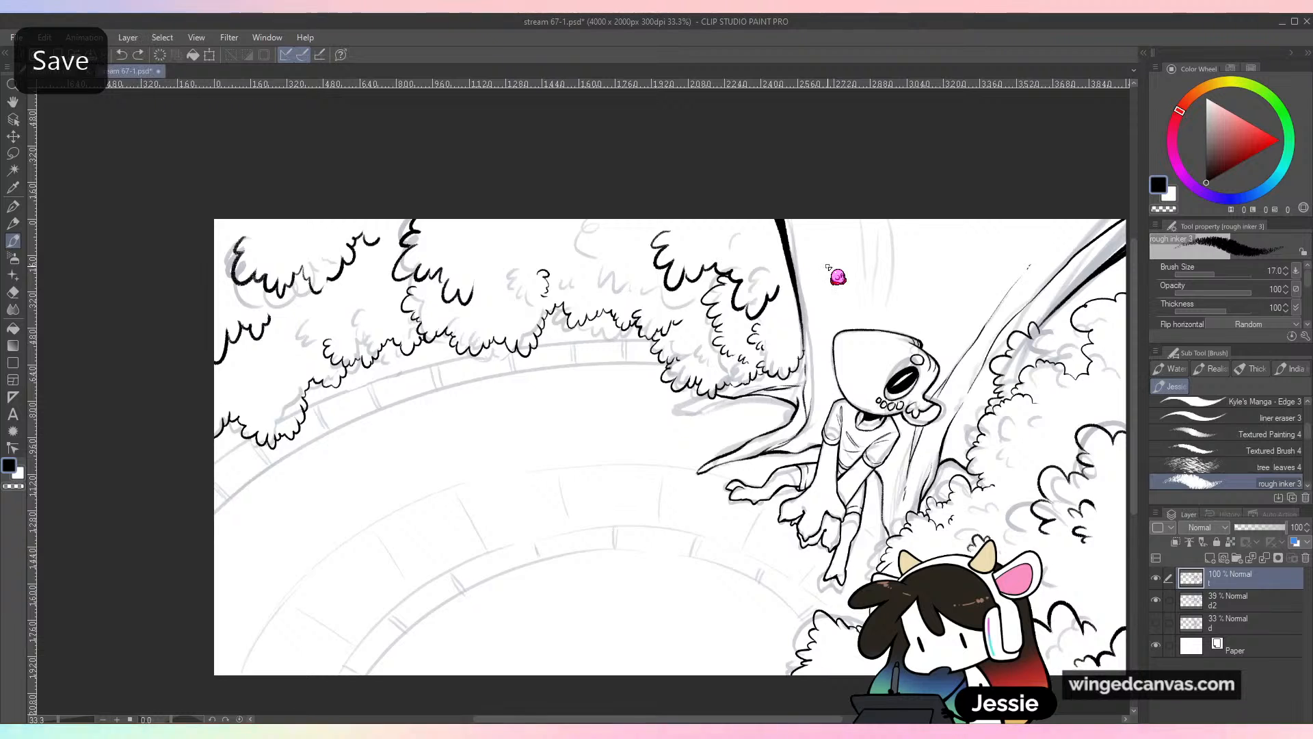
Extend the bold leaf scallops down to the trunk's edge and save the file with the rough inker brush active
key("ctrl+plus")
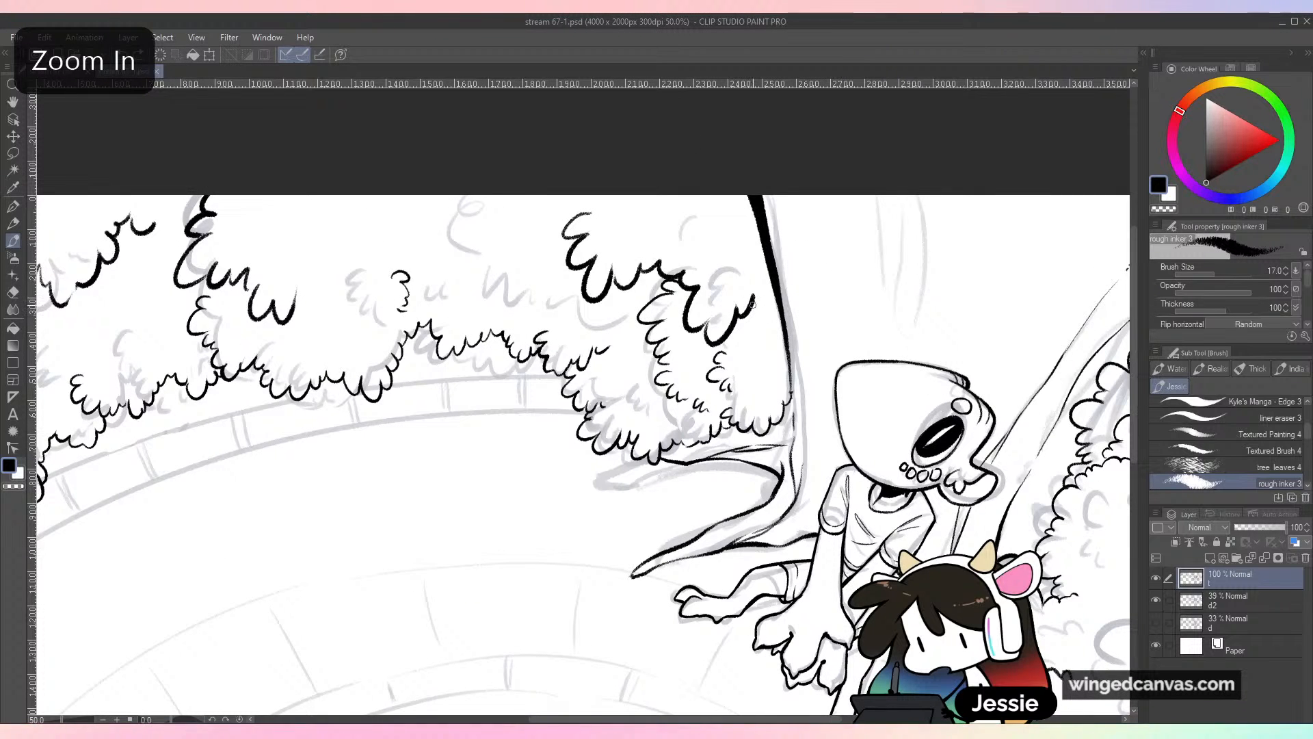
left_click_drag(751, 294, 791, 374)
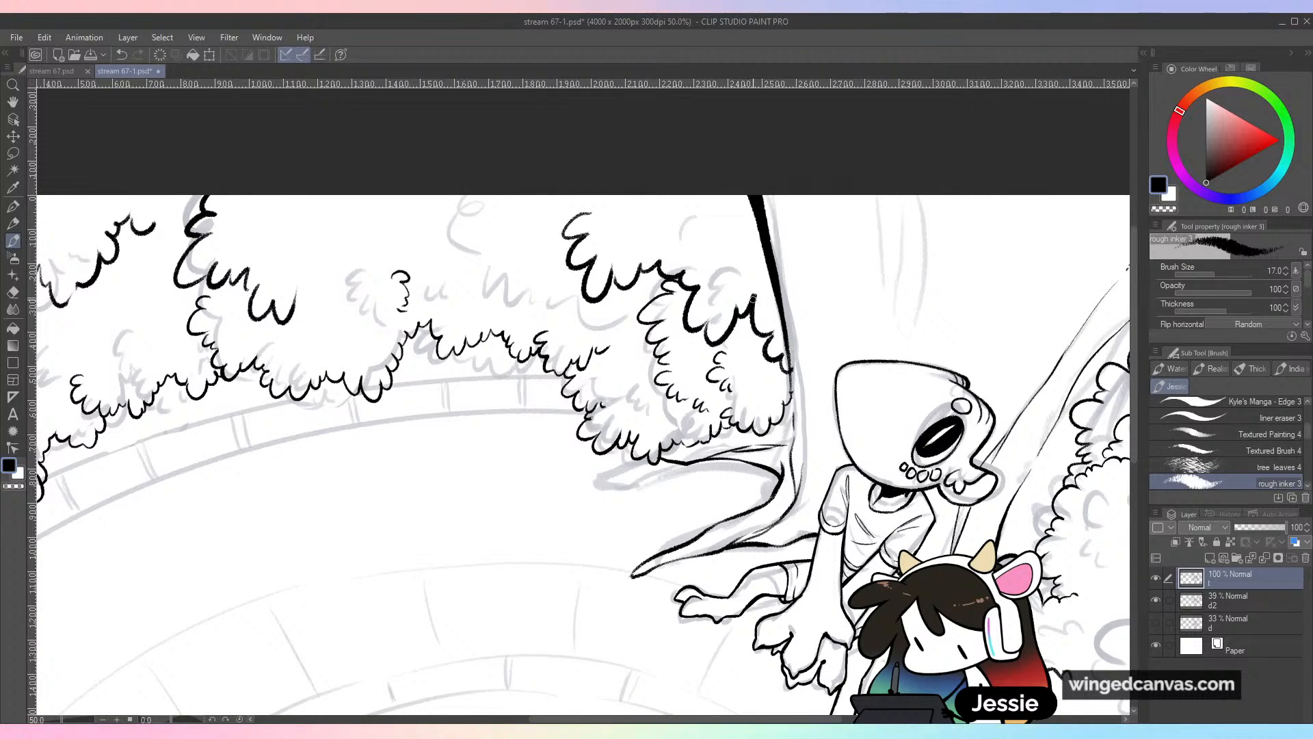
key("e")
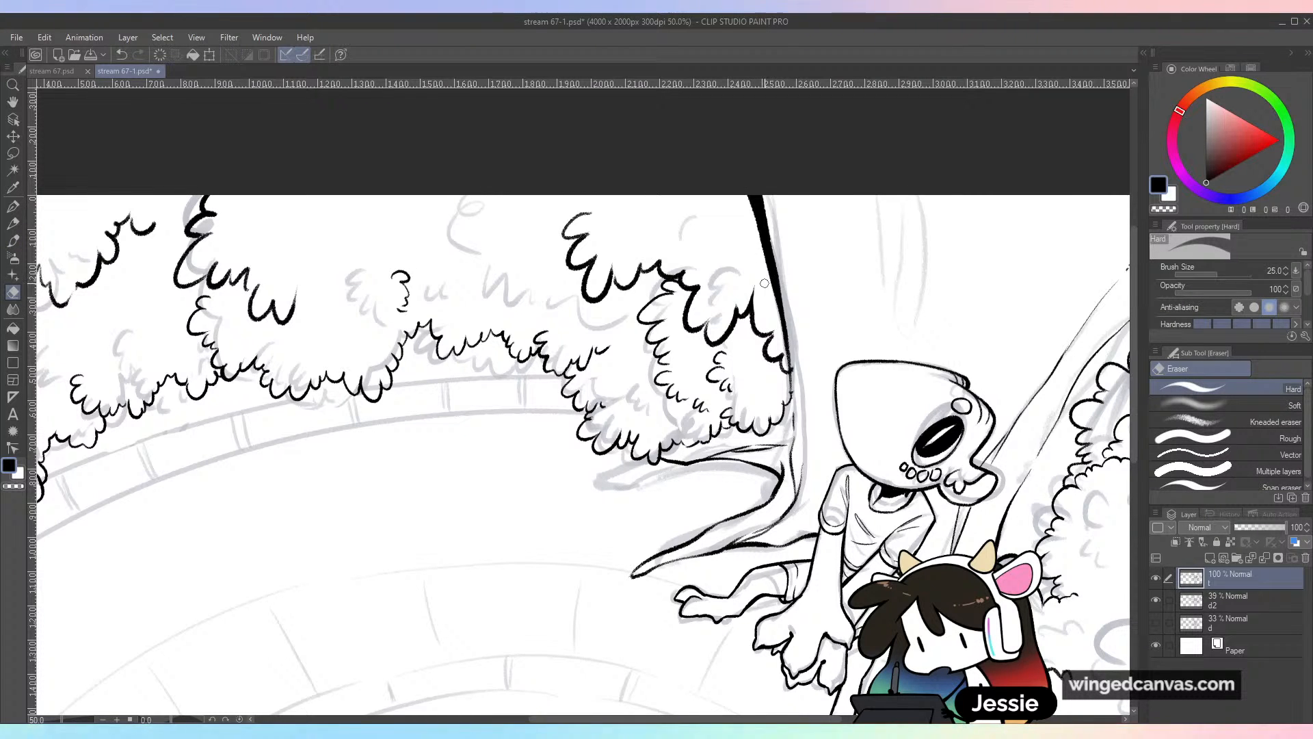
key("p")
key("ctrl+minus")
key("ctrl+minus")
key("ctrl+s")
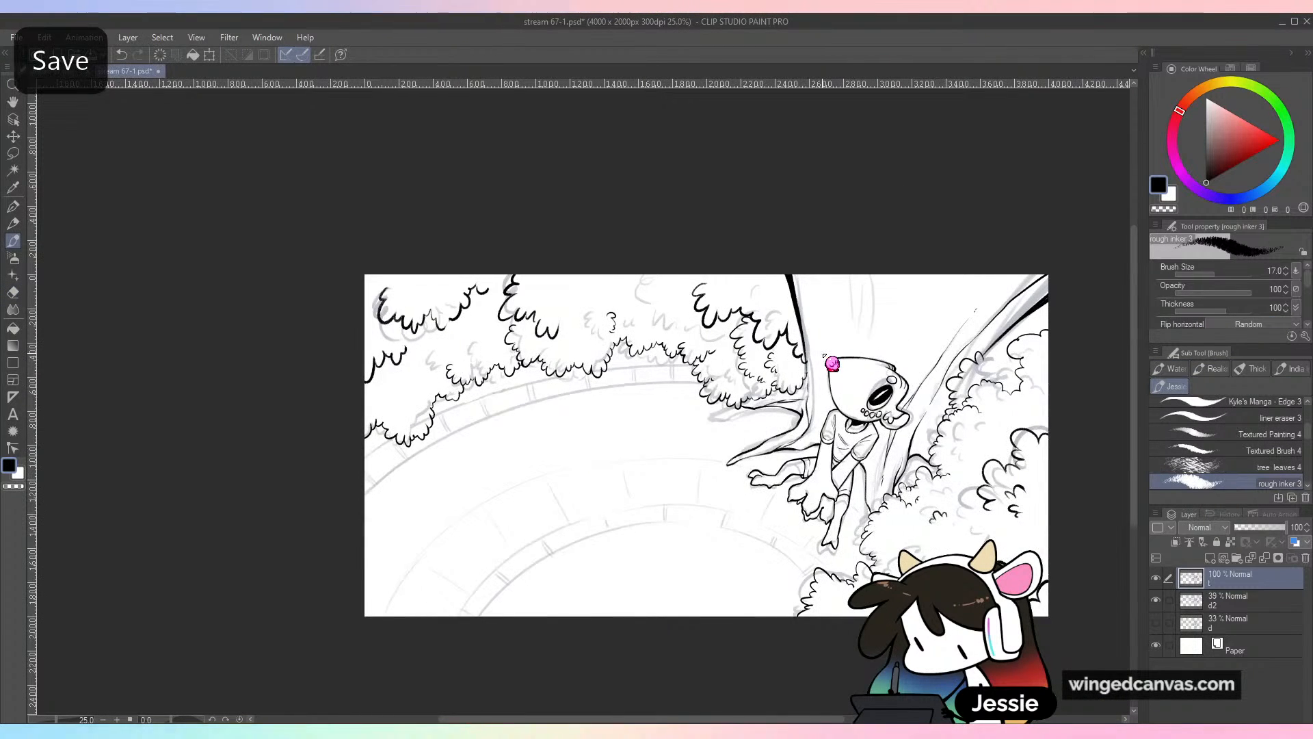
Add bold leaf strokes to the bush edges beneath the tree's right-hand branch and undo the last stray stroke
key("ctrl+plus")
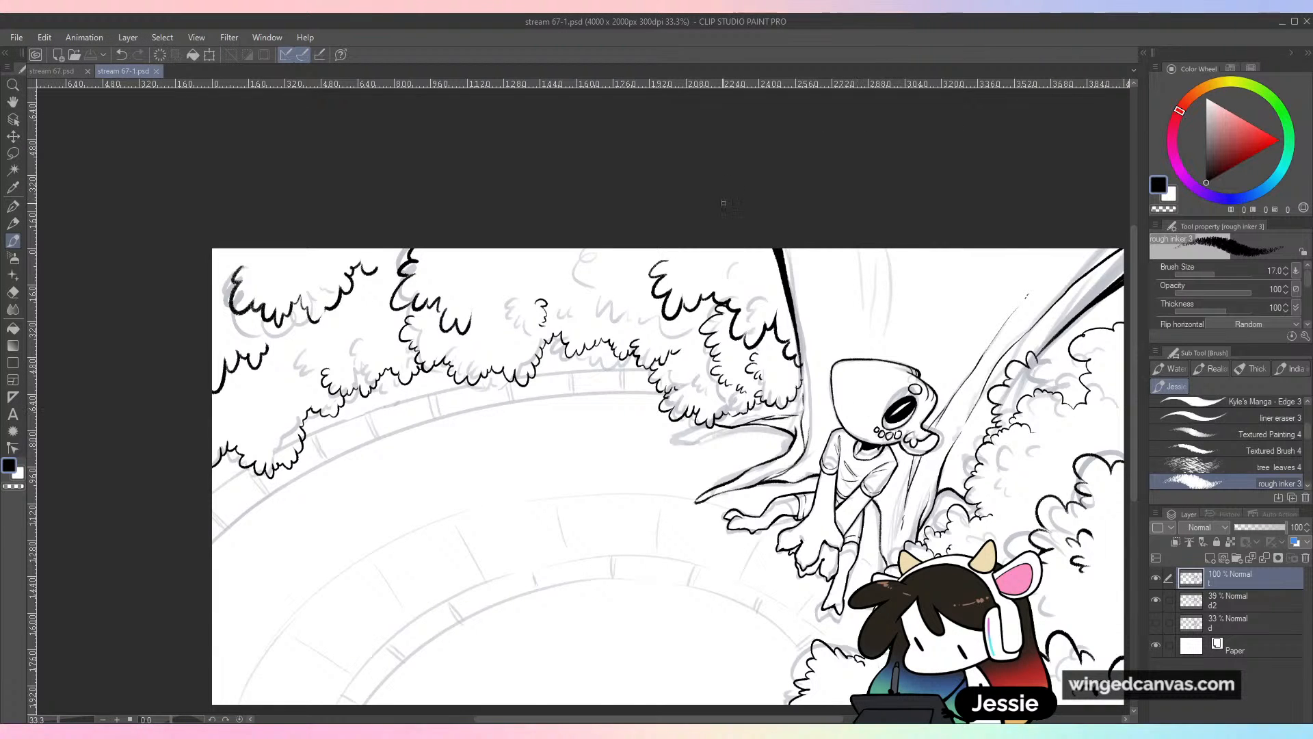
mouse_move(859, 338)
left_mouse_down()
mouse_move(711, 273)
mouse_move(682, 222)
mouse_move(623, 218)
left_mouse_up()
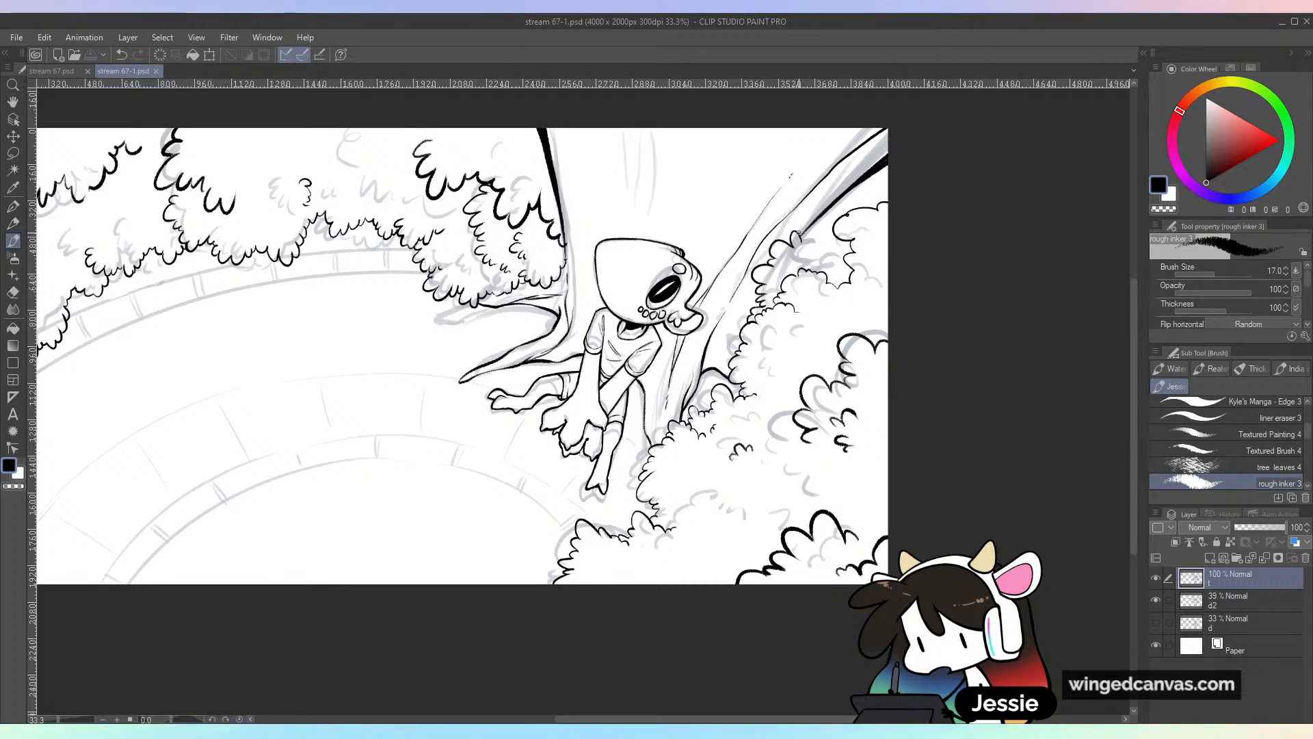
left_click_drag(788, 240, 798, 242)
key("ctrl+z")
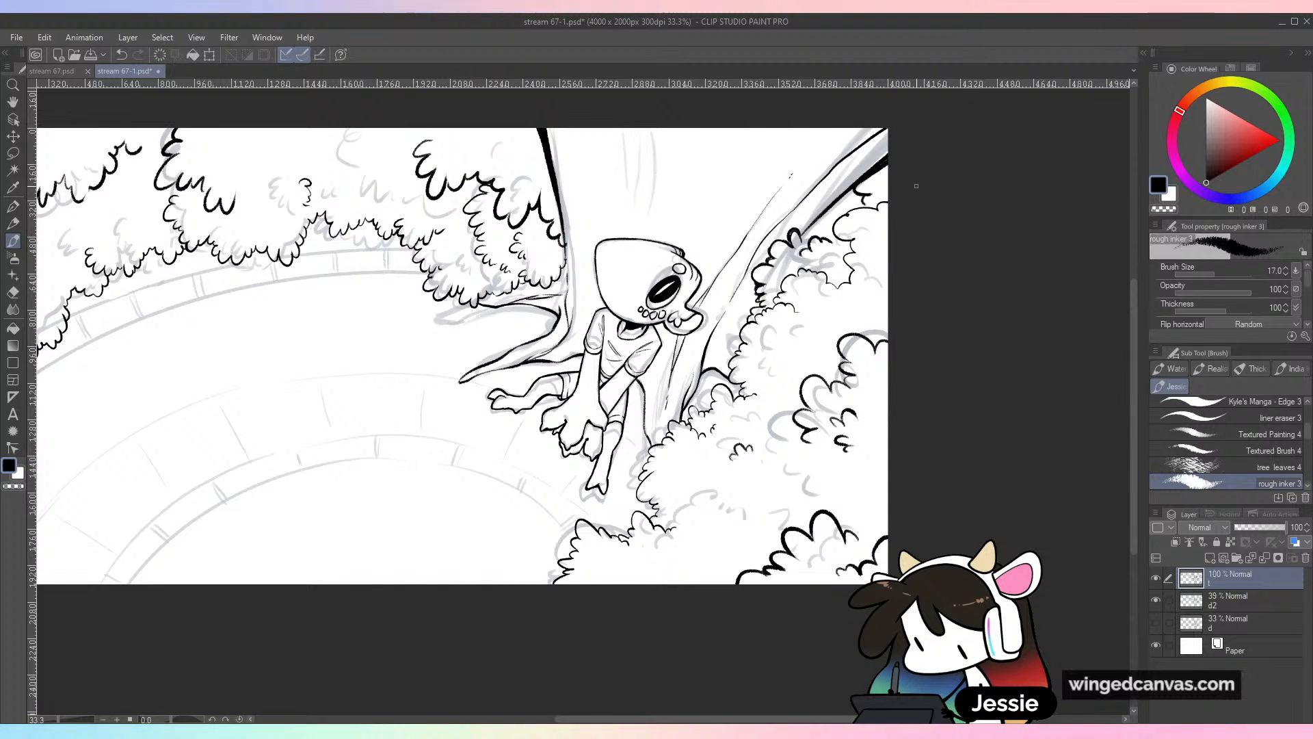
Undo the last bold leaf stroke beside the tree branch and save the file
key("ctrl+z")
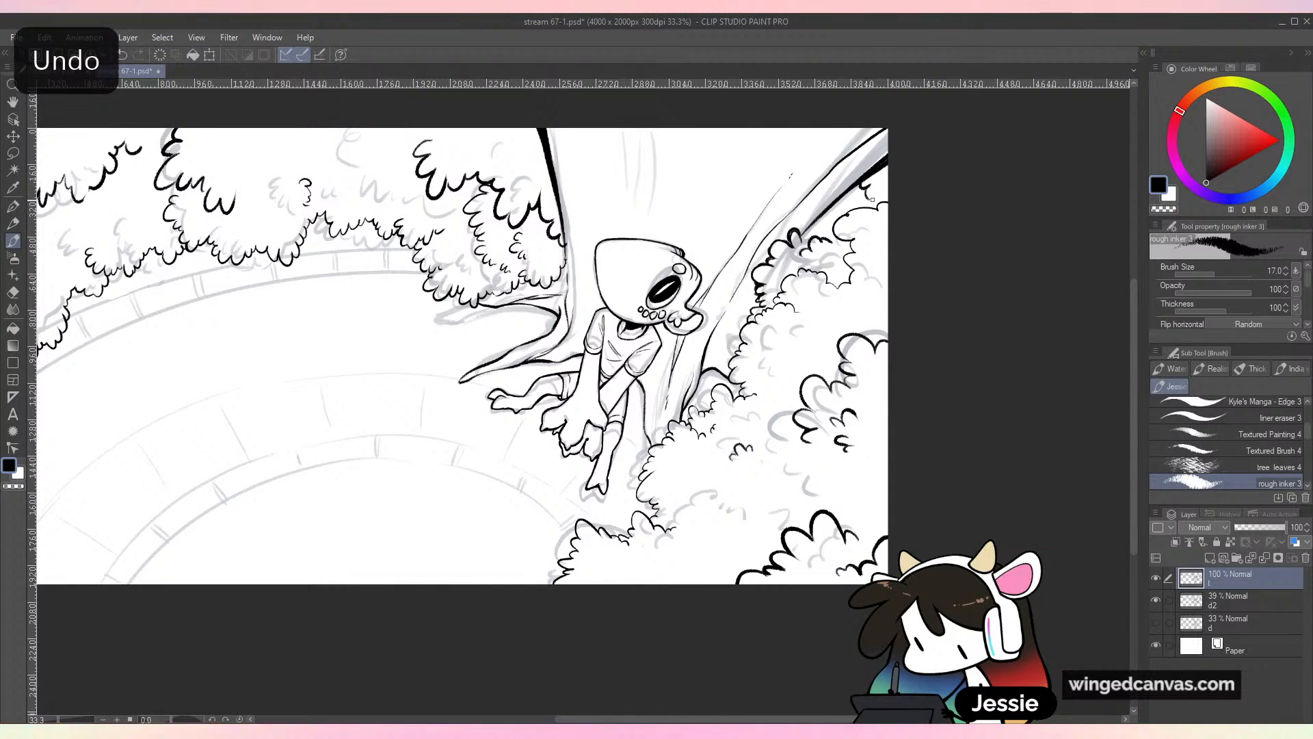
key("ctrl+minus")
key("ctrl+s")
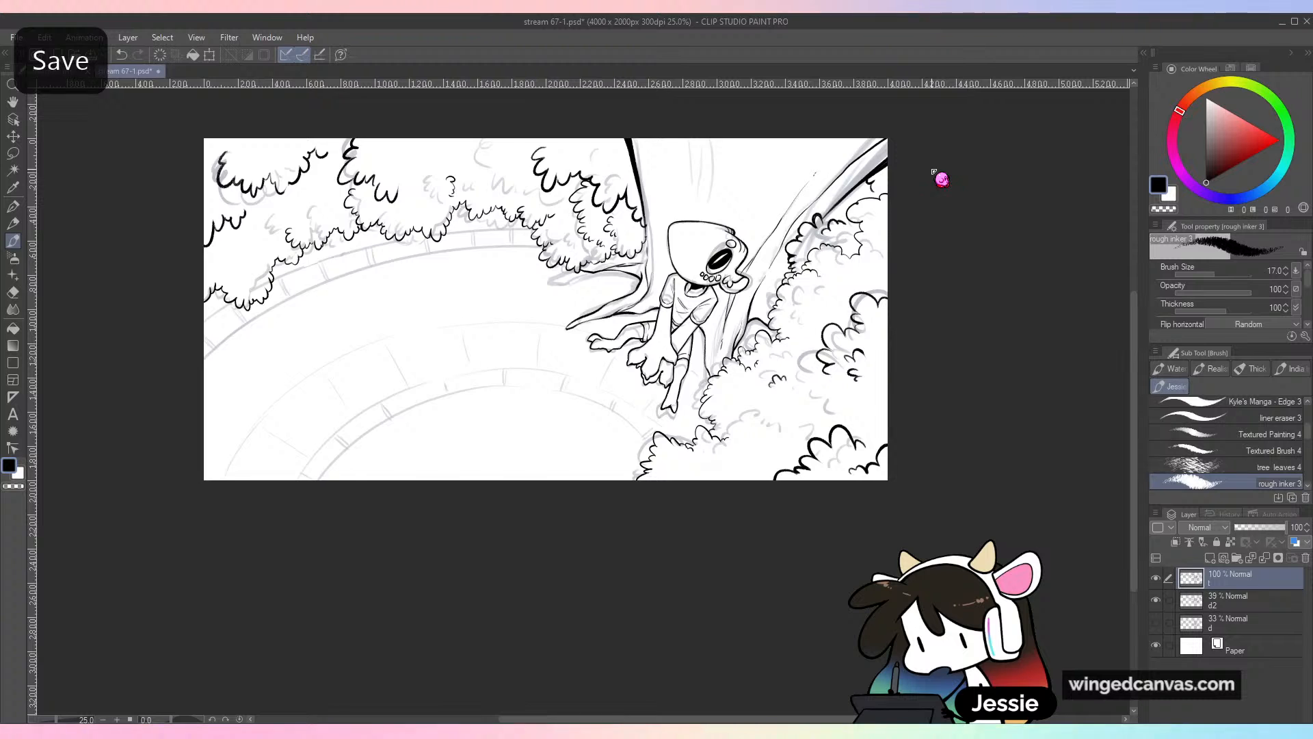
key("ctrl+minus")
key("ctrl+plus")
key("ctrl+plus")
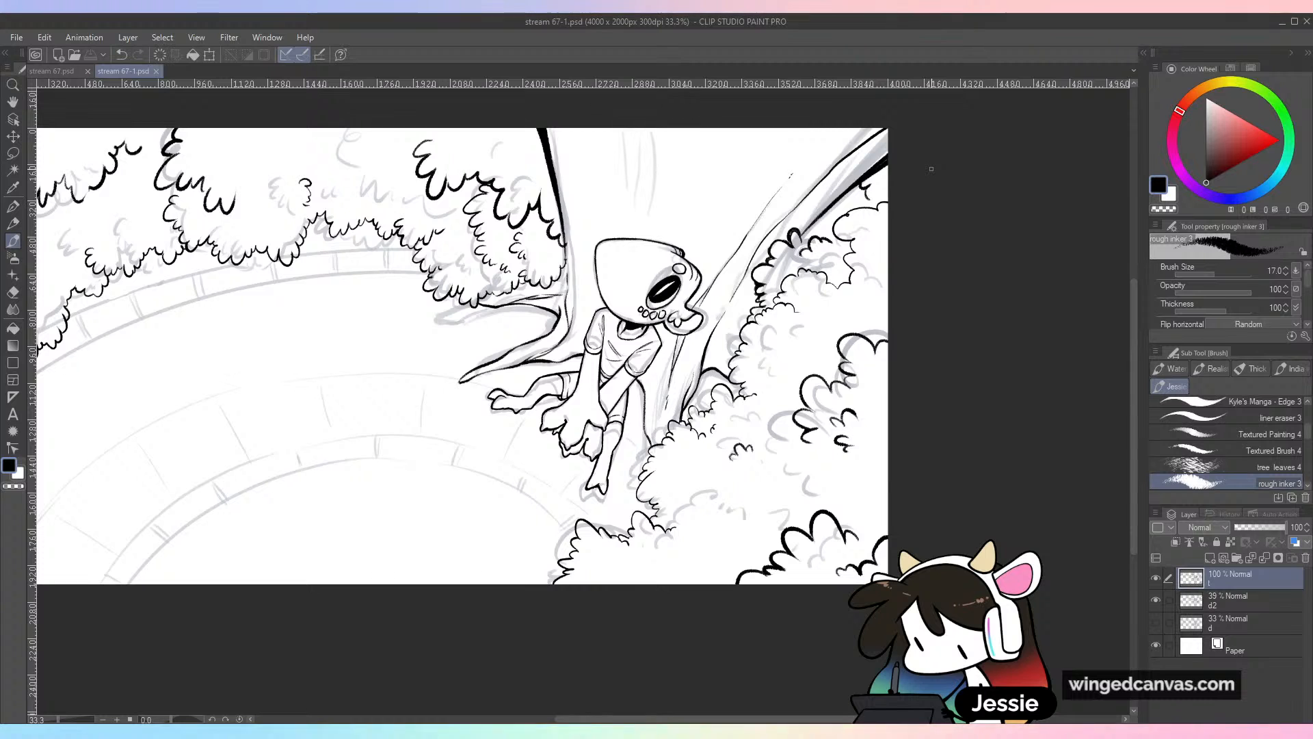
Pick a mid grey drawing colour and add a new layer named l2 directly above the d2 sketch layer
left_click_drag(628, 285, 750, 334)
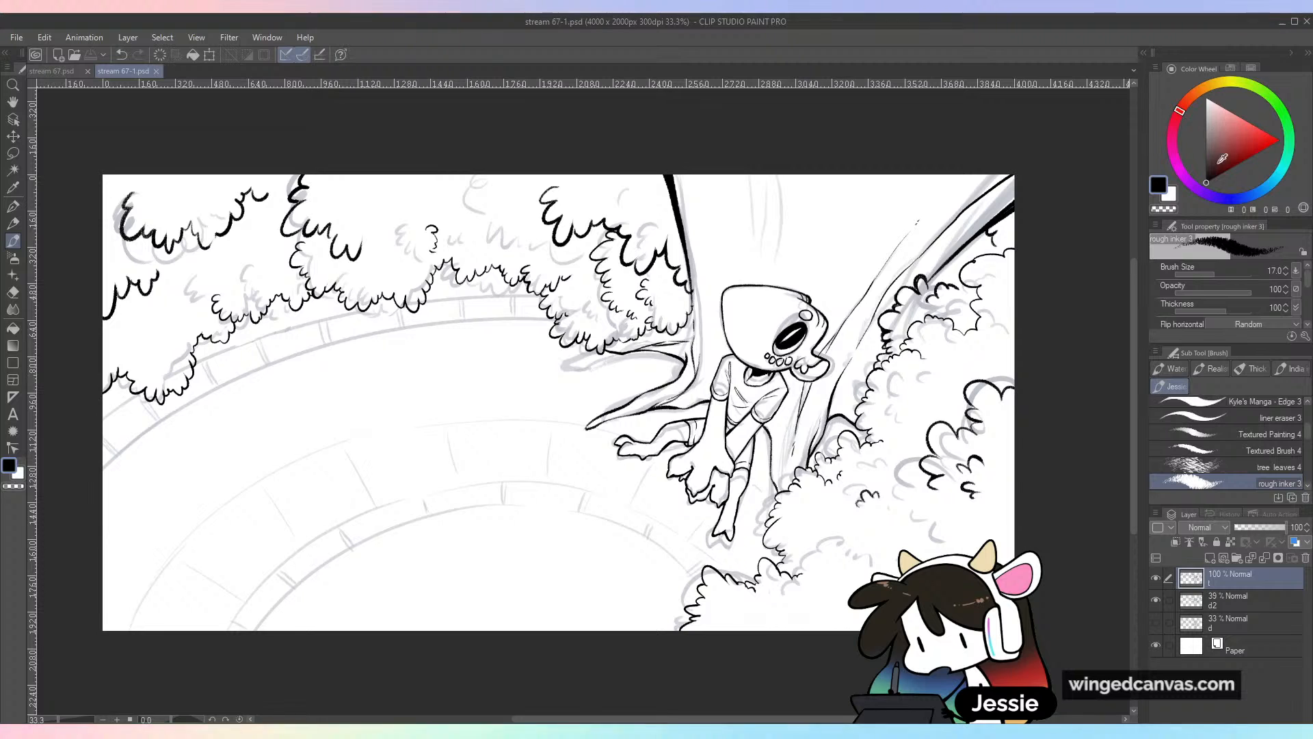
mouse_move(1222, 159)
left_mouse_down()
mouse_move(1209, 118)
mouse_move(1163, 151)
left_mouse_up()
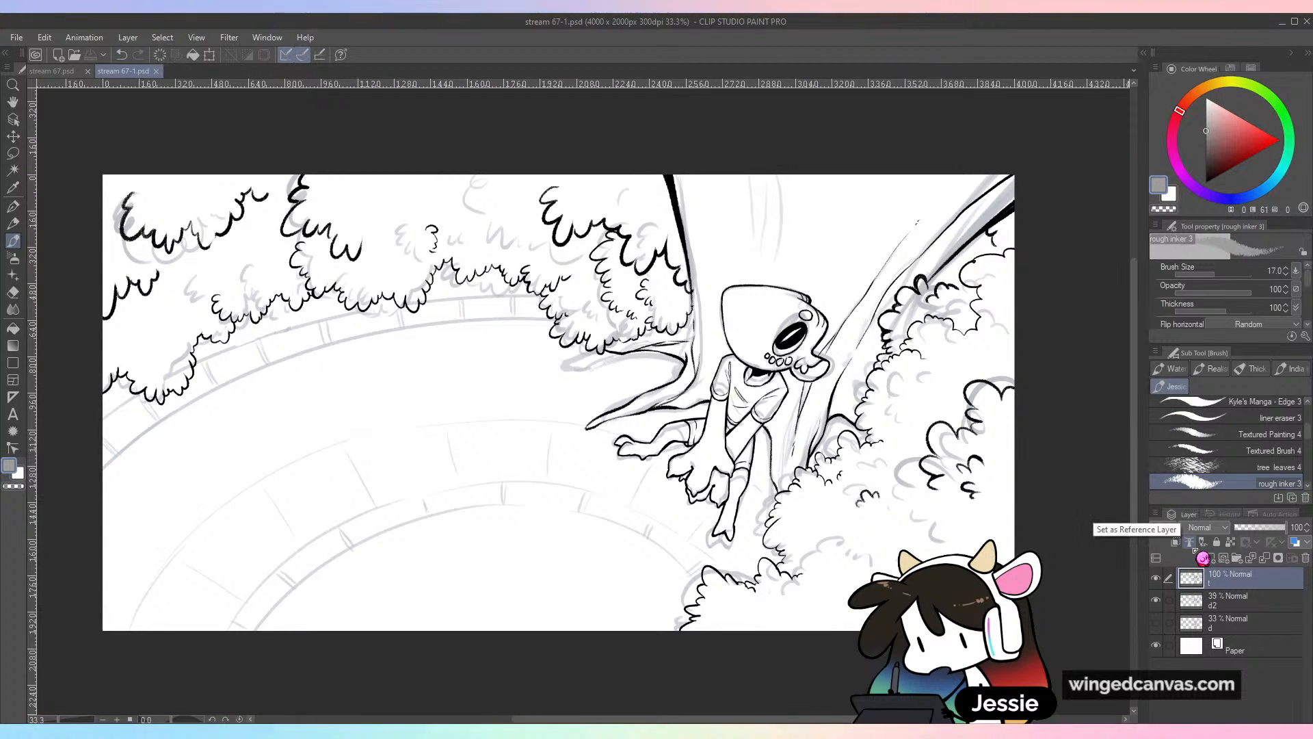
left_click(1228, 604)
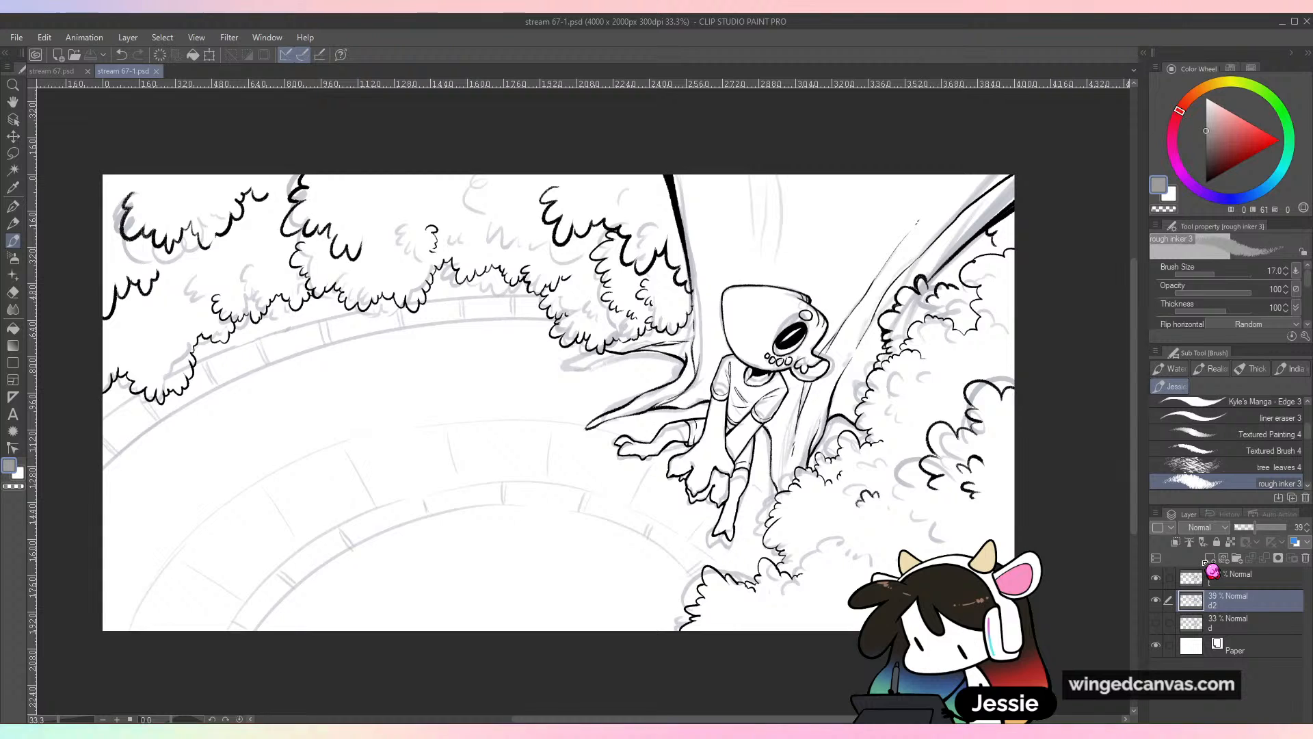
left_click(1208, 558)
double_click(1226, 604)
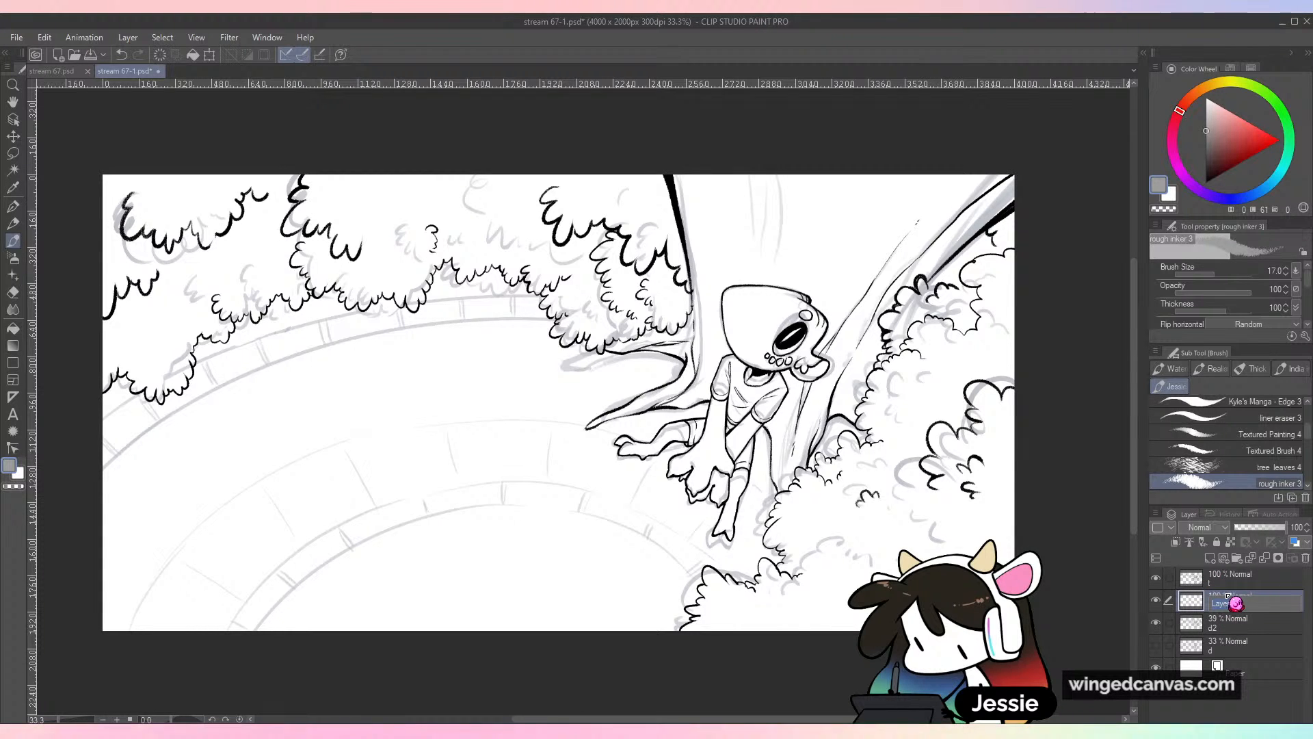
key("Return")
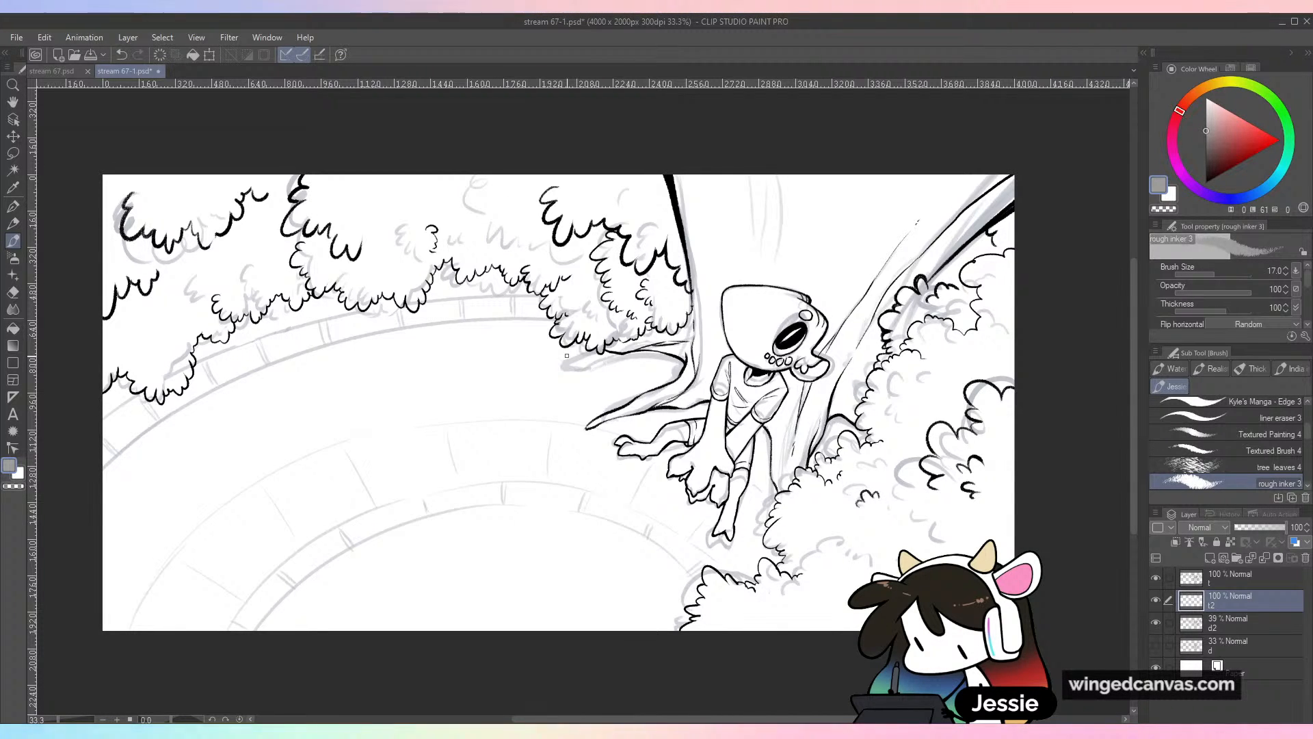
Reduce the rough inker brush size to 15
key("bracketleft")
key("bracketleft")
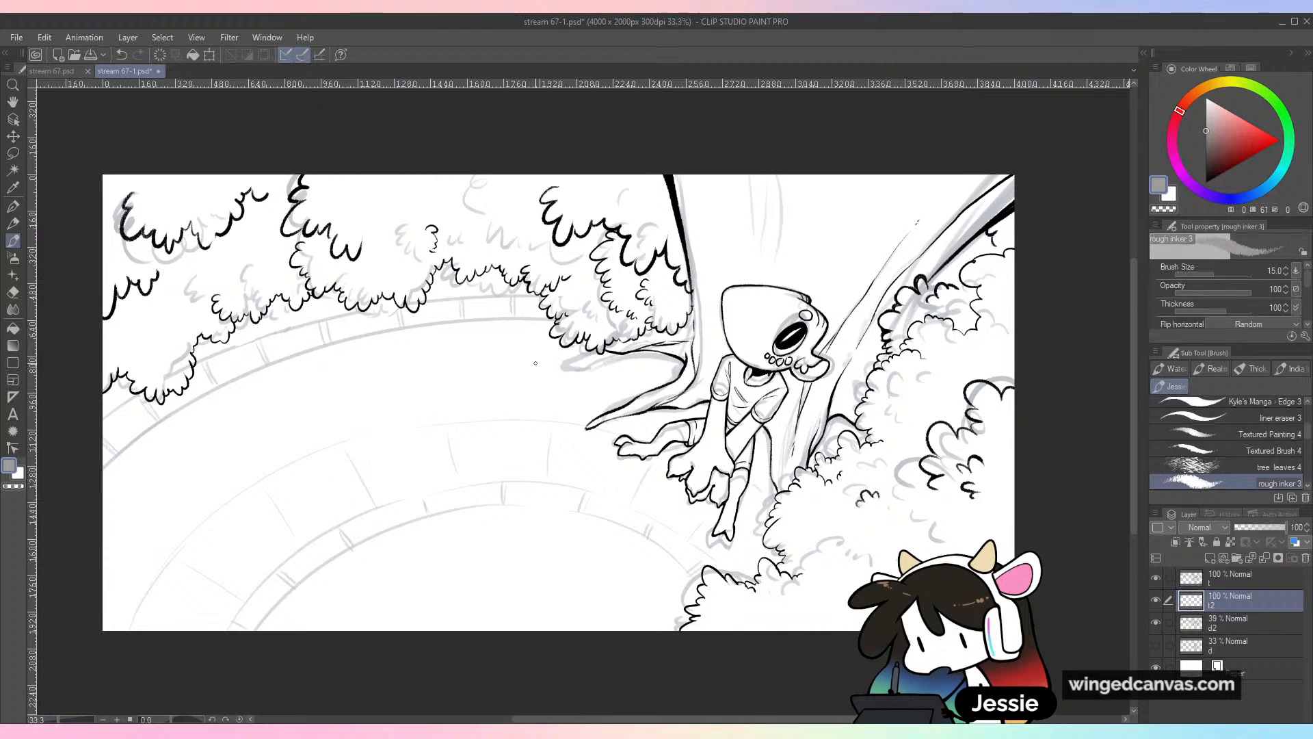
left_click_drag(537, 402, 578, 450)
key("ctrl+plus")
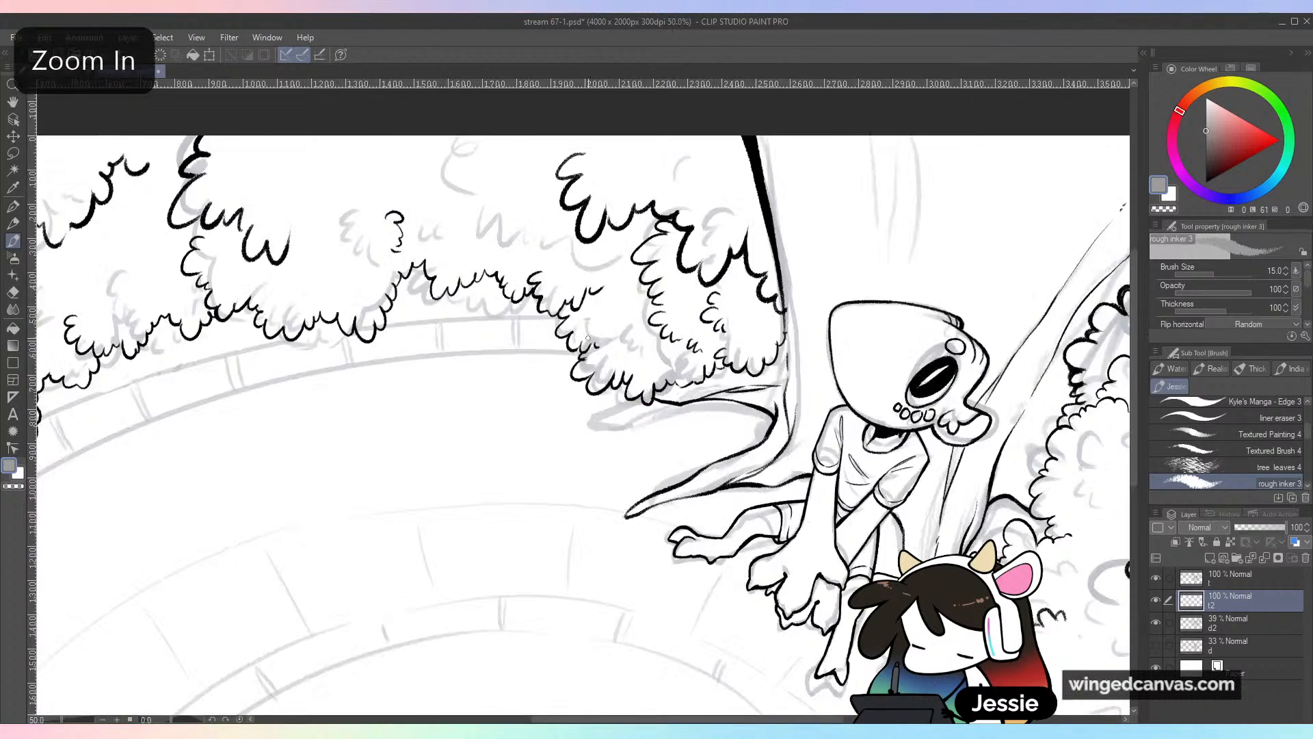
mouse_move(587, 337)
left_mouse_down()
mouse_move(738, 285)
mouse_move(109, 463)
left_mouse_up()
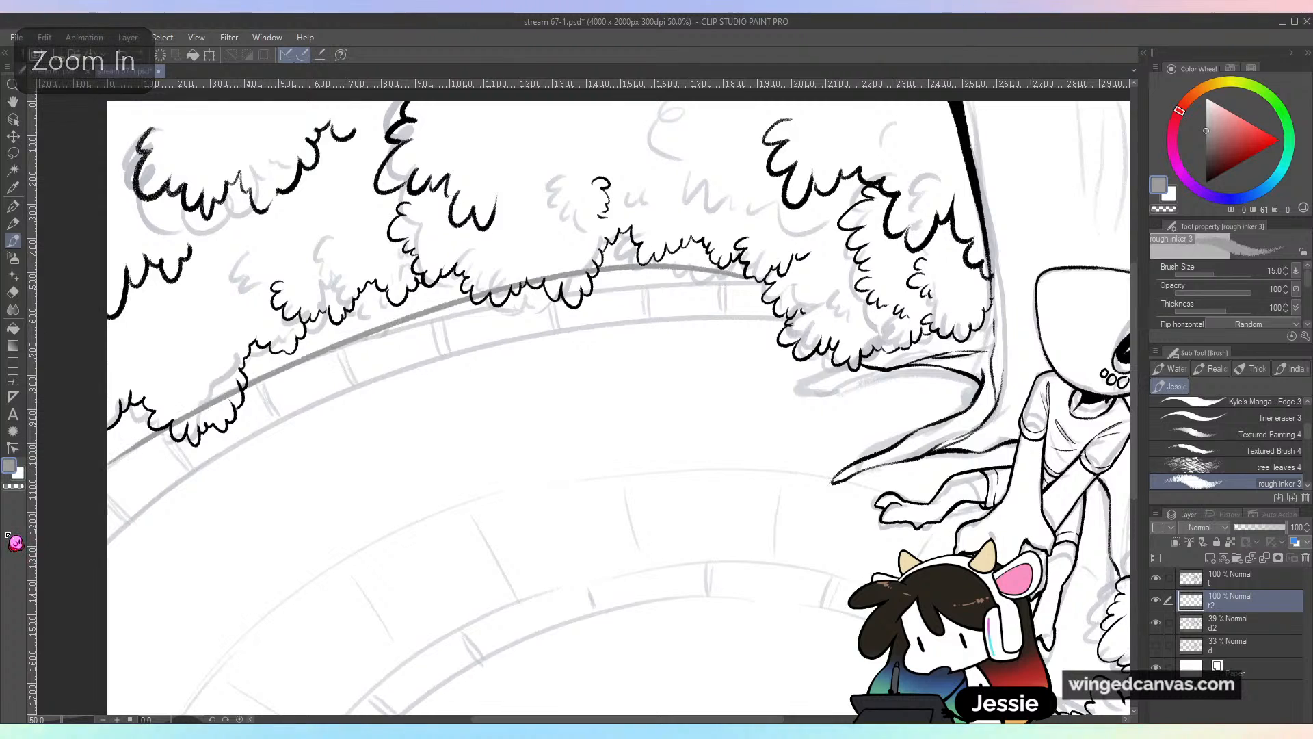
key("ctrl+z")
left_click_drag(742, 264, 120, 418)
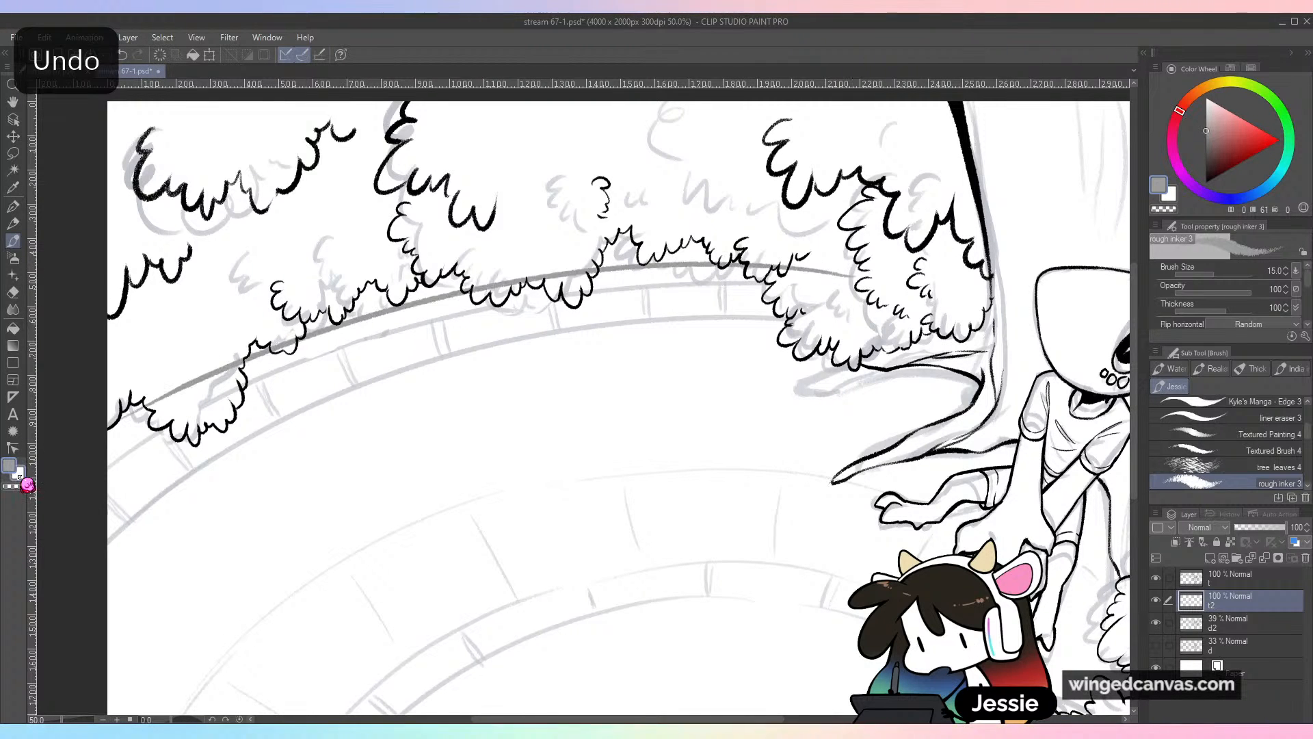
key("ctrl+z")
mouse_move(787, 271)
left_mouse_down()
mouse_move(109, 451)
mouse_move(167, 420)
mouse_move(1033, 314)
left_mouse_up()
key("ctrl+z")
key("ctrl+z")
mouse_move(109, 453)
left_mouse_down()
mouse_move(472, 298)
mouse_move(964, 273)
left_mouse_up()
key("ctrl+z")
left_click_drag(108, 467, 897, 276)
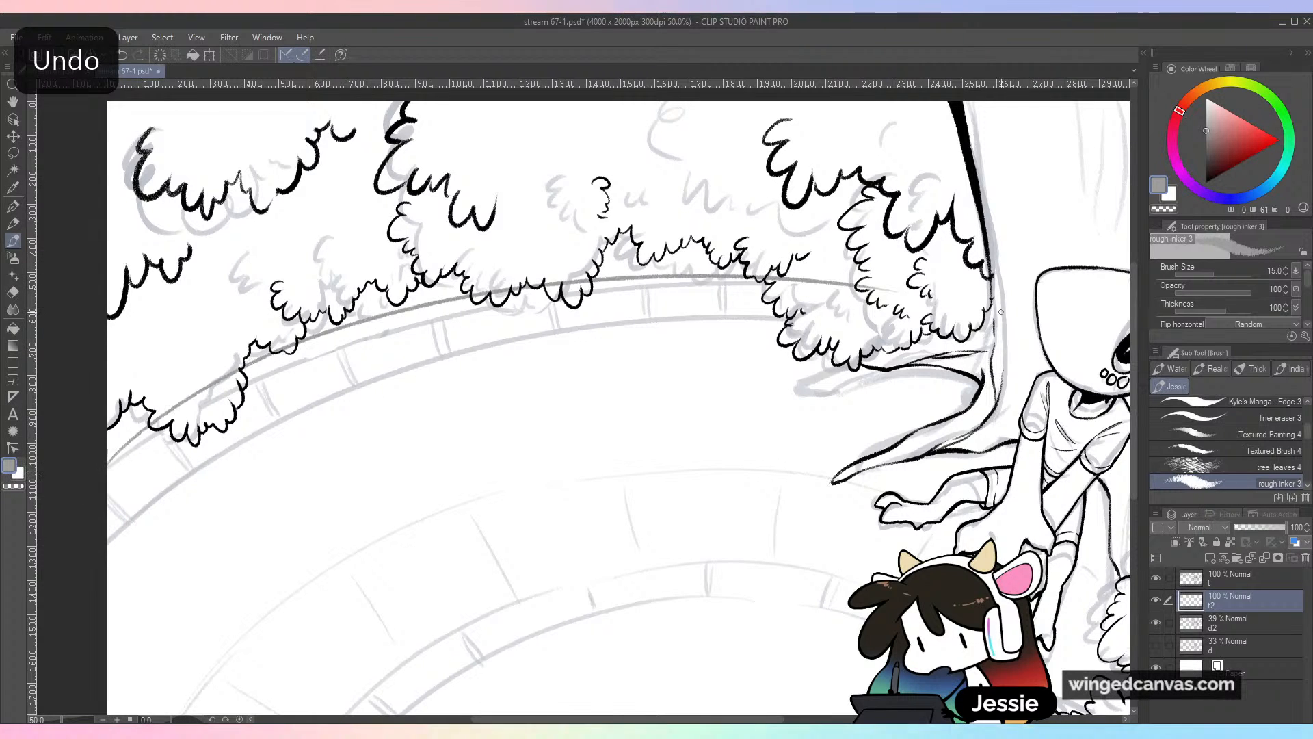
key("ctrl+z")
mouse_move(108, 469)
left_mouse_down()
mouse_move(447, 319)
mouse_move(899, 291)
left_mouse_up()
key("ctrl+z")
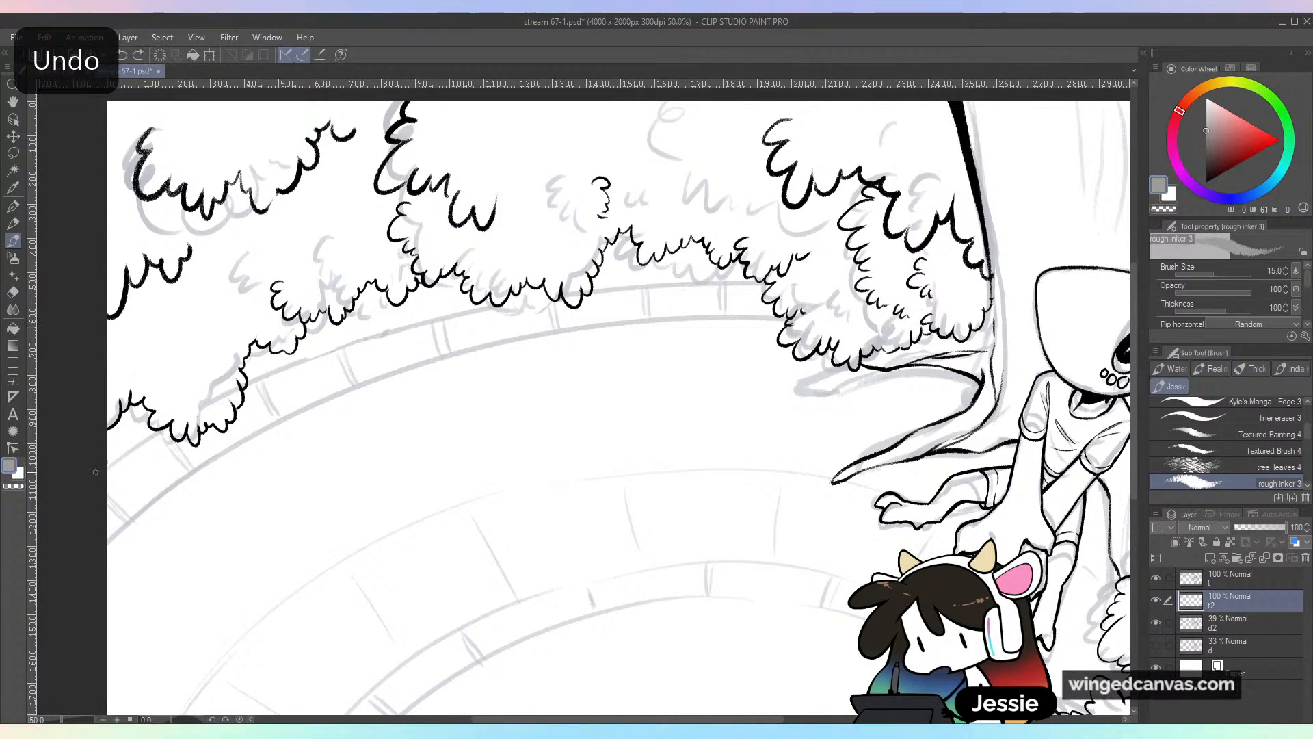
Ink both long grey curves of the far curb from the canvas's left edge to the trunk-side shrub, and check them without the d2 sketch
left_click_drag(108, 468, 902, 277)
mouse_move(108, 526)
left_mouse_down()
mouse_move(706, 332)
mouse_move(961, 365)
left_mouse_up()
key("ctrl+z")
left_click_drag(109, 537, 869, 362)
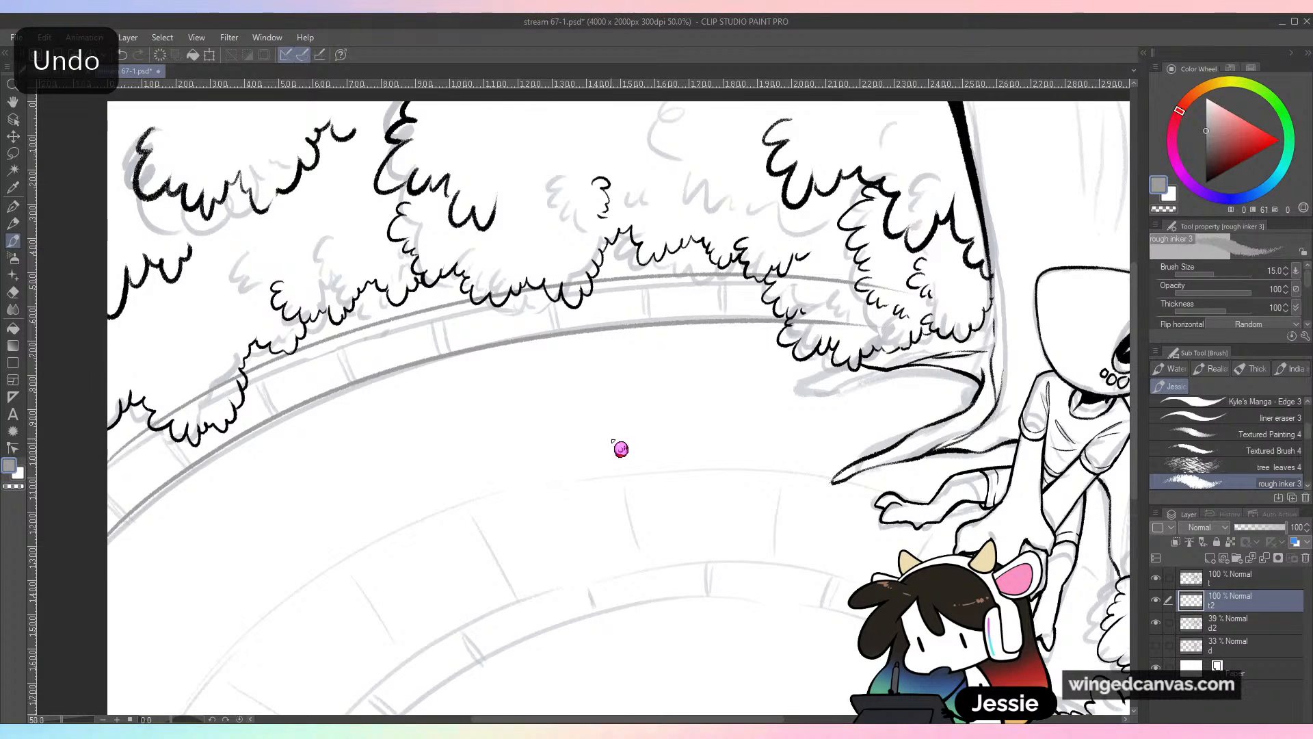
key("ctrl+minus")
key("ctrl+minus")
key("ctrl+plus")
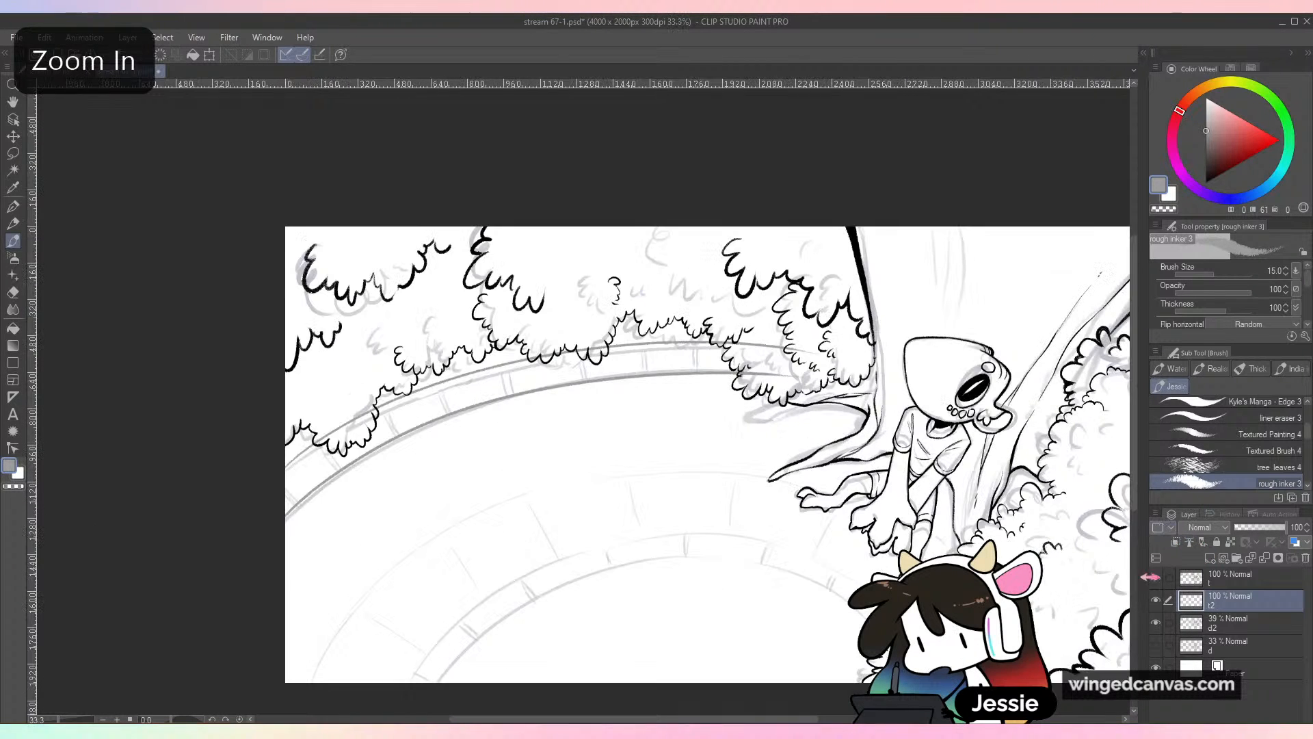
left_click(1157, 622)
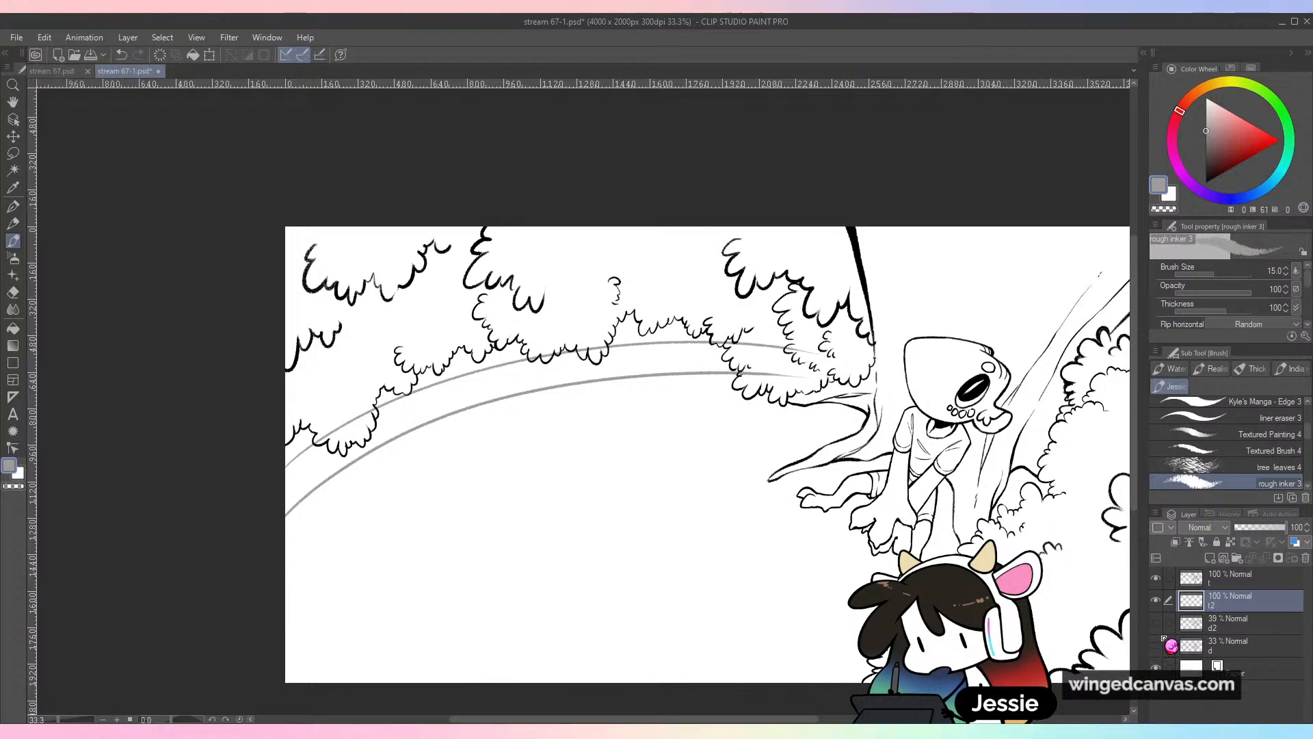
left_click(1158, 624)
Ink the inner path's lower grey arc from the foreground bush to the bottom canvas edge and hide the d2 sketch layer
left_click_drag(803, 538, 837, 324)
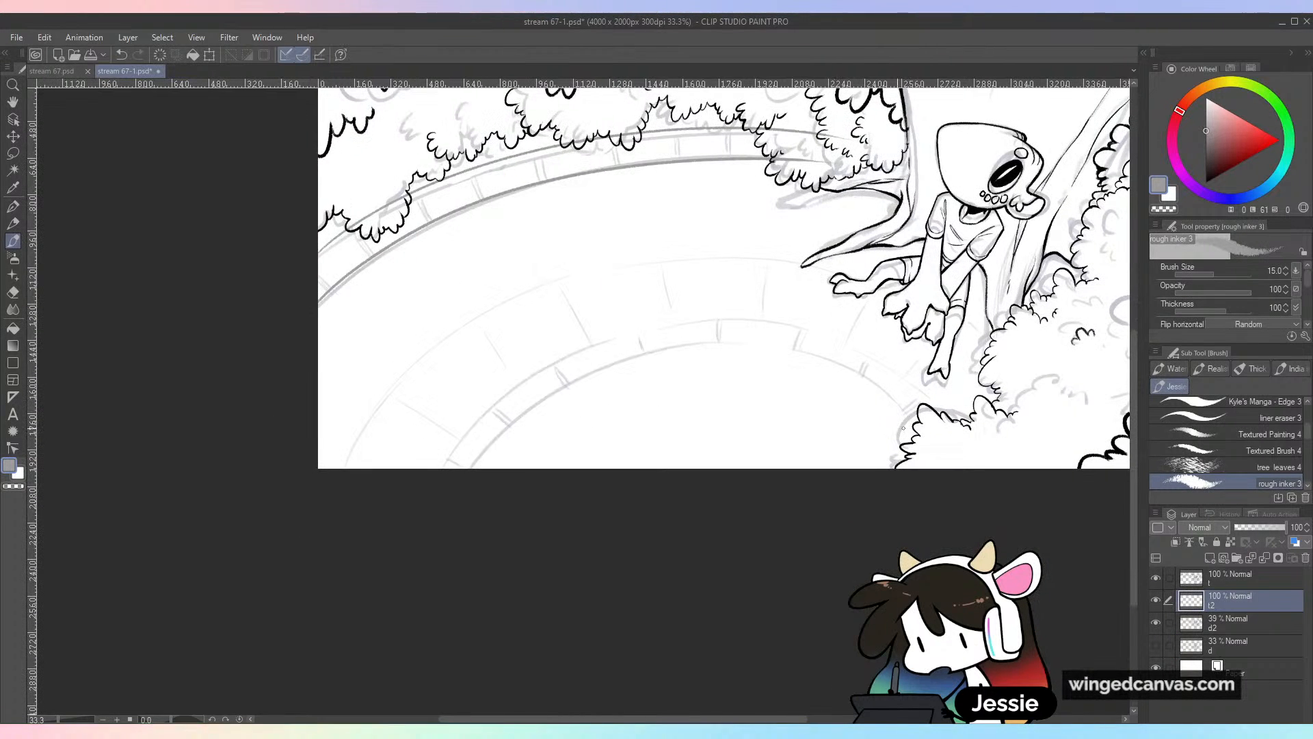
mouse_move(920, 420)
left_mouse_down()
mouse_move(860, 378)
mouse_move(462, 469)
left_mouse_up()
left_click(1156, 622)
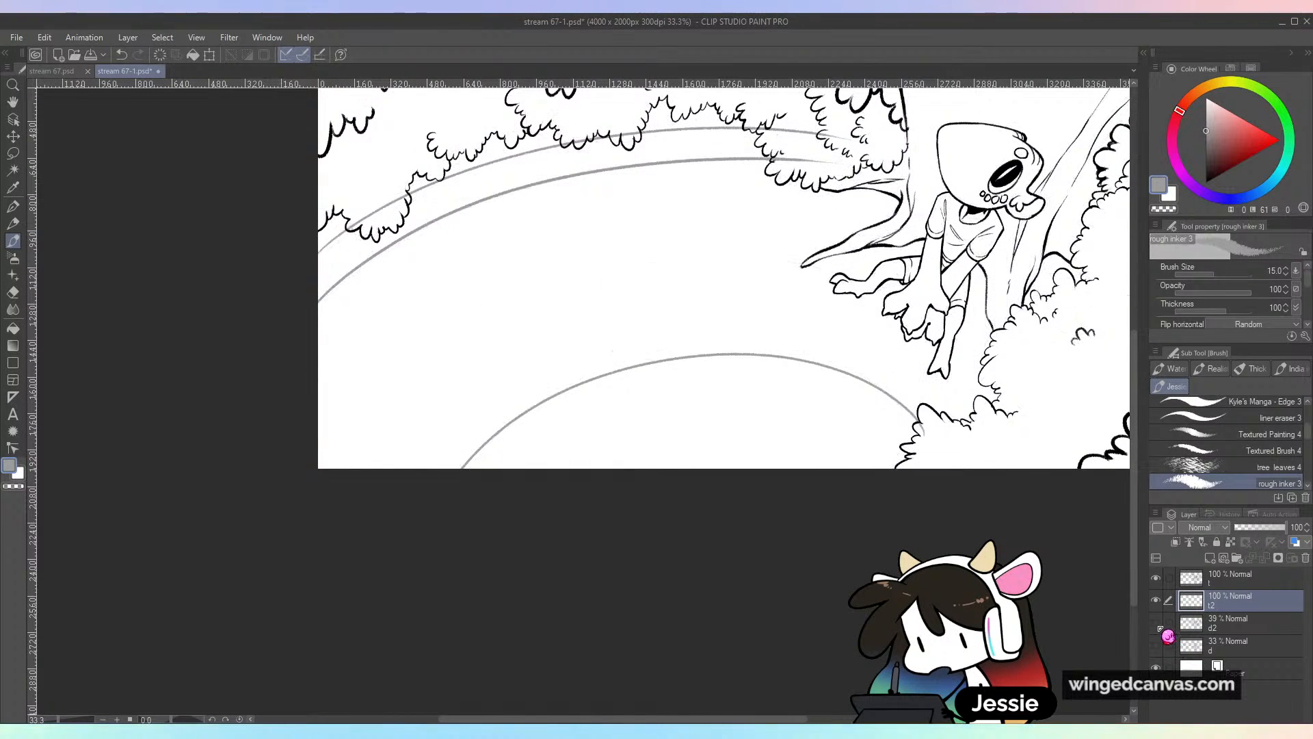
key("ctrl+minus")
key("ctrl+plus")
left_click_drag(828, 186, 726, 377)
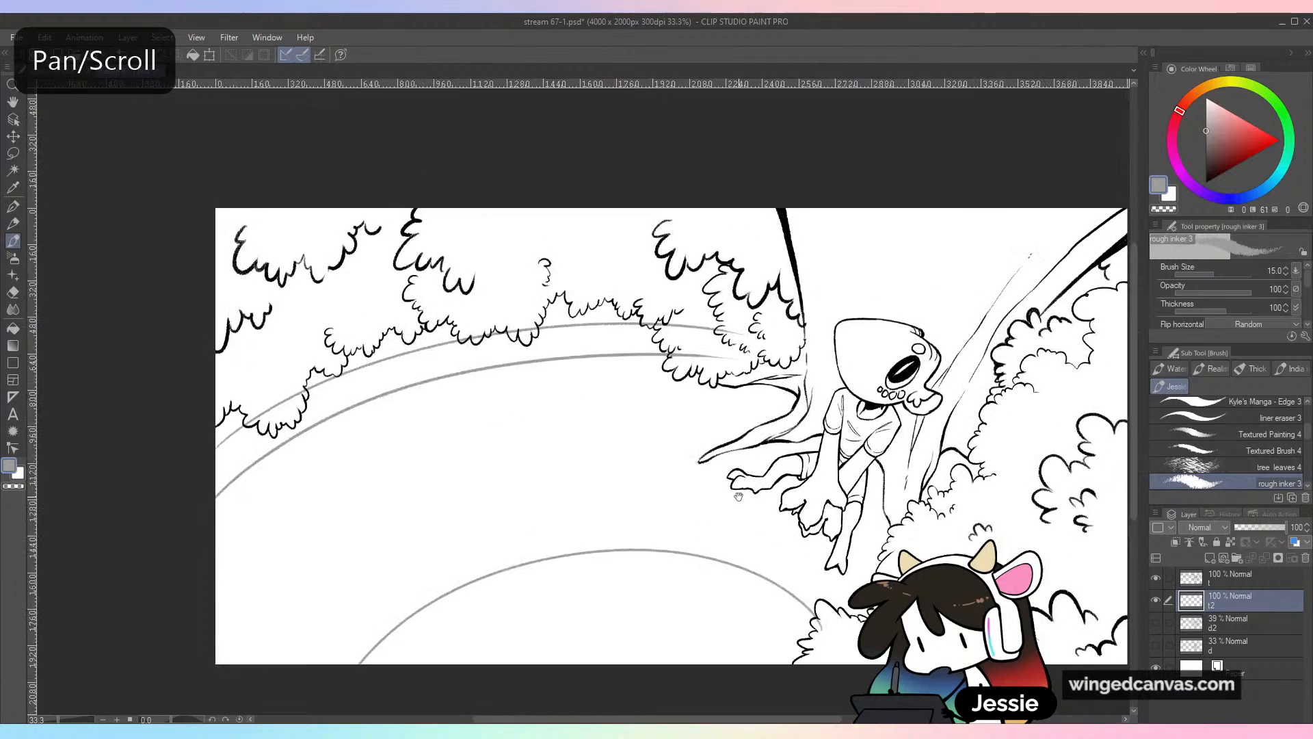
Set the Hard eraser to size 60 and erase the grey curb curves where they run through the shrubs
key("e")
key("ctrl+plus")
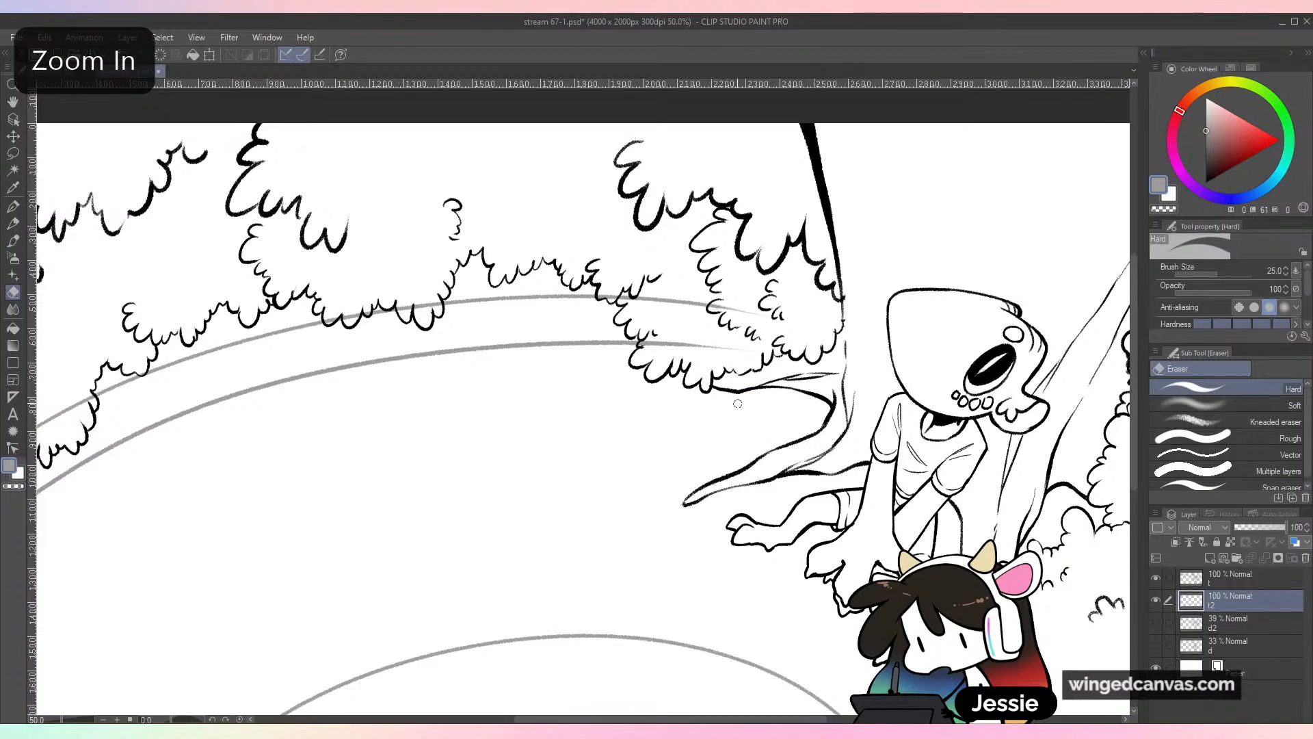
key("bracketright")
key("bracketright")
key("bracketright")
key("bracketright")
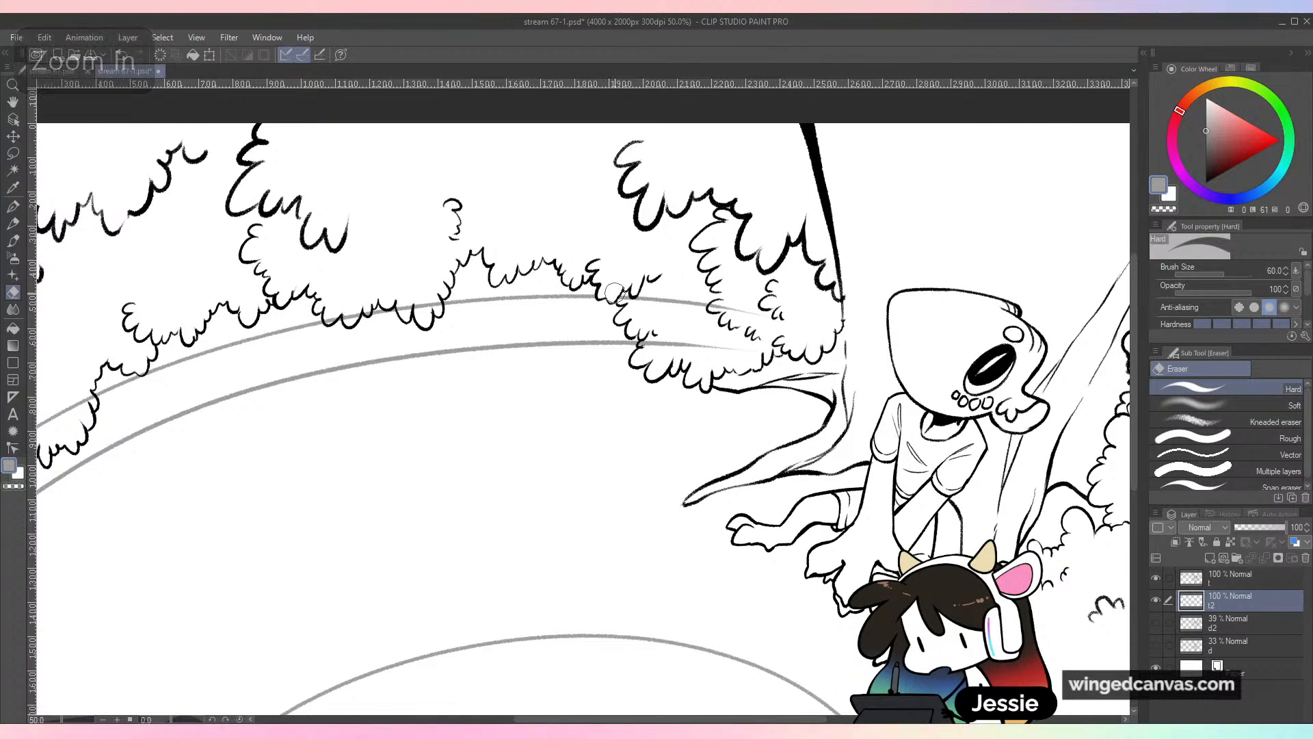
left_click_drag(614, 293, 741, 331)
mouse_move(665, 349)
left_mouse_down()
mouse_move(643, 346)
mouse_move(759, 351)
left_mouse_up()
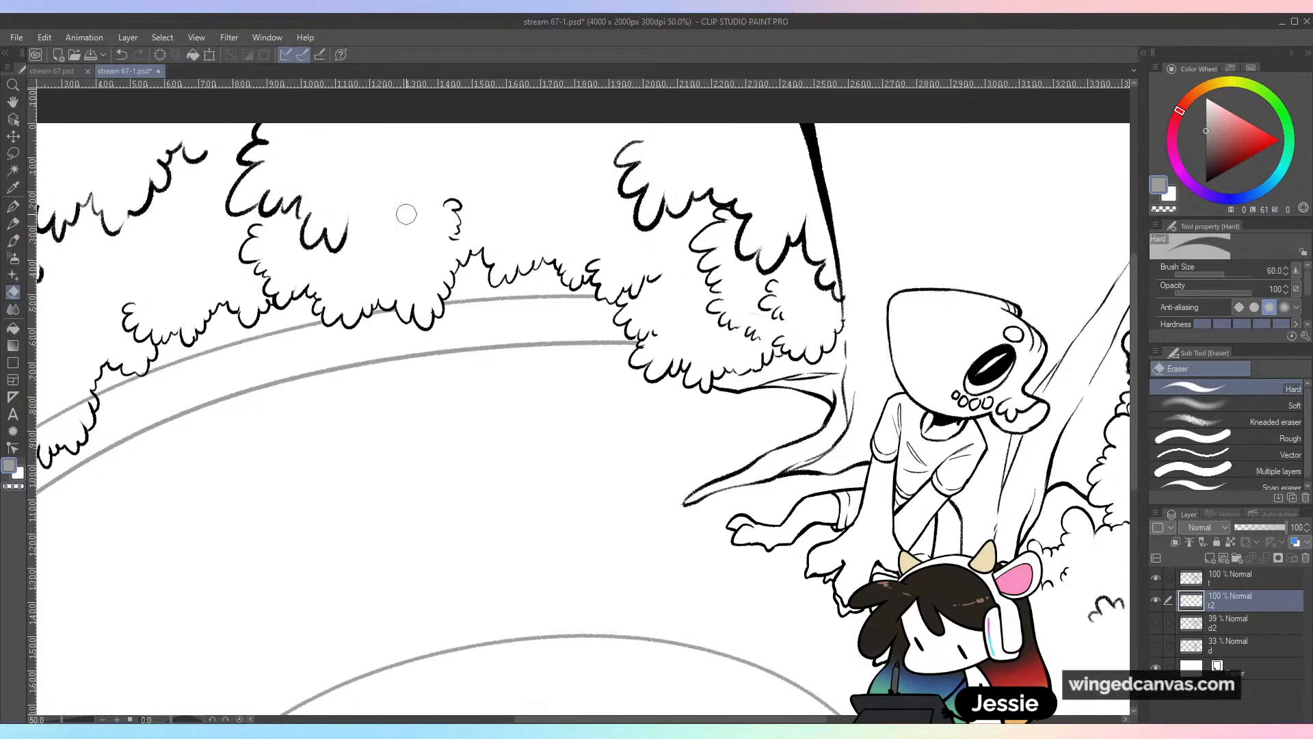
left_click_drag(490, 226, 785, 176)
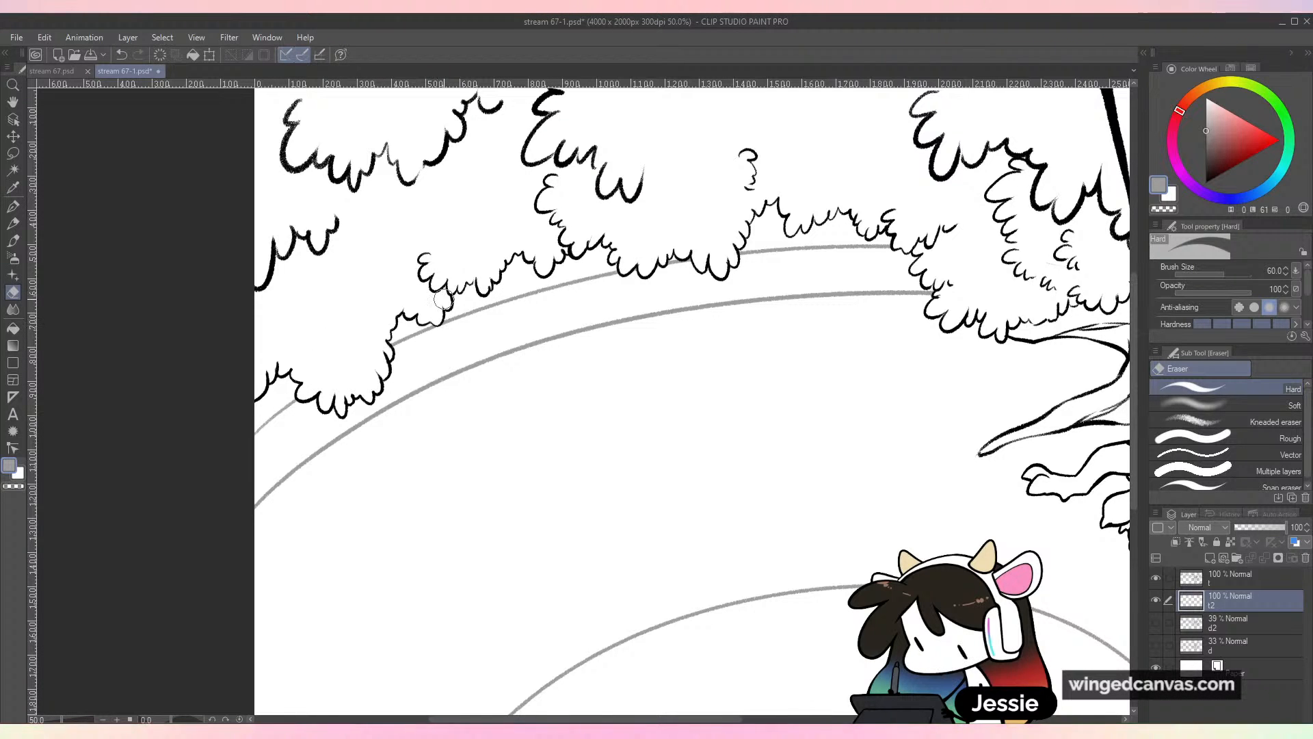
Return to the rough inker brush and show the d2 sketch layer beneath the inner path arc
key("b")
key("ctrl+minus")
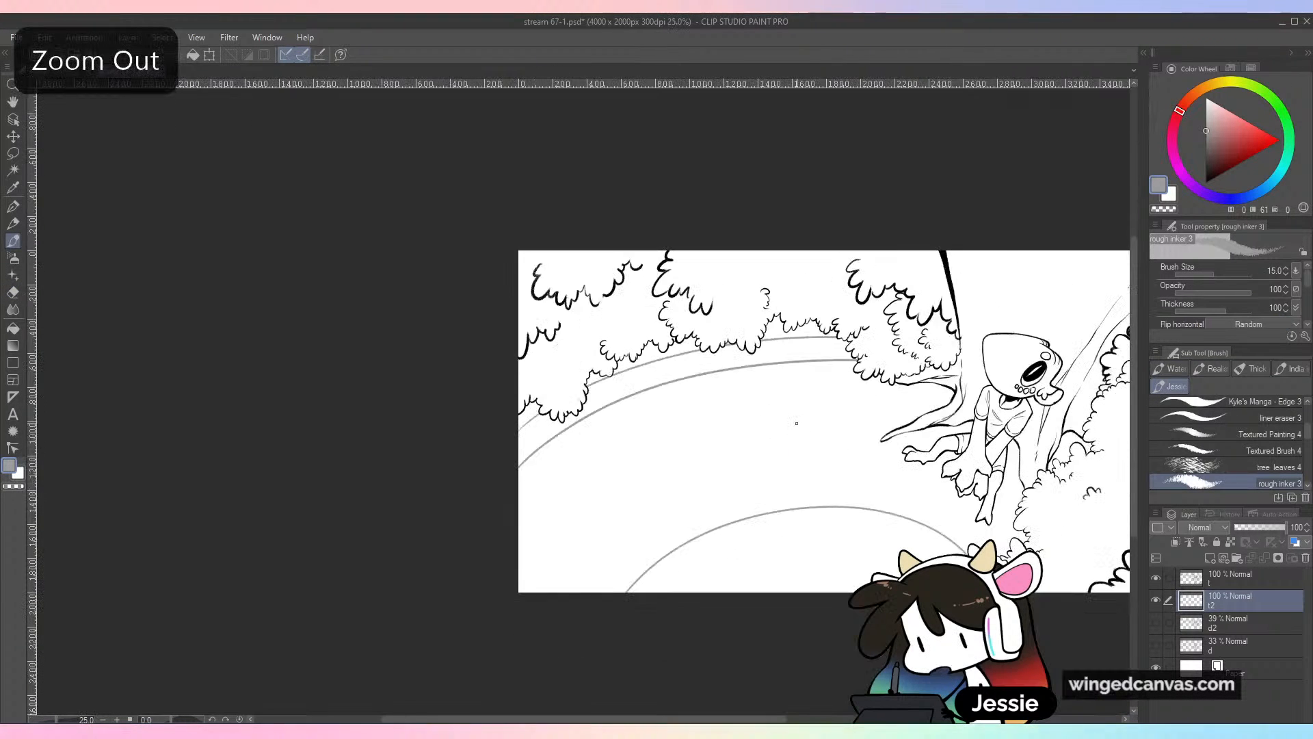
key("ctrl+plus")
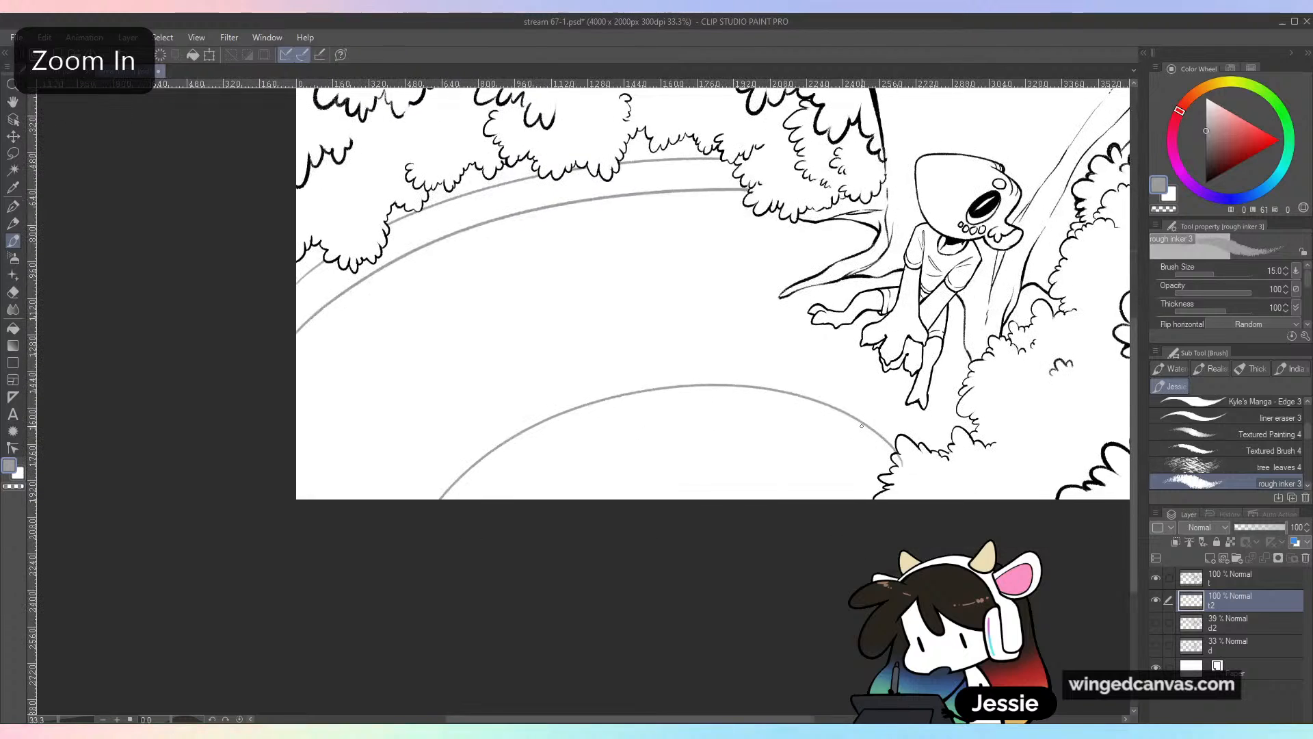
left_click(1158, 628)
left_click(1158, 627)
left_click(1158, 625)
key("ctrl+plus")
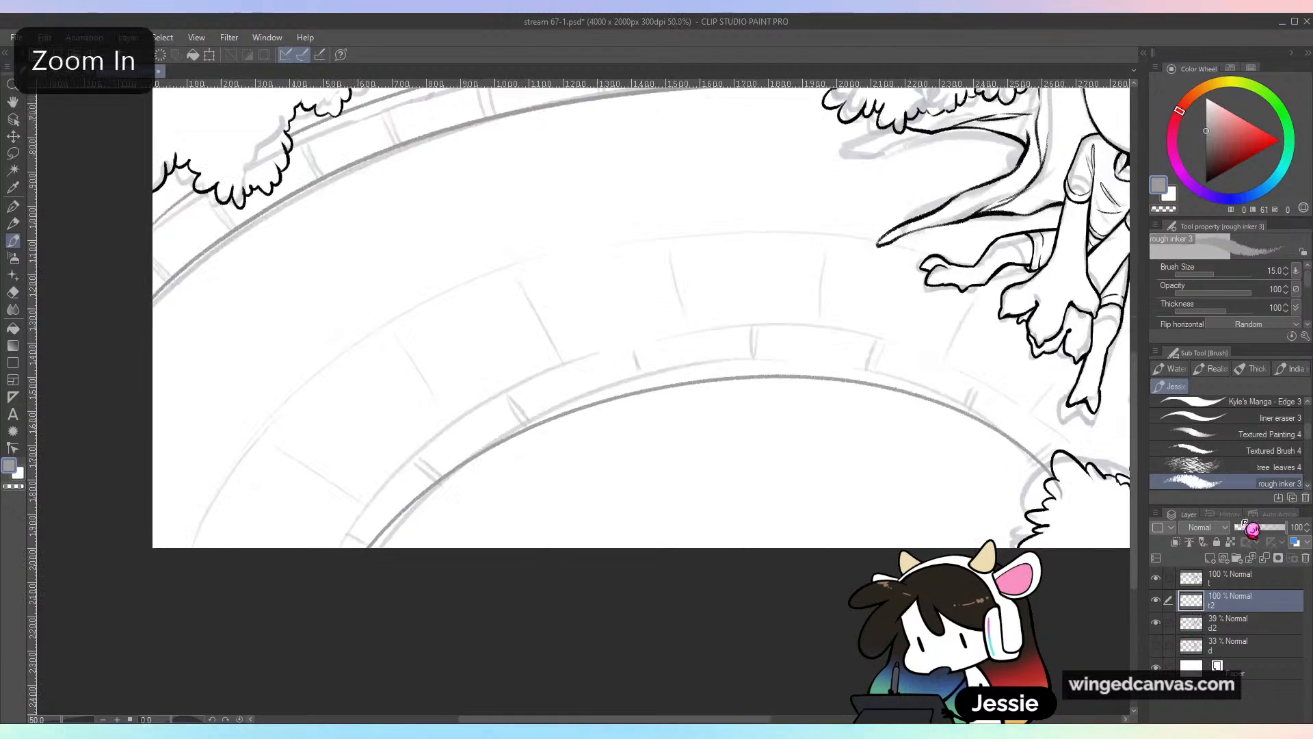
left_click_drag(1026, 412, 483, 412)
key("ctrl+z")
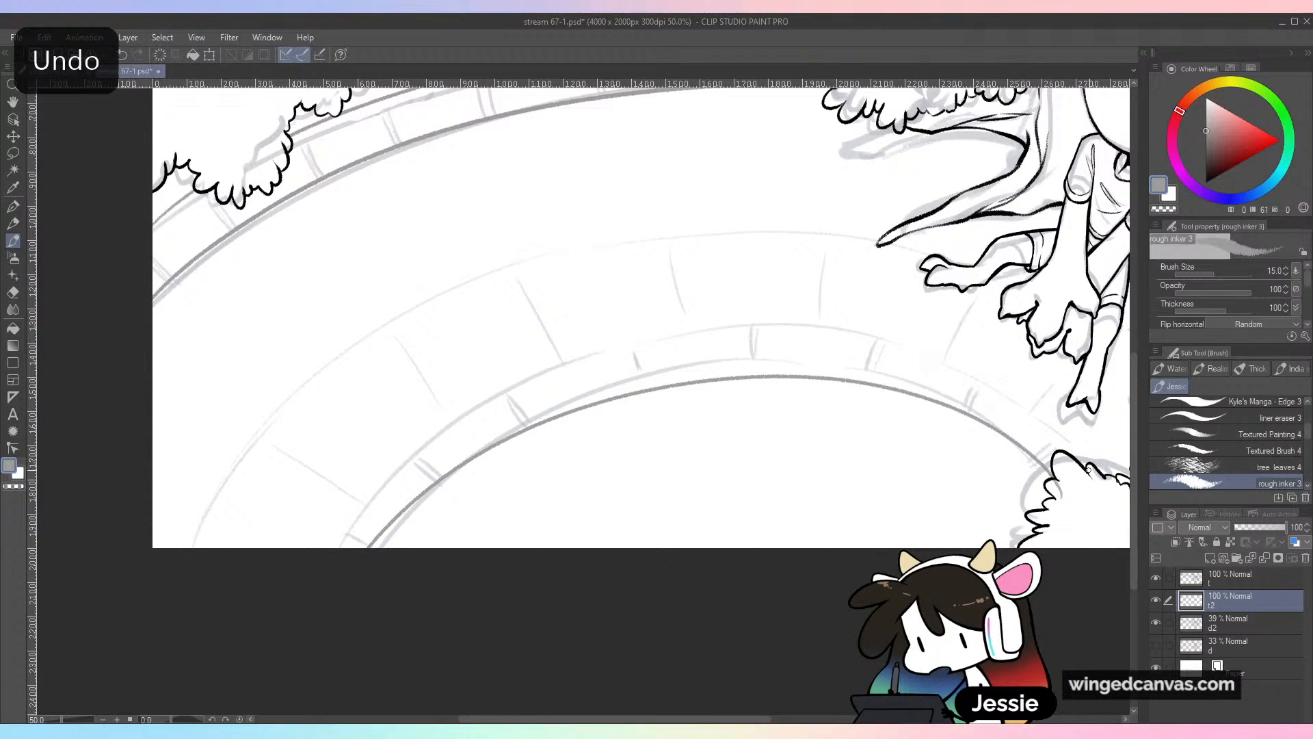
left_click_drag(1085, 463, 455, 434)
key("ctrl+z")
mouse_move(1089, 465)
left_mouse_down()
mouse_move(931, 359)
mouse_move(363, 468)
left_mouse_up()
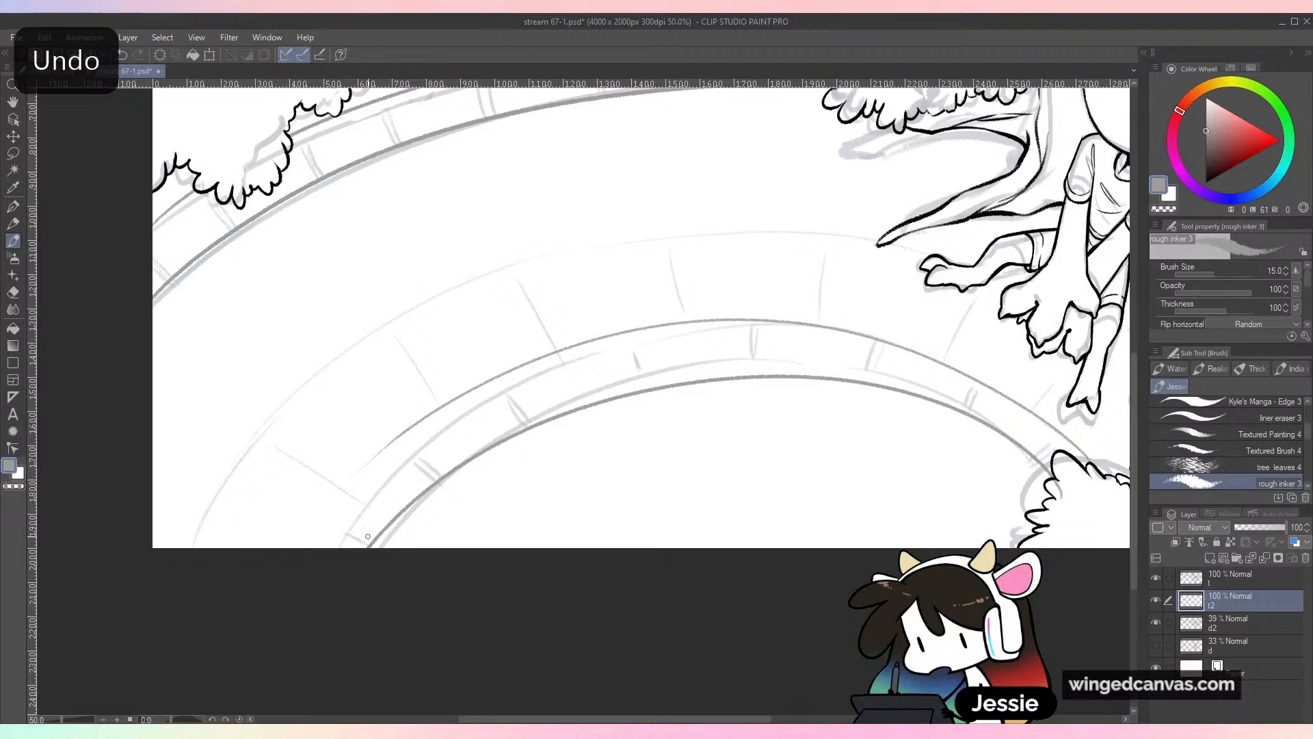
key("ctrl+z")
left_click_drag(1091, 465, 466, 427)
key("ctrl+z")
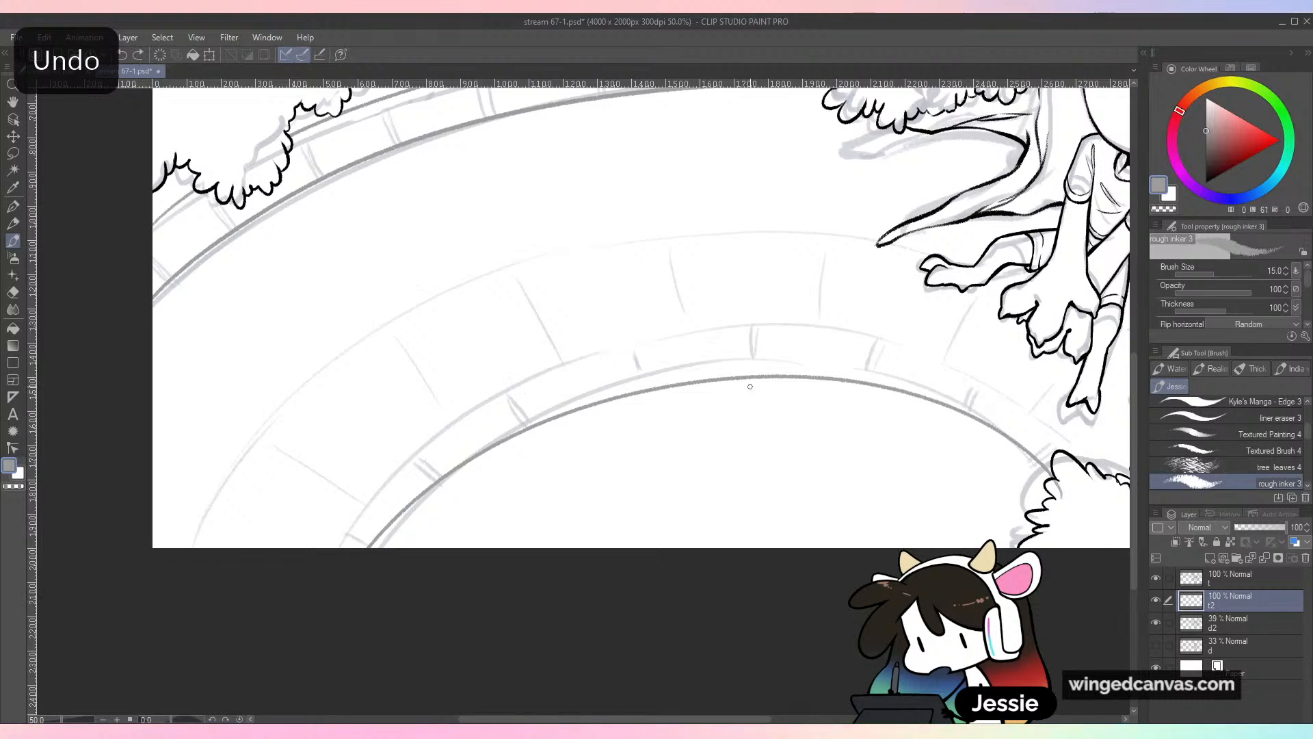
left_click_drag(650, 342, 325, 546)
key("ctrl+z")
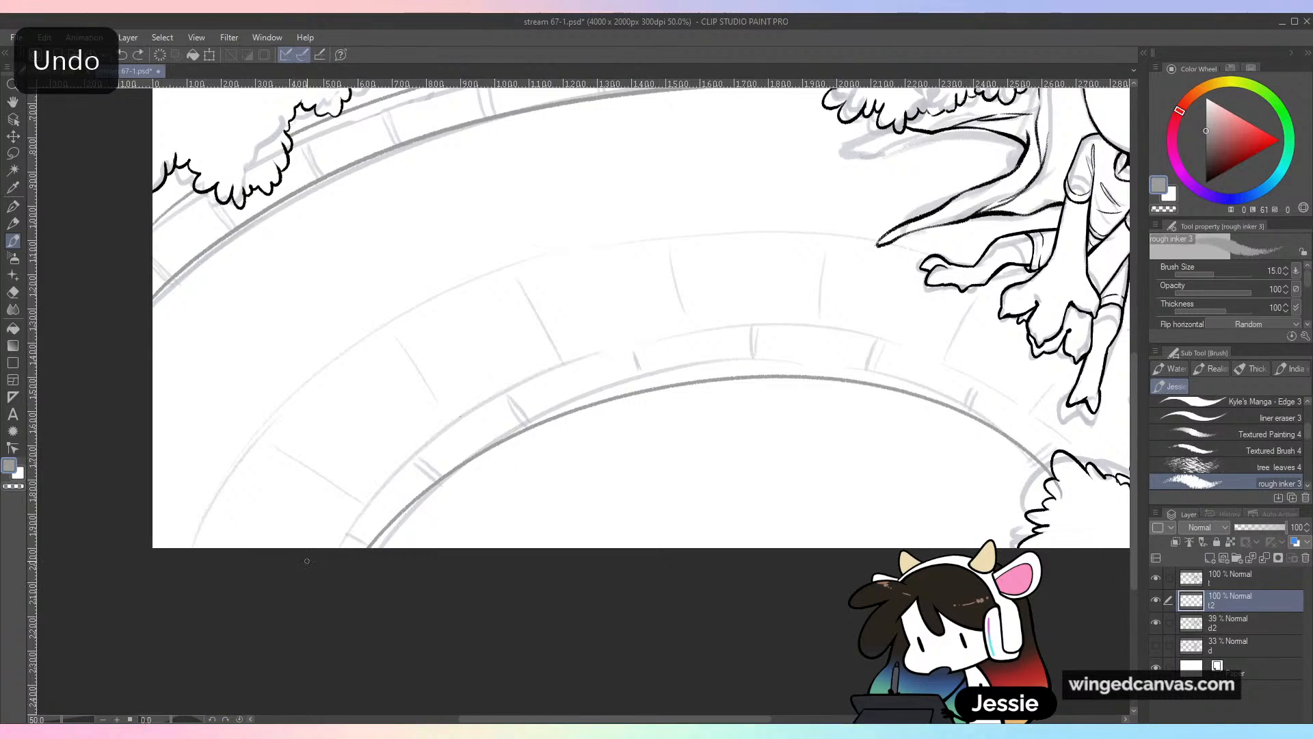
Ink the inner curb's upper grey curve from the bottom canvas edge over its crest, undoing strokes that stray from the sketch
mouse_move(738, 307)
left_mouse_down()
mouse_move(326, 533)
mouse_move(712, 341)
mouse_move(1045, 419)
mouse_move(1123, 478)
left_mouse_up()
key("ctrl+z")
key("ctrl+z")
mouse_move(673, 344)
left_mouse_down()
mouse_move(1095, 442)
mouse_move(618, 340)
mouse_move(991, 400)
mouse_move(1043, 427)
left_mouse_up()
key("ctrl+z")
key("ctrl+z")
key("ctrl+z")
mouse_move(667, 342)
left_mouse_down()
mouse_move(1122, 472)
mouse_move(664, 343)
mouse_move(1059, 409)
left_mouse_up()
key("ctrl+z")
key("ctrl+z")
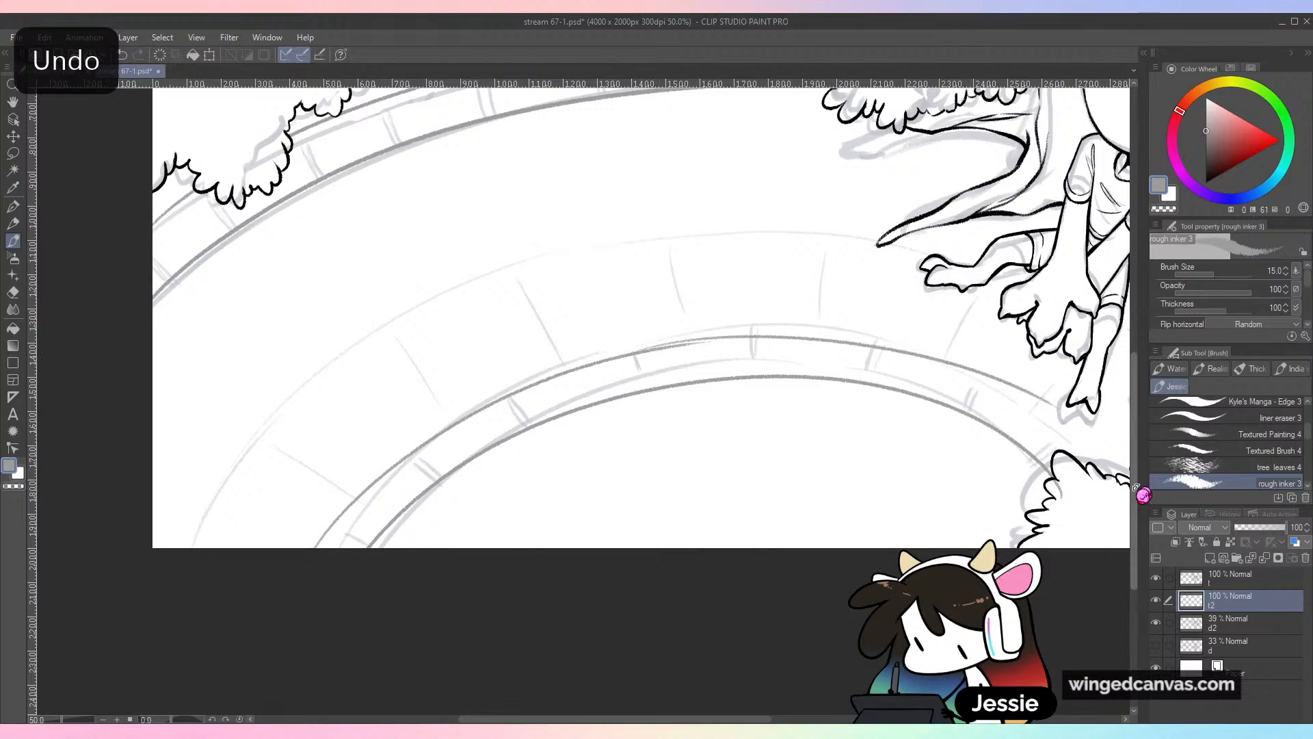
key("ctrl+z")
Extend the inner curb's upper grey curve down to the foreground bush, redoing the end stroke, and hide the d2 sketch layer
mouse_move(640, 346)
left_mouse_down()
mouse_move(775, 339)
mouse_move(1058, 459)
mouse_move(662, 522)
mouse_move(718, 401)
mouse_move(784, 459)
left_mouse_up()
key("ctrl+z")
mouse_move(661, 373)
left_mouse_down()
mouse_move(741, 423)
mouse_move(766, 458)
mouse_move(664, 374)
mouse_move(783, 460)
left_mouse_up()
key("ctrl+z")
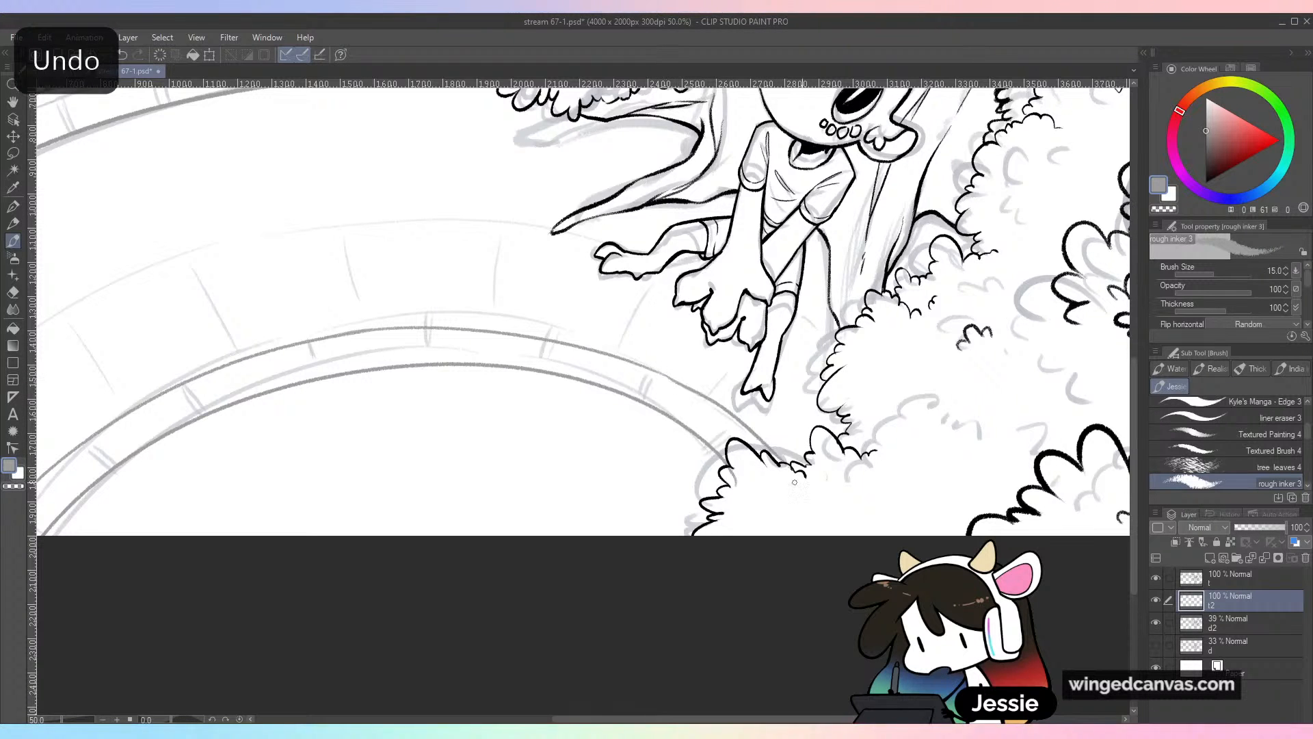
key("ctrl+z")
mouse_move(667, 374)
left_mouse_down()
mouse_move(743, 425)
mouse_move(784, 462)
left_mouse_up()
key("ctrl+z")
left_click_drag(662, 374, 779, 457)
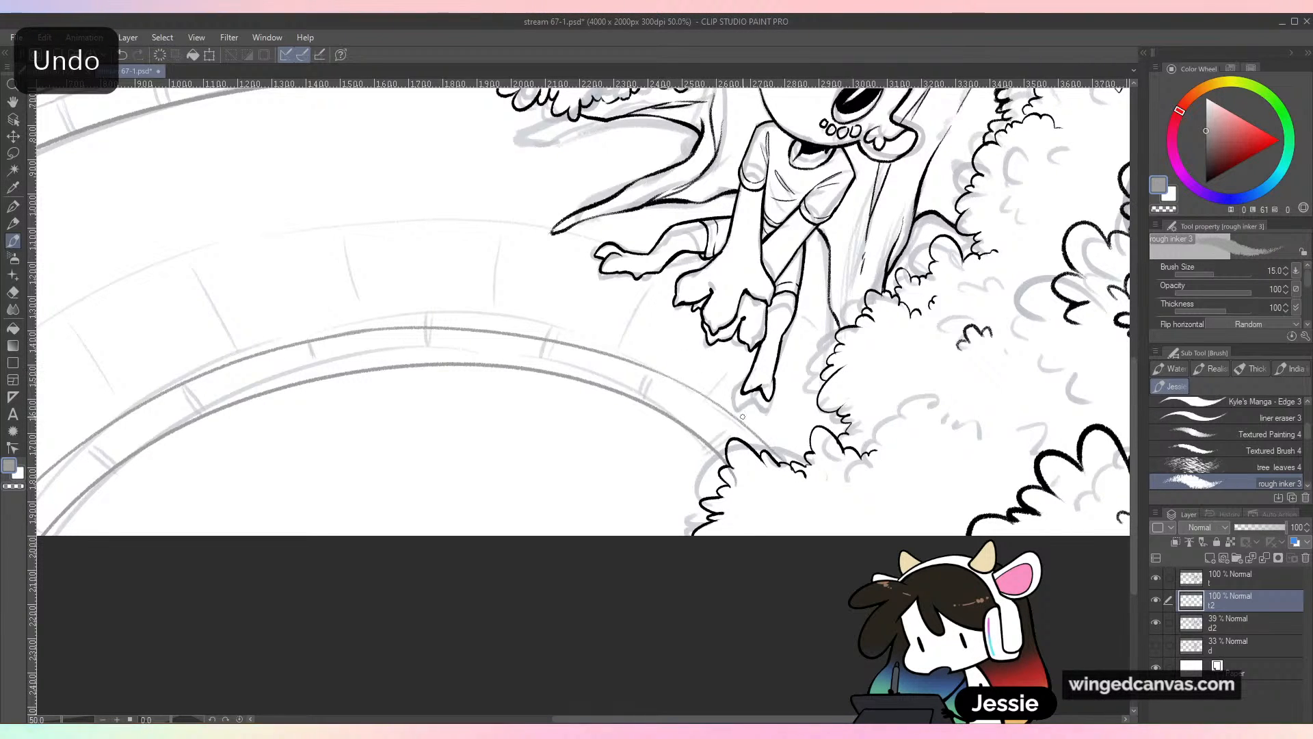
left_click(1156, 622)
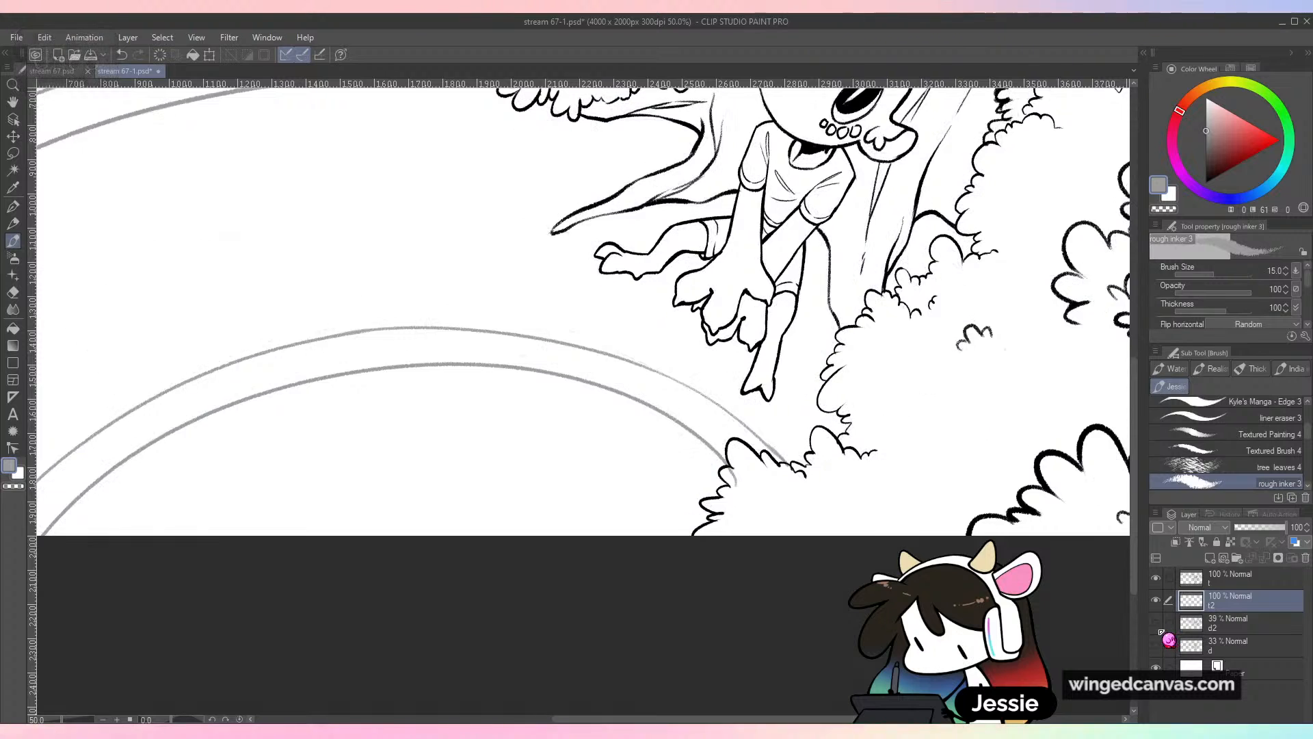
Erase the ends of the inner curb's grey lines inside the foreground bush with the Hard eraser, and return to the rough inker brush
key("ctrl+minus")
key("ctrl+minus")
key("ctrl+plus")
key("ctrl+plus")
key("ctrl+plus")
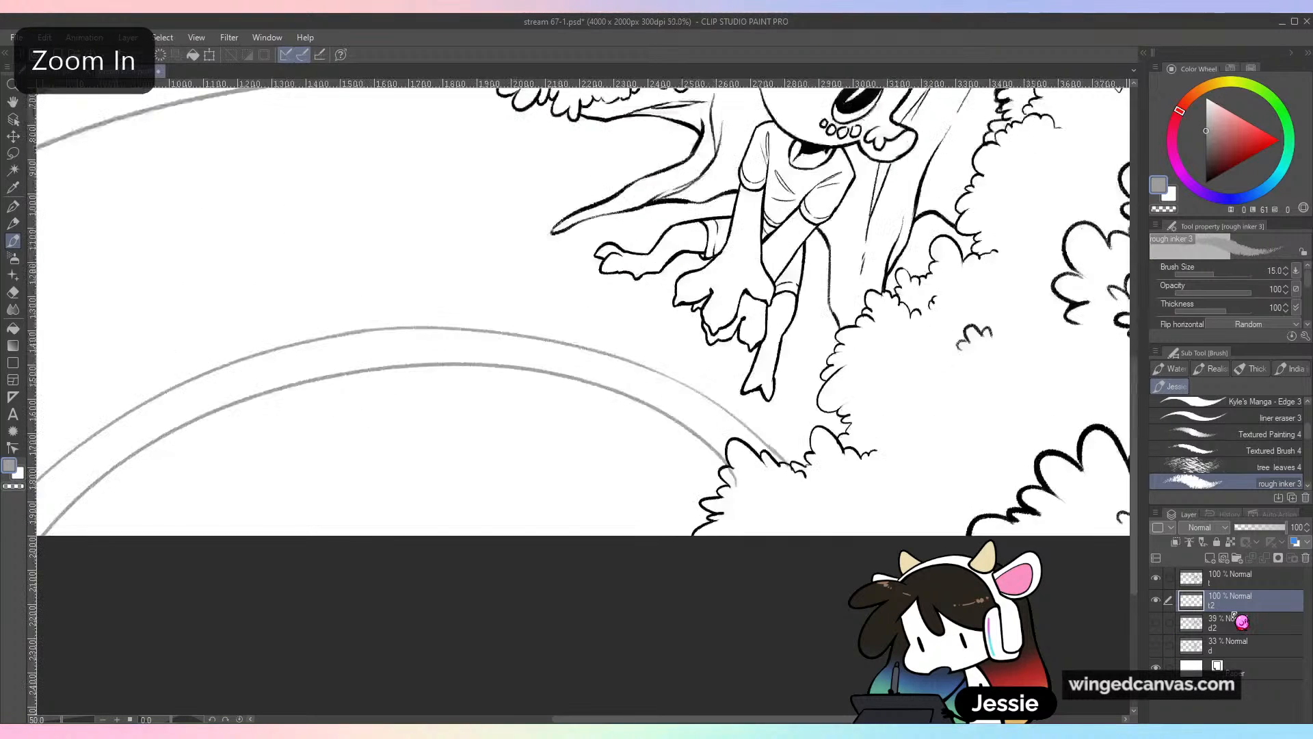
key("e")
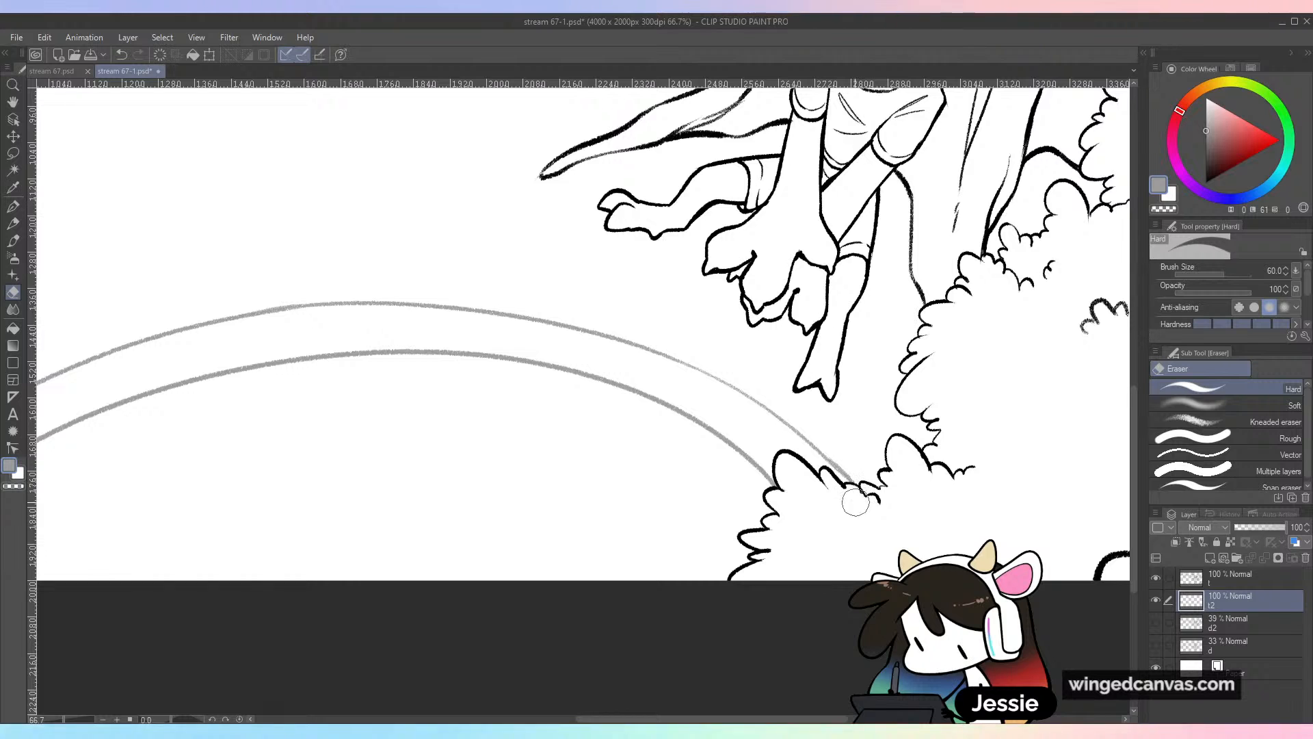
key("b")
key("ctrl+minus")
key("ctrl+minus")
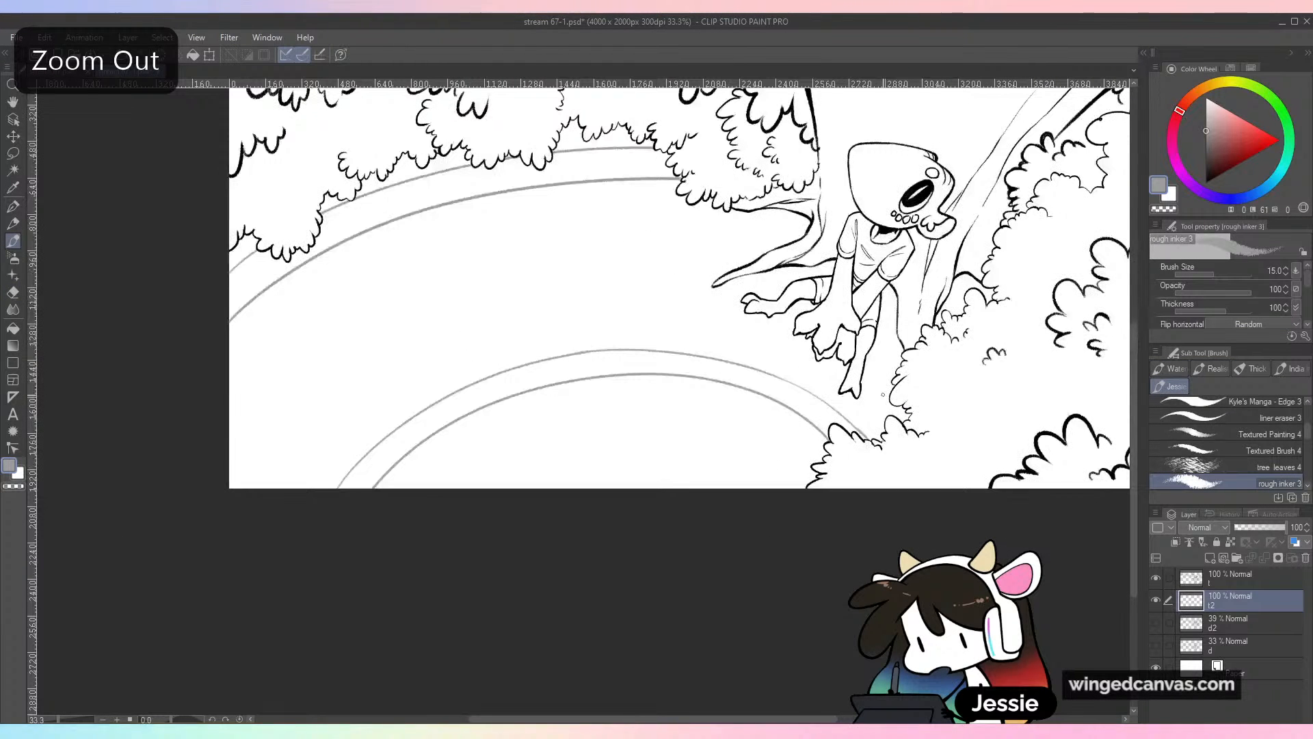
Show the d2 sketch layer, save the file, and ink grey dividers across the inner curb, redoing the first one
left_click(1156, 623)
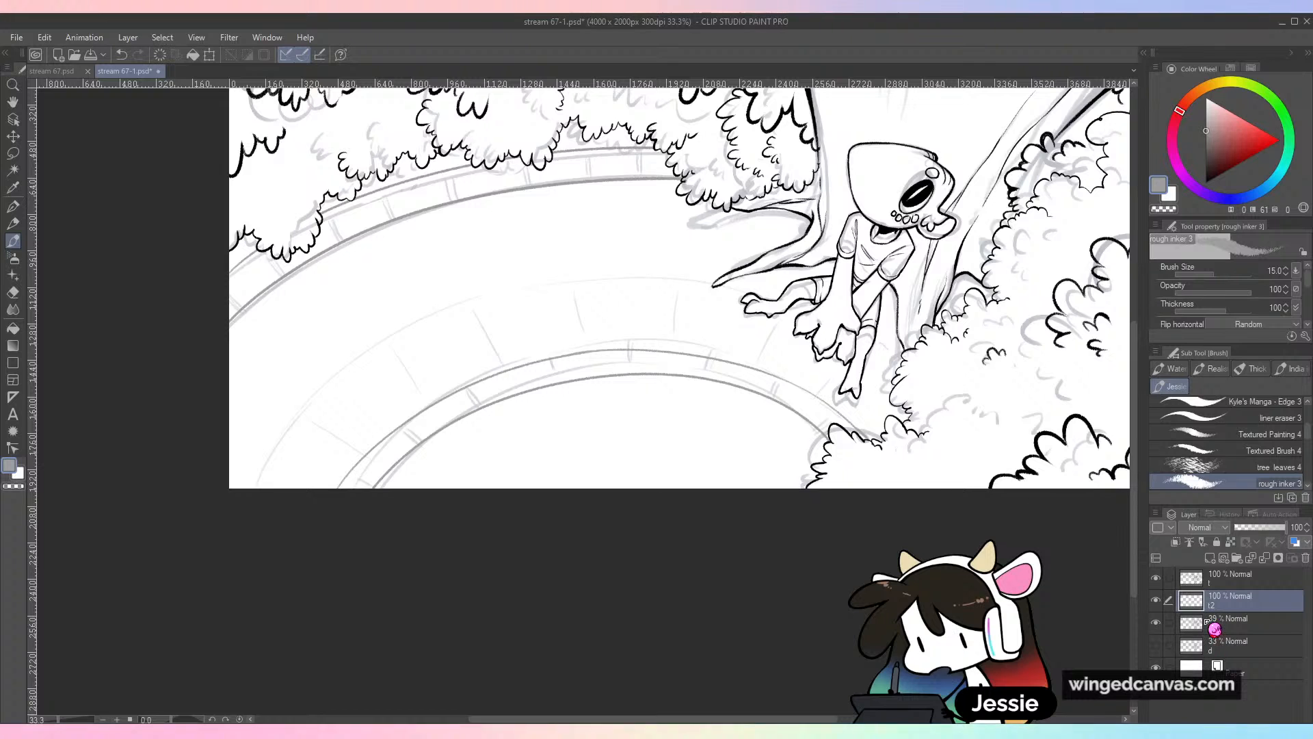
key("ctrl+plus")
key("ctrl+s")
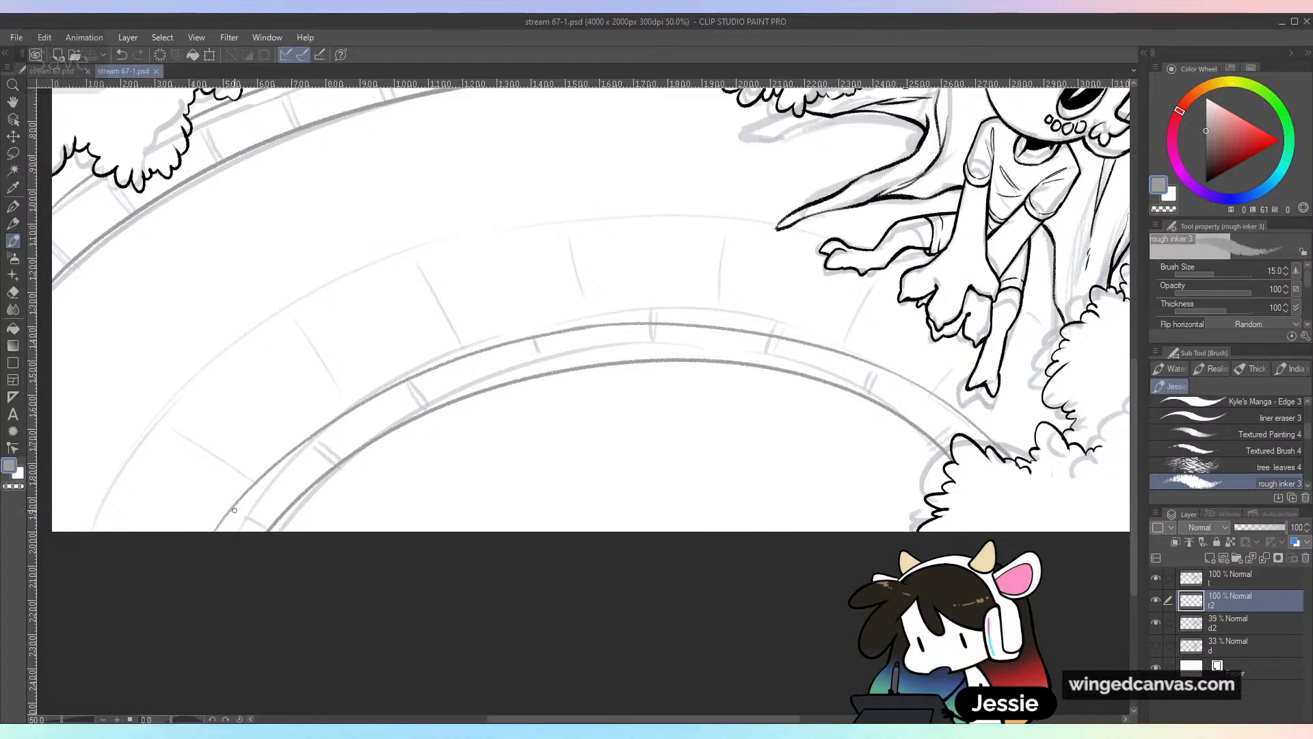
left_click_drag(234, 510, 257, 522)
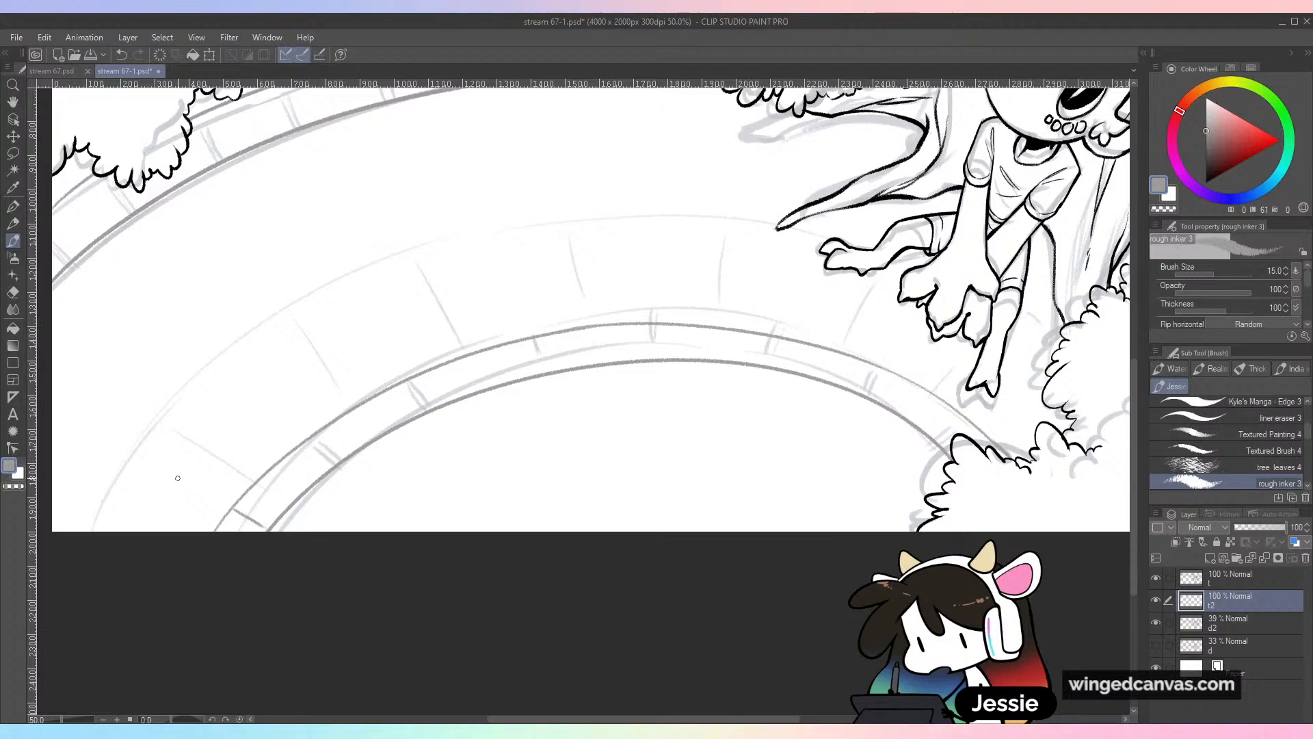
key("ctrl+z")
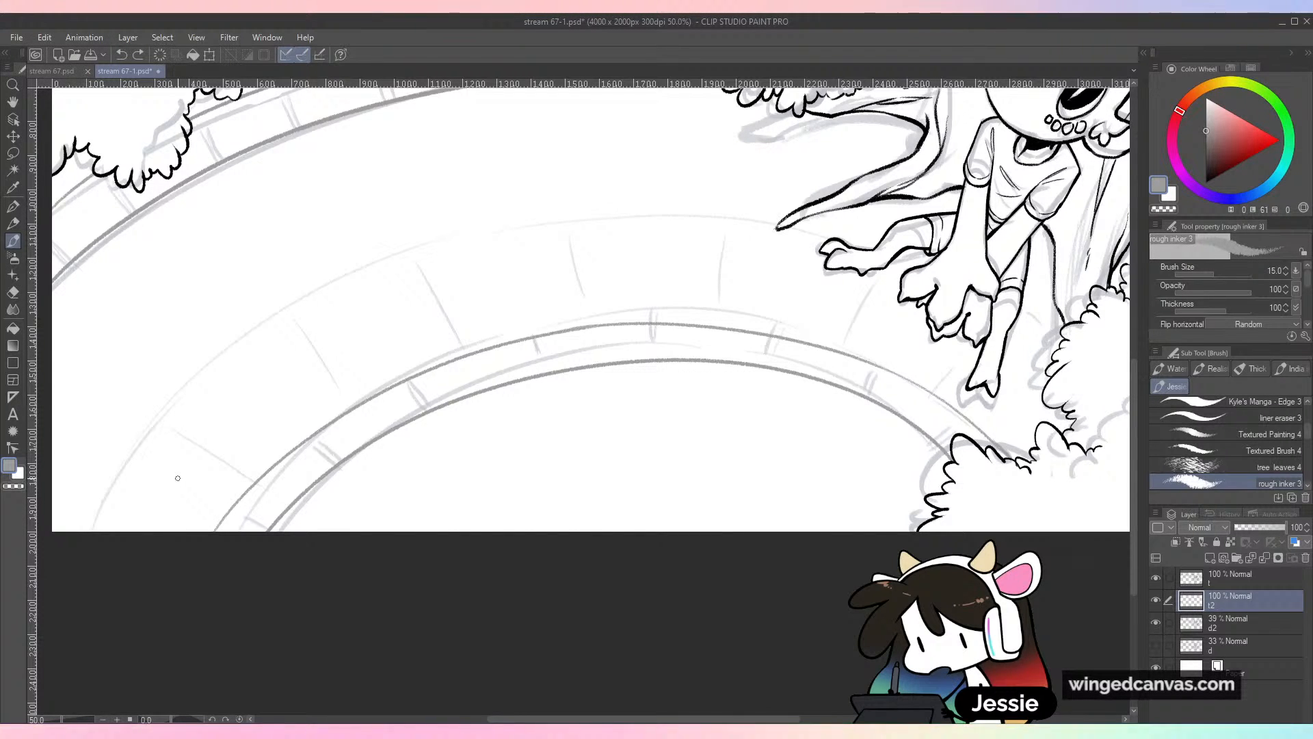
left_click_drag(234, 505, 267, 527)
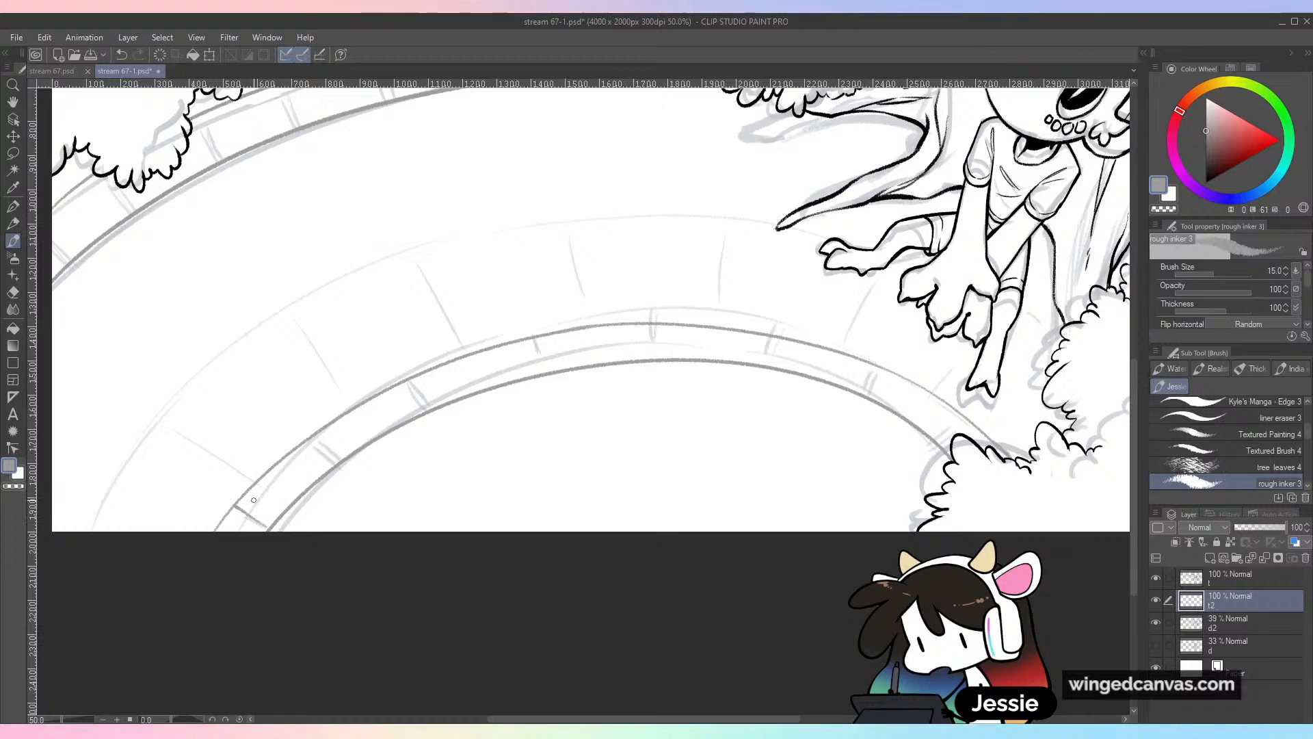
left_click_drag(313, 436, 334, 458)
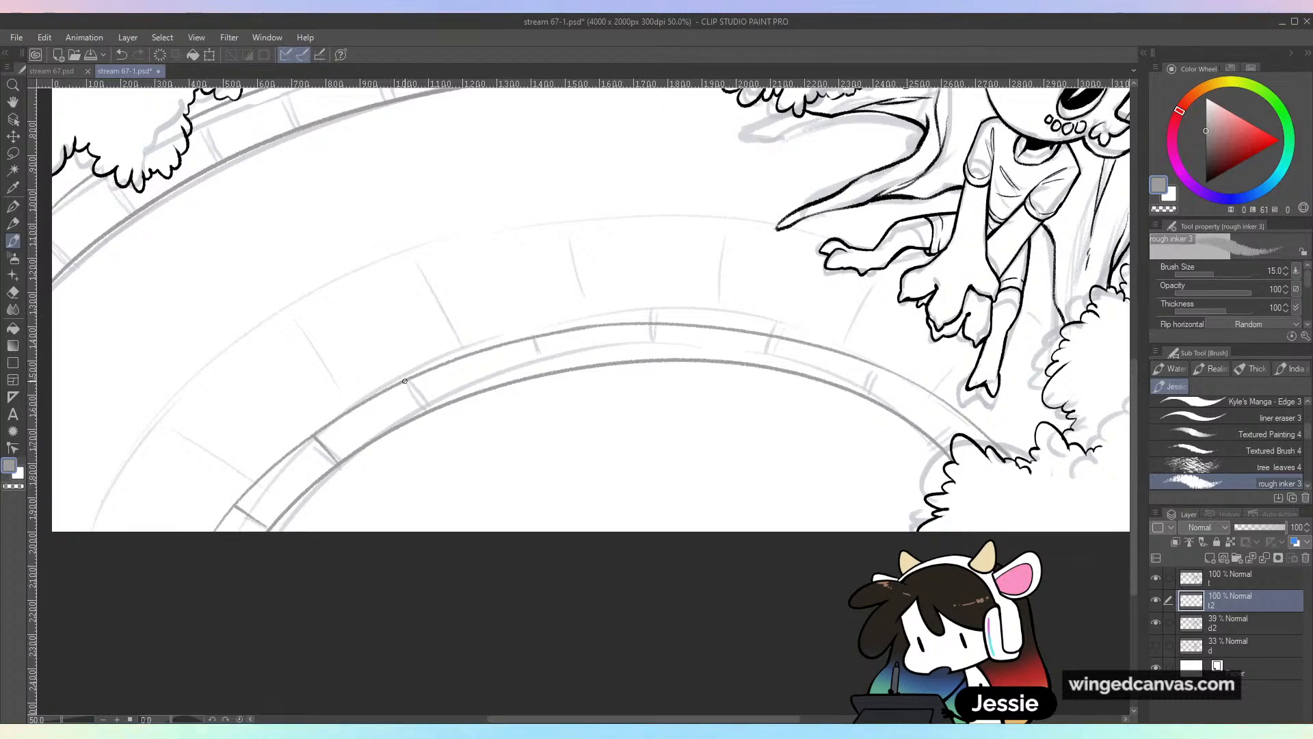
left_click_drag(404, 381, 424, 411)
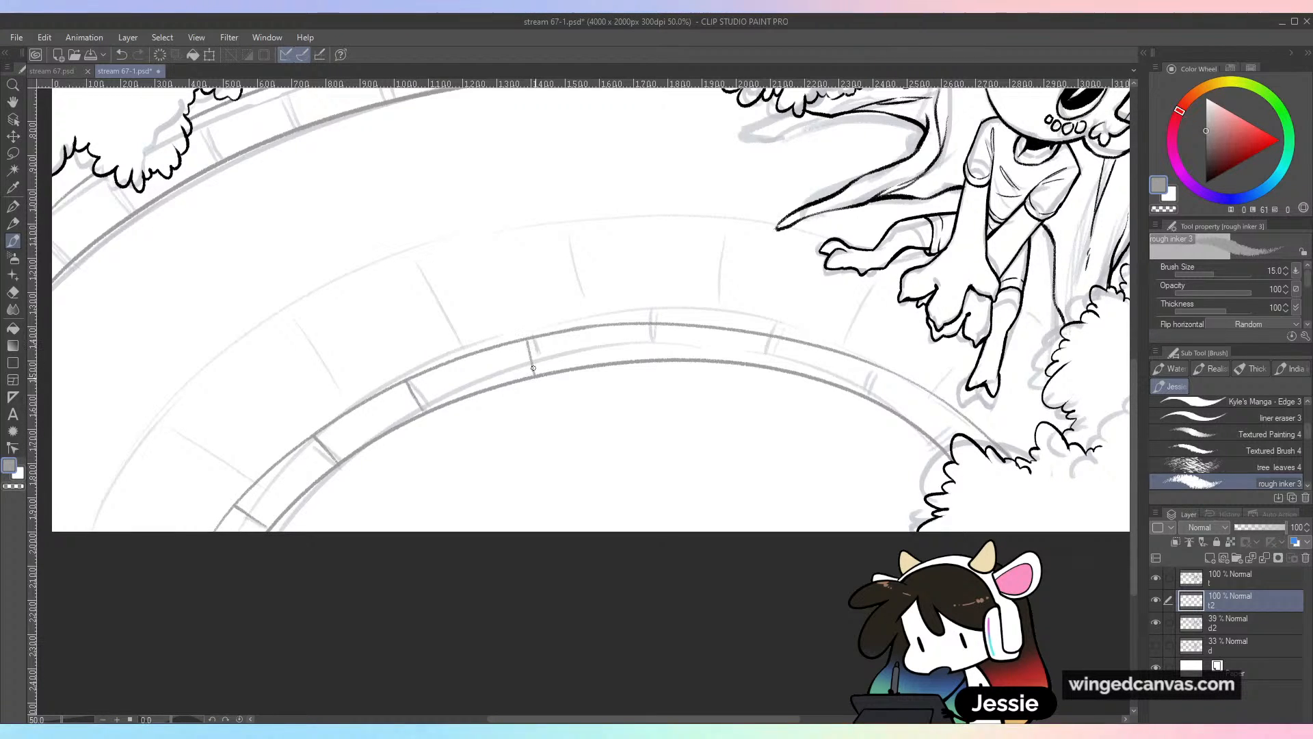
left_click_drag(533, 368, 529, 337)
left_click_drag(655, 326, 657, 358)
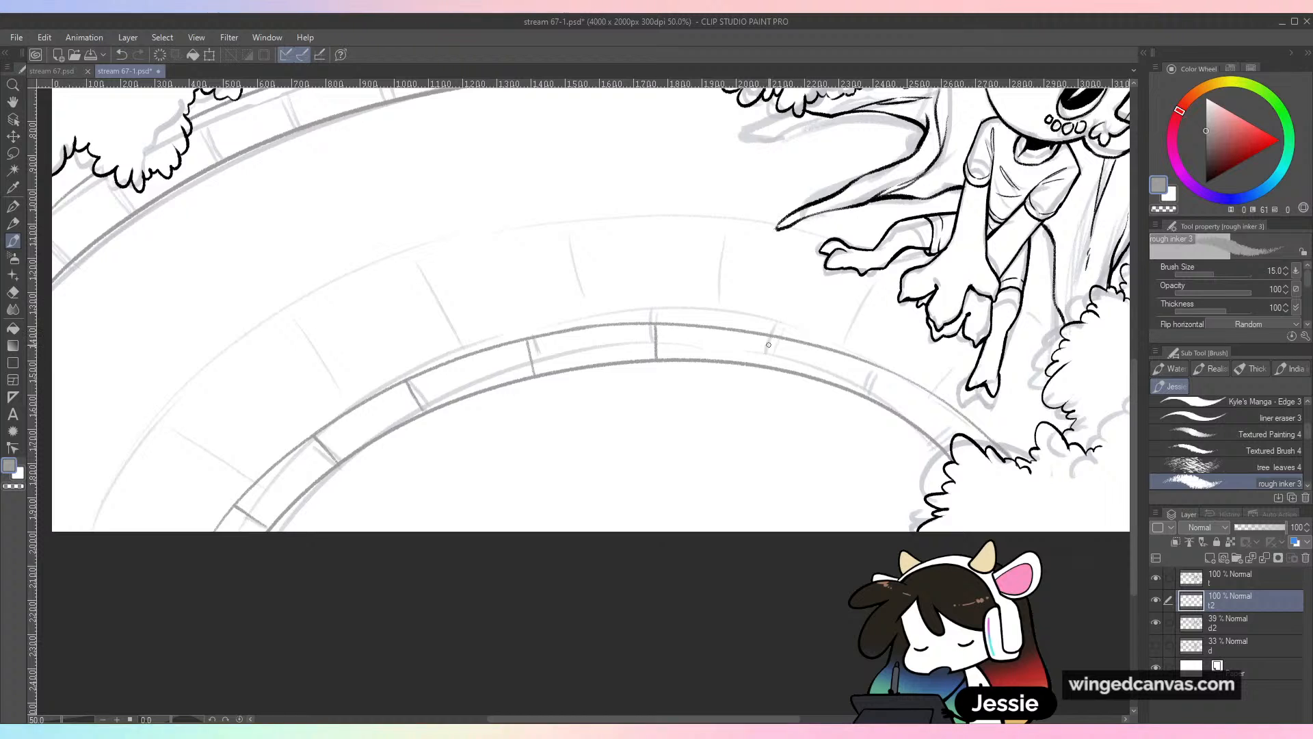
left_click_drag(889, 374, 879, 403)
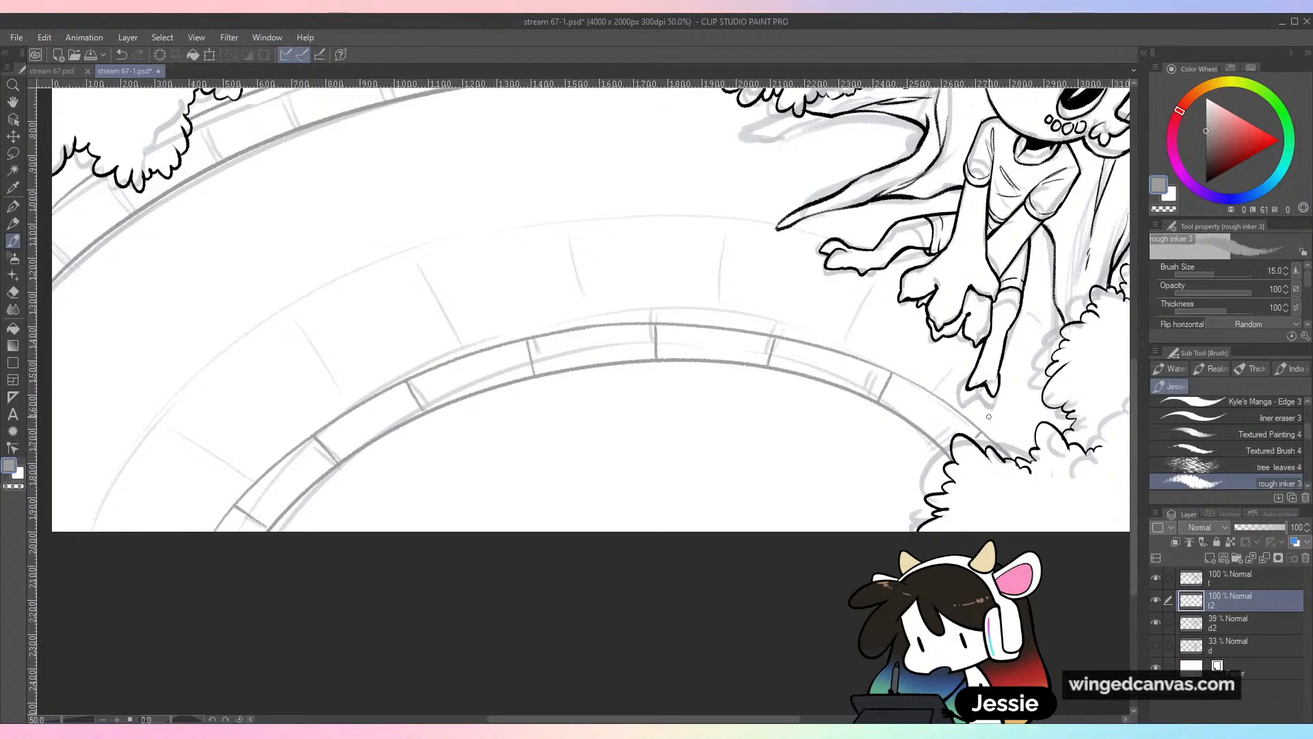
Save the file and toggle the d2 sketch layer to check the inner curb's dividers, leaving the sketch shown
key("ctrl+minus")
key("ctrl+s")
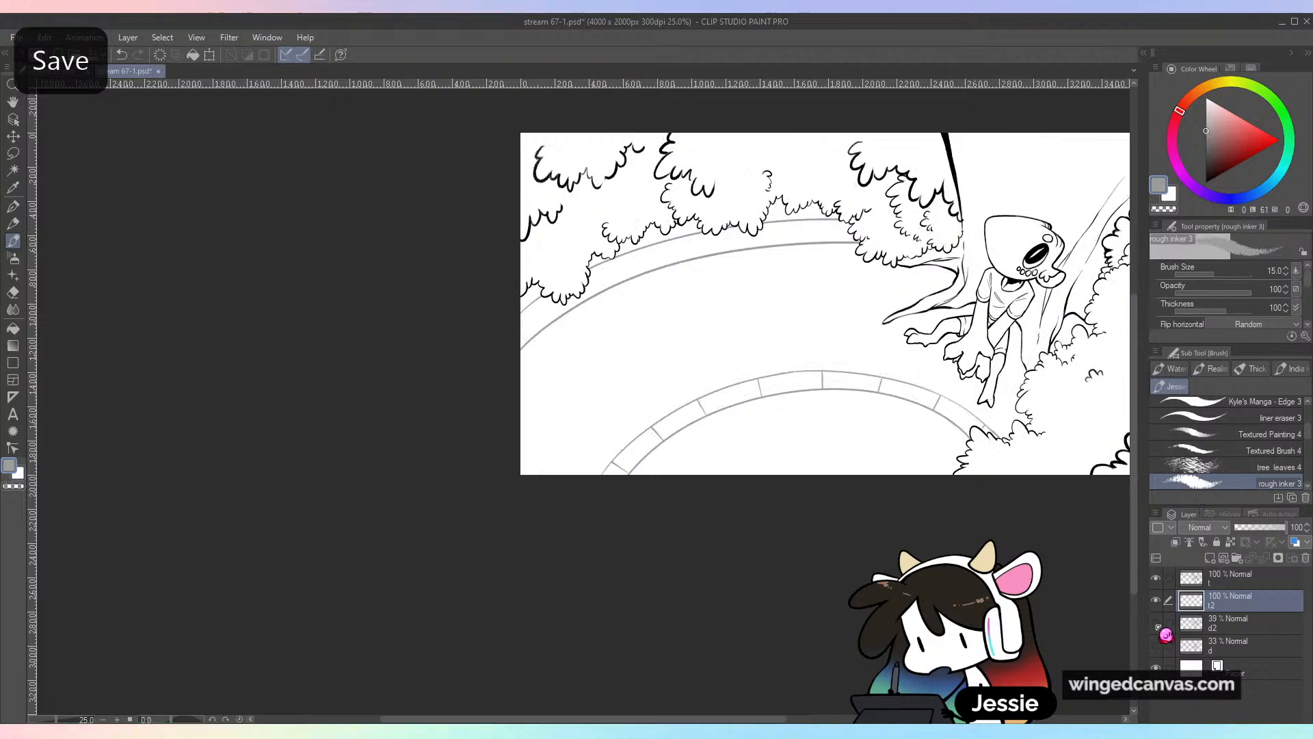
left_click(1157, 623)
left_click(1156, 623)
left_click(1156, 624)
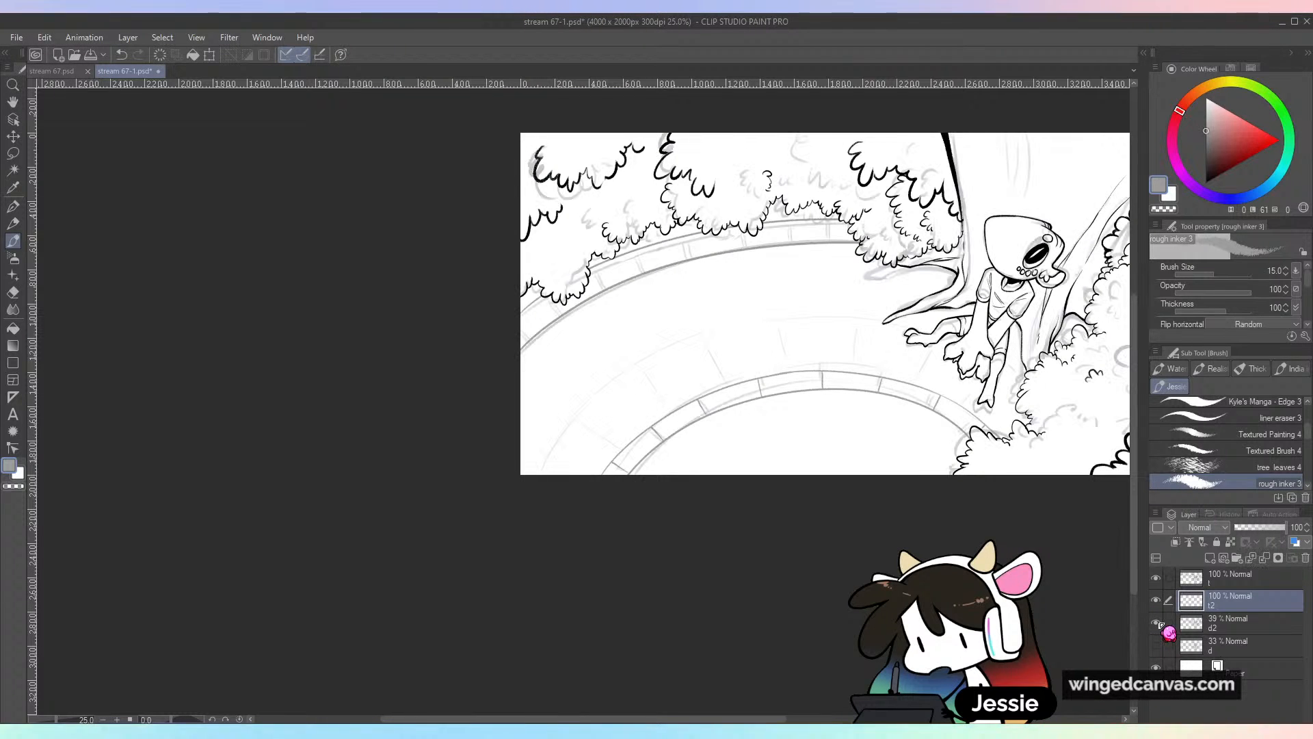
Ink grey dividers across the outer curb from the canvas's left edge past the first tree foliage, following the sketch
key("ctrl+plus")
key("ctrl+plus")
mouse_move(547, 280)
left_mouse_down()
mouse_move(559, 333)
mouse_move(470, 314)
left_mouse_up()
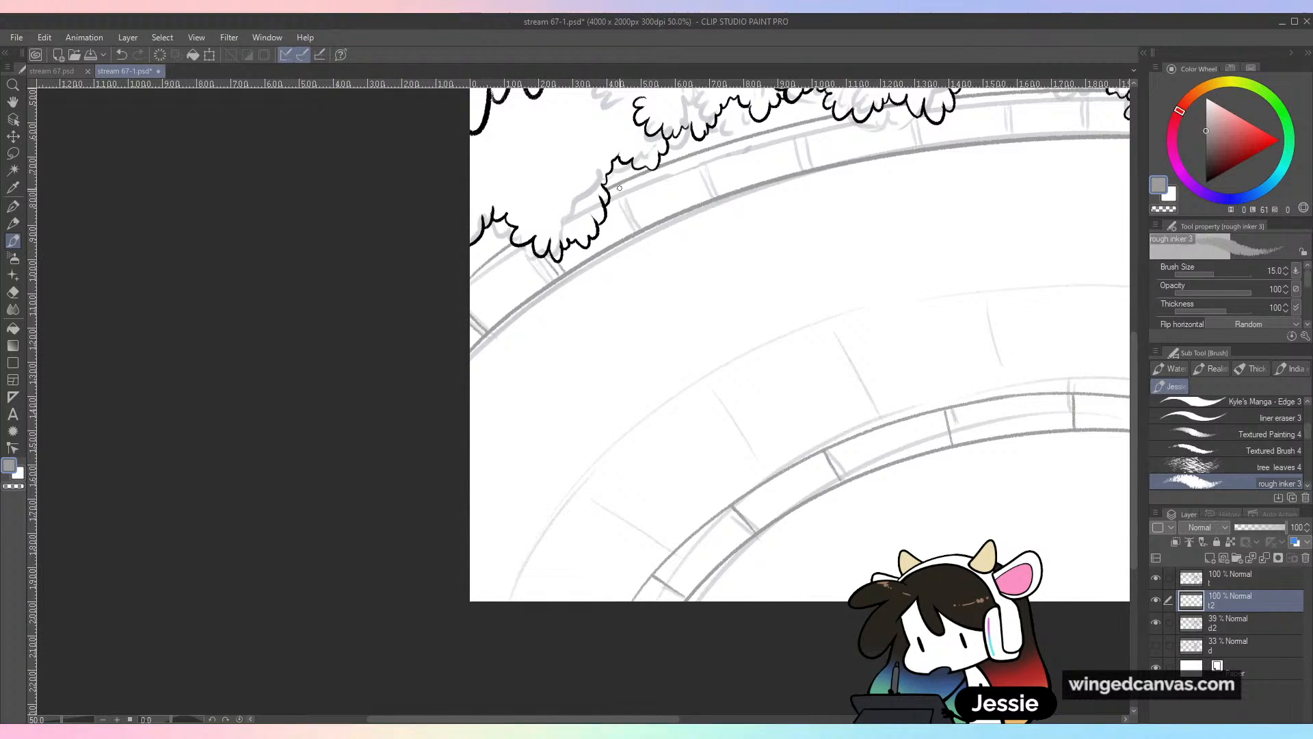
left_click_drag(625, 179, 644, 211)
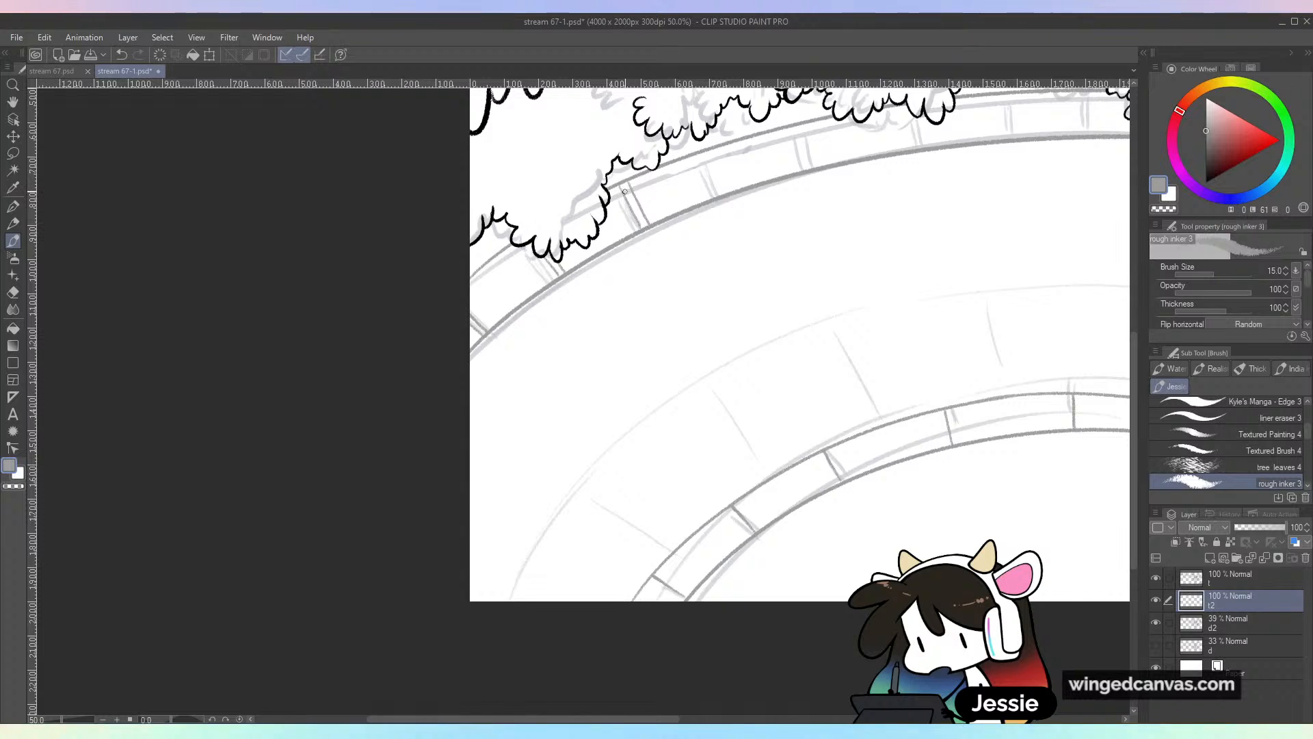
left_click_drag(710, 154, 721, 196)
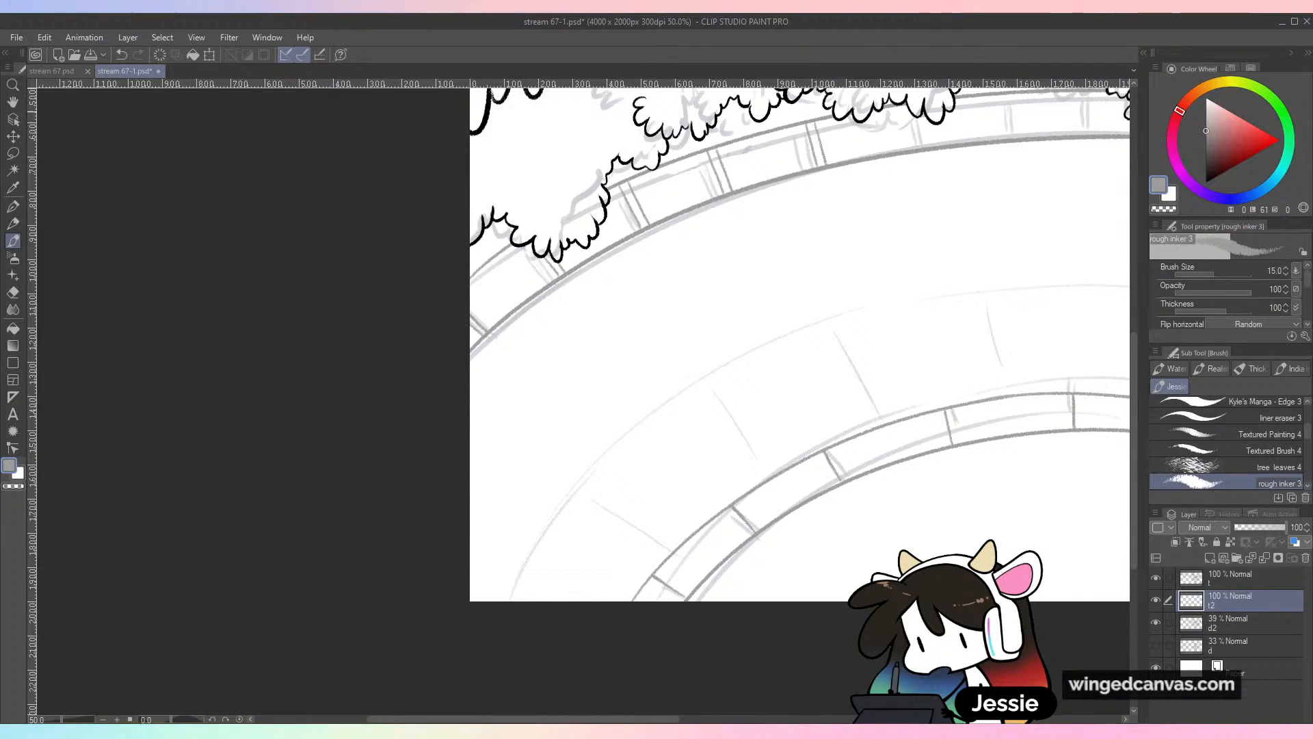
left_click_drag(957, 155, 727, 205)
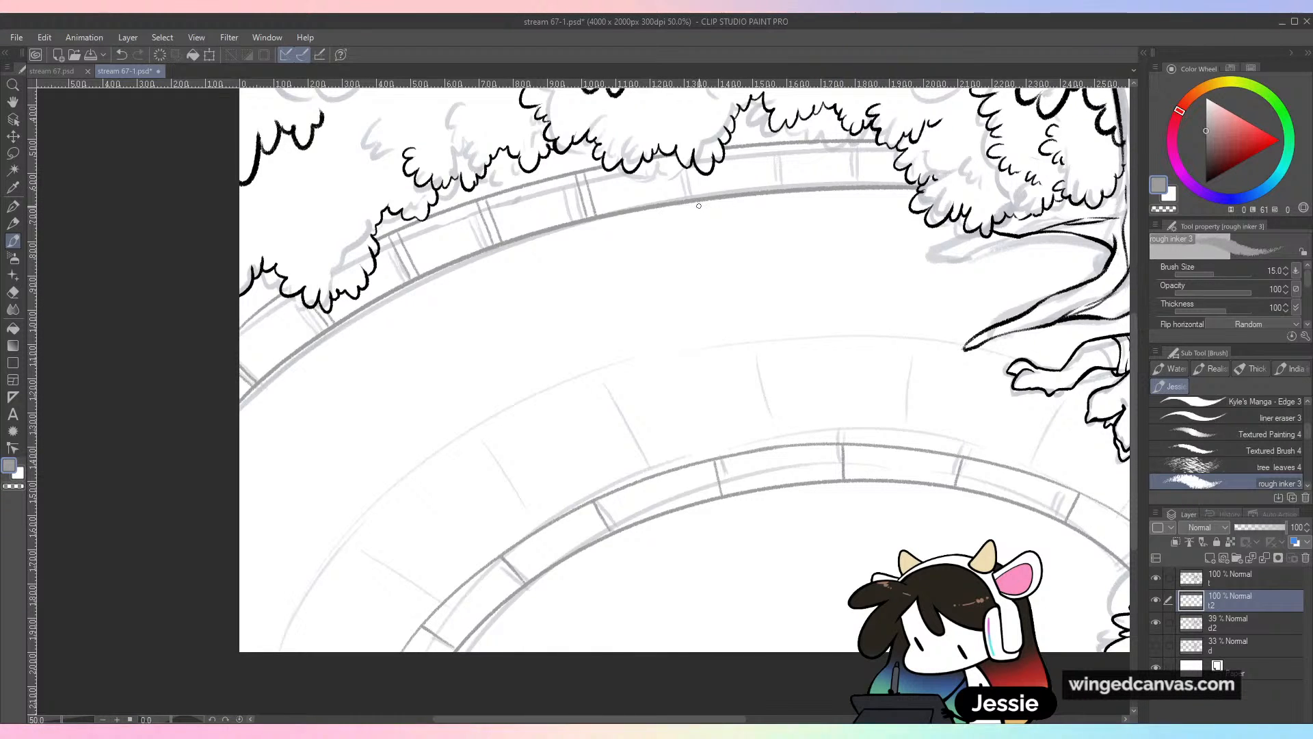
mouse_move(696, 272)
left_mouse_down()
mouse_move(697, 313)
mouse_move(740, 294)
left_mouse_up()
left_click_drag(743, 318, 760, 318)
mouse_move(835, 264)
left_mouse_down()
mouse_move(838, 315)
mouse_move(859, 316)
left_mouse_up()
mouse_move(868, 336)
left_mouse_down()
mouse_move(869, 316)
mouse_move(939, 304)
left_mouse_up()
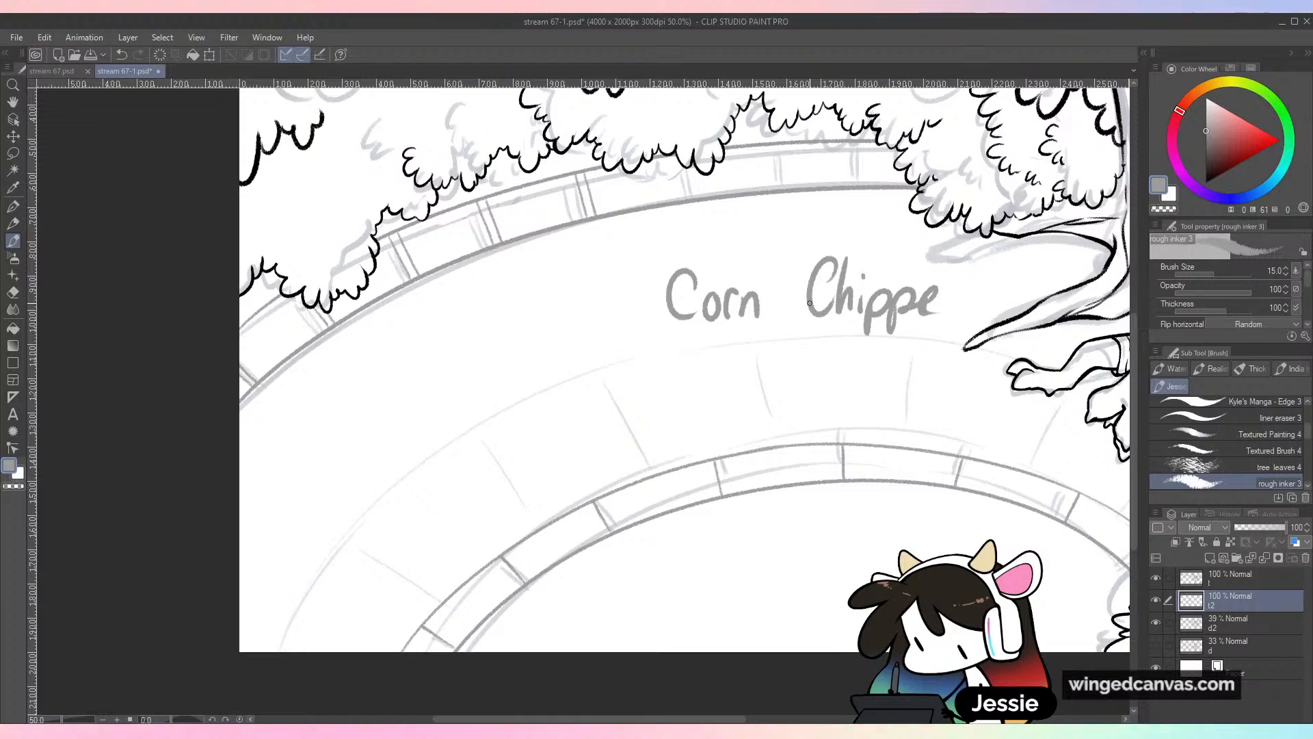
key("ctrl+z")
key("ctrl+z")
key("ctrl+z")
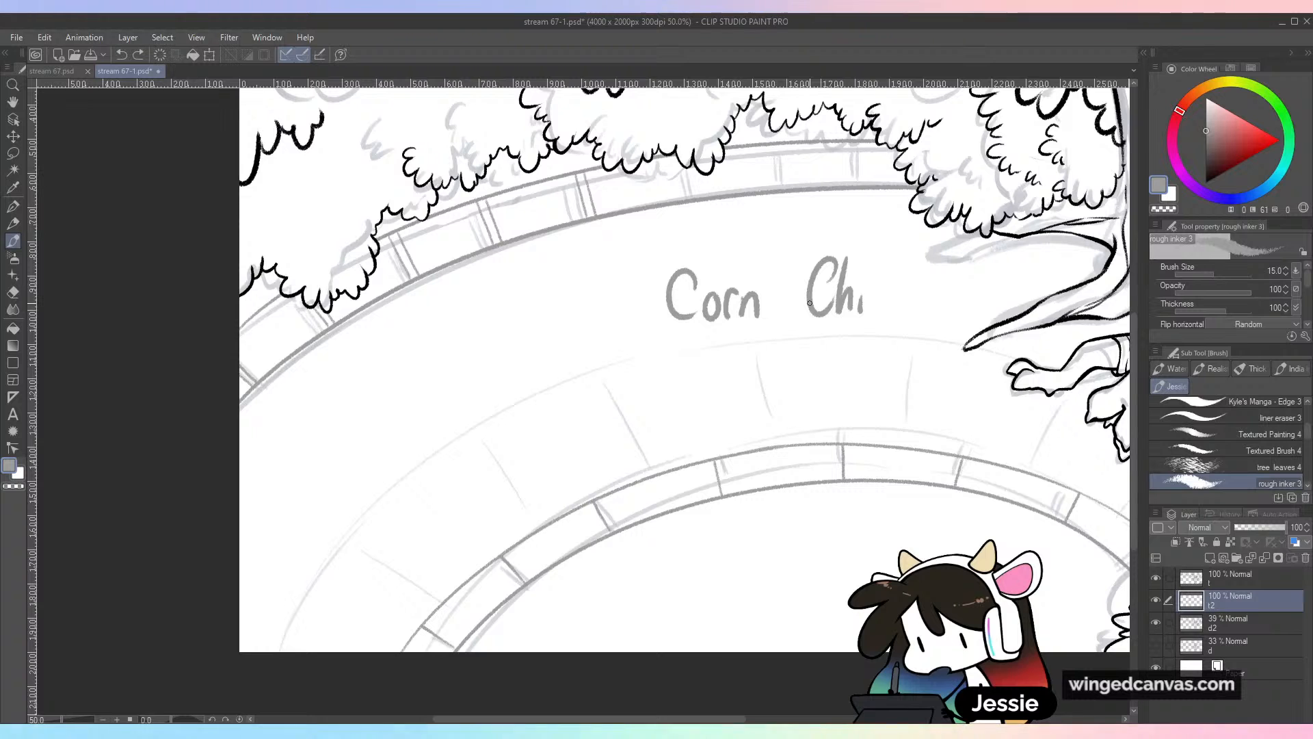
key("ctrl+z")
key("ctrl+z")
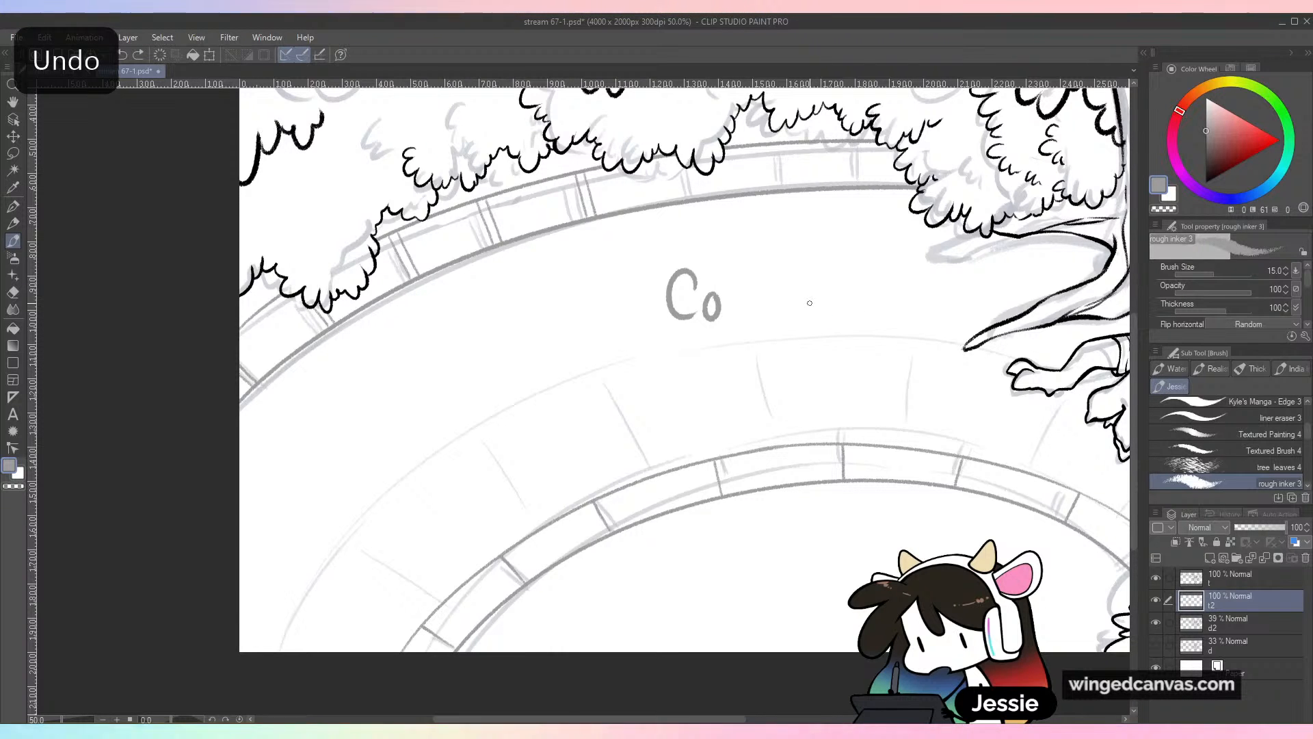
key("ctrl+z")
key("ctrl+z")
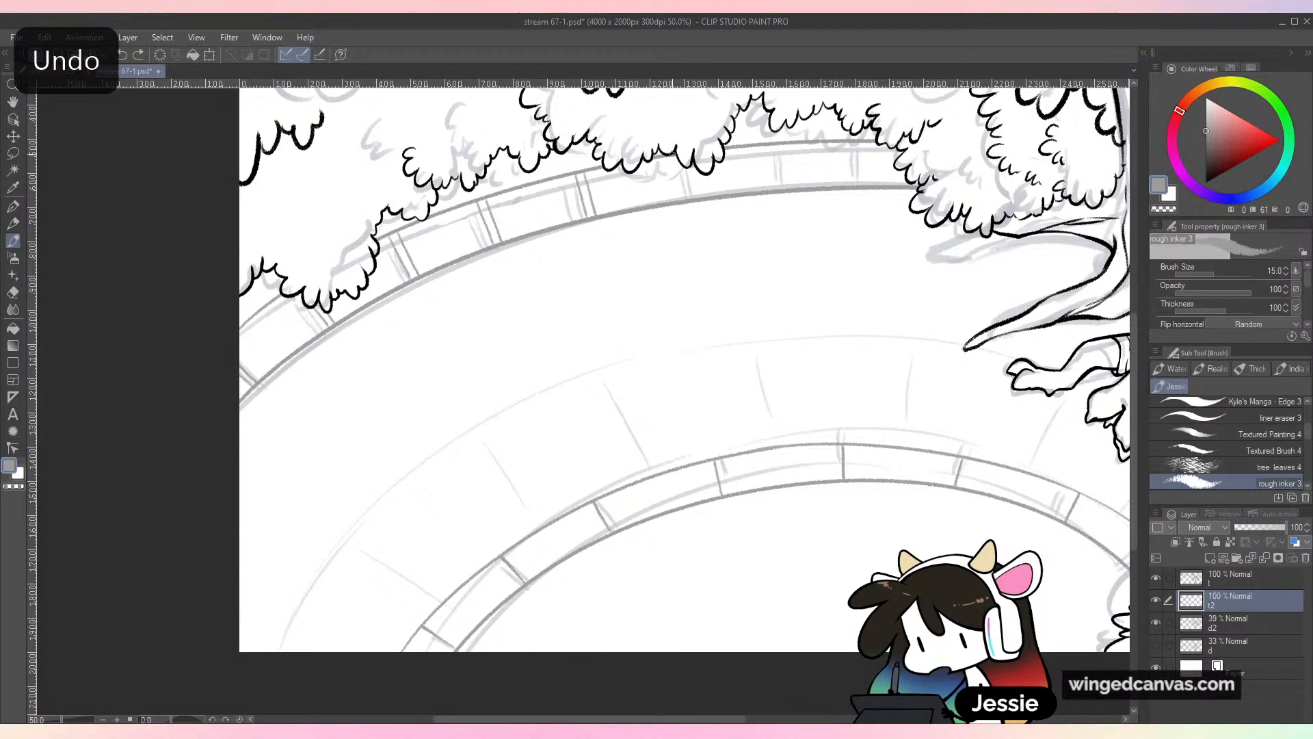
Ink the outer curb's remaining grey dividers up to the foliage by the trunk, save, and show the d2 sketch layer
left_click_drag(673, 155, 688, 198)
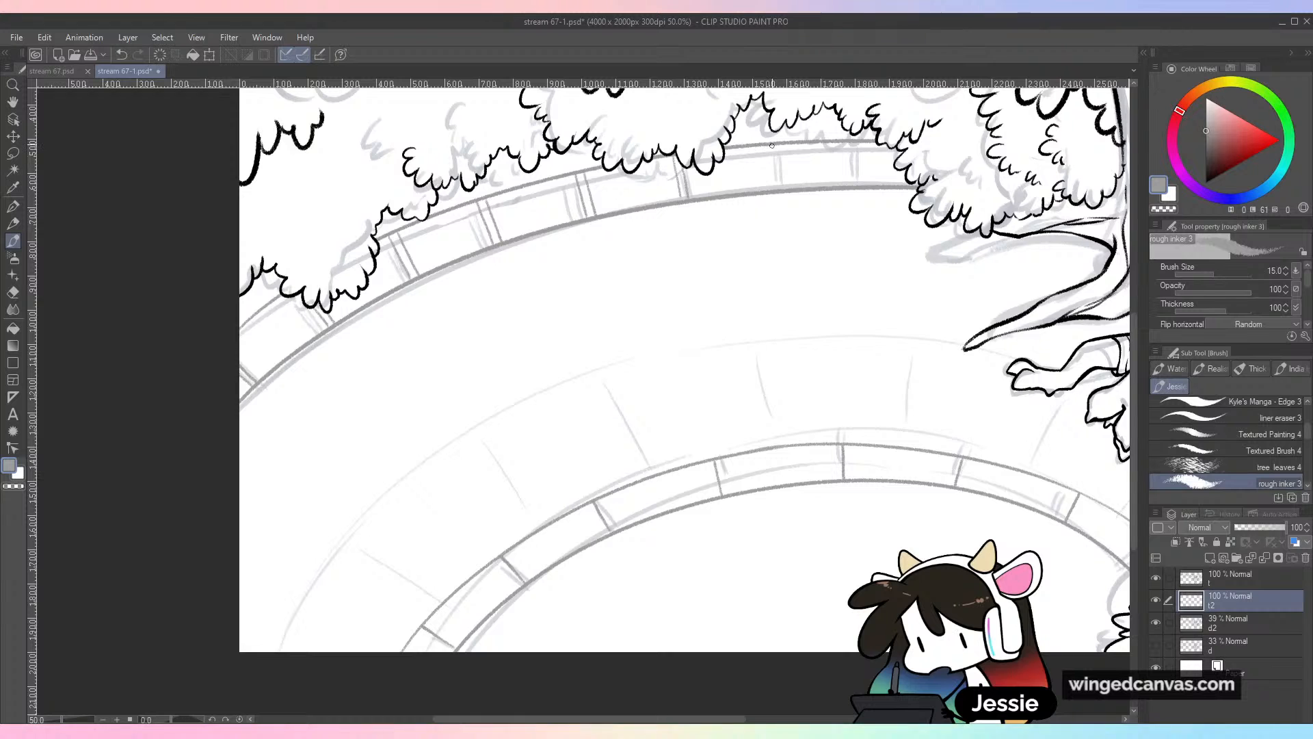
left_click_drag(772, 145, 776, 186)
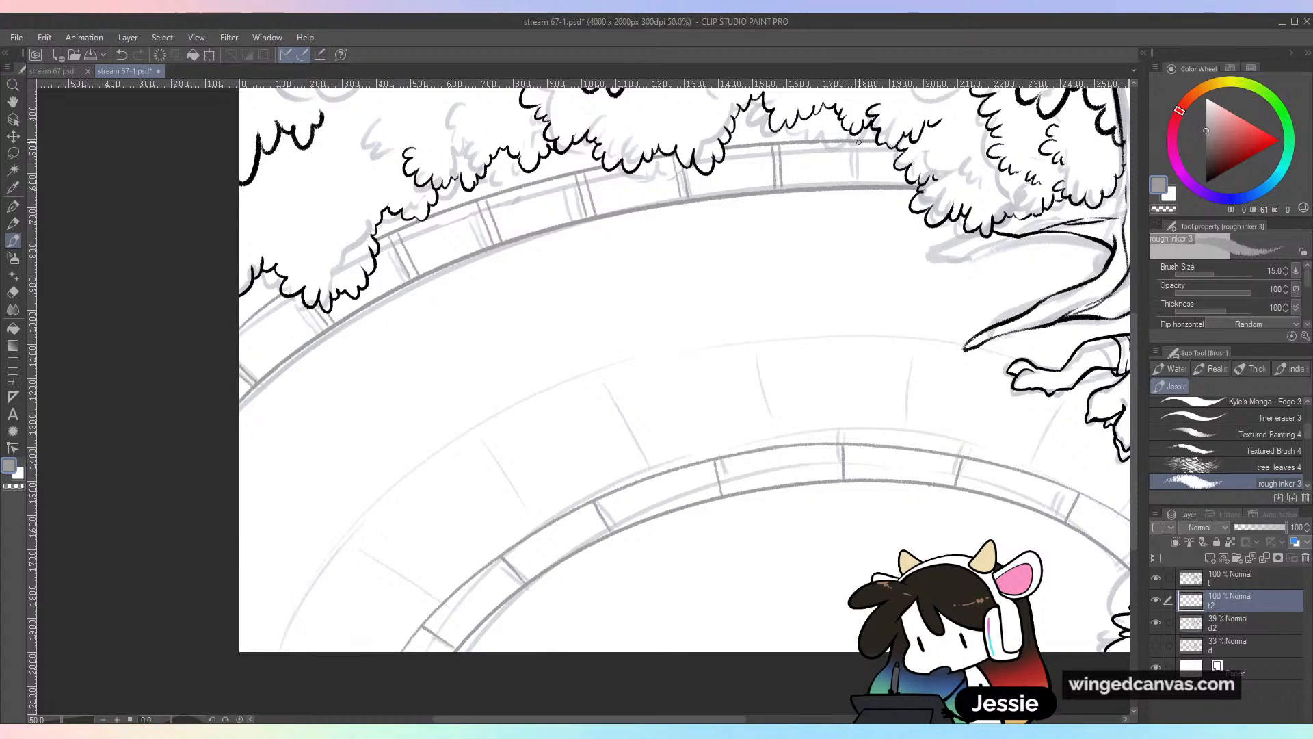
left_click_drag(859, 141, 860, 182)
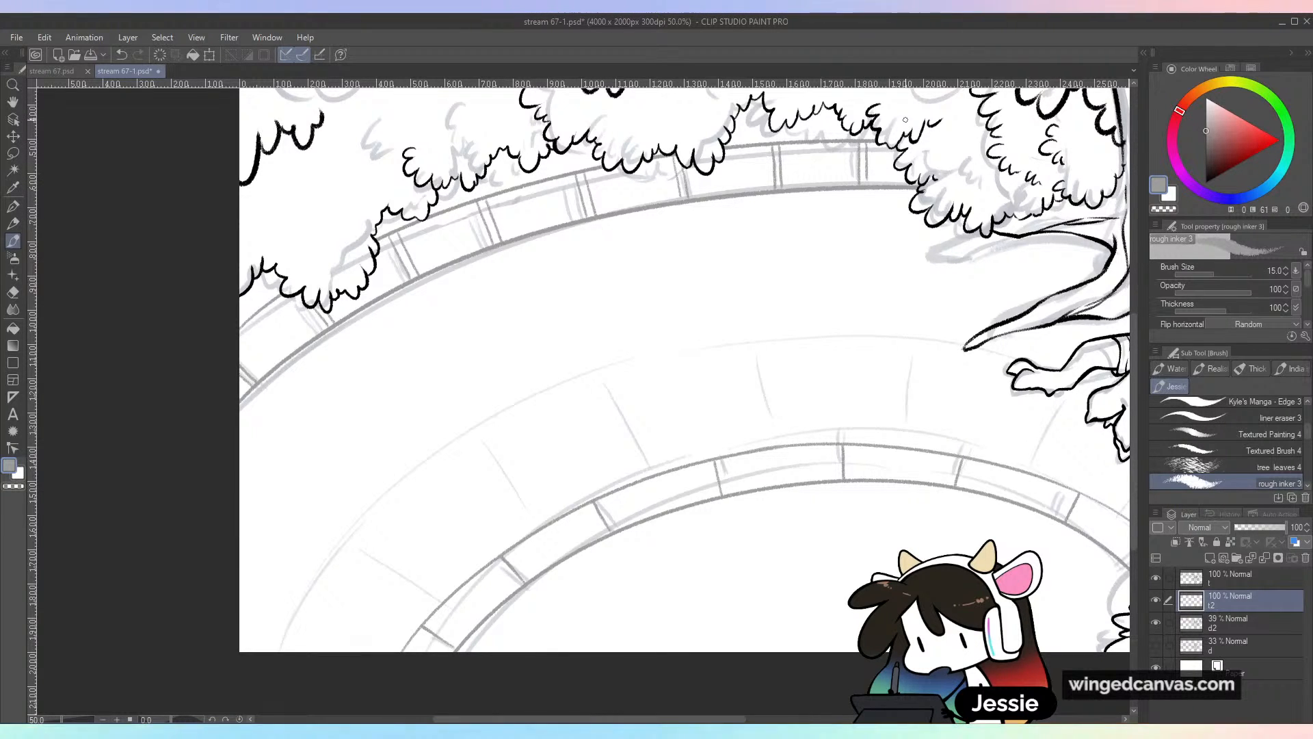
key("ctrl+minus")
key("ctrl+s")
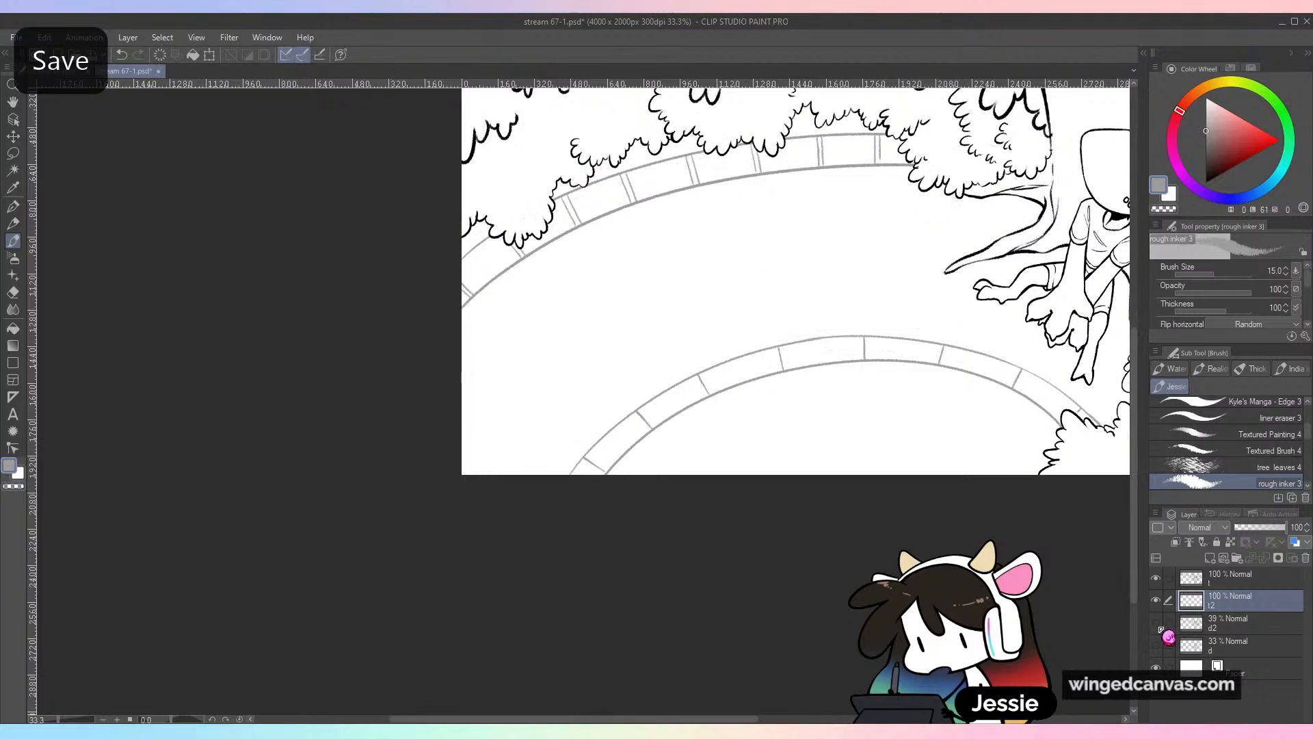
left_click(1156, 623)
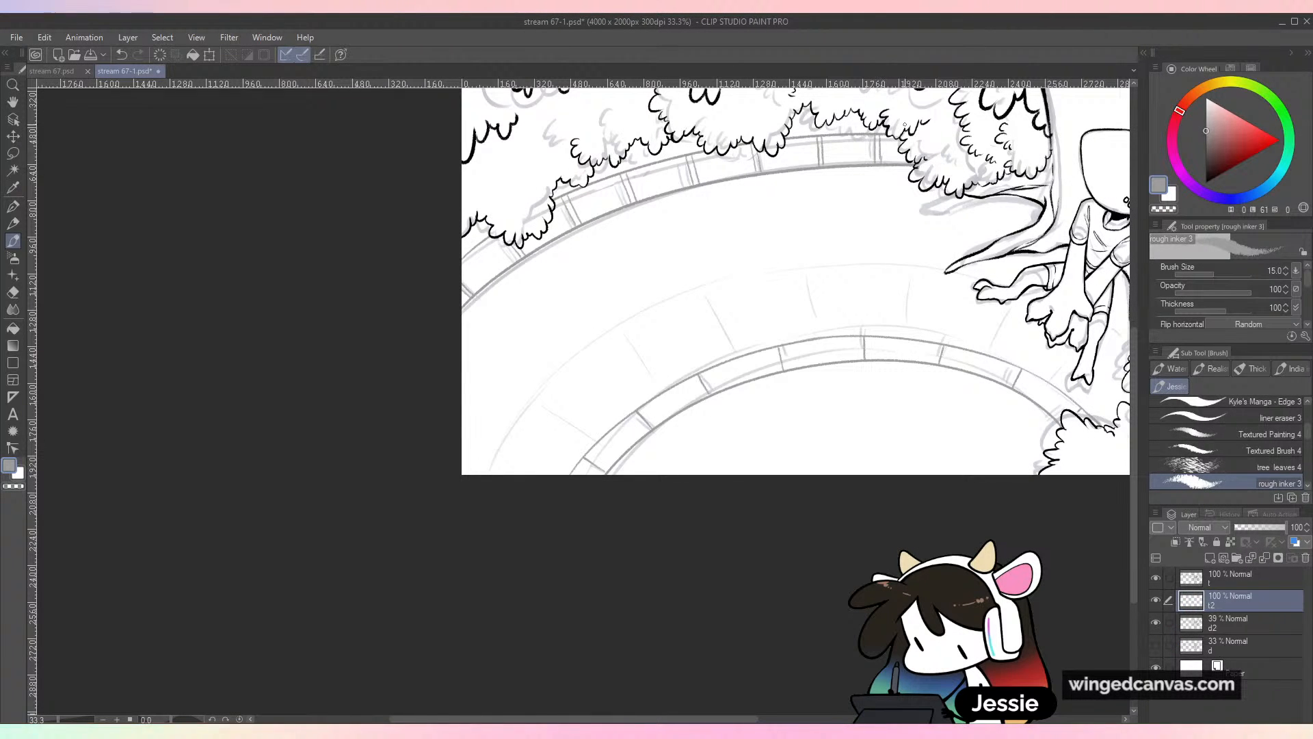
key("ctrl+z")
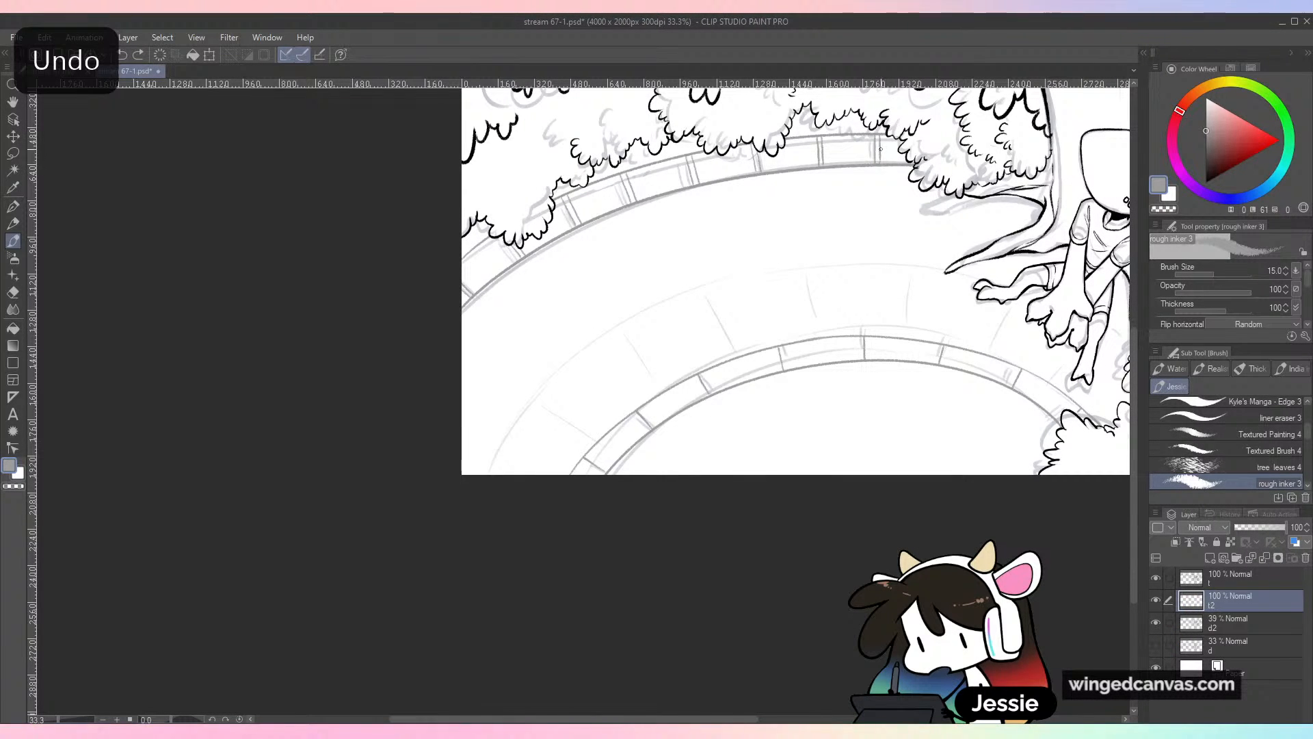
key("ctrl+minus")
key("ctrl+plus")
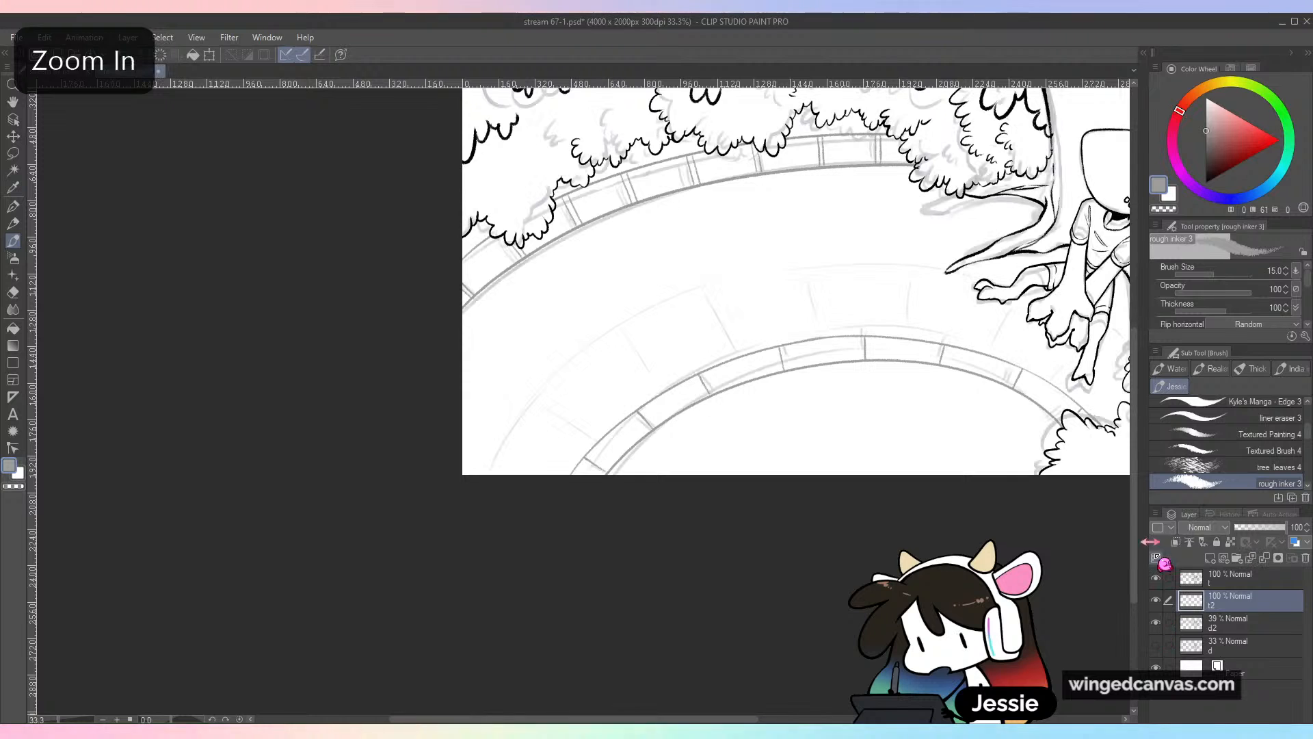
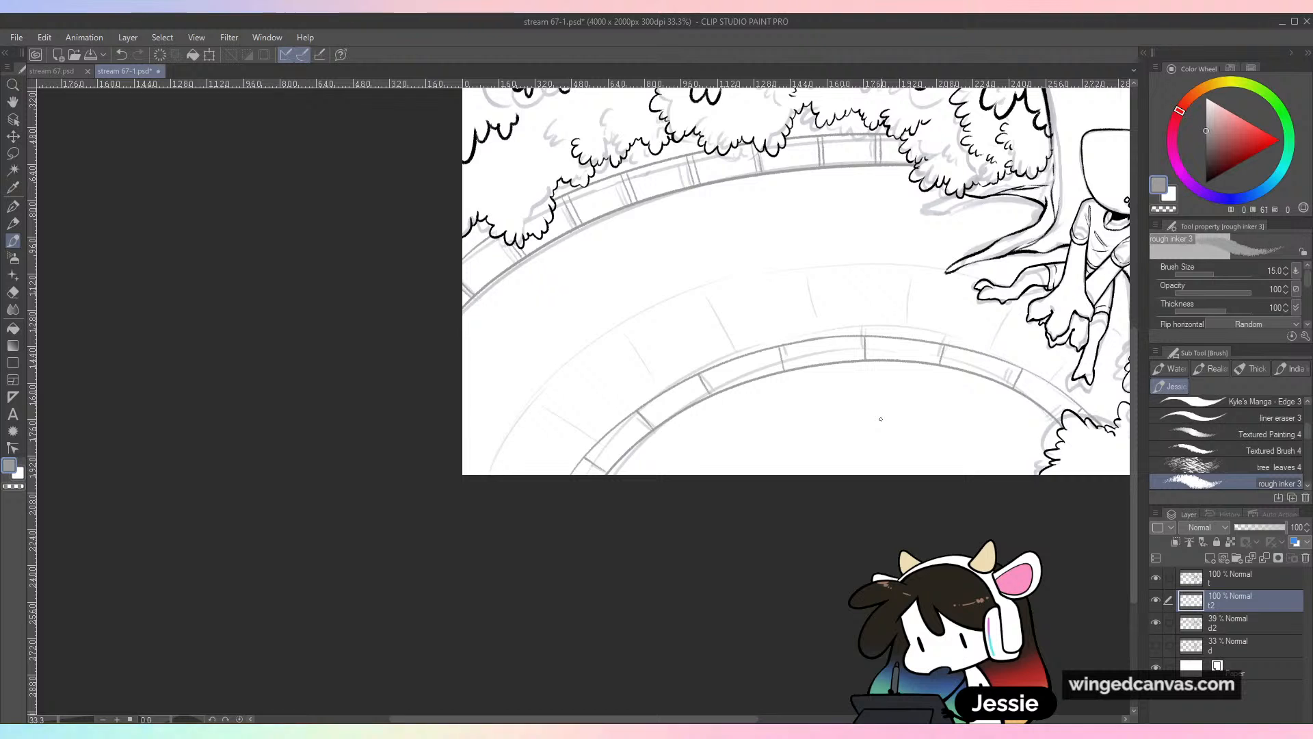
scroll(901, 353, "up", 1)
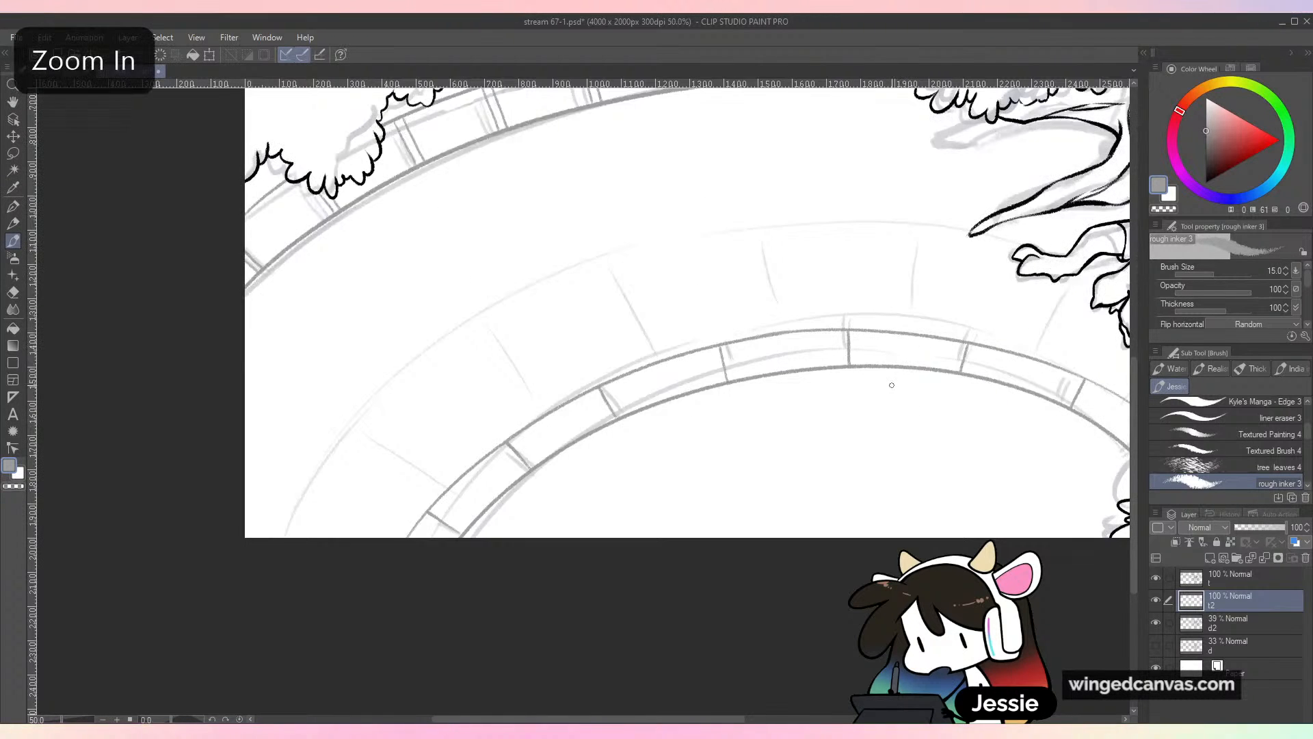
left_click_drag(940, 434, 770, 437)
mouse_move(816, 232)
left_mouse_down()
mouse_move(880, 248)
mouse_move(100, 539)
left_mouse_up()
key("ctrl+z")
key("ctrl+z")
mouse_move(900, 245)
left_mouse_down()
mouse_move(266, 331)
mouse_move(81, 538)
left_mouse_up()
scroll(80, 538, "down", 1)
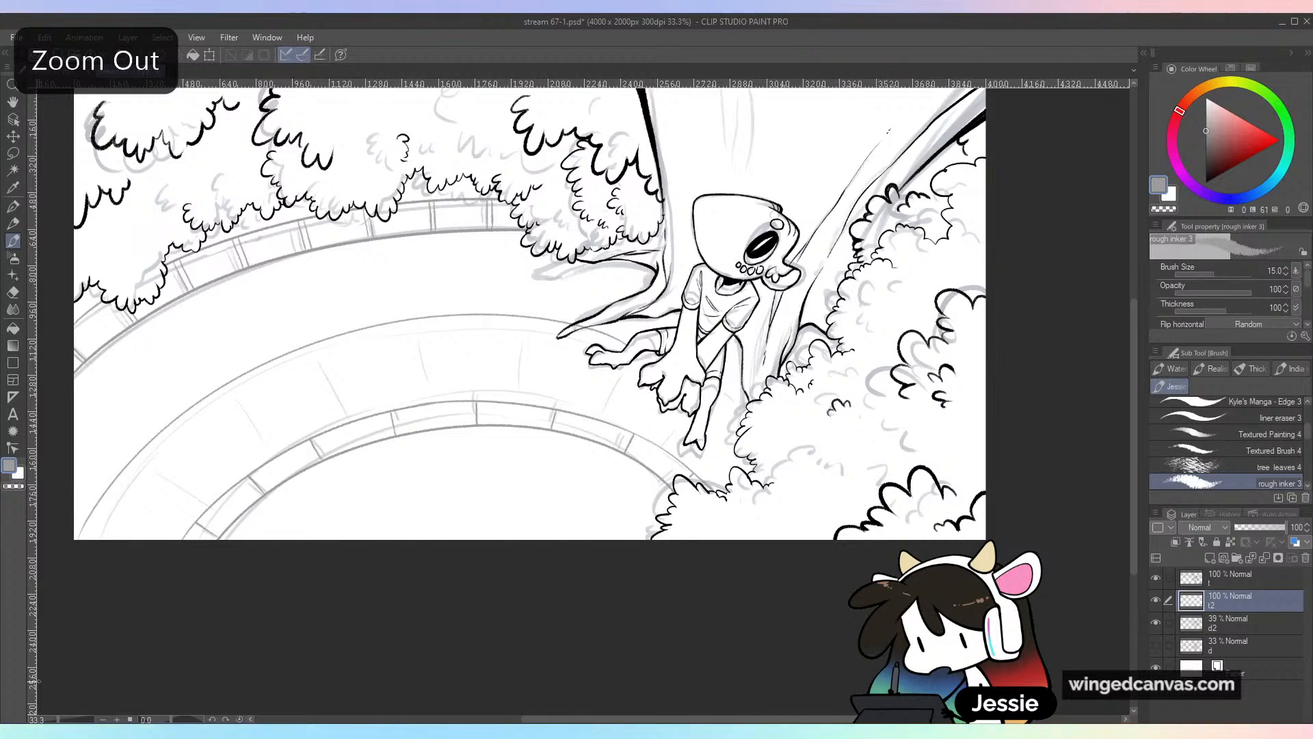
key("ctrl+z")
Ink the grey arc between the two curbs, from the character's legs over the crest to the bottom canvas edge, undoing stray attempts
left_click_drag(726, 438, 821, 419)
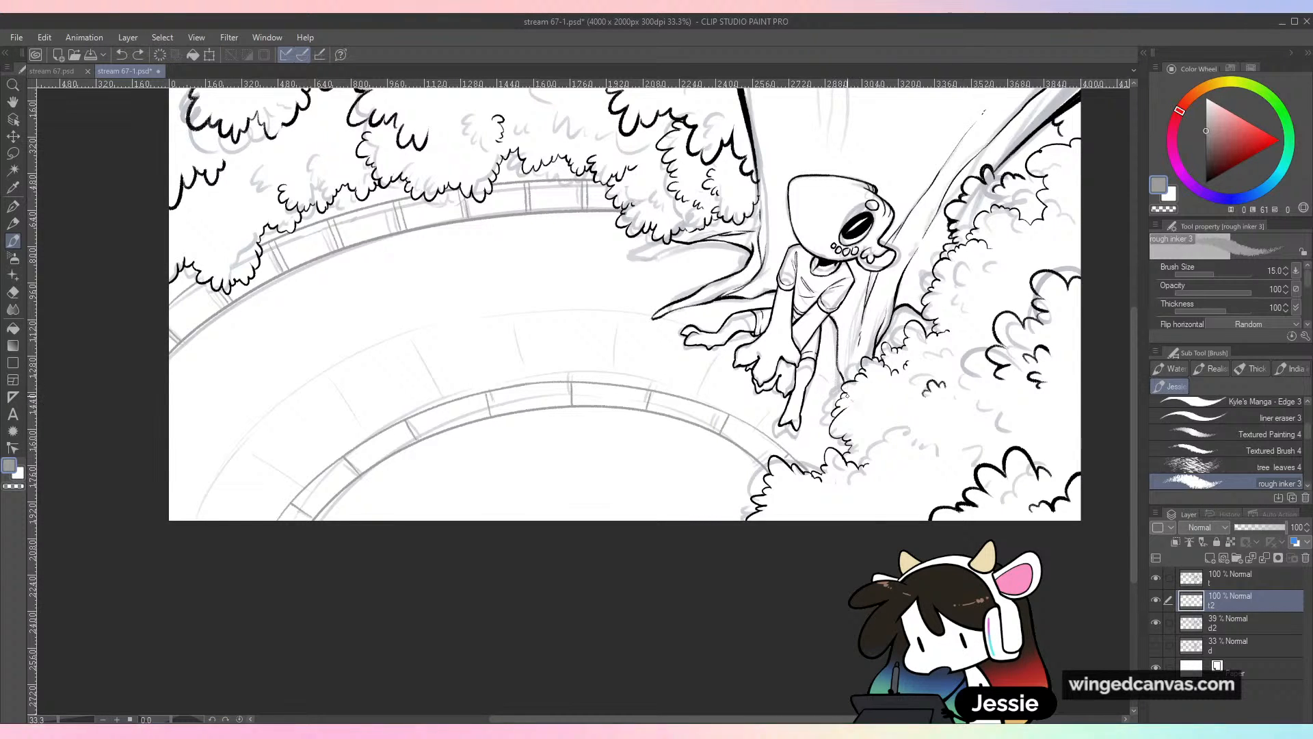
left_click_drag(796, 362, 217, 480)
key("ctrl+z")
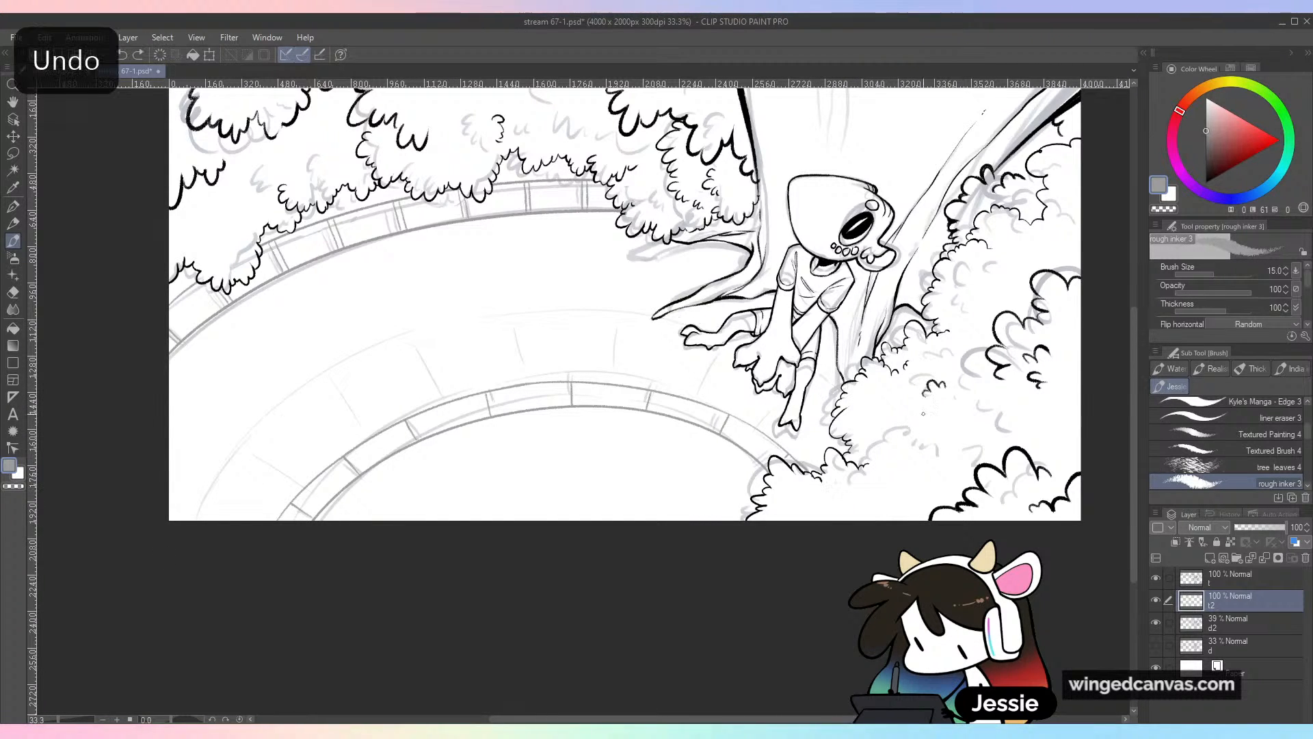
left_click_drag(793, 342, 277, 372)
key("ctrl+z")
mouse_move(856, 411)
left_mouse_down()
mouse_move(378, 322)
mouse_move(171, 502)
left_mouse_up()
key("ctrl+z")
left_click_drag(856, 411, 187, 520)
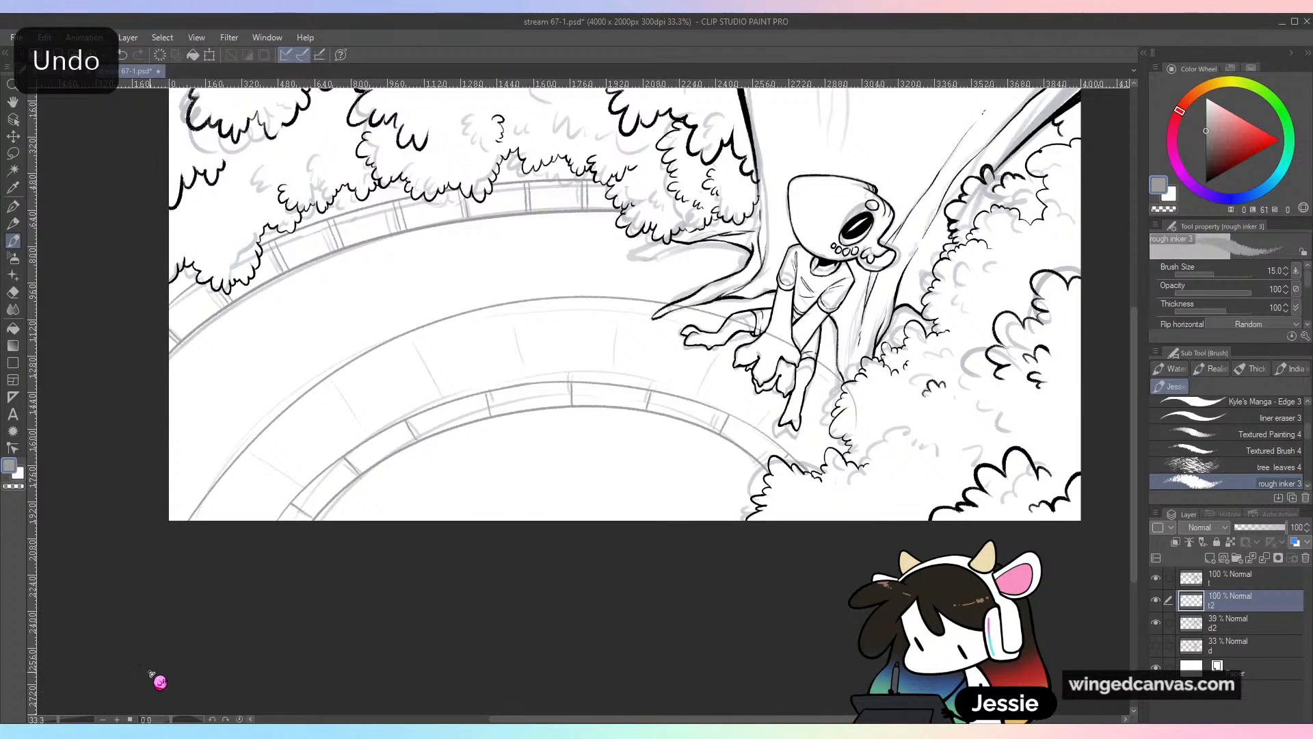
Undo the stray stroke, hide the d2 sketch layer, and toggle the l2 line layer off and on to check its contents
key("ctrl+z")
mouse_move(877, 407)
left_mouse_down()
mouse_move(810, 367)
mouse_move(170, 490)
mouse_move(566, 309)
mouse_move(897, 433)
left_mouse_up()
key("ctrl+z")
left_click(1156, 623)
key("ctrl+minus")
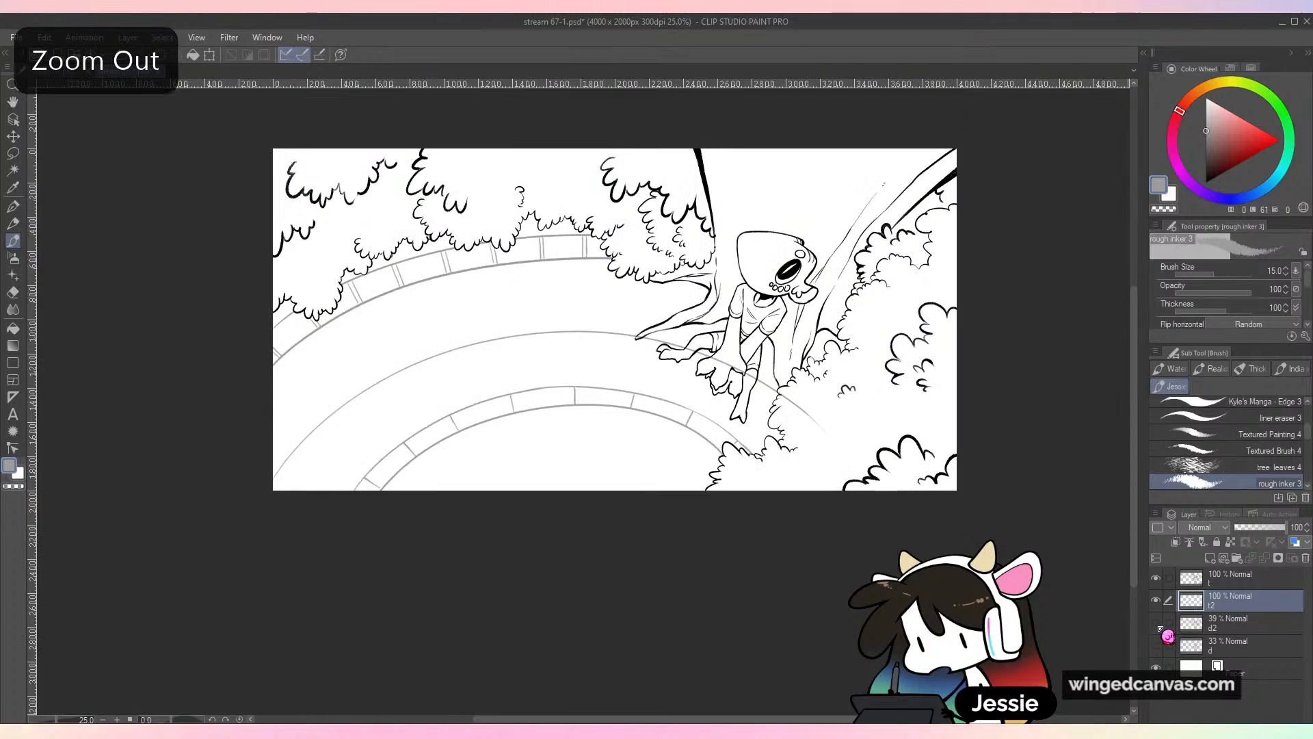
key("ctrl+plus")
left_click(1168, 623)
key("ctrl+plus")
left_click_drag(771, 483, 595, 534)
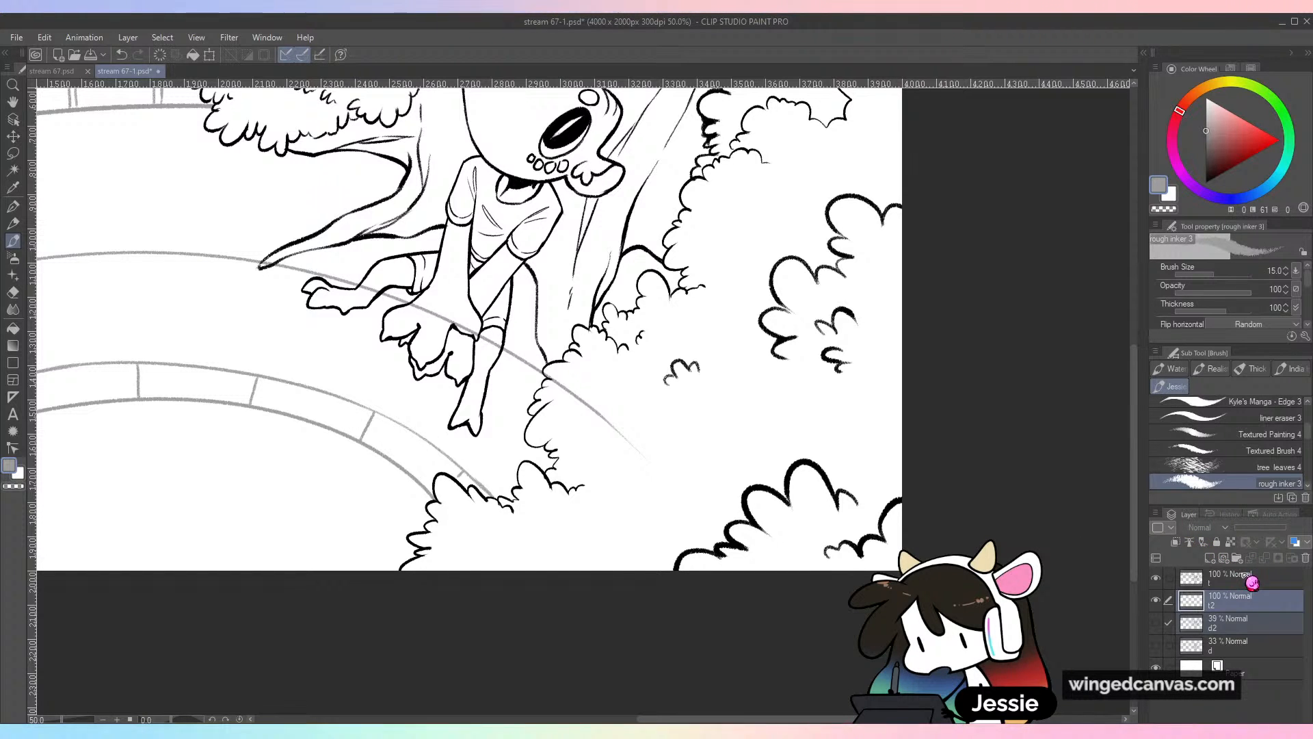
left_click(1169, 623)
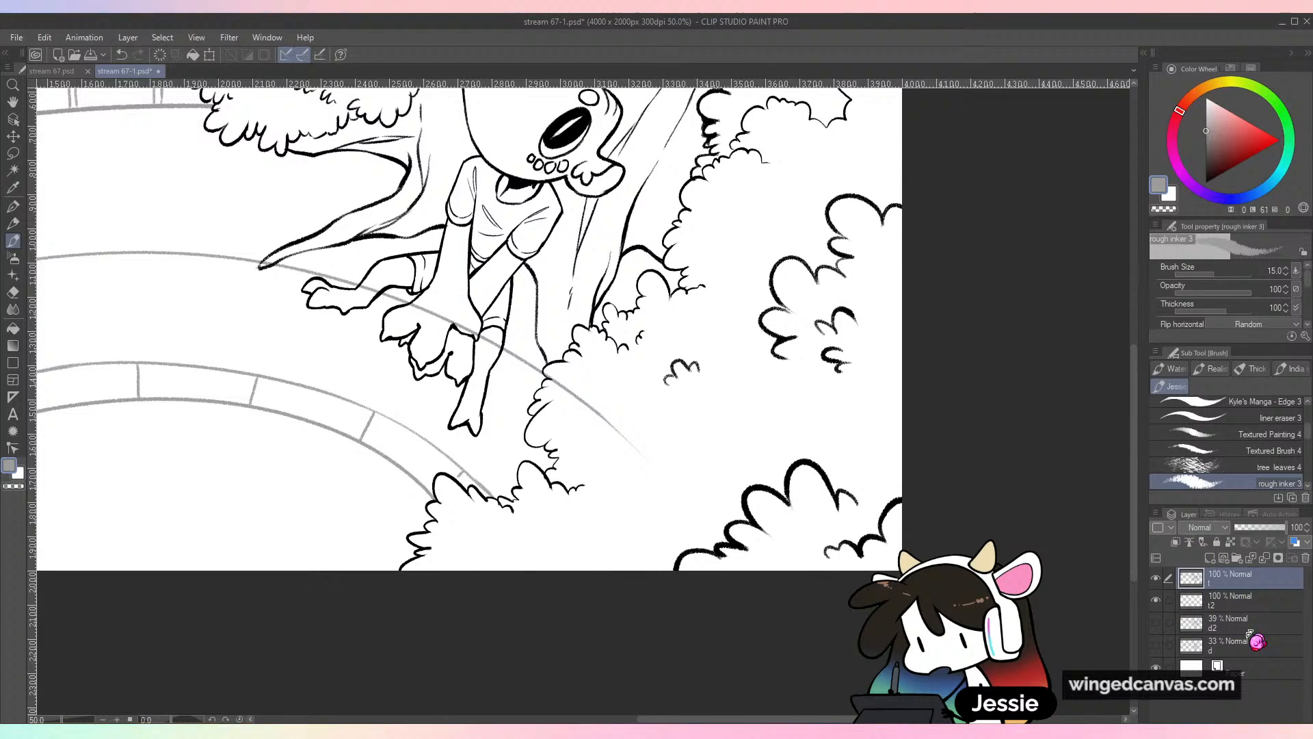
left_click(1158, 604)
left_click(1157, 604)
Erase the grey arc where it crosses the character's hands, leg and the bush with a size 20 hard eraser, and save the file
left_click_drag(547, 341, 762, 429)
key("e")
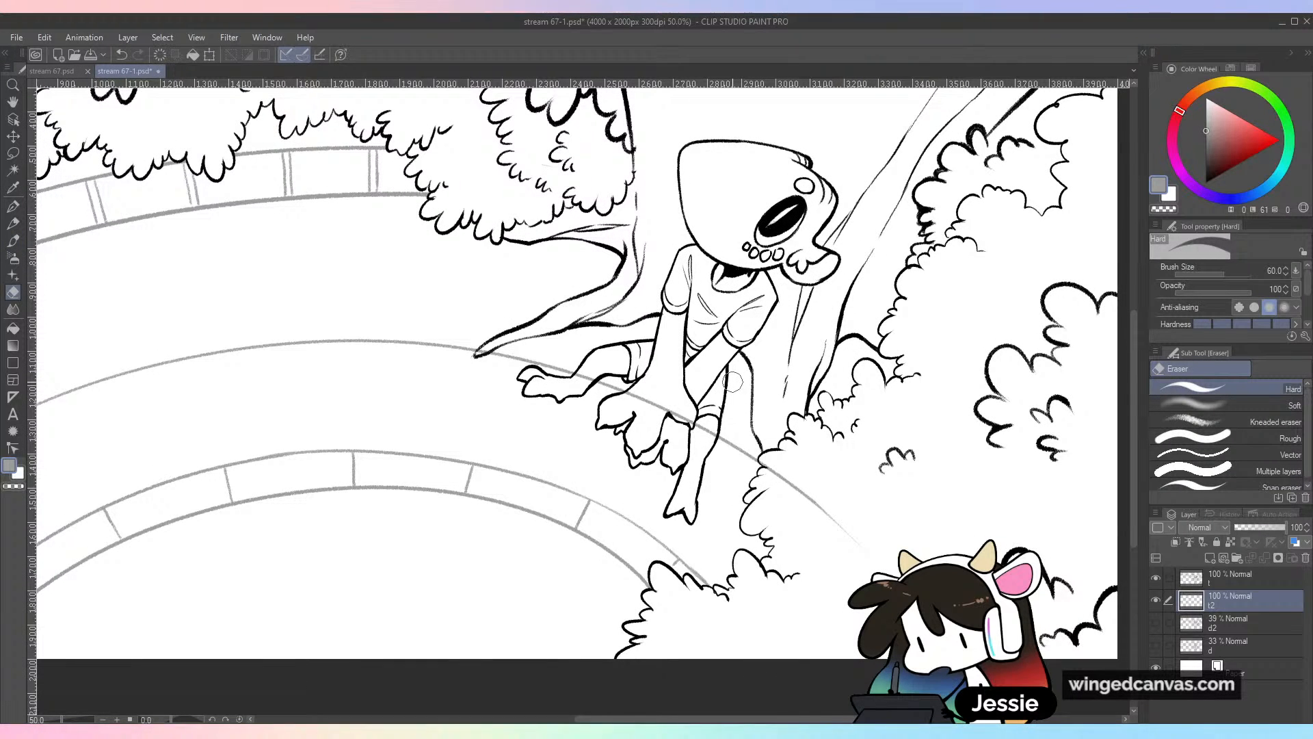
key("ctrl+plus")
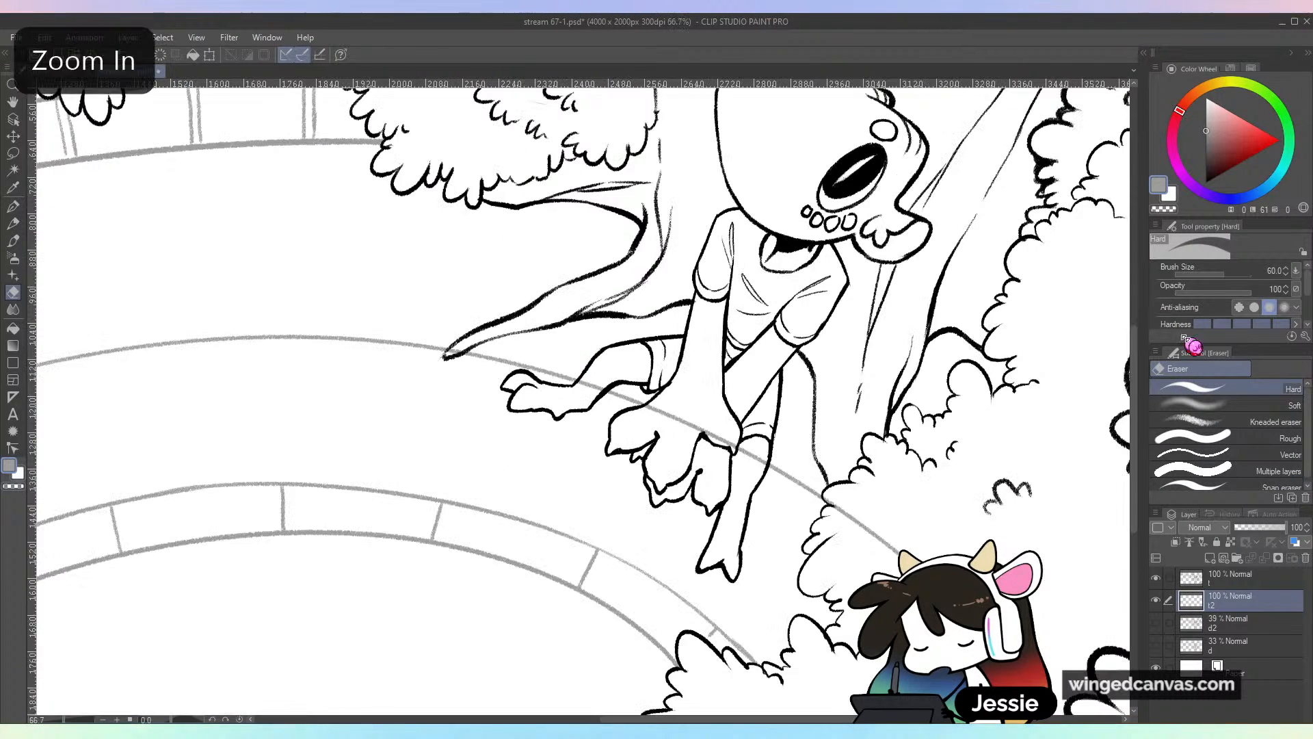
key("bracketleft")
key("bracketleft")
key("bracketleft")
key("bracketleft")
key("bracketleft")
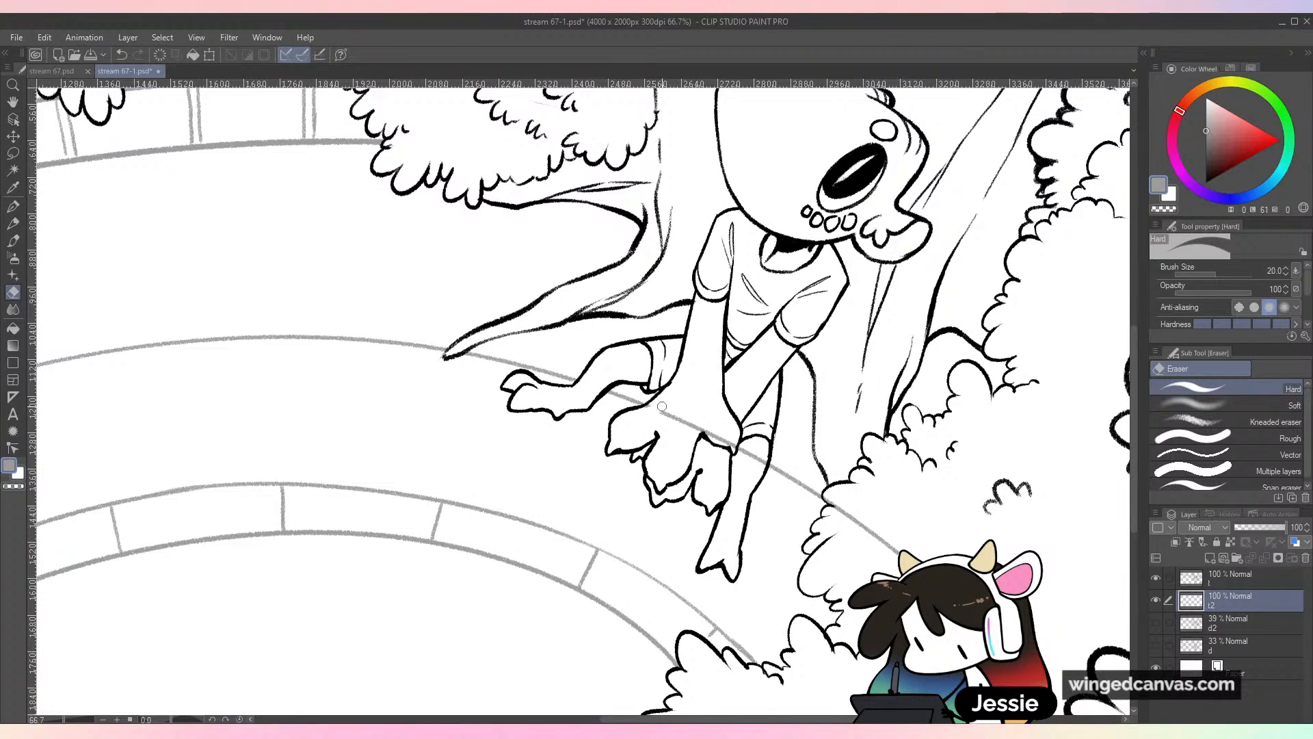
mouse_move(645, 411)
left_mouse_down()
mouse_move(717, 437)
mouse_move(750, 471)
left_mouse_up()
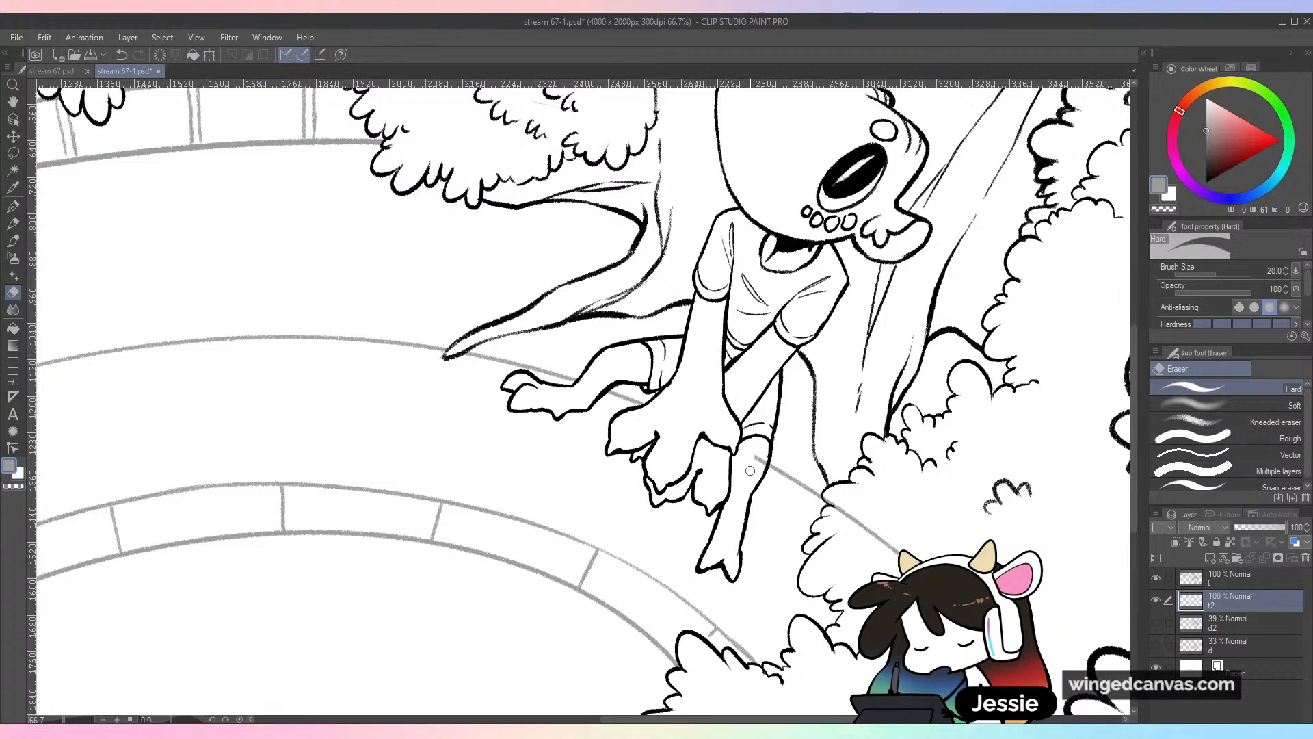
left_click_drag(824, 498, 870, 528)
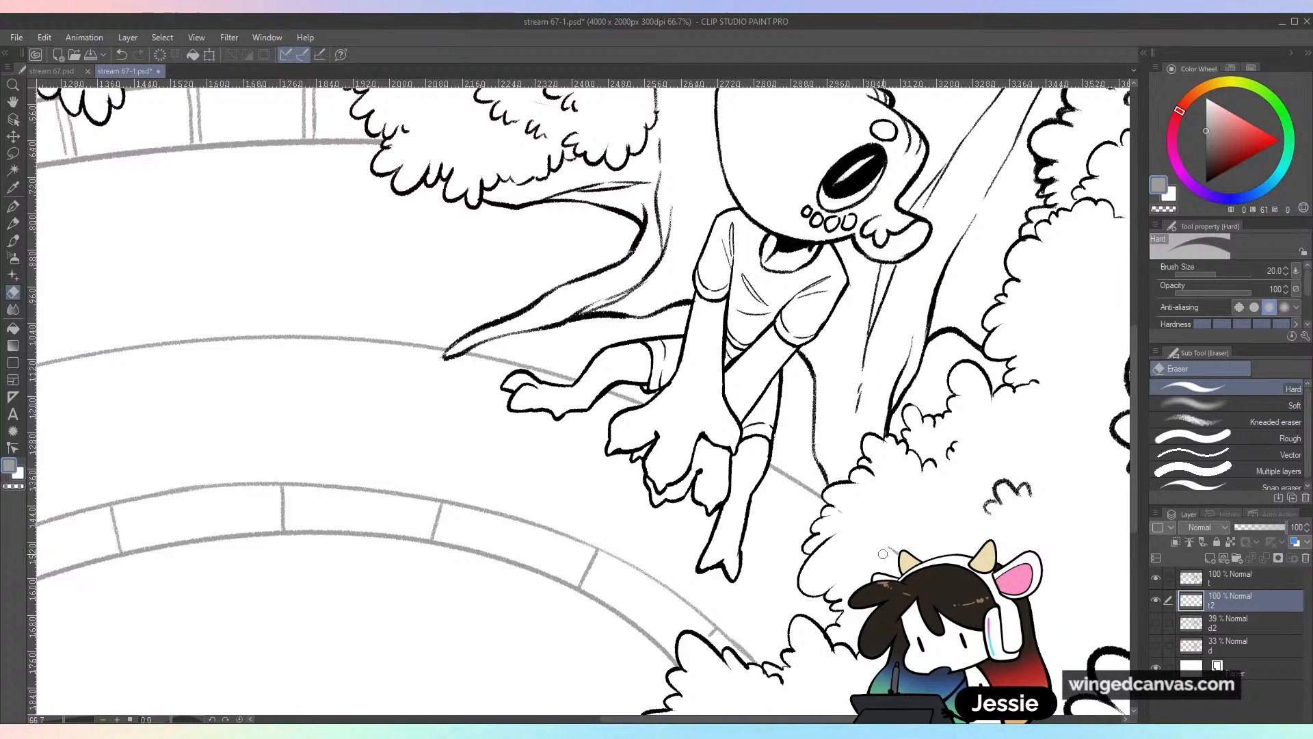
key("ctrl+minus")
key("ctrl+minus")
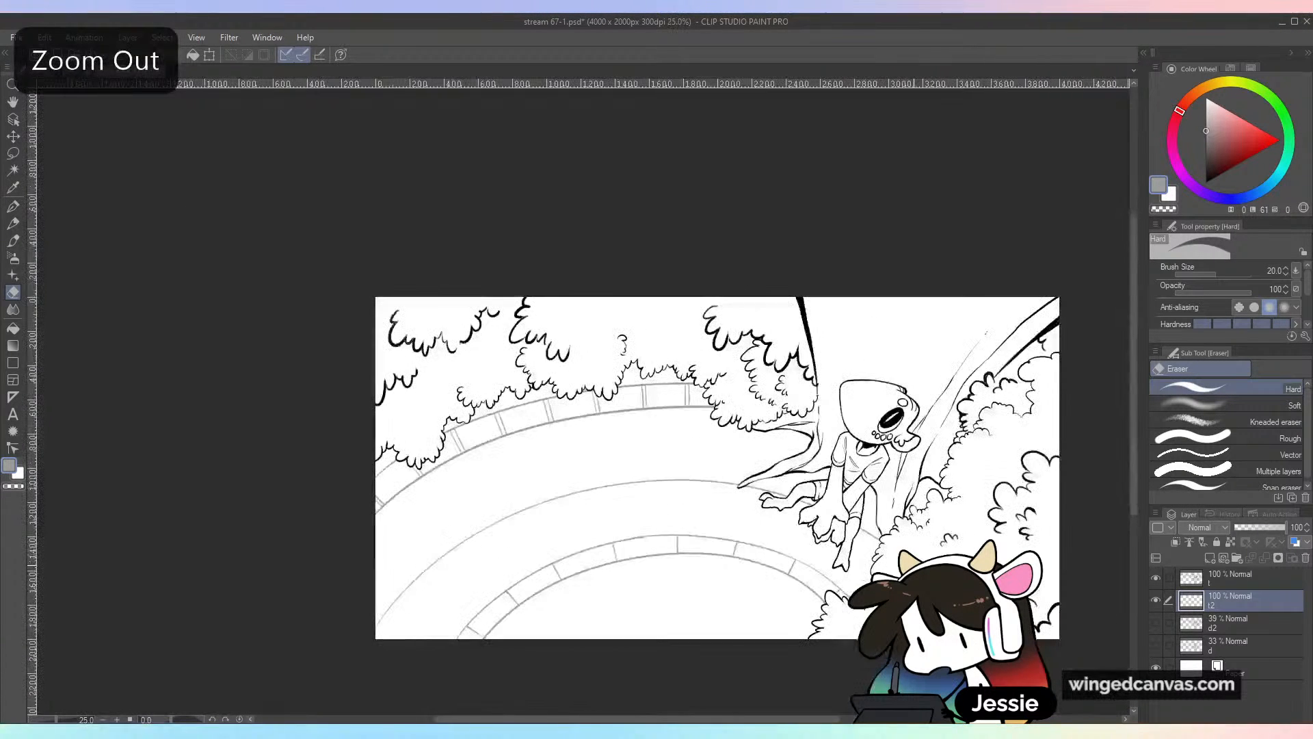
key("ctrl+s")
Erase the middle grey arc from its crest past the tree root and character's legs to the bush, using the hard eraser
key("ctrl+plus")
left_click_drag(924, 505, 932, 448)
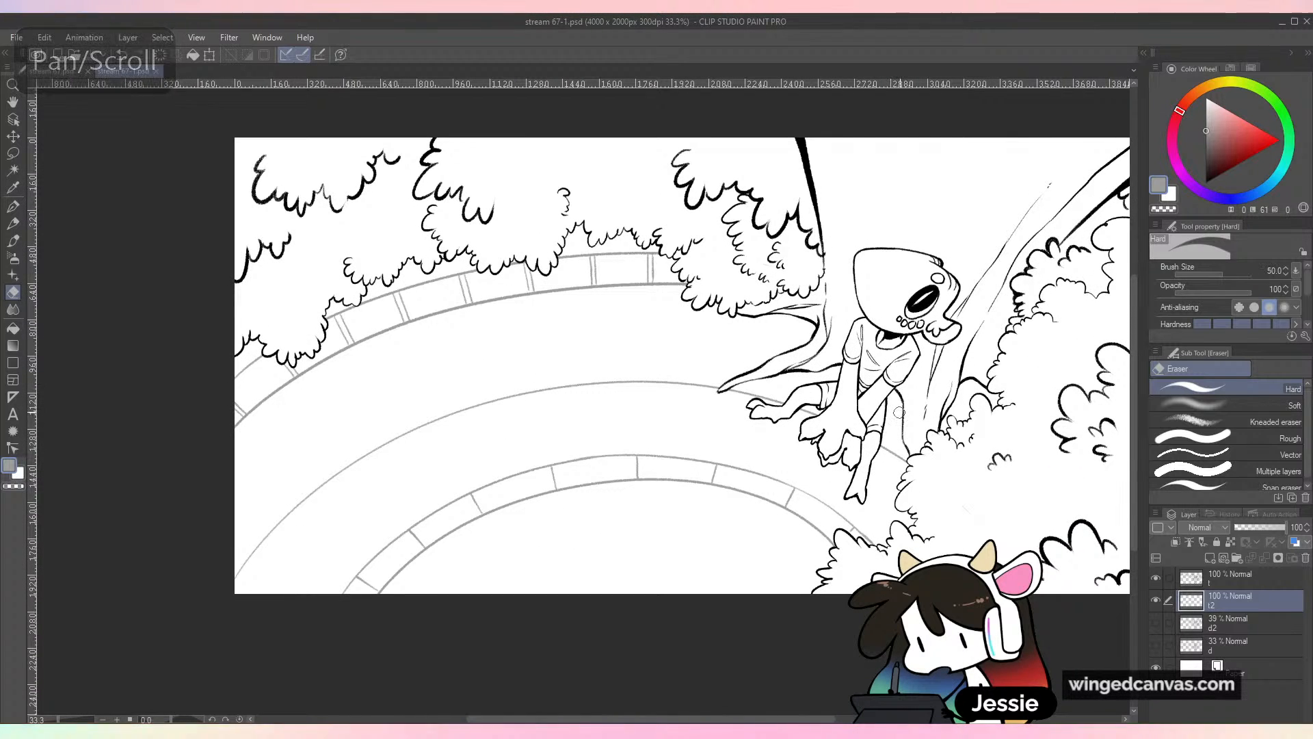
left_click_drag(646, 385, 782, 415)
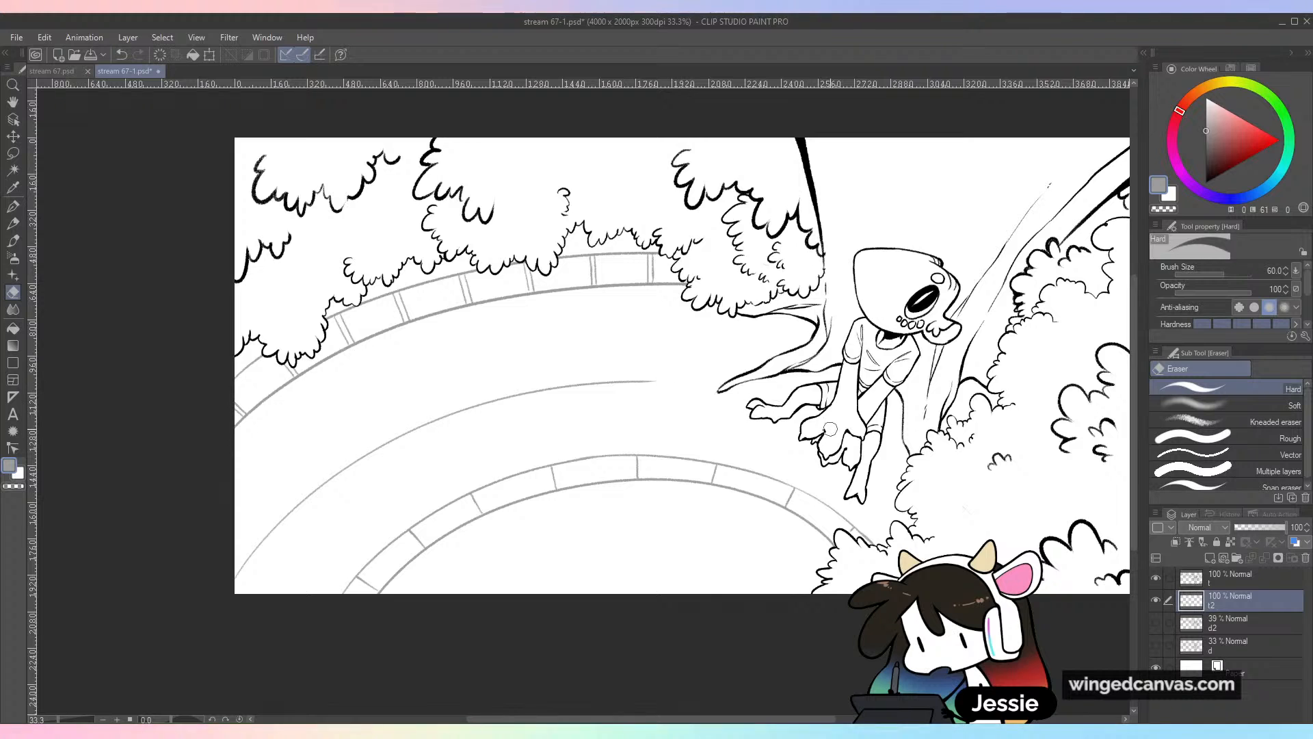
key("ctrl+plus")
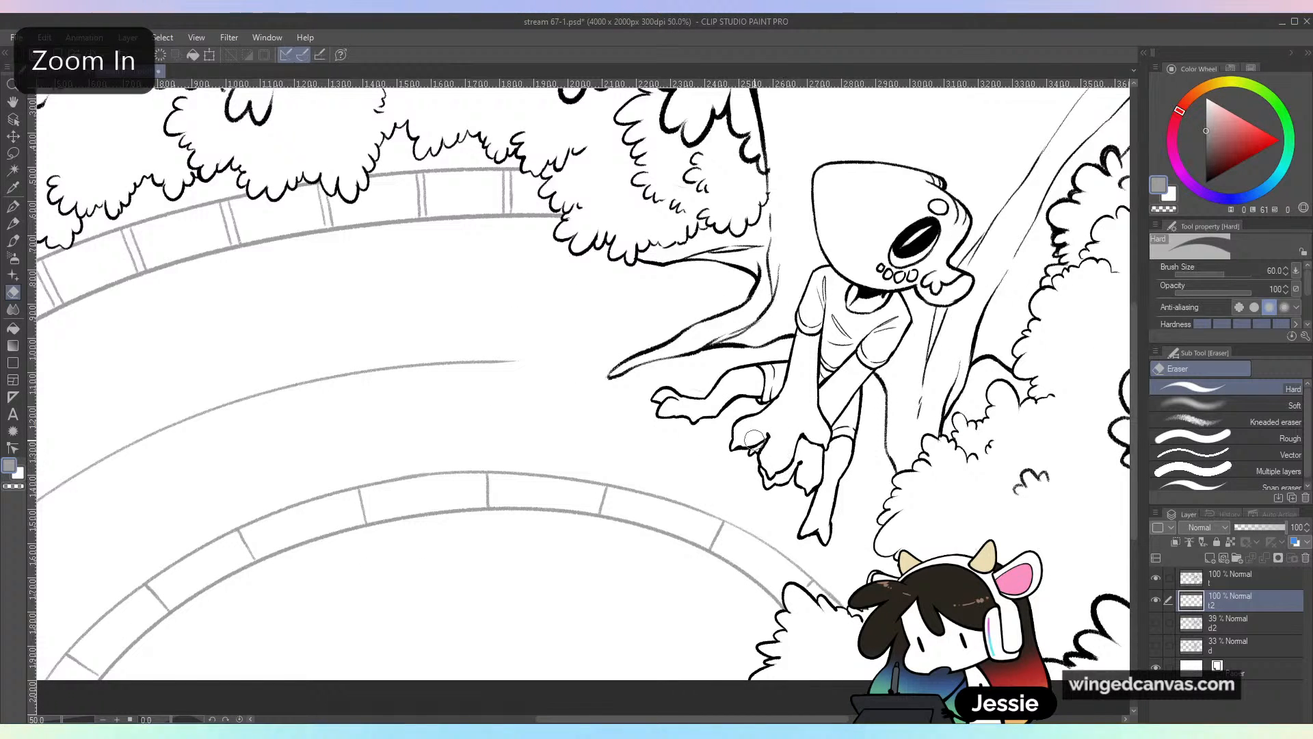
Try to redraw the grey arc from its crest past the root and behind the character's legs
key("b")
left_click_drag(539, 363, 675, 375)
key("ctrl+z")
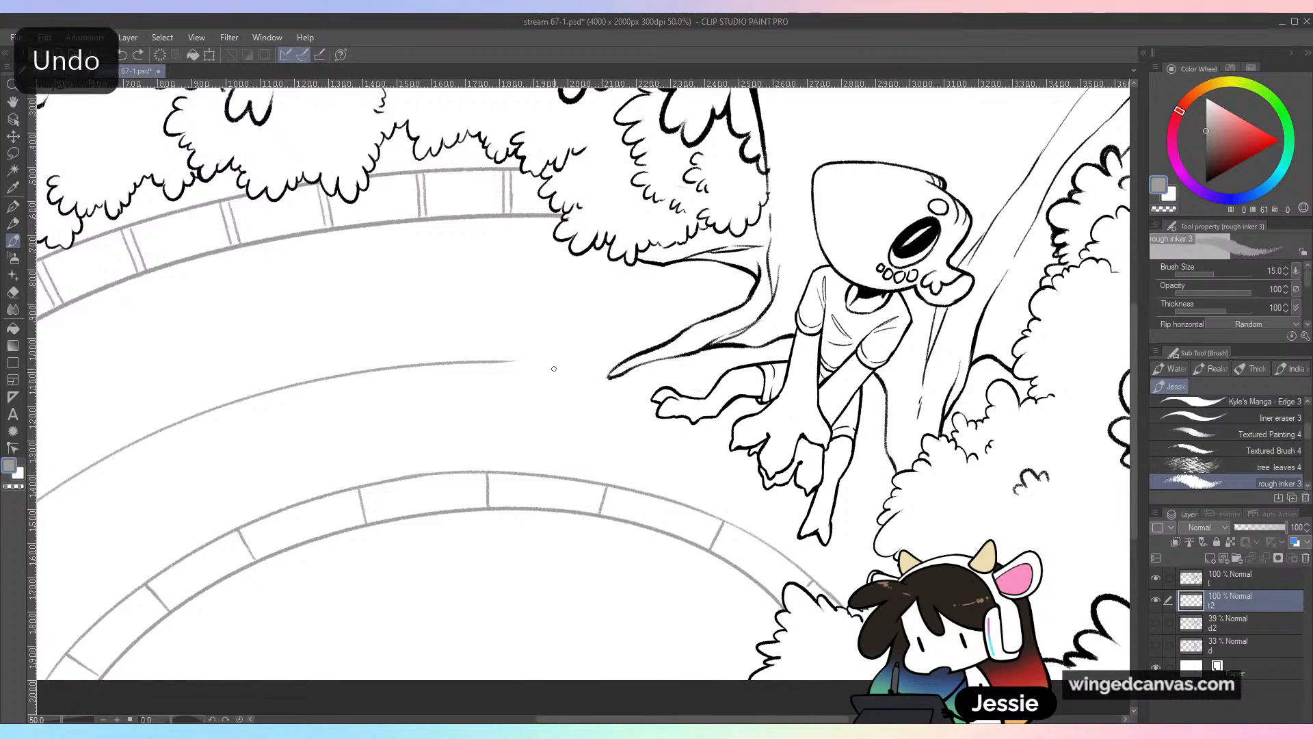
left_click_drag(527, 360, 749, 396)
left_click_drag(538, 360, 810, 427)
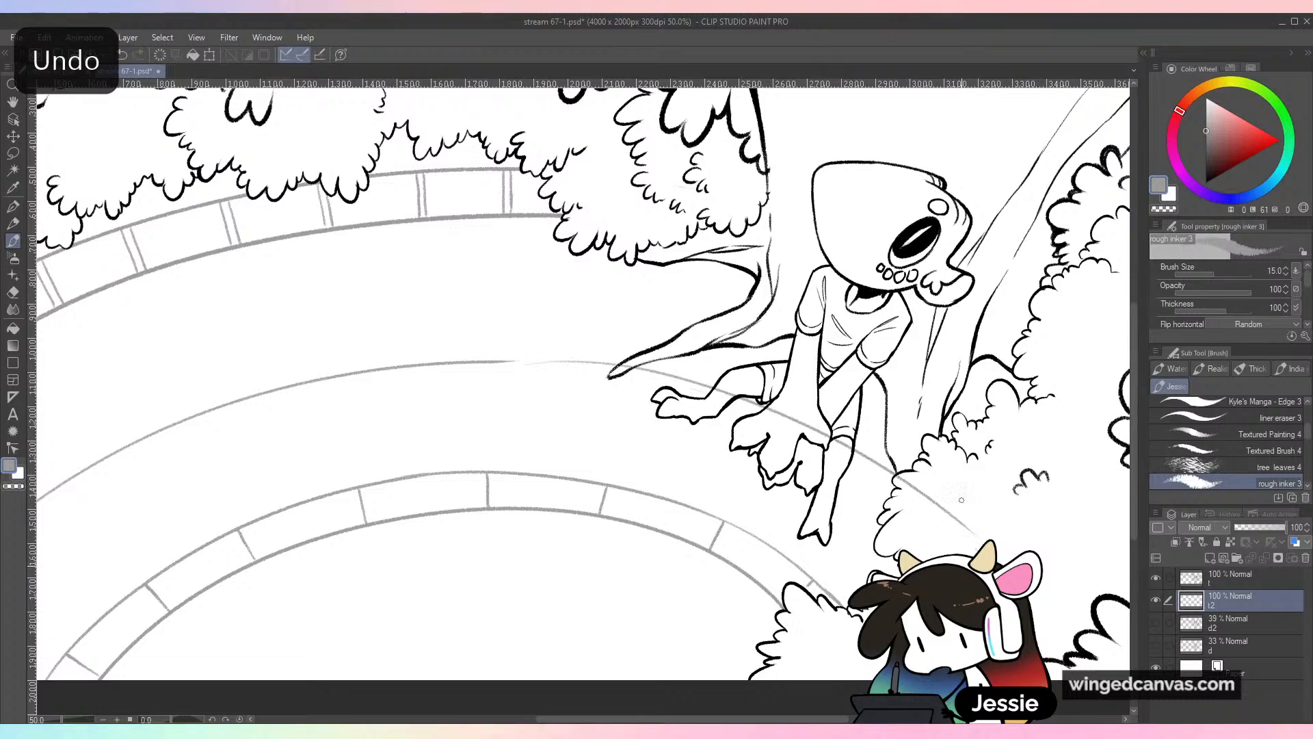
key("ctrl+z")
Erase the end of the remaining grey arc further back, to the left of its crest, with the size 60 hard eraser
key("ctrl+minus")
key("e")
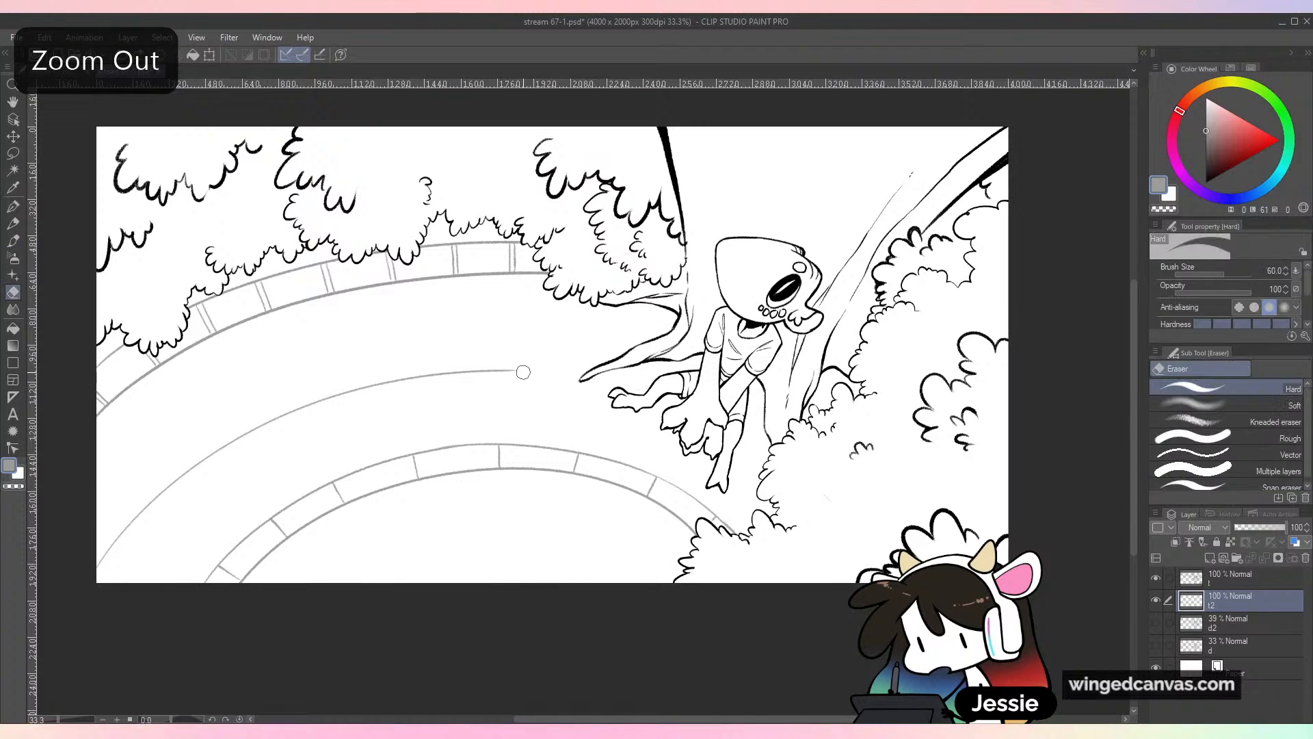
mouse_move(522, 369)
left_mouse_down()
mouse_move(400, 391)
mouse_move(614, 386)
mouse_move(456, 378)
mouse_move(510, 372)
left_mouse_up()
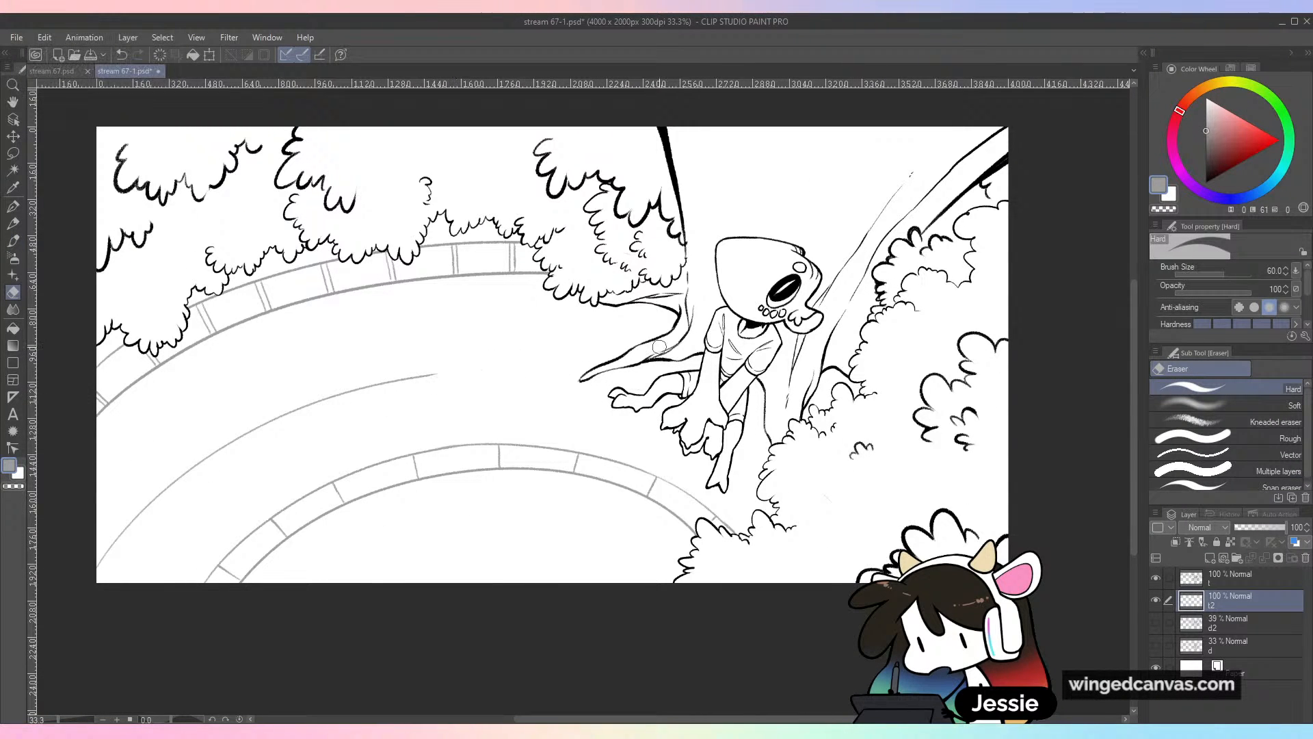
Redraw the grey arc over the crest, past the root and character to the bush with the size 15 rough inker, undoing stray attempts
key("p")
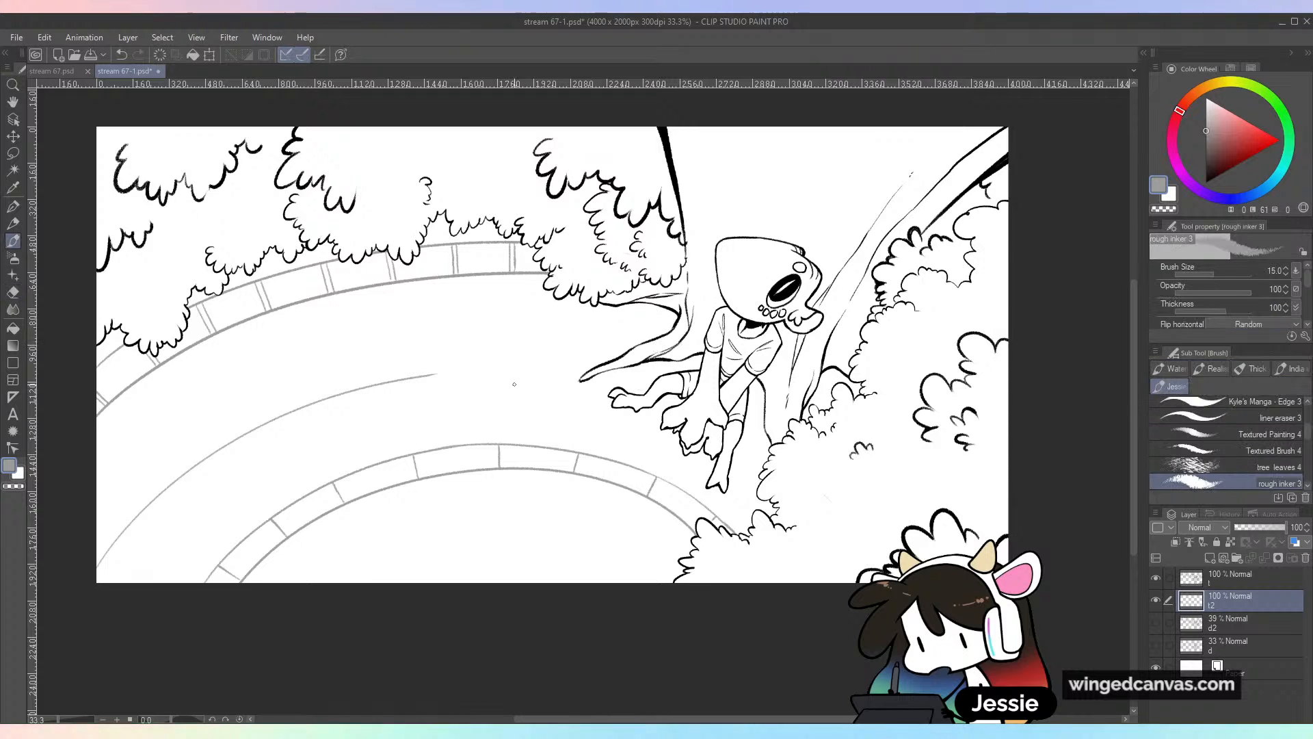
key("ctrl+plus")
mouse_move(413, 369)
left_mouse_down()
mouse_move(642, 362)
mouse_move(919, 470)
left_mouse_up()
key("ctrl+z")
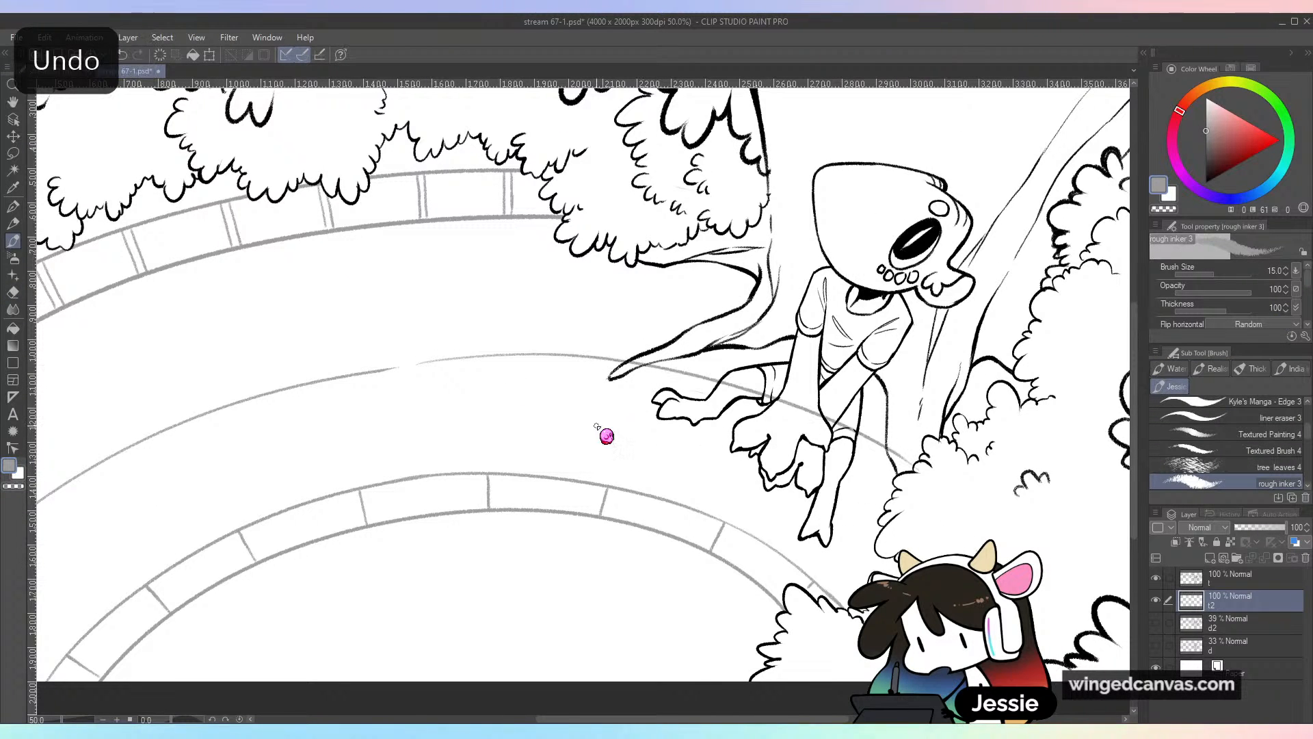
mouse_move(414, 367)
left_mouse_down()
mouse_move(772, 392)
mouse_move(981, 503)
left_mouse_up()
key("ctrl+z")
mouse_move(413, 367)
left_mouse_down()
mouse_move(591, 350)
mouse_move(999, 489)
left_mouse_up()
key("ctrl+z")
left_click_drag(413, 365, 964, 509)
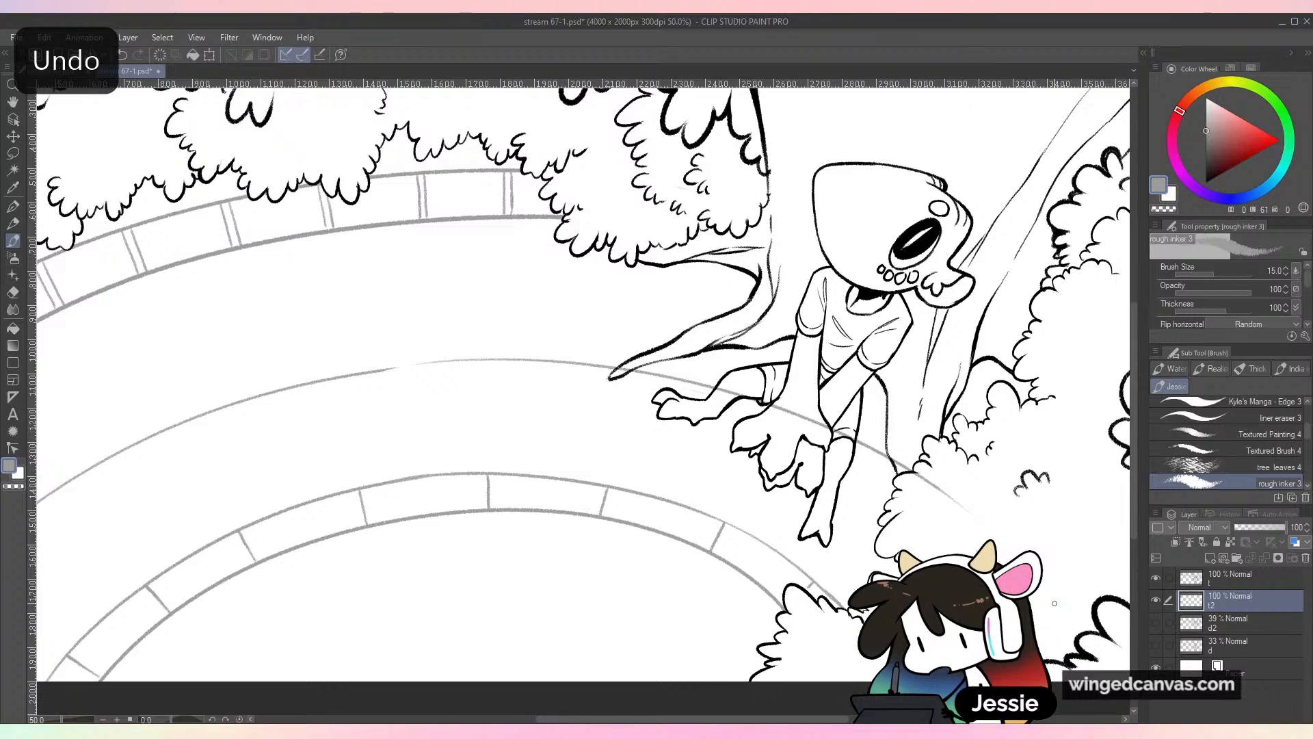
key("ctrl+minus")
key("ctrl+plus")
Erase the arc's loose end and the parts crossing the character's arms and knee, and save the file
key("e")
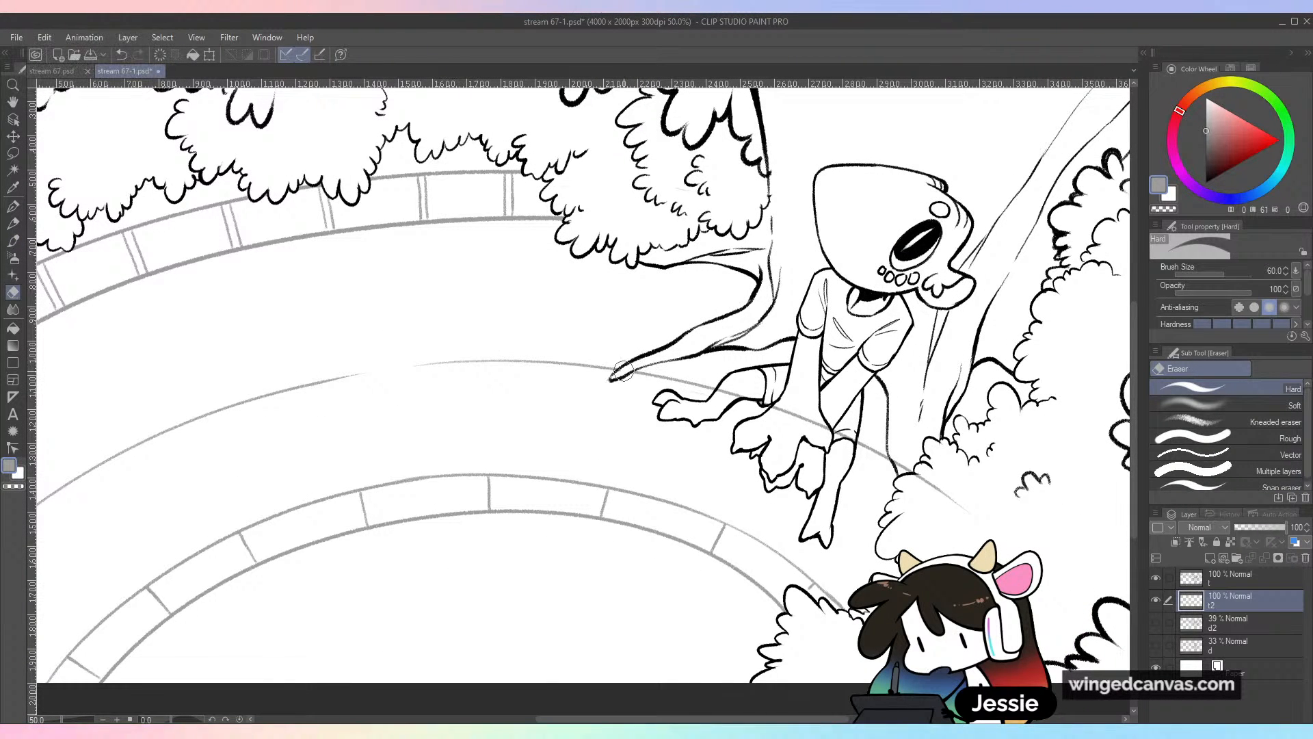
left_click_drag(735, 394, 844, 443)
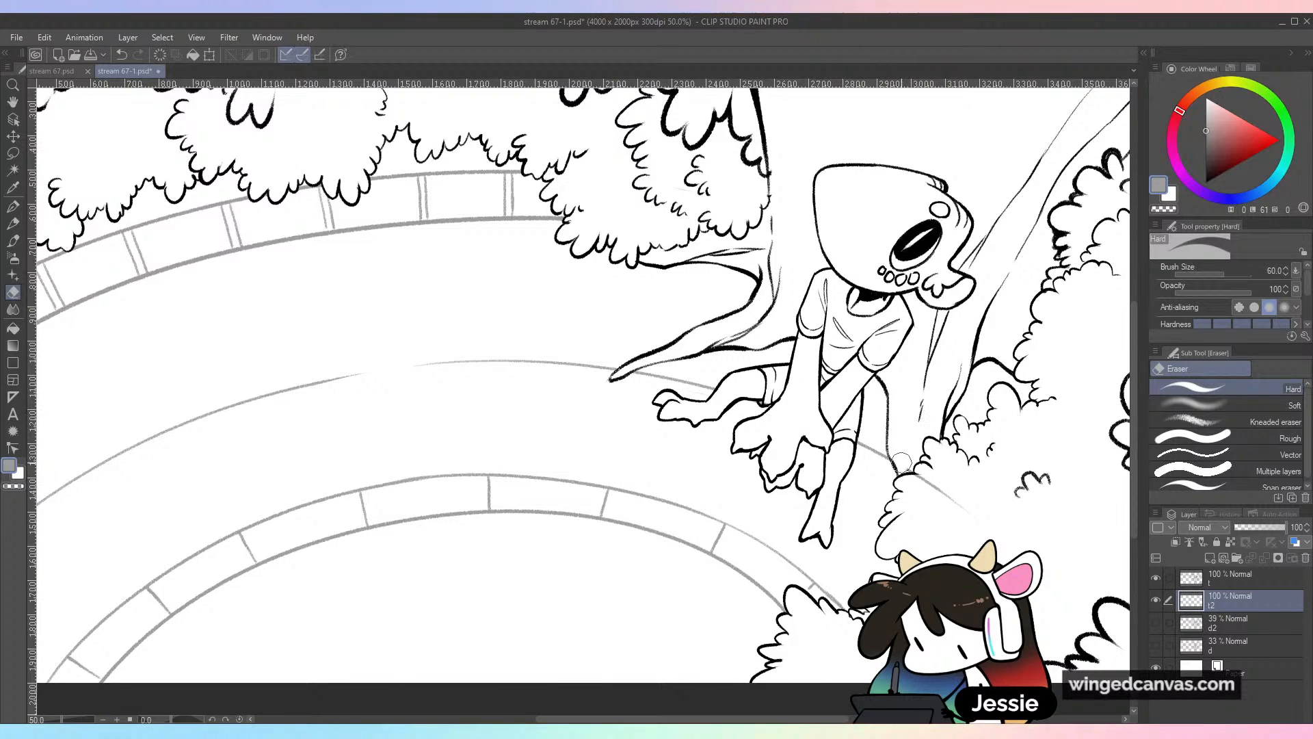
key("b")
key("ctrl+minus")
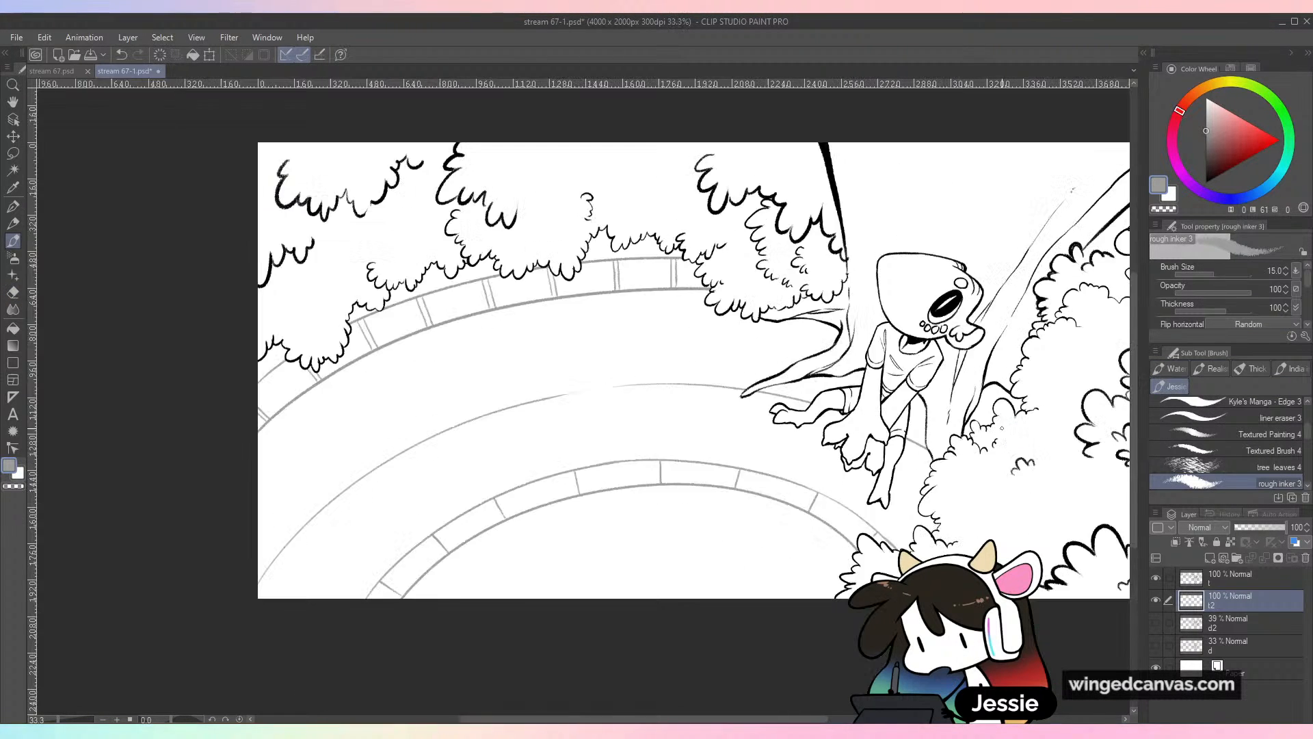
key("ctrl+minus")
key("ctrl+s")
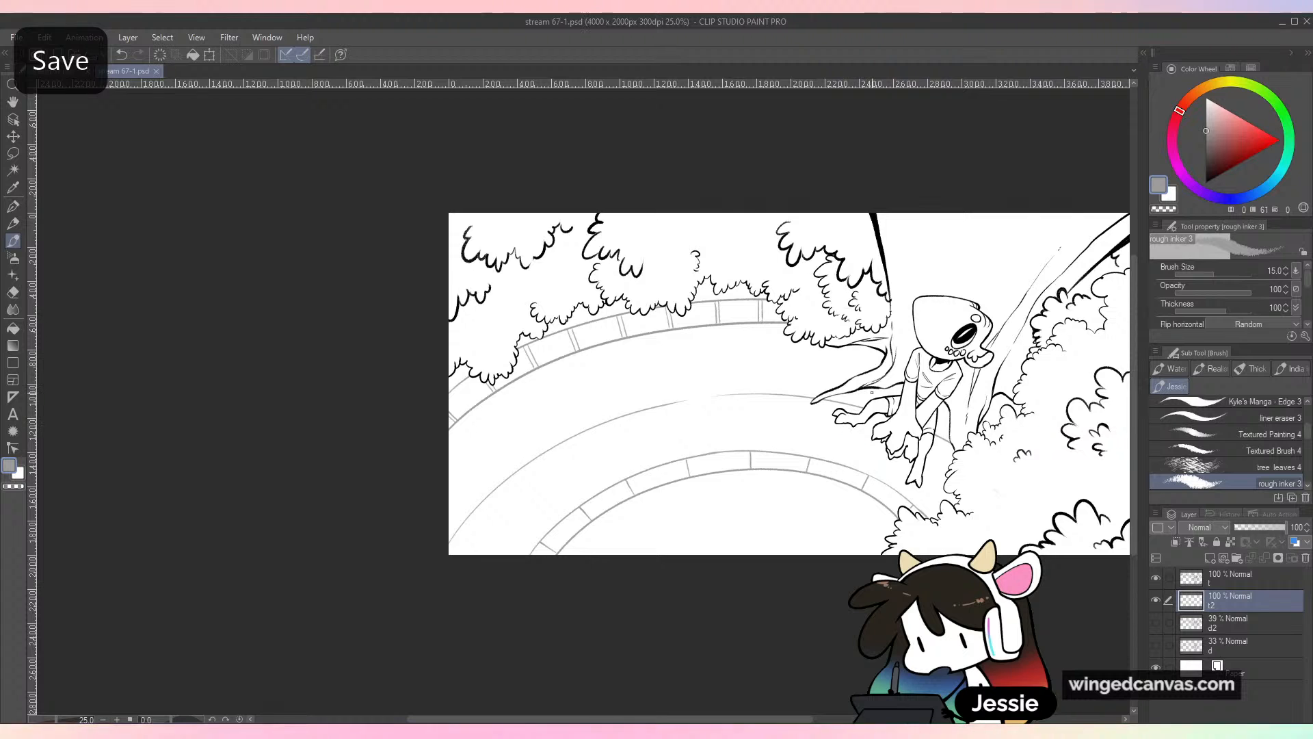
Ink three grey dividers from the left slope of the middle arc toward the inner curb, redoing the first one
key("ctrl+plus")
left_click_drag(869, 477, 933, 413)
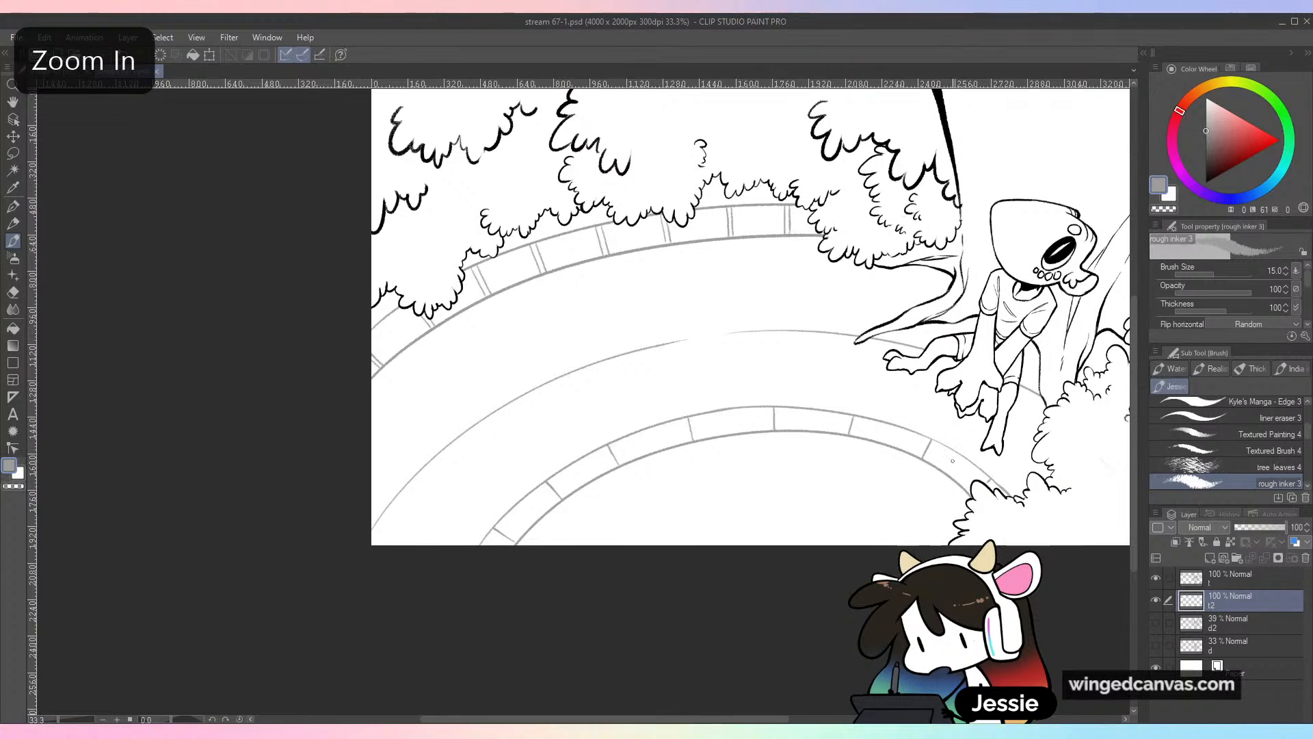
left_click_drag(458, 444, 513, 496)
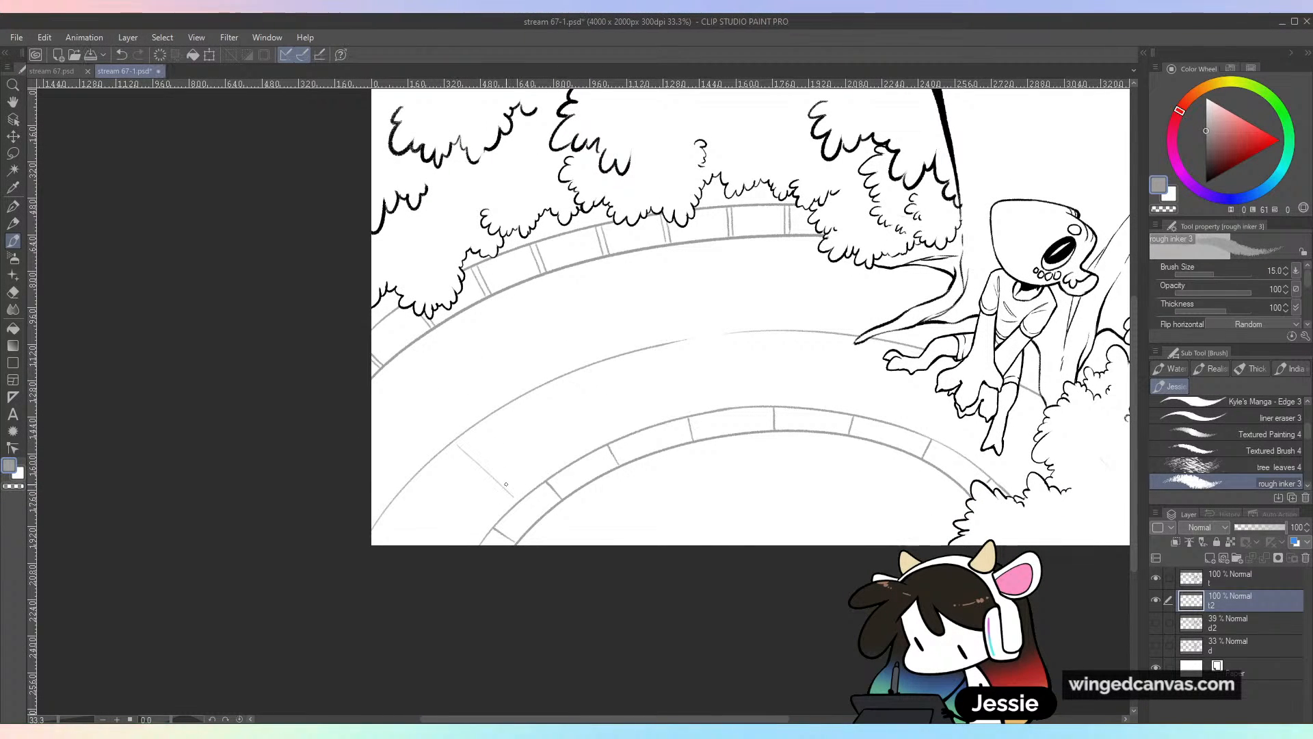
key("ctrl+z")
left_click_drag(460, 441, 505, 488)
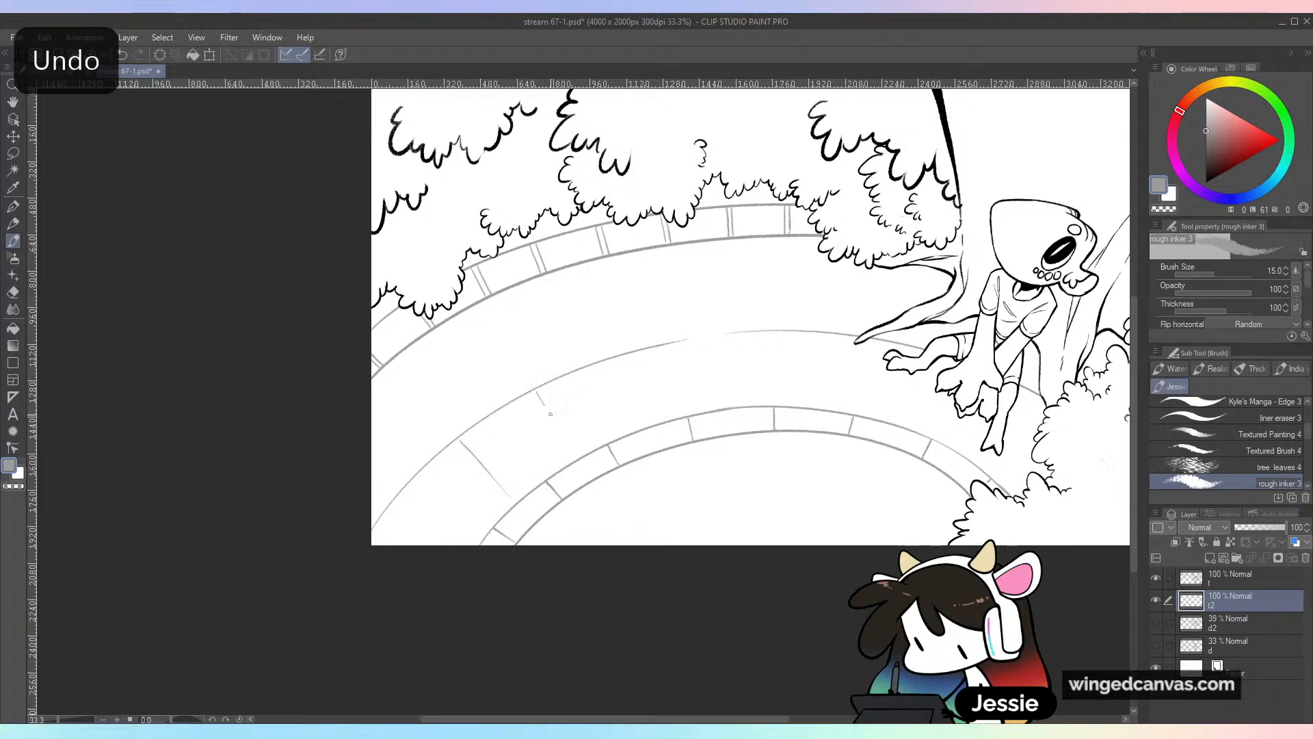
left_click_drag(538, 392, 582, 455)
left_click_drag(621, 360, 647, 420)
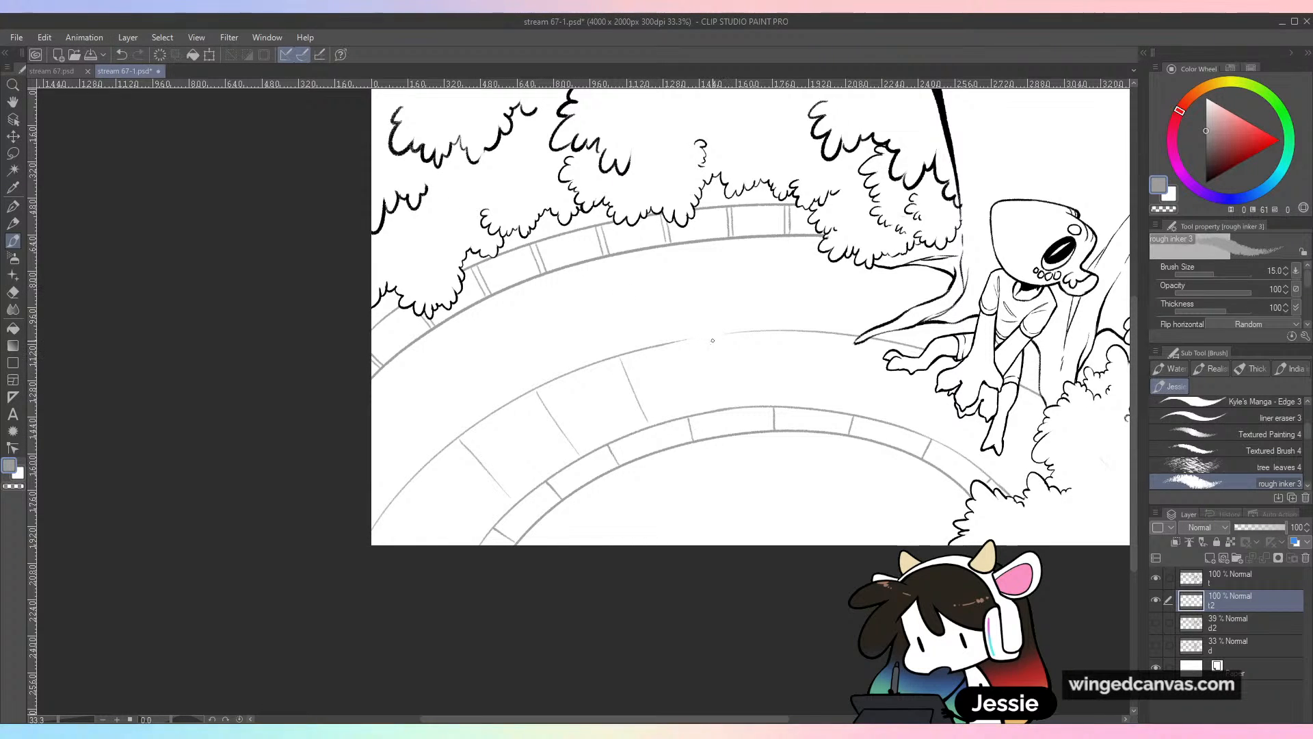
Ink the paving band's remaining grey dividers around the crest, beside the character's hands and at the canvas's bottom-left corner
left_click_drag(712, 339, 722, 403)
key("ctrl+z")
left_click_drag(717, 337, 727, 407)
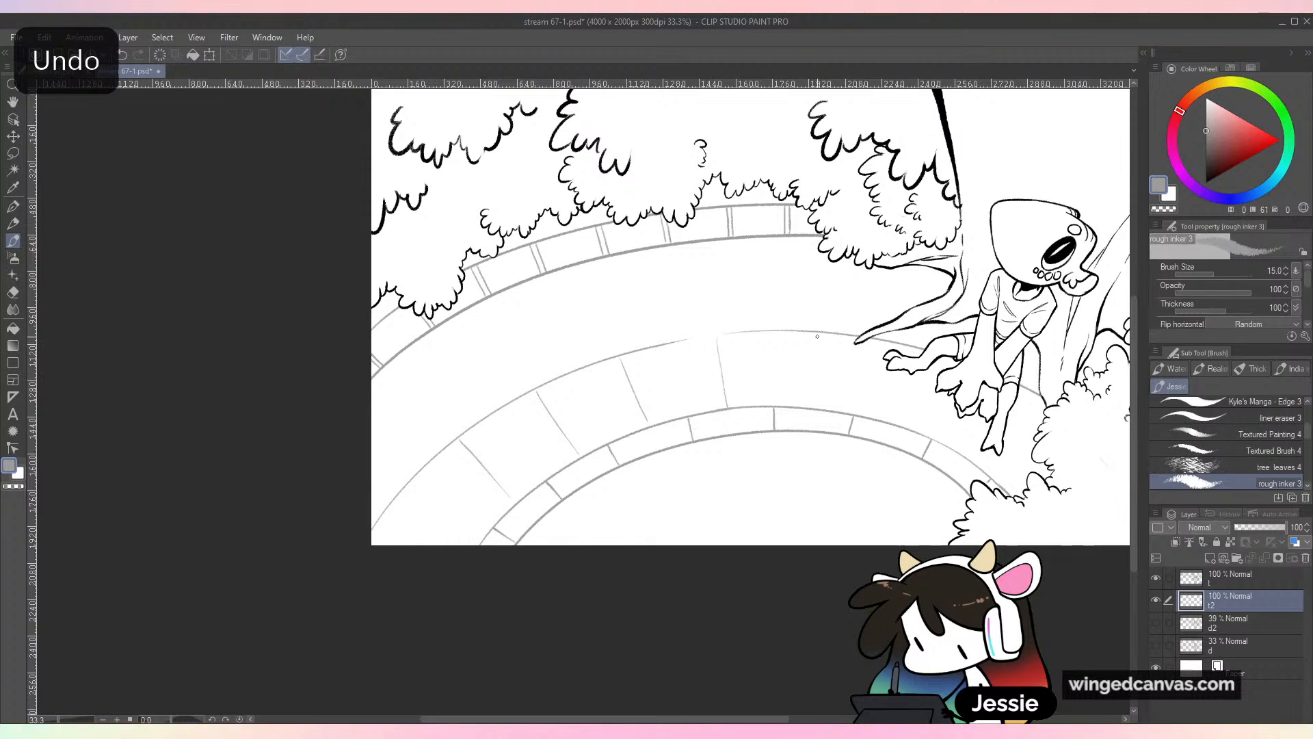
left_click_drag(908, 381, 898, 422)
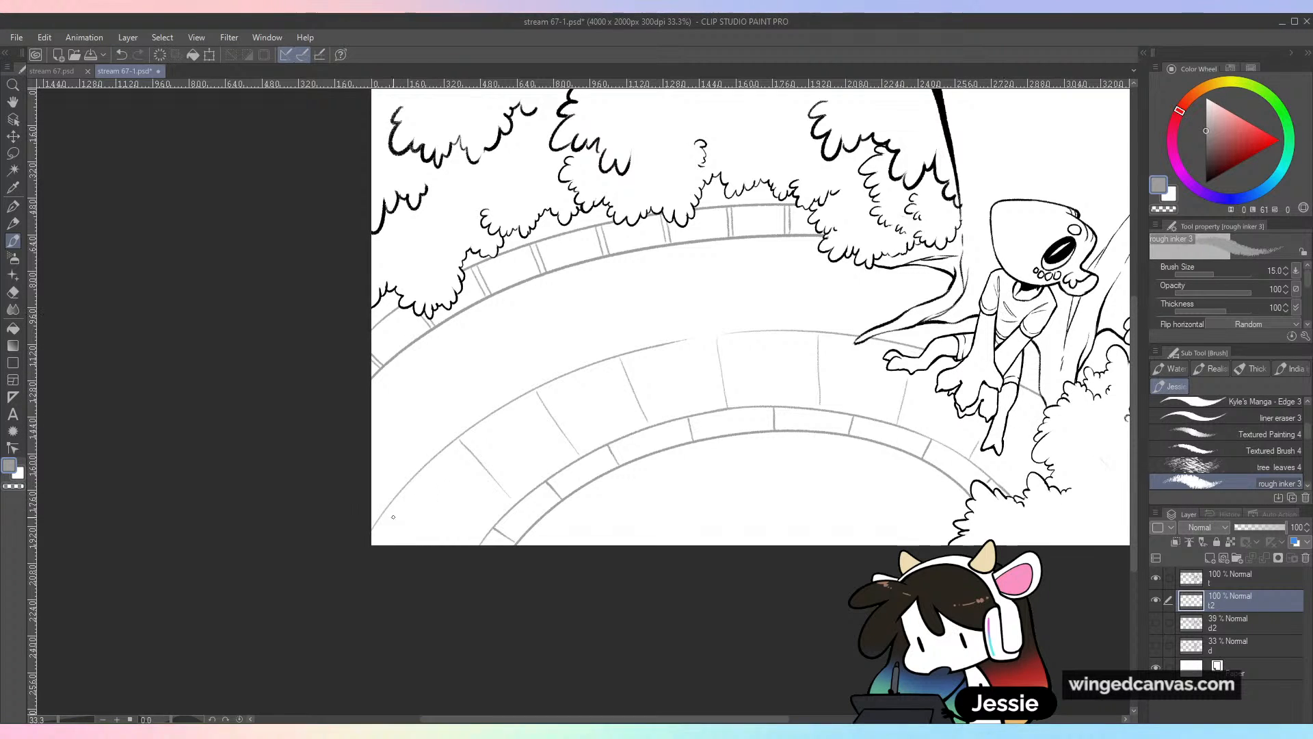
left_click_drag(383, 510, 436, 547)
key("ctrl+z")
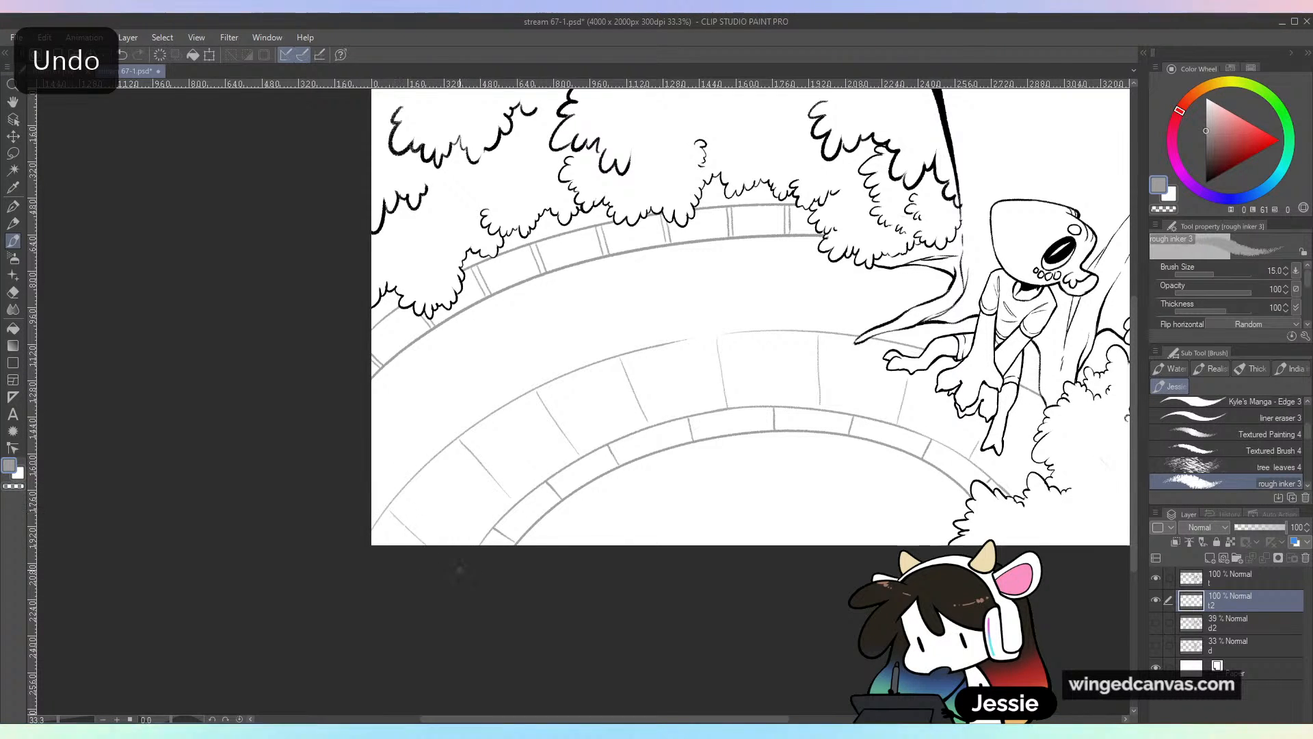
Save the file and flip the canvas horizontally to check the whole composition
key("ctrl+minus")
key("ctrl+plus")
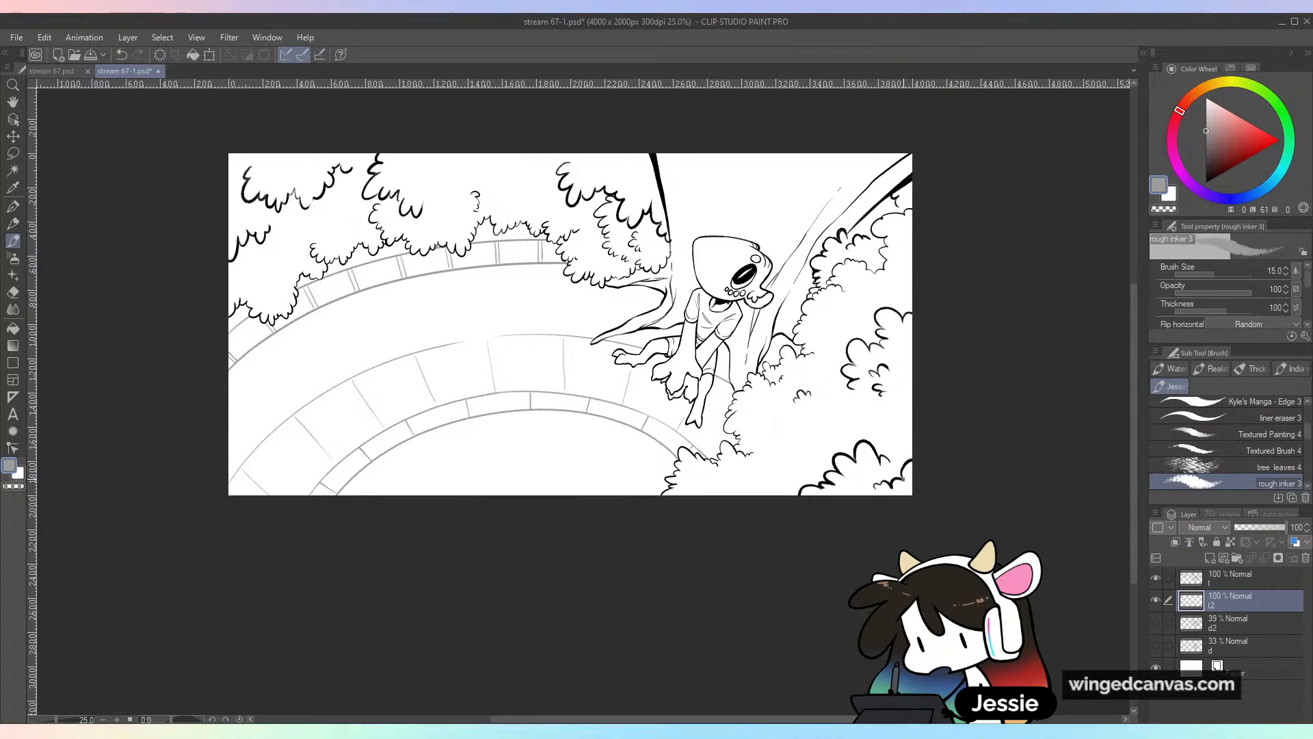
key("ctrl+plus")
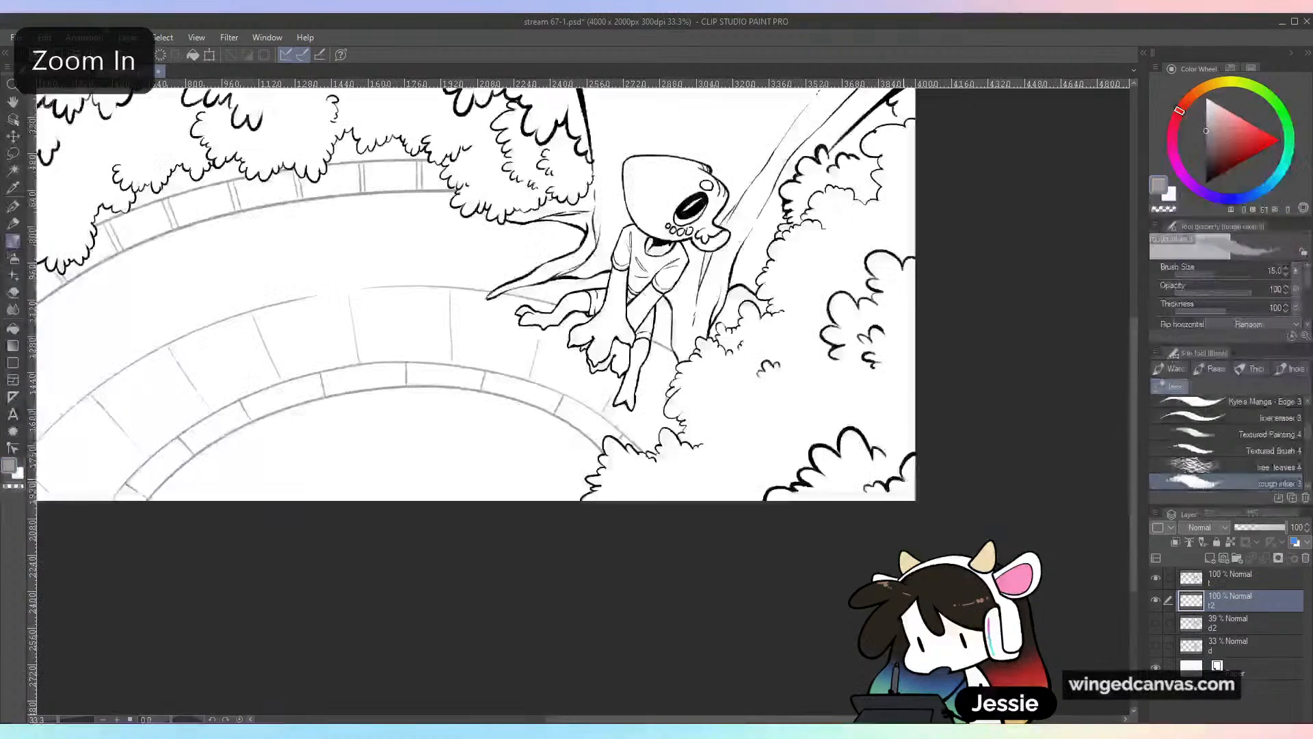
key("ctrl+s")
key("ctrl+minus")
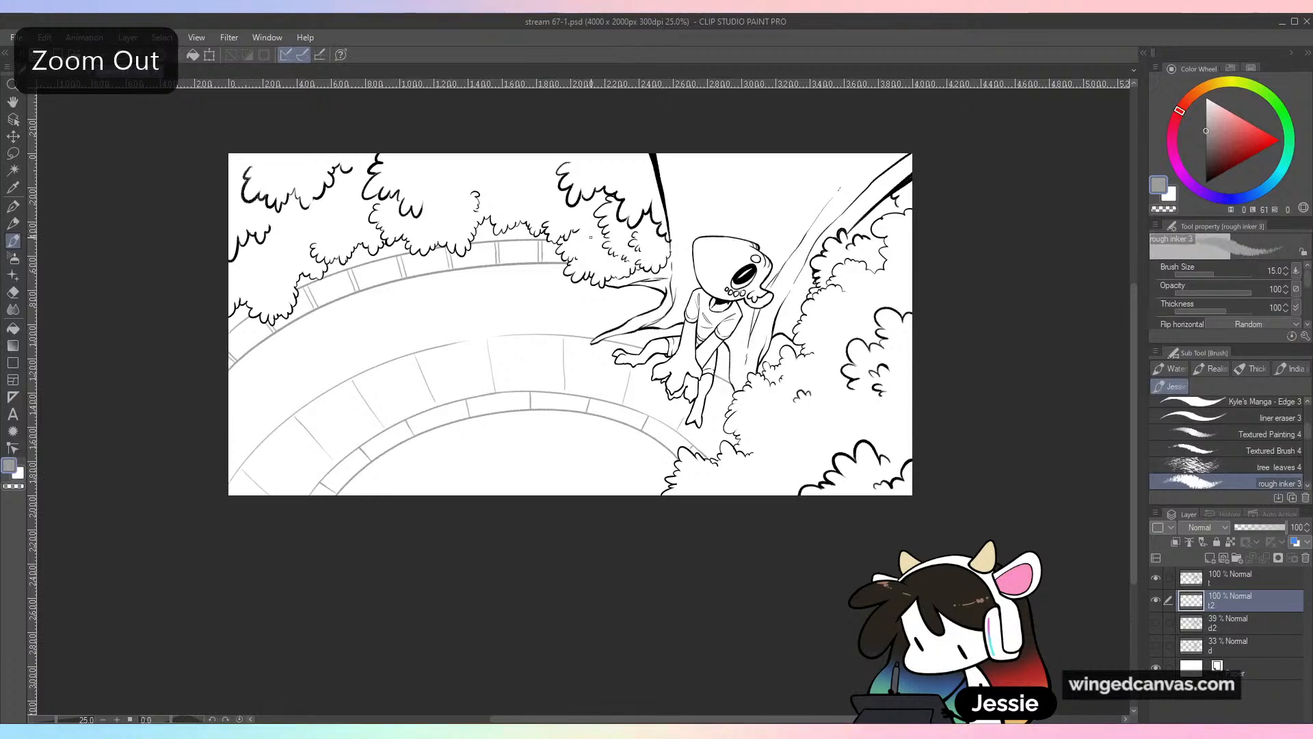
left_click_drag(705, 215, 712, 297)
key("ctrl+plus")
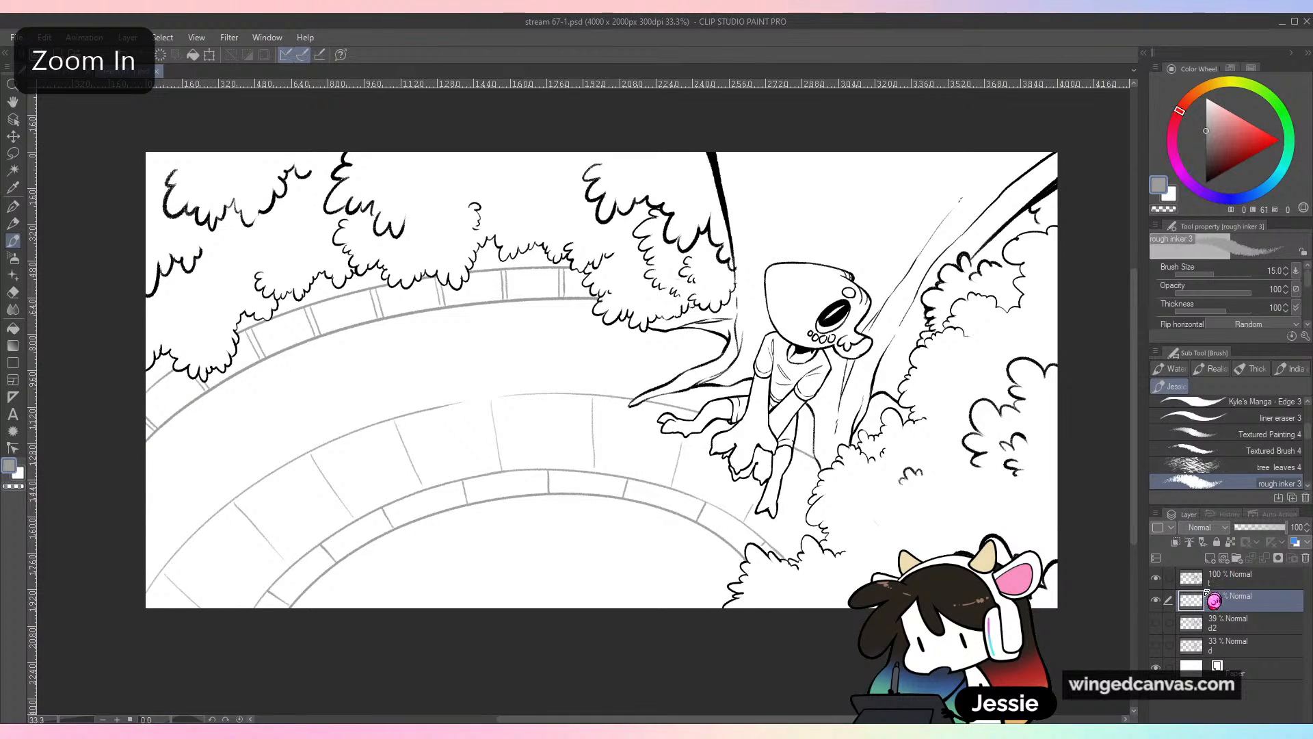
key("h")
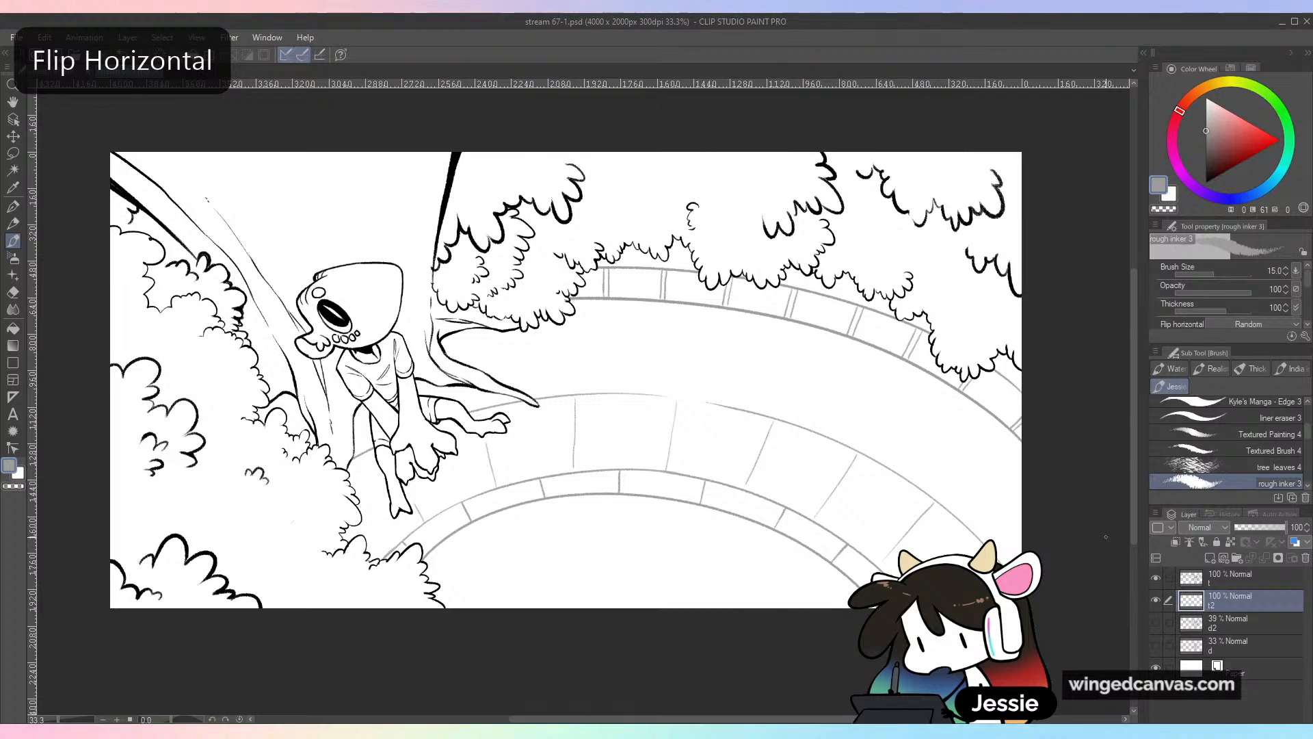
Flip the canvas back to its original orientation and add a new layer named c between the l2 line layer and the d2 sketch layer
key("h")
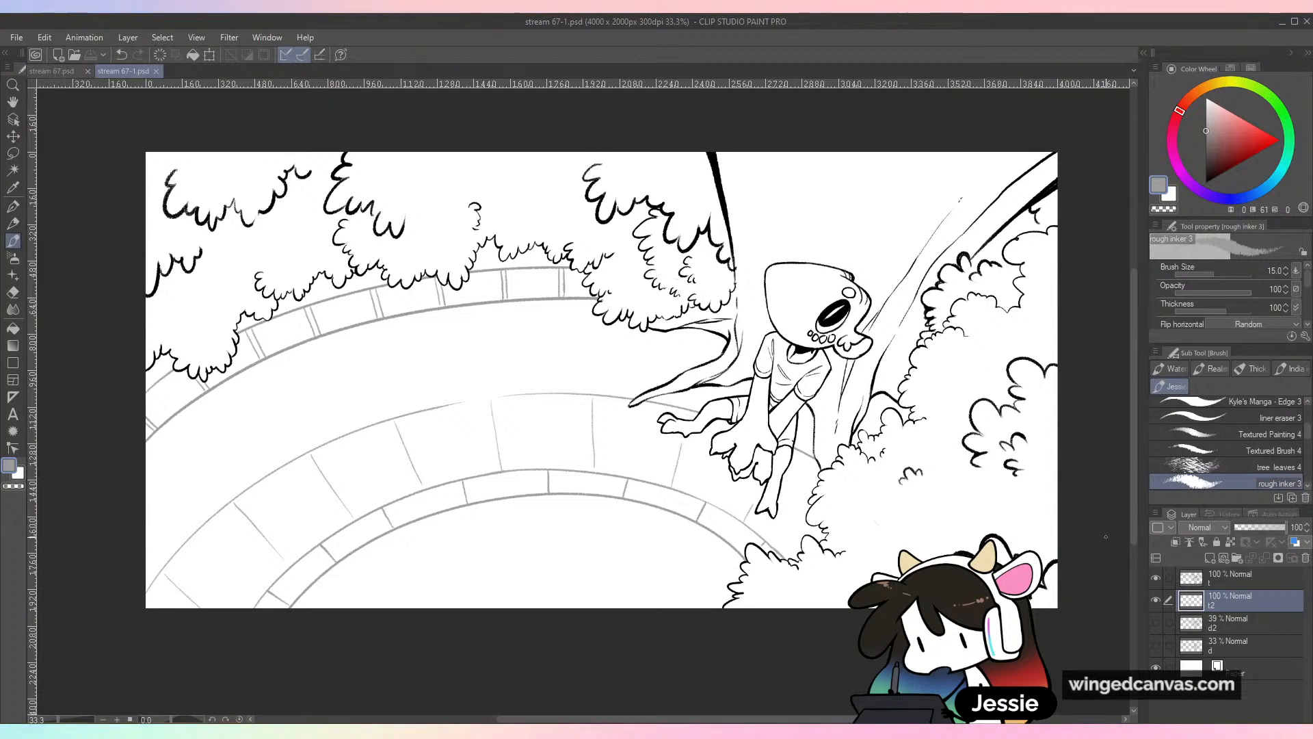
left_click(1157, 602)
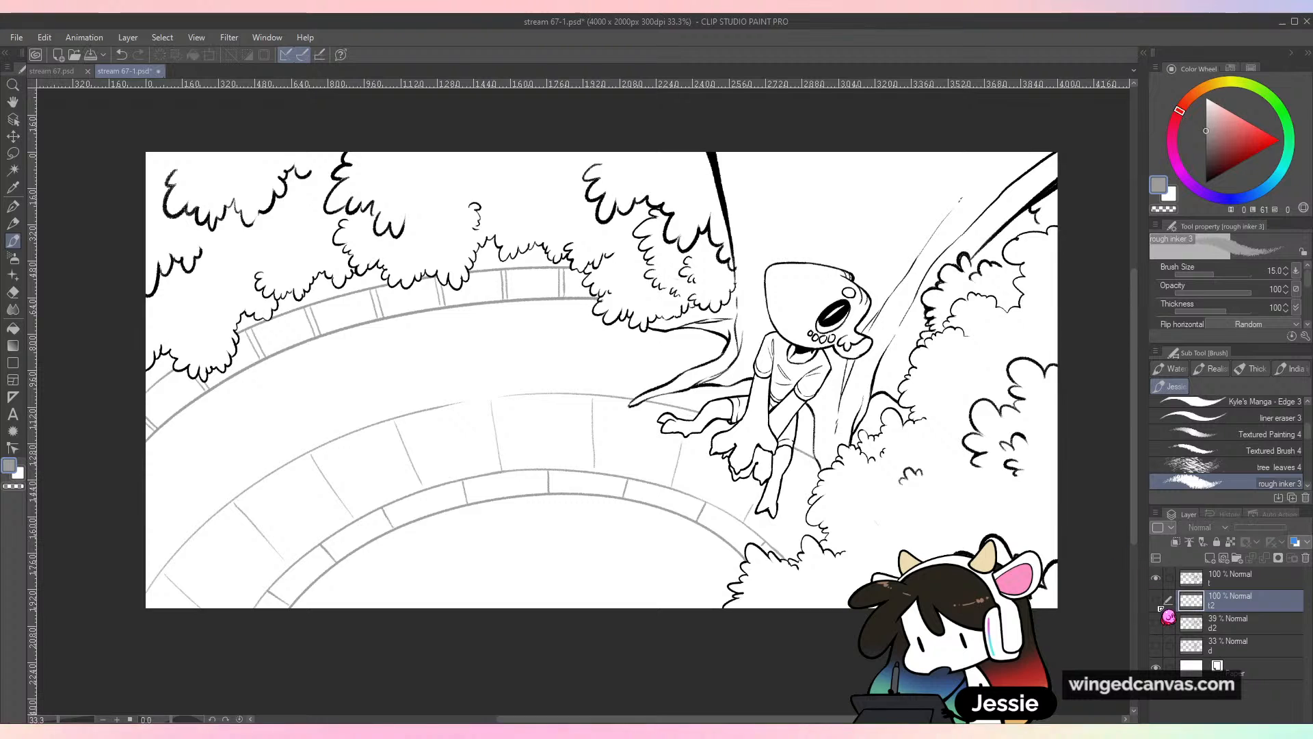
left_click(1157, 601)
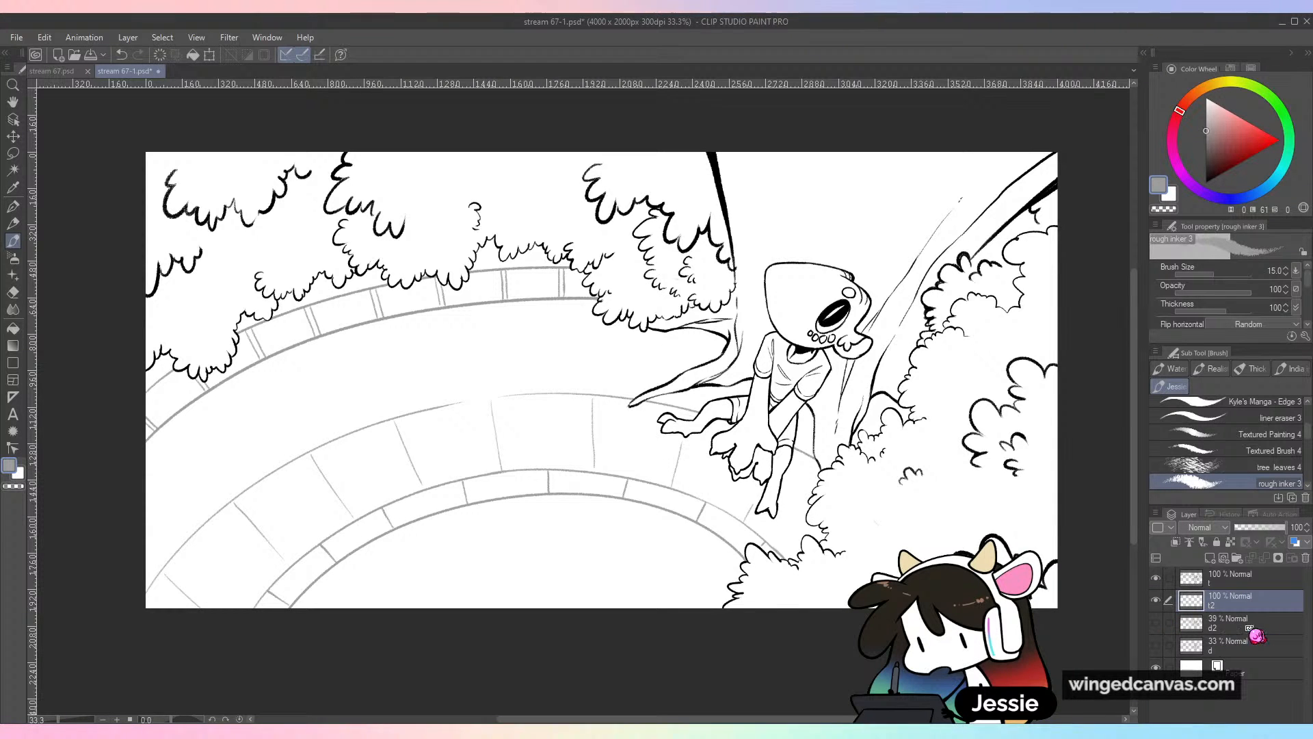
left_click(1249, 628)
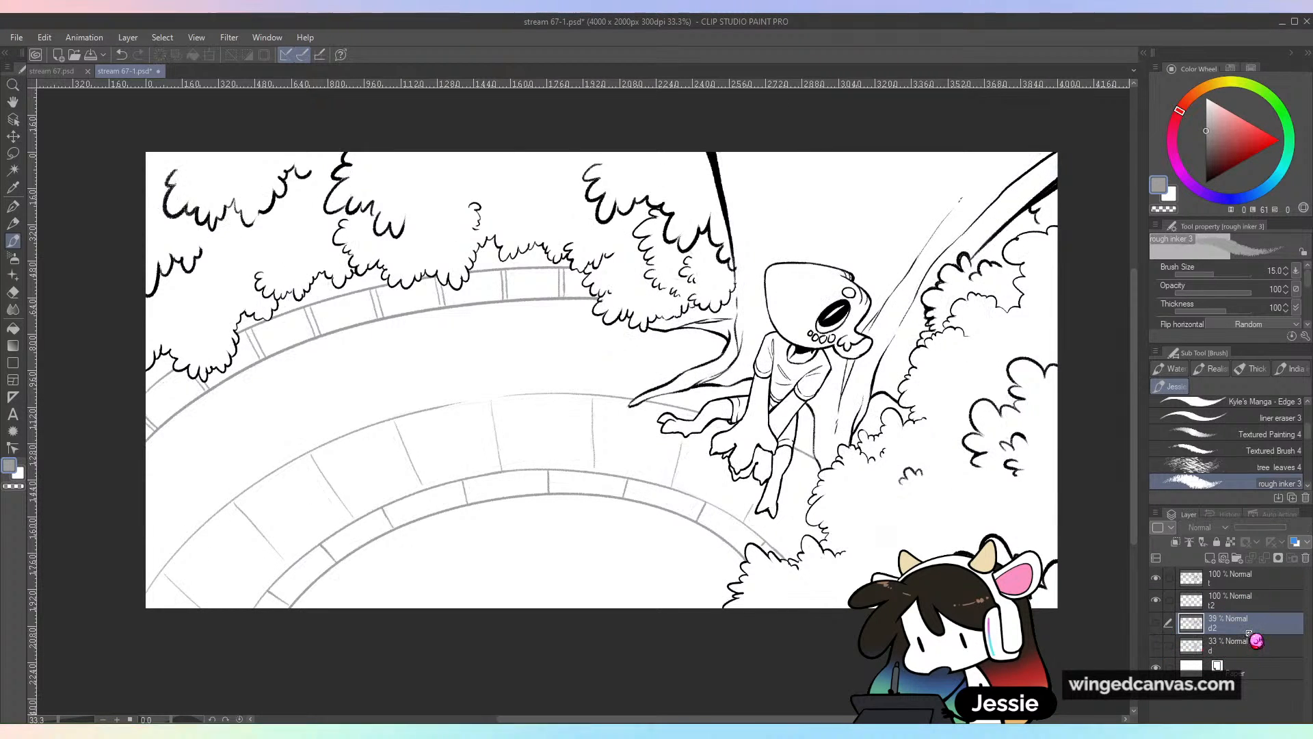
key("ctrl+shift+n")
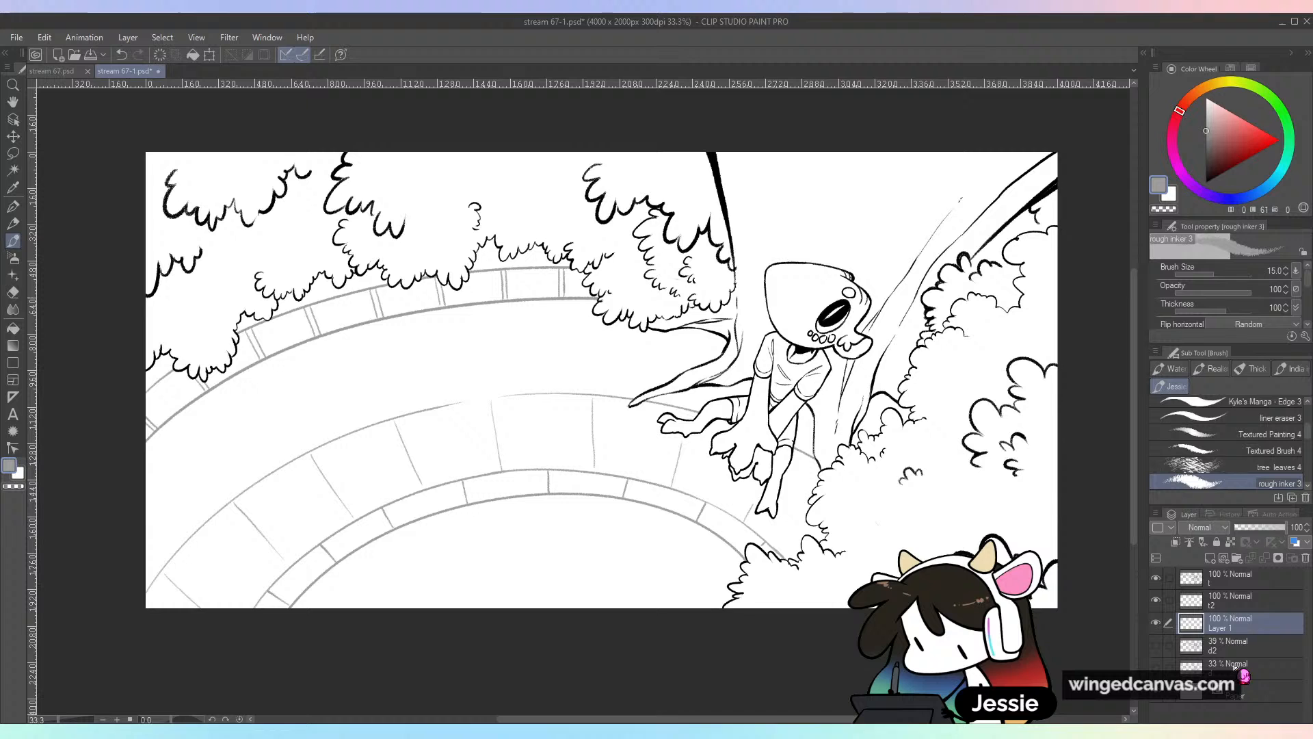
double_click(1216, 628)
type("c")
key("Return")
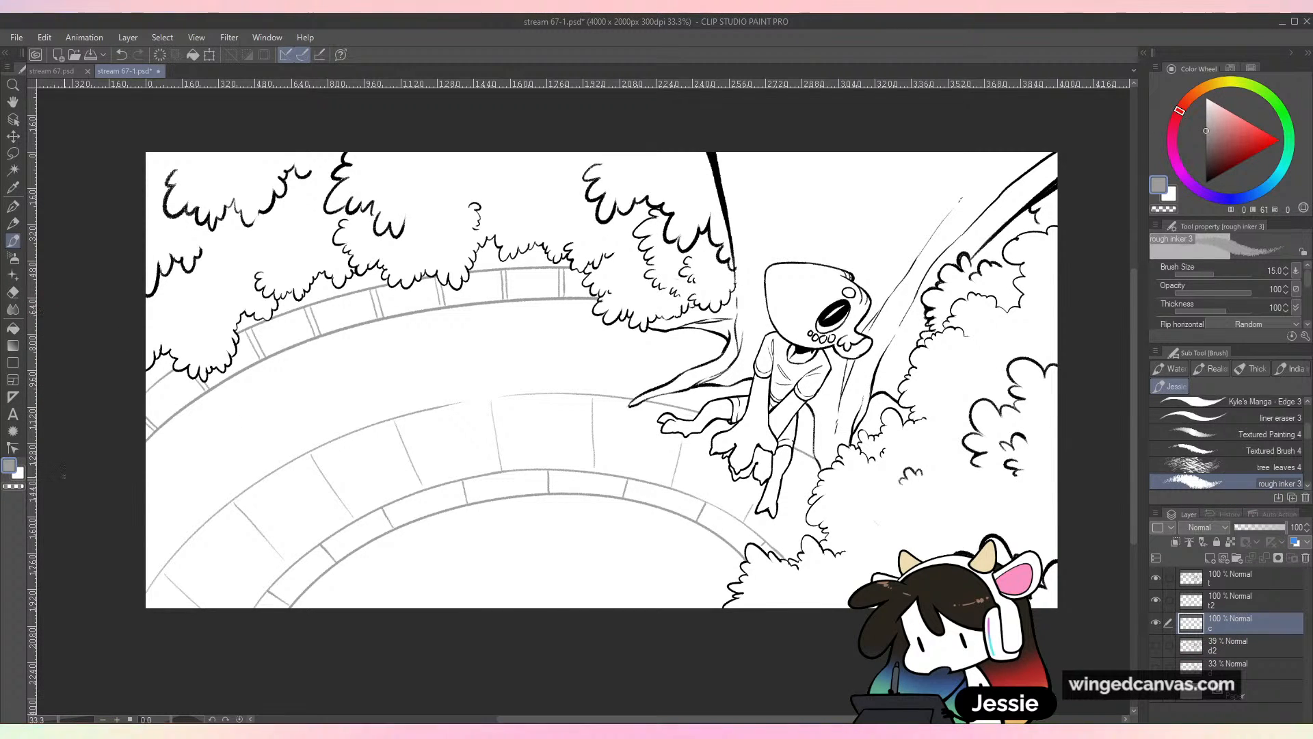
Set the l2 line layer to Multiply and fill layer c with a mid grey, undoing the first trial fill
left_click(14, 329)
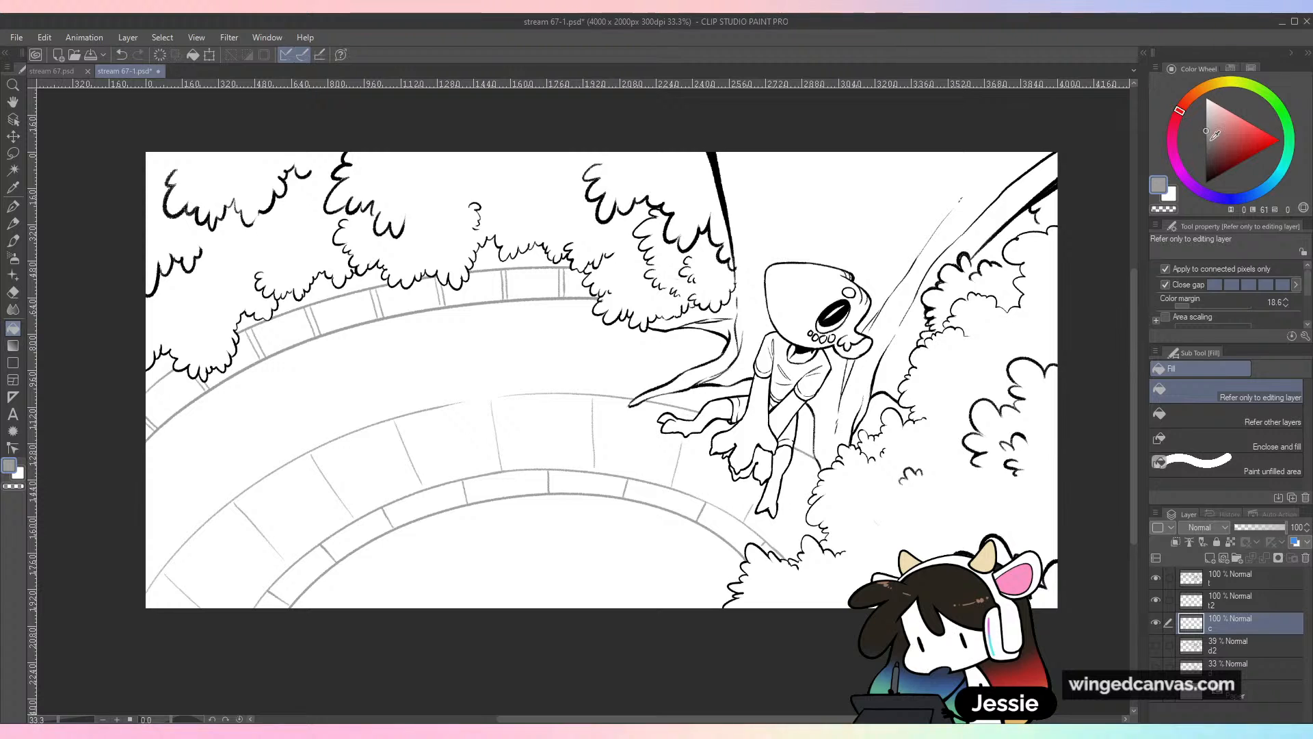
left_click_drag(1207, 136, 1206, 124)
left_click(1206, 129)
left_click(963, 352)
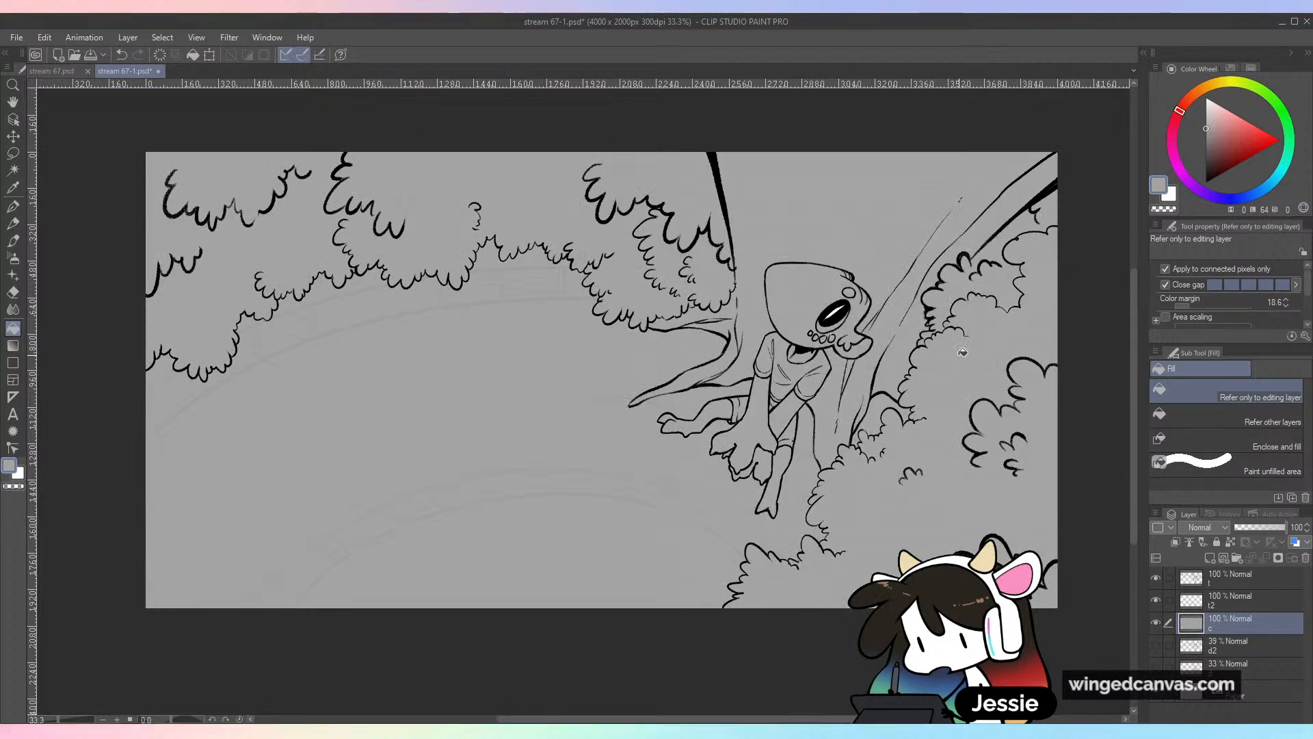
key("ctrl+z")
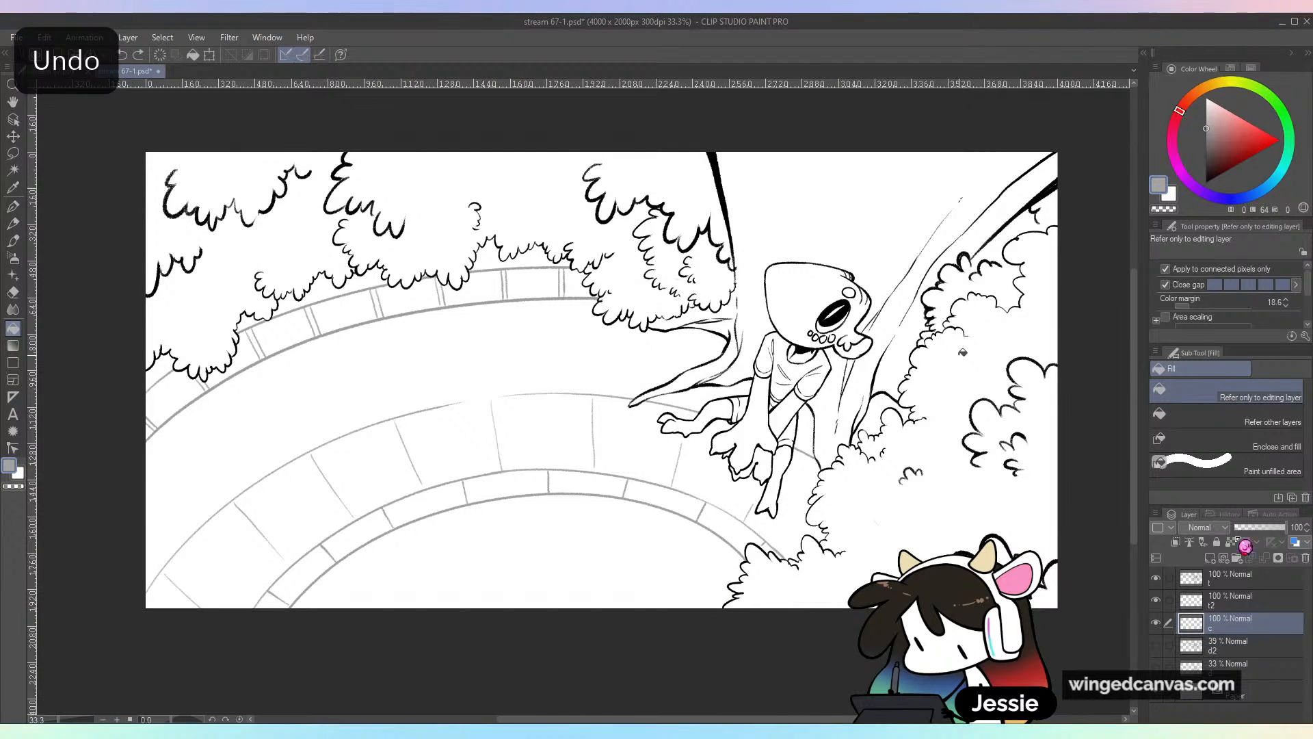
left_click(1266, 600)
left_click(1226, 528)
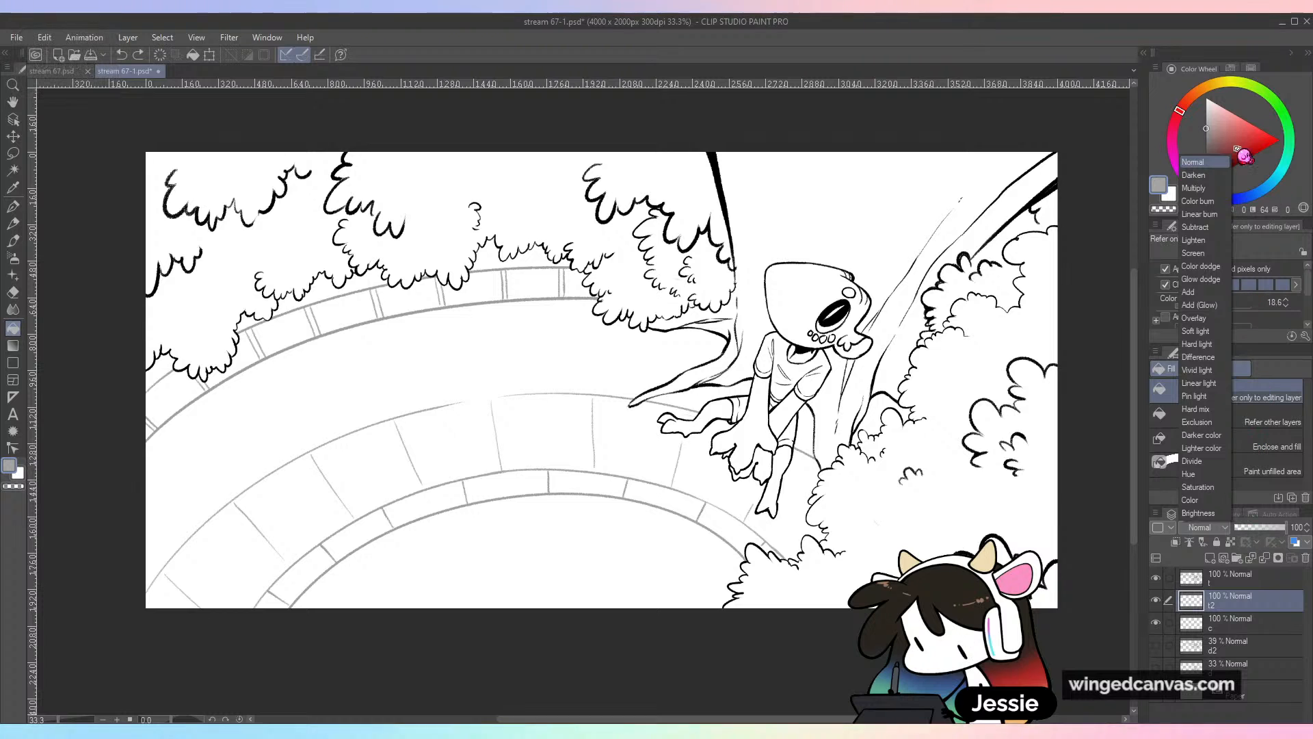
left_click(1194, 188)
left_click(1255, 624)
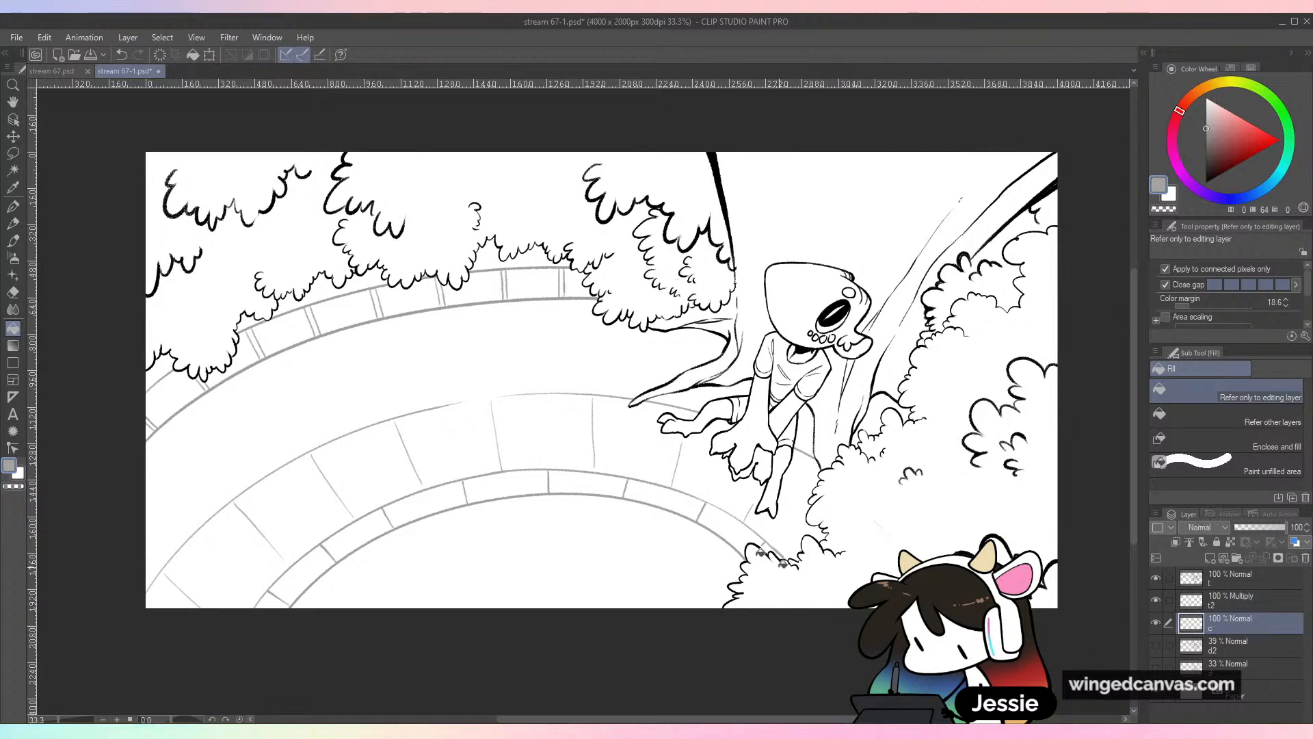
left_click(790, 524)
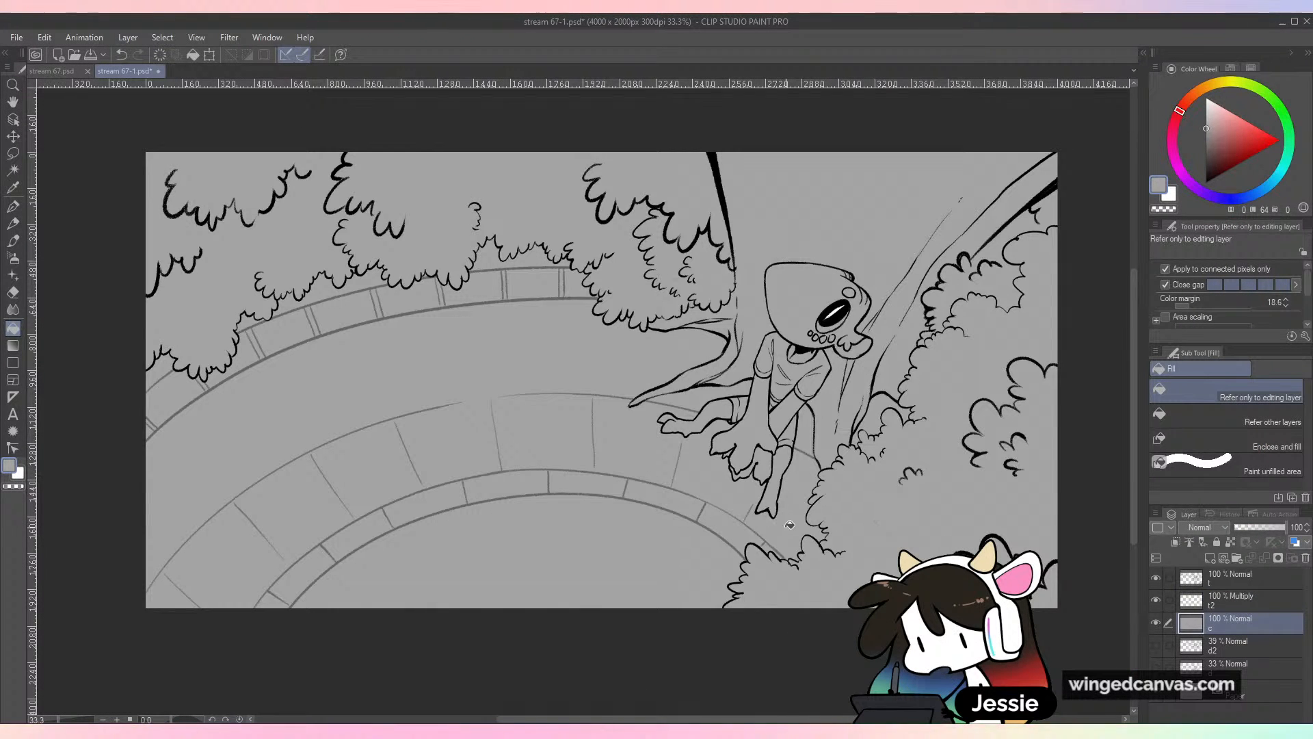
Paint the squid-headed character's eye white on layer c with the rough inker 3 brush
key("b")
key("x")
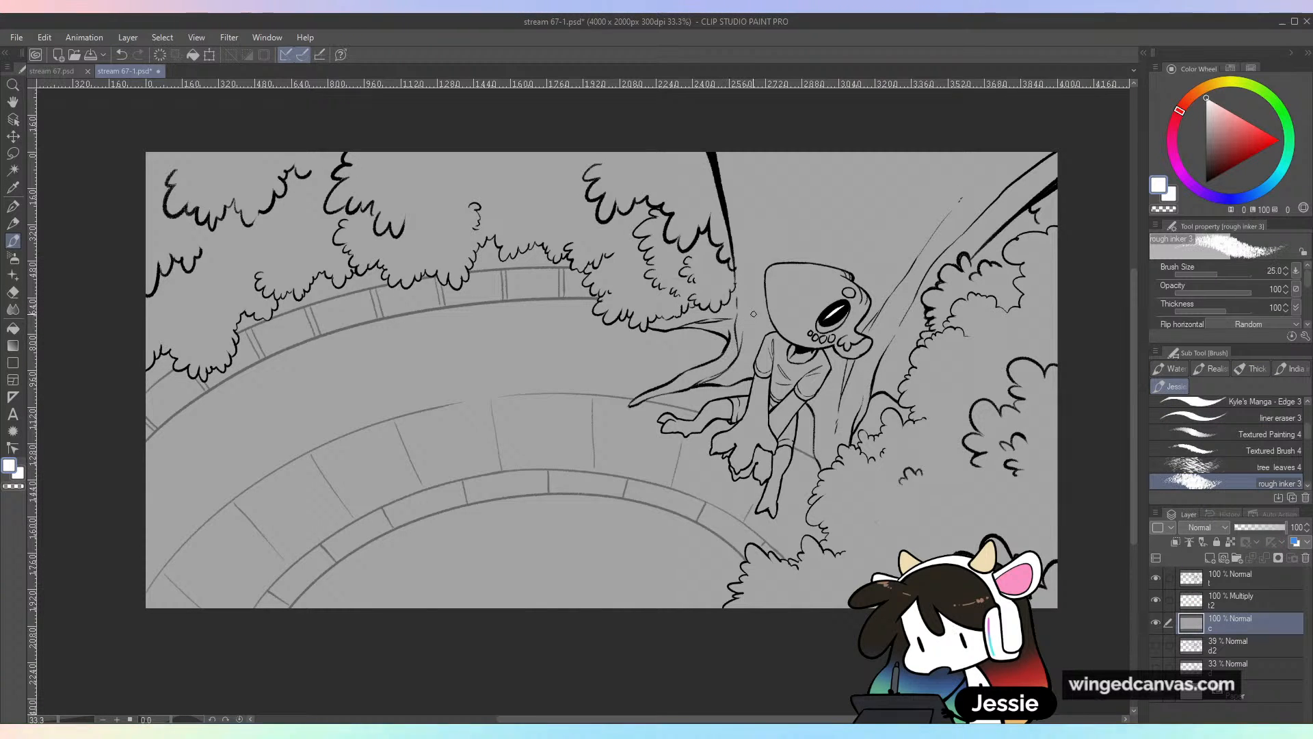
key("ctrl+plus")
key("ctrl+plus")
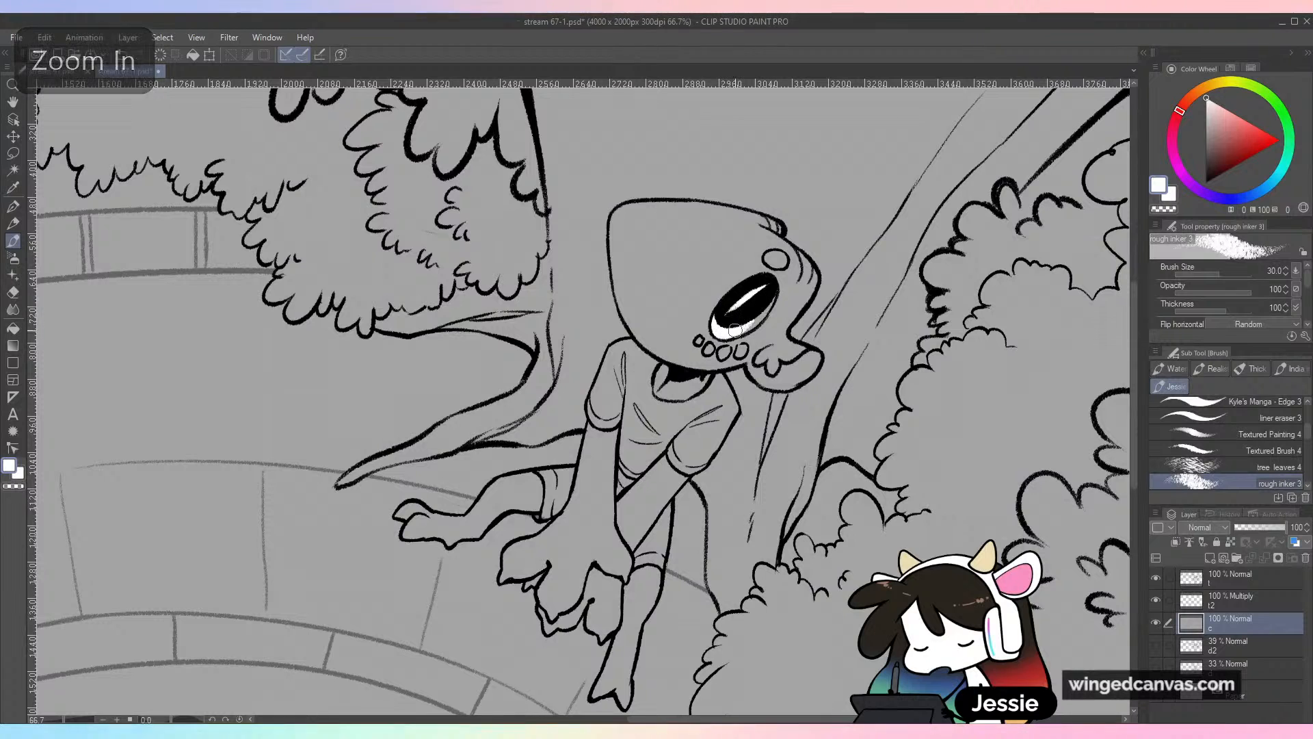
key("ctrl+minus")
key("ctrl+minus")
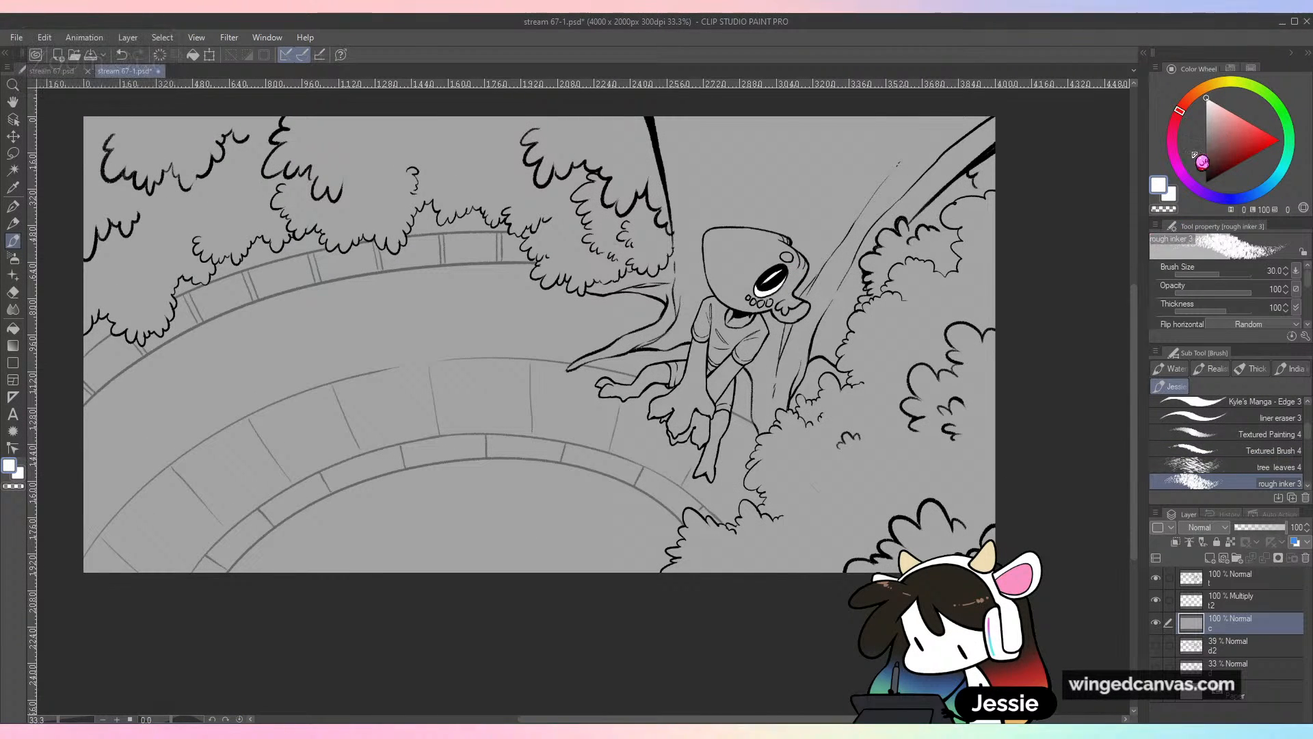
Choose a very light grey and the Textured Painting 4 brush for blocking in the foliage
left_click_drag(1193, 125, 1188, 109)
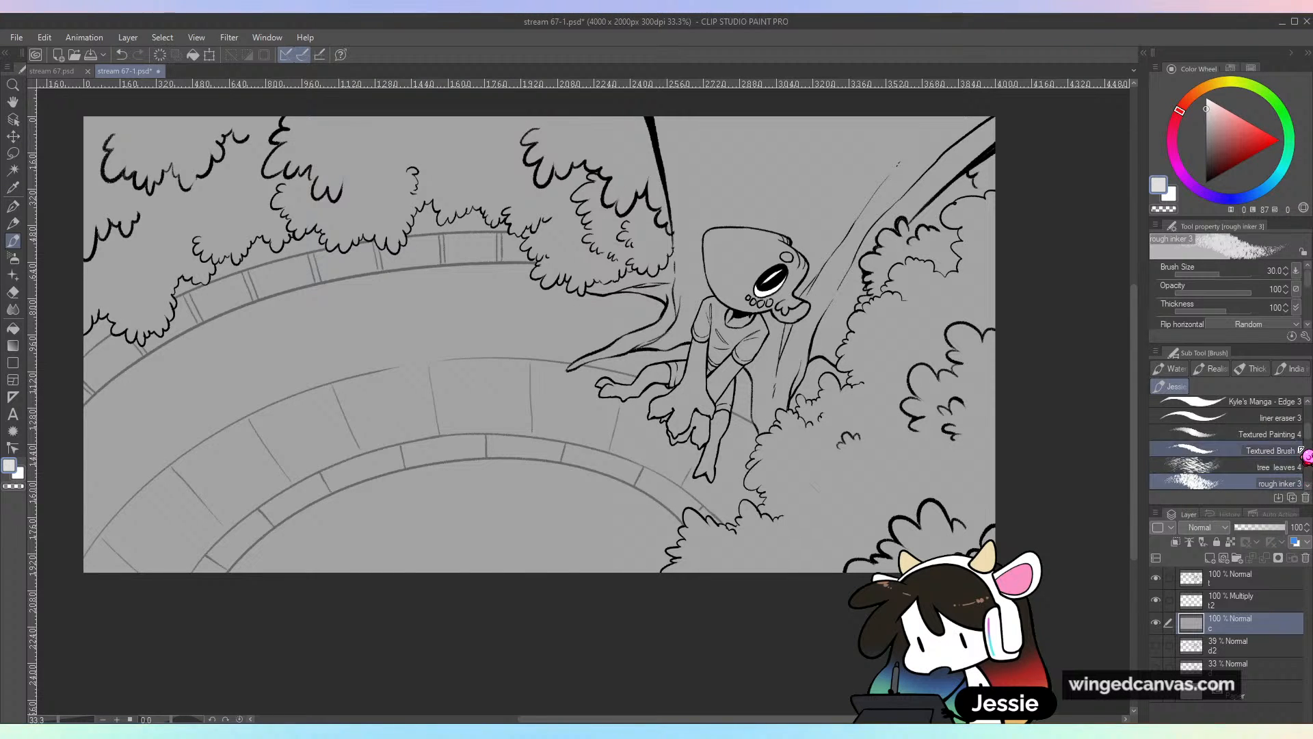
left_click_drag(1309, 431, 1311, 424)
scroll(1231, 438, "up", 3)
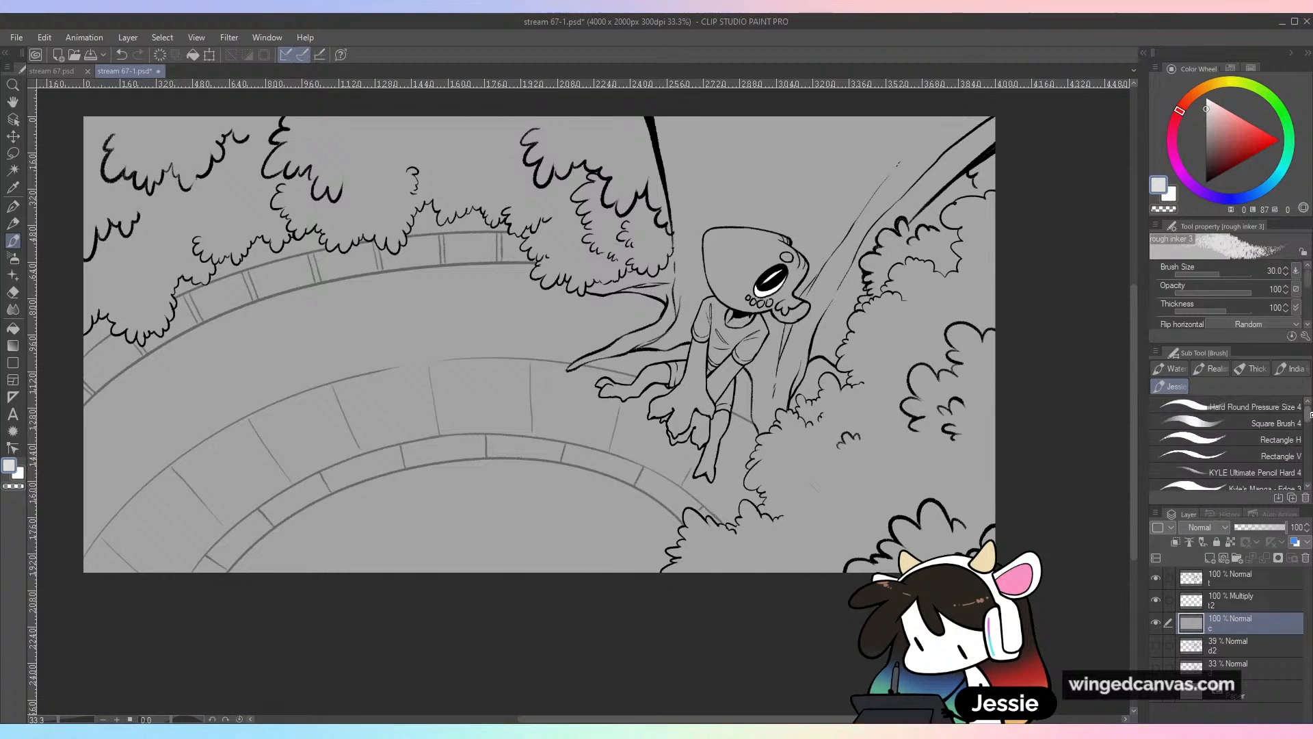
left_click(1231, 420)
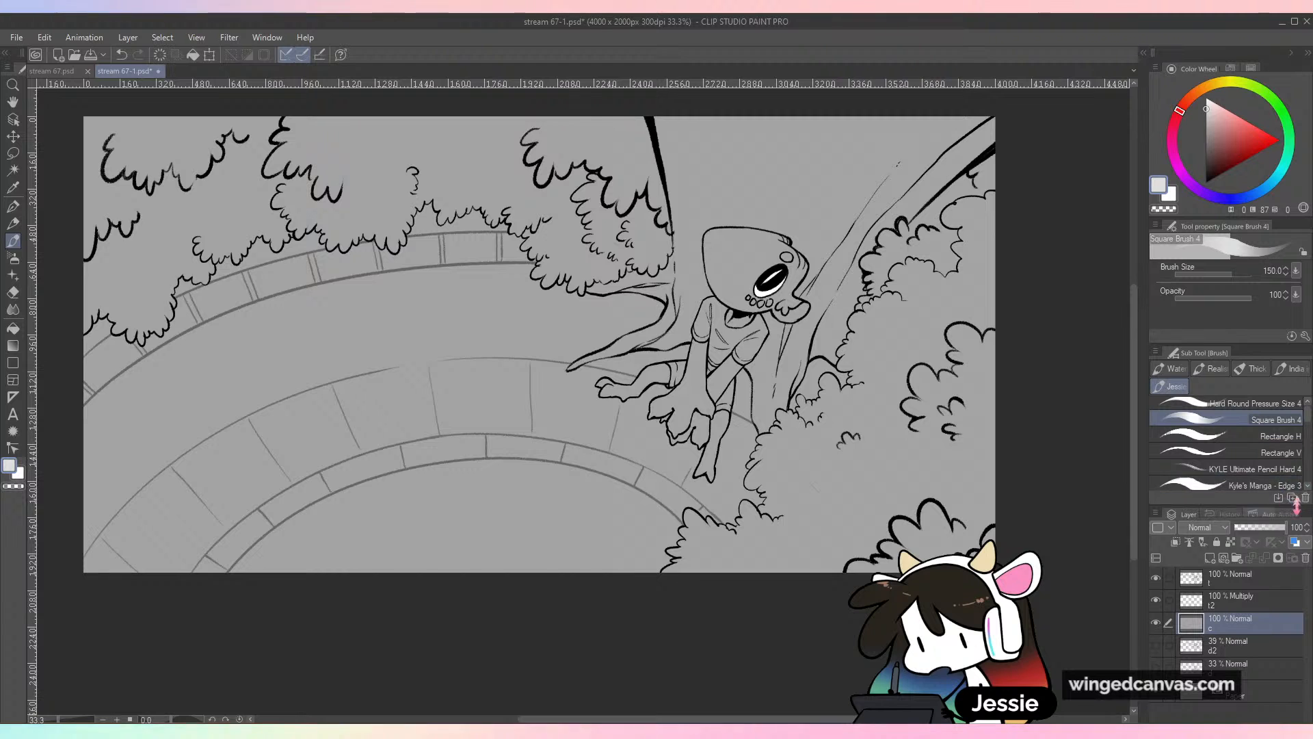
left_click(1307, 486)
scroll(1231, 445, "down", 3)
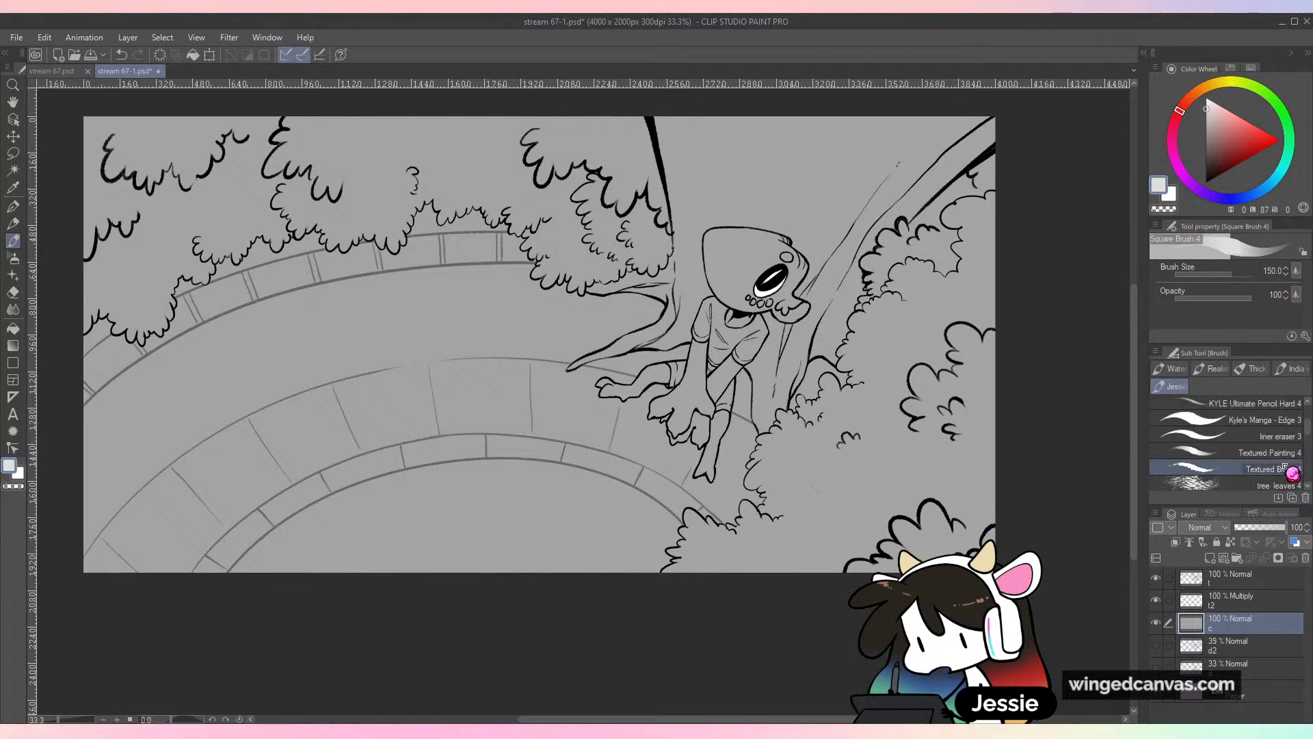
left_click(1231, 452)
left_click_drag(889, 421, 992, 381)
left_click_drag(985, 397, 937, 482)
key("ctrl+z")
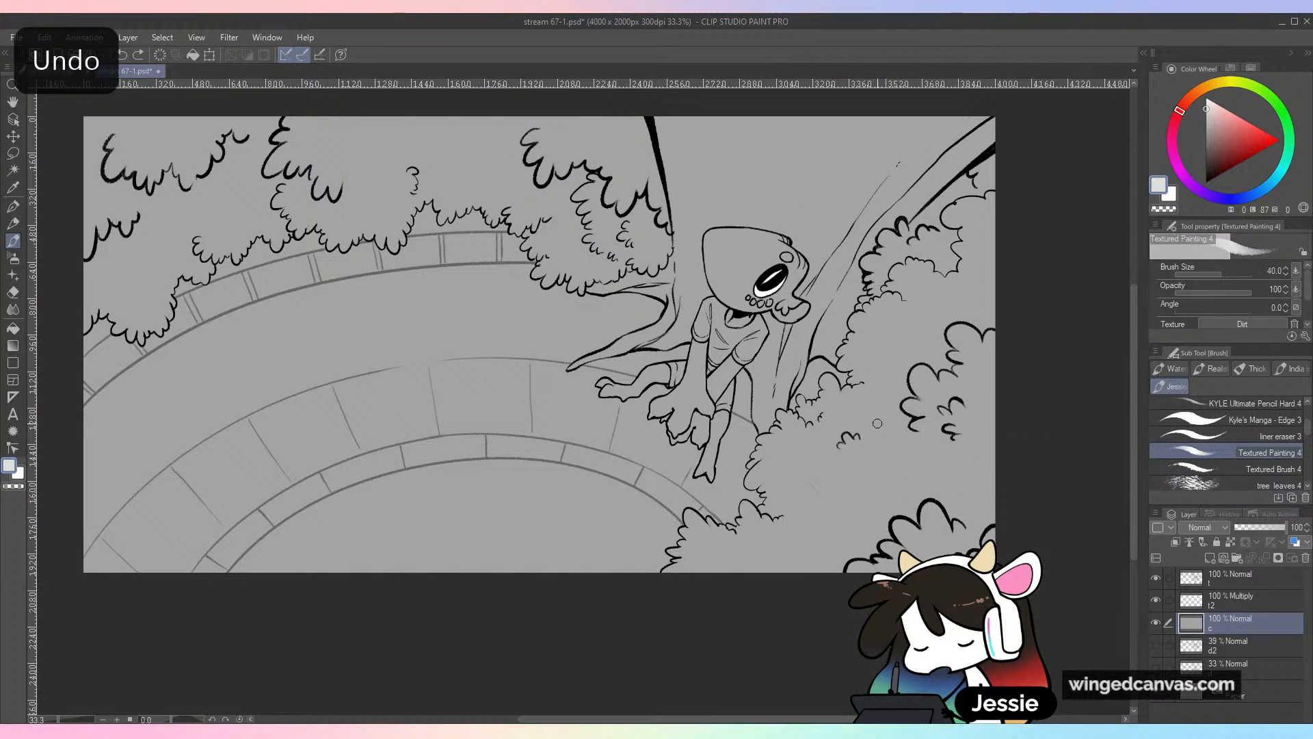
Block in the bush clump at the canvas's right edge in light grey with the brush size set to 200
key("bracketright")
key("bracketright")
key("bracketright")
key("bracketright")
key("bracketright")
key("bracketright")
key("bracketright")
key("bracketright")
key("bracketright")
key("bracketright")
key("bracketleft")
key("bracketleft")
key("bracketleft")
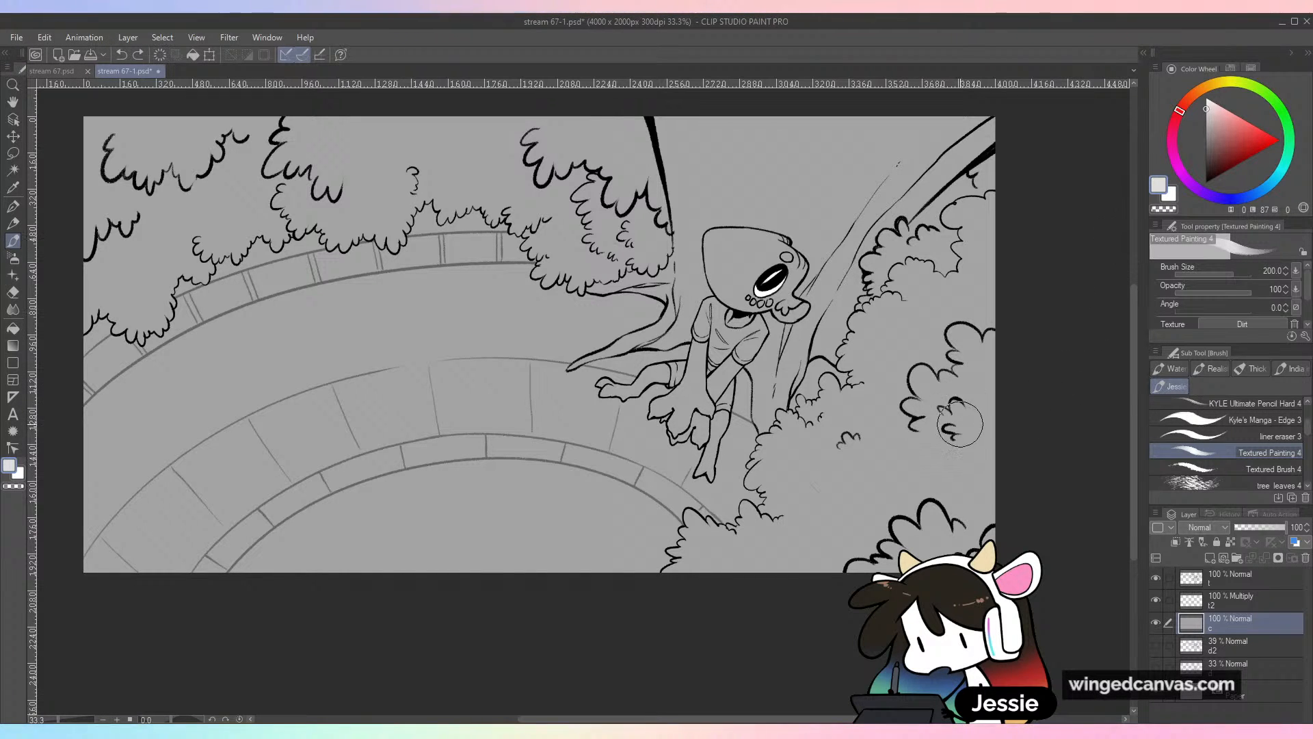
mouse_move(960, 424)
left_mouse_down()
mouse_move(1005, 342)
mouse_move(987, 396)
mouse_move(1007, 384)
mouse_move(971, 344)
mouse_move(997, 377)
mouse_move(998, 360)
mouse_move(997, 399)
mouse_move(938, 409)
mouse_move(974, 411)
mouse_move(940, 420)
mouse_move(990, 467)
mouse_move(929, 390)
left_mouse_up()
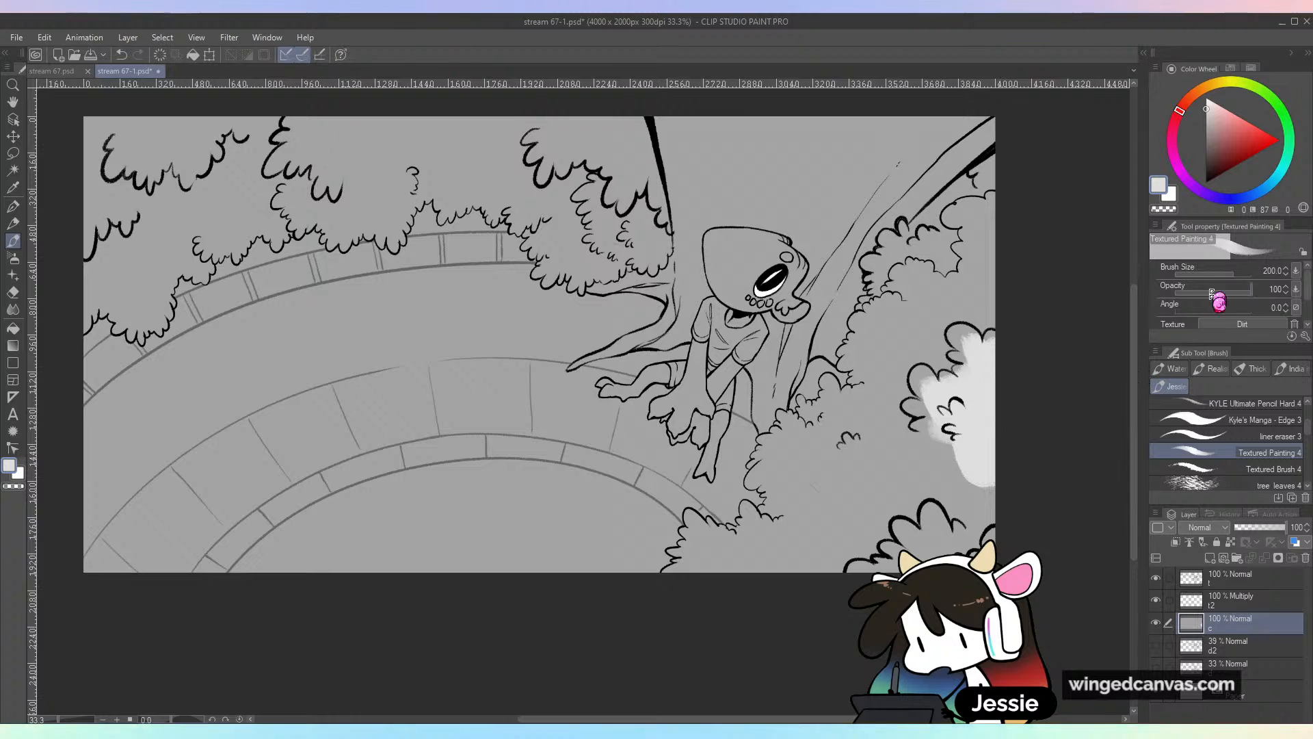
Reduce the brush size to 63.6 and fill the right-edge clump out to its leafy outline in light grey
left_click(1225, 275)
left_click_drag(929, 448, 965, 476)
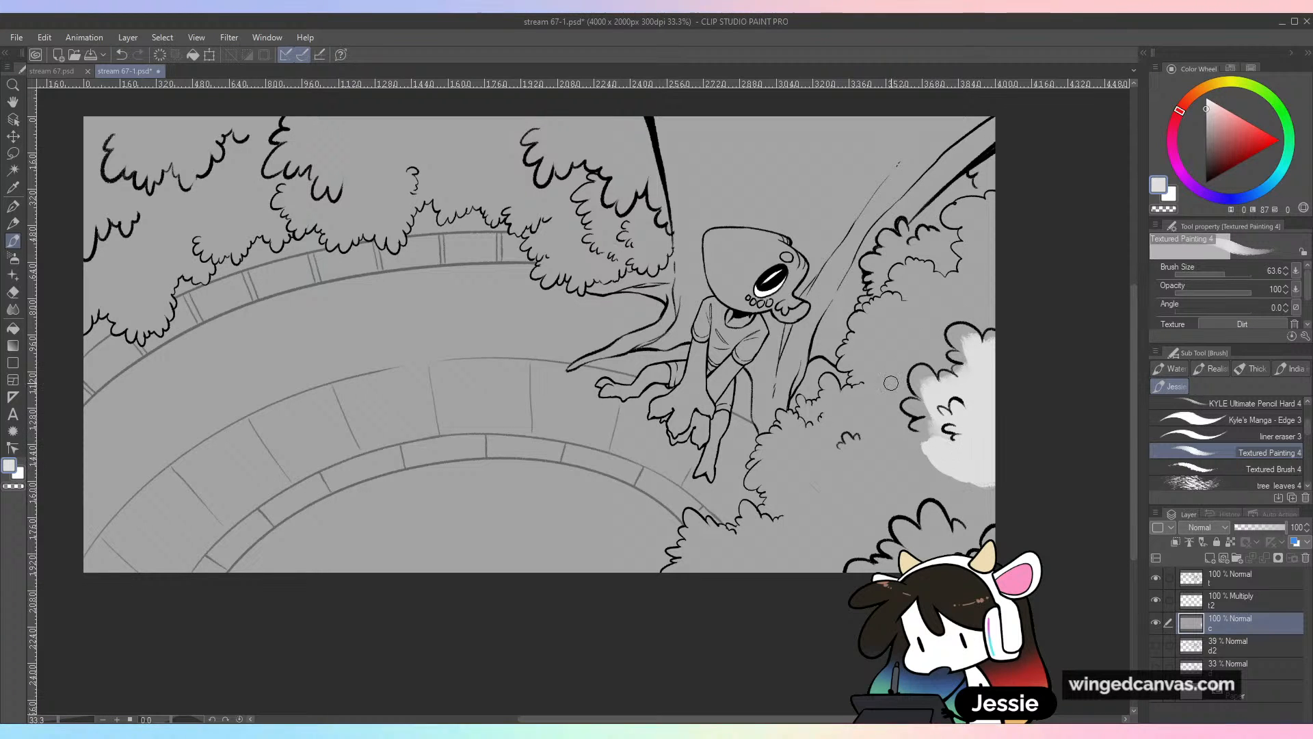
left_click_drag(922, 422, 940, 437)
left_click_drag(924, 382, 939, 405)
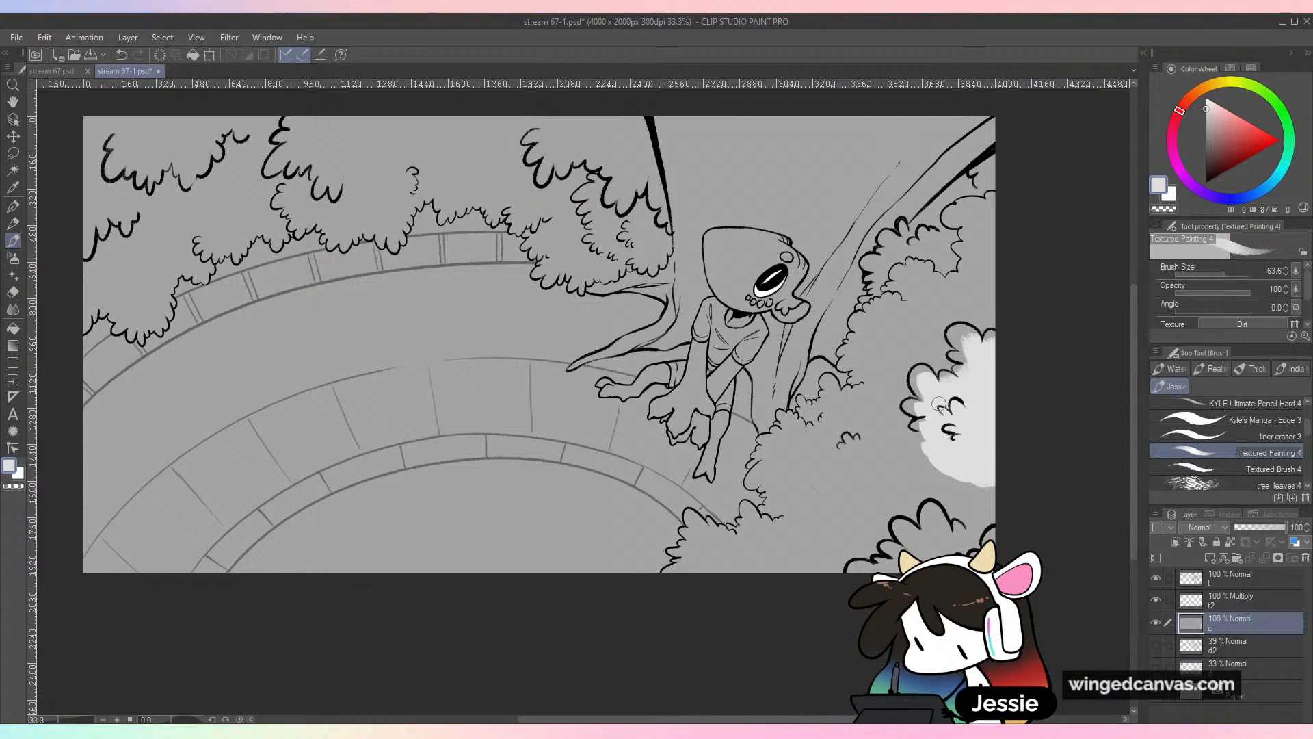
mouse_move(973, 356)
left_mouse_down()
mouse_move(988, 342)
mouse_move(975, 358)
left_mouse_up()
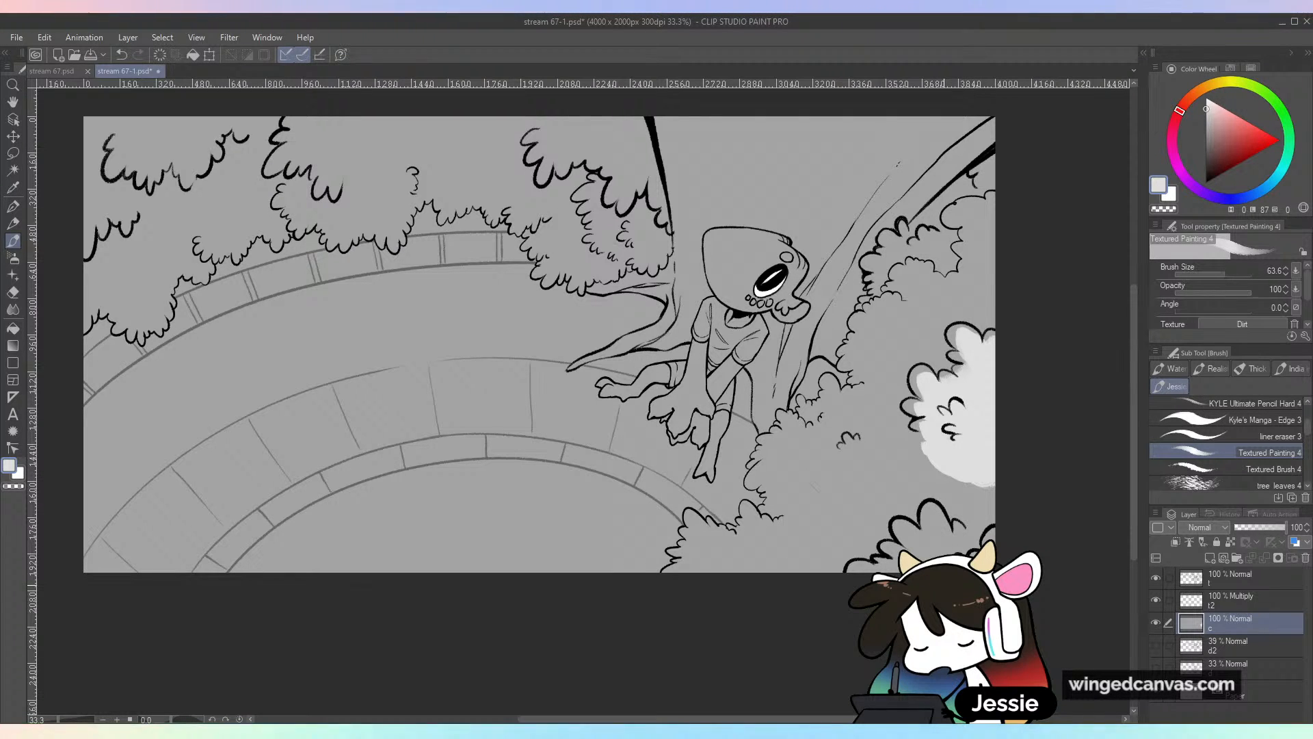
Block in the remaining bushes behind and below the character in light grey at brush size 100, covering the gap between the clumps
mouse_move(938, 401)
left_mouse_down()
mouse_move(928, 441)
mouse_move(951, 488)
mouse_move(960, 480)
mouse_move(1012, 512)
mouse_move(959, 536)
mouse_move(1007, 539)
mouse_move(1000, 553)
mouse_move(932, 526)
mouse_move(949, 549)
mouse_move(930, 519)
mouse_move(918, 546)
mouse_move(909, 532)
mouse_move(930, 552)
mouse_move(889, 565)
left_mouse_up()
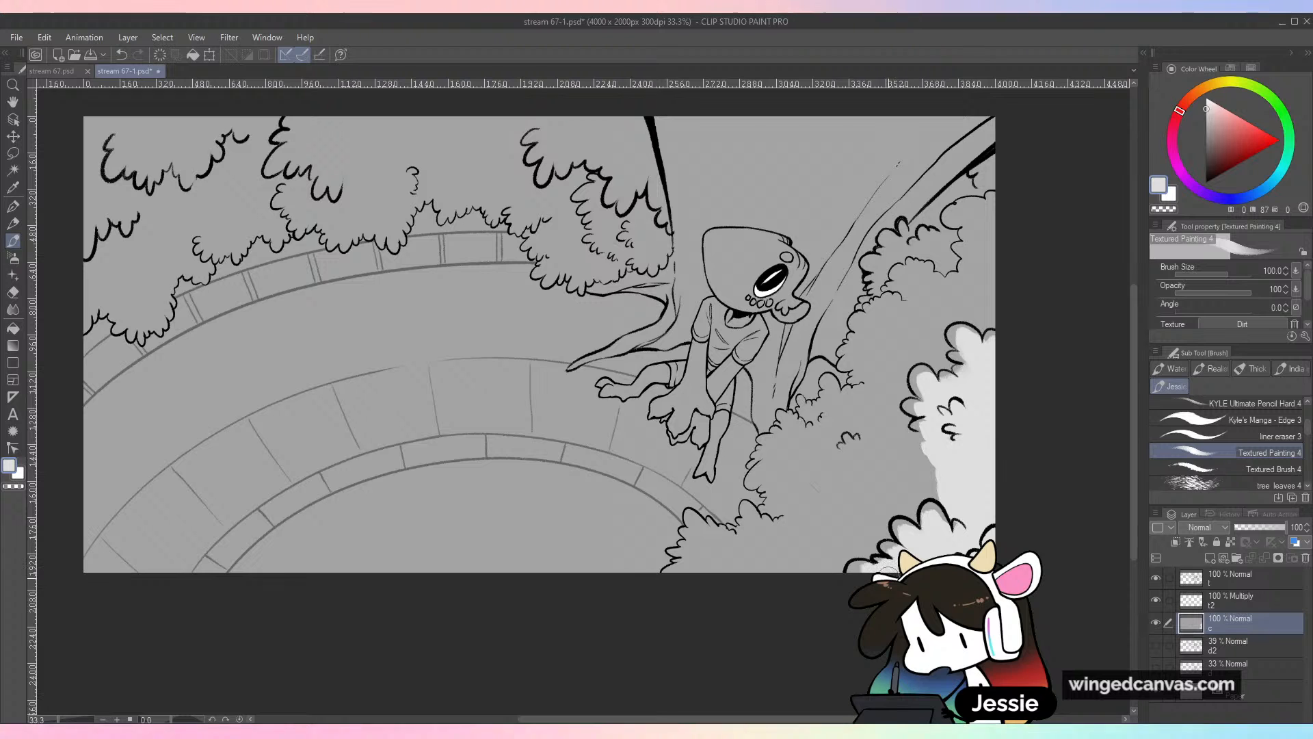
mouse_move(808, 438)
left_mouse_down()
mouse_move(775, 453)
mouse_move(793, 469)
mouse_move(781, 485)
mouse_move(813, 496)
mouse_move(807, 513)
mouse_move(804, 479)
mouse_move(823, 494)
mouse_move(816, 526)
mouse_move(782, 533)
mouse_move(788, 548)
mouse_move(753, 522)
mouse_move(766, 553)
mouse_move(722, 559)
mouse_move(714, 542)
mouse_move(697, 563)
mouse_move(744, 575)
mouse_move(712, 546)
mouse_move(809, 577)
mouse_move(836, 535)
mouse_move(838, 549)
mouse_move(855, 489)
mouse_move(871, 518)
mouse_move(879, 498)
mouse_move(839, 482)
mouse_move(847, 454)
mouse_move(826, 412)
mouse_move(844, 423)
mouse_move(828, 385)
mouse_move(891, 424)
mouse_move(865, 390)
mouse_move(888, 374)
mouse_move(888, 405)
mouse_move(882, 357)
mouse_move(894, 351)
mouse_move(874, 365)
mouse_move(876, 338)
mouse_move(939, 359)
mouse_move(907, 323)
mouse_move(950, 318)
mouse_move(923, 303)
mouse_move(958, 297)
mouse_move(998, 318)
mouse_move(981, 309)
mouse_move(985, 262)
mouse_move(1009, 246)
mouse_move(975, 209)
mouse_move(932, 254)
mouse_move(891, 262)
mouse_move(915, 245)
left_mouse_up()
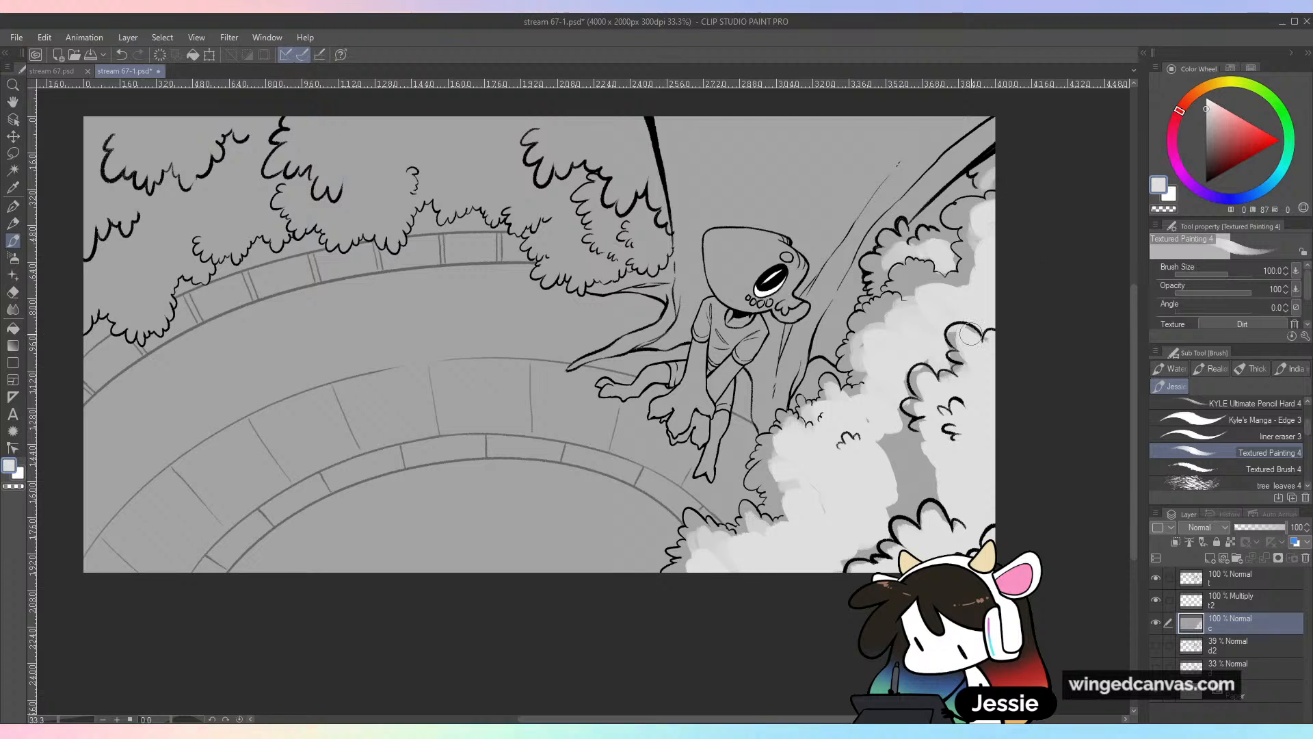
mouse_move(893, 443)
left_mouse_down()
mouse_move(923, 487)
mouse_move(910, 507)
mouse_move(939, 491)
left_mouse_up()
scroll(934, 491, "down", 1)
scroll(1057, 453, "down", 2)
scroll(1064, 461, "up", 3)
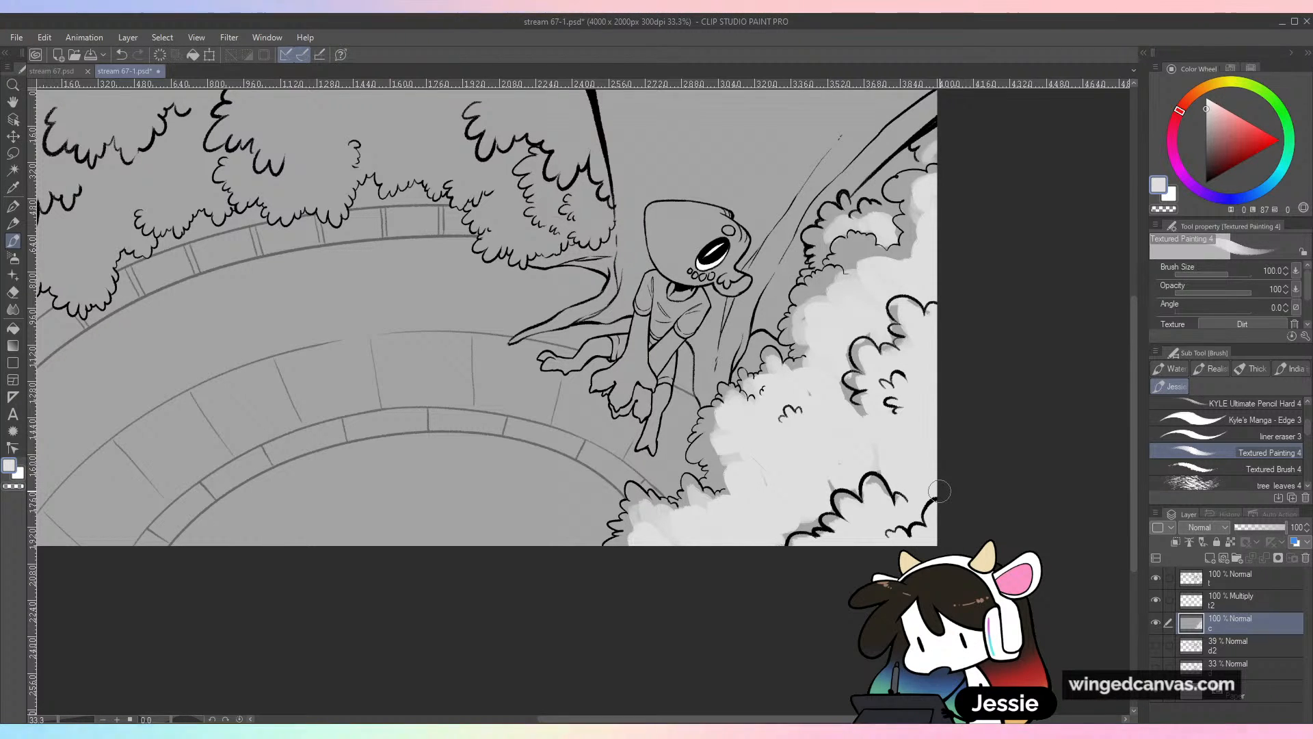
Rework the edges between the bush clumps beside the tree trunk with sampled mid and light greys at brush size 80
key("e")
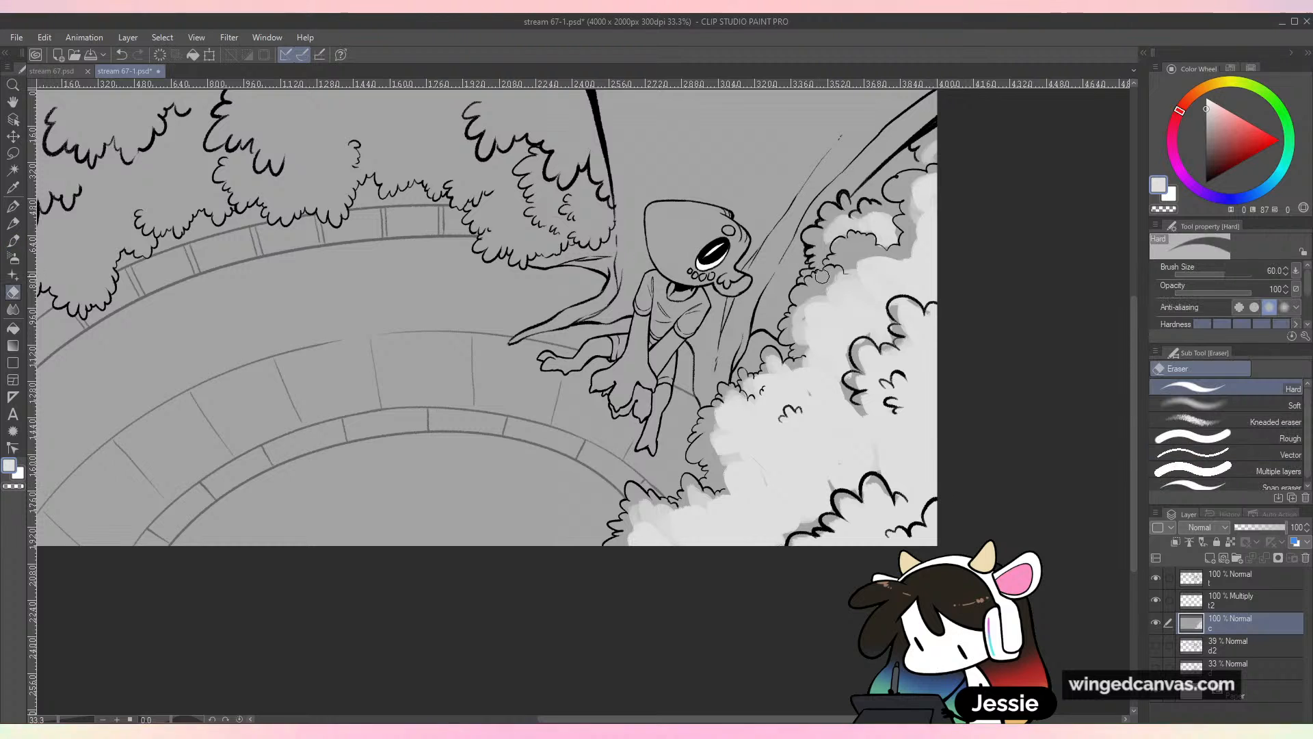
key("alt")
key("bracketright")
key("bracketright")
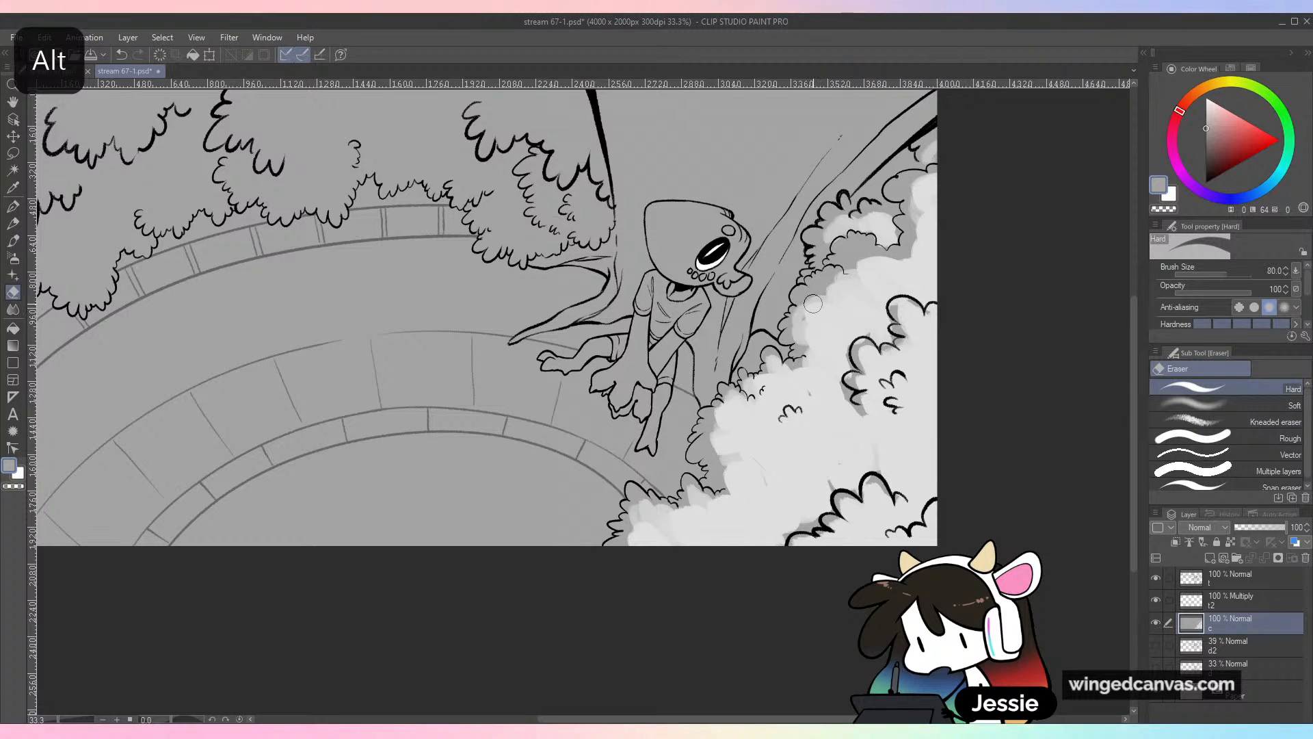
key("b")
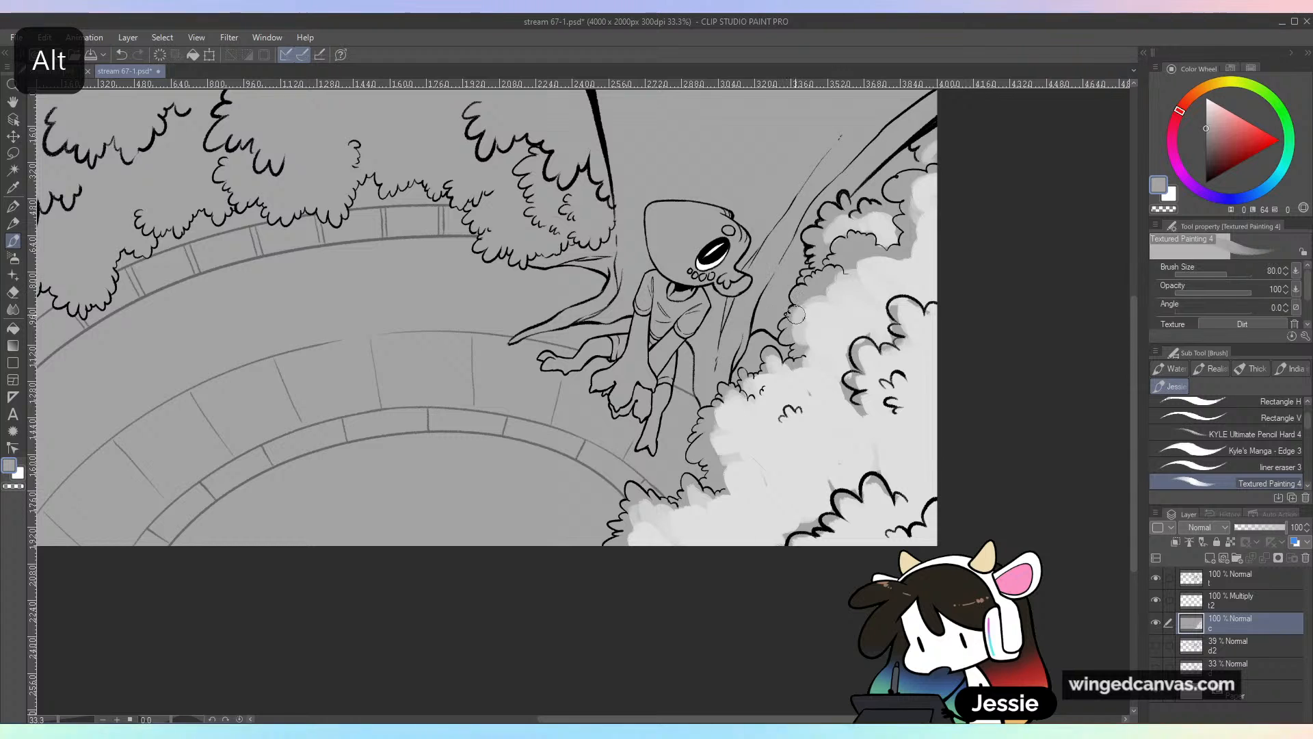
mouse_move(795, 316)
left_mouse_down()
mouse_move(804, 358)
mouse_move(841, 331)
mouse_move(821, 342)
mouse_move(815, 319)
mouse_move(808, 330)
mouse_move(821, 296)
mouse_move(814, 305)
mouse_move(841, 315)
mouse_move(867, 297)
mouse_move(841, 285)
left_mouse_up()
left_click(802, 371, "alt")
key("bracketleft")
left_click(814, 388, "alt")
left_click(824, 379, "alt")
left_click(868, 298, "alt")
left_click(829, 312, "alt")
left_click(846, 268, "alt")
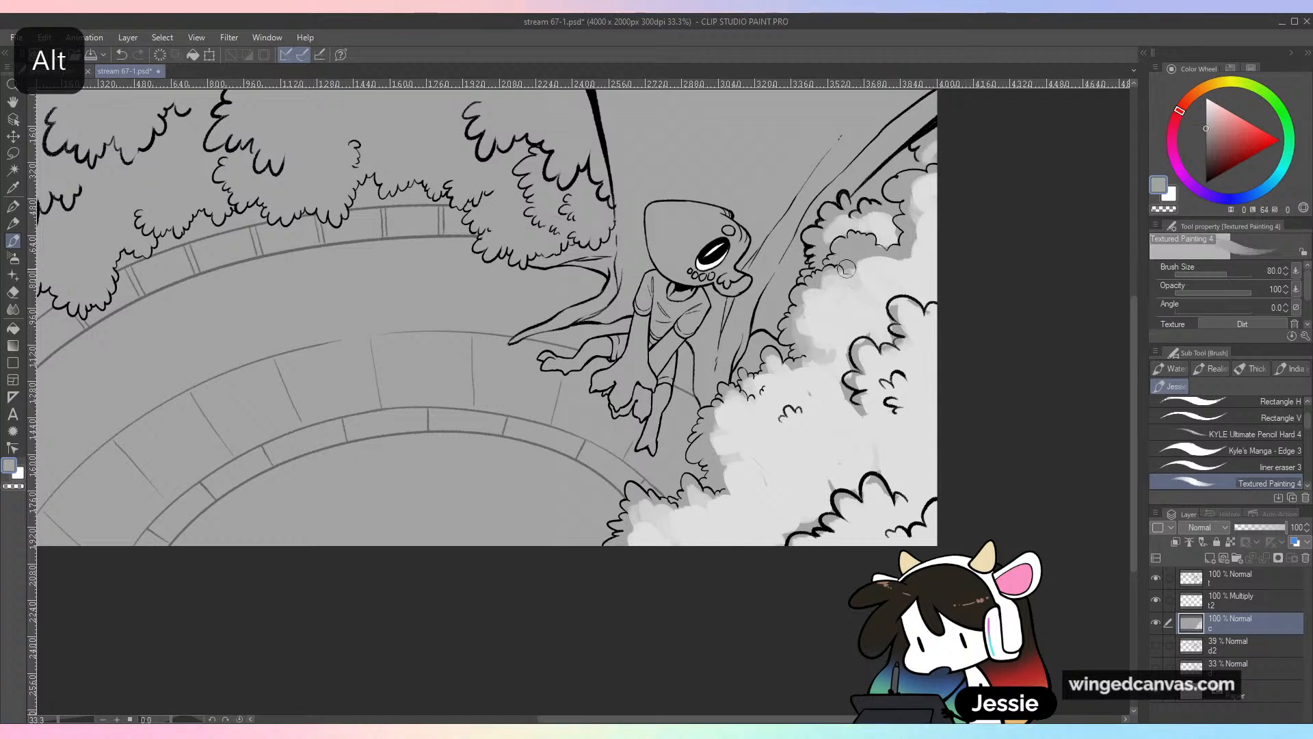
Paint sampled light grey over the leaf clusters of the upper bush near the canvas's right edge
left_click(886, 271, "alt")
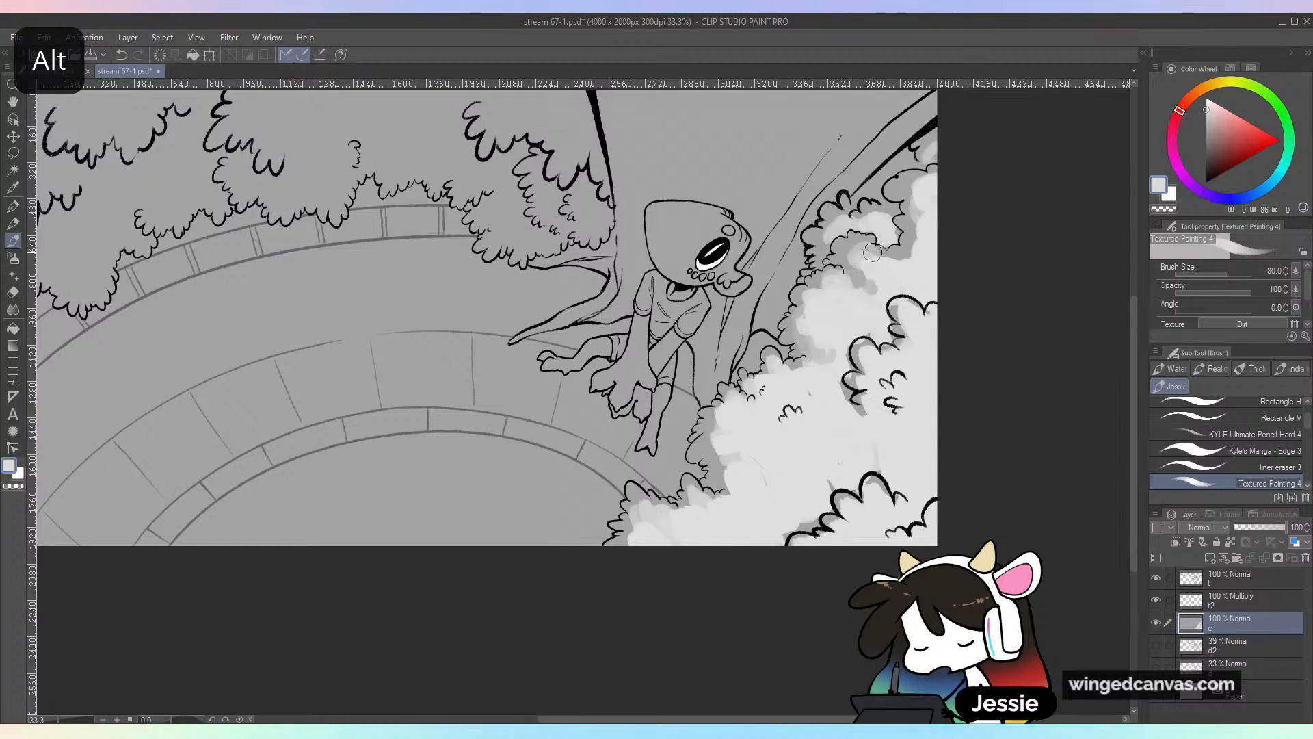
left_click(908, 269, "alt")
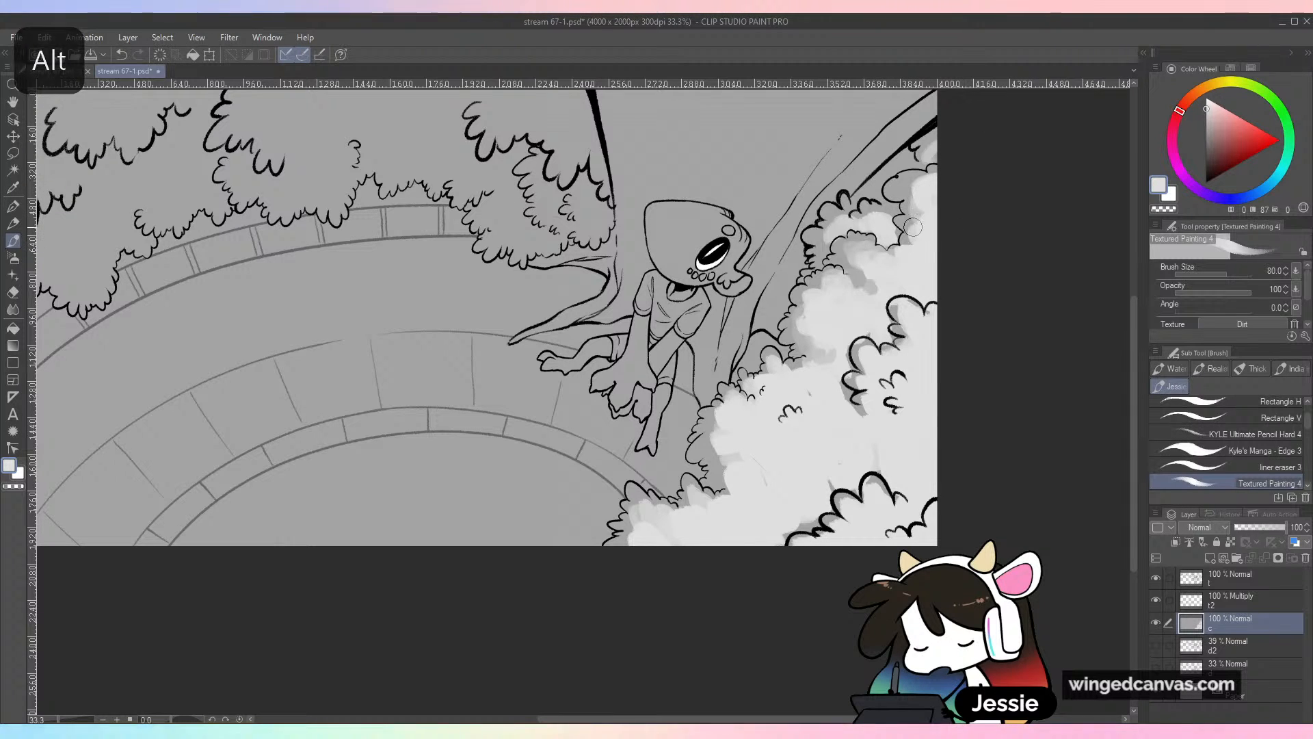
left_click_drag(911, 184, 916, 185)
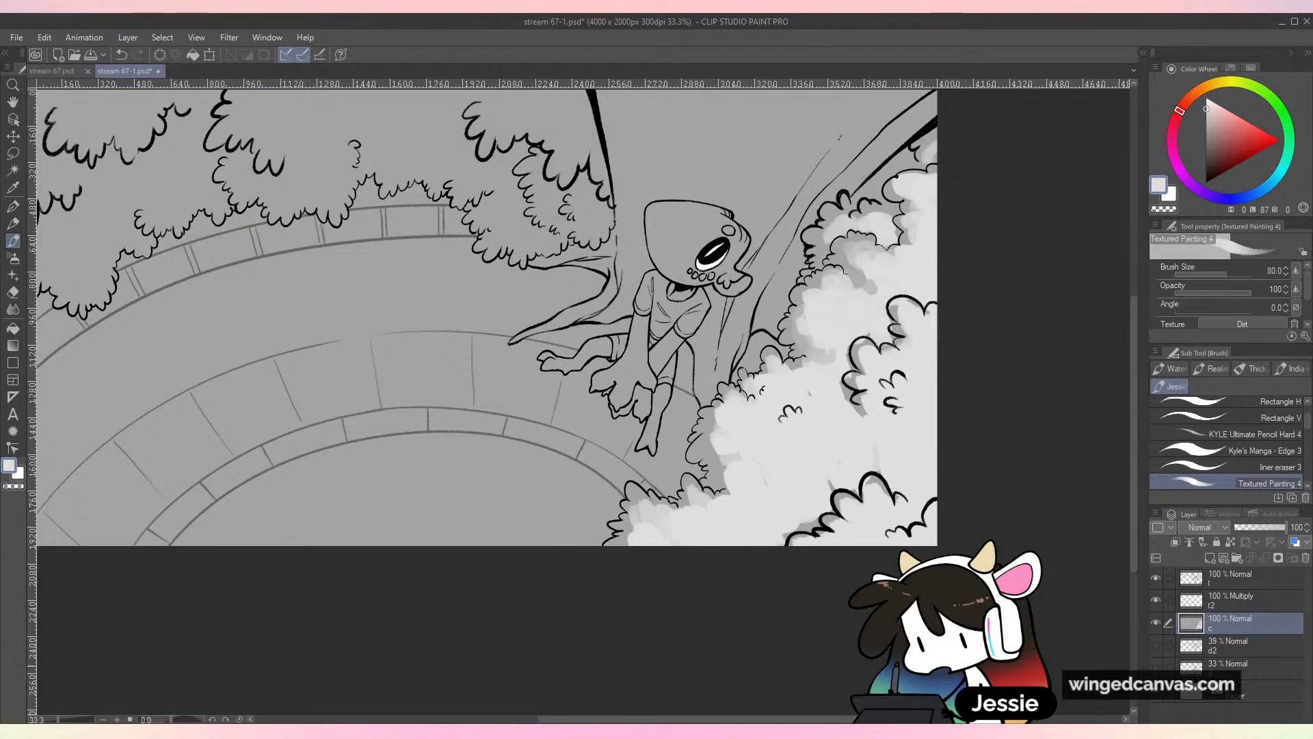
Shape the leaf cluster at the canvas's right edge with sampled mid-grey shadows and light grey touch-ups at brush size 80
left_click(859, 401, "alt")
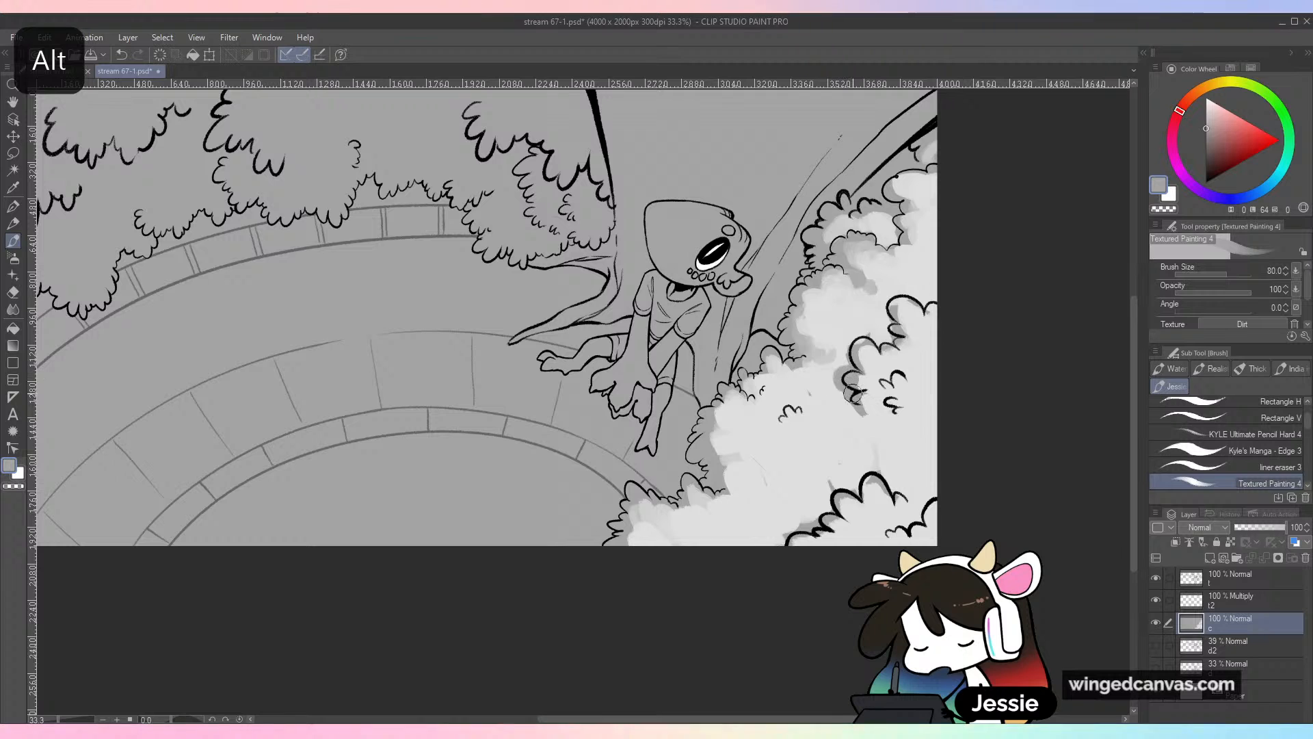
mouse_move(848, 396)
left_mouse_down()
mouse_move(898, 432)
mouse_move(877, 448)
mouse_move(868, 429)
mouse_move(850, 437)
mouse_move(896, 441)
mouse_move(874, 465)
mouse_move(891, 446)
mouse_move(872, 451)
mouse_move(909, 439)
mouse_move(857, 409)
mouse_move(894, 420)
mouse_move(873, 395)
mouse_move(892, 386)
mouse_move(863, 383)
mouse_move(883, 363)
mouse_move(871, 390)
left_mouse_up()
left_click(889, 431, "alt")
left_click(891, 493, "alt")
left_click(862, 411, "alt")
left_click(882, 369, "alt")
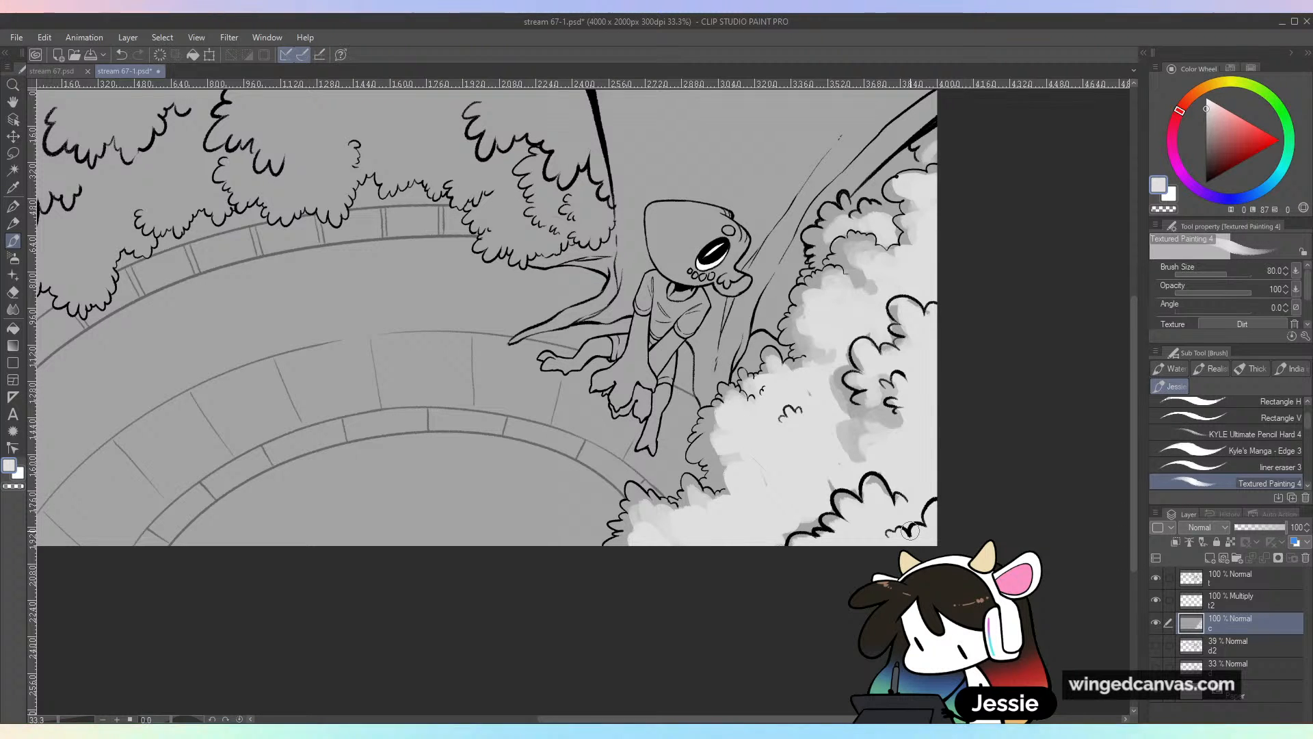
Refine the shading between the bush clumps beside the trunk with sampled mid and light greys
left_click(839, 291, "alt")
scroll(1137, 335, "down", 3)
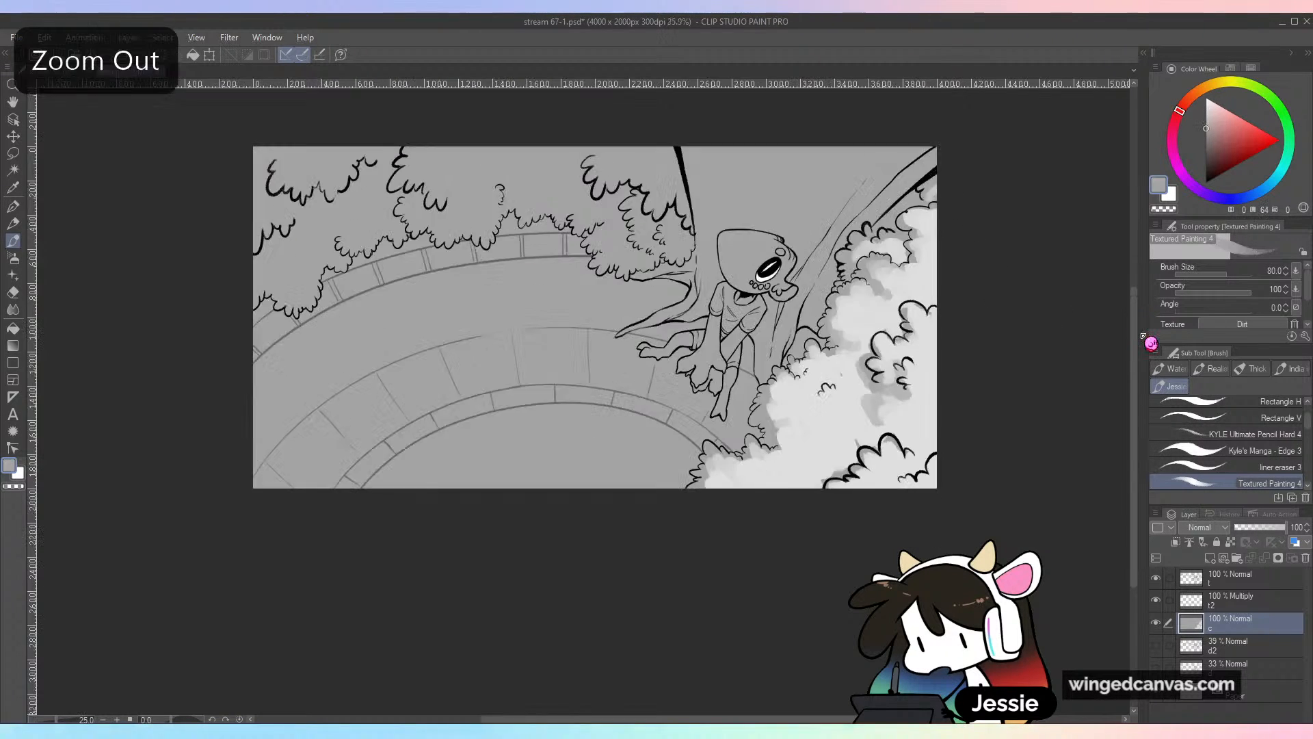
scroll(1133, 442, "up", 2)
left_click(716, 273, "alt")
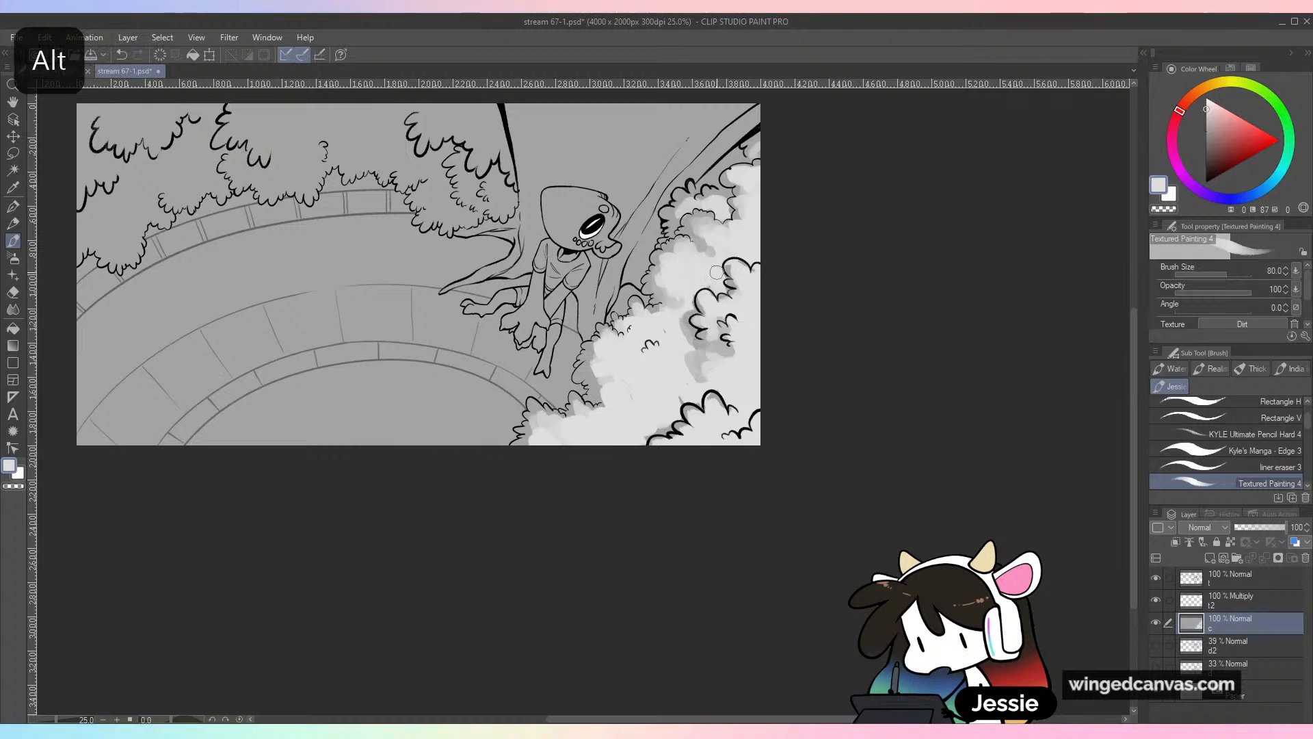
left_click_drag(717, 277, 855, 362)
Rework the shadow where the bush clumps meet below the character using sampled mid and light greys
key("ctrl+plus")
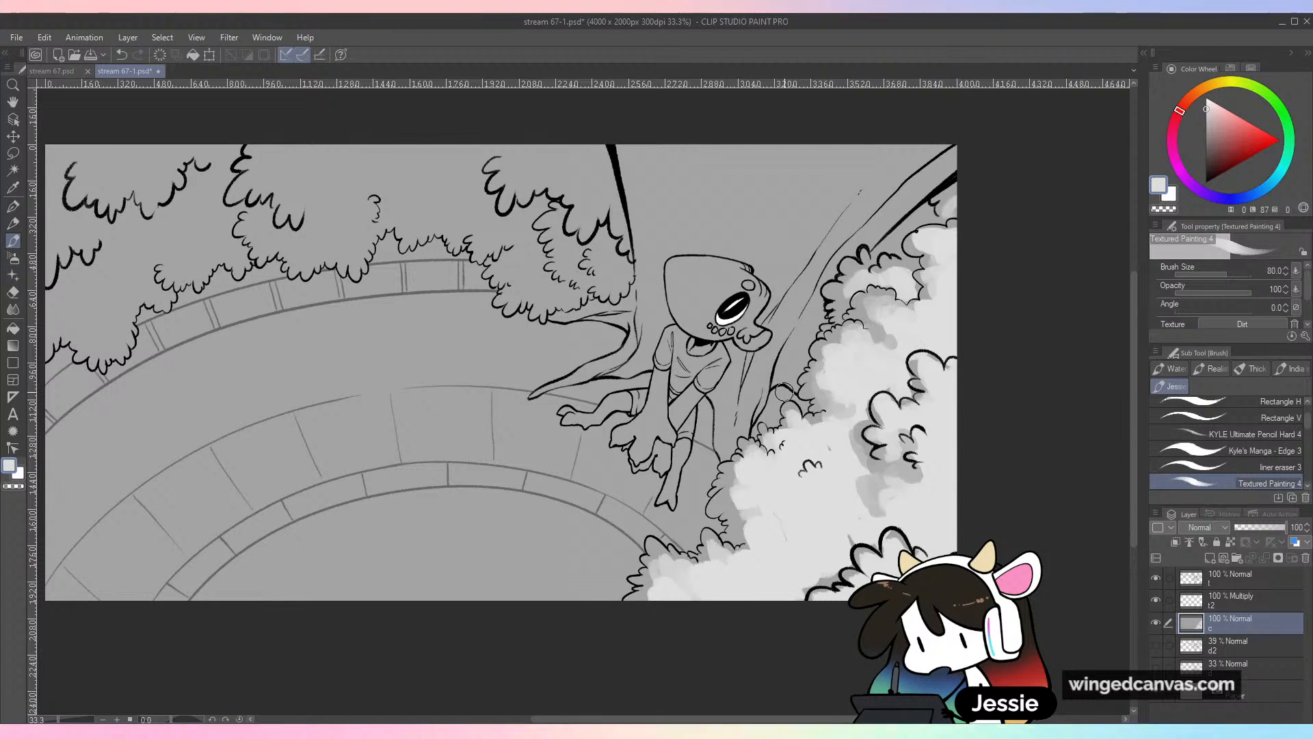
left_click(736, 516, "alt")
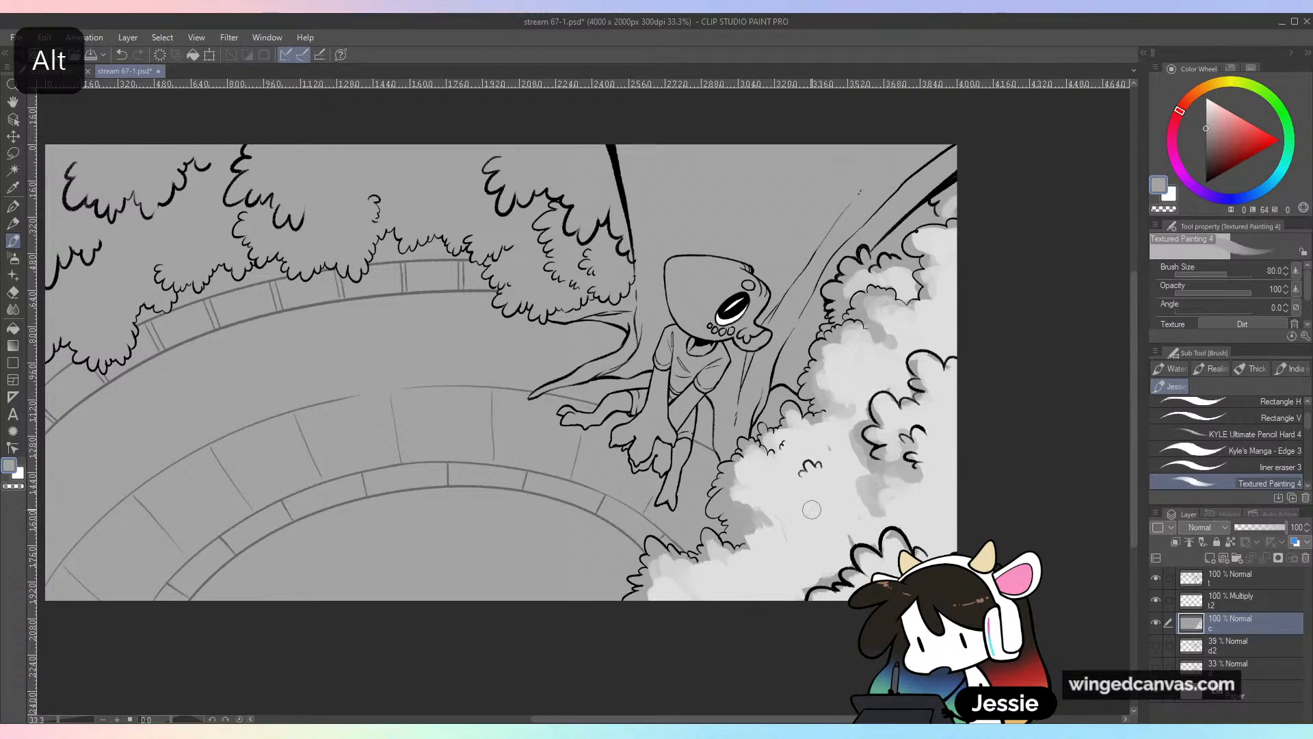
left_click(758, 527, "alt")
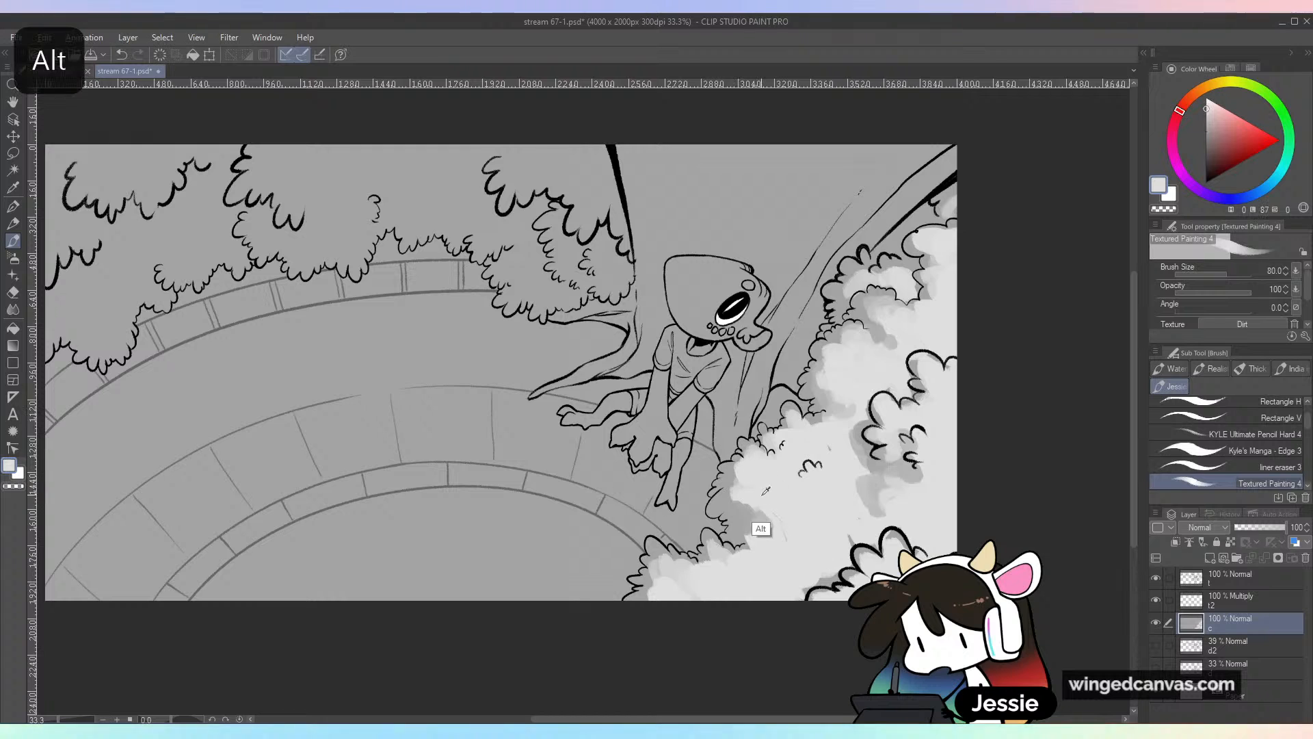
left_click_drag(746, 515, 733, 515)
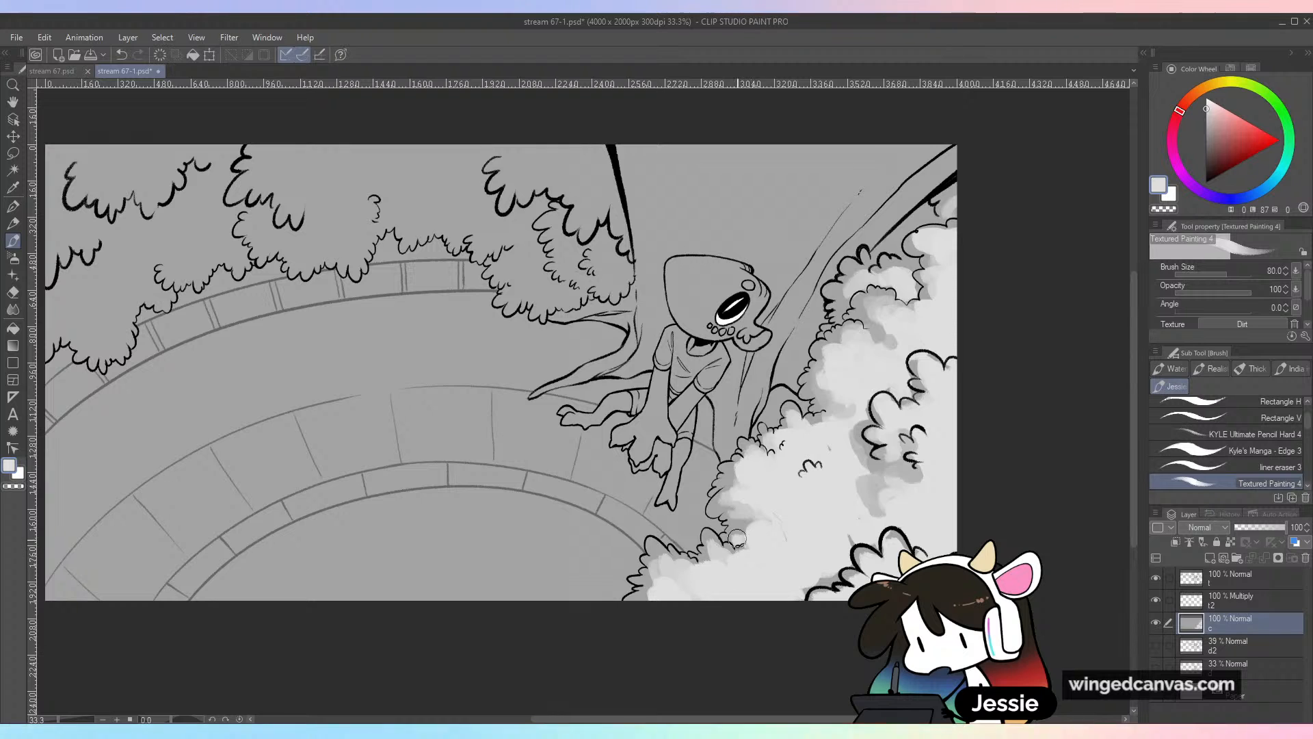
key("ctrl+minus")
key("ctrl+minus")
key("ctrl+minus")
key("ctrl+plus")
key("ctrl+plus")
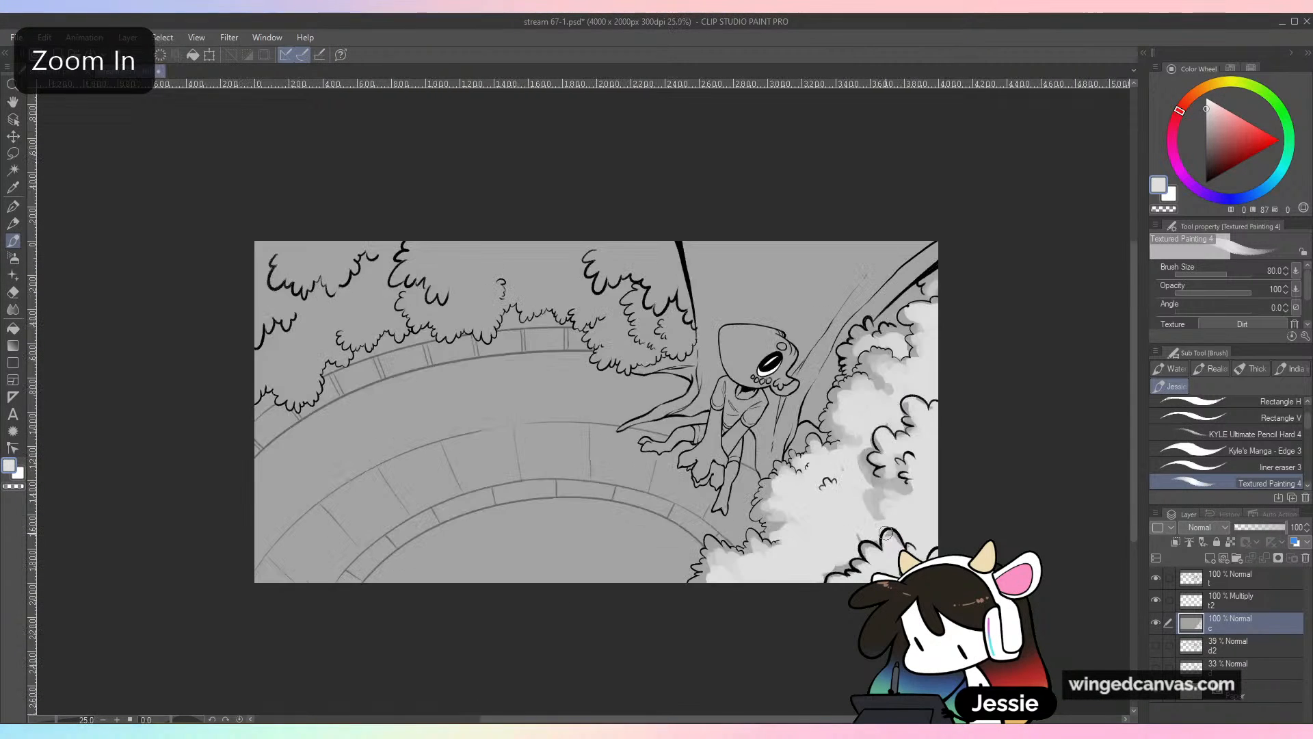
key("ctrl+plus")
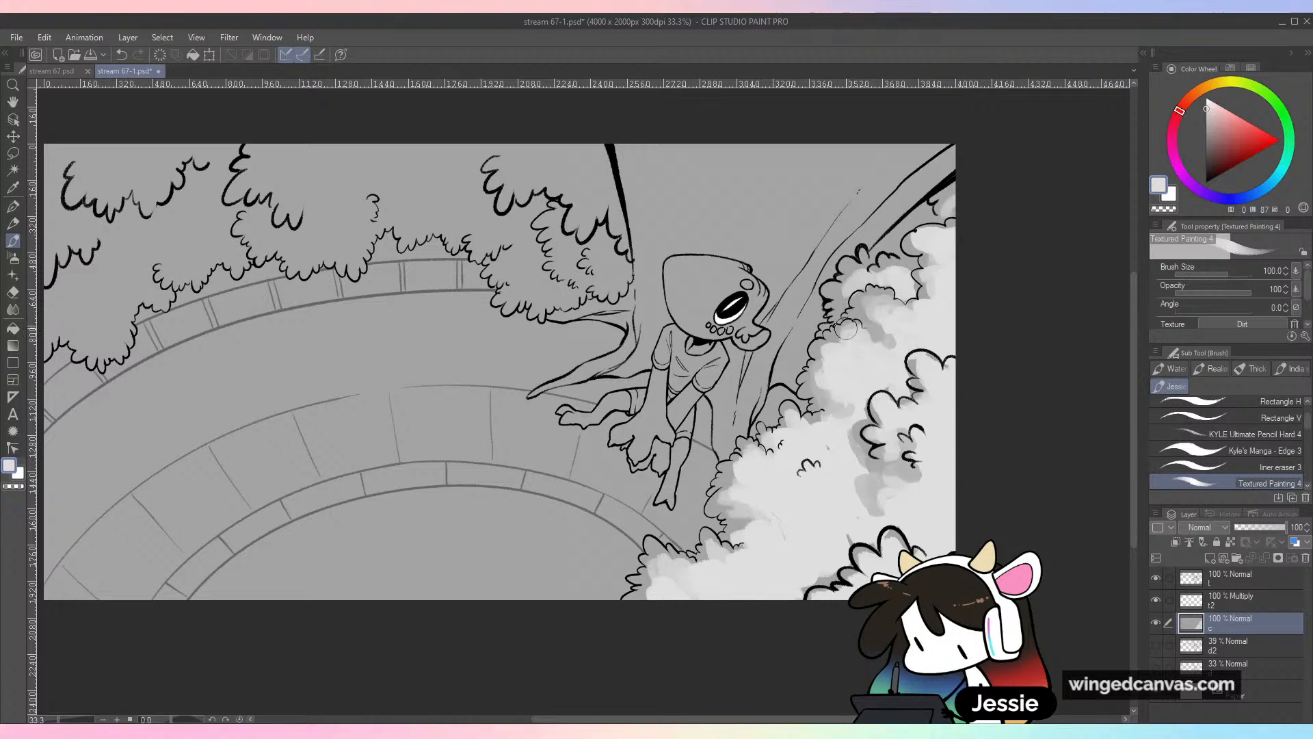
left_click_drag(922, 145, 813, 284)
key("ctrl+z")
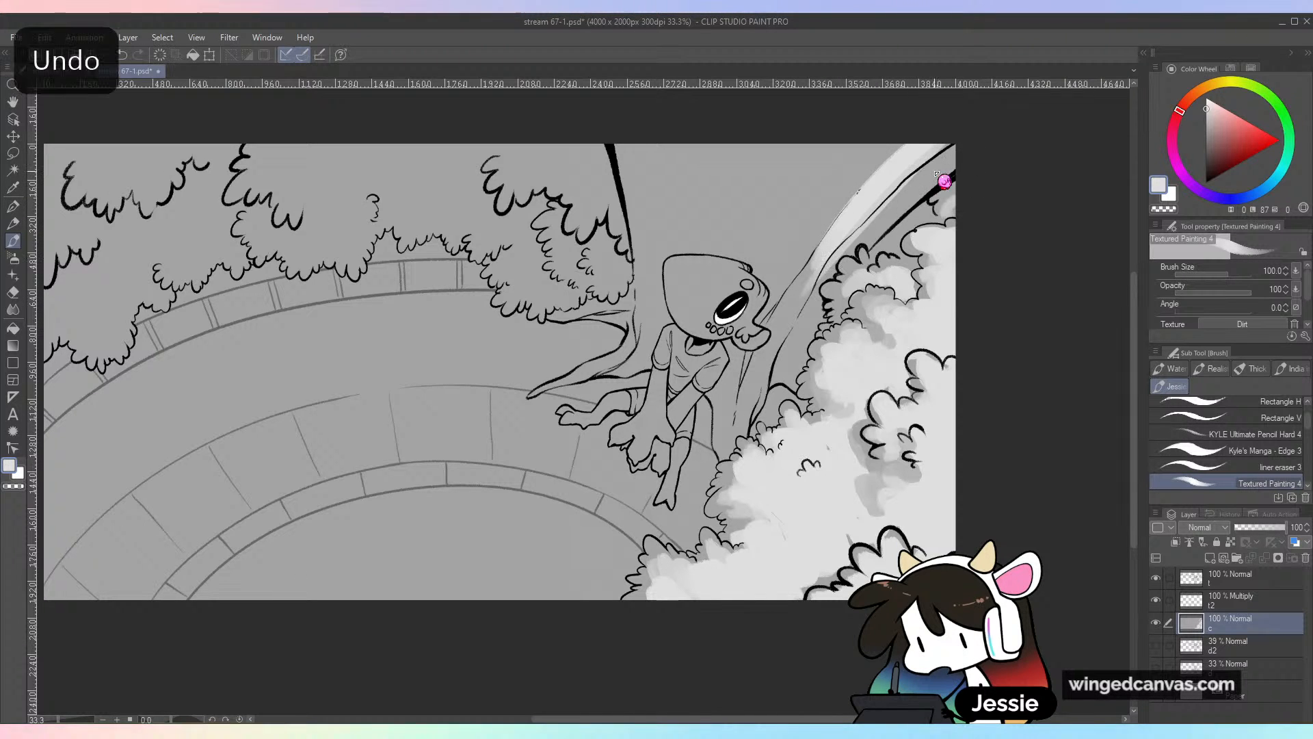
Block in the tree trunk and its diagonal branch behind the character in light grey at brush size 170
key("bracketright")
left_click_drag(944, 136, 794, 280)
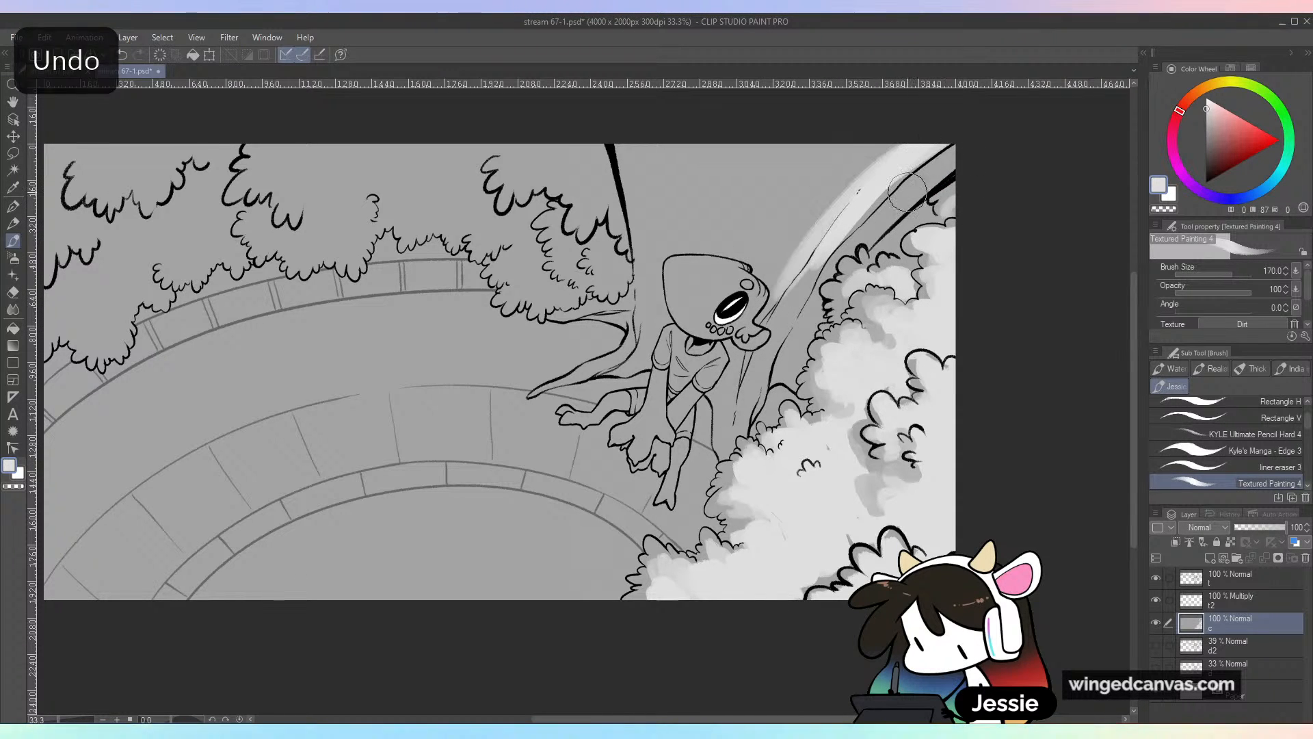
left_click_drag(904, 205, 958, 148)
mouse_move(760, 134)
left_mouse_down()
mouse_move(773, 168)
mouse_move(740, 163)
mouse_move(740, 253)
left_mouse_up()
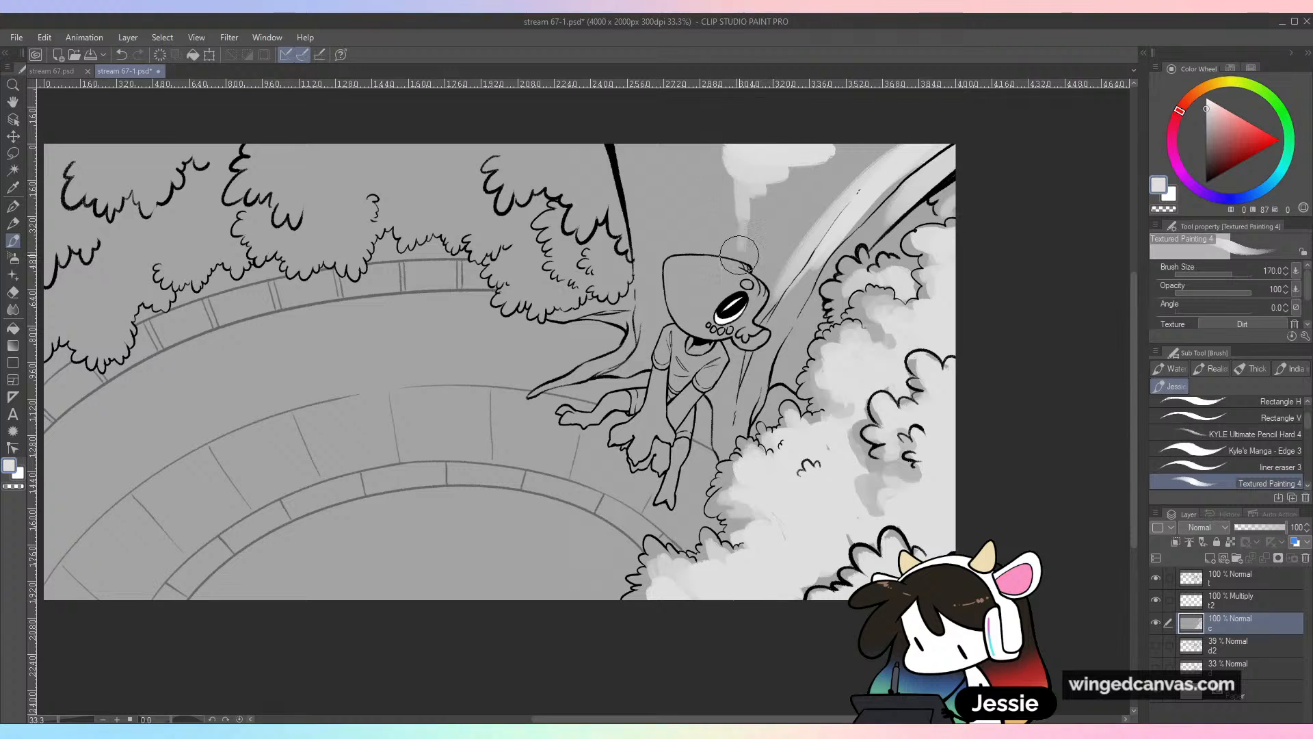
mouse_move(759, 197)
left_mouse_down()
mouse_move(822, 143)
mouse_move(761, 277)
left_mouse_up()
mouse_move(625, 141)
left_mouse_down()
mouse_move(664, 357)
mouse_move(654, 126)
mouse_move(646, 178)
mouse_move(678, 143)
mouse_move(695, 231)
mouse_move(714, 137)
left_mouse_up()
key("ctrl+minus")
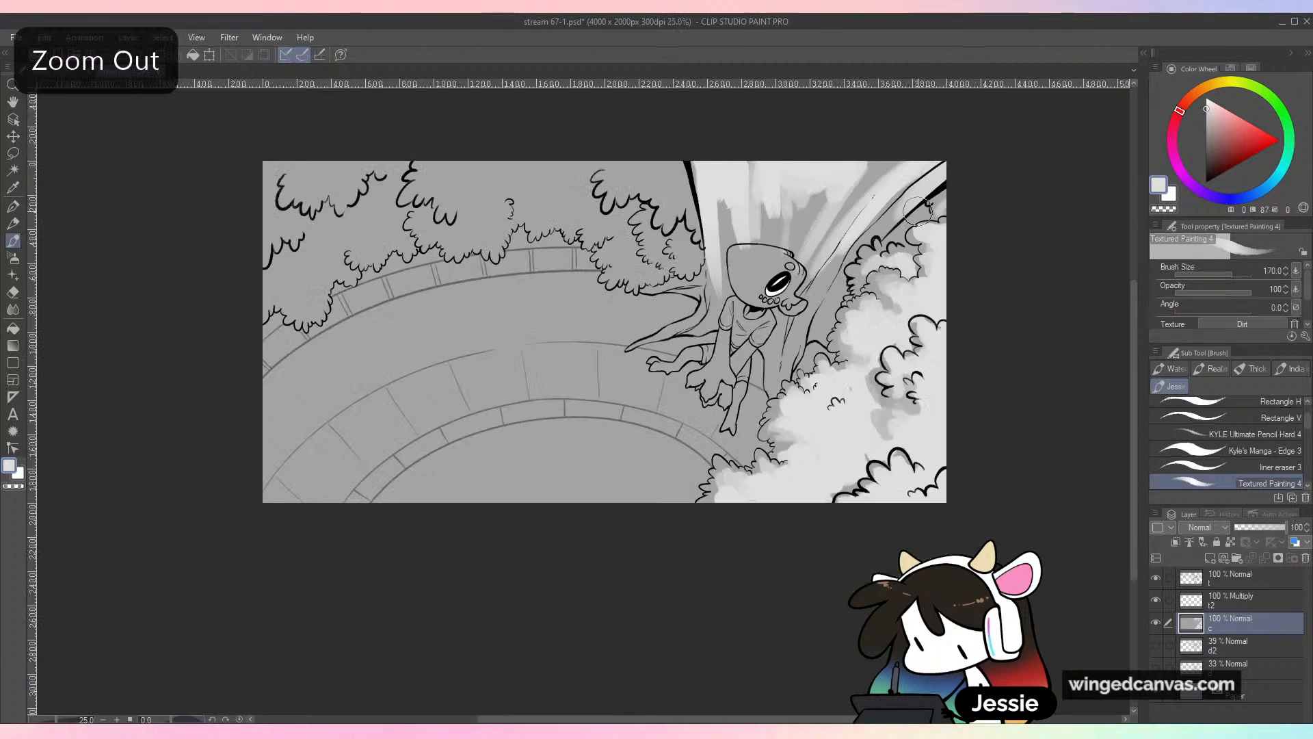
Fill the squid-headed character's head, shirt, arms and hands in light grey
key("ctrl+plus")
mouse_move(674, 270)
left_mouse_down()
mouse_move(710, 274)
mouse_move(716, 284)
mouse_move(679, 283)
mouse_move(699, 301)
mouse_move(710, 278)
mouse_move(752, 287)
left_mouse_up()
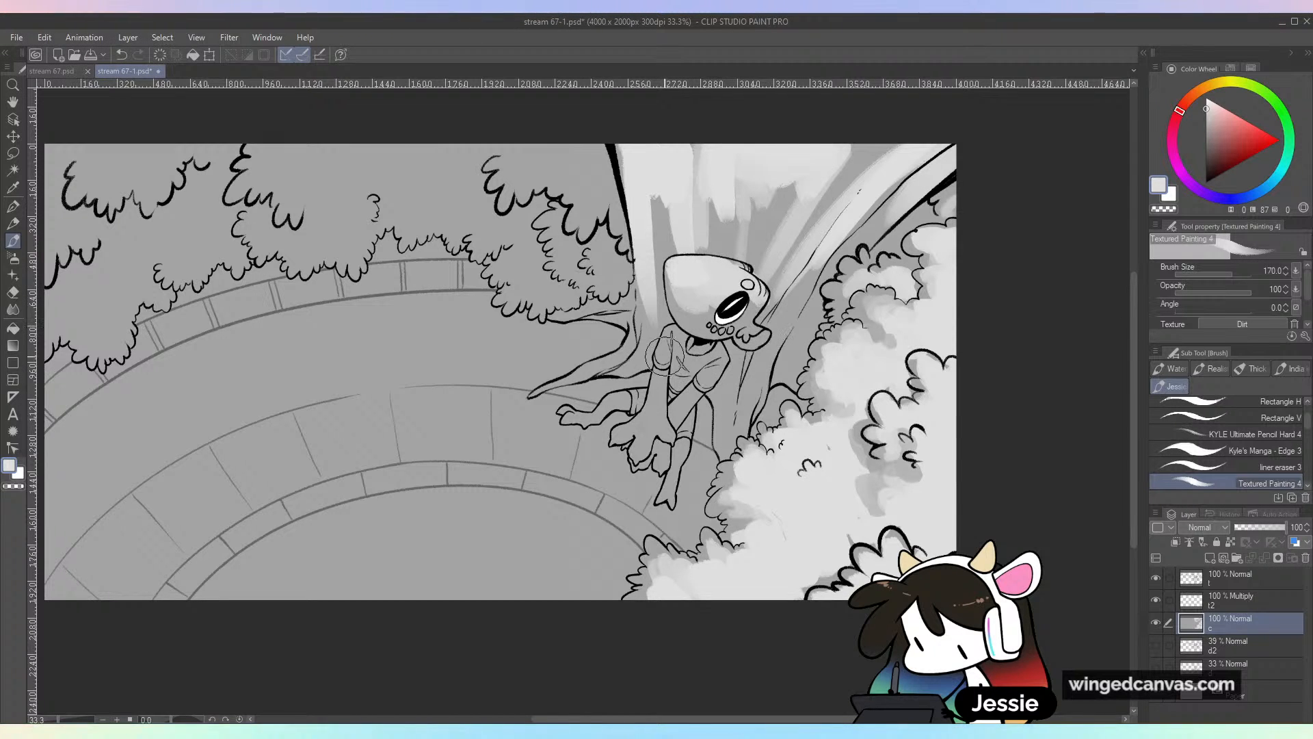
mouse_move(665, 355)
left_mouse_down()
mouse_move(662, 404)
mouse_move(672, 391)
left_mouse_up()
mouse_move(674, 346)
left_mouse_down()
mouse_move(695, 371)
mouse_move(637, 456)
mouse_move(666, 371)
mouse_move(636, 434)
mouse_move(614, 397)
left_mouse_up()
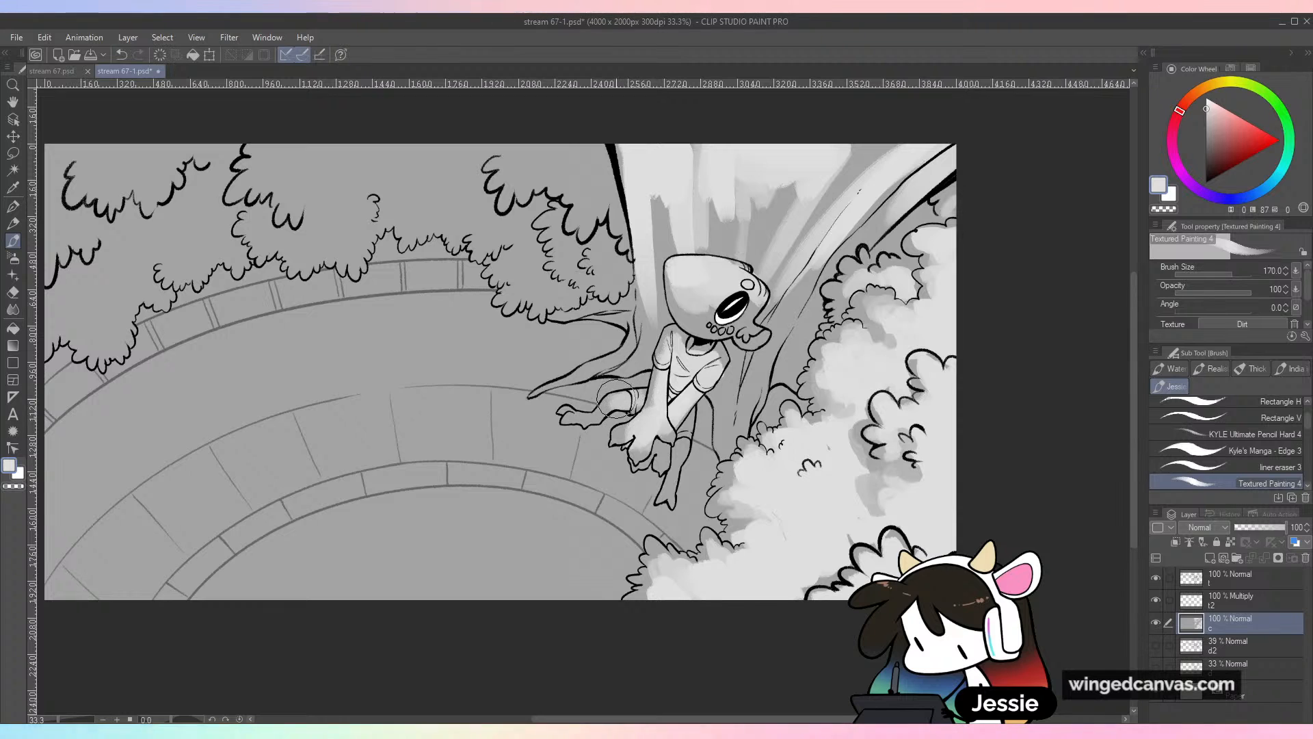
mouse_move(680, 422)
left_mouse_down()
mouse_move(676, 473)
mouse_move(646, 448)
left_mouse_up()
Block in the background foliage above the curved path in light grey with broad strokes
scroll(663, 429, "down", 1)
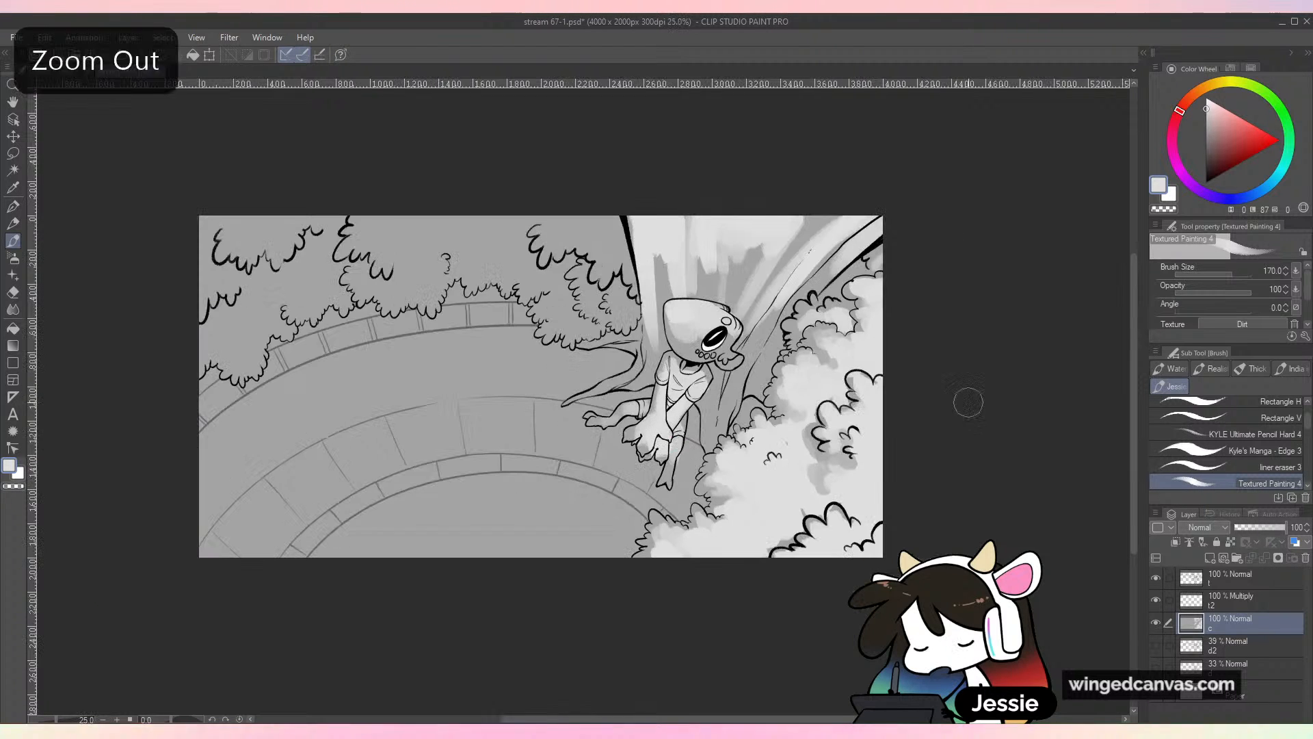
scroll(962, 399, "up", 1)
left_click_drag(531, 226, 718, 333)
mouse_move(506, 253)
left_mouse_down()
mouse_move(454, 260)
mouse_move(499, 301)
mouse_move(477, 364)
mouse_move(533, 287)
mouse_move(588, 315)
mouse_move(596, 294)
mouse_move(674, 274)
left_mouse_up()
mouse_move(747, 237)
left_mouse_down()
mouse_move(720, 282)
mouse_move(687, 300)
mouse_move(779, 285)
mouse_move(792, 323)
left_mouse_up()
mouse_move(652, 323)
left_mouse_down()
mouse_move(675, 350)
mouse_move(716, 334)
mouse_move(705, 387)
mouse_move(757, 403)
mouse_move(804, 383)
left_mouse_up()
mouse_move(396, 273)
left_mouse_down()
mouse_move(264, 284)
mouse_move(241, 261)
mouse_move(320, 247)
mouse_move(310, 240)
mouse_move(277, 376)
mouse_move(311, 368)
mouse_move(227, 268)
mouse_move(208, 359)
mouse_move(342, 349)
mouse_move(267, 423)
mouse_move(252, 403)
mouse_move(245, 436)
mouse_move(269, 406)
mouse_move(313, 396)
mouse_move(346, 346)
mouse_move(374, 352)
mouse_move(380, 332)
mouse_move(450, 366)
left_mouse_up()
Paint light grey over the left part of the curved paved path
key("ctrl+minus")
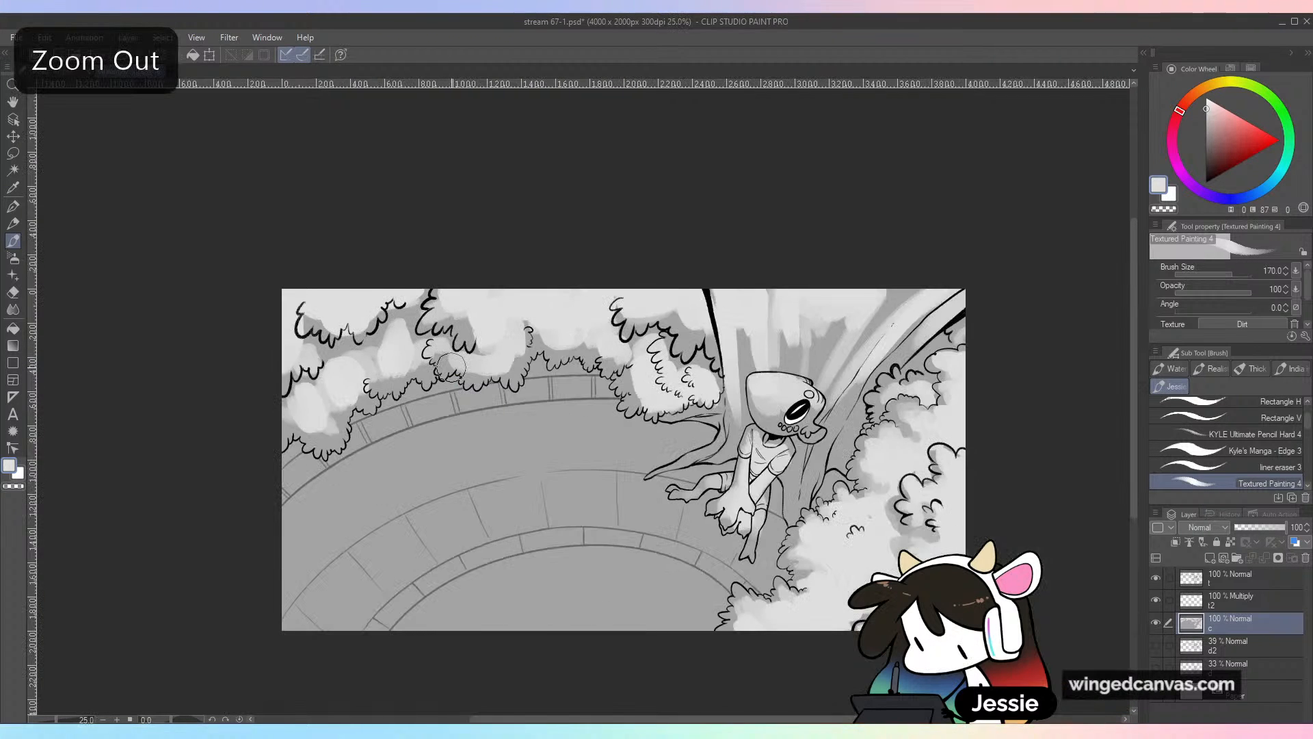
key("ctrl+plus")
mouse_move(352, 501)
left_mouse_down()
mouse_move(468, 455)
mouse_move(363, 458)
mouse_move(434, 446)
mouse_move(409, 443)
mouse_move(295, 528)
mouse_move(312, 507)
mouse_move(273, 511)
mouse_move(279, 532)
mouse_move(251, 536)
mouse_move(261, 522)
mouse_move(204, 604)
mouse_move(244, 604)
mouse_move(531, 464)
mouse_move(512, 517)
mouse_move(348, 669)
mouse_move(465, 643)
left_mouse_up()
Enlarge the brush to 500 and fill the round area inside the inner curb and the adjoining paving in light grey
scroll(467, 646, "down", 3)
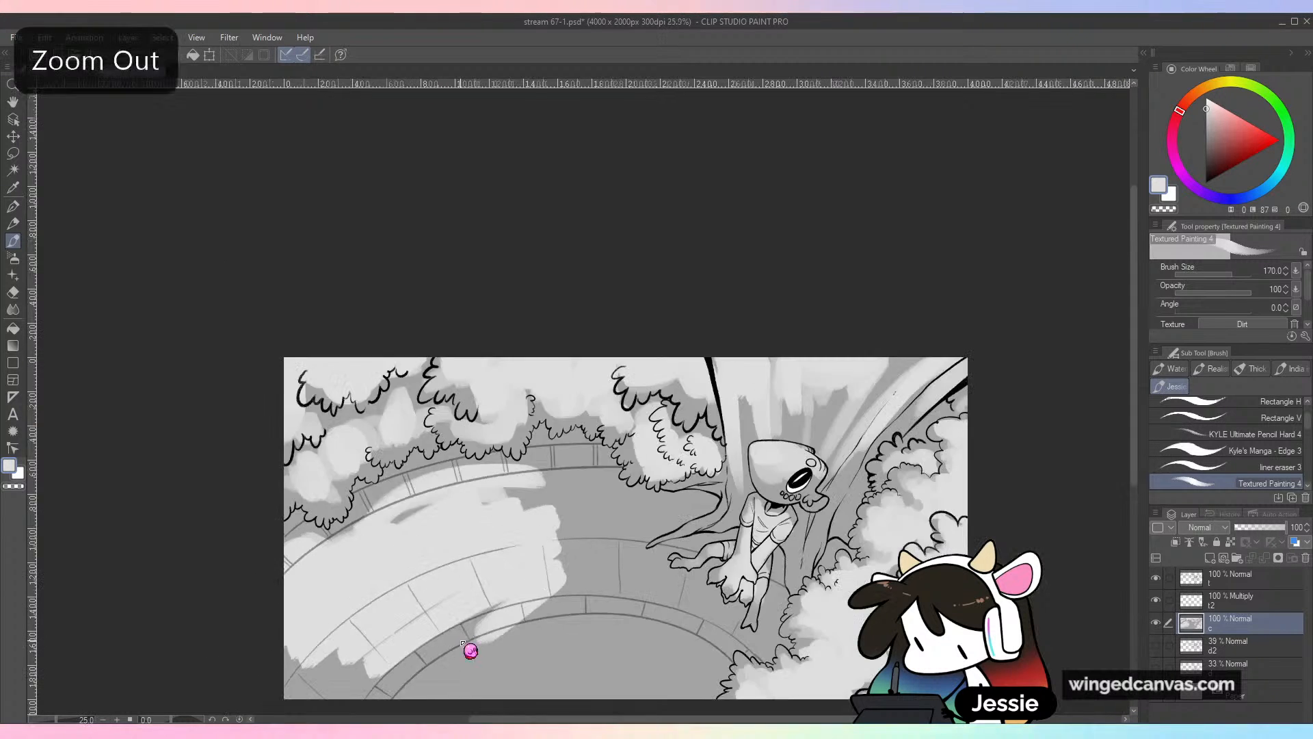
scroll(791, 534, "up", 2)
mouse_move(738, 542)
left_mouse_down()
mouse_move(759, 484)
mouse_move(815, 410)
left_mouse_up()
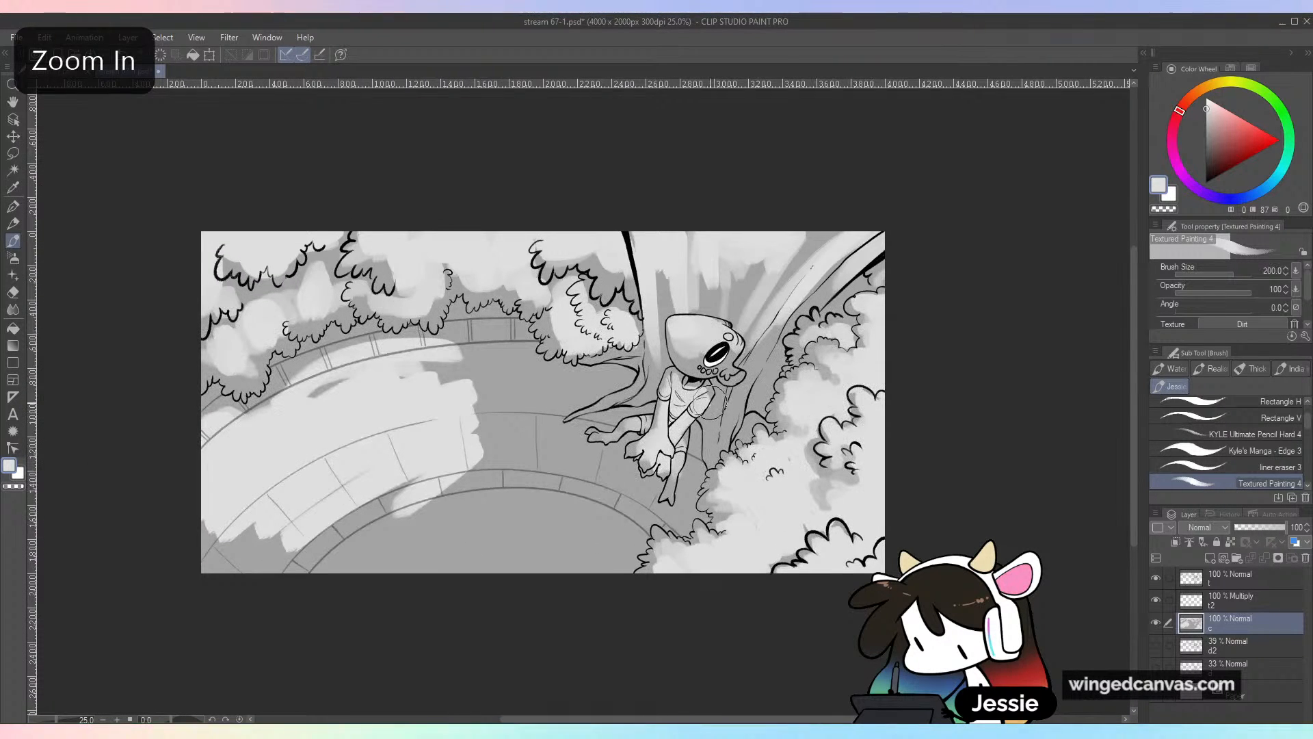
key("bracketright")
key("bracketright")
key("bracketright")
key("bracketright")
mouse_move(498, 497)
left_mouse_down()
mouse_move(283, 582)
mouse_move(337, 497)
mouse_move(333, 542)
mouse_move(371, 633)
mouse_move(570, 530)
mouse_move(572, 586)
left_mouse_up()
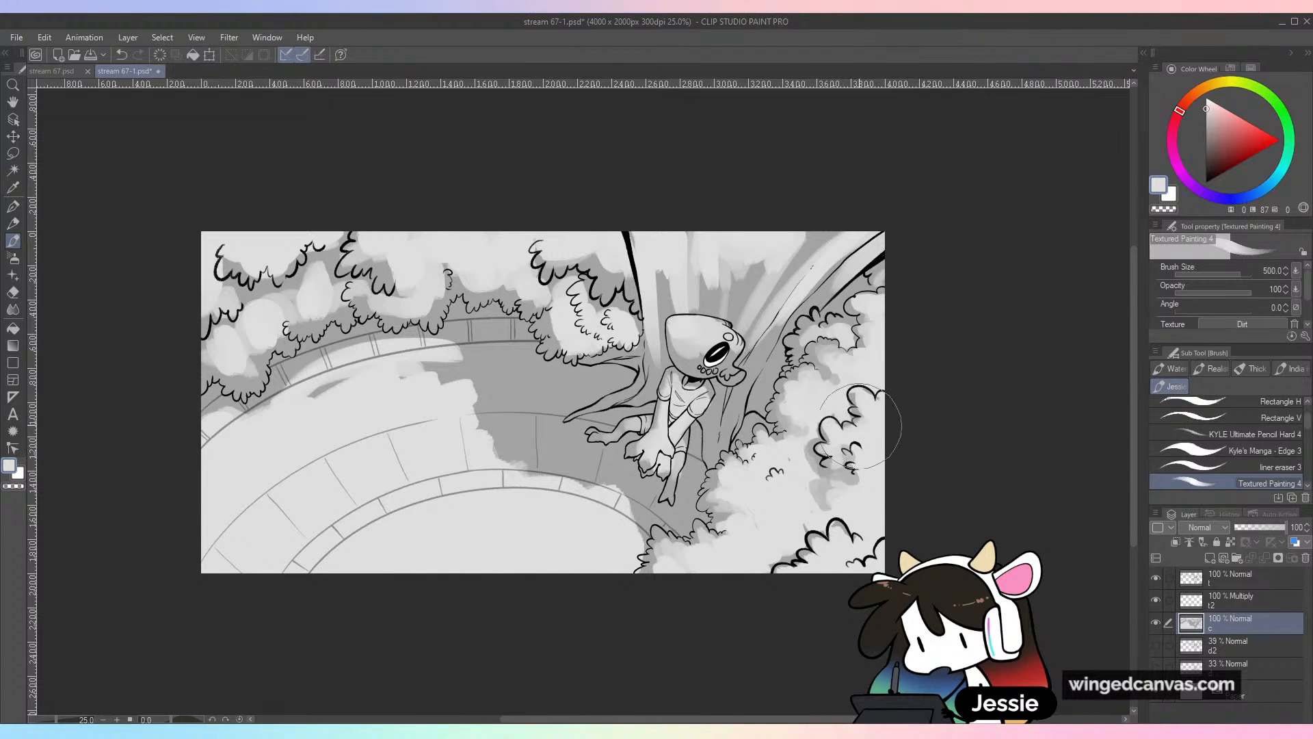
Reduce the brush size to 200 and cover the rest of the paved path up to the tree roots in light grey
key("bracketleft")
key("bracketleft")
key("bracketleft")
key("bracketleft")
mouse_move(410, 373)
left_mouse_down()
mouse_move(491, 373)
mouse_move(467, 331)
mouse_move(526, 349)
mouse_move(473, 428)
mouse_move(625, 377)
mouse_move(588, 388)
mouse_move(505, 456)
mouse_move(554, 441)
mouse_move(648, 356)
mouse_move(623, 412)
mouse_move(638, 385)
mouse_move(518, 482)
mouse_move(552, 464)
mouse_move(604, 477)
mouse_move(612, 508)
mouse_move(637, 491)
mouse_move(643, 513)
mouse_move(669, 521)
mouse_move(686, 511)
mouse_move(689, 459)
left_mouse_up()
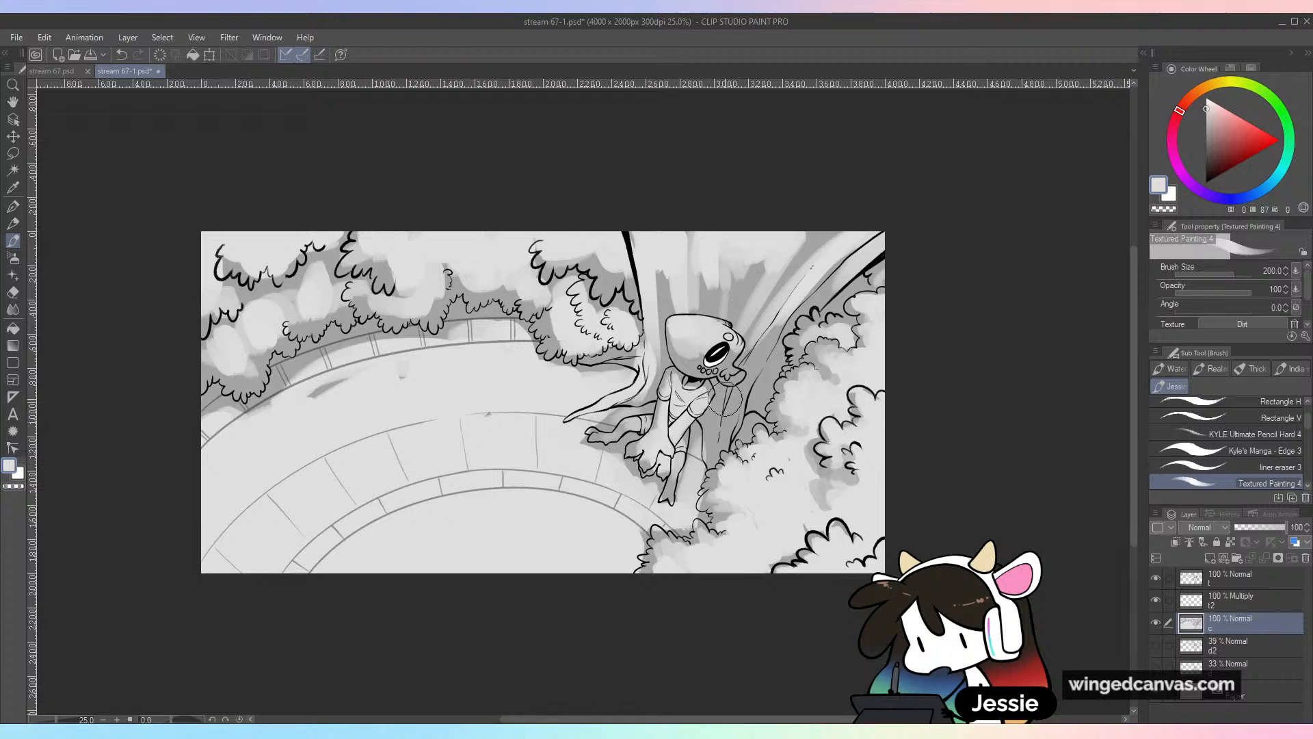
Paint light grey over parts of the tree trunk's shading and cover the dark smudges on the plaza floor
mouse_move(774, 353)
left_mouse_down()
mouse_move(766, 369)
mouse_move(869, 271)
mouse_move(781, 293)
left_mouse_up()
left_click_drag(743, 245, 746, 301)
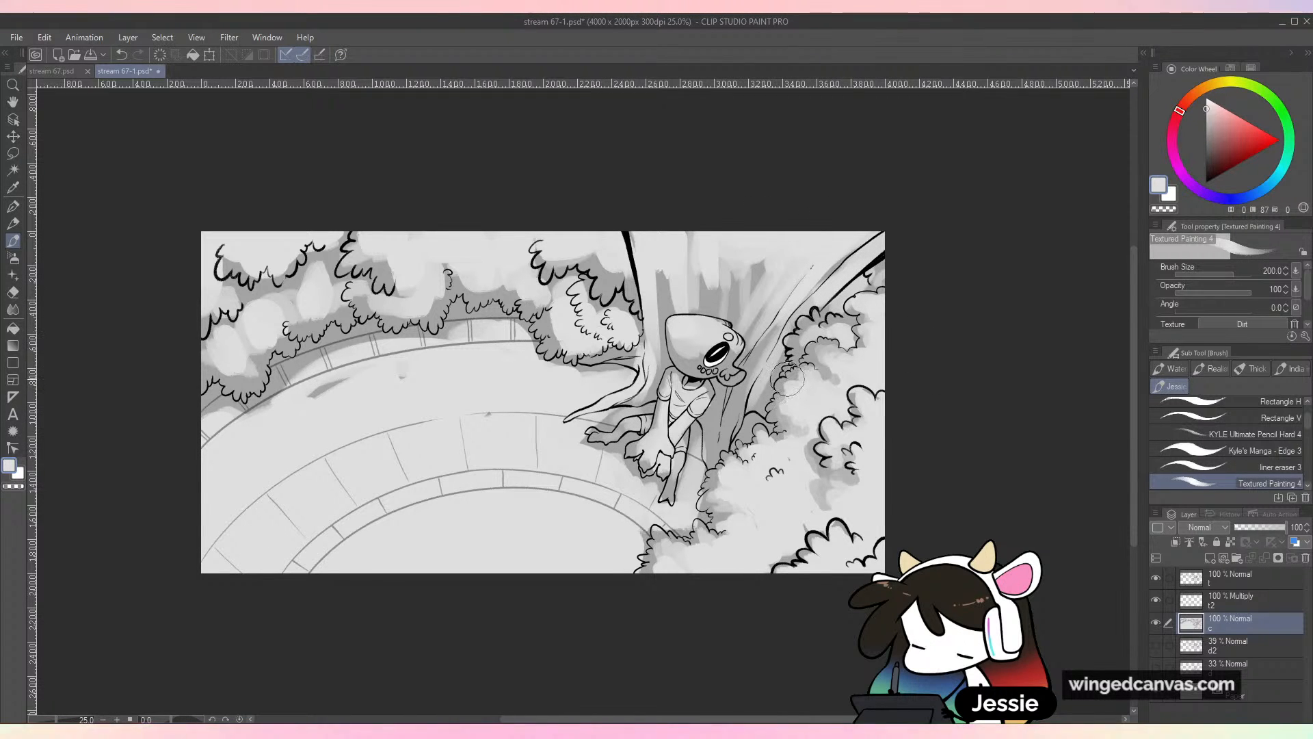
left_click_drag(318, 392, 348, 376)
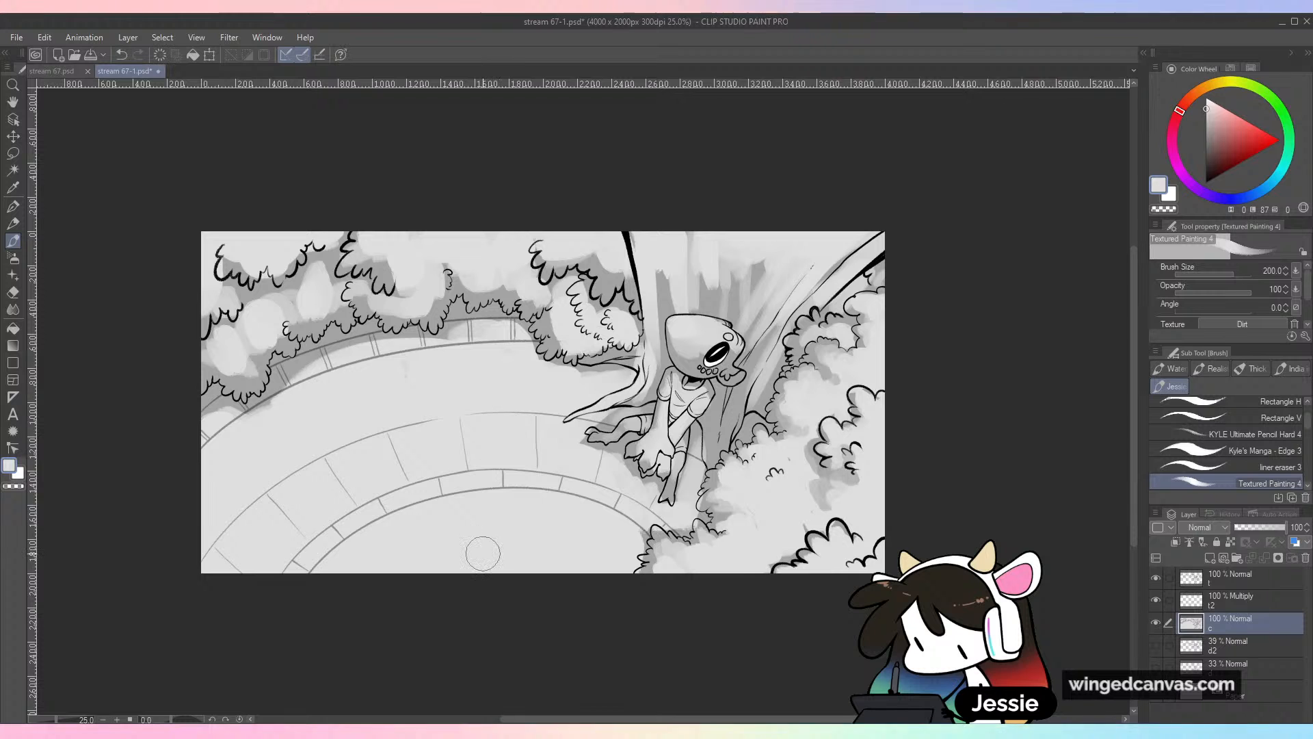
mouse_move(721, 270)
left_mouse_down()
mouse_move(743, 425)
mouse_move(745, 394)
mouse_move(730, 402)
mouse_move(736, 446)
left_mouse_up()
Reduce the Textured Painting 4 brush size to 100 and blend sampled greys into the upper-middle bush above the curved wall
key("ctrl+plus")
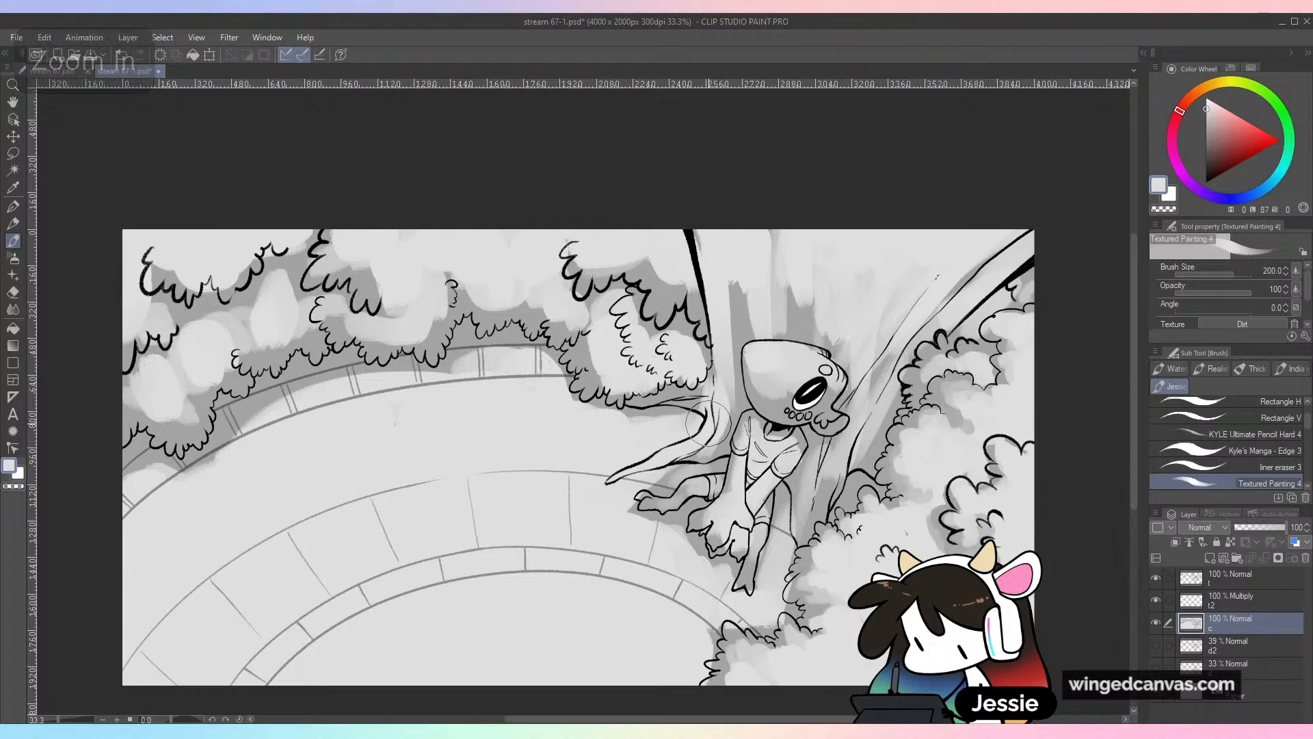
left_click_drag(607, 402, 710, 434)
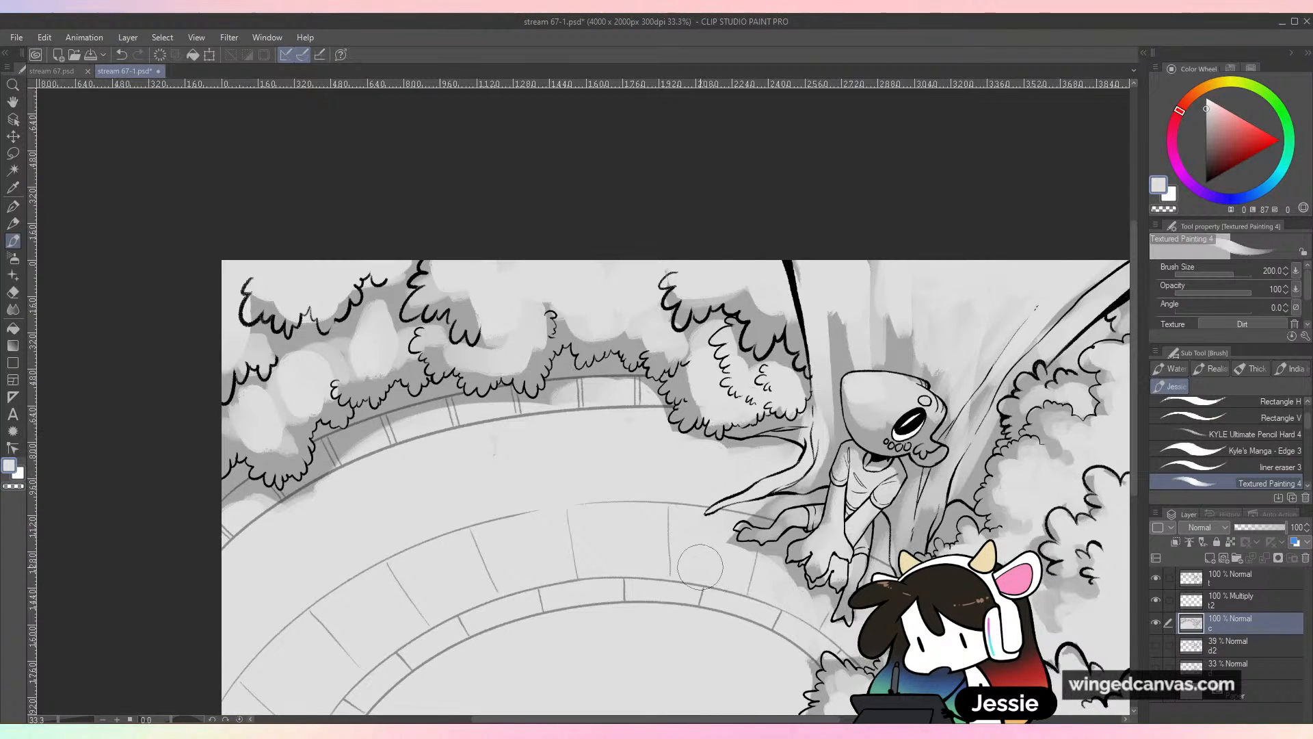
key("bracketleft")
key("bracketleft")
key("bracketleft")
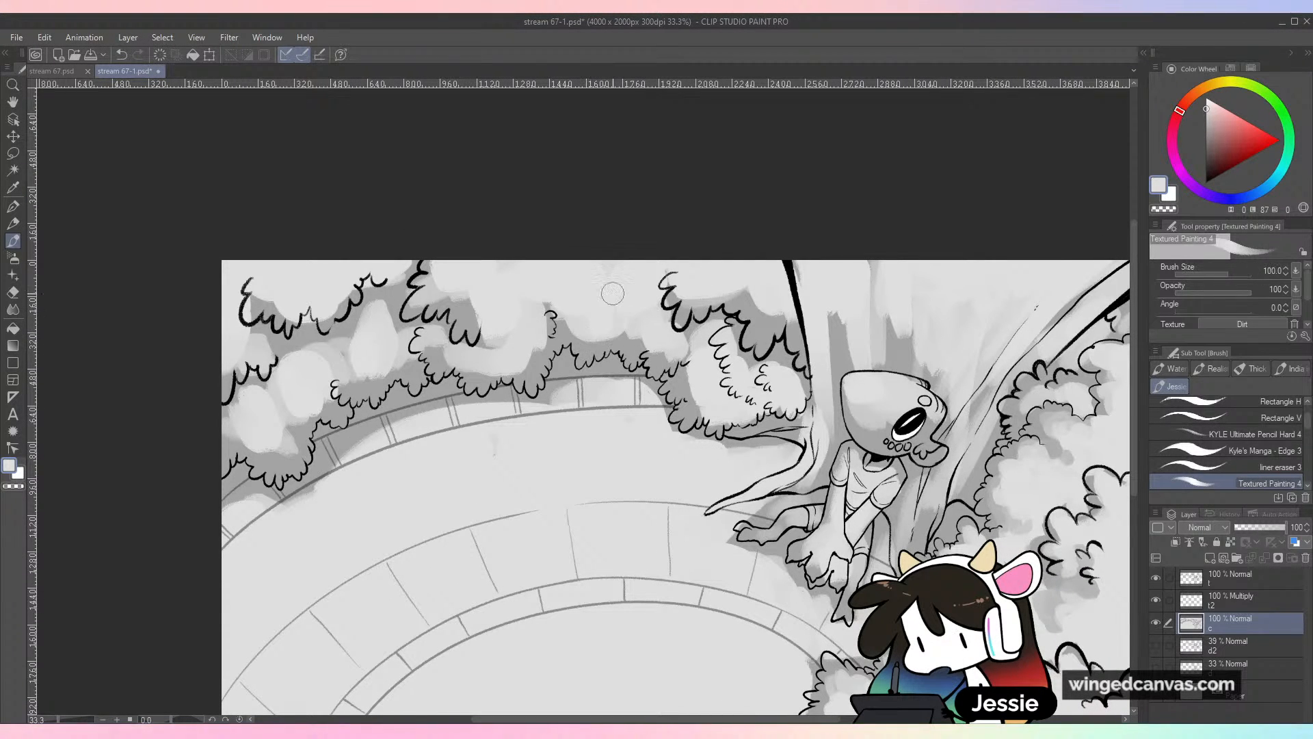
left_click(534, 409, "alt")
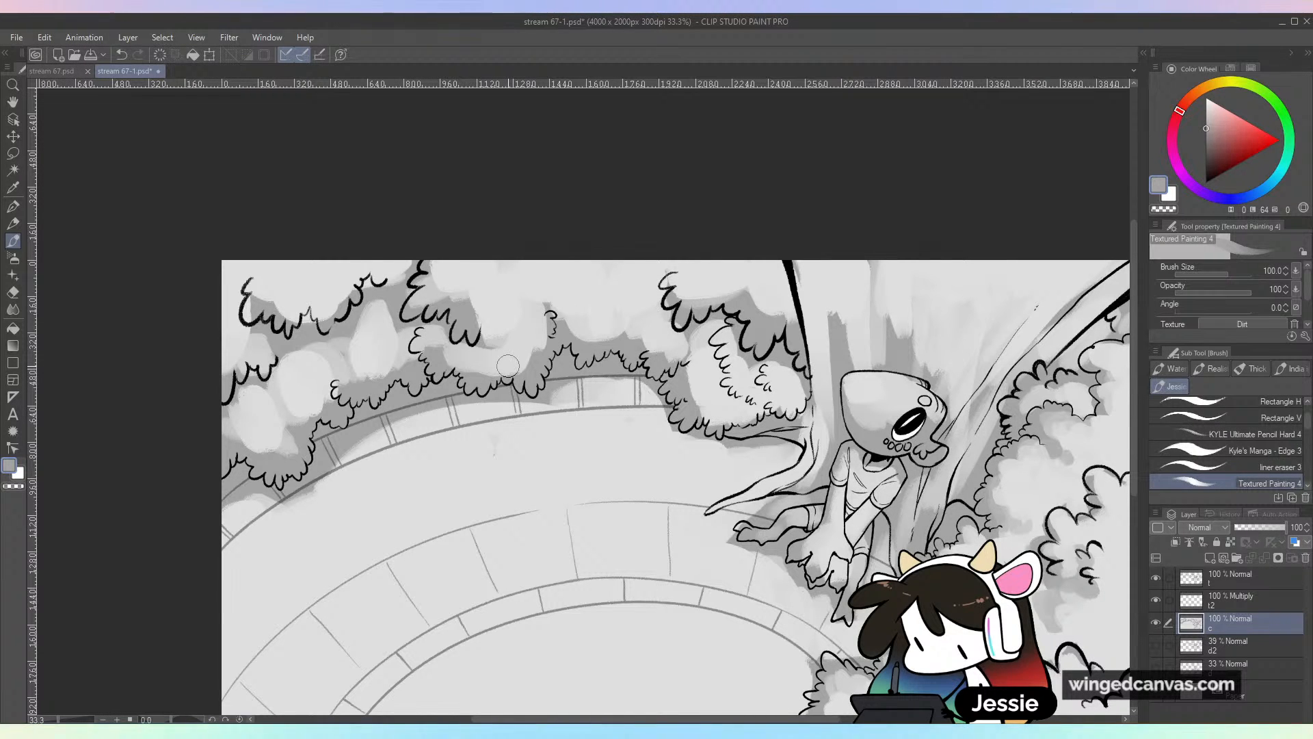
left_click_drag(497, 266, 586, 233)
key("alt")
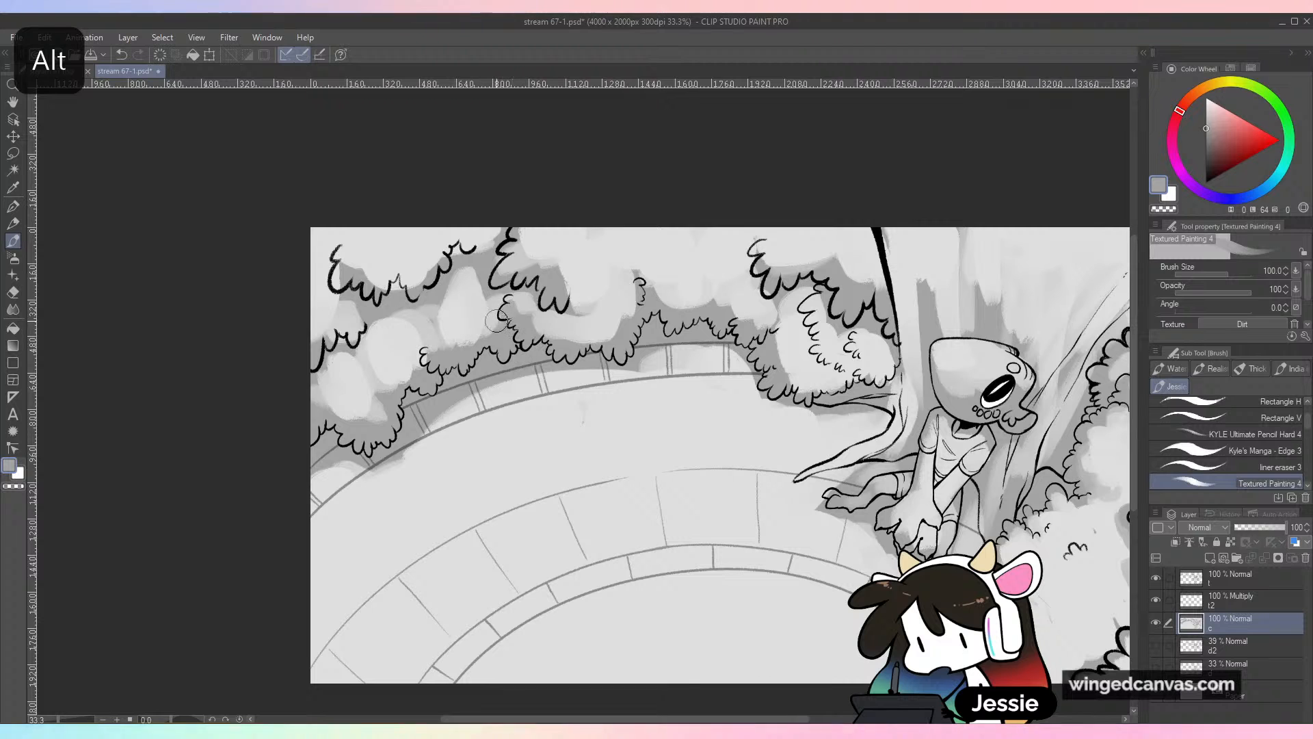
left_click(554, 316, "alt")
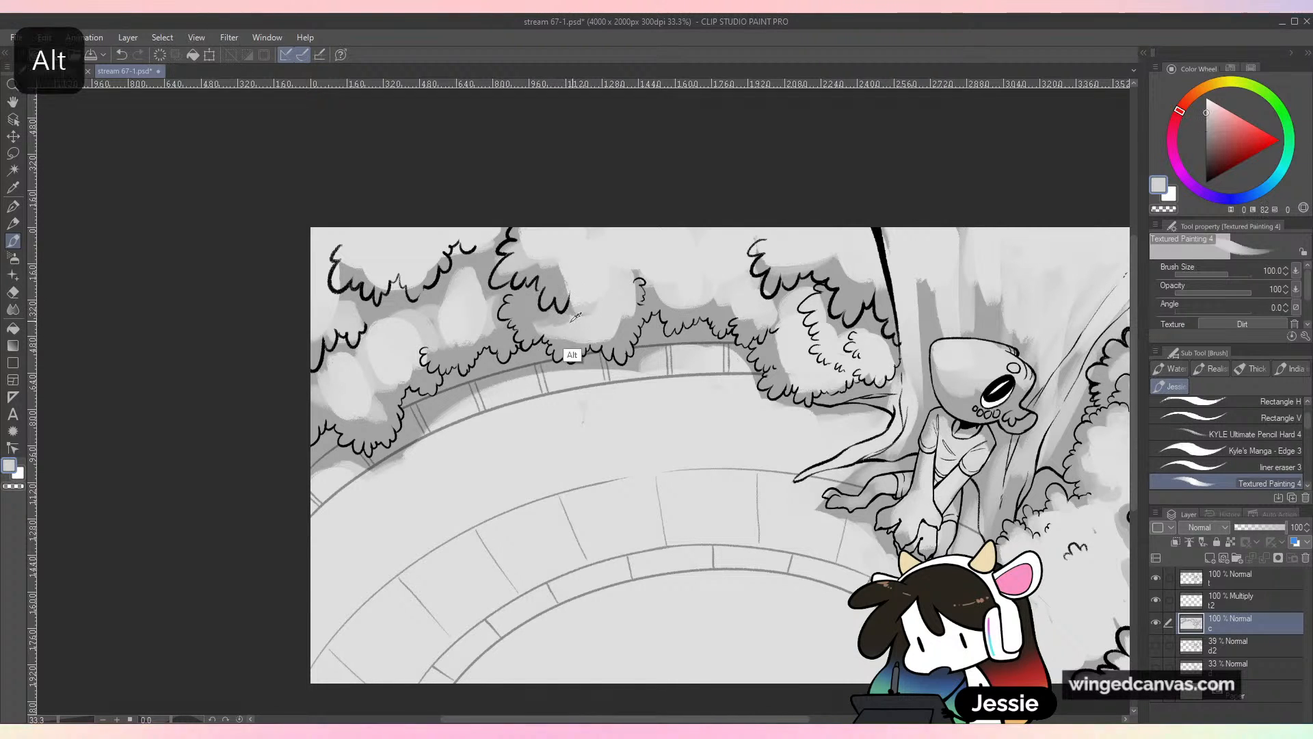
mouse_move(561, 275)
left_mouse_down()
mouse_move(547, 285)
mouse_move(572, 282)
left_mouse_up()
left_click(563, 260, "alt")
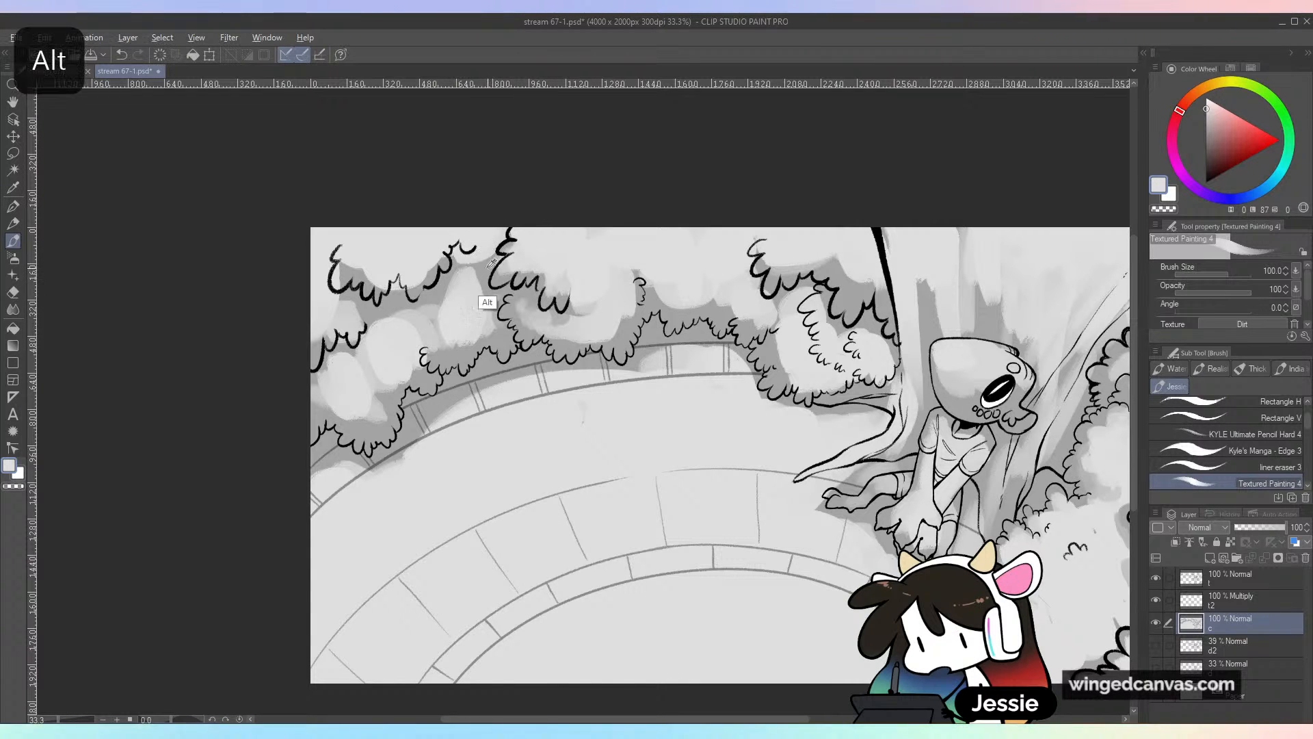
Refine the dark grey gap between the two top bushes and the shadow around the top-left bush with sampled greys
left_click(482, 301, "alt")
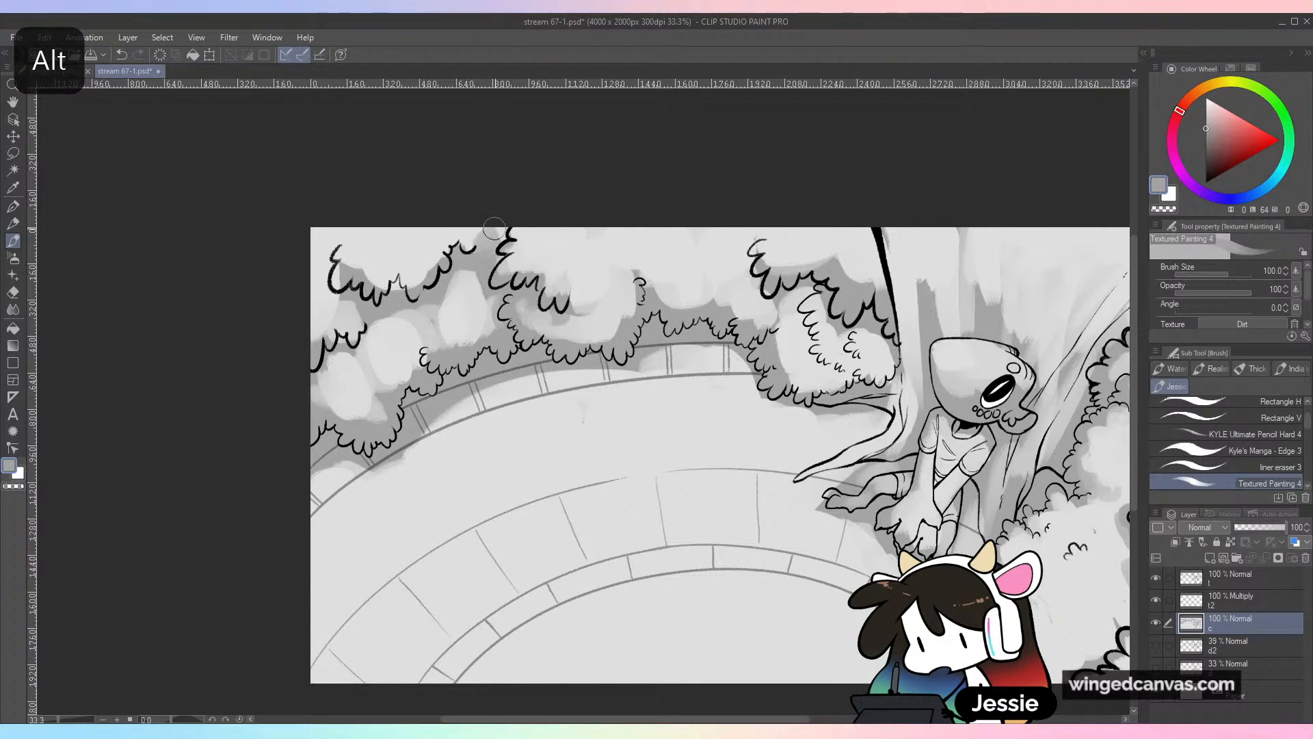
left_click(481, 269, "alt")
left_click(470, 274, "alt")
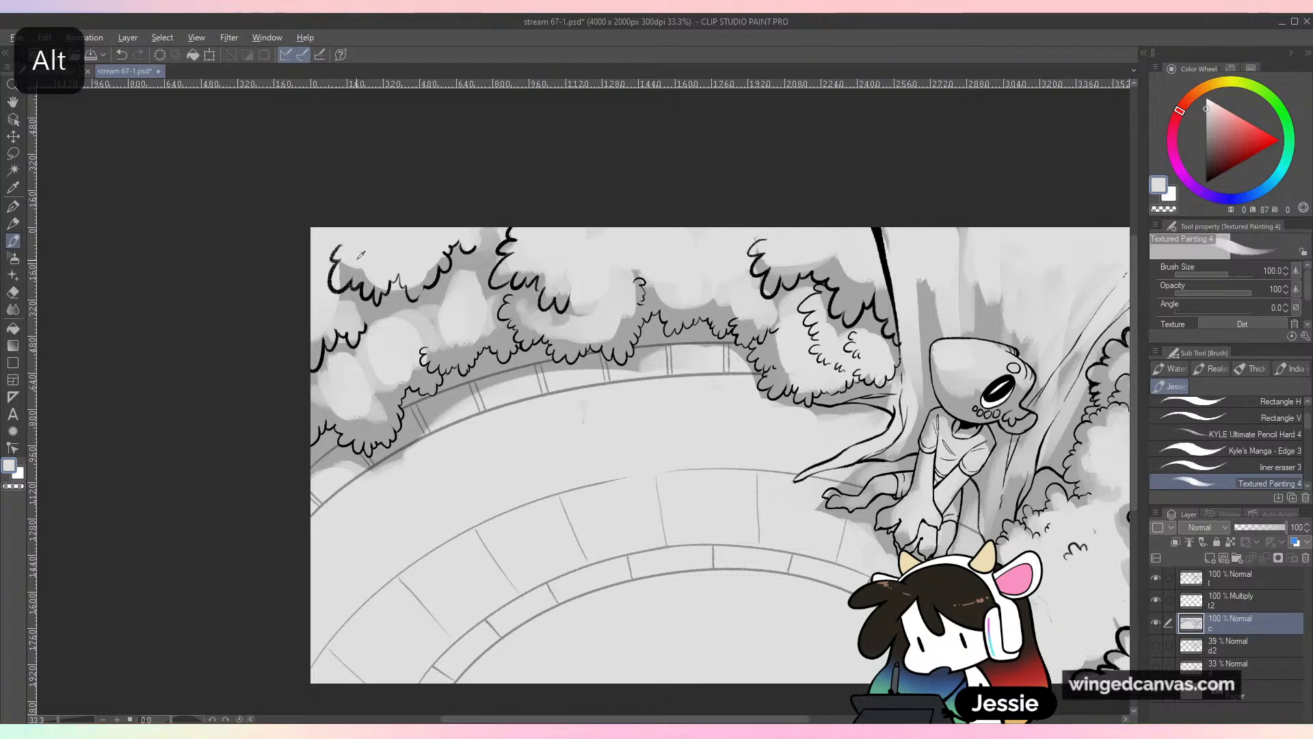
left_click(344, 301, "alt")
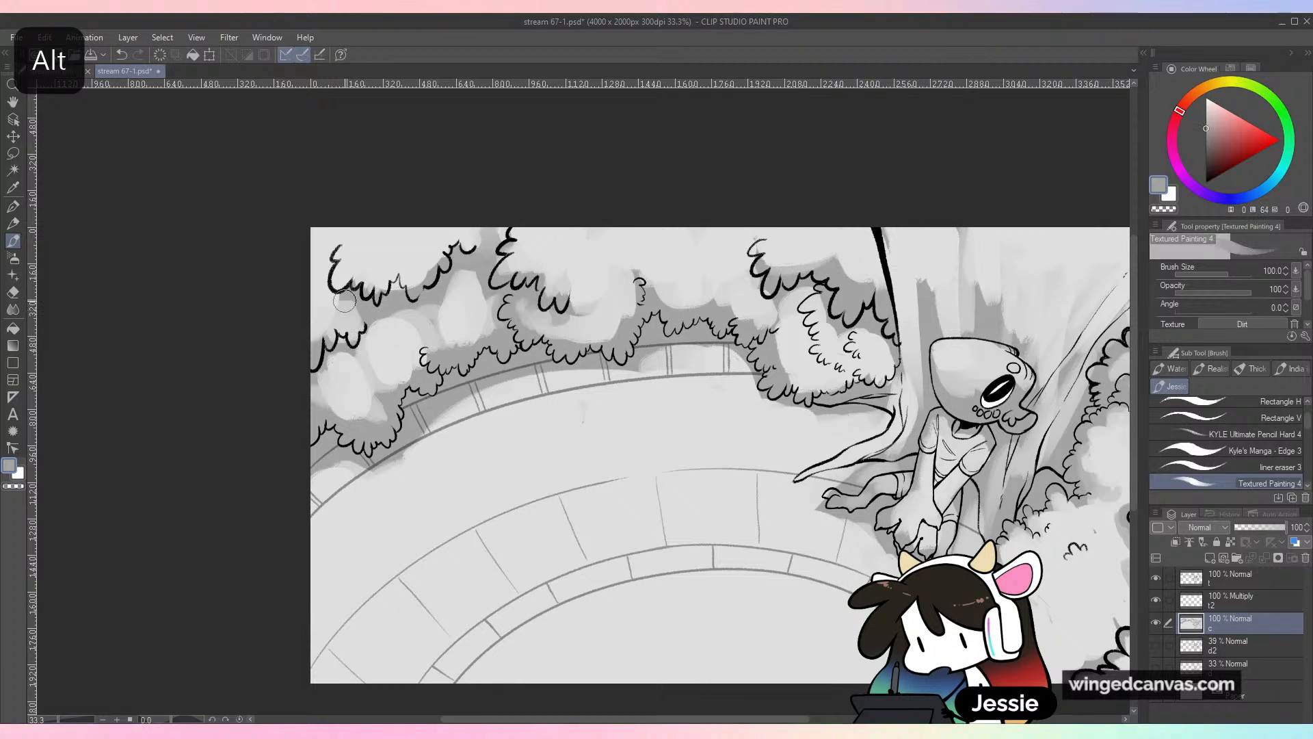
mouse_move(334, 304)
left_mouse_down()
mouse_move(321, 313)
mouse_move(320, 261)
left_mouse_up()
left_click(330, 262, "alt")
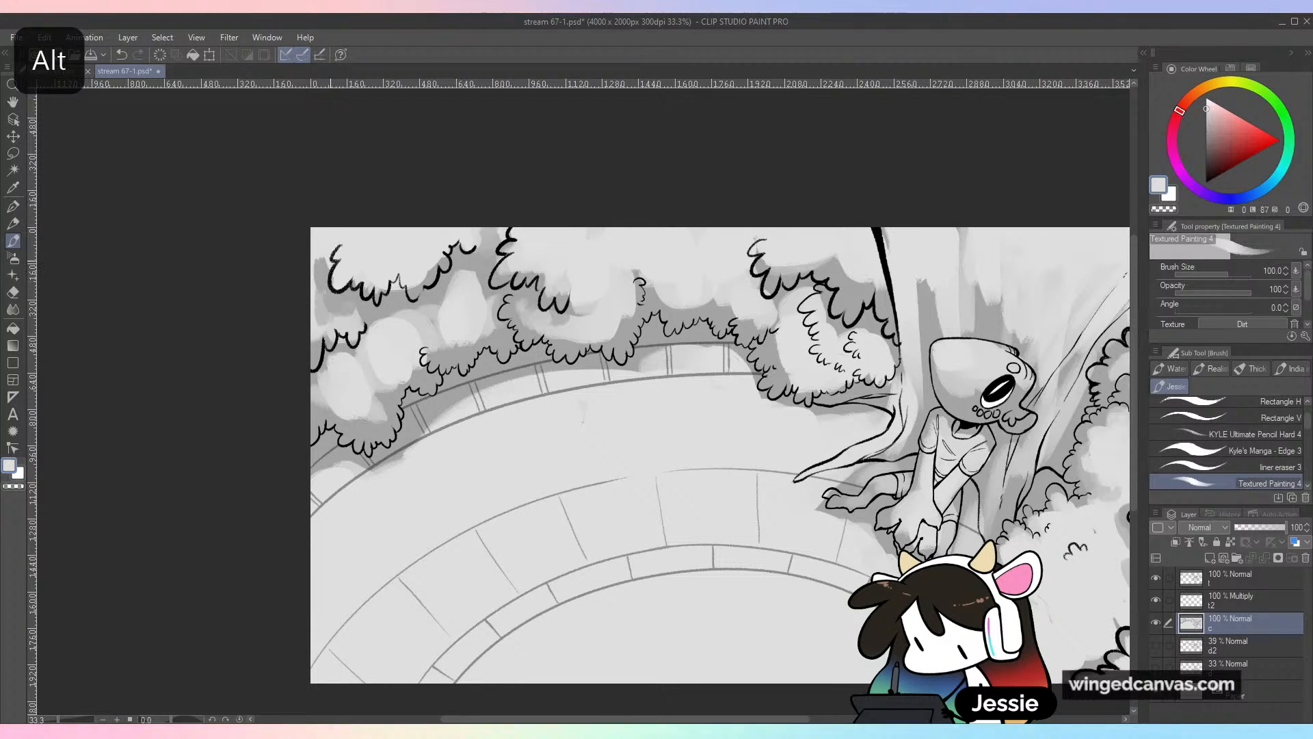
Blend sampled light and dark greys over the far-left foliage, from beneath the top-left bush down to the lowest clump at the wall
mouse_move(339, 326)
left_mouse_down()
mouse_move(310, 353)
mouse_move(362, 278)
mouse_move(326, 389)
mouse_move(345, 357)
mouse_move(361, 362)
mouse_move(385, 313)
left_mouse_up()
left_click(343, 342, "alt")
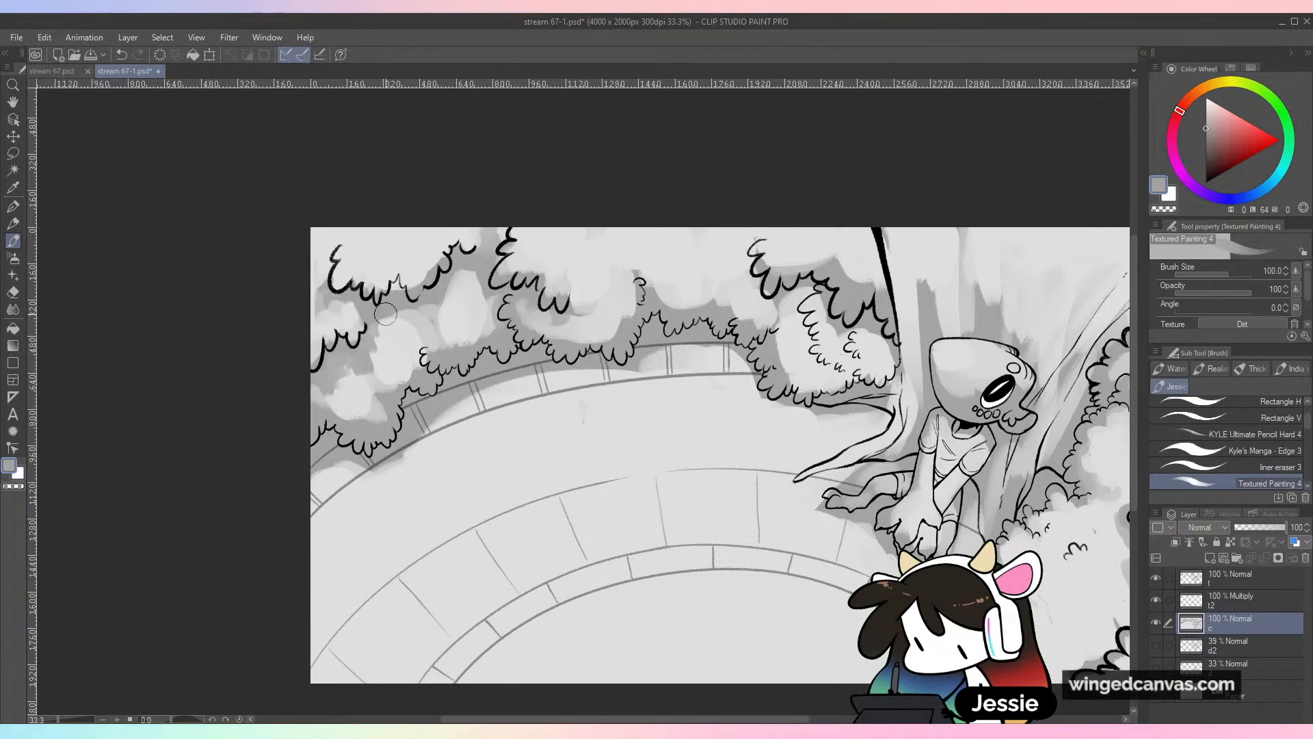
left_click(385, 314, "alt")
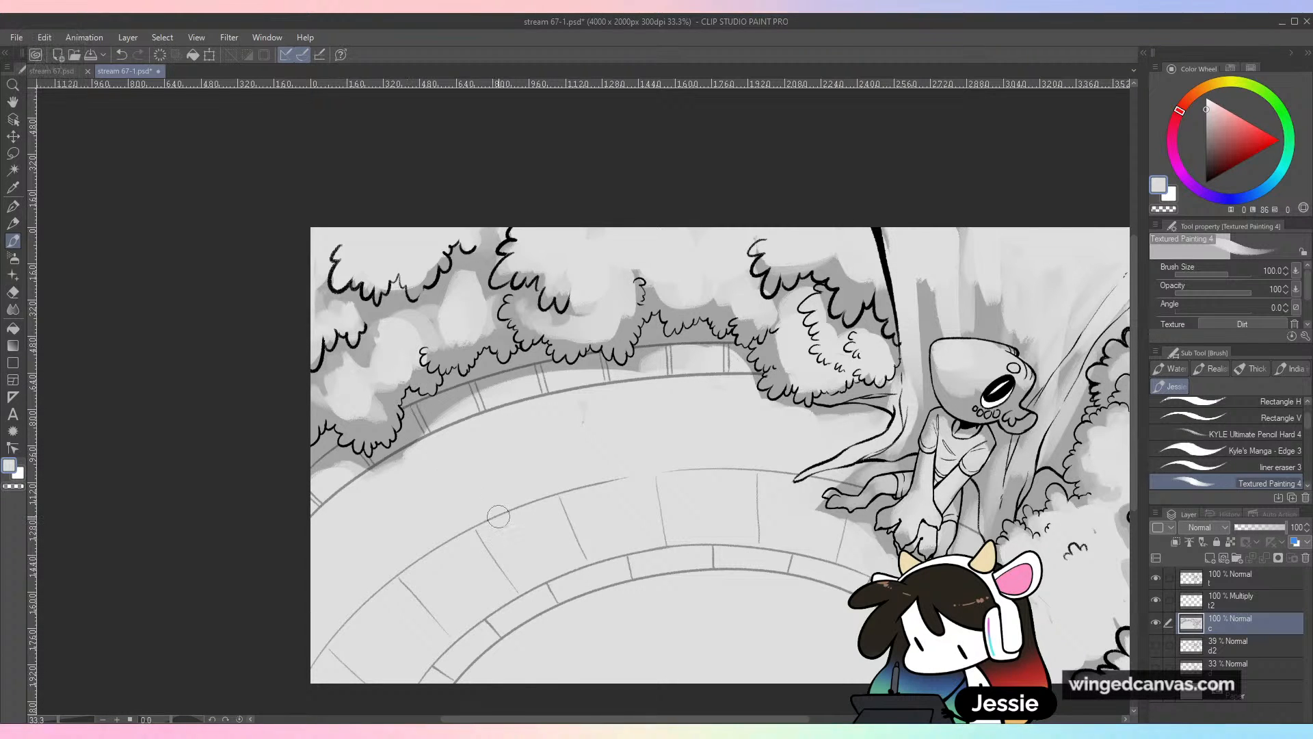
left_click(341, 389, "alt")
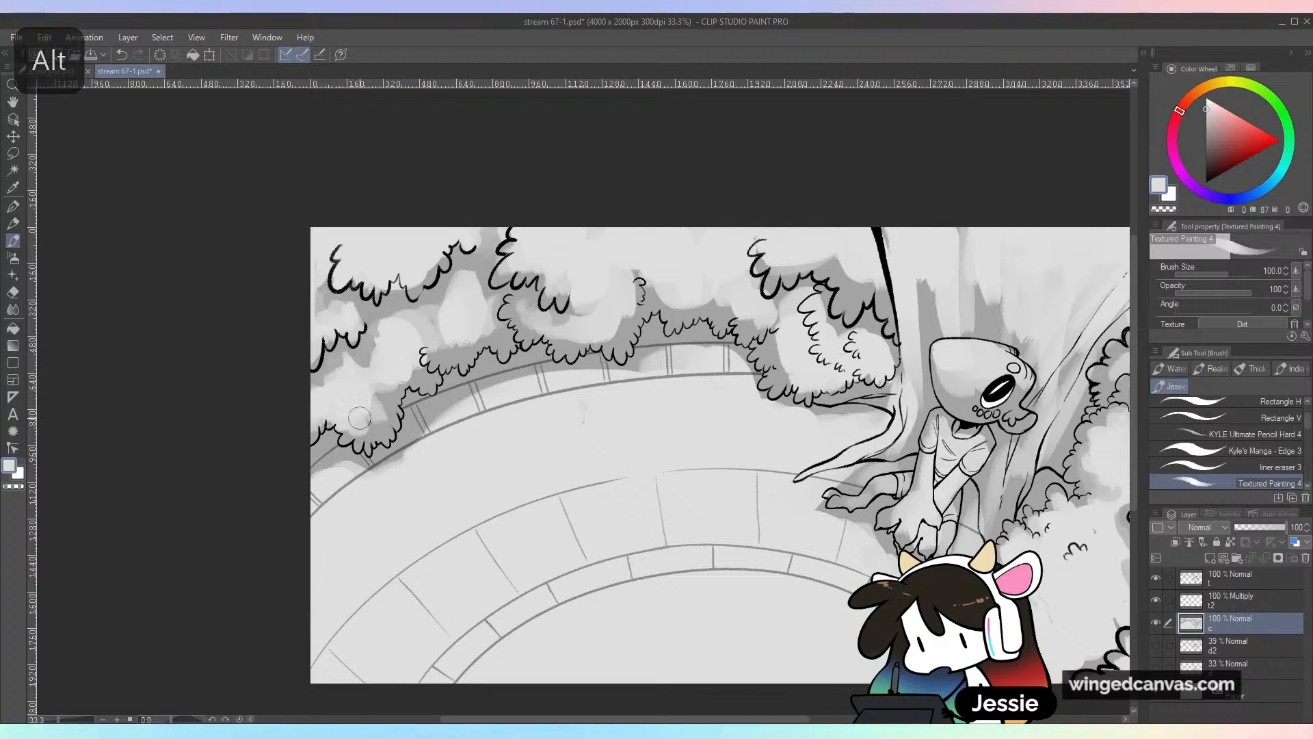
left_click(411, 373, "alt")
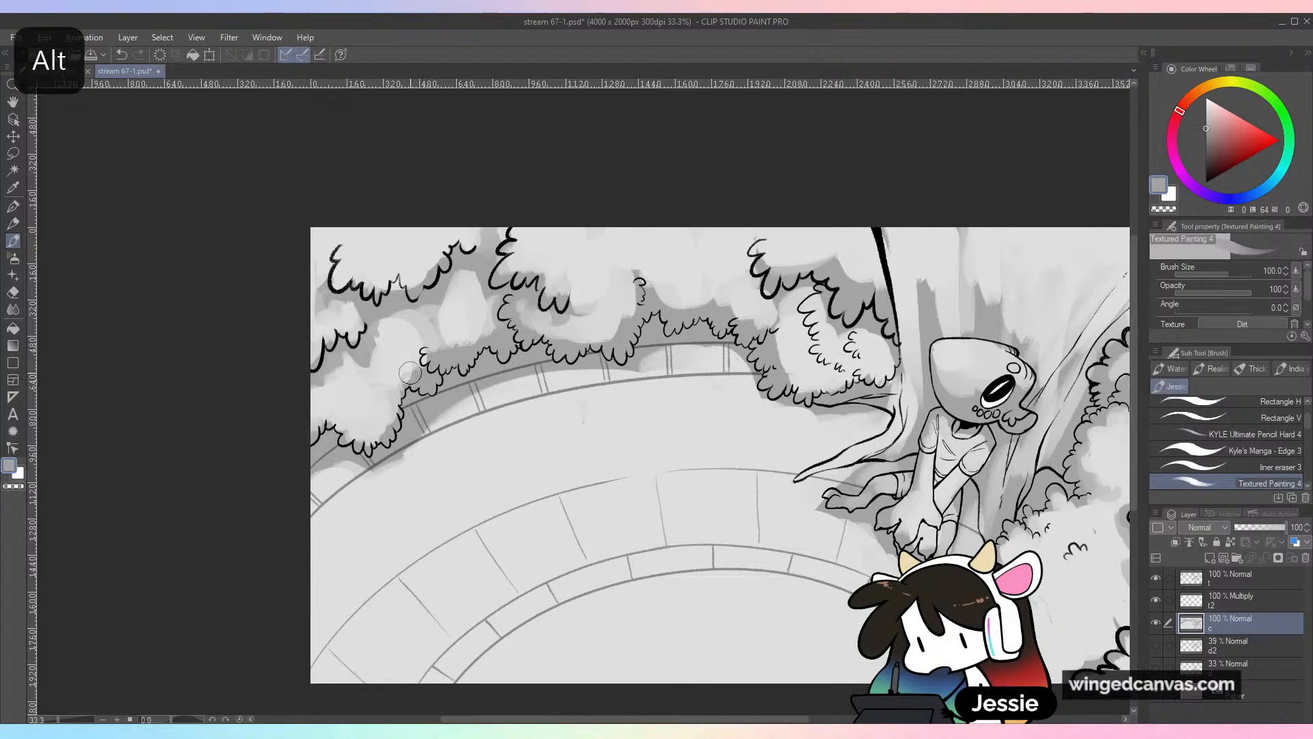
left_click(379, 381, "alt")
left_click(395, 421, "alt")
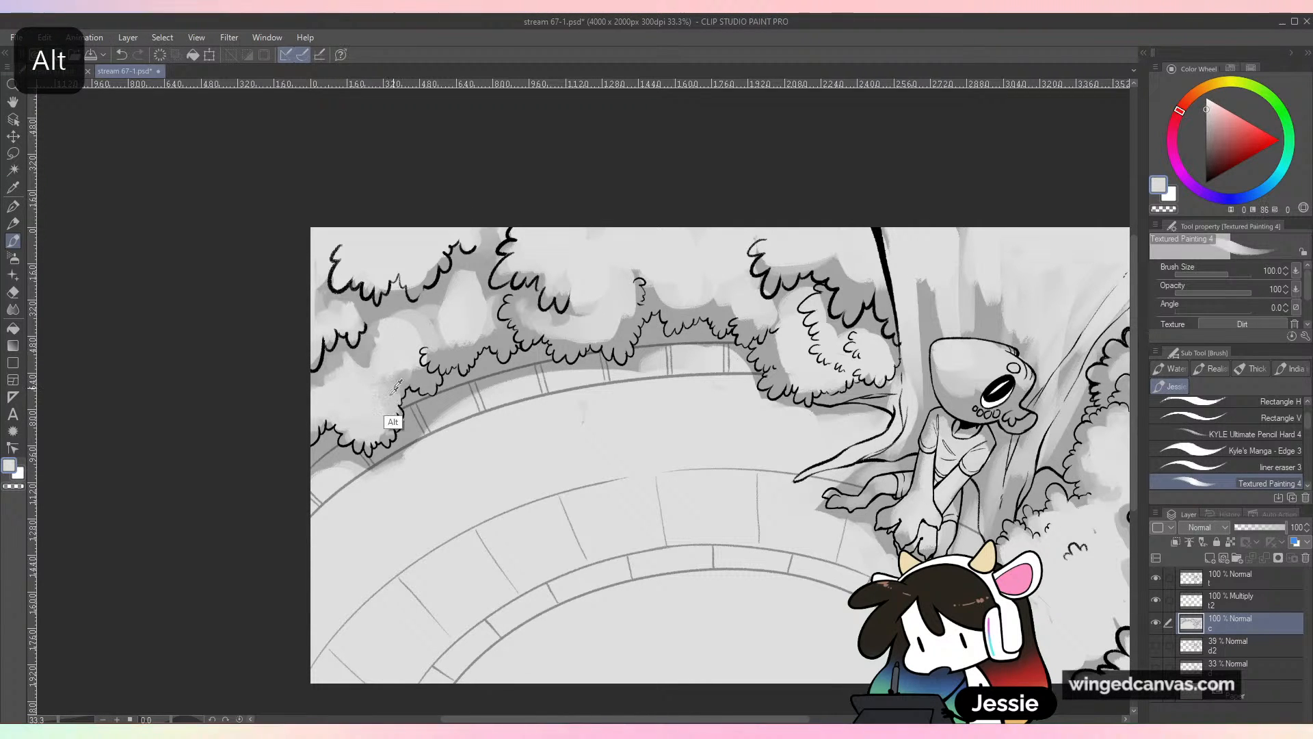
left_click(365, 415, "alt")
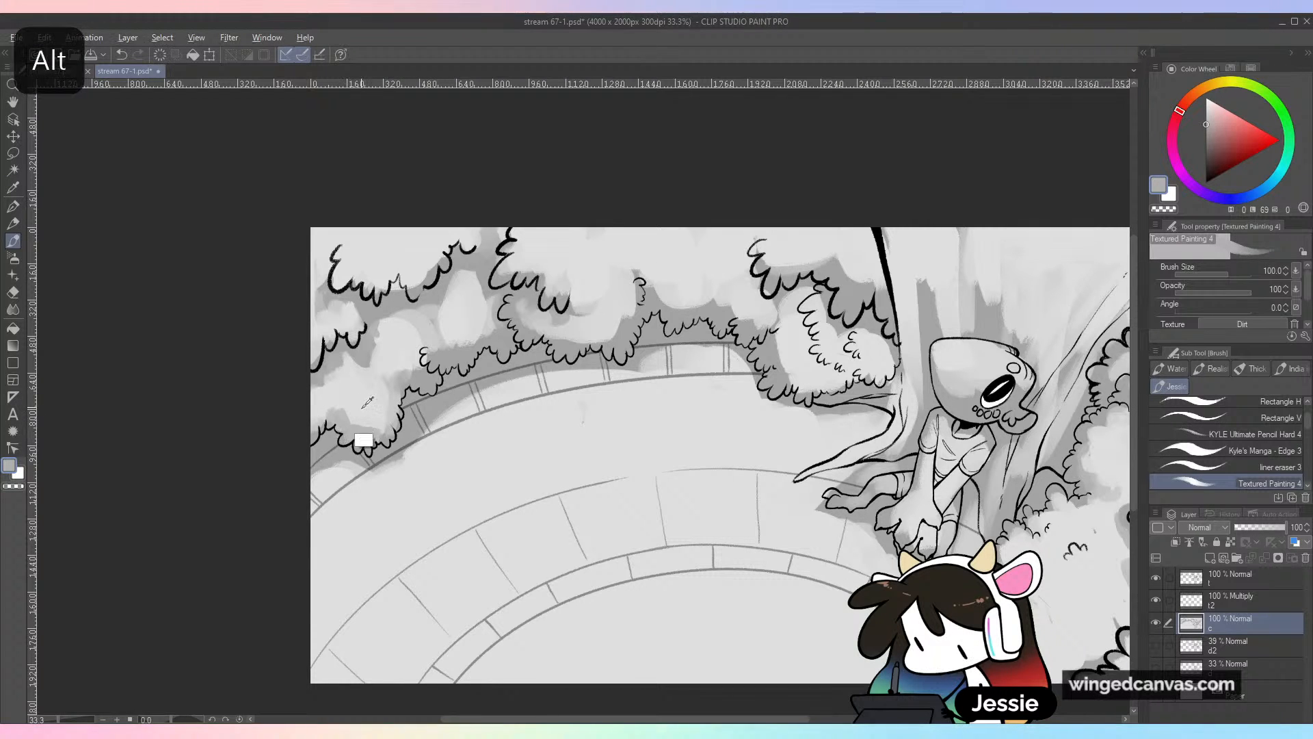
left_click(357, 439, "alt")
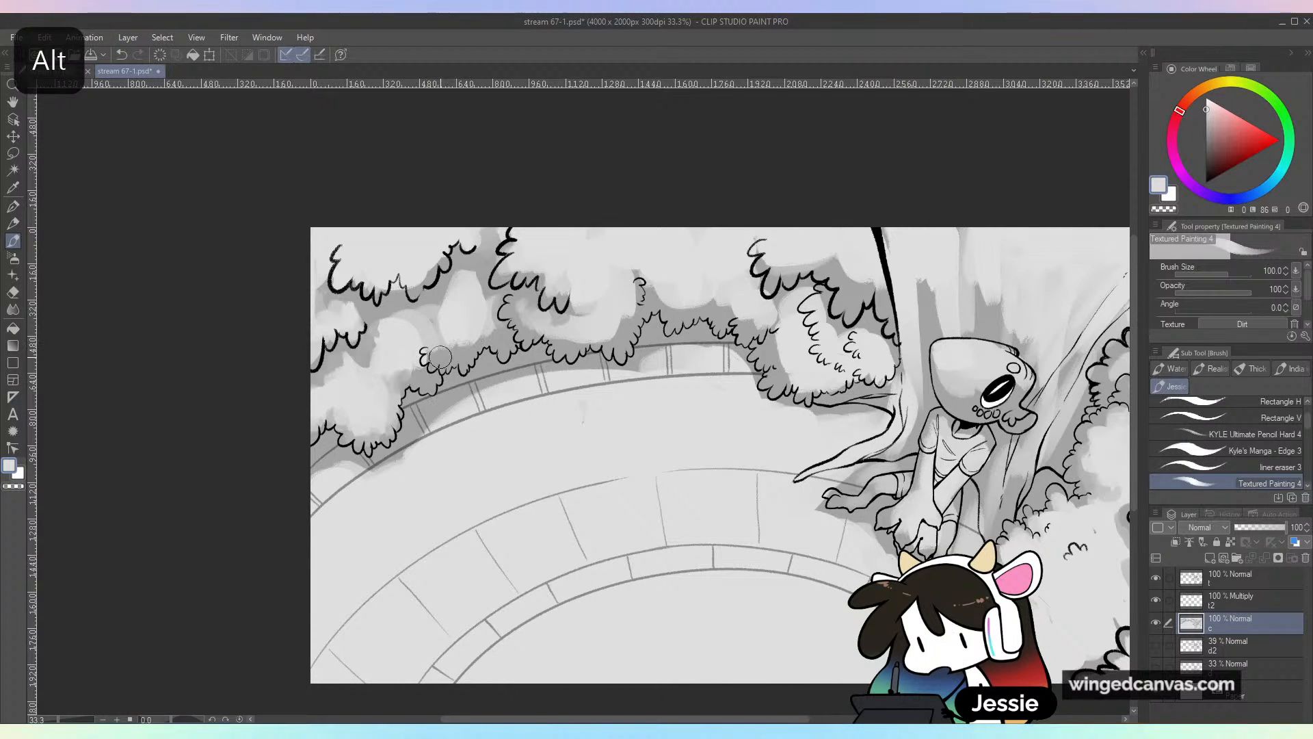
Merge the light patches of the bush between the far-left and upper-middle bushes into soft foliage using alternating sampled greys
left_click_drag(441, 337, 443, 323)
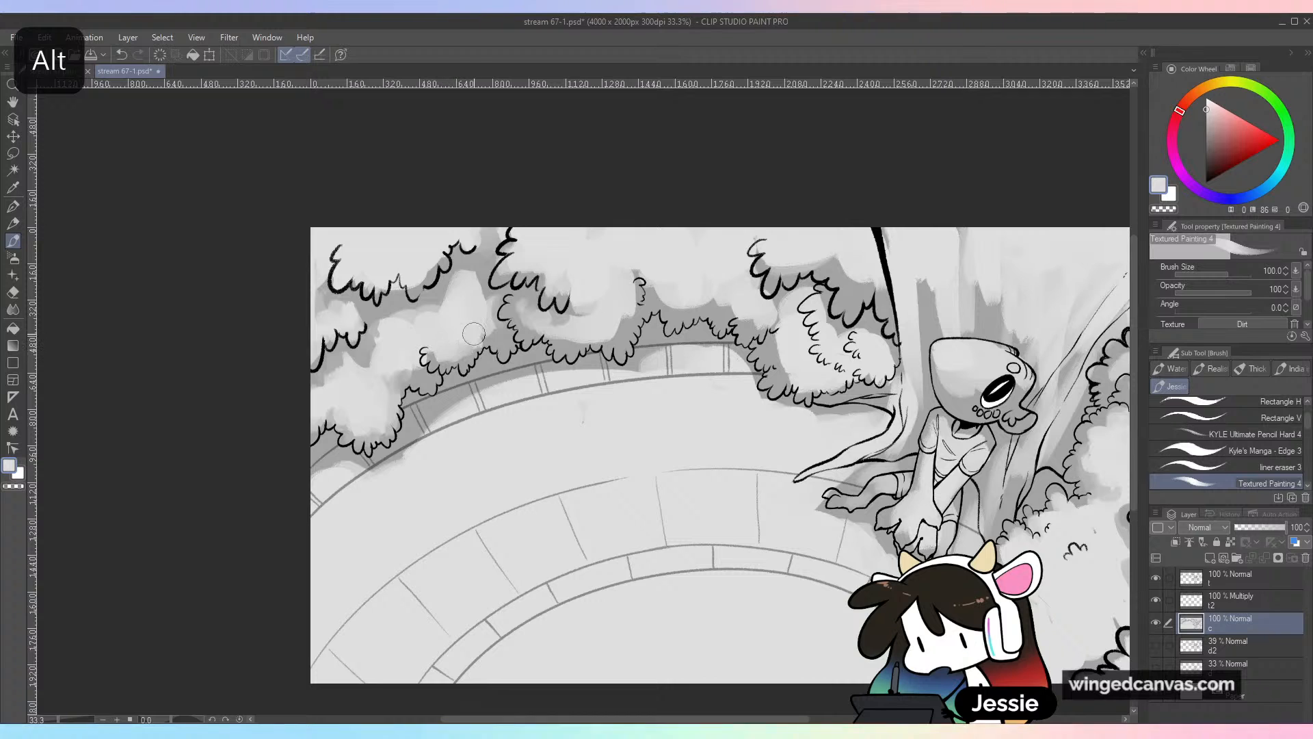
left_click(472, 291, "alt")
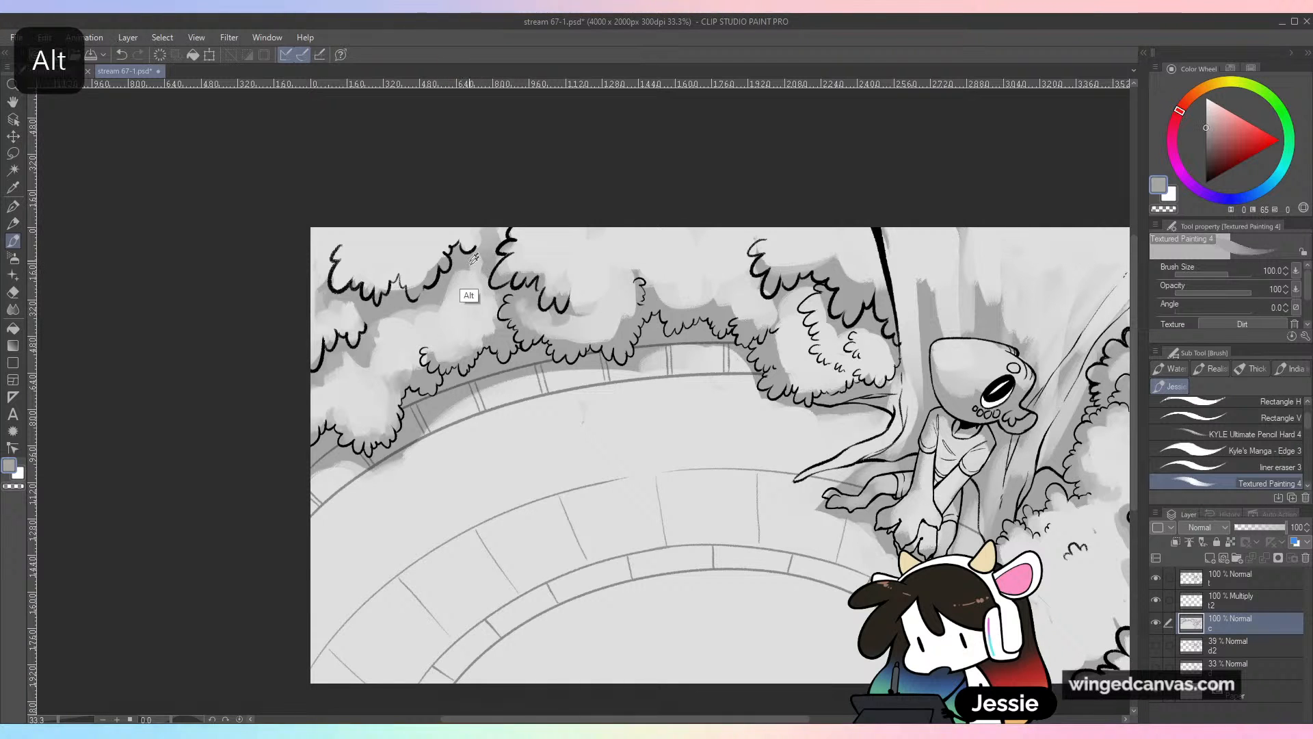
left_click(439, 312, "alt")
left_click(451, 323, "alt")
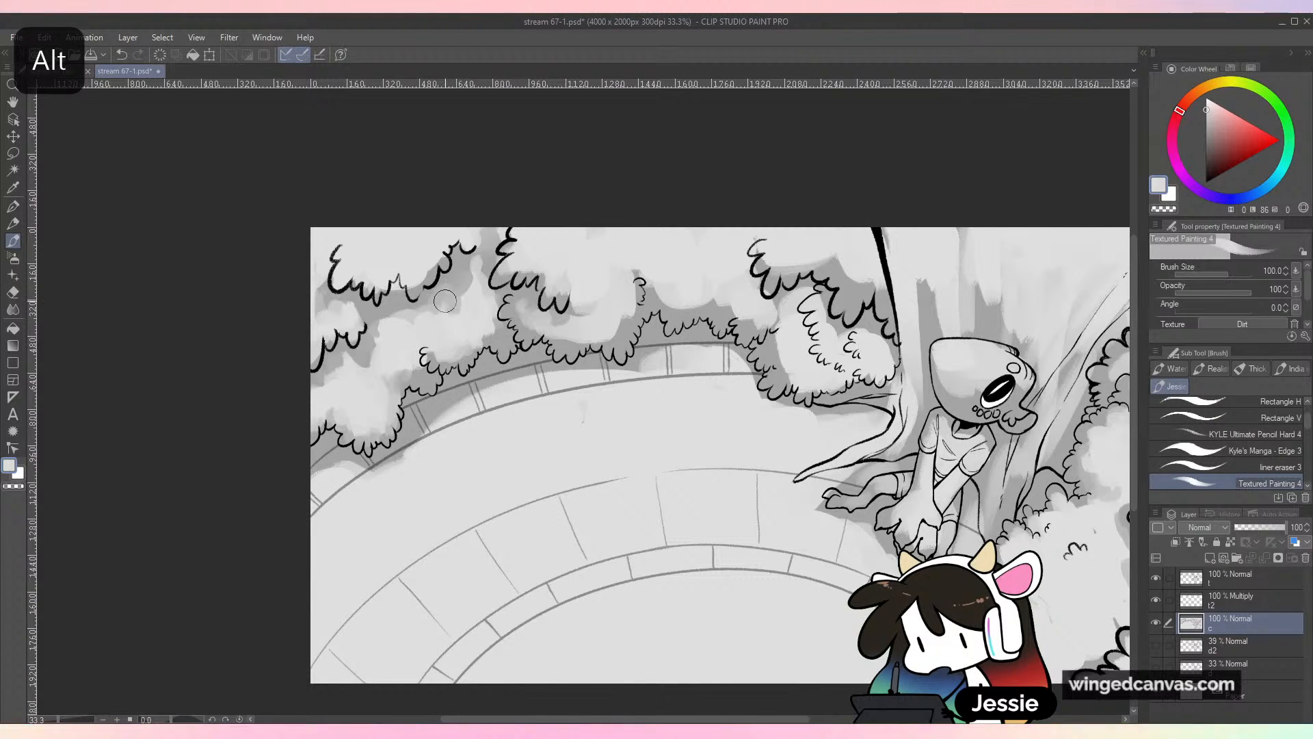
left_click(467, 277, "alt")
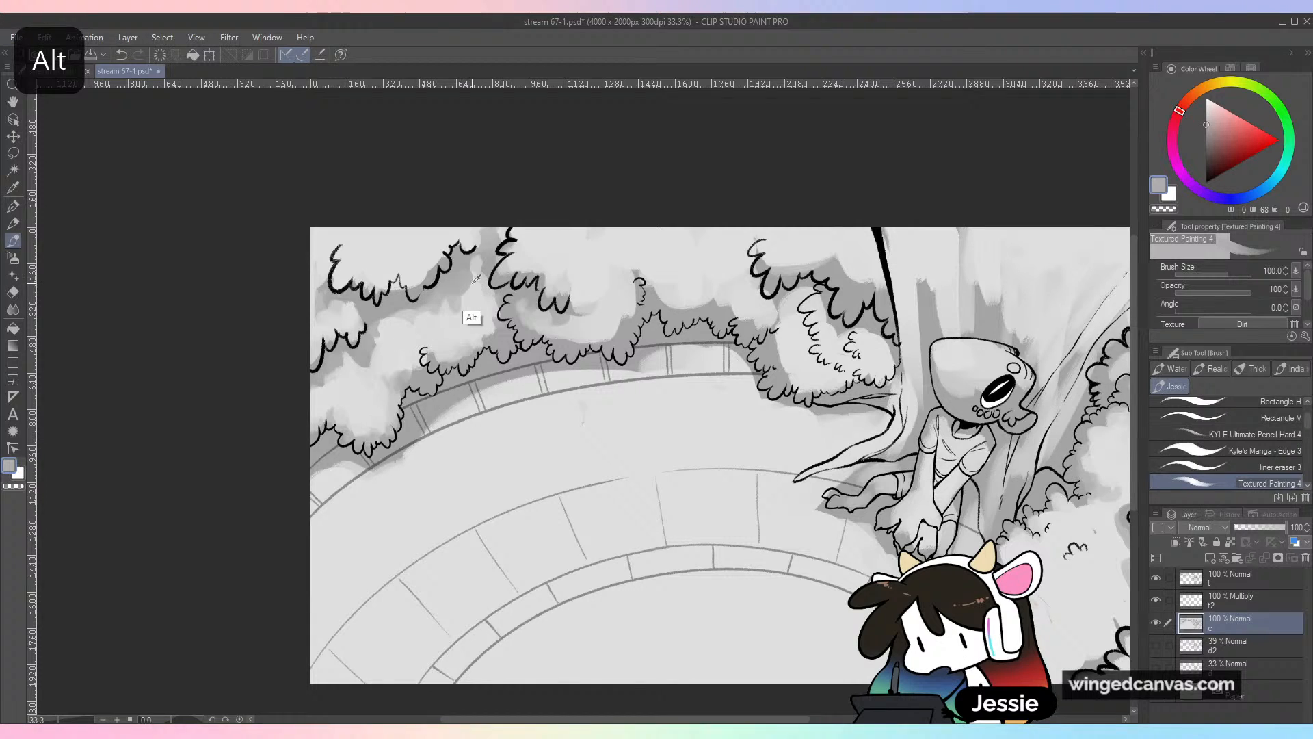
left_click(476, 319, "alt")
left_click(432, 393, "alt")
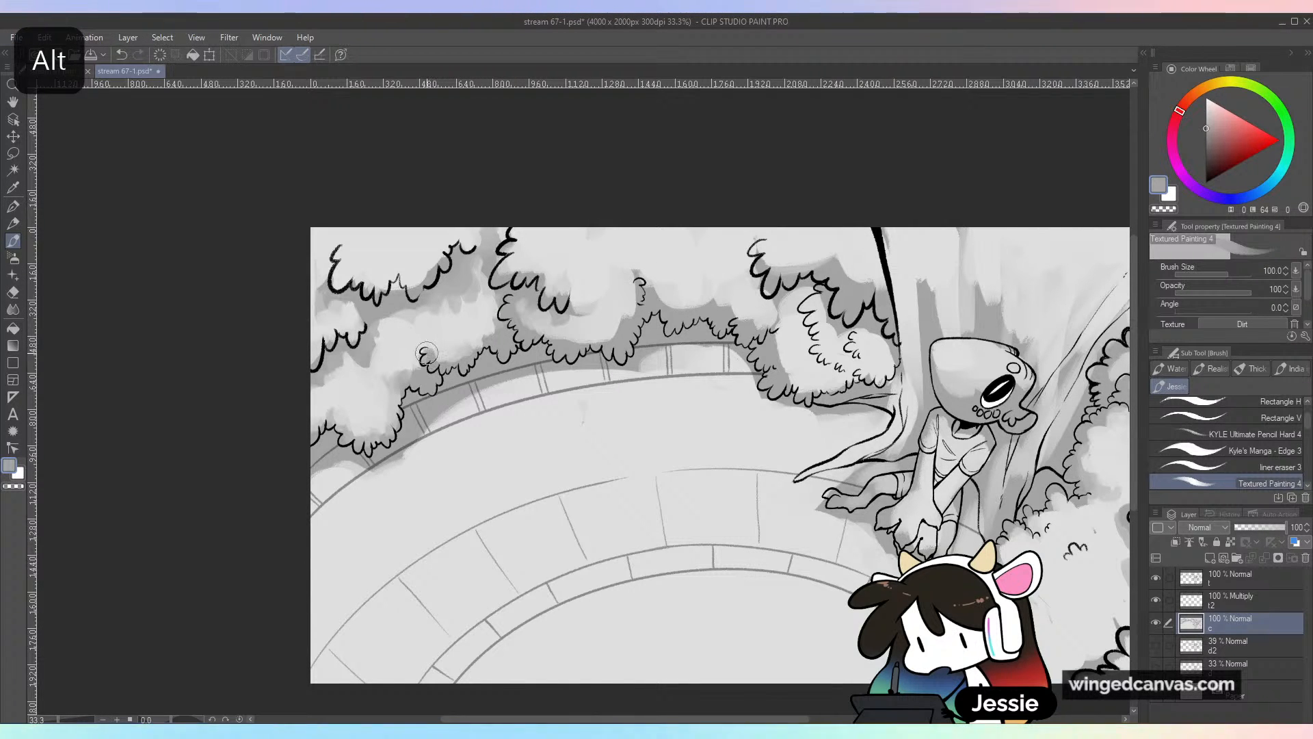
left_click(404, 362, "alt")
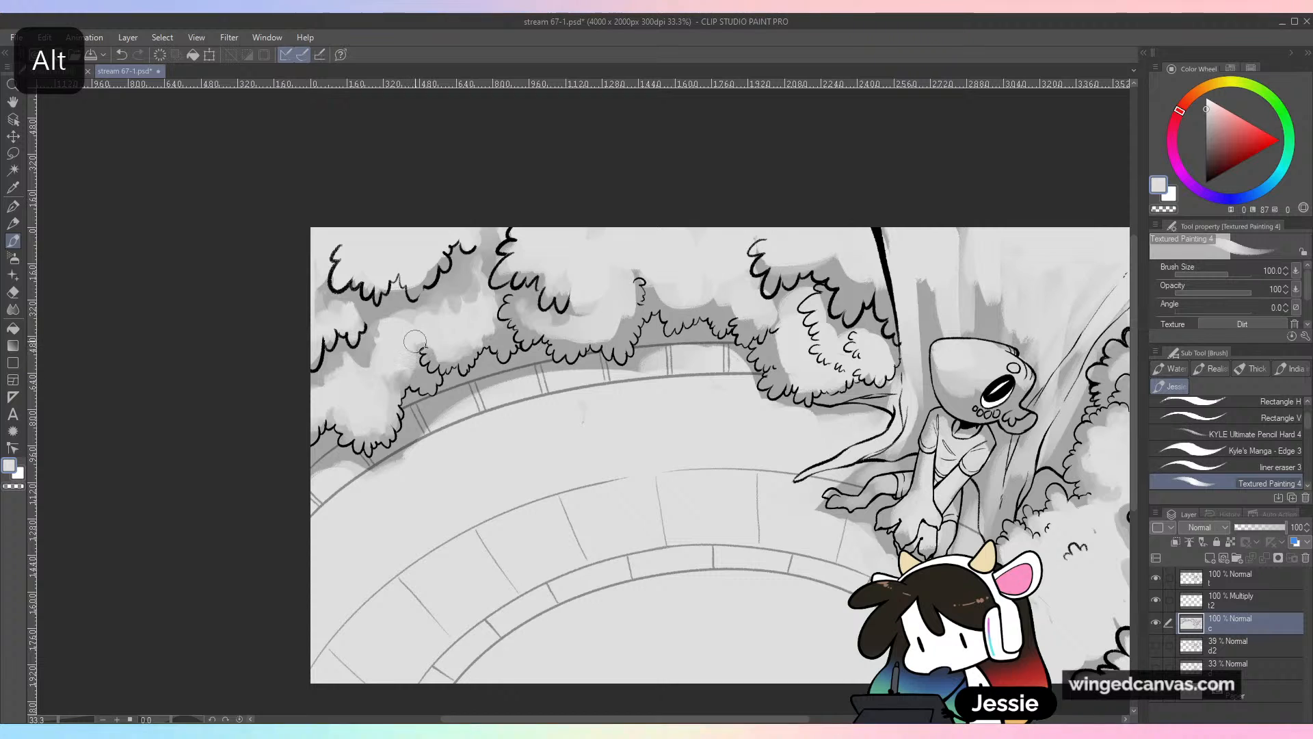
left_click(487, 336, "alt")
left_click(511, 335, "alt")
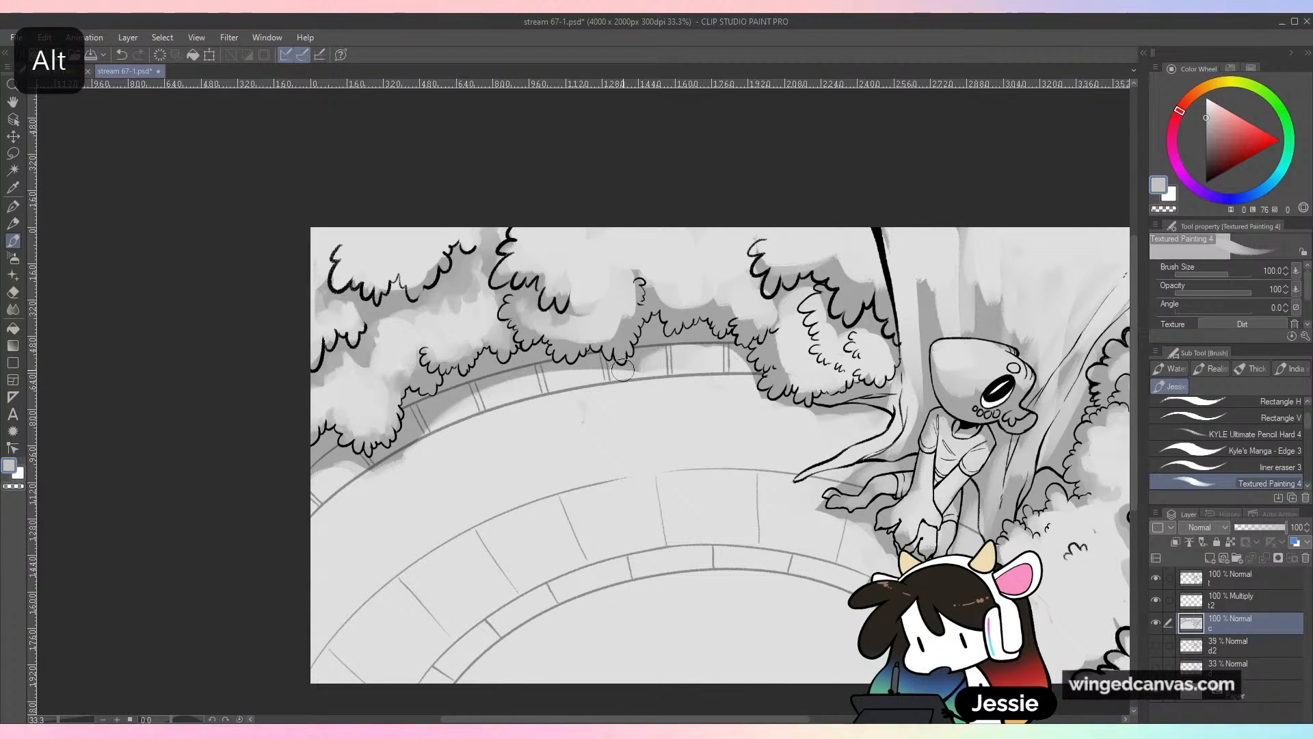
left_click(423, 275, "alt")
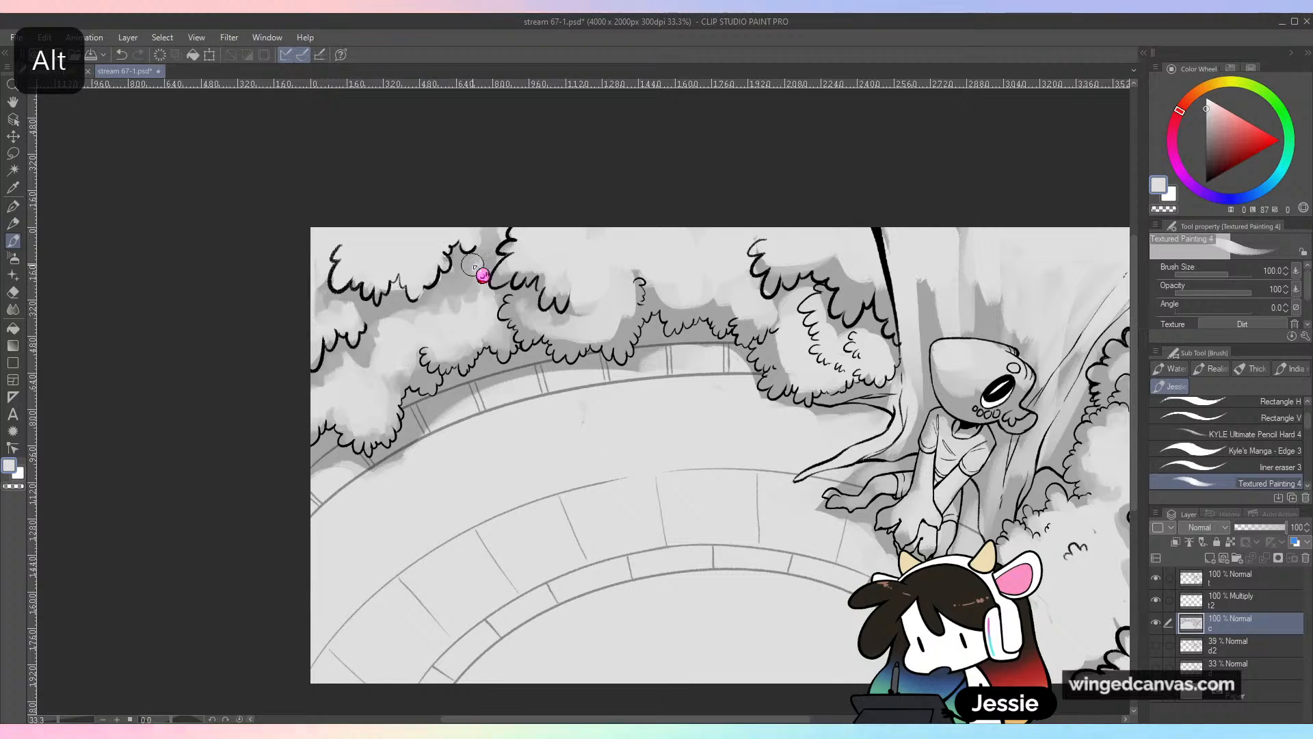
Choose pure white and paint highlights across the tops of the left and upper-middle bushes
key("ctrl+minus")
key("ctrl+minus")
key("ctrl+minus")
key("ctrl+plus")
key("ctrl+plus")
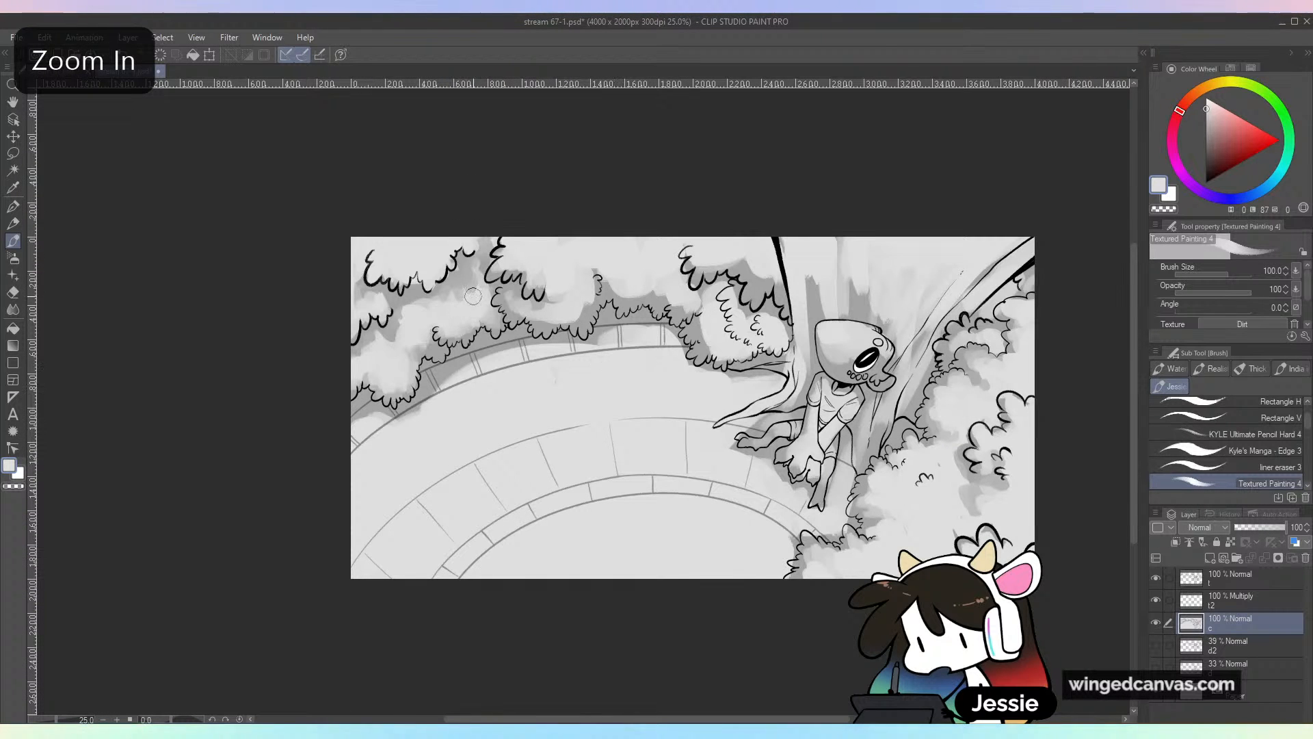
left_click(419, 285, "alt")
left_click(395, 285, "alt")
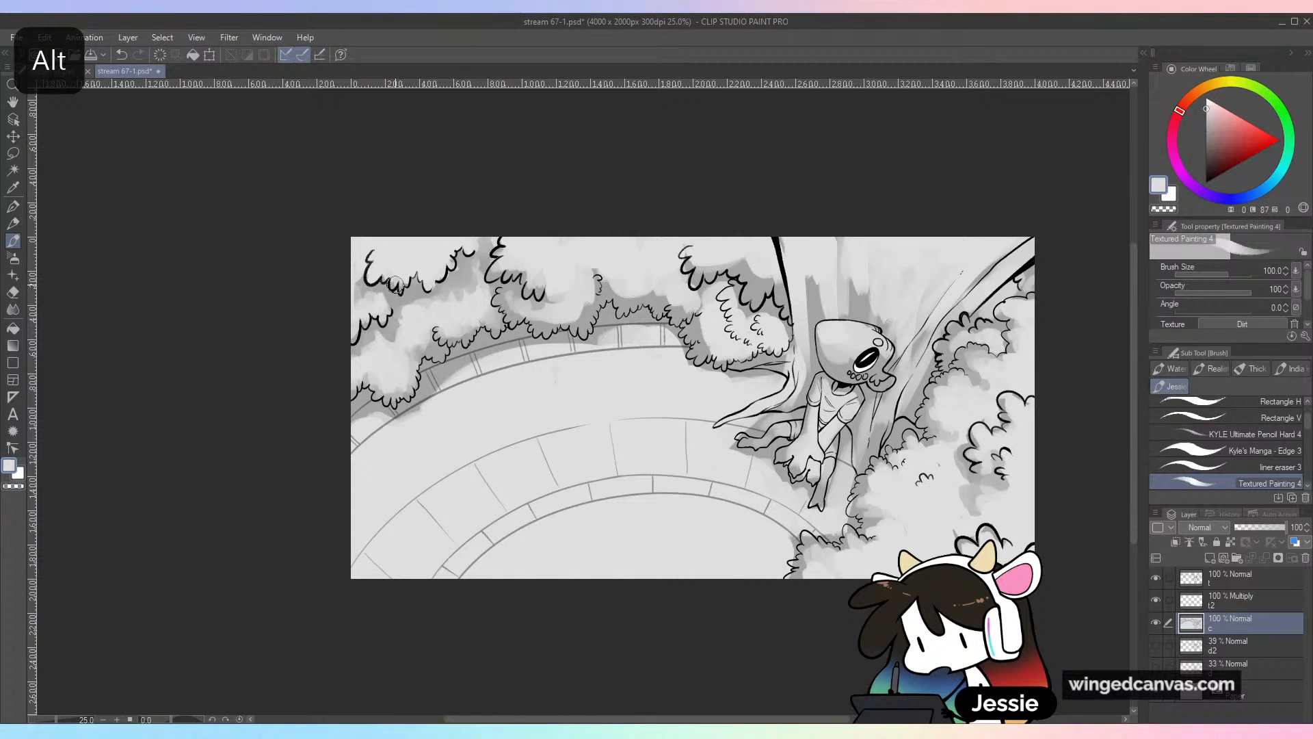
left_click_drag(1206, 106, 1197, 74)
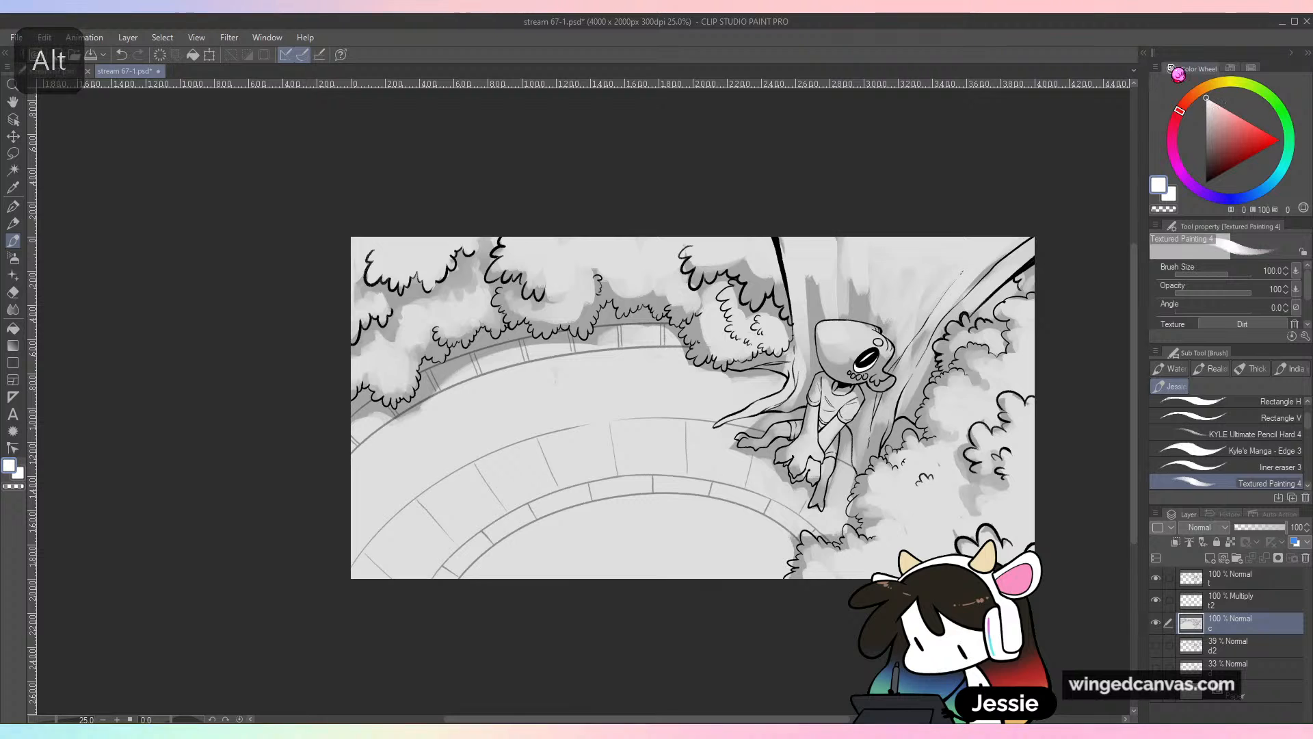
mouse_move(400, 243)
left_mouse_down()
mouse_move(382, 247)
mouse_move(431, 251)
left_mouse_up()
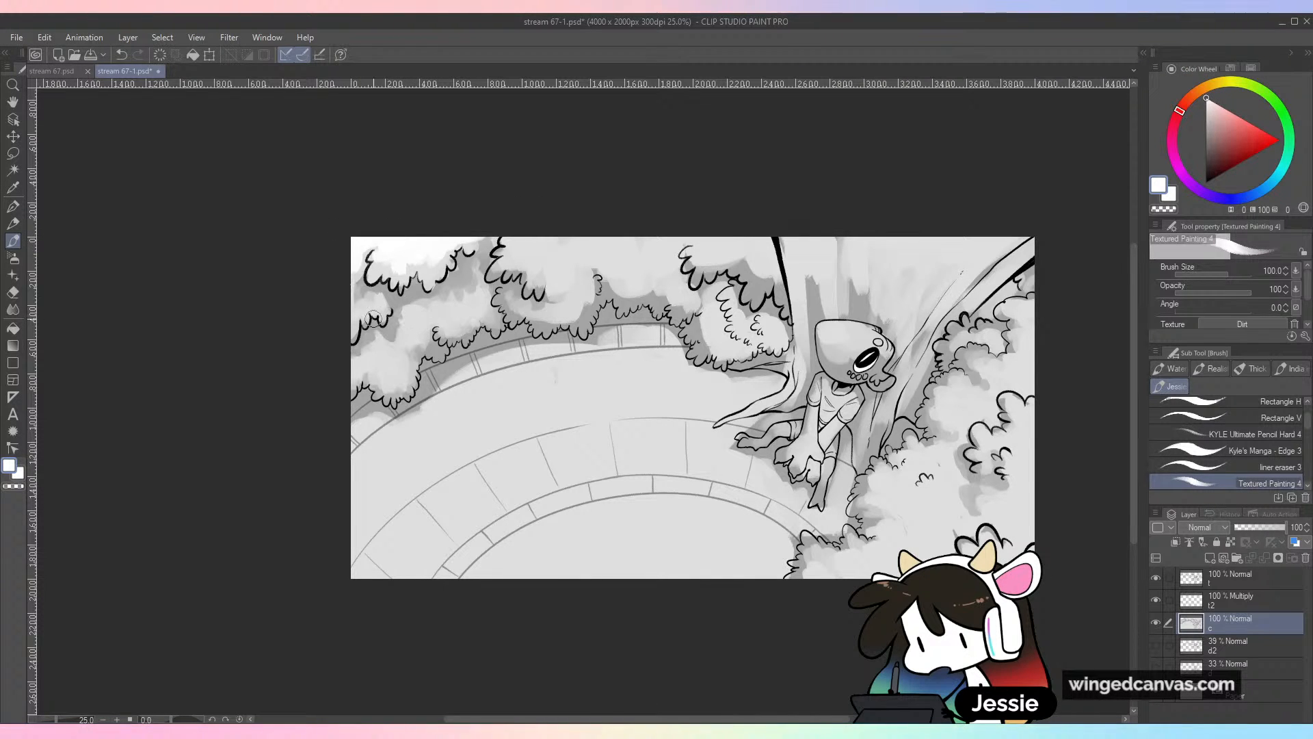
left_click_drag(385, 370, 384, 363)
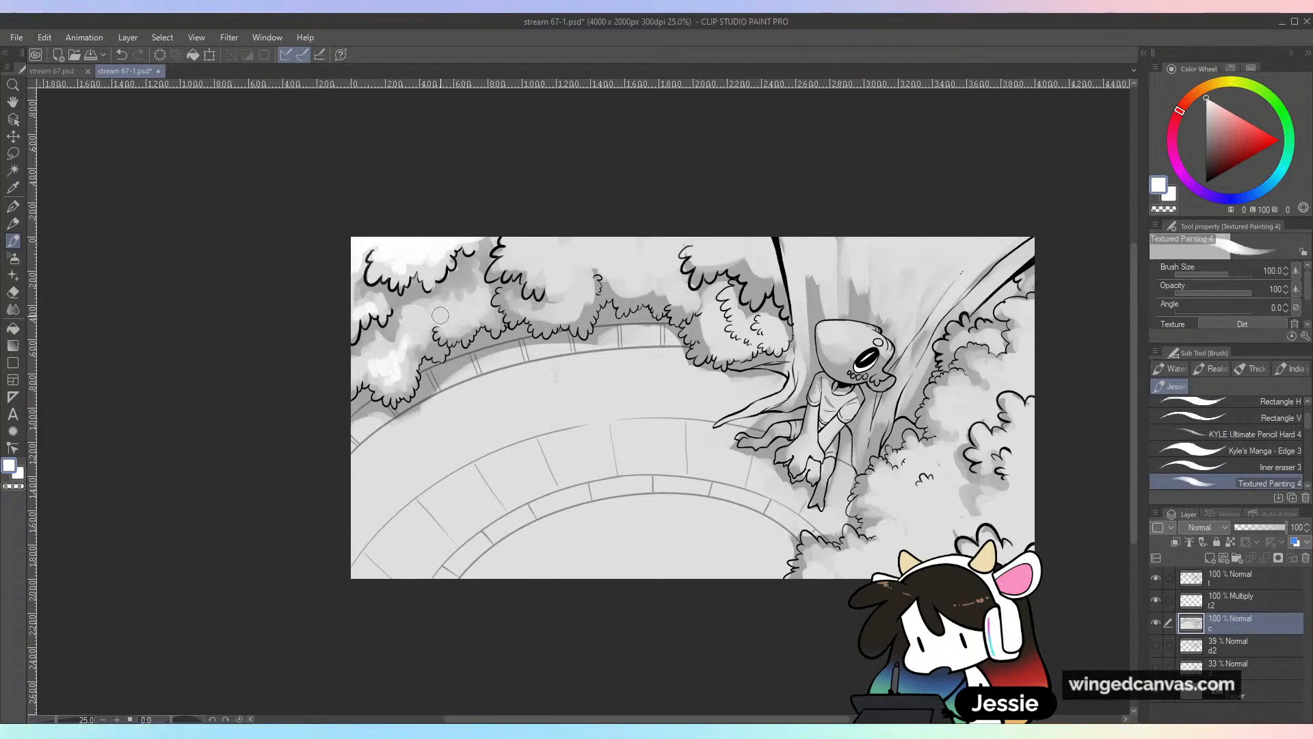
left_click_drag(440, 316, 456, 321)
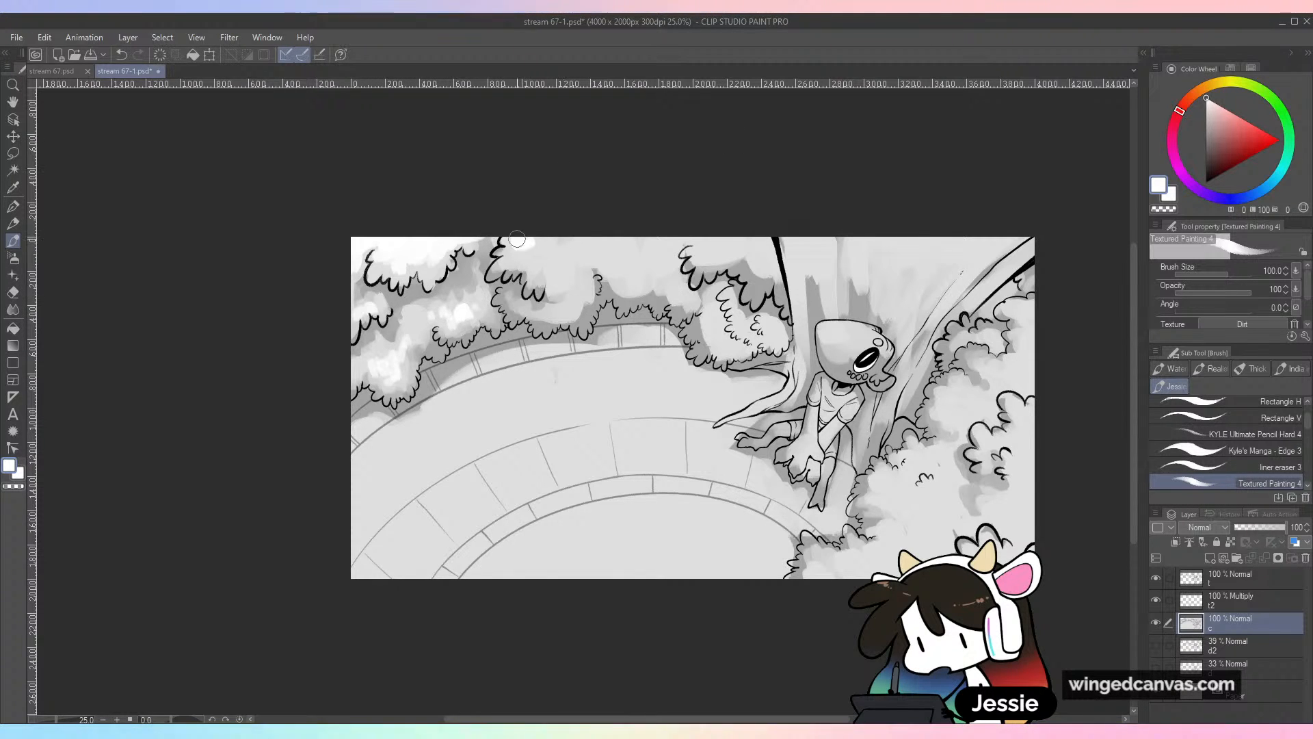
mouse_move(517, 239)
left_mouse_down()
mouse_move(554, 235)
mouse_move(539, 256)
mouse_move(576, 269)
left_mouse_up()
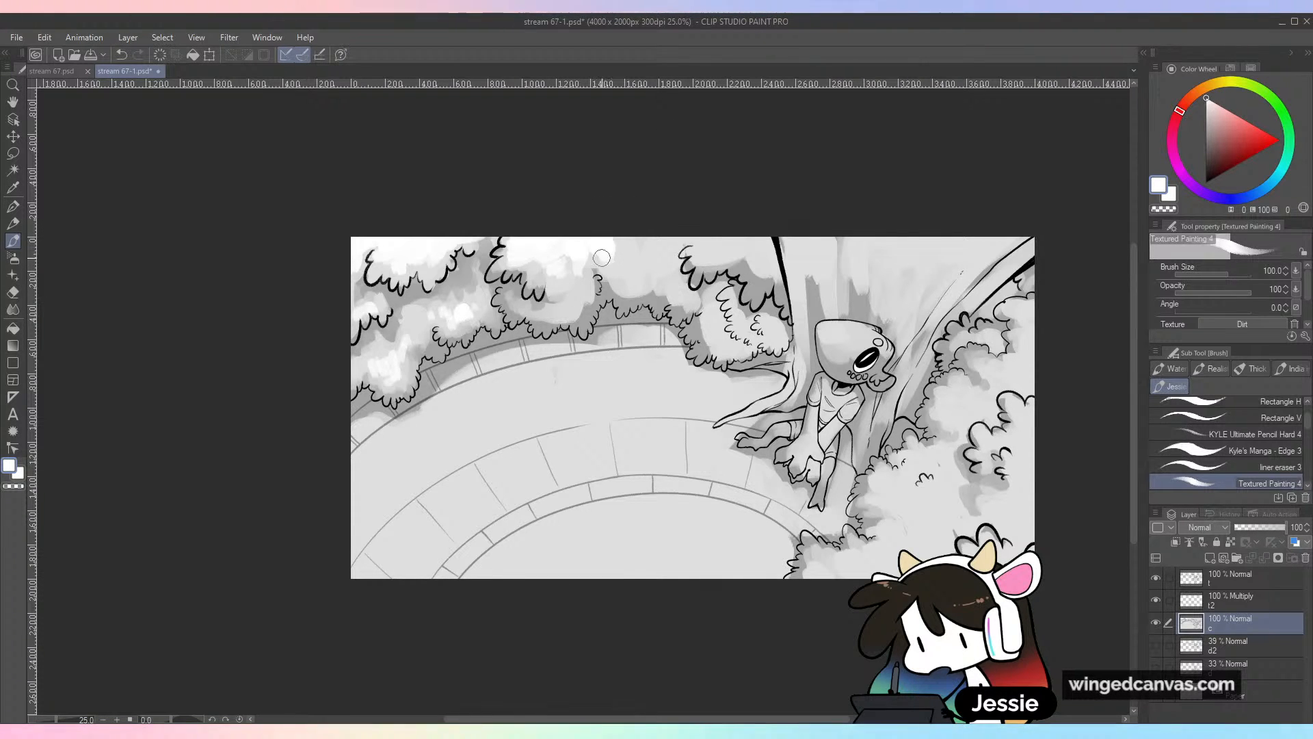
Extend the pure white highlights along the tops of the upper bushes as far as the tree trunk and save the file
left_click_drag(616, 253, 647, 258)
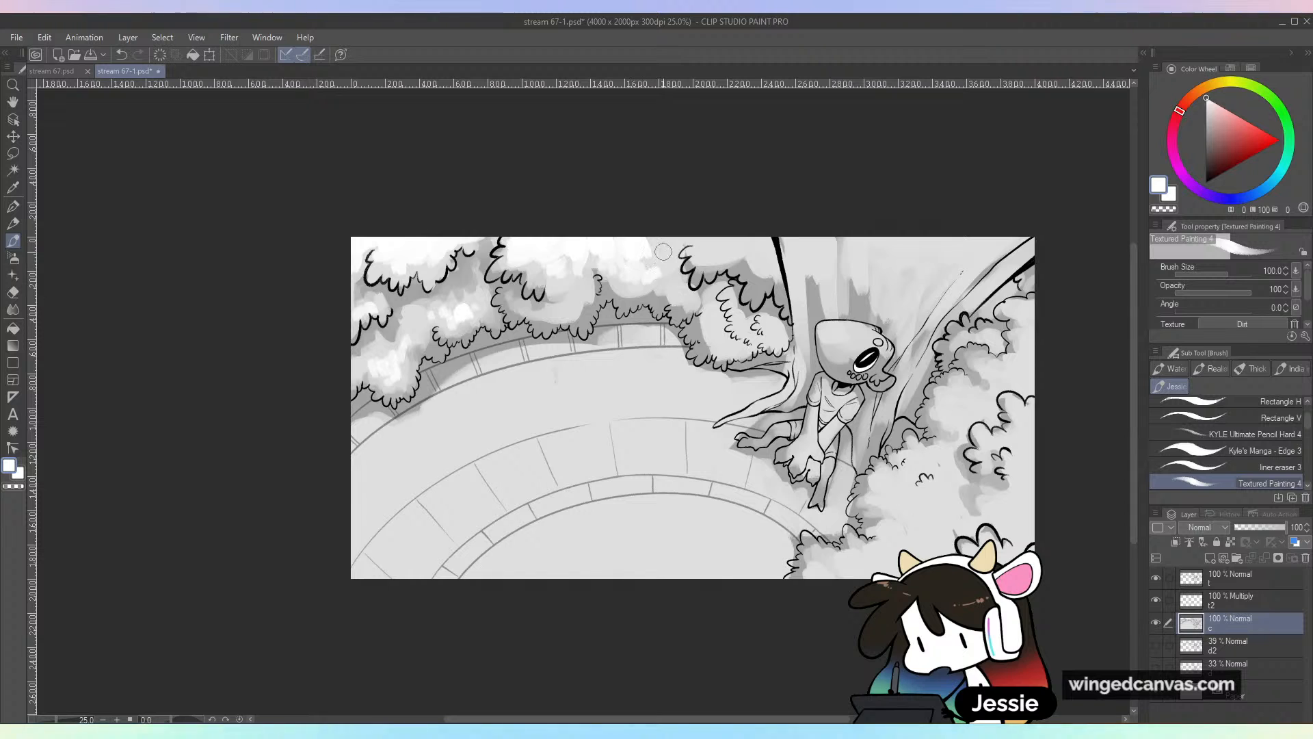
mouse_move(766, 234)
left_mouse_down()
mouse_move(708, 248)
mouse_move(770, 237)
left_mouse_up()
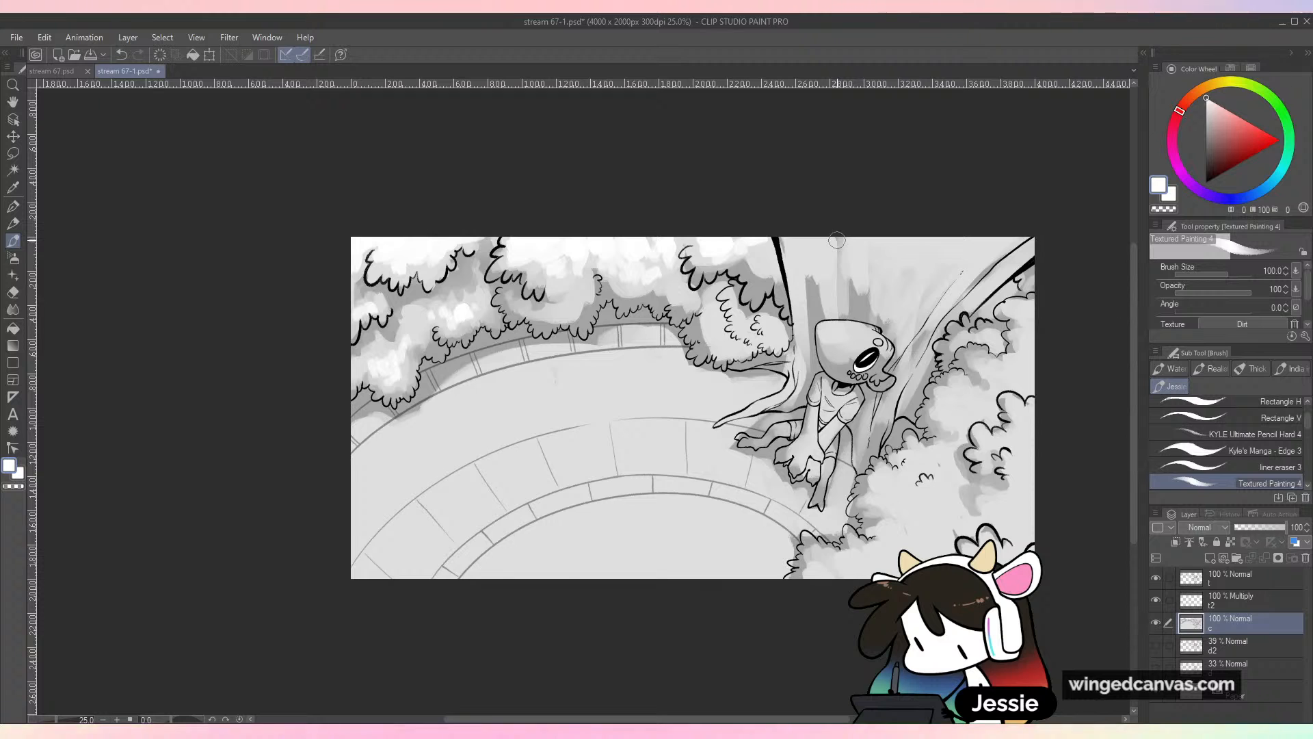
key("ctrl+plus")
key("ctrl+s")
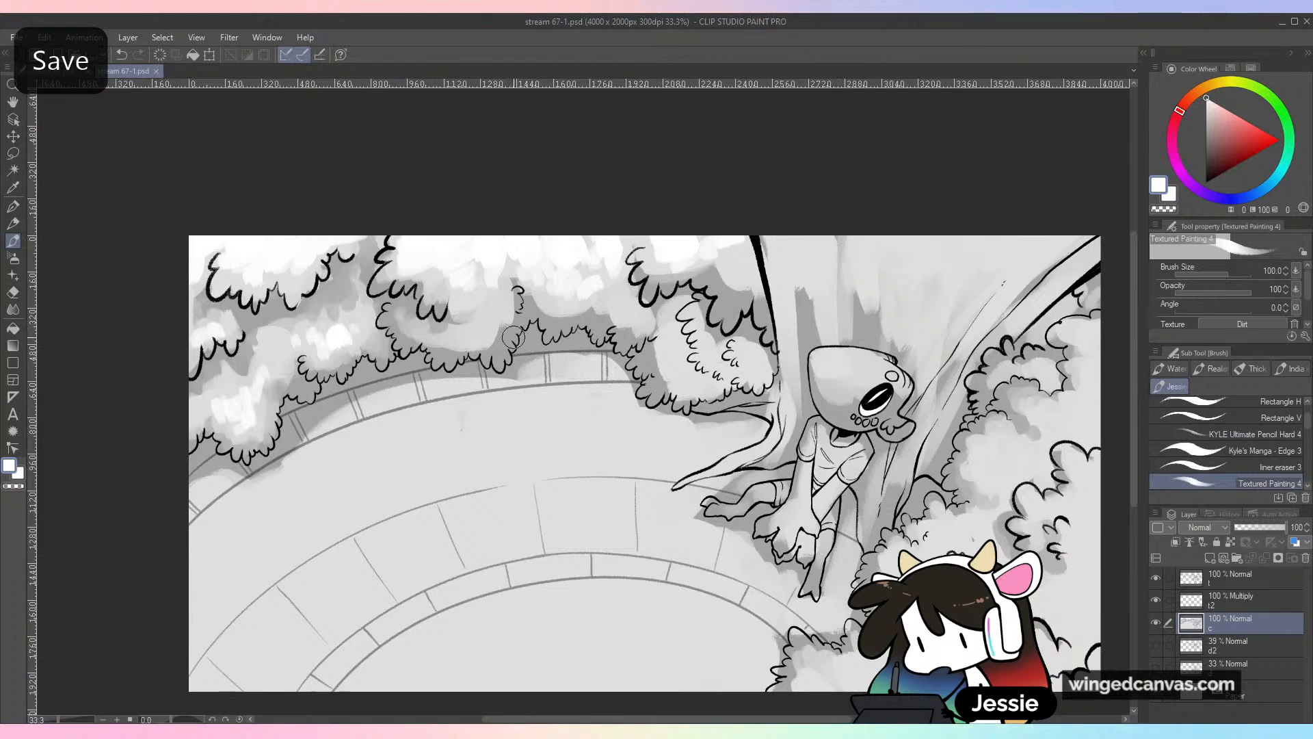
Blend the lower foliage of the upper-middle bush with alternating sampled light and mid greys
left_click(523, 321, "alt")
left_click(490, 334, "alt")
left_click_drag(500, 329, 481, 339)
left_click(484, 320, "alt")
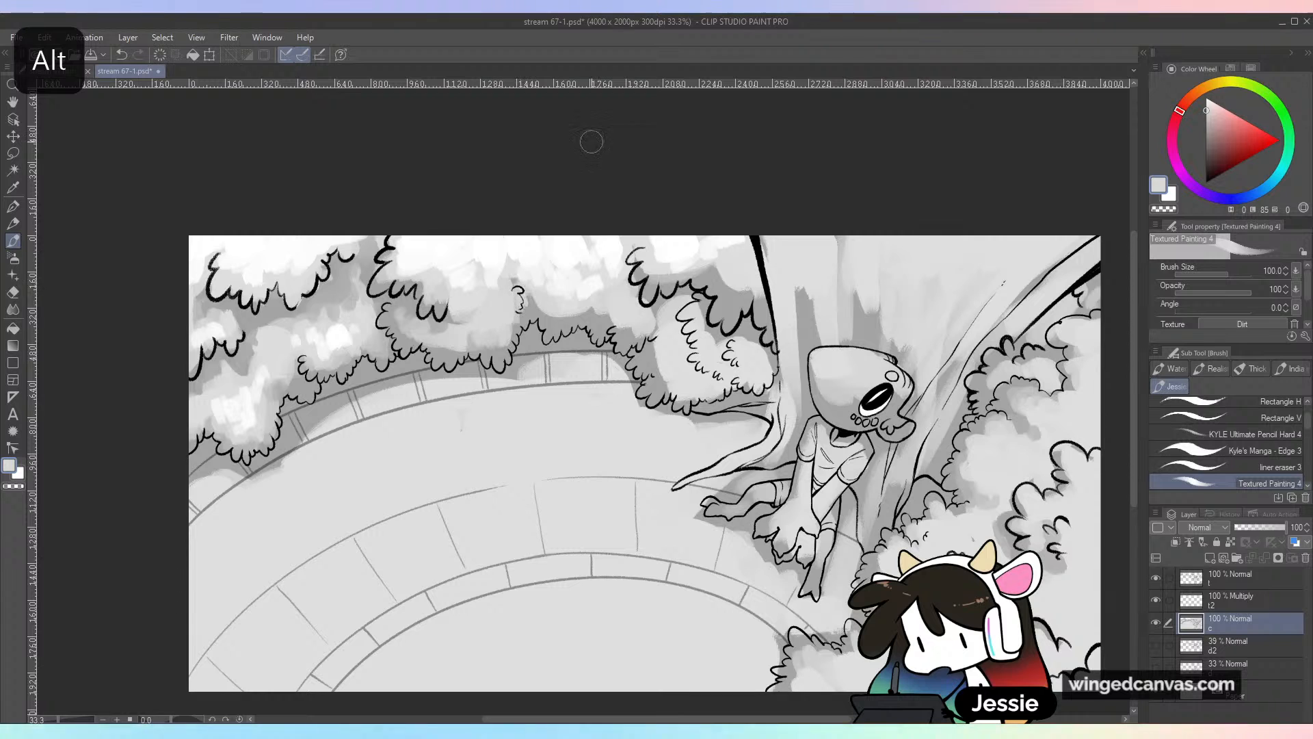
left_click(514, 282, "alt")
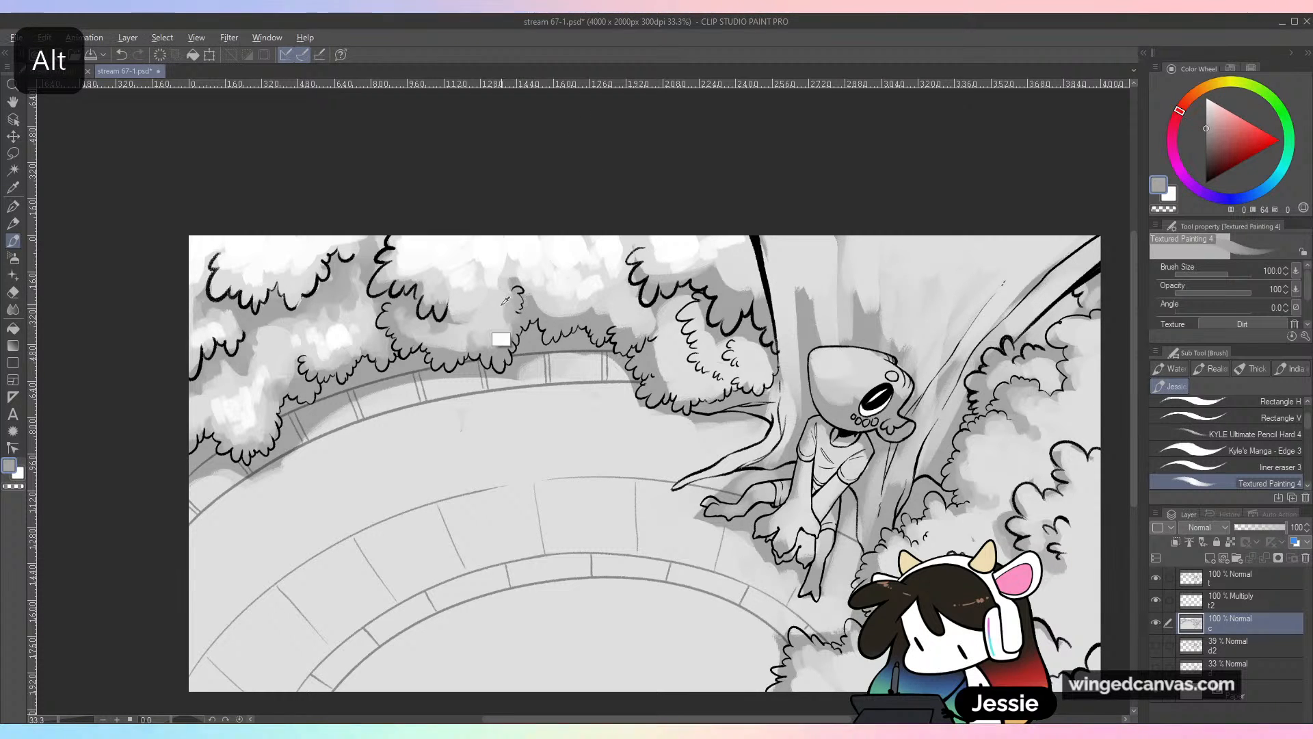
left_click(508, 295, "alt")
left_click(438, 360, "alt")
mouse_move(418, 327)
left_mouse_down()
mouse_move(396, 306)
mouse_move(441, 338)
mouse_move(427, 341)
mouse_move(404, 325)
mouse_move(428, 307)
left_mouse_up()
left_click(441, 339, "alt")
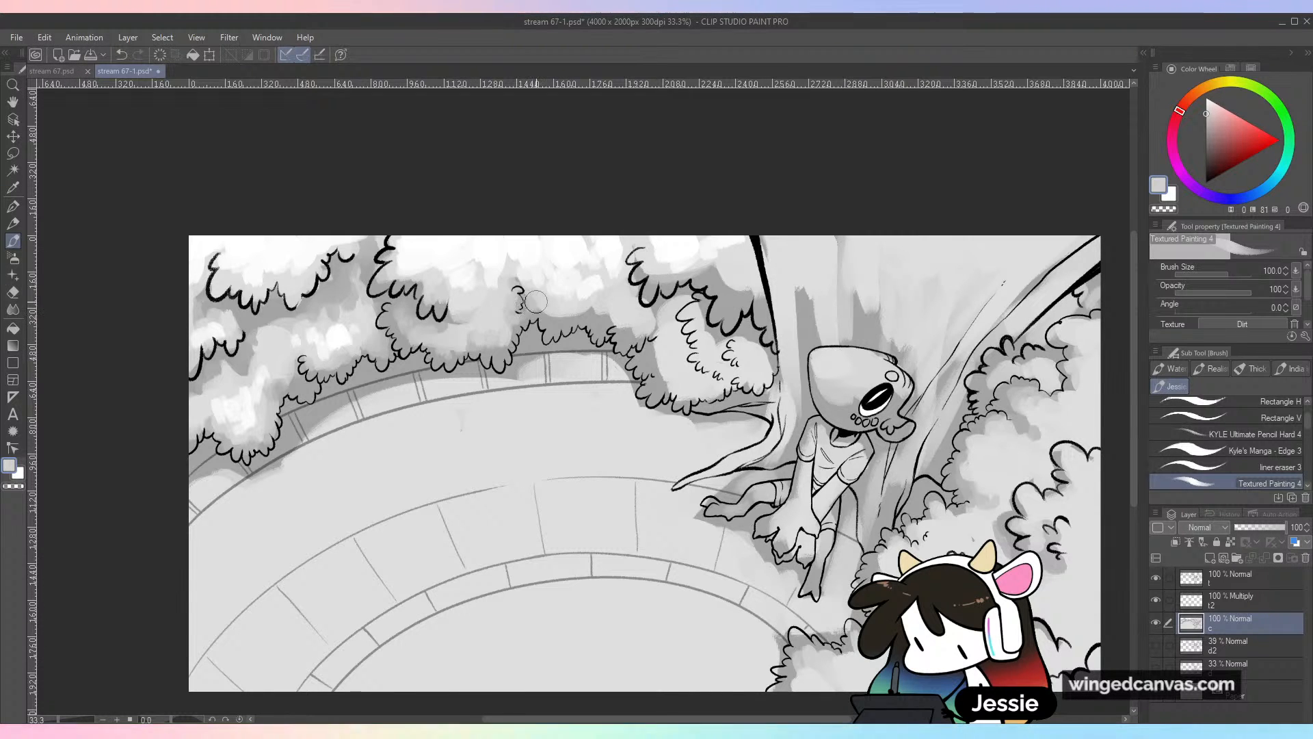
Brighten the top of the foliage between the upper-middle bush and the trunk-side bush with white, and soften its lower part with light grey
left_click_drag(677, 338, 597, 353)
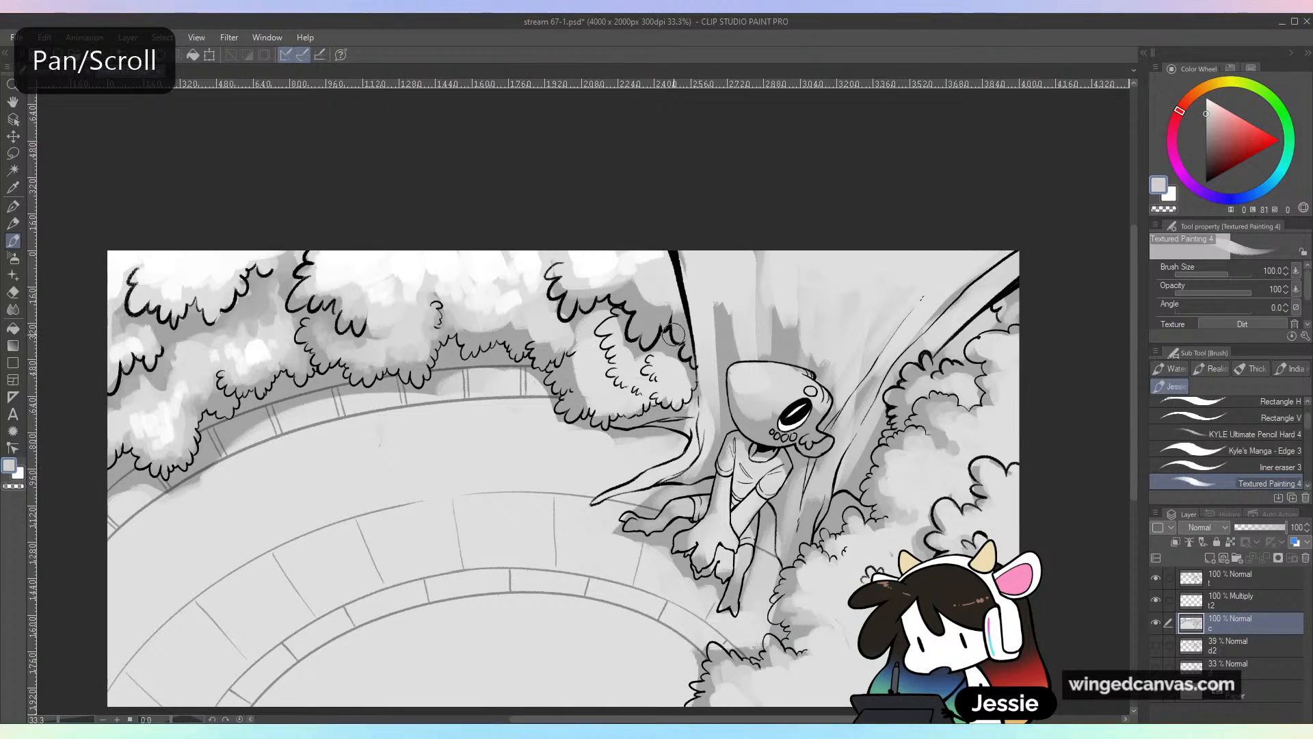
left_click(467, 333, "alt")
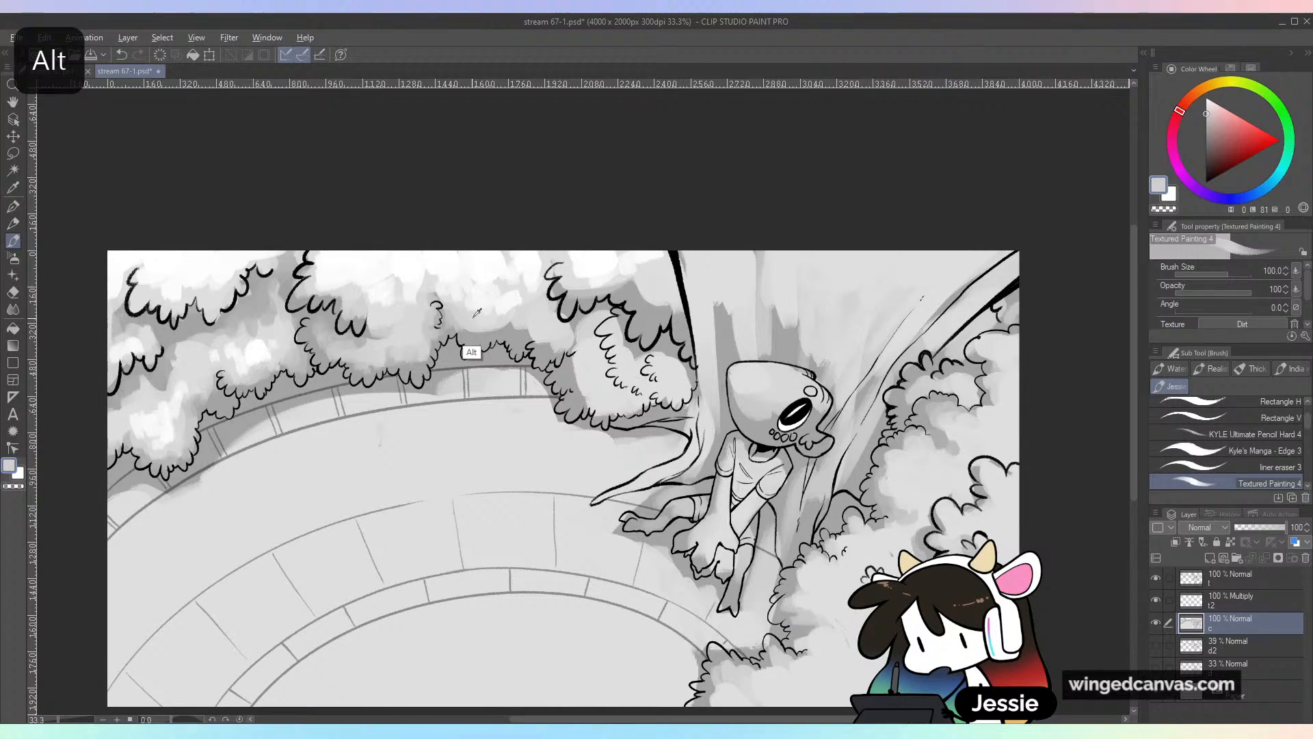
left_click(491, 271, "alt")
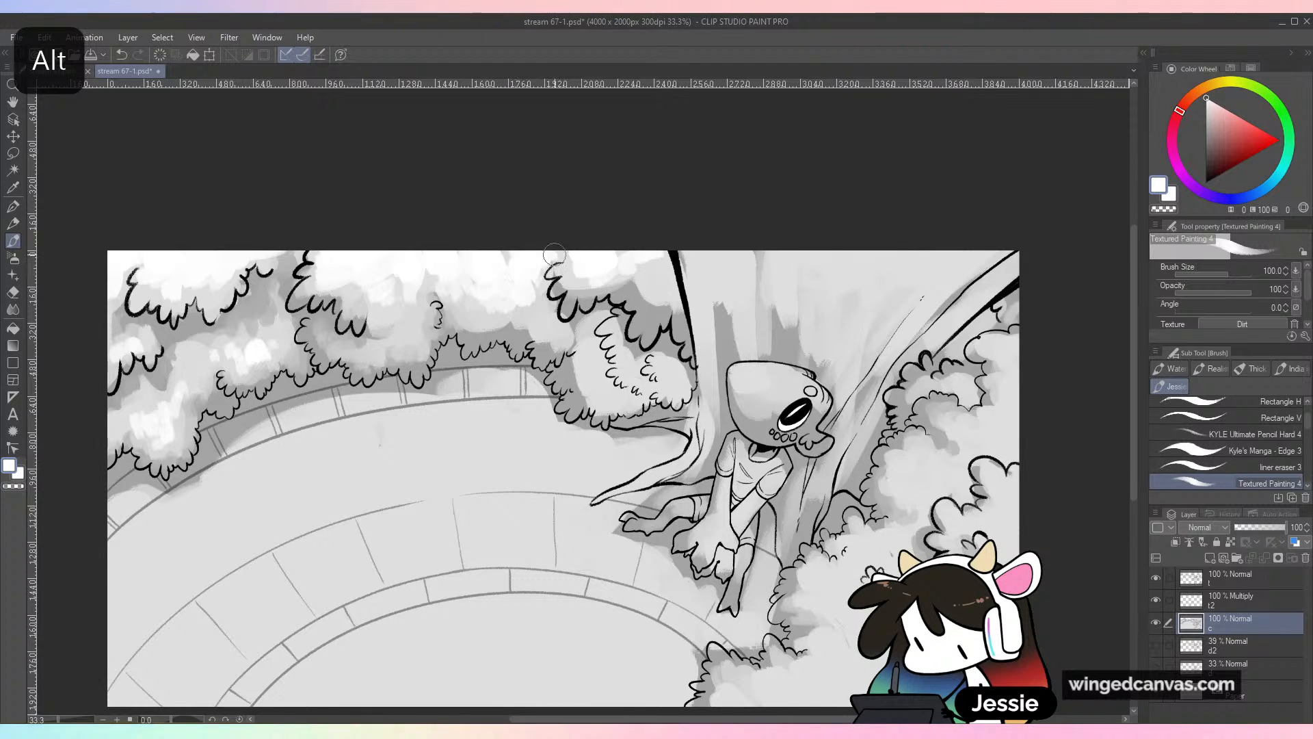
left_click(500, 325, "alt")
mouse_move(499, 324)
left_mouse_down()
mouse_move(475, 332)
mouse_move(531, 327)
left_mouse_up()
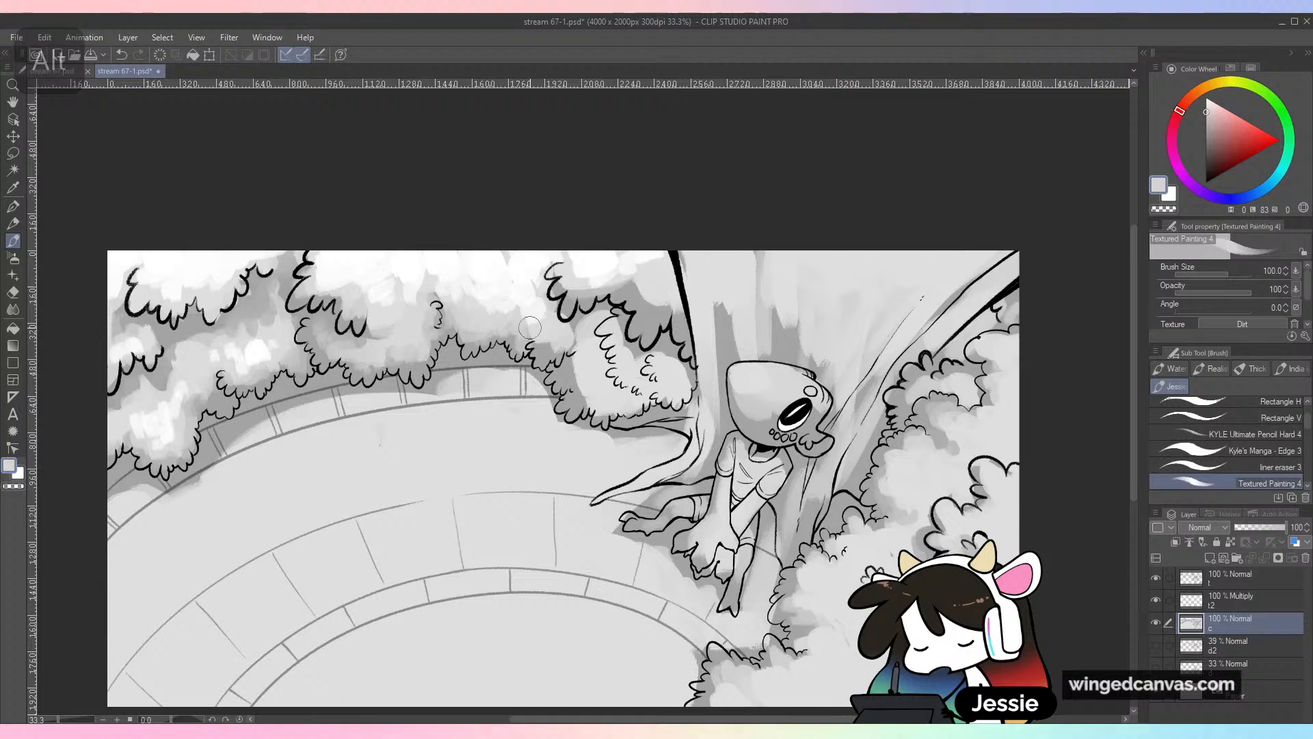
Blend sampled mid and light greys where the wall-side foliage meets the small bush left of the tree trunk
left_click(562, 308, "alt")
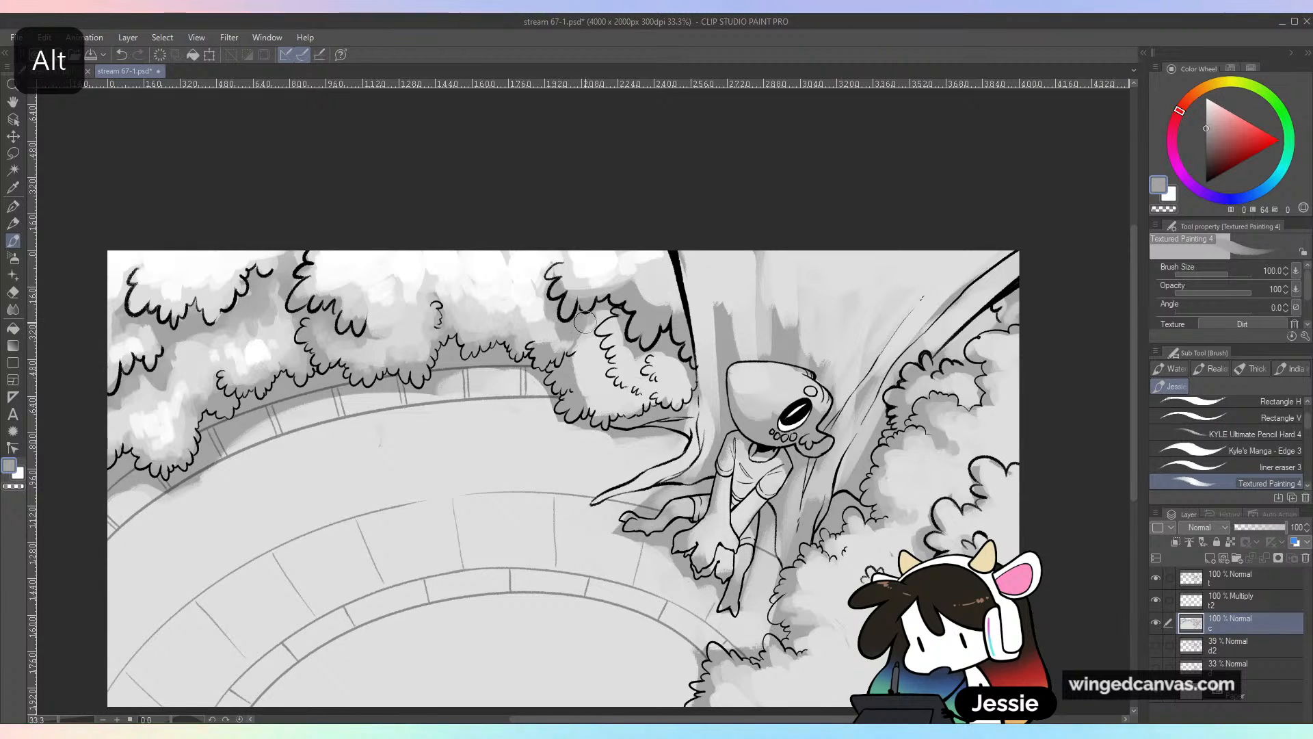
left_click(577, 336, "alt")
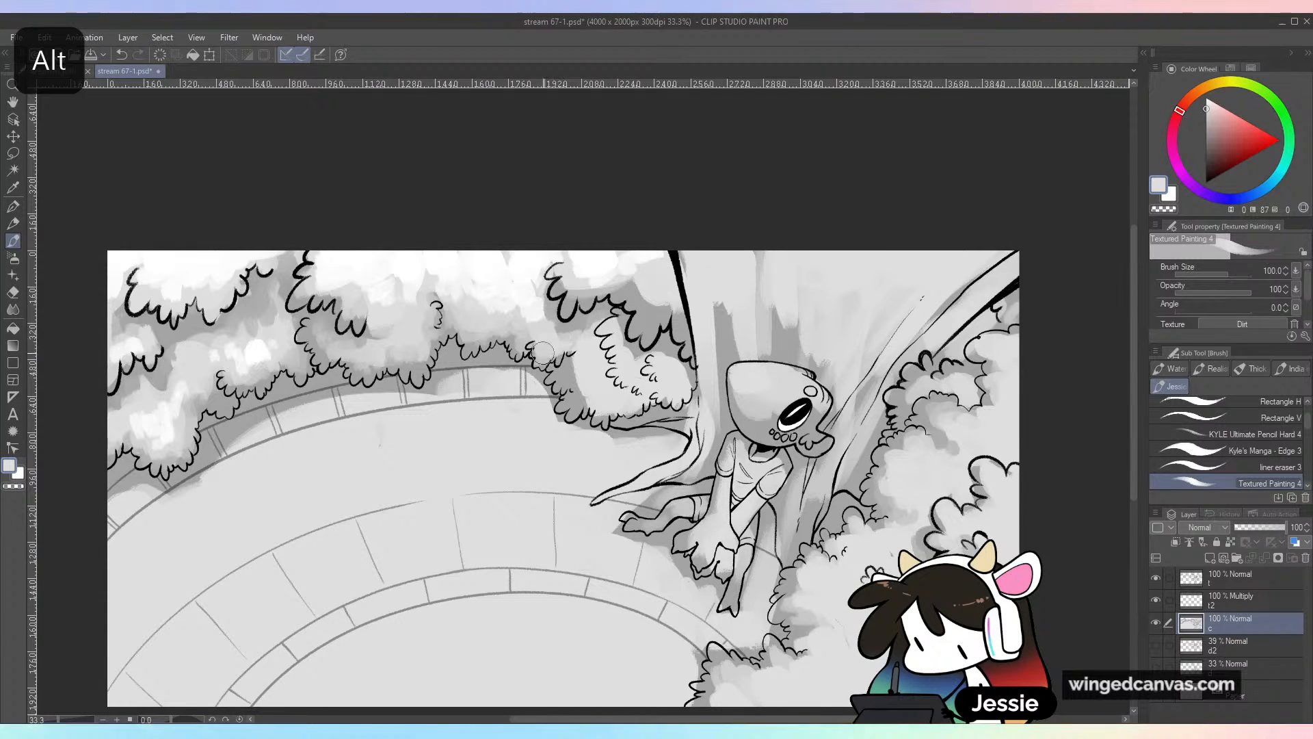
mouse_move(556, 326)
left_mouse_down()
mouse_move(548, 318)
mouse_move(577, 328)
left_mouse_up()
left_click_drag(671, 302, 633, 330)
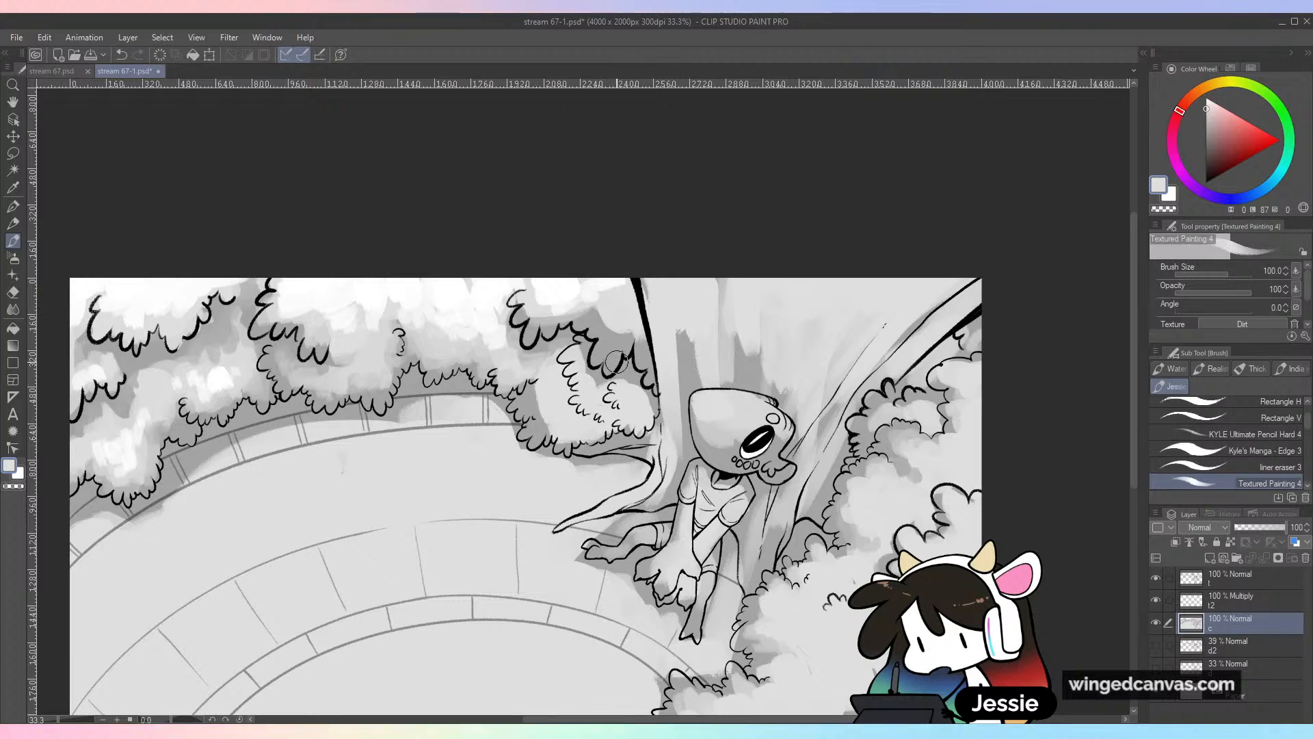
Paint light grey and pure white highlights across the top of the large bush beside the tree trunk
key("space")
key("alt")
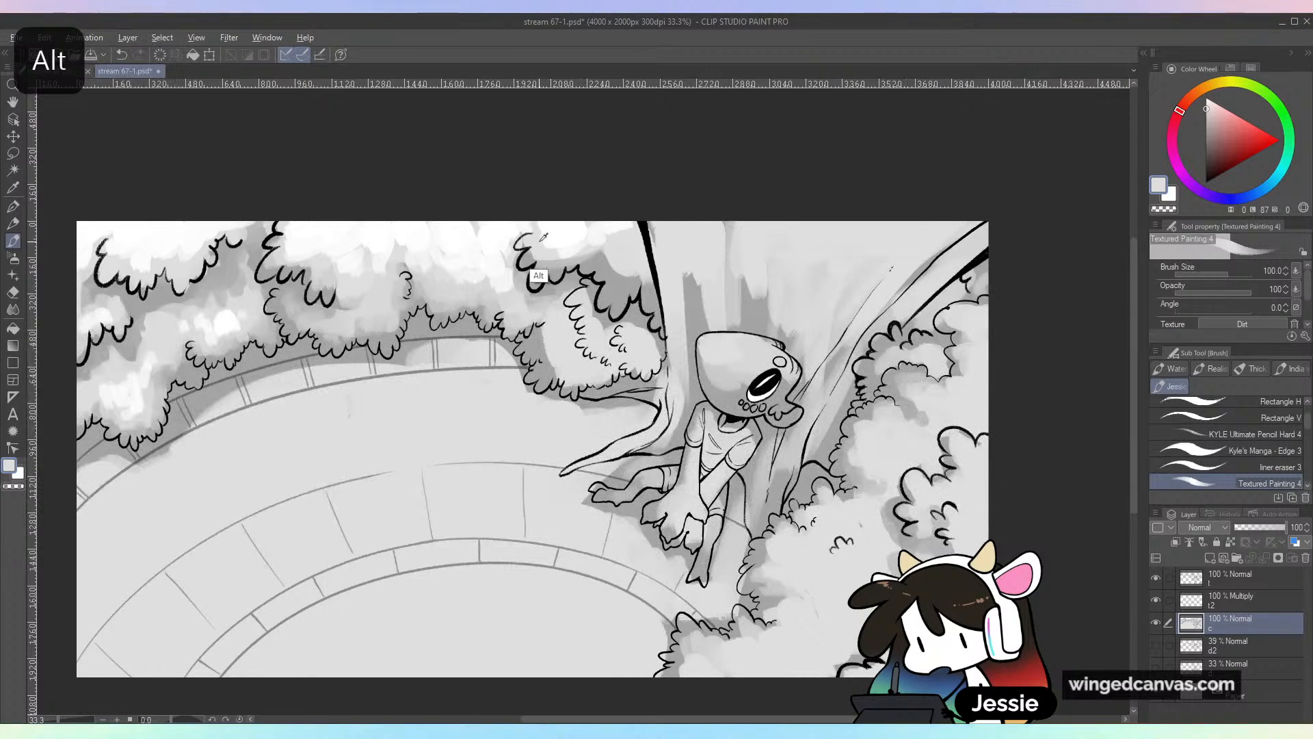
mouse_move(528, 240)
left_mouse_down()
mouse_move(612, 277)
mouse_move(608, 294)
mouse_move(629, 276)
mouse_move(628, 290)
mouse_move(560, 244)
mouse_move(537, 249)
mouse_move(593, 234)
mouse_move(616, 278)
mouse_move(630, 276)
mouse_move(630, 248)
left_mouse_up()
left_click(560, 245, "alt")
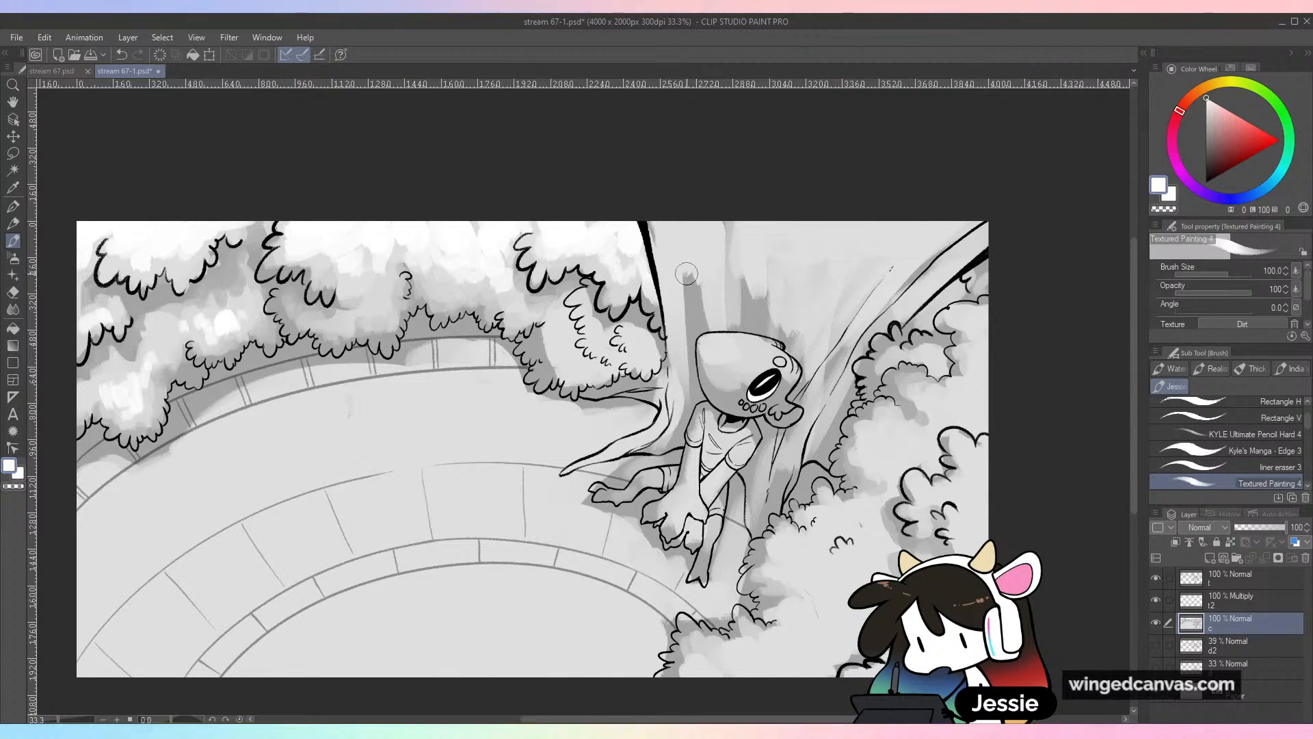
left_click(669, 243, "alt")
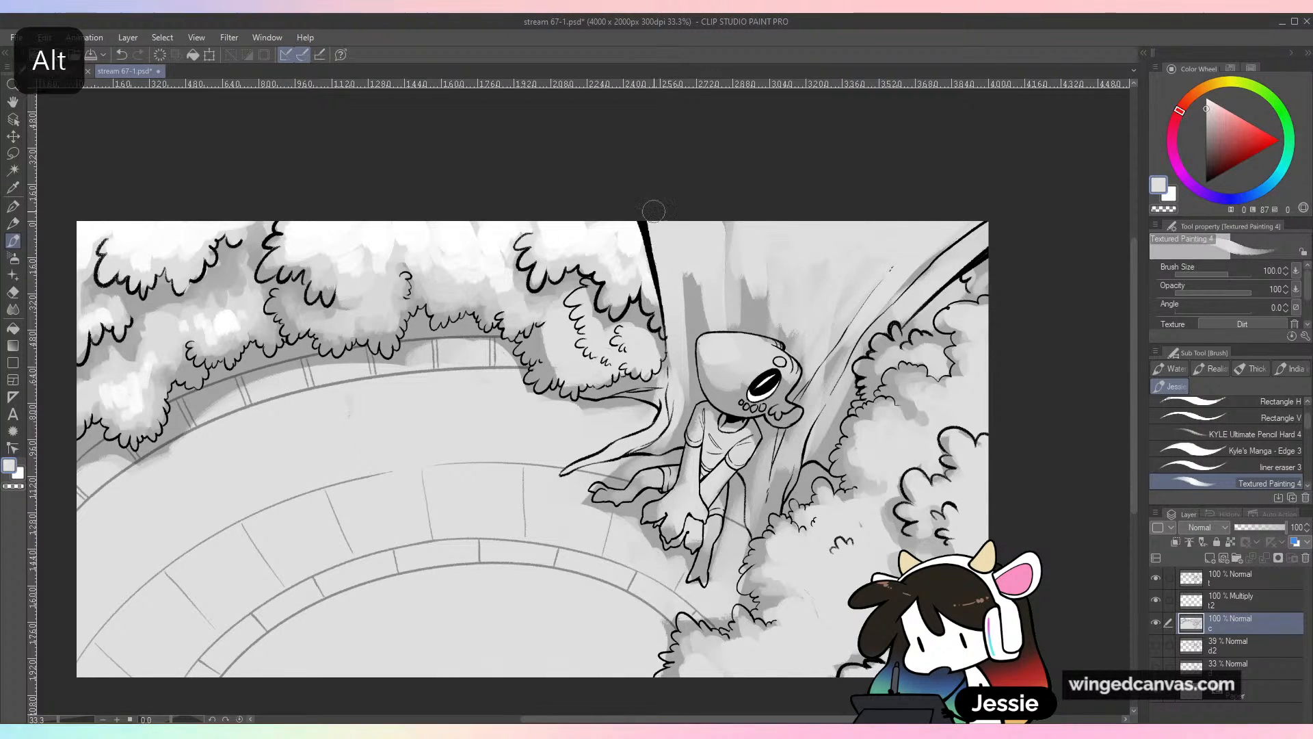
Add near-white highlights to the small bush at the trunk's base, blend its shading with sampled greys, and save the file
left_click(586, 236, "alt")
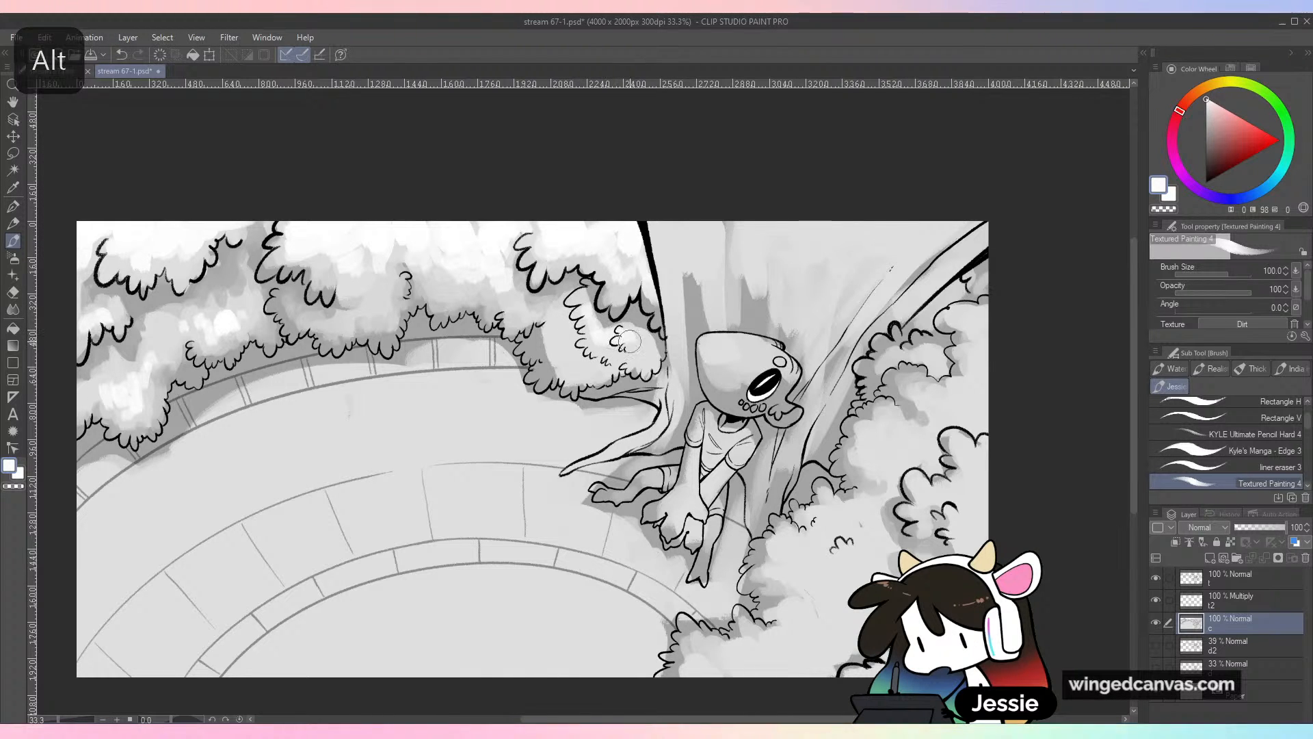
left_click(609, 325, "alt")
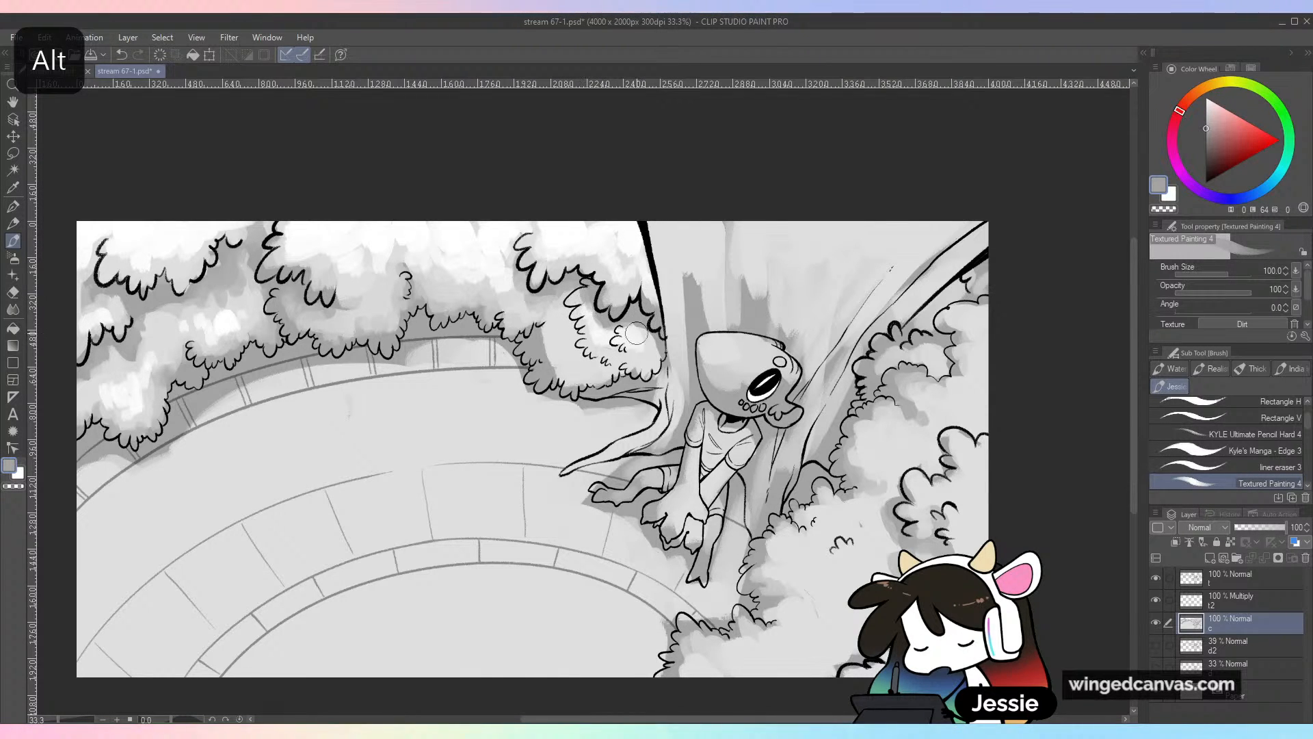
left_click(538, 336, "alt")
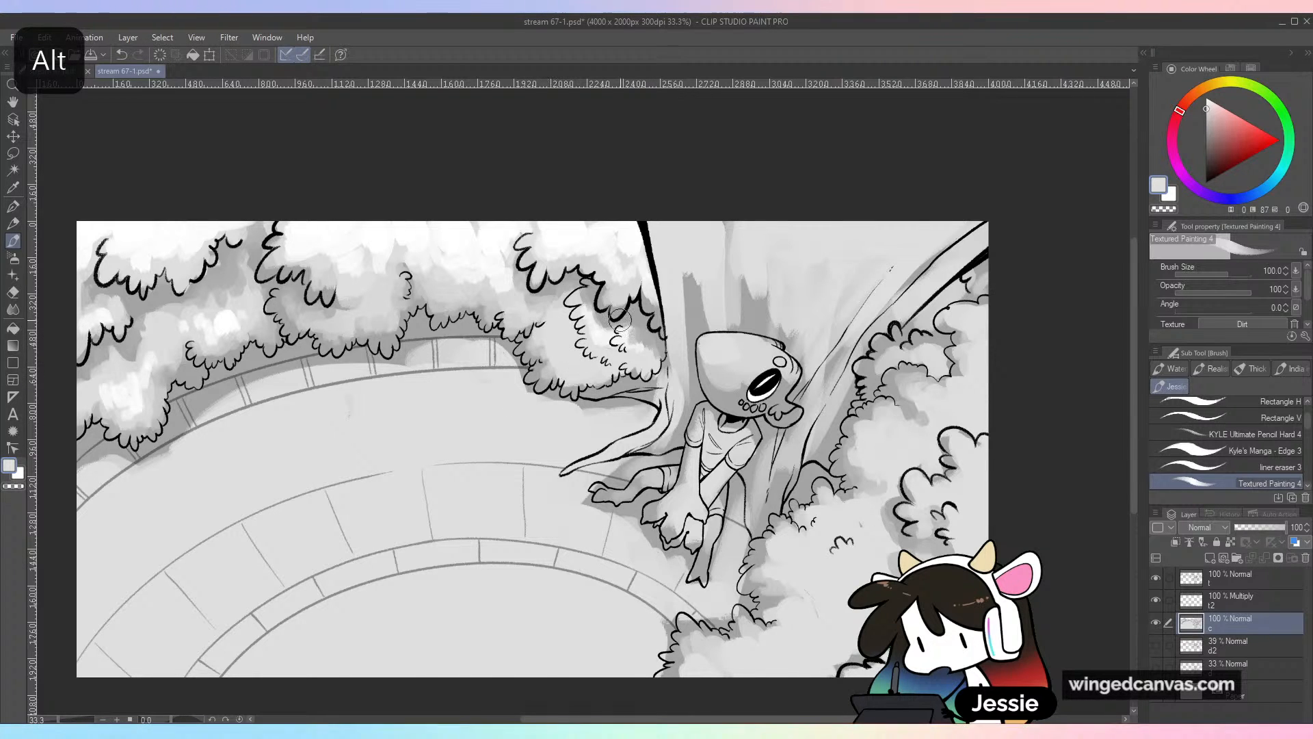
left_click(610, 352, "alt")
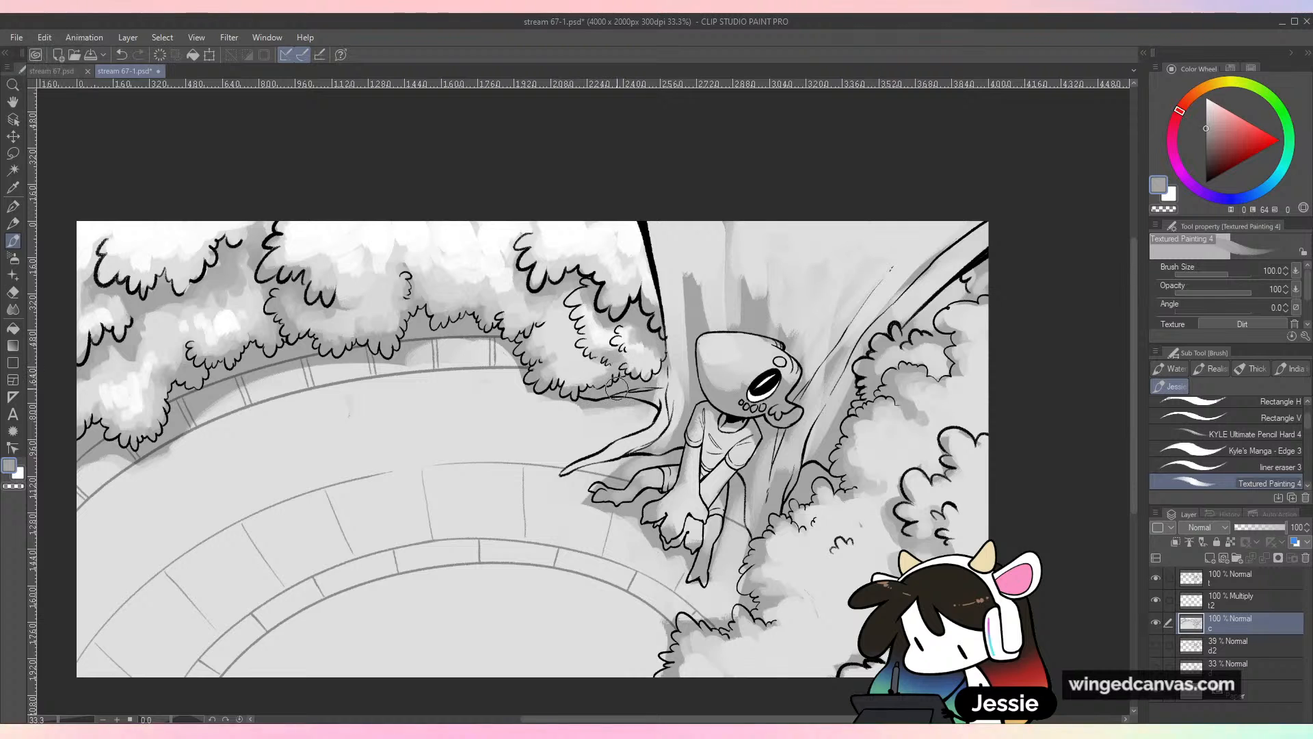
left_click(640, 366, "alt")
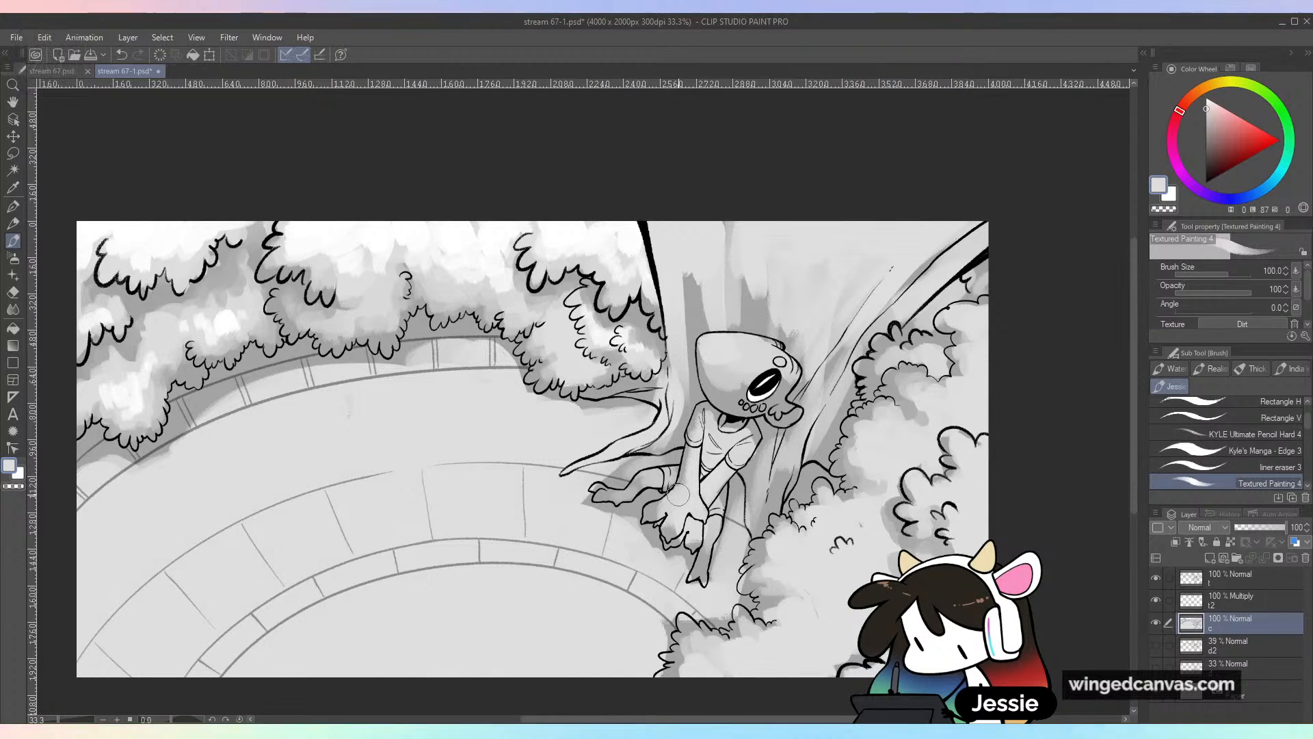
key("ctrl+s")
key("ctrl+minus")
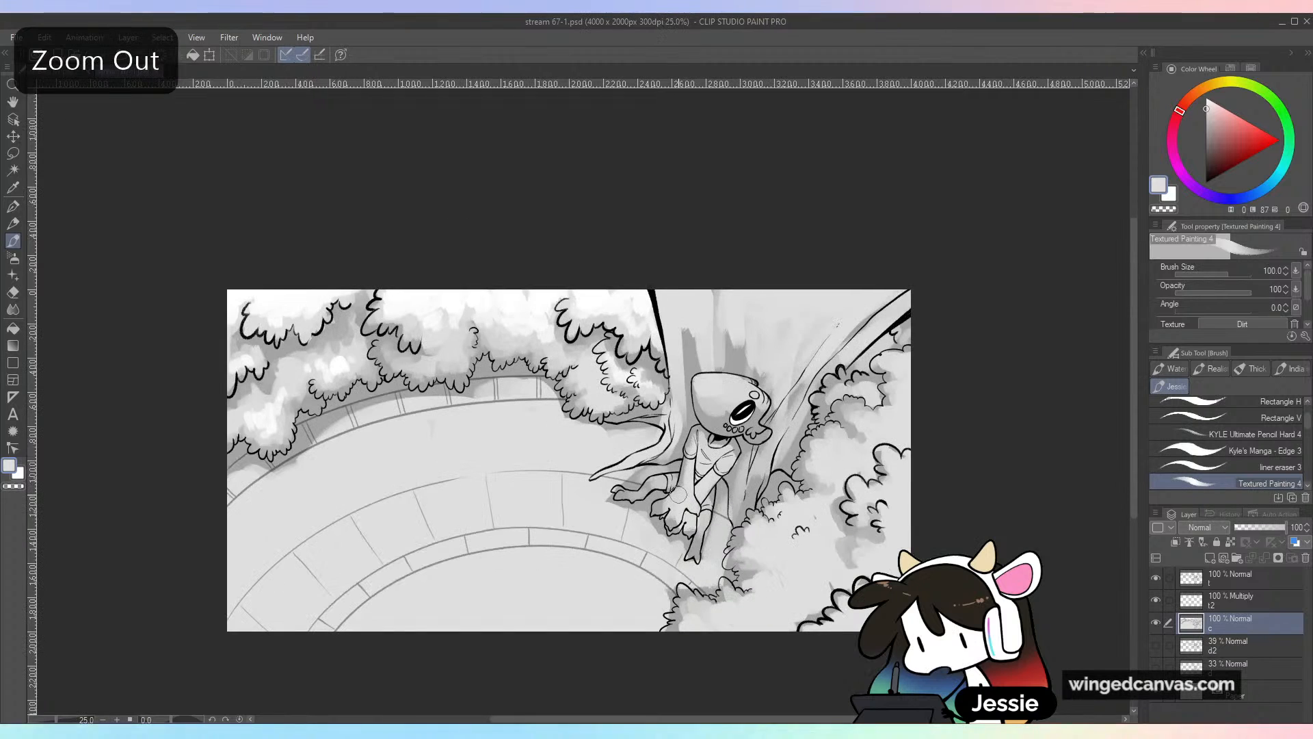
Paint a sampled mid-grey cast shadow beneath the bushes along the curved wall and plaza edge, from the far left to the tree roots
key("ctrl+plus")
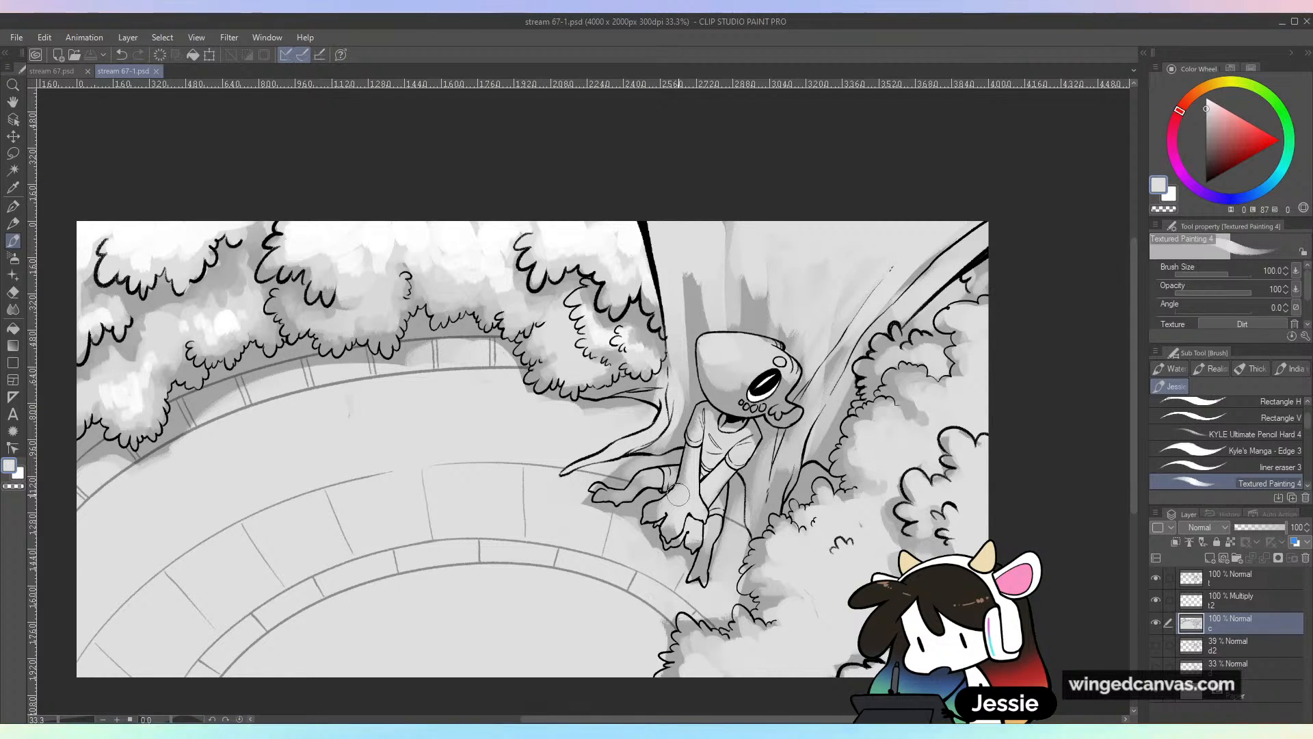
key("ctrl+plus")
left_click_drag(360, 343, 816, 355)
left_click(419, 388, "alt")
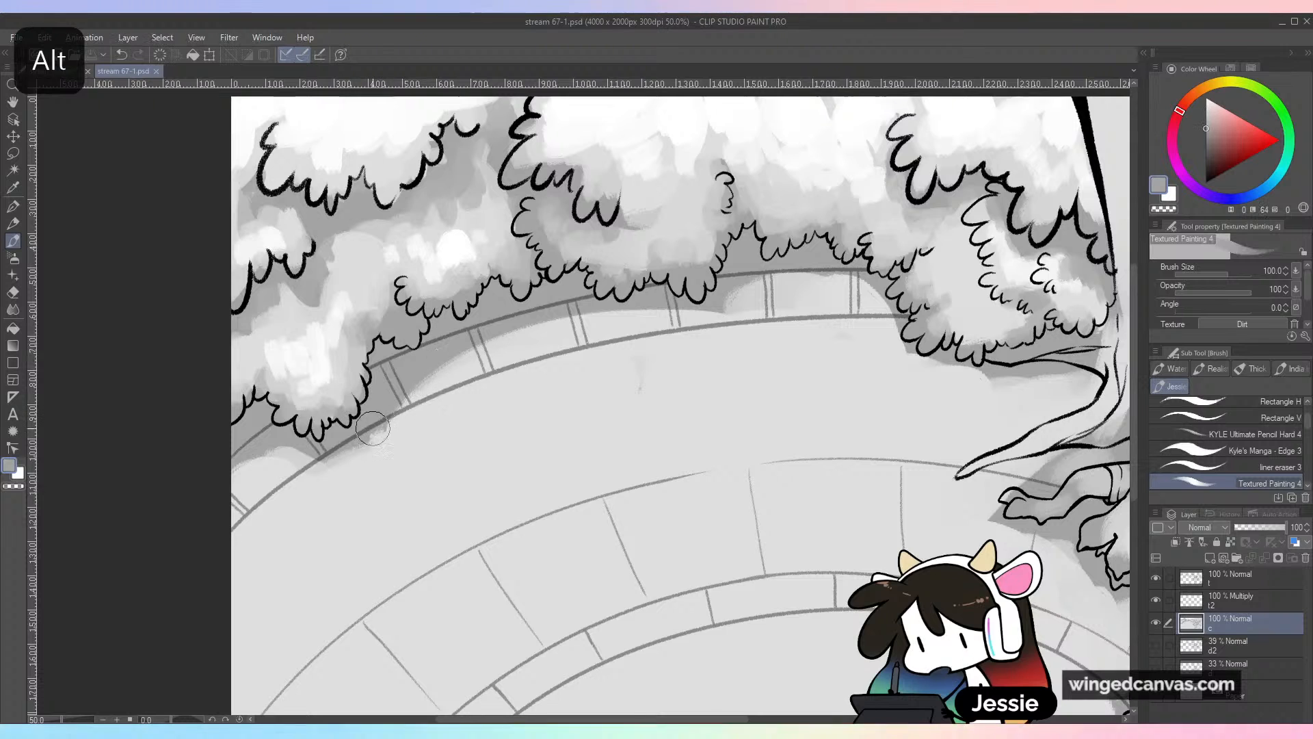
mouse_move(373, 428)
left_mouse_down()
mouse_move(312, 463)
mouse_move(271, 438)
mouse_move(321, 303)
mouse_move(275, 439)
mouse_move(242, 460)
mouse_move(242, 477)
mouse_move(206, 469)
mouse_move(401, 425)
mouse_move(404, 394)
mouse_move(446, 386)
mouse_move(441, 362)
mouse_move(487, 333)
mouse_move(511, 338)
mouse_move(523, 320)
mouse_move(533, 335)
mouse_move(600, 295)
mouse_move(615, 322)
mouse_move(694, 290)
mouse_move(686, 310)
mouse_move(723, 314)
mouse_move(725, 296)
mouse_move(866, 234)
mouse_move(838, 276)
mouse_move(916, 336)
mouse_move(894, 346)
mouse_move(911, 362)
mouse_move(987, 345)
mouse_move(940, 368)
mouse_move(1003, 365)
left_mouse_up()
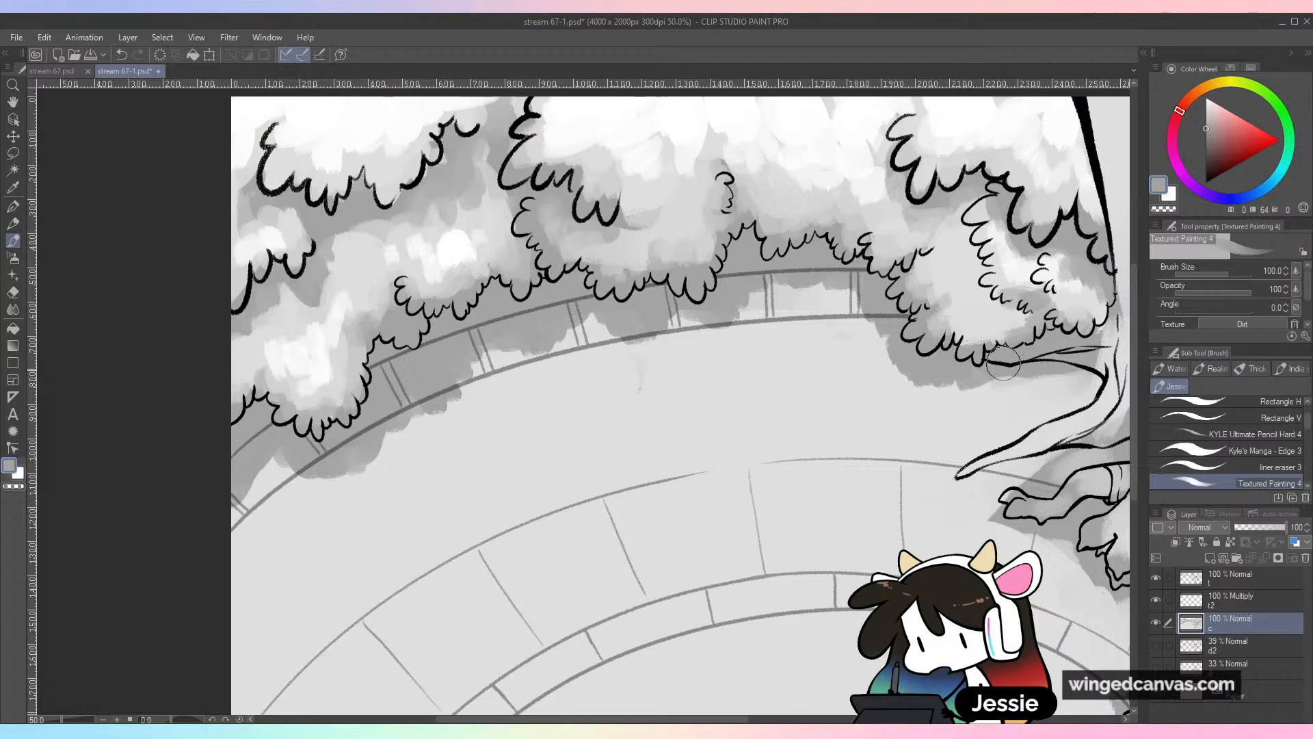
Choose a darker grey of luminosity 48 and deepen the shadow on the left wall segments under the bushes, blending with sampled greys
key("ctrl+minus")
left_click_drag(1082, 389, 756, 364)
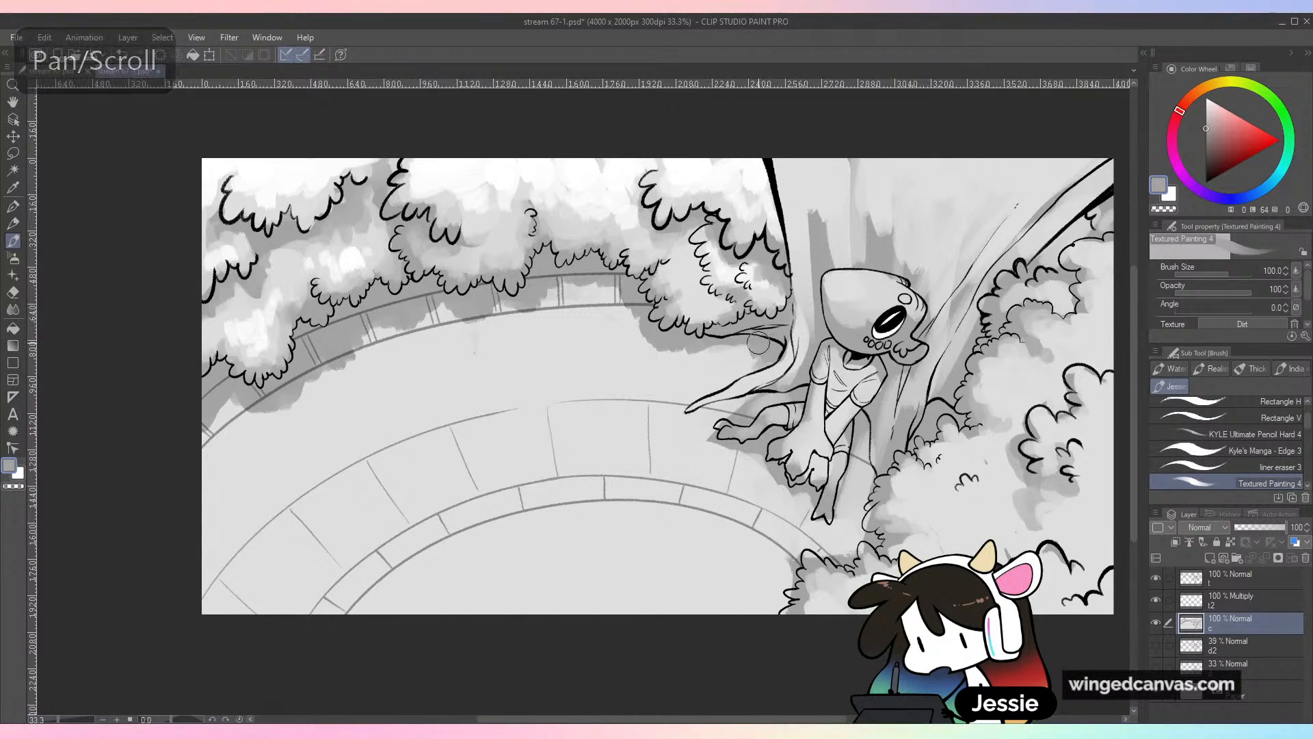
left_click_drag(684, 325, 874, 349)
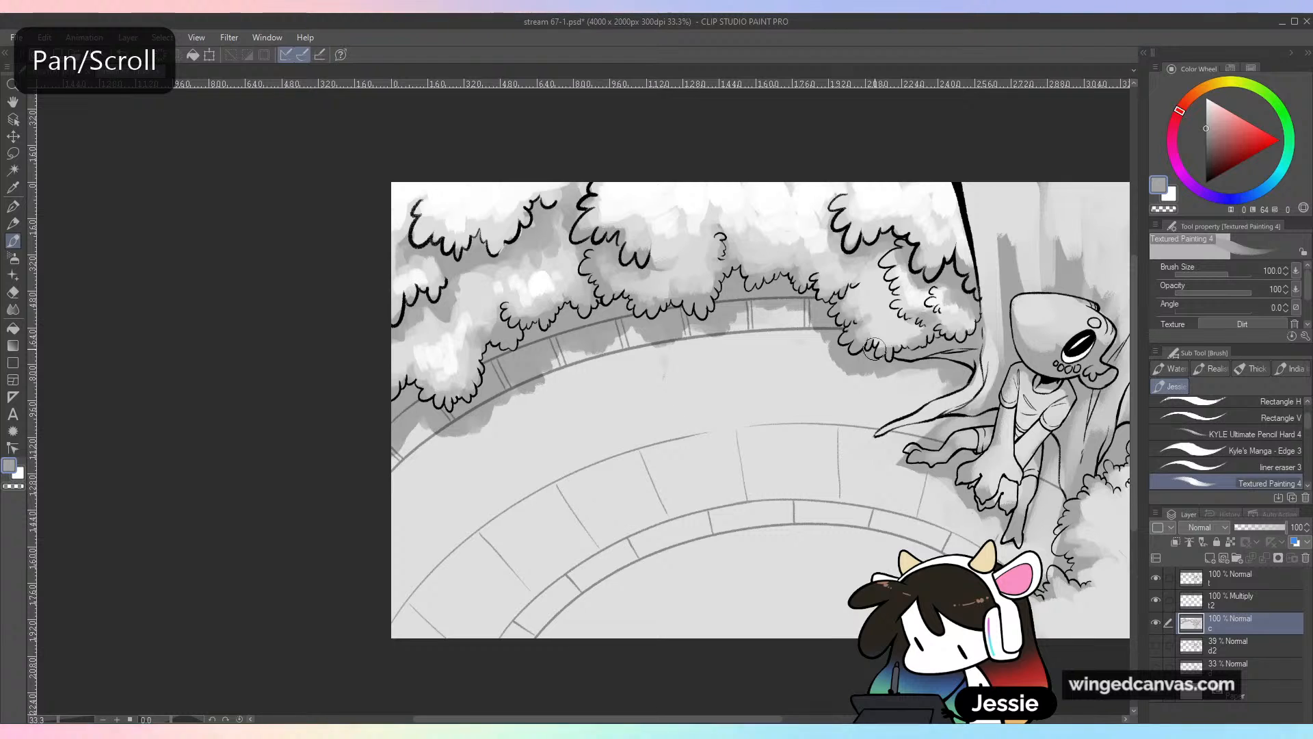
left_click(1205, 141)
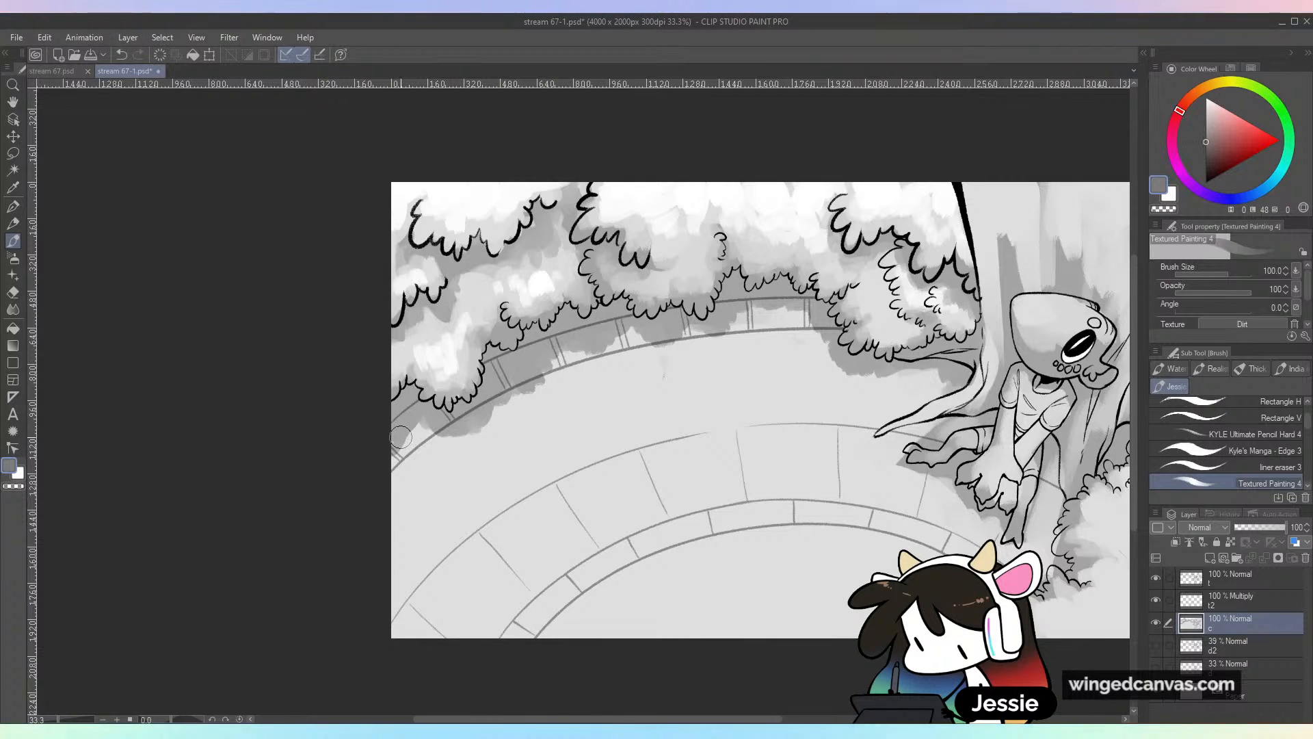
mouse_move(395, 446)
left_mouse_down()
mouse_move(412, 417)
mouse_move(446, 431)
mouse_move(476, 420)
mouse_move(509, 384)
mouse_move(606, 336)
mouse_move(559, 336)
mouse_move(531, 353)
mouse_move(540, 363)
mouse_move(518, 390)
mouse_move(500, 370)
mouse_move(522, 374)
mouse_move(521, 361)
mouse_move(564, 337)
mouse_move(609, 350)
mouse_move(578, 354)
mouse_move(630, 330)
left_mouse_up()
left_click(550, 353, "alt")
left_click(519, 390, "alt")
left_click(609, 336, "alt")
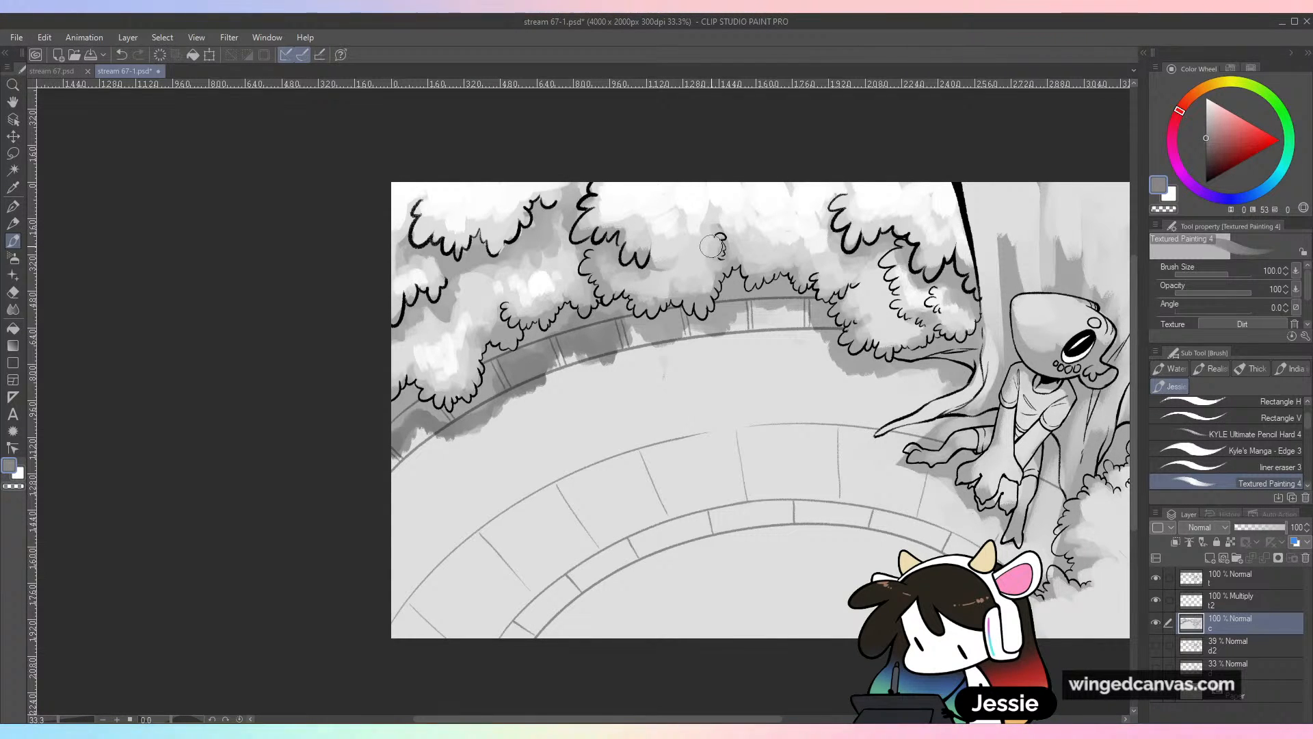
left_click(593, 336, "alt")
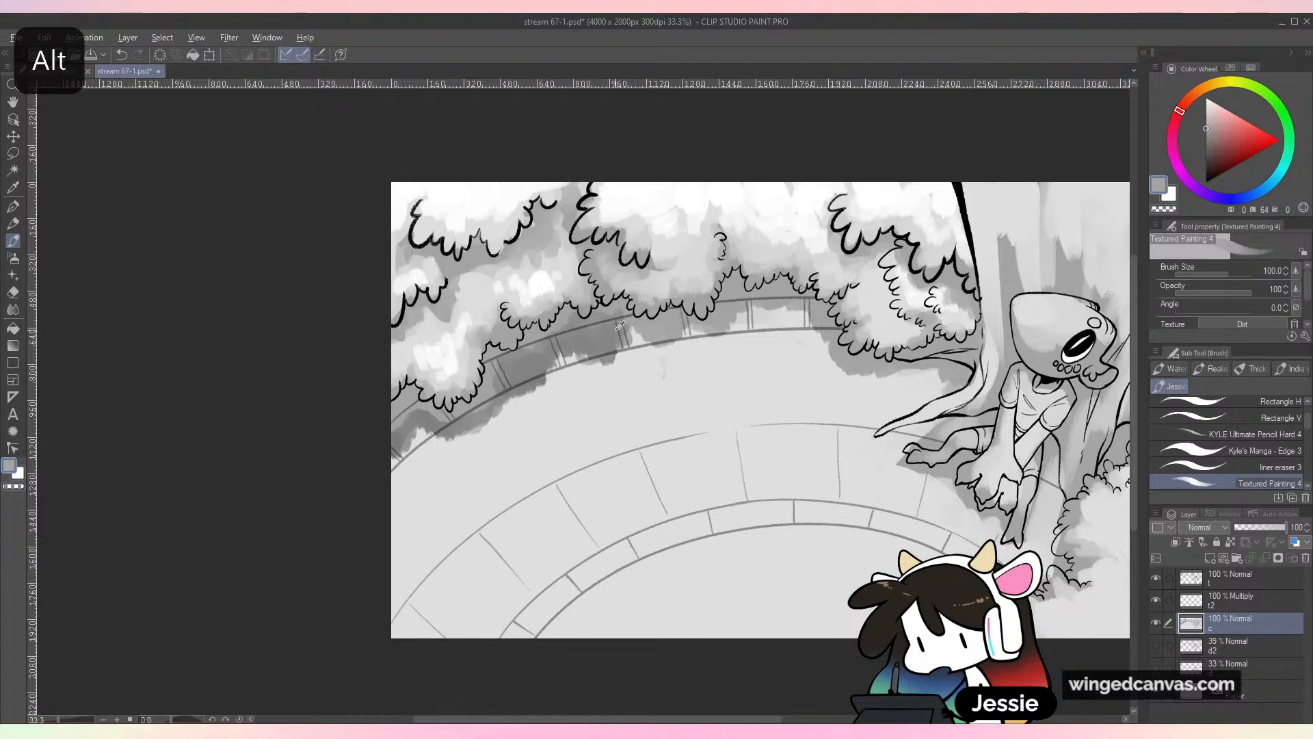
Undo the last stroke and continue the darker shading on the wall beneath the upper-middle bush with resampled greys
key("ctrl+z")
left_click(628, 311, "alt")
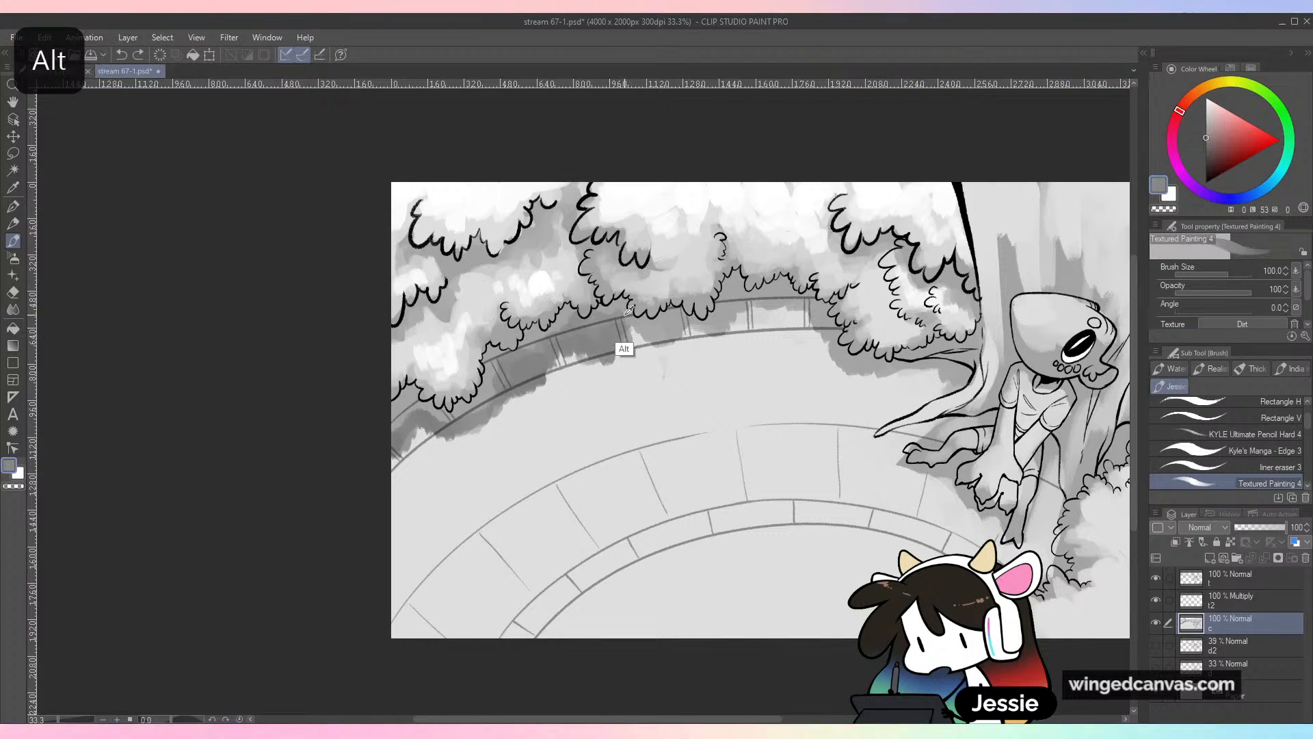
left_click(666, 334, "alt")
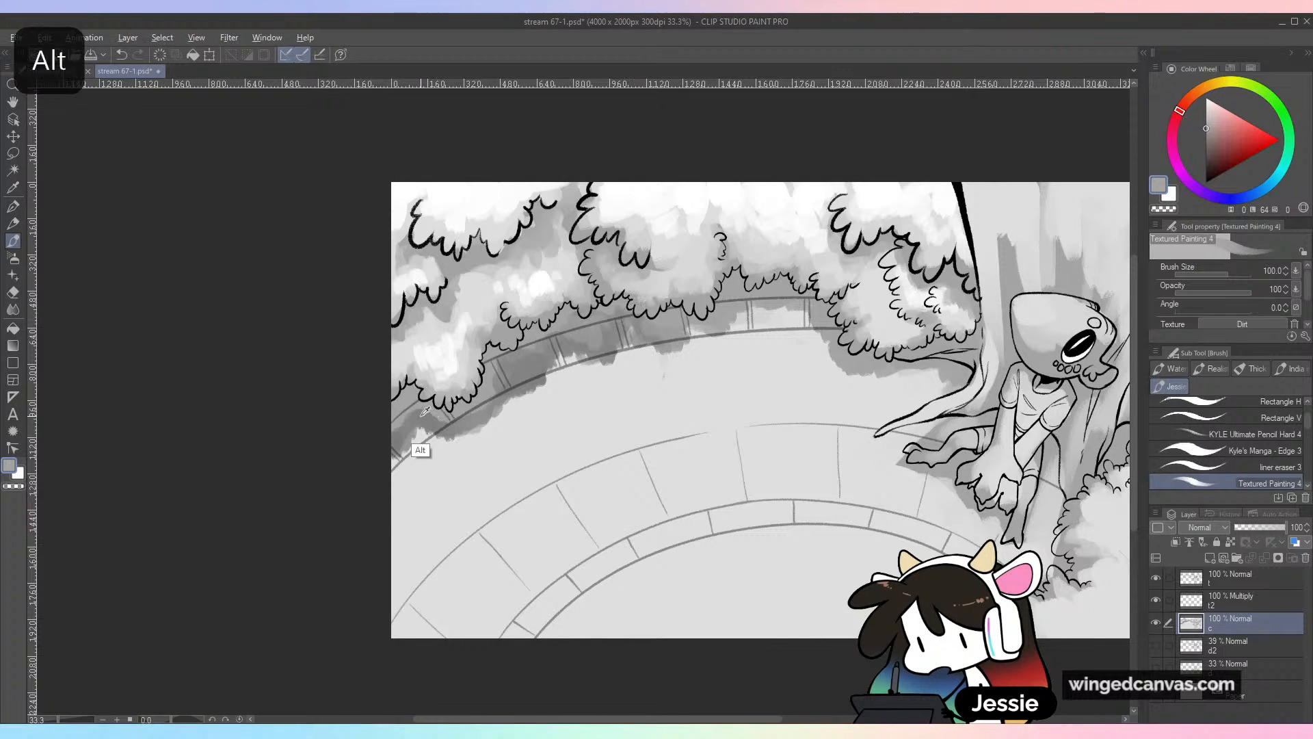
Refine the wall shadow beneath the far-left bush by alternating sampled dark and mid greys
left_click(415, 447, "alt")
left_click(391, 448, "alt")
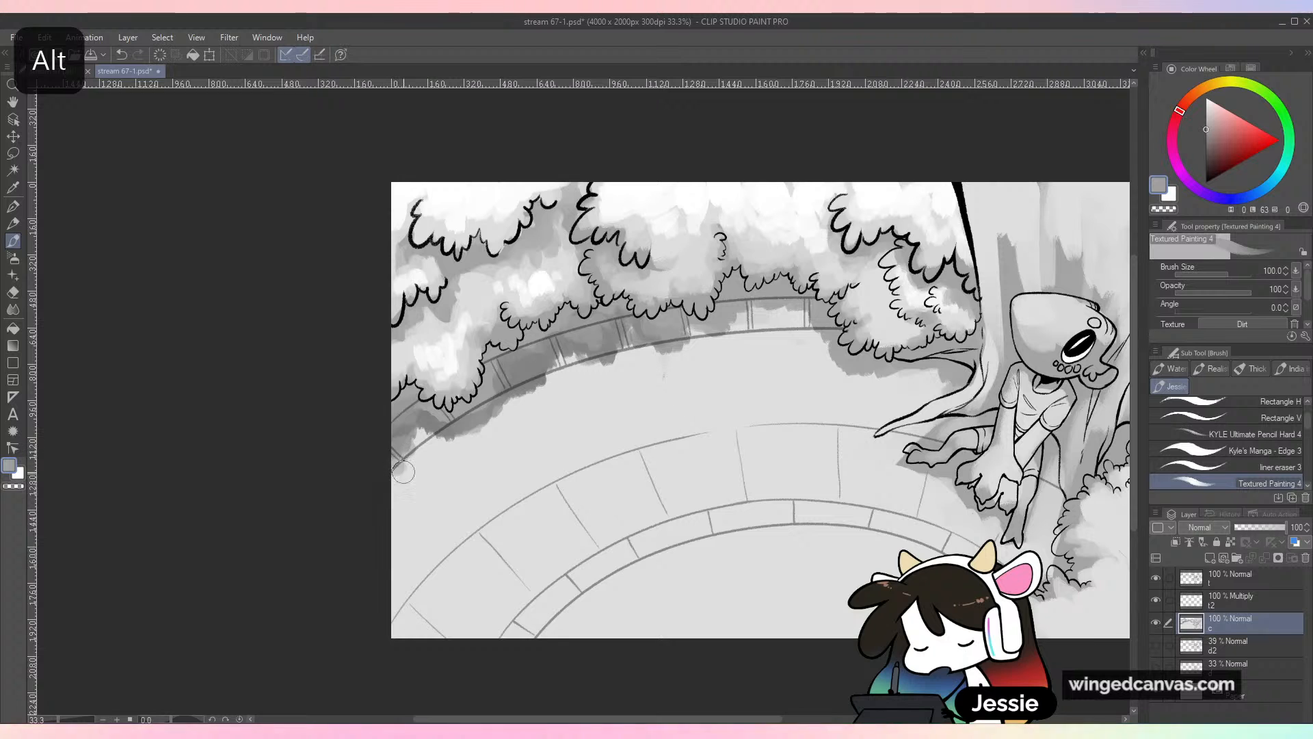
left_click(417, 436, "alt")
left_click(424, 434, "alt")
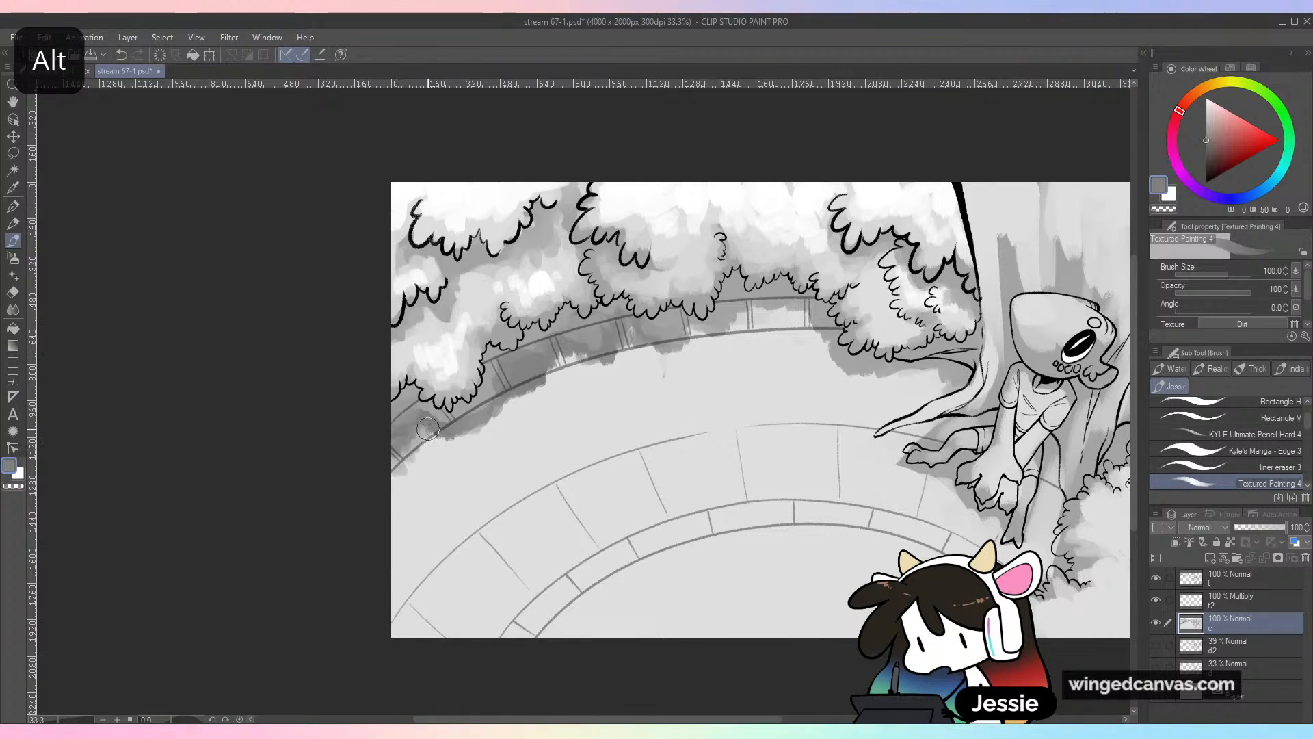
left_click(448, 439, "alt")
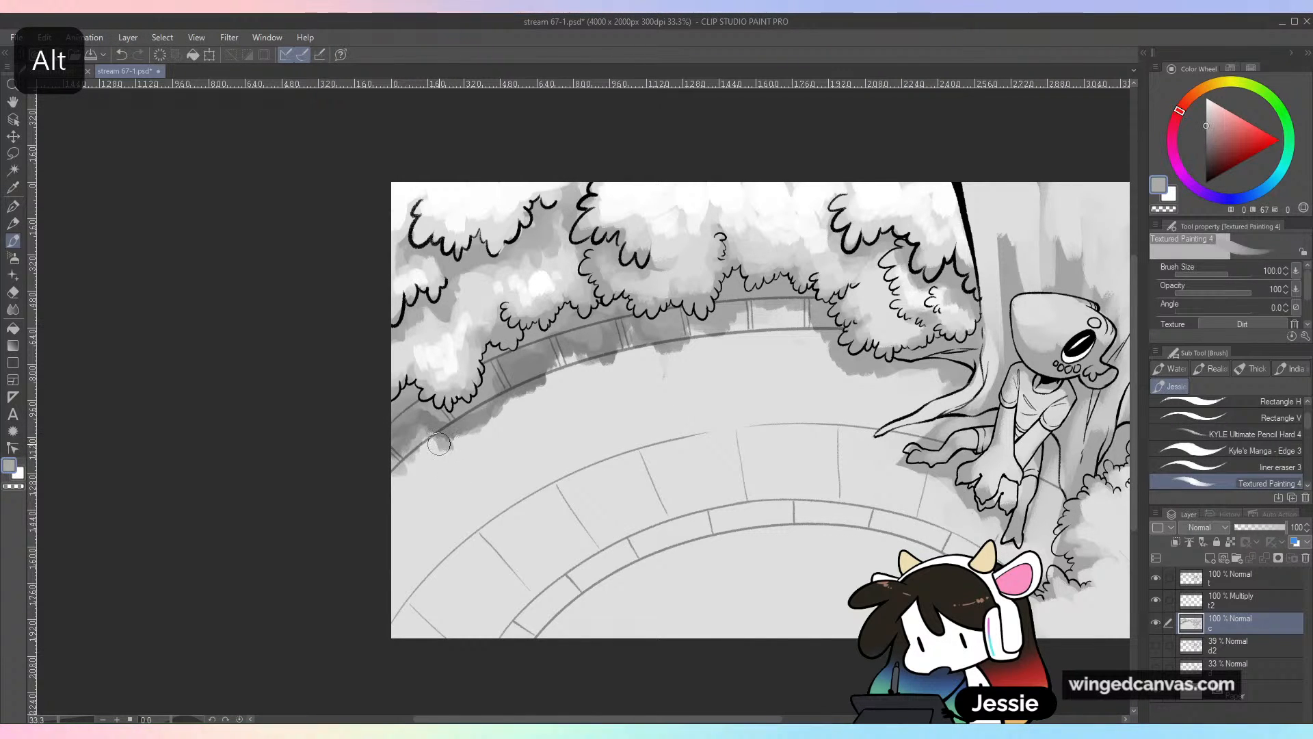
Undo the last shadow stroke on the wall and plaza edge beneath the far-left bush
left_click(477, 418, "alt")
key("ctrl+minus")
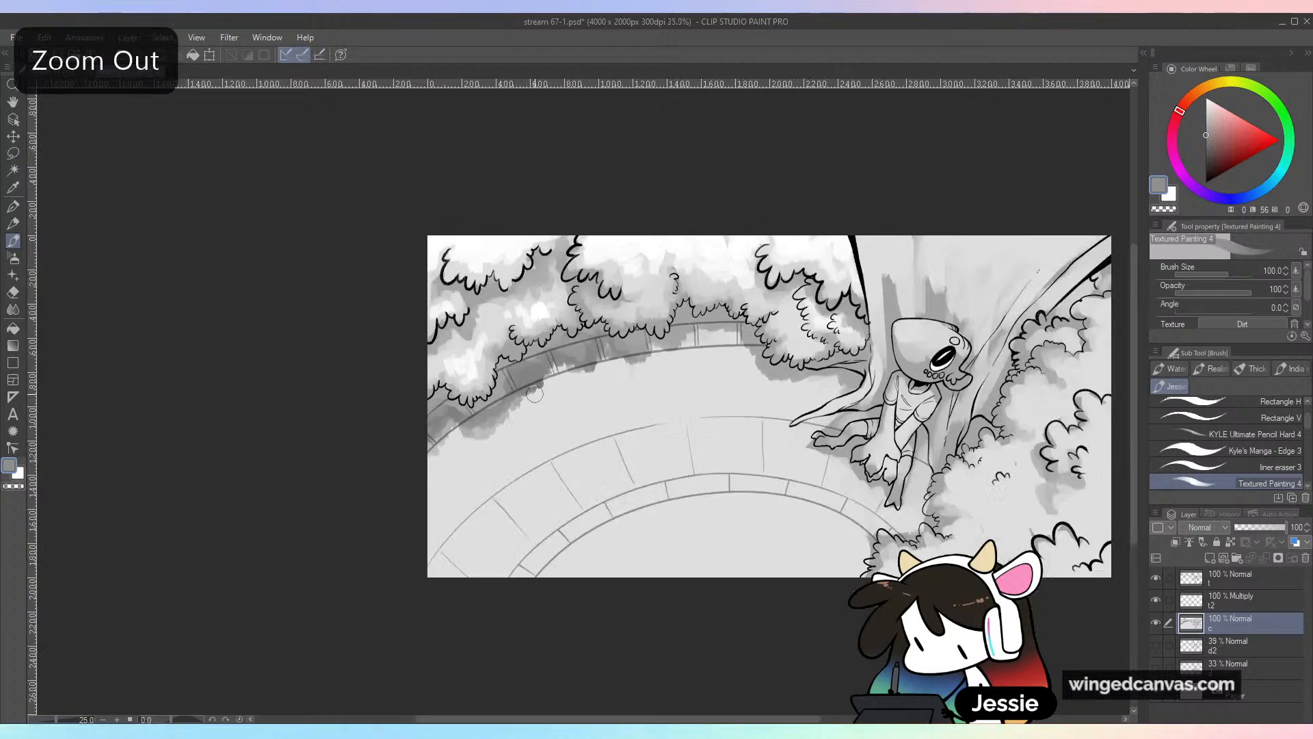
key("ctrl+plus")
key("ctrl+z")
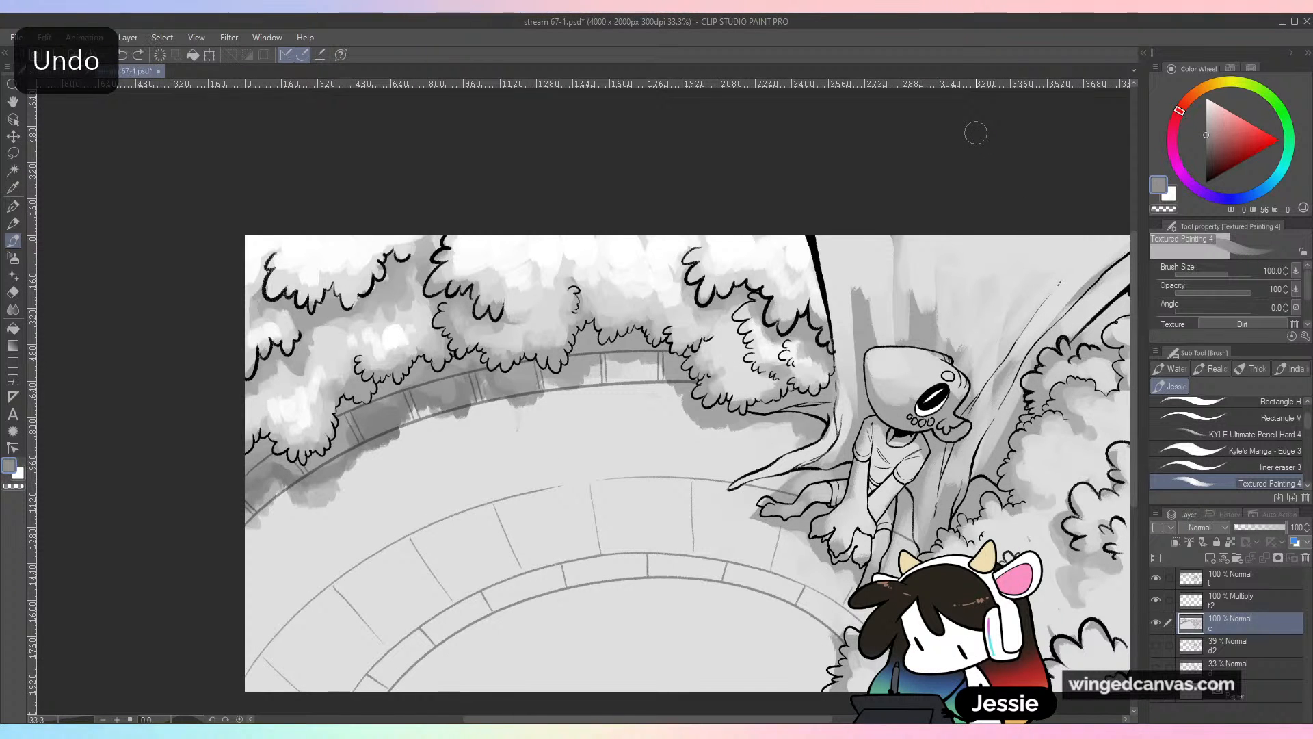
Rework the shadow edge beneath the far-left bush, alternating dark greys sampled from the wall with the light plaza grey
left_click(285, 467, "alt")
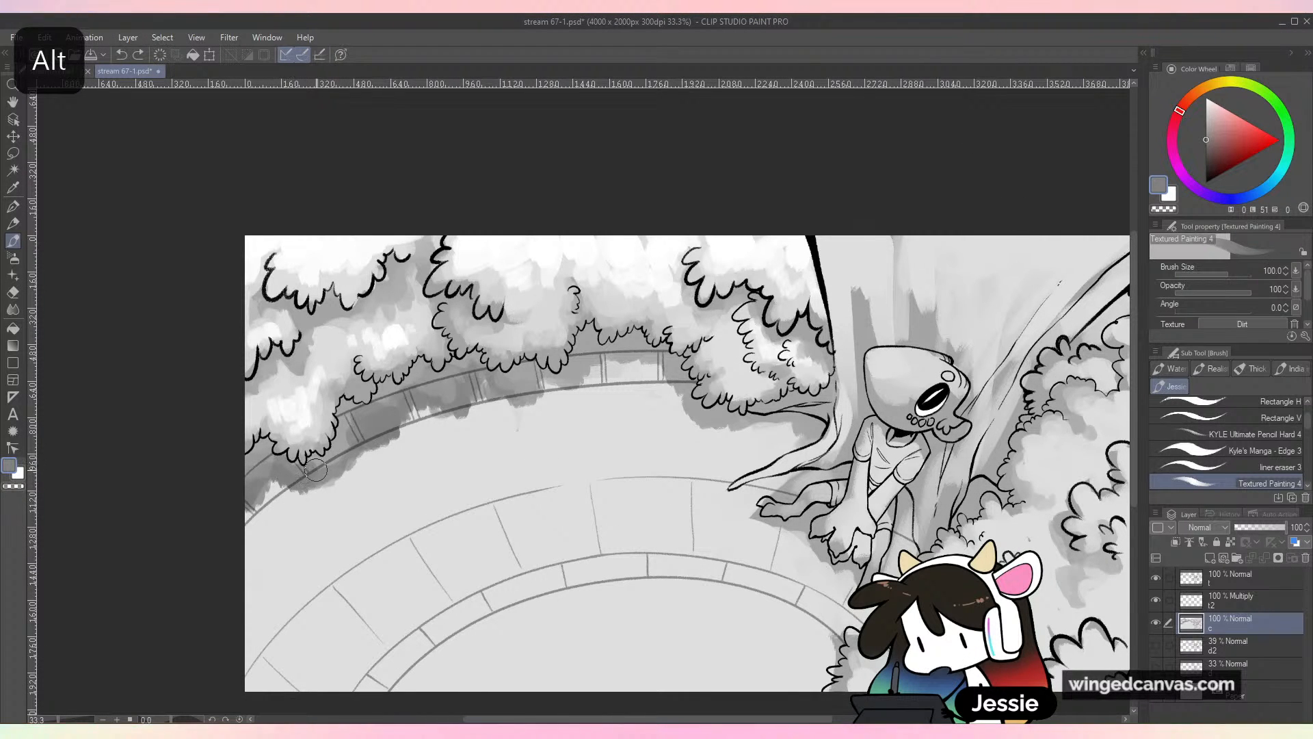
left_click(278, 488, "alt")
mouse_move(278, 487)
left_mouse_down()
mouse_move(311, 489)
mouse_move(298, 482)
mouse_move(356, 465)
mouse_move(256, 515)
left_mouse_up()
left_click(363, 495, "alt")
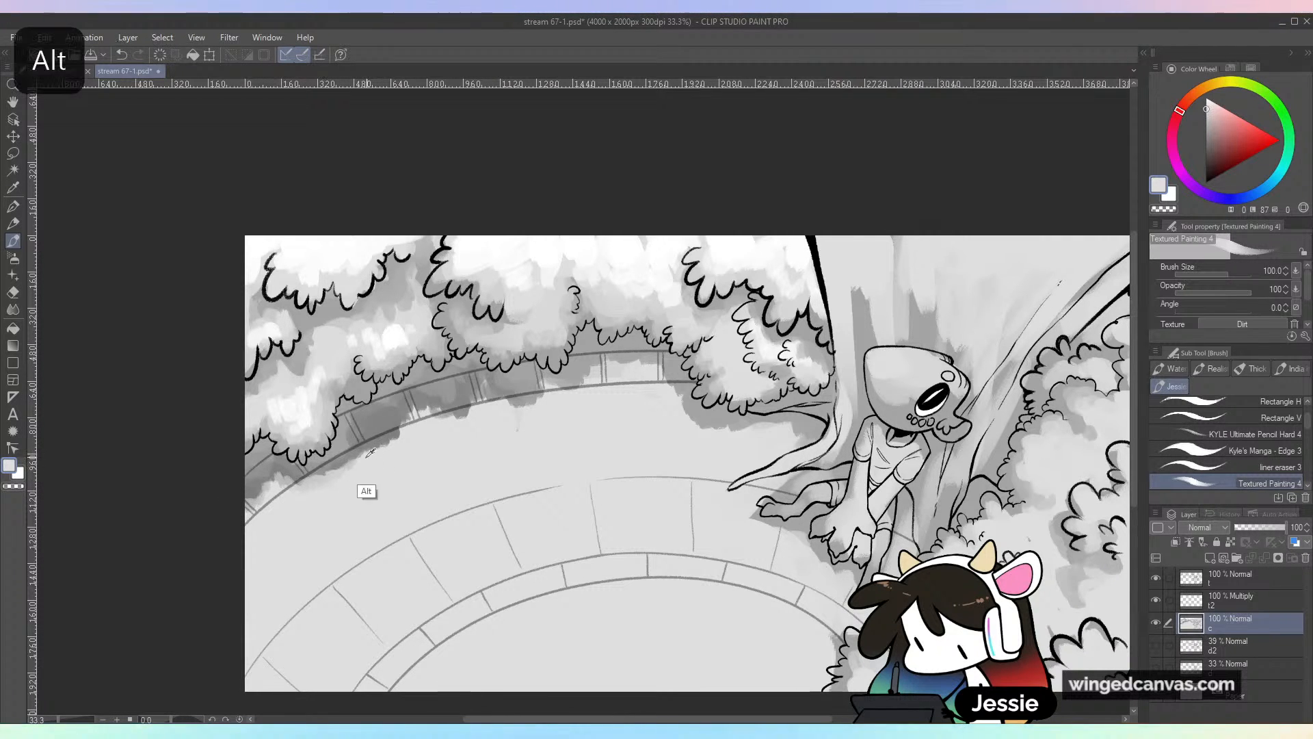
left_click_drag(357, 465, 374, 448)
left_click(347, 448, "alt")
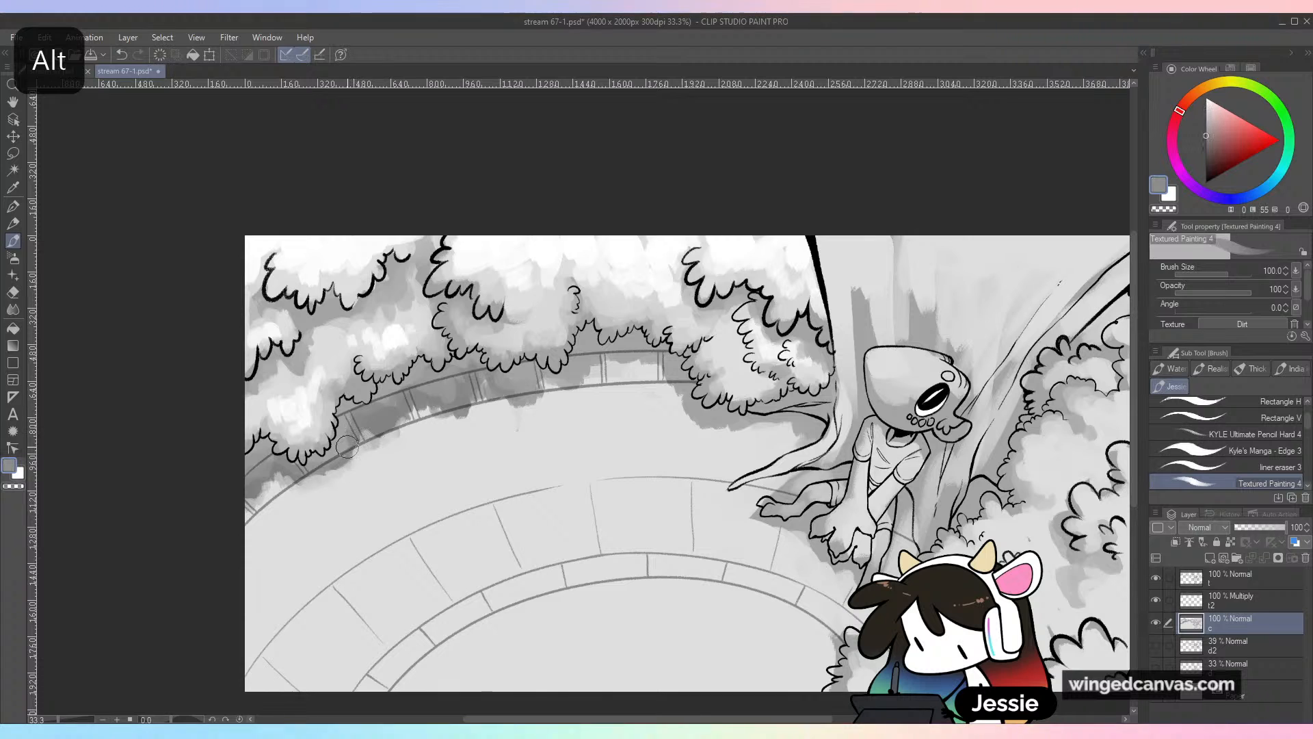
Choose a darker grey of luminosity 43 and deepen the undersides of the bushes where they overhang the left wall
key("ctrl+minus")
key("ctrl+minus")
key("ctrl+minus")
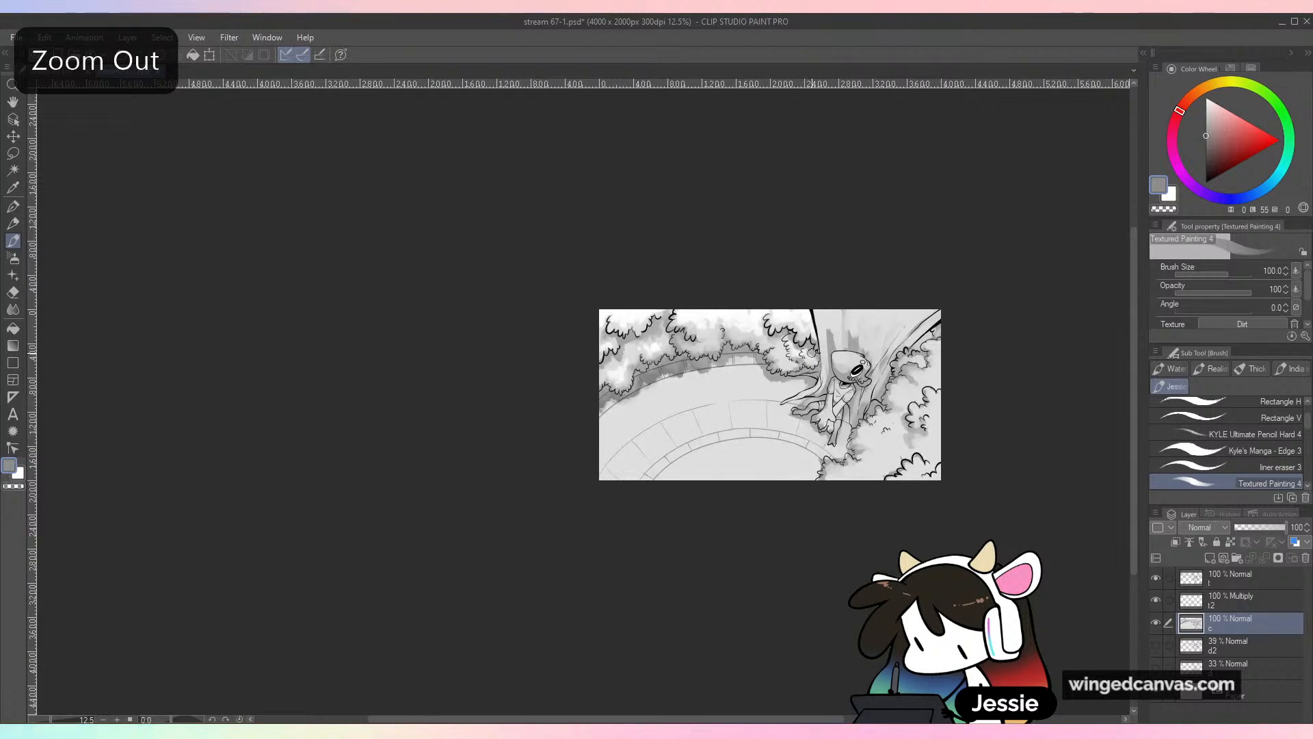
key("ctrl+plus")
key("ctrl+plus")
key("ctrl+plus")
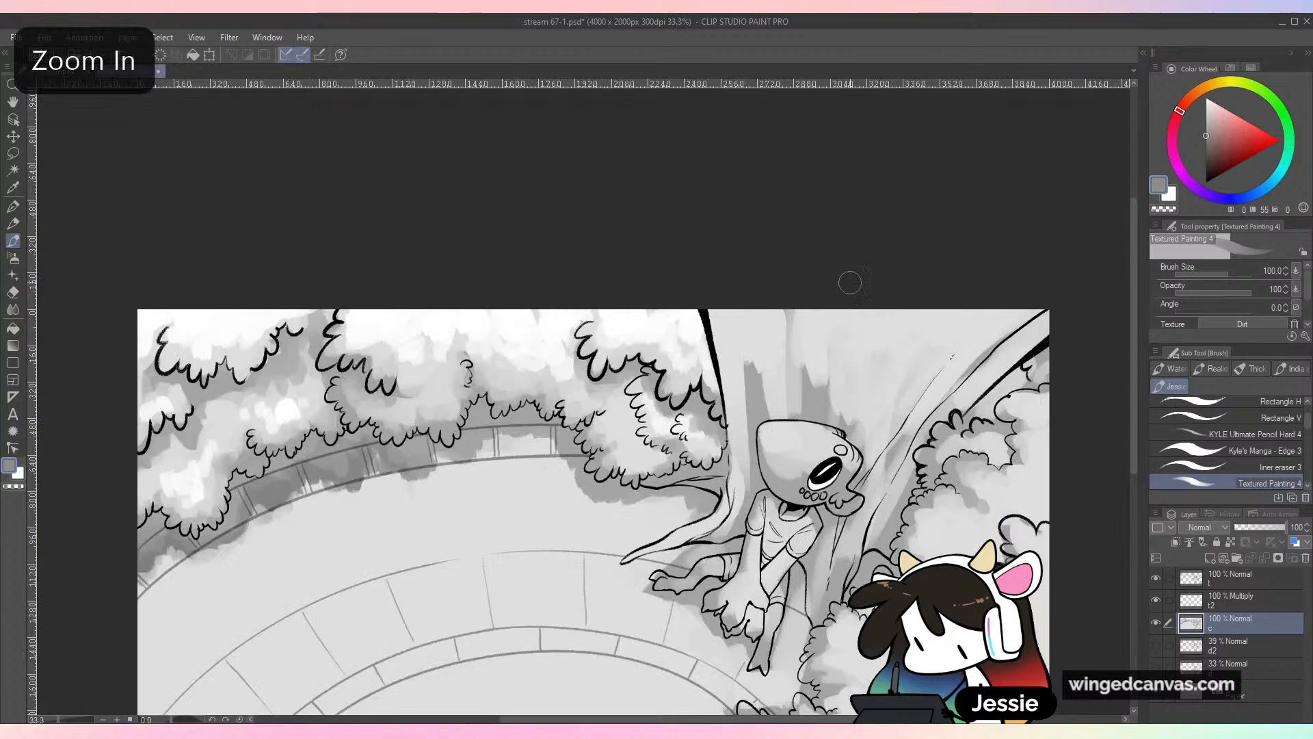
left_click(278, 504, "alt")
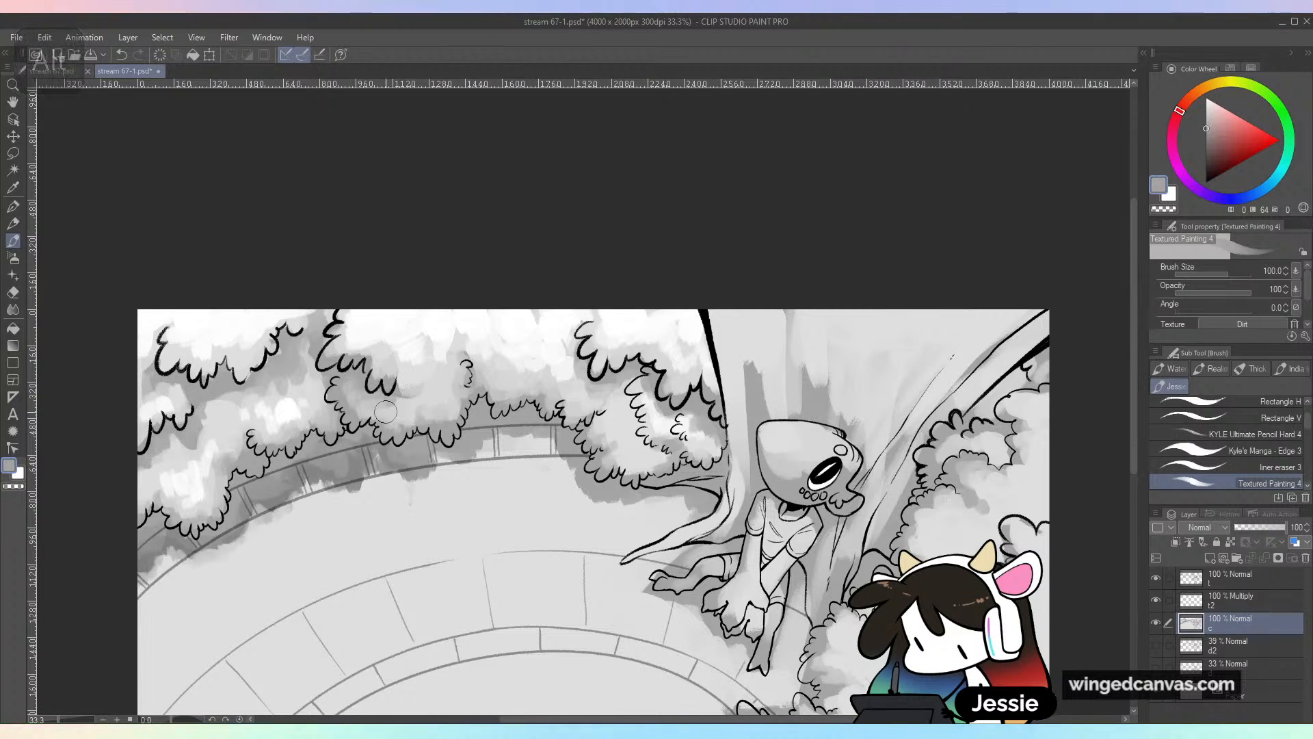
key("ctrl+minus")
key("ctrl+plus")
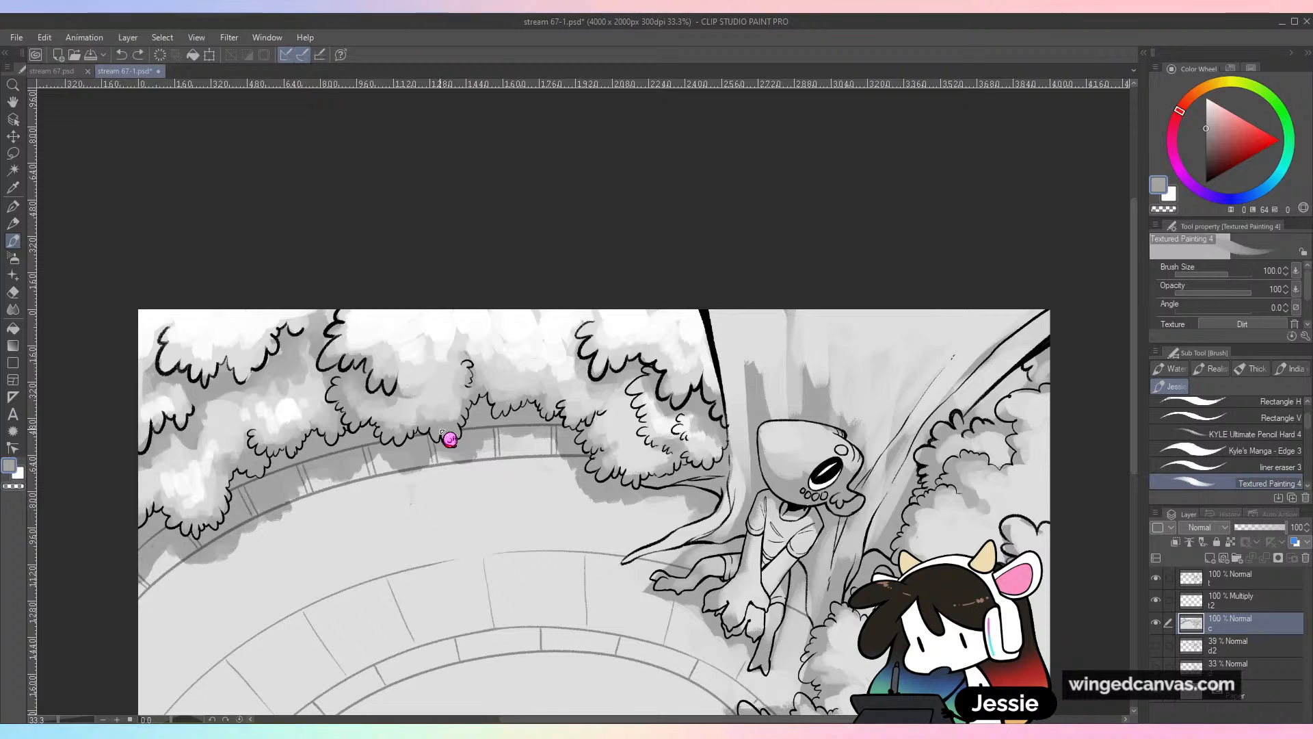
left_click_drag(1206, 141, 1186, 144)
left_click(267, 454, "alt")
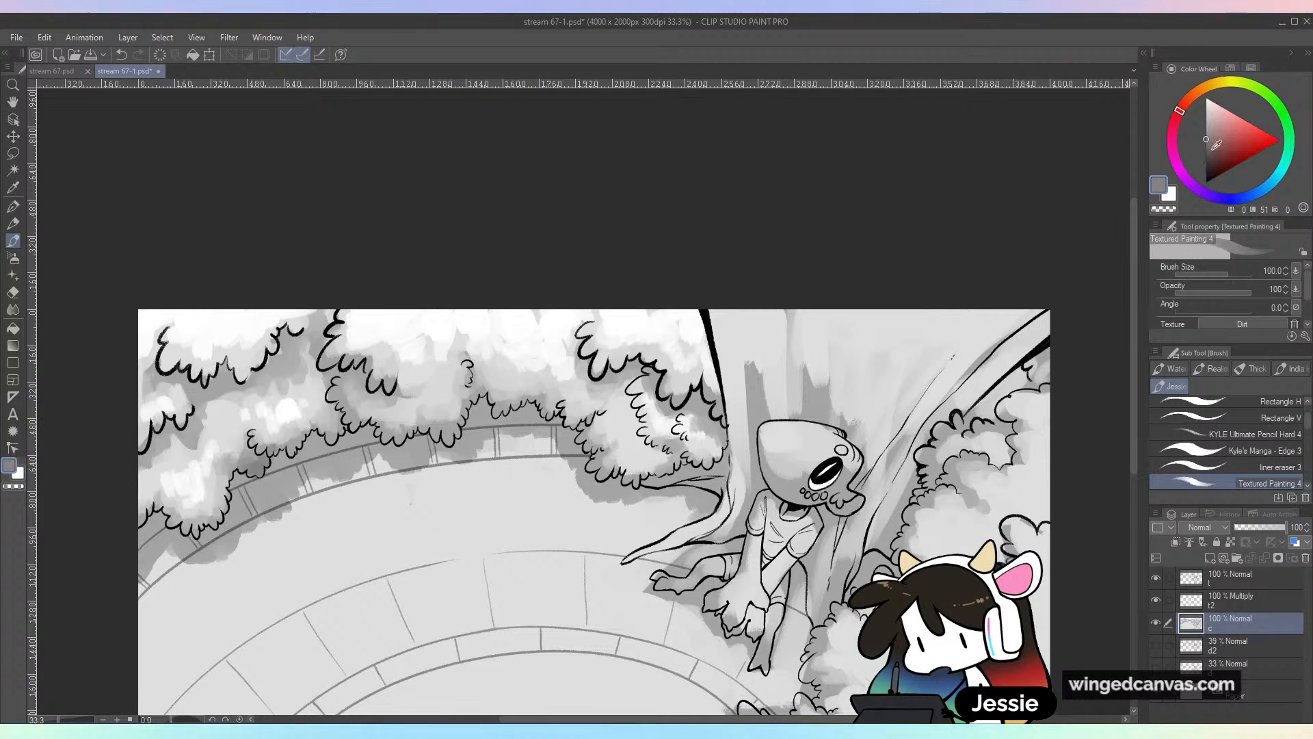
left_click_drag(1216, 145, 1206, 146)
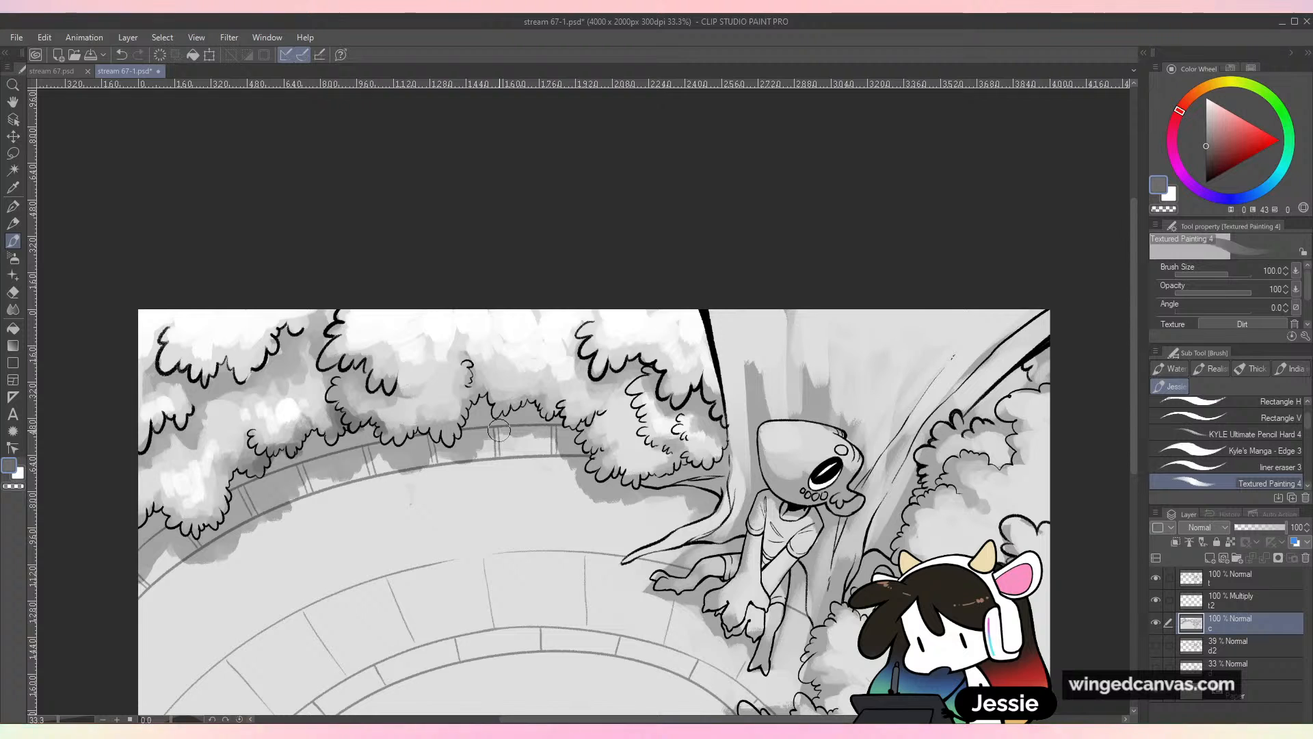
Shade the lower edge of the upper-middle bush and the area around its small leaf curl with sampled greys
left_click(373, 409, "alt")
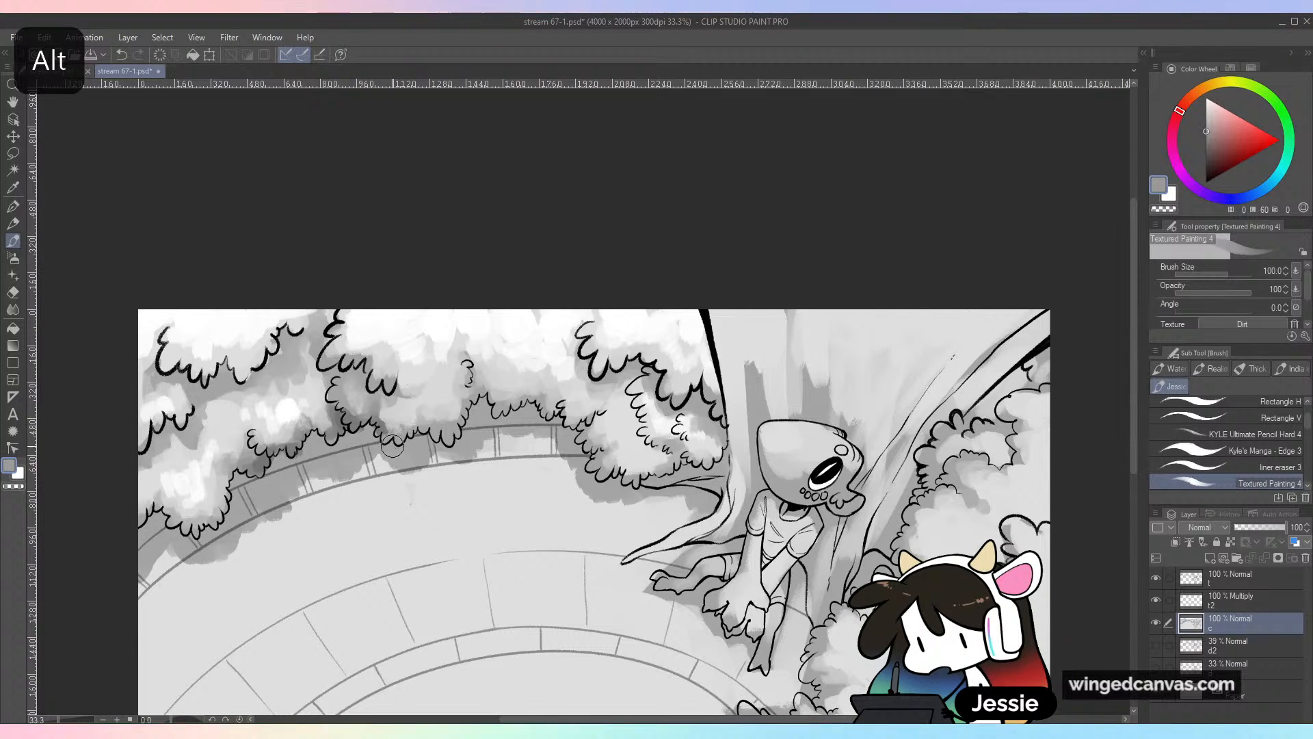
left_click(394, 433, "alt")
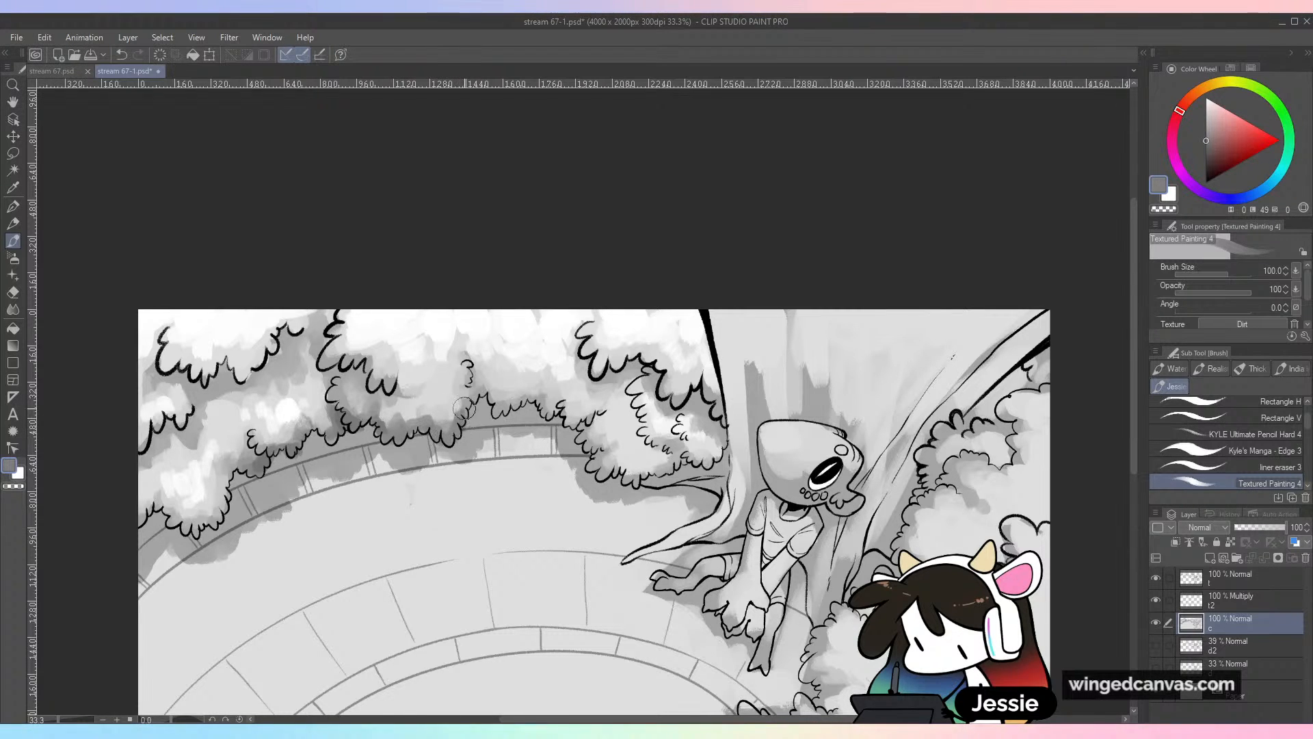
left_click(452, 381, "alt")
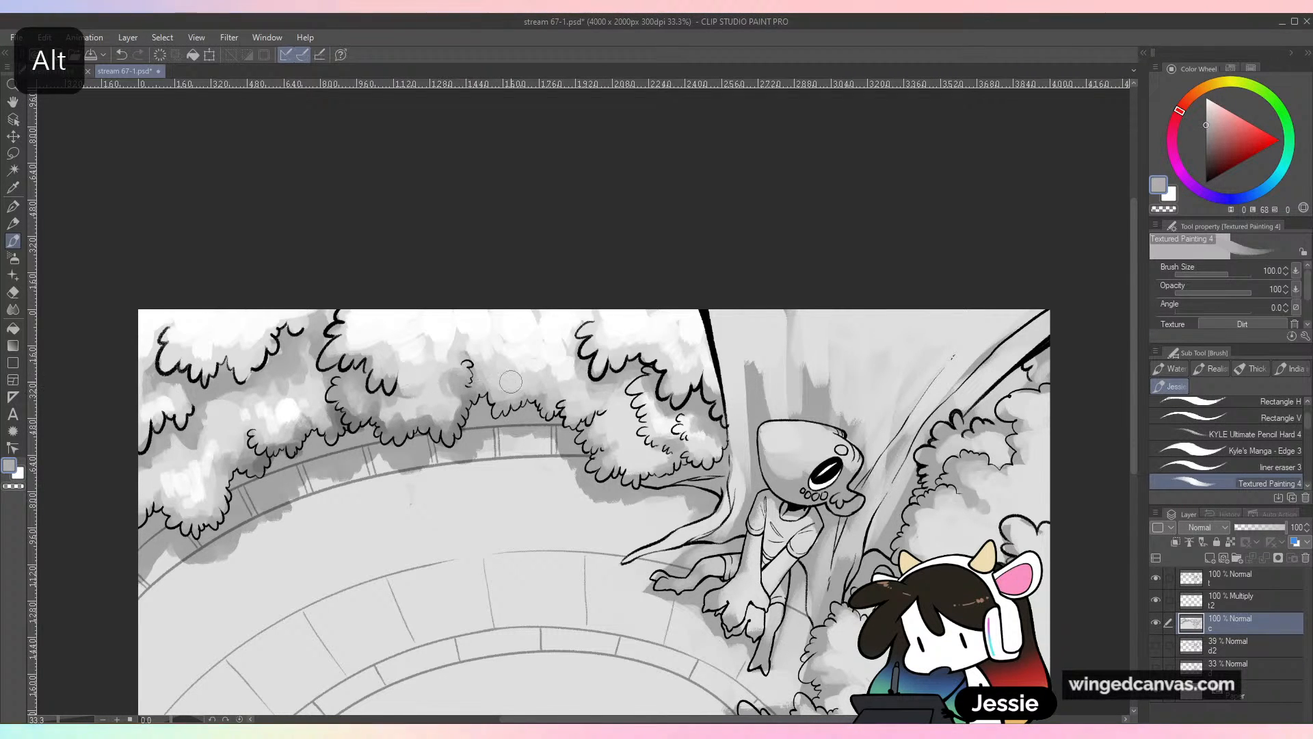
Blend the shading on the undersides of the two left bushes with dark and light greys sampled from the wall and foliage
left_click(253, 503, "alt")
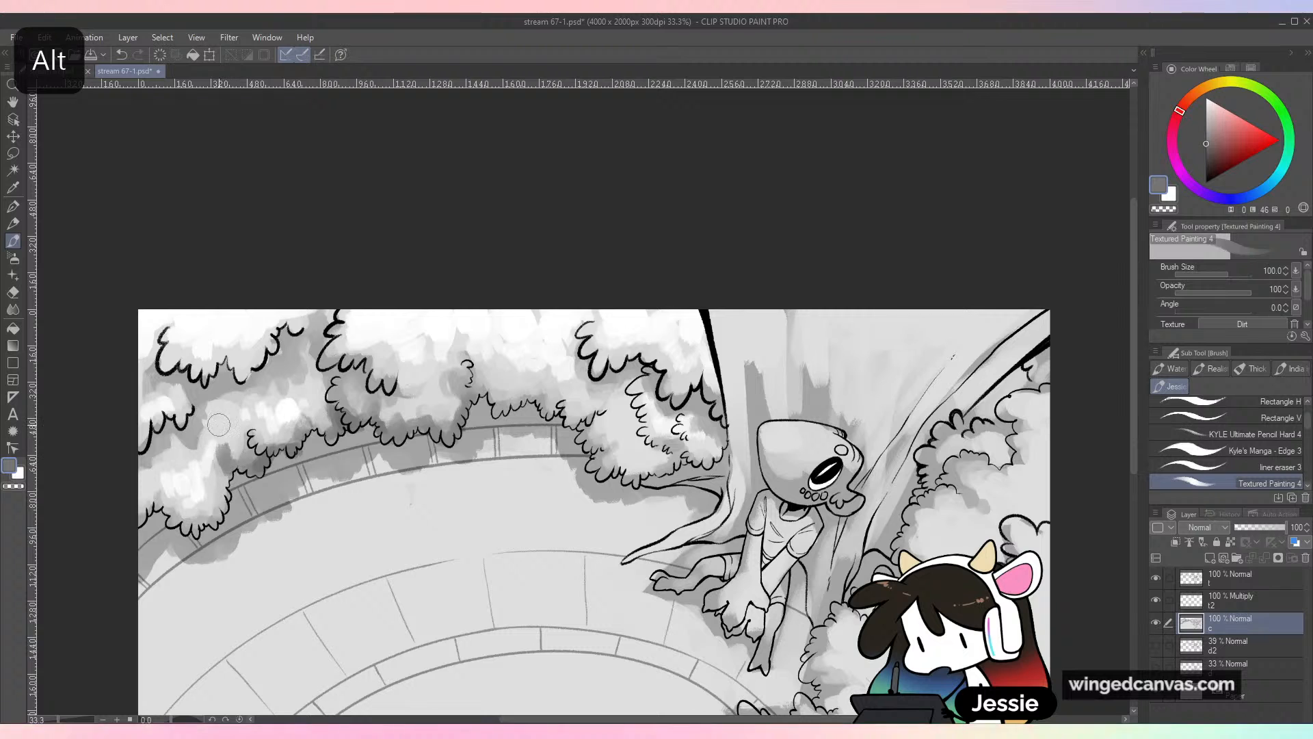
left_click(226, 448, "alt")
left_click(225, 429, "alt")
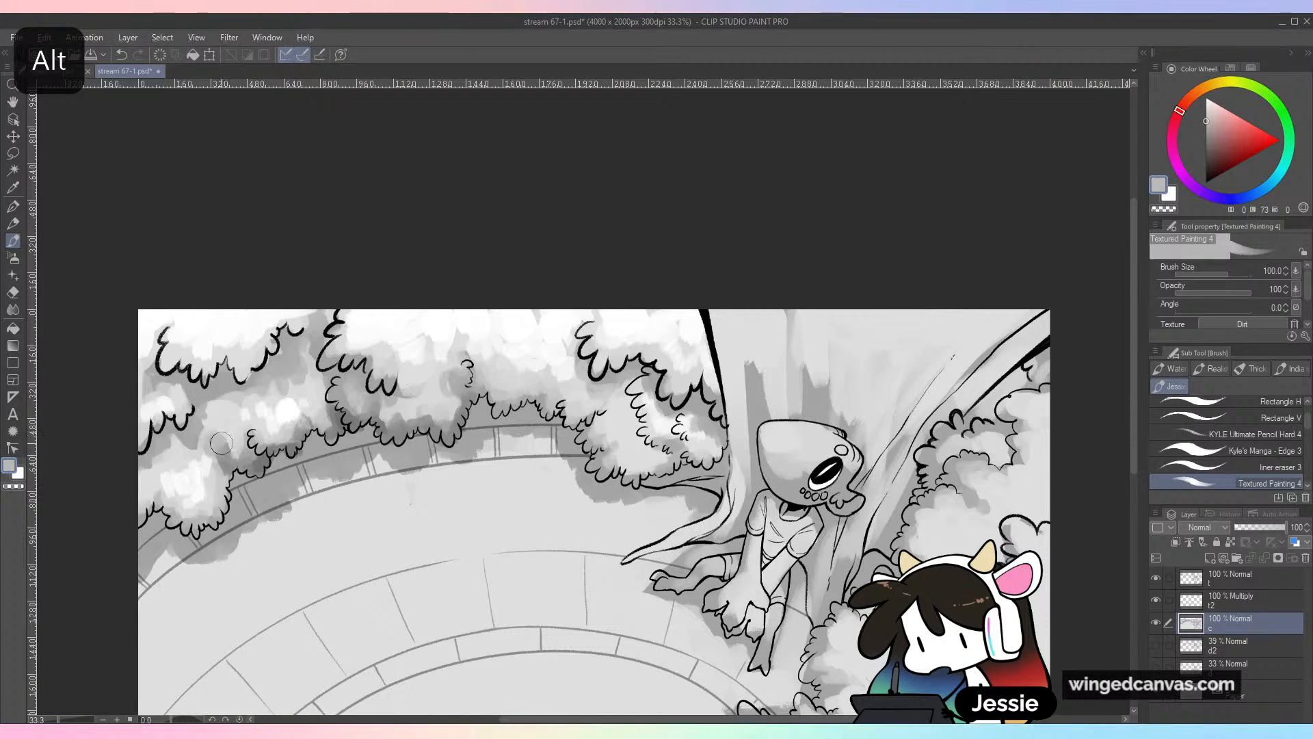
left_click(227, 435, "alt")
left_click(240, 479, "alt")
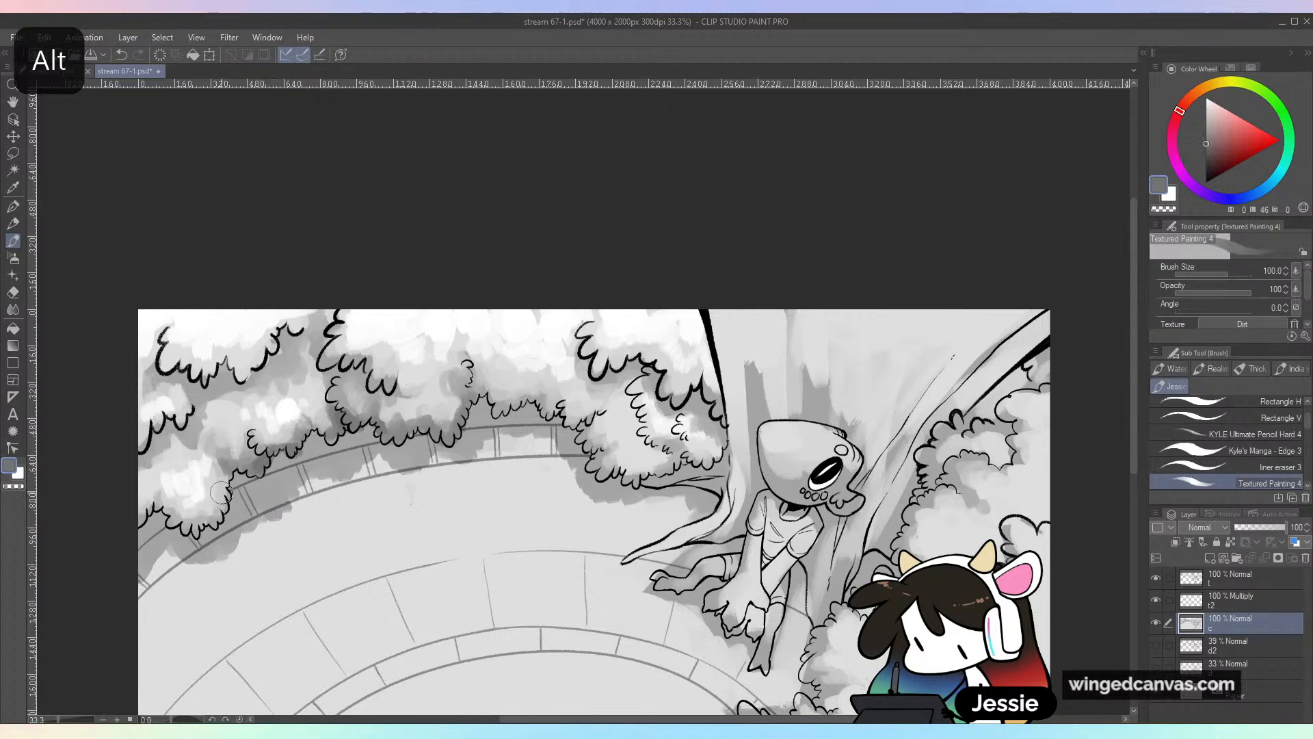
Darken the shaded side of the bush beside the tree trunk and touch up its highlight with a sampled near-white
left_click_drag(257, 482, 185, 393)
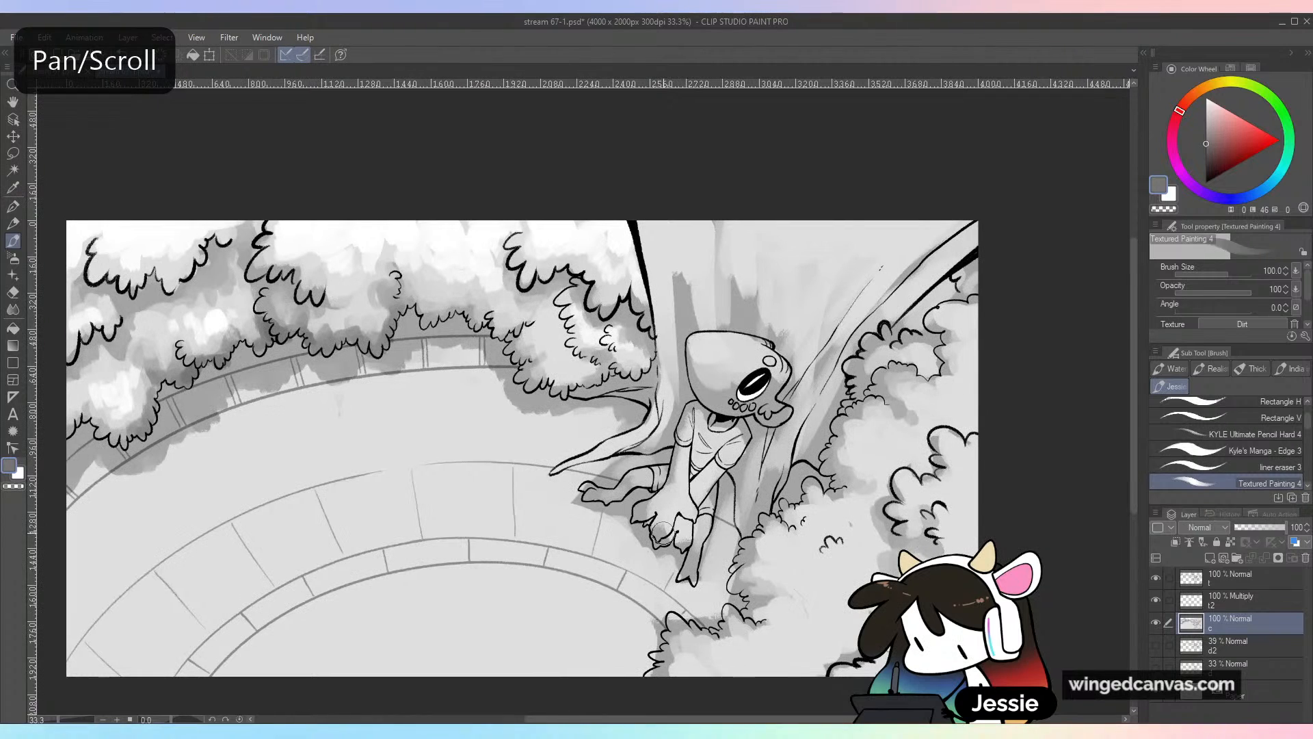
key("alt")
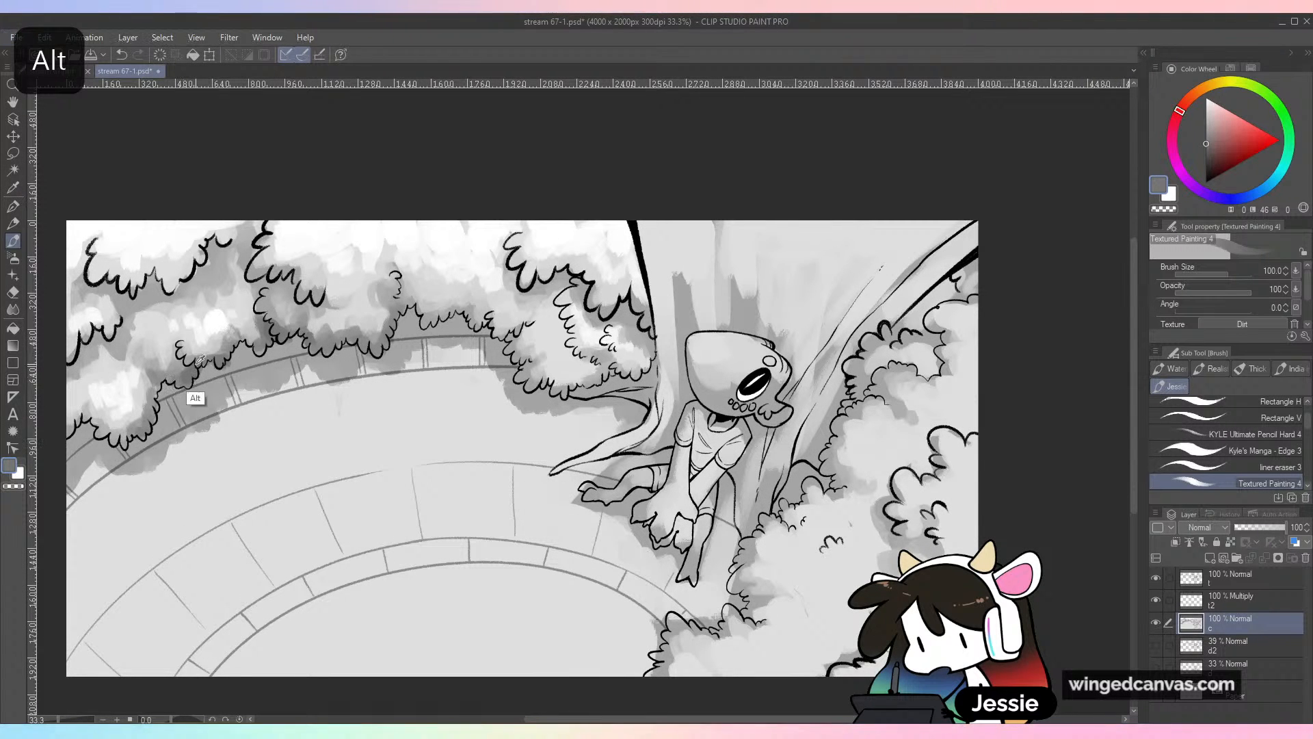
left_click(618, 352, "alt")
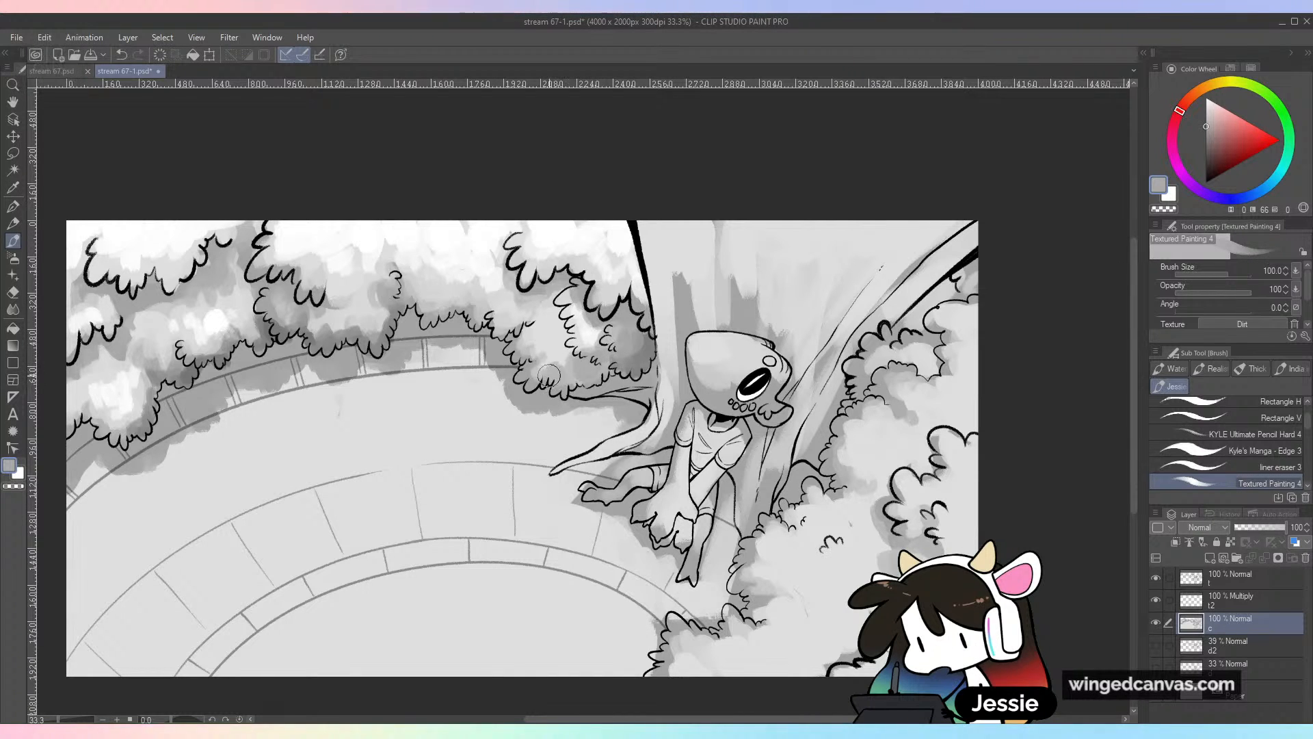
left_click(567, 356, "alt")
left_click(607, 337, "alt")
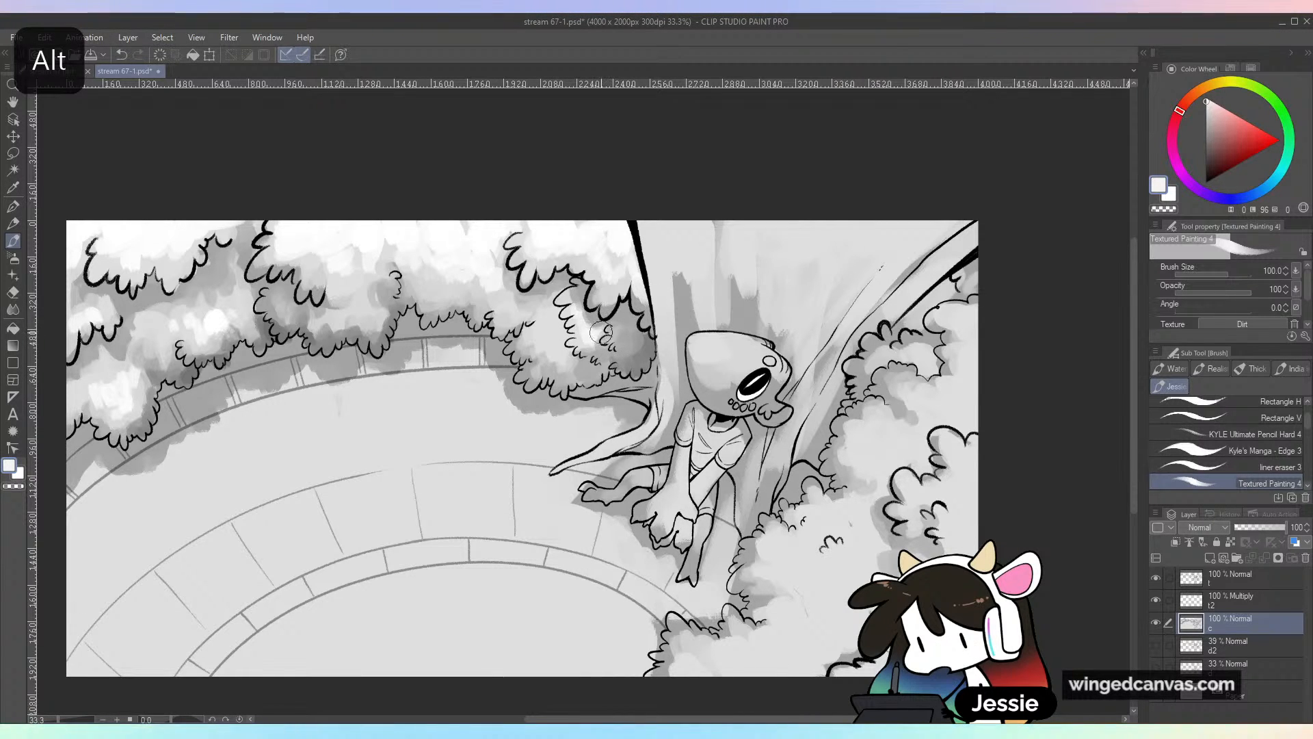
Paint a dark sampled grey on the upper bush against the trunk, blending it into the lighter foliage with resampled greys
left_click(643, 293, "alt")
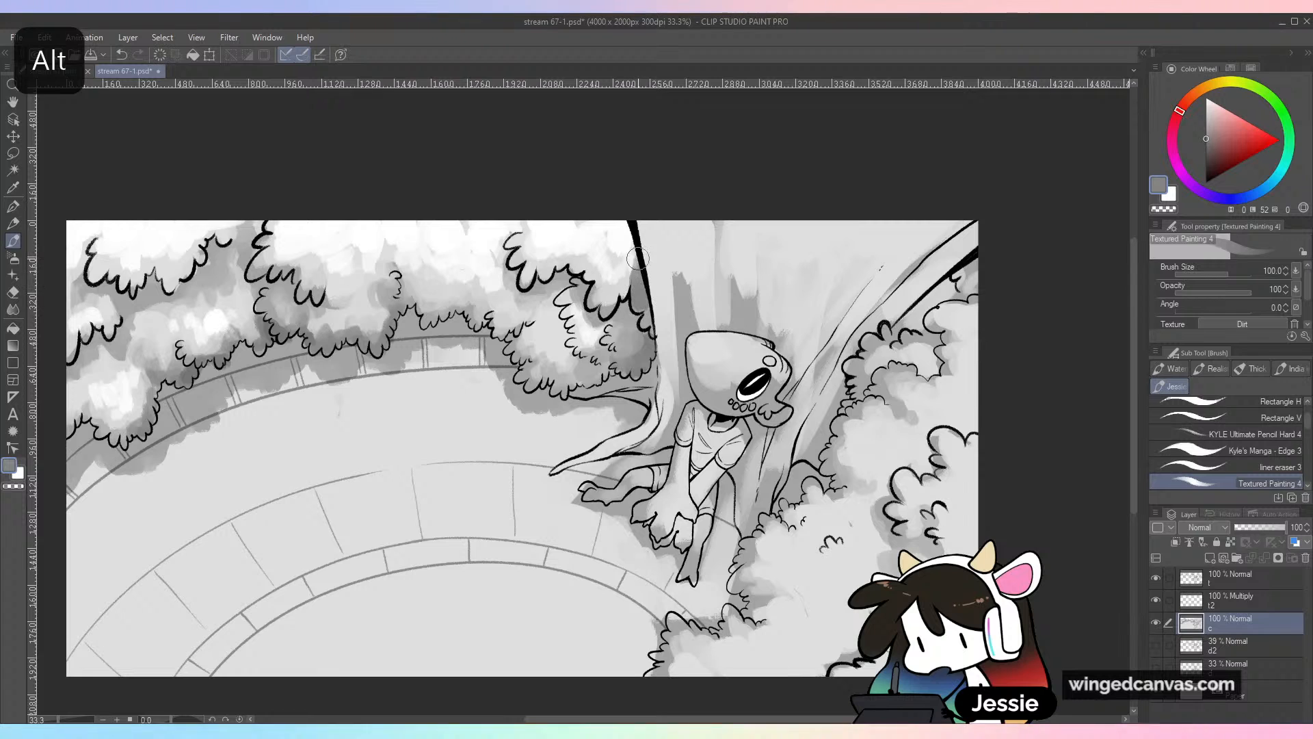
mouse_move(637, 258)
left_mouse_down()
mouse_move(627, 289)
mouse_move(599, 301)
left_mouse_up()
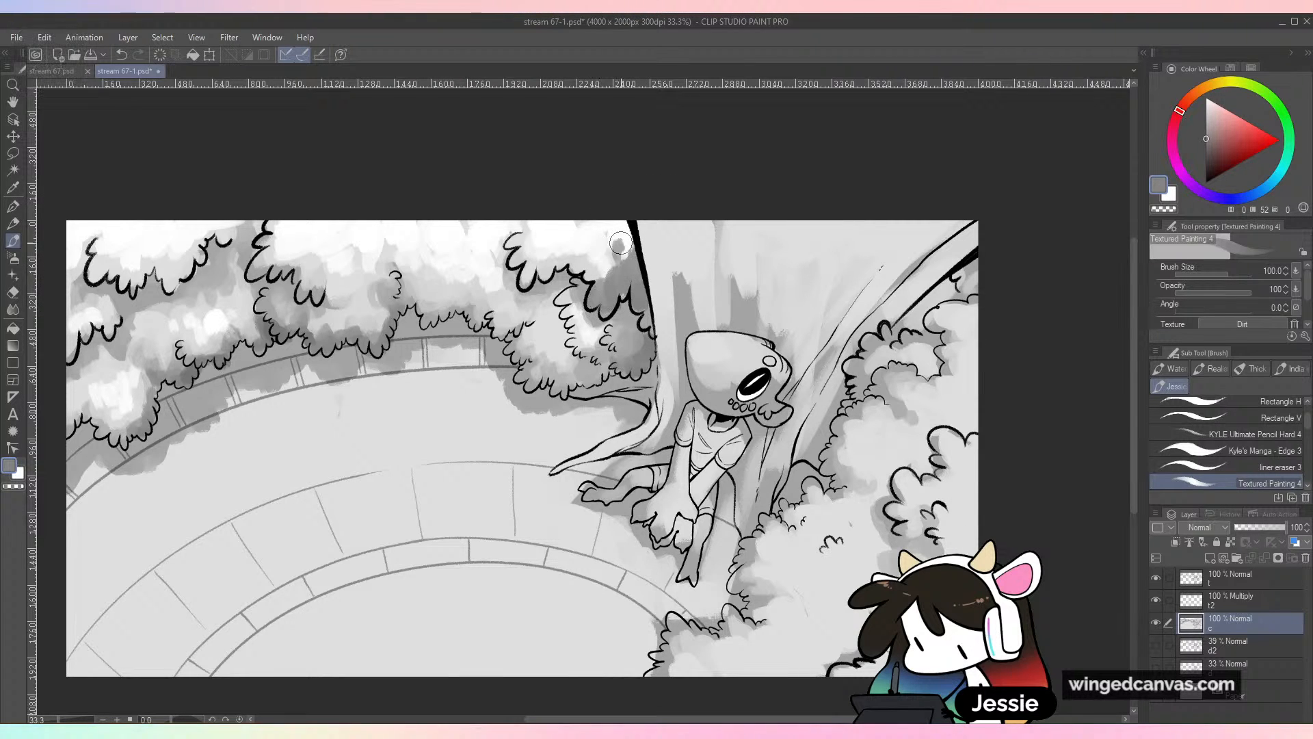
left_click(596, 247, "alt")
mouse_move(621, 243)
left_mouse_down()
mouse_move(601, 268)
mouse_move(623, 263)
mouse_move(636, 288)
mouse_move(585, 267)
left_mouse_up()
left_click(627, 305, "alt")
Sample a light grey of luminosity 75 and touch up the curved wall beneath the left bushes
key("ctrl+minus")
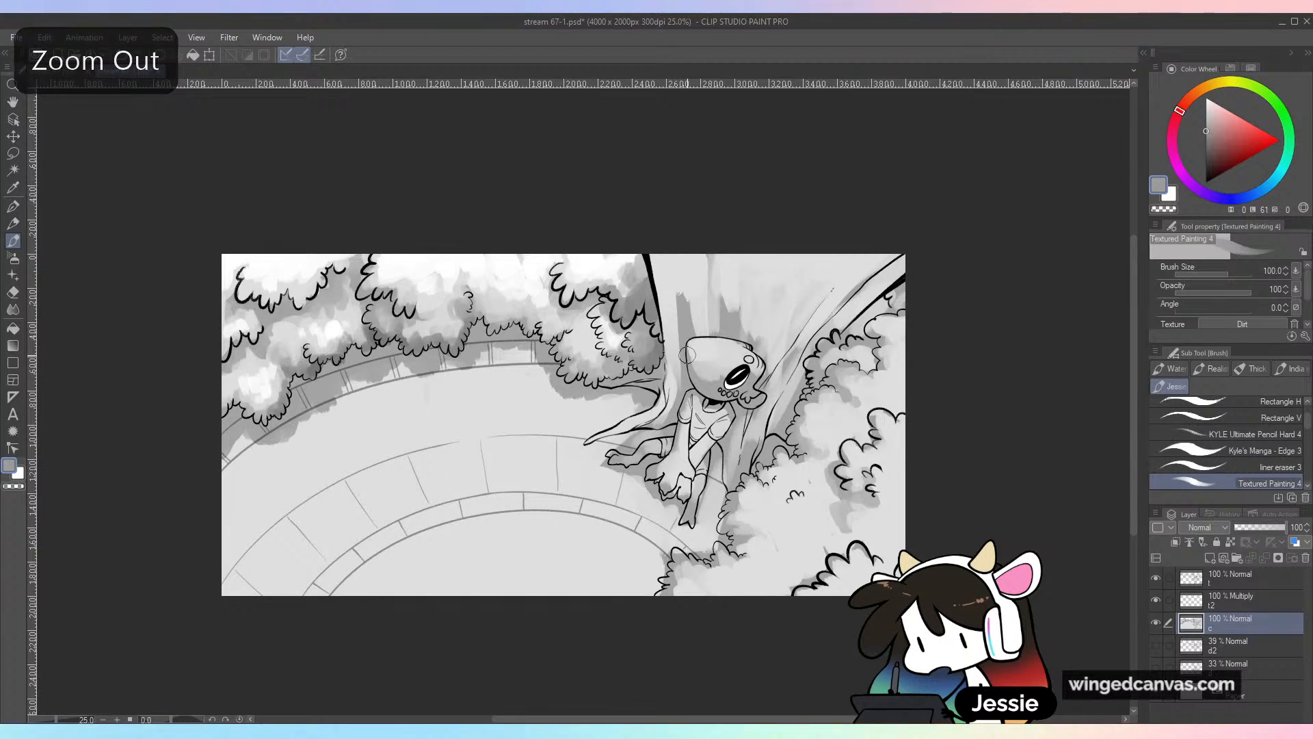
key("ctrl+plus")
left_click(434, 419, "alt")
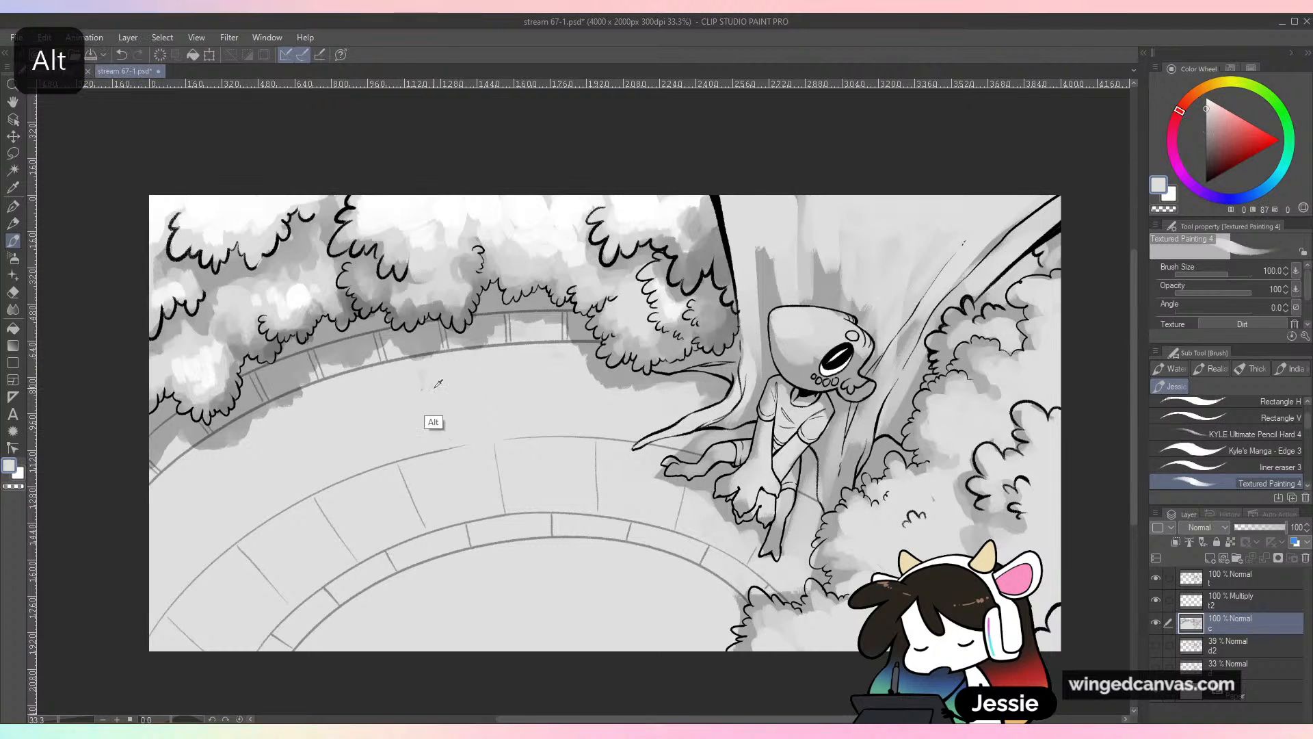
left_click(316, 340, "alt")
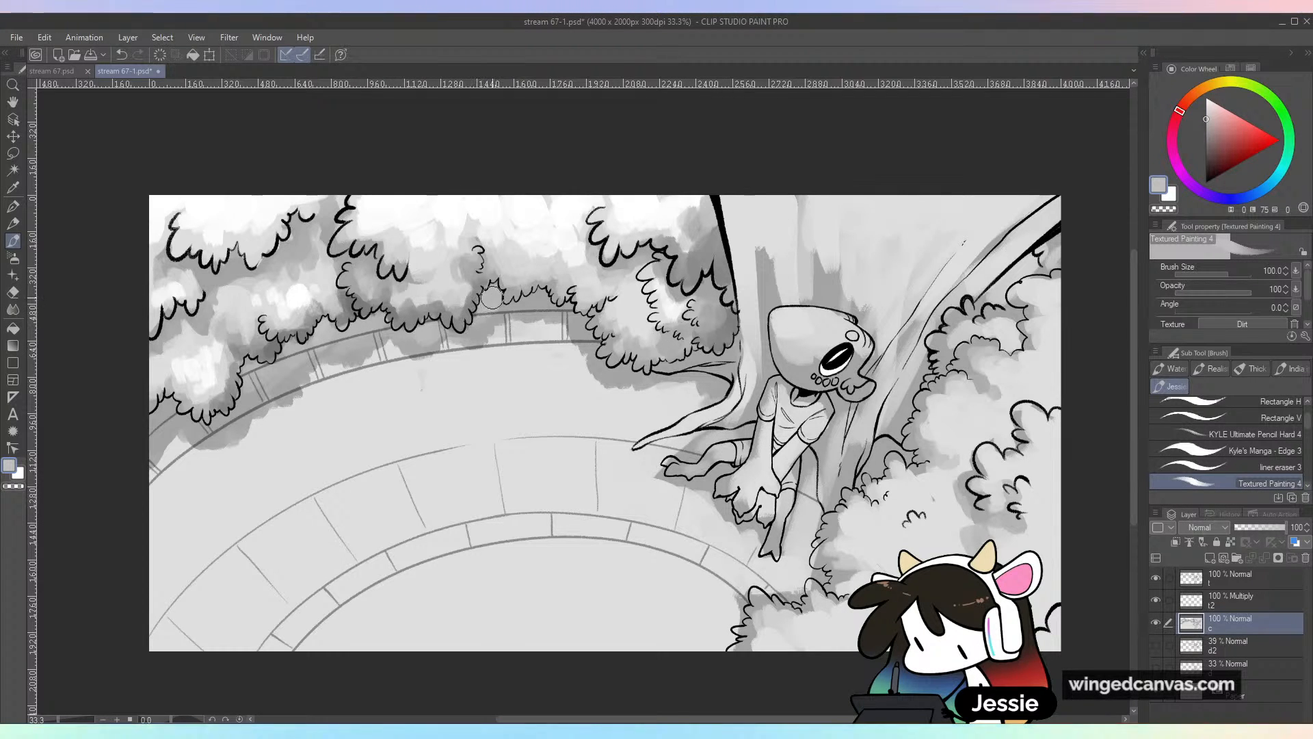
left_click_drag(244, 384, 185, 426)
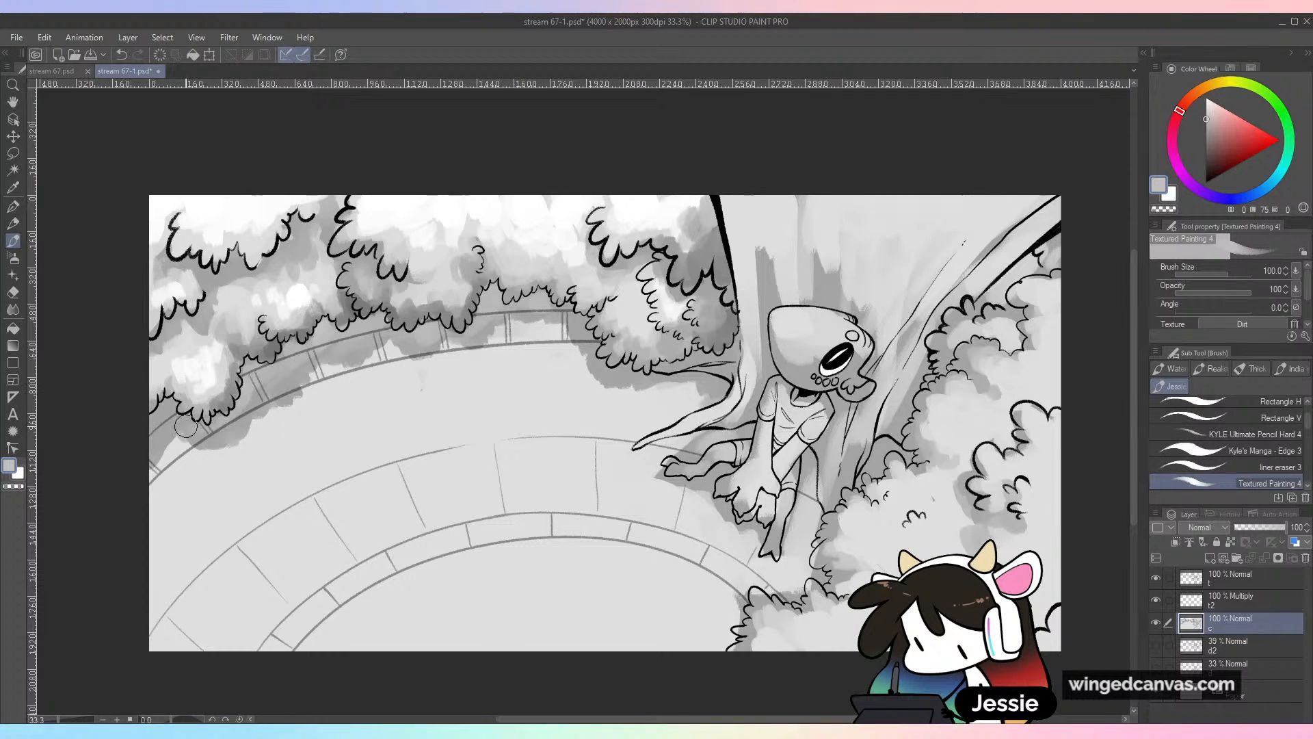
Soften the cast shadow along the plaza edge below the curved wall, using light greys sampled from the plaza and shadow
scroll(670, 437, "down", 2)
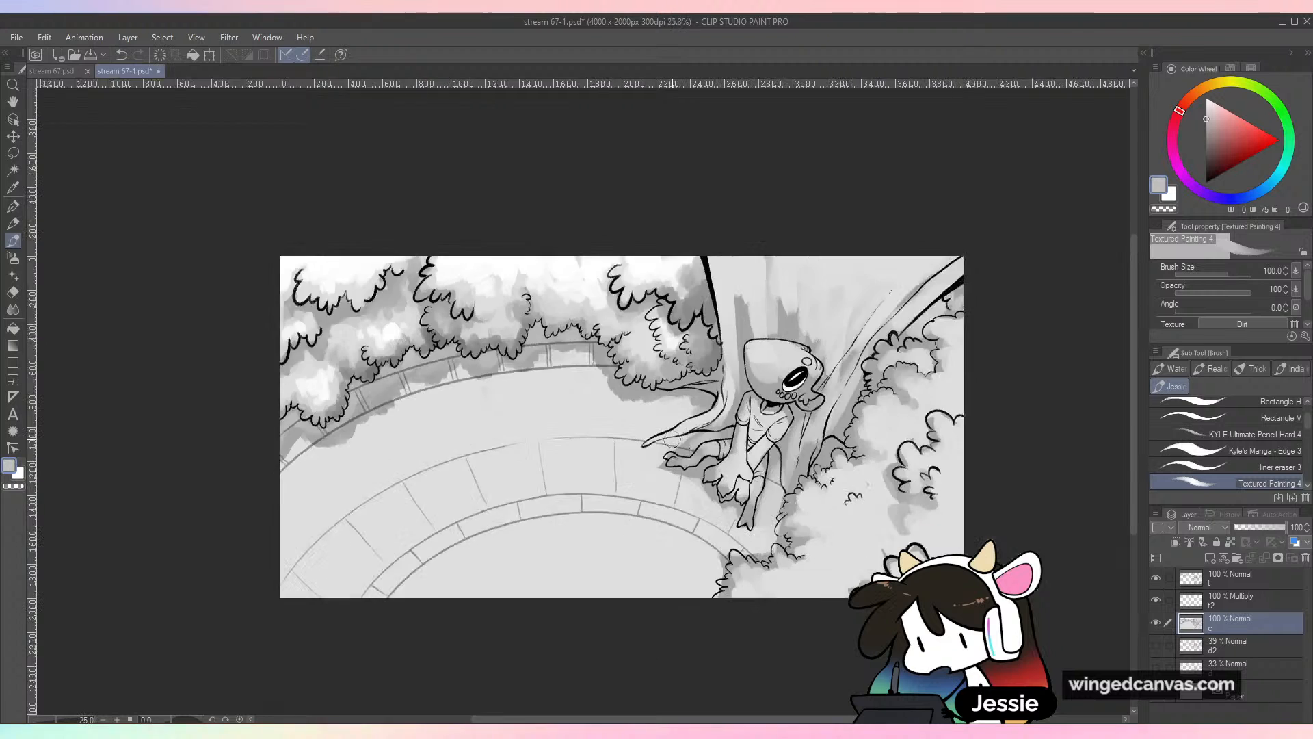
scroll(673, 439, "up", 1)
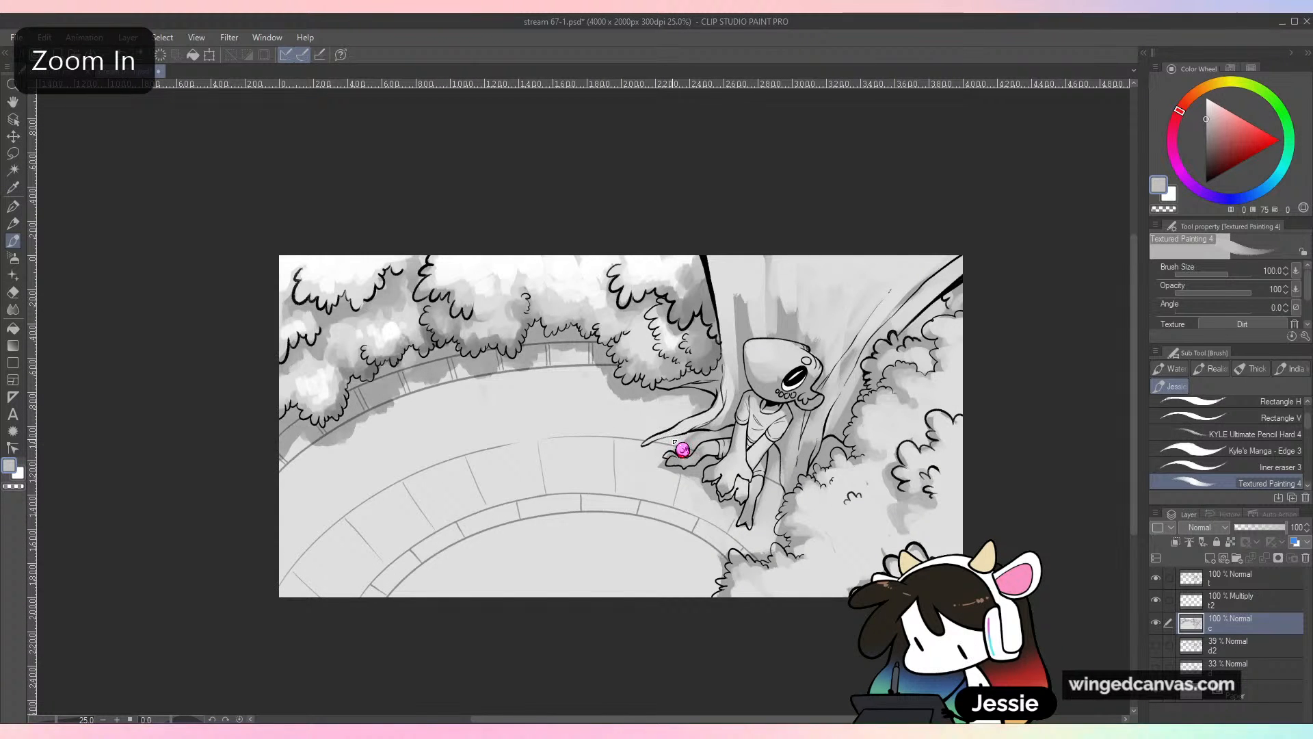
scroll(864, 546, "up", 1)
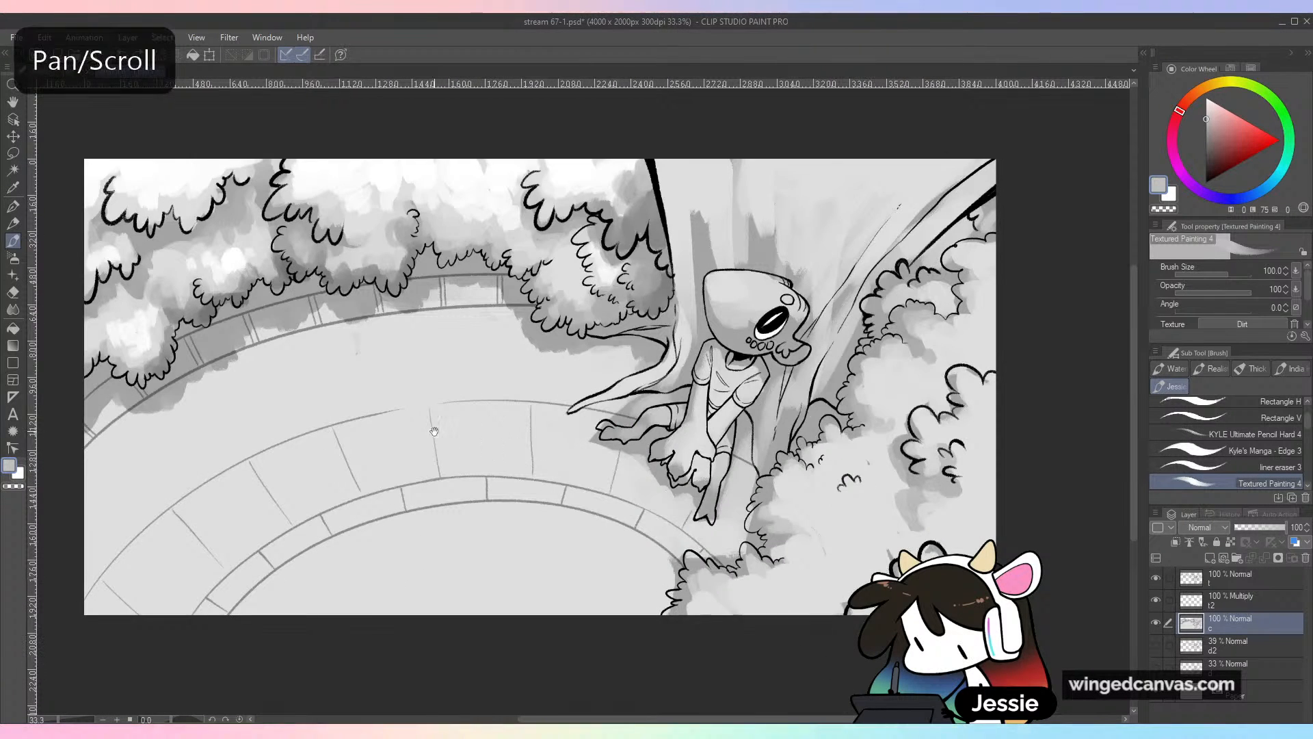
left_click_drag(475, 439, 647, 421)
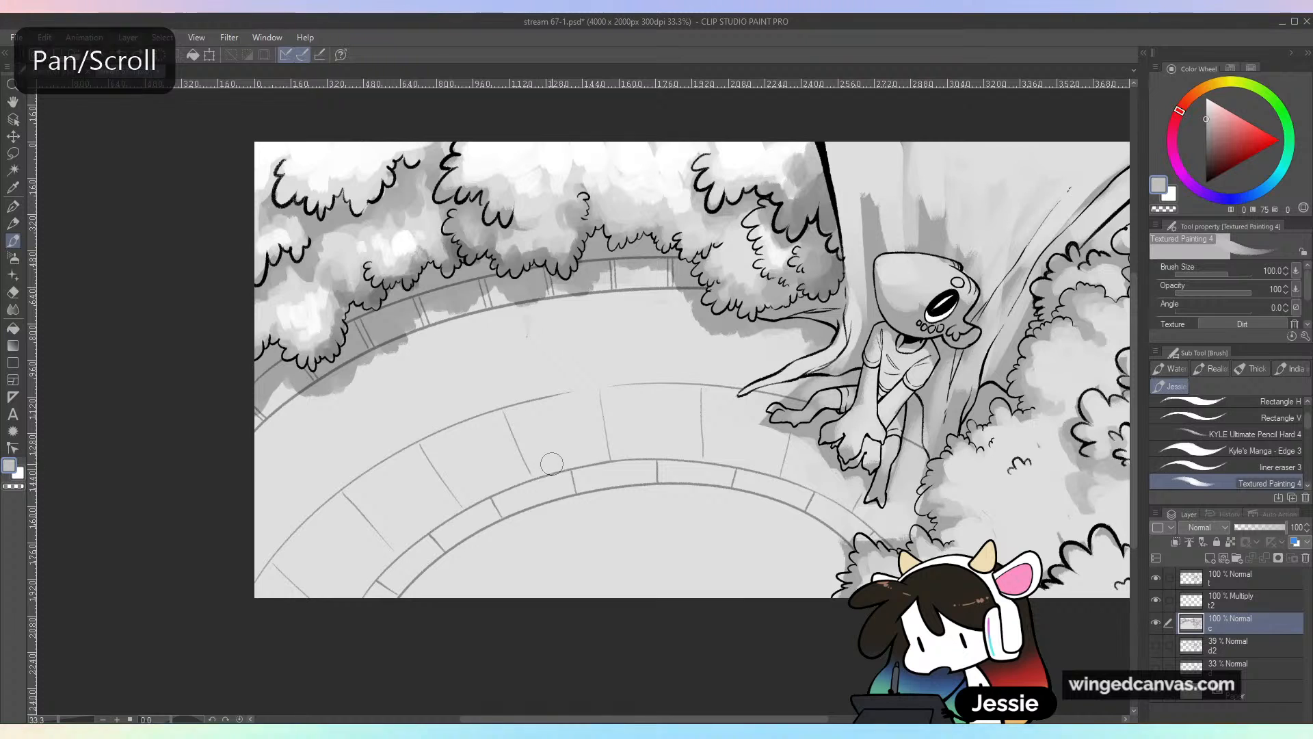
key("alt")
left_click(573, 472, "alt")
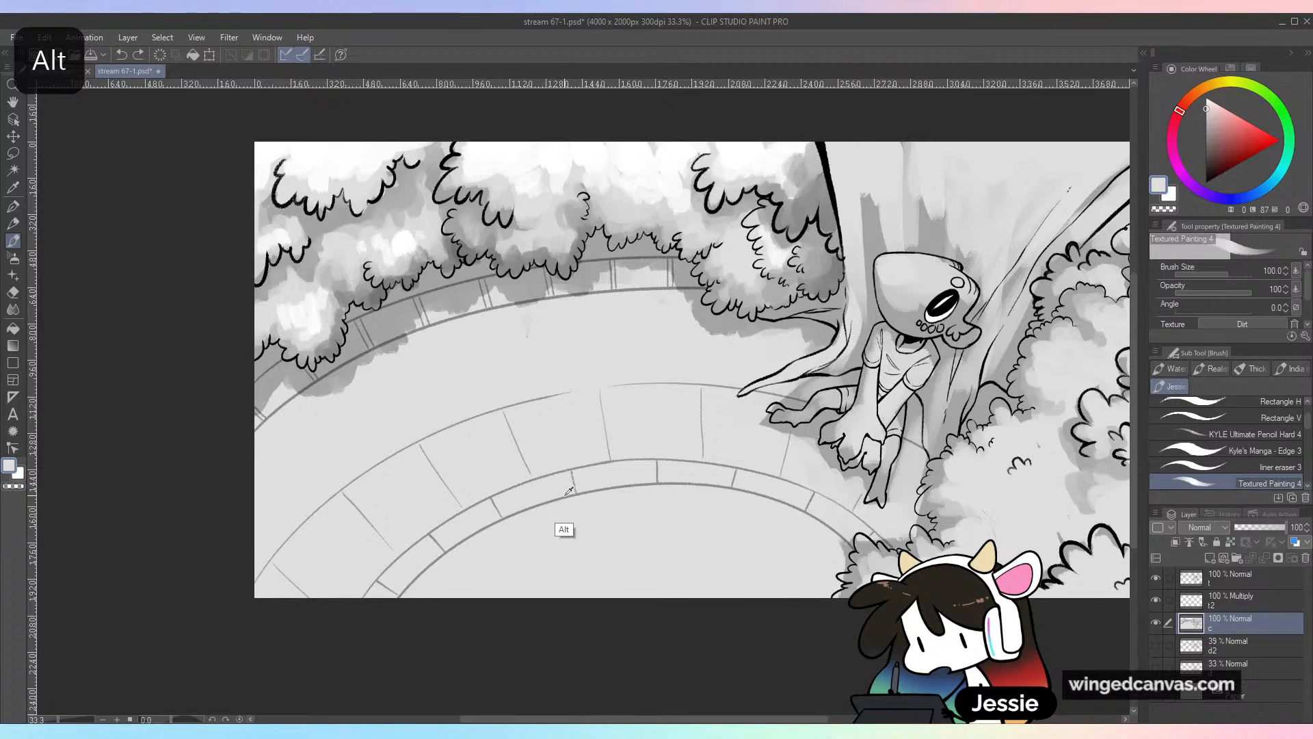
key("alt")
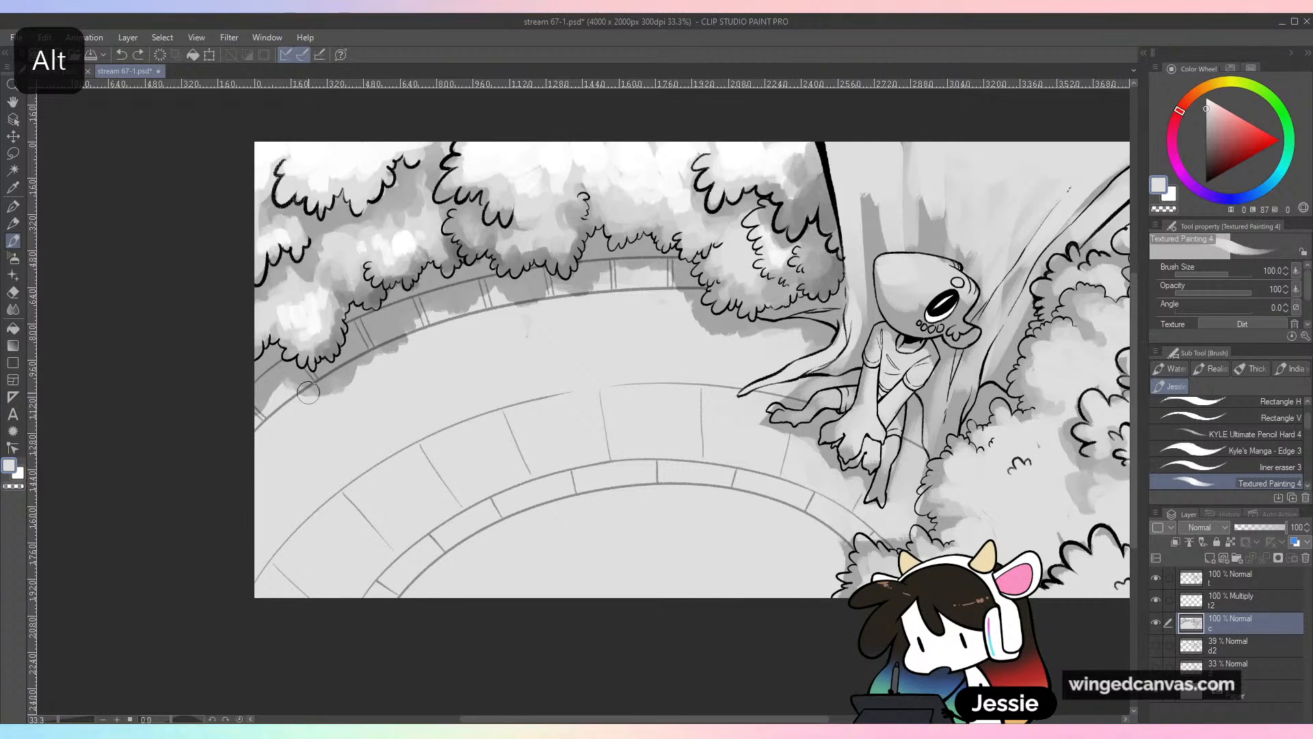
left_click(319, 388, "alt")
left_click_drag(313, 396, 323, 390)
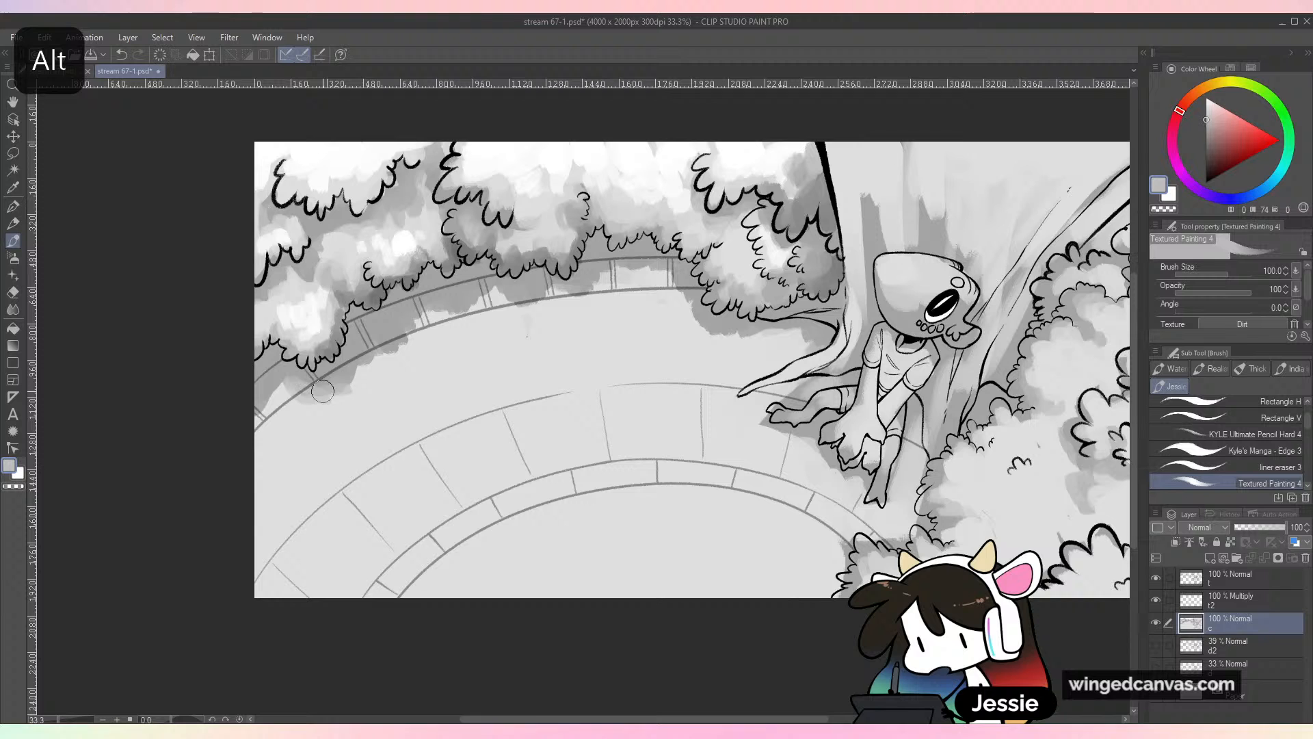
left_click(358, 377, "alt")
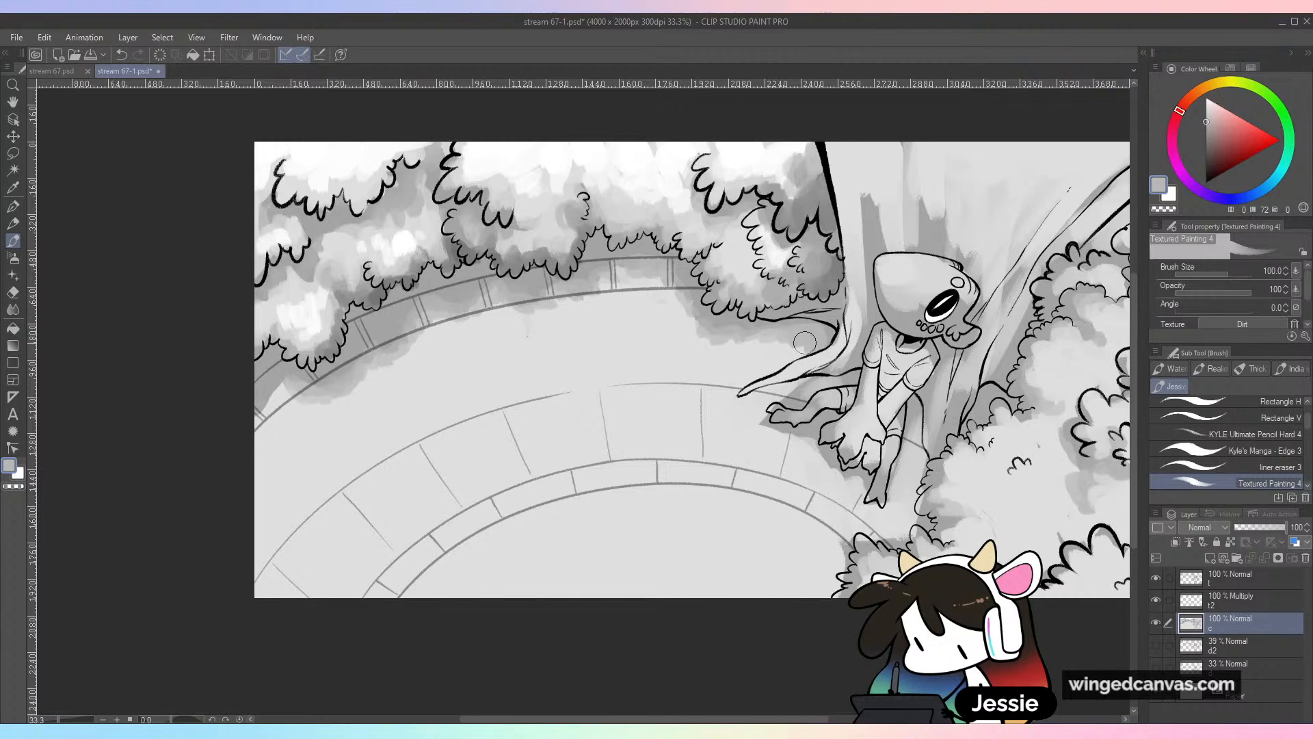
Blend the cast shadow between the bush and tree root and at the curved wall's far left end, using greys sampled from ground and shadow
left_click(775, 345, "alt")
left_click(762, 342, "alt")
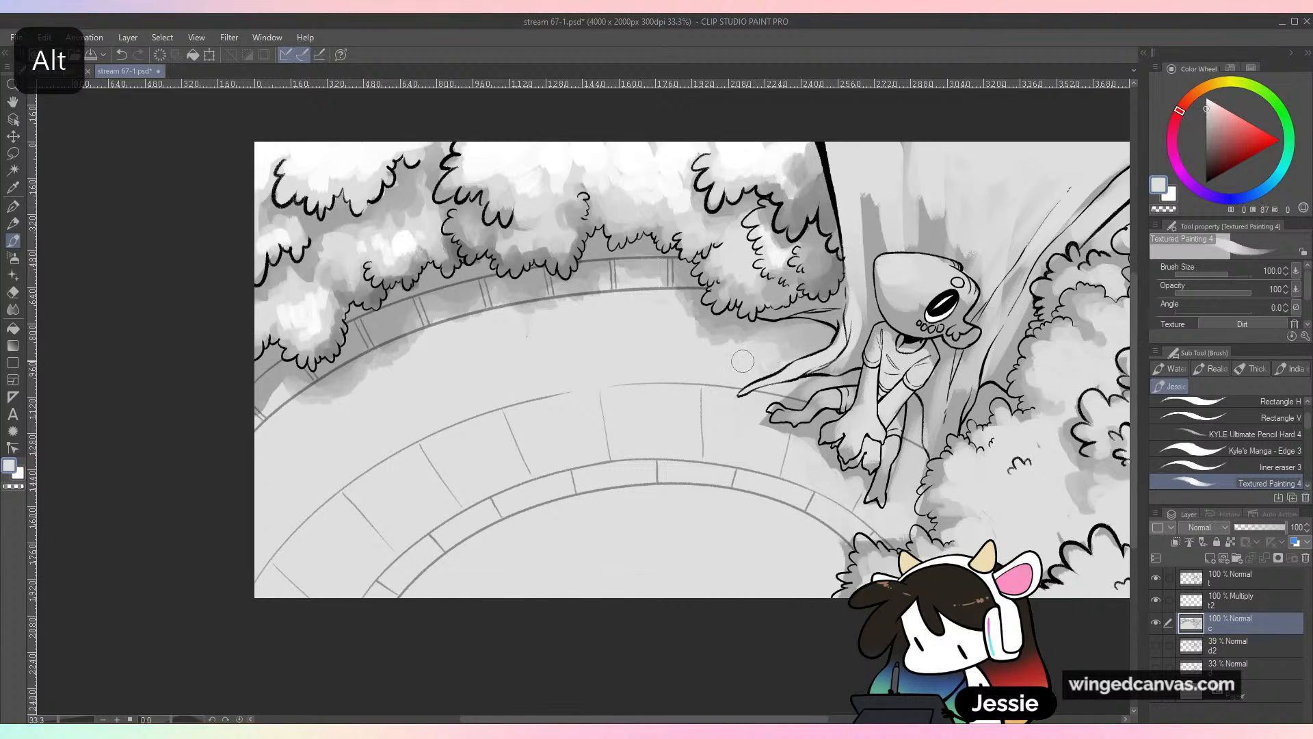
left_click(809, 338, "alt")
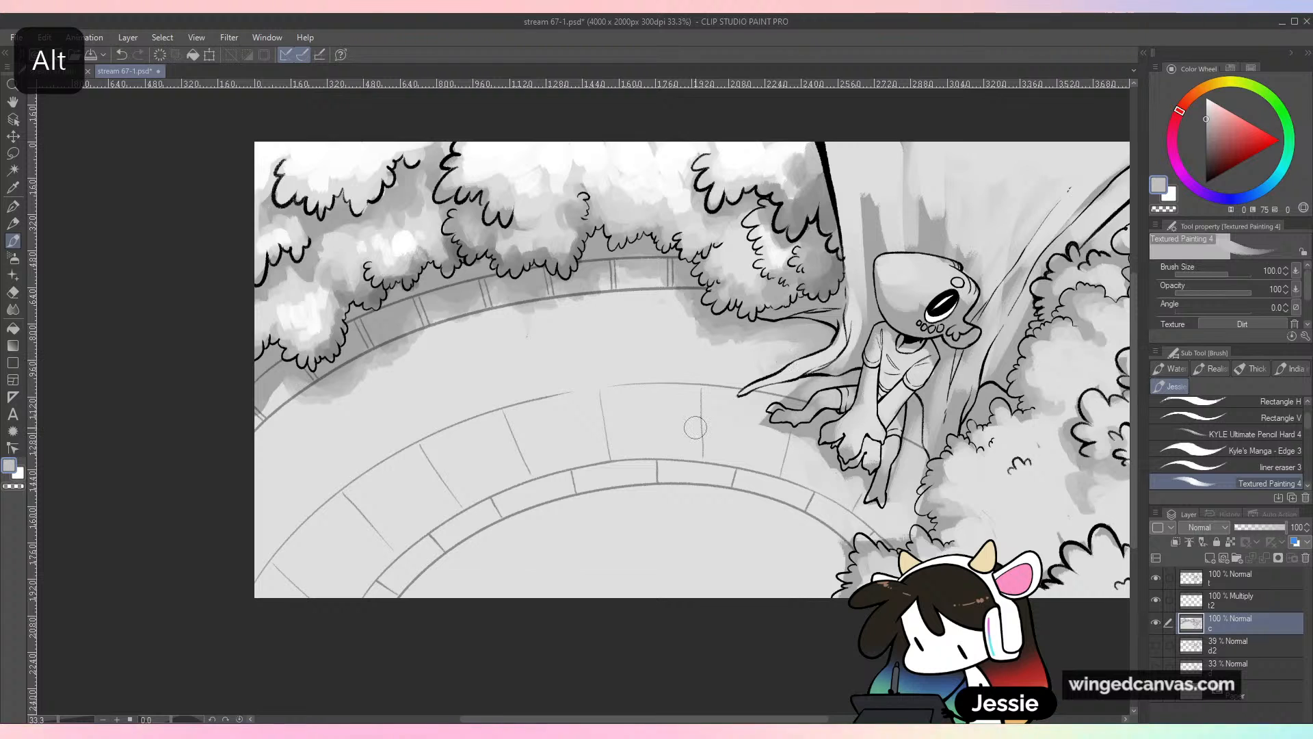
left_click(266, 428, "alt")
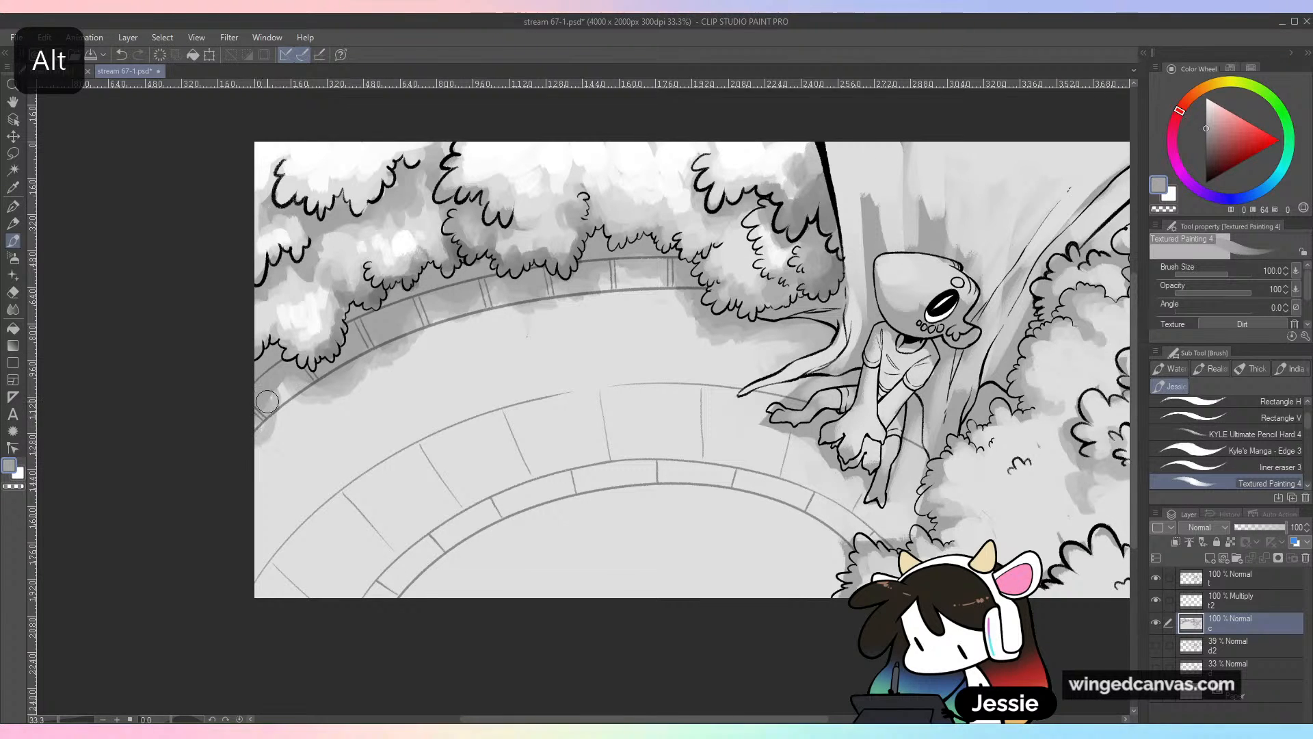
left_click(285, 419, "alt")
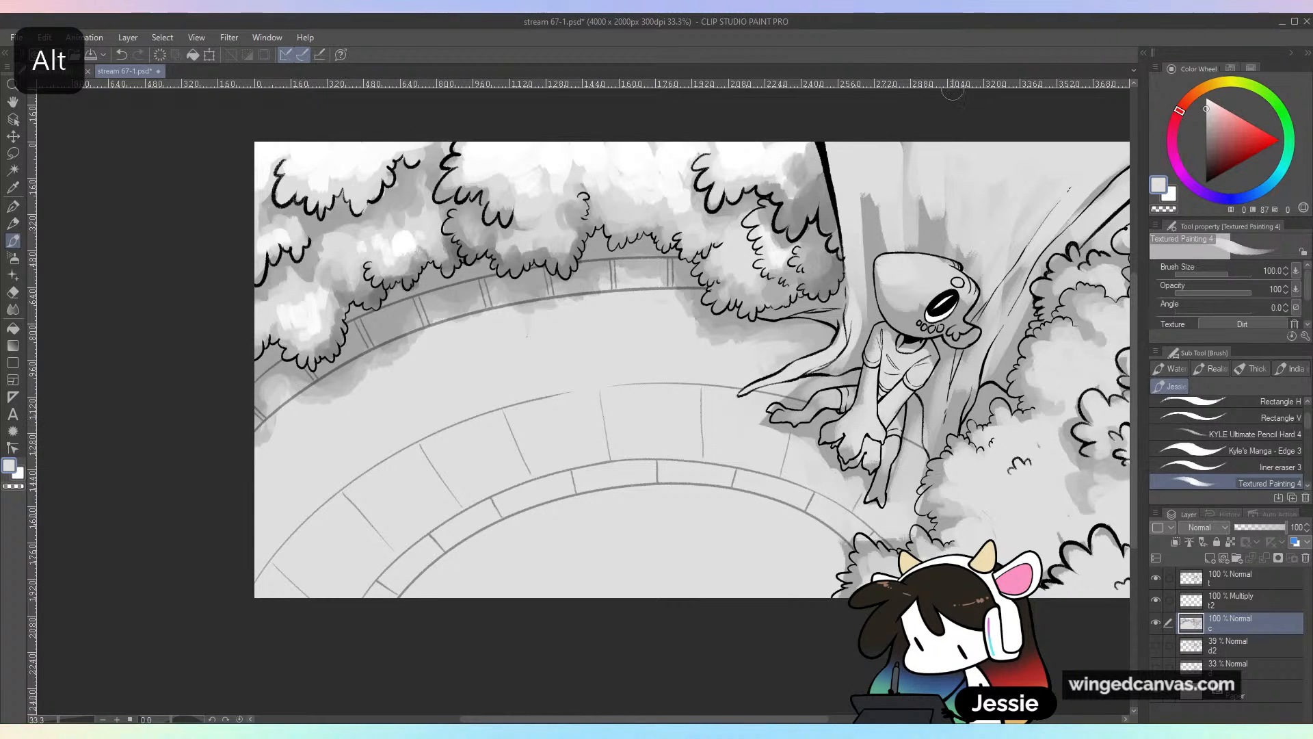
Darken the bush's edge against the trunk with a grey of luminosity 43, and clean up the trunk's edge with a sampled light grey
left_click_drag(952, 91, 822, 103)
left_click(683, 232, "alt")
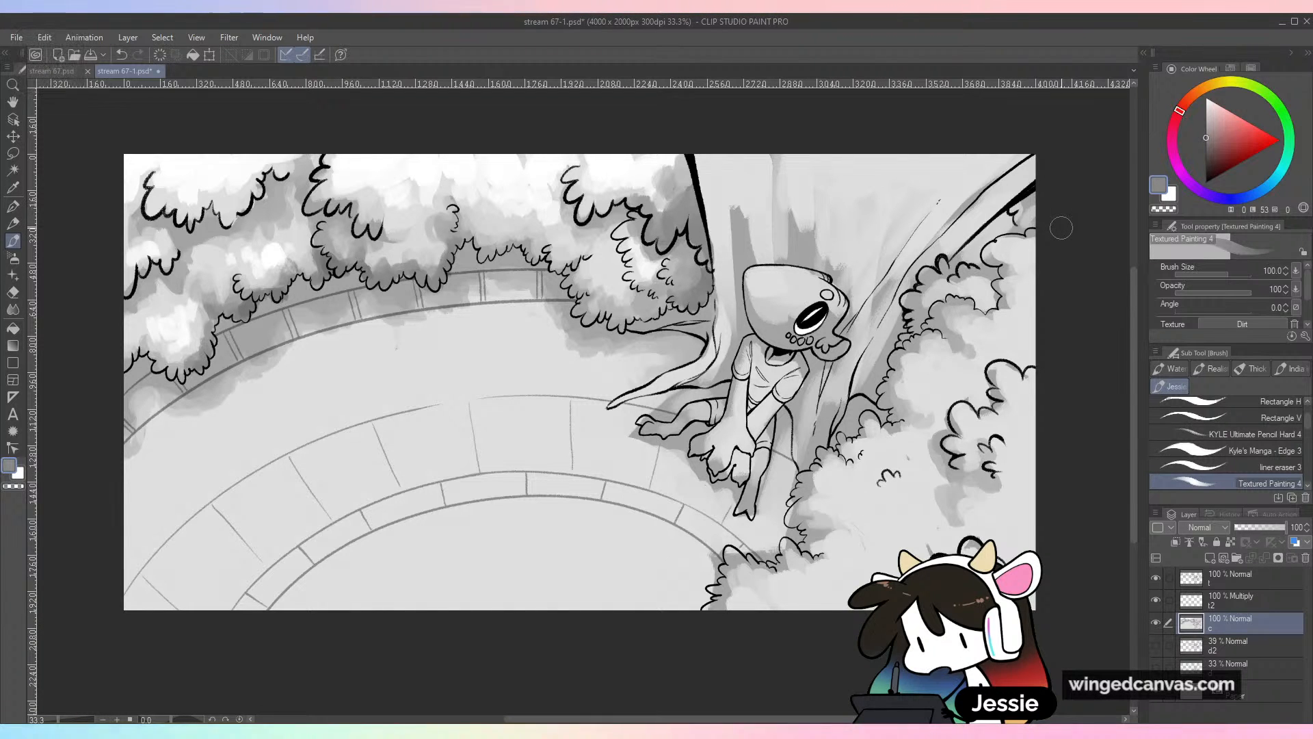
left_click(1207, 146)
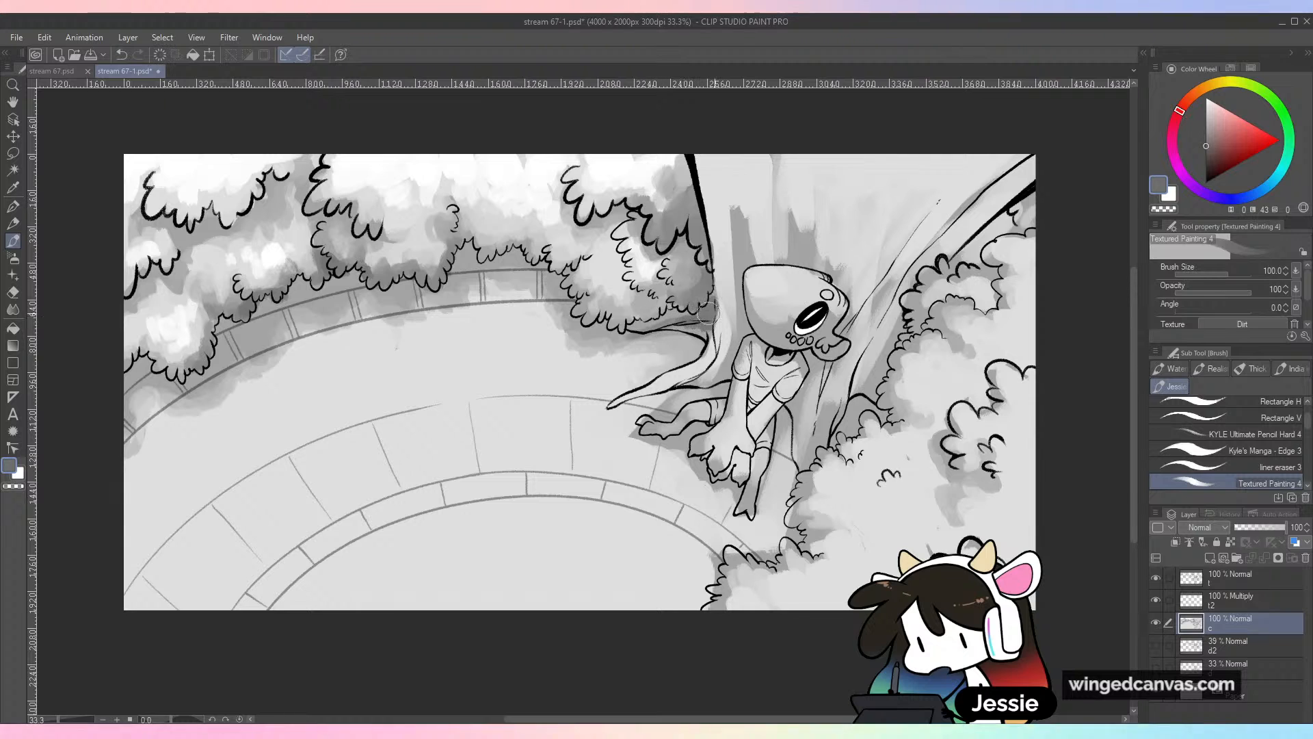
left_click(725, 282, "alt")
left_click(722, 287, "alt")
left_click_drag(718, 244, 715, 339)
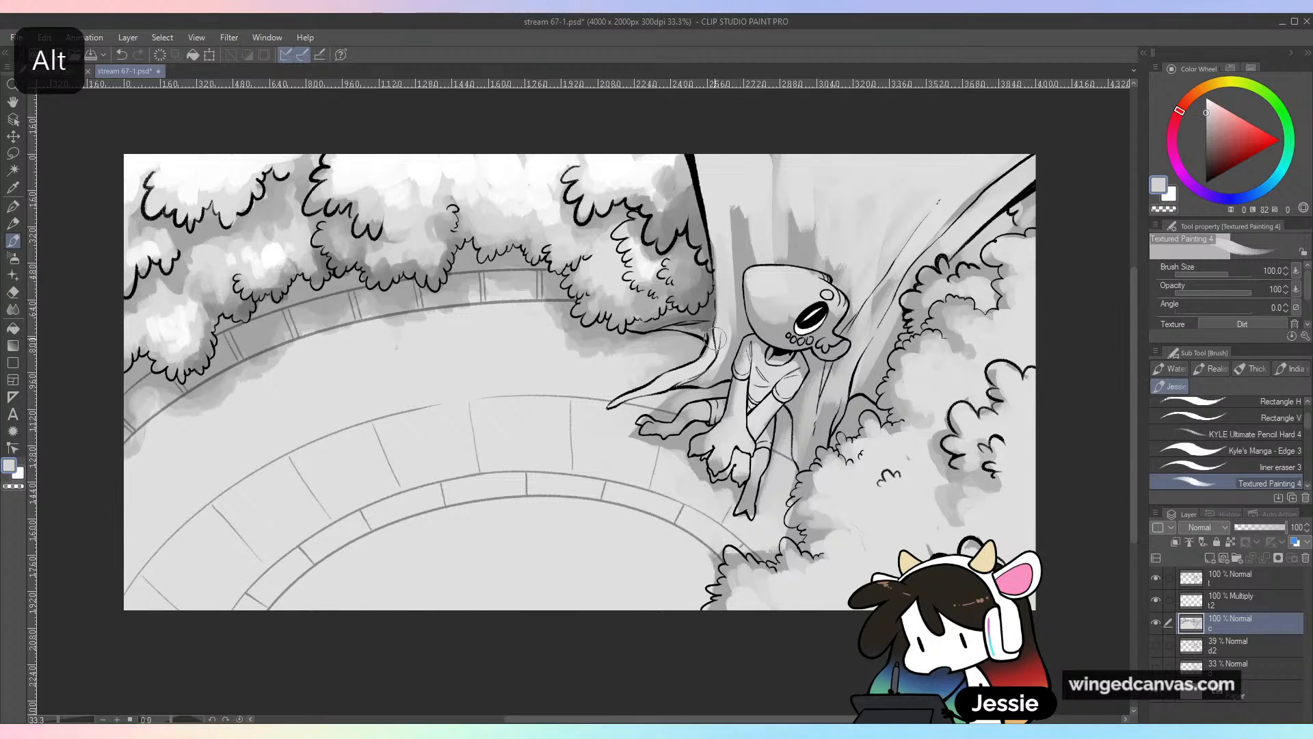
left_click(709, 327, "alt")
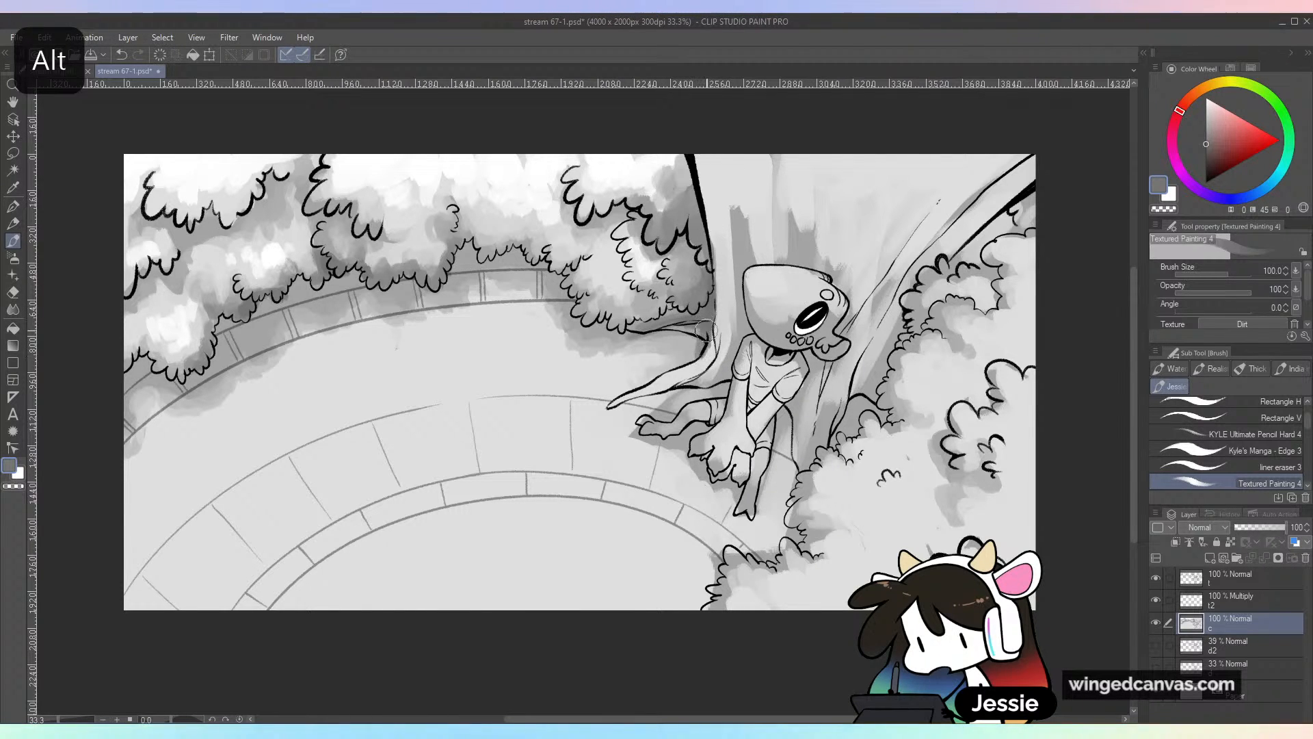
left_click(695, 354, "alt")
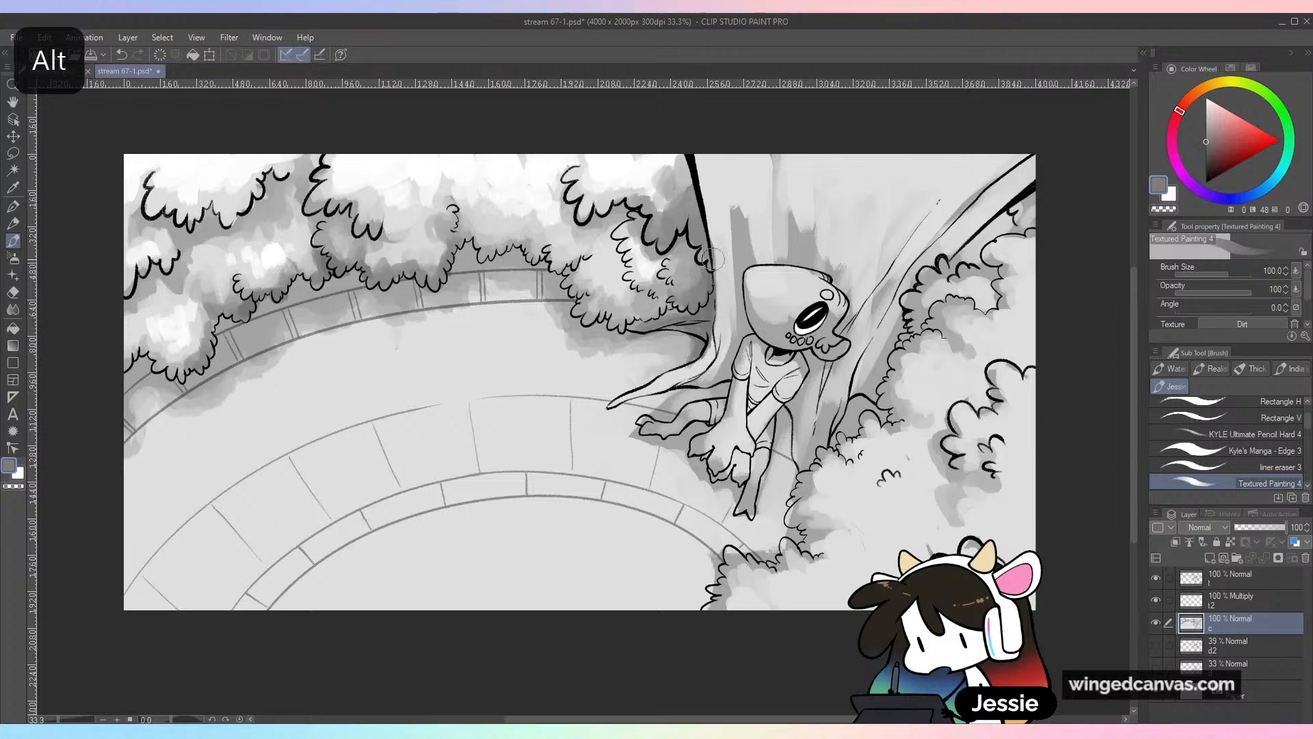
Refine the cast shadow on the ground between the bush and the tree root, alternating sampled shadow greys and the light plaza grey
left_click(623, 337, "alt")
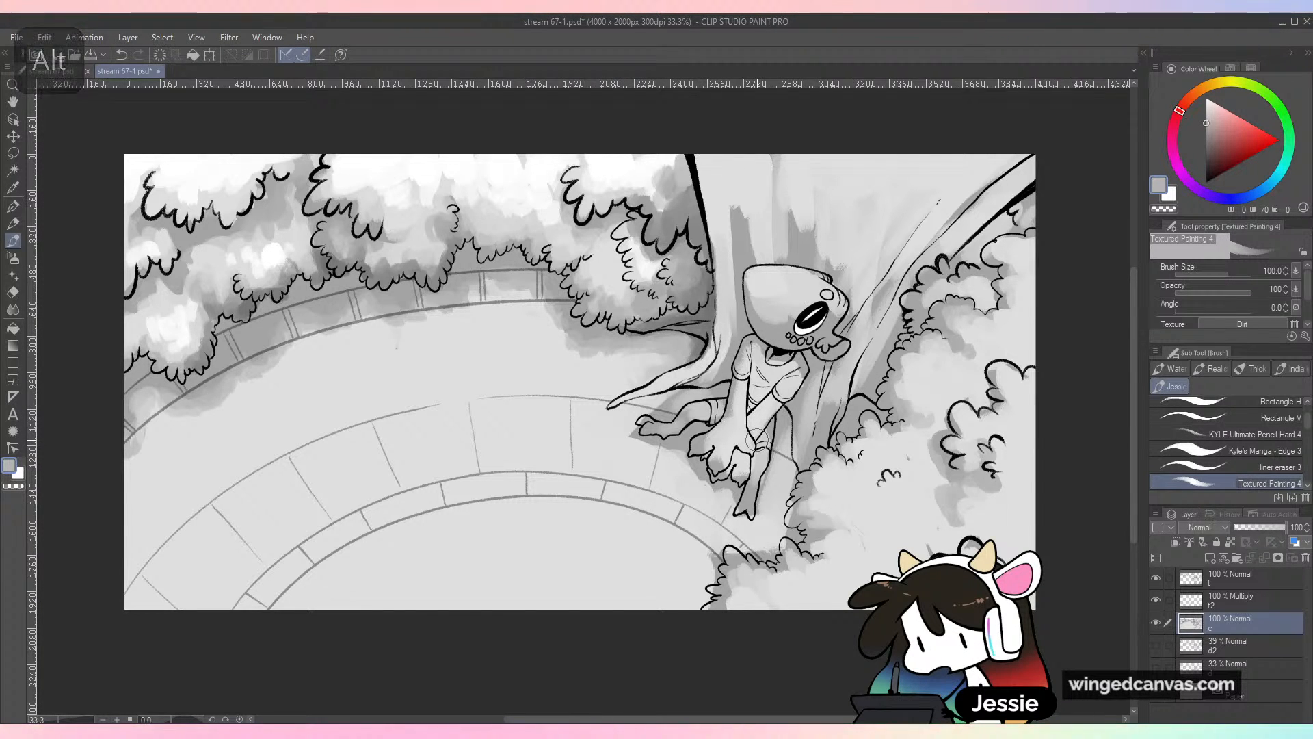
left_click(620, 371, "alt")
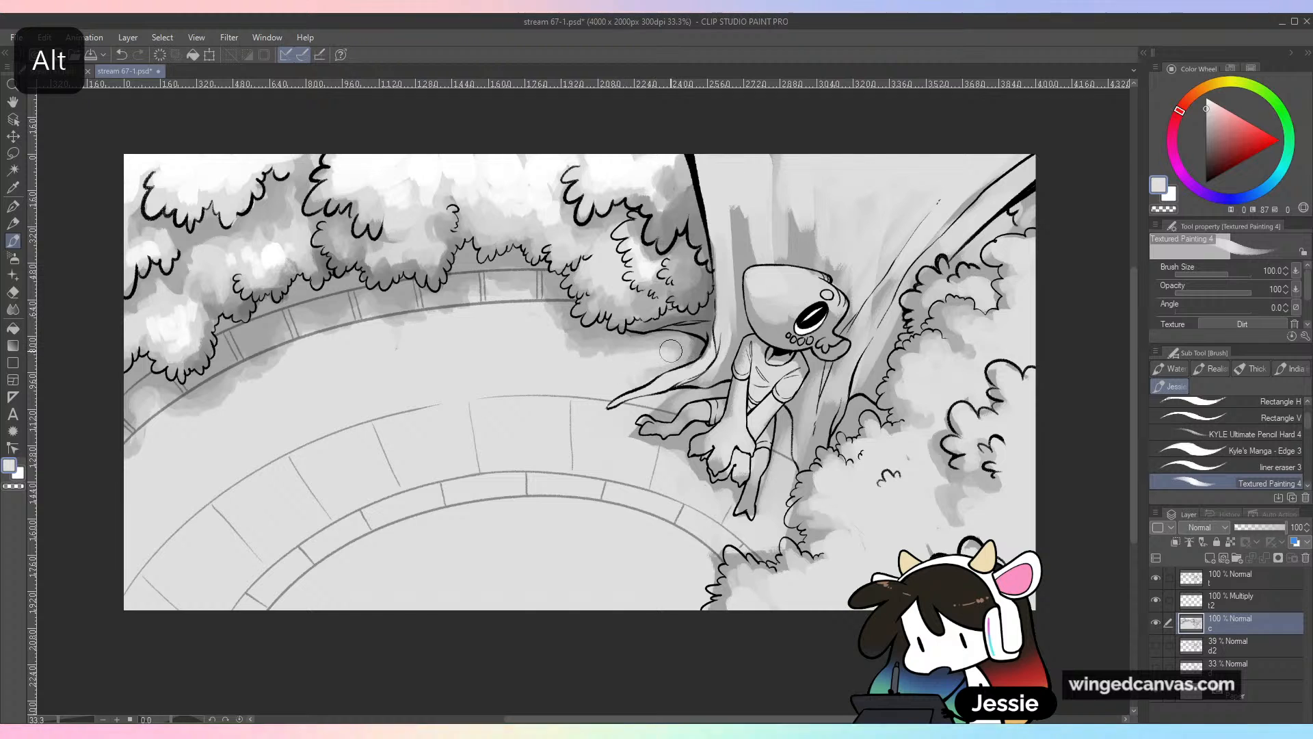
left_click(702, 346, "alt")
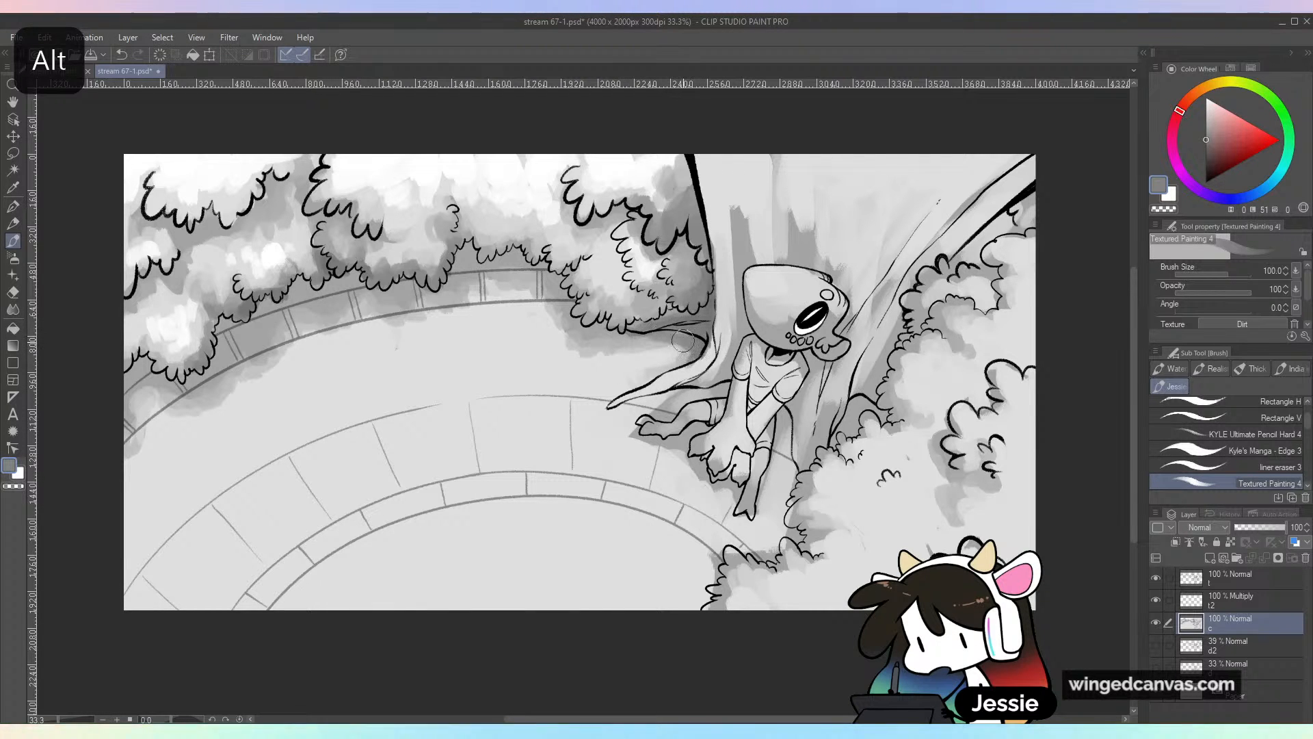
left_click(662, 369, "alt")
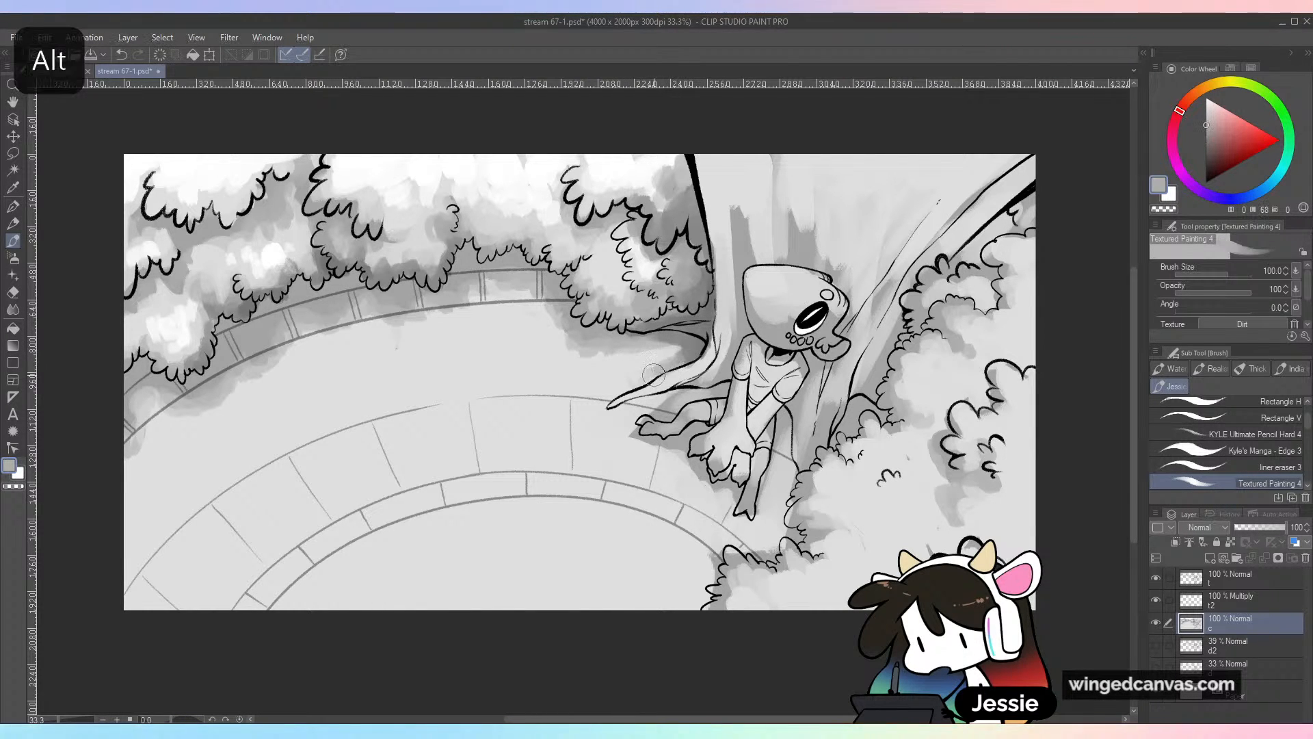
left_click(643, 372, "alt")
left_click(623, 370, "alt")
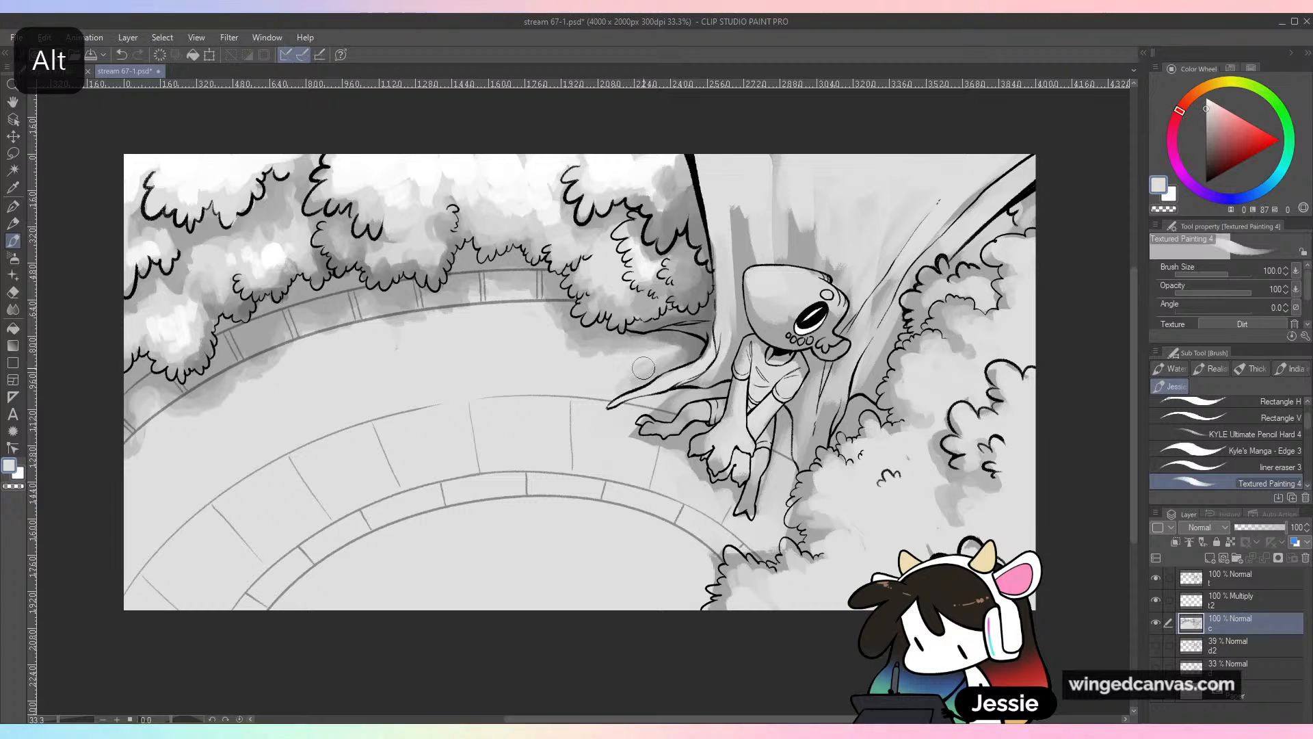
left_click(664, 371, "alt")
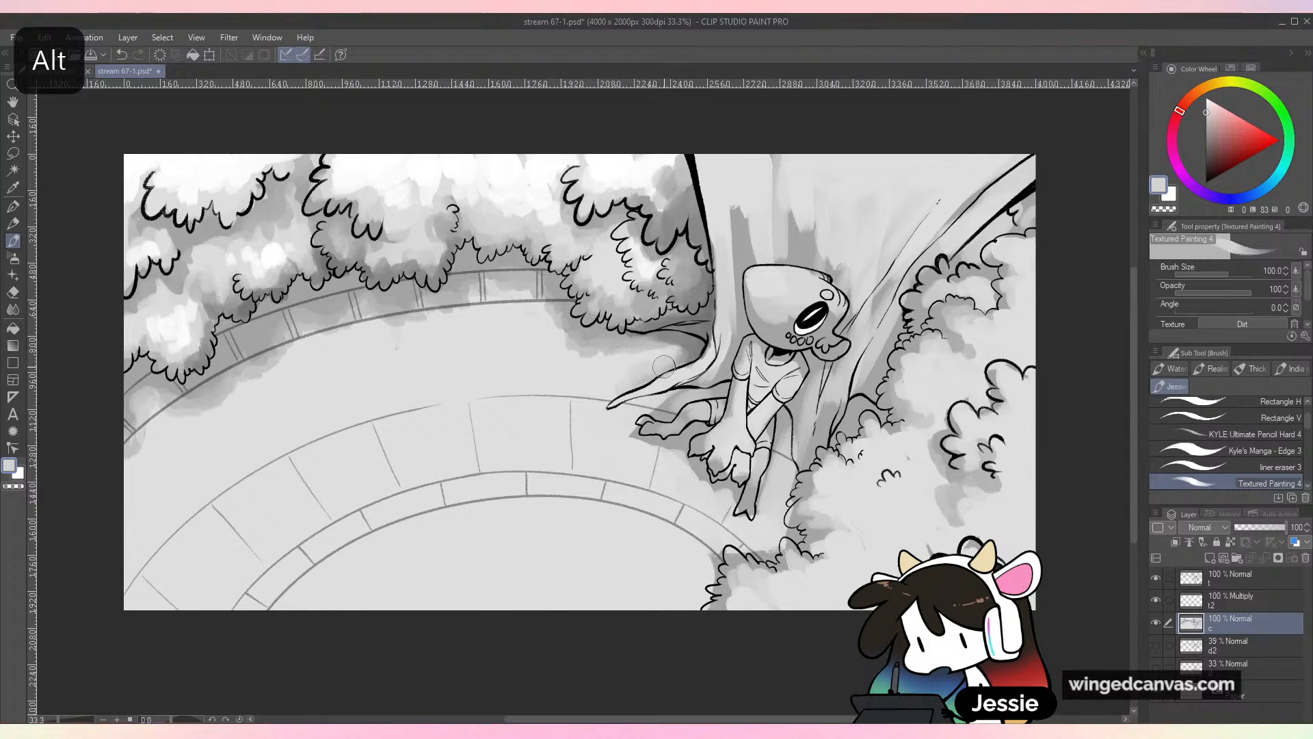
left_click(677, 354, "alt")
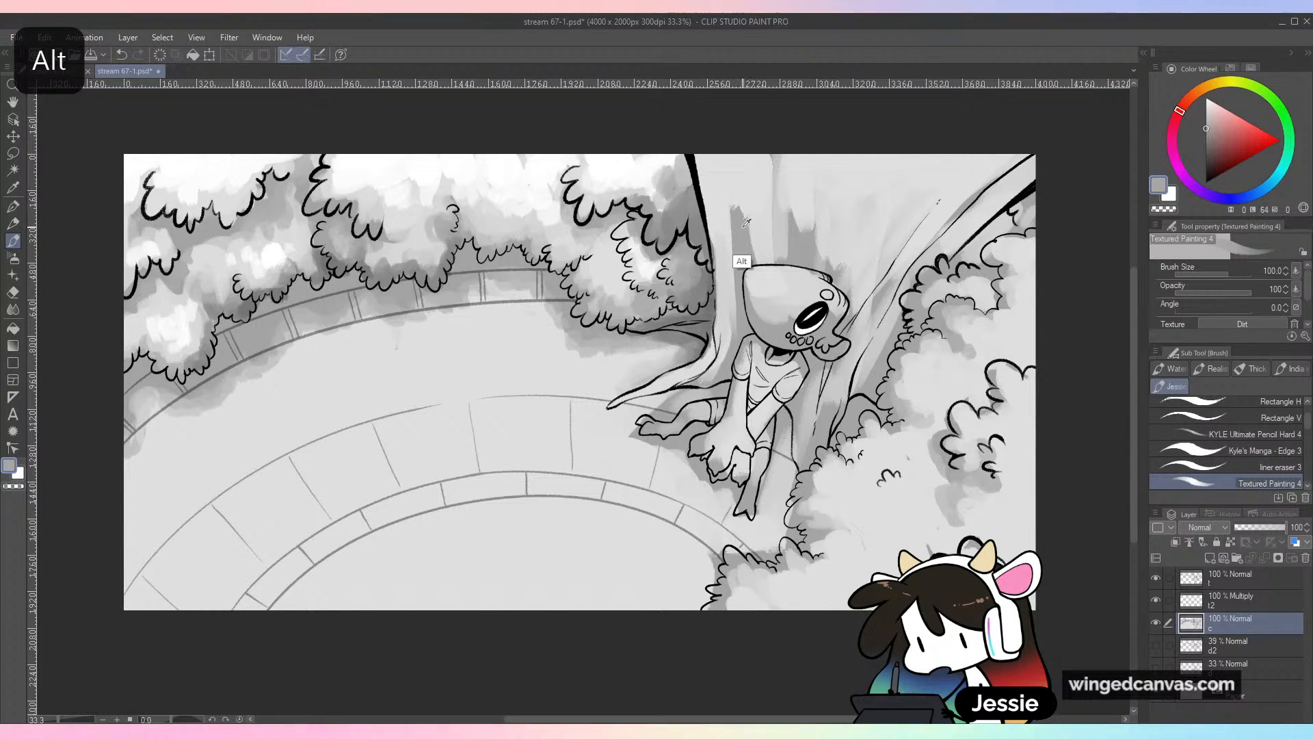
Paint vertical bark streaks on the trunk above the creature's head with sampled light and mid greys
left_click(722, 163, "alt")
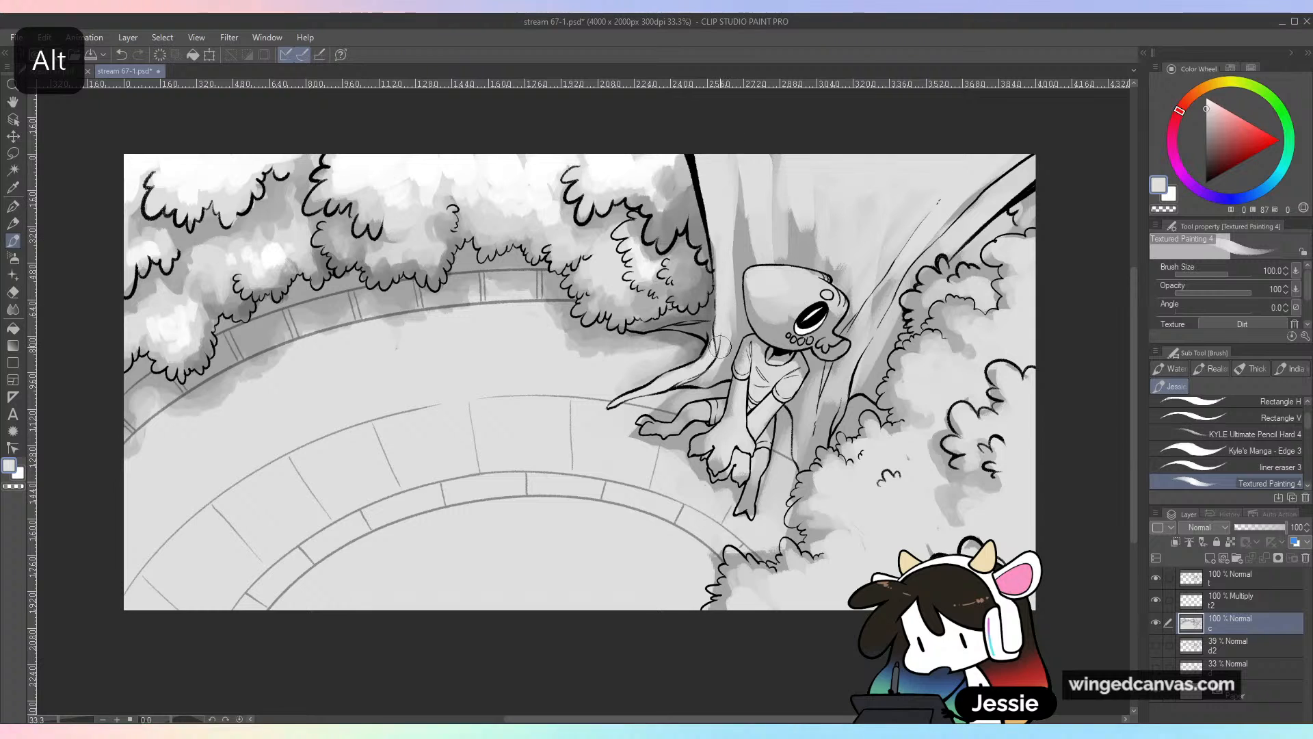
left_click_drag(786, 258, 800, 92)
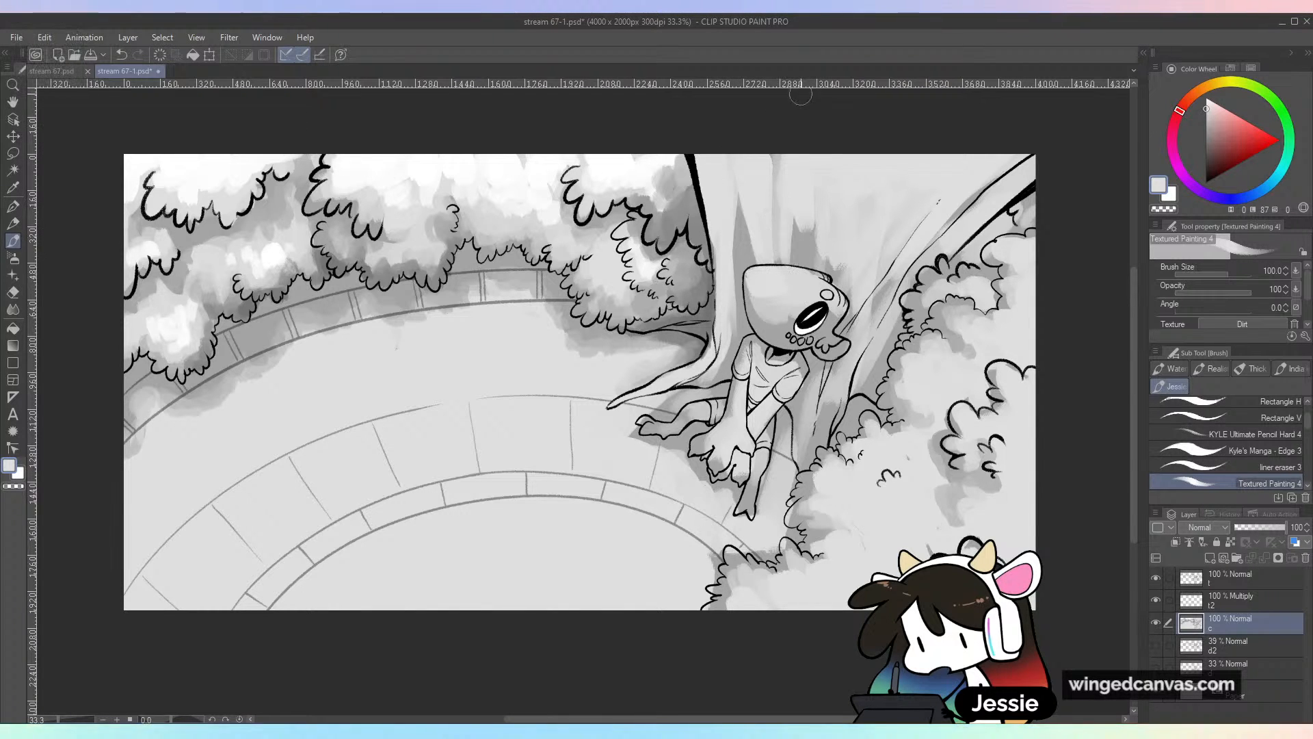
left_click(777, 261, "alt")
left_click_drag(777, 250, 761, 107)
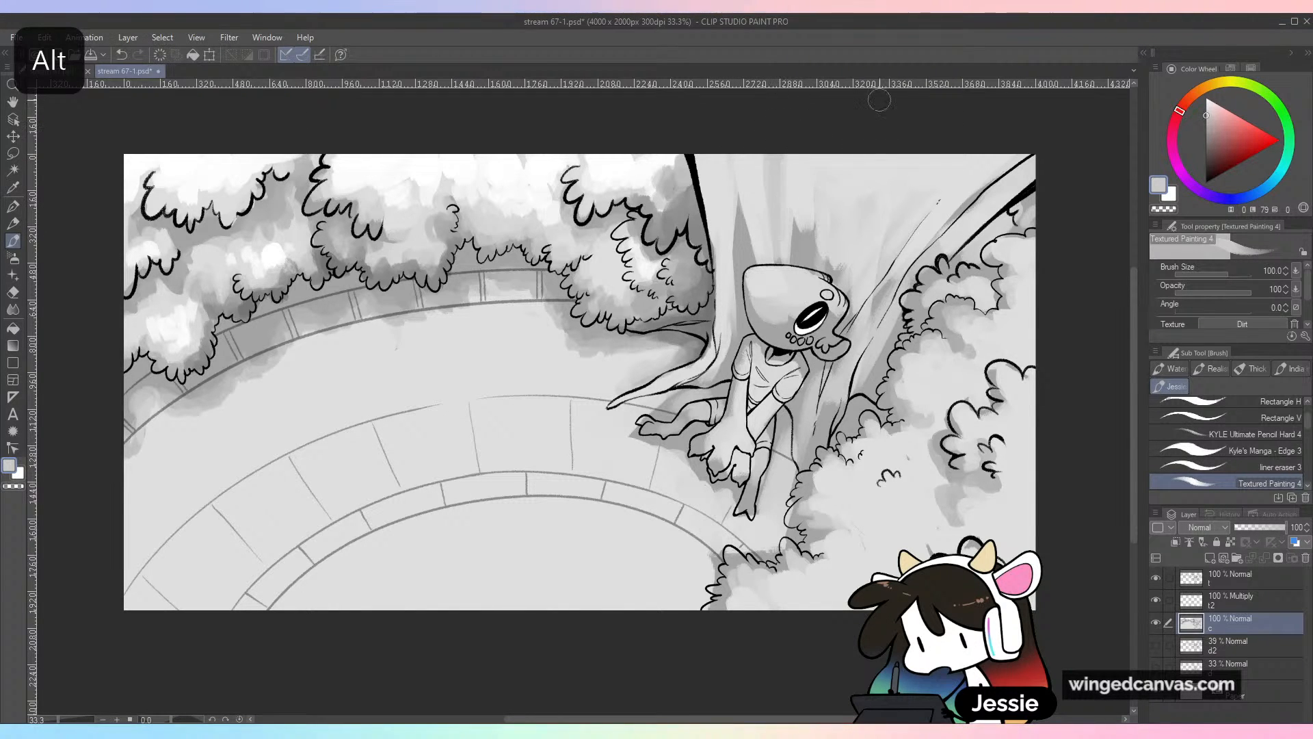
left_click(818, 243, "alt")
left_click_drag(810, 260, 818, 106)
left_click(802, 204, "alt")
mouse_move(803, 175)
left_mouse_down()
mouse_move(790, 266)
mouse_move(814, 114)
left_mouse_up()
left_click(823, 205, "alt")
left_click_drag(824, 206, 815, 273)
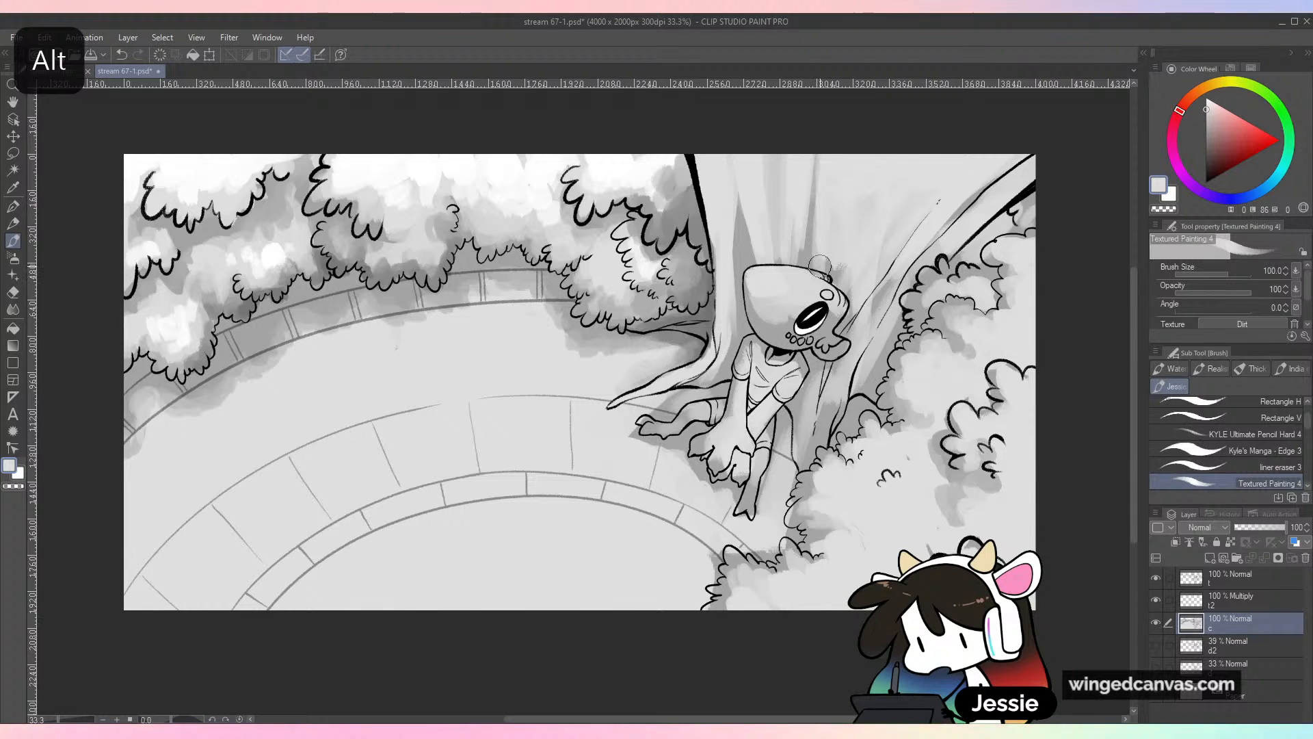
Blend the trunk shading beside the creature's head down to its shoulder, resampling light and mid greys from the trunk
left_click(730, 291, "alt")
left_click_drag(732, 208, 734, 319)
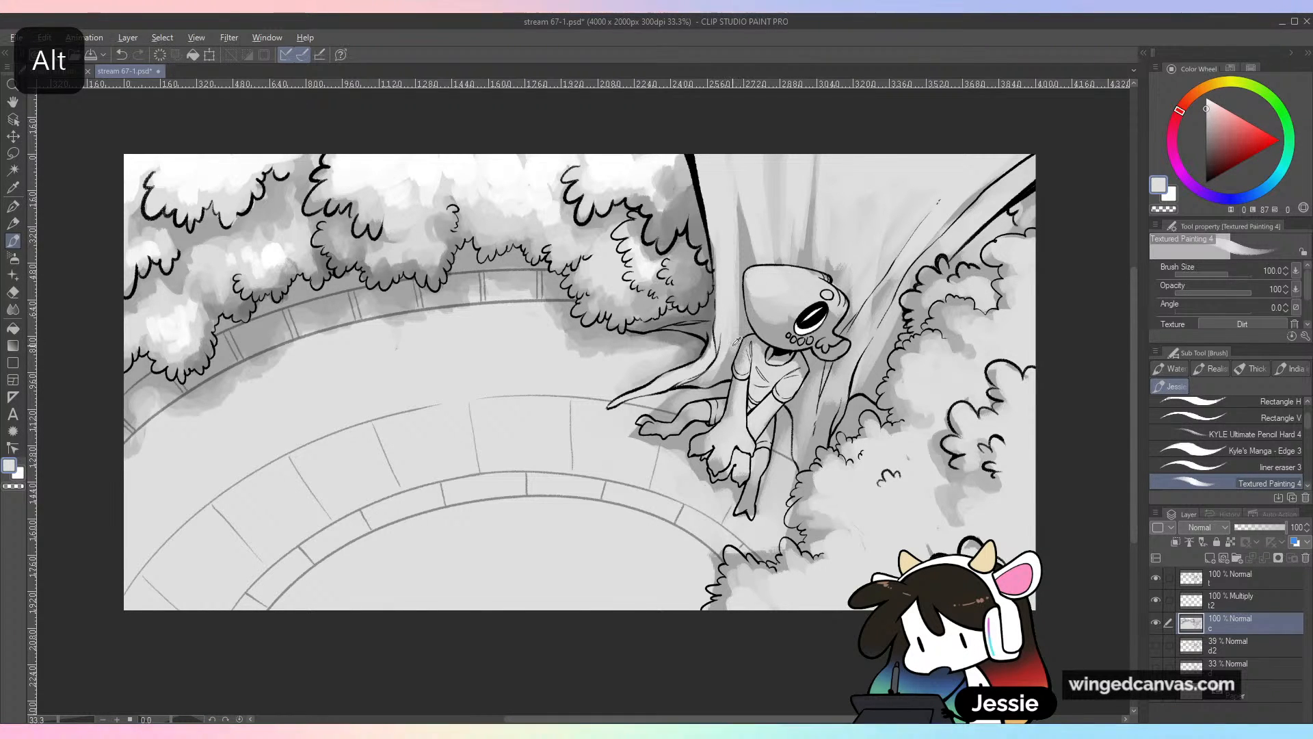
left_click(734, 340, "alt")
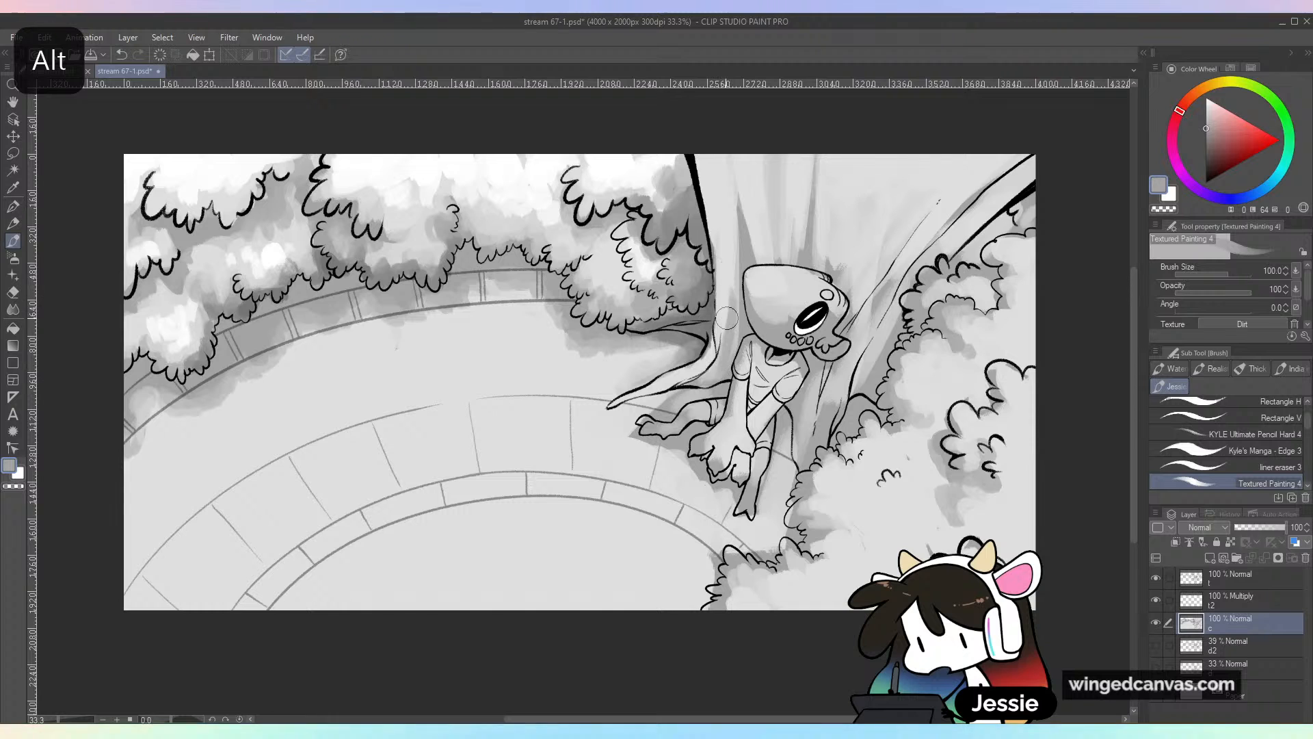
left_click(729, 294, "alt")
left_click(733, 243, "alt")
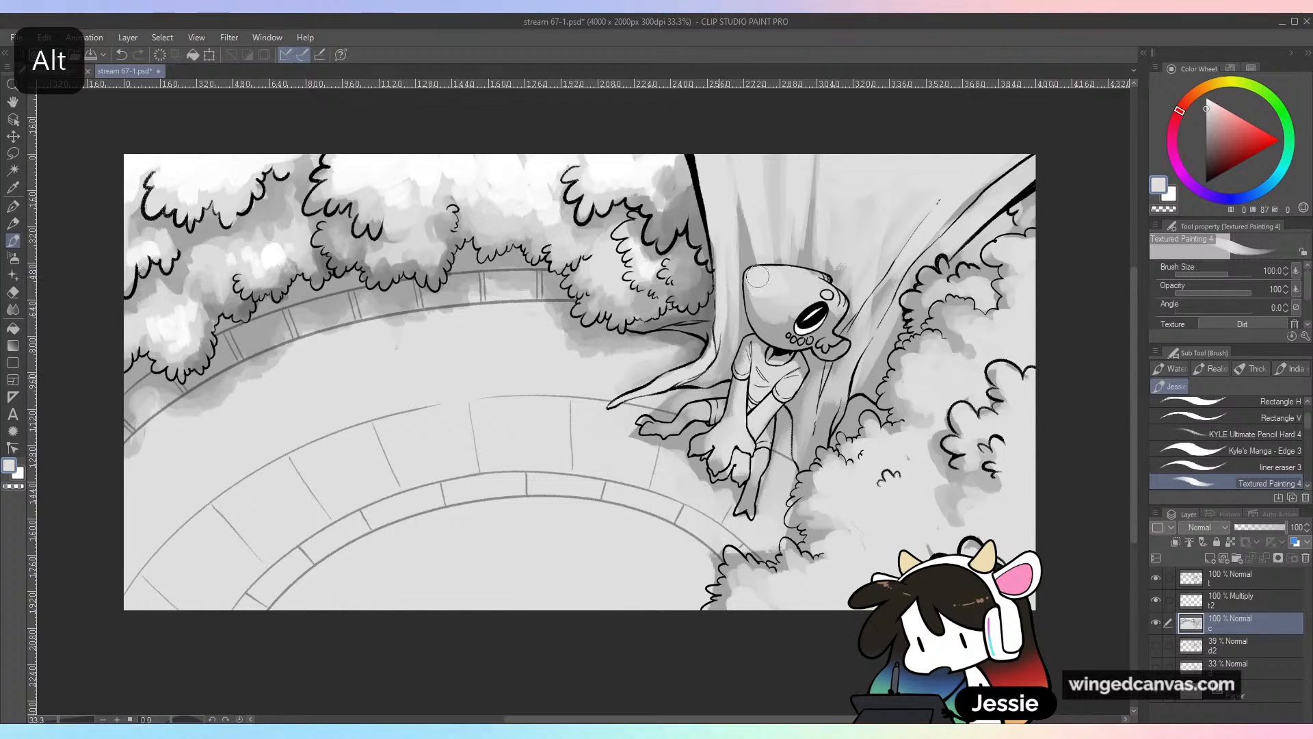
left_click(737, 336, "alt")
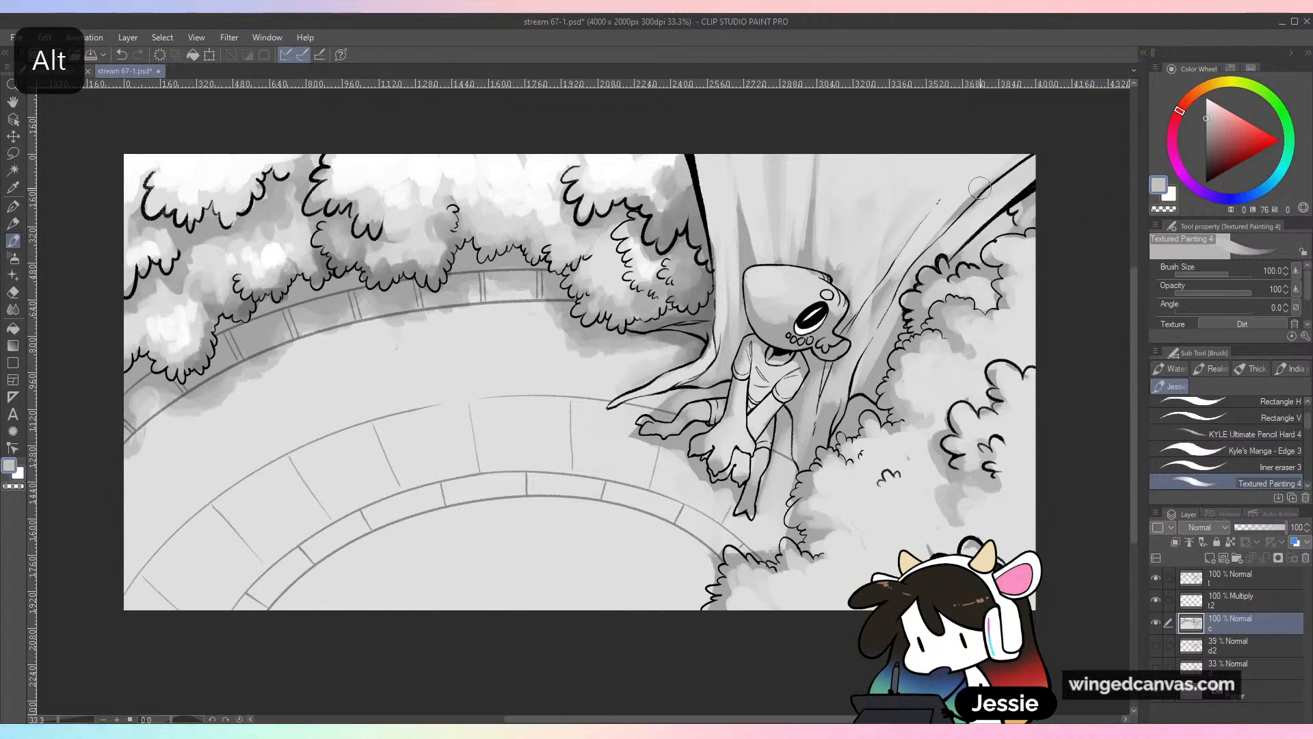
left_click(736, 269, "alt")
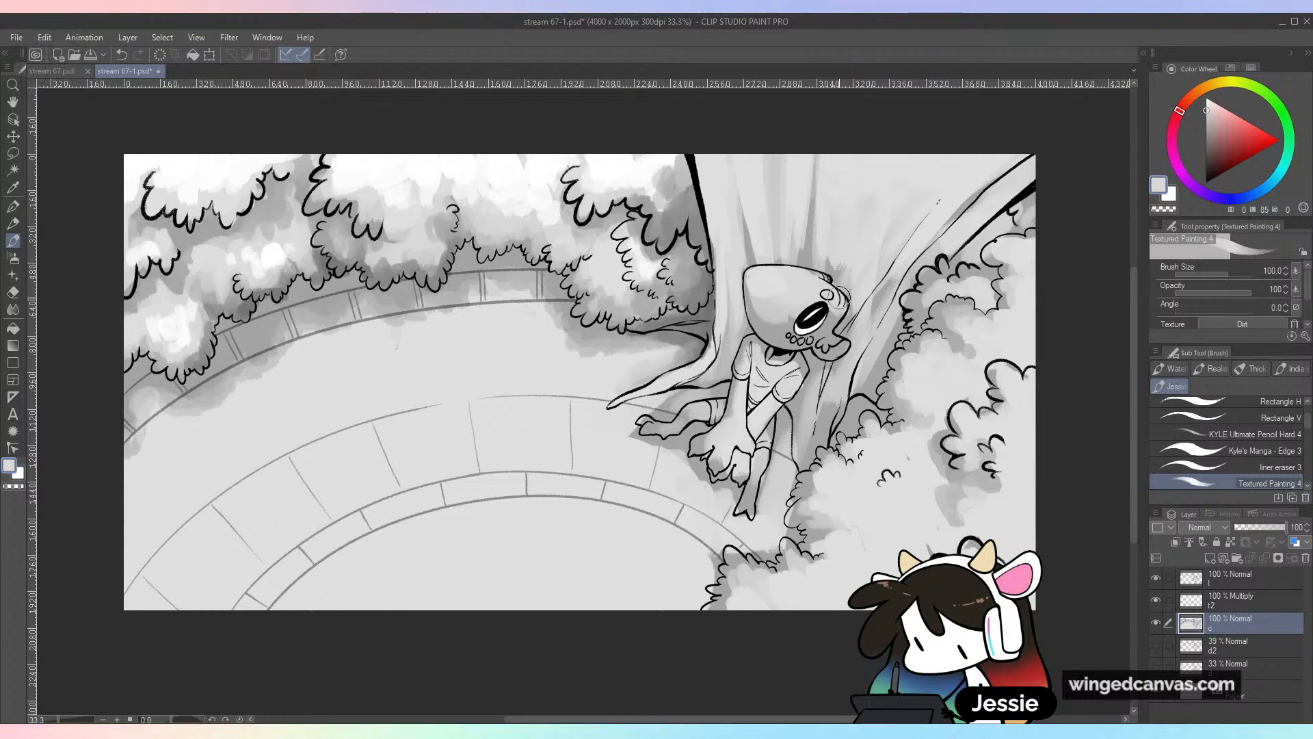
Sample white from the foliage, enlarge the brush to 150, and paint a highlight down the trunk's left edge
left_click(504, 188, "alt")
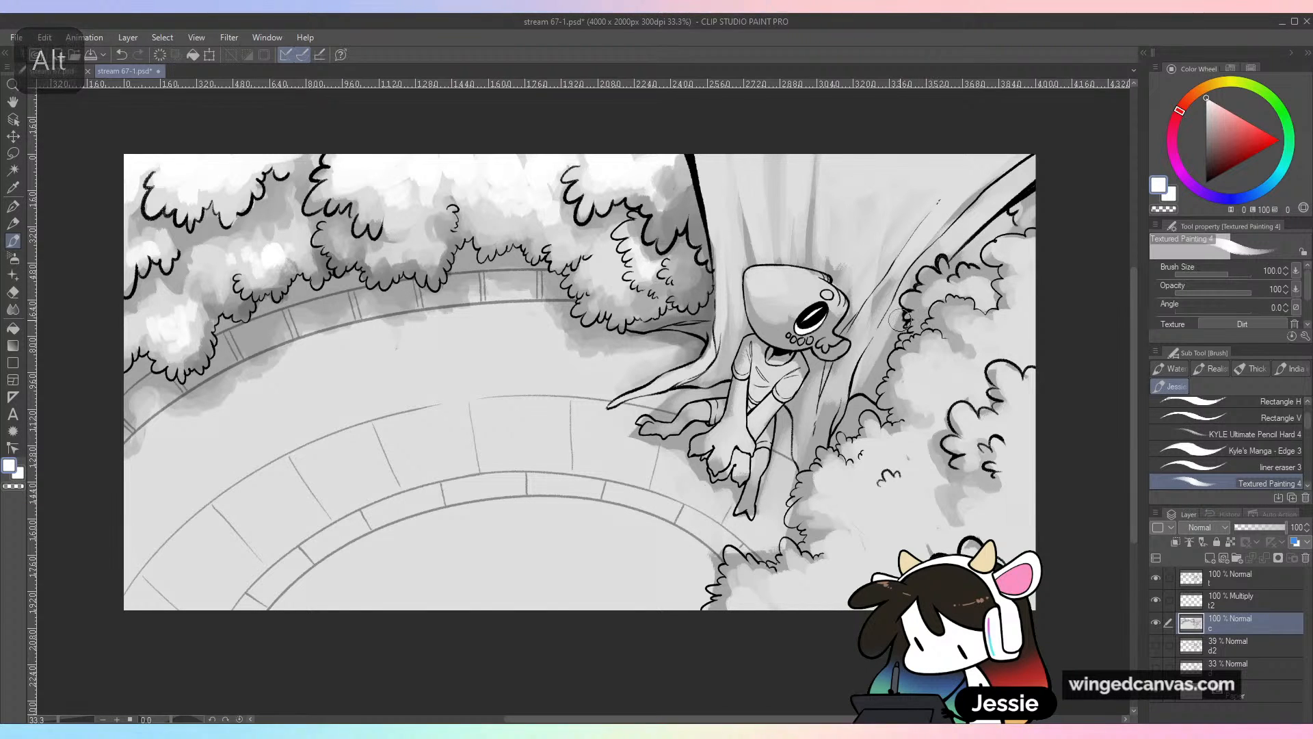
key("]")
key("]")
key("]")
left_click_drag(712, 156, 730, 291)
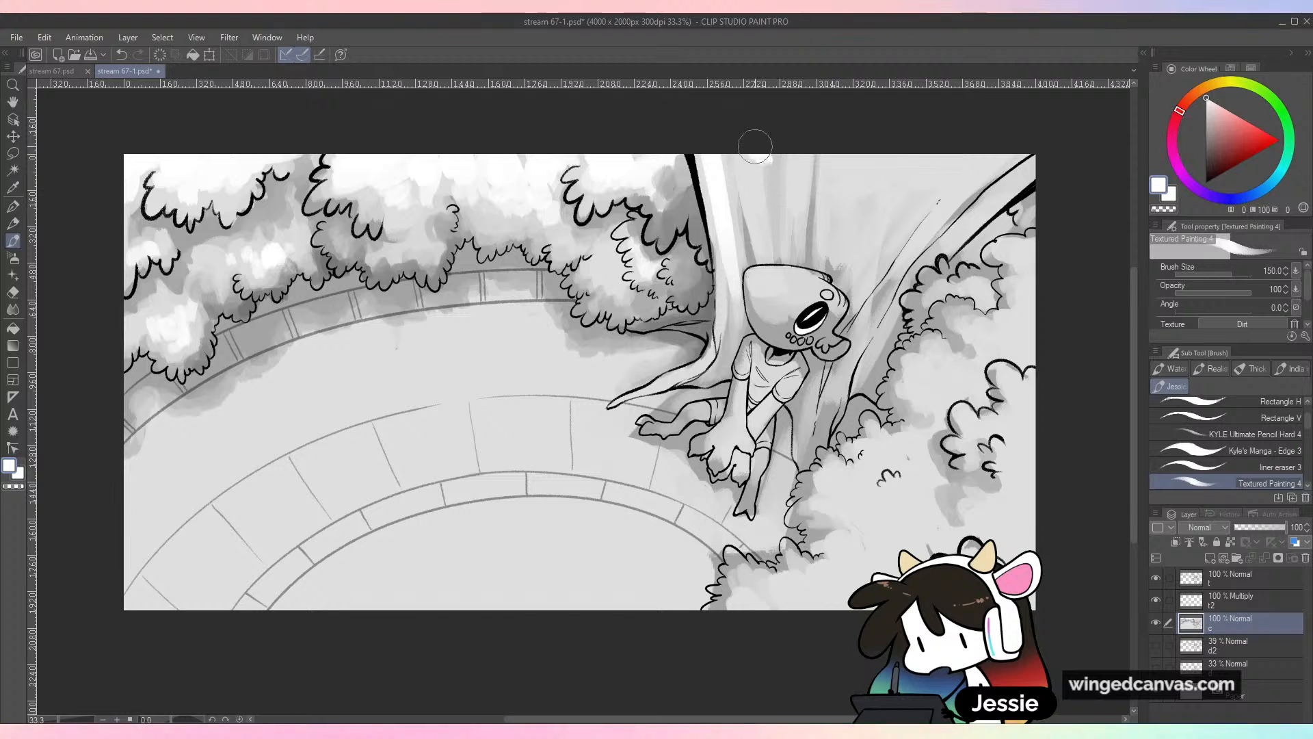
Paint near-white highlights on the upper trunk above the creature, undoing one stroke and blending downward with sampled light greys
left_click(771, 228, "alt")
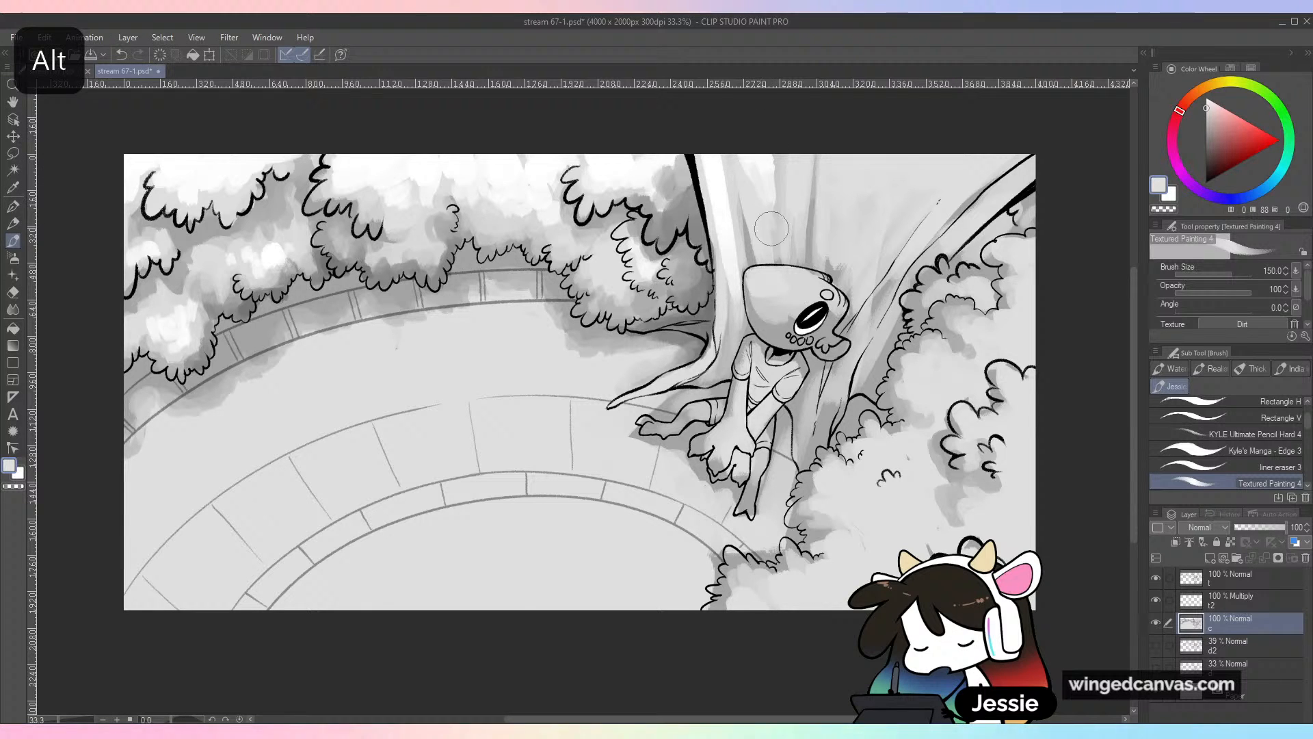
left_click(771, 173, "alt")
mouse_move(870, 151)
left_mouse_down()
mouse_move(834, 173)
mouse_move(842, 160)
mouse_move(821, 260)
left_mouse_up()
left_click_drag(848, 188, 816, 281)
key("ctrl+z")
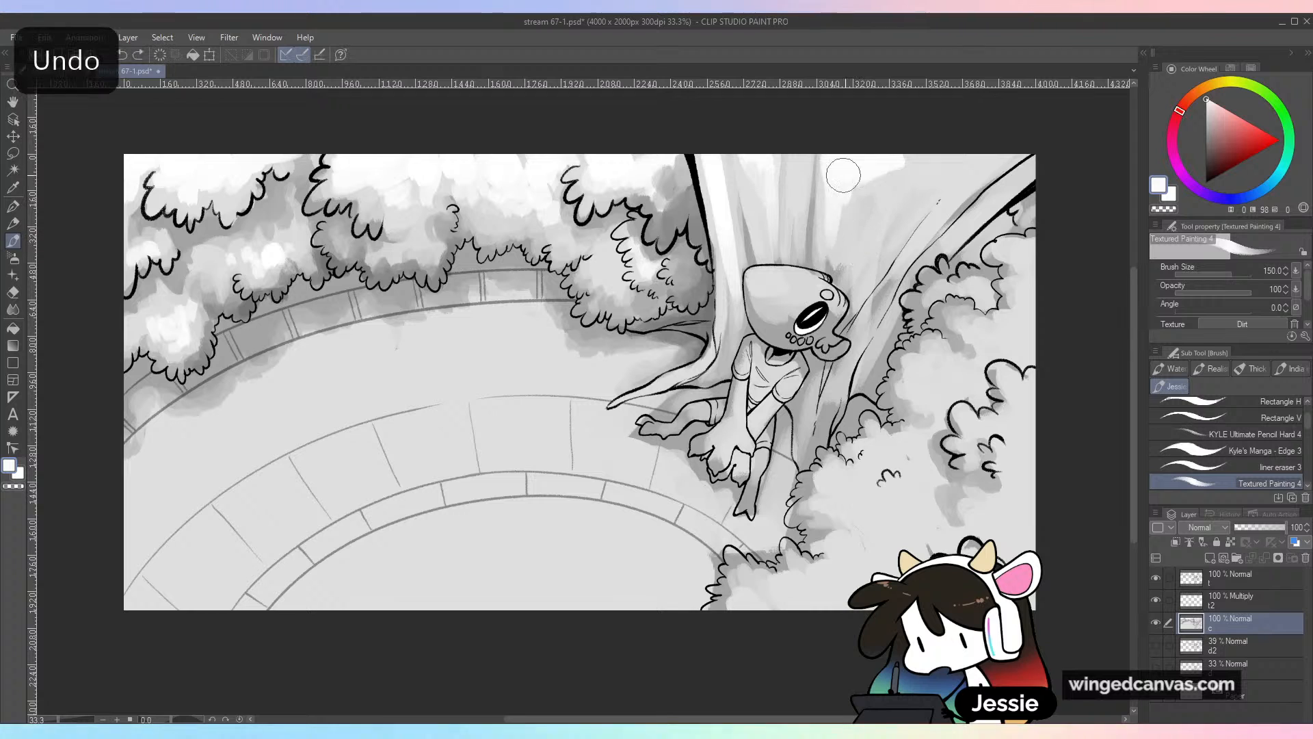
left_click(838, 224, "alt")
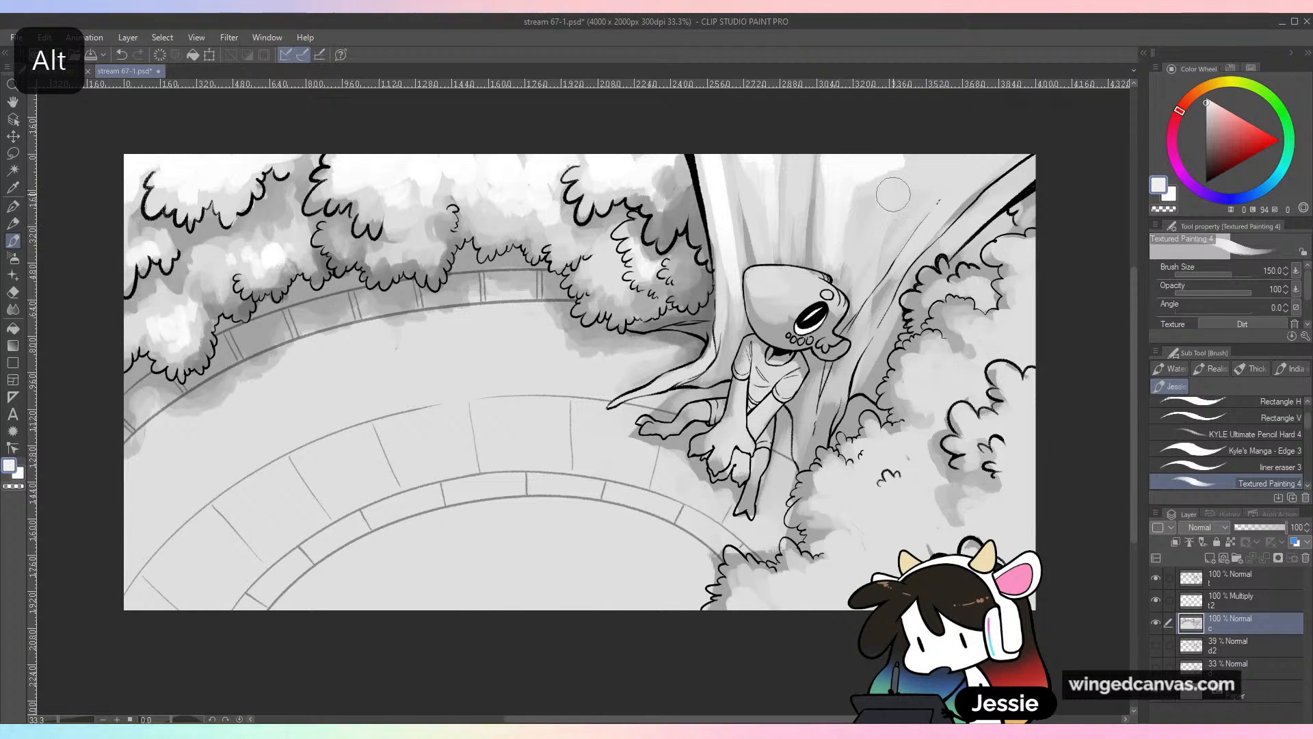
left_click(899, 156, "alt")
mouse_move(901, 168)
left_mouse_down()
mouse_move(858, 273)
mouse_move(891, 241)
left_mouse_up()
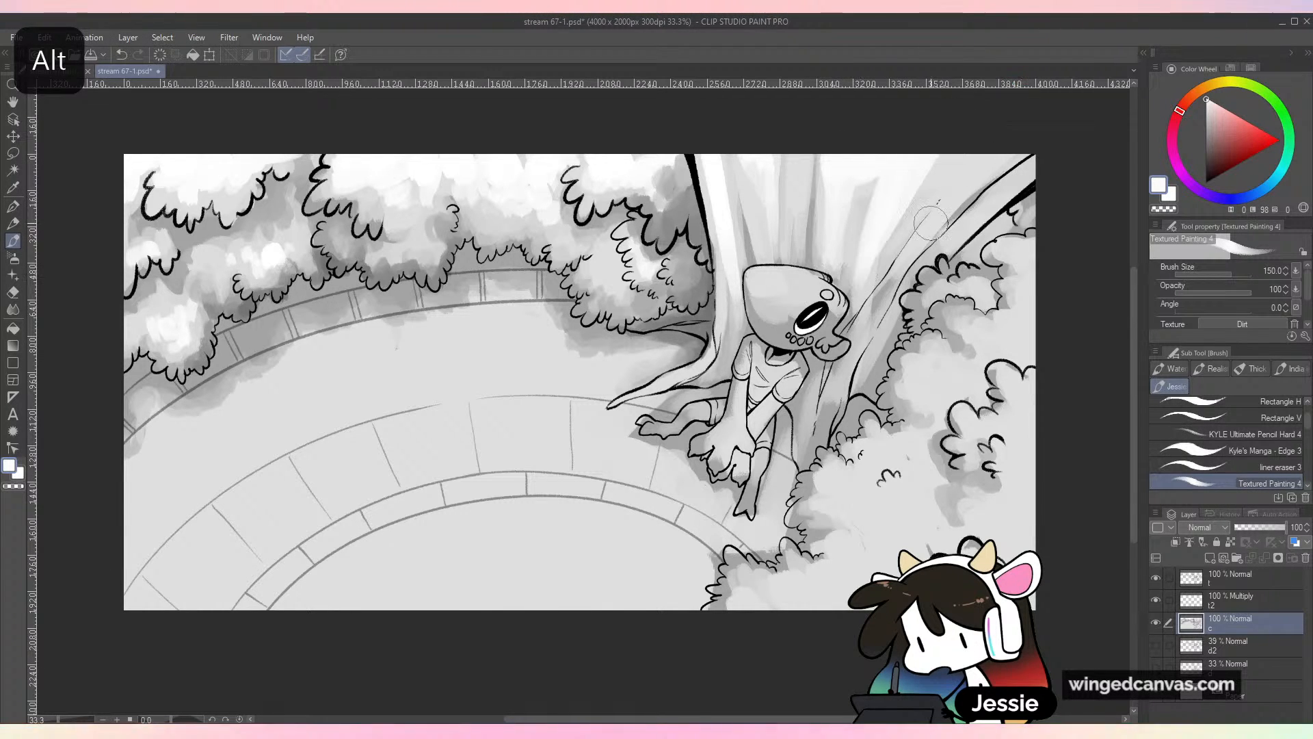
Paint a near-white highlight along the tree's right-hand limb, undoing the first stroke and repainting it
mouse_move(955, 171)
left_mouse_down()
mouse_move(895, 264)
mouse_move(966, 203)
mouse_move(1138, 102)
left_mouse_up()
key("ctrl+z")
left_click_drag(961, 239, 1110, 108)
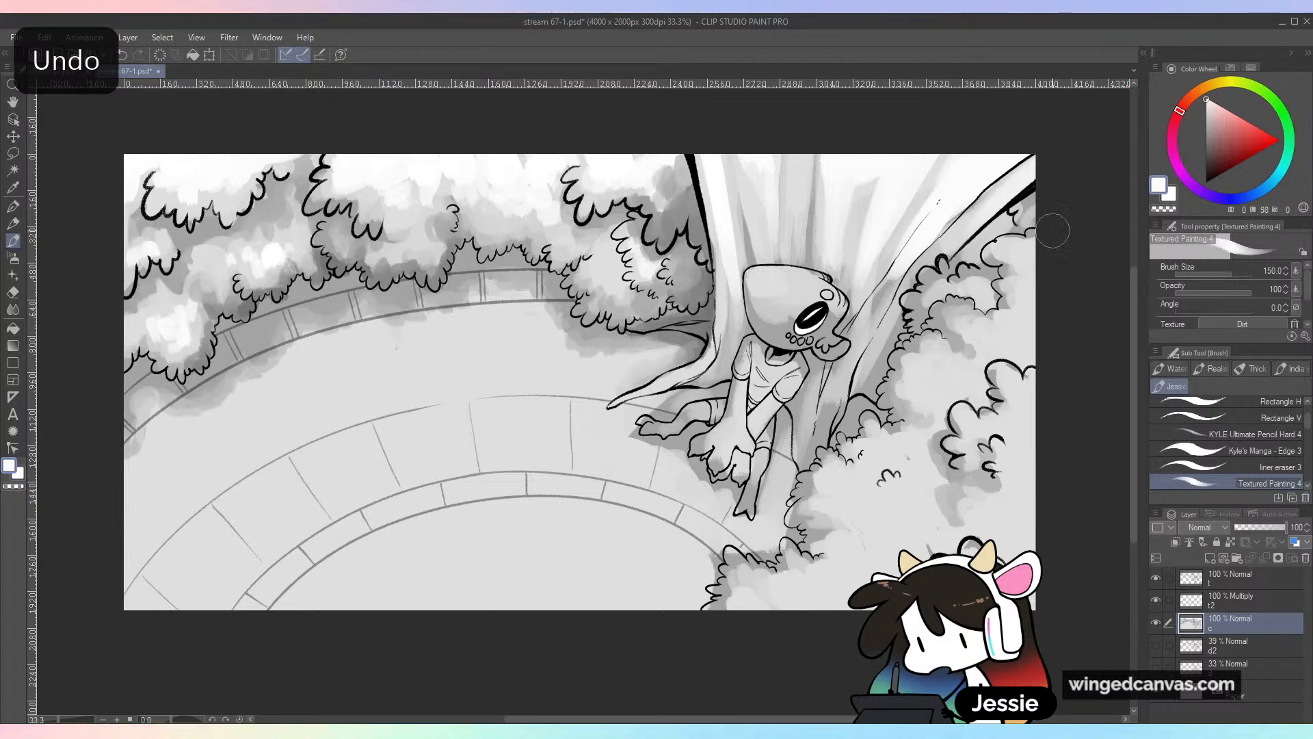
key("ctrl+minus")
key("ctrl+plus")
Sample a grey of luminosity 64 and shade the underside of the tree's right-hand limb beside the bushes
key("alt")
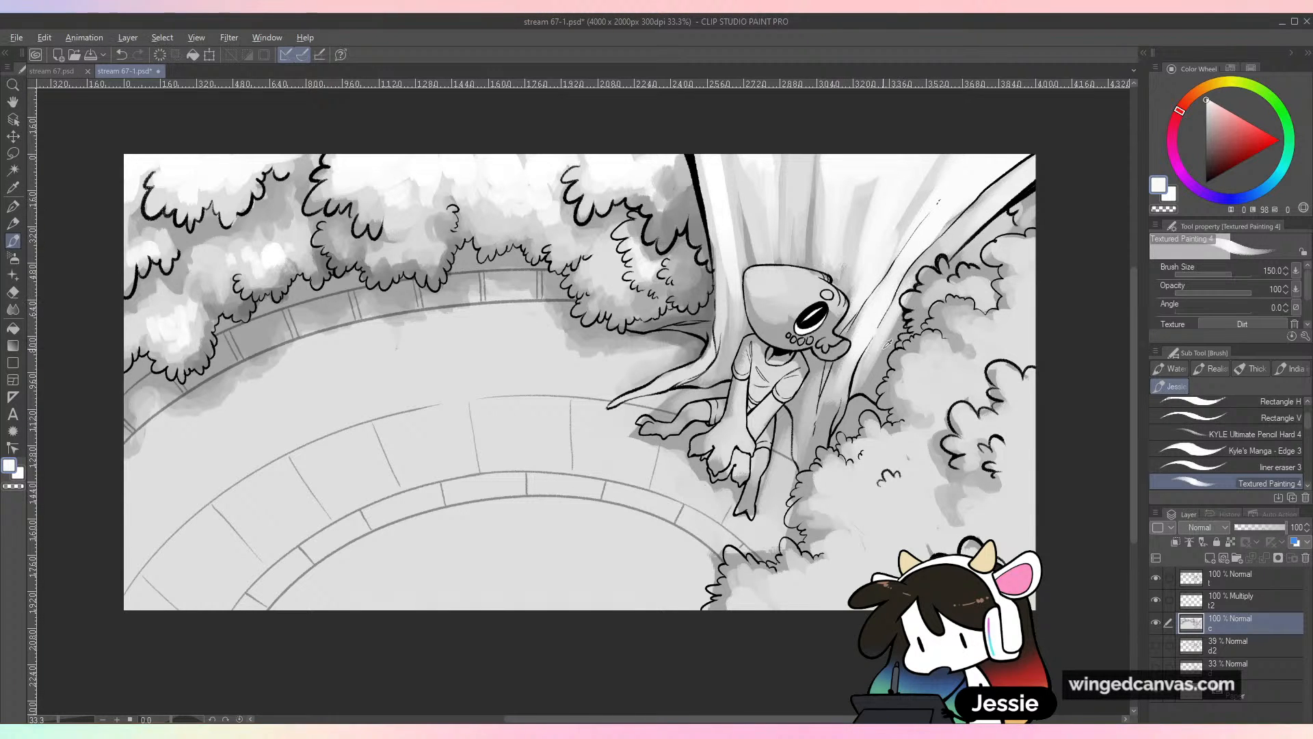
left_click(906, 294, "alt")
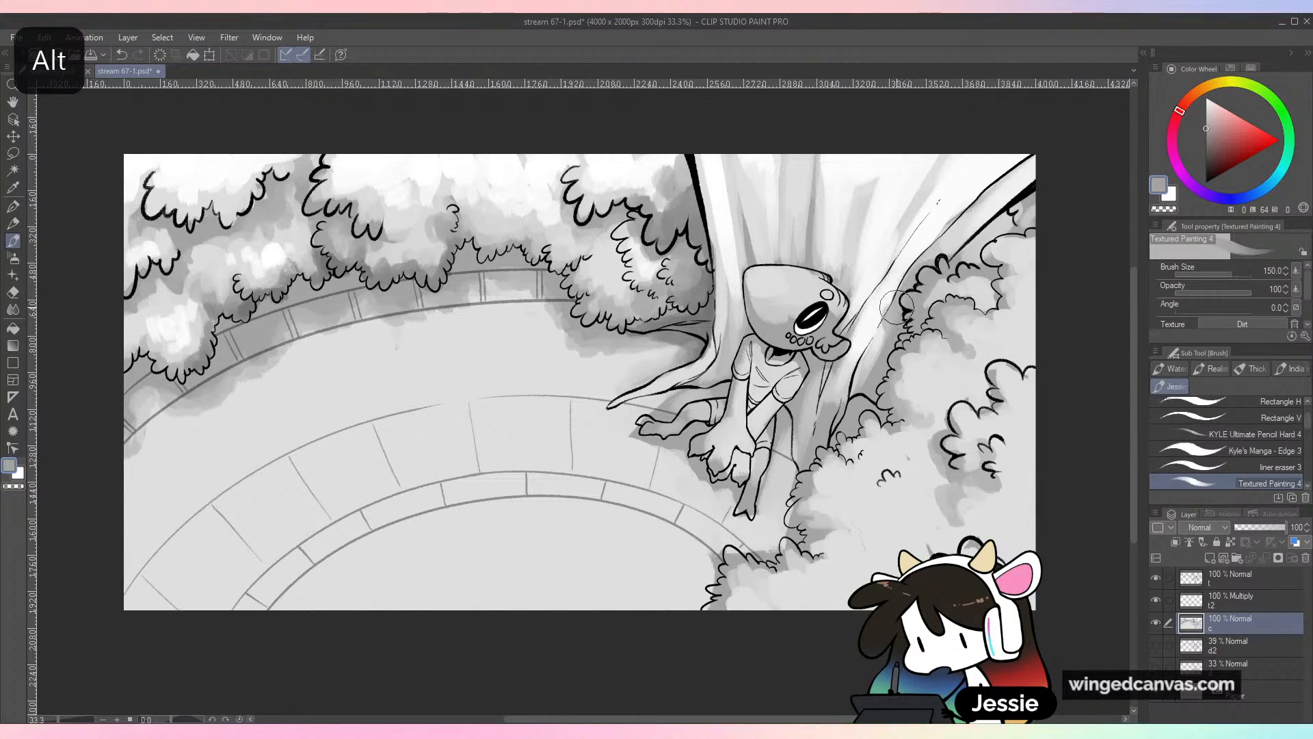
left_click_drag(878, 344, 863, 385)
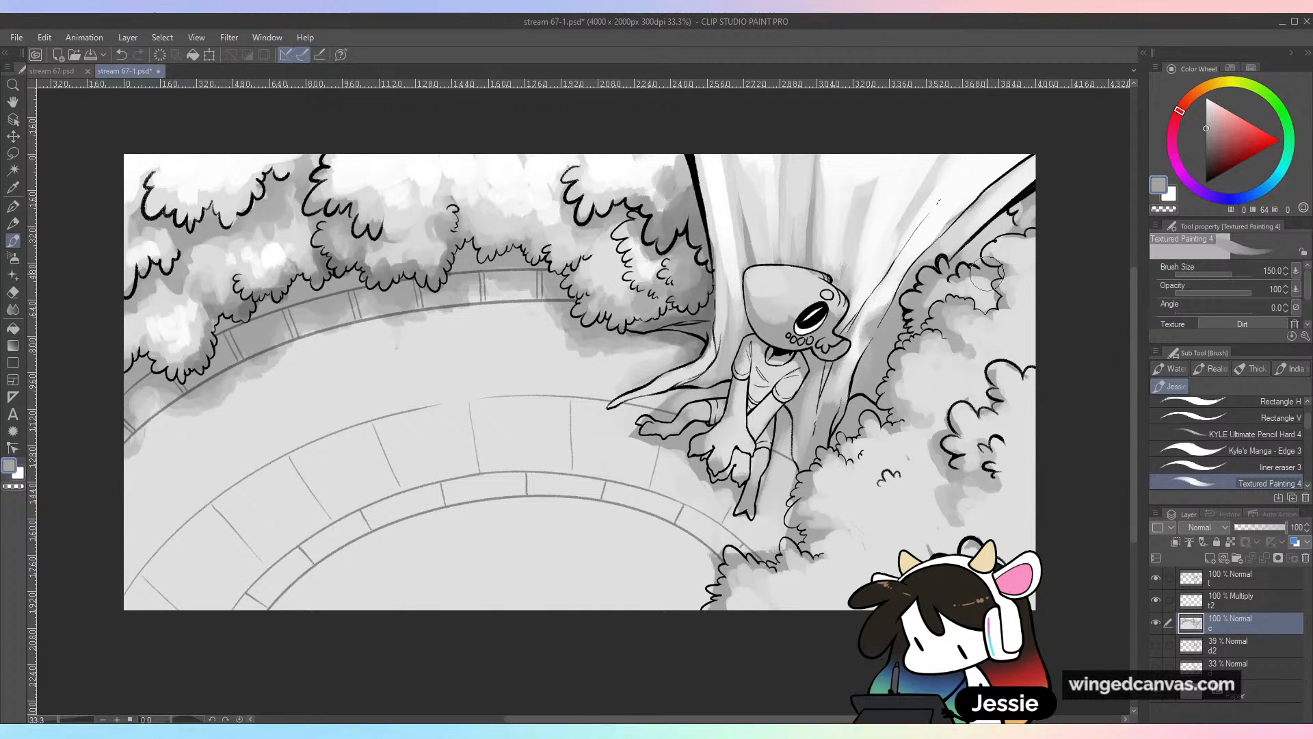
Shade the upper bush clumps beneath the tree's right-hand limb, blending with greys sampled from the nearby foliage
left_click(949, 279, "alt")
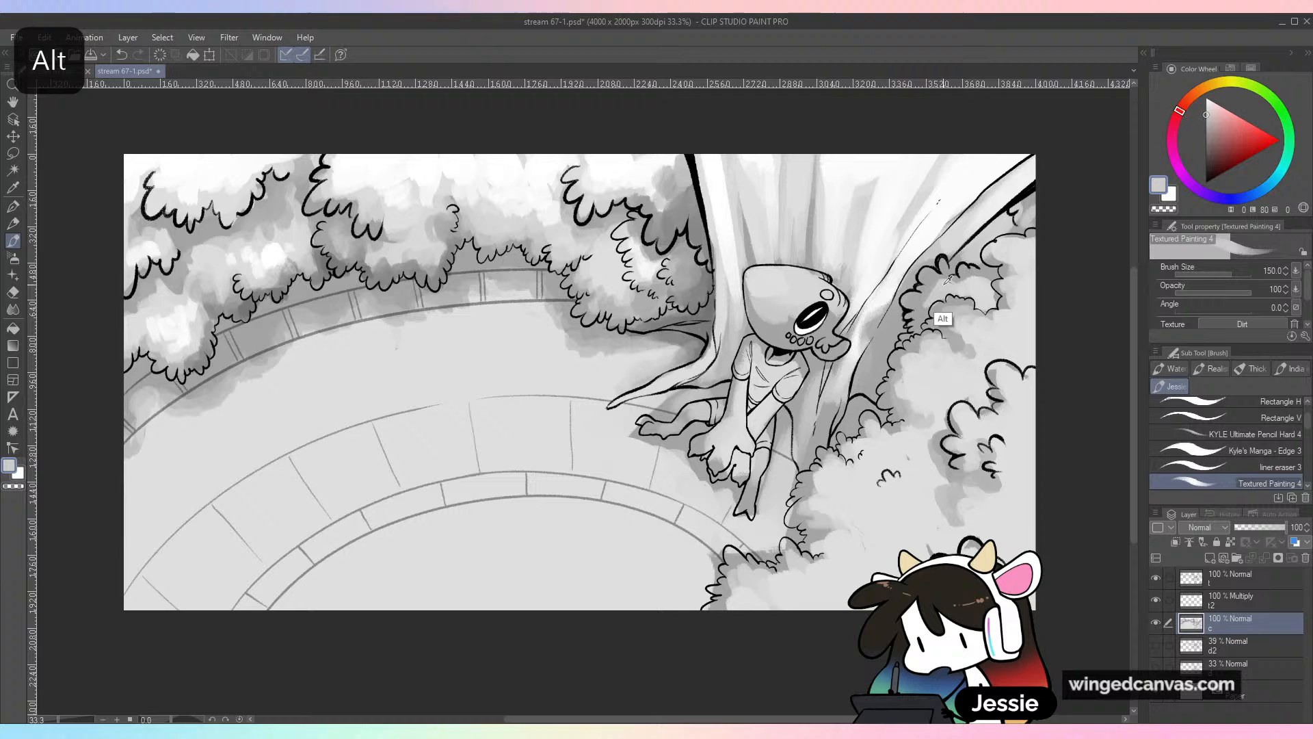
left_click(968, 253, "alt")
left_click_drag(971, 258, 1035, 220)
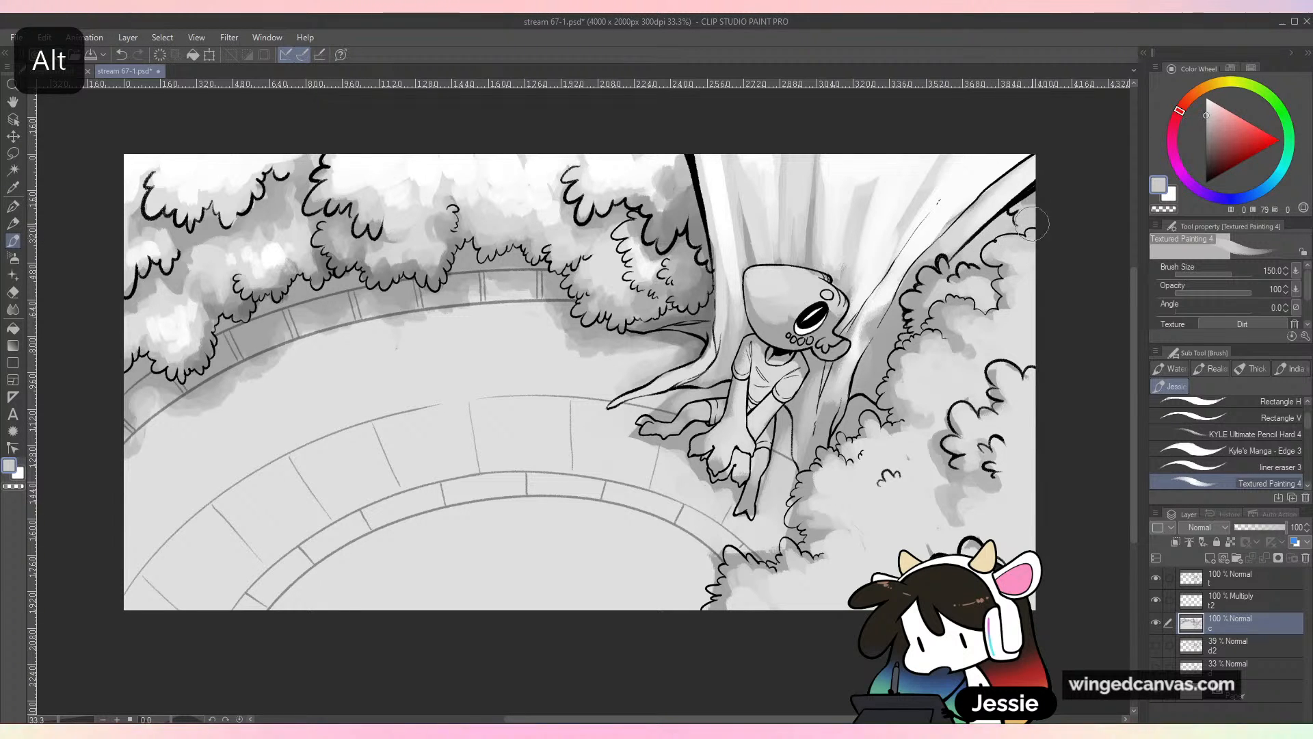
left_click(935, 316, "alt")
mouse_move(960, 260)
left_mouse_down()
mouse_move(1059, 185)
mouse_move(1004, 231)
left_mouse_up()
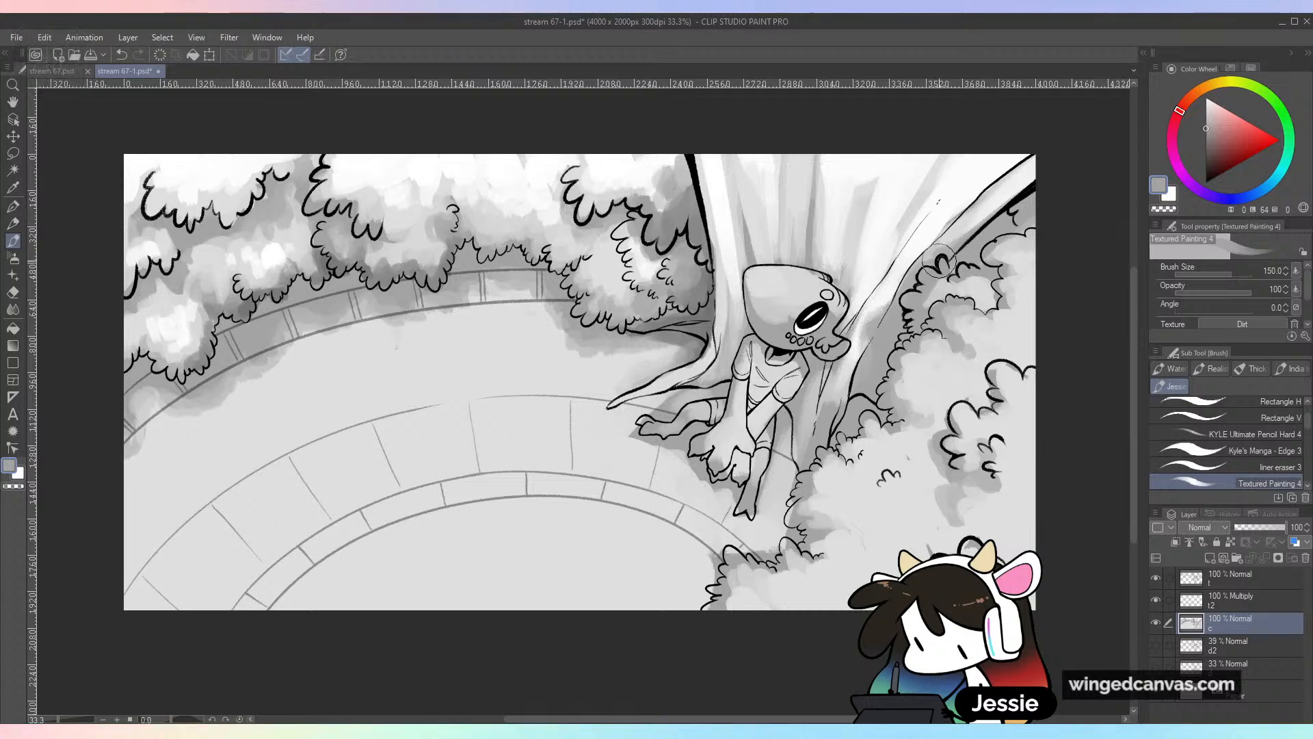
left_click(944, 286, "alt")
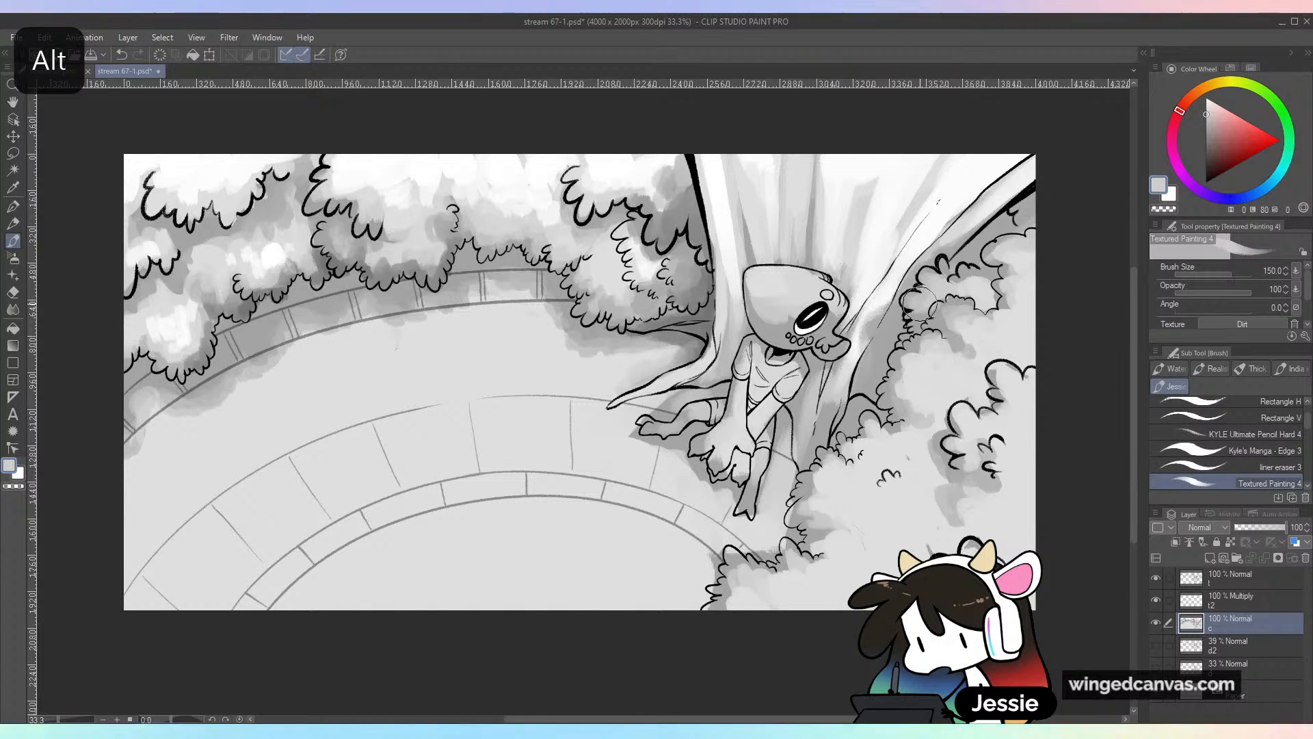
mouse_move(947, 285)
left_mouse_down()
mouse_move(976, 278)
mouse_move(1000, 298)
mouse_move(1005, 256)
mouse_move(1026, 248)
mouse_move(1031, 265)
mouse_move(1002, 311)
left_mouse_up()
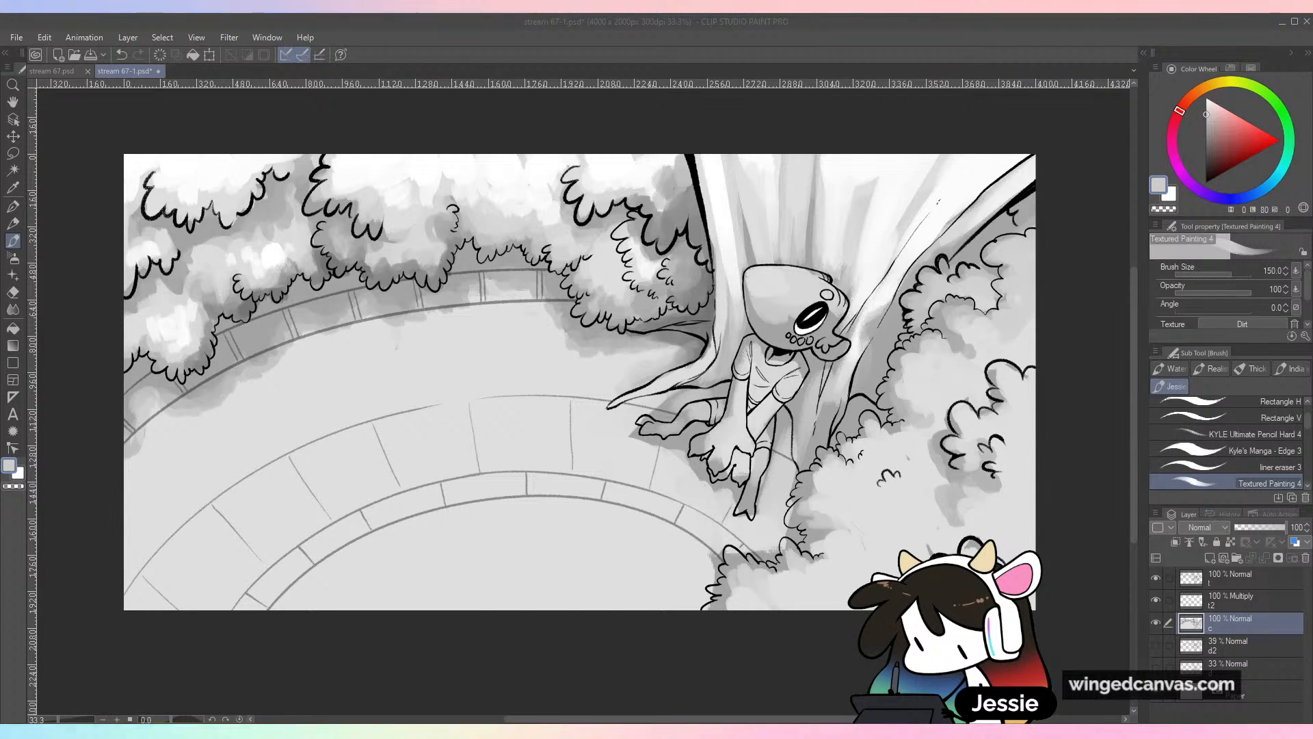
left_click(341, 115)
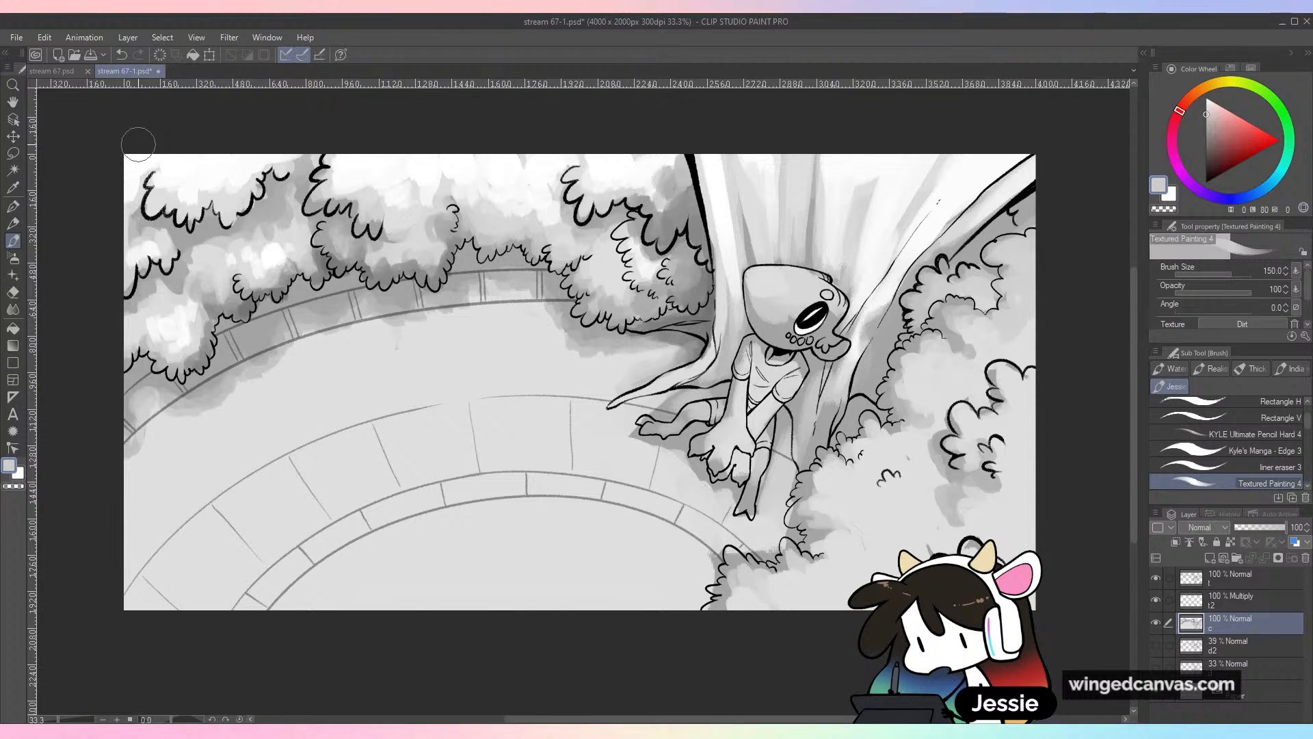
Paint mid-grey shading between the clumps of the right-hand bushes, sampling neighbouring greys to model their rounded forms
left_click(951, 492, "alt")
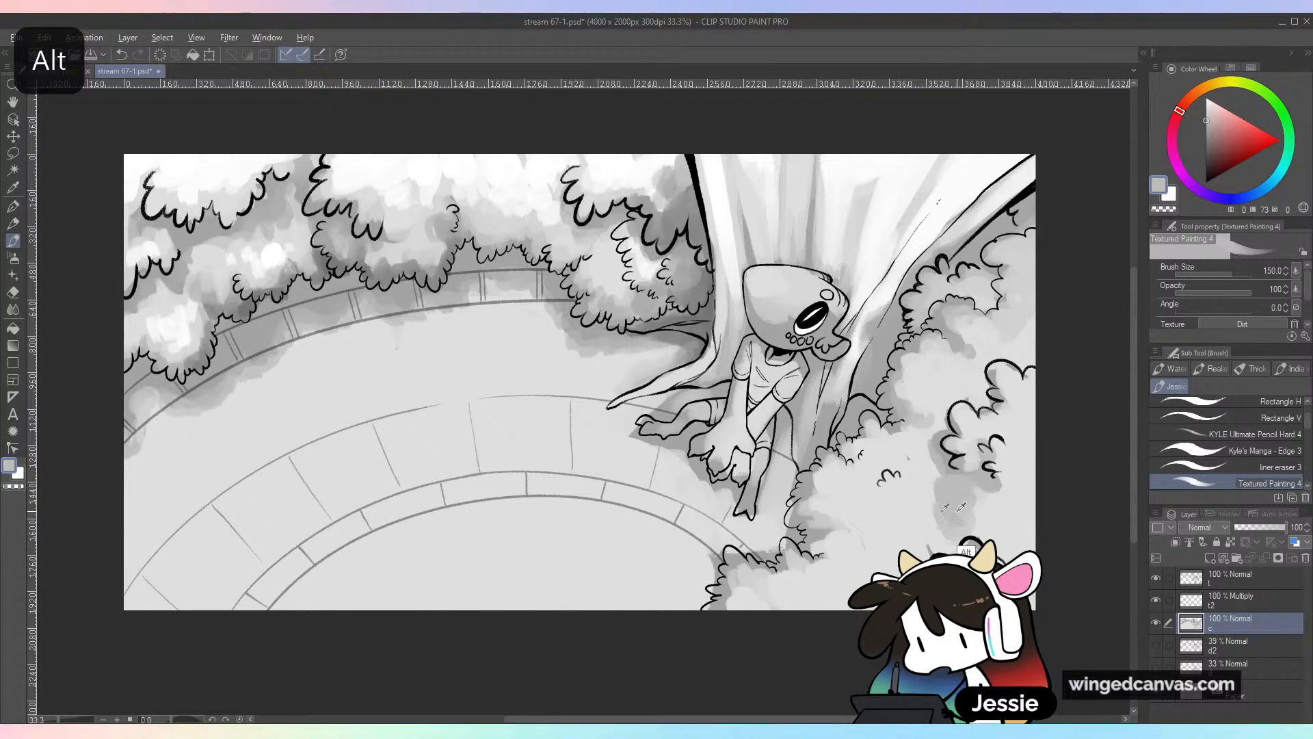
mouse_move(944, 503)
left_mouse_down()
mouse_move(924, 488)
mouse_move(930, 439)
mouse_move(910, 421)
mouse_move(959, 435)
mouse_move(965, 402)
mouse_move(985, 399)
mouse_move(998, 373)
mouse_move(973, 360)
mouse_move(938, 398)
left_mouse_up()
left_click(970, 482, "alt")
left_click(968, 462, "alt")
left_click(888, 399, "alt")
left_click(975, 383, "alt")
left_click(946, 403, "alt")
left_click(973, 468, "alt")
left_click_drag(973, 438, 1012, 426)
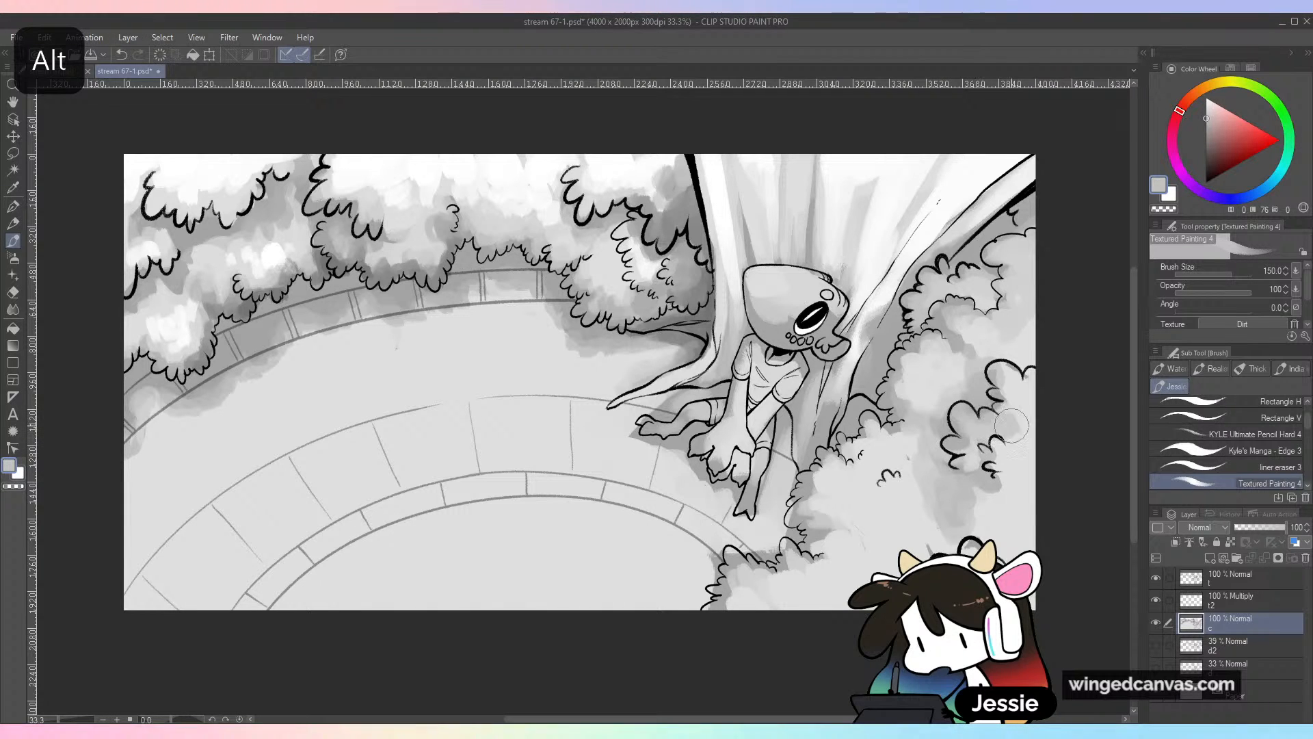
Soften the shading at the base of the right-hand bushes with sampled greys of luminosity 87 and 81
left_click(1024, 481, "alt")
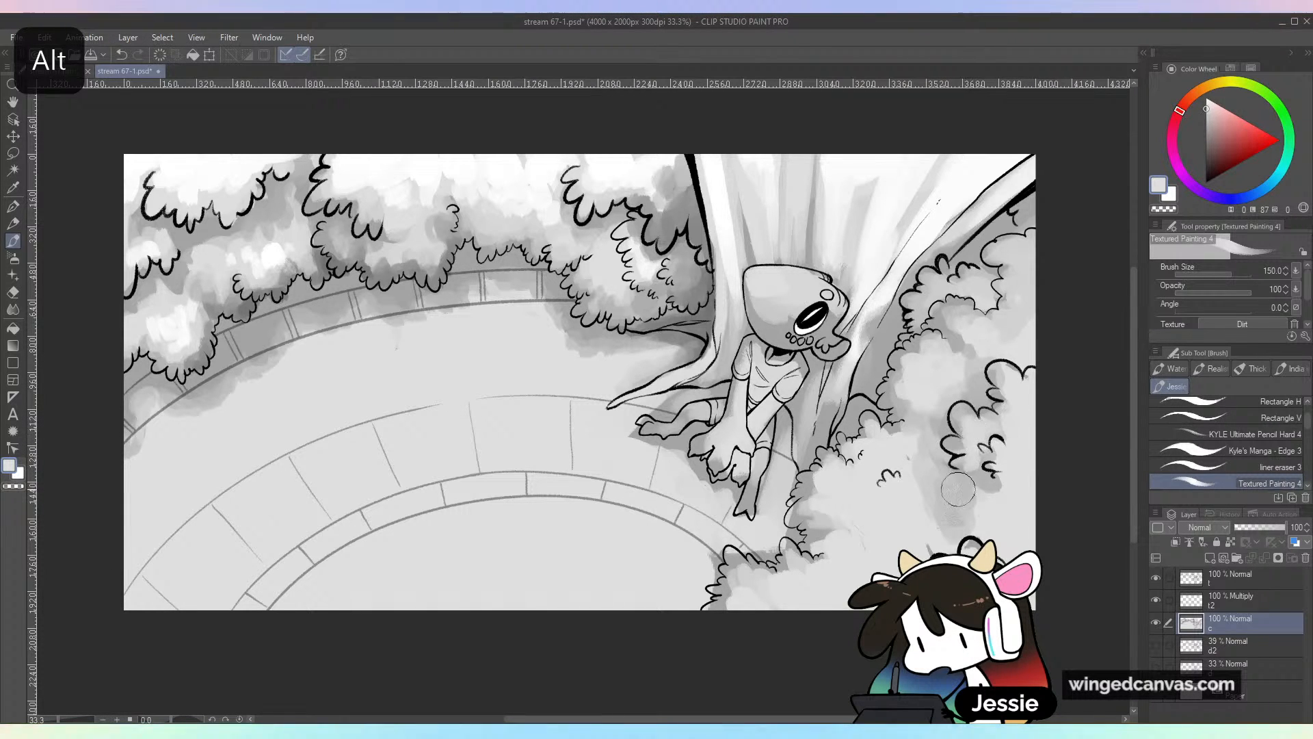
left_click(947, 526, "alt")
left_click(912, 544, "alt")
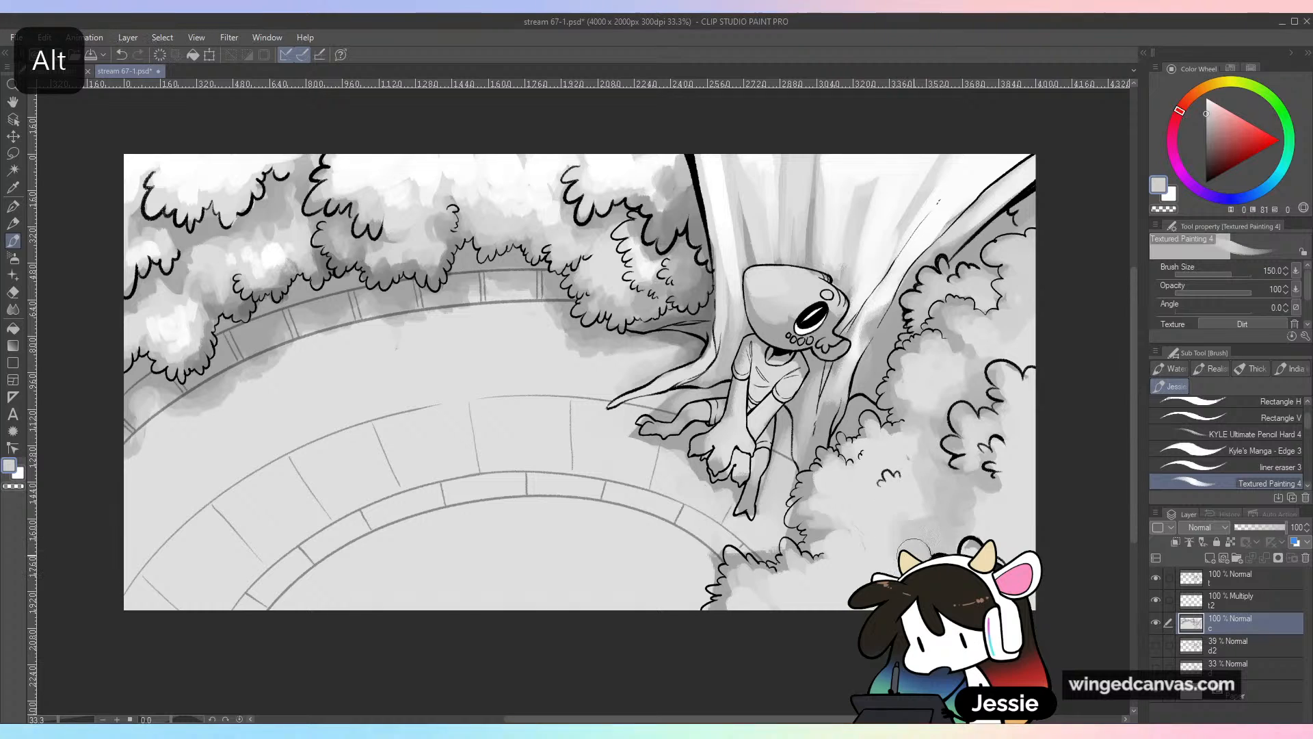
Paint a luminosity 64 grey shadow on the plaza along the lower bushes' left edge, softening it with sampled lighter greys
left_click(797, 510, "alt")
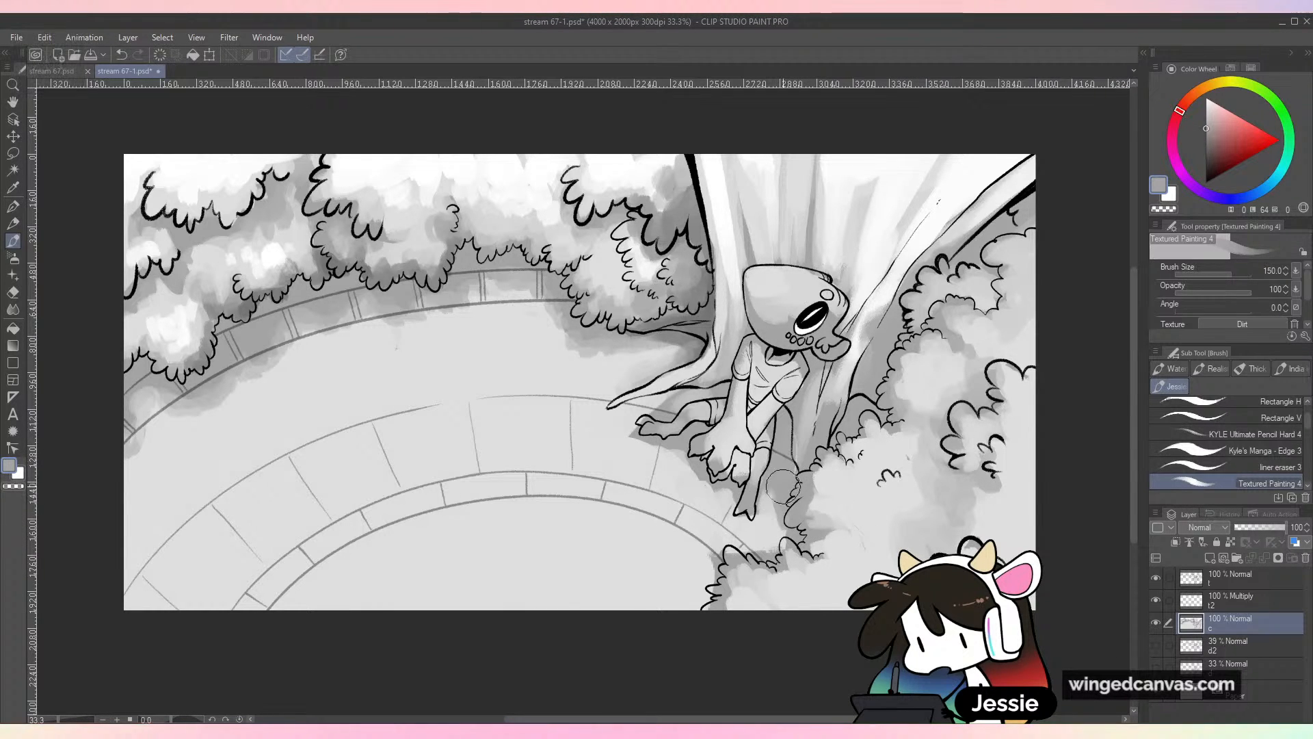
mouse_move(792, 513)
left_mouse_down()
mouse_move(770, 554)
mouse_move(768, 535)
mouse_move(758, 556)
mouse_move(736, 548)
mouse_move(691, 622)
left_mouse_up()
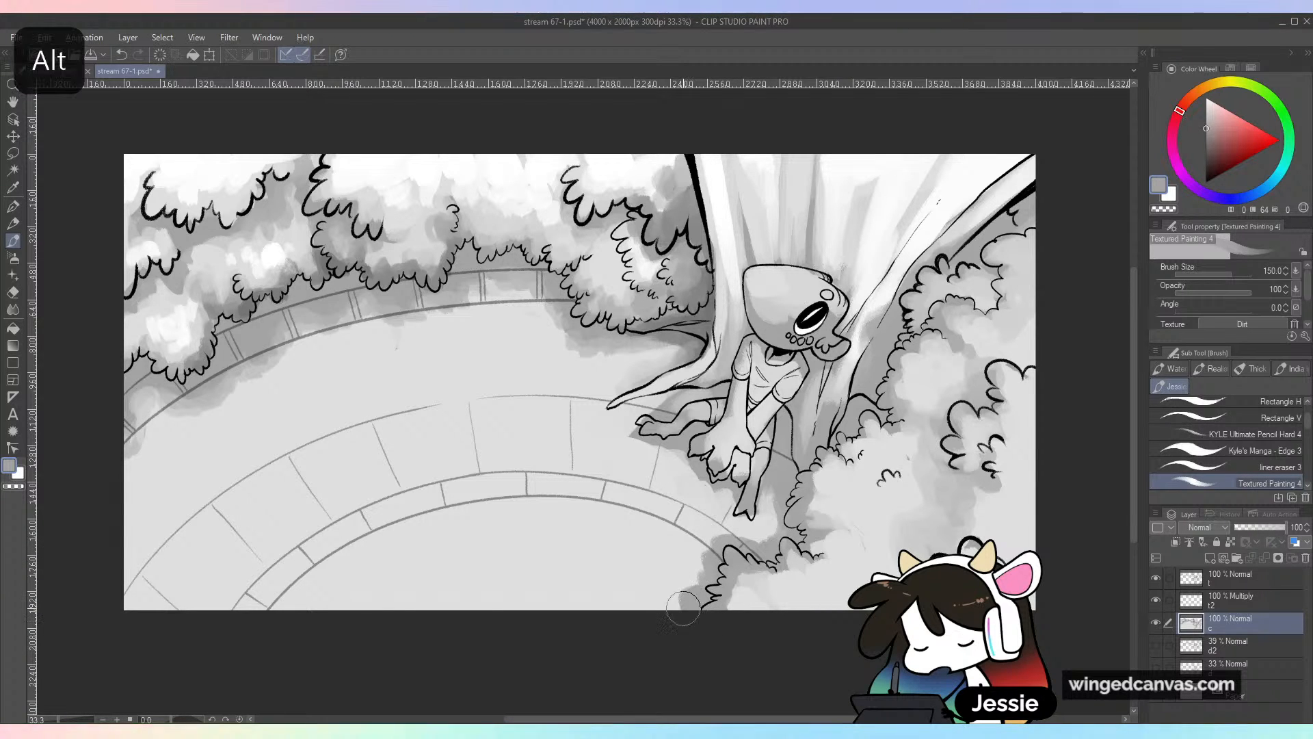
left_click(697, 551, "alt")
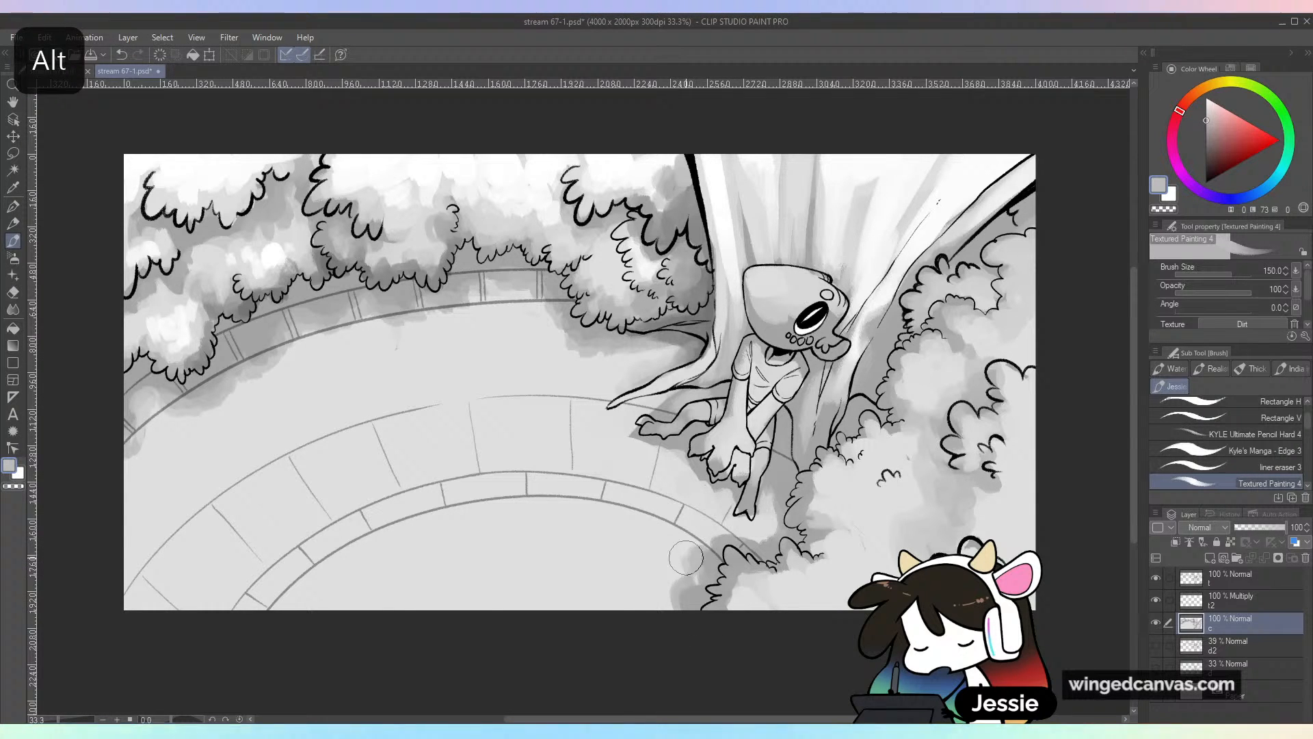
left_click(732, 526, "alt")
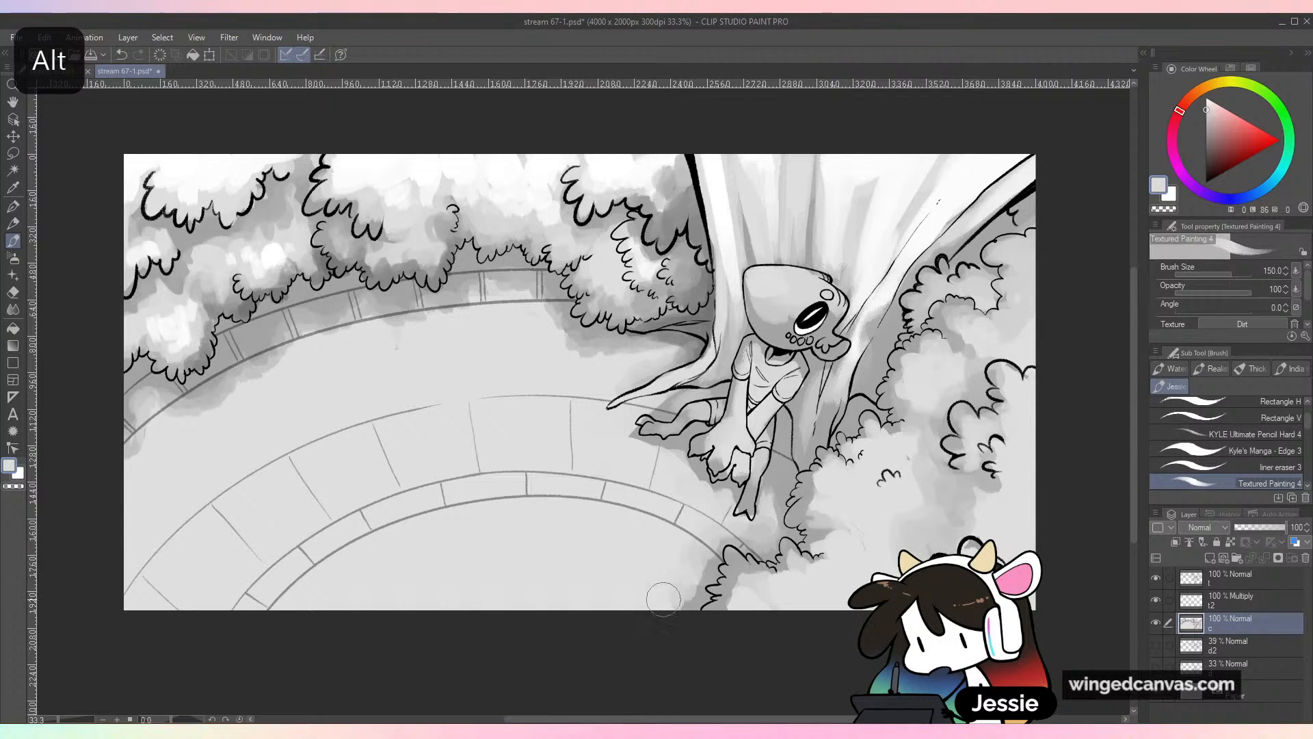
left_click(699, 603, "alt")
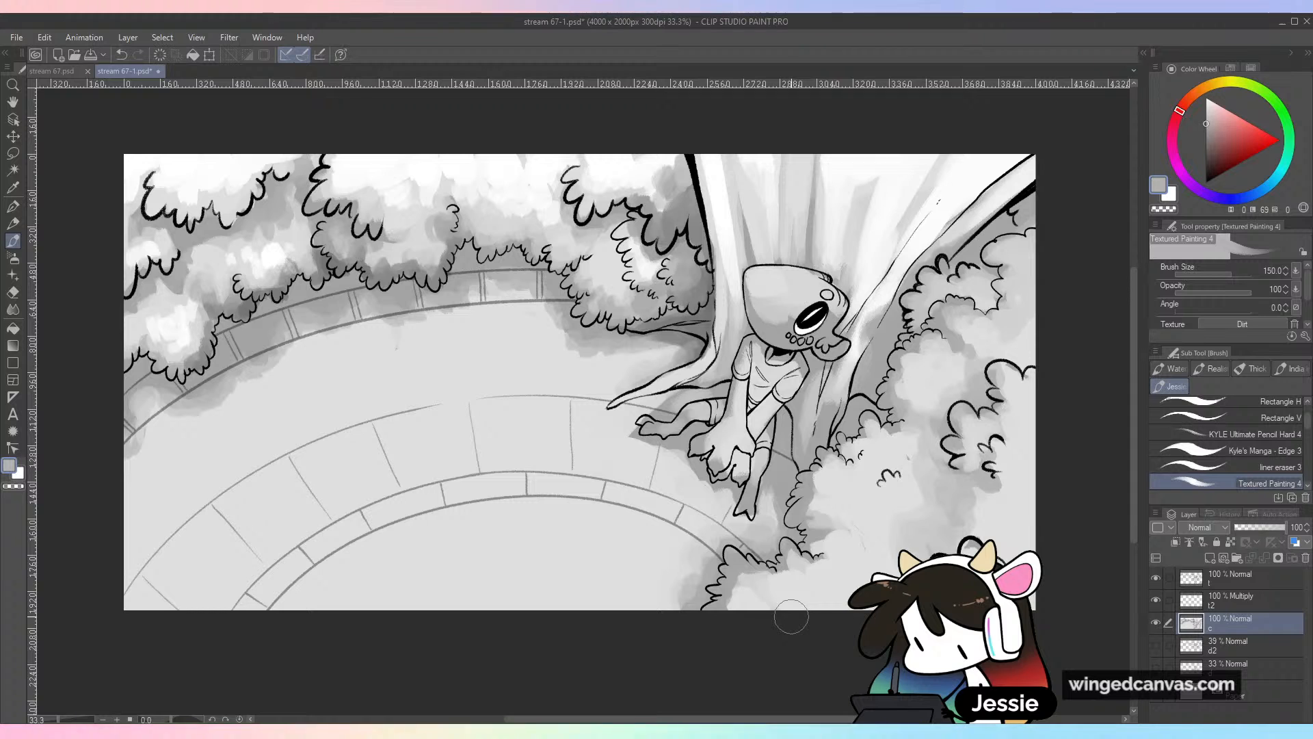
Clean up the lower bushes' left edge with a sampled light grey of luminosity 87
left_click(839, 512, "alt")
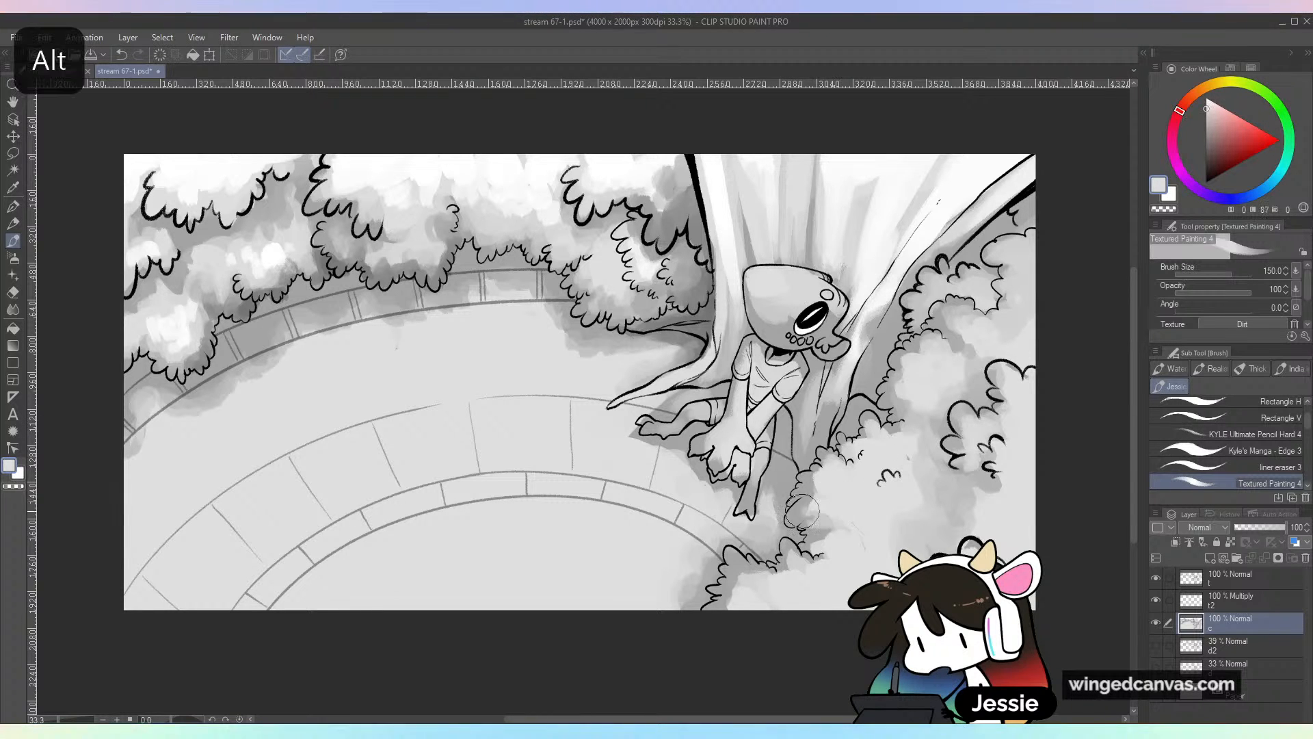
left_click_drag(802, 511, 828, 476)
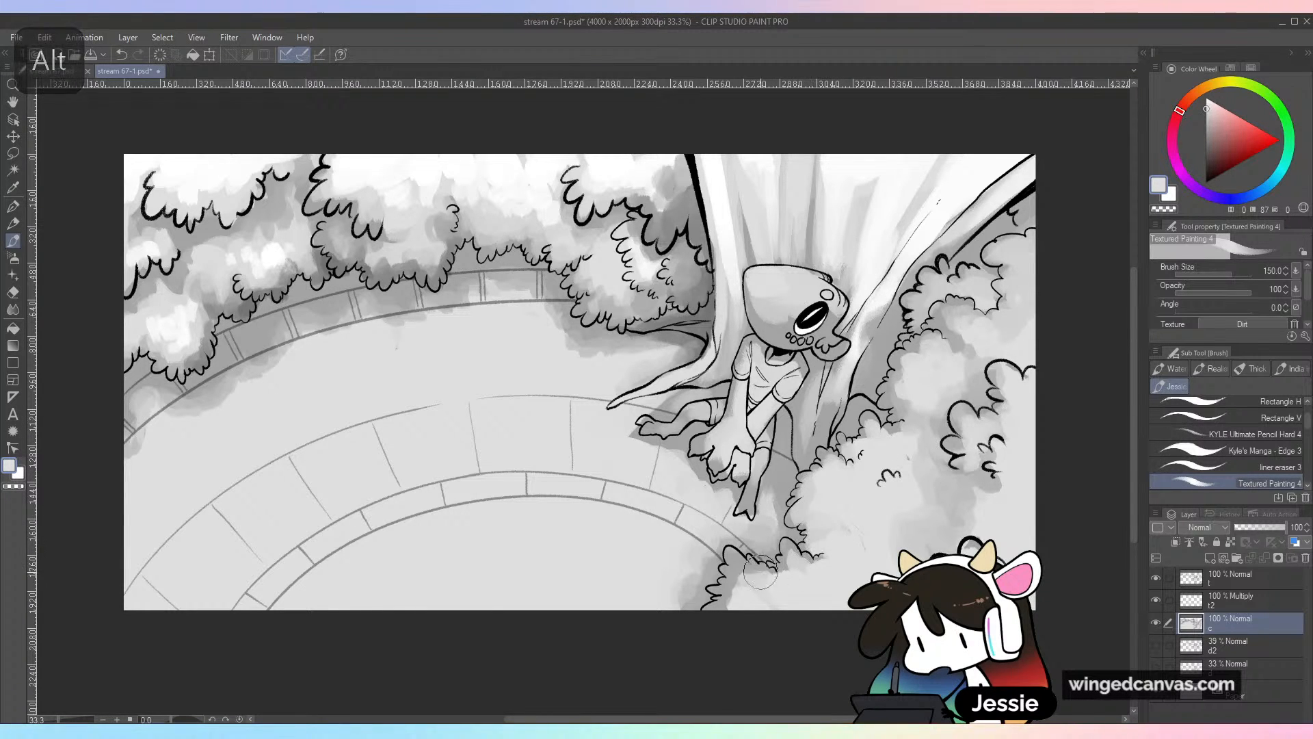
left_click(722, 602, "alt")
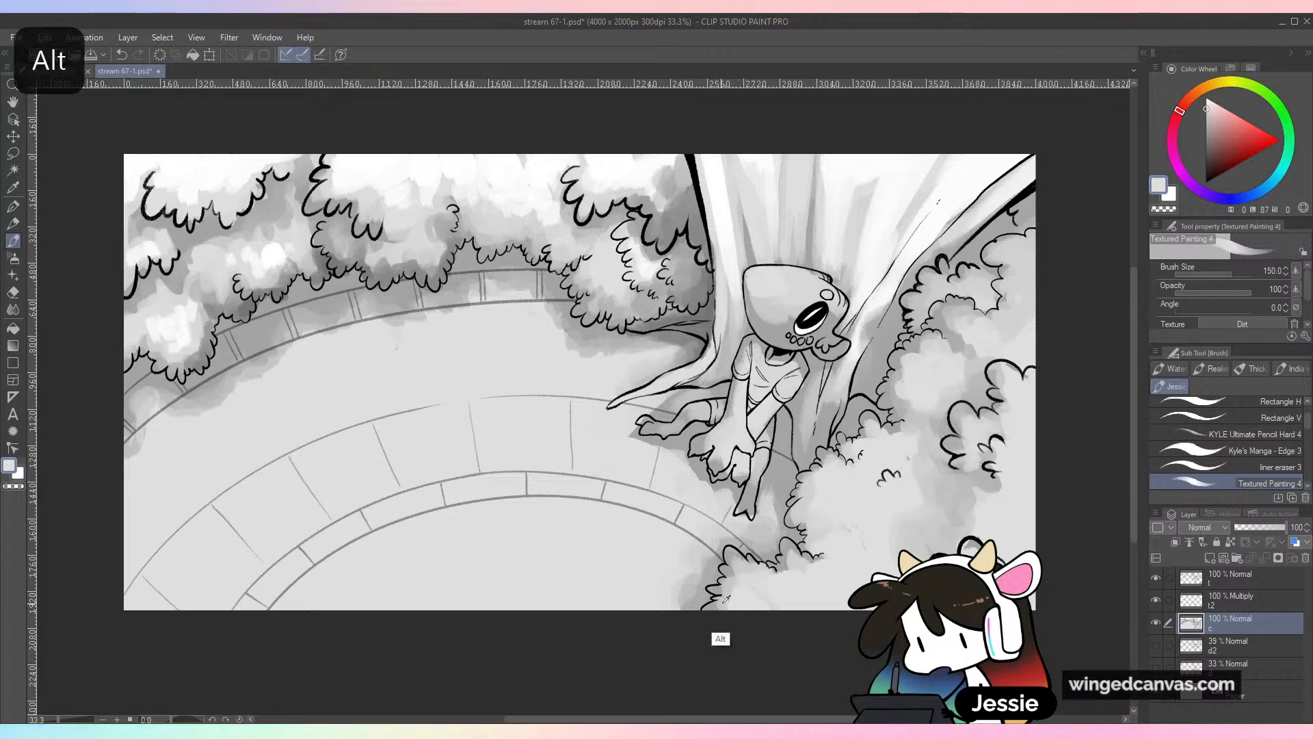
left_click(790, 530, "alt")
Paint a white highlight on the bush clump at the canvas's right edge and shade beneath it with sampled grey
left_click(364, 156, "alt")
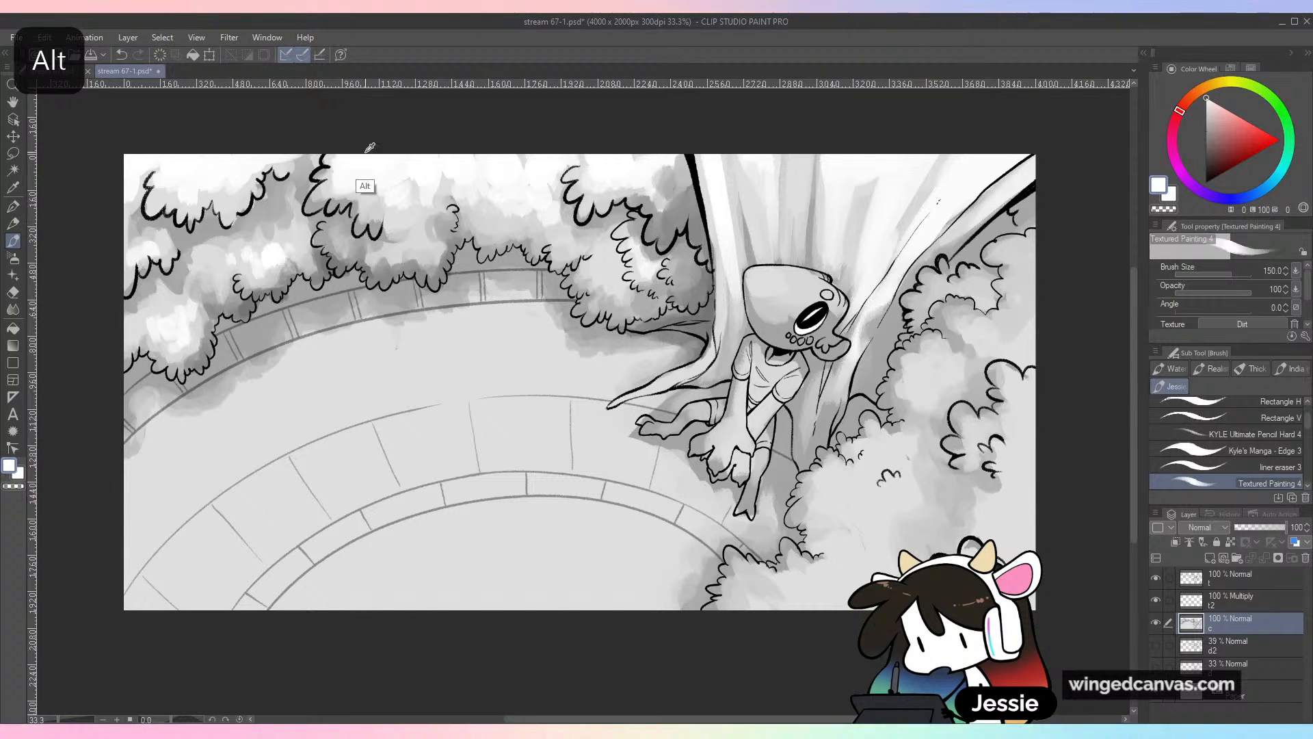
left_click_drag(1024, 460, 1036, 472)
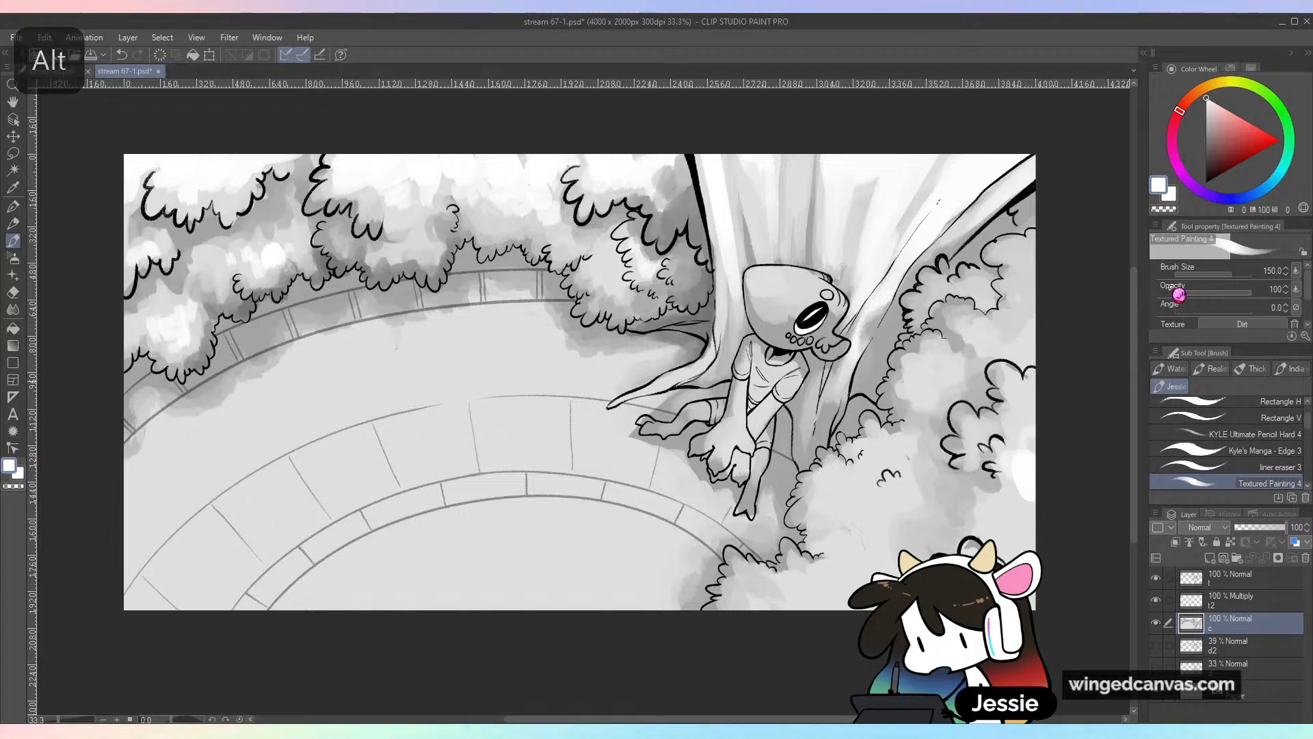
mouse_move(1022, 421)
left_mouse_down()
mouse_move(1035, 433)
mouse_move(1042, 414)
mouse_move(1006, 434)
mouse_move(1029, 485)
left_mouse_up()
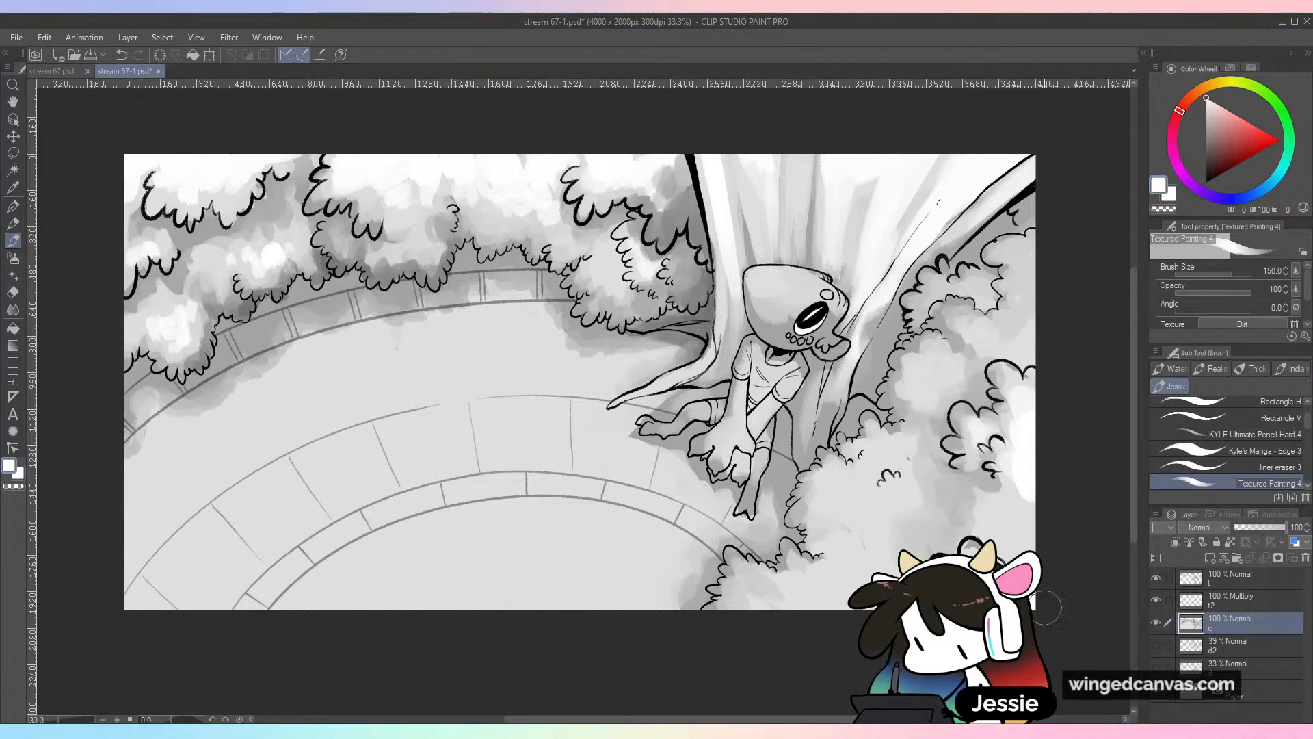
left_click(976, 542, "alt")
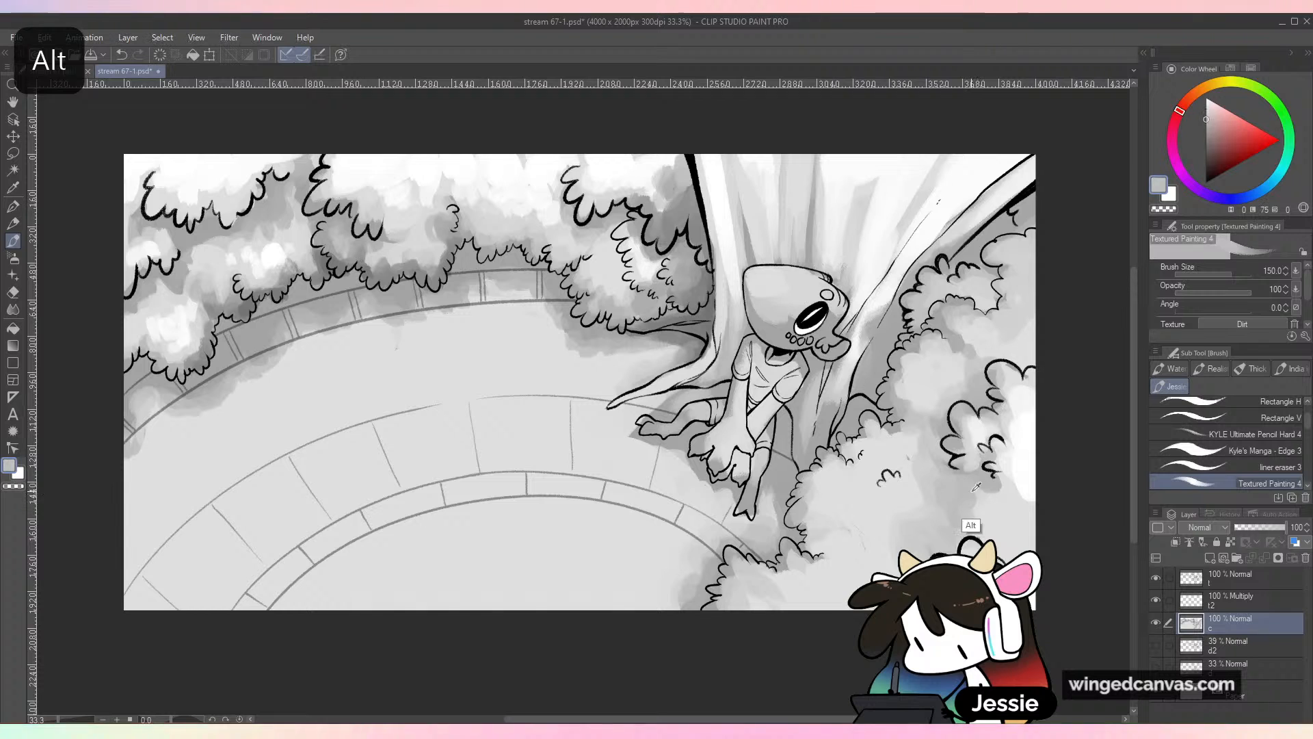
mouse_move(1002, 489)
left_mouse_down()
mouse_move(1004, 515)
mouse_move(969, 499)
left_mouse_up()
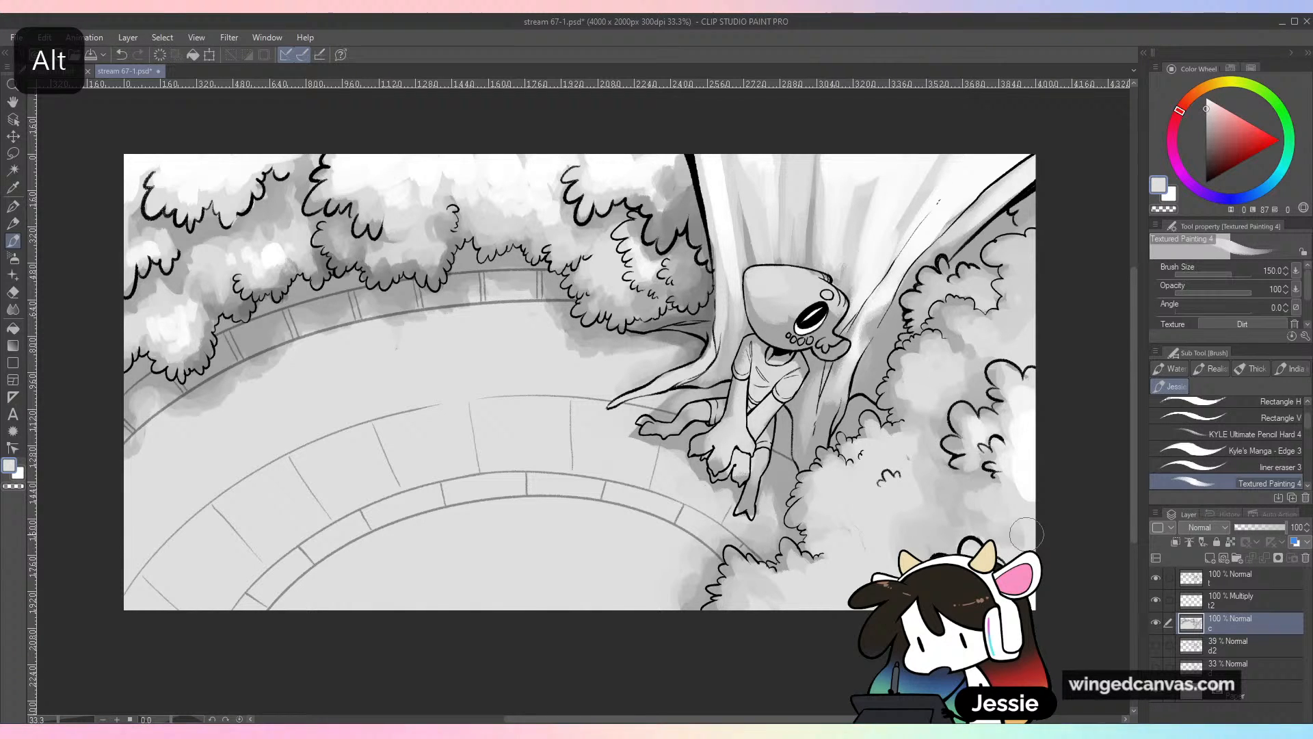
Sample white from the bush highlight and paint highlights across the tops of the right-hand bush clumps
left_click(1031, 437, "alt")
left_click(1025, 445, "alt")
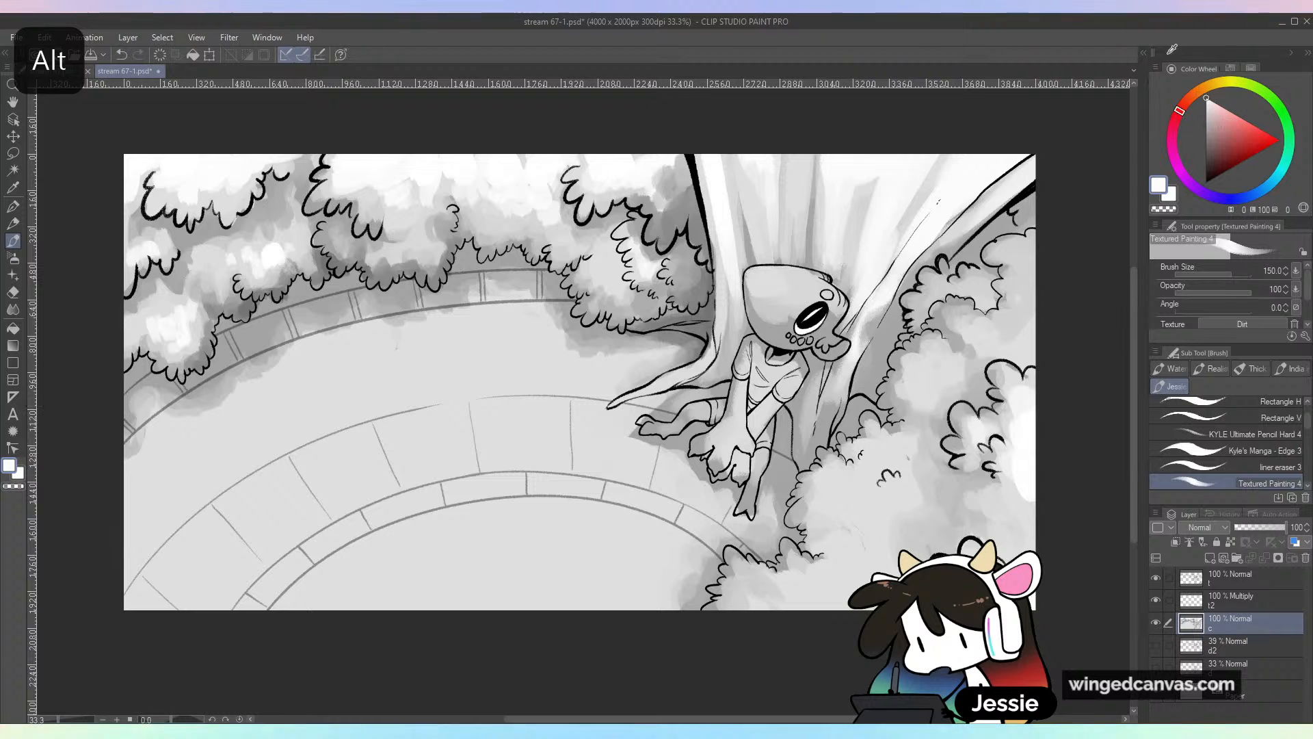
mouse_move(846, 503)
left_mouse_down()
mouse_move(847, 475)
mouse_move(840, 501)
mouse_move(875, 526)
mouse_move(853, 488)
mouse_move(894, 496)
mouse_move(881, 447)
mouse_move(903, 460)
mouse_move(857, 580)
mouse_move(787, 616)
left_mouse_up()
mouse_move(932, 394)
left_mouse_down()
mouse_move(908, 519)
mouse_move(921, 472)
mouse_move(948, 520)
mouse_move(994, 511)
mouse_move(1006, 344)
mouse_move(1056, 363)
left_mouse_up()
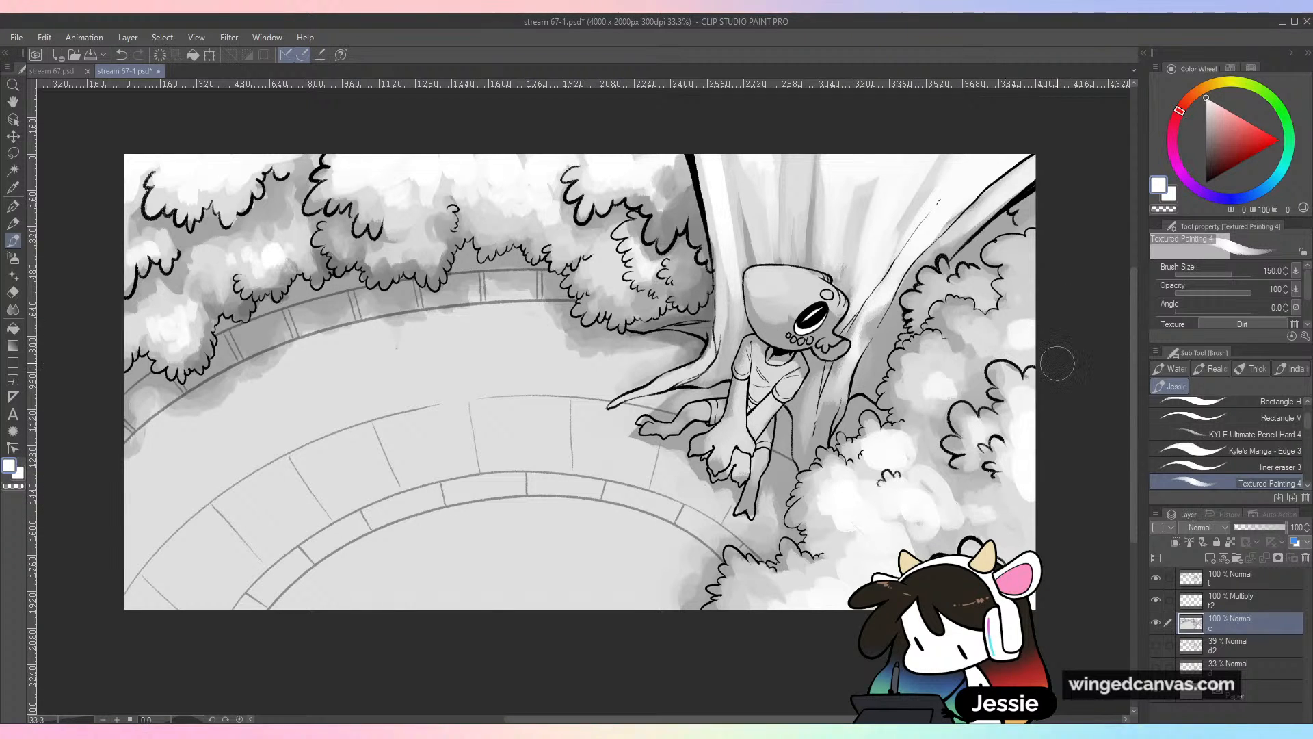
Model the creature's head with light and mid greys sampled from the head and its surroundings
left_click(754, 294, "alt")
left_click(772, 289, "alt")
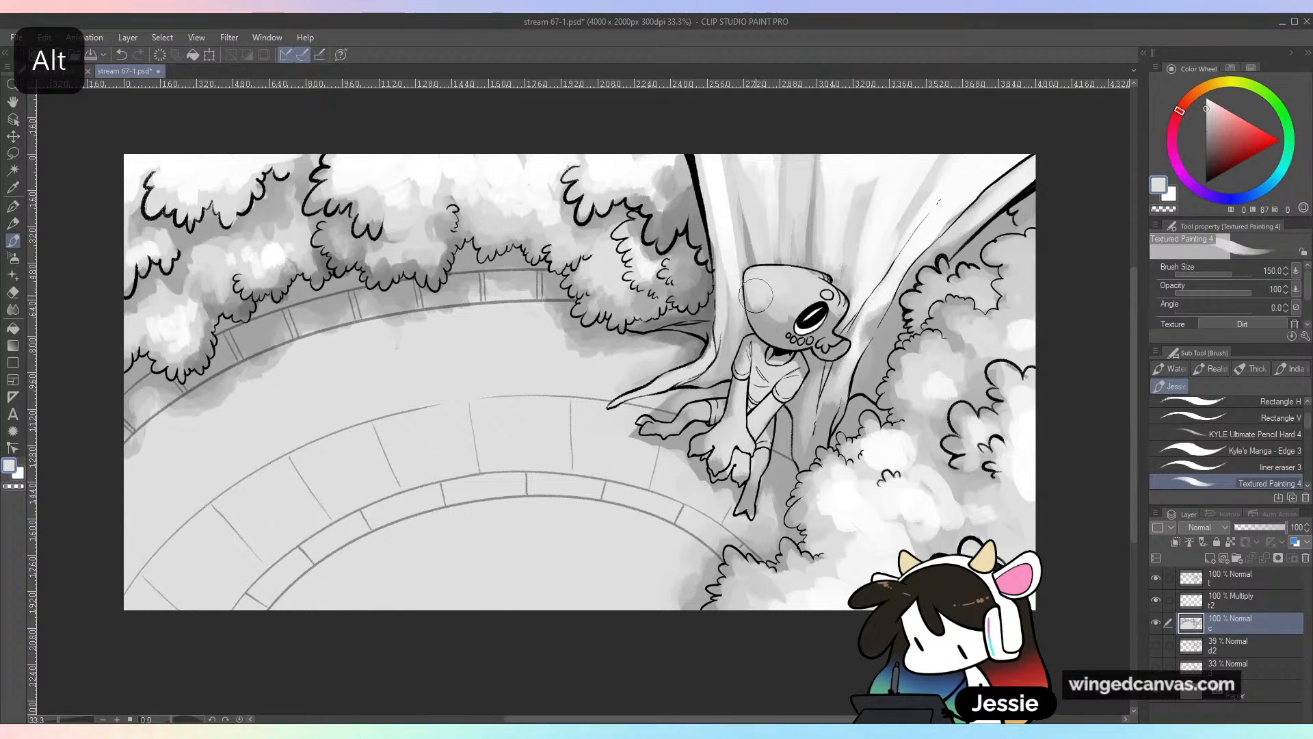
left_click(781, 339, "alt")
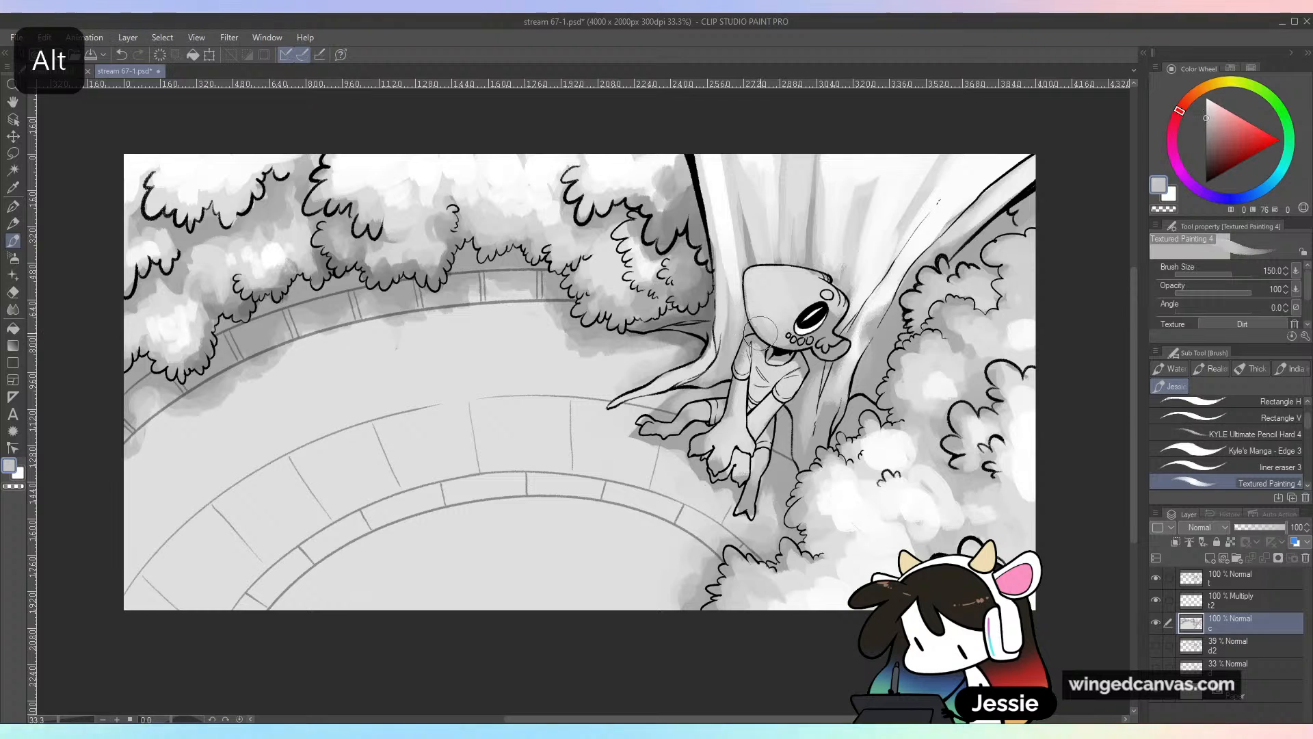
left_click(836, 353, "alt")
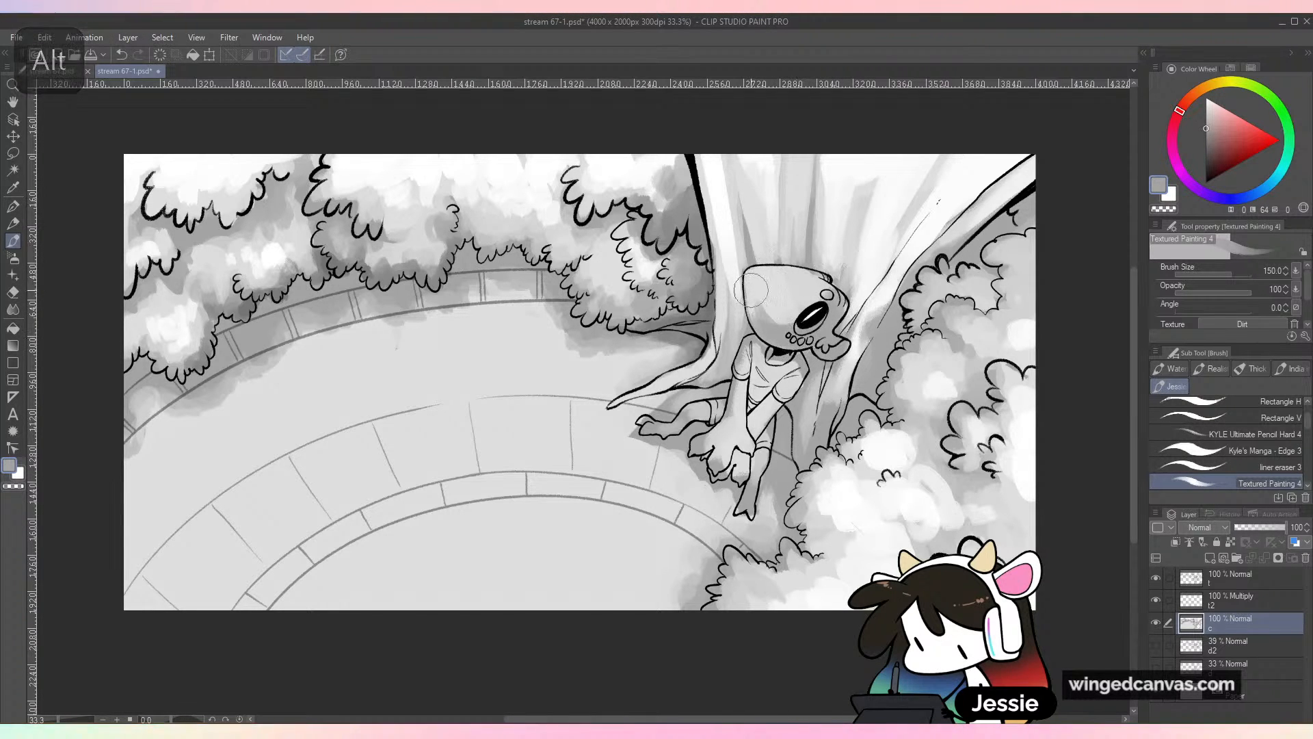
left_click(773, 333, "alt")
Sample the plaza's light grey and repaint the creature's hands and legs and the ground around them
key("ctrl+minus")
key("ctrl+minus")
key("ctrl+minus")
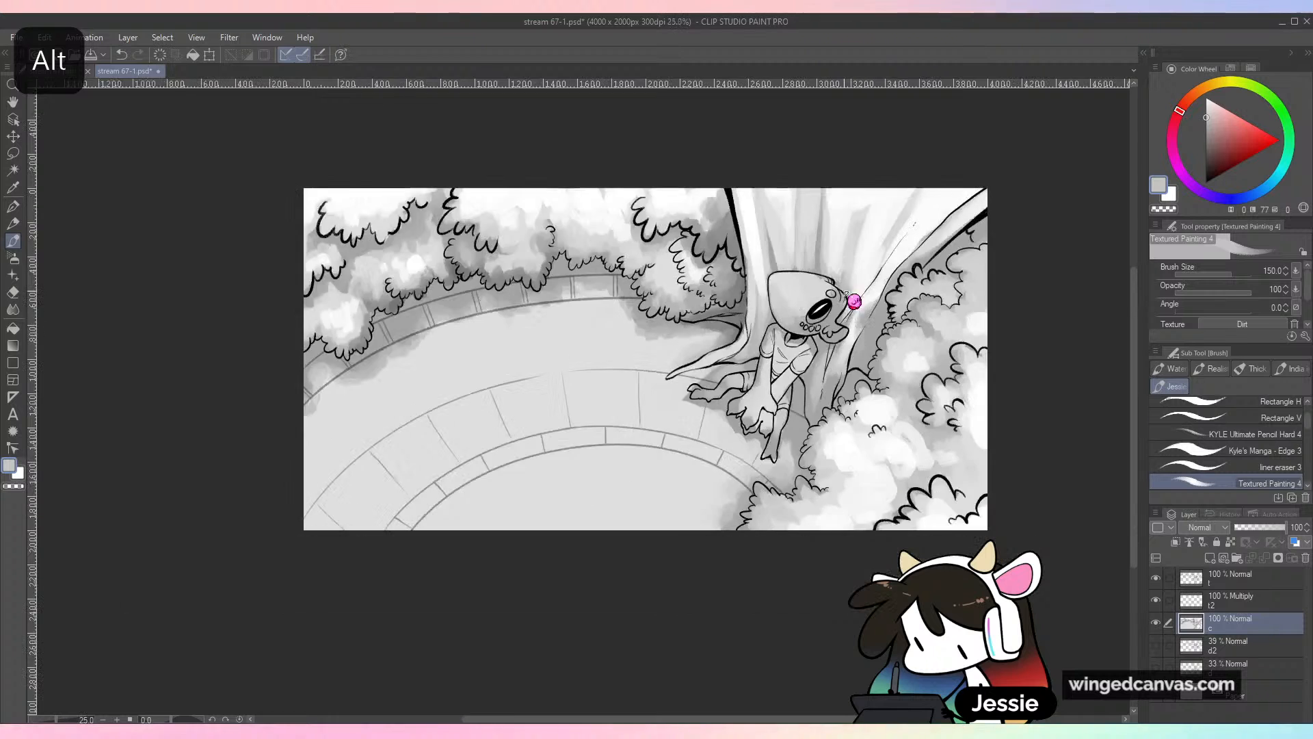
key("ctrl+plus")
key("ctrl+plus")
key("ctrl+plus")
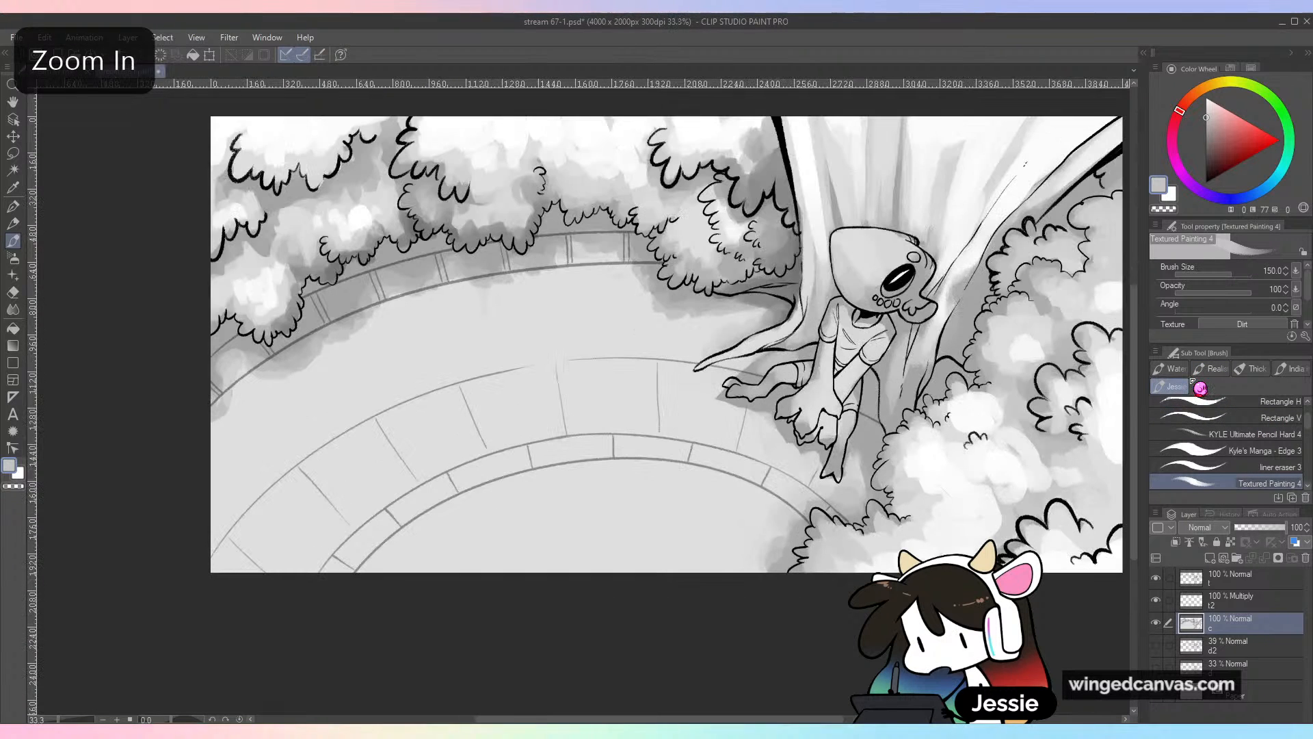
left_click(758, 464, "alt")
mouse_move(788, 392)
left_mouse_down()
mouse_move(814, 352)
mouse_move(780, 361)
mouse_move(745, 413)
mouse_move(815, 351)
mouse_move(792, 441)
left_mouse_up()
mouse_move(826, 377)
left_mouse_down()
mouse_move(854, 472)
mouse_move(870, 438)
left_mouse_up()
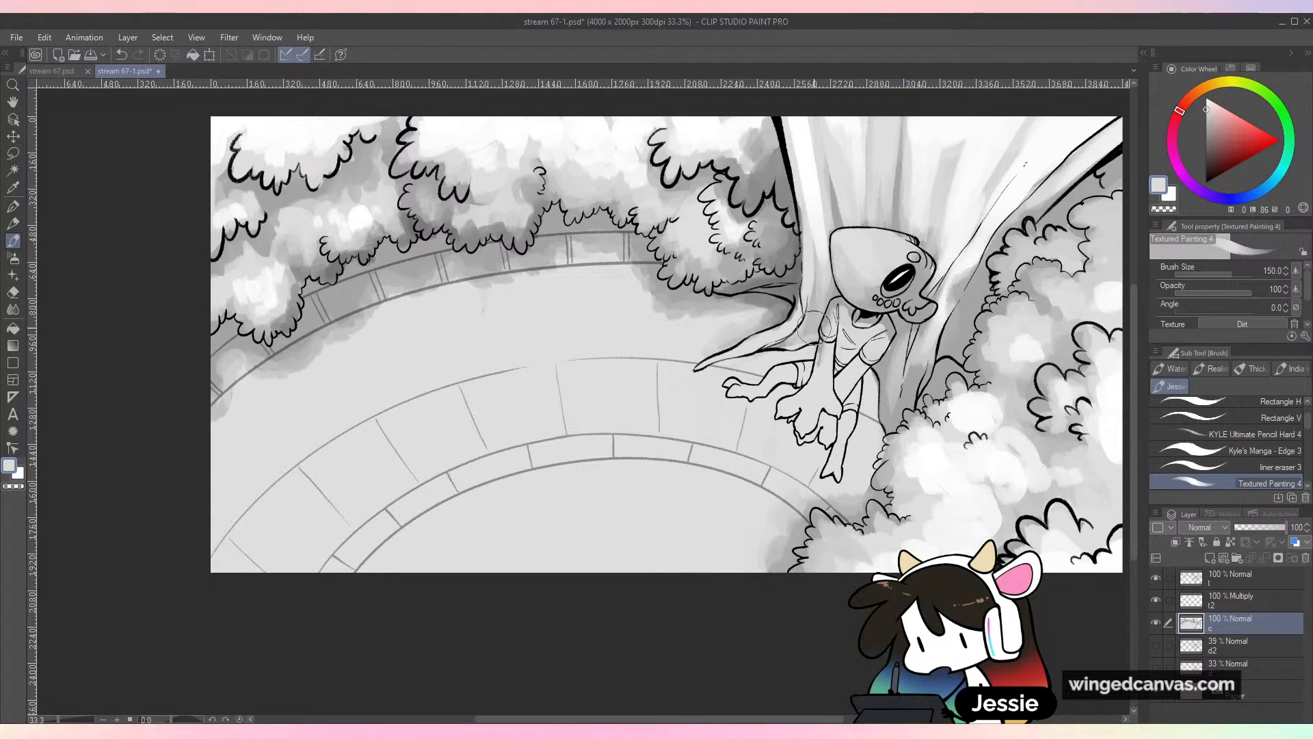
Paint darker grey shadow on the trunk around the creature's body with the Textured Painting brush at size 40
left_click_drag(1220, 144, 1206, 129)
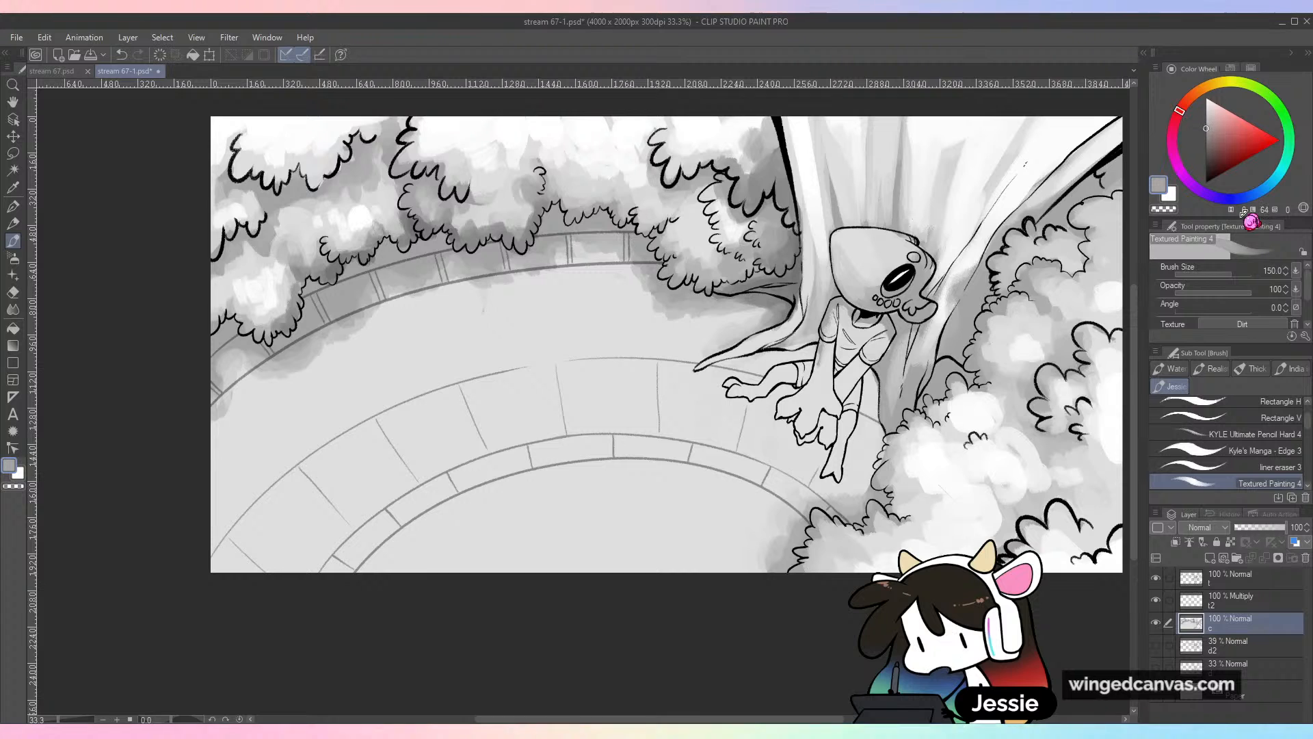
left_click_drag(1228, 275, 1218, 275)
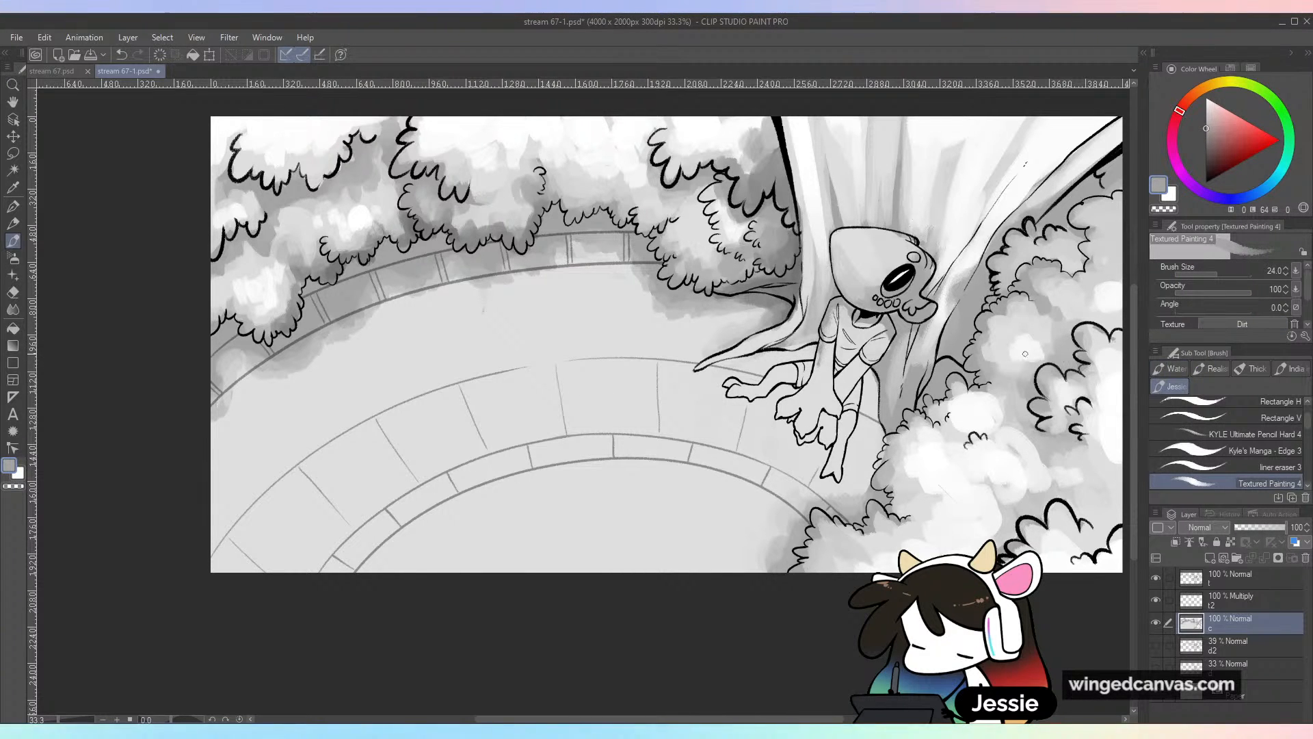
key("bracketright")
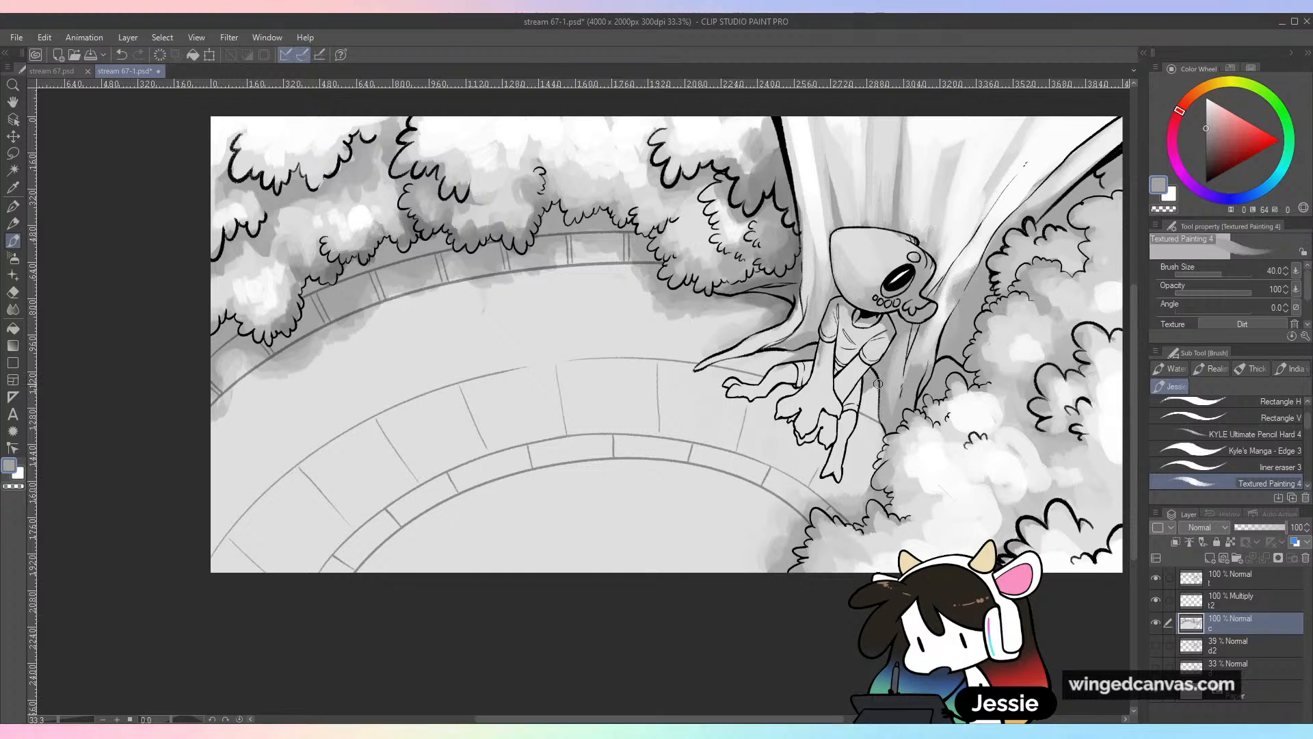
left_click(1206, 140)
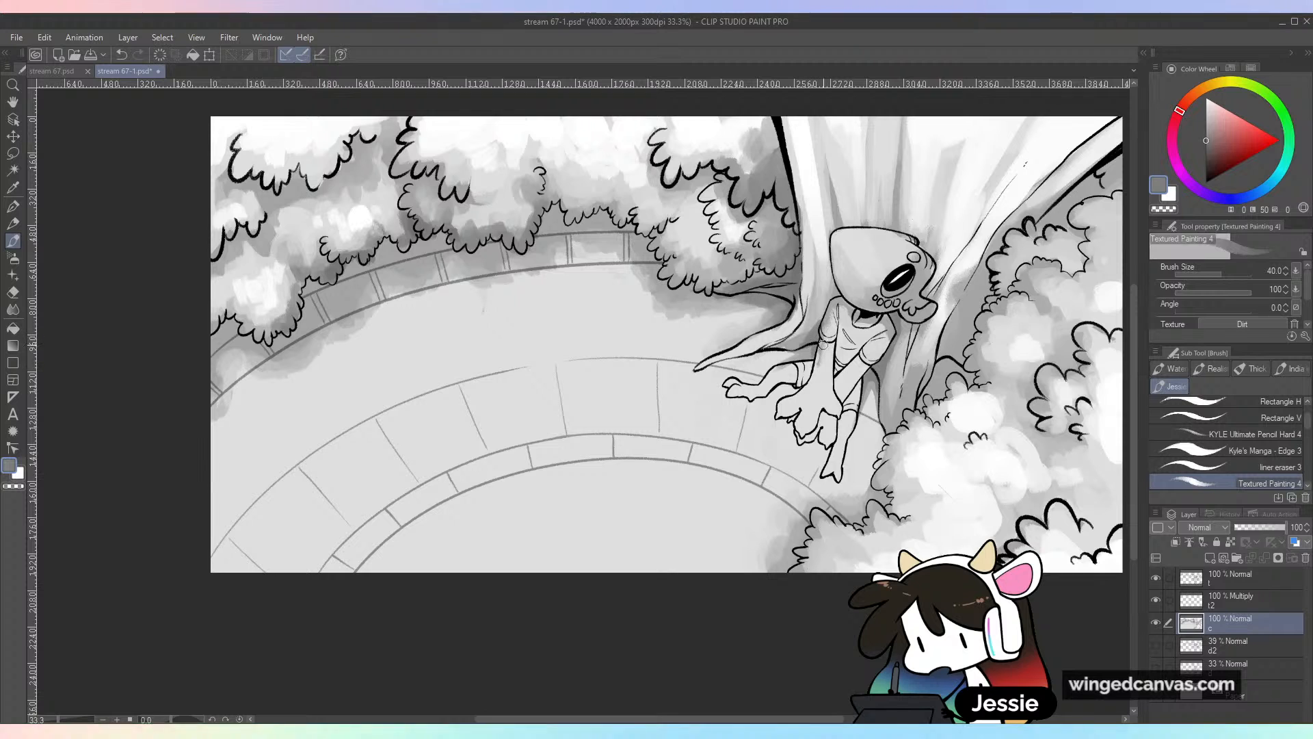
left_click_drag(818, 329, 838, 287)
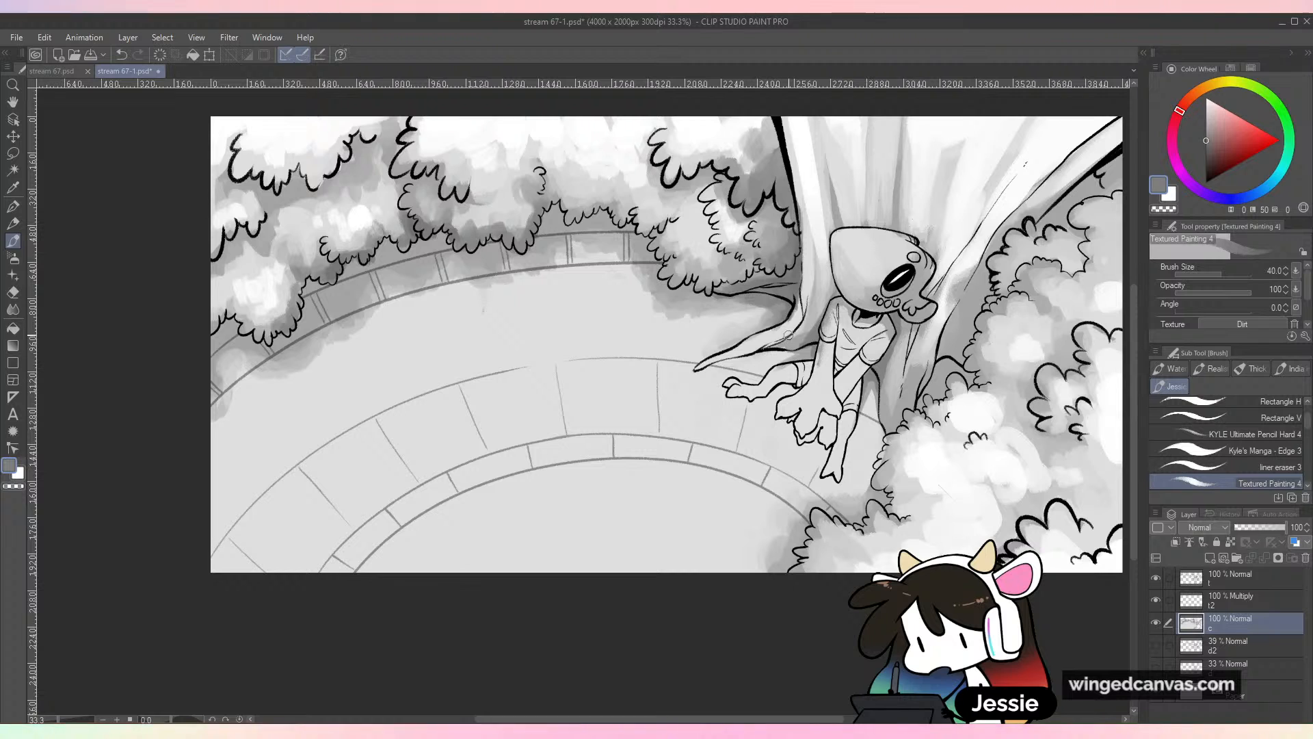
Sample white from the trunk and try highlight strokes down its left root beside the creature, undoing unwanted ones
left_click(791, 360, "alt")
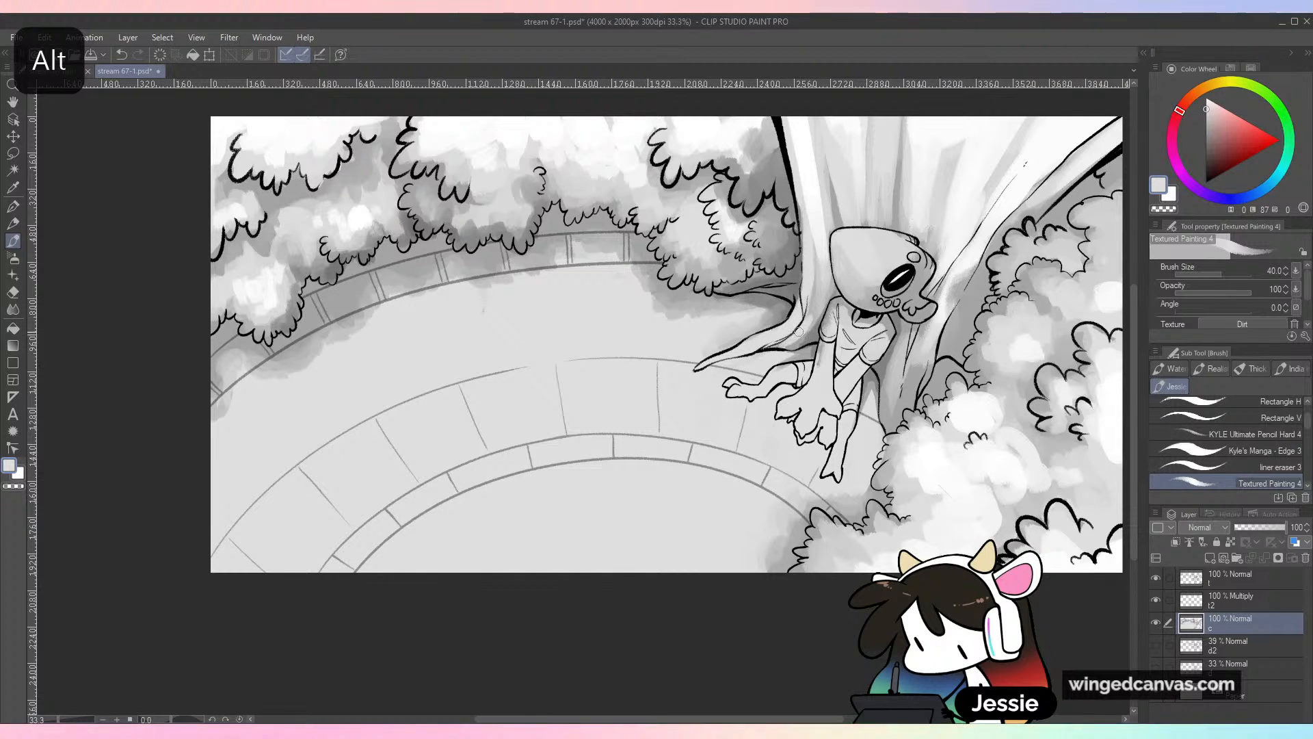
key("ctrl+z")
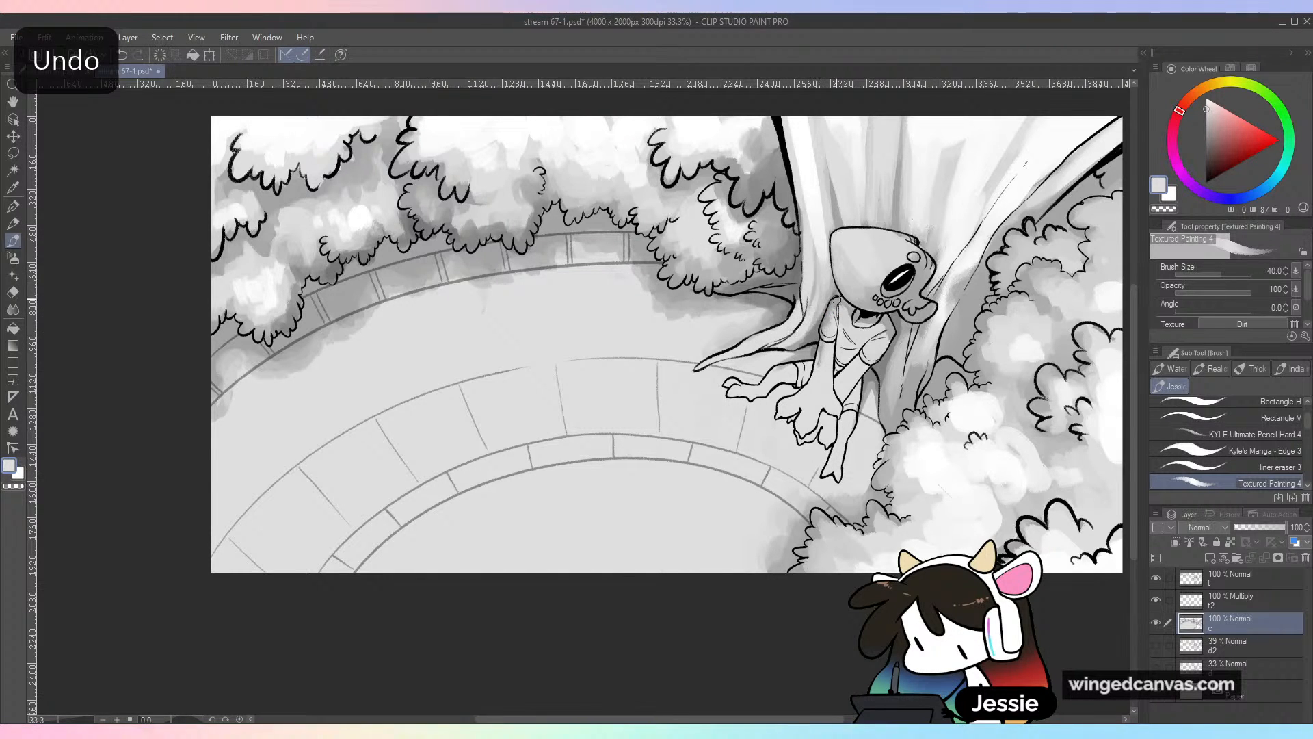
left_click(814, 284, "alt")
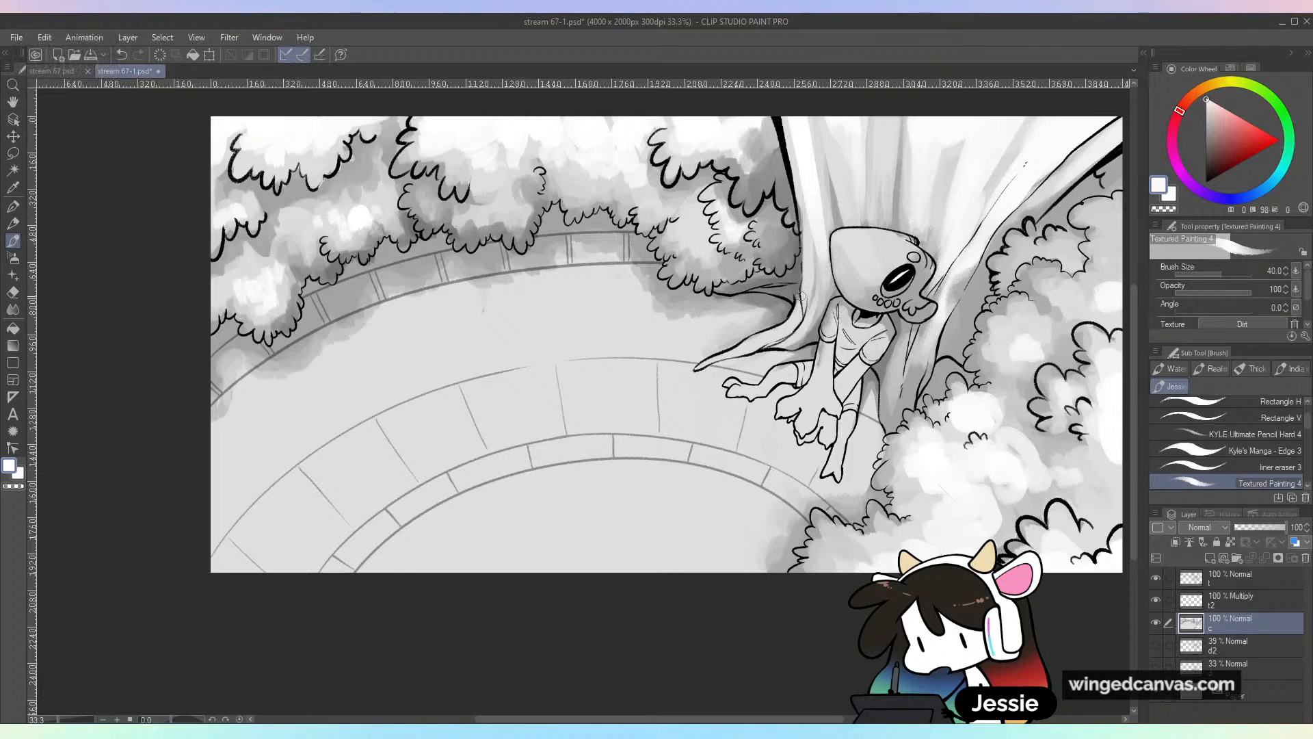
key("ctrl+z")
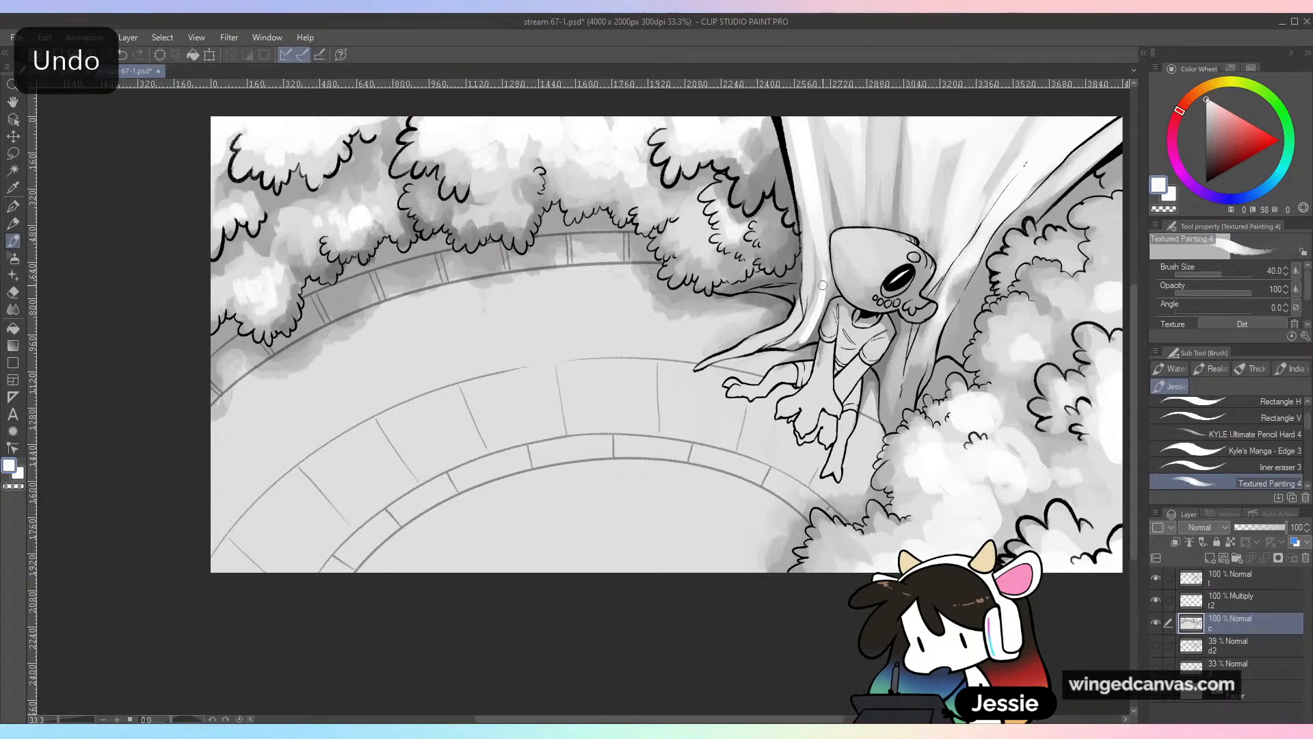
left_click_drag(819, 295, 793, 335)
key("ctrl+z")
left_click_drag(823, 257, 792, 342)
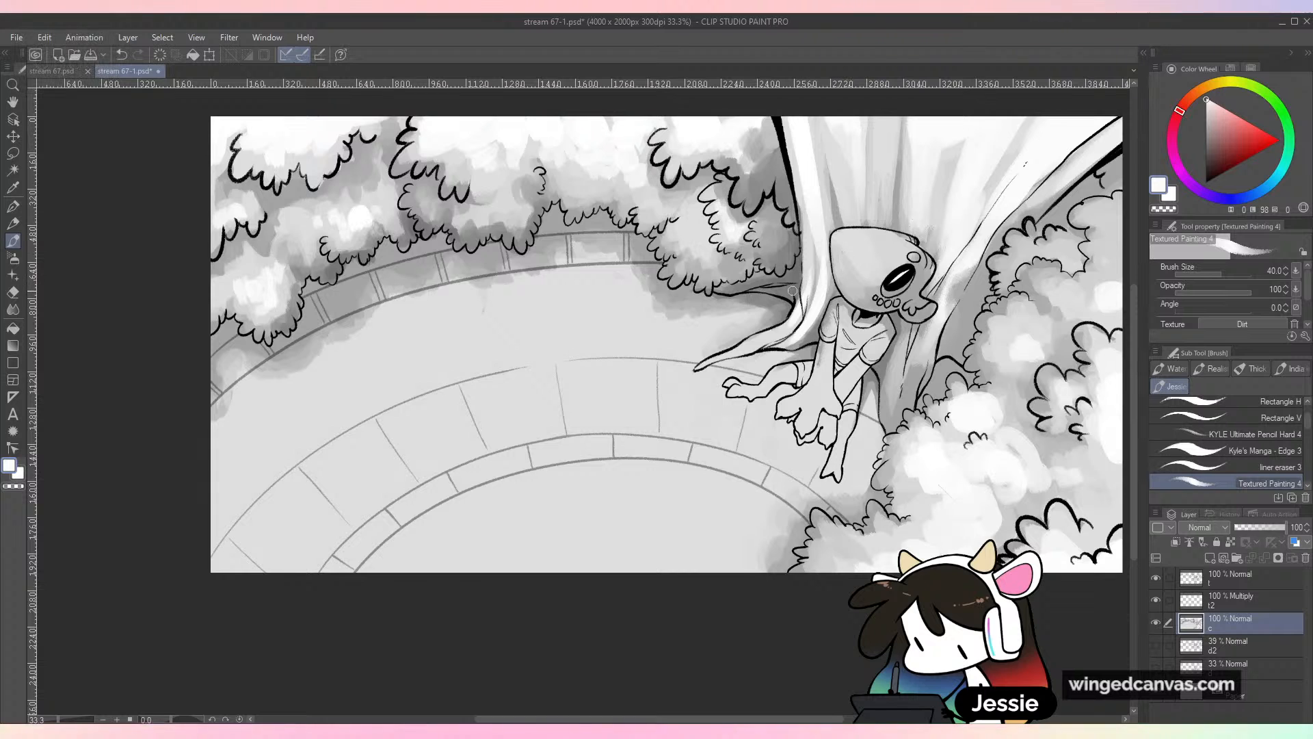
key("ctrl+z")
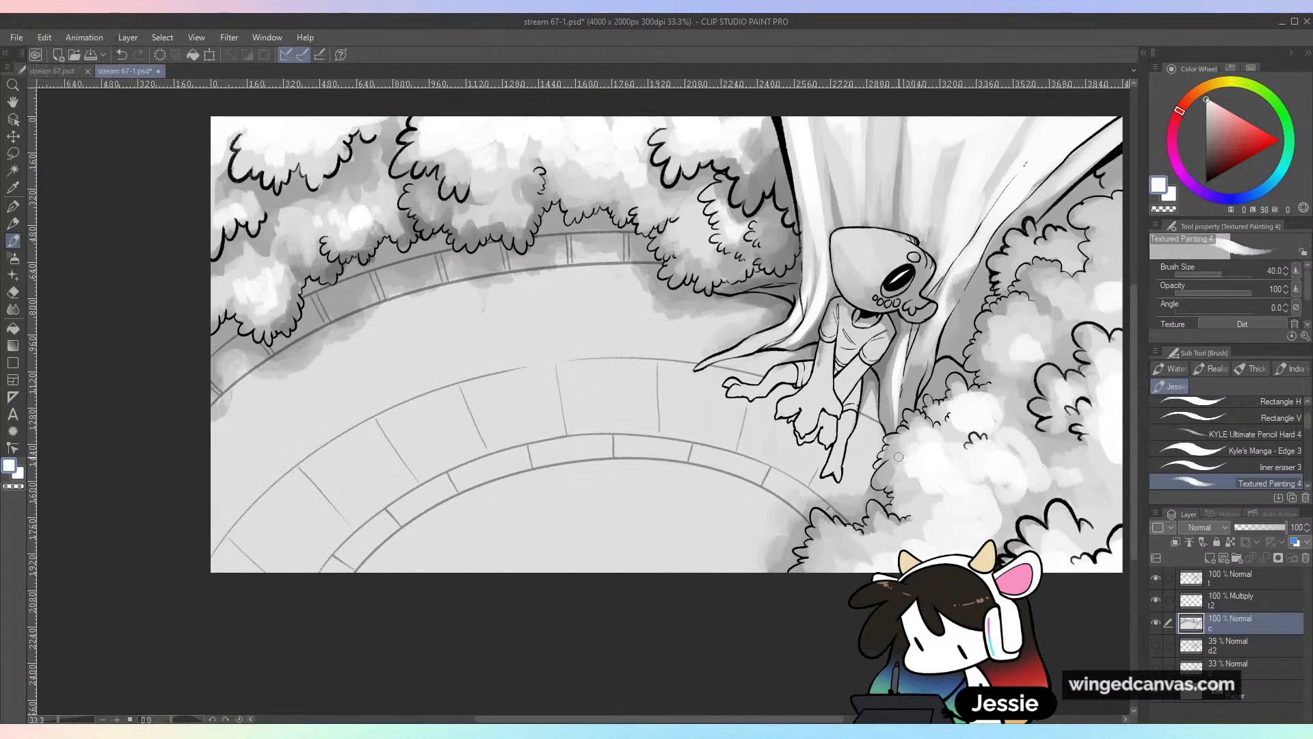
Enlarge the brush to 70 and paint a white highlight down the trunk's right root beside the creature
key("bracketright")
key("bracketright")
key("bracketright")
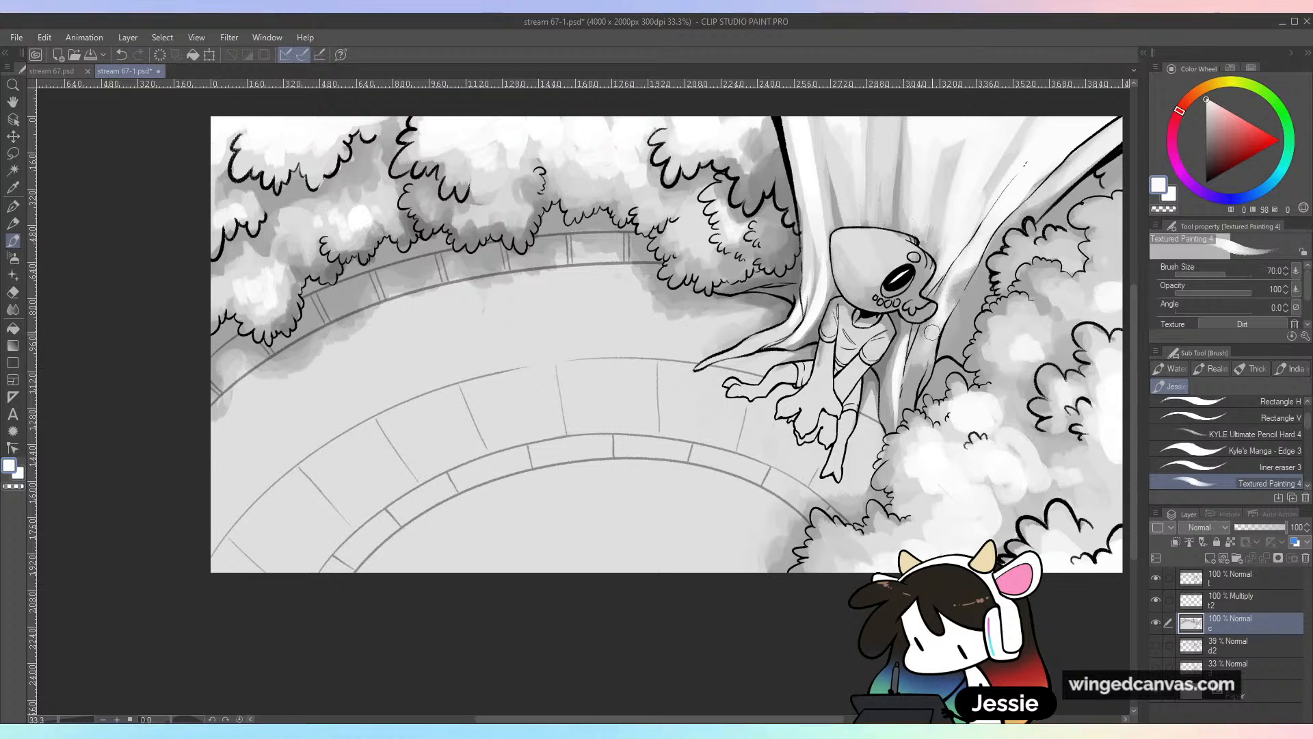
left_click_drag(951, 296, 901, 403)
left_click(901, 334, "alt")
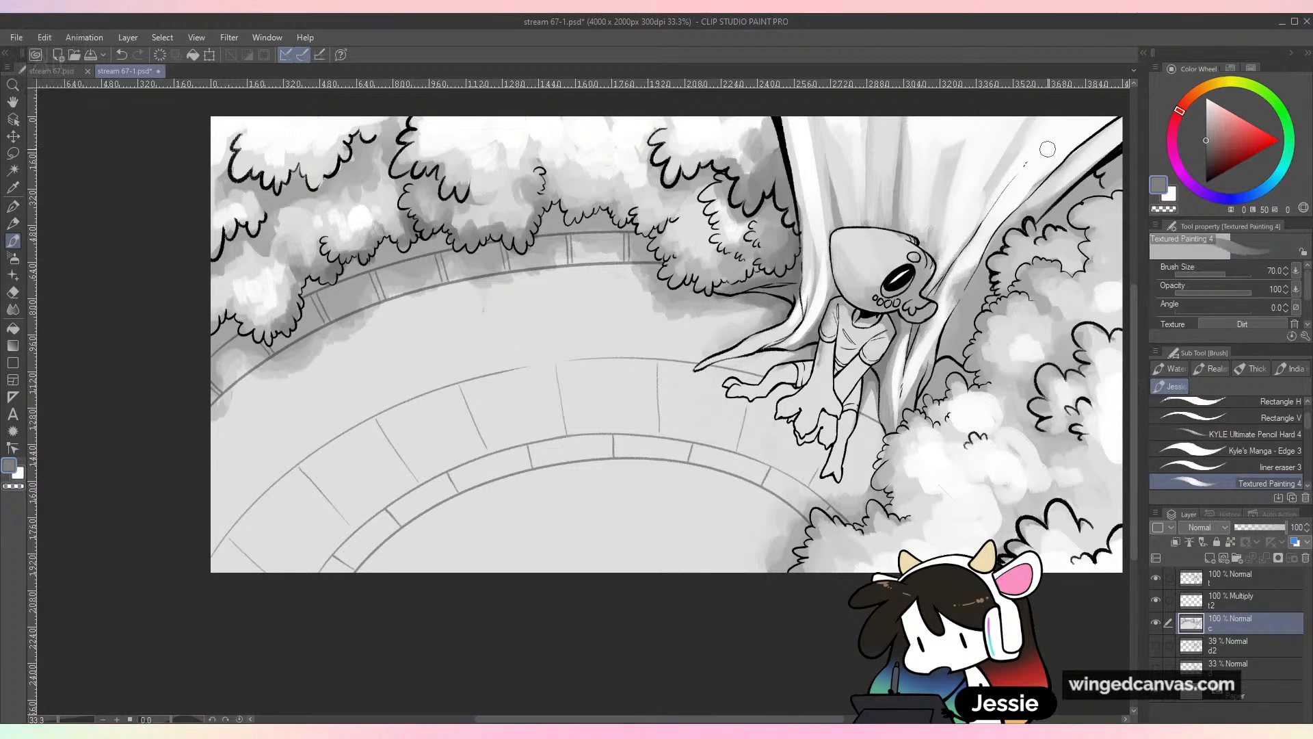
left_click(966, 298, "alt")
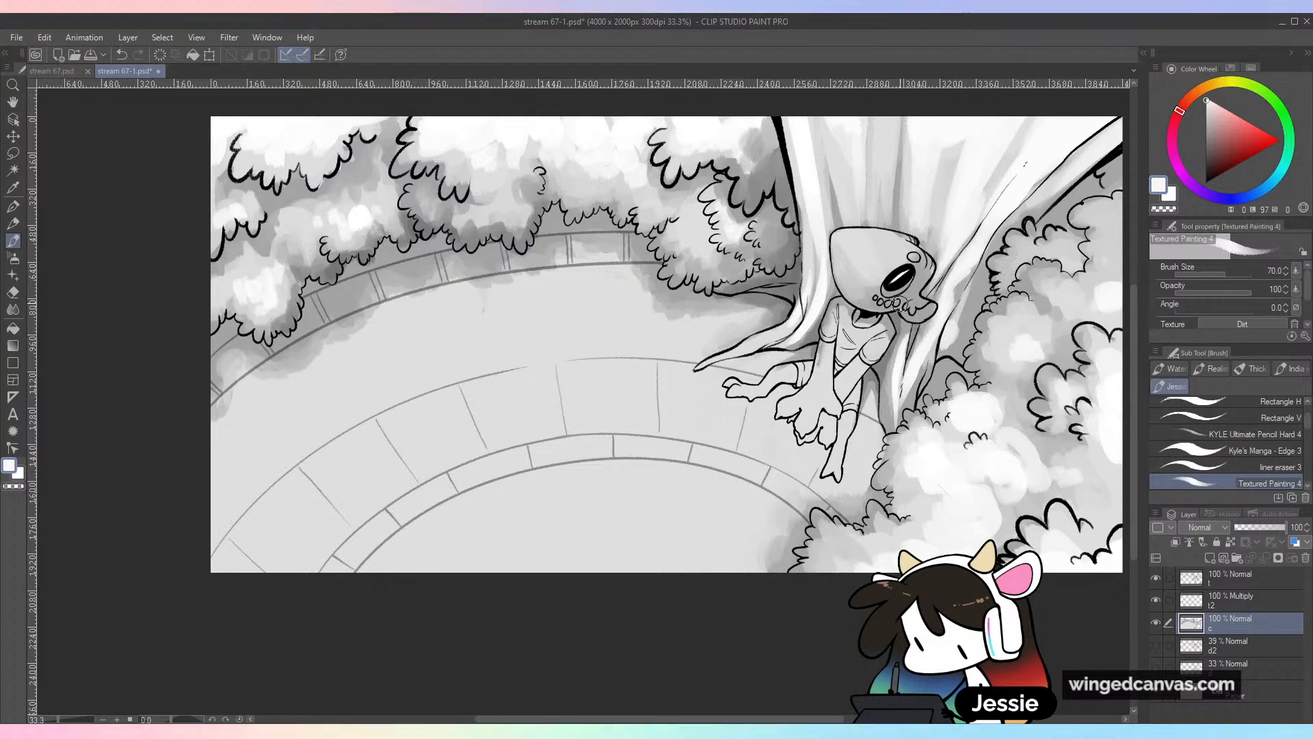
Darken the gap between the trunk's right root and the bushes with greys sampled from the surrounding shadows
left_click(792, 273, "alt")
key("ctrl+z")
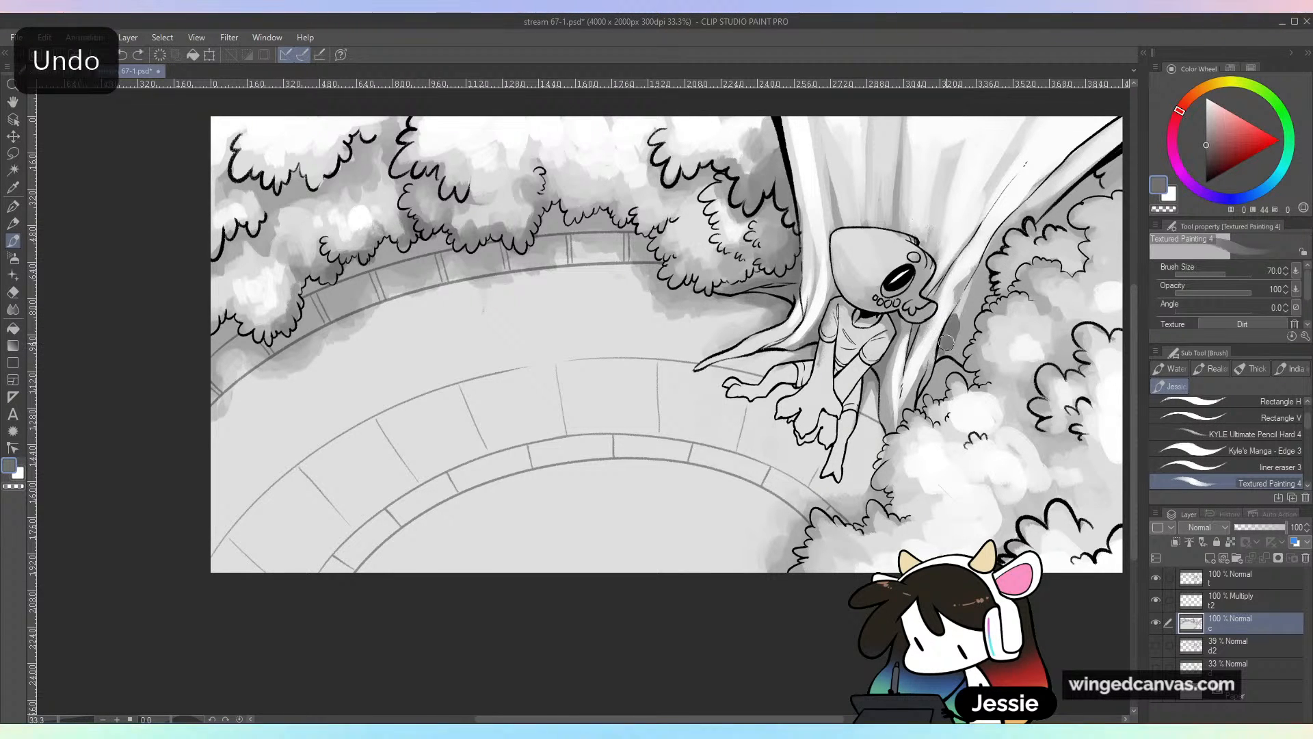
left_click(967, 355, "alt")
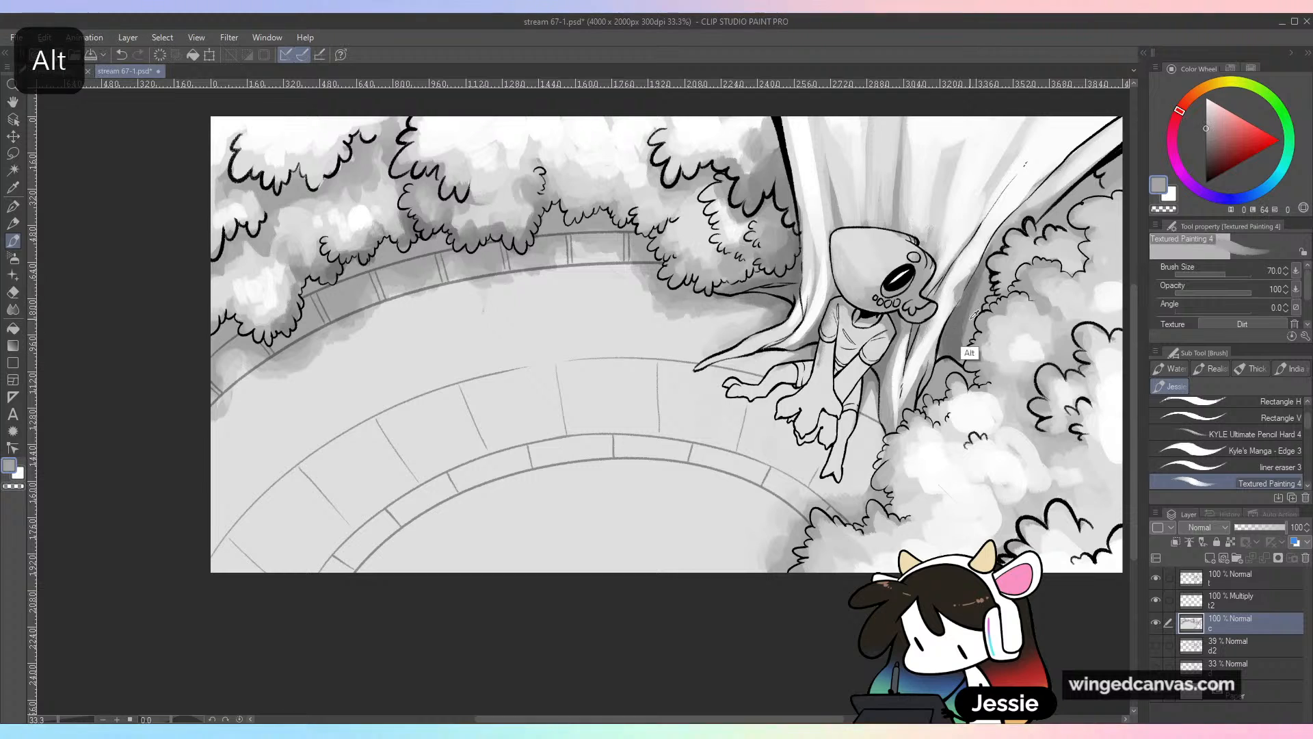
left_click(970, 341, "alt")
left_click(974, 330, "alt")
mouse_move(974, 290)
left_mouse_down()
mouse_move(956, 329)
mouse_move(966, 392)
mouse_move(942, 364)
mouse_move(929, 385)
mouse_move(962, 374)
left_mouse_up()
left_click(961, 331, "alt")
left_click(941, 366, "alt")
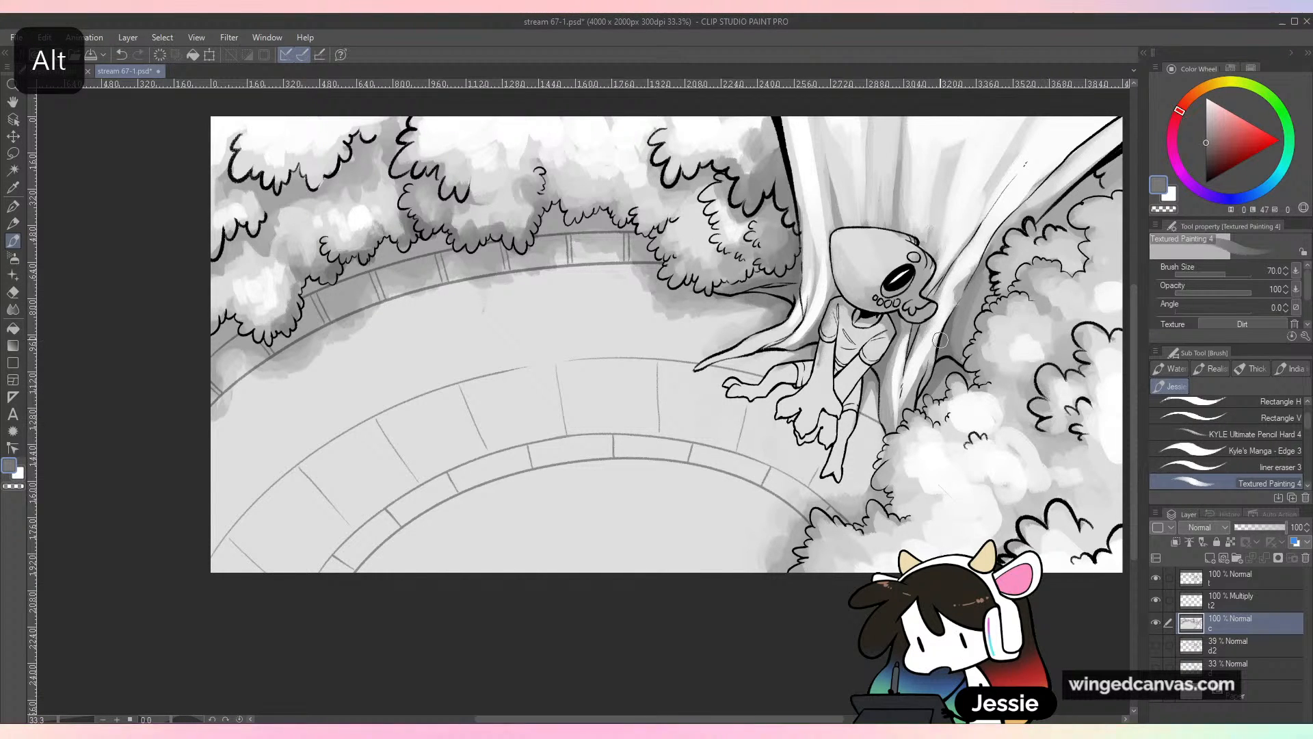
left_click(964, 294, "alt")
left_click(1018, 204, "alt")
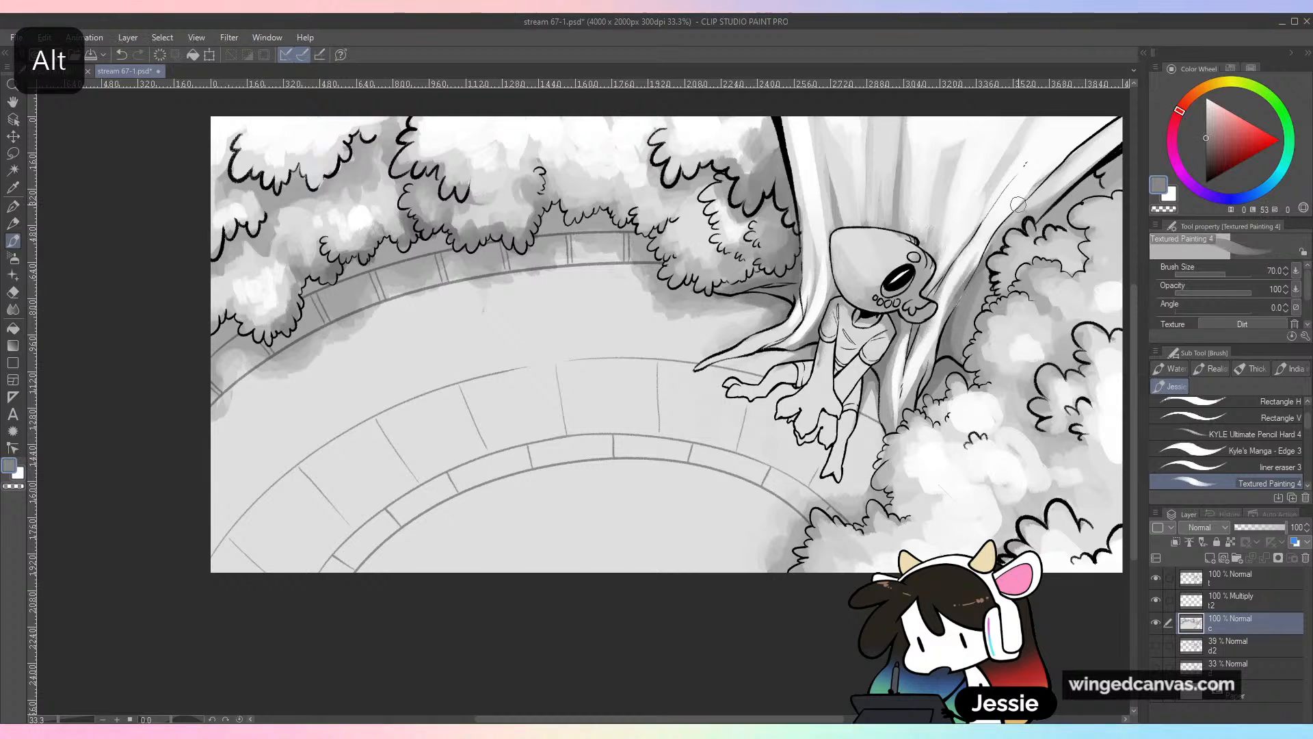
Sample light grey and greys near the creature's chest and tone its torso between the arms
scroll(1018, 205, "down", 1)
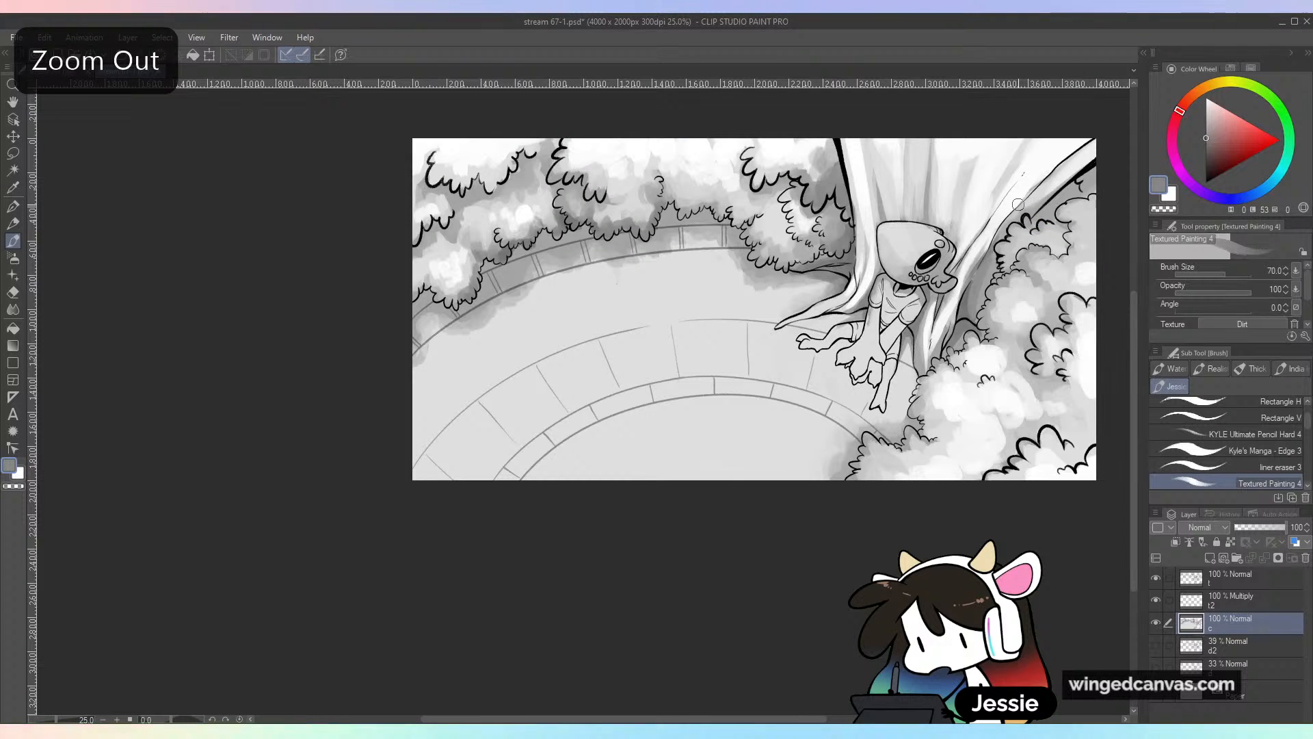
scroll(1019, 205, "up", 1)
left_click(1018, 205, "alt")
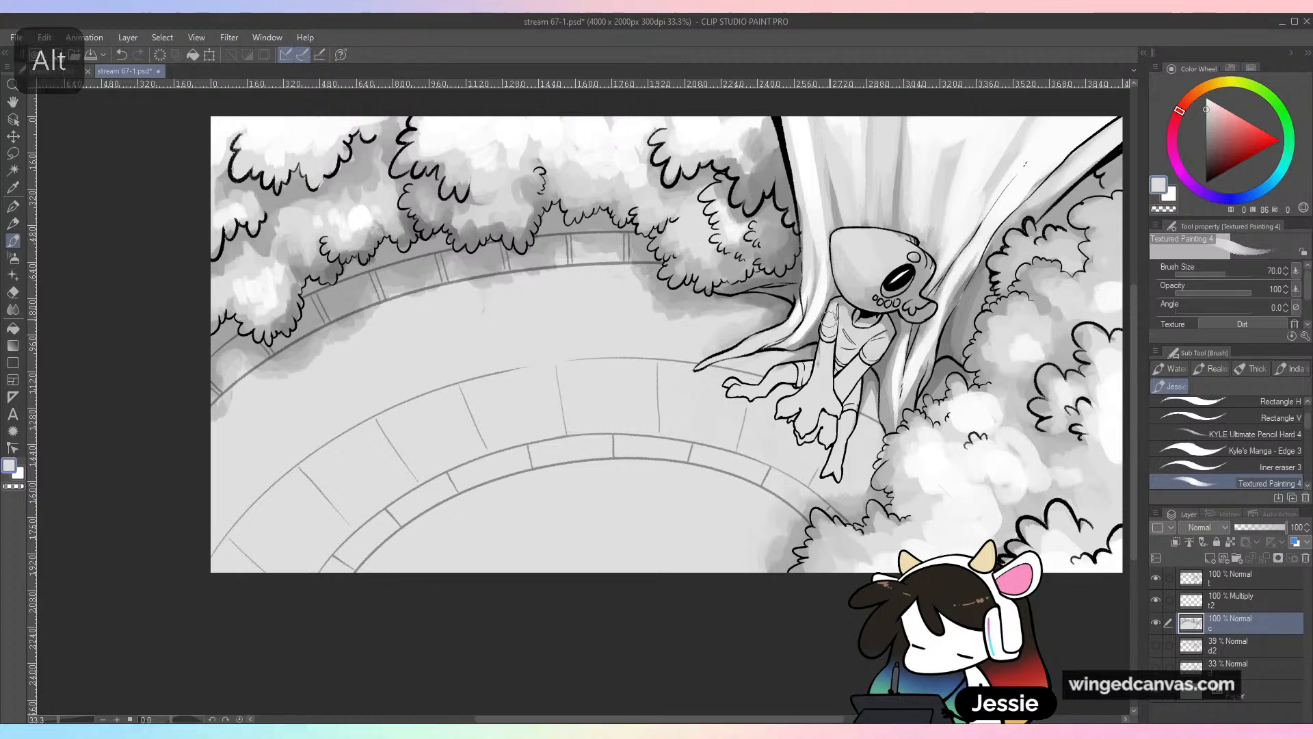
left_click(844, 309, "alt")
mouse_move(844, 309)
left_mouse_down()
mouse_move(890, 334)
mouse_move(844, 352)
left_mouse_up()
left_click(847, 342, "alt")
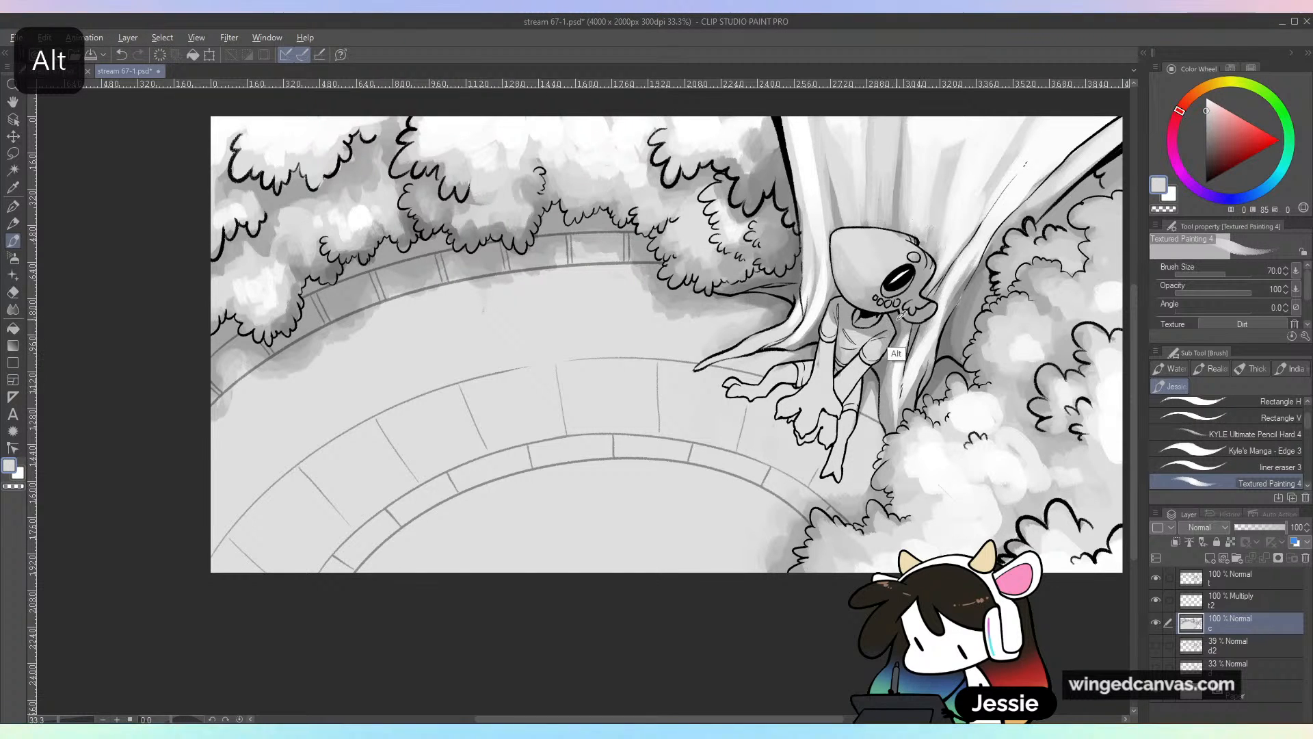
left_click(897, 353, "alt")
key("ctrl+z")
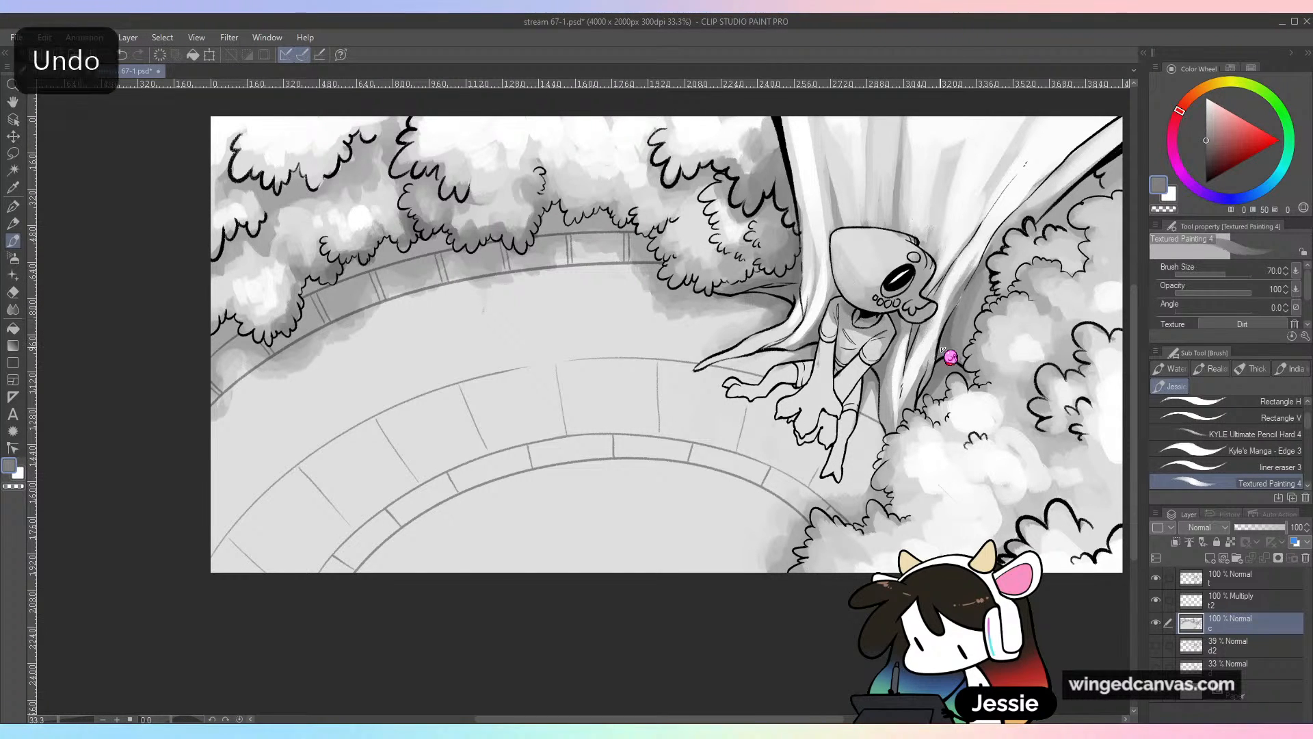
Choose a darker grey and shade the creature's shoulder and chest beneath its head with the brush reduced to 40
left_click(1187, 162)
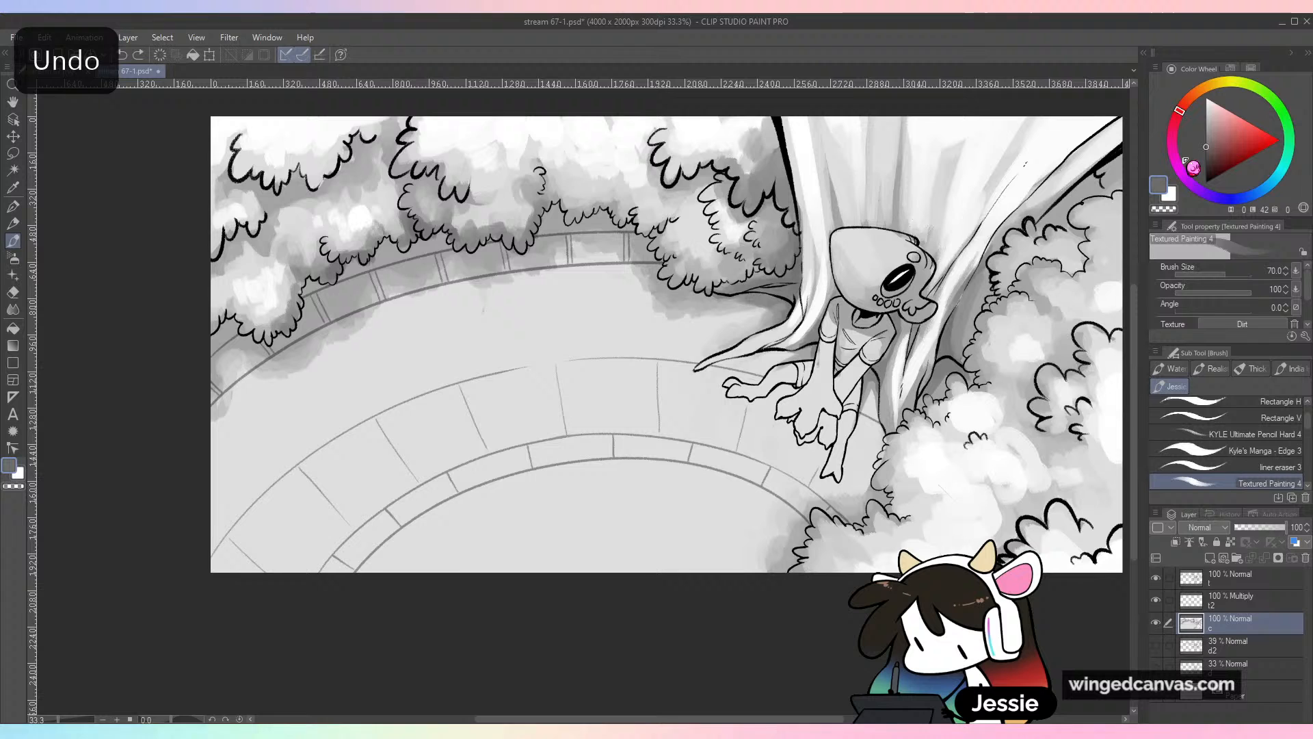
left_click(1217, 275)
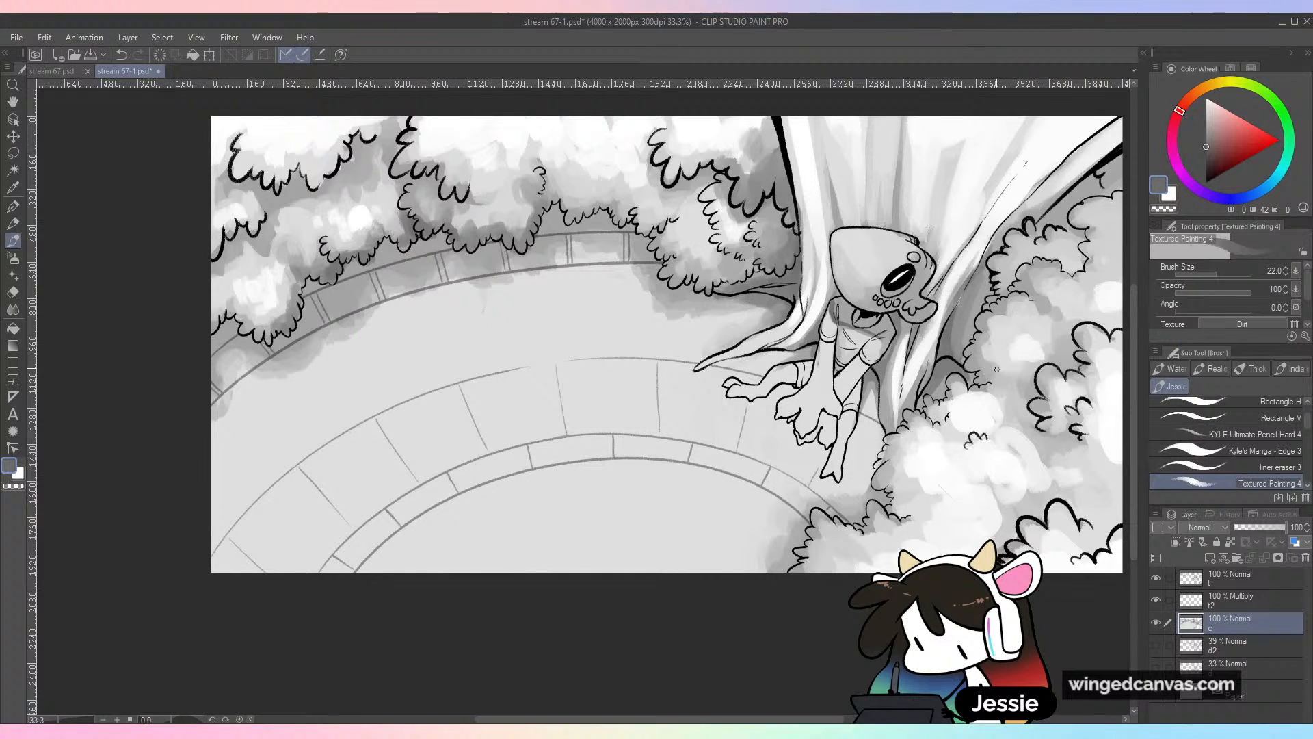
left_click(1221, 274)
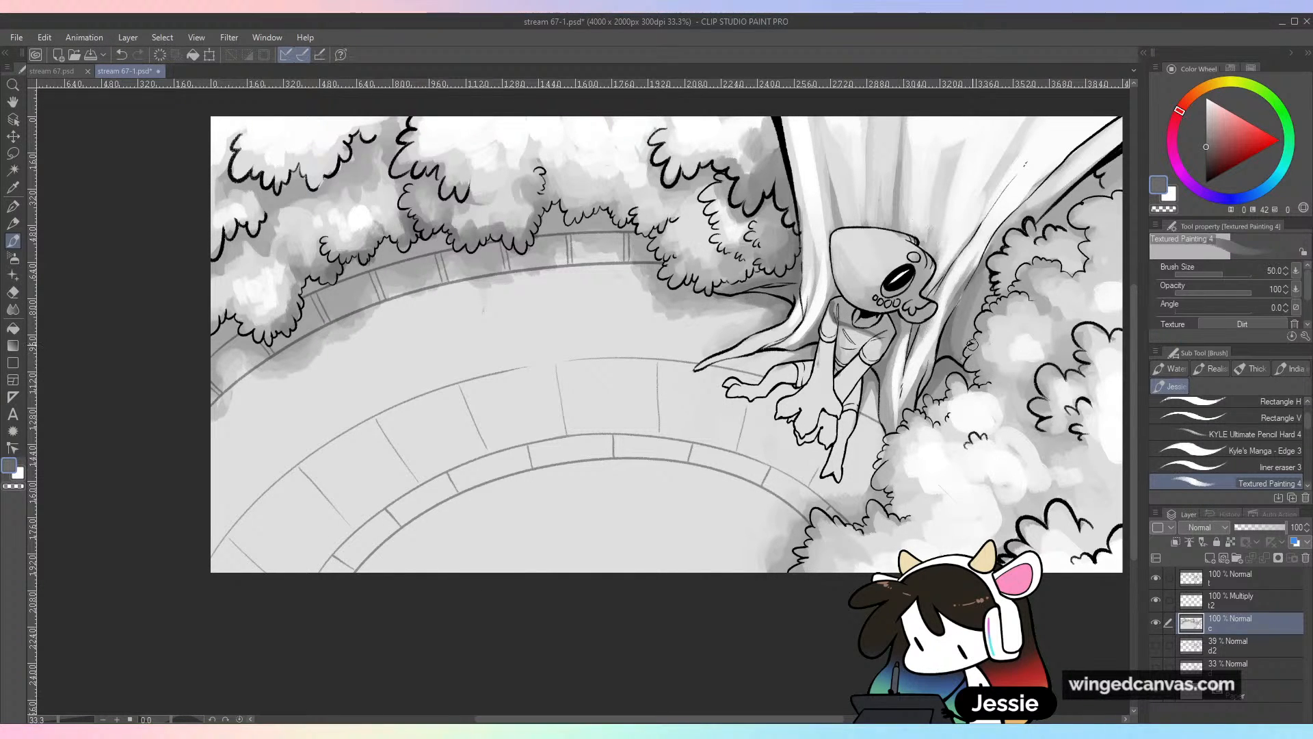
left_click(840, 310, "alt")
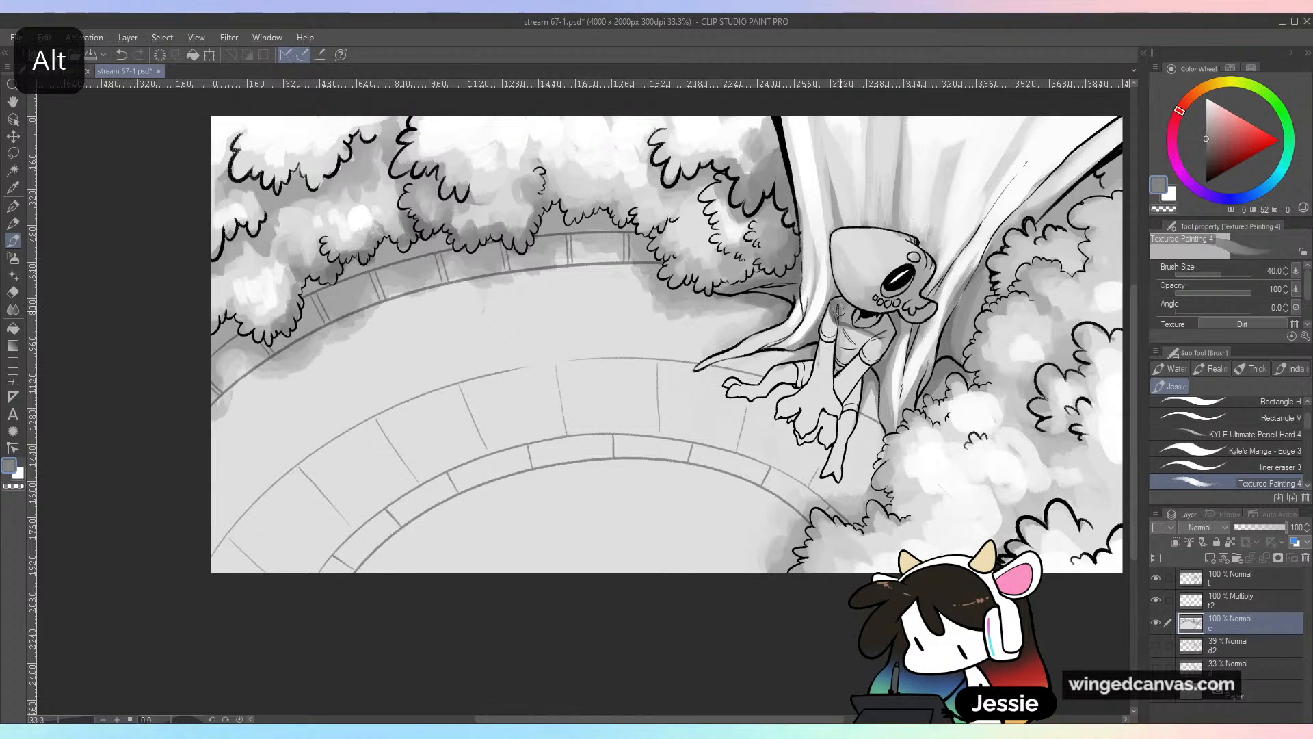
left_click(855, 345, "alt")
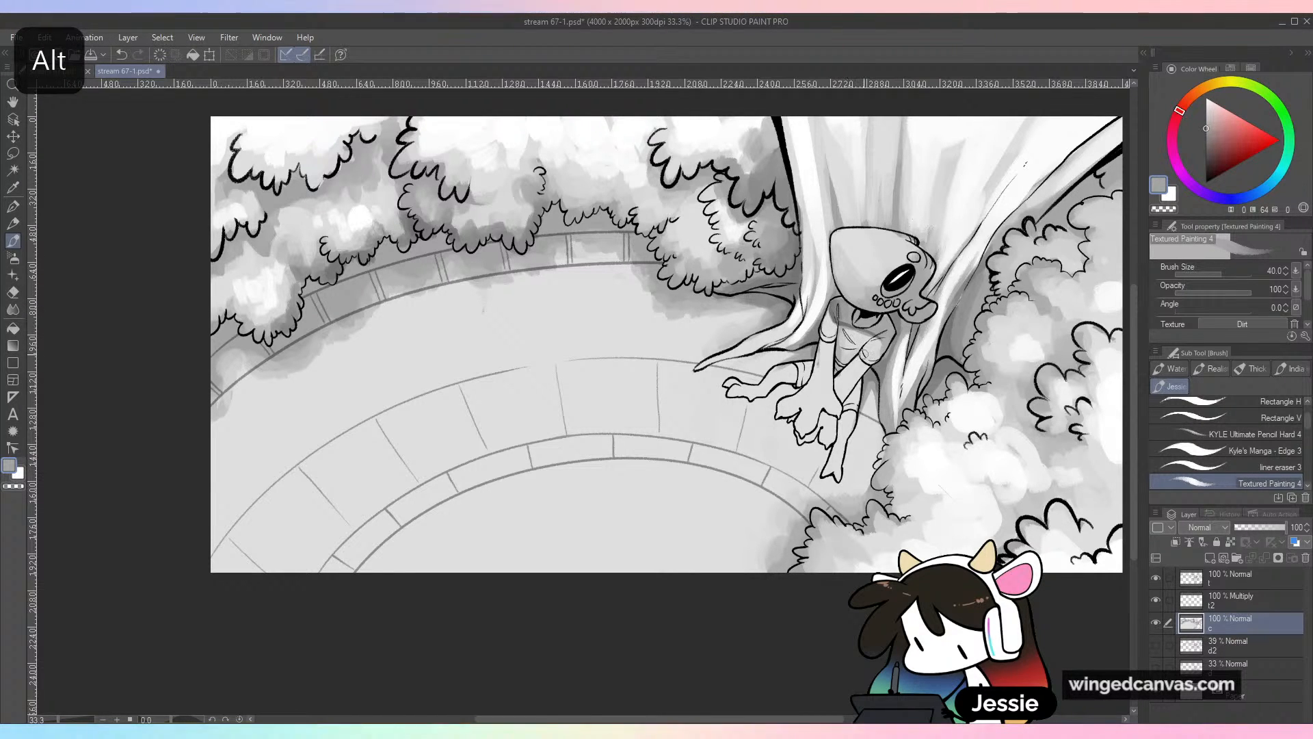
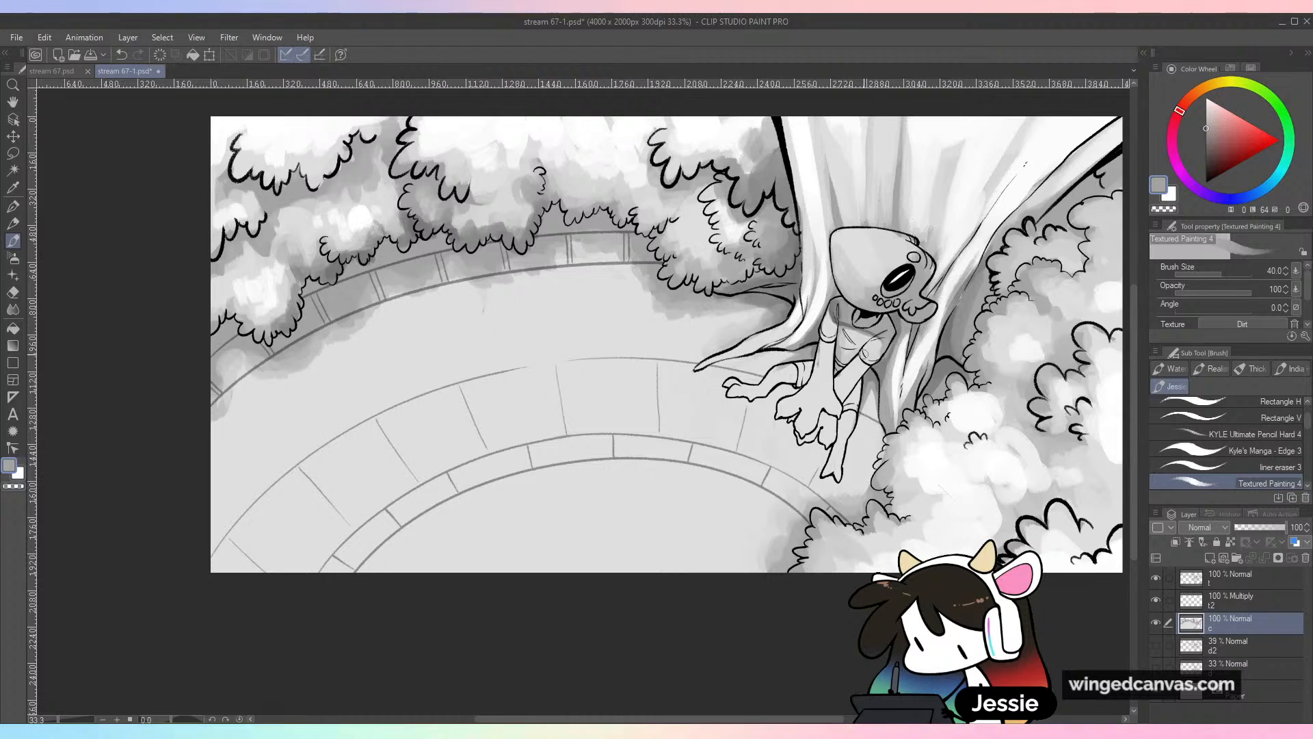
Undo the last stroke and shade the creature's chest and shoulders beneath its head with greys sampled from the torso
key("ctrl+plus")
left_click_drag(797, 223, 762, 316)
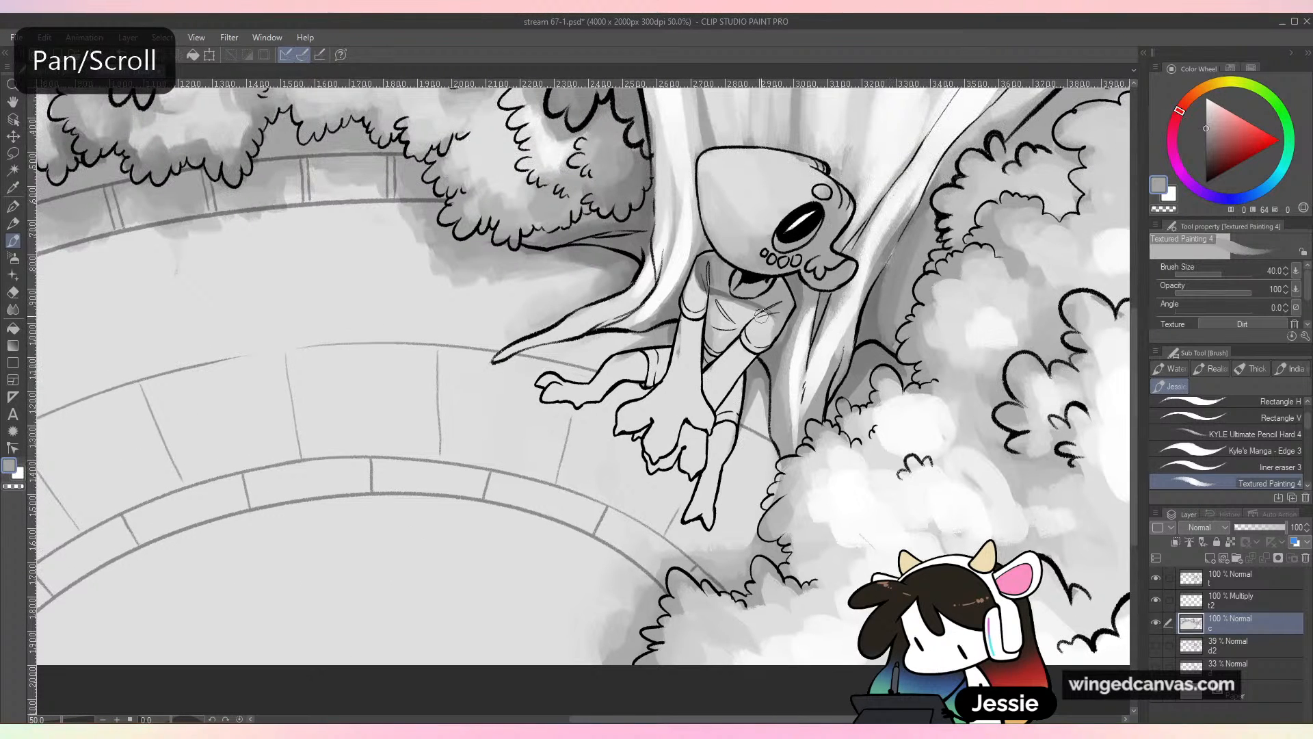
key("ctrl+z")
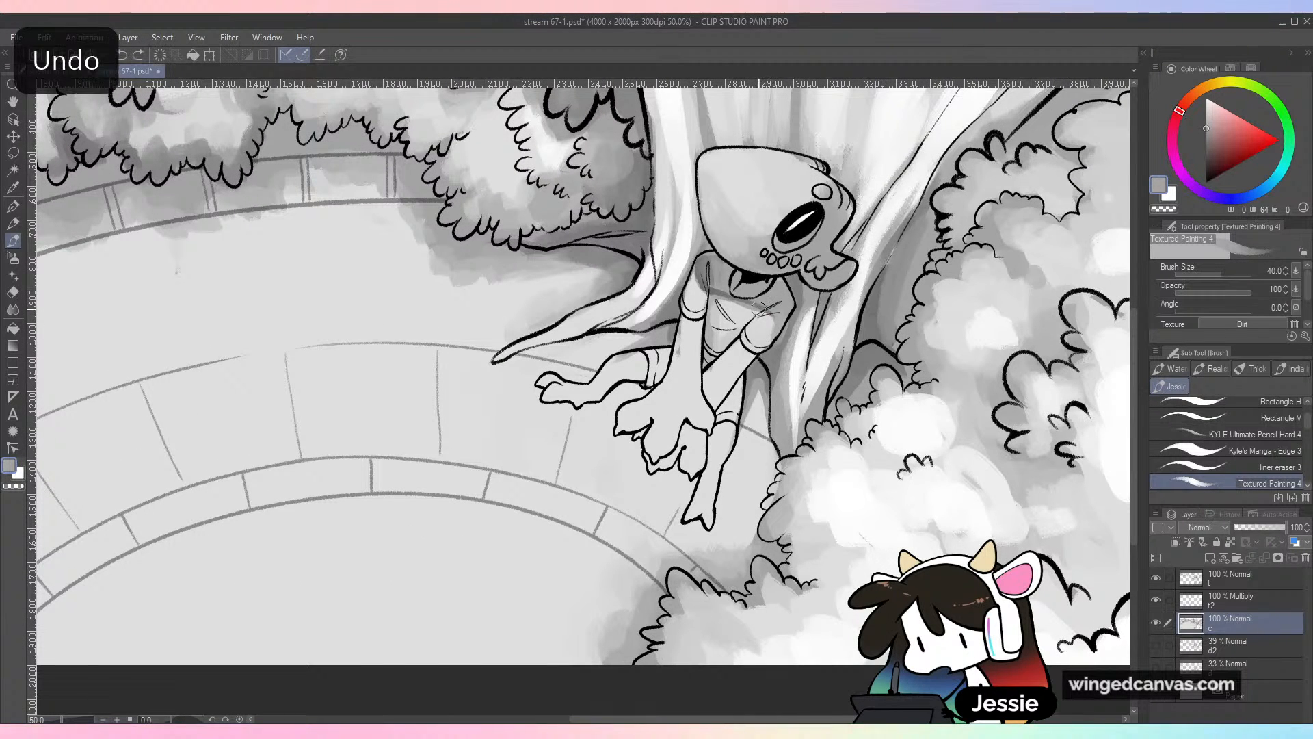
left_click(740, 304, "alt")
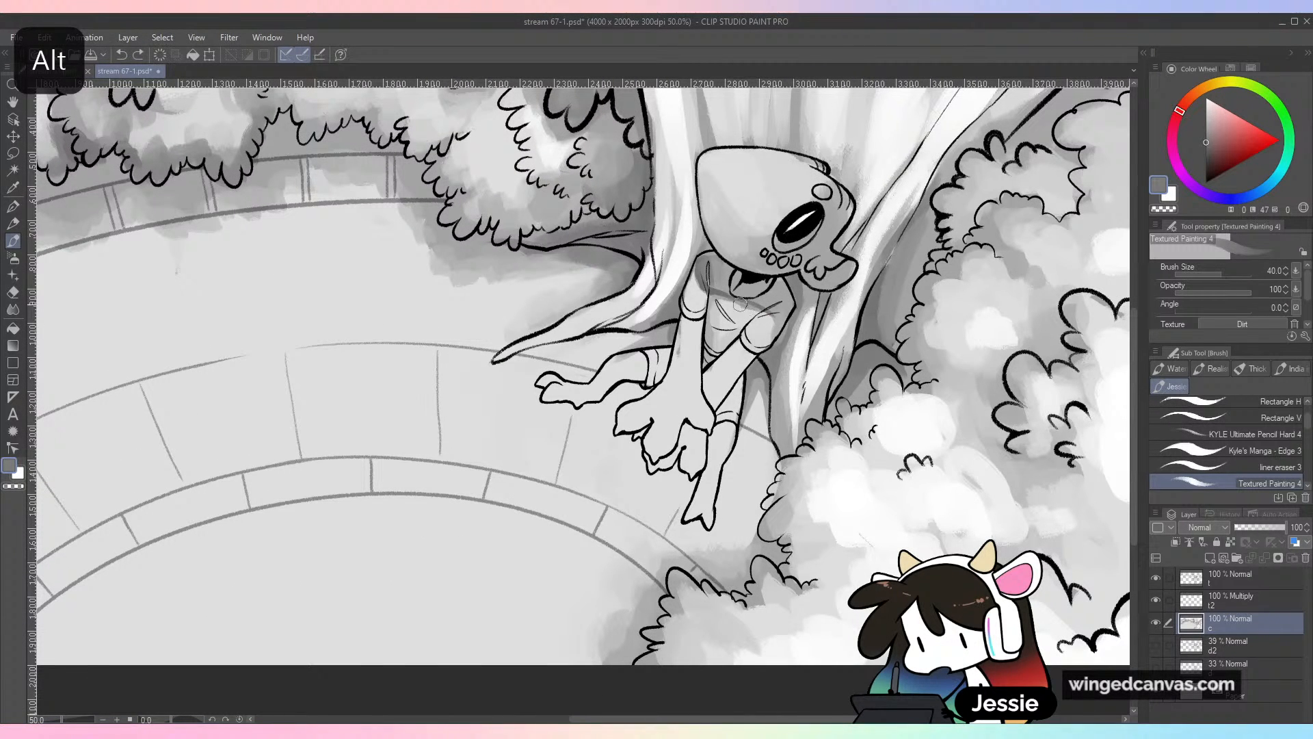
left_click(769, 327, "alt")
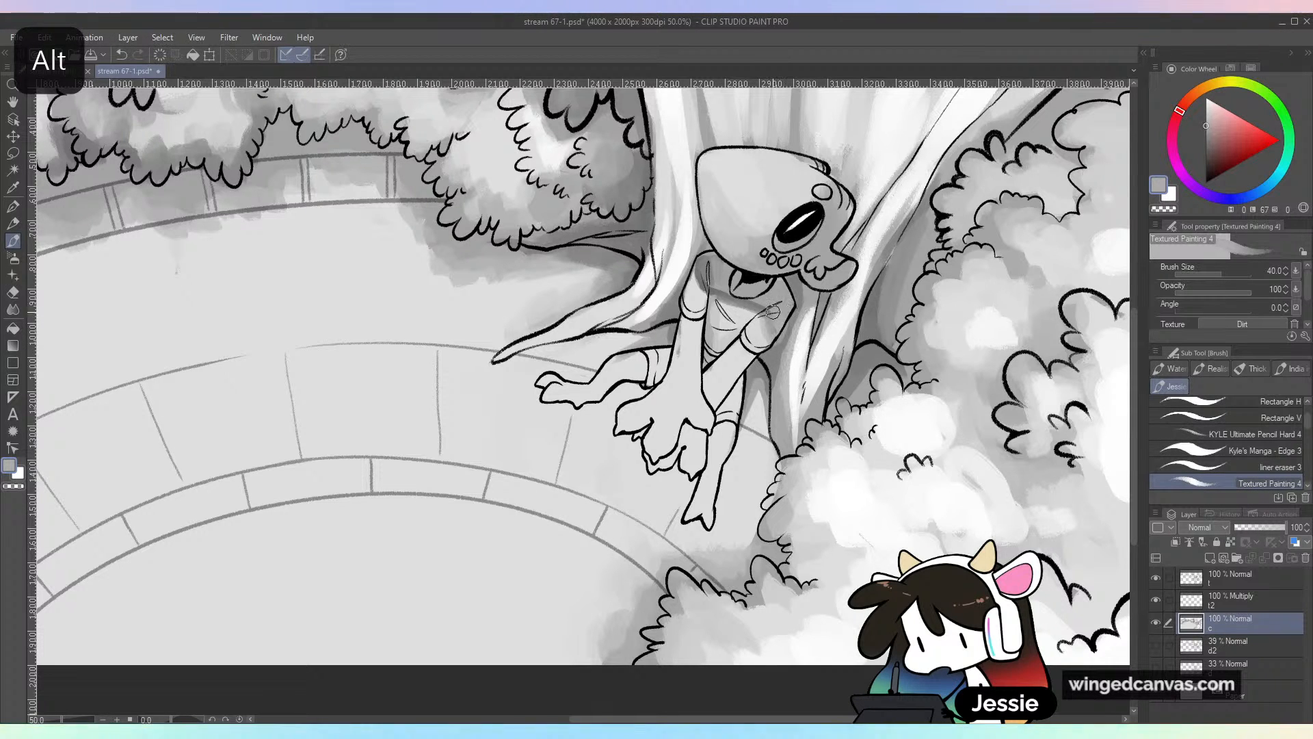
left_click(774, 317, "alt")
left_click(772, 265, "alt")
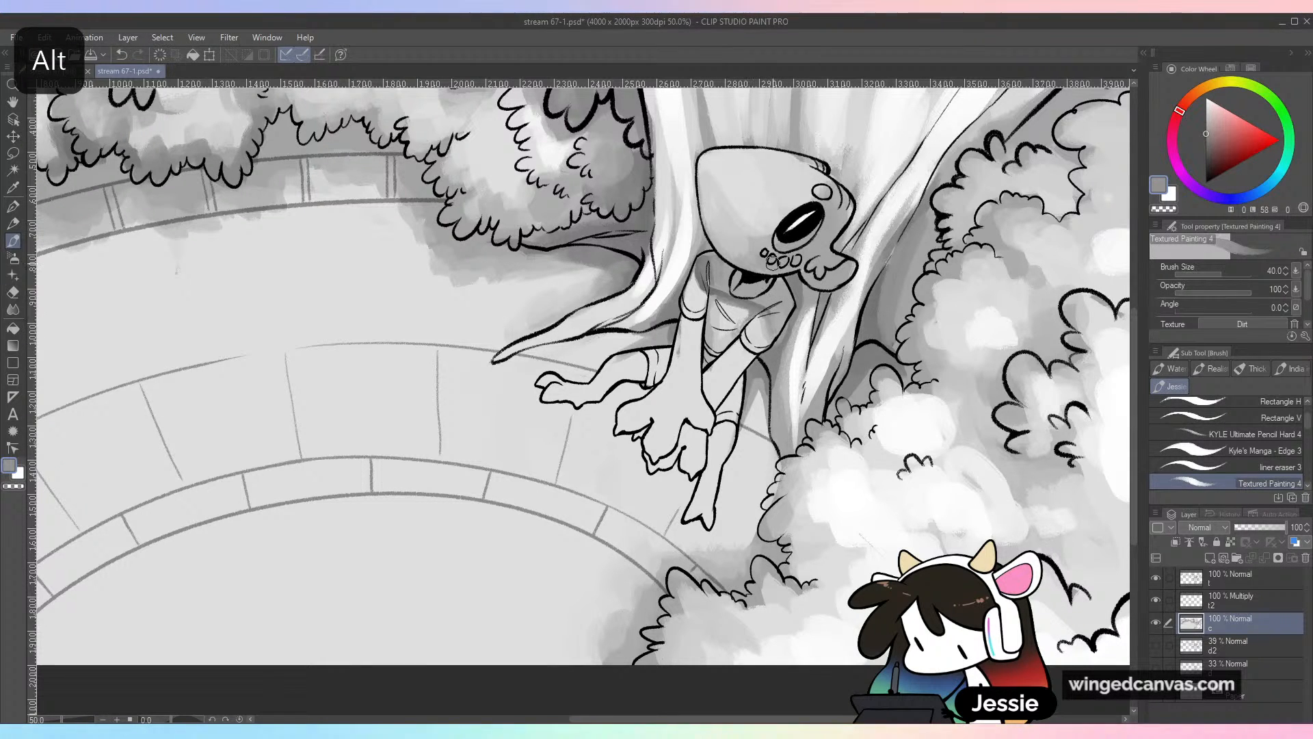
left_click(710, 277, "alt")
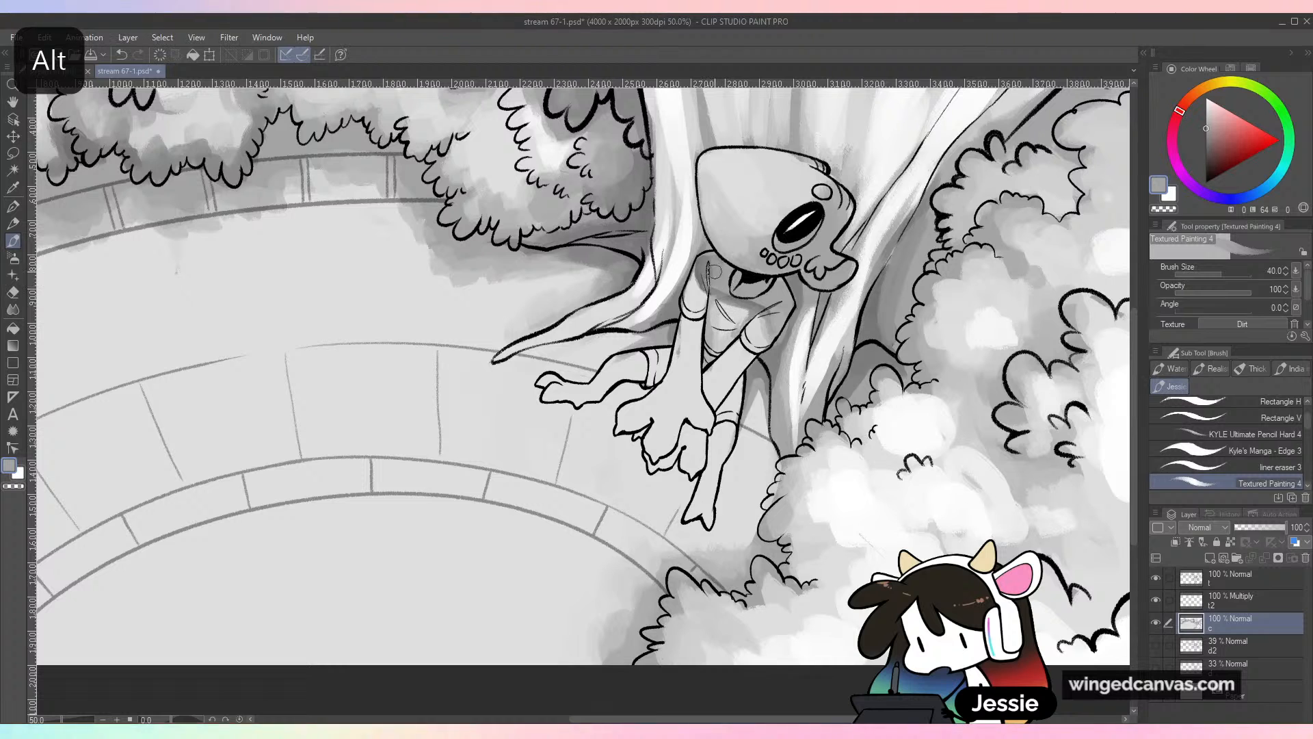
left_click(704, 318, "alt")
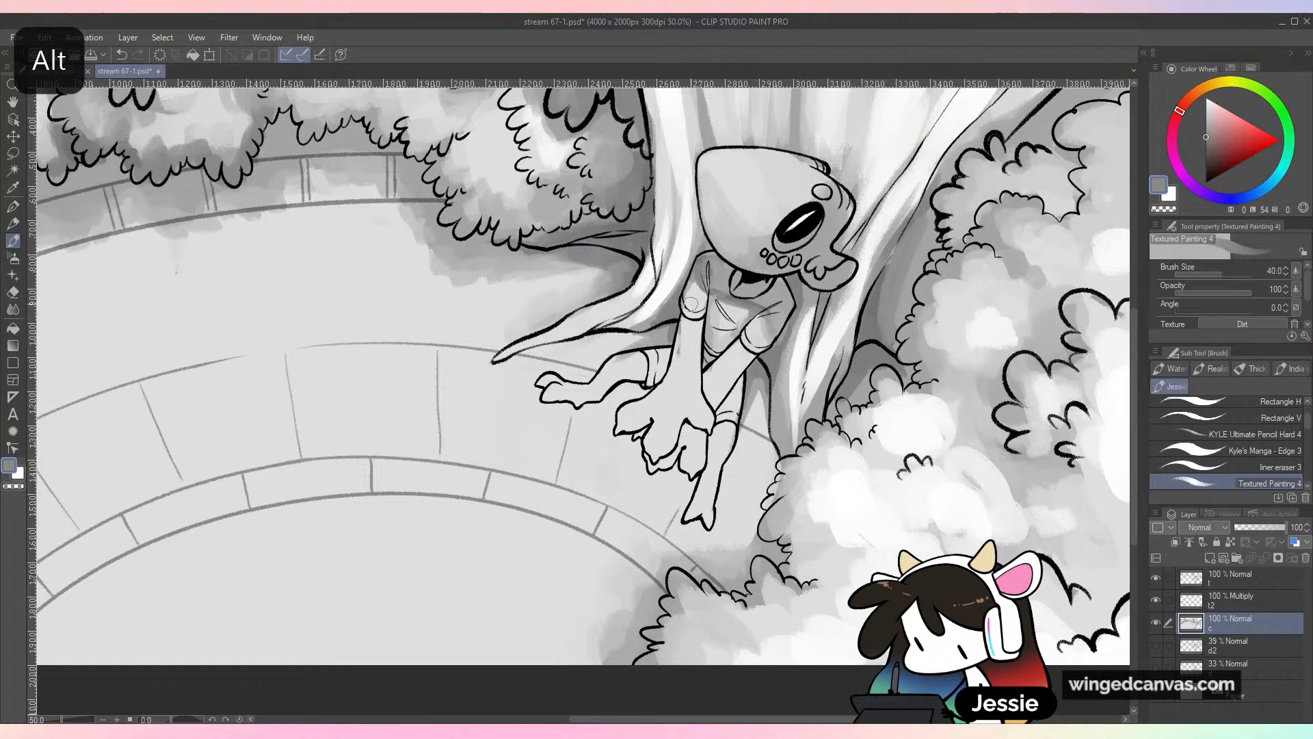
Sample light grey and darker torso greys and refine the tones on the creature's sleeve and upper chest
left_click(894, 419, "alt")
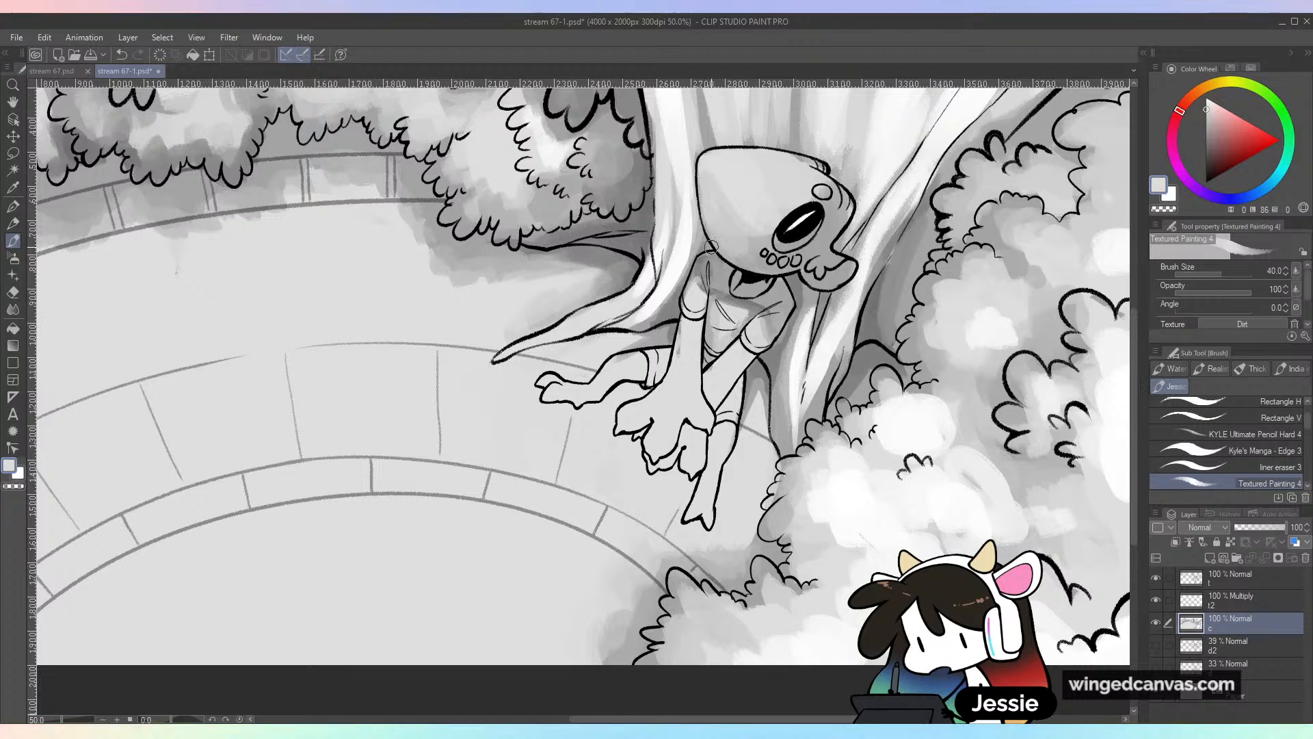
left_click(706, 301, "alt")
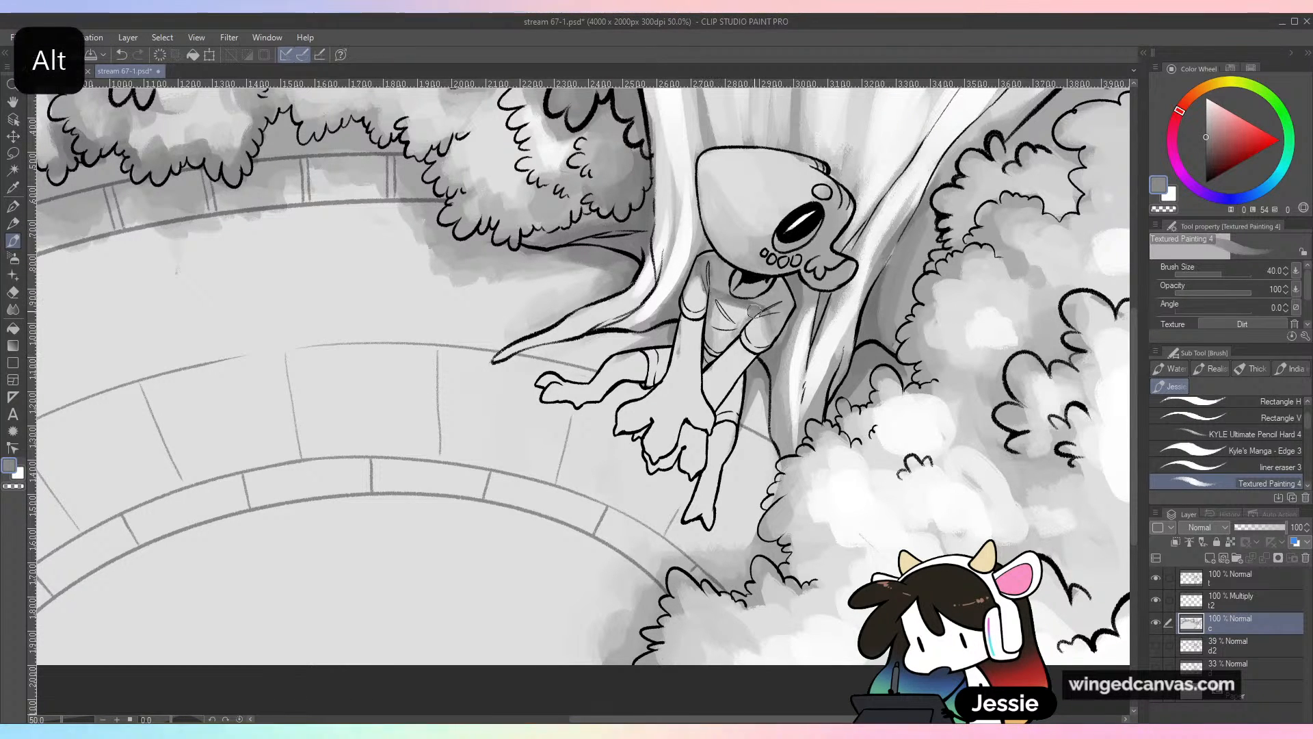
left_click(751, 317, "alt")
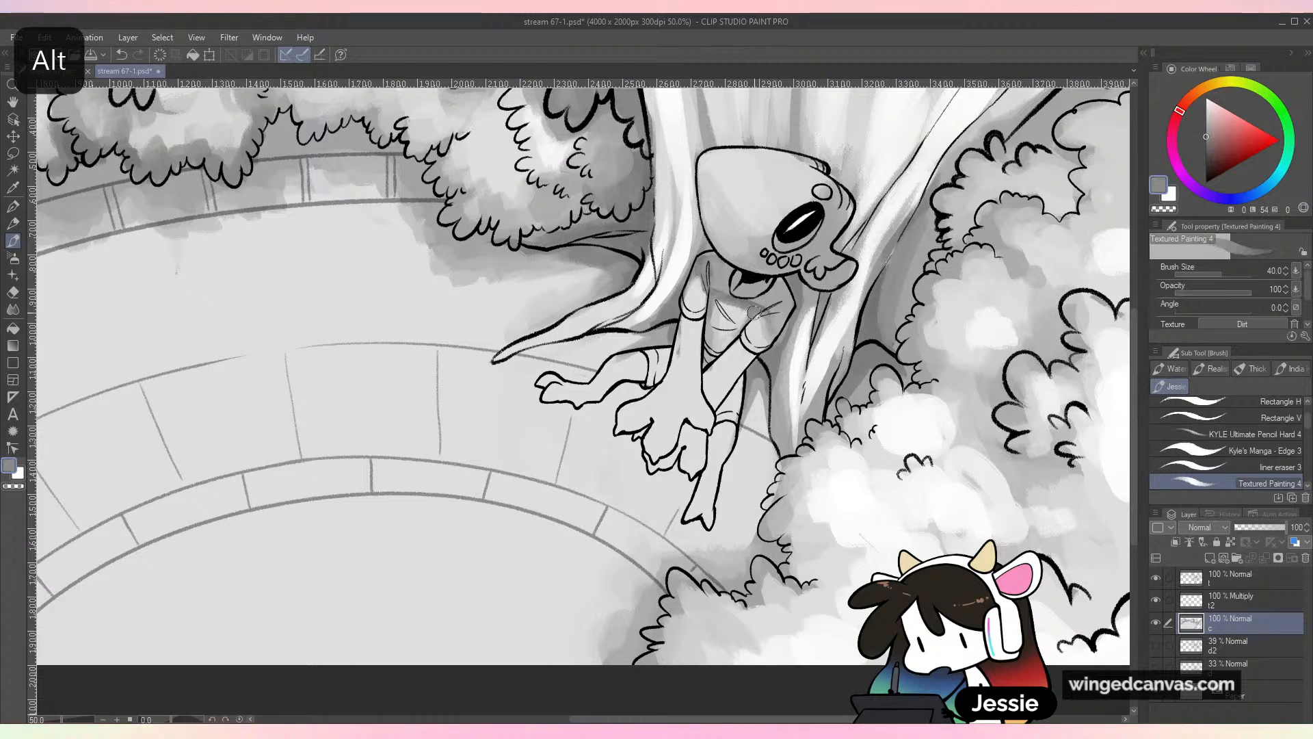
left_click(742, 301, "alt")
left_click(729, 288, "alt")
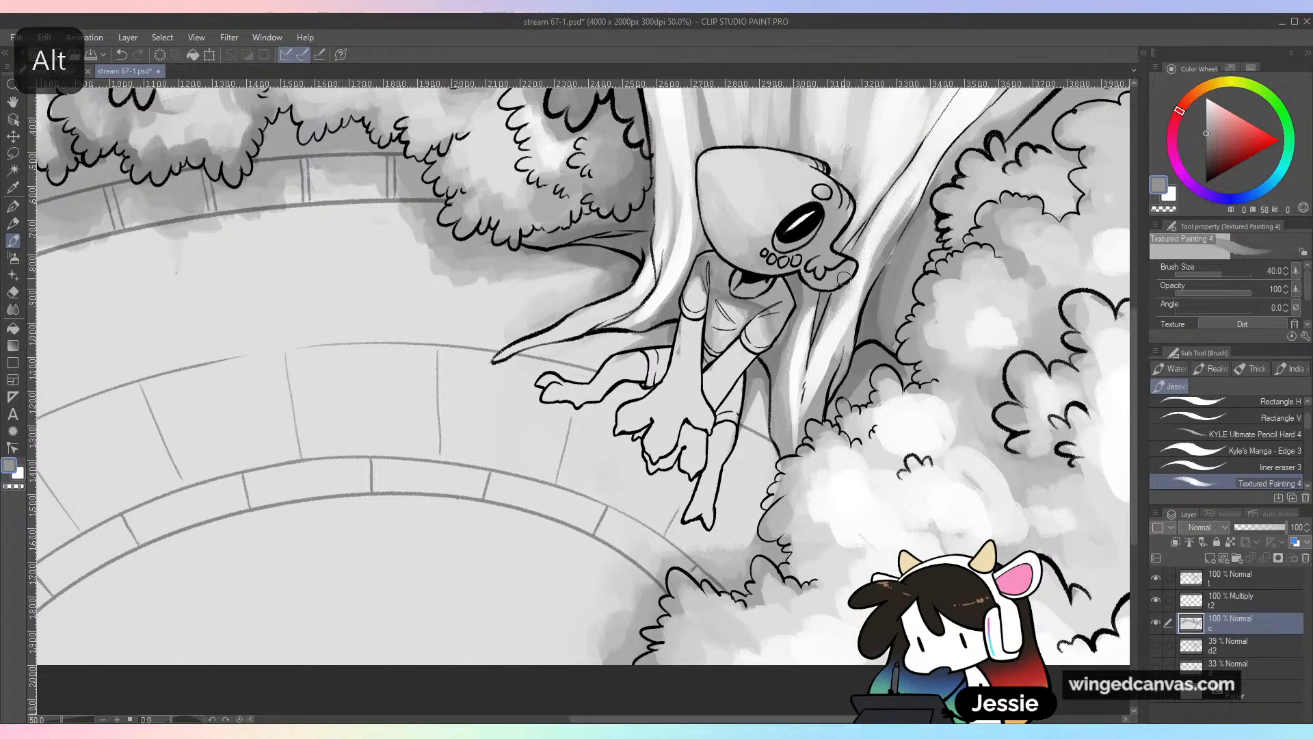
Sample a dark grey and shade the curled tip at the lower end of the creature's face
left_click(766, 304, "alt")
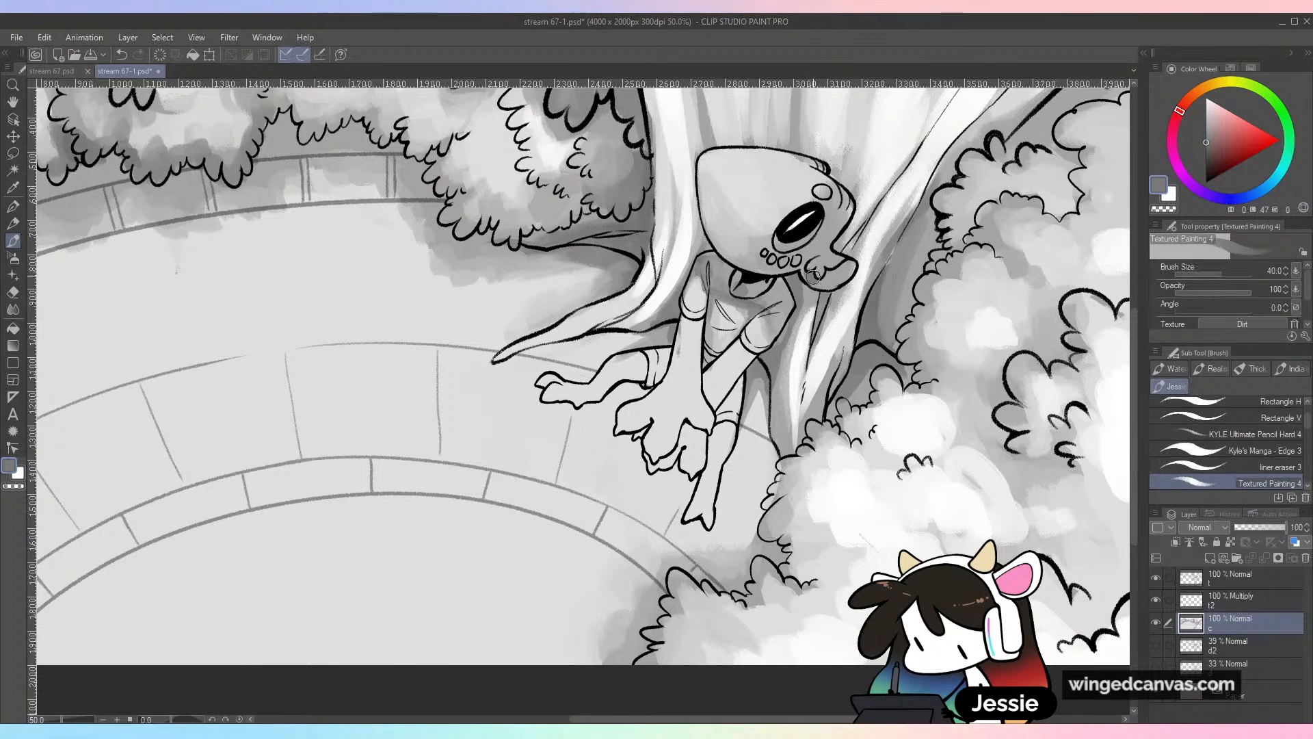
left_click_drag(830, 279, 849, 265)
left_click(848, 261, "alt")
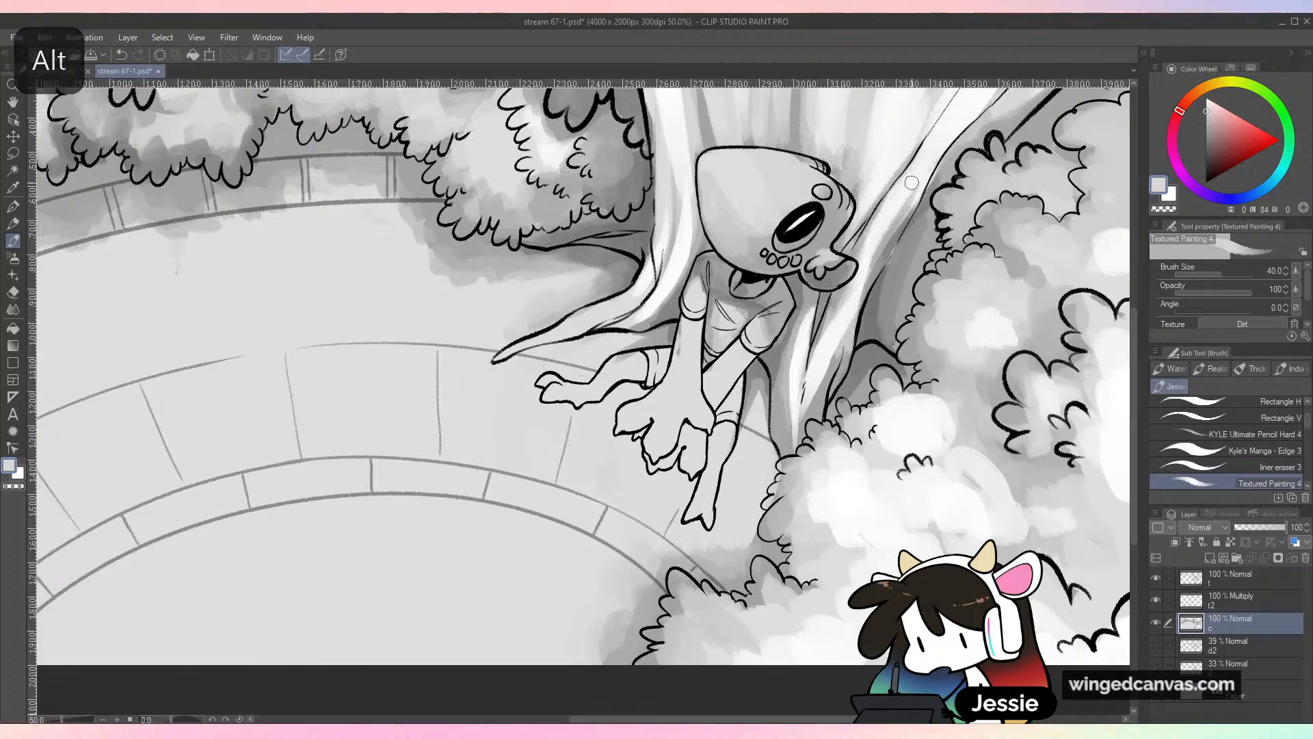
Touch up the creature's bent leg and the area beside its forearm with sampled light and dark greys
key("ctrl+minus")
key("ctrl+plus")
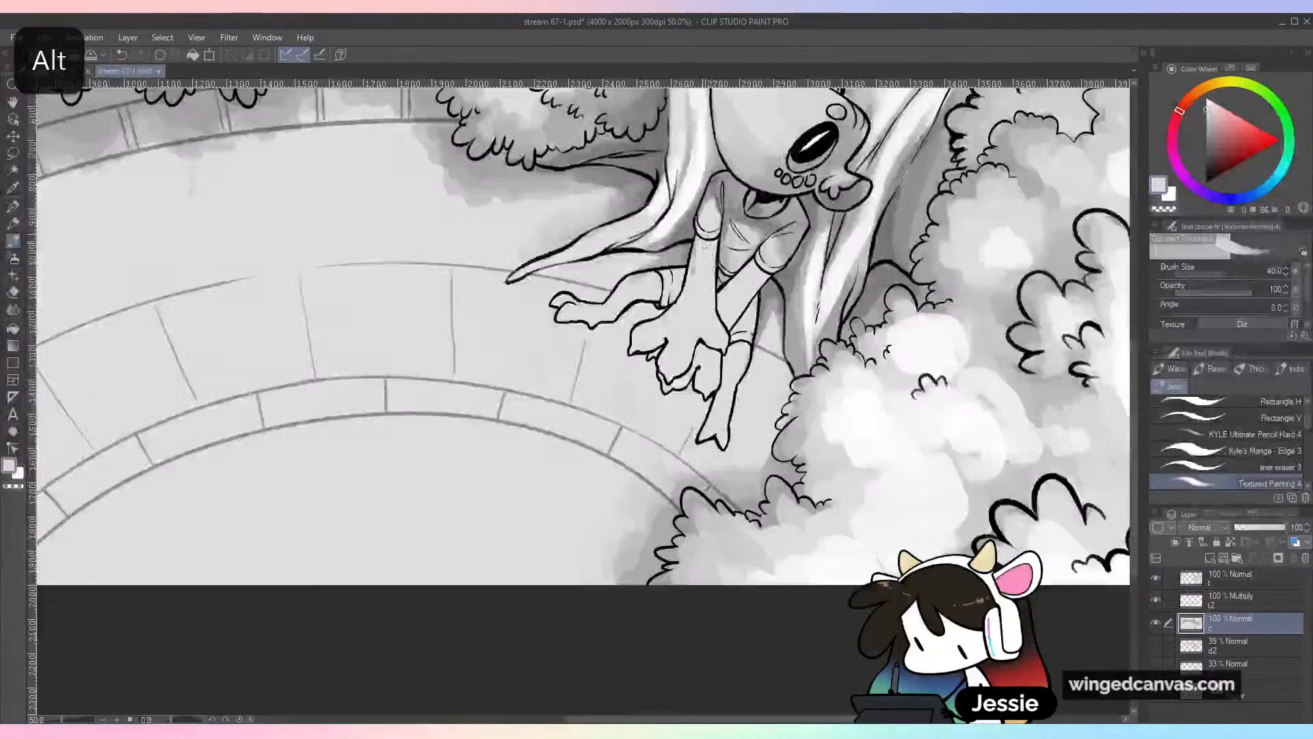
left_click(655, 276, "alt")
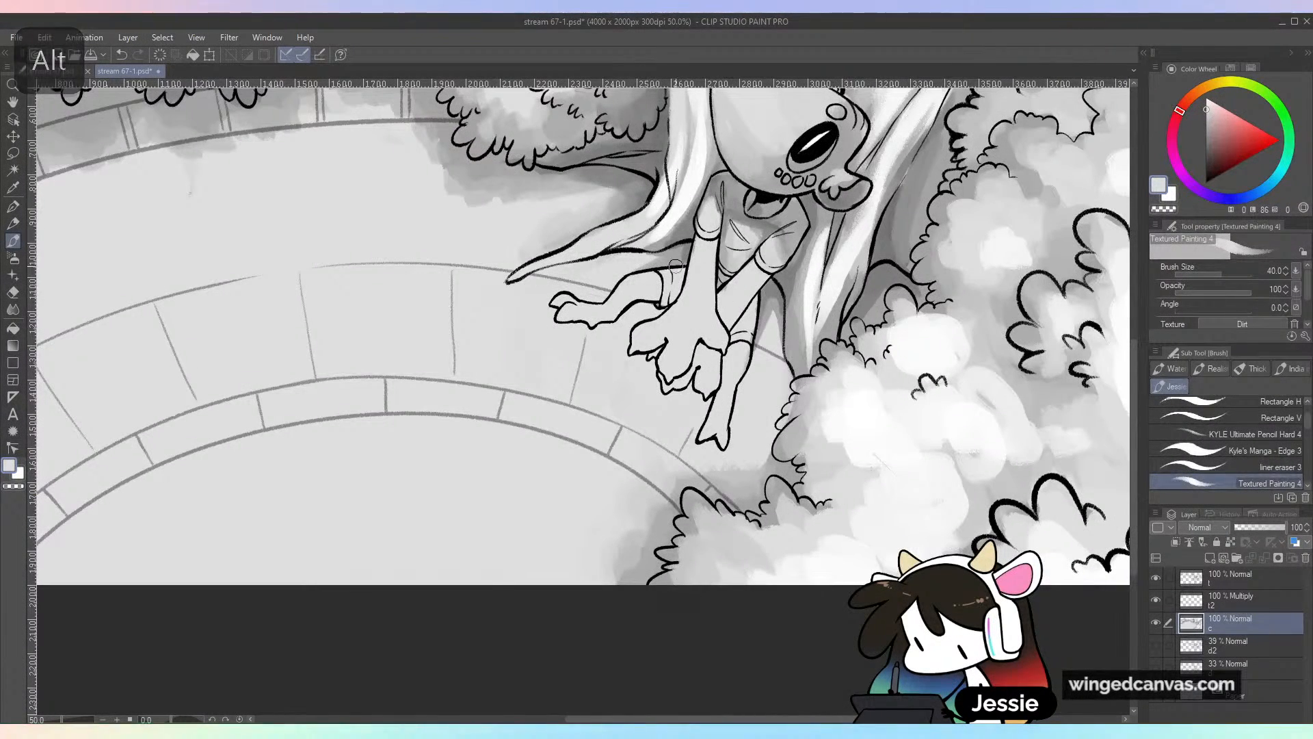
left_click(698, 223, "alt")
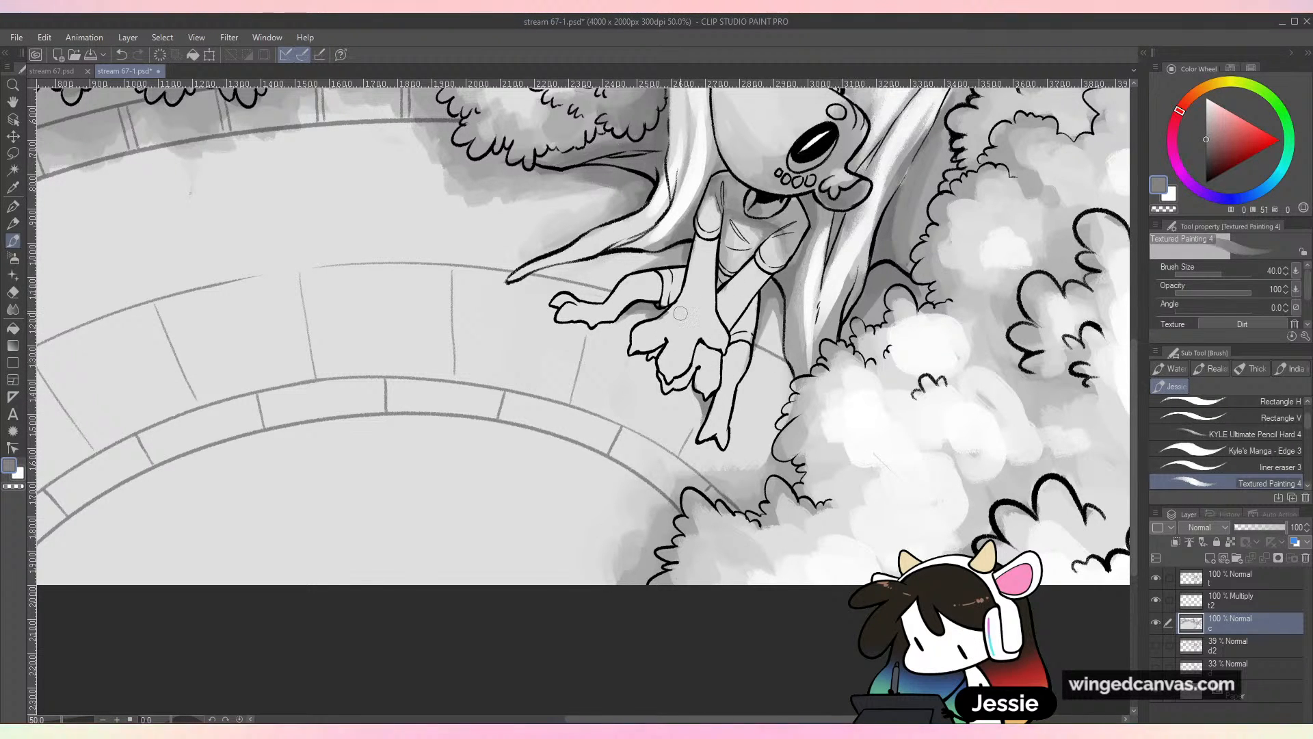
Undo the last stroke and retouch the area around the creature's rear forearm with sampled grey and light grey
left_click_drag(752, 335, 708, 409)
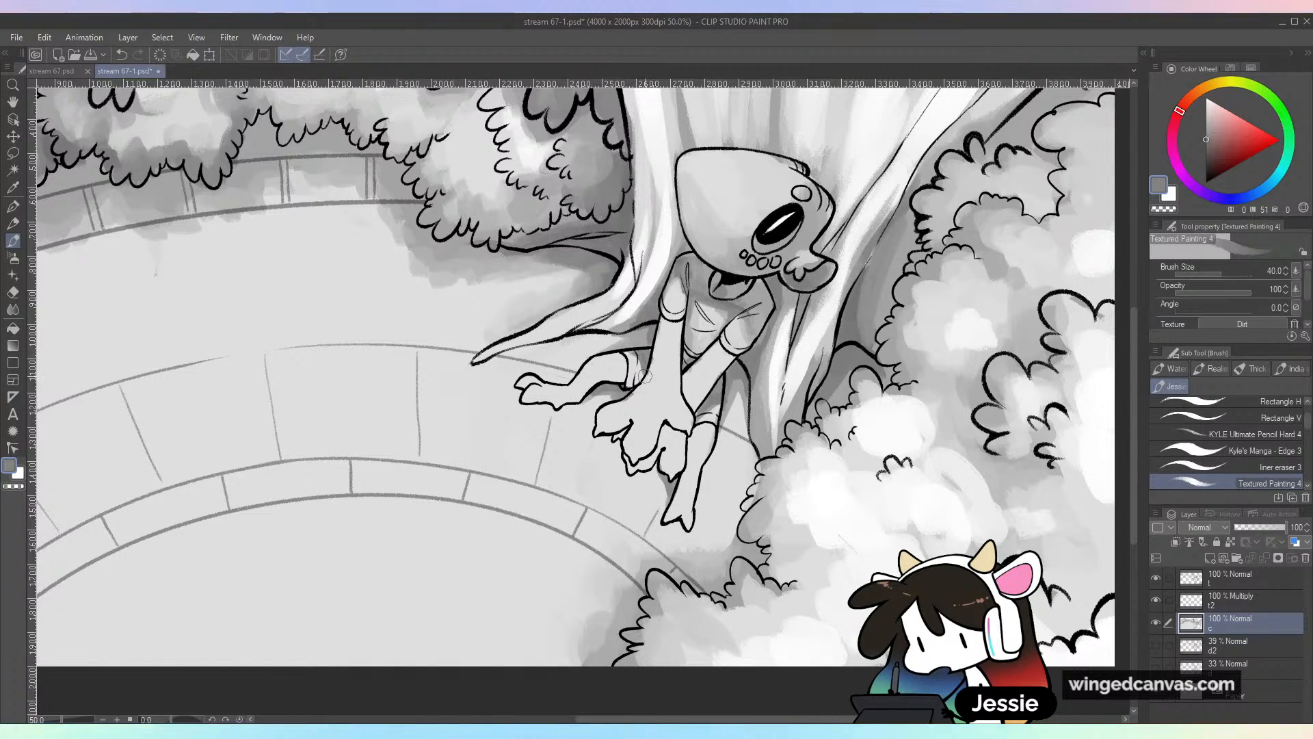
left_click(754, 325, "alt")
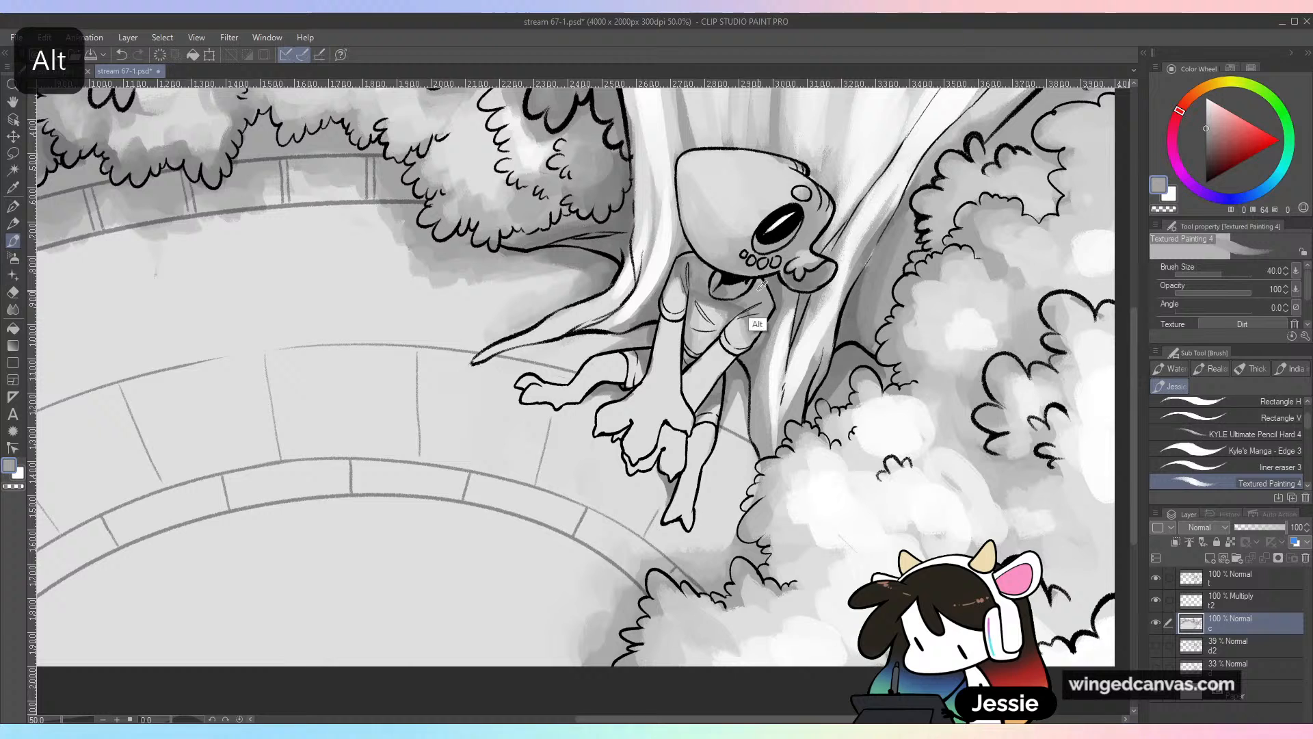
left_click(660, 363, "alt")
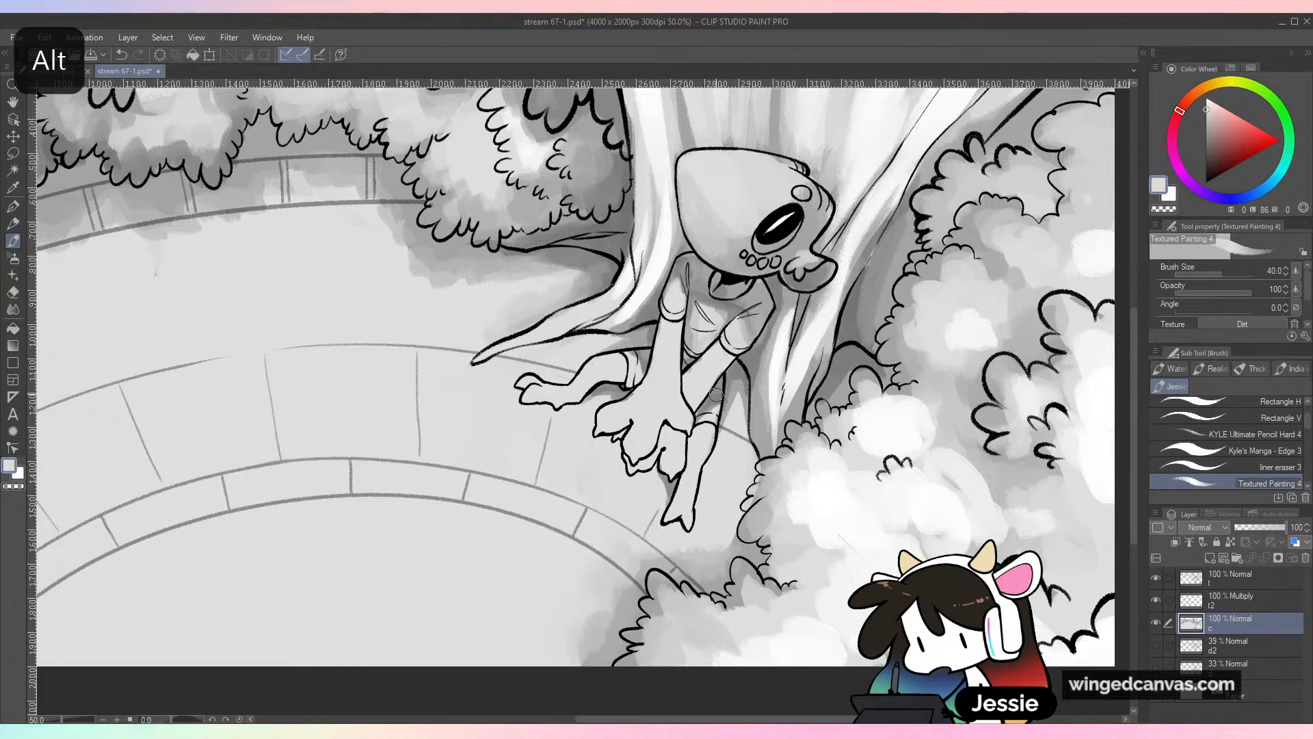
key("ctrl+z")
left_click(740, 422, "alt")
left_click_drag(717, 392, 717, 375)
left_click(685, 378, "alt")
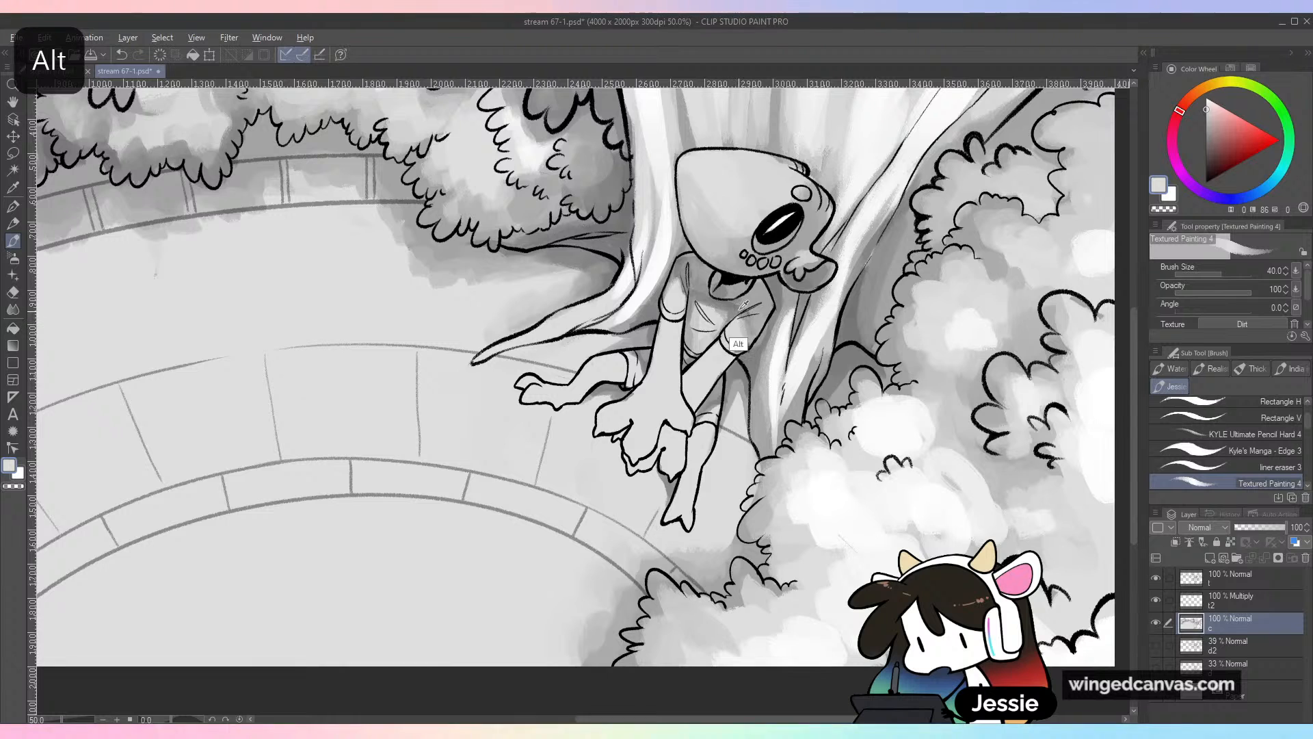
Shade the creature's rear forearm below the sleeve cuff with mid greys sampled from the torso and arm
left_click(715, 353, "alt")
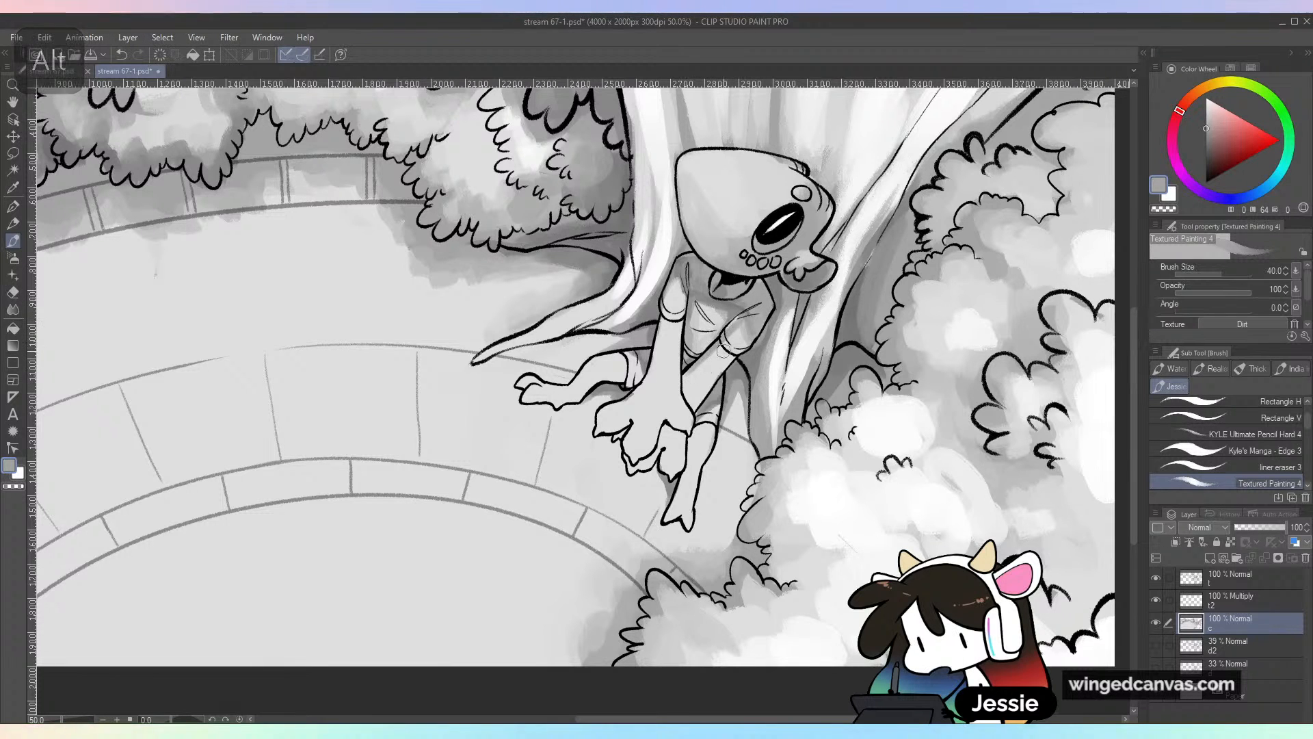
left_click(745, 322, "alt")
left_click(733, 322, "alt")
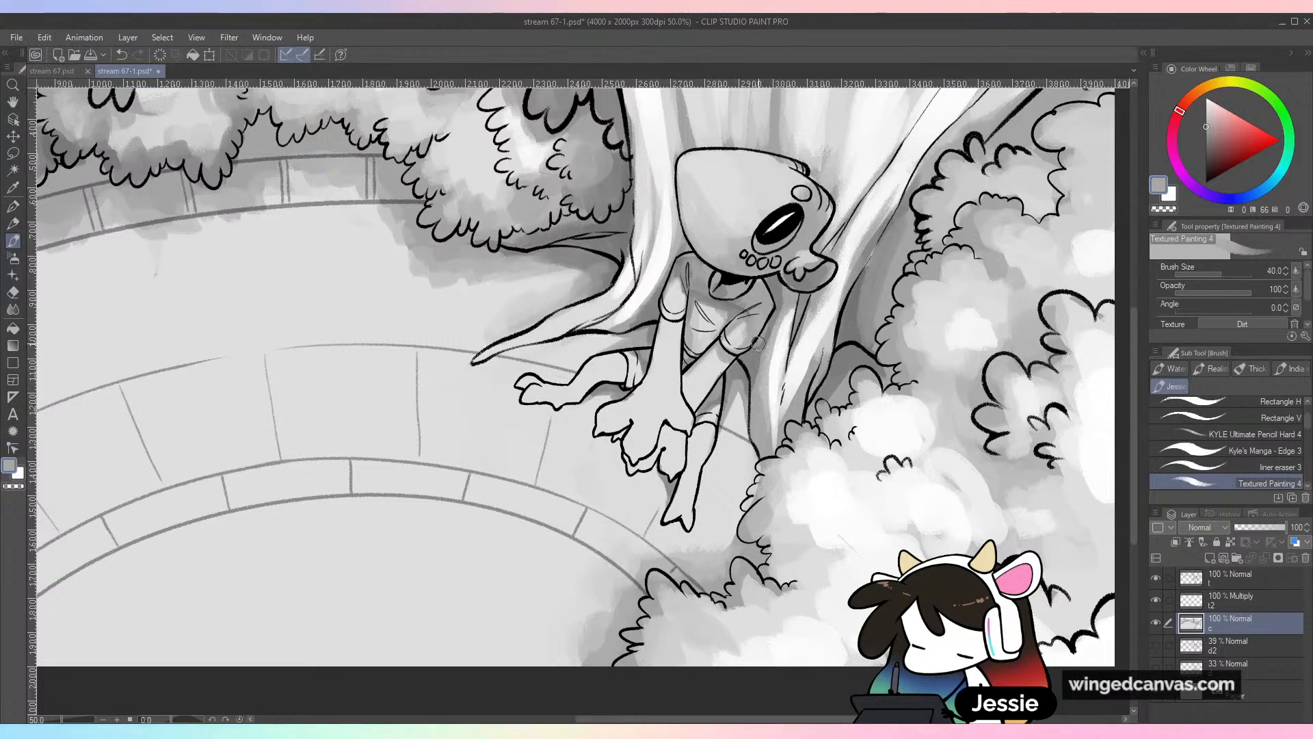
left_click(720, 345, "alt")
left_click(739, 365, "alt")
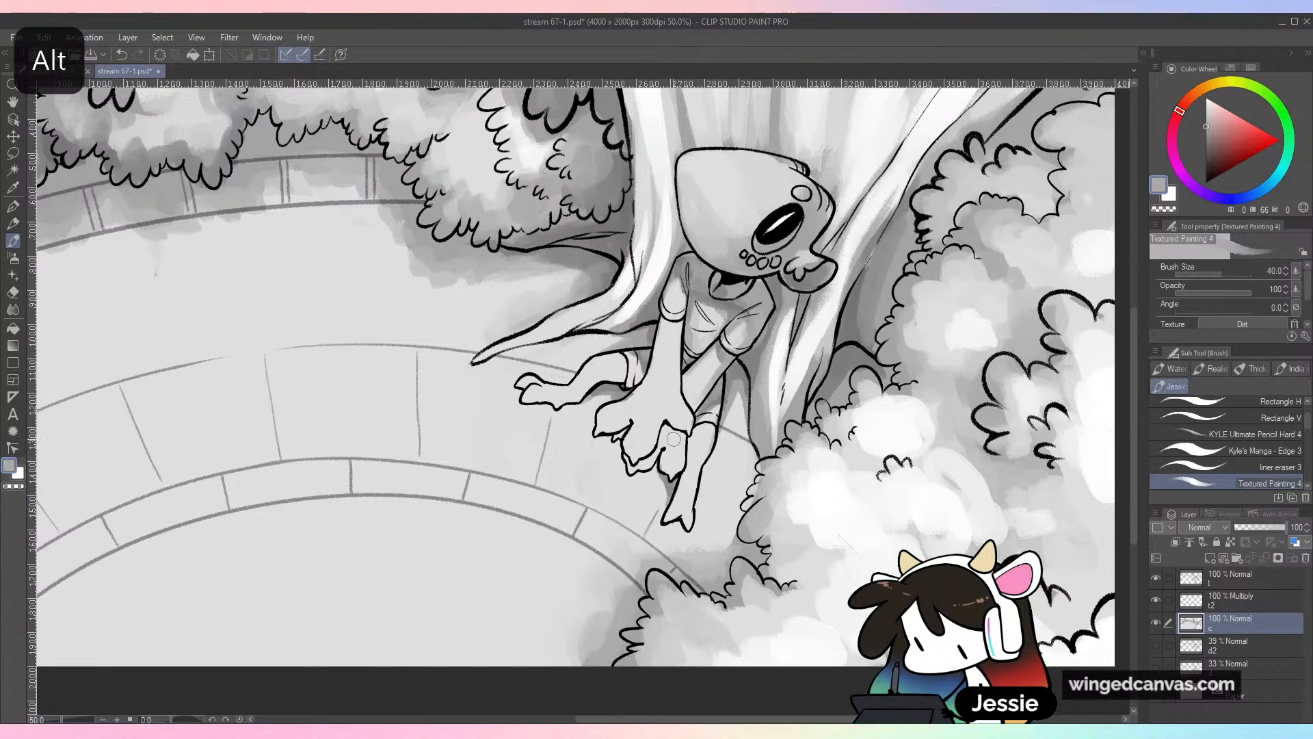
left_click(712, 385, "alt")
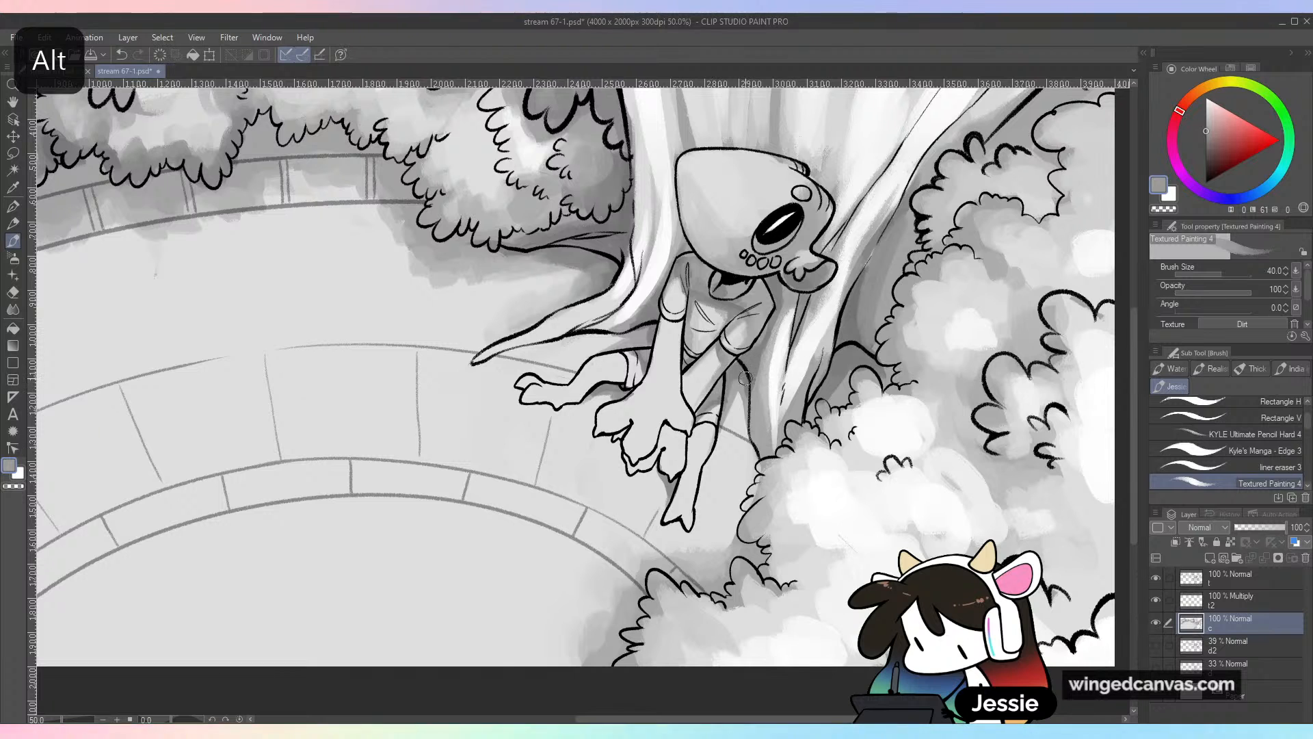
Paint a dark grey shadow below the cuff of the creature's front arm and soften its edge with sampled light grey
left_click(790, 273, "alt")
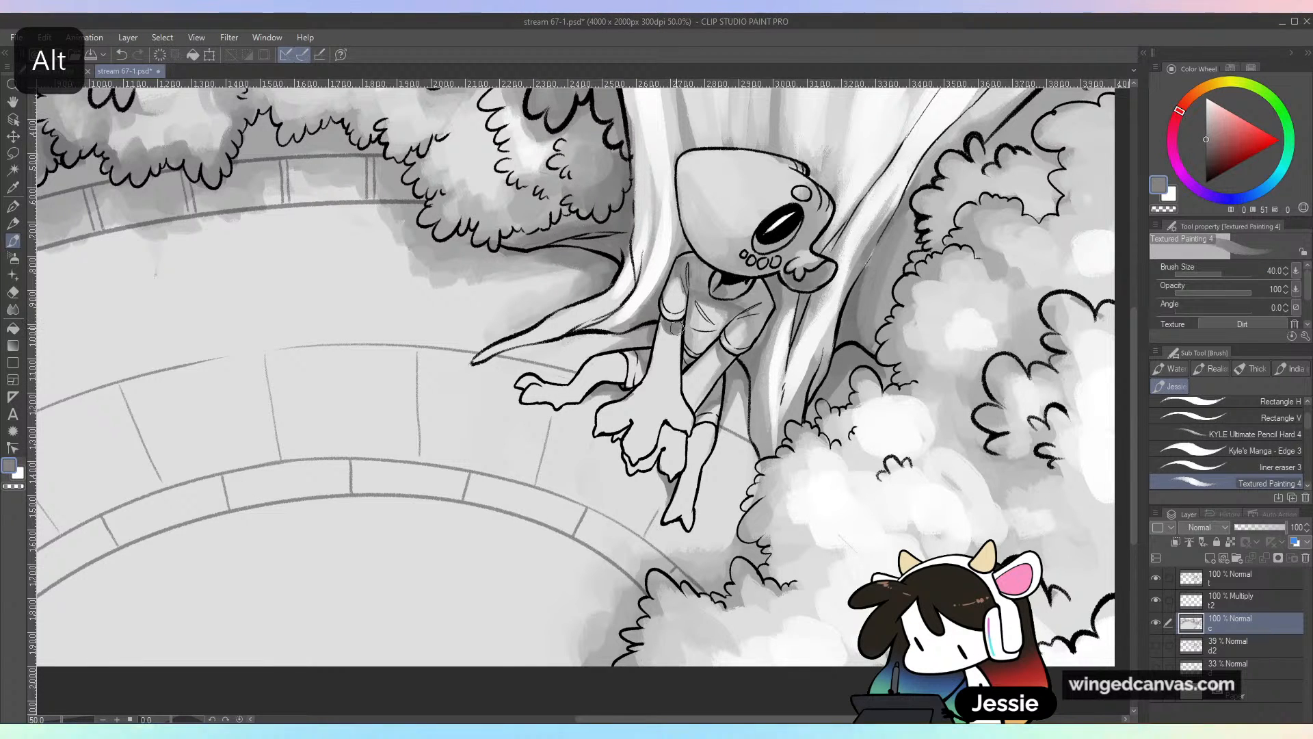
left_click(658, 342, "alt")
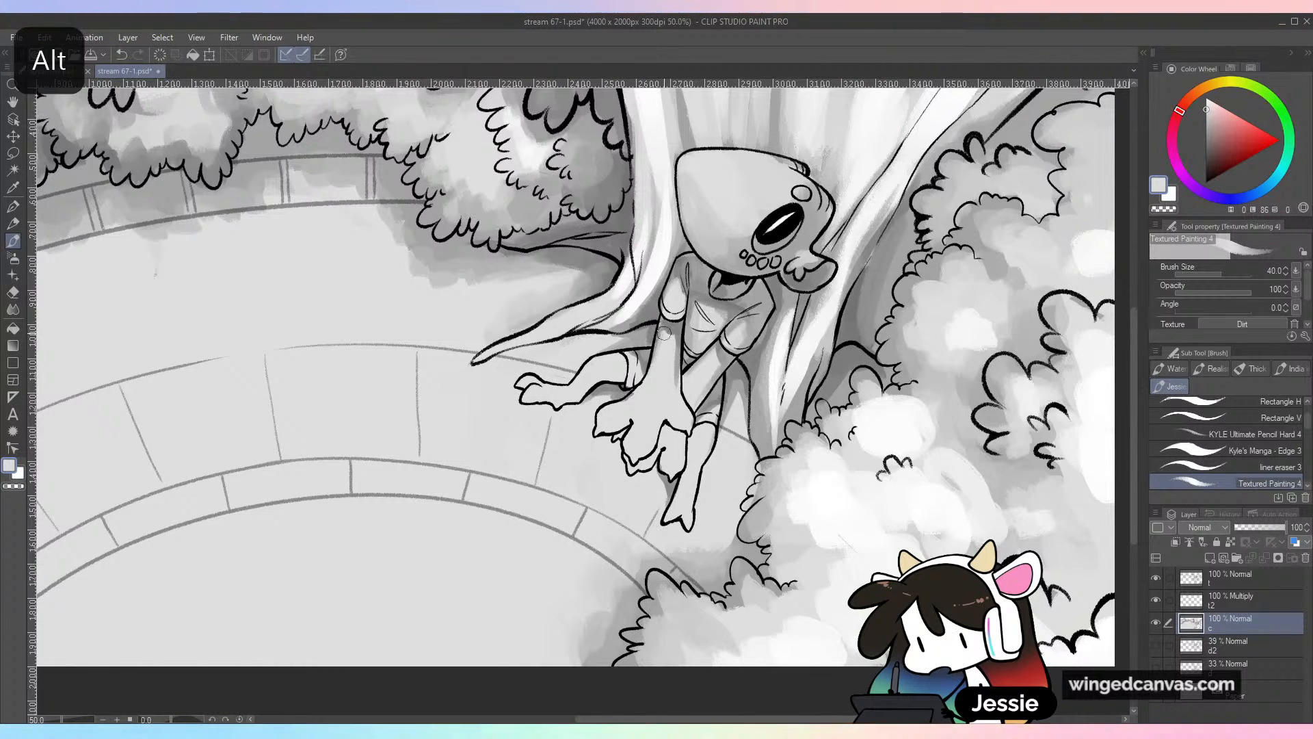
left_click_drag(664, 333, 676, 361)
left_click(744, 286, "alt")
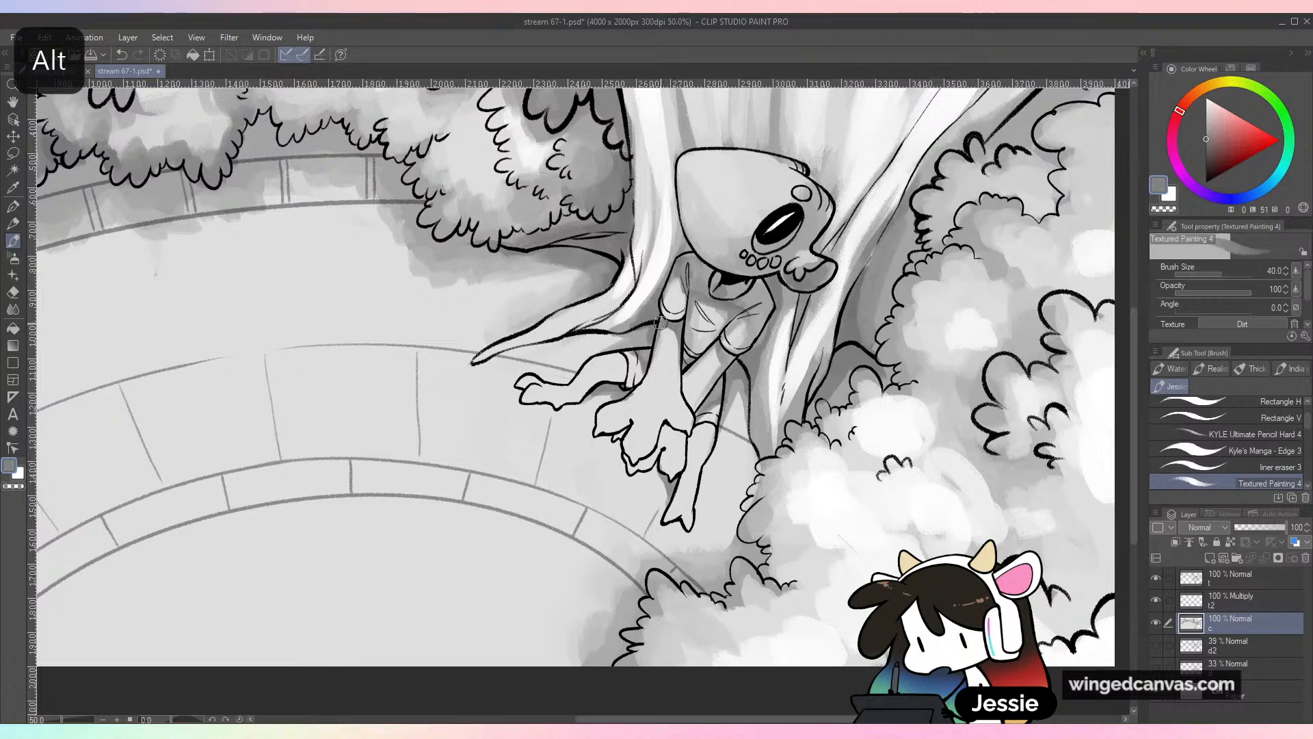
left_click(749, 331, "alt")
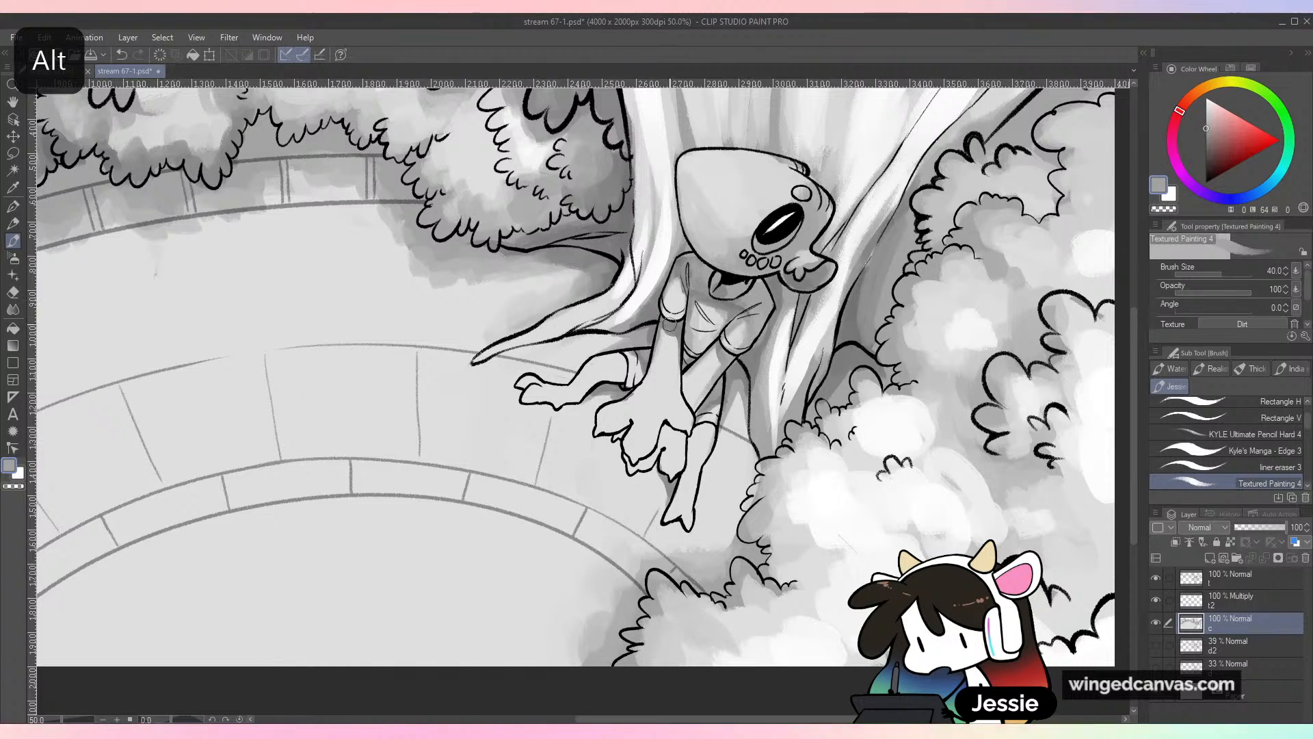
Sample the forearm's light grey and blend the lower edge of the cuff shadow on the creature's front arm
key("ctrl+minus")
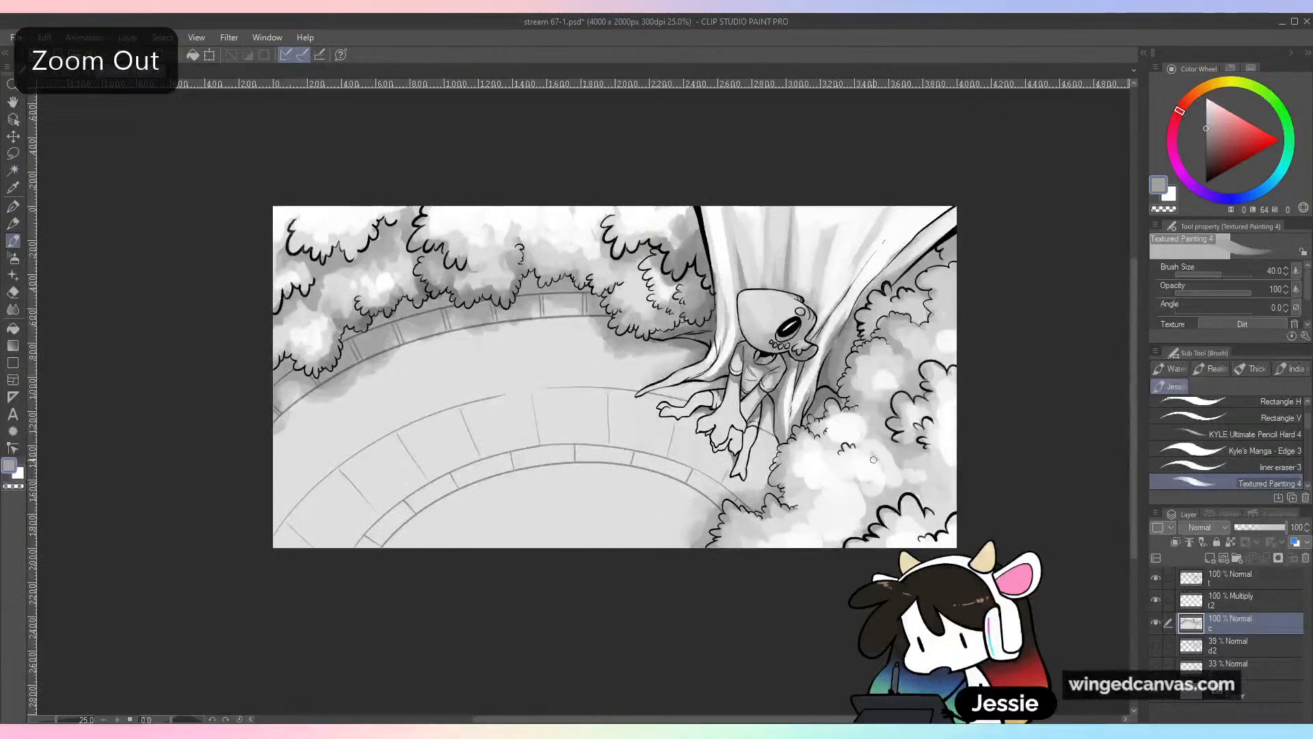
key("ctrl+plus")
left_click(592, 396, "alt")
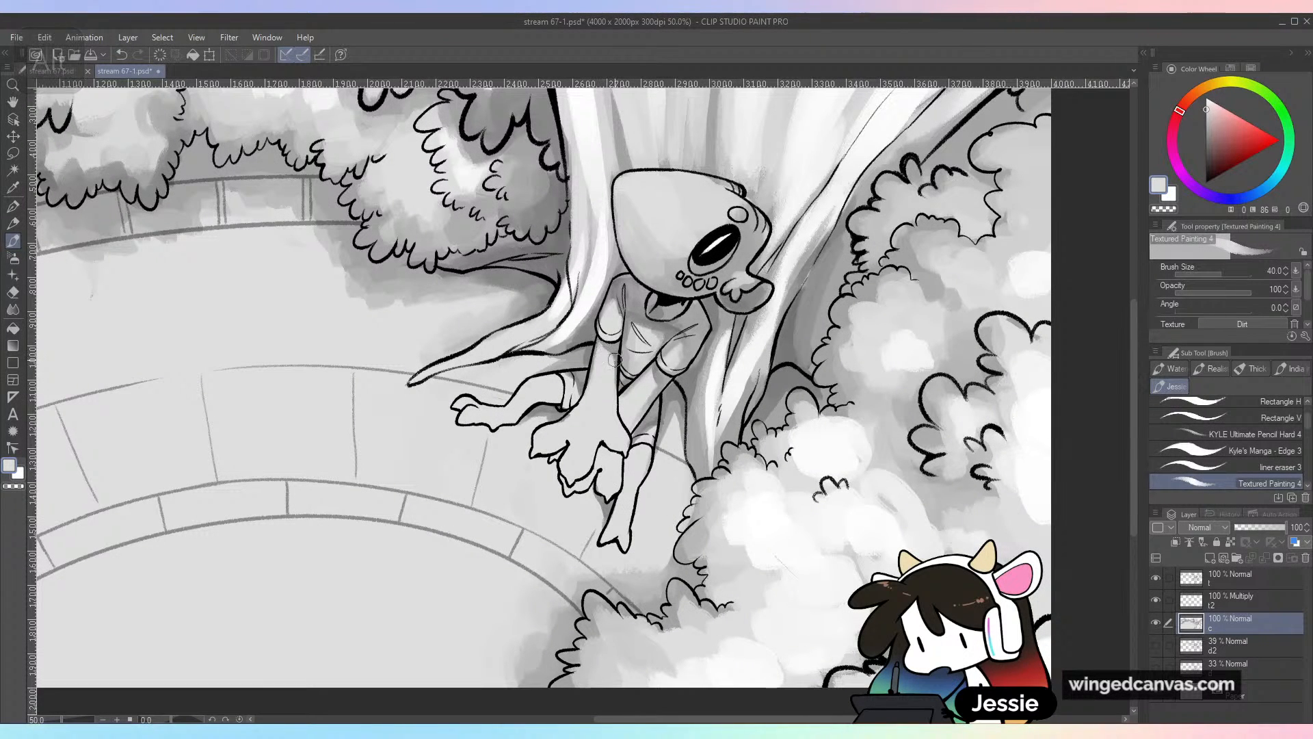
key("alt")
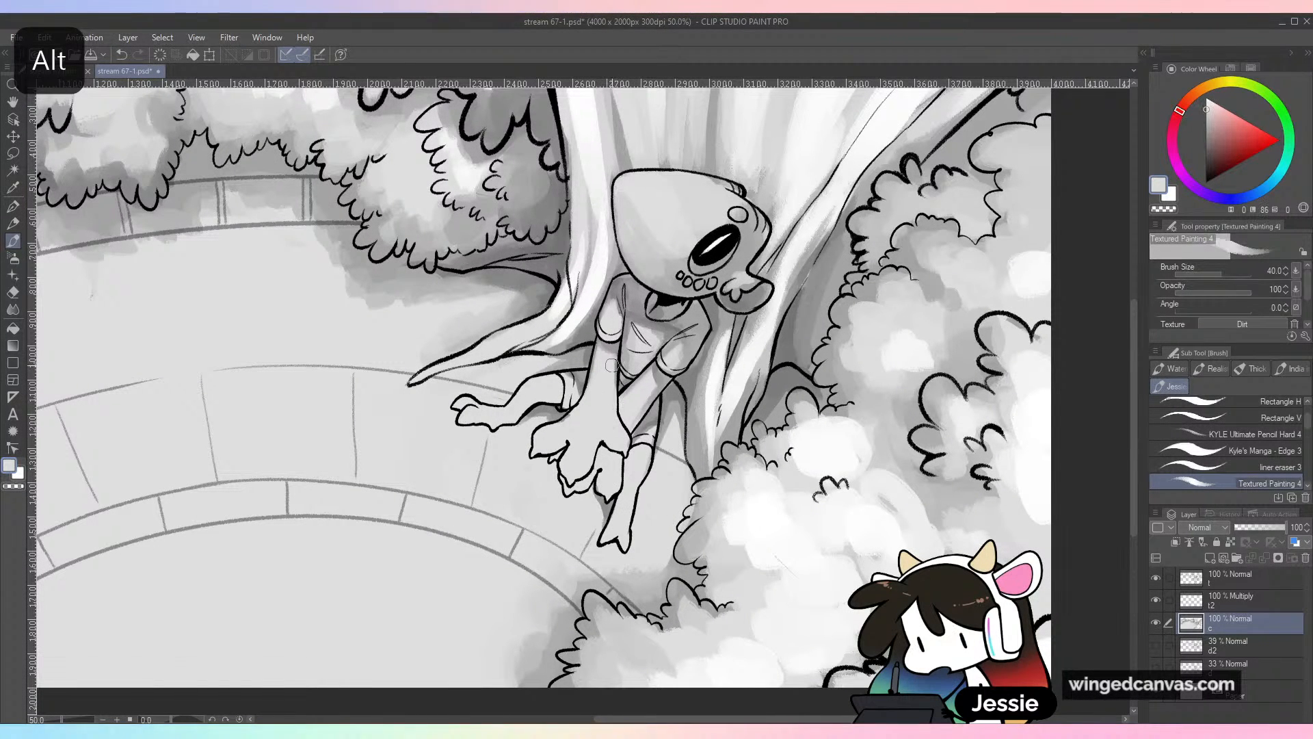
key("ctrl+minus")
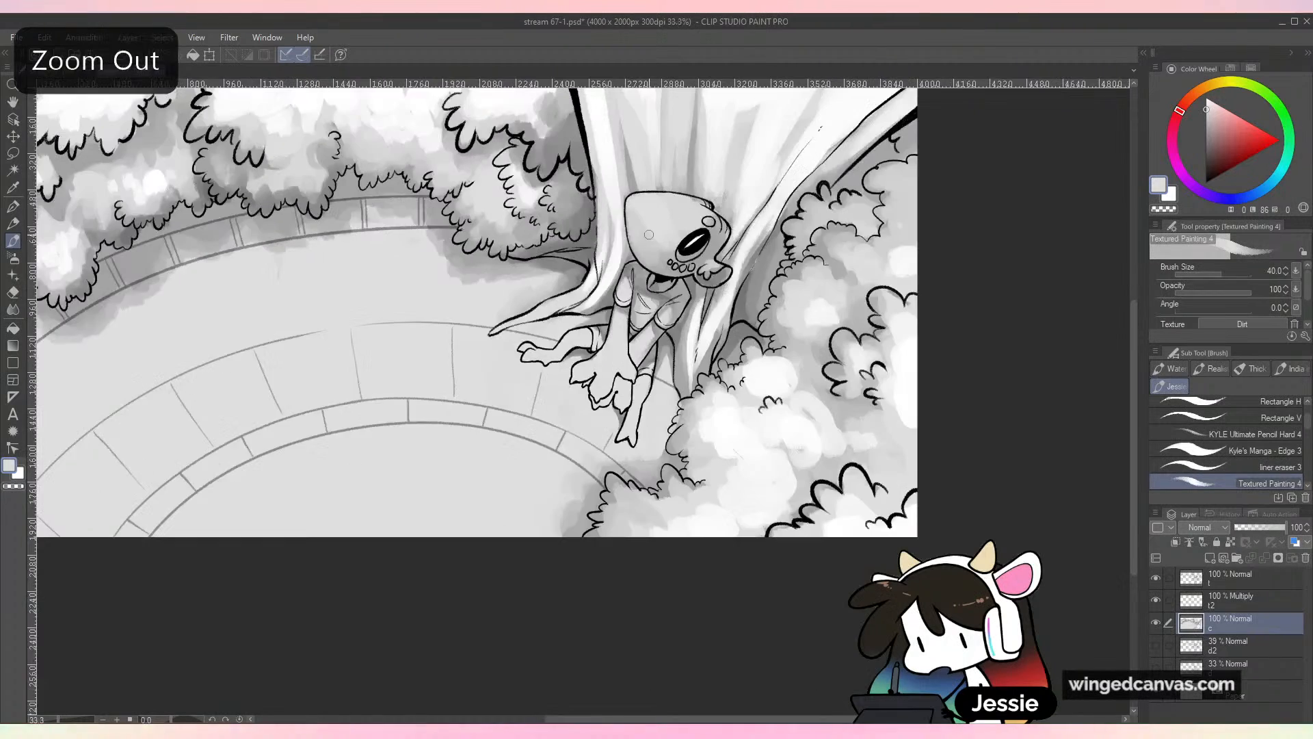
Sample light and mid greys and shade between the fingers of the creature's front hand
key("ctrl+plus")
key("space")
left_click_drag(482, 306, 571, 408)
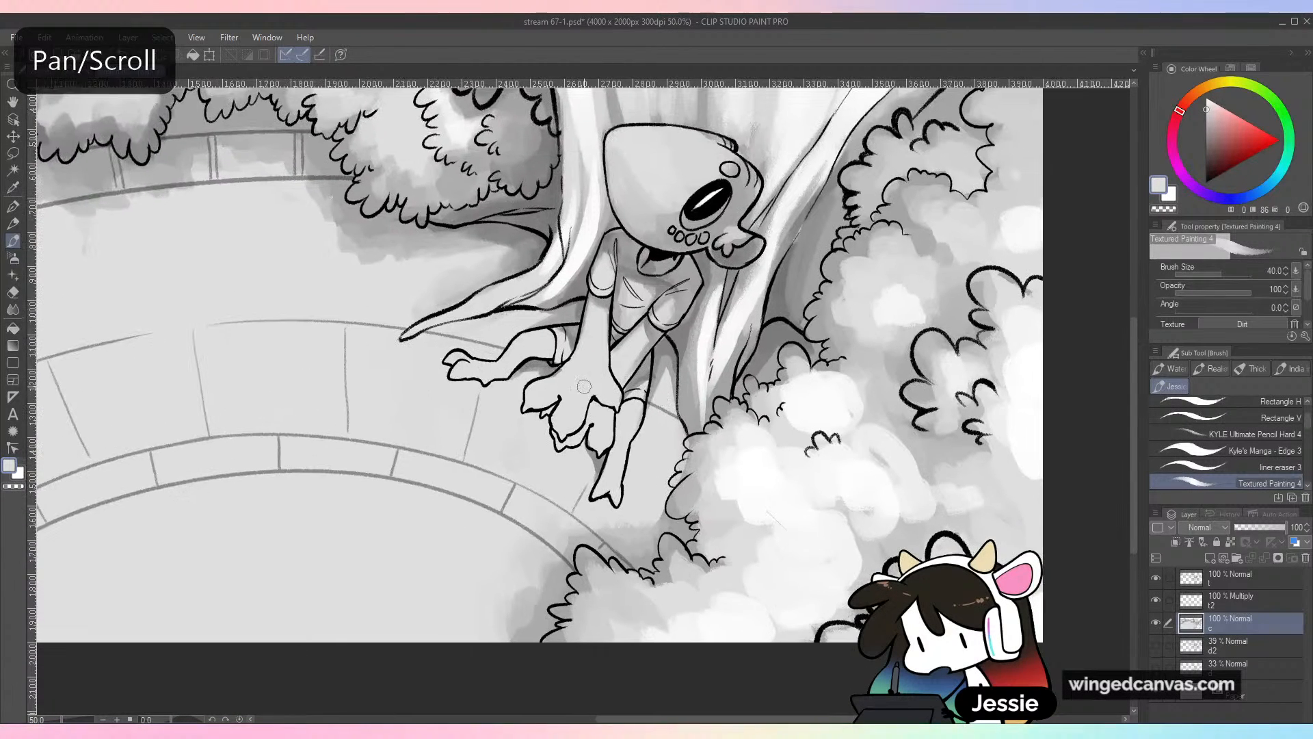
key("alt")
left_click(591, 413, "alt")
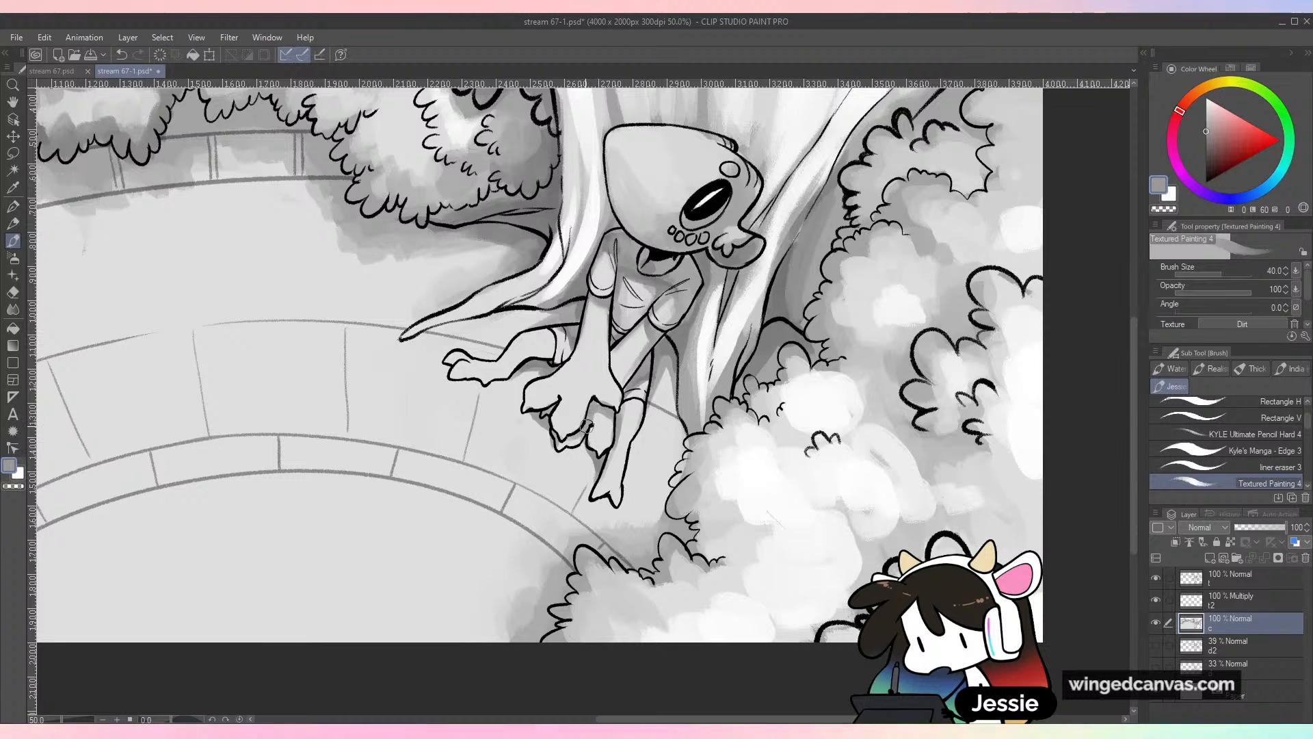
left_click_drag(649, 354, 671, 390)
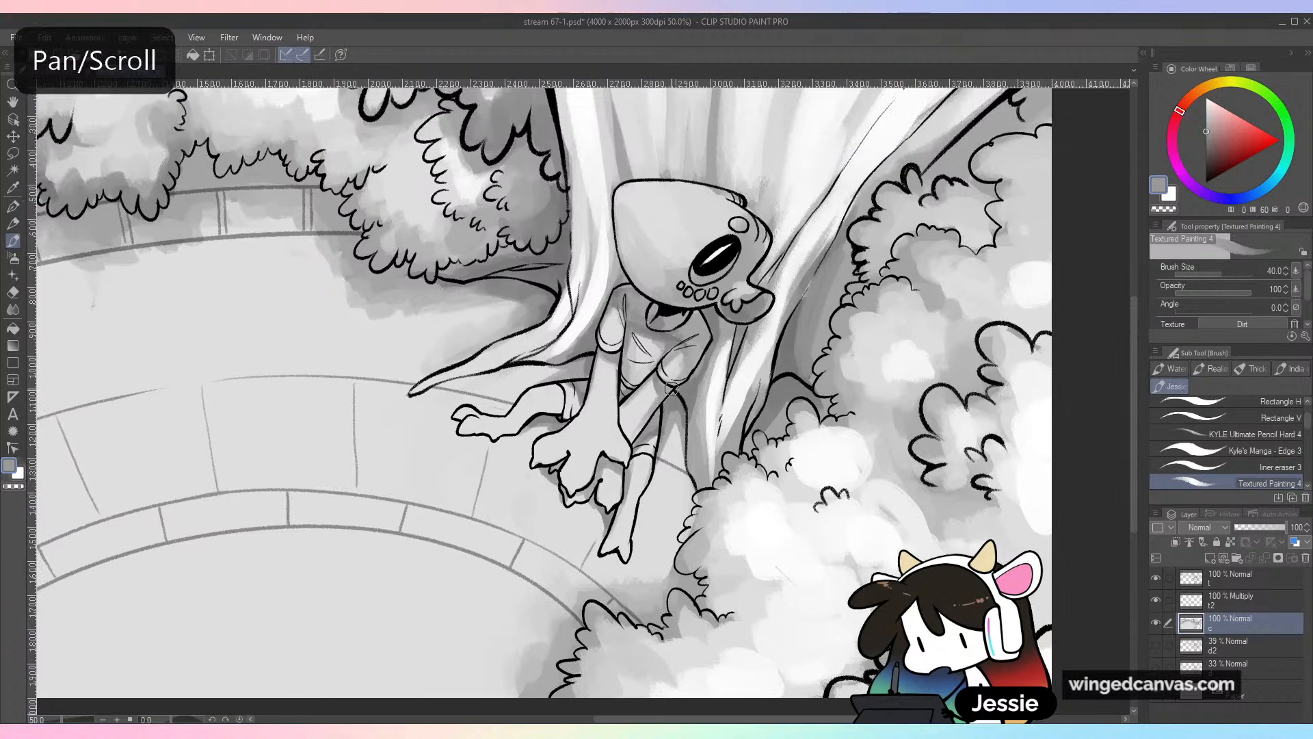
Blend the shading on the creature's front forearm and wrist with sampled light greys
left_click(615, 403, "alt")
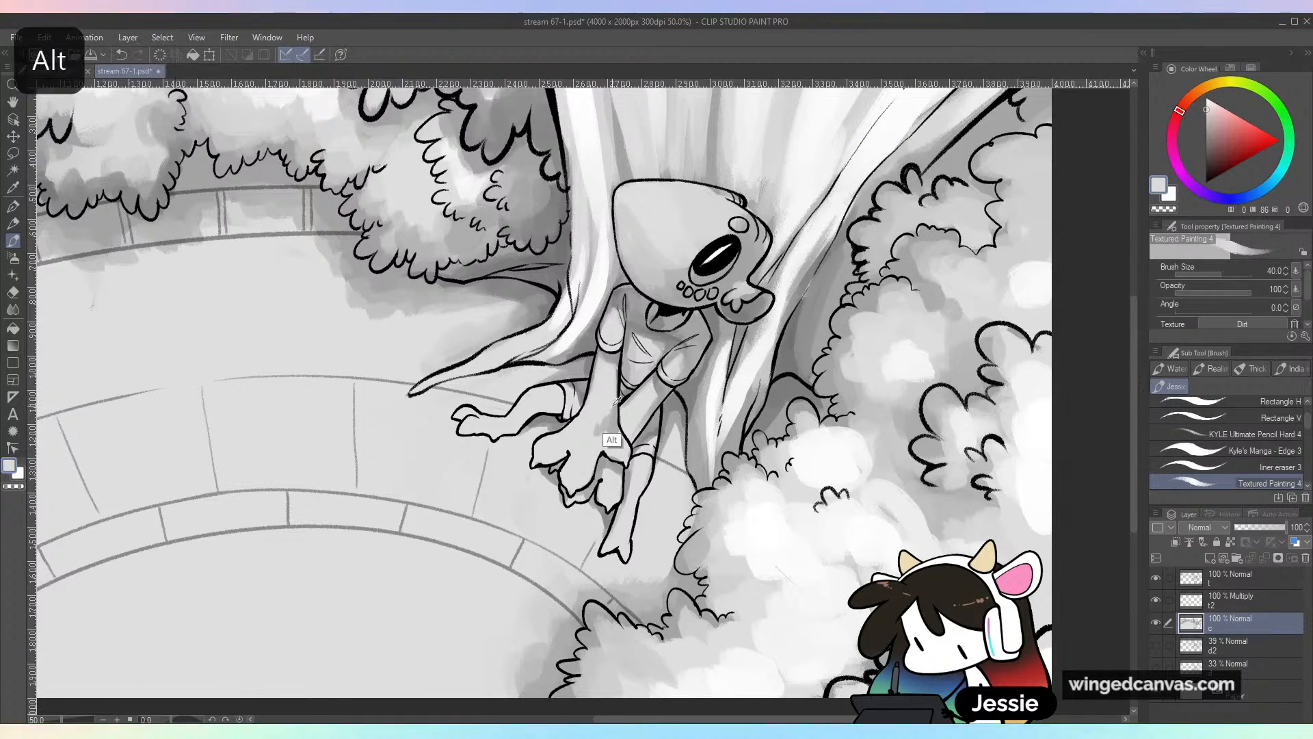
left_click(607, 472, "alt")
left_click_drag(606, 427, 591, 427)
left_click(598, 438, "alt")
left_click(610, 442, "alt")
left_click(606, 412, "alt")
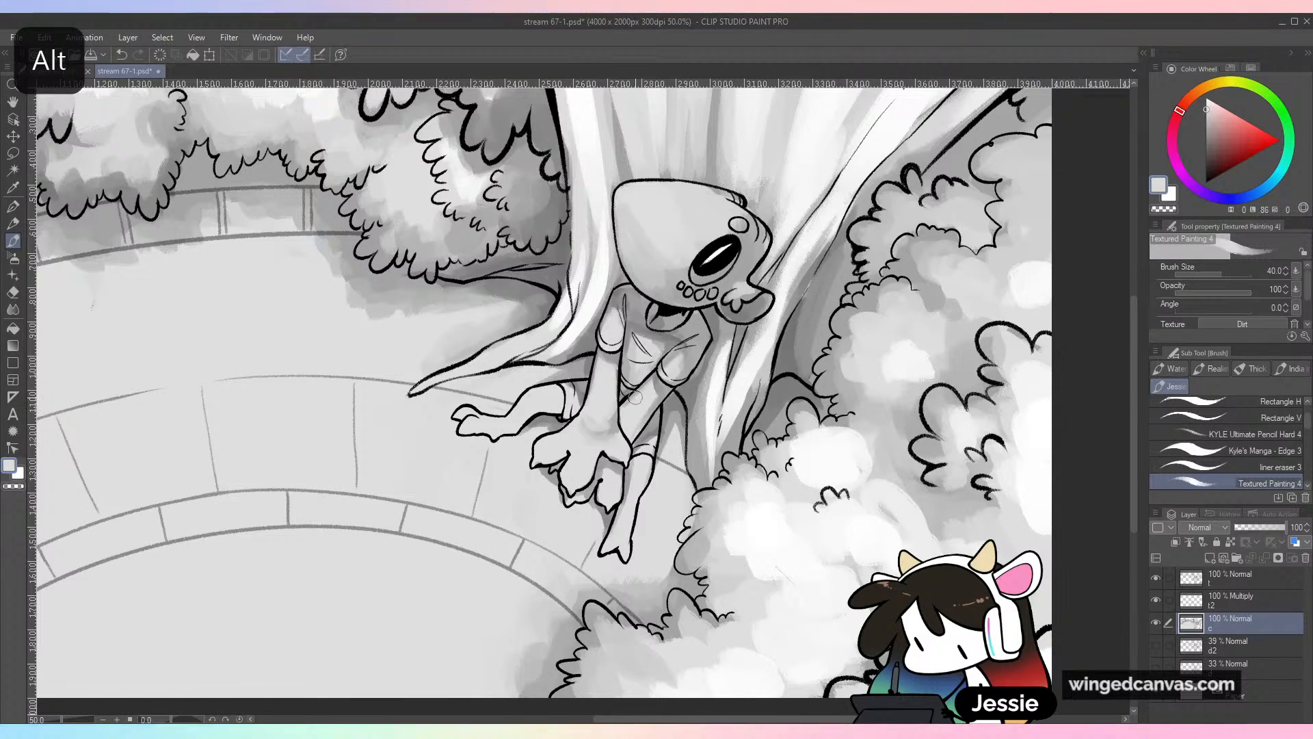
scroll(698, 369, "down", 2)
scroll(698, 369, "up", 2)
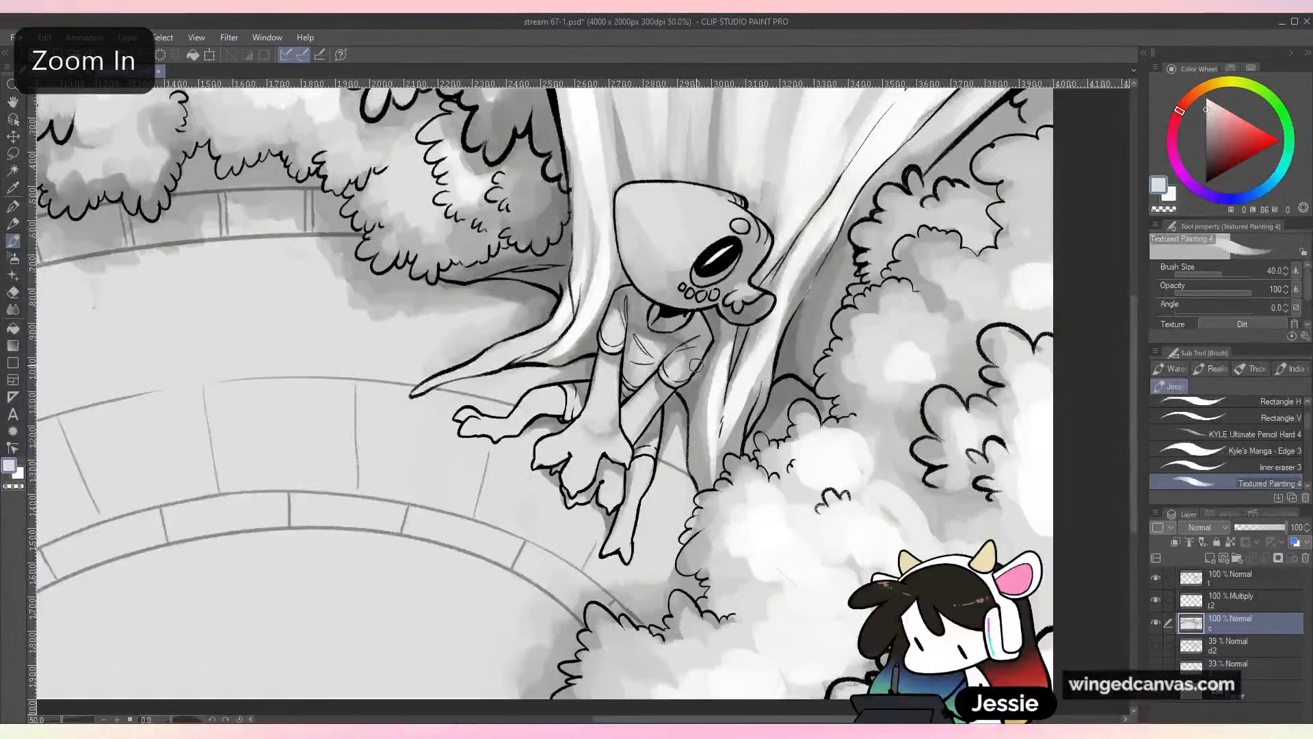
Set the brush size to 50 and blend sampled mid and light greys across the back of the creature's front hand
key("]")
left_click(594, 427, "alt")
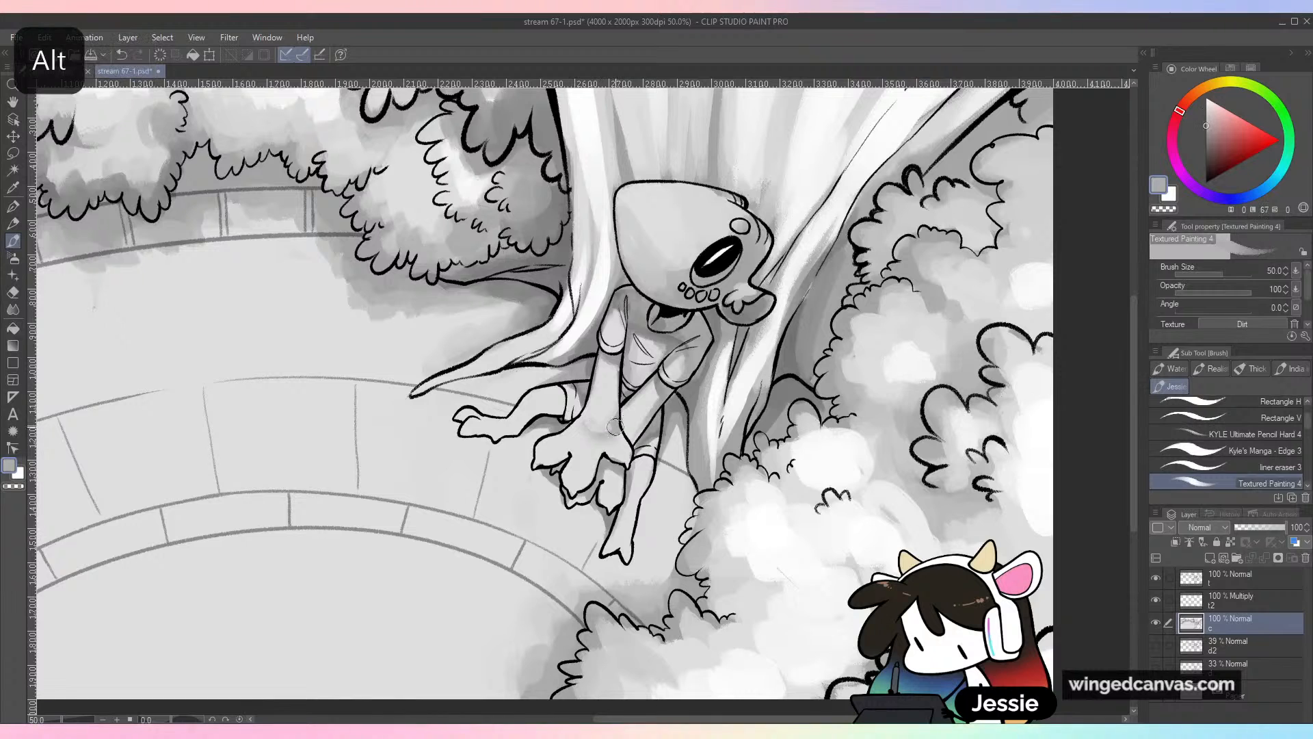
left_click(592, 406, "alt")
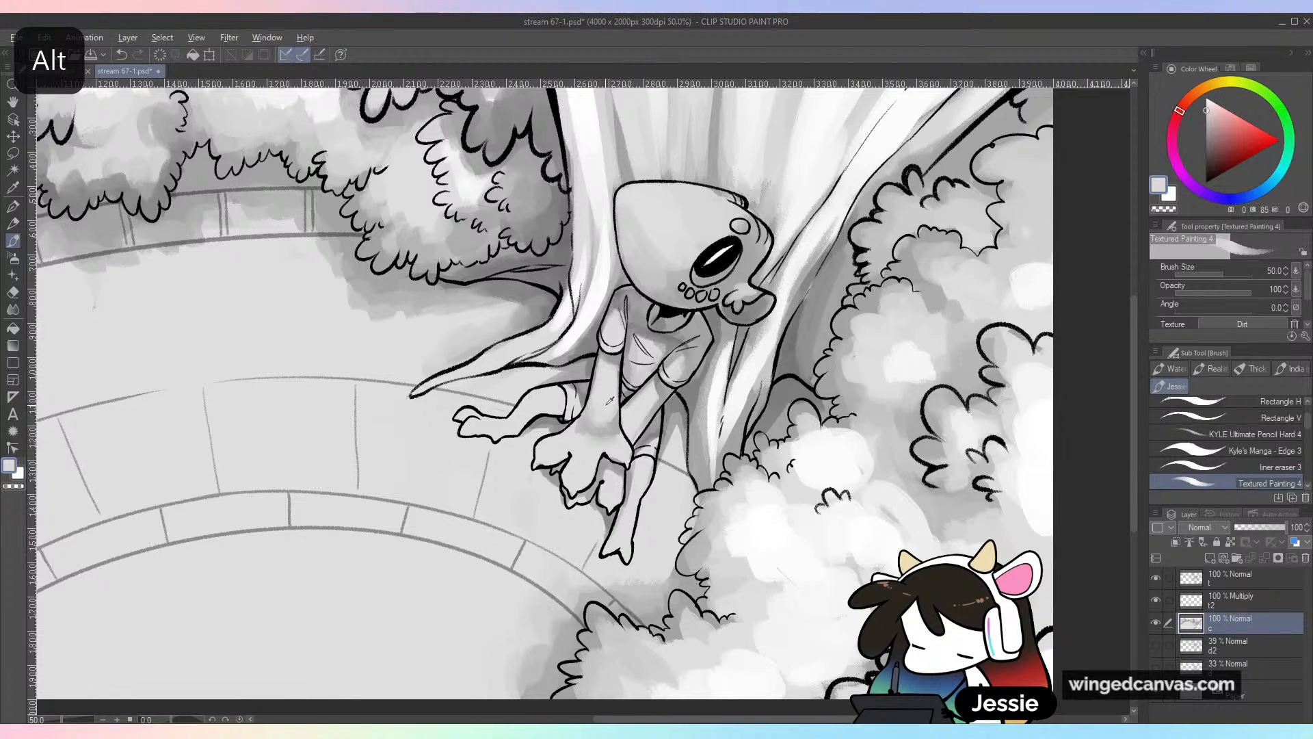
left_click(602, 411, "alt")
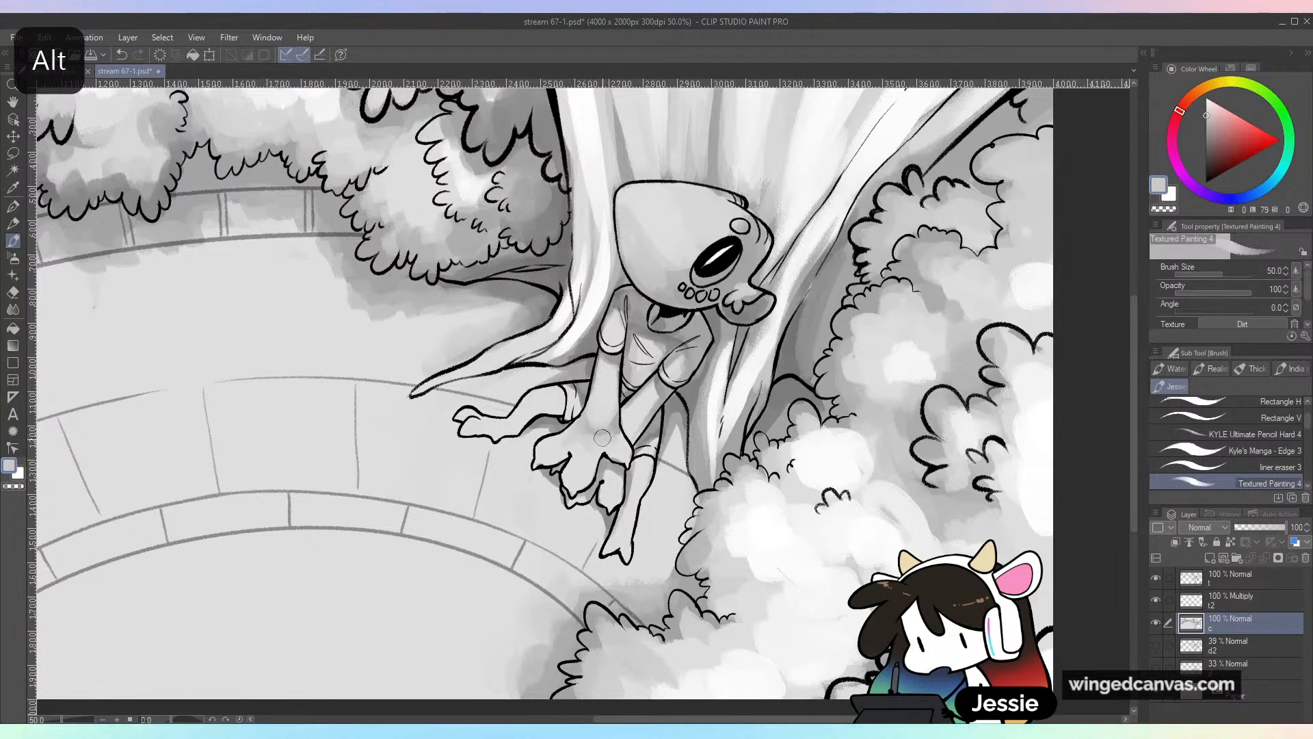
left_click(599, 441, "alt")
Shade the cuff of the creature's rear leg with sampled mid grey and soften it with light grey
left_click_drag(700, 459, 763, 436)
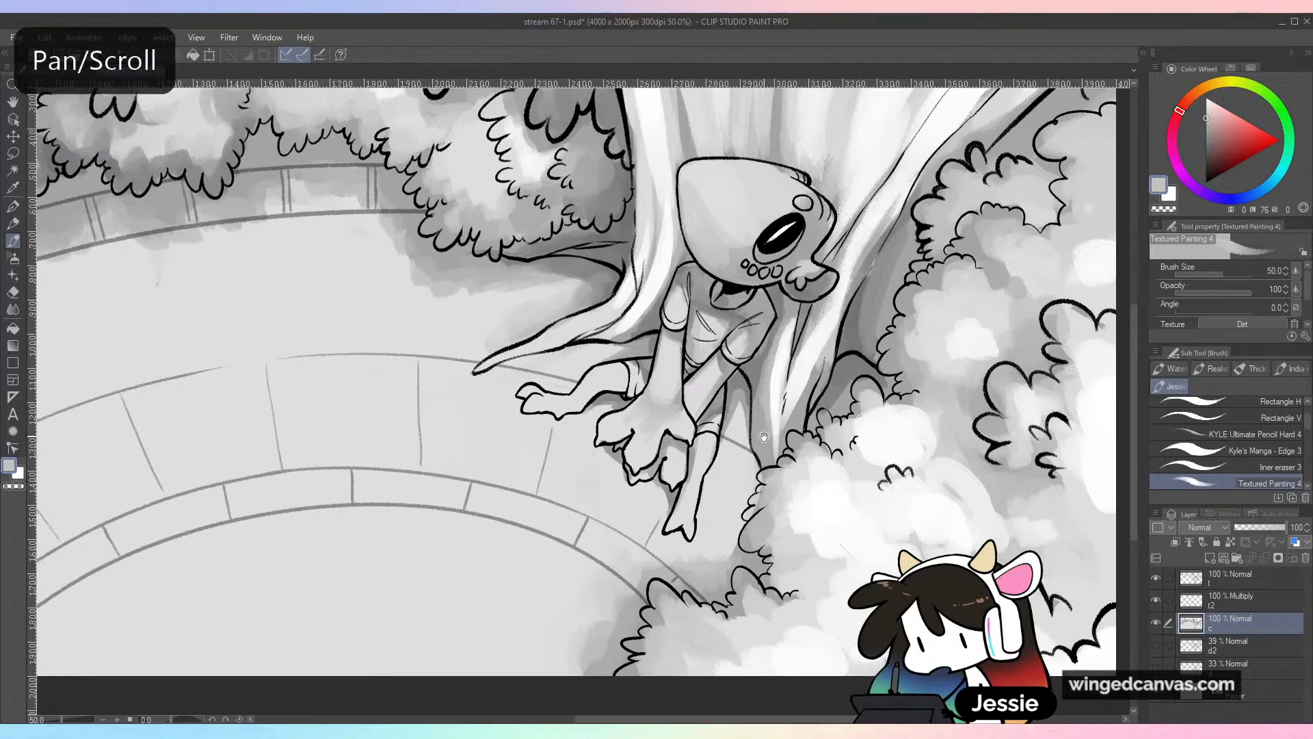
left_click(651, 439, "alt")
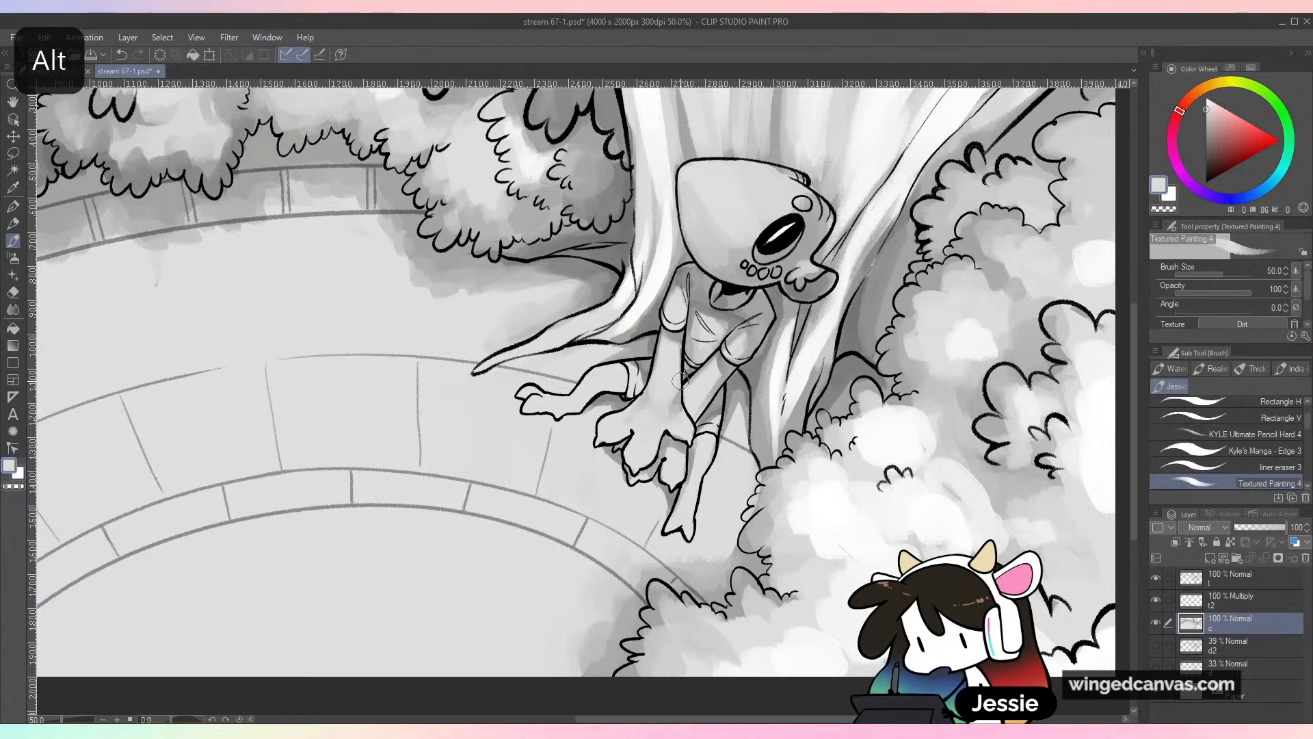
left_click(708, 374, "alt")
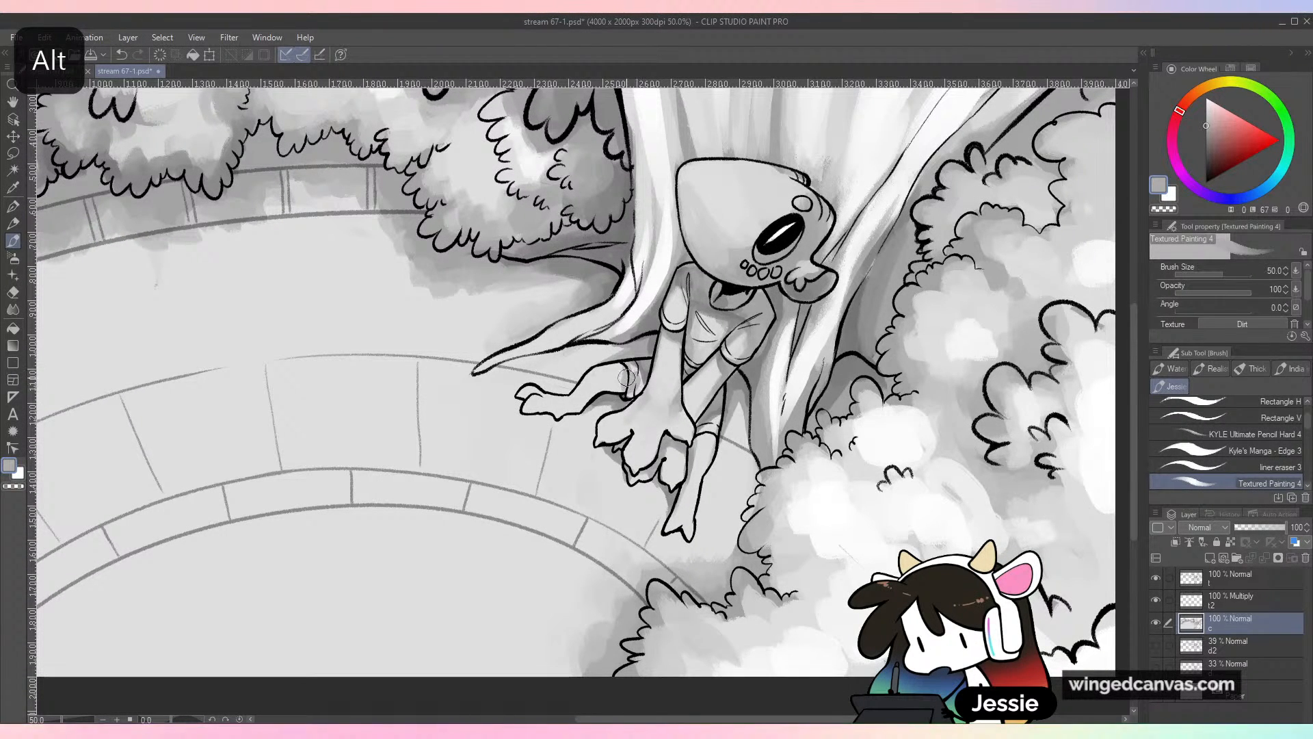
left_click(589, 395, "alt")
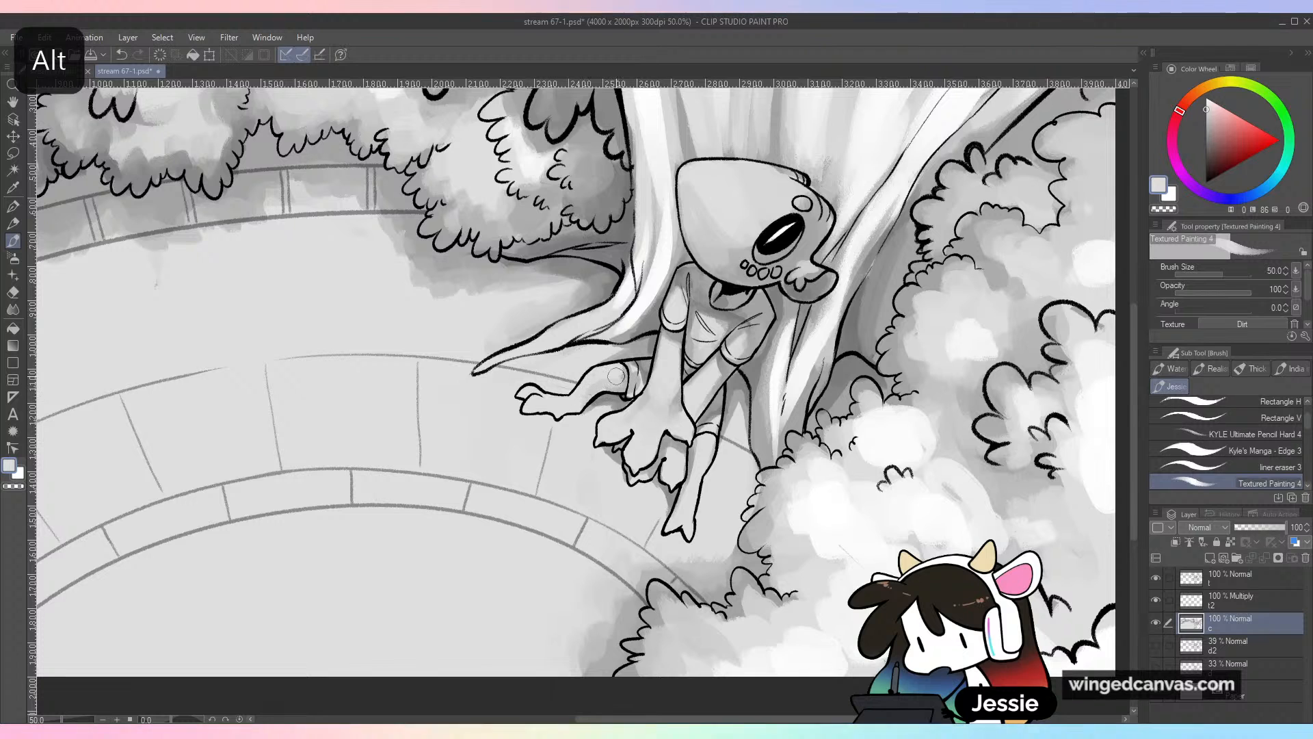
Blend sampled mid and light greys along the edge of the creature's front wrist and forearm
left_click(639, 381, "alt")
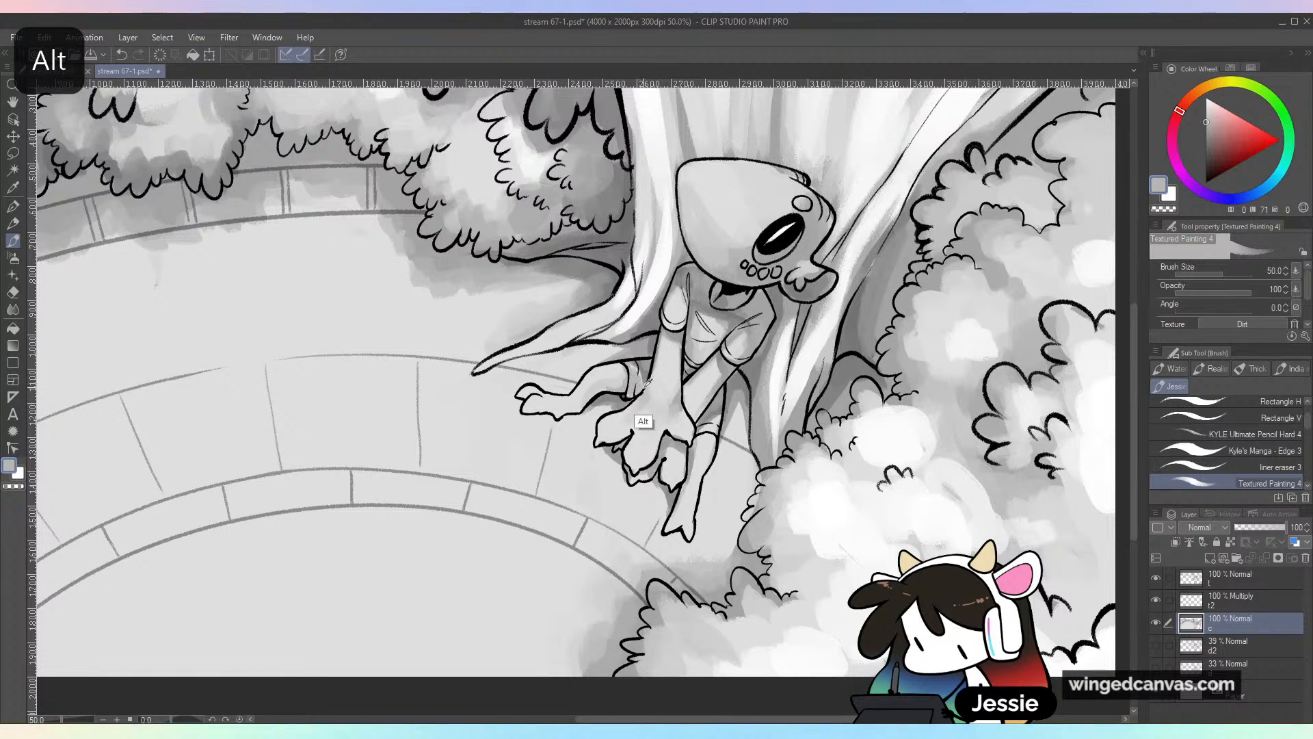
left_click(635, 376, "alt")
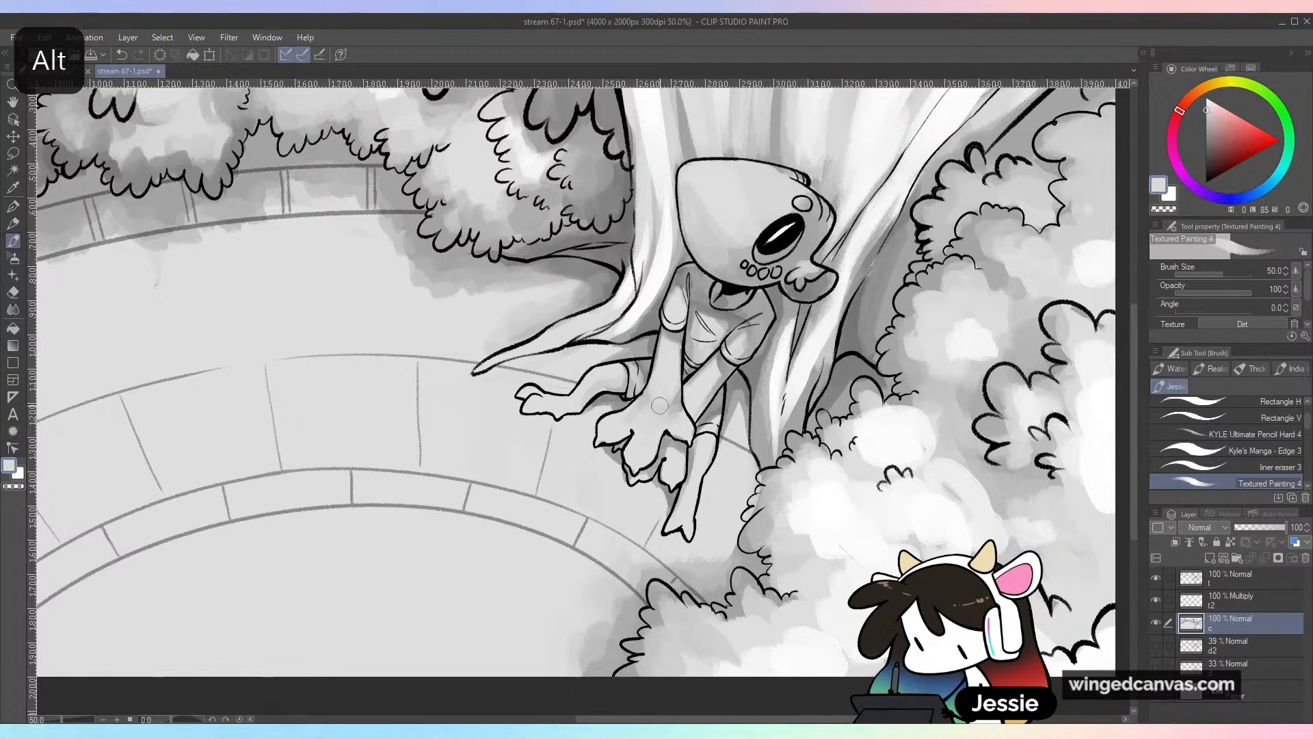
key("ctrl+minus")
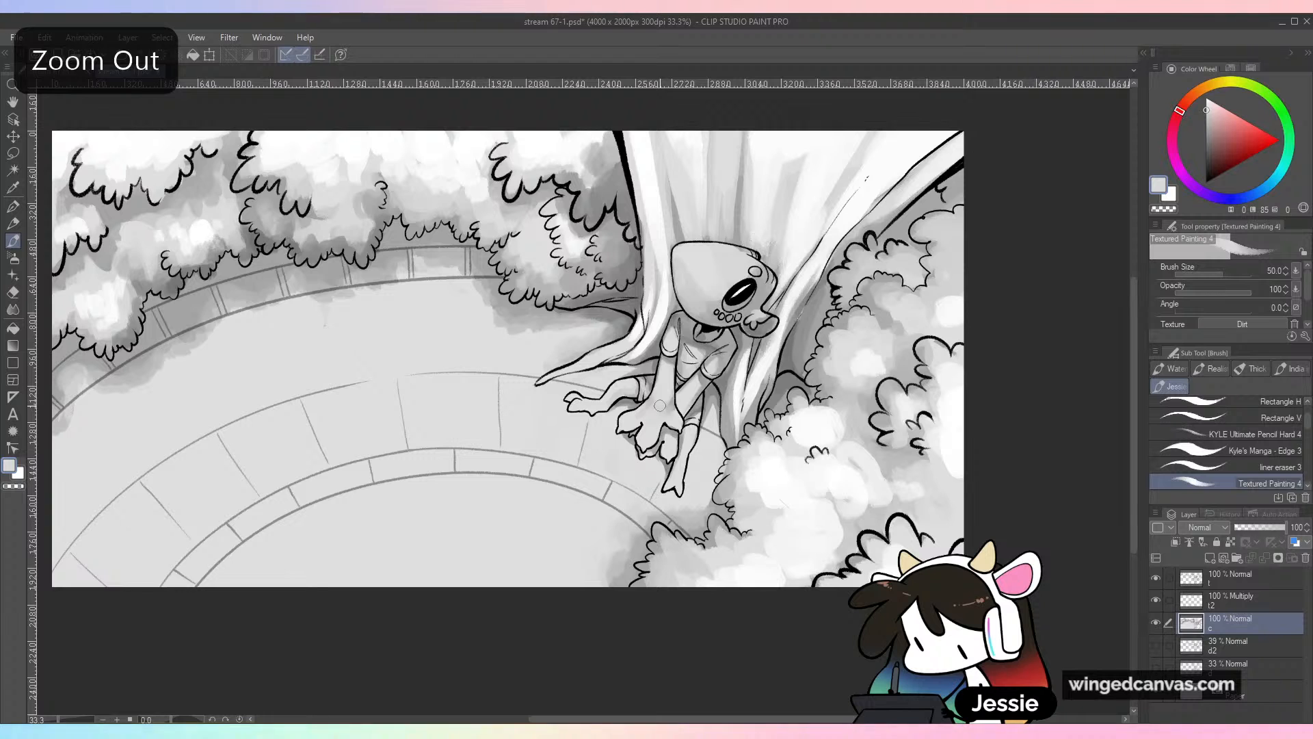
key("ctrl+plus")
left_click(663, 376, "alt")
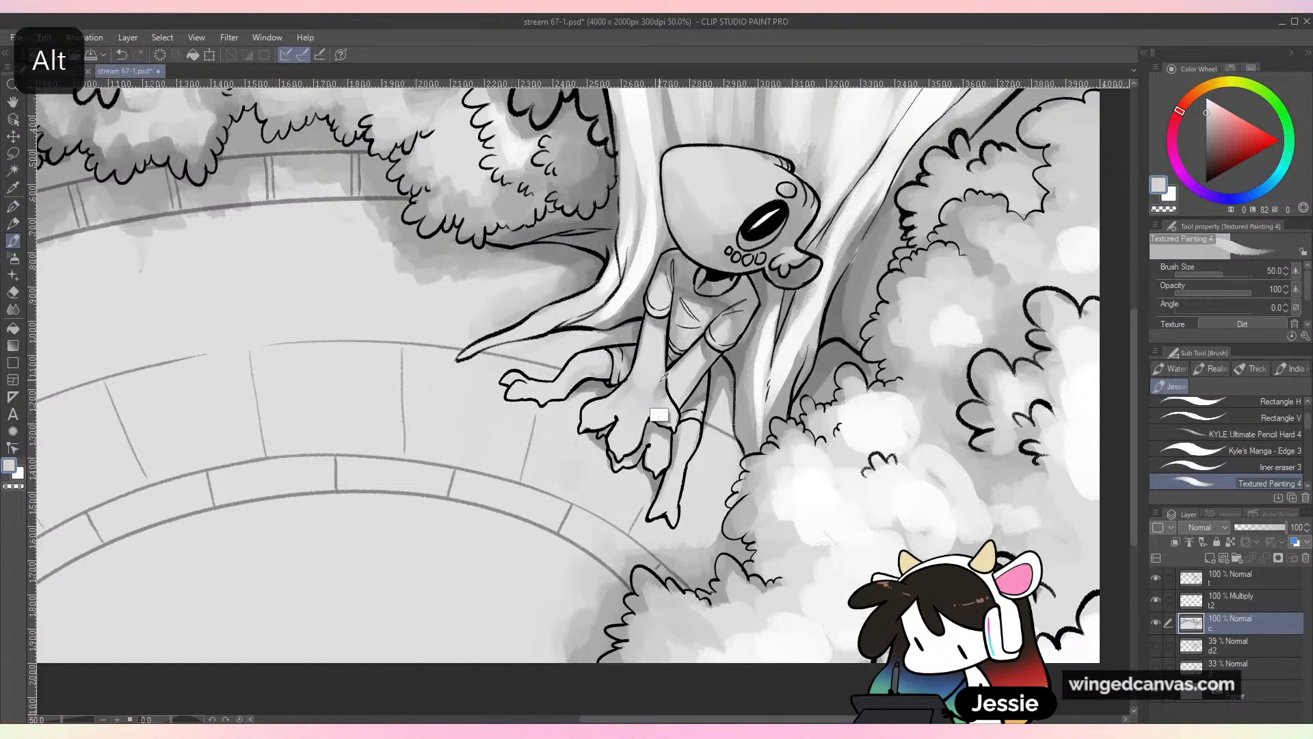
left_click_drag(729, 274, 694, 424)
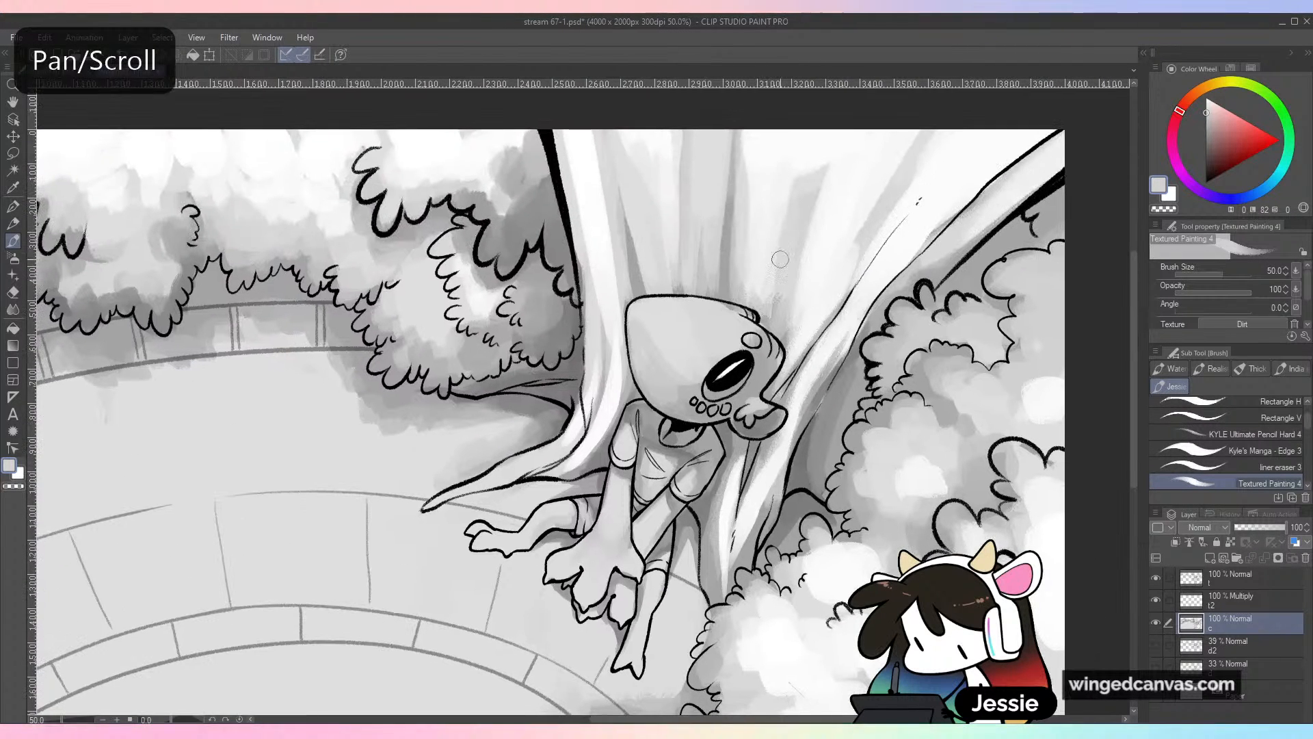
left_click(646, 356, "alt")
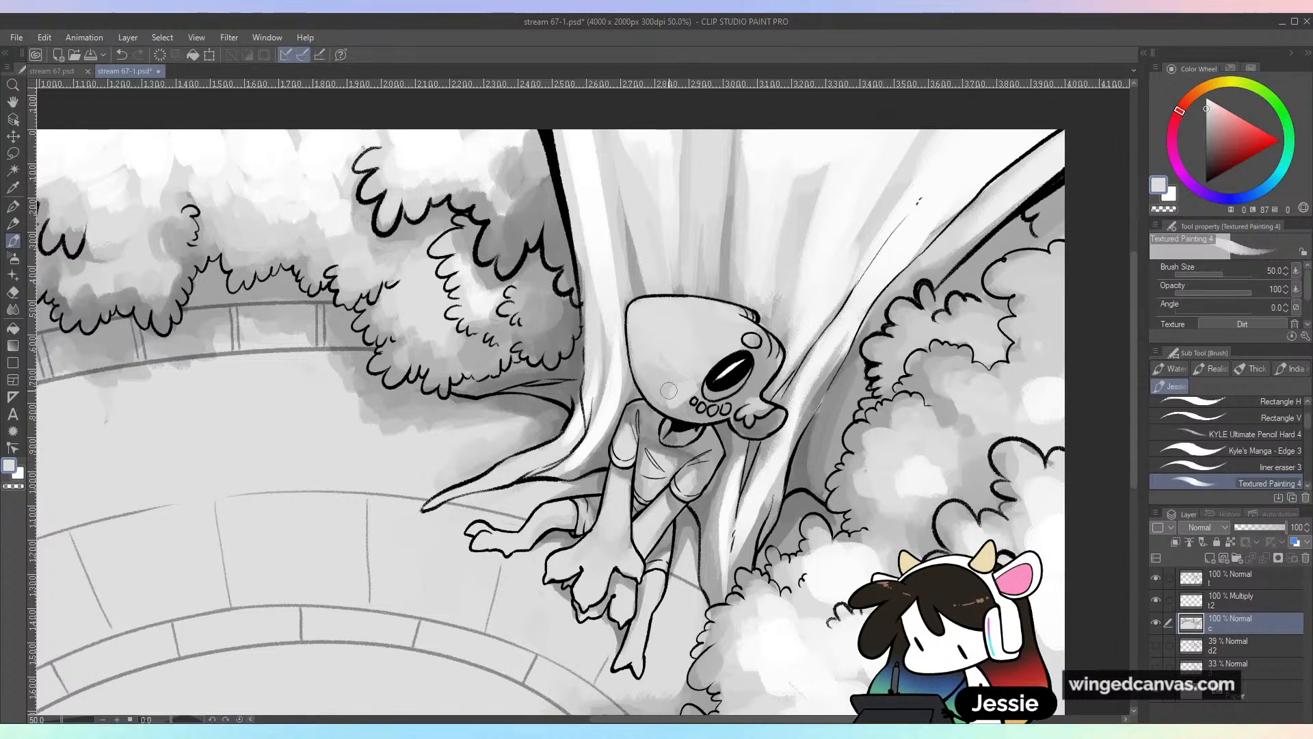
left_click_drag(669, 389, 670, 376)
key("ctrl+z")
Set the brush size to 60 and shade the back of the creature's head with mid grey softened by sampled light greys
key("bracketright")
key("bracketright")
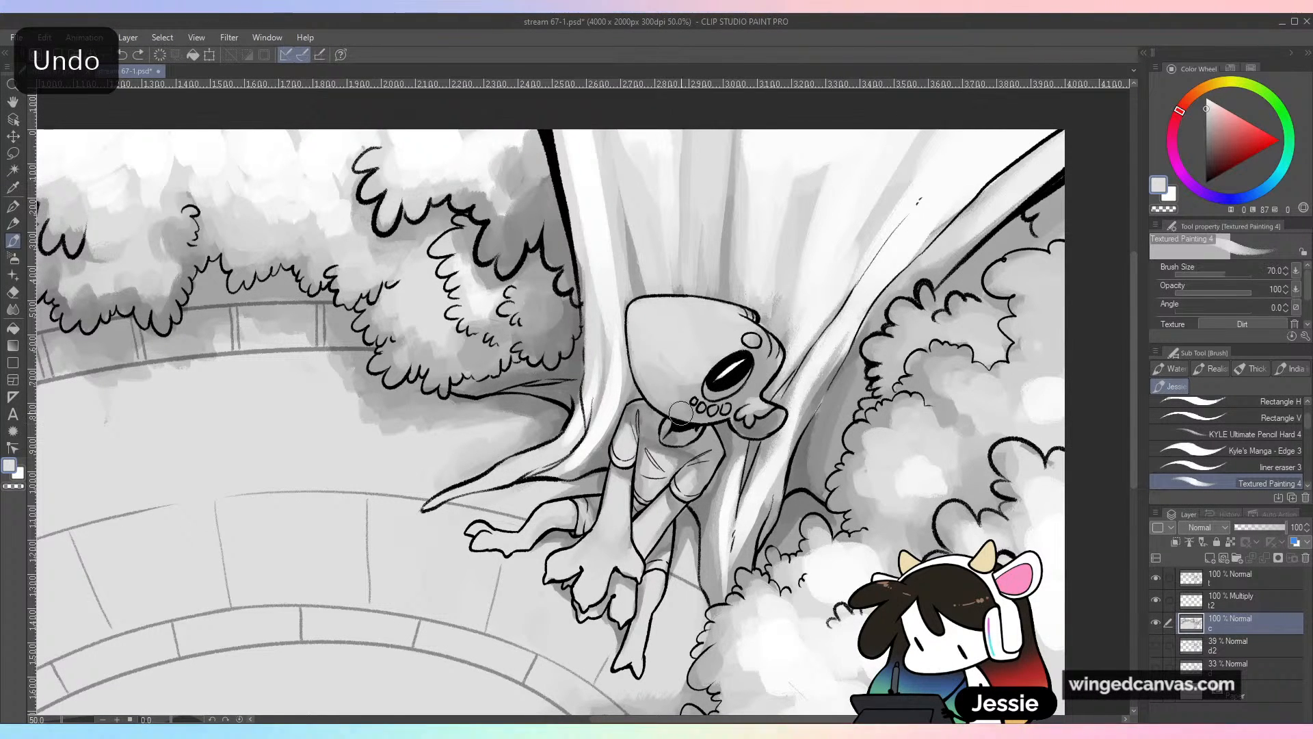
key("bracketleft")
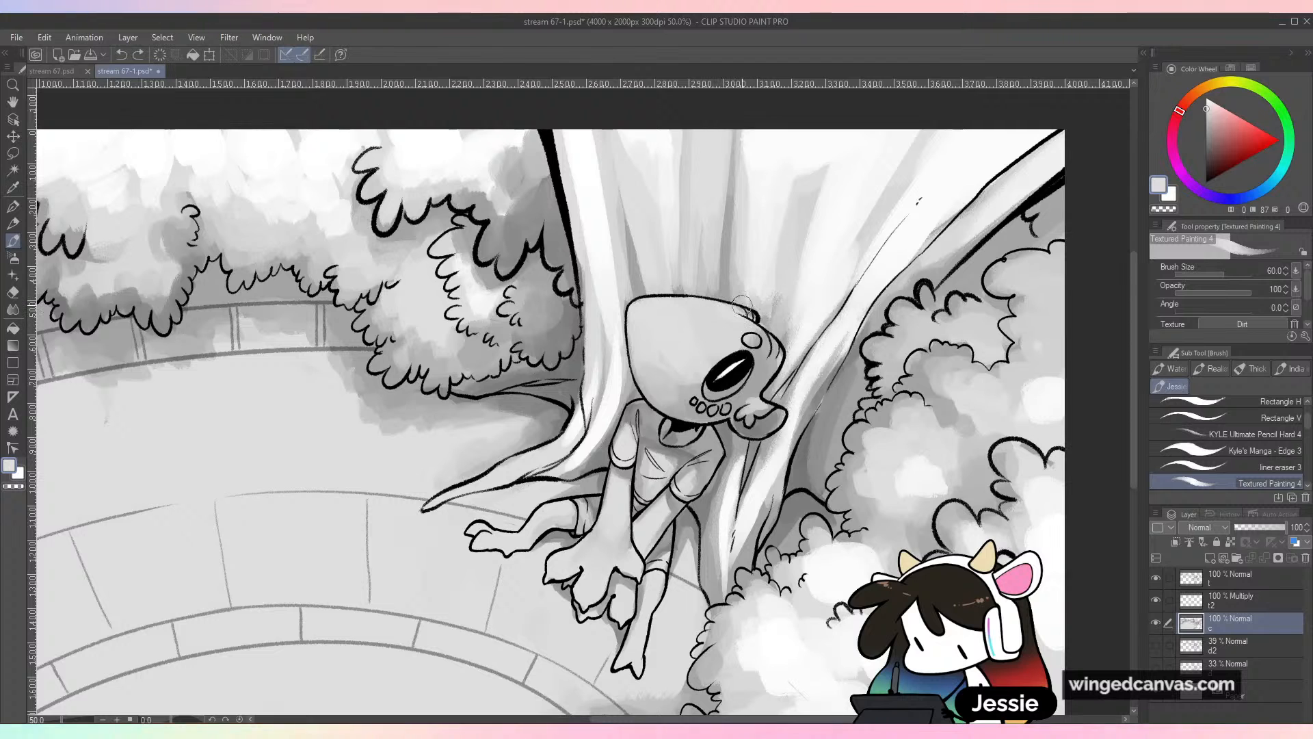
left_click_drag(777, 275, 825, 289)
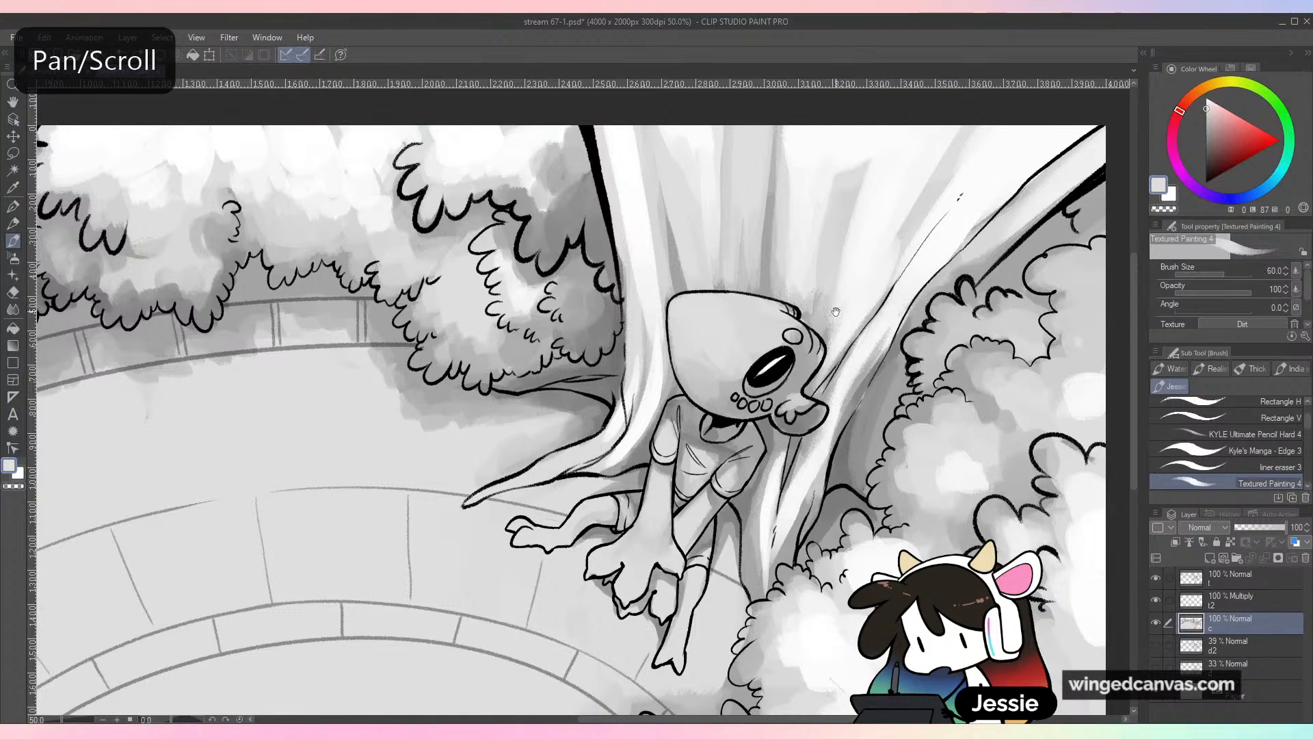
left_click(728, 424, "alt")
left_click_drag(701, 392, 681, 338)
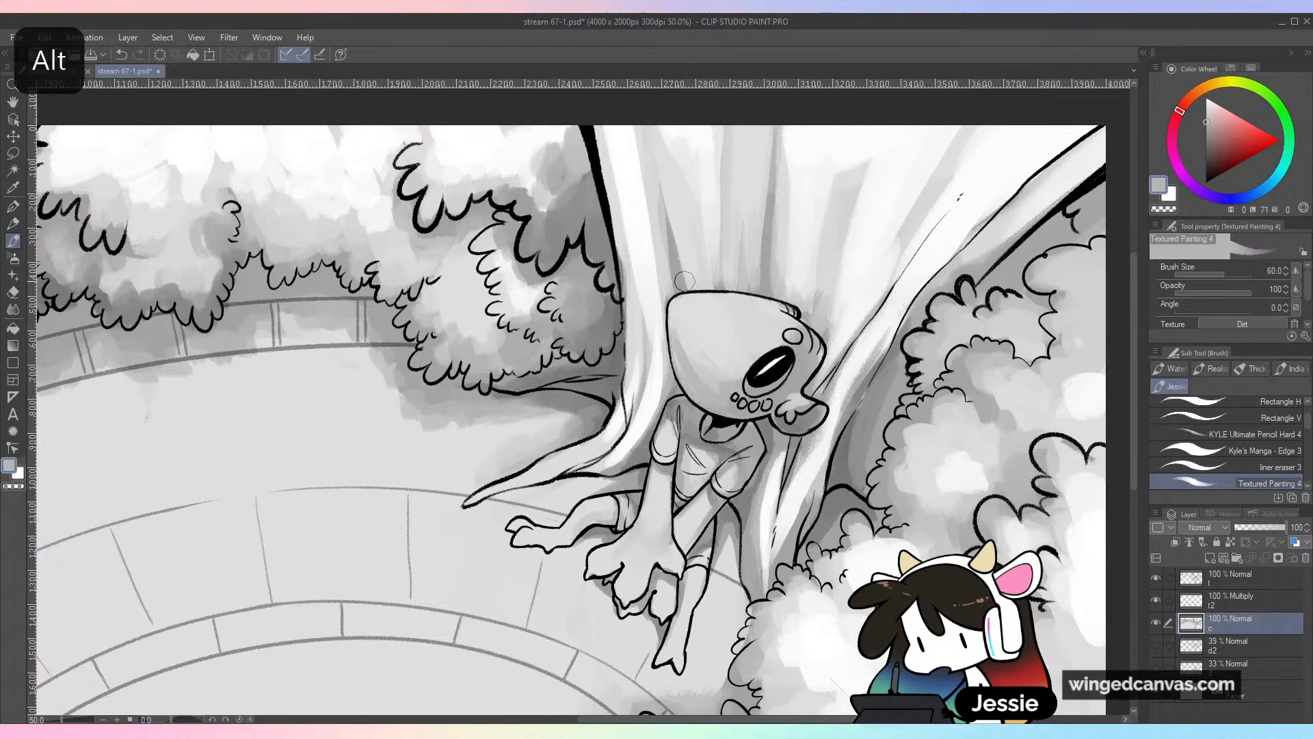
key("ctrl+z")
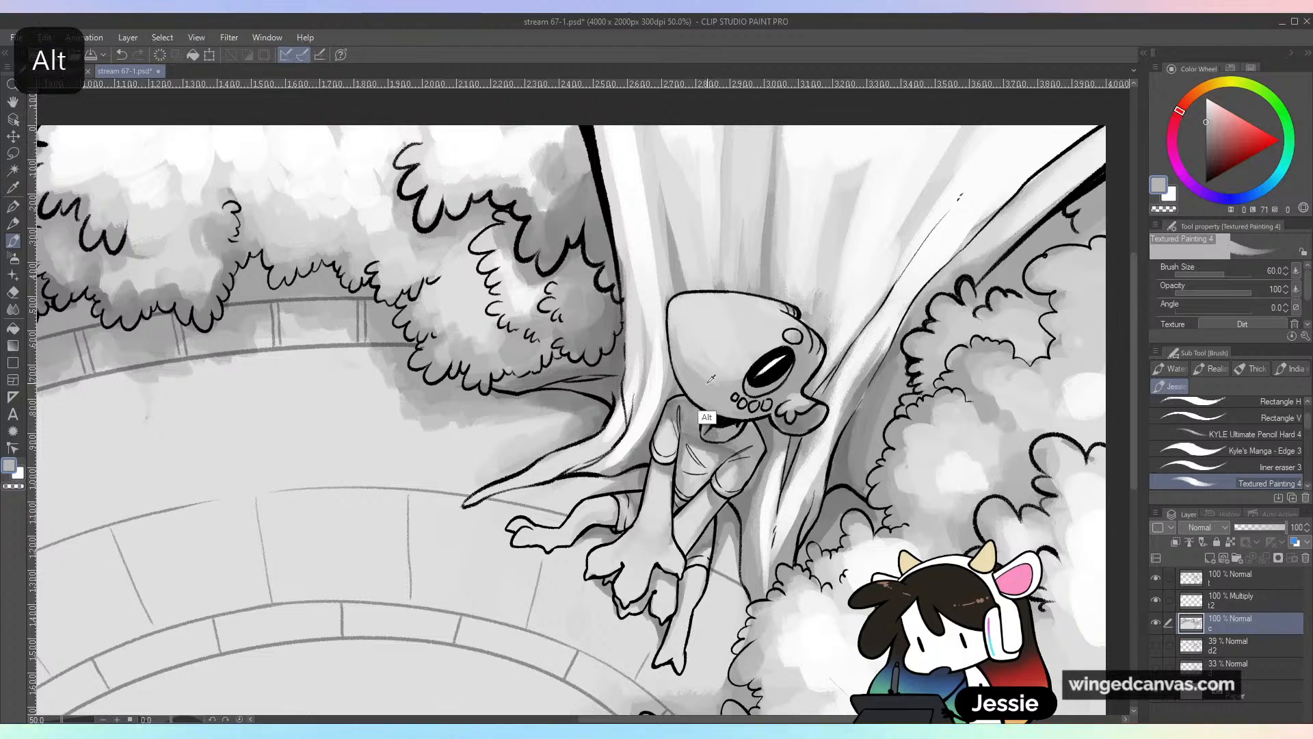
left_click(698, 339, "alt")
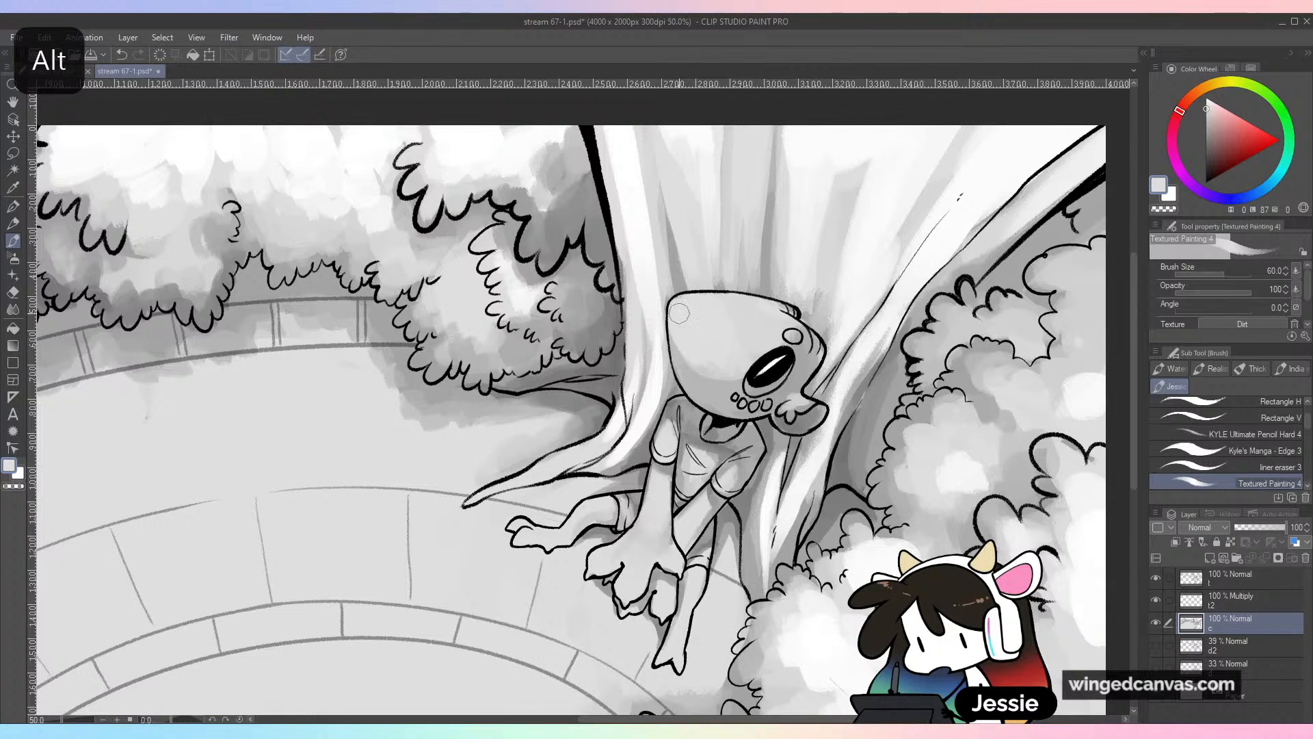
left_click(673, 365, "alt")
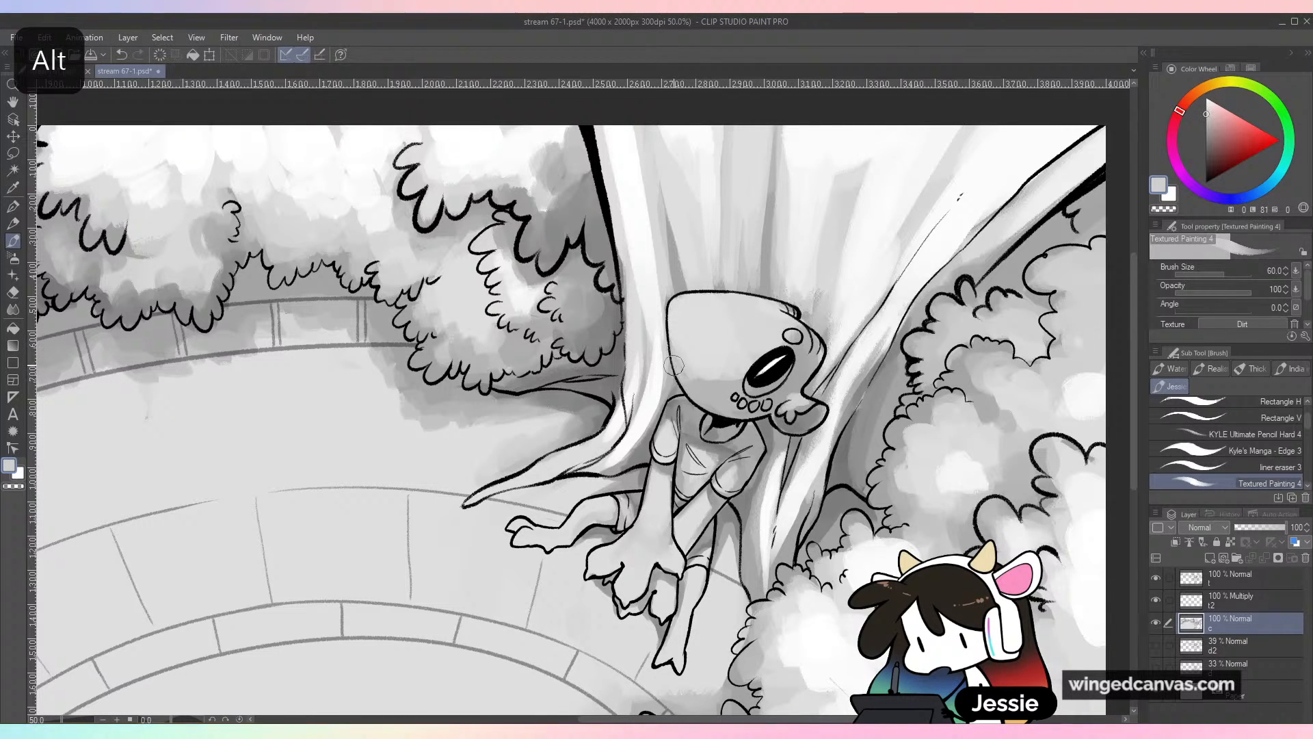
Blend the shading between the creature's eye and the lower edge of its head with sampled light greys
left_click(717, 398, "alt")
left_click(737, 371, "alt")
mouse_move(732, 372)
left_mouse_down()
mouse_move(704, 371)
mouse_move(715, 359)
left_mouse_up()
left_click(721, 389, "alt")
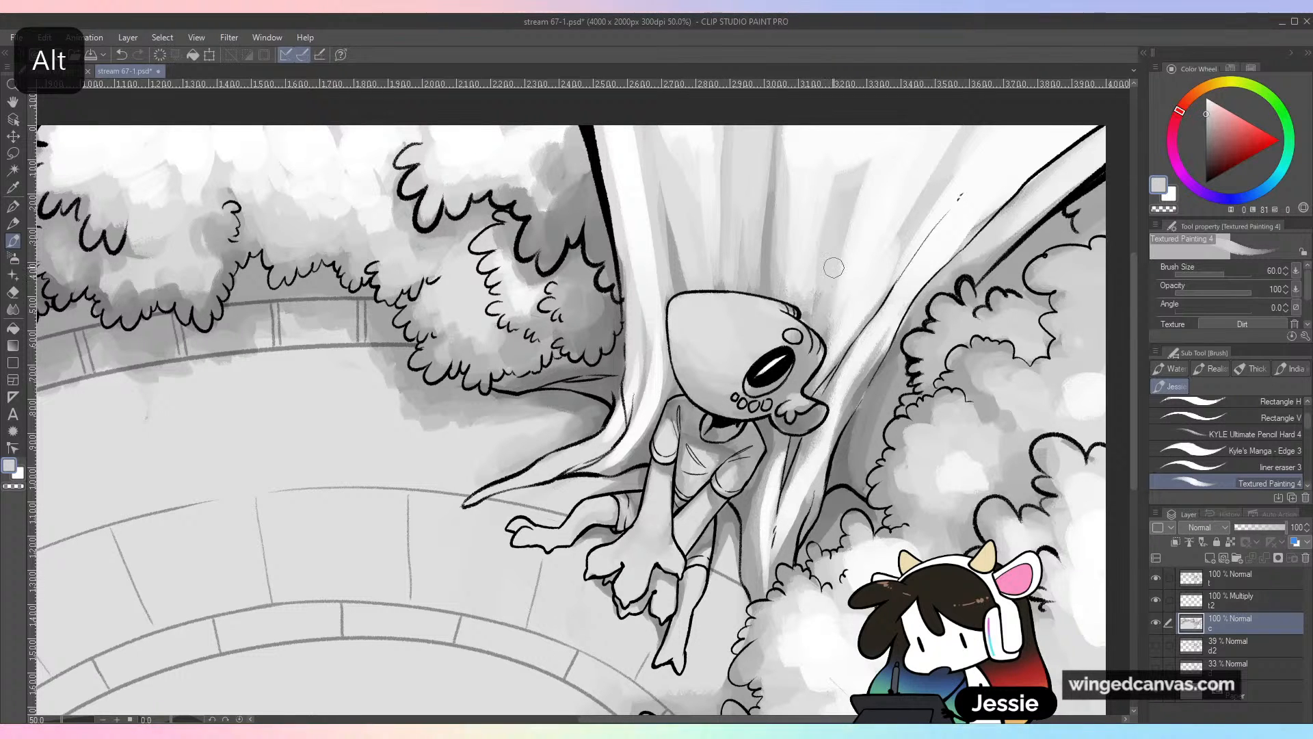
left_click(739, 324, "alt")
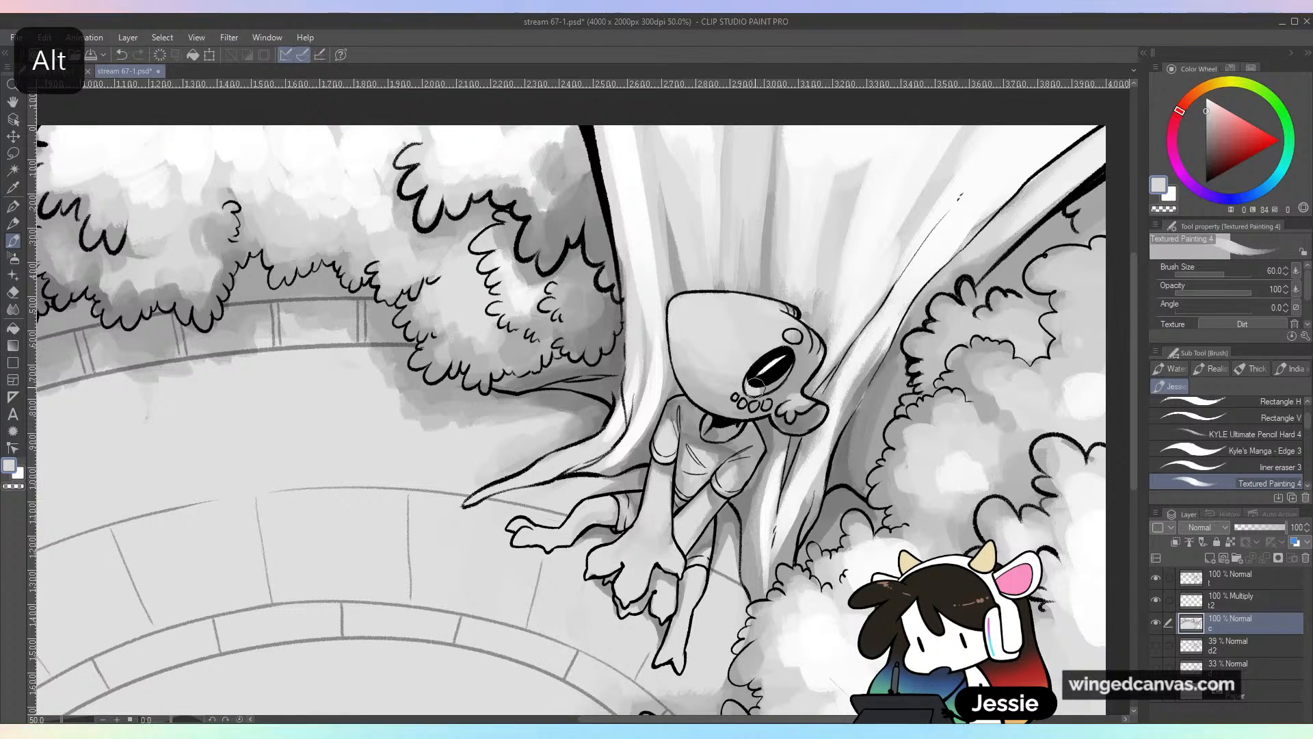
left_click(1204, 100)
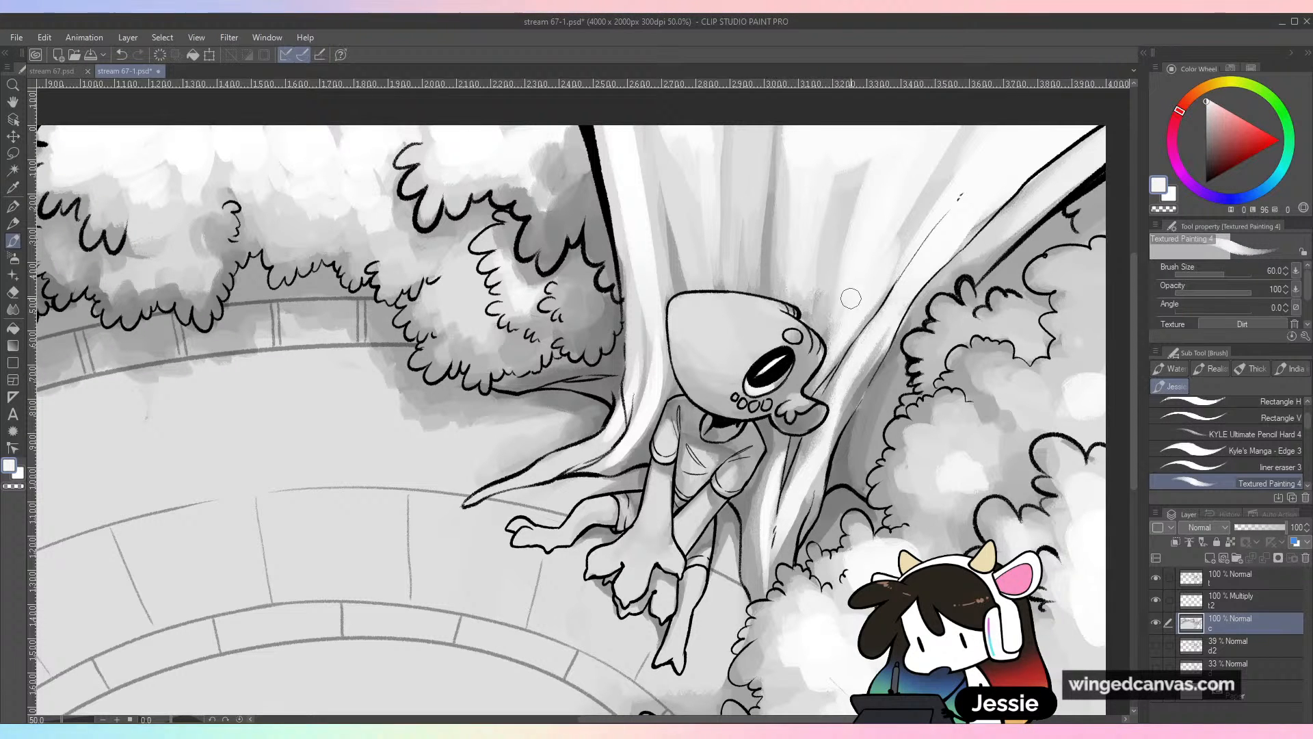
left_click(778, 381, "alt")
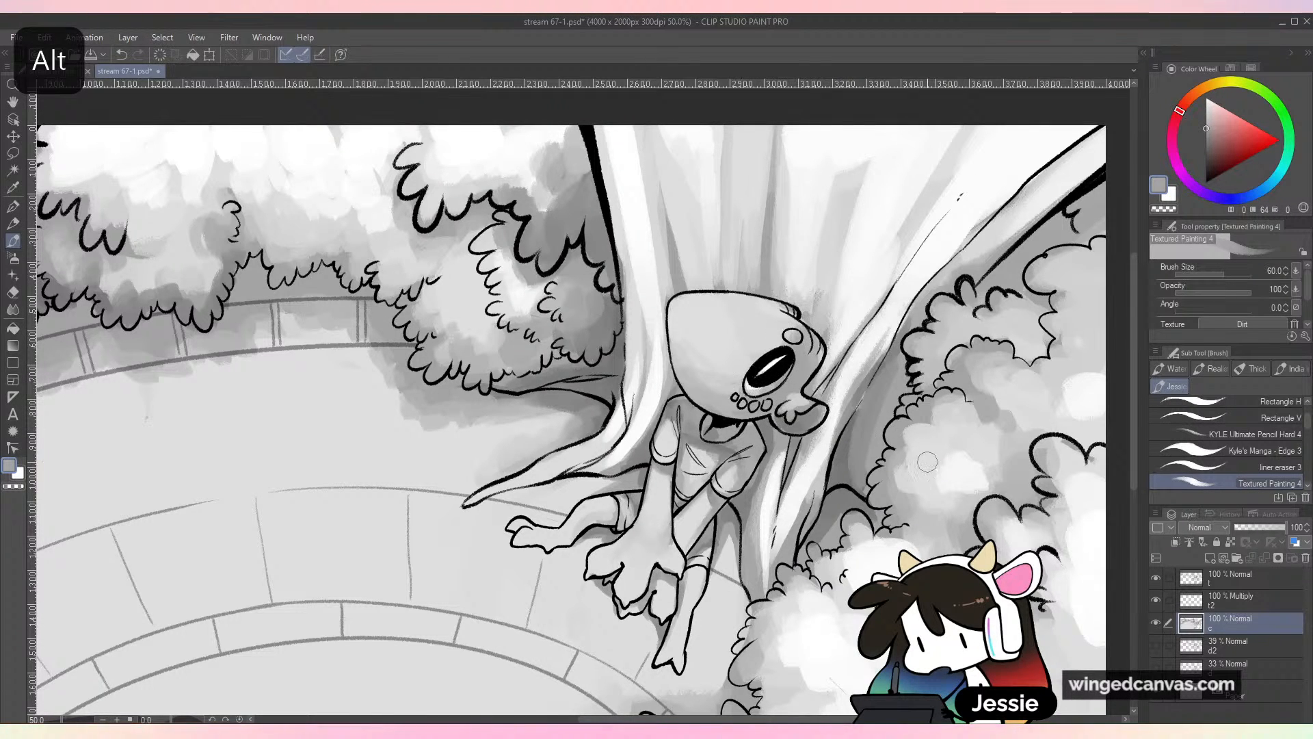
key("ctrl+minus")
key("ctrl+plus")
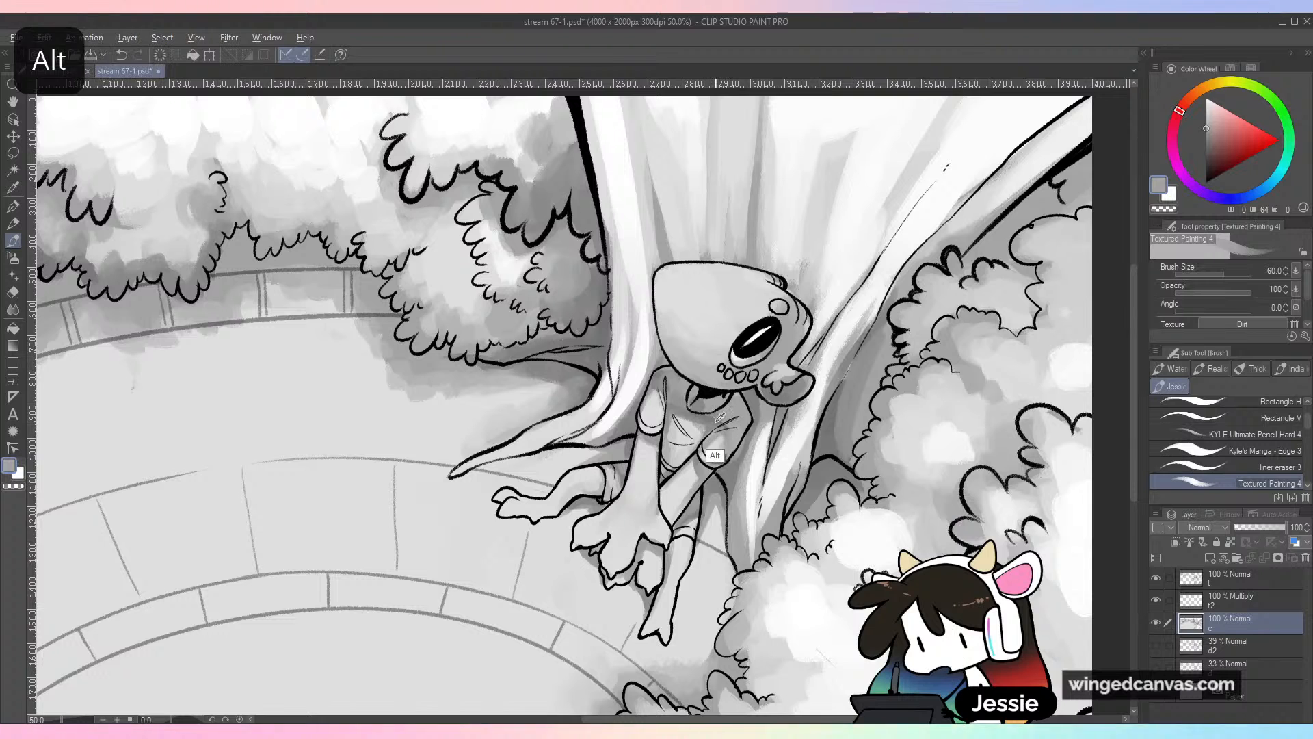
left_click(716, 421, "alt")
mouse_move(666, 345)
left_mouse_down()
mouse_move(683, 372)
mouse_move(718, 377)
mouse_move(687, 355)
mouse_move(729, 362)
mouse_move(688, 363)
mouse_move(669, 342)
mouse_move(668, 315)
mouse_move(686, 342)
mouse_move(682, 307)
left_mouse_up()
key("ctrl+z")
Shade the lower back of the creature's head with sampled mid greys and blend it with light grey at brush size 100
left_click(681, 394, "alt")
left_click(673, 347, "alt")
left_click(691, 345, "alt")
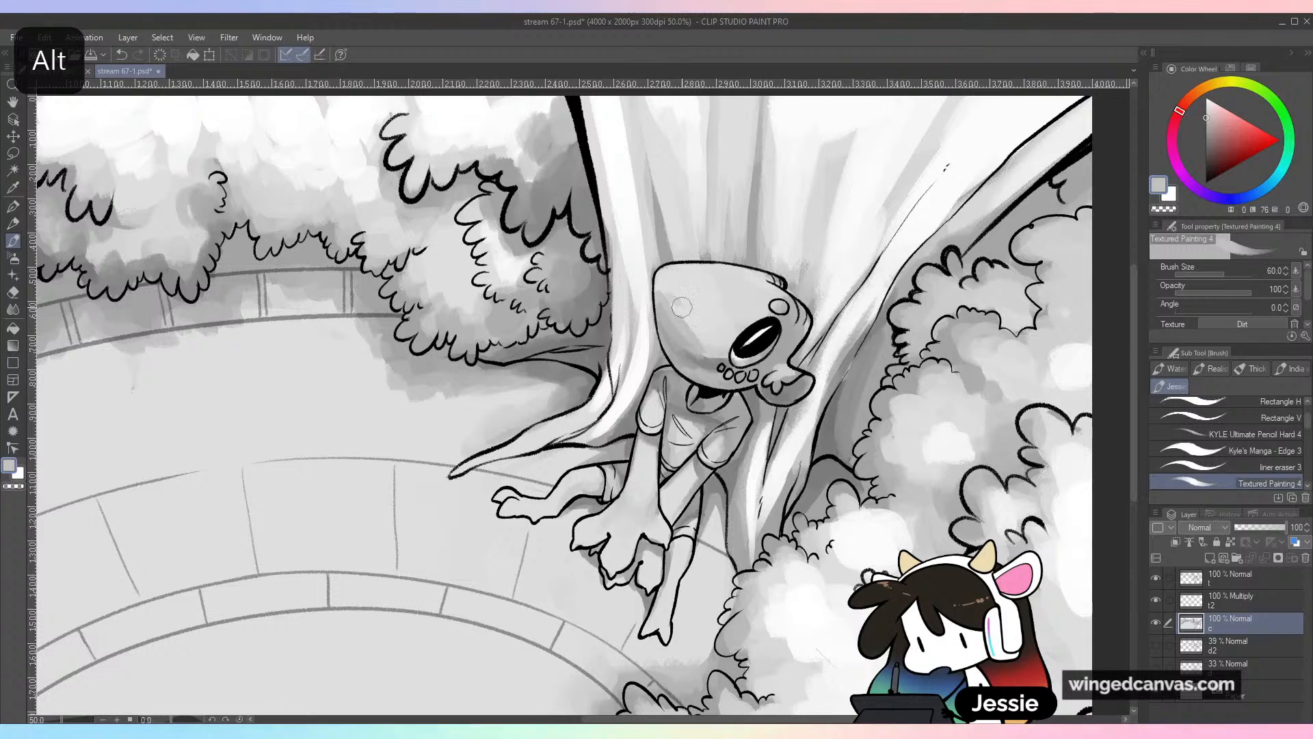
left_click(705, 299, "alt")
key("bracketright")
key("bracketright")
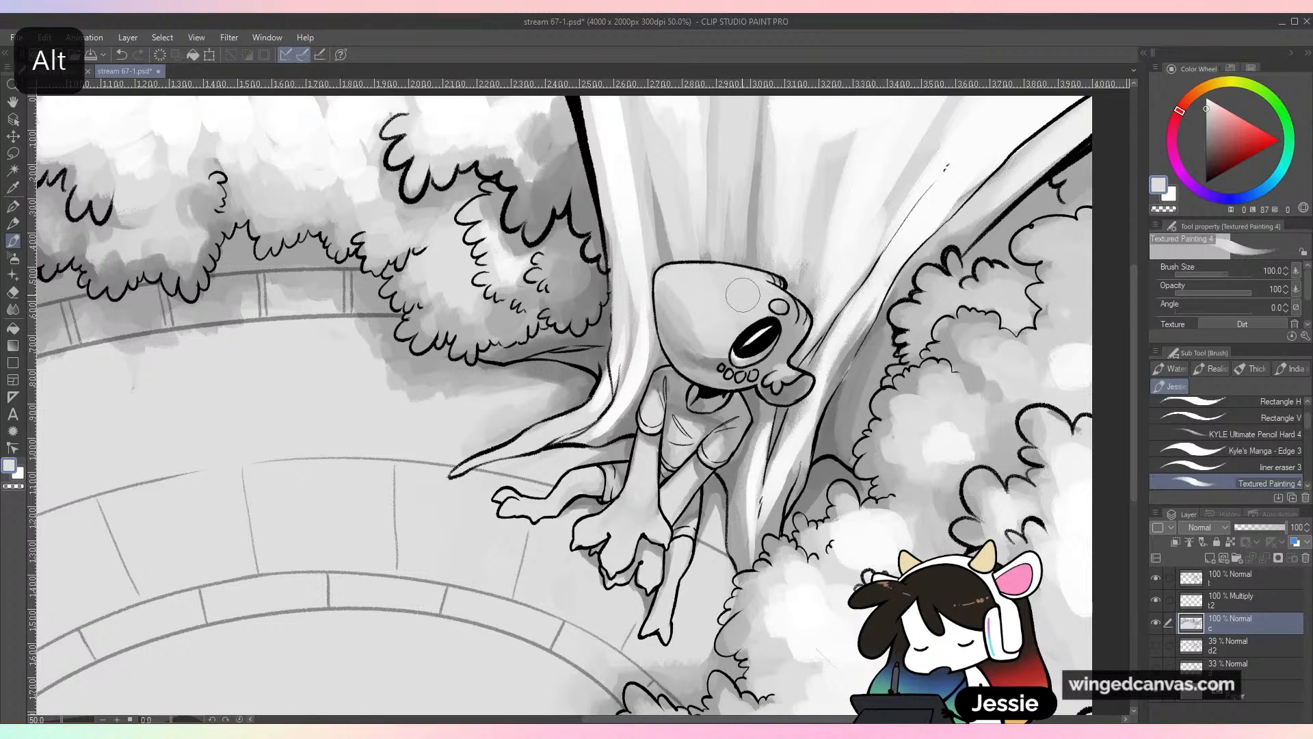
mouse_move(696, 298)
left_mouse_down()
mouse_move(689, 324)
mouse_move(665, 286)
mouse_move(665, 311)
mouse_move(686, 349)
left_mouse_up()
Darken the underside of the creature's head with sampled greys at brush size 80 and blend the shadow's upper edge
left_click(696, 385, "alt")
left_click(719, 364, "alt")
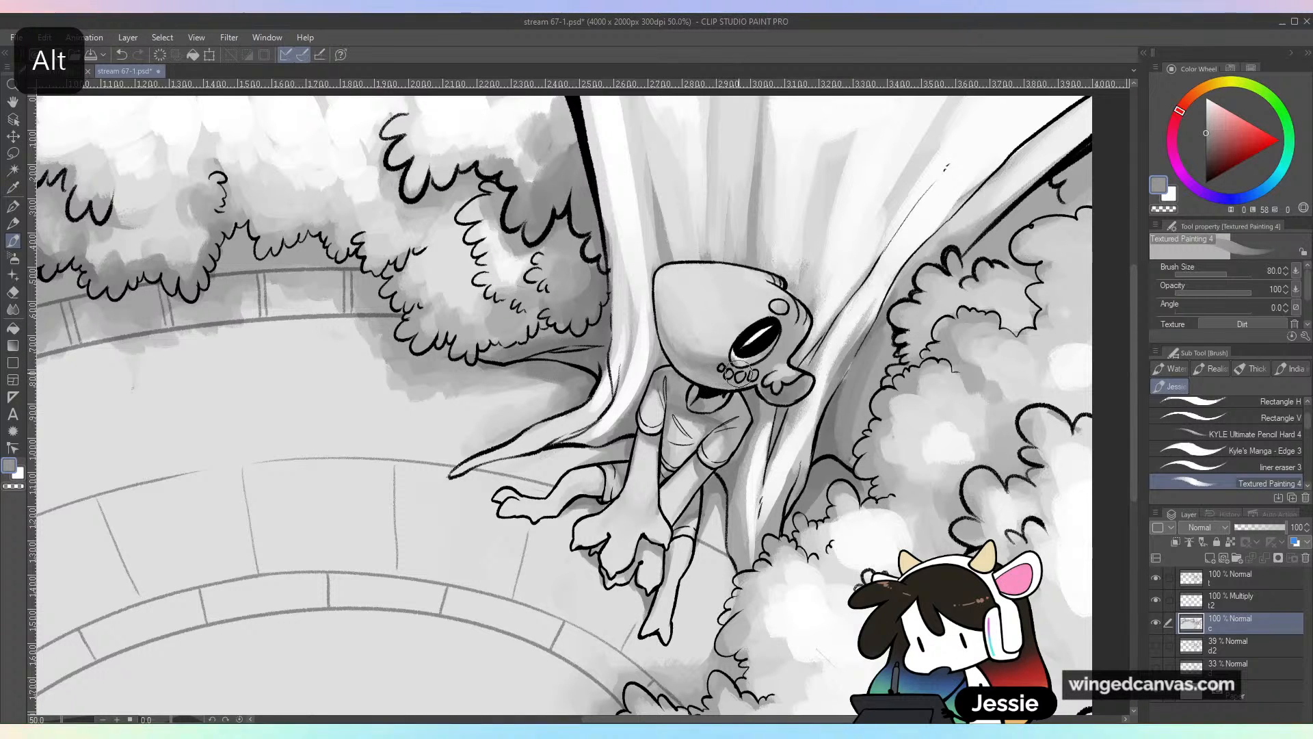
left_click(713, 385, "alt")
left_click(687, 392, "alt")
mouse_move(700, 359)
left_mouse_down()
mouse_move(675, 337)
mouse_move(687, 360)
left_mouse_up()
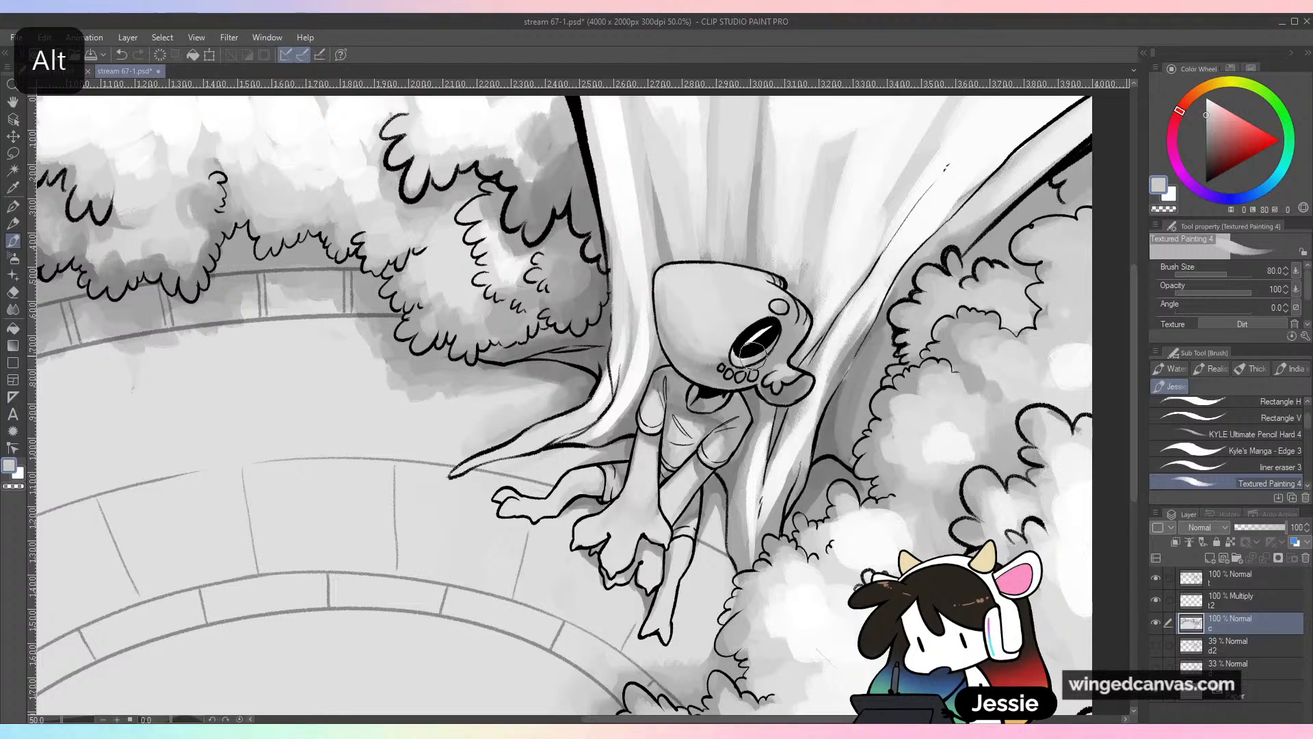
left_click(713, 369, "alt")
Shade the far side of the creature's face around the brow spots and snout with darker greys
left_click(712, 372, "alt")
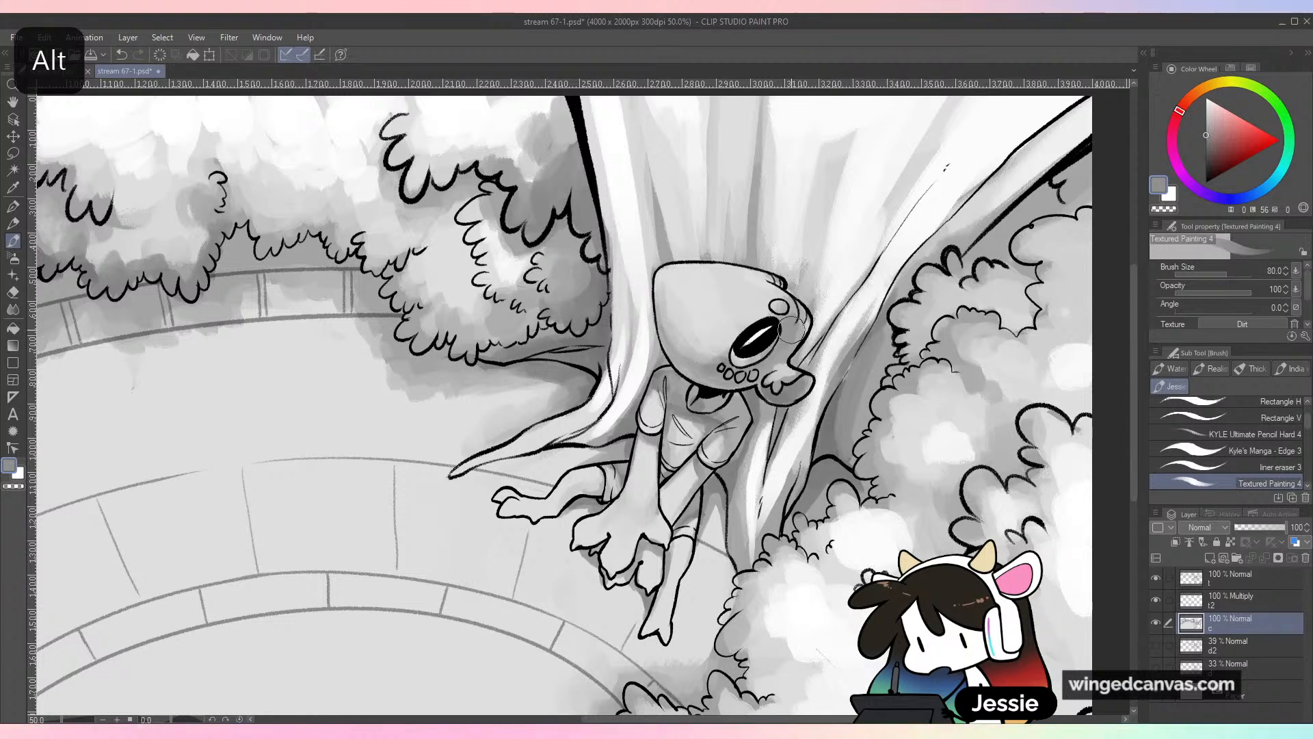
left_click(1203, 141)
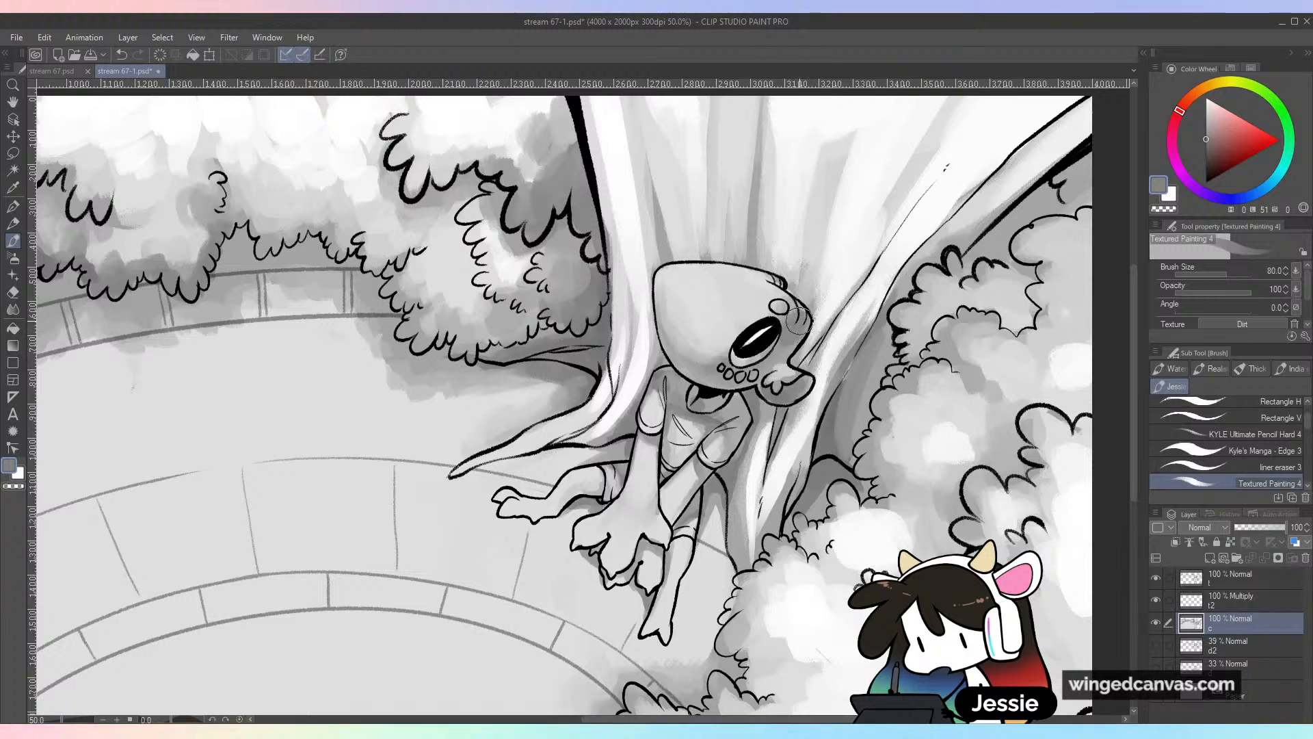
left_click(1206, 145)
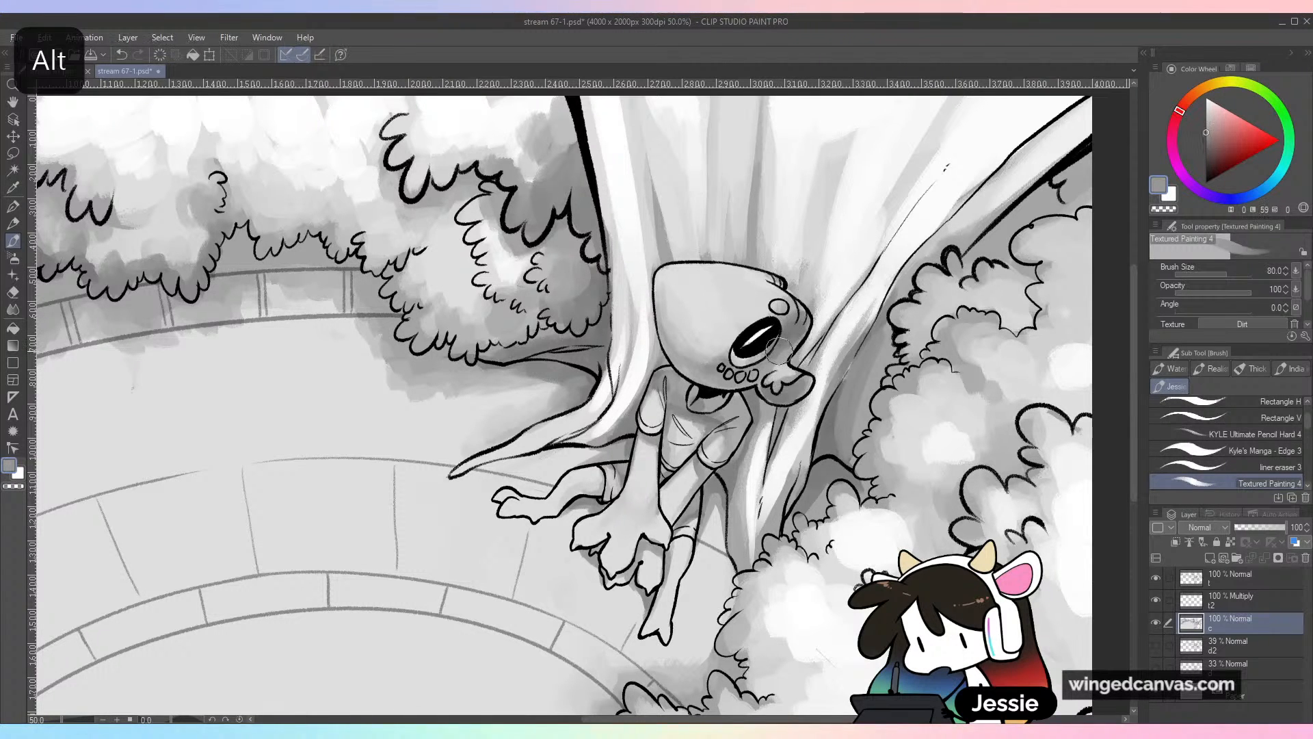
Darken the far edge of the creature's face and the underside of its snout with sampled greys and a darker grey
left_click(796, 308, "alt")
mouse_move(799, 311)
left_mouse_down()
mouse_move(916, 356)
mouse_move(913, 321)
mouse_move(783, 369)
left_mouse_up()
left_click(781, 369, "alt")
left_click(778, 396, "alt")
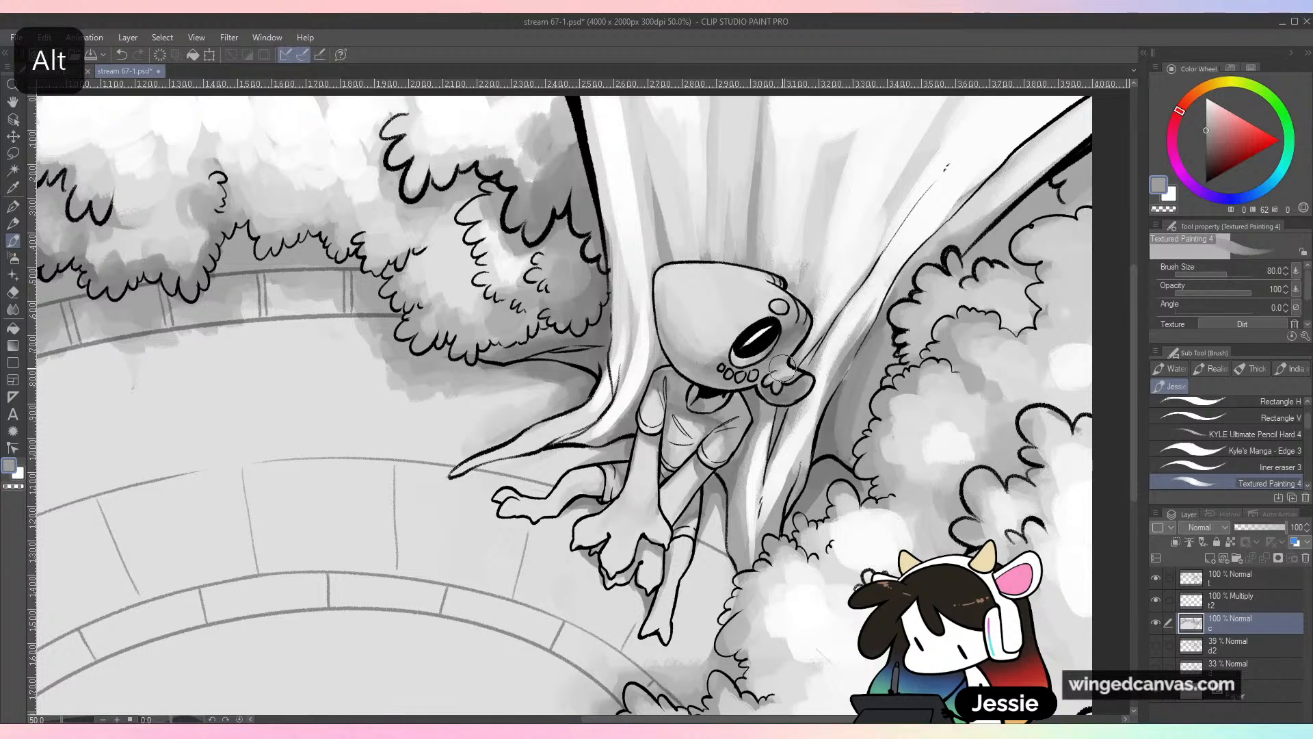
left_click(761, 432, "alt")
left_click(1205, 148)
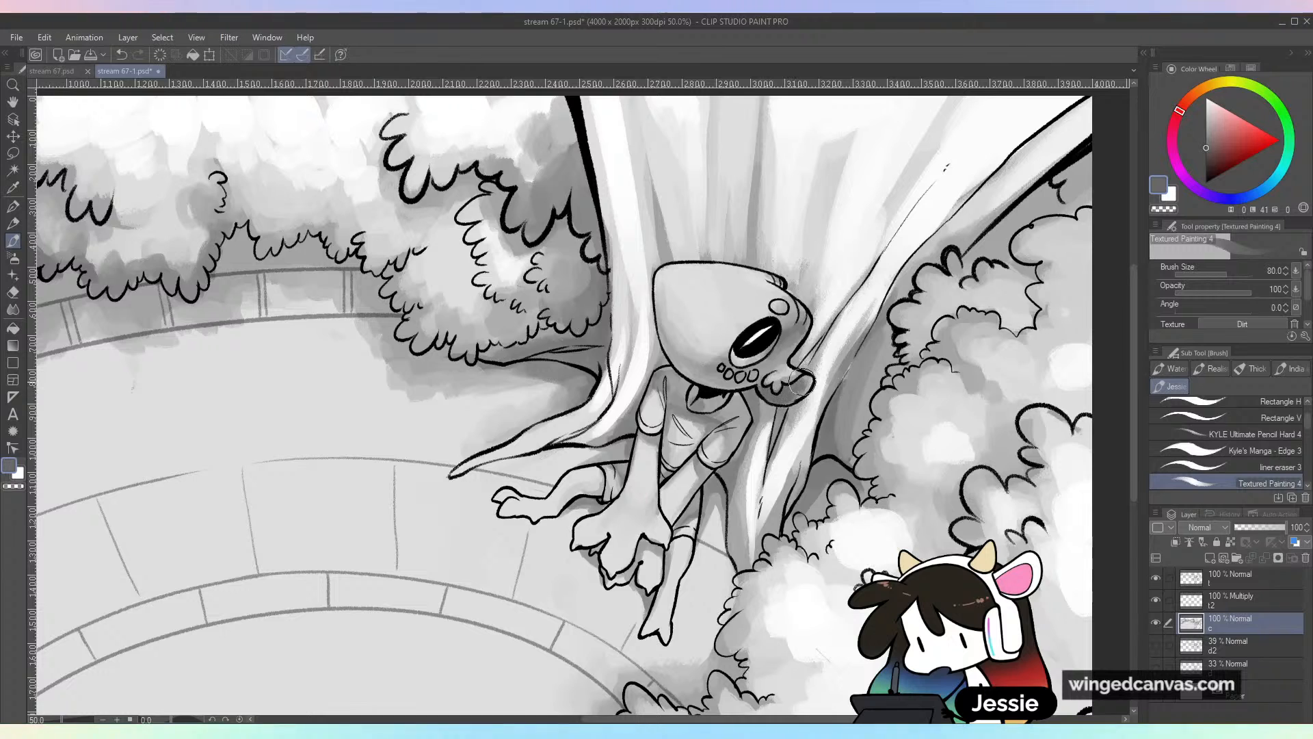
left_click(812, 414, "alt")
left_click_drag(808, 384, 798, 394)
Blend light and mid greys over the creature's cheek and the far side of its face around the brow spots
scroll(934, 401, "down", 2)
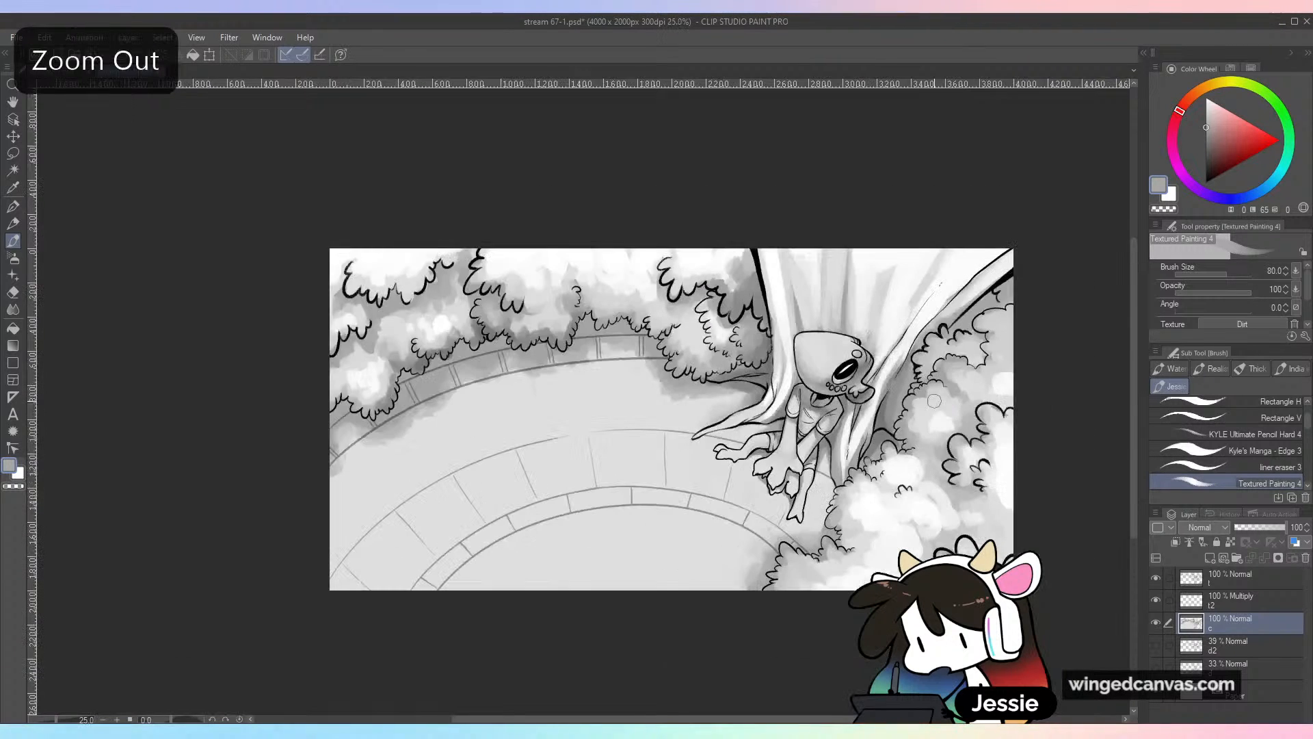
scroll(964, 425, "up", 2)
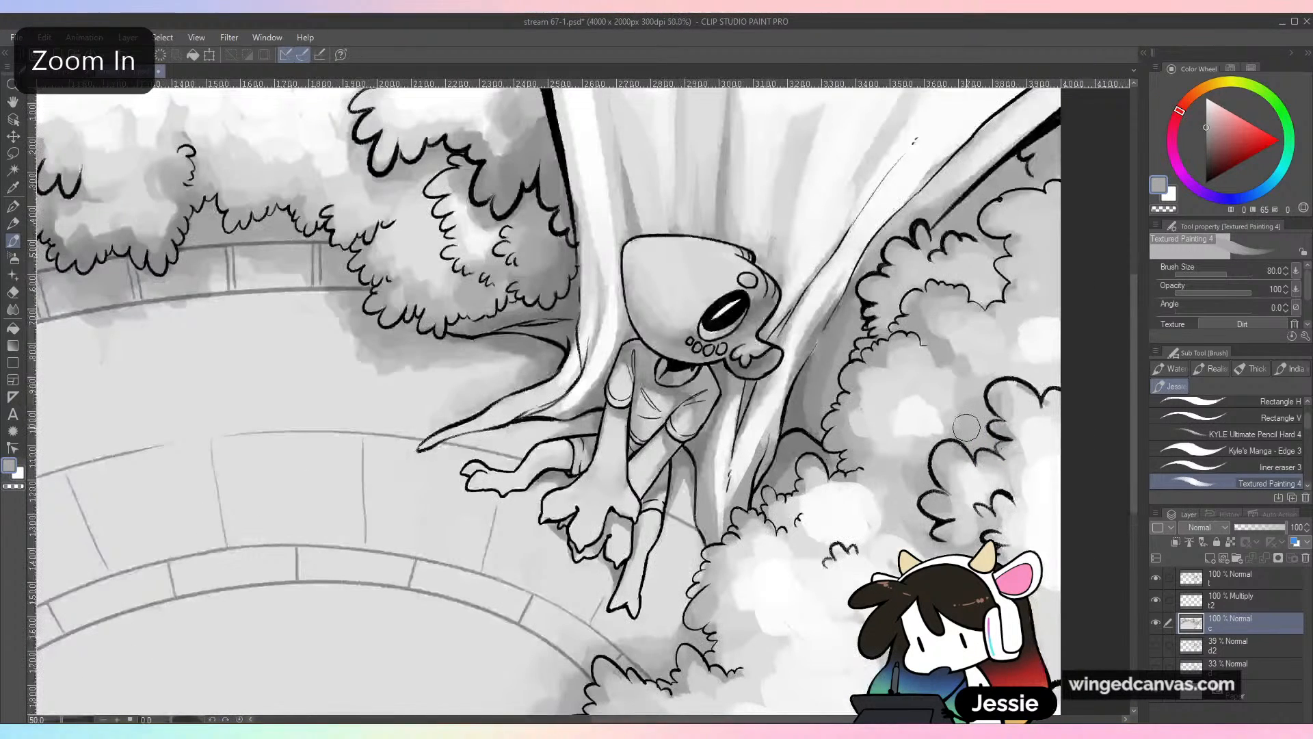
left_click(690, 318, "alt")
mouse_move(681, 328)
left_mouse_down()
mouse_move(697, 346)
mouse_move(680, 341)
left_mouse_up()
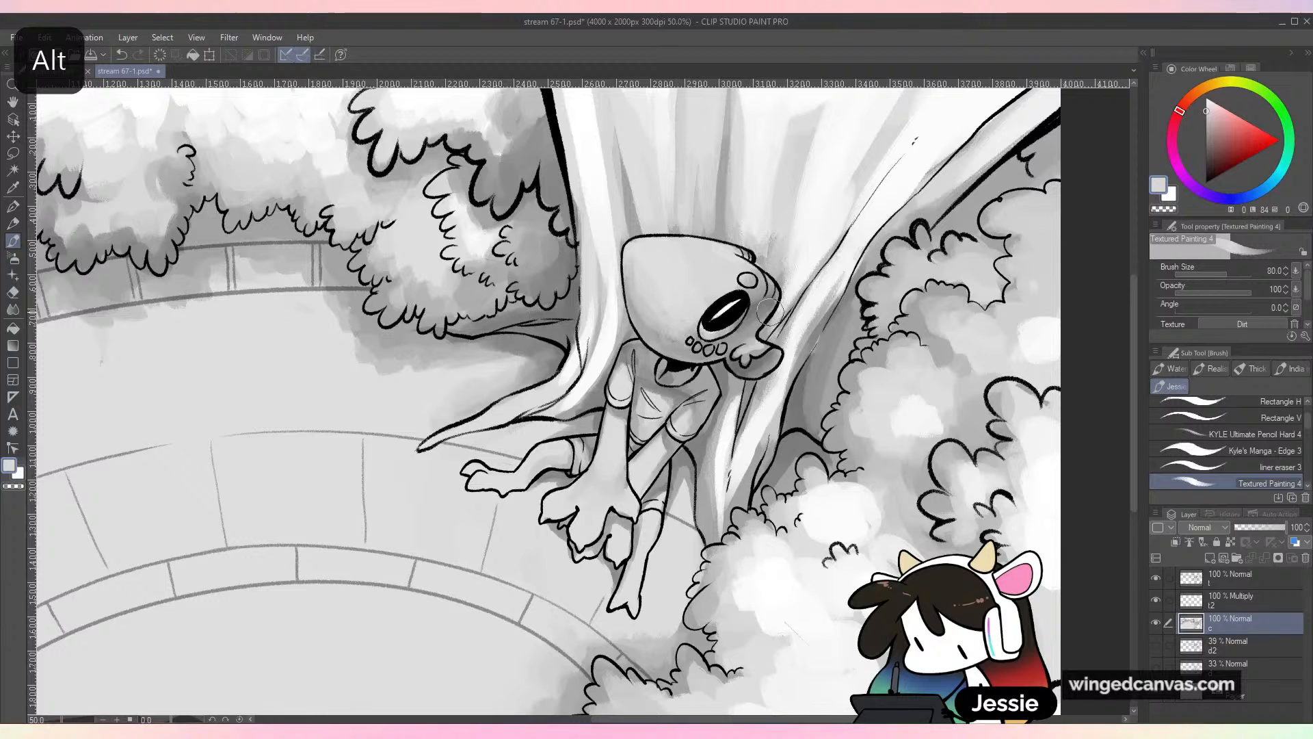
mouse_move(768, 312)
left_mouse_down()
mouse_move(753, 284)
mouse_move(759, 294)
left_mouse_up()
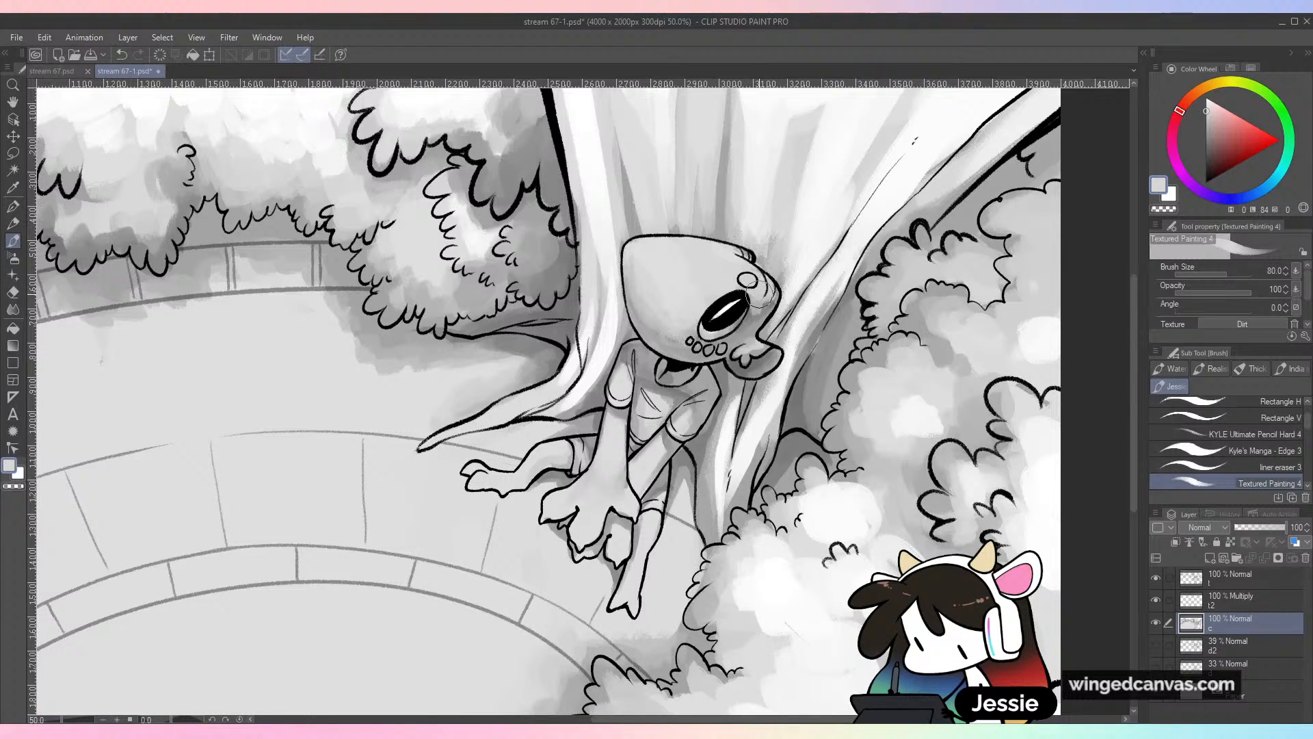
left_click(740, 329, "alt")
left_click(769, 263, "alt")
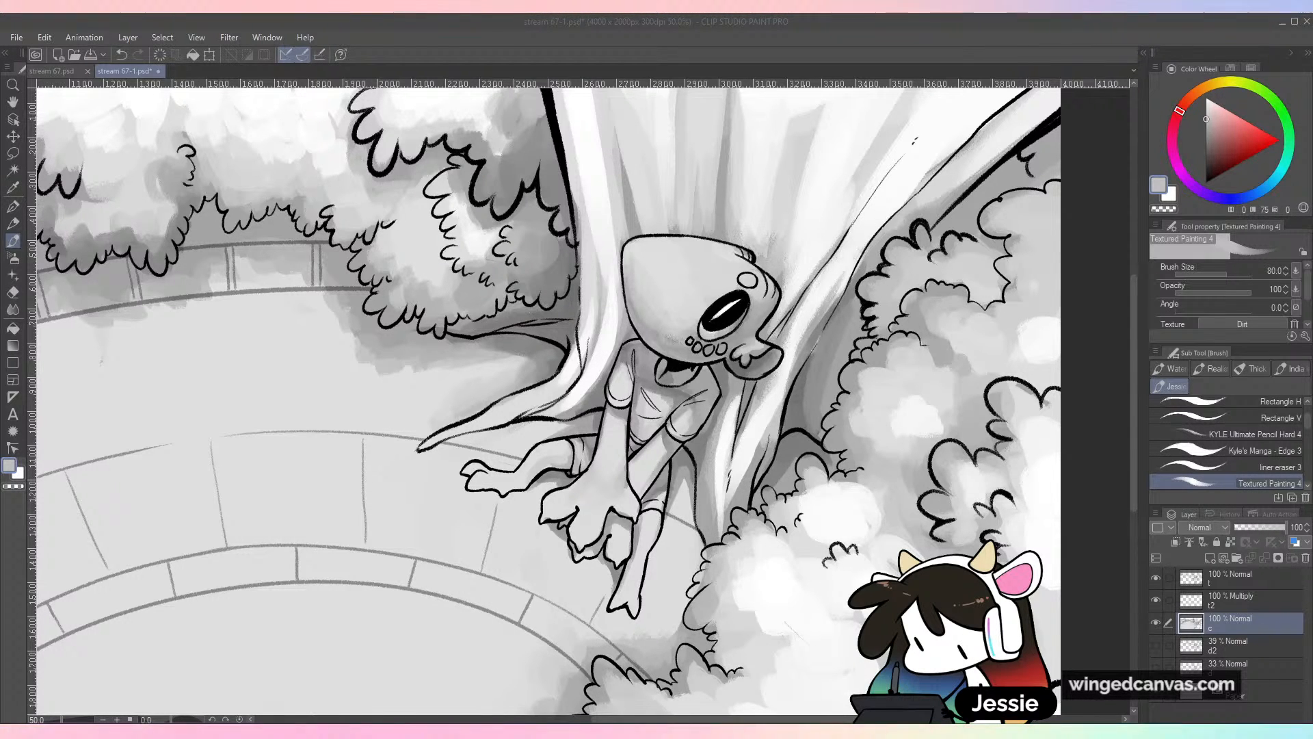
Blend the cast shadow on the plaza between the bush and the tree root with sampled greys
left_click(170, 484)
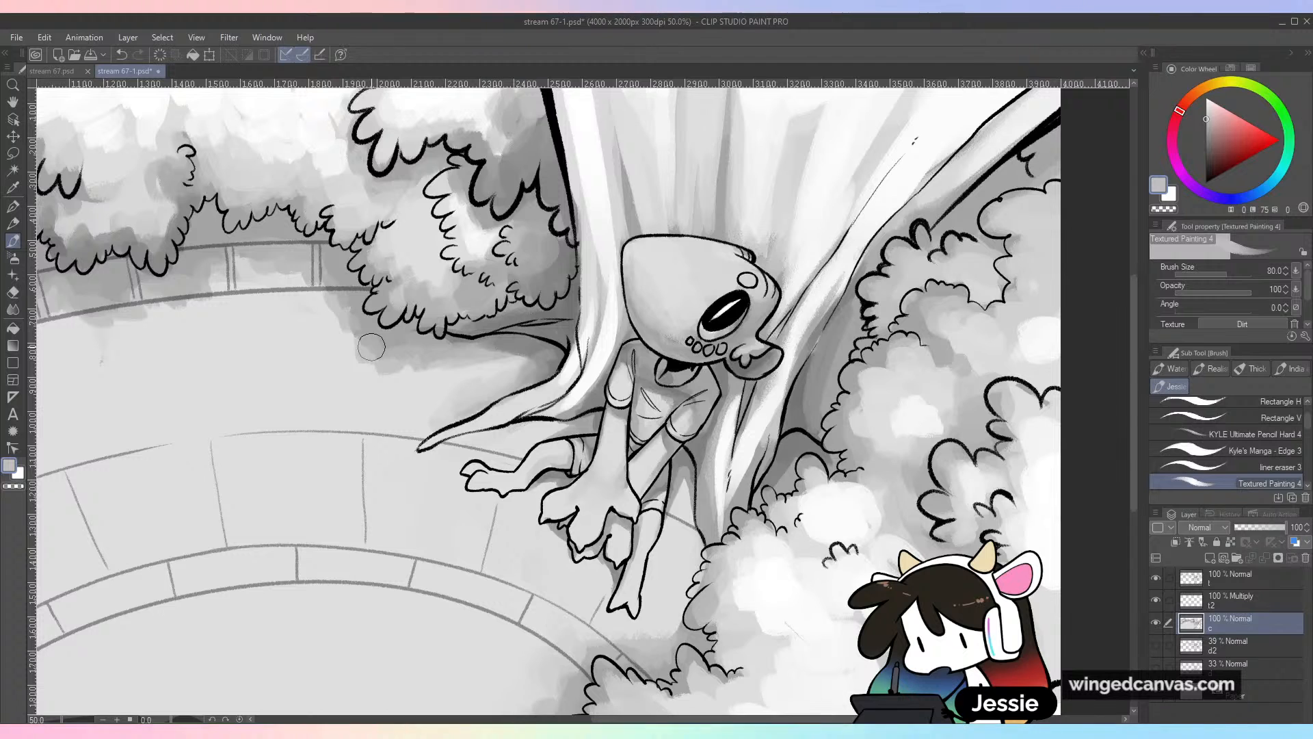
key("alt")
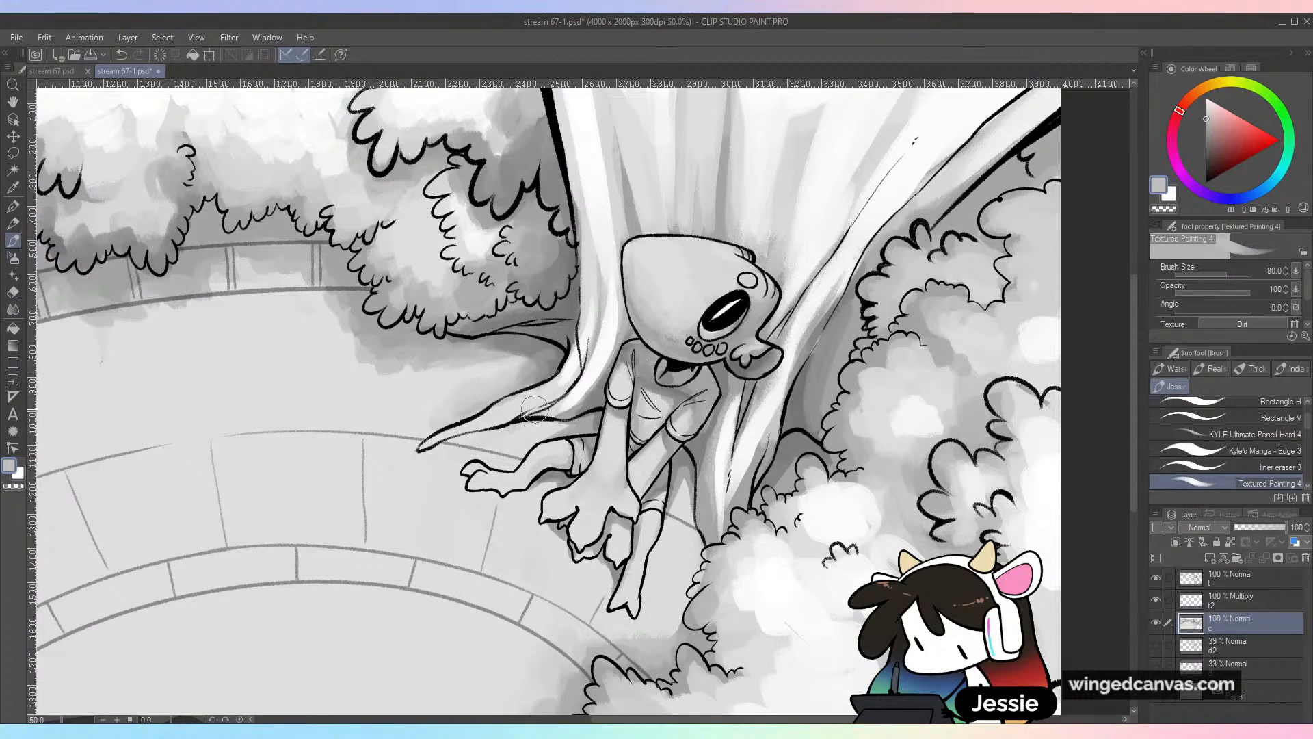
left_click(504, 378, "alt")
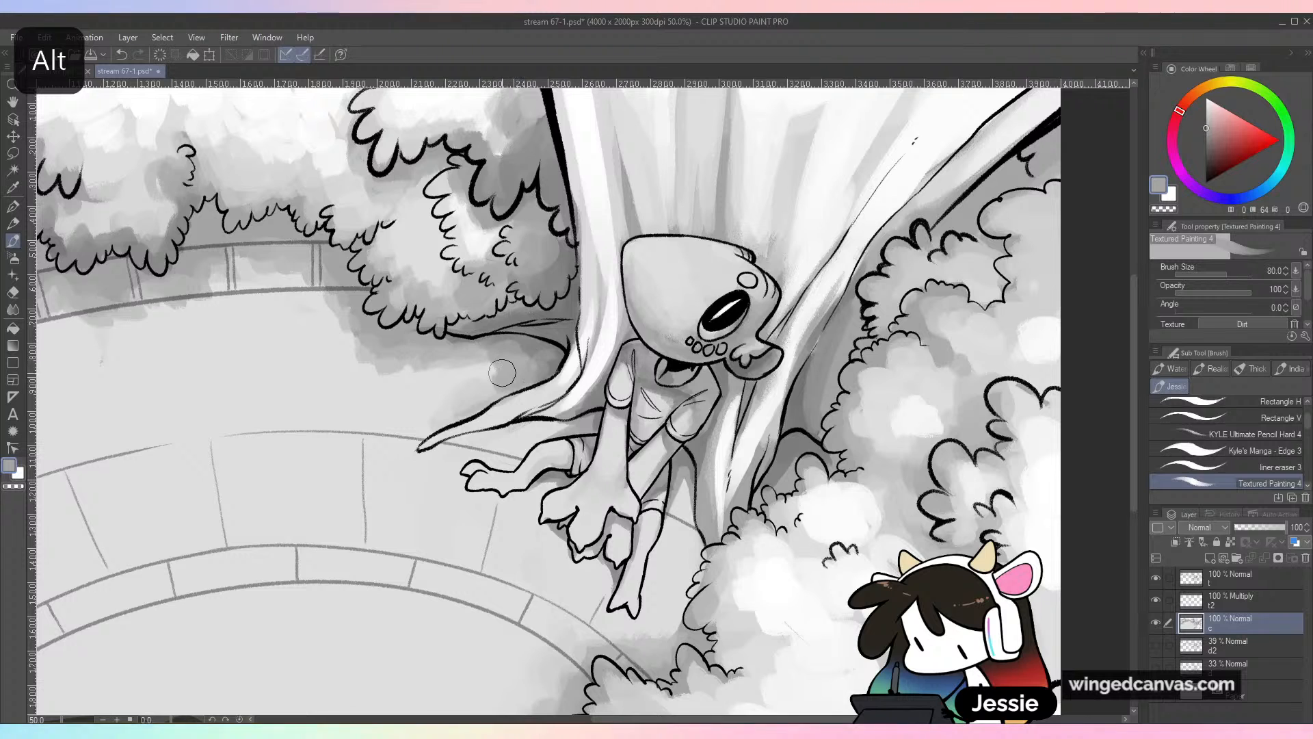
key("ctrl+minus")
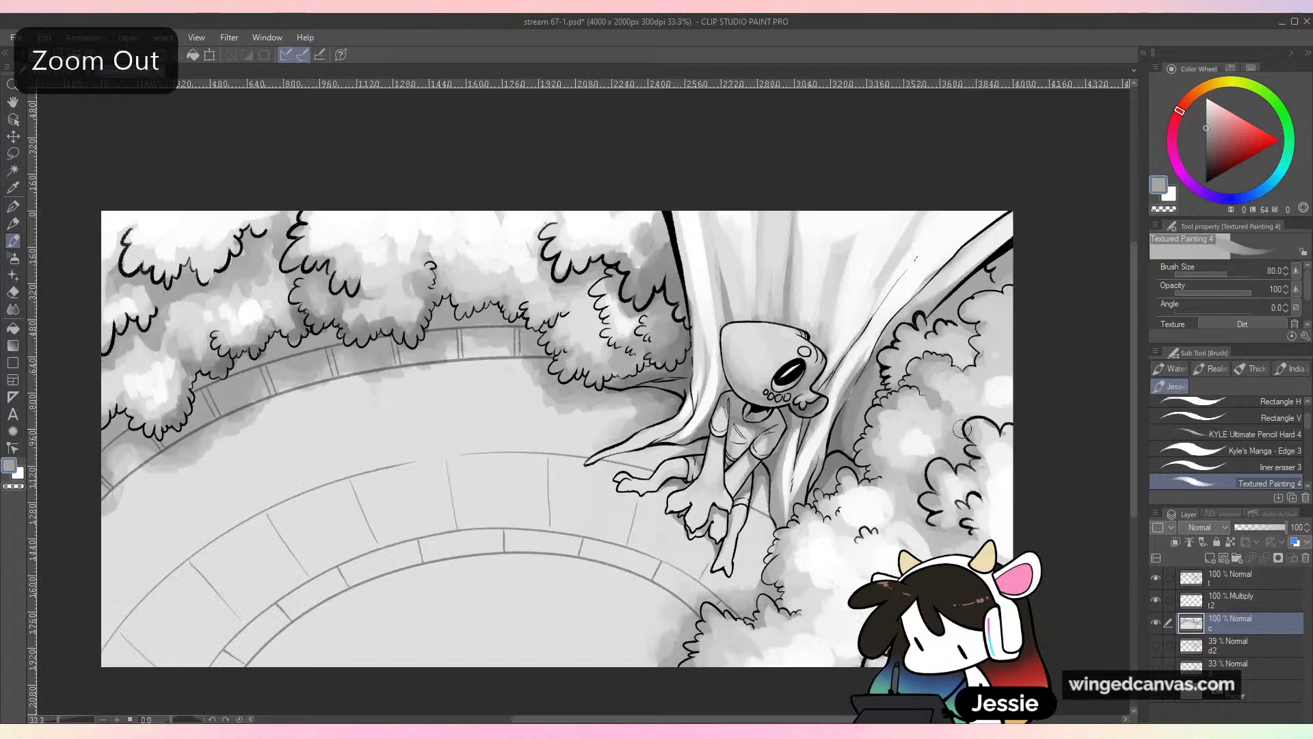
key("ctrl+minus")
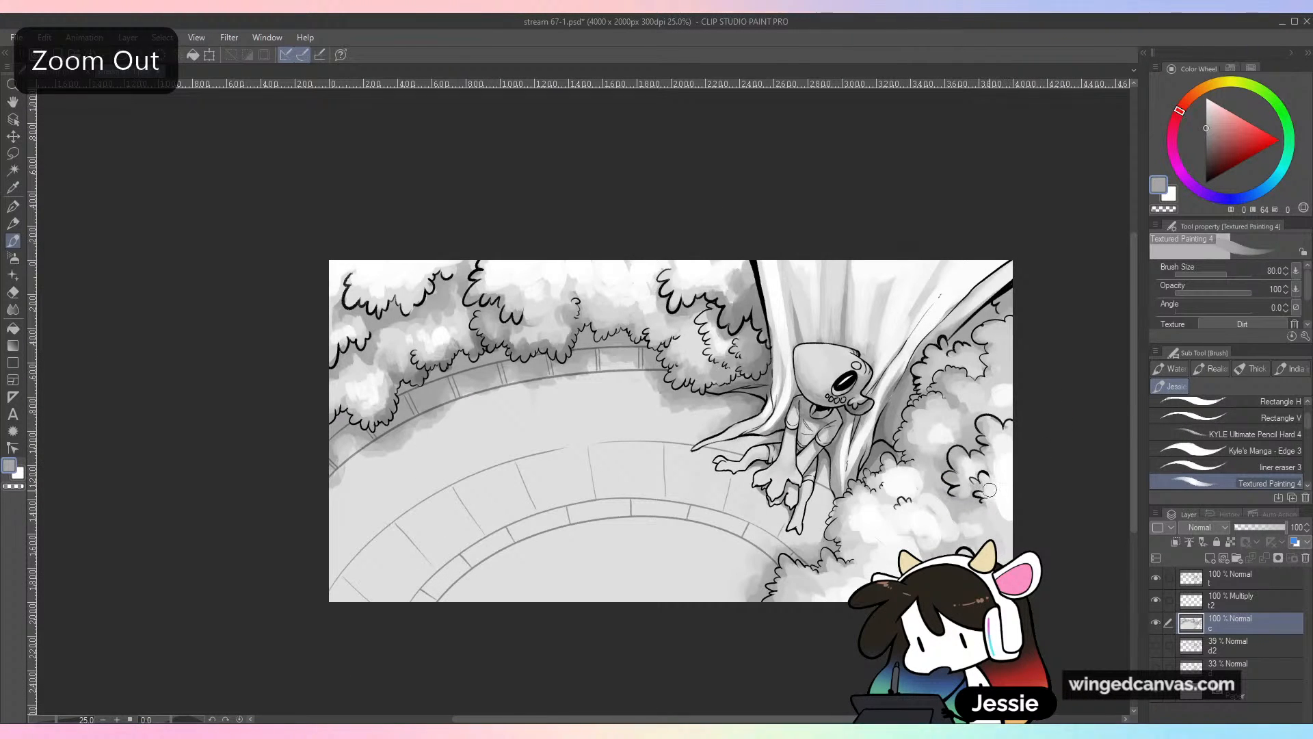
left_click_drag(1009, 524, 909, 412)
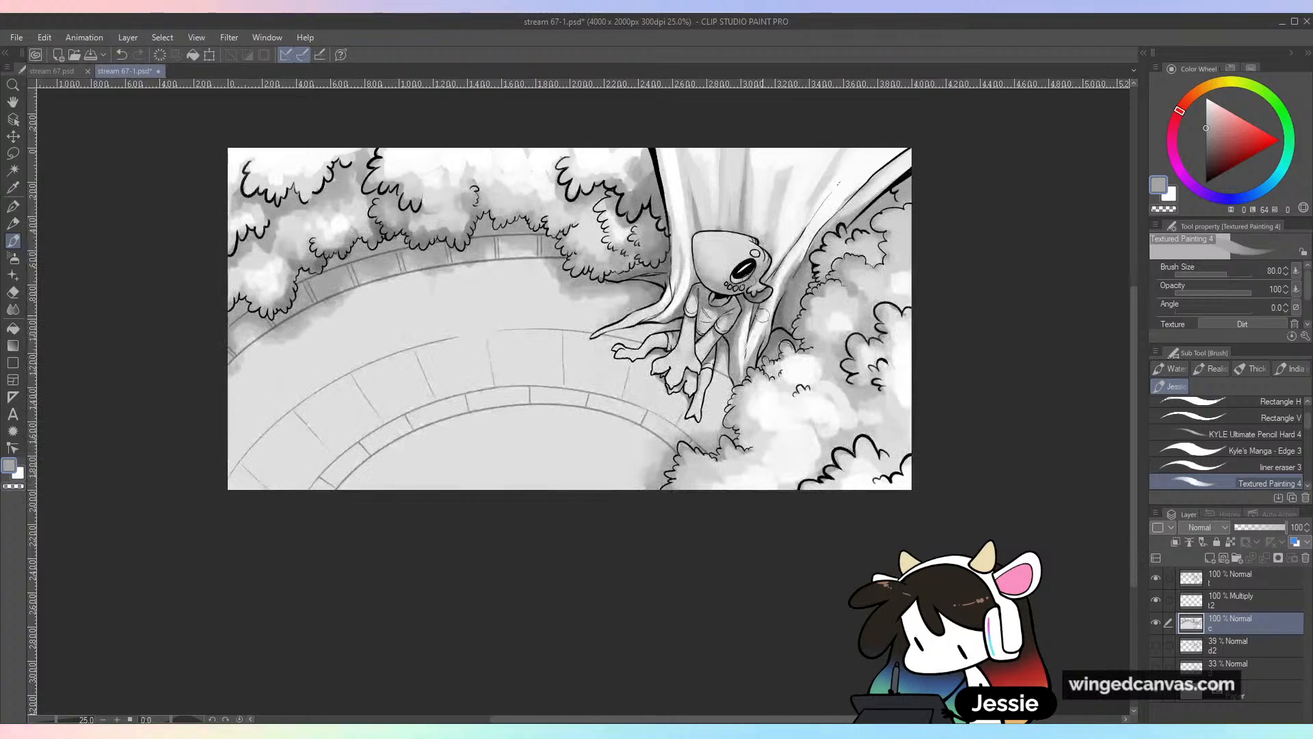
left_click(635, 471, "alt")
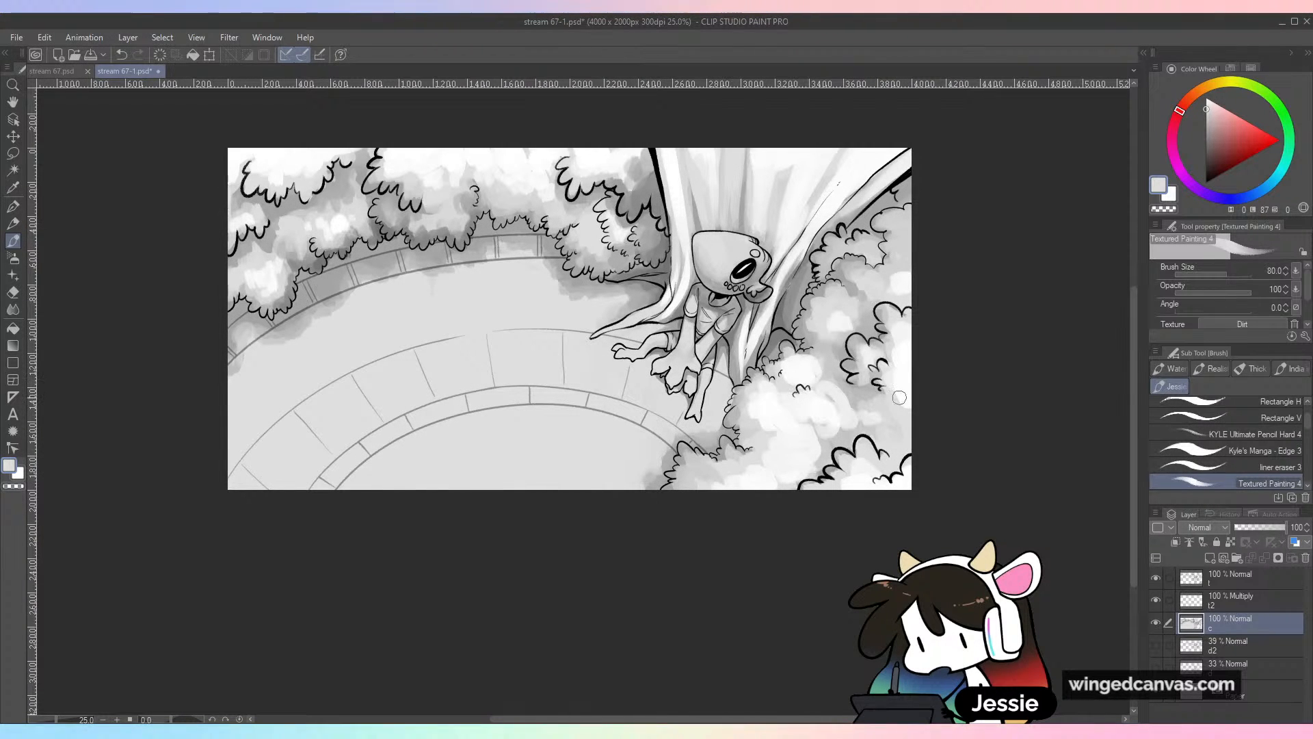
left_click_drag(867, 359, 805, 455)
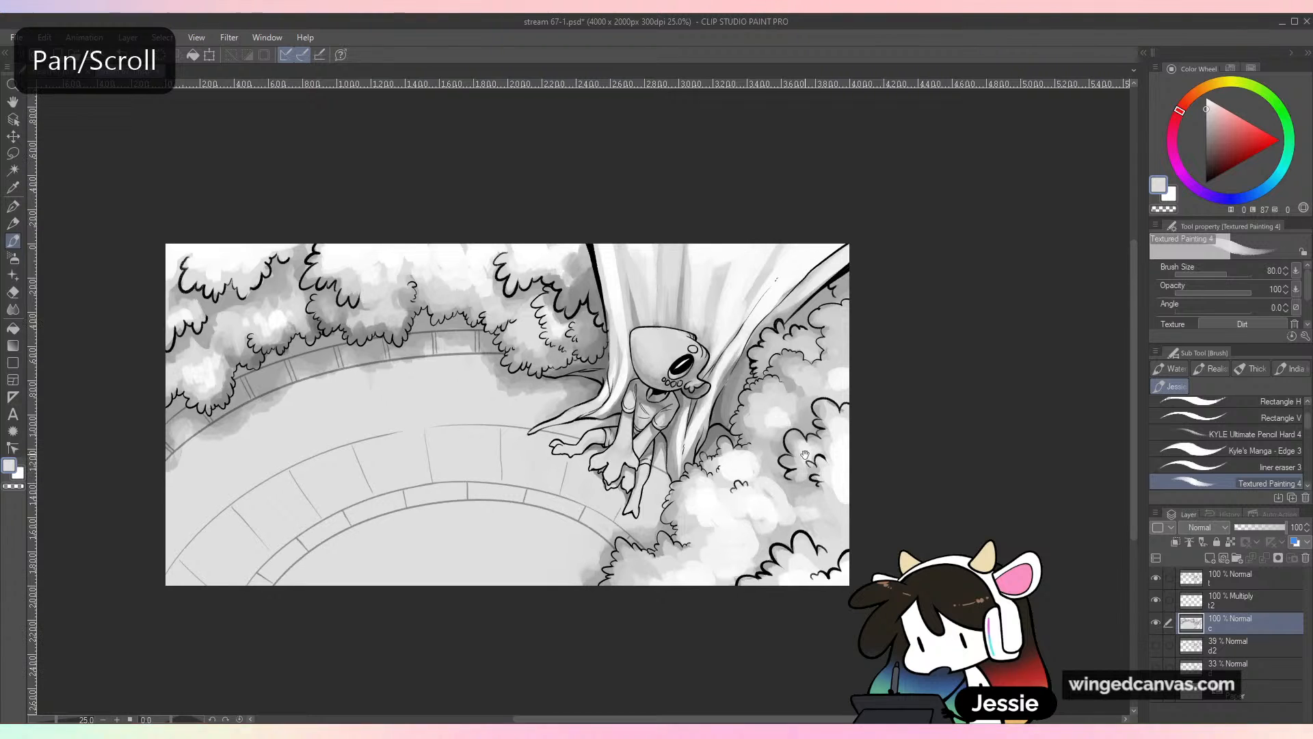
Darken the gap between the trunk and the bush behind the creature and blend the bush's lower edge with sampled greys
scroll(805, 455, "up", 1)
left_click(545, 342, "alt")
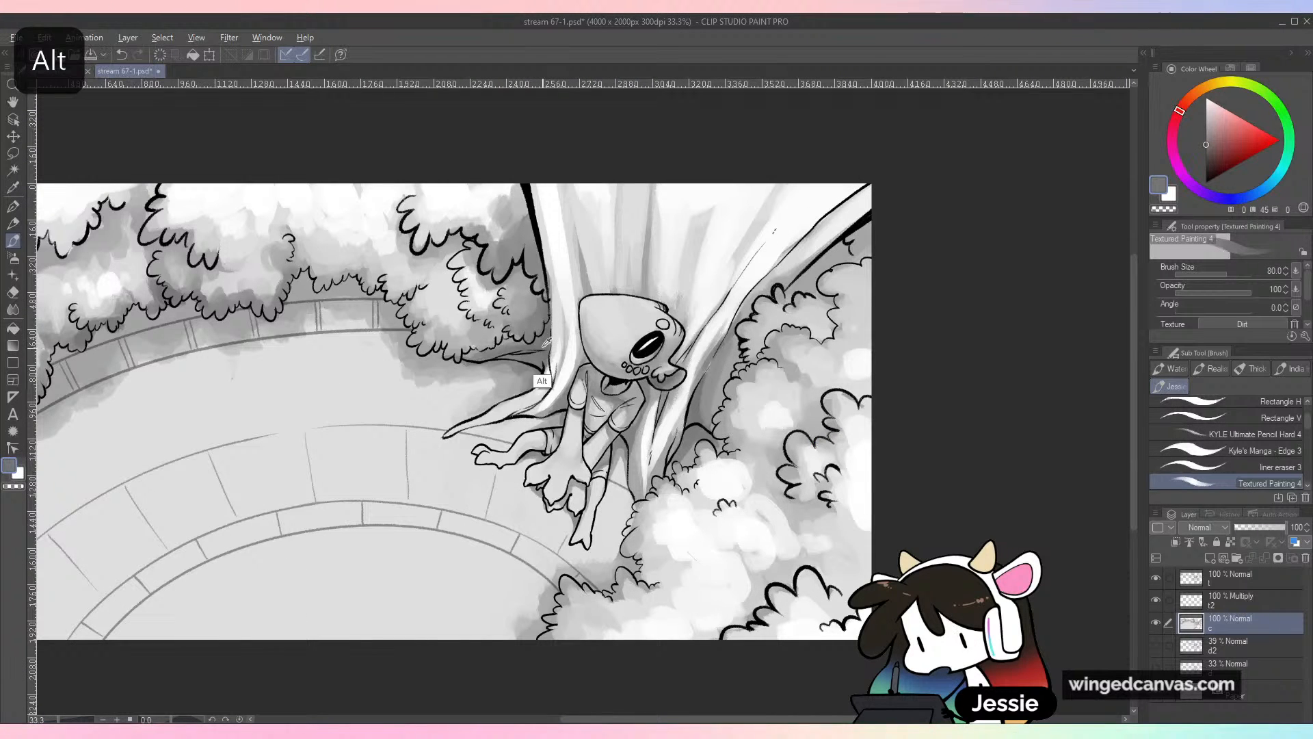
left_click_drag(1211, 145, 1206, 156)
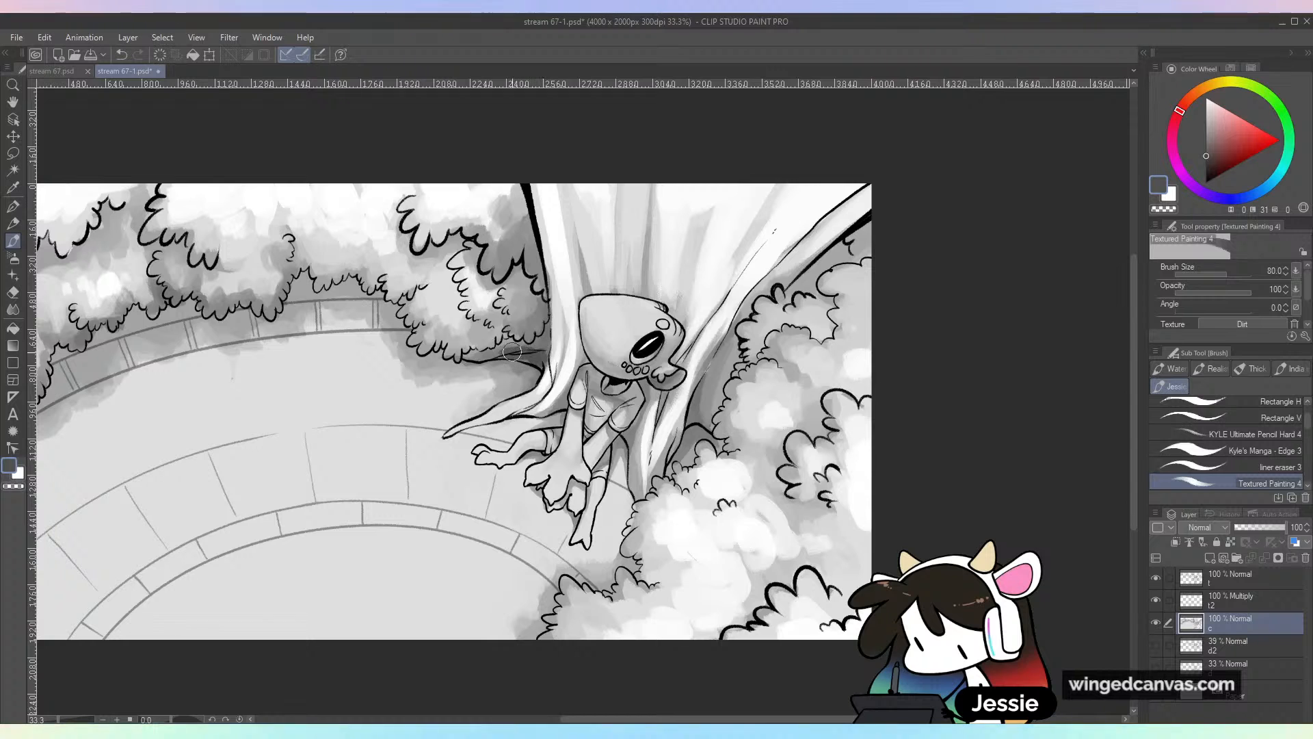
left_click(539, 342, "alt")
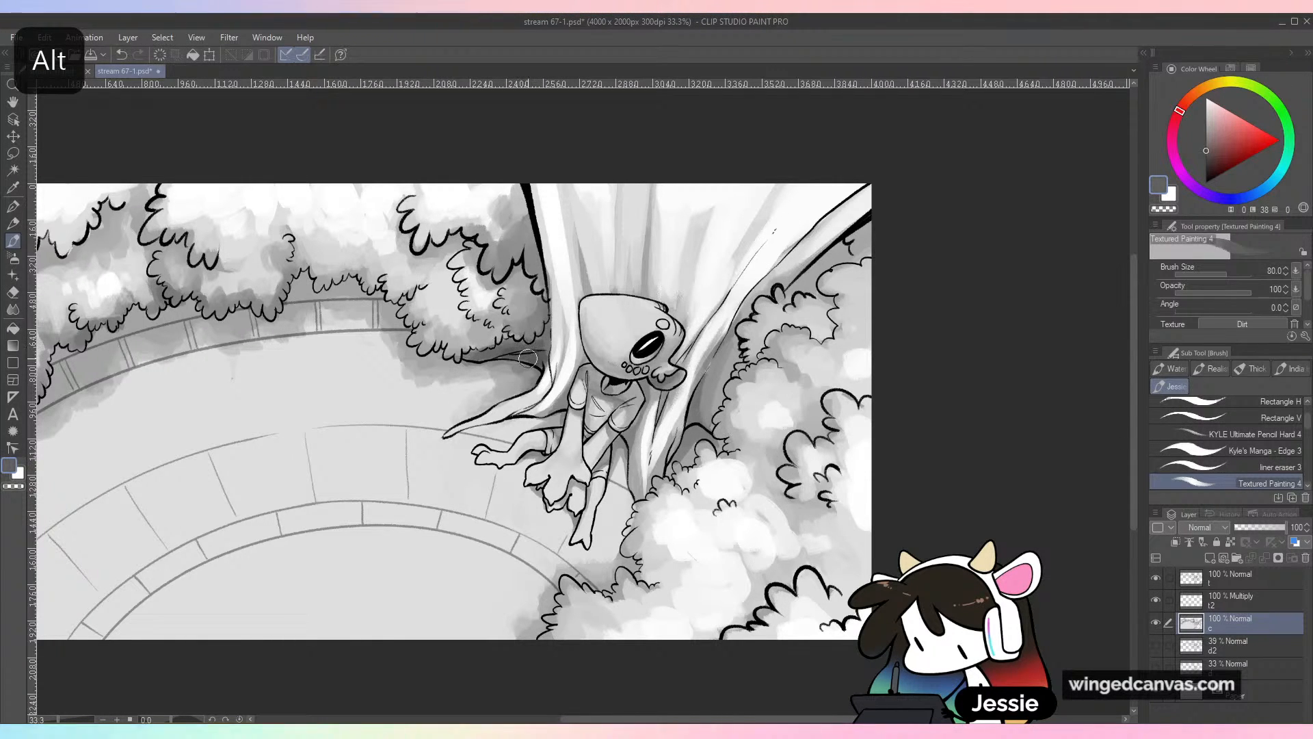
left_click(503, 321, "alt")
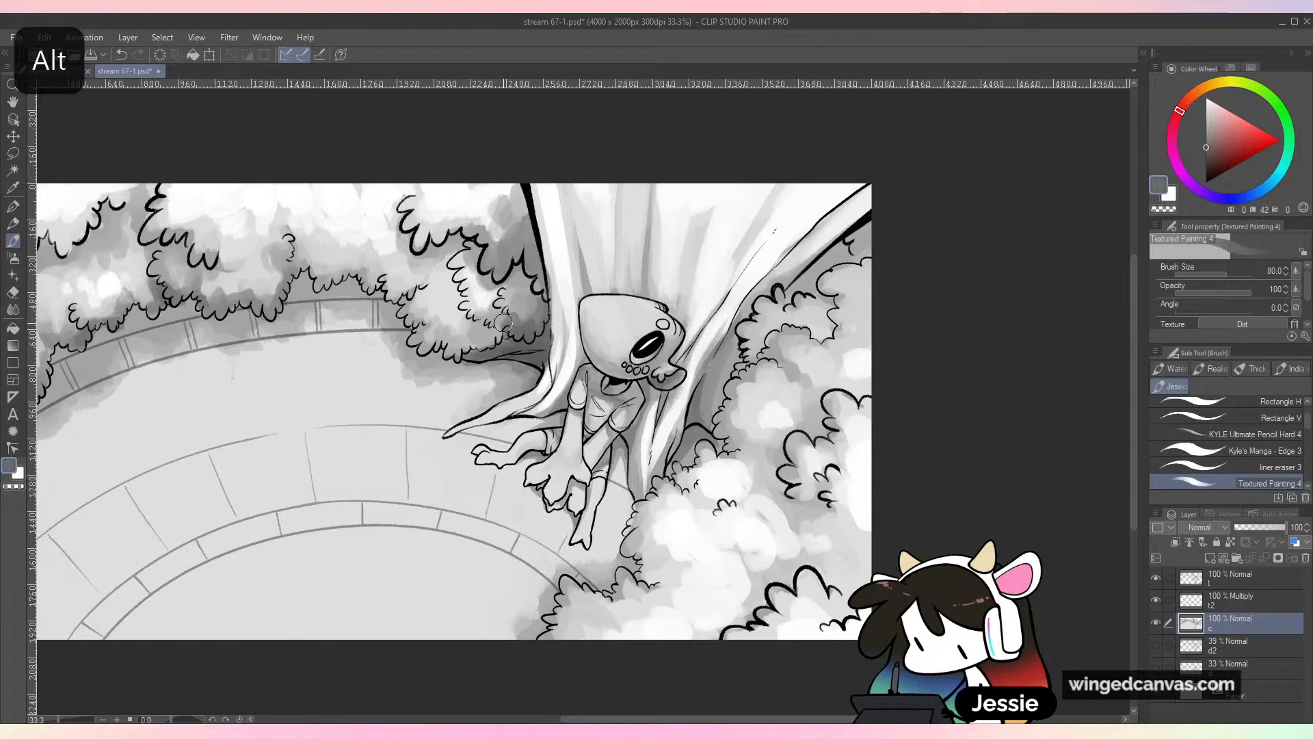
left_click(488, 325, "alt")
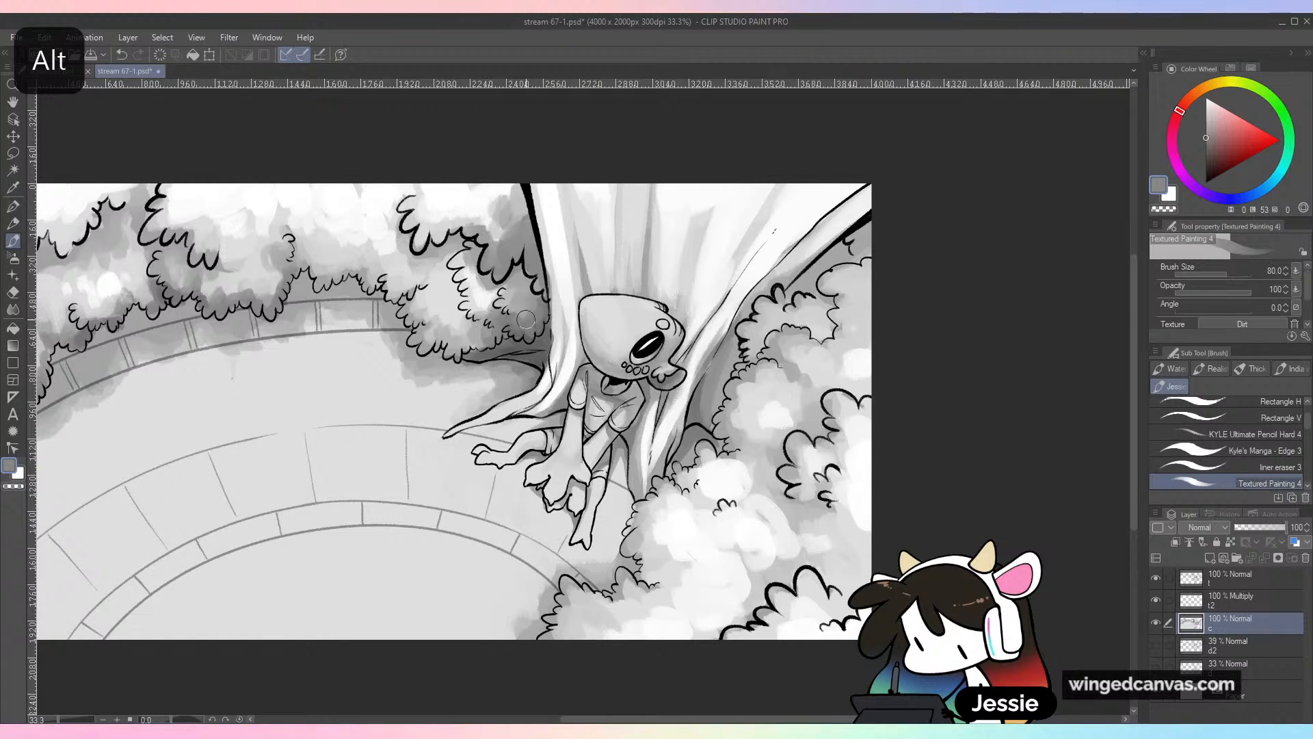
Deepen the shadow between the trunk and the bushes beyond the creature's snout with sampled dark greys, undoing the last stroke
left_click(643, 315, "alt")
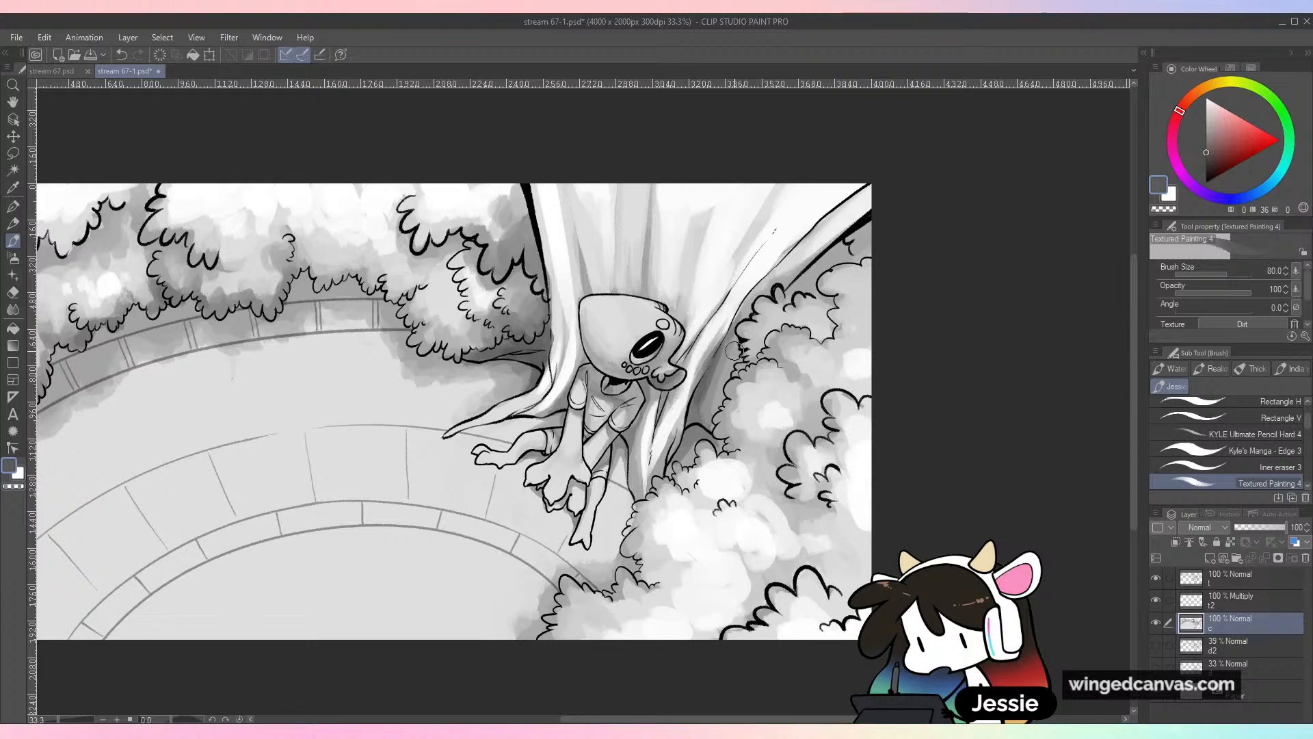
left_click(726, 371, "alt")
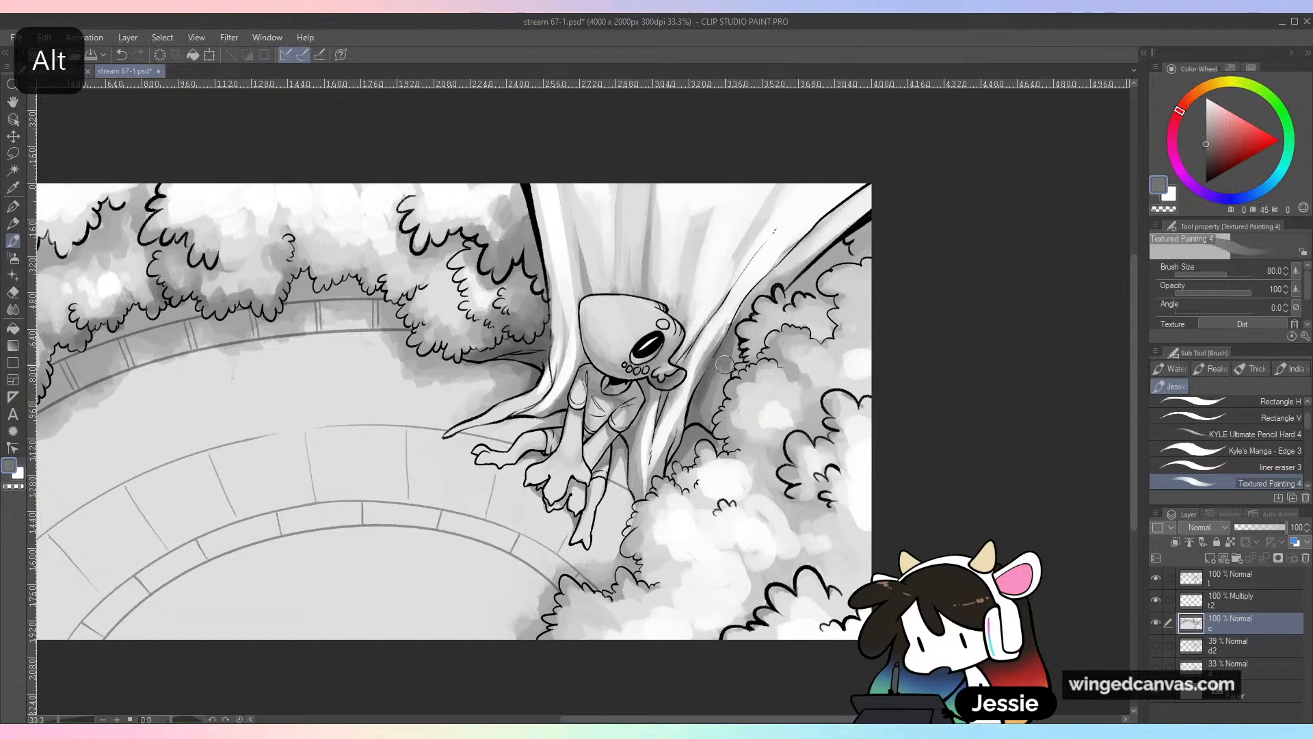
left_click_drag(729, 316, 804, 245)
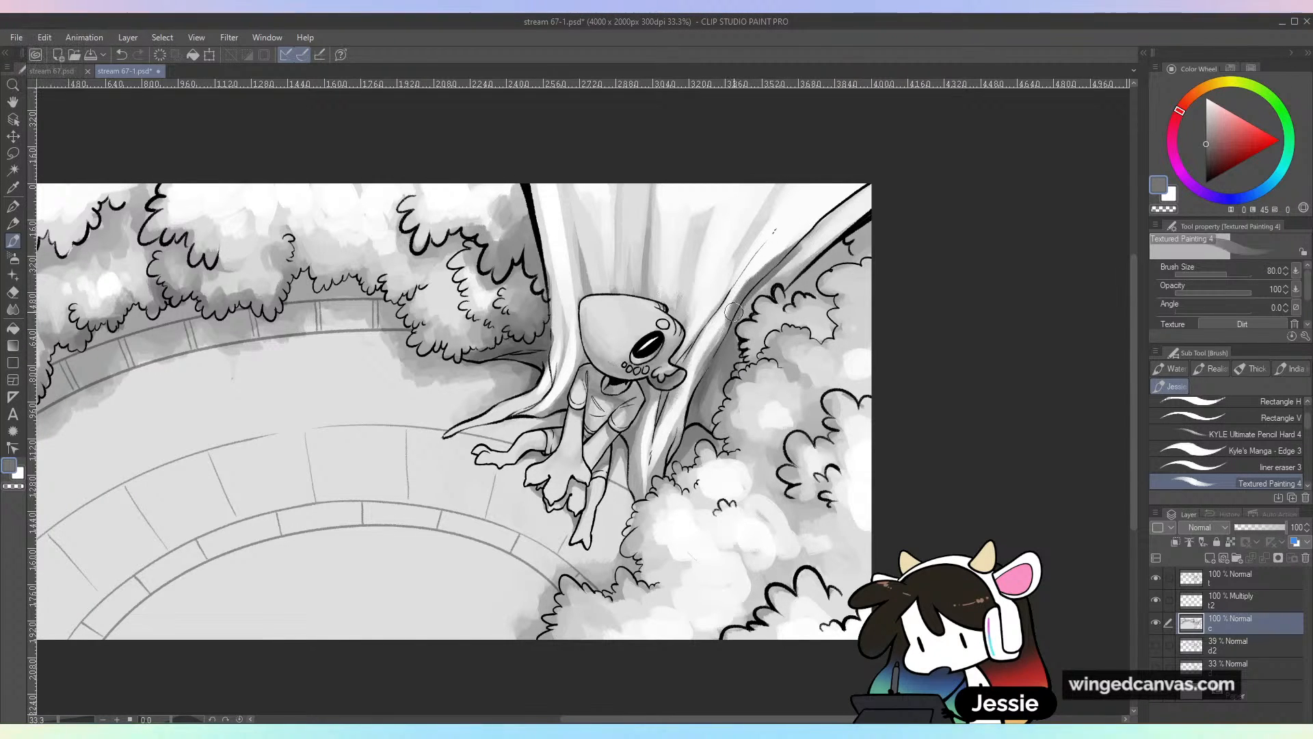
key("ctrl+z")
Shade the trunk's outer edge along the bushes, from the canvas corner down to the creature's snout, with sampled light greys
left_click(759, 304, "alt")
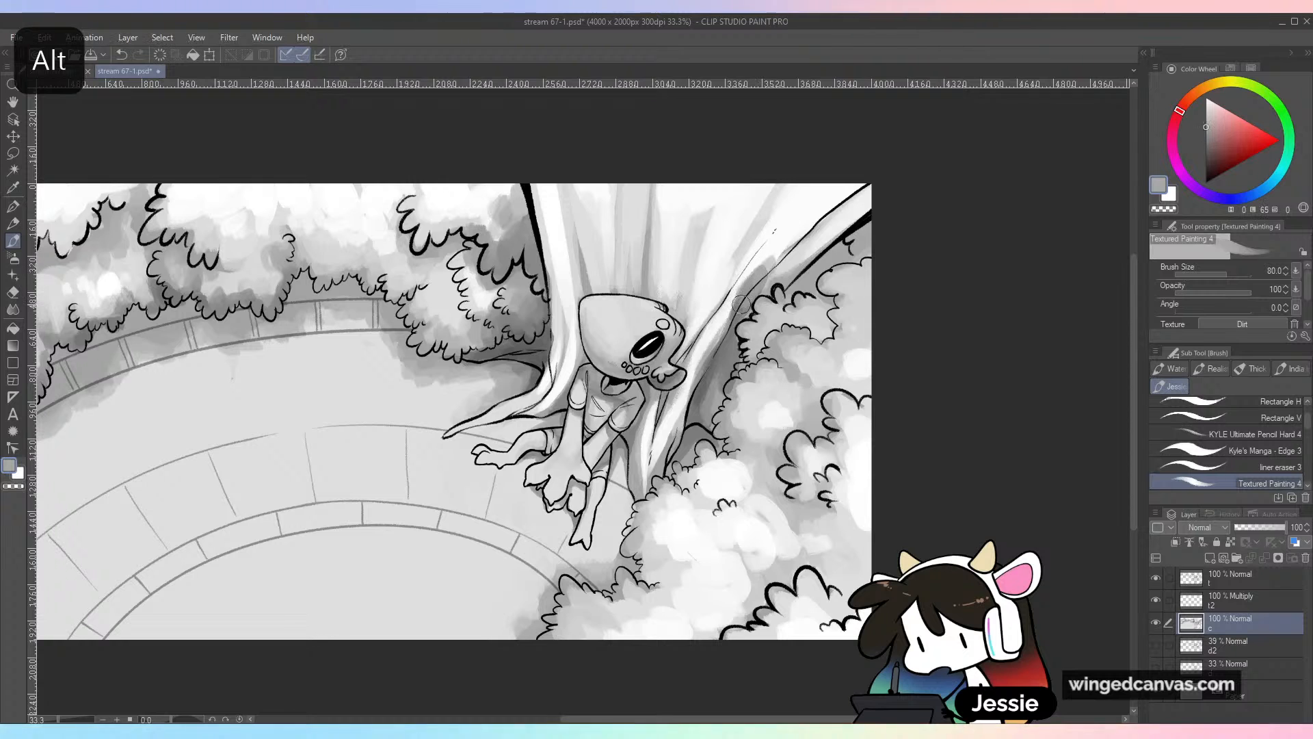
left_click(814, 255, "alt")
left_click_drag(847, 195, 718, 345)
left_click_drag(743, 296, 711, 366)
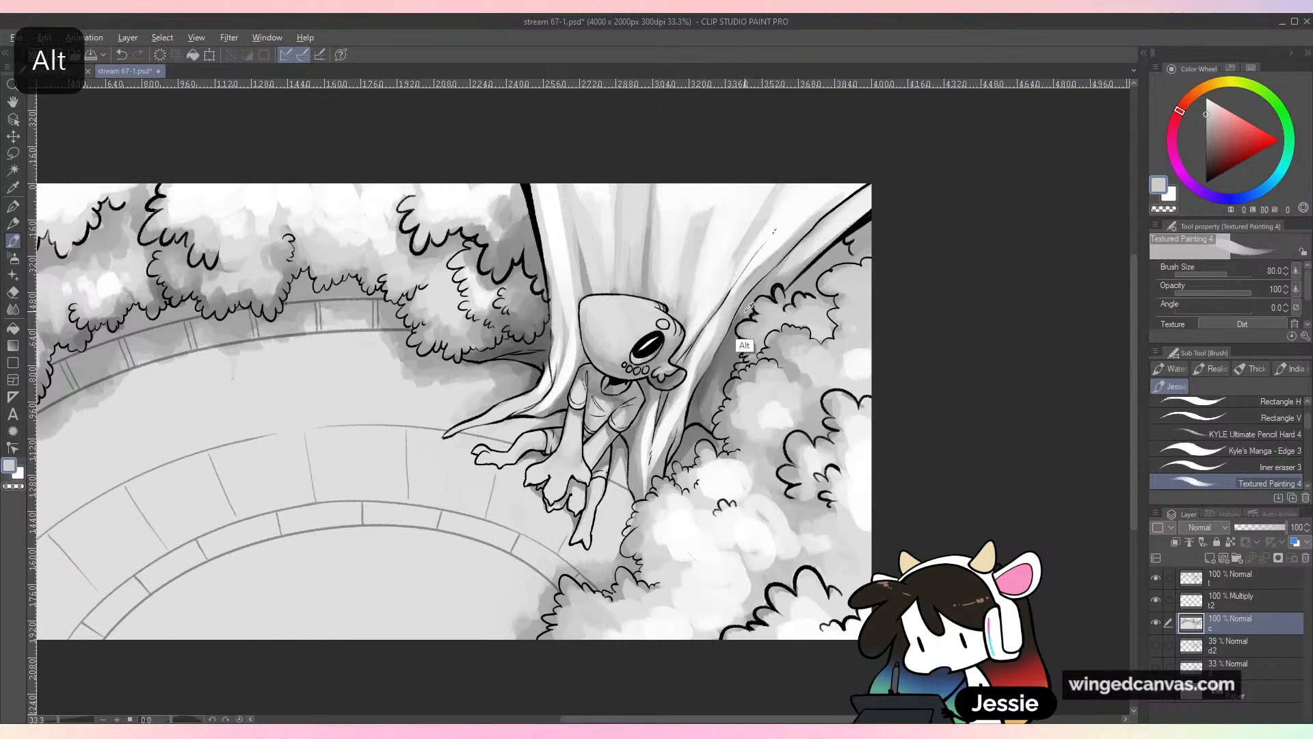
Shade the tree root below the creature's snout and blend it with sampled mid and light greys
left_click(742, 349, "alt")
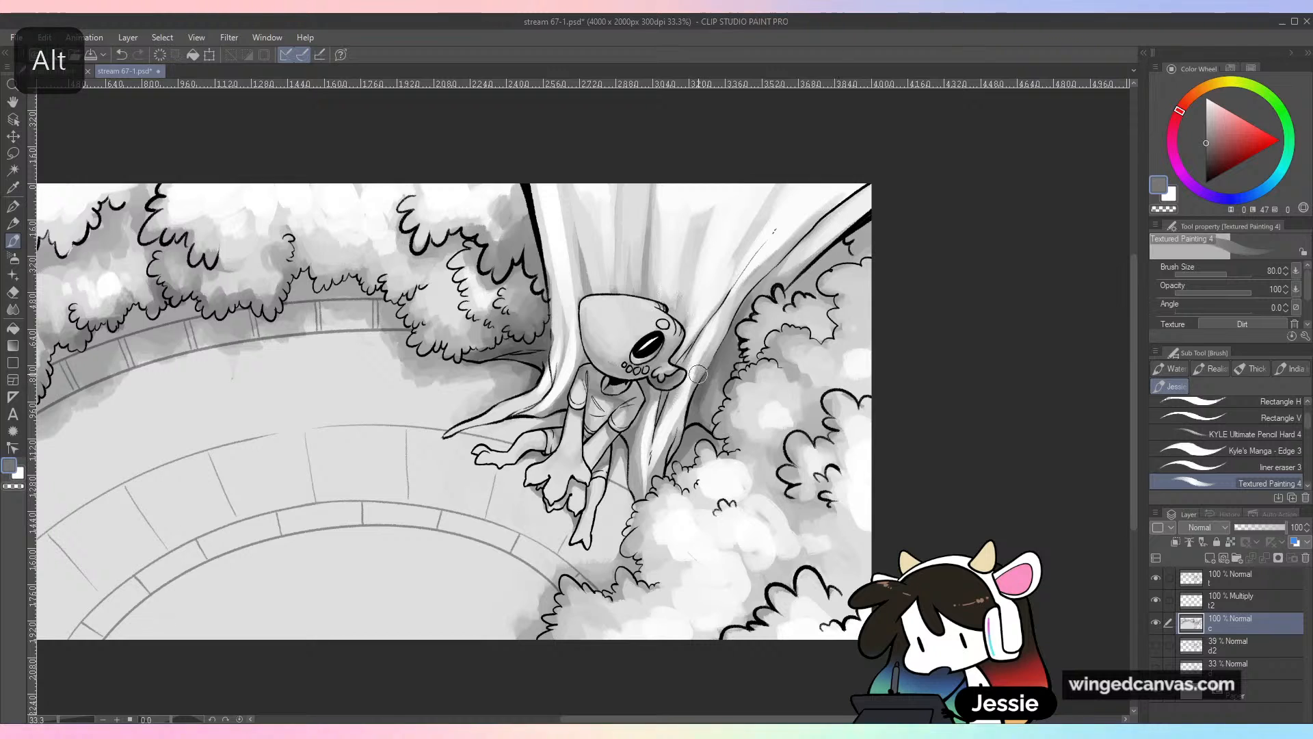
left_click(700, 399, "alt")
left_click_drag(686, 402, 669, 448)
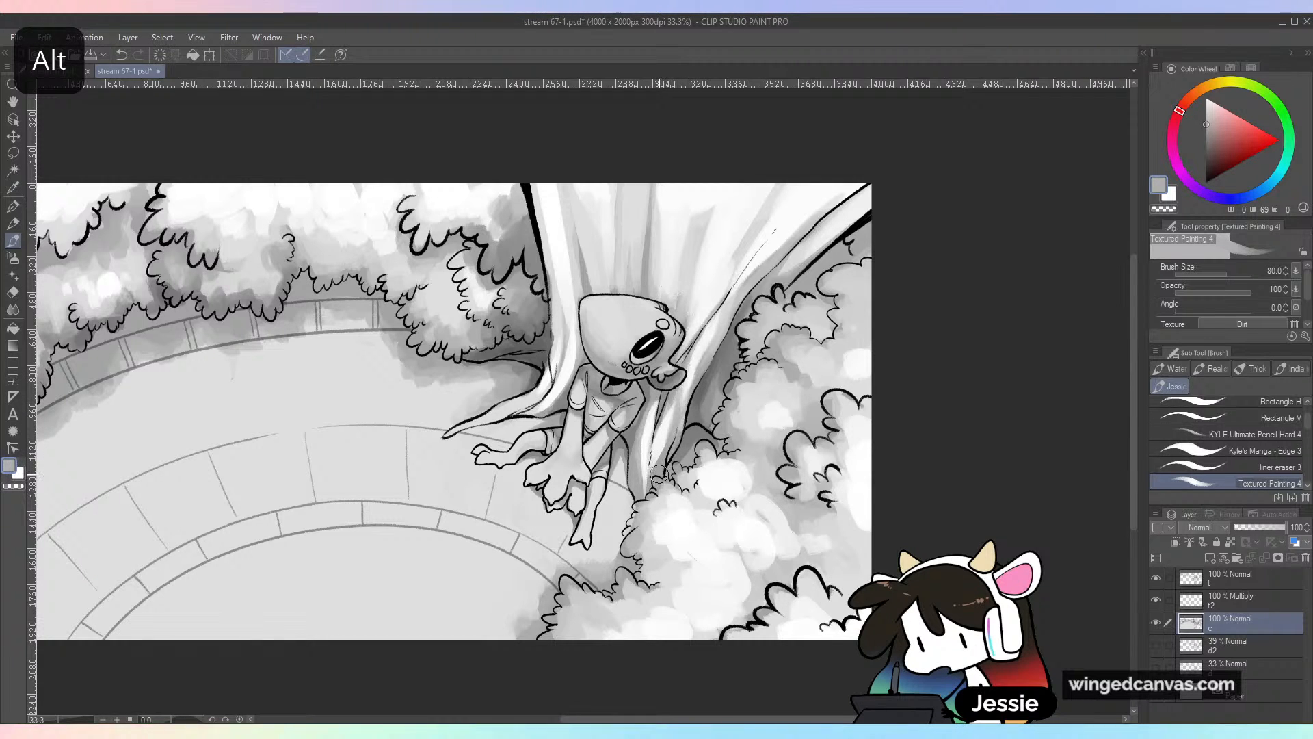
left_click(677, 411, "alt")
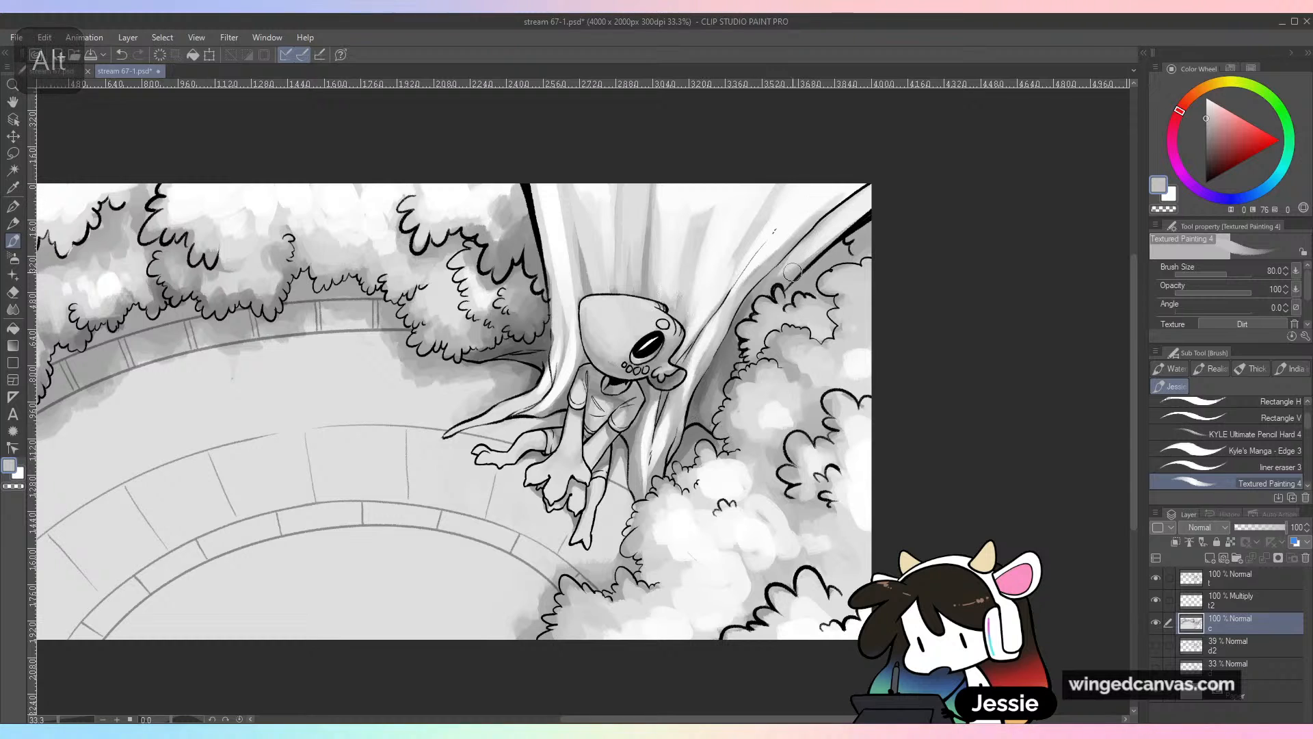
key("alt")
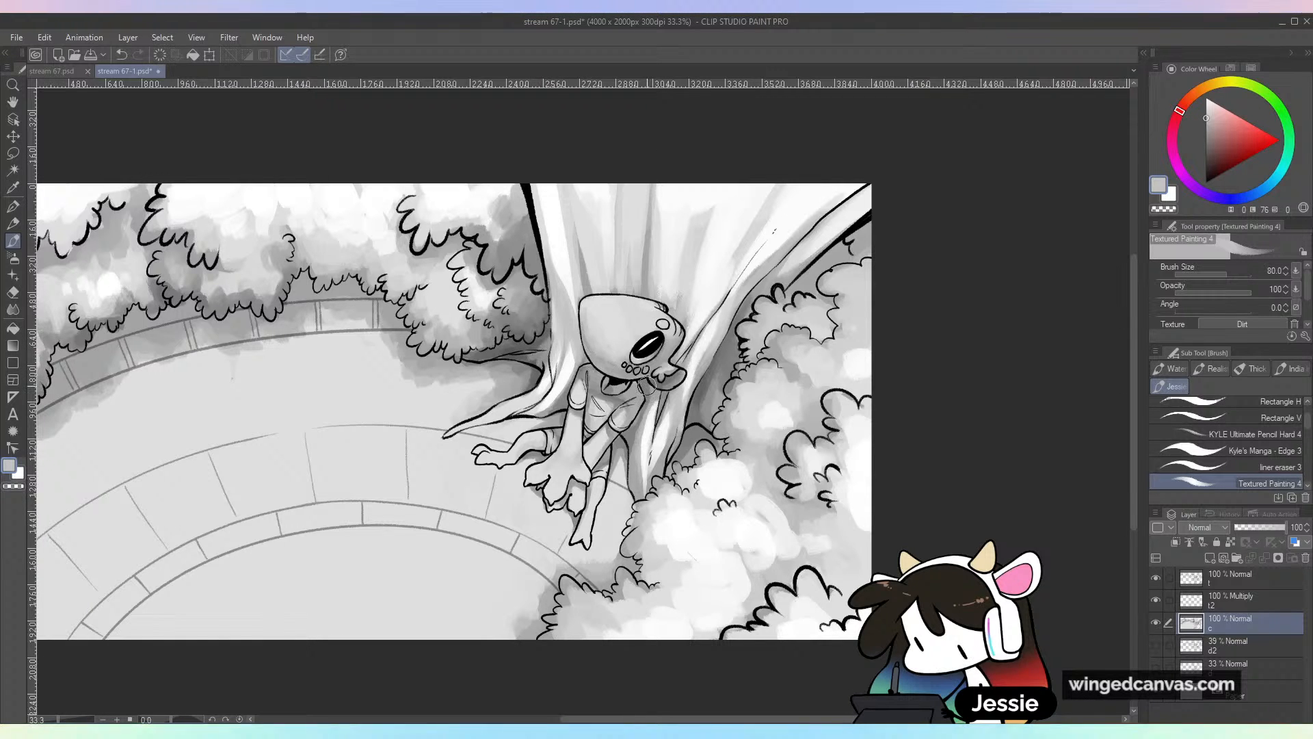
Shade and blend the folds of the trunk above the creature's head with sampled light and near-white greys
left_click(545, 341, "alt")
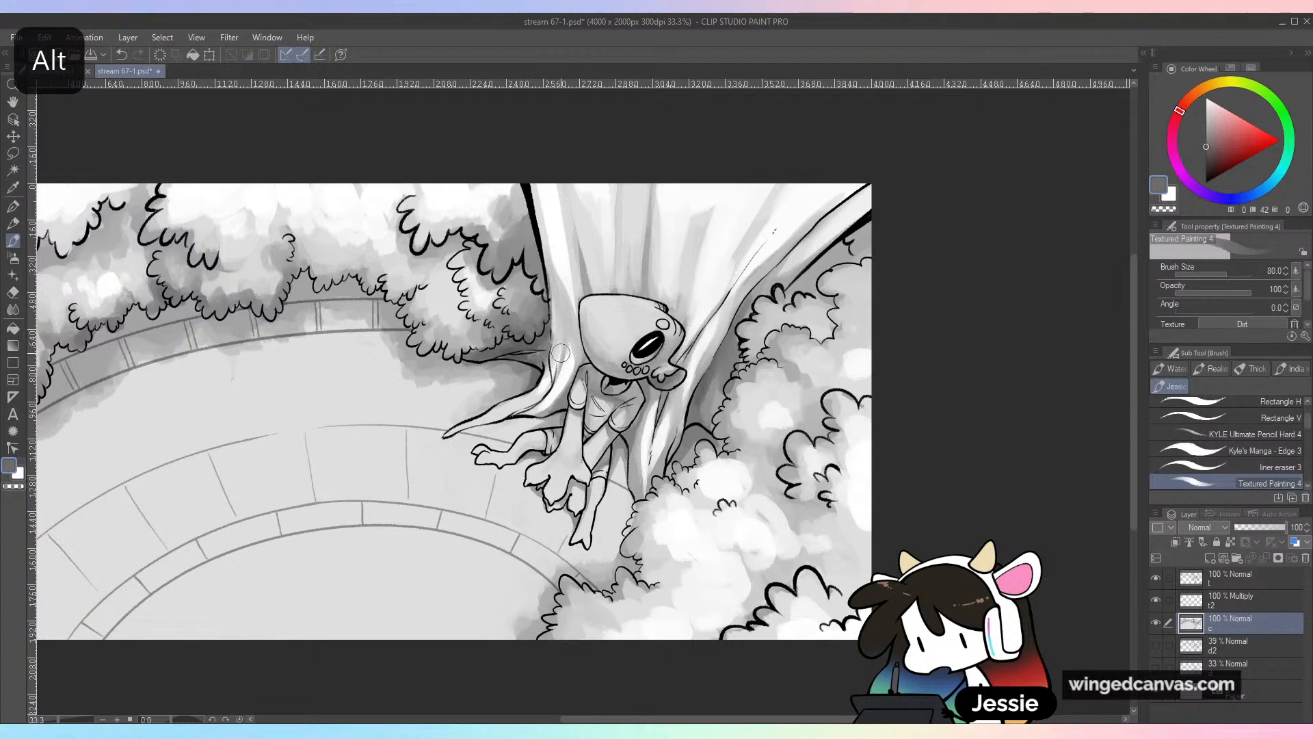
left_click(764, 280, "alt")
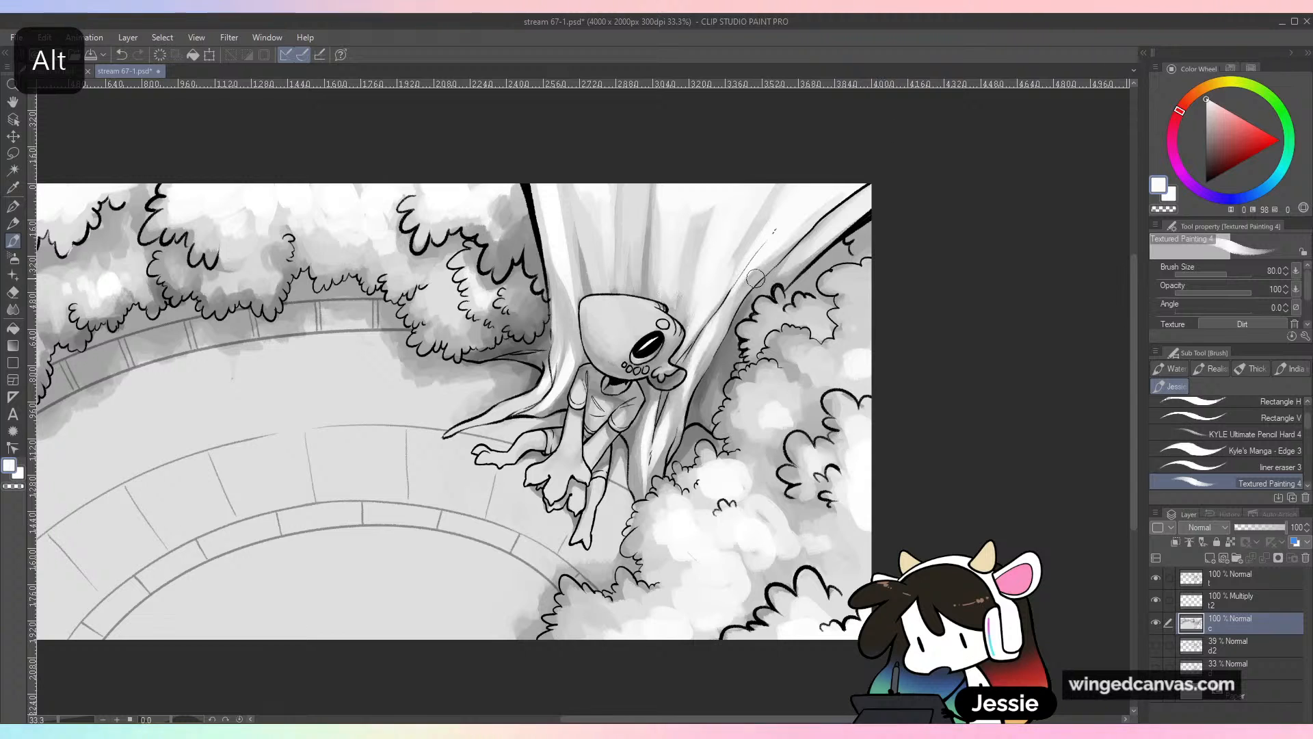
left_click(751, 233, "alt")
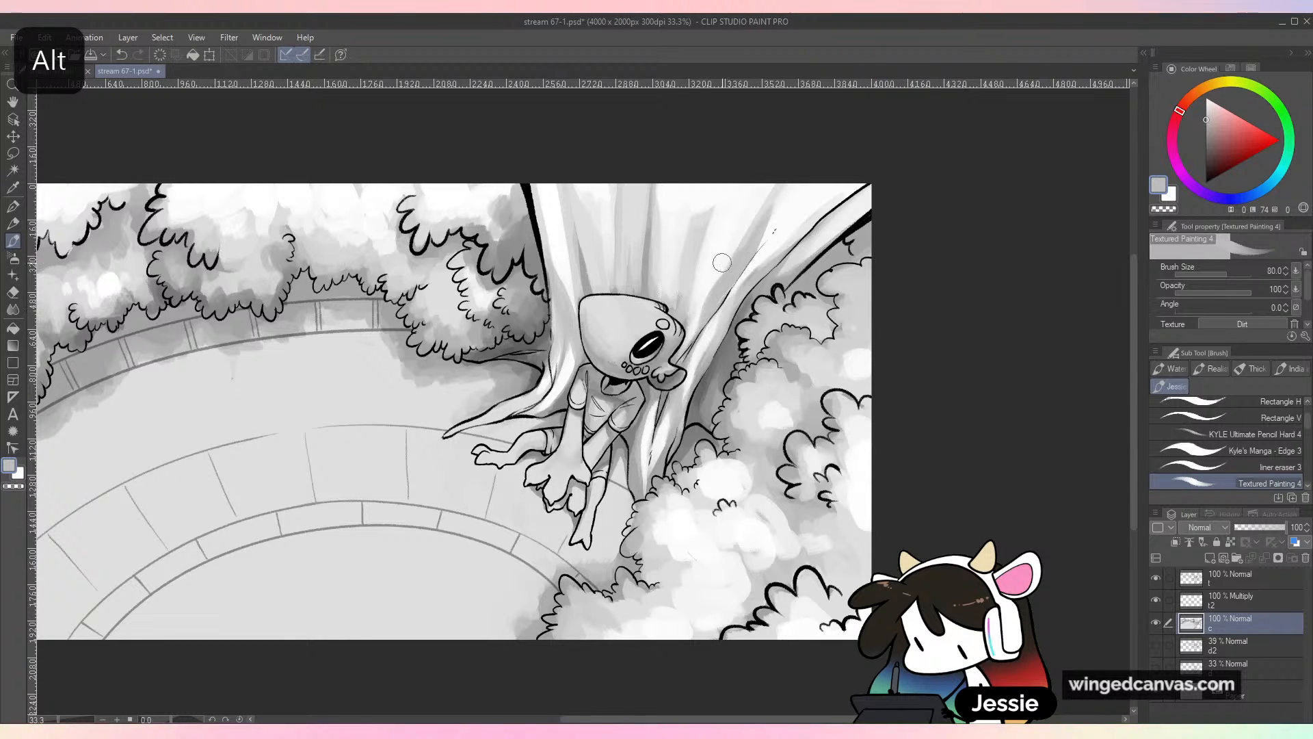
left_click(711, 308, "alt")
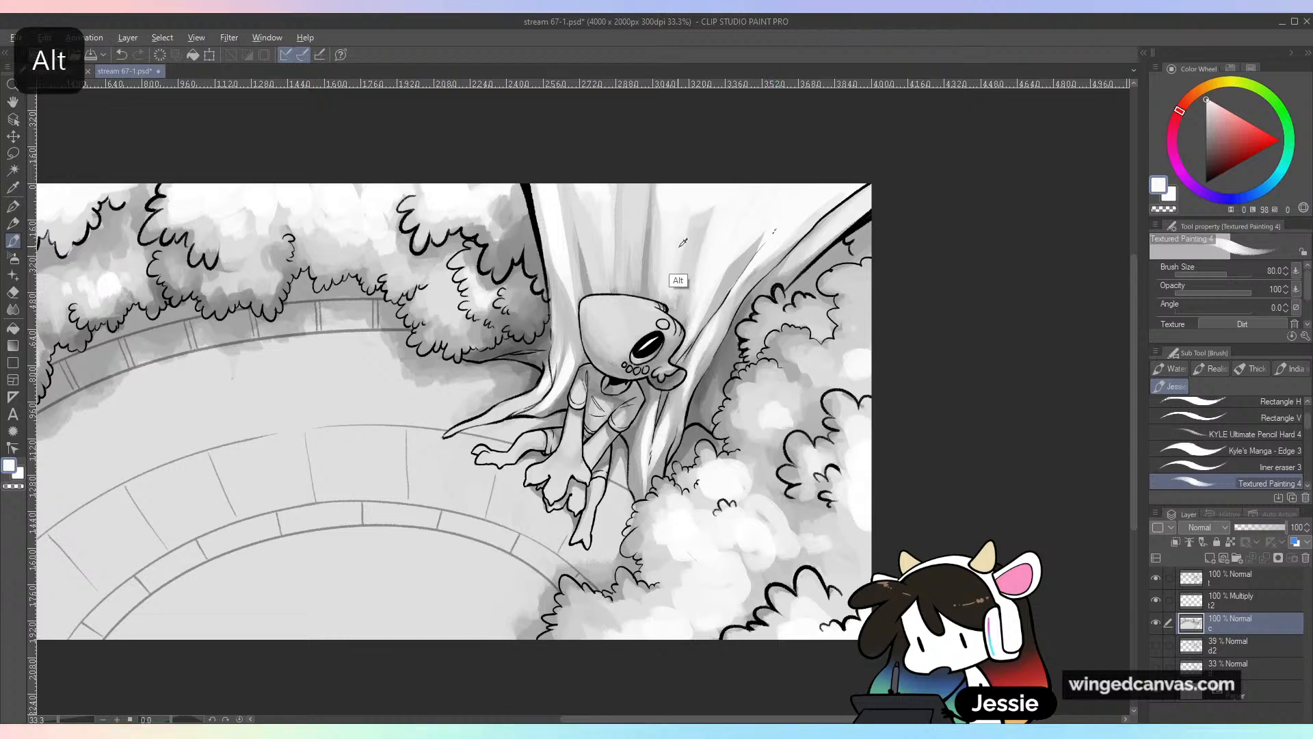
left_click(726, 180, "alt")
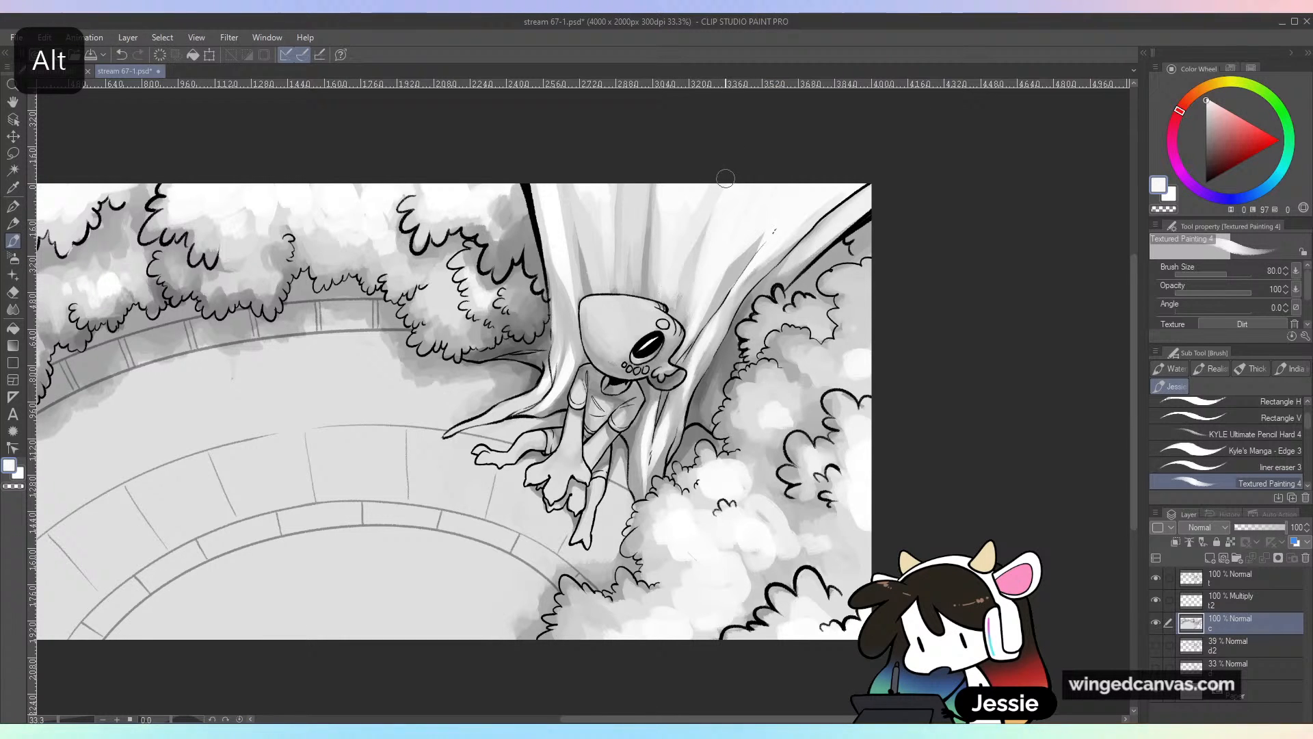
left_click(680, 304, "alt")
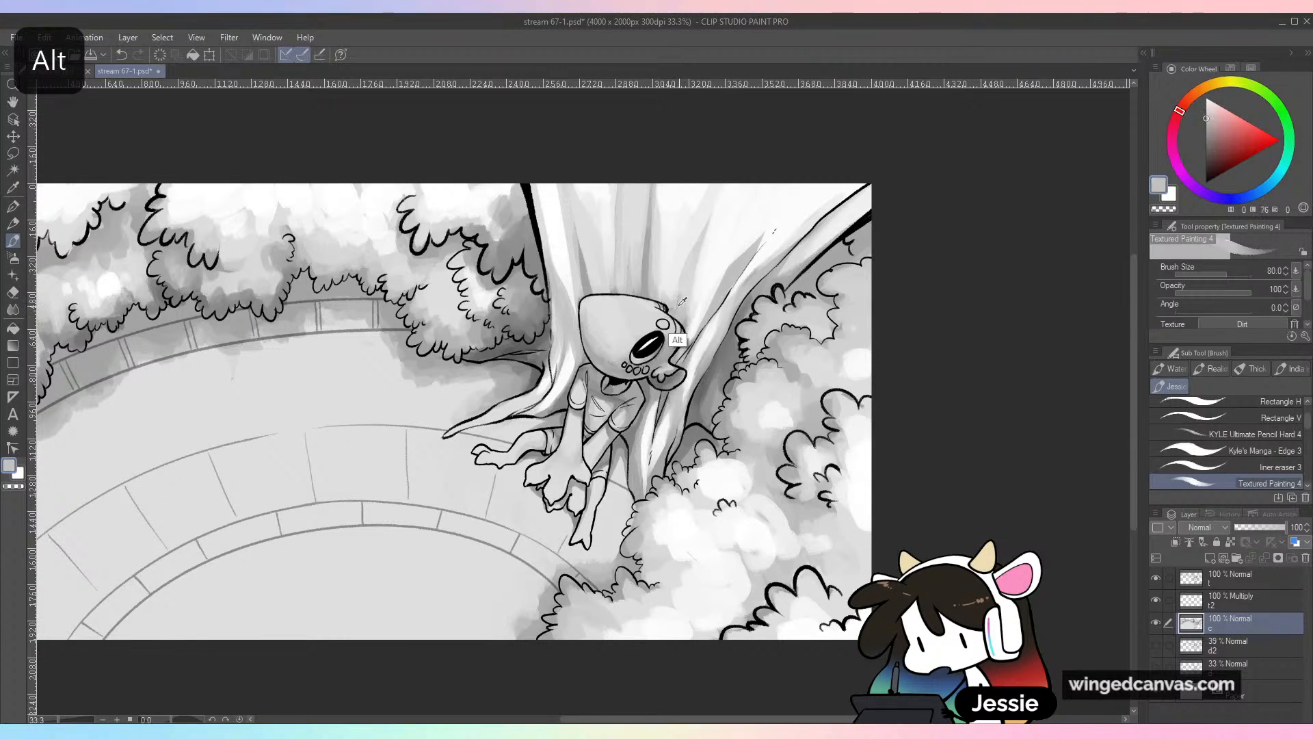
mouse_move(668, 296)
left_mouse_down()
mouse_move(695, 243)
mouse_move(676, 295)
mouse_move(692, 278)
mouse_move(718, 213)
left_mouse_up()
left_click(712, 237, "alt")
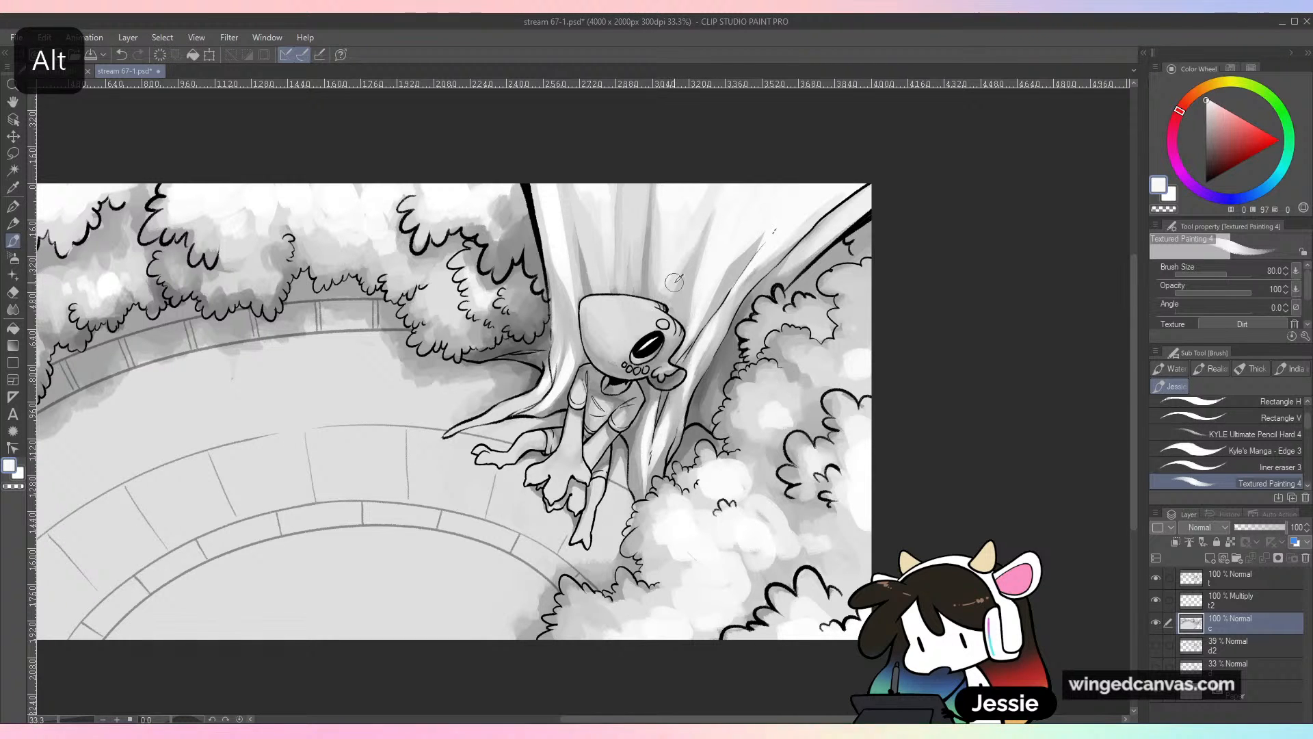
left_click(674, 281, "alt")
key("ctrl+minus")
key("ctrl+plus")
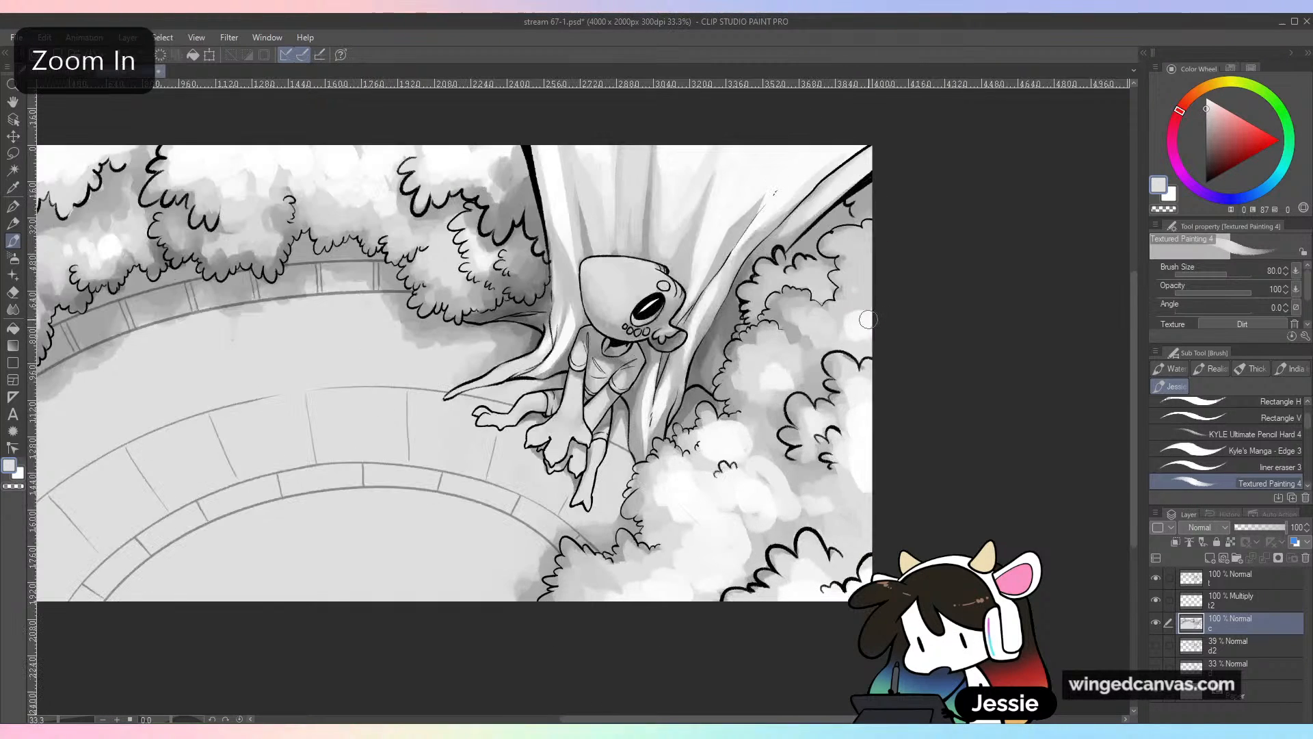
Blend the trunk's outer fold up toward the canvas corner with sampled light greys, undoing the stray stroke
left_click(796, 166, "alt")
left_click(781, 218, "alt")
left_click_drag(762, 201, 829, 128)
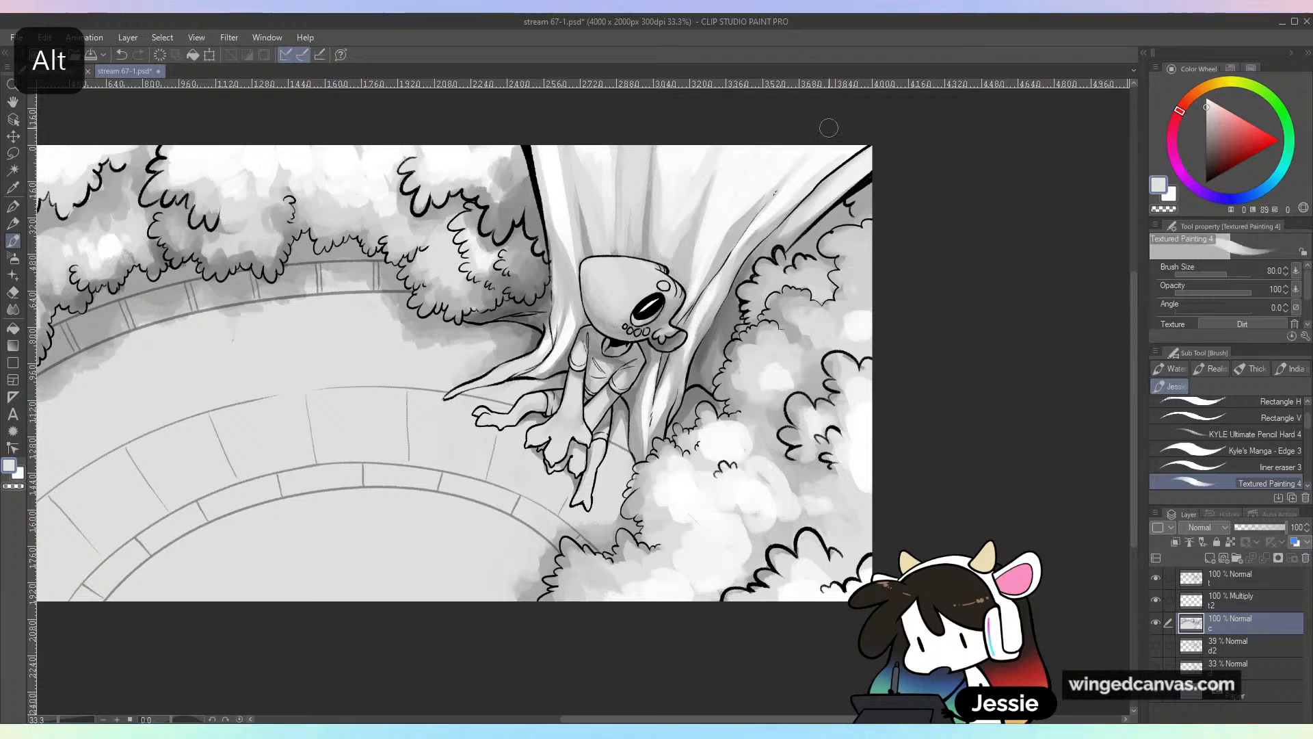
mouse_move(753, 220)
left_mouse_down()
mouse_move(735, 259)
mouse_move(757, 233)
left_mouse_up()
key("ctrl+z")
left_click(737, 276, "alt")
left_click(767, 180, "alt")
left_click(767, 253, "alt")
left_click(769, 250, "alt")
left_click(782, 203, "alt")
left_click(748, 240, "alt")
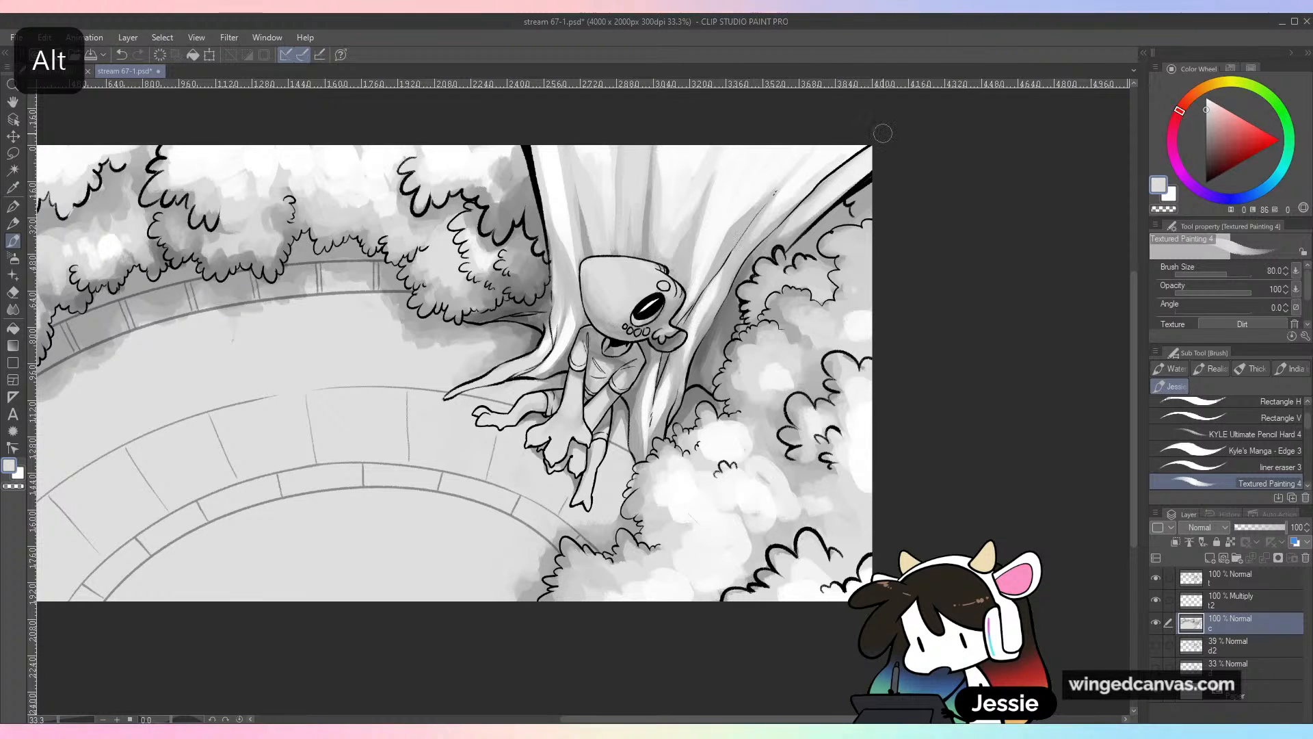
Darken the trunk's edge just beyond the creature's snout with sampled mid greys, undoing the strokes that do not fit
left_click(777, 292, "alt")
left_click(728, 352, "alt")
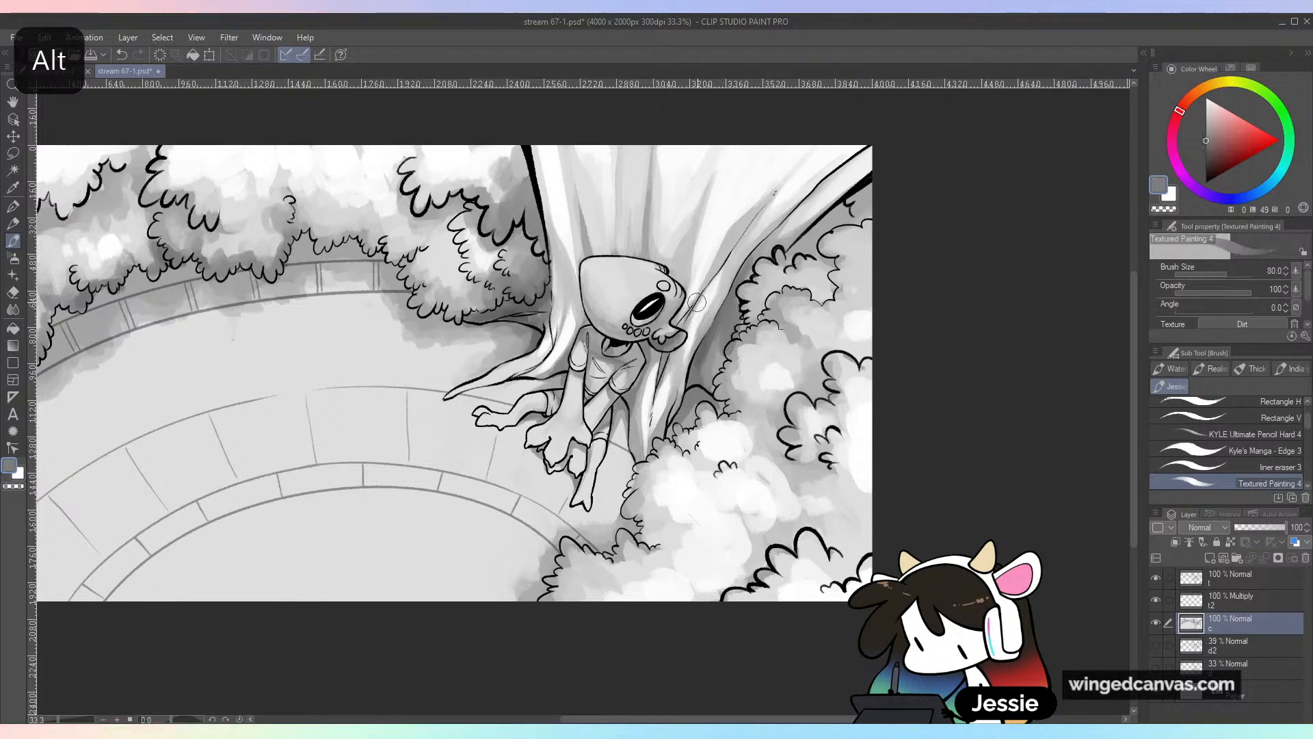
left_click_drag(720, 272, 698, 303)
key("ctrl+z")
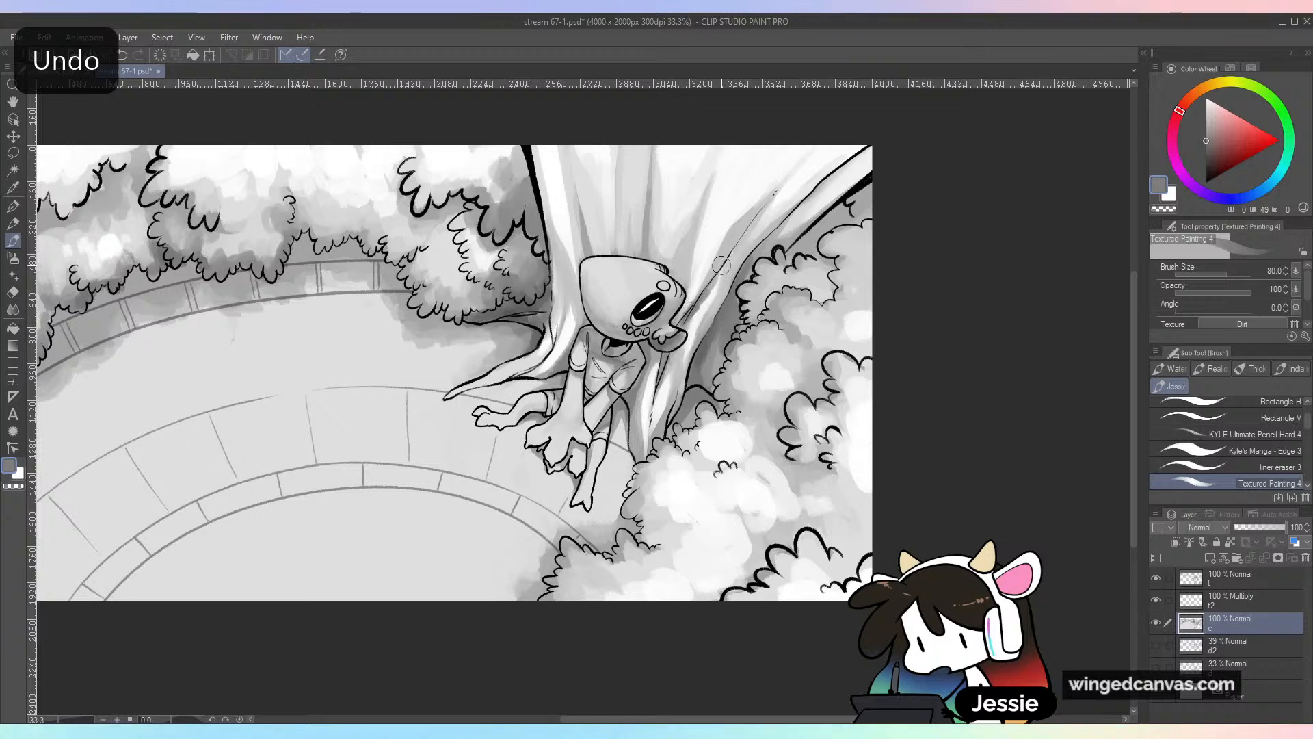
left_click(735, 256, "alt")
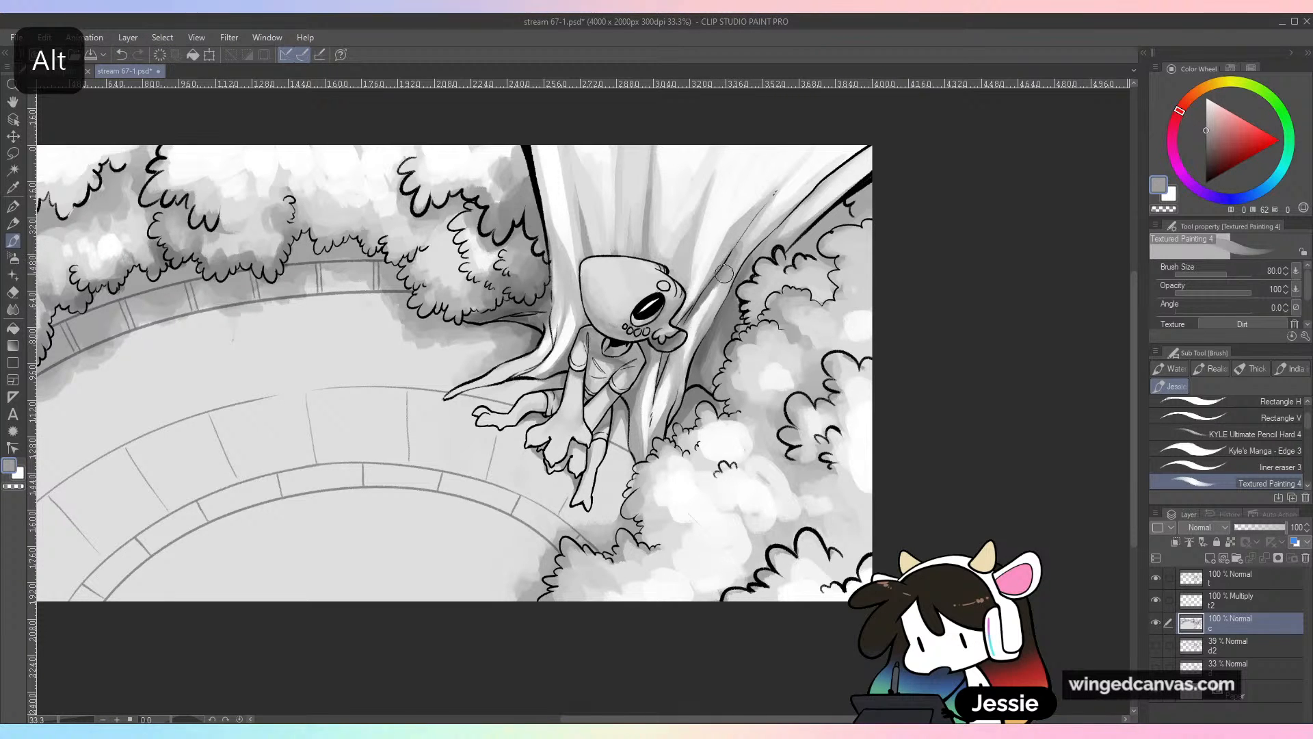
left_click(720, 292, "alt")
left_click_drag(730, 266, 704, 318)
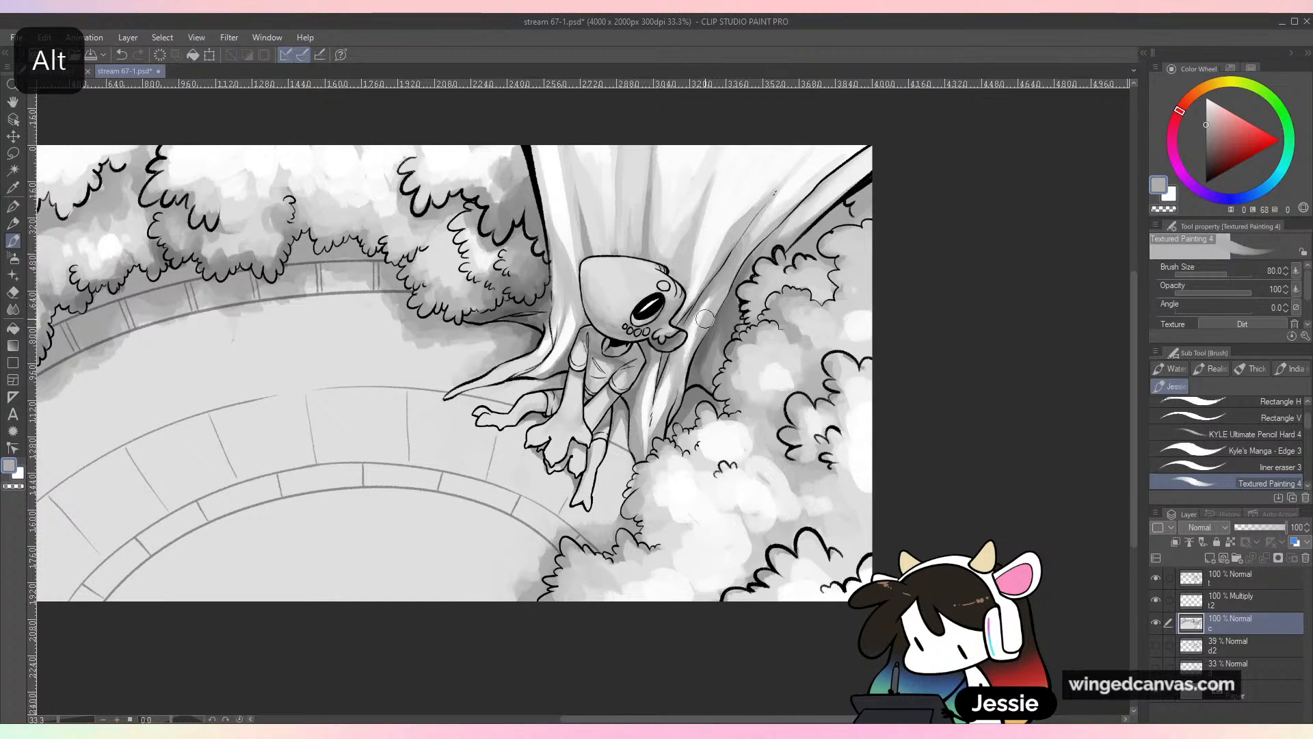
key("ctrl+z")
Lock the transparent pixels of the topmost line-art layer, undoing the wrongly applied layer setting
left_click(1197, 576)
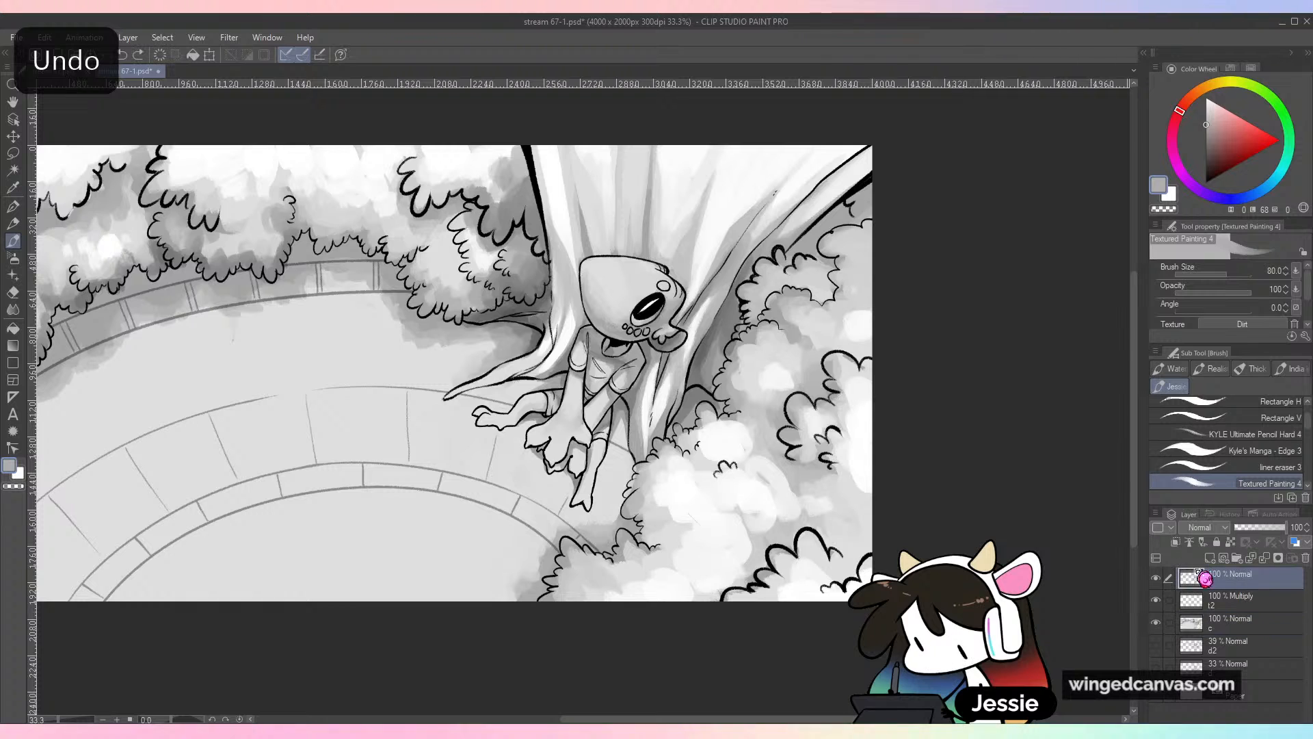
left_click(1176, 542)
key("ctrl+z")
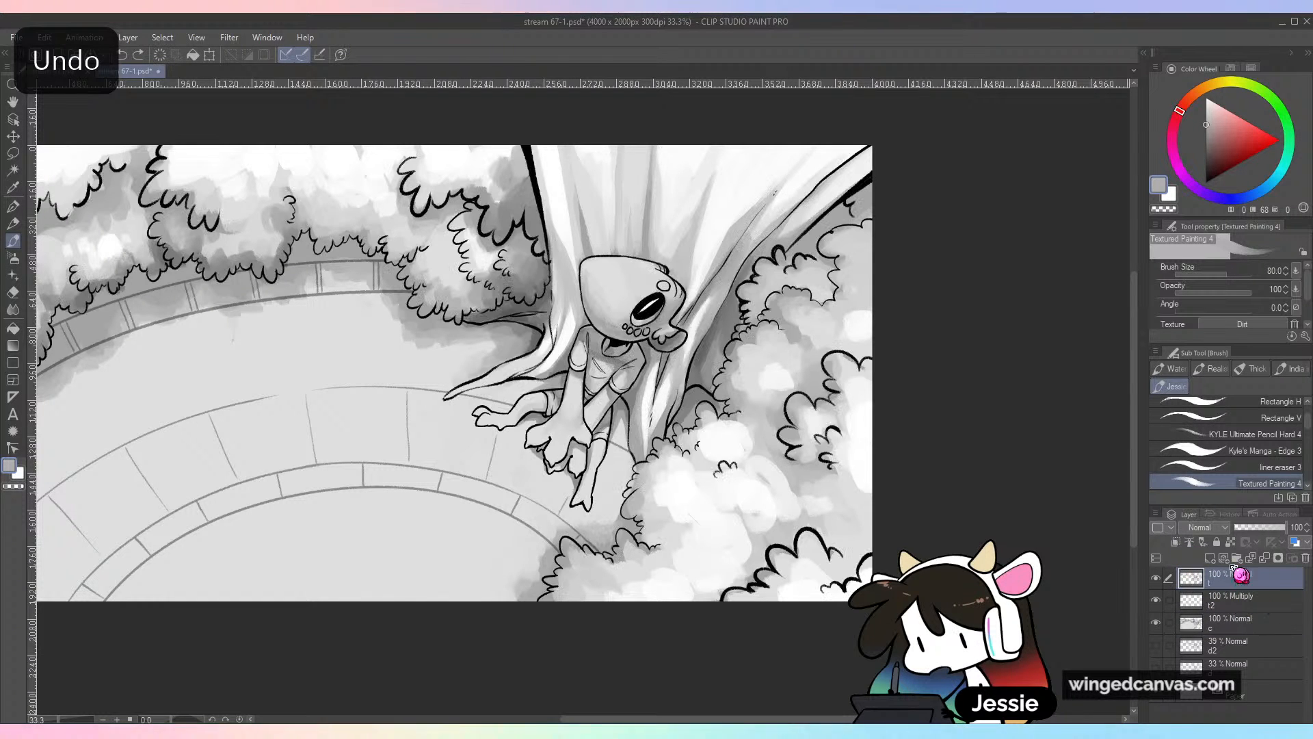
left_click(1231, 542)
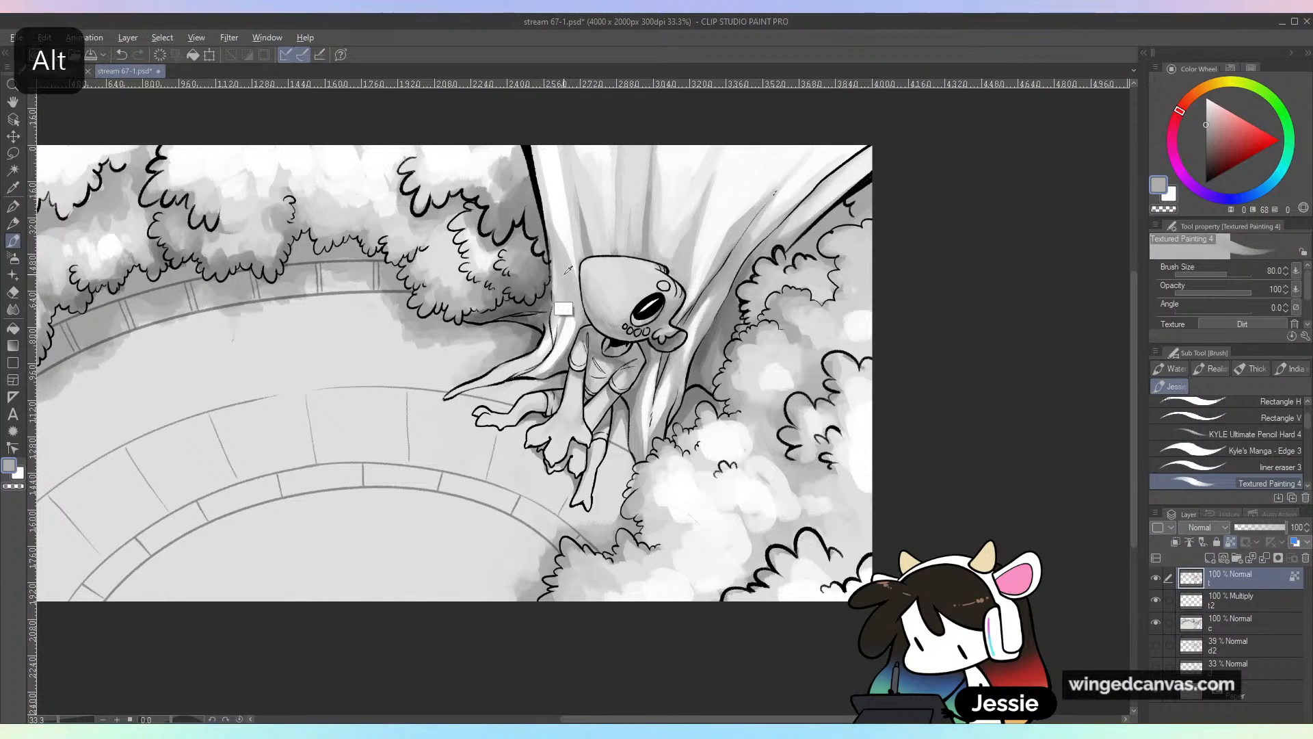
Recolour the trunk's side outlines and the nearby corner bush lines with a sampled dark grey of brightness 31
left_click(538, 202, "alt")
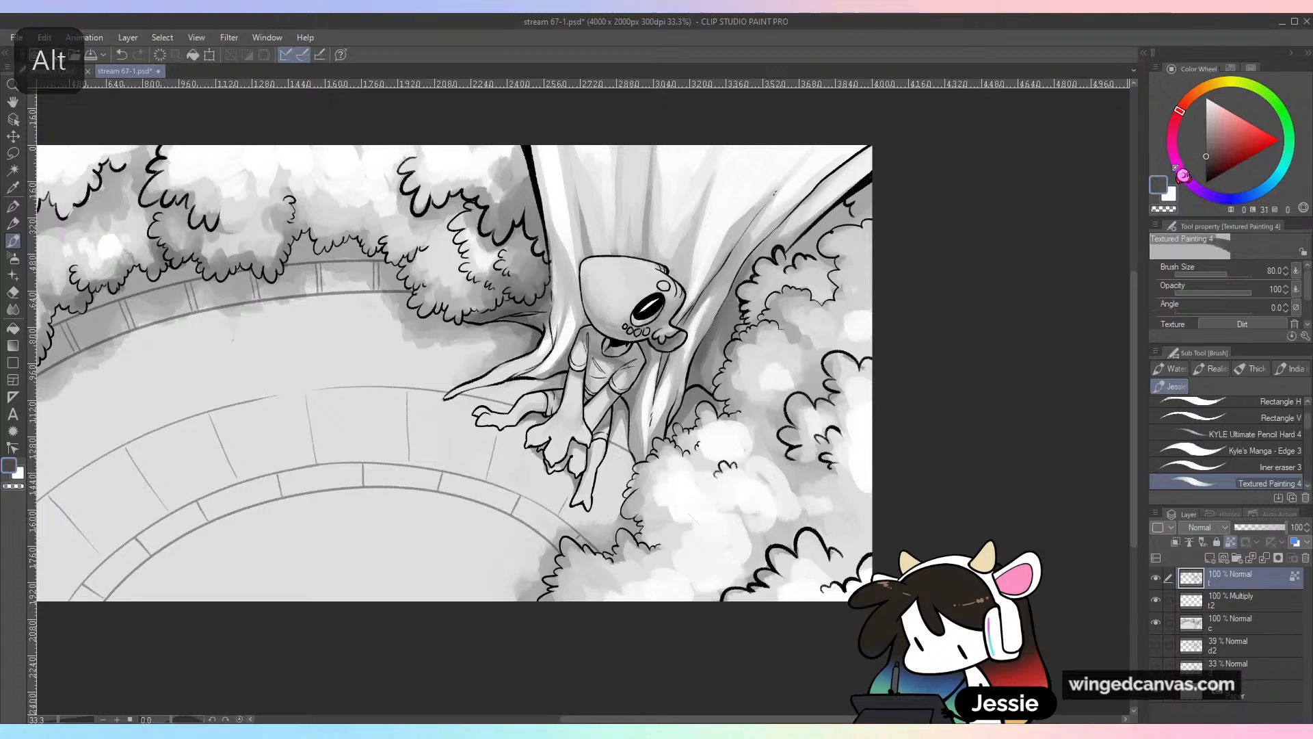
left_click_drag(532, 160, 559, 313)
mouse_move(870, 147)
left_mouse_down()
mouse_move(845, 160)
mouse_move(741, 253)
left_mouse_up()
mouse_move(871, 172)
left_mouse_down()
mouse_move(814, 225)
mouse_move(854, 214)
left_mouse_up()
left_click_drag(837, 227, 872, 217)
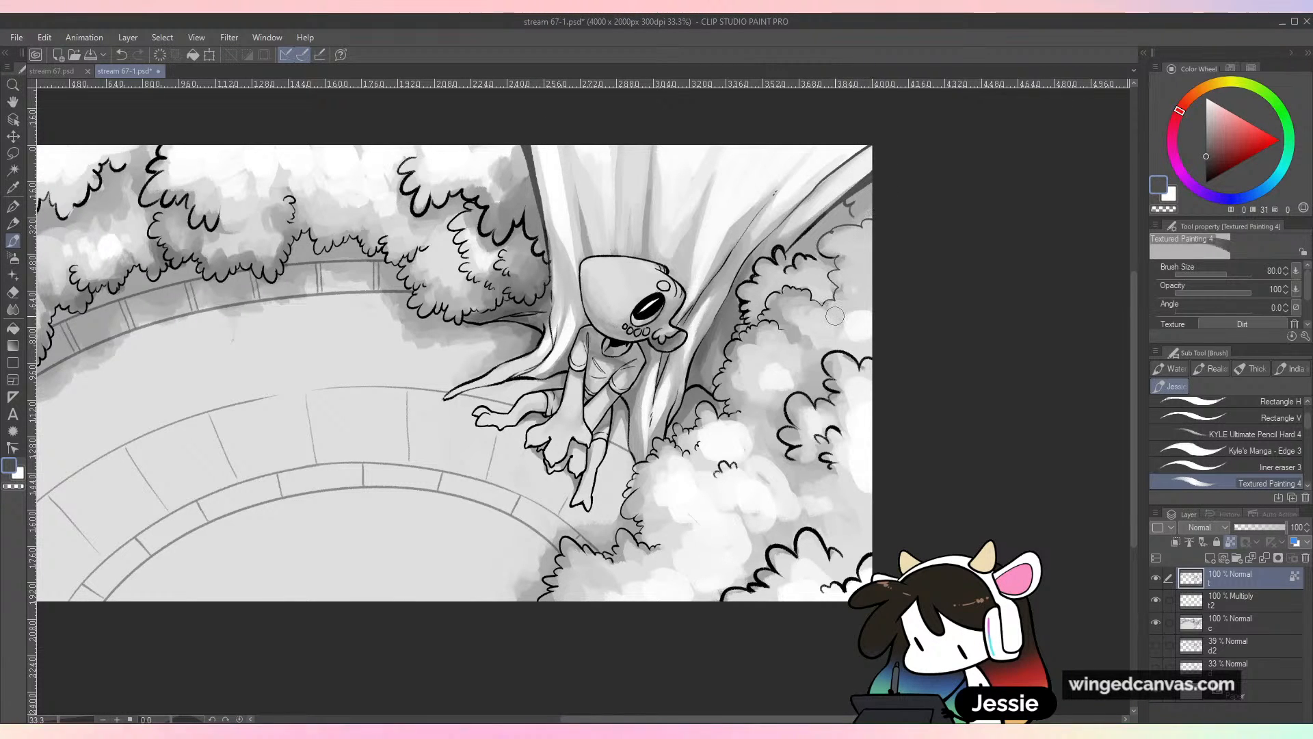
Recolour the outlines of the bushes beyond the creature's snout with a softer grey of brightness 41, undoing the test strokes
left_click_drag(1208, 158, 1203, 127)
mouse_move(825, 364)
left_mouse_down()
mouse_move(854, 377)
mouse_move(829, 398)
mouse_move(826, 365)
mouse_move(876, 371)
mouse_move(827, 358)
mouse_move(835, 394)
mouse_move(806, 397)
mouse_move(790, 452)
mouse_move(828, 466)
mouse_move(835, 432)
left_mouse_up()
key("ctrl+z")
left_click(1206, 140)
key("ctrl+z")
left_click(1206, 148)
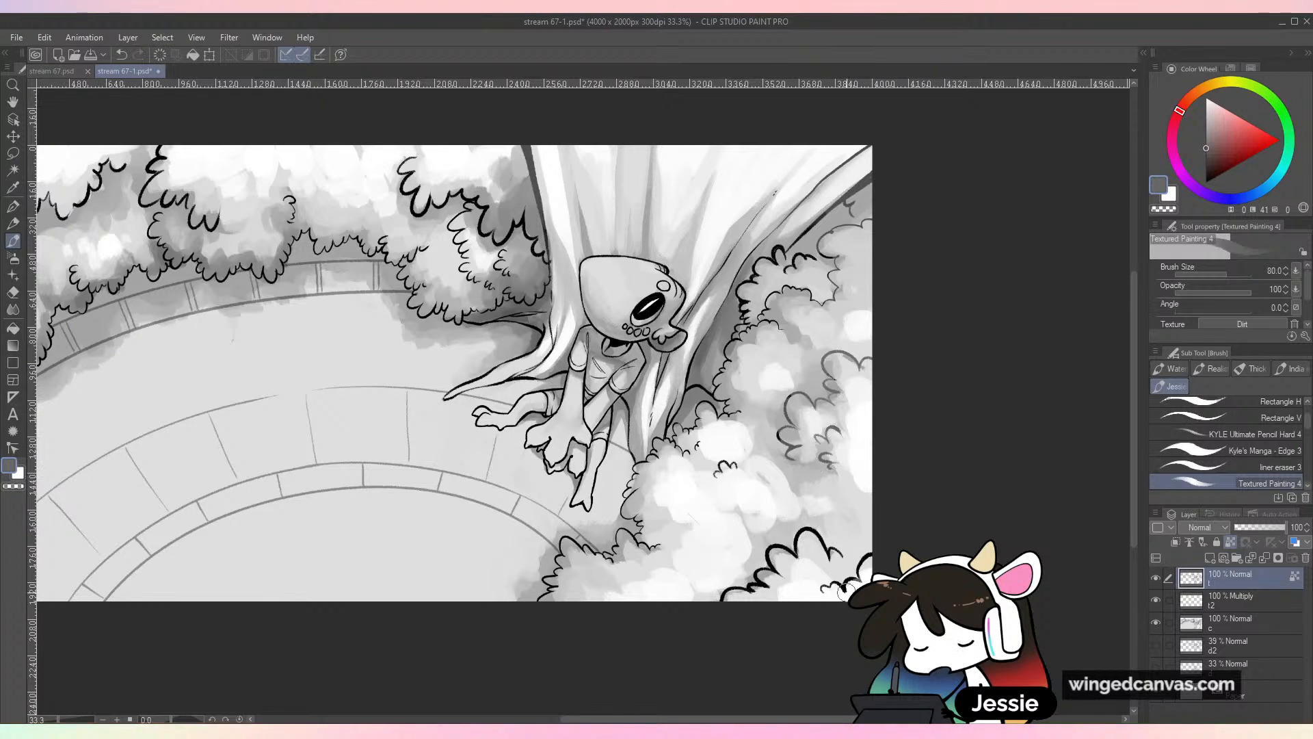
mouse_move(846, 592)
left_mouse_down()
mouse_move(850, 562)
mouse_move(744, 608)
mouse_move(810, 532)
mouse_move(776, 562)
left_mouse_up()
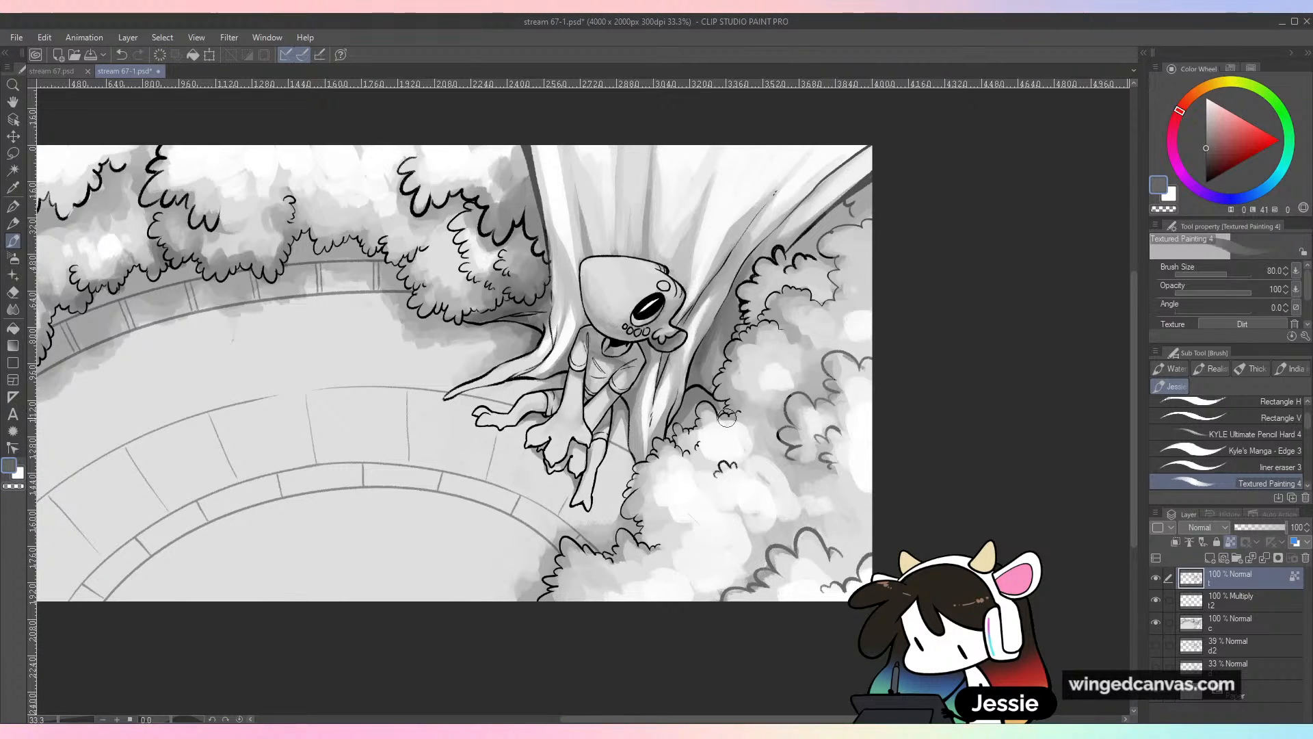
left_click_drag(727, 418, 735, 409)
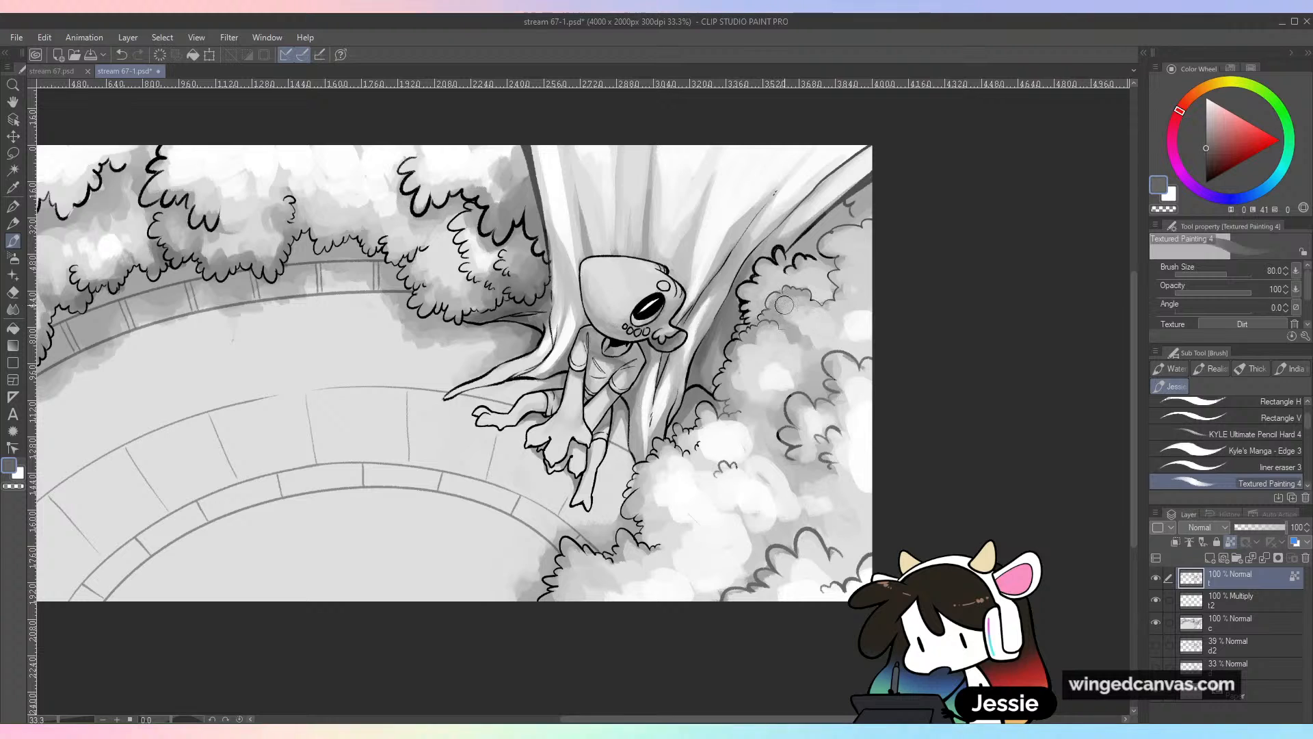
left_click_drag(751, 293, 822, 253)
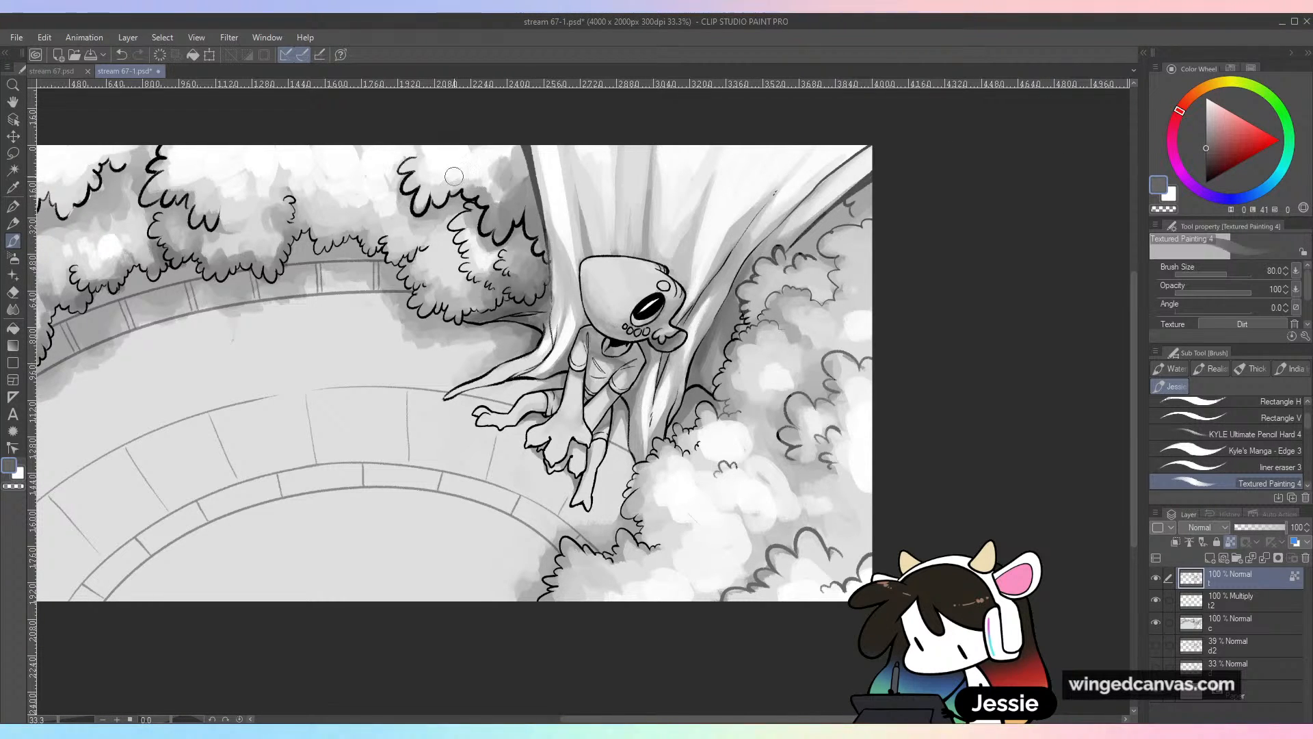
Recolour the outlines of the bushes behind the curved wall and of the tree root grey, undoing the stroke over the creature's limb
mouse_move(414, 164)
left_mouse_down()
mouse_move(406, 201)
mouse_move(434, 185)
mouse_move(443, 203)
mouse_move(462, 194)
mouse_move(559, 217)
mouse_move(453, 225)
mouse_move(477, 267)
mouse_move(768, 329)
left_mouse_up()
mouse_move(403, 236)
left_mouse_down()
mouse_move(367, 252)
mouse_move(443, 104)
mouse_move(306, 252)
mouse_move(192, 233)
left_mouse_up()
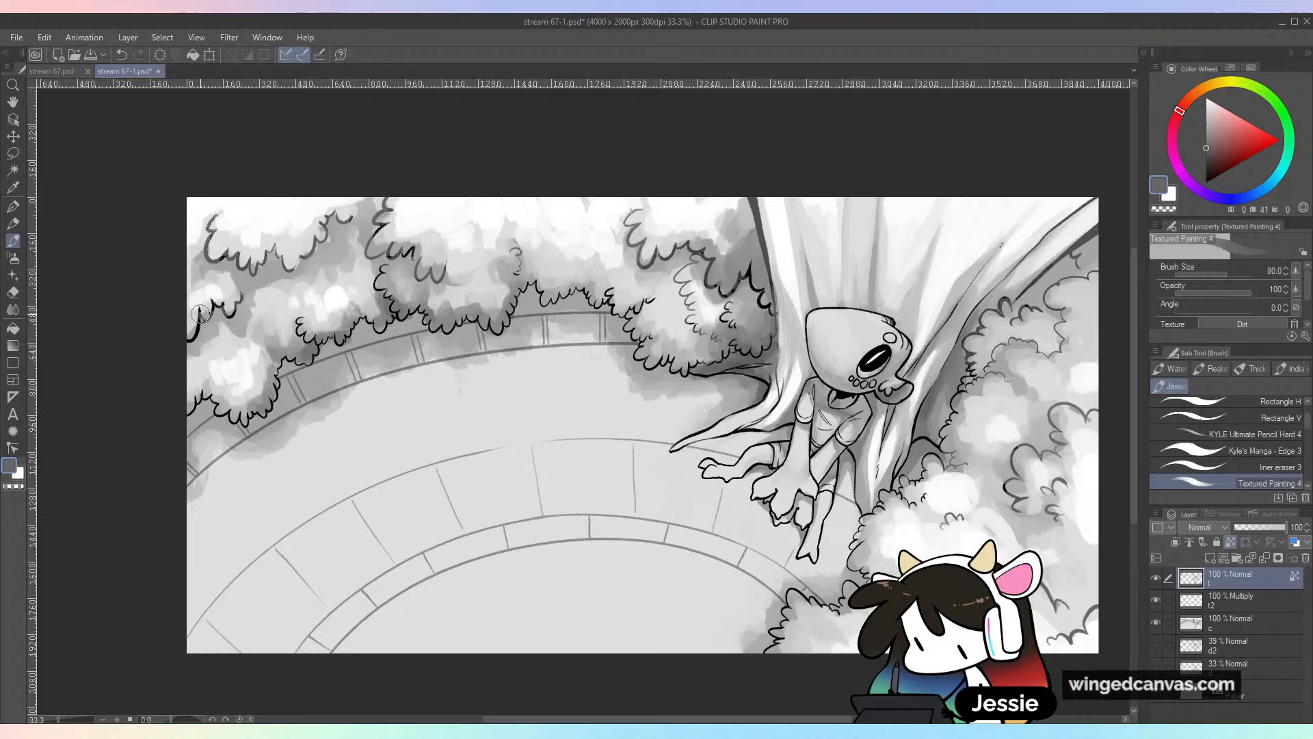
left_click_drag(200, 314, 184, 357)
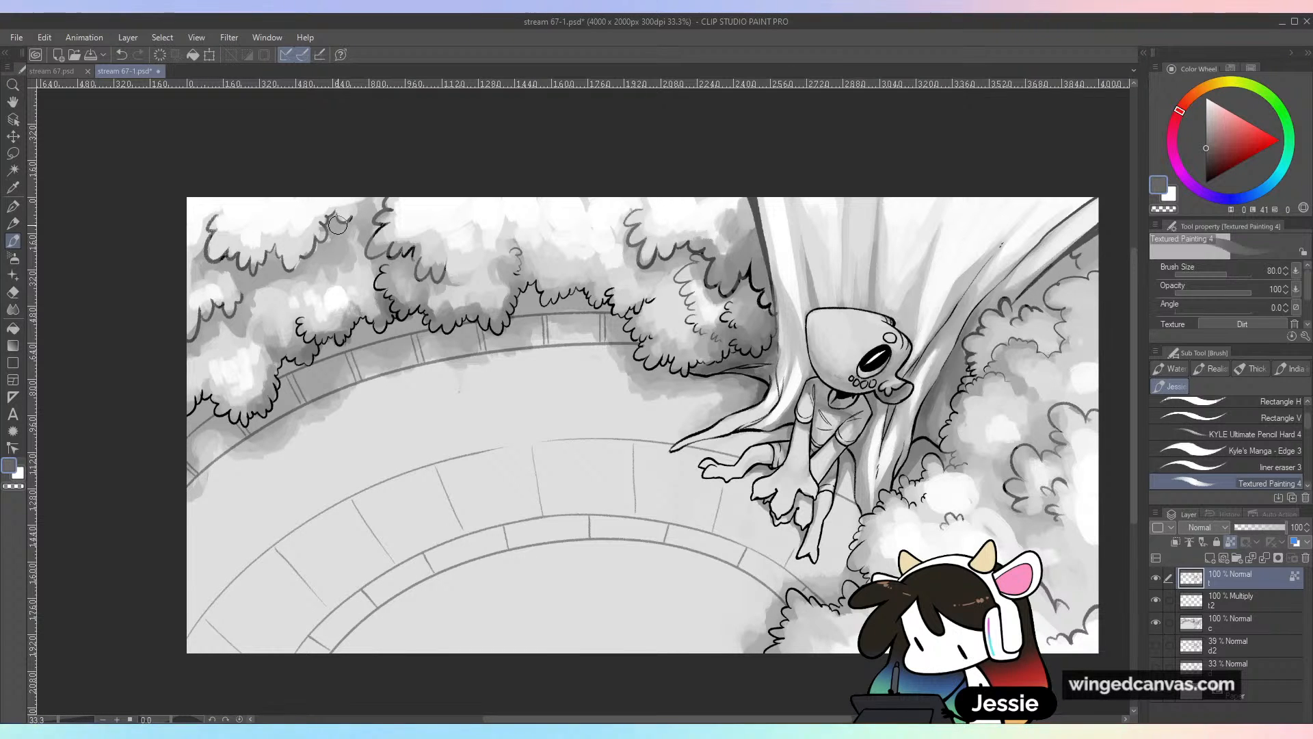
left_click_drag(660, 465, 770, 407)
mouse_move(813, 559)
left_mouse_down()
mouse_move(812, 519)
mouse_move(828, 516)
mouse_move(794, 533)
mouse_move(807, 494)
left_mouse_up()
key("ctrl+z")
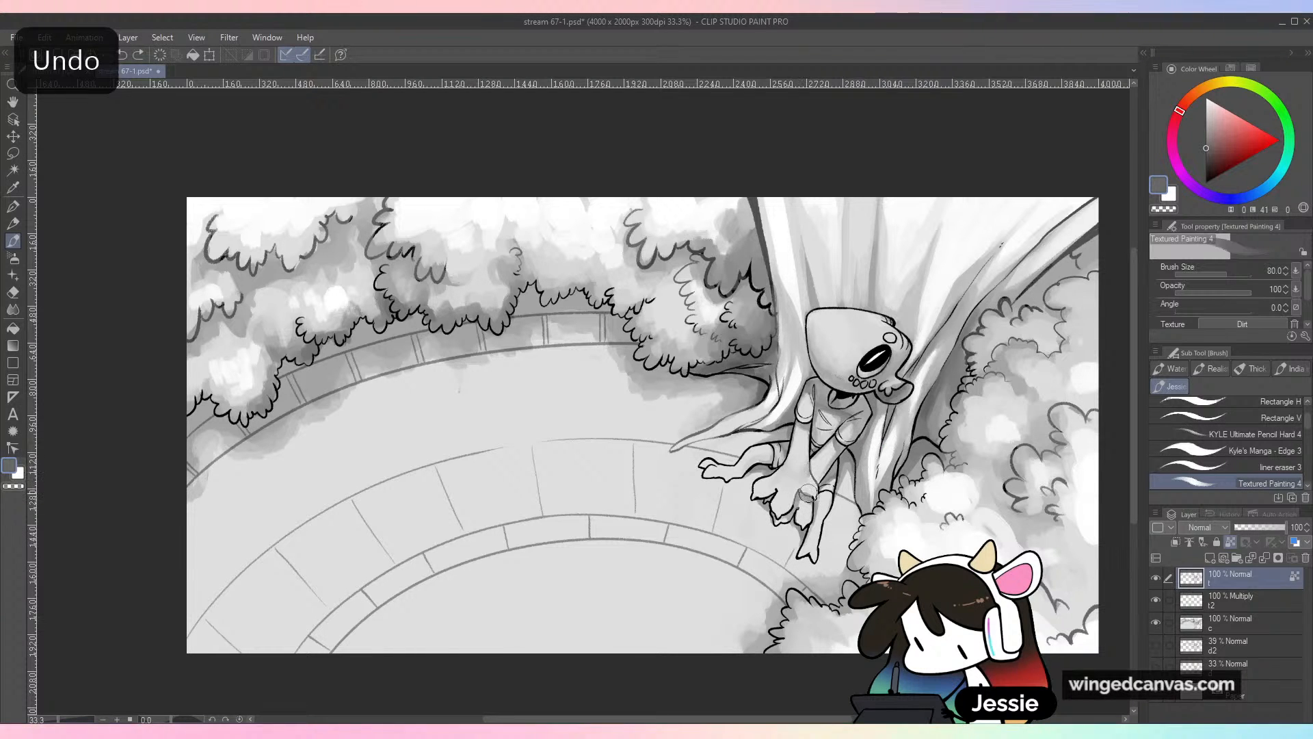
Recolour the seated creature's outlines with a darker grey of brightness 28, undo the stray stroke, and save the file
mouse_move(1225, 160)
left_mouse_down()
mouse_move(1190, 159)
mouse_move(1206, 159)
left_mouse_up()
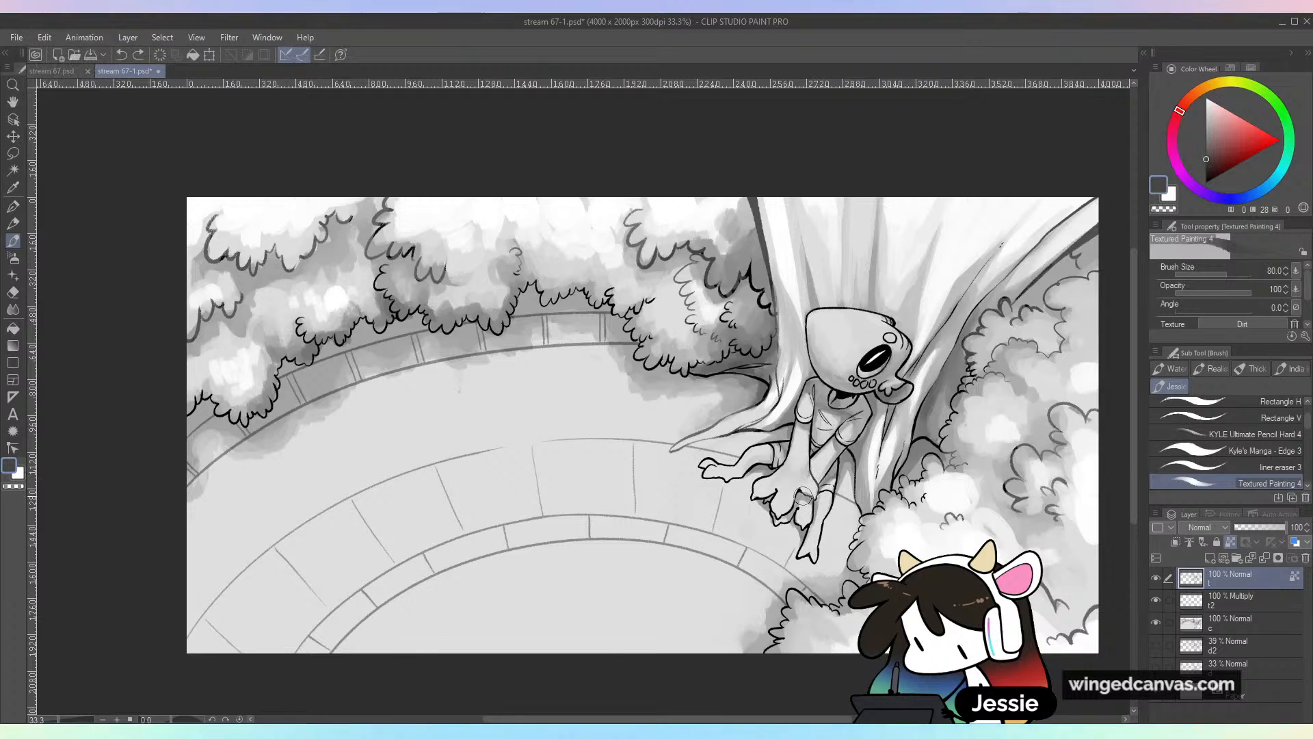
left_click(778, 489)
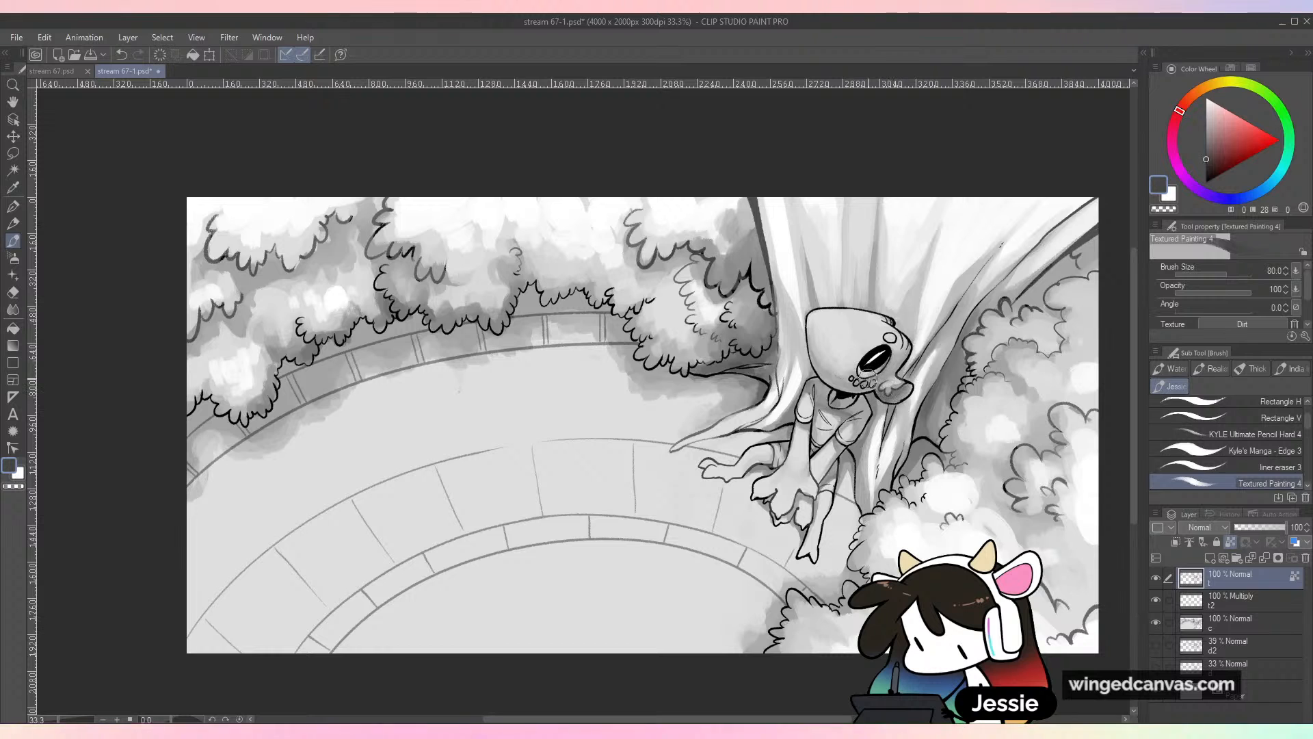
key("ctrl+z")
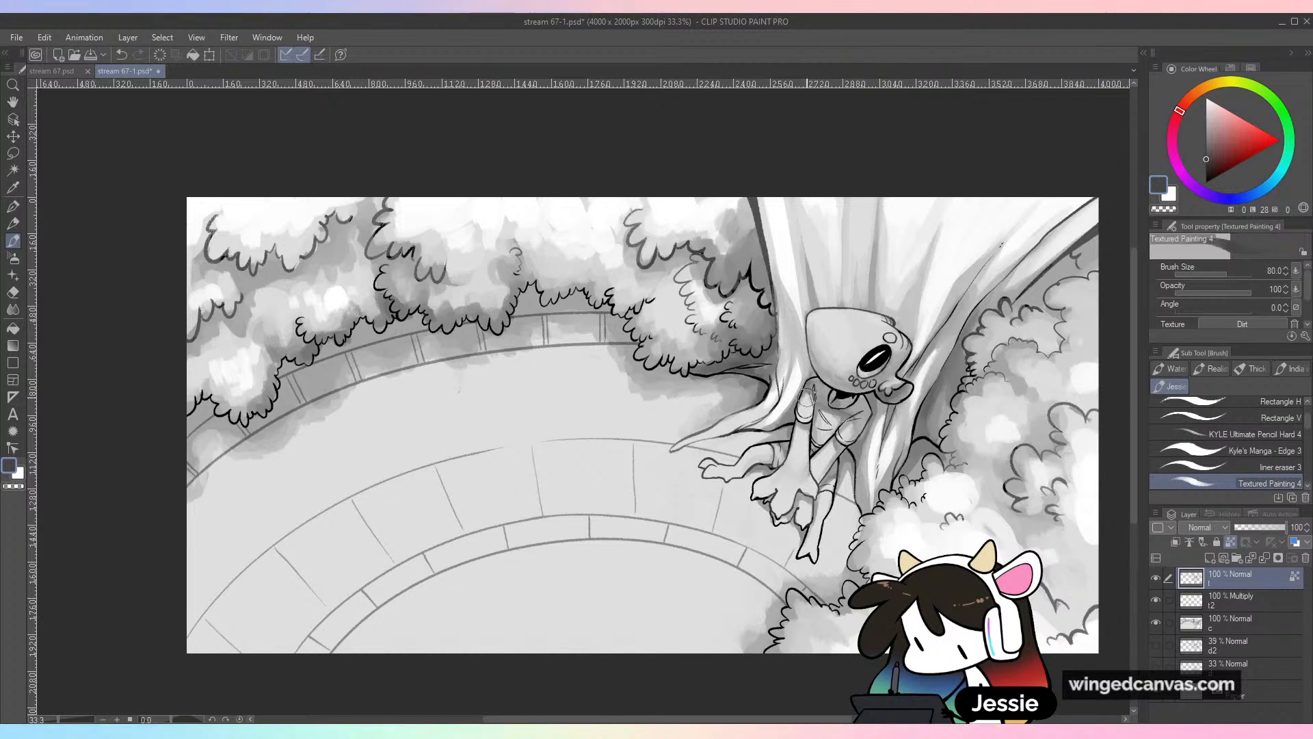
key("ctrl+minus")
key("ctrl+plus")
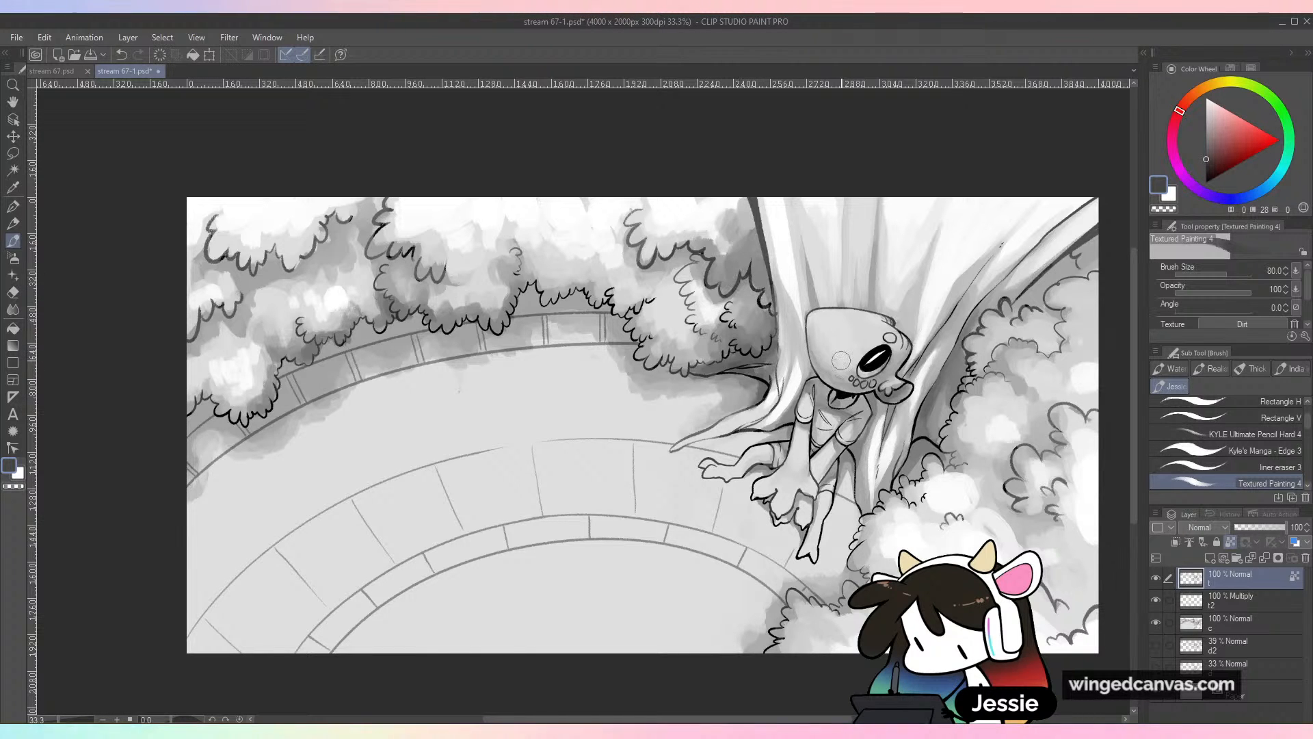
key("ctrl+minus")
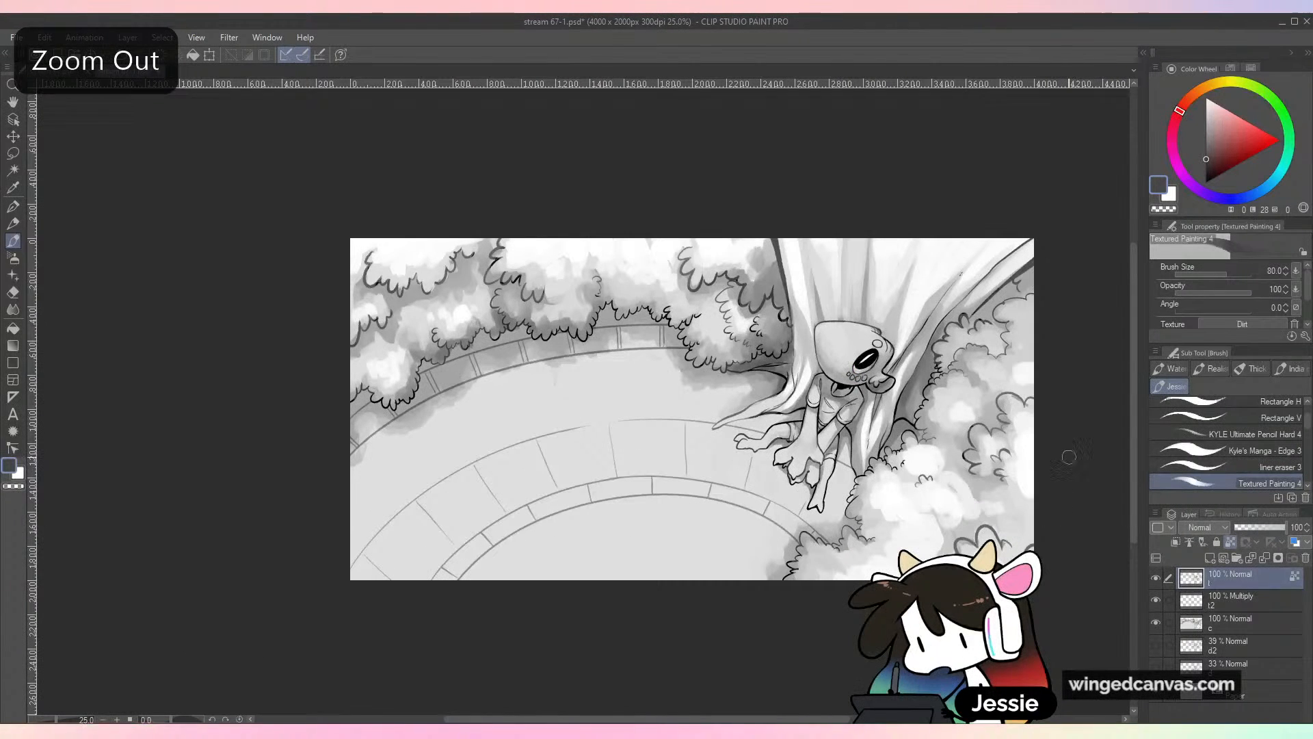
key("ctrl+plus")
key("ctrl+s")
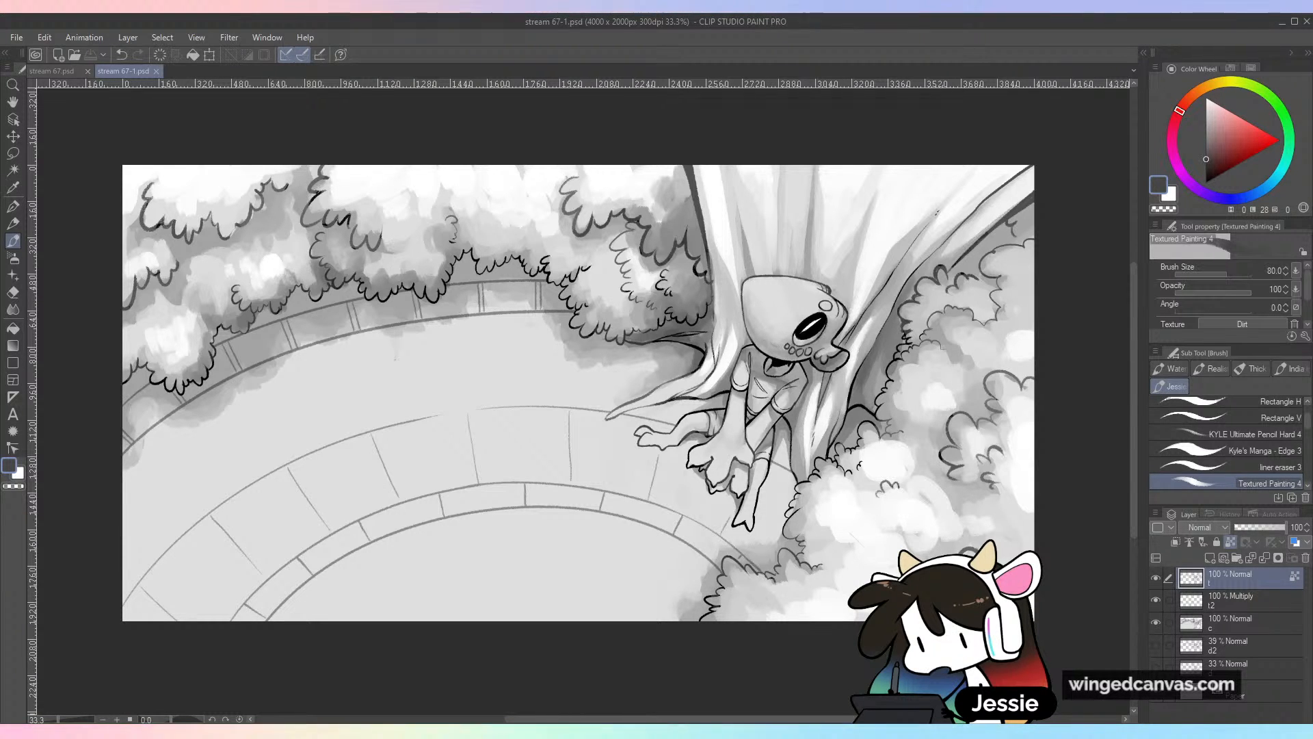
Review the handwritten background tips in stream 67.psd and return to the painting in stream 67-1.psd
left_click(66, 71)
scroll(472, 257, "down", 1)
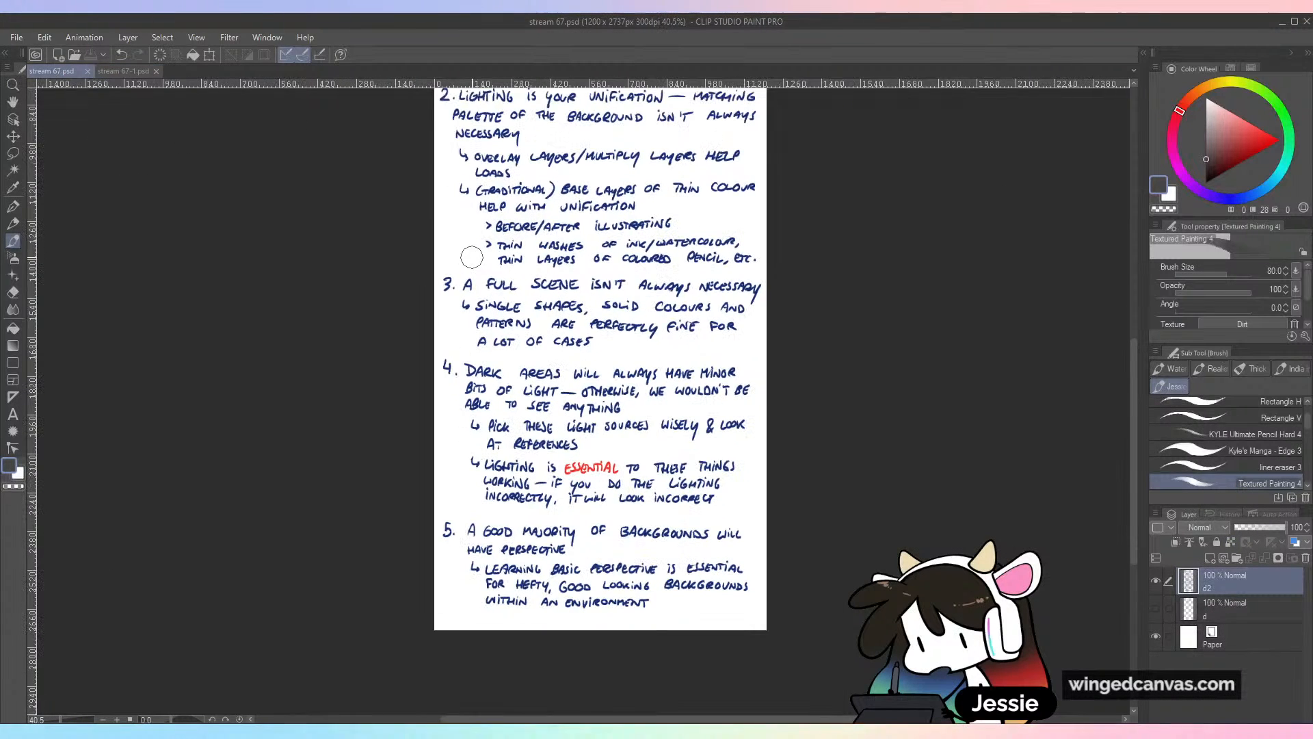
left_click_drag(1136, 364, 1152, 281)
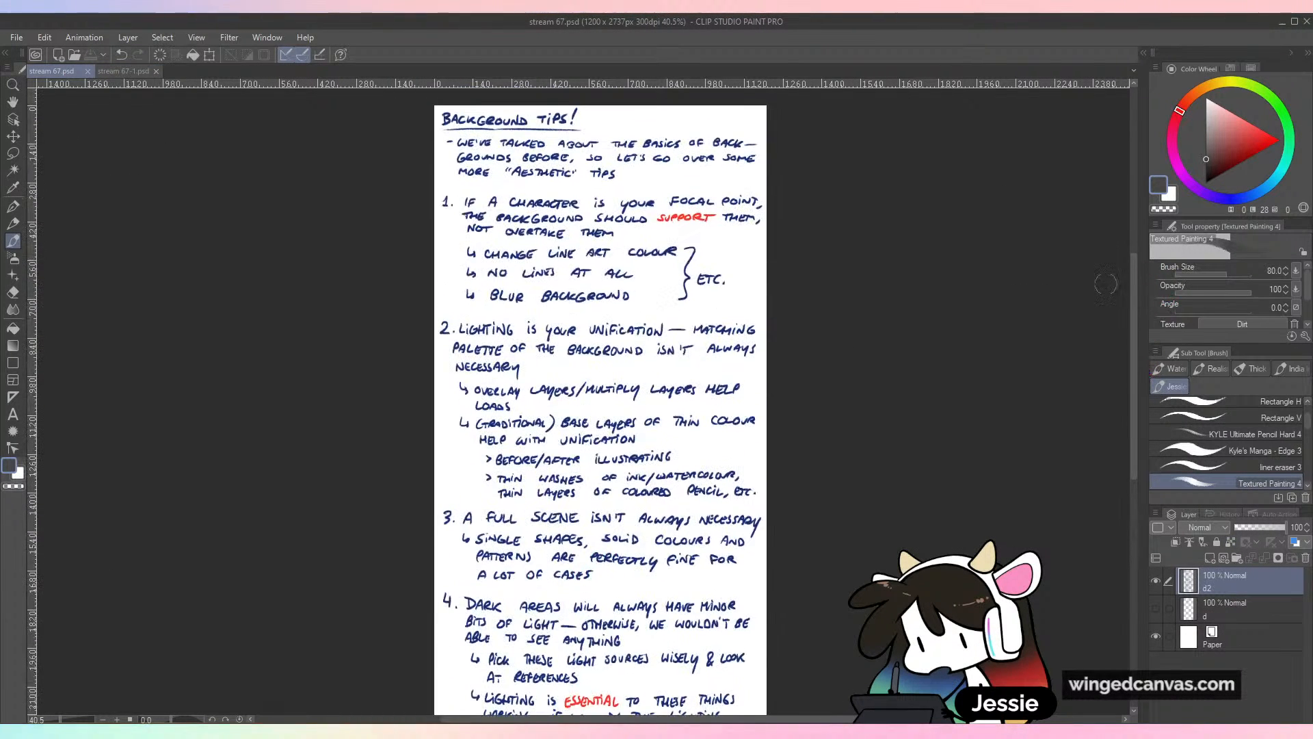
scroll(753, 344, "down", 1)
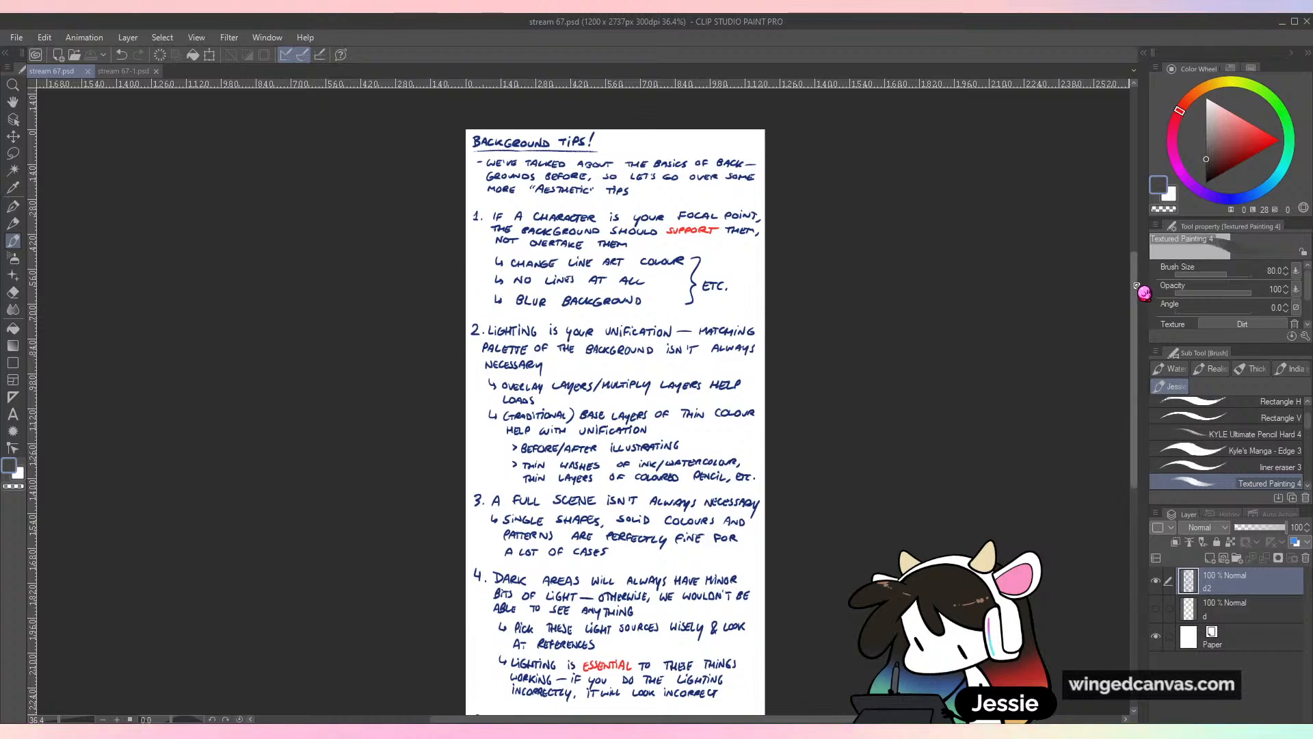
mouse_move(1137, 283)
left_mouse_down()
mouse_move(1146, 320)
mouse_move(1154, 298)
left_mouse_up()
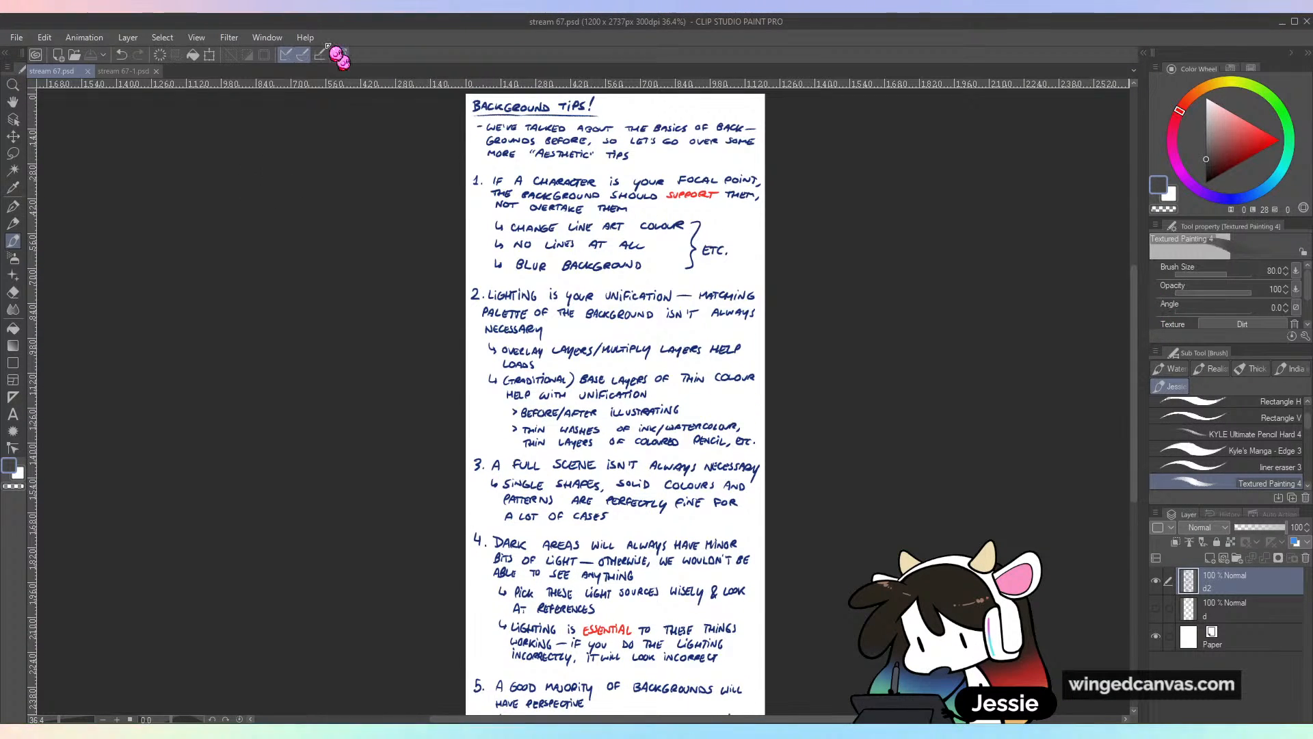
left_click(130, 72)
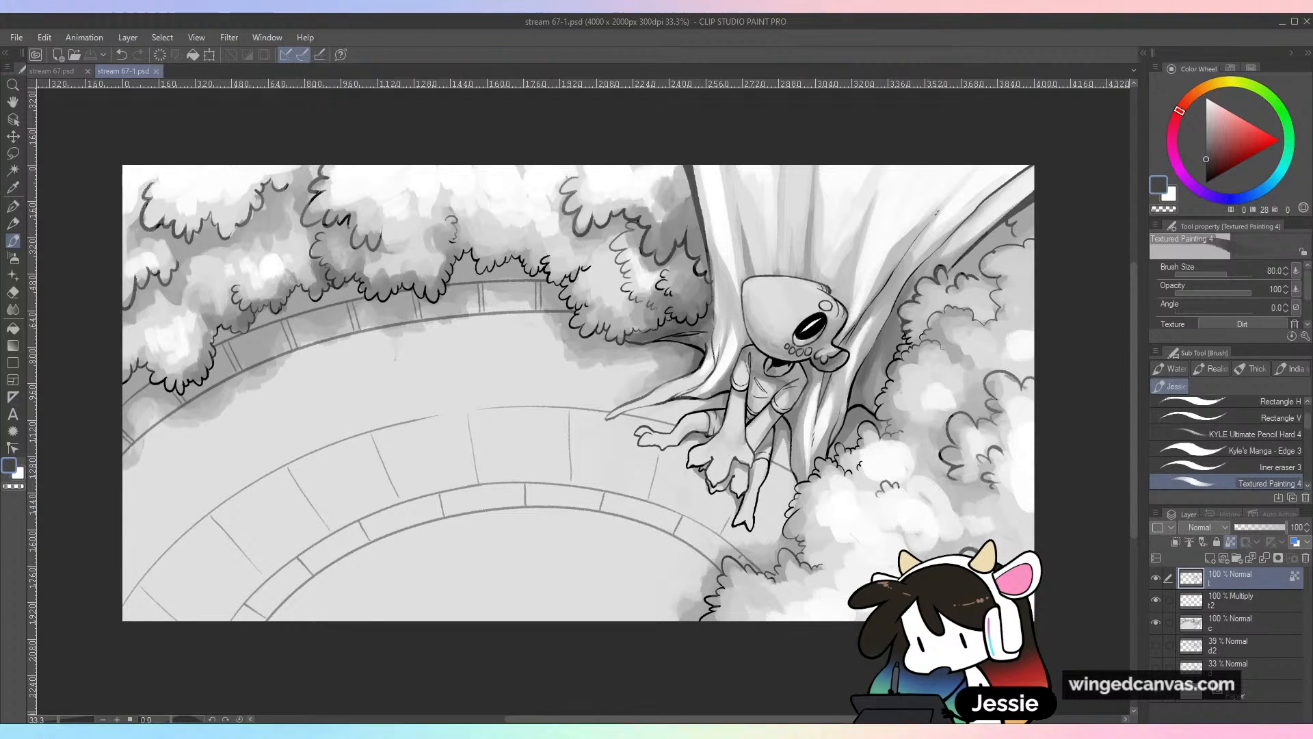
left_click(60, 71)
left_click(126, 71)
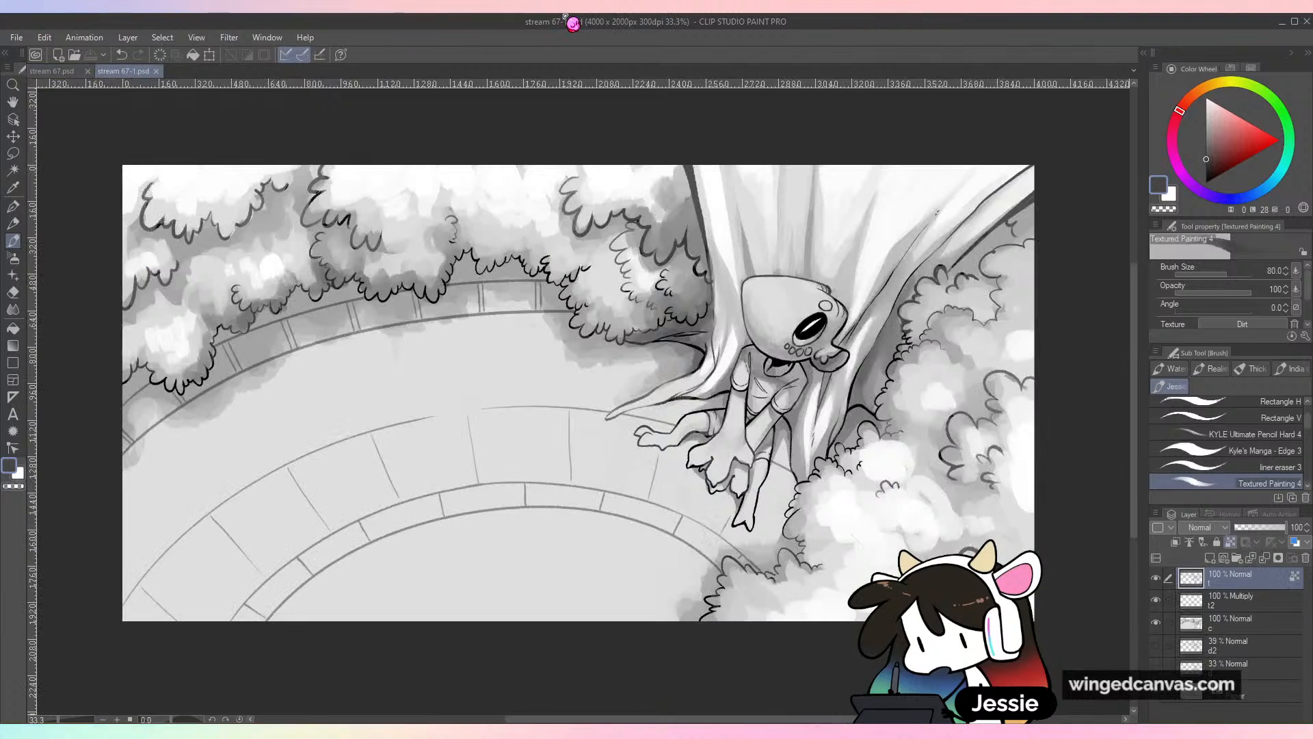